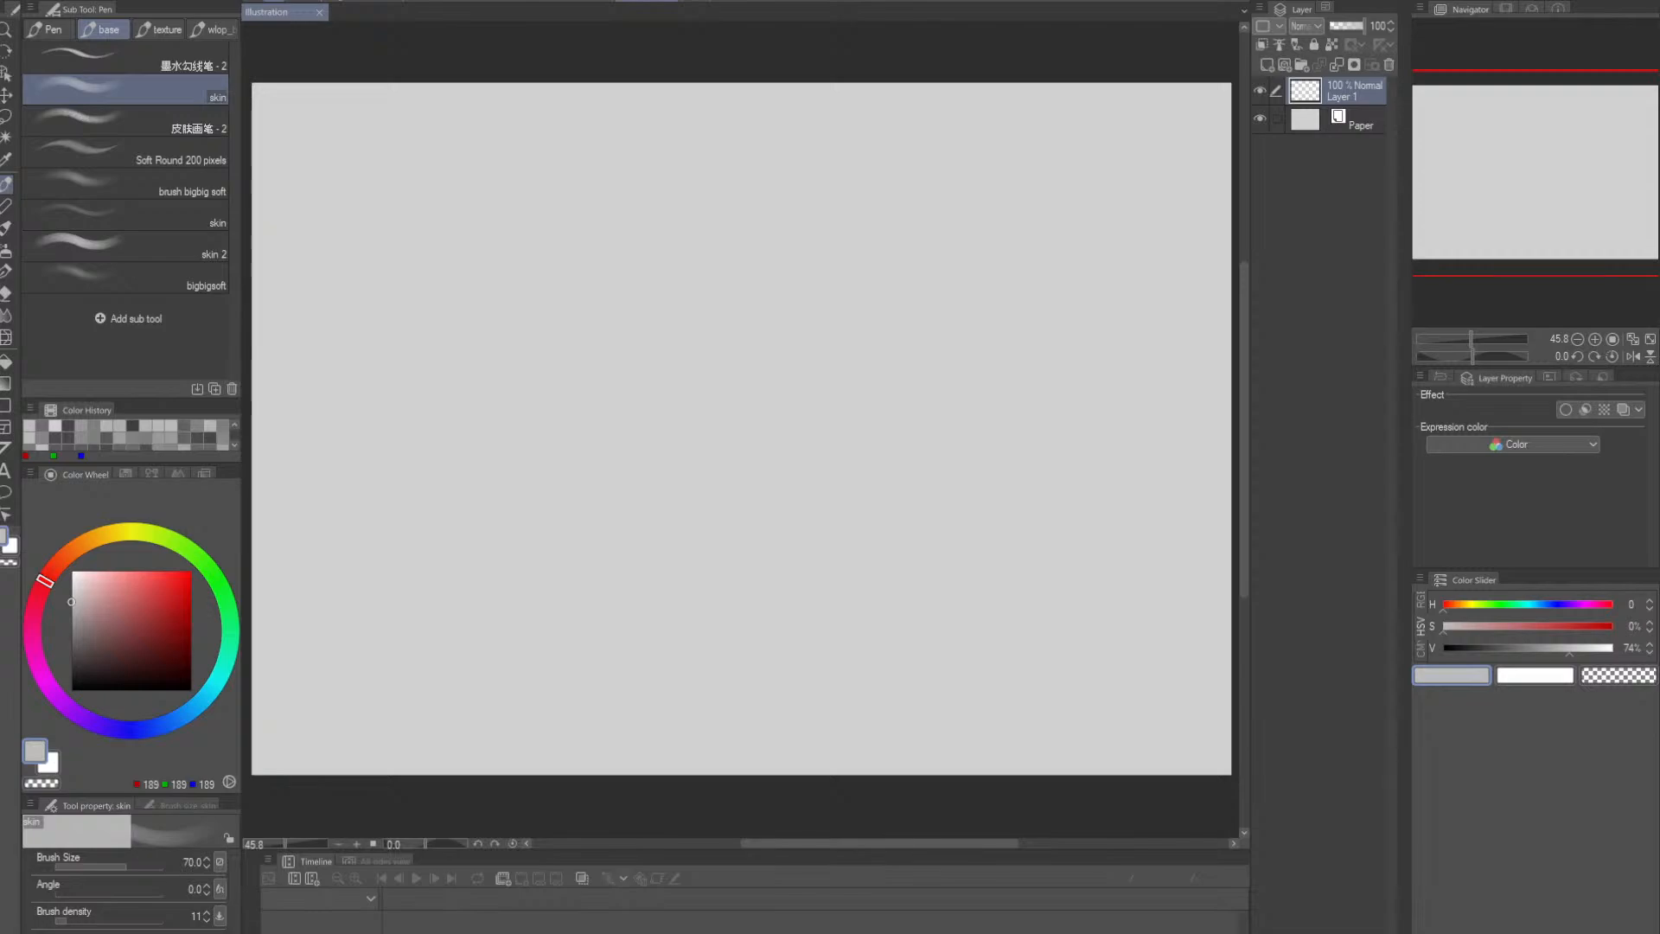
- Rotate the canvas view by 90 degrees into portrait orientation and fit it in the workspace
{"action": "left_click_drag", "start_coordinate": [918, 520], "coordinate": [944, 580]}
{"action": "key", "text": "ctrl+z"}
{"action": "key", "text": "r"}
{"action": "mouse_move", "coordinate": [1037, 436]}
{"action": "left_mouse_down"}
{"action": "mouse_move", "coordinate": [1047, 466]}
{"action": "mouse_move", "coordinate": [962, 704]}
{"action": "left_mouse_up"}
{"action": "left_click_drag", "start_coordinate": [1030, 447], "coordinate": [1015, 604]}
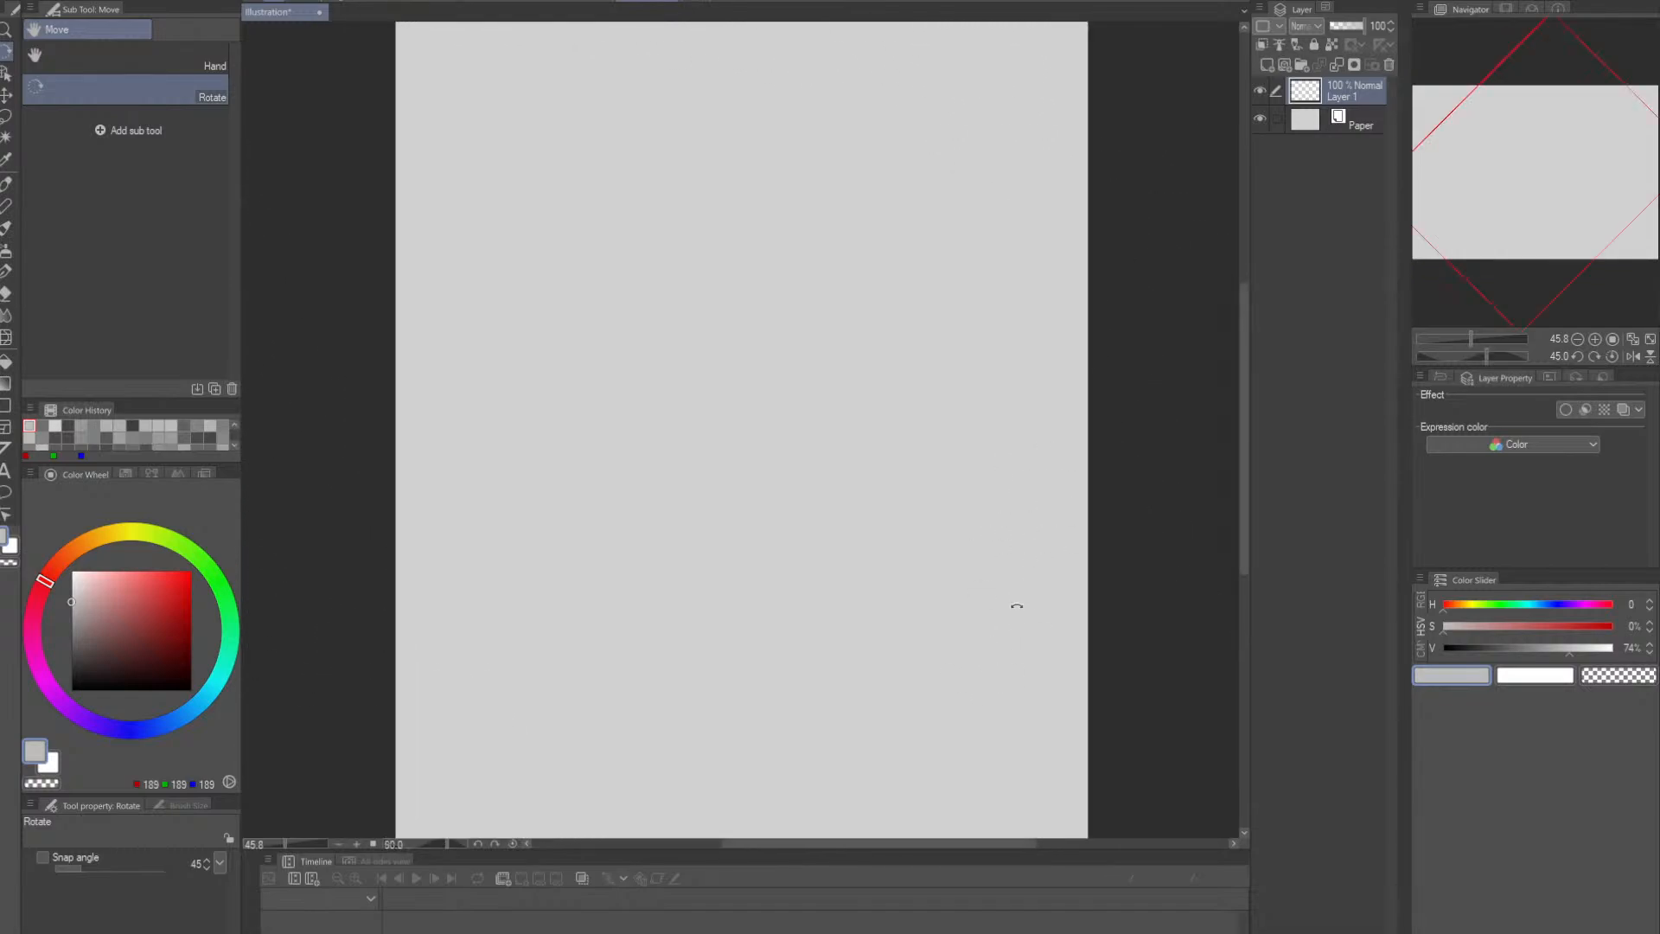
{"action": "key", "text": "alt+space"}
{"action": "left_click", "coordinate": [1016, 501]}
{"action": "left_click_drag", "start_coordinate": [1016, 500], "coordinate": [1052, 507]}
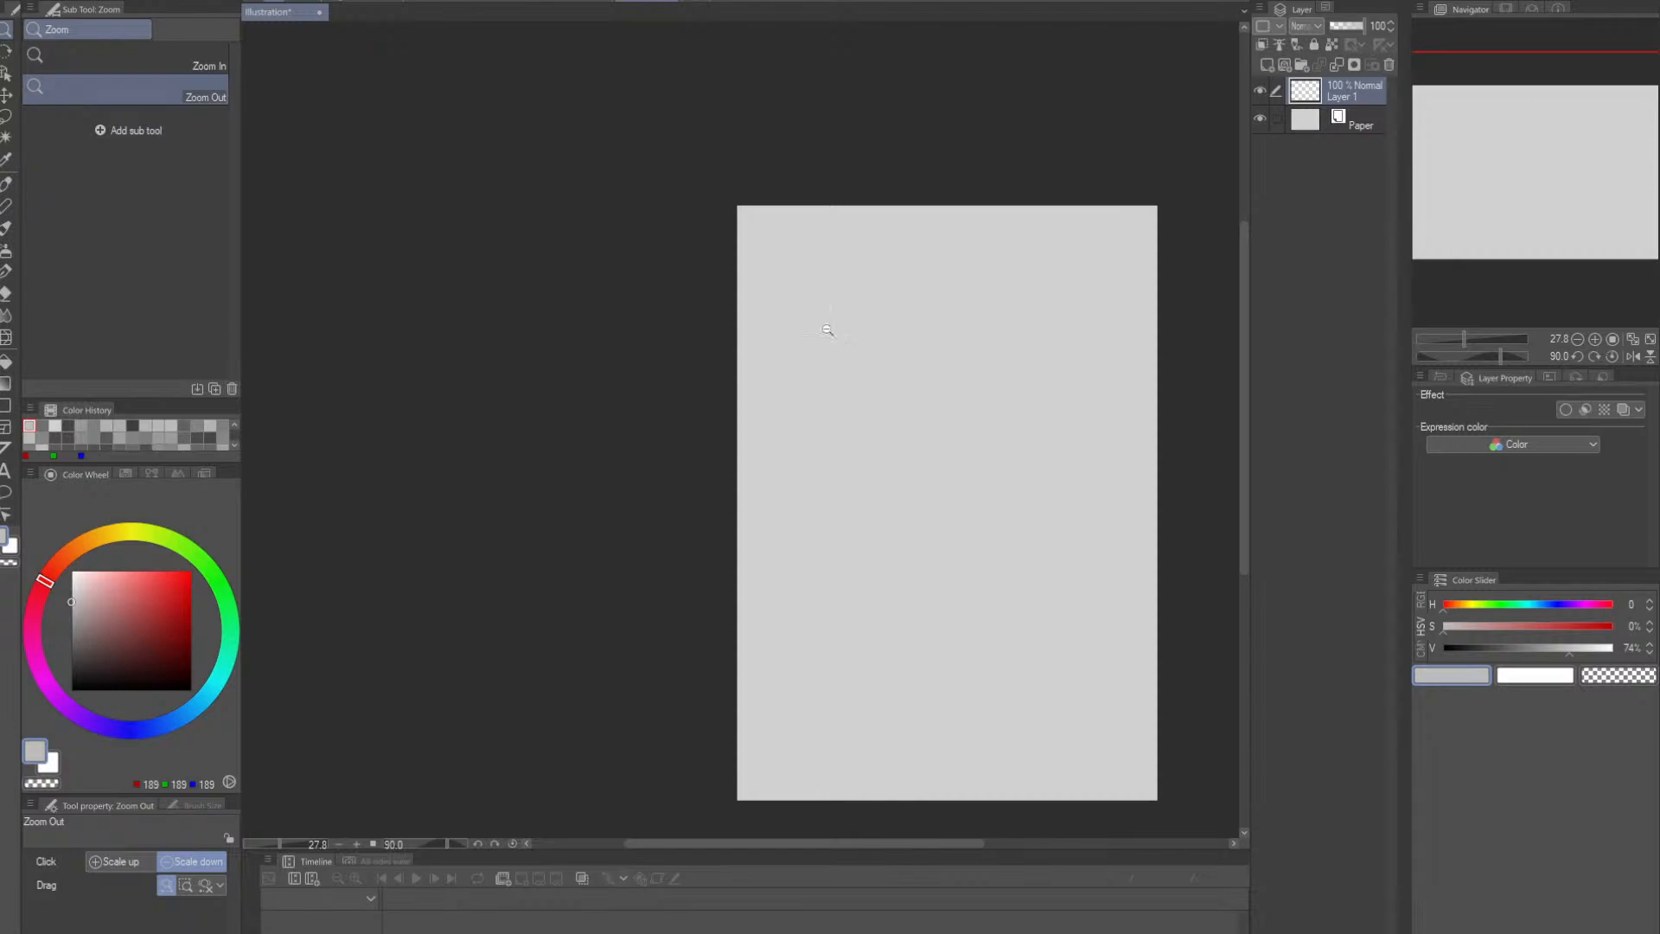
{"action": "left_click_drag", "start_coordinate": [827, 329], "coordinate": [962, 446]}
{"action": "left_click_drag", "start_coordinate": [1051, 401], "coordinate": [882, 333]}
{"action": "key", "text": "Tab"}
{"action": "left_click_drag", "start_coordinate": [1020, 384], "coordinate": [999, 325]}
{"action": "key", "text": "Tab"}
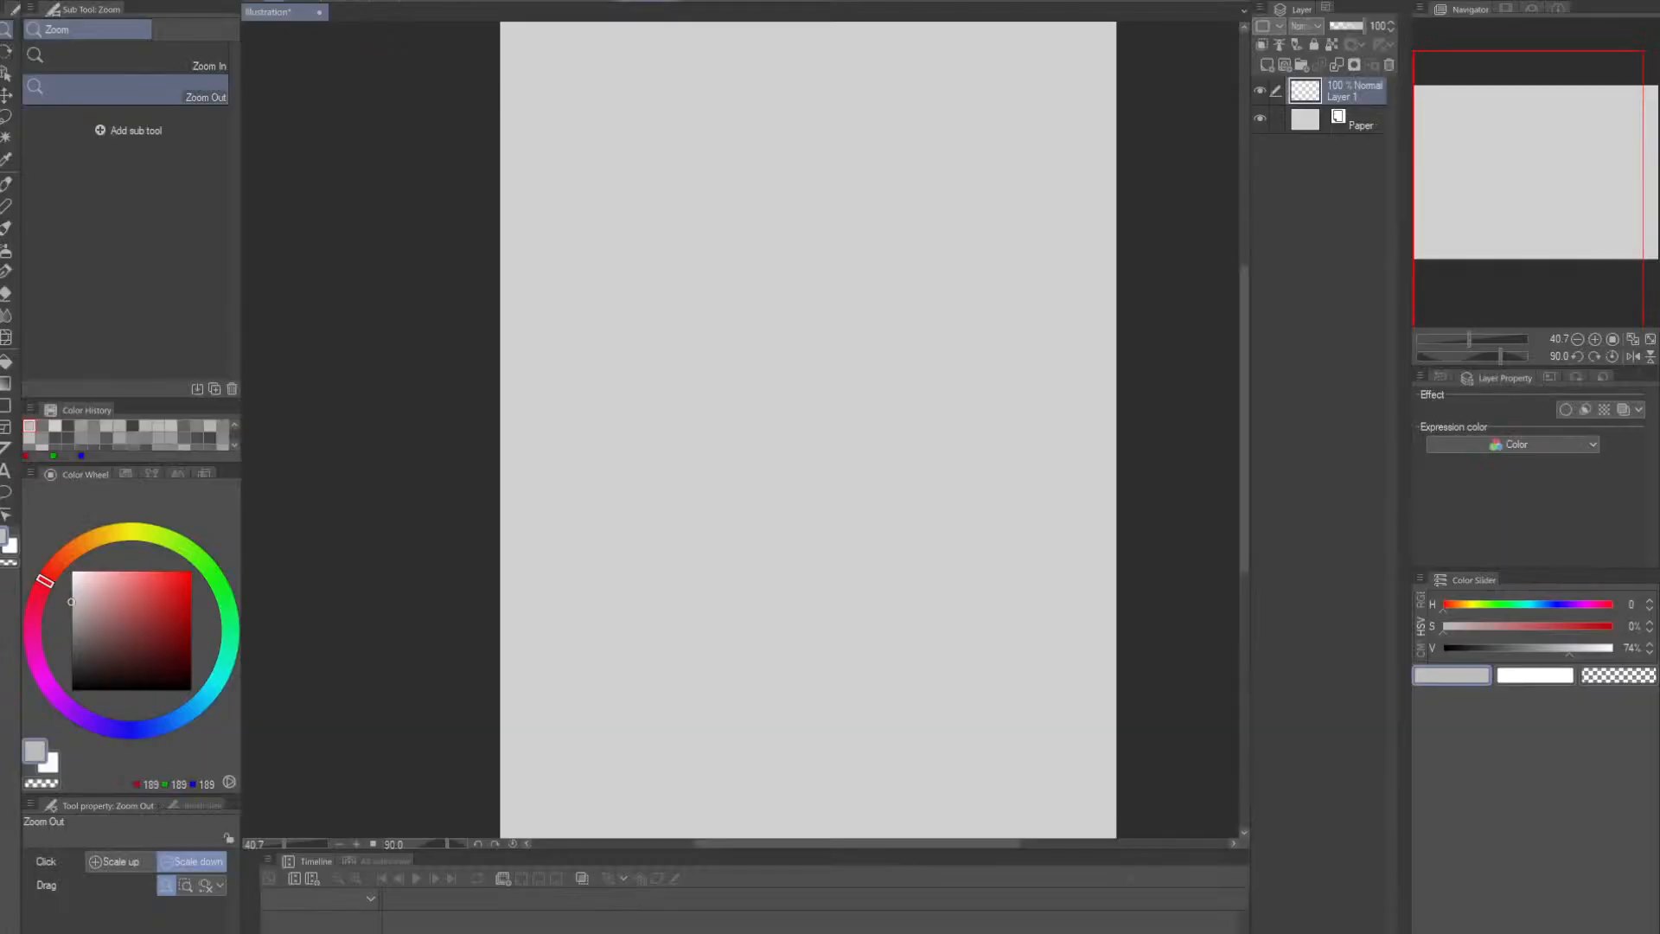
- Choose the 墨水勾线笔 - 1 ink pen and set the drawing colour to black
{"action": "key", "text": "p"}
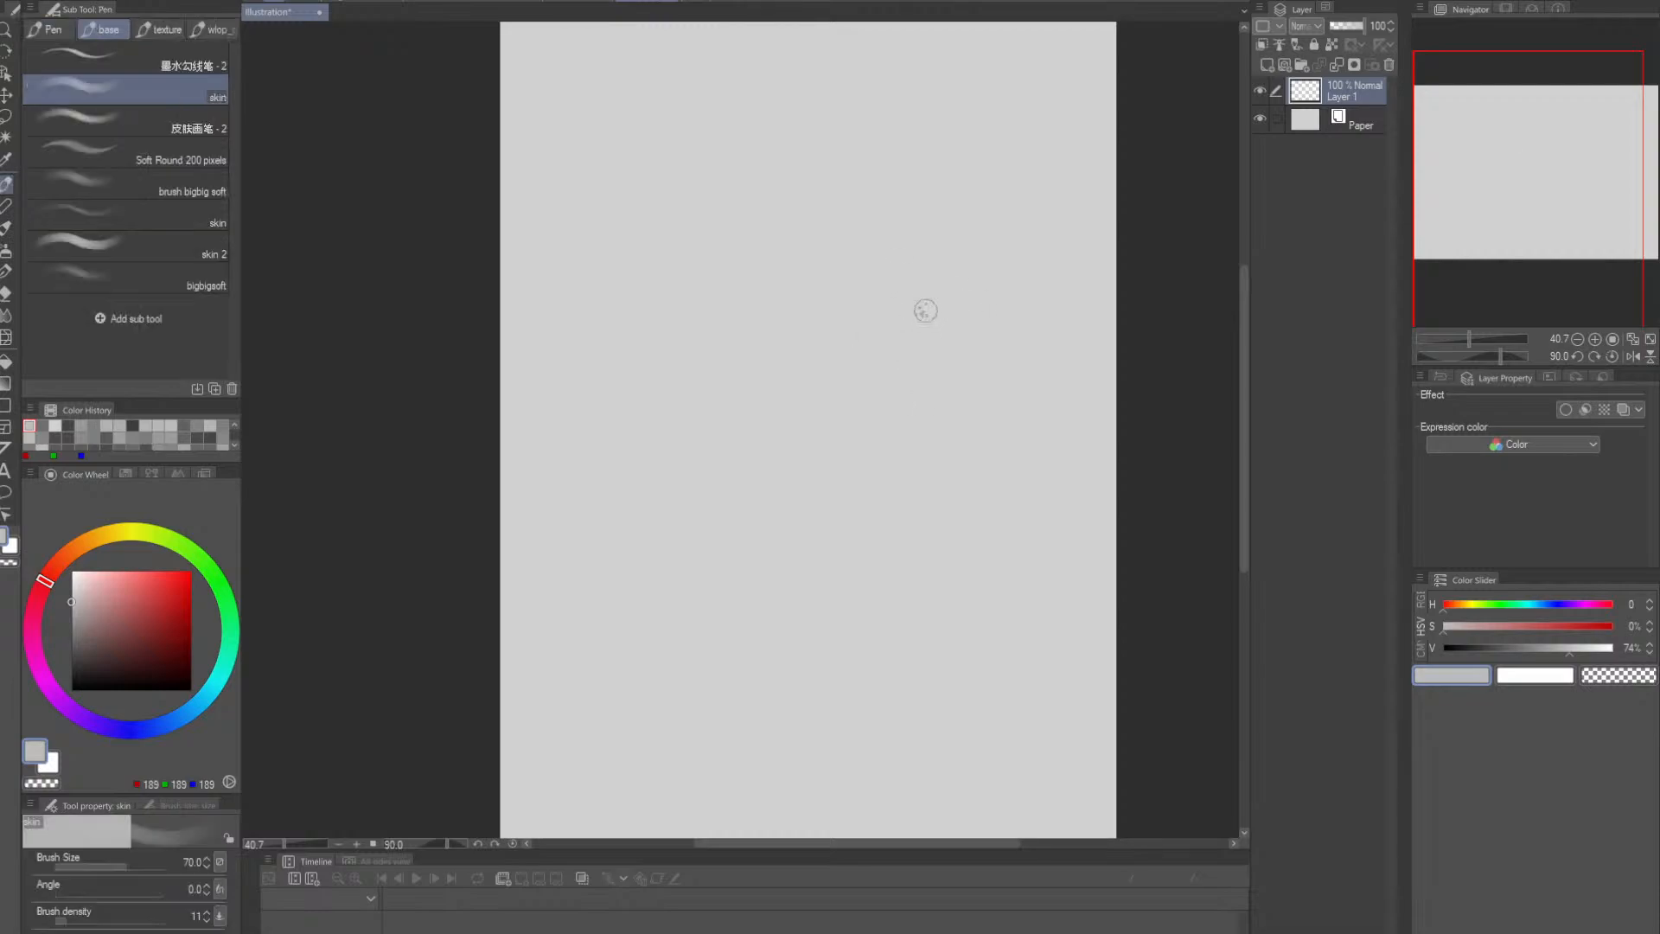
{"action": "key", "text": "e"}
{"action": "key", "text": "p"}
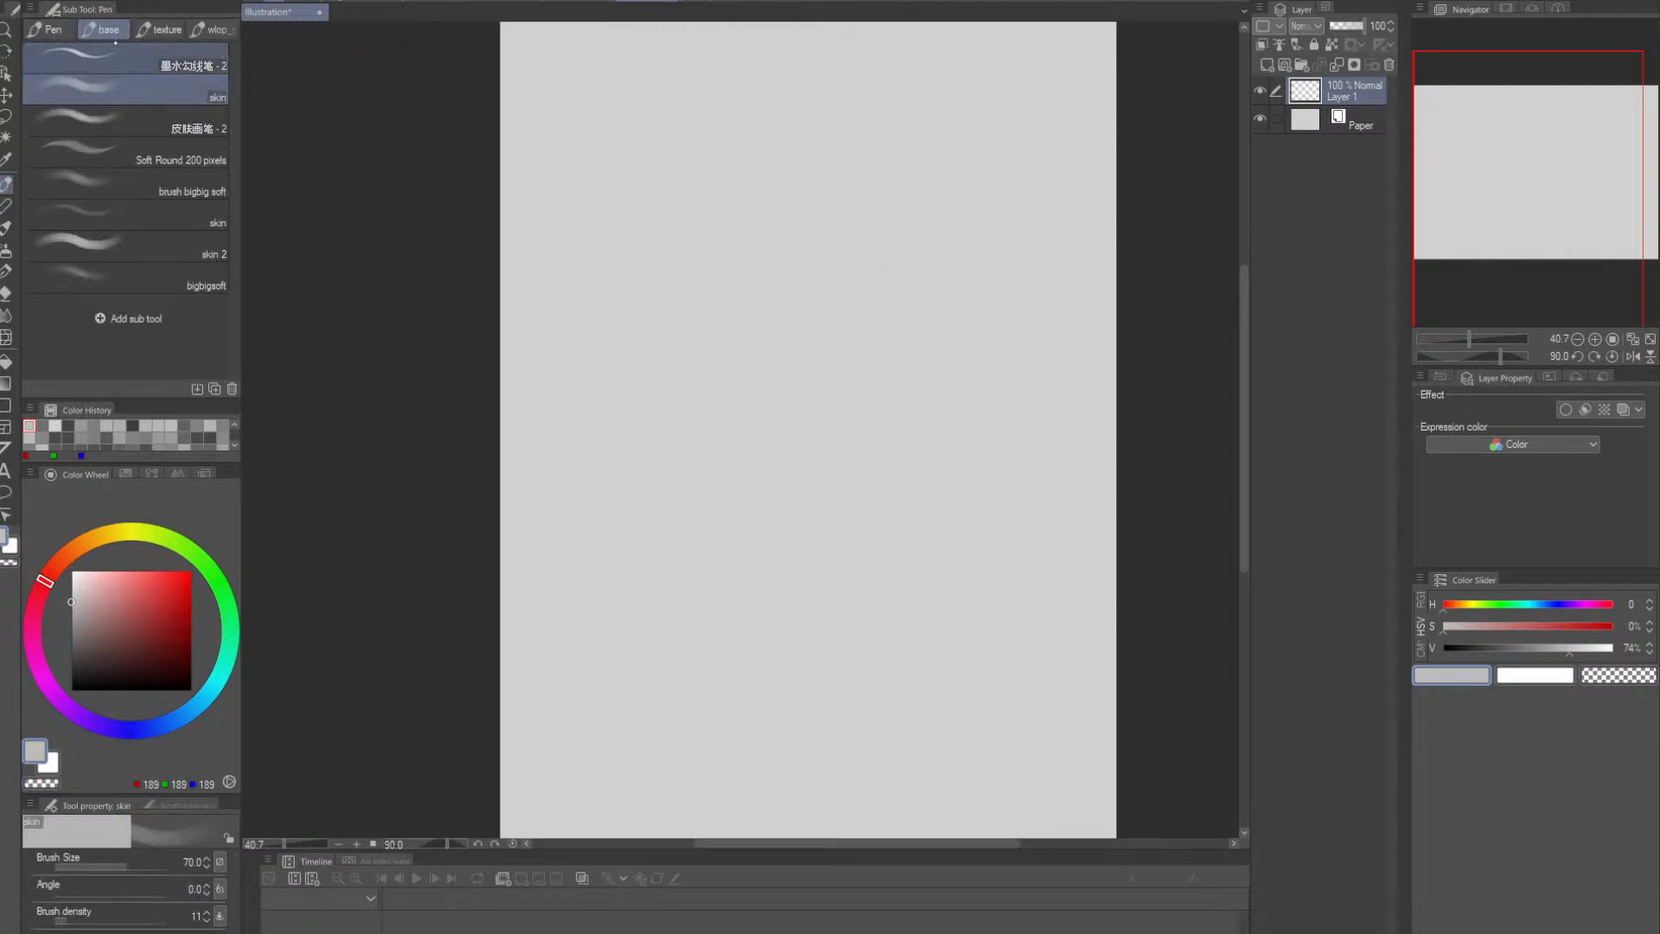
{"action": "left_click", "coordinate": [48, 29]}
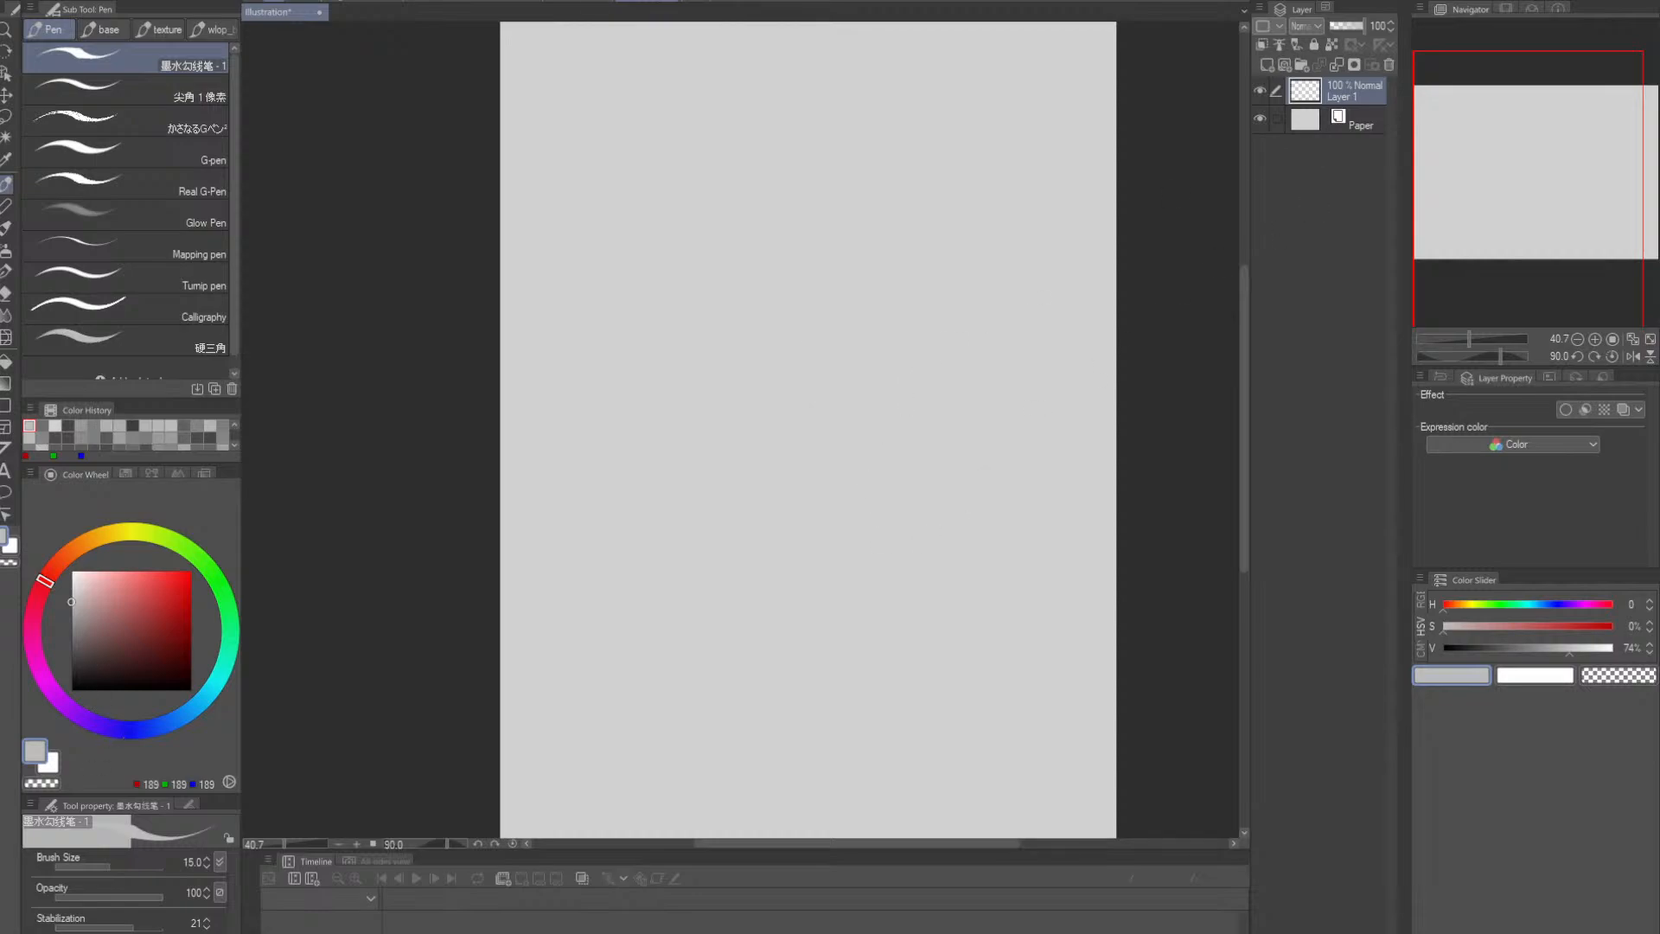
{"action": "left_click_drag", "start_coordinate": [1494, 657], "coordinate": [1349, 647]}
{"action": "key", "text": "alt+space"}
{"action": "left_click_drag", "start_coordinate": [997, 385], "coordinate": [976, 377]}
{"action": "mouse_move", "coordinate": [975, 376]}
{"action": "left_mouse_down"}
{"action": "mouse_move", "coordinate": [1013, 416]}
{"action": "mouse_move", "coordinate": [979, 397]}
{"action": "left_mouse_up"}
{"action": "left_click", "coordinate": [1012, 413]}
{"action": "key", "text": "p"}
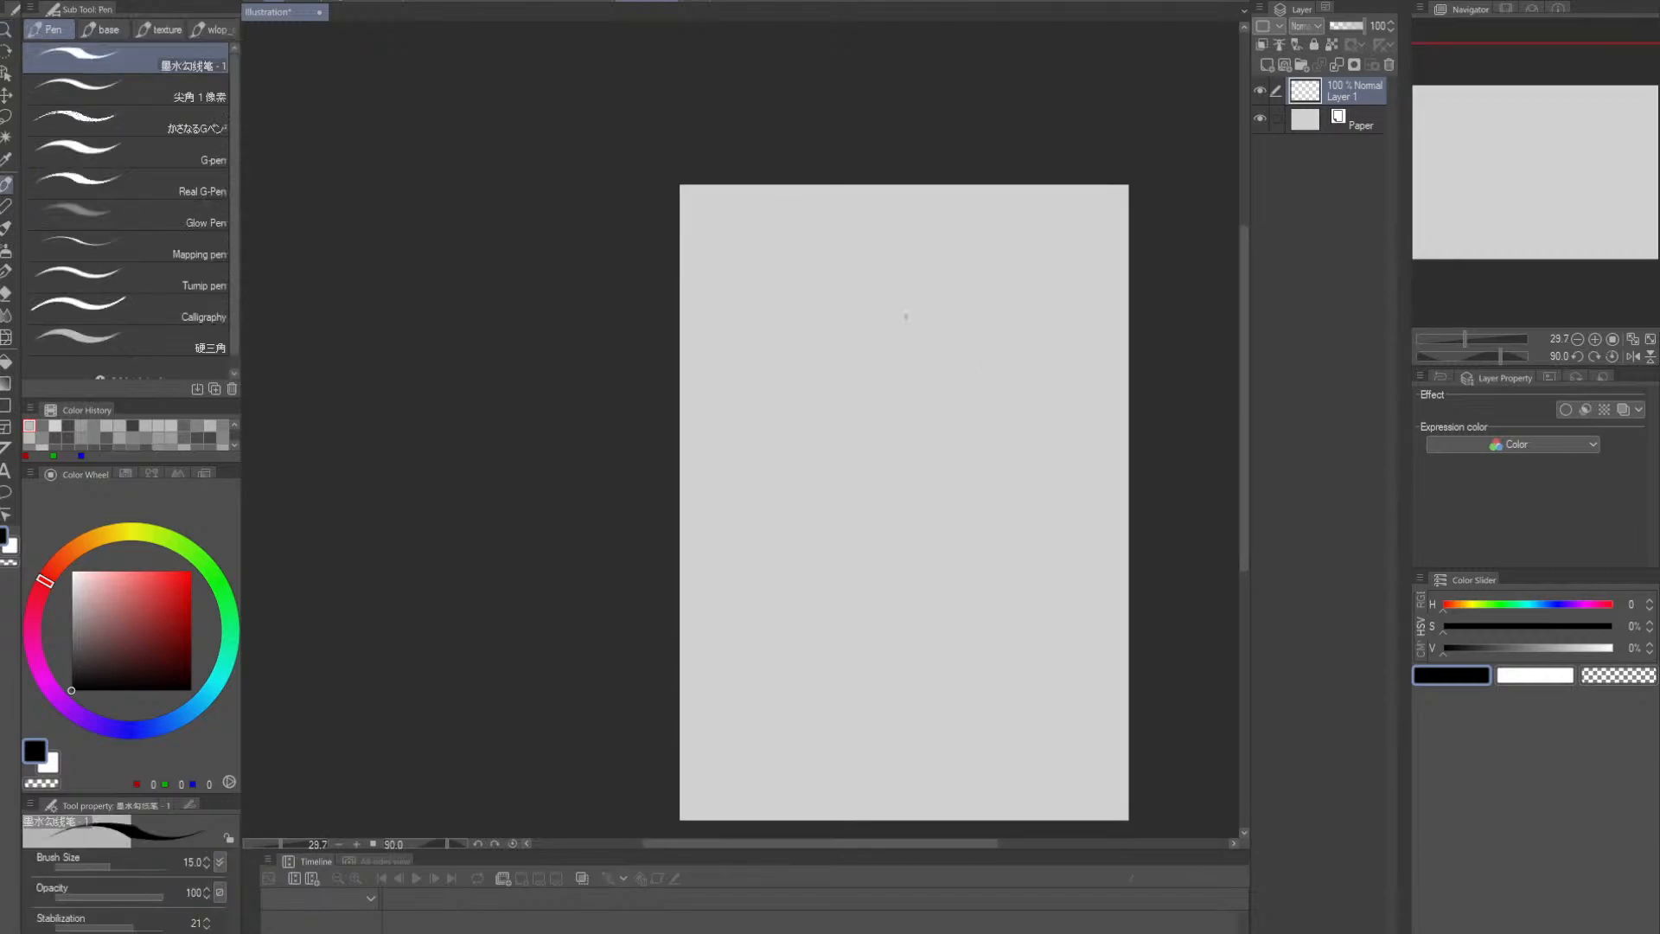
{"action": "mouse_move", "coordinate": [873, 304]}
{"action": "left_mouse_down"}
{"action": "mouse_move", "coordinate": [844, 368]}
{"action": "mouse_move", "coordinate": [887, 402]}
{"action": "left_mouse_up"}
{"action": "left_click_drag", "start_coordinate": [864, 298], "coordinate": [841, 373]}
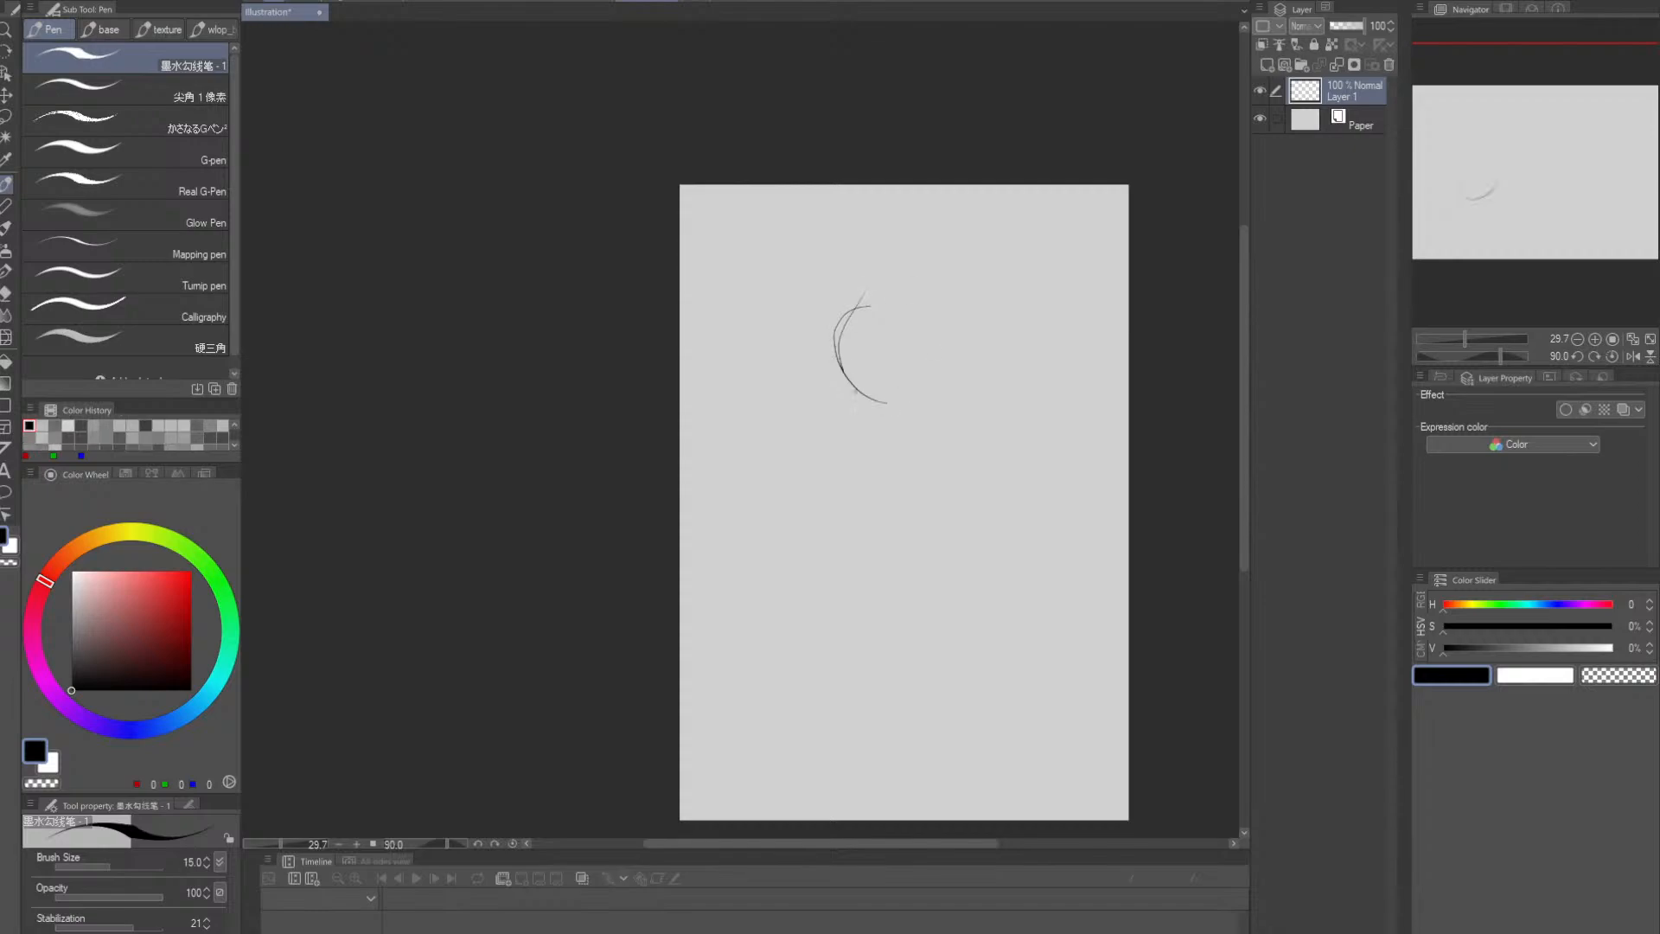
{"action": "key", "text": "ctrl+z"}
{"action": "key", "text": "ctrl+z"}
- Hide the palettes and sketch a circle for the head near the top of the page
{"action": "key", "text": "alt+space"}
{"action": "left_click_drag", "start_coordinate": [931, 425], "coordinate": [961, 372]}
{"action": "key", "text": "Tab"}
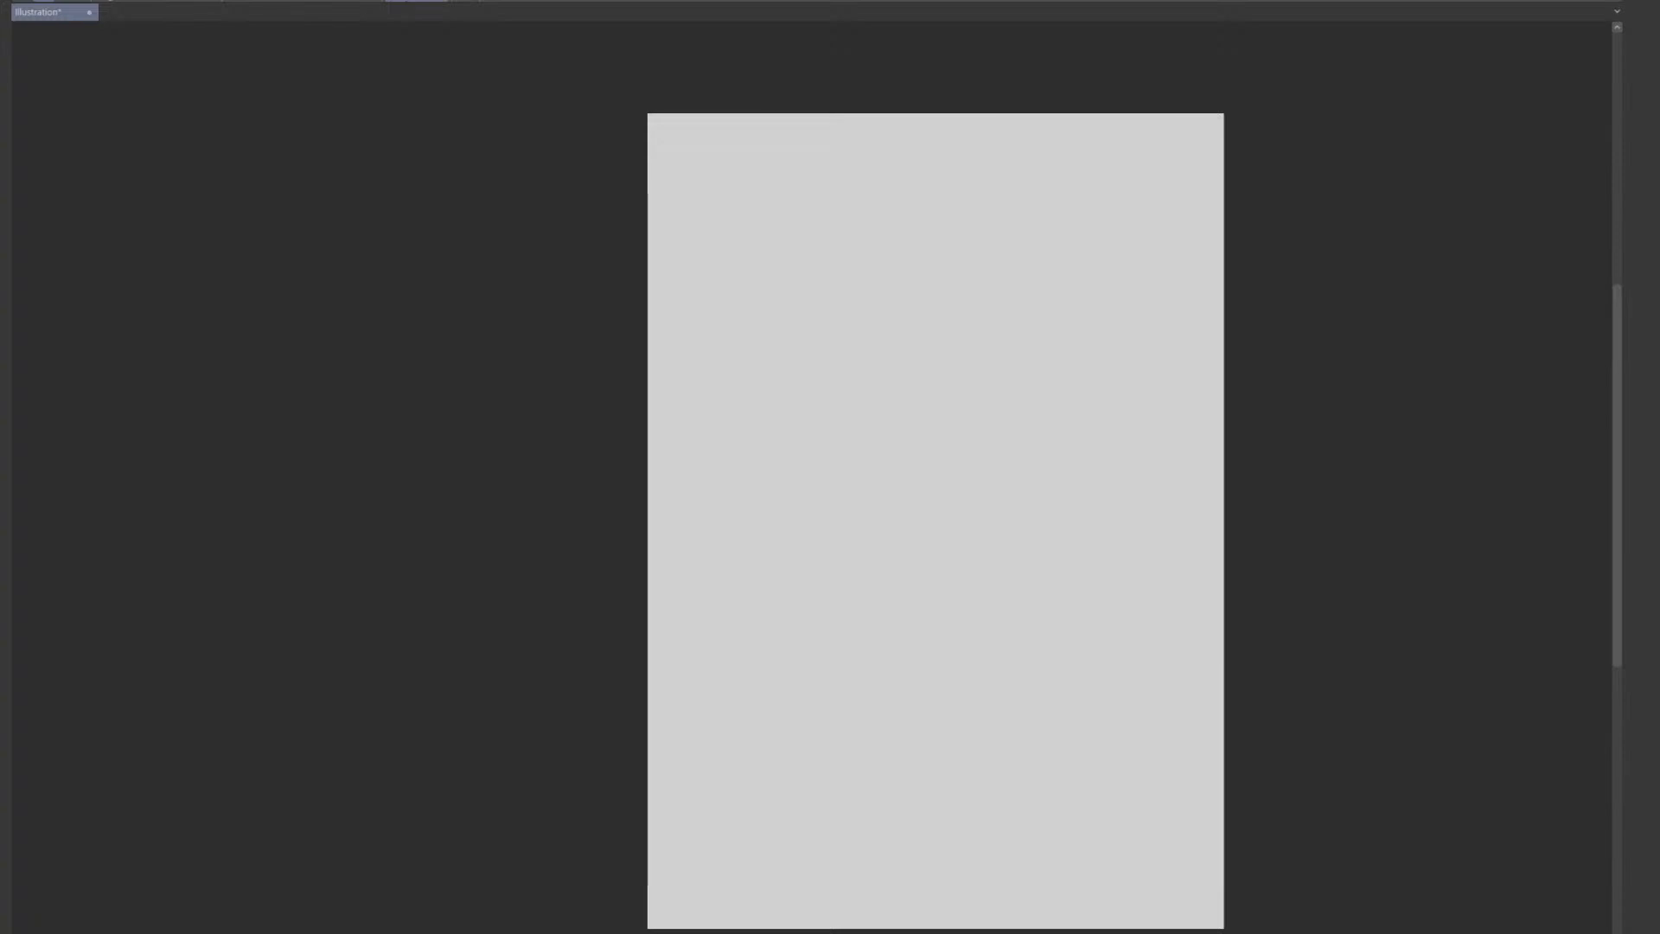
{"action": "mouse_move", "coordinate": [956, 415]}
{"action": "left_mouse_down"}
{"action": "mouse_move", "coordinate": [999, 431]}
{"action": "mouse_move", "coordinate": [961, 425]}
{"action": "left_mouse_up"}
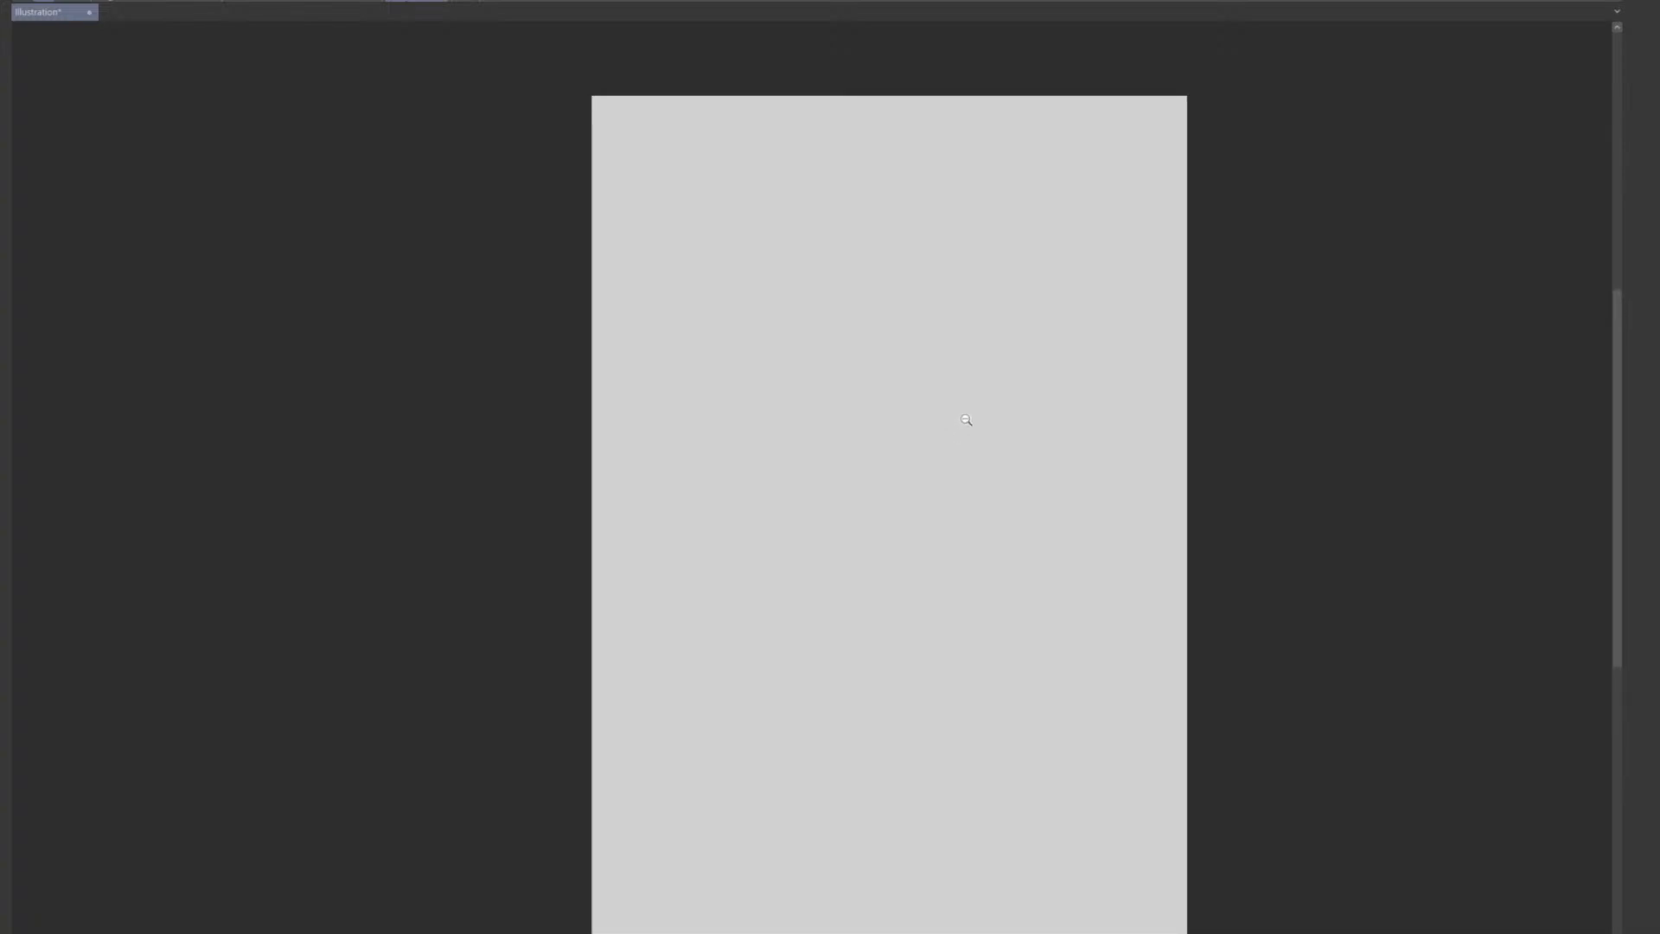
{"action": "mouse_move", "coordinate": [890, 160]}
{"action": "left_mouse_down"}
{"action": "mouse_move", "coordinate": [822, 298]}
{"action": "mouse_move", "coordinate": [890, 157]}
{"action": "mouse_move", "coordinate": [782, 252]}
{"action": "mouse_move", "coordinate": [856, 119]}
{"action": "mouse_move", "coordinate": [874, 312]}
{"action": "left_mouse_up"}
{"action": "key", "text": "ctrl+z"}
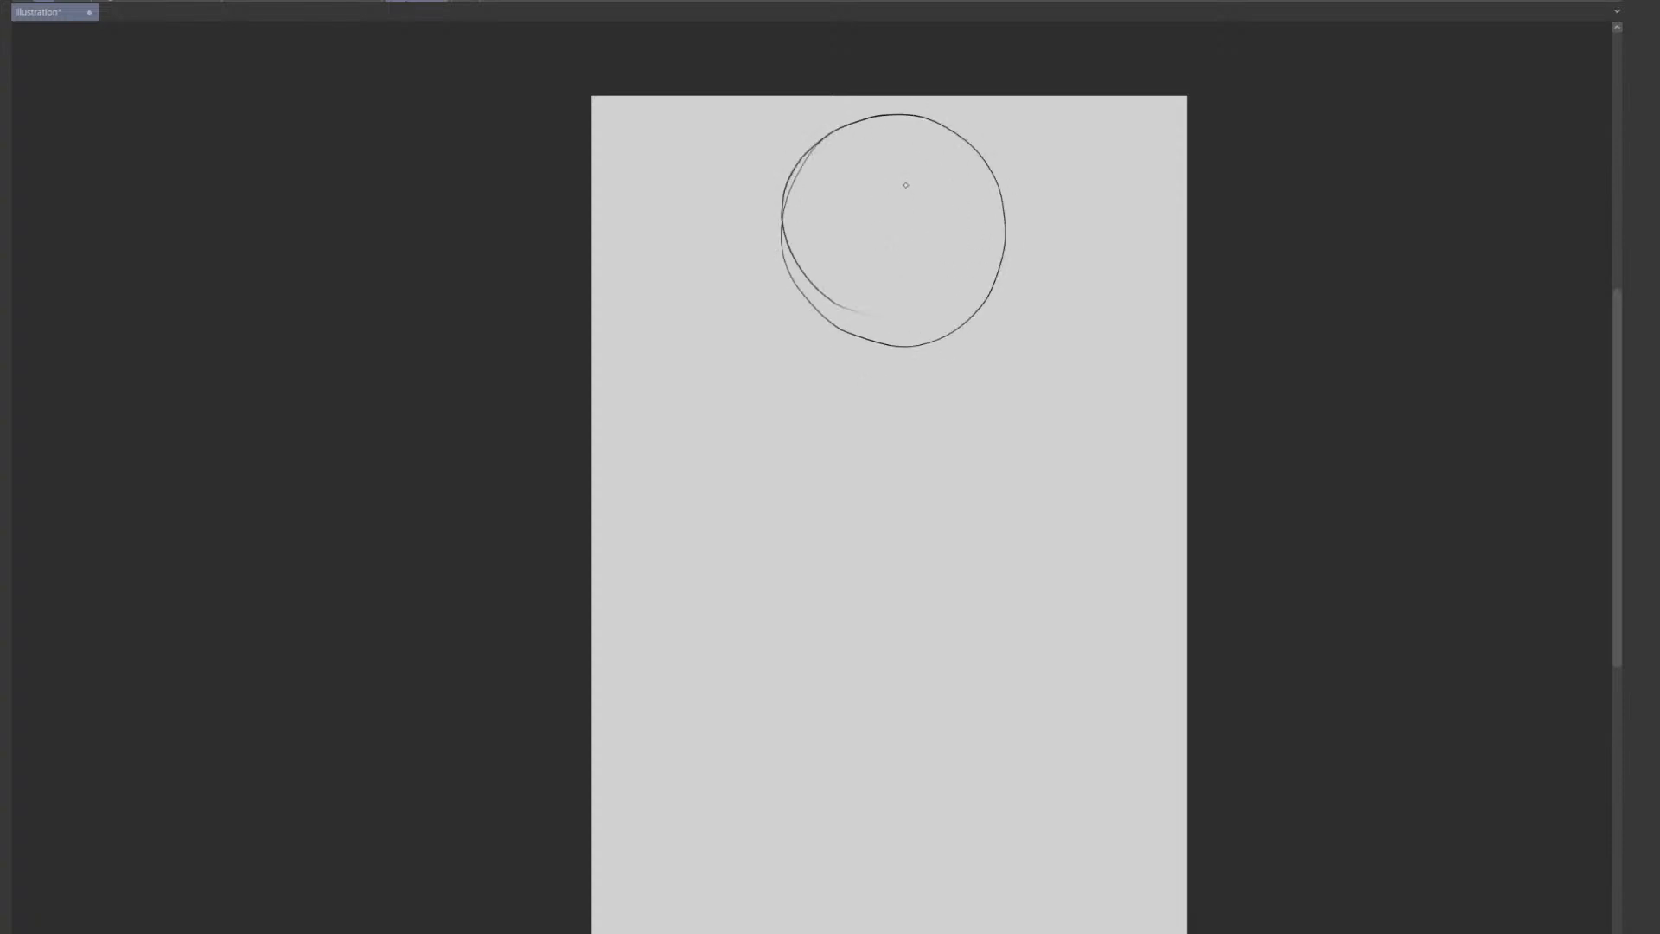
{"action": "key", "text": "ctrl+z"}
{"action": "key", "text": "ctrl+z"}
{"action": "mouse_move", "coordinate": [867, 141]}
{"action": "left_mouse_down"}
{"action": "mouse_move", "coordinate": [878, 133]}
{"action": "mouse_move", "coordinate": [839, 322]}
{"action": "left_mouse_up"}
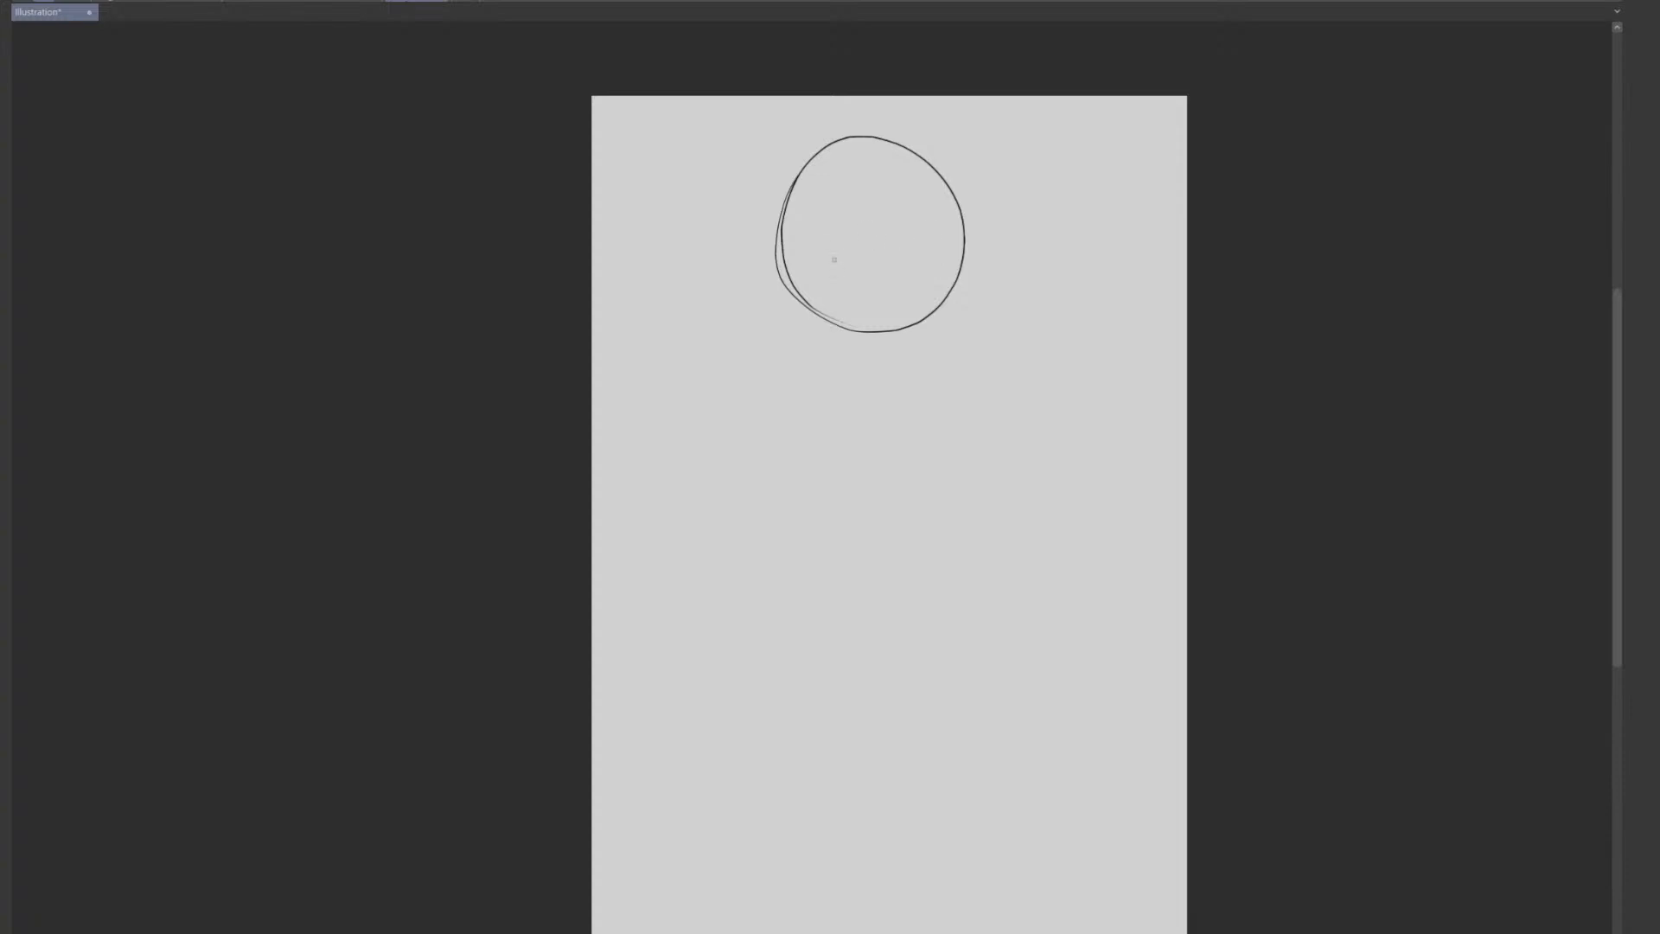
- Sketch a tilted face centre line, a slanted eye line and the side-plane strokes inside the head circle
{"action": "left_click_drag", "start_coordinate": [836, 229], "coordinate": [881, 337]}
{"action": "key", "text": "ctrl+z"}
{"action": "left_click_drag", "start_coordinate": [843, 236], "coordinate": [900, 364]}
{"action": "left_click_drag", "start_coordinate": [895, 268], "coordinate": [919, 251]}
{"action": "mouse_move", "coordinate": [796, 288]}
{"action": "left_mouse_down"}
{"action": "mouse_move", "coordinate": [913, 253]}
{"action": "mouse_move", "coordinate": [923, 230]}
{"action": "left_mouse_up"}
{"action": "mouse_move", "coordinate": [934, 190]}
{"action": "left_mouse_down"}
{"action": "mouse_move", "coordinate": [952, 273]}
{"action": "mouse_move", "coordinate": [945, 231]}
{"action": "left_mouse_up"}
{"action": "left_click_drag", "start_coordinate": [944, 232], "coordinate": [955, 274]}
{"action": "left_click_drag", "start_coordinate": [941, 177], "coordinate": [959, 242]}
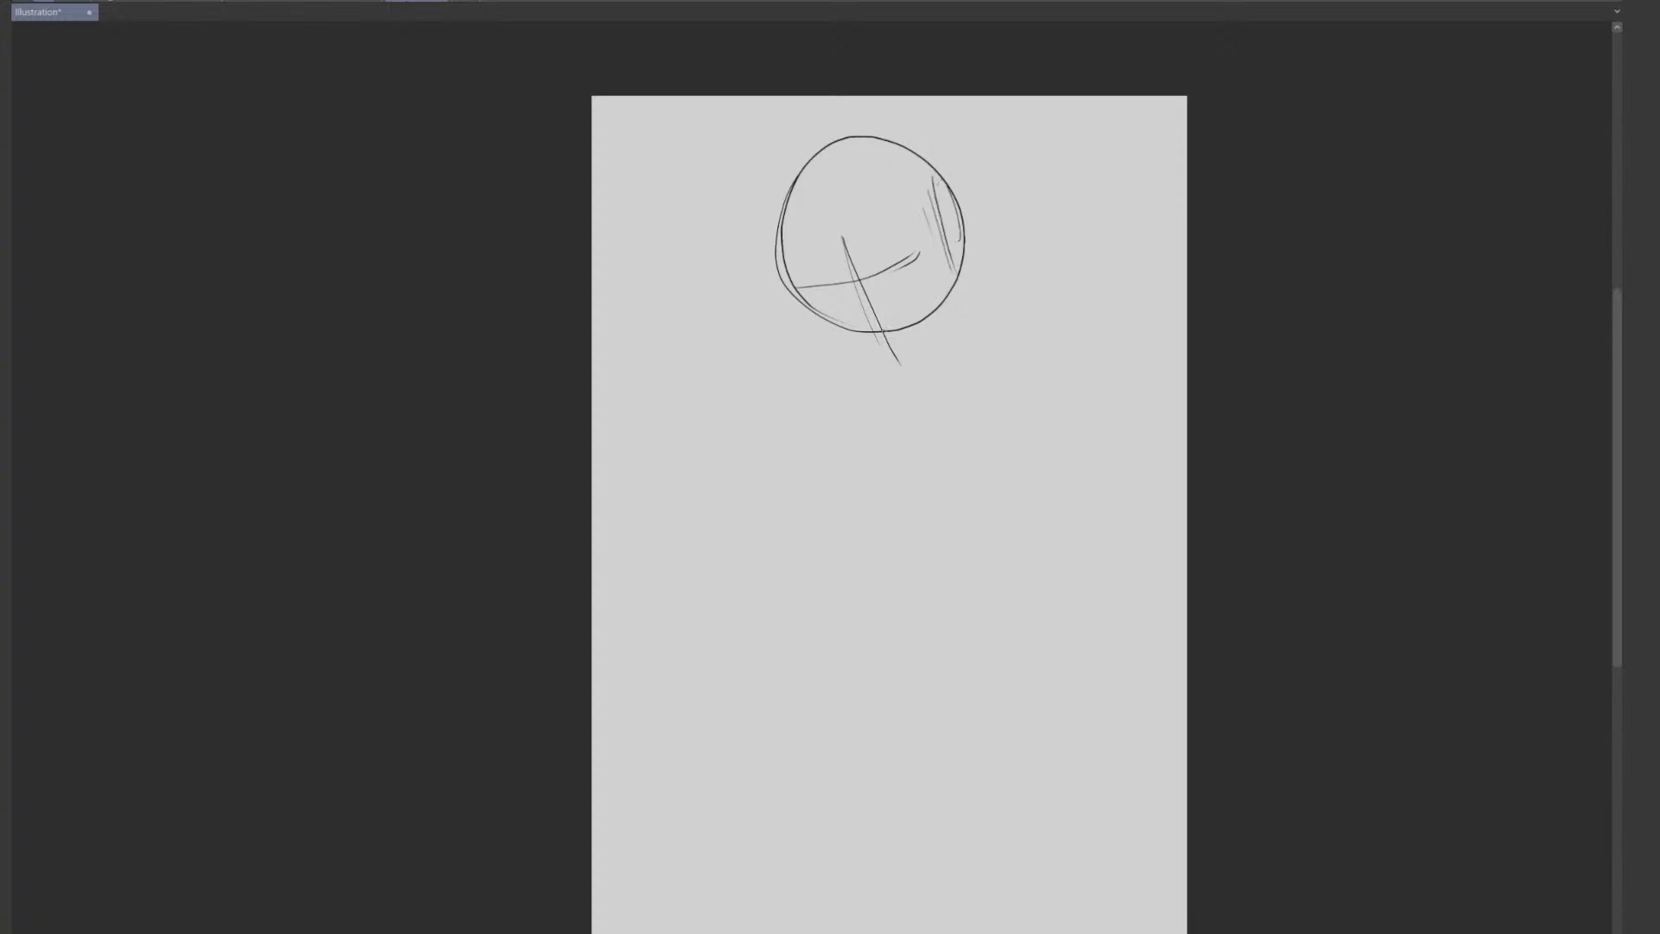
- Reinforce the face centre line and extend the slanted eye line across the head circle
{"action": "left_click_drag", "start_coordinate": [883, 333], "coordinate": [903, 367]}
{"action": "left_click_drag", "start_coordinate": [848, 250], "coordinate": [901, 377]}
{"action": "left_click_drag", "start_coordinate": [784, 289], "coordinate": [877, 259]}
{"action": "left_click_drag", "start_coordinate": [788, 292], "coordinate": [951, 245]}
{"action": "left_click", "coordinate": [934, 248]}
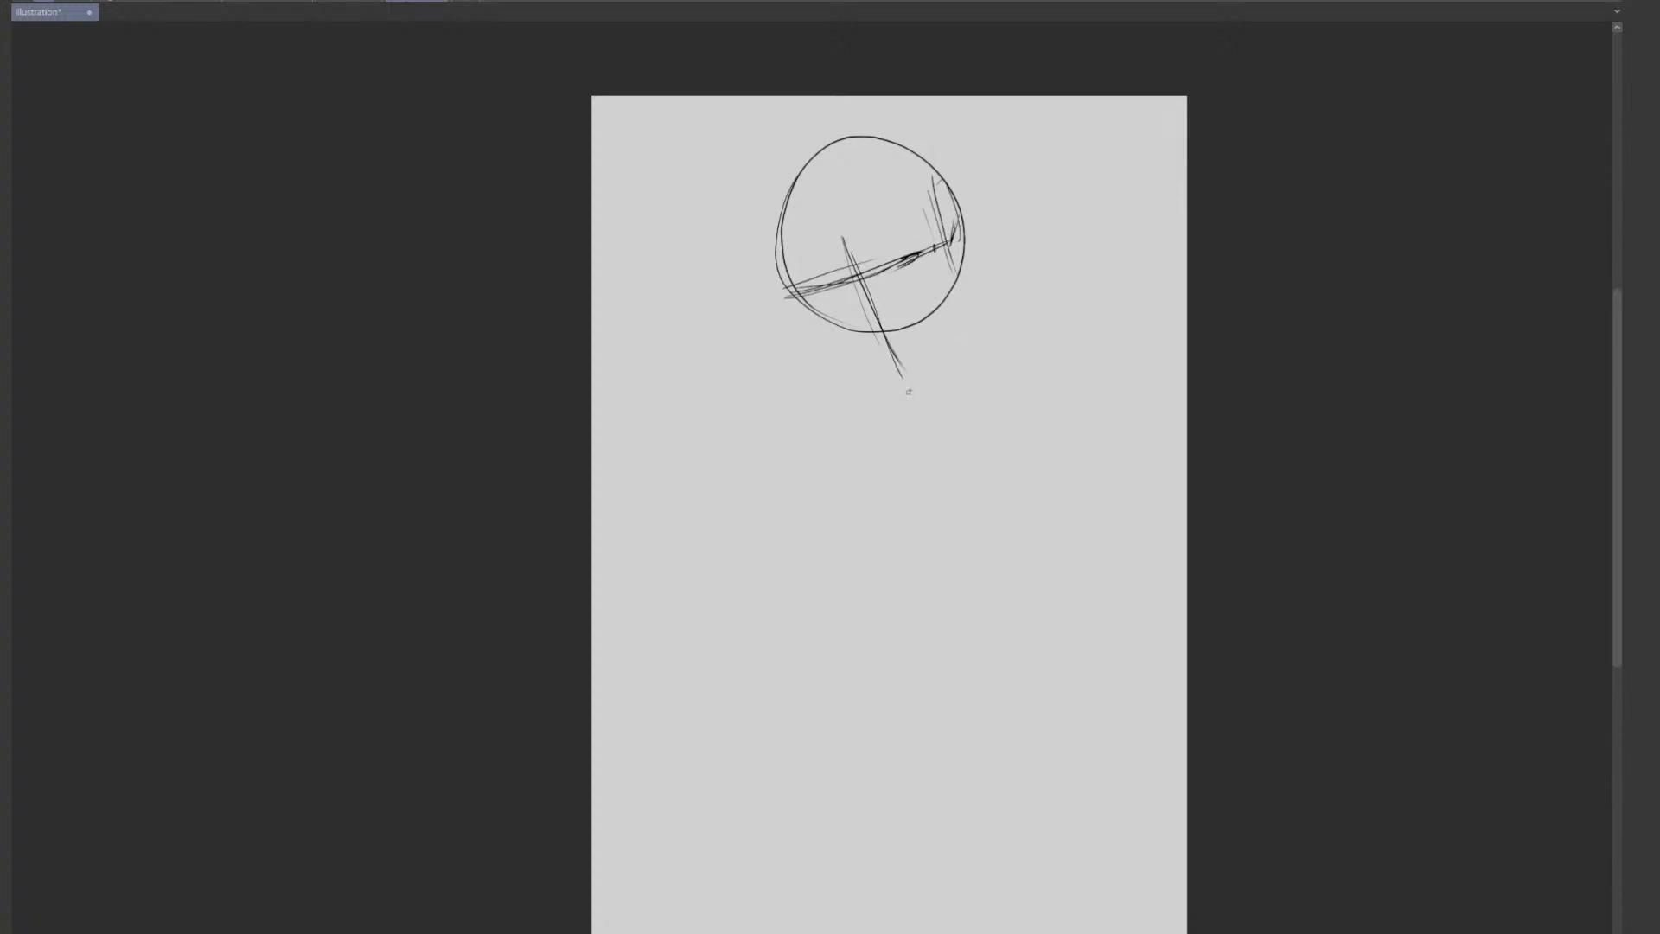
- Sketch both sides of the jaw tapering from the head circle to a pointed chin
{"action": "mouse_move", "coordinate": [909, 392]}
{"action": "left_mouse_down"}
{"action": "mouse_move", "coordinate": [935, 361]}
{"action": "mouse_move", "coordinate": [910, 385]}
{"action": "left_mouse_up"}
{"action": "left_click_drag", "start_coordinate": [967, 276], "coordinate": [923, 369]}
{"action": "left_click_drag", "start_coordinate": [951, 328], "coordinate": [905, 375]}
{"action": "left_click_drag", "start_coordinate": [950, 249], "coordinate": [931, 353]}
{"action": "mouse_move", "coordinate": [773, 259]}
{"action": "left_mouse_down"}
{"action": "mouse_move", "coordinate": [791, 282]}
{"action": "mouse_move", "coordinate": [786, 262]}
{"action": "left_mouse_up"}
{"action": "mouse_move", "coordinate": [786, 267]}
{"action": "left_mouse_down"}
{"action": "mouse_move", "coordinate": [814, 325]}
{"action": "mouse_move", "coordinate": [904, 384]}
{"action": "left_mouse_up"}
{"action": "mouse_move", "coordinate": [828, 344]}
{"action": "left_mouse_down"}
{"action": "mouse_move", "coordinate": [886, 381]}
{"action": "mouse_move", "coordinate": [819, 336]}
{"action": "mouse_move", "coordinate": [922, 377]}
{"action": "left_mouse_up"}
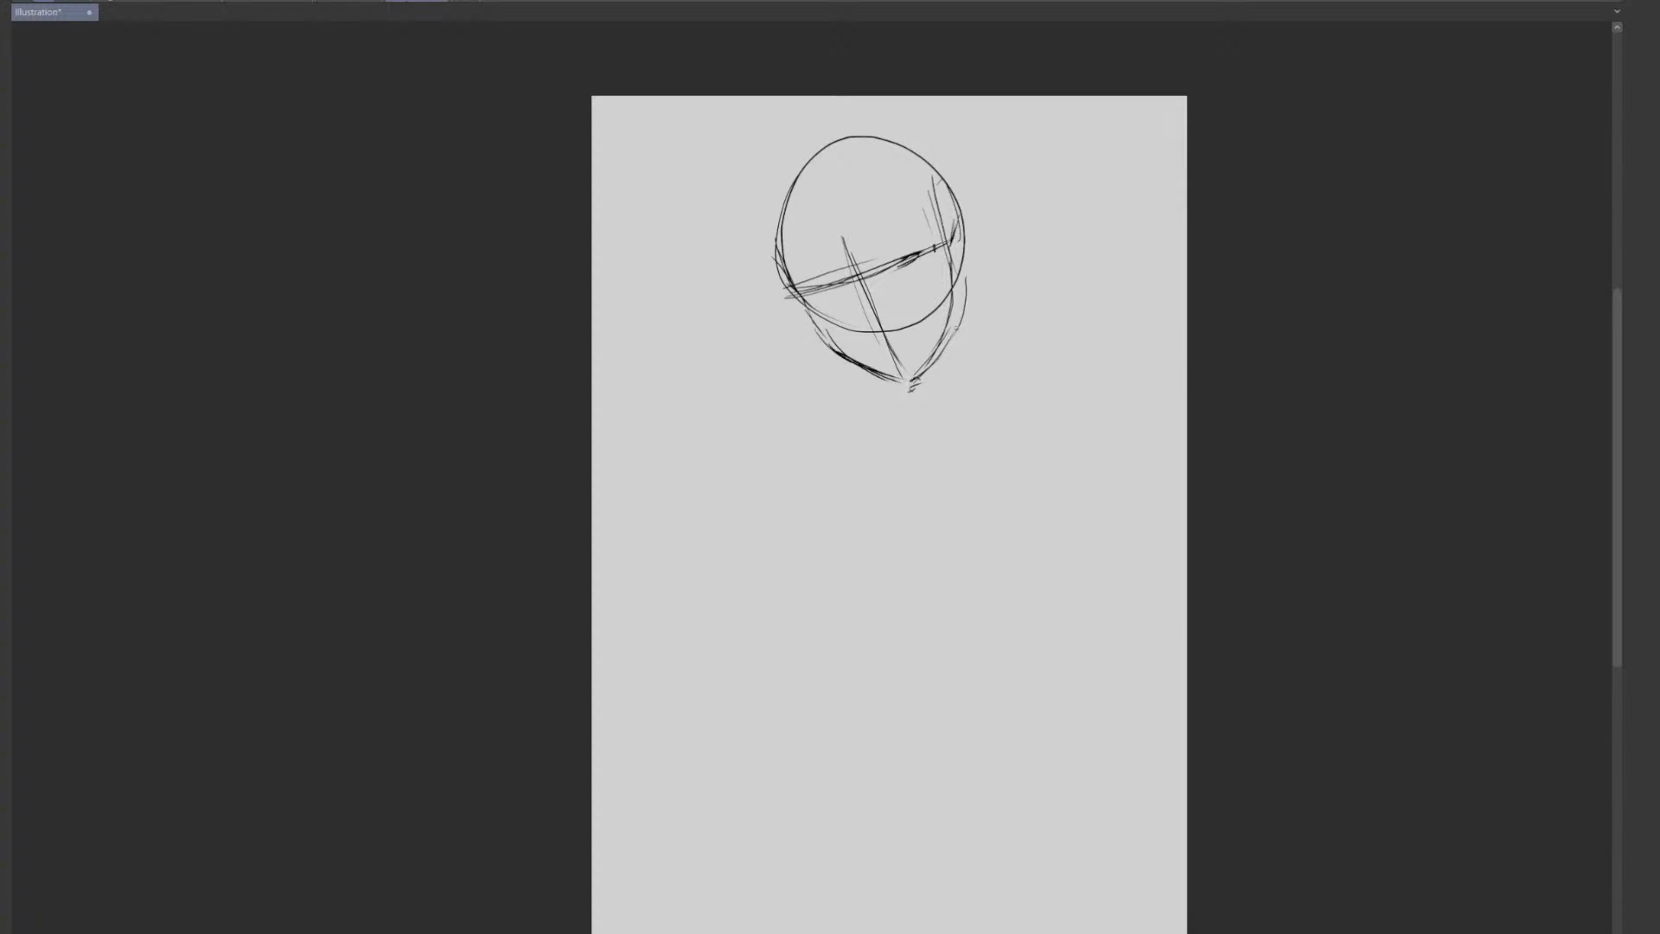
- Rough in the neck and collarbones with shoulder-joint circles, and draw long guide lines down the torso's right side
{"action": "left_click_drag", "start_coordinate": [960, 309], "coordinate": [975, 369]}
{"action": "key", "text": "ctrl+z"}
{"action": "left_click_drag", "start_coordinate": [961, 299], "coordinate": [986, 366]}
{"action": "key", "text": "ctrl+z"}
{"action": "key", "text": "ctrl+z"}
{"action": "mouse_move", "coordinate": [868, 372]}
{"action": "left_mouse_down"}
{"action": "mouse_move", "coordinate": [877, 385]}
{"action": "mouse_move", "coordinate": [817, 421]}
{"action": "mouse_move", "coordinate": [893, 466]}
{"action": "mouse_move", "coordinate": [1077, 430]}
{"action": "mouse_move", "coordinate": [1050, 421]}
{"action": "mouse_move", "coordinate": [1000, 660]}
{"action": "left_mouse_up"}
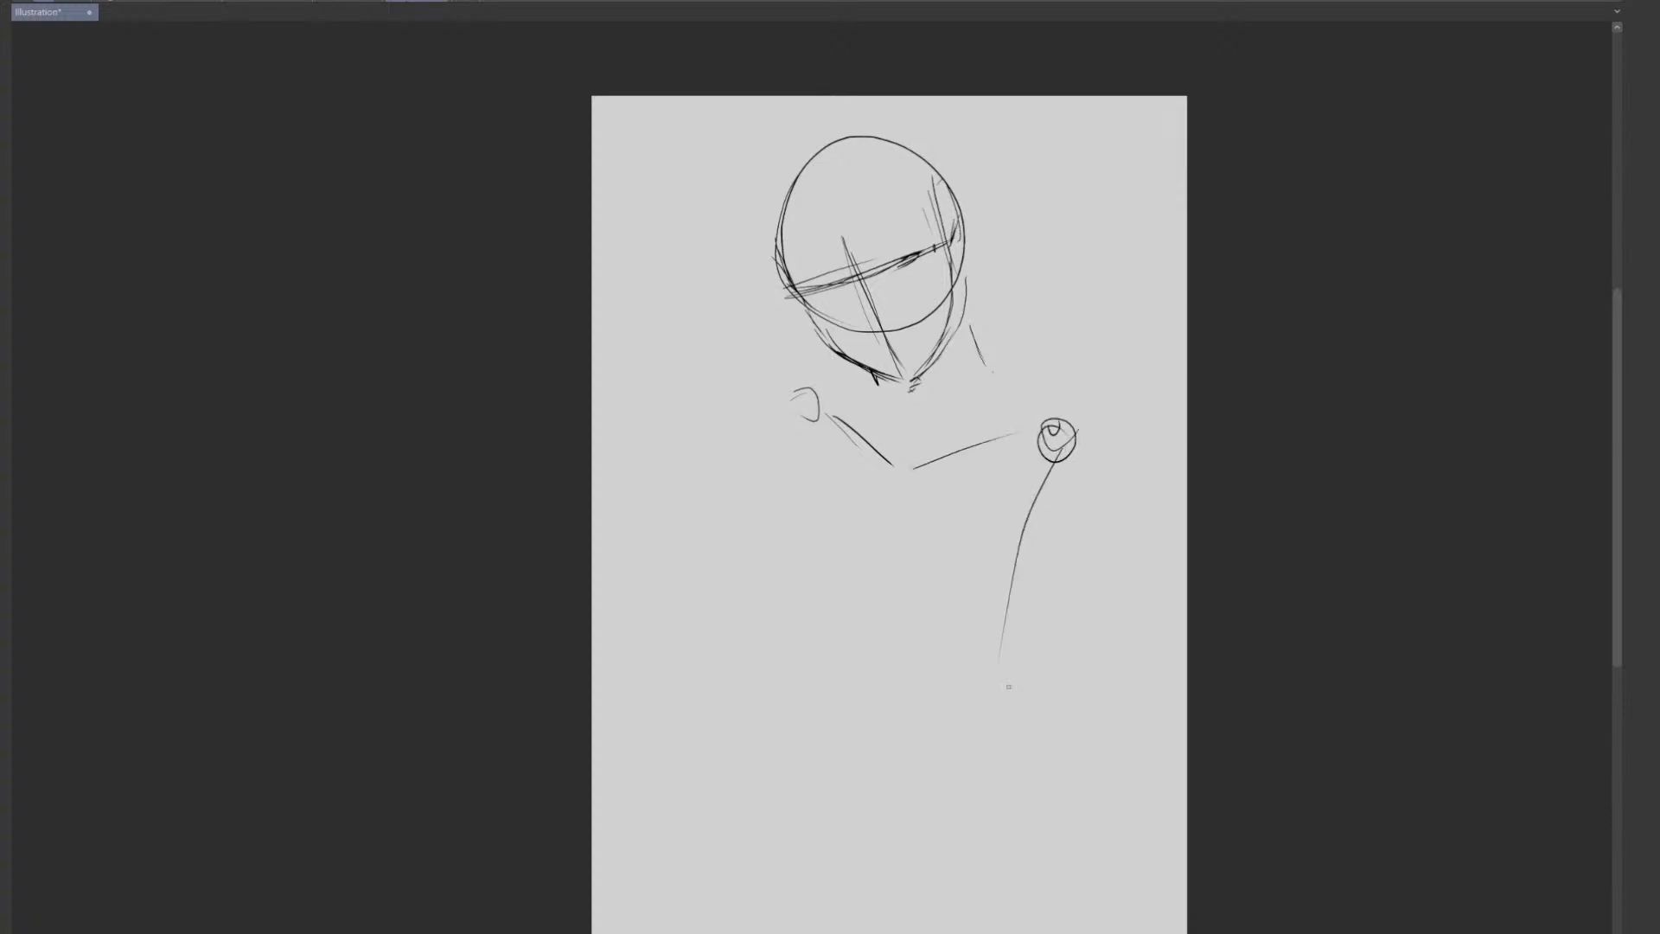
{"action": "left_click_drag", "start_coordinate": [1055, 473], "coordinate": [1030, 776]}
{"action": "left_click_drag", "start_coordinate": [694, 422], "coordinate": [766, 385]}
{"action": "left_click_drag", "start_coordinate": [792, 374], "coordinate": [832, 413]}
{"action": "key", "text": "ctrl+z"}
{"action": "key", "text": "ctrl+z"}
{"action": "mouse_move", "coordinate": [718, 426]}
{"action": "left_mouse_down"}
{"action": "mouse_move", "coordinate": [783, 372]}
{"action": "mouse_move", "coordinate": [844, 386]}
{"action": "left_mouse_up"}
{"action": "left_click_drag", "start_coordinate": [718, 432], "coordinate": [708, 474]}
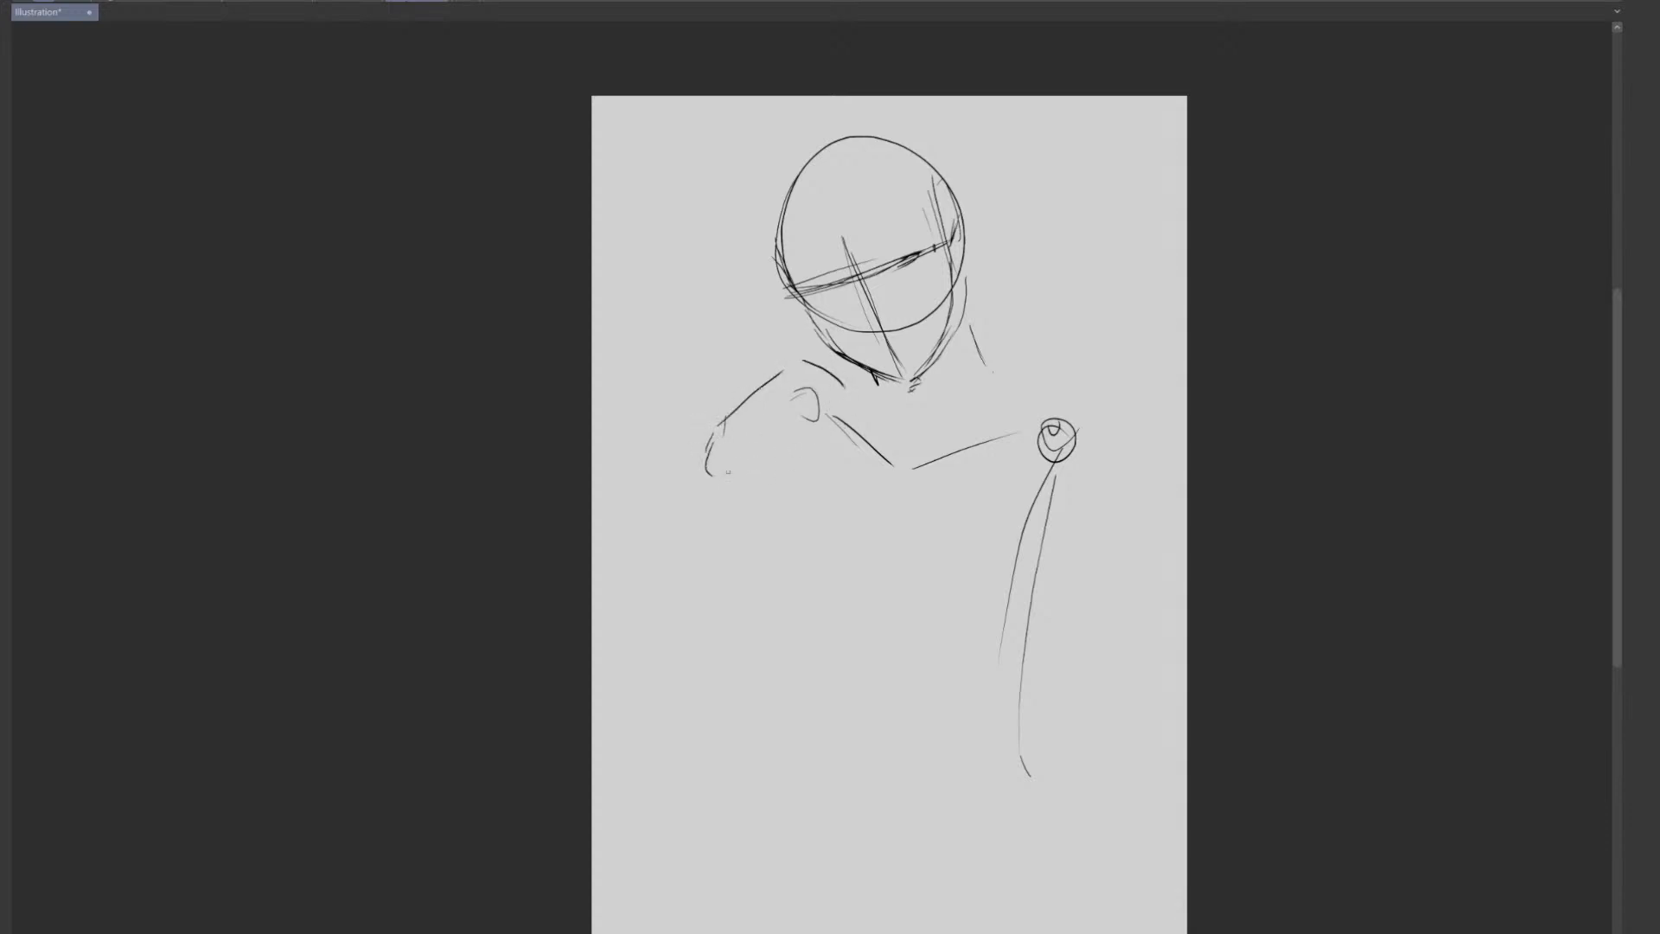
{"action": "key", "text": "ctrl+z"}
{"action": "key", "text": "ctrl+z"}
{"action": "key", "text": "ctrl+z"}
- Sketch a rounded left shoulder cap with the upper arm tapering down from it to the elbow
{"action": "mouse_move", "coordinate": [802, 378]}
{"action": "left_mouse_down"}
{"action": "mouse_move", "coordinate": [873, 432]}
{"action": "mouse_move", "coordinate": [781, 464]}
{"action": "left_mouse_up"}
{"action": "left_click_drag", "start_coordinate": [774, 468], "coordinate": [718, 463]}
{"action": "mouse_move", "coordinate": [723, 453]}
{"action": "left_mouse_down"}
{"action": "mouse_move", "coordinate": [737, 465]}
{"action": "mouse_move", "coordinate": [807, 376]}
{"action": "left_mouse_up"}
{"action": "left_click_drag", "start_coordinate": [733, 424], "coordinate": [822, 377]}
{"action": "mouse_move", "coordinate": [733, 440]}
{"action": "left_mouse_down"}
{"action": "mouse_move", "coordinate": [783, 415]}
{"action": "mouse_move", "coordinate": [750, 657]}
{"action": "left_mouse_up"}
{"action": "left_click_drag", "start_coordinate": [737, 532], "coordinate": [757, 680]}
{"action": "left_click_drag", "start_coordinate": [819, 417], "coordinate": [757, 687]}
{"action": "left_click_drag", "start_coordinate": [796, 452], "coordinate": [783, 478]}
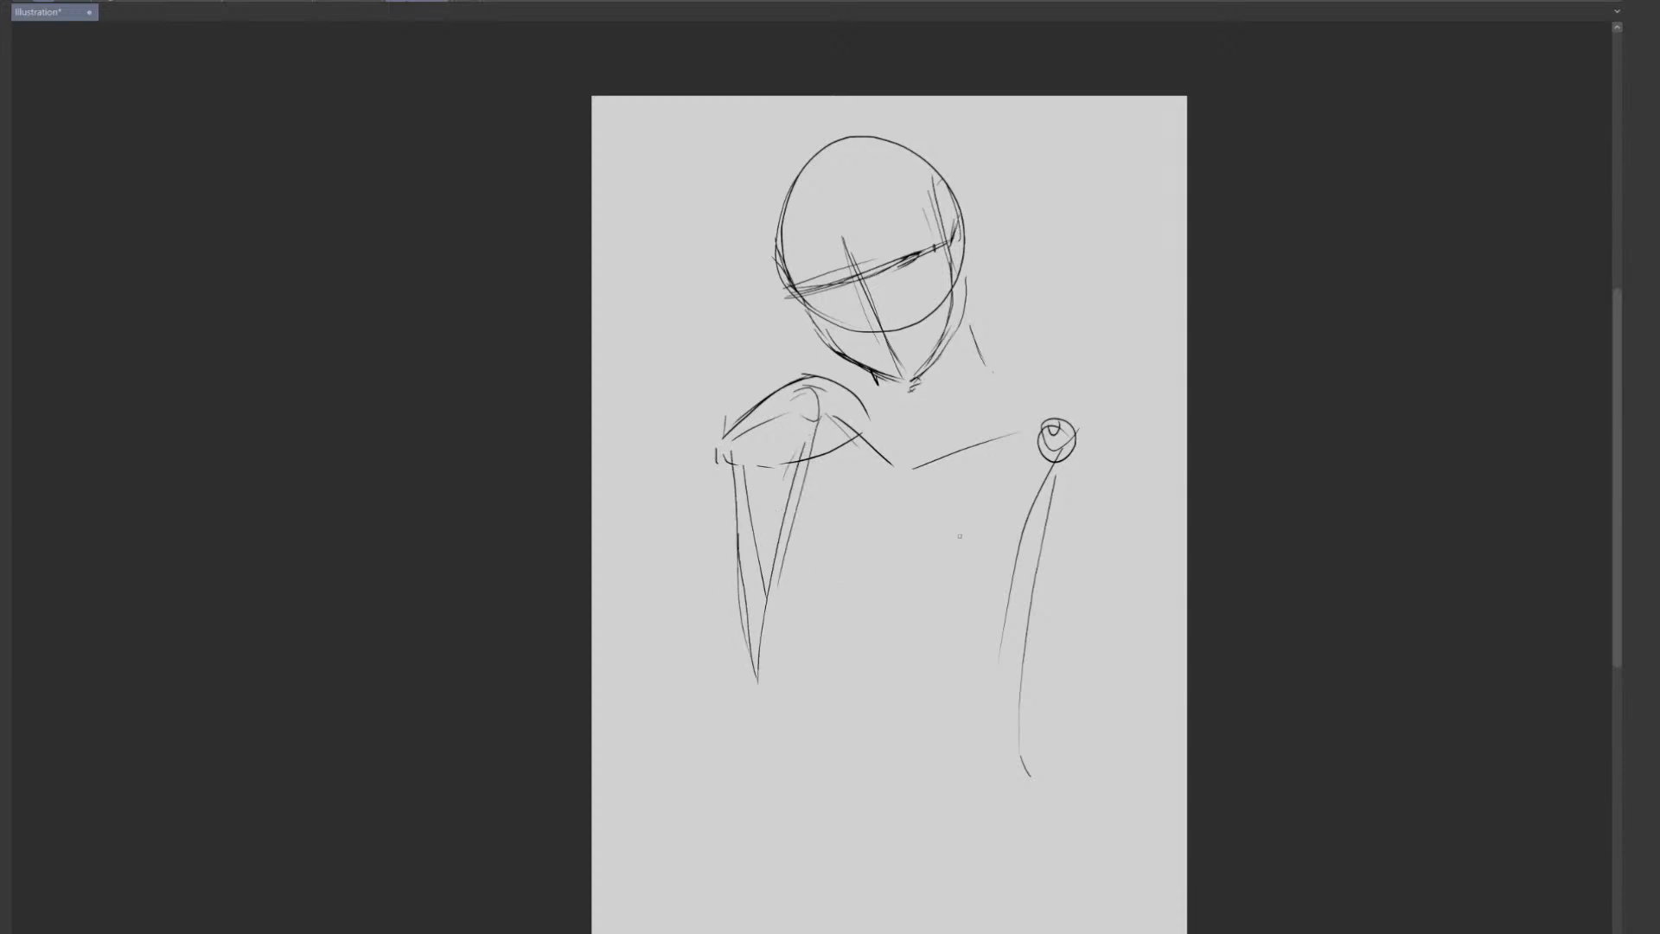
- Strengthen the V-shaped collarbones and rough in the right neck slope, shoulder and outer arm
{"action": "left_click_drag", "start_coordinate": [915, 458], "coordinate": [931, 505]}
{"action": "key", "text": "ctrl+z"}
{"action": "left_click_drag", "start_coordinate": [819, 430], "coordinate": [887, 457]}
{"action": "mouse_move", "coordinate": [828, 436]}
{"action": "left_mouse_down"}
{"action": "mouse_move", "coordinate": [923, 471]}
{"action": "mouse_move", "coordinate": [1014, 418]}
{"action": "left_mouse_up"}
{"action": "key", "text": "ctrl+z"}
{"action": "mouse_move", "coordinate": [935, 458]}
{"action": "left_mouse_down"}
{"action": "mouse_move", "coordinate": [1052, 407]}
{"action": "mouse_move", "coordinate": [1007, 387]}
{"action": "mouse_move", "coordinate": [1043, 399]}
{"action": "left_mouse_up"}
{"action": "mouse_move", "coordinate": [1061, 399]}
{"action": "left_mouse_down"}
{"action": "mouse_move", "coordinate": [1086, 415]}
{"action": "mouse_move", "coordinate": [1081, 554]}
{"action": "left_mouse_up"}
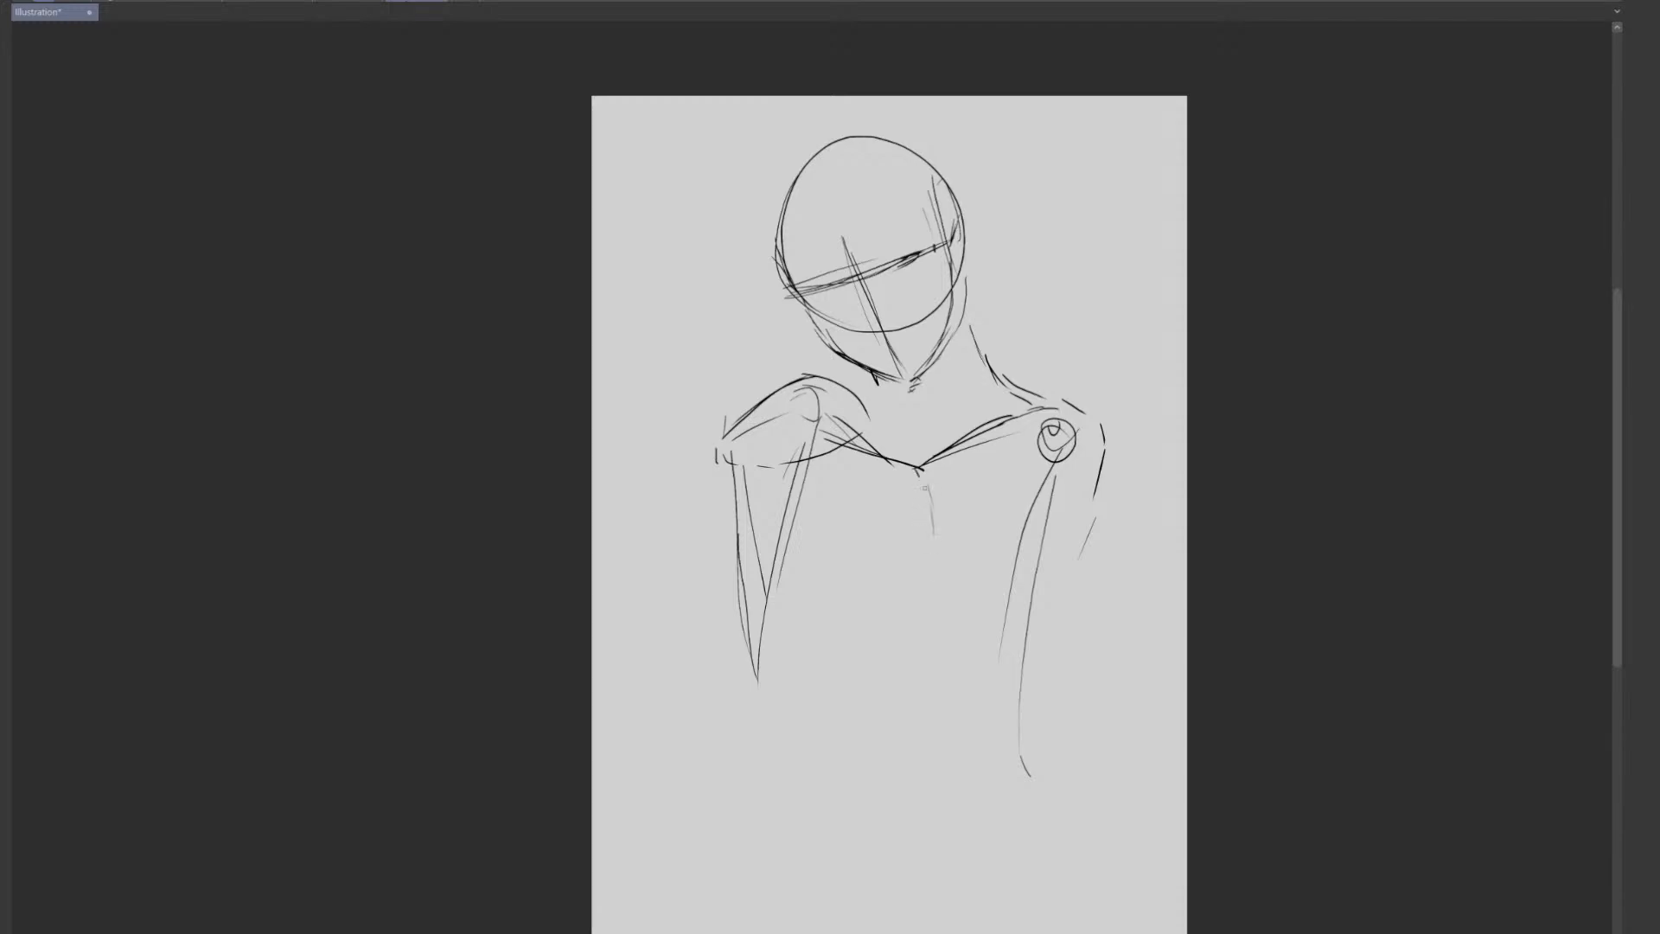
- Draw the chest's curved centre line and lower chest arc, and mark the right armpit and side
{"action": "left_click_drag", "start_coordinate": [918, 471], "coordinate": [924, 602]}
{"action": "left_click_drag", "start_coordinate": [912, 585], "coordinate": [918, 603]}
{"action": "mouse_move", "coordinate": [835, 557]}
{"action": "left_mouse_down"}
{"action": "mouse_move", "coordinate": [867, 587]}
{"action": "mouse_move", "coordinate": [969, 582]}
{"action": "left_mouse_up"}
{"action": "left_click_drag", "start_coordinate": [1018, 439], "coordinate": [1049, 521]}
{"action": "mouse_move", "coordinate": [1054, 475]}
{"action": "left_mouse_down"}
{"action": "mouse_move", "coordinate": [1031, 578]}
{"action": "mouse_move", "coordinate": [1017, 470]}
{"action": "left_mouse_up"}
{"action": "left_click_drag", "start_coordinate": [1023, 617], "coordinate": [1034, 604]}
- Erase the rough right neck-to-shoulder line and redraw the neck, shoulder and outer upper arm contour
{"action": "mouse_move", "coordinate": [1026, 438]}
{"action": "left_mouse_down"}
{"action": "mouse_move", "coordinate": [1013, 444]}
{"action": "mouse_move", "coordinate": [1109, 427]}
{"action": "mouse_move", "coordinate": [1078, 409]}
{"action": "left_mouse_up"}
{"action": "mouse_move", "coordinate": [1010, 371]}
{"action": "left_mouse_down"}
{"action": "mouse_move", "coordinate": [978, 344]}
{"action": "mouse_move", "coordinate": [981, 377]}
{"action": "left_mouse_up"}
{"action": "key", "text": "p"}
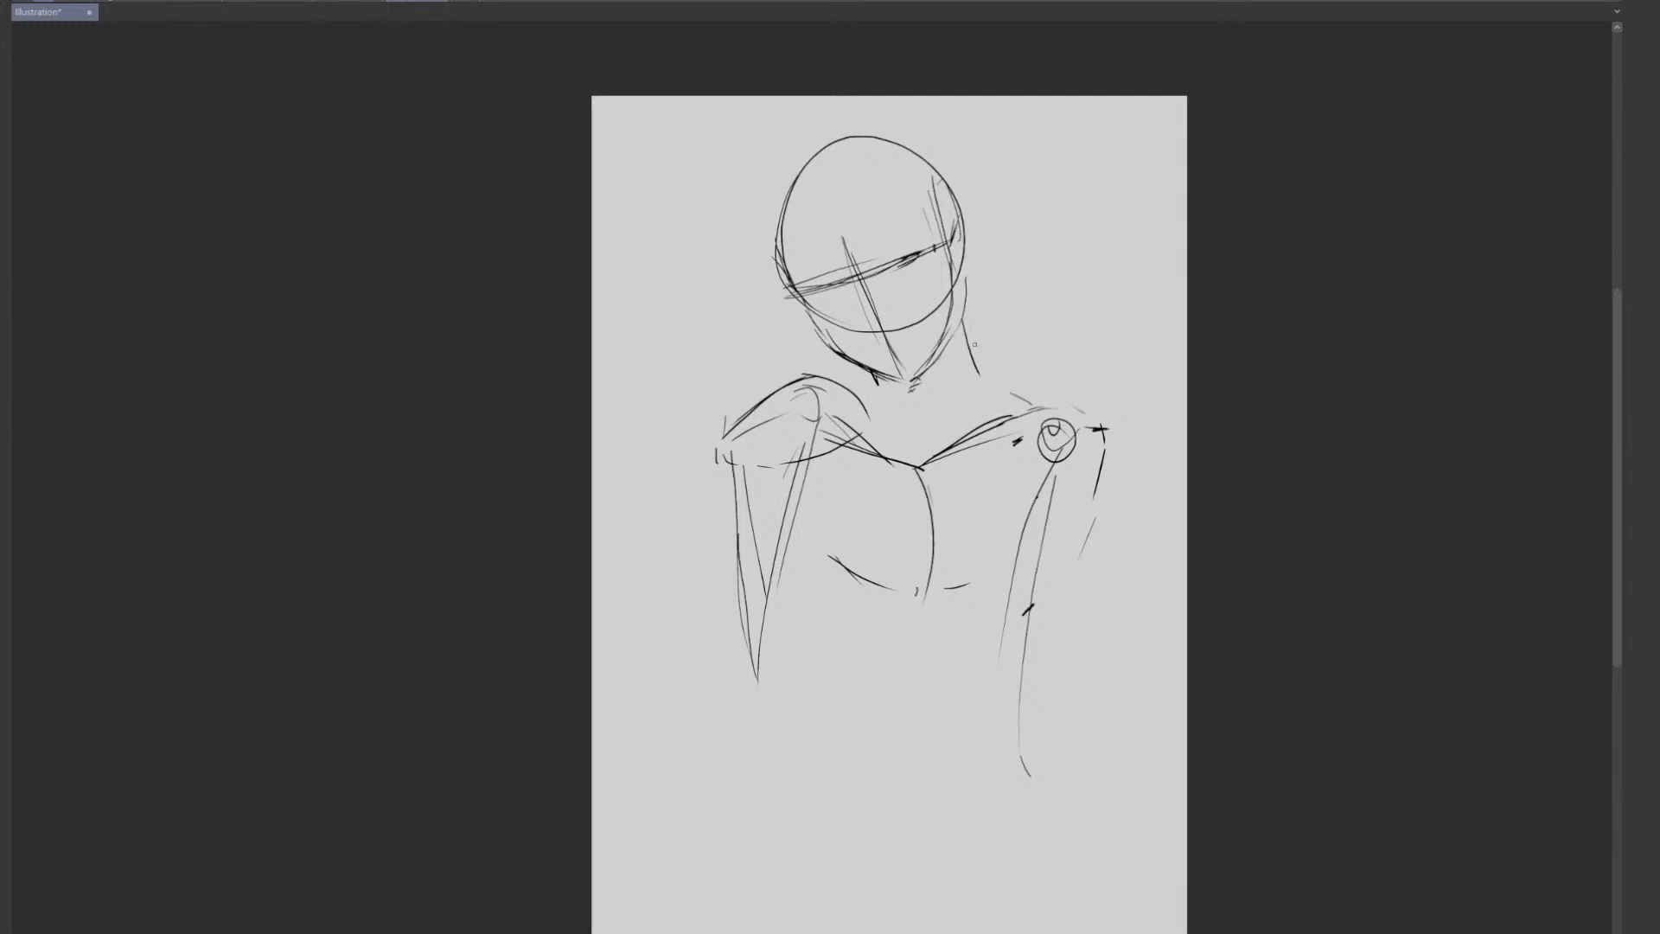
{"action": "key", "text": "ctrl+z"}
{"action": "mouse_move", "coordinate": [965, 297]}
{"action": "left_mouse_down"}
{"action": "mouse_move", "coordinate": [994, 403]}
{"action": "mouse_move", "coordinate": [1118, 436]}
{"action": "mouse_move", "coordinate": [1116, 525]}
{"action": "left_mouse_up"}
{"action": "key", "text": "ctrl+z"}
{"action": "mouse_move", "coordinate": [1106, 427]}
{"action": "left_mouse_down"}
{"action": "mouse_move", "coordinate": [1131, 492]}
{"action": "mouse_move", "coordinate": [1088, 603]}
{"action": "left_mouse_up"}
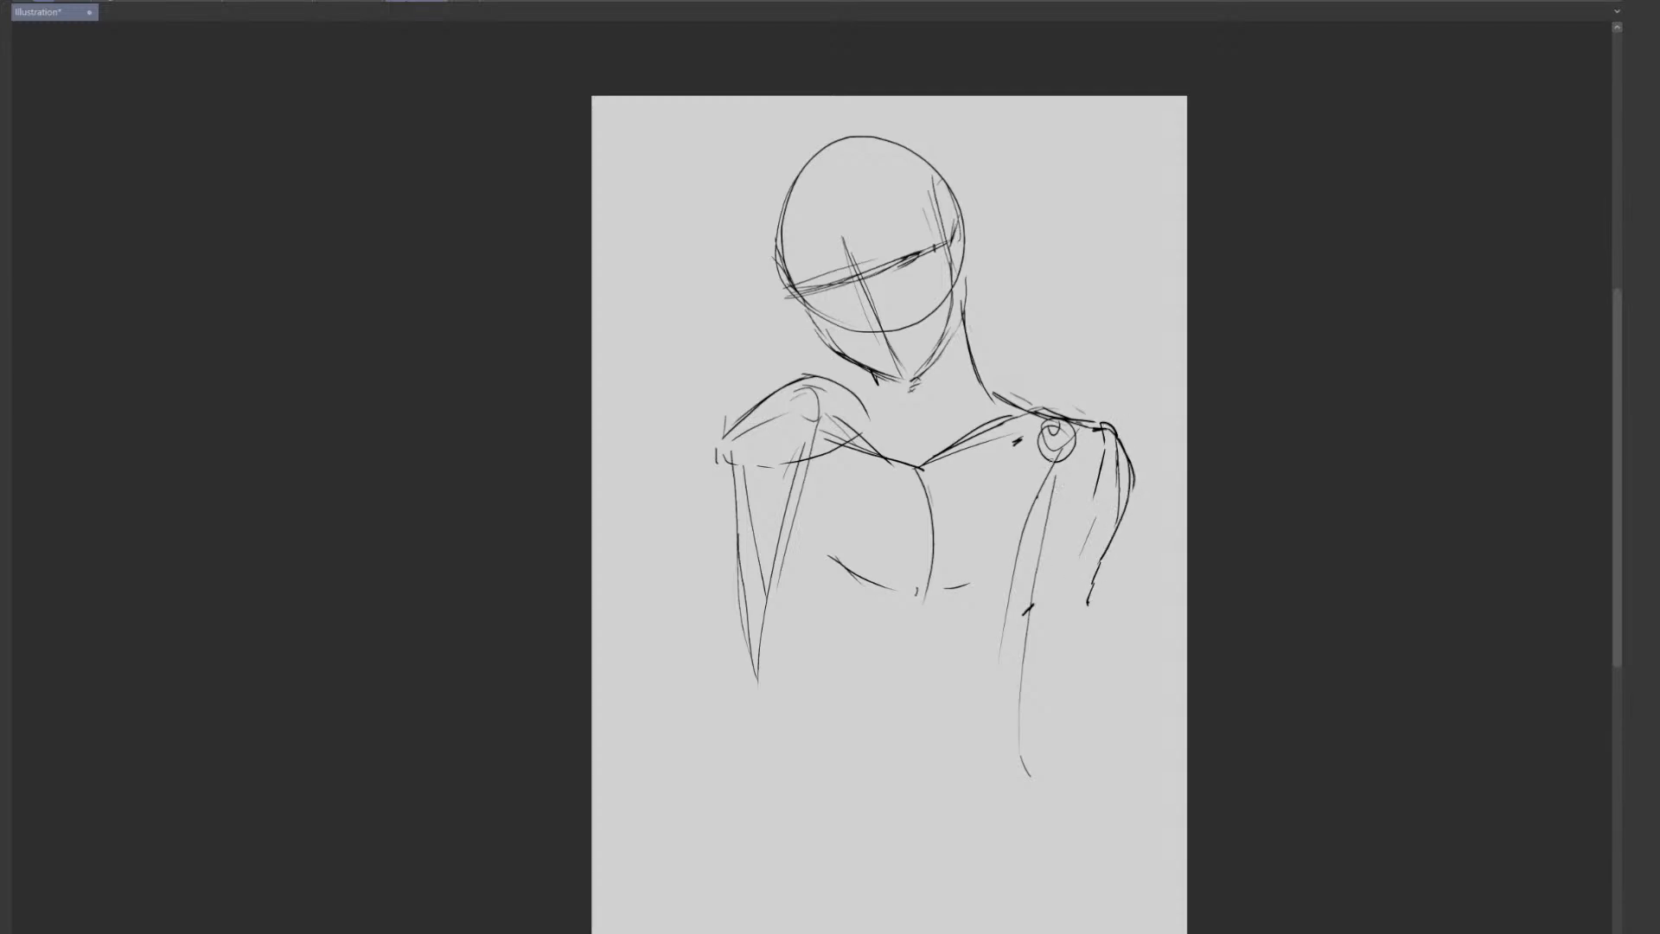
- Draw the rounded right side of the chest and continue the contour down to the waist
{"action": "left_click_drag", "start_coordinate": [1021, 438], "coordinate": [1057, 542]}
{"action": "key", "text": "ctrl+z"}
{"action": "mouse_move", "coordinate": [1018, 442]}
{"action": "left_mouse_down"}
{"action": "mouse_move", "coordinate": [1052, 531]}
{"action": "mouse_move", "coordinate": [1034, 608]}
{"action": "left_mouse_up"}
{"action": "mouse_move", "coordinate": [1048, 515]}
{"action": "left_mouse_down"}
{"action": "mouse_move", "coordinate": [1029, 603]}
{"action": "mouse_move", "coordinate": [1058, 571]}
{"action": "mouse_move", "coordinate": [990, 624]}
{"action": "left_mouse_up"}
{"action": "mouse_move", "coordinate": [1049, 518]}
{"action": "left_mouse_down"}
{"action": "mouse_move", "coordinate": [1055, 597]}
{"action": "mouse_move", "coordinate": [1020, 629]}
{"action": "mouse_move", "coordinate": [990, 726]}
{"action": "left_mouse_up"}
{"action": "left_click_drag", "start_coordinate": [981, 752], "coordinate": [984, 778]}
- Sketch the hip baseline and right hip contour, with short strokes for the left forearm
{"action": "left_click_drag", "start_coordinate": [847, 881], "coordinate": [1055, 879]}
{"action": "left_click_drag", "start_coordinate": [802, 863], "coordinate": [1040, 865]}
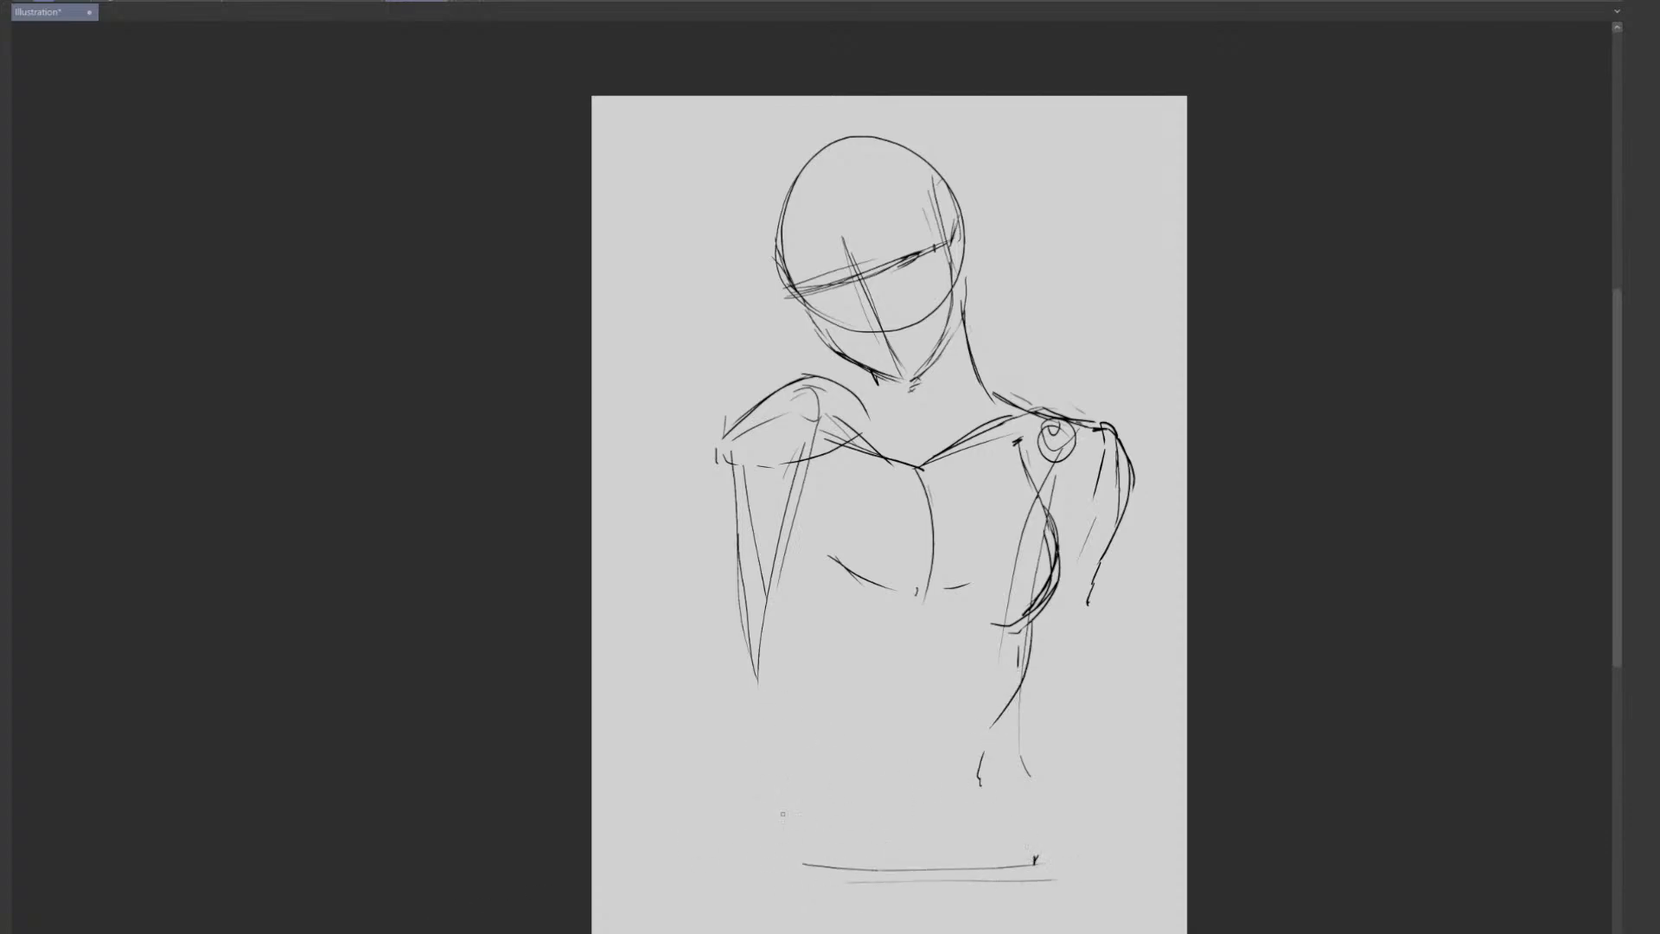
{"action": "left_click_drag", "start_coordinate": [760, 740], "coordinate": [722, 801]}
{"action": "key", "text": "ctrl+z"}
{"action": "mouse_move", "coordinate": [739, 731]}
{"action": "left_mouse_down"}
{"action": "mouse_move", "coordinate": [718, 790]}
{"action": "mouse_move", "coordinate": [801, 853]}
{"action": "mouse_move", "coordinate": [1077, 857]}
{"action": "left_mouse_up"}
{"action": "key", "text": "ctrl+z"}
{"action": "left_click_drag", "start_coordinate": [1006, 731], "coordinate": [1016, 810]}
{"action": "mouse_move", "coordinate": [1018, 702]}
{"action": "left_mouse_down"}
{"action": "mouse_move", "coordinate": [987, 809]}
{"action": "mouse_move", "coordinate": [1040, 865]}
{"action": "left_mouse_up"}
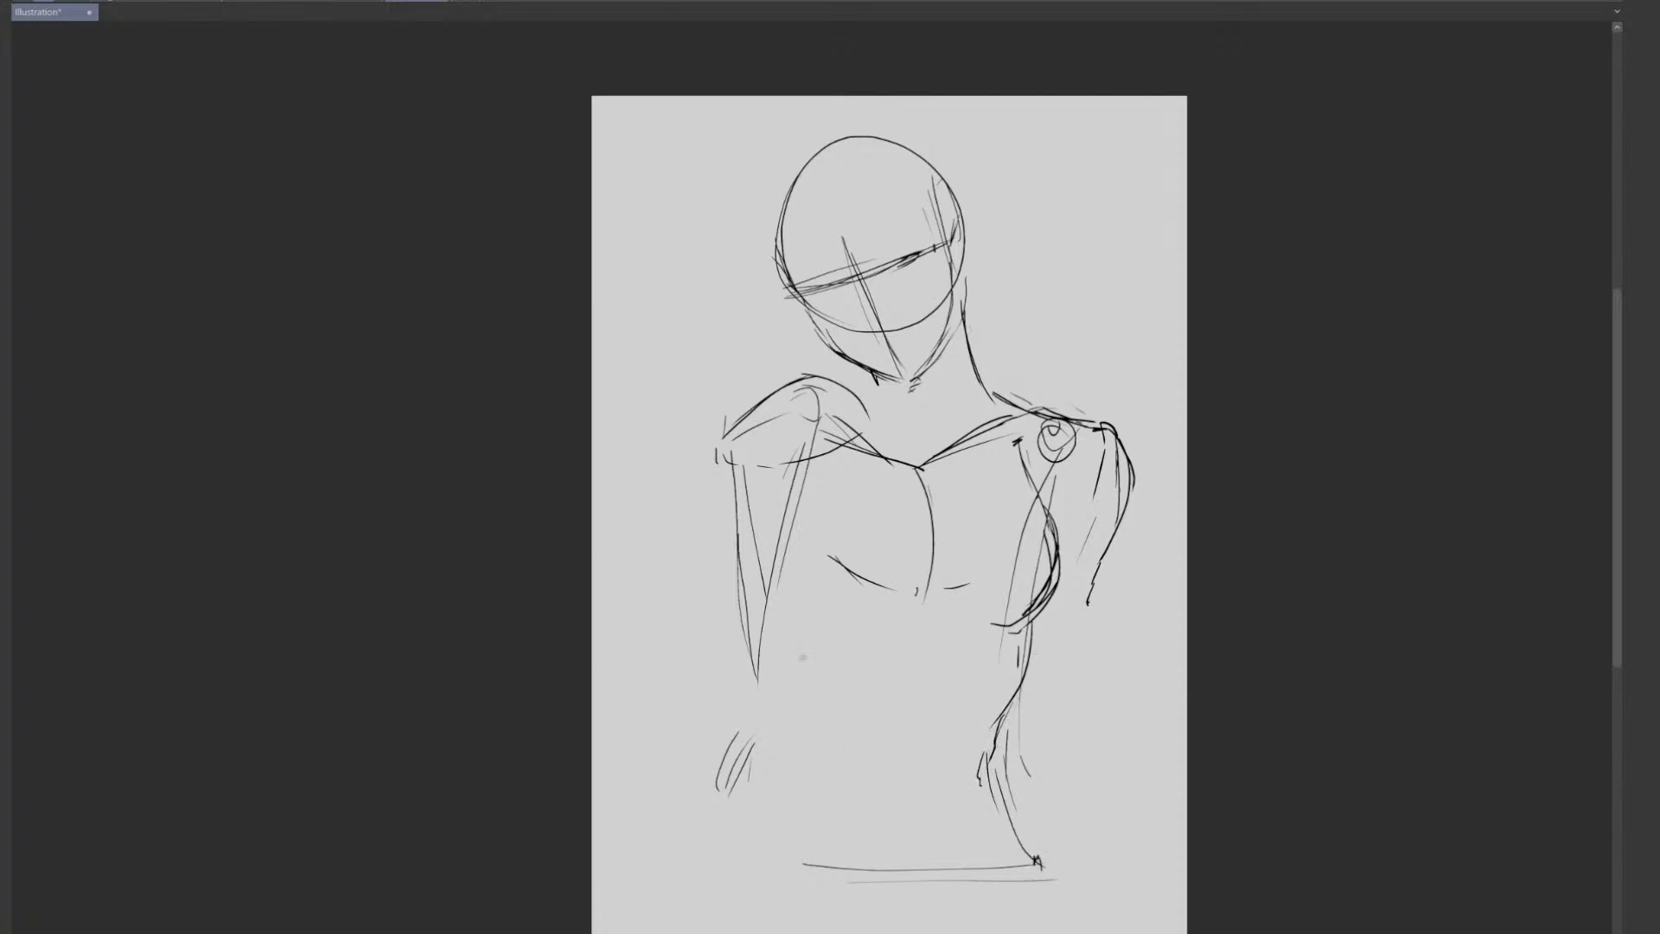
- Draw a curved waistline across the torso and sketch the left elbow joint and forearm
{"action": "left_click_drag", "start_coordinate": [755, 727], "coordinate": [794, 644]}
{"action": "left_click_drag", "start_coordinate": [776, 596], "coordinate": [795, 707]}
{"action": "key", "text": "ctrl+z"}
{"action": "key", "text": "ctrl+z"}
{"action": "left_click_drag", "start_coordinate": [869, 738], "coordinate": [1028, 762]}
{"action": "mouse_move", "coordinate": [795, 685]}
{"action": "left_mouse_down"}
{"action": "mouse_move", "coordinate": [775, 707]}
{"action": "mouse_move", "coordinate": [777, 693]}
{"action": "left_mouse_up"}
{"action": "left_click_drag", "start_coordinate": [781, 596], "coordinate": [787, 677]}
{"action": "left_click_drag", "start_coordinate": [773, 716], "coordinate": [724, 806]}
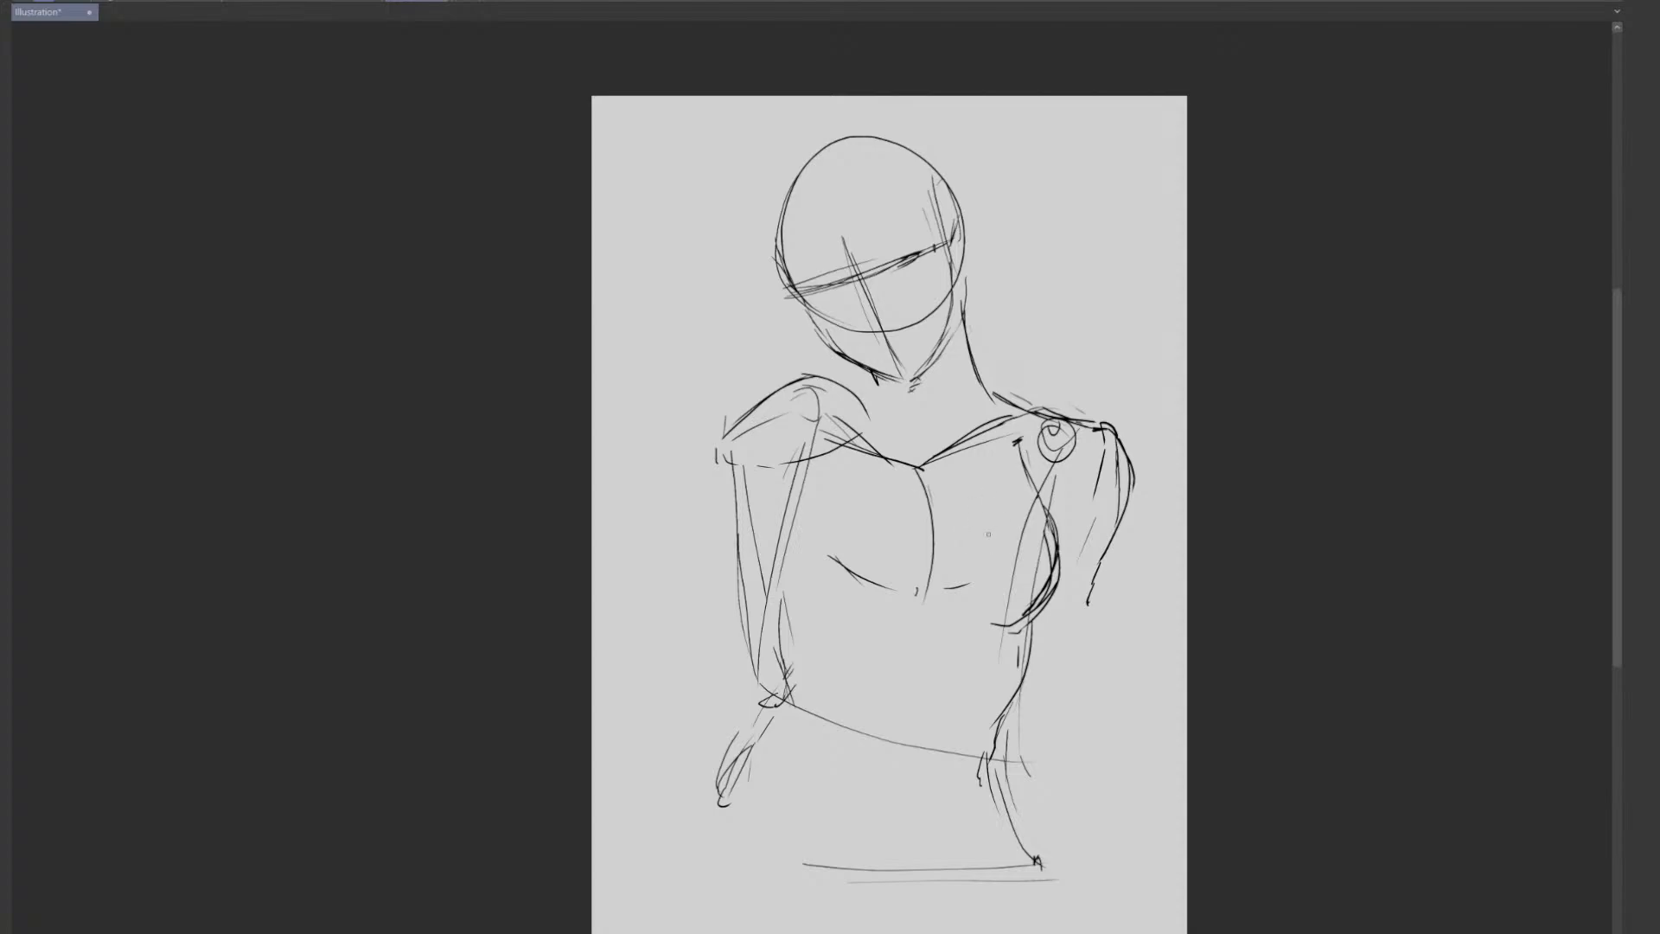
- Redraw the left shoulder cap with a rounded lower edge around the top of the arm
{"action": "mouse_move", "coordinate": [744, 468]}
{"action": "left_mouse_down"}
{"action": "mouse_move", "coordinate": [737, 502]}
{"action": "mouse_move", "coordinate": [774, 424]}
{"action": "left_mouse_up"}
{"action": "mouse_move", "coordinate": [774, 420]}
{"action": "left_mouse_down"}
{"action": "mouse_move", "coordinate": [758, 492]}
{"action": "mouse_move", "coordinate": [849, 468]}
{"action": "left_mouse_up"}
{"action": "left_click_drag", "start_coordinate": [721, 484], "coordinate": [828, 481]}
{"action": "key", "text": "ctrl+z"}
{"action": "key", "text": "ctrl+z"}
{"action": "mouse_move", "coordinate": [710, 465]}
{"action": "left_mouse_down"}
{"action": "mouse_move", "coordinate": [757, 486]}
{"action": "mouse_move", "coordinate": [841, 416]}
{"action": "mouse_move", "coordinate": [794, 480]}
{"action": "mouse_move", "coordinate": [810, 500]}
{"action": "left_mouse_up"}
{"action": "left_click_drag", "start_coordinate": [759, 501], "coordinate": [811, 487]}
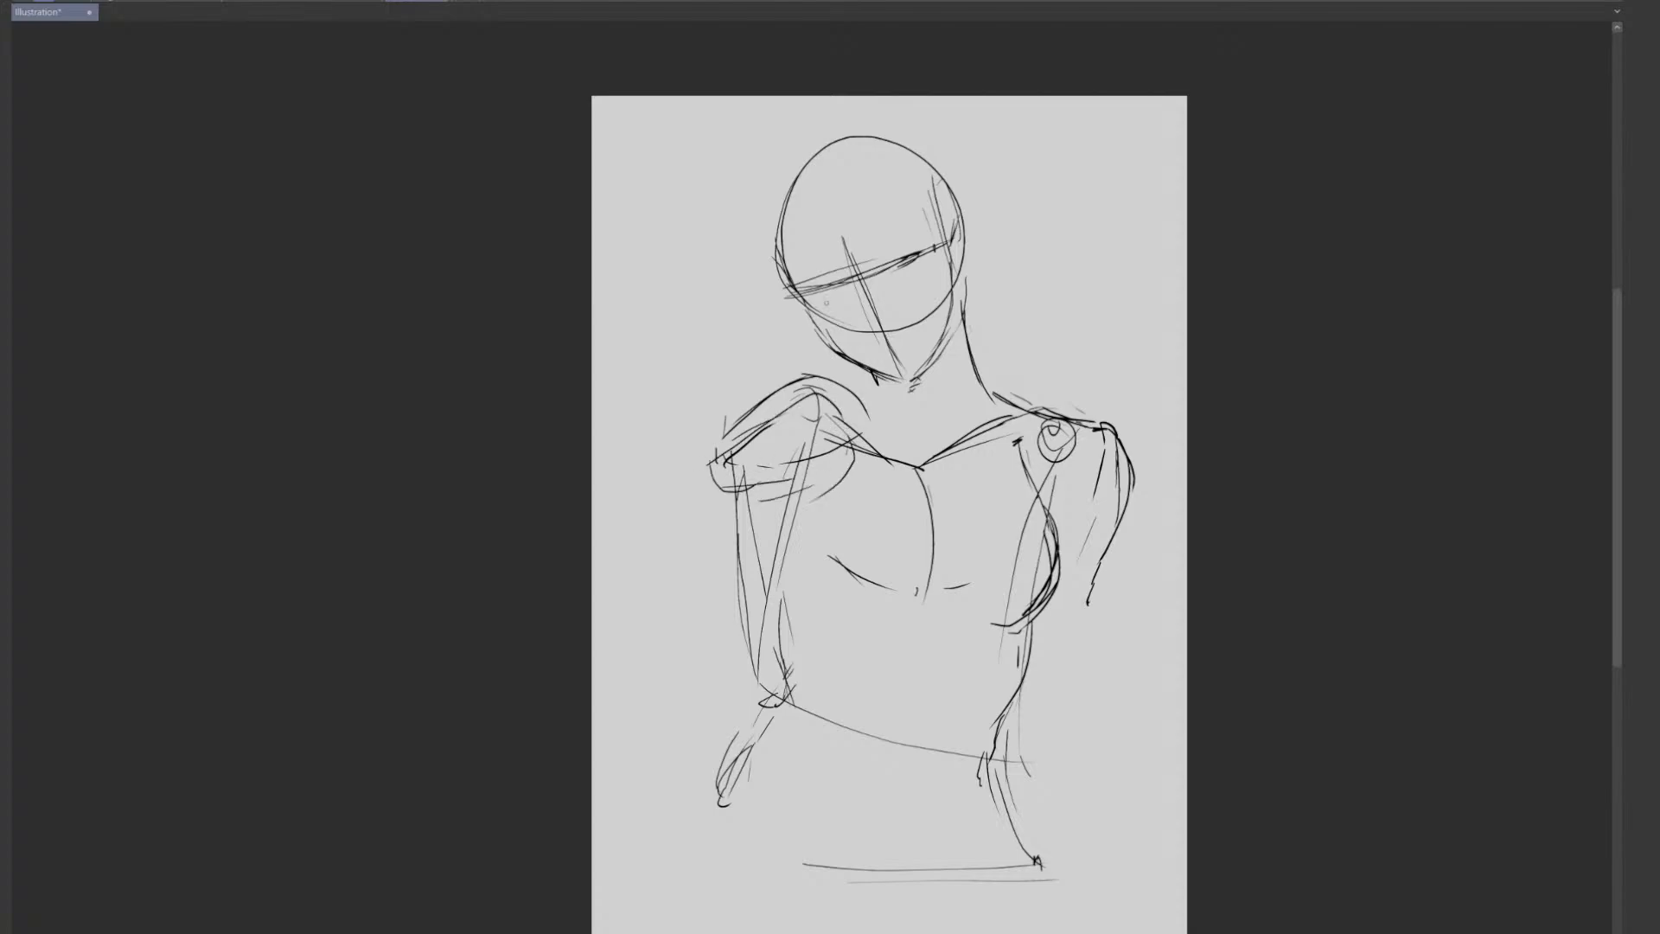
- Lighten the head's guide lines, then draw a lower eye line and darken both sides of the jaw
{"action": "left_click_drag", "start_coordinate": [805, 303], "coordinate": [932, 265]}
{"action": "left_click_drag", "start_coordinate": [809, 303], "coordinate": [944, 252]}
{"action": "key", "text": "e"}
{"action": "key", "text": "ctrl+z"}
{"action": "key", "text": "ctrl+z"}
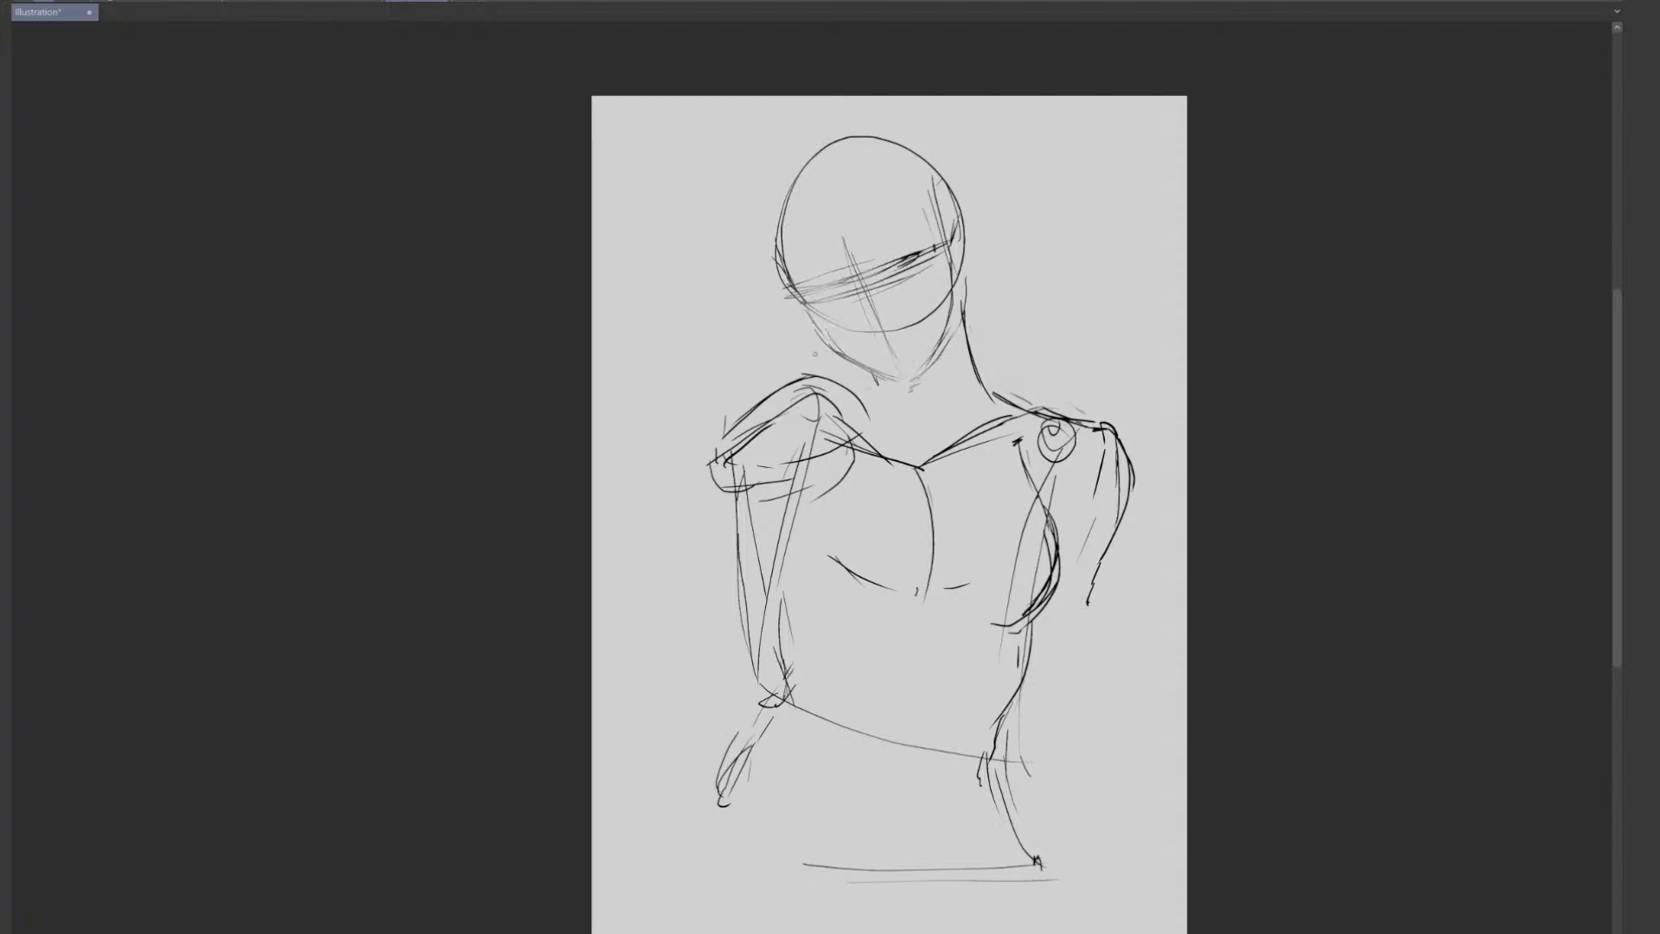
{"action": "left_click_drag", "start_coordinate": [804, 306], "coordinate": [937, 265]}
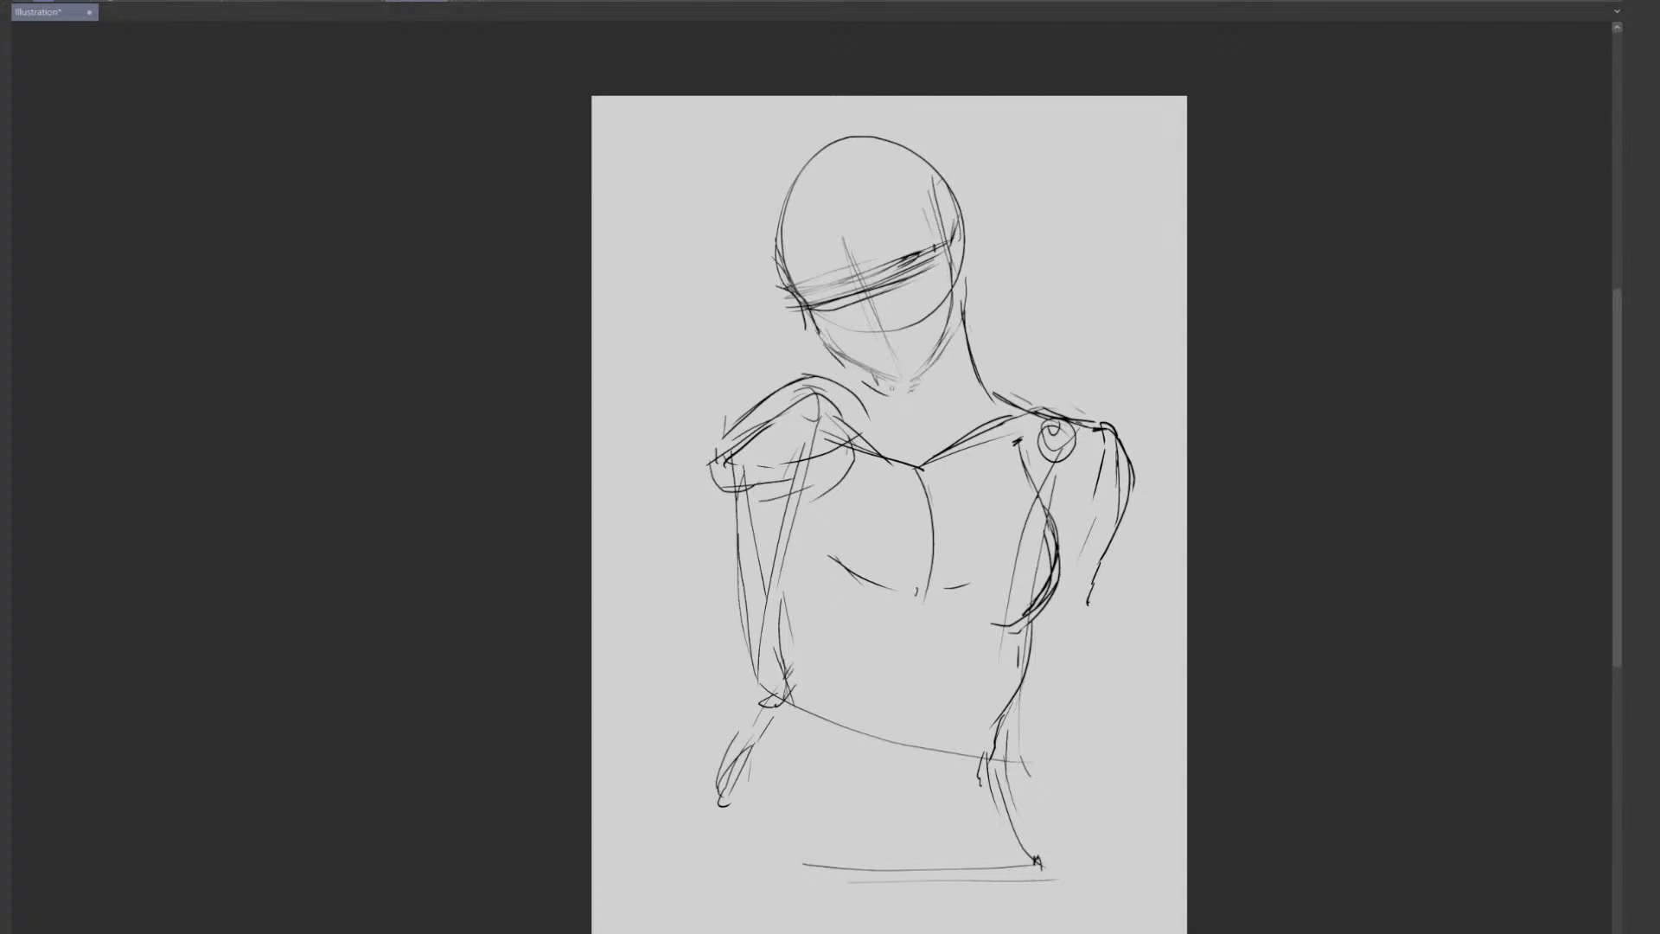
{"action": "left_click_drag", "start_coordinate": [819, 337], "coordinate": [887, 380]}
{"action": "left_click_drag", "start_coordinate": [949, 320], "coordinate": [908, 396]}
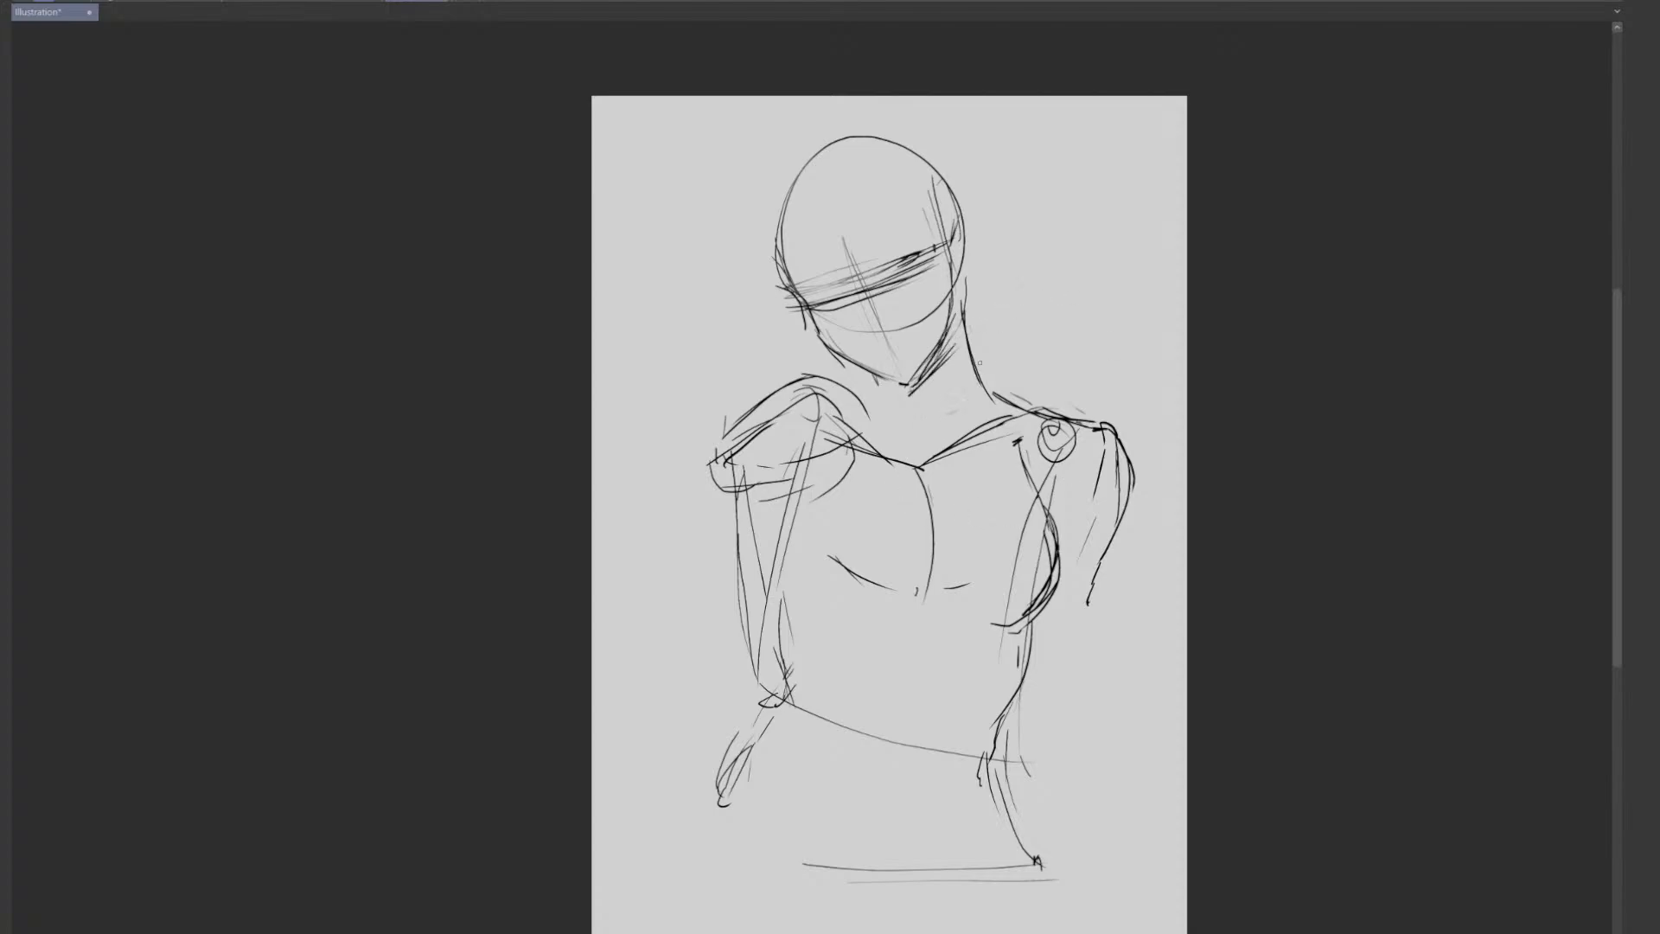
- Sketch a collar around the neck with its right flap opening down over the collarbone
{"action": "mouse_move", "coordinate": [976, 362]}
{"action": "left_mouse_down"}
{"action": "mouse_move", "coordinate": [1001, 384]}
{"action": "mouse_move", "coordinate": [921, 434]}
{"action": "mouse_move", "coordinate": [953, 401]}
{"action": "left_mouse_up"}
{"action": "left_click_drag", "start_coordinate": [853, 389], "coordinate": [906, 425]}
{"action": "key", "text": "ctrl+z"}
{"action": "left_click_drag", "start_coordinate": [902, 411], "coordinate": [969, 471]}
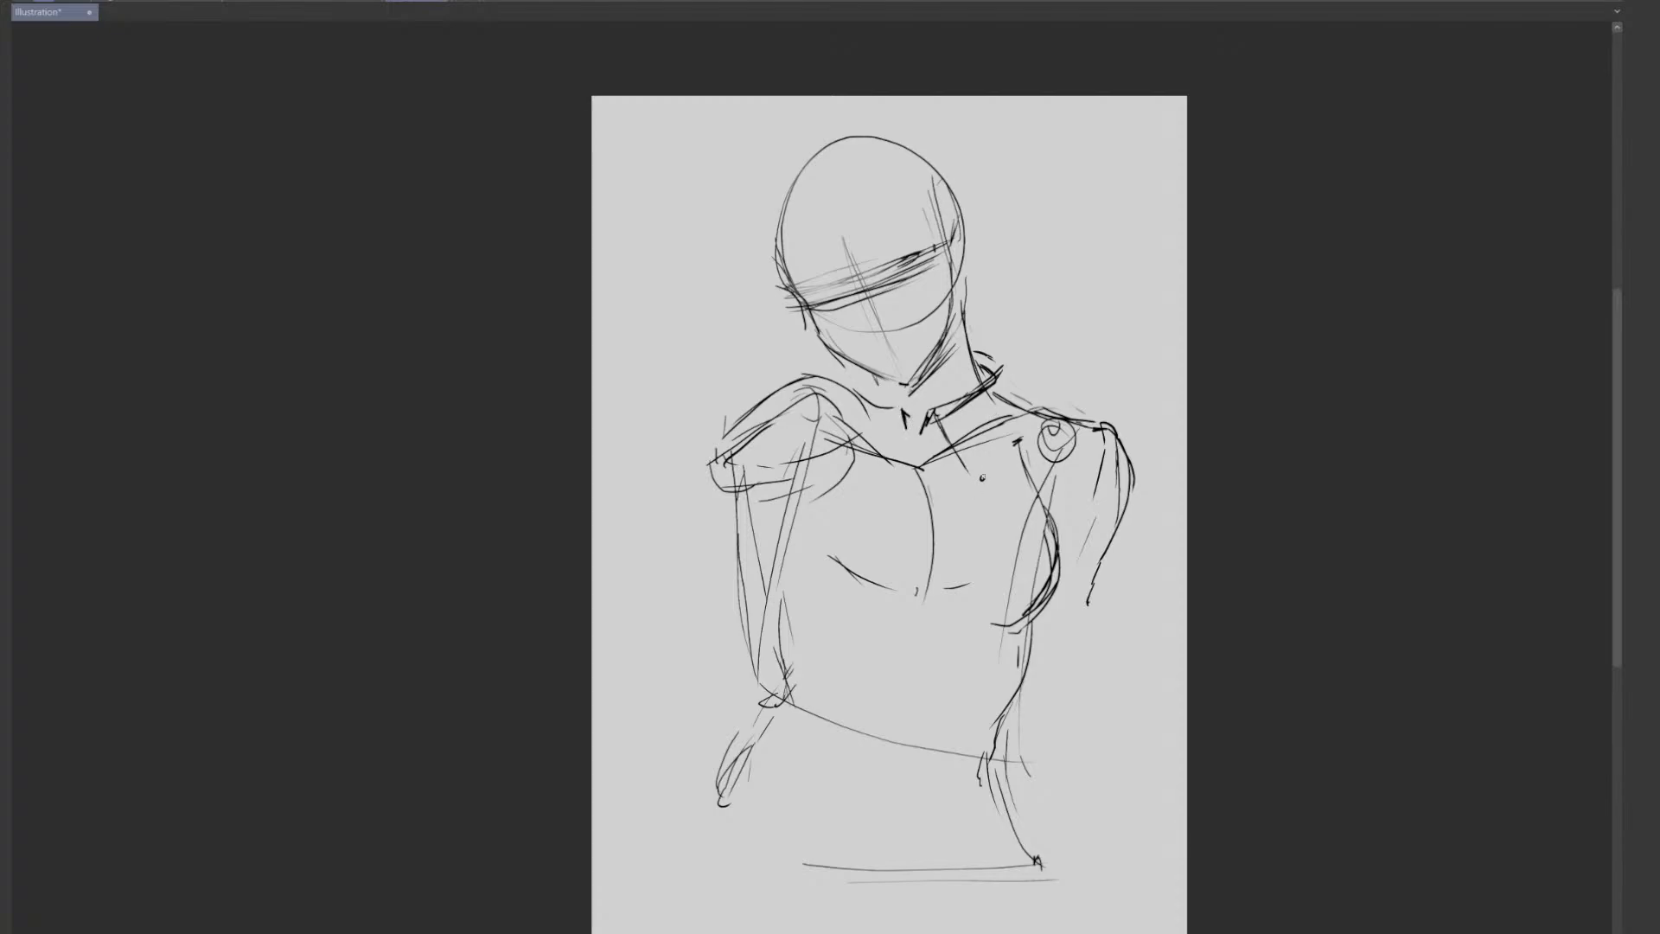
{"action": "mouse_move", "coordinate": [1011, 407]}
{"action": "left_mouse_down"}
{"action": "mouse_move", "coordinate": [1001, 369]}
{"action": "mouse_move", "coordinate": [985, 492]}
{"action": "left_mouse_up"}
{"action": "mouse_move", "coordinate": [933, 413]}
{"action": "left_mouse_down"}
{"action": "mouse_move", "coordinate": [972, 496]}
{"action": "mouse_move", "coordinate": [990, 484]}
{"action": "left_mouse_up"}
{"action": "key", "text": "ctrl+z"}
{"action": "key", "text": "ctrl+z"}
{"action": "key", "text": "ctrl+z"}
{"action": "left_click_drag", "start_coordinate": [938, 419], "coordinate": [1016, 486]}
- Draw the collar's outer right edge and carry the line down along the right side of the chest
{"action": "mouse_move", "coordinate": [1008, 413]}
{"action": "left_mouse_down"}
{"action": "mouse_move", "coordinate": [1010, 481]}
{"action": "mouse_move", "coordinate": [1055, 546]}
{"action": "left_mouse_up"}
{"action": "mouse_move", "coordinate": [1018, 478]}
{"action": "left_mouse_down"}
{"action": "mouse_move", "coordinate": [1063, 545]}
{"action": "mouse_move", "coordinate": [1026, 501]}
{"action": "mouse_move", "coordinate": [1046, 518]}
{"action": "left_mouse_up"}
{"action": "key", "text": "ctrl+z"}
{"action": "key", "text": "ctrl+z"}
{"action": "key", "text": "ctrl+z"}
{"action": "left_click_drag", "start_coordinate": [1026, 491], "coordinate": [1041, 510]}
{"action": "key", "text": "ctrl+z"}
{"action": "key", "text": "ctrl+z"}
{"action": "left_click_drag", "start_coordinate": [1036, 510], "coordinate": [1053, 594]}
{"action": "key", "text": "ctrl+z"}
{"action": "key", "text": "ctrl+z"}
{"action": "mouse_move", "coordinate": [1007, 481]}
{"action": "left_mouse_down"}
{"action": "mouse_move", "coordinate": [1050, 527]}
{"action": "mouse_move", "coordinate": [1039, 513]}
{"action": "mouse_move", "coordinate": [1042, 605]}
{"action": "mouse_move", "coordinate": [1017, 641]}
{"action": "left_mouse_up"}
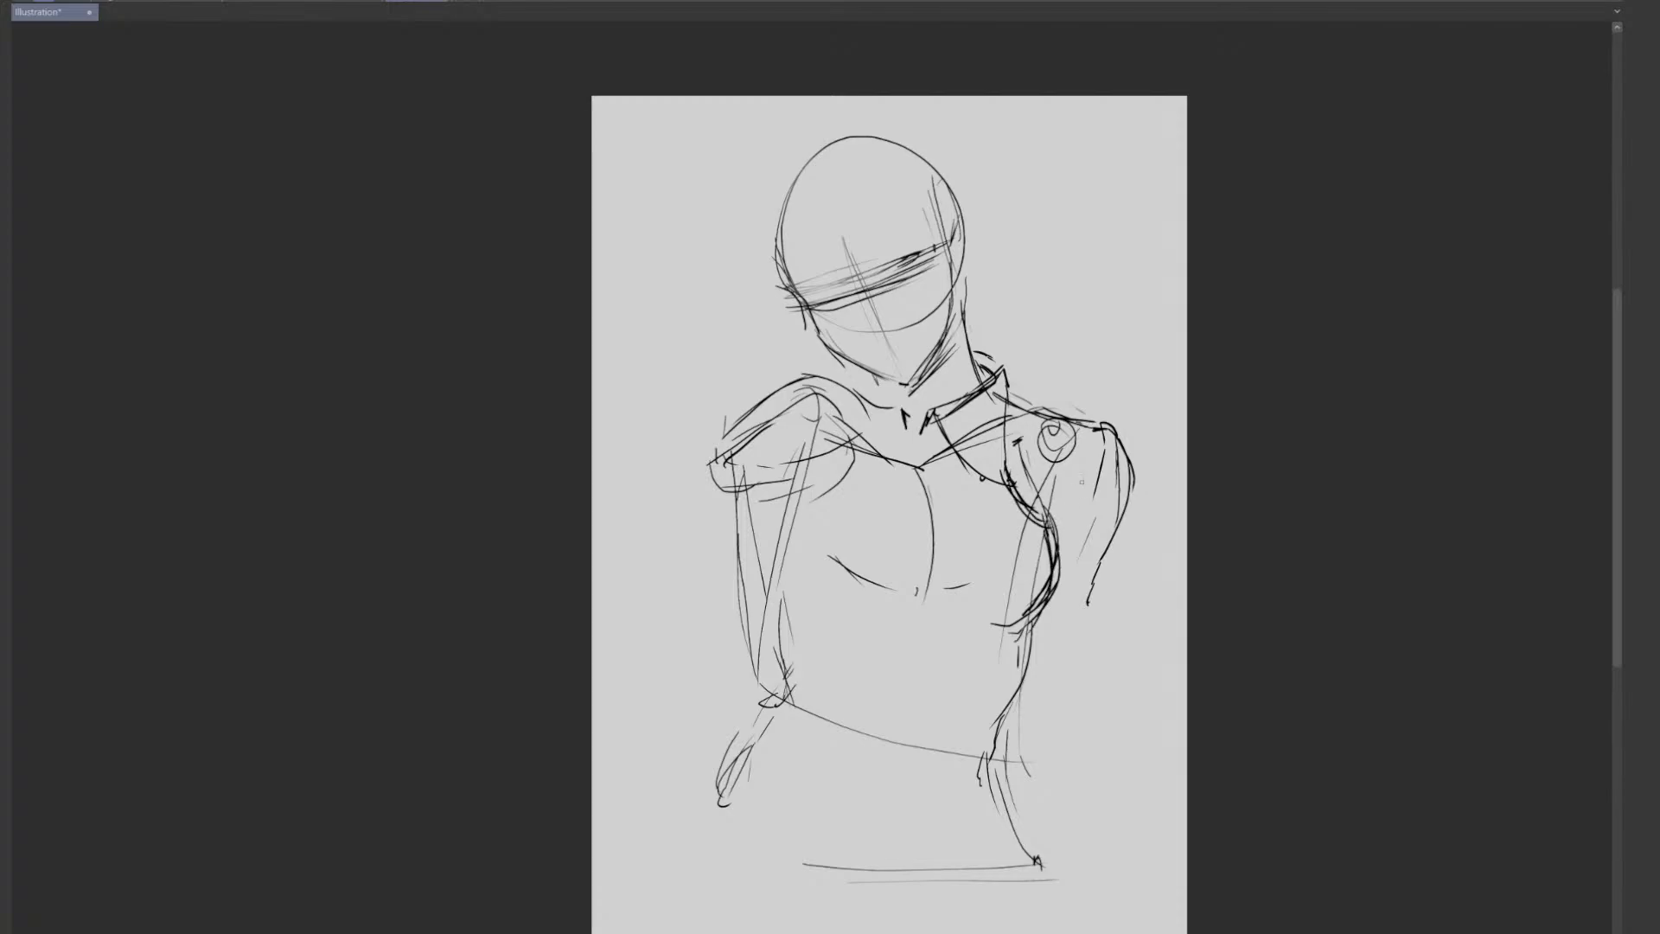
- Draw the right upper arm's edges tapering down from the shoulder and close them with a band above the elbow
{"action": "left_click_drag", "start_coordinate": [1082, 481], "coordinate": [1047, 536]}
{"action": "mouse_move", "coordinate": [1119, 426]}
{"action": "left_mouse_down"}
{"action": "mouse_move", "coordinate": [1133, 460]}
{"action": "mouse_move", "coordinate": [1064, 617]}
{"action": "left_mouse_up"}
{"action": "mouse_move", "coordinate": [1040, 590]}
{"action": "left_mouse_down"}
{"action": "mouse_move", "coordinate": [1056, 600]}
{"action": "mouse_move", "coordinate": [1092, 571]}
{"action": "mouse_move", "coordinate": [1068, 679]}
{"action": "left_mouse_up"}
{"action": "key", "text": "ctrl+z"}
{"action": "key", "text": "ctrl+z"}
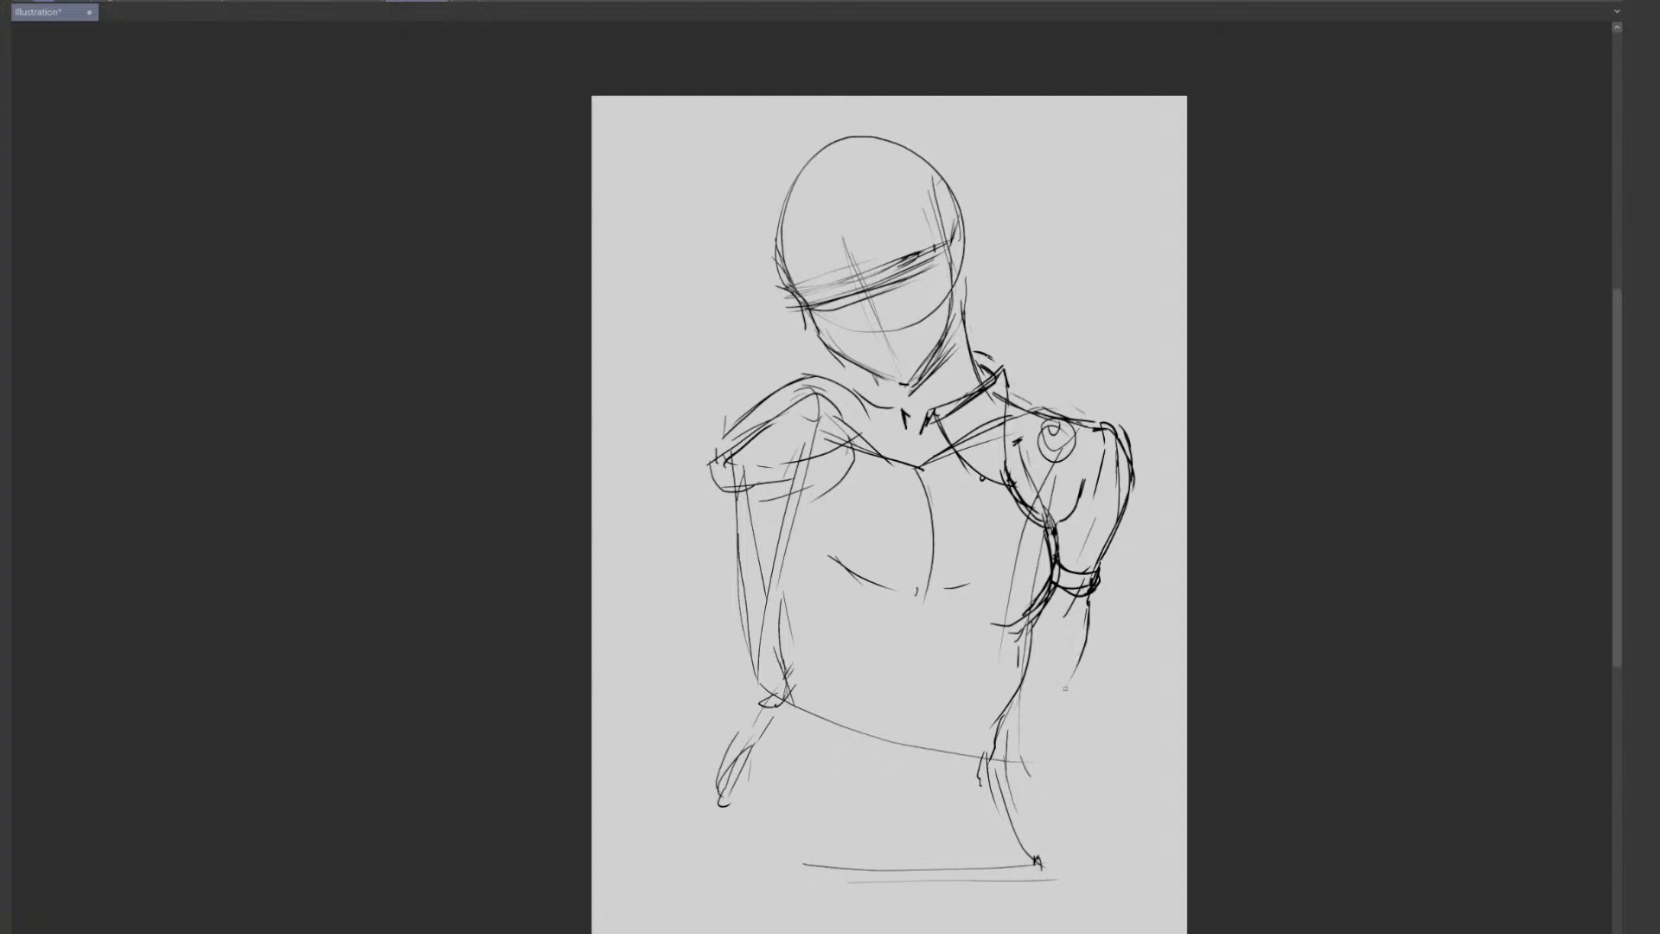
- Draw the right forearm running down from the band beside the waist toward the hip
{"action": "key", "text": "ctrl+z"}
{"action": "left_click_drag", "start_coordinate": [1091, 594], "coordinate": [1032, 747]}
{"action": "key", "text": "ctrl+z"}
{"action": "left_click_drag", "start_coordinate": [1039, 685], "coordinate": [1044, 797]}
{"action": "mouse_move", "coordinate": [986, 634]}
{"action": "left_mouse_down"}
{"action": "mouse_move", "coordinate": [1041, 628]}
{"action": "mouse_move", "coordinate": [1026, 655]}
{"action": "left_mouse_up"}
{"action": "key", "text": "ctrl+z"}
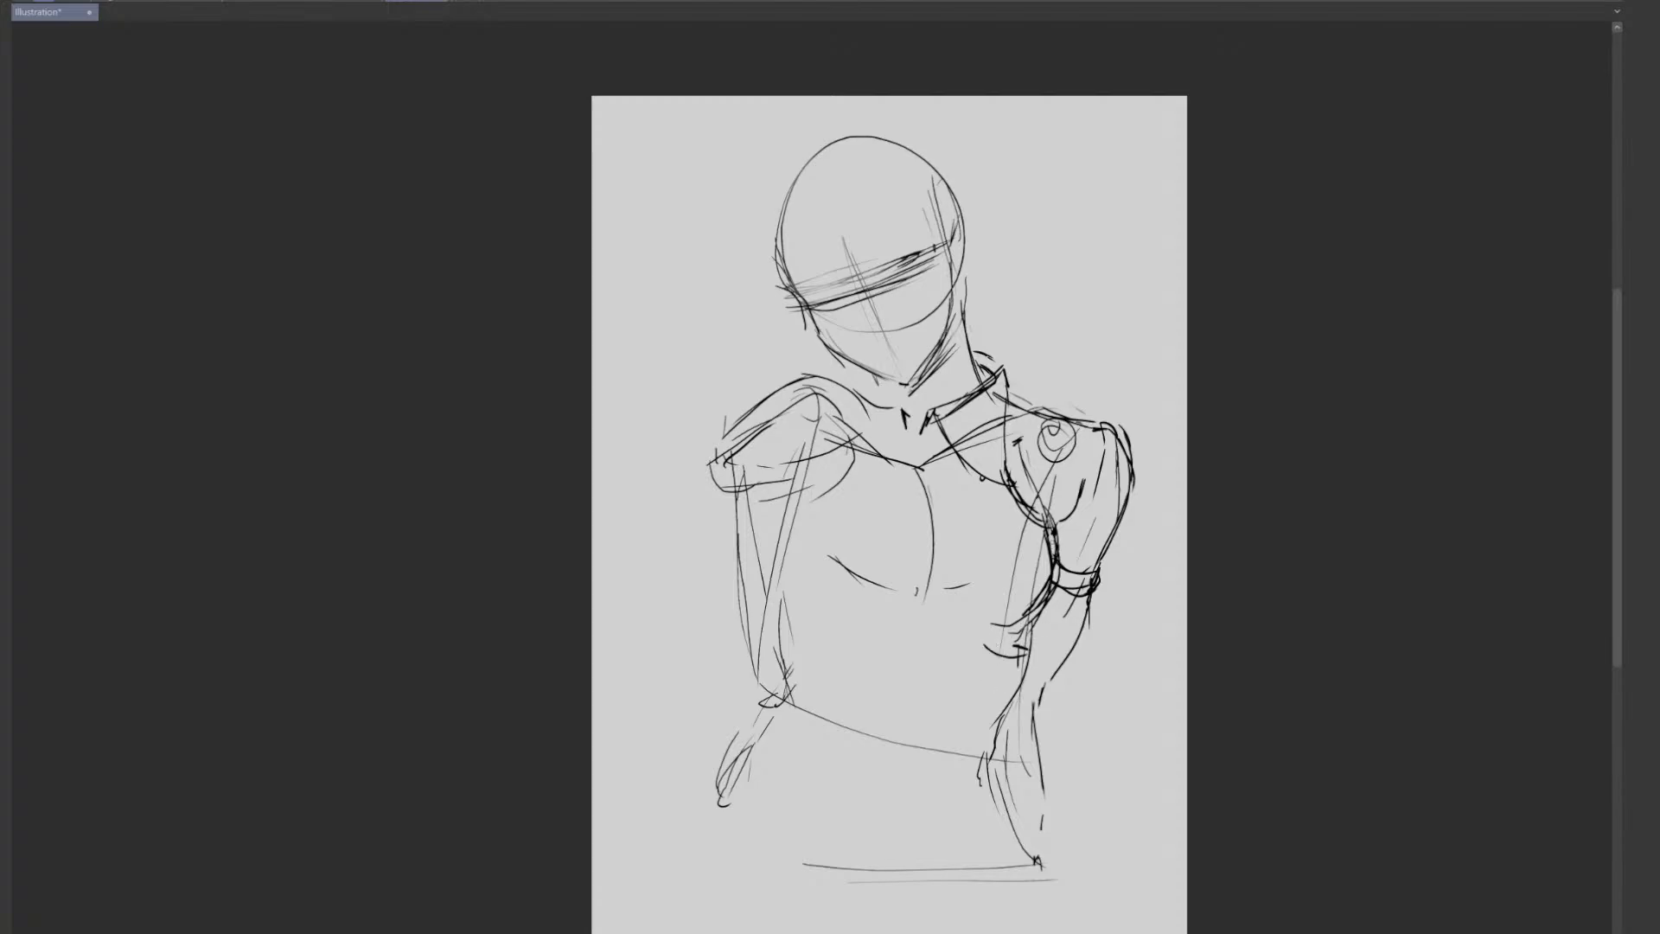
- Darken the right side of the chest and add curved contour lines below the left side of the chest
{"action": "left_click_drag", "start_coordinate": [1047, 544], "coordinate": [1026, 657]}
{"action": "left_click_drag", "start_coordinate": [843, 624], "coordinate": [895, 645]}
{"action": "left_click_drag", "start_coordinate": [876, 644], "coordinate": [925, 639]}
{"action": "left_click_drag", "start_coordinate": [822, 608], "coordinate": [900, 640]}
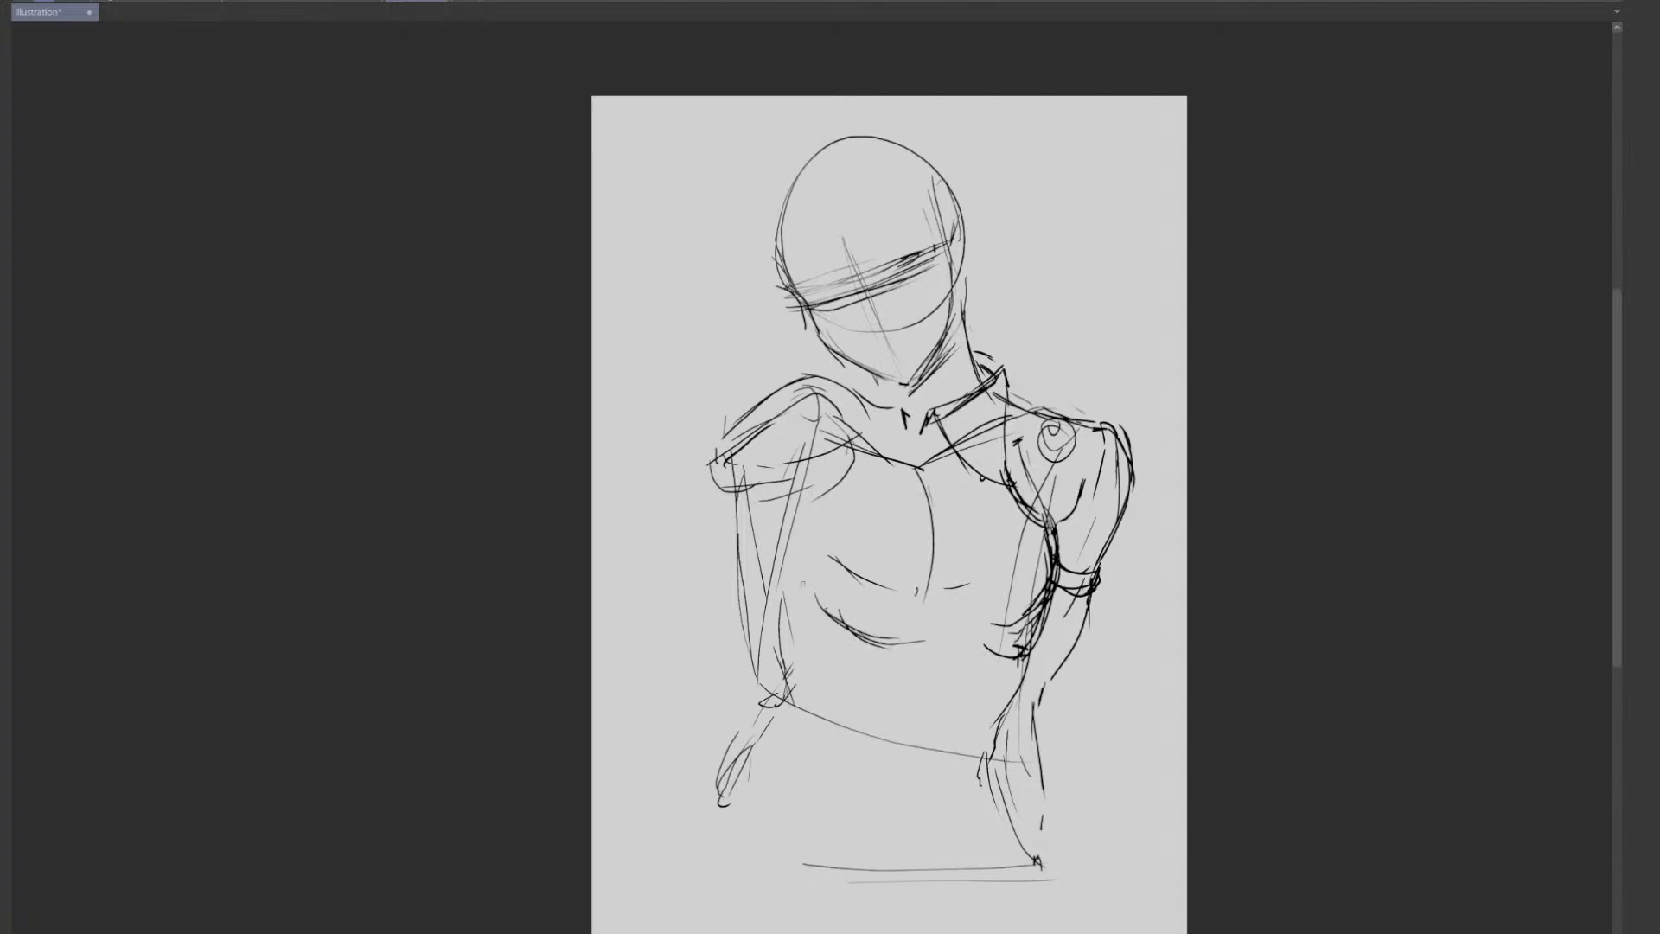
{"action": "left_click_drag", "start_coordinate": [813, 567], "coordinate": [846, 626]}
- Sketch a wide slanted sleeve cuff around the left arm with the forearm starting below it
{"action": "mouse_move", "coordinate": [760, 508]}
{"action": "left_mouse_down"}
{"action": "mouse_move", "coordinate": [722, 584]}
{"action": "mouse_move", "coordinate": [804, 499]}
{"action": "left_mouse_up"}
{"action": "left_click_drag", "start_coordinate": [674, 611], "coordinate": [714, 657]}
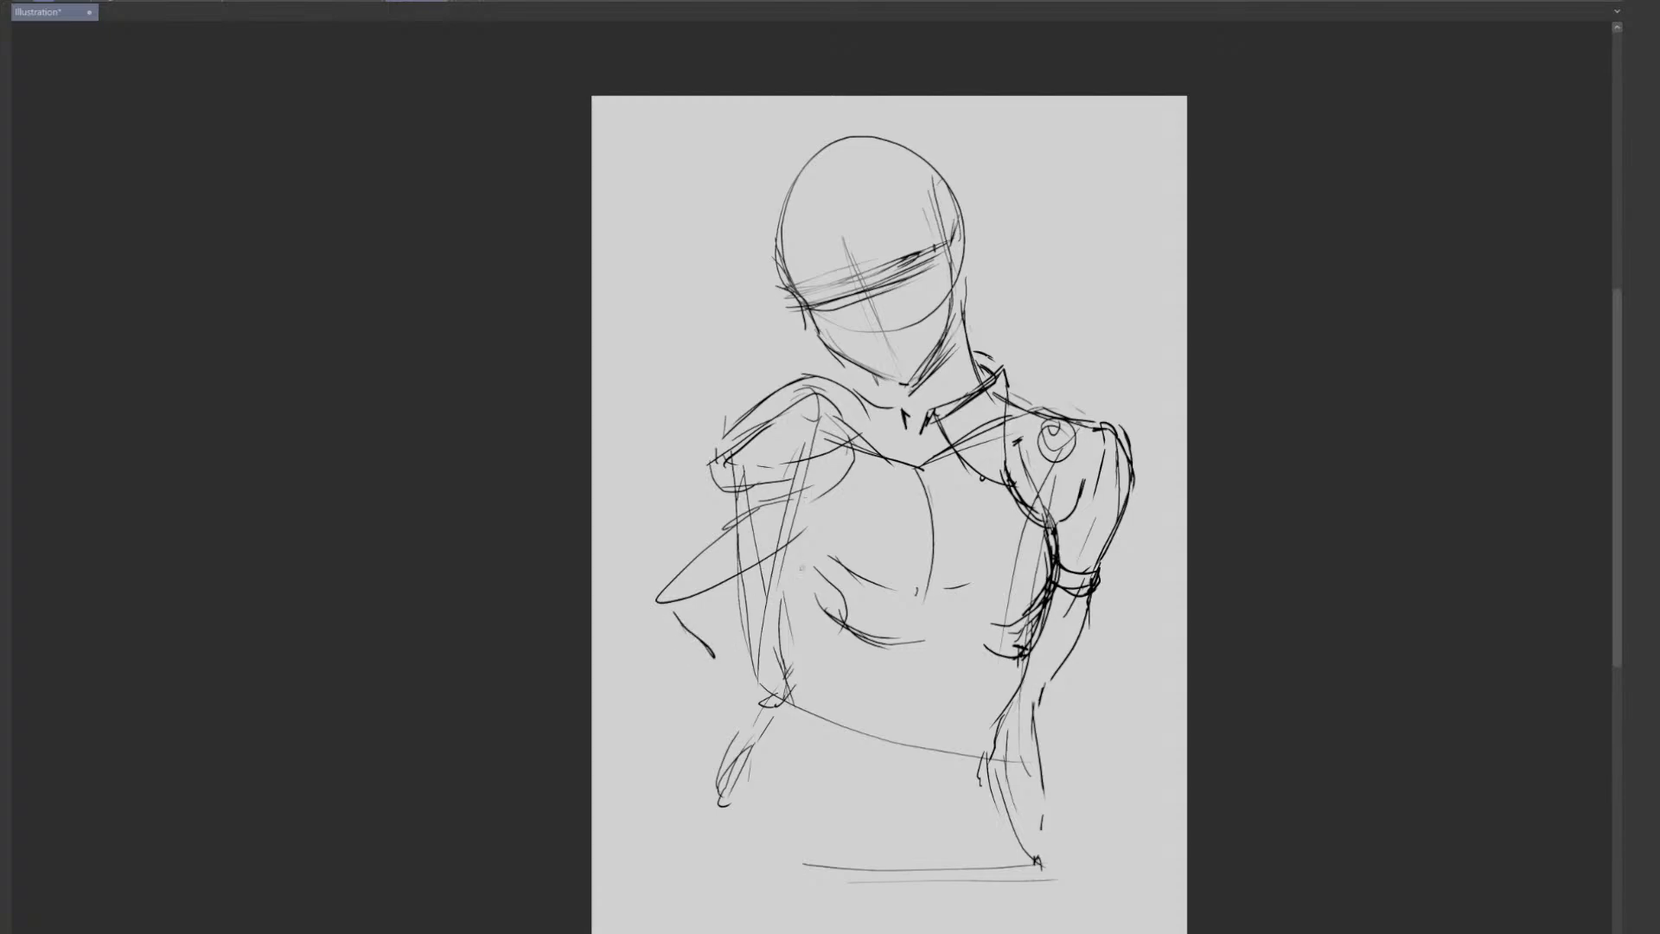
{"action": "left_click_drag", "start_coordinate": [810, 524], "coordinate": [814, 558]}
- Draw the left forearm's outer edge down from the cuff to the elbow, redoing unsatisfactory strokes
{"action": "left_click_drag", "start_coordinate": [701, 664], "coordinate": [694, 727]}
{"action": "left_click_drag", "start_coordinate": [686, 635], "coordinate": [691, 737]}
{"action": "left_click_drag", "start_coordinate": [697, 743], "coordinate": [708, 771]}
{"action": "left_click_drag", "start_coordinate": [712, 769], "coordinate": [734, 784]}
{"action": "key", "text": "ctrl+z"}
{"action": "key", "text": "ctrl+z"}
{"action": "mouse_move", "coordinate": [697, 664]}
{"action": "left_mouse_down"}
{"action": "mouse_move", "coordinate": [709, 748]}
{"action": "mouse_move", "coordinate": [745, 758]}
{"action": "left_mouse_up"}
{"action": "key", "text": "ctrl+z"}
{"action": "key", "text": "ctrl+z"}
{"action": "key", "text": "ctrl+z"}
{"action": "mouse_move", "coordinate": [677, 619]}
{"action": "left_mouse_down"}
{"action": "mouse_move", "coordinate": [681, 731]}
{"action": "mouse_move", "coordinate": [702, 745]}
{"action": "left_mouse_up"}
{"action": "left_click_drag", "start_coordinate": [823, 562], "coordinate": [832, 655]}
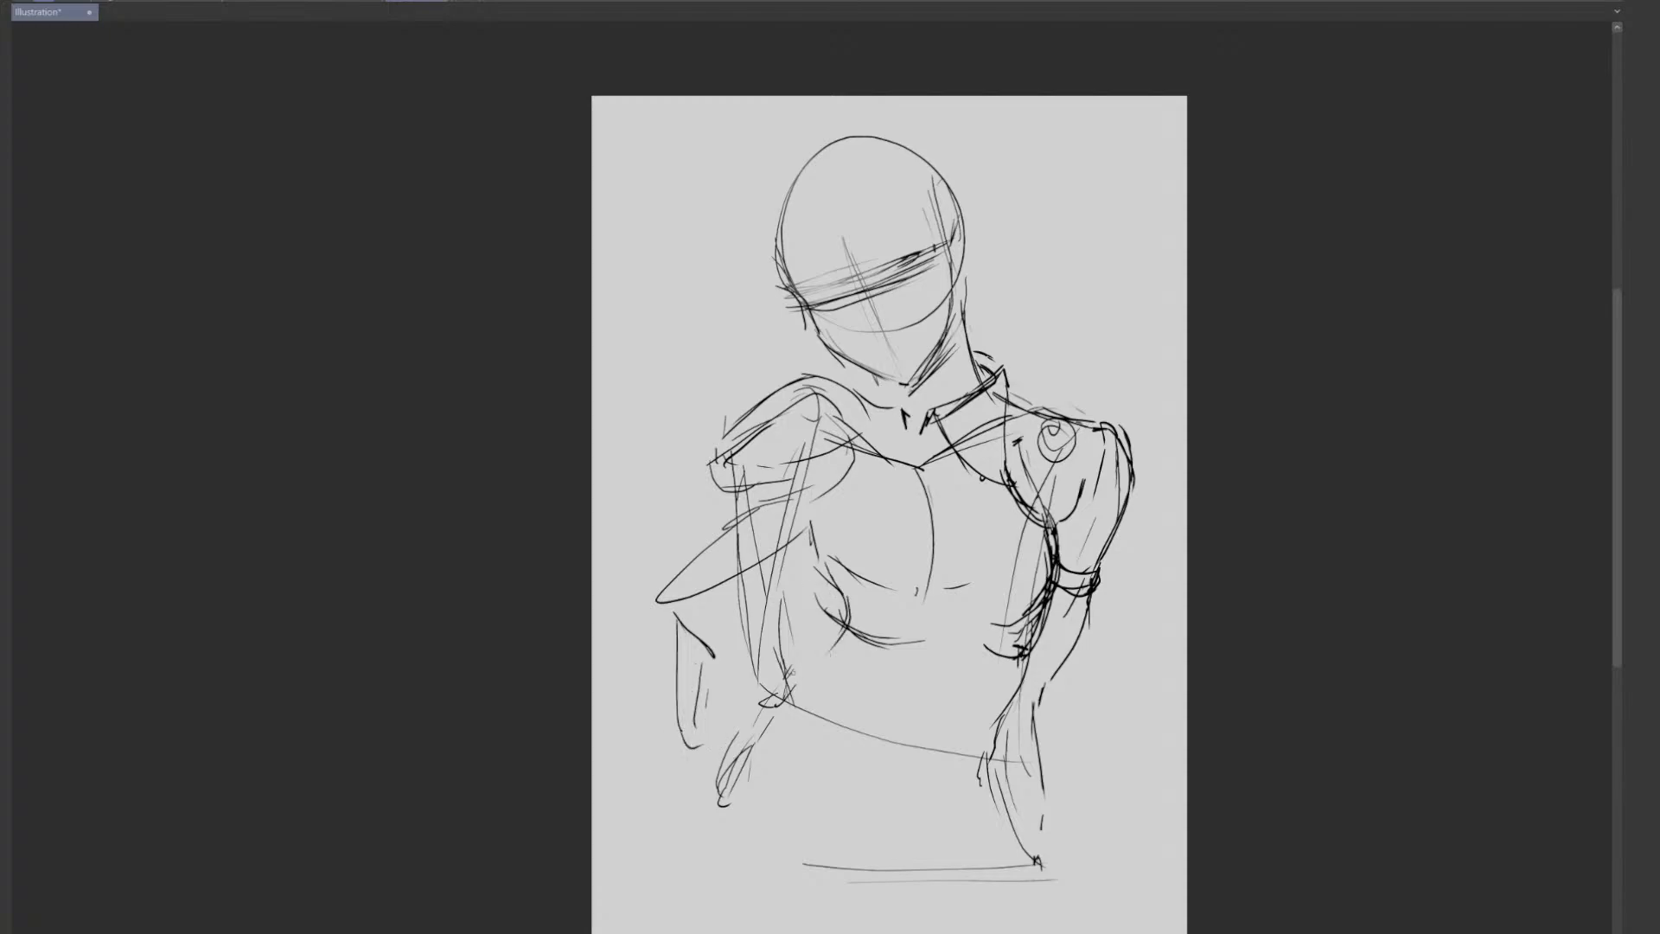
- Draw the left arm's lower diagonal edge up to the ribs and darken the edges beneath the cuff
{"action": "left_click_drag", "start_coordinate": [741, 715], "coordinate": [782, 665]}
{"action": "left_click_drag", "start_coordinate": [754, 707], "coordinate": [813, 627]}
{"action": "key", "text": "ctrl+z"}
{"action": "key", "text": "ctrl+z"}
{"action": "mouse_move", "coordinate": [716, 745]}
{"action": "left_mouse_down"}
{"action": "mouse_move", "coordinate": [800, 636]}
{"action": "mouse_move", "coordinate": [812, 662]}
{"action": "left_mouse_up"}
{"action": "left_click_drag", "start_coordinate": [752, 581], "coordinate": [684, 680]}
{"action": "mouse_move", "coordinate": [675, 592]}
{"action": "left_mouse_down"}
{"action": "mouse_move", "coordinate": [700, 660]}
{"action": "mouse_move", "coordinate": [673, 745]}
{"action": "left_mouse_up"}
{"action": "left_click_drag", "start_coordinate": [679, 748], "coordinate": [698, 773]}
{"action": "left_click_drag", "start_coordinate": [778, 677], "coordinate": [710, 778]}
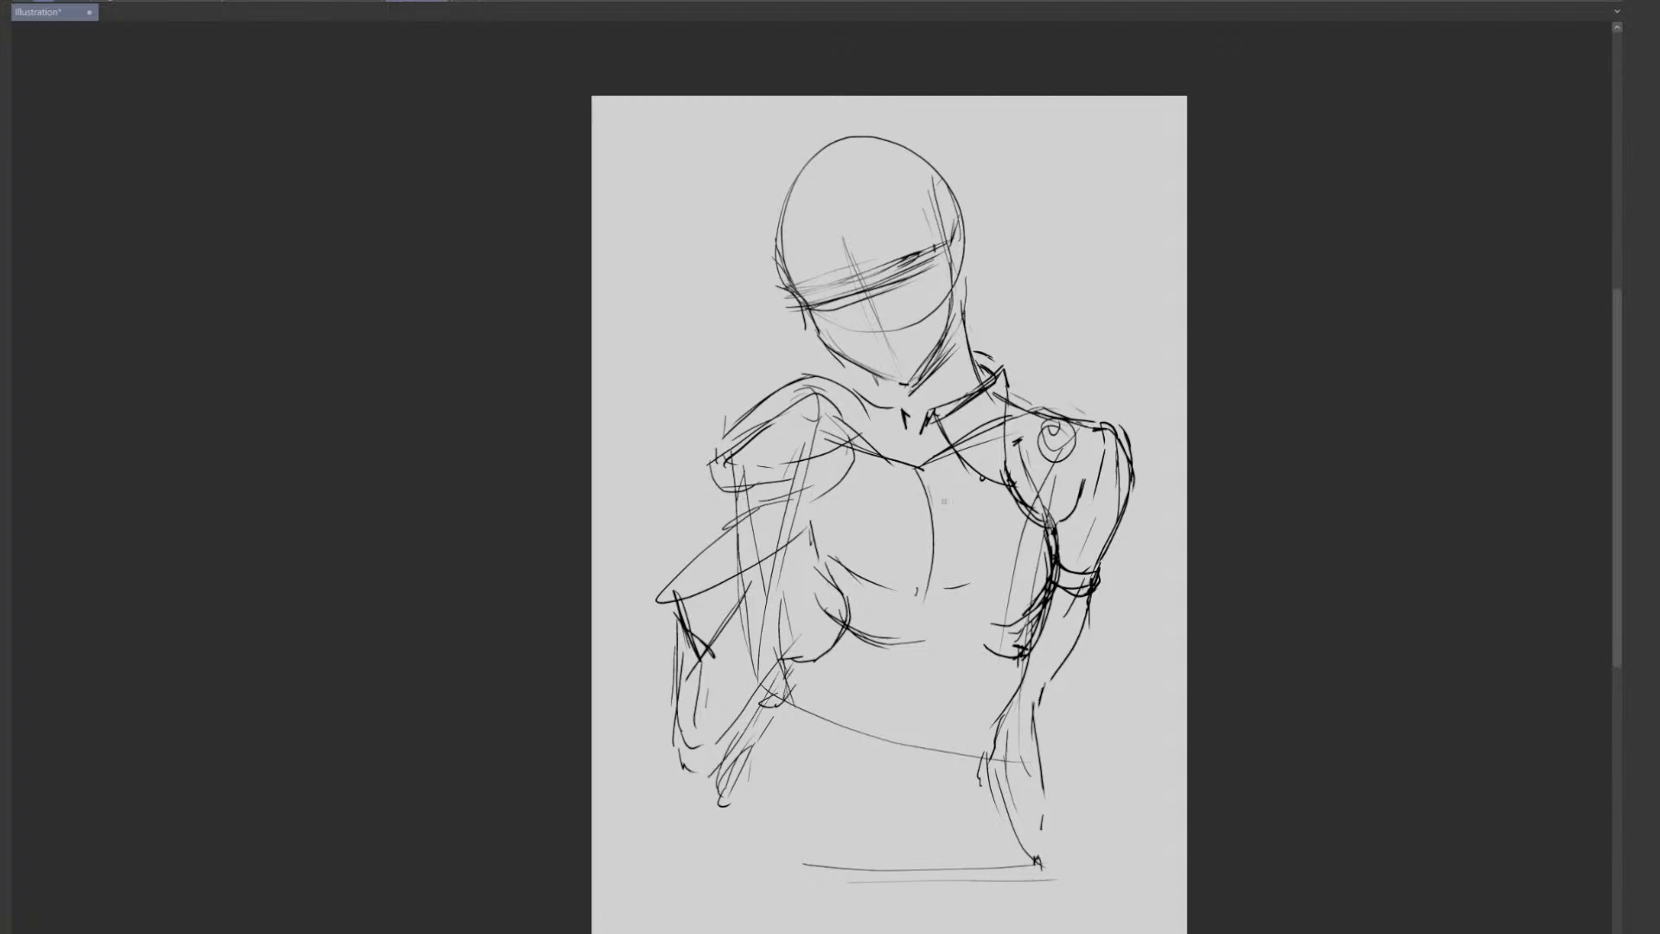
- Close the left cuff into a full ellipse and add sketch lines across the left shoulder and collar
{"action": "mouse_move", "coordinate": [767, 516]}
{"action": "left_mouse_down"}
{"action": "mouse_move", "coordinate": [657, 600]}
{"action": "mouse_move", "coordinate": [683, 562]}
{"action": "left_mouse_up"}
{"action": "mouse_move", "coordinate": [719, 449]}
{"action": "left_mouse_down"}
{"action": "mouse_move", "coordinate": [764, 408]}
{"action": "mouse_move", "coordinate": [745, 388]}
{"action": "mouse_move", "coordinate": [870, 339]}
{"action": "mouse_move", "coordinate": [875, 378]}
{"action": "mouse_move", "coordinate": [923, 391]}
{"action": "left_mouse_up"}
{"action": "left_click_drag", "start_coordinate": [838, 437], "coordinate": [918, 427]}
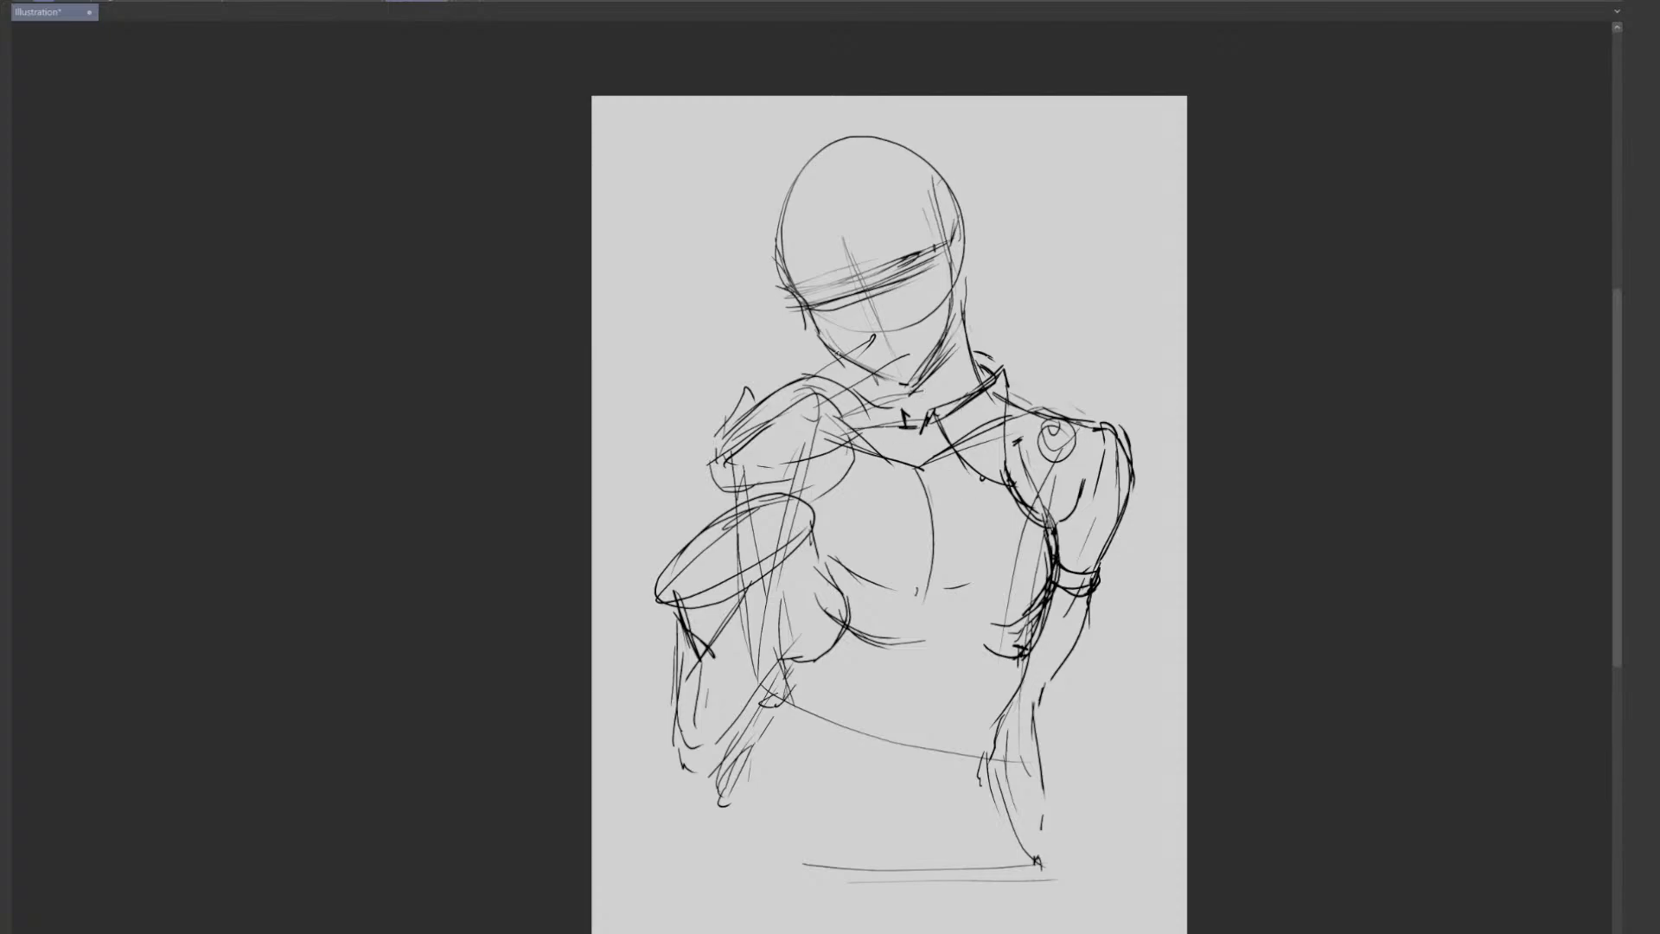
- Add short strokes for the nose and mouth on the lower face
{"action": "mouse_move", "coordinate": [900, 341]}
{"action": "left_mouse_down"}
{"action": "mouse_move", "coordinate": [880, 347]}
{"action": "mouse_move", "coordinate": [906, 334]}
{"action": "left_mouse_up"}
{"action": "key", "text": "ctrl+z"}
{"action": "key", "text": "ctrl+z"}
- Lasso the head, enlarge it slightly downward with a transform, apply it and deselect
{"action": "mouse_move", "coordinate": [733, 279]}
{"action": "left_mouse_down"}
{"action": "mouse_move", "coordinate": [838, 118]}
{"action": "mouse_move", "coordinate": [1010, 313]}
{"action": "mouse_move", "coordinate": [968, 339]}
{"action": "left_mouse_up"}
{"action": "left_click_drag", "start_coordinate": [769, 302], "coordinate": [767, 300]}
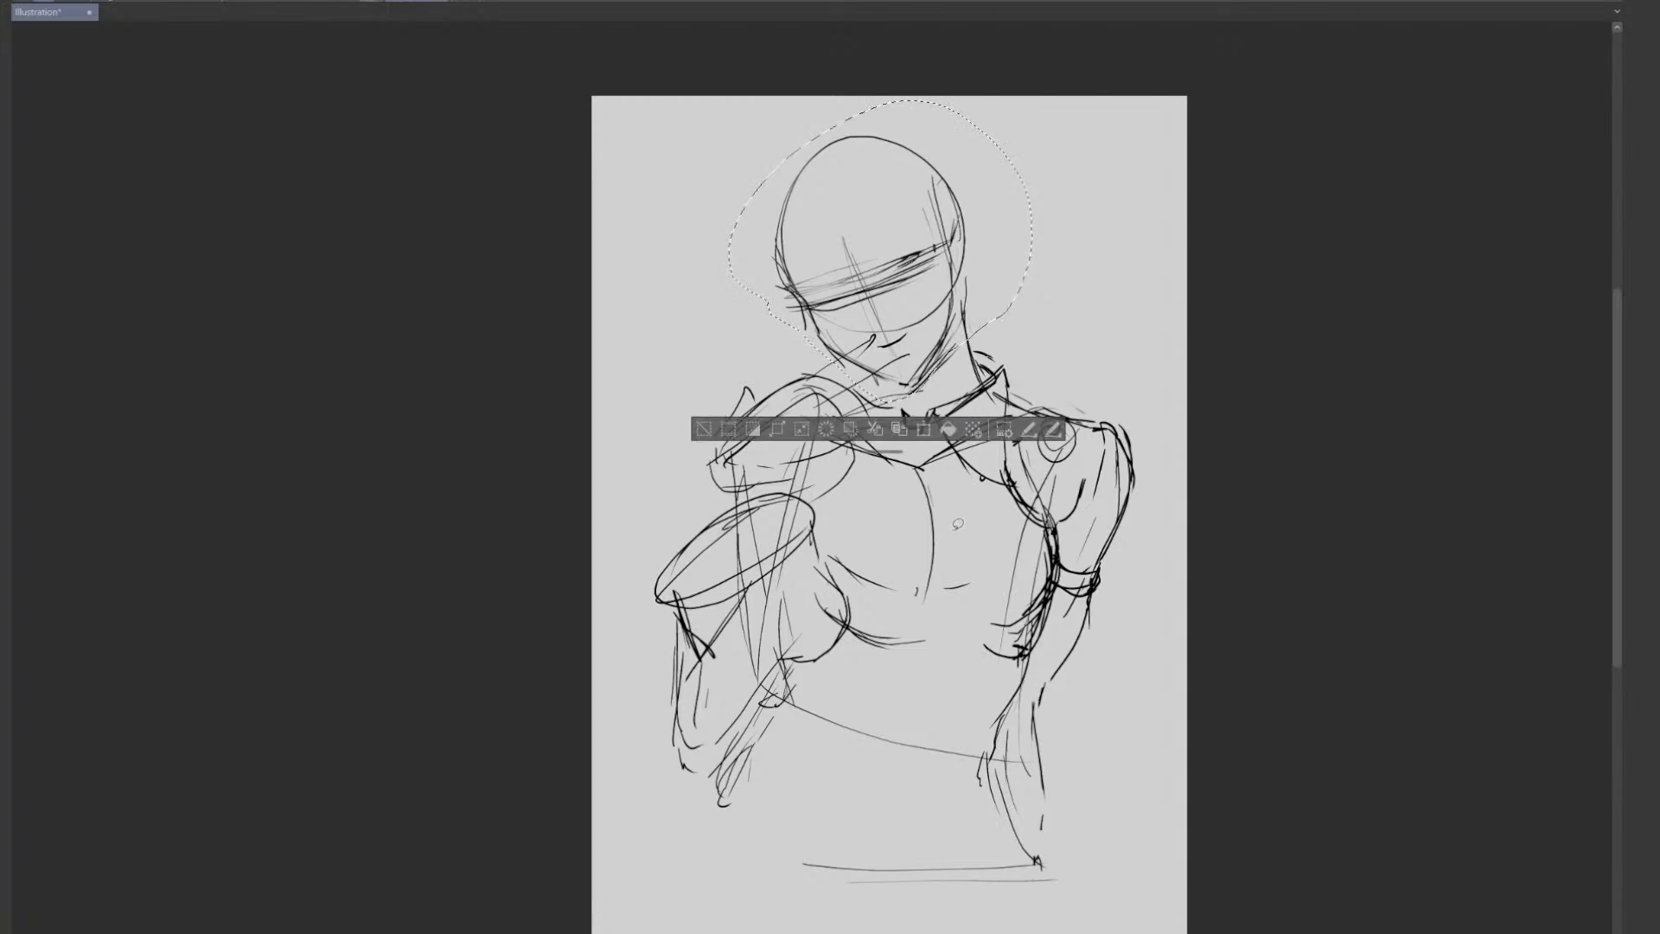
{"action": "left_click", "coordinate": [933, 423]}
{"action": "left_click_drag", "start_coordinate": [876, 401], "coordinate": [876, 411]}
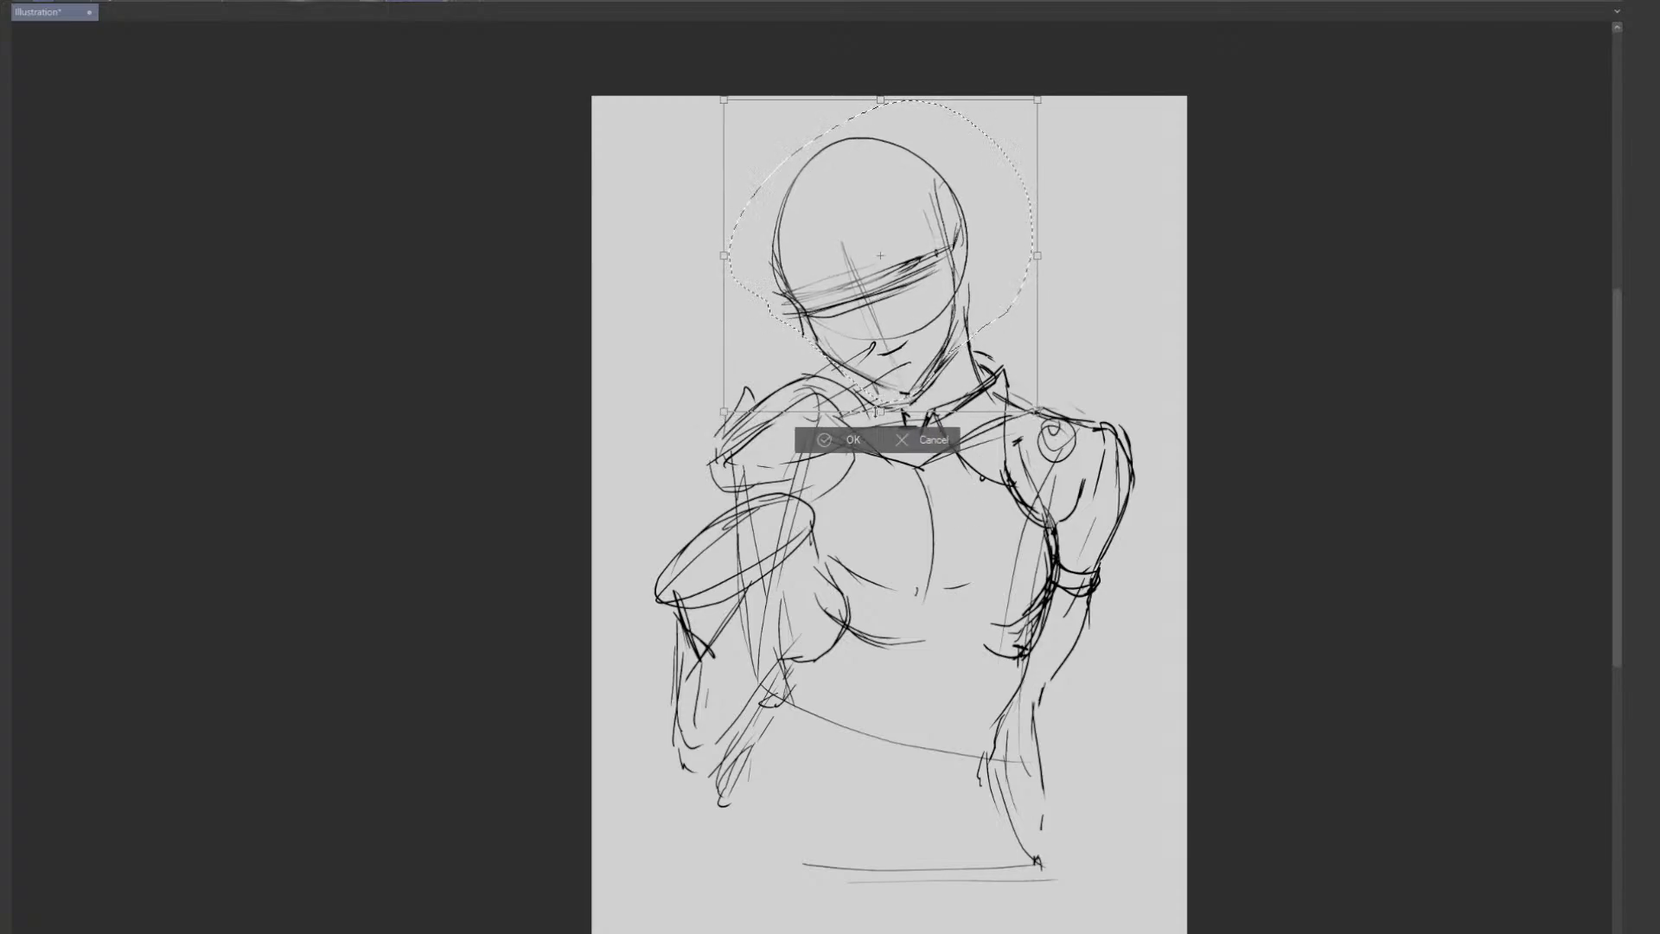
{"action": "key", "text": "Return"}
{"action": "key", "text": "ctrl+d"}
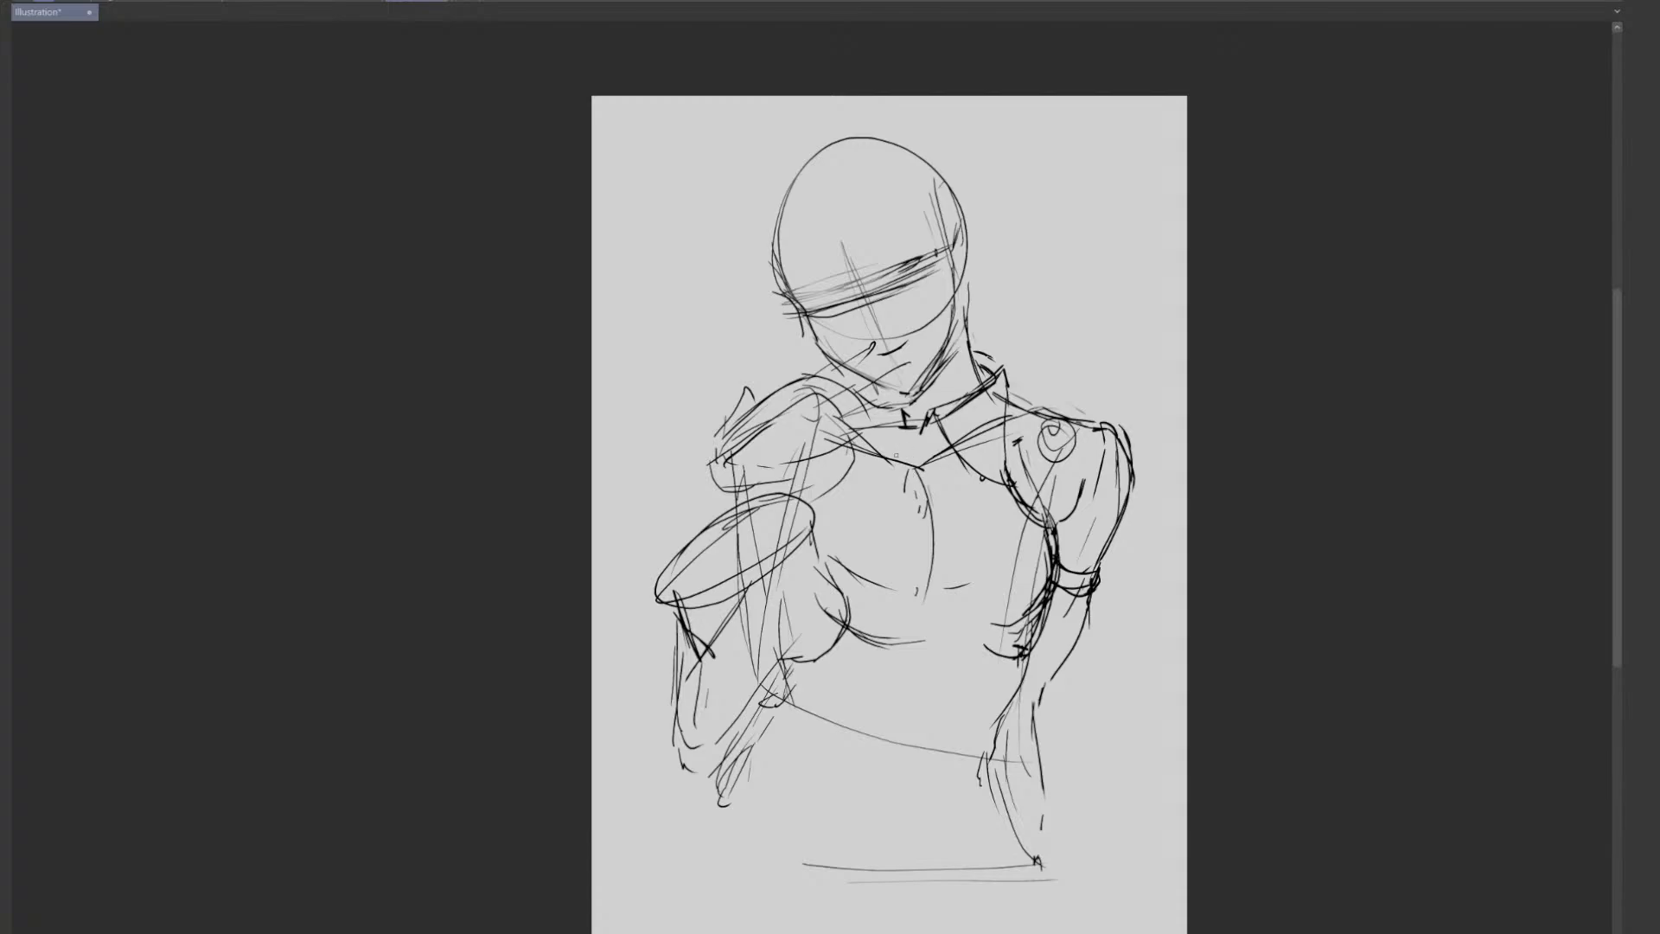
- Draw a tie knot with a small loop beneath it at the center of the collar
{"action": "mouse_move", "coordinate": [895, 450]}
{"action": "left_mouse_down"}
{"action": "mouse_move", "coordinate": [936, 447]}
{"action": "mouse_move", "coordinate": [937, 480]}
{"action": "mouse_move", "coordinate": [940, 426]}
{"action": "mouse_move", "coordinate": [950, 485]}
{"action": "mouse_move", "coordinate": [906, 491]}
{"action": "mouse_move", "coordinate": [900, 465]}
{"action": "left_mouse_up"}
{"action": "key", "text": "ctrl+z"}
{"action": "key", "text": "ctrl+z"}
{"action": "mouse_move", "coordinate": [924, 428]}
{"action": "left_mouse_down"}
{"action": "mouse_move", "coordinate": [945, 436]}
{"action": "mouse_move", "coordinate": [947, 481]}
{"action": "left_mouse_up"}
{"action": "left_click_drag", "start_coordinate": [918, 489], "coordinate": [943, 480]}
{"action": "left_click_drag", "start_coordinate": [854, 400], "coordinate": [890, 422]}
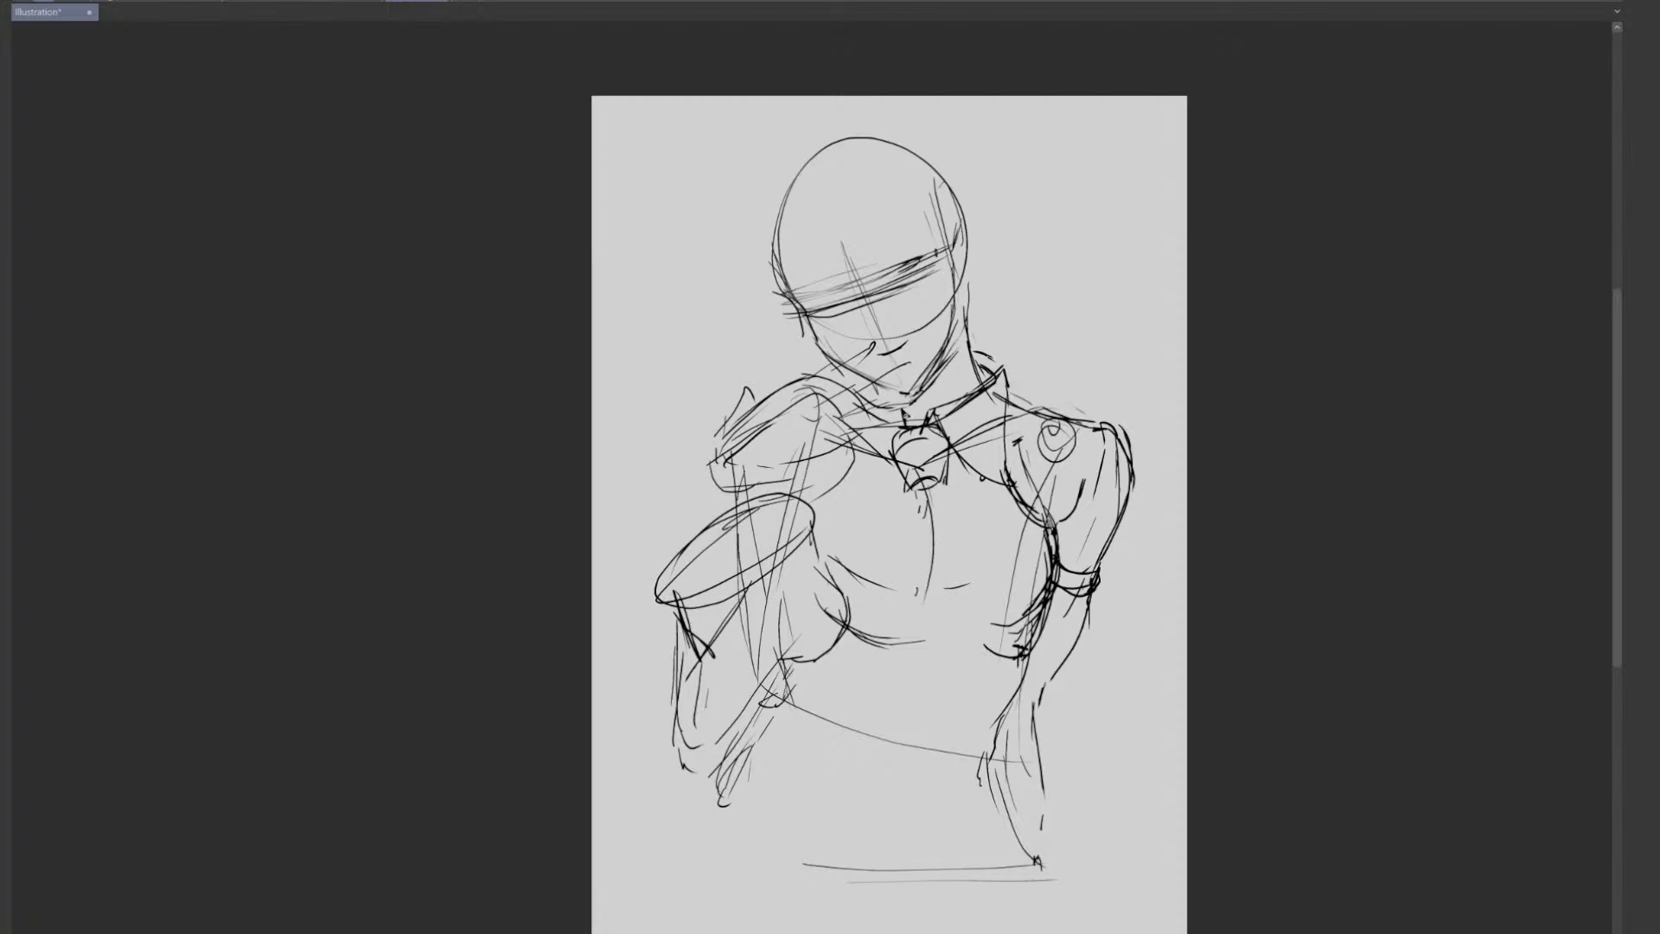
- Draw a long curved tie hanging from the knot down past the waistline
{"action": "mouse_move", "coordinate": [916, 493]}
{"action": "left_mouse_down"}
{"action": "mouse_move", "coordinate": [925, 642]}
{"action": "mouse_move", "coordinate": [952, 564]}
{"action": "left_mouse_up"}
{"action": "left_click_drag", "start_coordinate": [940, 484], "coordinate": [973, 620]}
{"action": "mouse_move", "coordinate": [956, 515]}
{"action": "left_mouse_down"}
{"action": "mouse_move", "coordinate": [973, 696]}
{"action": "mouse_move", "coordinate": [912, 816]}
{"action": "mouse_move", "coordinate": [921, 591]}
{"action": "mouse_move", "coordinate": [904, 794]}
{"action": "left_mouse_up"}
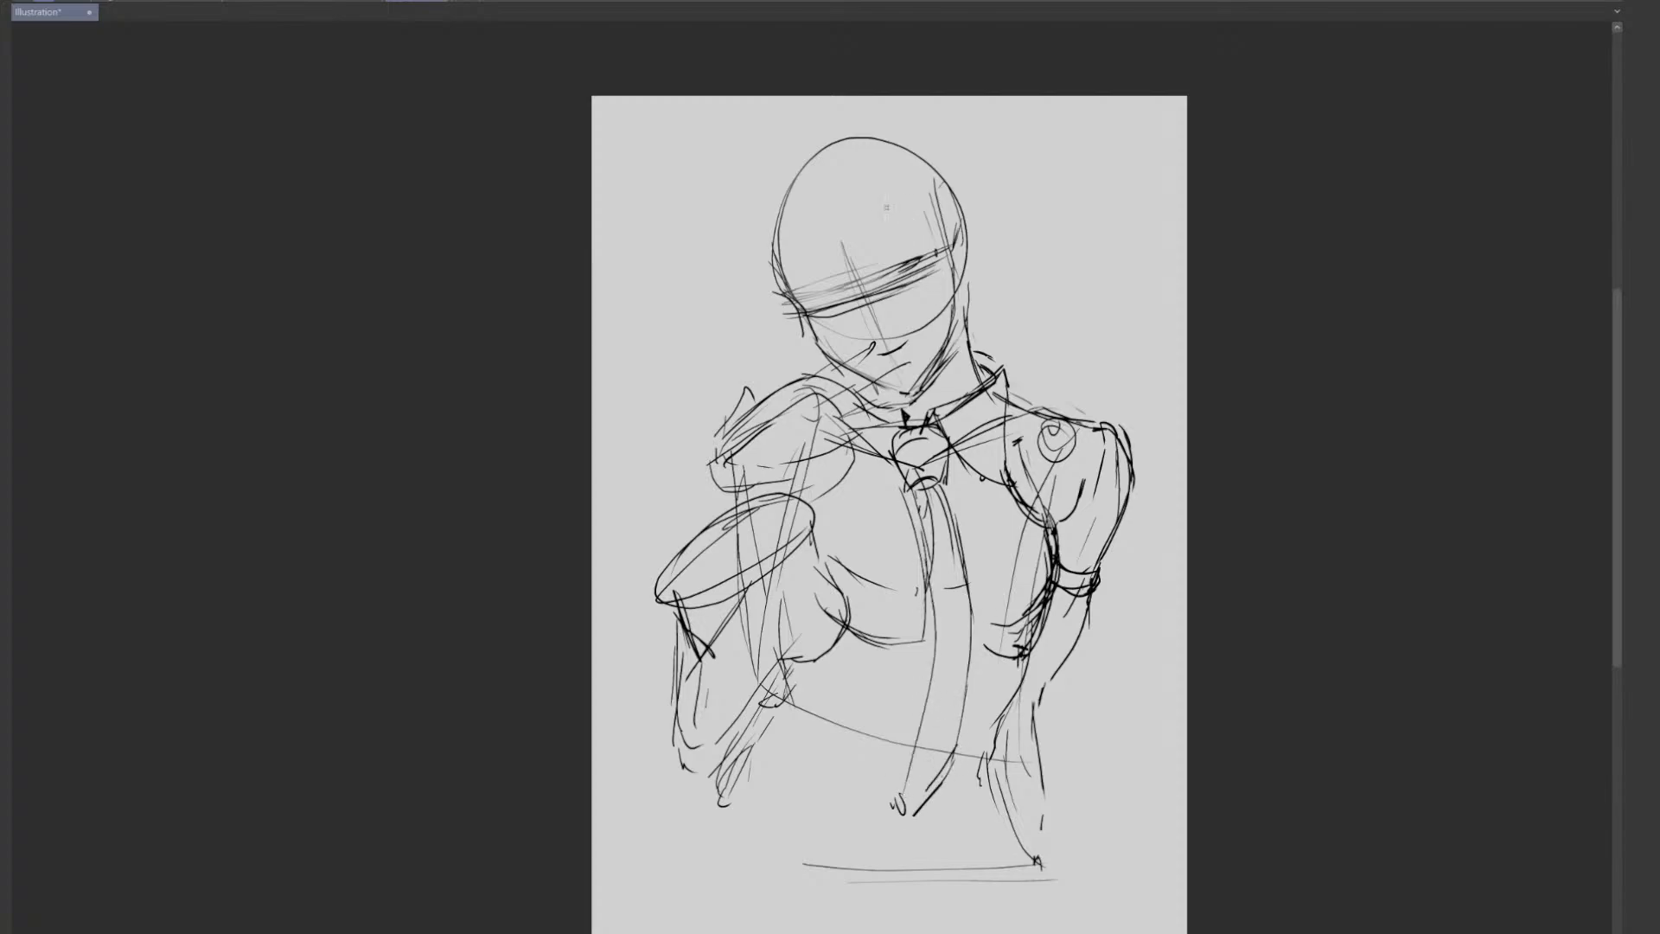
- Sketch the hair's upper outline as arcs just above the skull
{"action": "mouse_move", "coordinate": [875, 125]}
{"action": "left_mouse_down"}
{"action": "mouse_move", "coordinate": [776, 170]}
{"action": "mouse_move", "coordinate": [985, 192]}
{"action": "left_mouse_up"}
{"action": "left_click_drag", "start_coordinate": [809, 308], "coordinate": [932, 263]}
{"action": "key", "text": "ctrl+z"}
{"action": "key", "text": "ctrl+z"}
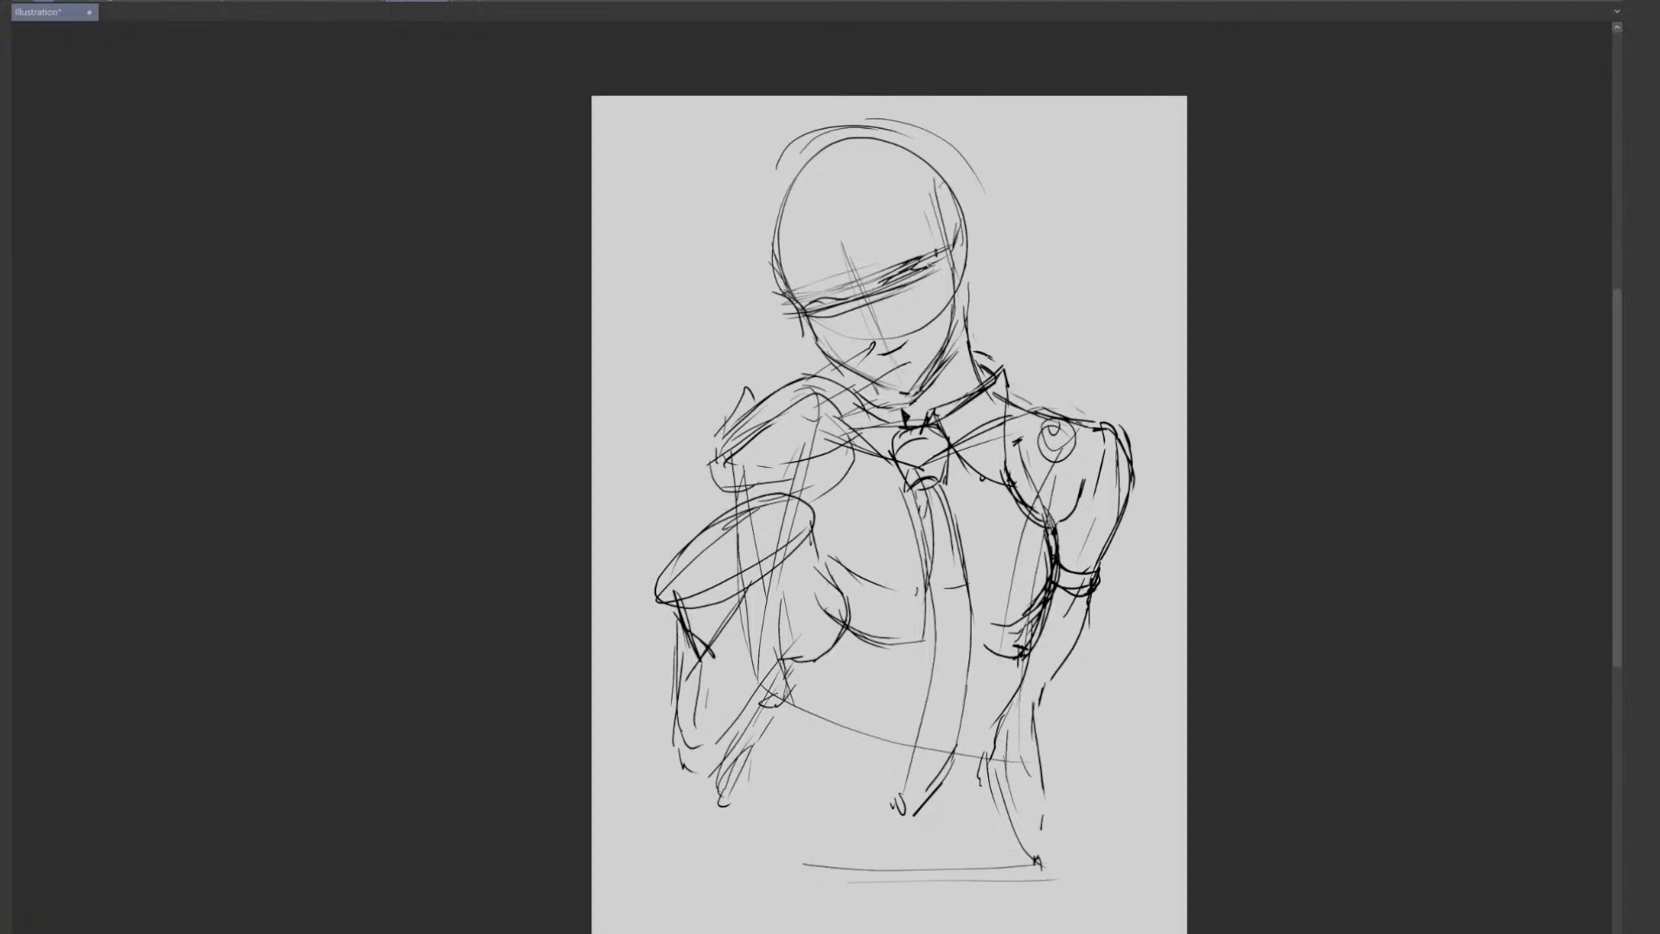
- Extend the hair outline down both sides of the head in a bob shape ending around the jaw
{"action": "mouse_move", "coordinate": [787, 132]}
{"action": "left_mouse_down"}
{"action": "mouse_move", "coordinate": [704, 275]}
{"action": "mouse_move", "coordinate": [731, 328]}
{"action": "left_mouse_up"}
{"action": "key", "text": "ctrl+z"}
{"action": "key", "text": "ctrl+z"}
{"action": "mouse_move", "coordinate": [818, 132]}
{"action": "left_mouse_down"}
{"action": "mouse_move", "coordinate": [736, 308]}
{"action": "mouse_move", "coordinate": [743, 268]}
{"action": "left_mouse_up"}
{"action": "mouse_move", "coordinate": [751, 198]}
{"action": "left_mouse_down"}
{"action": "mouse_move", "coordinate": [723, 288]}
{"action": "mouse_move", "coordinate": [730, 353]}
{"action": "left_mouse_up"}
{"action": "mouse_move", "coordinate": [744, 189]}
{"action": "left_mouse_down"}
{"action": "mouse_move", "coordinate": [727, 282]}
{"action": "mouse_move", "coordinate": [742, 336]}
{"action": "left_mouse_up"}
{"action": "mouse_move", "coordinate": [764, 272]}
{"action": "left_mouse_down"}
{"action": "mouse_move", "coordinate": [788, 352]}
{"action": "mouse_move", "coordinate": [816, 363]}
{"action": "left_mouse_up"}
{"action": "mouse_move", "coordinate": [918, 140]}
{"action": "left_mouse_down"}
{"action": "mouse_move", "coordinate": [990, 249]}
{"action": "mouse_move", "coordinate": [989, 322]}
{"action": "left_mouse_up"}
{"action": "left_click_drag", "start_coordinate": [984, 212], "coordinate": [986, 344]}
- Draw bangs falling over the forehead and short strands beside the right side of the face
{"action": "mouse_move", "coordinate": [821, 204]}
{"action": "left_mouse_down"}
{"action": "mouse_move", "coordinate": [797, 294]}
{"action": "mouse_move", "coordinate": [793, 277]}
{"action": "left_mouse_up"}
{"action": "left_click_drag", "start_coordinate": [814, 275], "coordinate": [849, 323]}
{"action": "left_click_drag", "start_coordinate": [875, 222], "coordinate": [868, 302]}
{"action": "mouse_move", "coordinate": [873, 227]}
{"action": "left_mouse_down"}
{"action": "mouse_move", "coordinate": [861, 318]}
{"action": "mouse_move", "coordinate": [906, 261]}
{"action": "mouse_move", "coordinate": [892, 230]}
{"action": "left_mouse_up"}
{"action": "left_click_drag", "start_coordinate": [865, 208], "coordinate": [907, 249]}
{"action": "mouse_move", "coordinate": [869, 201]}
{"action": "left_mouse_down"}
{"action": "mouse_move", "coordinate": [958, 307]}
{"action": "mouse_move", "coordinate": [927, 331]}
{"action": "left_mouse_up"}
{"action": "left_click_drag", "start_coordinate": [936, 203], "coordinate": [953, 250]}
{"action": "left_click_drag", "start_coordinate": [971, 263], "coordinate": [968, 324]}
{"action": "left_click_drag", "start_coordinate": [983, 302], "coordinate": [978, 336]}
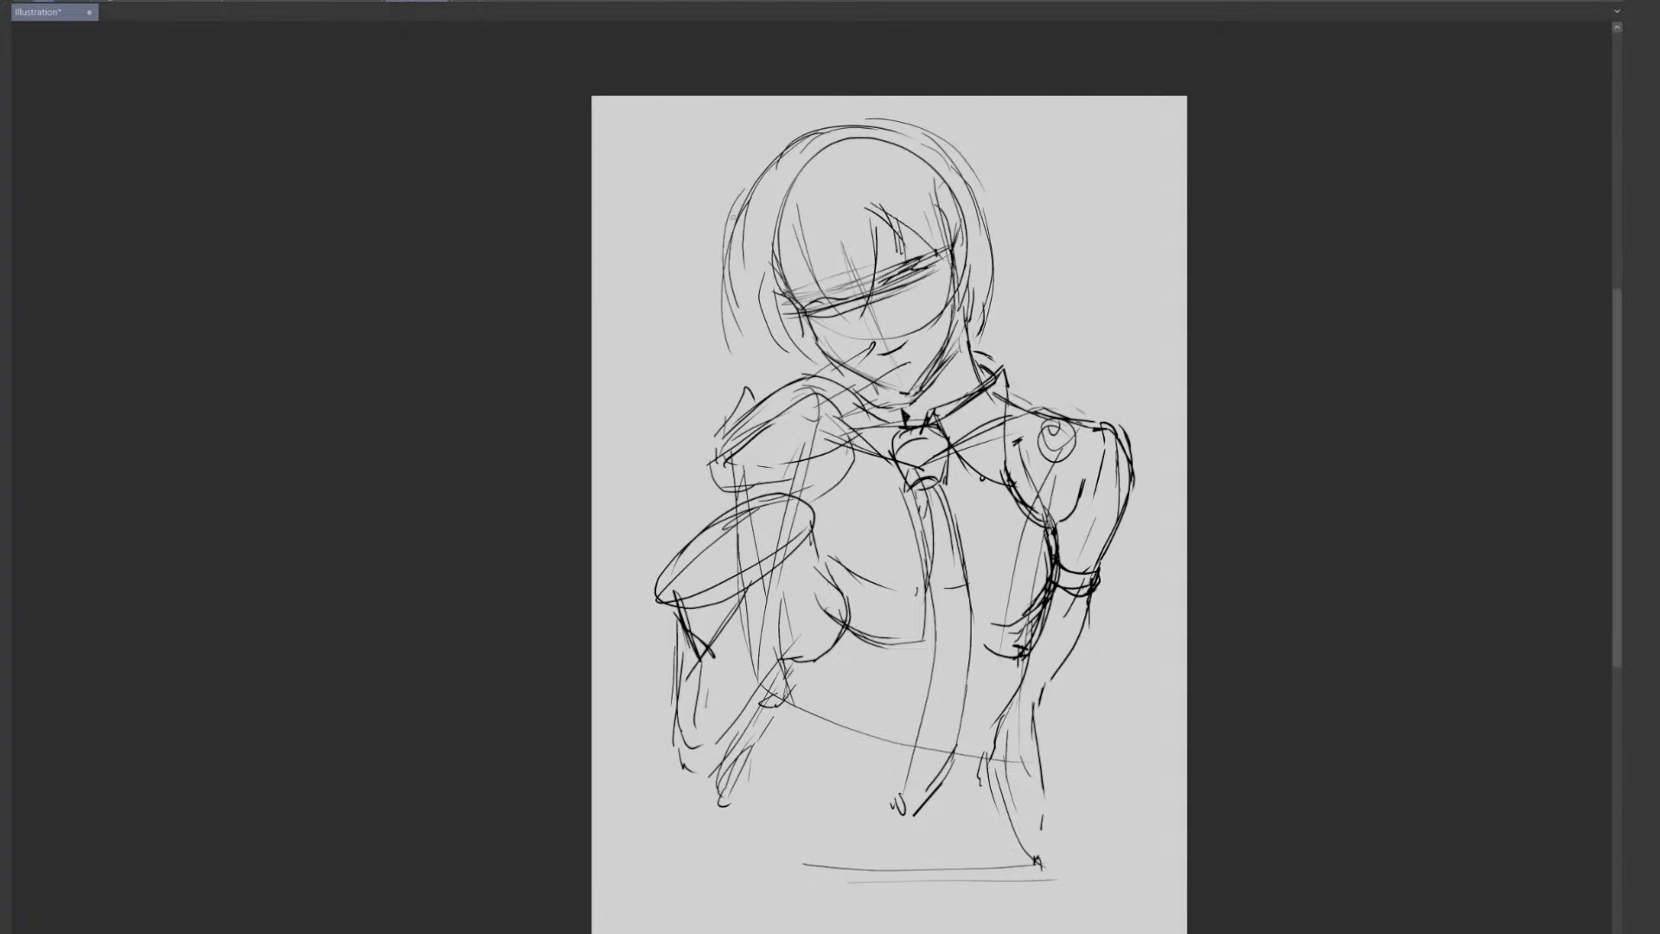
- Reinforce the left side of the hair with darker outline strokes and strands beside the cheek
{"action": "left_click_drag", "start_coordinate": [736, 218], "coordinate": [725, 359]}
{"action": "mouse_move", "coordinate": [734, 222]}
{"action": "left_mouse_down"}
{"action": "mouse_move", "coordinate": [730, 291]}
{"action": "mouse_move", "coordinate": [793, 367]}
{"action": "left_mouse_up"}
{"action": "left_click_drag", "start_coordinate": [777, 292], "coordinate": [808, 343]}
{"action": "left_click_drag", "start_coordinate": [783, 223], "coordinate": [807, 358]}
{"action": "left_click_drag", "start_coordinate": [753, 181], "coordinate": [745, 195]}
{"action": "mouse_move", "coordinate": [748, 194]}
{"action": "left_mouse_down"}
{"action": "mouse_move", "coordinate": [740, 384]}
{"action": "mouse_move", "coordinate": [739, 313]}
{"action": "left_mouse_up"}
{"action": "left_click_drag", "start_coordinate": [752, 318], "coordinate": [797, 391]}
{"action": "left_click_drag", "start_coordinate": [828, 142], "coordinate": [743, 224]}
{"action": "mouse_move", "coordinate": [749, 314]}
{"action": "left_mouse_down"}
{"action": "mouse_move", "coordinate": [782, 365]}
{"action": "mouse_move", "coordinate": [899, 387]}
{"action": "left_mouse_up"}
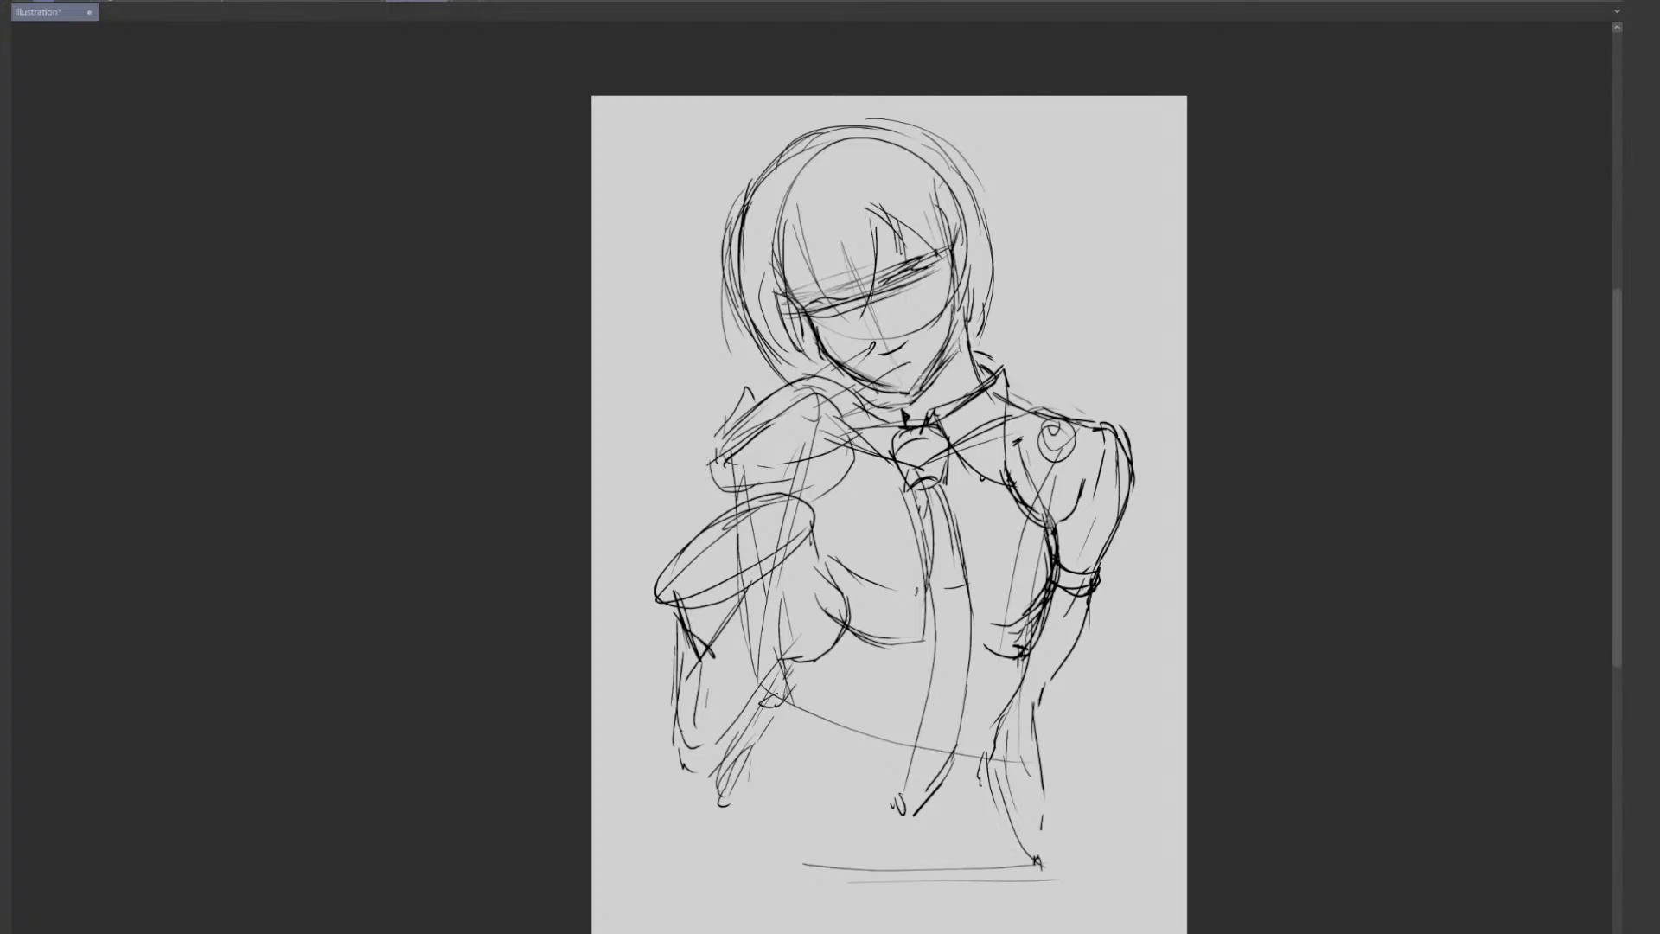
- Redraw the jaw and chin with a darker contour and strengthen the right side of the neck
{"action": "key", "text": "ctrl+z"}
{"action": "key", "text": "ctrl+z"}
{"action": "mouse_move", "coordinate": [818, 338]}
{"action": "left_mouse_down"}
{"action": "mouse_move", "coordinate": [871, 383]}
{"action": "mouse_move", "coordinate": [922, 394]}
{"action": "mouse_move", "coordinate": [948, 353]}
{"action": "left_mouse_up"}
{"action": "key", "text": "ctrl+z"}
{"action": "key", "text": "ctrl+z"}
{"action": "mouse_move", "coordinate": [935, 367]}
{"action": "left_mouse_down"}
{"action": "mouse_move", "coordinate": [957, 334]}
{"action": "mouse_move", "coordinate": [975, 338]}
{"action": "mouse_move", "coordinate": [987, 388]}
{"action": "left_mouse_up"}
{"action": "key", "text": "ctrl+z"}
{"action": "key", "text": "ctrl+z"}
{"action": "key", "text": "ctrl+z"}
{"action": "left_click_drag", "start_coordinate": [961, 331], "coordinate": [982, 383]}
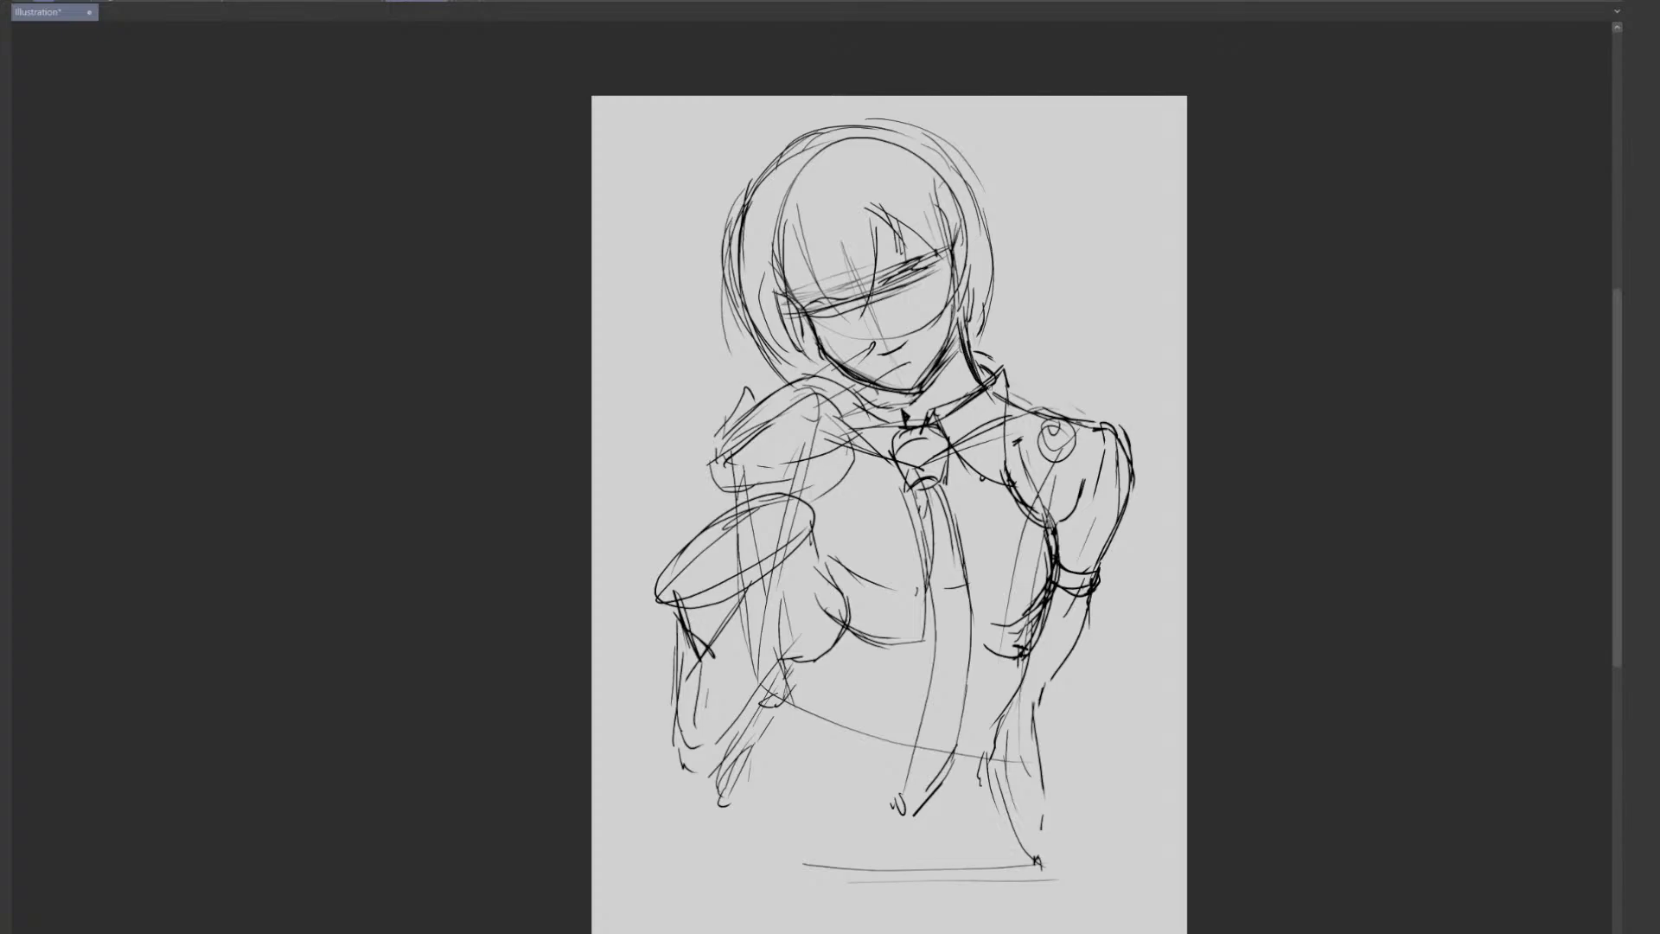
- Draw the collar's left flap and fold lines running down beside the tie along the center of the chest
{"action": "mouse_move", "coordinate": [878, 387]}
{"action": "left_mouse_down"}
{"action": "mouse_move", "coordinate": [903, 417]}
{"action": "mouse_move", "coordinate": [885, 426]}
{"action": "mouse_move", "coordinate": [906, 475]}
{"action": "left_mouse_up"}
{"action": "left_click_drag", "start_coordinate": [904, 484], "coordinate": [899, 548]}
{"action": "left_click_drag", "start_coordinate": [908, 446], "coordinate": [904, 522]}
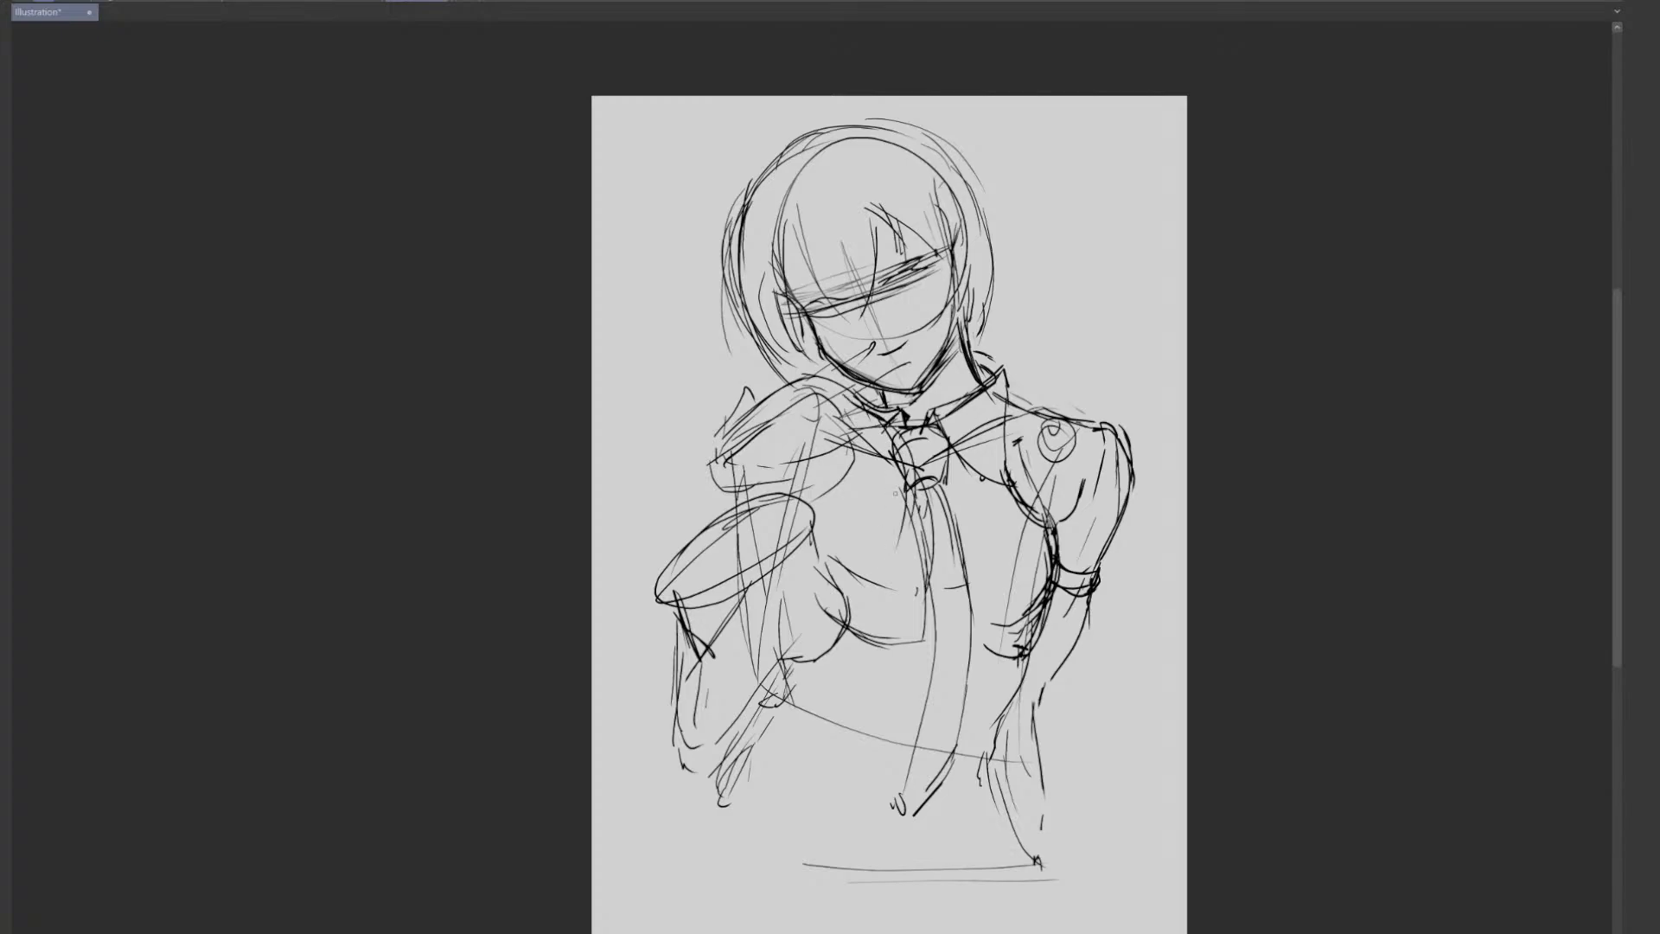
{"action": "left_click_drag", "start_coordinate": [915, 426], "coordinate": [890, 678]}
{"action": "left_click_drag", "start_coordinate": [898, 605], "coordinate": [896, 689]}
{"action": "mouse_move", "coordinate": [896, 581]}
{"action": "left_mouse_down"}
{"action": "mouse_move", "coordinate": [928, 735]}
{"action": "mouse_move", "coordinate": [892, 772]}
{"action": "left_mouse_up"}
{"action": "key", "text": "ctrl+z"}
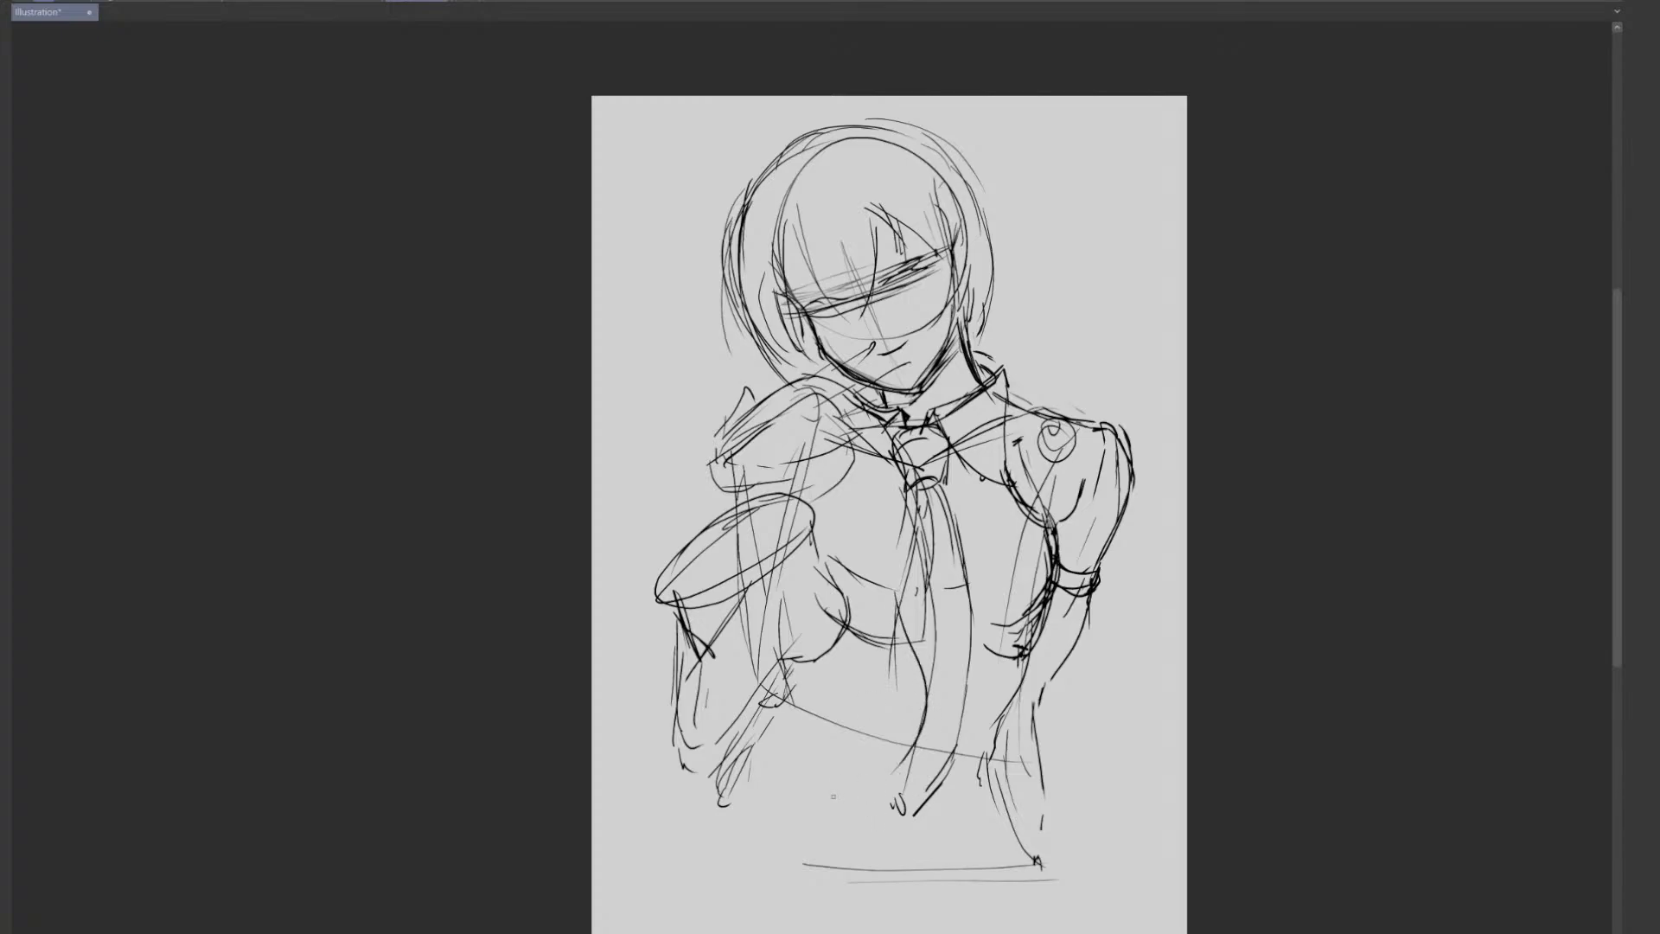
- Draw a large rounded contour below the left chest, replacing the first attempt with a wider curve
{"action": "left_click_drag", "start_coordinate": [920, 716], "coordinate": [875, 767]}
{"action": "left_click_drag", "start_coordinate": [794, 683], "coordinate": [849, 772]}
{"action": "left_click_drag", "start_coordinate": [822, 643], "coordinate": [872, 768]}
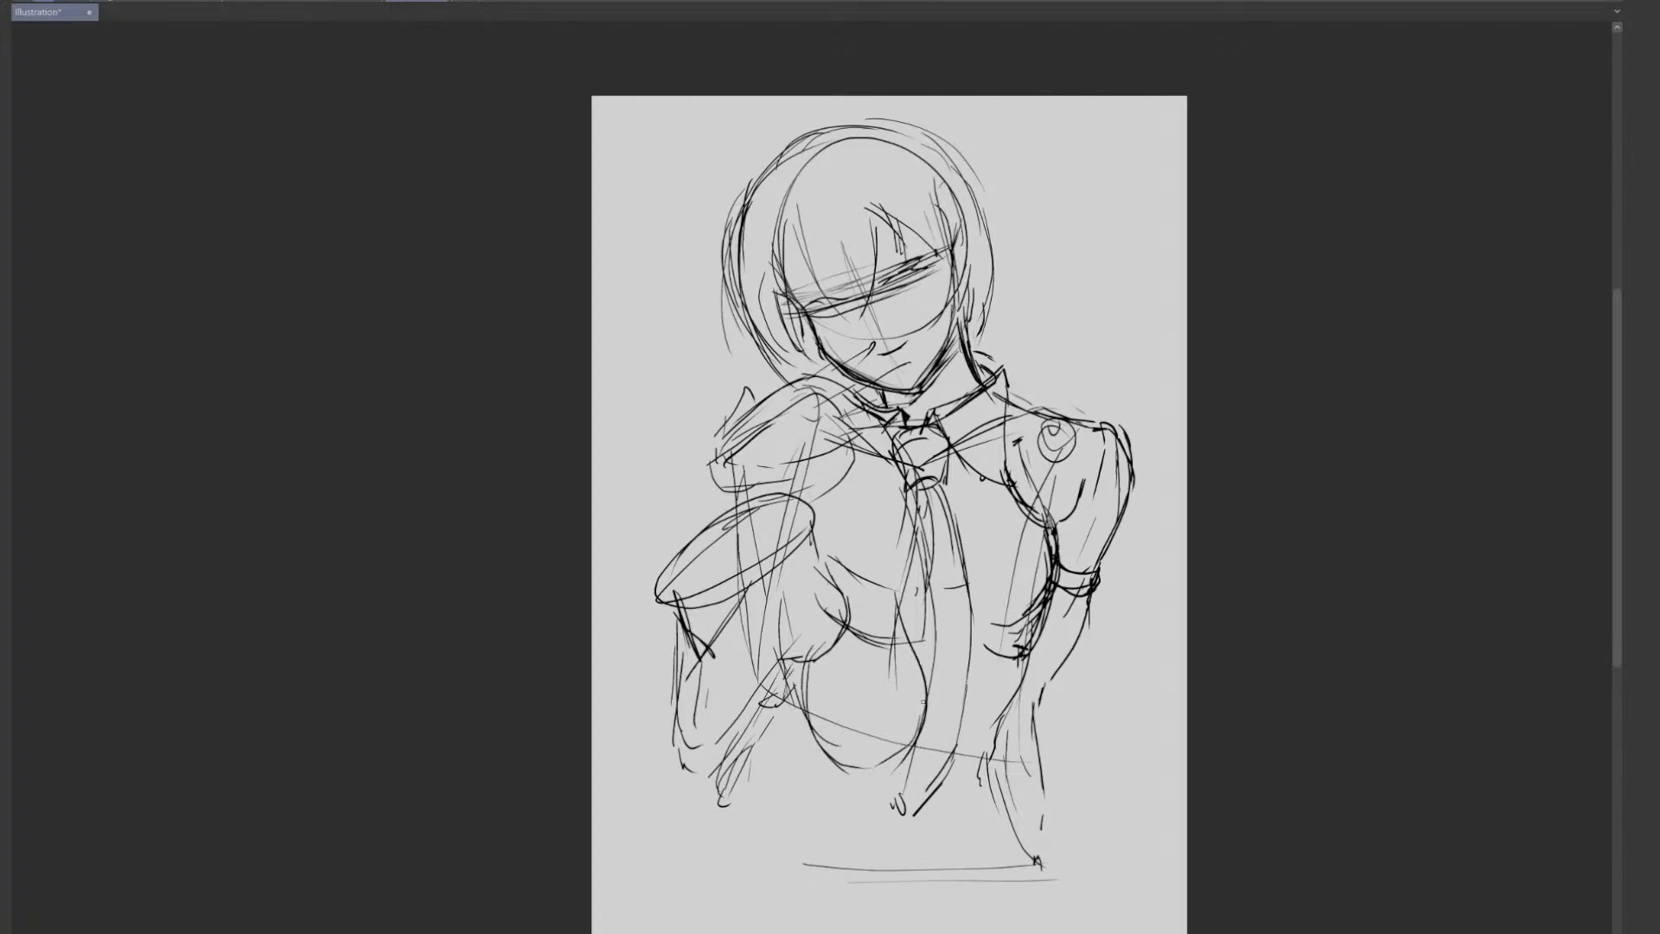
{"action": "left_click_drag", "start_coordinate": [925, 699], "coordinate": [899, 746]}
{"action": "key", "text": "ctrl+z"}
{"action": "key", "text": "ctrl+z"}
{"action": "key", "text": "ctrl+z"}
{"action": "key", "text": "ctrl+z"}
{"action": "left_click_drag", "start_coordinate": [780, 661], "coordinate": [911, 735]}
{"action": "left_click_drag", "start_coordinate": [918, 718], "coordinate": [909, 736]}
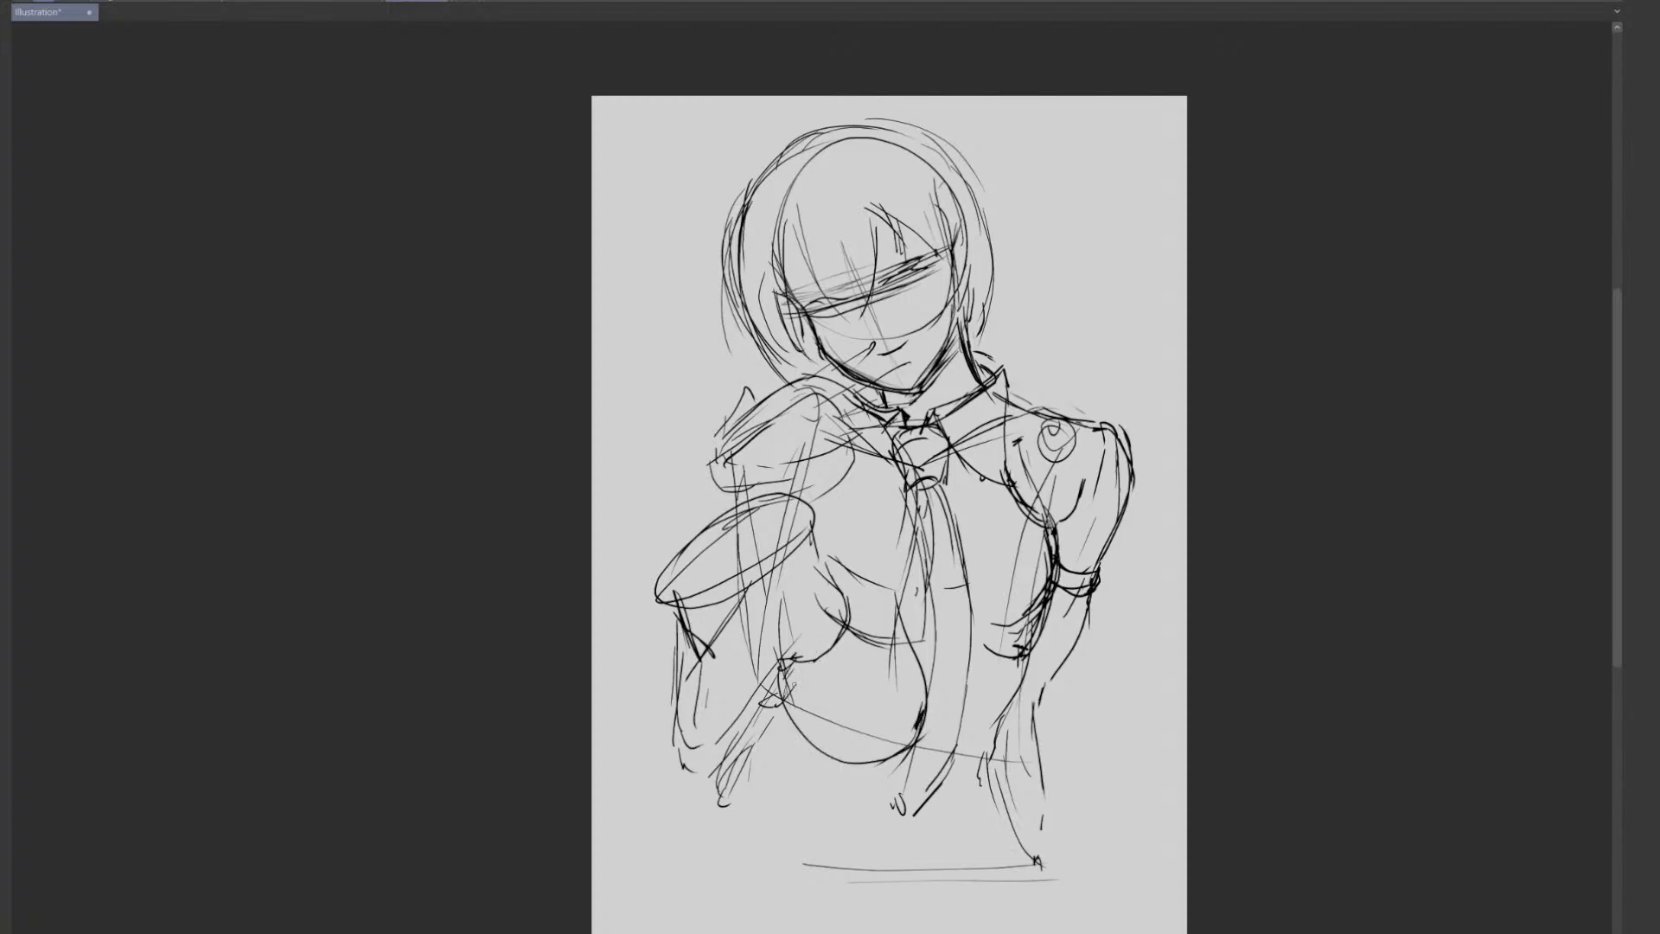
- Darken the left forearm's lower edge with repeated diagonal strokes from the ribs to the elbow
{"action": "mouse_move", "coordinate": [777, 692]}
{"action": "left_mouse_down"}
{"action": "mouse_move", "coordinate": [811, 666]}
{"action": "mouse_move", "coordinate": [733, 752]}
{"action": "left_mouse_up"}
{"action": "left_click_drag", "start_coordinate": [814, 666], "coordinate": [739, 715]}
{"action": "left_click_drag", "start_coordinate": [734, 721], "coordinate": [693, 780]}
{"action": "left_click_drag", "start_coordinate": [804, 669], "coordinate": [698, 752]}
{"action": "left_click_drag", "start_coordinate": [700, 749], "coordinate": [677, 793]}
{"action": "left_click_drag", "start_coordinate": [737, 719], "coordinate": [679, 812]}
{"action": "left_click_drag", "start_coordinate": [778, 688], "coordinate": [739, 716]}
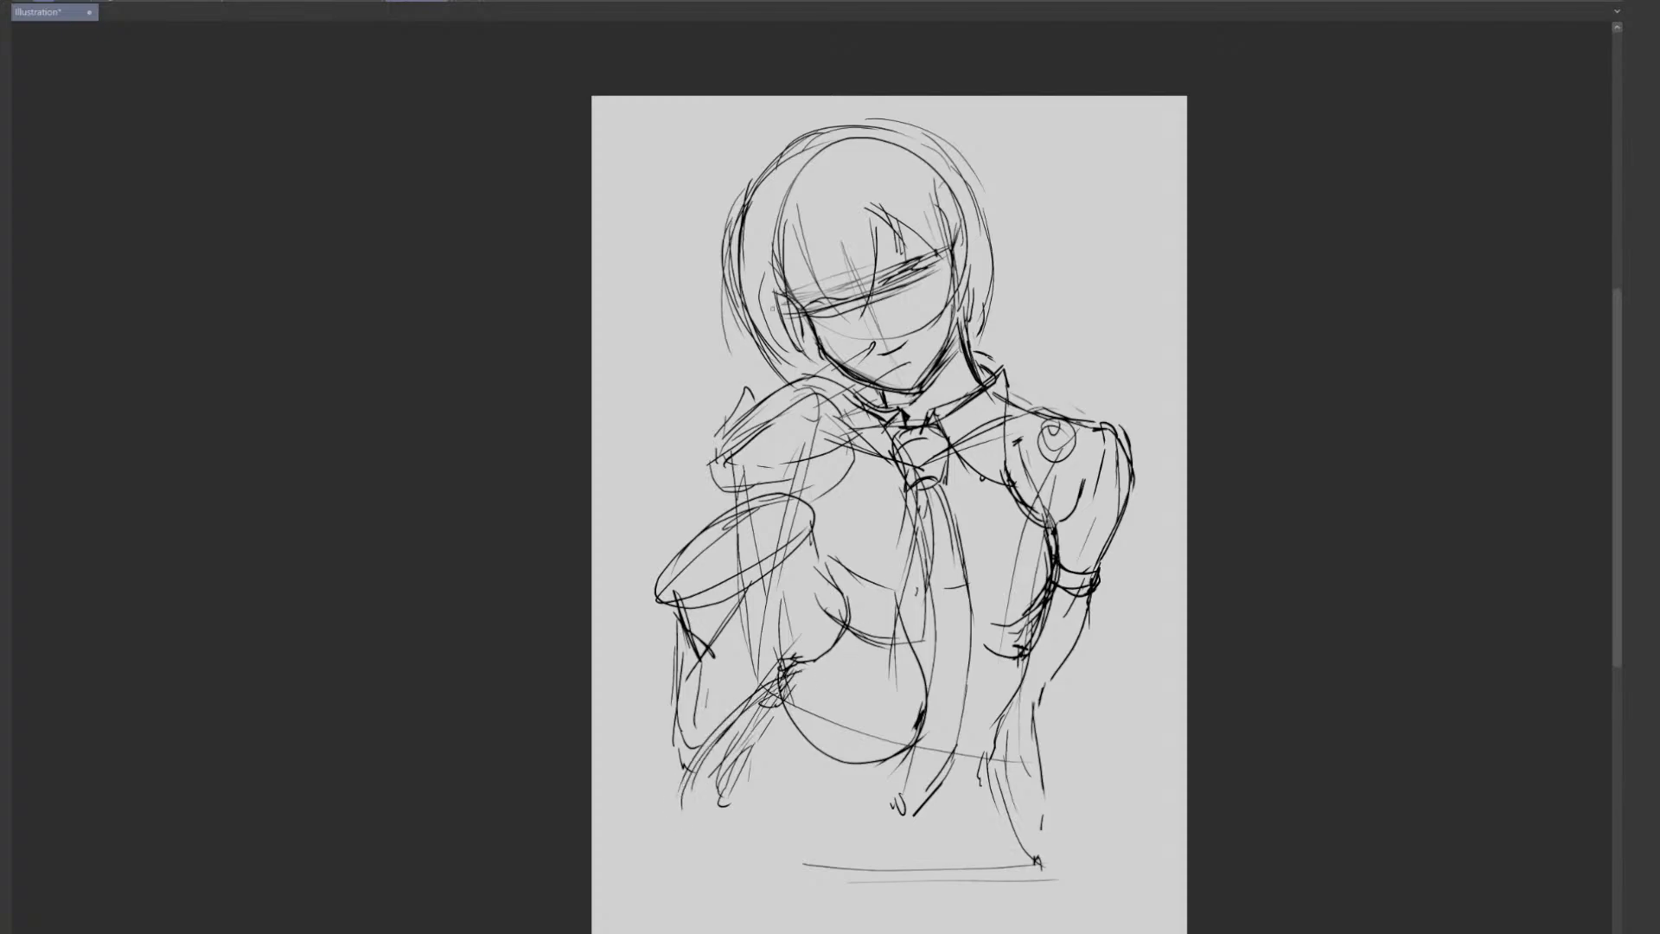
- Sketch looped hair tufts with trailing strands at the head's upper left and a smaller loop on its right side
{"action": "mouse_move", "coordinate": [697, 239]}
{"action": "left_mouse_down"}
{"action": "mouse_move", "coordinate": [669, 344]}
{"action": "mouse_move", "coordinate": [762, 392]}
{"action": "left_mouse_up"}
{"action": "mouse_move", "coordinate": [655, 223]}
{"action": "left_mouse_down"}
{"action": "mouse_move", "coordinate": [696, 149]}
{"action": "mouse_move", "coordinate": [756, 182]}
{"action": "left_mouse_up"}
{"action": "mouse_move", "coordinate": [644, 212]}
{"action": "left_mouse_down"}
{"action": "mouse_move", "coordinate": [739, 155]}
{"action": "mouse_move", "coordinate": [702, 247]}
{"action": "mouse_move", "coordinate": [702, 164]}
{"action": "left_mouse_up"}
{"action": "left_click_drag", "start_coordinate": [707, 138], "coordinate": [783, 160]}
{"action": "left_click_drag", "start_coordinate": [697, 207], "coordinate": [761, 117]}
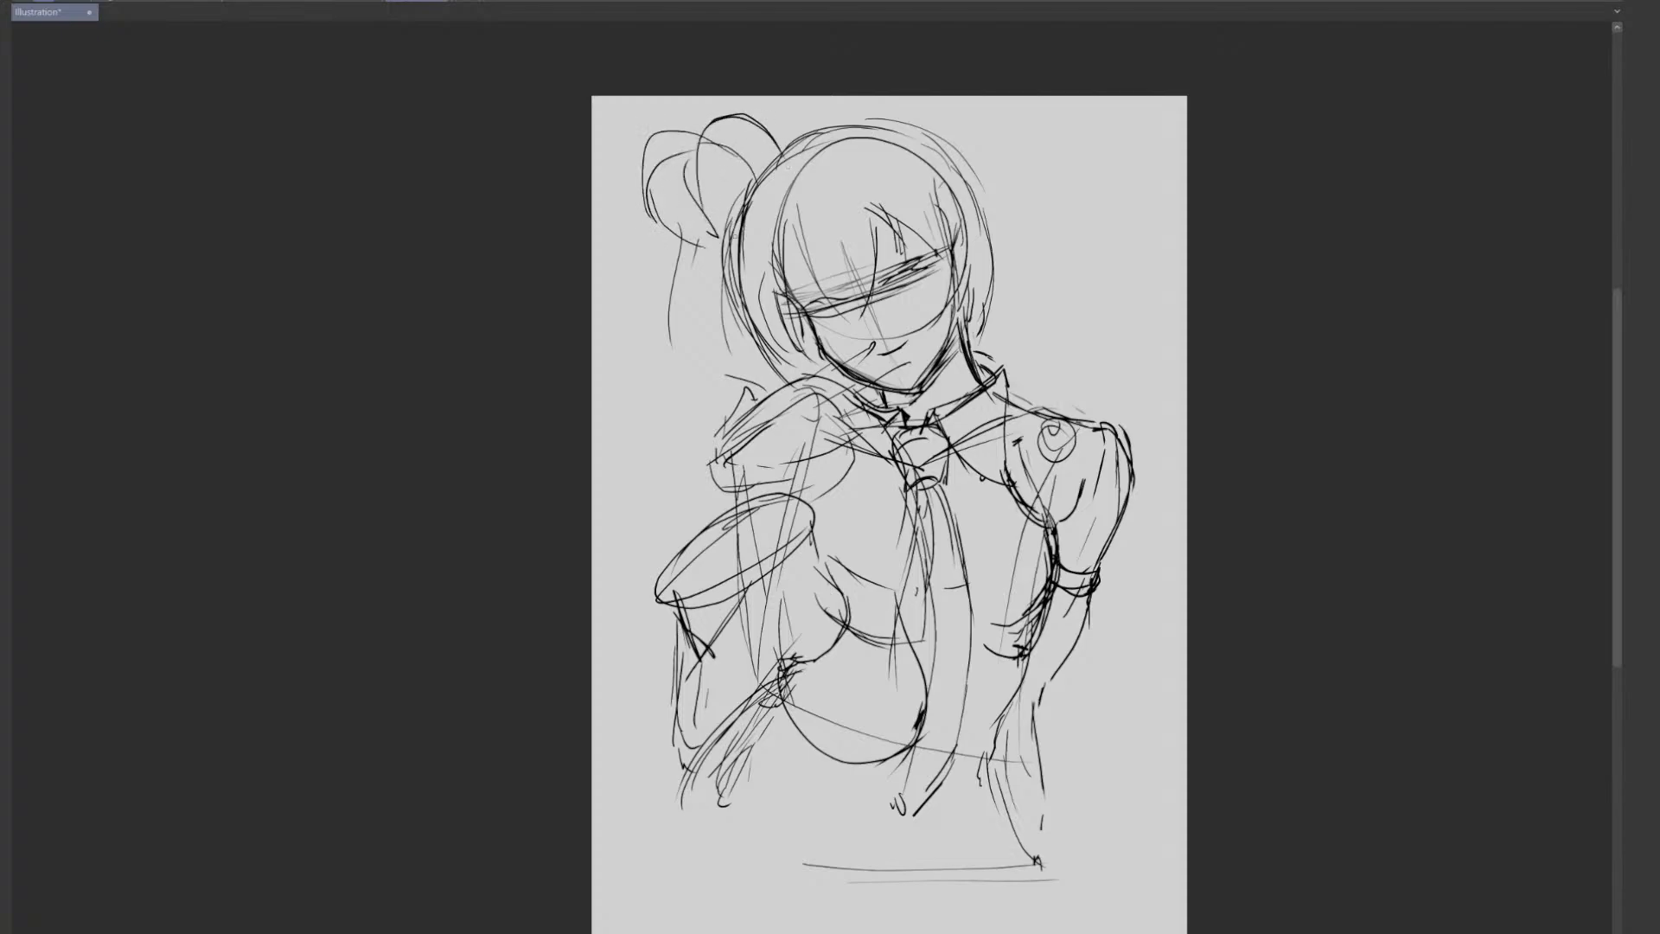
{"action": "left_click_drag", "start_coordinate": [731, 251], "coordinate": [696, 212]}
{"action": "left_click_drag", "start_coordinate": [692, 206], "coordinate": [739, 131]}
{"action": "mouse_move", "coordinate": [959, 235]}
{"action": "left_mouse_down"}
{"action": "mouse_move", "coordinate": [1017, 215]}
{"action": "mouse_move", "coordinate": [971, 313]}
{"action": "mouse_move", "coordinate": [941, 262]}
{"action": "left_mouse_up"}
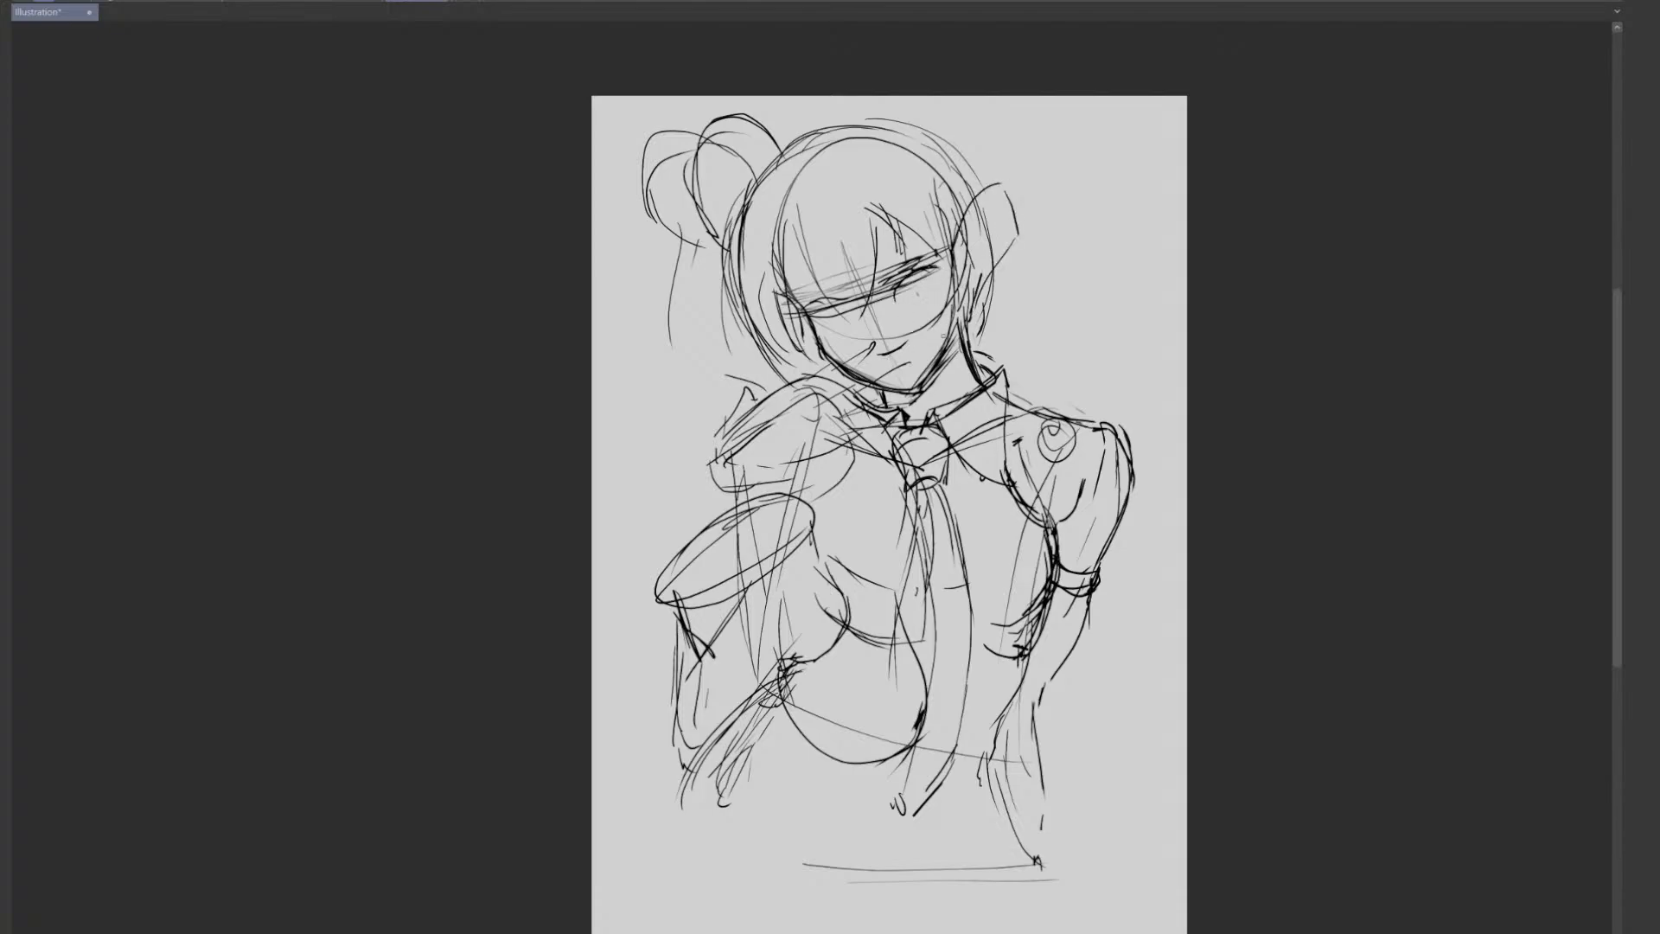
- Touch up the small mouth lines on the lower face with the eraser, undoing unwanted strokes
{"action": "key", "text": "e"}
{"action": "left_click_drag", "start_coordinate": [905, 346], "coordinate": [892, 358]}
{"action": "key", "text": "ctrl+z"}
{"action": "key", "text": "ctrl+z"}
{"action": "key", "text": "ctrl+z"}
{"action": "key", "text": "ctrl+z"}
- Draw the lower contours of both eyes beneath the slanted eye line
{"action": "scroll", "coordinate": [840, 311], "scroll_direction": "up", "scroll_amount": 3}
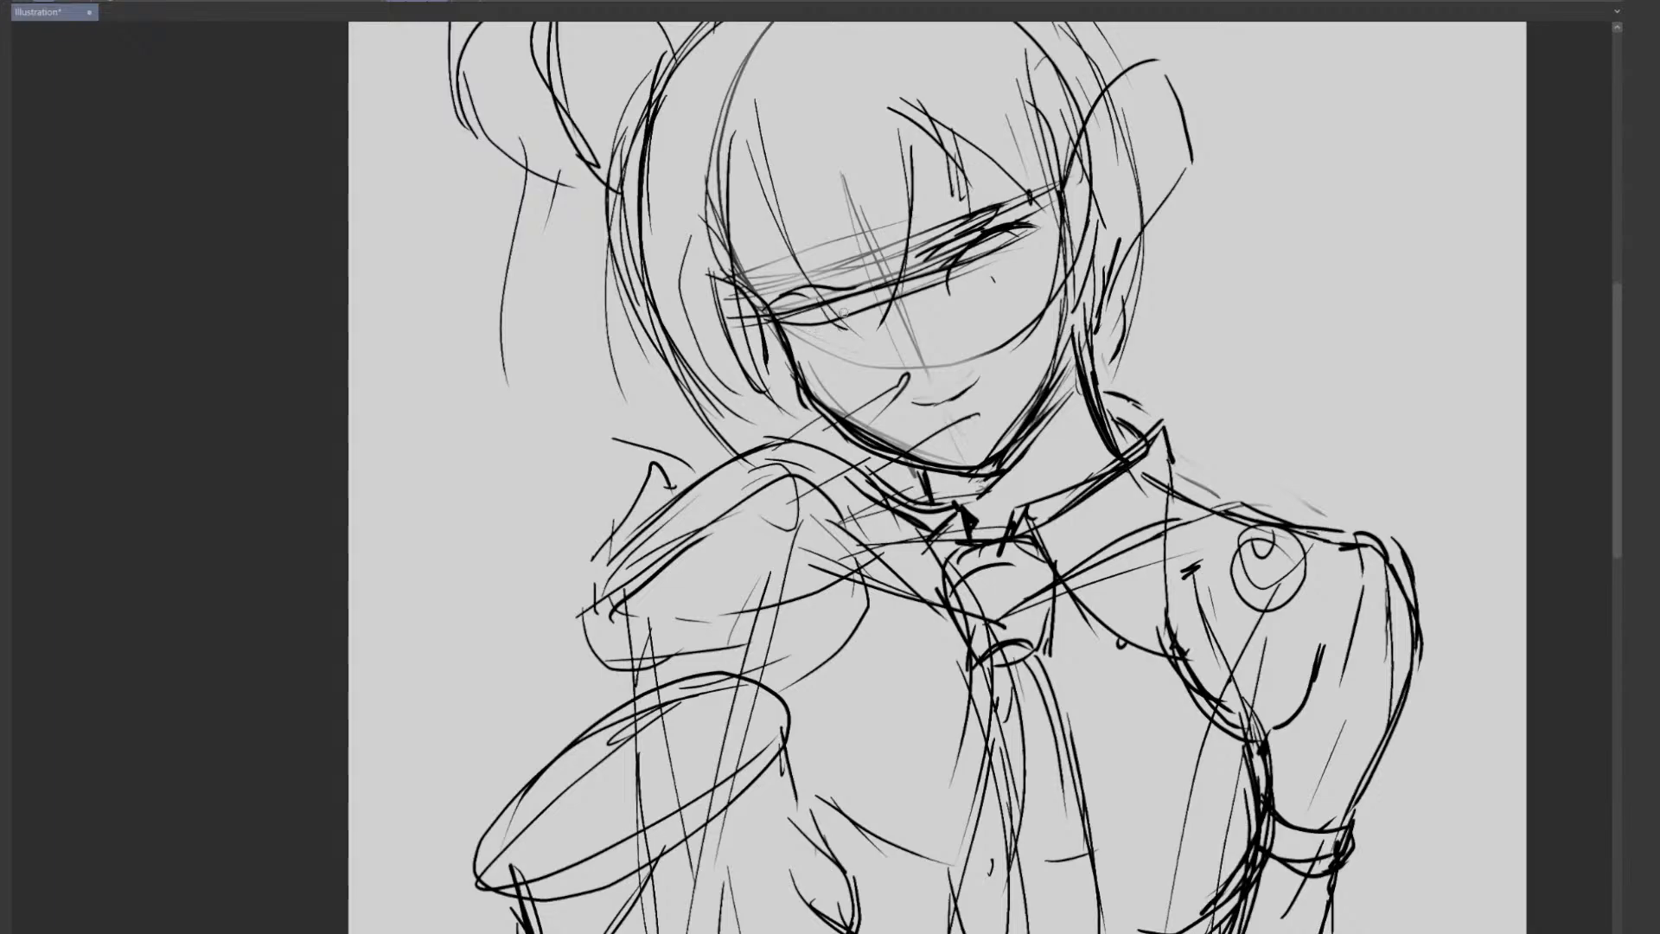
{"action": "mouse_move", "coordinate": [804, 294]}
{"action": "left_mouse_down"}
{"action": "mouse_move", "coordinate": [851, 331]}
{"action": "mouse_move", "coordinate": [837, 329]}
{"action": "left_mouse_up"}
{"action": "mouse_move", "coordinate": [977, 268]}
{"action": "left_mouse_down"}
{"action": "mouse_move", "coordinate": [1016, 239]}
{"action": "mouse_move", "coordinate": [1031, 260]}
{"action": "left_mouse_up"}
{"action": "scroll", "coordinate": [1087, 264], "scroll_direction": "down", "scroll_amount": 3}
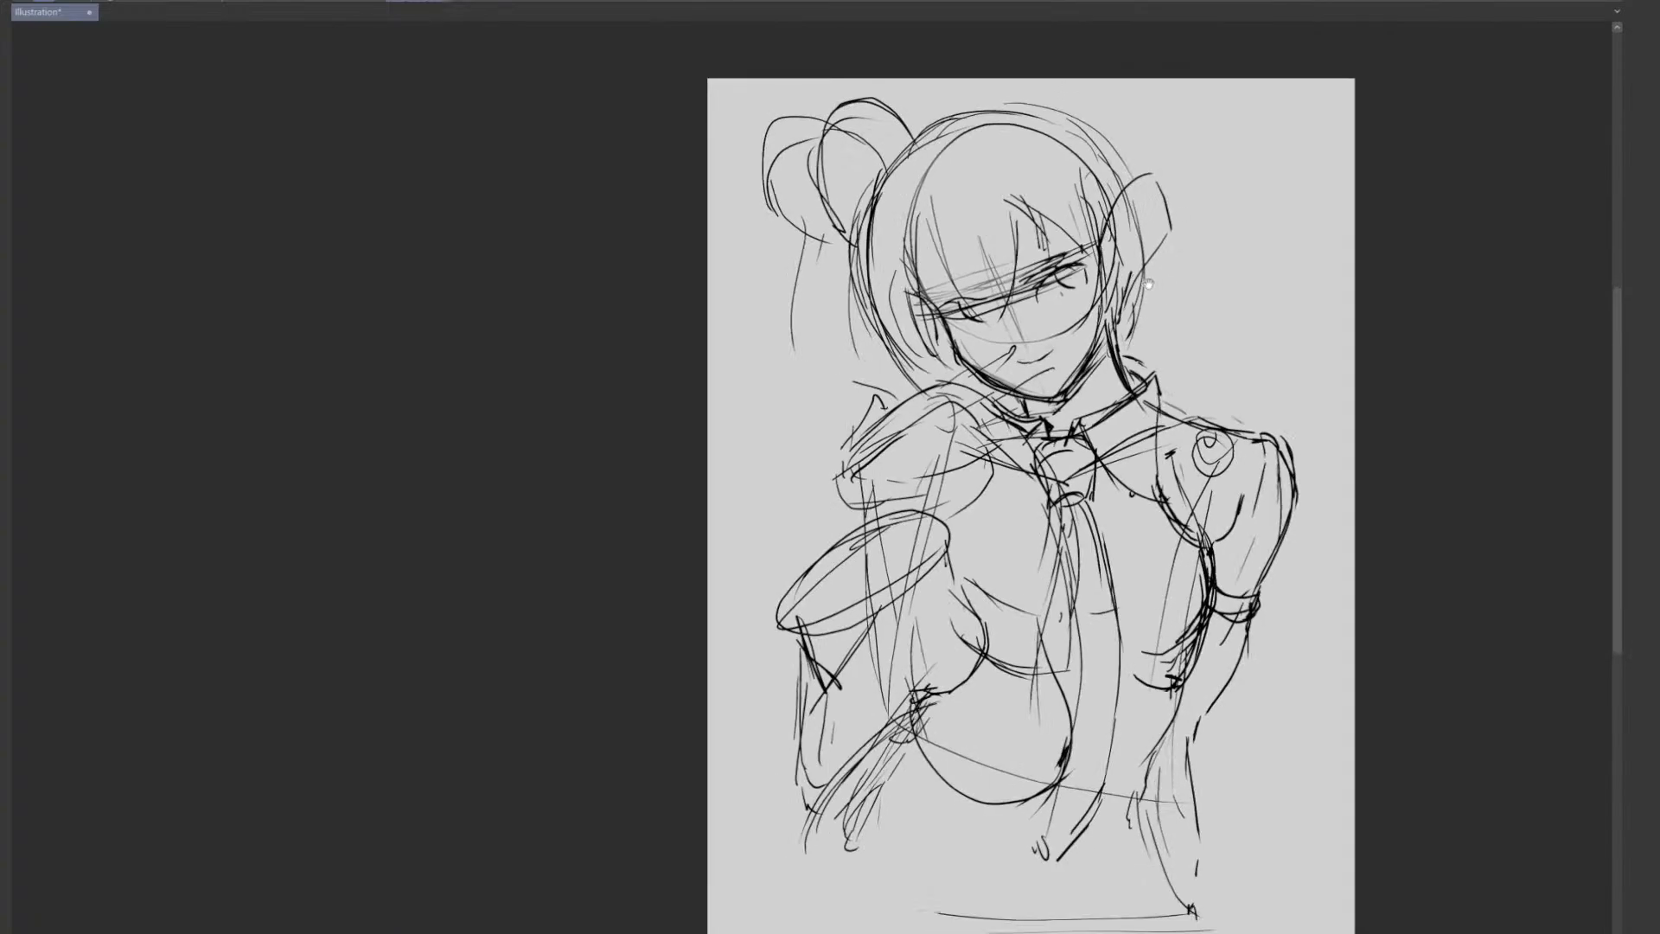
{"action": "left_click_drag", "start_coordinate": [1148, 284], "coordinate": [1045, 286]}
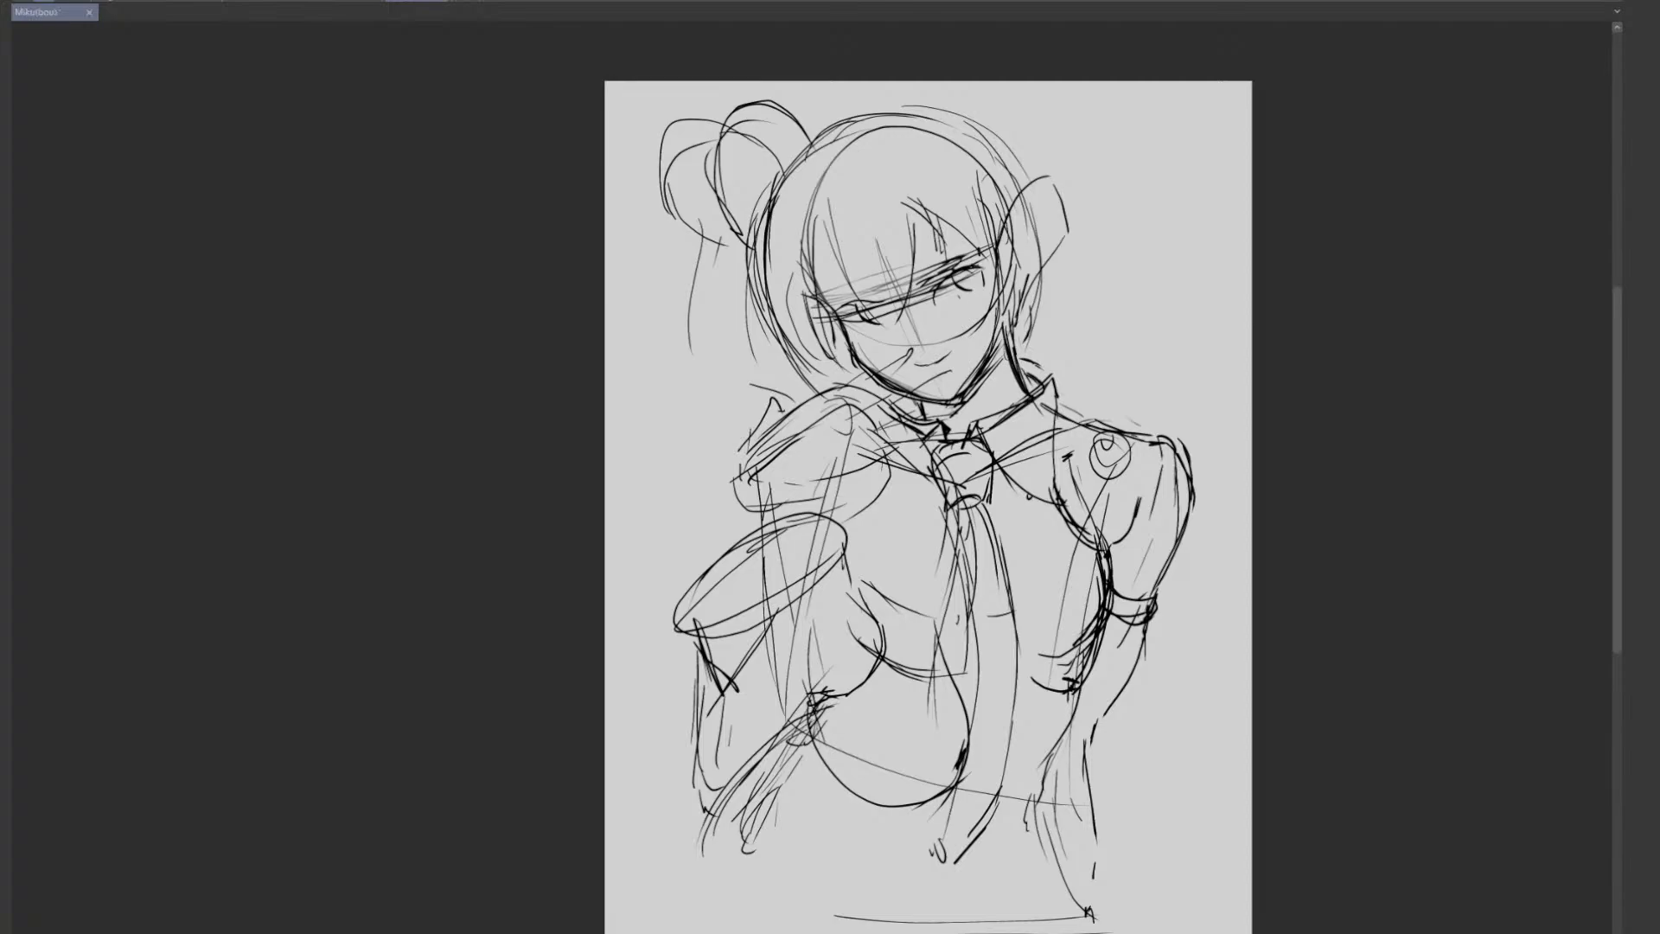
- Save the illustration file
{"action": "key", "text": "ctrl+s"}
{"action": "scroll", "coordinate": [977, 390], "scroll_direction": "down", "scroll_amount": 1}
{"action": "scroll", "coordinate": [977, 394], "scroll_direction": "up", "scroll_amount": 1}
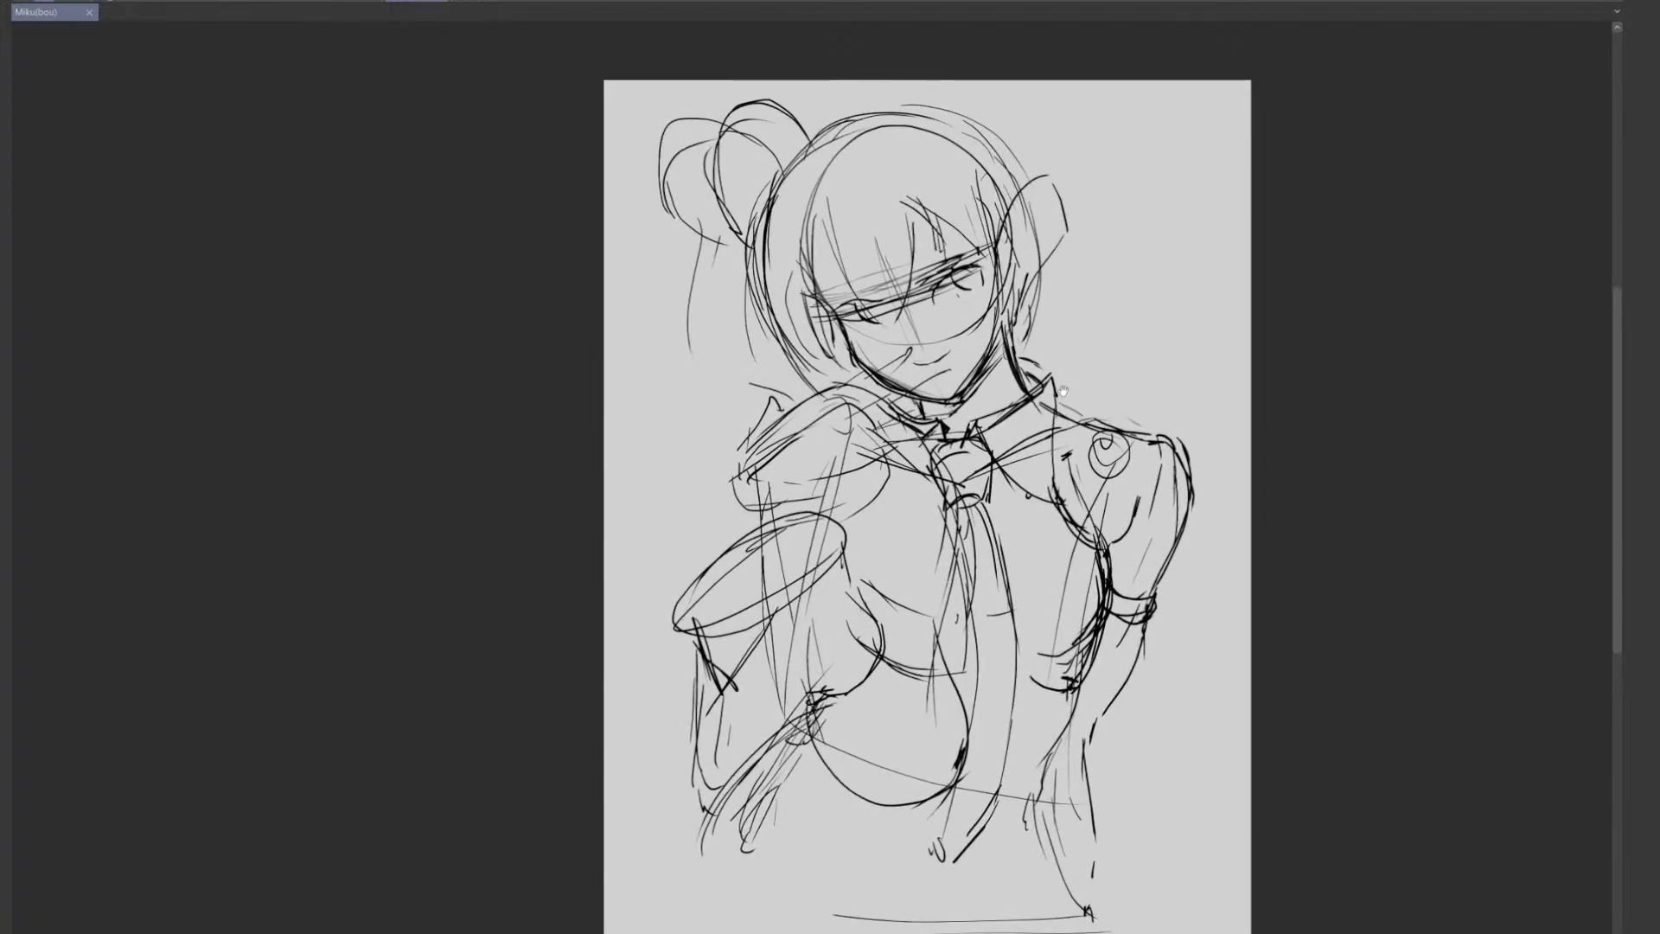
{"action": "mouse_move", "coordinate": [1062, 390]}
{"action": "left_mouse_down"}
{"action": "mouse_move", "coordinate": [967, 372]}
{"action": "mouse_move", "coordinate": [976, 347]}
{"action": "mouse_move", "coordinate": [934, 402]}
{"action": "left_mouse_up"}
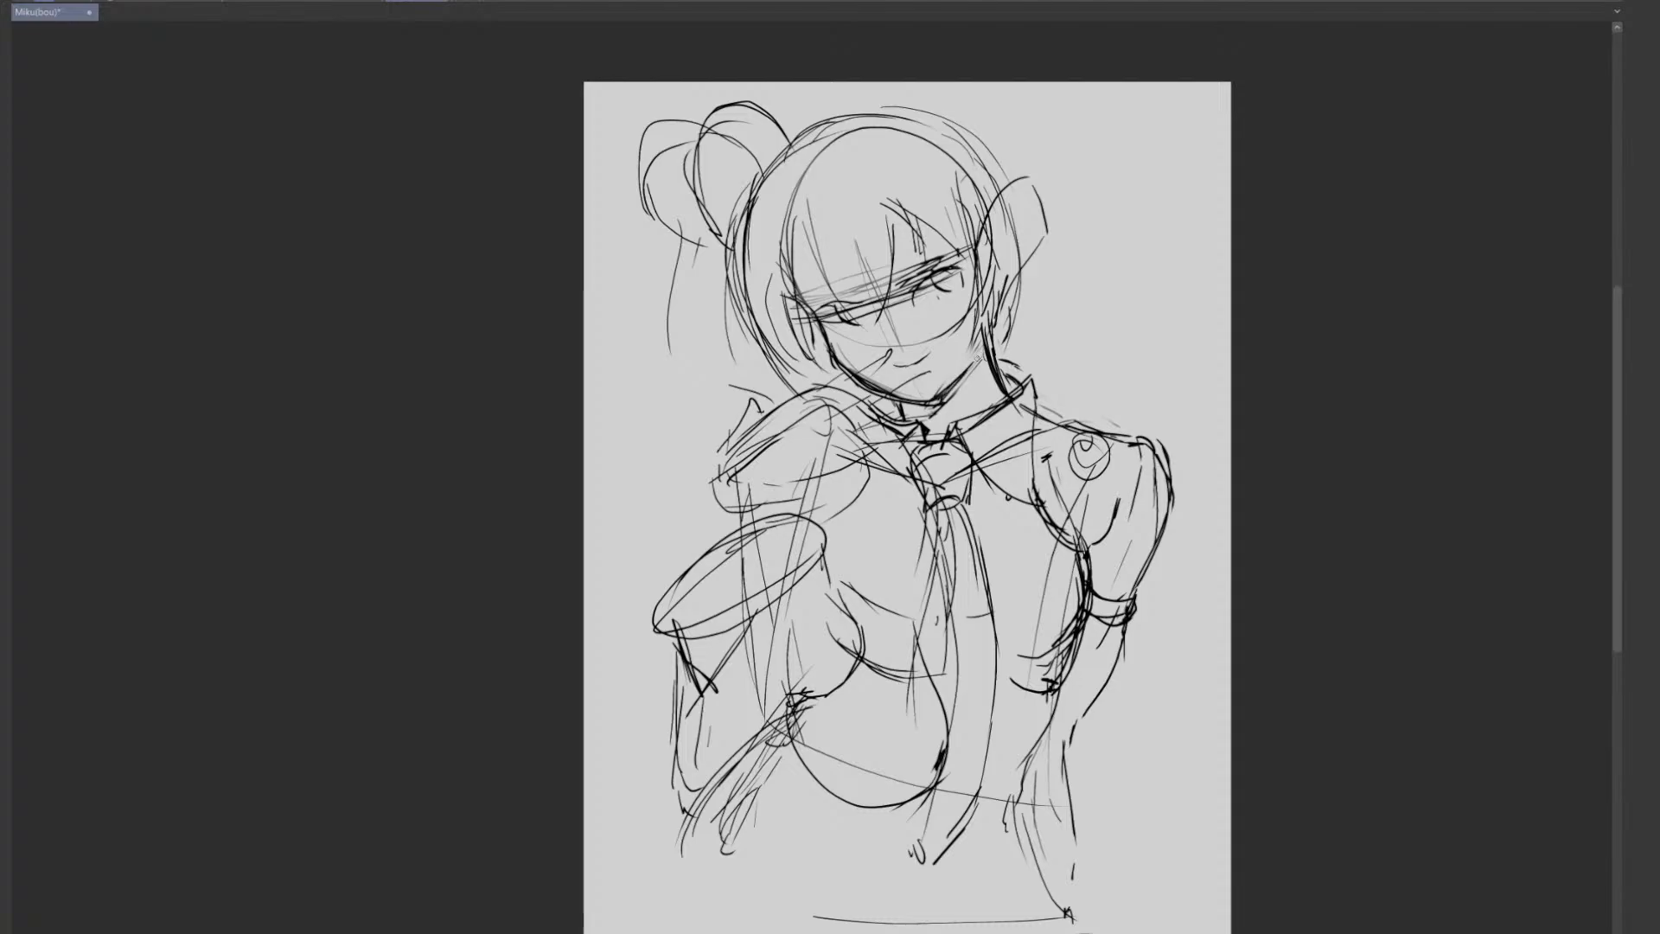
{"action": "key", "text": "ctrl+s"}
- Clean up the collar's right flap and redraw its outer edge down to the pointed tip
{"action": "left_click_drag", "start_coordinate": [935, 517], "coordinate": [948, 549]}
{"action": "key", "text": "ctrl+z"}
{"action": "mouse_move", "coordinate": [1007, 372]}
{"action": "left_mouse_down"}
{"action": "mouse_move", "coordinate": [1041, 389]}
{"action": "mouse_move", "coordinate": [1007, 366]}
{"action": "mouse_move", "coordinate": [1050, 428]}
{"action": "mouse_move", "coordinate": [1028, 517]}
{"action": "left_mouse_up"}
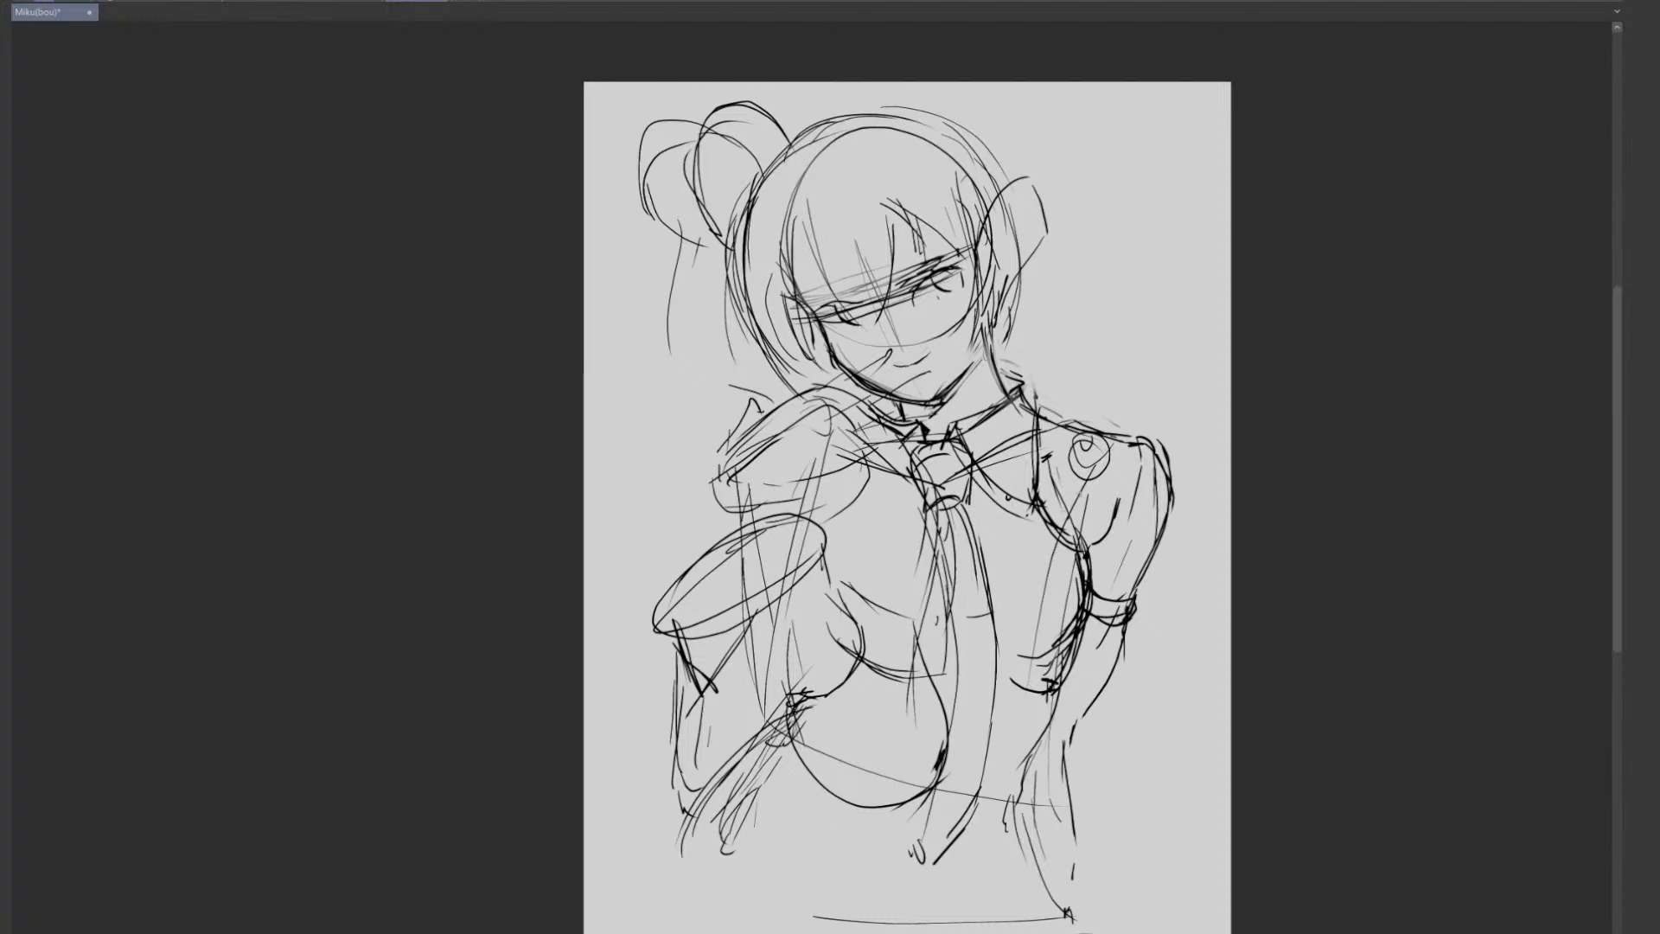
- Strengthen the right shoulder's top line and add darker fold strokes at the armpit of the sleeve
{"action": "mouse_move", "coordinate": [1045, 422]}
{"action": "left_mouse_down"}
{"action": "mouse_move", "coordinate": [1095, 437]}
{"action": "mouse_move", "coordinate": [1083, 430]}
{"action": "left_mouse_up"}
{"action": "key", "text": "ctrl+z"}
{"action": "key", "text": "ctrl+z"}
{"action": "mouse_move", "coordinate": [1044, 427]}
{"action": "left_mouse_down"}
{"action": "mouse_move", "coordinate": [1109, 446]}
{"action": "mouse_move", "coordinate": [1067, 437]}
{"action": "mouse_move", "coordinate": [1144, 433]}
{"action": "mouse_move", "coordinate": [1171, 458]}
{"action": "mouse_move", "coordinate": [1127, 605]}
{"action": "mouse_move", "coordinate": [1101, 538]}
{"action": "mouse_move", "coordinate": [1112, 515]}
{"action": "mouse_move", "coordinate": [1094, 558]}
{"action": "left_mouse_up"}
{"action": "key", "text": "ctrl+z"}
{"action": "key", "text": "ctrl+z"}
{"action": "left_click_drag", "start_coordinate": [1114, 517], "coordinate": [1091, 567]}
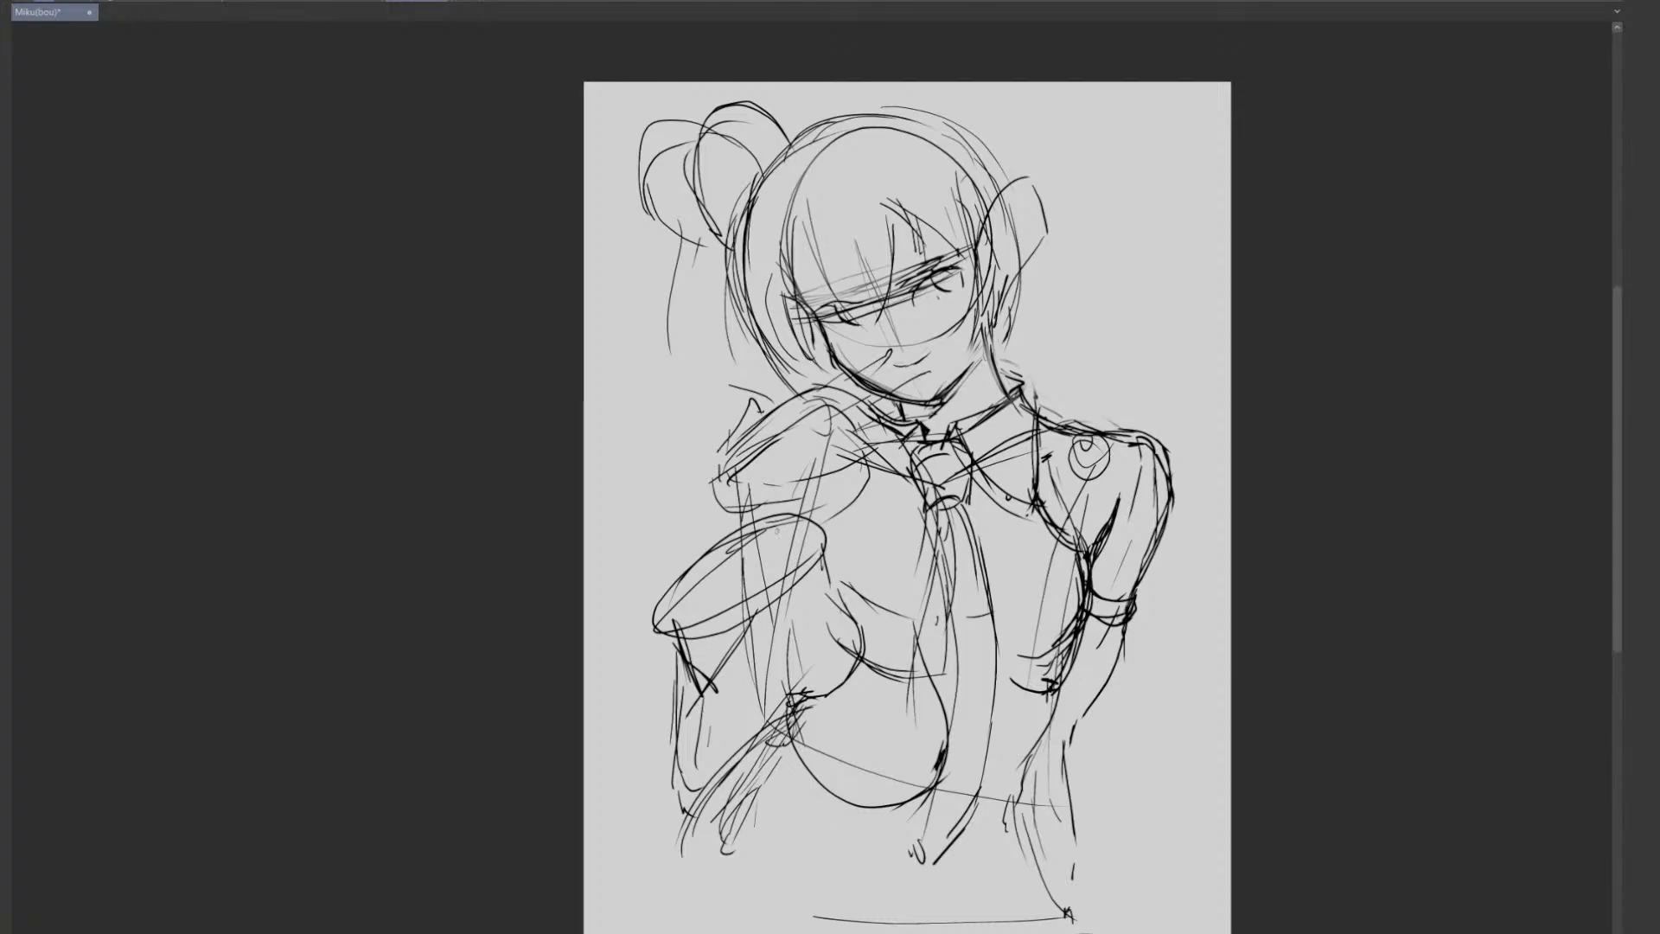
- Draw the outer edge of the raised arm's upper sleeve as a long vertical line from shoulder to cuff
{"action": "left_click_drag", "start_coordinate": [714, 484], "coordinate": [713, 614]}
{"action": "key", "text": "ctrl+z"}
{"action": "left_click_drag", "start_coordinate": [712, 503], "coordinate": [706, 631]}
{"action": "left_click_drag", "start_coordinate": [727, 459], "coordinate": [711, 599]}
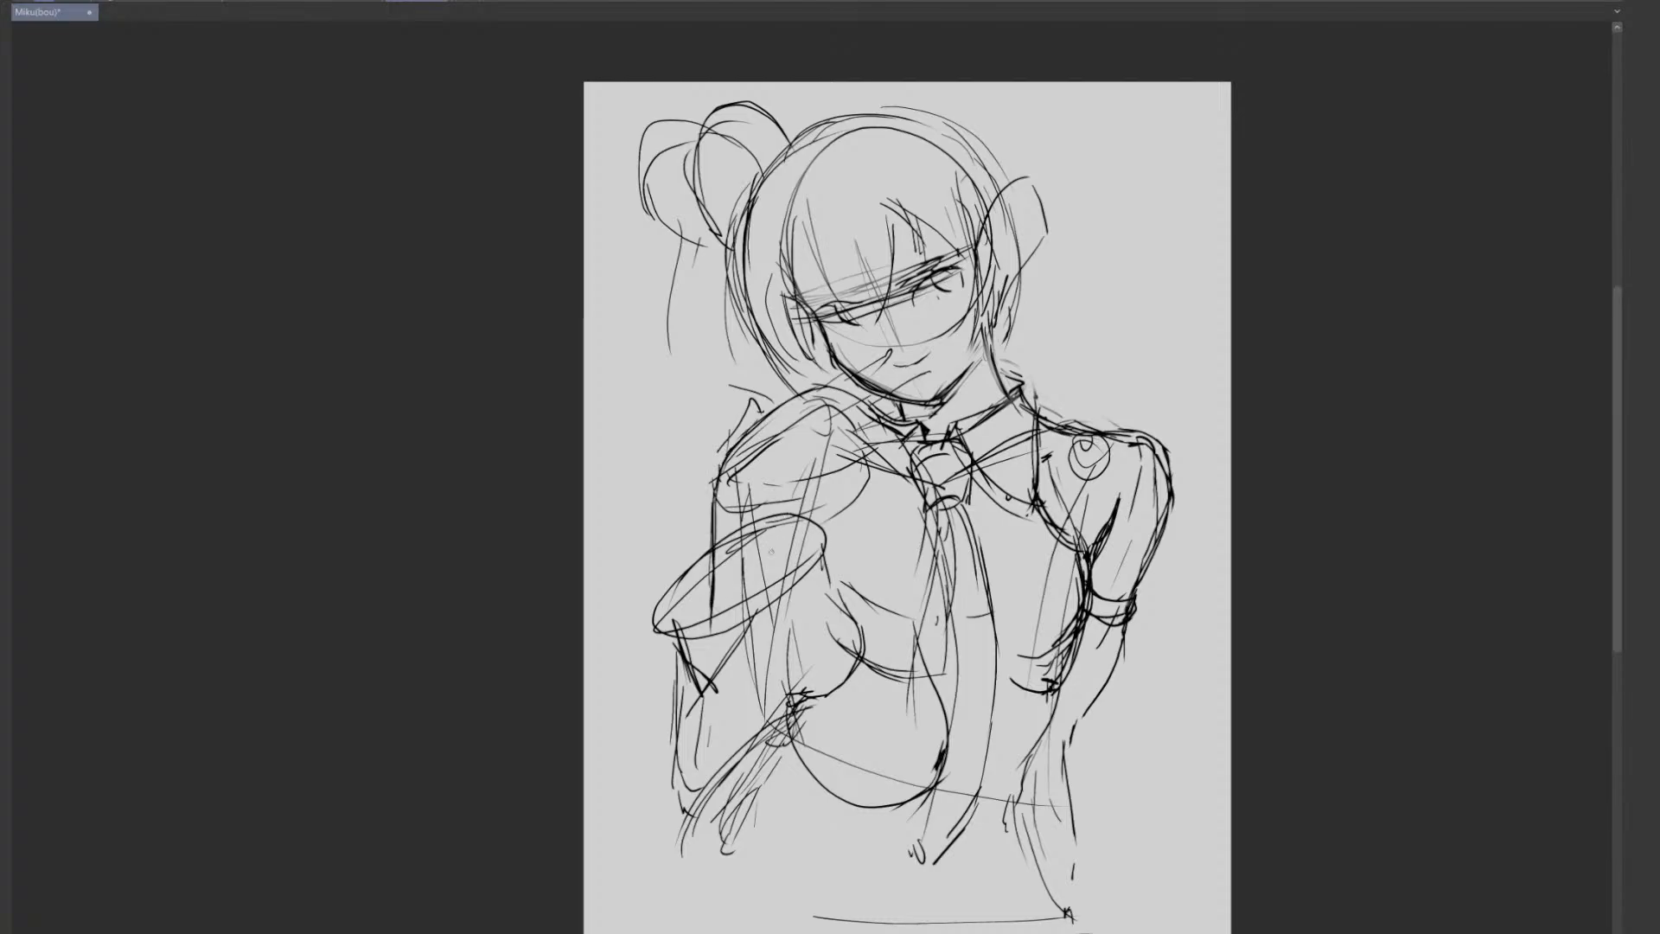
- Add a dark vertical fold stroke inside the raised arm's sleeve above the cuff, retrying it until it fits
{"action": "left_click_drag", "start_coordinate": [777, 515], "coordinate": [770, 595]}
{"action": "left_click_drag", "start_coordinate": [792, 479], "coordinate": [777, 590]}
{"action": "left_click_drag", "start_coordinate": [786, 510], "coordinate": [779, 572]}
{"action": "key", "text": "ctrl+z"}
{"action": "key", "text": "ctrl+z"}
{"action": "key", "text": "ctrl+z"}
{"action": "left_click_drag", "start_coordinate": [785, 503], "coordinate": [780, 580]}
{"action": "key", "text": "ctrl+z"}
{"action": "key", "text": "ctrl+z"}
{"action": "left_click_drag", "start_coordinate": [774, 510], "coordinate": [778, 584]}
{"action": "key", "text": "ctrl+z"}
{"action": "key", "text": "ctrl+z"}
{"action": "left_click_drag", "start_coordinate": [782, 486], "coordinate": [777, 580]}
- Try to fade the whole sketch with the Soft eraser enlarged to size 2000, and undo the fading strokes
{"action": "key", "text": "Tab"}
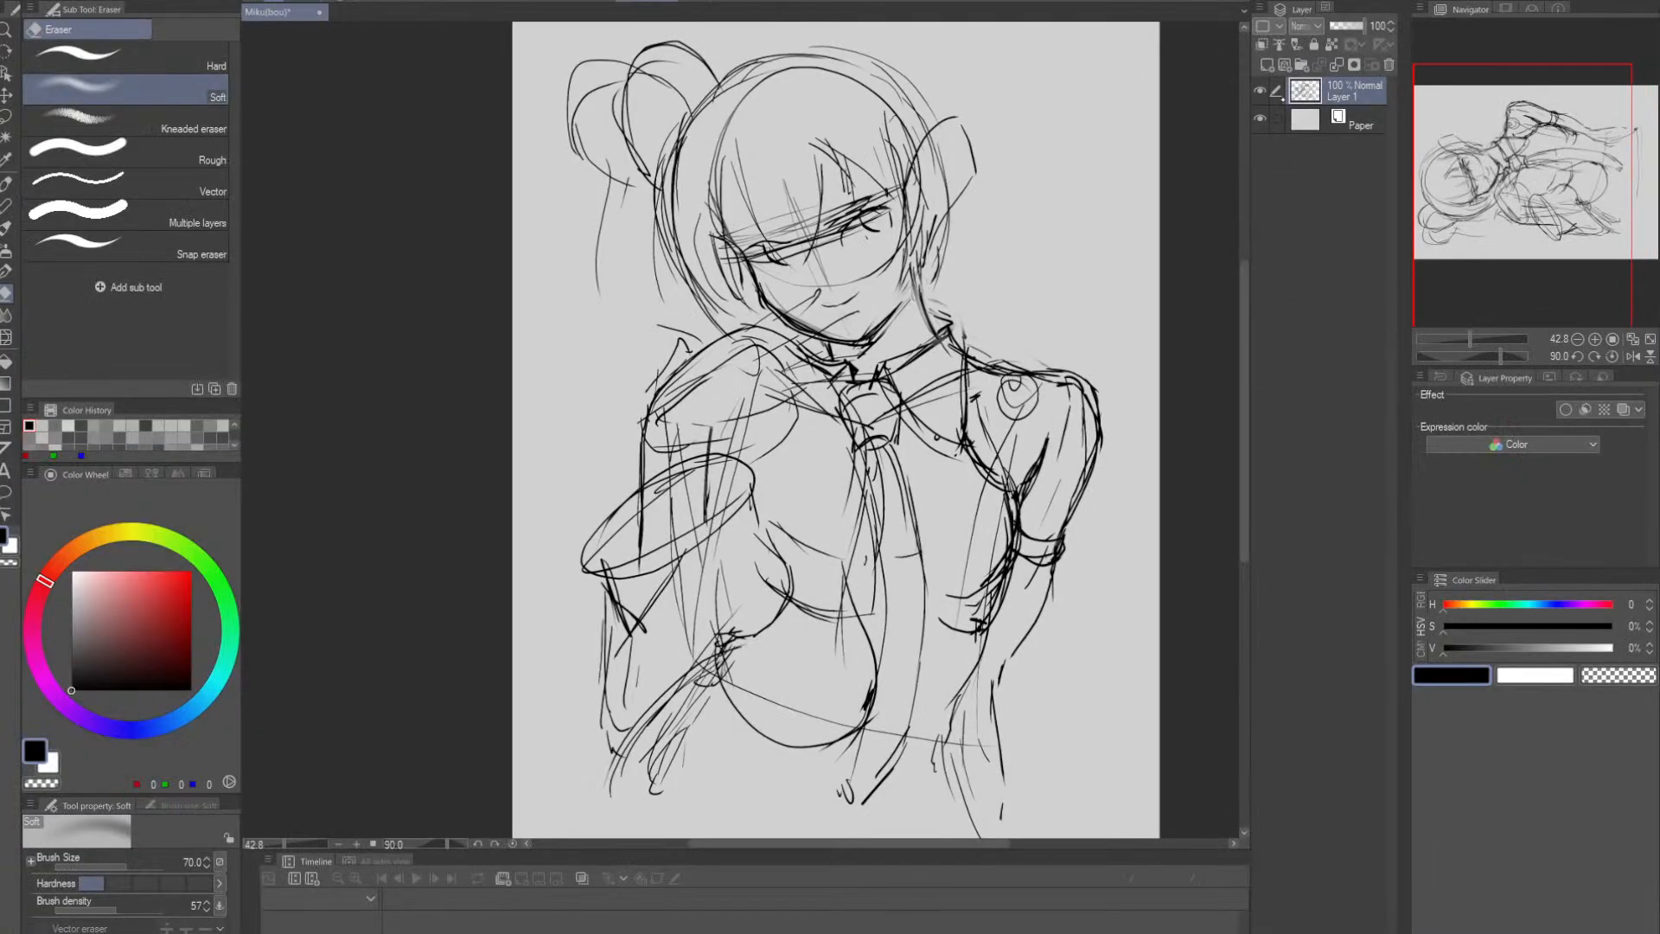
{"action": "left_click", "coordinate": [1259, 91]}
{"action": "left_click", "coordinate": [1260, 91]}
{"action": "key", "text": "Tab"}
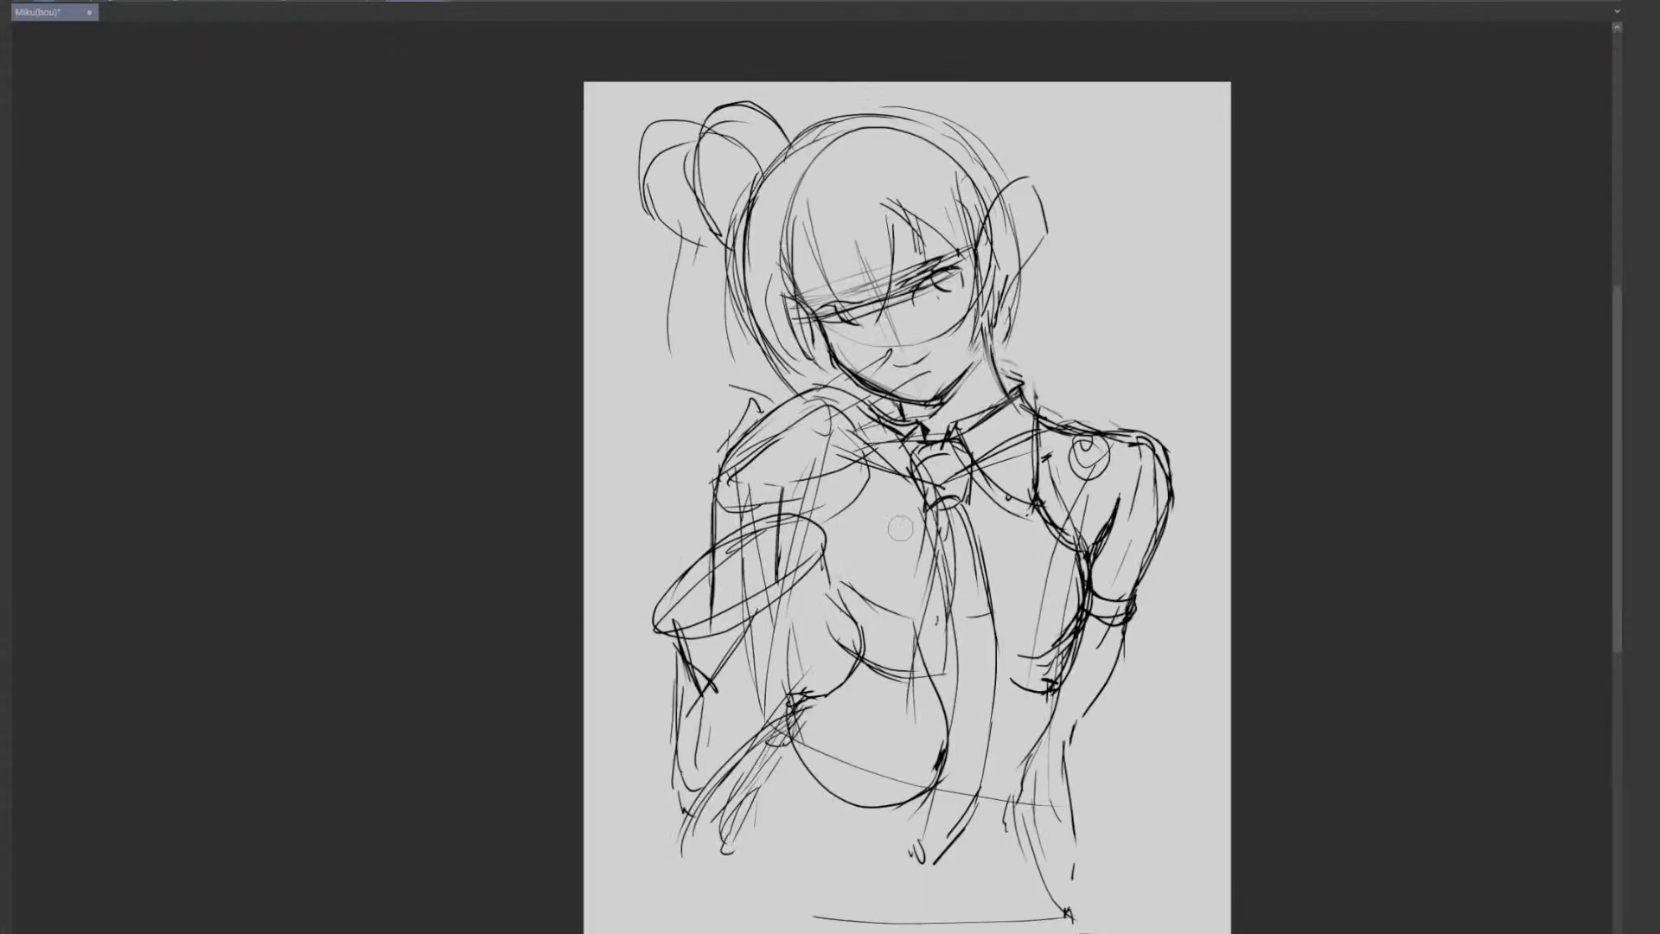
{"action": "key", "text": "]"}
{"action": "key", "text": "]"}
{"action": "key", "text": "]"}
{"action": "key", "text": "]"}
{"action": "key", "text": "]"}
{"action": "key", "text": "]"}
{"action": "key", "text": "]"}
{"action": "key", "text": "]"}
{"action": "key", "text": "]"}
{"action": "key", "text": "]"}
{"action": "key", "text": "]"}
{"action": "key", "text": "]"}
{"action": "key", "text": "]"}
{"action": "key", "text": "]"}
{"action": "key", "text": "]"}
{"action": "key", "text": "]"}
{"action": "key", "text": "]"}
{"action": "key", "text": "]"}
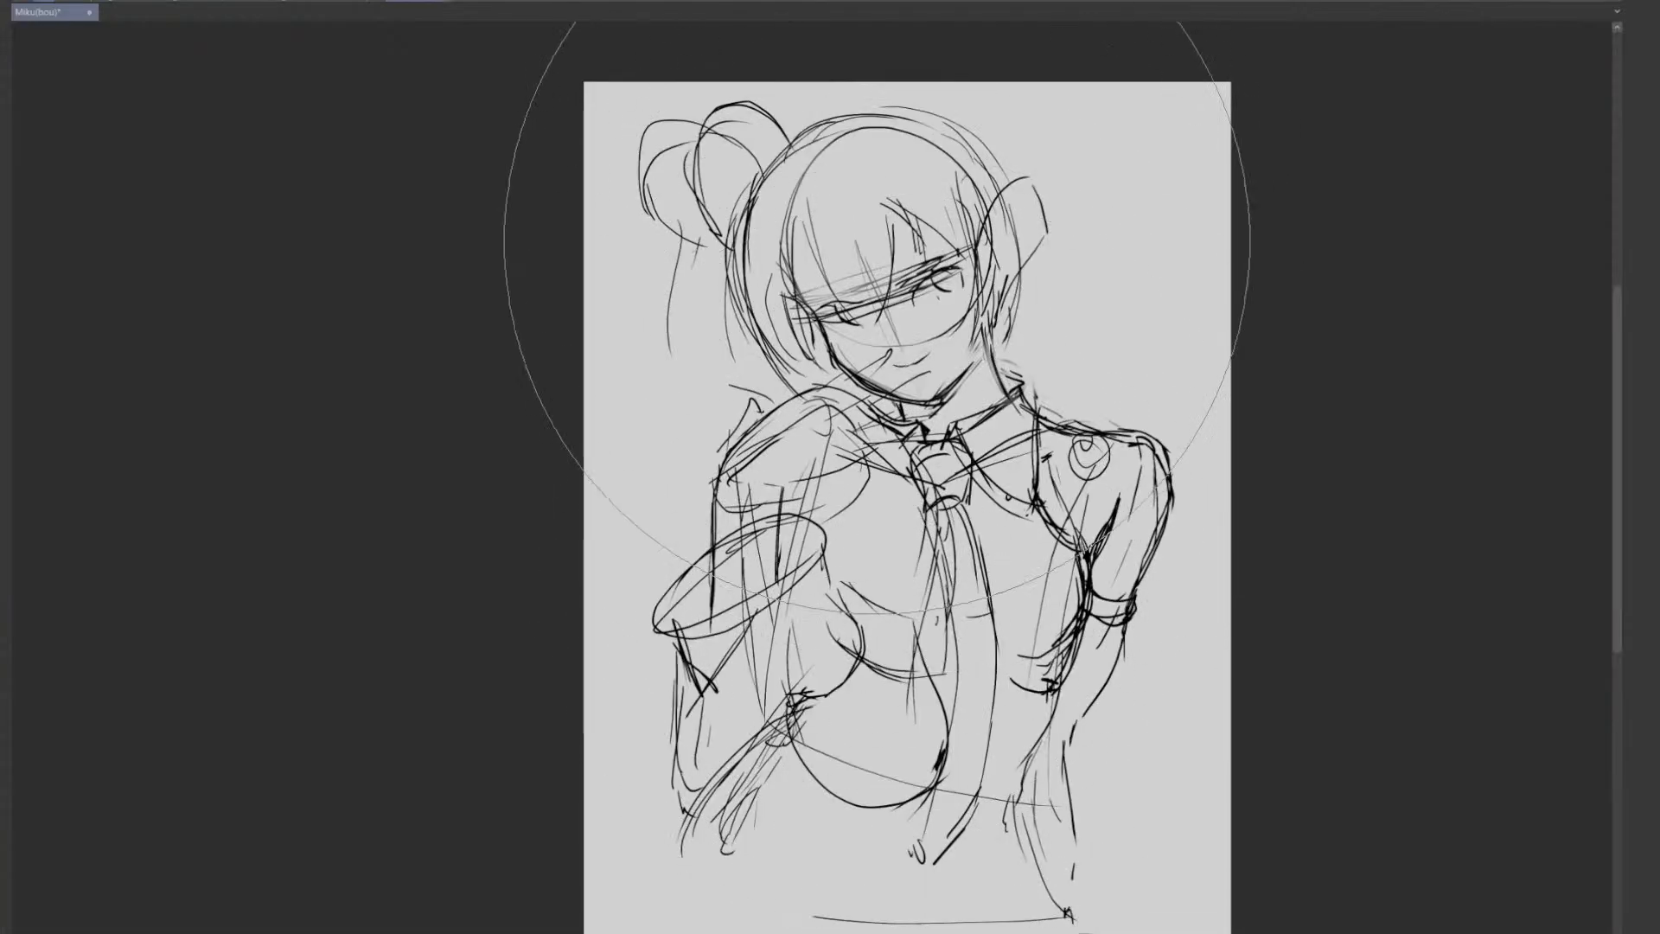
{"action": "mouse_move", "coordinate": [874, 250]}
{"action": "left_mouse_down"}
{"action": "mouse_move", "coordinate": [808, 737]}
{"action": "mouse_move", "coordinate": [1081, 148]}
{"action": "mouse_move", "coordinate": [926, 929]}
{"action": "mouse_move", "coordinate": [926, 35]}
{"action": "mouse_move", "coordinate": [1081, 813]}
{"action": "mouse_move", "coordinate": [712, 759]}
{"action": "mouse_move", "coordinate": [878, 185]}
{"action": "mouse_move", "coordinate": [1156, 489]}
{"action": "mouse_move", "coordinate": [1161, 933]}
{"action": "left_mouse_up"}
{"action": "mouse_move", "coordinate": [748, 210]}
{"action": "left_mouse_down"}
{"action": "mouse_move", "coordinate": [695, 217]}
{"action": "mouse_move", "coordinate": [770, 165]}
{"action": "left_mouse_up"}
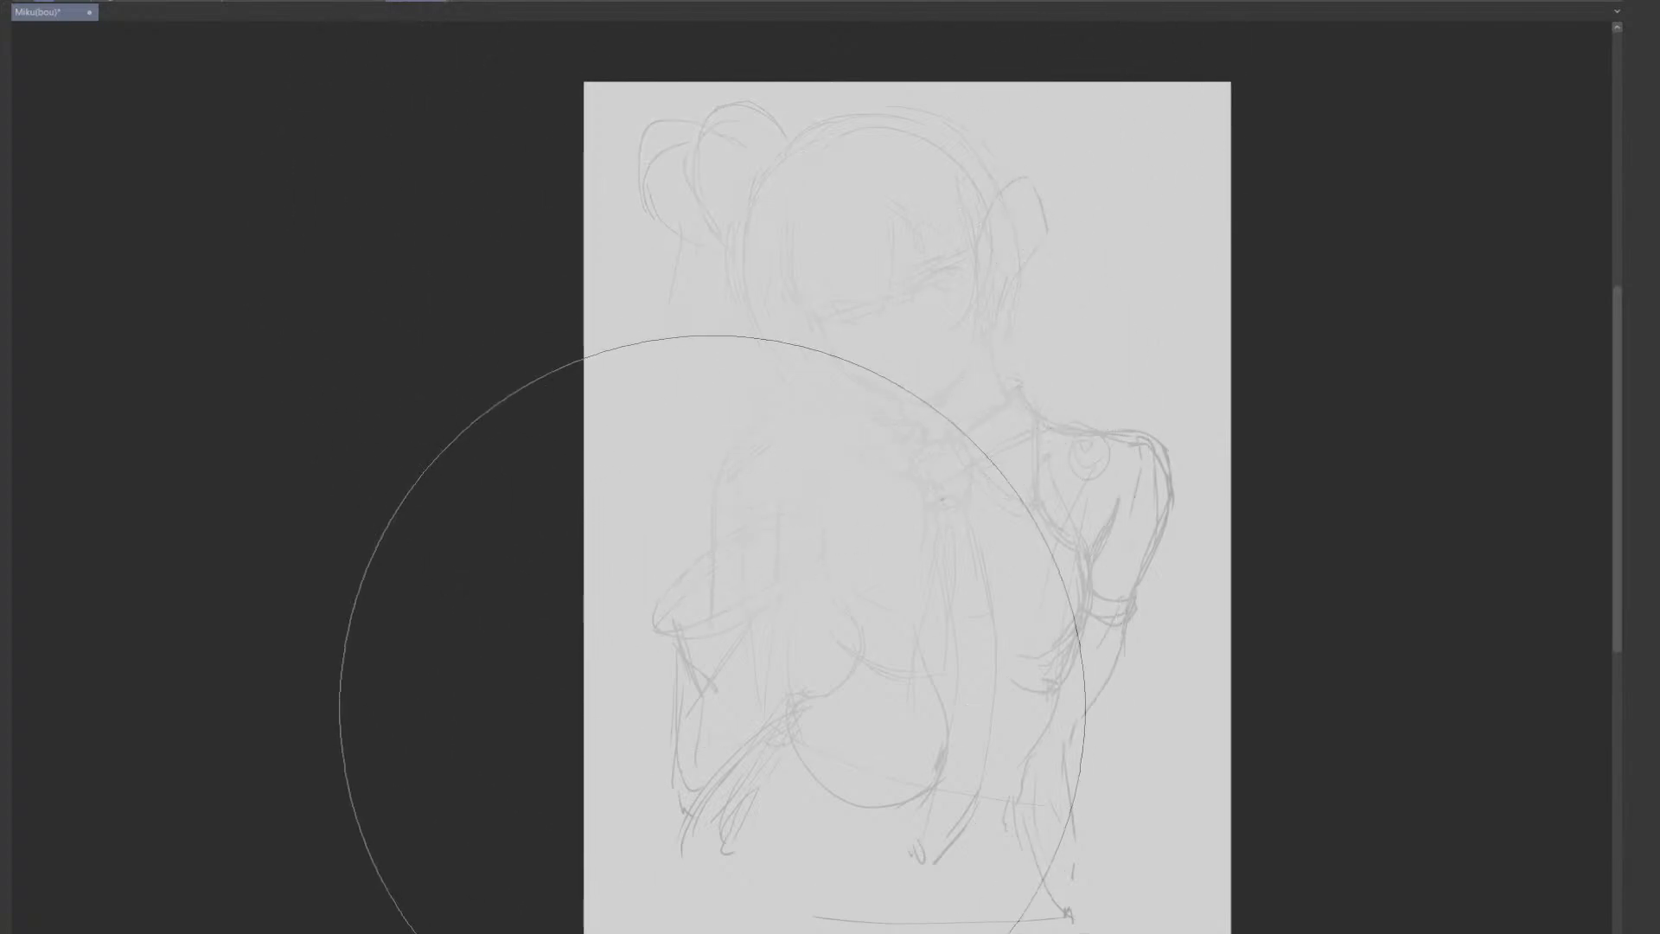
{"action": "mouse_move", "coordinate": [934, 724]}
{"action": "left_mouse_down"}
{"action": "mouse_move", "coordinate": [1020, 711]}
{"action": "mouse_move", "coordinate": [1160, 456]}
{"action": "mouse_move", "coordinate": [1147, 404]}
{"action": "mouse_move", "coordinate": [1169, 299]}
{"action": "mouse_move", "coordinate": [1115, 406]}
{"action": "mouse_move", "coordinate": [1018, 251]}
{"action": "left_mouse_up"}
{"action": "key", "text": "ctrl+z"}
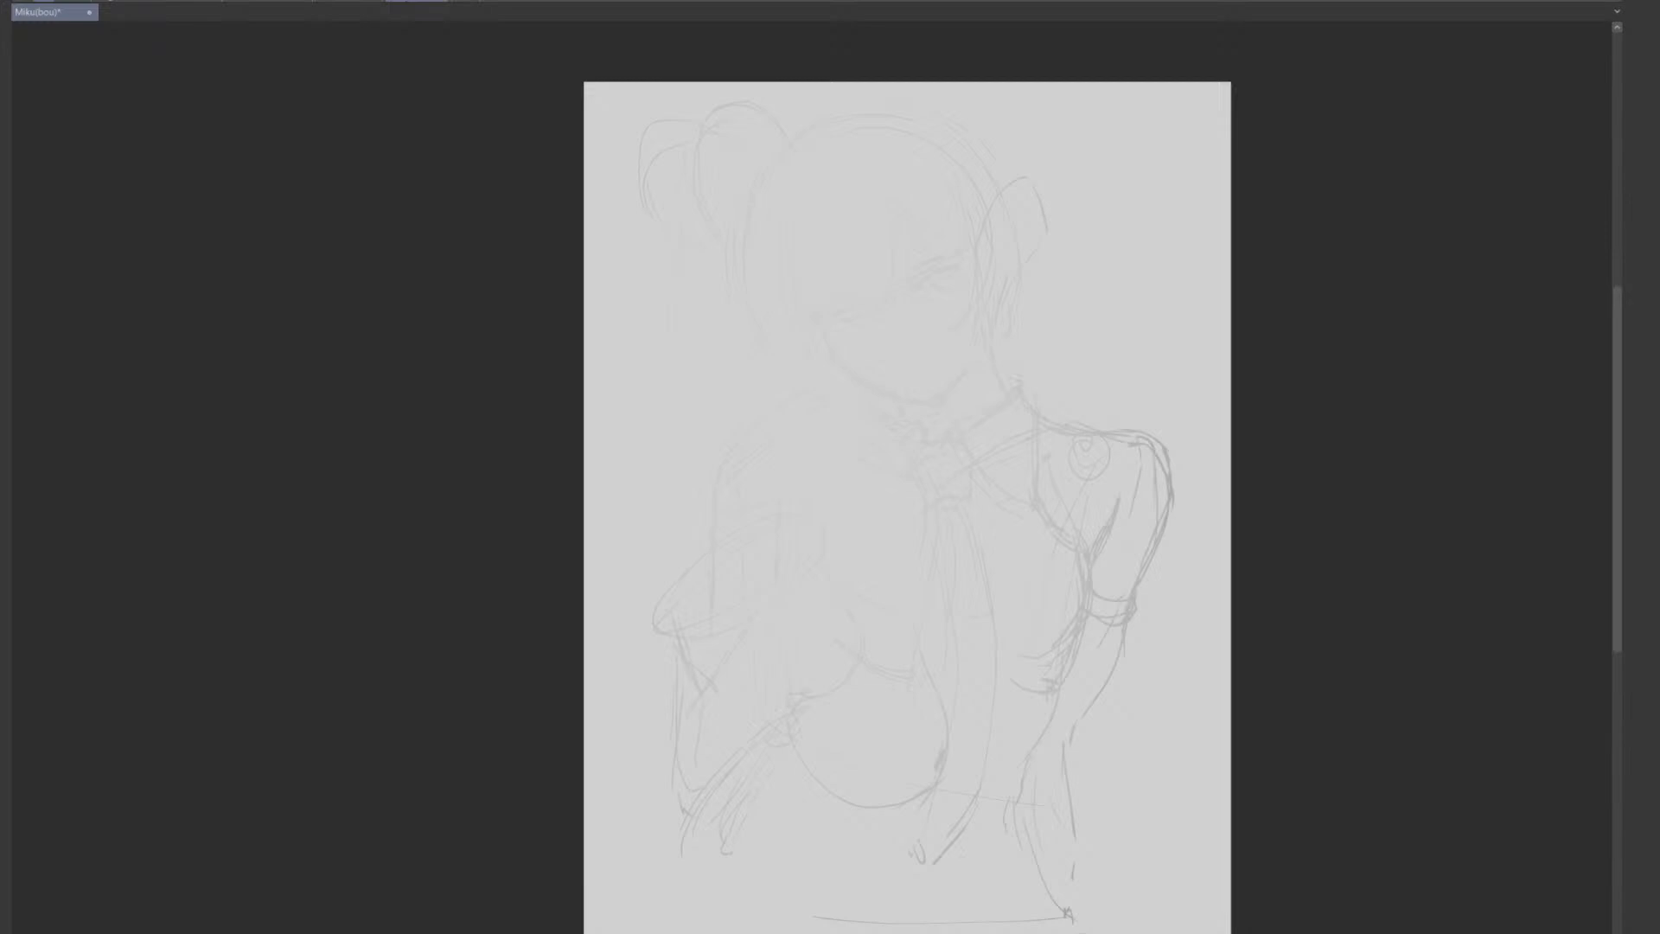
{"action": "key", "text": "ctrl+z"}
{"action": "key", "text": "ctrl+z"}
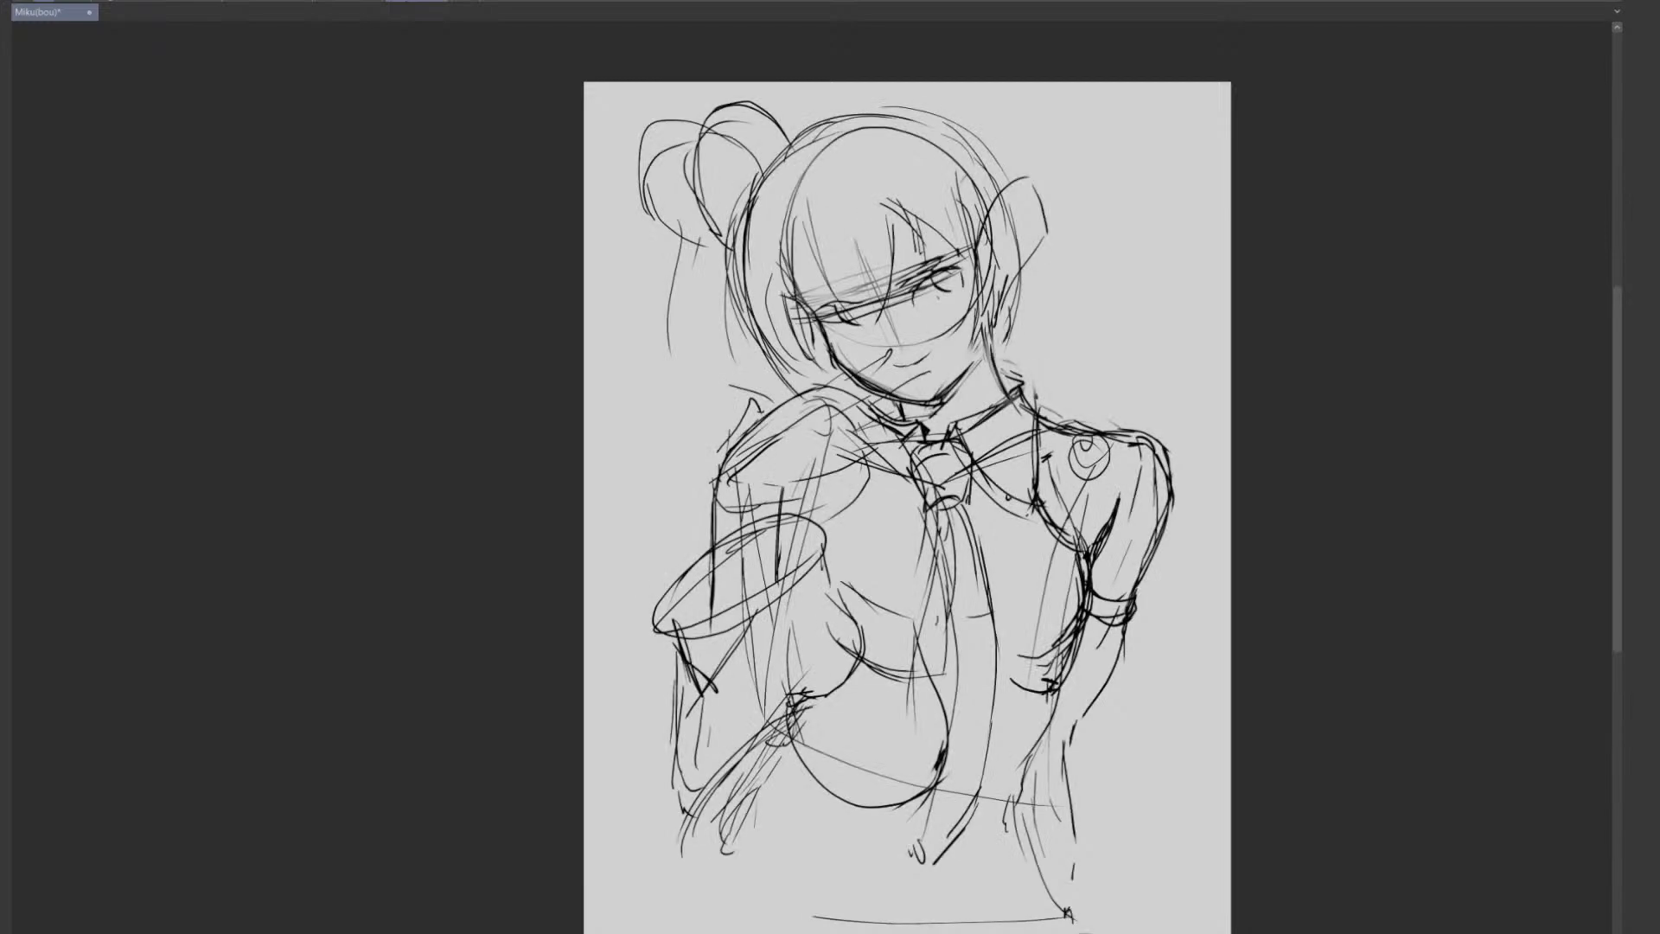
{"action": "key", "text": "ctrl+z"}
{"action": "key", "text": "ctrl+z"}
- Add a new layer beneath the sketch layer, lower the sketch layer's opacity to 15%, and make the new layer active
{"action": "key", "text": "Tab"}
{"action": "left_click", "coordinate": [1266, 65]}
{"action": "left_click_drag", "start_coordinate": [1335, 92], "coordinate": [1332, 130]}
{"action": "left_click", "coordinate": [1344, 91]}
{"action": "left_click", "coordinate": [1337, 26]}
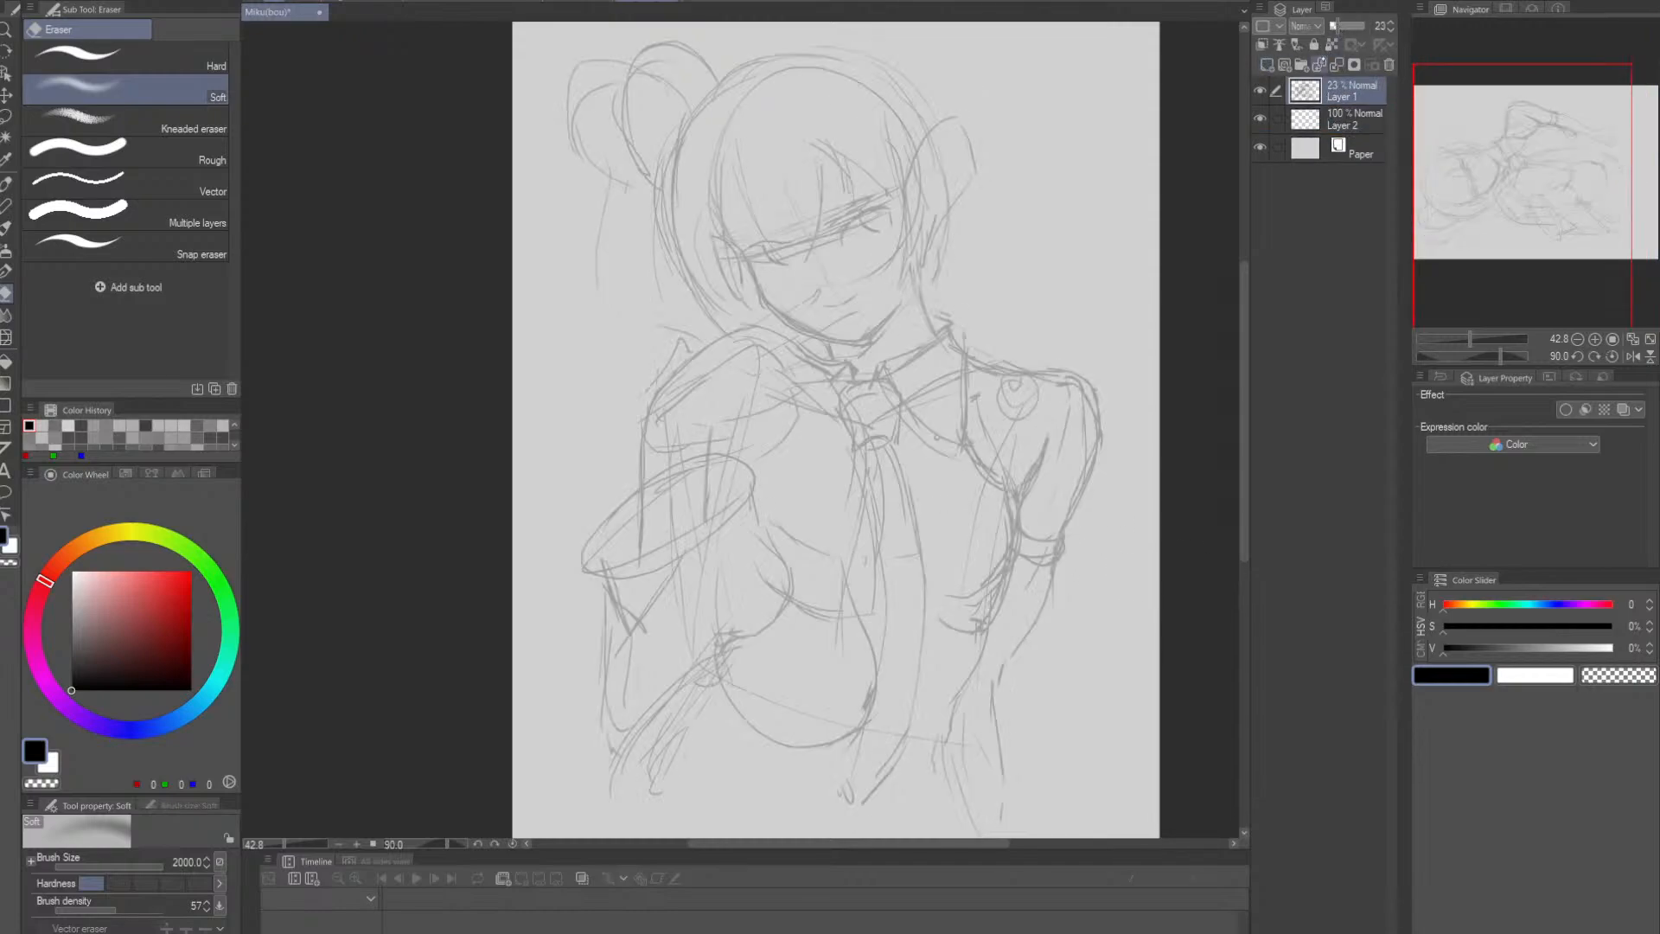
{"action": "left_click_drag", "start_coordinate": [1333, 26], "coordinate": [1331, 26]}
{"action": "left_click", "coordinate": [1334, 117]}
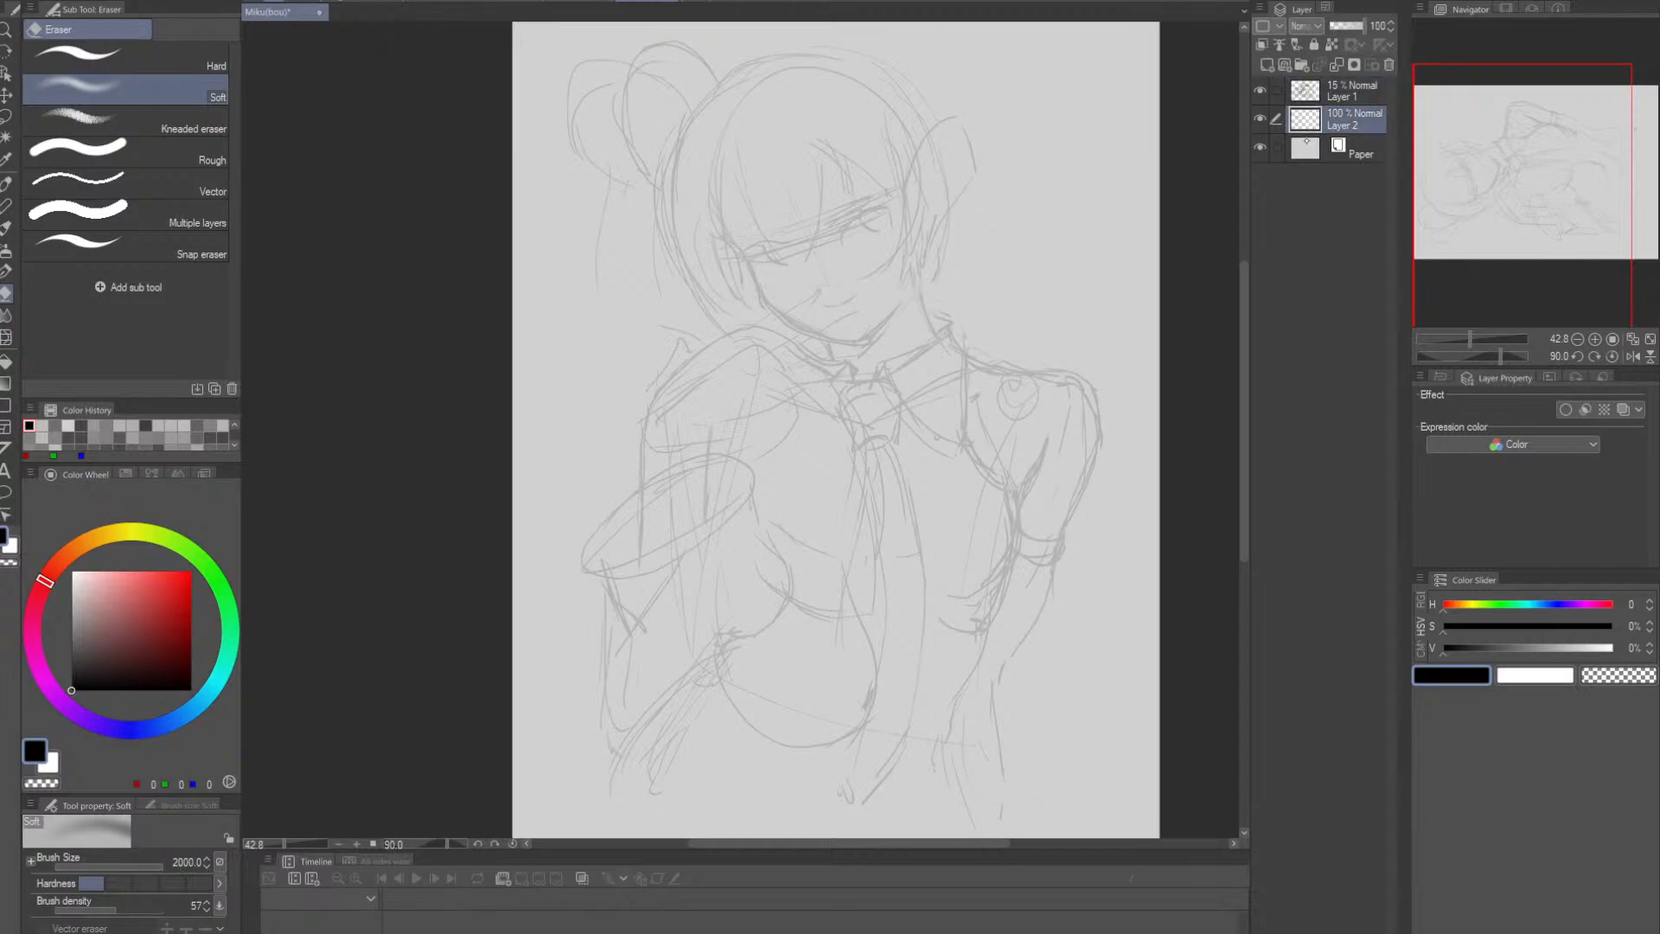
{"action": "key", "text": "Tab"}
- Draw a clean line on the new layer for the left side of the face, from brow to lower cheek
{"action": "mouse_move", "coordinate": [907, 409]}
{"action": "left_mouse_down"}
{"action": "mouse_move", "coordinate": [1098, 380]}
{"action": "mouse_move", "coordinate": [1074, 326]}
{"action": "mouse_move", "coordinate": [1059, 478]}
{"action": "left_mouse_up"}
{"action": "left_click", "coordinate": [1057, 453]}
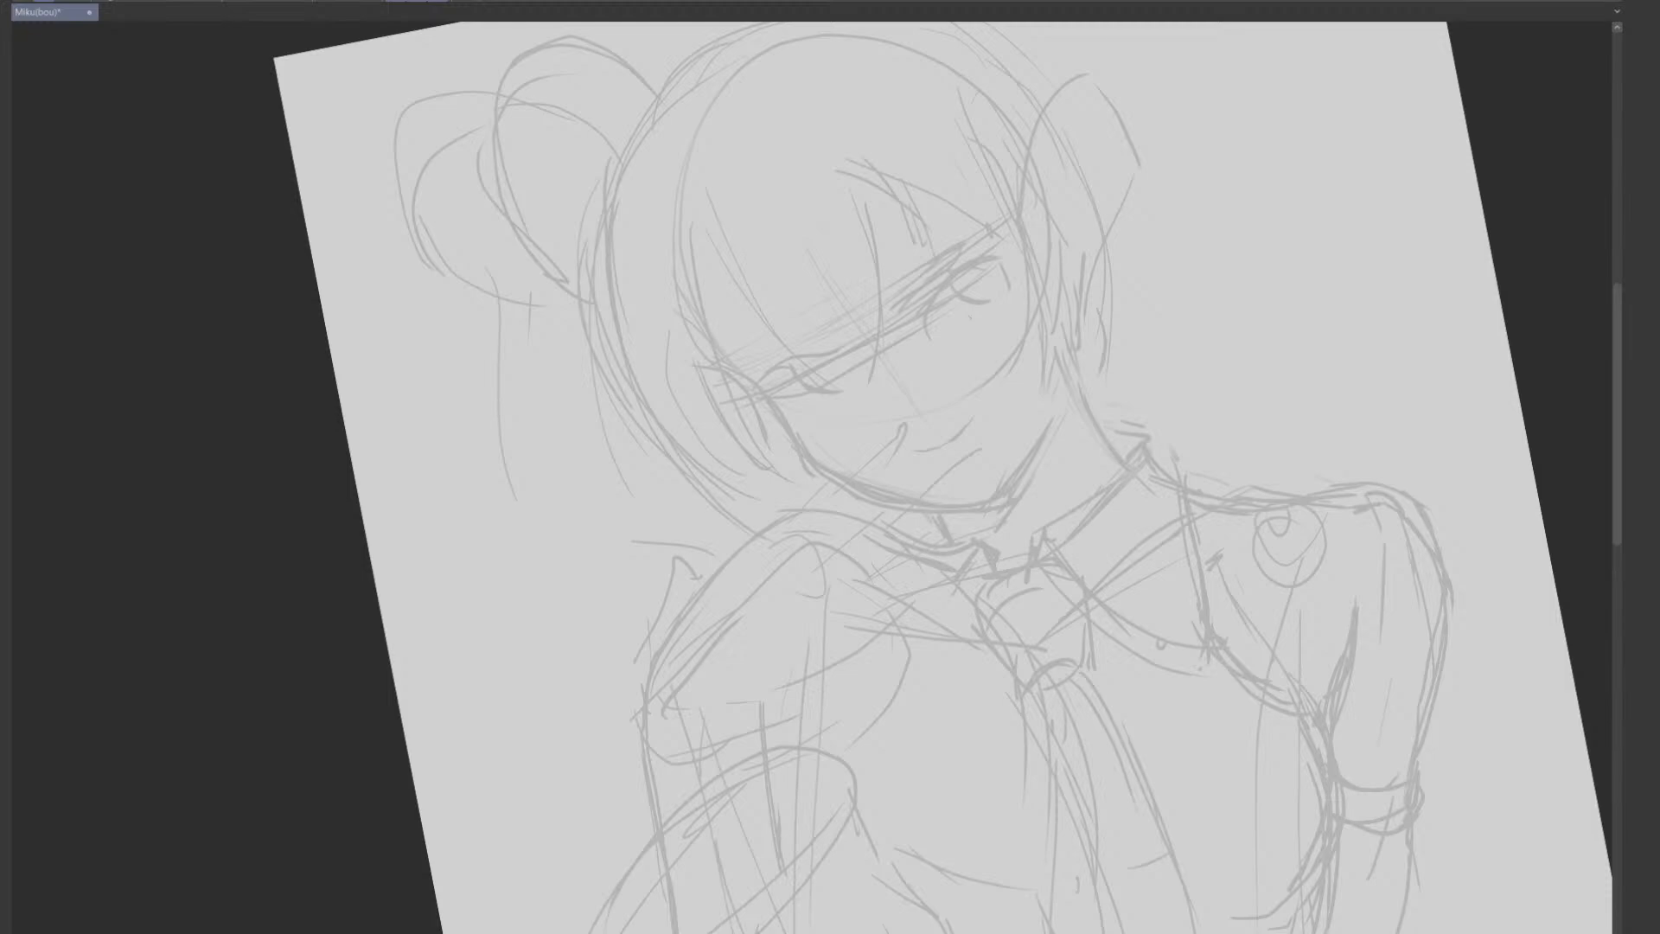
{"action": "double_click", "coordinate": [1366, 372]}
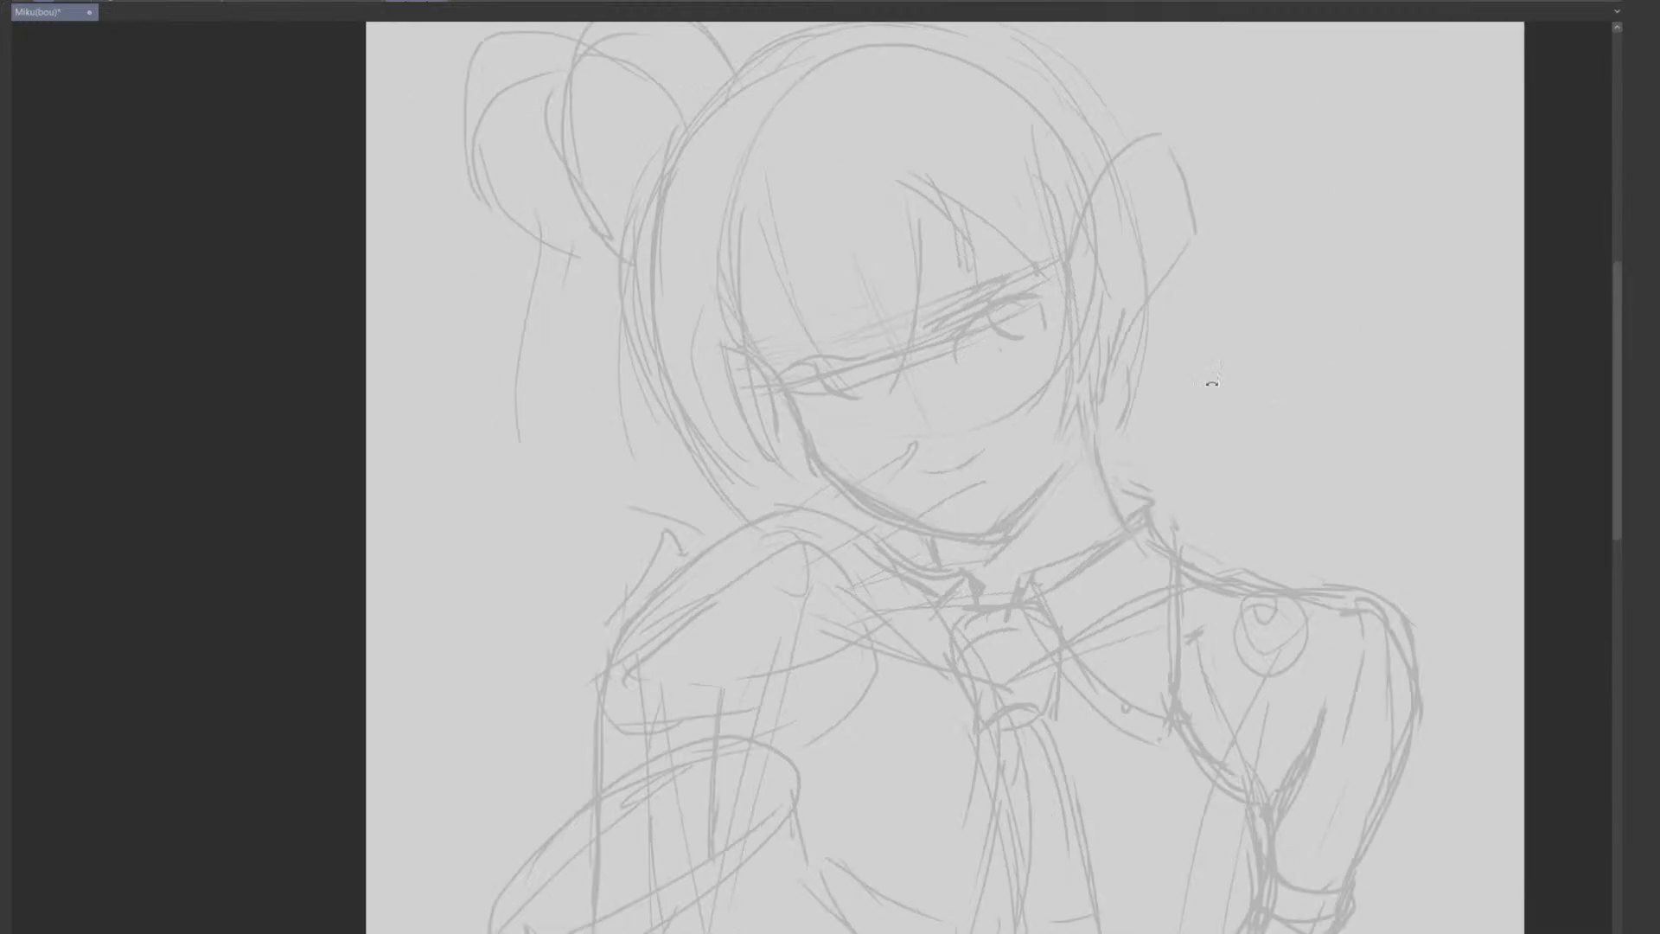
{"action": "left_click_drag", "start_coordinate": [1026, 386], "coordinate": [998, 443]}
{"action": "scroll", "coordinate": [839, 407], "scroll_direction": "up", "scroll_amount": 1}
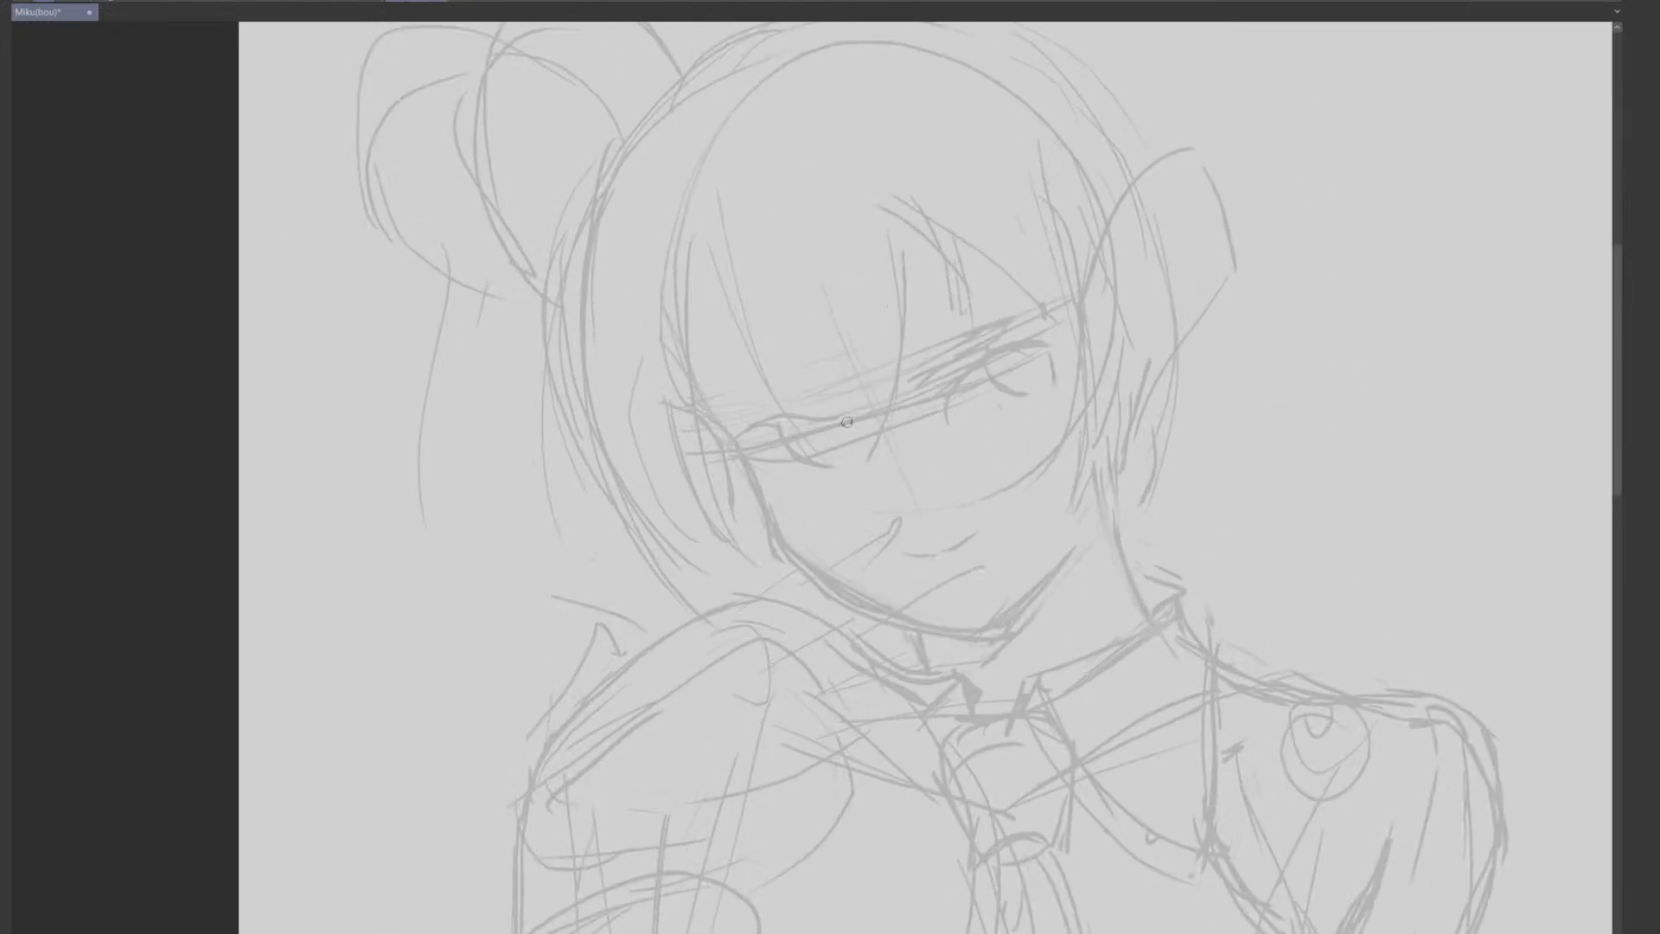
{"action": "left_click_drag", "start_coordinate": [1099, 503], "coordinate": [1050, 473]}
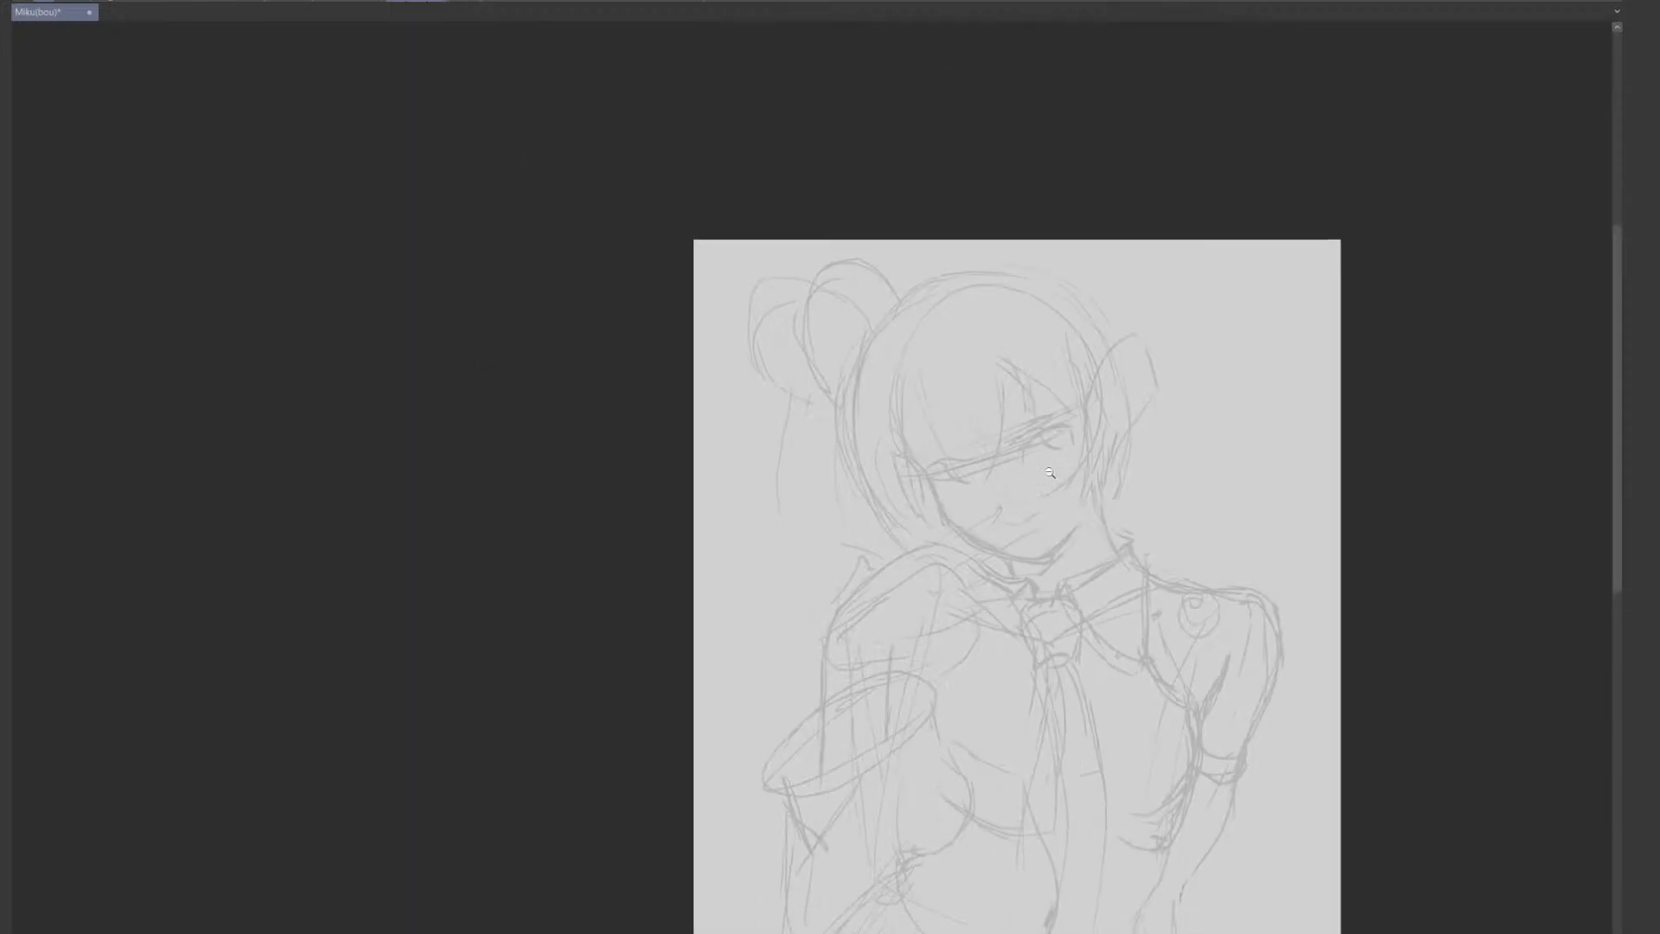
{"action": "scroll", "coordinate": [1049, 473], "scroll_direction": "down", "scroll_amount": 1}
{"action": "scroll", "coordinate": [996, 501], "scroll_direction": "up", "scroll_amount": 3}
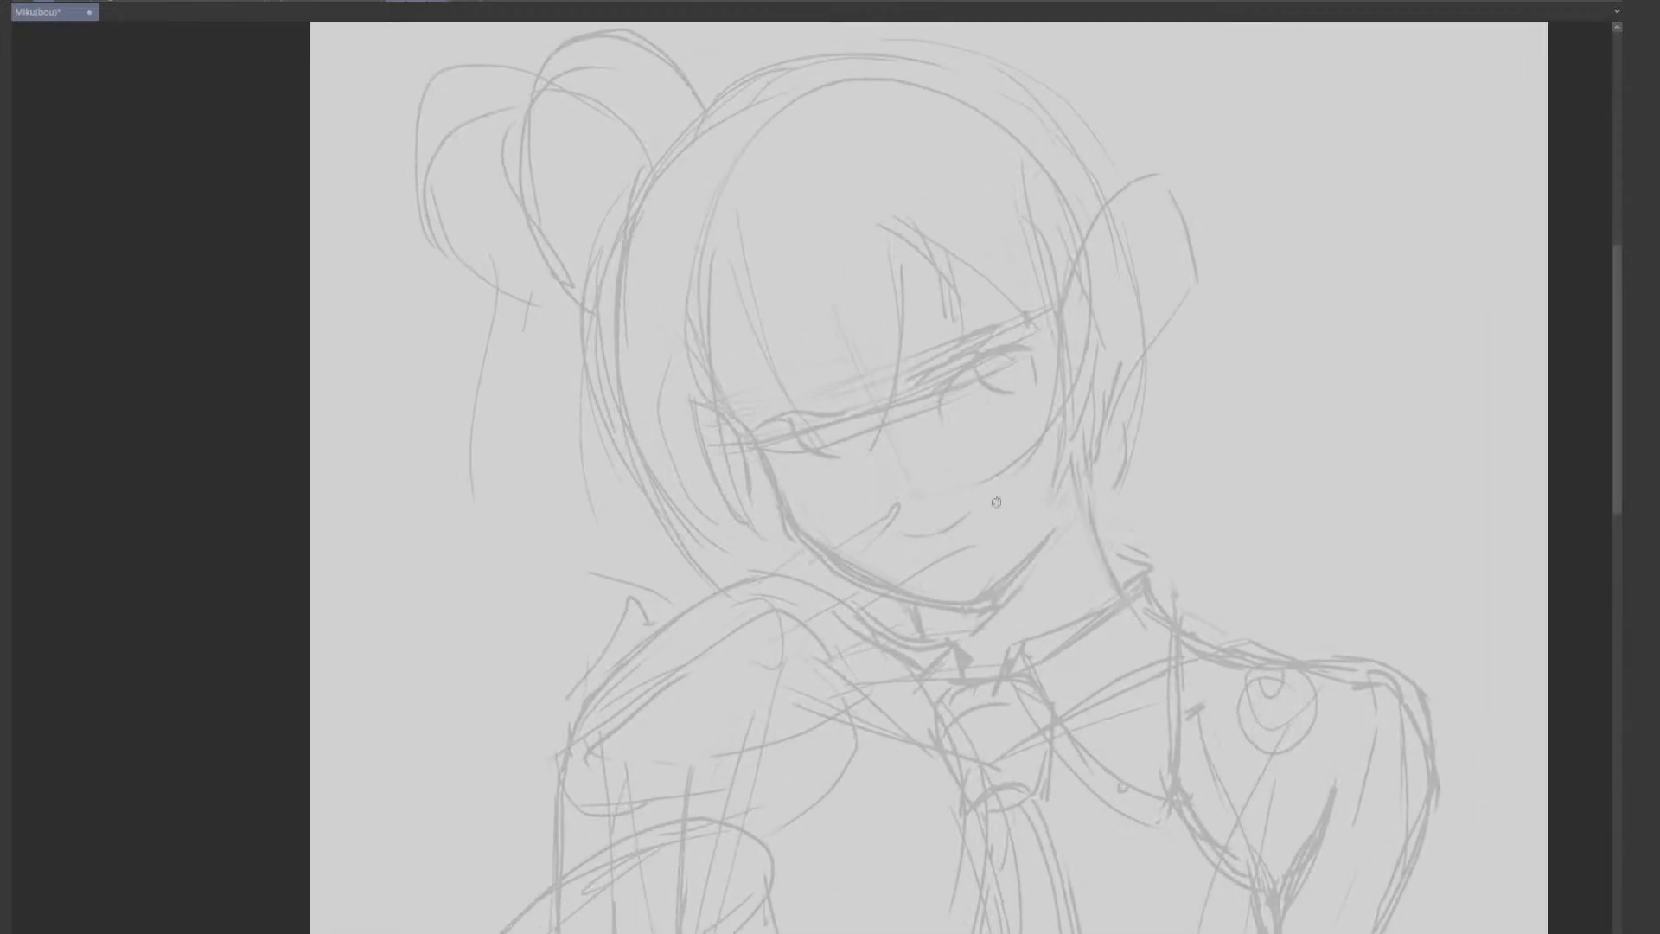
{"action": "scroll", "coordinate": [996, 501], "scroll_direction": "up", "scroll_amount": 3}
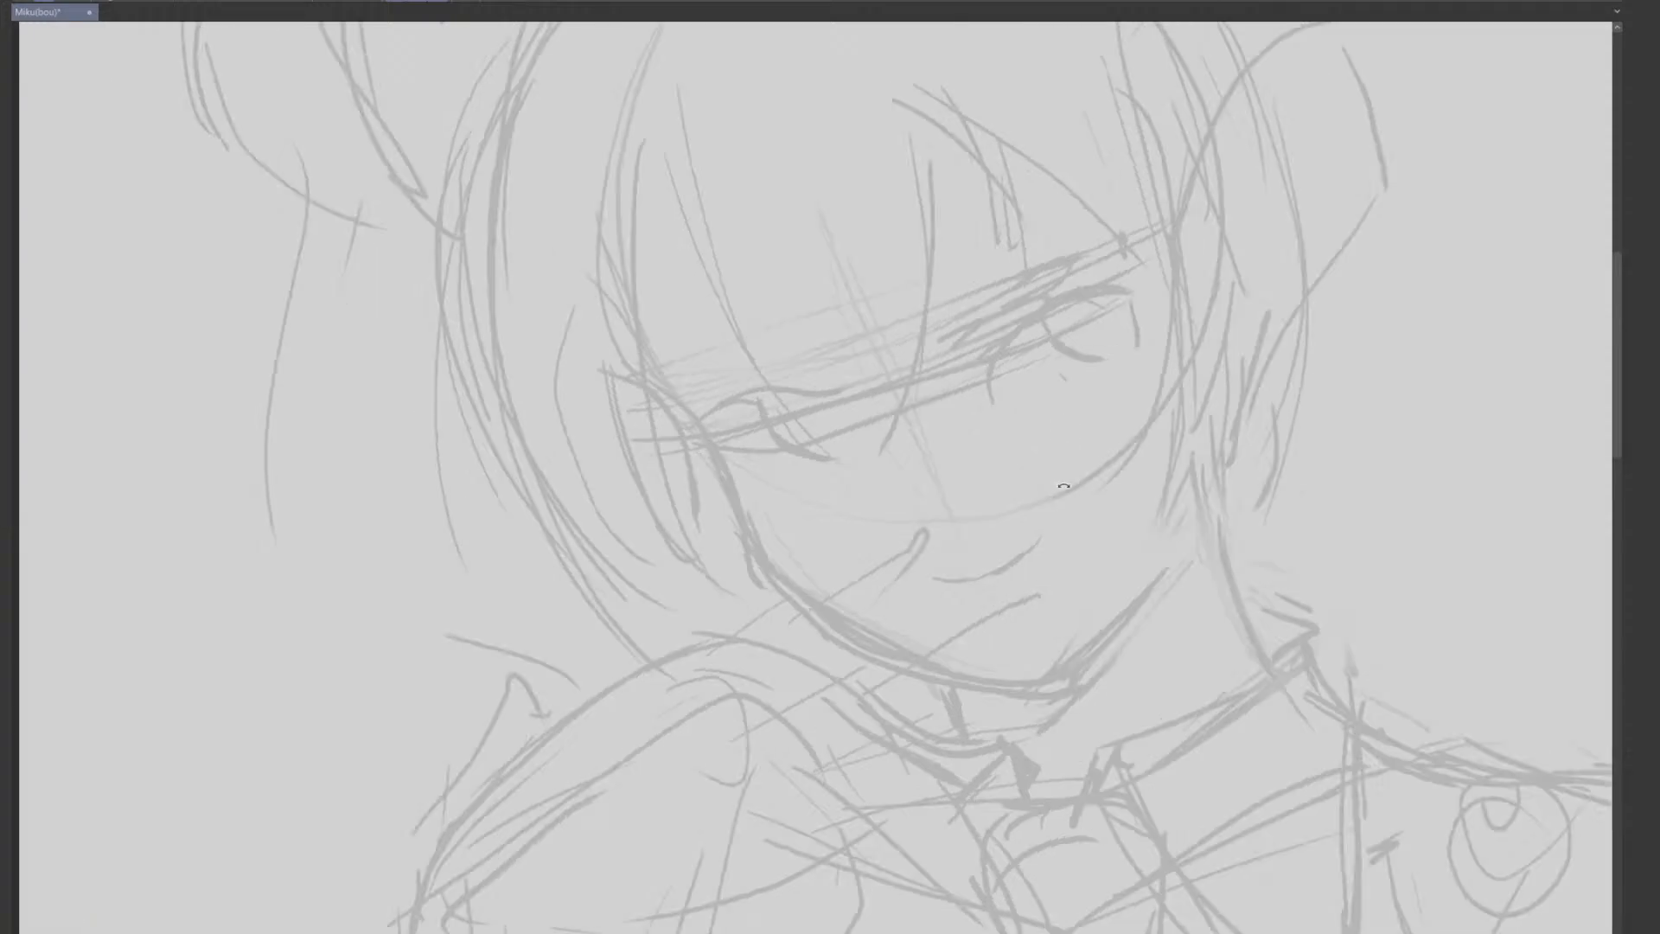
{"action": "left_click_drag", "start_coordinate": [664, 403], "coordinate": [737, 532]}
{"action": "key", "text": "ctrl+z"}
{"action": "mouse_move", "coordinate": [642, 377]}
{"action": "left_mouse_down"}
{"action": "mouse_move", "coordinate": [804, 616]}
{"action": "mouse_move", "coordinate": [930, 671]}
{"action": "left_mouse_up"}
{"action": "left_click_drag", "start_coordinate": [1095, 631], "coordinate": [1041, 598]}
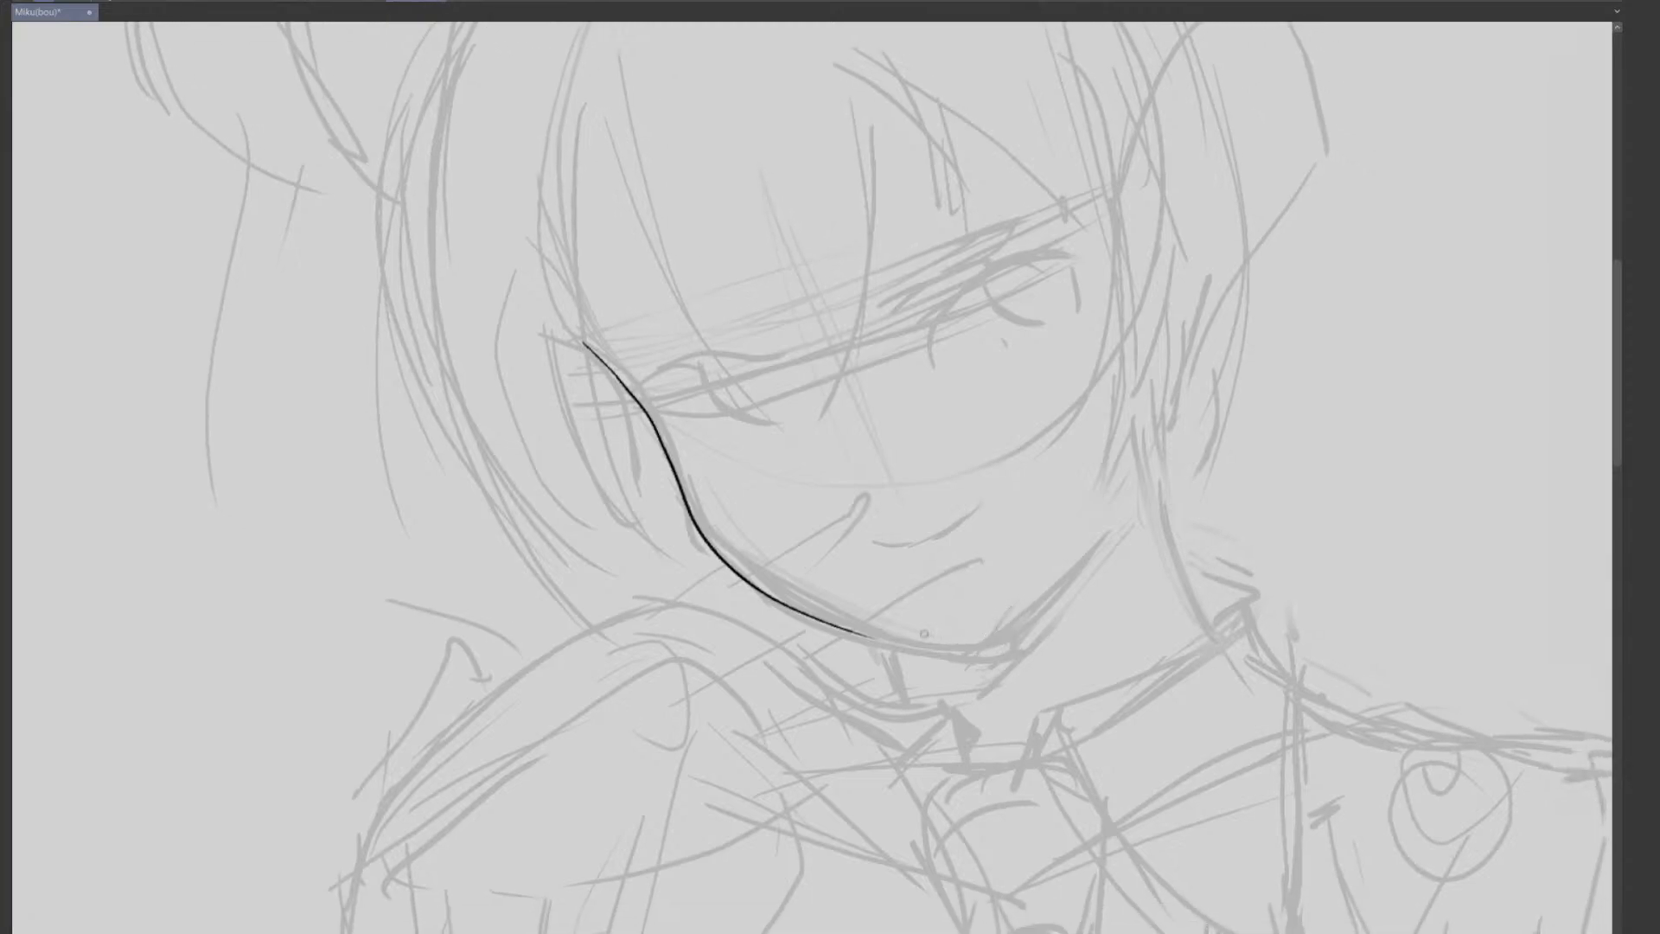
{"action": "key", "text": "ctrl+z"}
{"action": "mouse_move", "coordinate": [597, 339]}
{"action": "left_mouse_down"}
{"action": "mouse_move", "coordinate": [737, 562]}
{"action": "mouse_move", "coordinate": [949, 644]}
{"action": "mouse_move", "coordinate": [1007, 642]}
{"action": "mouse_move", "coordinate": [989, 653]}
{"action": "mouse_move", "coordinate": [1077, 569]}
{"action": "left_mouse_up"}
{"action": "key", "text": "ctrl+z"}
{"action": "key", "text": "ctrl+z"}
{"action": "key", "text": "ctrl+z"}
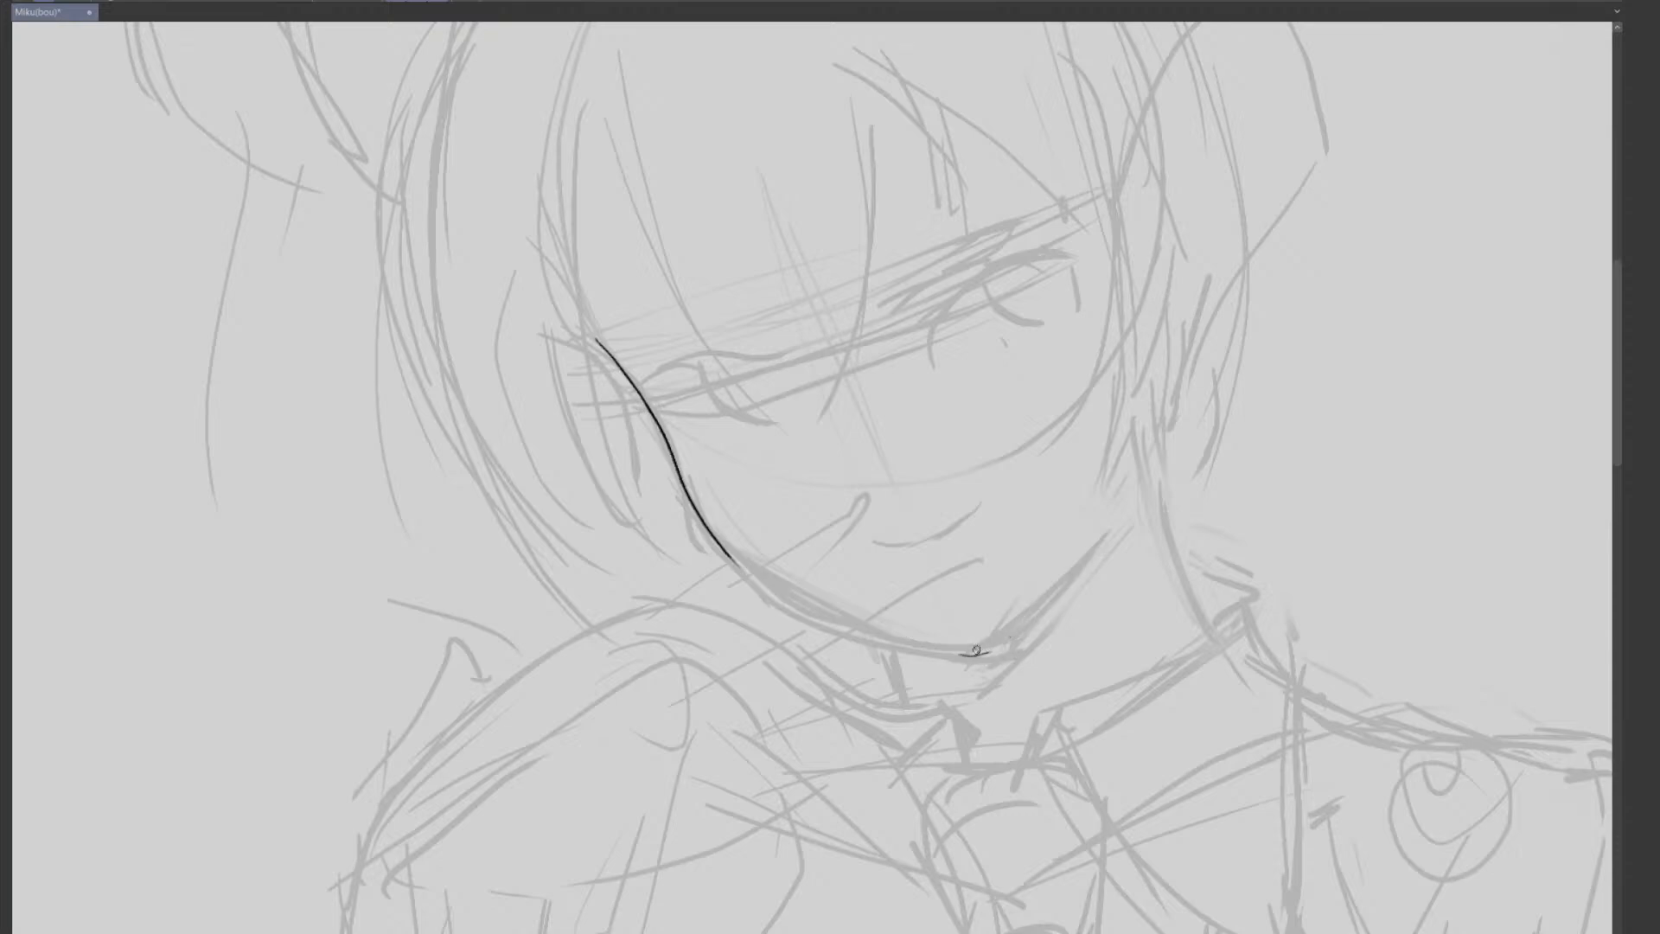
- Draw the right jawline from the chin up toward the ear, retrying the stroke and thickening it
{"action": "mouse_move", "coordinate": [974, 655]}
{"action": "left_mouse_down"}
{"action": "mouse_move", "coordinate": [1053, 601]}
{"action": "mouse_move", "coordinate": [1113, 536]}
{"action": "left_mouse_up"}
{"action": "key", "text": "ctrl+z"}
{"action": "mouse_move", "coordinate": [975, 657]}
{"action": "left_mouse_down"}
{"action": "mouse_move", "coordinate": [1095, 549]}
{"action": "mouse_move", "coordinate": [1068, 578]}
{"action": "mouse_move", "coordinate": [1094, 548]}
{"action": "mouse_move", "coordinate": [1082, 556]}
{"action": "left_mouse_up"}
{"action": "key", "text": "ctrl+z"}
{"action": "key", "text": "ctrl+z"}
{"action": "key", "text": "ctrl+z"}
{"action": "key", "text": "ctrl+z"}
{"action": "left_click_drag", "start_coordinate": [994, 650], "coordinate": [1102, 543]}
{"action": "left_click_drag", "start_coordinate": [993, 648], "coordinate": [1107, 534]}
- Erase the frayed upper end of the right jawline with a smaller eraser and redraw its tip
{"action": "key", "text": "e"}
{"action": "key", "text": "bracketleft"}
{"action": "key", "text": "bracketleft"}
{"action": "key", "text": "bracketleft"}
{"action": "key", "text": "bracketleft"}
{"action": "key", "text": "bracketleft"}
{"action": "key", "text": "bracketleft"}
{"action": "key", "text": "bracketleft"}
{"action": "key", "text": "bracketleft"}
{"action": "key", "text": "bracketleft"}
{"action": "key", "text": "bracketleft"}
{"action": "key", "text": "bracketleft"}
{"action": "key", "text": "bracketleft"}
{"action": "key", "text": "bracketleft"}
{"action": "key", "text": "bracketleft"}
{"action": "key", "text": "bracketleft"}
{"action": "key", "text": "bracketleft"}
{"action": "key", "text": "bracketleft"}
{"action": "key", "text": "bracketleft"}
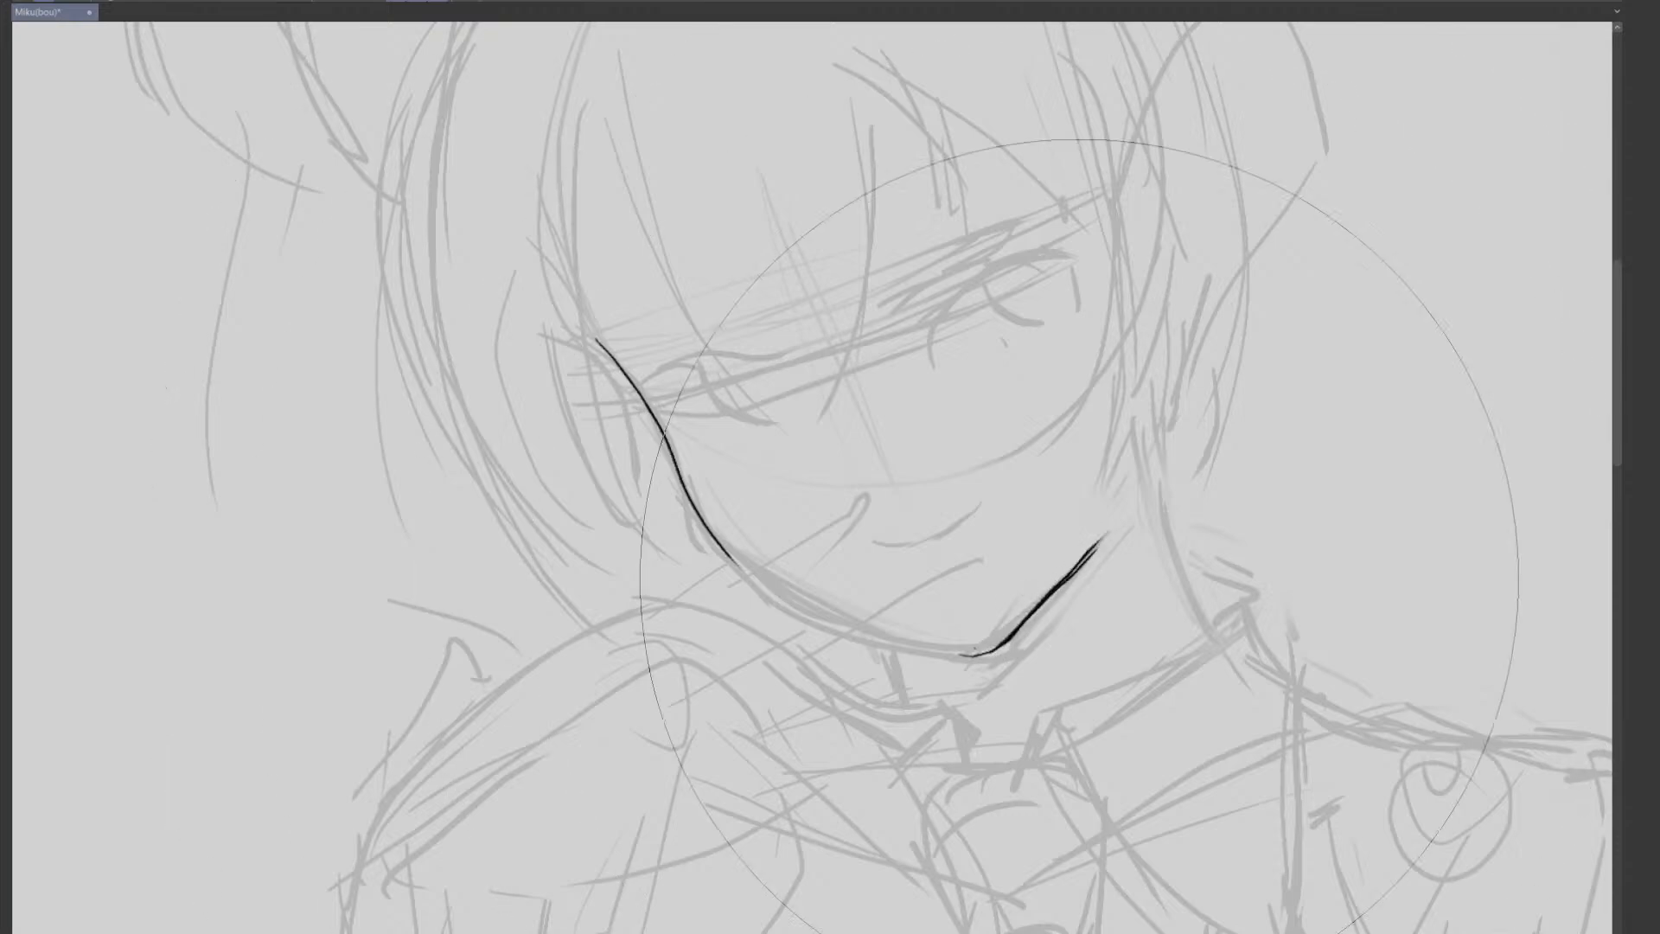
{"action": "mouse_move", "coordinate": [1082, 560]}
{"action": "left_mouse_down"}
{"action": "mouse_move", "coordinate": [1061, 588]}
{"action": "mouse_move", "coordinate": [1098, 543]}
{"action": "left_mouse_up"}
{"action": "key", "text": "b"}
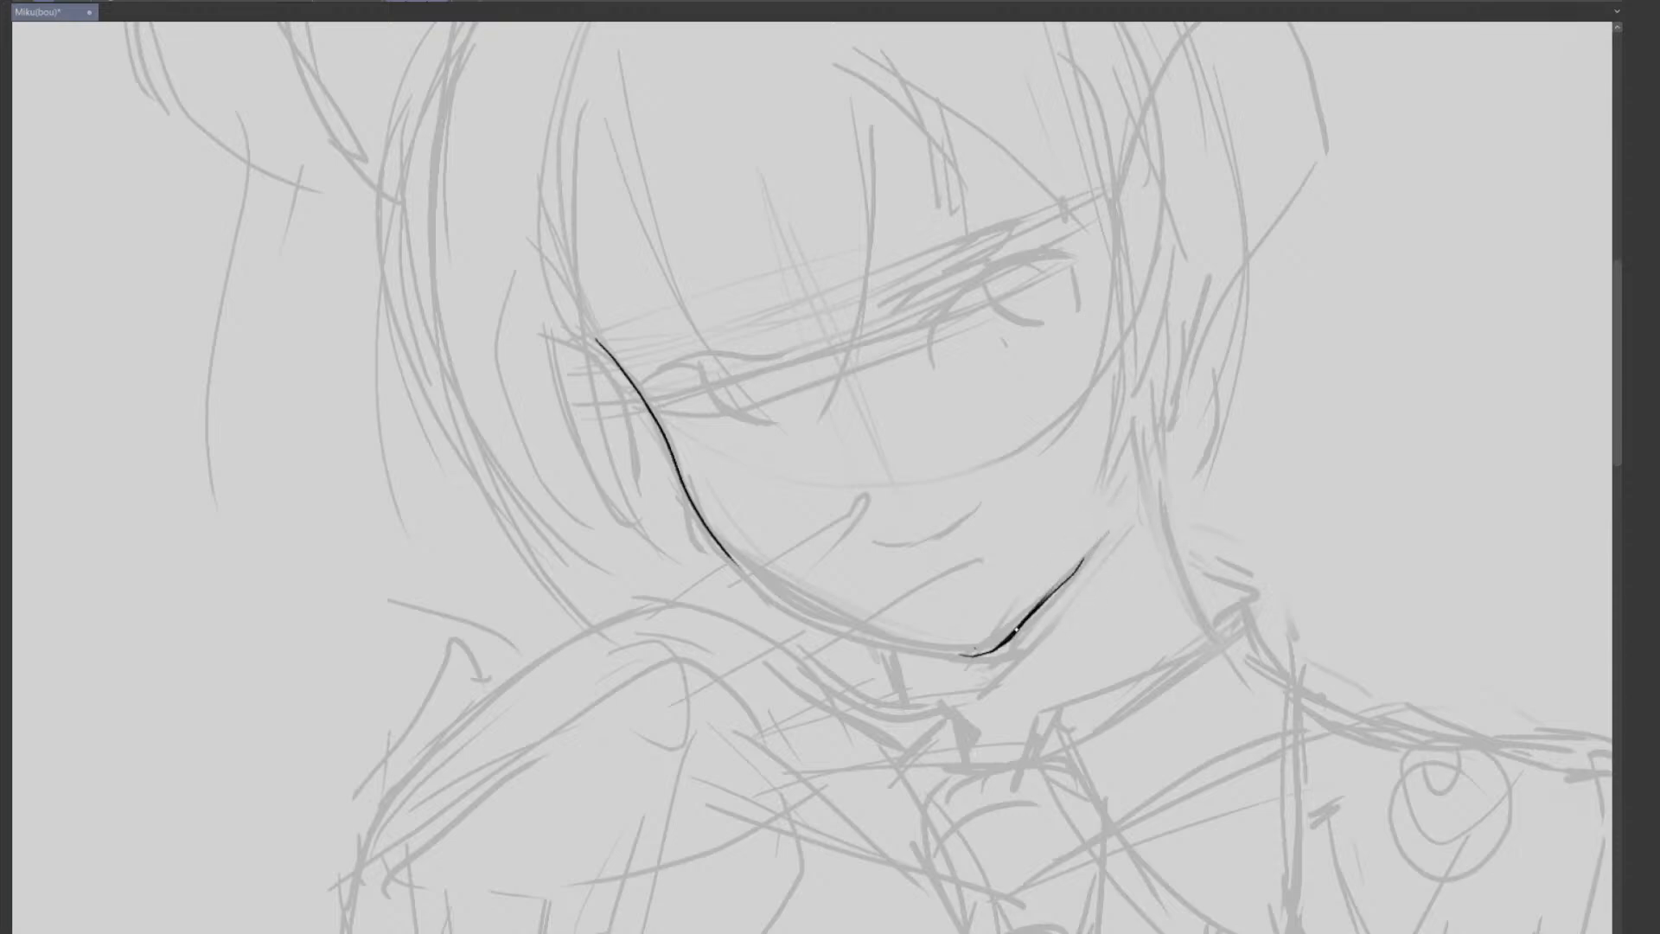
{"action": "left_click_drag", "start_coordinate": [1103, 536], "coordinate": [1106, 535]}
- Draw the lower jaw contour that joins the left cheek line to the chin
{"action": "left_click_drag", "start_coordinate": [1031, 579], "coordinate": [1043, 598]}
{"action": "left_click_drag", "start_coordinate": [1044, 597], "coordinate": [641, 674]}
{"action": "left_click_drag", "start_coordinate": [797, 622], "coordinate": [894, 606]}
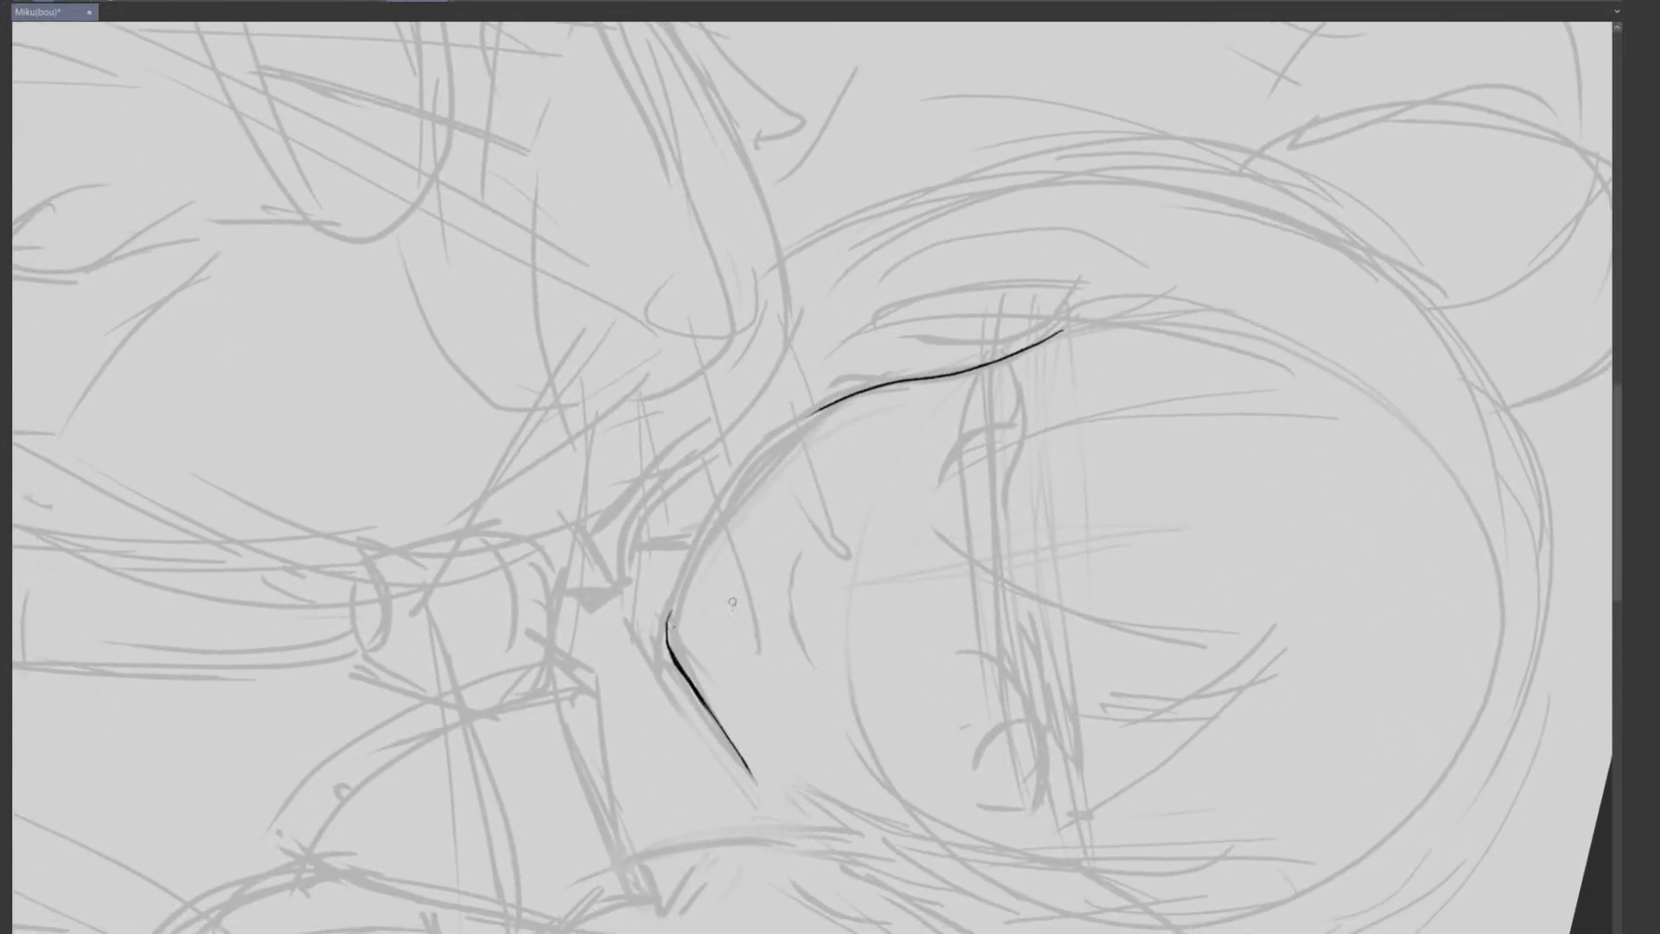
{"action": "left_click_drag", "start_coordinate": [668, 621], "coordinate": [784, 424]}
{"action": "mouse_move", "coordinate": [860, 397]}
{"action": "left_mouse_down"}
{"action": "mouse_move", "coordinate": [1010, 215]}
{"action": "mouse_move", "coordinate": [905, 501]}
{"action": "left_mouse_up"}
{"action": "left_click_drag", "start_coordinate": [1103, 407], "coordinate": [972, 226]}
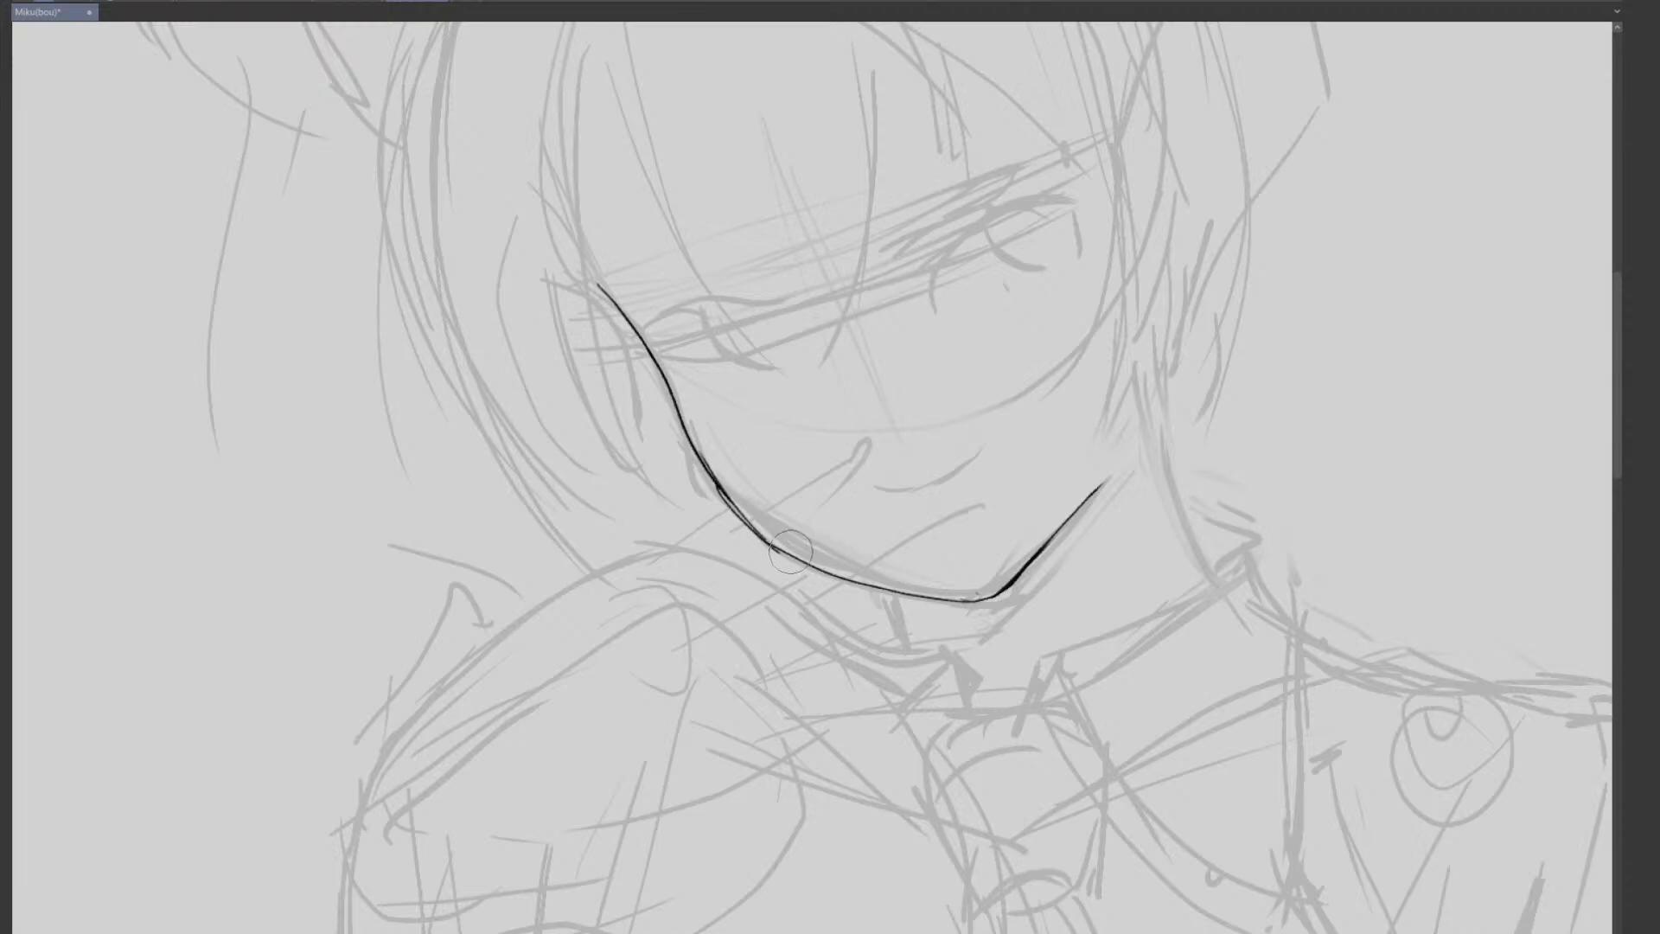
- Clean up the join between cheek and jaw and go over the left cheek line again
{"action": "mouse_move", "coordinate": [755, 520]}
{"action": "left_mouse_down"}
{"action": "mouse_move", "coordinate": [726, 490]}
{"action": "mouse_move", "coordinate": [773, 547]}
{"action": "left_mouse_up"}
{"action": "mouse_move", "coordinate": [718, 491]}
{"action": "left_mouse_down"}
{"action": "mouse_move", "coordinate": [667, 409]}
{"action": "mouse_move", "coordinate": [706, 479]}
{"action": "left_mouse_up"}
{"action": "key", "text": "ctrl+z"}
{"action": "left_click_drag", "start_coordinate": [671, 389], "coordinate": [710, 485]}
{"action": "mouse_move", "coordinate": [668, 384]}
{"action": "left_mouse_down"}
{"action": "mouse_move", "coordinate": [724, 501]}
{"action": "mouse_move", "coordinate": [789, 558]}
{"action": "left_mouse_up"}
{"action": "left_click_drag", "start_coordinate": [721, 498], "coordinate": [781, 550]}
{"action": "key", "text": "ctrl+z"}
{"action": "left_click_drag", "start_coordinate": [704, 469], "coordinate": [785, 554]}
{"action": "mouse_move", "coordinate": [712, 484]}
{"action": "left_mouse_down"}
{"action": "mouse_move", "coordinate": [799, 562]}
{"action": "mouse_move", "coordinate": [700, 435]}
{"action": "left_mouse_up"}
- Erase the overlapping lines at the lower left cheek and redraw the contour darker down into the jaw
{"action": "key", "text": "e"}
{"action": "mouse_move", "coordinate": [707, 488]}
{"action": "left_mouse_down"}
{"action": "mouse_move", "coordinate": [710, 468]}
{"action": "mouse_move", "coordinate": [746, 524]}
{"action": "left_mouse_up"}
{"action": "key", "text": "p"}
{"action": "left_click_drag", "start_coordinate": [673, 404], "coordinate": [724, 503]}
{"action": "left_click_drag", "start_coordinate": [682, 420], "coordinate": [746, 530]}
{"action": "key", "text": "ctrl+z"}
{"action": "left_click_drag", "start_coordinate": [680, 418], "coordinate": [747, 523]}
{"action": "left_click_drag", "start_coordinate": [706, 468], "coordinate": [775, 544]}
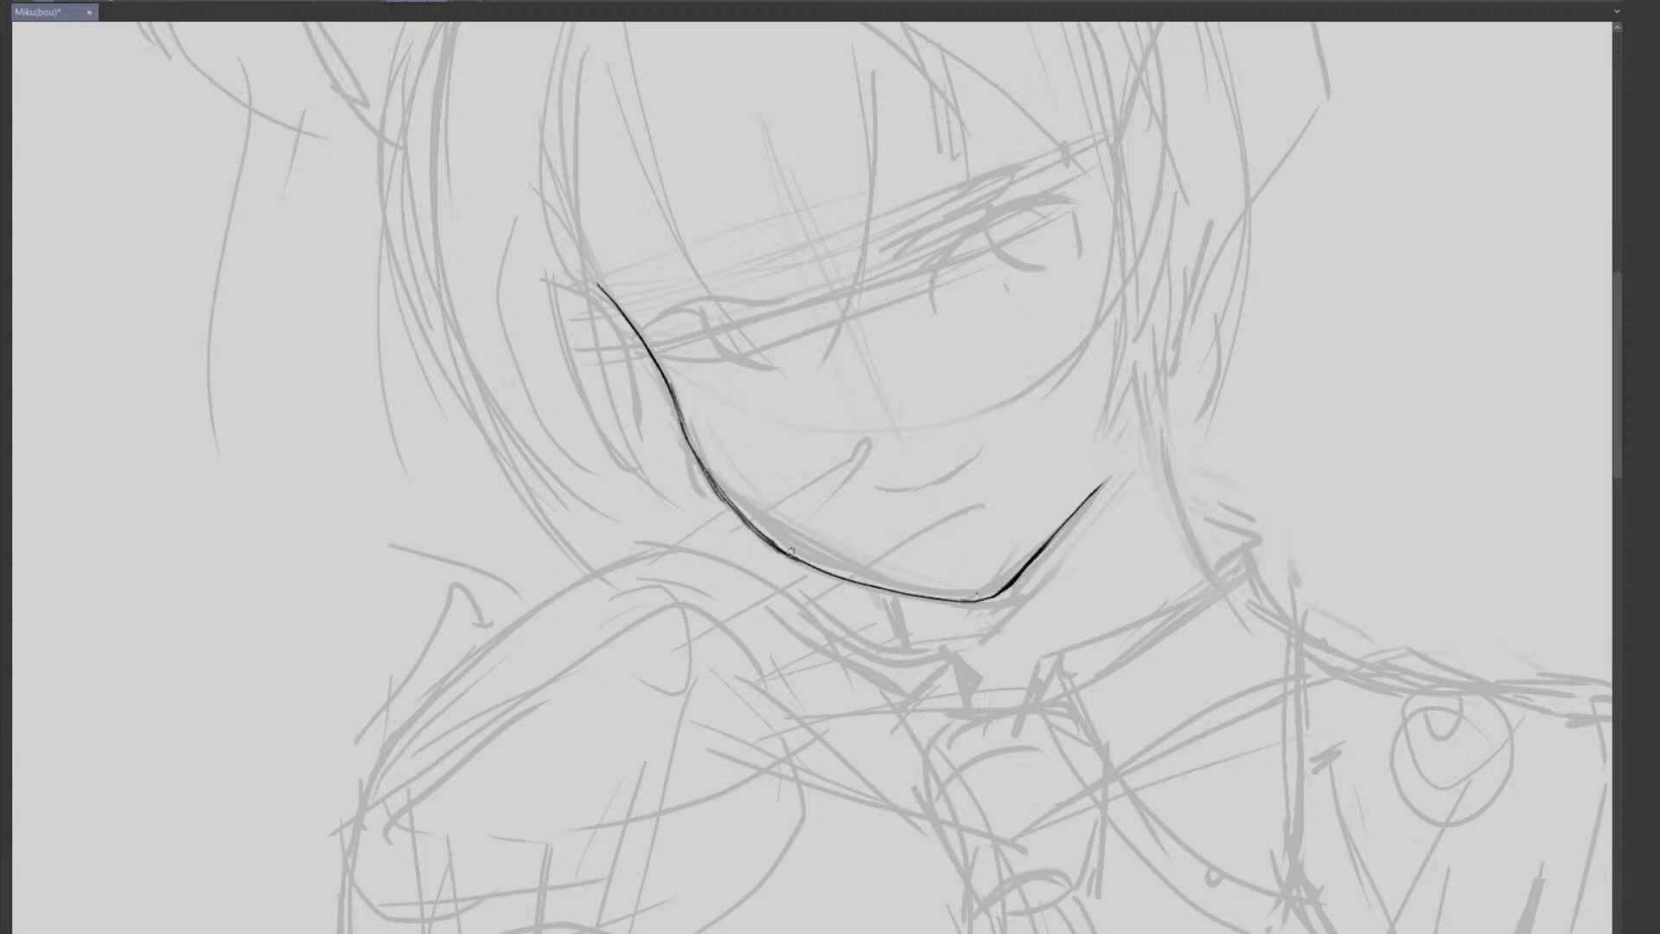
{"action": "key", "text": "ctrl+z"}
{"action": "left_click_drag", "start_coordinate": [713, 484], "coordinate": [782, 550]}
- Erase the excess line where the left cheek meets the jaw and try thickening the jawline toward the chin
{"action": "left_click_drag", "start_coordinate": [1098, 435], "coordinate": [1107, 439]}
{"action": "left_click_drag", "start_coordinate": [964, 500], "coordinate": [1023, 515]}
{"action": "key", "text": "e"}
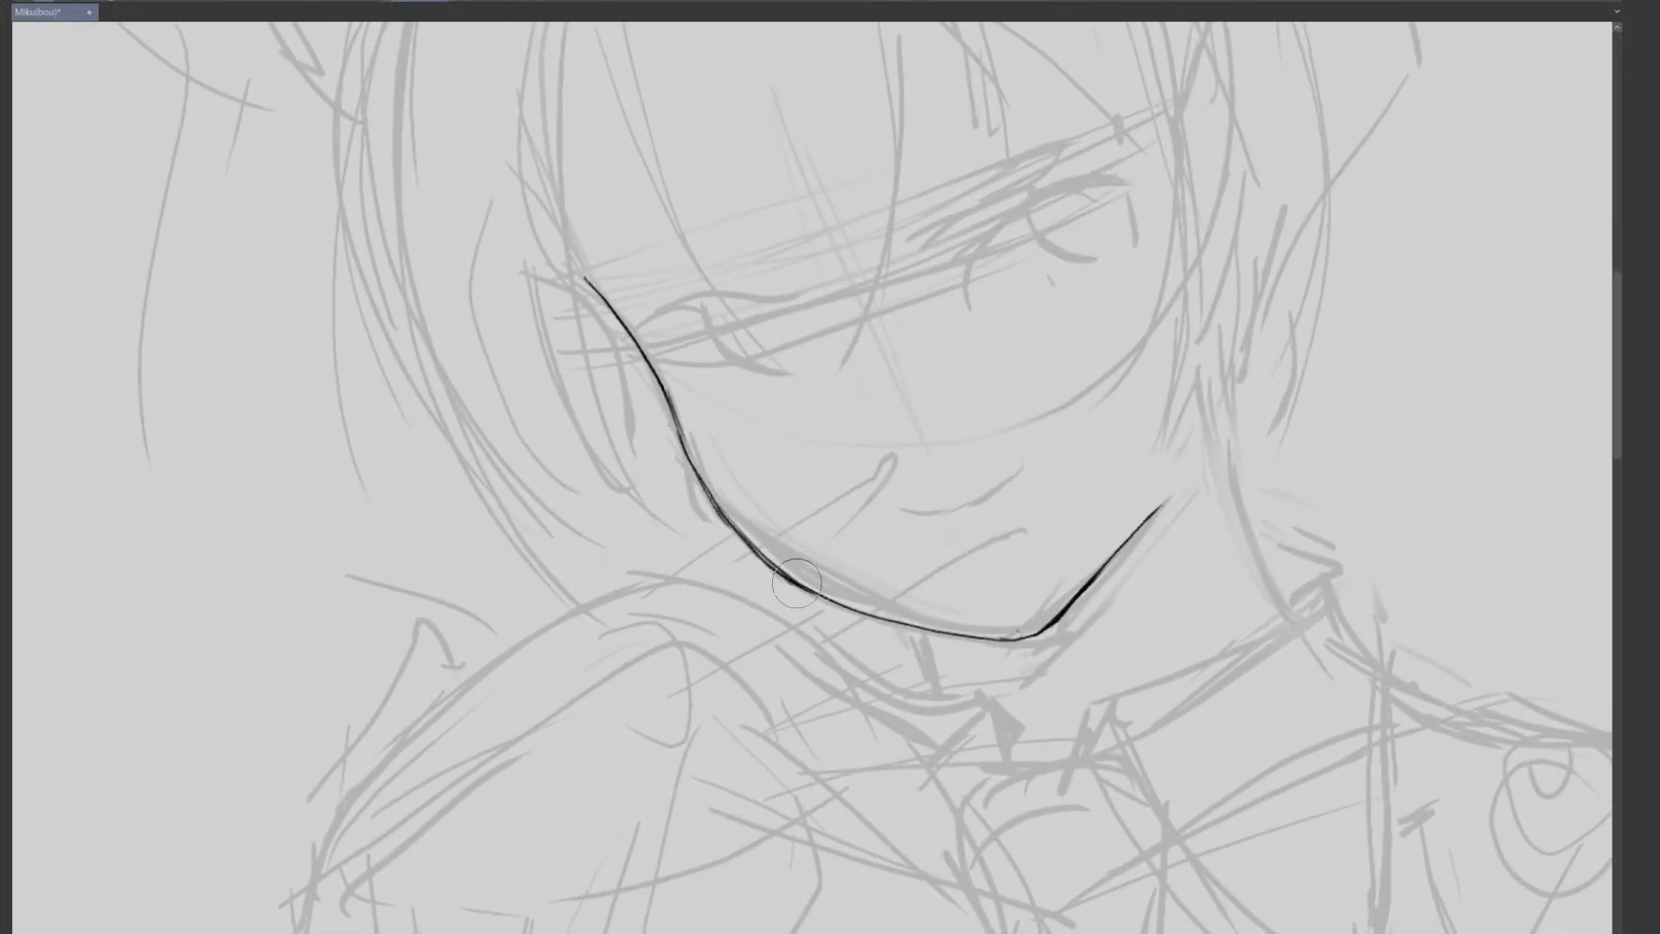
{"action": "left_click_drag", "start_coordinate": [789, 580], "coordinate": [850, 603]}
{"action": "left_click_drag", "start_coordinate": [1215, 530], "coordinate": [1154, 259]}
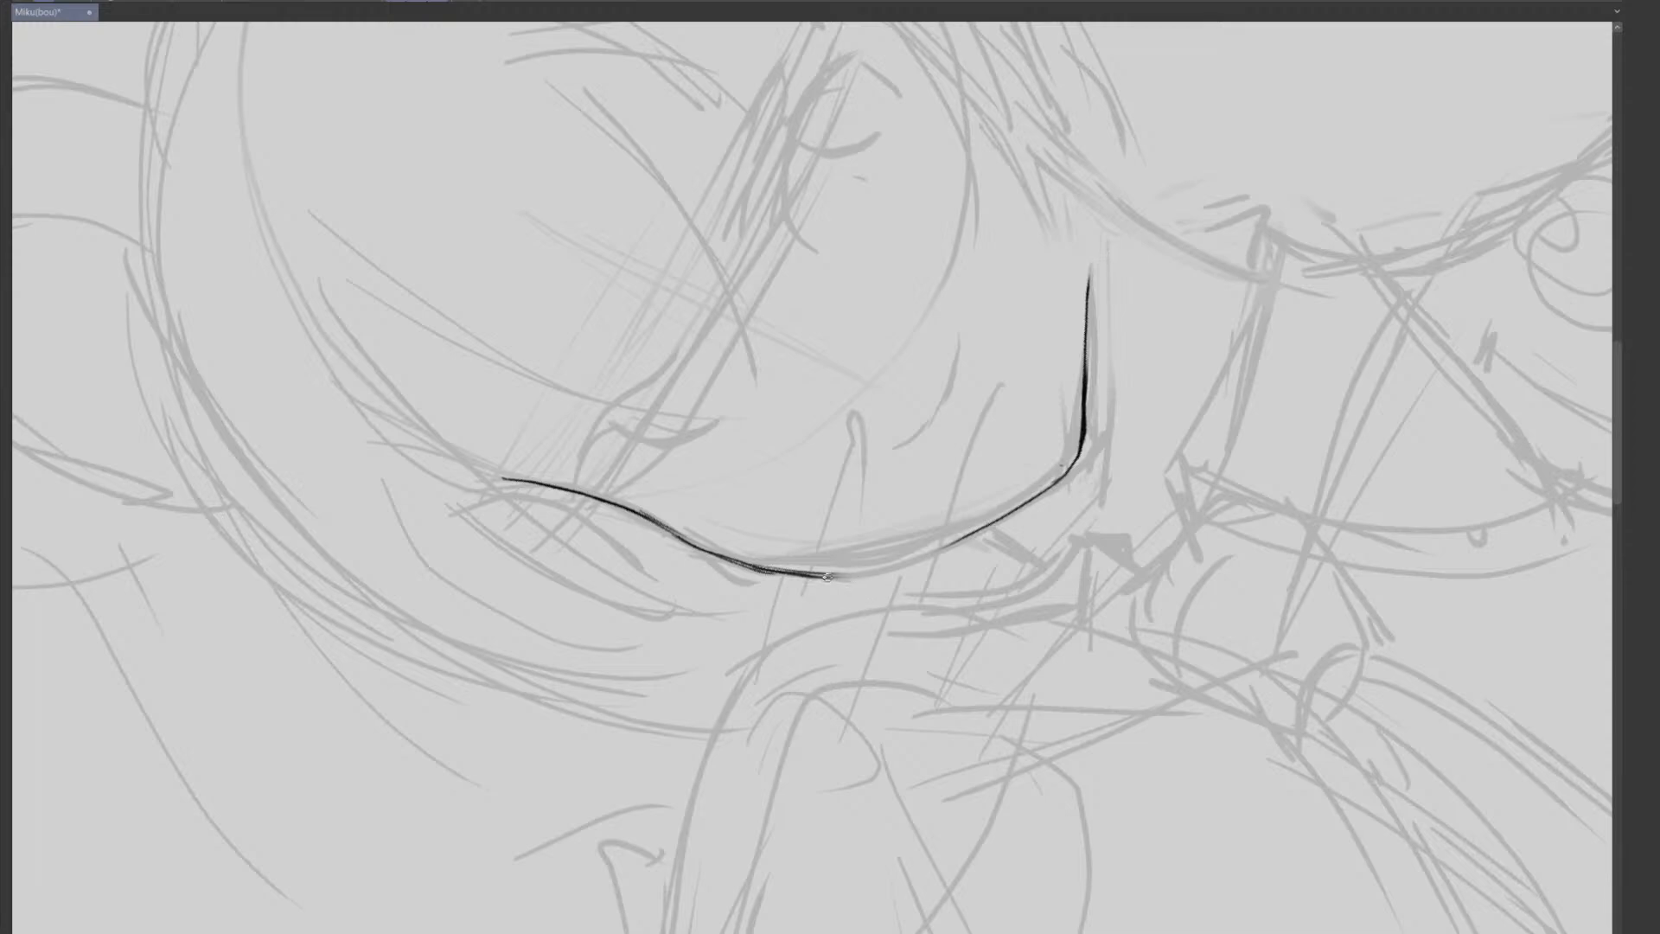
{"action": "key", "text": "ctrl+z"}
{"action": "left_click_drag", "start_coordinate": [814, 574], "coordinate": [1009, 507]}
{"action": "left_click_drag", "start_coordinate": [849, 571], "coordinate": [1041, 489]}
{"action": "key", "text": "ctrl+z"}
{"action": "key", "text": "ctrl+z"}
- Thin the middle of the lower jawline with the eraser and redraw it toward the chin
{"action": "key", "text": "e"}
{"action": "left_click_drag", "start_coordinate": [950, 538], "coordinate": [992, 520]}
{"action": "key", "text": "p"}
{"action": "mouse_move", "coordinate": [875, 568]}
{"action": "left_mouse_down"}
{"action": "mouse_move", "coordinate": [1081, 462]}
{"action": "mouse_move", "coordinate": [1090, 649]}
{"action": "left_mouse_up"}
{"action": "key", "text": "ctrl+z"}
{"action": "key", "text": "r"}
{"action": "key", "text": "e"}
{"action": "left_click_drag", "start_coordinate": [977, 652], "coordinate": [1040, 633]}
{"action": "key", "text": "p"}
{"action": "key", "text": "ctrl+z"}
{"action": "key", "text": "ctrl+z"}
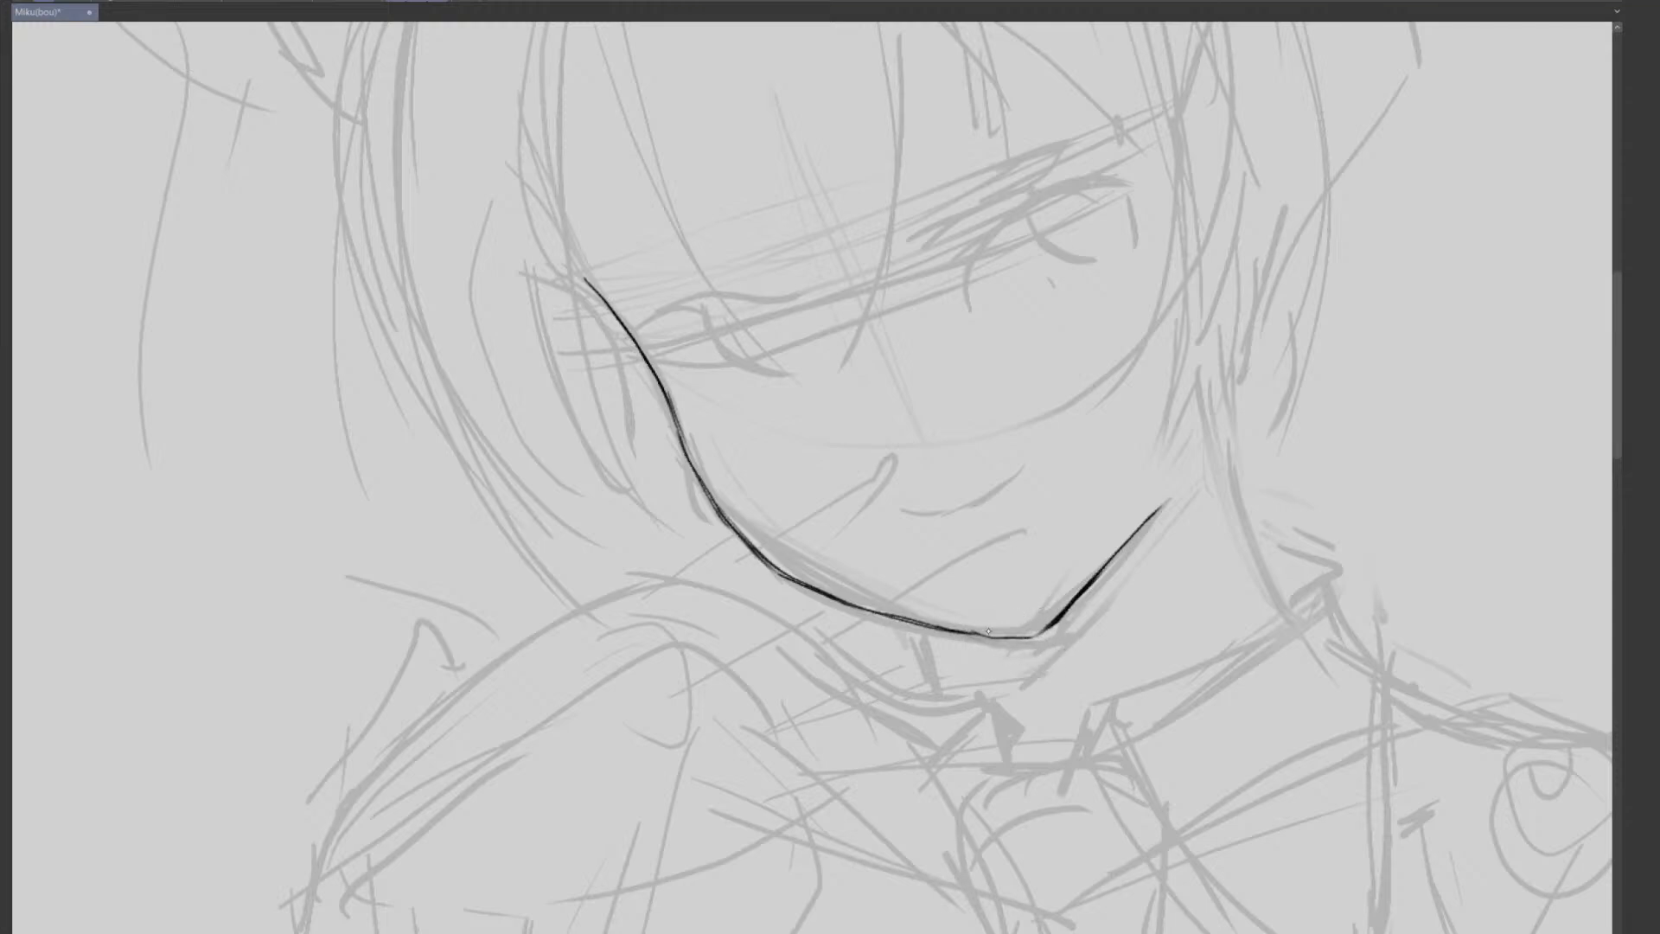
- Redraw the lower jawline's end so that it curves up and joins the line at the corner of the chin
{"action": "key", "text": "ctrl+z"}
{"action": "key", "text": "r"}
{"action": "left_click_drag", "start_coordinate": [1156, 583], "coordinate": [1165, 407]}
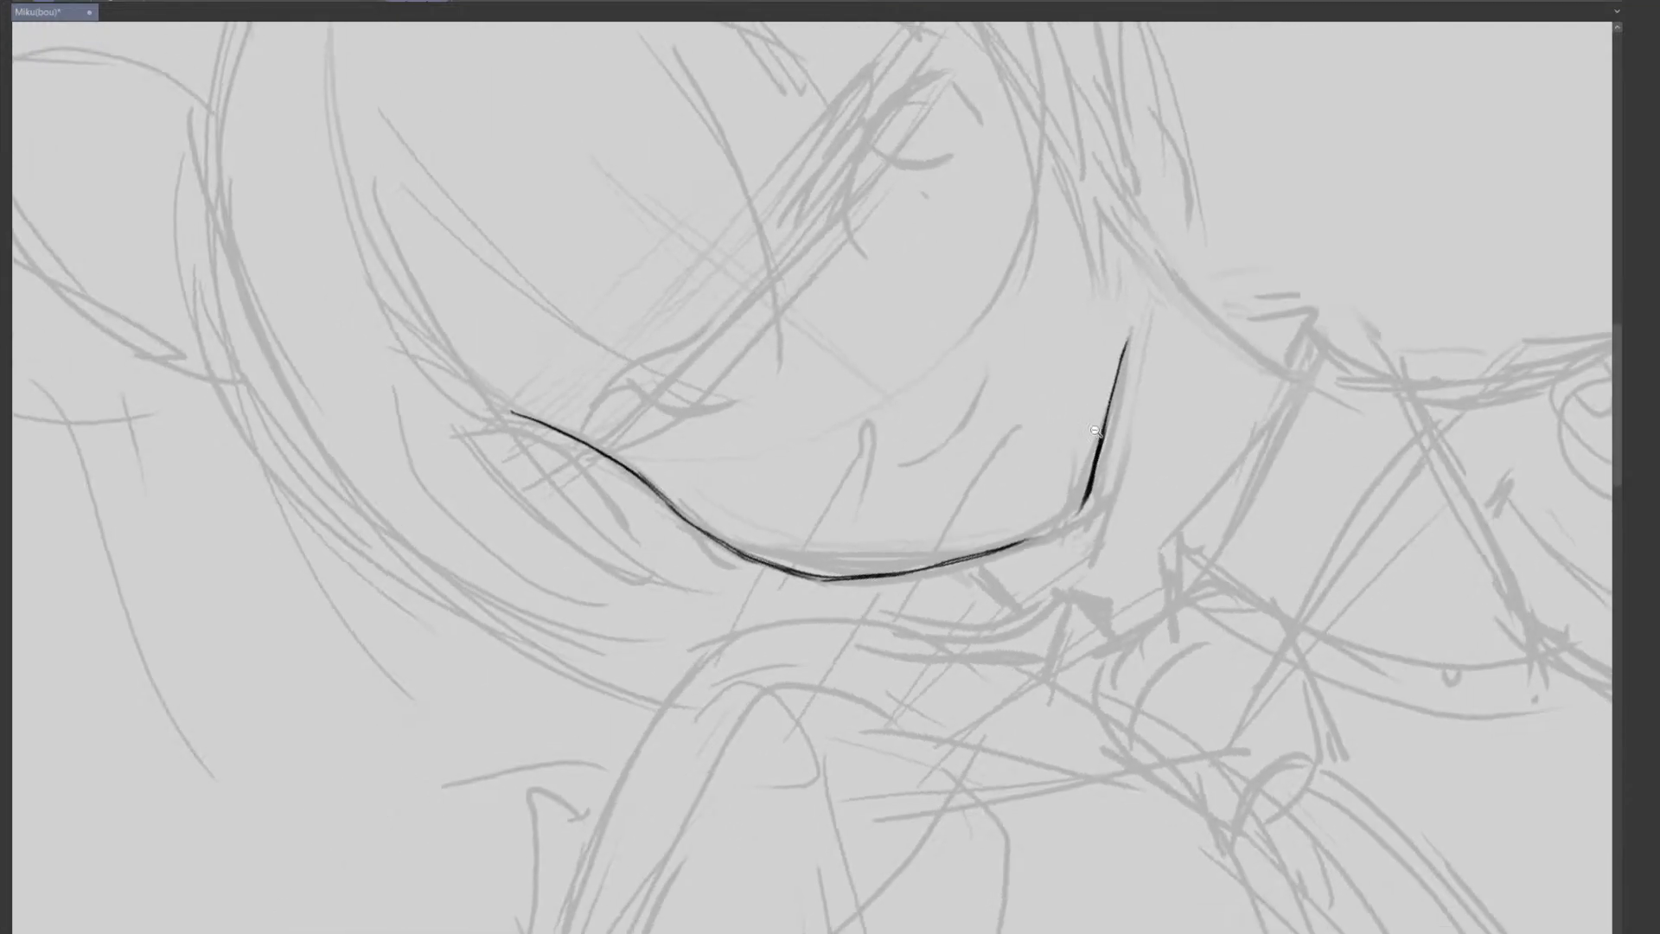
{"action": "scroll", "coordinate": [1055, 533], "scroll_direction": "up", "scroll_amount": 3}
{"action": "left_click_drag", "start_coordinate": [1008, 546], "coordinate": [1099, 497]}
{"action": "key", "text": "ctrl+z"}
{"action": "key", "text": "ctrl+z"}
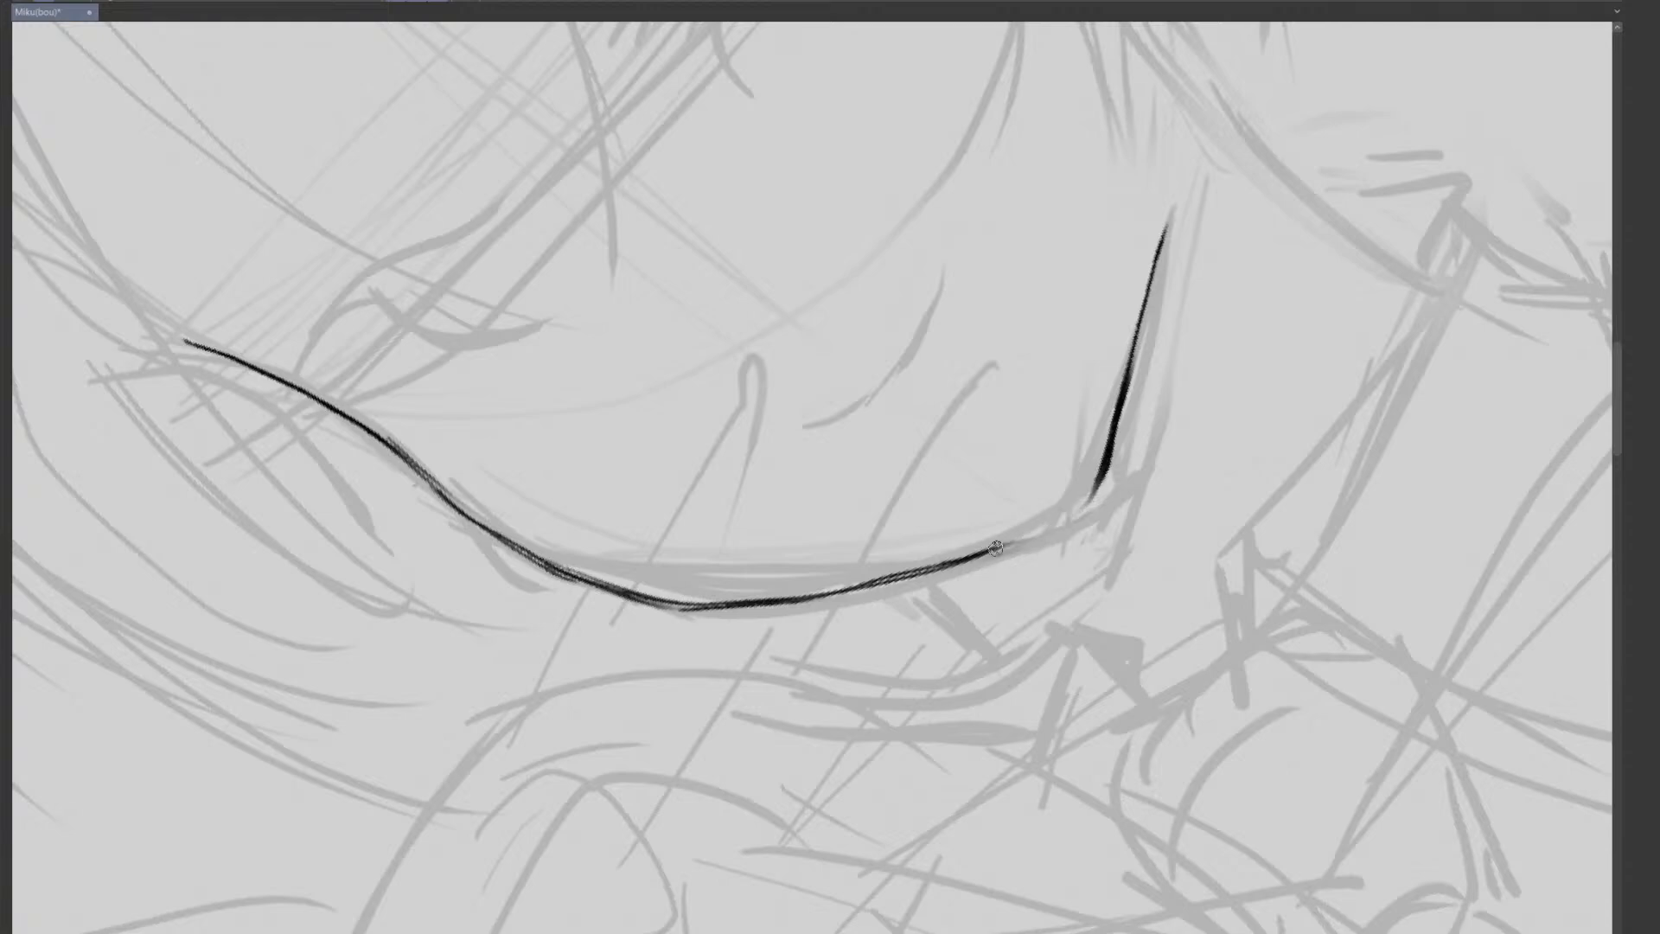
{"action": "left_click_drag", "start_coordinate": [996, 550], "coordinate": [1093, 489]}
{"action": "key", "text": "Home"}
- Try going over the left cheek contour again where it runs down into the jaw
{"action": "left_click_drag", "start_coordinate": [1188, 449], "coordinate": [1200, 537]}
{"action": "left_click_drag", "start_coordinate": [1227, 512], "coordinate": [1174, 445]}
{"action": "left_click_drag", "start_coordinate": [1174, 424], "coordinate": [1096, 534]}
{"action": "left_click_drag", "start_coordinate": [1005, 579], "coordinate": [818, 602]}
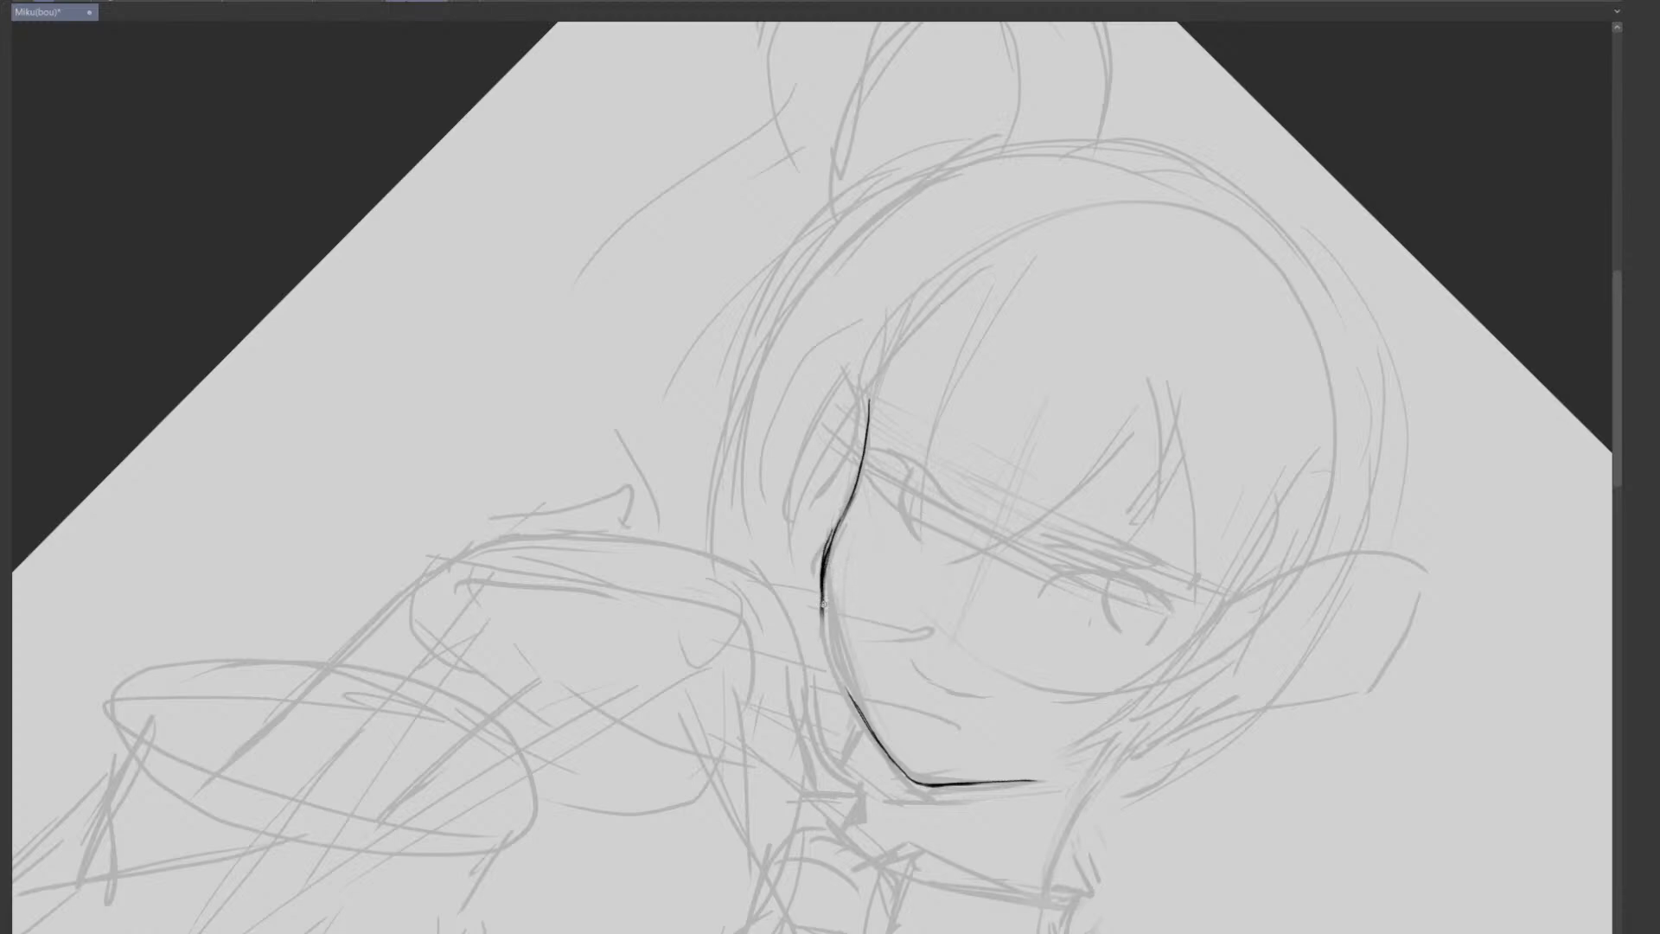
{"action": "left_click_drag", "start_coordinate": [834, 559], "coordinate": [825, 623]}
{"action": "key", "text": "ctrl+z"}
{"action": "key", "text": "ctrl+z"}
{"action": "left_click_drag", "start_coordinate": [822, 633], "coordinate": [873, 730]}
{"action": "left_click_drag", "start_coordinate": [825, 622], "coordinate": [858, 714]}
{"action": "key", "text": "ctrl+z"}
{"action": "key", "text": "ctrl+z"}
{"action": "key", "text": "ctrl+z"}
{"action": "mouse_move", "coordinate": [821, 609]}
{"action": "left_mouse_down"}
{"action": "mouse_move", "coordinate": [840, 684]}
{"action": "mouse_move", "coordinate": [824, 607]}
{"action": "mouse_move", "coordinate": [849, 697]}
{"action": "left_mouse_up"}
{"action": "key", "text": "ctrl+z"}
{"action": "key", "text": "ctrl+z"}
- Bridge the left cheek line and the jawline with a smooth stroke over the light section between them
{"action": "left_click_drag", "start_coordinate": [822, 606], "coordinate": [859, 715]}
{"action": "left_click_drag", "start_coordinate": [823, 624], "coordinate": [868, 730]}
{"action": "key", "text": "ctrl+z"}
{"action": "left_click_drag", "start_coordinate": [838, 670], "coordinate": [882, 744]}
{"action": "key", "text": "ctrl+z"}
{"action": "left_click_drag", "start_coordinate": [827, 635], "coordinate": [887, 748]}
{"action": "key", "text": "ctrl+z"}
{"action": "key", "text": "ctrl+z"}
{"action": "left_click_drag", "start_coordinate": [841, 667], "coordinate": [862, 712]}
- Ink the smiling mouth line over the sketch with accents at both ends
{"action": "mouse_move", "coordinate": [1006, 615]}
{"action": "left_mouse_down"}
{"action": "mouse_move", "coordinate": [1043, 534]}
{"action": "mouse_move", "coordinate": [1036, 397]}
{"action": "left_mouse_up"}
{"action": "left_click_drag", "start_coordinate": [1100, 510], "coordinate": [1050, 530]}
{"action": "mouse_move", "coordinate": [1099, 480]}
{"action": "left_mouse_down"}
{"action": "mouse_move", "coordinate": [1096, 531]}
{"action": "mouse_move", "coordinate": [983, 560]}
{"action": "mouse_move", "coordinate": [1036, 495]}
{"action": "left_mouse_up"}
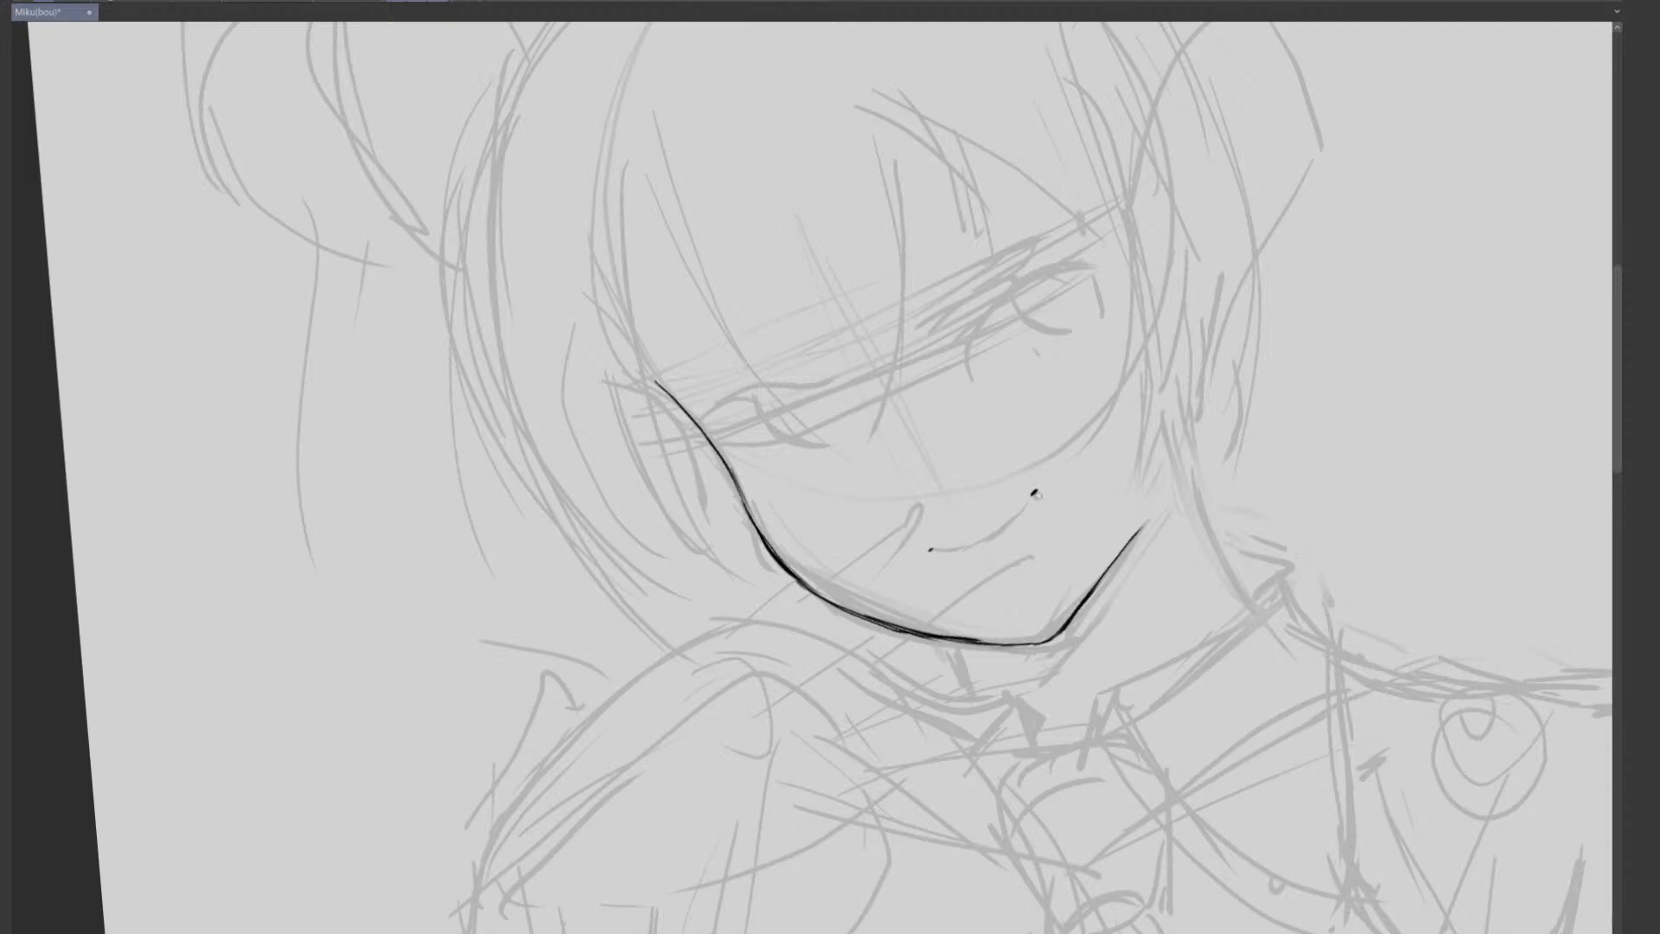
{"action": "mouse_move", "coordinate": [934, 549]}
{"action": "left_mouse_down"}
{"action": "mouse_move", "coordinate": [959, 550]}
{"action": "mouse_move", "coordinate": [1036, 490]}
{"action": "mouse_move", "coordinate": [1025, 522]}
{"action": "left_mouse_up"}
{"action": "key", "text": "ctrl+z"}
{"action": "key", "text": "ctrl+z"}
{"action": "key", "text": "asciicircum"}
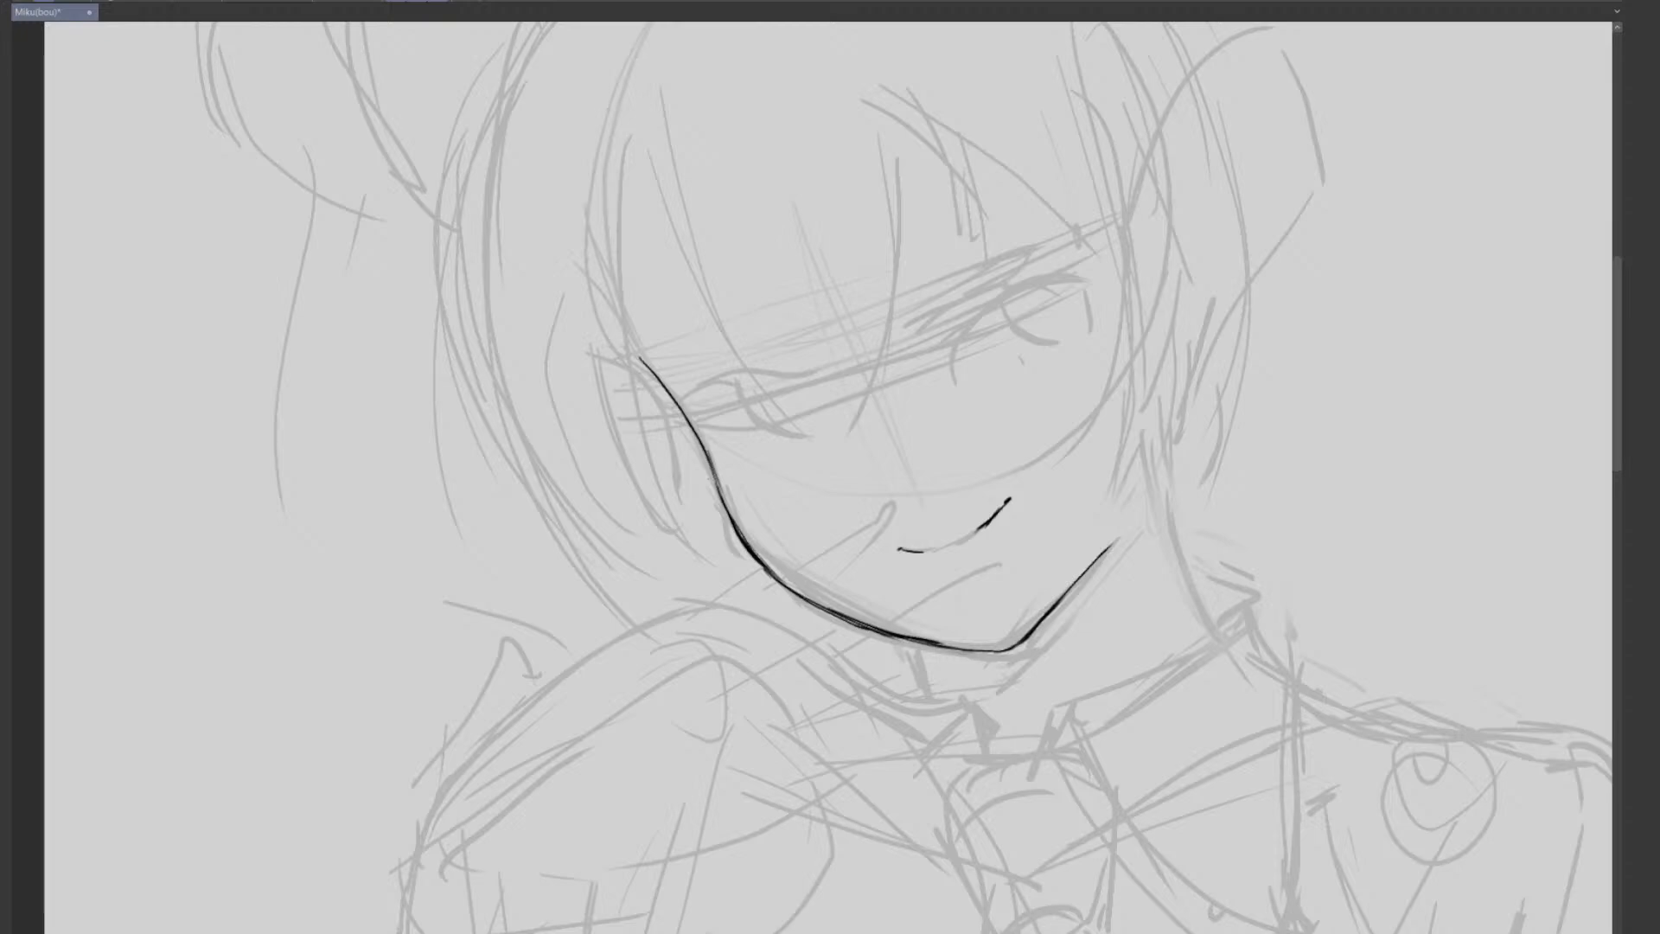
- Smooth out the middle of the mouth line and mark the tip of the nose with a tiny stroke
{"action": "left_click_drag", "start_coordinate": [1045, 429], "coordinate": [1050, 458]}
{"action": "key", "text": "ctrl+z"}
{"action": "mouse_move", "coordinate": [997, 536]}
{"action": "left_mouse_down"}
{"action": "mouse_move", "coordinate": [949, 544]}
{"action": "mouse_move", "coordinate": [963, 533]}
{"action": "left_mouse_up"}
{"action": "key", "text": "ctrl+z"}
{"action": "key", "text": "ctrl+z"}
{"action": "key", "text": "ctrl+z"}
{"action": "key", "text": "ctrl+z"}
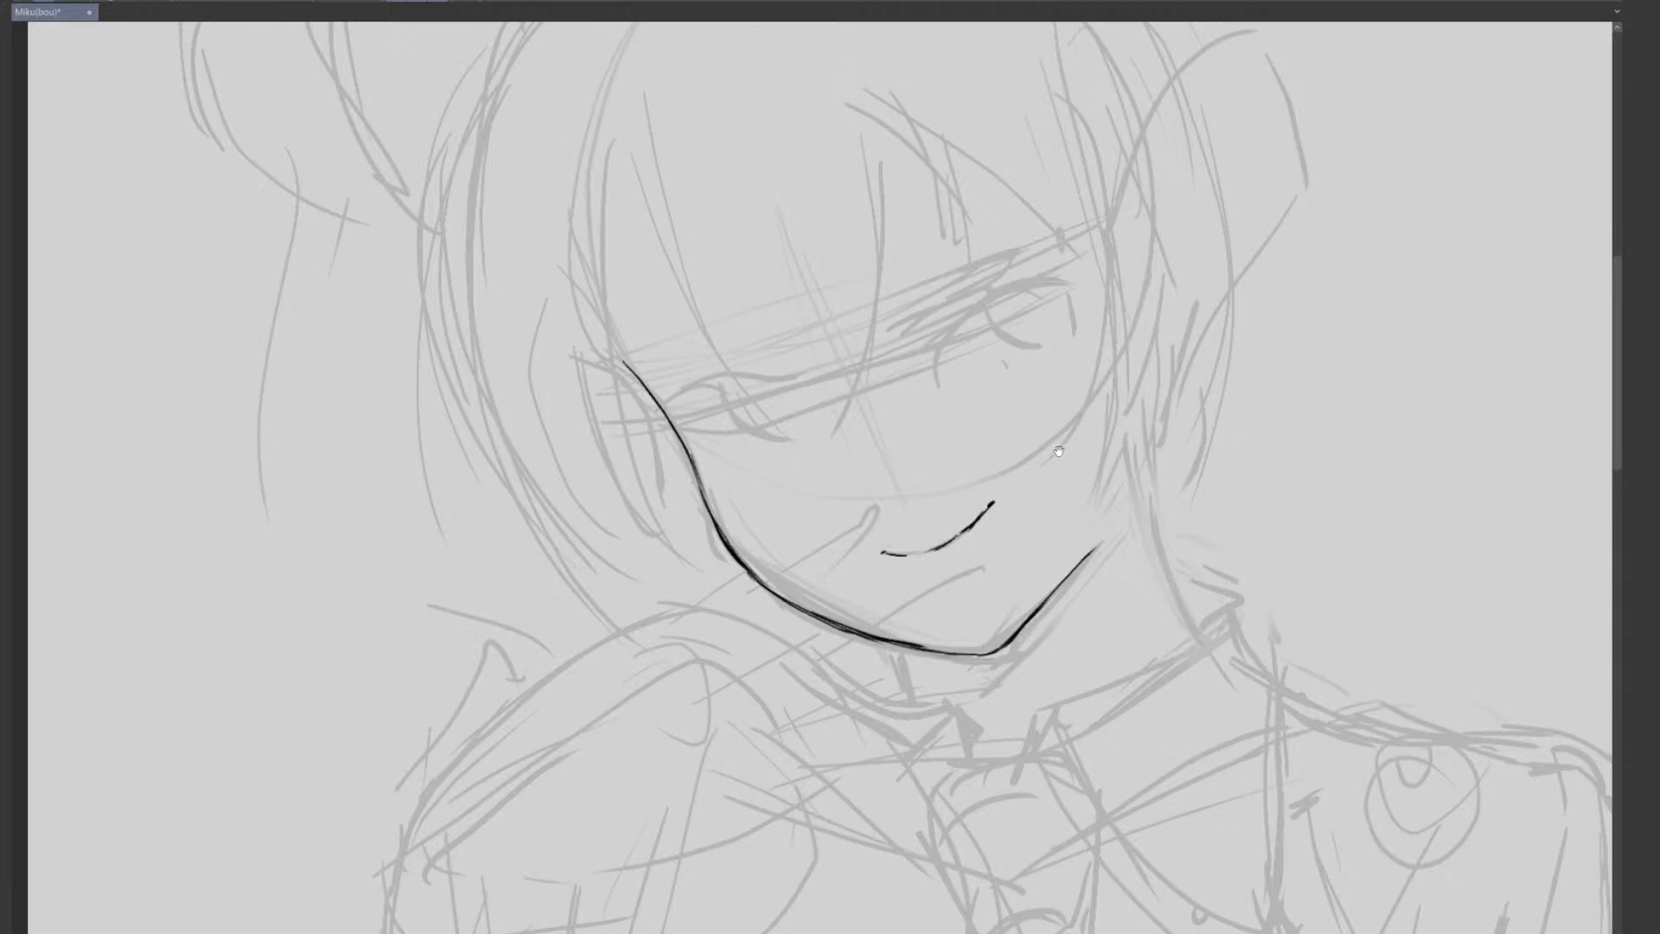
{"action": "left_click_drag", "start_coordinate": [1058, 451], "coordinate": [1005, 535]}
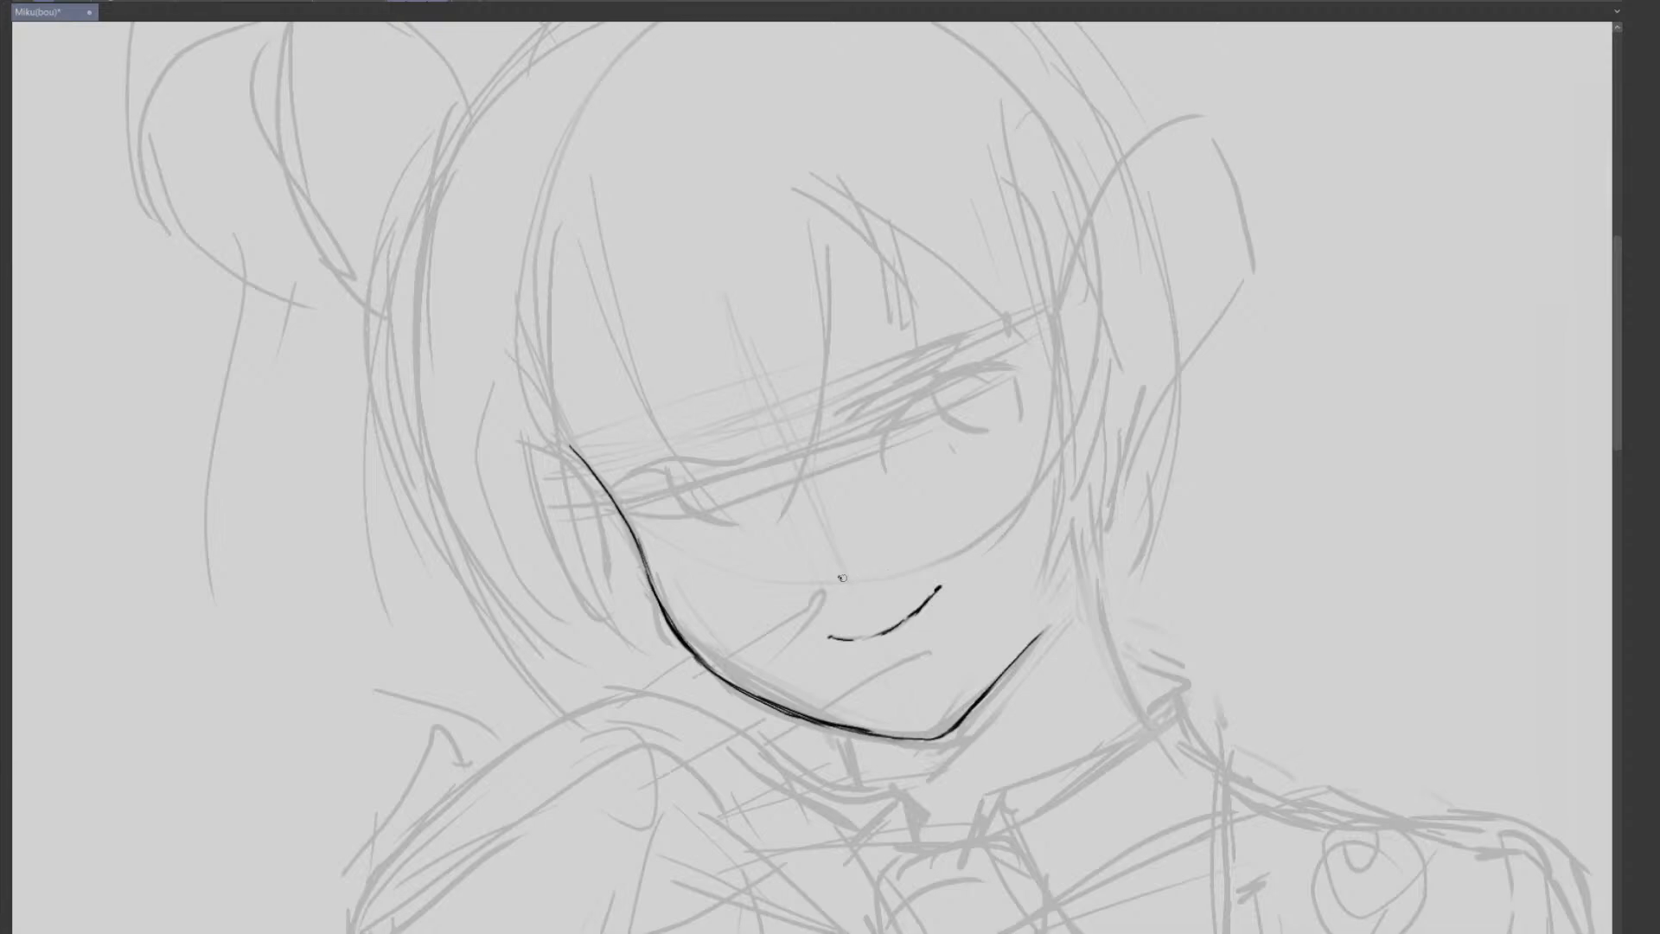
{"action": "left_click_drag", "start_coordinate": [842, 580], "coordinate": [860, 549]}
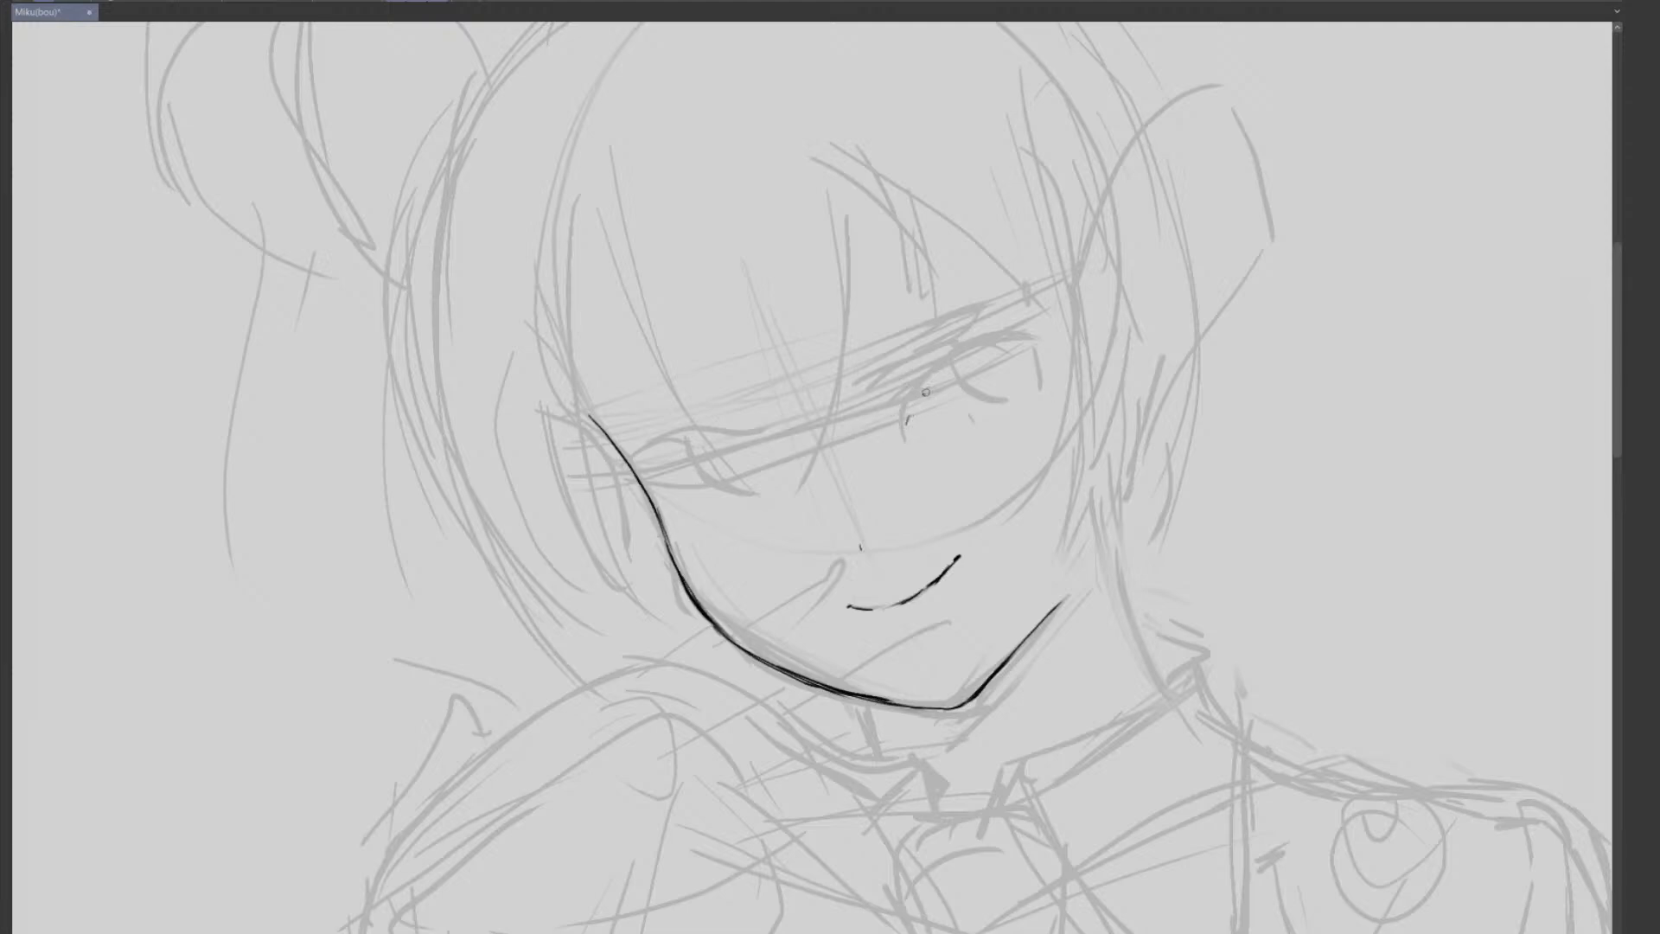
- Ink the arched lower edge of the right eye's upper lash line, starting from the inner corner
{"action": "left_click_drag", "start_coordinate": [903, 430], "coordinate": [939, 375]}
{"action": "mouse_move", "coordinate": [918, 396]}
{"action": "left_mouse_down"}
{"action": "mouse_move", "coordinate": [994, 340]}
{"action": "mouse_move", "coordinate": [1037, 332]}
{"action": "left_mouse_up"}
{"action": "key", "text": "ctrl+z"}
{"action": "left_click_drag", "start_coordinate": [942, 374], "coordinate": [1043, 338]}
{"action": "key", "text": "ctrl+z"}
{"action": "mouse_move", "coordinate": [892, 416]}
{"action": "left_mouse_down"}
{"action": "mouse_move", "coordinate": [903, 398]}
{"action": "mouse_move", "coordinate": [903, 433]}
{"action": "mouse_move", "coordinate": [965, 356]}
{"action": "mouse_move", "coordinate": [893, 418]}
{"action": "mouse_move", "coordinate": [904, 397]}
{"action": "mouse_move", "coordinate": [901, 425]}
{"action": "mouse_move", "coordinate": [956, 345]}
{"action": "mouse_move", "coordinate": [1000, 332]}
{"action": "mouse_move", "coordinate": [978, 262]}
{"action": "left_mouse_up"}
{"action": "key", "text": "ctrl+z"}
- Draw the upper edge of the right eye's lash line and bring both edges to a point at the outer corner
{"action": "key", "text": "e"}
{"action": "key", "text": "p"}
{"action": "key", "text": "ctrl+z"}
{"action": "key", "text": "ctrl+z"}
{"action": "key", "text": "r"}
{"action": "left_click_drag", "start_coordinate": [888, 333], "coordinate": [979, 266]}
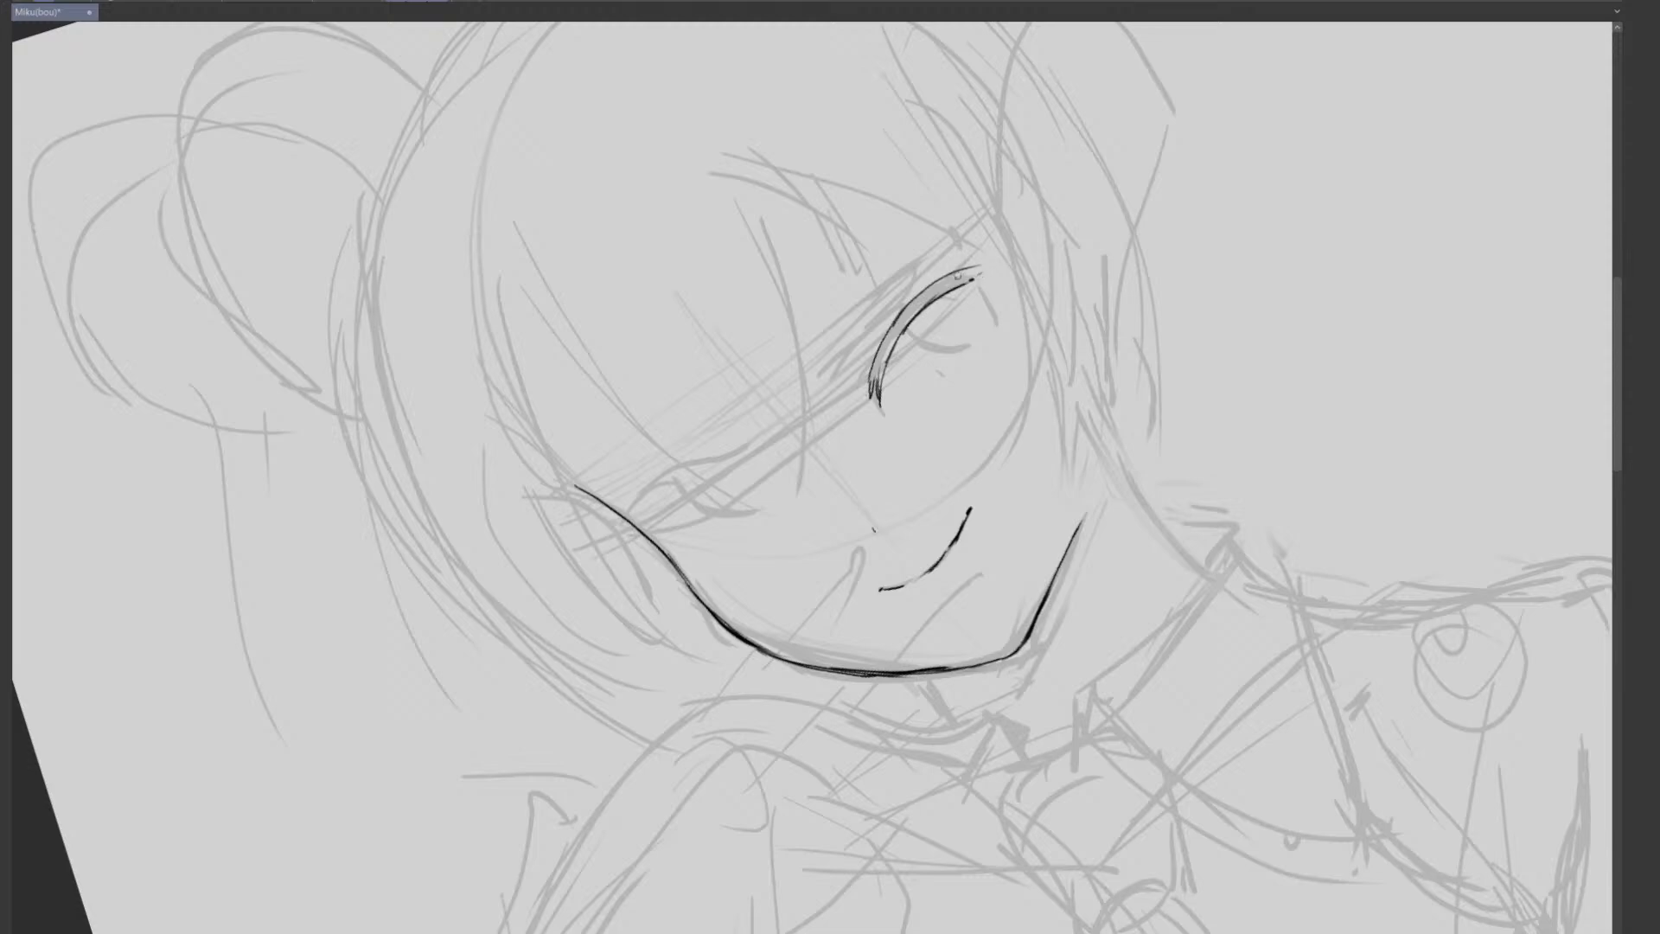
{"action": "mouse_move", "coordinate": [969, 275]}
{"action": "left_mouse_down"}
{"action": "mouse_move", "coordinate": [1004, 259]}
{"action": "mouse_move", "coordinate": [1091, 341]}
{"action": "left_mouse_up"}
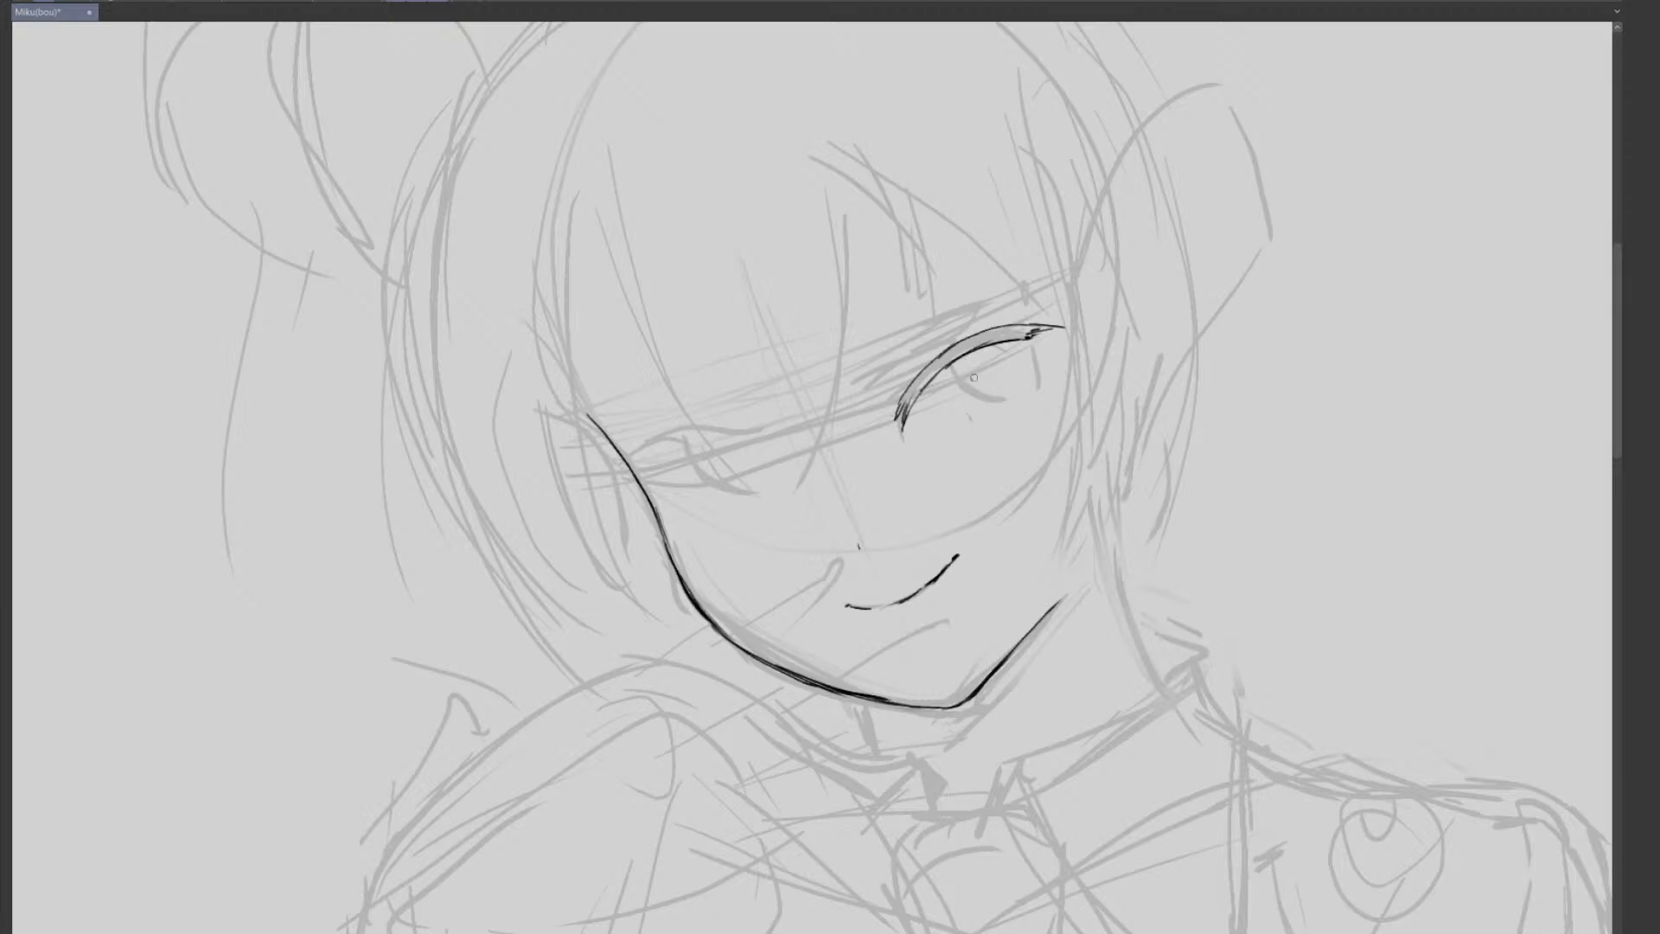
- Try drawing the curved lower edge of the iris in the right eye
{"action": "mouse_move", "coordinate": [951, 362]}
{"action": "left_mouse_down"}
{"action": "mouse_move", "coordinate": [1011, 403]}
{"action": "mouse_move", "coordinate": [975, 390]}
{"action": "mouse_move", "coordinate": [1016, 396]}
{"action": "left_mouse_up"}
{"action": "key", "text": "ctrl+z"}
{"action": "key", "text": "ctrl+z"}
{"action": "key", "text": "ctrl+z"}
{"action": "key", "text": "ctrl+z"}
{"action": "key", "text": "ctrl+z"}
{"action": "key", "text": "ctrl+z"}
- Add a small pointed lash above the inner corner of the right eye
{"action": "mouse_move", "coordinate": [872, 378]}
{"action": "left_mouse_down"}
{"action": "mouse_move", "coordinate": [921, 388]}
{"action": "mouse_move", "coordinate": [921, 373]}
{"action": "left_mouse_up"}
{"action": "key", "text": "ctrl+z"}
{"action": "left_click_drag", "start_coordinate": [1028, 400], "coordinate": [1016, 405]}
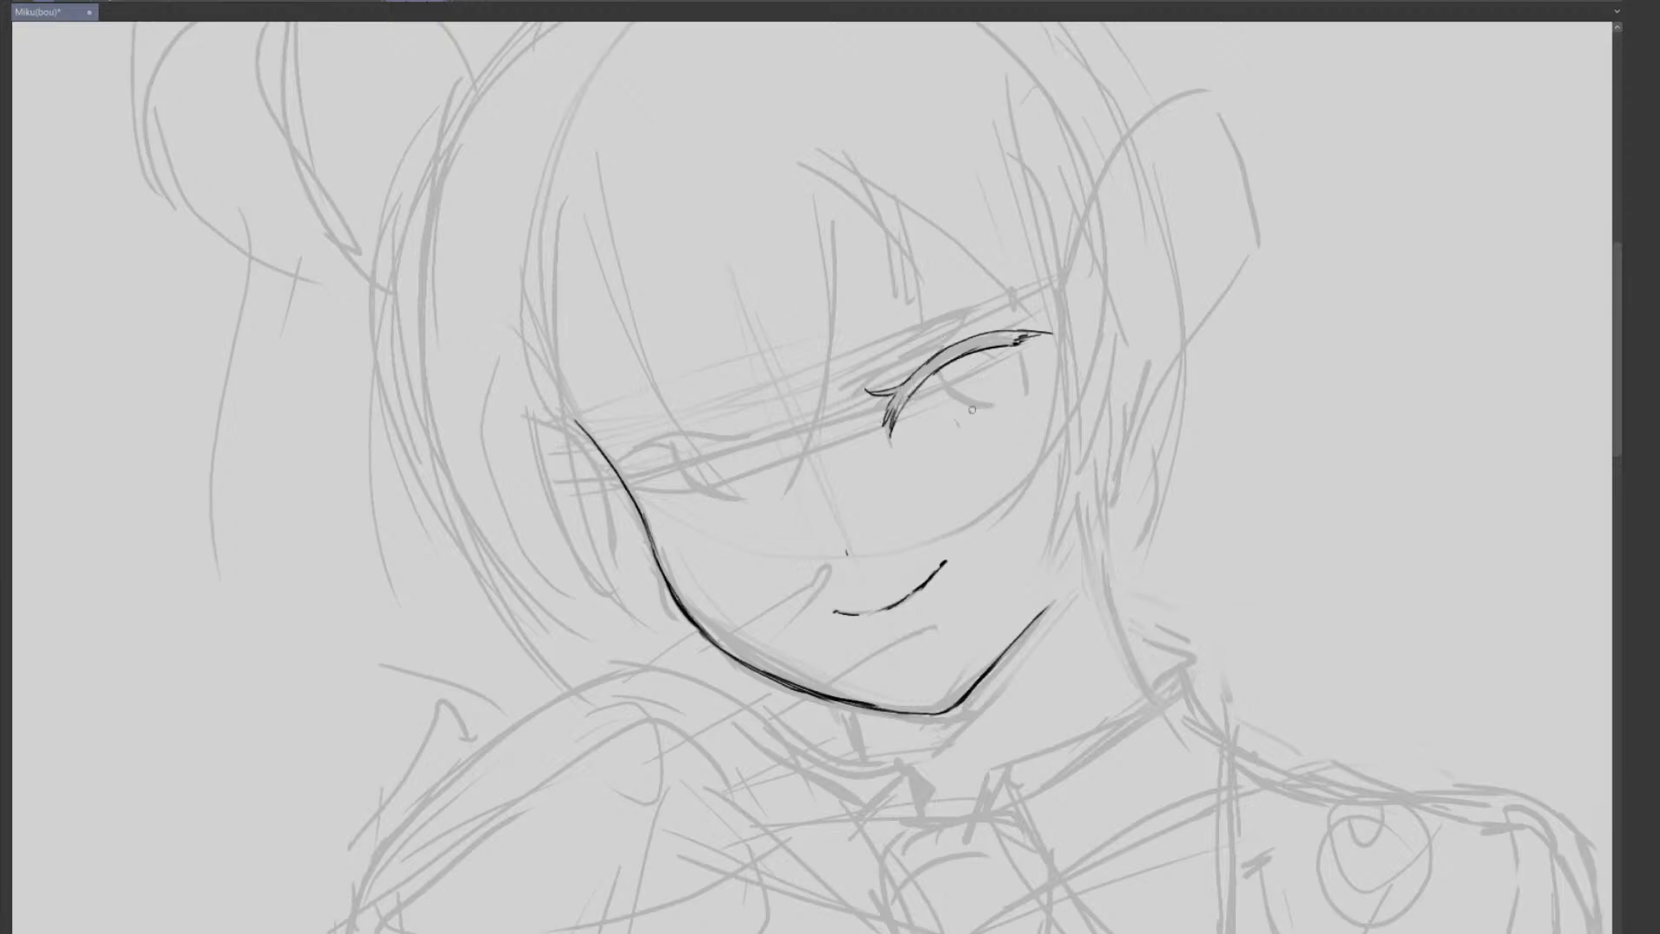
- Ink the inner and lower curve of the right eye's iris below the lash line
{"action": "left_click_drag", "start_coordinate": [921, 385], "coordinate": [990, 411]}
{"action": "key", "text": "ctrl+z"}
{"action": "key", "text": "ctrl+z"}
{"action": "key", "text": "ctrl+z"}
{"action": "left_click_drag", "start_coordinate": [977, 478], "coordinate": [1090, 428]}
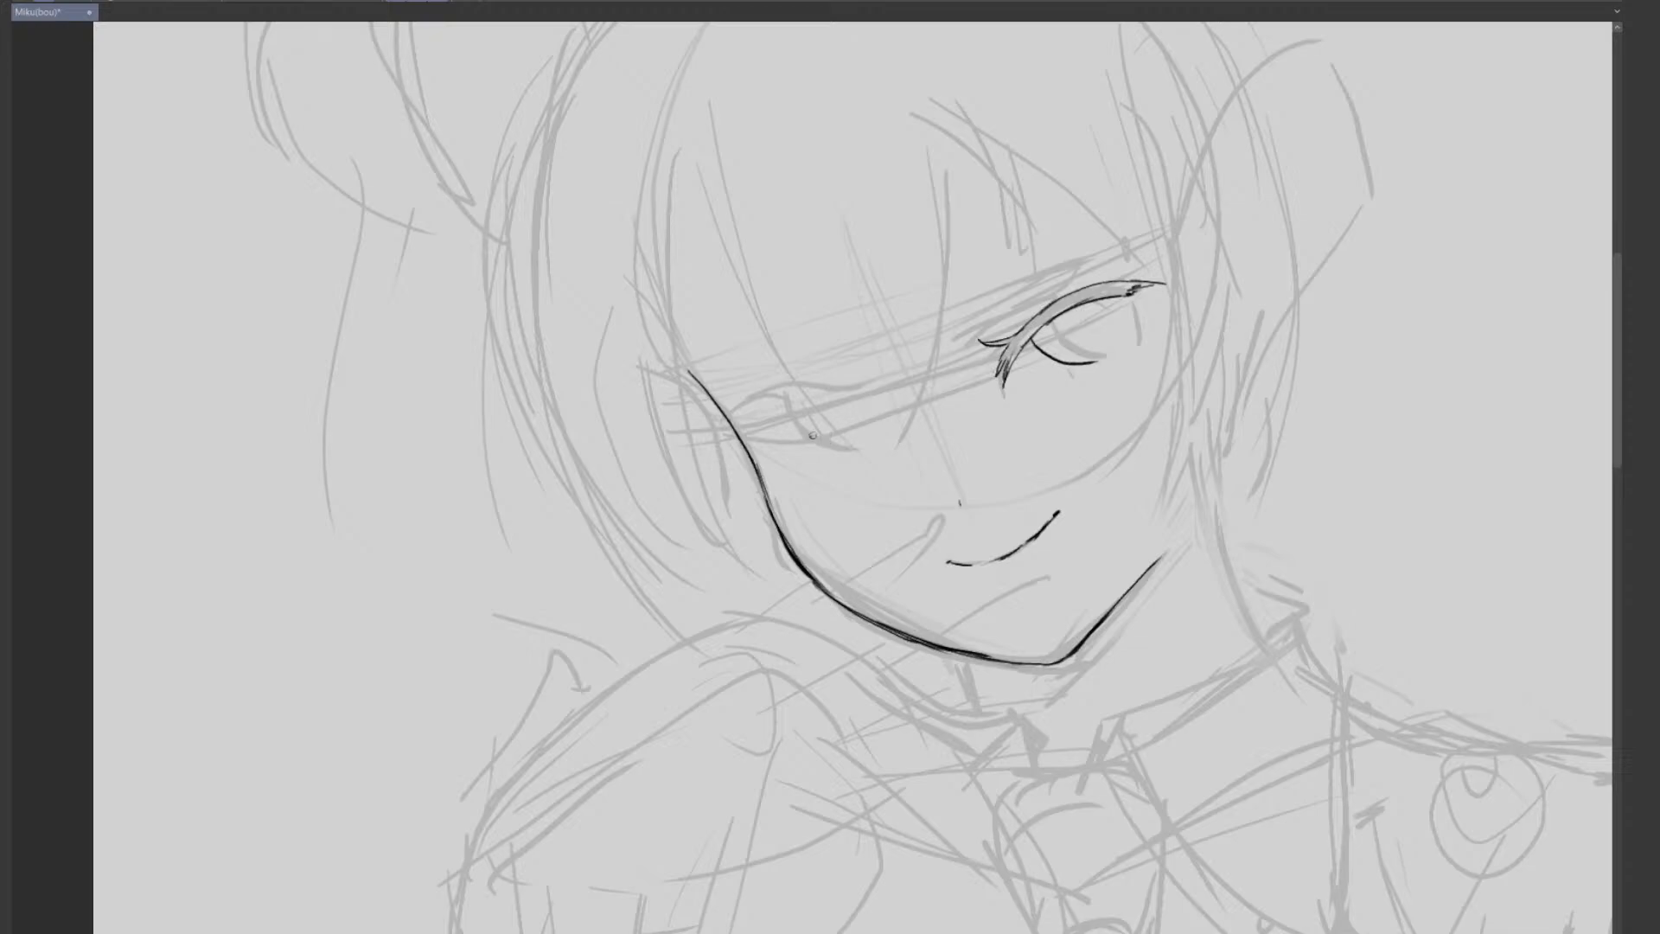
- Ink the left eye's iris curve and the arched lower edge of its upper lash line
{"action": "left_click_drag", "start_coordinate": [776, 395], "coordinate": [862, 461]}
{"action": "key", "text": "ctrl+z"}
{"action": "left_click_drag", "start_coordinate": [744, 437], "coordinate": [825, 398]}
{"action": "key", "text": "ctrl+z"}
{"action": "key", "text": "ctrl+z"}
{"action": "mouse_move", "coordinate": [735, 434]}
{"action": "left_mouse_down"}
{"action": "mouse_move", "coordinate": [852, 405]}
{"action": "mouse_move", "coordinate": [878, 417]}
{"action": "mouse_move", "coordinate": [748, 411]}
{"action": "mouse_move", "coordinate": [873, 432]}
{"action": "mouse_move", "coordinate": [762, 411]}
{"action": "mouse_move", "coordinate": [880, 408]}
{"action": "left_mouse_up"}
{"action": "key", "text": "ctrl+z"}
{"action": "key", "text": "ctrl+z"}
{"action": "key", "text": "ctrl+z"}
{"action": "left_click_drag", "start_coordinate": [742, 427], "coordinate": [865, 414]}
{"action": "left_click_drag", "start_coordinate": [863, 406], "coordinate": [879, 420]}
- Add short tapering hatch strokes at the inner end of the left eye's lash line
{"action": "left_click_drag", "start_coordinate": [1050, 425], "coordinate": [937, 268]}
{"action": "left_click_drag", "start_coordinate": [864, 439], "coordinate": [878, 454]}
{"action": "left_click_drag", "start_coordinate": [983, 405], "coordinate": [967, 375]}
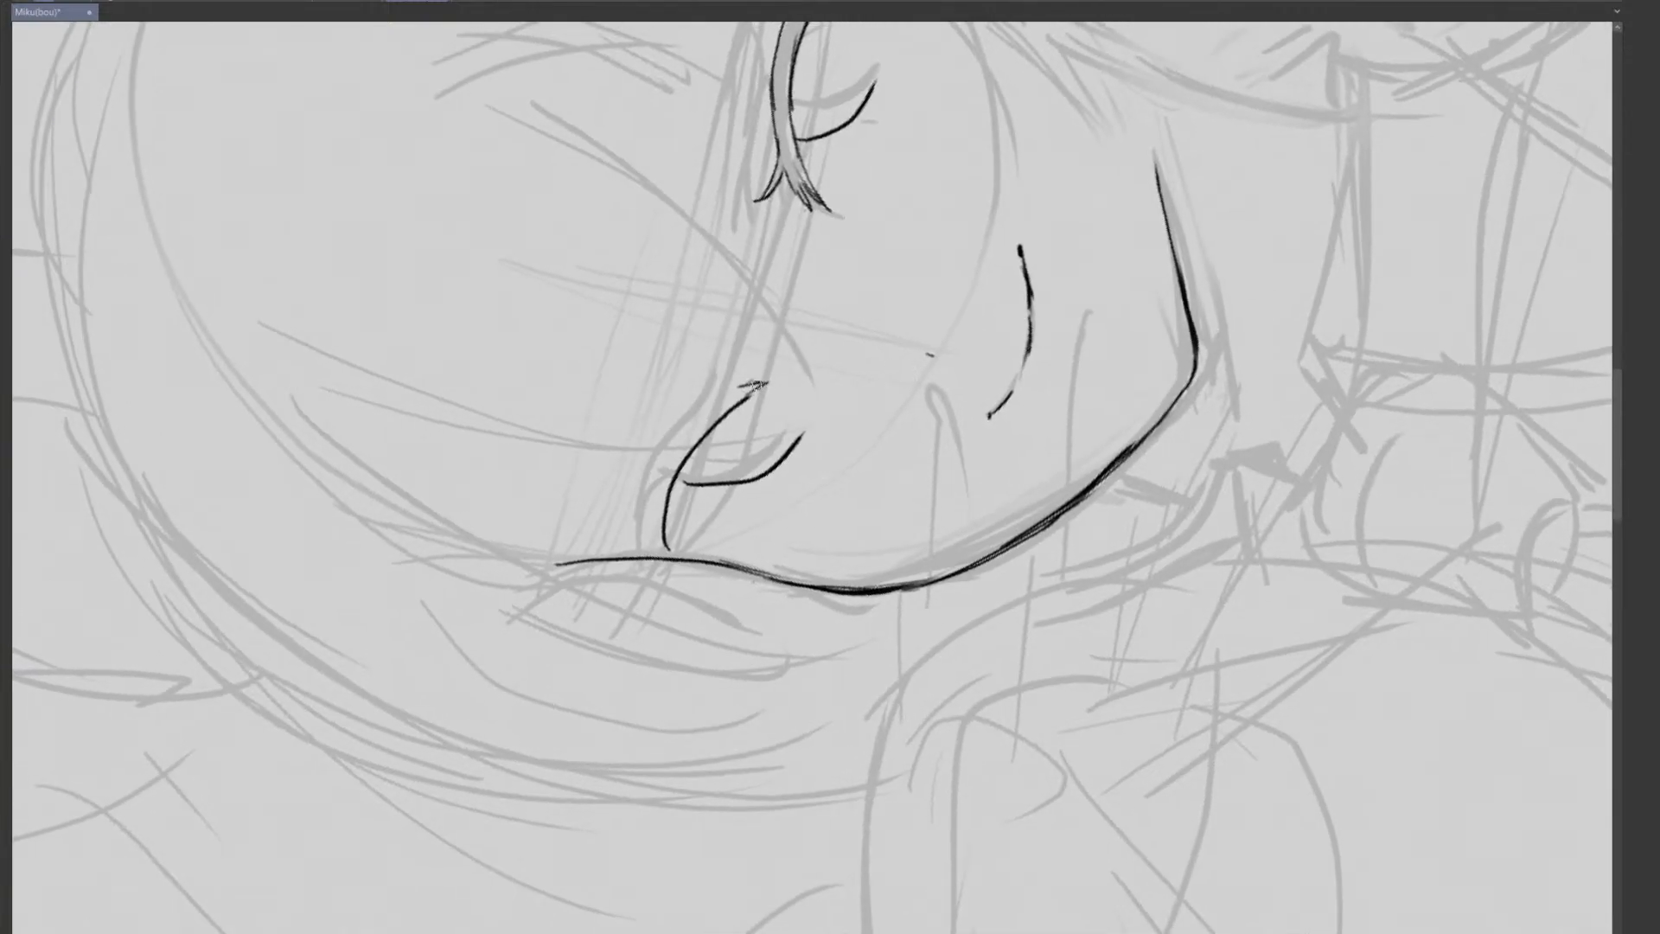
{"action": "key", "text": "ctrl+z"}
{"action": "left_click_drag", "start_coordinate": [770, 369], "coordinate": [749, 390]}
{"action": "left_click_drag", "start_coordinate": [776, 376], "coordinate": [753, 393]}
{"action": "left_click_drag", "start_coordinate": [1014, 391], "coordinate": [1027, 428]}
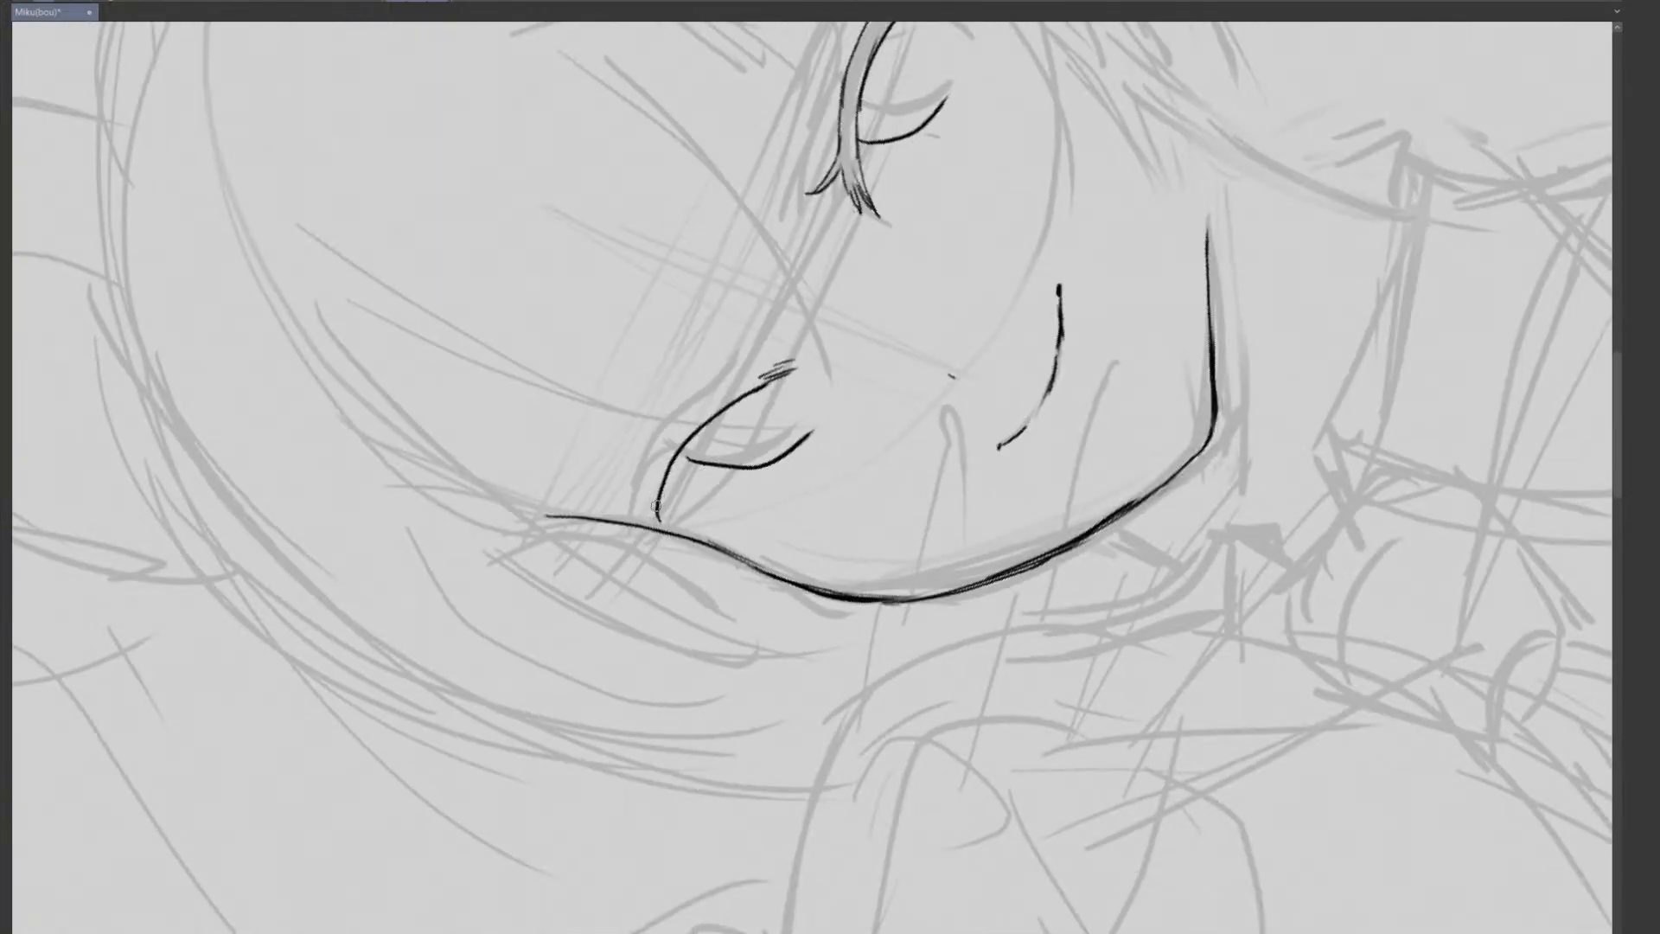
- Try drawing a lash that extends from the outer corner of the left eye past the cheek line
{"action": "left_click_drag", "start_coordinate": [656, 510], "coordinate": [638, 556]}
{"action": "key", "text": "ctrl+z"}
{"action": "key", "text": "ctrl+z"}
{"action": "key", "text": "ctrl+z"}
{"action": "key", "text": "ctrl+z"}
{"action": "key", "text": "ctrl+z"}
{"action": "left_click_drag", "start_coordinate": [633, 519], "coordinate": [626, 555]}
{"action": "key", "text": "ctrl+z"}
- Draw the upper edge of the left eye's lash line and add pointed lashes at its outer corner
{"action": "left_click_drag", "start_coordinate": [666, 455], "coordinate": [627, 496]}
{"action": "key", "text": "ctrl+z"}
{"action": "key", "text": "ctrl+z"}
{"action": "mouse_move", "coordinate": [629, 496]}
{"action": "left_mouse_down"}
{"action": "mouse_move", "coordinate": [684, 423]}
{"action": "mouse_move", "coordinate": [649, 486]}
{"action": "mouse_move", "coordinate": [623, 491]}
{"action": "mouse_move", "coordinate": [734, 384]}
{"action": "left_mouse_up"}
{"action": "key", "text": "ctrl+z"}
{"action": "key", "text": "ctrl+z"}
{"action": "mouse_move", "coordinate": [663, 453]}
{"action": "left_mouse_down"}
{"action": "mouse_move", "coordinate": [783, 374]}
{"action": "mouse_move", "coordinate": [736, 381]}
{"action": "mouse_move", "coordinate": [793, 364]}
{"action": "left_mouse_up"}
{"action": "key", "text": "ctrl+z"}
{"action": "key", "text": "ctrl+z"}
{"action": "key", "text": "ctrl+z"}
{"action": "left_click_drag", "start_coordinate": [704, 404], "coordinate": [791, 366]}
{"action": "mouse_move", "coordinate": [634, 527]}
{"action": "left_mouse_down"}
{"action": "mouse_move", "coordinate": [649, 465]}
{"action": "mouse_move", "coordinate": [643, 483]}
{"action": "left_mouse_up"}
- Erase the middle section of the left eye's iris curve
{"action": "mouse_move", "coordinate": [843, 281]}
{"action": "left_mouse_down"}
{"action": "mouse_move", "coordinate": [1022, 510]}
{"action": "mouse_move", "coordinate": [1062, 298]}
{"action": "left_mouse_up"}
{"action": "scroll", "coordinate": [1022, 510], "scroll_direction": "down", "scroll_amount": 2}
{"action": "left_click_drag", "start_coordinate": [1096, 367], "coordinate": [970, 466]}
{"action": "scroll", "coordinate": [793, 475], "scroll_direction": "up", "scroll_amount": 2}
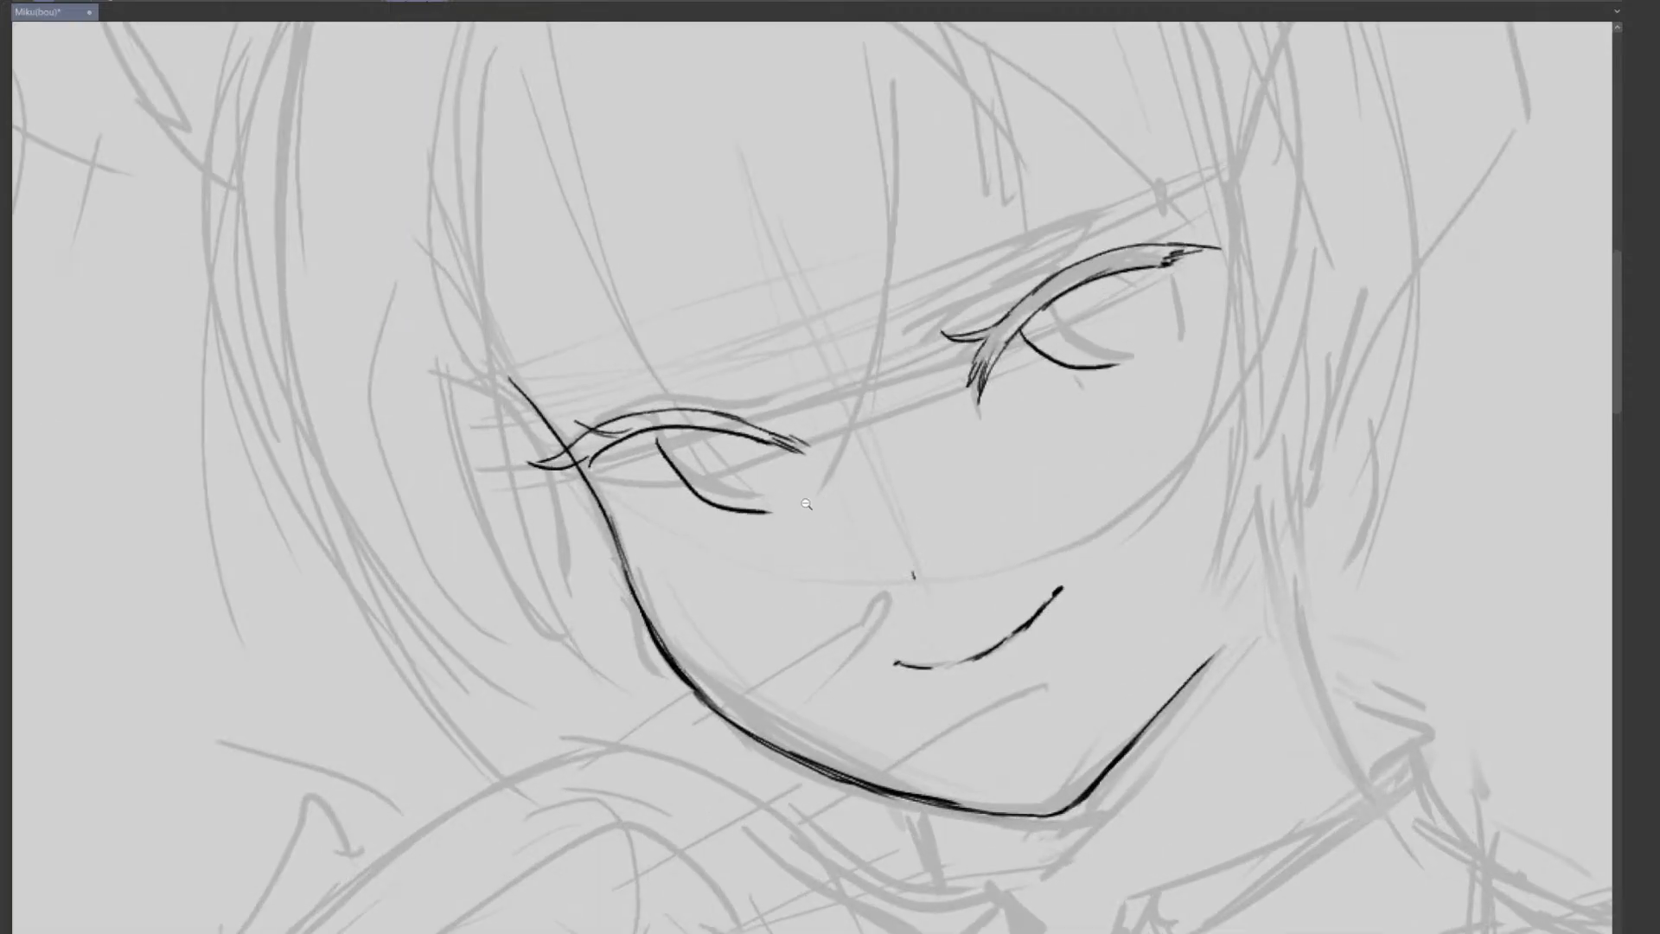
{"action": "left_click_drag", "start_coordinate": [676, 459], "coordinate": [706, 498]}
{"action": "mouse_move", "coordinate": [957, 393]}
{"action": "left_mouse_down"}
{"action": "mouse_move", "coordinate": [980, 454]}
{"action": "mouse_move", "coordinate": [928, 599]}
{"action": "left_mouse_up"}
{"action": "scroll", "coordinate": [793, 397], "scroll_direction": "up", "scroll_amount": 2}
{"action": "left_click_drag", "start_coordinate": [785, 365], "coordinate": [842, 312]}
{"action": "key", "text": "ctrl+z"}
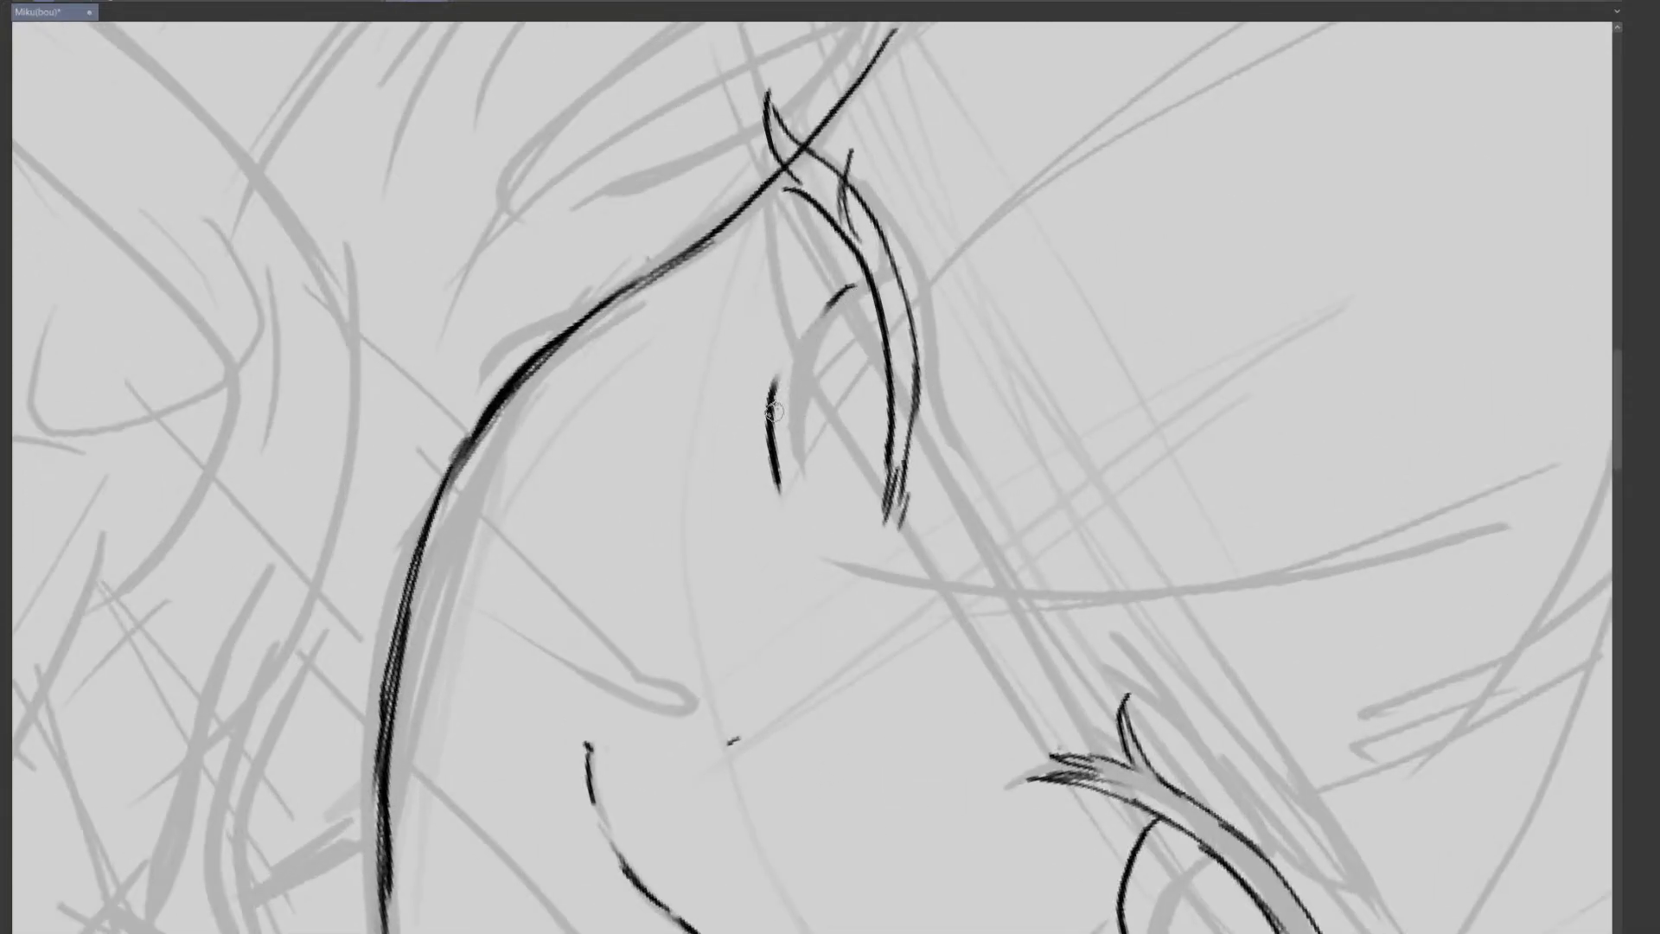
- Redraw the left eye's iris outline as one smooth curve from the lash line to its lower end
{"action": "left_click_drag", "start_coordinate": [769, 417], "coordinate": [854, 286]}
{"action": "left_click_drag", "start_coordinate": [778, 387], "coordinate": [875, 275]}
{"action": "key", "text": "ctrl+z"}
{"action": "key", "text": "ctrl+z"}
{"action": "left_click_drag", "start_coordinate": [799, 337], "coordinate": [870, 280]}
{"action": "key", "text": "ctrl+z"}
{"action": "left_click_drag", "start_coordinate": [773, 395], "coordinate": [857, 283]}
{"action": "key", "text": "ctrl+z"}
{"action": "left_click_drag", "start_coordinate": [774, 396], "coordinate": [862, 283]}
{"action": "mouse_move", "coordinate": [783, 363]}
{"action": "left_mouse_down"}
{"action": "mouse_move", "coordinate": [847, 262]}
{"action": "mouse_move", "coordinate": [710, 285]}
{"action": "left_mouse_up"}
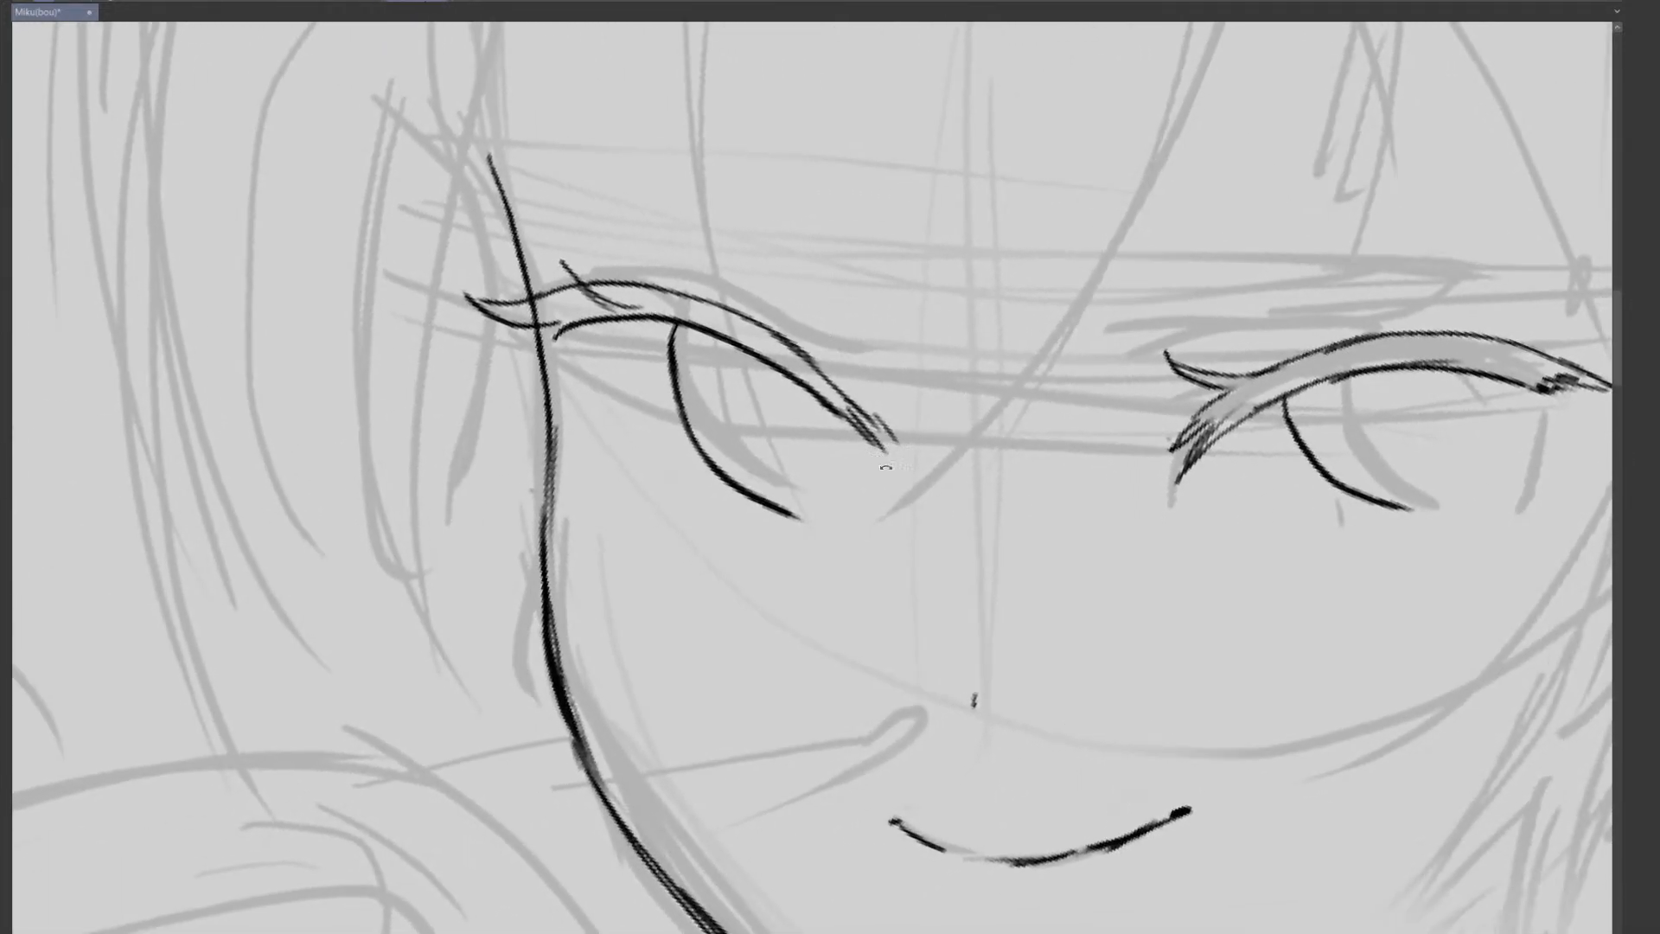
- Close the left eye's iris with a rounded curve from the inner end of the lash line to the lower edge
{"action": "left_click_drag", "start_coordinate": [1046, 431], "coordinate": [1010, 344]}
{"action": "scroll", "coordinate": [1043, 439], "scroll_direction": "down", "scroll_amount": 1}
{"action": "left_click_drag", "start_coordinate": [869, 467], "coordinate": [875, 417]}
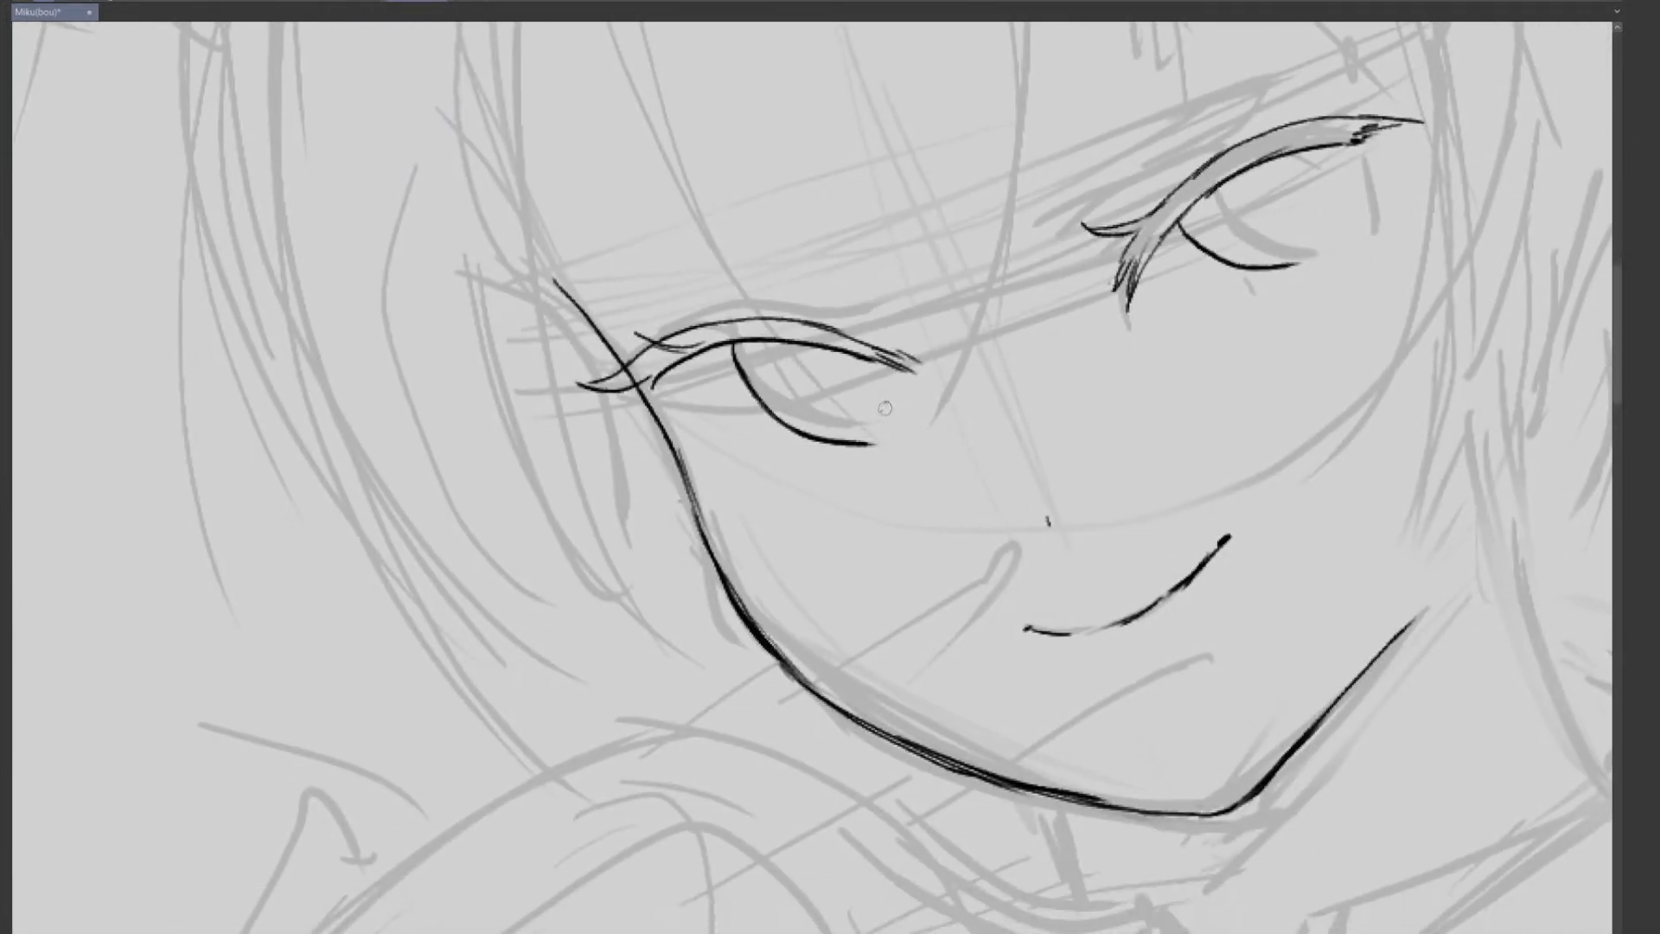
{"action": "left_click_drag", "start_coordinate": [907, 362], "coordinate": [870, 446]}
{"action": "key", "text": "ctrl+z"}
{"action": "key", "text": "ctrl+z"}
{"action": "key", "text": "ctrl+z"}
{"action": "left_click_drag", "start_coordinate": [900, 389], "coordinate": [884, 430]}
{"action": "key", "text": "ctrl+z"}
{"action": "key", "text": "ctrl+z"}
{"action": "mouse_move", "coordinate": [892, 370]}
{"action": "left_mouse_down"}
{"action": "mouse_move", "coordinate": [918, 411]}
{"action": "mouse_move", "coordinate": [900, 441]}
{"action": "left_mouse_up"}
{"action": "left_click_drag", "start_coordinate": [855, 458], "coordinate": [909, 428]}
- Strengthen the lower edge of the left eye's iris where it meets the inner curve
{"action": "scroll", "coordinate": [1118, 398], "scroll_direction": "down", "scroll_amount": 4}
{"action": "left_click_drag", "start_coordinate": [1110, 408], "coordinate": [966, 452]}
{"action": "key", "text": "ctrl+z"}
{"action": "scroll", "coordinate": [834, 472], "scroll_direction": "up", "scroll_amount": 2}
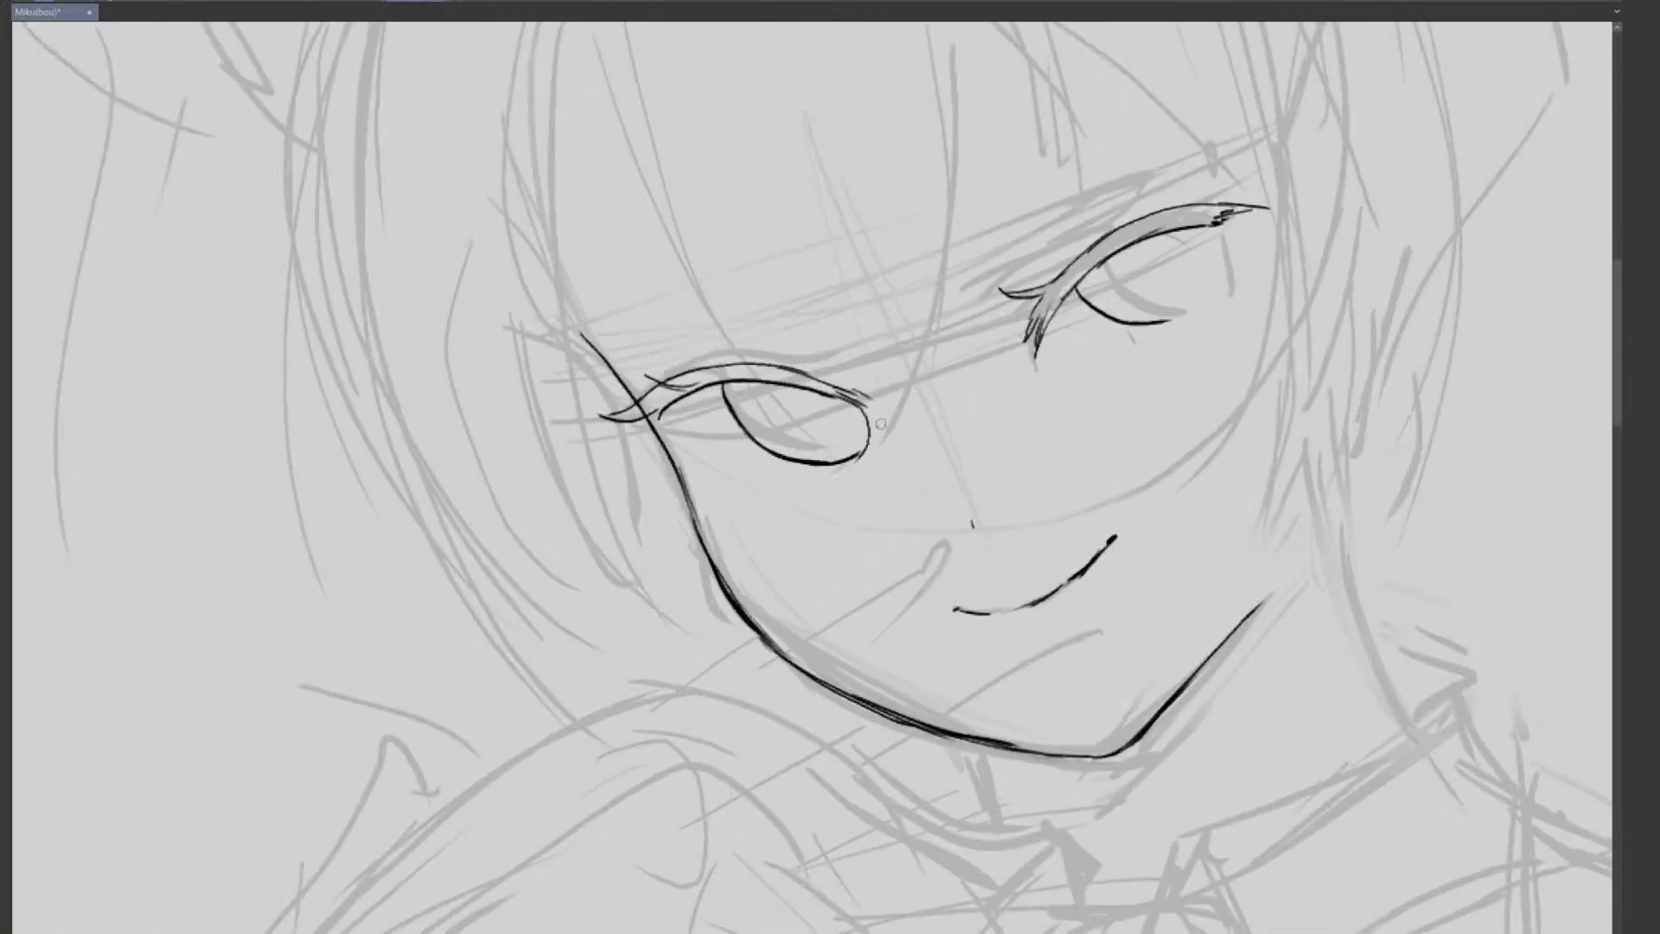
{"action": "mouse_move", "coordinate": [815, 474]}
{"action": "left_mouse_down"}
{"action": "mouse_move", "coordinate": [865, 457]}
{"action": "mouse_move", "coordinate": [848, 463]}
{"action": "left_mouse_up"}
{"action": "key", "text": "ctrl+z"}
{"action": "key", "text": "ctrl+z"}
{"action": "left_click_drag", "start_coordinate": [974, 414], "coordinate": [971, 432]}
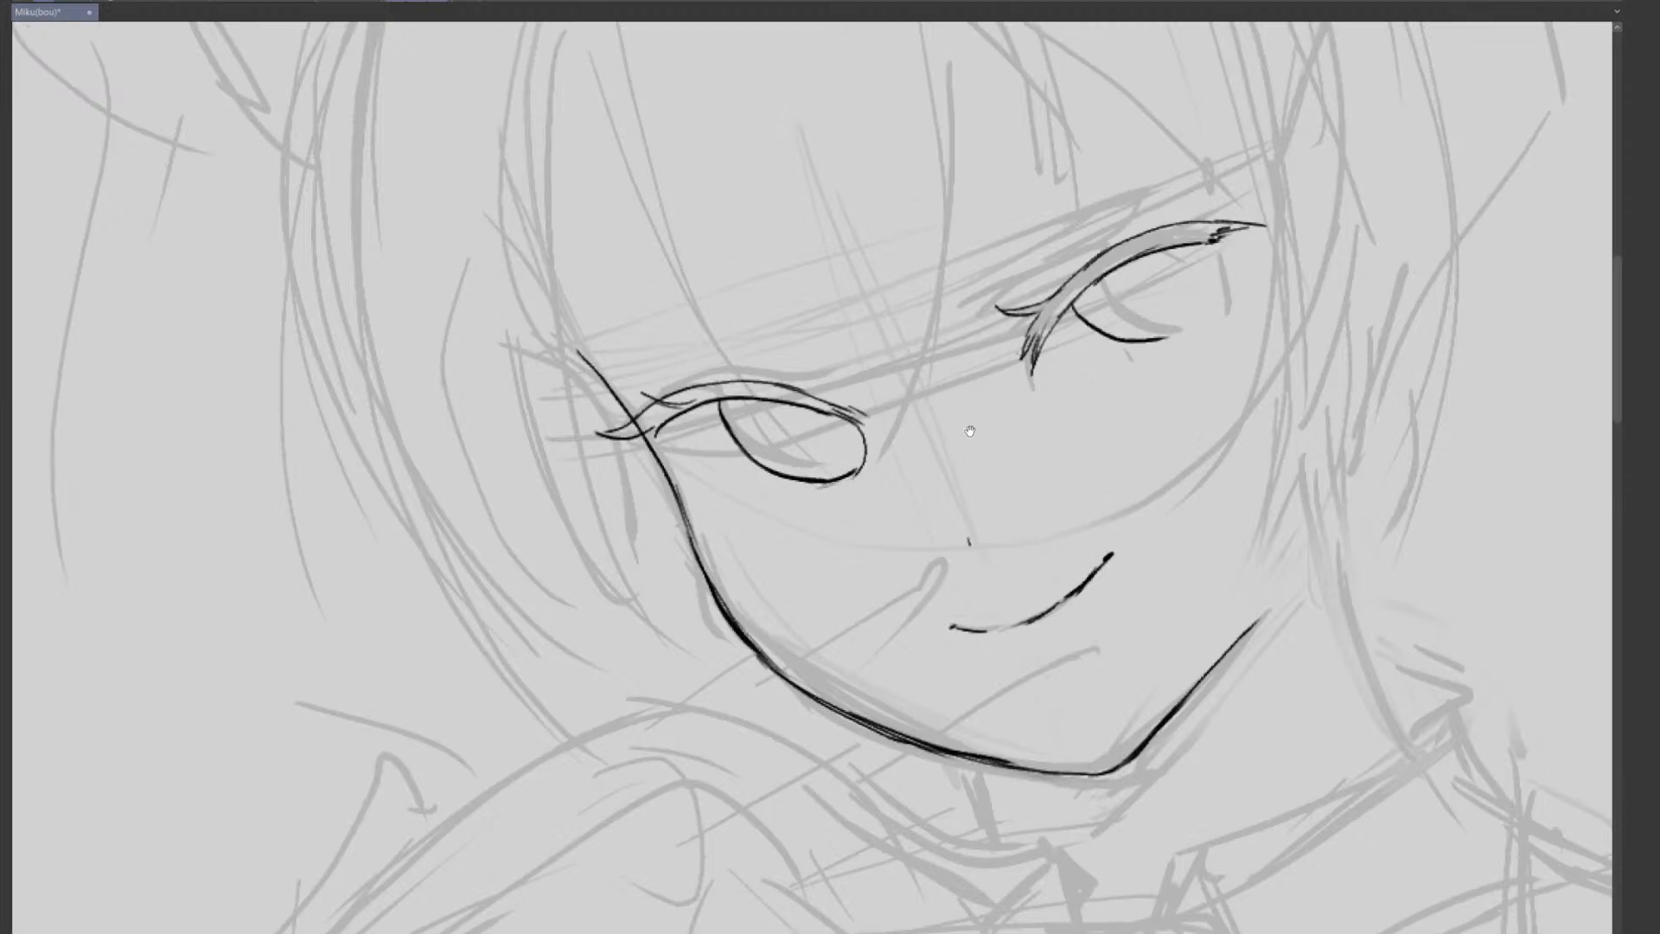
- Darken the thin curve that closes the inner end of the left eye's iris
{"action": "left_click_drag", "start_coordinate": [860, 484], "coordinate": [874, 439]}
{"action": "scroll", "coordinate": [859, 473], "scroll_direction": "up", "scroll_amount": 3}
{"action": "mouse_move", "coordinate": [826, 486]}
{"action": "left_mouse_down"}
{"action": "mouse_move", "coordinate": [878, 407]}
{"action": "mouse_move", "coordinate": [865, 458]}
{"action": "mouse_move", "coordinate": [867, 405]}
{"action": "mouse_move", "coordinate": [874, 445]}
{"action": "mouse_move", "coordinate": [850, 464]}
{"action": "mouse_move", "coordinate": [874, 426]}
{"action": "mouse_move", "coordinate": [830, 483]}
{"action": "left_mouse_up"}
{"action": "key", "text": "ctrl+z"}
{"action": "key", "text": "ctrl+z"}
{"action": "scroll", "coordinate": [1116, 368], "scroll_direction": "down", "scroll_amount": 3}
{"action": "left_click_drag", "start_coordinate": [1124, 359], "coordinate": [949, 421]}
{"action": "scroll", "coordinate": [949, 421], "scroll_direction": "down", "scroll_amount": 3}
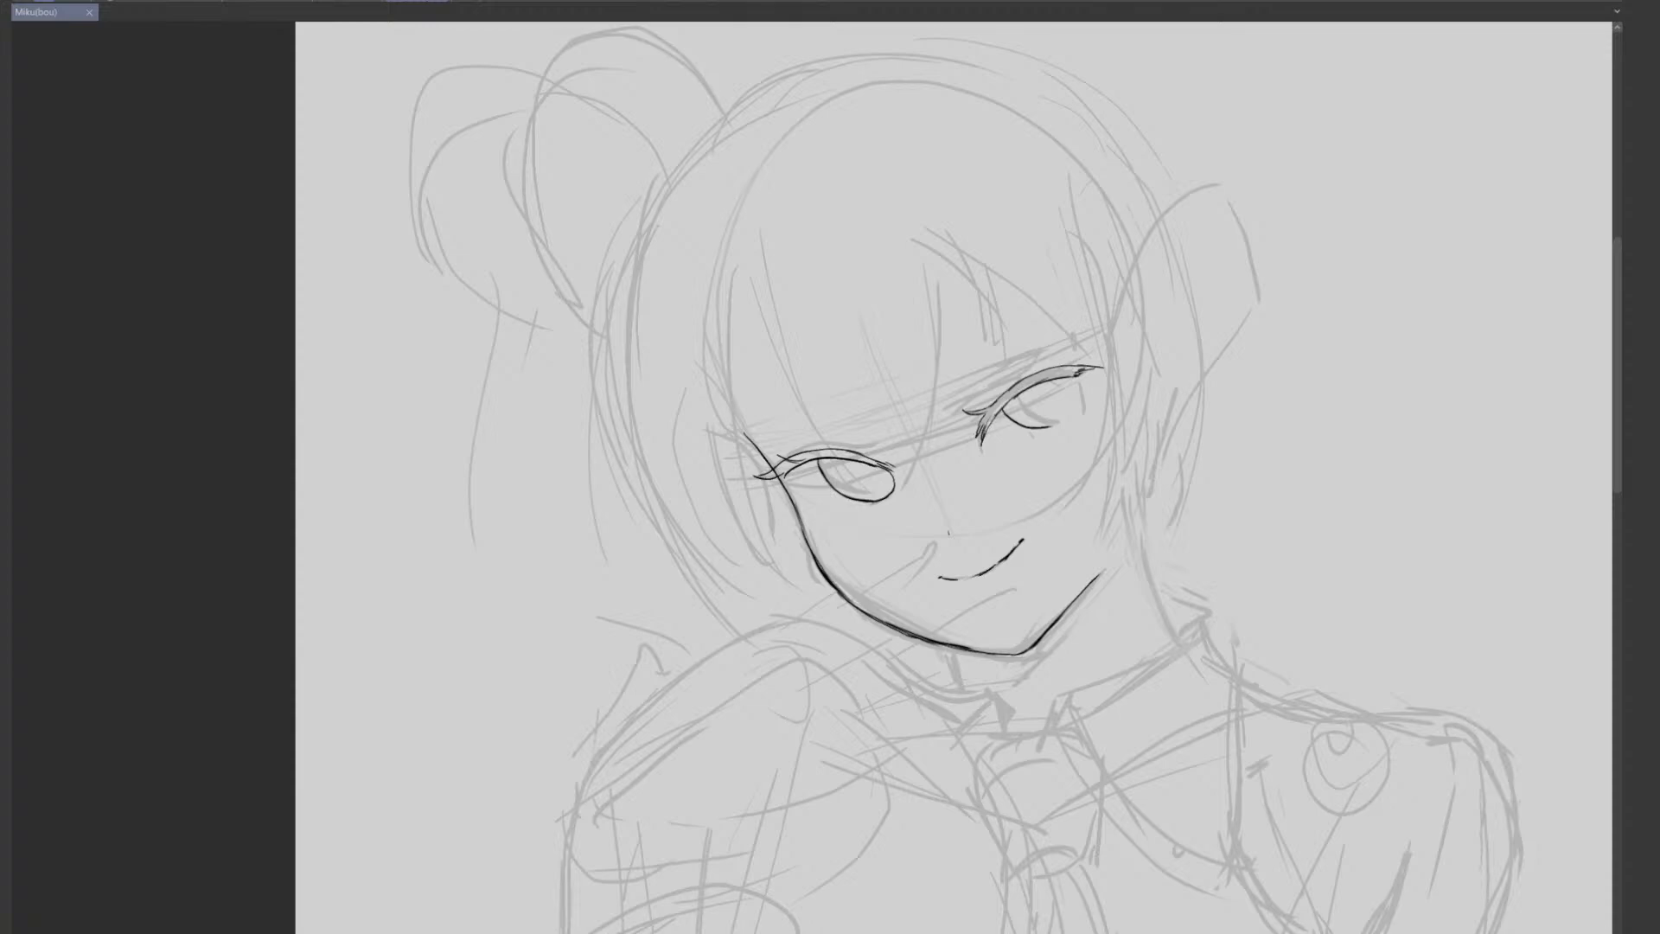
- Ink a short lower-lid stroke descending from the left eye's outer corner
{"action": "left_click_drag", "start_coordinate": [815, 399], "coordinate": [889, 432]}
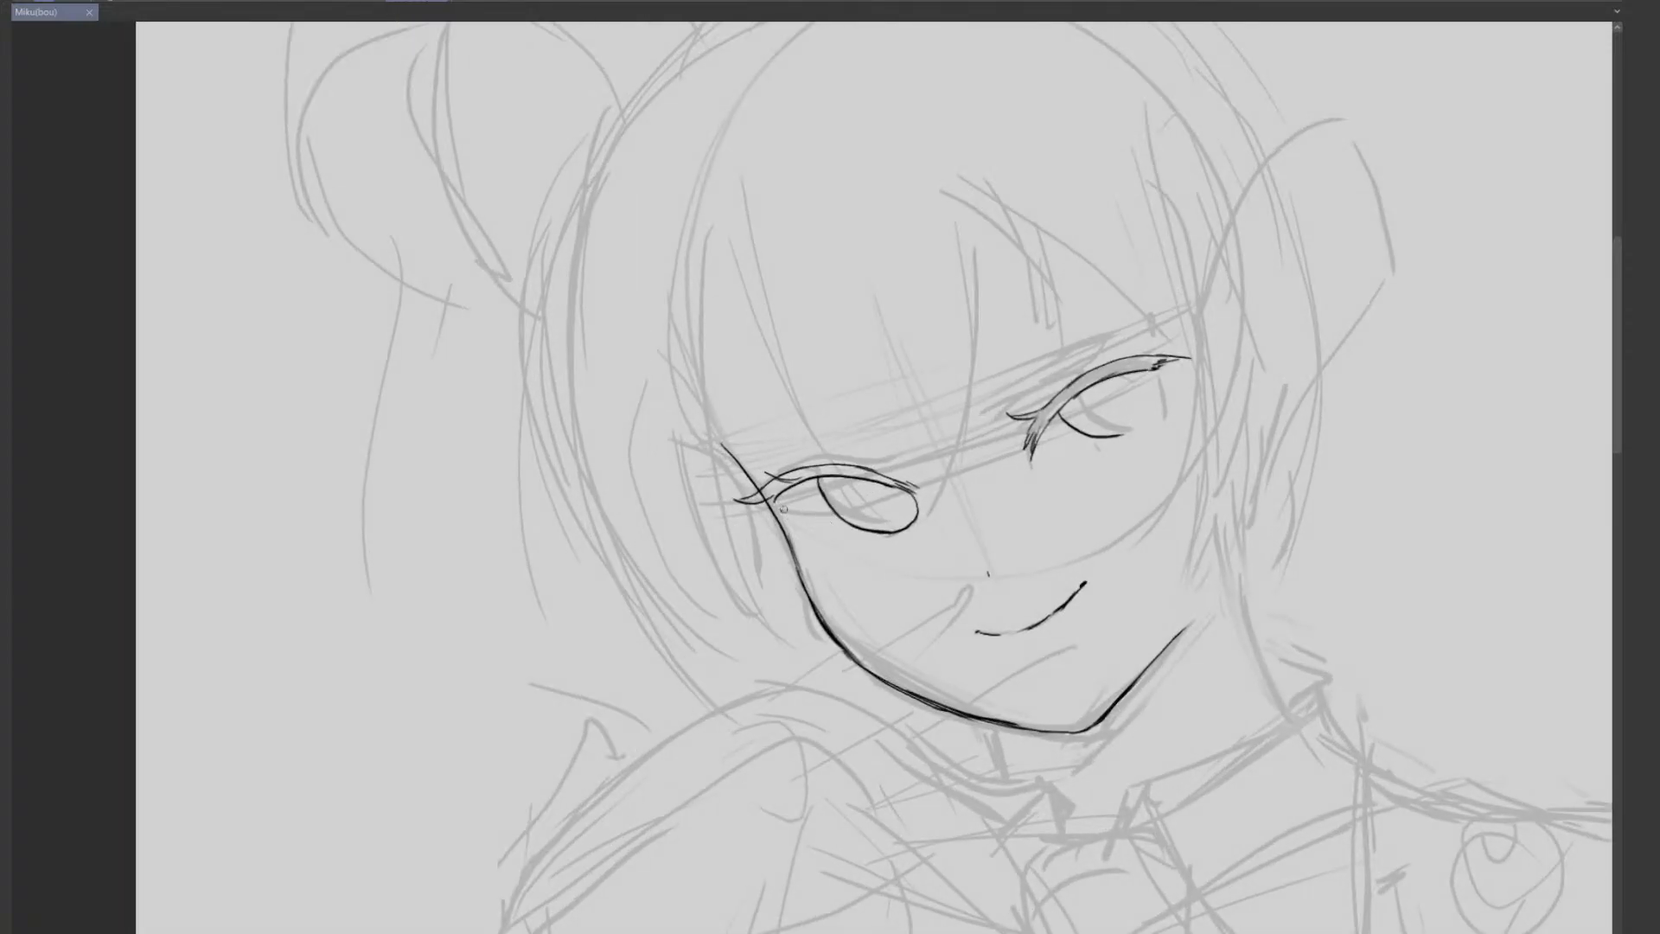
{"action": "key", "text": "ctrl+z"}
{"action": "mouse_move", "coordinate": [773, 499]}
{"action": "left_mouse_down"}
{"action": "mouse_move", "coordinate": [814, 520]}
{"action": "mouse_move", "coordinate": [806, 530]}
{"action": "left_mouse_up"}
{"action": "scroll", "coordinate": [940, 517], "scroll_direction": "down", "scroll_amount": 3}
{"action": "scroll", "coordinate": [940, 518], "scroll_direction": "up", "scroll_amount": 1}
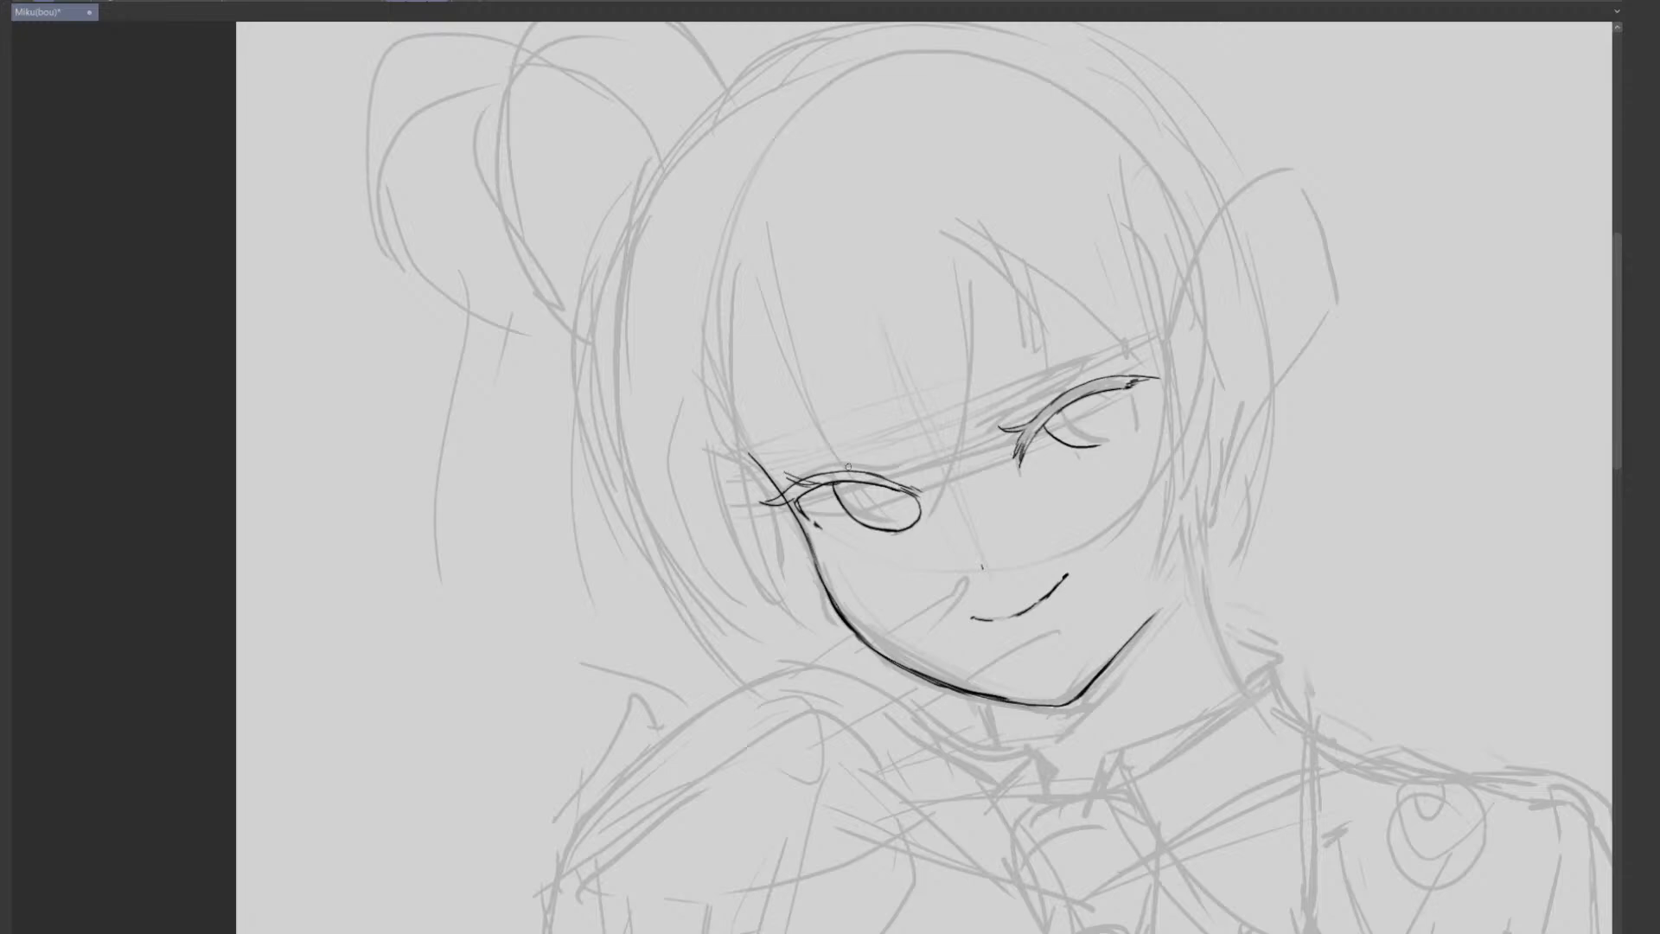
- Redraw the outer end of the left eye's upper lash line above the eye corner
{"action": "left_click_drag", "start_coordinate": [792, 474], "coordinate": [835, 469]}
{"action": "scroll", "coordinate": [877, 502], "scroll_direction": "up", "scroll_amount": 3}
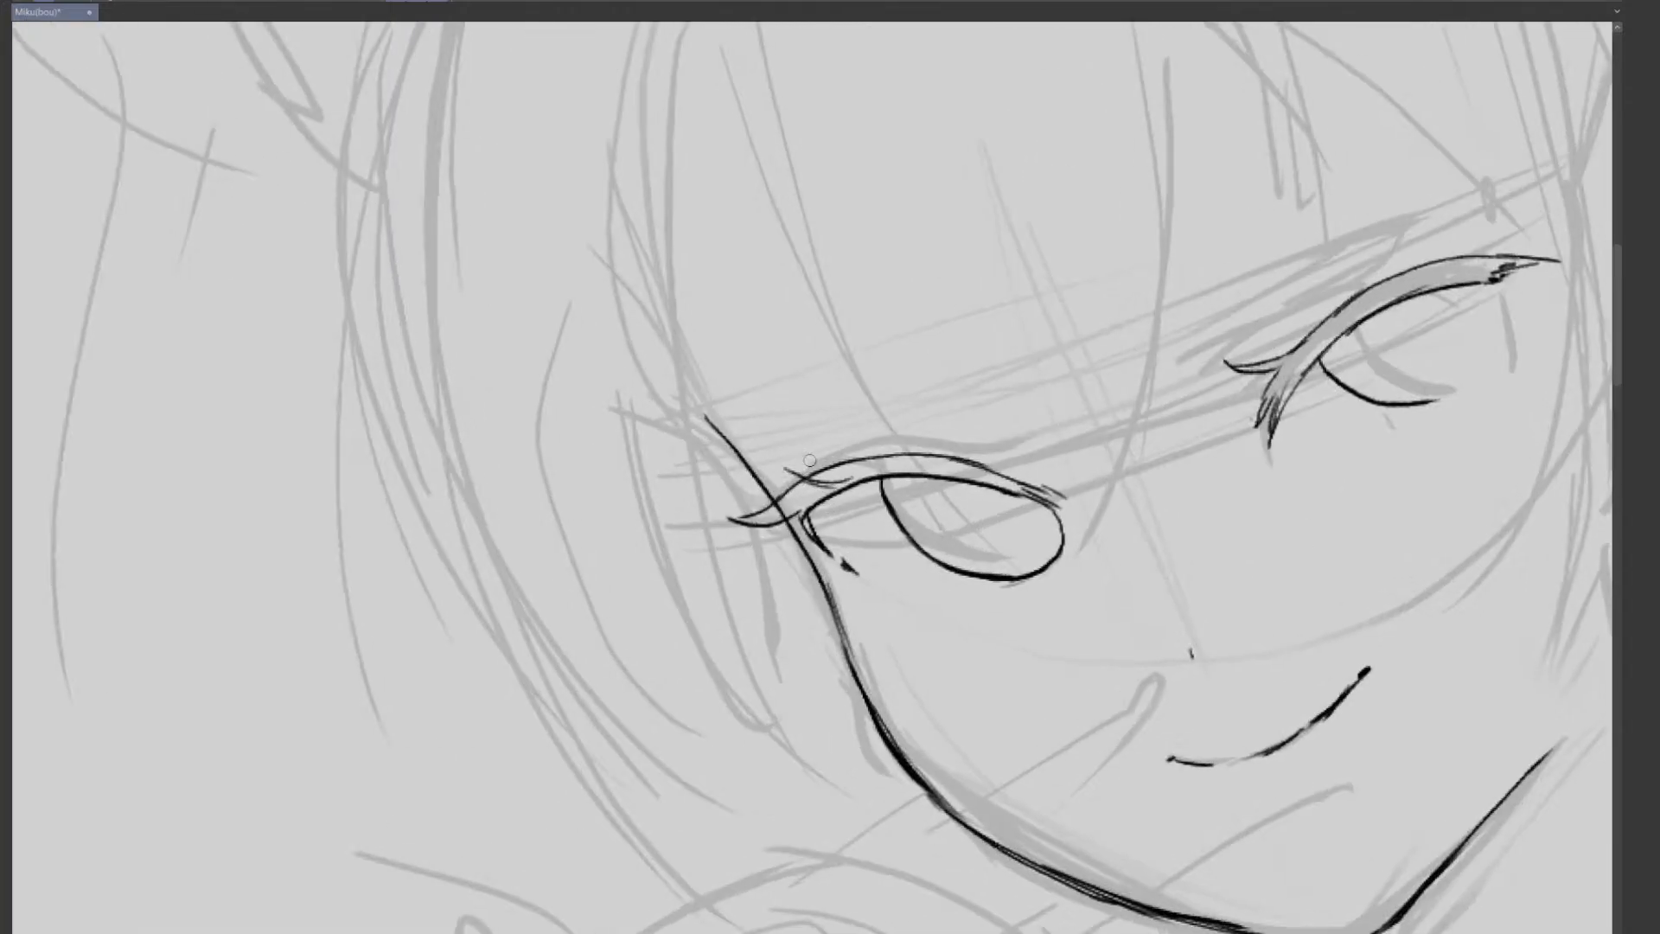
{"action": "mouse_move", "coordinate": [801, 467]}
{"action": "left_mouse_down"}
{"action": "mouse_move", "coordinate": [782, 473]}
{"action": "mouse_move", "coordinate": [804, 490]}
{"action": "left_mouse_up"}
{"action": "scroll", "coordinate": [998, 439], "scroll_direction": "down", "scroll_amount": 1}
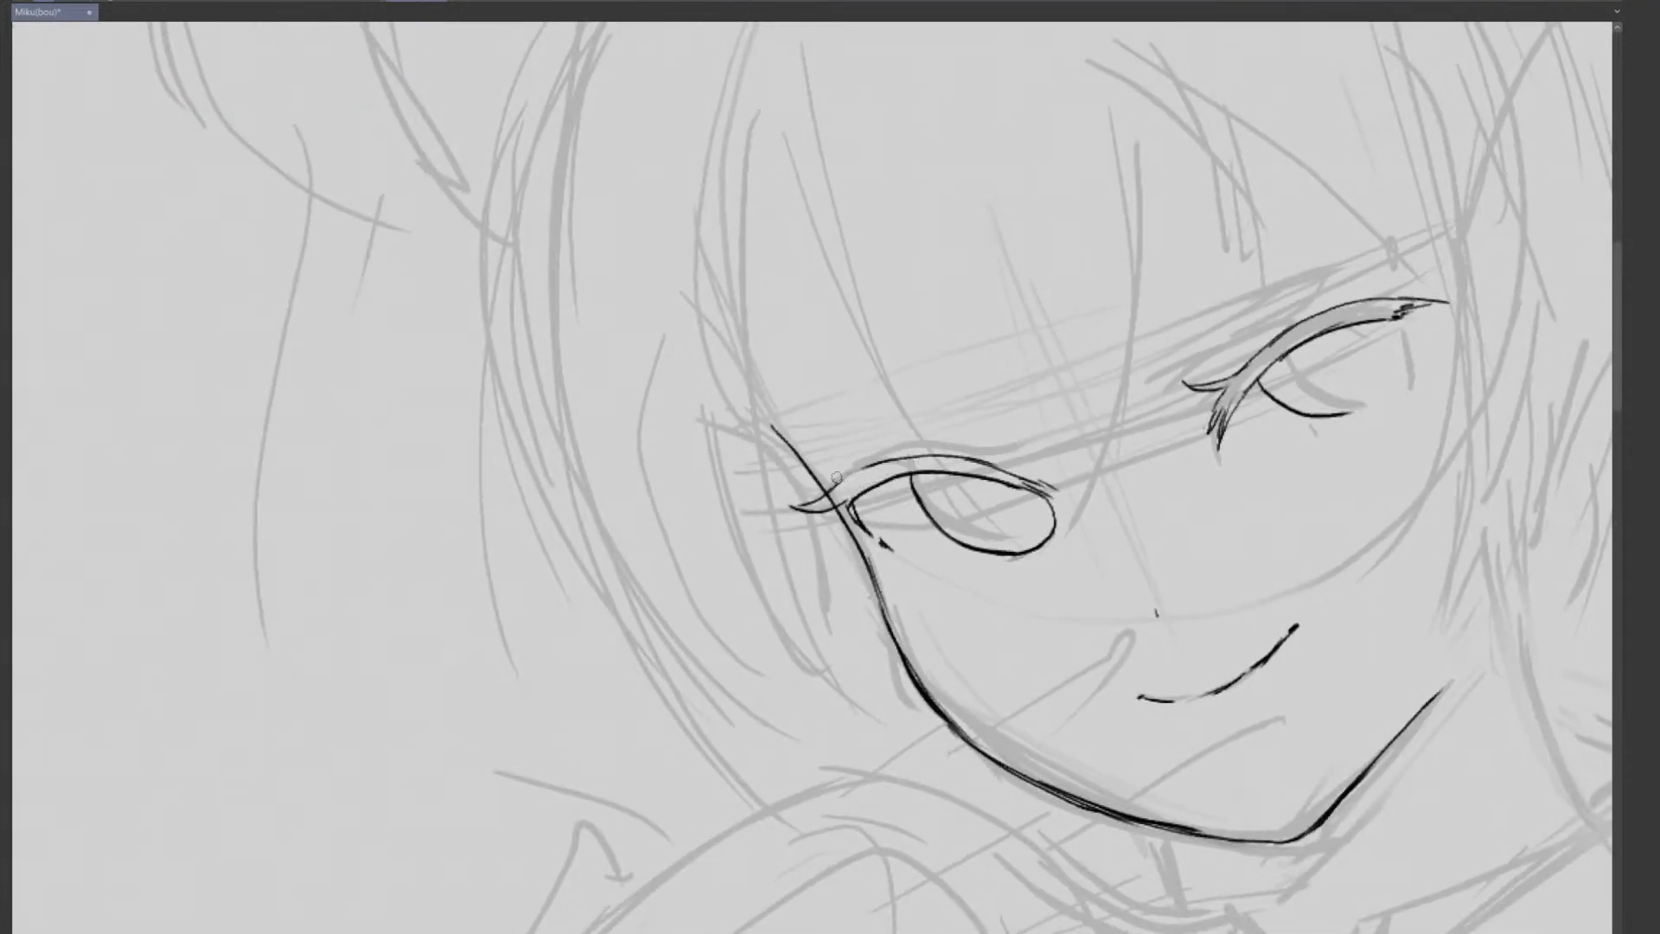
{"action": "mouse_move", "coordinate": [891, 476]}
{"action": "left_mouse_down"}
{"action": "mouse_move", "coordinate": [836, 463]}
{"action": "mouse_move", "coordinate": [900, 474]}
{"action": "mouse_move", "coordinate": [954, 456]}
{"action": "left_mouse_up"}
{"action": "key", "text": "ctrl+z"}
{"action": "key", "text": "ctrl+z"}
{"action": "key", "text": "ctrl+z"}
{"action": "key", "text": "ctrl+z"}
{"action": "left_click_drag", "start_coordinate": [830, 466], "coordinate": [942, 455]}
{"action": "scroll", "coordinate": [1146, 468], "scroll_direction": "down", "scroll_amount": 5}
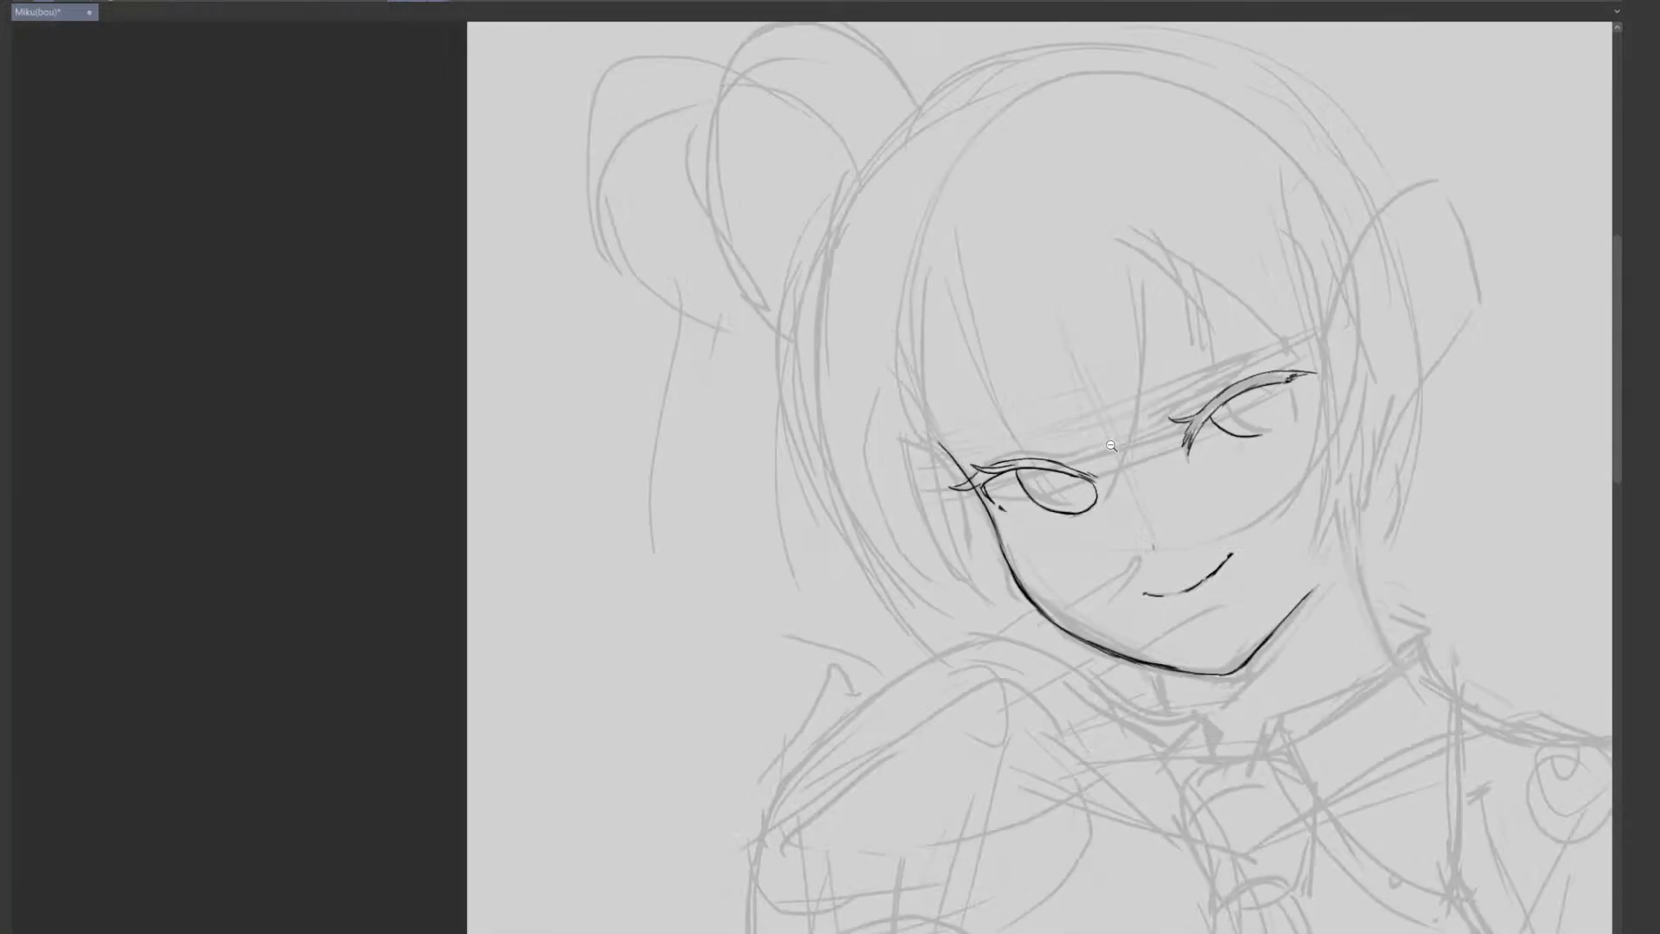
- Reshape the left curve of the jaw line toward the chin using Liquify with a reduced brush size
{"action": "left_click_drag", "start_coordinate": [1214, 479], "coordinate": [1007, 465]}
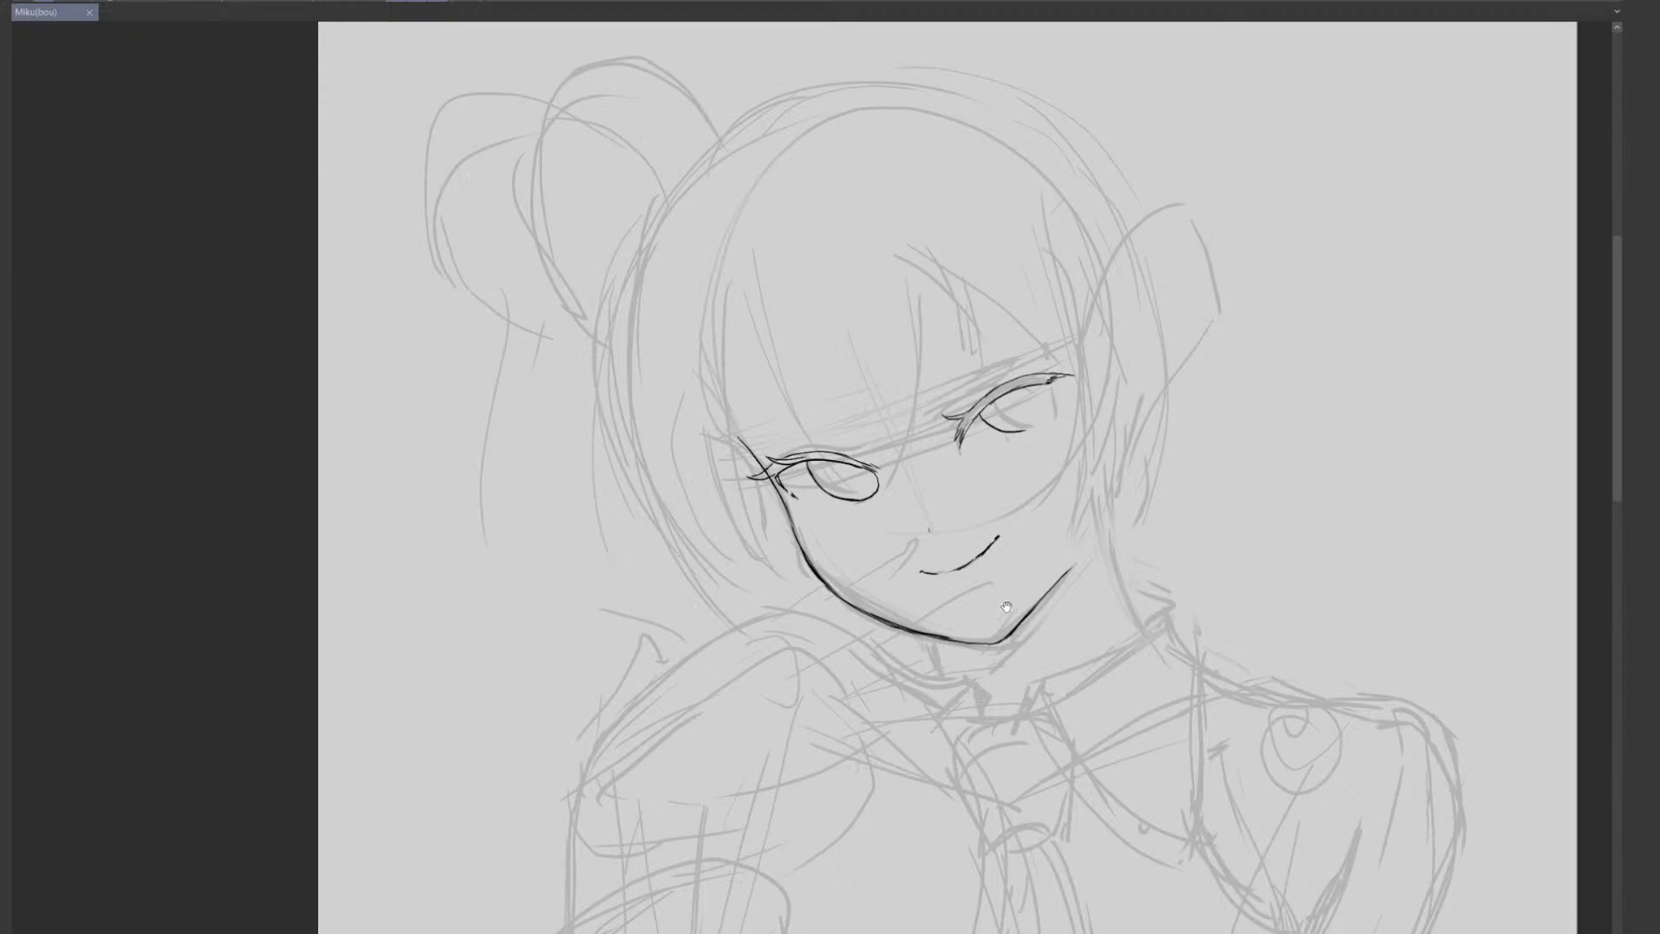
{"action": "left_click_drag", "start_coordinate": [1007, 608], "coordinate": [987, 589]}
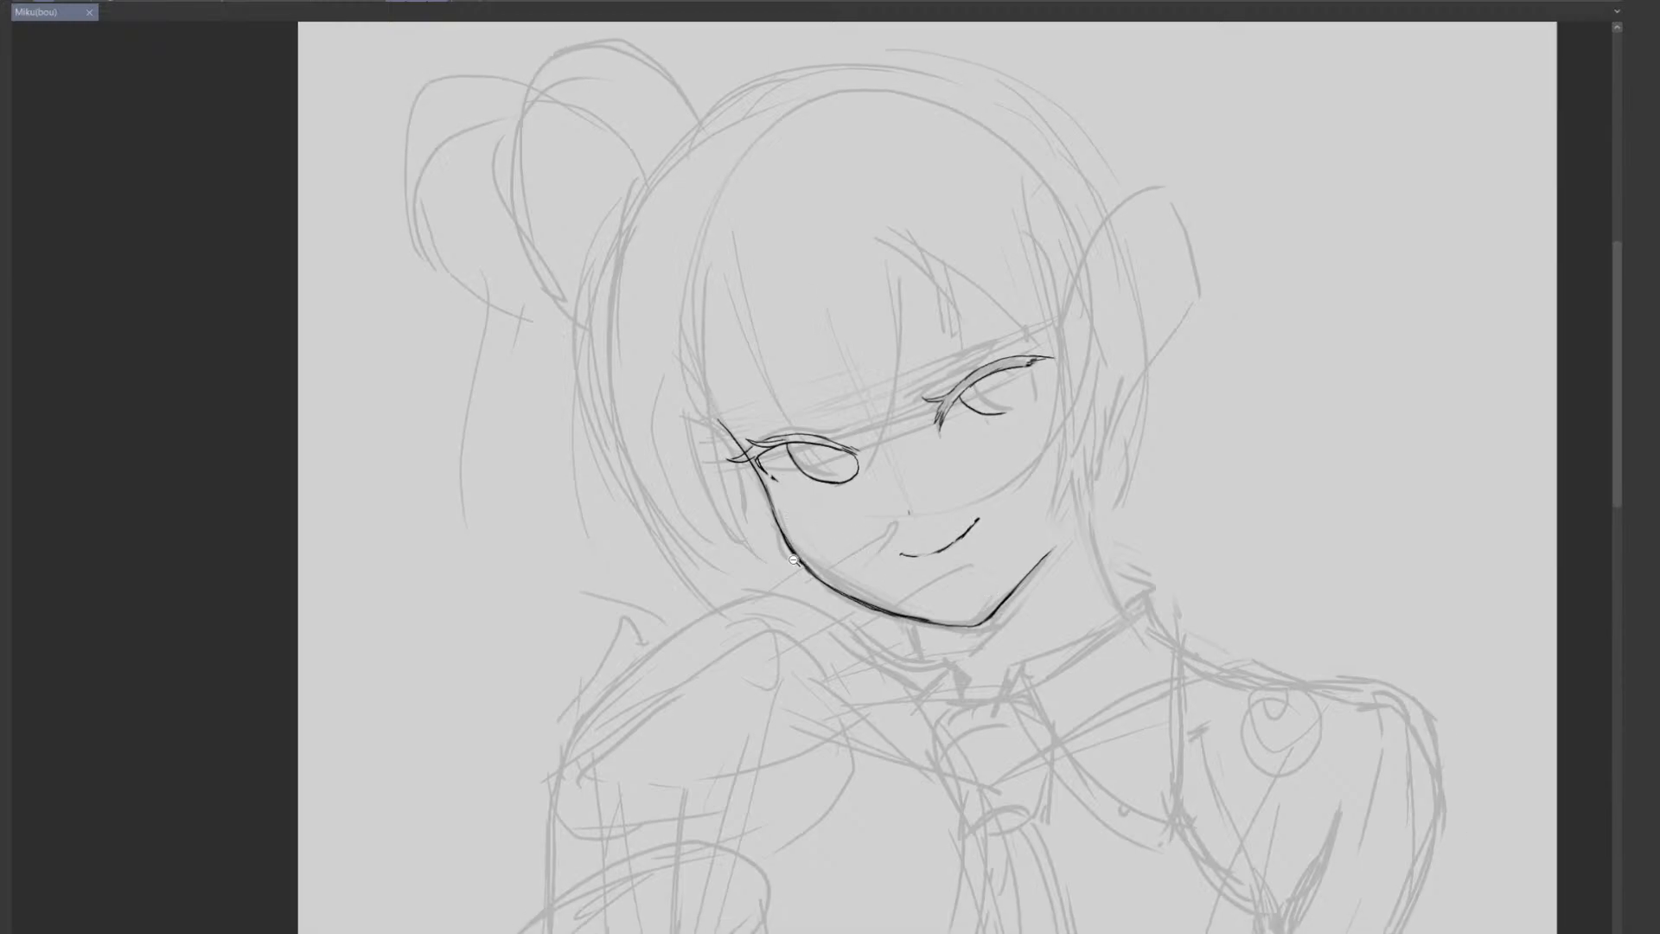
{"action": "key", "text": "Tab"}
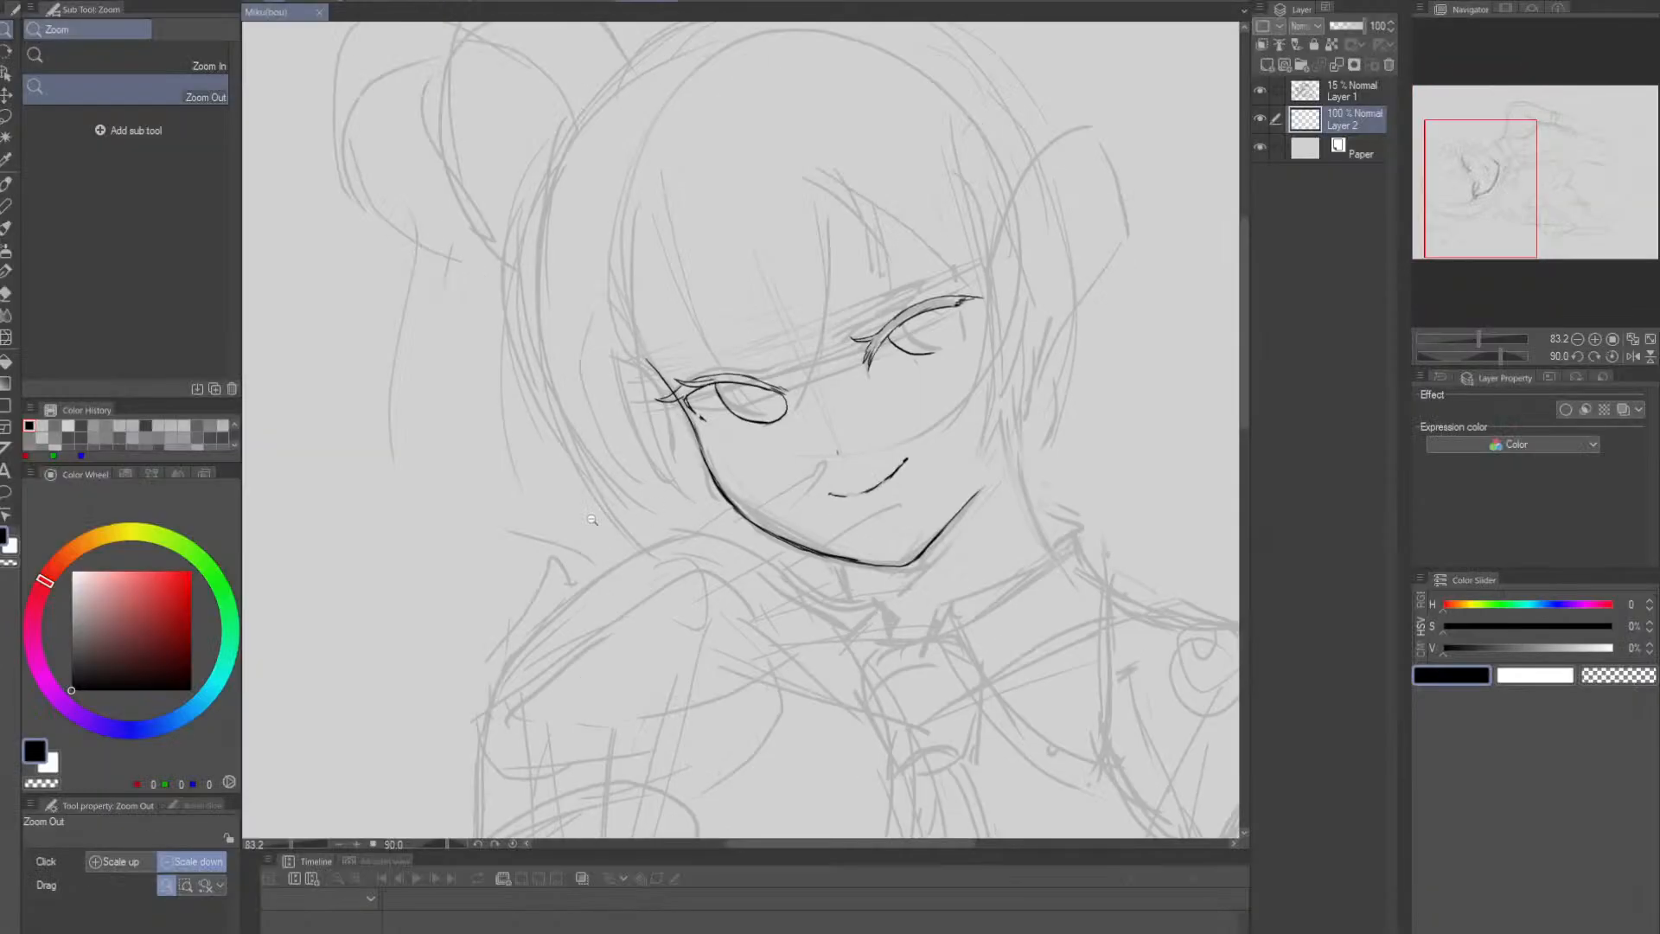
{"action": "left_click", "coordinate": [6, 337]}
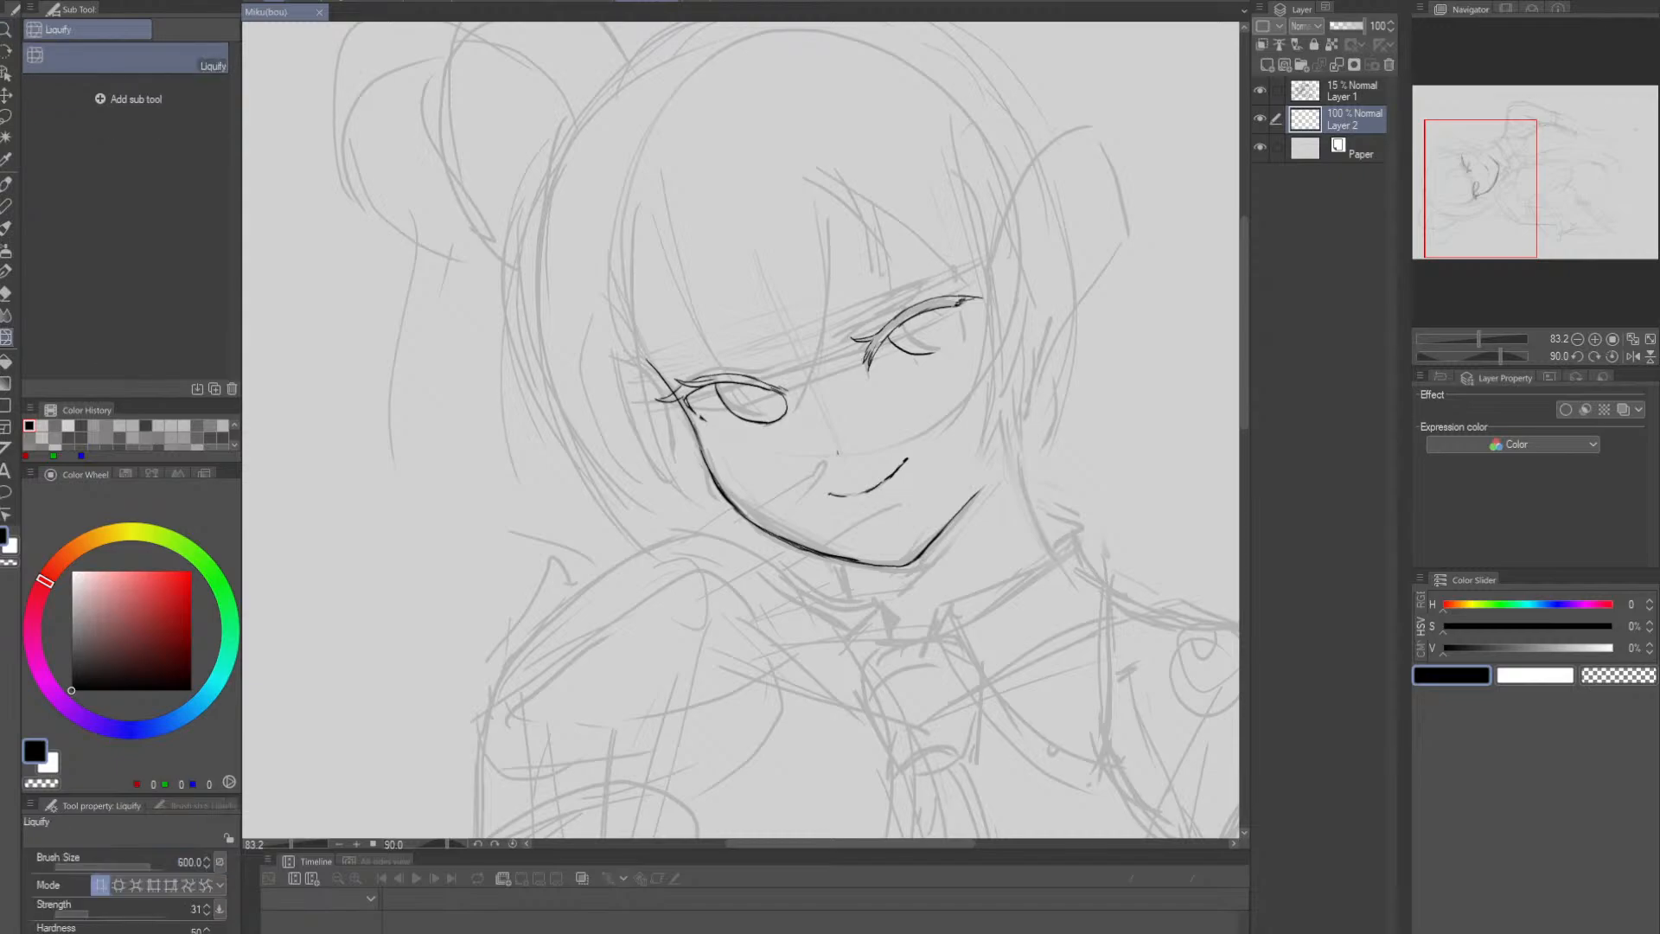
{"action": "key", "text": "Tab"}
{"action": "key", "text": "bracketleft"}
{"action": "key", "text": "bracketleft"}
{"action": "key", "text": "bracketleft"}
{"action": "key", "text": "bracketleft"}
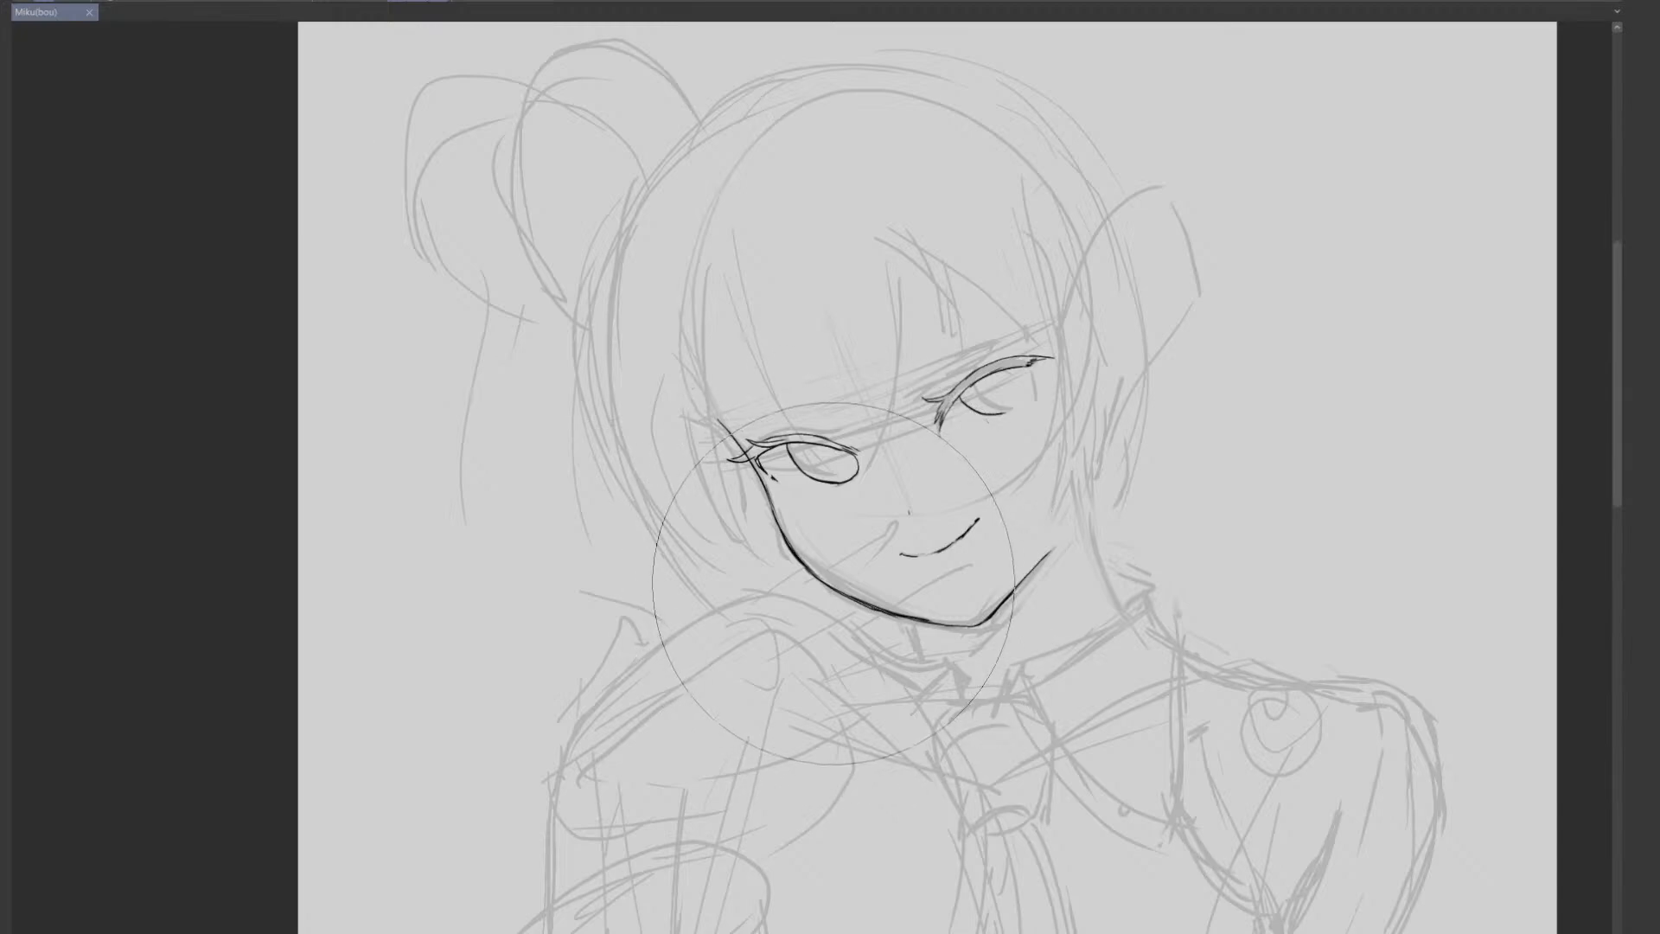
{"action": "mouse_move", "coordinate": [817, 568]}
{"action": "left_mouse_down"}
{"action": "mouse_move", "coordinate": [859, 585]}
{"action": "mouse_move", "coordinate": [843, 624]}
{"action": "mouse_move", "coordinate": [847, 604]}
{"action": "mouse_move", "coordinate": [888, 642]}
{"action": "mouse_move", "coordinate": [986, 626]}
{"action": "mouse_move", "coordinate": [980, 646]}
{"action": "mouse_move", "coordinate": [915, 620]}
{"action": "left_mouse_up"}
{"action": "key", "text": "bracketleft"}
{"action": "key", "text": "bracketleft"}
{"action": "key", "text": "bracketleft"}
{"action": "key", "text": "bracketleft"}
- Add a small tongue curve with a short centre mark below the mouth line and save the drawing
{"action": "mouse_move", "coordinate": [1058, 558]}
{"action": "left_mouse_down"}
{"action": "mouse_move", "coordinate": [1071, 535]}
{"action": "mouse_move", "coordinate": [990, 554]}
{"action": "mouse_move", "coordinate": [1086, 545]}
{"action": "mouse_move", "coordinate": [1071, 567]}
{"action": "left_mouse_up"}
{"action": "left_click", "coordinate": [1070, 535], "text": "alt"}
{"action": "key", "text": "ctrl+z"}
{"action": "key", "text": "ctrl+z"}
{"action": "mouse_move", "coordinate": [1071, 566]}
{"action": "left_mouse_down"}
{"action": "mouse_move", "coordinate": [1032, 567]}
{"action": "mouse_move", "coordinate": [1077, 571]}
{"action": "left_mouse_up"}
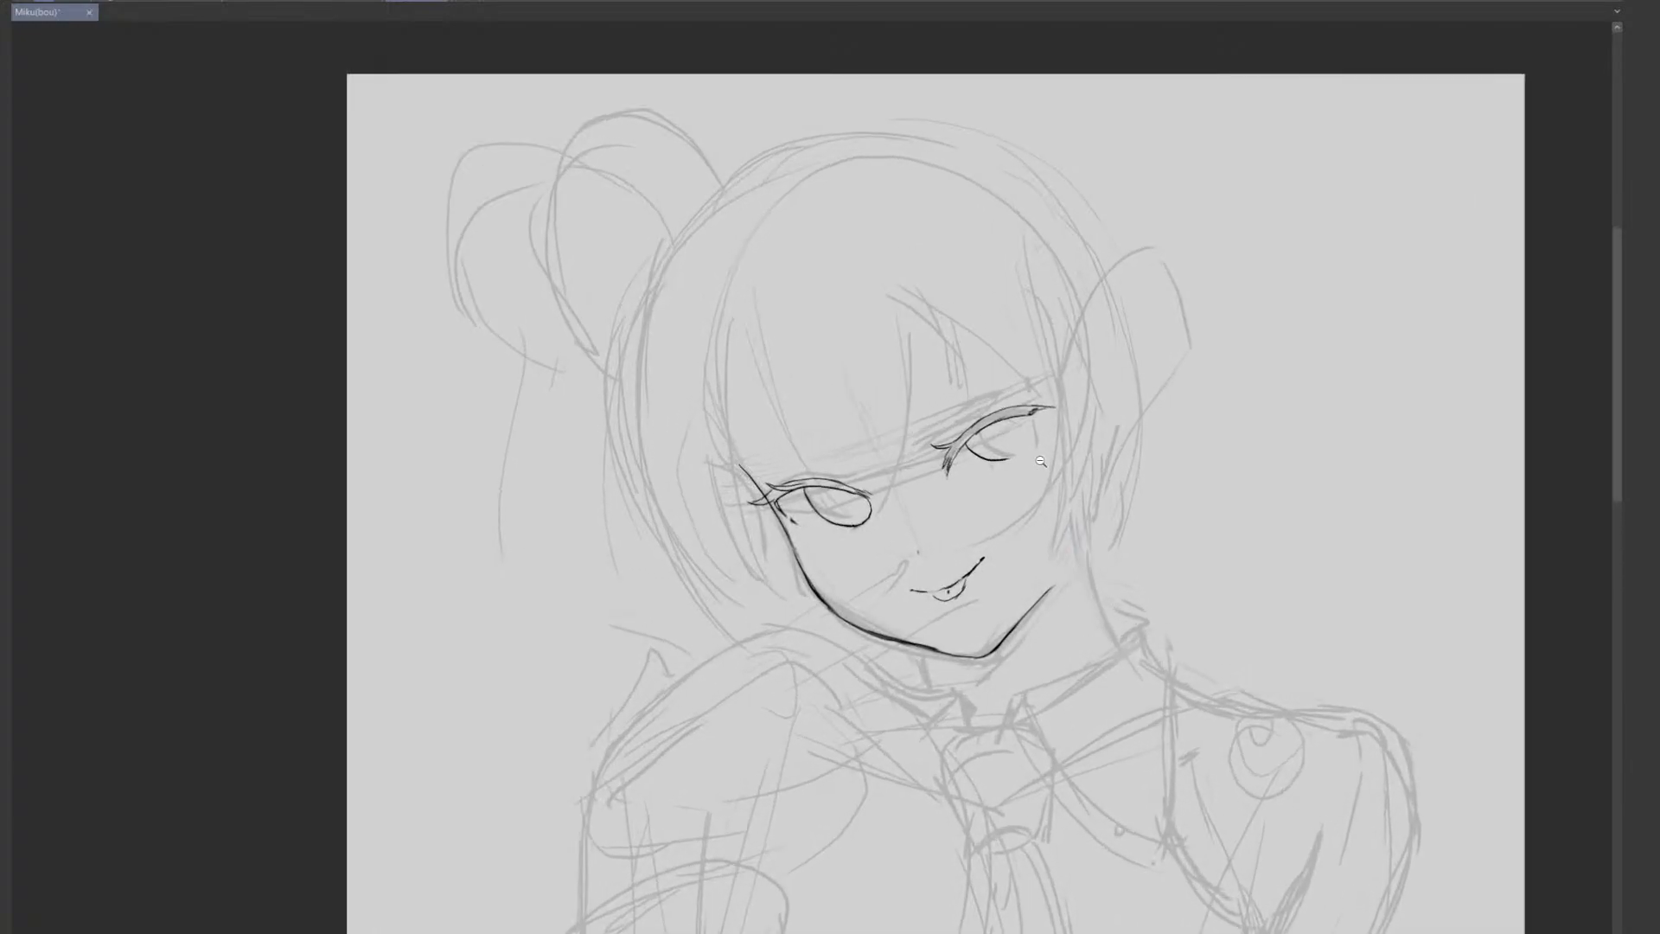
{"action": "scroll", "coordinate": [1051, 474], "scroll_direction": "up", "scroll_amount": 1}
{"action": "key", "text": "ctrl+s"}
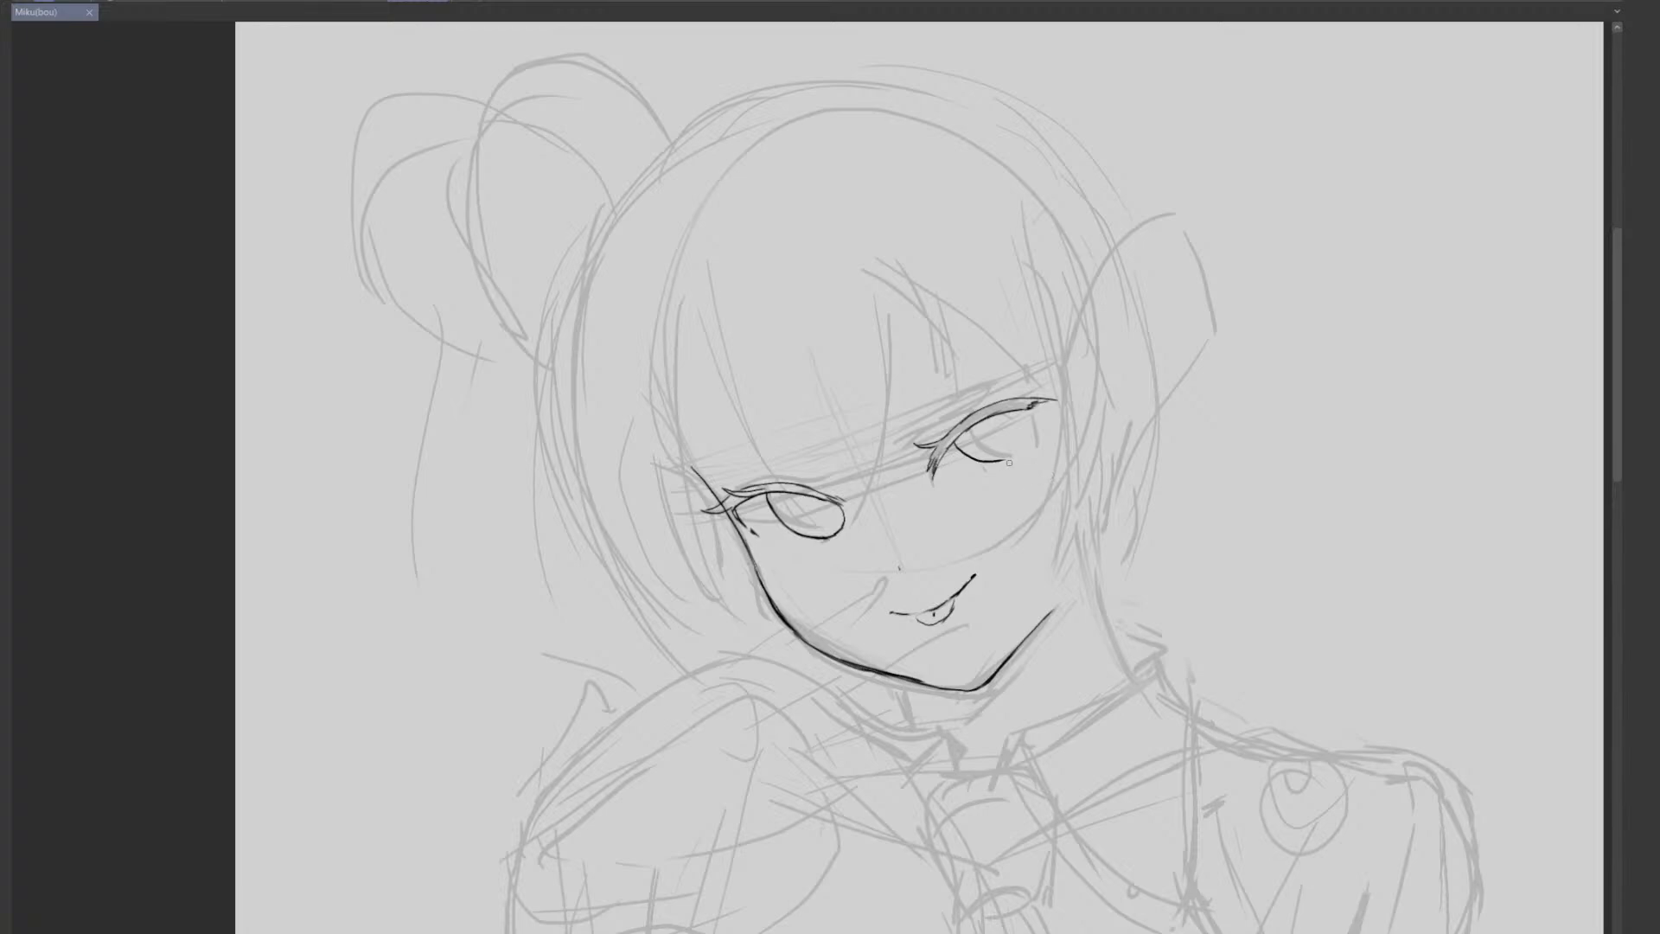
- Refine the lower end of the right eye's iris curve by nudging it with a small Liquify brush
{"action": "key", "text": "e"}
{"action": "mouse_move", "coordinate": [1006, 459]}
{"action": "left_mouse_down"}
{"action": "mouse_move", "coordinate": [989, 467]}
{"action": "mouse_move", "coordinate": [1018, 544]}
{"action": "mouse_move", "coordinate": [994, 555]}
{"action": "left_mouse_up"}
{"action": "key", "text": "p"}
{"action": "left_click_drag", "start_coordinate": [1106, 508], "coordinate": [1089, 378]}
{"action": "key", "text": "Tab"}
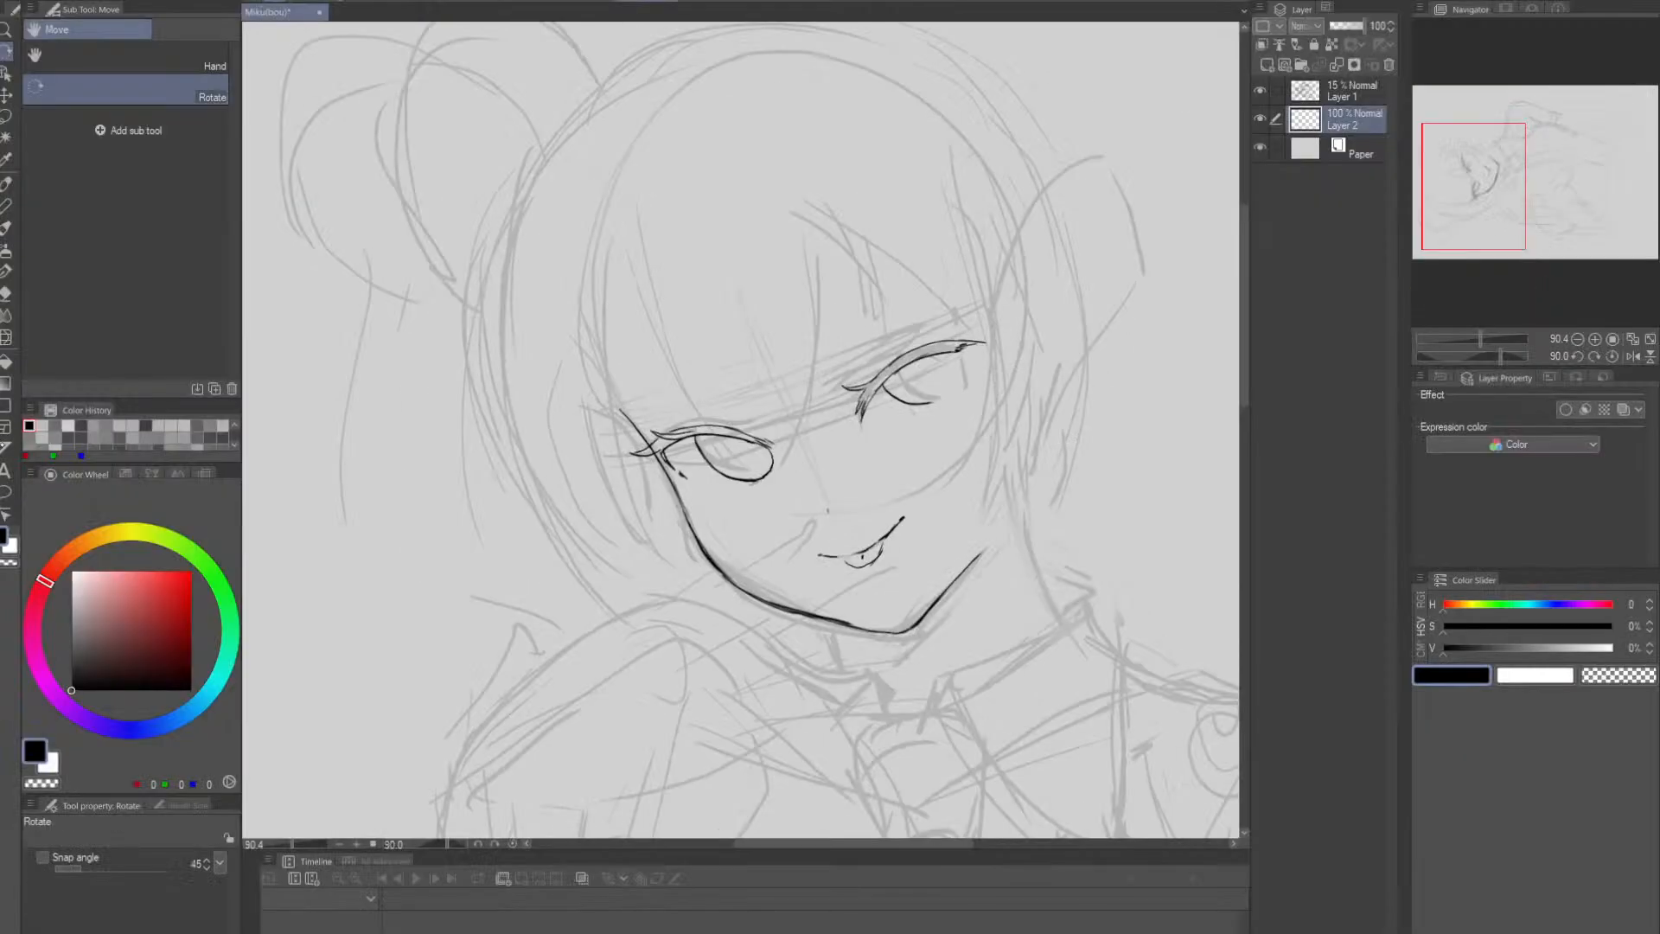
{"action": "key", "text": "u"}
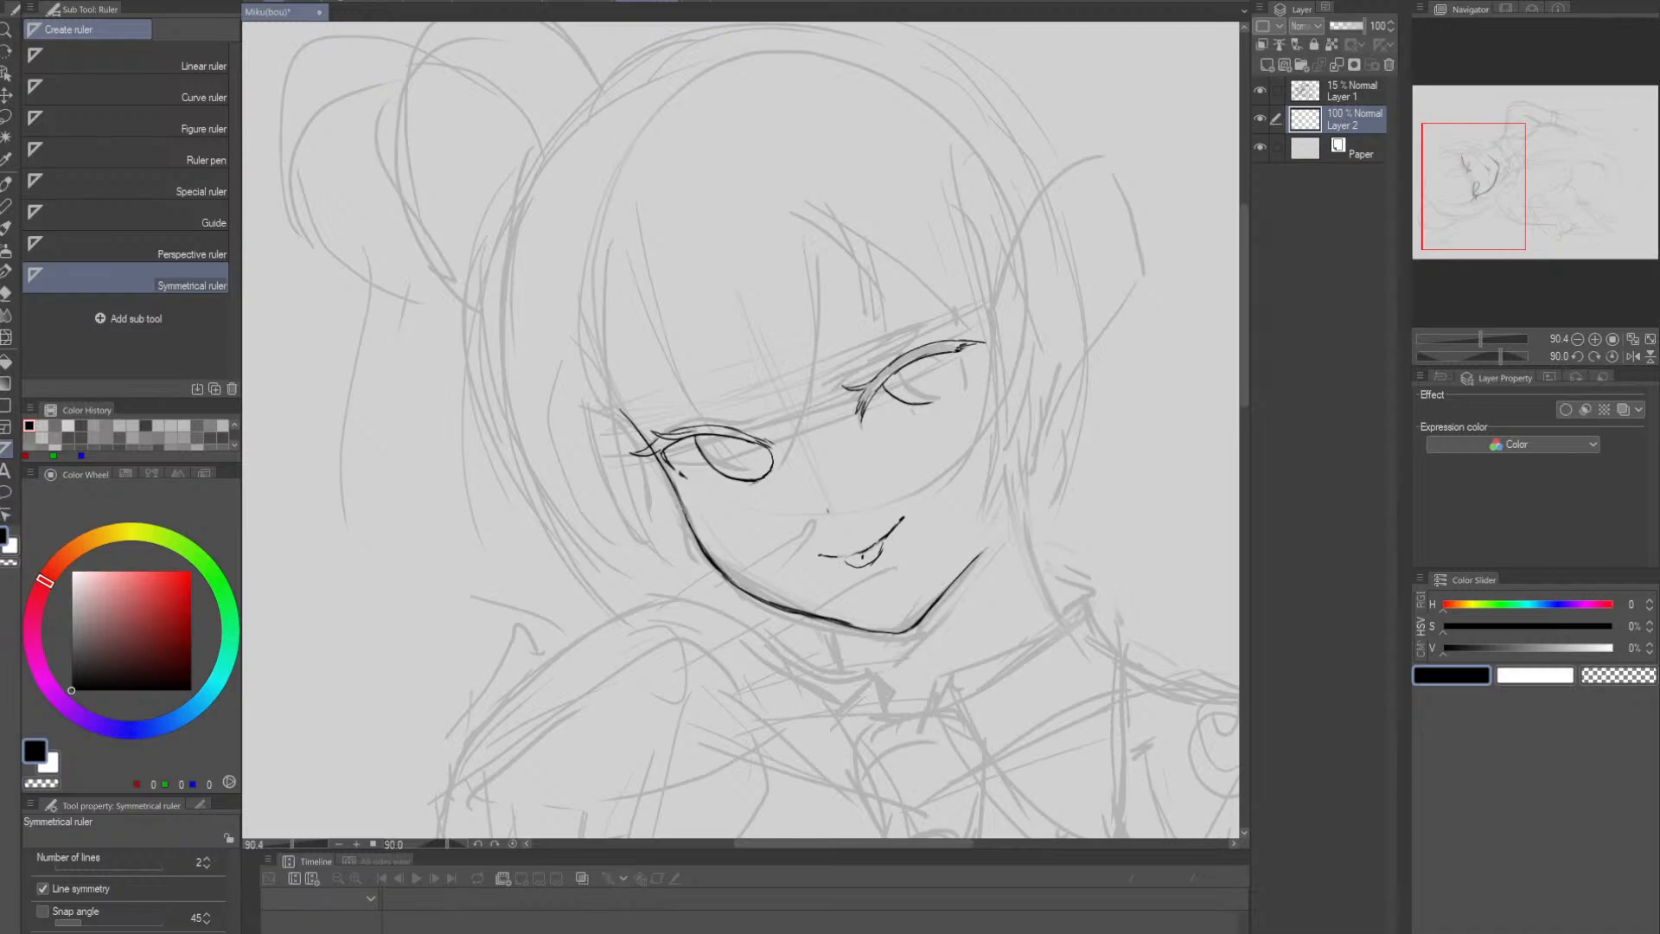
{"action": "left_click", "coordinate": [6, 337]}
{"action": "key", "text": "Tab"}
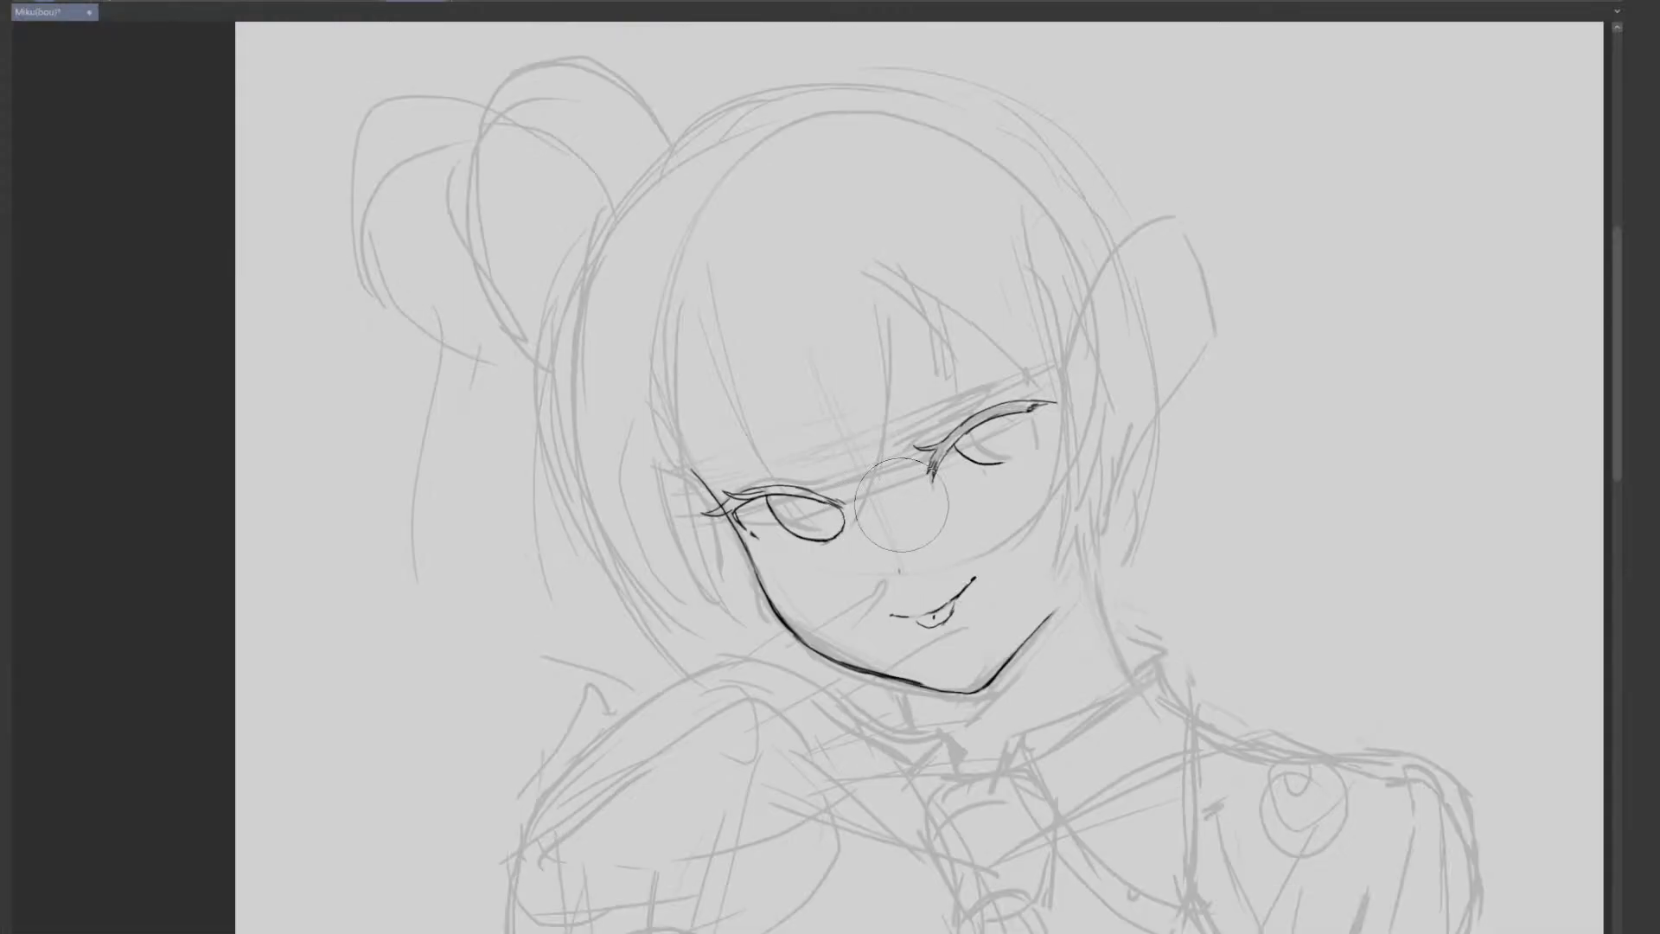
{"action": "left_click_drag", "start_coordinate": [1056, 556], "coordinate": [996, 508]}
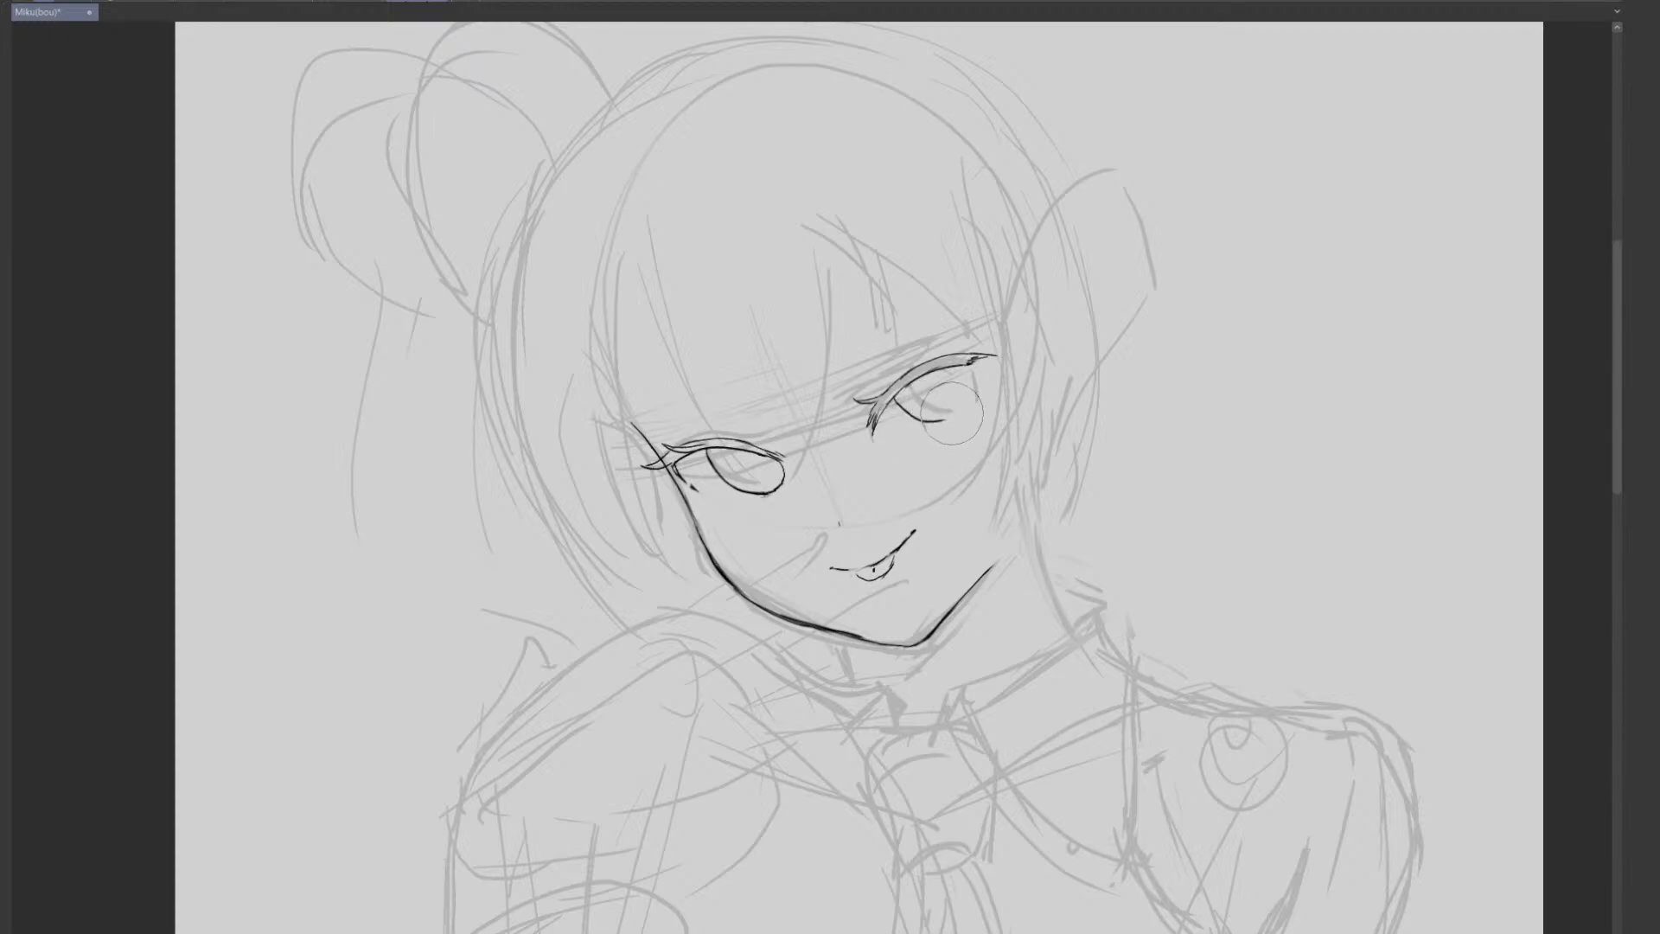
{"action": "left_click_drag", "start_coordinate": [923, 415], "coordinate": [914, 417]}
{"action": "key", "text": "bracketleft"}
{"action": "key", "text": "bracketleft"}
{"action": "key", "text": "bracketleft"}
{"action": "left_click_drag", "start_coordinate": [947, 420], "coordinate": [946, 424]}
- Ink a long curved bang strand from the forehead down past the right eye's outer corner
{"action": "key", "text": "p"}
{"action": "mouse_move", "coordinate": [889, 253]}
{"action": "left_mouse_down"}
{"action": "mouse_move", "coordinate": [987, 419]}
{"action": "mouse_move", "coordinate": [1005, 509]}
{"action": "left_mouse_up"}
{"action": "key", "text": "ctrl+z"}
{"action": "mouse_move", "coordinate": [865, 246]}
{"action": "left_mouse_down"}
{"action": "mouse_move", "coordinate": [943, 319]}
{"action": "mouse_move", "coordinate": [991, 534]}
{"action": "mouse_move", "coordinate": [897, 263]}
{"action": "mouse_move", "coordinate": [983, 519]}
{"action": "left_mouse_up"}
{"action": "key", "text": "ctrl+z"}
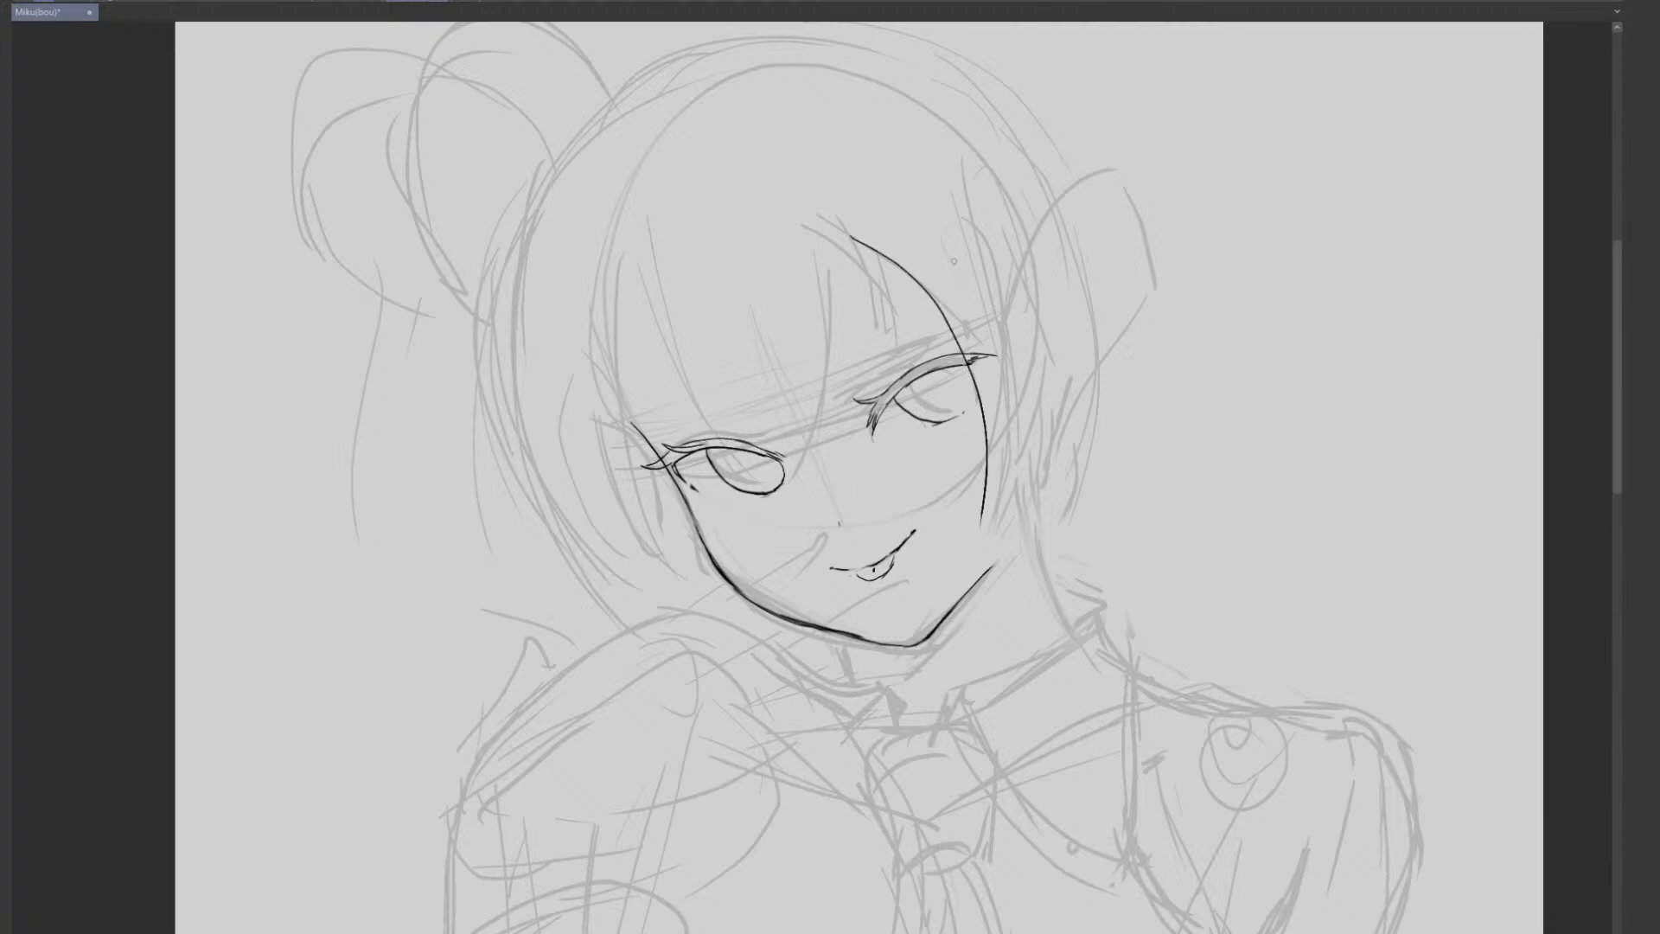
- Ink a second hair strand that crosses the right eye's outer corner and curves inward onto the cheek
{"action": "mouse_move", "coordinate": [958, 280]}
{"action": "left_mouse_down"}
{"action": "mouse_move", "coordinate": [947, 534]}
{"action": "mouse_move", "coordinate": [975, 496]}
{"action": "left_mouse_up"}
{"action": "key", "text": "ctrl+z"}
{"action": "key", "text": "ctrl+z"}
{"action": "mouse_move", "coordinate": [938, 246]}
{"action": "left_mouse_down"}
{"action": "mouse_move", "coordinate": [959, 297]}
{"action": "mouse_move", "coordinate": [946, 495]}
{"action": "left_mouse_up"}
{"action": "left_click_drag", "start_coordinate": [979, 316], "coordinate": [941, 508]}
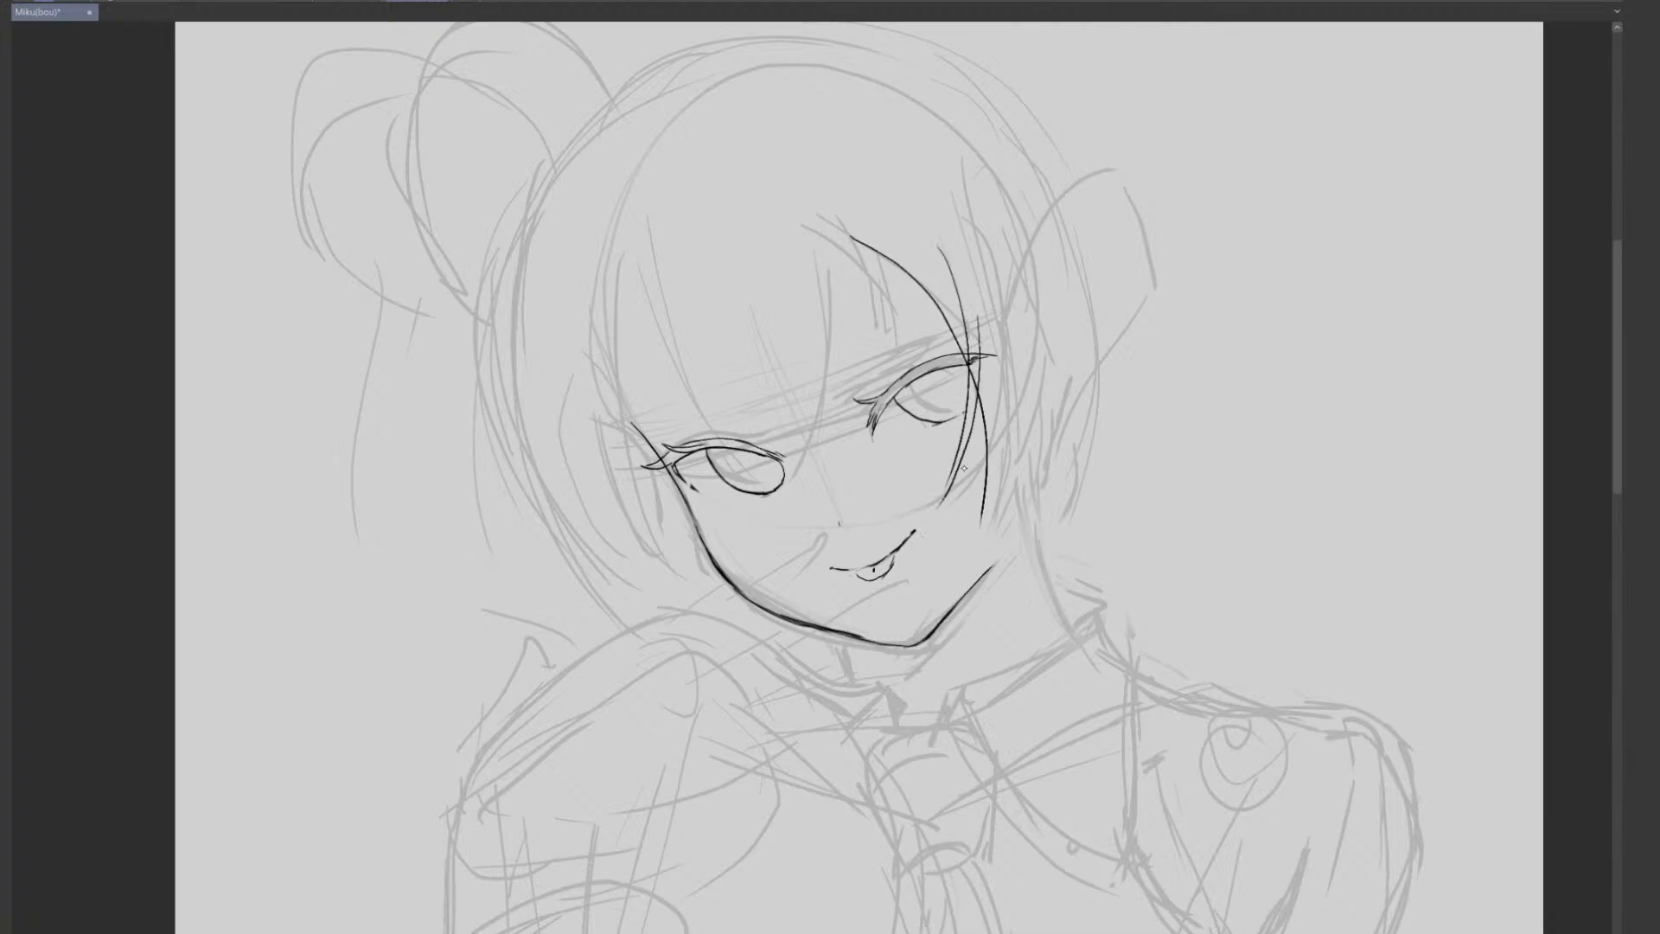
{"action": "key", "text": "ctrl+z"}
{"action": "left_click_drag", "start_coordinate": [978, 289], "coordinate": [937, 508]}
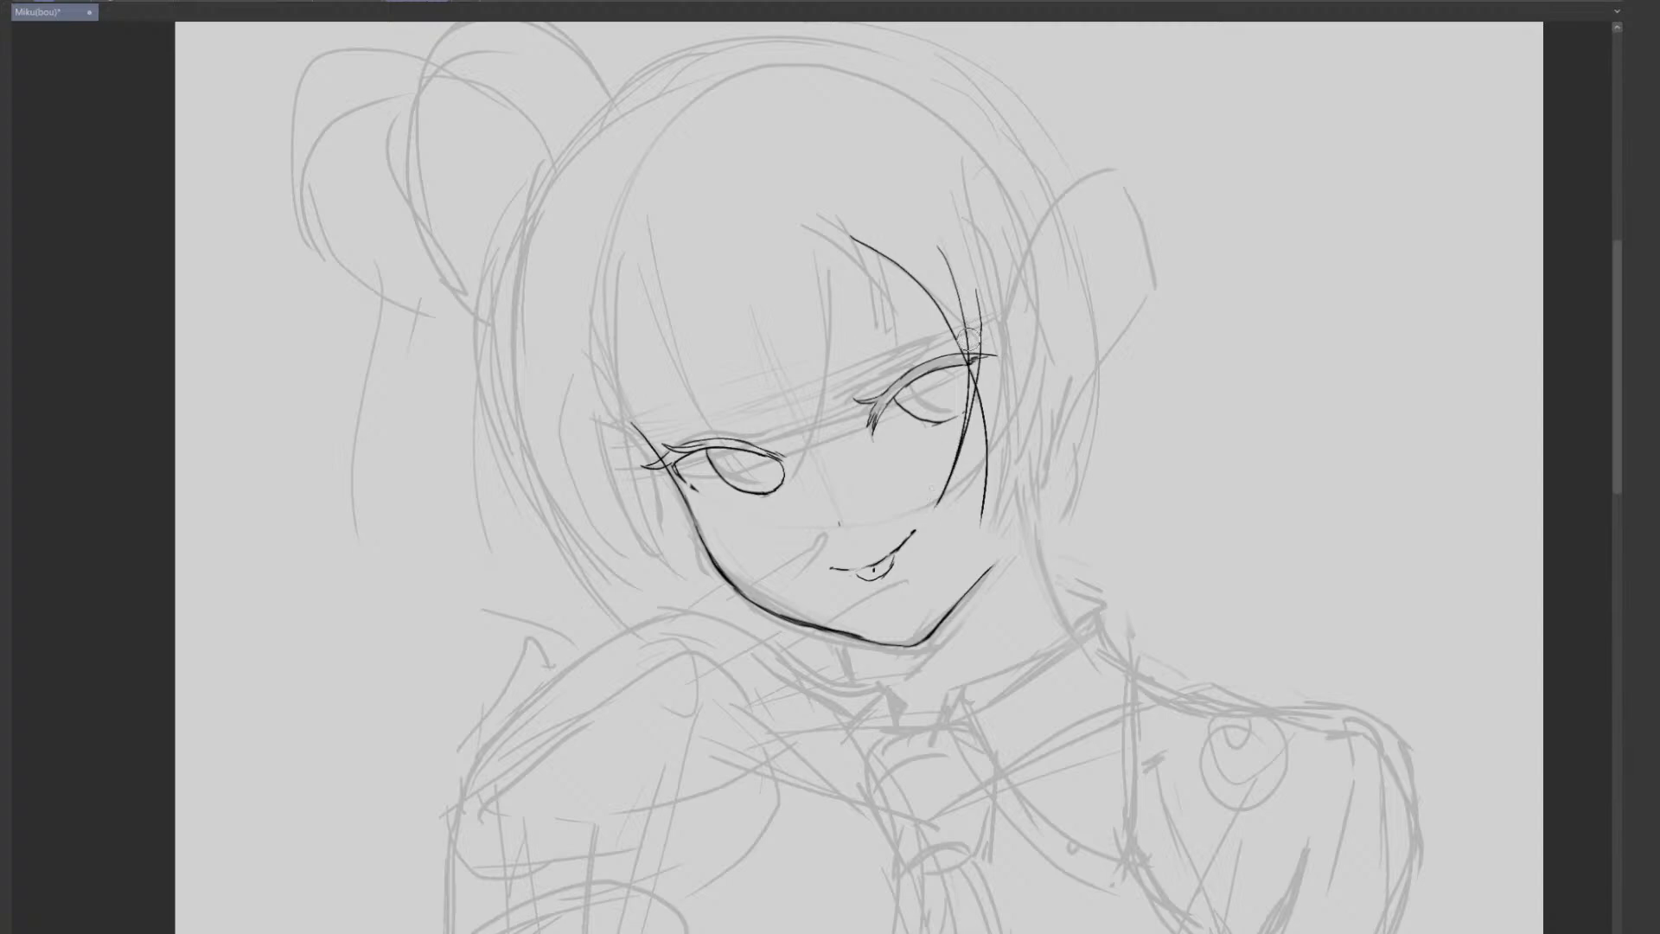
{"action": "key", "text": "ctrl+z"}
{"action": "scroll", "coordinate": [1015, 480], "scroll_direction": "down", "scroll_amount": 1}
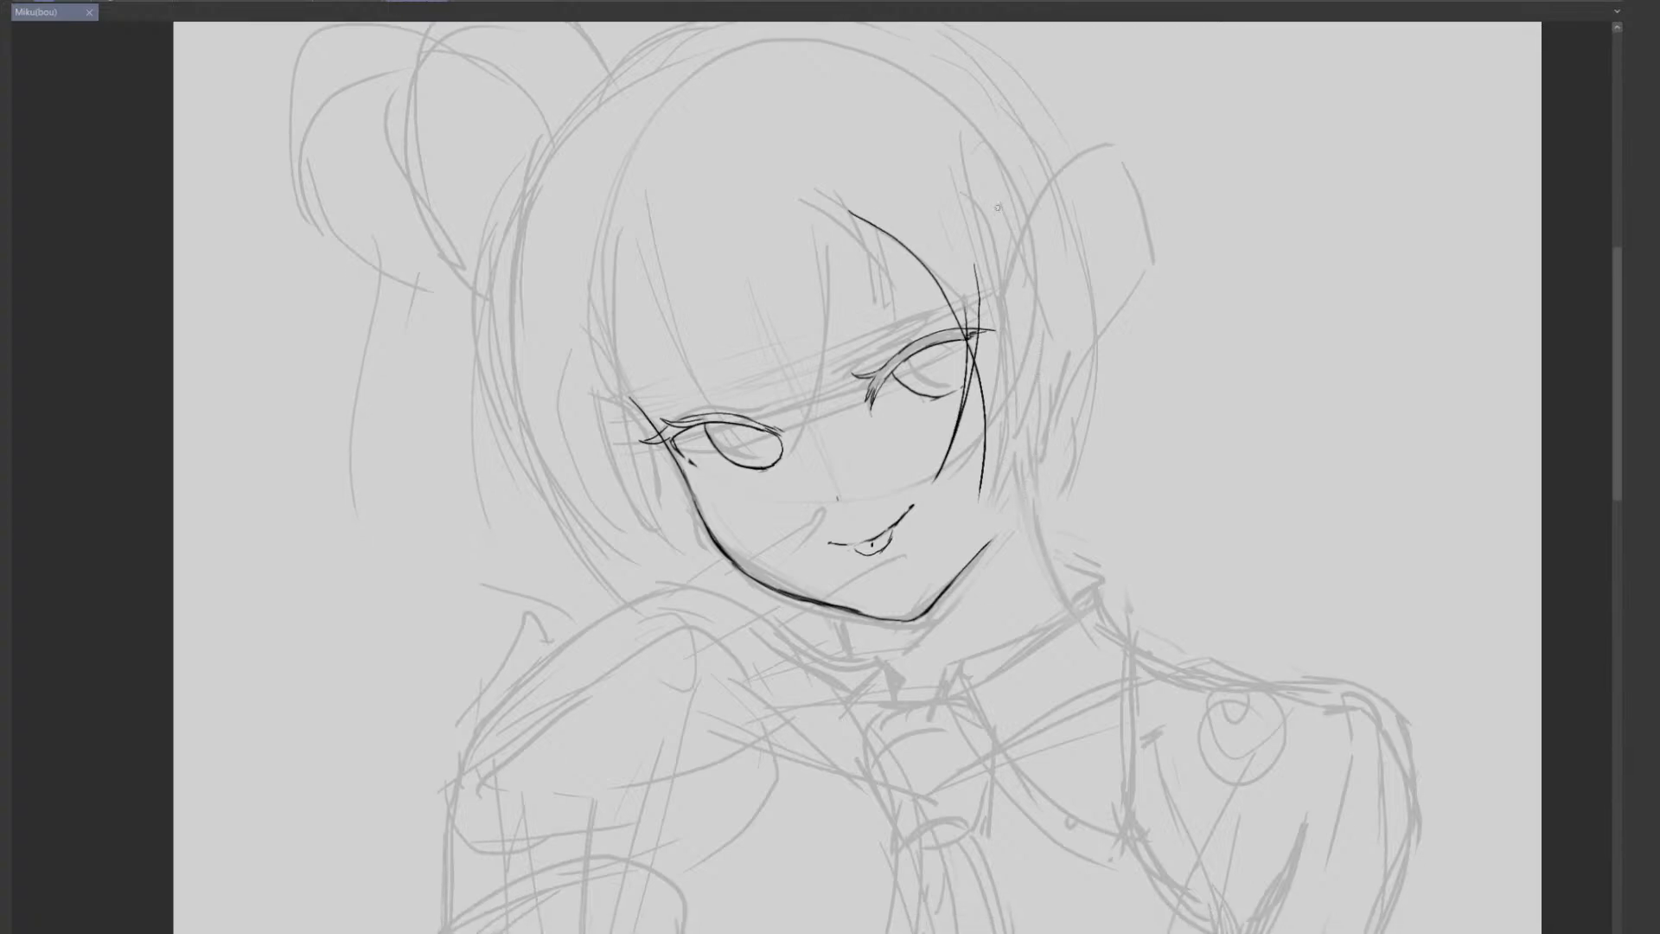
- Ink two long, nearly vertical side-lock strands just outside the right eye
{"action": "mouse_move", "coordinate": [1012, 218]}
{"action": "left_mouse_down"}
{"action": "mouse_move", "coordinate": [1024, 355]}
{"action": "mouse_move", "coordinate": [1017, 480]}
{"action": "left_mouse_up"}
{"action": "key", "text": "ctrl+z"}
{"action": "mouse_move", "coordinate": [1012, 219]}
{"action": "left_mouse_down"}
{"action": "mouse_move", "coordinate": [1025, 337]}
{"action": "mouse_move", "coordinate": [1000, 508]}
{"action": "left_mouse_up"}
{"action": "key", "text": "ctrl+z"}
{"action": "left_click_drag", "start_coordinate": [997, 223], "coordinate": [1013, 529]}
{"action": "left_click_drag", "start_coordinate": [971, 278], "coordinate": [978, 503]}
{"action": "mouse_move", "coordinate": [980, 368]}
{"action": "left_mouse_down"}
{"action": "mouse_move", "coordinate": [1011, 545]}
{"action": "mouse_move", "coordinate": [989, 400]}
{"action": "mouse_move", "coordinate": [988, 515]}
{"action": "mouse_move", "coordinate": [996, 424]}
{"action": "mouse_move", "coordinate": [977, 316]}
{"action": "mouse_move", "coordinate": [994, 530]}
{"action": "mouse_move", "coordinate": [1014, 411]}
{"action": "mouse_move", "coordinate": [1056, 508]}
{"action": "left_mouse_up"}
{"action": "key", "text": "ctrl+z"}
{"action": "key", "text": "ctrl+z"}
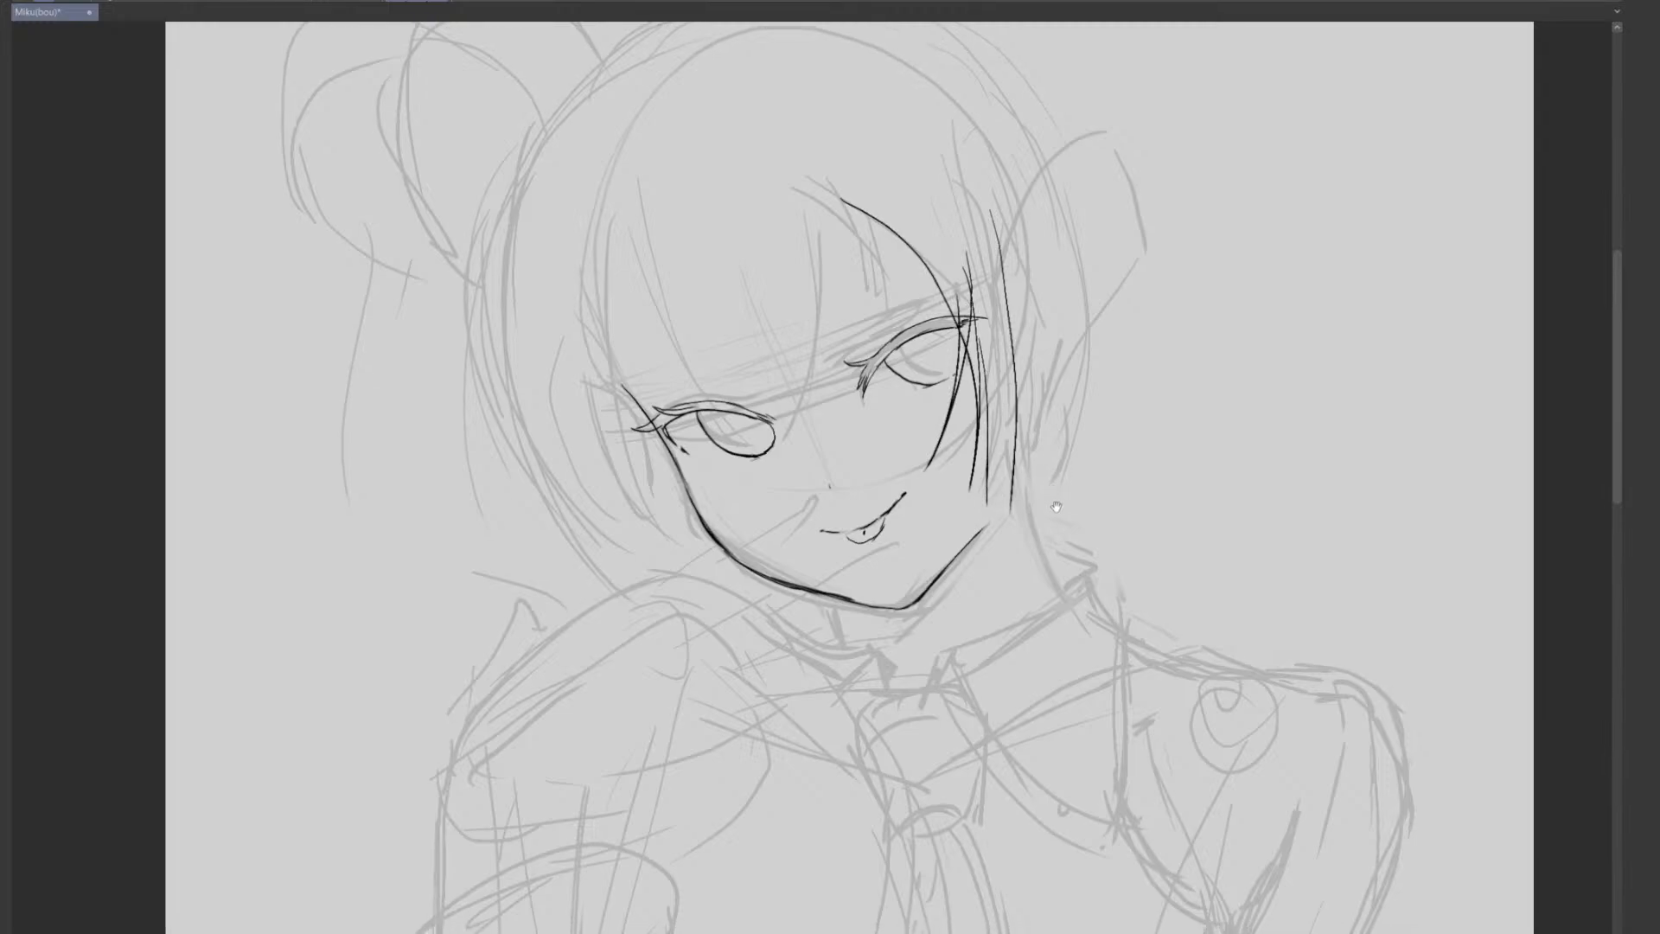
- Ink curved side-lock strands sweeping down and inward to the right end of the jaw line
{"action": "left_click_drag", "start_coordinate": [1036, 315], "coordinate": [979, 534]}
{"action": "key", "text": "ctrl+z"}
{"action": "mouse_move", "coordinate": [1048, 363]}
{"action": "left_mouse_down"}
{"action": "mouse_move", "coordinate": [1010, 482]}
{"action": "mouse_move", "coordinate": [979, 525]}
{"action": "left_mouse_up"}
{"action": "key", "text": "ctrl+z"}
{"action": "mouse_move", "coordinate": [1038, 311]}
{"action": "left_mouse_down"}
{"action": "mouse_move", "coordinate": [1019, 476]}
{"action": "mouse_move", "coordinate": [989, 541]}
{"action": "left_mouse_up"}
{"action": "key", "text": "ctrl+z"}
{"action": "mouse_move", "coordinate": [1032, 296]}
{"action": "left_mouse_down"}
{"action": "mouse_move", "coordinate": [1020, 453]}
{"action": "mouse_move", "coordinate": [983, 536]}
{"action": "left_mouse_up"}
{"action": "key", "text": "ctrl+z"}
{"action": "mouse_move", "coordinate": [1022, 322]}
{"action": "left_mouse_down"}
{"action": "mouse_move", "coordinate": [1015, 474]}
{"action": "mouse_move", "coordinate": [965, 551]}
{"action": "left_mouse_up"}
{"action": "left_click_drag", "start_coordinate": [1040, 423], "coordinate": [979, 544]}
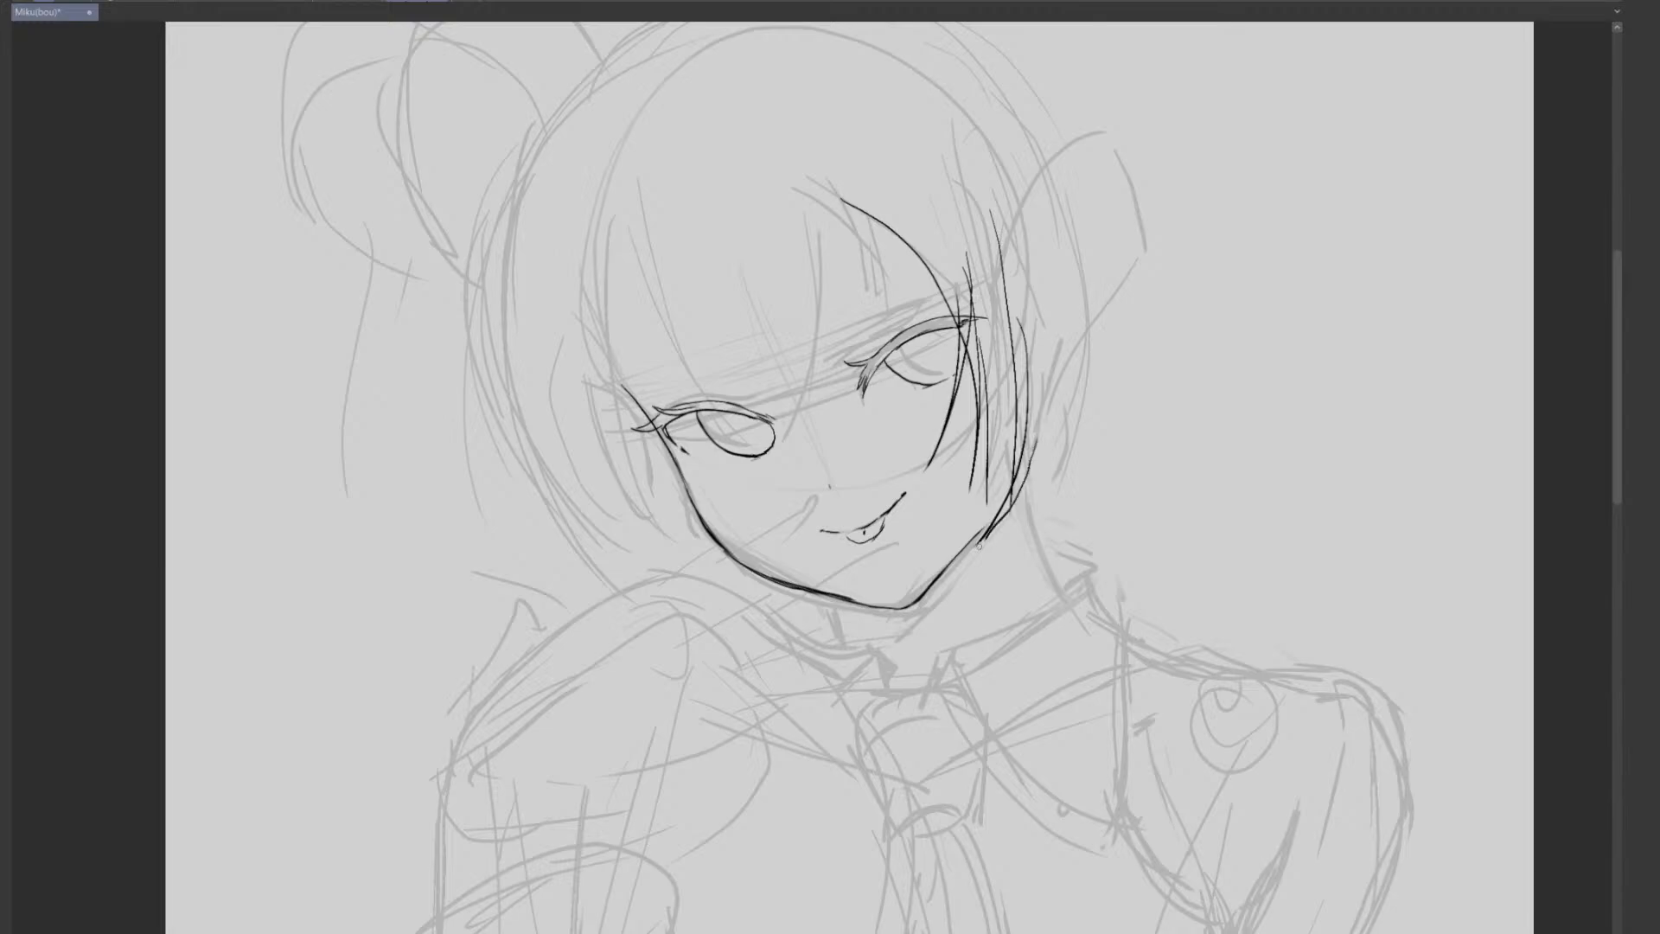
- Try to redraw the outer side-lock strand curving inward across the right end of the jaw line
{"action": "key", "text": "ctrl+z"}
{"action": "left_click_drag", "start_coordinate": [1040, 408], "coordinate": [972, 557]}
{"action": "key", "text": "ctrl+z"}
{"action": "key", "text": "ctrl+z"}
{"action": "key", "text": "ctrl+z"}
{"action": "mouse_move", "coordinate": [1042, 374]}
{"action": "left_mouse_down"}
{"action": "mouse_move", "coordinate": [1037, 456]}
{"action": "mouse_move", "coordinate": [976, 552]}
{"action": "left_mouse_up"}
{"action": "key", "text": "ctrl+z"}
{"action": "key", "text": "ctrl+z"}
{"action": "key", "text": "ctrl+z"}
{"action": "mouse_move", "coordinate": [1041, 370]}
{"action": "left_mouse_down"}
{"action": "mouse_move", "coordinate": [998, 519]}
{"action": "mouse_move", "coordinate": [951, 569]}
{"action": "left_mouse_up"}
{"action": "key", "text": "ctrl+z"}
{"action": "key", "text": "ctrl+z"}
{"action": "left_click_drag", "start_coordinate": [1041, 387], "coordinate": [946, 579]}
{"action": "key", "text": "ctrl+z"}
{"action": "left_click_drag", "start_coordinate": [1041, 389], "coordinate": [972, 553]}
{"action": "key", "text": "ctrl+z"}
{"action": "mouse_move", "coordinate": [1042, 387]}
{"action": "left_mouse_down"}
{"action": "mouse_move", "coordinate": [985, 535]}
{"action": "mouse_move", "coordinate": [944, 584]}
{"action": "left_mouse_up"}
{"action": "left_click_drag", "start_coordinate": [988, 467], "coordinate": [979, 575]}
{"action": "key", "text": "ctrl+z"}
{"action": "key", "text": "ctrl+z"}
{"action": "key", "text": "ctrl+z"}
- Ink a short inner strand and the long outer edge of the right side lock, and save the drawing
{"action": "left_click_drag", "start_coordinate": [1022, 329], "coordinate": [1013, 420]}
{"action": "mouse_move", "coordinate": [1055, 274]}
{"action": "left_mouse_down"}
{"action": "mouse_move", "coordinate": [1036, 500]}
{"action": "mouse_move", "coordinate": [980, 569]}
{"action": "mouse_move", "coordinate": [1019, 529]}
{"action": "left_mouse_up"}
{"action": "key", "text": "ctrl+z"}
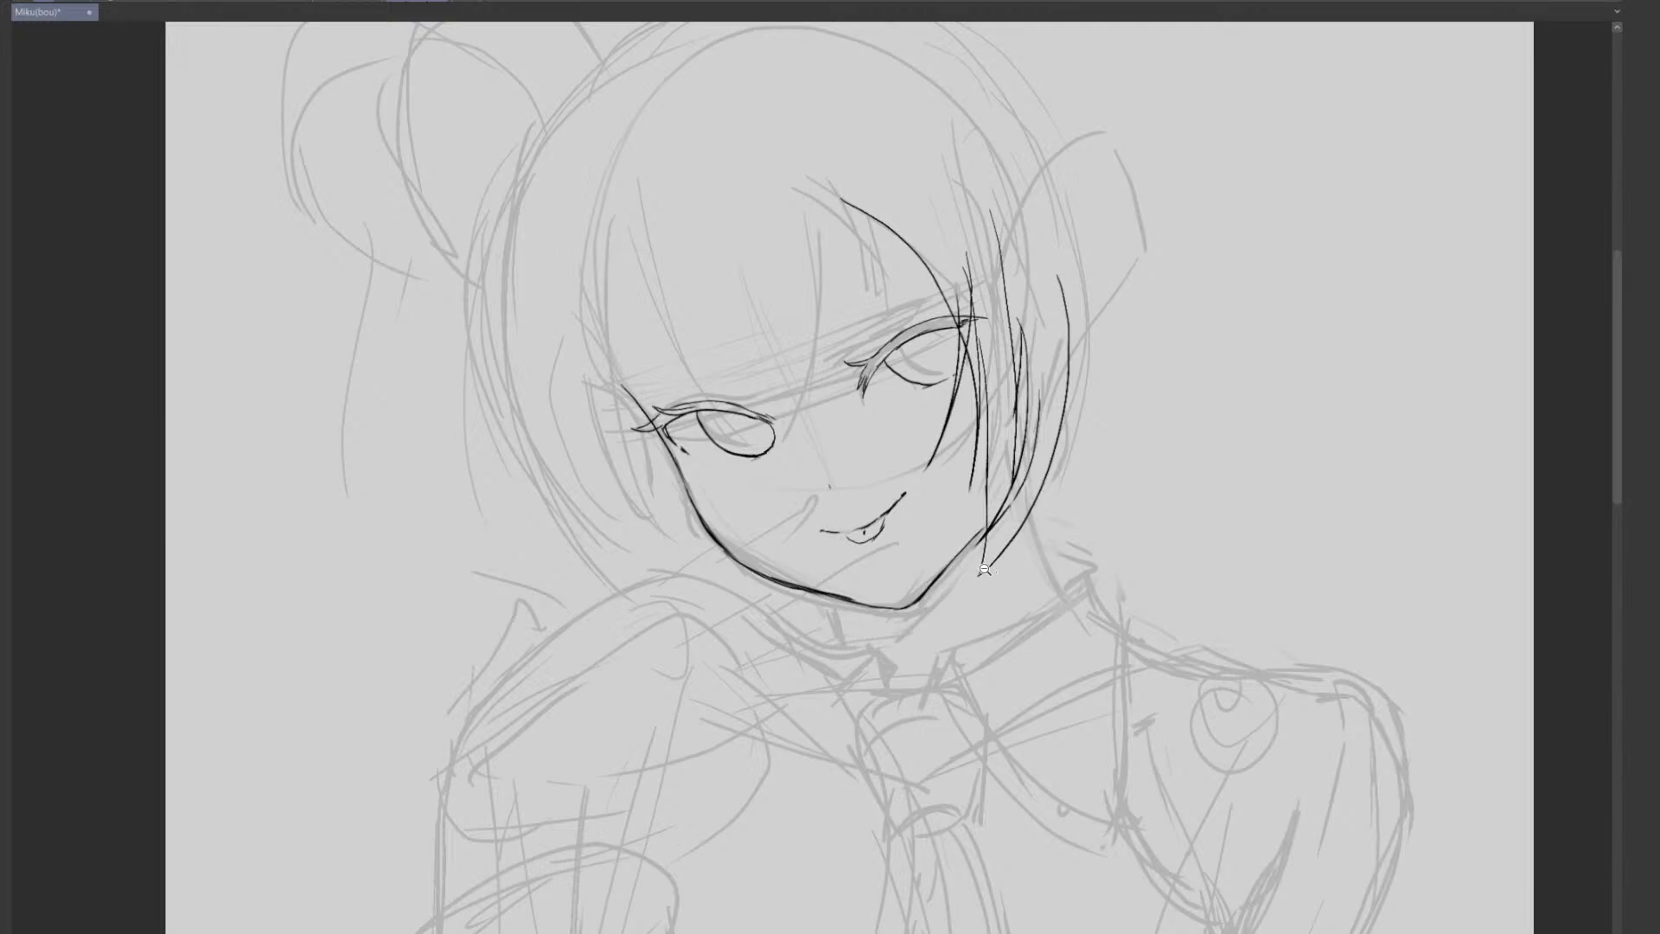
{"action": "left_click_drag", "start_coordinate": [966, 583], "coordinate": [1051, 524]}
{"action": "left_click_drag", "start_coordinate": [1085, 515], "coordinate": [1107, 494]}
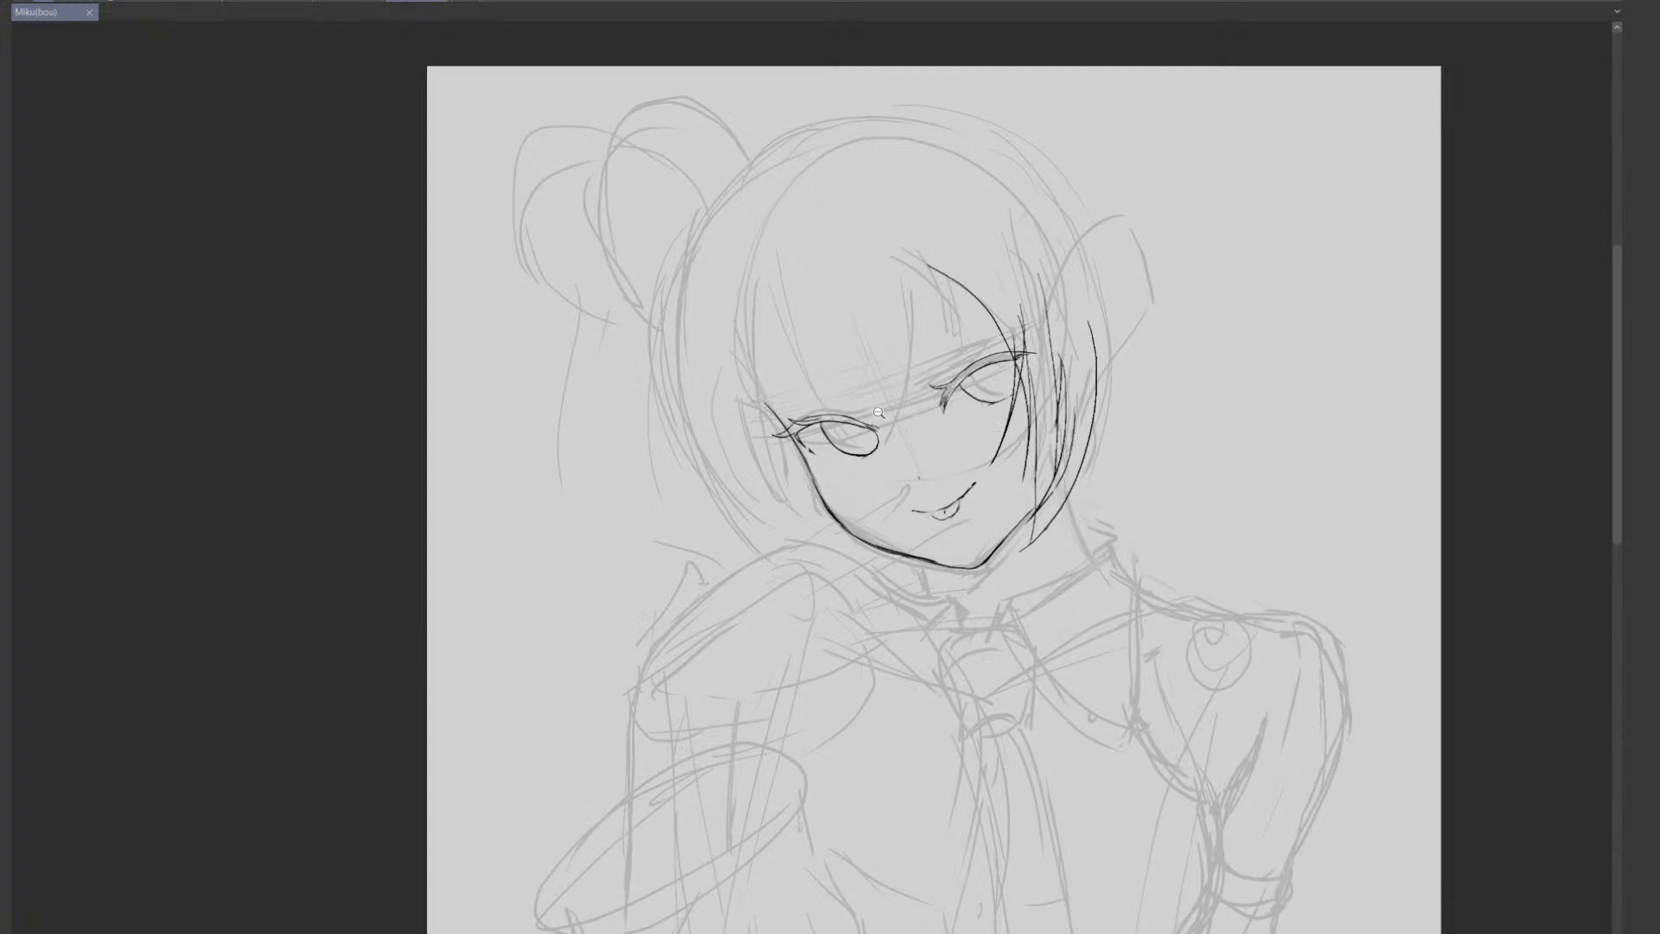
{"action": "key", "text": "ctrl+s"}
- Ink the neck's outer line below the side lock and the short front edge of the collar
{"action": "mouse_move", "coordinate": [783, 248]}
{"action": "left_mouse_down"}
{"action": "mouse_move", "coordinate": [817, 383]}
{"action": "mouse_move", "coordinate": [769, 300]}
{"action": "mouse_move", "coordinate": [797, 301]}
{"action": "left_mouse_up"}
{"action": "mouse_move", "coordinate": [1010, 407]}
{"action": "left_mouse_down"}
{"action": "mouse_move", "coordinate": [950, 338]}
{"action": "mouse_move", "coordinate": [952, 462]}
{"action": "mouse_move", "coordinate": [925, 493]}
{"action": "left_mouse_up"}
{"action": "key", "text": "ctrl+z"}
{"action": "key", "text": "ctrl+z"}
{"action": "mouse_move", "coordinate": [895, 526]}
{"action": "left_mouse_down"}
{"action": "mouse_move", "coordinate": [876, 547]}
{"action": "mouse_move", "coordinate": [848, 540]}
{"action": "mouse_move", "coordinate": [856, 507]}
{"action": "left_mouse_up"}
{"action": "key", "text": "ctrl+z"}
{"action": "key", "text": "ctrl+z"}
{"action": "scroll", "coordinate": [932, 486], "scroll_direction": "up", "scroll_amount": 3}
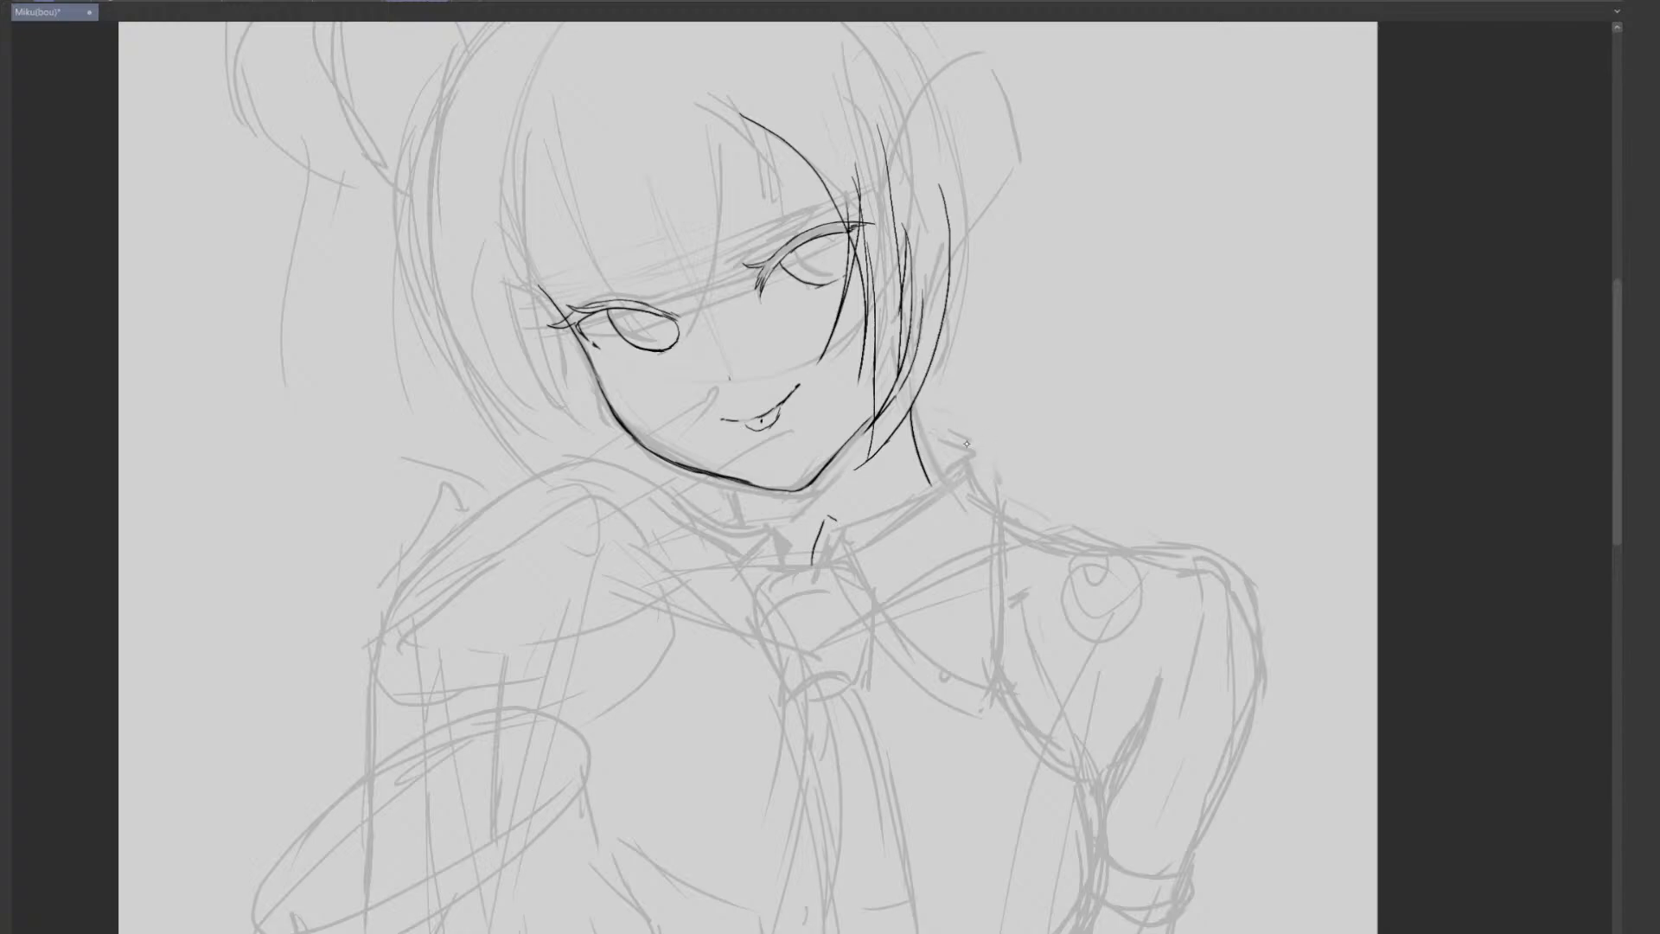
- Ink the collar's back edge from the neck and its upper edge from the front notch to the outer corner
{"action": "left_click_drag", "start_coordinate": [917, 432], "coordinate": [969, 451]}
{"action": "key", "text": "ctrl+z"}
{"action": "mouse_move", "coordinate": [842, 518]}
{"action": "left_mouse_down"}
{"action": "mouse_move", "coordinate": [949, 480]}
{"action": "mouse_move", "coordinate": [974, 451]}
{"action": "mouse_move", "coordinate": [951, 475]}
{"action": "left_mouse_up"}
{"action": "key", "text": "ctrl+z"}
{"action": "key", "text": "ctrl+z"}
{"action": "key", "text": "ctrl+z"}
{"action": "left_click_drag", "start_coordinate": [827, 516], "coordinate": [965, 454]}
{"action": "key", "text": "ctrl+z"}
{"action": "left_click_drag", "start_coordinate": [827, 518], "coordinate": [969, 451]}
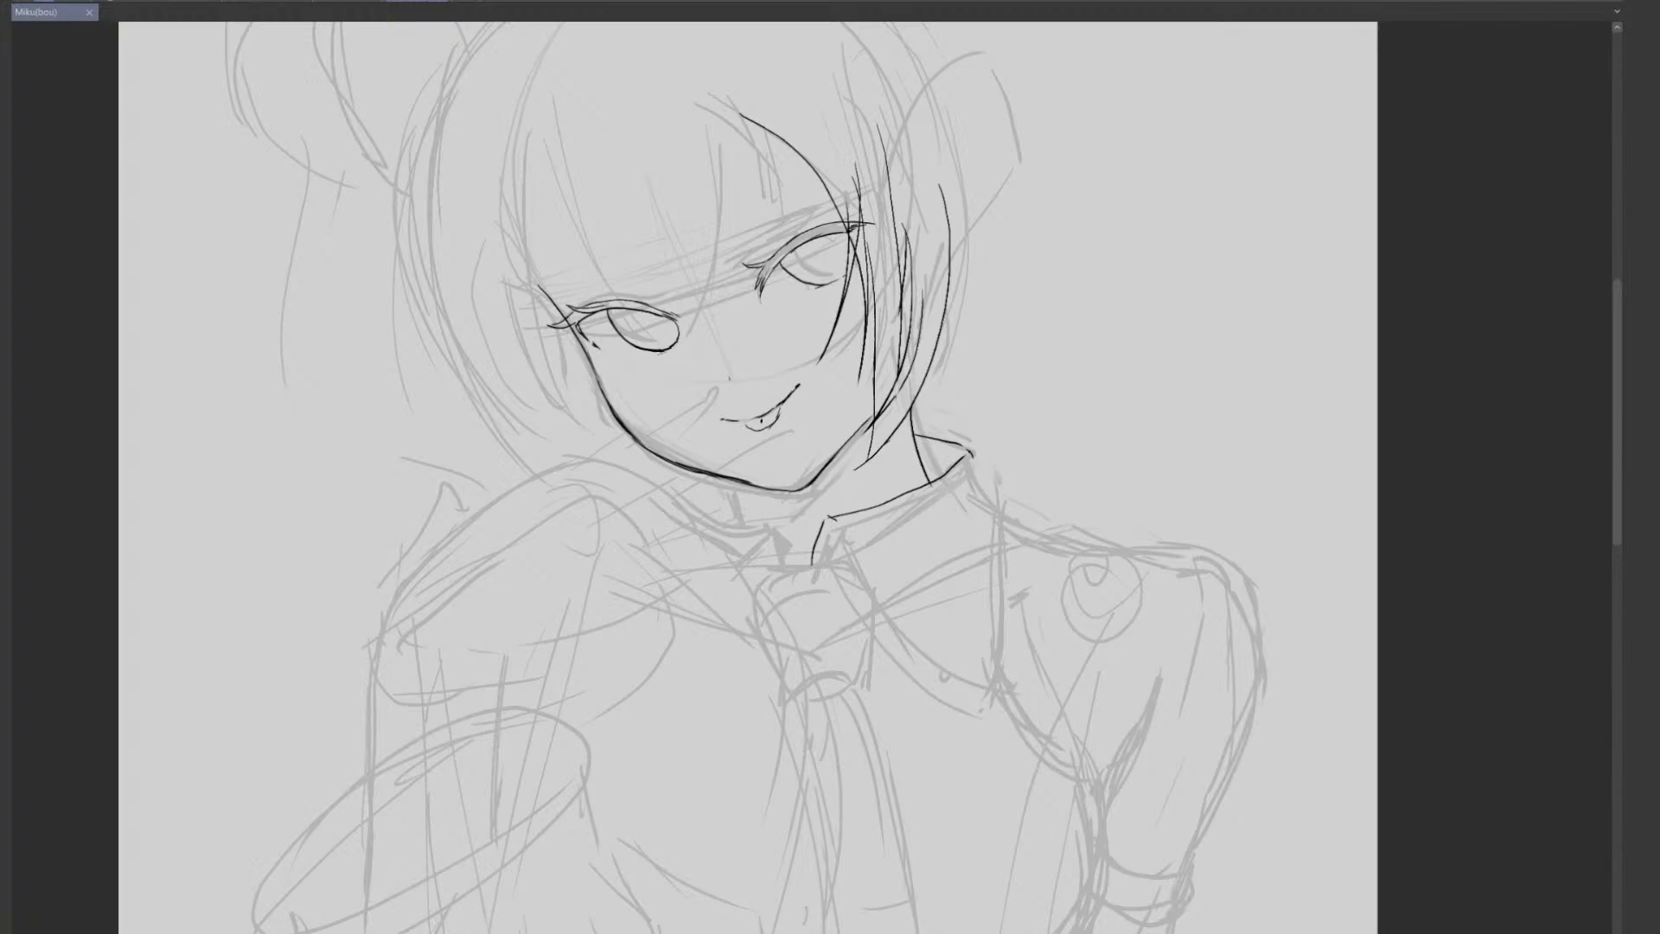
- Redraw the collar's upper edge up to the outer corner and add a small tick inside the front notch
{"action": "left_click_drag", "start_coordinate": [966, 470], "coordinate": [975, 495]}
{"action": "key", "text": "ctrl+z"}
{"action": "key", "text": "ctrl+z"}
{"action": "mouse_move", "coordinate": [830, 519]}
{"action": "left_mouse_down"}
{"action": "mouse_move", "coordinate": [908, 503]}
{"action": "mouse_move", "coordinate": [972, 455]}
{"action": "left_mouse_up"}
{"action": "key", "text": "ctrl+z"}
{"action": "left_click_drag", "start_coordinate": [853, 517], "coordinate": [966, 461]}
{"action": "left_click_drag", "start_coordinate": [824, 544], "coordinate": [835, 545]}
{"action": "left_click_drag", "start_coordinate": [940, 546], "coordinate": [906, 498]}
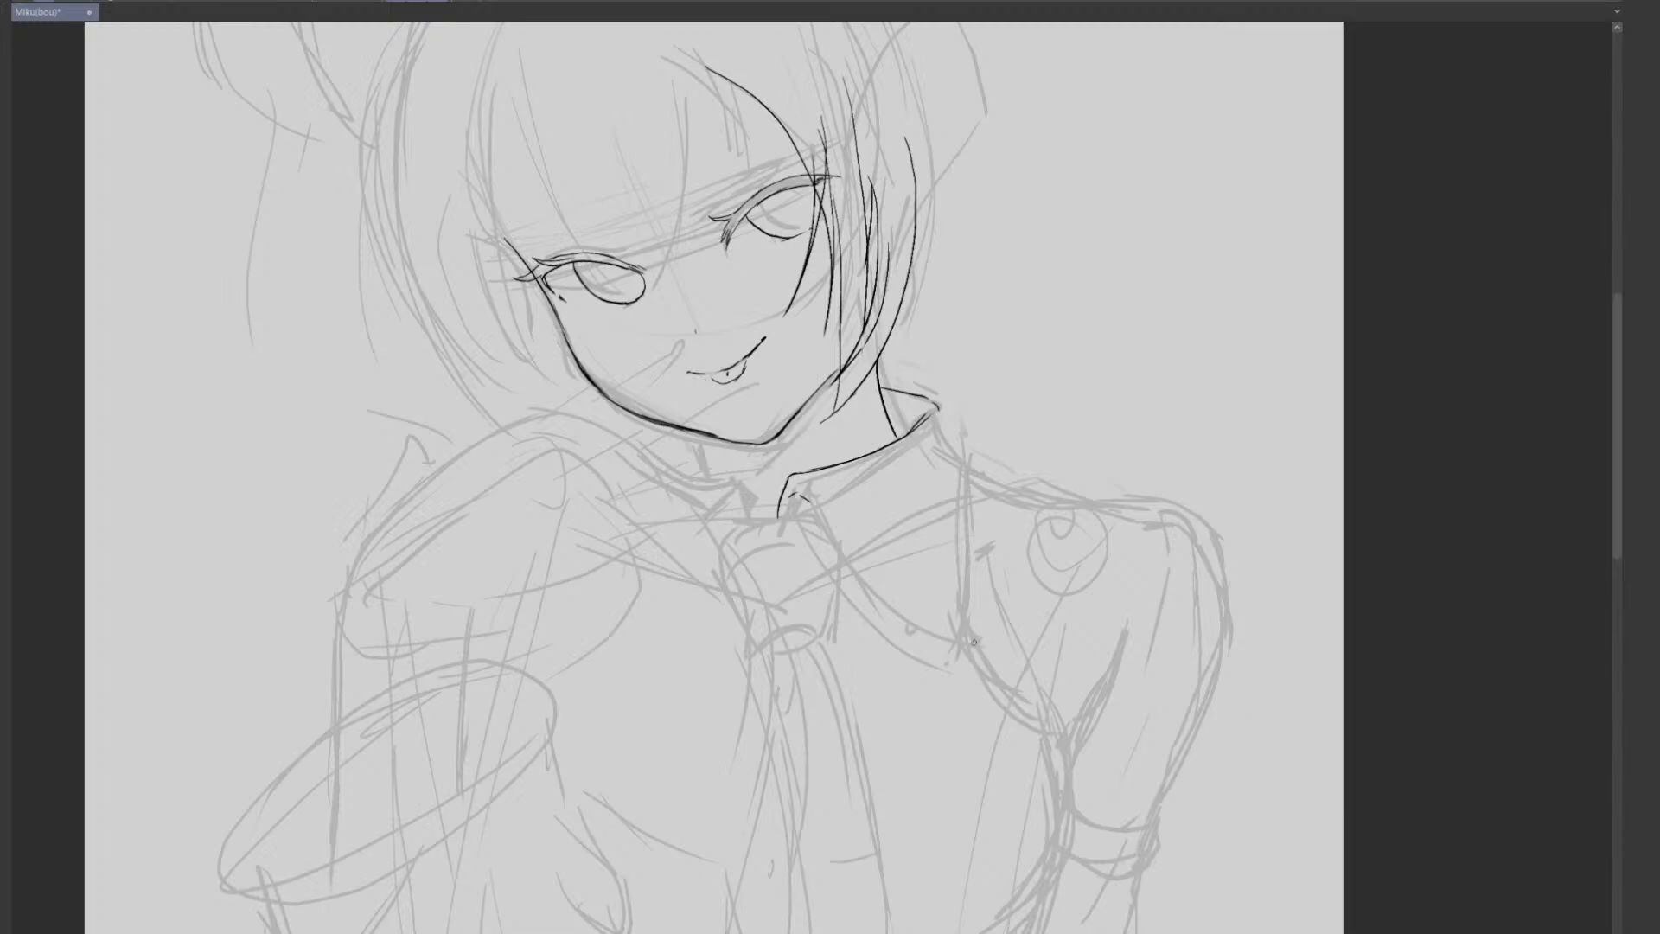
- Ink the outer edge of the right collar flap from the collar's corner down to its lower tip
{"action": "left_click_drag", "start_coordinate": [945, 417], "coordinate": [973, 466]}
{"action": "key", "text": "ctrl+z"}
{"action": "mouse_move", "coordinate": [936, 404]}
{"action": "left_mouse_down"}
{"action": "mouse_move", "coordinate": [977, 516]}
{"action": "mouse_move", "coordinate": [978, 627]}
{"action": "left_mouse_up"}
{"action": "key", "text": "ctrl+z"}
{"action": "left_click_drag", "start_coordinate": [963, 450], "coordinate": [972, 644]}
- Rotate the canvas and ink the right collar flap's curved inner edge from the front notch to its lower tip
{"action": "left_click_drag", "start_coordinate": [1027, 558], "coordinate": [939, 293]}
{"action": "mouse_move", "coordinate": [821, 498]}
{"action": "left_mouse_down"}
{"action": "mouse_move", "coordinate": [941, 465]}
{"action": "mouse_move", "coordinate": [1033, 394]}
{"action": "left_mouse_up"}
{"action": "key", "text": "ctrl+z"}
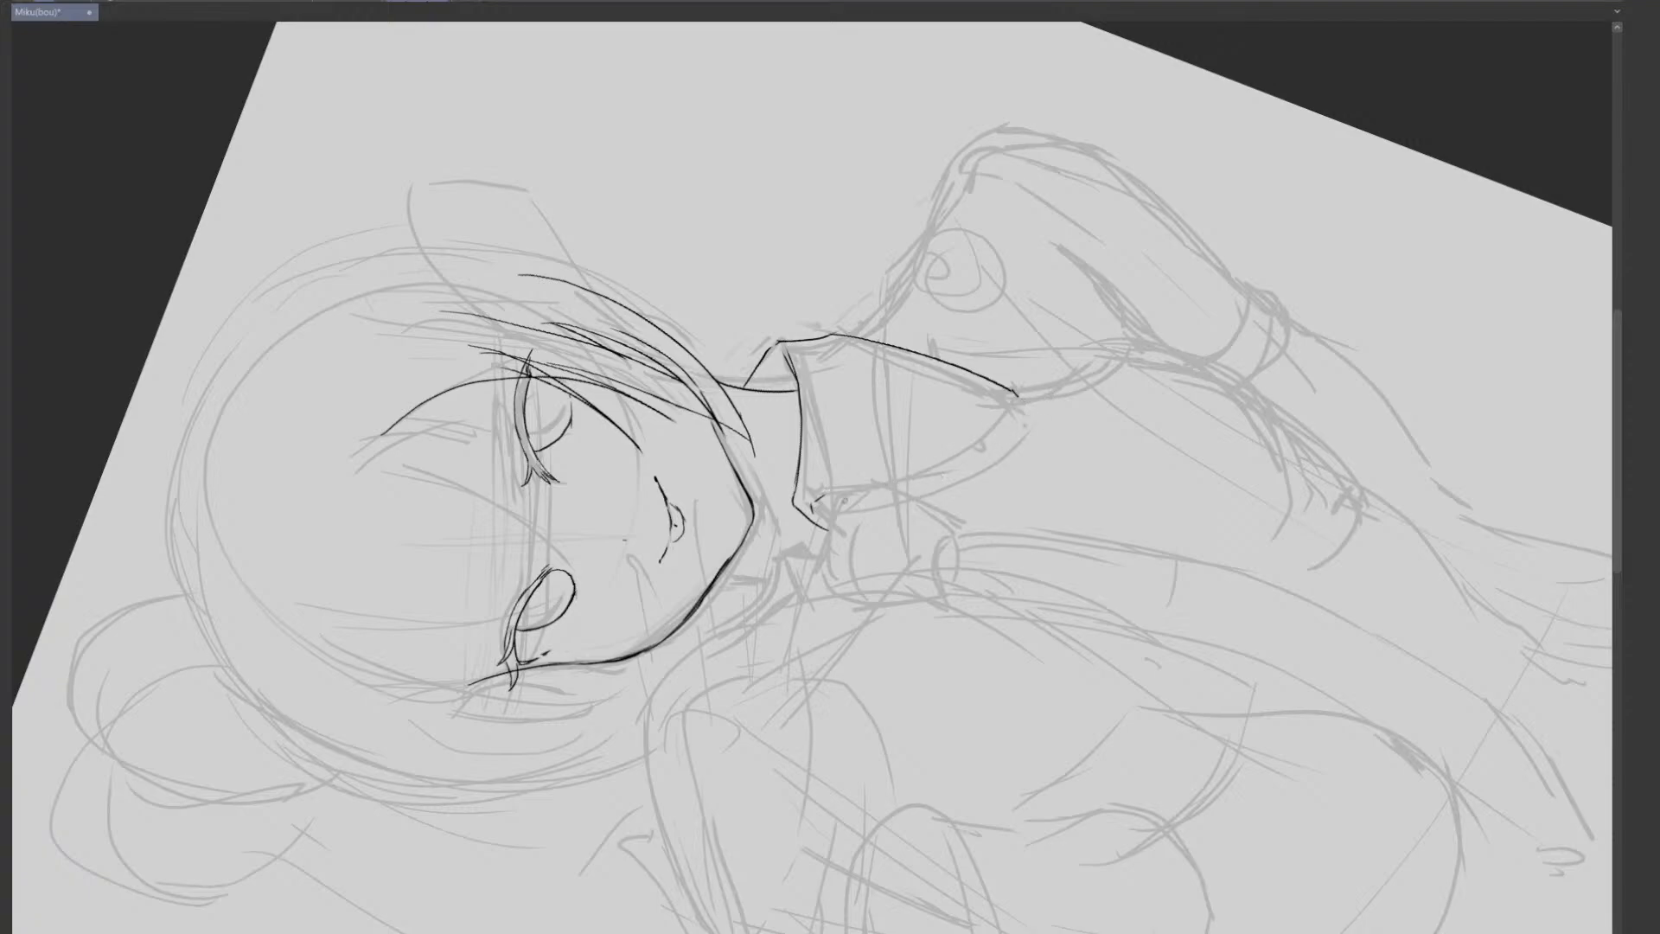
{"action": "mouse_move", "coordinate": [820, 496]}
{"action": "left_mouse_down"}
{"action": "mouse_move", "coordinate": [934, 474]}
{"action": "mouse_move", "coordinate": [1015, 393]}
{"action": "mouse_move", "coordinate": [966, 462]}
{"action": "left_mouse_up"}
{"action": "key", "text": "ctrl+z"}
{"action": "key", "text": "ctrl+z"}
{"action": "left_click_drag", "start_coordinate": [1109, 406], "coordinate": [992, 654]}
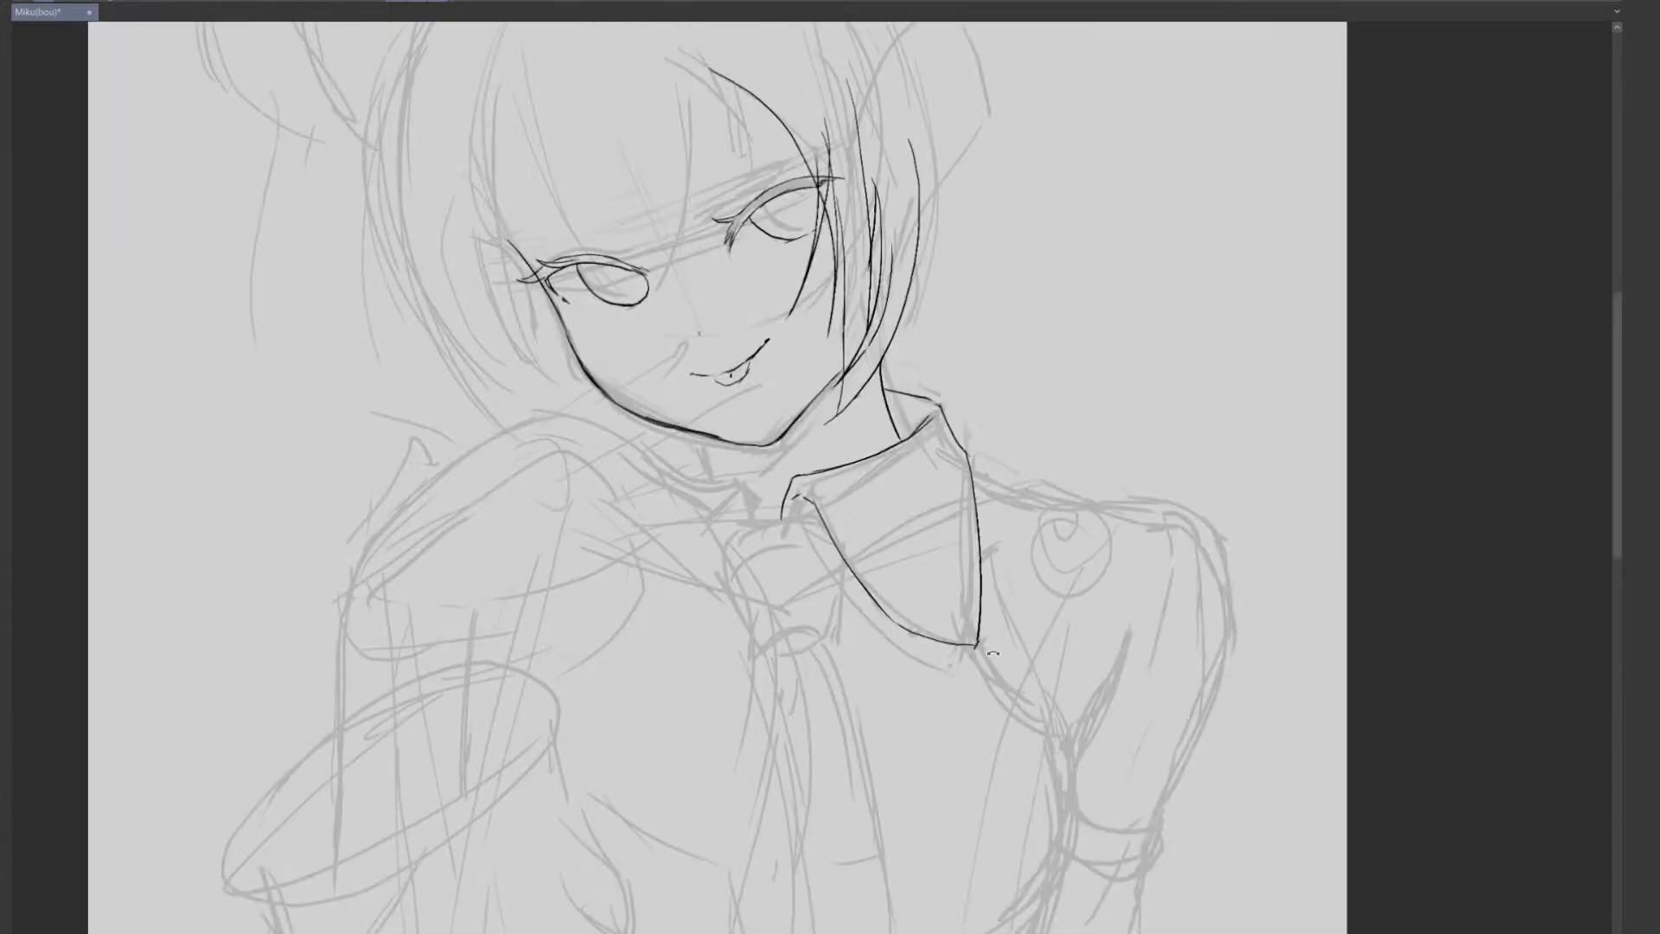
{"action": "mouse_move", "coordinate": [1115, 525]}
{"action": "left_mouse_down"}
{"action": "mouse_move", "coordinate": [969, 619]}
{"action": "mouse_move", "coordinate": [878, 586]}
{"action": "left_mouse_up"}
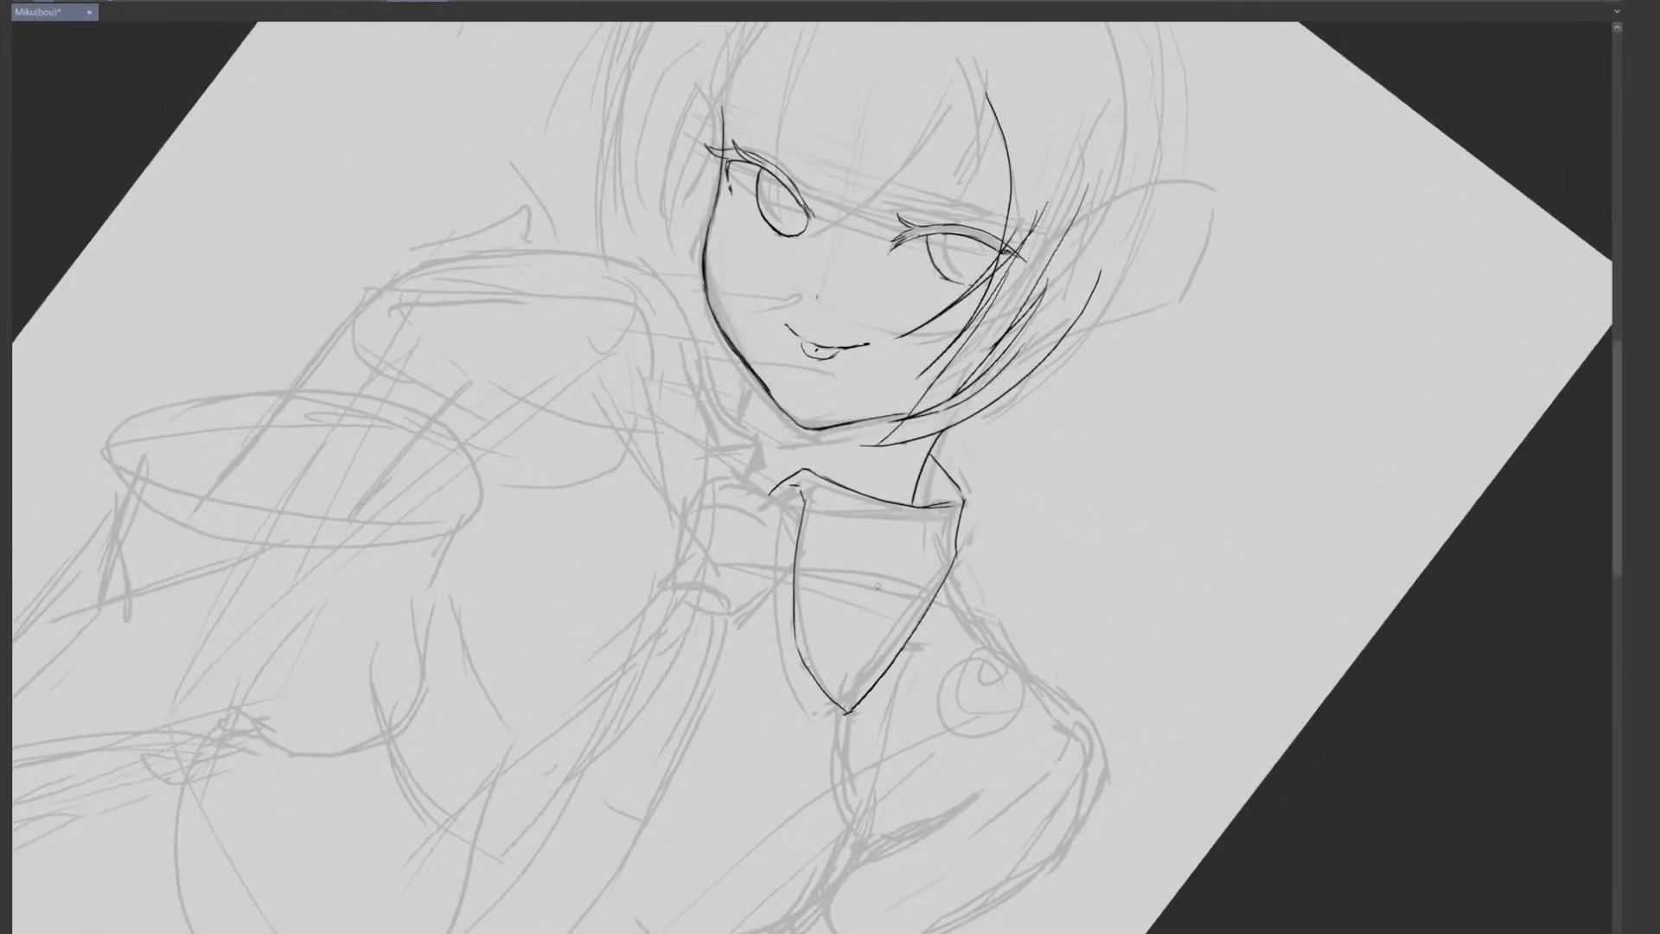
- Ink a second line just inside the right collar flap's curved inner edge, running down to its lower tip
{"action": "left_click_drag", "start_coordinate": [802, 498], "coordinate": [797, 575]}
{"action": "key", "text": "ctrl+z"}
{"action": "mouse_move", "coordinate": [804, 498]}
{"action": "left_mouse_down"}
{"action": "mouse_move", "coordinate": [802, 621]}
{"action": "mouse_move", "coordinate": [830, 684]}
{"action": "left_mouse_up"}
{"action": "key", "text": "ctrl+z"}
{"action": "left_click_drag", "start_coordinate": [802, 617], "coordinate": [846, 700]}
{"action": "mouse_move", "coordinate": [1103, 499]}
{"action": "left_mouse_down"}
{"action": "mouse_move", "coordinate": [1097, 536]}
{"action": "mouse_move", "coordinate": [1114, 542]}
{"action": "mouse_move", "coordinate": [1096, 517]}
{"action": "left_mouse_up"}
{"action": "double_click", "coordinate": [1091, 504]}
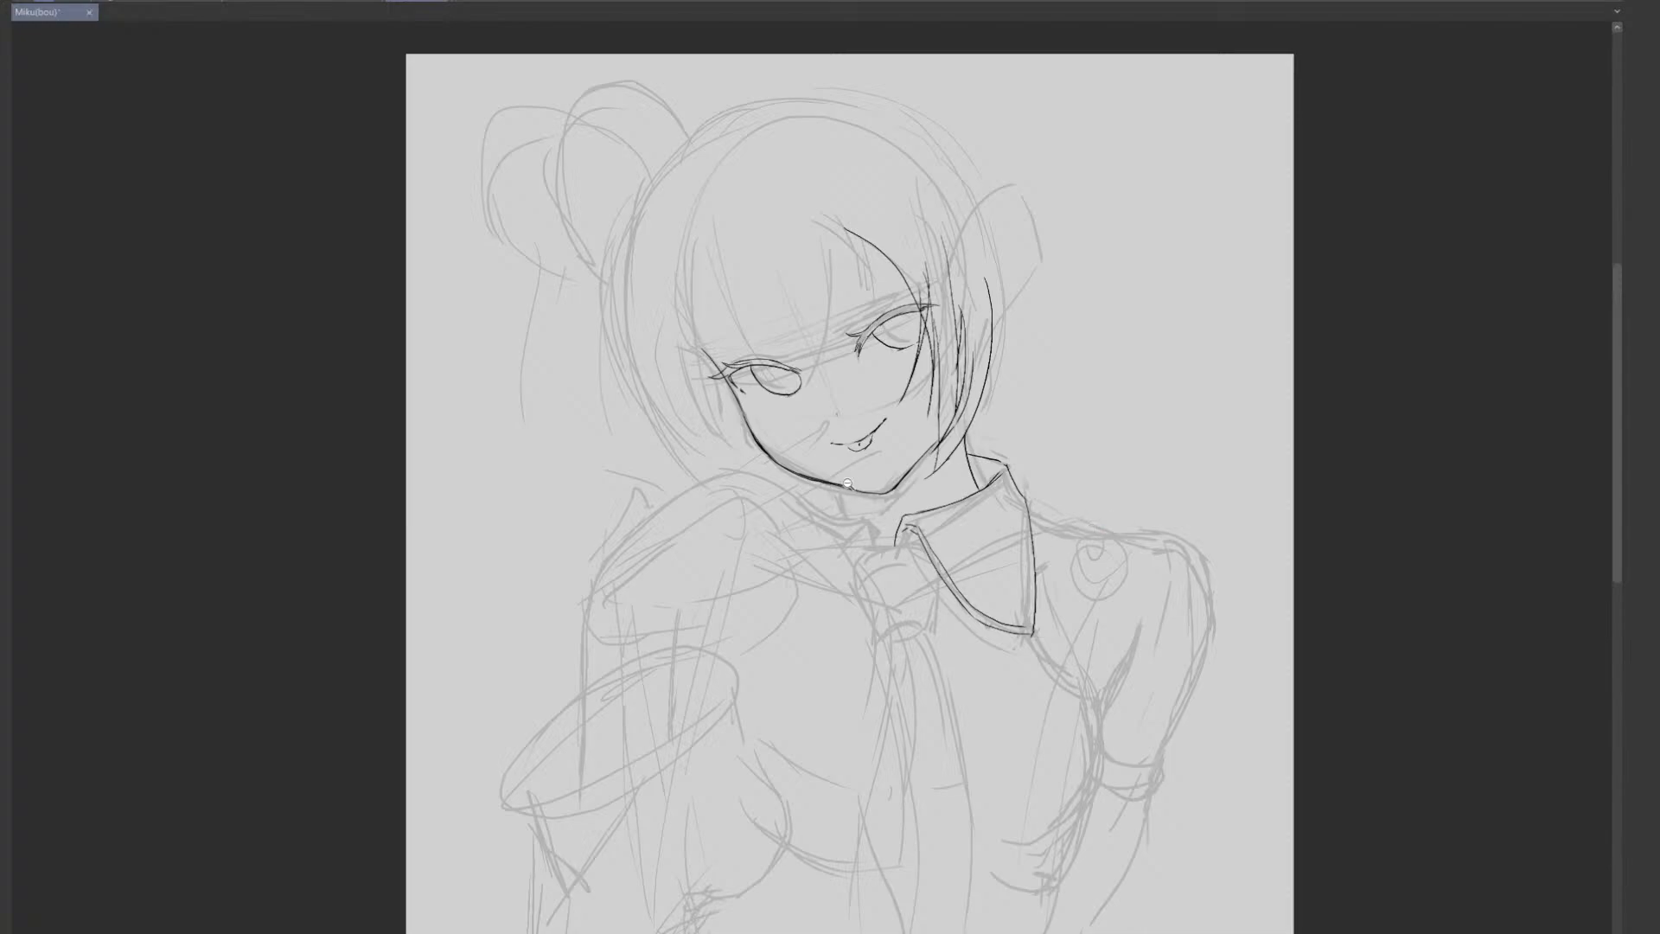
{"action": "key", "text": "Tab"}
{"action": "left_click", "coordinate": [6, 337]}
{"action": "key", "text": "Tab"}
{"action": "mouse_move", "coordinate": [788, 493]}
{"action": "left_mouse_down"}
{"action": "mouse_move", "coordinate": [825, 488]}
{"action": "mouse_move", "coordinate": [780, 474]}
{"action": "mouse_move", "coordinate": [822, 511]}
{"action": "mouse_move", "coordinate": [767, 466]}
{"action": "left_mouse_up"}
{"action": "key", "text": "ctrl+z"}
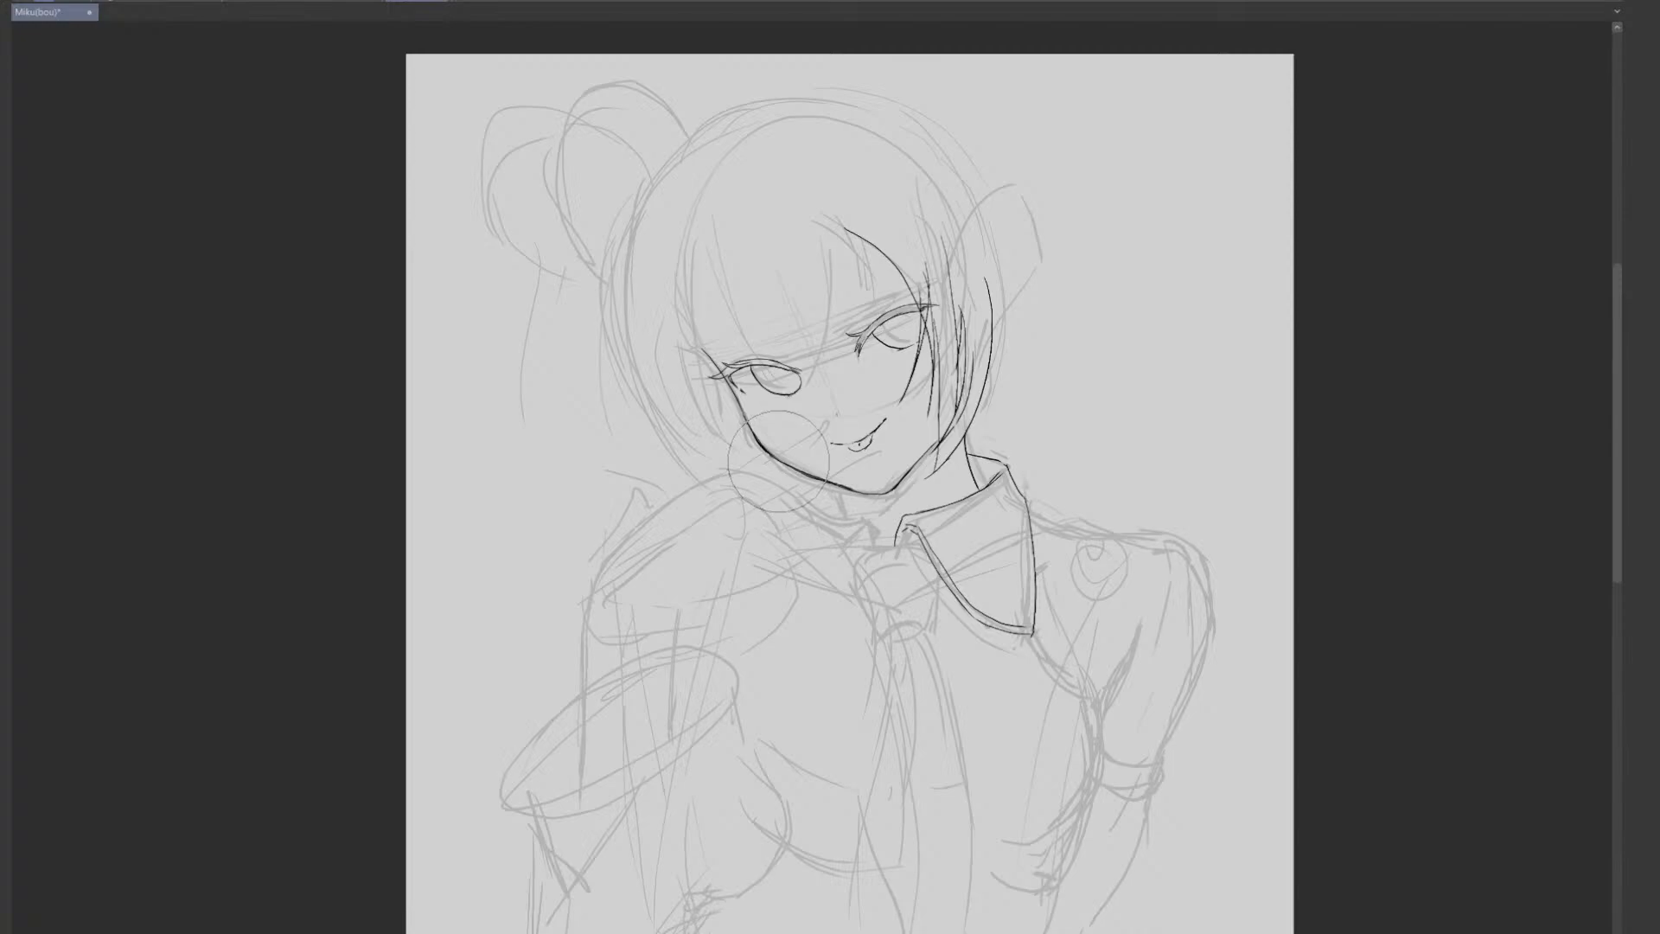
- Save the drawing
{"action": "key", "text": "Tab"}
{"action": "key", "text": "Tab"}
{"action": "scroll", "coordinate": [986, 481], "scroll_direction": "up", "scroll_amount": 1}
{"action": "key", "text": "ctrl+s"}
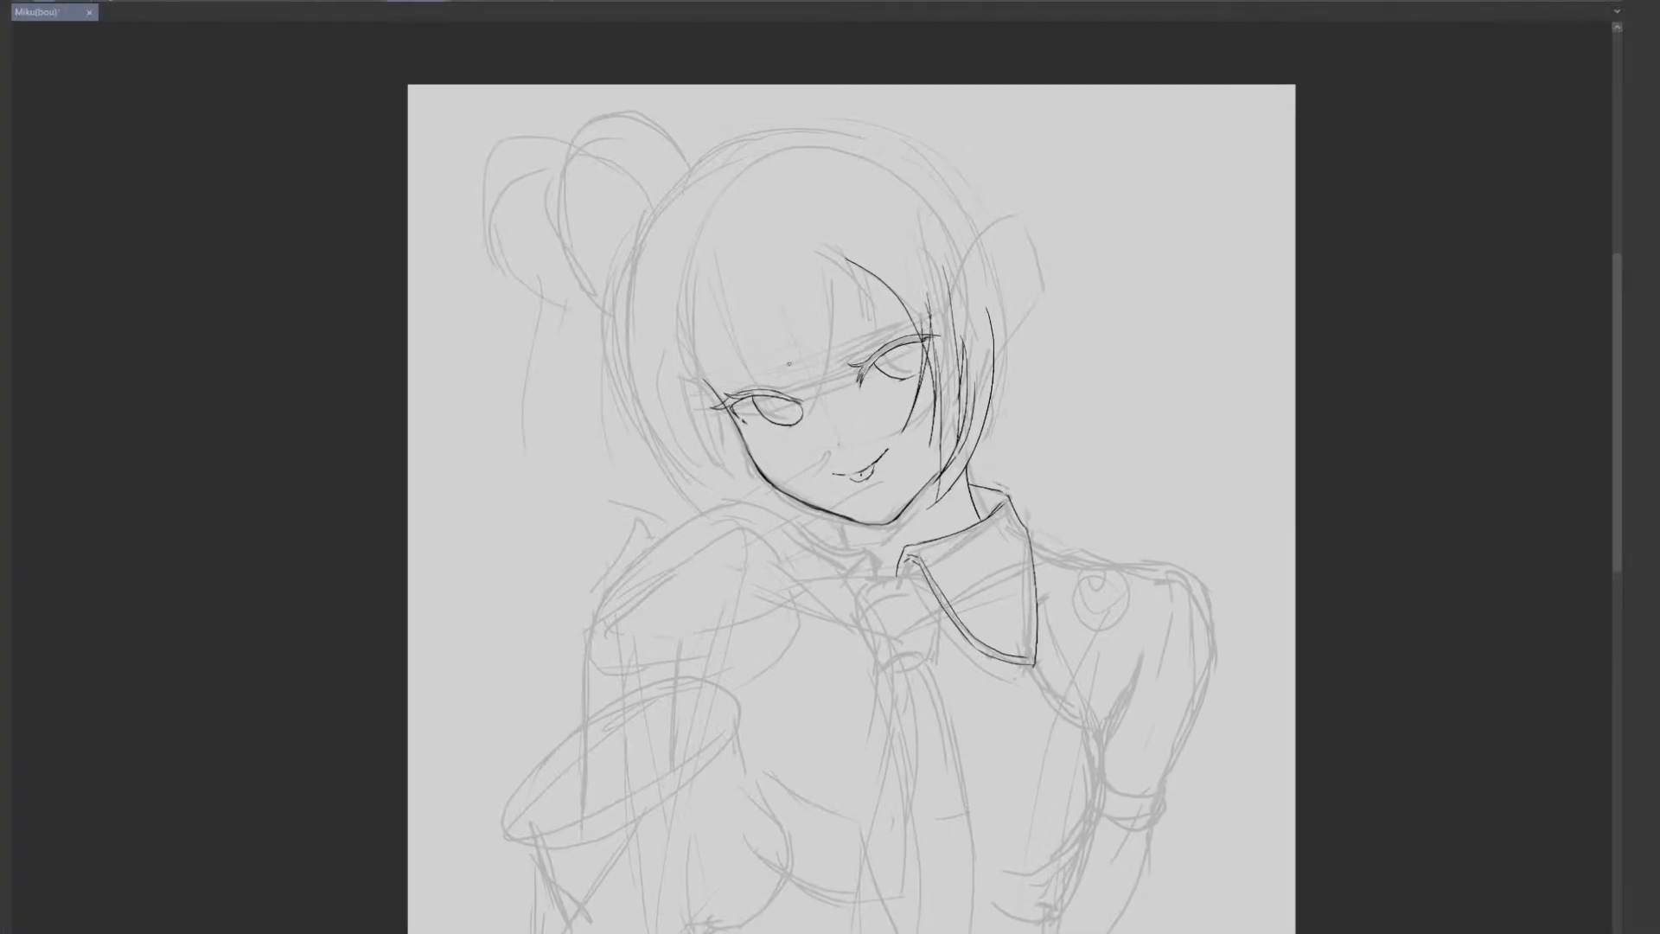
- Ink the central fringe strand's curved edge from the middle of the forehead down to the inner corner of the left eye
{"action": "left_click_drag", "start_coordinate": [843, 257], "coordinate": [832, 369]}
{"action": "key", "text": "ctrl+z"}
{"action": "mouse_move", "coordinate": [835, 258]}
{"action": "left_mouse_down"}
{"action": "mouse_move", "coordinate": [858, 268]}
{"action": "mouse_move", "coordinate": [808, 429]}
{"action": "left_mouse_up"}
{"action": "key", "text": "ctrl+z"}
{"action": "key", "text": "ctrl+z"}
{"action": "left_click_drag", "start_coordinate": [830, 275], "coordinate": [801, 432]}
{"action": "key", "text": "ctrl+z"}
{"action": "key", "text": "ctrl+z"}
{"action": "left_click_drag", "start_coordinate": [834, 258], "coordinate": [795, 417]}
- Ink the short inner edge of the central fringe strand, tapering to a point over the left eye
{"action": "left_click_drag", "start_coordinate": [793, 330], "coordinate": [805, 421]}
{"action": "key", "text": "ctrl+z"}
{"action": "left_click_drag", "start_coordinate": [792, 335], "coordinate": [802, 420]}
{"action": "key", "text": "ctrl+z"}
{"action": "left_click_drag", "start_coordinate": [803, 332], "coordinate": [793, 413]}
{"action": "left_click_drag", "start_coordinate": [777, 418], "coordinate": [800, 345]}
{"action": "key", "text": "ctrl+z"}
{"action": "mouse_move", "coordinate": [784, 424]}
{"action": "left_mouse_down"}
{"action": "mouse_move", "coordinate": [797, 318]}
{"action": "mouse_move", "coordinate": [788, 408]}
{"action": "left_mouse_up"}
{"action": "key", "text": "ctrl+z"}
{"action": "key", "text": "ctrl+z"}
{"action": "key", "text": "ctrl+z"}
{"action": "left_click_drag", "start_coordinate": [798, 333], "coordinate": [787, 414]}
- Ink the left fringe strand as one curve from the upper forehead down across the left eye
{"action": "left_click_drag", "start_coordinate": [722, 246], "coordinate": [764, 408]}
{"action": "key", "text": "ctrl+z"}
{"action": "left_click_drag", "start_coordinate": [703, 238], "coordinate": [772, 407]}
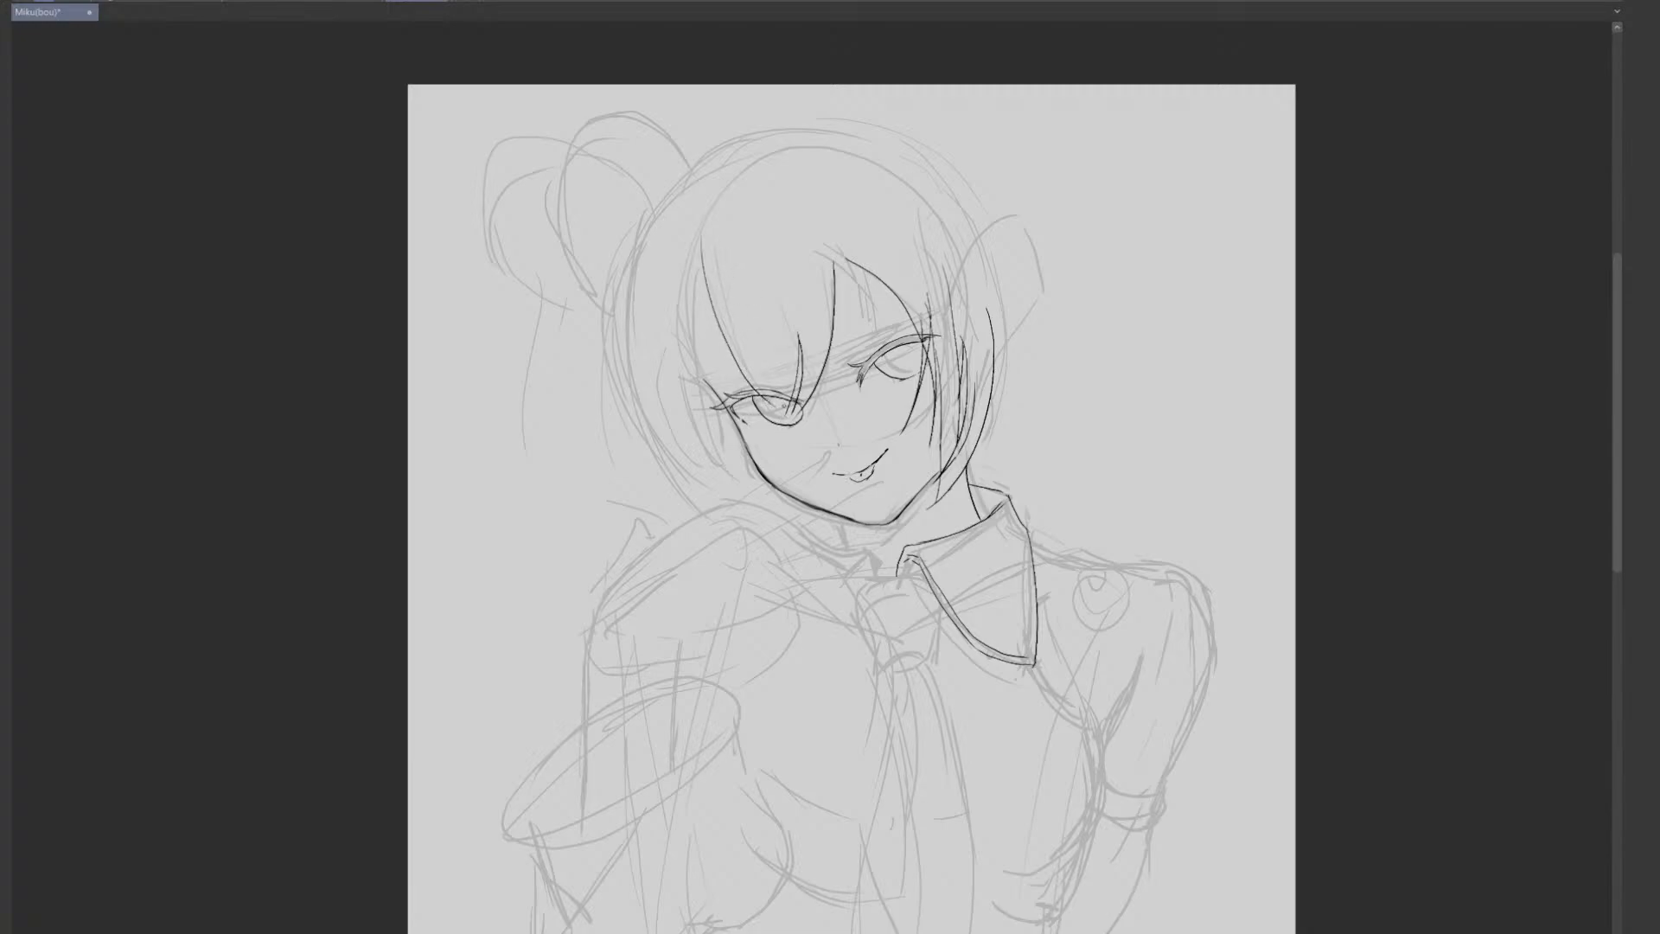
{"action": "key", "text": "ctrl+z"}
{"action": "left_click_drag", "start_coordinate": [702, 247], "coordinate": [774, 413]}
{"action": "key", "text": "ctrl+z"}
{"action": "mouse_move", "coordinate": [703, 251]}
{"action": "left_mouse_down"}
{"action": "mouse_move", "coordinate": [755, 397]}
{"action": "mouse_move", "coordinate": [784, 414]}
{"action": "left_mouse_up"}
{"action": "key", "text": "ctrl+z"}
{"action": "key", "text": "ctrl+z"}
{"action": "mouse_move", "coordinate": [730, 266]}
{"action": "left_mouse_down"}
{"action": "mouse_move", "coordinate": [763, 403]}
{"action": "mouse_move", "coordinate": [729, 317]}
{"action": "mouse_move", "coordinate": [770, 411]}
{"action": "left_mouse_up"}
{"action": "key", "text": "ctrl+z"}
{"action": "key", "text": "ctrl+z"}
{"action": "left_click_drag", "start_coordinate": [725, 288], "coordinate": [783, 415]}
{"action": "key", "text": "ctrl+z"}
{"action": "left_click_drag", "start_coordinate": [736, 240], "coordinate": [786, 421]}
- Ink the long side lock from the left fringe's parting down past the outer eye corner to the cheek
{"action": "mouse_move", "coordinate": [731, 257]}
{"action": "left_mouse_down"}
{"action": "mouse_move", "coordinate": [714, 423]}
{"action": "mouse_move", "coordinate": [719, 326]}
{"action": "mouse_move", "coordinate": [715, 386]}
{"action": "left_mouse_up"}
{"action": "key", "text": "ctrl+z"}
{"action": "key", "text": "ctrl+z"}
{"action": "left_click_drag", "start_coordinate": [726, 270], "coordinate": [711, 467]}
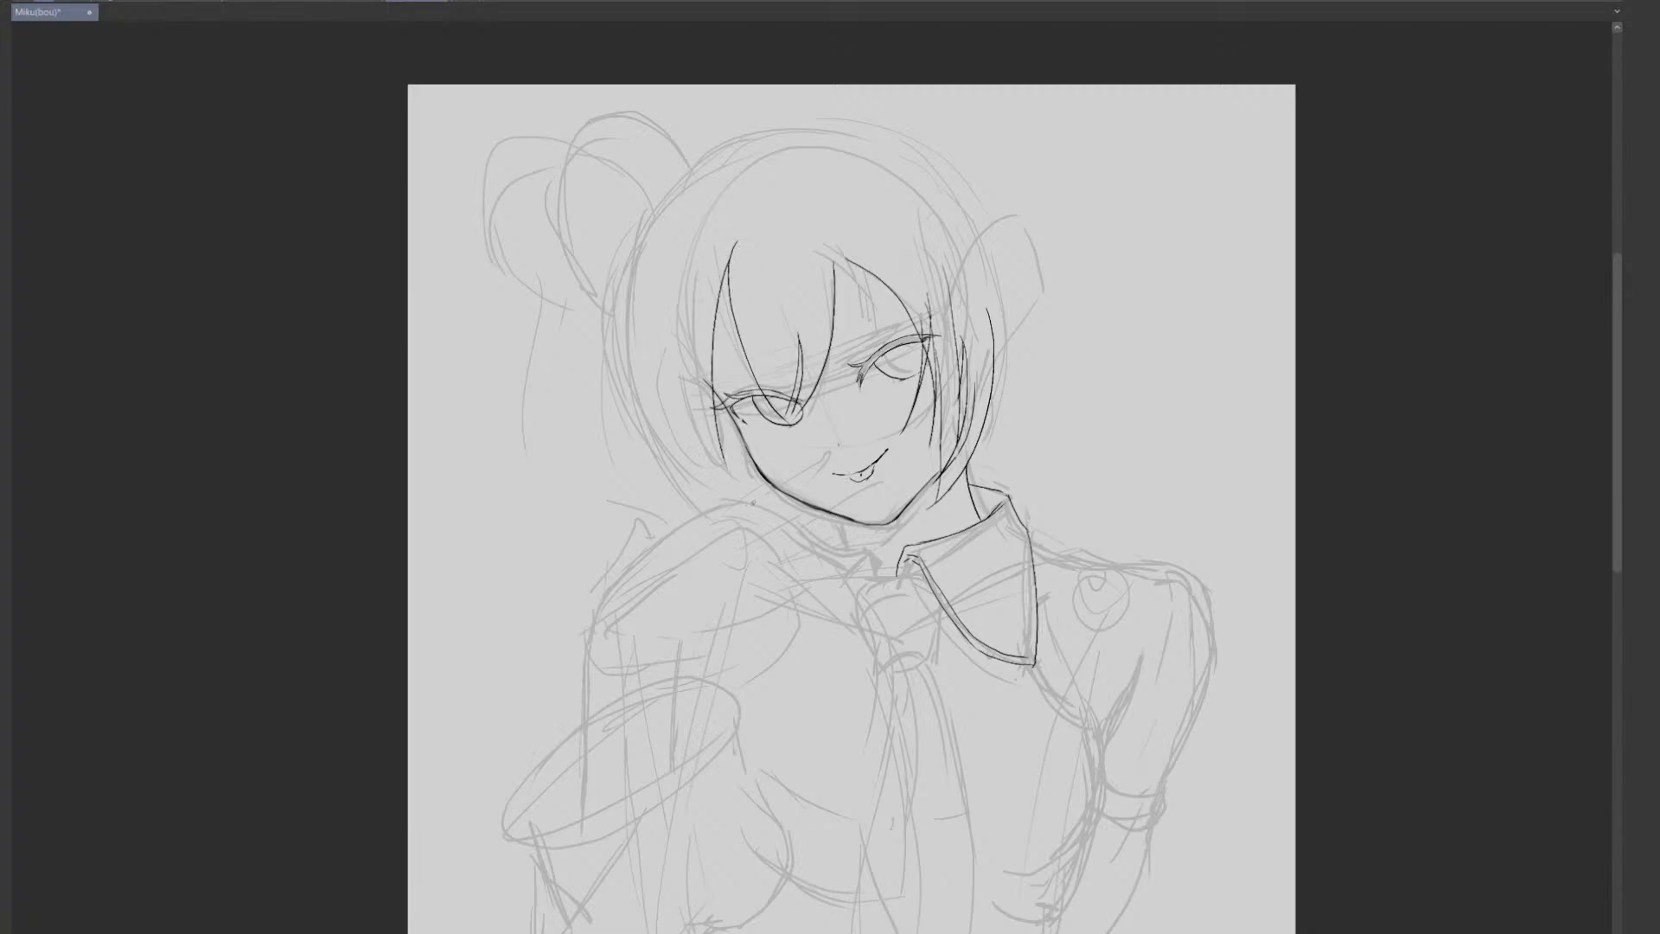
{"action": "key", "text": "ctrl+z"}
{"action": "mouse_move", "coordinate": [724, 263]}
{"action": "left_mouse_down"}
{"action": "mouse_move", "coordinate": [724, 460]}
{"action": "mouse_move", "coordinate": [780, 472]}
{"action": "mouse_move", "coordinate": [739, 340]}
{"action": "mouse_move", "coordinate": [709, 333]}
{"action": "mouse_move", "coordinate": [728, 471]}
{"action": "left_mouse_up"}
{"action": "key", "text": "ctrl+z"}
{"action": "left_click_drag", "start_coordinate": [1002, 448], "coordinate": [1009, 445]}
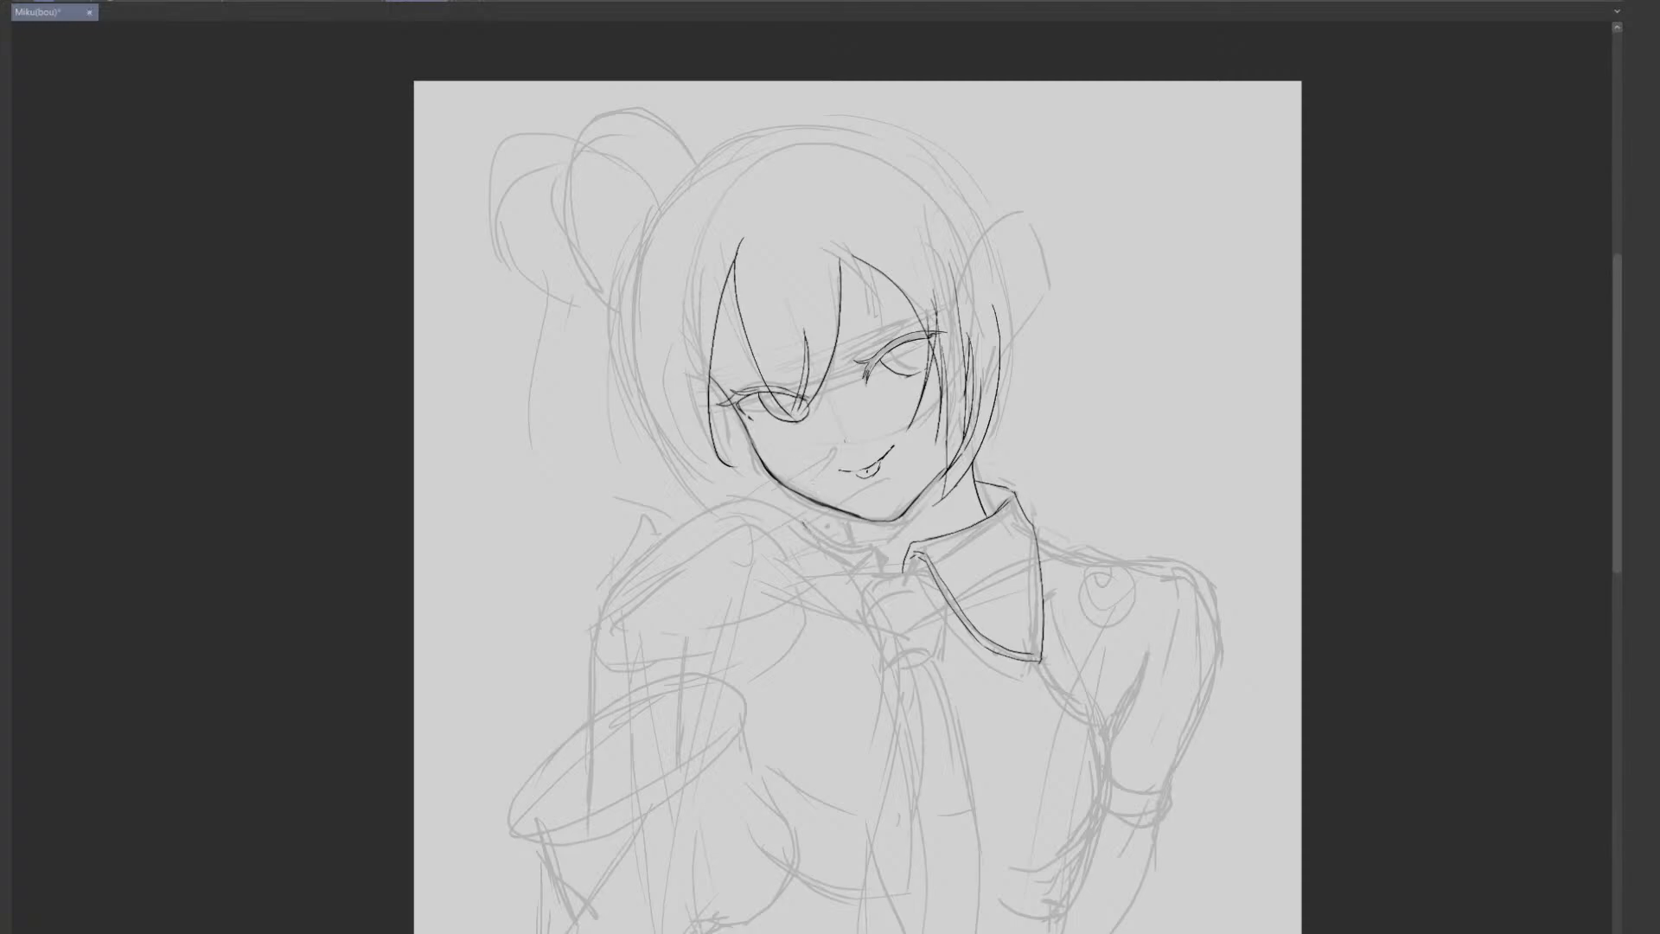
{"action": "left_click_drag", "start_coordinate": [822, 523], "coordinate": [860, 541]}
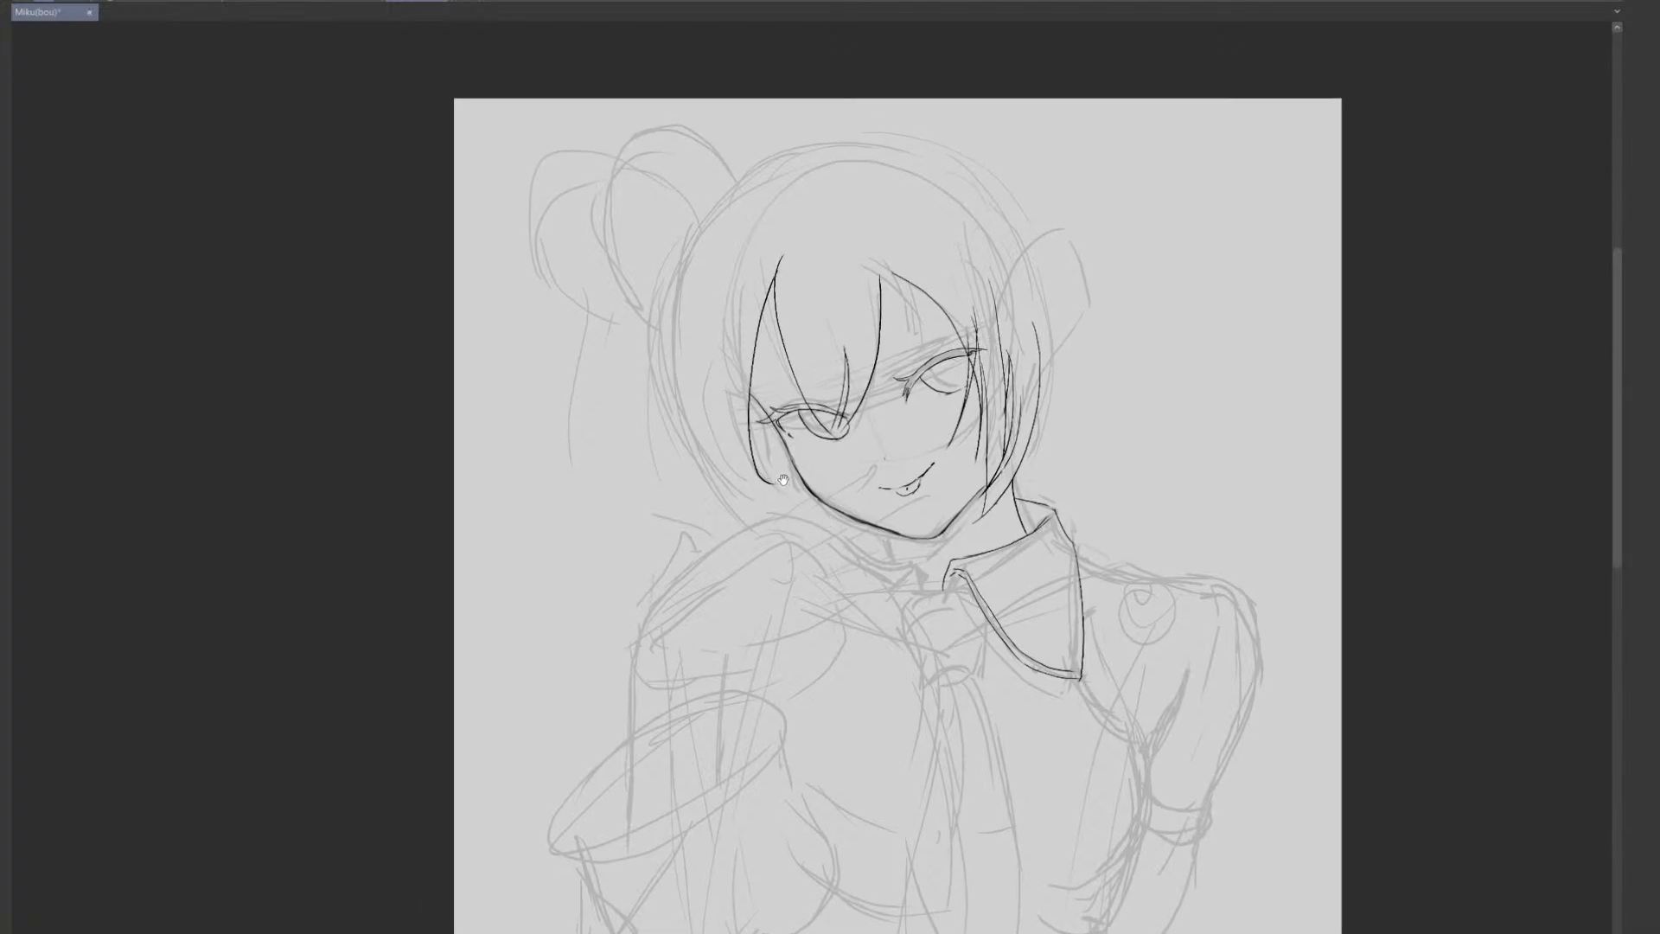
{"action": "key", "text": "ctrl+z"}
{"action": "left_click_drag", "start_coordinate": [781, 260], "coordinate": [762, 473]}
{"action": "key", "text": "ctrl+z"}
{"action": "key", "text": "ctrl+z"}
{"action": "mouse_move", "coordinate": [776, 298]}
{"action": "left_mouse_down"}
{"action": "mouse_move", "coordinate": [759, 444]}
{"action": "mouse_move", "coordinate": [777, 485]}
{"action": "left_mouse_up"}
- Add a second stroke along the upper part of the left side lock, starting at the fringe parting
{"action": "left_click_drag", "start_coordinate": [878, 406], "coordinate": [893, 373]}
{"action": "left_click_drag", "start_coordinate": [795, 229], "coordinate": [775, 329]}
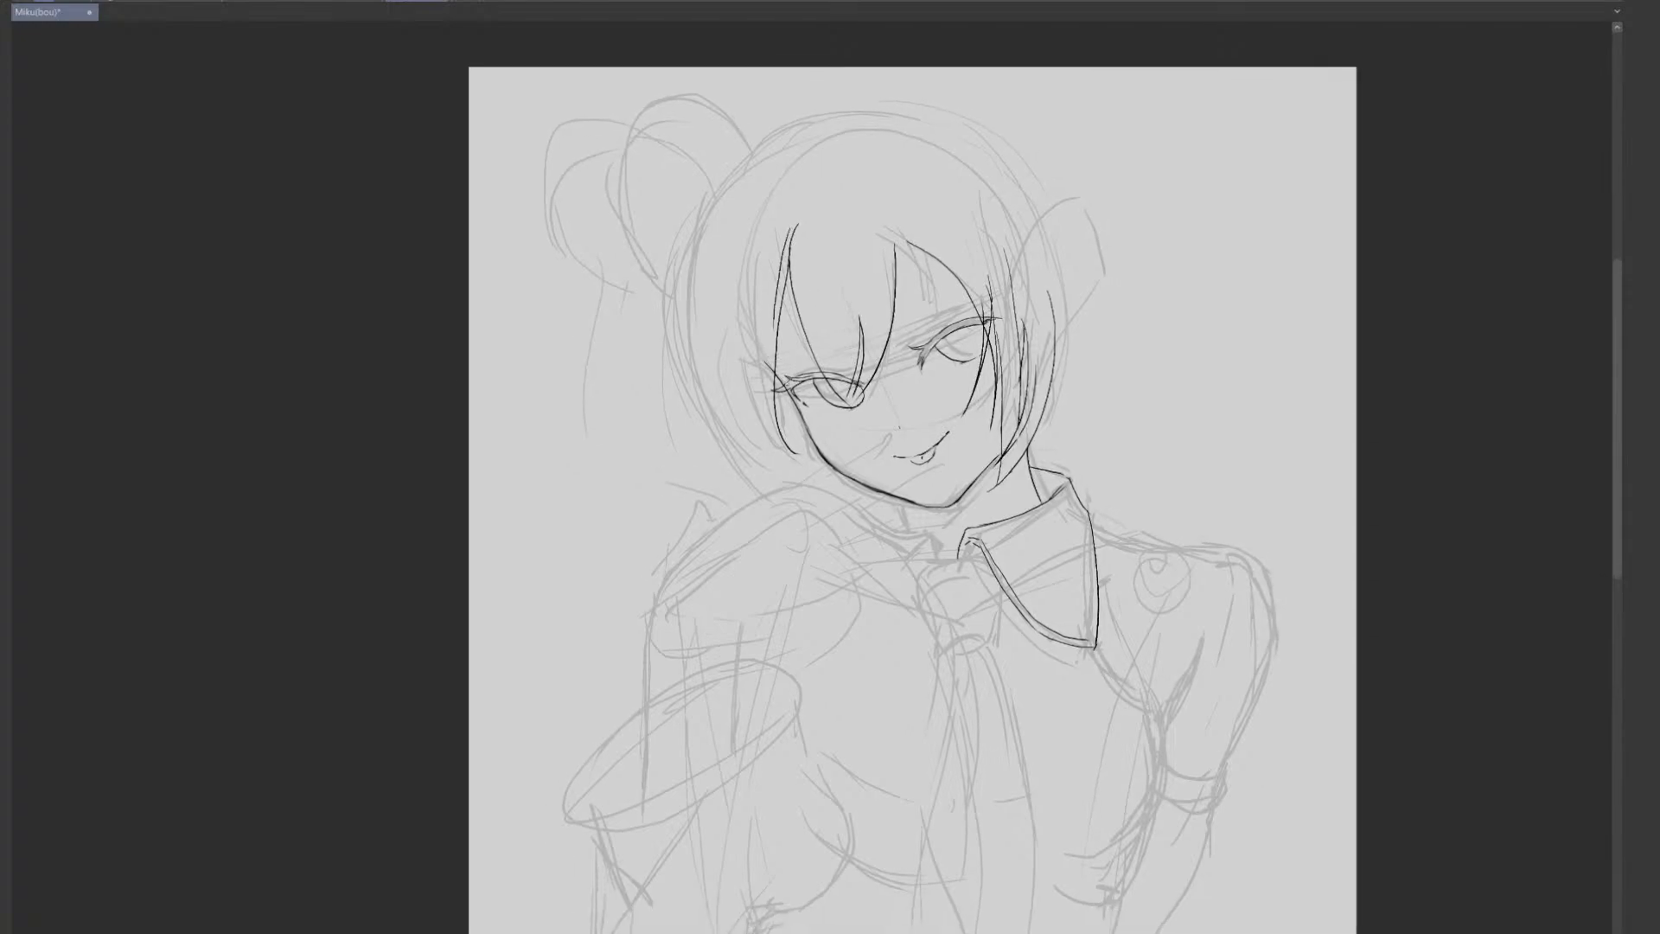
{"action": "key", "text": "ctrl+z"}
{"action": "left_click_drag", "start_coordinate": [794, 230], "coordinate": [774, 357]}
{"action": "left_click_drag", "start_coordinate": [1007, 393], "coordinate": [1008, 419]}
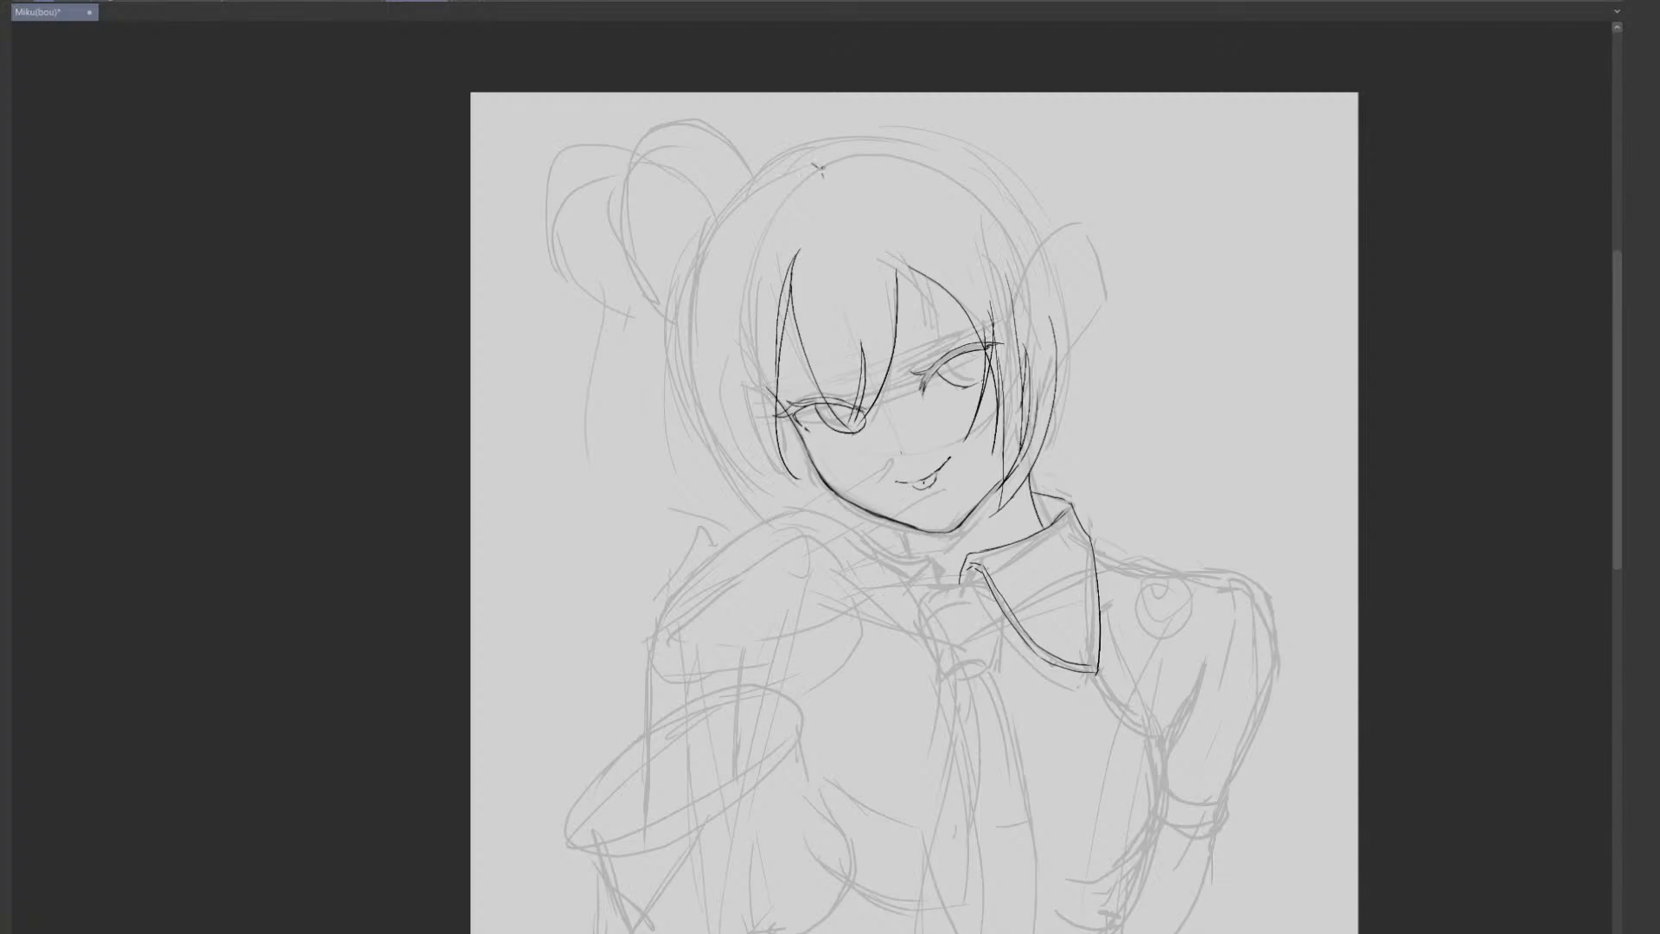
- Ink the fringe's left outer contour from the crown down to beside the left eye
{"action": "mouse_move", "coordinate": [819, 170]}
{"action": "left_mouse_down"}
{"action": "mouse_move", "coordinate": [788, 198]}
{"action": "mouse_move", "coordinate": [751, 359]}
{"action": "left_mouse_up"}
{"action": "key", "text": "ctrl+z"}
{"action": "left_click_drag", "start_coordinate": [817, 164], "coordinate": [737, 362]}
{"action": "key", "text": "ctrl+z"}
{"action": "left_click_drag", "start_coordinate": [813, 165], "coordinate": [749, 367]}
- Ink the fringe's right upper contour as an arc from the crown toward the right temple
{"action": "left_click_drag", "start_coordinate": [876, 152], "coordinate": [1026, 242]}
{"action": "key", "text": "ctrl+z"}
{"action": "left_click_drag", "start_coordinate": [860, 151], "coordinate": [990, 241]}
{"action": "key", "text": "ctrl+z"}
{"action": "mouse_move", "coordinate": [854, 153]}
{"action": "left_mouse_down"}
{"action": "mouse_move", "coordinate": [971, 217]}
{"action": "mouse_move", "coordinate": [1010, 283]}
{"action": "mouse_move", "coordinate": [949, 197]}
{"action": "left_mouse_up"}
{"action": "key", "text": "ctrl+z"}
{"action": "left_click_drag", "start_coordinate": [861, 161], "coordinate": [939, 184]}
{"action": "left_click_drag", "start_coordinate": [1090, 345], "coordinate": [1073, 329]}
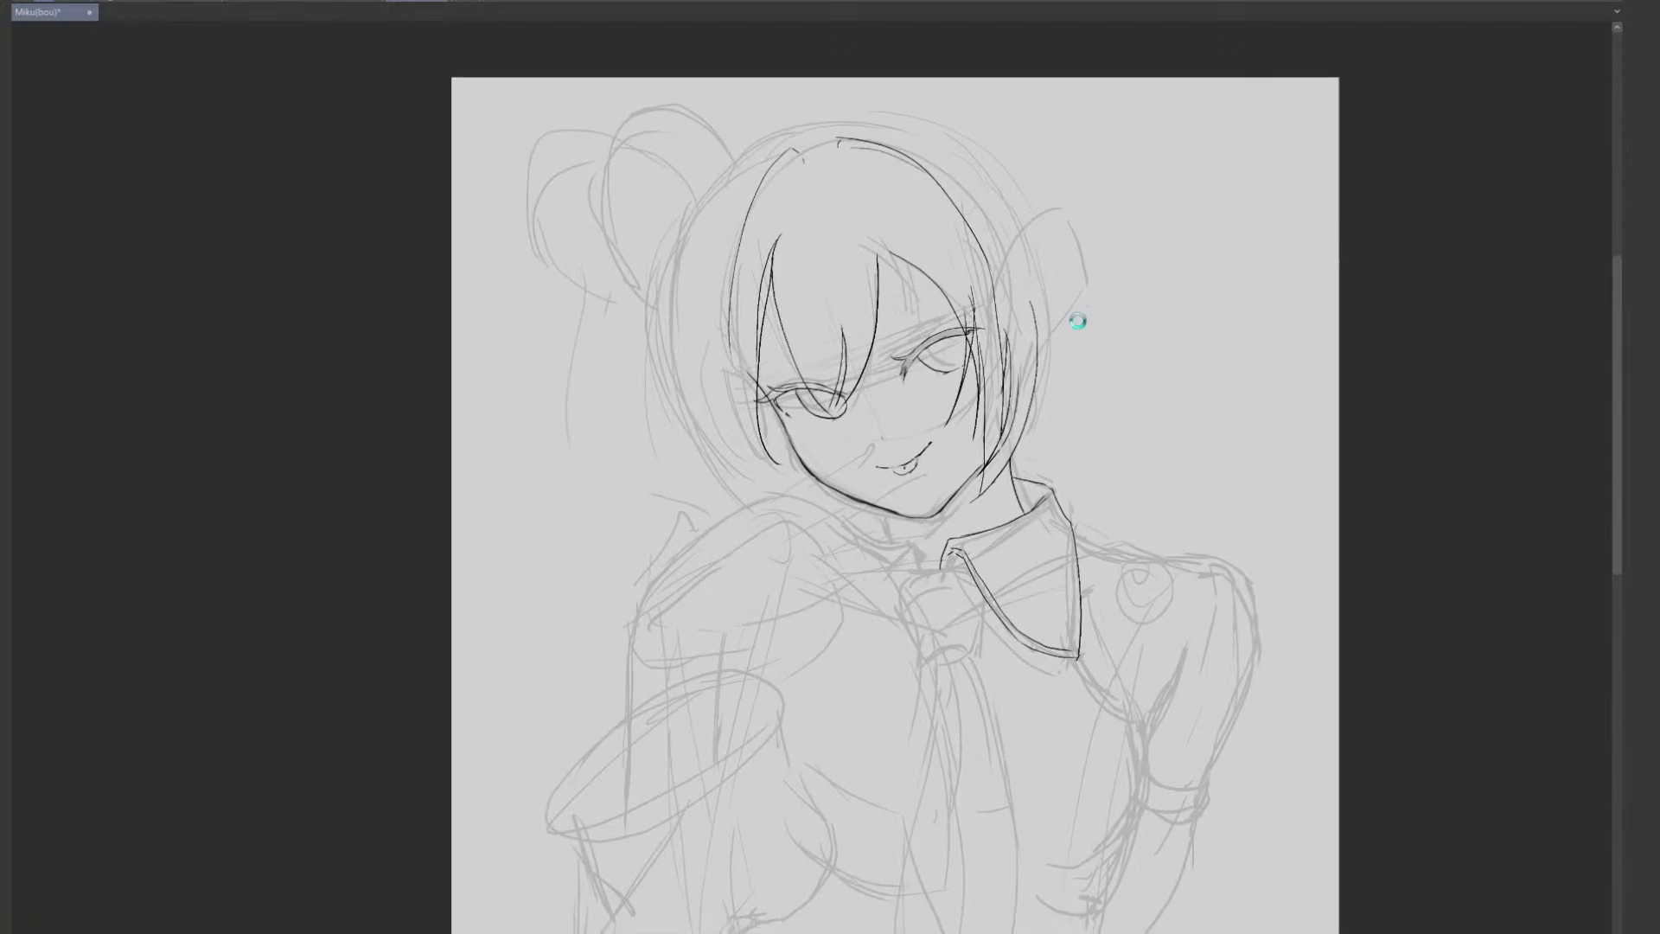
- Ink the upper part of the hair's right outer contour from beside the temple down to about eye level
{"action": "left_click_drag", "start_coordinate": [1004, 196], "coordinate": [1061, 398]}
{"action": "key", "text": "ctrl+z"}
{"action": "left_click_drag", "start_coordinate": [1017, 206], "coordinate": [1029, 422]}
{"action": "key", "text": "ctrl+z"}
{"action": "left_click_drag", "start_coordinate": [1004, 198], "coordinate": [1066, 397]}
{"action": "left_click_drag", "start_coordinate": [1043, 299], "coordinate": [1058, 413]}
{"action": "key", "text": "ctrl+z"}
{"action": "key", "text": "ctrl+z"}
{"action": "mouse_move", "coordinate": [1007, 196]}
{"action": "left_mouse_down"}
{"action": "mouse_move", "coordinate": [1042, 243]}
{"action": "mouse_move", "coordinate": [1056, 406]}
{"action": "left_mouse_up"}
{"action": "left_click_drag", "start_coordinate": [1037, 315], "coordinate": [1046, 422]}
{"action": "key", "text": "ctrl+z"}
{"action": "key", "text": "ctrl+z"}
{"action": "left_click_drag", "start_coordinate": [1006, 194], "coordinate": [1051, 304]}
- Continue the hair's right outer contour from eye level down toward the jaw
{"action": "left_click_drag", "start_coordinate": [1043, 304], "coordinate": [1046, 398]}
{"action": "key", "text": "ctrl+z"}
{"action": "left_click_drag", "start_coordinate": [1041, 314], "coordinate": [1040, 418]}
{"action": "key", "text": "ctrl+z"}
{"action": "key", "text": "ctrl+z"}
{"action": "left_click_drag", "start_coordinate": [1039, 311], "coordinate": [1043, 405]}
{"action": "mouse_move", "coordinate": [1048, 343]}
{"action": "left_mouse_down"}
{"action": "mouse_move", "coordinate": [1004, 427]}
{"action": "mouse_move", "coordinate": [1028, 402]}
{"action": "mouse_move", "coordinate": [984, 450]}
{"action": "mouse_move", "coordinate": [1004, 432]}
{"action": "left_mouse_up"}
{"action": "key", "text": "ctrl+z"}
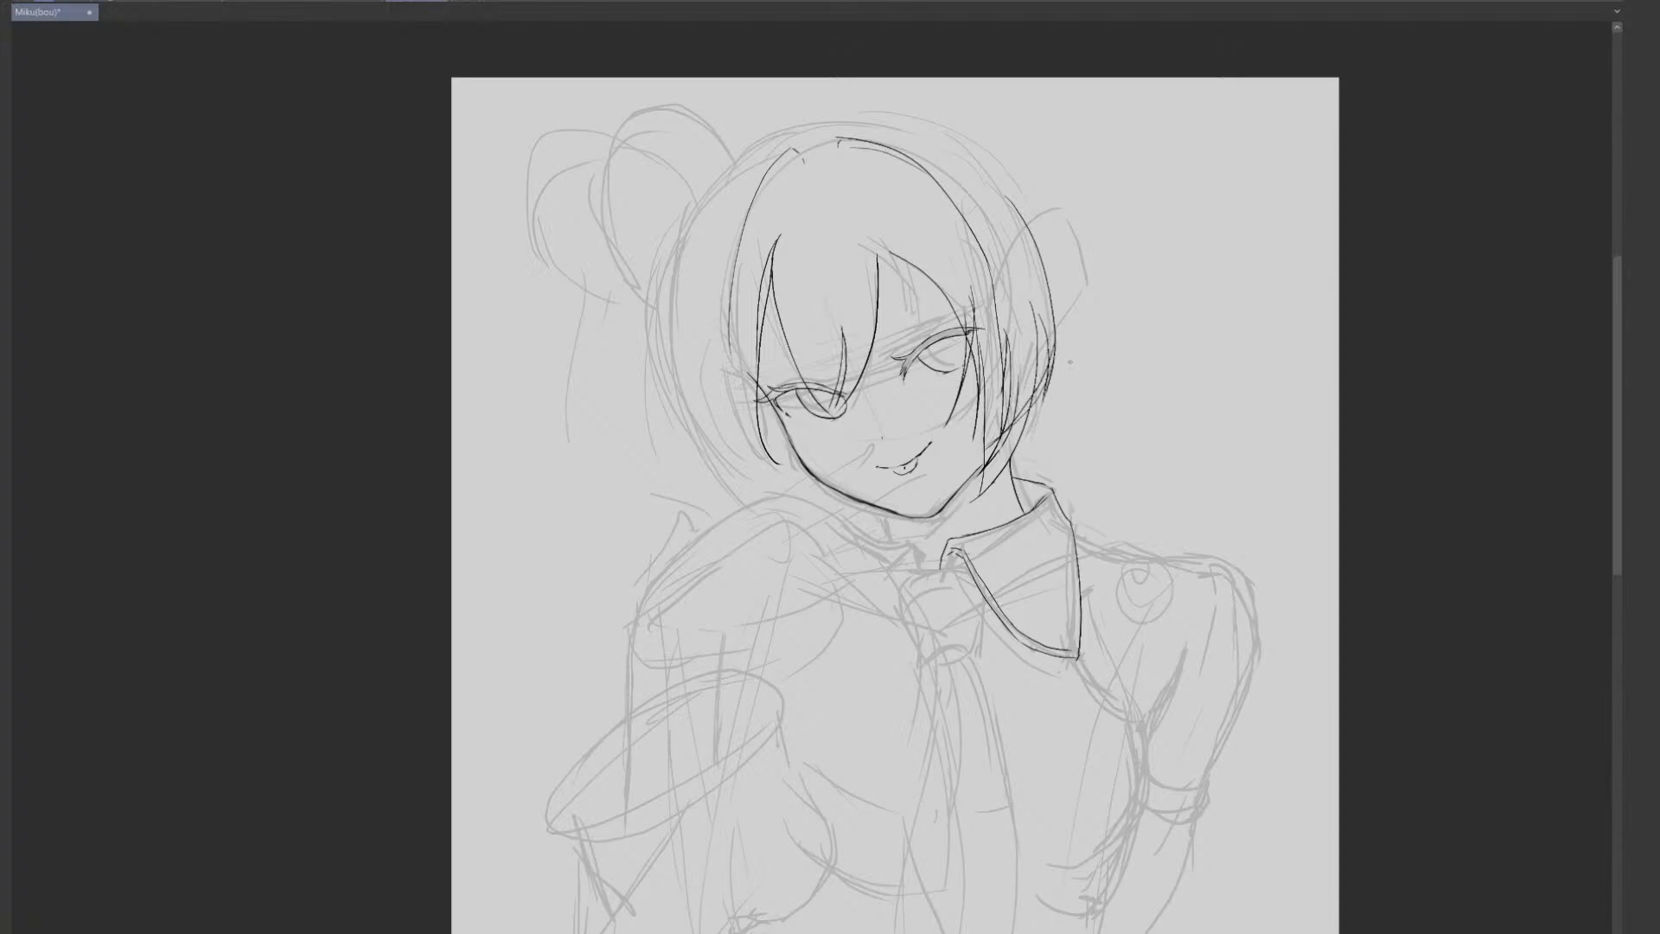
- Ink the top outline of the head as an arc from the crown to the hair's right outer contour
{"action": "left_click_drag", "start_coordinate": [1070, 363], "coordinate": [1114, 450]}
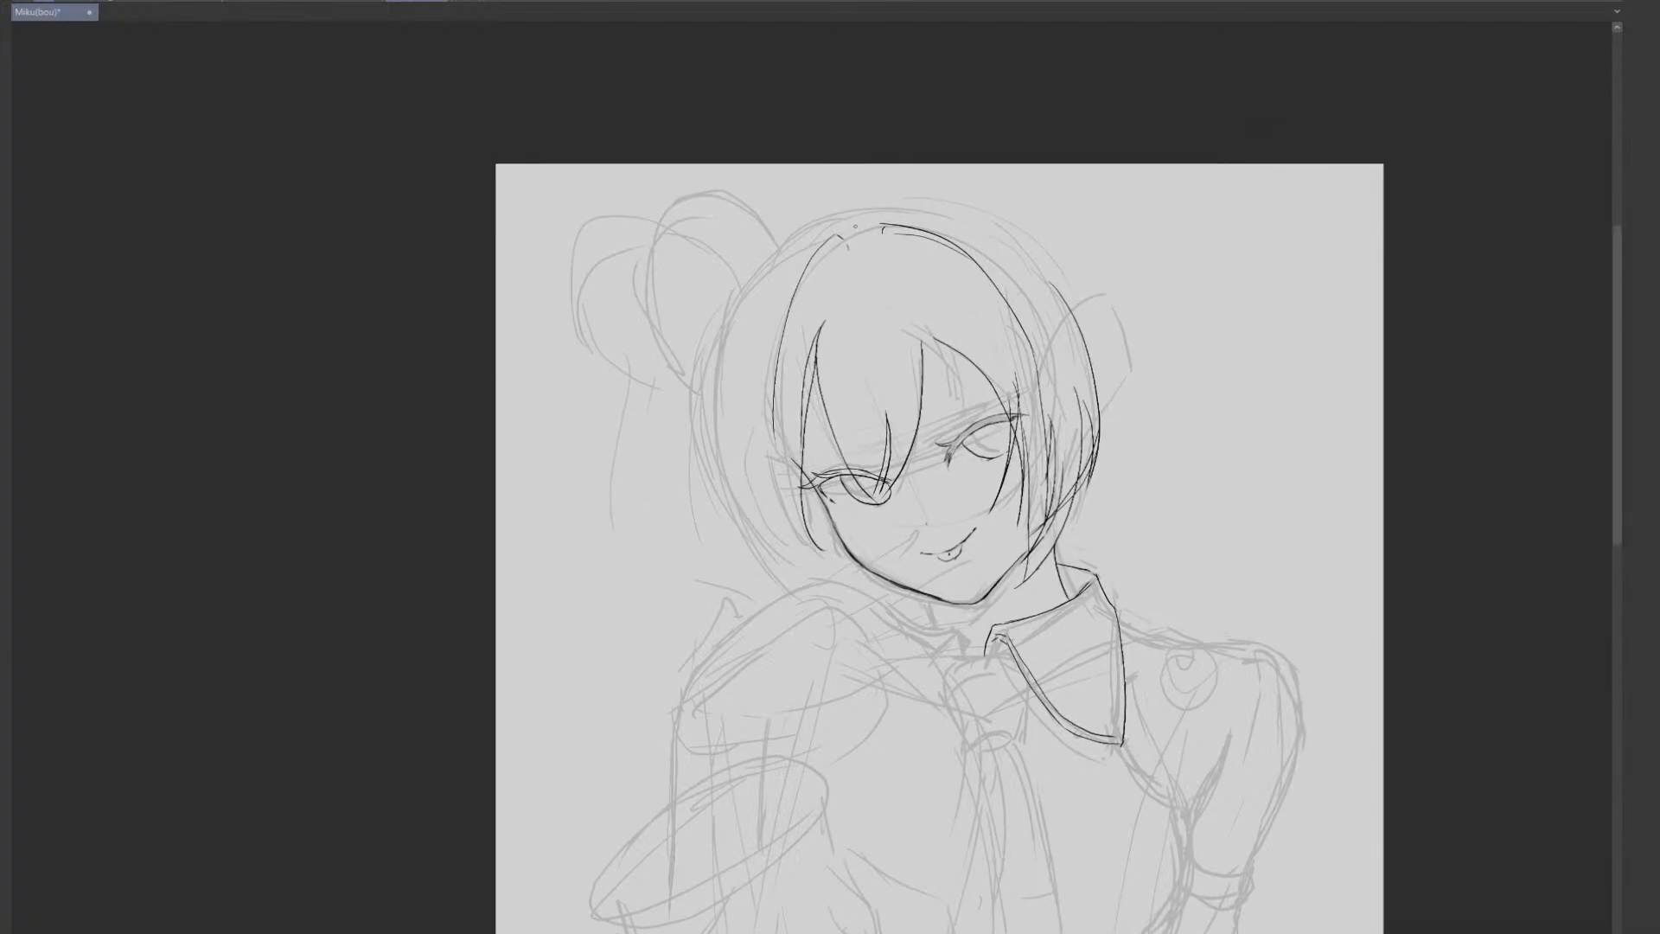
{"action": "mouse_move", "coordinate": [846, 222]}
{"action": "left_mouse_down"}
{"action": "mouse_move", "coordinate": [858, 207]}
{"action": "mouse_move", "coordinate": [1081, 358]}
{"action": "left_mouse_up"}
{"action": "key", "text": "ctrl+z"}
{"action": "left_click_drag", "start_coordinate": [851, 211], "coordinate": [1090, 320]}
{"action": "key", "text": "ctrl+z"}
{"action": "mouse_move", "coordinate": [856, 209]}
{"action": "left_mouse_down"}
{"action": "mouse_move", "coordinate": [951, 201]}
{"action": "mouse_move", "coordinate": [1094, 300]}
{"action": "left_mouse_up"}
{"action": "key", "text": "ctrl+z"}
{"action": "mouse_move", "coordinate": [851, 211]}
{"action": "left_mouse_down"}
{"action": "mouse_move", "coordinate": [960, 200]}
{"action": "mouse_move", "coordinate": [1077, 320]}
{"action": "left_mouse_up"}
{"action": "key", "text": "ctrl+z"}
{"action": "mouse_move", "coordinate": [850, 211]}
{"action": "left_mouse_down"}
{"action": "mouse_move", "coordinate": [1030, 229]}
{"action": "mouse_move", "coordinate": [1096, 303]}
{"action": "left_mouse_up"}
{"action": "key", "text": "ctrl+z"}
{"action": "mouse_move", "coordinate": [849, 210]}
{"action": "left_mouse_down"}
{"action": "mouse_move", "coordinate": [1064, 254]}
{"action": "mouse_move", "coordinate": [1096, 304]}
{"action": "left_mouse_up"}
{"action": "key", "text": "ctrl+z"}
{"action": "mouse_move", "coordinate": [849, 210]}
{"action": "left_mouse_down"}
{"action": "mouse_move", "coordinate": [1075, 288]}
{"action": "mouse_move", "coordinate": [1084, 308]}
{"action": "left_mouse_up"}
{"action": "key", "text": "ctrl+z"}
{"action": "left_click_drag", "start_coordinate": [849, 211], "coordinate": [1091, 318]}
- Ink the hair's left outer outline in one long curve from the crown down to just above the shoulder
{"action": "mouse_move", "coordinate": [848, 212]}
{"action": "left_mouse_down"}
{"action": "mouse_move", "coordinate": [778, 262]}
{"action": "mouse_move", "coordinate": [685, 510]}
{"action": "left_mouse_up"}
{"action": "key", "text": "ctrl+z"}
{"action": "left_click_drag", "start_coordinate": [848, 212], "coordinate": [682, 521]}
{"action": "key", "text": "ctrl+z"}
{"action": "mouse_move", "coordinate": [848, 211]}
{"action": "left_mouse_down"}
{"action": "mouse_move", "coordinate": [685, 486]}
{"action": "mouse_move", "coordinate": [702, 560]}
{"action": "left_mouse_up"}
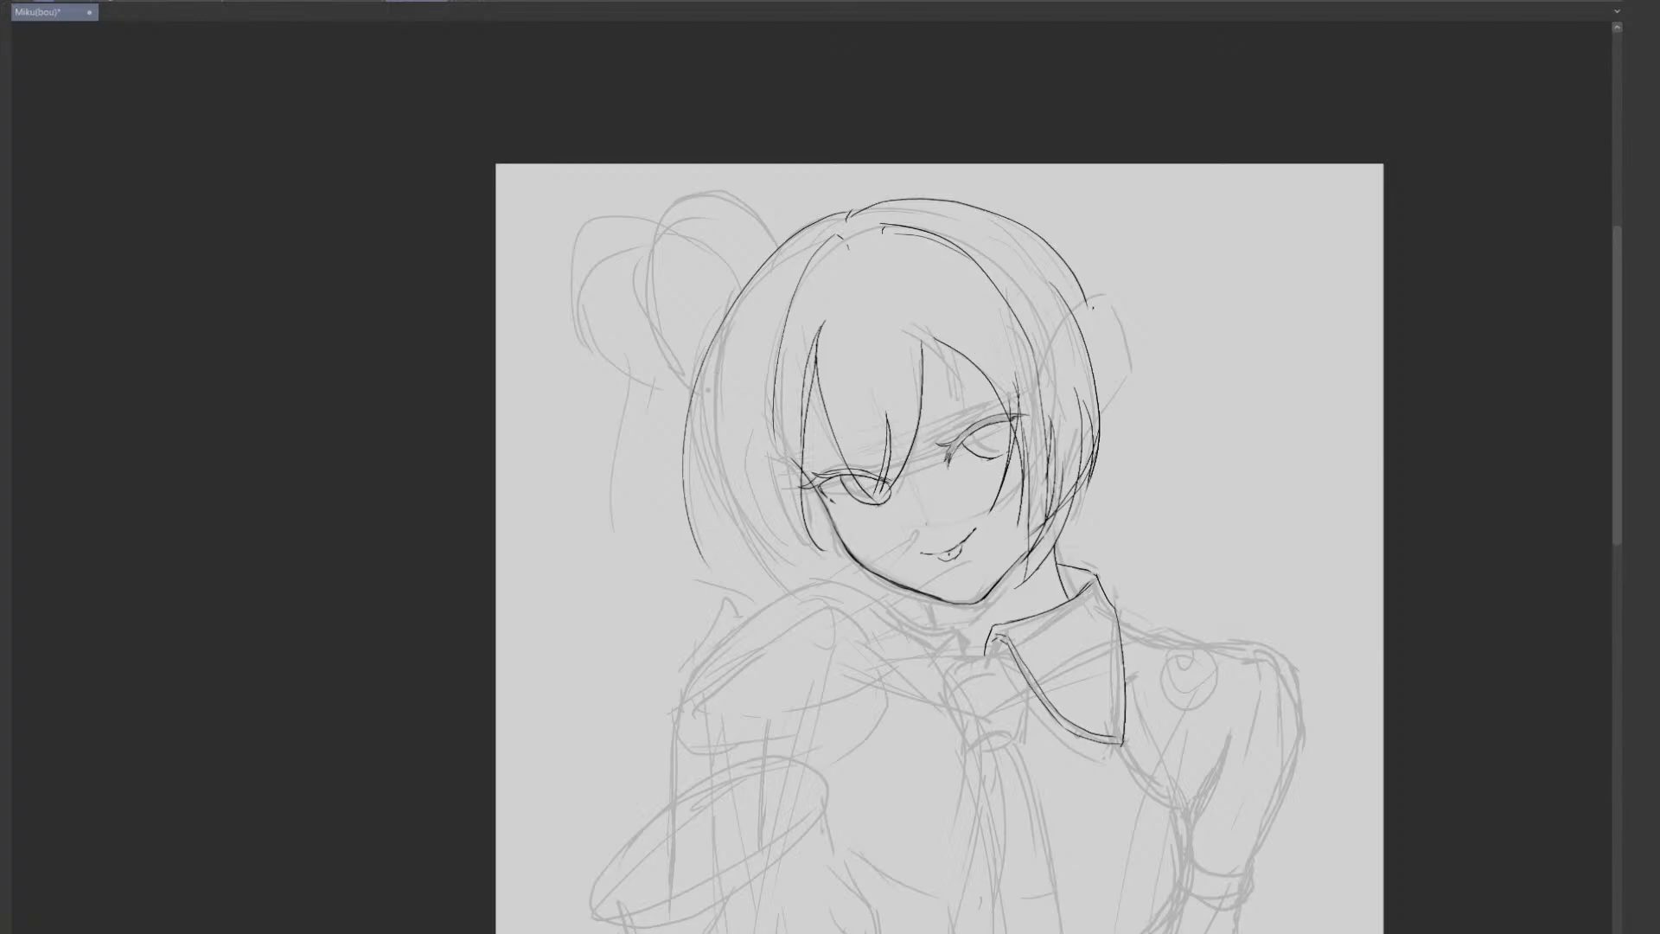
- Ink a hair strand just inside the lower end of the left outer outline, curving toward the shoulder
{"action": "left_click_drag", "start_coordinate": [706, 391], "coordinate": [705, 561]}
{"action": "key", "text": "ctrl+z"}
{"action": "mouse_move", "coordinate": [700, 418]}
{"action": "left_mouse_down"}
{"action": "mouse_move", "coordinate": [708, 577]}
{"action": "mouse_move", "coordinate": [687, 494]}
{"action": "mouse_move", "coordinate": [710, 564]}
{"action": "left_mouse_up"}
{"action": "key", "text": "ctrl+z"}
{"action": "key", "text": "ctrl+z"}
{"action": "key", "text": "ctrl+z"}
{"action": "key", "text": "ctrl+z"}
{"action": "mouse_move", "coordinate": [697, 421]}
{"action": "left_mouse_down"}
{"action": "mouse_move", "coordinate": [707, 564]}
{"action": "mouse_move", "coordinate": [734, 566]}
{"action": "left_mouse_up"}
- Ink a longer inner strand from the hair's left side down toward the base of the neck
{"action": "mouse_move", "coordinate": [710, 414]}
{"action": "left_mouse_down"}
{"action": "mouse_move", "coordinate": [772, 590]}
{"action": "mouse_move", "coordinate": [707, 463]}
{"action": "mouse_move", "coordinate": [786, 593]}
{"action": "left_mouse_up"}
{"action": "key", "text": "ctrl+z"}
{"action": "left_click_drag", "start_coordinate": [767, 380], "coordinate": [776, 586]}
{"action": "key", "text": "ctrl+z"}
{"action": "key", "text": "ctrl+z"}
{"action": "mouse_move", "coordinate": [702, 389]}
{"action": "left_mouse_down"}
{"action": "mouse_move", "coordinate": [711, 500]}
{"action": "mouse_move", "coordinate": [789, 587]}
{"action": "left_mouse_up"}
{"action": "left_click_drag", "start_coordinate": [769, 368], "coordinate": [783, 593]}
{"action": "key", "text": "ctrl+z"}
{"action": "left_click_drag", "start_coordinate": [758, 419], "coordinate": [777, 569]}
{"action": "key", "text": "ctrl+z"}
{"action": "left_click_drag", "start_coordinate": [767, 478], "coordinate": [791, 608]}
{"action": "key", "text": "ctrl+z"}
{"action": "mouse_move", "coordinate": [770, 443]}
{"action": "left_mouse_down"}
{"action": "mouse_move", "coordinate": [790, 588]}
{"action": "mouse_move", "coordinate": [762, 533]}
{"action": "mouse_move", "coordinate": [810, 556]}
{"action": "left_mouse_up"}
{"action": "key", "text": "ctrl+z"}
{"action": "mouse_move", "coordinate": [749, 444]}
{"action": "left_mouse_down"}
{"action": "mouse_move", "coordinate": [777, 538]}
{"action": "mouse_move", "coordinate": [855, 572]}
{"action": "mouse_move", "coordinate": [841, 570]}
{"action": "left_mouse_up"}
{"action": "key", "text": "ctrl+z"}
- Ink several overlapping strands of the left hair section beside the cheek, converging at their lower tips
{"action": "mouse_move", "coordinate": [1159, 443]}
{"action": "left_mouse_down"}
{"action": "mouse_move", "coordinate": [1141, 593]}
{"action": "mouse_move", "coordinate": [706, 809]}
{"action": "left_mouse_up"}
{"action": "left_click_drag", "start_coordinate": [747, 481], "coordinate": [883, 416]}
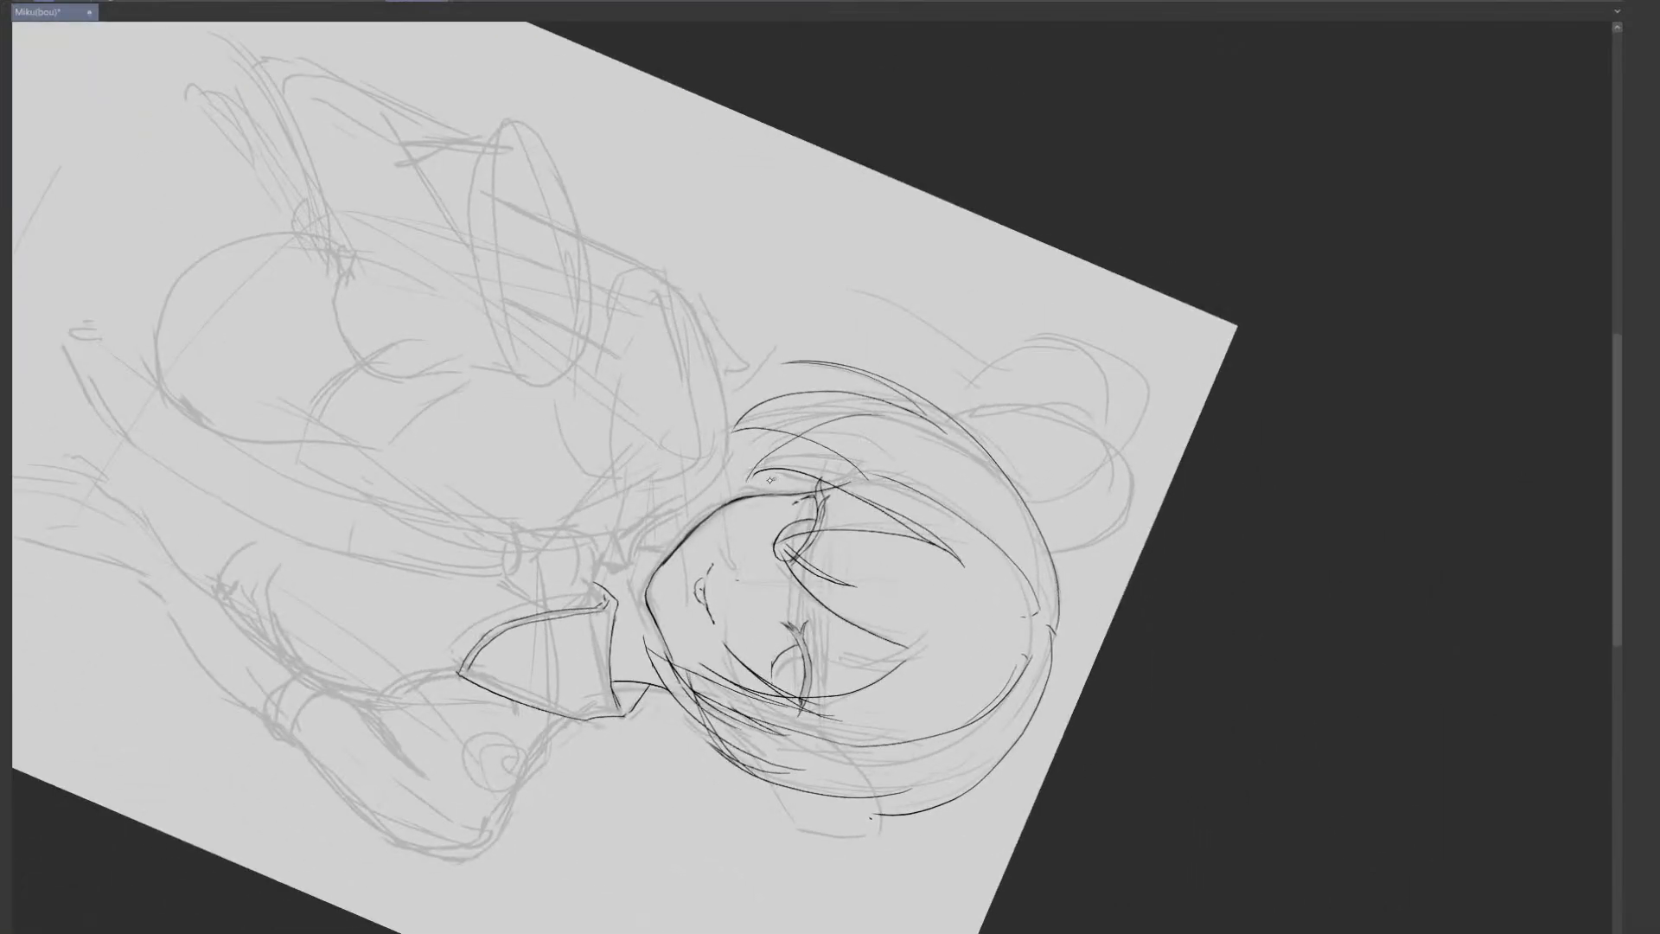
{"action": "left_click_drag", "start_coordinate": [753, 467], "coordinate": [809, 430]}
{"action": "key", "text": "ctrl+z"}
{"action": "left_click_drag", "start_coordinate": [742, 490], "coordinate": [841, 425]}
{"action": "mouse_move", "coordinate": [743, 482]}
{"action": "left_mouse_down"}
{"action": "mouse_move", "coordinate": [776, 452]}
{"action": "mouse_move", "coordinate": [912, 425]}
{"action": "left_mouse_up"}
{"action": "left_click_drag", "start_coordinate": [753, 474], "coordinate": [912, 429]}
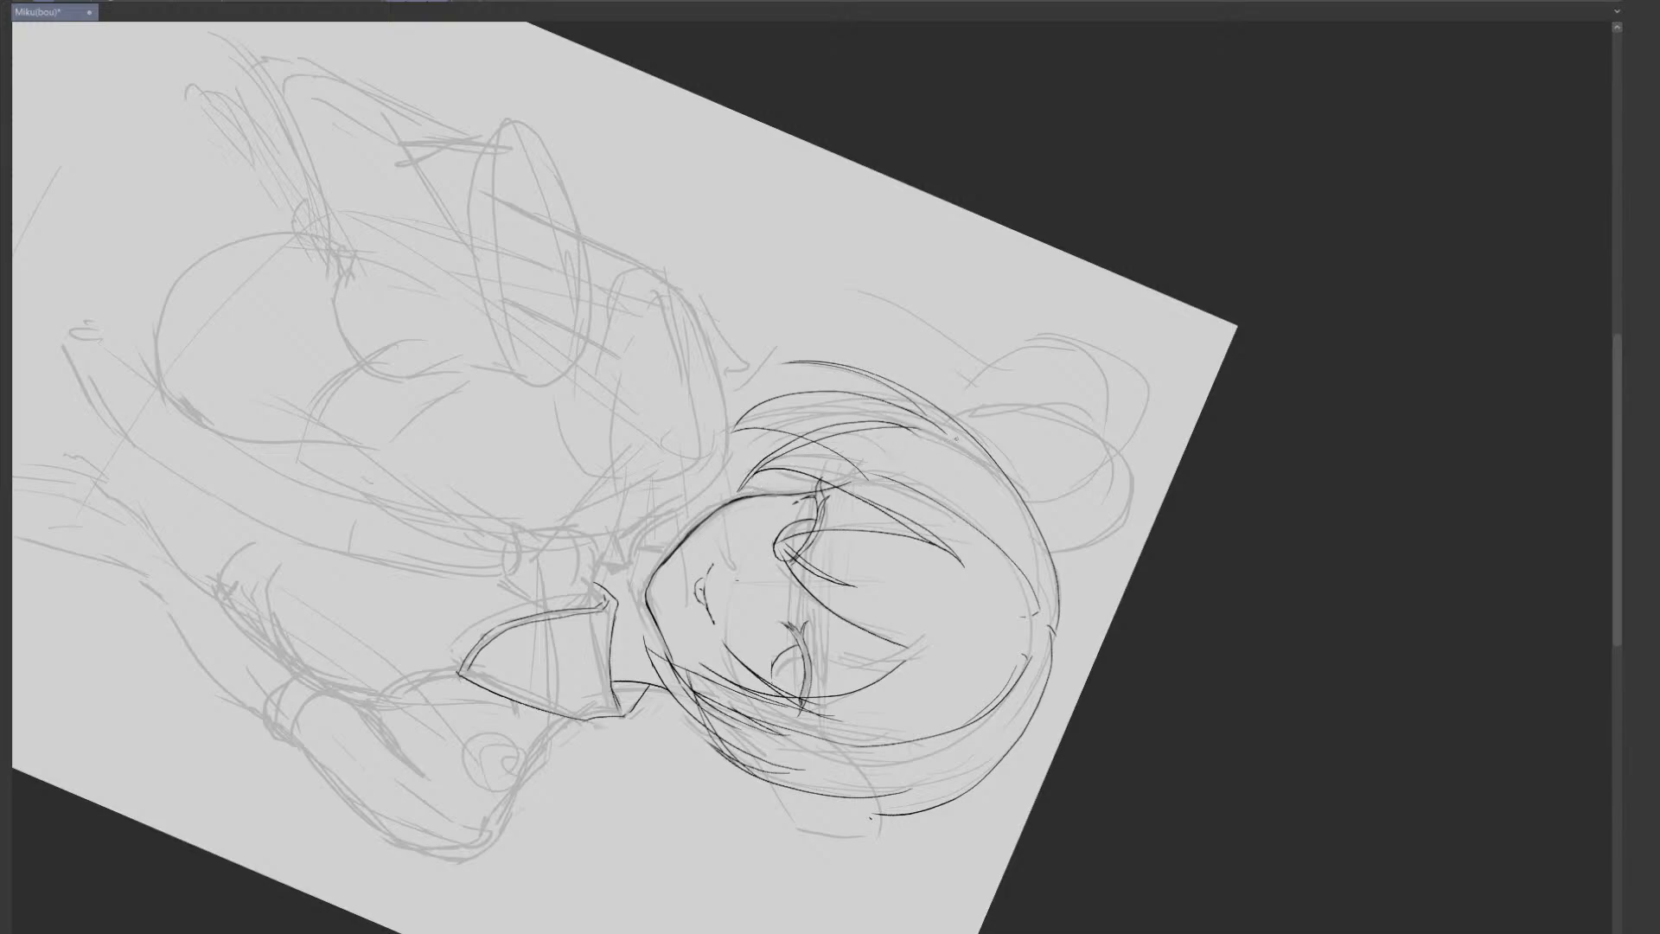
- Redraw the inner hair strand beside the left cheek as a smoother curve toward the lower tip
{"action": "key", "text": "ctrl+z"}
{"action": "left_click_drag", "start_coordinate": [754, 474], "coordinate": [890, 425]}
{"action": "key", "text": "ctrl+z"}
{"action": "left_click_drag", "start_coordinate": [756, 472], "coordinate": [885, 431]}
{"action": "mouse_move", "coordinate": [1037, 413]}
{"action": "left_mouse_down"}
{"action": "mouse_move", "coordinate": [1023, 378]}
{"action": "mouse_move", "coordinate": [808, 301]}
{"action": "left_mouse_up"}
{"action": "left_click_drag", "start_coordinate": [1068, 395], "coordinate": [916, 294]}
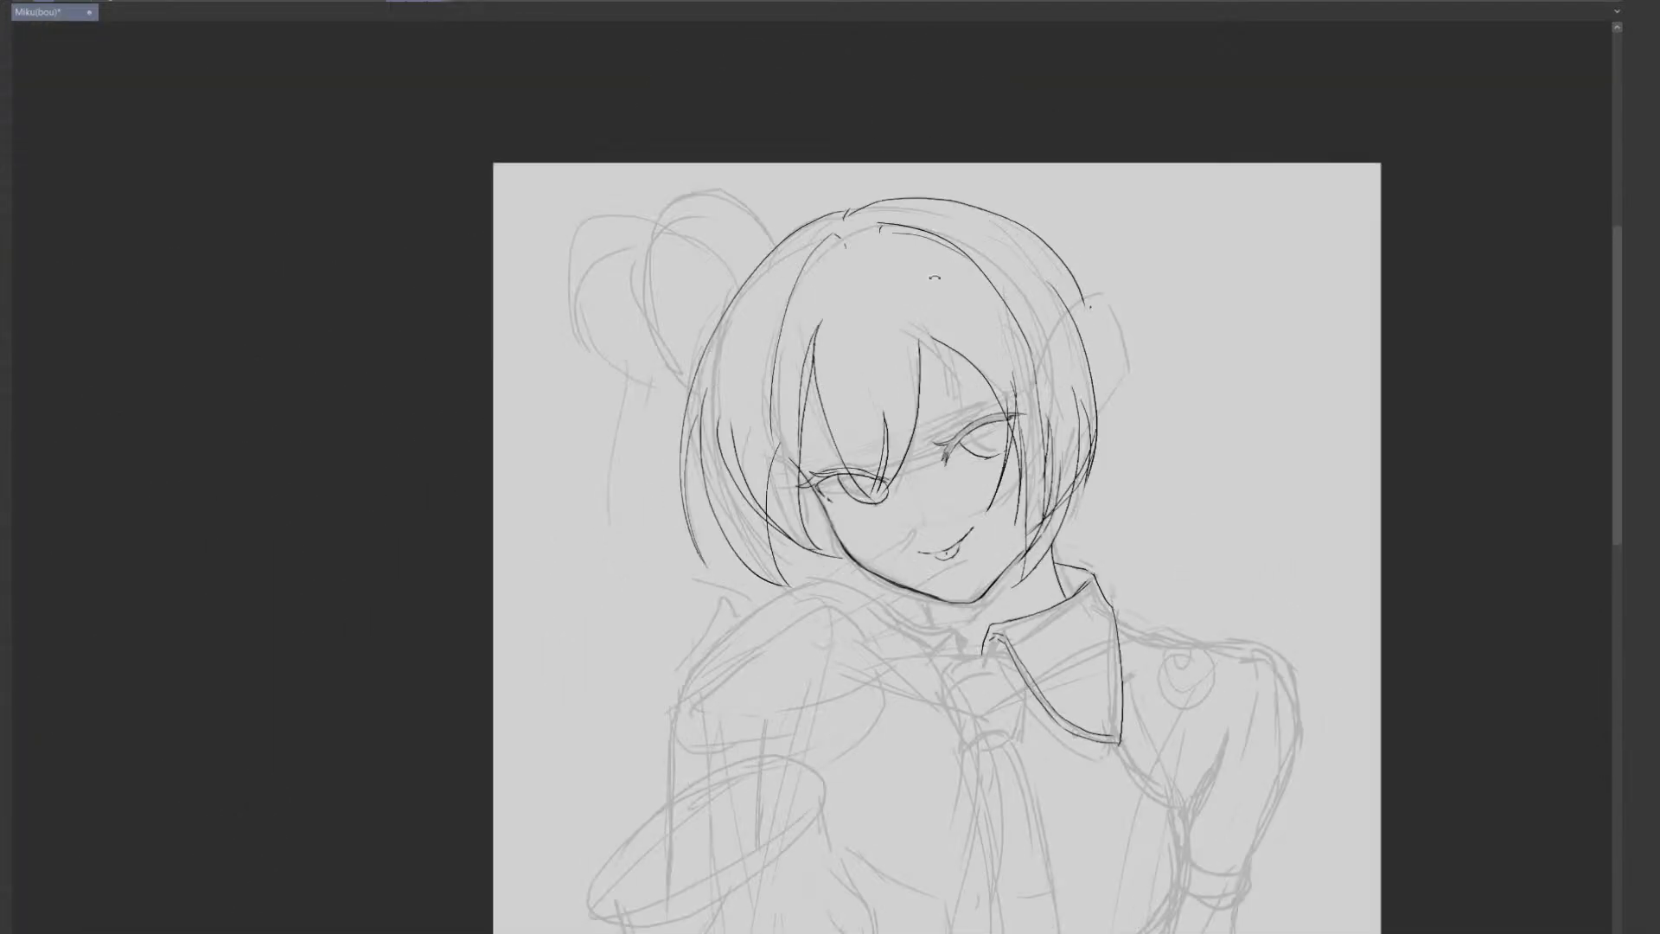
{"action": "mouse_move", "coordinate": [901, 506]}
{"action": "left_mouse_down"}
{"action": "mouse_move", "coordinate": [977, 497]}
{"action": "mouse_move", "coordinate": [928, 693]}
{"action": "mouse_move", "coordinate": [830, 722]}
{"action": "left_mouse_up"}
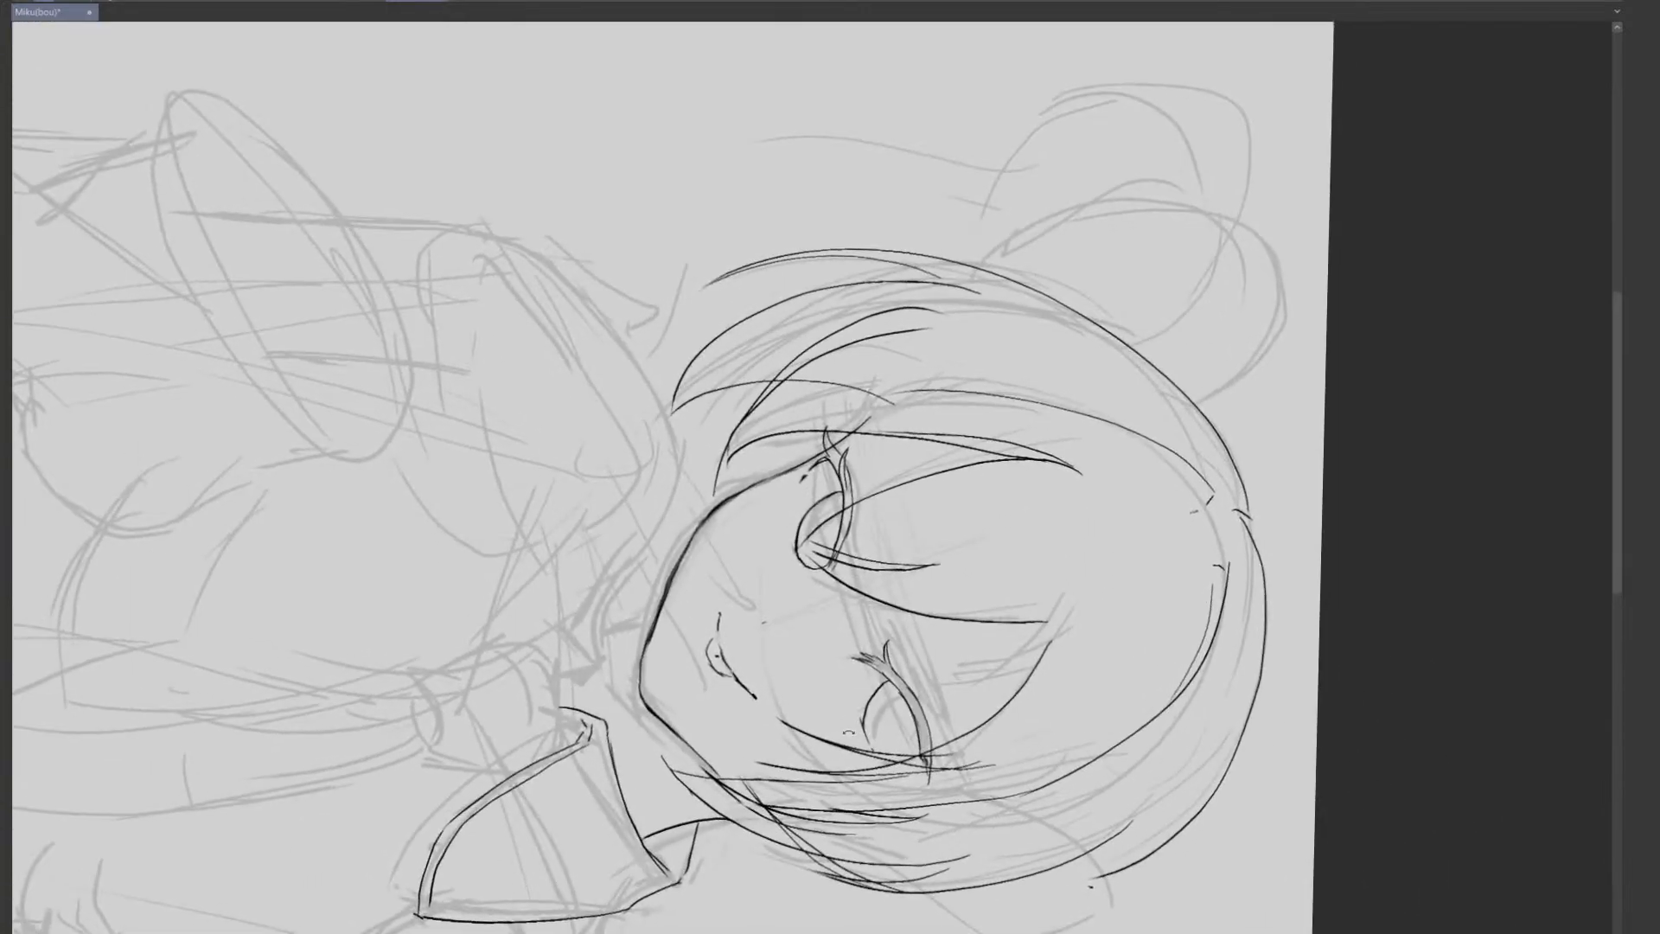
- Undo the inner strands beside the left cheek and try longer single curves from the strand tip upward
{"action": "key", "text": "ctrl+z"}
{"action": "mouse_move", "coordinate": [728, 448]}
{"action": "left_mouse_down"}
{"action": "mouse_move", "coordinate": [764, 396]}
{"action": "mouse_move", "coordinate": [886, 335]}
{"action": "mouse_move", "coordinate": [957, 329]}
{"action": "left_mouse_up"}
{"action": "key", "text": "ctrl+z"}
{"action": "key", "text": "ctrl+z"}
{"action": "mouse_move", "coordinate": [731, 433]}
{"action": "left_mouse_down"}
{"action": "mouse_move", "coordinate": [971, 334]}
{"action": "mouse_move", "coordinate": [759, 424]}
{"action": "mouse_move", "coordinate": [974, 329]}
{"action": "mouse_move", "coordinate": [741, 432]}
{"action": "mouse_move", "coordinate": [918, 332]}
{"action": "left_mouse_up"}
{"action": "key", "text": "ctrl+z"}
{"action": "key", "text": "ctrl+z"}
{"action": "key", "text": "ctrl+z"}
{"action": "key", "text": "ctrl+z"}
{"action": "left_click_drag", "start_coordinate": [717, 489], "coordinate": [958, 314]}
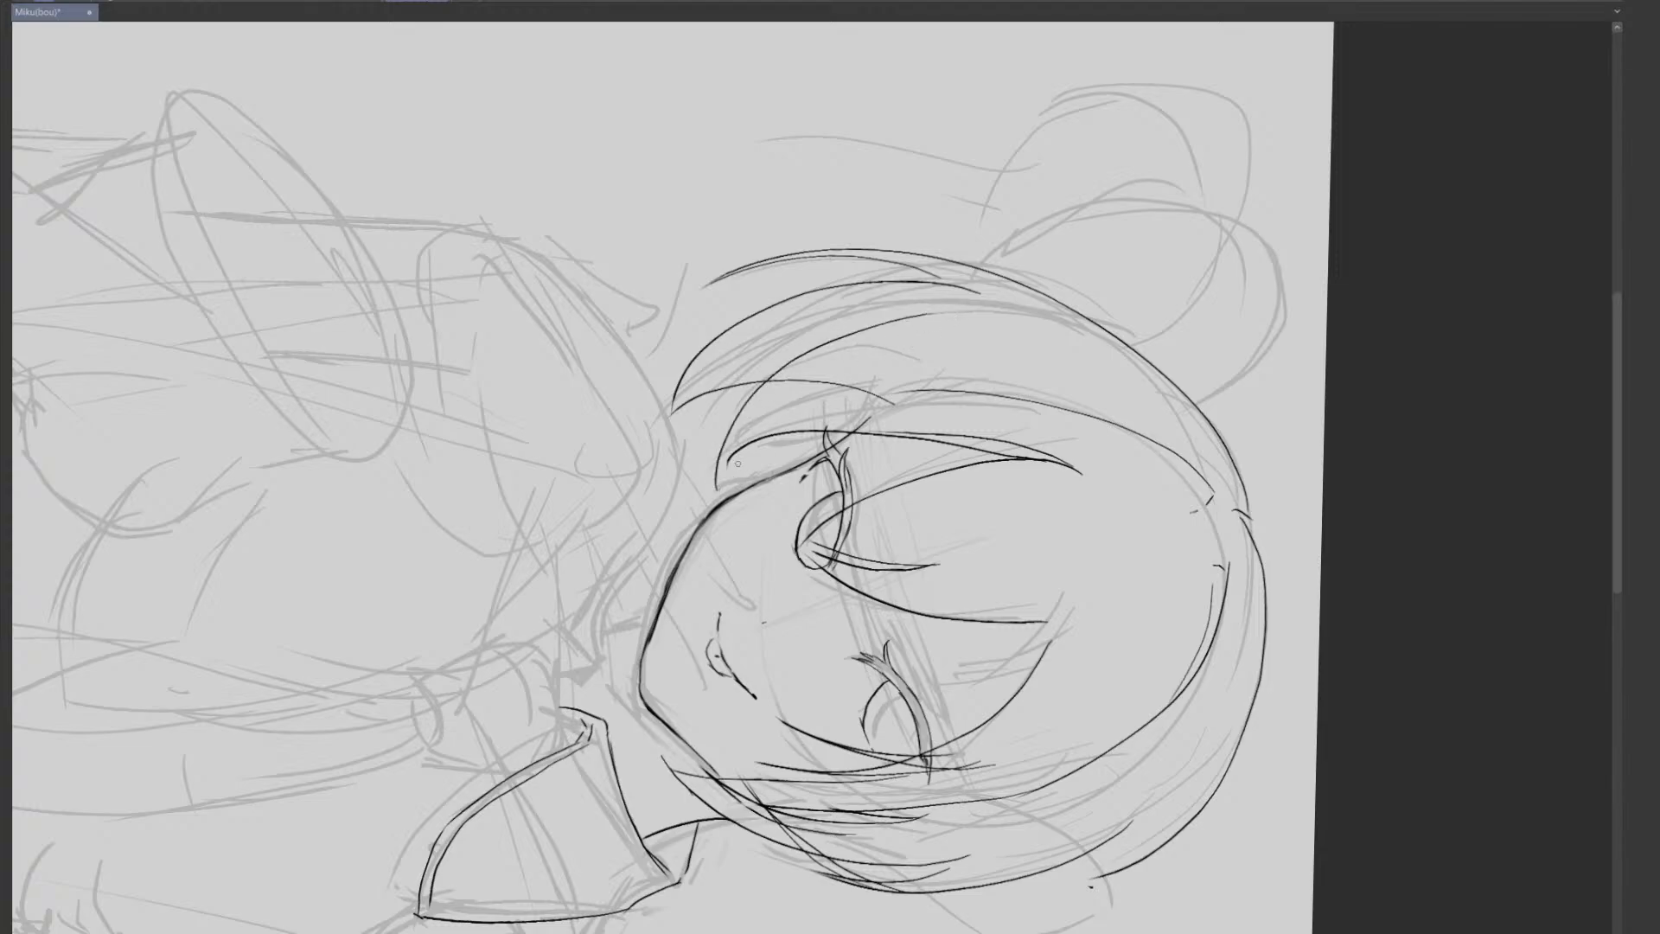
{"action": "key", "text": "ctrl+z"}
{"action": "mouse_move", "coordinate": [716, 489]}
{"action": "left_mouse_down"}
{"action": "mouse_move", "coordinate": [765, 376]}
{"action": "mouse_move", "coordinate": [942, 293]}
{"action": "mouse_move", "coordinate": [616, 501]}
{"action": "mouse_move", "coordinate": [842, 639]}
{"action": "mouse_move", "coordinate": [955, 447]}
{"action": "mouse_move", "coordinate": [909, 419]}
{"action": "left_mouse_up"}
{"action": "key", "text": "ctrl+z"}
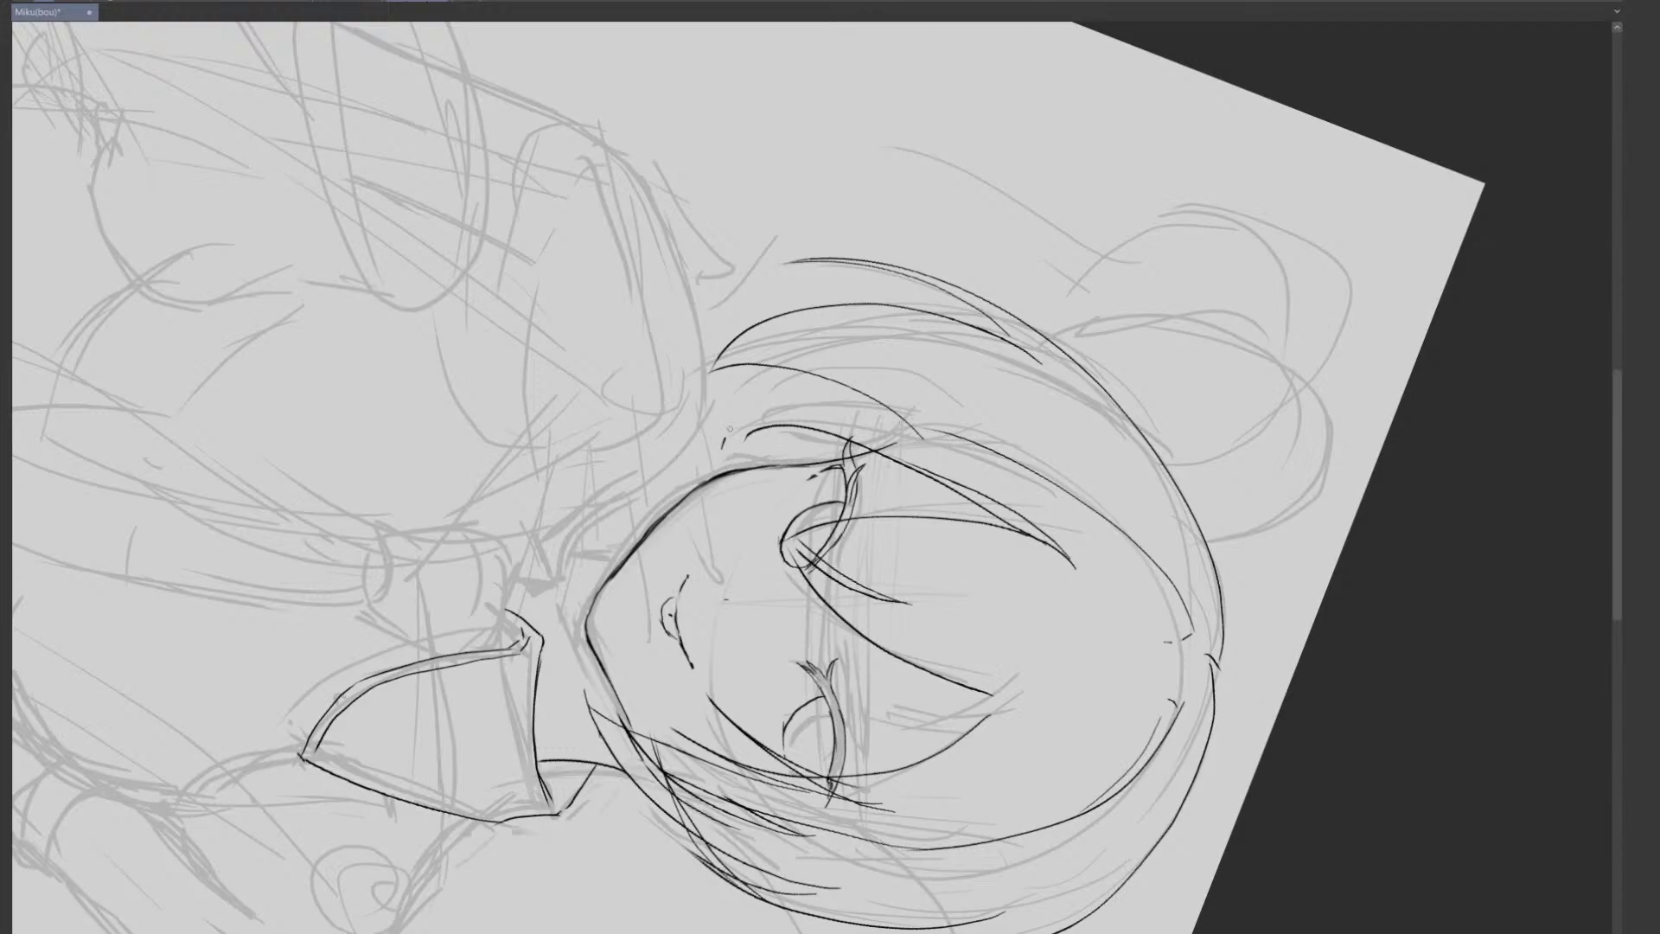
- Ink a curved inner strand of the left hair section beside the cheek, redoing the stroke to refine its curve
{"action": "left_click_drag", "start_coordinate": [729, 427], "coordinate": [900, 325]}
{"action": "key", "text": "ctrl+z"}
{"action": "left_click_drag", "start_coordinate": [716, 447], "coordinate": [910, 347]}
{"action": "left_click_drag", "start_coordinate": [751, 416], "coordinate": [928, 355]}
{"action": "key", "text": "ctrl+z"}
{"action": "left_click_drag", "start_coordinate": [719, 445], "coordinate": [934, 356]}
{"action": "key", "text": "ctrl+z"}
{"action": "mouse_move", "coordinate": [749, 417]}
{"action": "left_mouse_down"}
{"action": "mouse_move", "coordinate": [887, 357]}
{"action": "mouse_move", "coordinate": [934, 358]}
{"action": "left_mouse_up"}
{"action": "key", "text": "ctrl+z"}
{"action": "key", "text": "ctrl+z"}
{"action": "left_click_drag", "start_coordinate": [751, 422], "coordinate": [934, 346]}
{"action": "key", "text": "ctrl+z"}
{"action": "left_click_drag", "start_coordinate": [749, 419], "coordinate": [954, 347]}
{"action": "left_click_drag", "start_coordinate": [743, 422], "coordinate": [925, 357]}
{"action": "key", "text": "ctrl+z"}
{"action": "key", "text": "ctrl+z"}
{"action": "mouse_move", "coordinate": [743, 423]}
{"action": "left_mouse_down"}
{"action": "mouse_move", "coordinate": [935, 364]}
{"action": "mouse_move", "coordinate": [926, 345]}
{"action": "left_mouse_up"}
{"action": "key", "text": "ctrl+z"}
{"action": "mouse_move", "coordinate": [724, 451]}
{"action": "left_mouse_down"}
{"action": "mouse_move", "coordinate": [912, 352]}
{"action": "mouse_move", "coordinate": [735, 455]}
{"action": "mouse_move", "coordinate": [789, 404]}
{"action": "mouse_move", "coordinate": [906, 372]}
{"action": "left_mouse_up"}
{"action": "key", "text": "ctrl+z"}
{"action": "key", "text": "ctrl+z"}
- Adjust the pen's stabilization and rework the lower tip of the inner strand beside the left cheek
{"action": "key", "text": "Tab"}
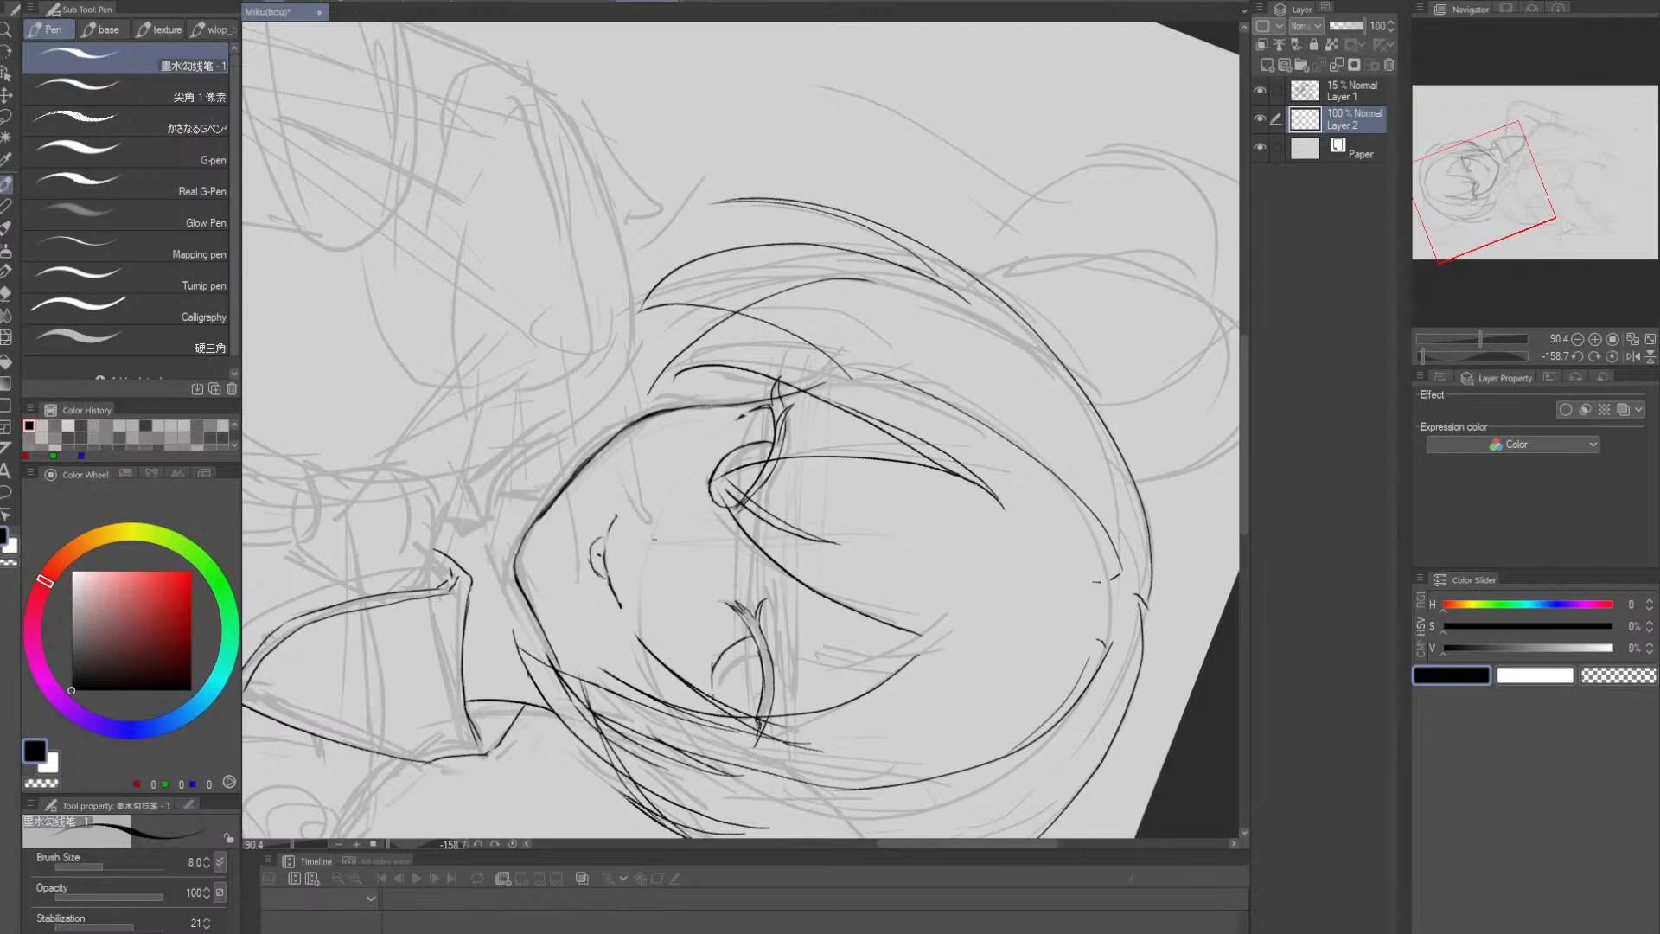
{"action": "left_click_drag", "start_coordinate": [133, 928], "coordinate": [142, 928]}
{"action": "key", "text": "Tab"}
{"action": "key", "text": "ctrl+z"}
{"action": "mouse_move", "coordinate": [732, 453]}
{"action": "left_mouse_down"}
{"action": "mouse_move", "coordinate": [746, 427]}
{"action": "mouse_move", "coordinate": [912, 354]}
{"action": "mouse_move", "coordinate": [874, 353]}
{"action": "mouse_move", "coordinate": [951, 346]}
{"action": "mouse_move", "coordinate": [841, 361]}
{"action": "mouse_move", "coordinate": [972, 356]}
{"action": "mouse_move", "coordinate": [843, 368]}
{"action": "mouse_move", "coordinate": [750, 403]}
{"action": "left_mouse_up"}
{"action": "key", "text": "ctrl+z"}
{"action": "key", "text": "ctrl+z"}
{"action": "key", "text": "ctrl+z"}
- Save the drawing with the finished left hair strands
{"action": "left_click", "coordinate": [1030, 433], "text": "alt"}
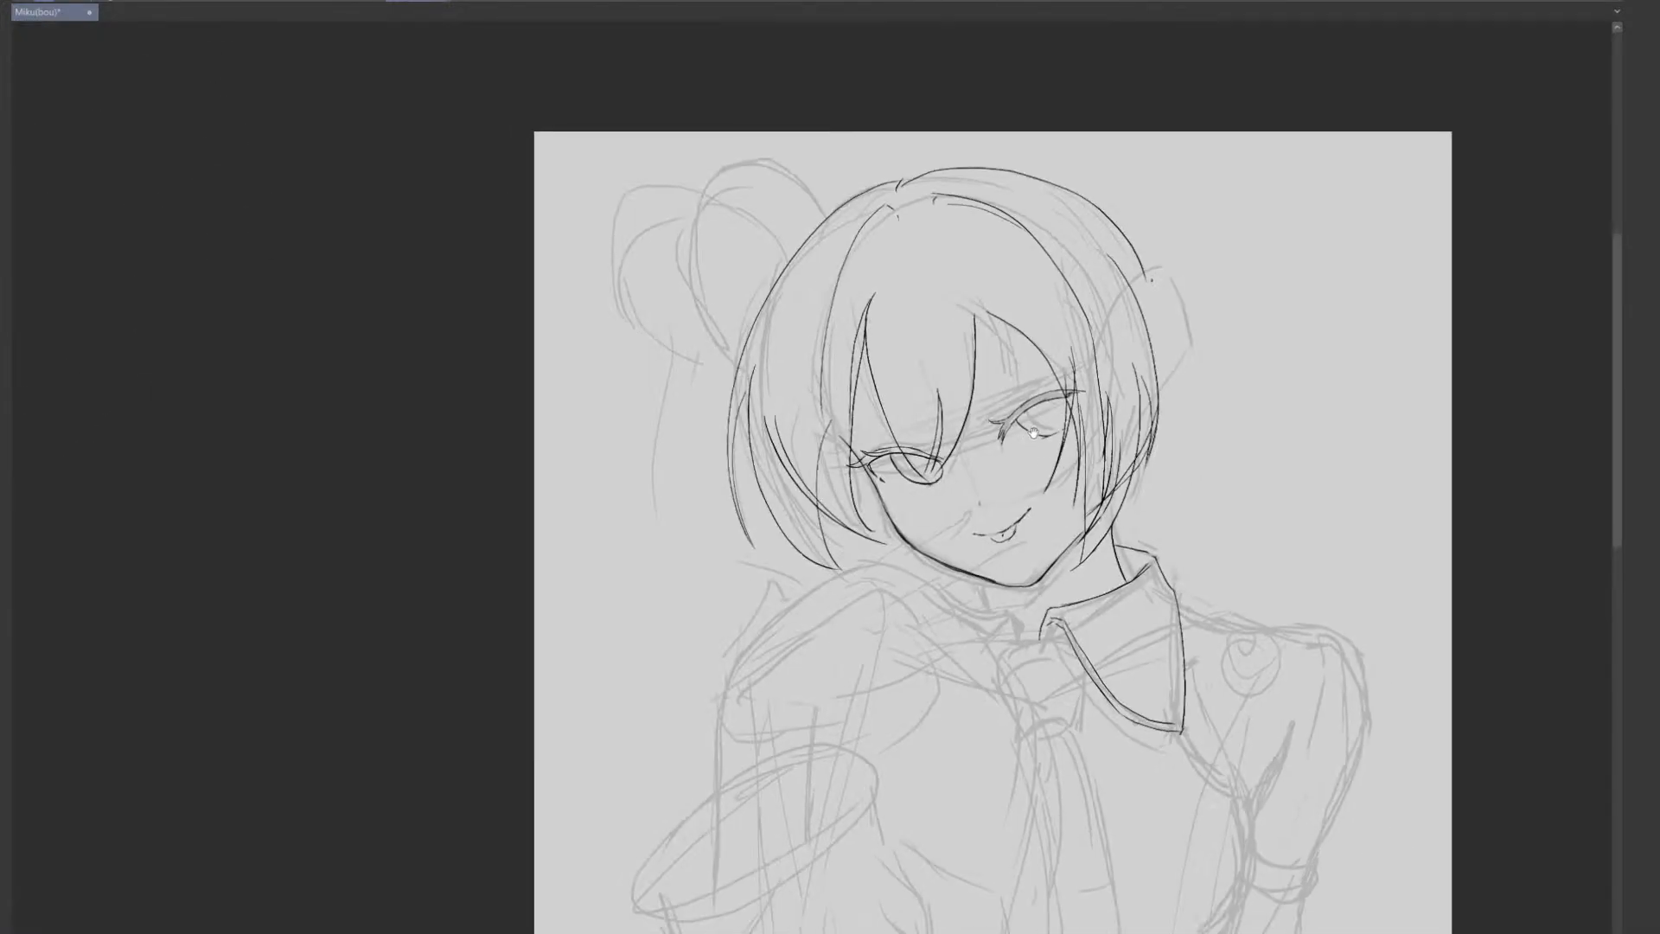
{"action": "left_click_drag", "start_coordinate": [1017, 426], "coordinate": [1055, 518]}
{"action": "left_click_drag", "start_coordinate": [1204, 408], "coordinate": [1046, 389]}
{"action": "key", "text": "ctrl+s"}
{"action": "left_click_drag", "start_coordinate": [1089, 484], "coordinate": [1028, 458]}
{"action": "left_click_drag", "start_coordinate": [1038, 457], "coordinate": [1054, 477]}
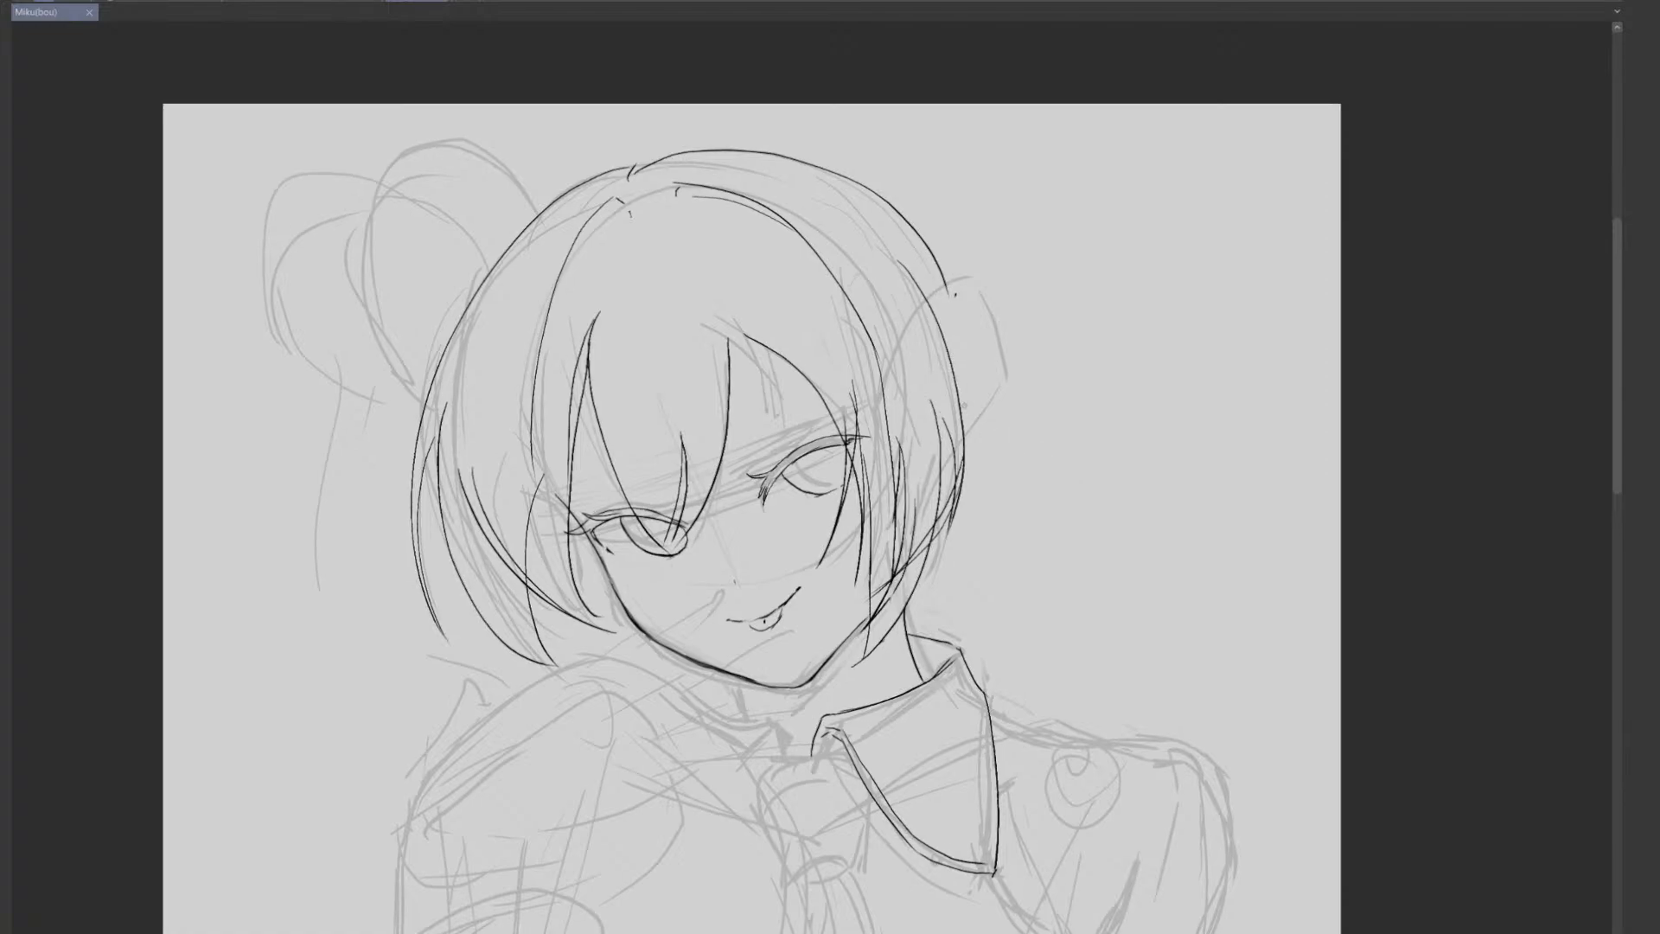
- Ink the short inner edge of the angular headpiece where it meets the hair on the head's right side
{"action": "left_click_drag", "start_coordinate": [941, 379], "coordinate": [957, 441]}
{"action": "key", "text": "ctrl+z"}
{"action": "mouse_move", "coordinate": [937, 369]}
{"action": "left_mouse_down"}
{"action": "mouse_move", "coordinate": [956, 445]}
{"action": "mouse_move", "coordinate": [947, 430]}
{"action": "left_mouse_up"}
{"action": "key", "text": "ctrl+z"}
{"action": "key", "text": "ctrl+z"}
- Ink the headpiece's long slanted outer edge and its angled lower edge with straight strokes
{"action": "left_click_drag", "start_coordinate": [970, 293], "coordinate": [1019, 438]}
{"action": "key", "text": "ctrl+z"}
{"action": "mouse_move", "coordinate": [968, 301]}
{"action": "left_mouse_down"}
{"action": "mouse_move", "coordinate": [1015, 455]}
{"action": "mouse_move", "coordinate": [986, 463]}
{"action": "mouse_move", "coordinate": [985, 484]}
{"action": "mouse_move", "coordinate": [1015, 430]}
{"action": "left_mouse_up"}
{"action": "key", "text": "ctrl+z"}
{"action": "key", "text": "ctrl+z"}
{"action": "key", "text": "ctrl+z"}
{"action": "key", "text": "ctrl+z"}
{"action": "key", "text": "ctrl+z"}
{"action": "left_click_drag", "start_coordinate": [981, 489], "coordinate": [1005, 442]}
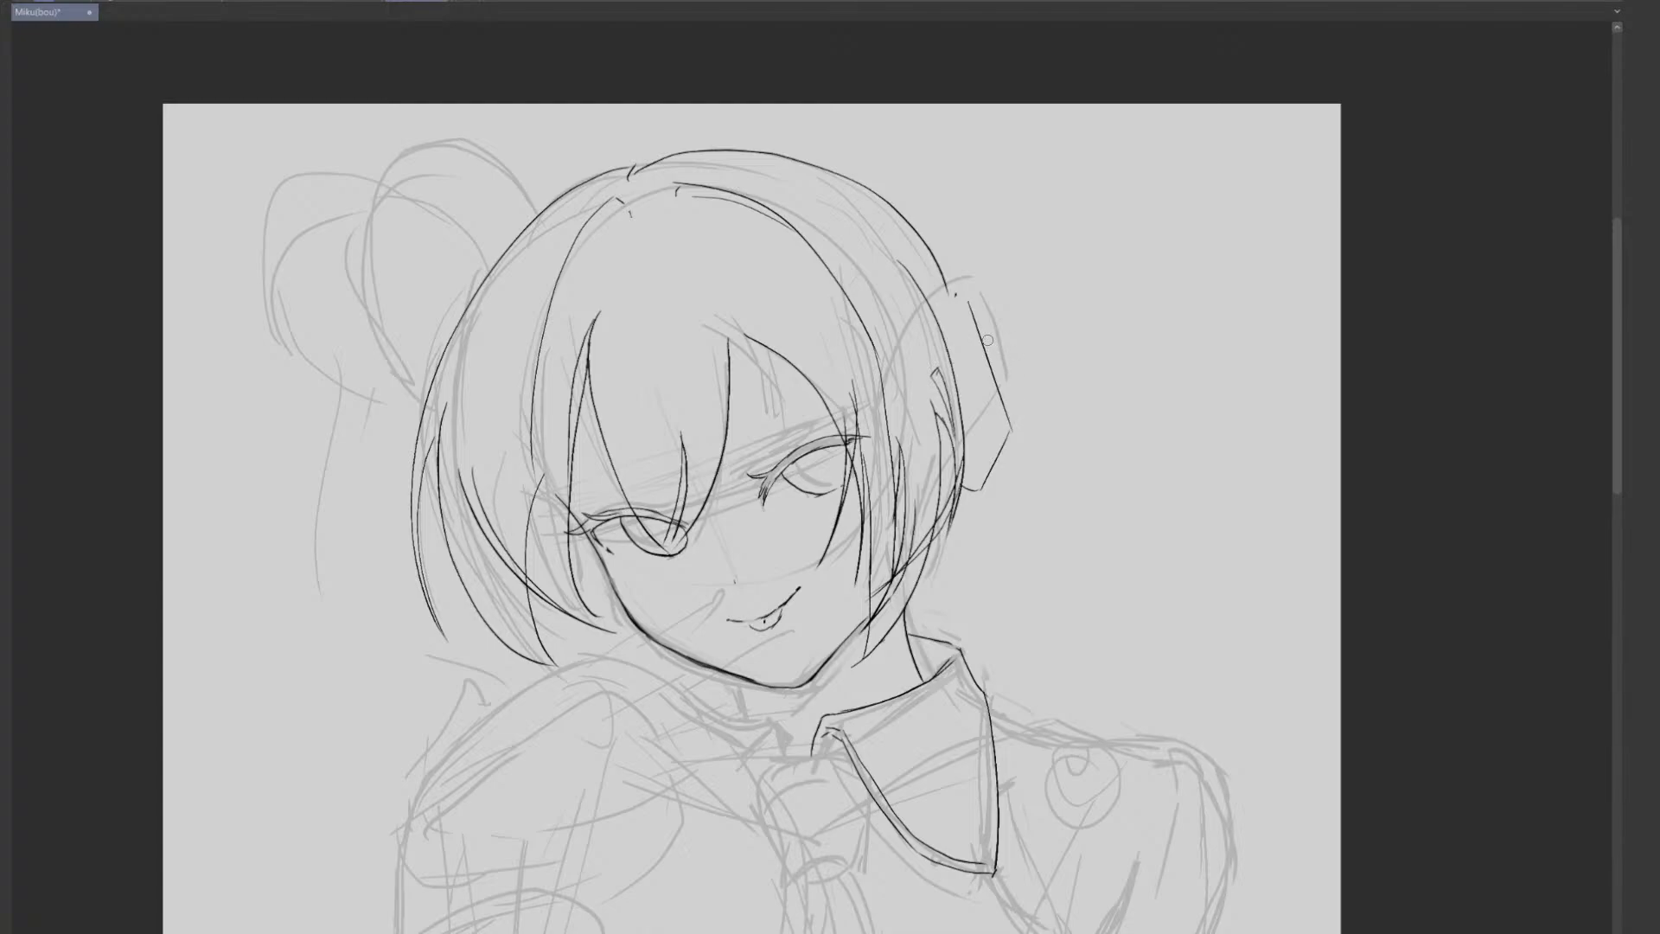
- Redraw the headpiece's outer edge as a straighter line and join it to the lower edge
{"action": "key", "text": "ctrl+z"}
{"action": "left_click_drag", "start_coordinate": [973, 299], "coordinate": [1017, 416]}
{"action": "key", "text": "ctrl+z"}
{"action": "left_click_drag", "start_coordinate": [968, 292], "coordinate": [1090, 607]}
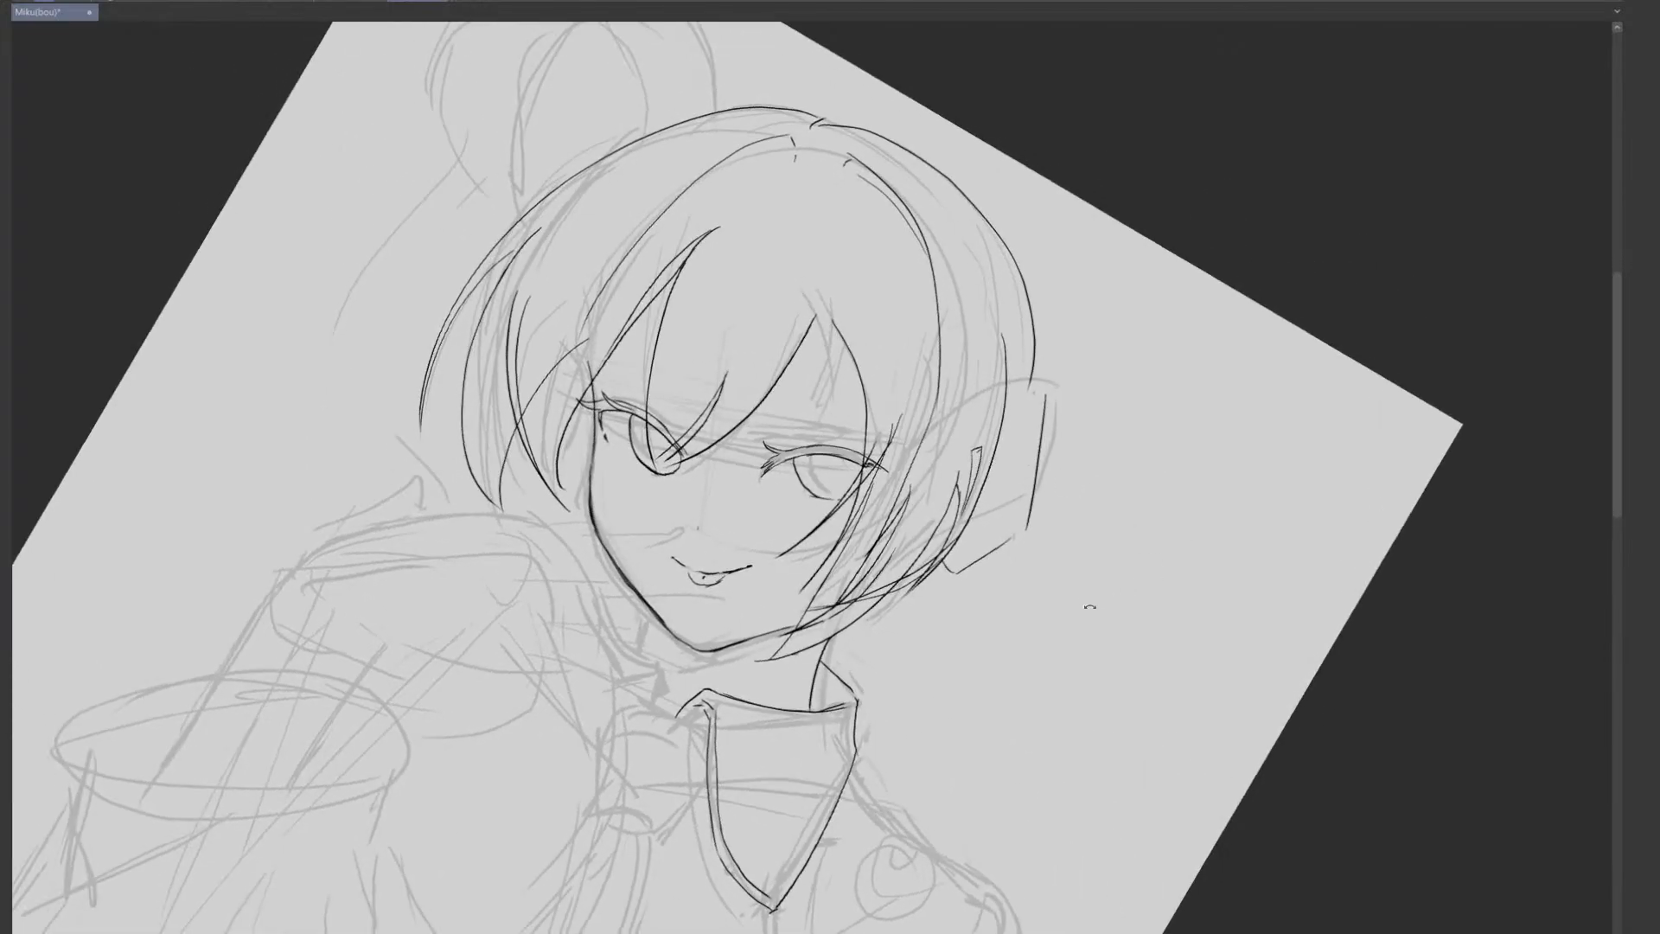
{"action": "left_click_drag", "start_coordinate": [996, 550], "coordinate": [1032, 523]}
{"action": "key", "text": "ctrl+z"}
{"action": "left_click_drag", "start_coordinate": [1150, 423], "coordinate": [1145, 421]}
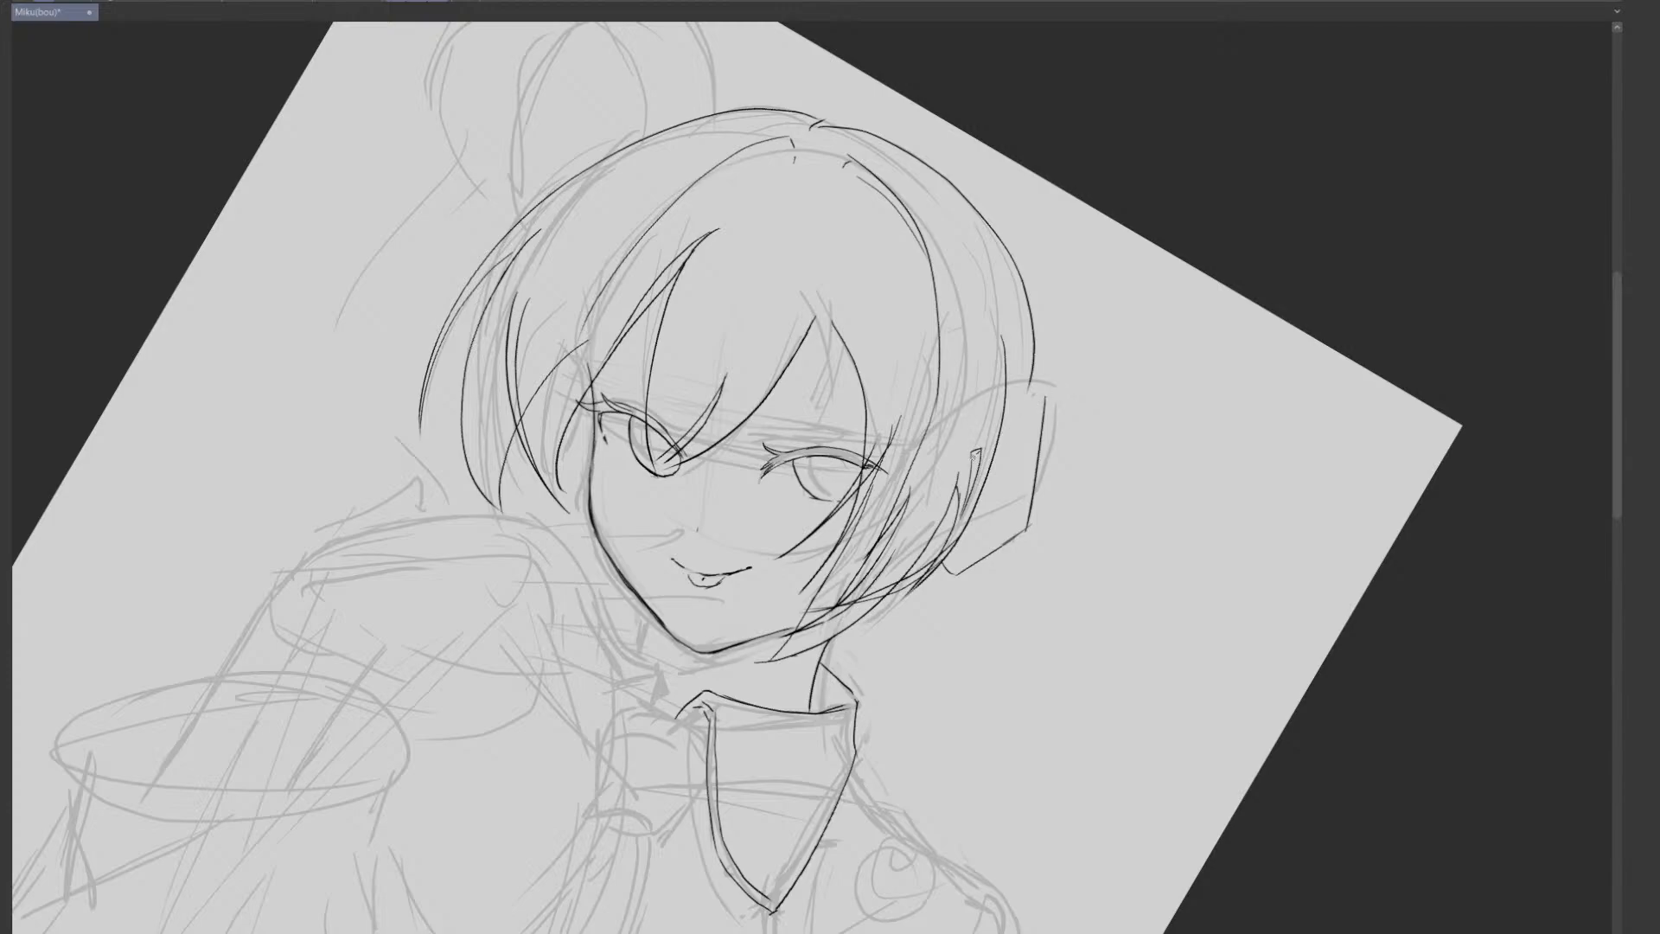
- Ink the headpiece's short top edge and the diagonal edge running down to its inner corner
{"action": "left_click_drag", "start_coordinate": [972, 453], "coordinate": [1046, 394]}
{"action": "mouse_move", "coordinate": [1017, 382]}
{"action": "left_mouse_down"}
{"action": "mouse_move", "coordinate": [1056, 394]}
{"action": "mouse_move", "coordinate": [1018, 380]}
{"action": "left_mouse_up"}
{"action": "key", "text": "ctrl+z"}
{"action": "key", "text": "ctrl+z"}
{"action": "left_click_drag", "start_coordinate": [1103, 517], "coordinate": [1093, 369]}
{"action": "left_click", "coordinate": [1009, 493], "text": "ctrl"}
{"action": "left_click_drag", "start_coordinate": [929, 484], "coordinate": [897, 483]}
{"action": "key", "text": "ctrl+z"}
{"action": "mouse_move", "coordinate": [1096, 424]}
{"action": "left_mouse_down"}
{"action": "mouse_move", "coordinate": [1093, 470]}
{"action": "mouse_move", "coordinate": [1067, 382]}
{"action": "mouse_move", "coordinate": [1098, 381]}
{"action": "mouse_move", "coordinate": [1106, 409]}
{"action": "left_mouse_up"}
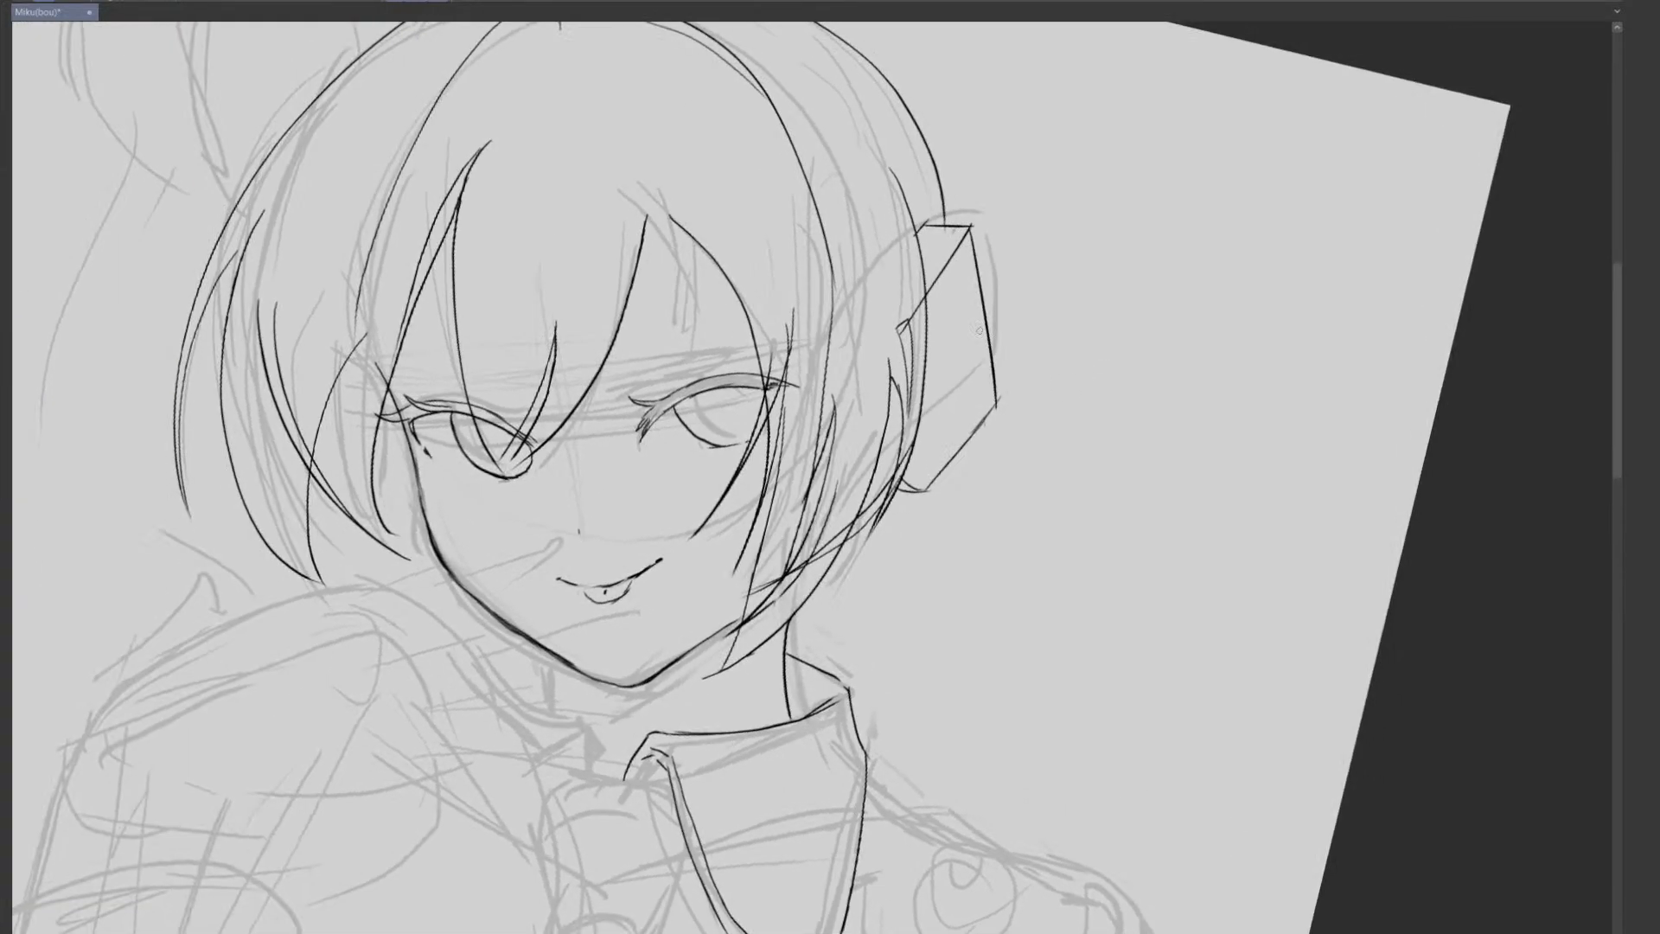
- Ink a line inside the headpiece parallel to its outer edge to start the inset panel
{"action": "left_click_drag", "start_coordinate": [956, 276], "coordinate": [987, 404]}
{"action": "key", "text": "ctrl+z"}
{"action": "key", "text": "ctrl+z"}
{"action": "left_click_drag", "start_coordinate": [963, 265], "coordinate": [987, 379]}
{"action": "key", "text": "ctrl+z"}
{"action": "left_click_drag", "start_coordinate": [959, 258], "coordinate": [984, 392]}
{"action": "key", "text": "ctrl+z"}
{"action": "key", "text": "Tab"}
{"action": "key", "text": "Tab"}
- Ink the small corner detail at the headpiece's lower end and save the drawing
{"action": "left_click_drag", "start_coordinate": [939, 466], "coordinate": [907, 475]}
{"action": "key", "text": "ctrl+z"}
{"action": "key", "text": "ctrl+z"}
{"action": "mouse_move", "coordinate": [940, 464]}
{"action": "left_mouse_down"}
{"action": "mouse_move", "coordinate": [905, 475]}
{"action": "mouse_move", "coordinate": [953, 446]}
{"action": "mouse_move", "coordinate": [927, 475]}
{"action": "mouse_move", "coordinate": [941, 465]}
{"action": "mouse_move", "coordinate": [946, 443]}
{"action": "left_mouse_up"}
{"action": "key", "text": "ctrl+z"}
{"action": "key", "text": "ctrl+z"}
{"action": "key", "text": "ctrl+z"}
{"action": "key", "text": "ctrl+z"}
{"action": "key", "text": "ctrl+z"}
{"action": "left_click_drag", "start_coordinate": [932, 416], "coordinate": [930, 428]}
{"action": "key", "text": "ctrl+s"}
{"action": "scroll", "coordinate": [952, 399], "scroll_direction": "up", "scroll_amount": 1}
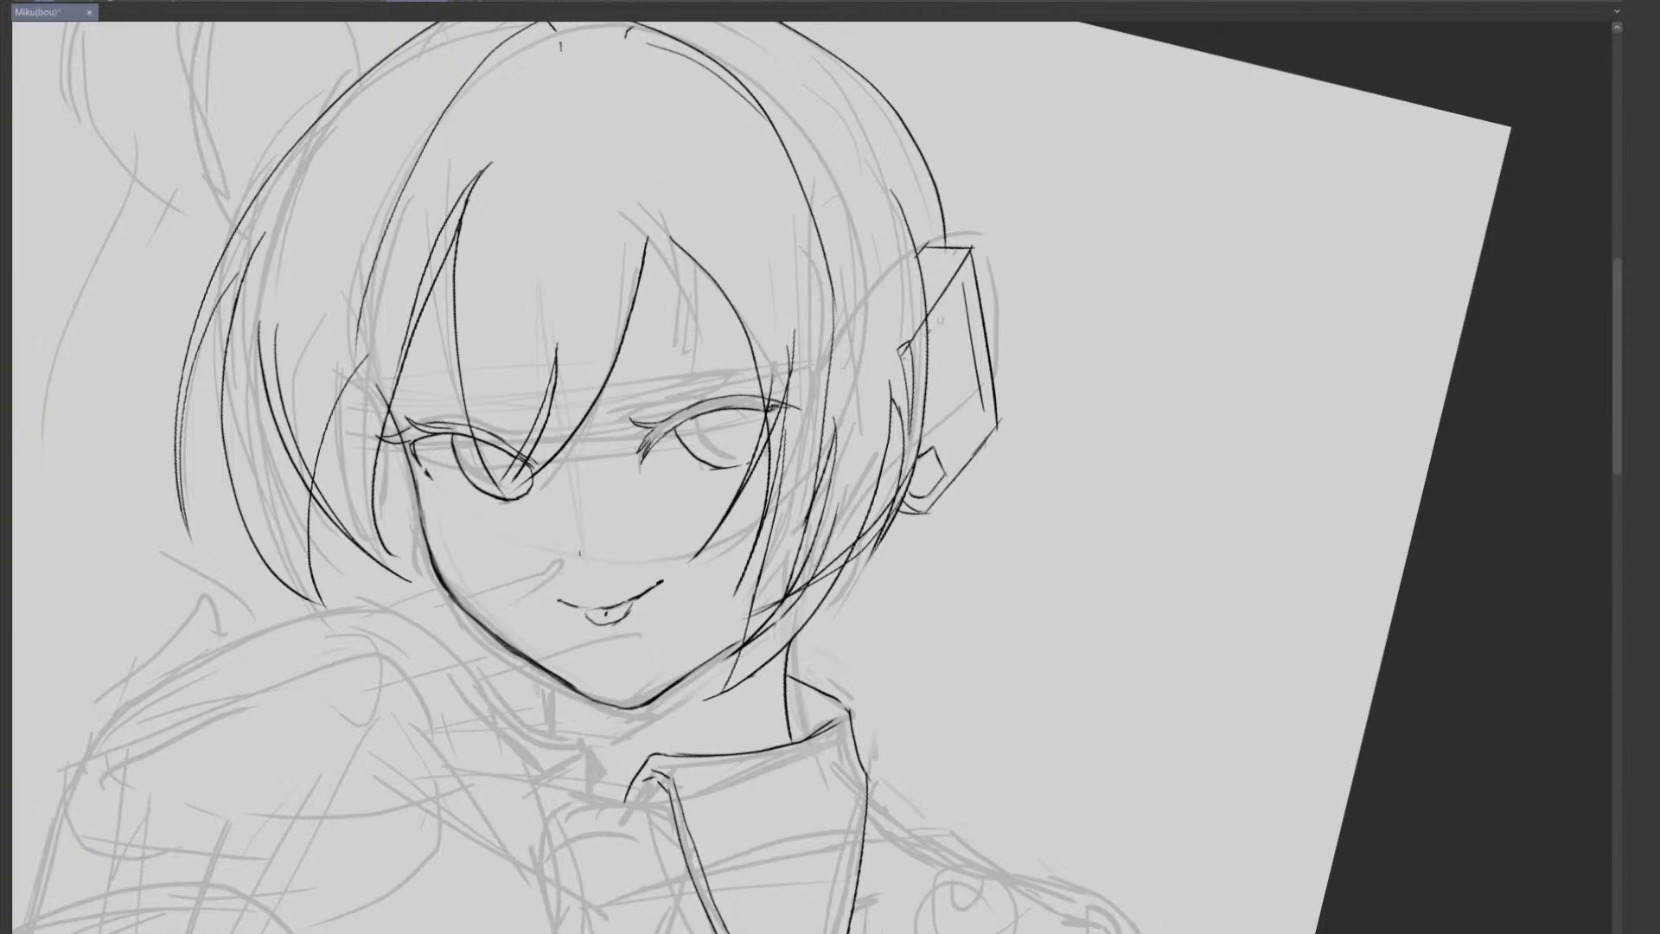
- Ink the headpiece's inset panel outline with diagonal dividers and short slots near its upper and lower ends
{"action": "left_click_drag", "start_coordinate": [925, 333], "coordinate": [960, 289]}
{"action": "mouse_move", "coordinate": [936, 487]}
{"action": "left_mouse_down"}
{"action": "mouse_move", "coordinate": [987, 420]}
{"action": "mouse_move", "coordinate": [963, 413]}
{"action": "mouse_move", "coordinate": [983, 389]}
{"action": "left_mouse_up"}
{"action": "key", "text": "ctrl+z"}
{"action": "key", "text": "ctrl+z"}
{"action": "key", "text": "ctrl+z"}
{"action": "left_click_drag", "start_coordinate": [918, 455], "coordinate": [981, 387]}
{"action": "mouse_move", "coordinate": [961, 290]}
{"action": "left_mouse_down"}
{"action": "mouse_move", "coordinate": [923, 364]}
{"action": "mouse_move", "coordinate": [950, 334]}
{"action": "left_mouse_up"}
{"action": "key", "text": "ctrl+z"}
{"action": "key", "text": "ctrl+z"}
{"action": "key", "text": "ctrl+z"}
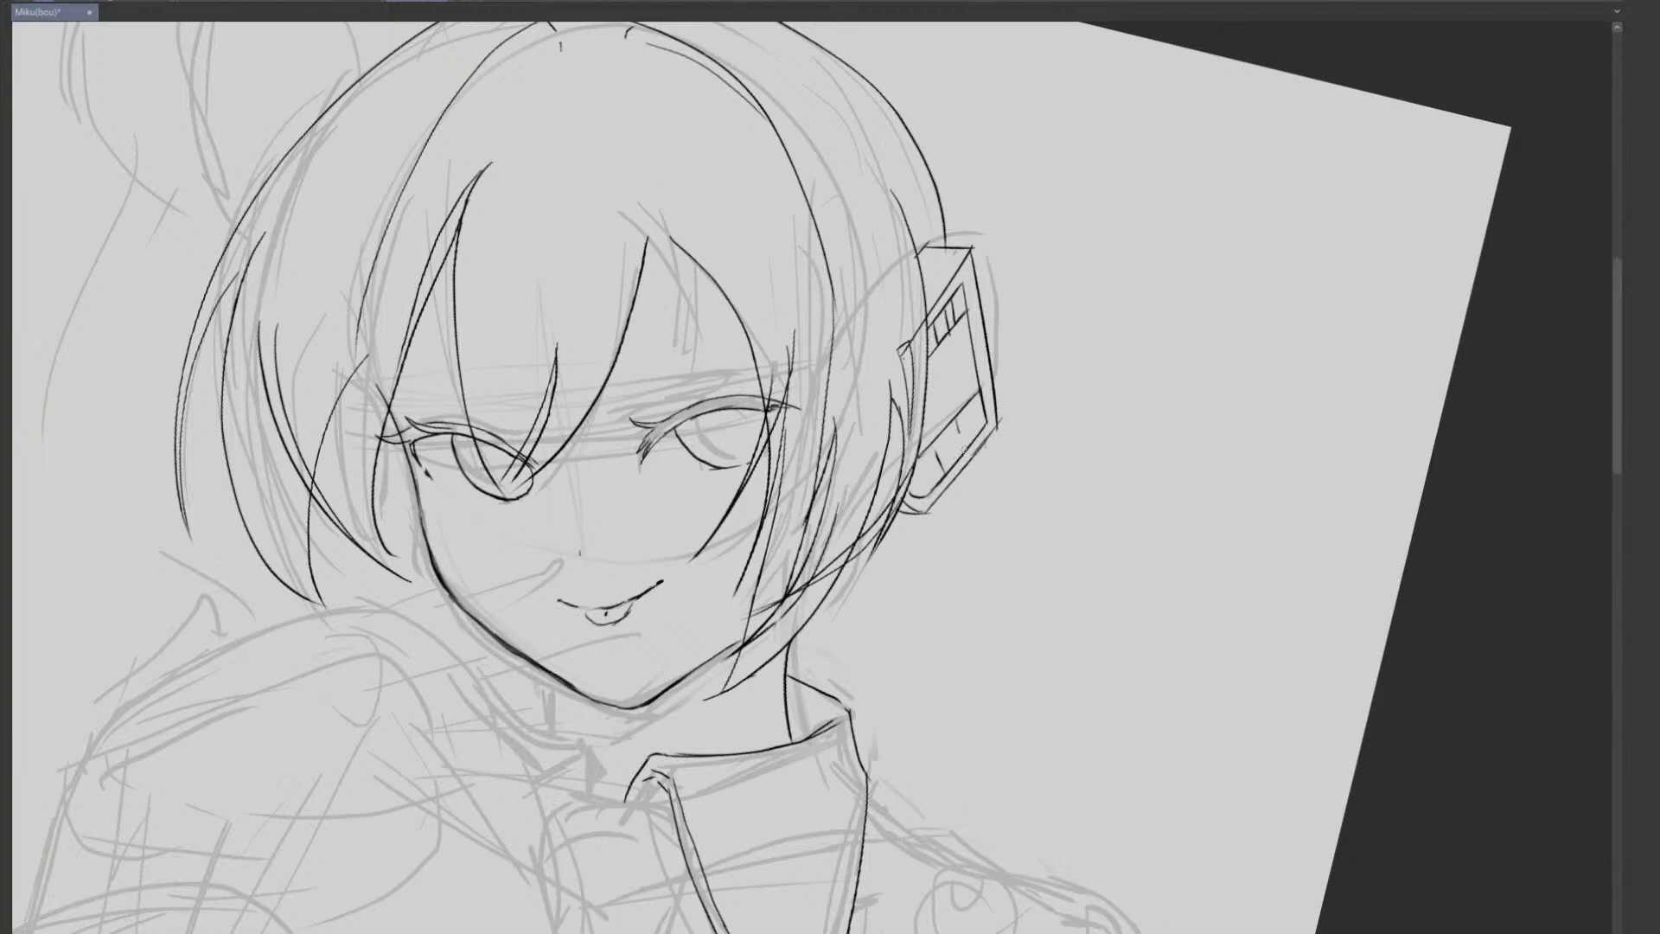
- Ink long parallel grille lines down the headpiece's inset panel and save the drawing
{"action": "key", "text": "ctrl+z"}
{"action": "mouse_move", "coordinate": [964, 449]}
{"action": "left_mouse_down"}
{"action": "mouse_move", "coordinate": [964, 434]}
{"action": "mouse_move", "coordinate": [956, 464]}
{"action": "mouse_move", "coordinate": [966, 451]}
{"action": "left_mouse_up"}
{"action": "left_click_drag", "start_coordinate": [950, 331], "coordinate": [964, 427]}
{"action": "key", "text": "ctrl+z"}
{"action": "key", "text": "ctrl+z"}
{"action": "mouse_move", "coordinate": [948, 335]}
{"action": "left_mouse_down"}
{"action": "mouse_move", "coordinate": [962, 425]}
{"action": "mouse_move", "coordinate": [961, 401]}
{"action": "left_mouse_up"}
{"action": "key", "text": "ctrl+z"}
{"action": "left_click_drag", "start_coordinate": [944, 301], "coordinate": [967, 442]}
{"action": "left_click_drag", "start_coordinate": [950, 359], "coordinate": [964, 425]}
{"action": "left_click_drag", "start_coordinate": [931, 329], "coordinate": [961, 465]}
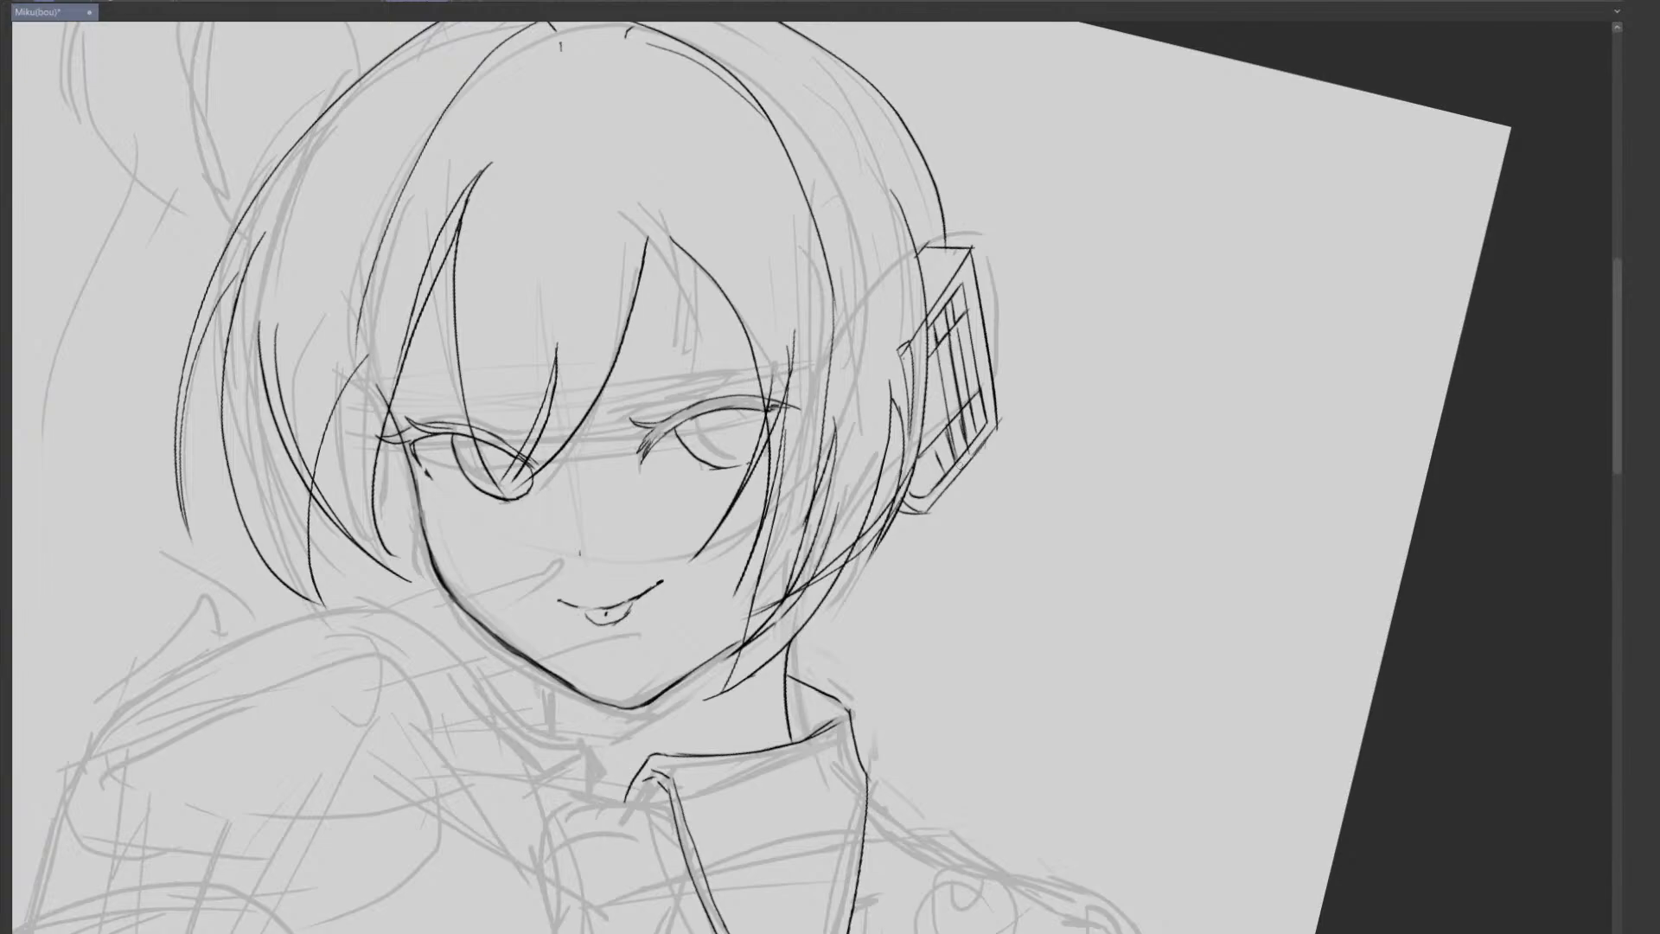
{"action": "left_click_drag", "start_coordinate": [1093, 454], "coordinate": [1164, 381]}
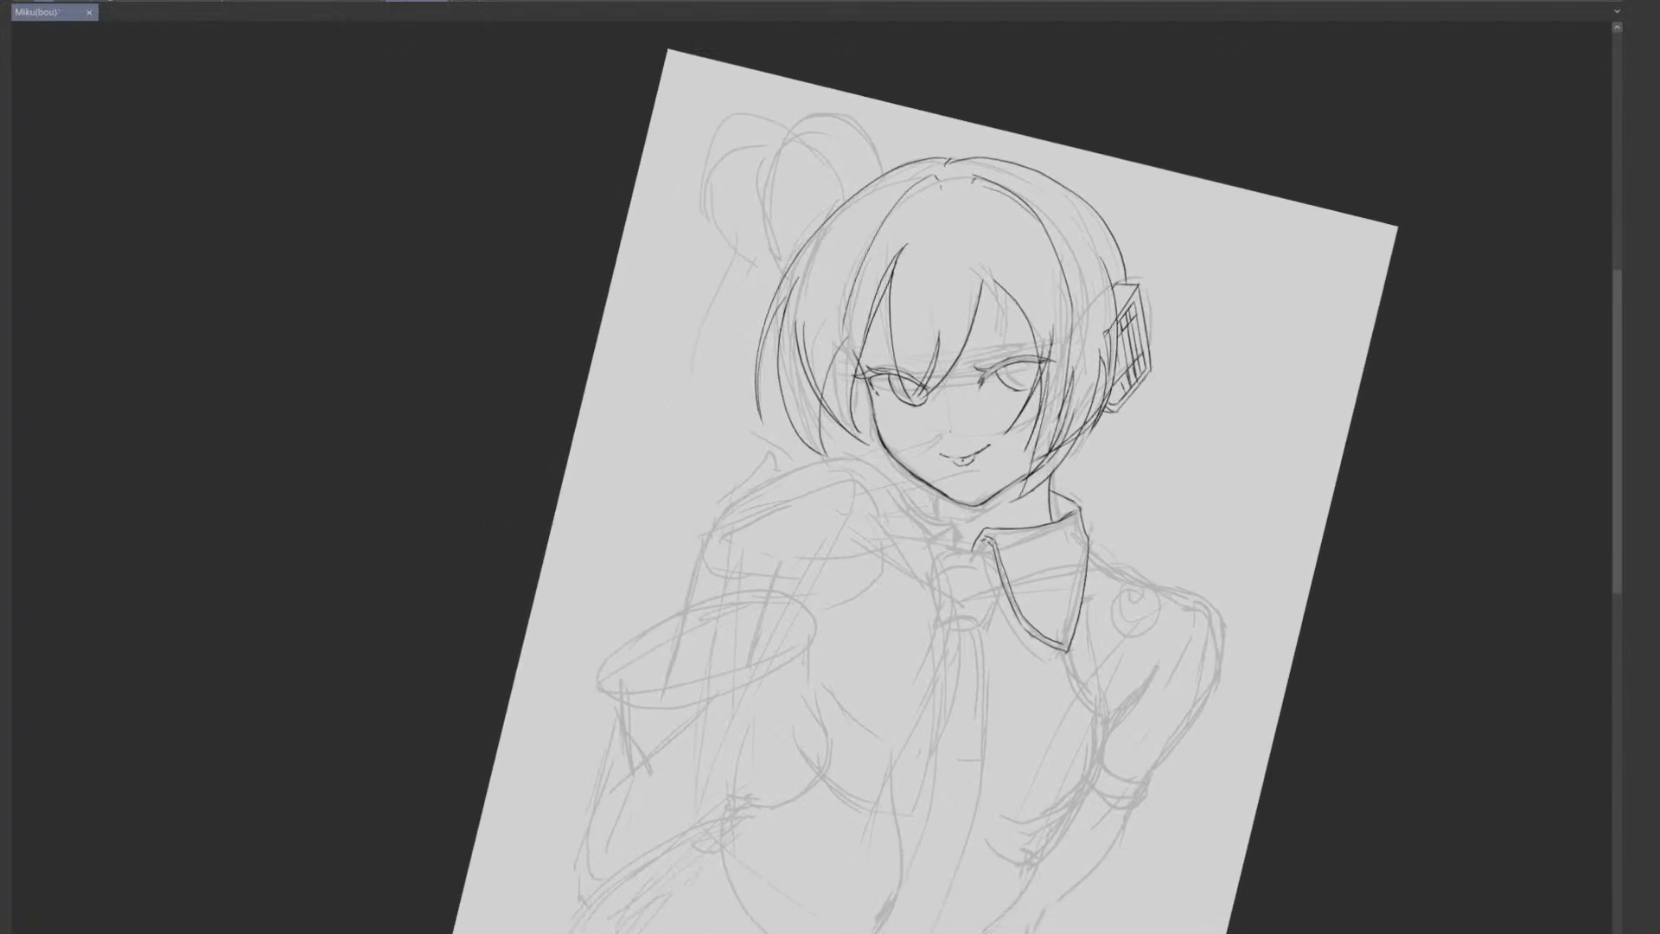
{"action": "key", "text": "ctrl+s"}
- Ink the upper contour of the hair bun on the head's left side, arching outward from the outer hairline
{"action": "left_click_drag", "start_coordinate": [962, 461], "coordinate": [1001, 525]}
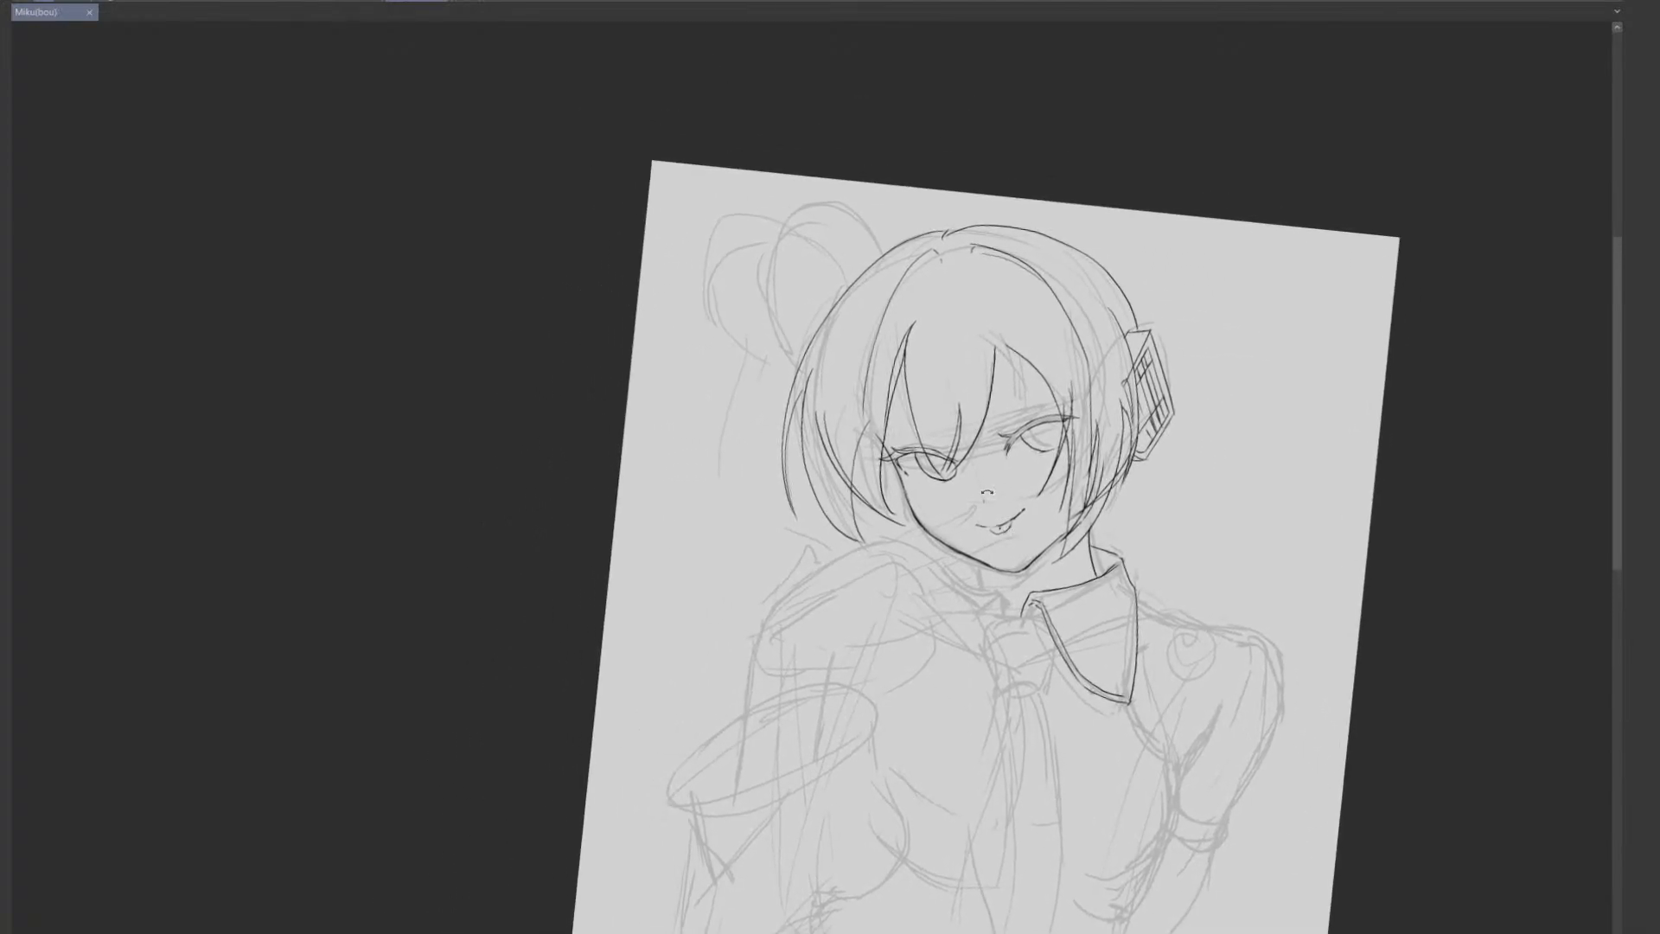
{"action": "left_click_drag", "start_coordinate": [1019, 461], "coordinate": [1012, 422]}
{"action": "scroll", "coordinate": [852, 371], "scroll_direction": "up", "scroll_amount": 3}
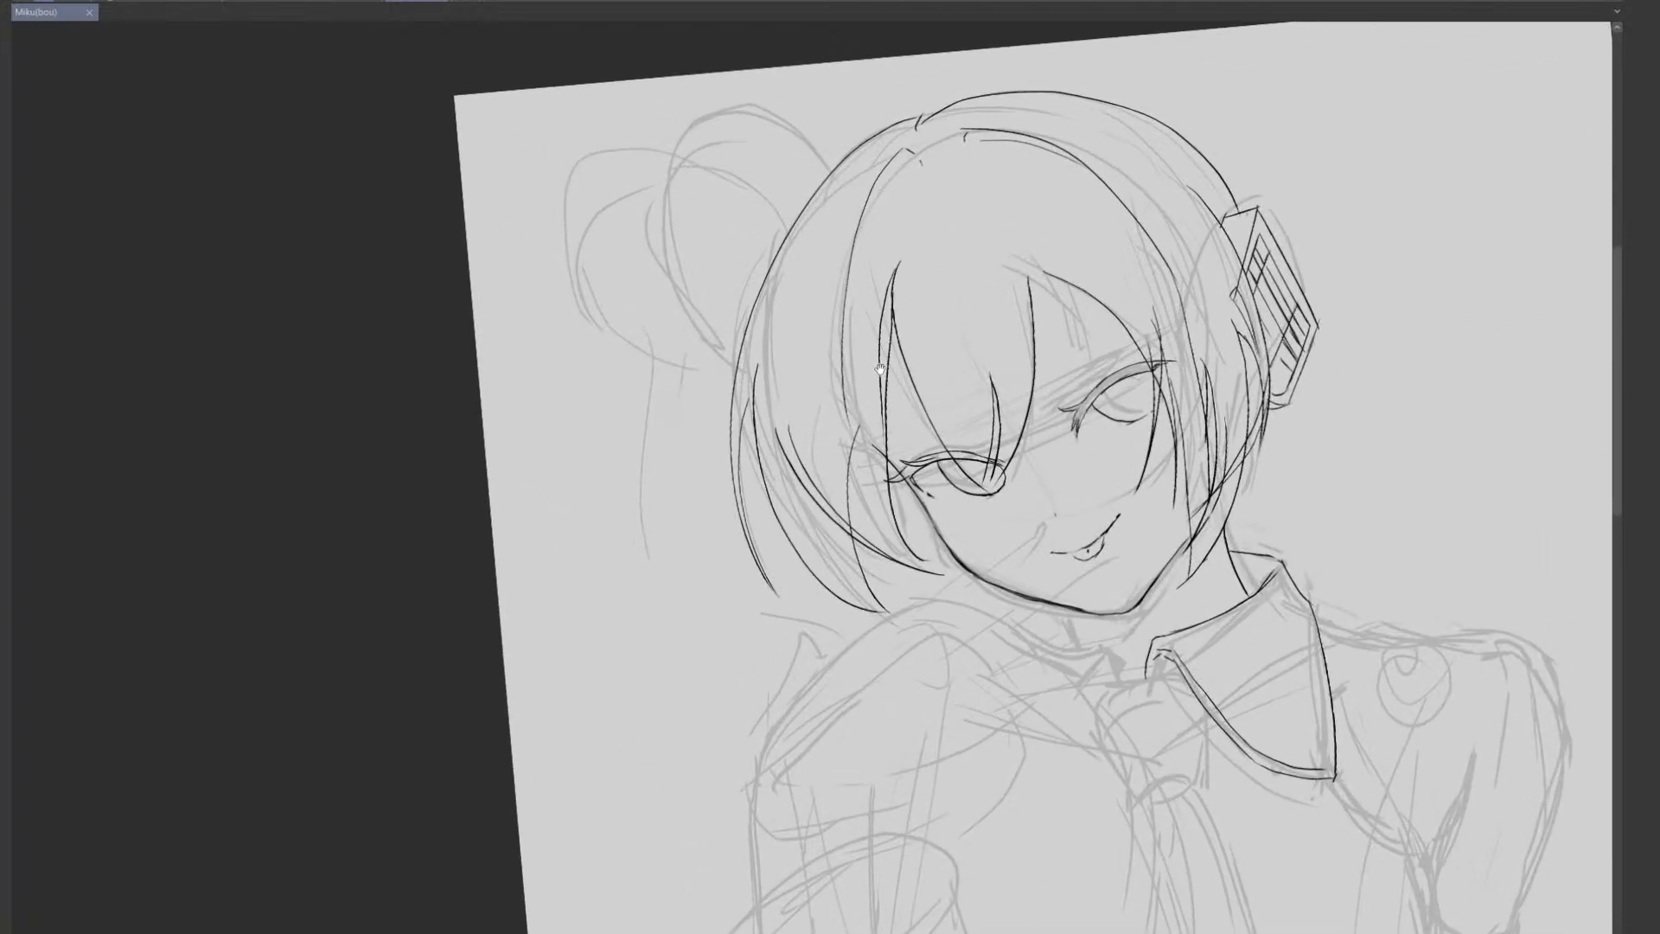
{"action": "left_click_drag", "start_coordinate": [881, 331], "coordinate": [927, 414]}
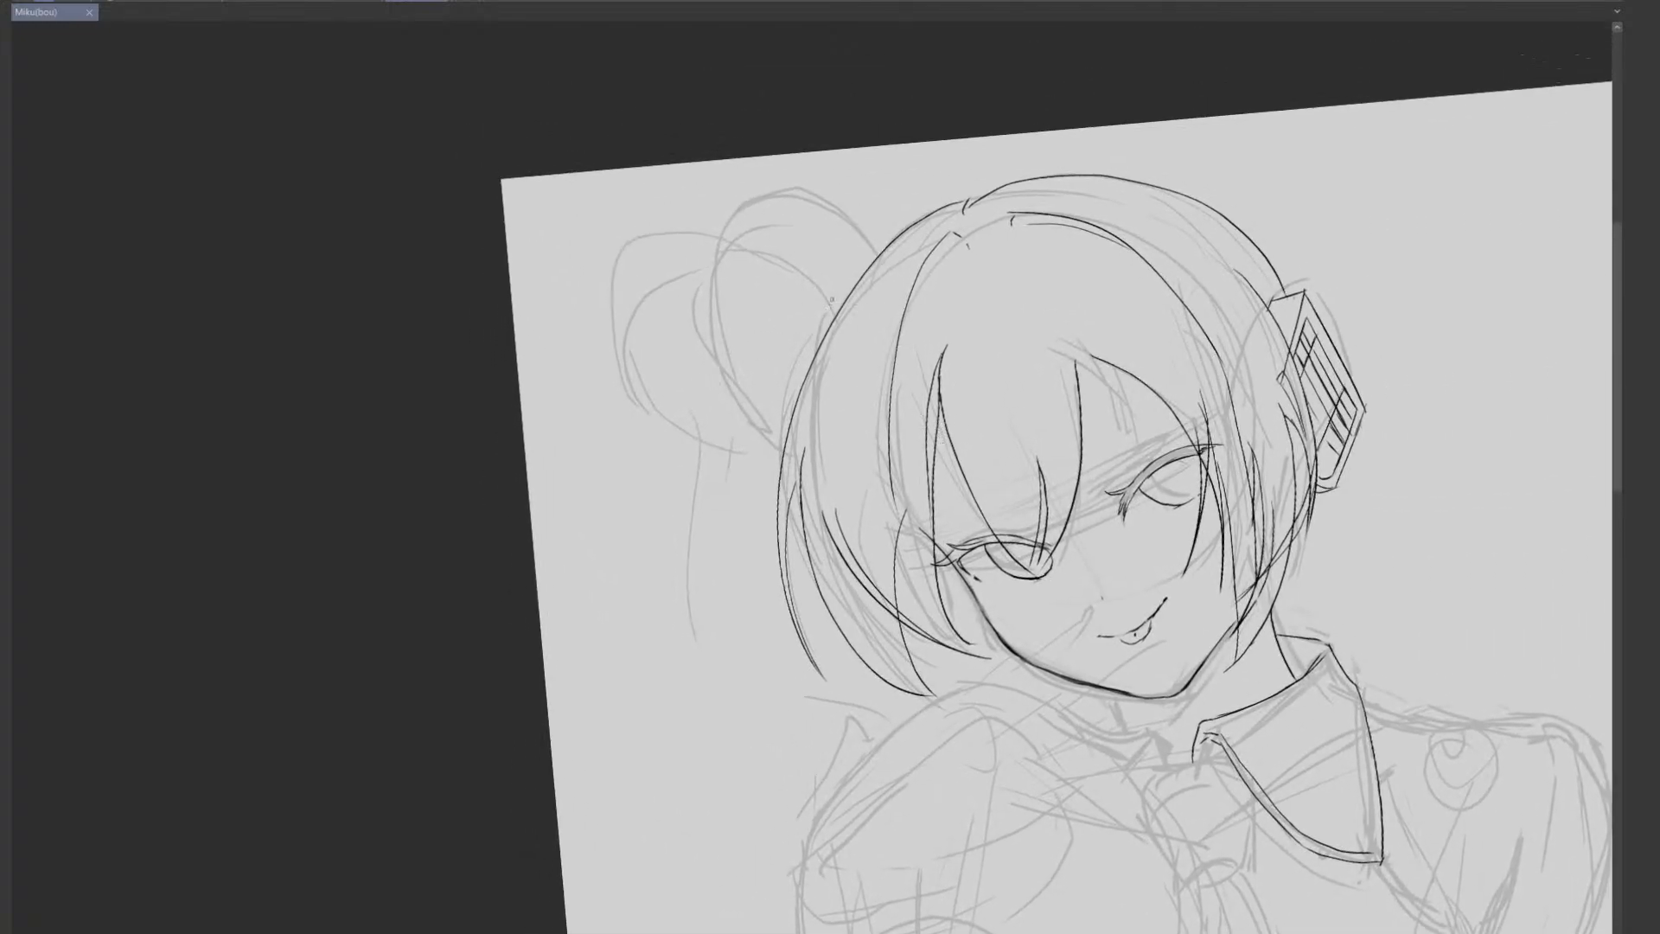
{"action": "mouse_move", "coordinate": [832, 299]}
{"action": "left_mouse_down"}
{"action": "mouse_move", "coordinate": [756, 241]}
{"action": "mouse_move", "coordinate": [618, 341]}
{"action": "mouse_move", "coordinate": [815, 303]}
{"action": "mouse_move", "coordinate": [768, 271]}
{"action": "mouse_move", "coordinate": [628, 332]}
{"action": "mouse_move", "coordinate": [767, 428]}
{"action": "mouse_move", "coordinate": [814, 337]}
{"action": "left_mouse_up"}
{"action": "mouse_move", "coordinate": [612, 303]}
{"action": "left_mouse_down"}
{"action": "mouse_move", "coordinate": [675, 262]}
{"action": "mouse_move", "coordinate": [827, 347]}
{"action": "left_mouse_up"}
{"action": "key", "text": "ctrl+z"}
{"action": "mouse_move", "coordinate": [631, 288]}
{"action": "left_mouse_down"}
{"action": "mouse_move", "coordinate": [786, 274]}
{"action": "mouse_move", "coordinate": [831, 319]}
{"action": "left_mouse_up"}
{"action": "mouse_move", "coordinate": [647, 274]}
{"action": "left_mouse_down"}
{"action": "mouse_move", "coordinate": [710, 254]}
{"action": "mouse_move", "coordinate": [713, 270]}
{"action": "left_mouse_up"}
{"action": "key", "text": "ctrl+z"}
{"action": "key", "text": "ctrl+z"}
{"action": "left_click_drag", "start_coordinate": [925, 361], "coordinate": [880, 575]}
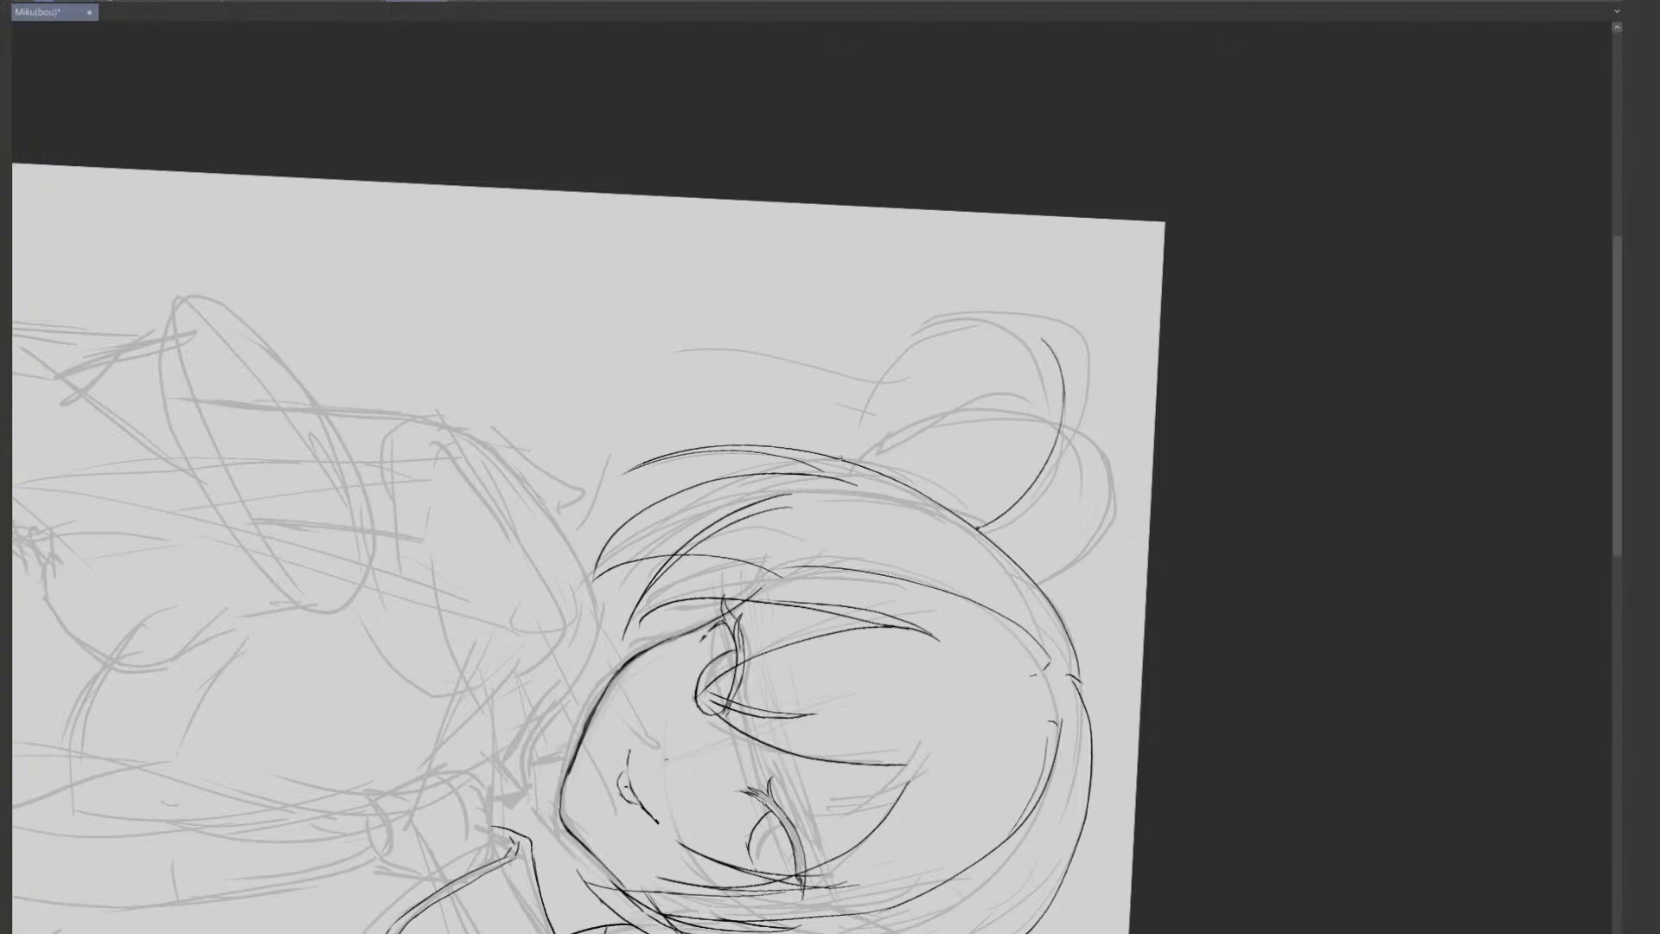
- Ink the bun's outer and lower contour, curving from the upper arc's end back to the hair outline
{"action": "mouse_move", "coordinate": [844, 451]}
{"action": "left_mouse_down"}
{"action": "mouse_move", "coordinate": [1018, 338]}
{"action": "mouse_move", "coordinate": [1048, 341]}
{"action": "mouse_move", "coordinate": [944, 352]}
{"action": "mouse_move", "coordinate": [1046, 333]}
{"action": "left_mouse_up"}
{"action": "key", "text": "ctrl+z"}
{"action": "key", "text": "ctrl+z"}
{"action": "mouse_move", "coordinate": [846, 462]}
{"action": "left_mouse_down"}
{"action": "mouse_move", "coordinate": [972, 351]}
{"action": "mouse_move", "coordinate": [1021, 339]}
{"action": "left_mouse_up"}
{"action": "key", "text": "ctrl+z"}
{"action": "mouse_move", "coordinate": [845, 458]}
{"action": "left_mouse_down"}
{"action": "mouse_move", "coordinate": [993, 334]}
{"action": "mouse_move", "coordinate": [1046, 338]}
{"action": "mouse_move", "coordinate": [1059, 257]}
{"action": "mouse_move", "coordinate": [743, 406]}
{"action": "left_mouse_up"}
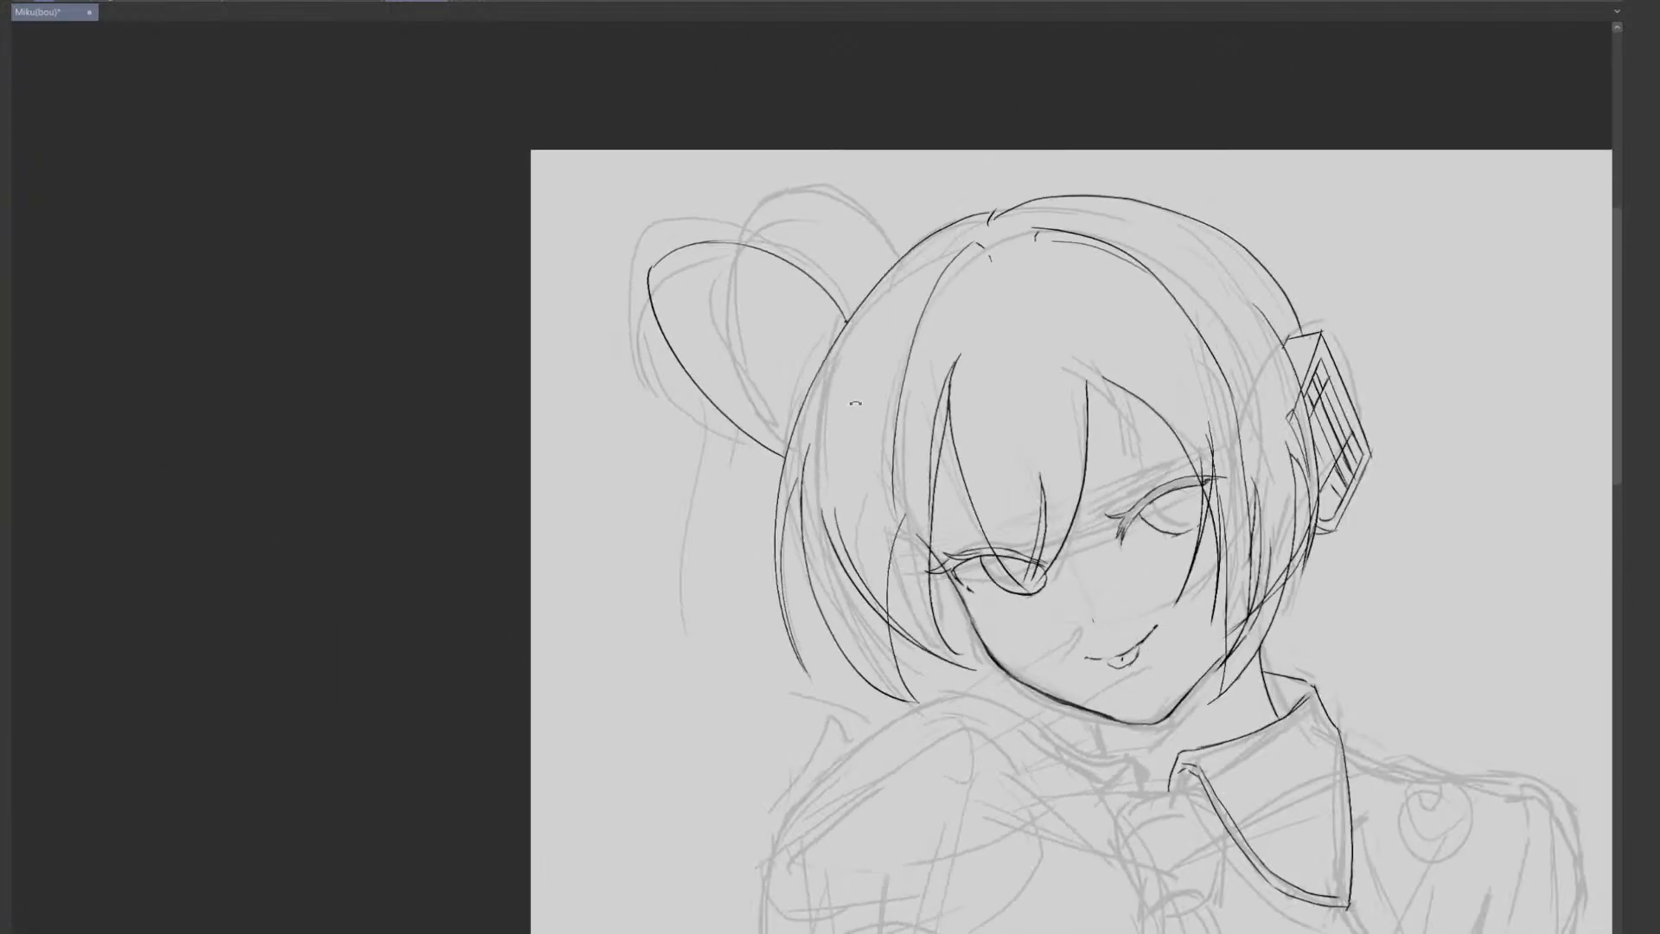
{"action": "key", "text": "ctrl+z"}
{"action": "mouse_move", "coordinate": [658, 259]}
{"action": "left_mouse_down"}
{"action": "mouse_move", "coordinate": [695, 402]}
{"action": "mouse_move", "coordinate": [787, 429]}
{"action": "mouse_move", "coordinate": [848, 382]}
{"action": "left_mouse_up"}
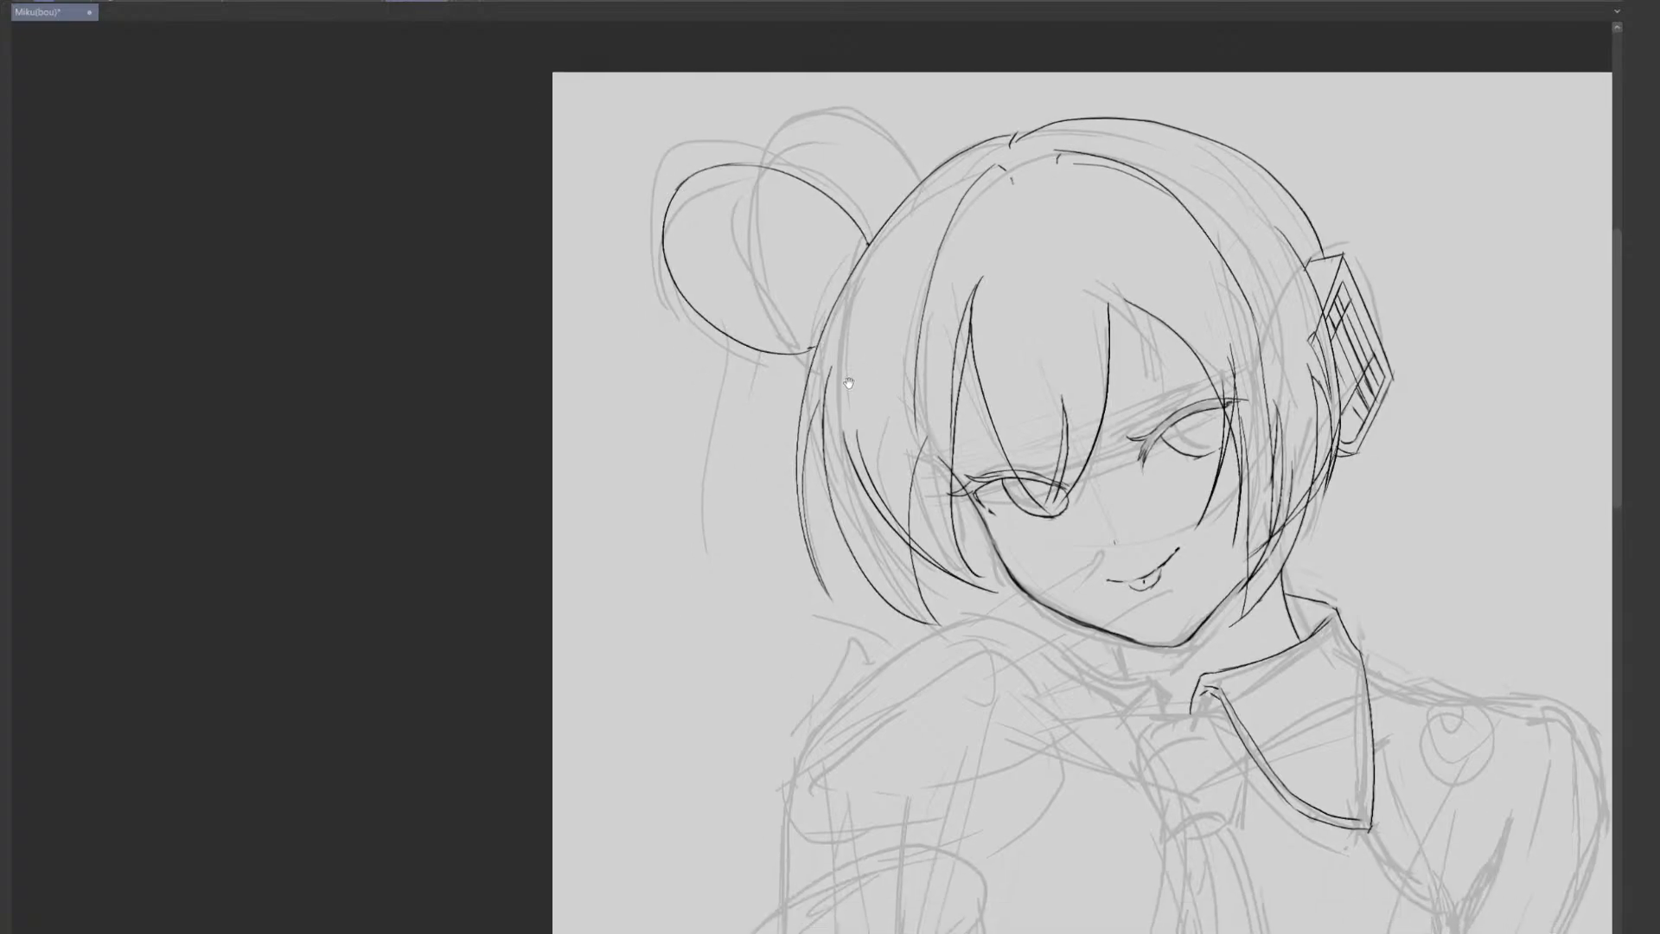
{"action": "key", "text": "ctrl+z"}
{"action": "mouse_move", "coordinate": [684, 190]}
{"action": "left_mouse_down"}
{"action": "mouse_move", "coordinate": [722, 320]}
{"action": "mouse_move", "coordinate": [802, 367]}
{"action": "left_mouse_up"}
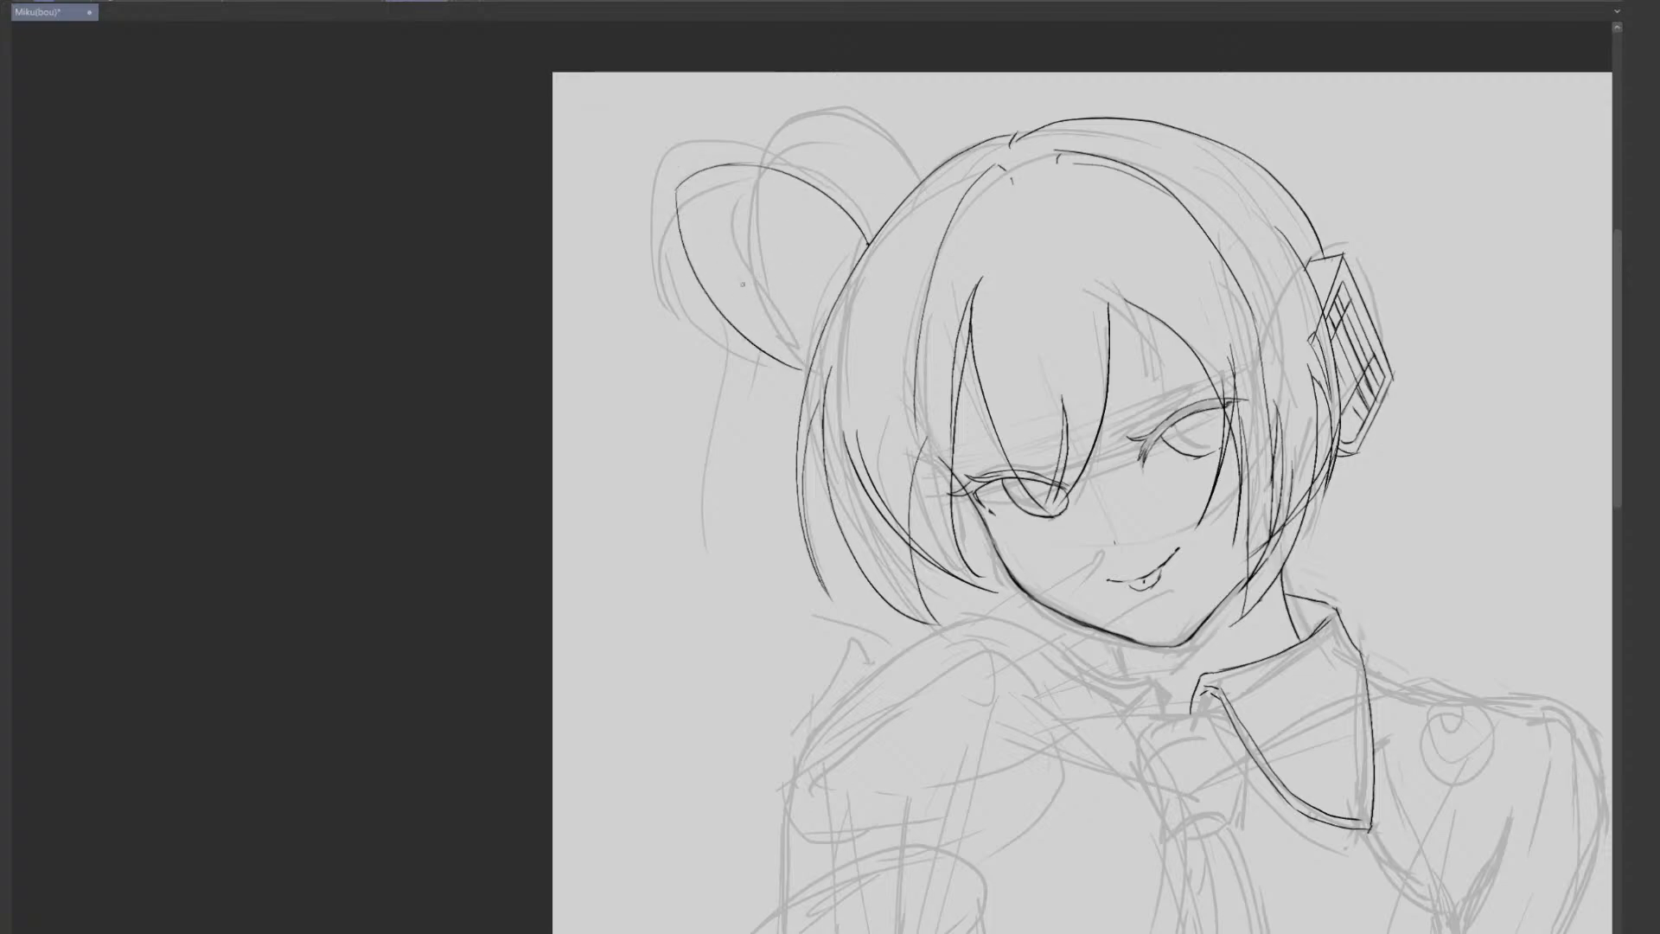
- Erase the upper outer section of the hair bun's outline, leaving the top arc and lower contour separate
{"action": "key", "text": "e"}
{"action": "mouse_move", "coordinate": [688, 190]}
{"action": "left_mouse_down"}
{"action": "mouse_move", "coordinate": [676, 253]}
{"action": "mouse_move", "coordinate": [718, 162]}
{"action": "mouse_move", "coordinate": [682, 256]}
{"action": "mouse_move", "coordinate": [717, 164]}
{"action": "mouse_move", "coordinate": [699, 295]}
{"action": "mouse_move", "coordinate": [682, 249]}
{"action": "mouse_move", "coordinate": [707, 164]}
{"action": "left_mouse_up"}
{"action": "key", "text": "p"}
{"action": "key", "text": "ctrl+z"}
{"action": "key", "text": "ctrl+z"}
{"action": "key", "text": "ctrl+z"}
{"action": "key", "text": "ctrl+z"}
{"action": "left_click_drag", "start_coordinate": [705, 285], "coordinate": [704, 170]}
{"action": "key", "text": "ctrl+z"}
{"action": "mouse_move", "coordinate": [708, 294]}
{"action": "left_mouse_down"}
{"action": "mouse_move", "coordinate": [702, 177]}
{"action": "mouse_move", "coordinate": [694, 275]}
{"action": "mouse_move", "coordinate": [701, 169]}
{"action": "mouse_move", "coordinate": [707, 292]}
{"action": "left_mouse_up"}
{"action": "key", "text": "ctrl+z"}
{"action": "key", "text": "ctrl+z"}
{"action": "key", "text": "e"}
{"action": "mouse_move", "coordinate": [707, 182]}
{"action": "left_mouse_down"}
{"action": "mouse_move", "coordinate": [688, 191]}
{"action": "mouse_move", "coordinate": [704, 168]}
{"action": "left_mouse_up"}
{"action": "left_click_drag", "start_coordinate": [901, 176], "coordinate": [836, 164]}
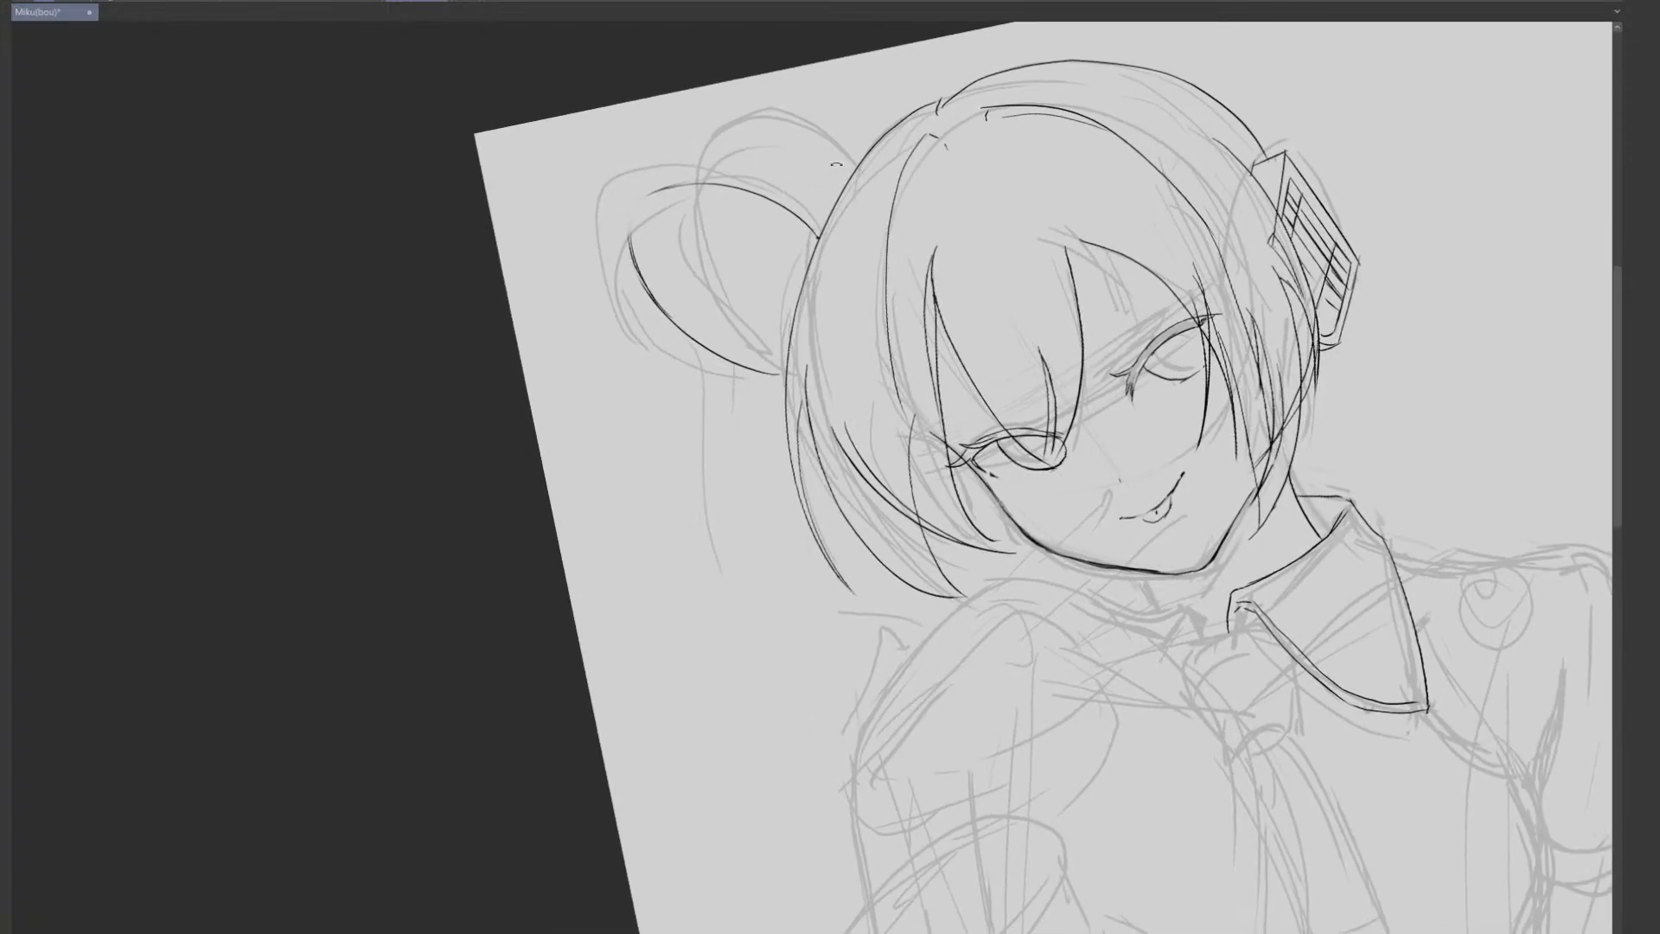
- Try bridging the gap in the bun's outer contour with short curved strokes
{"action": "left_click_drag", "start_coordinate": [631, 251], "coordinate": [673, 187]}
{"action": "key", "text": "ctrl+z"}
{"action": "mouse_move", "coordinate": [636, 263]}
{"action": "left_mouse_down"}
{"action": "mouse_move", "coordinate": [673, 188]}
{"action": "mouse_move", "coordinate": [633, 215]}
{"action": "mouse_move", "coordinate": [656, 192]}
{"action": "mouse_move", "coordinate": [645, 297]}
{"action": "left_mouse_up"}
{"action": "key", "text": "ctrl+z"}
{"action": "mouse_move", "coordinate": [634, 229]}
{"action": "left_mouse_down"}
{"action": "mouse_move", "coordinate": [656, 281]}
{"action": "mouse_move", "coordinate": [640, 211]}
{"action": "mouse_move", "coordinate": [635, 297]}
{"action": "mouse_move", "coordinate": [1007, 261]}
{"action": "mouse_move", "coordinate": [954, 500]}
{"action": "mouse_move", "coordinate": [980, 458]}
{"action": "mouse_move", "coordinate": [938, 196]}
{"action": "left_mouse_up"}
{"action": "key", "text": "e"}
{"action": "key", "text": "p"}
{"action": "key", "text": "ctrl+z"}
{"action": "mouse_move", "coordinate": [880, 264]}
{"action": "left_mouse_down"}
{"action": "mouse_move", "coordinate": [942, 187]}
{"action": "mouse_move", "coordinate": [908, 210]}
{"action": "mouse_move", "coordinate": [959, 191]}
{"action": "left_mouse_up"}
{"action": "key", "text": "ctrl+z"}
{"action": "key", "text": "ctrl+z"}
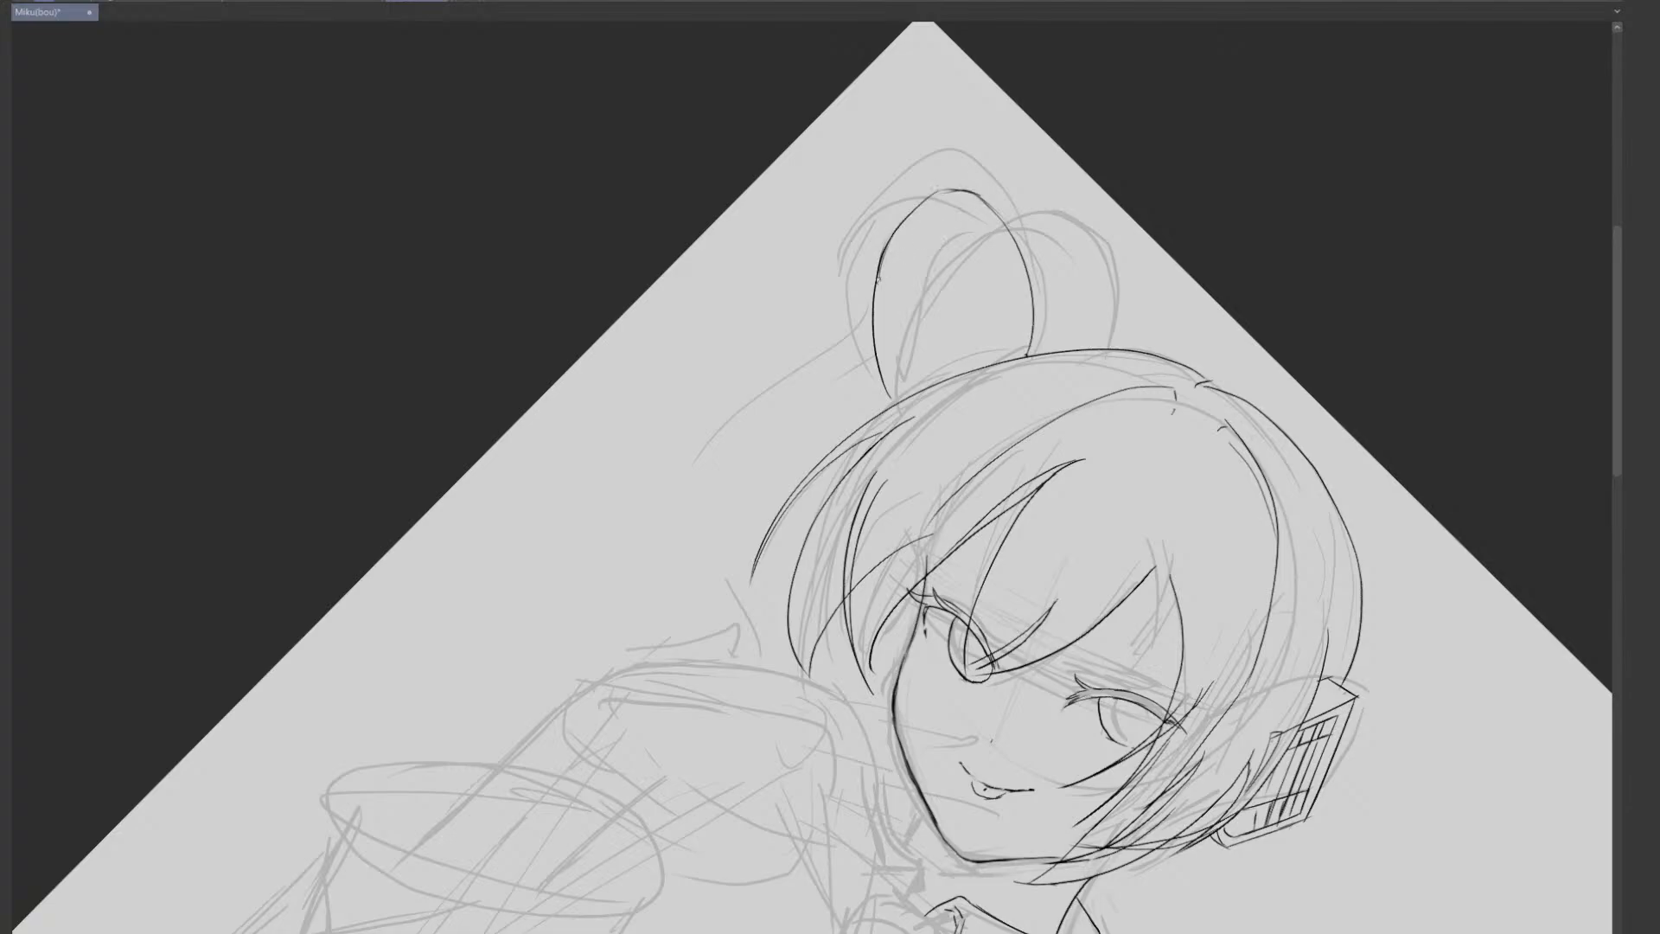
- Ink a rounded curve joining the bun's outer side to its upper arc
{"action": "left_click_drag", "start_coordinate": [885, 243], "coordinate": [965, 191]}
{"action": "key", "text": "ctrl+z"}
{"action": "key", "text": "ctrl+z"}
{"action": "mouse_move", "coordinate": [877, 272]}
{"action": "left_mouse_down"}
{"action": "mouse_move", "coordinate": [919, 197]}
{"action": "mouse_move", "coordinate": [964, 190]}
{"action": "left_mouse_up"}
{"action": "key", "text": "ctrl+z"}
{"action": "mouse_move", "coordinate": [880, 258]}
{"action": "left_mouse_down"}
{"action": "mouse_move", "coordinate": [965, 189]}
{"action": "mouse_move", "coordinate": [925, 200]}
{"action": "mouse_move", "coordinate": [972, 191]}
{"action": "left_mouse_up"}
{"action": "left_click_drag", "start_coordinate": [1155, 306], "coordinate": [930, 106]}
- Smooth and thicken the bun's outer contour by reworking the stroke along its rounded side
{"action": "mouse_move", "coordinate": [704, 263]}
{"action": "left_mouse_down"}
{"action": "mouse_move", "coordinate": [727, 161]}
{"action": "mouse_move", "coordinate": [829, 282]}
{"action": "mouse_move", "coordinate": [701, 362]}
{"action": "left_mouse_up"}
{"action": "key", "text": "ctrl+z"}
{"action": "key", "text": "ctrl+z"}
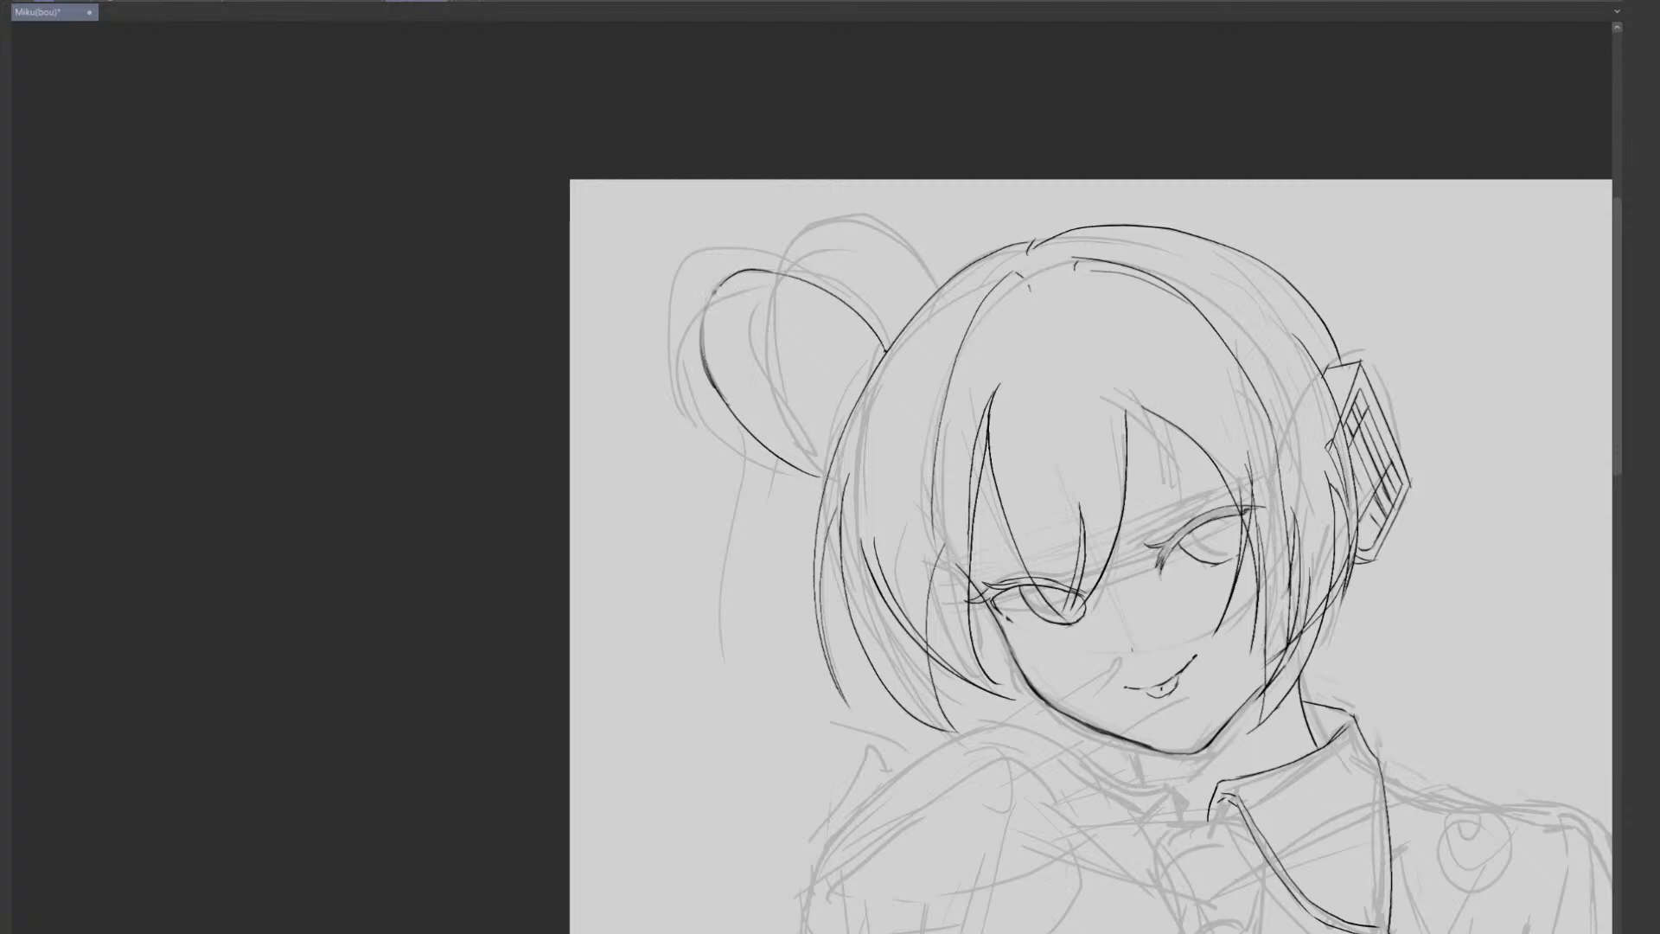
{"action": "mouse_move", "coordinate": [724, 280]}
{"action": "left_mouse_down"}
{"action": "mouse_move", "coordinate": [704, 357]}
{"action": "mouse_move", "coordinate": [737, 273]}
{"action": "mouse_move", "coordinate": [762, 274]}
{"action": "mouse_move", "coordinate": [704, 363]}
{"action": "left_mouse_up"}
{"action": "key", "text": "e"}
{"action": "key", "text": "p"}
{"action": "key", "text": "ctrl+z"}
{"action": "key", "text": "ctrl+z"}
{"action": "key", "text": "ctrl+z"}
{"action": "key", "text": "ctrl+z"}
{"action": "left_click_drag", "start_coordinate": [874, 440], "coordinate": [841, 349]}
{"action": "left_click_drag", "start_coordinate": [1019, 486], "coordinate": [993, 397]}
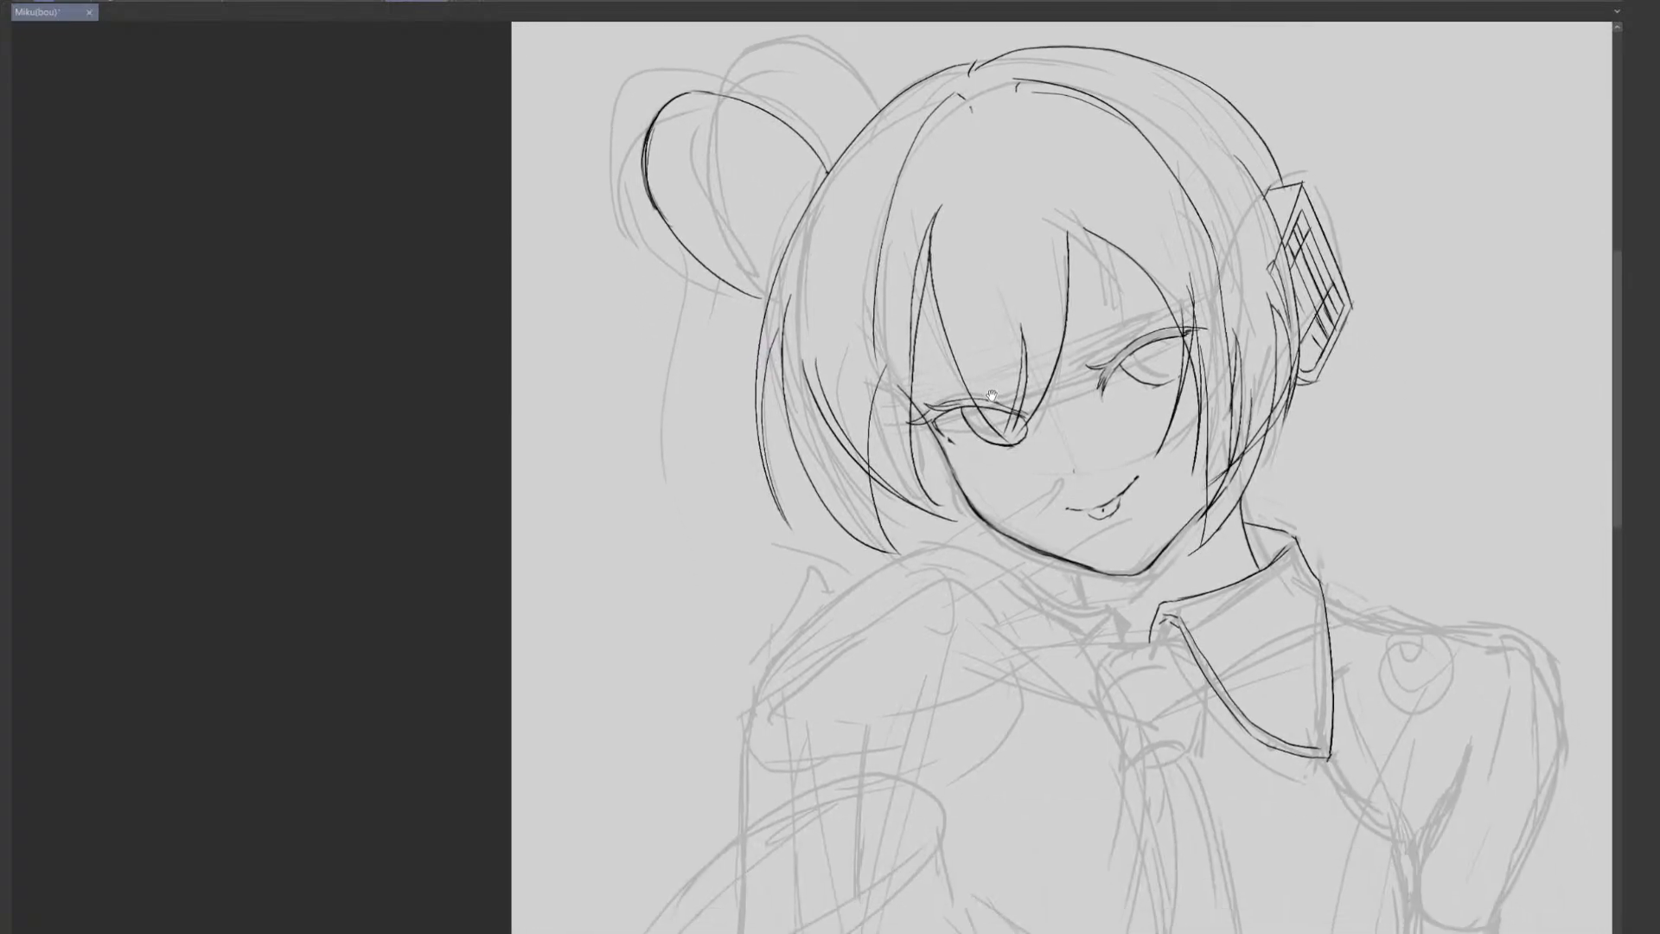
- Ink a short curved stroke closing the lower tip of the outermost side lock beneath the bun
{"action": "mouse_move", "coordinate": [1096, 421]}
{"action": "left_mouse_down"}
{"action": "mouse_move", "coordinate": [1126, 440]}
{"action": "mouse_move", "coordinate": [919, 391]}
{"action": "left_mouse_up"}
{"action": "key", "text": "ctrl+z"}
{"action": "key", "text": "ctrl+z"}
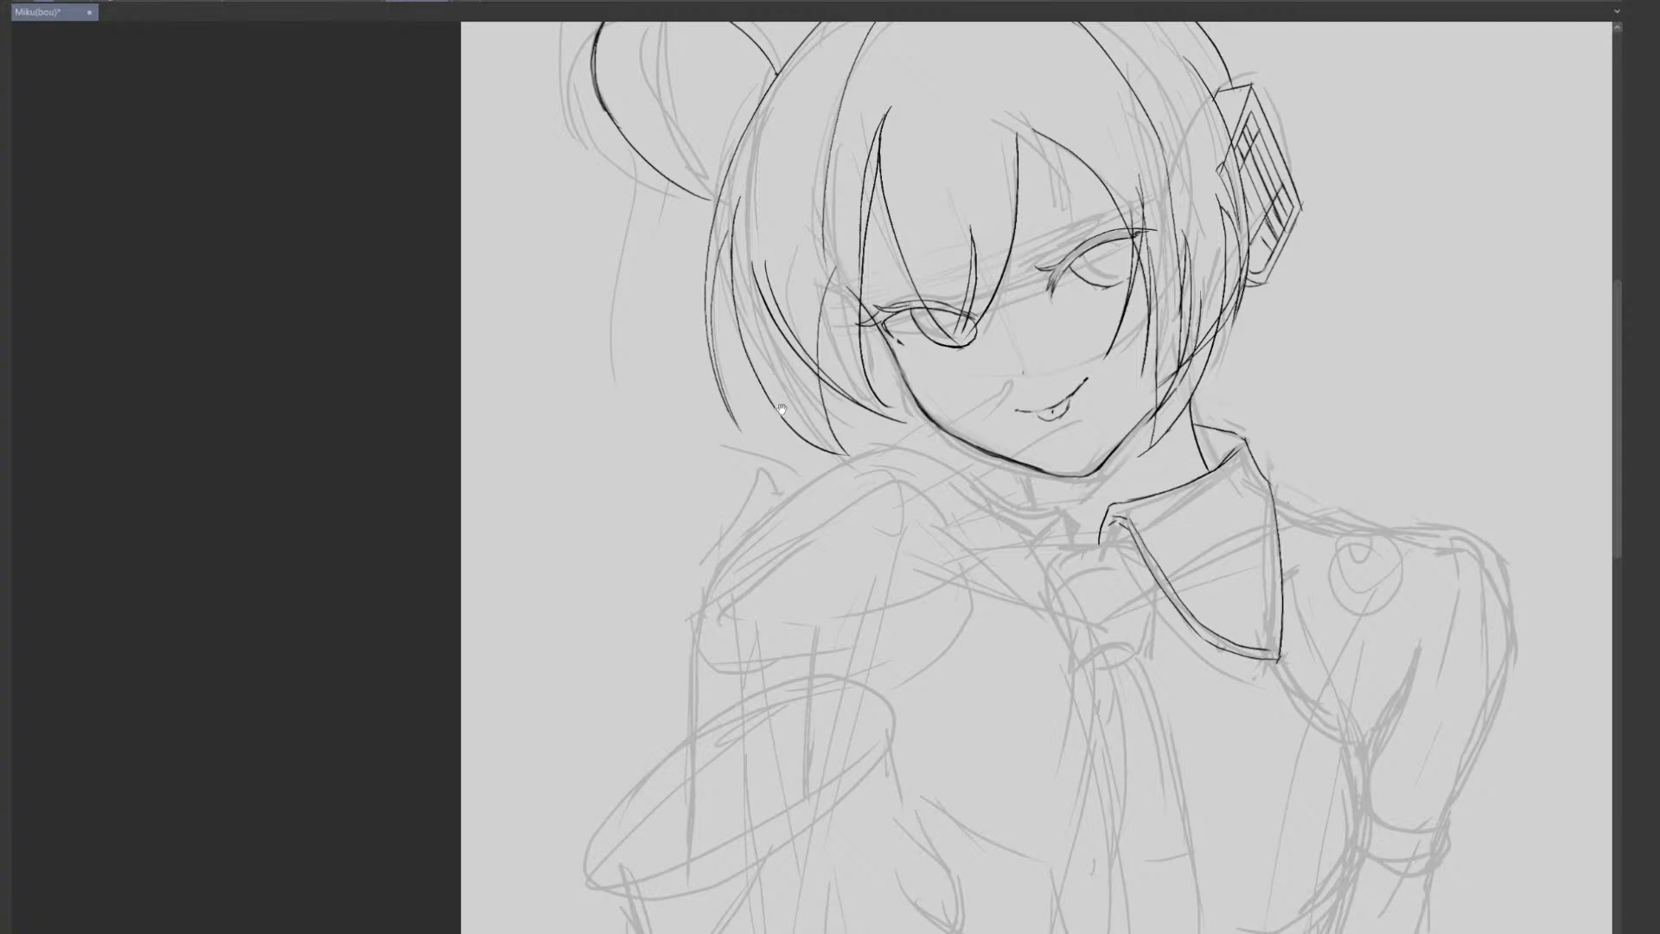
{"action": "mouse_move", "coordinate": [780, 410]}
{"action": "left_mouse_down"}
{"action": "mouse_move", "coordinate": [821, 470]}
{"action": "mouse_move", "coordinate": [799, 498]}
{"action": "mouse_move", "coordinate": [817, 501]}
{"action": "mouse_move", "coordinate": [779, 451]}
{"action": "left_mouse_up"}
{"action": "key", "text": "ctrl+z"}
{"action": "key", "text": "ctrl+z"}
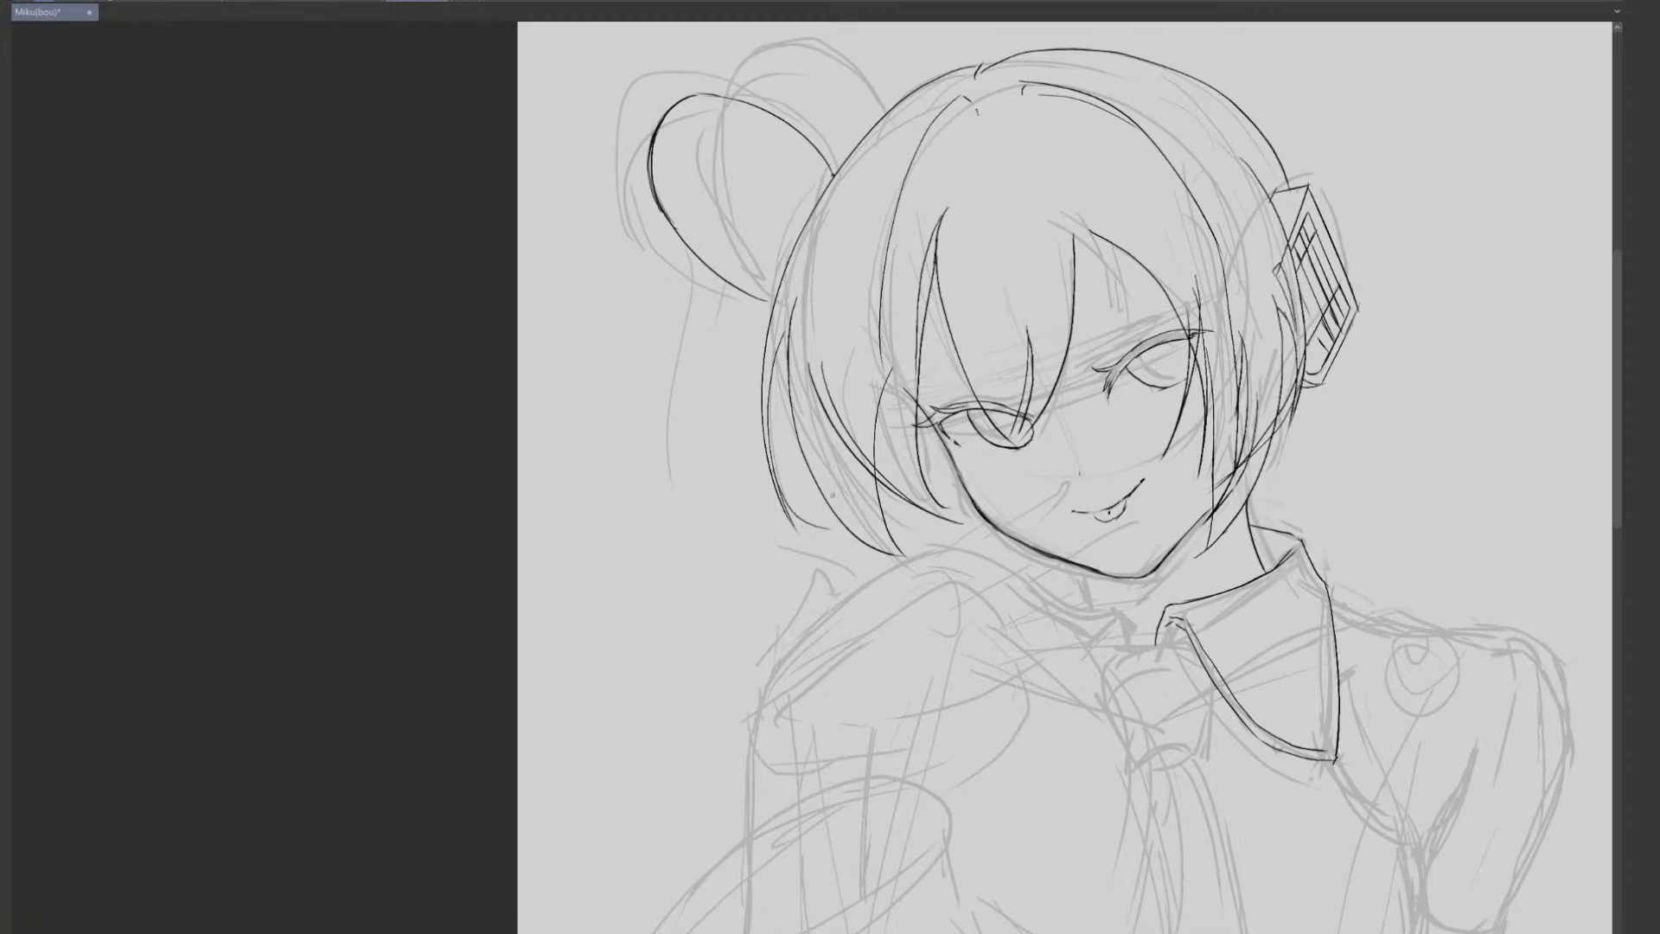
{"action": "left_click_drag", "start_coordinate": [788, 515], "coordinate": [855, 523]}
{"action": "left_click_drag", "start_coordinate": [1061, 391], "coordinate": [1075, 430]}
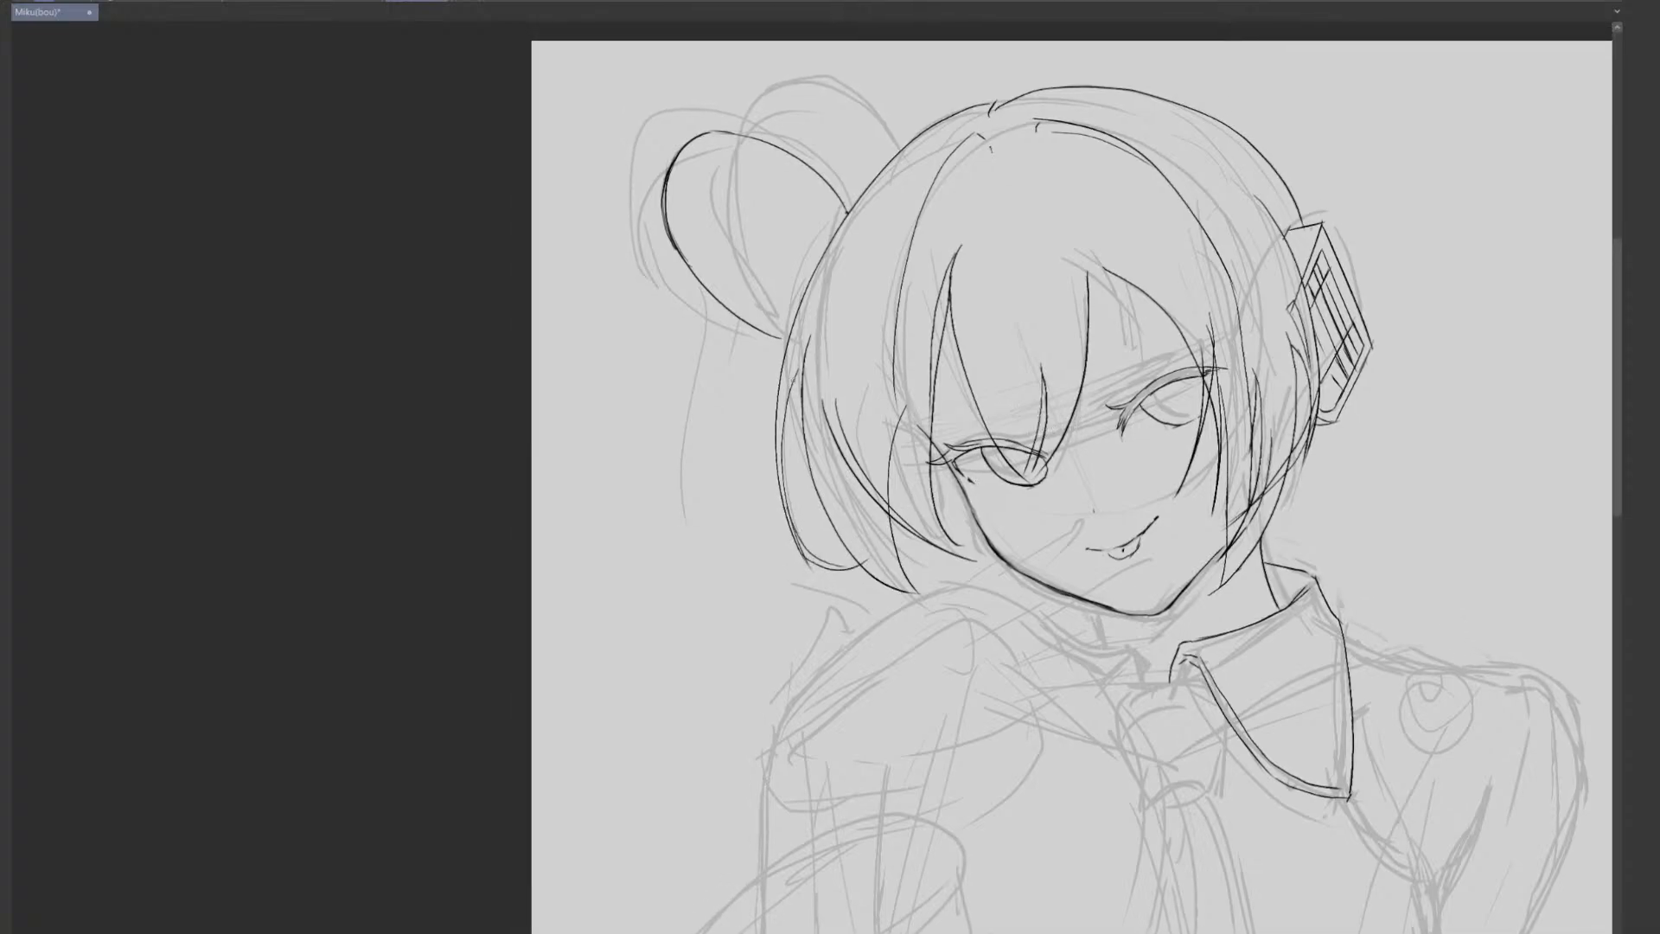
- Ink the two long looping strands that hang below the bun and curl outward at their lower ends
{"action": "mouse_move", "coordinate": [676, 256]}
{"action": "left_mouse_down"}
{"action": "mouse_move", "coordinate": [706, 371]}
{"action": "mouse_move", "coordinate": [718, 568]}
{"action": "left_mouse_up"}
{"action": "key", "text": "ctrl+z"}
{"action": "mouse_move", "coordinate": [978, 470]}
{"action": "left_mouse_down"}
{"action": "mouse_move", "coordinate": [962, 442]}
{"action": "mouse_move", "coordinate": [910, 439]}
{"action": "left_mouse_up"}
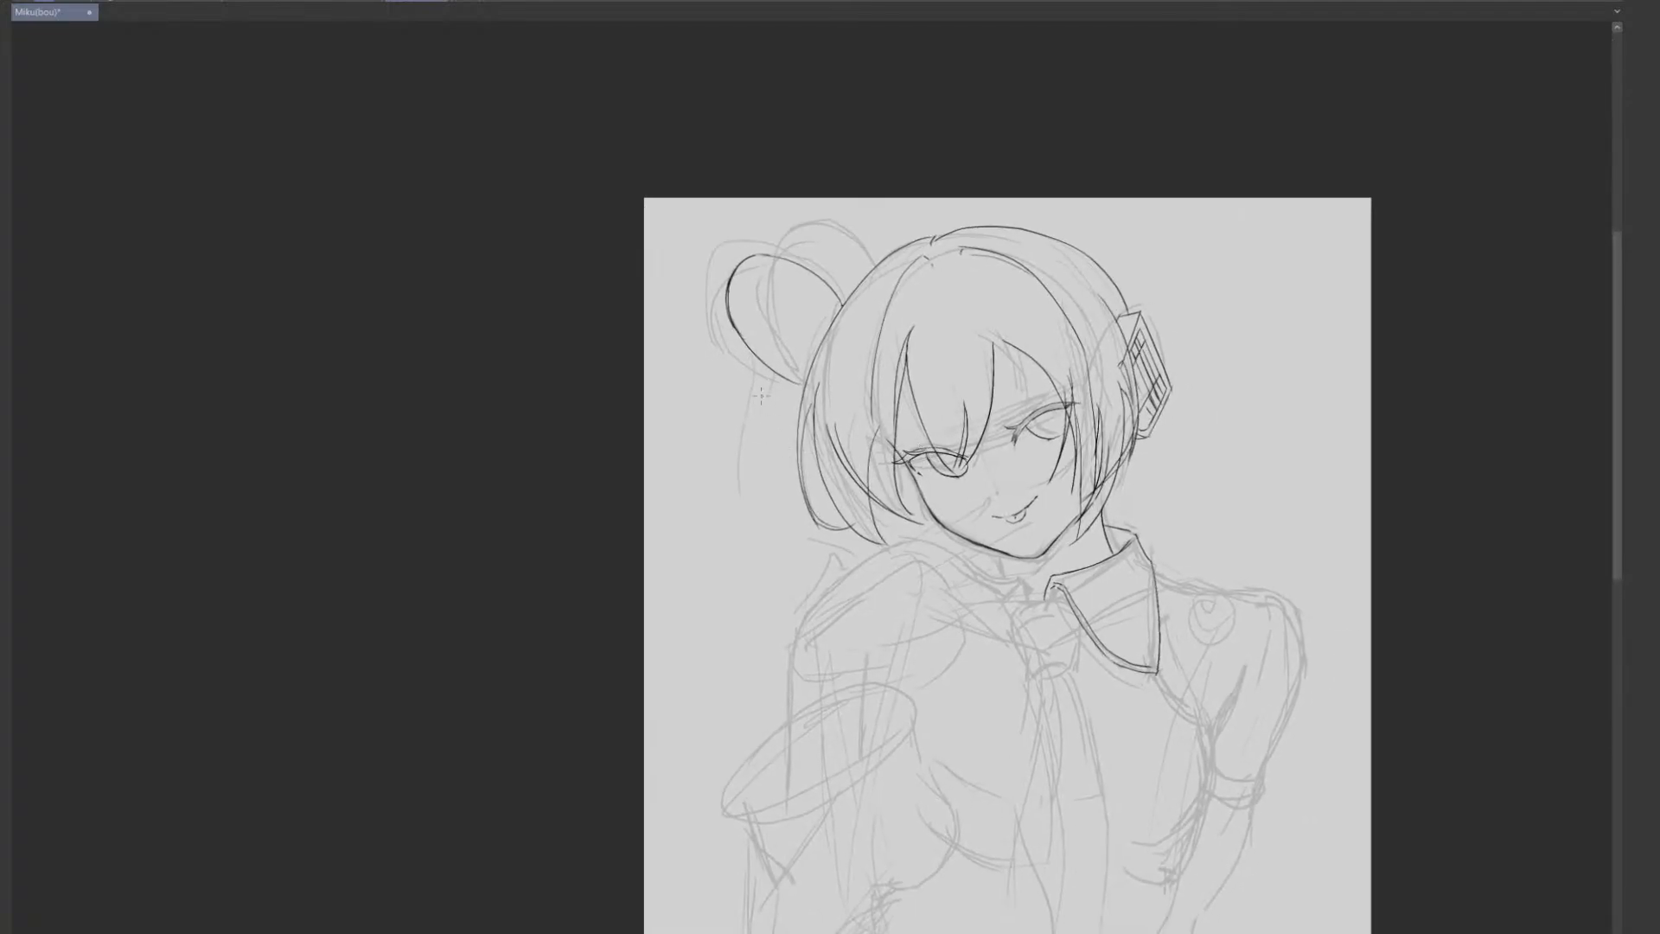
{"action": "left_click_drag", "start_coordinate": [754, 442], "coordinate": [836, 586]}
{"action": "key", "text": "ctrl+z"}
{"action": "mouse_move", "coordinate": [760, 413]}
{"action": "left_mouse_down"}
{"action": "mouse_move", "coordinate": [770, 516]}
{"action": "mouse_move", "coordinate": [835, 589]}
{"action": "left_mouse_up"}
{"action": "key", "text": "ctrl+z"}
{"action": "left_click_drag", "start_coordinate": [758, 414], "coordinate": [828, 583]}
{"action": "mouse_move", "coordinate": [741, 399]}
{"action": "left_mouse_down"}
{"action": "mouse_move", "coordinate": [733, 553]}
{"action": "mouse_move", "coordinate": [797, 557]}
{"action": "left_mouse_up"}
{"action": "mouse_move", "coordinate": [1130, 505]}
{"action": "left_mouse_down"}
{"action": "mouse_move", "coordinate": [1098, 489]}
{"action": "mouse_move", "coordinate": [1109, 512]}
{"action": "left_mouse_up"}
- Ink connecting lines from the bun's lower outer edge down into the hanging outer strand
{"action": "left_click_drag", "start_coordinate": [717, 338], "coordinate": [720, 456]}
{"action": "key", "text": "ctrl+z"}
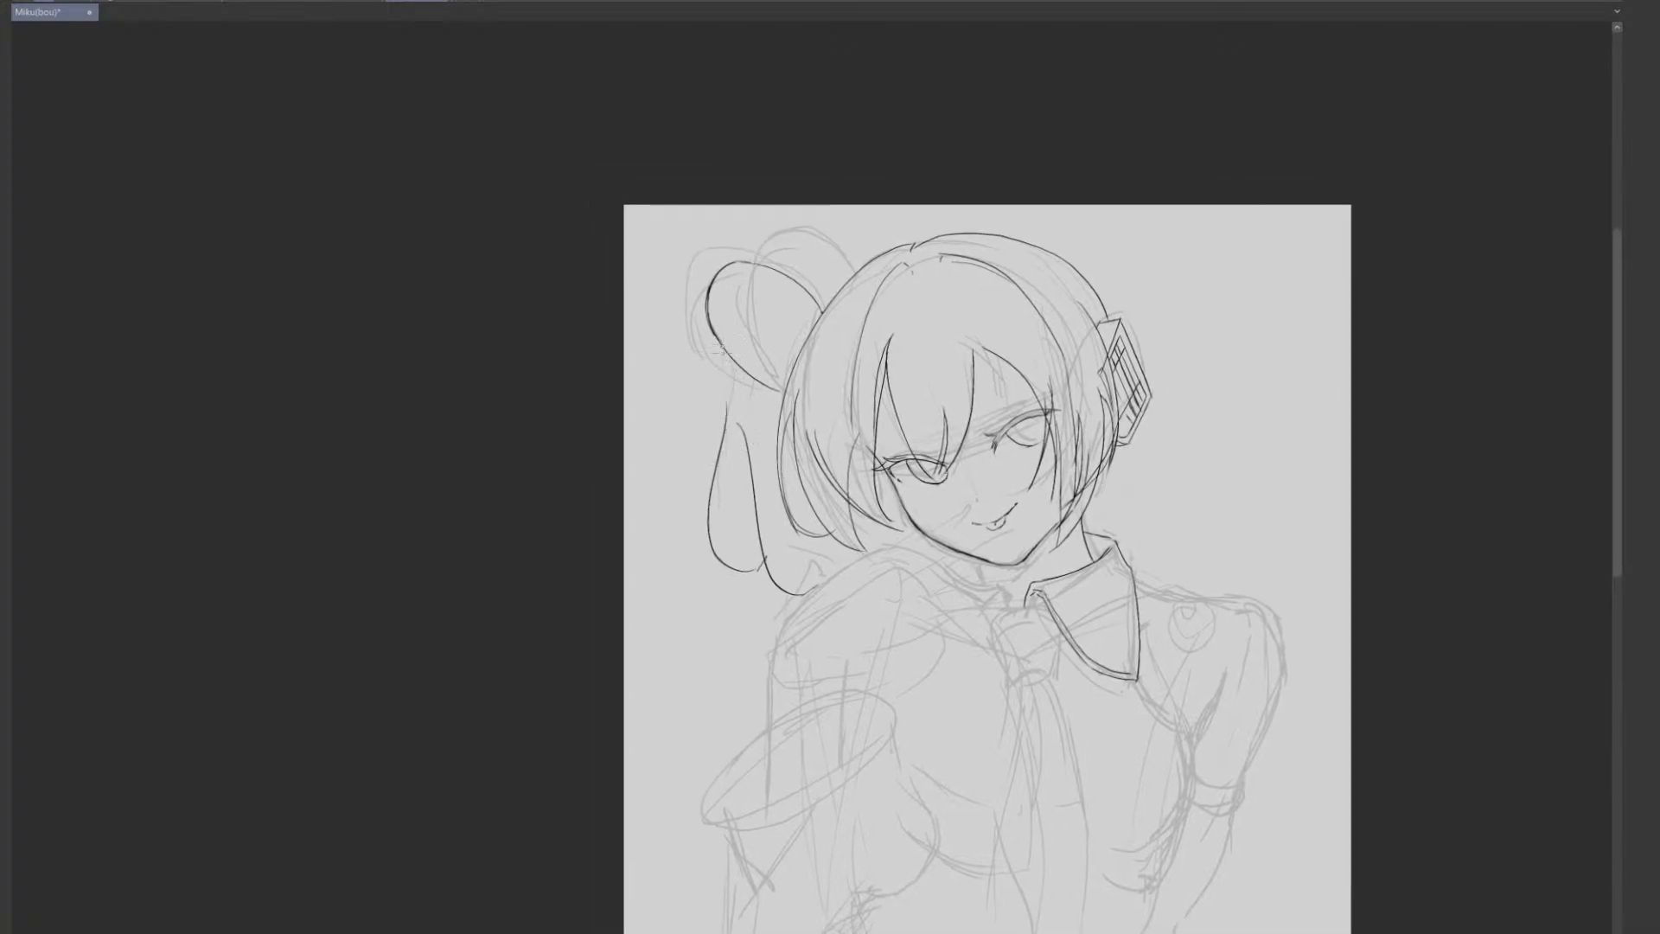
{"action": "left_click_drag", "start_coordinate": [722, 346], "coordinate": [722, 457]}
{"action": "key", "text": "ctrl+z"}
{"action": "key", "text": "ctrl+z"}
{"action": "left_click_drag", "start_coordinate": [726, 349], "coordinate": [726, 461]}
{"action": "key", "text": "ctrl+z"}
{"action": "left_click_drag", "start_coordinate": [715, 336], "coordinate": [726, 436]}
{"action": "left_click_drag", "start_coordinate": [722, 353], "coordinate": [724, 446]}
{"action": "key", "text": "ctrl+z"}
- Ink thin diagonal strands between the hanging loops and the side of the main hair
{"action": "mouse_move", "coordinate": [727, 365]}
{"action": "left_mouse_down"}
{"action": "mouse_move", "coordinate": [728, 413]}
{"action": "mouse_move", "coordinate": [769, 469]}
{"action": "left_mouse_up"}
{"action": "key", "text": "ctrl+z"}
{"action": "key", "text": "ctrl+z"}
{"action": "mouse_move", "coordinate": [731, 386]}
{"action": "left_mouse_down"}
{"action": "mouse_move", "coordinate": [774, 470]}
{"action": "mouse_move", "coordinate": [795, 461]}
{"action": "left_mouse_up"}
{"action": "key", "text": "ctrl+z"}
{"action": "key", "text": "ctrl+z"}
{"action": "key", "text": "ctrl+z"}
{"action": "mouse_move", "coordinate": [749, 394]}
{"action": "left_mouse_down"}
{"action": "mouse_move", "coordinate": [778, 478]}
{"action": "mouse_move", "coordinate": [787, 467]}
{"action": "left_mouse_up"}
{"action": "left_click_drag", "start_coordinate": [1102, 435], "coordinate": [1060, 339]}
{"action": "left_click_drag", "start_coordinate": [1022, 531], "coordinate": [1001, 467]}
{"action": "left_click_drag", "start_coordinate": [955, 469], "coordinate": [974, 476]}
- Lasso the mouth, cheek and chin lines, shift them slightly downward with a transform, and clear the selection
{"action": "left_click_drag", "start_coordinate": [1022, 370], "coordinate": [1017, 522]}
{"action": "left_click_drag", "start_coordinate": [1017, 520], "coordinate": [991, 518]}
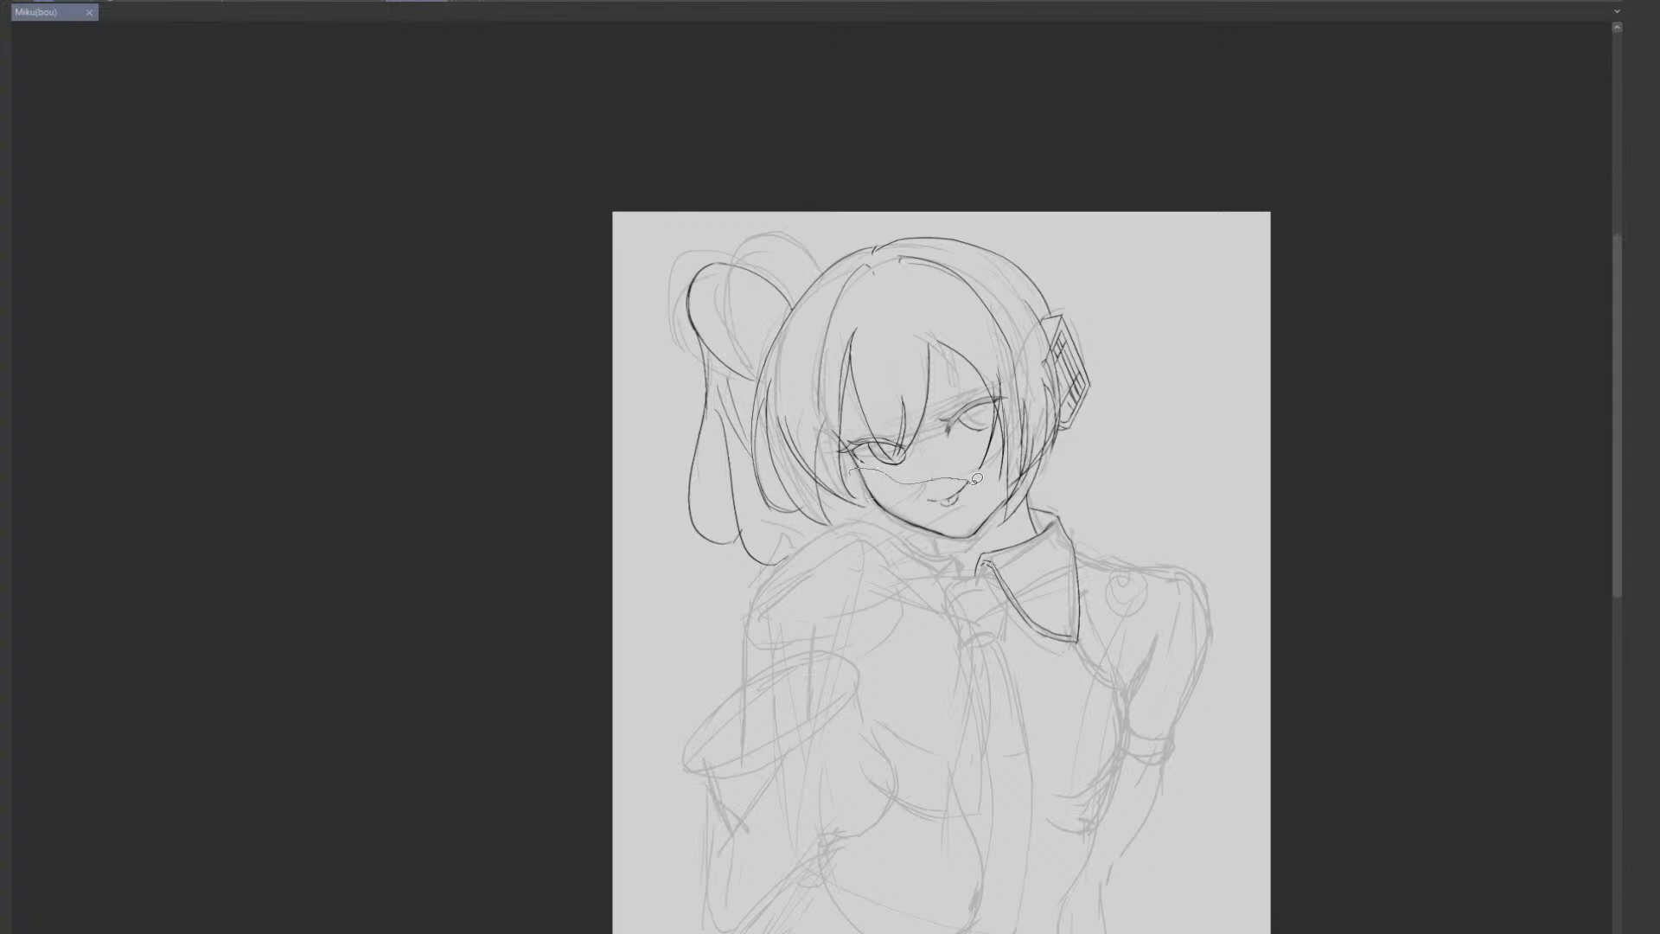
{"action": "left_click_drag", "start_coordinate": [983, 496], "coordinate": [931, 505]}
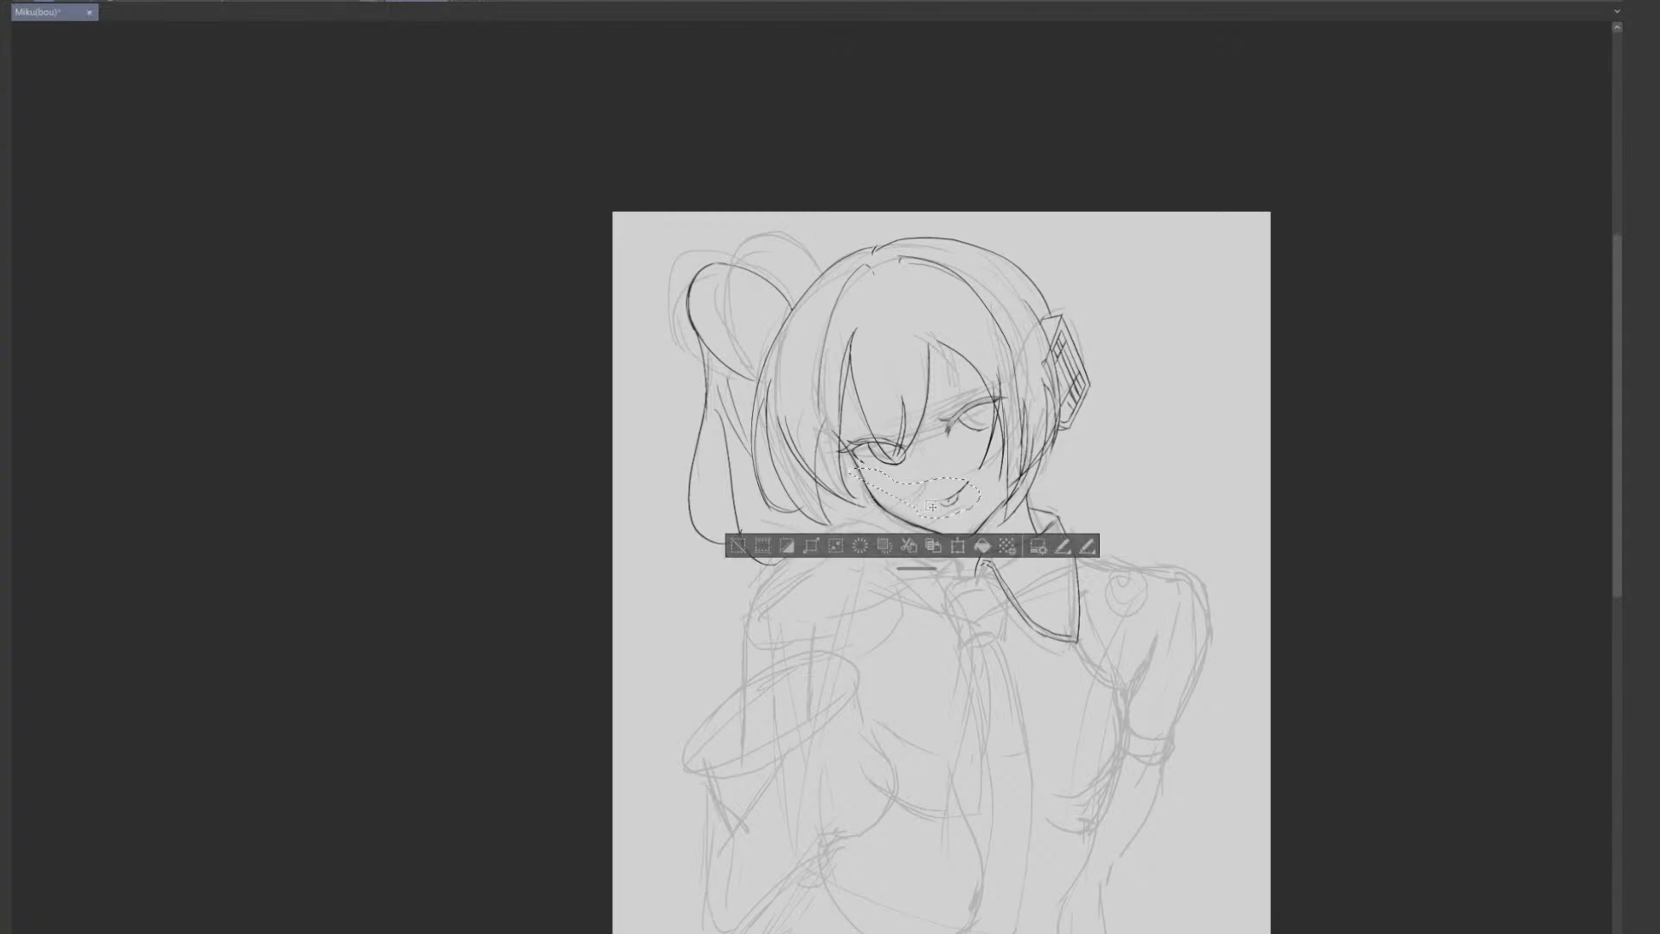
{"action": "left_click", "coordinate": [982, 545]}
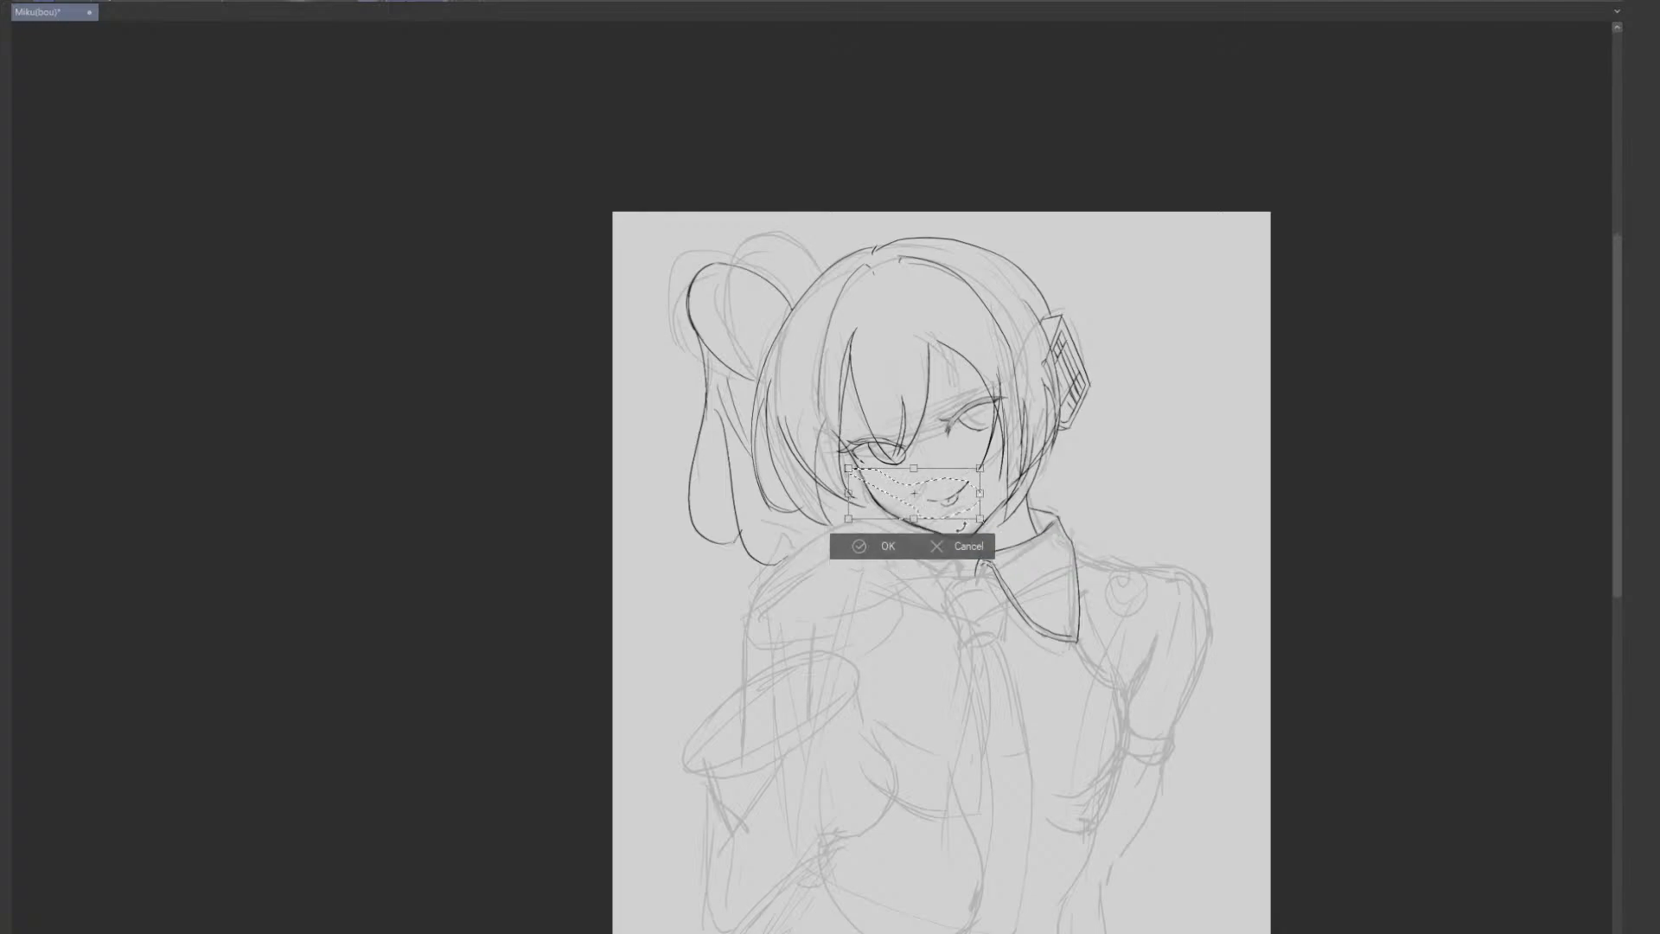
{"action": "left_click", "coordinate": [946, 548]}
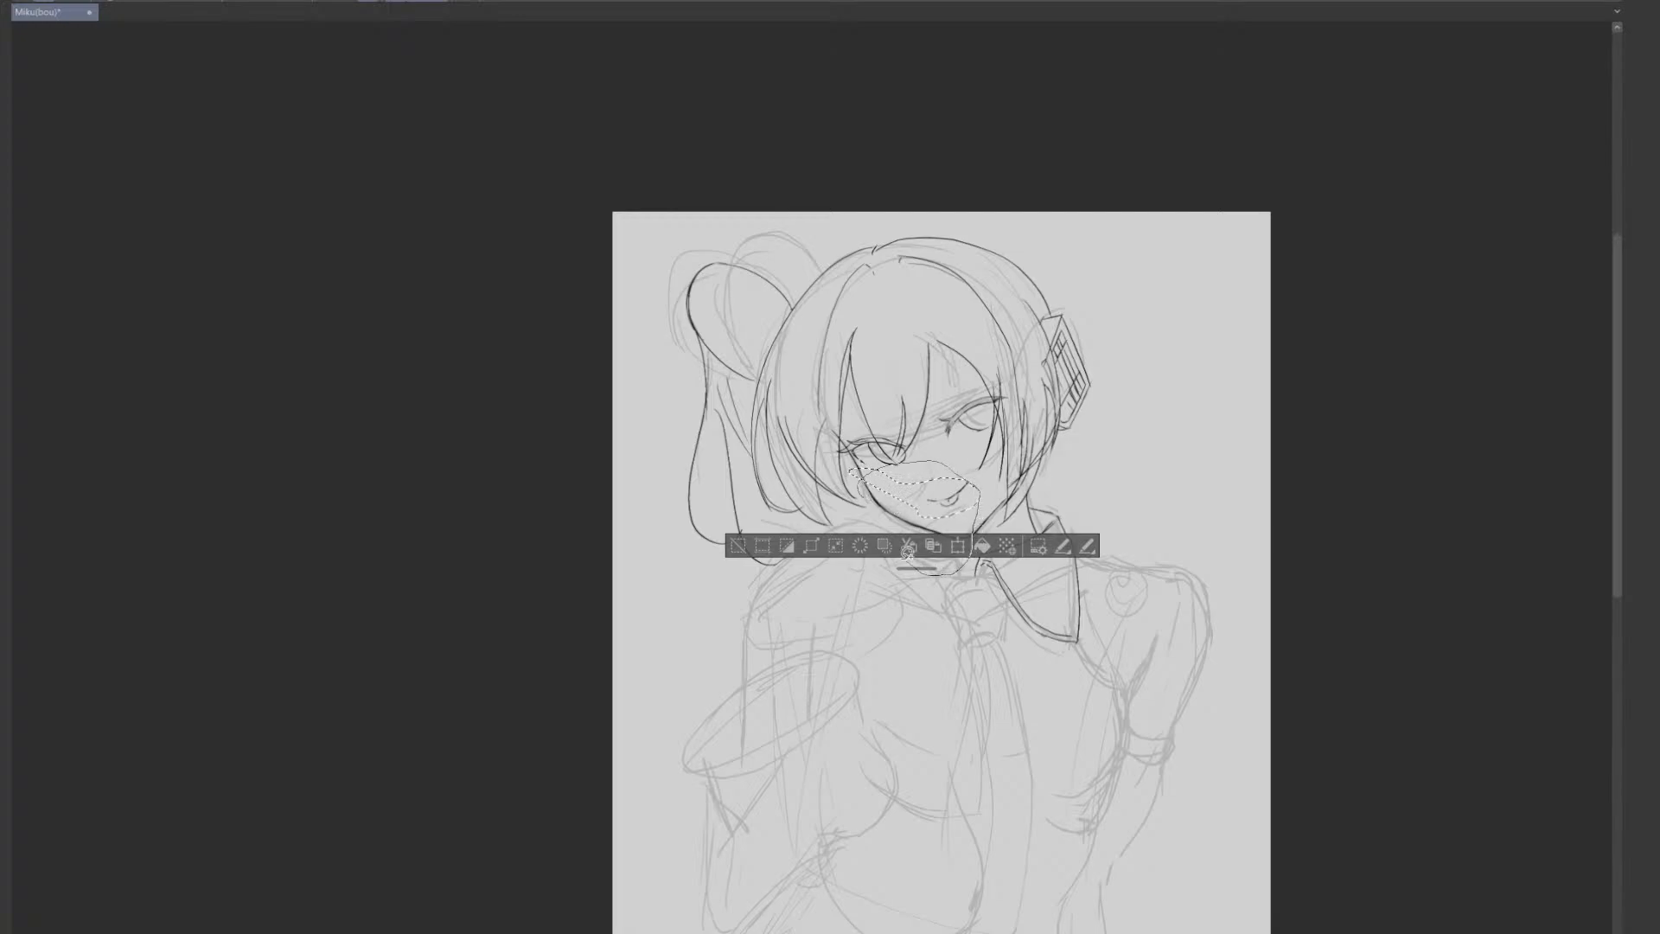
{"action": "mouse_move", "coordinate": [906, 553]}
{"action": "left_mouse_down"}
{"action": "mouse_move", "coordinate": [860, 495]}
{"action": "mouse_move", "coordinate": [910, 451]}
{"action": "left_mouse_up"}
{"action": "left_click", "coordinate": [957, 602]}
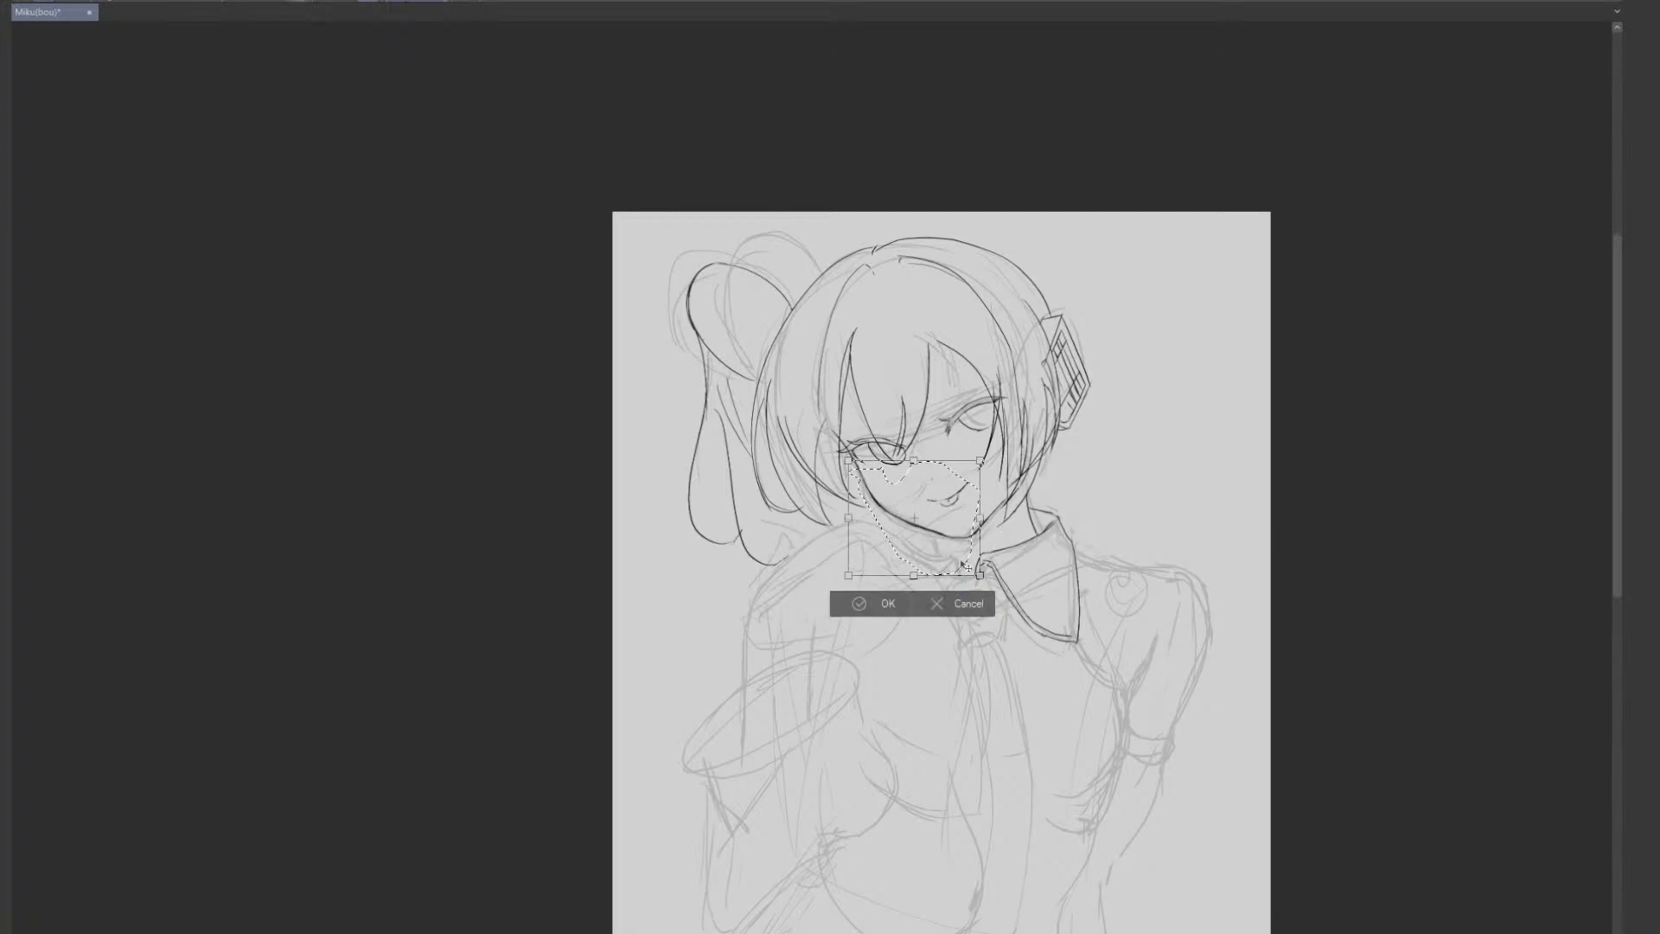
{"action": "left_click_drag", "start_coordinate": [944, 520], "coordinate": [945, 524]}
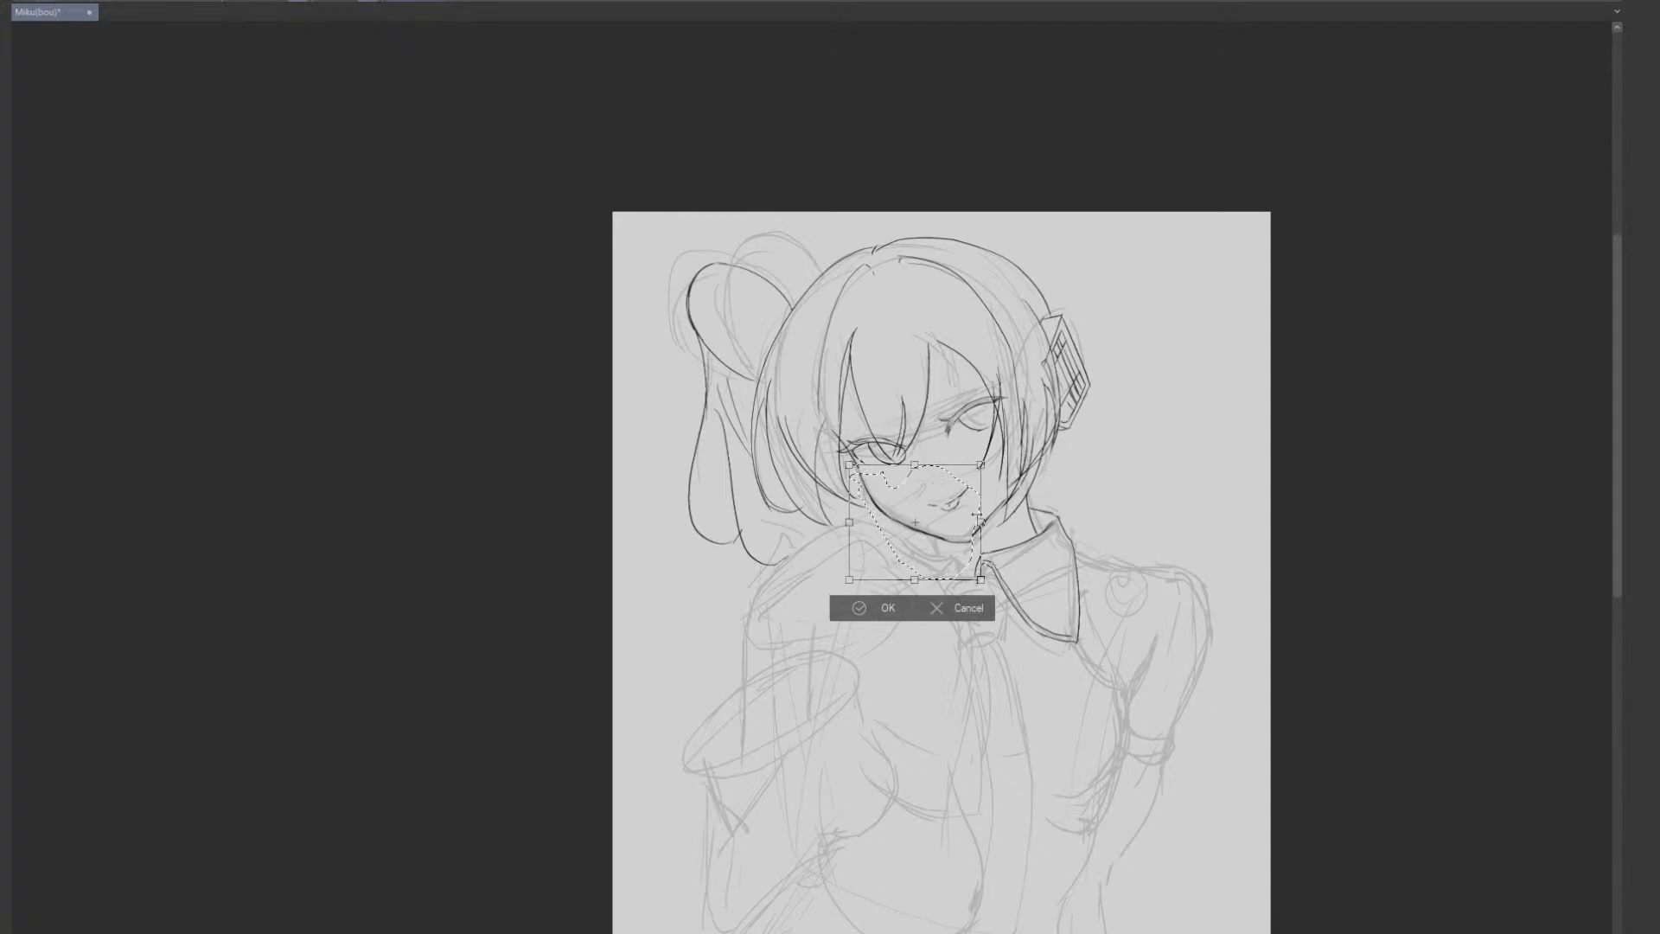
{"action": "key", "text": "Down"}
{"action": "key", "text": "Down"}
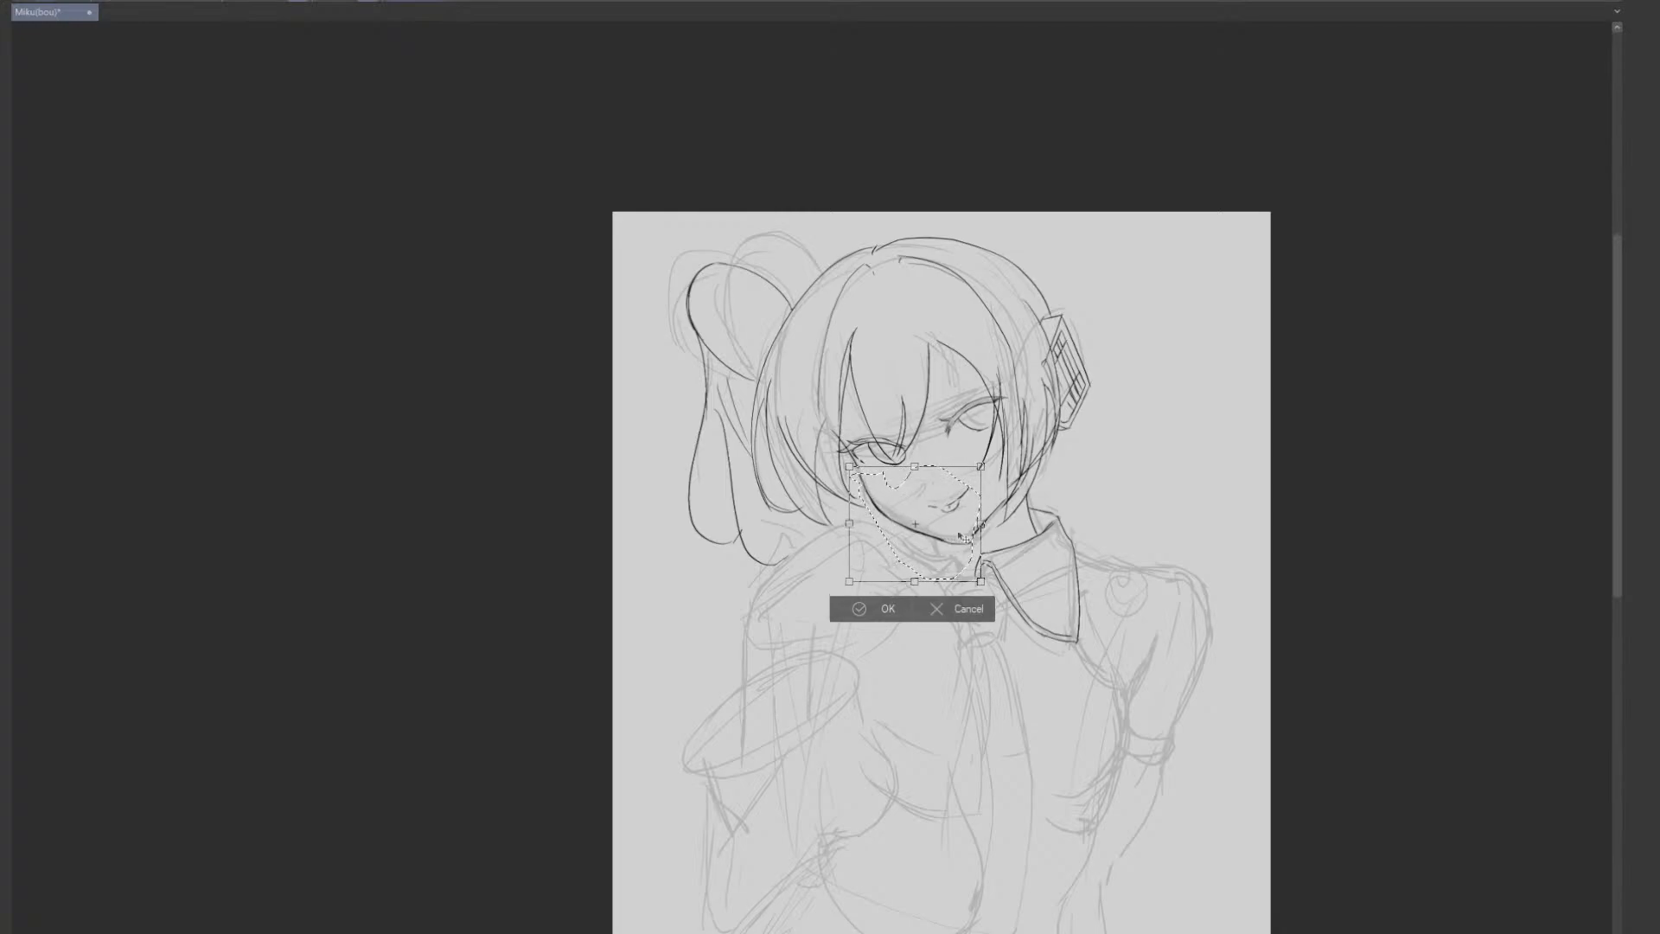
{"action": "left_click", "coordinate": [880, 614]}
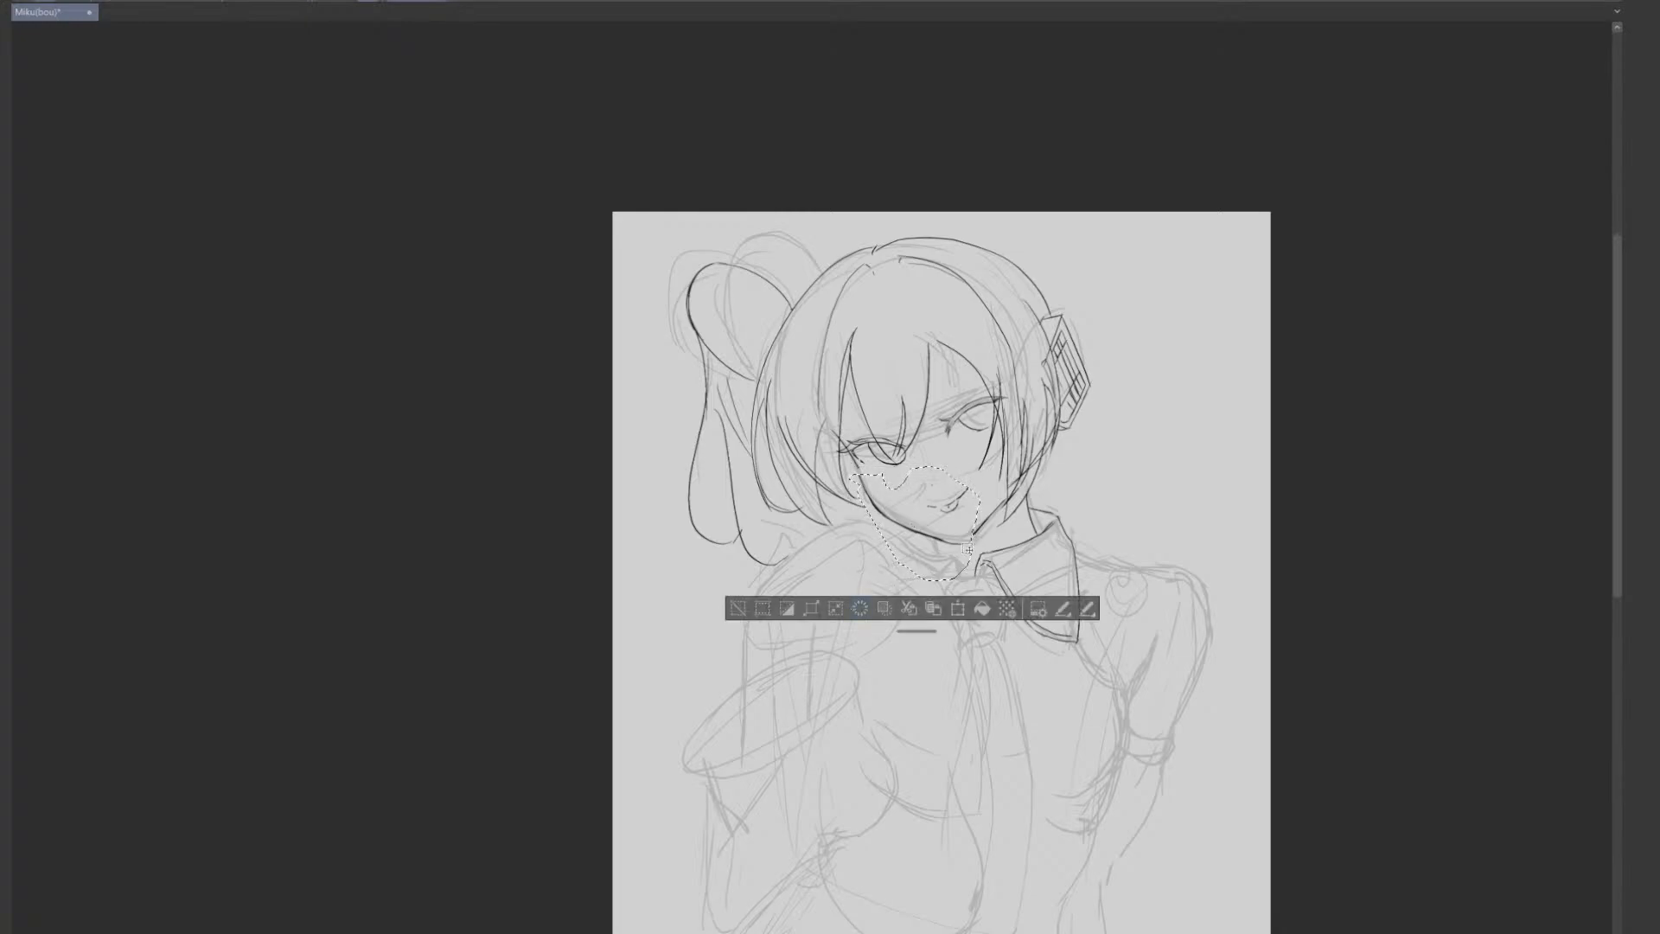
{"action": "key", "text": "ctrl+d"}
- Retouch the jawline where the shifted lower face meets the cheek, erasing the excess line beneath the eye
{"action": "left_click_drag", "start_coordinate": [975, 535], "coordinate": [913, 588]}
{"action": "scroll", "coordinate": [913, 589], "scroll_direction": "up", "scroll_amount": 1}
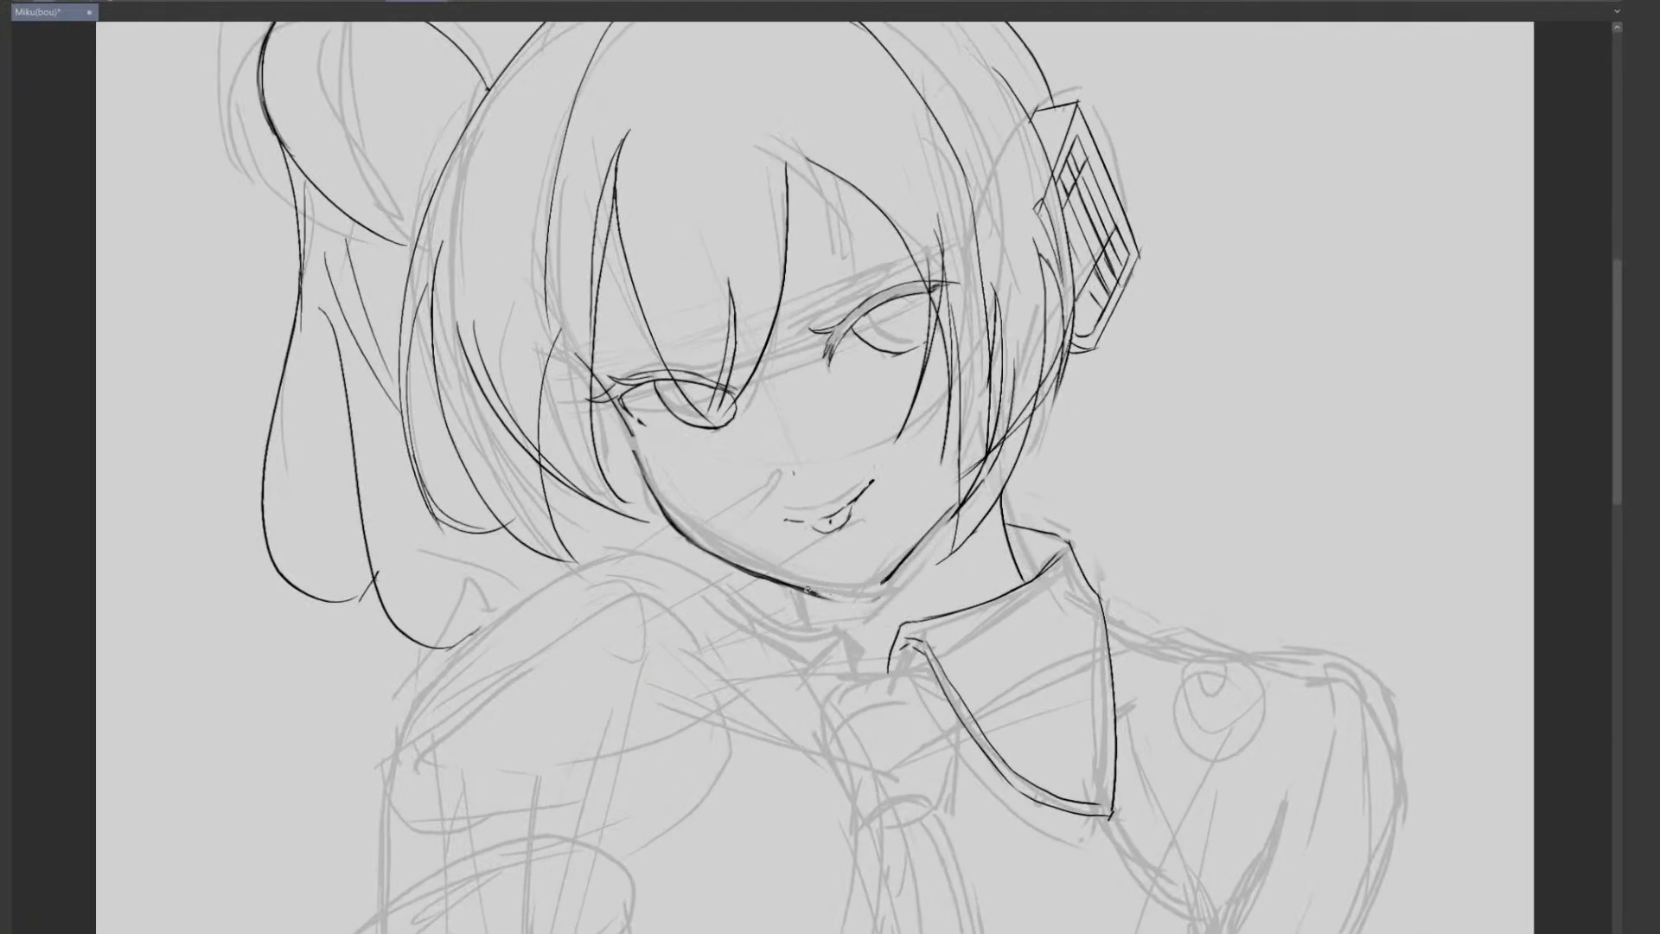
{"action": "mouse_move", "coordinate": [811, 590]}
{"action": "left_mouse_down"}
{"action": "mouse_move", "coordinate": [893, 578]}
{"action": "mouse_move", "coordinate": [879, 586]}
{"action": "mouse_move", "coordinate": [947, 648]}
{"action": "left_mouse_up"}
{"action": "key", "text": "ctrl+z"}
{"action": "key", "text": "ctrl+z"}
{"action": "key", "text": "ctrl+z"}
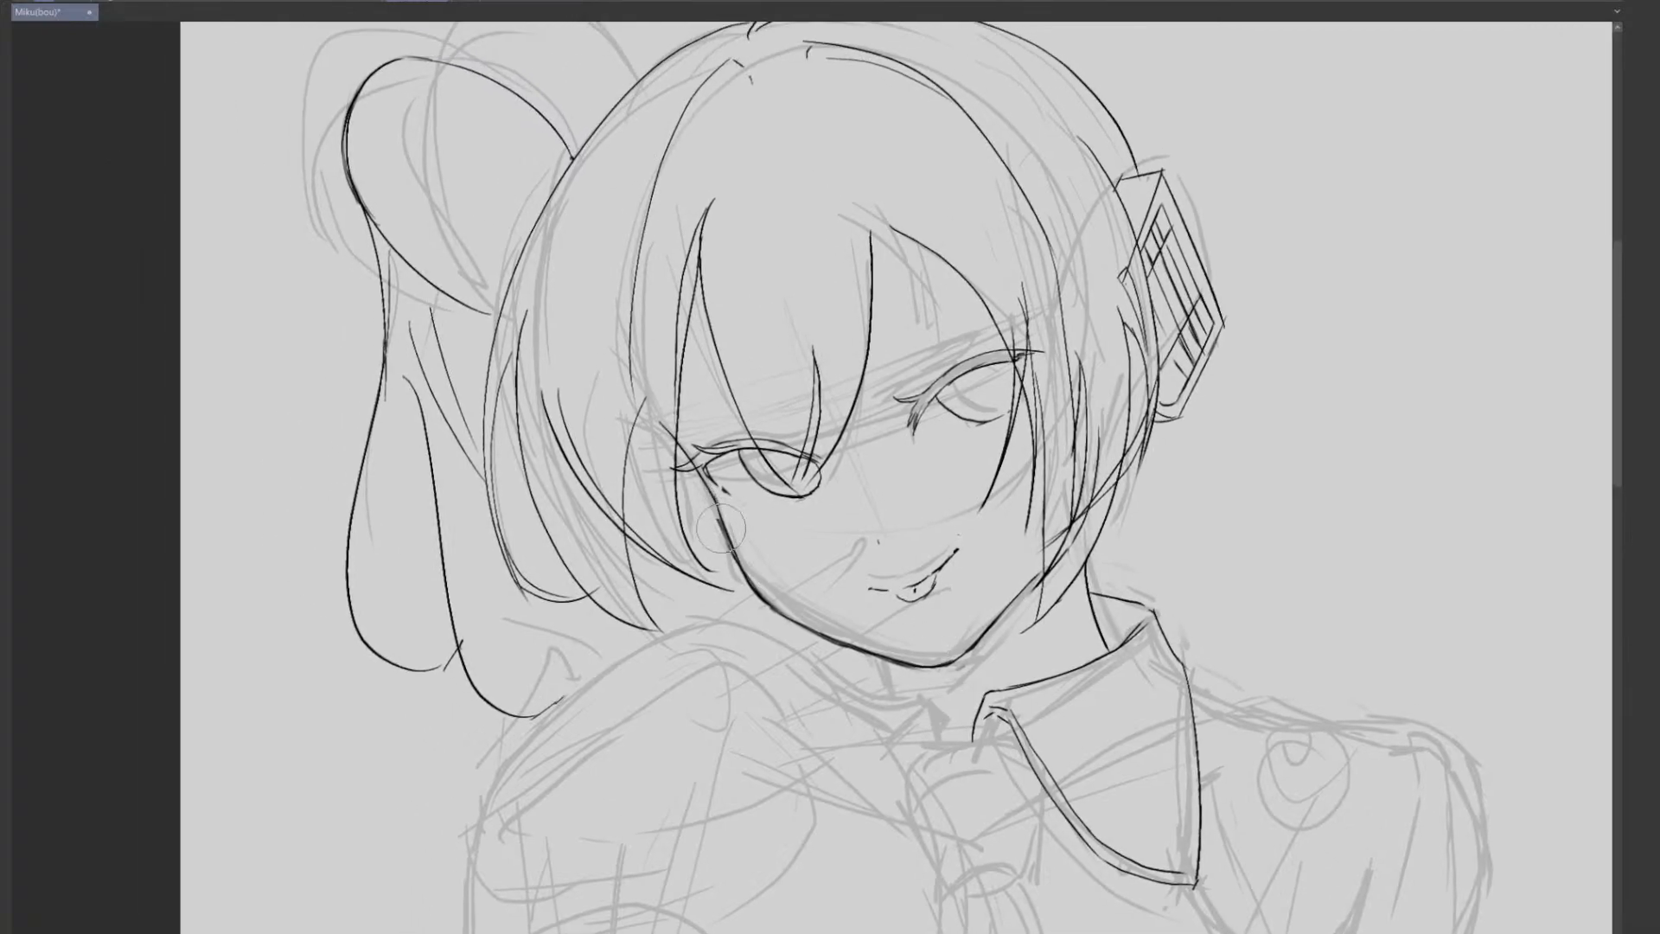
{"action": "left_click_drag", "start_coordinate": [716, 515], "coordinate": [735, 561]}
{"action": "scroll", "coordinate": [955, 605], "scroll_direction": "down", "scroll_amount": 3}
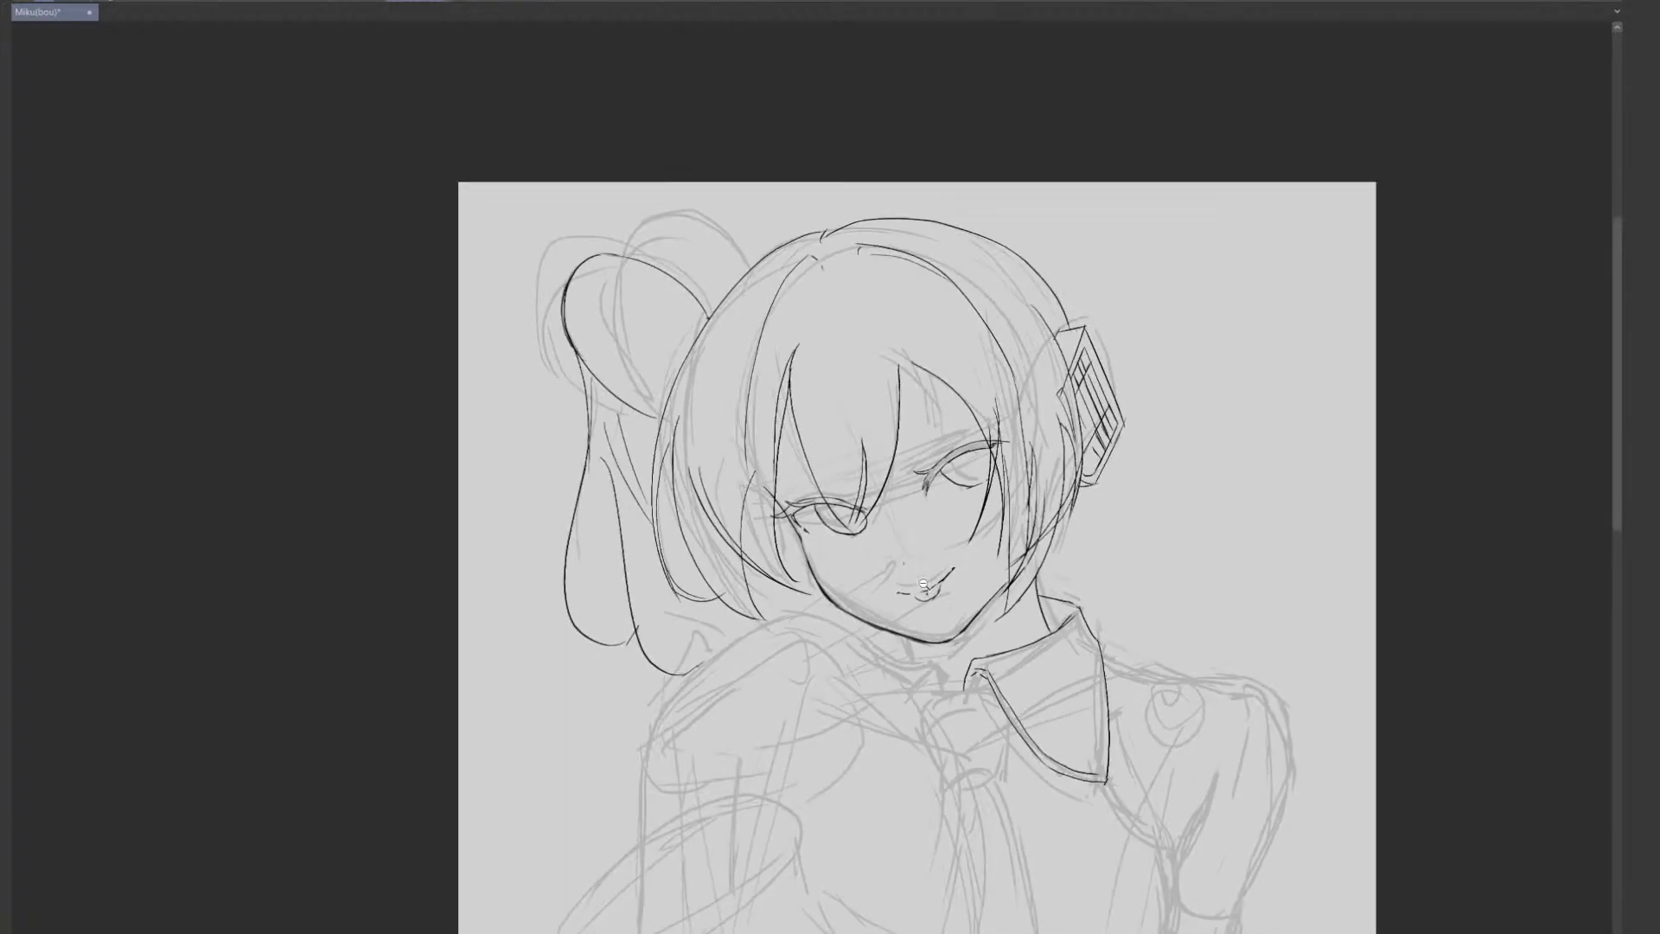
- Hide the rough sketch on Layer 1 and review the line art by itself from a distance
{"action": "scroll", "coordinate": [950, 601], "scroll_direction": "up", "scroll_amount": 1}
{"action": "left_click_drag", "start_coordinate": [1010, 553], "coordinate": [958, 553]}
{"action": "key", "text": "Tab"}
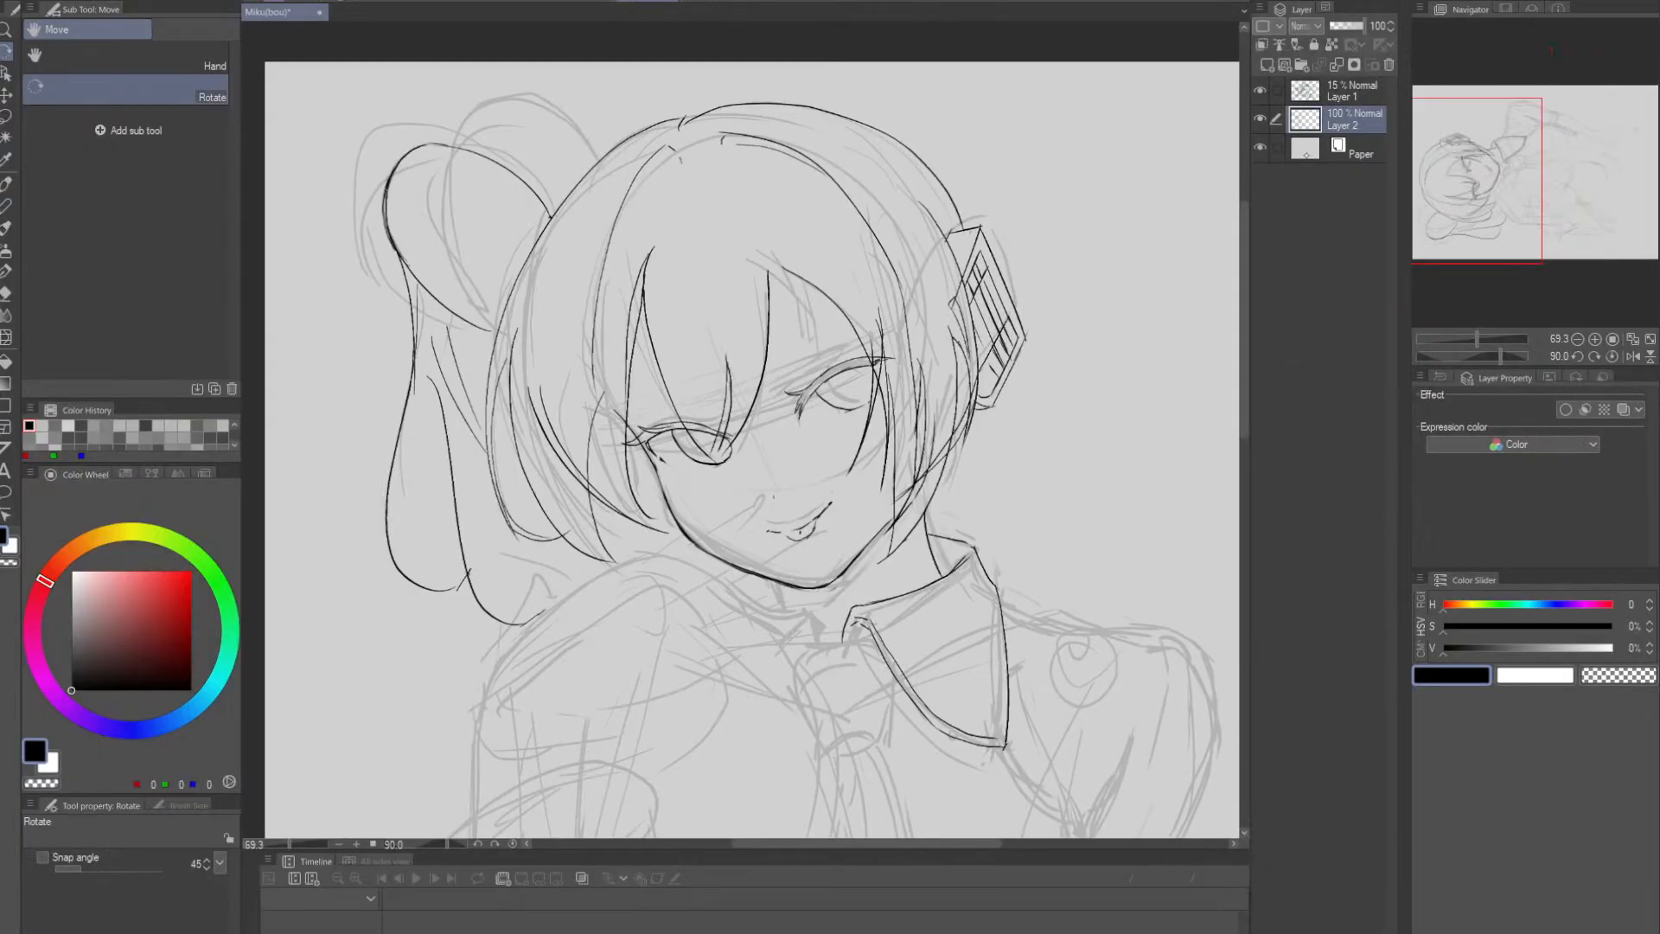
{"action": "left_click", "coordinate": [1259, 90]}
{"action": "key", "text": "alt+space"}
{"action": "mouse_move", "coordinate": [1068, 518]}
{"action": "left_mouse_down"}
{"action": "mouse_move", "coordinate": [1033, 505]}
{"action": "mouse_move", "coordinate": [1043, 425]}
{"action": "left_mouse_up"}
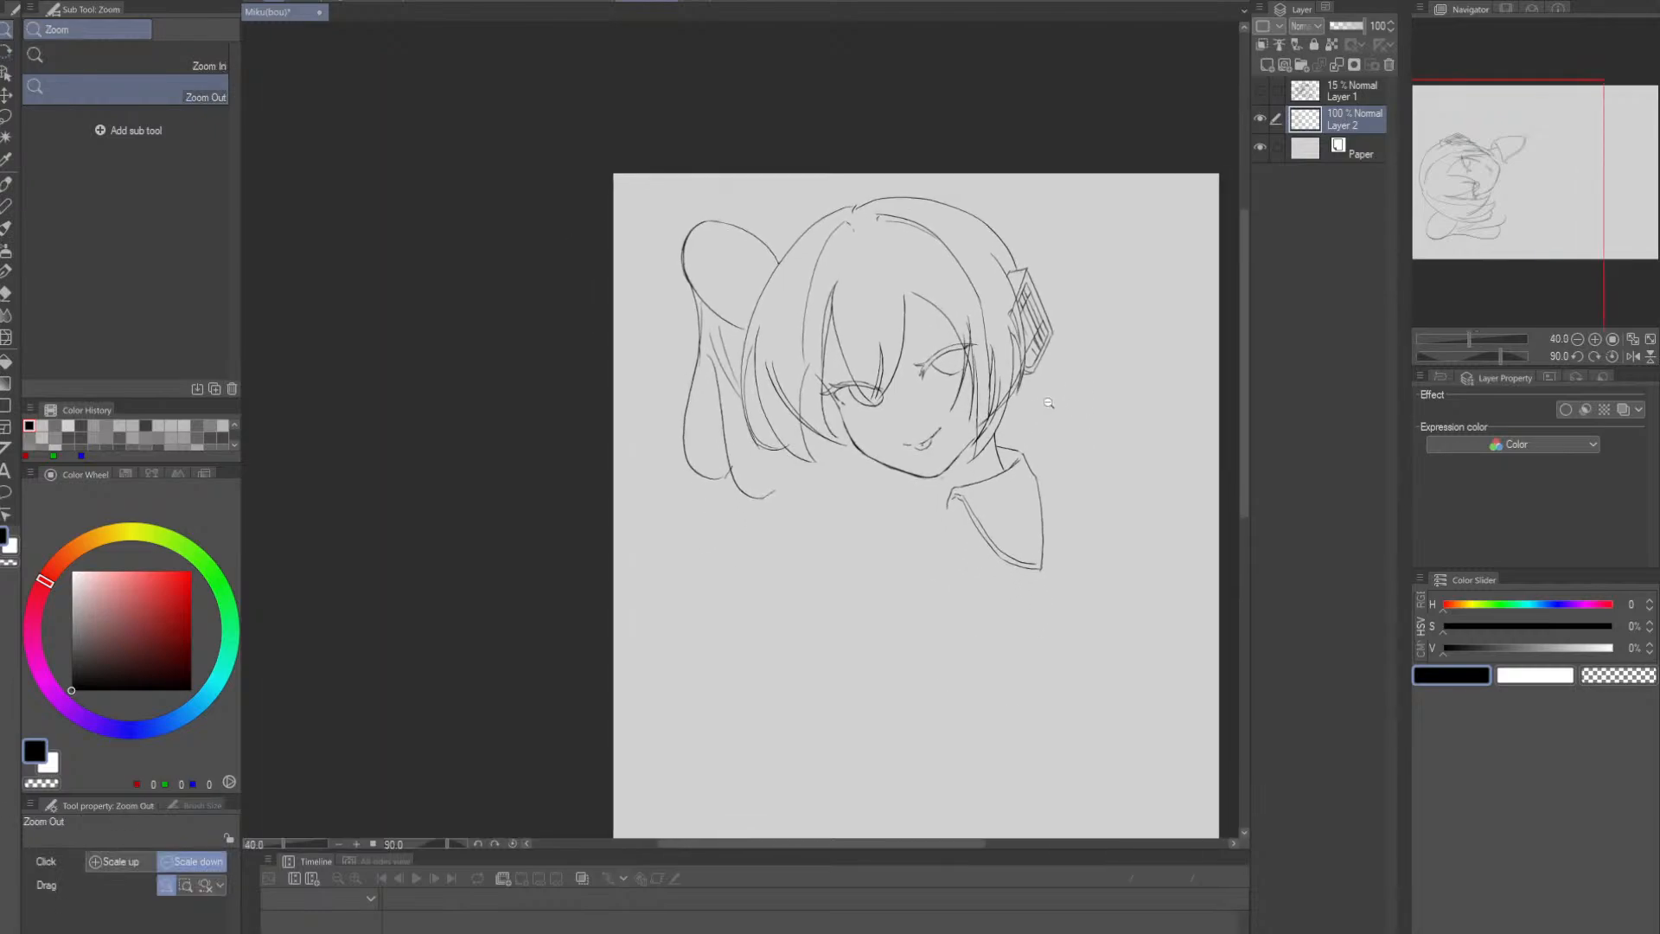
{"action": "key", "text": "Tab"}
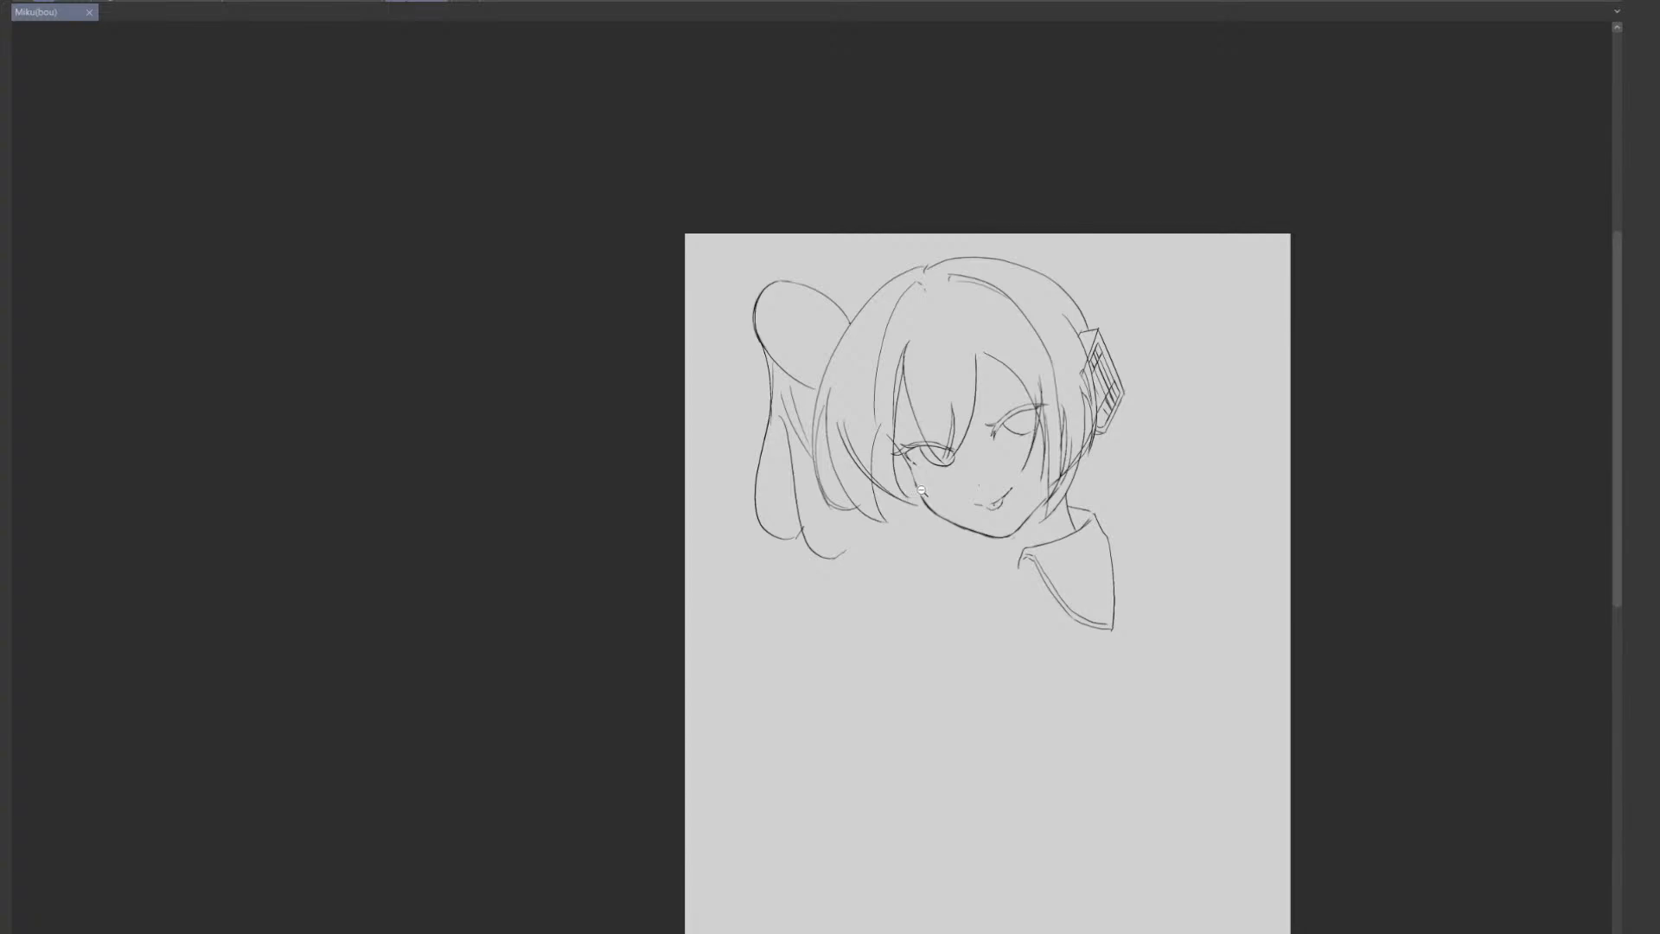
{"action": "left_click_drag", "start_coordinate": [925, 474], "coordinate": [999, 503]}
{"action": "left_click_drag", "start_coordinate": [1116, 494], "coordinate": [1058, 461]}
{"action": "scroll", "coordinate": [1085, 477], "scroll_direction": "down", "scroll_amount": 2}
{"action": "scroll", "coordinate": [898, 477], "scroll_direction": "up", "scroll_amount": 2}
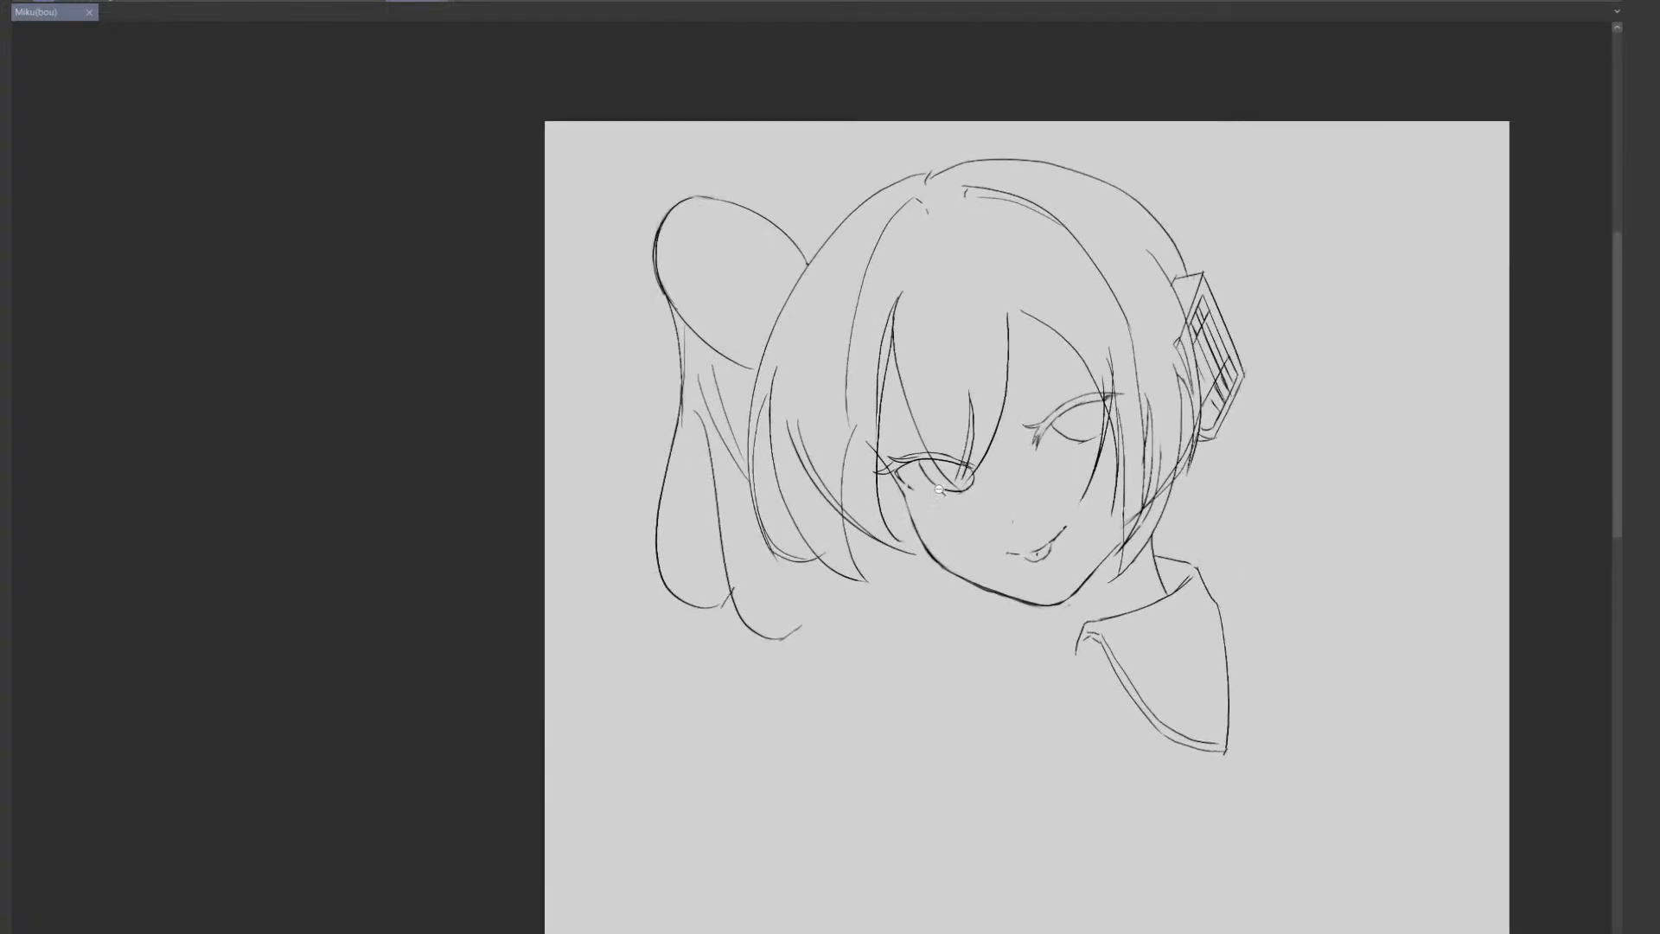
- Ink a curved eyelid crease just above the upper lashes of the eye nearer the headpiece
{"action": "scroll", "coordinate": [942, 457], "scroll_direction": "up", "scroll_amount": 2}
{"action": "mouse_move", "coordinate": [942, 457]}
{"action": "left_mouse_down"}
{"action": "mouse_move", "coordinate": [928, 416]}
{"action": "mouse_move", "coordinate": [961, 409]}
{"action": "mouse_move", "coordinate": [927, 411]}
{"action": "mouse_move", "coordinate": [984, 413]}
{"action": "left_mouse_up"}
{"action": "key", "text": "ctrl+z"}
{"action": "key", "text": "ctrl+z"}
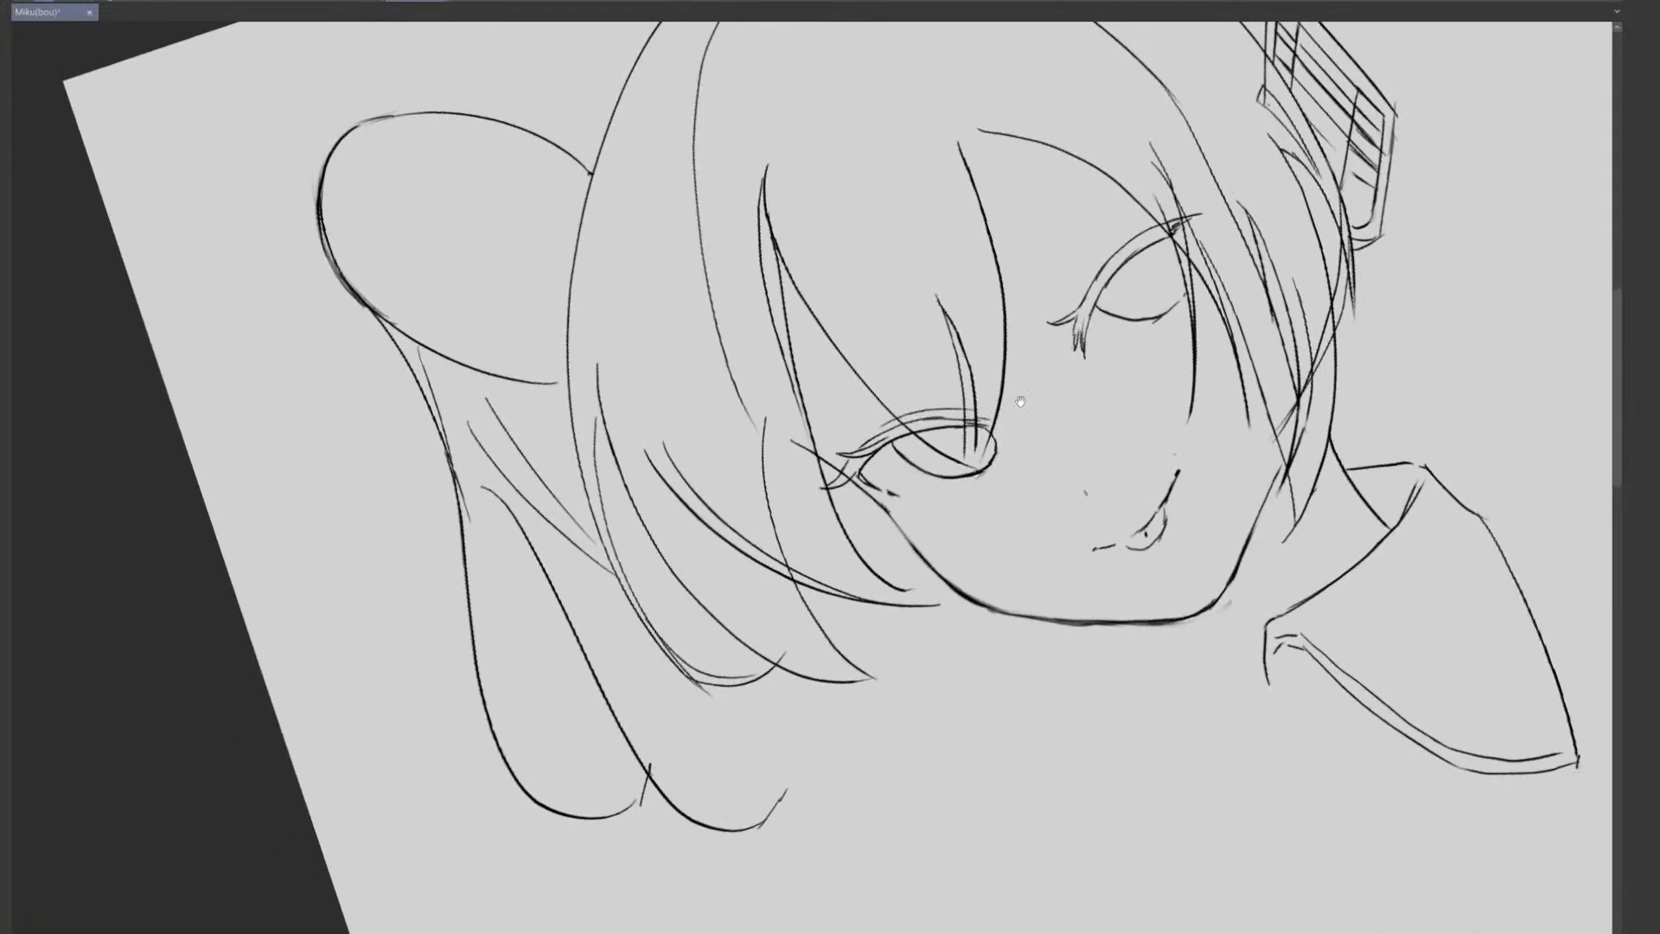
{"action": "left_click_drag", "start_coordinate": [1227, 363], "coordinate": [1161, 512]}
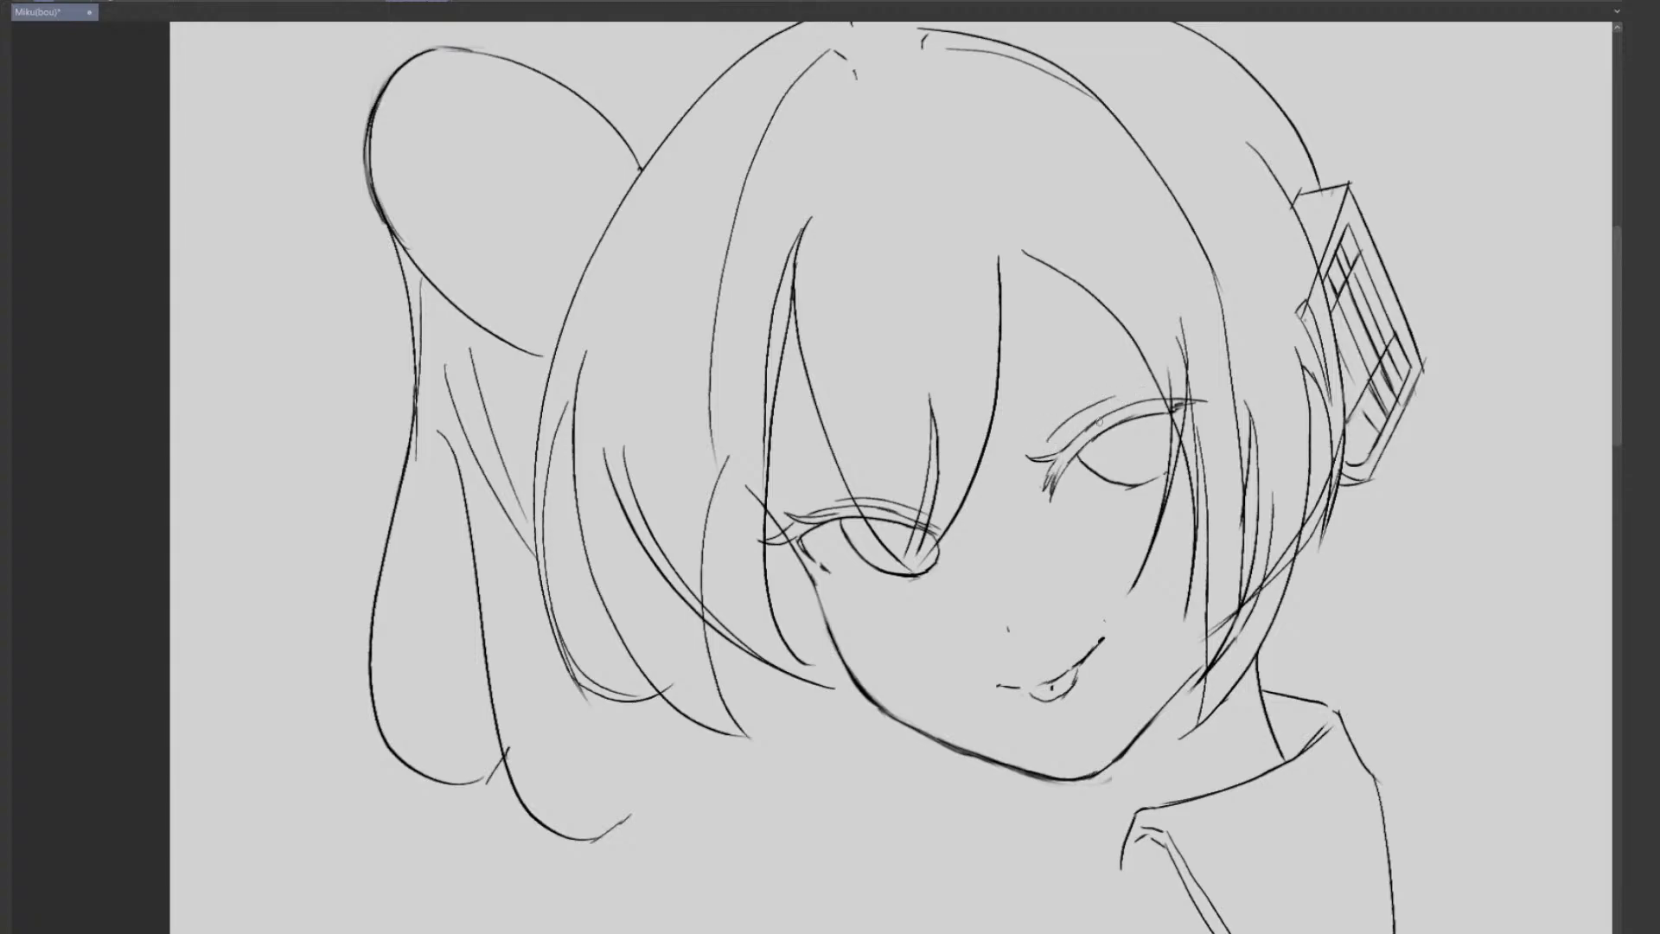
{"action": "key", "text": "ctrl+z"}
{"action": "key", "text": "ctrl+z"}
{"action": "left_click_drag", "start_coordinate": [1041, 456], "coordinate": [1114, 397]}
{"action": "key", "text": "ctrl+z"}
{"action": "left_click_drag", "start_coordinate": [1043, 462], "coordinate": [1111, 398]}
{"action": "key", "text": "ctrl+z"}
{"action": "left_click_drag", "start_coordinate": [1043, 460], "coordinate": [1110, 399]}
- Ink small crease marks beside that eye and the long arched eyebrow above it
{"action": "left_click_drag", "start_coordinate": [1050, 416], "coordinate": [1022, 438]}
{"action": "mouse_move", "coordinate": [1026, 423]}
{"action": "left_mouse_down"}
{"action": "mouse_move", "coordinate": [1046, 416]}
{"action": "mouse_move", "coordinate": [1043, 372]}
{"action": "mouse_move", "coordinate": [1146, 340]}
{"action": "left_mouse_up"}
{"action": "left_click_drag", "start_coordinate": [1000, 393], "coordinate": [1096, 352]}
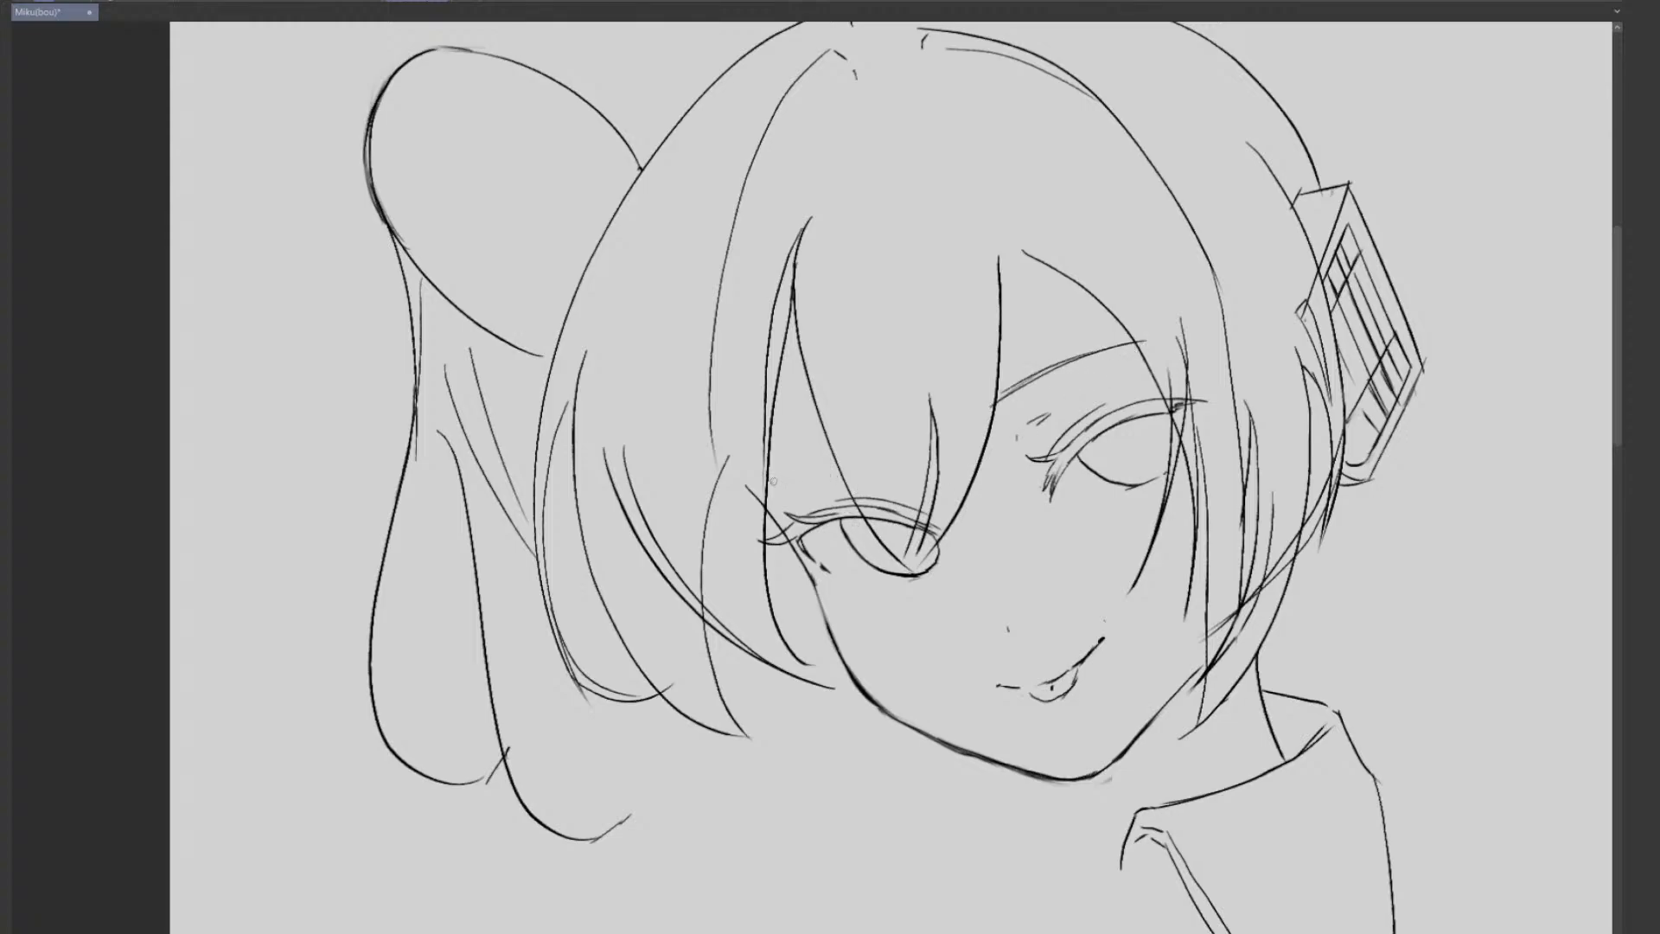
- Ink the eyebrow above the eye on the bun's side, with short crease marks below it
{"action": "mouse_move", "coordinate": [785, 472]}
{"action": "left_mouse_down"}
{"action": "mouse_move", "coordinate": [907, 448]}
{"action": "mouse_move", "coordinate": [848, 458]}
{"action": "mouse_move", "coordinate": [894, 451]}
{"action": "left_mouse_up"}
{"action": "key", "text": "ctrl+z"}
{"action": "key", "text": "ctrl+z"}
{"action": "left_click_drag", "start_coordinate": [1163, 493], "coordinate": [1101, 479]}
{"action": "left_click_drag", "start_coordinate": [864, 528], "coordinate": [905, 535]}
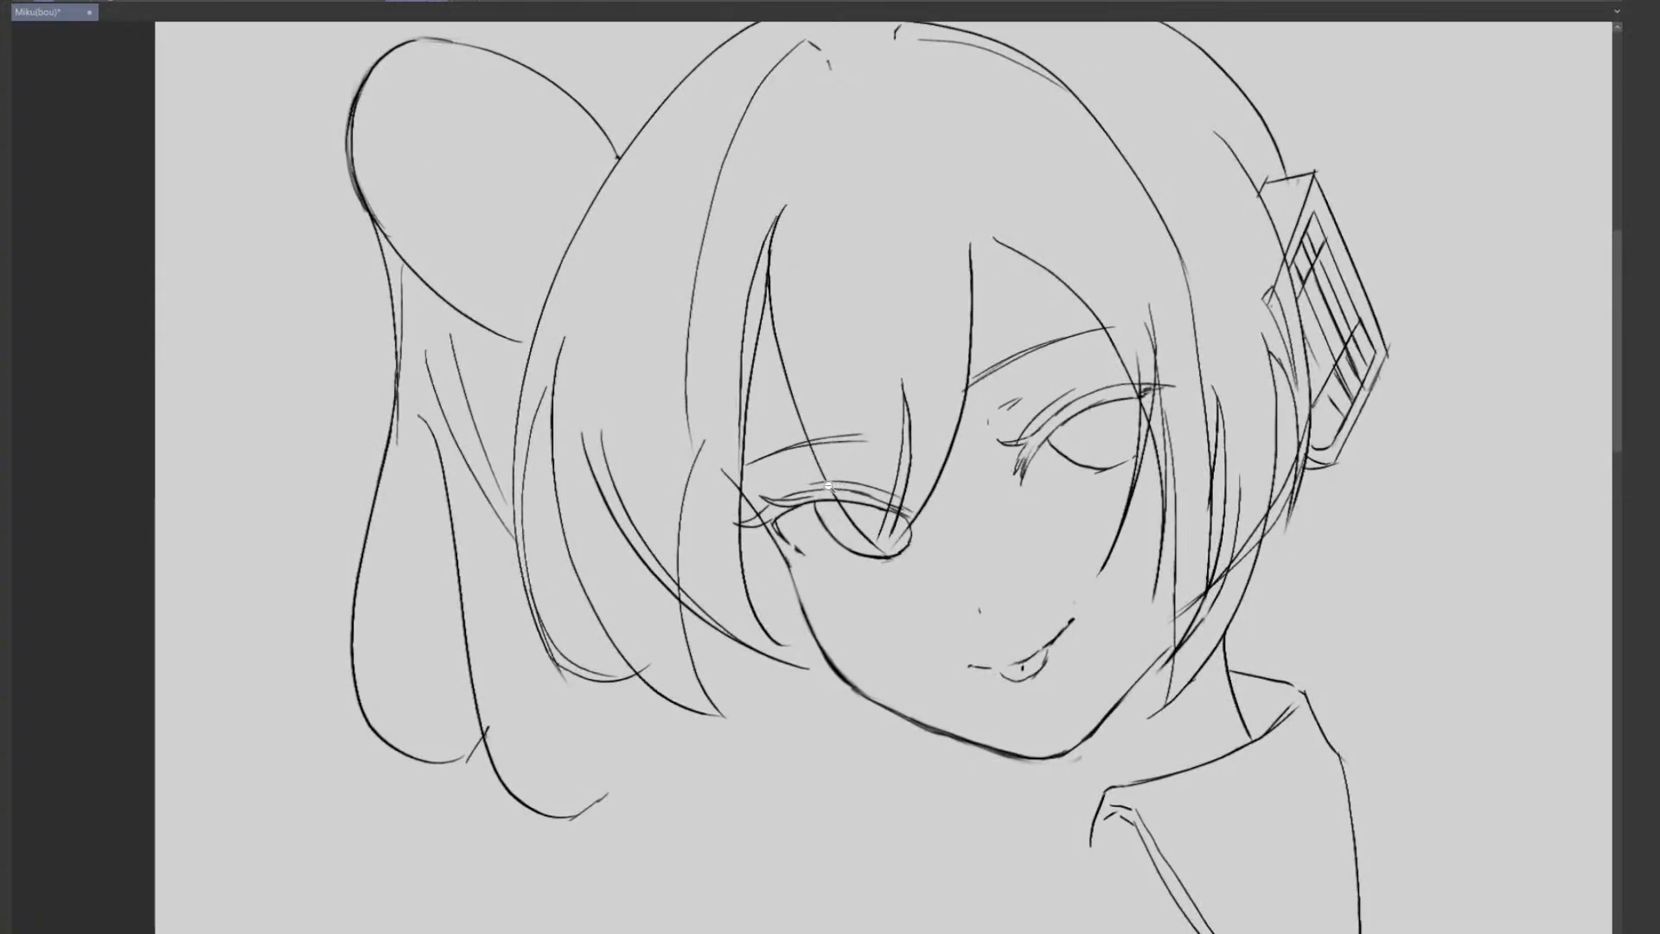
{"action": "key", "text": "ctrl+z"}
{"action": "key", "text": "ctrl+z"}
{"action": "left_click_drag", "start_coordinate": [744, 471], "coordinate": [851, 427]}
{"action": "key", "text": "ctrl+z"}
{"action": "key", "text": "ctrl+z"}
{"action": "left_click_drag", "start_coordinate": [745, 471], "coordinate": [859, 431]}
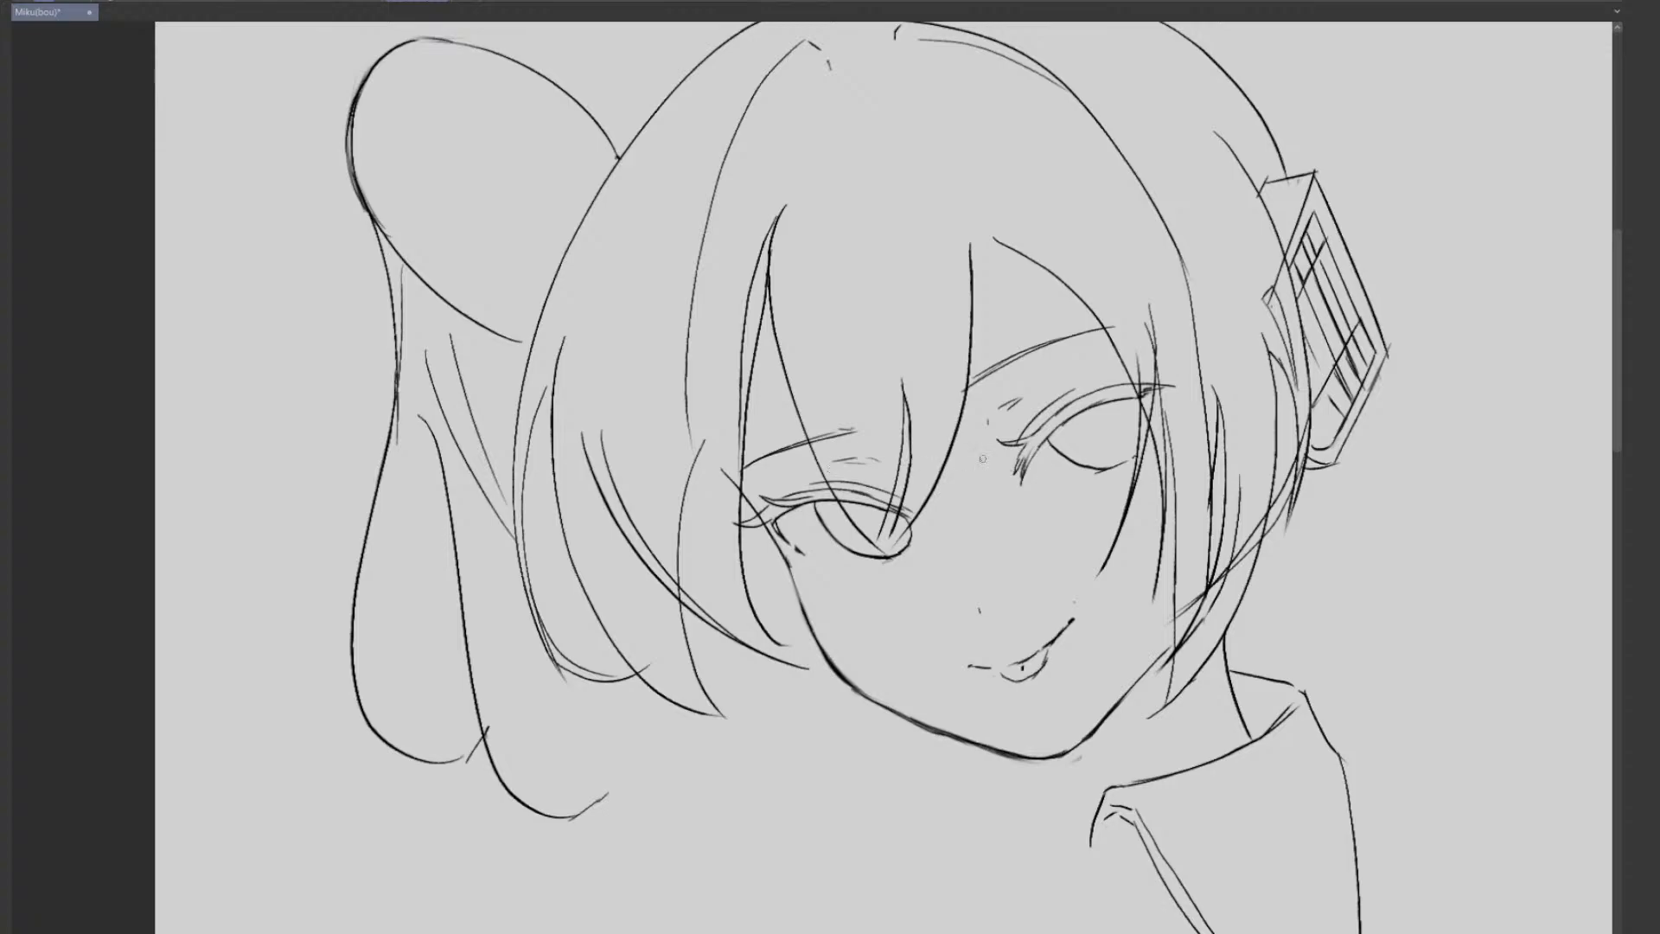
{"action": "left_click_drag", "start_coordinate": [1097, 481], "coordinate": [994, 484]}
{"action": "left_click_drag", "start_coordinate": [1152, 532], "coordinate": [986, 556]}
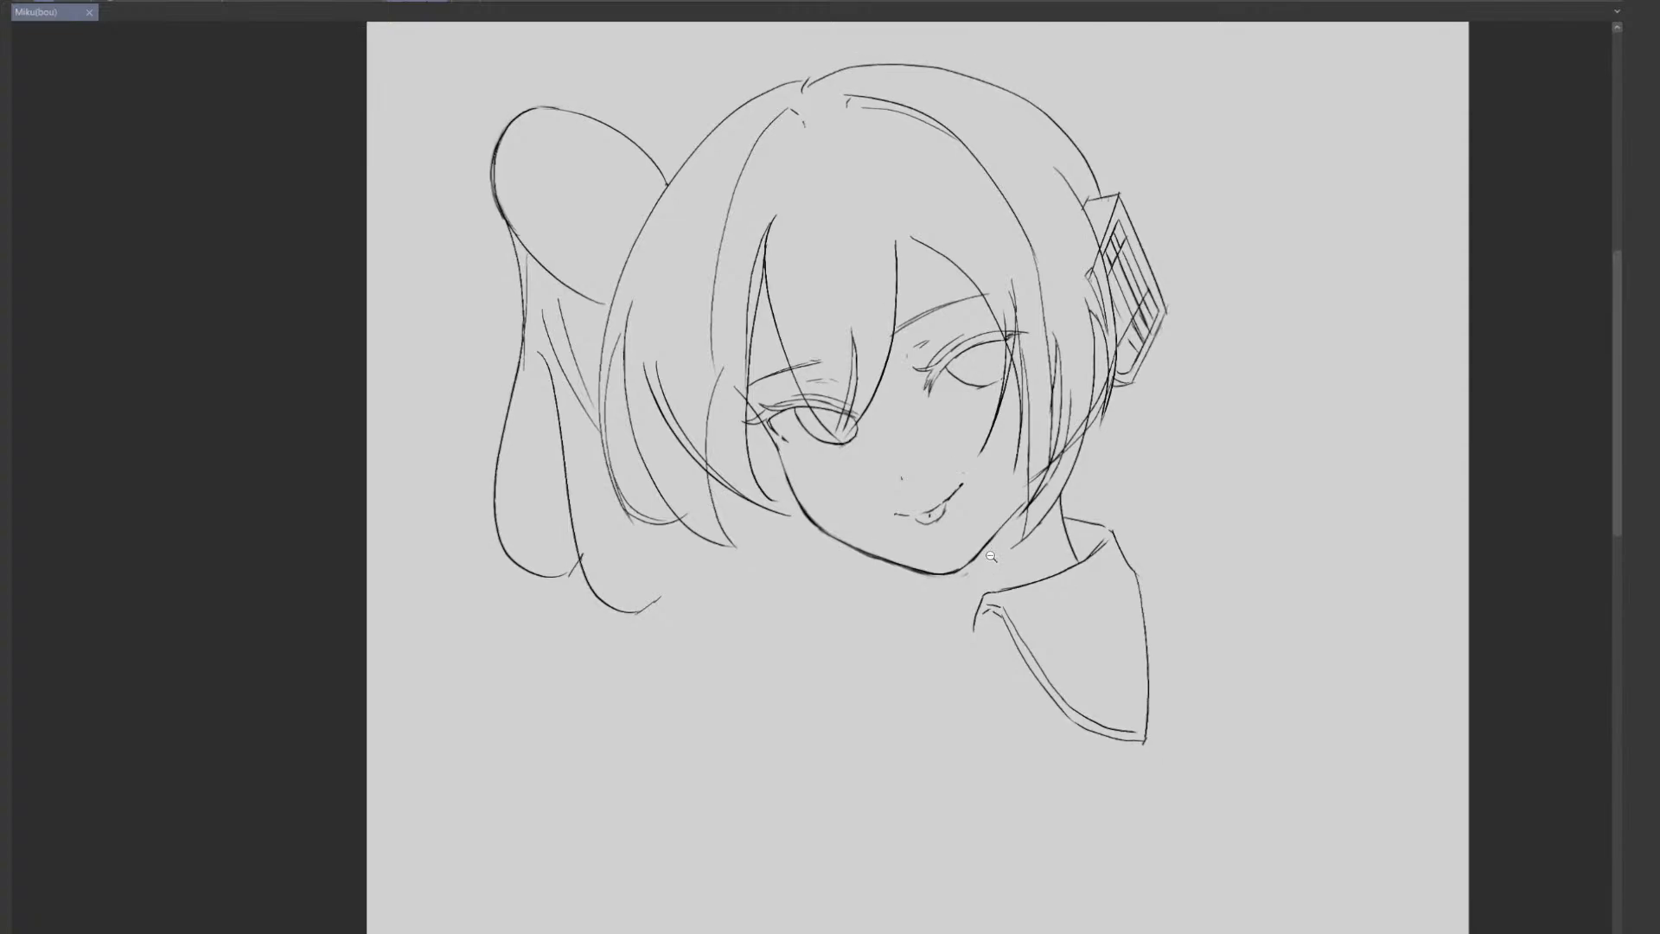
- Reshape the cheek-side jawline using Liquify with a brush size of 200
{"action": "key", "text": "Tab"}
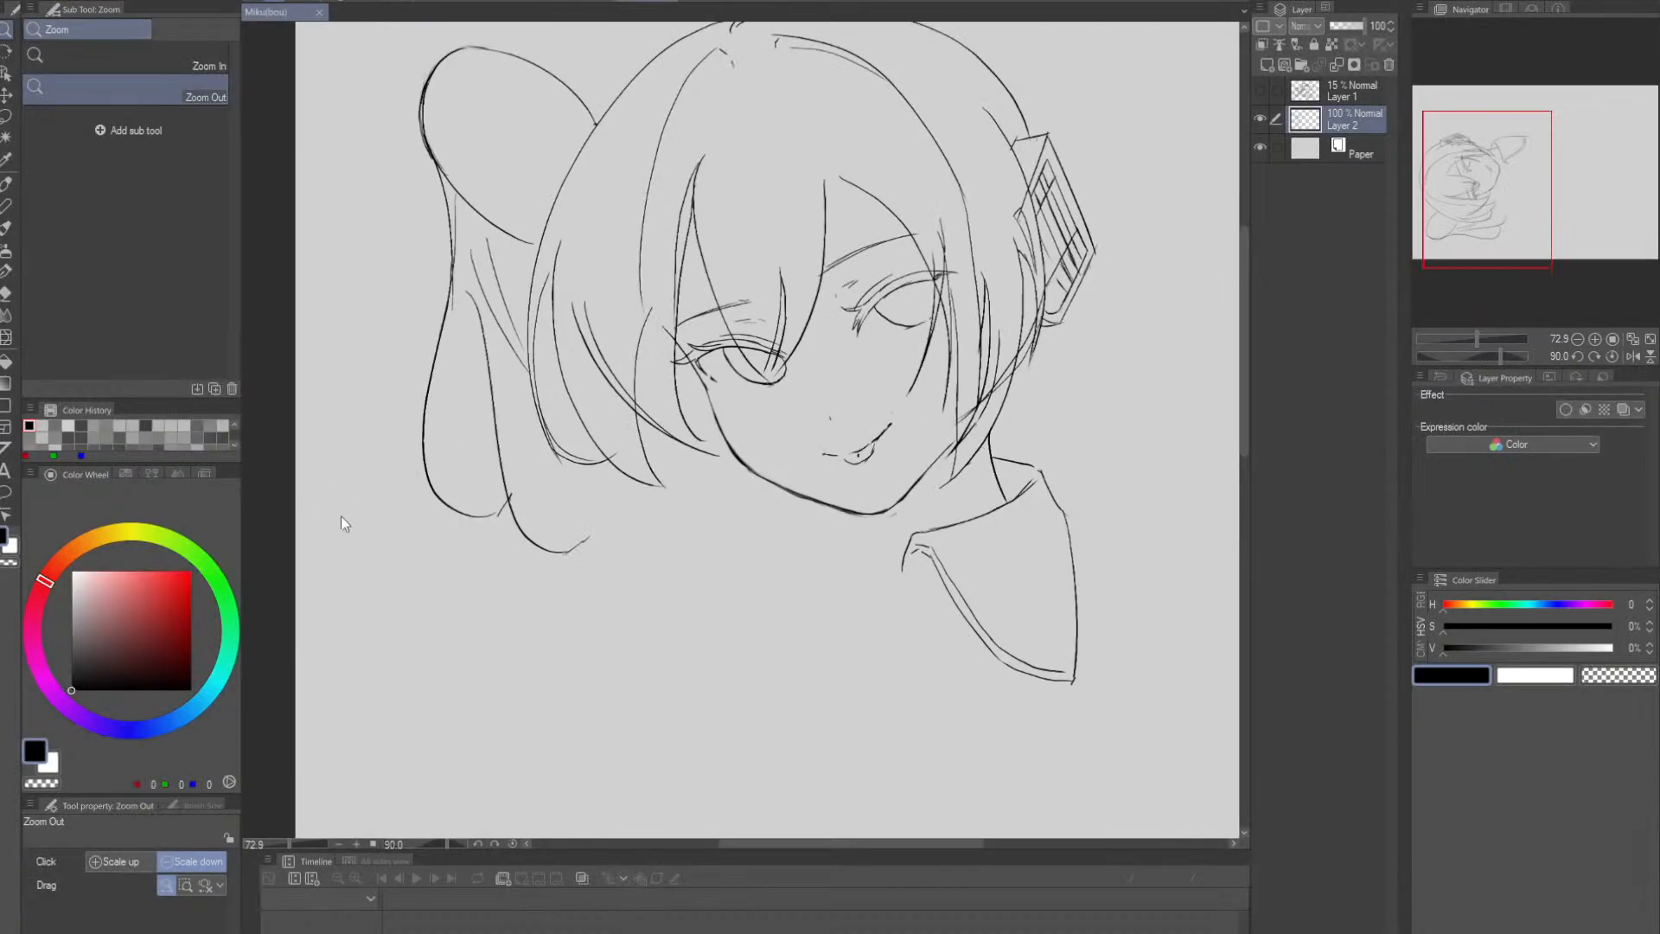
{"action": "left_click", "coordinate": [6, 337]}
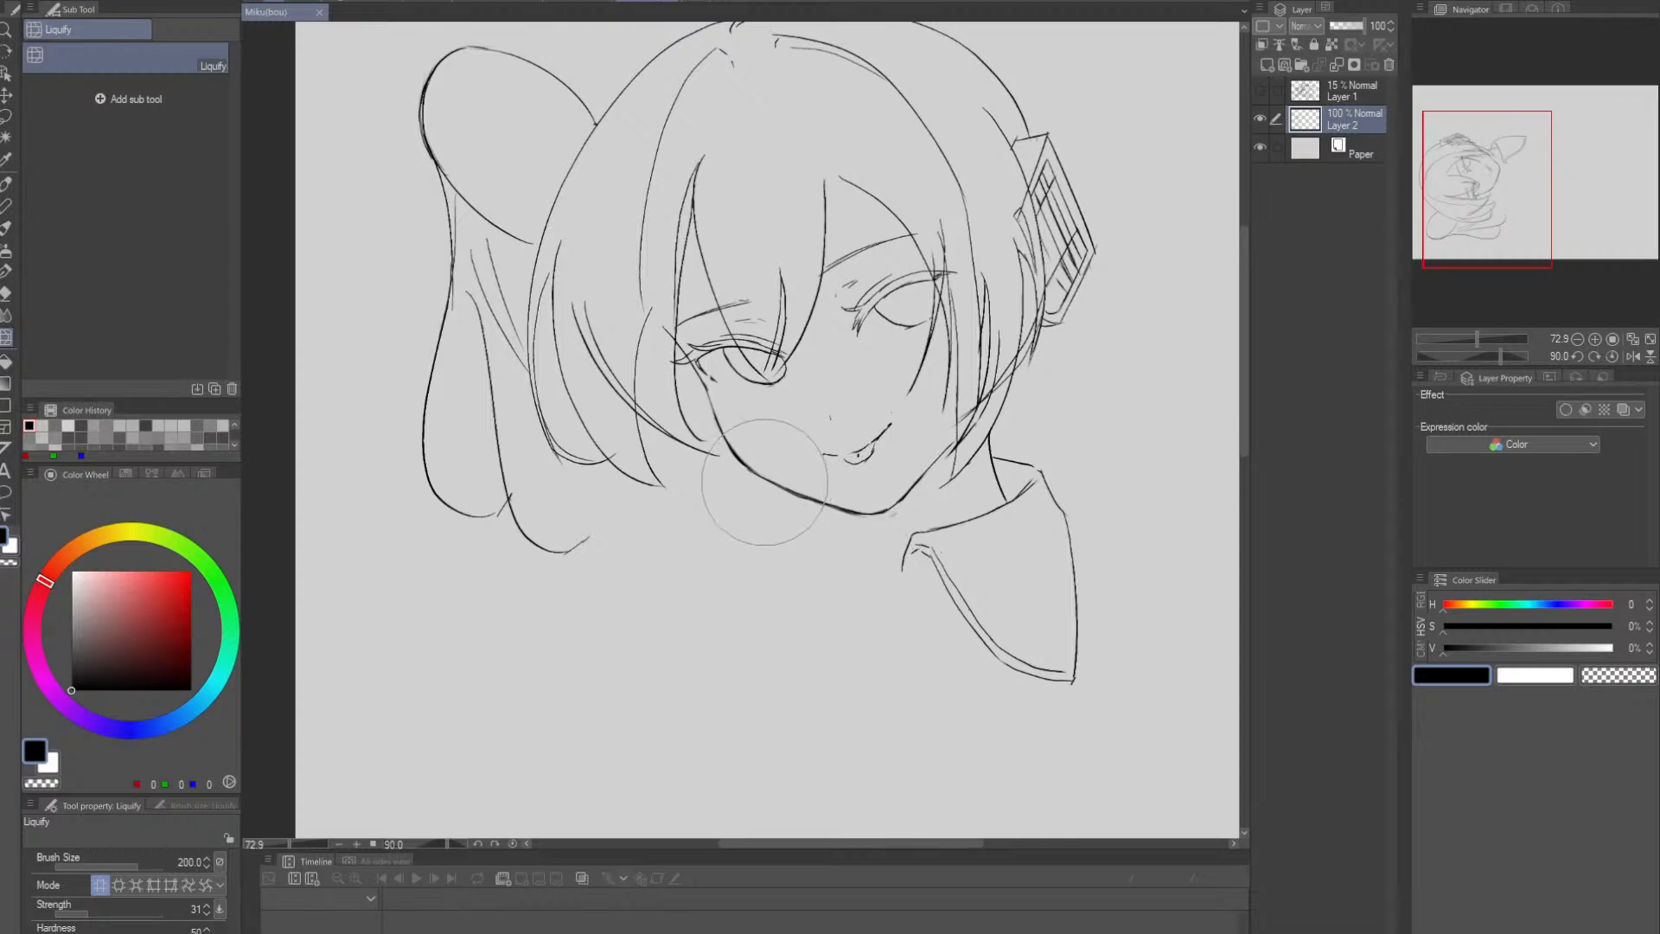
{"action": "mouse_move", "coordinate": [762, 482]}
{"action": "left_mouse_down"}
{"action": "mouse_move", "coordinate": [748, 447]}
{"action": "mouse_move", "coordinate": [750, 546]}
{"action": "mouse_move", "coordinate": [741, 477]}
{"action": "mouse_move", "coordinate": [803, 474]}
{"action": "mouse_move", "coordinate": [791, 544]}
{"action": "mouse_move", "coordinate": [791, 530]}
{"action": "mouse_move", "coordinate": [857, 543]}
{"action": "left_mouse_up"}
- Reduce the Liquify brush size to 100, refine the chin and lower jaw contours, and save the drawing
{"action": "key", "text": "["}
{"action": "key", "text": "["}
{"action": "key", "text": "["}
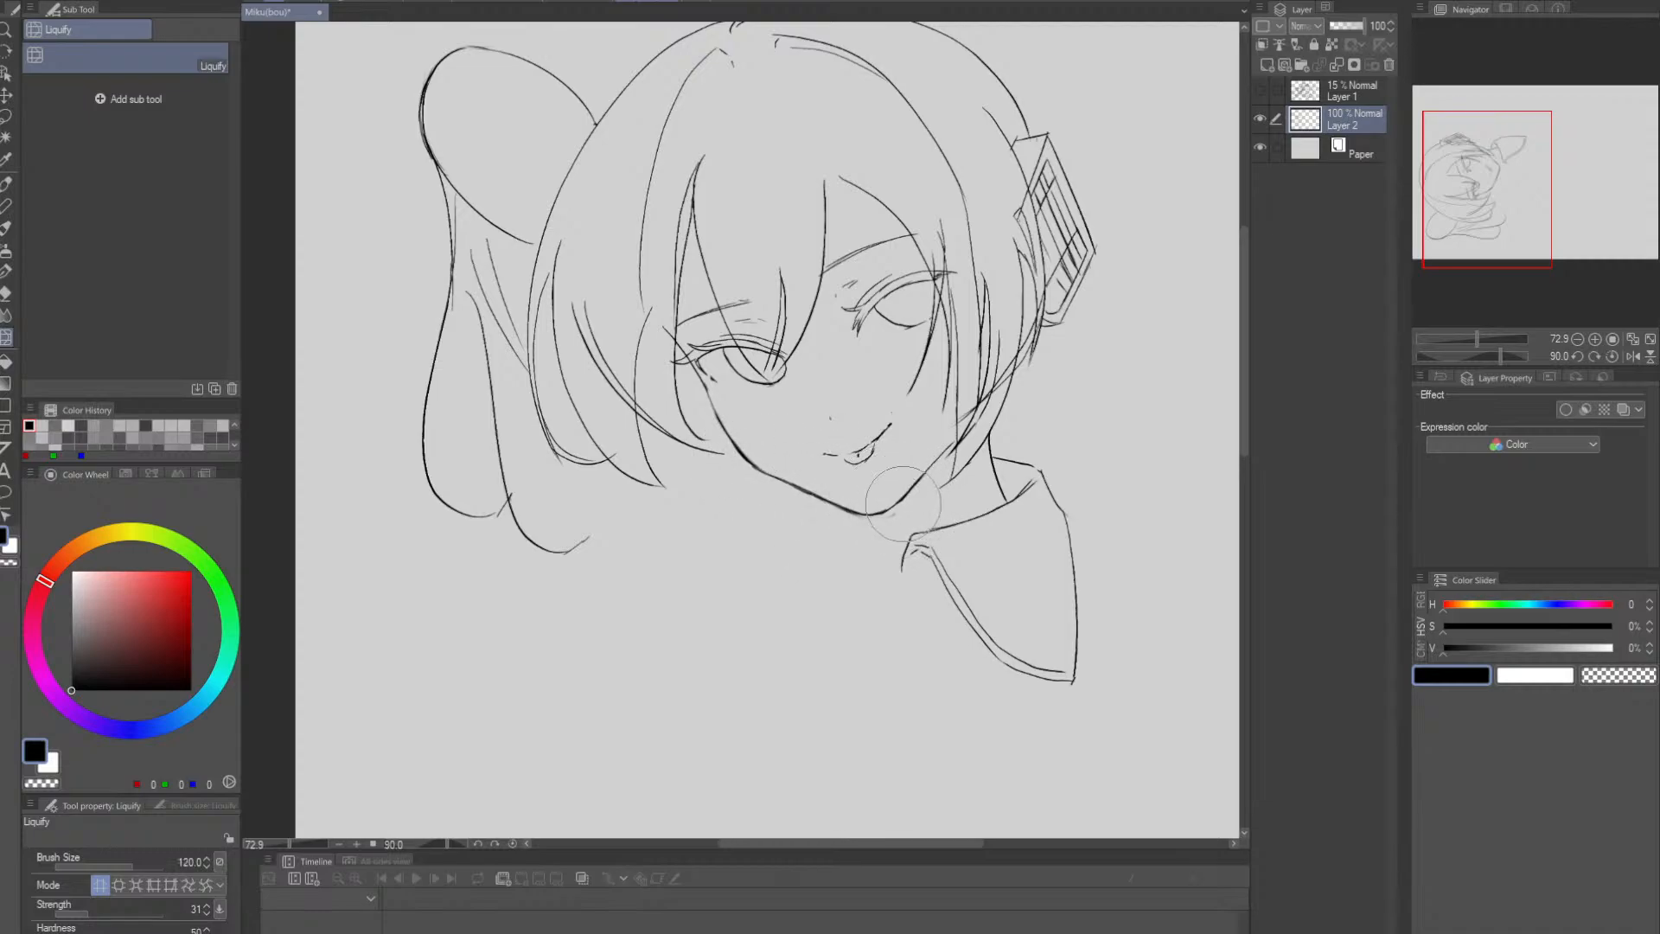
{"action": "key", "text": "["}
{"action": "left_click_drag", "start_coordinate": [907, 495], "coordinate": [933, 465]}
{"action": "key", "text": "ctrl+s"}
{"action": "mouse_move", "coordinate": [791, 486]}
{"action": "left_mouse_down"}
{"action": "mouse_move", "coordinate": [779, 475]}
{"action": "mouse_move", "coordinate": [790, 484]}
{"action": "left_mouse_up"}
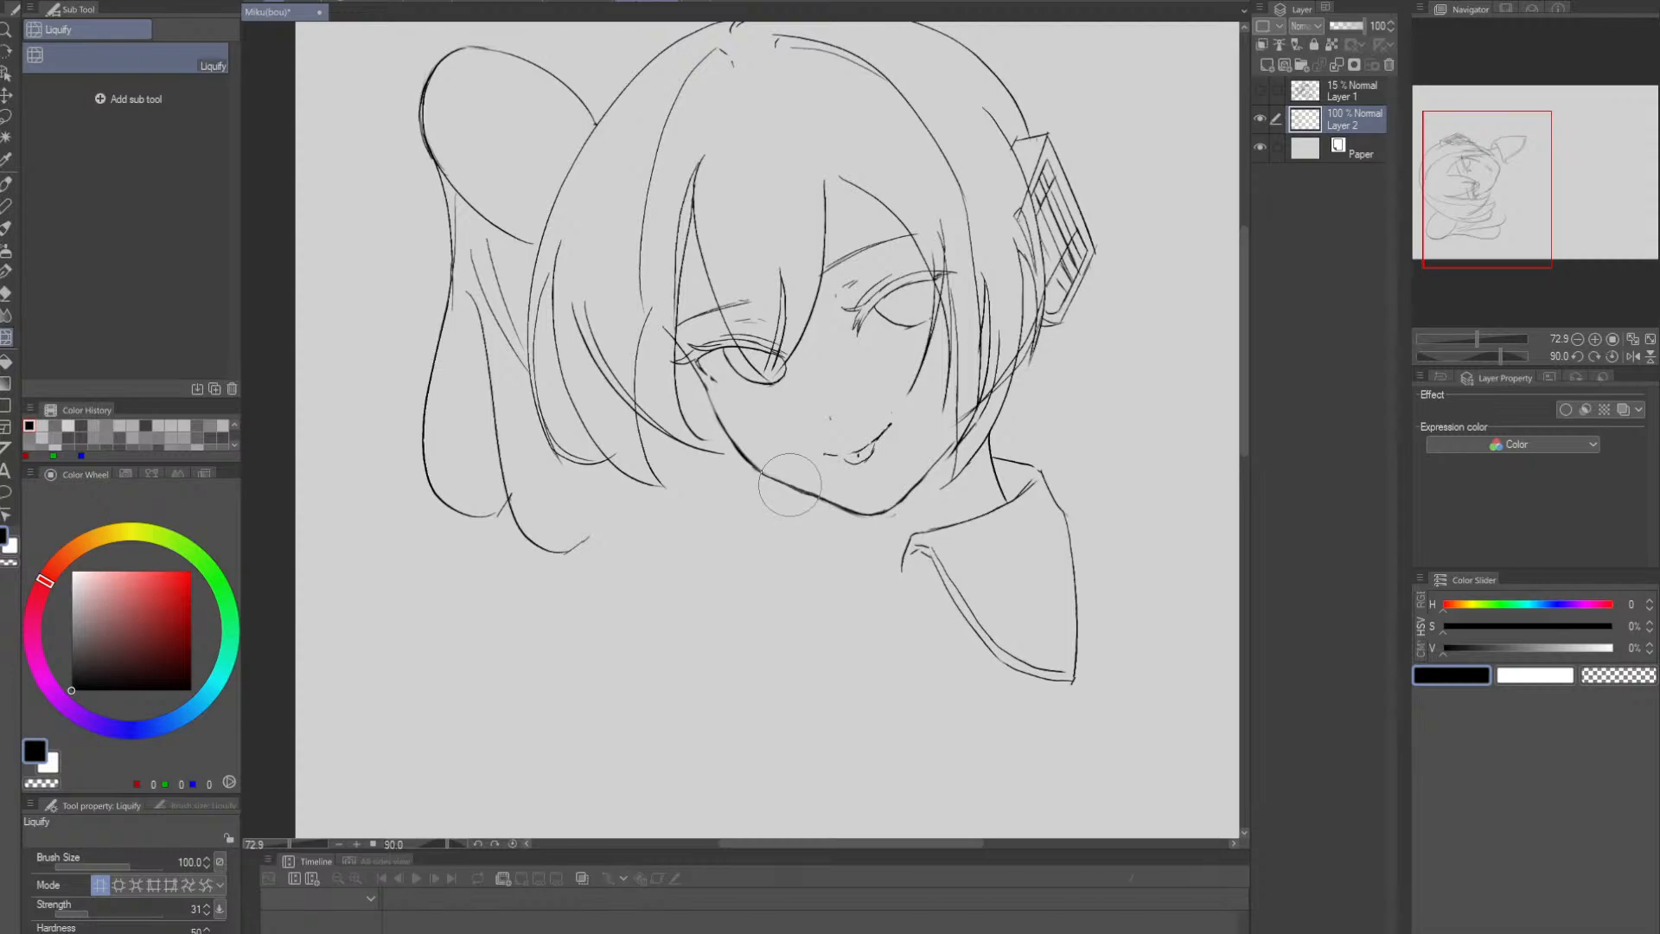
{"action": "key", "text": "alt+space"}
{"action": "left_click_drag", "start_coordinate": [1013, 499], "coordinate": [987, 491]}
{"action": "left_click_drag", "start_coordinate": [865, 473], "coordinate": [887, 484]}
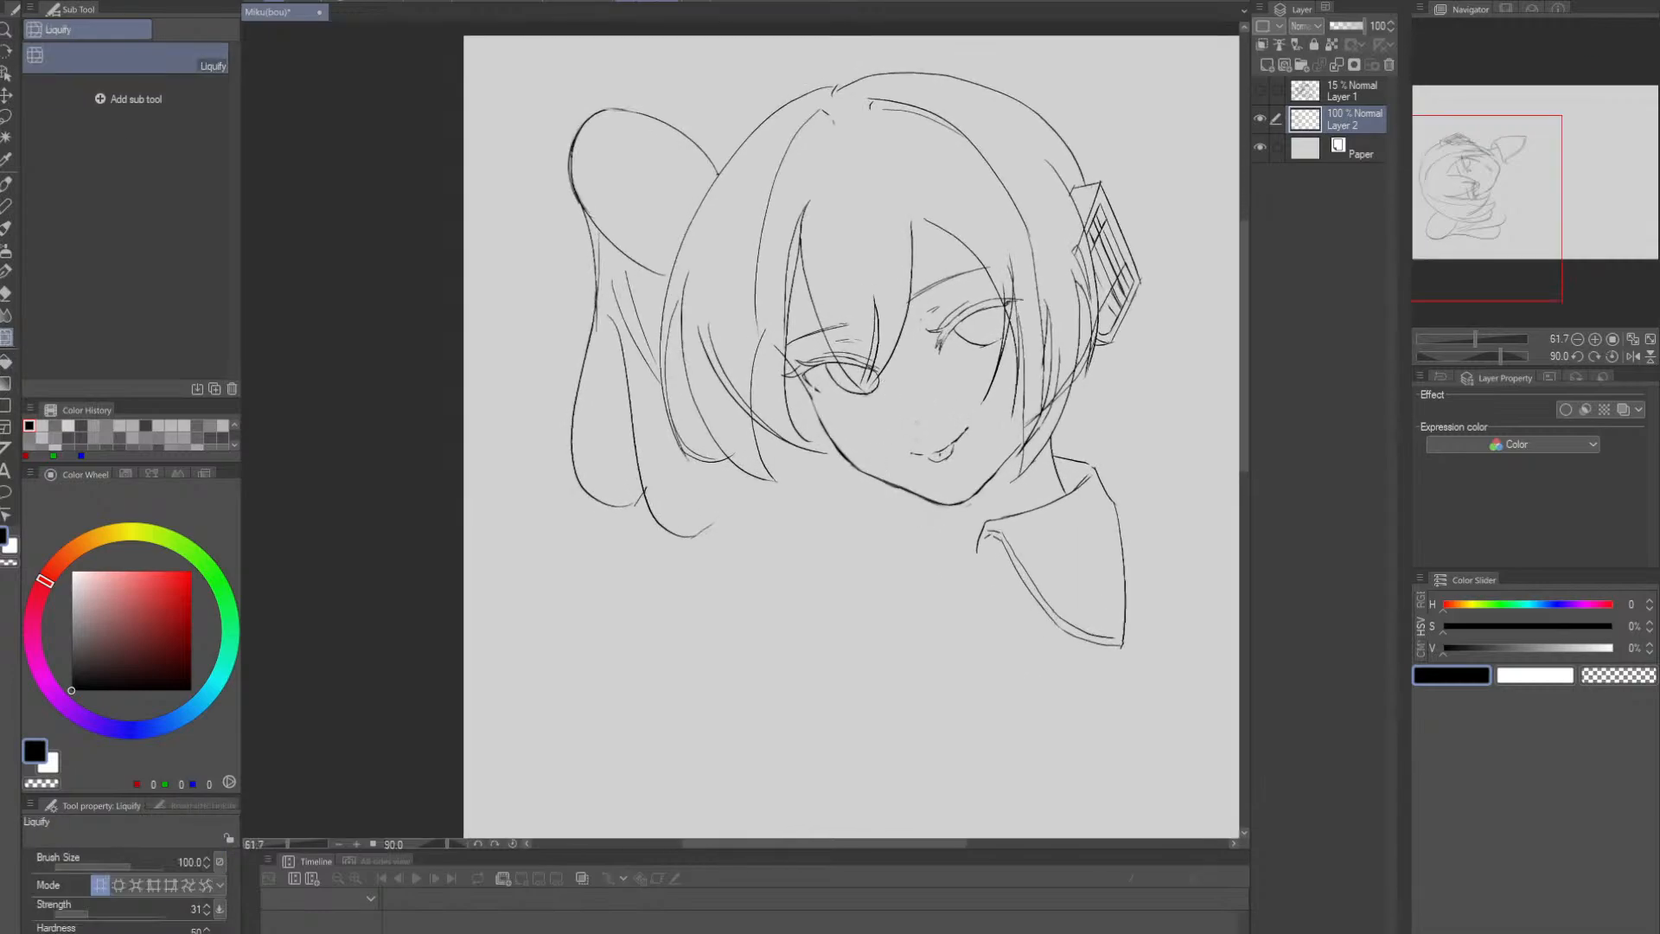
- Nudge the cheek-side jawline with Liquify and check the whole line drawing
{"action": "left_click_drag", "start_coordinate": [850, 467], "coordinate": [845, 460]}
{"action": "left_click_drag", "start_coordinate": [837, 439], "coordinate": [829, 444]}
{"action": "left_click_drag", "start_coordinate": [1063, 508], "coordinate": [1038, 440]}
{"action": "key", "text": "p"}
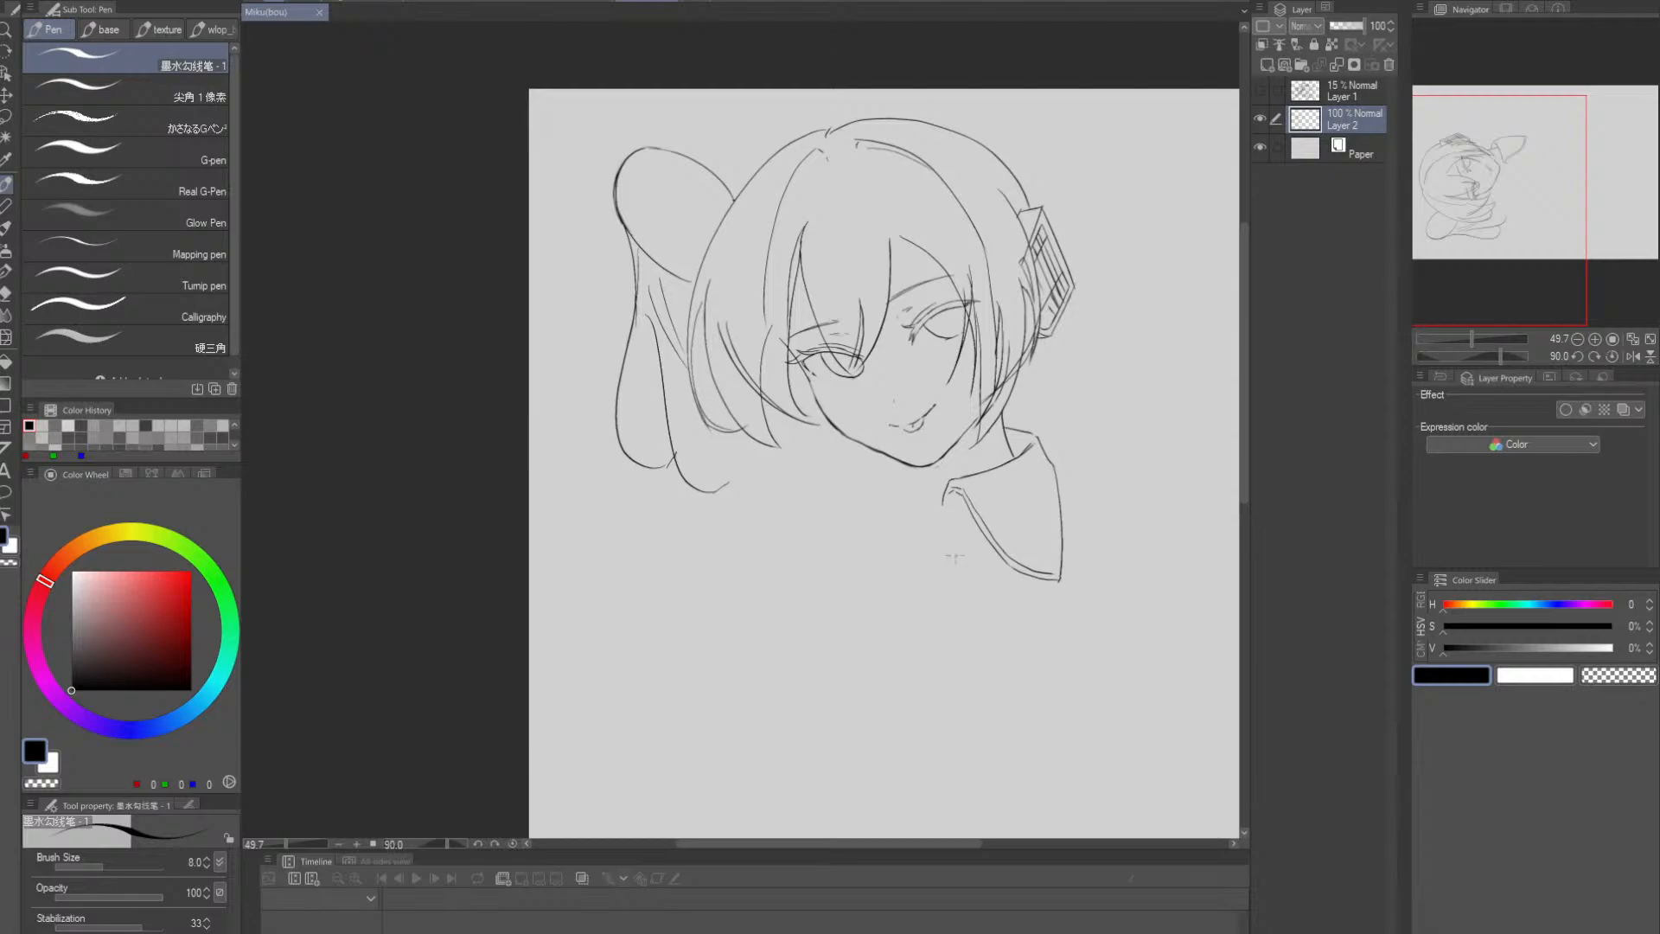
{"action": "key", "text": "Tab"}
{"action": "left_click_drag", "start_coordinate": [992, 564], "coordinate": [912, 511]}
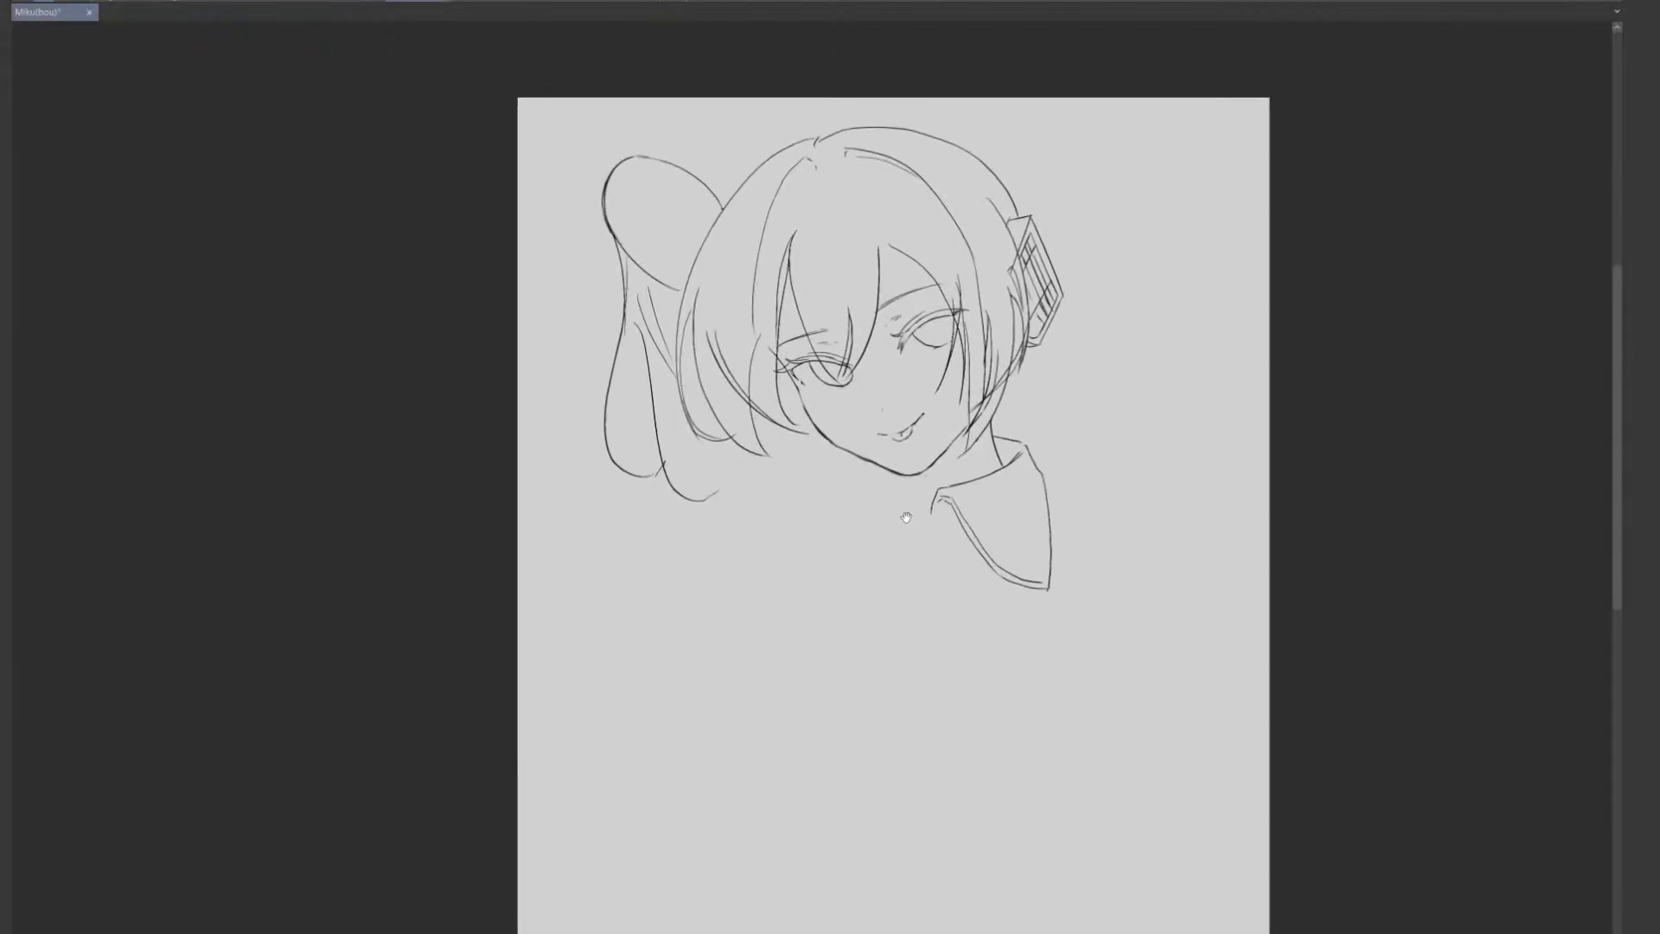
{"action": "key", "text": "Tab"}
- Show the rough sketch layer and ink the short neck lines from below the chin to the collar opening
{"action": "left_click", "coordinate": [1260, 91]}
{"action": "left_click_drag", "start_coordinate": [834, 450], "coordinate": [917, 521]}
{"action": "key", "text": "p"}
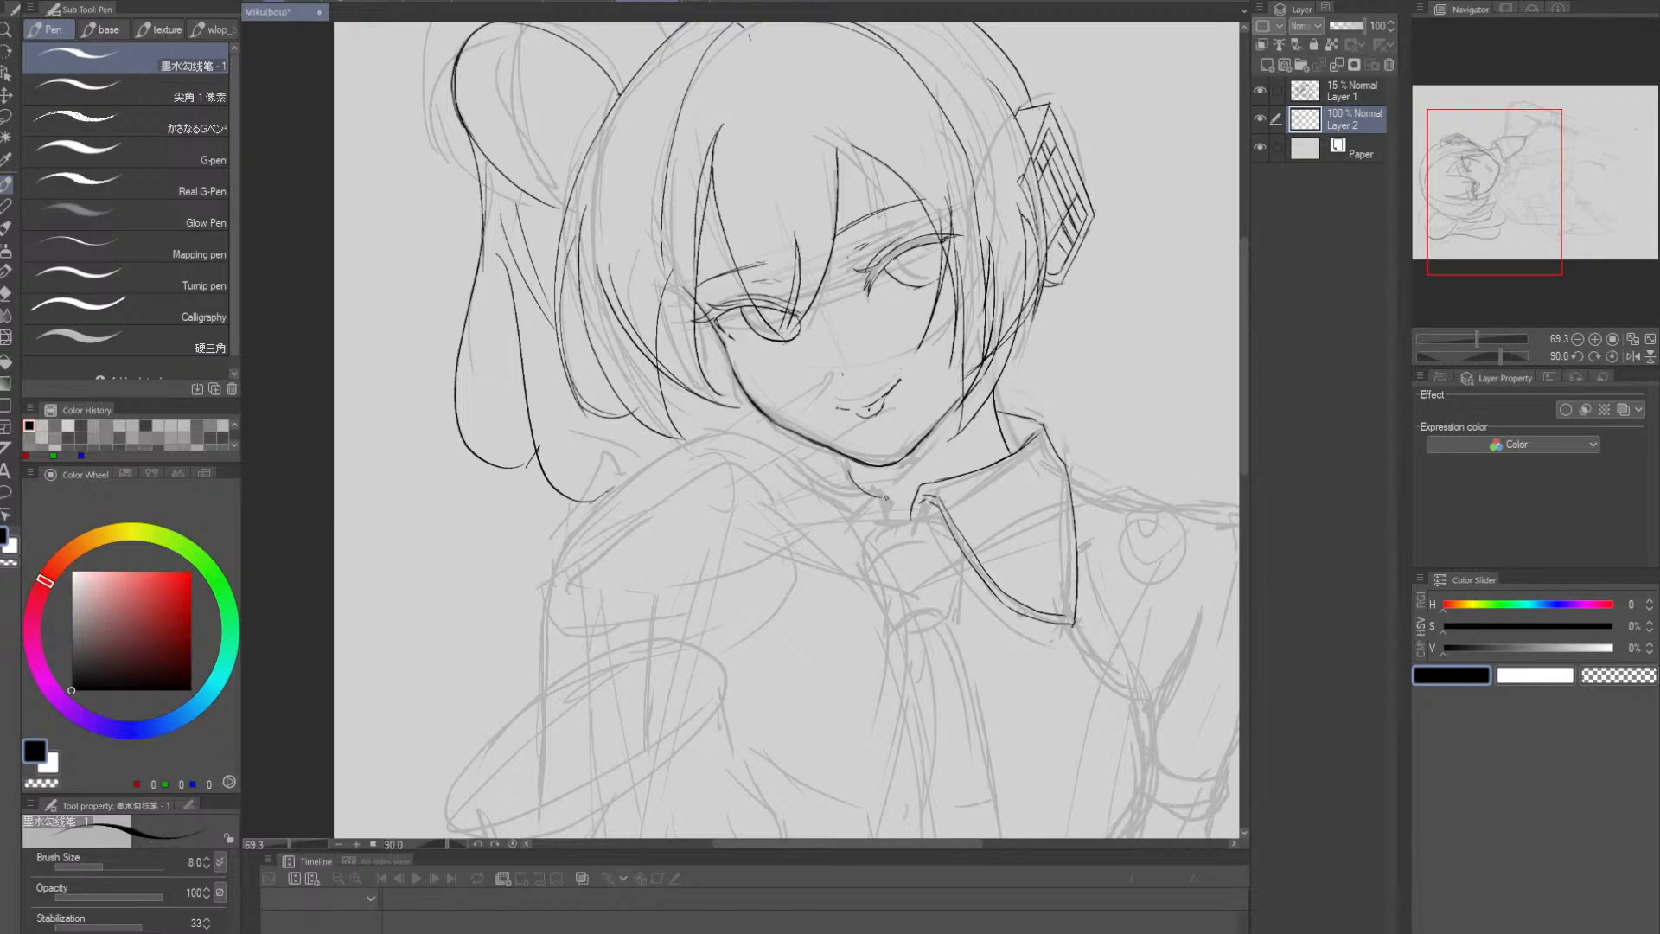
{"action": "left_click_drag", "start_coordinate": [891, 531], "coordinate": [898, 513]}
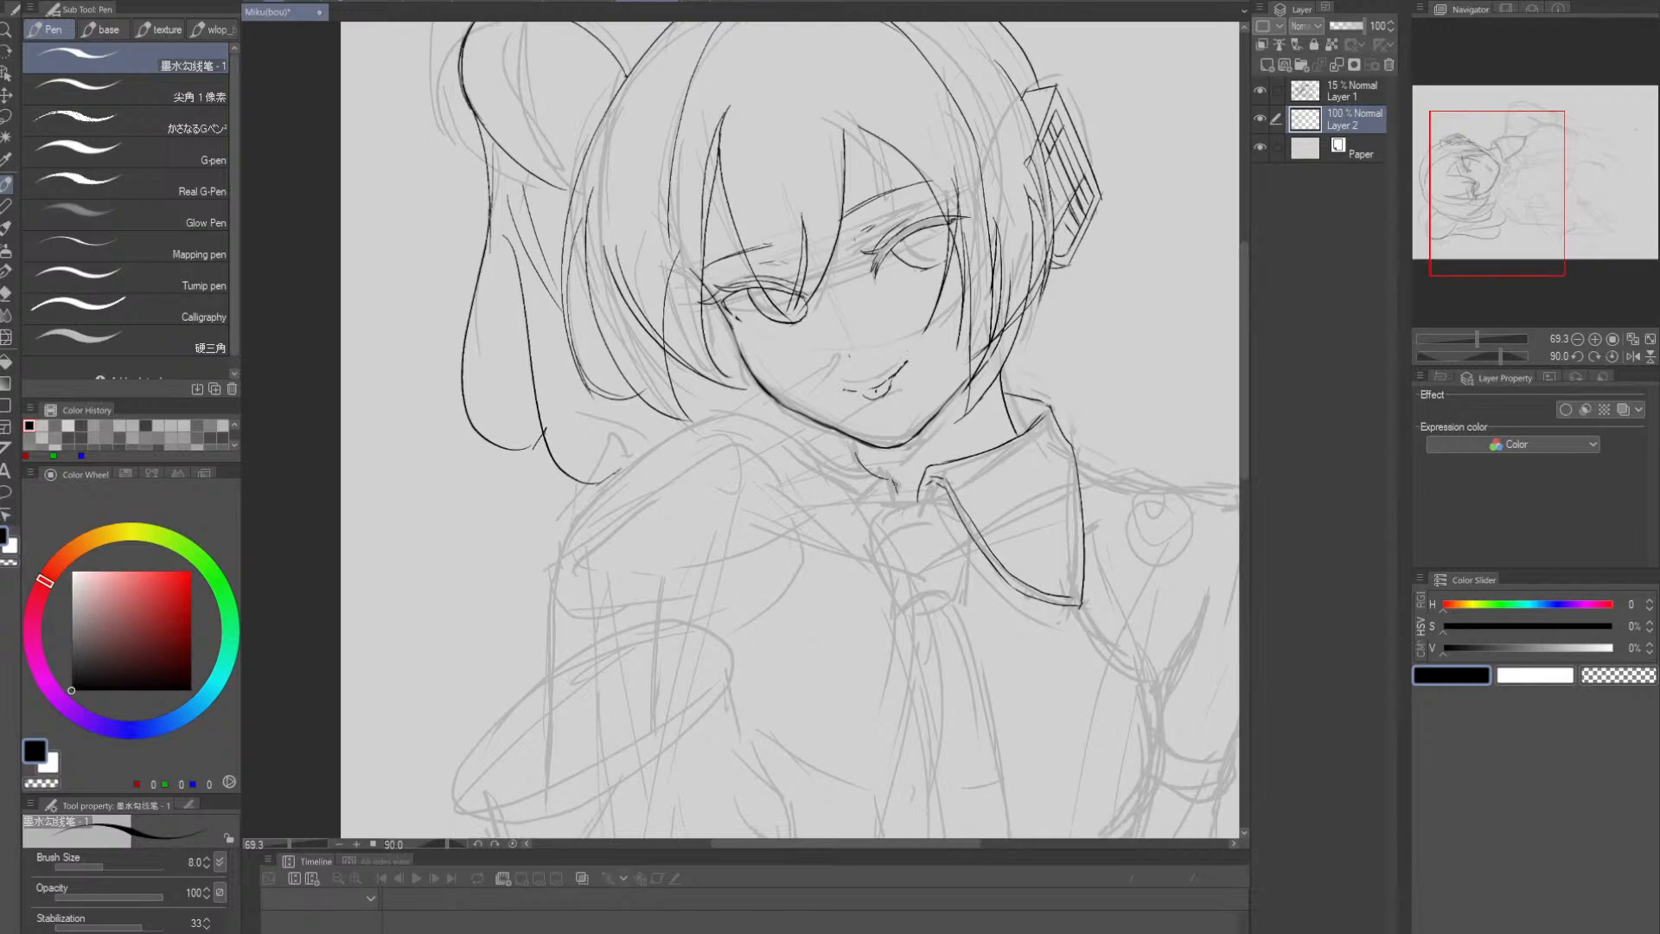
{"action": "key", "text": "e"}
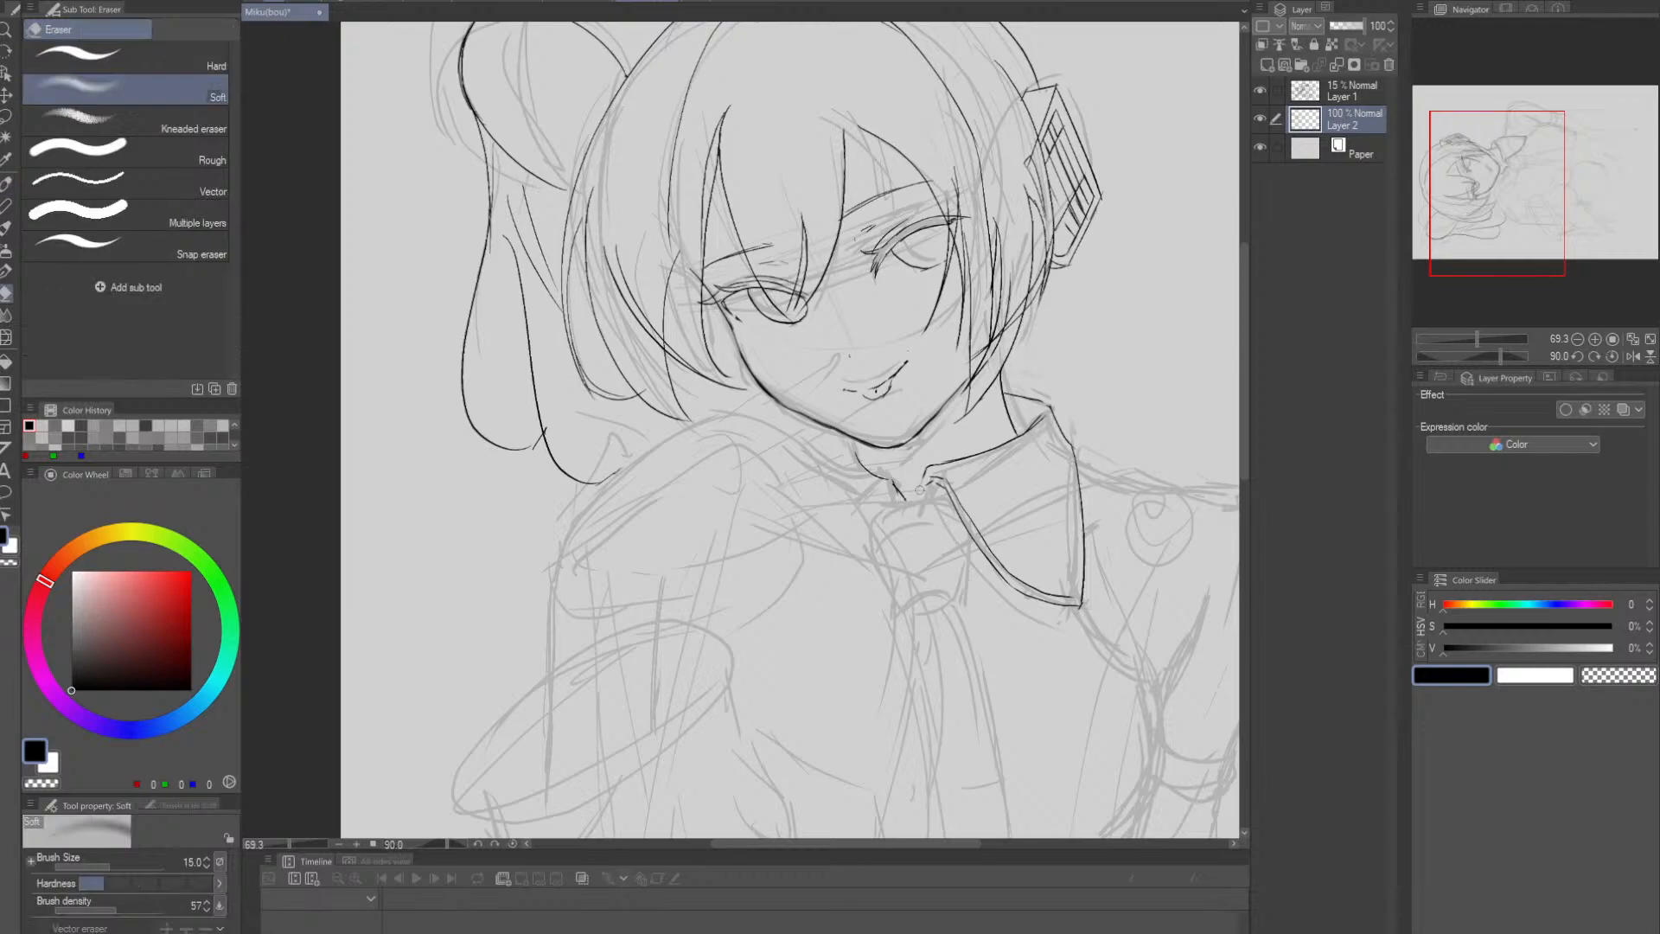
{"action": "key", "text": "p"}
- Ink the curved top edge of the tie knot beneath the collar opening
{"action": "mouse_move", "coordinate": [973, 522]}
{"action": "left_mouse_down"}
{"action": "mouse_move", "coordinate": [943, 455]}
{"action": "mouse_move", "coordinate": [951, 431]}
{"action": "mouse_move", "coordinate": [929, 516]}
{"action": "left_mouse_up"}
{"action": "key", "text": "ctrl+z"}
{"action": "key", "text": "ctrl+z"}
{"action": "key", "text": "ctrl+z"}
{"action": "left_click_drag", "start_coordinate": [855, 431], "coordinate": [928, 420]}
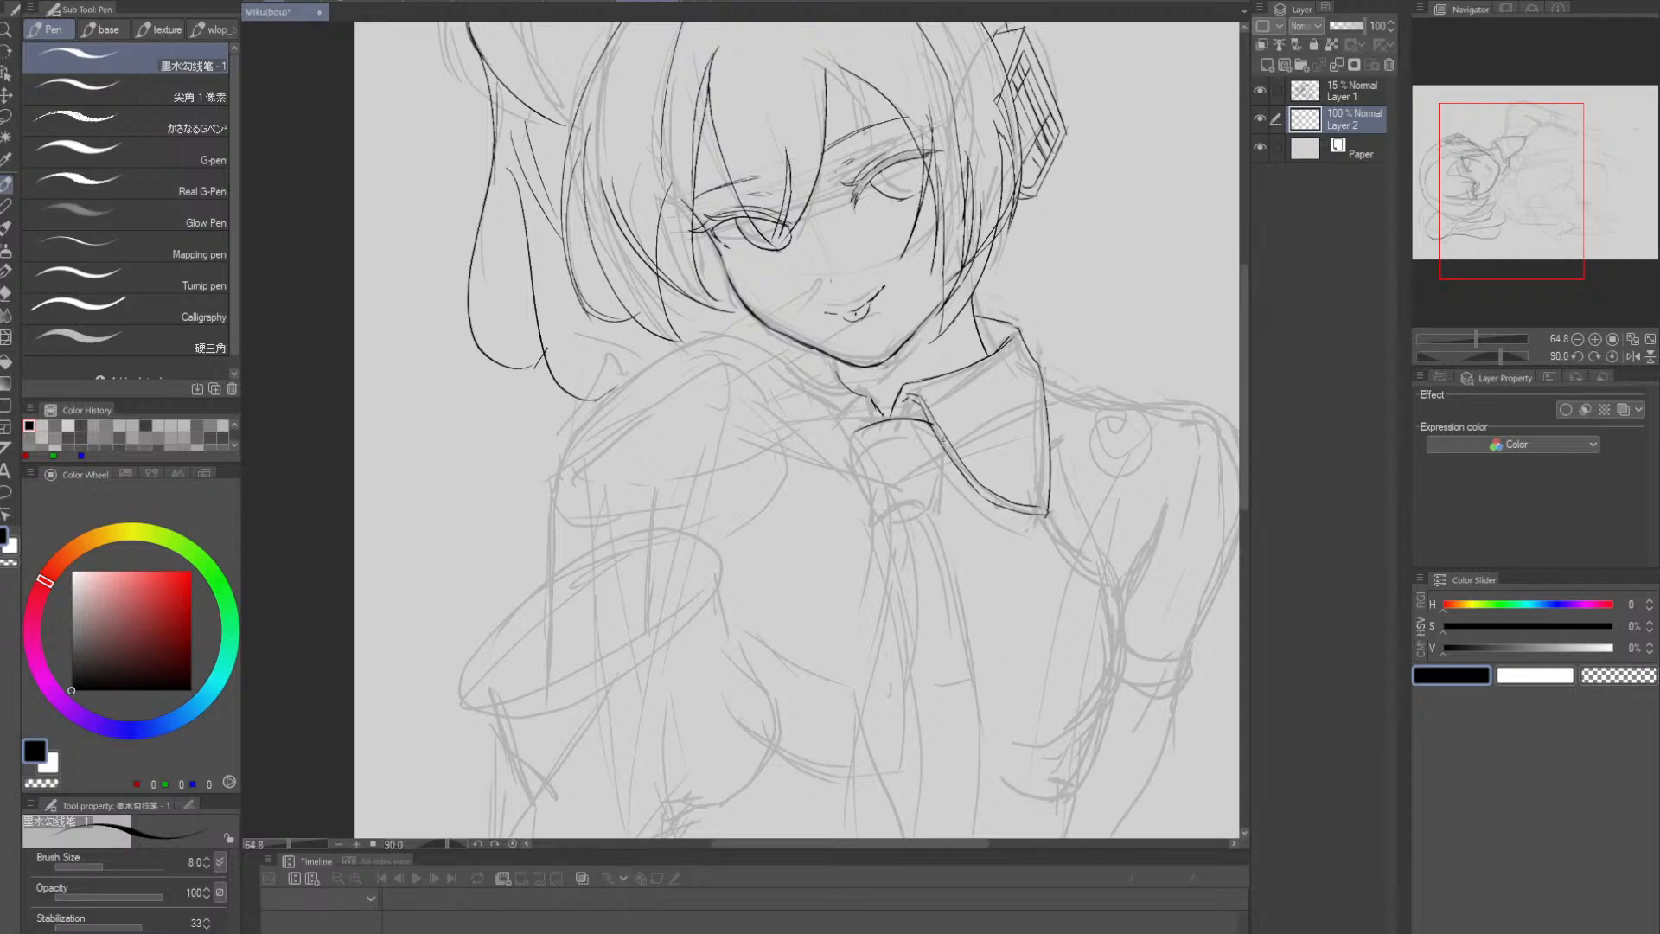
- Ink the sides and the lower edge of the tie knot
{"action": "key", "text": "e"}
{"action": "key", "text": "p"}
{"action": "left_click_drag", "start_coordinate": [964, 492], "coordinate": [916, 486]}
{"action": "key", "text": "ctrl+z"}
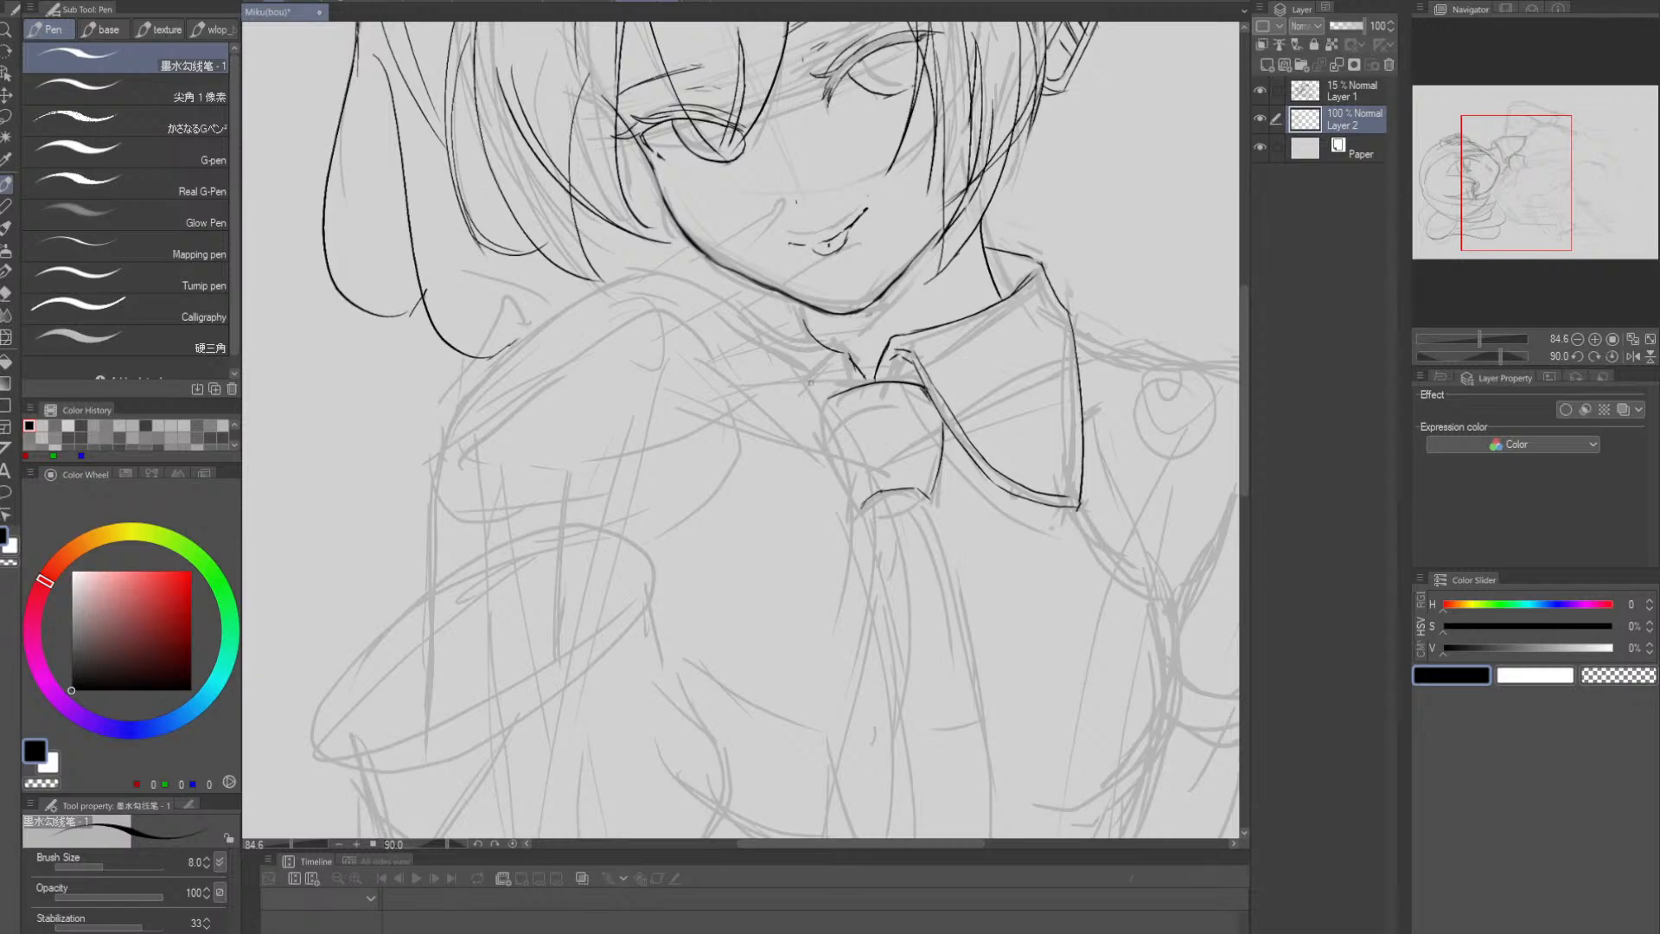
{"action": "left_click_drag", "start_coordinate": [811, 382], "coordinate": [865, 524]}
{"action": "left_click_drag", "start_coordinate": [977, 489], "coordinate": [927, 489], "text": "ctrl"}
{"action": "left_click_drag", "start_coordinate": [905, 420], "coordinate": [913, 469]}
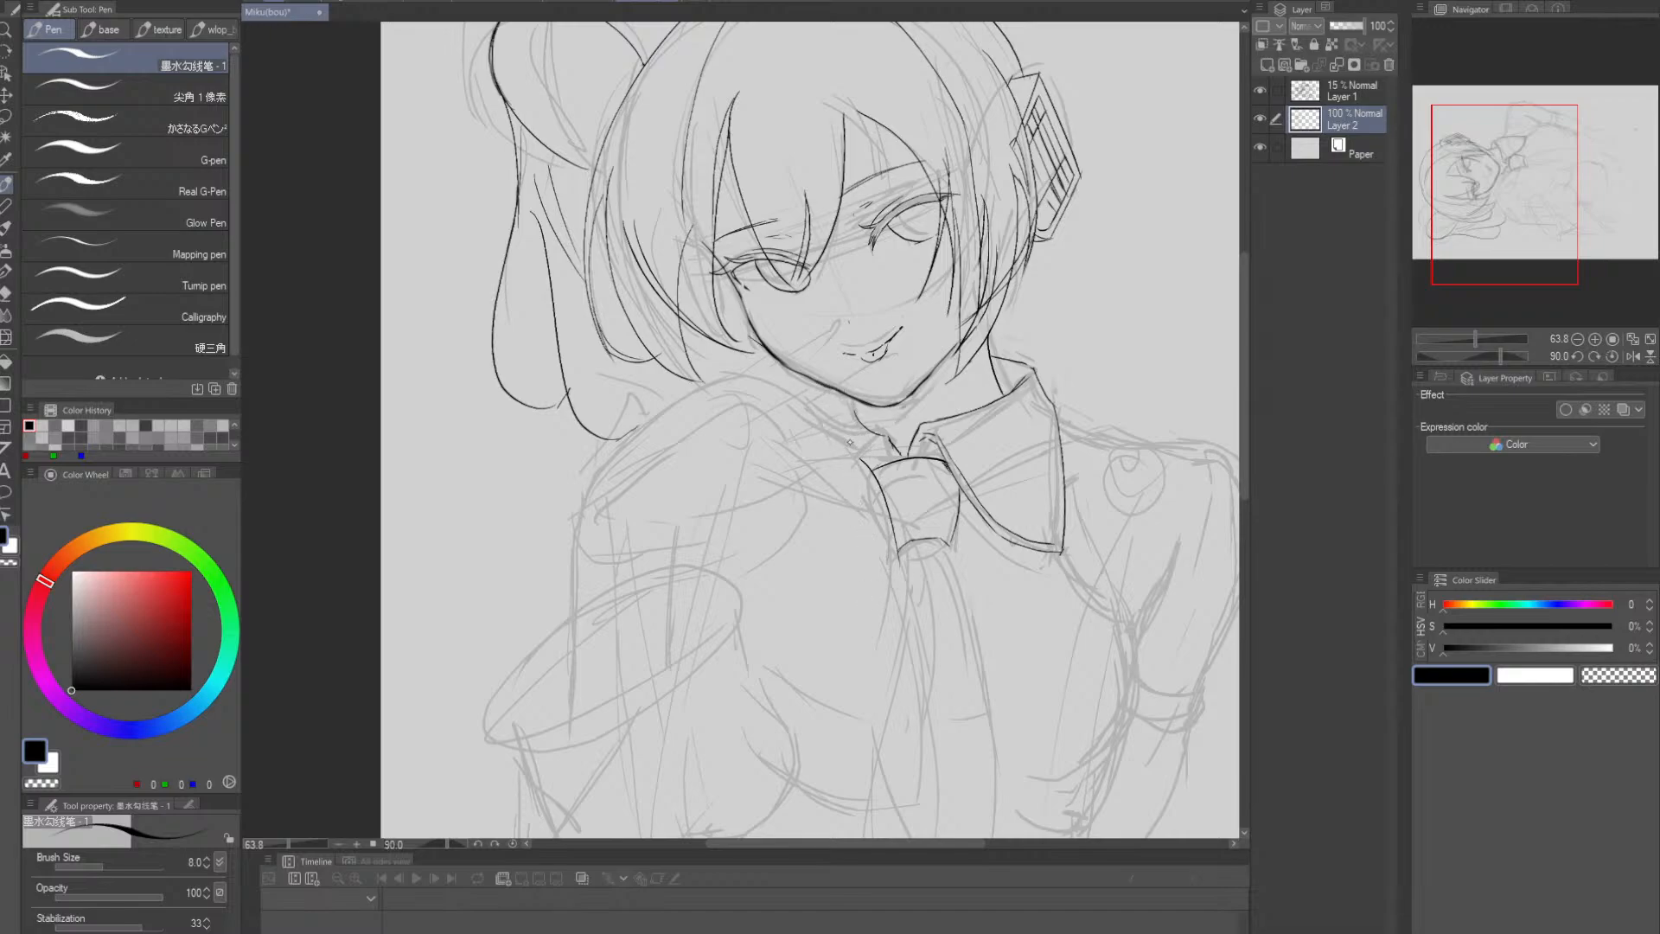
- Ink the long curved body contour from under the jaw, past the tie knot and down the chest, erasing and redrawing as needed
{"action": "mouse_move", "coordinate": [824, 390]}
{"action": "left_mouse_down"}
{"action": "mouse_move", "coordinate": [864, 454]}
{"action": "mouse_move", "coordinate": [892, 609]}
{"action": "left_mouse_up"}
{"action": "key", "text": "e"}
{"action": "left_click_drag", "start_coordinate": [863, 458], "coordinate": [897, 556]}
{"action": "key", "text": "p"}
{"action": "left_click_drag", "start_coordinate": [869, 467], "coordinate": [882, 650]}
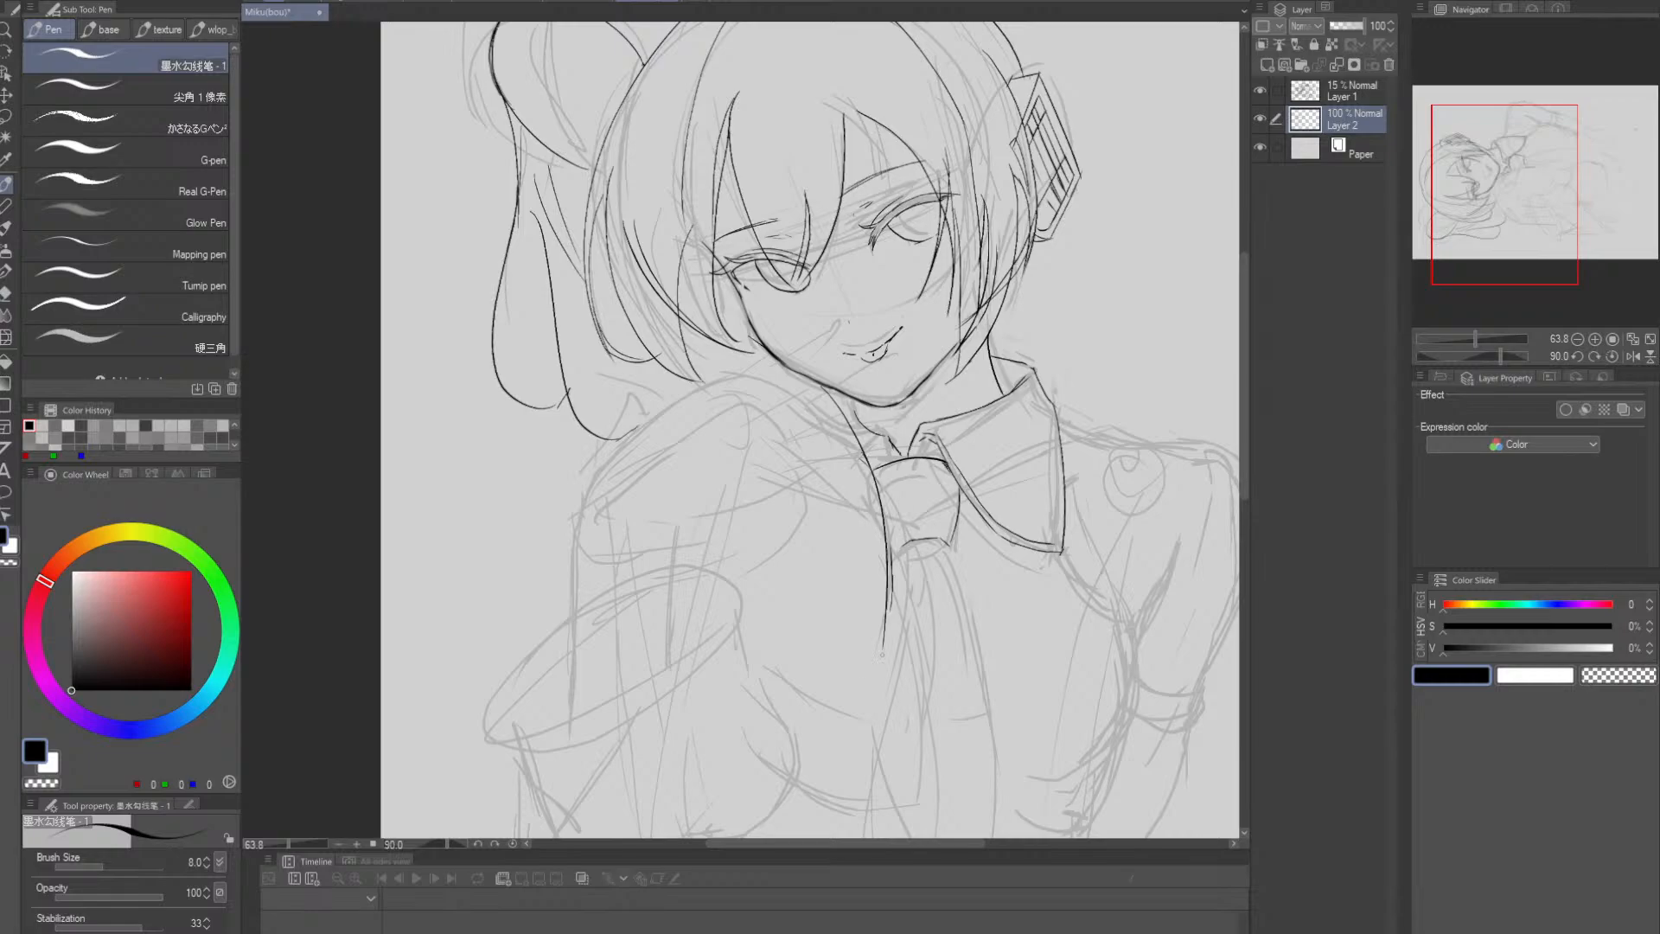
{"action": "key", "text": "ctrl+z"}
{"action": "left_click_drag", "start_coordinate": [925, 562], "coordinate": [949, 479]}
{"action": "mouse_move", "coordinate": [891, 370]}
{"action": "left_mouse_down"}
{"action": "mouse_move", "coordinate": [917, 637]}
{"action": "mouse_move", "coordinate": [902, 394]}
{"action": "mouse_move", "coordinate": [896, 705]}
{"action": "left_mouse_up"}
{"action": "key", "text": "ctrl+z"}
{"action": "mouse_move", "coordinate": [1041, 605]}
{"action": "left_mouse_down"}
{"action": "mouse_move", "coordinate": [986, 609]}
{"action": "mouse_move", "coordinate": [1015, 523]}
{"action": "mouse_move", "coordinate": [994, 518]}
{"action": "mouse_move", "coordinate": [1008, 520]}
{"action": "left_mouse_up"}
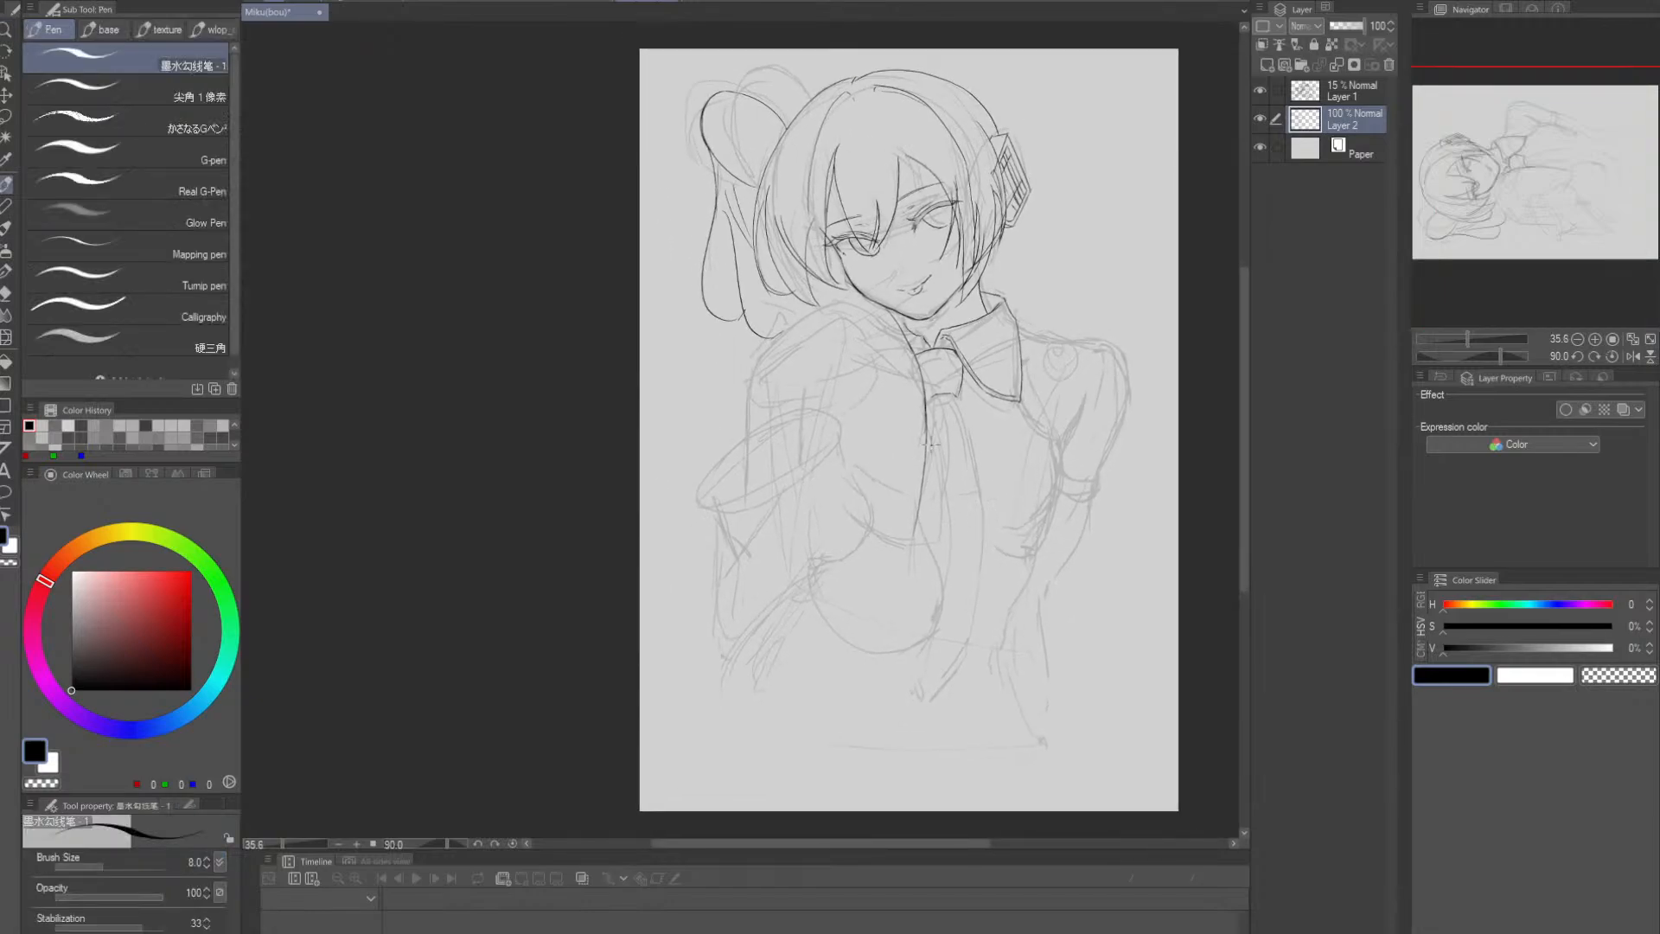
- Ink the outward curve of the bust, continuing downward from the chest contour
{"action": "mouse_move", "coordinate": [924, 449]}
{"action": "left_mouse_down"}
{"action": "mouse_move", "coordinate": [949, 574]}
{"action": "mouse_move", "coordinate": [896, 698]}
{"action": "left_mouse_up"}
{"action": "key", "text": "ctrl+z"}
{"action": "left_click_drag", "start_coordinate": [924, 457], "coordinate": [896, 664]}
{"action": "left_click_drag", "start_coordinate": [1018, 538], "coordinate": [976, 586]}
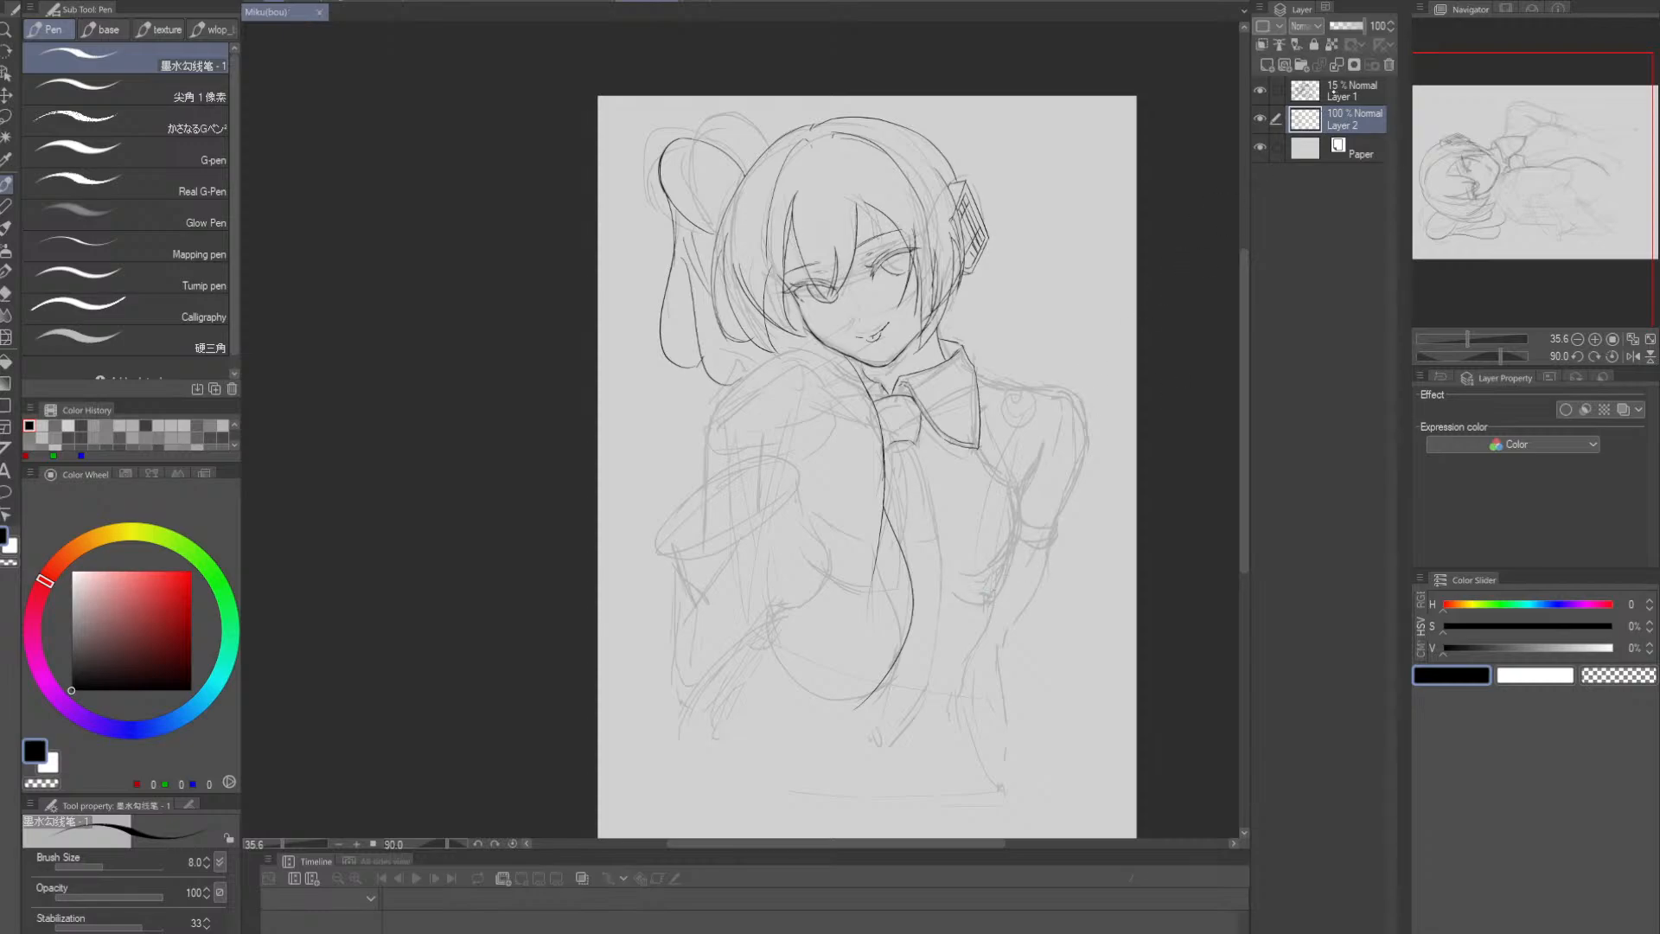
- Lasso the body below the neck on the sketch layer, shorten it slightly vertically with Scale/Rotate, and deselect
{"action": "left_click", "coordinate": [1334, 90]}
{"action": "left_click_drag", "start_coordinate": [1012, 437], "coordinate": [1010, 453]}
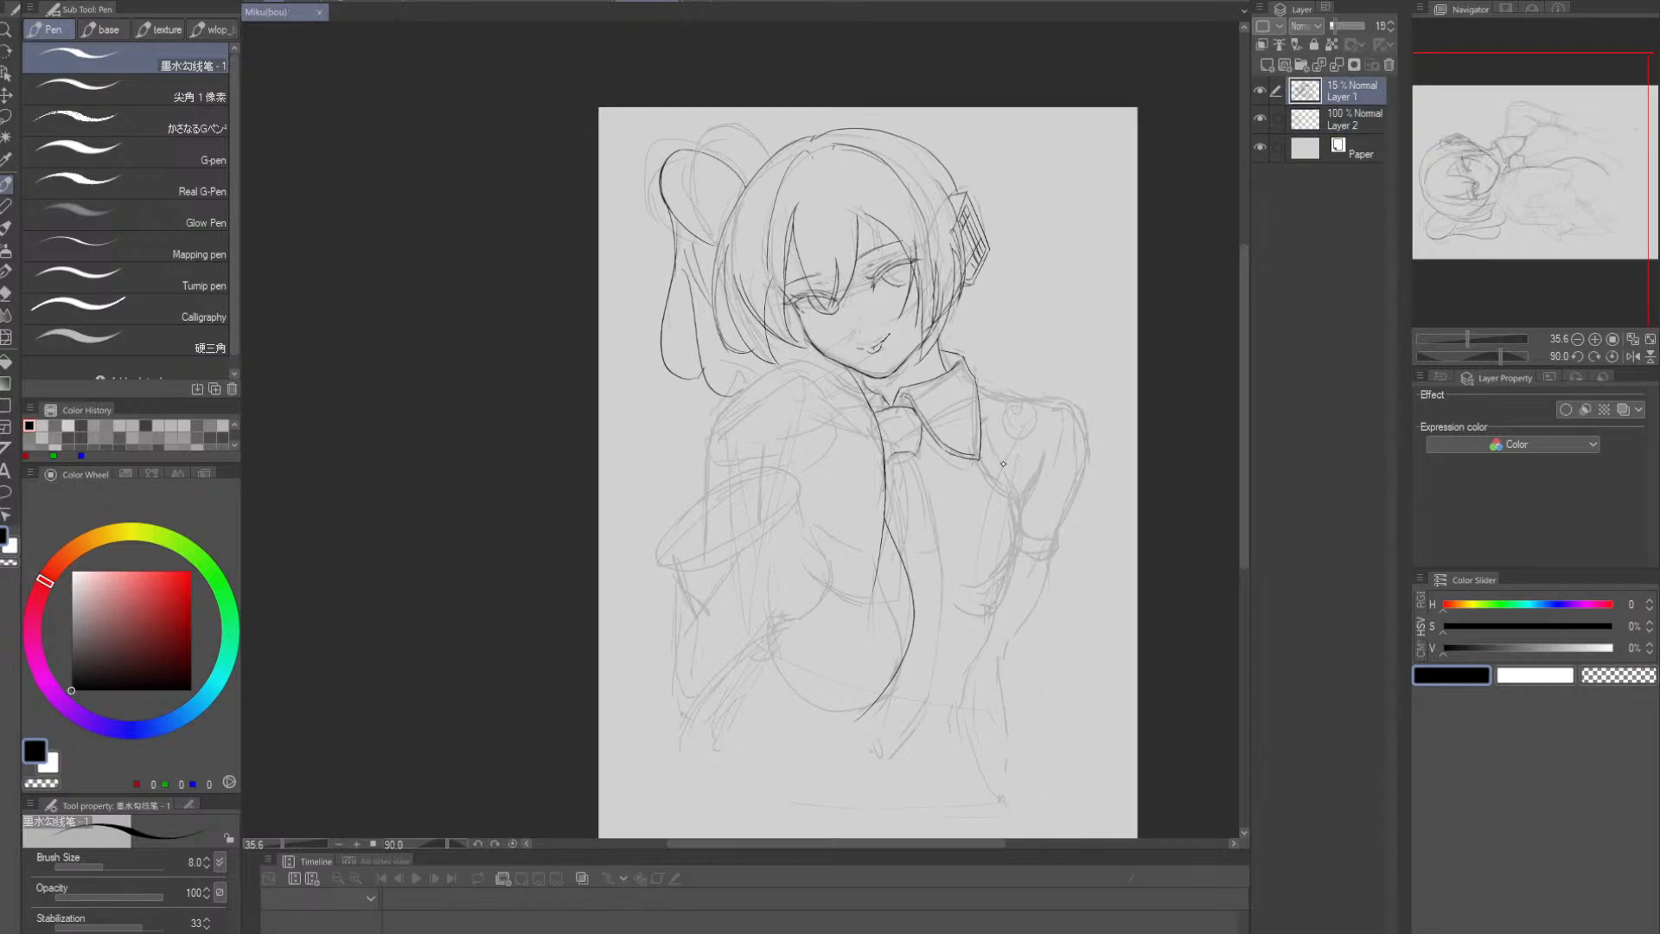
{"action": "key", "text": "ctrl+t"}
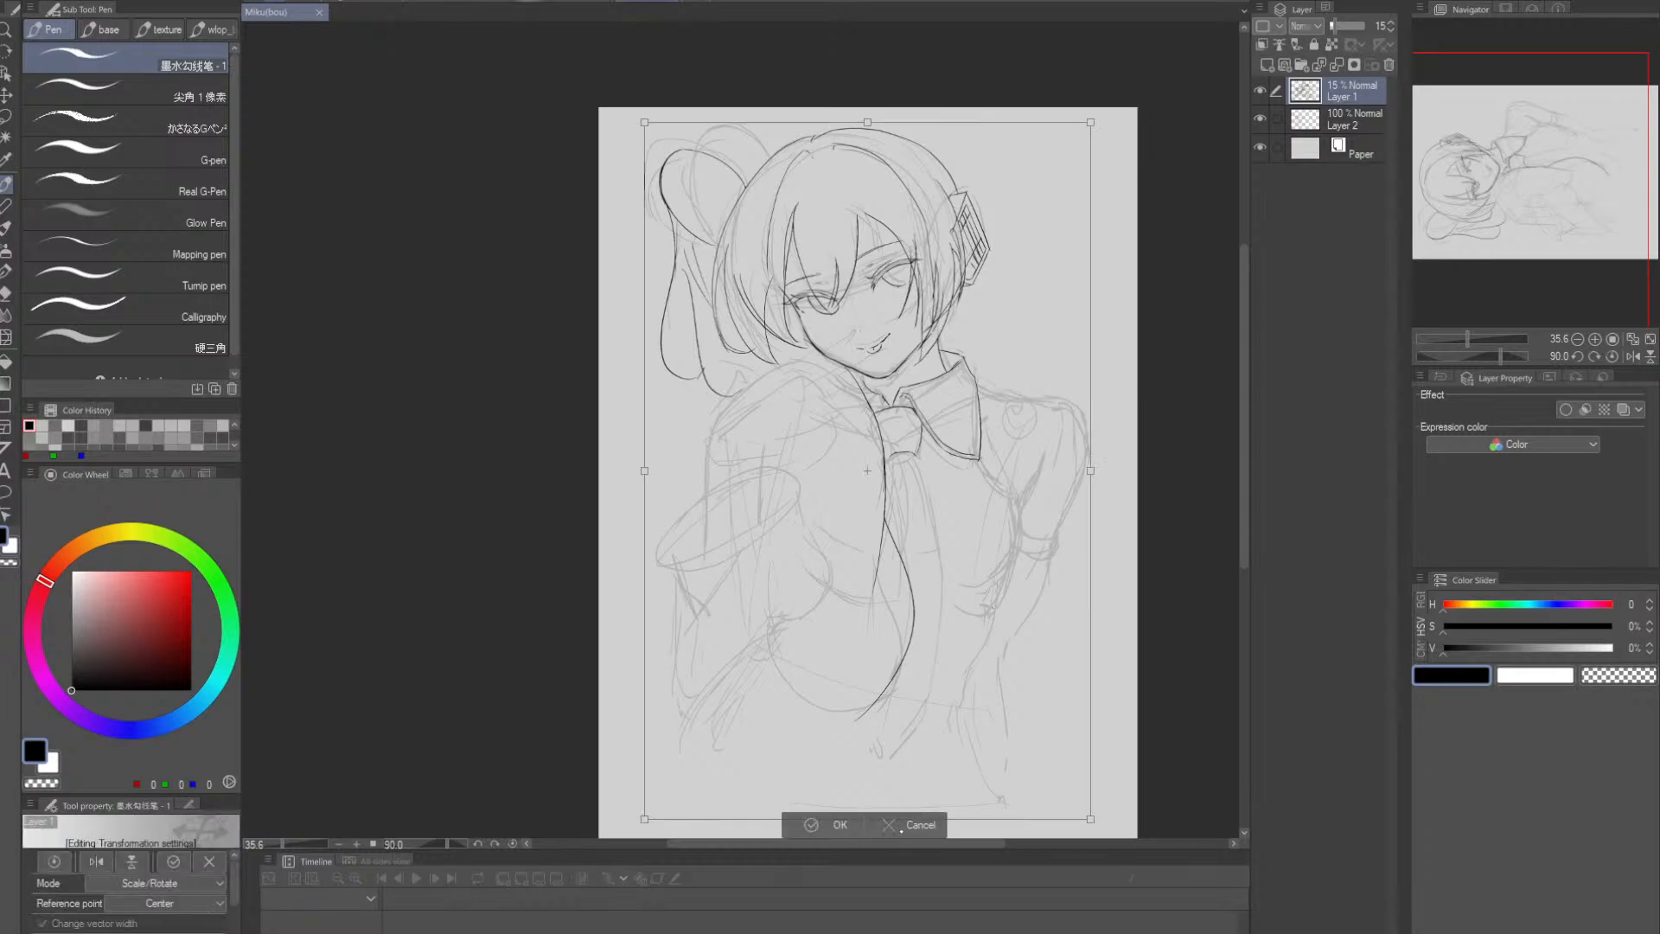
{"action": "left_click", "coordinate": [901, 830]}
{"action": "left_click_drag", "start_coordinate": [1066, 629], "coordinate": [1062, 598]}
{"action": "key", "text": "m"}
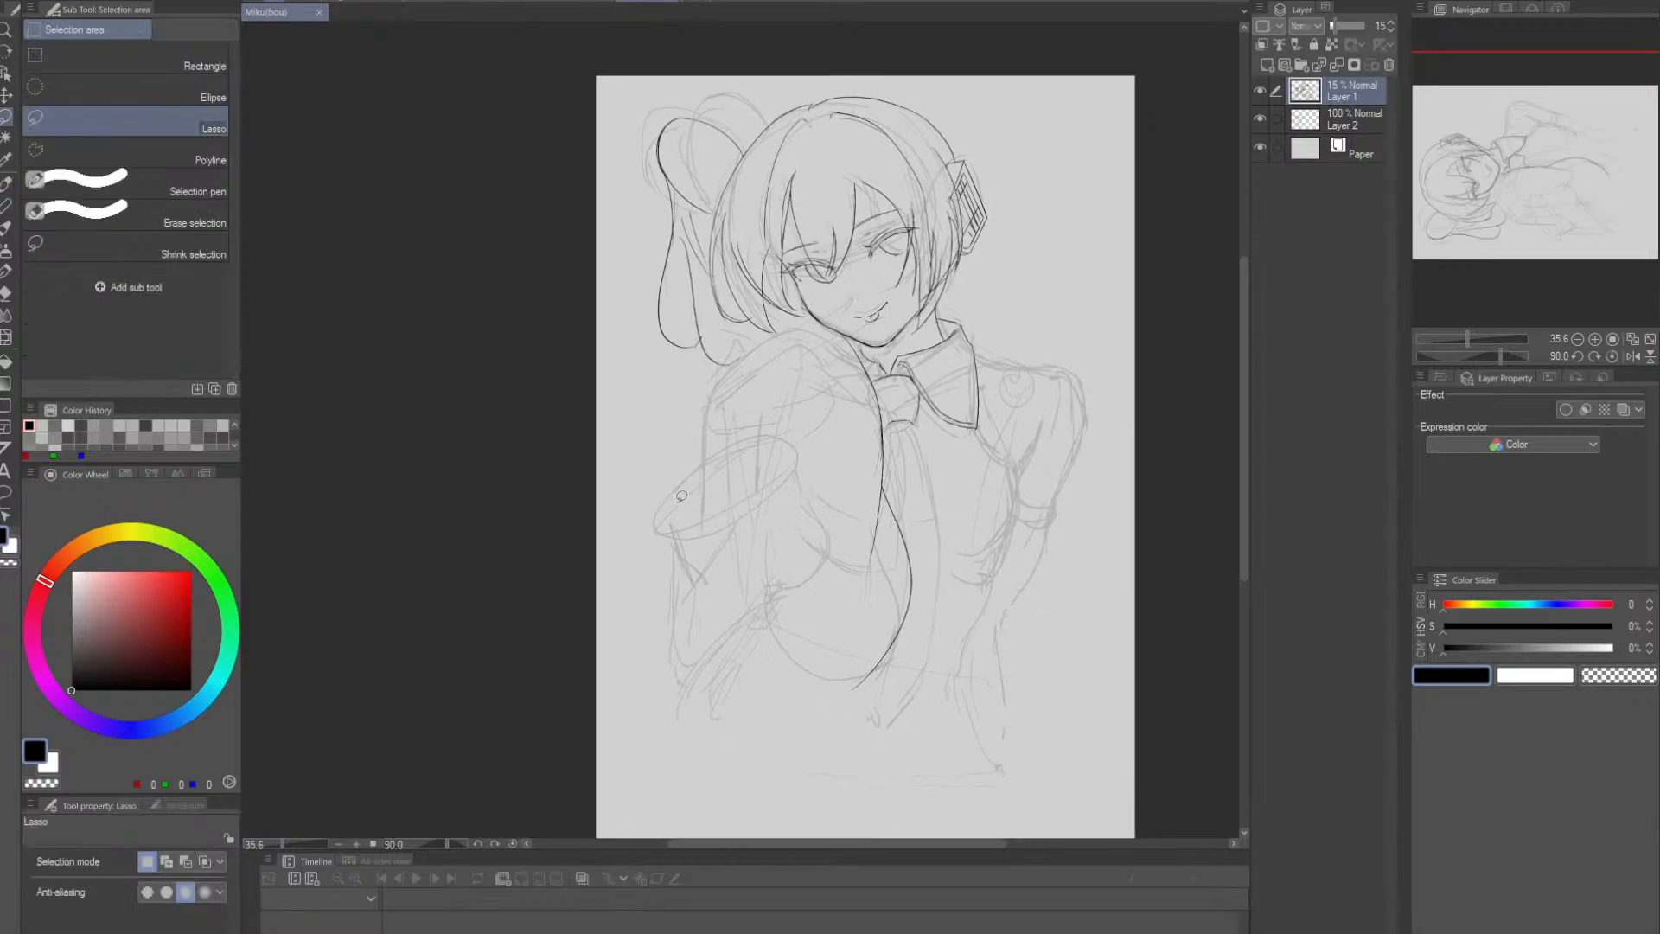
{"action": "mouse_move", "coordinate": [624, 475]}
{"action": "left_mouse_down"}
{"action": "mouse_move", "coordinate": [714, 371]}
{"action": "mouse_move", "coordinate": [848, 386]}
{"action": "mouse_move", "coordinate": [1046, 373]}
{"action": "mouse_move", "coordinate": [1042, 732]}
{"action": "mouse_move", "coordinate": [661, 761]}
{"action": "left_mouse_up"}
{"action": "mouse_move", "coordinate": [934, 767]}
{"action": "left_mouse_down"}
{"action": "mouse_move", "coordinate": [1086, 757]}
{"action": "mouse_move", "coordinate": [951, 691]}
{"action": "left_mouse_up"}
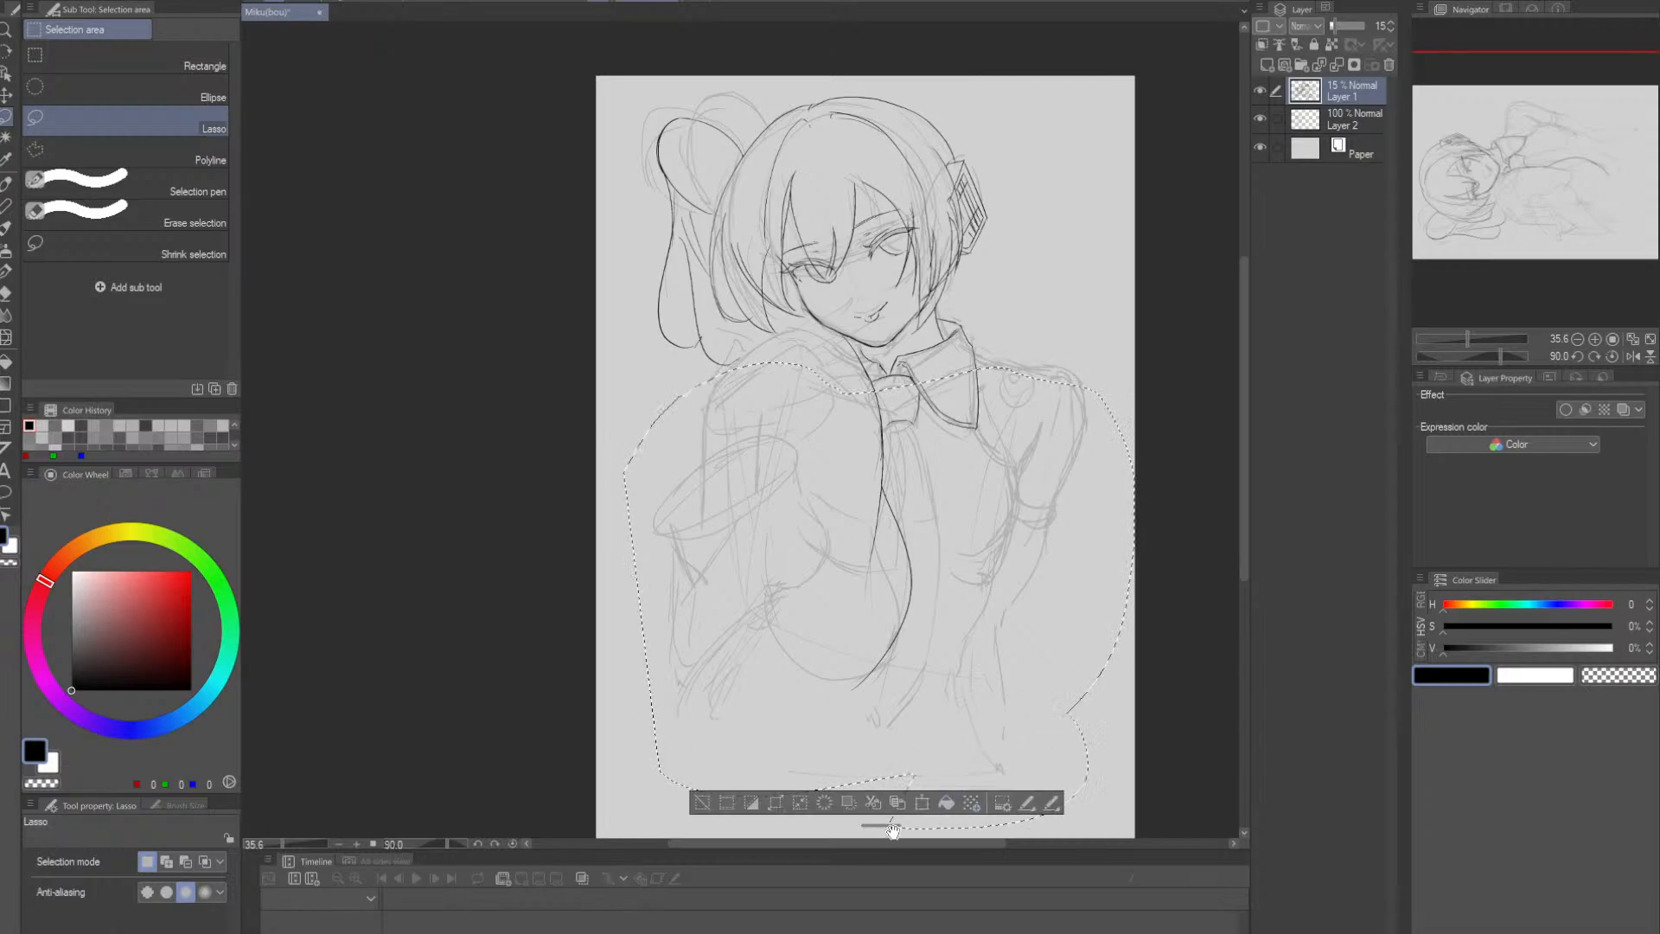
{"action": "left_click", "coordinate": [922, 803]}
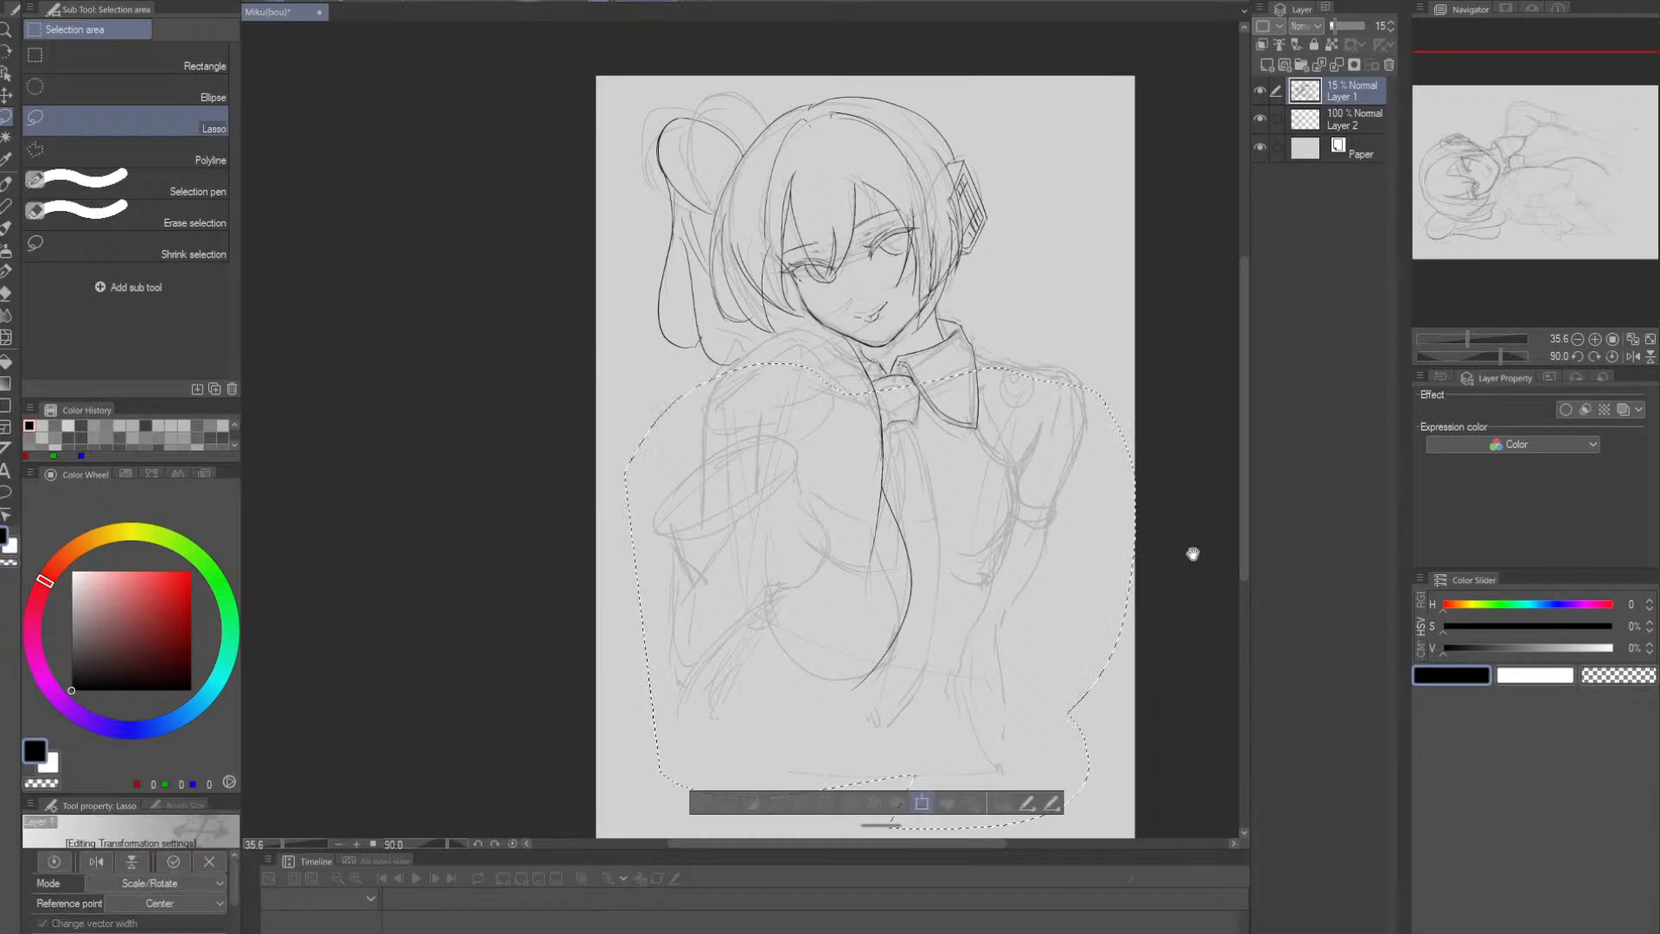
{"action": "left_click_drag", "start_coordinate": [1193, 558], "coordinate": [1178, 513]}
{"action": "left_click_drag", "start_coordinate": [878, 783], "coordinate": [879, 769]}
{"action": "left_click", "coordinate": [851, 796]}
{"action": "key", "text": "ctrl+d"}
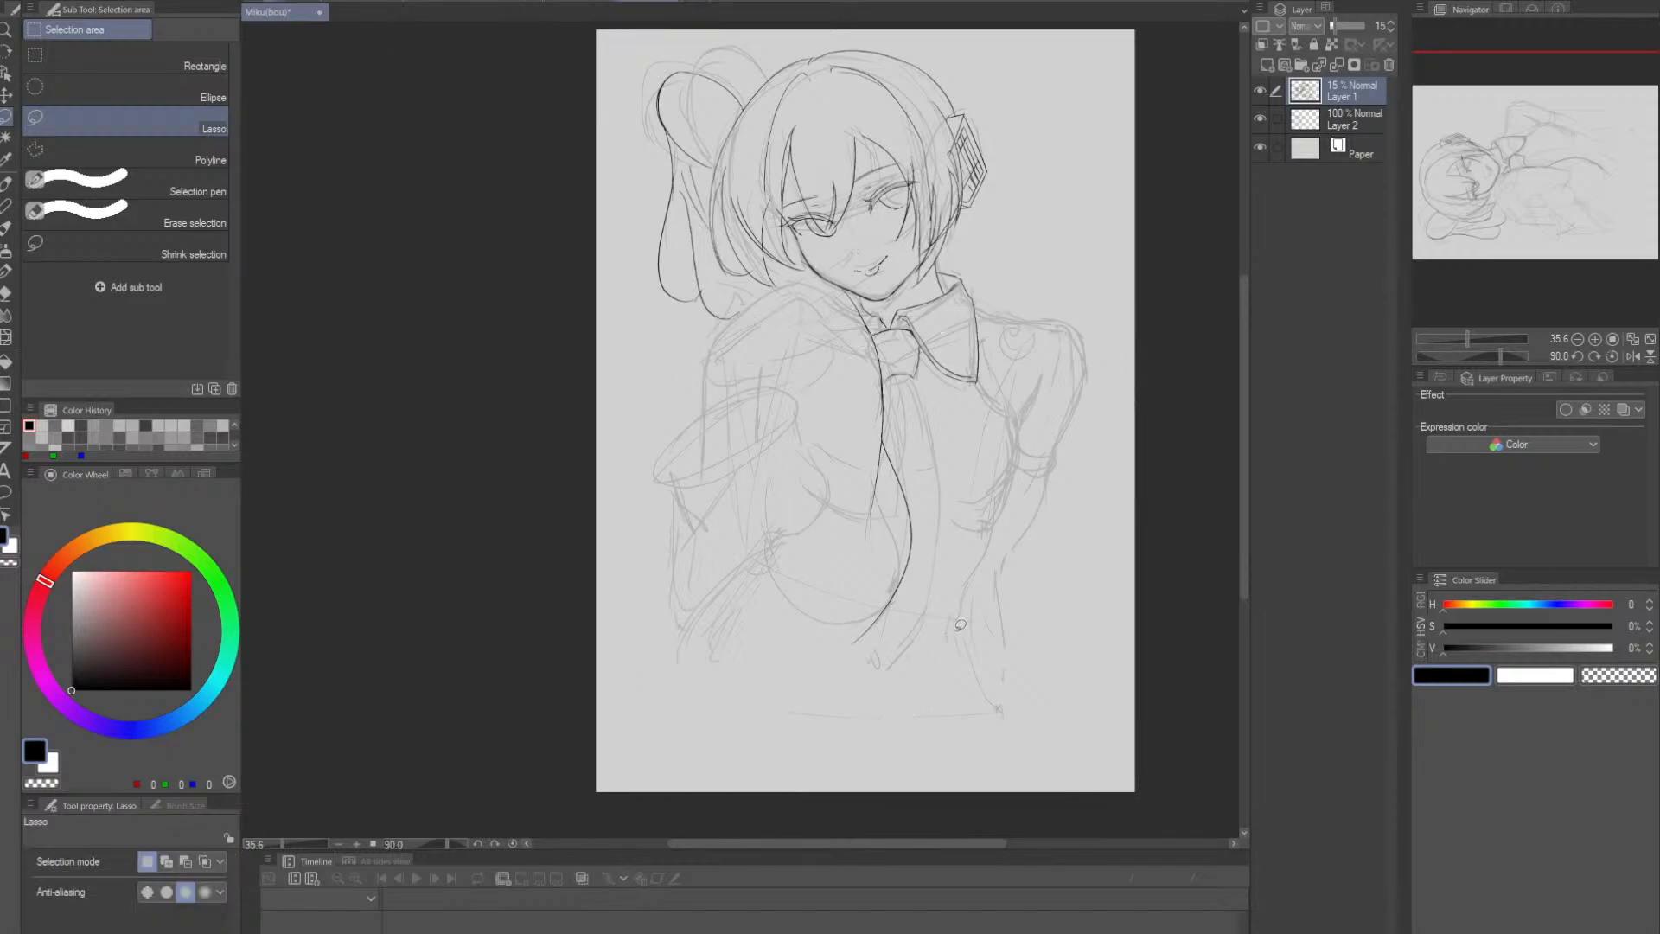
- Lasso the head on the line art layer, stretch it slightly vertically, and check it with the sketch layer hidden and shown
{"action": "left_click_drag", "start_coordinate": [1140, 257], "coordinate": [1138, 432]}
{"action": "left_click", "coordinate": [1325, 126]}
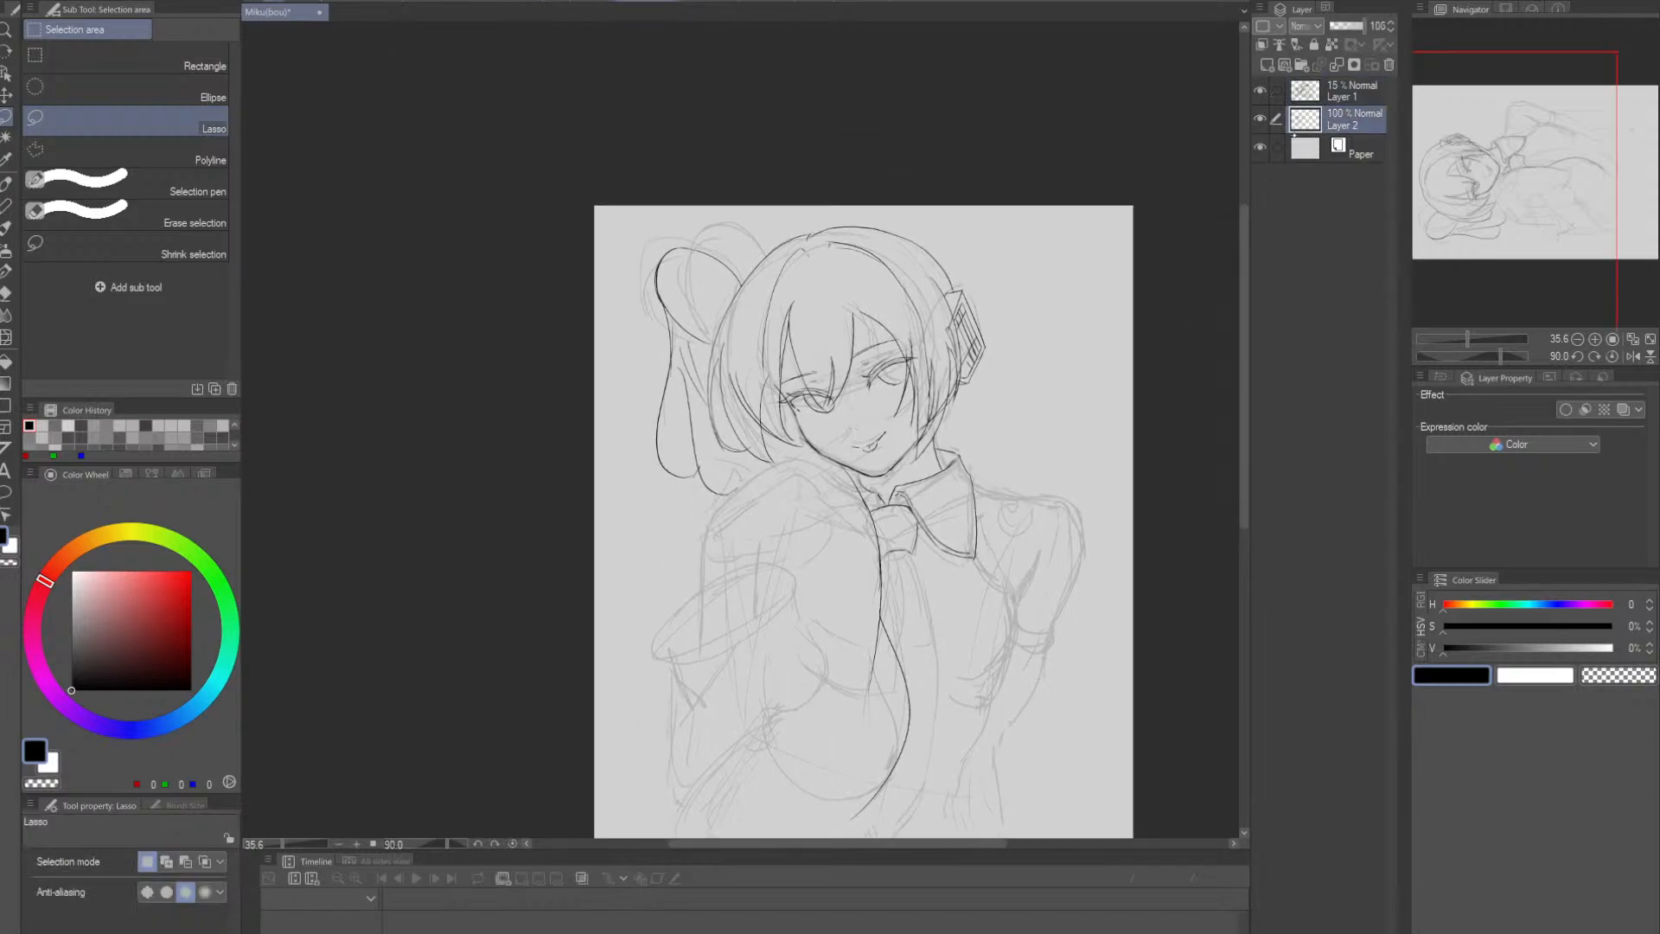
{"action": "mouse_move", "coordinate": [642, 445]}
{"action": "left_mouse_down"}
{"action": "mouse_move", "coordinate": [1052, 281]}
{"action": "mouse_move", "coordinate": [973, 445]}
{"action": "mouse_move", "coordinate": [661, 521]}
{"action": "left_mouse_up"}
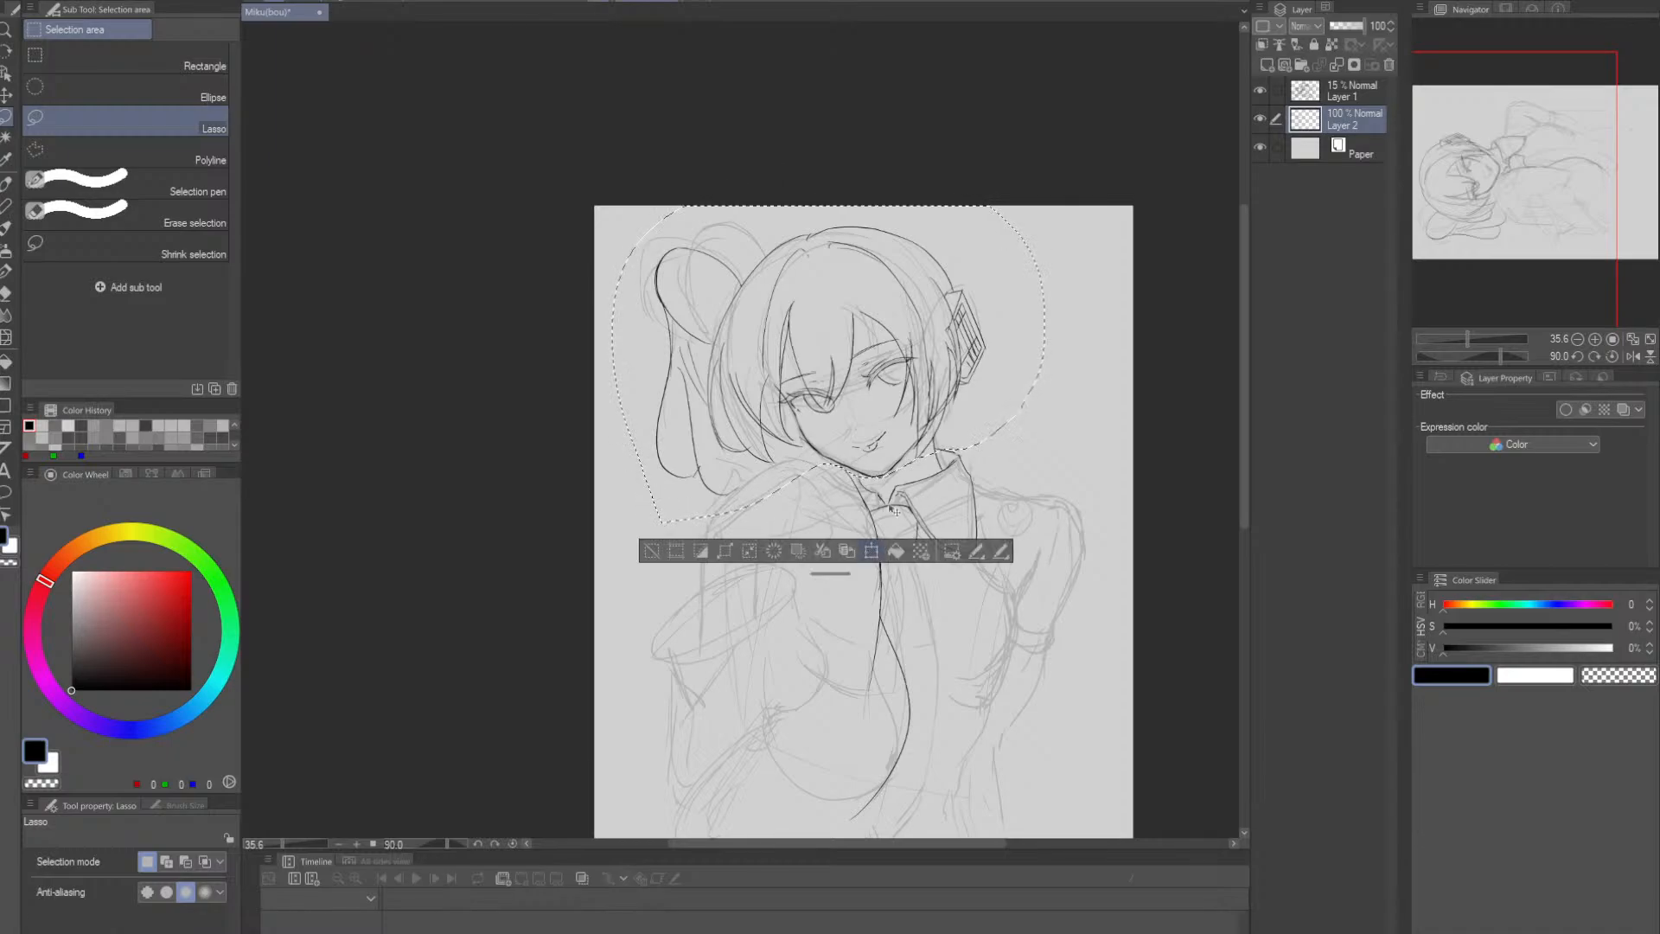
{"action": "key", "text": "ctrl+t"}
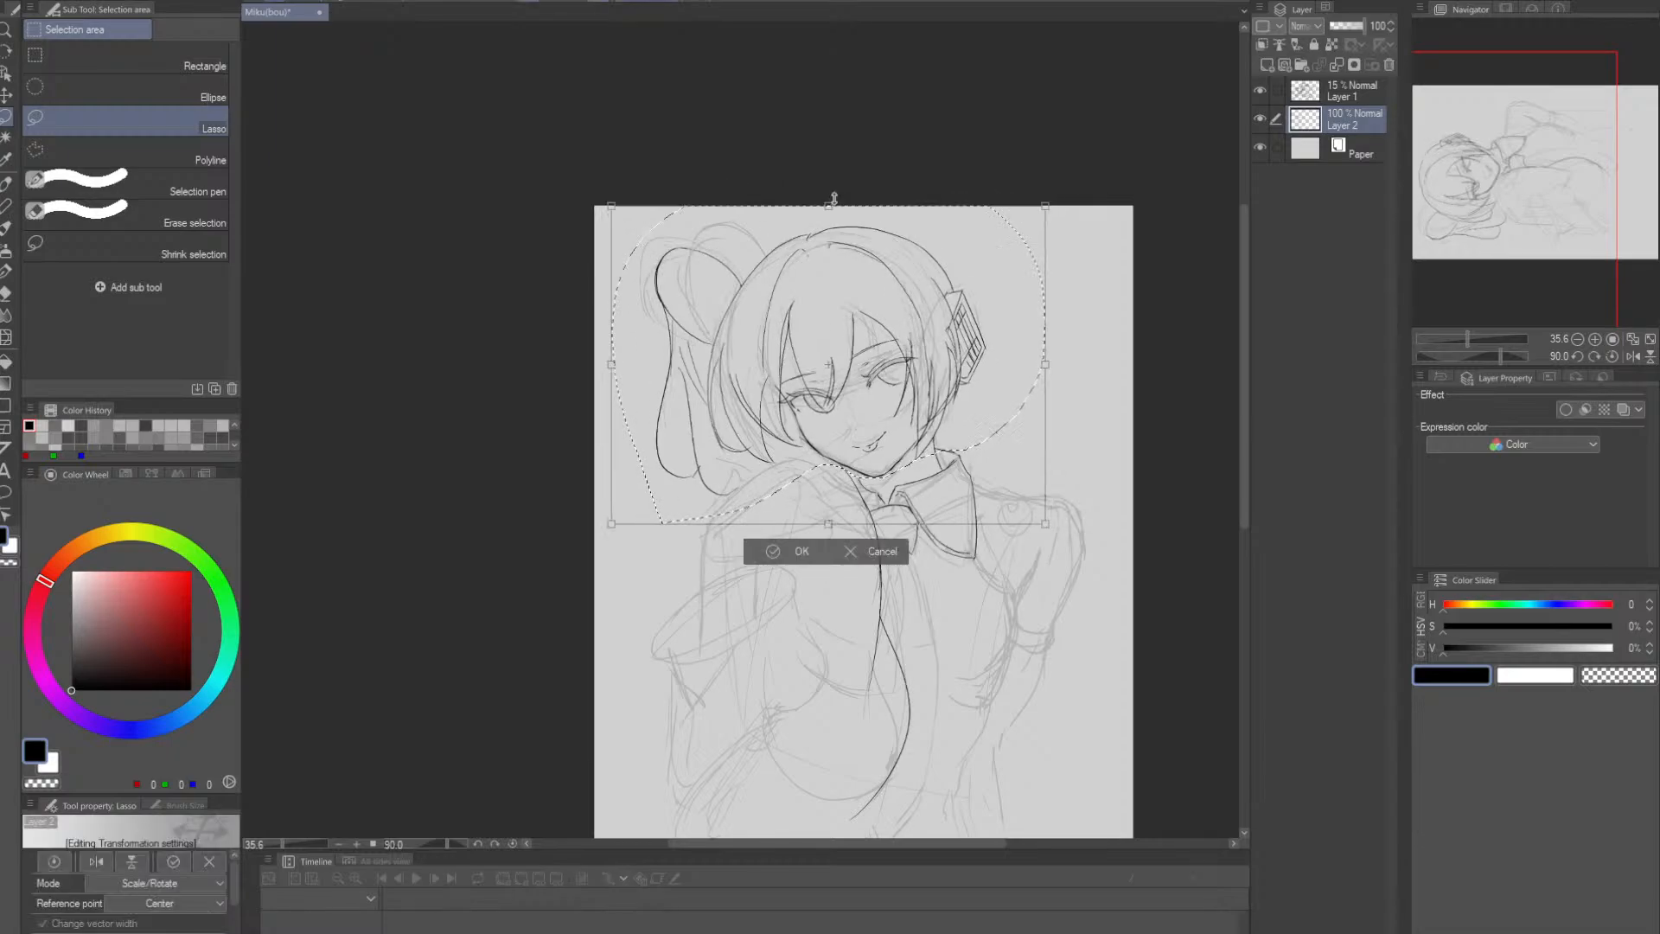
{"action": "left_click_drag", "start_coordinate": [830, 207], "coordinate": [831, 199]}
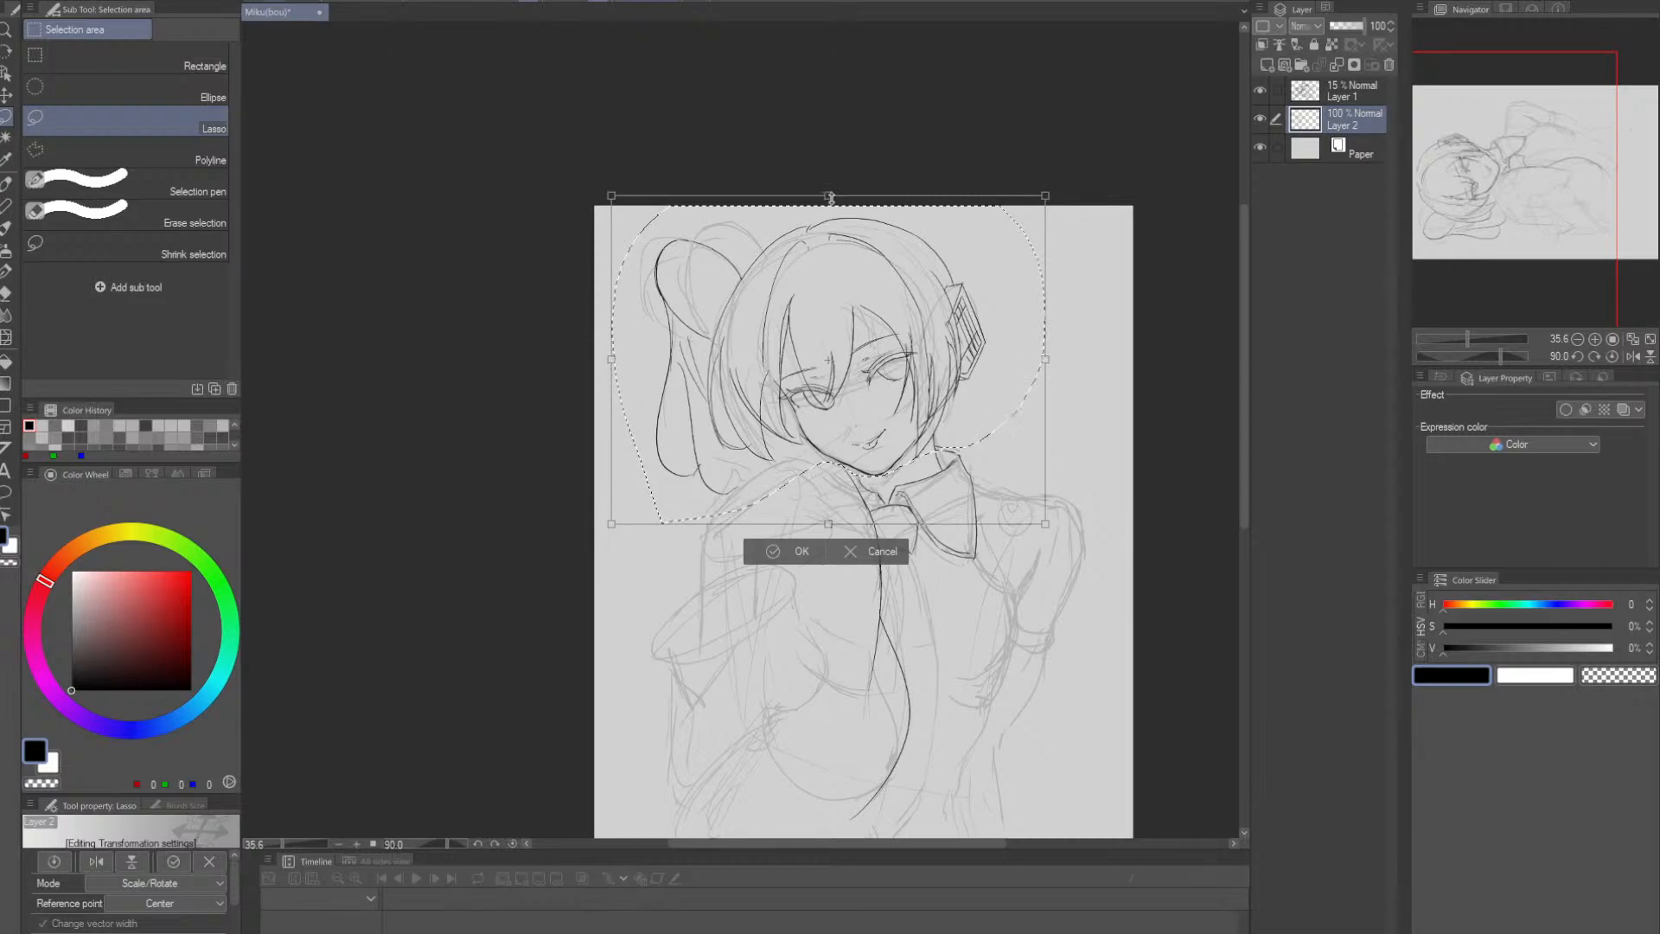
{"action": "left_click_drag", "start_coordinate": [828, 524], "coordinate": [828, 528]}
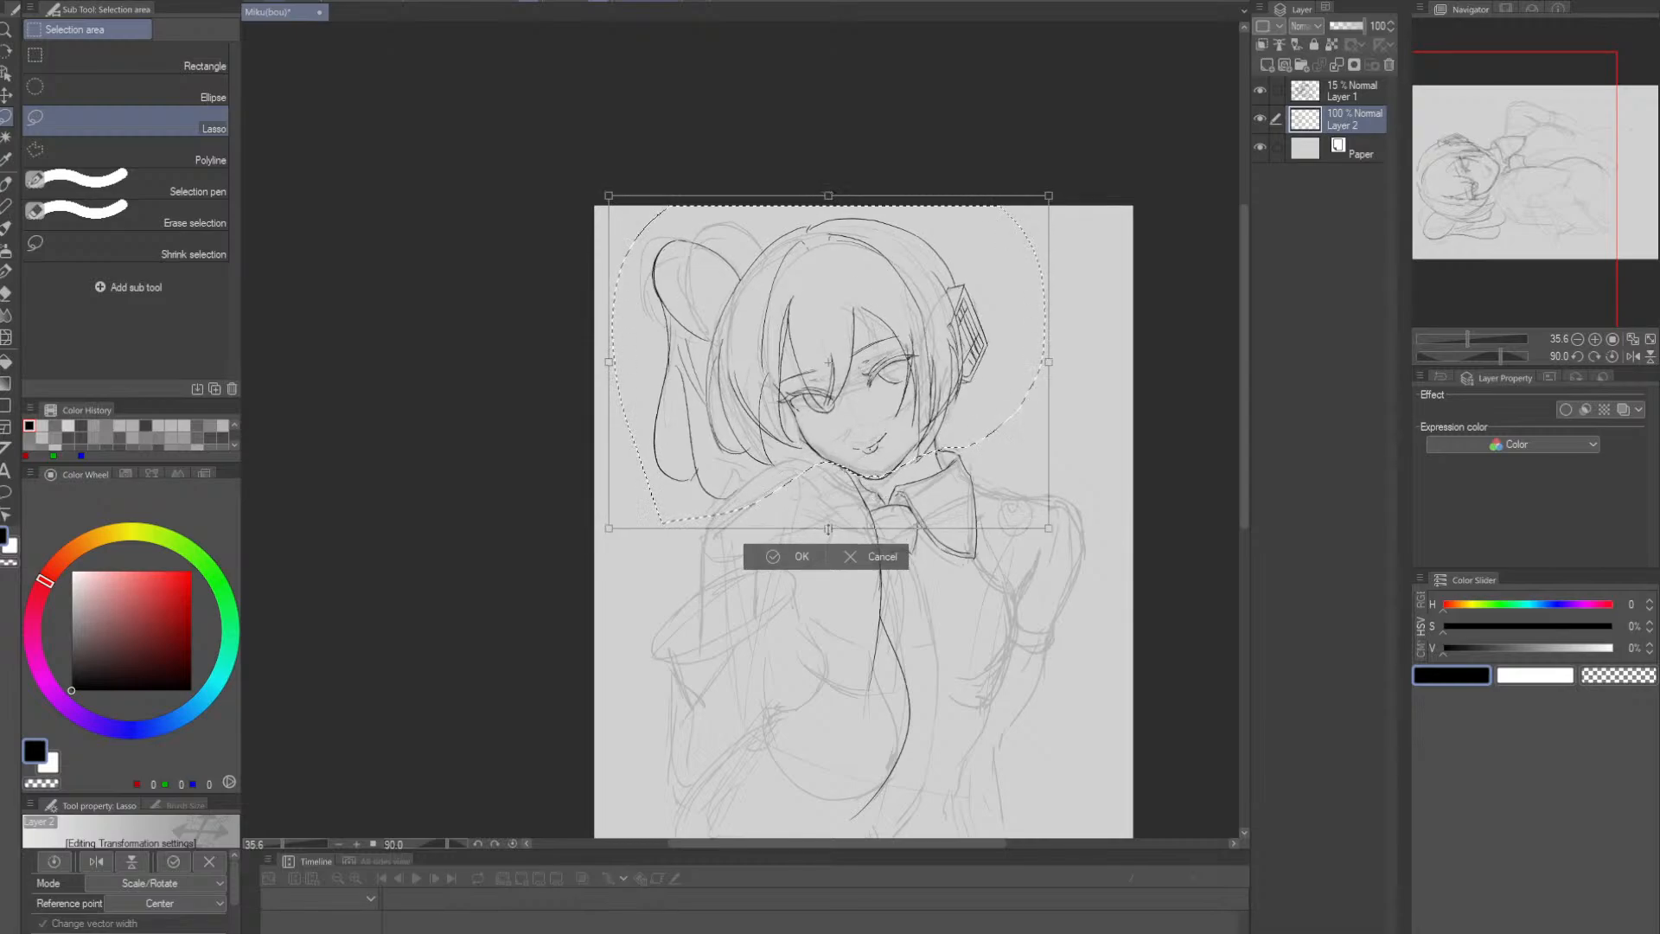
{"action": "key", "text": "Return"}
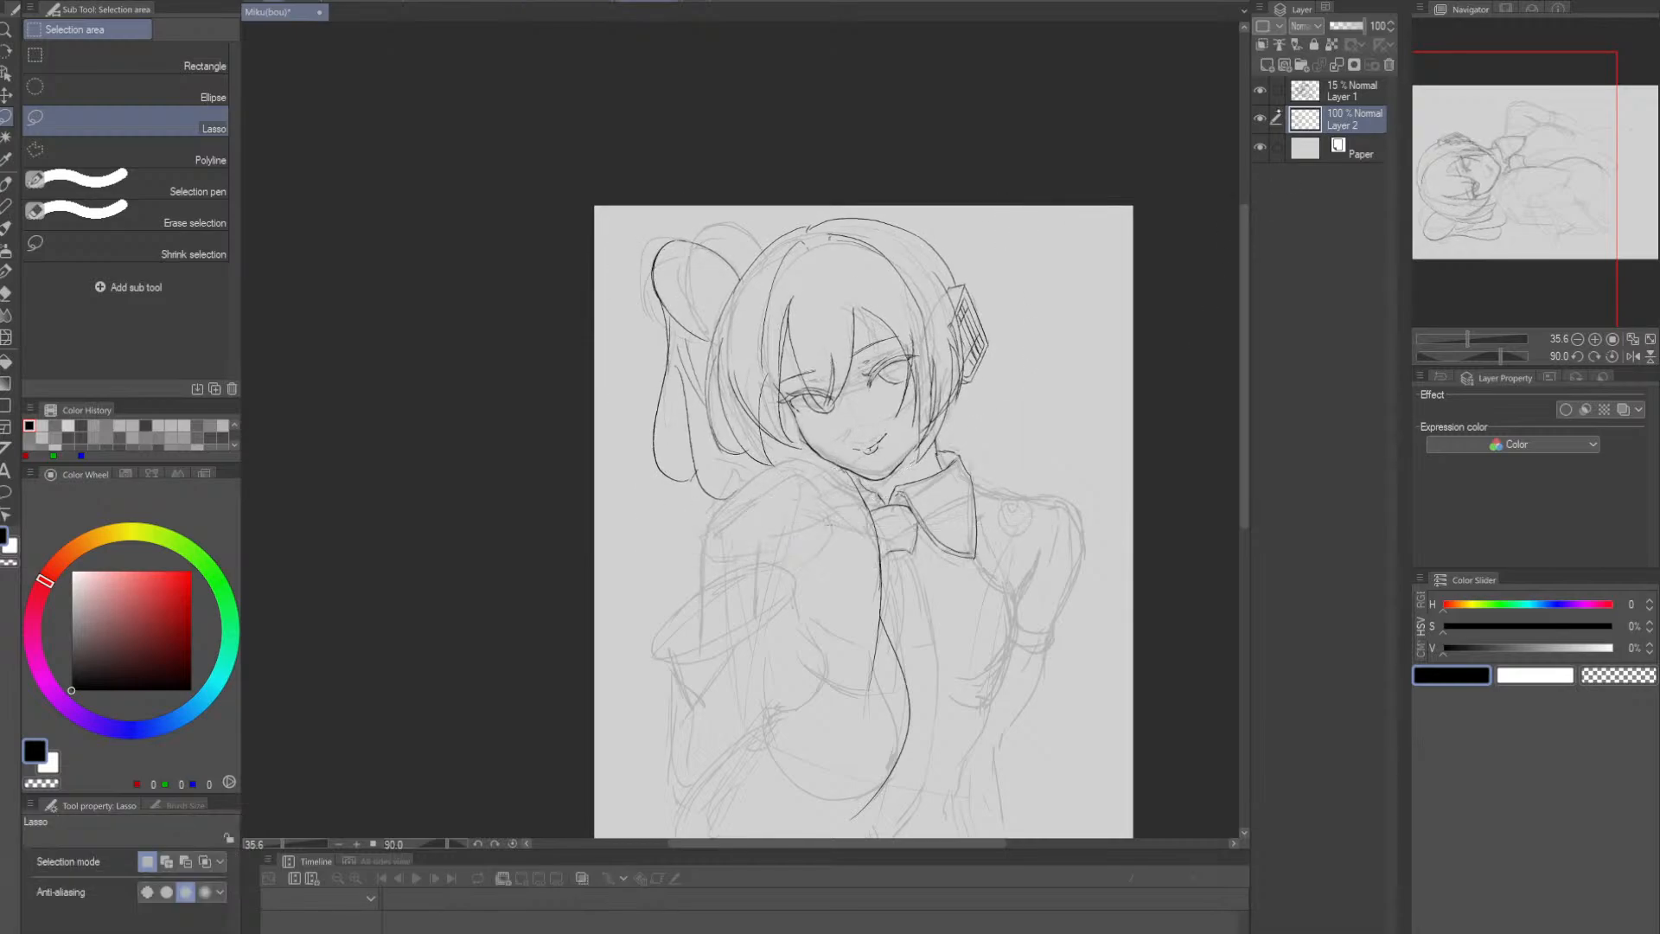
{"action": "left_click", "coordinate": [1259, 90]}
{"action": "scroll", "coordinate": [1222, 189], "scroll_direction": "down", "scroll_amount": 2}
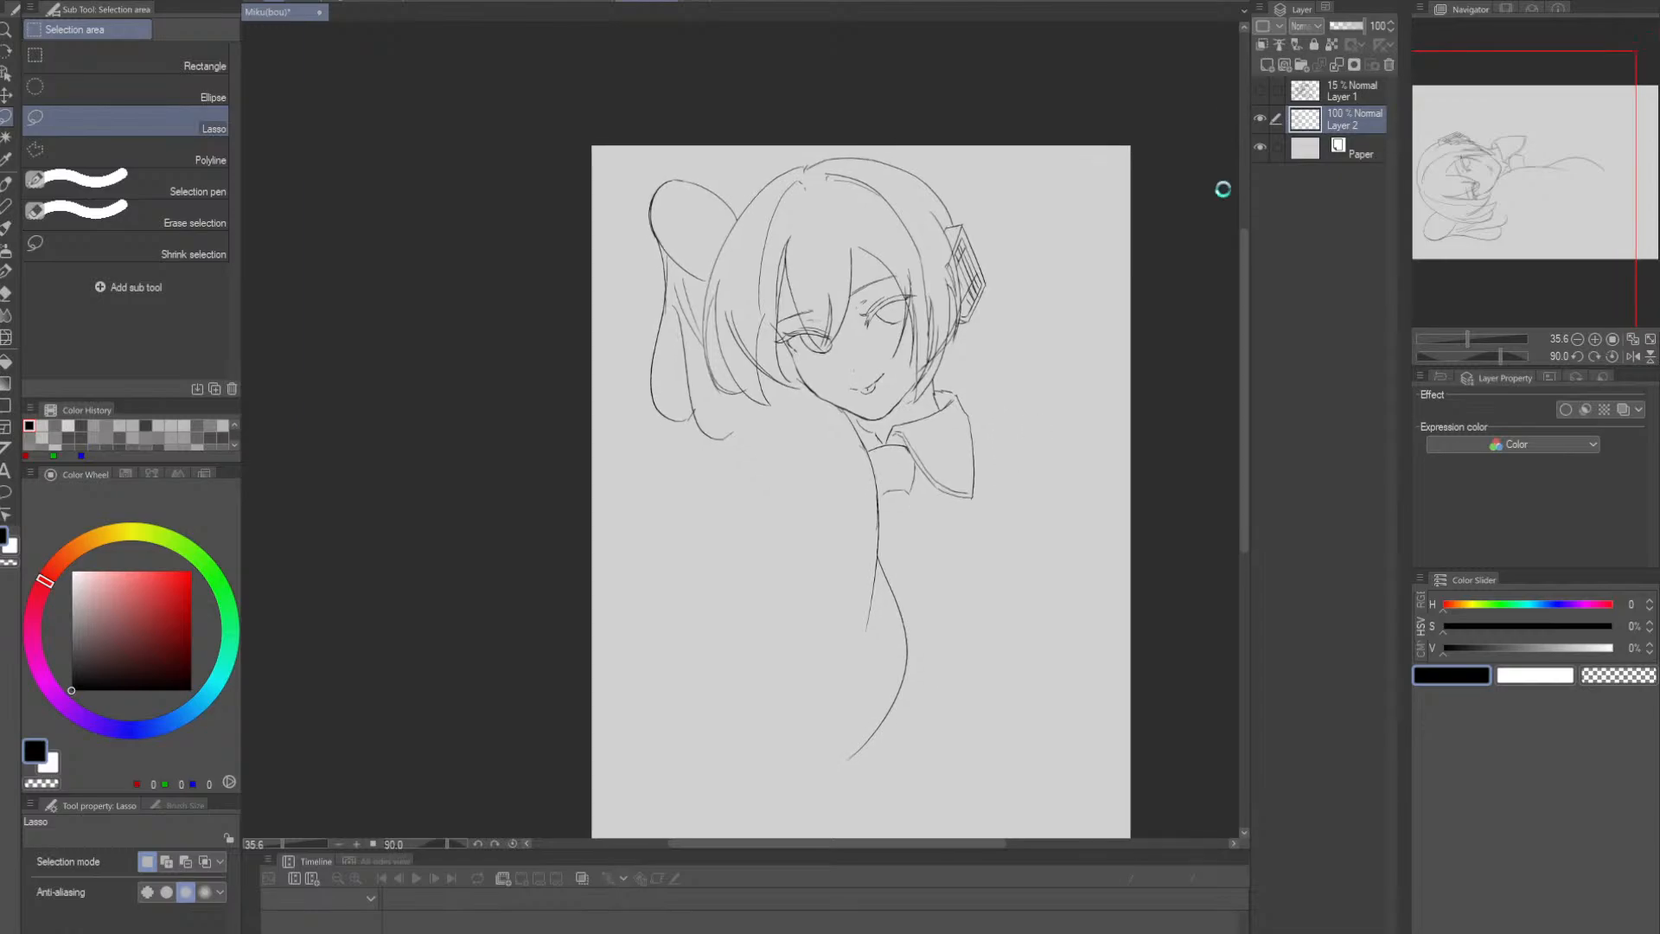
{"action": "left_click", "coordinate": [1259, 90]}
{"action": "left_click_drag", "start_coordinate": [1005, 589], "coordinate": [1020, 518]}
- Erase the bust's tie-side curve with a larger eraser and redraw it more tightly, cleaning up its join with the chest contour
{"action": "key", "text": "p"}
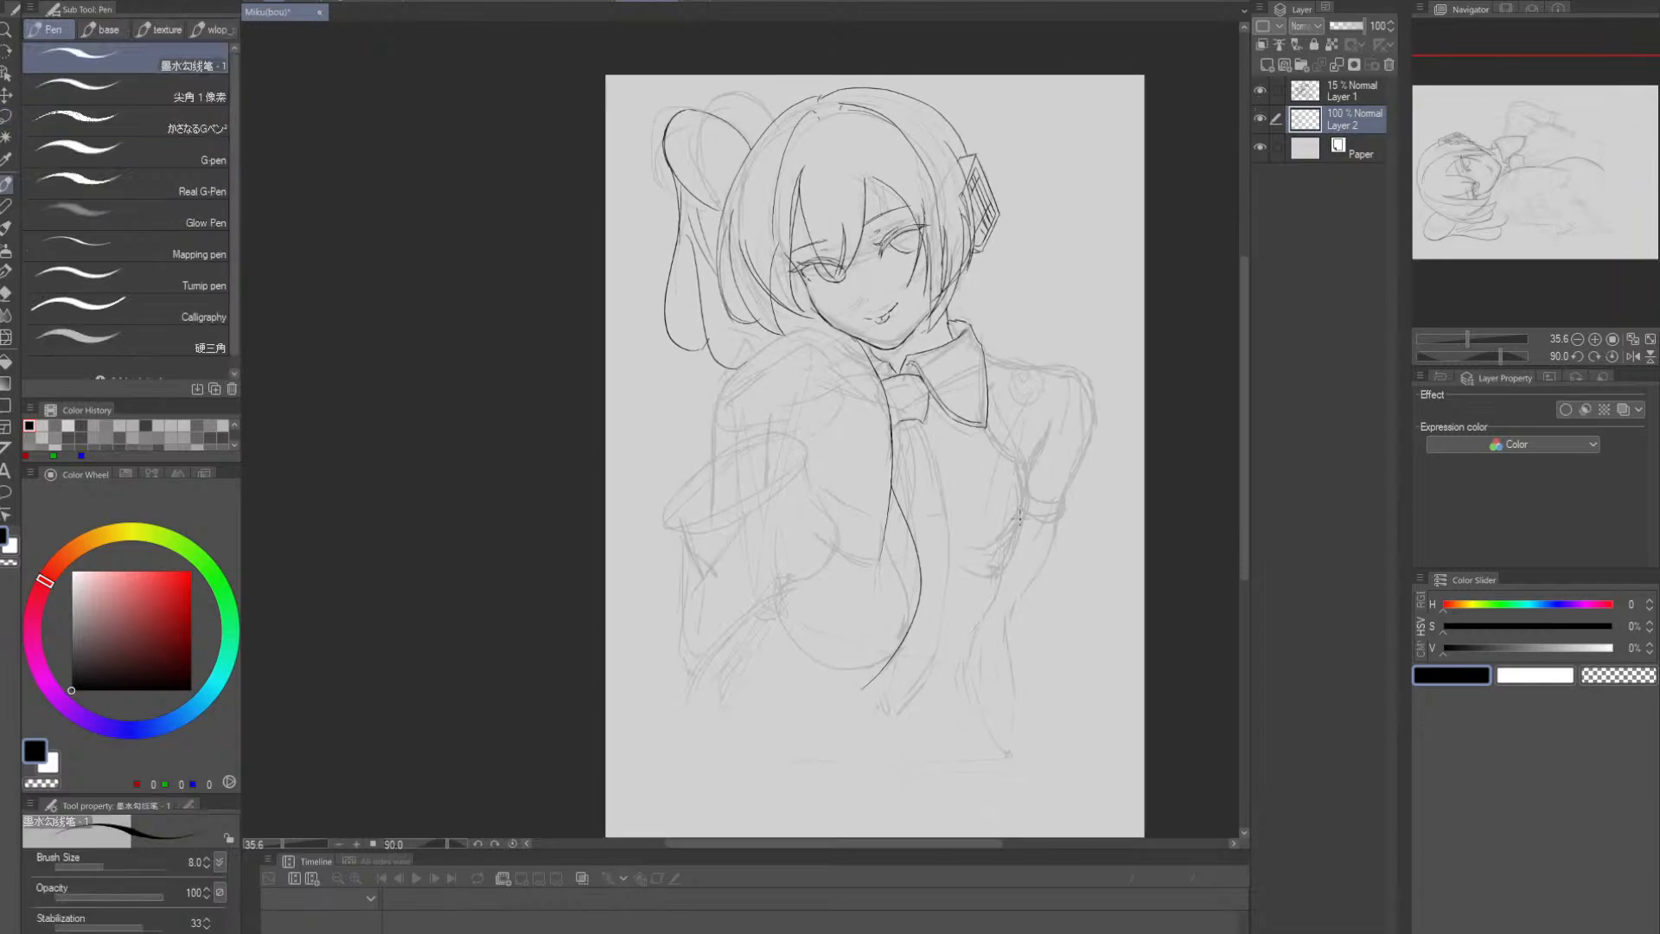
{"action": "key", "text": "e"}
{"action": "key", "text": "bracketright"}
{"action": "key", "text": "bracketright"}
{"action": "left_click_drag", "start_coordinate": [906, 506], "coordinate": [921, 612]}
{"action": "key", "text": "p"}
{"action": "key", "text": "ctrl+z"}
{"action": "left_click_drag", "start_coordinate": [891, 507], "coordinate": [918, 618]}
{"action": "key", "text": "ctrl+z"}
{"action": "left_click_drag", "start_coordinate": [903, 550], "coordinate": [912, 629]}
{"action": "key", "text": "e"}
{"action": "mouse_move", "coordinate": [920, 562]}
{"action": "left_mouse_down"}
{"action": "mouse_move", "coordinate": [923, 623]}
{"action": "mouse_move", "coordinate": [926, 591]}
{"action": "mouse_move", "coordinate": [939, 599]}
{"action": "left_mouse_up"}
{"action": "key", "text": "p"}
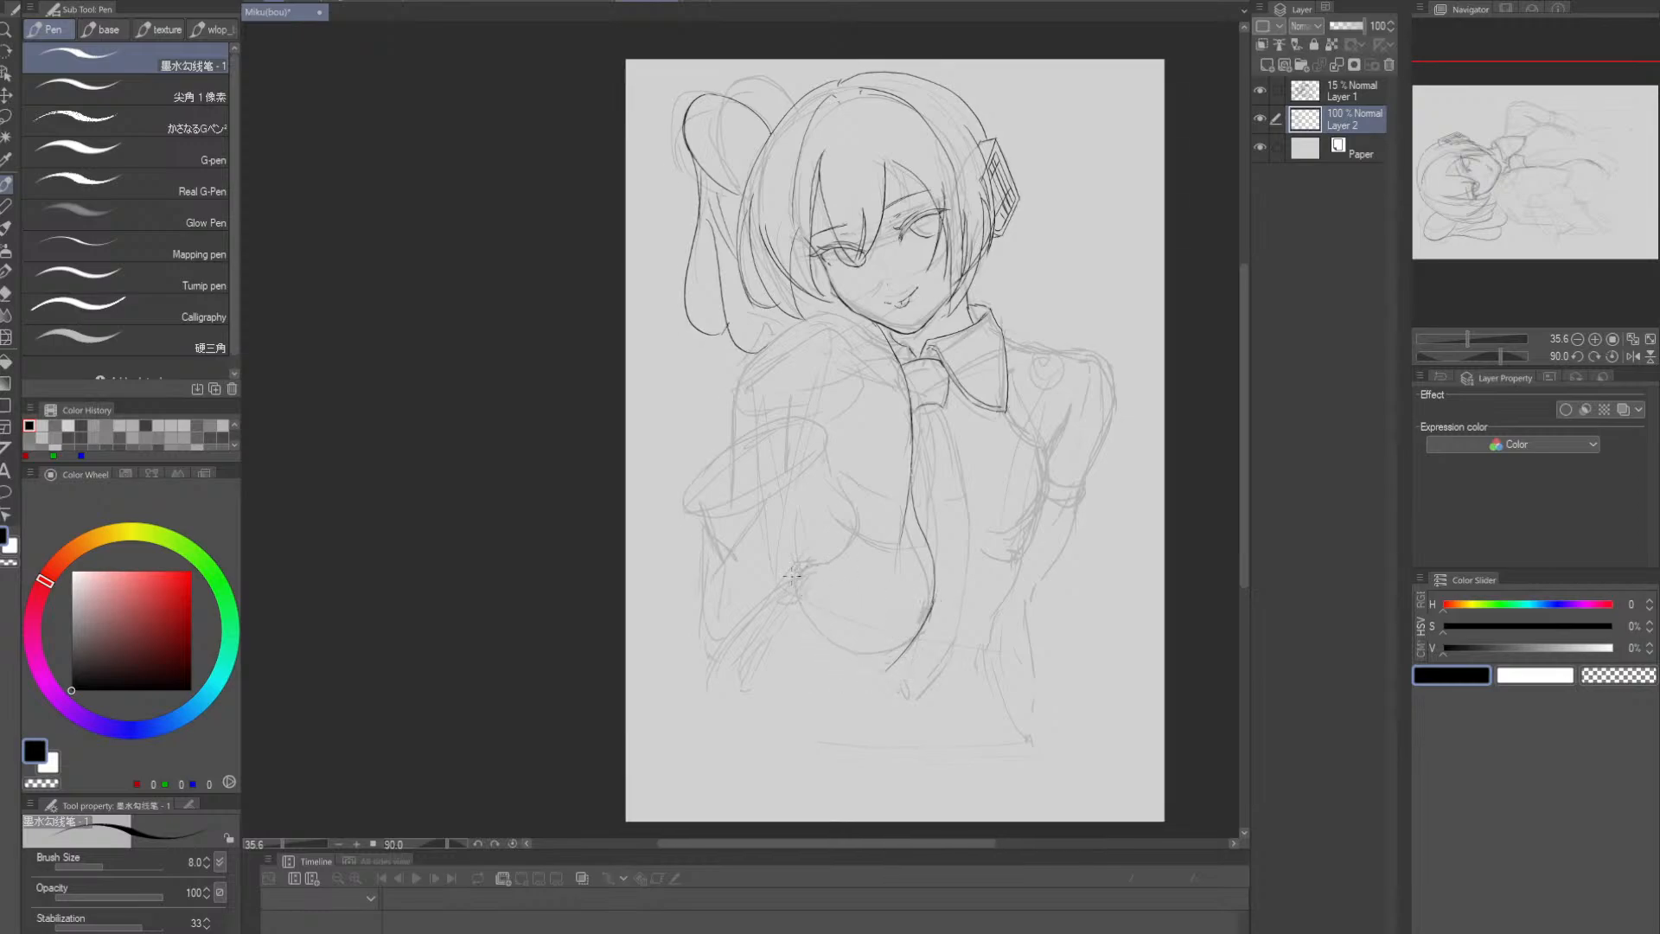
- Ink the rounded underside of the bust from the arm side around to the tie-side curve
{"action": "mouse_move", "coordinate": [797, 566]}
{"action": "left_mouse_down"}
{"action": "mouse_move", "coordinate": [891, 659]}
{"action": "mouse_move", "coordinate": [805, 637]}
{"action": "mouse_move", "coordinate": [904, 641]}
{"action": "left_mouse_up"}
{"action": "key", "text": "ctrl+z"}
{"action": "key", "text": "ctrl+z"}
{"action": "mouse_move", "coordinate": [795, 585]}
{"action": "left_mouse_down"}
{"action": "mouse_move", "coordinate": [910, 650]}
{"action": "mouse_move", "coordinate": [892, 644]}
{"action": "left_mouse_up"}
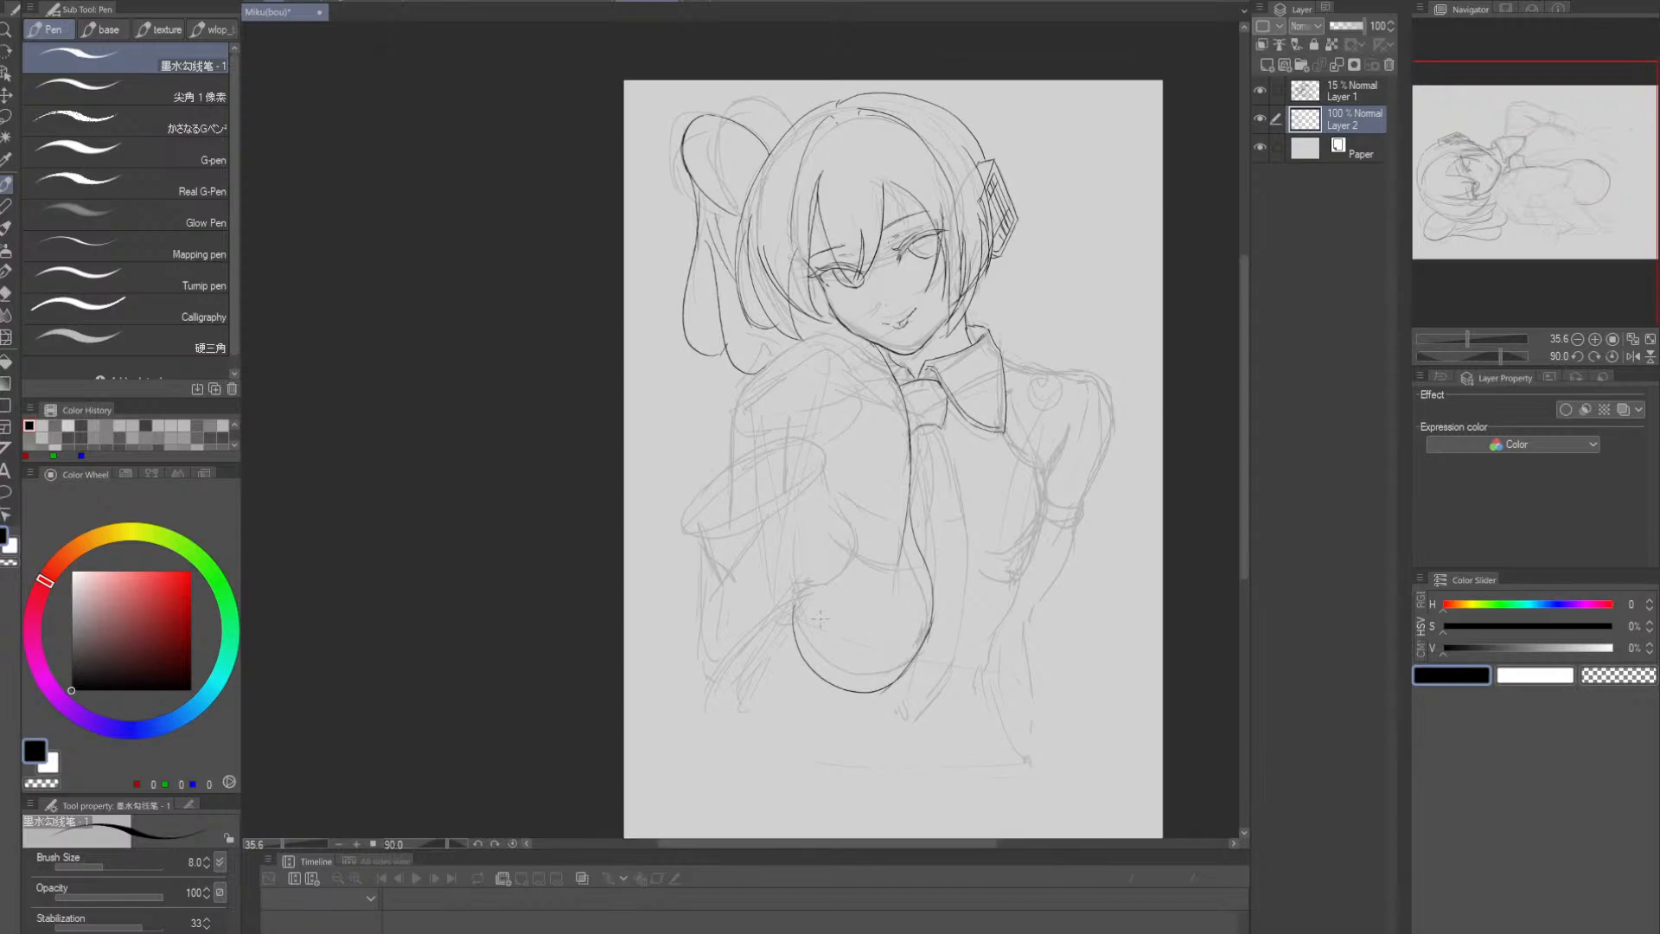
- Erase and rework the arm-side outline of the bust into a smoother curve
{"action": "key", "text": "e"}
{"action": "mouse_move", "coordinate": [801, 590]}
{"action": "left_mouse_down"}
{"action": "mouse_move", "coordinate": [816, 691]}
{"action": "mouse_move", "coordinate": [844, 677]}
{"action": "left_mouse_up"}
{"action": "key", "text": "p"}
{"action": "key", "text": "ctrl+z"}
{"action": "mouse_move", "coordinate": [810, 583]}
{"action": "left_mouse_down"}
{"action": "mouse_move", "coordinate": [814, 621]}
{"action": "mouse_move", "coordinate": [875, 699]}
{"action": "mouse_move", "coordinate": [916, 649]}
{"action": "left_mouse_up"}
{"action": "key", "text": "e"}
{"action": "key", "text": "p"}
{"action": "key", "text": "ctrl+z"}
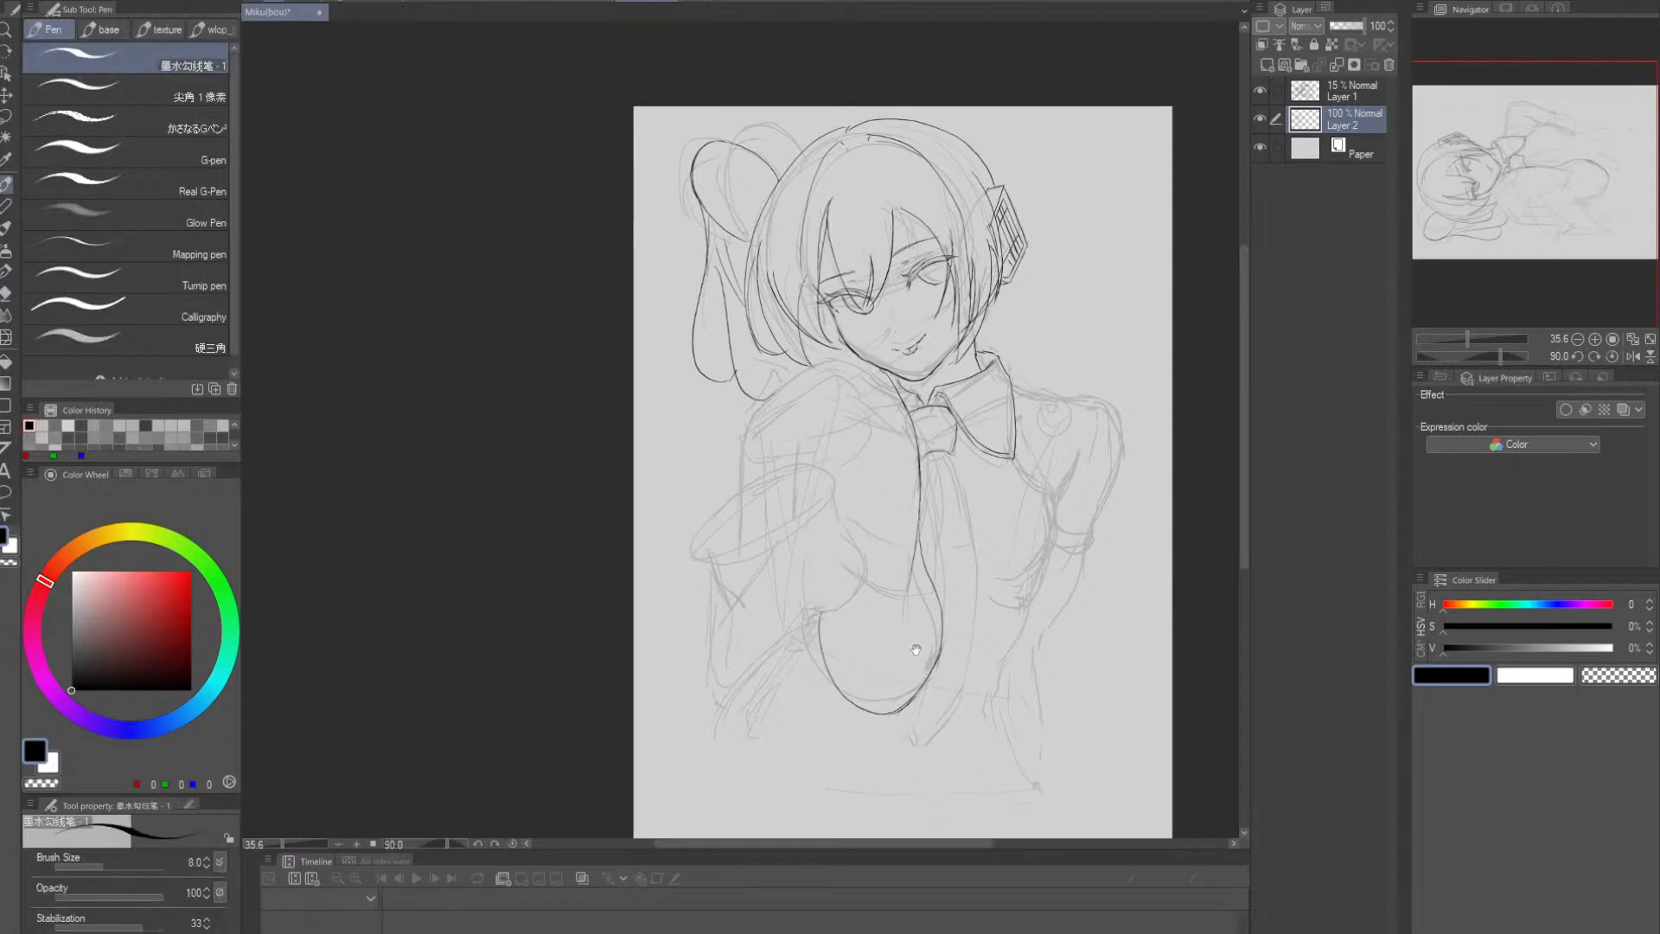
- Ink the small curled shape beside the hanging hair loop and the shoulder line rising toward the hair, undoing unwanted strokes
{"action": "left_click_drag", "start_coordinate": [859, 549], "coordinate": [886, 658]}
{"action": "key", "text": "alt+space"}
{"action": "left_click_drag", "start_coordinate": [874, 518], "coordinate": [1020, 458]}
{"action": "left_click_drag", "start_coordinate": [911, 497], "coordinate": [942, 495]}
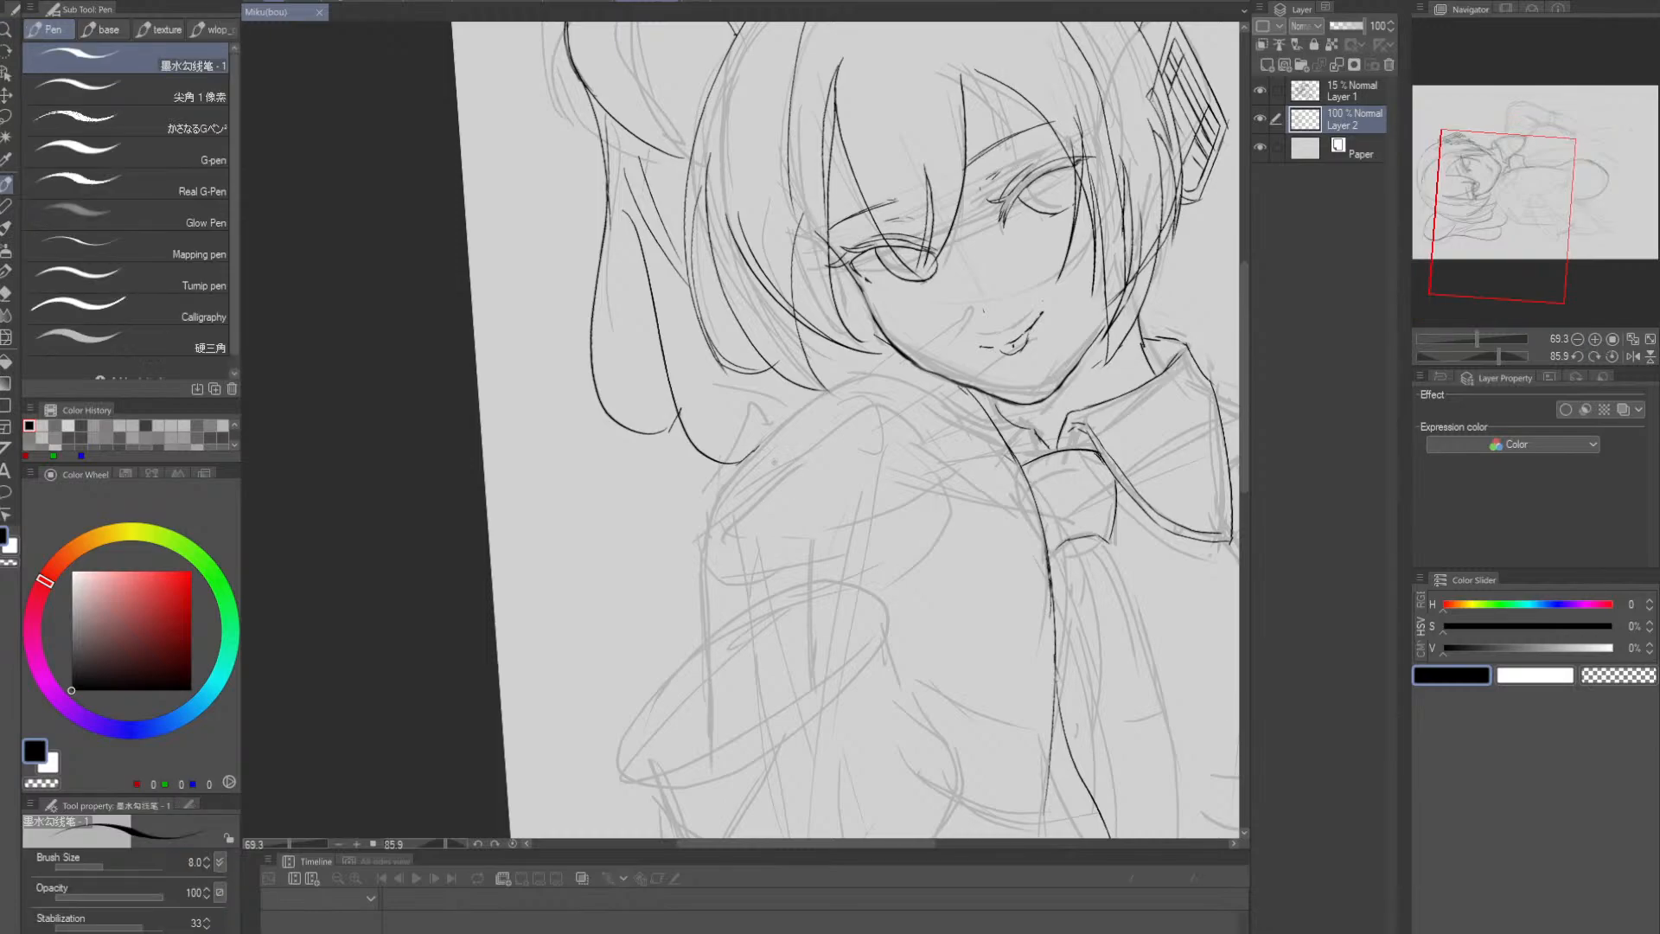
{"action": "mouse_move", "coordinate": [752, 458]}
{"action": "left_mouse_down"}
{"action": "mouse_move", "coordinate": [769, 405]}
{"action": "mouse_move", "coordinate": [778, 444]}
{"action": "mouse_move", "coordinate": [780, 404]}
{"action": "mouse_move", "coordinate": [776, 447]}
{"action": "mouse_move", "coordinate": [732, 477]}
{"action": "mouse_move", "coordinate": [767, 397]}
{"action": "mouse_move", "coordinate": [779, 429]}
{"action": "mouse_move", "coordinate": [778, 400]}
{"action": "mouse_move", "coordinate": [782, 441]}
{"action": "mouse_move", "coordinate": [751, 464]}
{"action": "left_mouse_up"}
{"action": "key", "text": "ctrl+z"}
{"action": "key", "text": "ctrl+z"}
{"action": "key", "text": "ctrl+z"}
{"action": "key", "text": "ctrl+z"}
{"action": "key", "text": "ctrl+z"}
{"action": "key", "text": "ctrl+z"}
{"action": "key", "text": "ctrl+z"}
{"action": "mouse_move", "coordinate": [761, 403]}
{"action": "left_mouse_down"}
{"action": "mouse_move", "coordinate": [765, 428]}
{"action": "mouse_move", "coordinate": [779, 417]}
{"action": "left_mouse_up"}
{"action": "key", "text": "ctrl+z"}
{"action": "mouse_move", "coordinate": [810, 408]}
{"action": "left_mouse_down"}
{"action": "mouse_move", "coordinate": [752, 455]}
{"action": "mouse_move", "coordinate": [821, 389]}
{"action": "mouse_move", "coordinate": [881, 372]}
{"action": "mouse_move", "coordinate": [925, 390]}
{"action": "mouse_move", "coordinate": [874, 476]}
{"action": "left_mouse_up"}
{"action": "key", "text": "ctrl+z"}
{"action": "key", "text": "ctrl+z"}
{"action": "key", "text": "ctrl+z"}
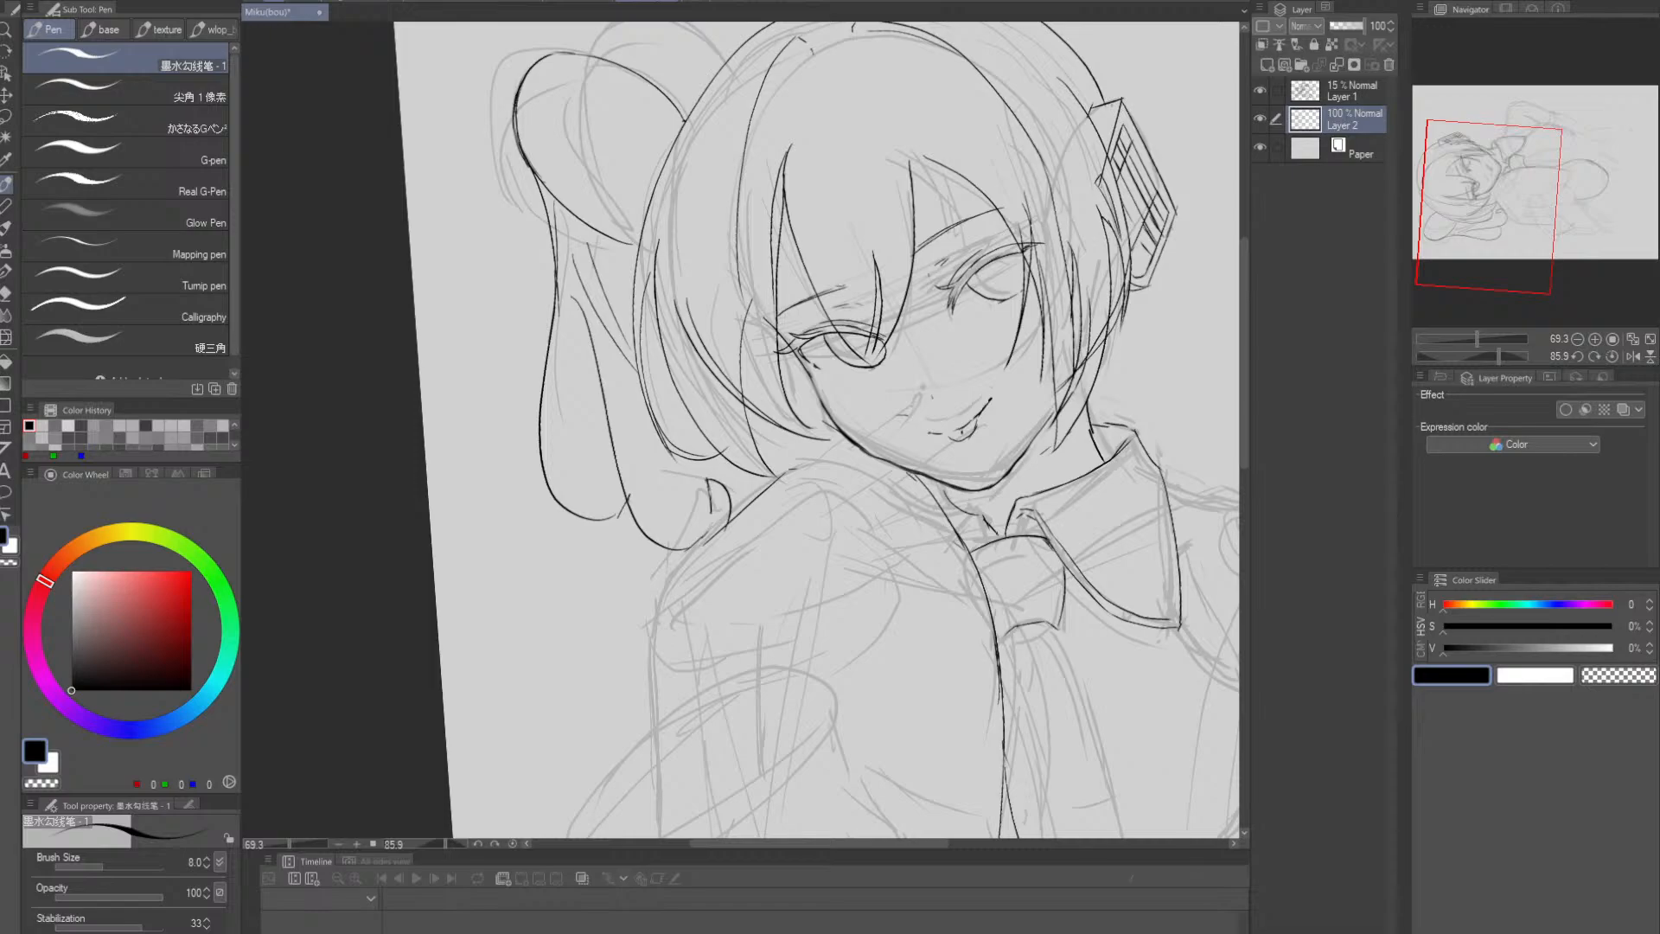
- Reset the canvas rotation and ink the small oval on the cheek beside the mouth, undoing unwanted strokes
{"action": "key", "text": "alt+space"}
{"action": "left_click_drag", "start_coordinate": [976, 478], "coordinate": [1041, 476]}
{"action": "key", "text": "shift+space"}
{"action": "left_click_drag", "start_coordinate": [995, 424], "coordinate": [992, 442]}
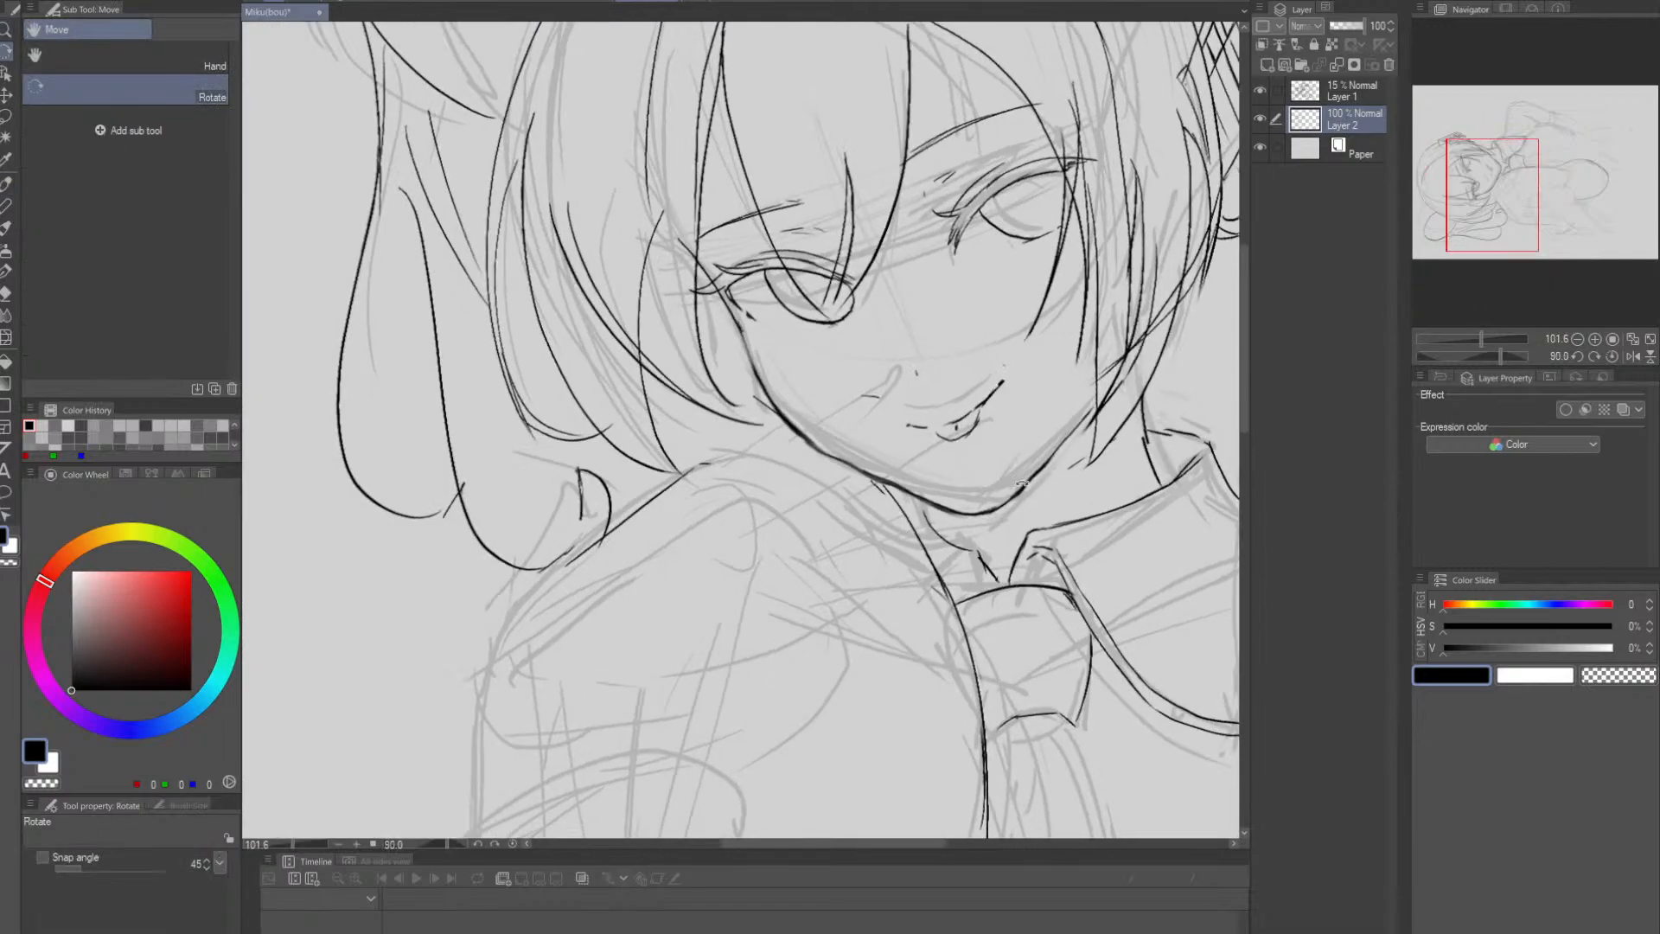
{"action": "mouse_move", "coordinate": [861, 398]}
{"action": "left_mouse_down"}
{"action": "mouse_move", "coordinate": [882, 406]}
{"action": "mouse_move", "coordinate": [876, 427]}
{"action": "mouse_move", "coordinate": [846, 420]}
{"action": "mouse_move", "coordinate": [869, 392]}
{"action": "mouse_move", "coordinate": [863, 404]}
{"action": "left_mouse_up"}
{"action": "key", "text": "ctrl+z"}
{"action": "key", "text": "ctrl+z"}
{"action": "key", "text": "space"}
{"action": "key", "text": "ctrl+z"}
{"action": "key", "text": "ctrl+z"}
{"action": "key", "text": "ctrl+z"}
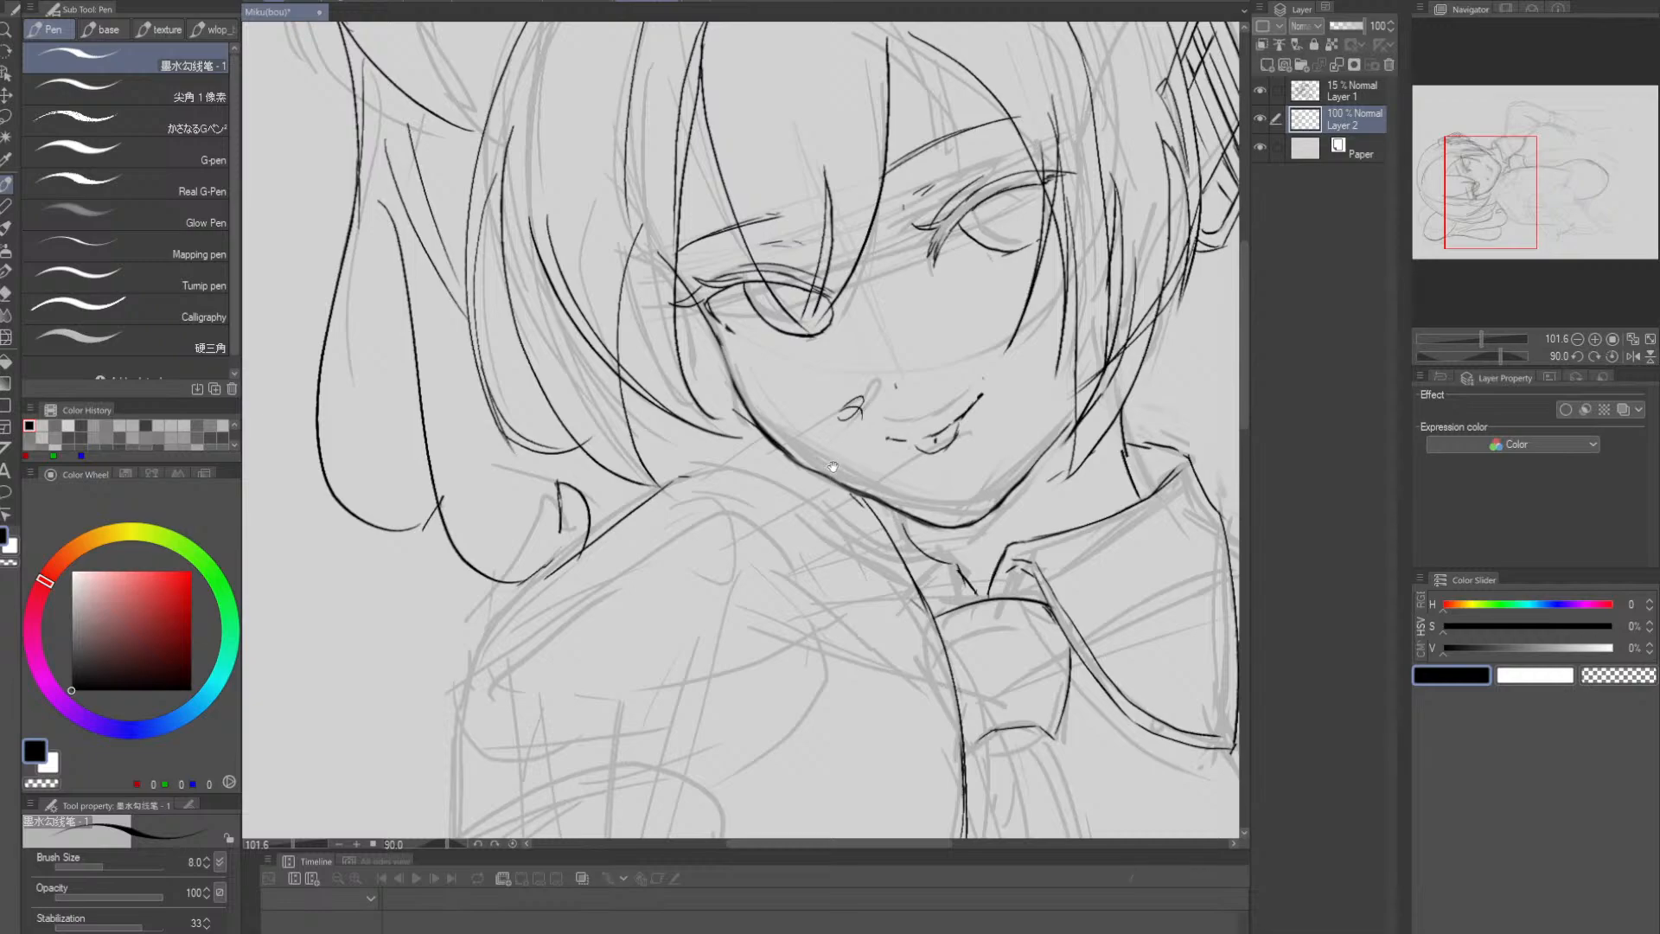
- Reduce the soft eraser size to 7 and erase the stray line crossing the small oval beside the mouth
{"action": "left_click_drag", "start_coordinate": [832, 466], "coordinate": [854, 445]}
{"action": "key", "text": "e"}
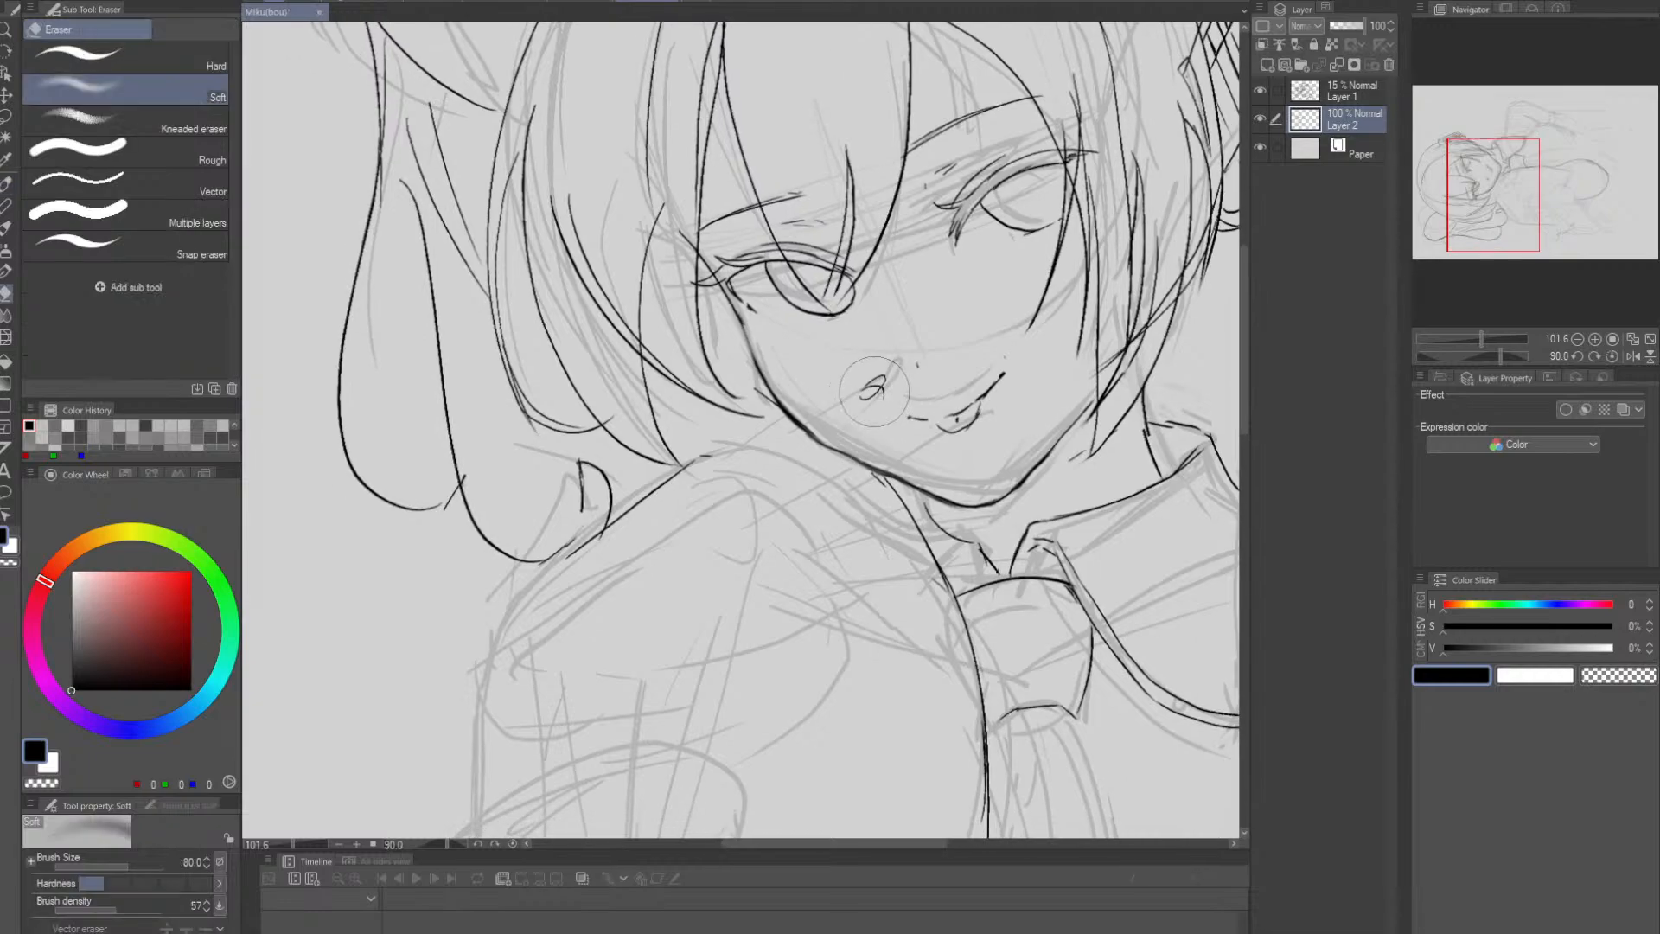
{"action": "key", "text": "bracketleft"}
{"action": "key", "text": "bracketleft"}
{"action": "key", "text": "bracketleft"}
{"action": "key", "text": "bracketleft"}
{"action": "key", "text": "bracketleft"}
{"action": "key", "text": "bracketleft"}
{"action": "key", "text": "bracketleft"}
{"action": "key", "text": "bracketleft"}
{"action": "key", "text": "bracketleft"}
{"action": "key", "text": "bracketleft"}
{"action": "key", "text": "bracketleft"}
{"action": "key", "text": "bracketleft"}
{"action": "key", "text": "bracketleft"}
{"action": "left_click_drag", "start_coordinate": [862, 393], "coordinate": [878, 388]}
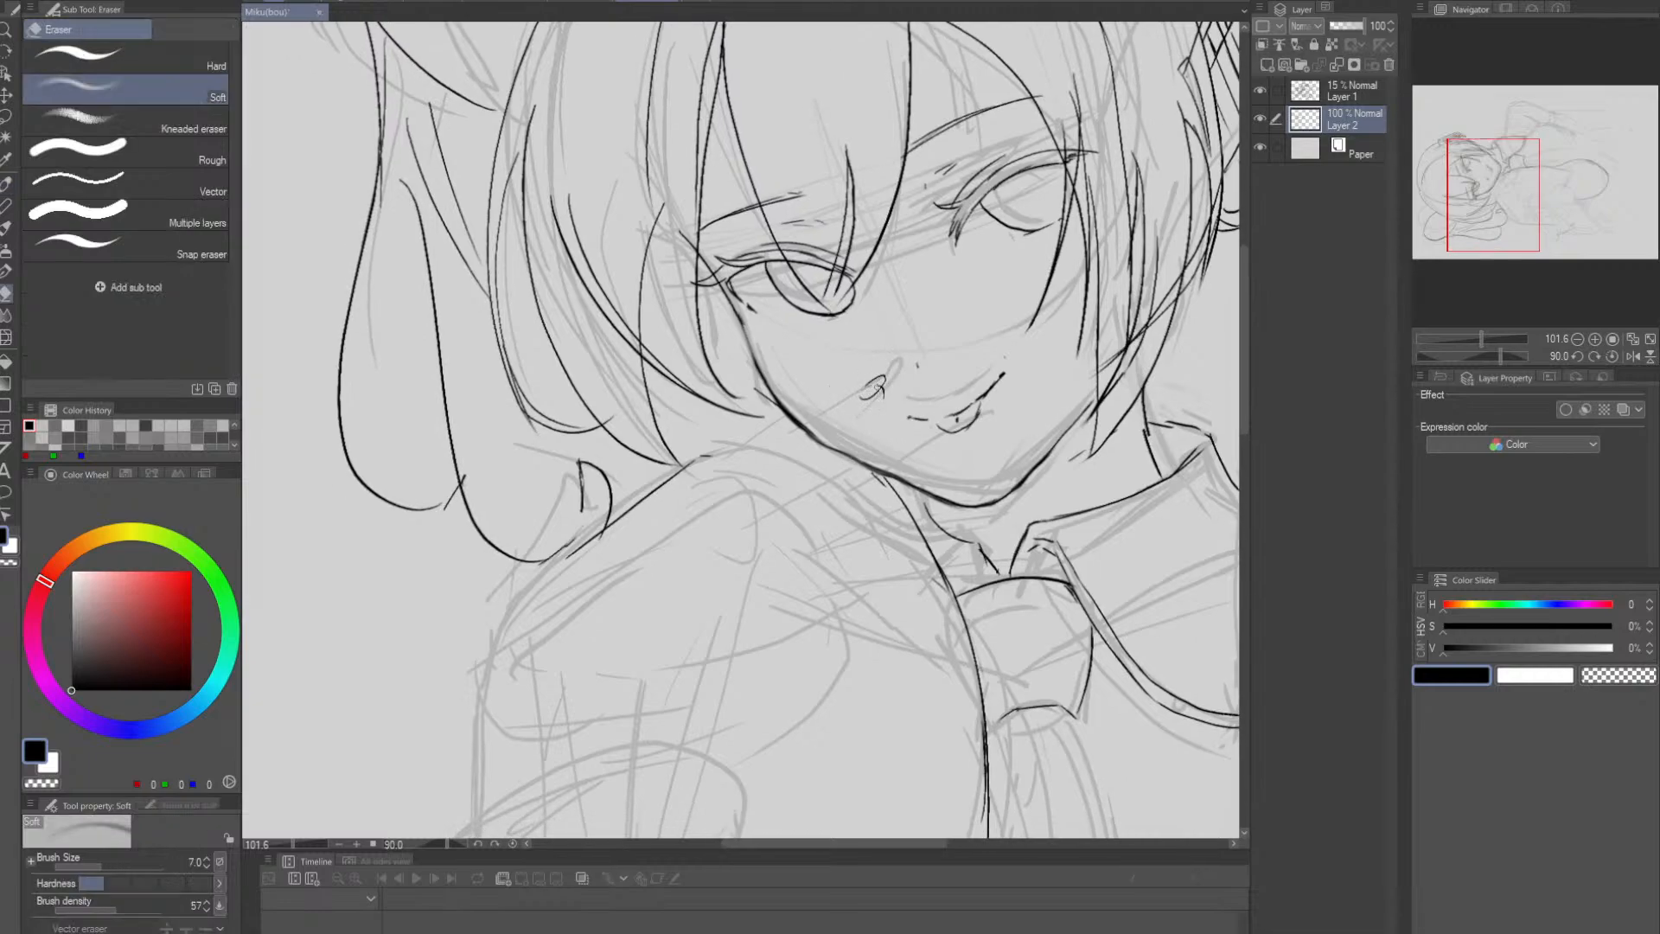
- Ink the thin straight line from the small oval across the cheek toward the shoulder
{"action": "key", "text": "p"}
{"action": "mouse_move", "coordinate": [803, 479]}
{"action": "left_mouse_down"}
{"action": "mouse_move", "coordinate": [820, 450]}
{"action": "mouse_move", "coordinate": [788, 421]}
{"action": "mouse_move", "coordinate": [901, 346]}
{"action": "left_mouse_up"}
{"action": "mouse_move", "coordinate": [960, 412]}
{"action": "left_mouse_down"}
{"action": "mouse_move", "coordinate": [931, 406]}
{"action": "mouse_move", "coordinate": [867, 458]}
{"action": "mouse_move", "coordinate": [828, 459]}
{"action": "mouse_move", "coordinate": [797, 416]}
{"action": "mouse_move", "coordinate": [837, 379]}
{"action": "left_mouse_up"}
{"action": "key", "text": "ctrl+z"}
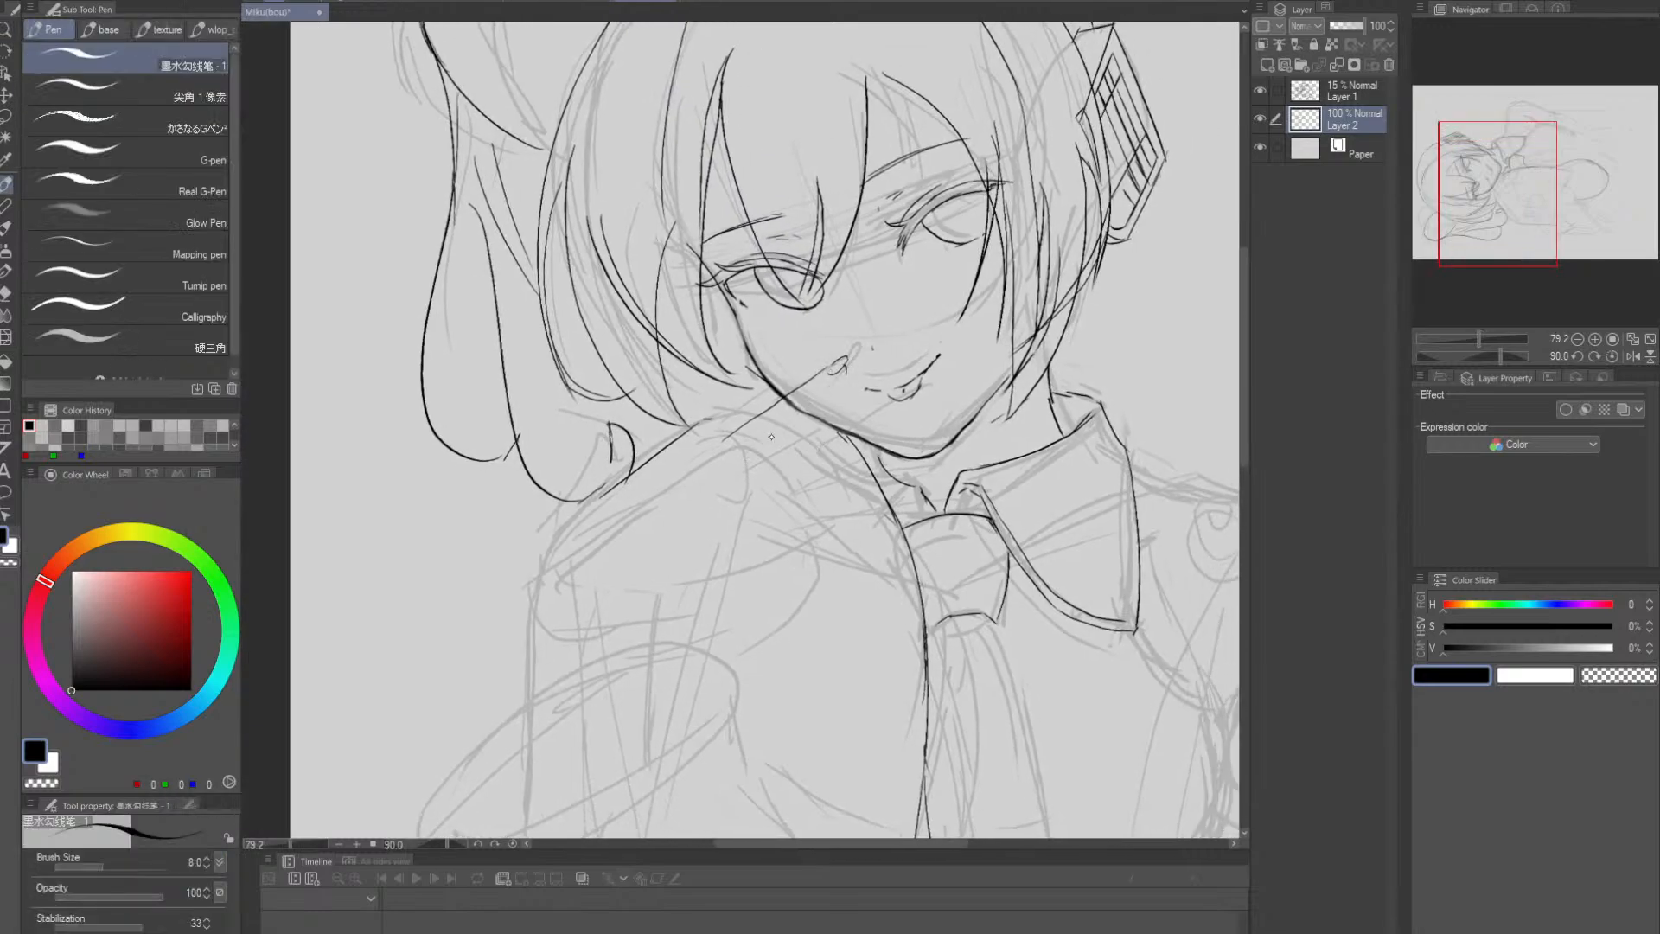
- Ink the pointing finger's lower edge from the fingertip oval across the jaw toward the shoulder, undoing the unwanted stroke
{"action": "left_click_drag", "start_coordinate": [749, 452], "coordinate": [846, 372]}
{"action": "key", "text": "ctrl+z"}
{"action": "left_click_drag", "start_coordinate": [740, 461], "coordinate": [832, 387]}
{"action": "left_click_drag", "start_coordinate": [776, 434], "coordinate": [854, 363]}
{"action": "scroll", "coordinate": [984, 394], "scroll_direction": "down", "scroll_amount": 3}
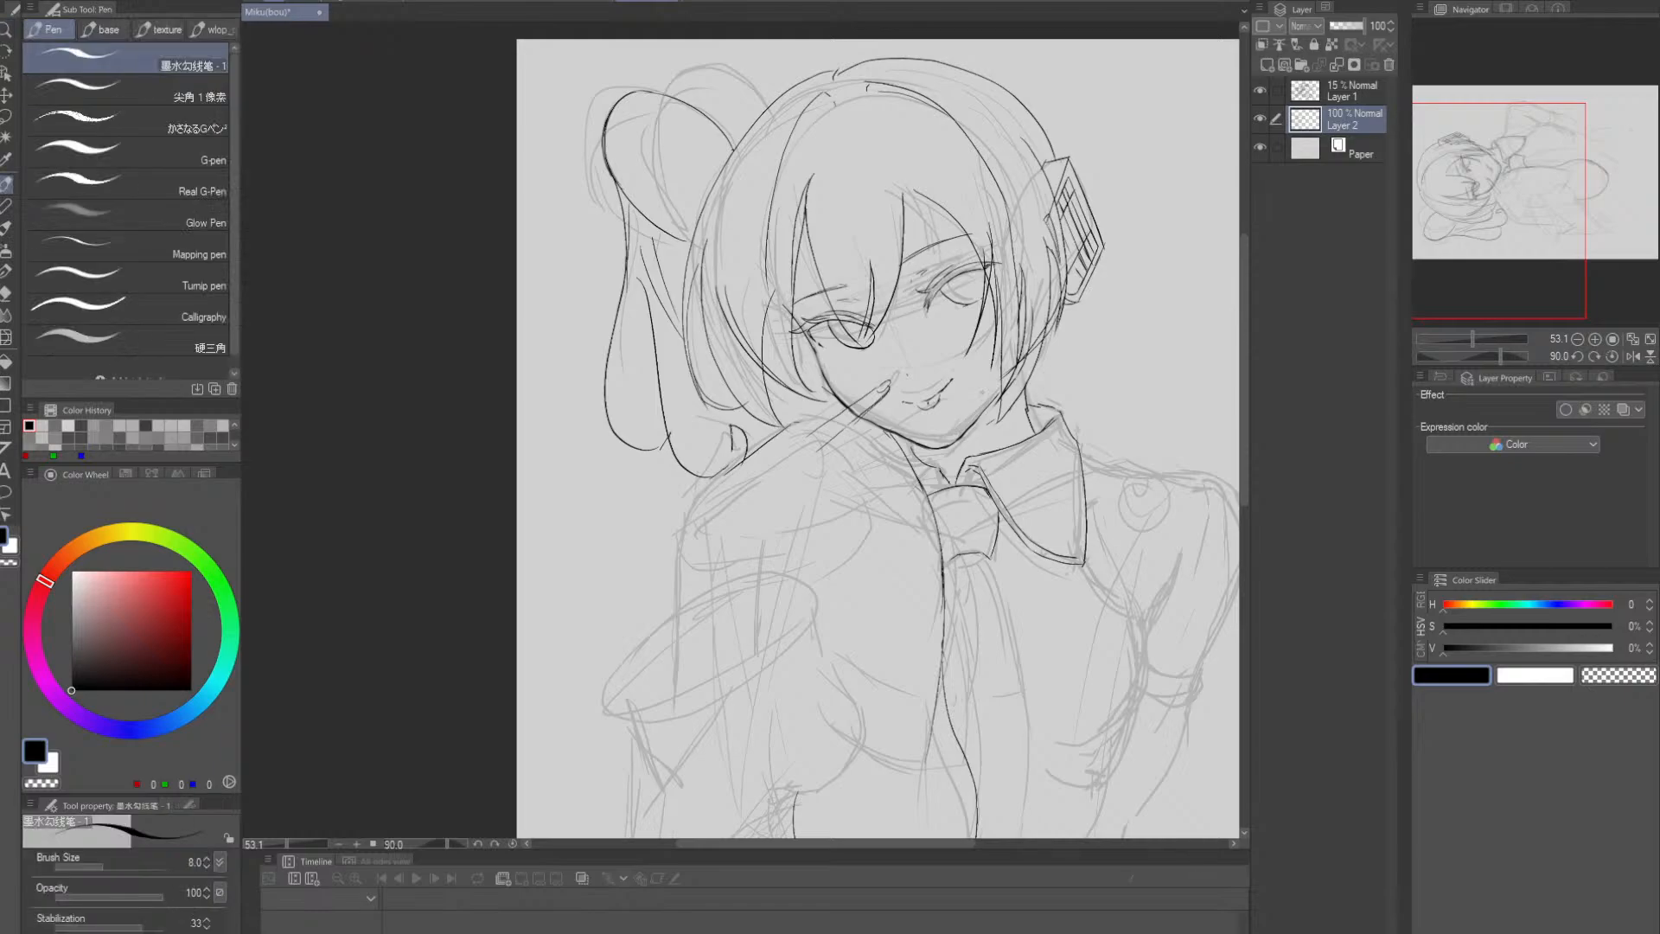
{"action": "key", "text": "e"}
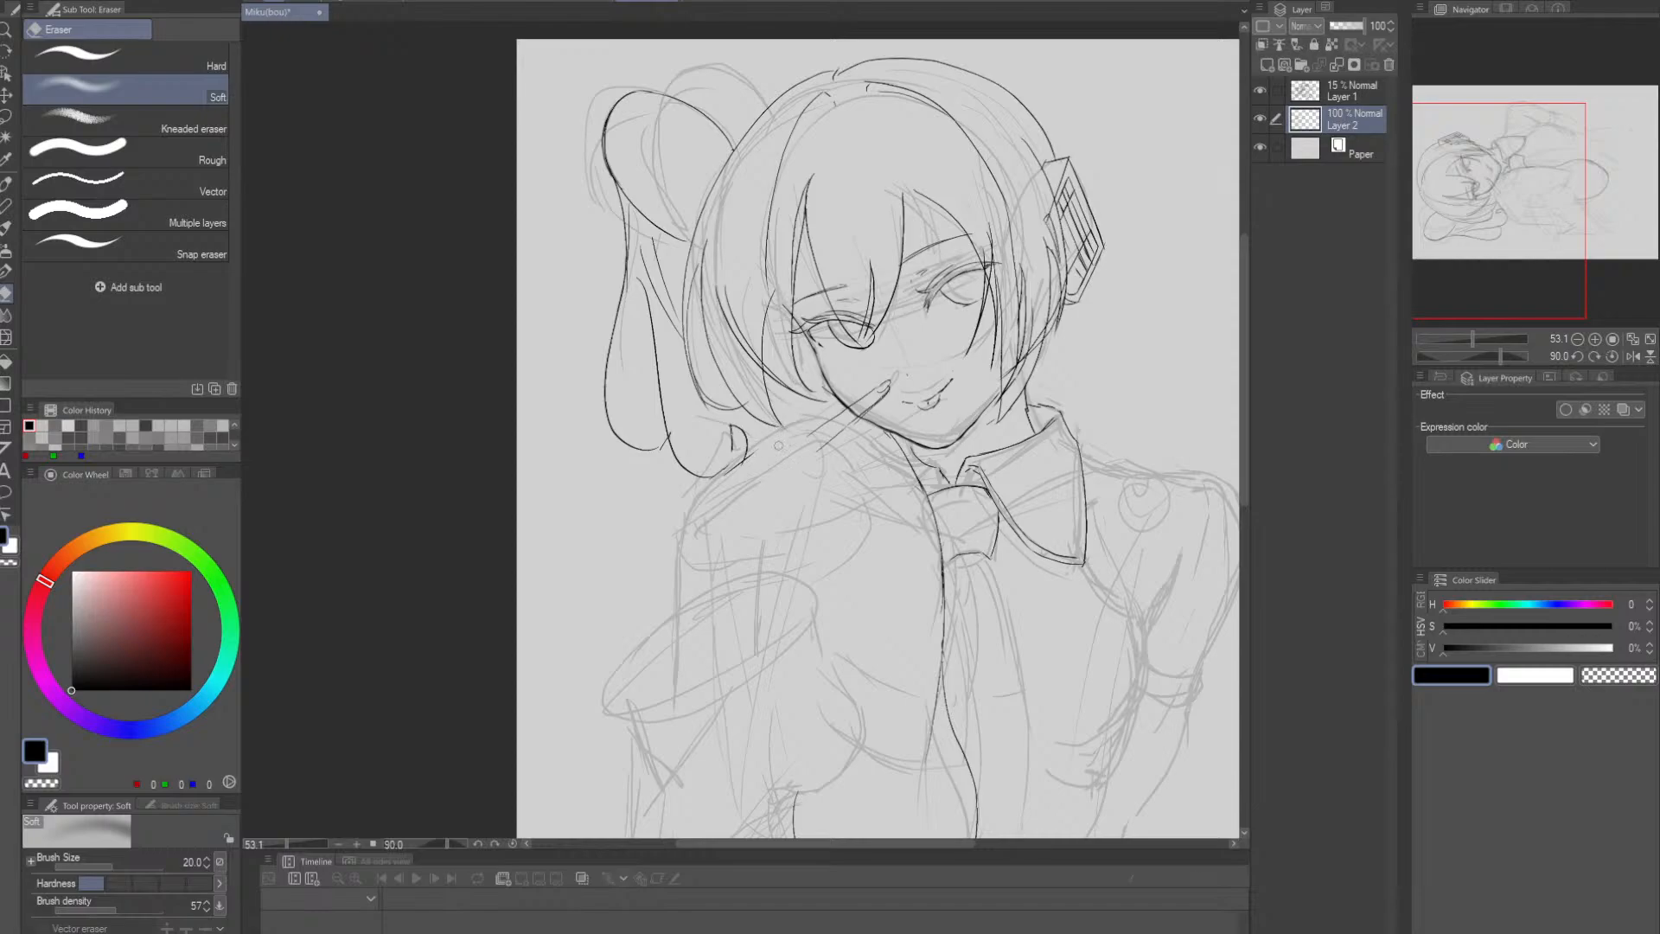
{"action": "key", "text": "p"}
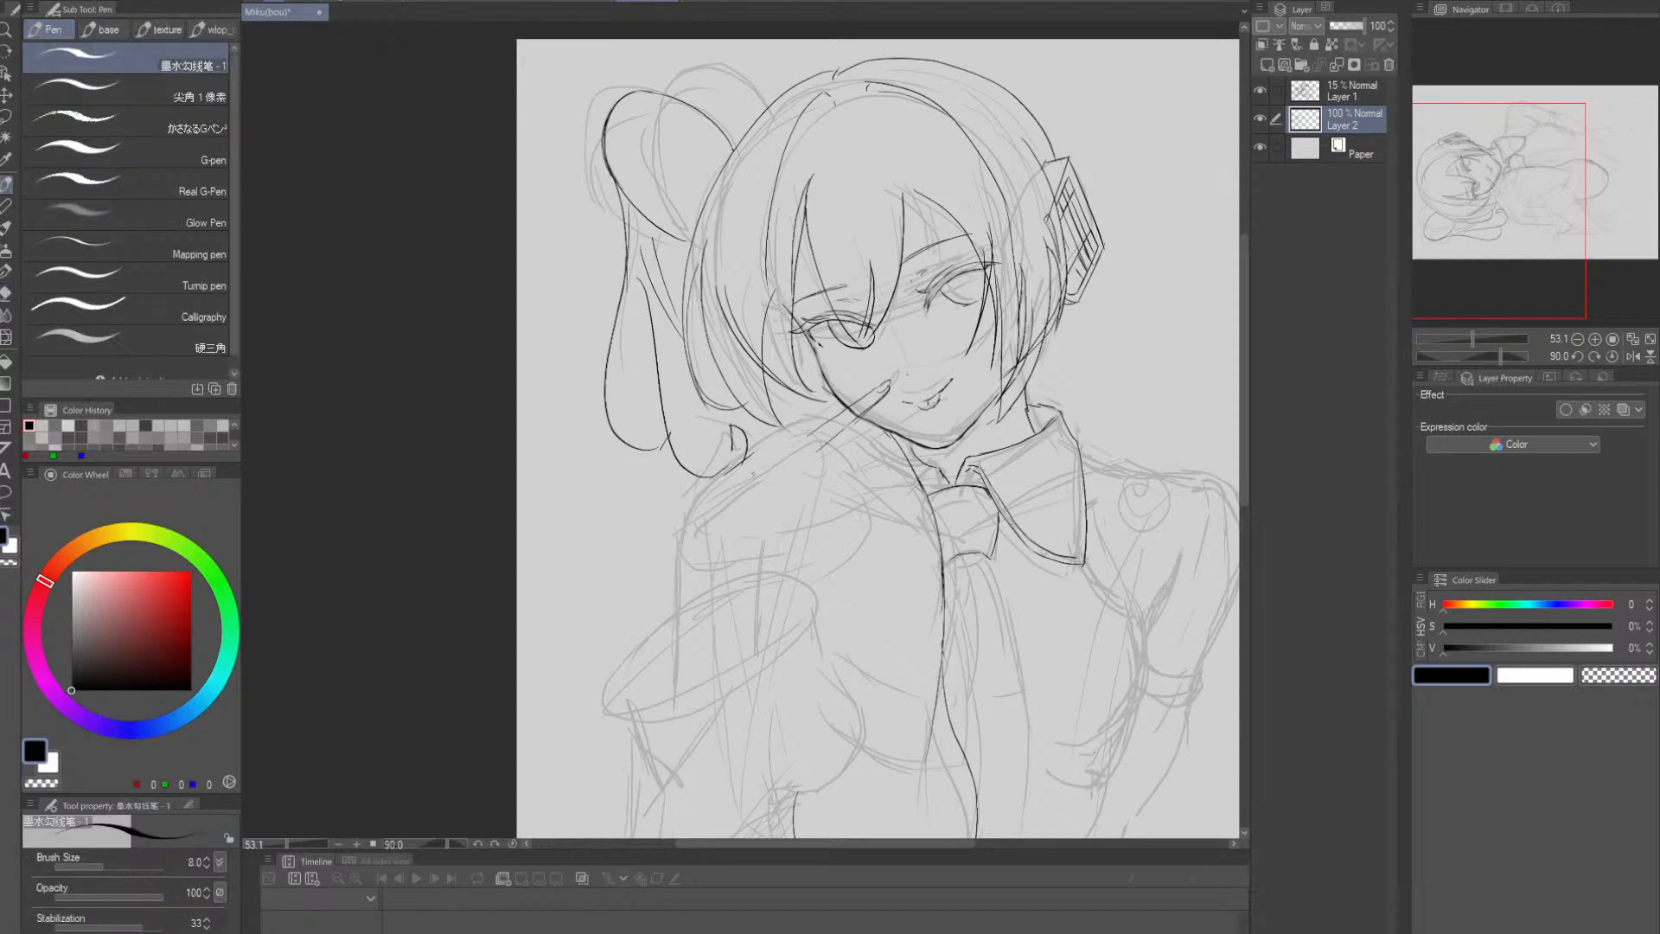
{"action": "mouse_move", "coordinate": [740, 463]}
{"action": "left_mouse_down"}
{"action": "mouse_move", "coordinate": [787, 436]}
{"action": "mouse_move", "coordinate": [865, 447]}
{"action": "mouse_move", "coordinate": [815, 414]}
{"action": "mouse_move", "coordinate": [857, 383]}
{"action": "left_mouse_up"}
{"action": "key", "text": "ctrl+z"}
{"action": "left_click_drag", "start_coordinate": [795, 428], "coordinate": [910, 349]}
{"action": "key", "text": "ctrl+z"}
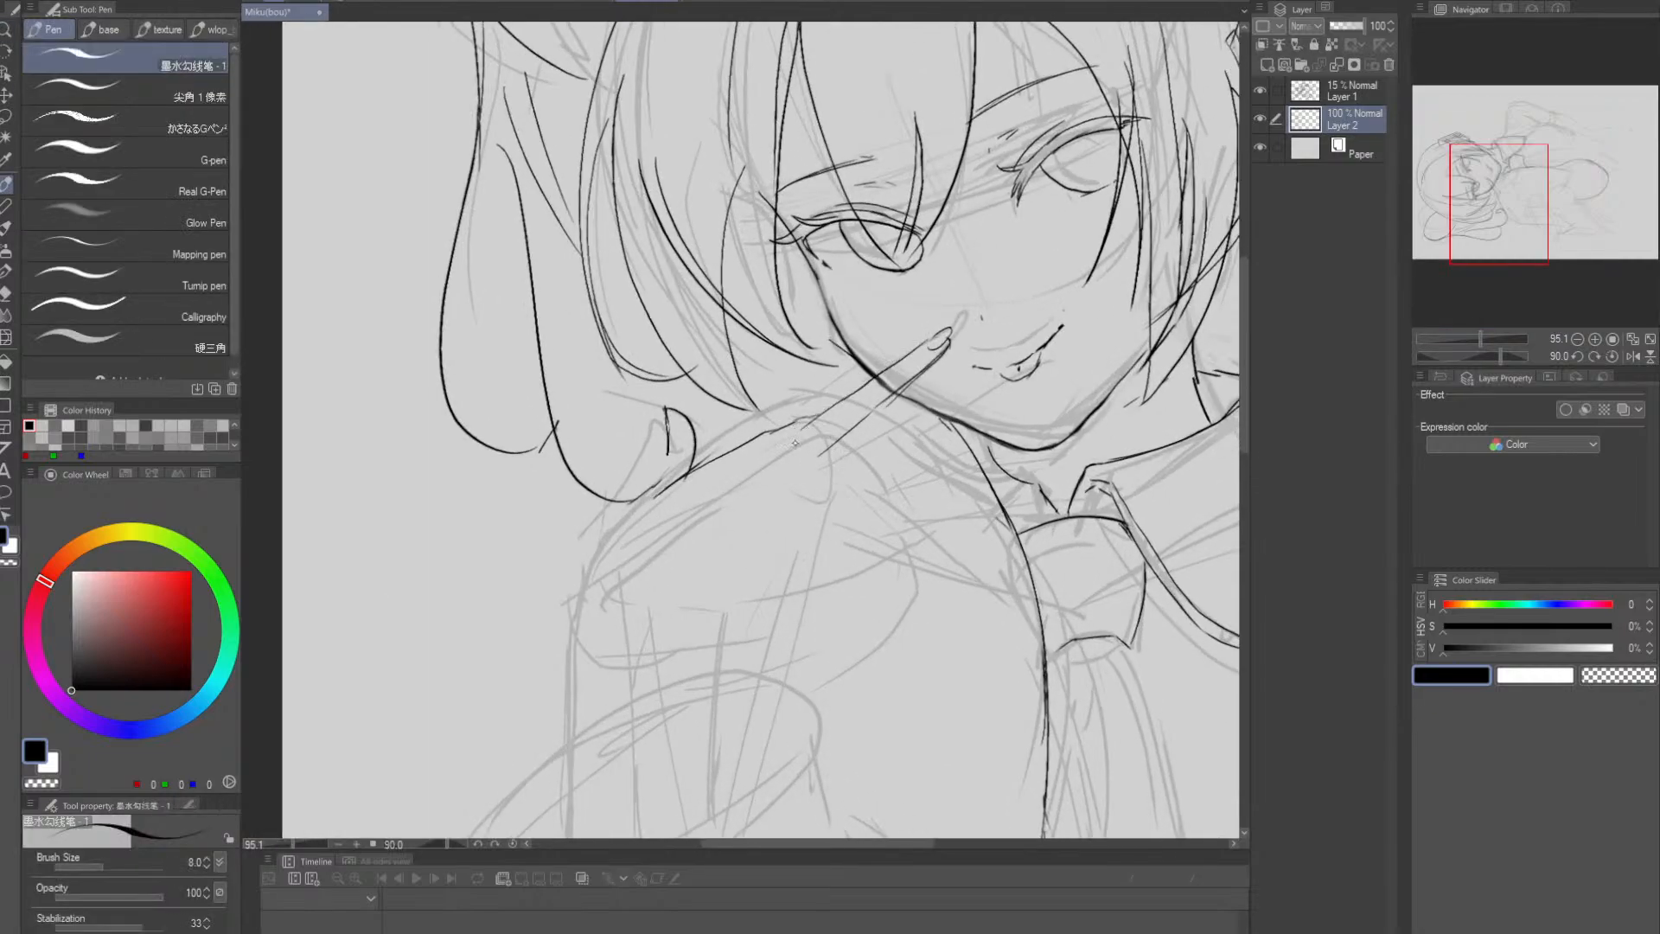
{"action": "mouse_move", "coordinate": [791, 434]}
{"action": "left_mouse_down"}
{"action": "mouse_move", "coordinate": [927, 341]}
{"action": "mouse_move", "coordinate": [845, 402]}
{"action": "mouse_move", "coordinate": [871, 395]}
{"action": "mouse_move", "coordinate": [878, 415]}
{"action": "mouse_move", "coordinate": [816, 473]}
{"action": "left_mouse_up"}
{"action": "key", "text": "e"}
{"action": "mouse_move", "coordinate": [819, 462]}
{"action": "left_mouse_down"}
{"action": "mouse_move", "coordinate": [848, 488]}
{"action": "mouse_move", "coordinate": [786, 476]}
{"action": "mouse_move", "coordinate": [817, 449]}
{"action": "mouse_move", "coordinate": [767, 480]}
{"action": "mouse_move", "coordinate": [803, 448]}
{"action": "mouse_move", "coordinate": [803, 481]}
{"action": "mouse_move", "coordinate": [771, 509]}
{"action": "mouse_move", "coordinate": [810, 447]}
{"action": "mouse_move", "coordinate": [779, 496]}
{"action": "mouse_move", "coordinate": [787, 478]}
{"action": "mouse_move", "coordinate": [764, 480]}
{"action": "mouse_move", "coordinate": [803, 453]}
{"action": "mouse_move", "coordinate": [768, 513]}
{"action": "mouse_move", "coordinate": [803, 481]}
{"action": "mouse_move", "coordinate": [765, 479]}
{"action": "mouse_move", "coordinate": [778, 466]}
{"action": "mouse_move", "coordinate": [808, 447]}
{"action": "mouse_move", "coordinate": [869, 456]}
{"action": "mouse_move", "coordinate": [931, 373]}
{"action": "left_mouse_up"}
{"action": "key", "text": "p"}
{"action": "key", "text": "e"}
{"action": "key", "text": "p"}
{"action": "key", "text": "ctrl+z"}
{"action": "key", "text": "ctrl+z"}
{"action": "key", "text": "ctrl+z"}
{"action": "key", "text": "ctrl+z"}
- Save the drawing and reduce the soft eraser size to 10
{"action": "key", "text": "alt+space"}
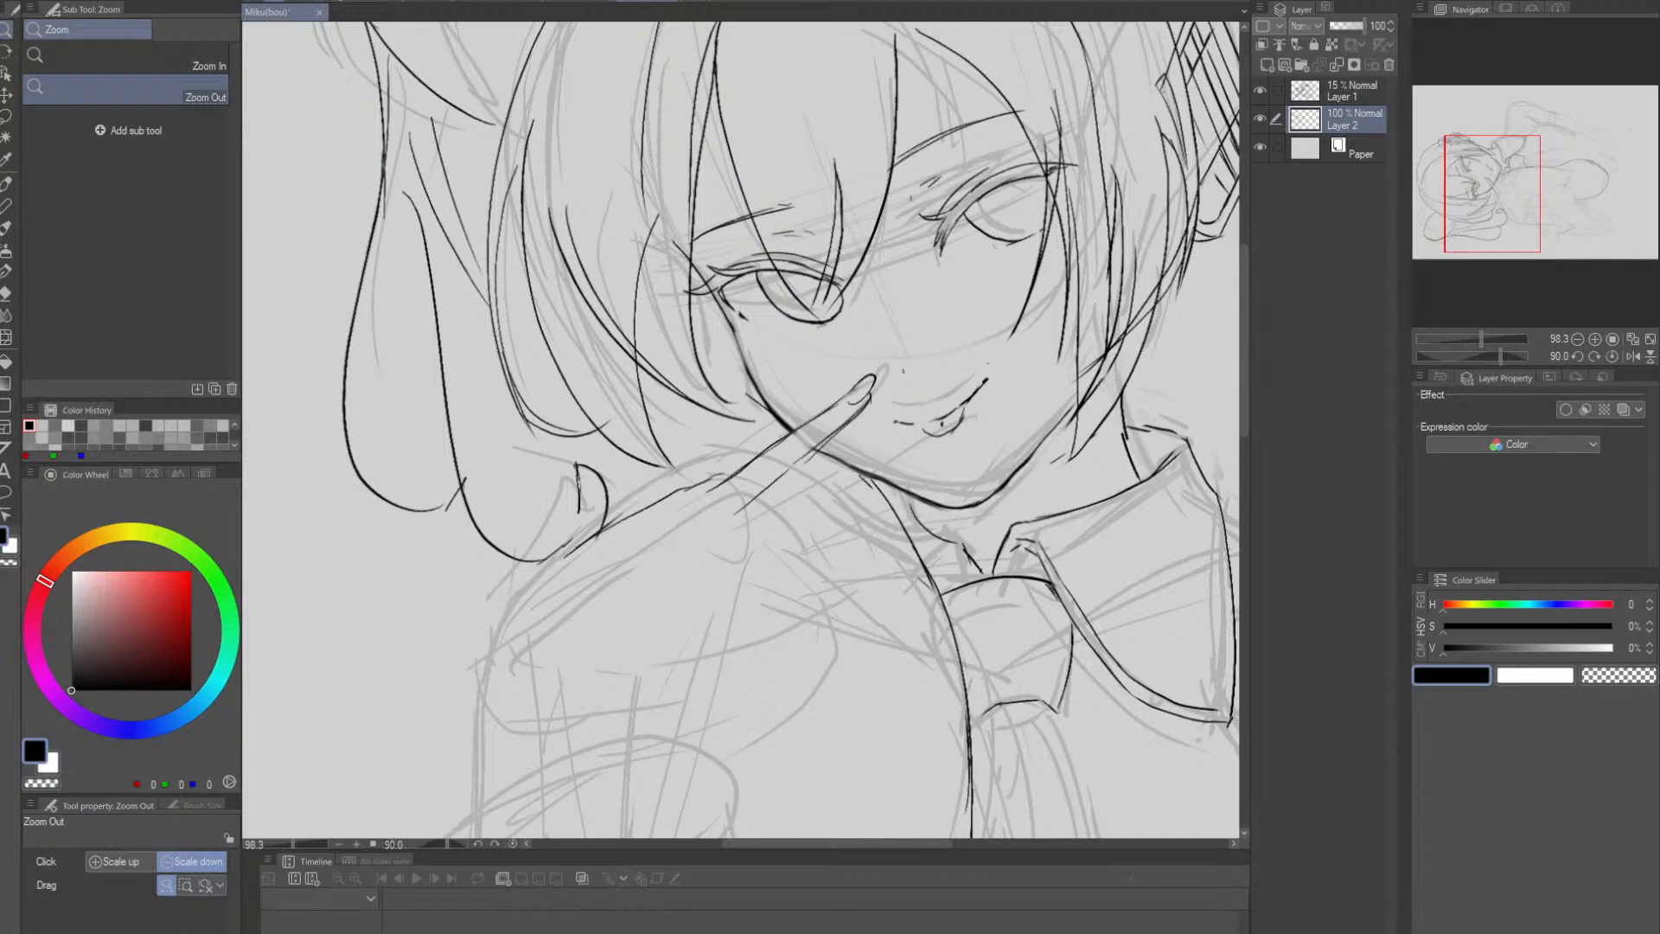
{"action": "mouse_move", "coordinate": [830, 496]}
{"action": "left_mouse_down"}
{"action": "mouse_move", "coordinate": [858, 447]}
{"action": "mouse_move", "coordinate": [893, 434]}
{"action": "mouse_move", "coordinate": [838, 401]}
{"action": "left_mouse_up"}
{"action": "key", "text": "ctrl+s"}
{"action": "key", "text": "e"}
{"action": "key", "text": "bracketleft"}
{"action": "key", "text": "bracketleft"}
{"action": "key", "text": "bracketleft"}
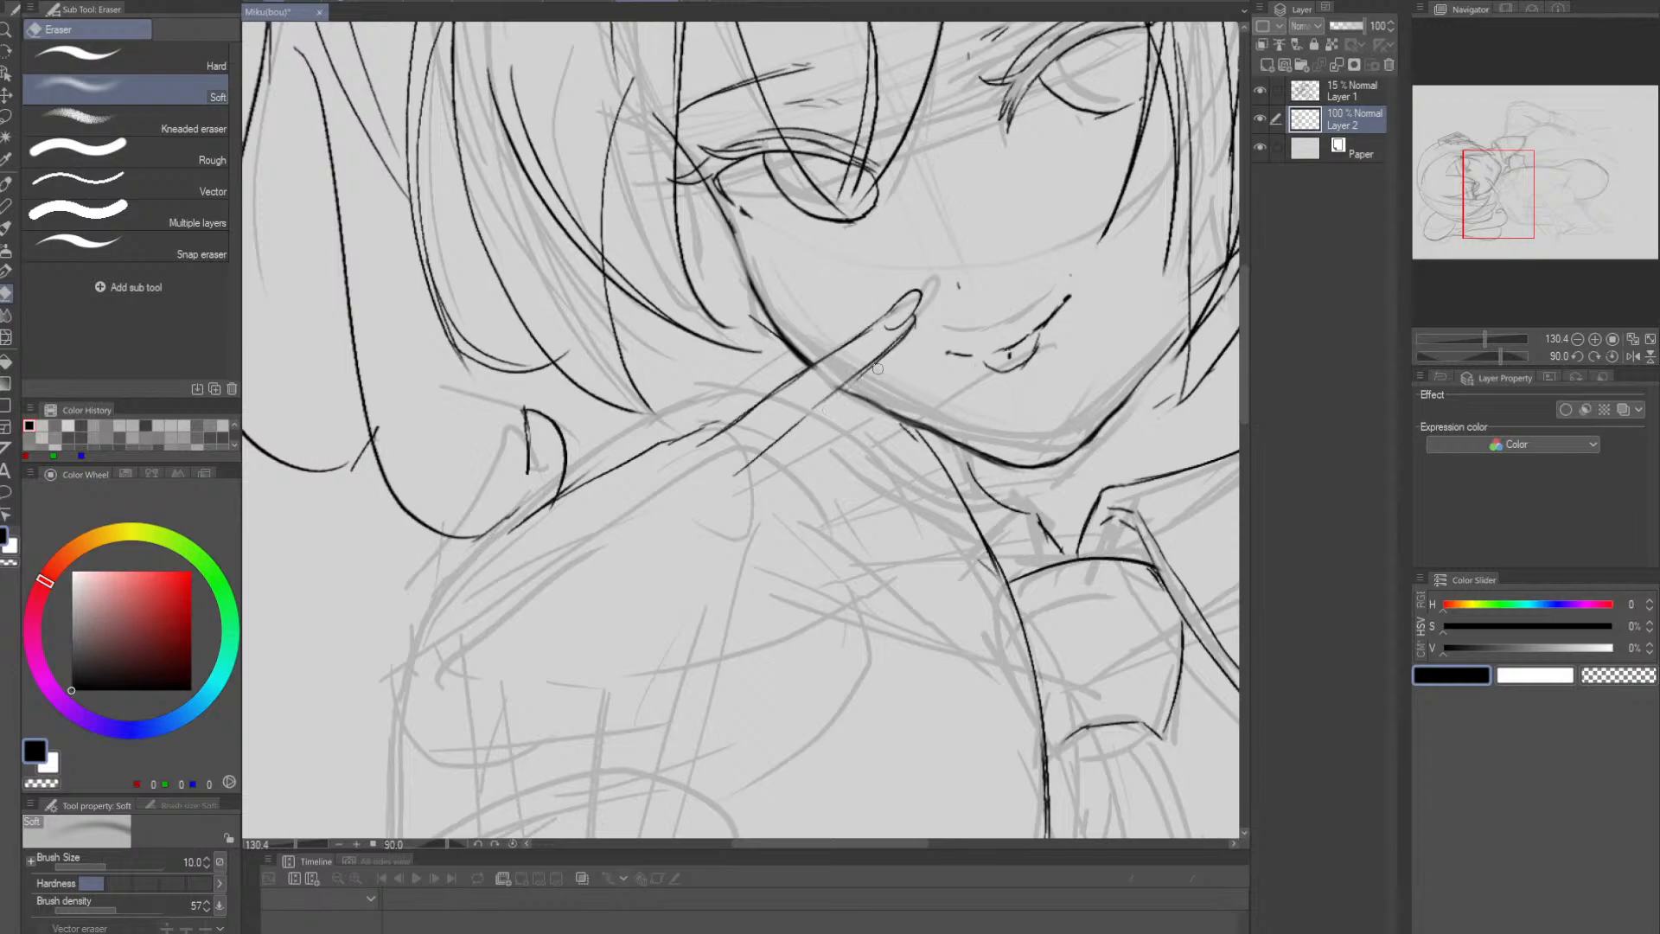
- Re-ink the pointing finger's straight lower edge from its base over the jawline to the fingertip, undoing unwanted strokes
{"action": "key", "text": "p"}
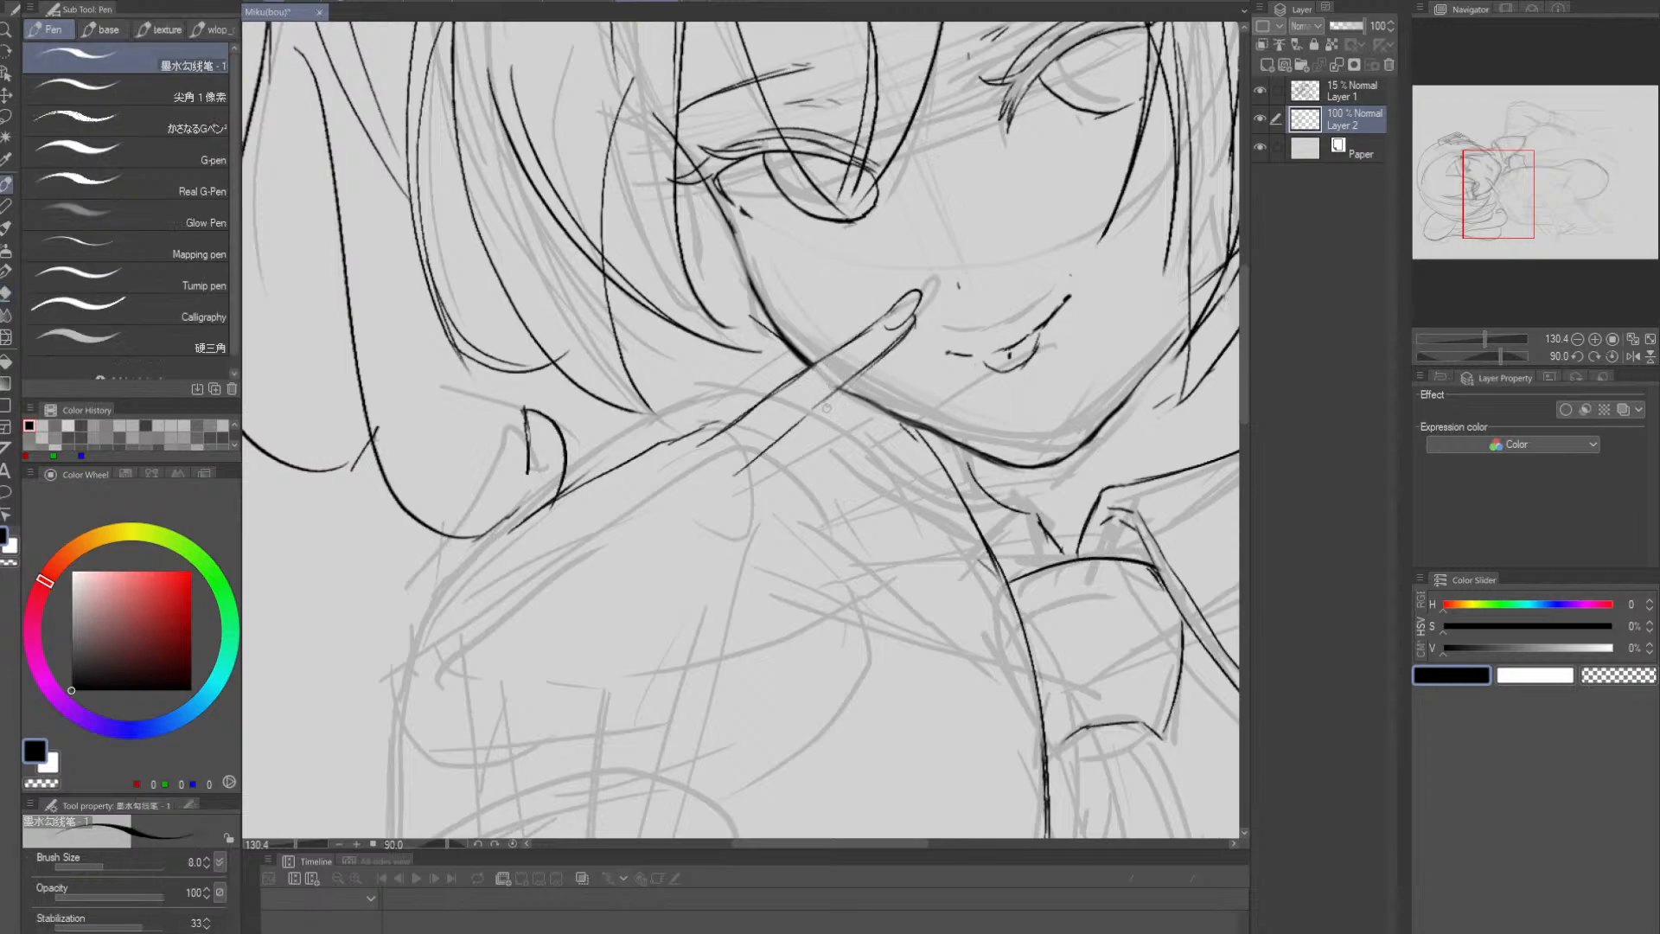
{"action": "mouse_move", "coordinate": [769, 453]}
{"action": "left_mouse_down"}
{"action": "mouse_move", "coordinate": [849, 383]}
{"action": "mouse_move", "coordinate": [813, 413]}
{"action": "left_mouse_up"}
{"action": "key", "text": "ctrl+z"}
{"action": "key", "text": "ctrl+z"}
{"action": "key", "text": "ctrl+z"}
{"action": "key", "text": "ctrl+z"}
{"action": "key", "text": "ctrl+z"}
{"action": "mouse_move", "coordinate": [744, 472]}
{"action": "left_mouse_down"}
{"action": "mouse_move", "coordinate": [917, 336]}
{"action": "mouse_move", "coordinate": [1037, 338]}
{"action": "mouse_move", "coordinate": [822, 394]}
{"action": "mouse_move", "coordinate": [774, 442]}
{"action": "mouse_move", "coordinate": [823, 391]}
{"action": "left_mouse_up"}
{"action": "key", "text": "alt+space"}
{"action": "left_click", "coordinate": [944, 352]}
{"action": "key", "text": "e"}
{"action": "key", "text": "alt+space"}
{"action": "key", "text": "p"}
{"action": "key", "text": "ctrl+z"}
{"action": "left_click_drag", "start_coordinate": [768, 446], "coordinate": [826, 389]}
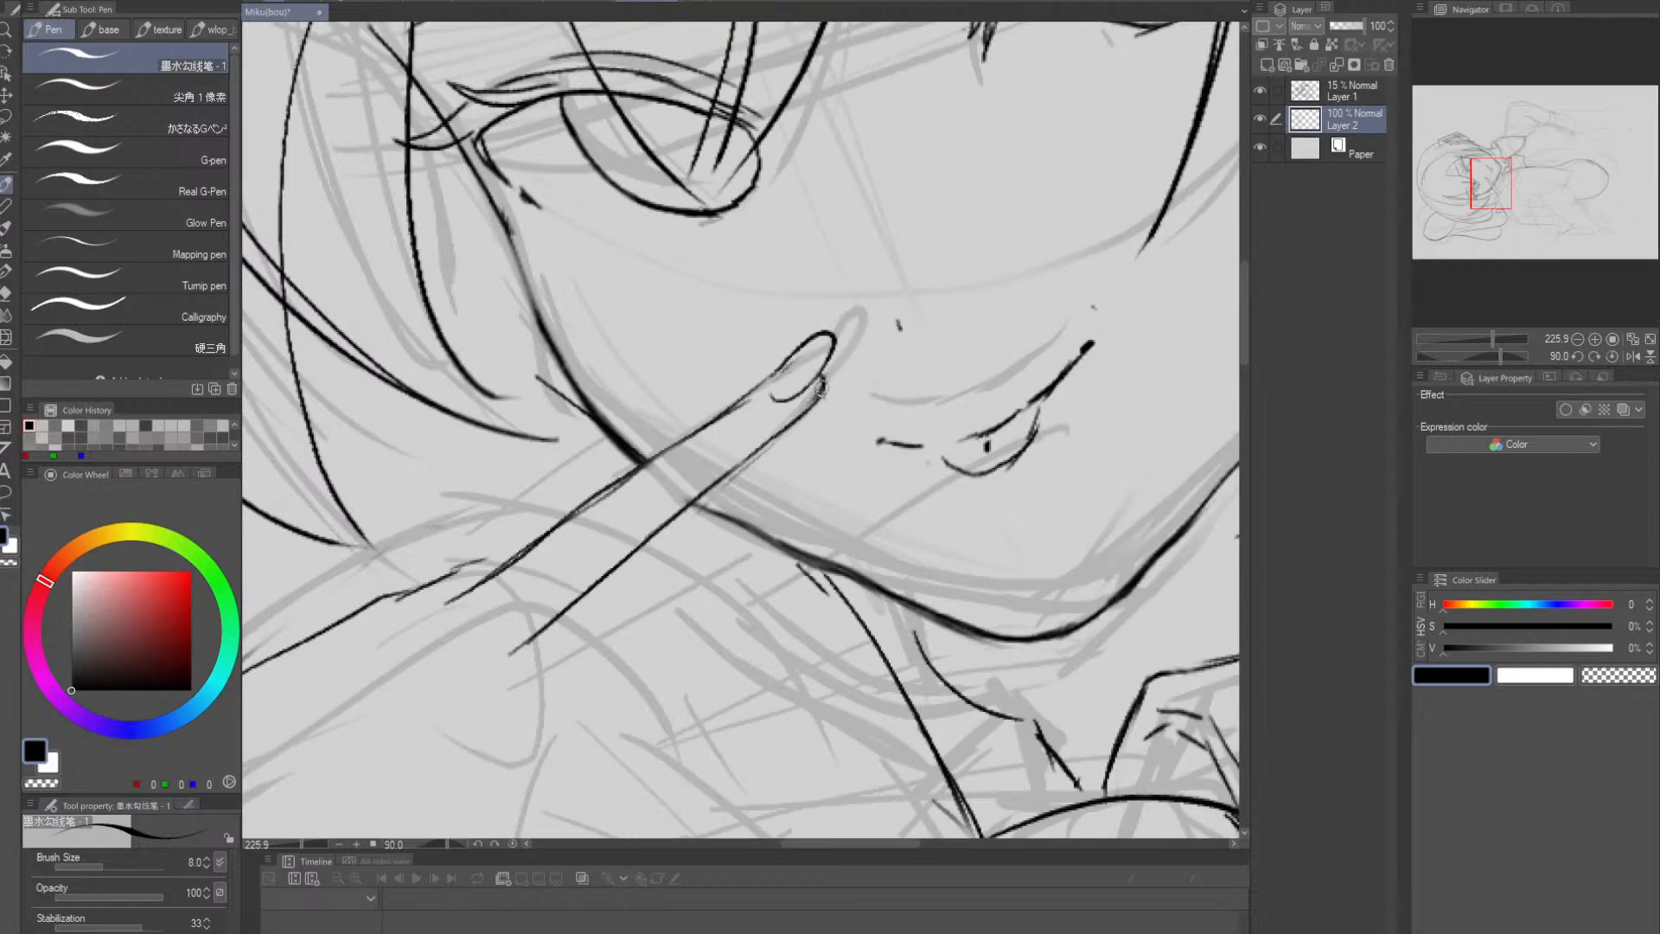
- Erase the underside of the fingertip with the soft eraser at size 8 and redraw the curve around the nail
{"action": "key", "text": "e"}
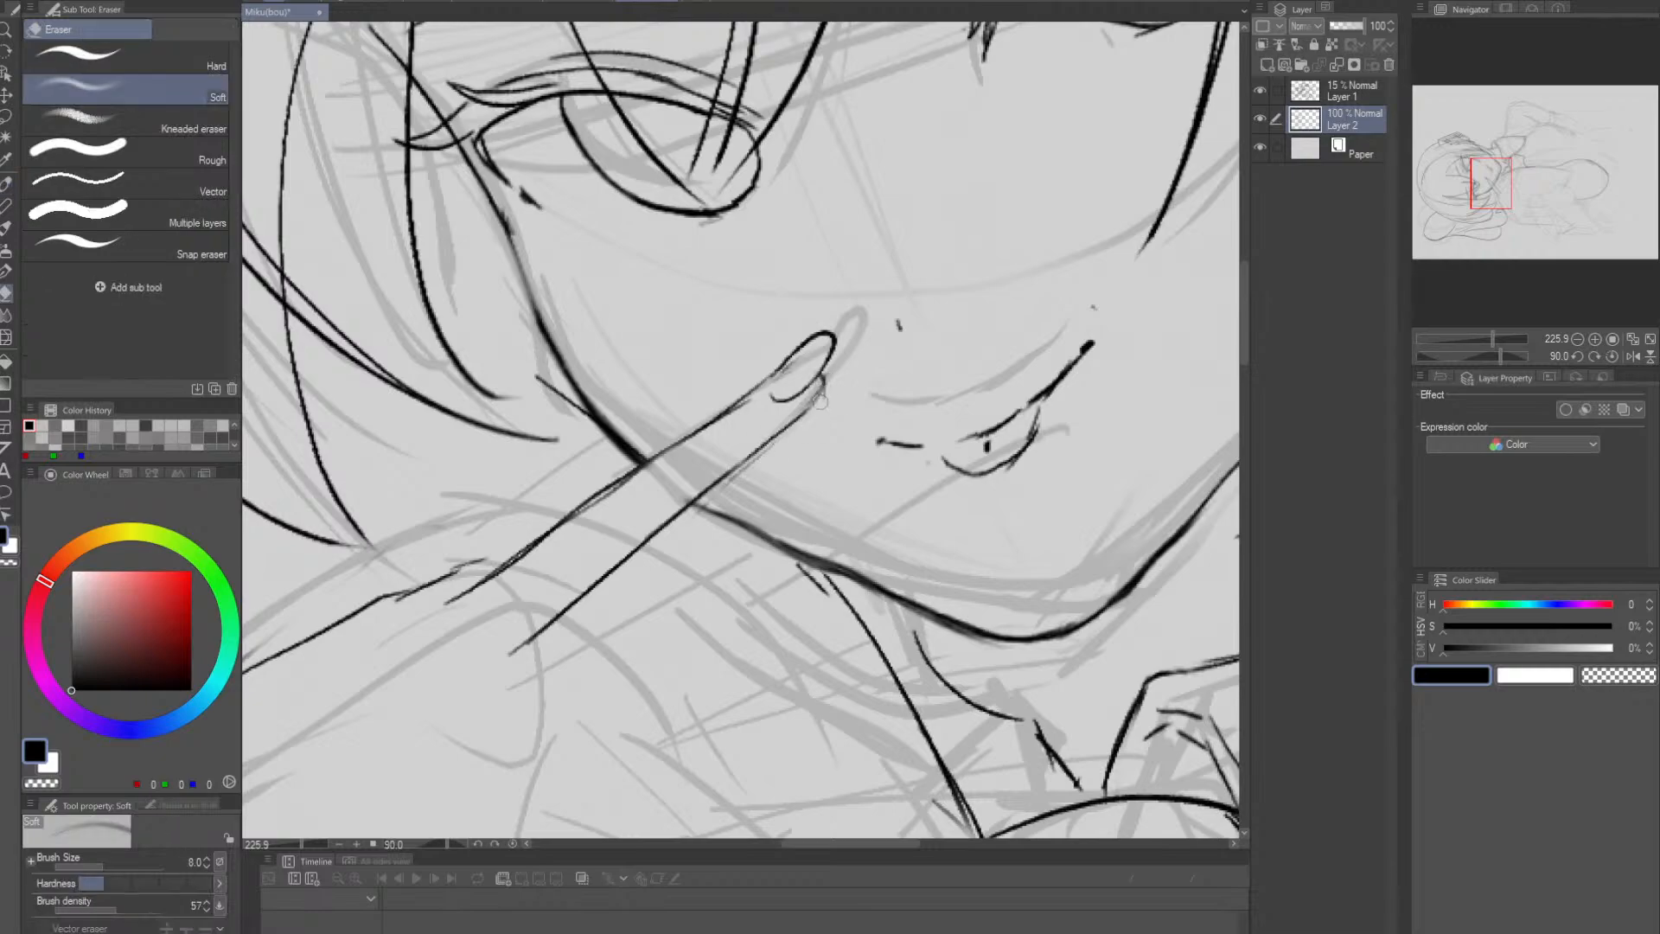
{"action": "key", "text": "p"}
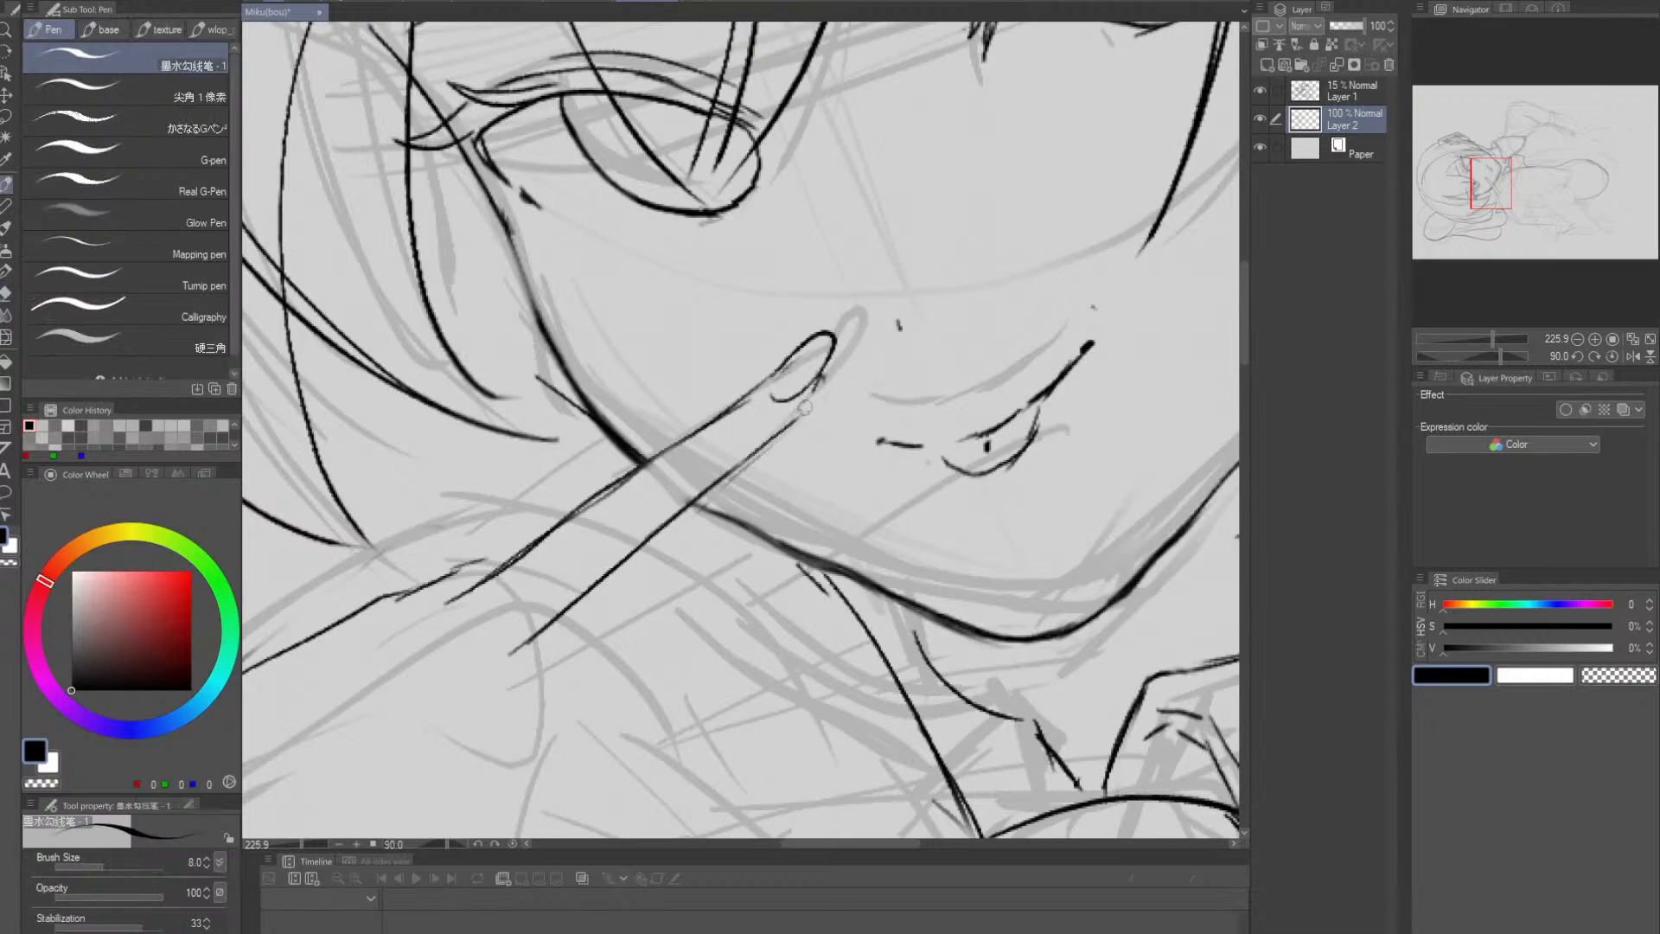
{"action": "key", "text": "e"}
{"action": "mouse_move", "coordinate": [829, 375]}
{"action": "left_mouse_down"}
{"action": "mouse_move", "coordinate": [797, 419]}
{"action": "mouse_move", "coordinate": [830, 374]}
{"action": "left_mouse_up"}
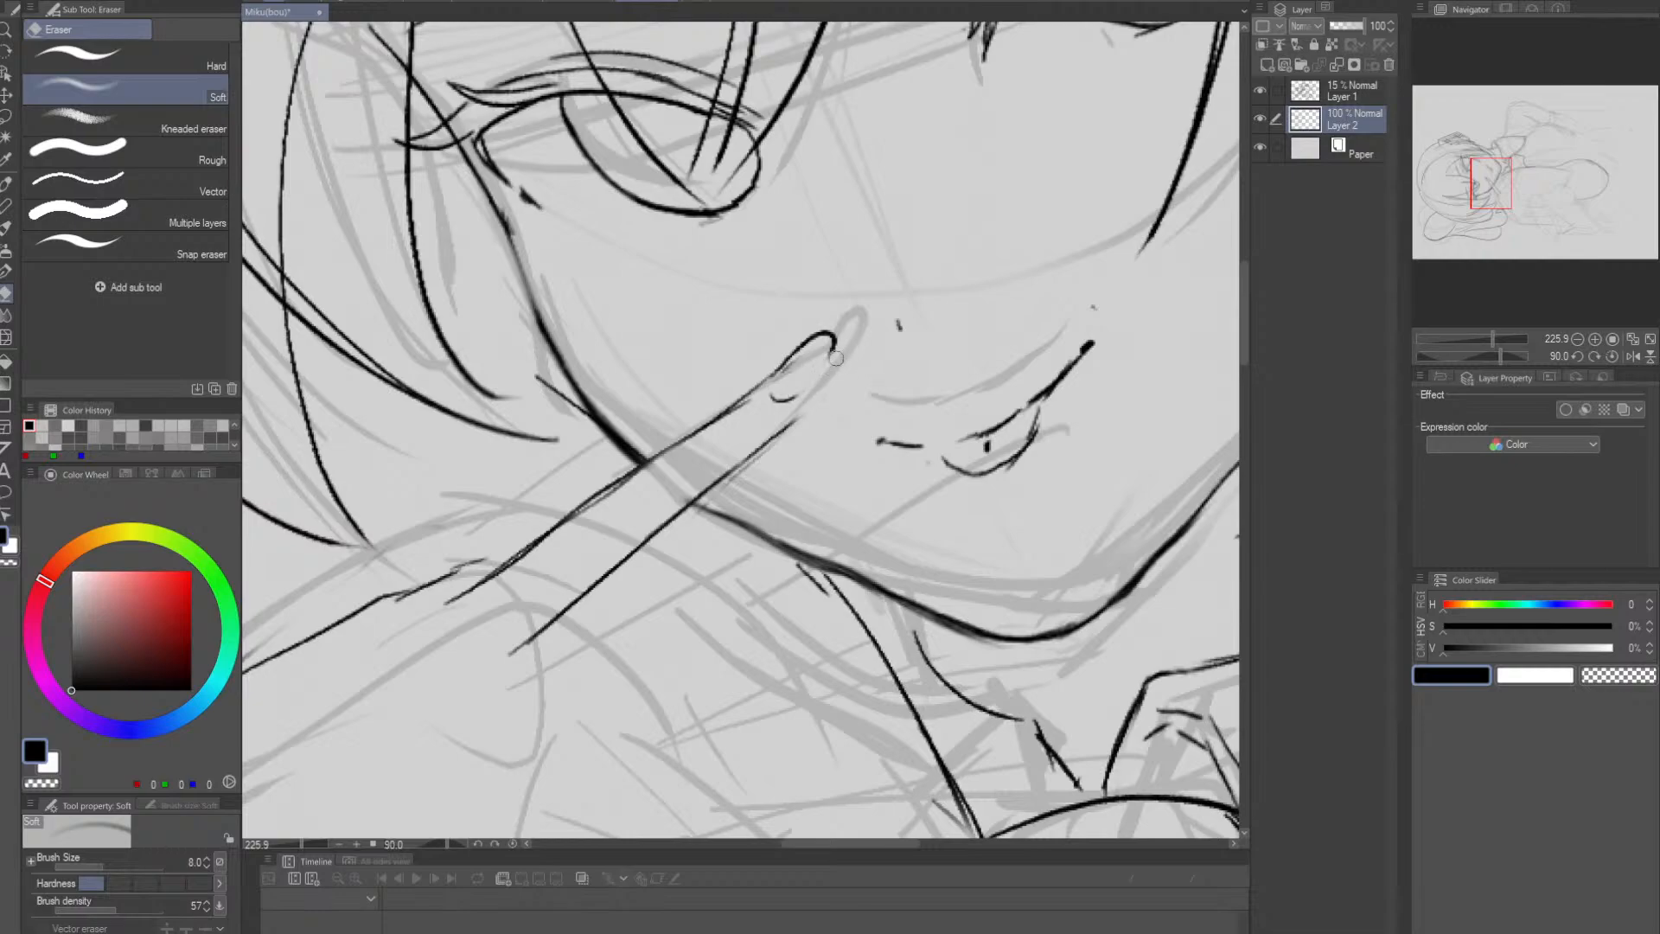
{"action": "key", "text": "p"}
{"action": "left_click_drag", "start_coordinate": [785, 398], "coordinate": [773, 414]}
{"action": "key", "text": "ctrl+z"}
{"action": "left_click_drag", "start_coordinate": [833, 350], "coordinate": [773, 413]}
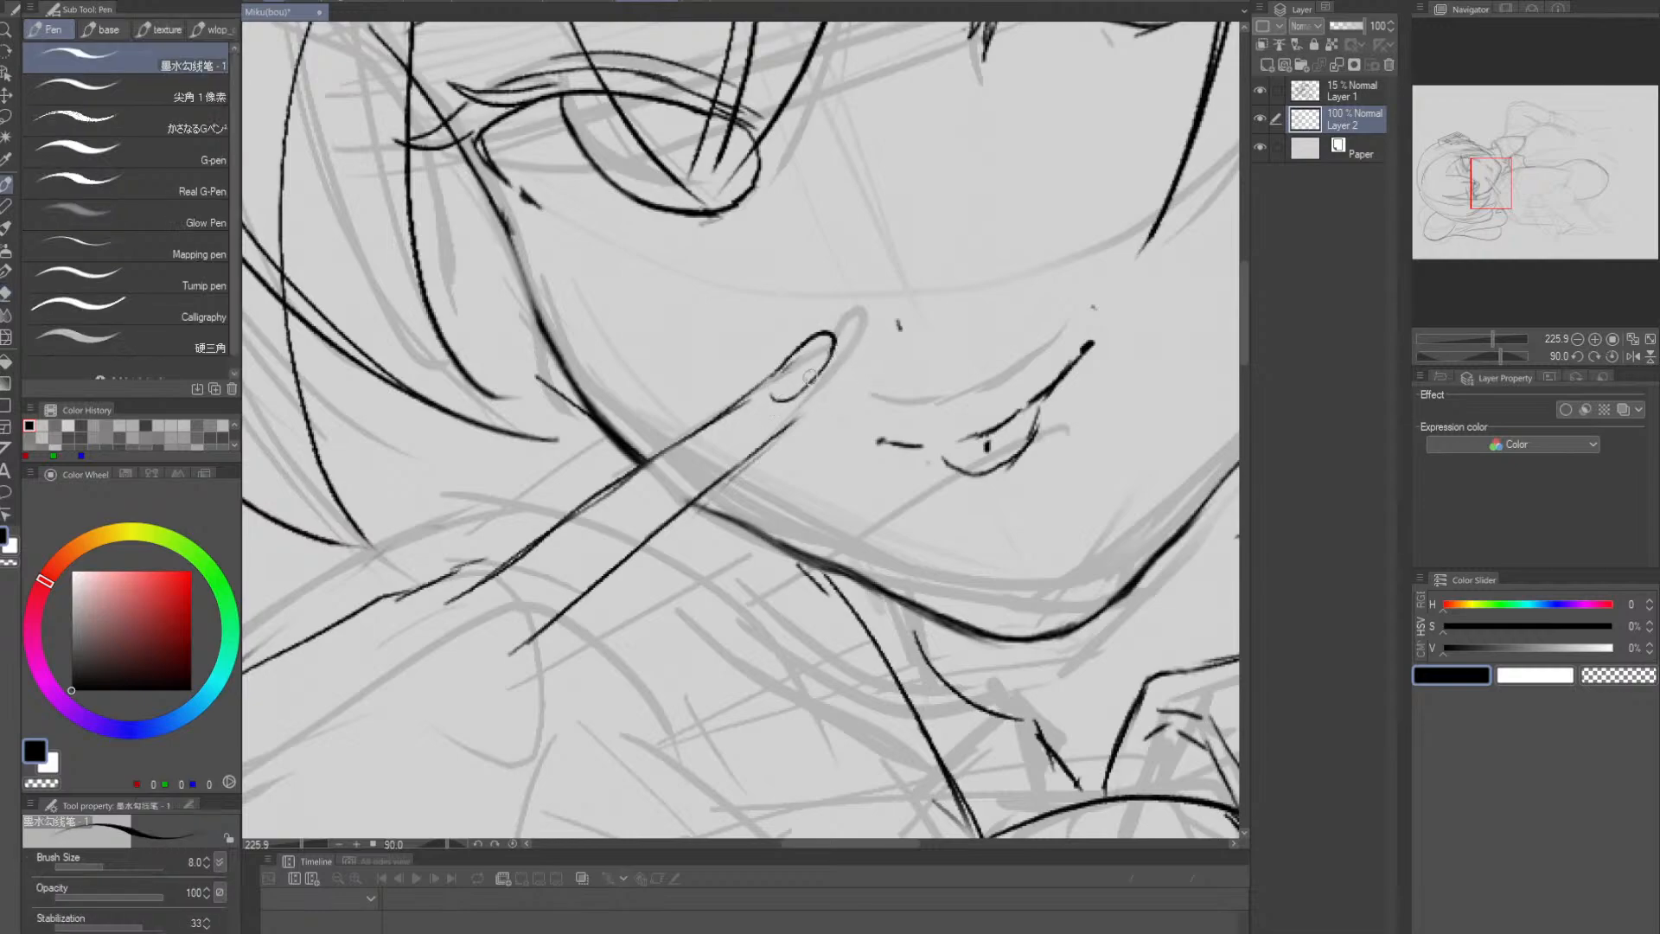
{"action": "key", "text": "ctrl+z"}
{"action": "left_click_drag", "start_coordinate": [834, 346], "coordinate": [769, 414]}
- Reduce the pen size to 5 and ink the fingertip's underside with a thinner line, undoing unwanted strokes
{"action": "key", "text": "bracketleft"}
{"action": "key", "text": "bracketleft"}
{"action": "key", "text": "bracketleft"}
{"action": "mouse_move", "coordinate": [824, 362]}
{"action": "left_mouse_down"}
{"action": "mouse_move", "coordinate": [818, 391]}
{"action": "mouse_move", "coordinate": [740, 463]}
{"action": "left_mouse_up"}
{"action": "key", "text": "ctrl+z"}
{"action": "key", "text": "ctrl+z"}
{"action": "mouse_move", "coordinate": [820, 368]}
{"action": "left_mouse_down"}
{"action": "mouse_move", "coordinate": [744, 463]}
{"action": "mouse_move", "coordinate": [900, 391]}
{"action": "mouse_move", "coordinate": [970, 291]}
{"action": "left_mouse_up"}
{"action": "key", "text": "alt+space"}
{"action": "left_click_drag", "start_coordinate": [873, 423], "coordinate": [835, 417]}
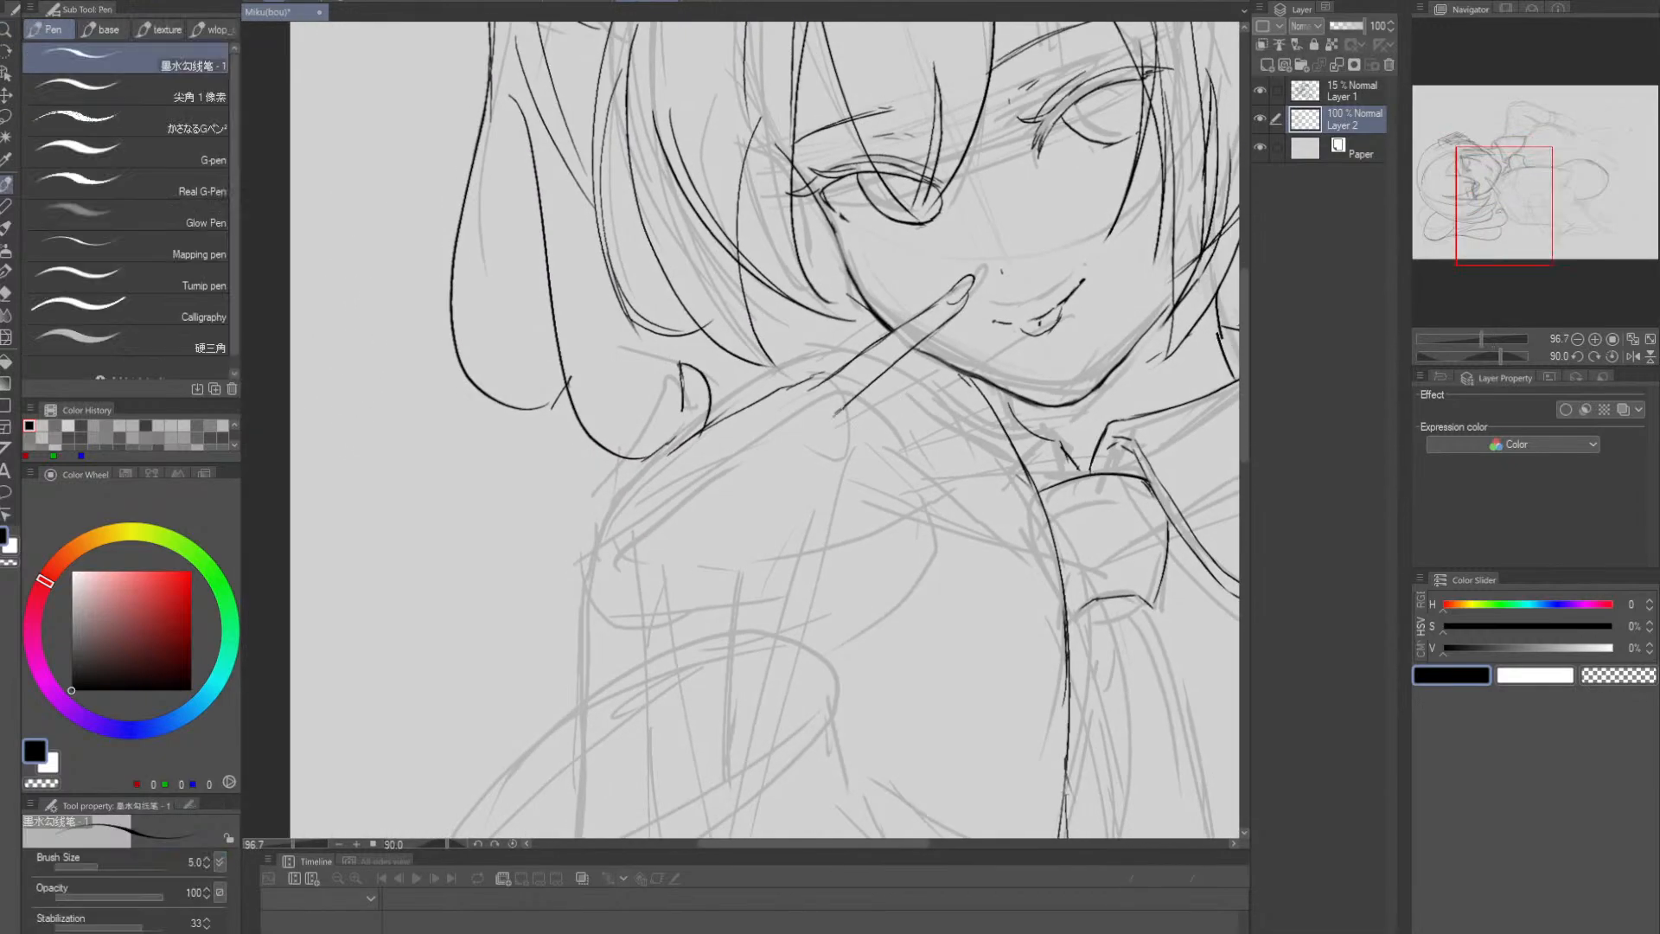
- Erase the overlapping line ends where the pointing finger meets the shoulder line, using the soft eraser at size 15
{"action": "key", "text": "e"}
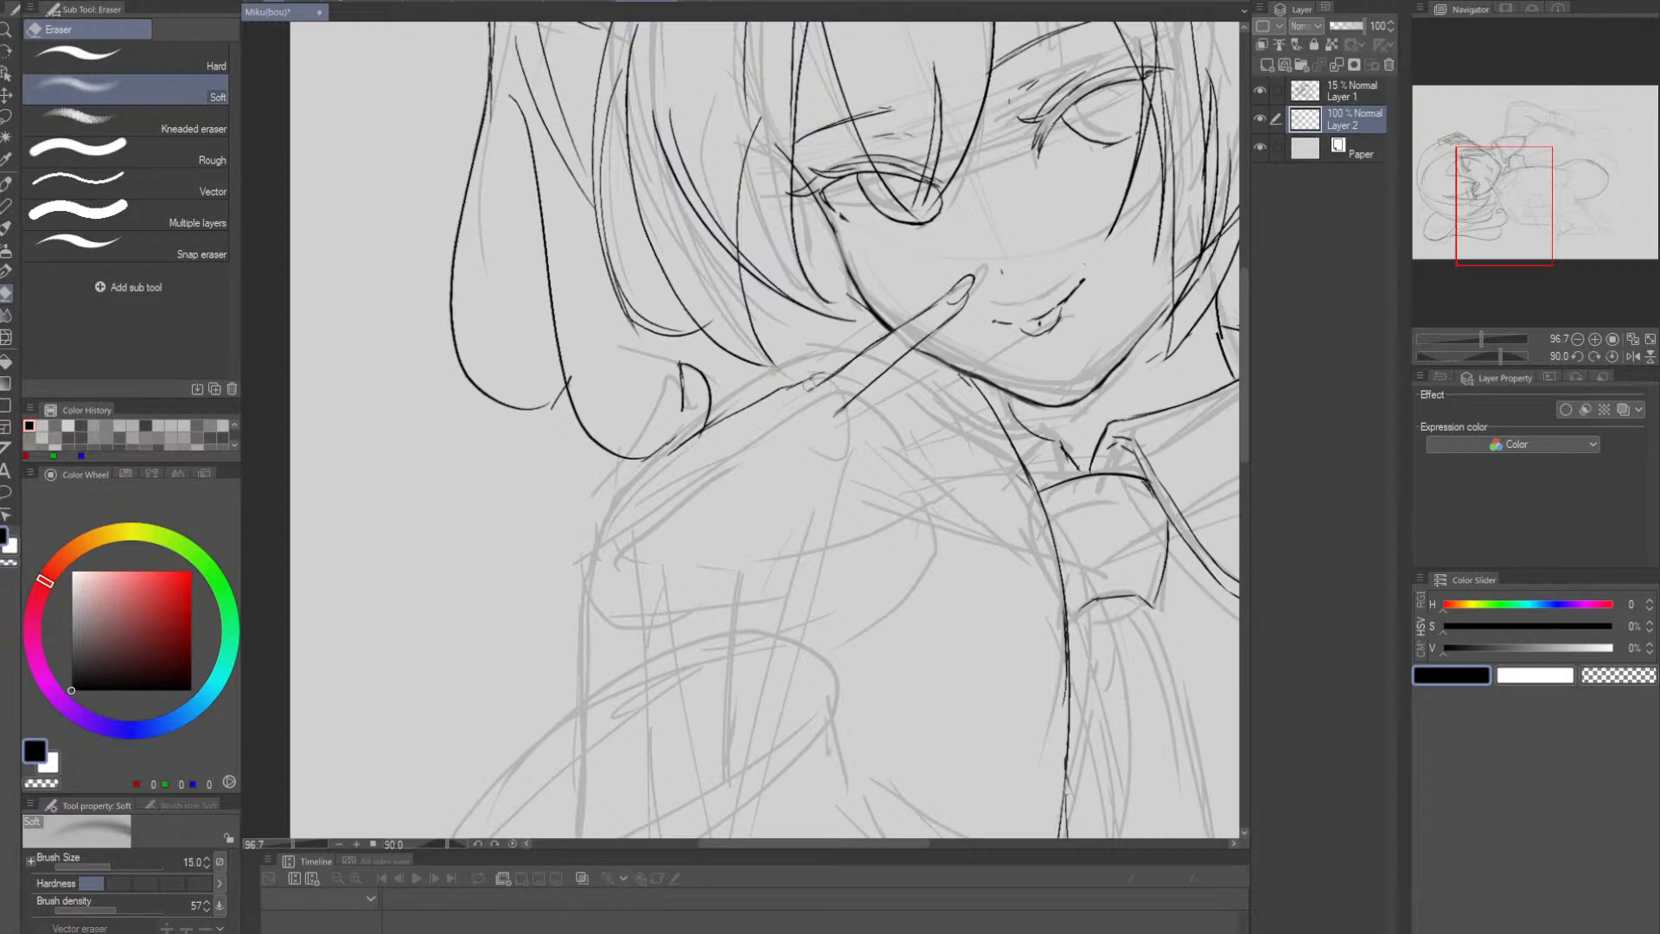
{"action": "left_click_drag", "start_coordinate": [859, 361], "coordinate": [866, 408]}
{"action": "left_click_drag", "start_coordinate": [867, 408], "coordinate": [950, 415]}
{"action": "mouse_move", "coordinate": [950, 415]}
{"action": "left_mouse_down"}
{"action": "mouse_move", "coordinate": [938, 365]}
{"action": "mouse_move", "coordinate": [949, 413]}
{"action": "left_mouse_up"}
- Re-ink the pointing finger's upper edge across the jaw, clearing the faulty section with the soft eraser at size 17
{"action": "key", "text": "p"}
{"action": "left_click_drag", "start_coordinate": [785, 446], "coordinate": [880, 381]}
{"action": "key", "text": "ctrl+z"}
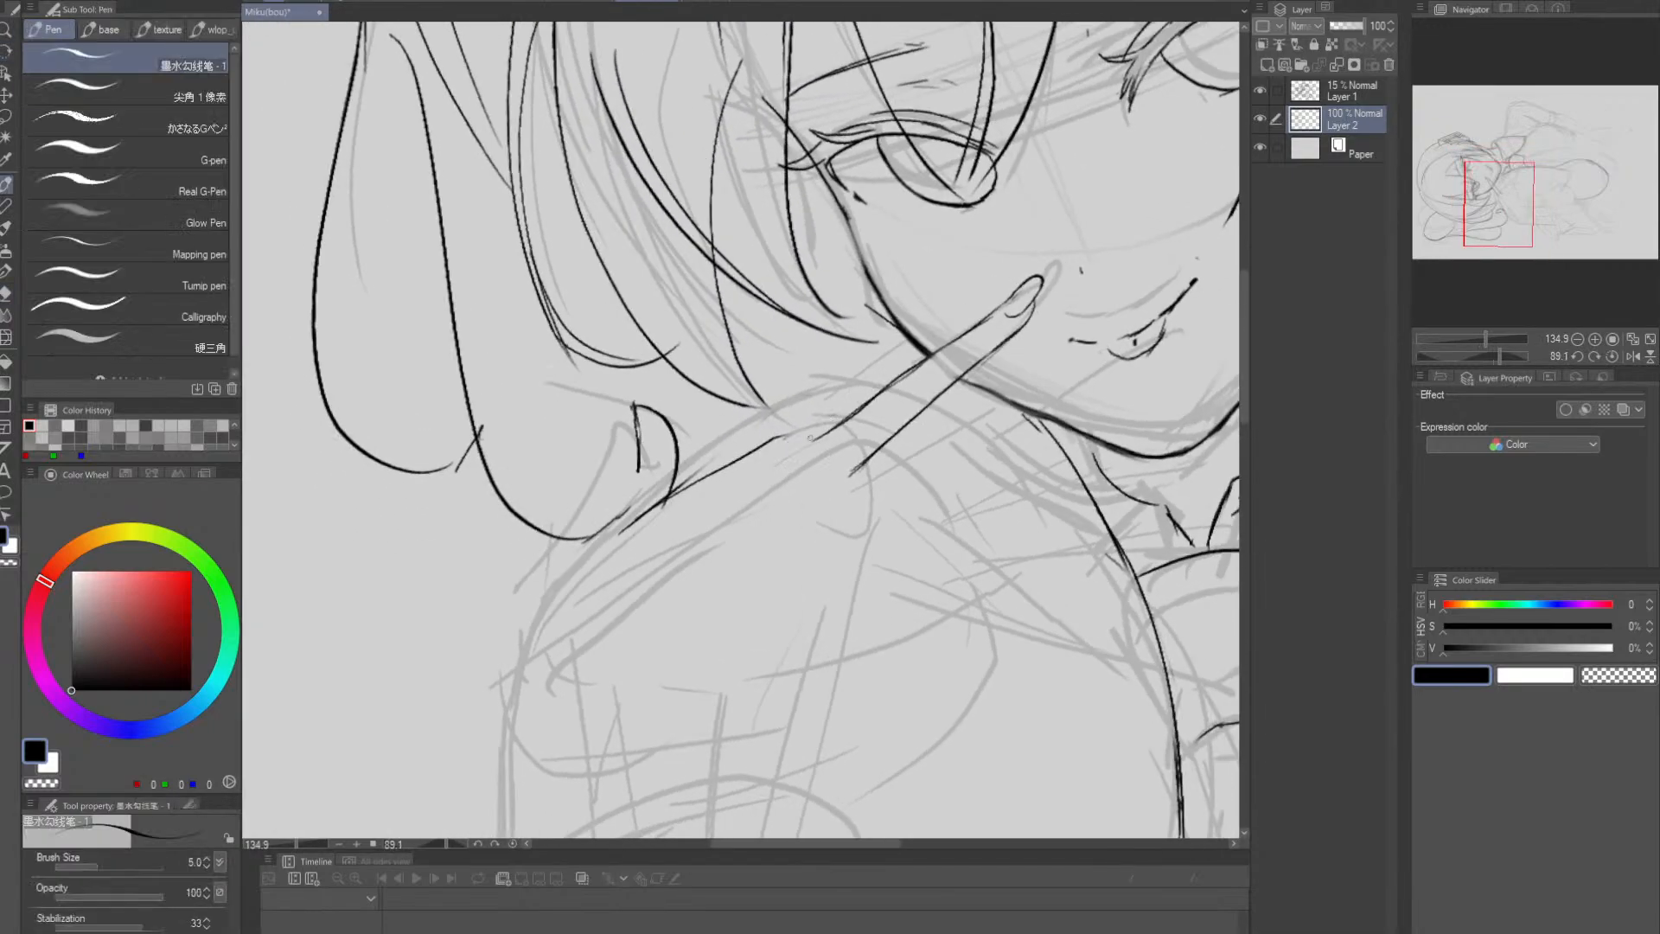
{"action": "left_click_drag", "start_coordinate": [811, 438], "coordinate": [972, 327]}
{"action": "key", "text": "e"}
{"action": "mouse_move", "coordinate": [909, 374]}
{"action": "left_mouse_down"}
{"action": "mouse_move", "coordinate": [833, 430]}
{"action": "mouse_move", "coordinate": [890, 389]}
{"action": "left_mouse_up"}
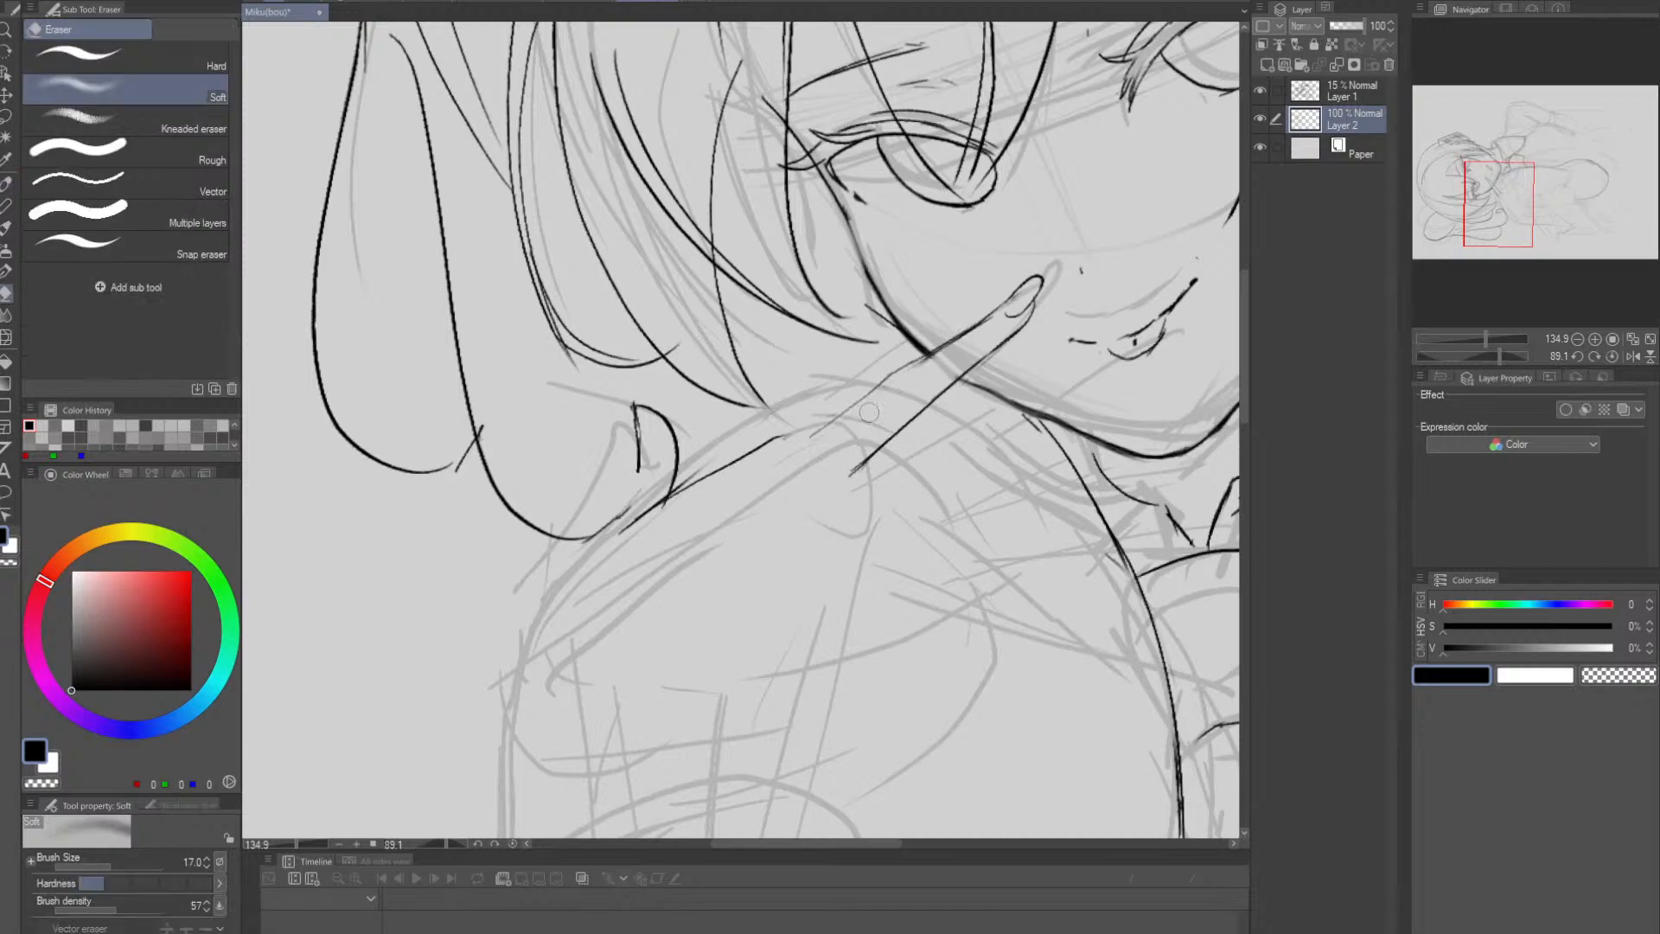
{"action": "key", "text": "p"}
{"action": "left_click_drag", "start_coordinate": [813, 435], "coordinate": [915, 359]}
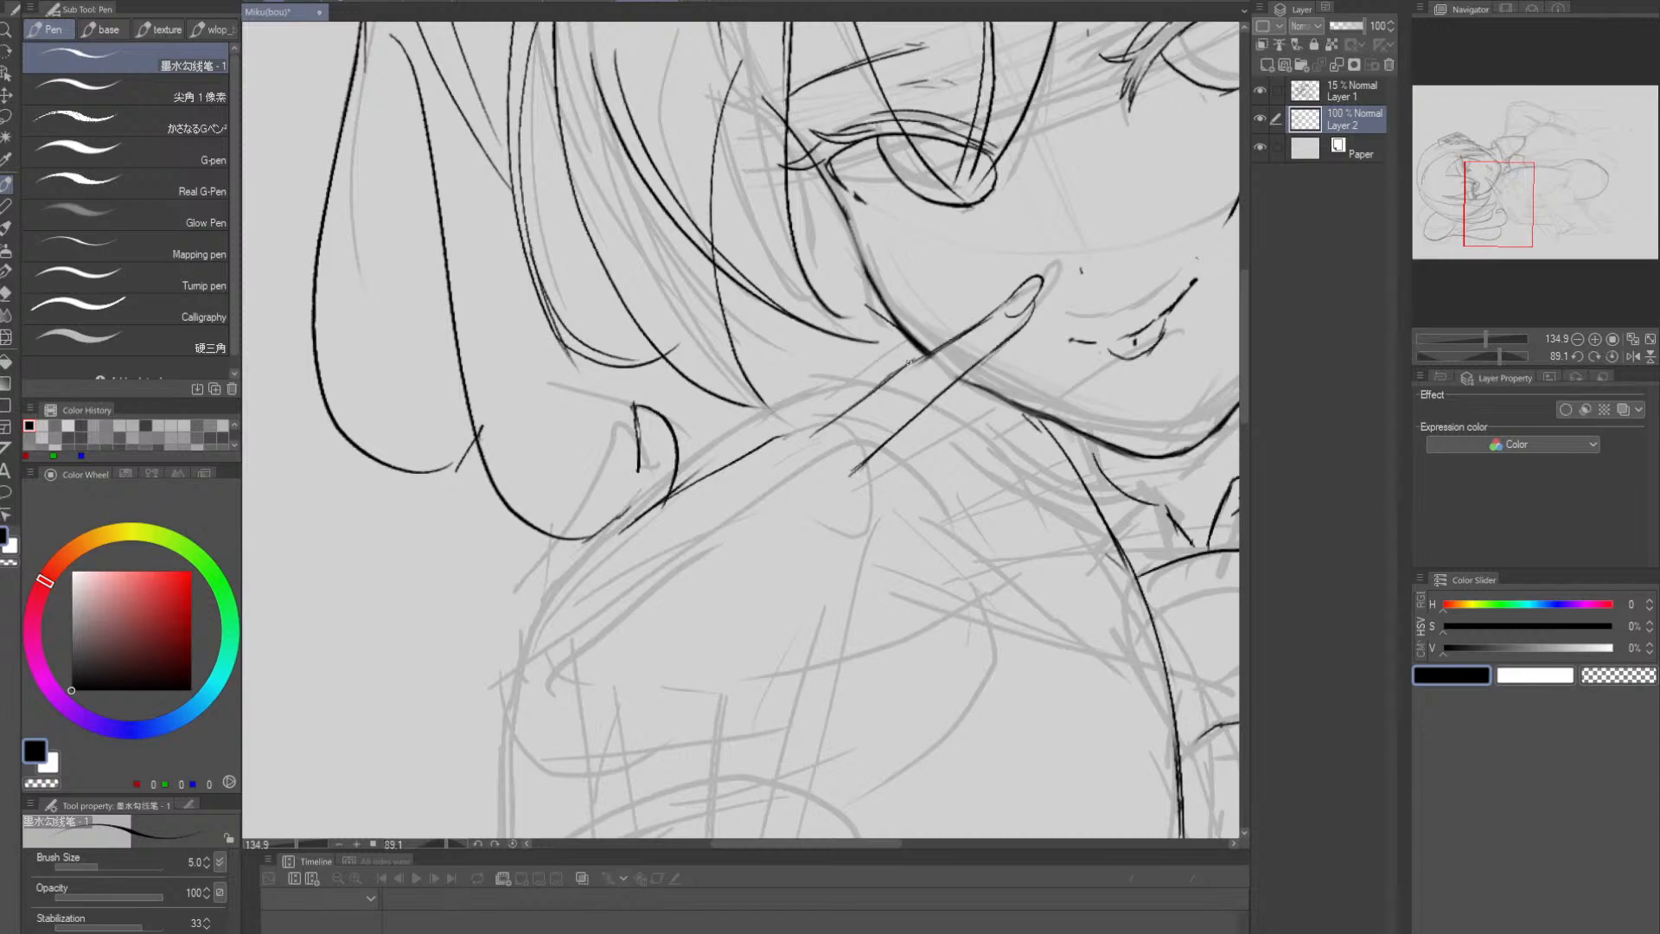
{"action": "key", "text": "ctrl+z"}
{"action": "mouse_move", "coordinate": [814, 434]}
{"action": "left_mouse_down"}
{"action": "mouse_move", "coordinate": [989, 316]}
{"action": "mouse_move", "coordinate": [865, 452]}
{"action": "mouse_move", "coordinate": [928, 356]}
{"action": "left_mouse_up"}
{"action": "key", "text": "ctrl+space"}
{"action": "left_click_drag", "start_coordinate": [886, 390], "coordinate": [928, 357]}
{"action": "key", "text": "alt+space"}
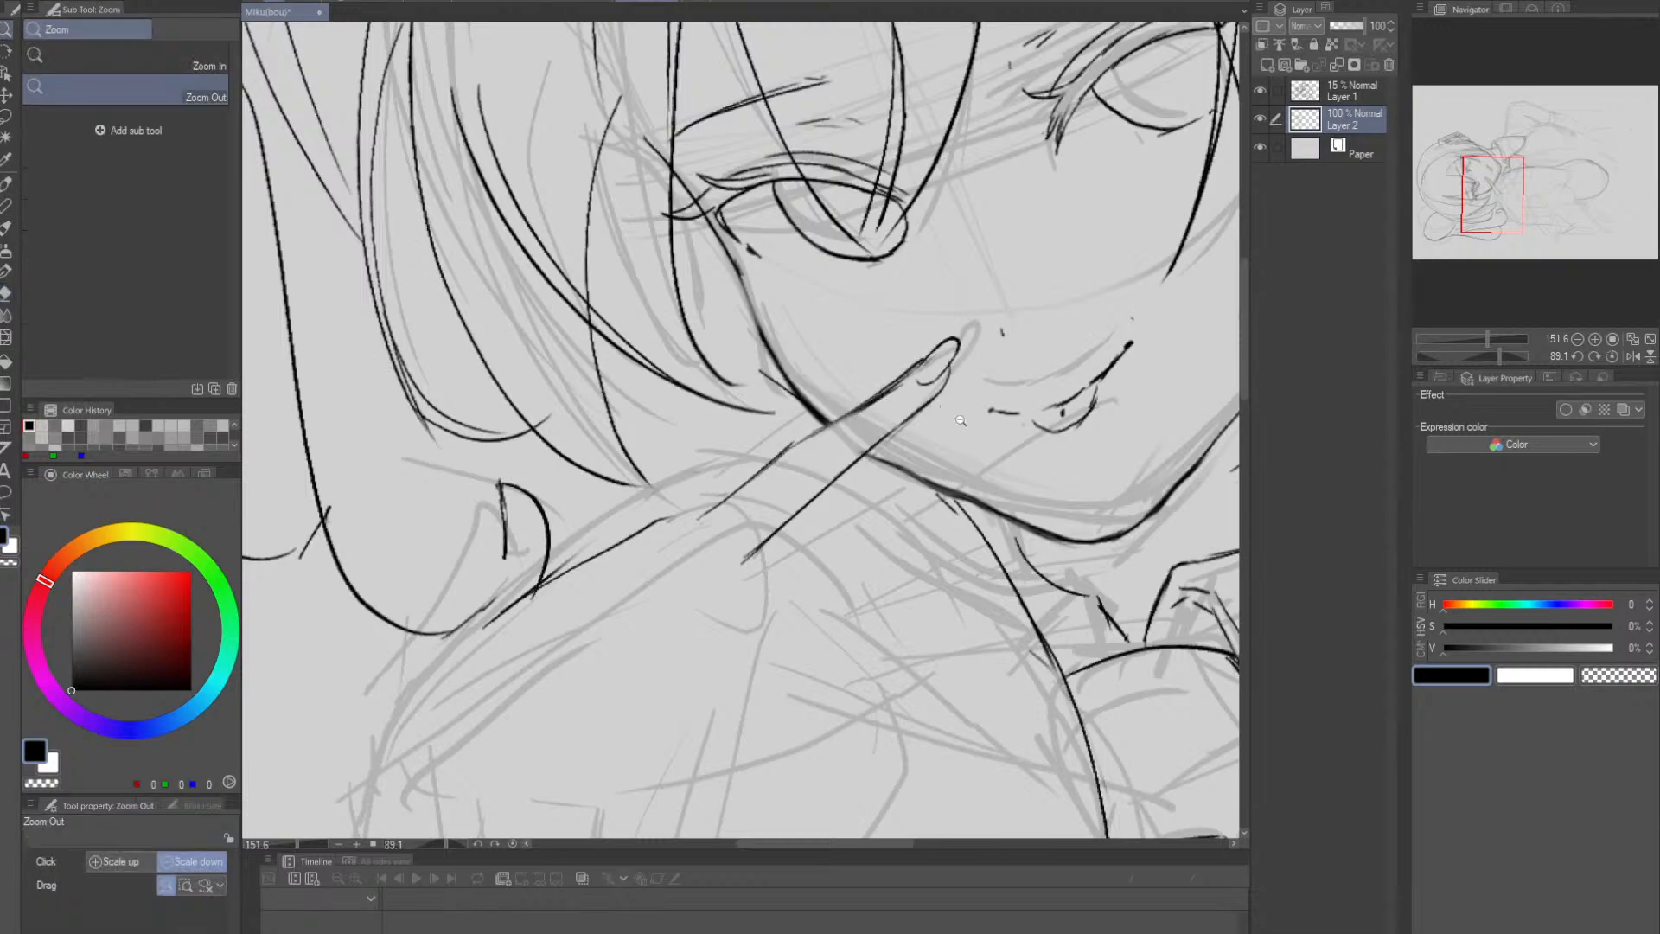
- Extend the pointing finger's upper edge toward the hand and erase the line running from the curled hair shape to it
{"action": "left_click", "coordinate": [961, 420]}
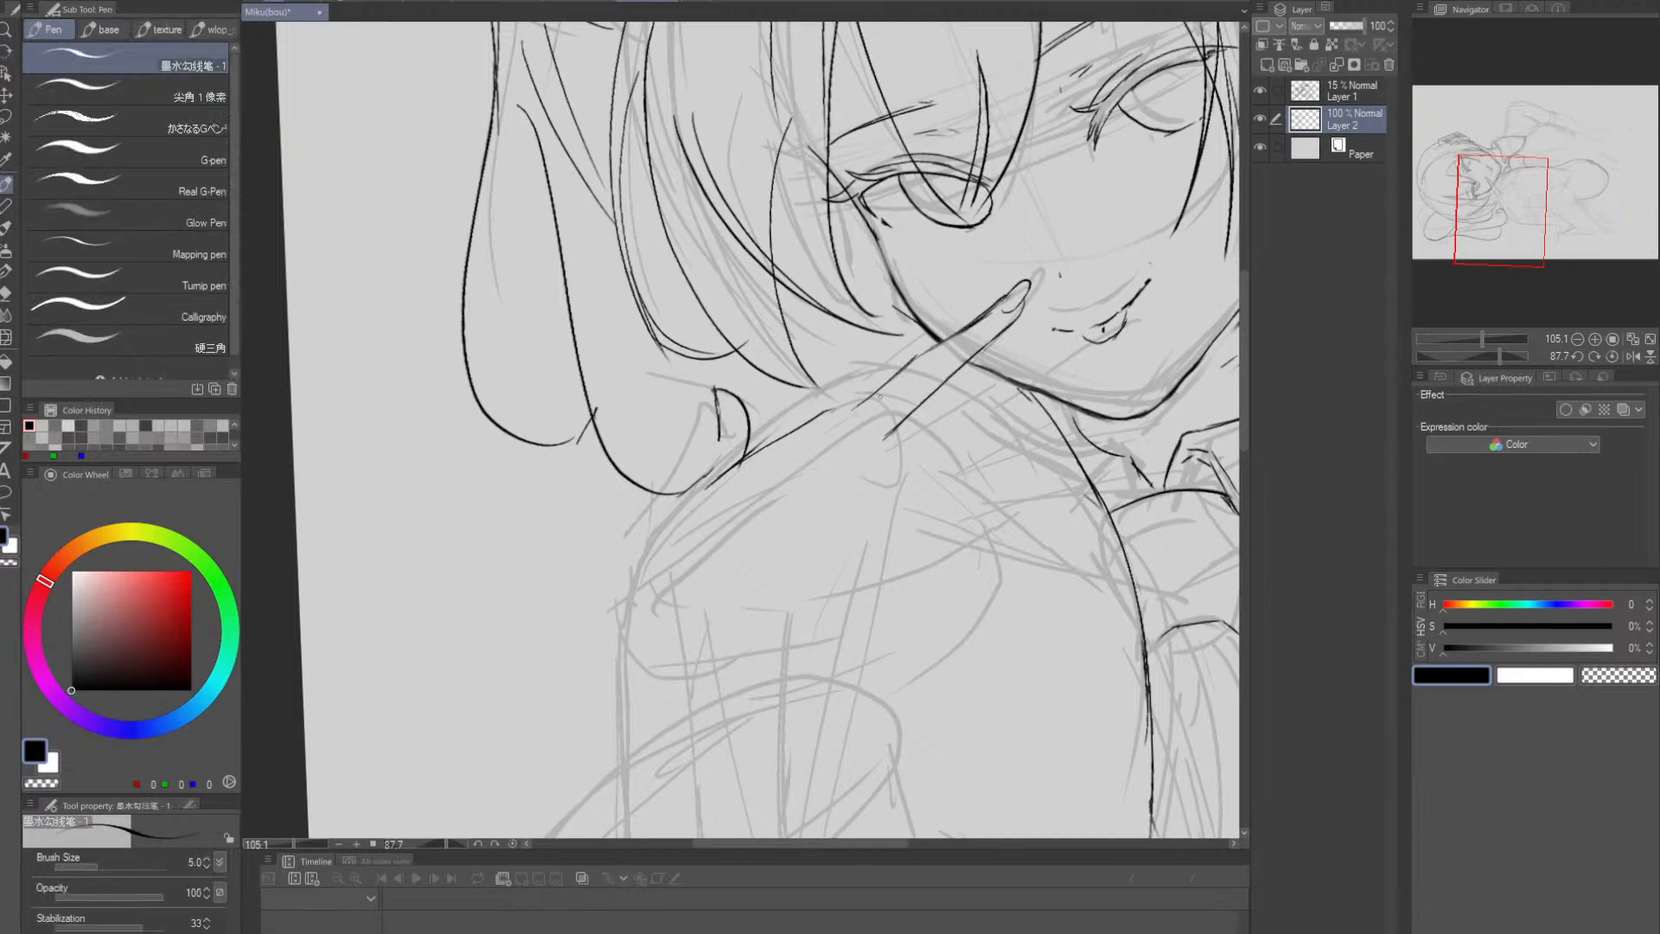
{"action": "left_click_drag", "start_coordinate": [873, 389], "coordinate": [843, 418]}
{"action": "key", "text": "e"}
{"action": "mouse_move", "coordinate": [748, 457]}
{"action": "left_mouse_down"}
{"action": "mouse_move", "coordinate": [799, 427]}
{"action": "mouse_move", "coordinate": [707, 489]}
{"action": "mouse_move", "coordinate": [832, 411]}
{"action": "left_mouse_up"}
{"action": "key", "text": "p"}
{"action": "left_click_drag", "start_coordinate": [711, 493], "coordinate": [868, 394]}
{"action": "key", "text": "space"}
{"action": "left_click_drag", "start_coordinate": [1030, 394], "coordinate": [930, 358]}
{"action": "key", "text": "shift+space"}
{"action": "key", "text": "alt+space"}
{"action": "left_click_drag", "start_coordinate": [1027, 440], "coordinate": [997, 437]}
{"action": "scroll", "coordinate": [999, 438], "scroll_direction": "up", "scroll_amount": 2}
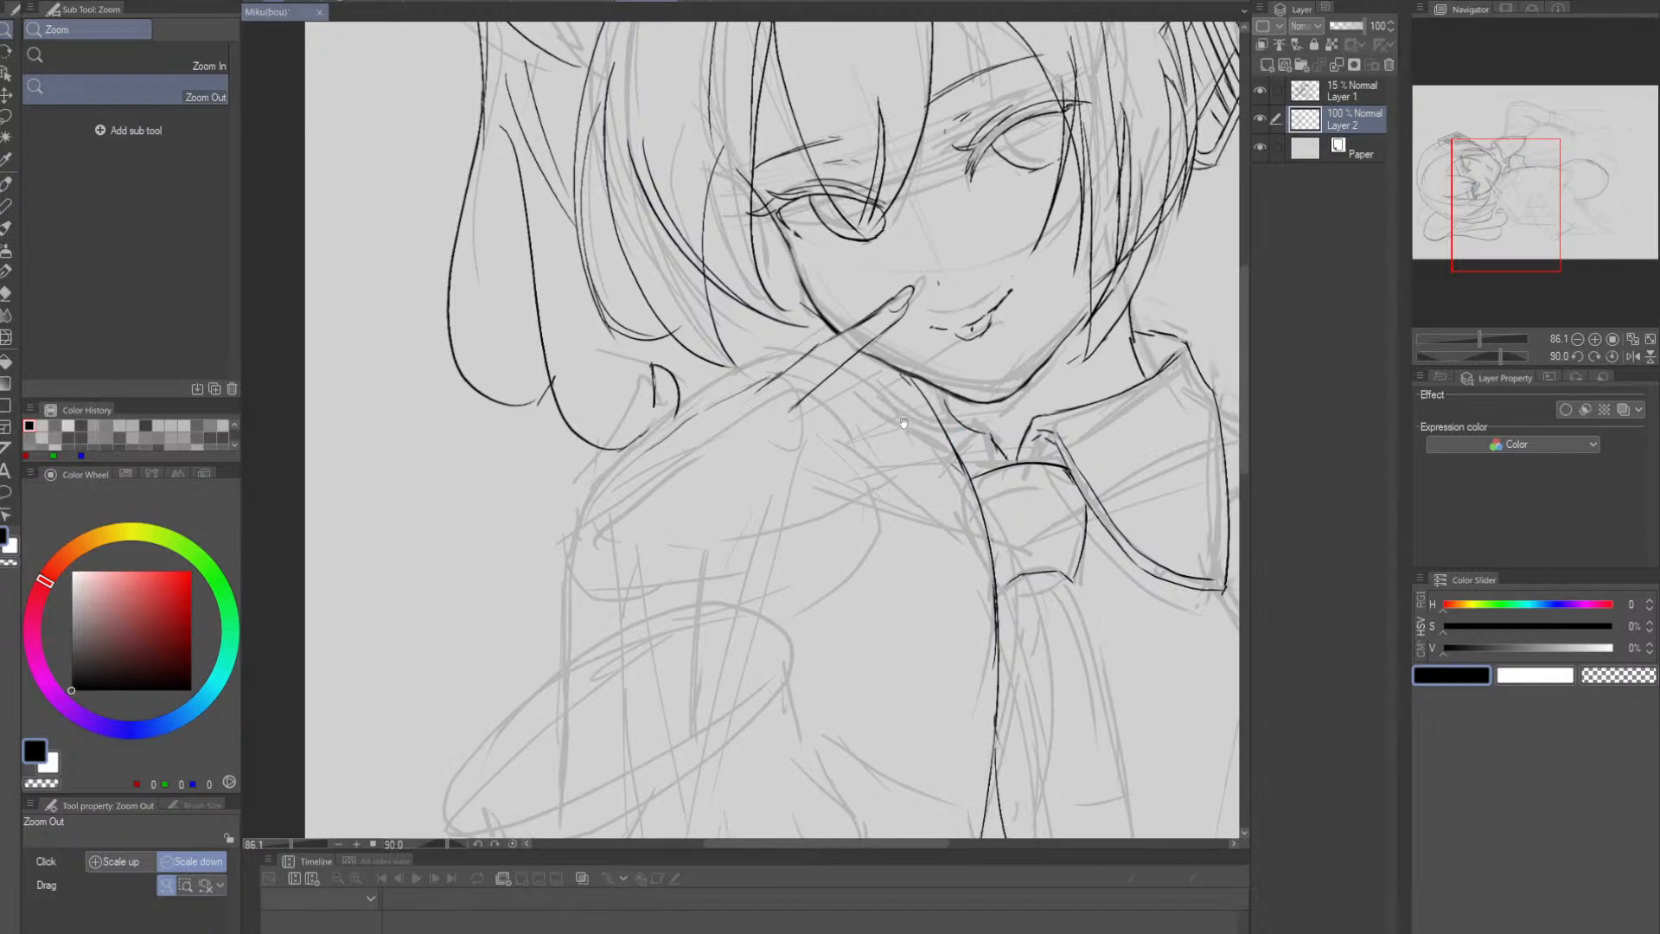
- Ink the start of the second finger's upper edge from the pointing finger's base toward the jaw
{"action": "left_click_drag", "start_coordinate": [785, 403], "coordinate": [863, 358]}
{"action": "key", "text": "ctrl+z"}
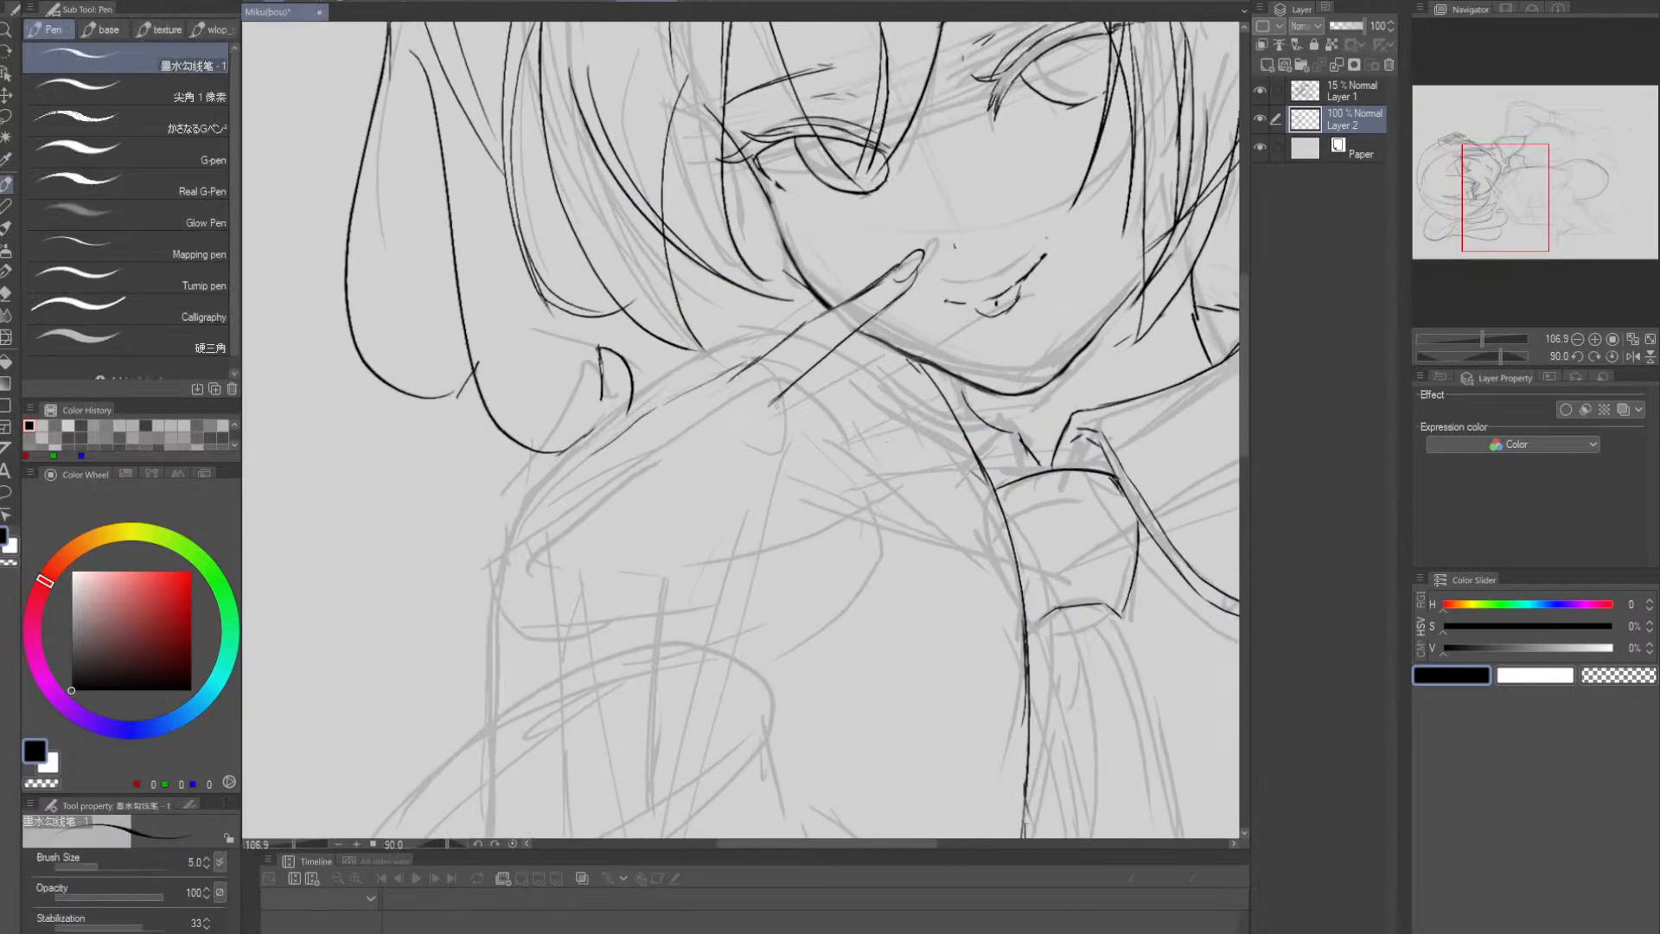
{"action": "left_click_drag", "start_coordinate": [781, 405], "coordinate": [879, 350]}
{"action": "key", "text": "space"}
{"action": "left_click_drag", "start_coordinate": [977, 328], "coordinate": [943, 348]}
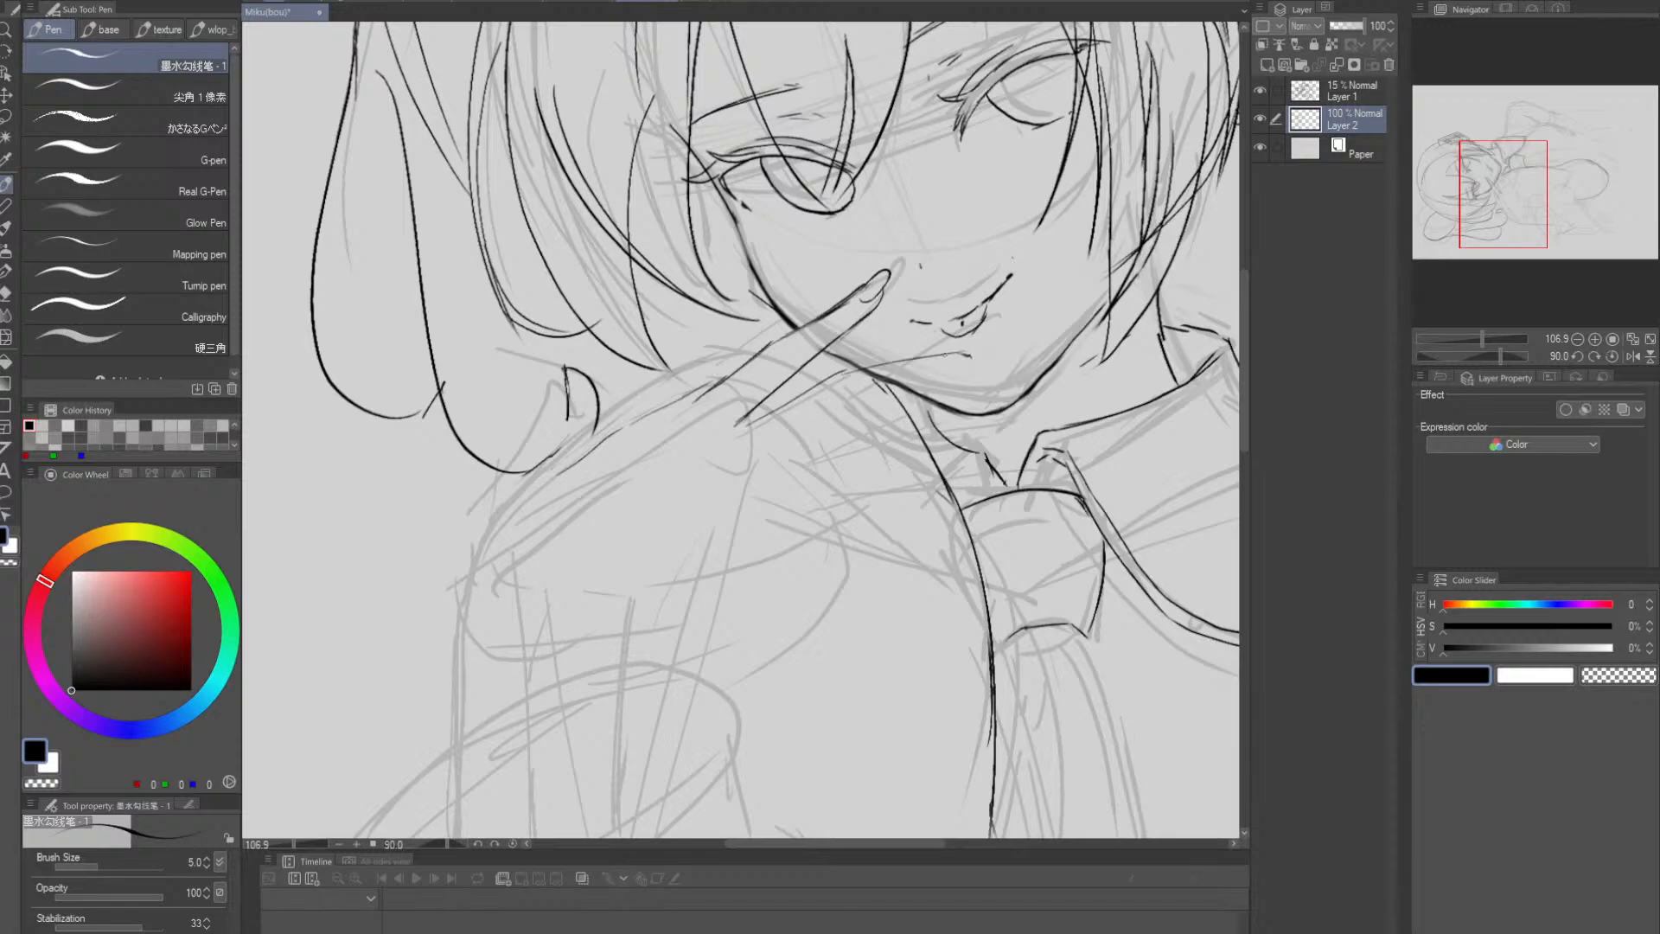
- Ink the second finger's upper edge up to its small tip below the mouth, undoing unwanted strokes
{"action": "mouse_move", "coordinate": [732, 429]}
{"action": "left_mouse_down"}
{"action": "mouse_move", "coordinate": [900, 374]}
{"action": "mouse_move", "coordinate": [831, 393]}
{"action": "mouse_move", "coordinate": [854, 372]}
{"action": "mouse_move", "coordinate": [966, 350]}
{"action": "left_mouse_up"}
{"action": "key", "text": "ctrl+z"}
{"action": "key", "text": "ctrl+z"}
{"action": "left_click_drag", "start_coordinate": [842, 377], "coordinate": [961, 354]}
{"action": "key", "text": "ctrl+z"}
{"action": "left_click_drag", "start_coordinate": [969, 356], "coordinate": [960, 369]}
- Ink the second finger's lower edge beneath the jawline up to its tip, undoing unwanted strokes
{"action": "left_click_drag", "start_coordinate": [832, 405], "coordinate": [938, 375]}
{"action": "key", "text": "ctrl+z"}
{"action": "left_click_drag", "start_coordinate": [824, 406], "coordinate": [963, 369]}
{"action": "key", "text": "ctrl+z"}
{"action": "left_click_drag", "start_coordinate": [856, 396], "coordinate": [966, 364]}
{"action": "key", "text": "ctrl+z"}
{"action": "mouse_move", "coordinate": [839, 406]}
{"action": "left_mouse_down"}
{"action": "mouse_move", "coordinate": [962, 358]}
{"action": "mouse_move", "coordinate": [954, 374]}
{"action": "mouse_move", "coordinate": [832, 385]}
{"action": "mouse_move", "coordinate": [961, 372]}
{"action": "left_mouse_up"}
- Redraw the base of the second finger so it forms a sharp V with the pointing finger
{"action": "mouse_move", "coordinate": [765, 452]}
{"action": "left_mouse_down"}
{"action": "mouse_move", "coordinate": [853, 401]}
{"action": "mouse_move", "coordinate": [796, 402]}
{"action": "mouse_move", "coordinate": [855, 372]}
{"action": "left_mouse_up"}
{"action": "key", "text": "ctrl+z"}
{"action": "key", "text": "ctrl+z"}
{"action": "key", "text": "ctrl+z"}
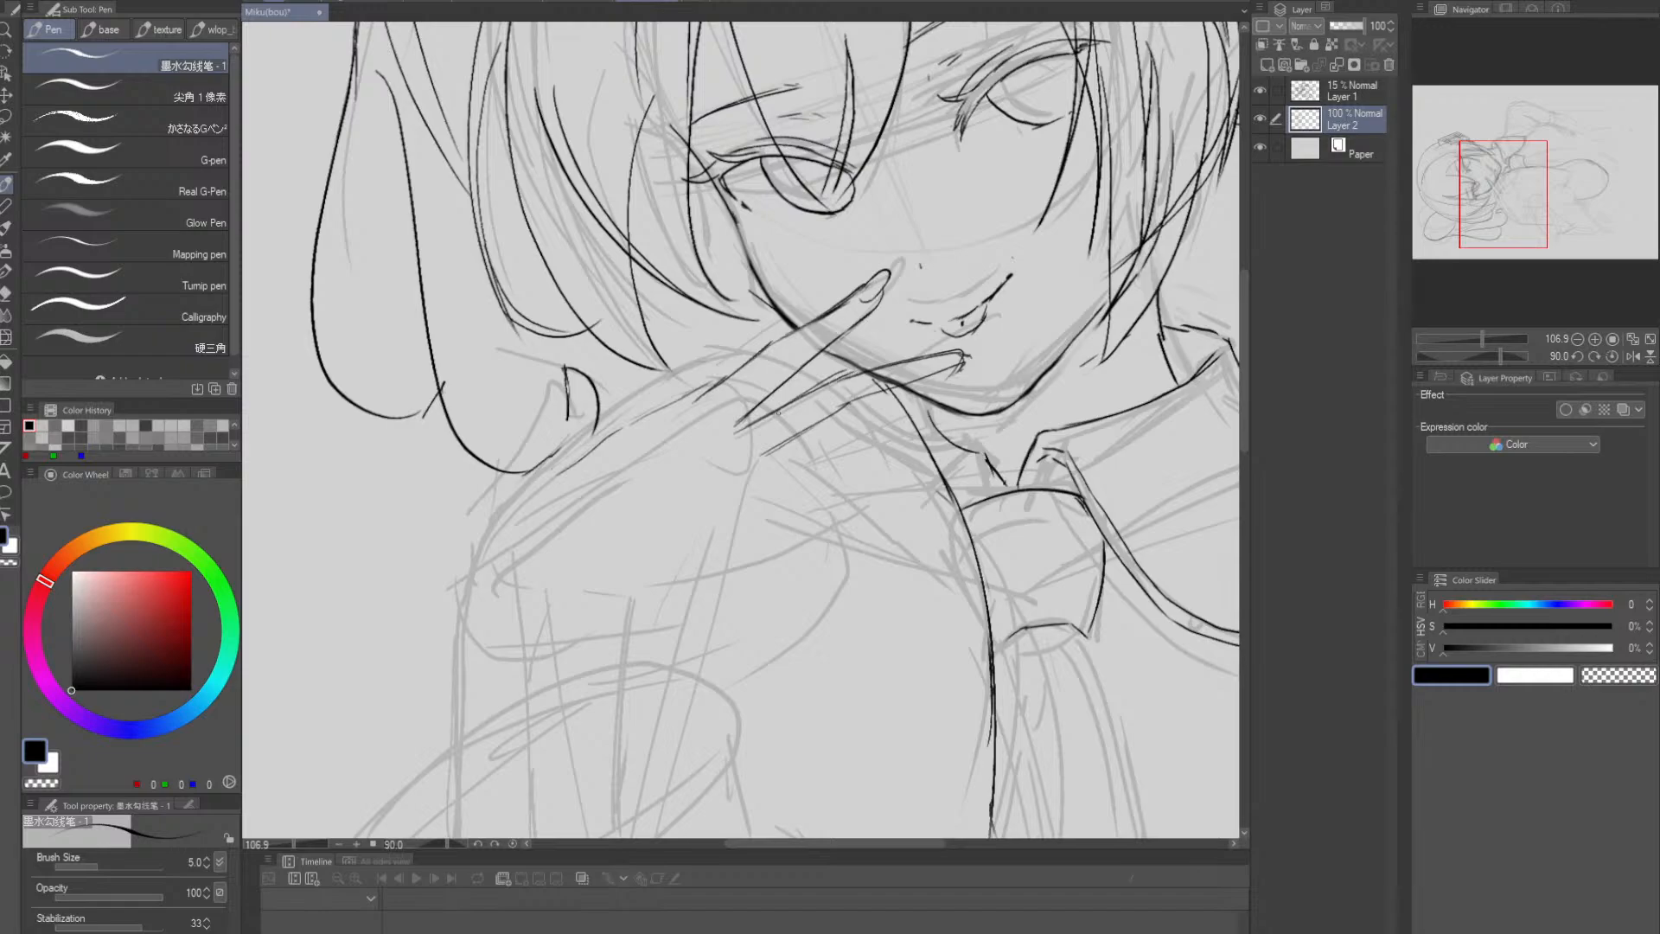
{"action": "key", "text": "ctrl+z"}
{"action": "left_click_drag", "start_coordinate": [744, 424], "coordinate": [852, 375]}
{"action": "key", "text": "r"}
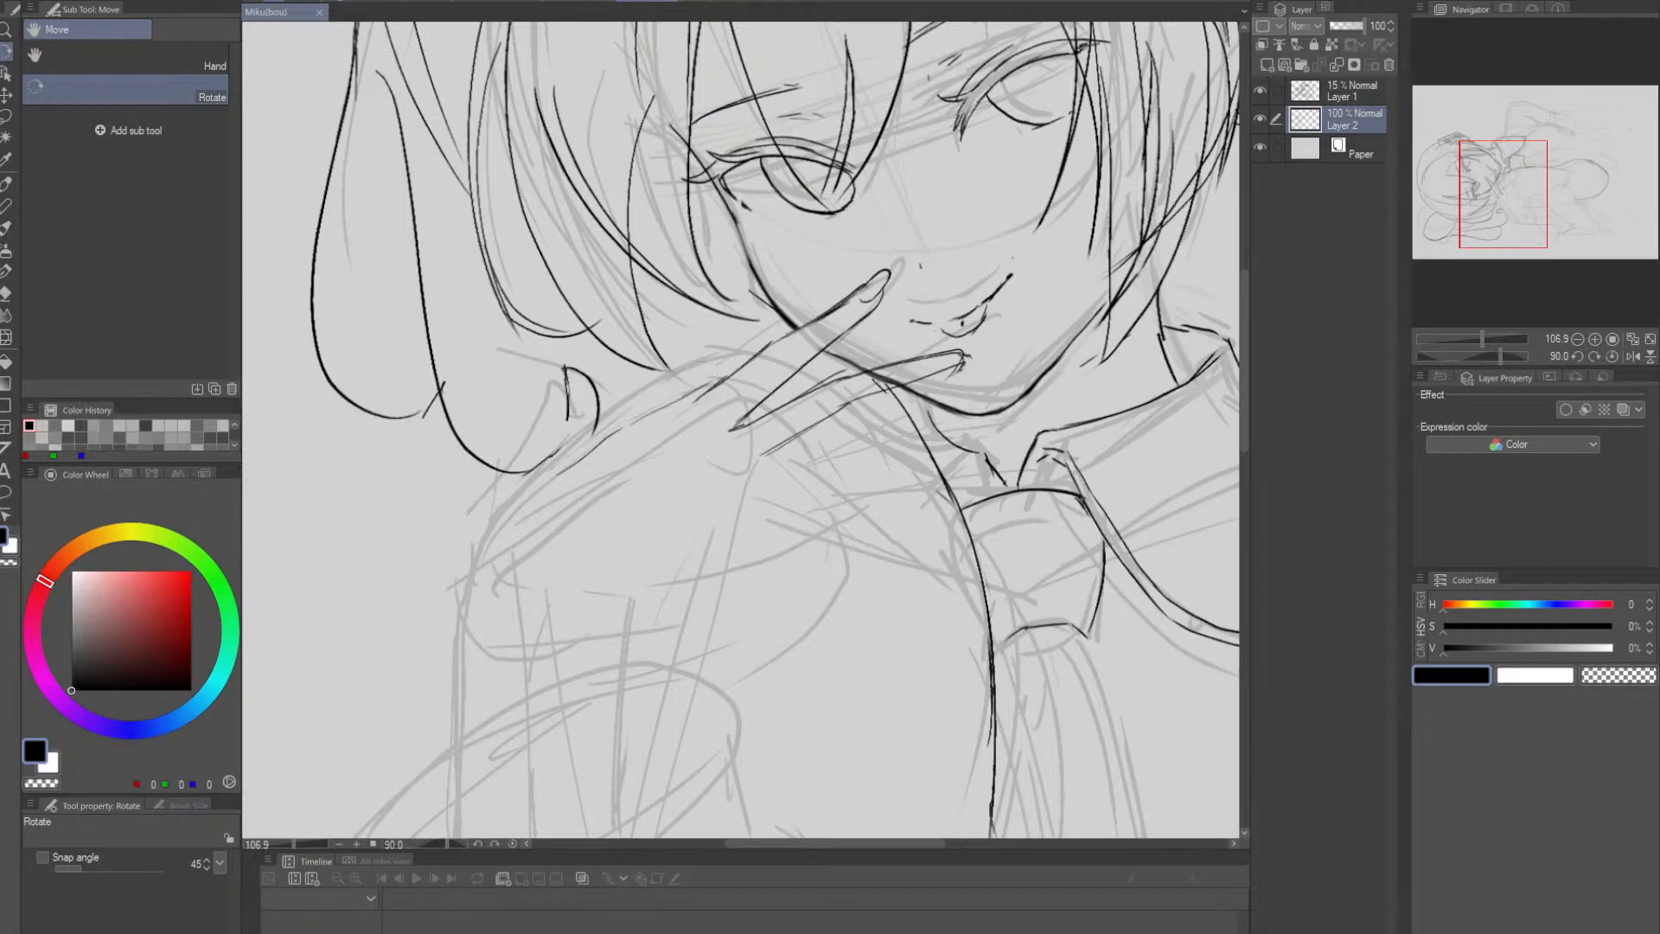
{"action": "left_click_drag", "start_coordinate": [864, 535], "coordinate": [876, 521]}
{"action": "key", "text": "p"}
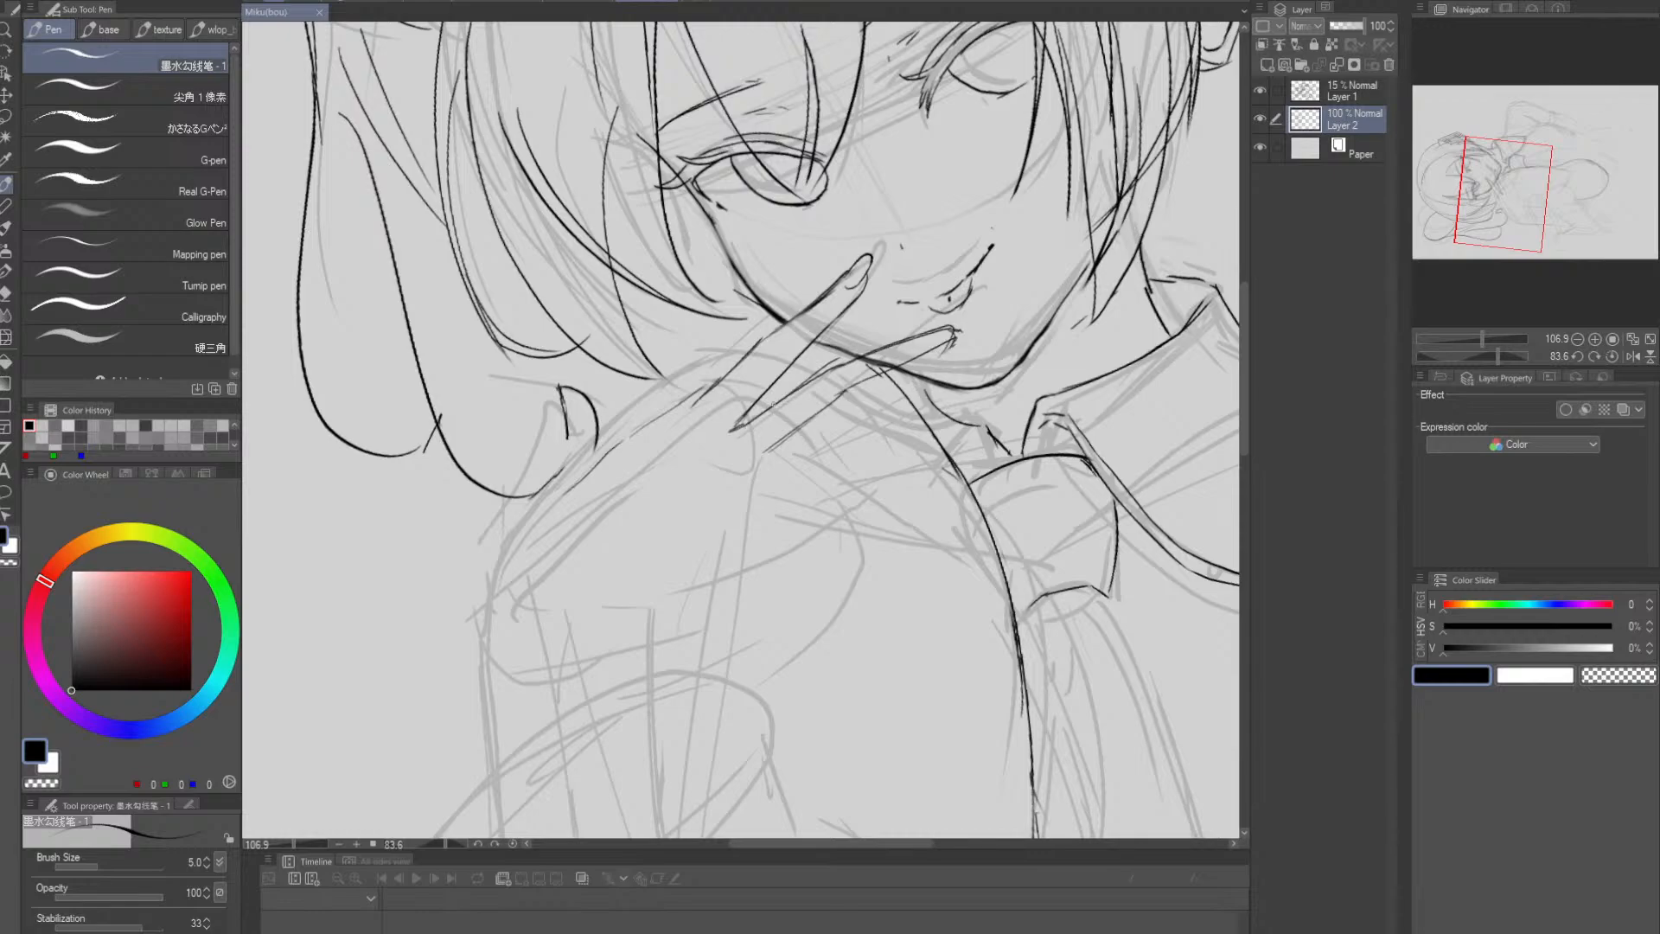
{"action": "left_click_drag", "start_coordinate": [774, 404], "coordinate": [819, 373]}
{"action": "key", "text": "ctrl+z"}
{"action": "mouse_move", "coordinate": [735, 430]}
{"action": "left_mouse_down"}
{"action": "mouse_move", "coordinate": [814, 370]}
{"action": "mouse_move", "coordinate": [785, 394]}
{"action": "mouse_move", "coordinate": [884, 347]}
{"action": "mouse_move", "coordinate": [890, 389]}
{"action": "left_mouse_up"}
{"action": "key", "text": "ctrl+z"}
- Ink the third finger's upper edge from the hand across the torso line toward the collar, undoing unwanted strokes
{"action": "mouse_move", "coordinate": [992, 476]}
{"action": "left_mouse_down"}
{"action": "mouse_move", "coordinate": [925, 480]}
{"action": "mouse_move", "coordinate": [878, 508]}
{"action": "mouse_move", "coordinate": [1013, 485]}
{"action": "mouse_move", "coordinate": [992, 408]}
{"action": "mouse_move", "coordinate": [1046, 405]}
{"action": "left_mouse_up"}
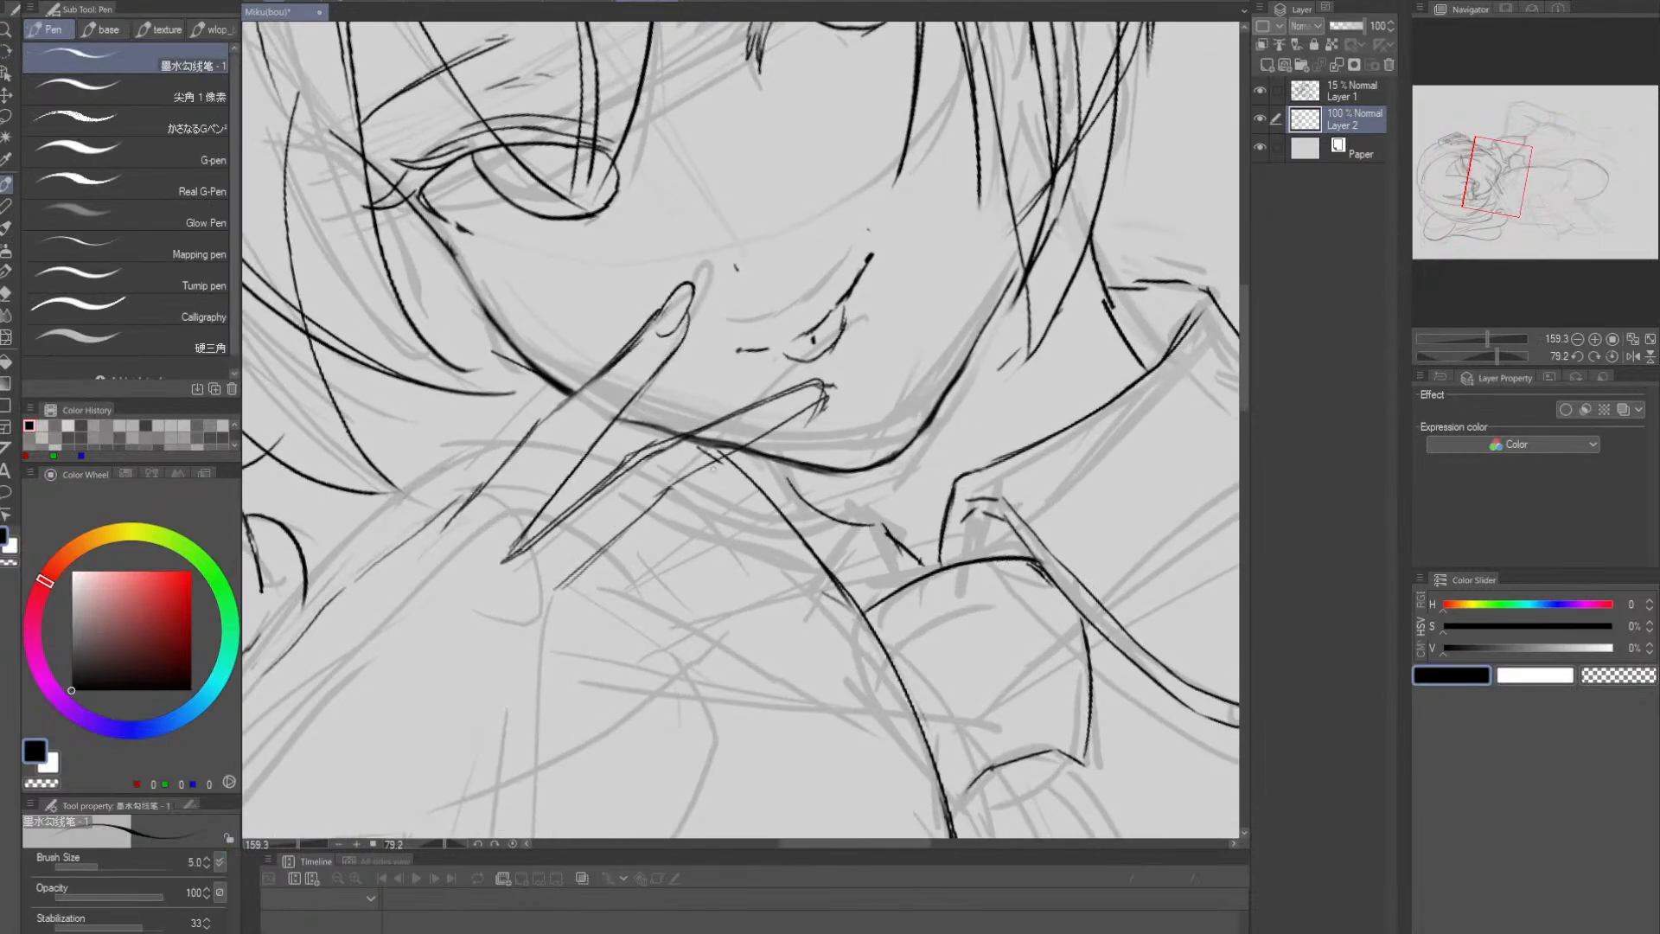
{"action": "key", "text": "alt+space"}
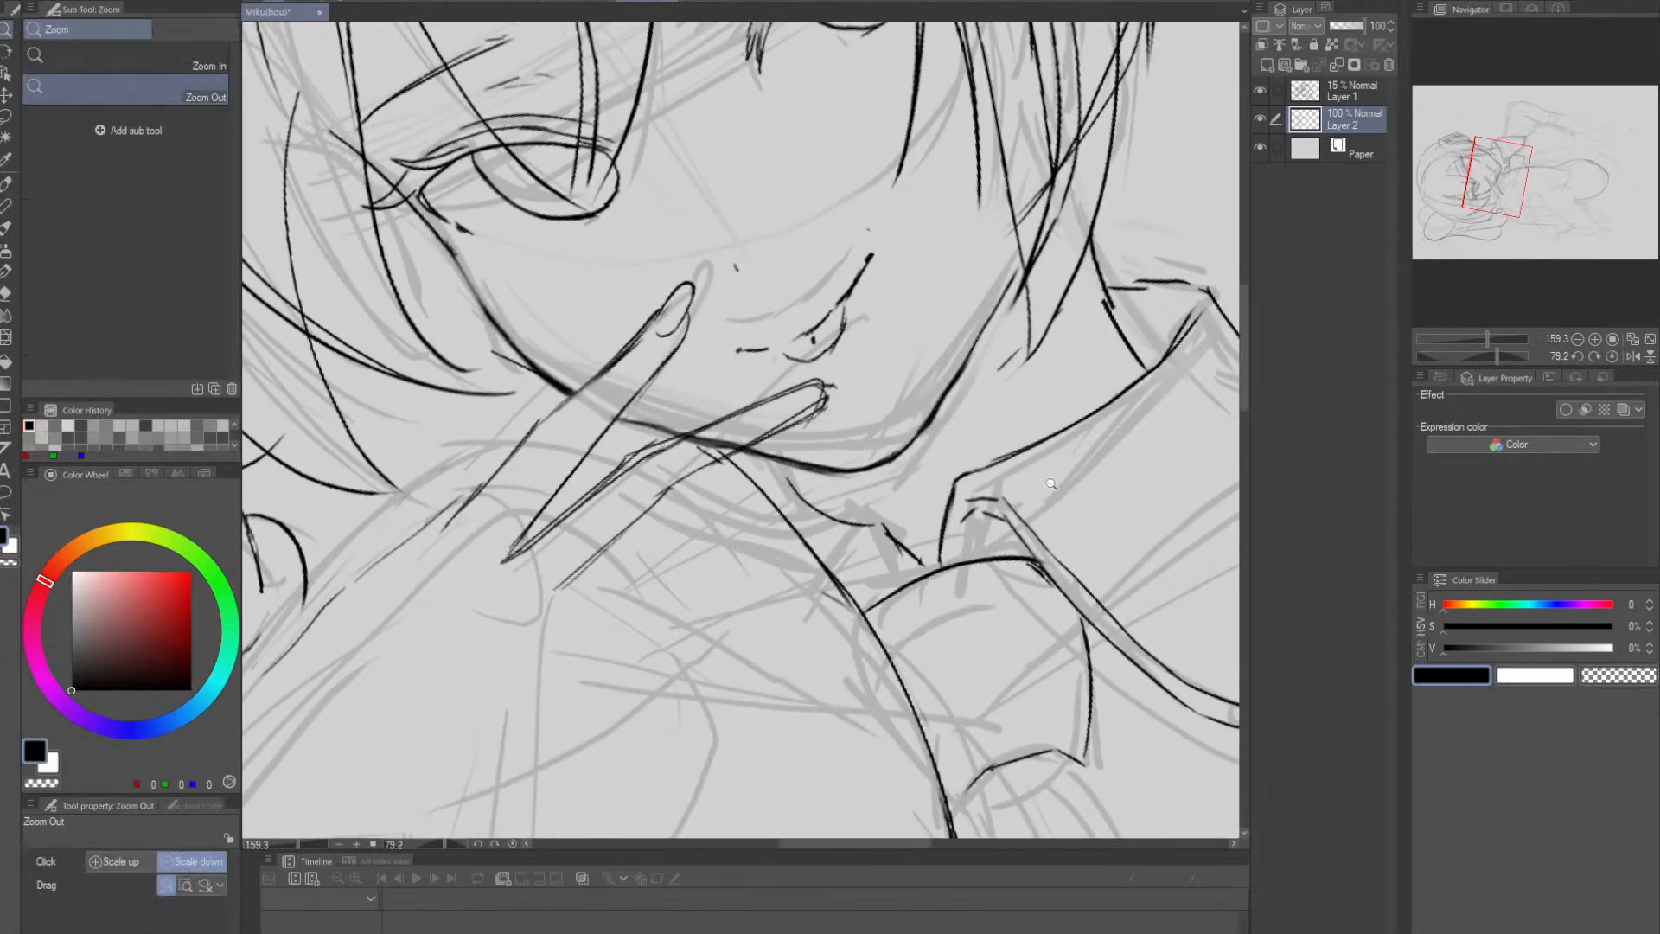
{"action": "left_click_drag", "start_coordinate": [1051, 484], "coordinate": [951, 520]}
{"action": "key", "text": "shift+space"}
{"action": "key", "text": "alt+space"}
{"action": "key", "text": "space"}
{"action": "left_click_drag", "start_coordinate": [1044, 534], "coordinate": [1050, 379]}
{"action": "key", "text": "shift+space"}
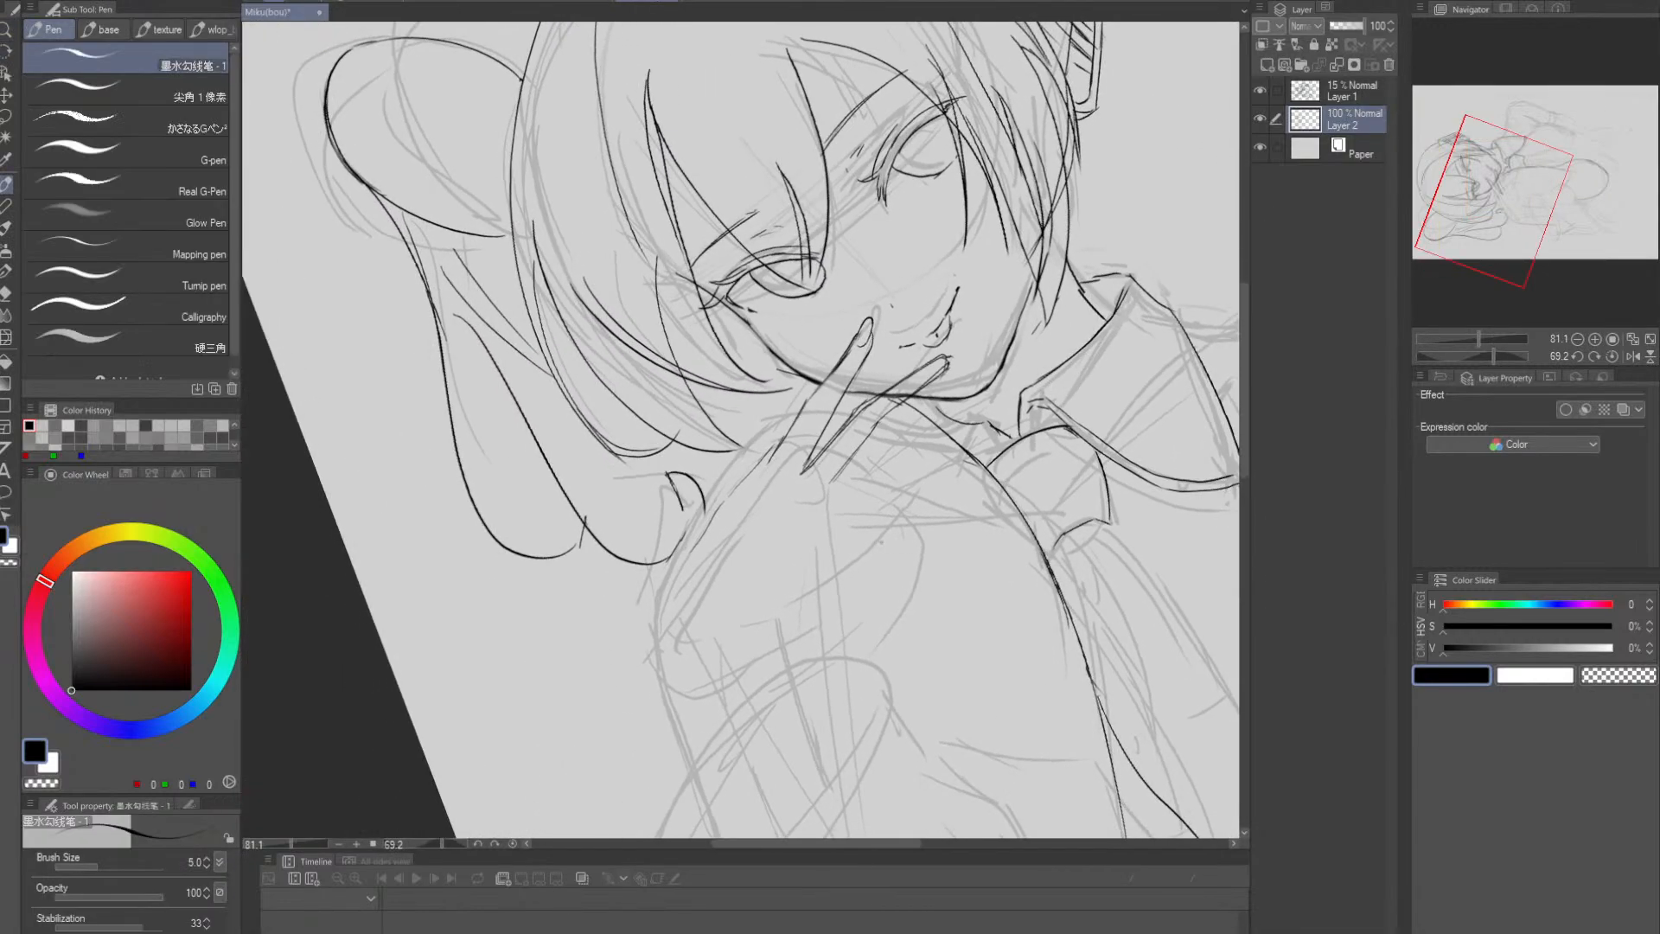
{"action": "left_click_drag", "start_coordinate": [848, 541], "coordinate": [982, 519]}
{"action": "left_click_drag", "start_coordinate": [824, 489], "coordinate": [926, 446]}
{"action": "key", "text": "ctrl+z"}
{"action": "left_click_drag", "start_coordinate": [820, 490], "coordinate": [980, 436]}
{"action": "key", "text": "ctrl+z"}
{"action": "key", "text": "ctrl+z"}
{"action": "left_click_drag", "start_coordinate": [826, 490], "coordinate": [980, 437]}
{"action": "key", "text": "ctrl+z"}
{"action": "left_click_drag", "start_coordinate": [821, 491], "coordinate": [985, 439]}
- Ink the third finger's lower edge and the little finger's line below it, undoing unwanted strokes
{"action": "mouse_move", "coordinate": [879, 495]}
{"action": "left_mouse_down"}
{"action": "mouse_move", "coordinate": [996, 447]}
{"action": "mouse_move", "coordinate": [983, 539]}
{"action": "mouse_move", "coordinate": [961, 536]}
{"action": "mouse_move", "coordinate": [997, 486]}
{"action": "left_mouse_up"}
{"action": "key", "text": "ctrl+z"}
{"action": "key", "text": "r"}
{"action": "key", "text": "ctrl+z"}
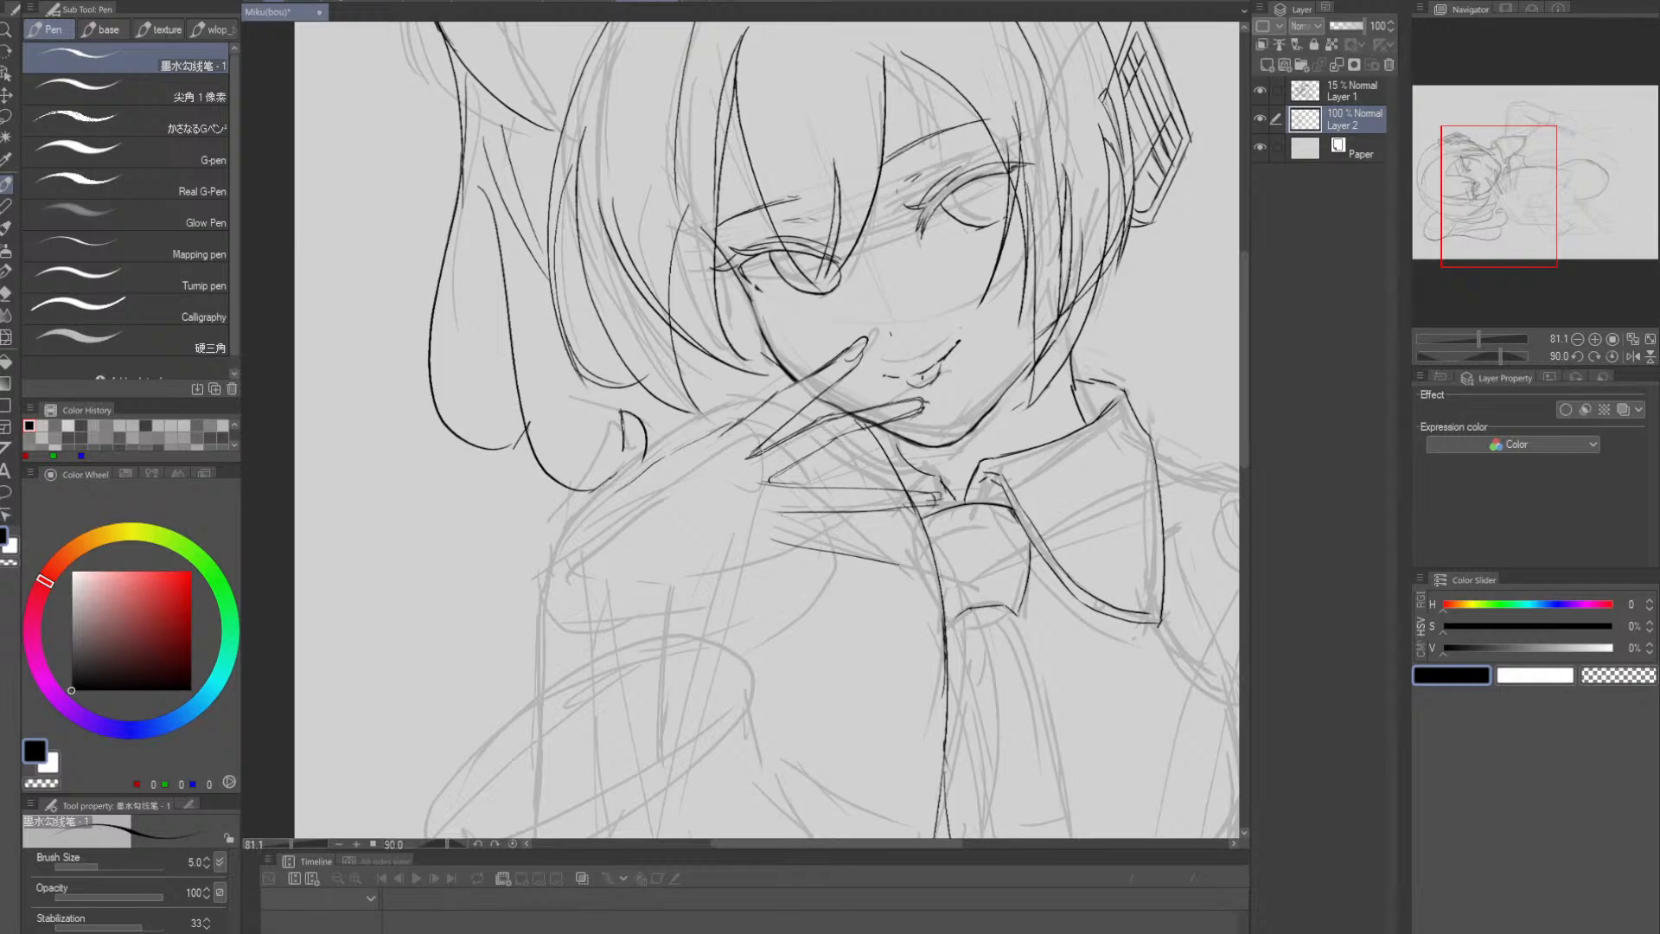
{"action": "left_click_drag", "start_coordinate": [748, 457], "coordinate": [728, 464]}
{"action": "key", "text": "ctrl+z"}
{"action": "key", "text": "ctrl+z"}
{"action": "key", "text": "ctrl+z"}
{"action": "mouse_move", "coordinate": [775, 431]}
{"action": "left_mouse_down"}
{"action": "mouse_move", "coordinate": [746, 457]}
{"action": "mouse_move", "coordinate": [711, 436]}
{"action": "left_mouse_up"}
{"action": "key", "text": "ctrl+z"}
- Ink the outer edge of the hand from the pointing finger's base down past the curled hair shape toward the wrist
{"action": "left_click_drag", "start_coordinate": [812, 372], "coordinate": [781, 389]}
{"action": "mouse_move", "coordinate": [704, 444]}
{"action": "left_mouse_down"}
{"action": "mouse_move", "coordinate": [861, 347]}
{"action": "mouse_move", "coordinate": [797, 375]}
{"action": "left_mouse_up"}
{"action": "left_click_drag", "start_coordinate": [880, 335], "coordinate": [851, 344]}
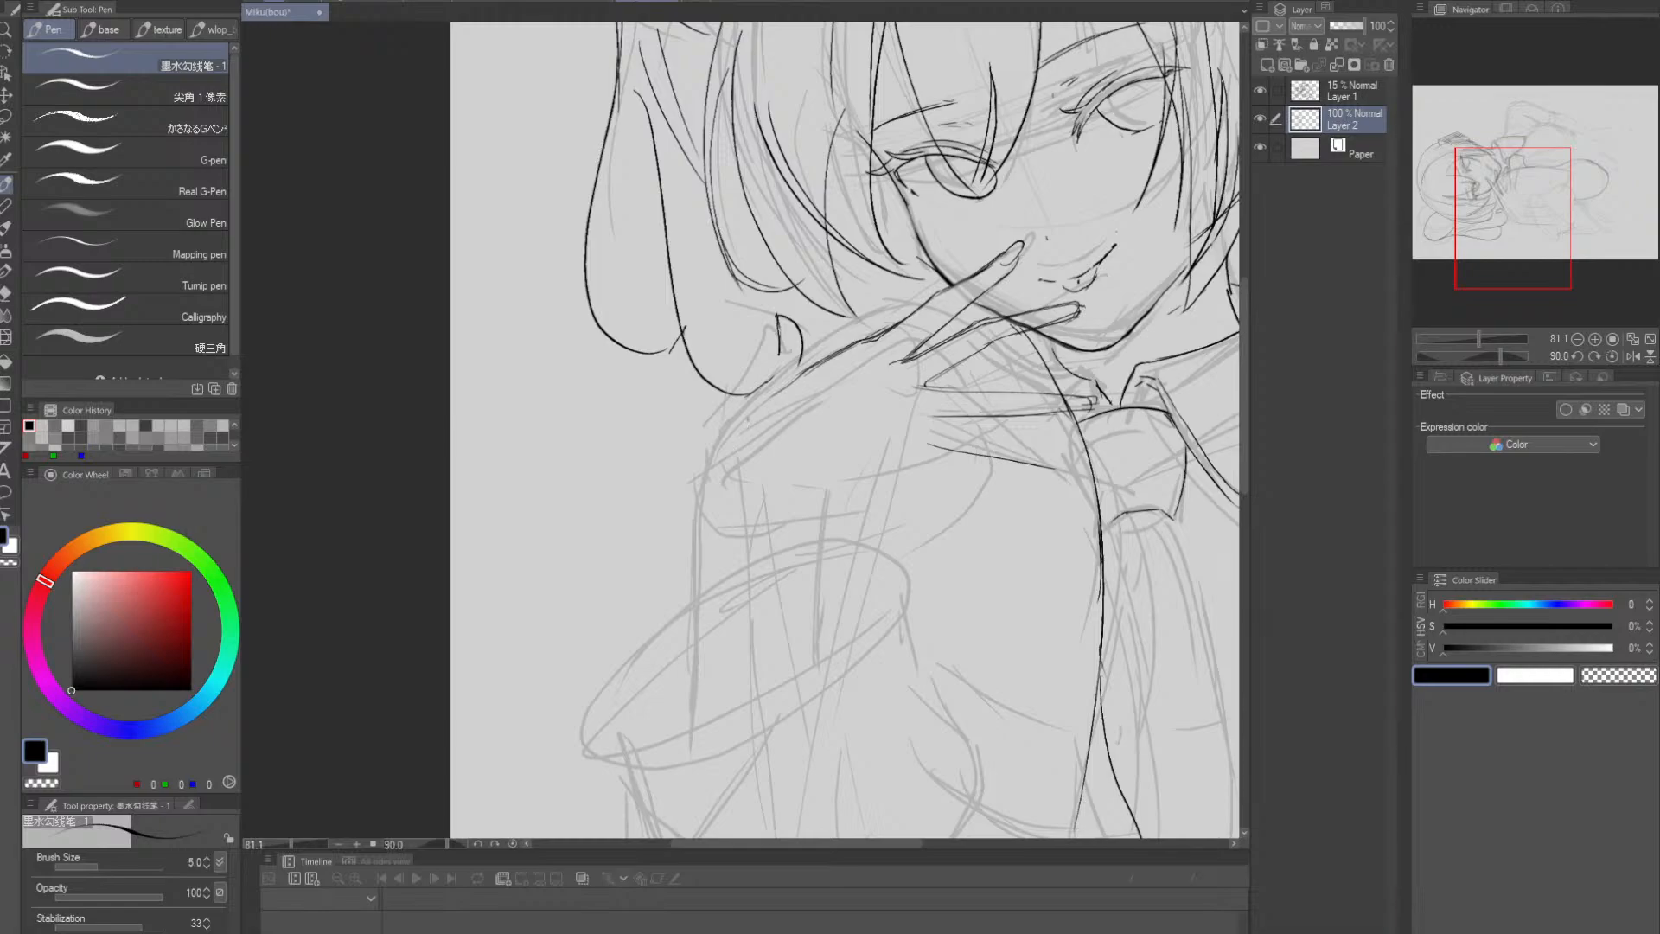
{"action": "left_click_drag", "start_coordinate": [754, 415], "coordinate": [824, 362]}
{"action": "left_click_drag", "start_coordinate": [1063, 363], "coordinate": [1003, 376]}
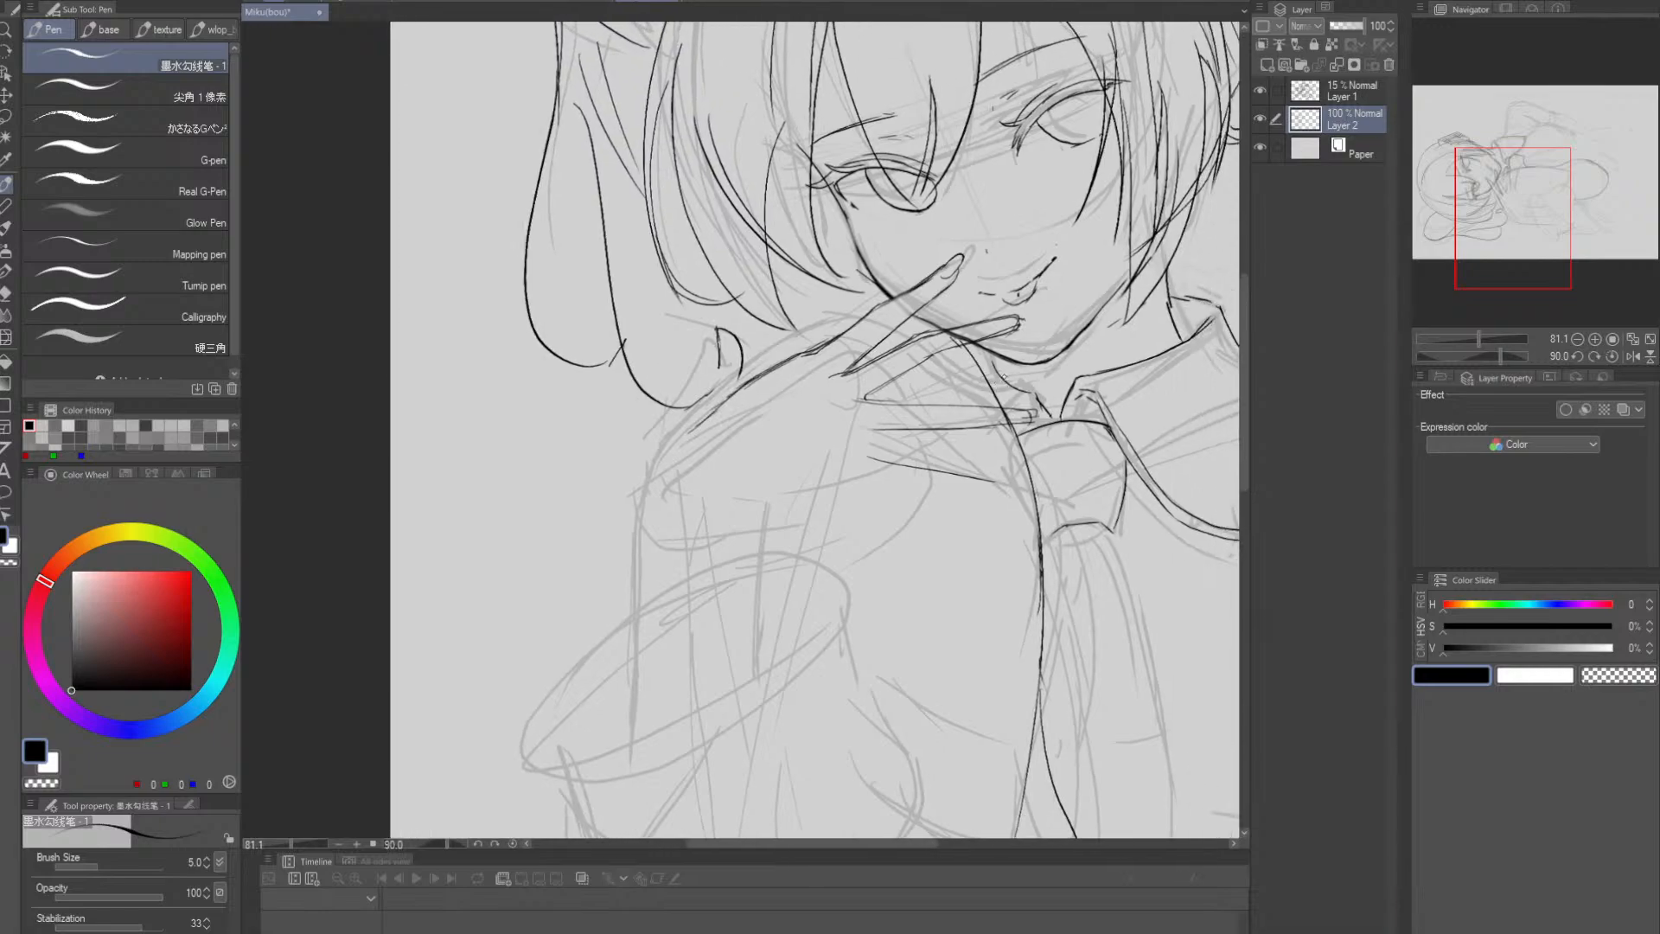
- Save the drawing and rotate the canvas to 41.2 degrees
{"action": "left_click_drag", "start_coordinate": [1053, 452], "coordinate": [1072, 413]}
{"action": "key", "text": "ctrl+s"}
{"action": "key", "text": "r"}
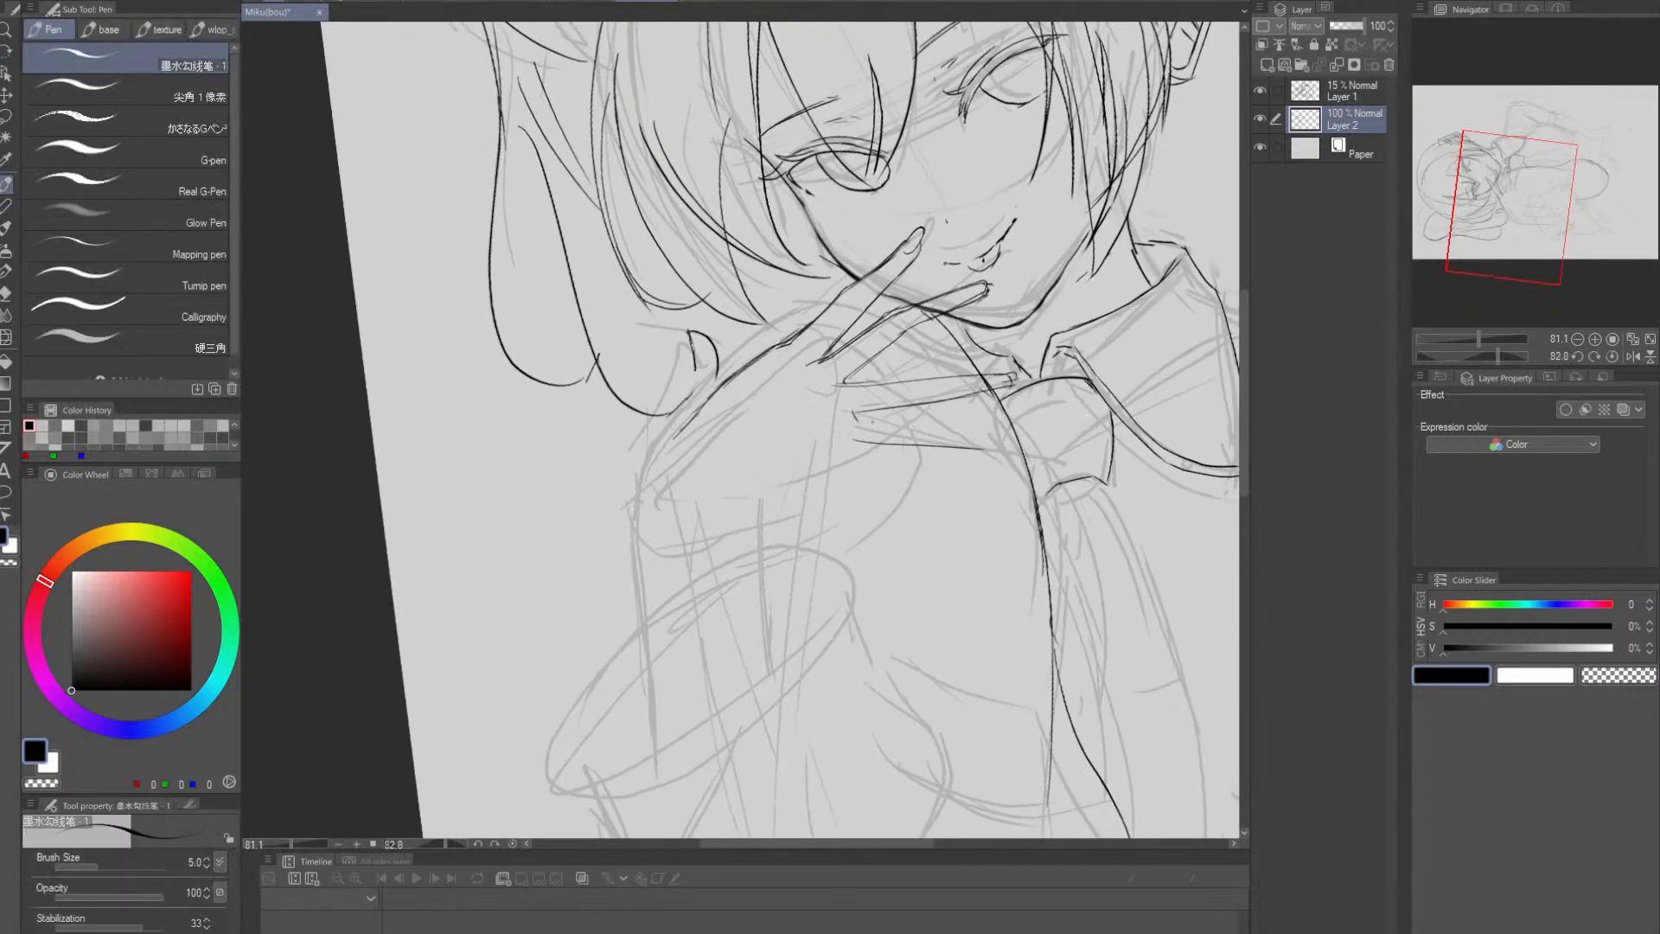
{"action": "left_click_drag", "start_coordinate": [1065, 426], "coordinate": [978, 211]}
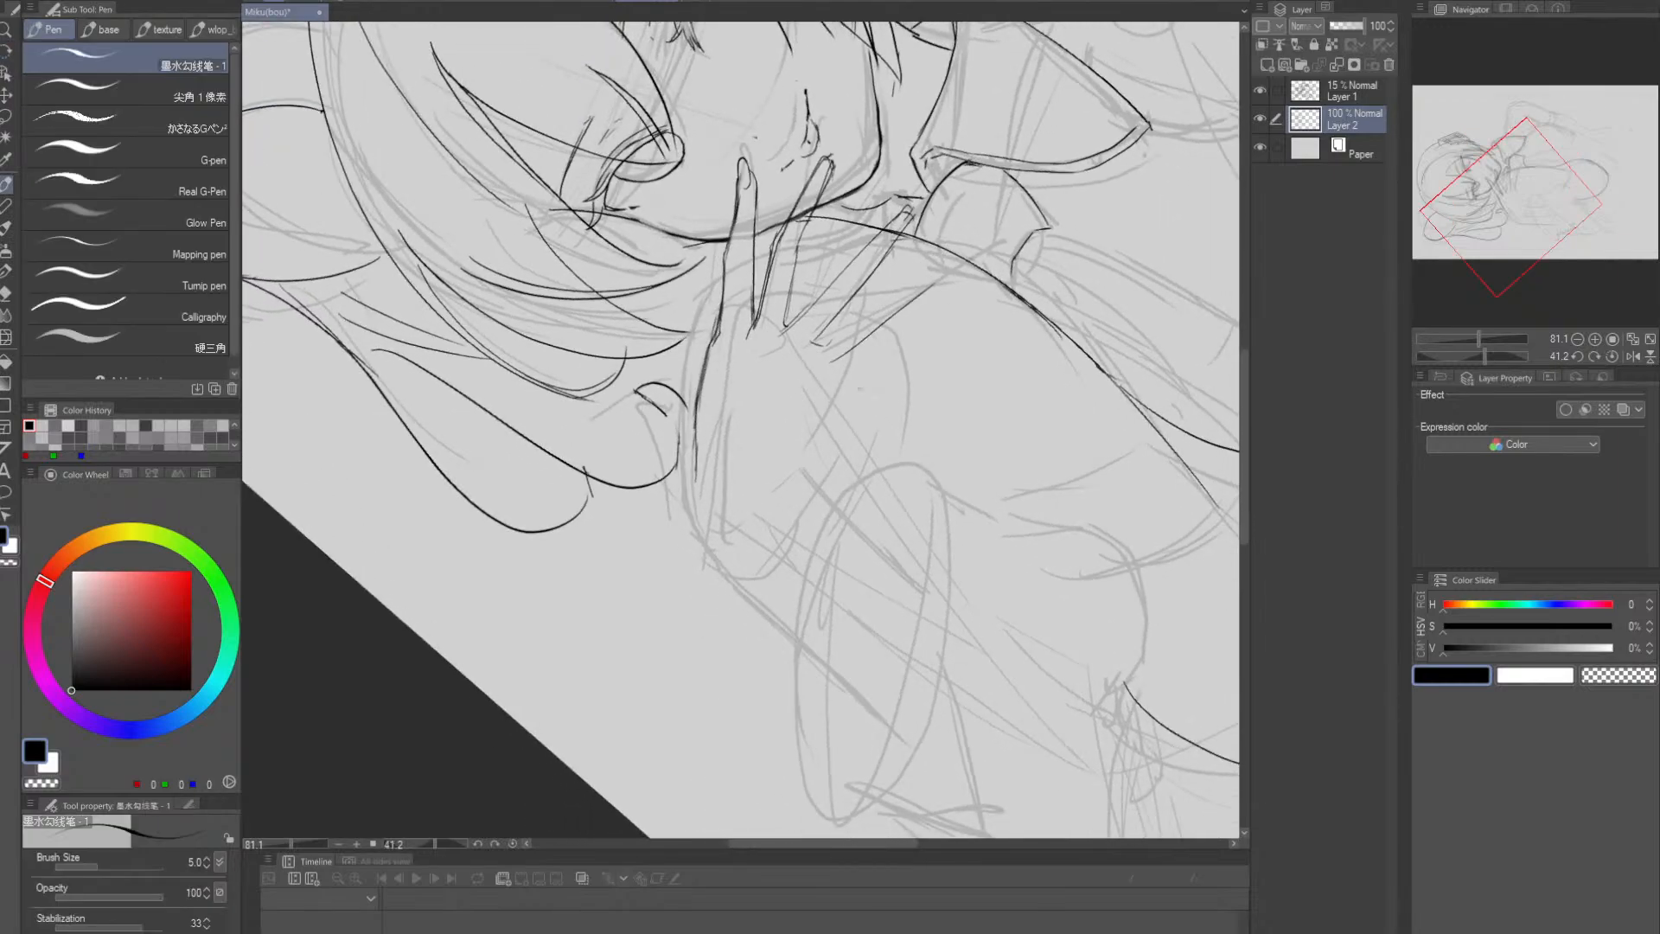
- Ink the little finger's edges out to its tip below the third finger, undoing unwanted strokes
{"action": "left_click_drag", "start_coordinate": [820, 344], "coordinate": [874, 313]}
{"action": "left_click_drag", "start_coordinate": [991, 294], "coordinate": [962, 417]}
{"action": "key", "text": "r"}
{"action": "mouse_move", "coordinate": [1071, 424]}
{"action": "left_mouse_down"}
{"action": "mouse_move", "coordinate": [1072, 454]}
{"action": "mouse_move", "coordinate": [950, 654]}
{"action": "left_mouse_up"}
{"action": "left_click_drag", "start_coordinate": [961, 533], "coordinate": [871, 631]}
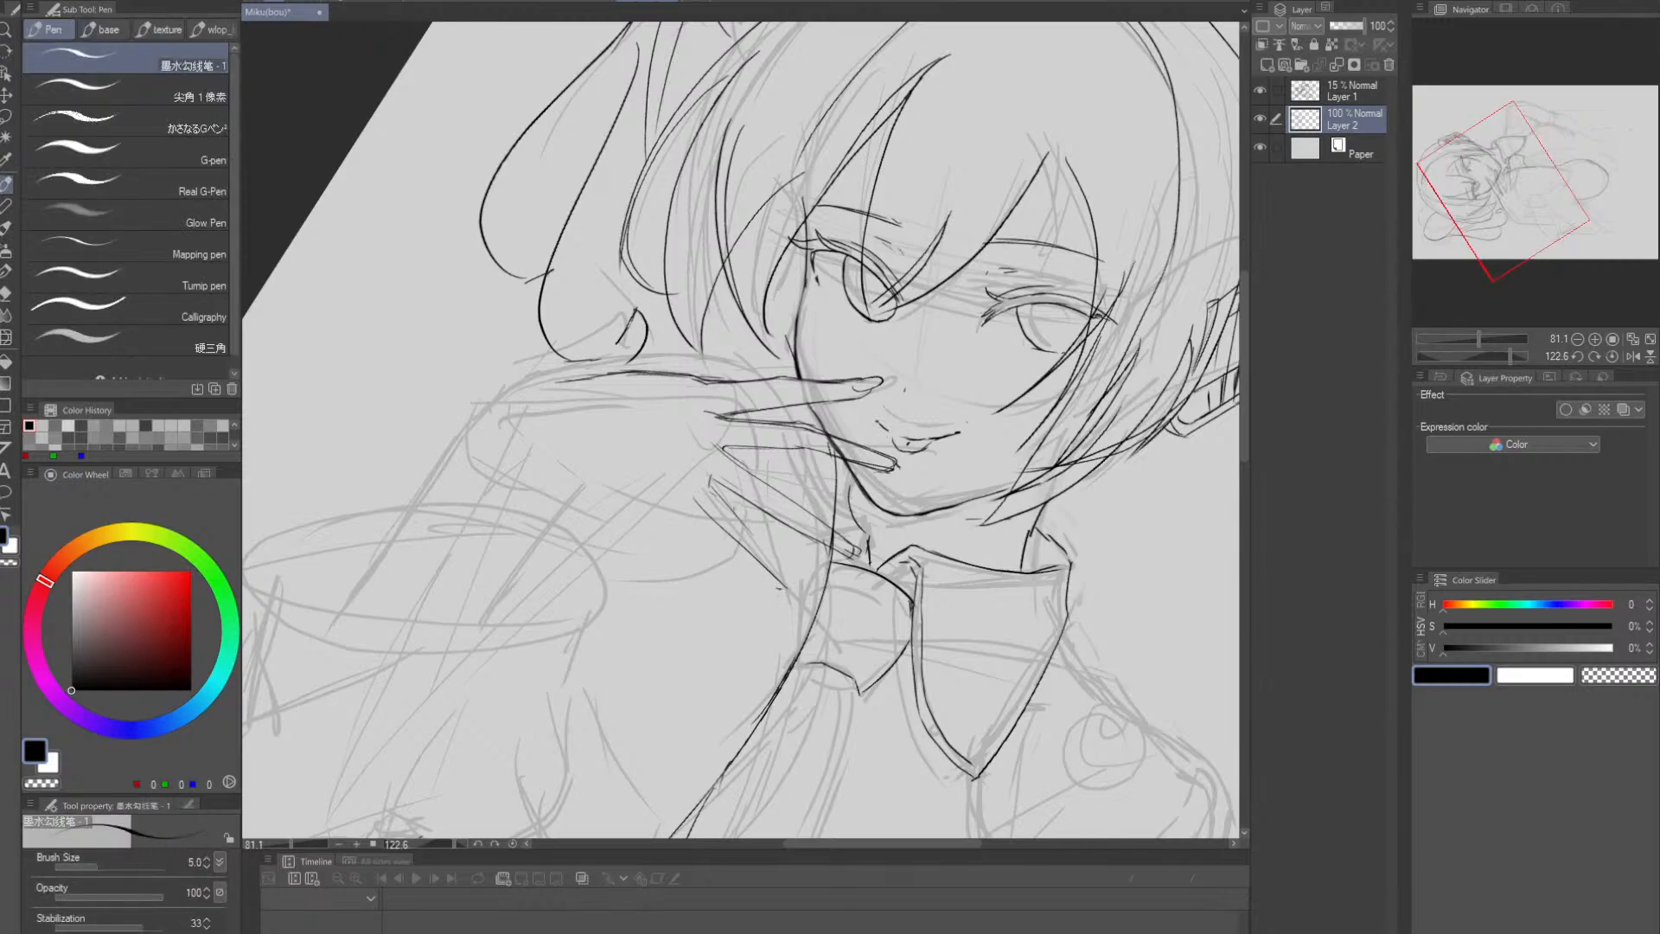
{"action": "mouse_move", "coordinate": [719, 490]}
{"action": "left_mouse_down"}
{"action": "mouse_move", "coordinate": [780, 577]}
{"action": "mouse_move", "coordinate": [896, 550]}
{"action": "mouse_move", "coordinate": [937, 440]}
{"action": "mouse_move", "coordinate": [805, 498]}
{"action": "left_mouse_up"}
{"action": "key", "text": "ctrl+z"}
{"action": "key", "text": "ctrl+z"}
{"action": "mouse_move", "coordinate": [891, 452]}
{"action": "left_mouse_down"}
{"action": "mouse_move", "coordinate": [805, 499]}
{"action": "mouse_move", "coordinate": [912, 440]}
{"action": "left_mouse_up"}
{"action": "key", "text": "ctrl+z"}
{"action": "key", "text": "ctrl+z"}
{"action": "key", "text": "r"}
{"action": "left_click_drag", "start_coordinate": [938, 546], "coordinate": [843, 635]}
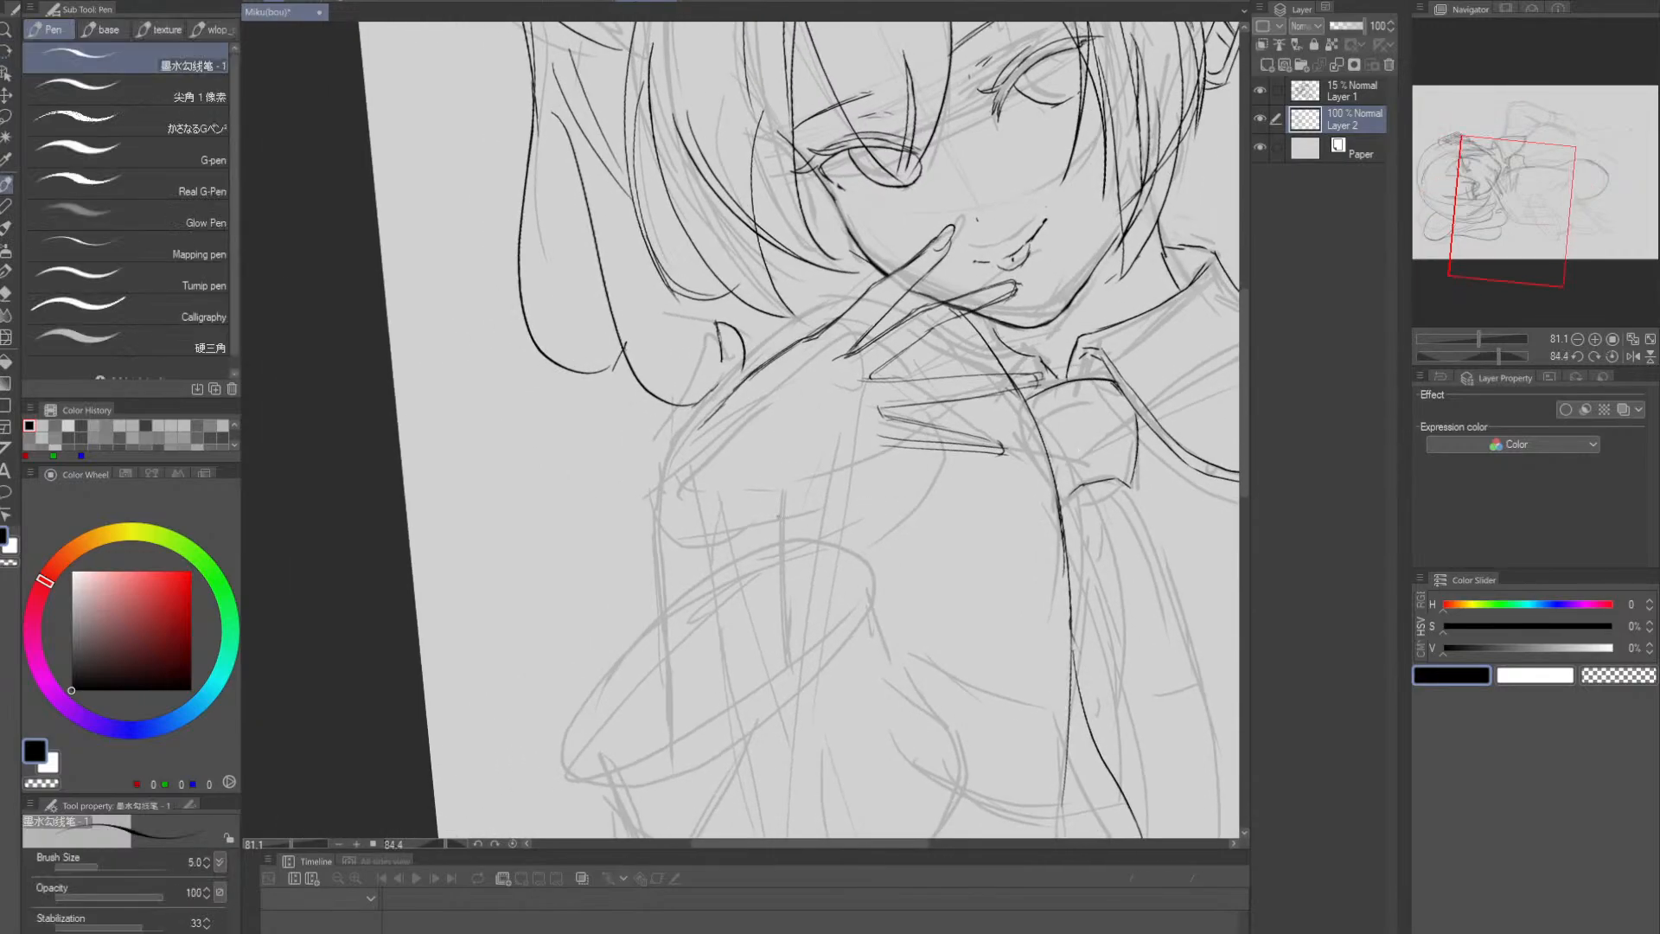
- Ink the palm's lower edge from the little finger's base down toward the wrist, undoing unwanted strokes
{"action": "left_click_drag", "start_coordinate": [752, 513], "coordinate": [887, 441]}
{"action": "key", "text": "ctrl+z"}
{"action": "left_click_drag", "start_coordinate": [749, 516], "coordinate": [876, 441]}
{"action": "key", "text": "ctrl+z"}
{"action": "mouse_move", "coordinate": [790, 505]}
{"action": "left_mouse_down"}
{"action": "mouse_move", "coordinate": [871, 434]}
{"action": "mouse_move", "coordinate": [782, 508]}
{"action": "left_mouse_up"}
{"action": "left_click_drag", "start_coordinate": [854, 453], "coordinate": [786, 510]}
- Ink the inner wrist line from the palm's lower edge down into the sleeve opening, with the canvas rotated to 90 degrees
{"action": "left_click_drag", "start_coordinate": [925, 418], "coordinate": [930, 468]}
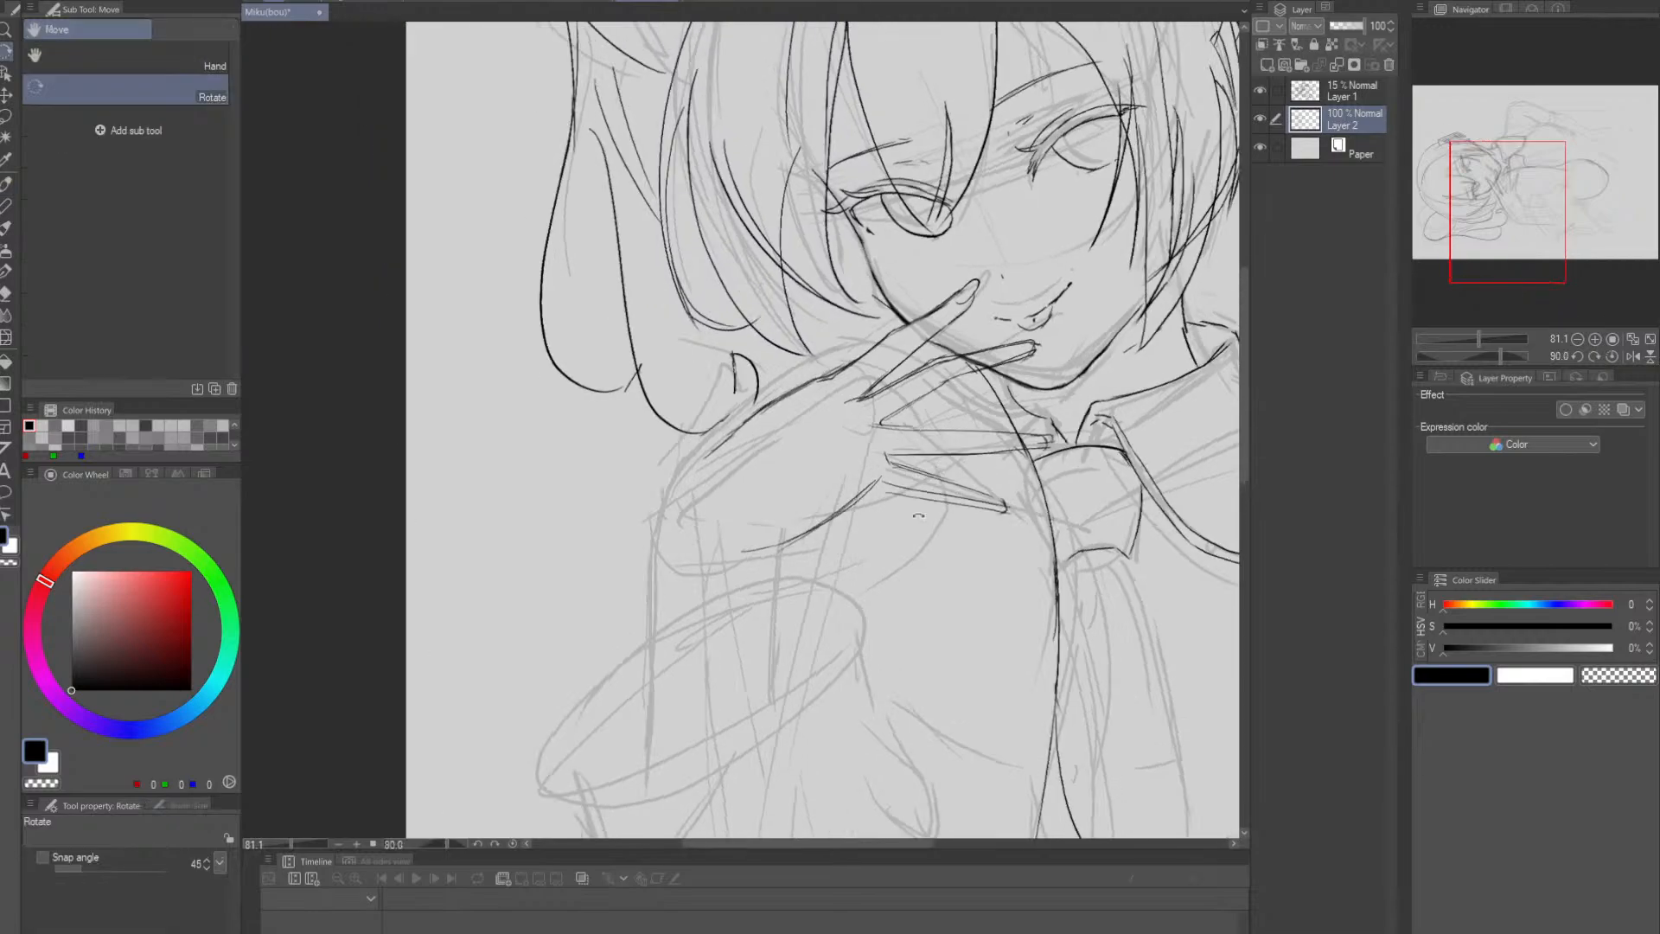
{"action": "left_click_drag", "start_coordinate": [771, 549], "coordinate": [781, 705]}
{"action": "key", "text": "ctrl+z"}
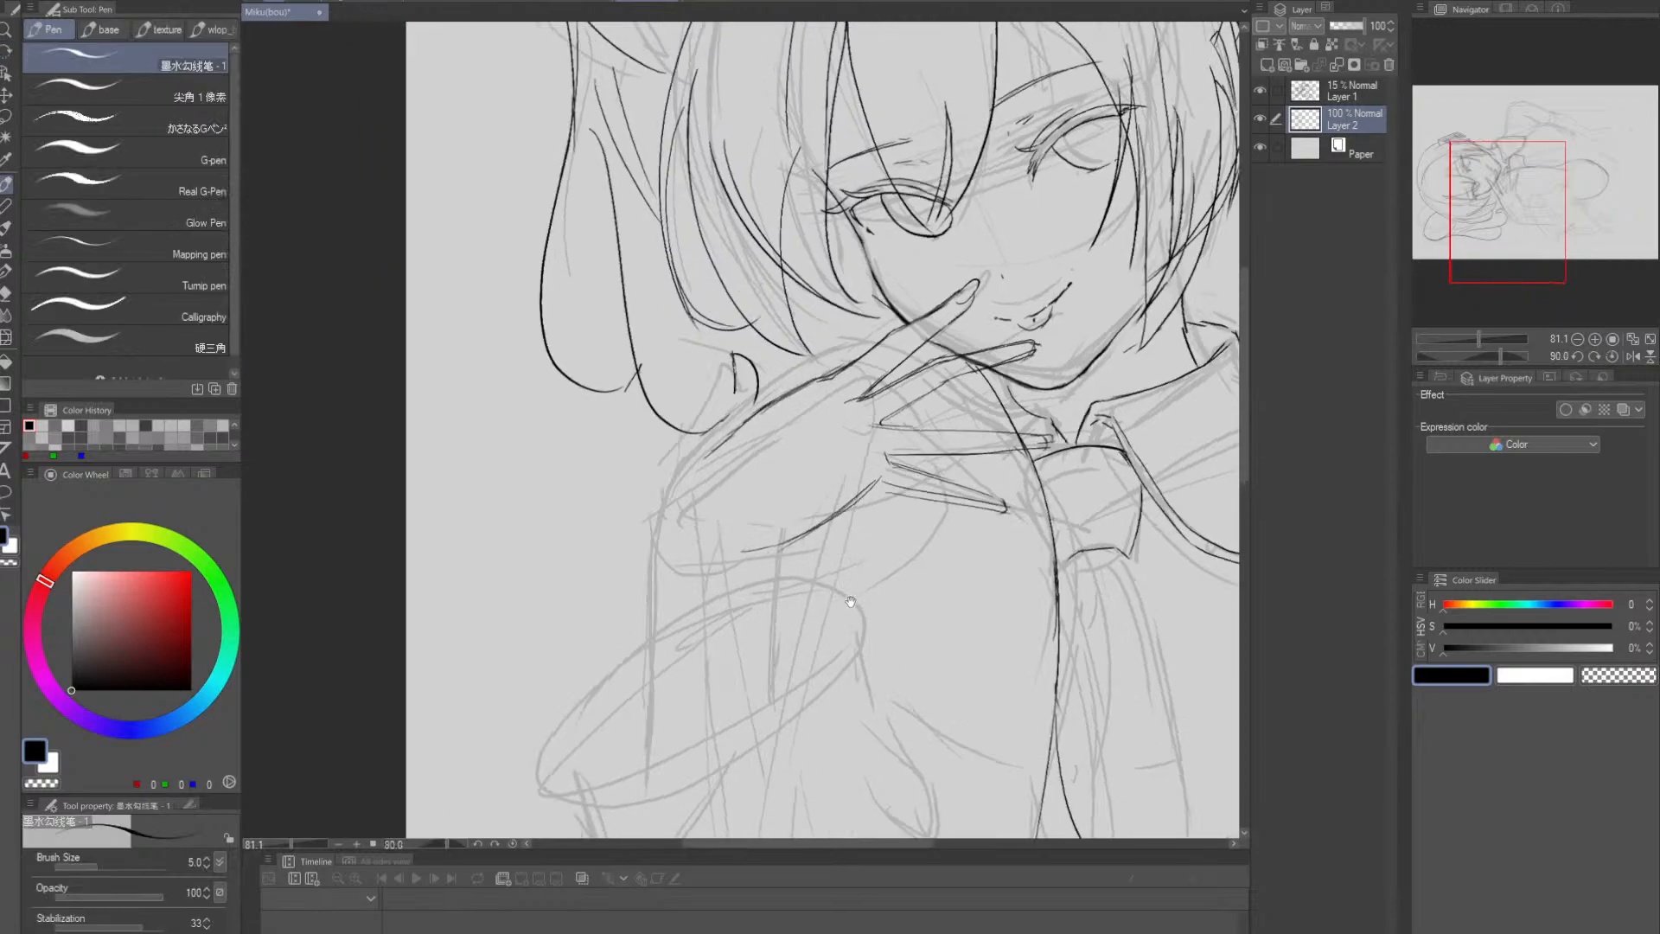
{"action": "left_click_drag", "start_coordinate": [850, 602], "coordinate": [860, 503]}
{"action": "key", "text": "ctrl+z"}
{"action": "mouse_move", "coordinate": [778, 455]}
{"action": "left_mouse_down"}
{"action": "mouse_move", "coordinate": [782, 591]}
{"action": "mouse_move", "coordinate": [829, 523]}
{"action": "left_mouse_up"}
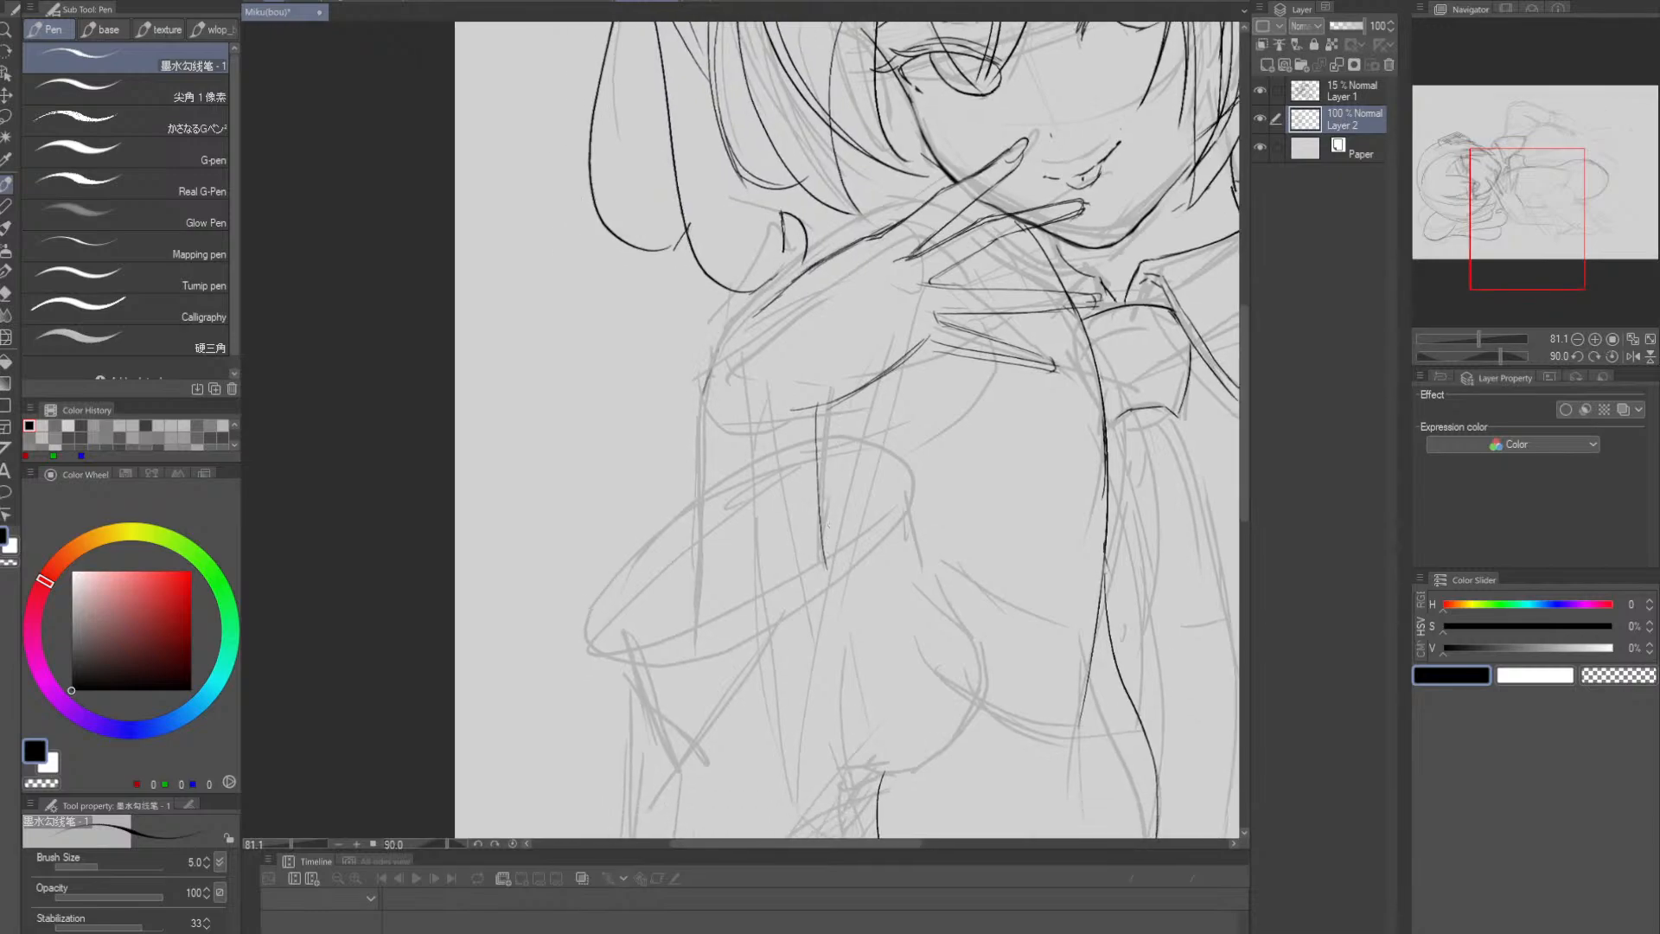
- Ink the outer wrist line from the back of the hand down into the sleeve opening, undoing unwanted strokes
{"action": "left_click_drag", "start_coordinate": [720, 349], "coordinate": [810, 269]}
{"action": "key", "text": "ctrl+z"}
{"action": "left_click_drag", "start_coordinate": [707, 400], "coordinate": [694, 629]}
{"action": "key", "text": "ctrl+z"}
{"action": "left_click_drag", "start_coordinate": [707, 405], "coordinate": [704, 637]}
- Nudge the jaw line near the chin with the Liquify tool, reducing its brush size to 80
{"action": "left_click_drag", "start_coordinate": [981, 464], "coordinate": [906, 724]}
{"action": "left_click", "coordinate": [1041, 536], "text": "alt"}
{"action": "left_click_drag", "start_coordinate": [1047, 539], "coordinate": [970, 435]}
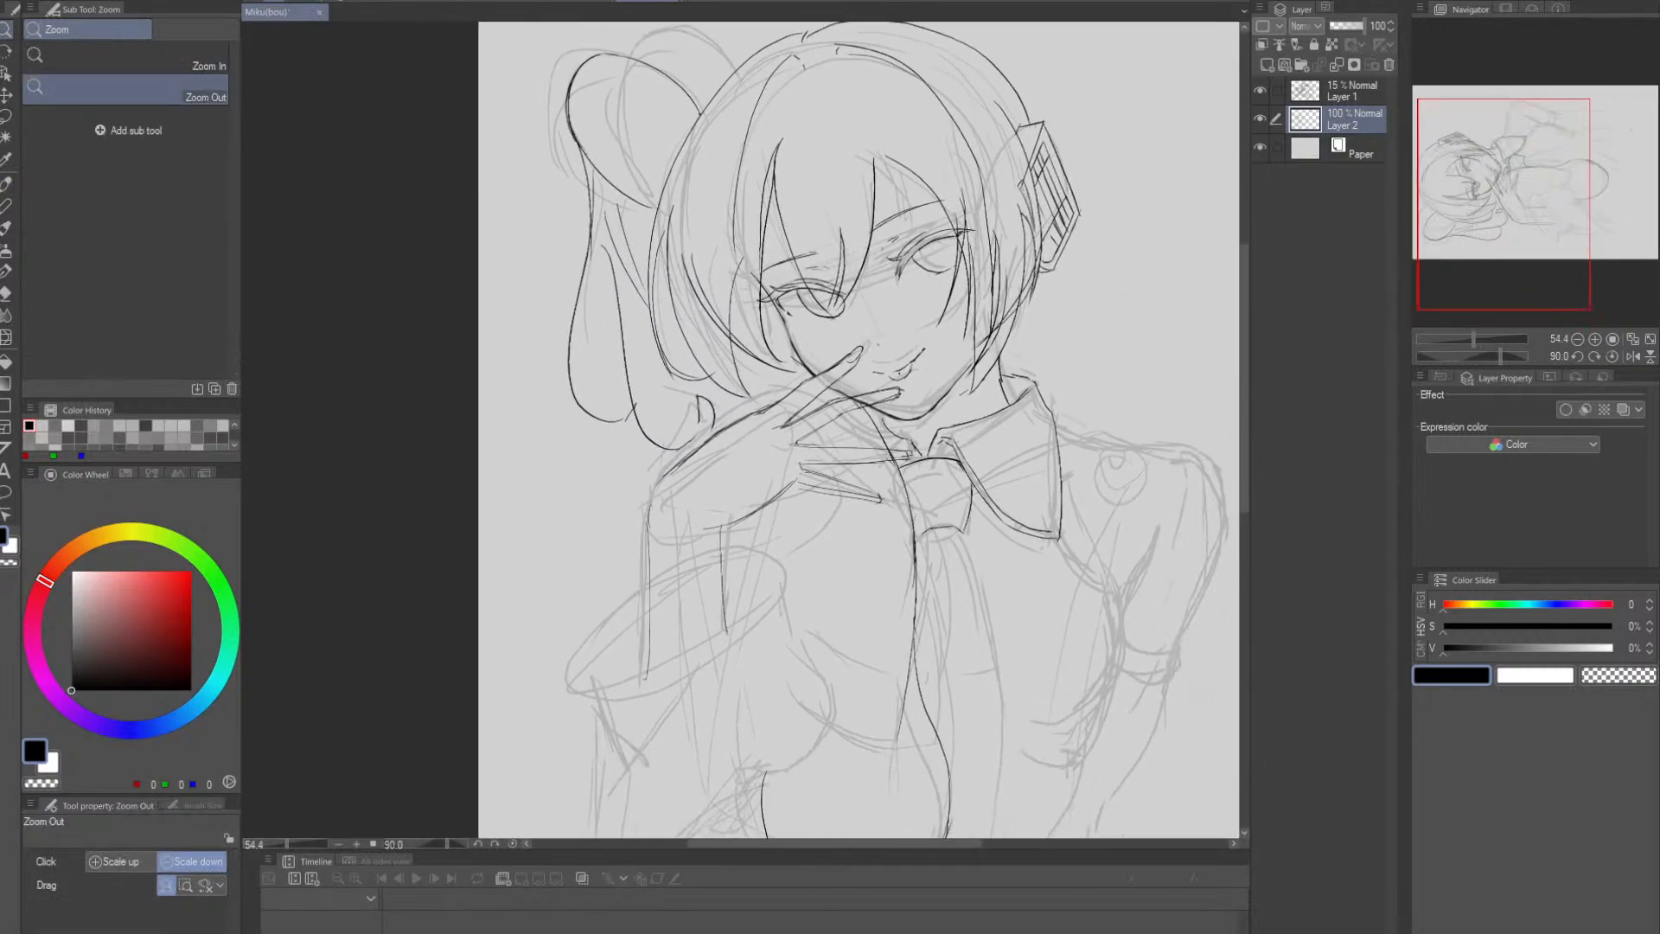
{"action": "mouse_move", "coordinate": [942, 435]}
{"action": "left_mouse_down"}
{"action": "mouse_move", "coordinate": [939, 451]}
{"action": "mouse_move", "coordinate": [945, 434]}
{"action": "left_mouse_up"}
{"action": "key", "text": "Tab"}
{"action": "key", "text": "Tab"}
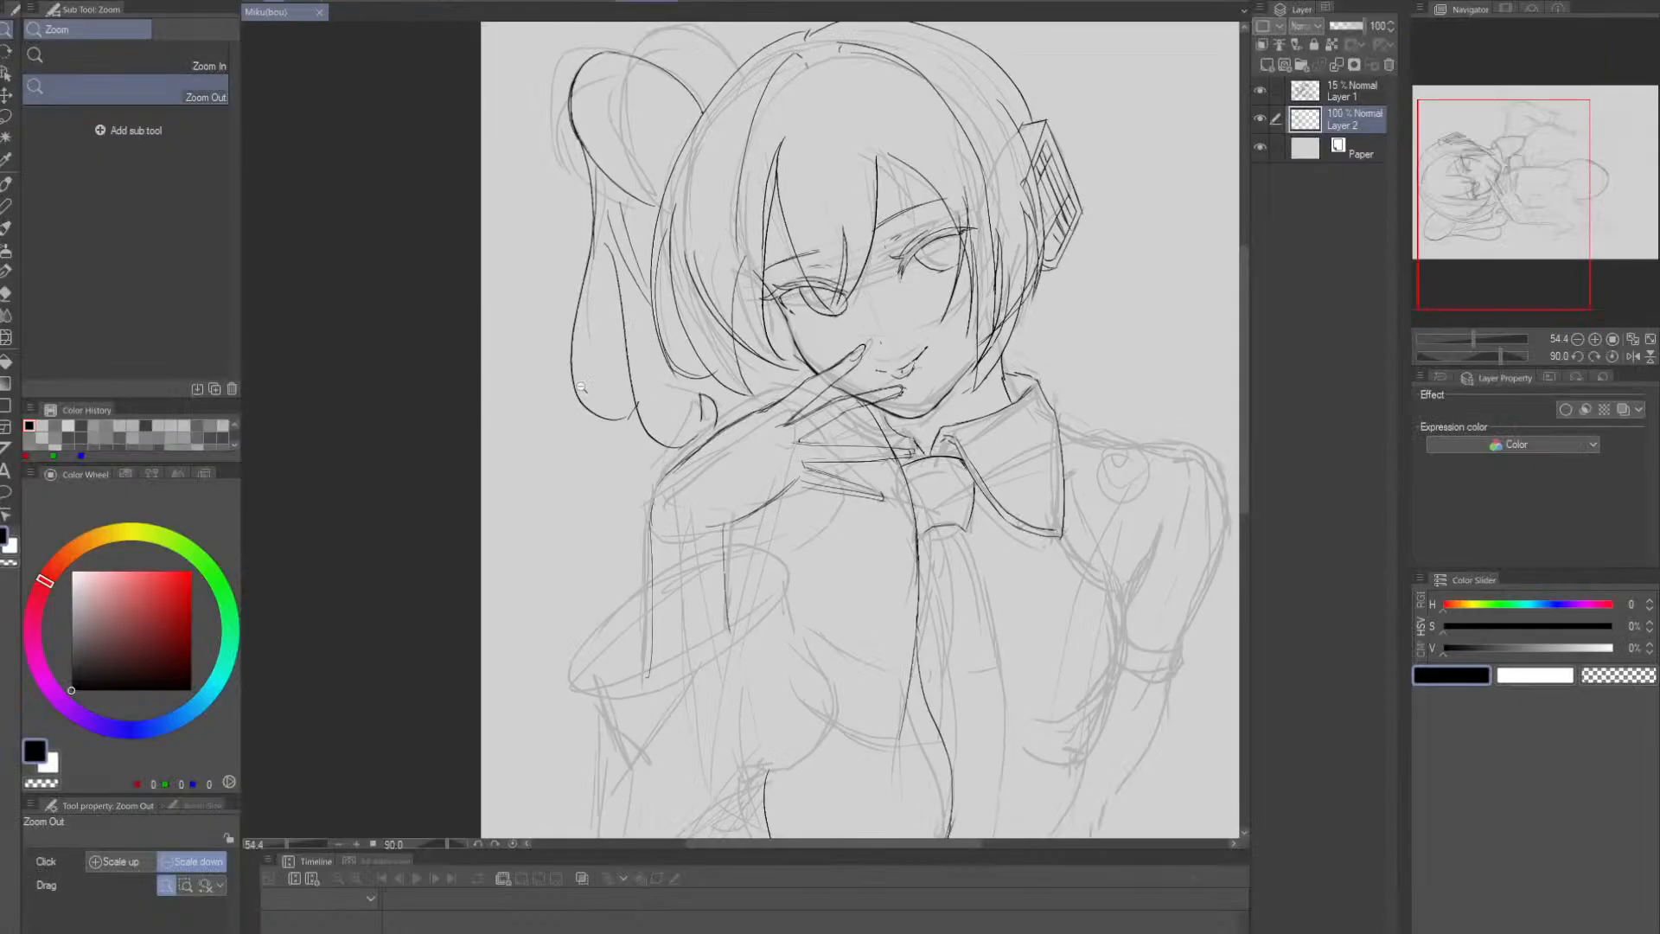
{"action": "left_click", "coordinate": [6, 337]}
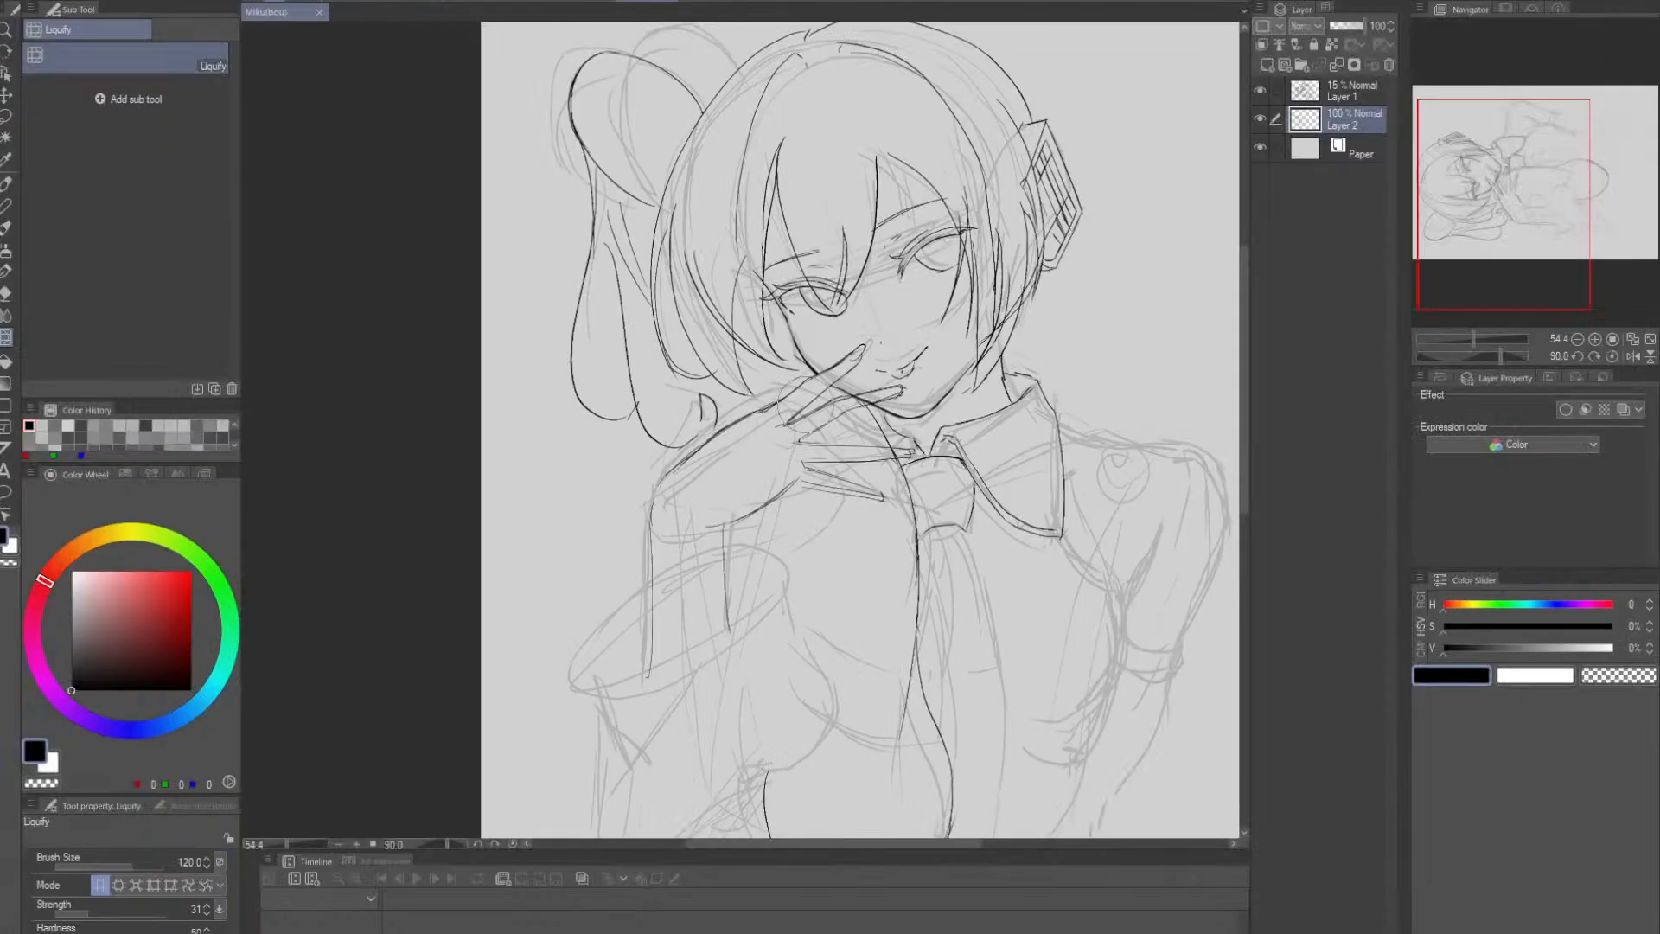
{"action": "key", "text": "Tab"}
{"action": "key", "text": "Tab"}
{"action": "left_click_drag", "start_coordinate": [960, 433], "coordinate": [947, 464]}
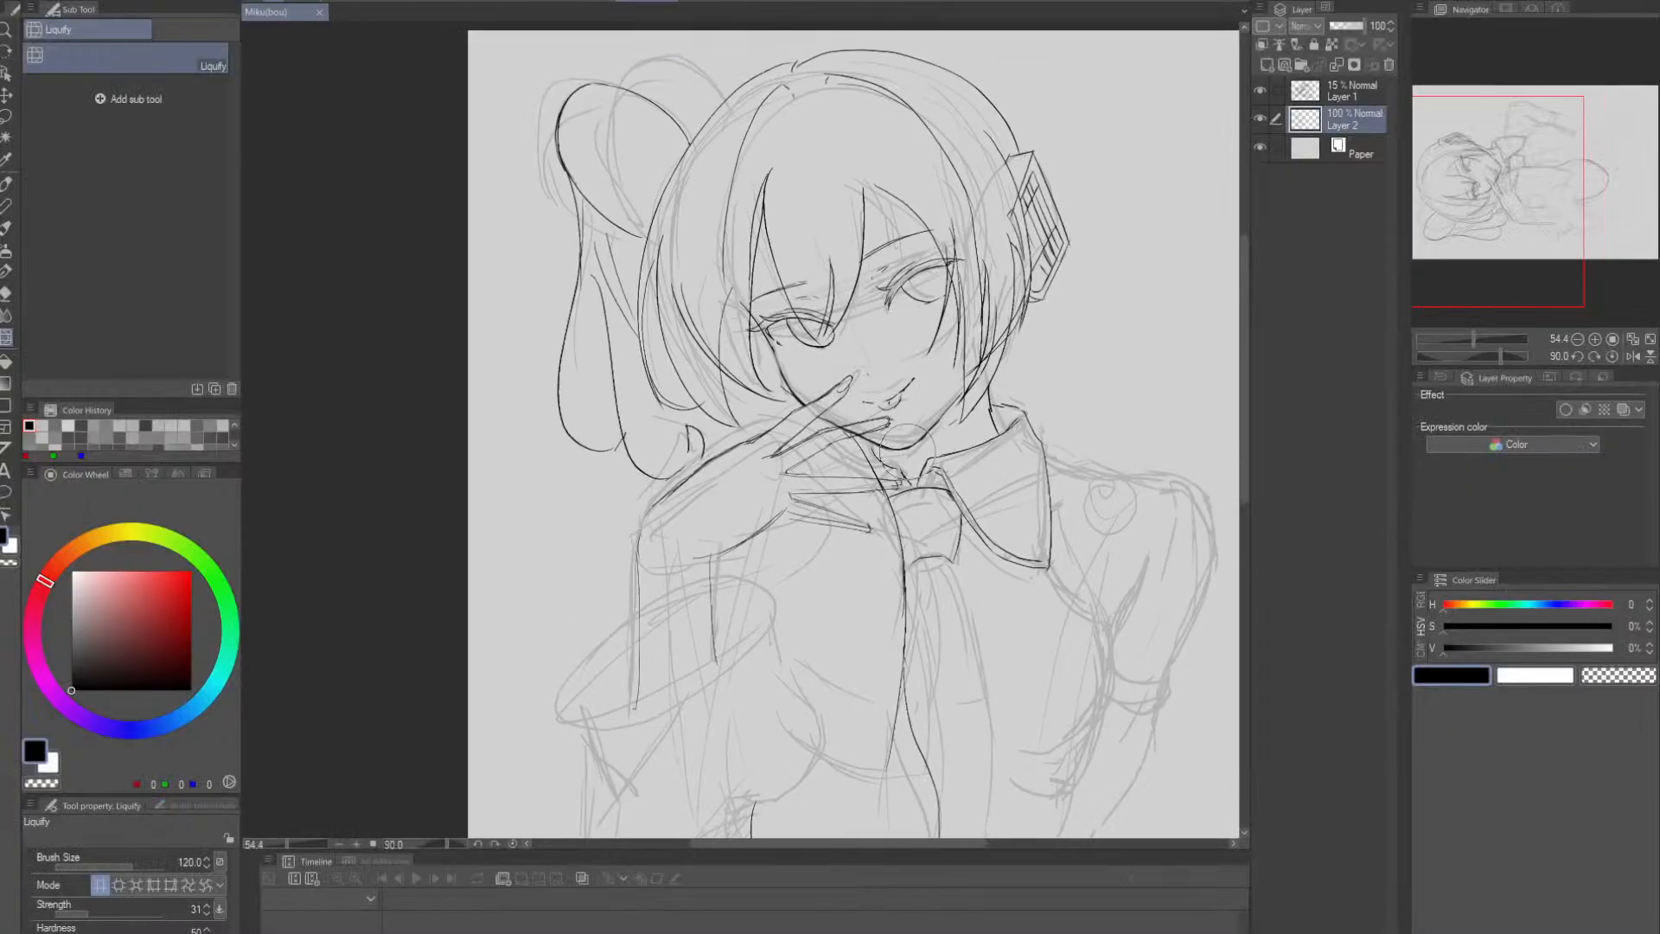
{"action": "key", "text": "bracketleft"}
{"action": "key", "text": "bracketleft"}
{"action": "key", "text": "bracketleft"}
{"action": "key", "text": "bracketleft"}
{"action": "key", "text": "e"}
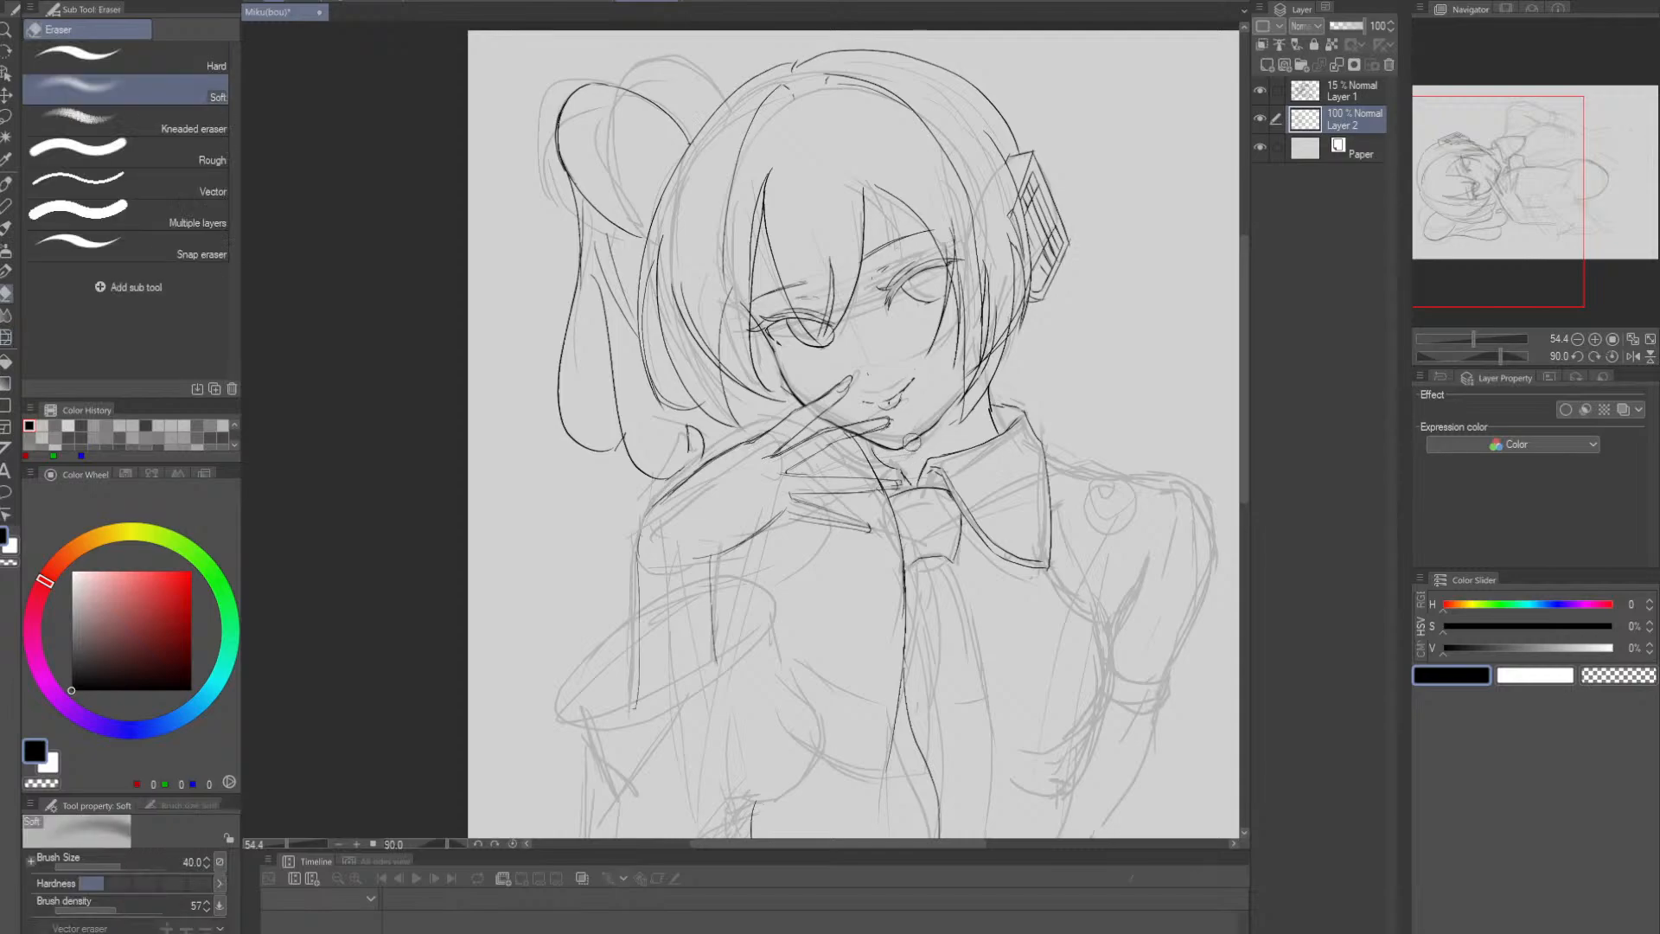
- Reduce the soft eraser to size 20 and ink the jaw line from the chin up toward the side hair
{"action": "key", "text": "p"}
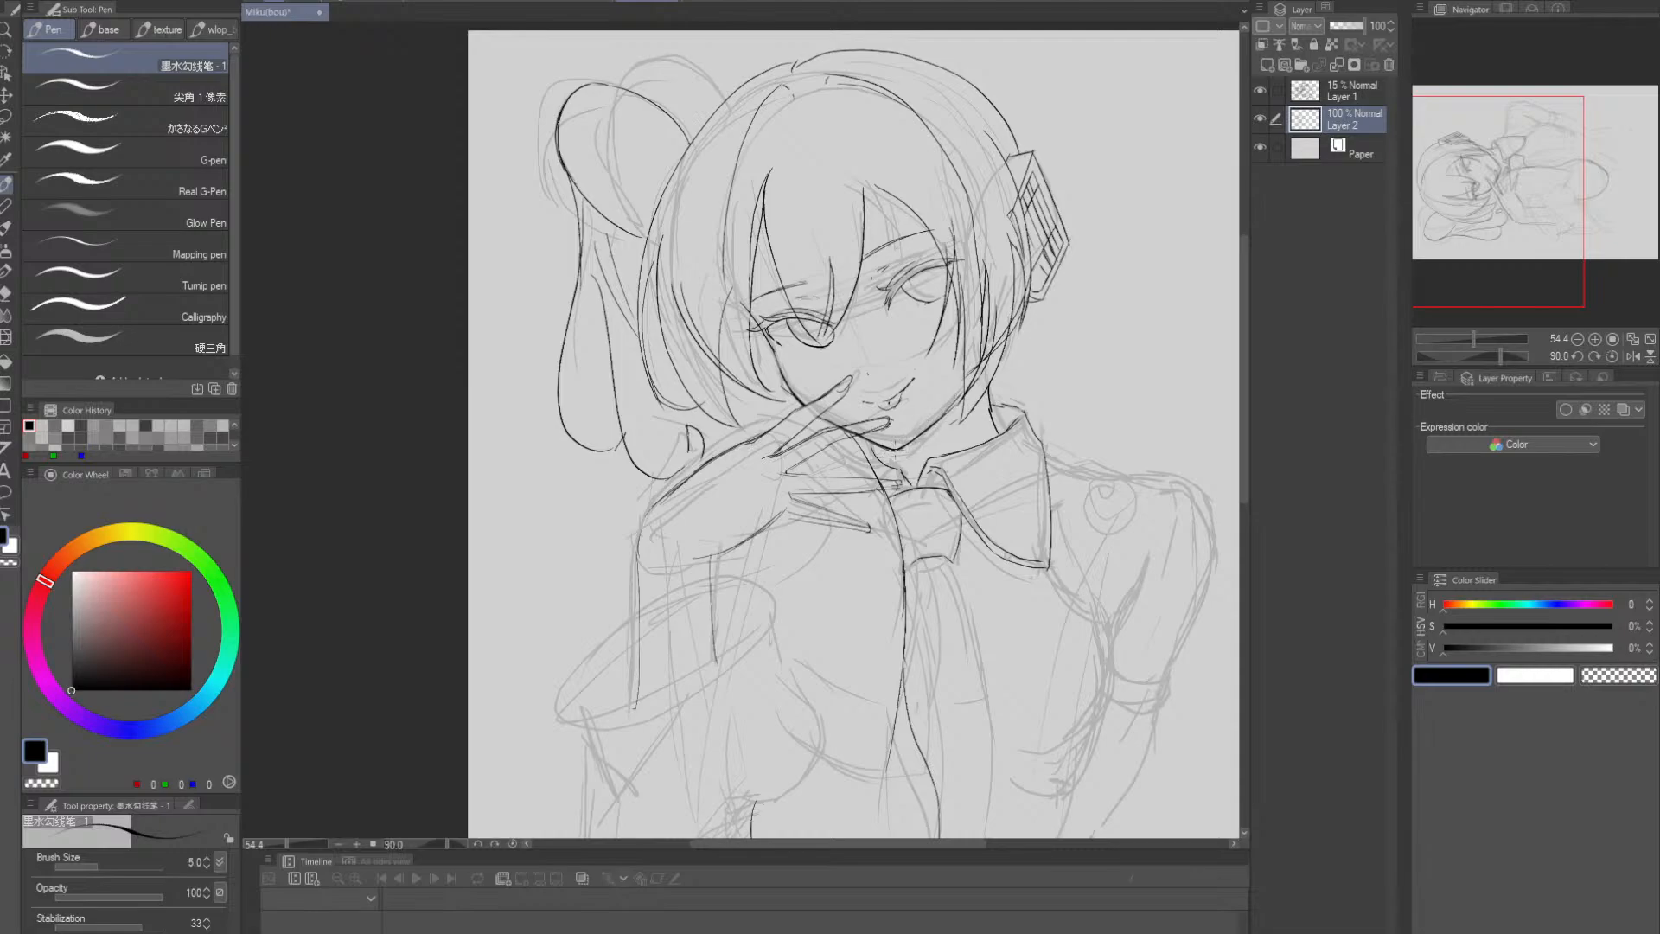
{"action": "key", "text": "ctrl+space"}
{"action": "mouse_move", "coordinate": [904, 490]}
{"action": "left_mouse_down"}
{"action": "mouse_move", "coordinate": [930, 518]}
{"action": "mouse_move", "coordinate": [953, 527]}
{"action": "mouse_move", "coordinate": [858, 497]}
{"action": "mouse_move", "coordinate": [899, 466]}
{"action": "left_mouse_up"}
{"action": "key", "text": "e"}
{"action": "key", "text": "bracketleft"}
{"action": "key", "text": "bracketleft"}
{"action": "key", "text": "bracketleft"}
{"action": "key", "text": "bracketleft"}
{"action": "key", "text": "p"}
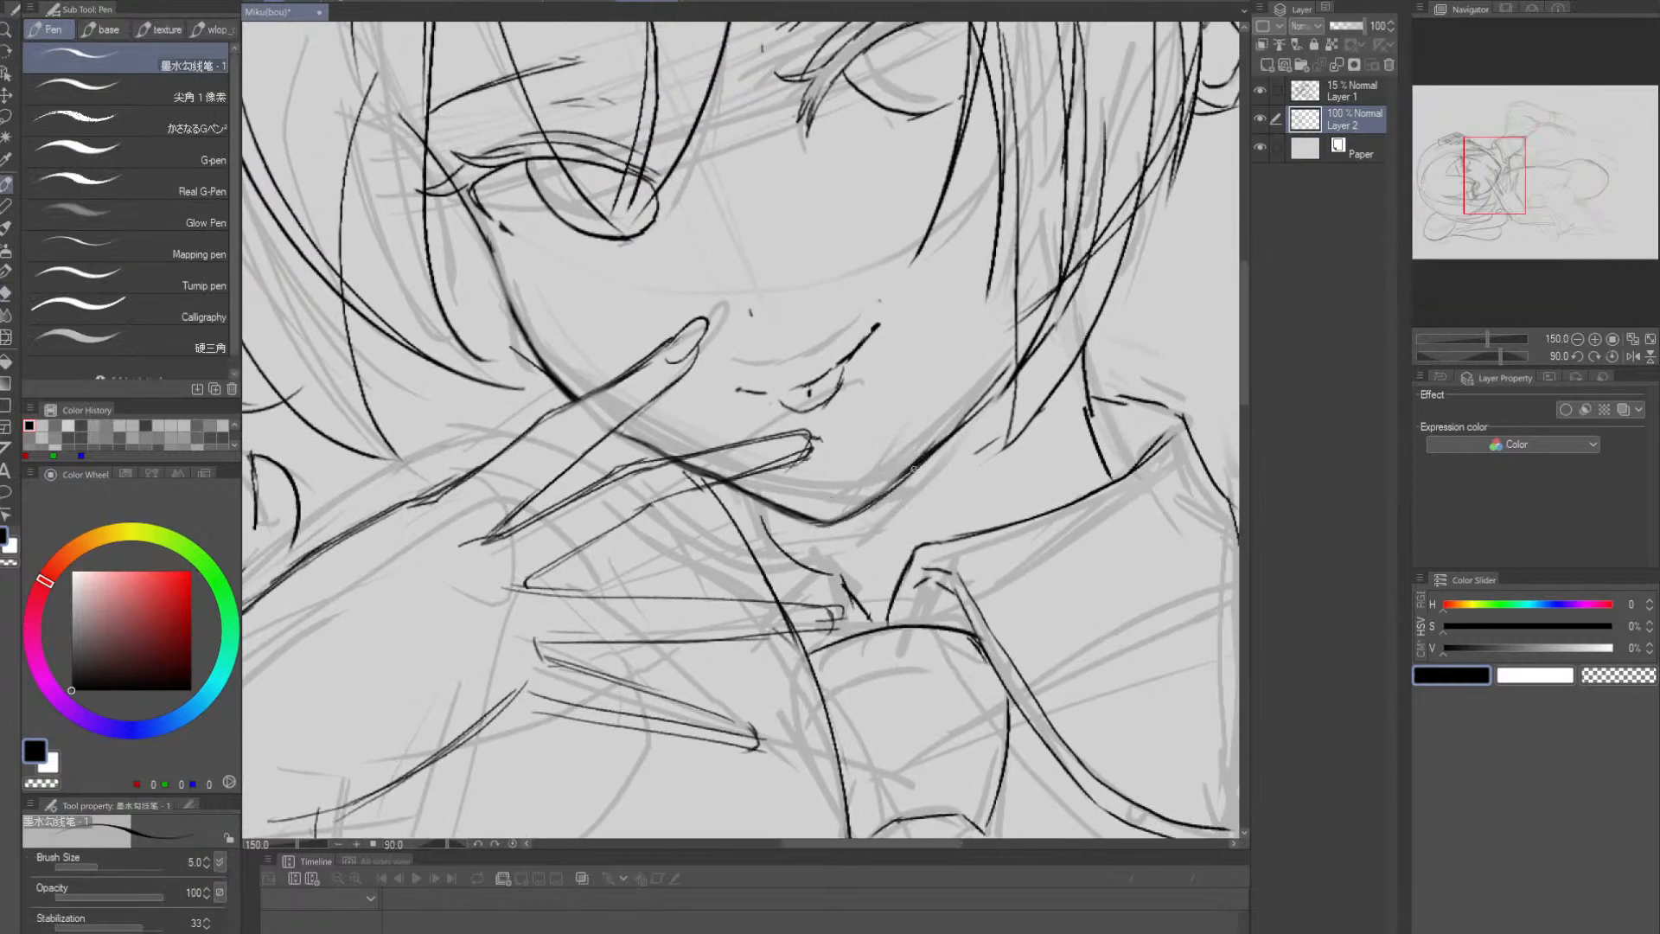
{"action": "key", "text": "ctrl+z"}
{"action": "mouse_move", "coordinate": [815, 521]}
{"action": "left_mouse_down"}
{"action": "mouse_move", "coordinate": [861, 511]}
{"action": "mouse_move", "coordinate": [814, 522]}
{"action": "mouse_move", "coordinate": [953, 428]}
{"action": "left_mouse_up"}
- Thin the jaw line beside the chin with the eraser and re-ink the chin's underside
{"action": "key", "text": "e"}
{"action": "left_click_drag", "start_coordinate": [859, 498], "coordinate": [949, 420]}
{"action": "mouse_move", "coordinate": [901, 476]}
{"action": "left_mouse_down"}
{"action": "mouse_move", "coordinate": [1008, 364]}
{"action": "mouse_move", "coordinate": [884, 493]}
{"action": "mouse_move", "coordinate": [1007, 372]}
{"action": "left_mouse_up"}
{"action": "key", "text": "p"}
{"action": "key", "text": "e"}
{"action": "key", "text": "p"}
{"action": "key", "text": "e"}
{"action": "left_click_drag", "start_coordinate": [804, 529], "coordinate": [873, 501]}
{"action": "key", "text": "p"}
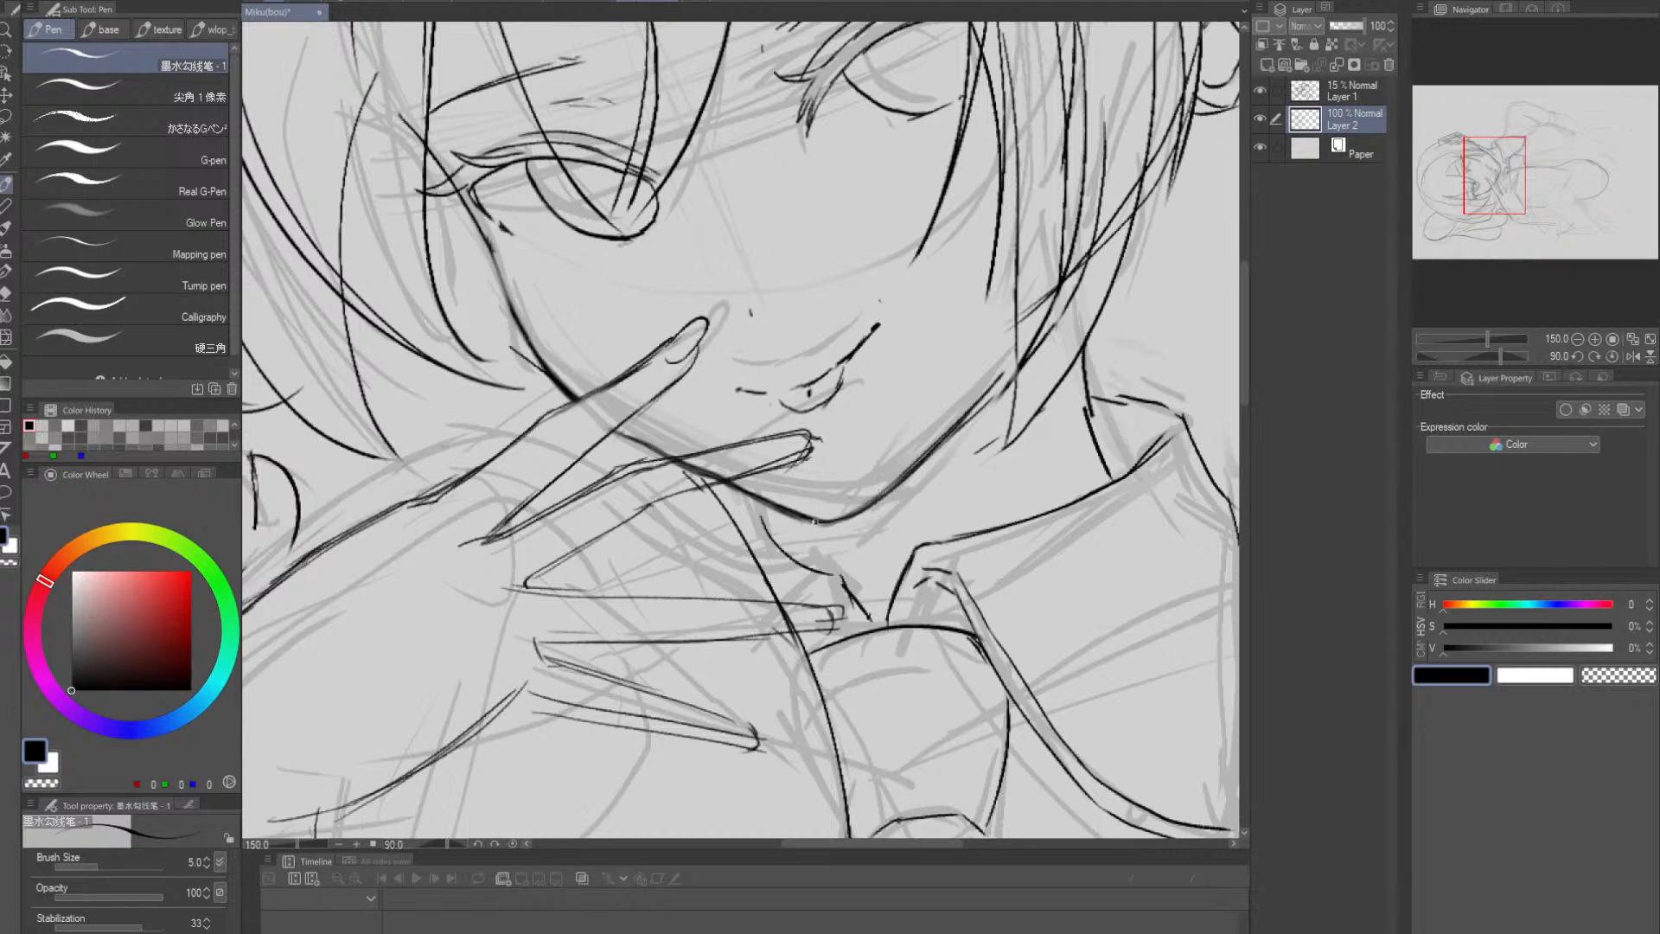
{"action": "left_click_drag", "start_coordinate": [818, 525], "coordinate": [878, 500]}
- Push the chin's contour into shape with the Liquify tool
{"action": "key", "text": "alt+space"}
{"action": "left_click_drag", "start_coordinate": [1054, 445], "coordinate": [887, 419]}
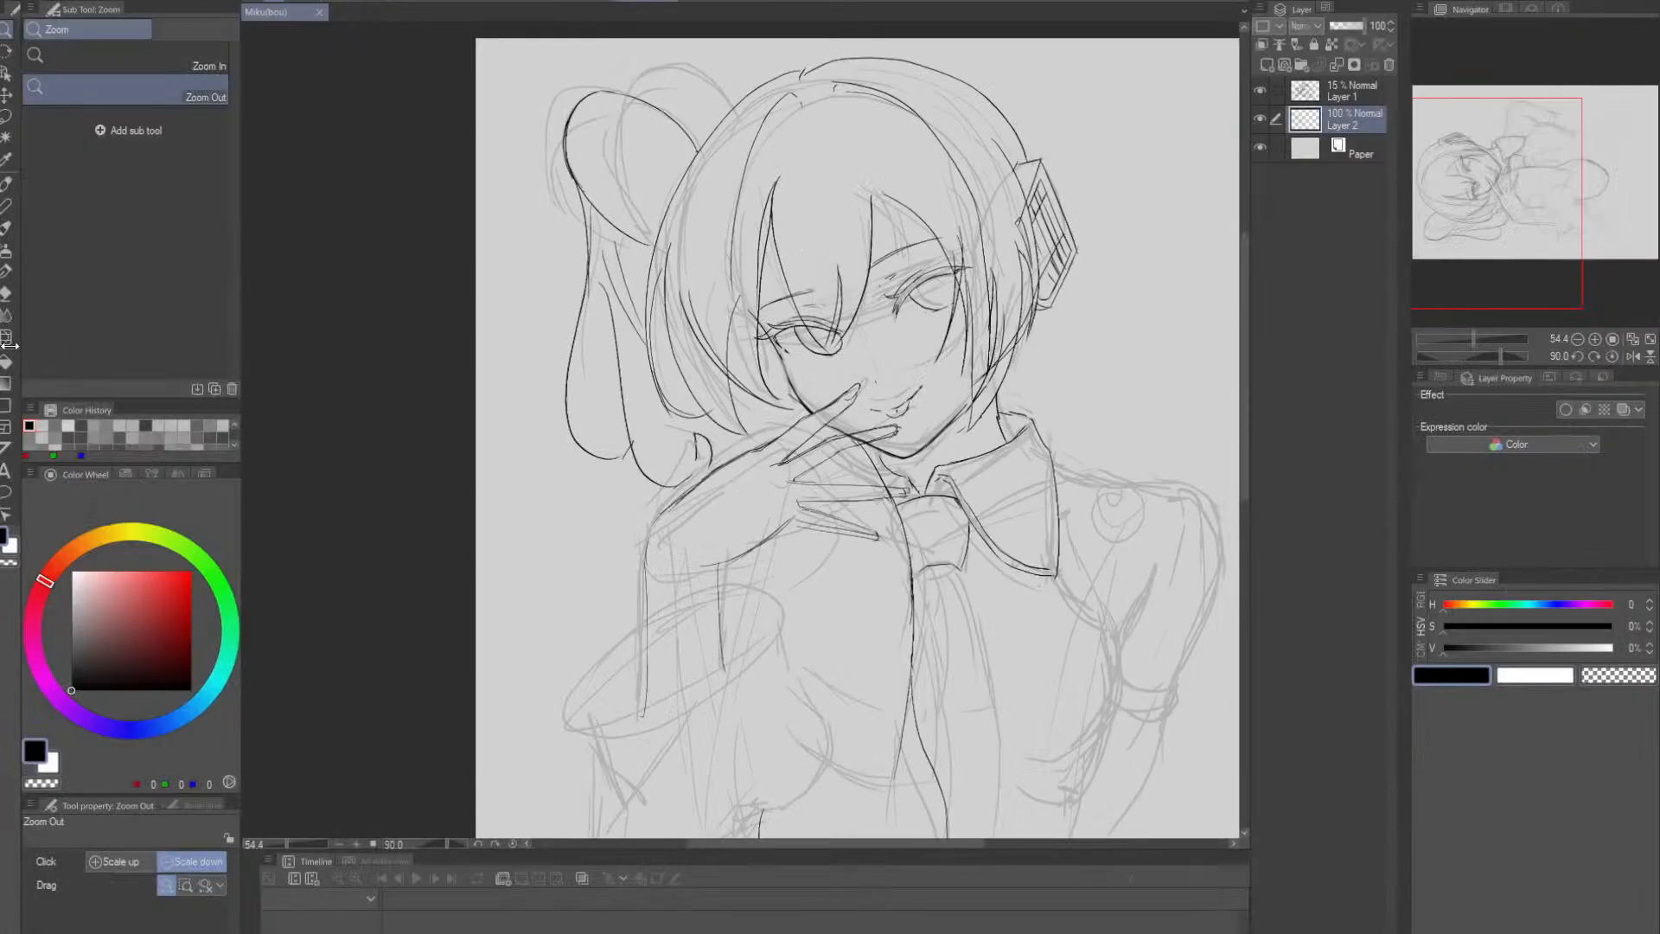
{"action": "left_click", "coordinate": [6, 338]}
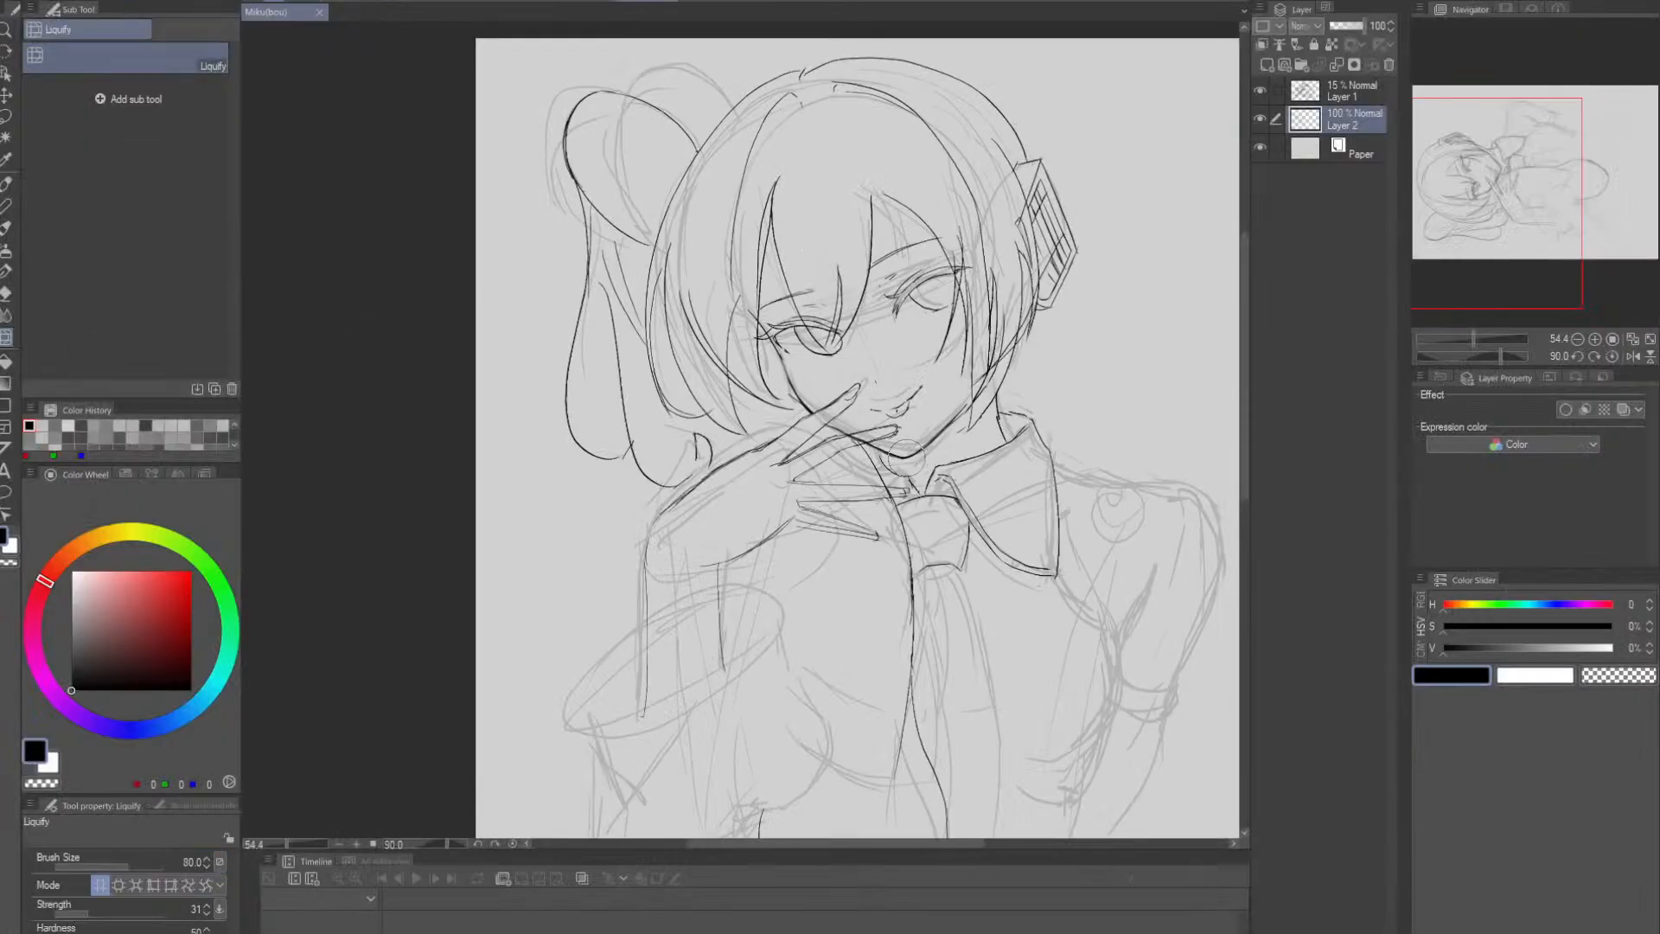
{"action": "left_click_drag", "start_coordinate": [917, 449], "coordinate": [899, 449]}
{"action": "key", "text": "bracketright"}
{"action": "key", "text": "bracketright"}
{"action": "key", "text": "bracketright"}
{"action": "key", "text": "bracketleft"}
{"action": "key", "text": "bracketleft"}
{"action": "key", "text": "bracketleft"}
- Erase the uneven jaw line beside the second fingertip and clean up the chin contour
{"action": "key", "text": "alt+space"}
{"action": "mouse_move", "coordinate": [891, 448]}
{"action": "left_mouse_down"}
{"action": "mouse_move", "coordinate": [1046, 438]}
{"action": "mouse_move", "coordinate": [1019, 305]}
{"action": "left_mouse_up"}
{"action": "key", "text": "shift+space"}
{"action": "key", "text": "e"}
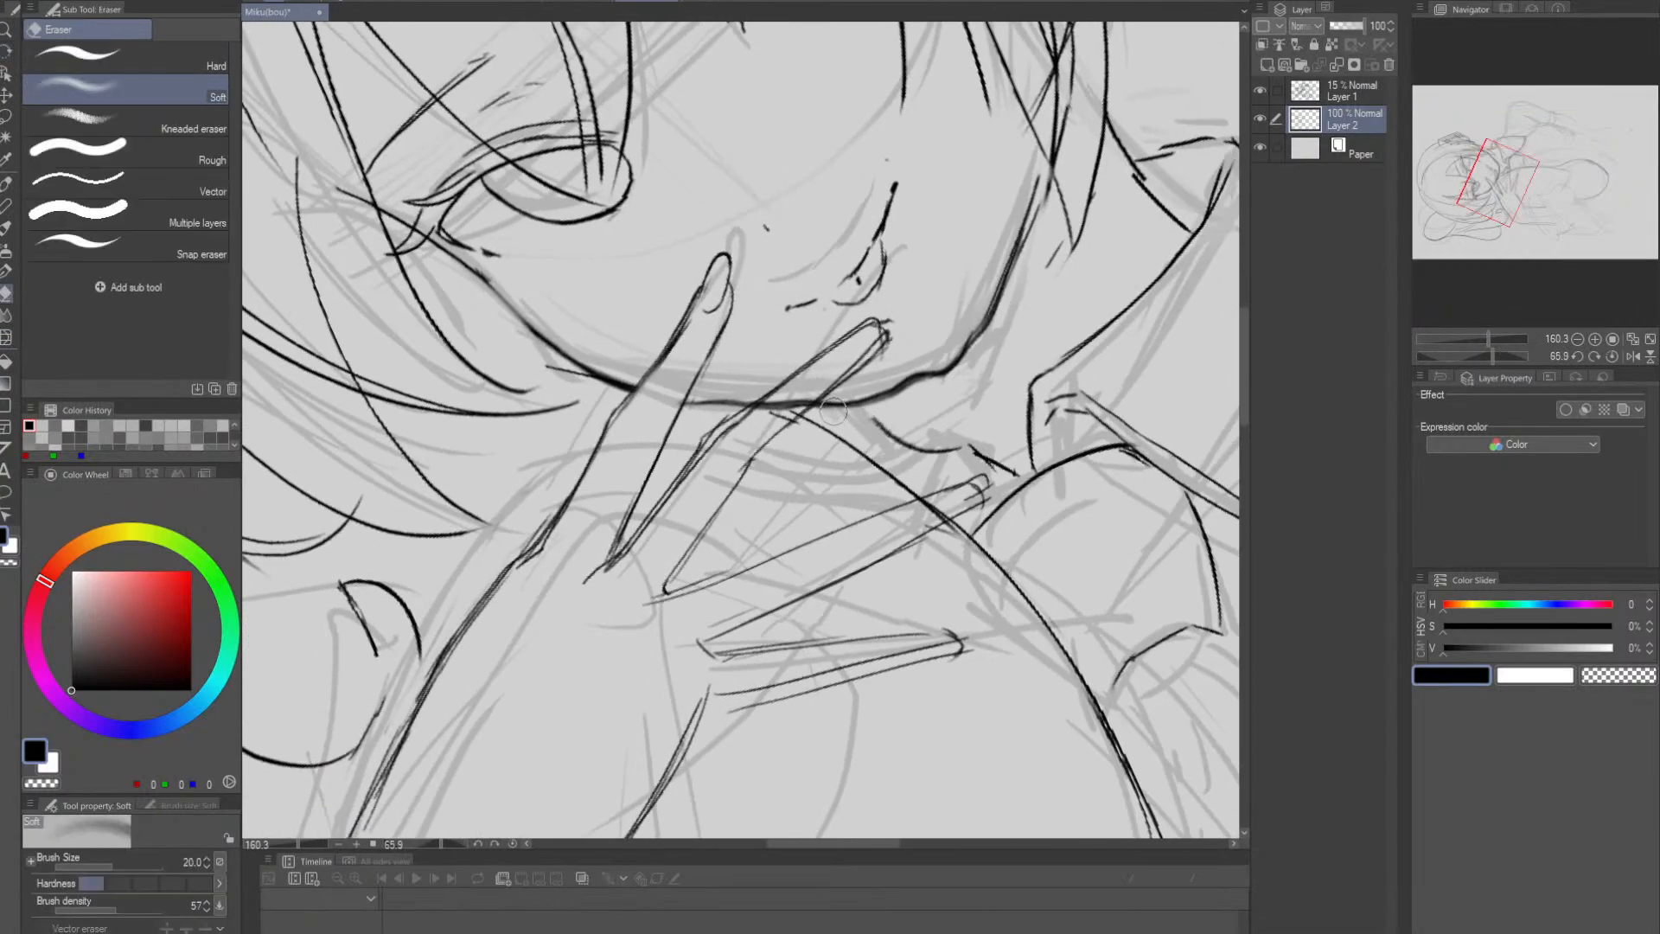
{"action": "mouse_move", "coordinate": [834, 410]}
{"action": "left_mouse_down"}
{"action": "mouse_move", "coordinate": [943, 372]}
{"action": "mouse_move", "coordinate": [897, 384]}
{"action": "mouse_move", "coordinate": [927, 381]}
{"action": "mouse_move", "coordinate": [961, 347]}
{"action": "left_mouse_up"}
{"action": "key", "text": "p"}
{"action": "key", "text": "ctrl+z"}
{"action": "key", "text": "e"}
{"action": "key", "text": "p"}
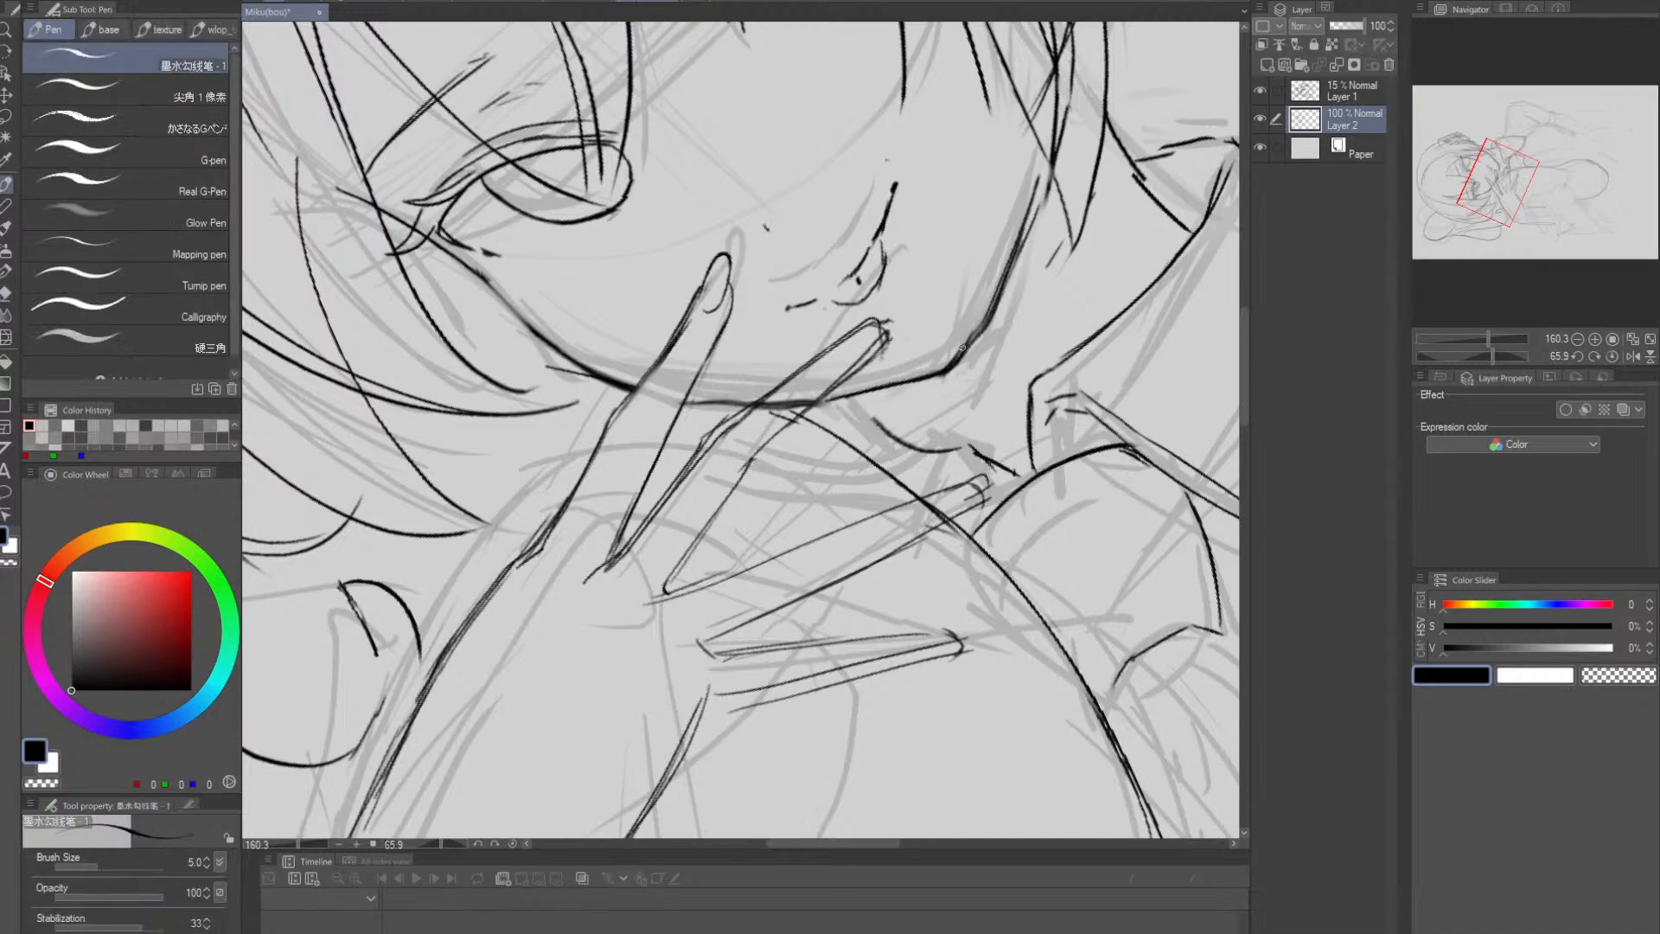
- Erase the jaw line where it crosses the pointing finger and the second finger
{"action": "key", "text": "e"}
{"action": "mouse_move", "coordinate": [762, 405]}
{"action": "left_mouse_down"}
{"action": "mouse_move", "coordinate": [810, 401]}
{"action": "mouse_move", "coordinate": [707, 401]}
{"action": "mouse_move", "coordinate": [719, 411]}
{"action": "left_mouse_up"}
{"action": "left_click_drag", "start_coordinate": [848, 385], "coordinate": [809, 336]}
{"action": "left_click_drag", "start_coordinate": [742, 397], "coordinate": [809, 395]}
{"action": "key", "text": "p"}
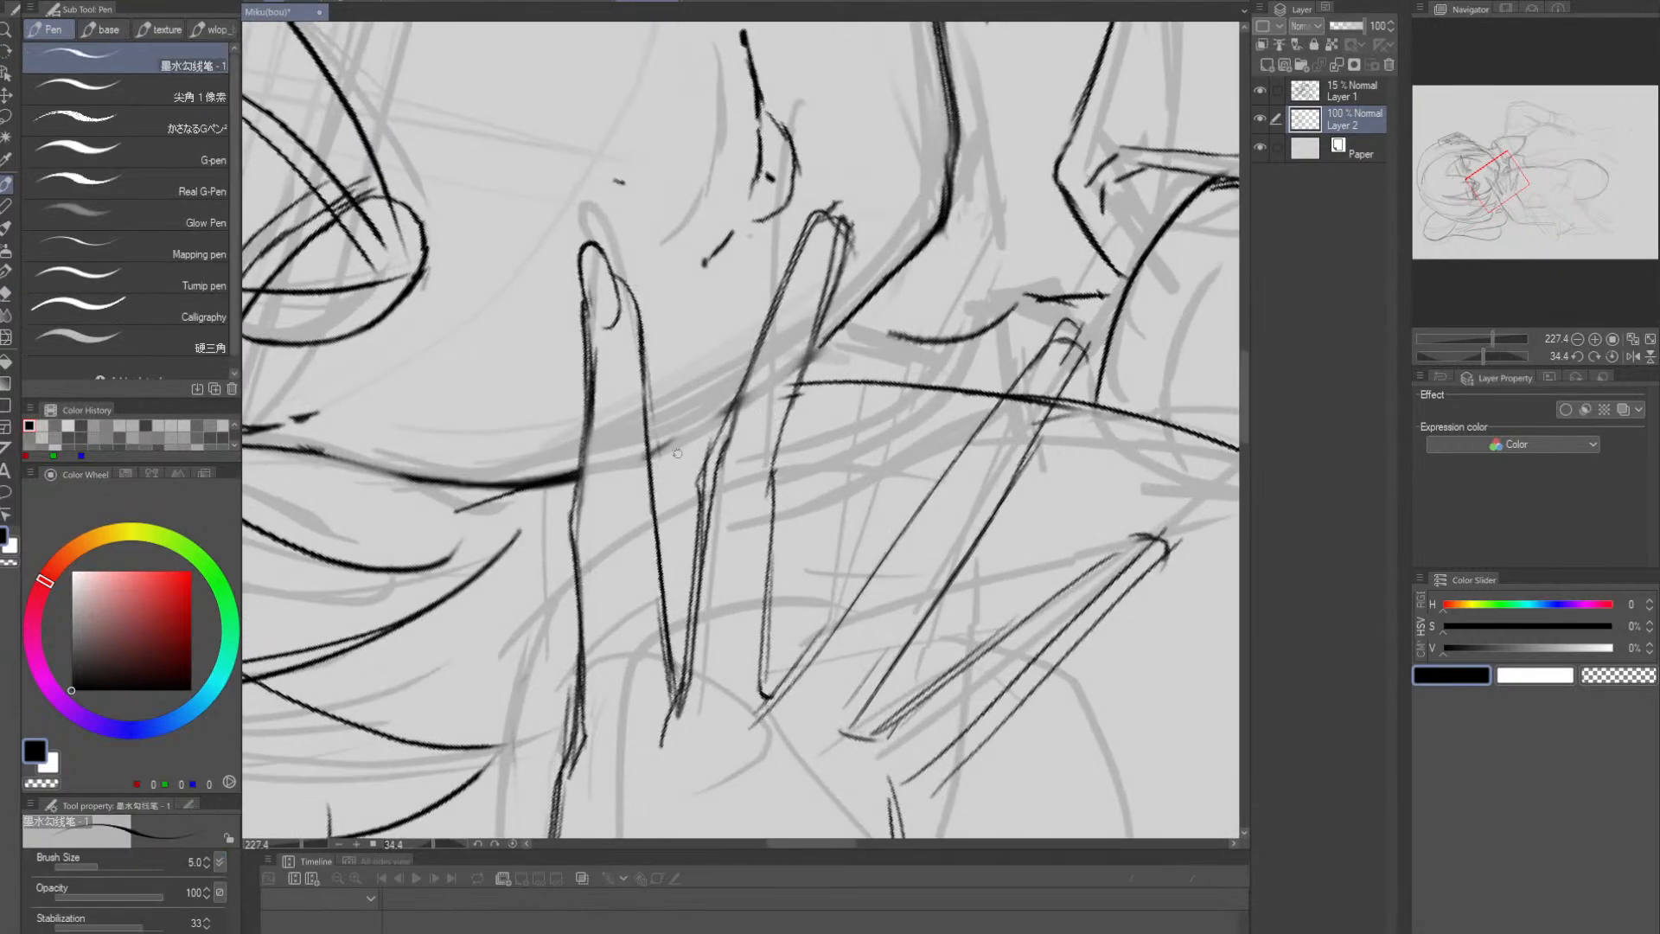
- Re-ink the jaw line in the gap between the pointing finger and the second finger, undoing unwanted strokes
{"action": "mouse_move", "coordinate": [653, 454]}
{"action": "left_mouse_down"}
{"action": "mouse_move", "coordinate": [738, 398]}
{"action": "mouse_move", "coordinate": [648, 457]}
{"action": "left_mouse_up"}
{"action": "key", "text": "ctrl+z"}
{"action": "key", "text": "ctrl+z"}
{"action": "key", "text": "r"}
{"action": "mouse_move", "coordinate": [950, 433]}
{"action": "left_mouse_down"}
{"action": "mouse_move", "coordinate": [926, 531]}
{"action": "mouse_move", "coordinate": [945, 478]}
{"action": "left_mouse_up"}
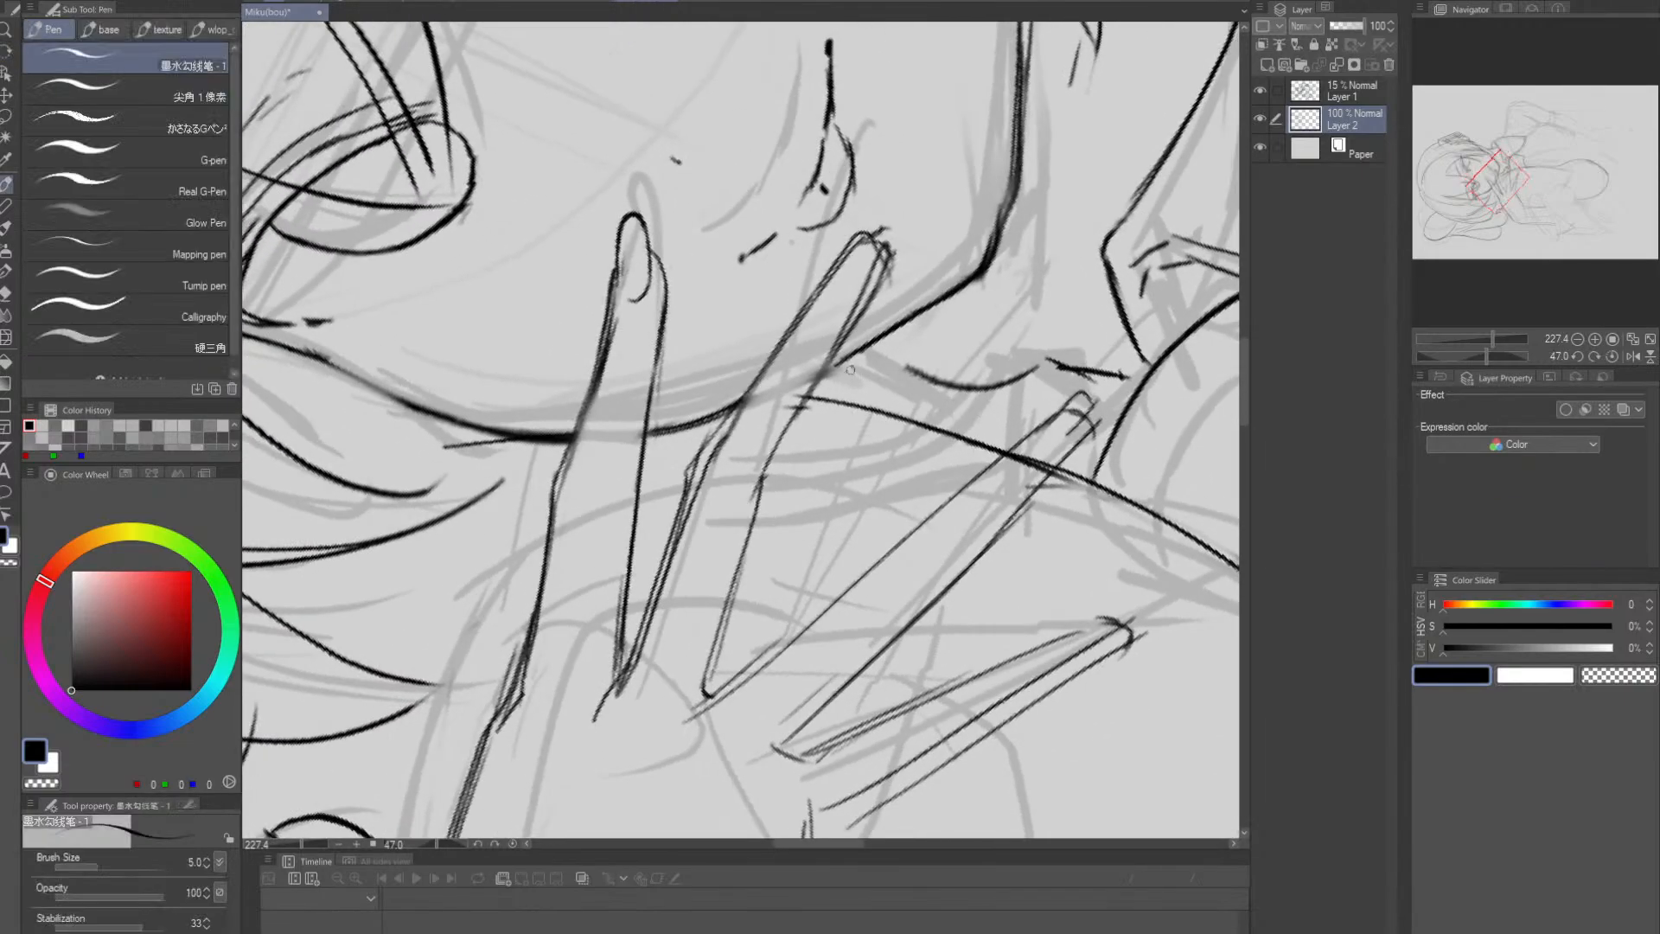
- Re-ink the chin line next to the second finger and erase the rough edge where the chin turns up into the jaw
{"action": "left_click_drag", "start_coordinate": [822, 375], "coordinate": [901, 322]}
{"action": "key", "text": "space"}
{"action": "left_click_drag", "start_coordinate": [1063, 277], "coordinate": [889, 675]}
{"action": "key", "text": "r"}
{"action": "mouse_move", "coordinate": [882, 666]}
{"action": "left_mouse_down"}
{"action": "mouse_move", "coordinate": [830, 687]}
{"action": "mouse_move", "coordinate": [700, 691]}
{"action": "left_mouse_up"}
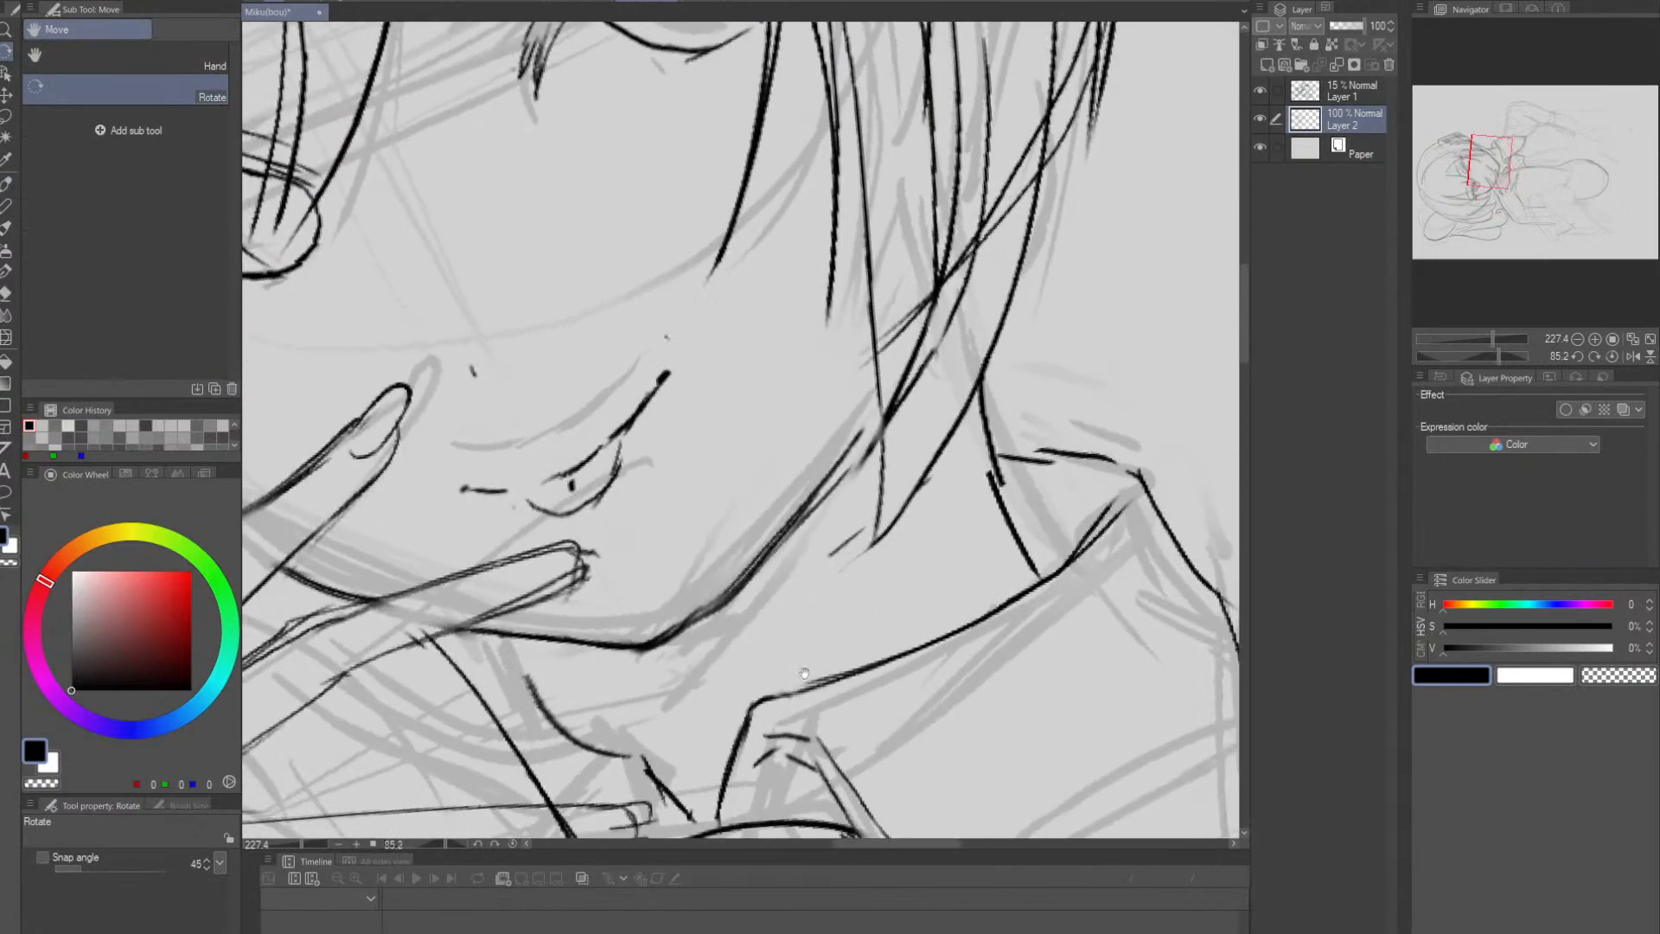
{"action": "key", "text": "e"}
{"action": "mouse_move", "coordinate": [664, 633]}
{"action": "left_mouse_down"}
{"action": "mouse_move", "coordinate": [707, 531]}
{"action": "mouse_move", "coordinate": [757, 508]}
{"action": "left_mouse_up"}
{"action": "key", "text": "p"}
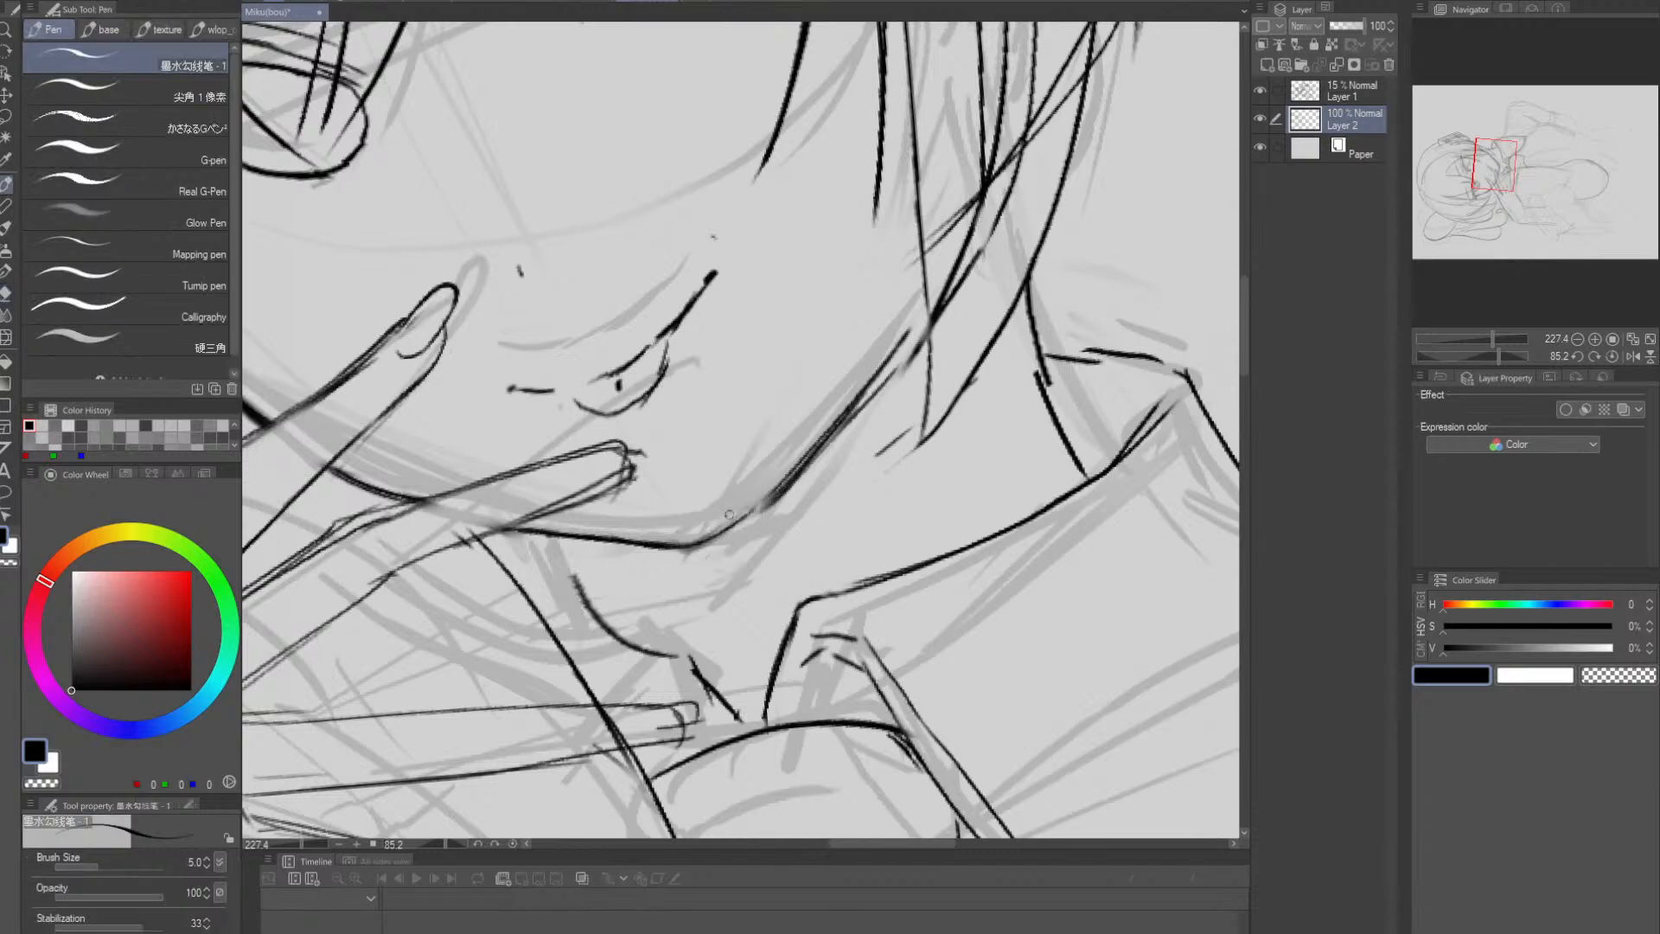
- Ink the curve from the chin up into the jaw, undoing unwanted strokes
{"action": "key", "text": "ctrl+z"}
{"action": "mouse_move", "coordinate": [683, 548]}
{"action": "left_mouse_down"}
{"action": "mouse_move", "coordinate": [739, 513]}
{"action": "mouse_move", "coordinate": [669, 545]}
{"action": "mouse_move", "coordinate": [754, 509]}
{"action": "left_mouse_up"}
{"action": "key", "text": "ctrl+z"}
{"action": "key", "text": "ctrl+z"}
{"action": "left_click_drag", "start_coordinate": [721, 534], "coordinate": [828, 436]}
{"action": "key", "text": "alt+space"}
{"action": "mouse_move", "coordinate": [931, 484]}
{"action": "left_mouse_down"}
{"action": "mouse_move", "coordinate": [885, 454]}
{"action": "mouse_move", "coordinate": [899, 519]}
{"action": "mouse_move", "coordinate": [857, 506]}
{"action": "left_mouse_up"}
- Touch up the lines beneath the chin near the neck, undoing an unwanted stroke
{"action": "key", "text": "shift+space"}
{"action": "key", "text": "alt+space"}
{"action": "key", "text": "e"}
{"action": "key", "text": "p"}
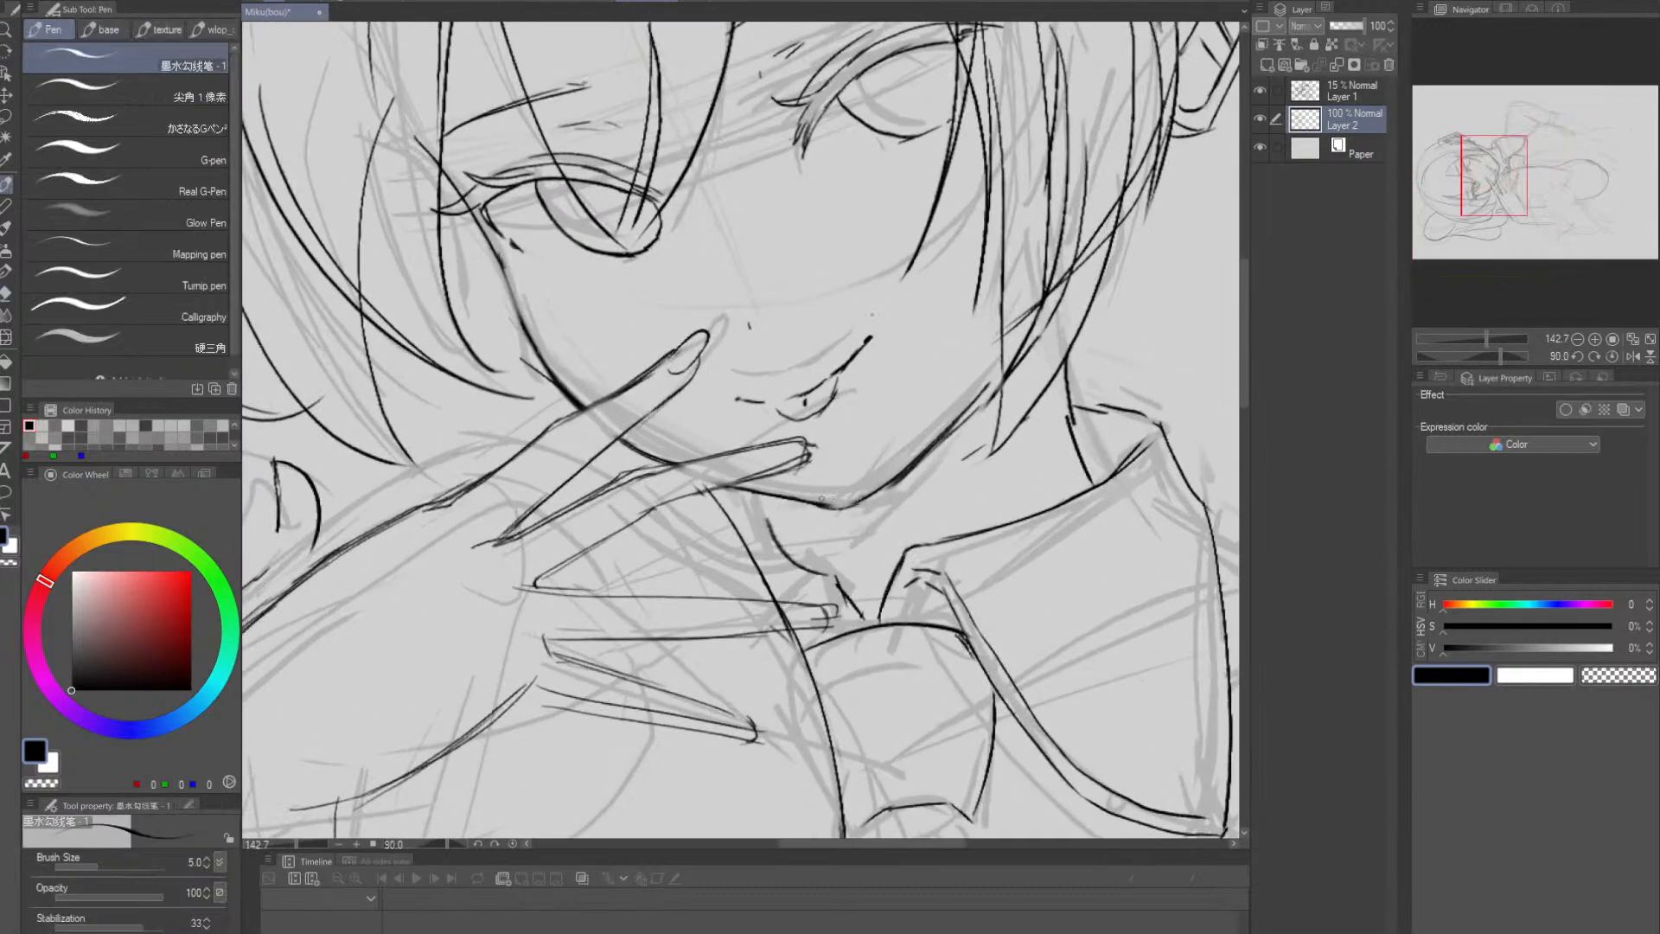
{"action": "mouse_move", "coordinate": [821, 503]}
{"action": "left_mouse_down"}
{"action": "mouse_move", "coordinate": [918, 481]}
{"action": "mouse_move", "coordinate": [867, 549]}
{"action": "left_mouse_up"}
{"action": "key", "text": "ctrl+z"}
{"action": "left_click_drag", "start_coordinate": [776, 572], "coordinate": [842, 550]}
{"action": "mouse_move", "coordinate": [942, 490]}
{"action": "left_mouse_down"}
{"action": "mouse_move", "coordinate": [918, 517]}
{"action": "mouse_move", "coordinate": [888, 500]}
{"action": "left_mouse_up"}
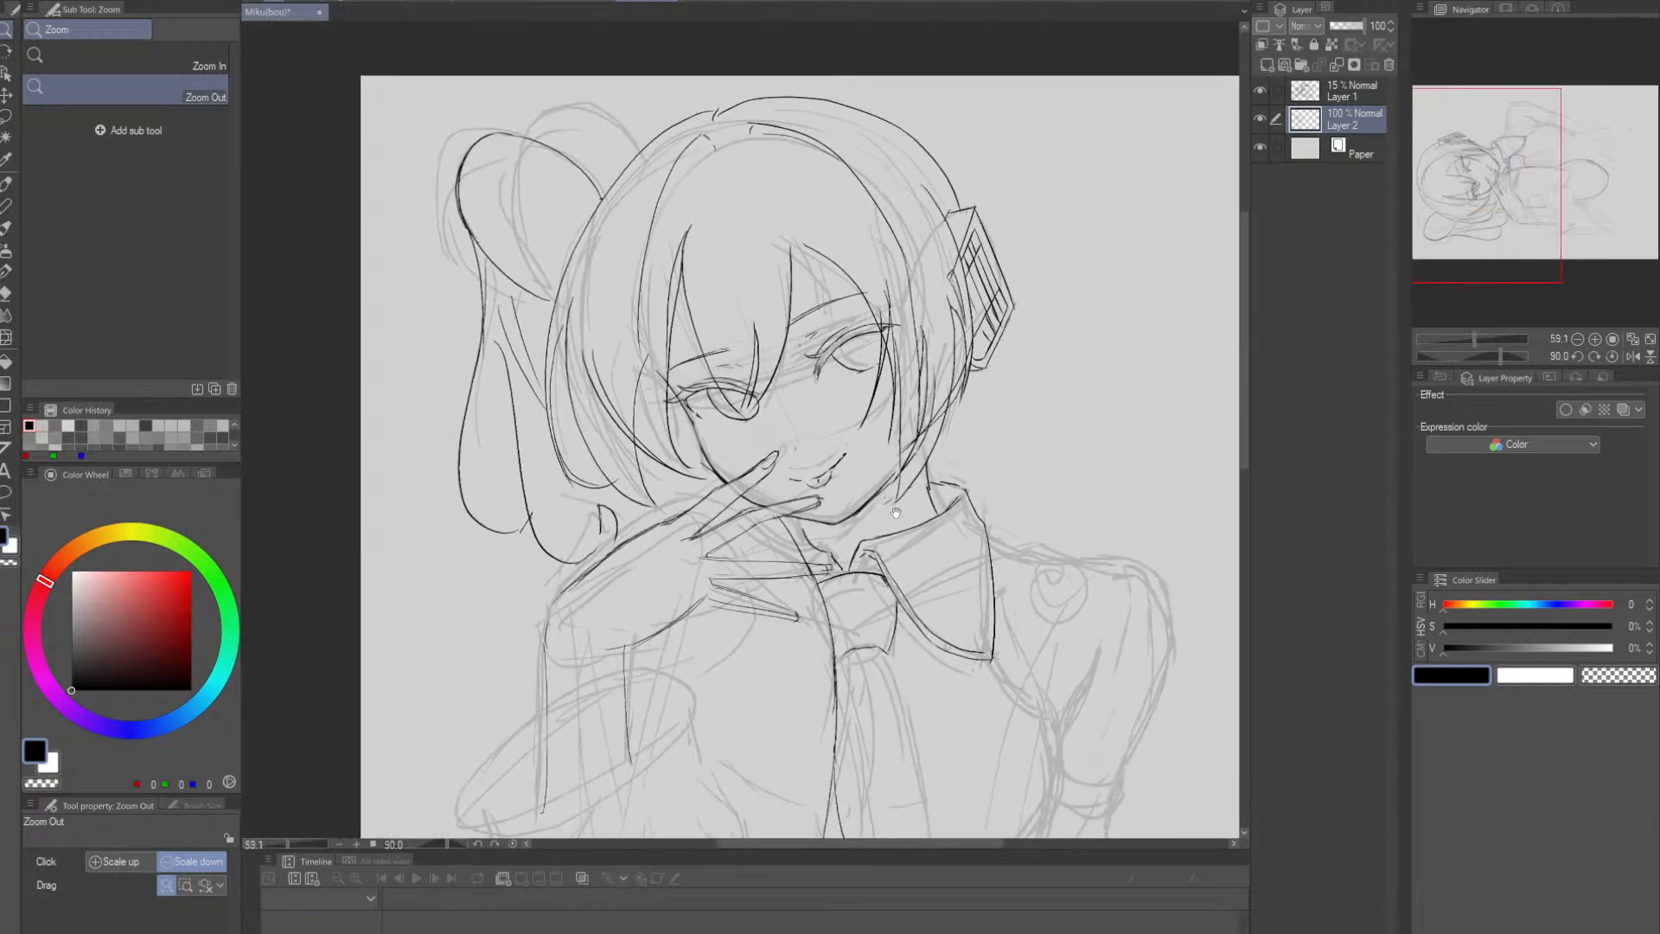
{"action": "key", "text": "p"}
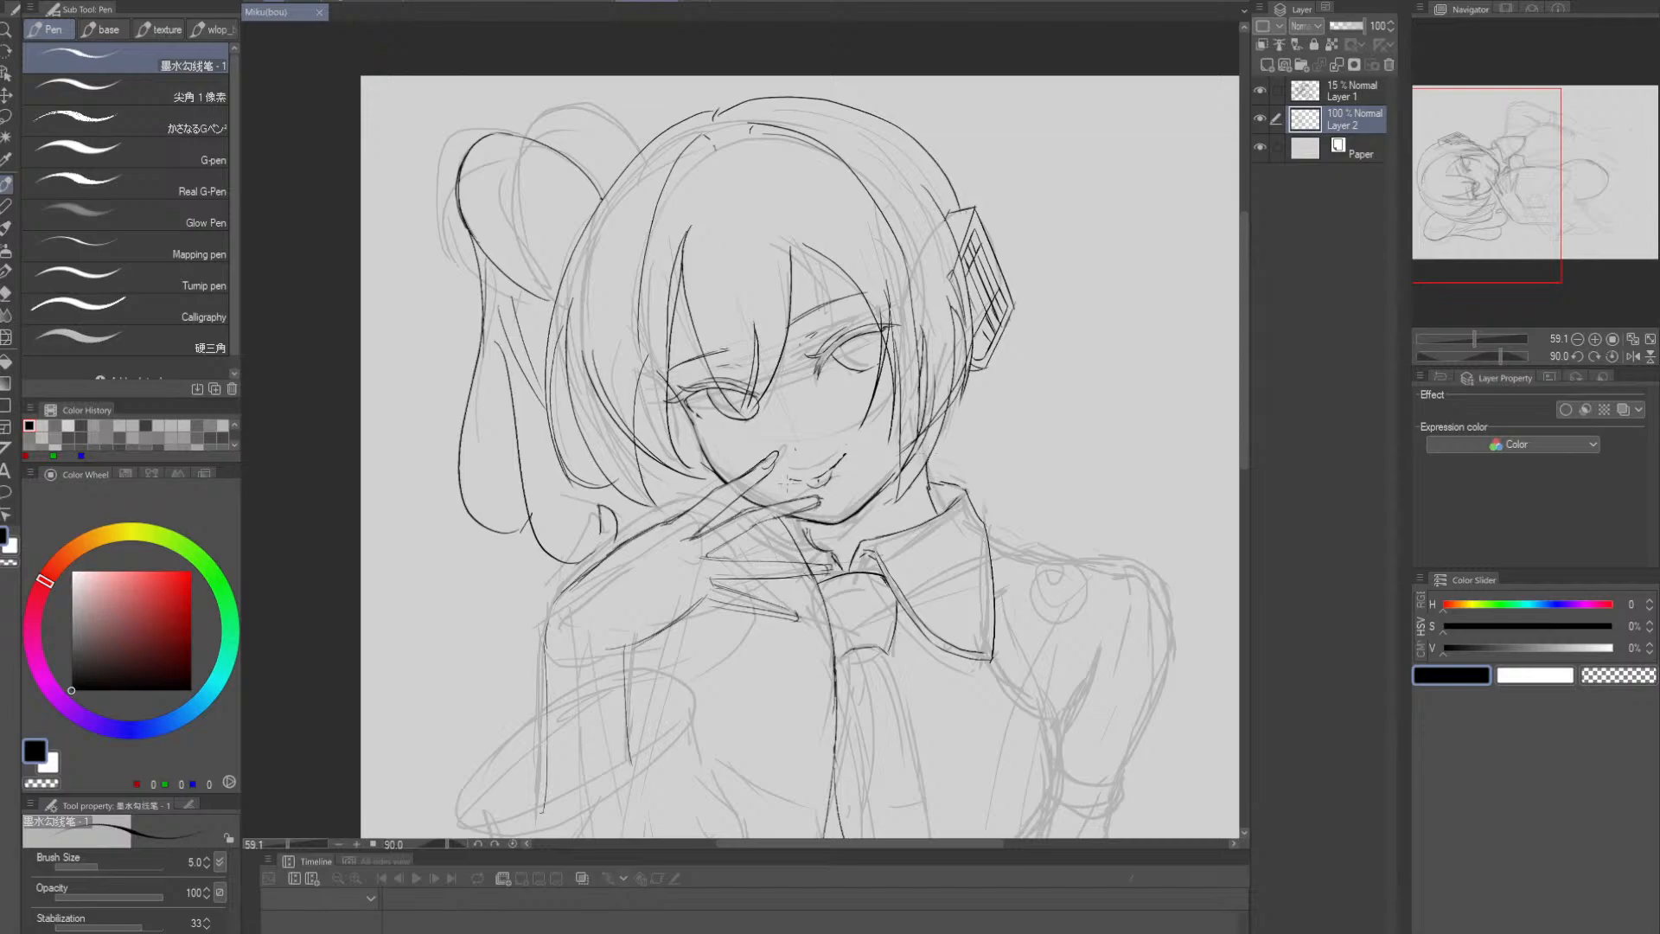
- Lasso the mouth, adjust it slightly with a transform, and deselect it
{"action": "key", "text": "m"}
{"action": "mouse_move", "coordinate": [784, 474]}
{"action": "left_mouse_down"}
{"action": "mouse_move", "coordinate": [837, 436]}
{"action": "mouse_move", "coordinate": [864, 450]}
{"action": "mouse_move", "coordinate": [813, 490]}
{"action": "mouse_move", "coordinate": [784, 477]}
{"action": "left_mouse_up"}
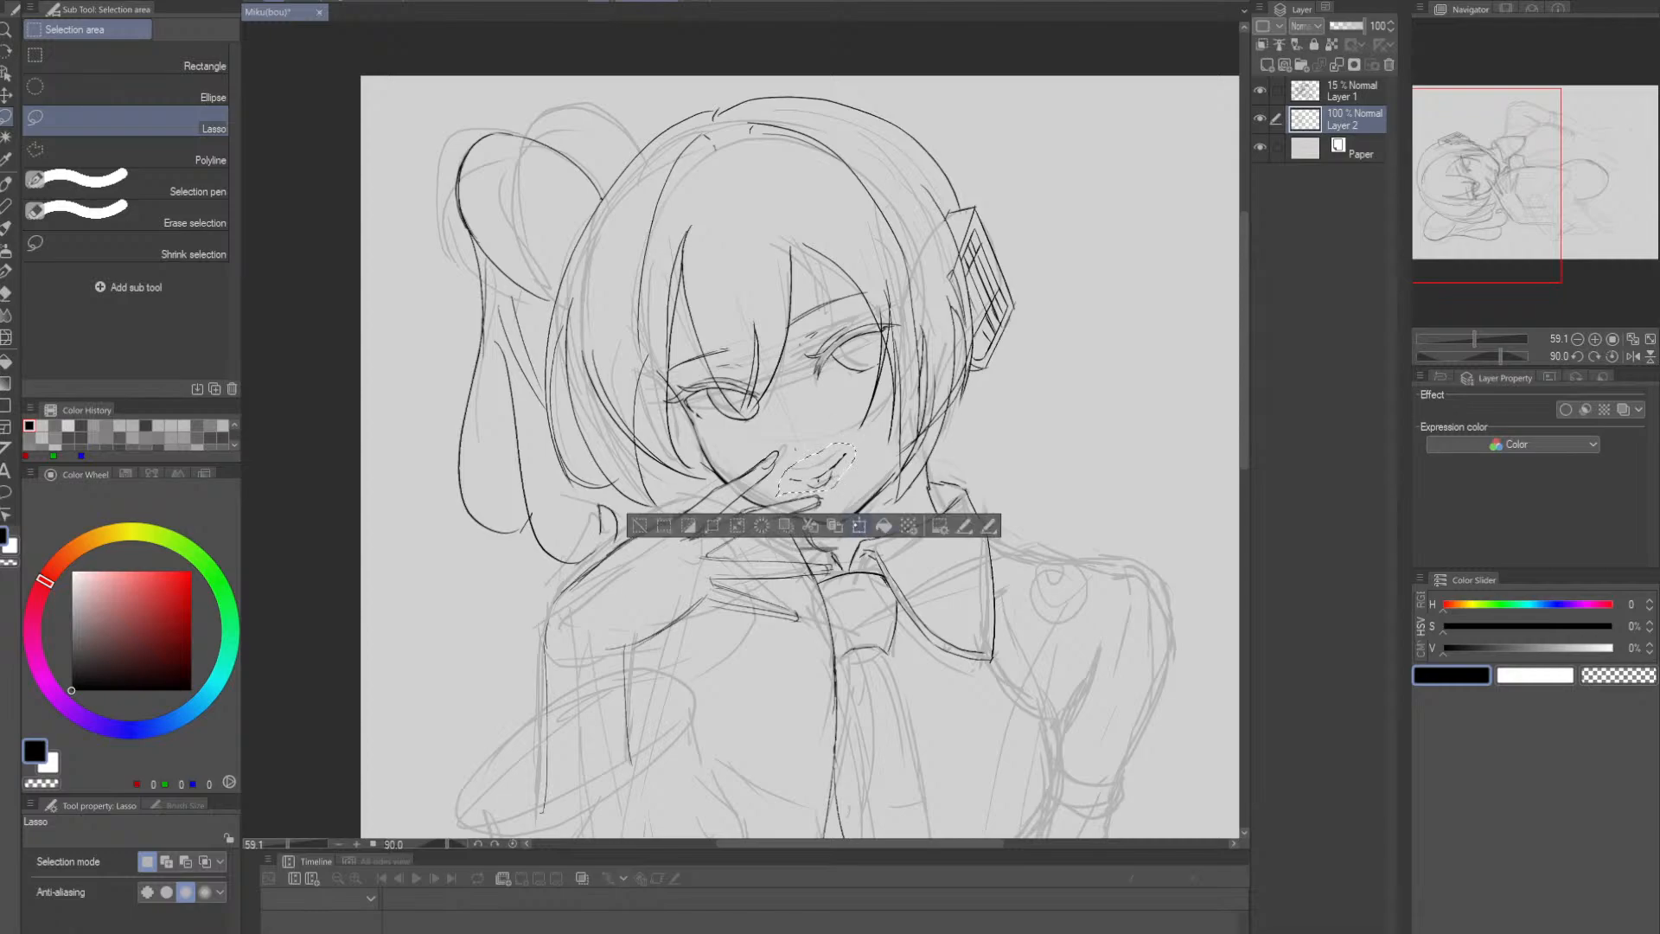
{"action": "key", "text": "ctrl+t"}
{"action": "left_click_drag", "start_coordinate": [890, 457], "coordinate": [825, 495]}
{"action": "left_click", "coordinate": [754, 529]}
{"action": "key", "text": "ctrl+d"}
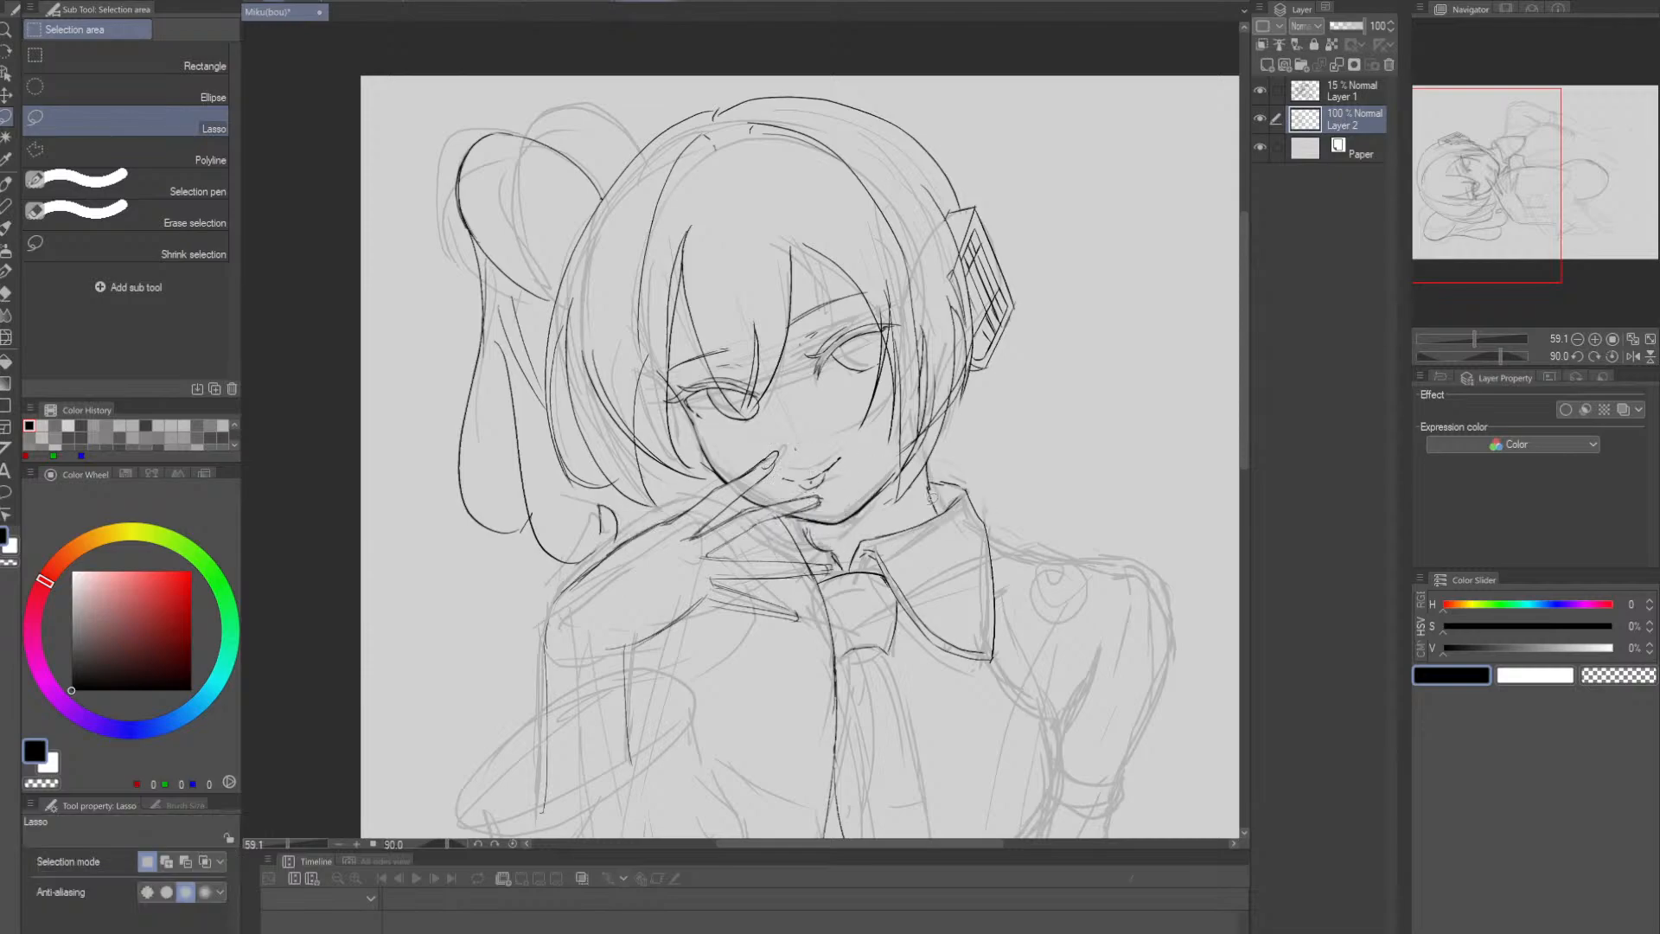
- Set the pen size to 7 and ink the sleeve cuff's upper edge from the outer wrist to the cuff's outer corner
{"action": "left_click_drag", "start_coordinate": [943, 536], "coordinate": [1078, 396]}
{"action": "key", "text": "p"}
{"action": "left_click_drag", "start_coordinate": [790, 584], "coordinate": [870, 336]}
{"action": "key", "text": "bracketright"}
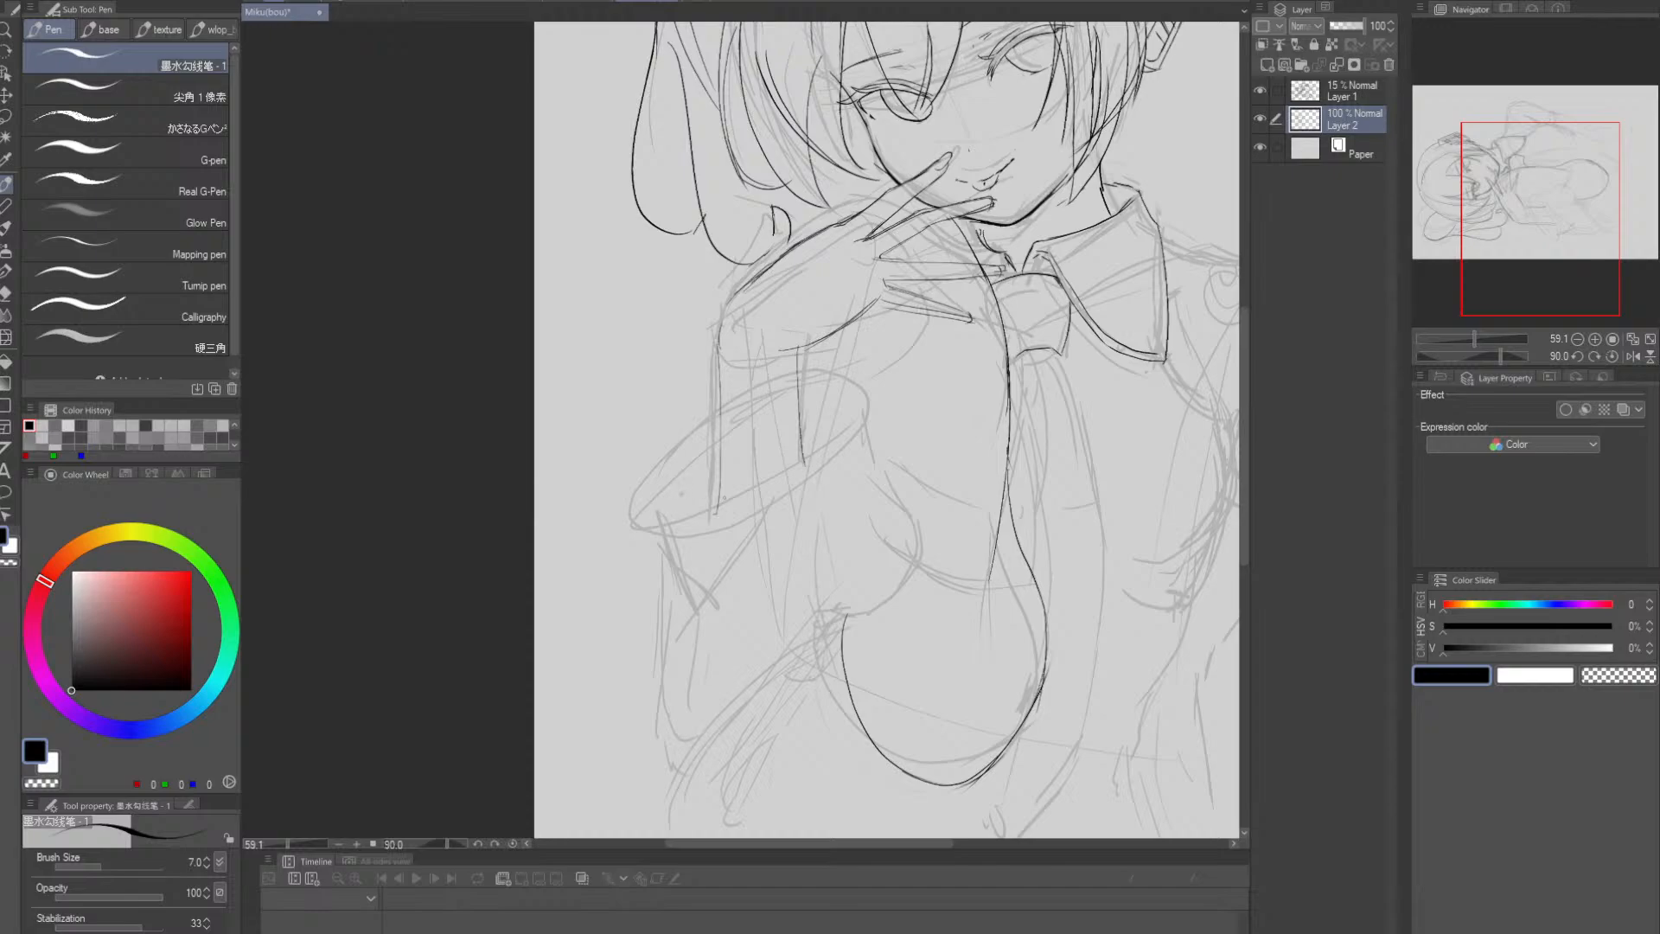
{"action": "left_click_drag", "start_coordinate": [710, 404], "coordinate": [635, 491]}
{"action": "key", "text": "ctrl+z"}
{"action": "left_click_drag", "start_coordinate": [708, 406], "coordinate": [634, 485]}
- Ink the cuff opening's lower edge from its outer corner around and up past the inner wrist, undoing unwanted strokes
{"action": "mouse_move", "coordinate": [639, 515]}
{"action": "left_mouse_down"}
{"action": "mouse_move", "coordinate": [809, 452]}
{"action": "mouse_move", "coordinate": [850, 410]}
{"action": "left_mouse_up"}
{"action": "key", "text": "ctrl+z"}
{"action": "mouse_move", "coordinate": [641, 510]}
{"action": "left_mouse_down"}
{"action": "mouse_move", "coordinate": [719, 505]}
{"action": "mouse_move", "coordinate": [840, 436]}
{"action": "left_mouse_up"}
{"action": "key", "text": "ctrl+z"}
{"action": "mouse_move", "coordinate": [842, 373]}
{"action": "left_mouse_down"}
{"action": "mouse_move", "coordinate": [835, 423]}
{"action": "mouse_move", "coordinate": [768, 479]}
{"action": "mouse_move", "coordinate": [667, 510]}
{"action": "mouse_move", "coordinate": [769, 479]}
{"action": "mouse_move", "coordinate": [847, 380]}
{"action": "left_mouse_up"}
{"action": "key", "text": "ctrl+z"}
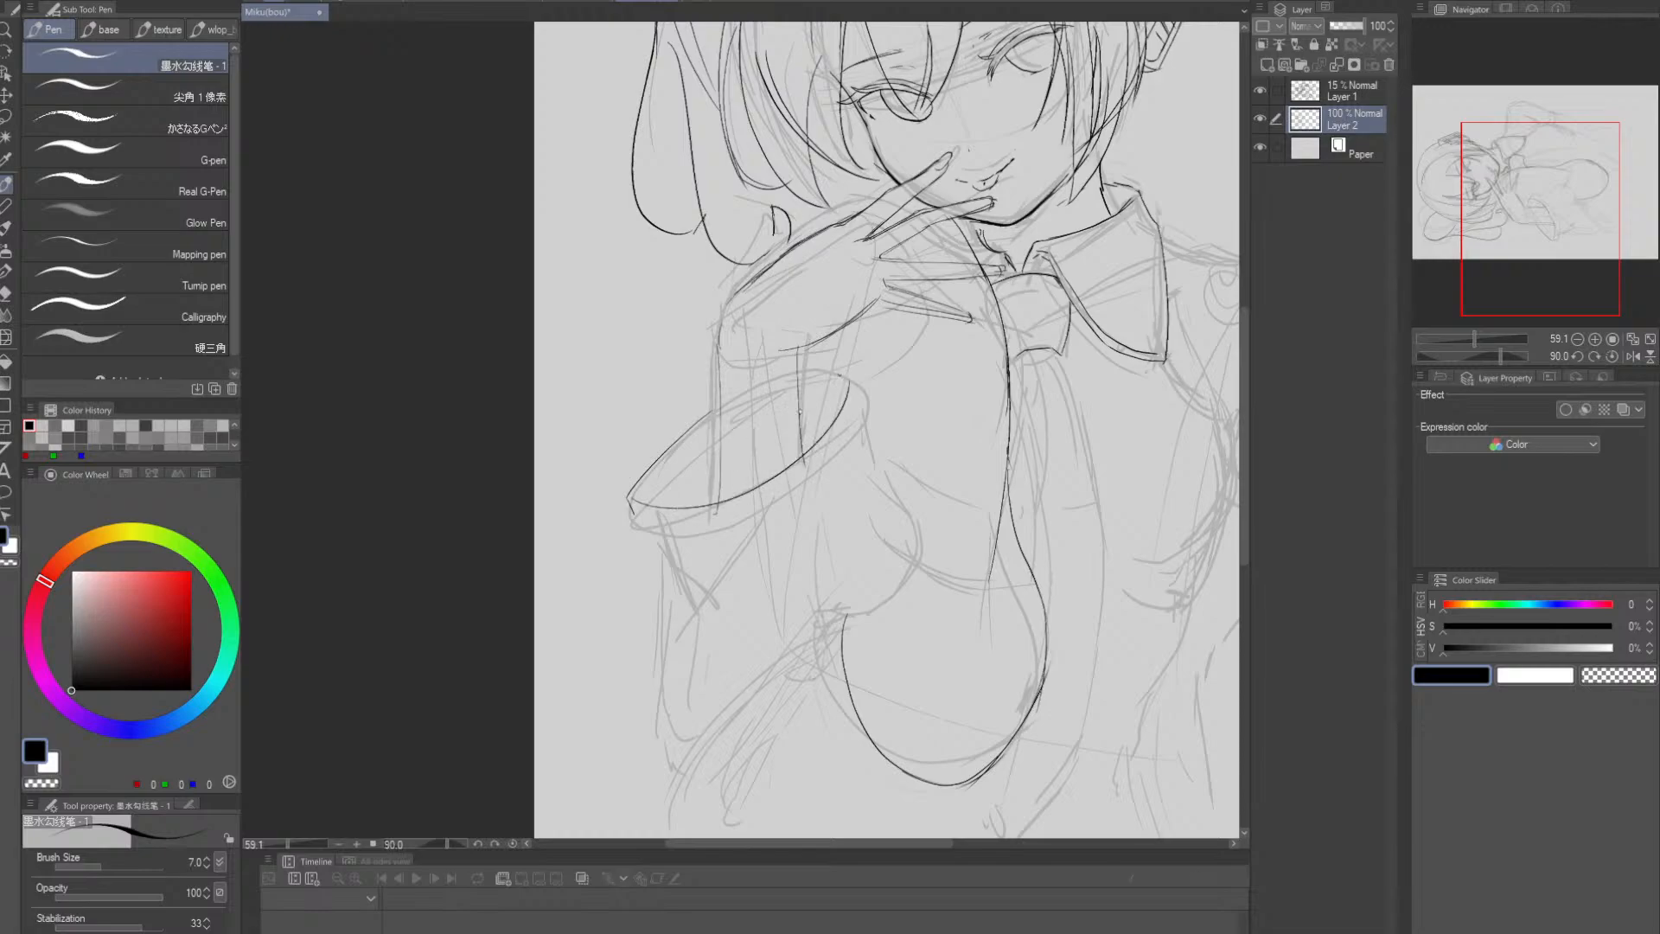
{"action": "key", "text": "ctrl+z"}
{"action": "mouse_move", "coordinate": [630, 501]}
{"action": "left_mouse_down"}
{"action": "mouse_move", "coordinate": [777, 479]}
{"action": "mouse_move", "coordinate": [838, 381]}
{"action": "left_mouse_up"}
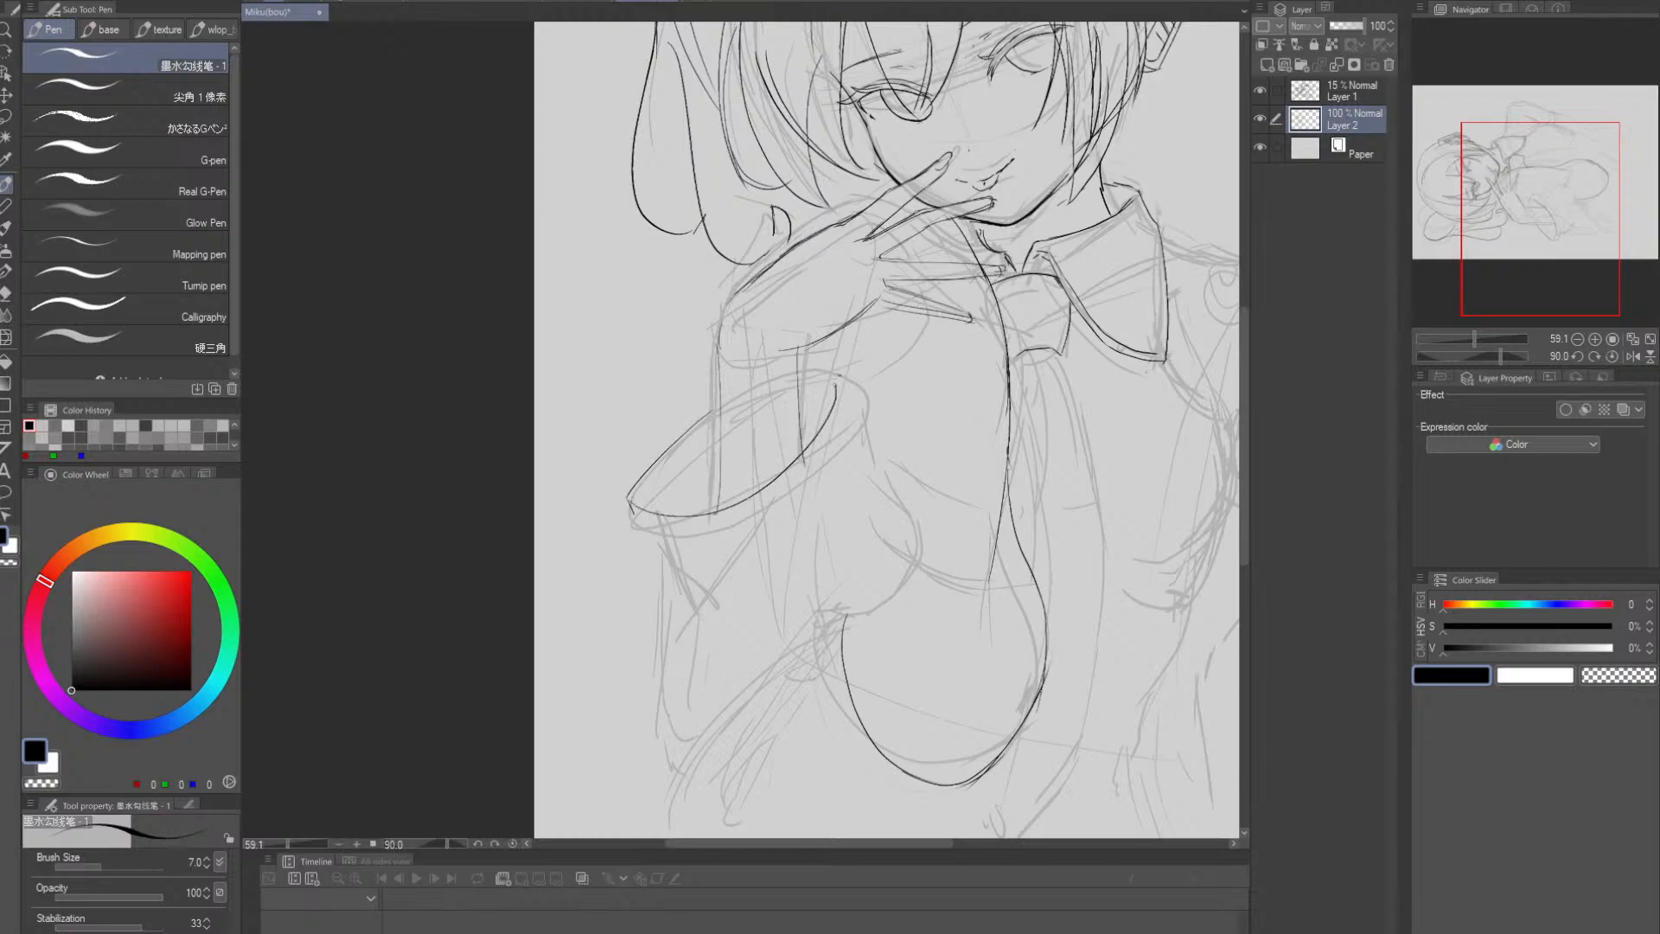
{"action": "key", "text": "ctrl+z"}
{"action": "mouse_move", "coordinate": [627, 497]}
{"action": "left_mouse_down"}
{"action": "mouse_move", "coordinate": [792, 471]}
{"action": "mouse_move", "coordinate": [838, 382]}
{"action": "mouse_move", "coordinate": [815, 370]}
{"action": "left_mouse_up"}
{"action": "key", "text": "ctrl+z"}
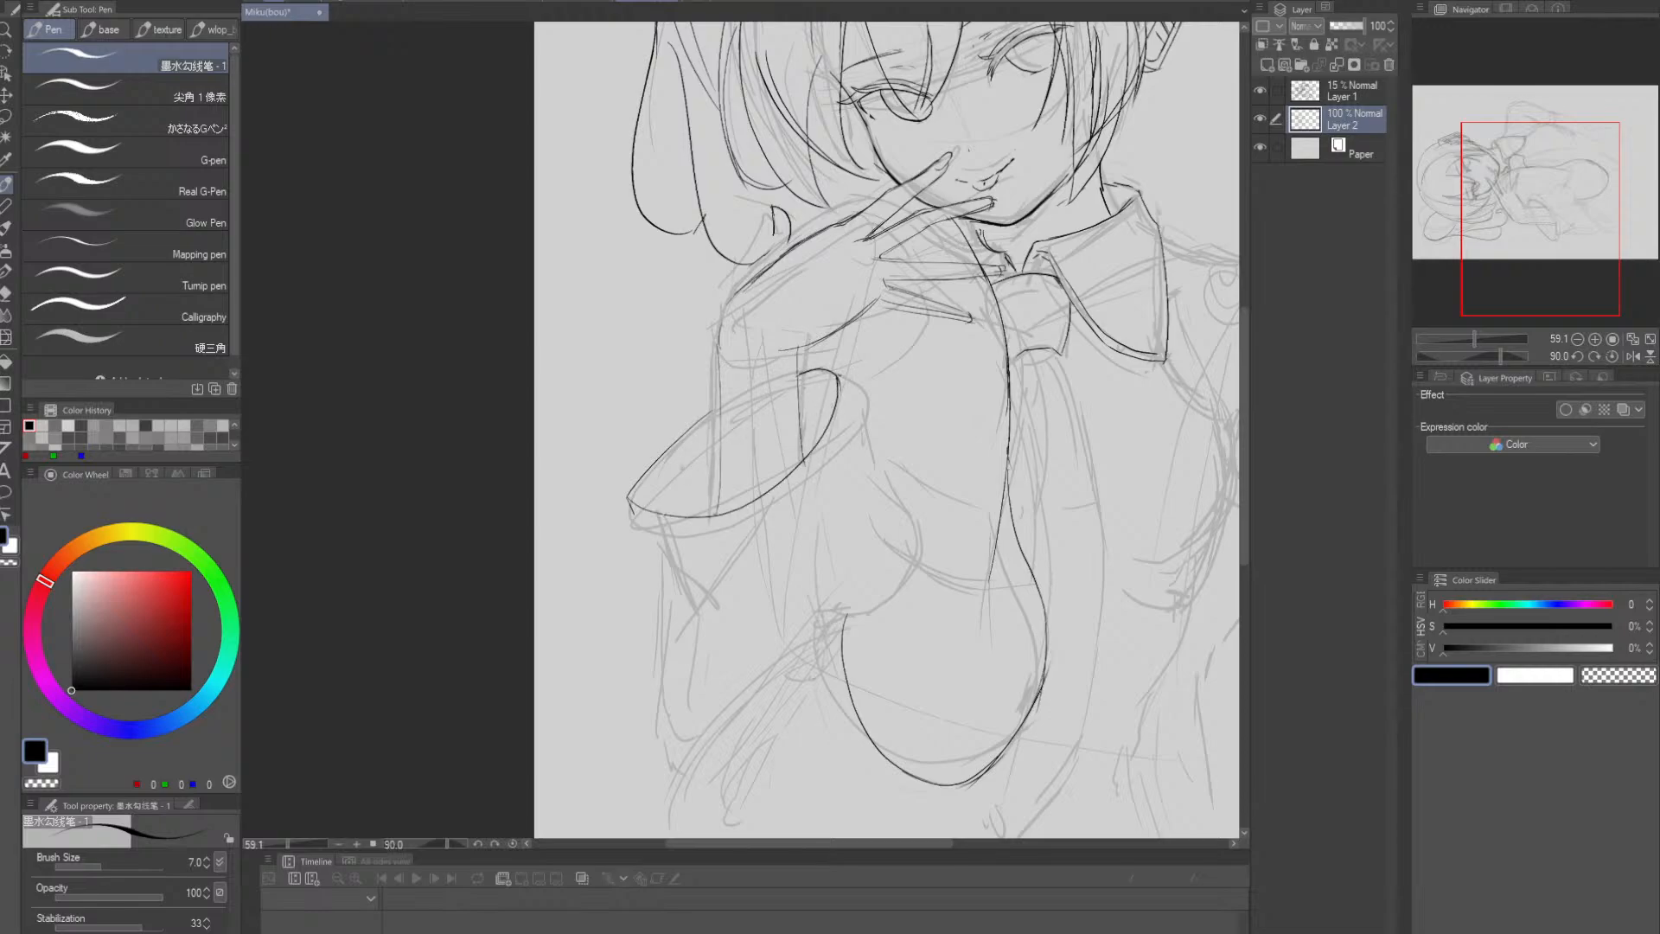
- Clean up and re-ink the upper edge of the sleeve cuff's opening over the sketch
{"action": "key", "text": "e"}
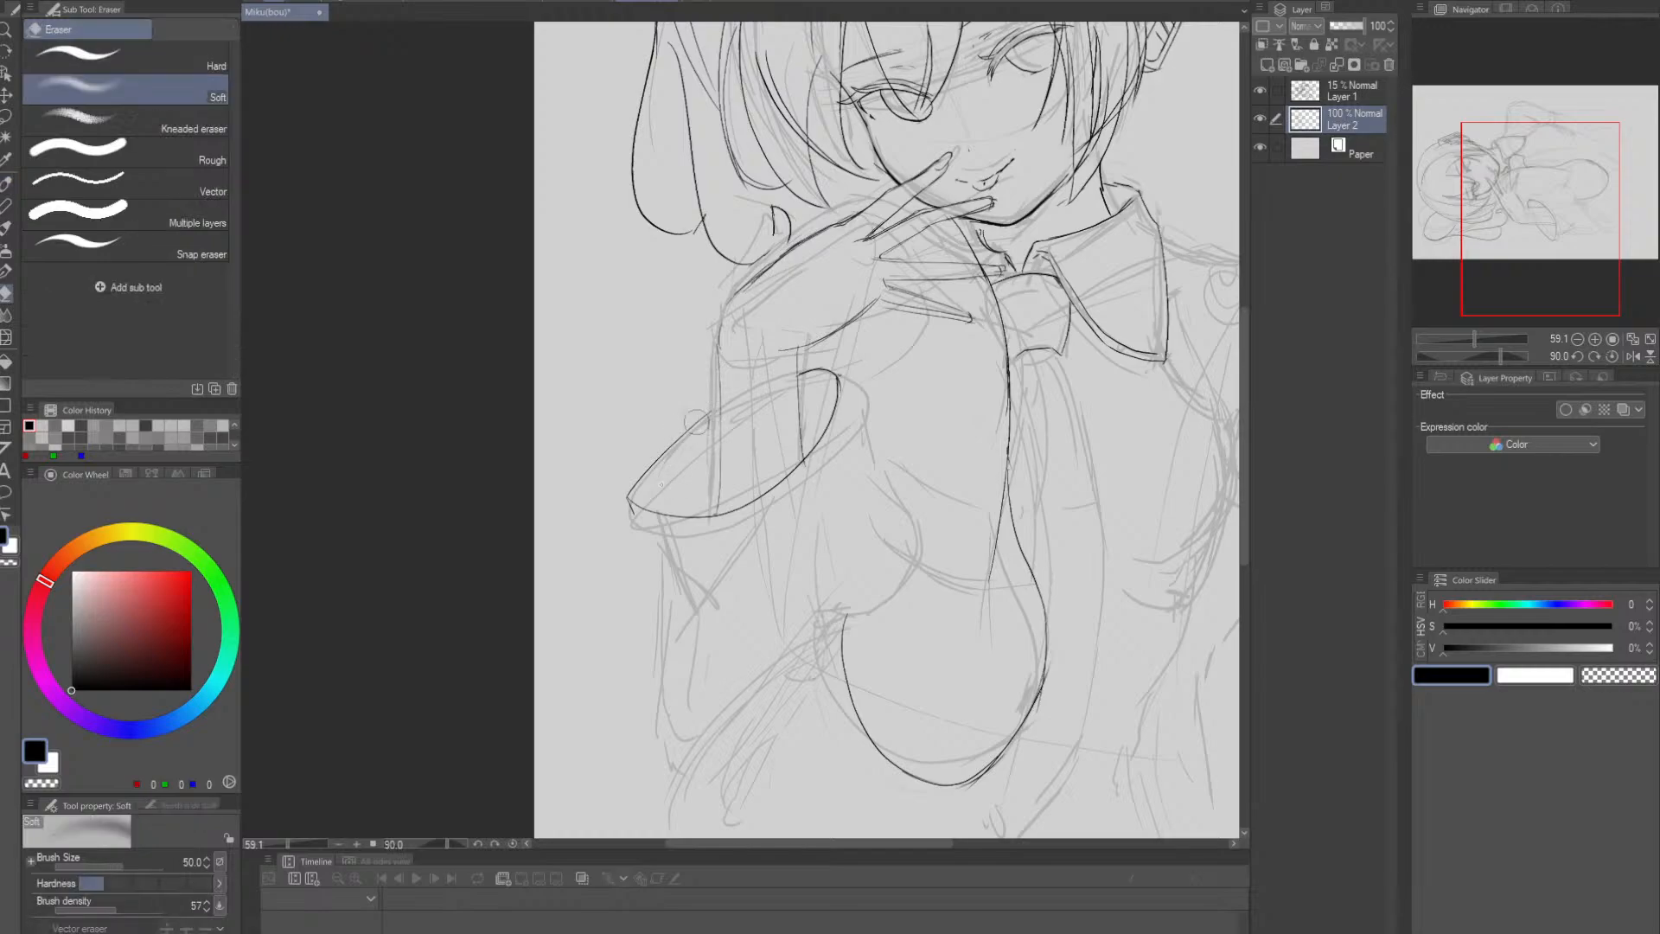
{"action": "key", "text": "p"}
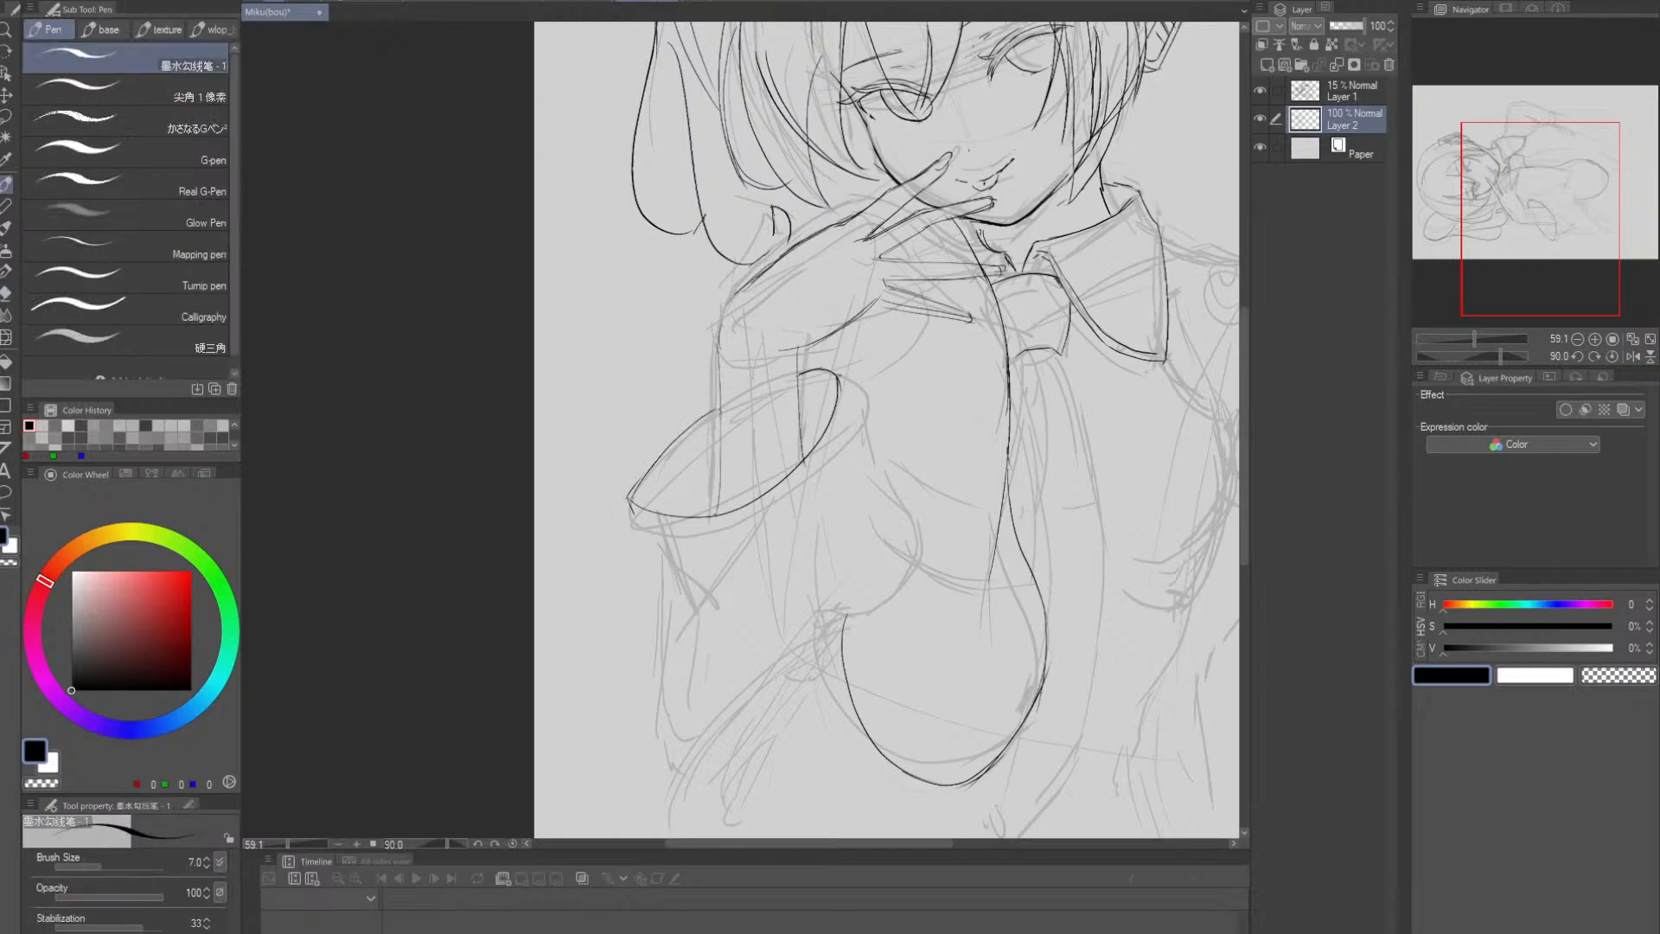
{"action": "mouse_move", "coordinate": [637, 481]}
{"action": "left_mouse_down"}
{"action": "mouse_move", "coordinate": [723, 410]}
{"action": "mouse_move", "coordinate": [626, 498]}
{"action": "mouse_move", "coordinate": [694, 421]}
{"action": "left_mouse_up"}
{"action": "key", "text": "ctrl+z"}
{"action": "key", "text": "ctrl+z"}
{"action": "left_click_drag", "start_coordinate": [965, 389], "coordinate": [950, 364]}
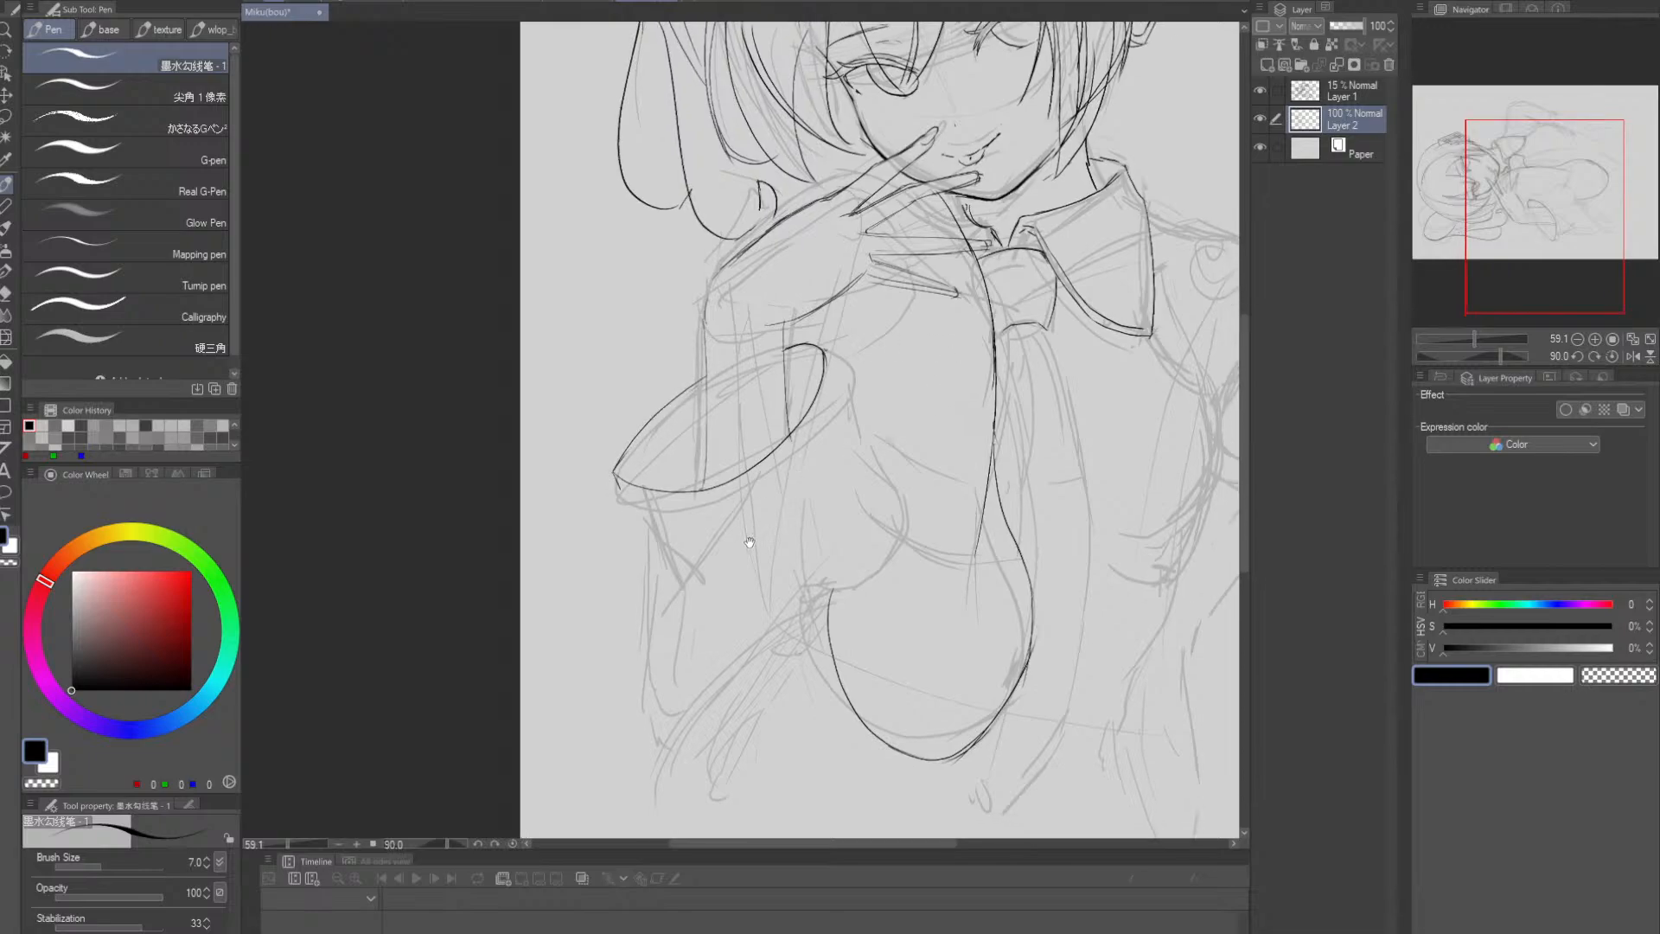
- Ink the outer side edge of the folded cuff, running down from the opening's outer corner
{"action": "left_click_drag", "start_coordinate": [724, 549], "coordinate": [735, 502]}
{"action": "key", "text": "ctrl+z"}
{"action": "mouse_move", "coordinate": [627, 432]}
{"action": "left_mouse_down"}
{"action": "mouse_move", "coordinate": [682, 522]}
{"action": "mouse_move", "coordinate": [643, 469]}
{"action": "mouse_move", "coordinate": [666, 525]}
{"action": "left_mouse_up"}
{"action": "key", "text": "ctrl+z"}
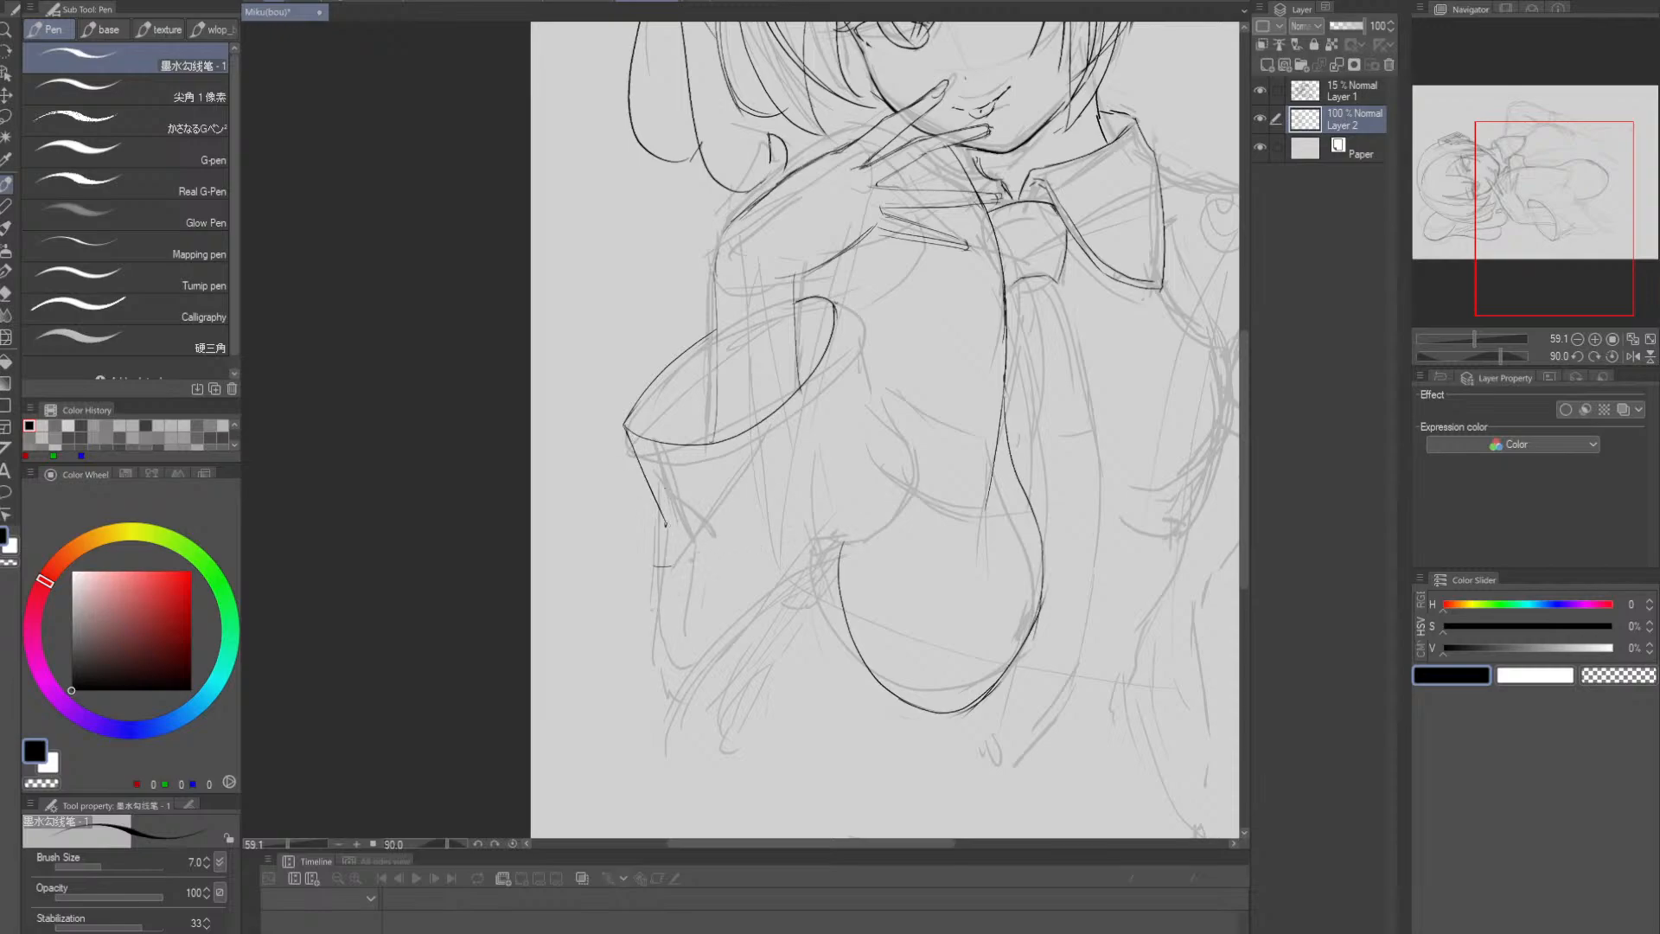
- Ink the folded cuff's slanted lower edge and the short edge descending from the opening's inner corner
{"action": "left_click_drag", "start_coordinate": [689, 560], "coordinate": [809, 434]}
{"action": "key", "text": "ctrl+z"}
{"action": "mouse_move", "coordinate": [667, 525]}
{"action": "left_mouse_down"}
{"action": "mouse_move", "coordinate": [743, 501]}
{"action": "mouse_move", "coordinate": [814, 395]}
{"action": "mouse_move", "coordinate": [723, 519]}
{"action": "mouse_move", "coordinate": [814, 396]}
{"action": "left_mouse_up"}
{"action": "key", "text": "ctrl+z"}
{"action": "left_click_drag", "start_coordinate": [969, 378], "coordinate": [899, 478]}
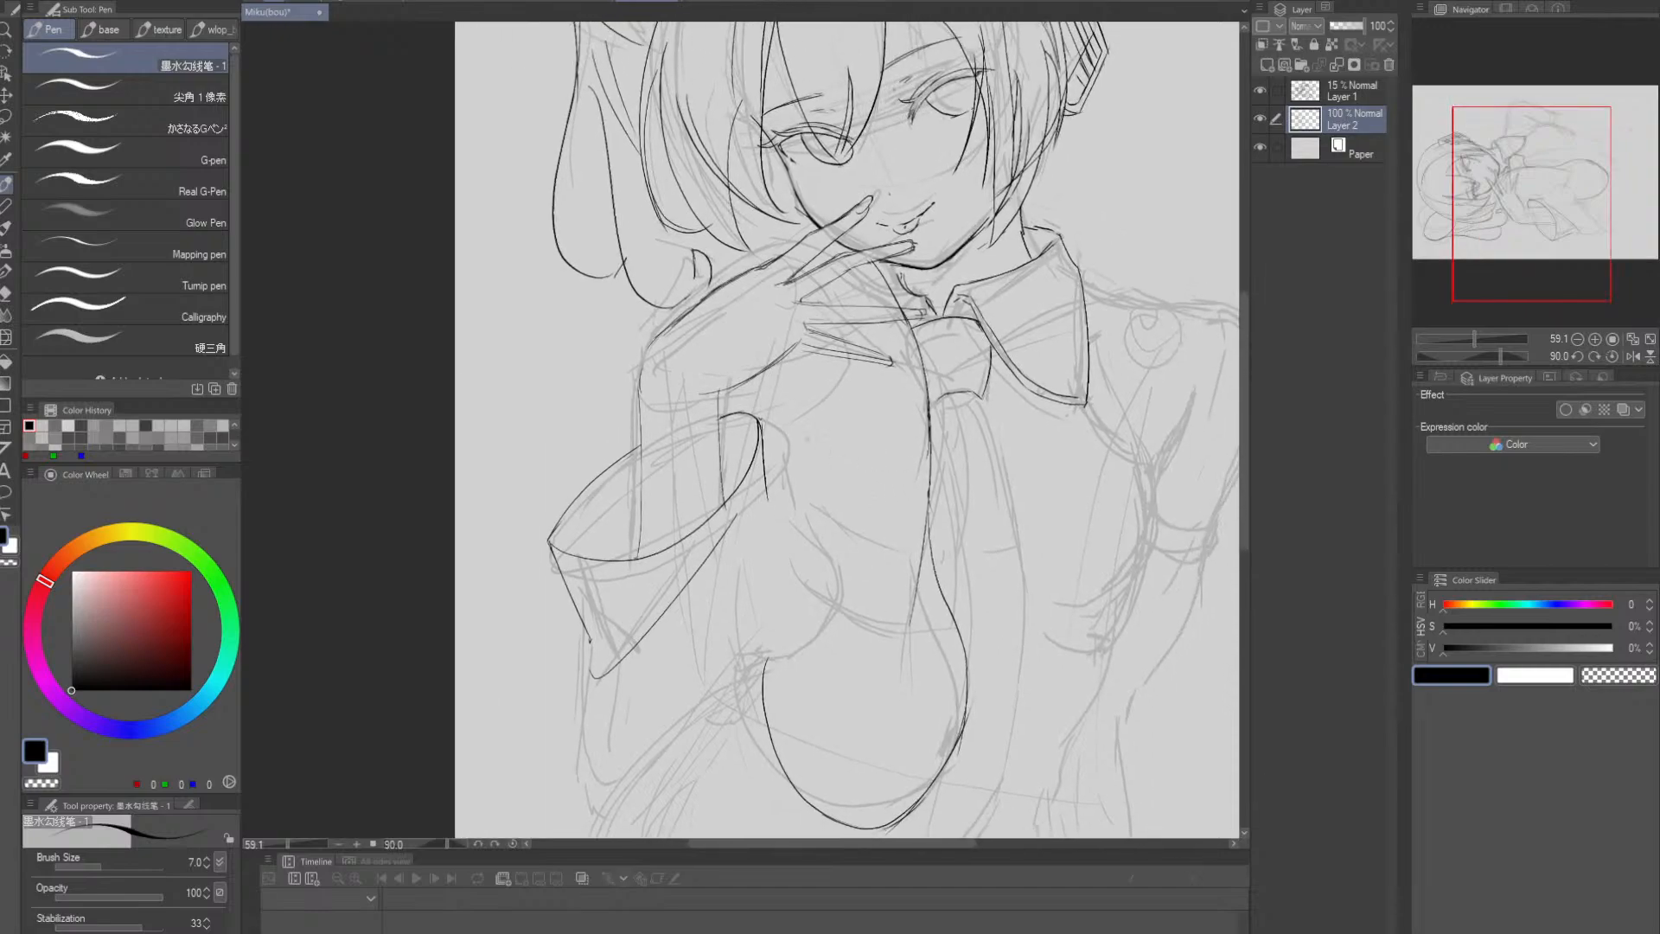
{"action": "left_click_drag", "start_coordinate": [1034, 471], "coordinate": [1028, 503]}
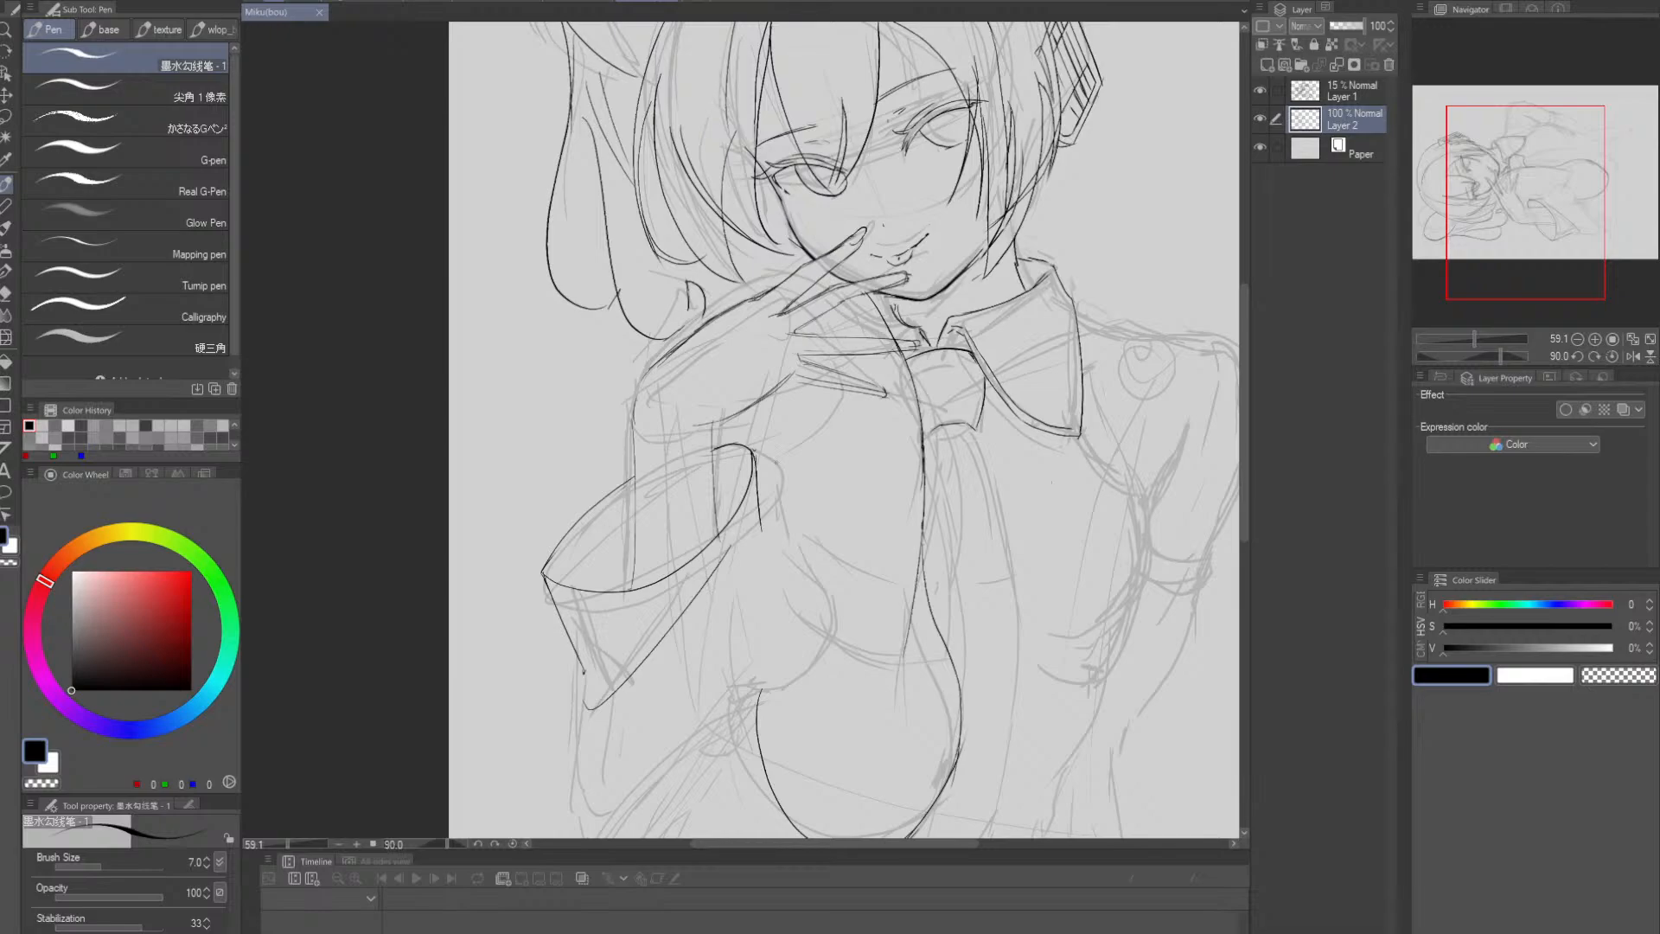
- Erase the lower part of the palm outline between the little finger and the wrist
{"action": "key", "text": "e"}
{"action": "mouse_move", "coordinate": [779, 400]}
{"action": "left_mouse_down"}
{"action": "mouse_move", "coordinate": [785, 375]}
{"action": "mouse_move", "coordinate": [768, 389]}
{"action": "mouse_move", "coordinate": [789, 373]}
{"action": "left_mouse_up"}
{"action": "key", "text": "p"}
{"action": "key", "text": "ctrl+z"}
{"action": "key", "text": "r"}
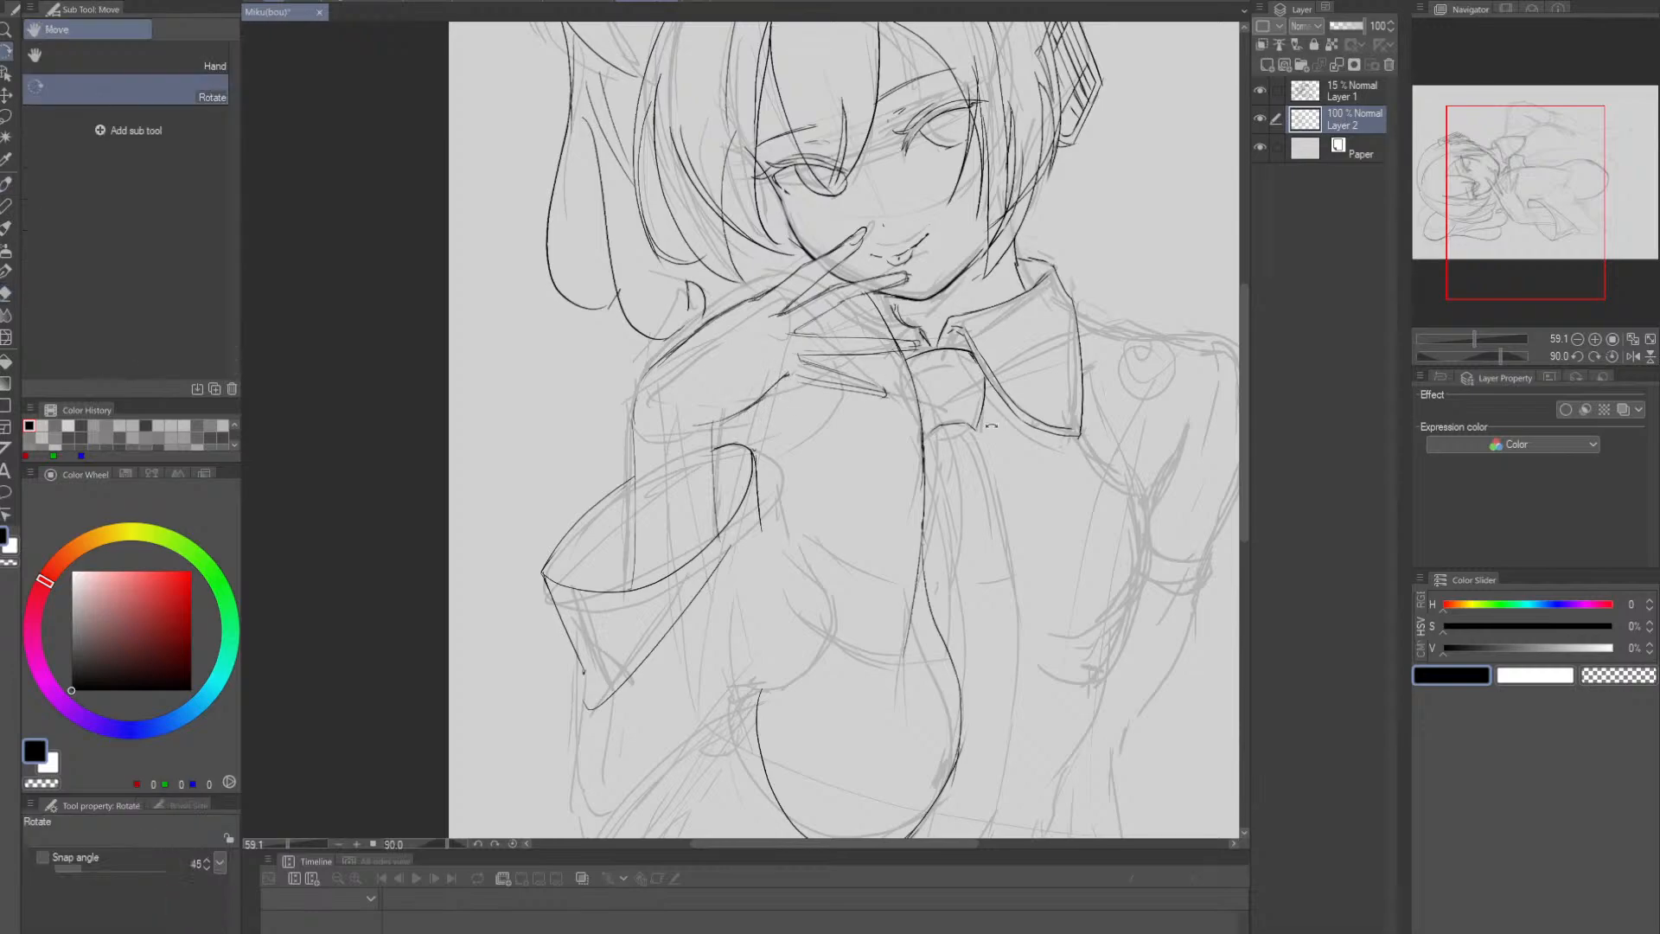
{"action": "left_click_drag", "start_coordinate": [991, 426], "coordinate": [887, 229]}
{"action": "scroll", "coordinate": [838, 326], "scroll_direction": "up", "scroll_amount": 2}
{"action": "left_click_drag", "start_coordinate": [863, 337], "coordinate": [911, 407]}
{"action": "key", "text": "e"}
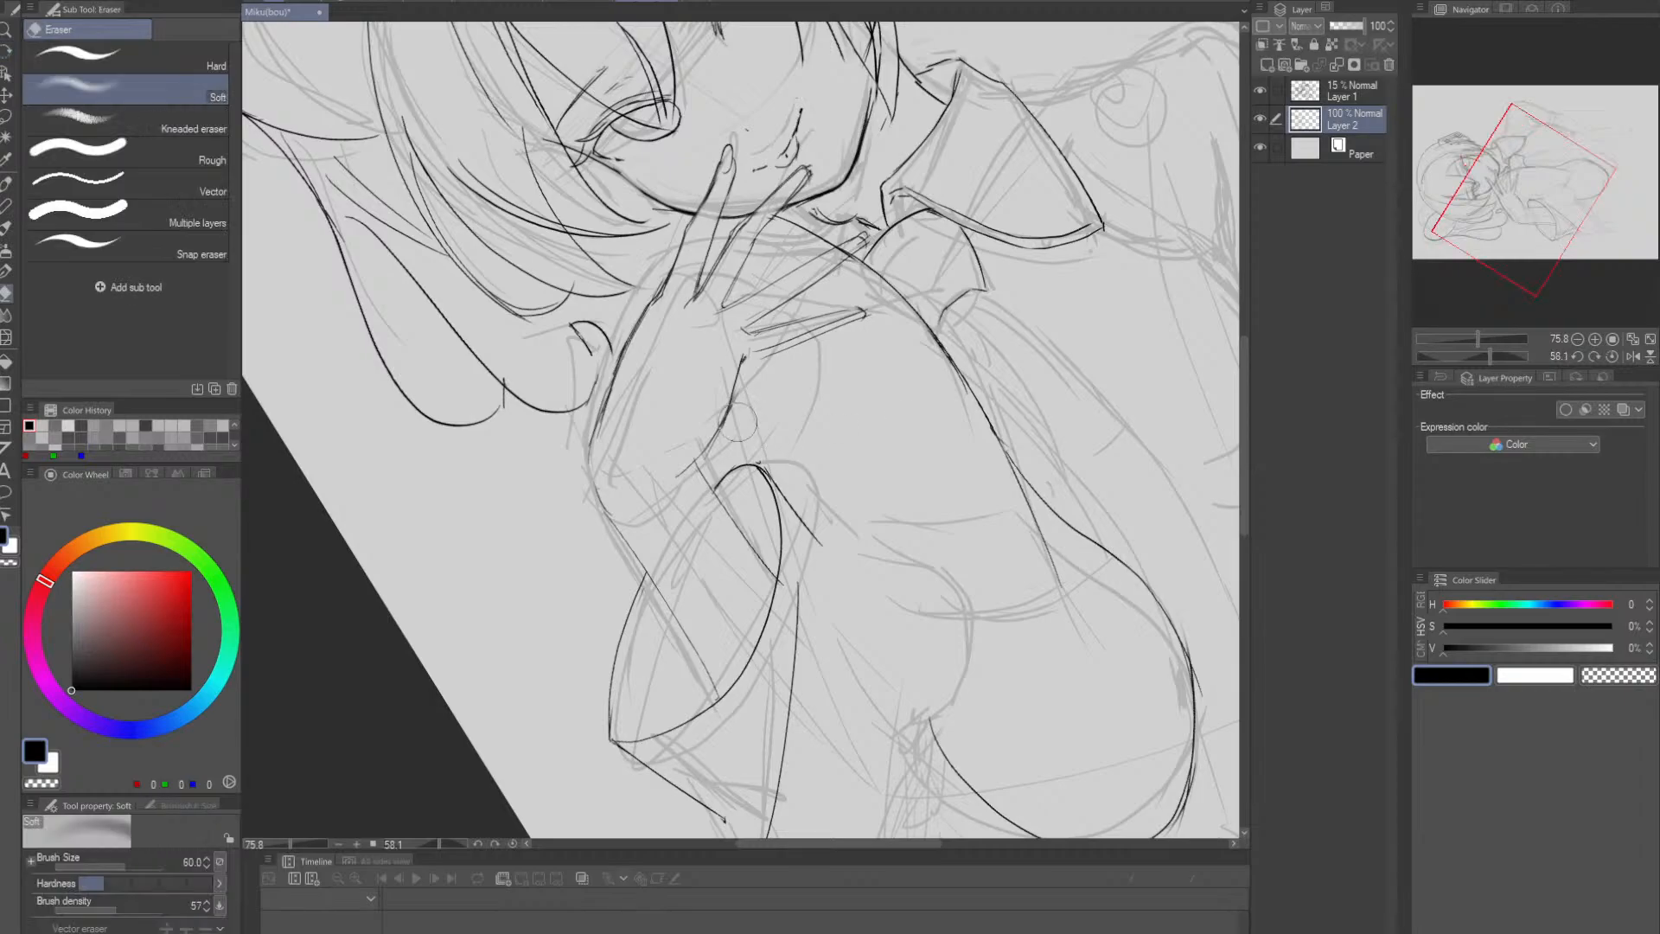
{"action": "left_click_drag", "start_coordinate": [737, 422], "coordinate": [732, 408]}
{"action": "key", "text": "r"}
{"action": "mouse_move", "coordinate": [741, 321]}
{"action": "left_mouse_down"}
{"action": "mouse_move", "coordinate": [821, 333]}
{"action": "mouse_move", "coordinate": [882, 441]}
{"action": "mouse_move", "coordinate": [870, 352]}
{"action": "left_mouse_up"}
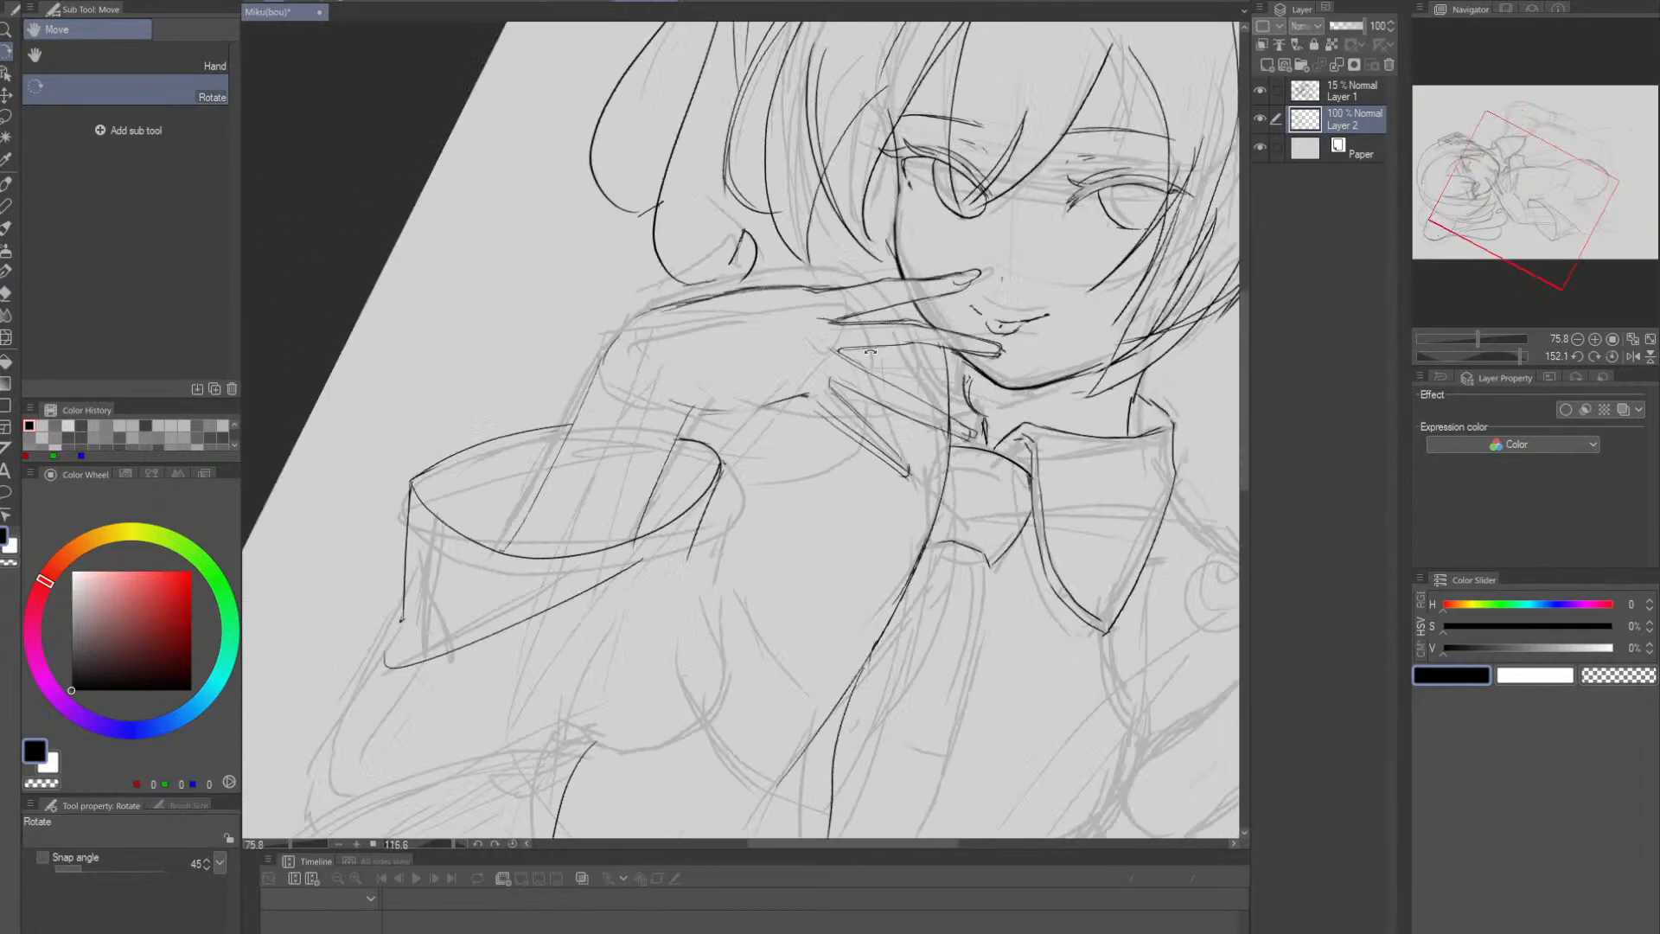
{"action": "double_click", "coordinate": [870, 352]}
- Re-ink the inner wrist line from the heel of the palm down into the cuff opening
{"action": "key", "text": "p"}
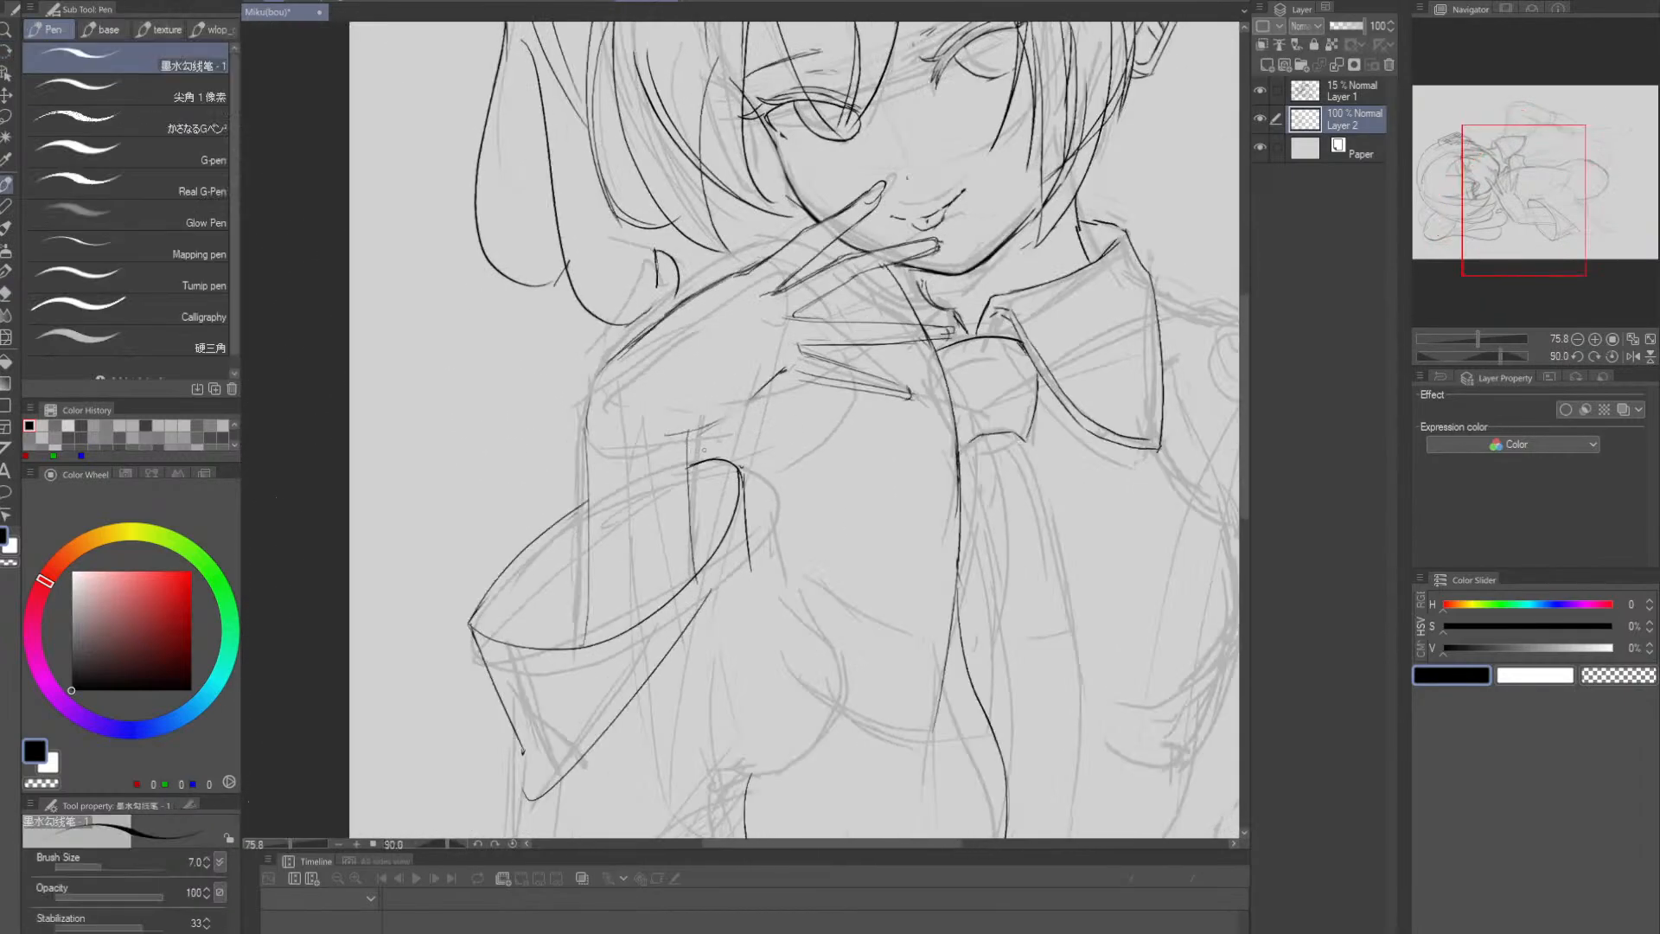
{"action": "left_click_drag", "start_coordinate": [695, 428], "coordinate": [690, 531]}
{"action": "key", "text": "ctrl+z"}
{"action": "key", "text": "ctrl+z"}
{"action": "left_click_drag", "start_coordinate": [688, 463], "coordinate": [695, 567]}
{"action": "key", "text": "ctrl+z"}
{"action": "left_click_drag", "start_coordinate": [689, 507], "coordinate": [696, 581]}
- Erase the overshoot above the inner wrist and ink the palm's lower outline toward the little finger
{"action": "key", "text": "e"}
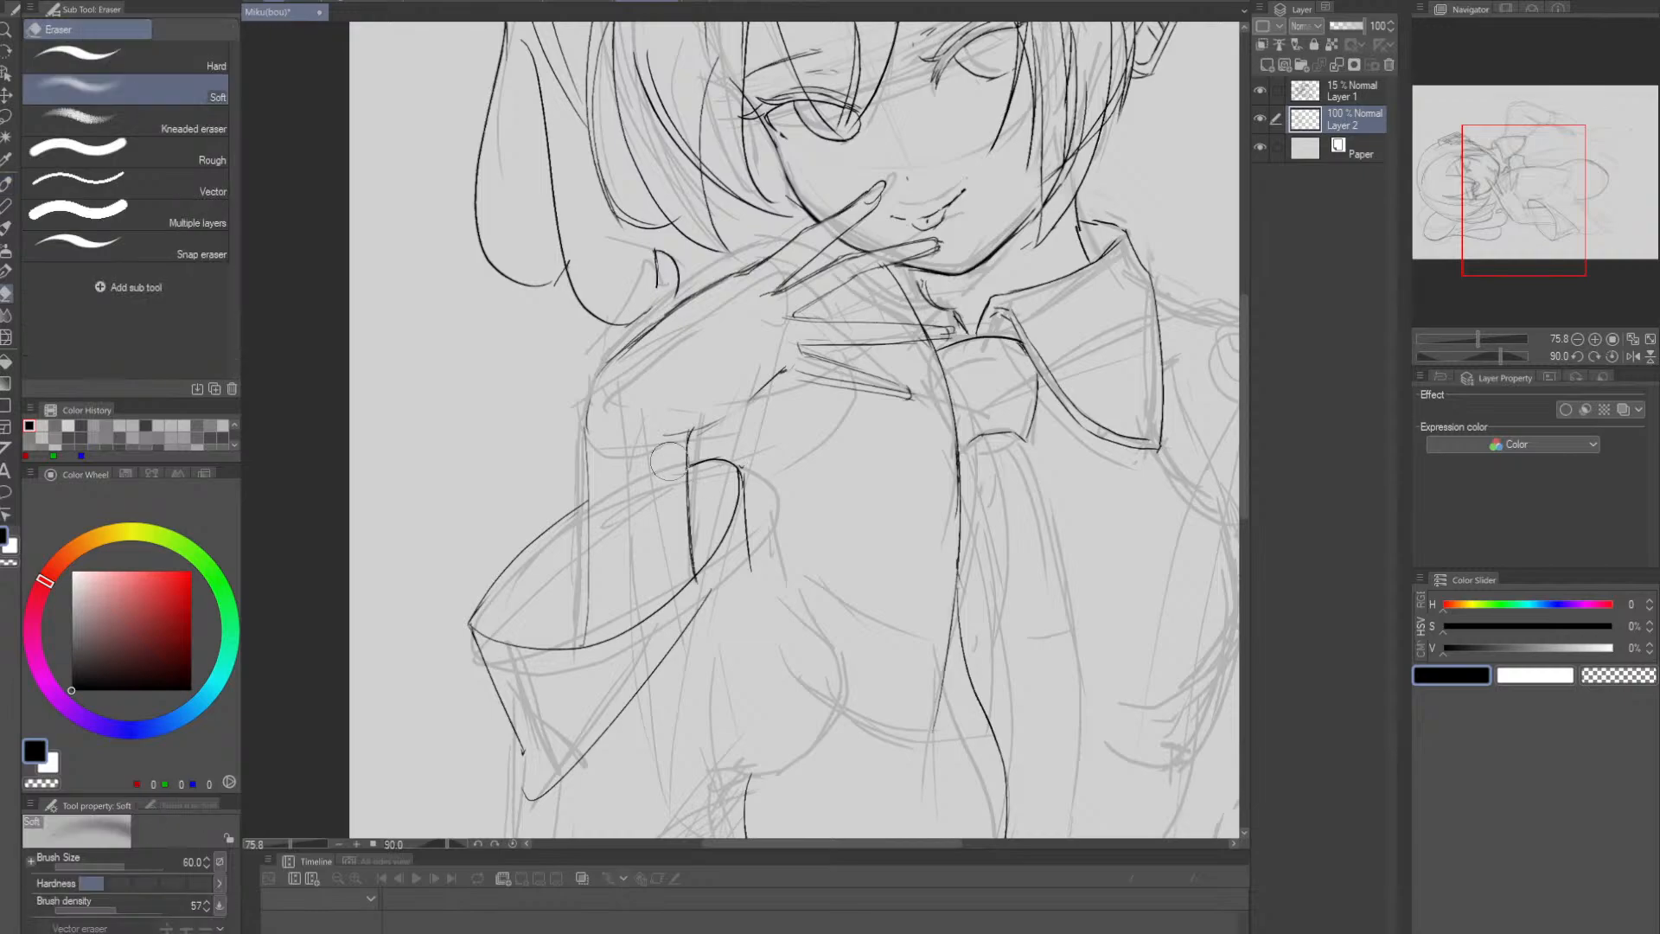
{"action": "left_click_drag", "start_coordinate": [668, 441], "coordinate": [676, 426]}
{"action": "key", "text": "p"}
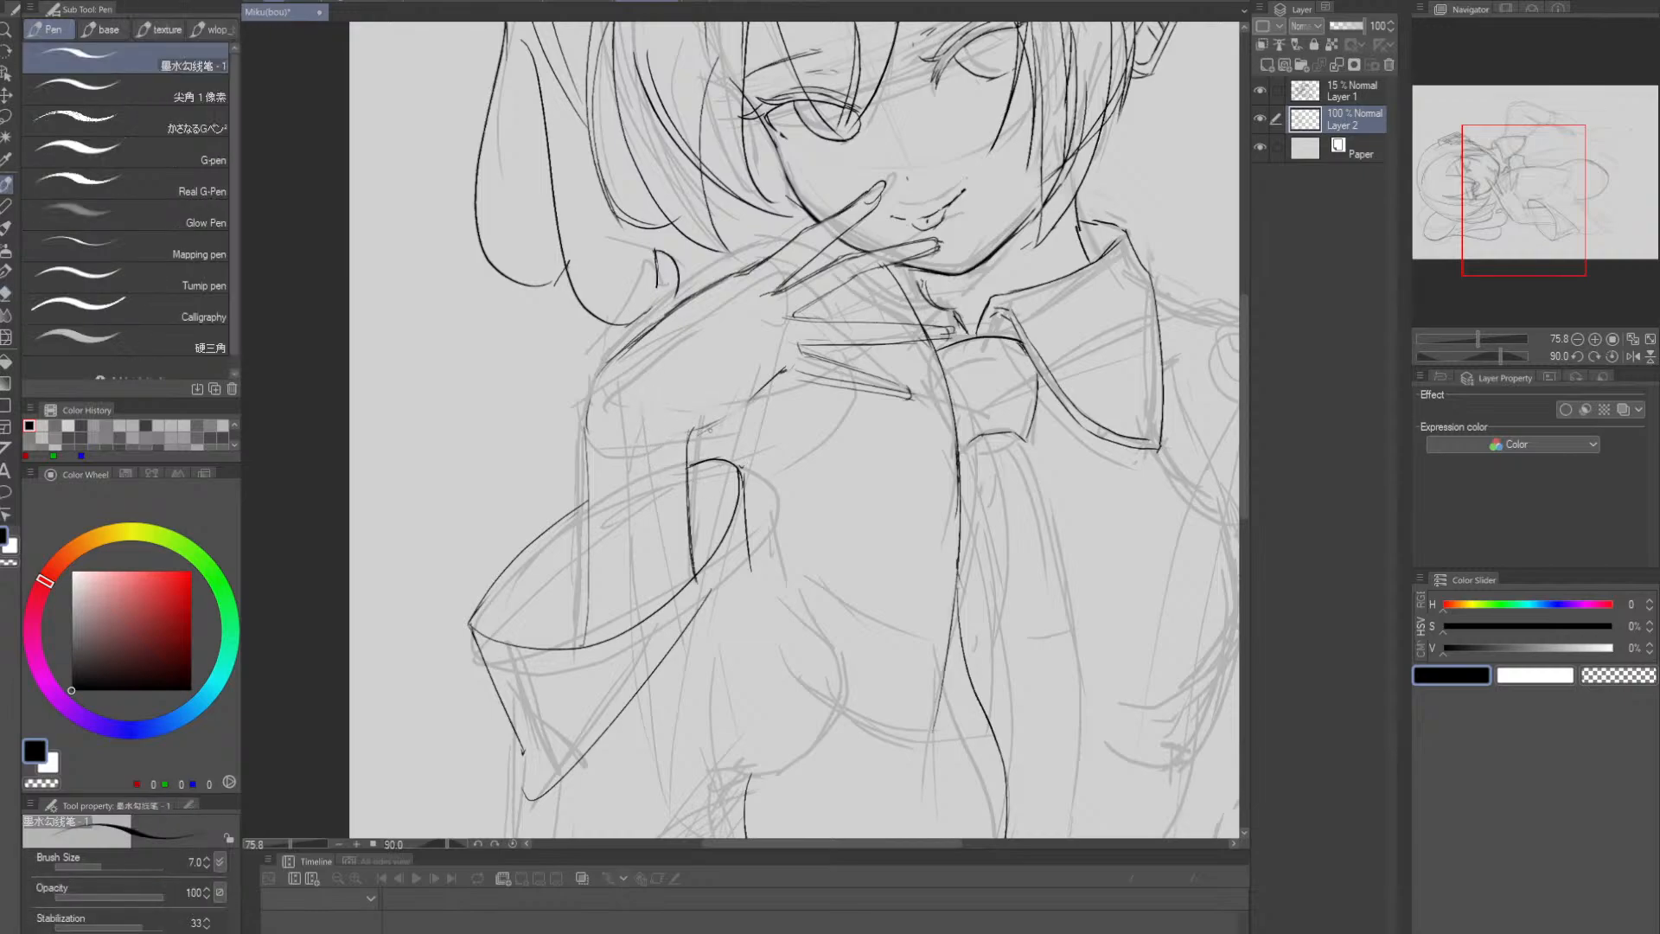
{"action": "left_click_drag", "start_coordinate": [694, 428], "coordinate": [723, 418]}
{"action": "left_click_drag", "start_coordinate": [691, 428], "coordinate": [773, 380]}
{"action": "key", "text": "ctrl+z"}
{"action": "left_click_drag", "start_coordinate": [788, 369], "coordinate": [763, 375]}
{"action": "mouse_move", "coordinate": [767, 379]}
{"action": "left_mouse_down", "text": "alt"}
{"action": "mouse_move", "coordinate": [804, 377]}
{"action": "mouse_move", "coordinate": [737, 351]}
{"action": "left_mouse_up", "text": "alt"}
- Strengthen the line along the underside of the little finger
{"action": "mouse_move", "coordinate": [848, 295]}
{"action": "left_mouse_down"}
{"action": "mouse_move", "coordinate": [742, 348]}
{"action": "mouse_move", "coordinate": [803, 317]}
{"action": "mouse_move", "coordinate": [746, 317]}
{"action": "mouse_move", "coordinate": [878, 279]}
{"action": "left_mouse_up"}
{"action": "key", "text": "ctrl+z"}
{"action": "key", "text": "ctrl+z"}
{"action": "mouse_move", "coordinate": [786, 303]}
{"action": "left_mouse_down"}
{"action": "mouse_move", "coordinate": [878, 279]}
{"action": "mouse_move", "coordinate": [854, 278]}
{"action": "mouse_move", "coordinate": [913, 294]}
{"action": "mouse_move", "coordinate": [962, 418]}
{"action": "mouse_move", "coordinate": [882, 407]}
{"action": "left_mouse_up"}
{"action": "key", "text": "ctrl+z"}
- Hide the sketch layer (Layer 1) and examine the whole line art, briefly without the interface
{"action": "key", "text": "shift+space"}
{"action": "key", "text": "alt+space"}
{"action": "left_click", "coordinate": [1259, 91]}
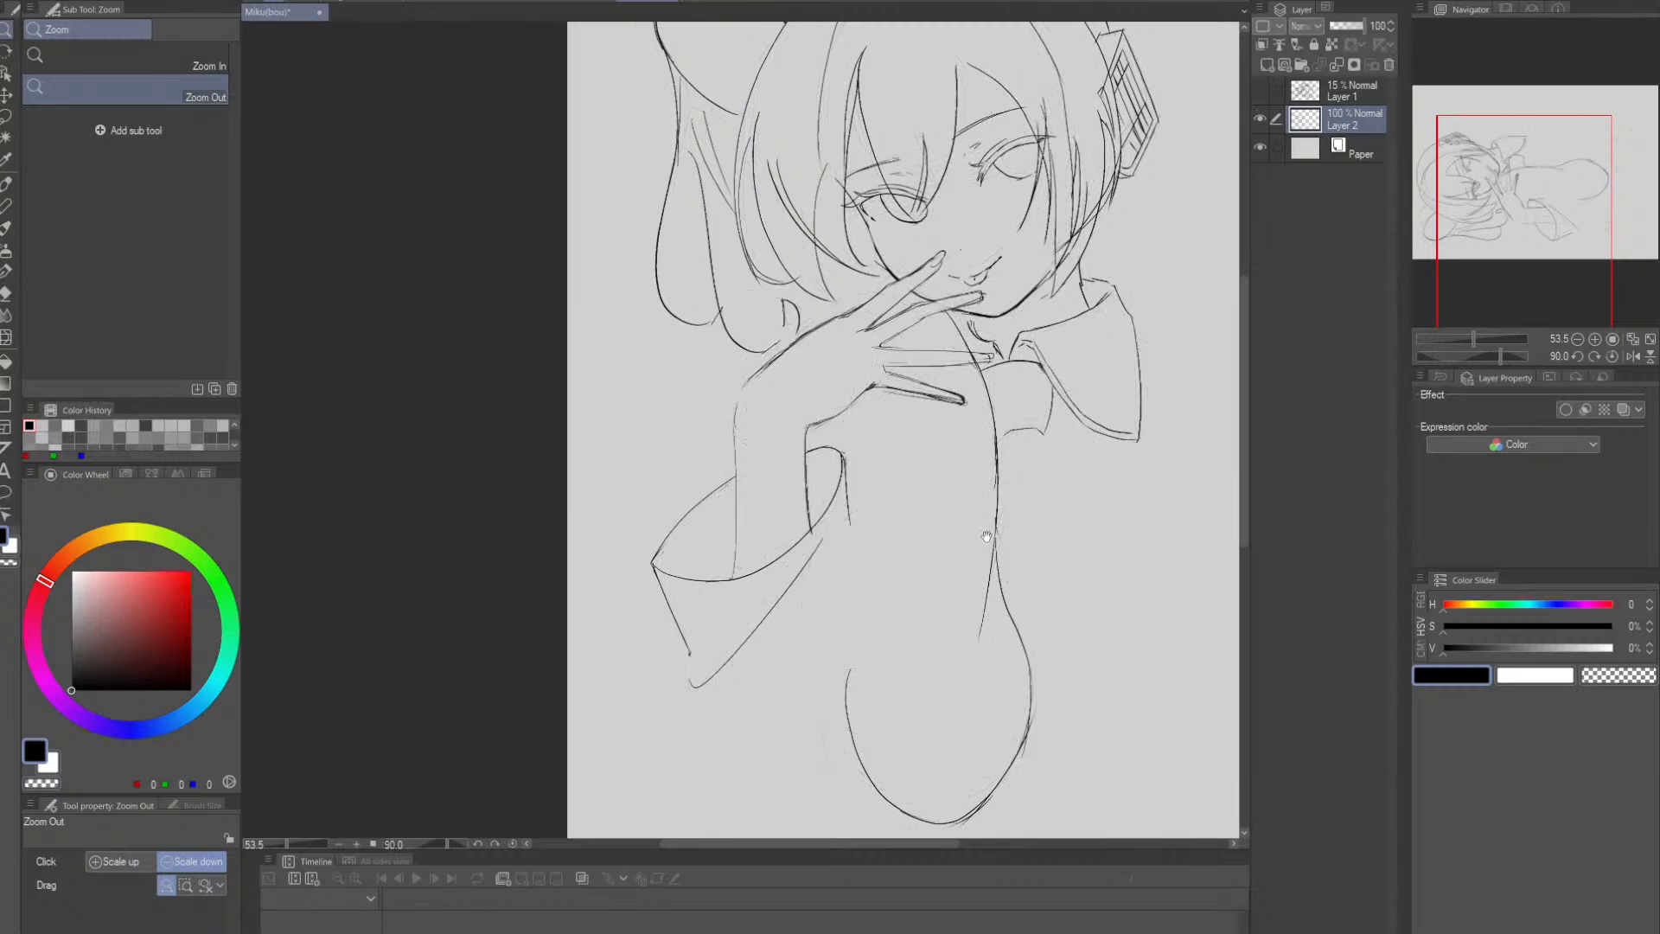
{"action": "key", "text": "space"}
{"action": "left_click_drag", "start_coordinate": [988, 535], "coordinate": [894, 535]}
{"action": "left_click", "coordinate": [985, 499]}
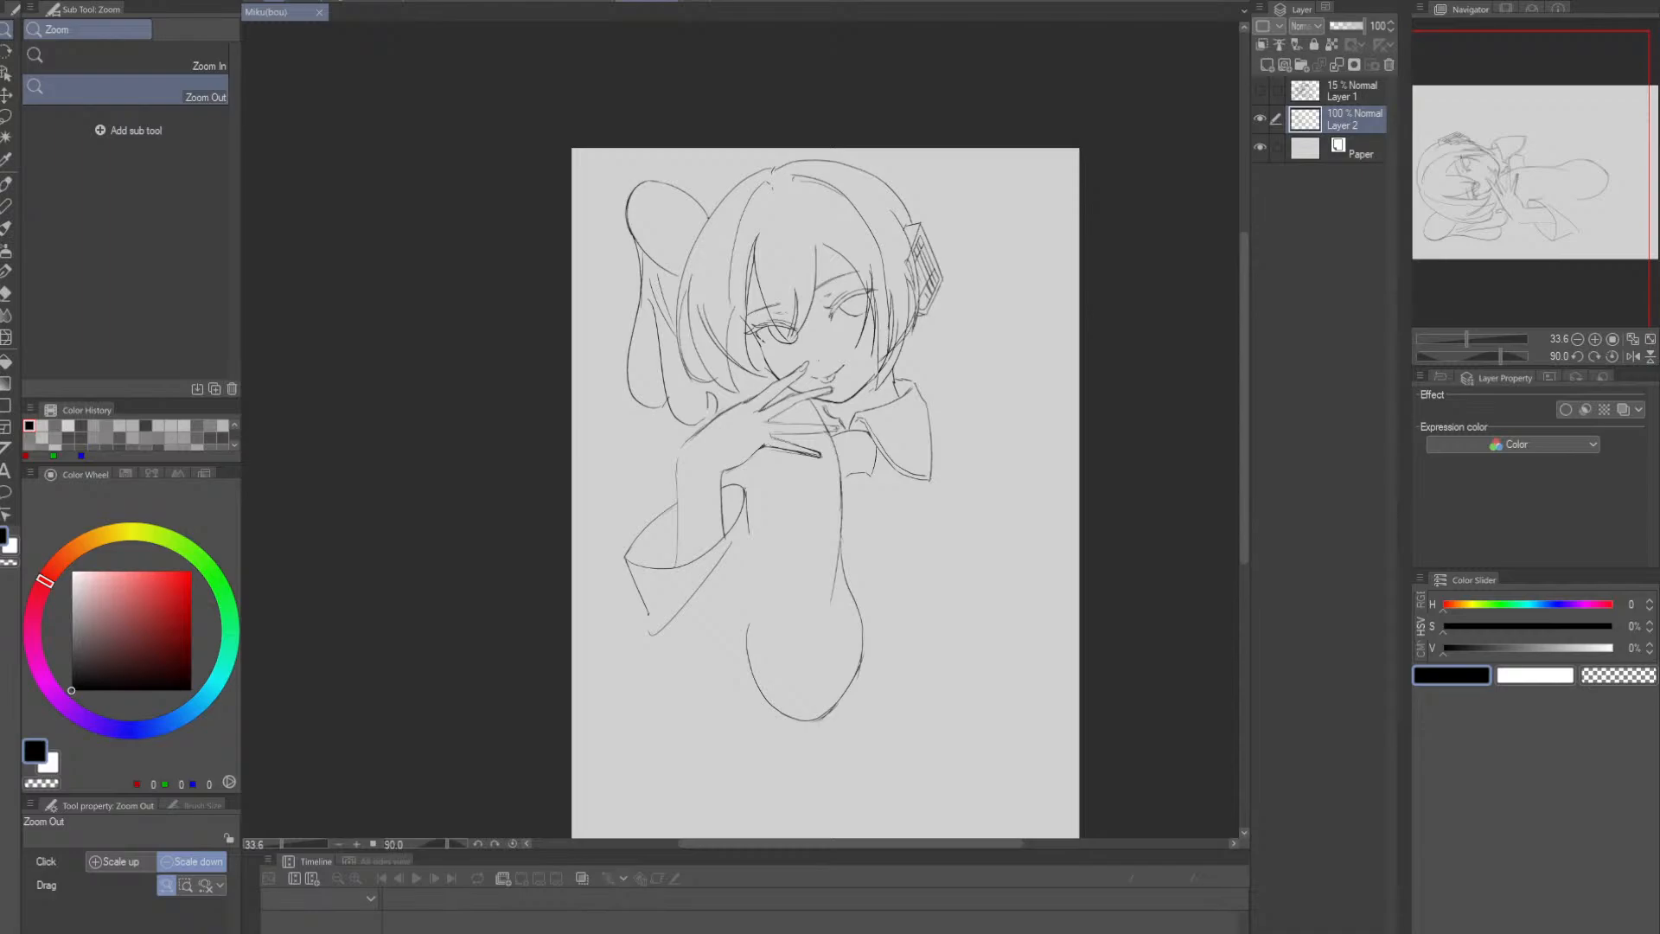
{"action": "key", "text": "Tab"}
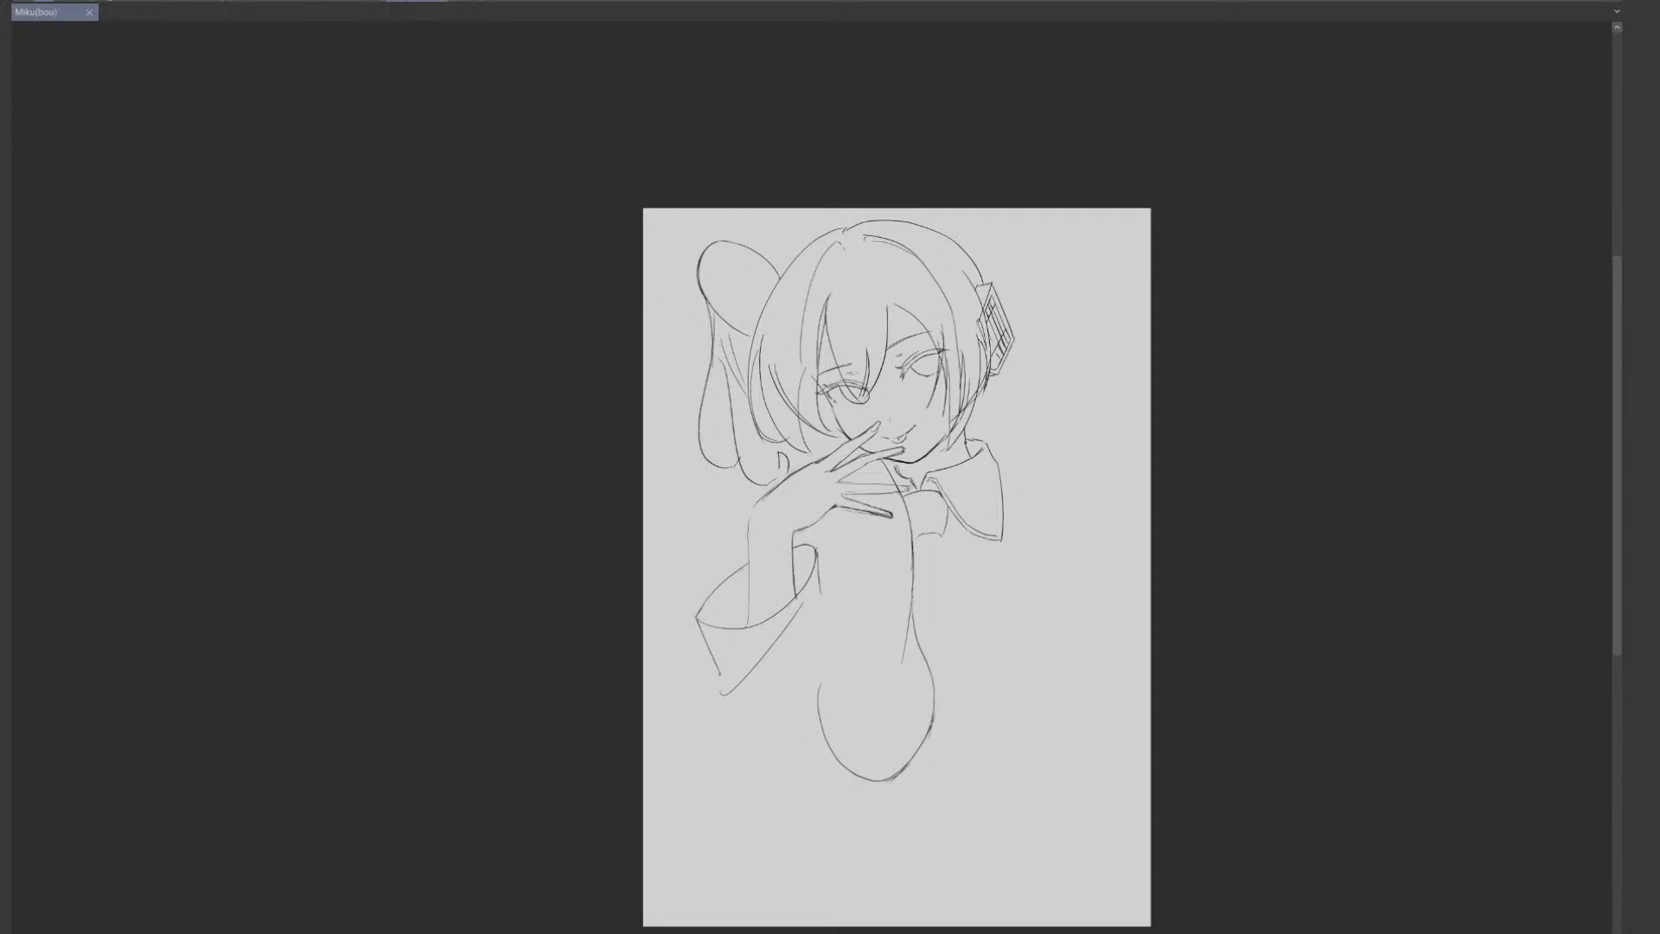
{"action": "key", "text": "Tab"}
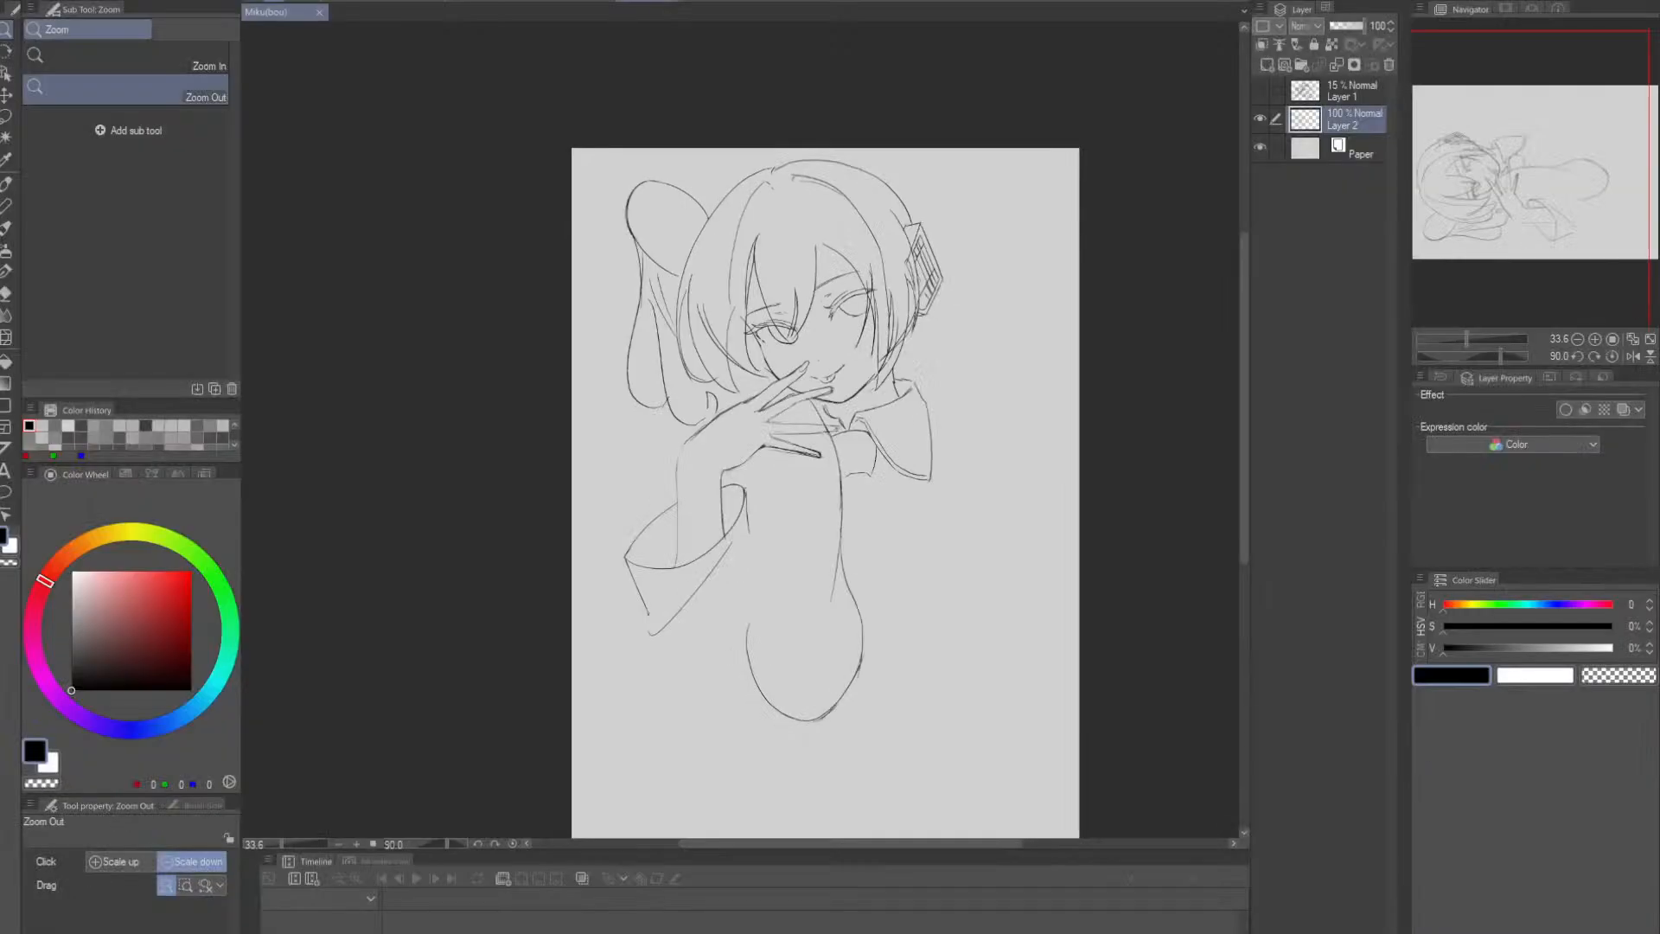
- Erase the cheek outline next to the raised fingertip and re-ink it from the eye to the finger
{"action": "left_click_drag", "start_coordinate": [897, 465], "coordinate": [915, 514]}
{"action": "left_click_drag", "start_coordinate": [871, 427], "coordinate": [997, 476]}
{"action": "key", "text": "e"}
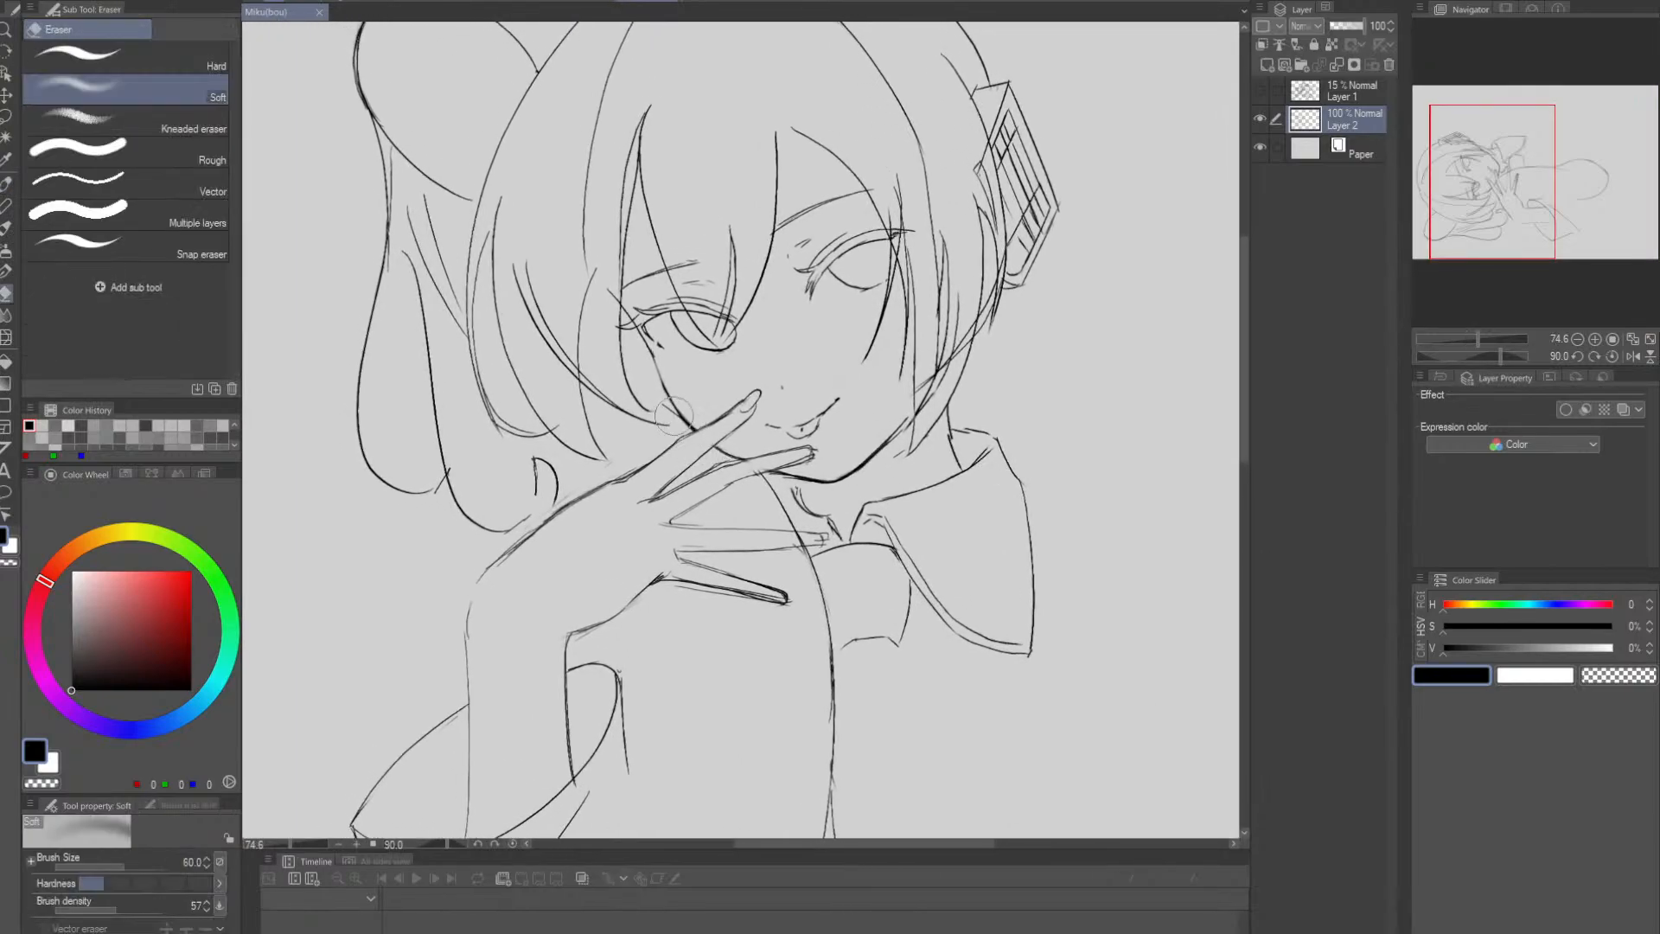
{"action": "left_click_drag", "start_coordinate": [683, 422], "coordinate": [680, 410]}
{"action": "mouse_move", "coordinate": [680, 410]}
{"action": "left_mouse_down"}
{"action": "mouse_move", "coordinate": [666, 415]}
{"action": "mouse_move", "coordinate": [665, 380]}
{"action": "left_mouse_up"}
{"action": "mouse_move", "coordinate": [1039, 433]}
{"action": "left_mouse_down"}
{"action": "mouse_move", "coordinate": [986, 433]}
{"action": "mouse_move", "coordinate": [1048, 435]}
{"action": "left_mouse_up"}
{"action": "key", "text": "p"}
{"action": "key", "text": "ctrl+z"}
{"action": "left_click_drag", "start_coordinate": [630, 350], "coordinate": [674, 429]}
{"action": "key", "text": "ctrl+z"}
- Review the whole line art, then show the sketch layer (Layer 1) again
{"action": "scroll", "coordinate": [1021, 343], "scroll_direction": "down", "scroll_amount": 5}
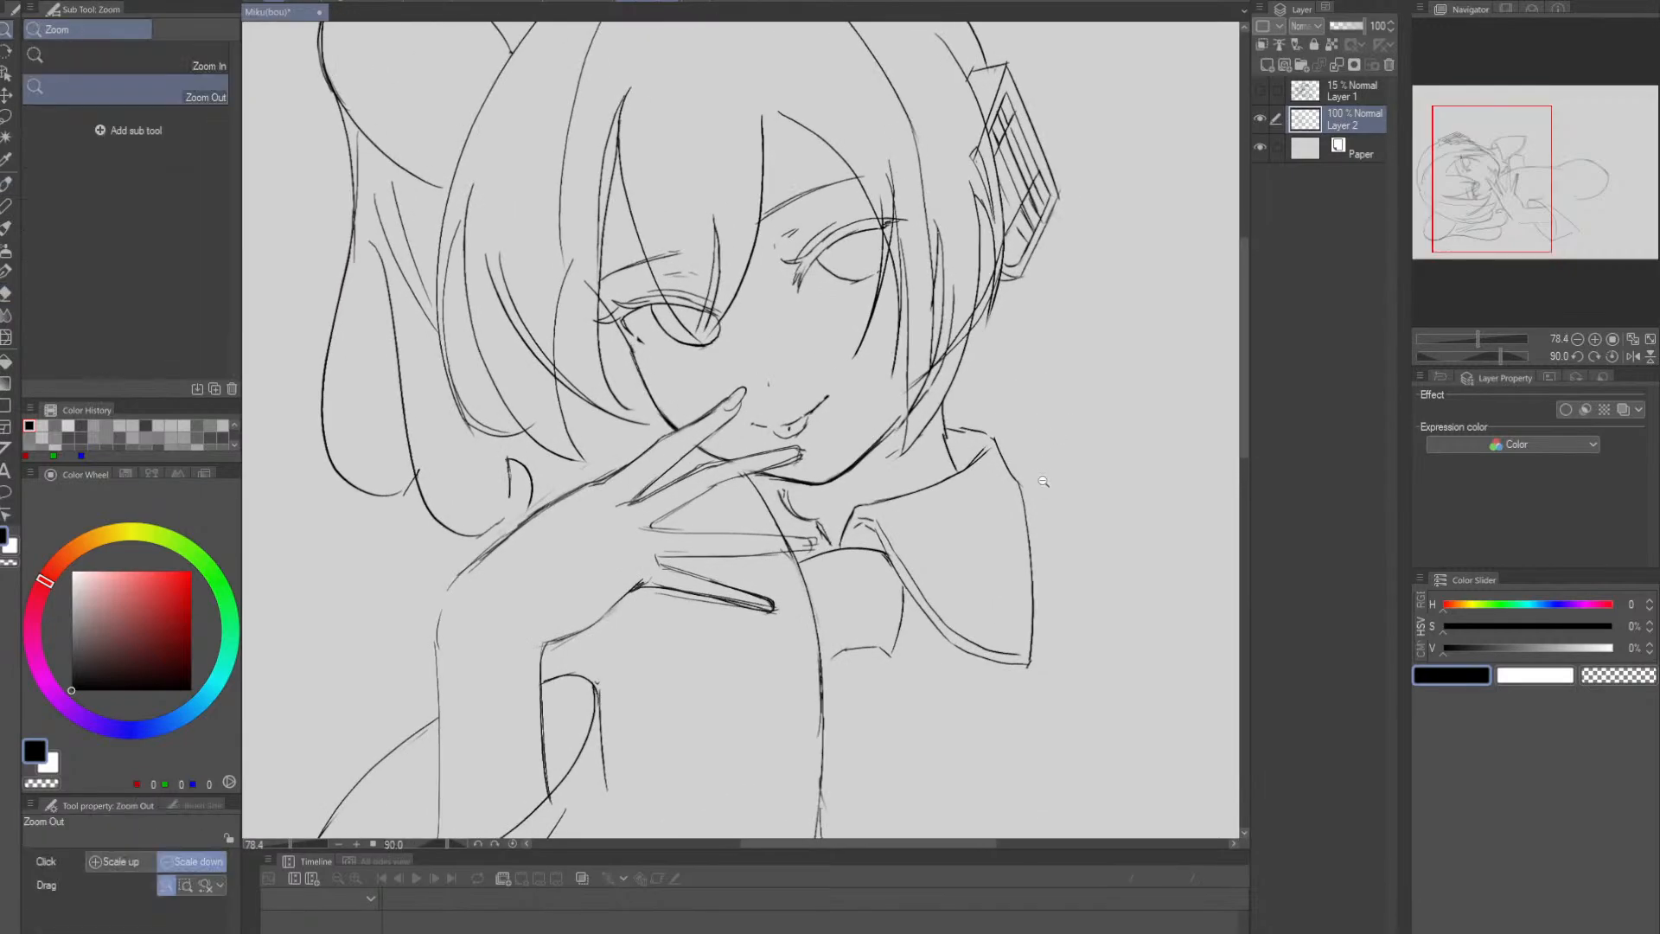
{"action": "scroll", "coordinate": [1021, 343], "scroll_direction": "up", "scroll_amount": 2}
{"action": "key", "text": "Tab"}
{"action": "key", "text": "Tab"}
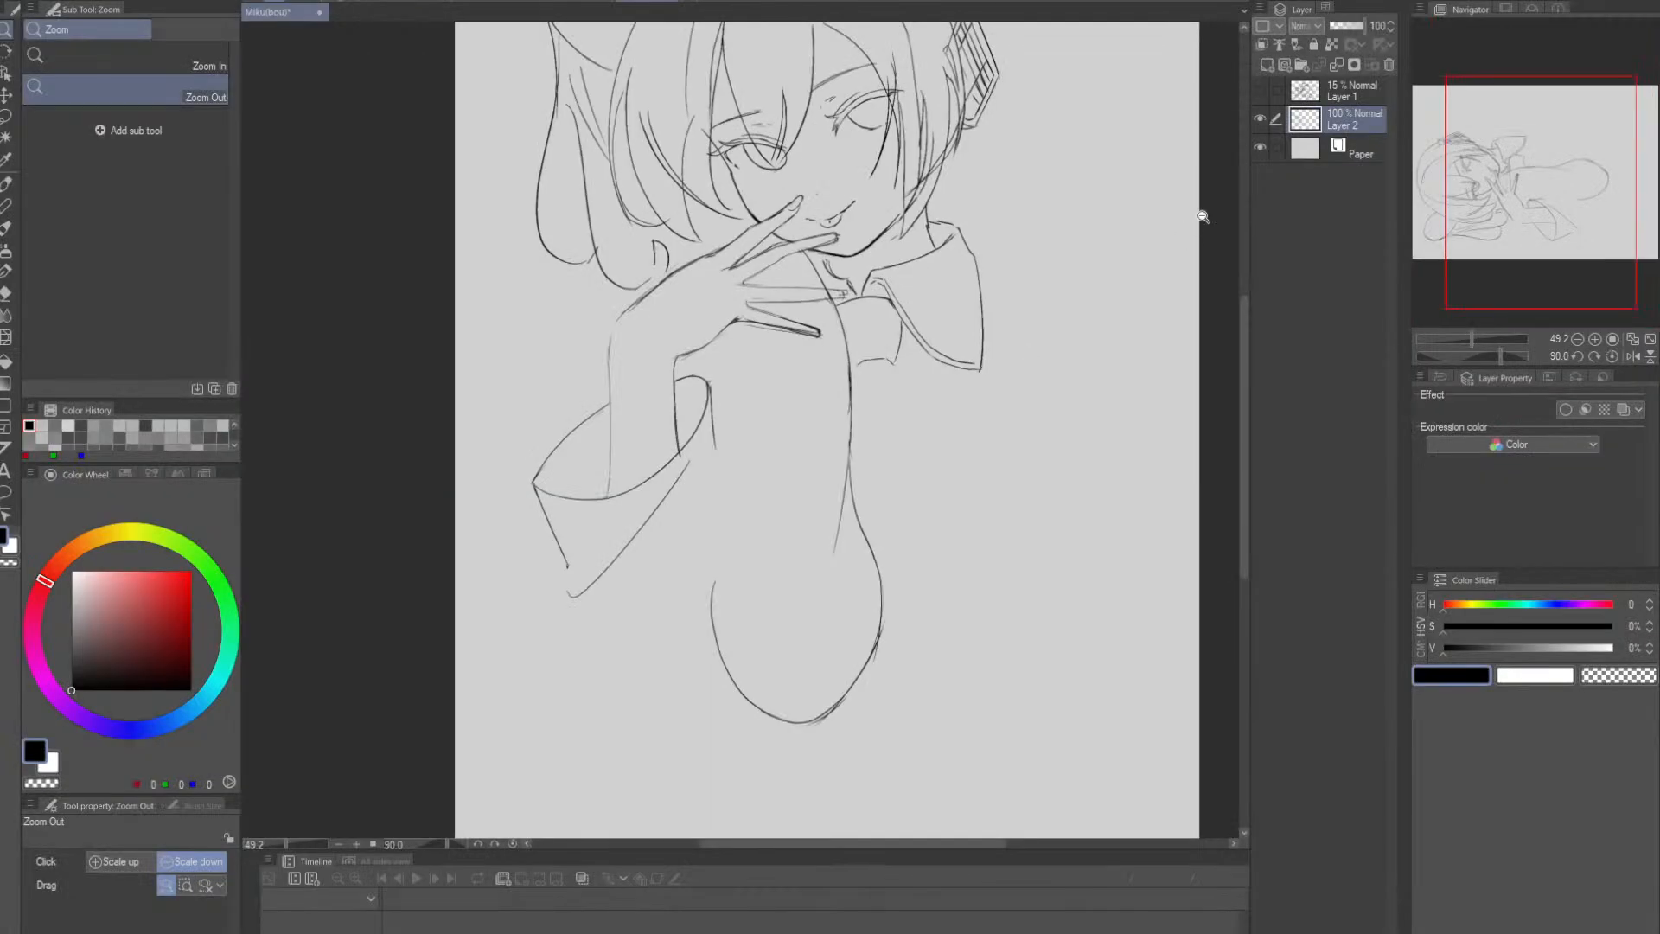
{"action": "left_click_drag", "start_coordinate": [968, 523], "coordinate": [1076, 500]}
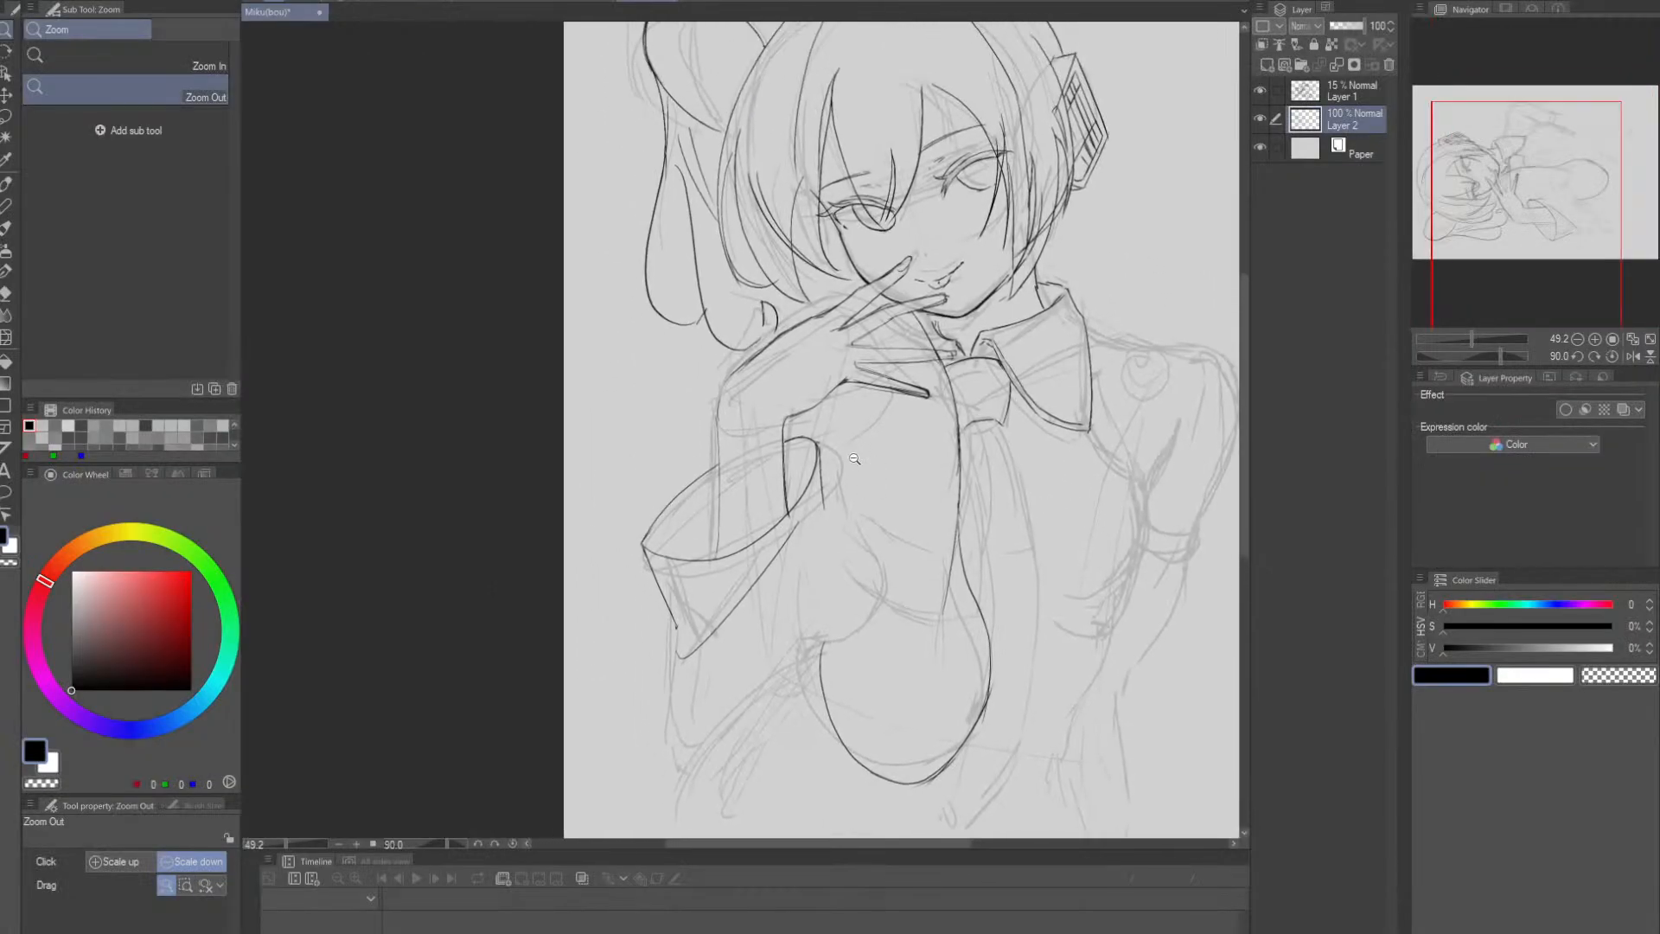
{"action": "scroll", "coordinate": [839, 485], "scroll_direction": "up", "scroll_amount": 2}
{"action": "key", "text": "p"}
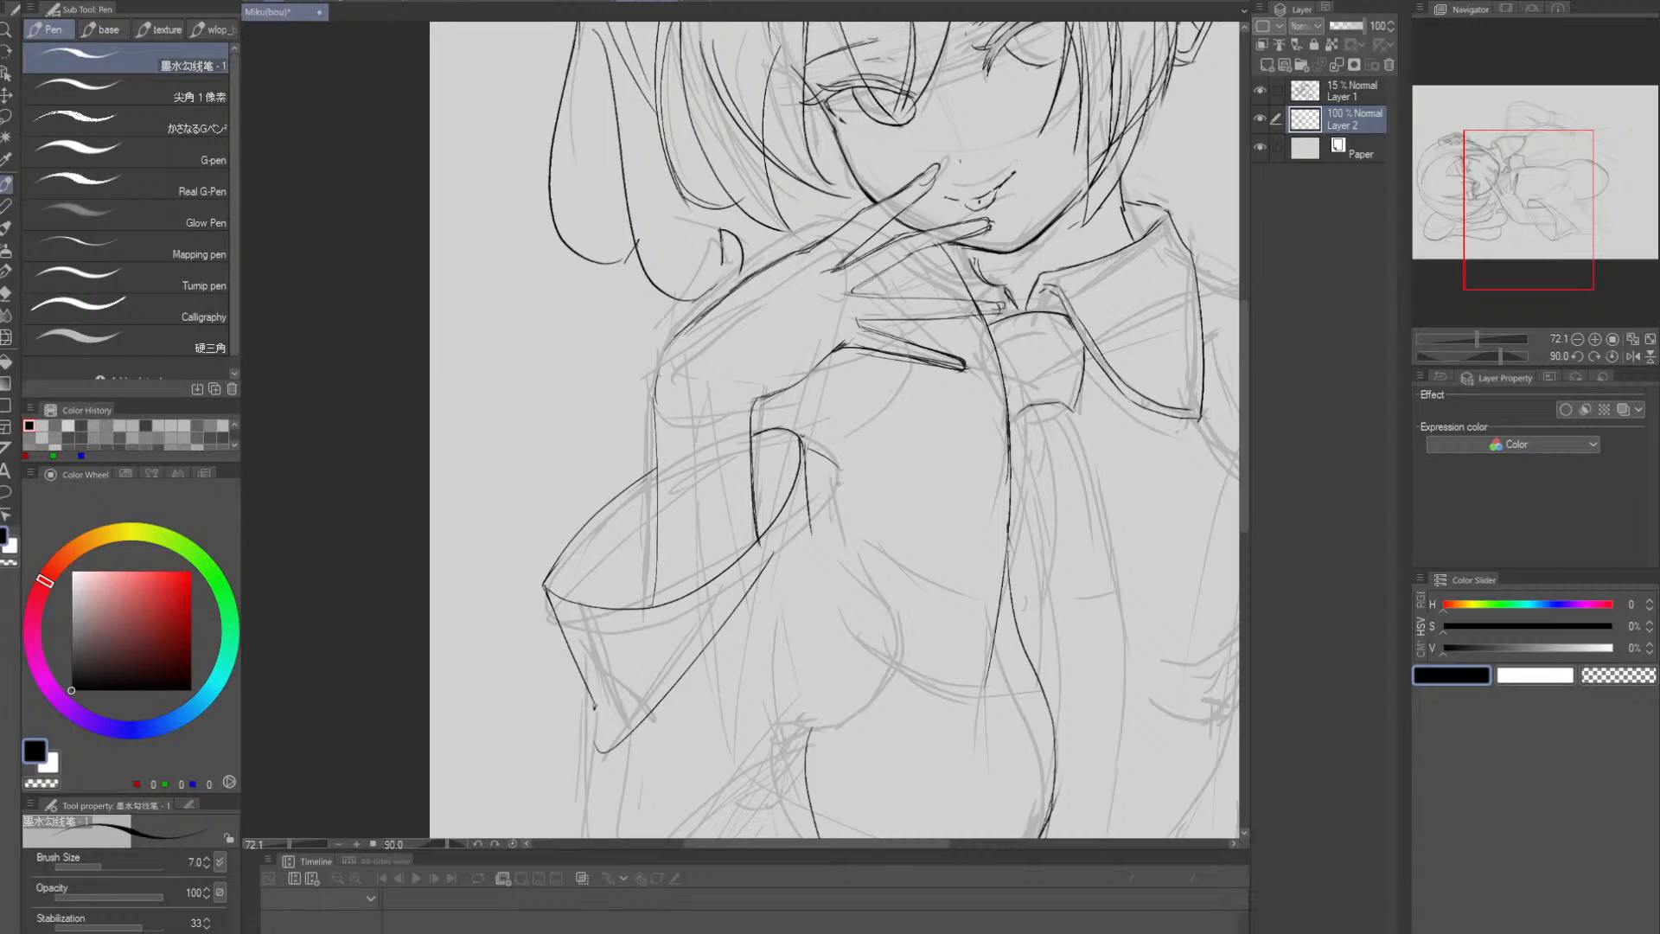
{"action": "left_click_drag", "start_coordinate": [1067, 476], "coordinate": [1002, 487]}
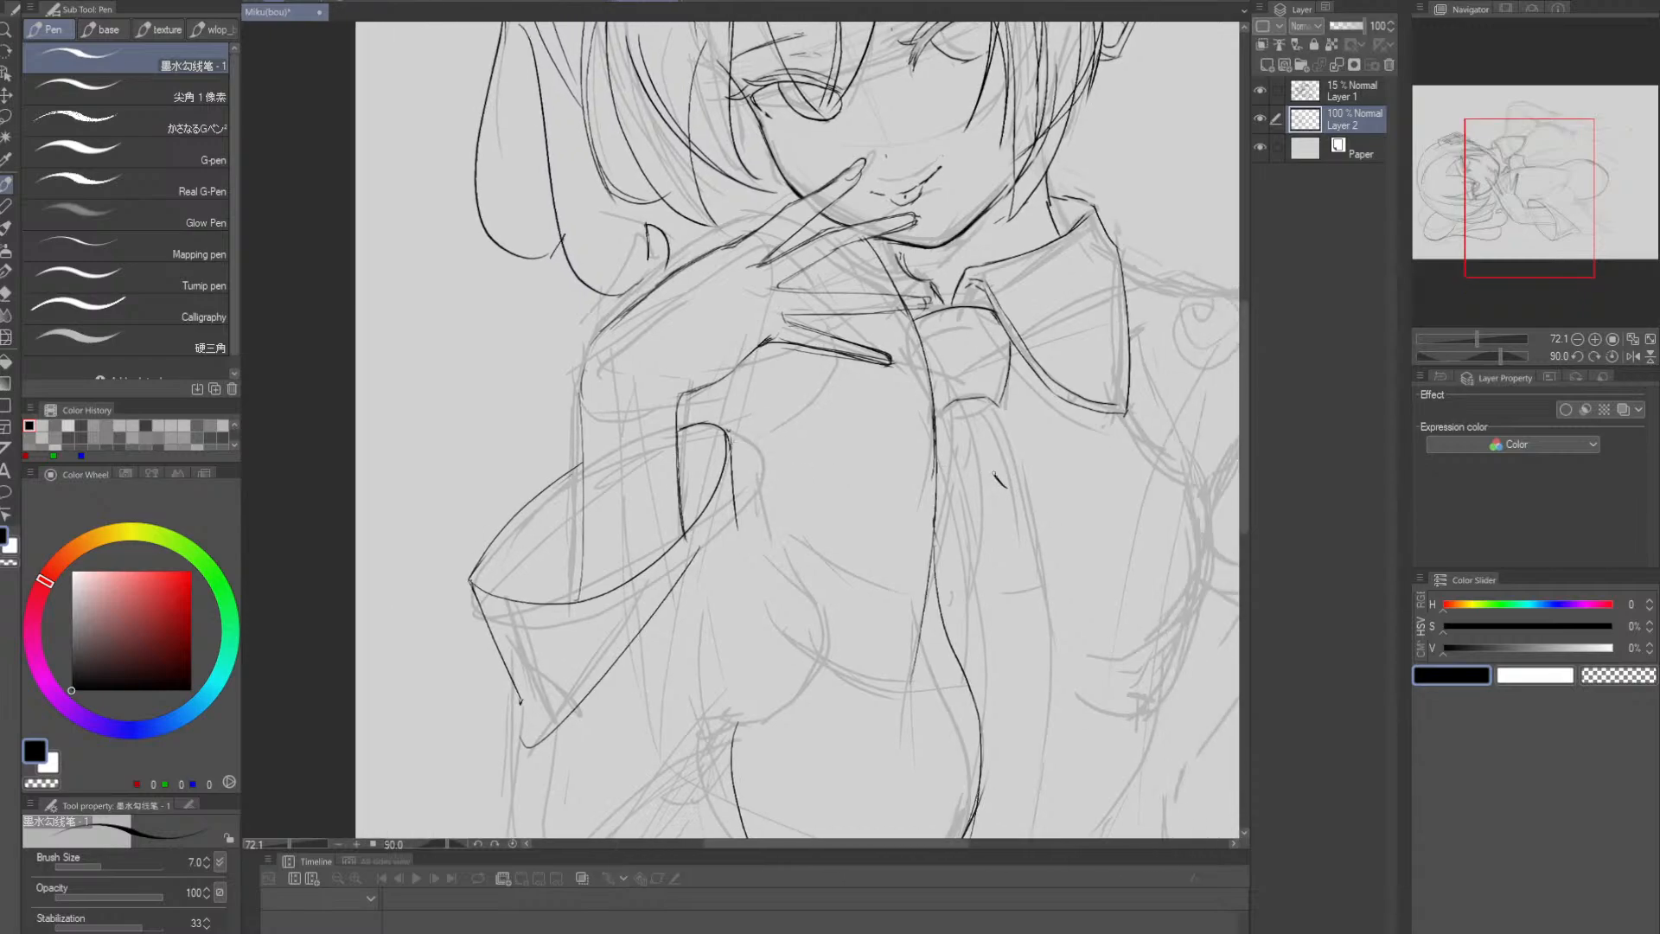
{"action": "scroll", "coordinate": [1001, 487], "scroll_direction": "down", "scroll_amount": 1}
- Sketch contour strokes beside the cuff, beneath the fingers, on Layer 1 with a pen size of 12
{"action": "left_click", "coordinate": [1348, 91]}
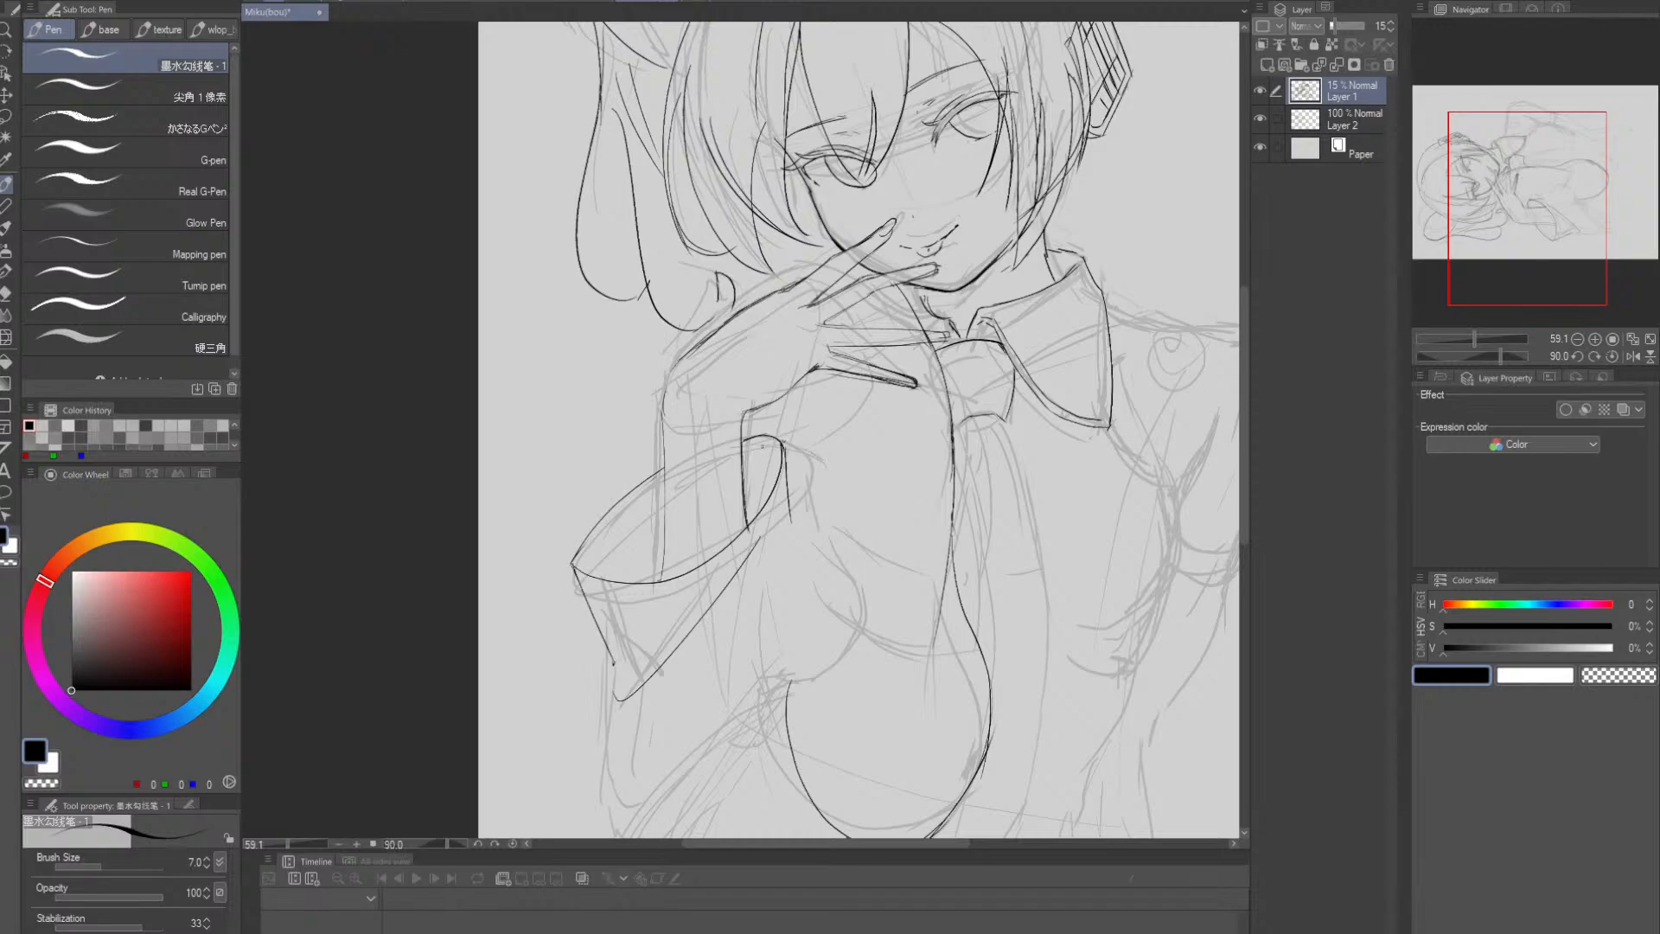
{"action": "key", "text": "bracketright"}
{"action": "key", "text": "bracketright"}
{"action": "key", "text": "bracketright"}
{"action": "left_click_drag", "start_coordinate": [819, 442], "coordinate": [819, 401]}
{"action": "left_click_drag", "start_coordinate": [1017, 493], "coordinate": [968, 488]}
{"action": "left_click_drag", "start_coordinate": [968, 489], "coordinate": [934, 476], "text": "alt"}
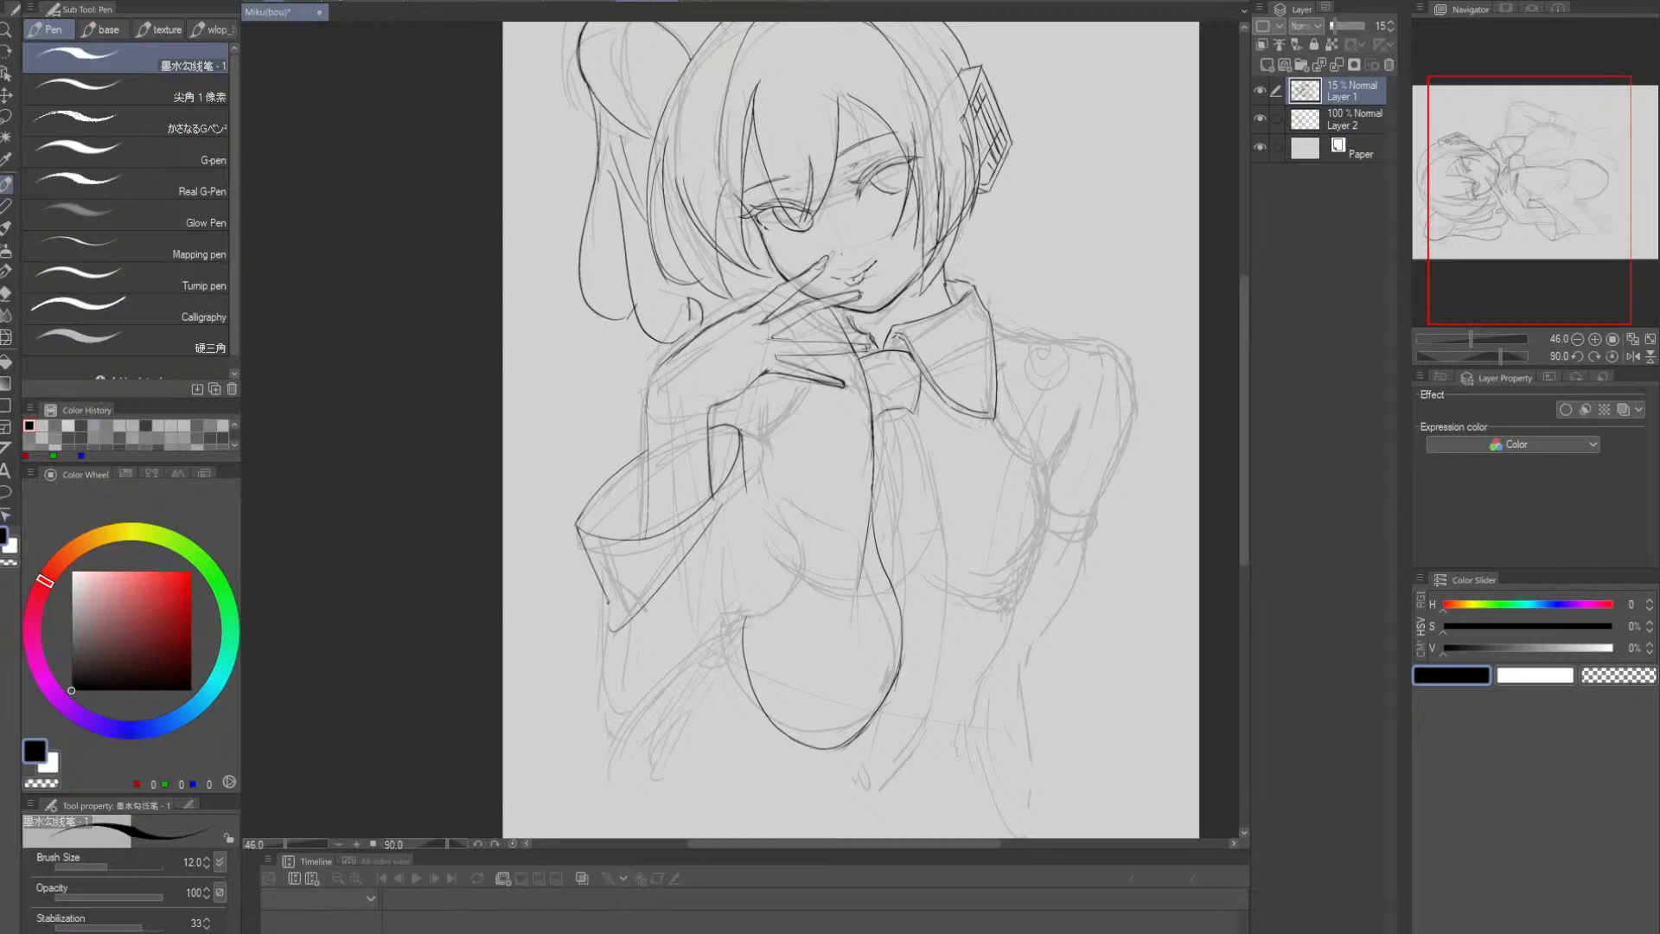
- Erase and resketch the bust contour next to the far arm on Layer 1, and save the drawing
{"action": "key", "text": "e"}
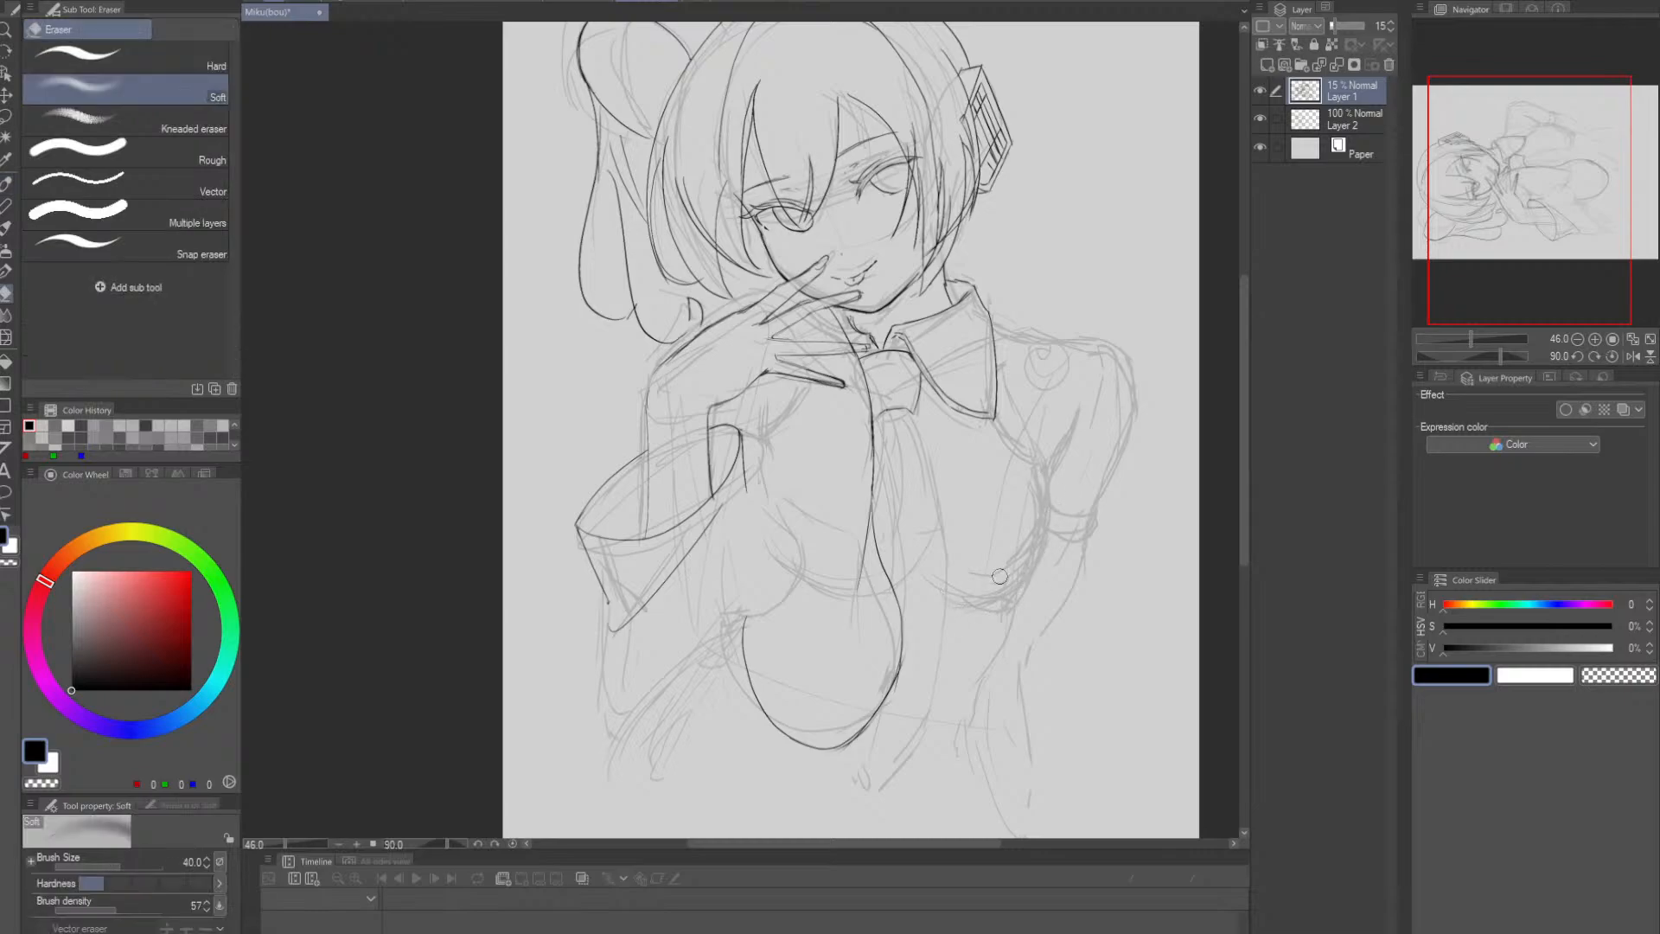
{"action": "mouse_move", "coordinate": [989, 587]}
{"action": "left_mouse_down"}
{"action": "mouse_move", "coordinate": [1031, 489]}
{"action": "mouse_move", "coordinate": [990, 596]}
{"action": "left_mouse_up"}
{"action": "key", "text": "p"}
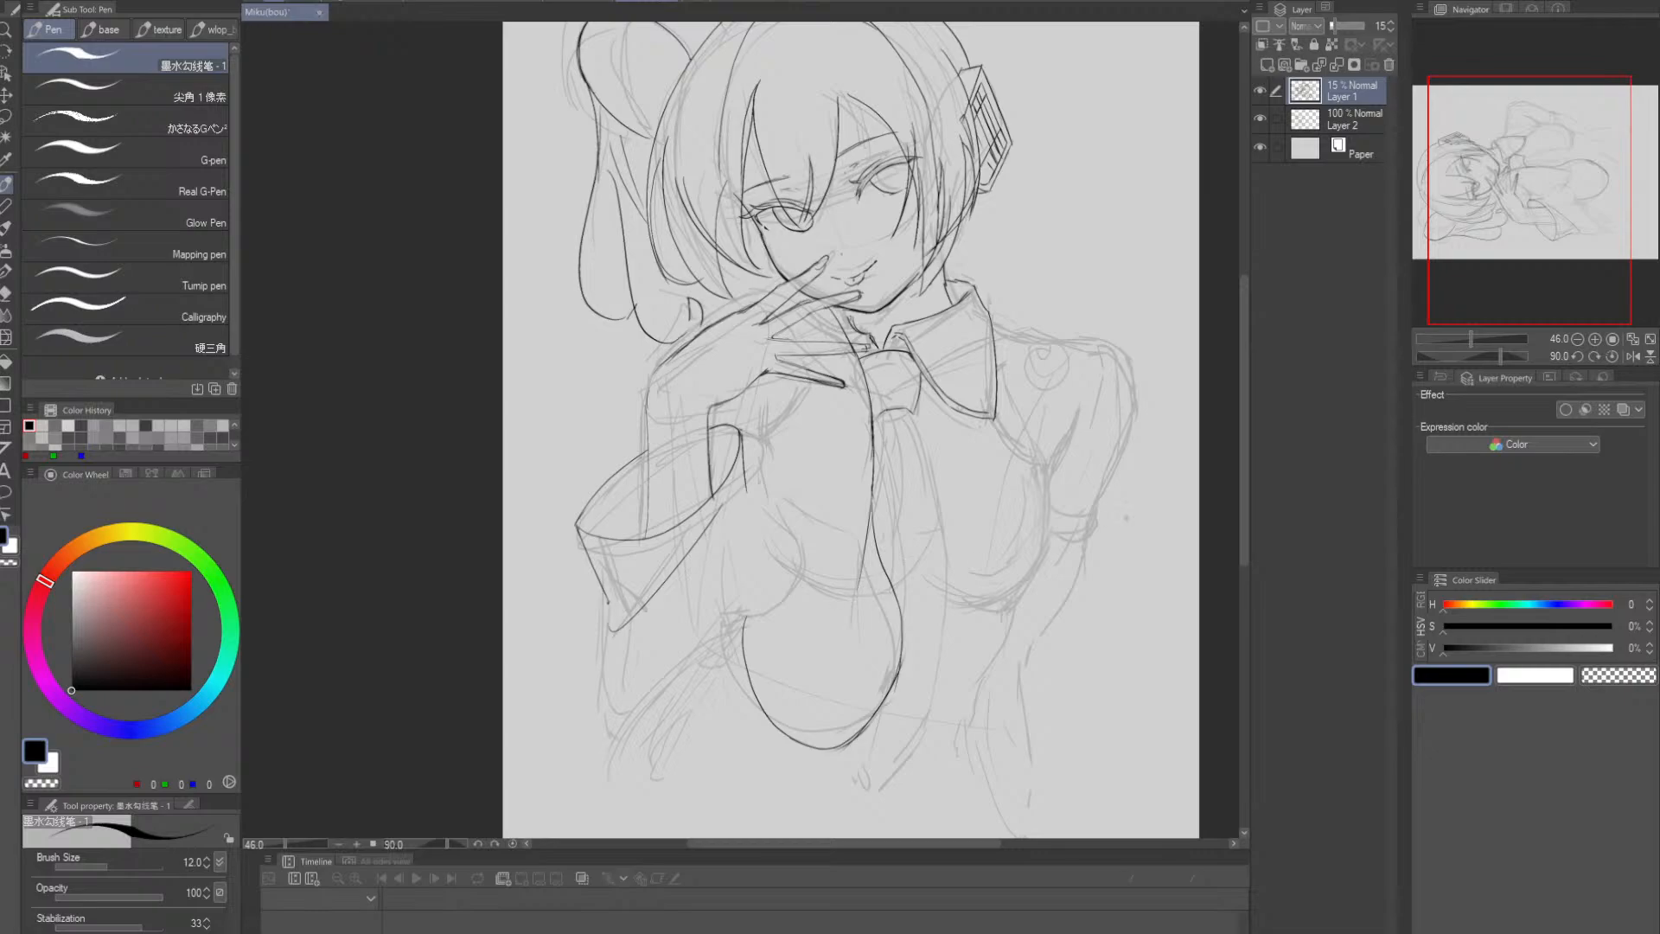
{"action": "left_click_drag", "start_coordinate": [1036, 527], "coordinate": [1026, 567]}
{"action": "left_click_drag", "start_coordinate": [956, 619], "coordinate": [1014, 606]}
{"action": "left_click_drag", "start_coordinate": [1022, 464], "coordinate": [1042, 526]}
{"action": "key", "text": "ctrl+s"}
- Compare the sketch and line art by toggling the two layers' visibility, leaving both shown and Layer 1 selected
{"action": "left_click", "coordinate": [1277, 119]}
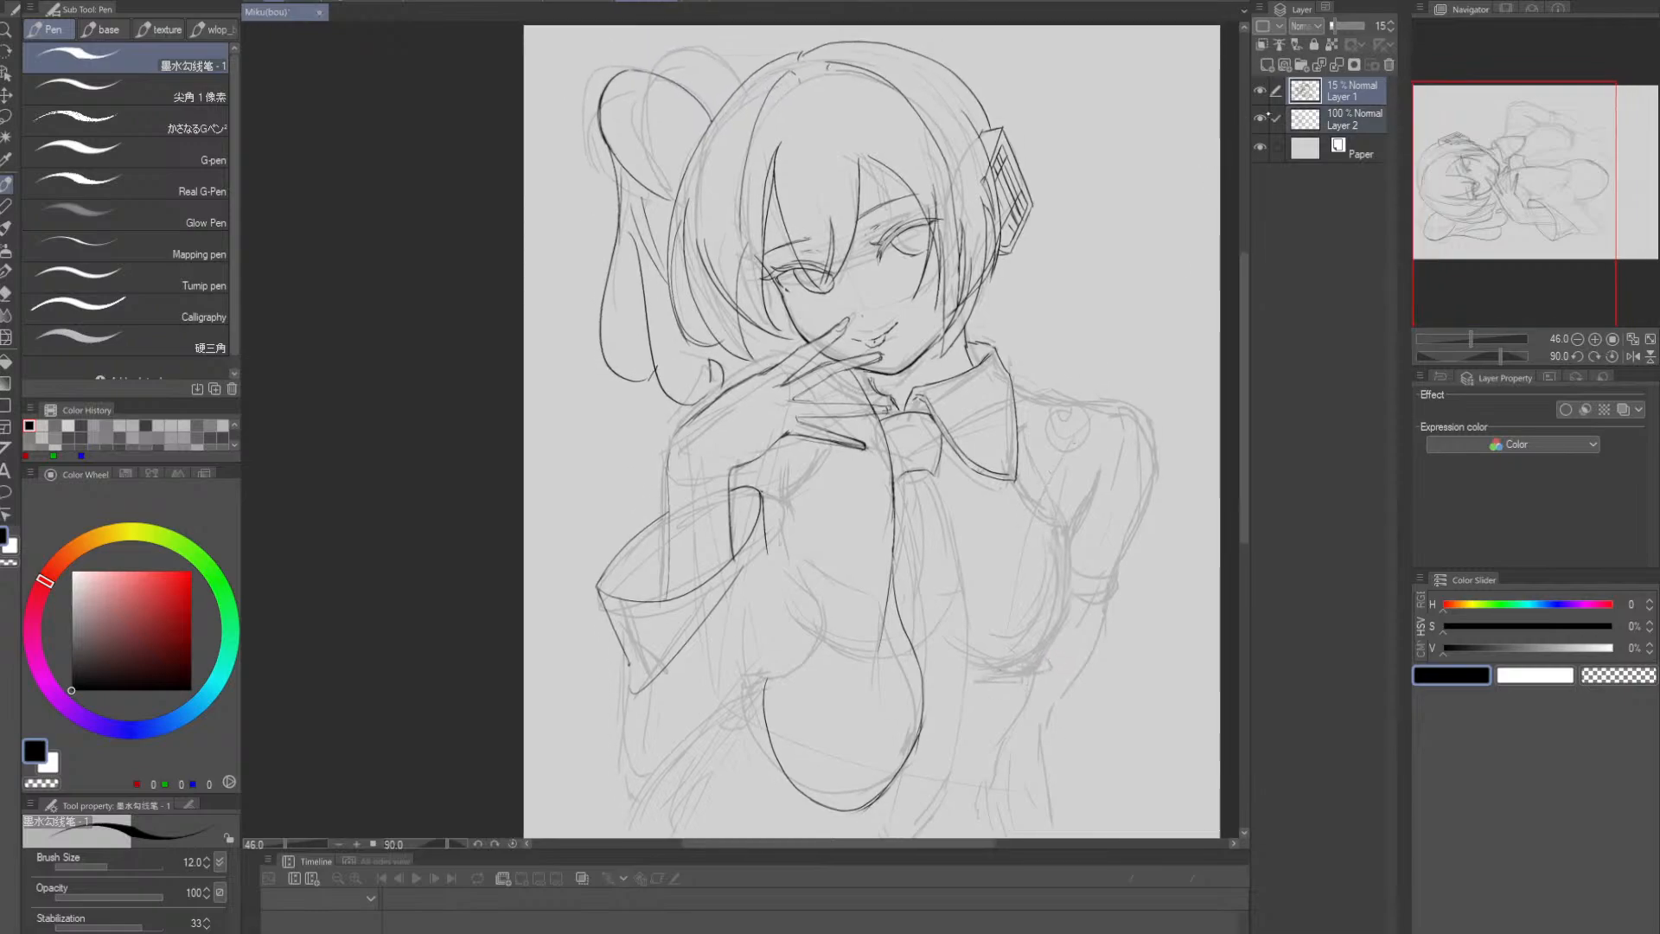
{"action": "left_click", "coordinate": [1260, 120]}
{"action": "left_click", "coordinate": [1259, 119]}
{"action": "left_click", "coordinate": [1259, 91]}
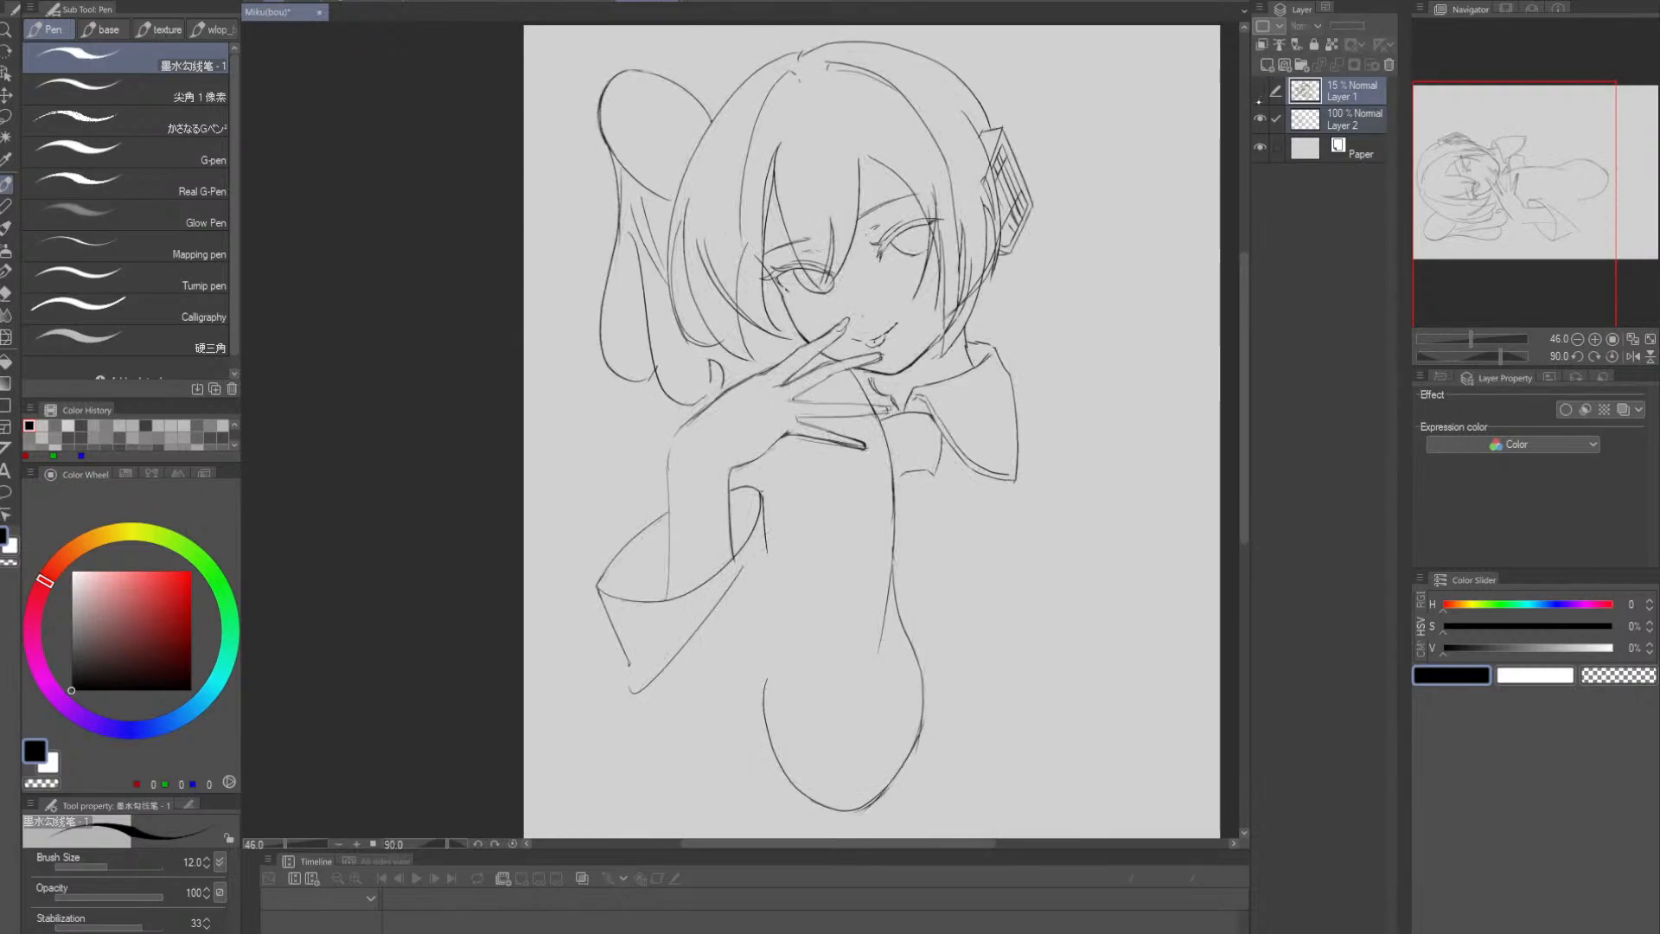
{"action": "left_click", "coordinate": [1260, 91]}
{"action": "left_click_drag", "start_coordinate": [873, 484], "coordinate": [862, 406]}
{"action": "left_click", "coordinate": [1334, 96]}
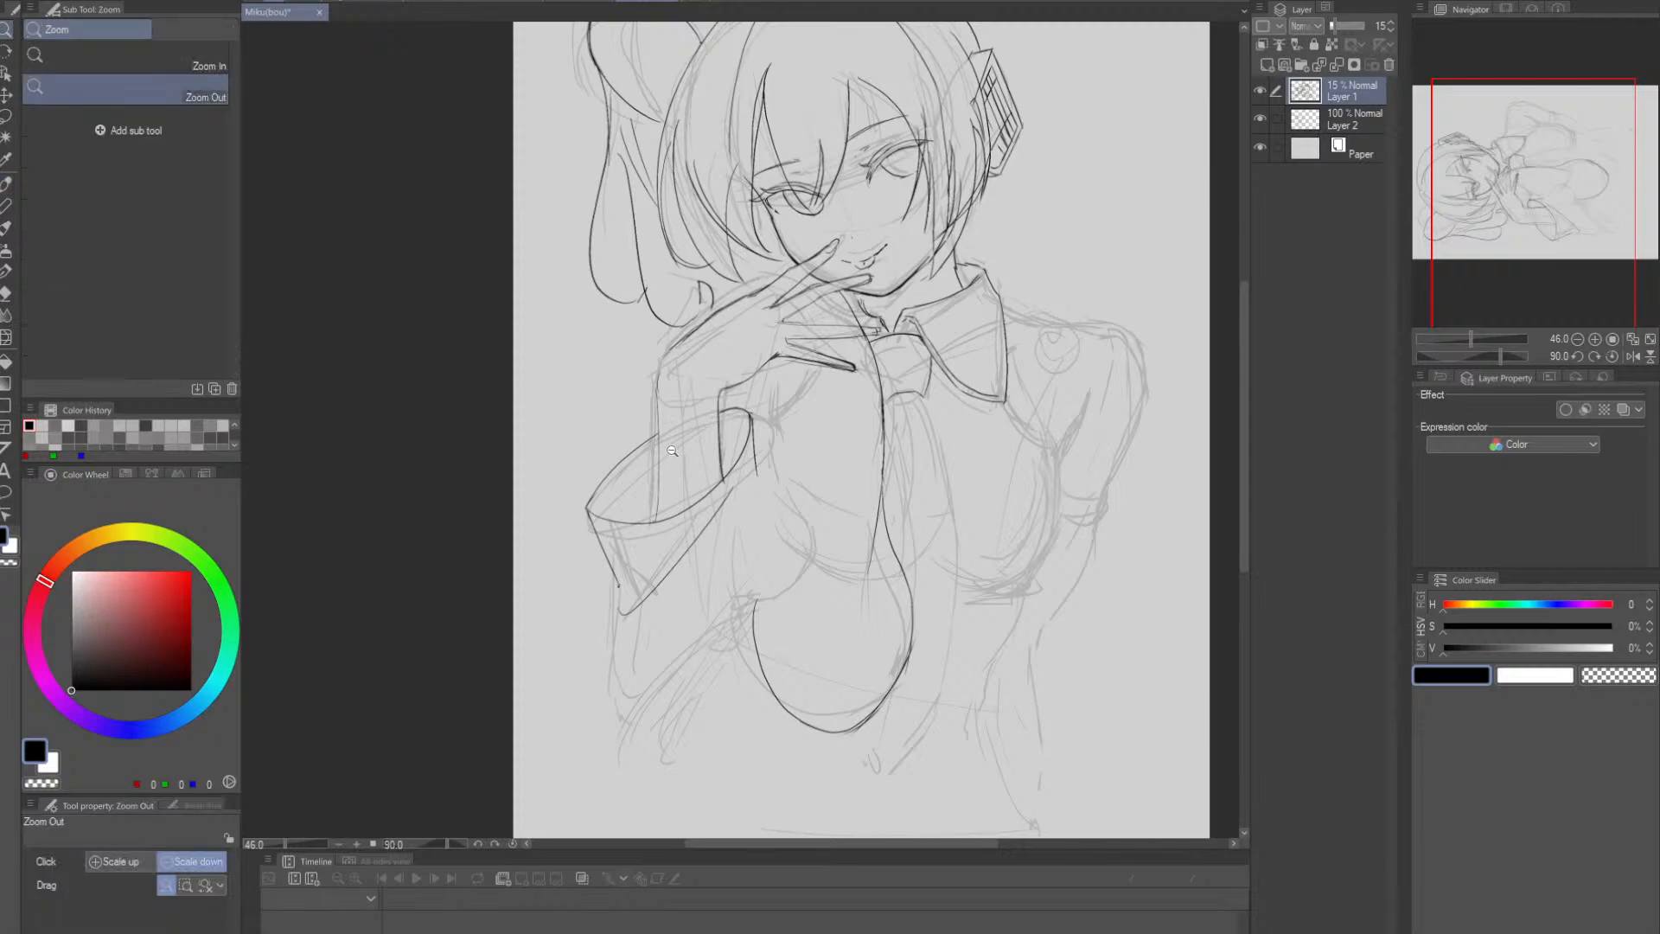
- Move the line art layer (Layer 2) above the sketch layer (Layer 1)
{"action": "scroll", "coordinate": [668, 445], "scroll_direction": "up", "scroll_amount": 3}
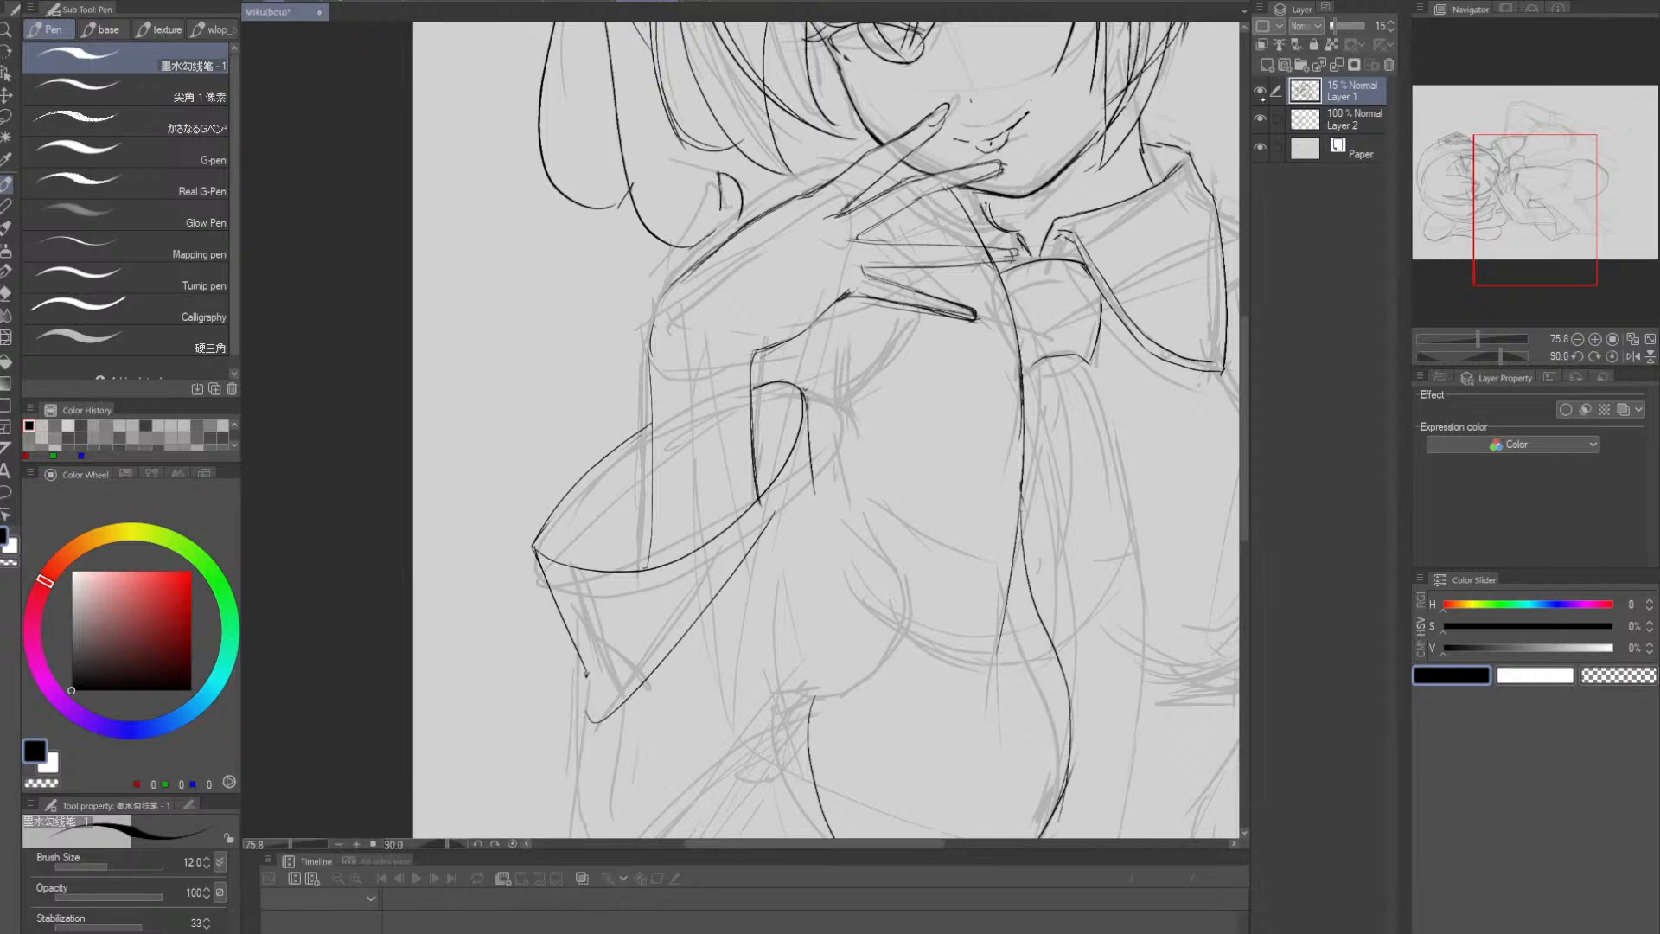
{"action": "left_click", "coordinate": [1259, 91]}
{"action": "left_click", "coordinate": [1260, 91]}
{"action": "left_click_drag", "start_coordinate": [1317, 117], "coordinate": [1322, 90]}
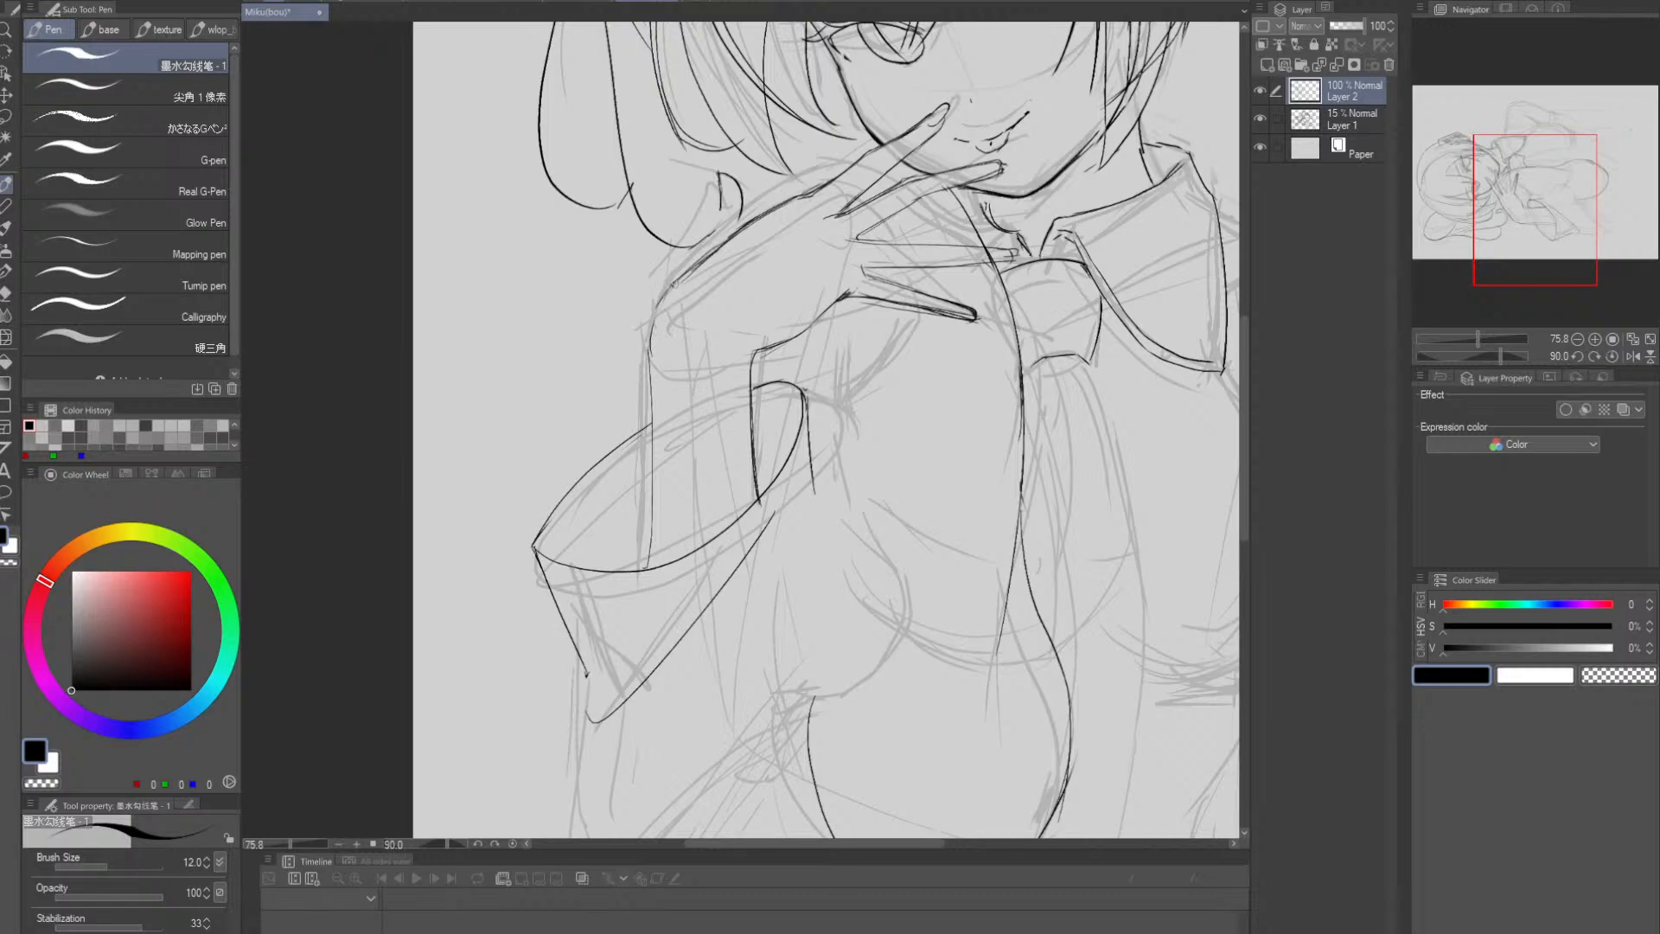
- Reinforce the back of the hand and the outer forearm line down into the cuff, using a pen size of 8
{"action": "left_click_drag", "start_coordinate": [655, 317], "coordinate": [692, 267]}
{"action": "key", "text": "bracketleft"}
{"action": "left_click_drag", "start_coordinate": [652, 406], "coordinate": [652, 519]}
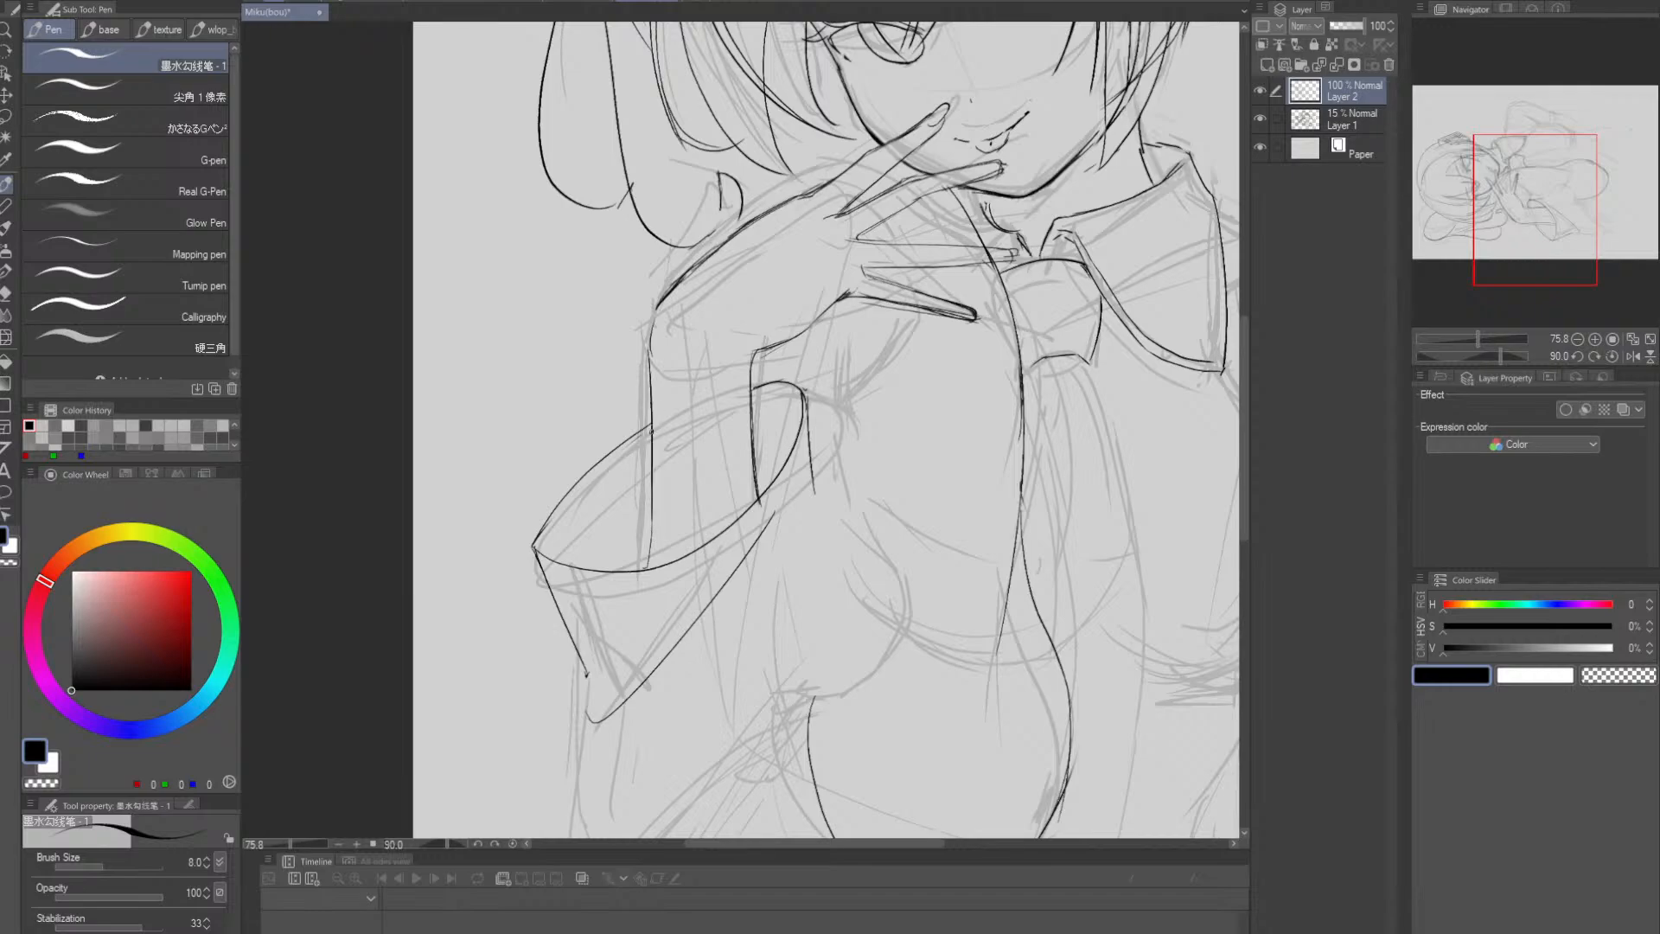
{"action": "left_click_drag", "start_coordinate": [654, 457], "coordinate": [651, 578]}
{"action": "key", "text": "ctrl+z"}
{"action": "left_click_drag", "start_coordinate": [654, 487], "coordinate": [649, 571]}
{"action": "left_click_drag", "start_coordinate": [747, 553], "coordinate": [747, 432]}
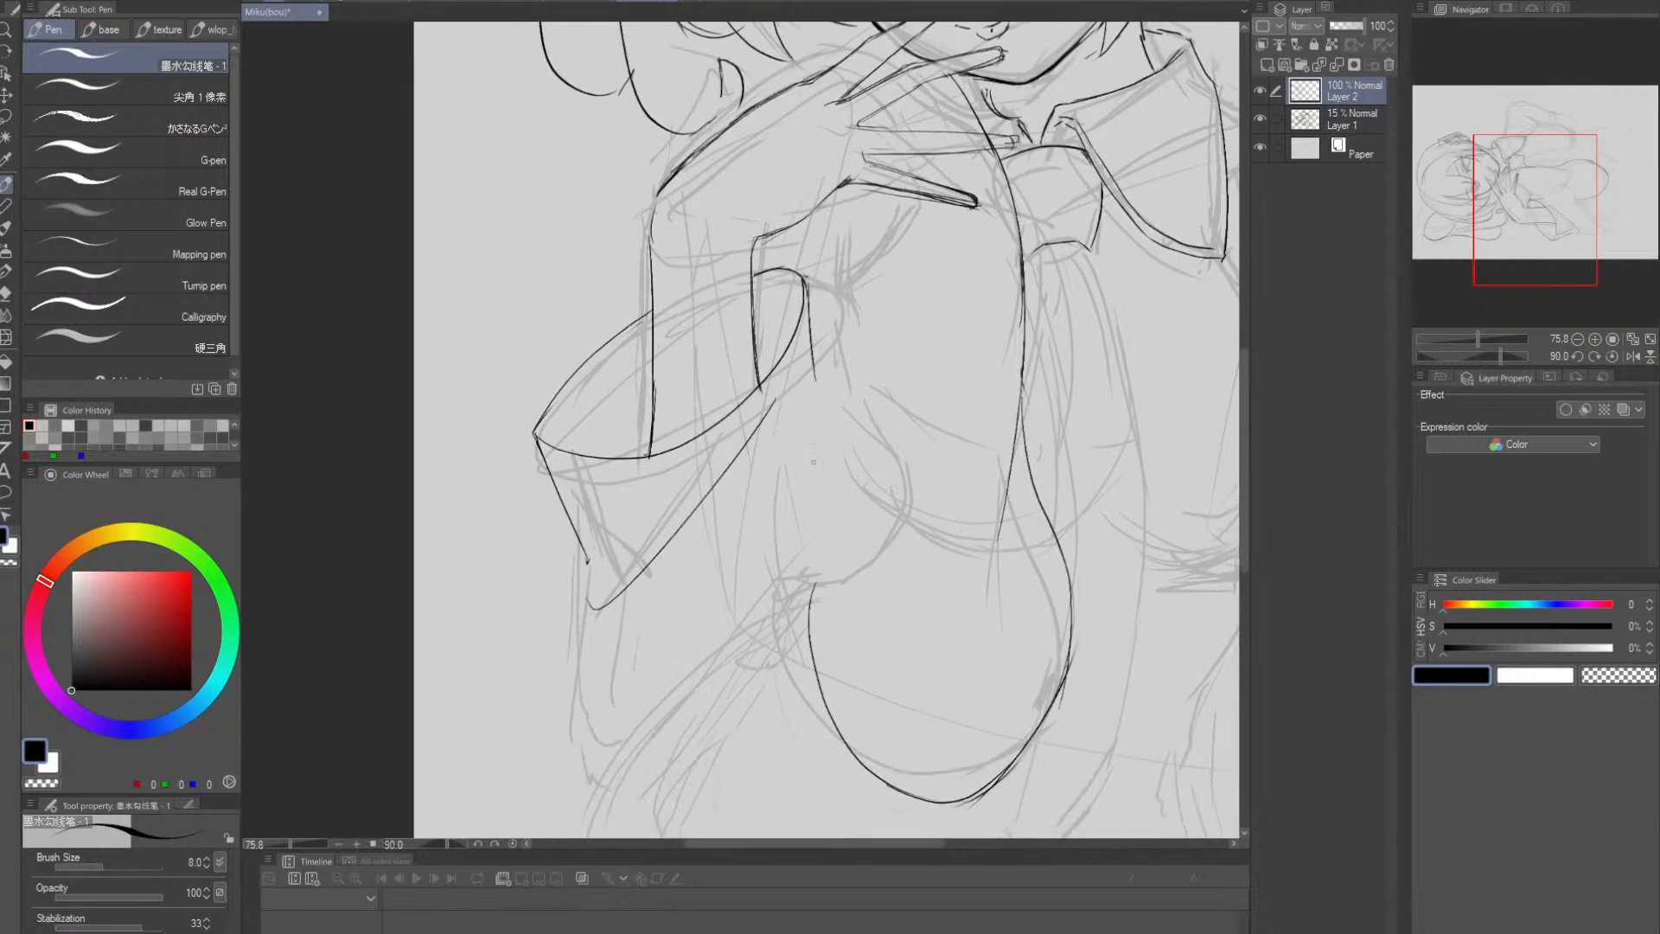
- Ink the outer sleeve edge hanging below the cuff, with a short stroke at its lower corner
{"action": "left_click_drag", "start_coordinate": [824, 527], "coordinate": [832, 494]}
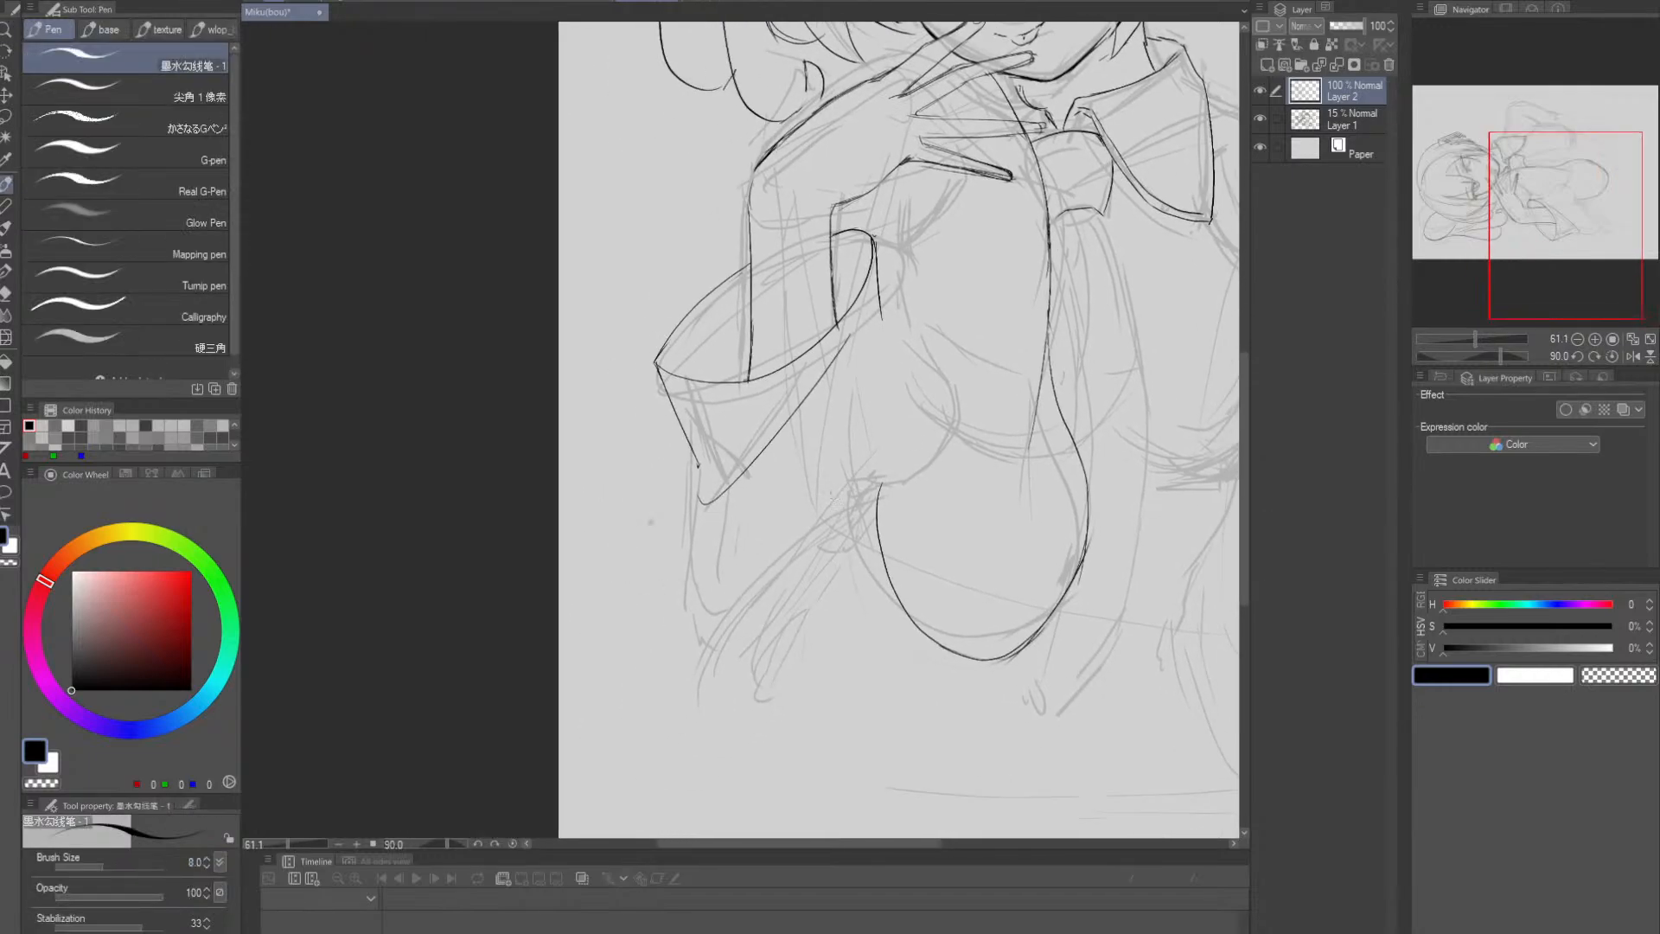
{"action": "left_click_drag", "start_coordinate": [692, 480], "coordinate": [679, 548]}
{"action": "key", "text": "ctrl+z"}
{"action": "mouse_move", "coordinate": [694, 480]}
{"action": "left_mouse_down"}
{"action": "mouse_move", "coordinate": [682, 541]}
{"action": "mouse_move", "coordinate": [729, 518]}
{"action": "left_mouse_up"}
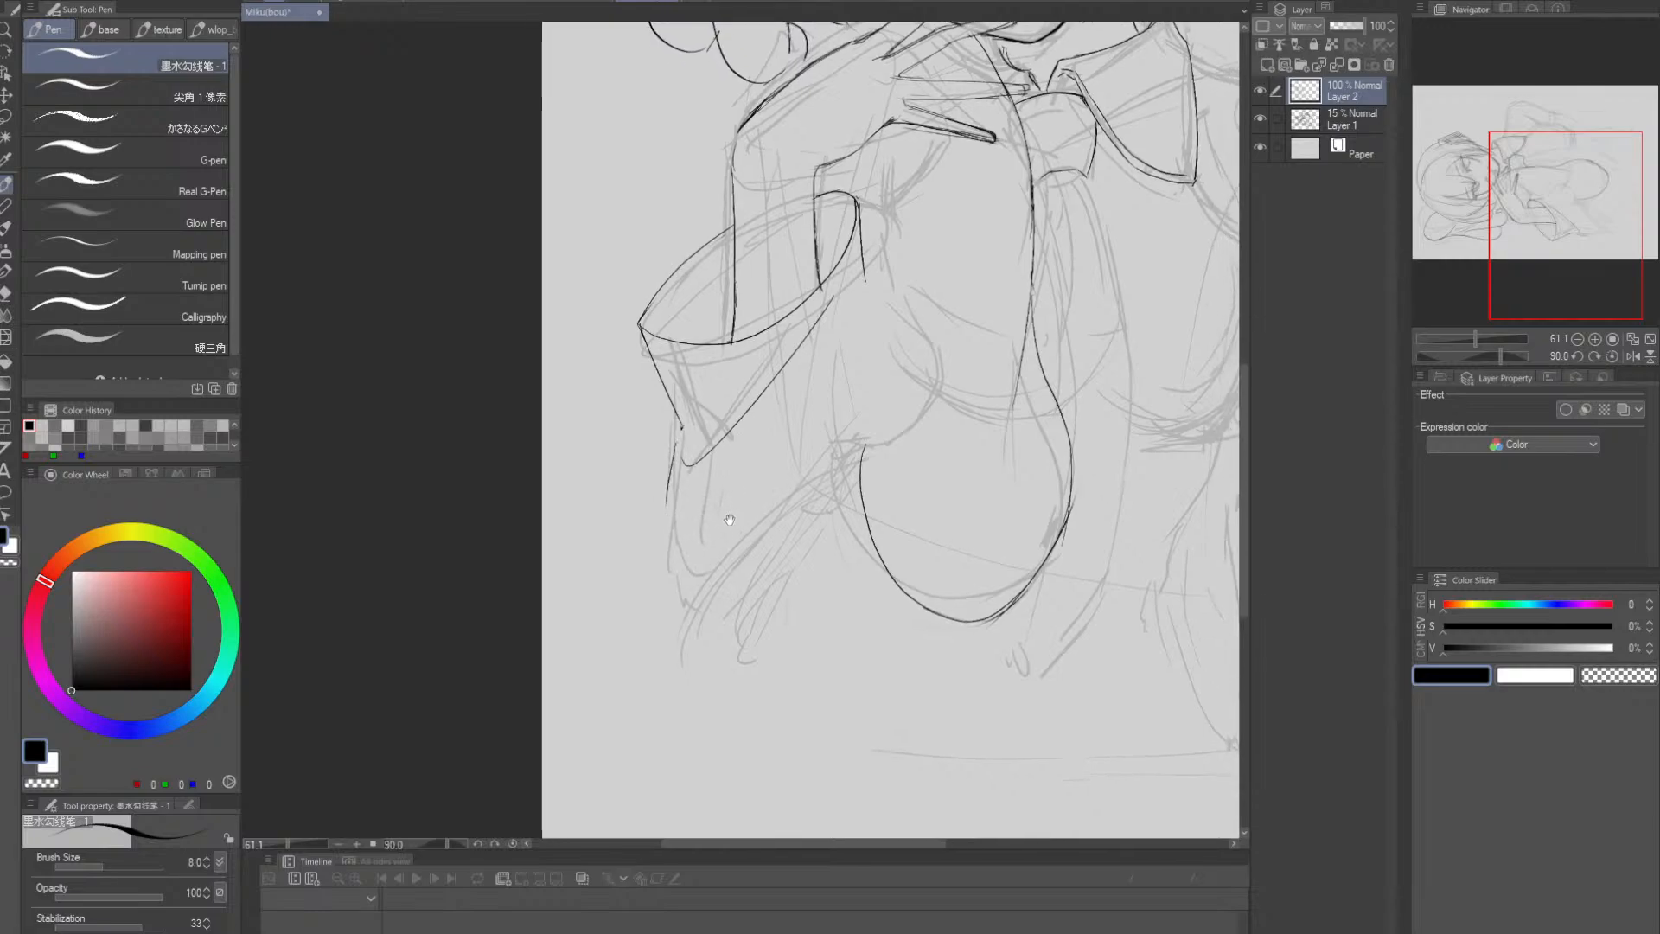
{"action": "key", "text": "ctrl+z"}
{"action": "mouse_move", "coordinate": [677, 428]}
{"action": "left_mouse_down"}
{"action": "mouse_move", "coordinate": [659, 504]}
{"action": "mouse_move", "coordinate": [687, 570]}
{"action": "left_mouse_up"}
{"action": "key", "text": "ctrl+z"}
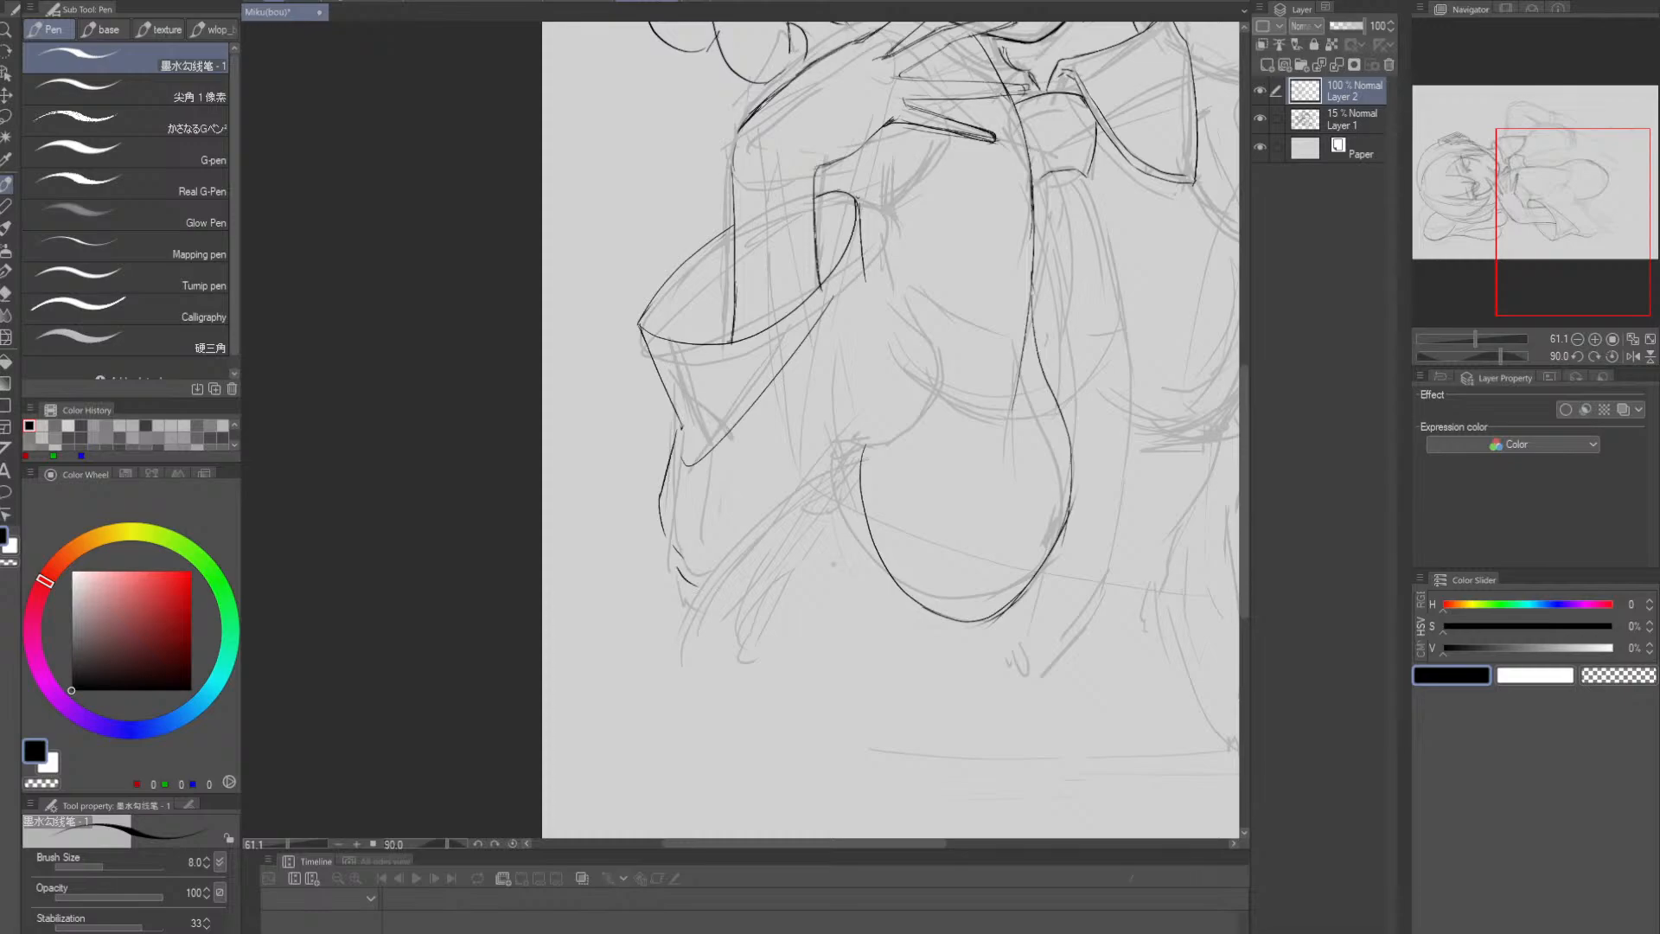
- Ink the curved fold at the cuff's inner end beside the wrist, with a short vertical stroke above it
{"action": "left_click_drag", "start_coordinate": [994, 511], "coordinate": [867, 626]}
{"action": "left_click_drag", "start_coordinate": [803, 456], "coordinate": [804, 553]}
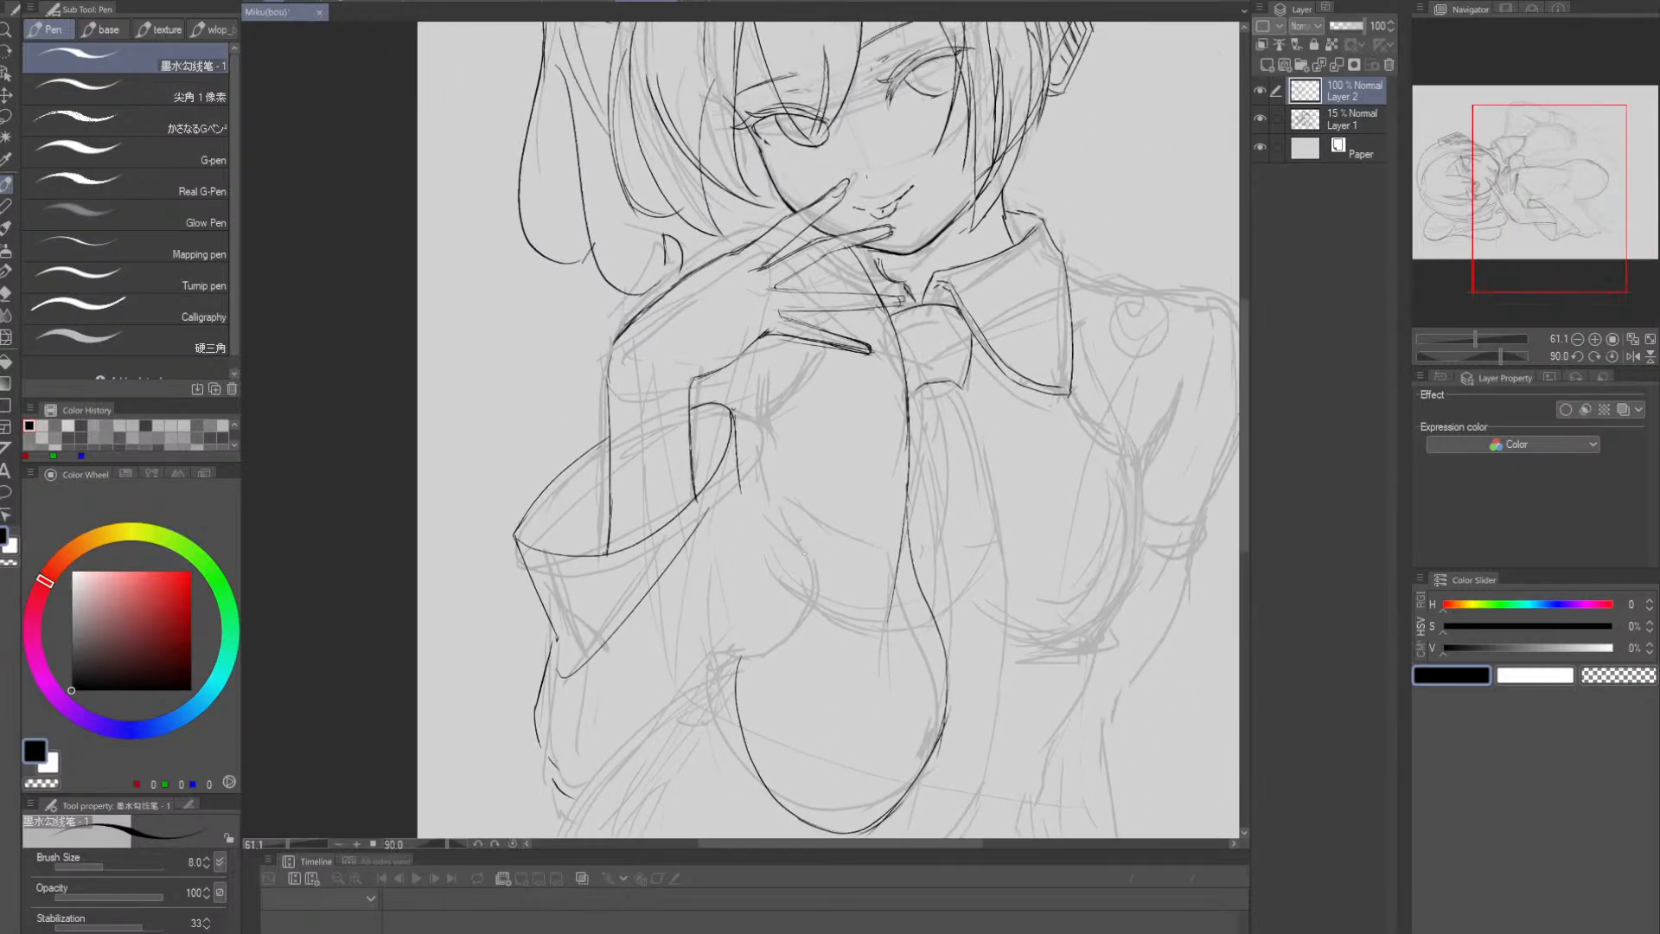
{"action": "left_click_drag", "start_coordinate": [783, 490], "coordinate": [830, 490]}
{"action": "mouse_move", "coordinate": [714, 392]}
{"action": "left_mouse_down"}
{"action": "mouse_move", "coordinate": [765, 427]}
{"action": "mouse_move", "coordinate": [743, 485]}
{"action": "left_mouse_up"}
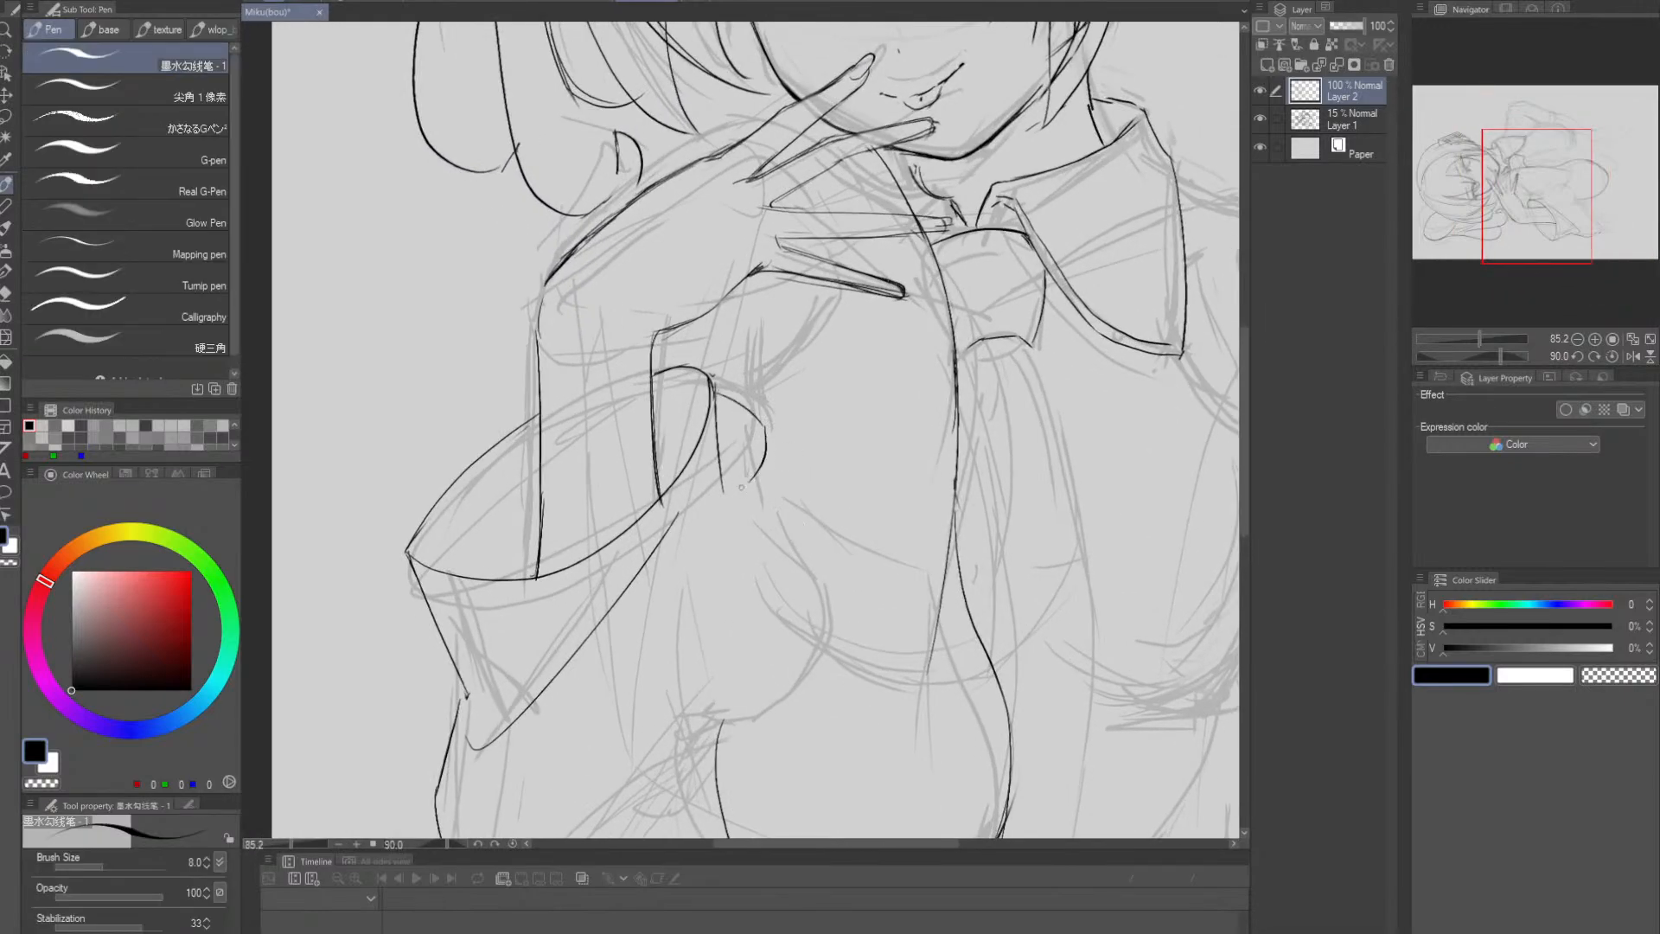
{"action": "left_click", "coordinate": [742, 484], "text": "ctrl"}
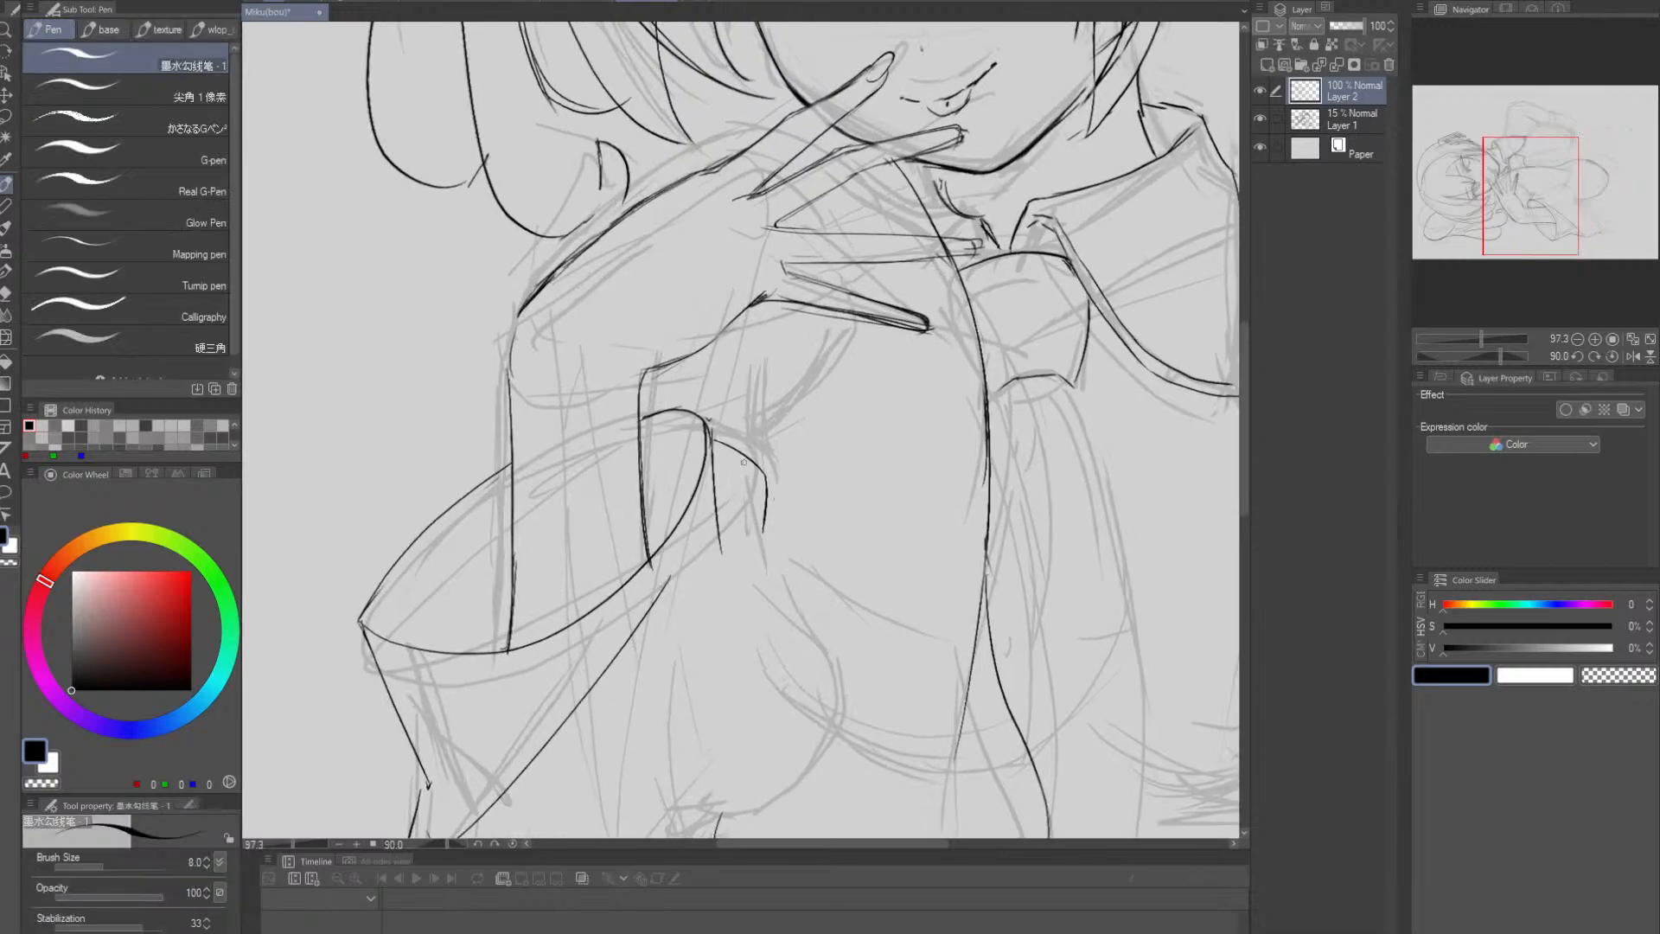
{"action": "mouse_move", "coordinate": [711, 423]}
{"action": "left_mouse_down"}
{"action": "mouse_move", "coordinate": [750, 441]}
{"action": "mouse_move", "coordinate": [763, 472]}
{"action": "left_mouse_up"}
{"action": "key", "text": "ctrl+z"}
{"action": "mouse_move", "coordinate": [707, 421]}
{"action": "left_mouse_down"}
{"action": "mouse_move", "coordinate": [748, 434]}
{"action": "mouse_move", "coordinate": [765, 475]}
{"action": "left_mouse_up"}
{"action": "key", "text": "ctrl+z"}
{"action": "left_click_drag", "start_coordinate": [712, 421], "coordinate": [764, 446]}
{"action": "key", "text": "ctrl+z"}
{"action": "left_click_drag", "start_coordinate": [757, 370], "coordinate": [761, 443]}
- Ink a short diagonal fabric edge from the cuff's inner fold up toward the fingers
{"action": "left_click_drag", "start_coordinate": [899, 451], "coordinate": [808, 495]}
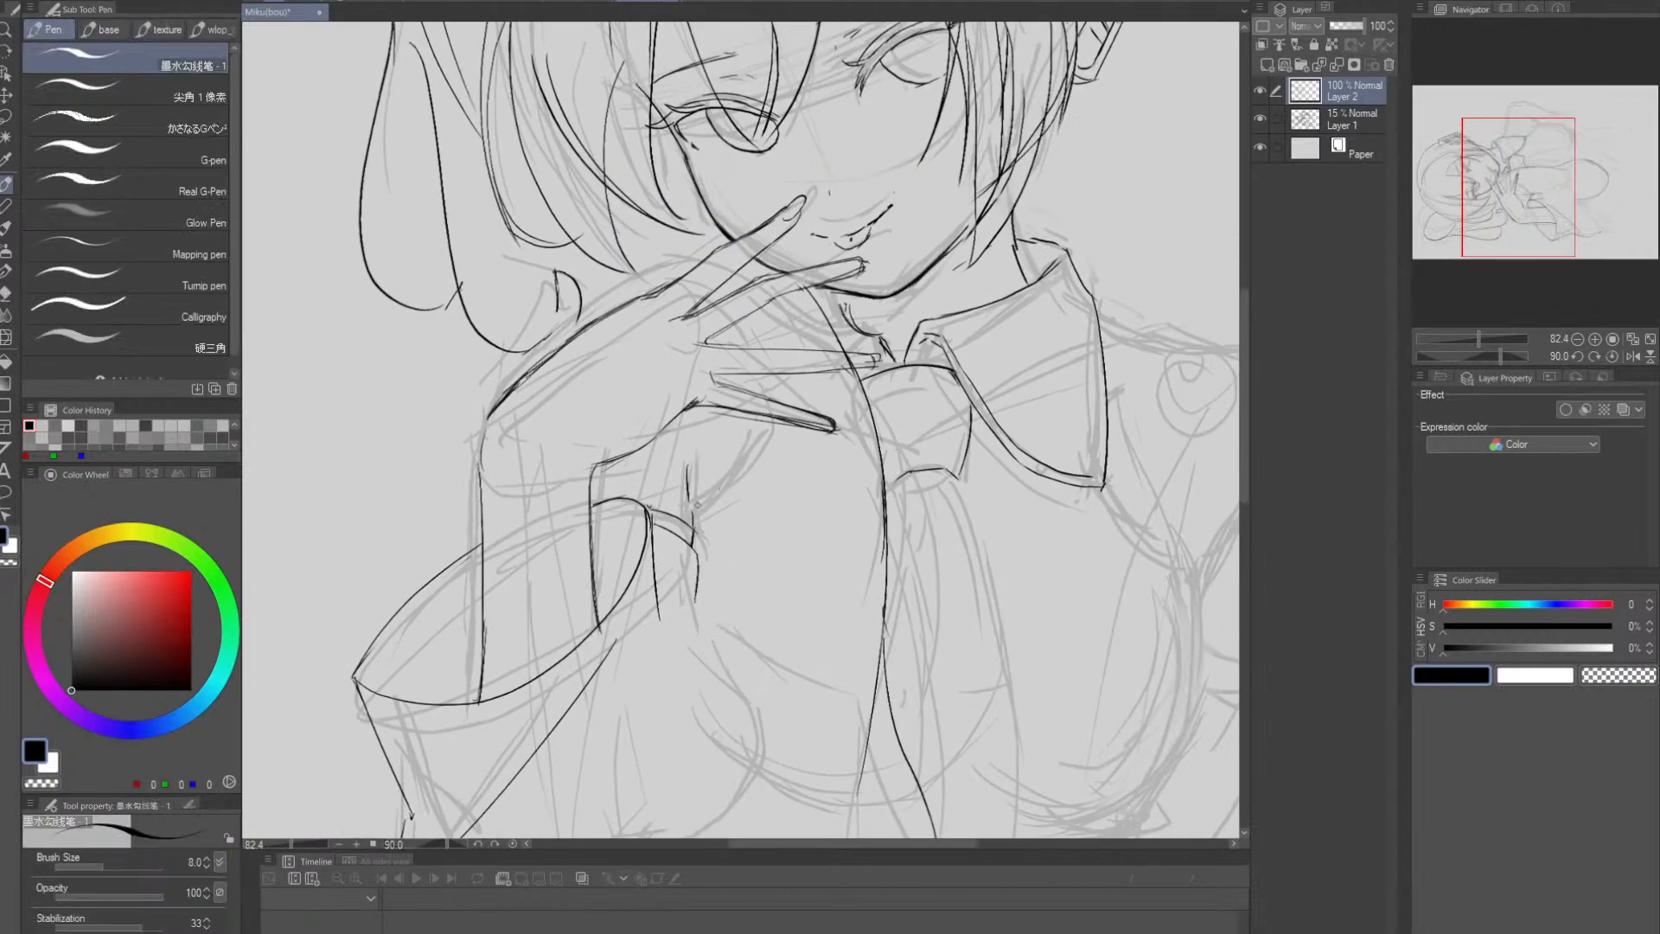
{"action": "mouse_move", "coordinate": [696, 506]}
{"action": "left_mouse_down"}
{"action": "mouse_move", "coordinate": [775, 434]}
{"action": "mouse_move", "coordinate": [723, 483]}
{"action": "mouse_move", "coordinate": [762, 434]}
{"action": "left_mouse_up"}
{"action": "key", "text": "ctrl+z"}
{"action": "key", "text": "ctrl+z"}
{"action": "left_click_drag", "start_coordinate": [695, 518], "coordinate": [749, 451]}
{"action": "key", "text": "ctrl+z"}
{"action": "key", "text": "ctrl+z"}
{"action": "mouse_move", "coordinate": [693, 506]}
{"action": "left_mouse_down"}
{"action": "mouse_move", "coordinate": [755, 448]}
{"action": "mouse_move", "coordinate": [696, 508]}
{"action": "mouse_move", "coordinate": [789, 433]}
{"action": "mouse_move", "coordinate": [754, 530]}
{"action": "left_mouse_up"}
{"action": "key", "text": "alt+space"}
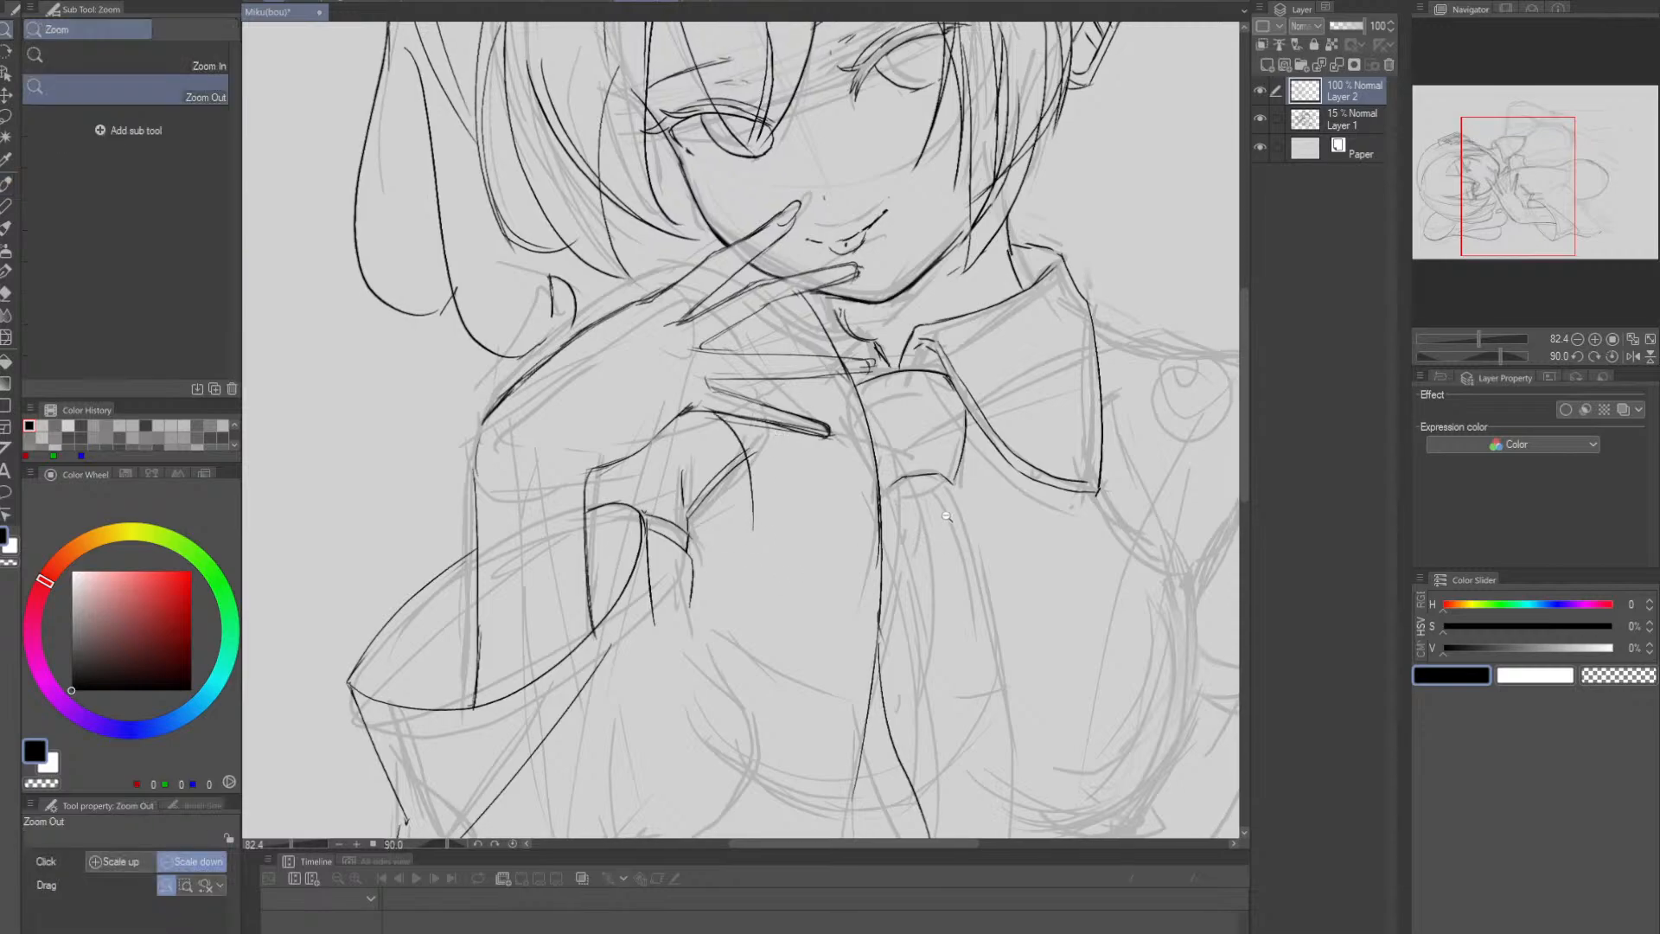
{"action": "left_click_drag", "start_coordinate": [937, 510], "coordinate": [899, 510]}
{"action": "left_click_drag", "start_coordinate": [951, 479], "coordinate": [909, 407]}
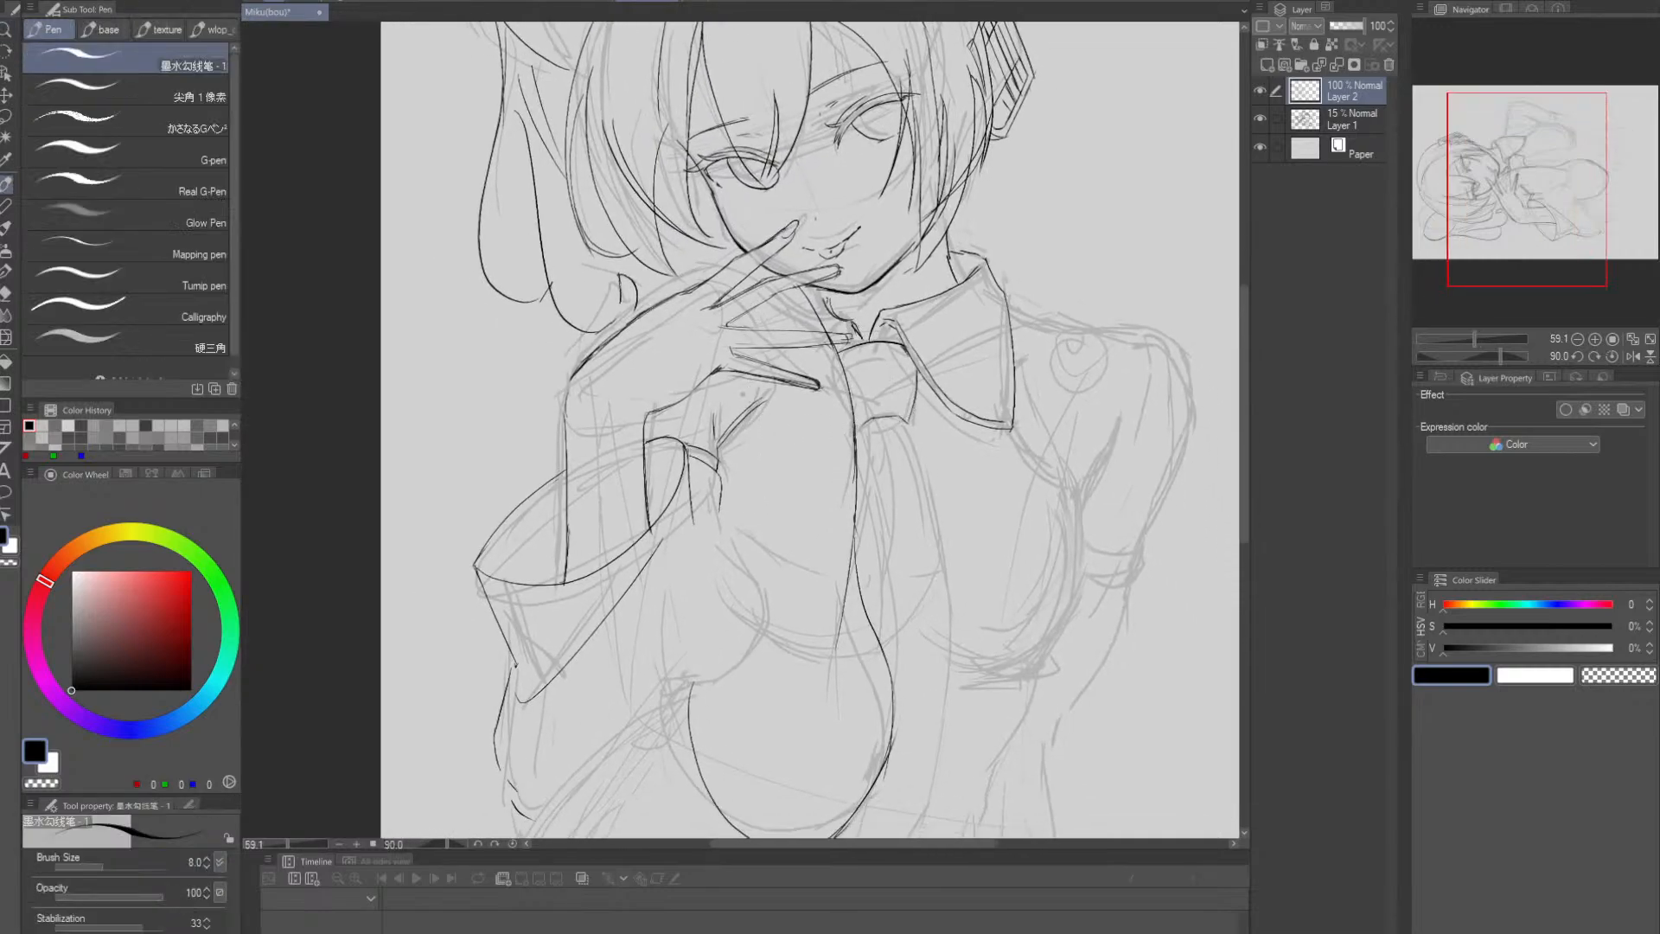
- Try to ink a long curved line from beneath the fingers down past the cuff's inner fold
{"action": "key", "text": "p"}
{"action": "left_click_drag", "start_coordinate": [767, 485], "coordinate": [762, 516]}
{"action": "key", "text": "ctrl+z"}
{"action": "left_click_drag", "start_coordinate": [720, 370], "coordinate": [758, 535]}
{"action": "key", "text": "e"}
{"action": "left_click_drag", "start_coordinate": [763, 401], "coordinate": [762, 398]}
{"action": "key", "text": "ctrl+z"}
{"action": "key", "text": "["}
{"action": "key", "text": "["}
{"action": "key", "text": "["}
{"action": "key", "text": "["}
{"action": "key", "text": "["}
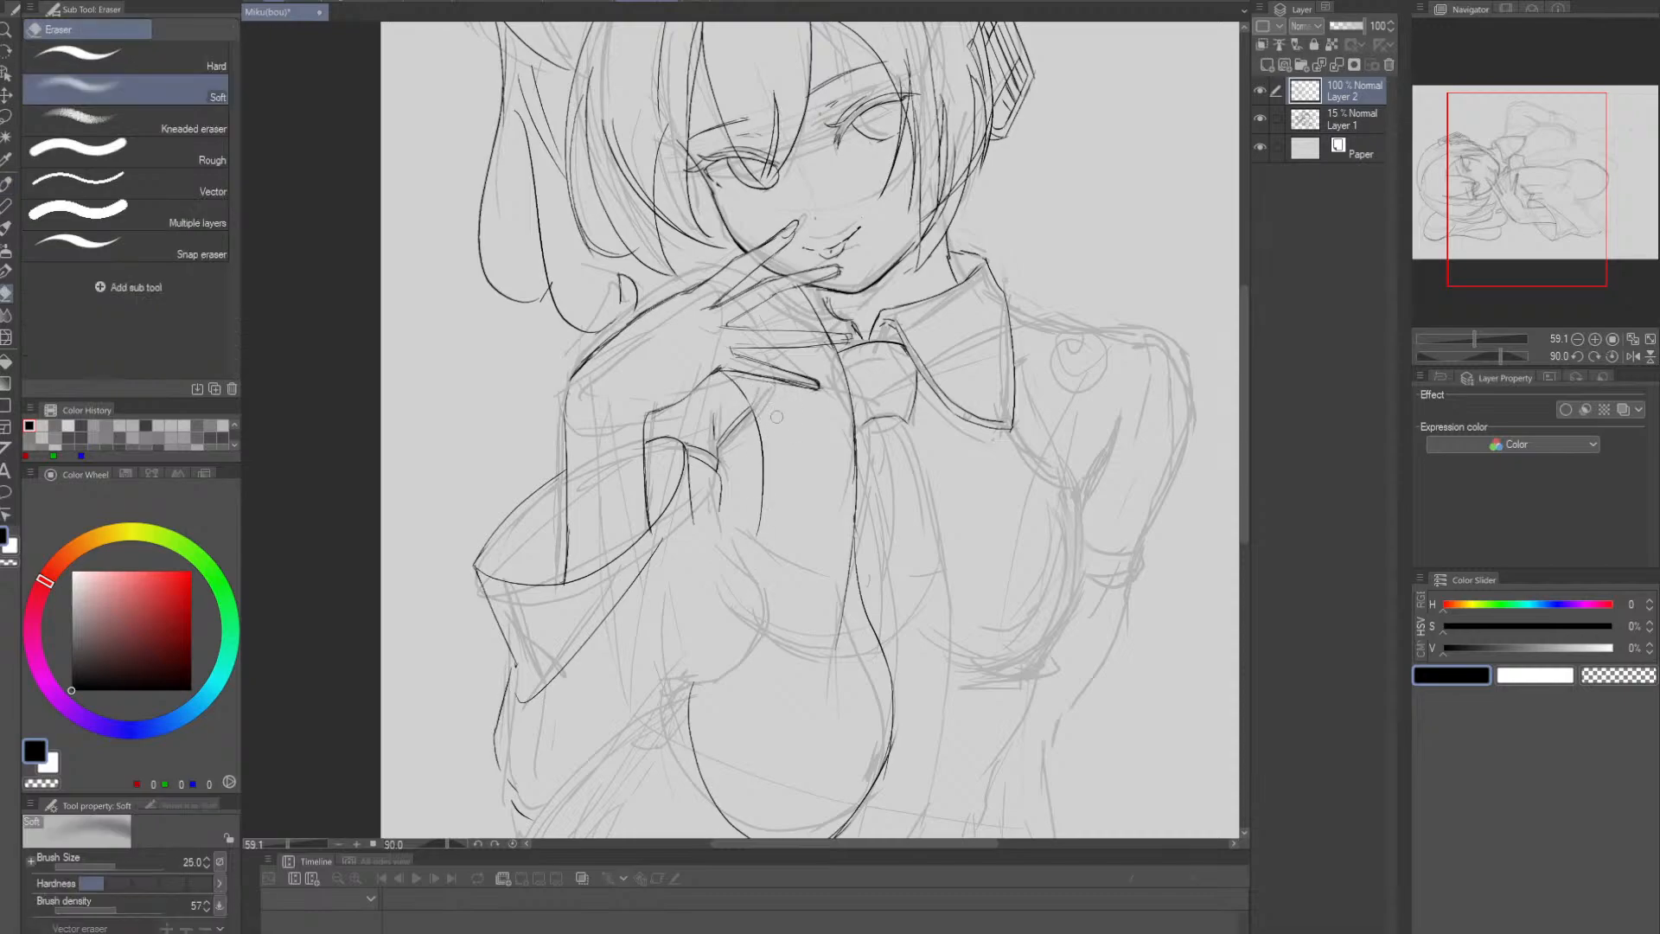
{"action": "key", "text": "ctrl+z"}
{"action": "key", "text": "ctrl+z"}
{"action": "key", "text": "p"}
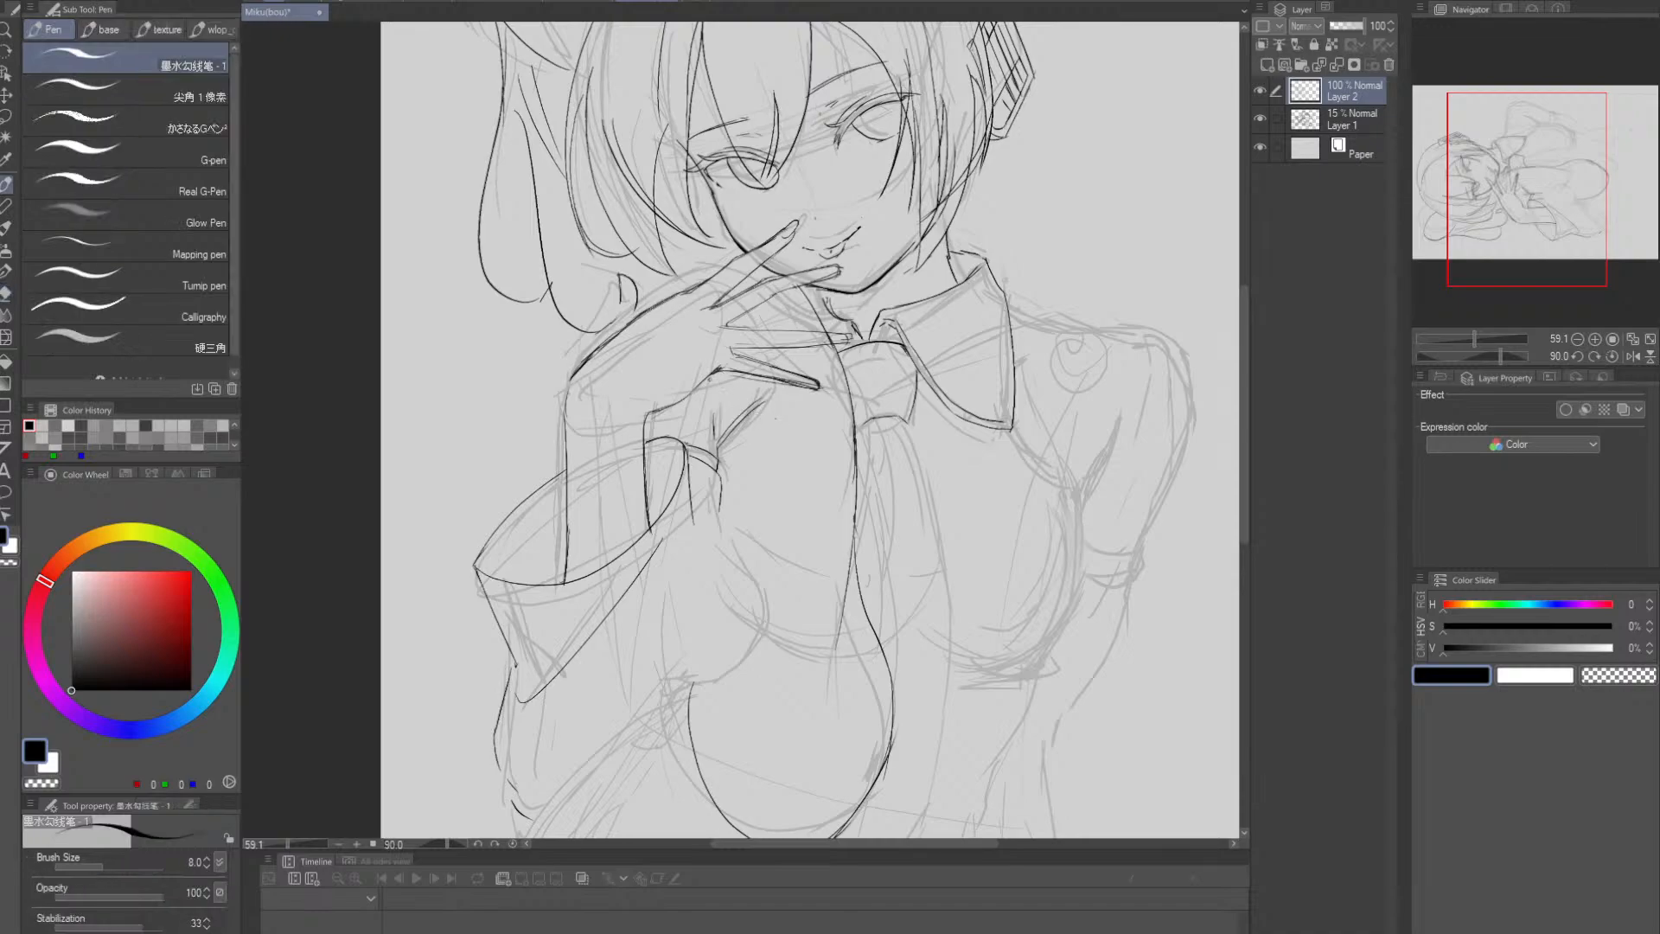
- Ink a curve from beneath the fingers that bows outward and turns back in beside the cuff, cleaning its edge with the soft eraser
{"action": "left_click_drag", "start_coordinate": [730, 381], "coordinate": [759, 531]}
{"action": "left_click_drag", "start_coordinate": [761, 462], "coordinate": [726, 540]}
{"action": "key", "text": "ctrl+z"}
{"action": "mouse_move", "coordinate": [759, 446]}
{"action": "left_mouse_down"}
{"action": "mouse_move", "coordinate": [752, 512]}
{"action": "mouse_move", "coordinate": [724, 534]}
{"action": "mouse_move", "coordinate": [762, 506]}
{"action": "mouse_move", "coordinate": [731, 536]}
{"action": "left_mouse_up"}
{"action": "key", "text": "e"}
{"action": "key", "text": "r"}
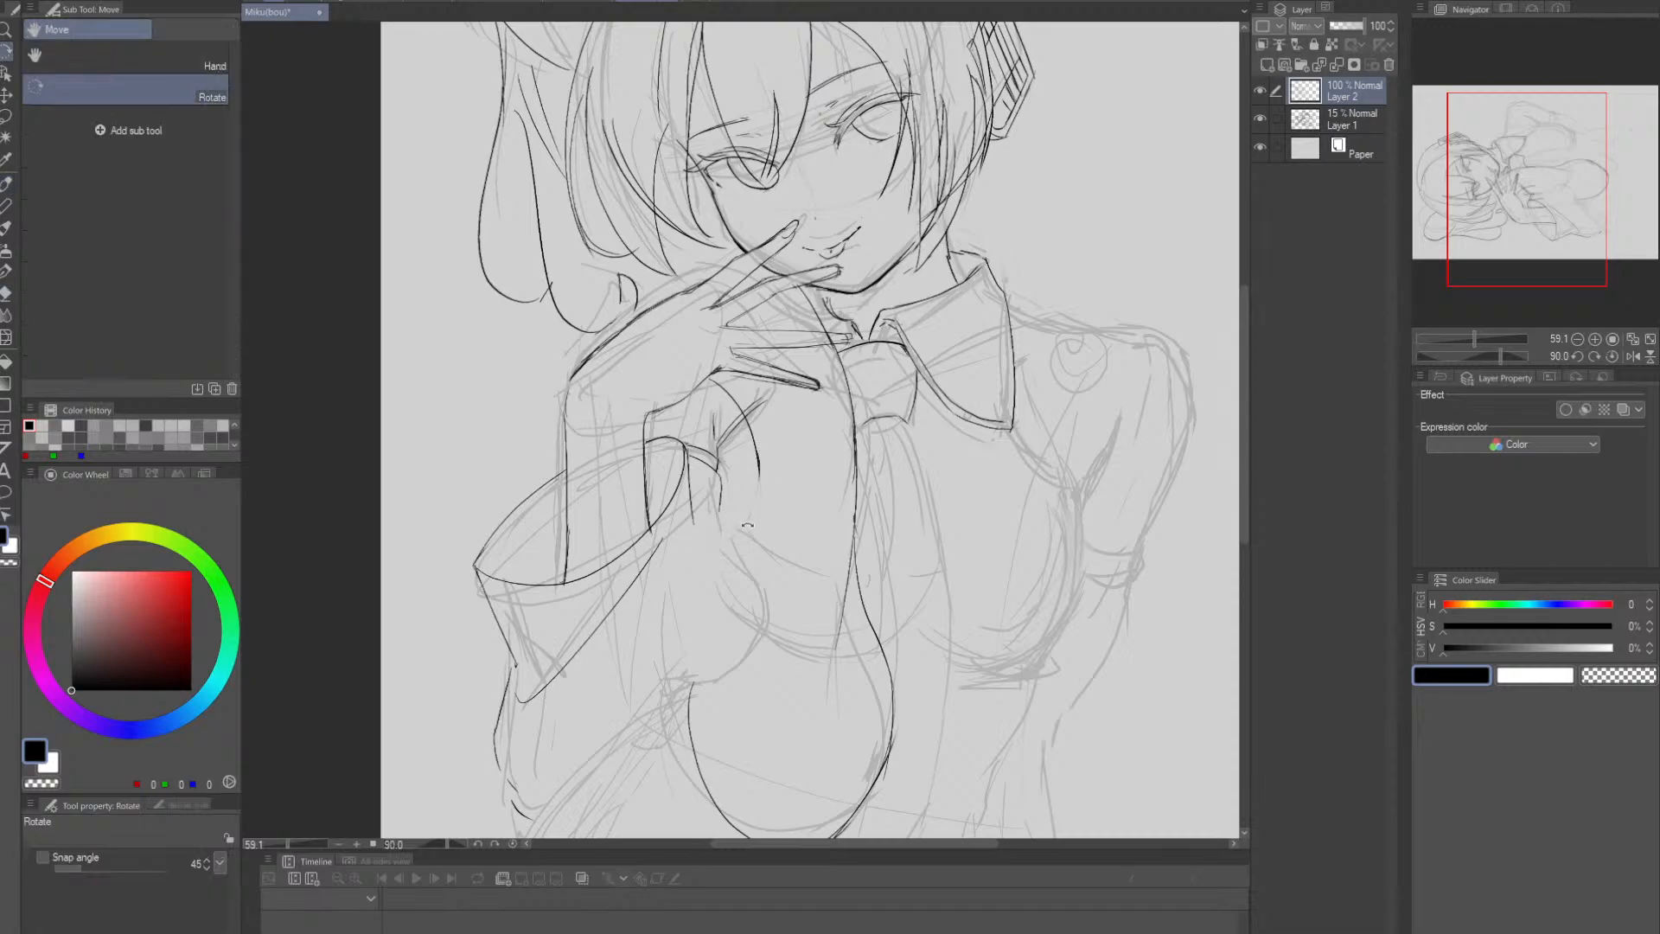
{"action": "key", "text": "p"}
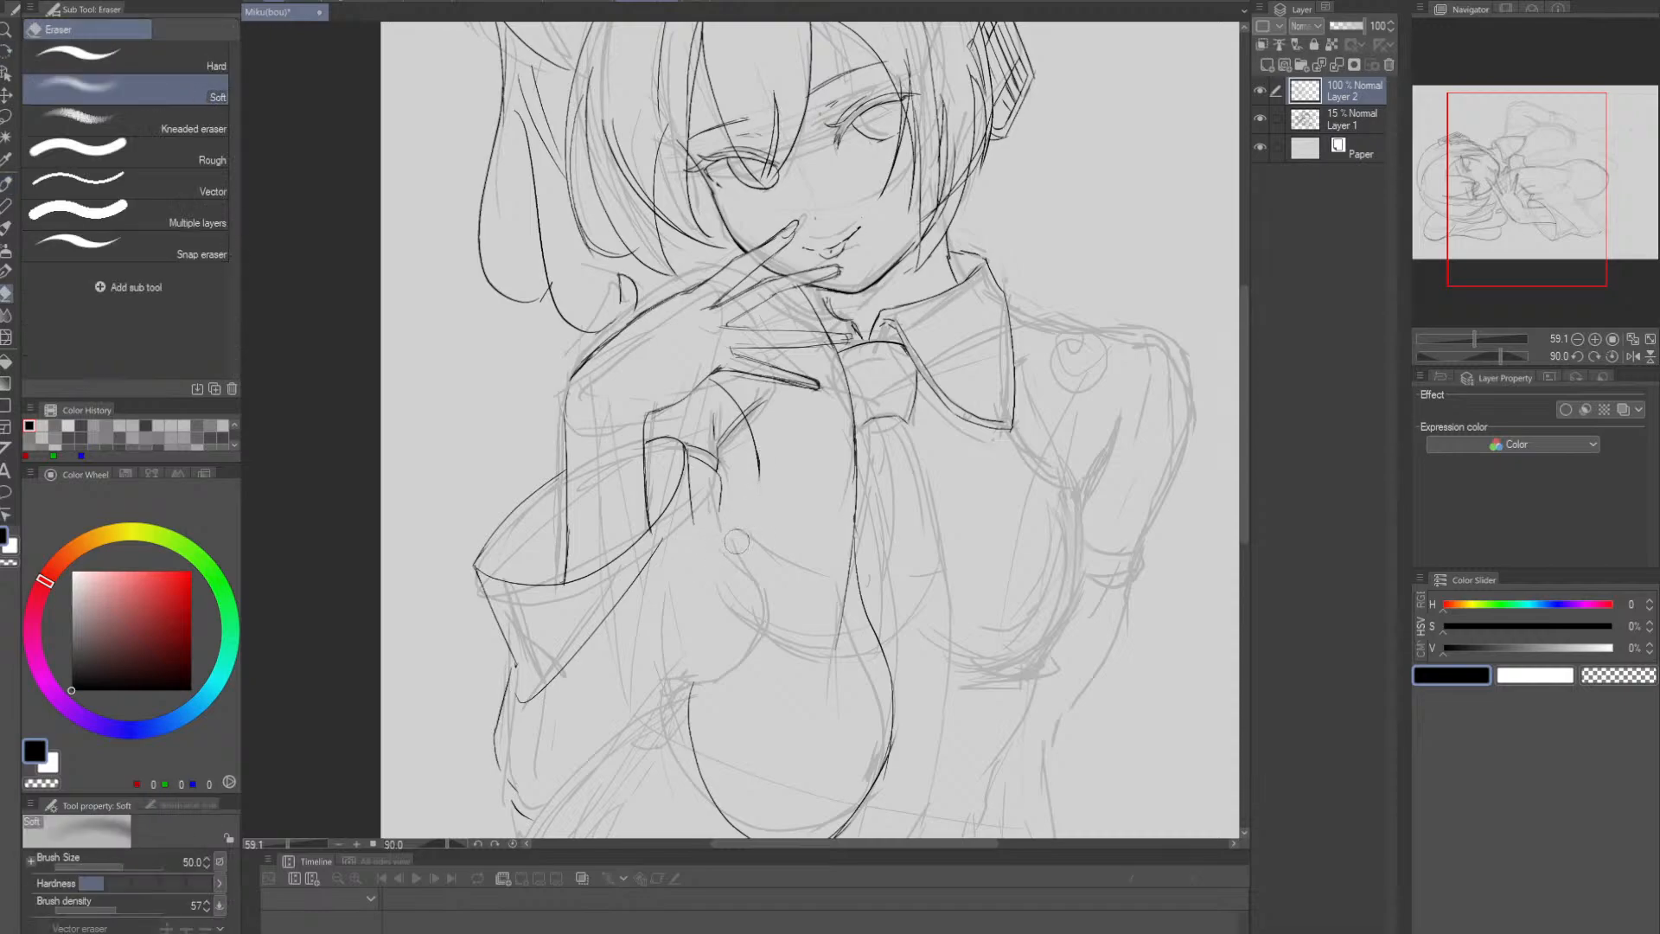
{"action": "left_click_drag", "start_coordinate": [759, 472], "coordinate": [727, 529]}
{"action": "key", "text": "ctrl+z"}
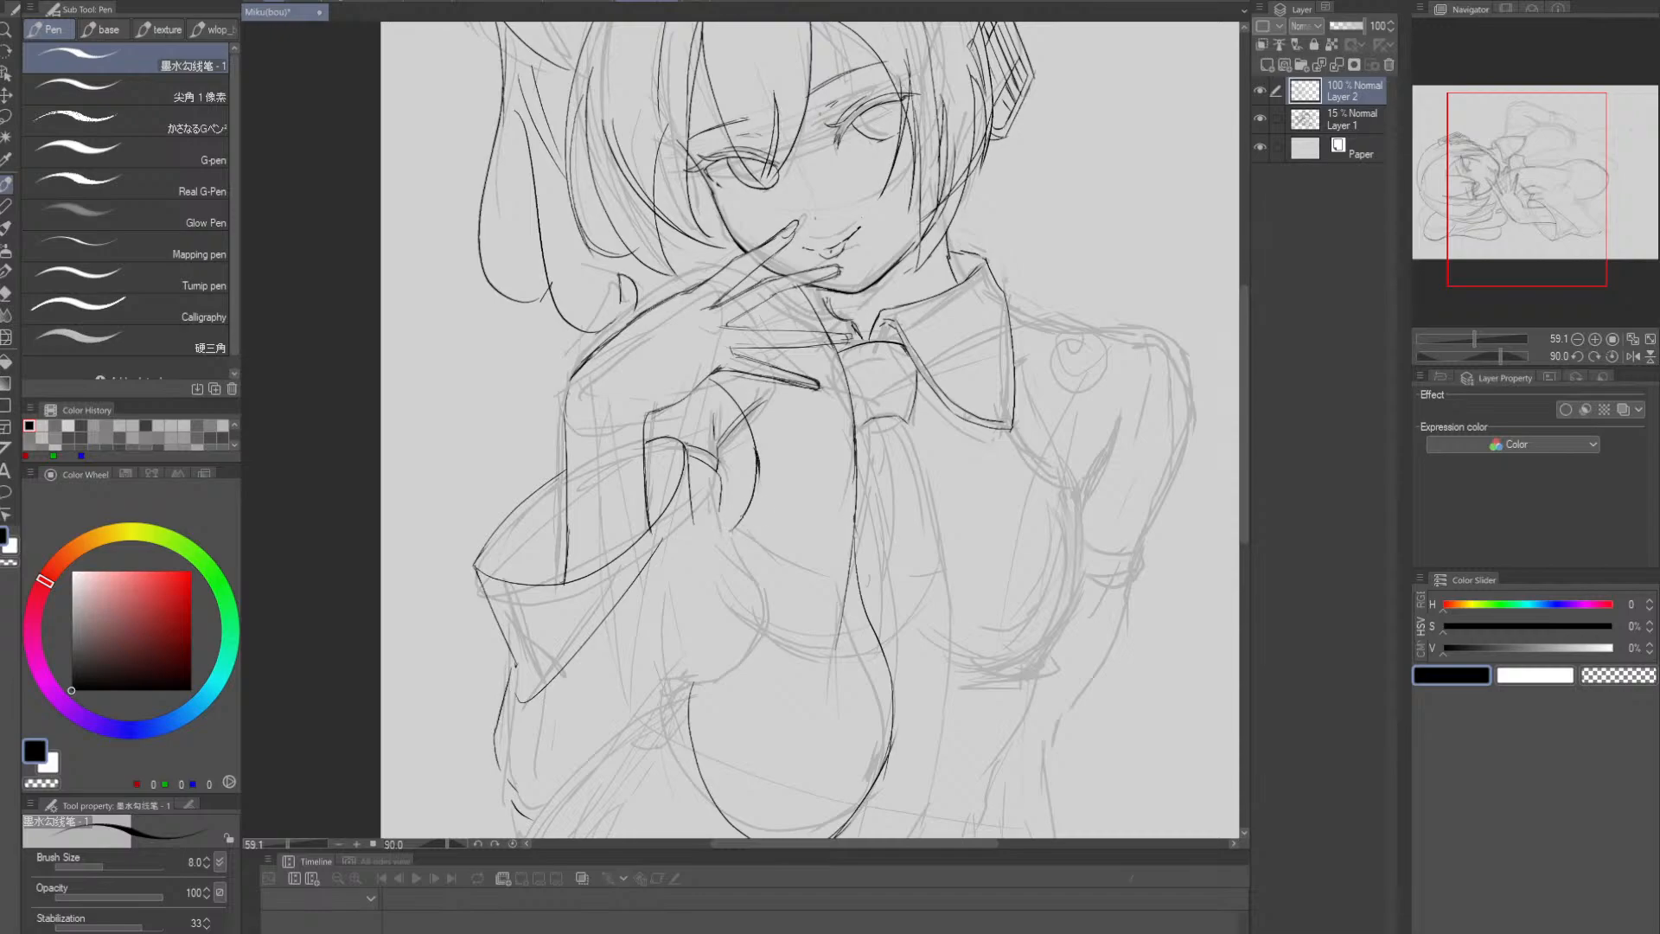
{"action": "key", "text": "e"}
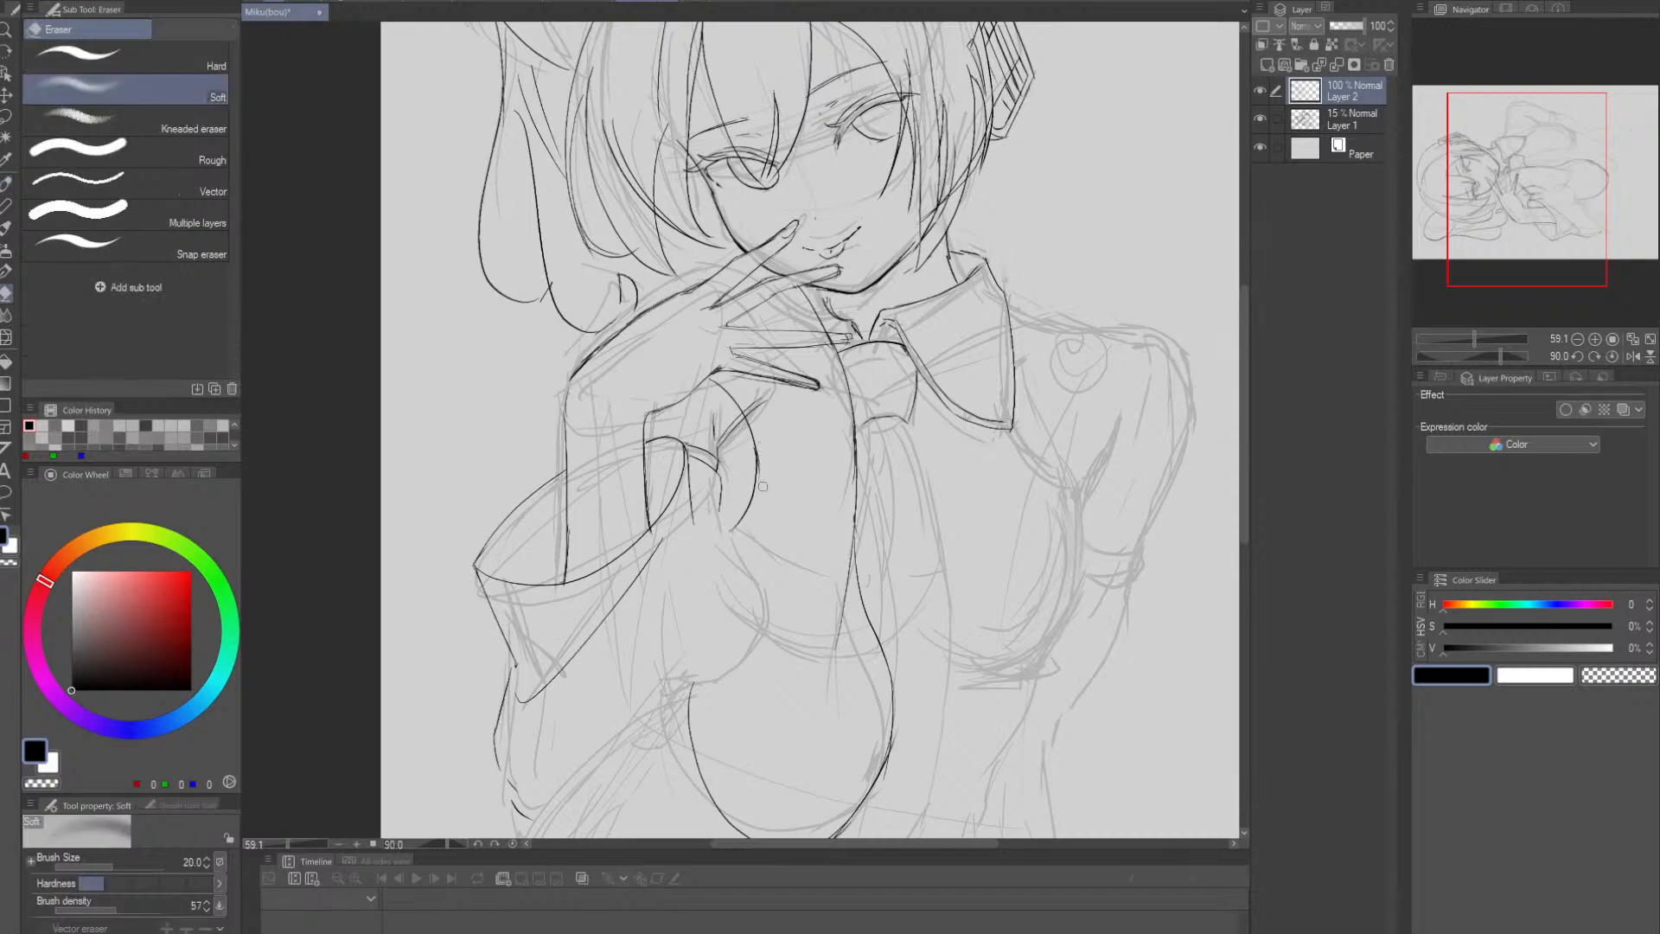
{"action": "key", "text": "p"}
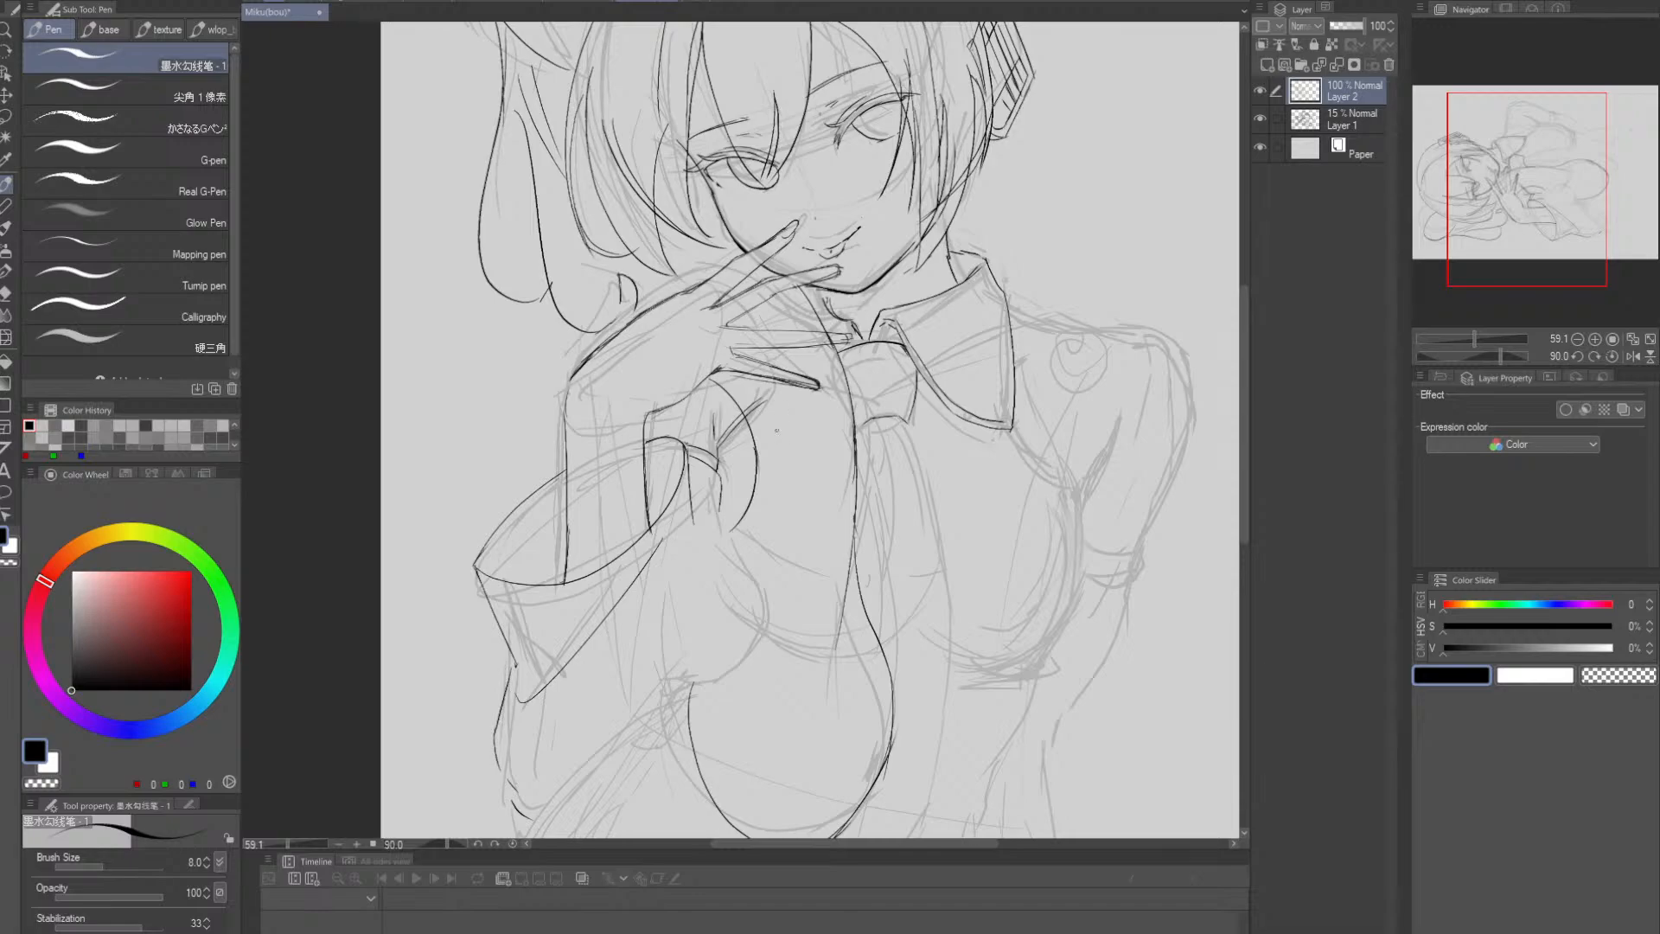
- Try to ink a rounded double contour from under the hand across the chest
{"action": "mouse_move", "coordinate": [768, 413]}
{"action": "left_mouse_down"}
{"action": "mouse_move", "coordinate": [811, 440]}
{"action": "mouse_move", "coordinate": [848, 614]}
{"action": "mouse_move", "coordinate": [745, 575]}
{"action": "mouse_move", "coordinate": [913, 581]}
{"action": "mouse_move", "coordinate": [832, 472]}
{"action": "mouse_move", "coordinate": [877, 617]}
{"action": "left_mouse_up"}
{"action": "key", "text": "ctrl+z"}
{"action": "key", "text": "ctrl+z"}
{"action": "key", "text": "ctrl+z"}
{"action": "mouse_move", "coordinate": [750, 379]}
{"action": "left_mouse_down"}
{"action": "mouse_move", "coordinate": [872, 510]}
{"action": "mouse_move", "coordinate": [763, 593]}
{"action": "left_mouse_up"}
{"action": "key", "text": "ctrl+z"}
{"action": "mouse_move", "coordinate": [749, 380]}
{"action": "left_mouse_down"}
{"action": "mouse_move", "coordinate": [862, 478]}
{"action": "mouse_move", "coordinate": [763, 567]}
{"action": "left_mouse_up"}
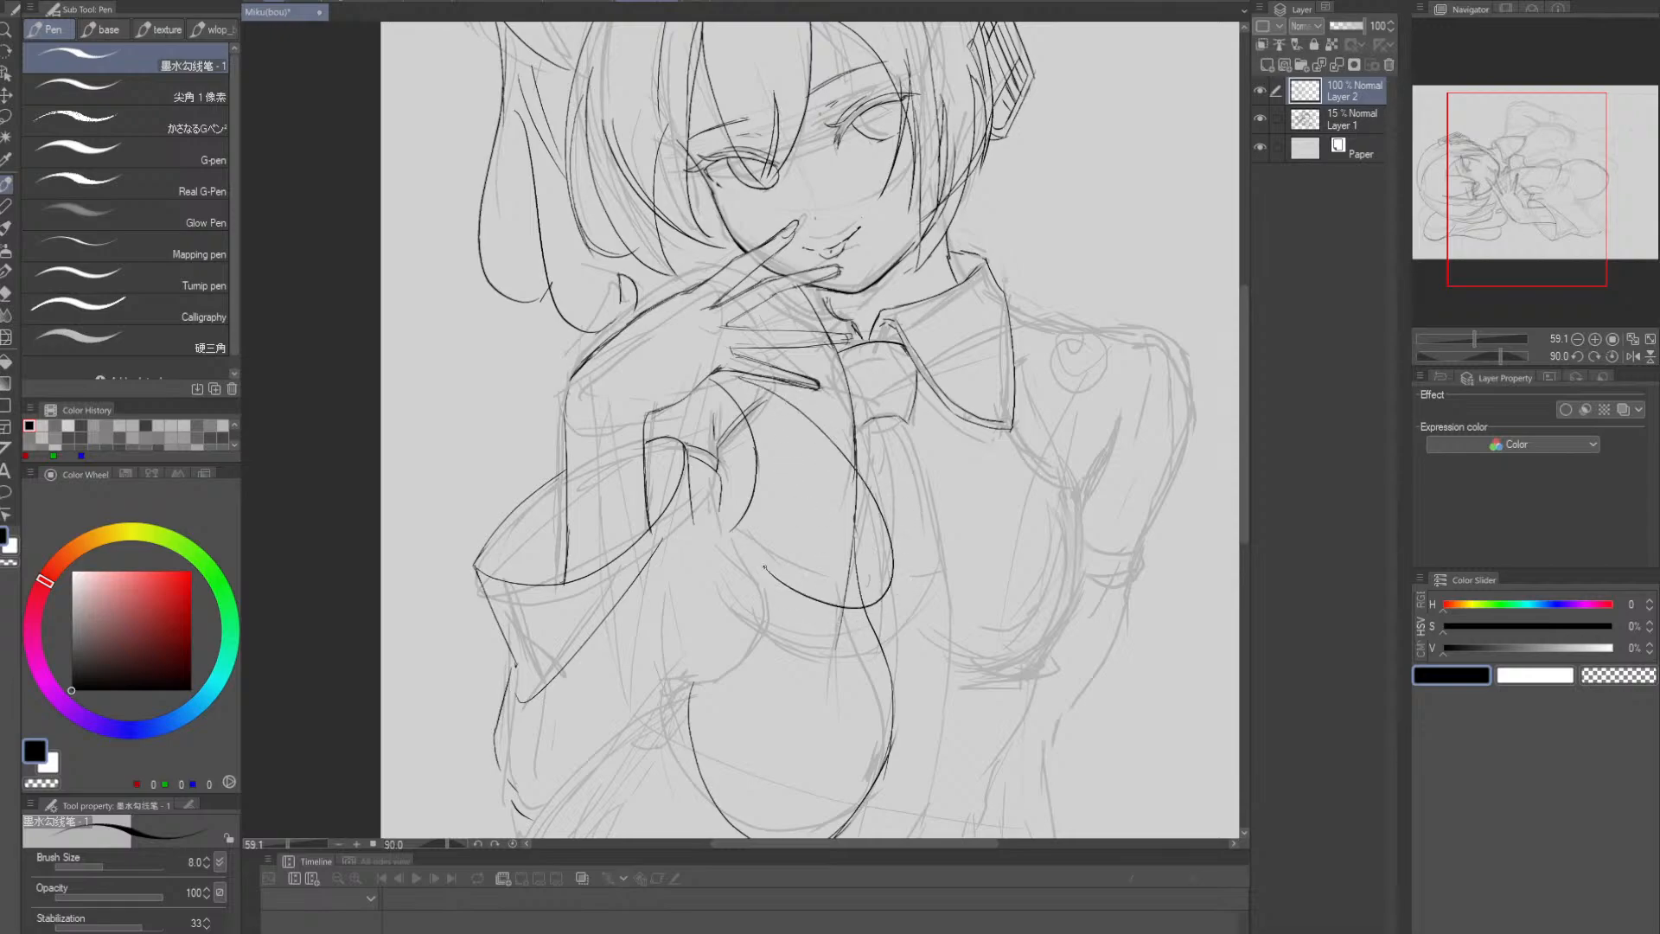
{"action": "left_click_drag", "start_coordinate": [959, 511], "coordinate": [918, 495]}
{"action": "key", "text": "ctrl+z"}
{"action": "mouse_move", "coordinate": [716, 379]}
{"action": "left_mouse_down"}
{"action": "mouse_move", "coordinate": [835, 554]}
{"action": "mouse_move", "coordinate": [726, 597]}
{"action": "left_mouse_up"}
{"action": "mouse_move", "coordinate": [733, 367]}
{"action": "left_mouse_down"}
{"action": "mouse_move", "coordinate": [852, 544]}
{"action": "mouse_move", "coordinate": [724, 610]}
{"action": "left_mouse_up"}
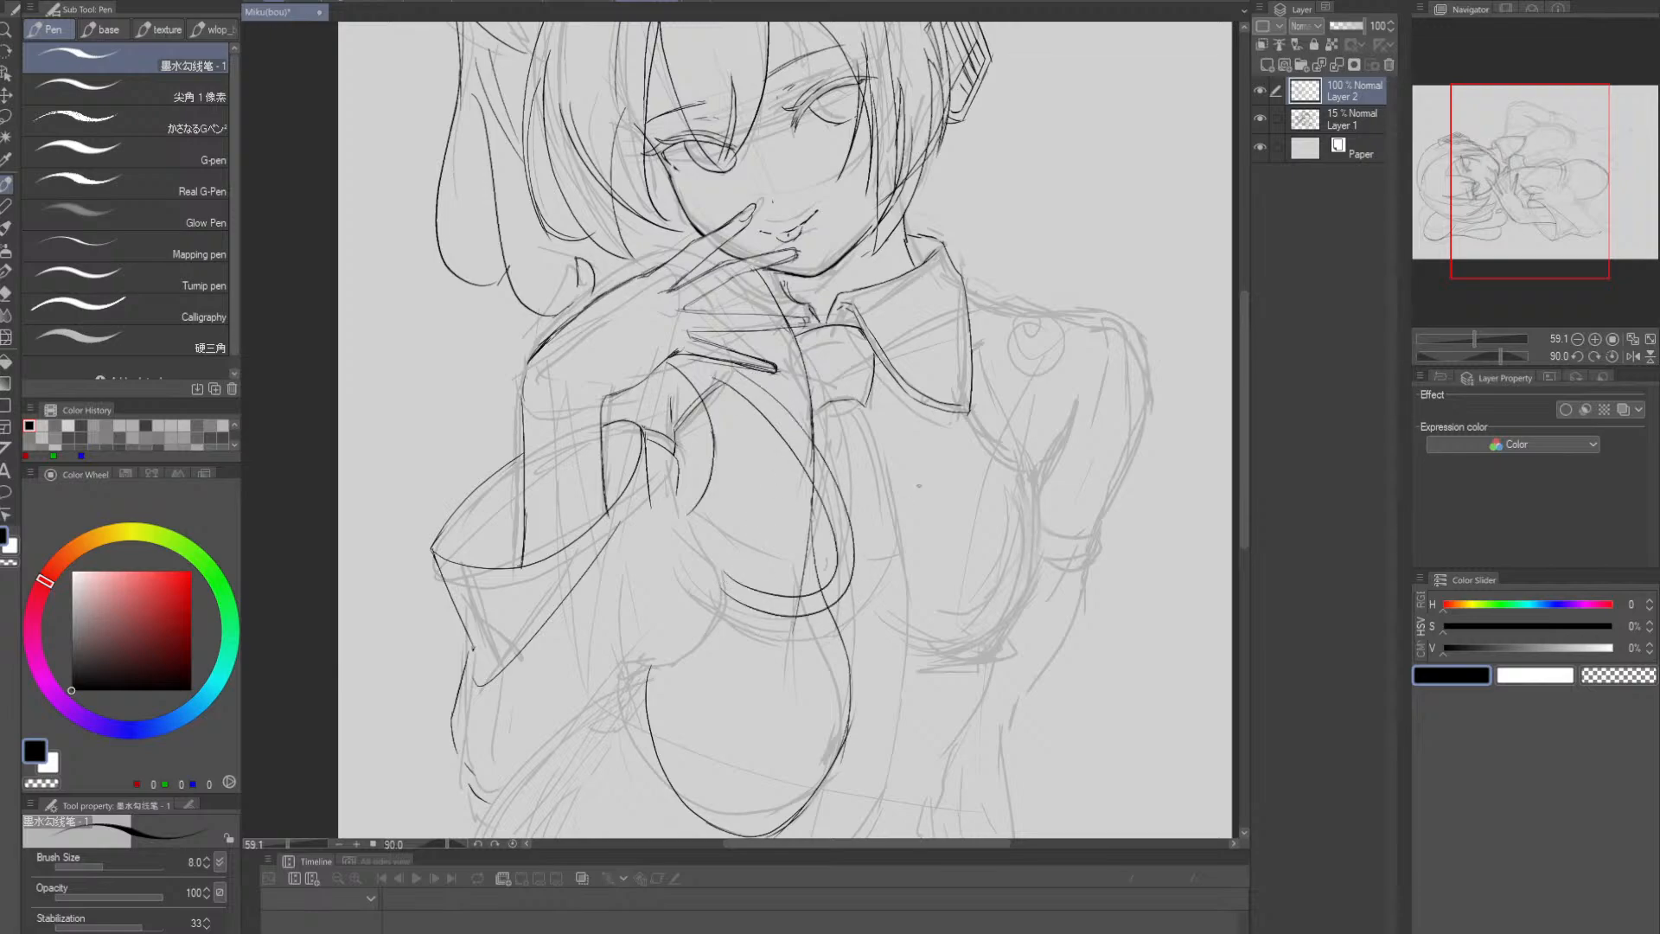
{"action": "key", "text": "ctrl+z"}
{"action": "key", "text": "ctrl+z"}
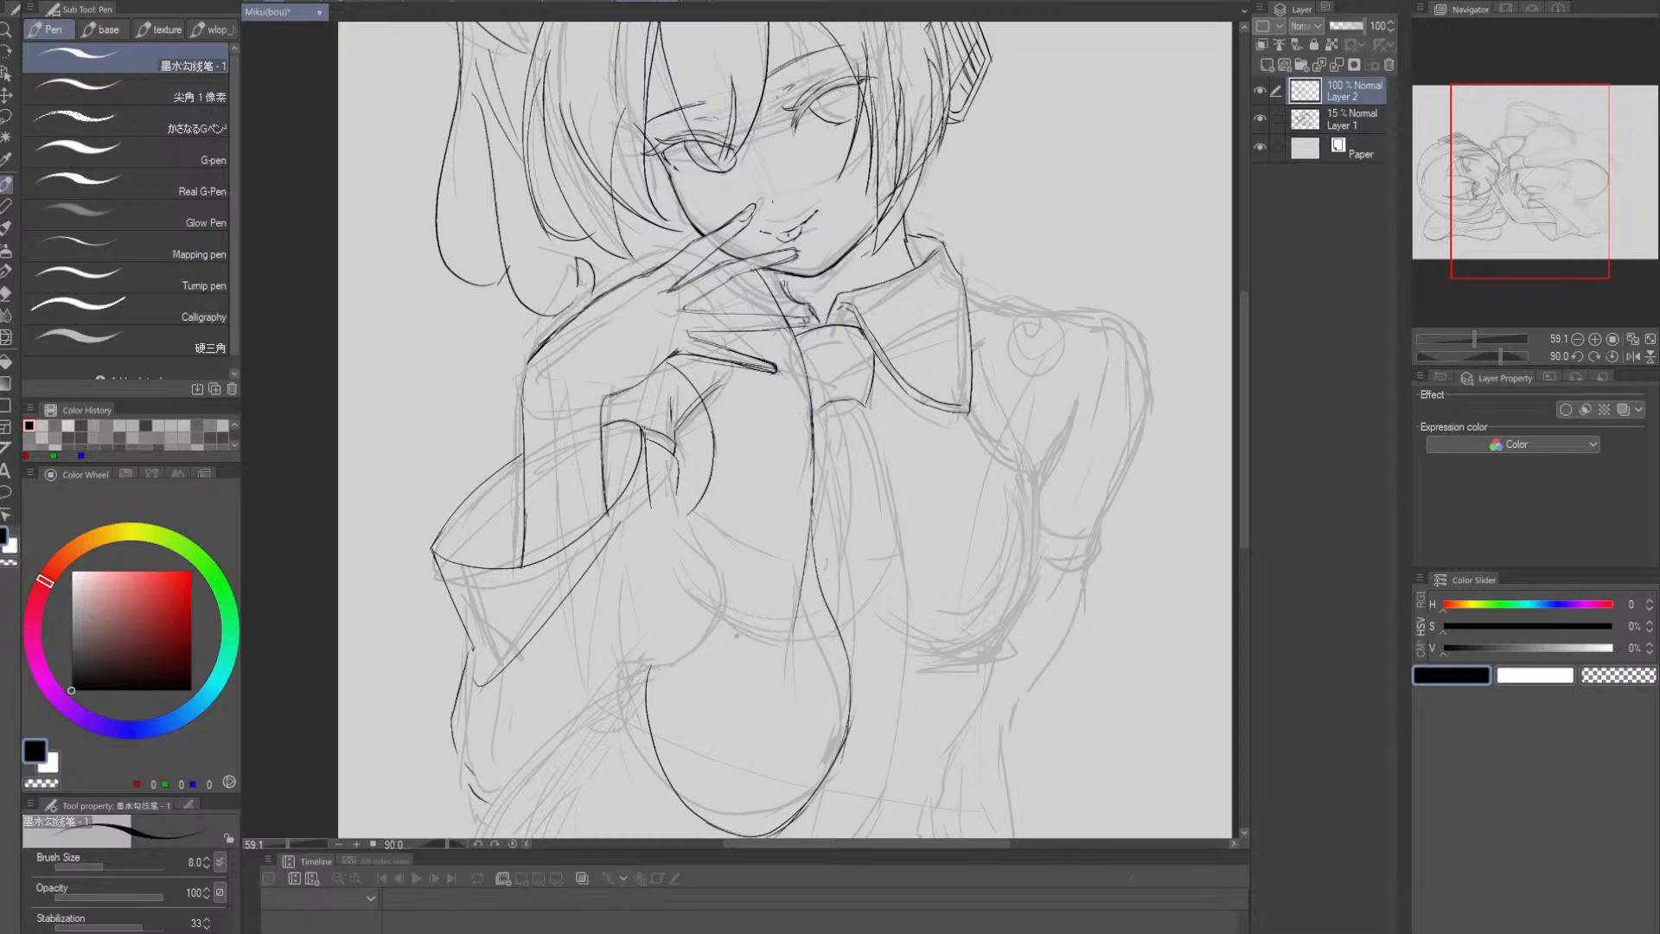
- Ink a large teardrop-shaped outer contour from under the hand down over the chest to the top of the lower oval
{"action": "mouse_move", "coordinate": [717, 621]}
{"action": "left_mouse_down"}
{"action": "mouse_move", "coordinate": [756, 671]}
{"action": "mouse_move", "coordinate": [821, 680]}
{"action": "mouse_move", "coordinate": [851, 661]}
{"action": "left_mouse_up"}
{"action": "mouse_move", "coordinate": [722, 366]}
{"action": "left_mouse_down"}
{"action": "mouse_move", "coordinate": [816, 474]}
{"action": "mouse_move", "coordinate": [862, 650]}
{"action": "mouse_move", "coordinate": [840, 676]}
{"action": "left_mouse_up"}
{"action": "key", "text": "ctrl+z"}
{"action": "mouse_move", "coordinate": [717, 363]}
{"action": "left_mouse_down"}
{"action": "mouse_move", "coordinate": [769, 406]}
{"action": "mouse_move", "coordinate": [879, 571]}
{"action": "mouse_move", "coordinate": [865, 651]}
{"action": "mouse_move", "coordinate": [813, 681]}
{"action": "left_mouse_up"}
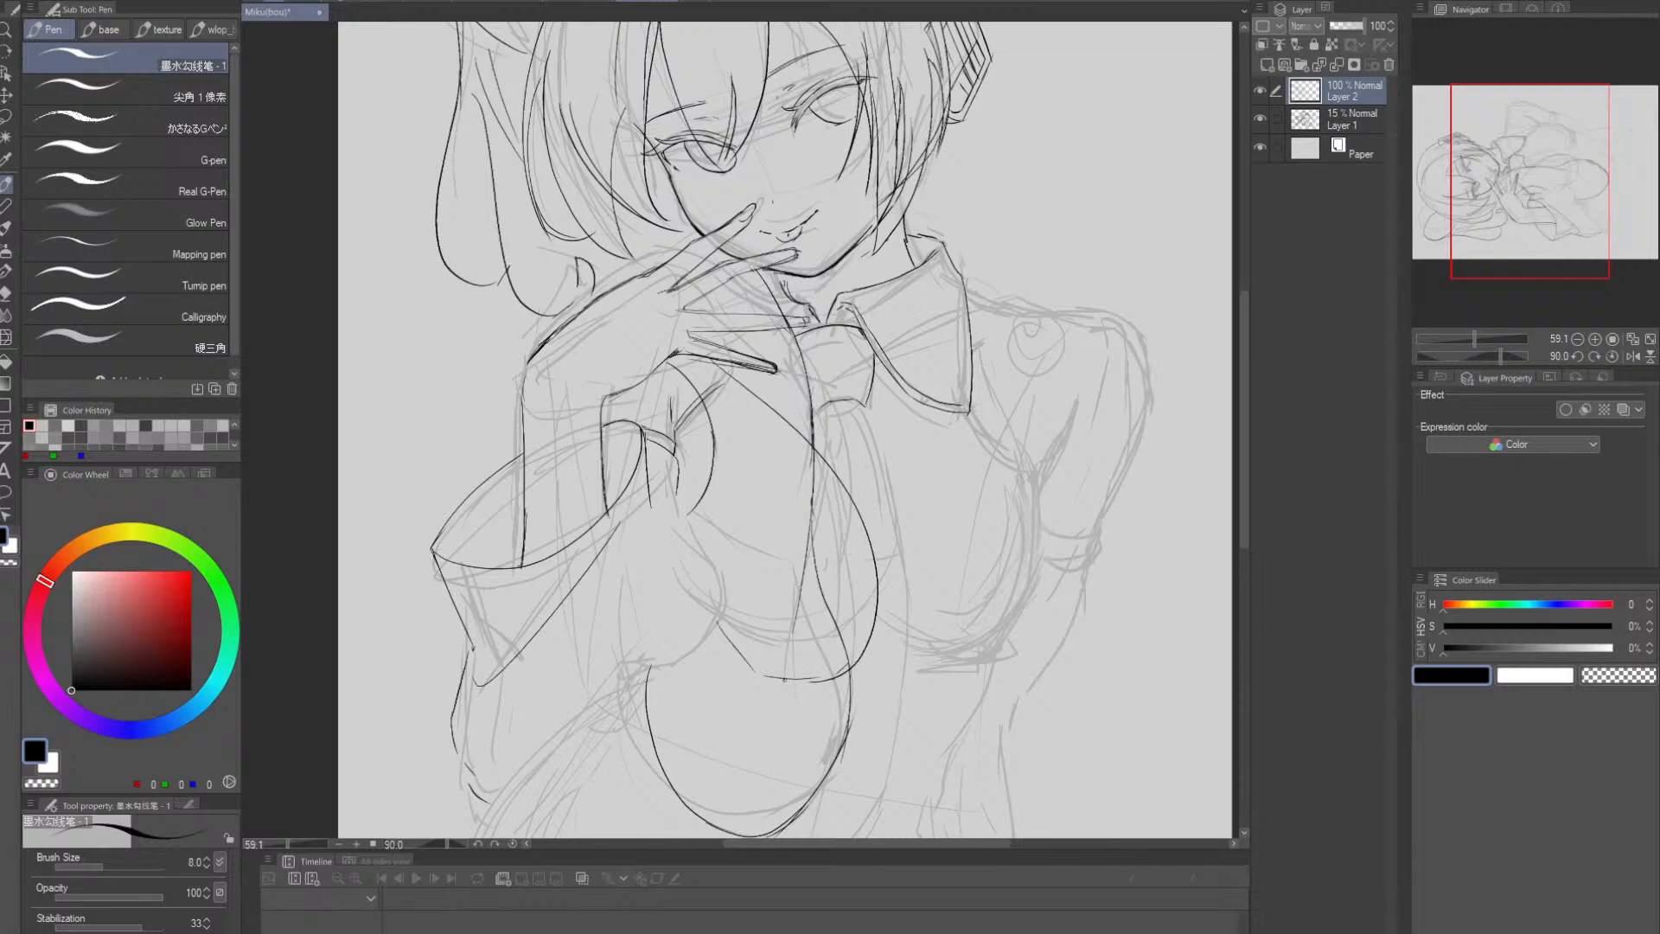
{"action": "key", "text": "ctrl+z"}
{"action": "mouse_move", "coordinate": [711, 365]}
{"action": "left_mouse_down"}
{"action": "mouse_move", "coordinate": [853, 553]}
{"action": "mouse_move", "coordinate": [843, 675]}
{"action": "mouse_move", "coordinate": [765, 680]}
{"action": "left_mouse_up"}
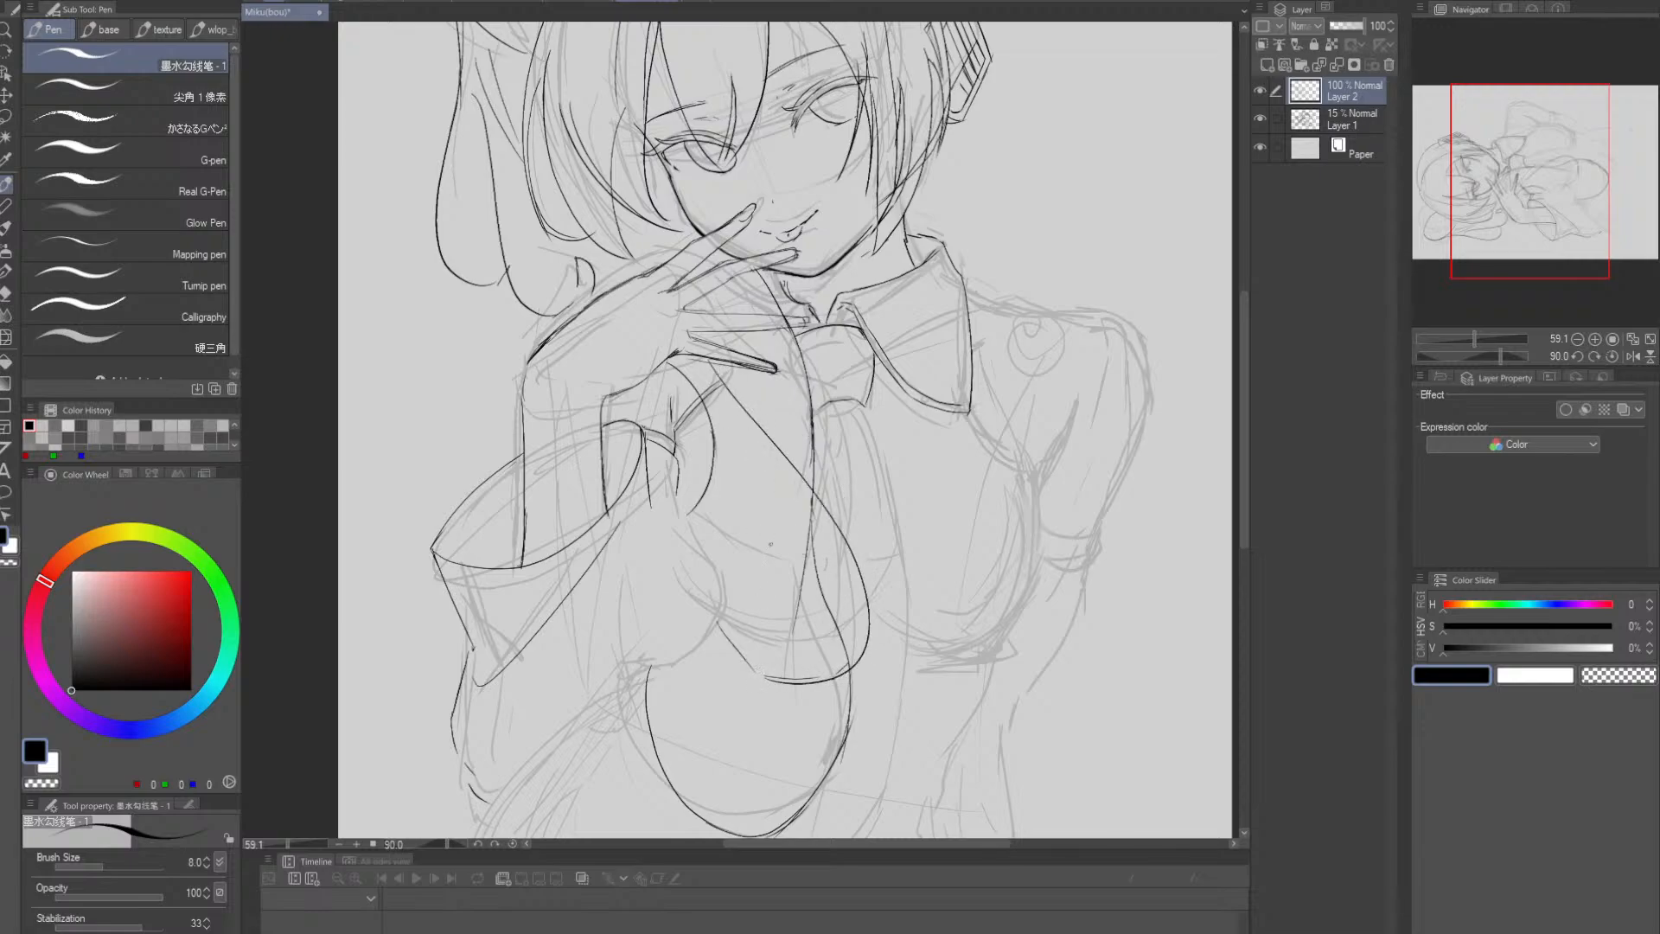
- Ink a narrower inner contour inside the teardrop shape, running parallel to its outer edge
{"action": "mouse_move", "coordinate": [693, 525]}
{"action": "left_mouse_down"}
{"action": "mouse_move", "coordinate": [771, 623]}
{"action": "mouse_move", "coordinate": [828, 655]}
{"action": "mouse_move", "coordinate": [731, 587]}
{"action": "mouse_move", "coordinate": [834, 650]}
{"action": "left_mouse_up"}
{"action": "key", "text": "ctrl+z"}
{"action": "left_click_drag", "start_coordinate": [711, 395], "coordinate": [843, 647]}
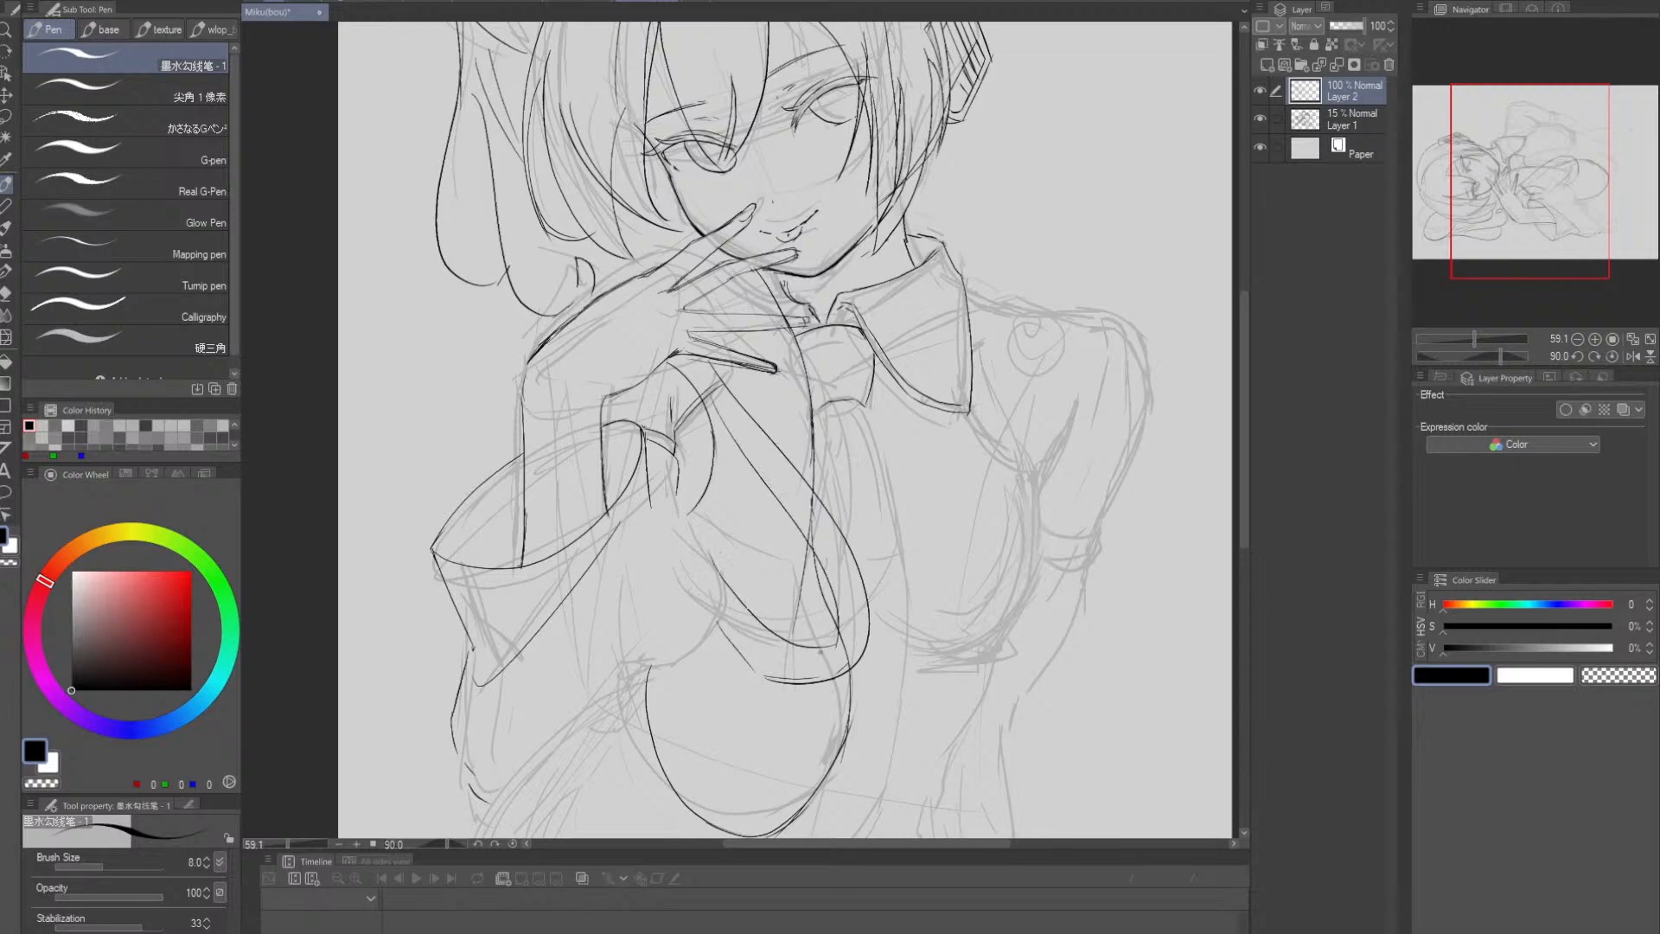
{"action": "key", "text": "ctrl+z"}
{"action": "mouse_move", "coordinate": [744, 421]}
{"action": "left_mouse_down"}
{"action": "mouse_move", "coordinate": [838, 585]}
{"action": "mouse_move", "coordinate": [840, 650]}
{"action": "left_mouse_up"}
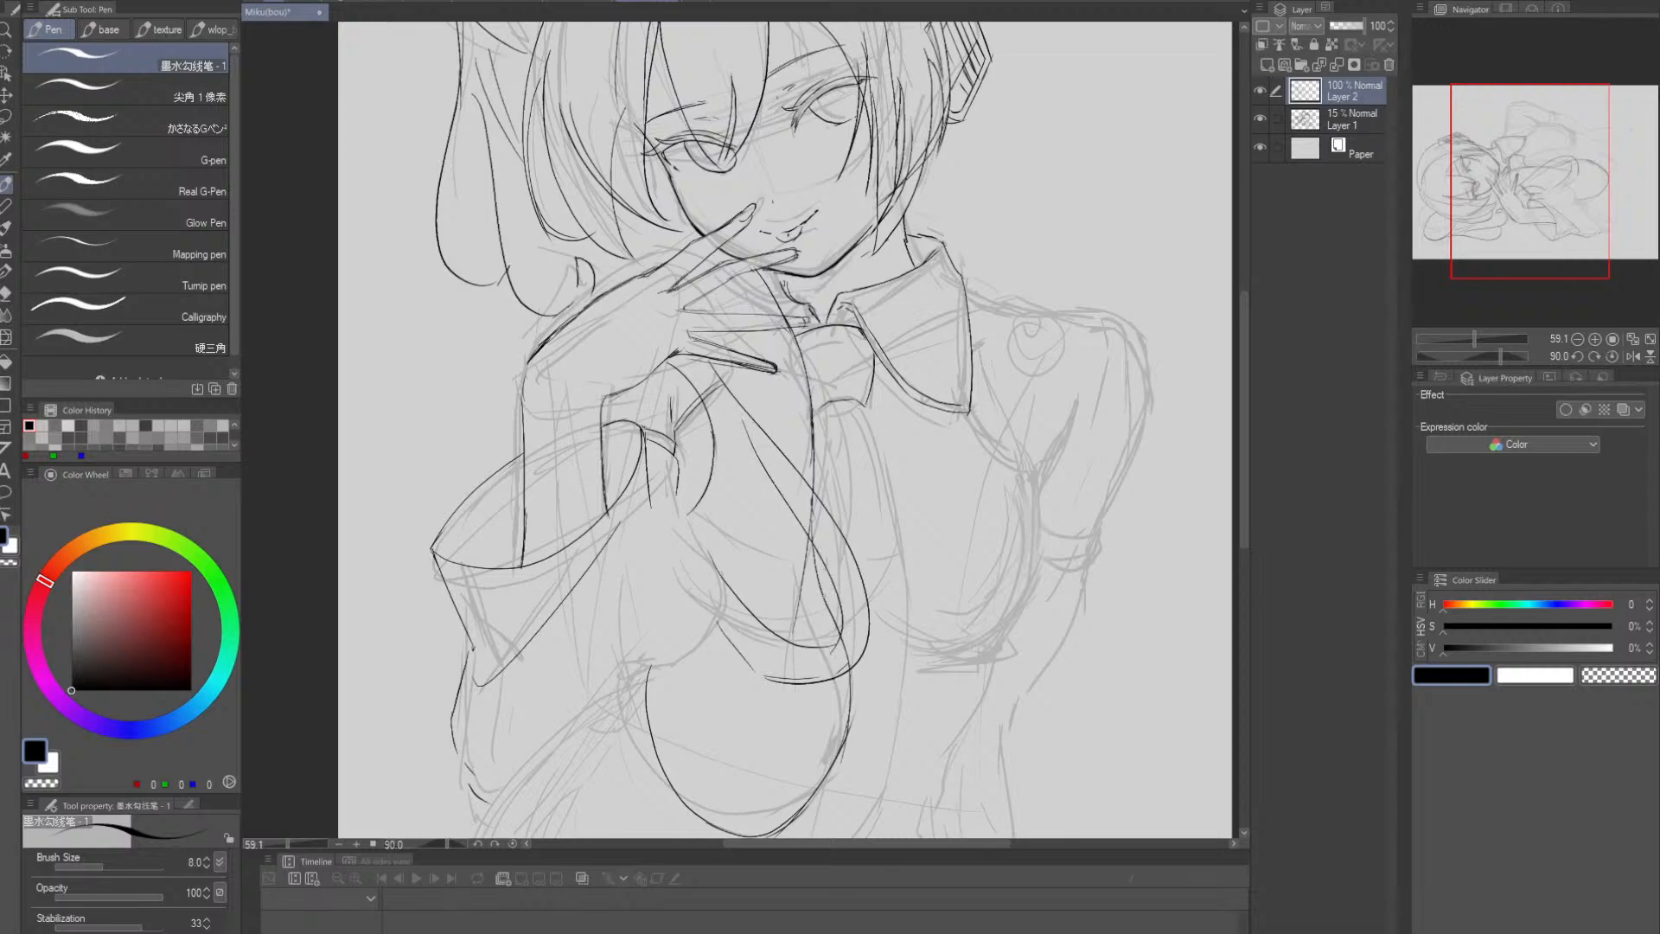
- Thicken the diagonal side of the teardrop contour with short reinforcing strokes on its inner edge
{"action": "key", "text": "e"}
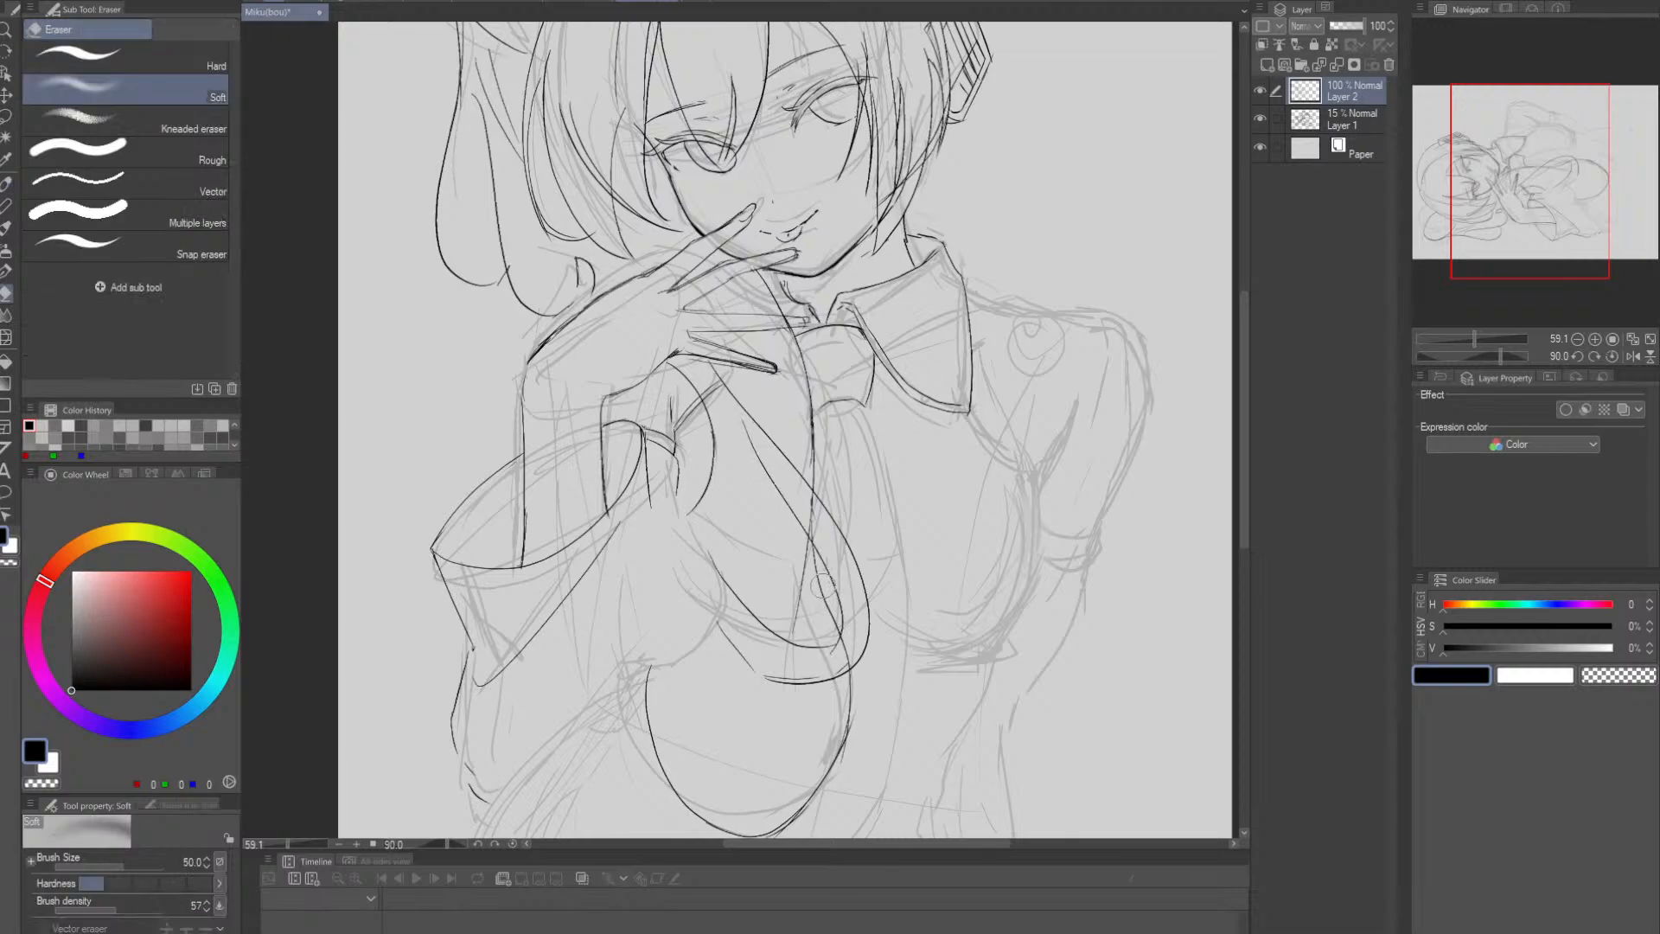
{"action": "key", "text": "p"}
{"action": "key", "text": "e"}
{"action": "key", "text": "p"}
{"action": "left_click_drag", "start_coordinate": [787, 477], "coordinate": [836, 552]}
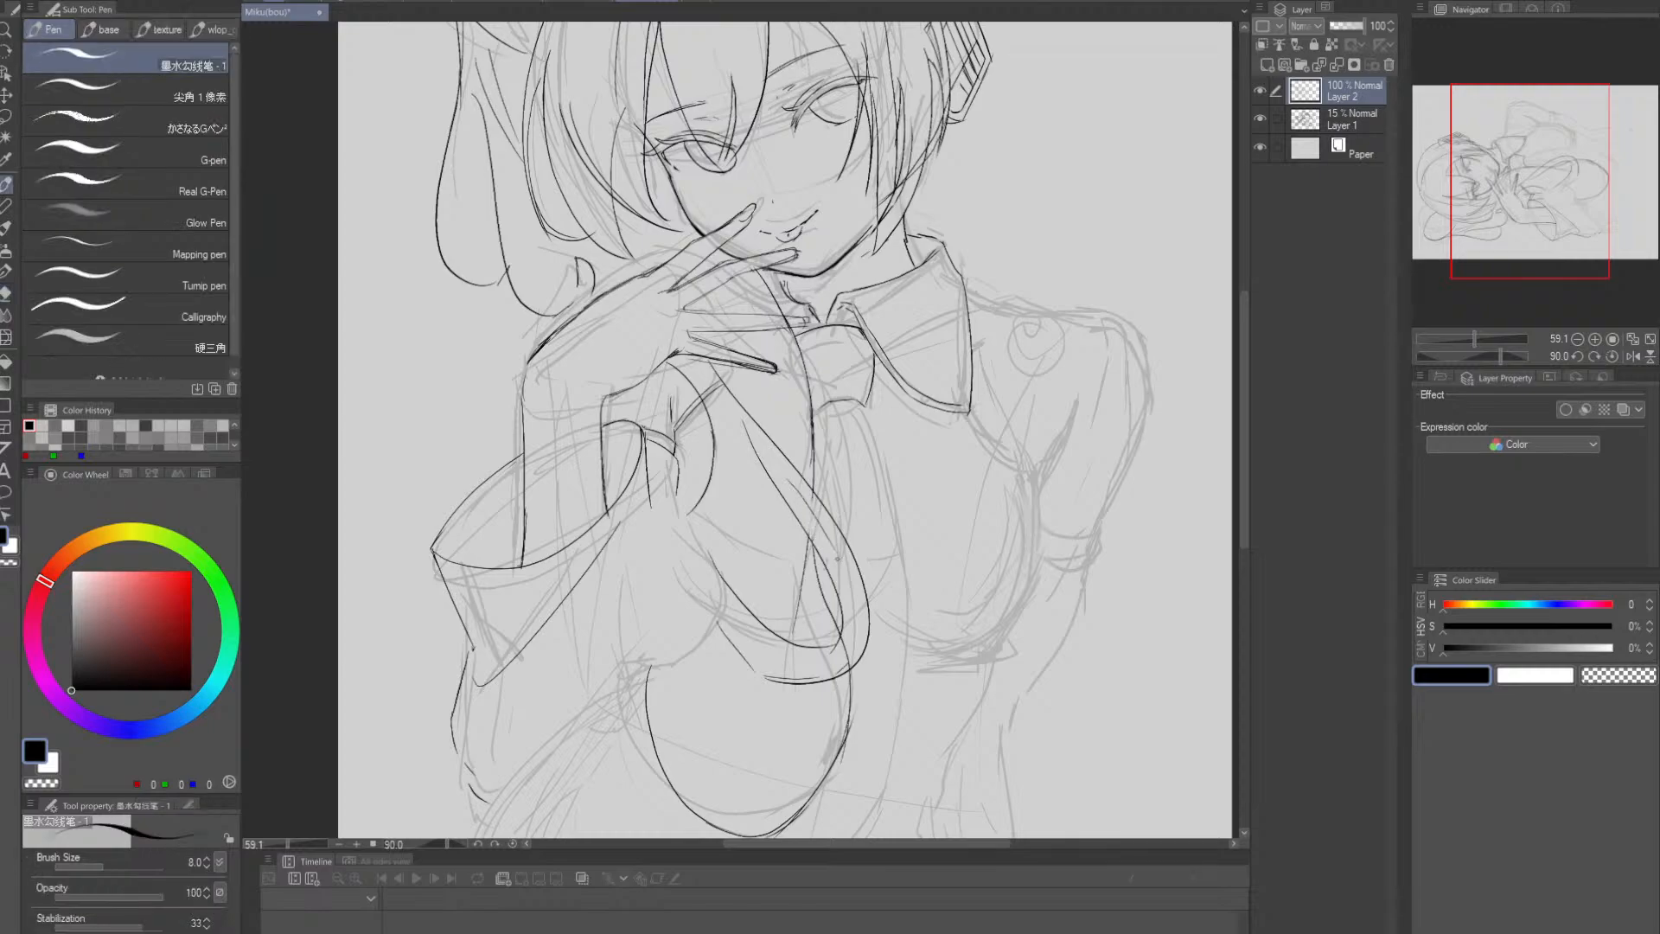
{"action": "key", "text": "ctrl+z"}
{"action": "left_click_drag", "start_coordinate": [791, 478], "coordinate": [844, 574]}
{"action": "key", "text": "ctrl+z"}
{"action": "left_click_drag", "start_coordinate": [795, 490], "coordinate": [841, 564]}
{"action": "key", "text": "ctrl+z"}
{"action": "key", "text": "ctrl+z"}
{"action": "key", "text": "ctrl+z"}
{"action": "key", "text": "ctrl+z"}
{"action": "key", "text": "ctrl+z"}
{"action": "key", "text": "ctrl+z"}
{"action": "left_click_drag", "start_coordinate": [785, 482], "coordinate": [837, 573]}
{"action": "left_click_drag", "start_coordinate": [721, 391], "coordinate": [750, 434]}
- Clean up the upper end of the teardrop contour with the soft eraser and redraw it up to the hand
{"action": "key", "text": "e"}
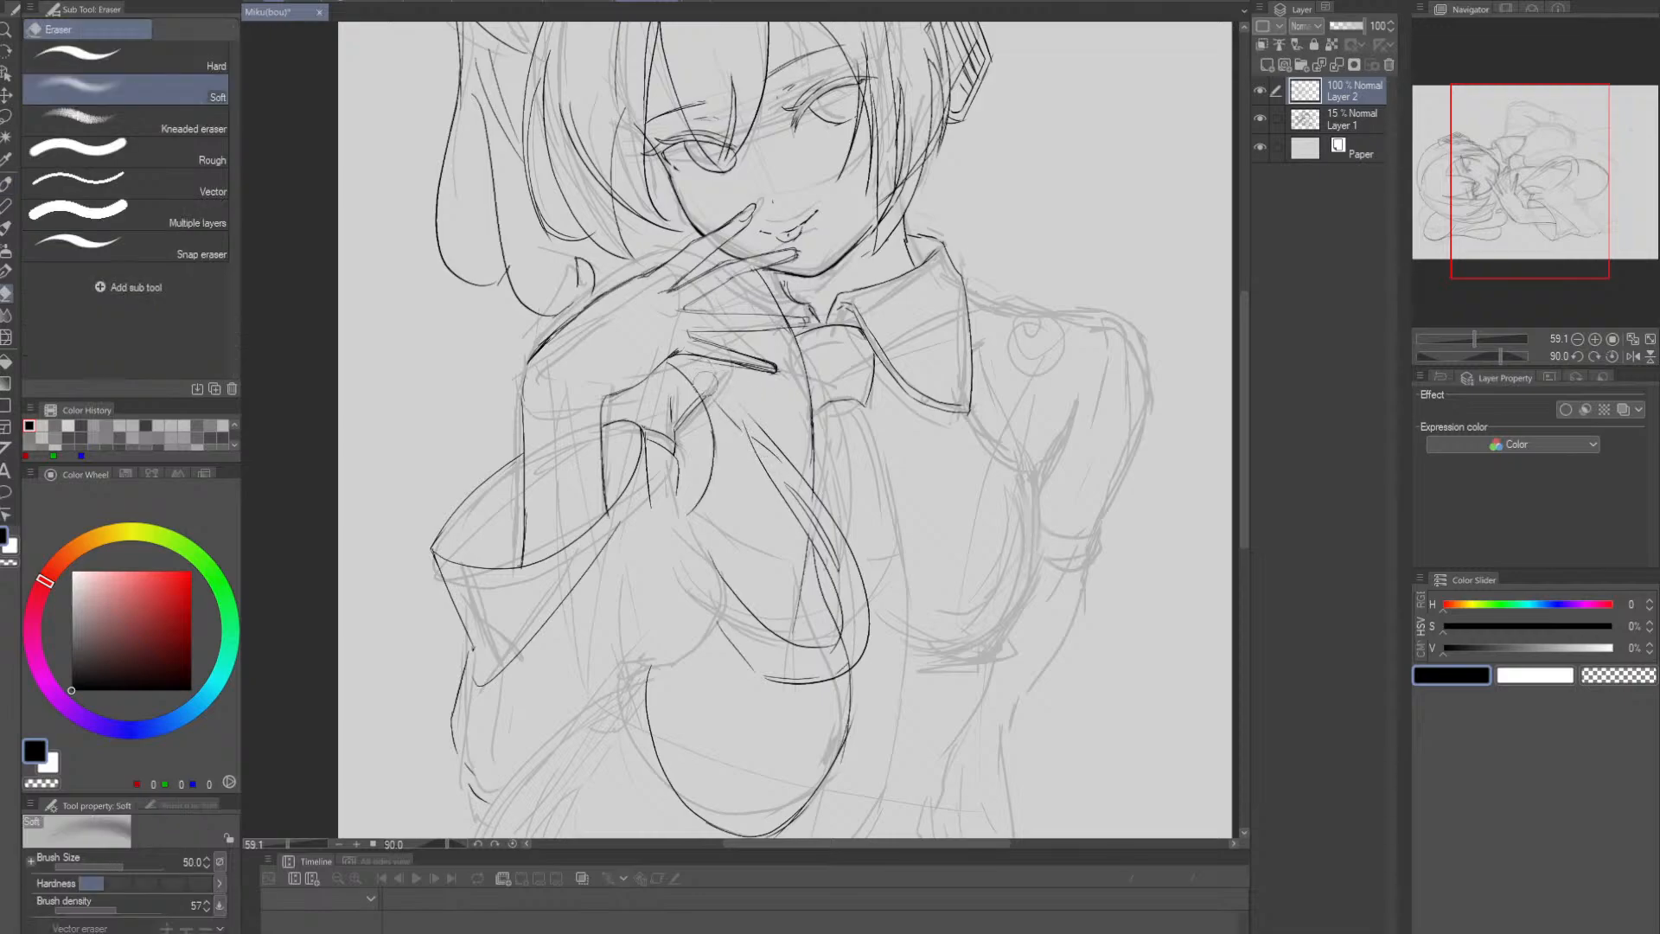
{"action": "key", "text": "p"}
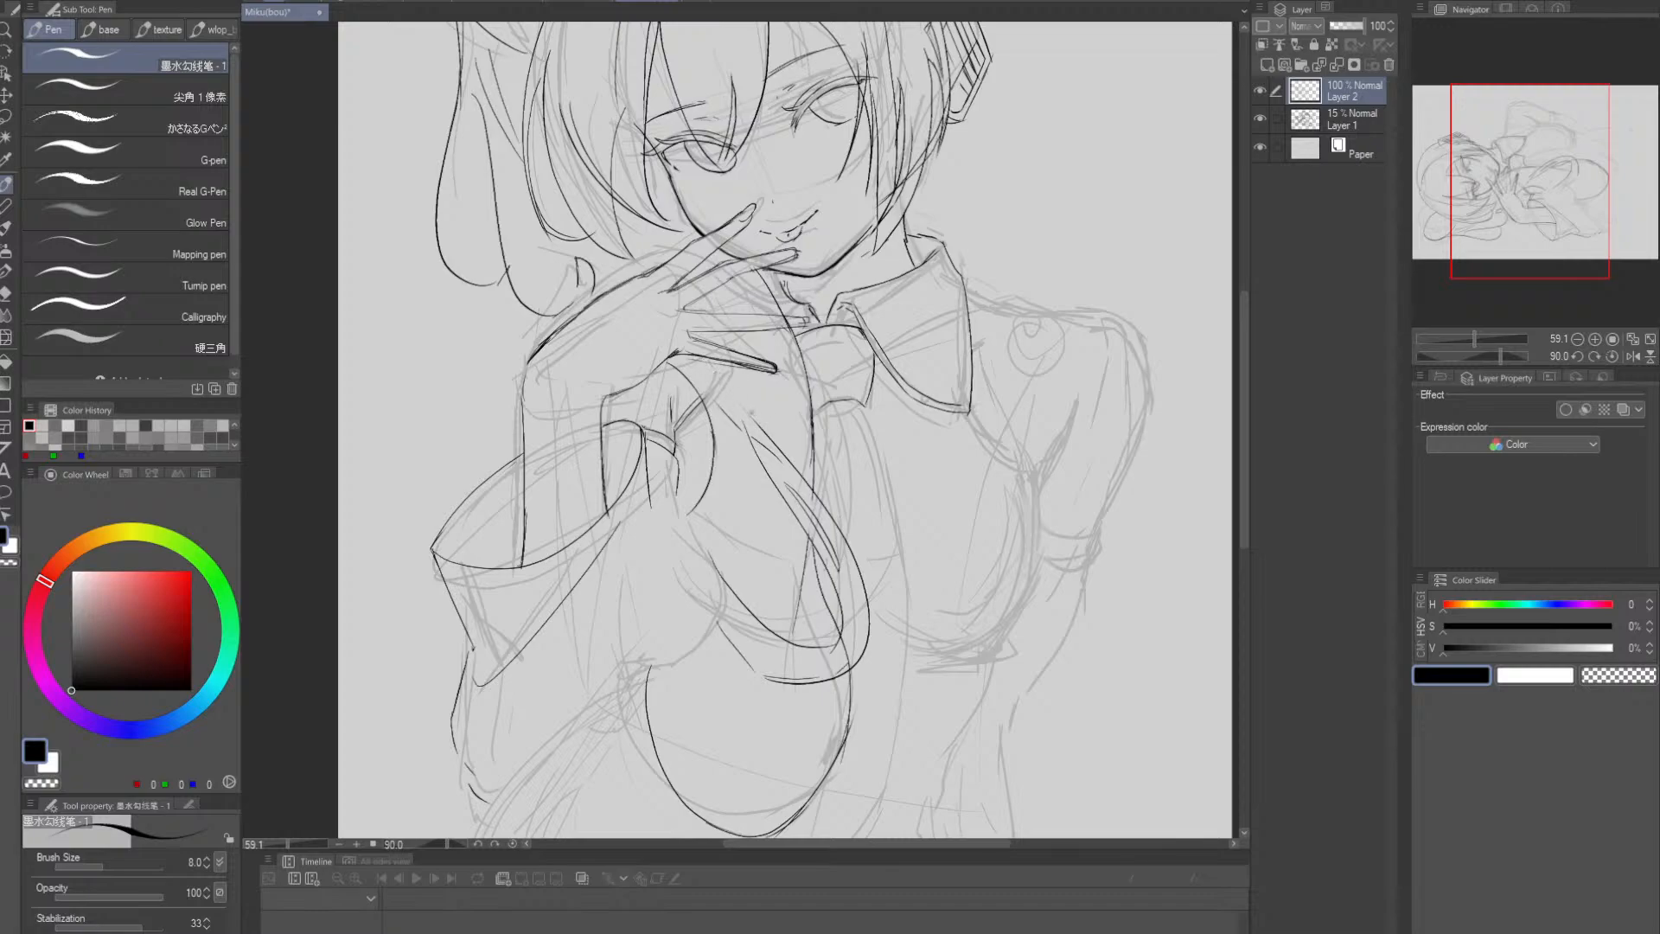
{"action": "key", "text": "e"}
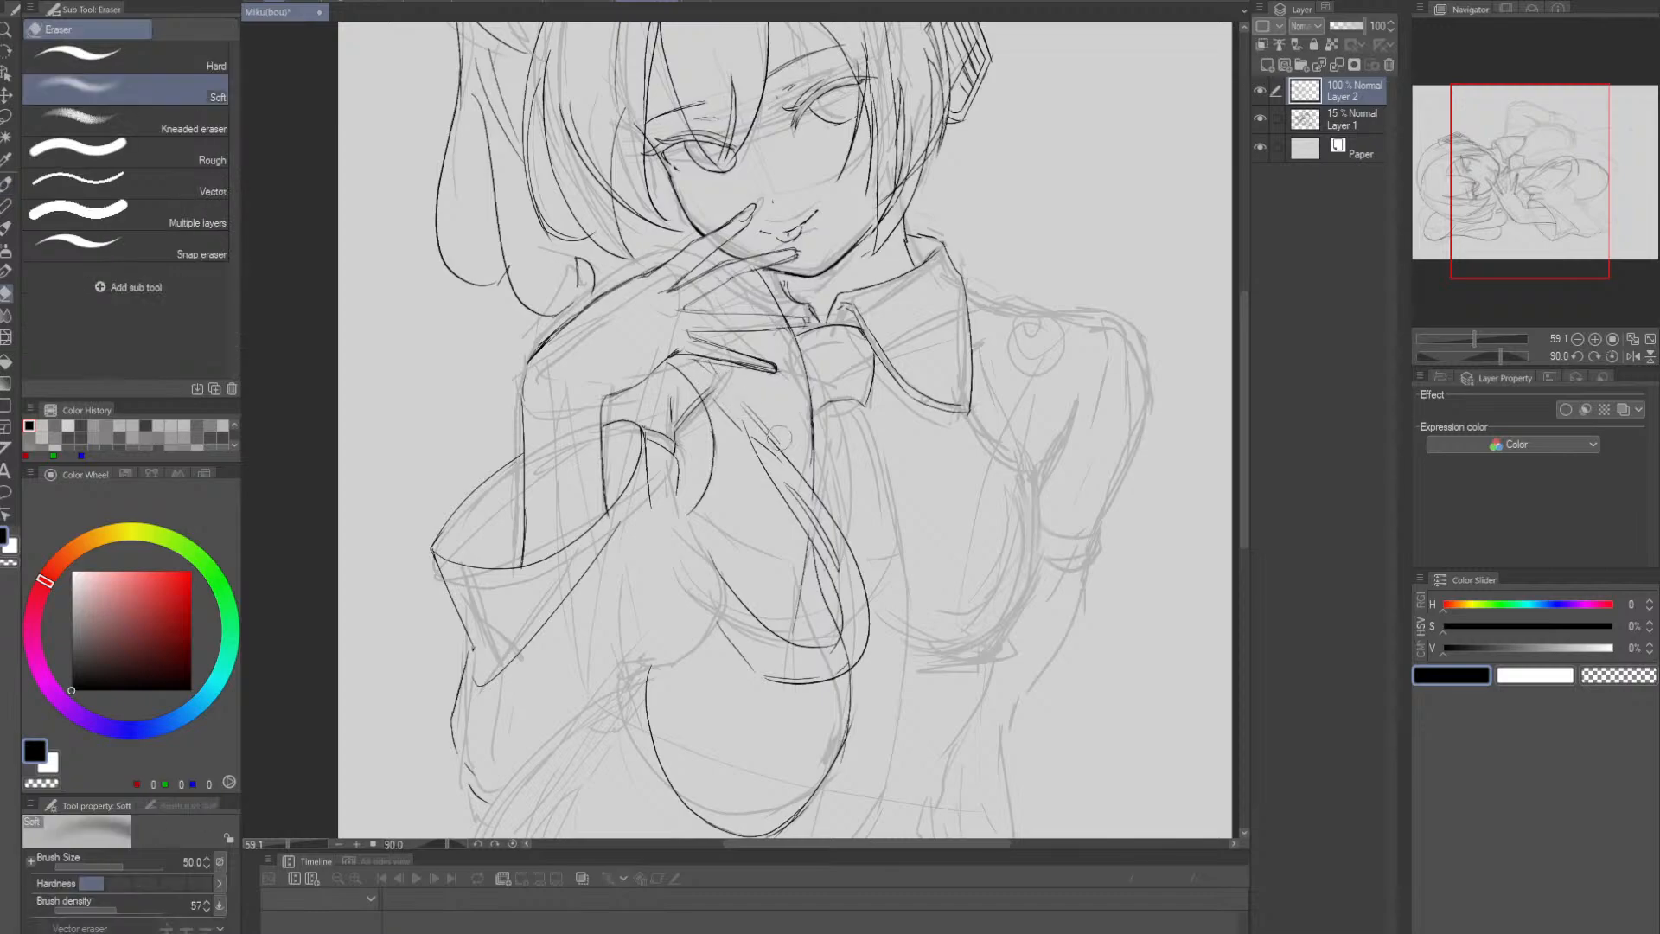
{"action": "key", "text": "p"}
{"action": "key", "text": "e"}
{"action": "key", "text": "p"}
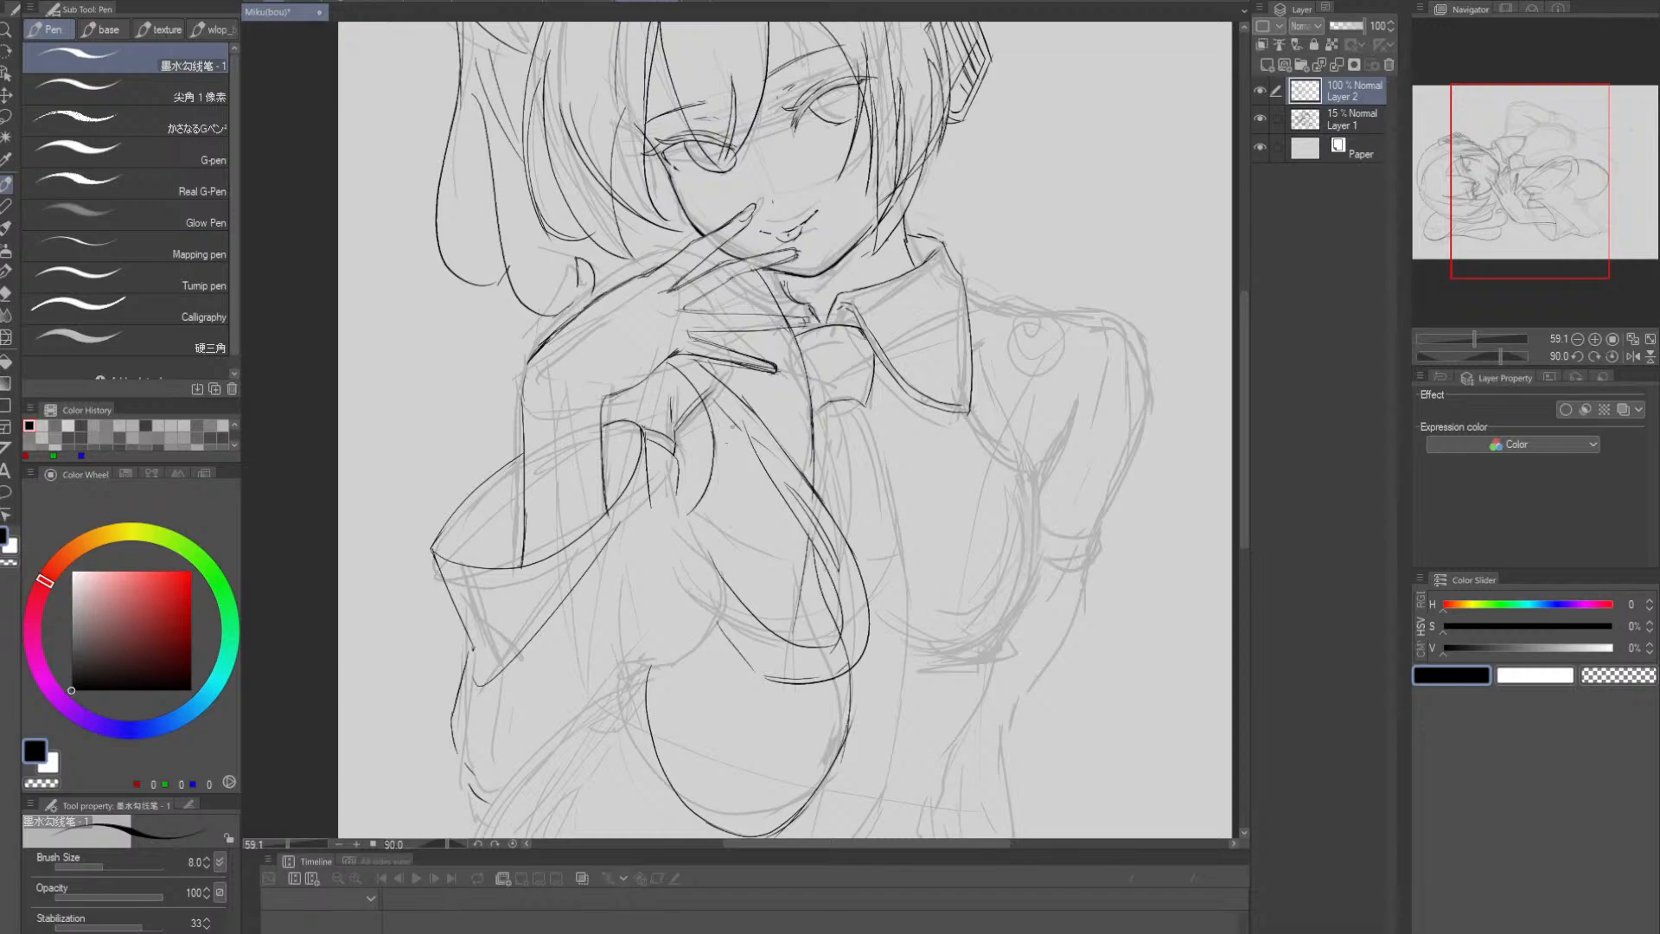
- Ink curved fold lines inside the upper part of the teardrop shape, beside the wrist curve
{"action": "left_click_drag", "start_coordinate": [741, 443], "coordinate": [727, 575]}
{"action": "key", "text": "ctrl+z"}
{"action": "key", "text": "ctrl+z"}
{"action": "left_click_drag", "start_coordinate": [749, 466], "coordinate": [713, 544]}
{"action": "left_click_drag", "start_coordinate": [740, 428], "coordinate": [729, 550]}
{"action": "key", "text": "ctrl+z"}
{"action": "key", "text": "ctrl+z"}
{"action": "key", "text": "ctrl+z"}
{"action": "mouse_move", "coordinate": [707, 543]}
{"action": "left_mouse_down"}
{"action": "mouse_move", "coordinate": [754, 449]}
{"action": "mouse_move", "coordinate": [728, 537]}
{"action": "left_mouse_up"}
{"action": "key", "text": "ctrl+z"}
{"action": "left_click_drag", "start_coordinate": [742, 450], "coordinate": [710, 551]}
{"action": "key", "text": "ctrl+z"}
{"action": "key", "text": "ctrl+z"}
{"action": "mouse_move", "coordinate": [745, 450]}
{"action": "left_mouse_down"}
{"action": "mouse_move", "coordinate": [707, 545]}
{"action": "mouse_move", "coordinate": [766, 487]}
{"action": "left_mouse_up"}
- Check the whole figure without the palettes, and compare the line art with and without the sketch layer (Layer 1)
{"action": "left_click_drag", "start_coordinate": [999, 467], "coordinate": [960, 485]}
{"action": "left_click_drag", "start_coordinate": [998, 496], "coordinate": [982, 493]}
{"action": "key", "text": "Tab"}
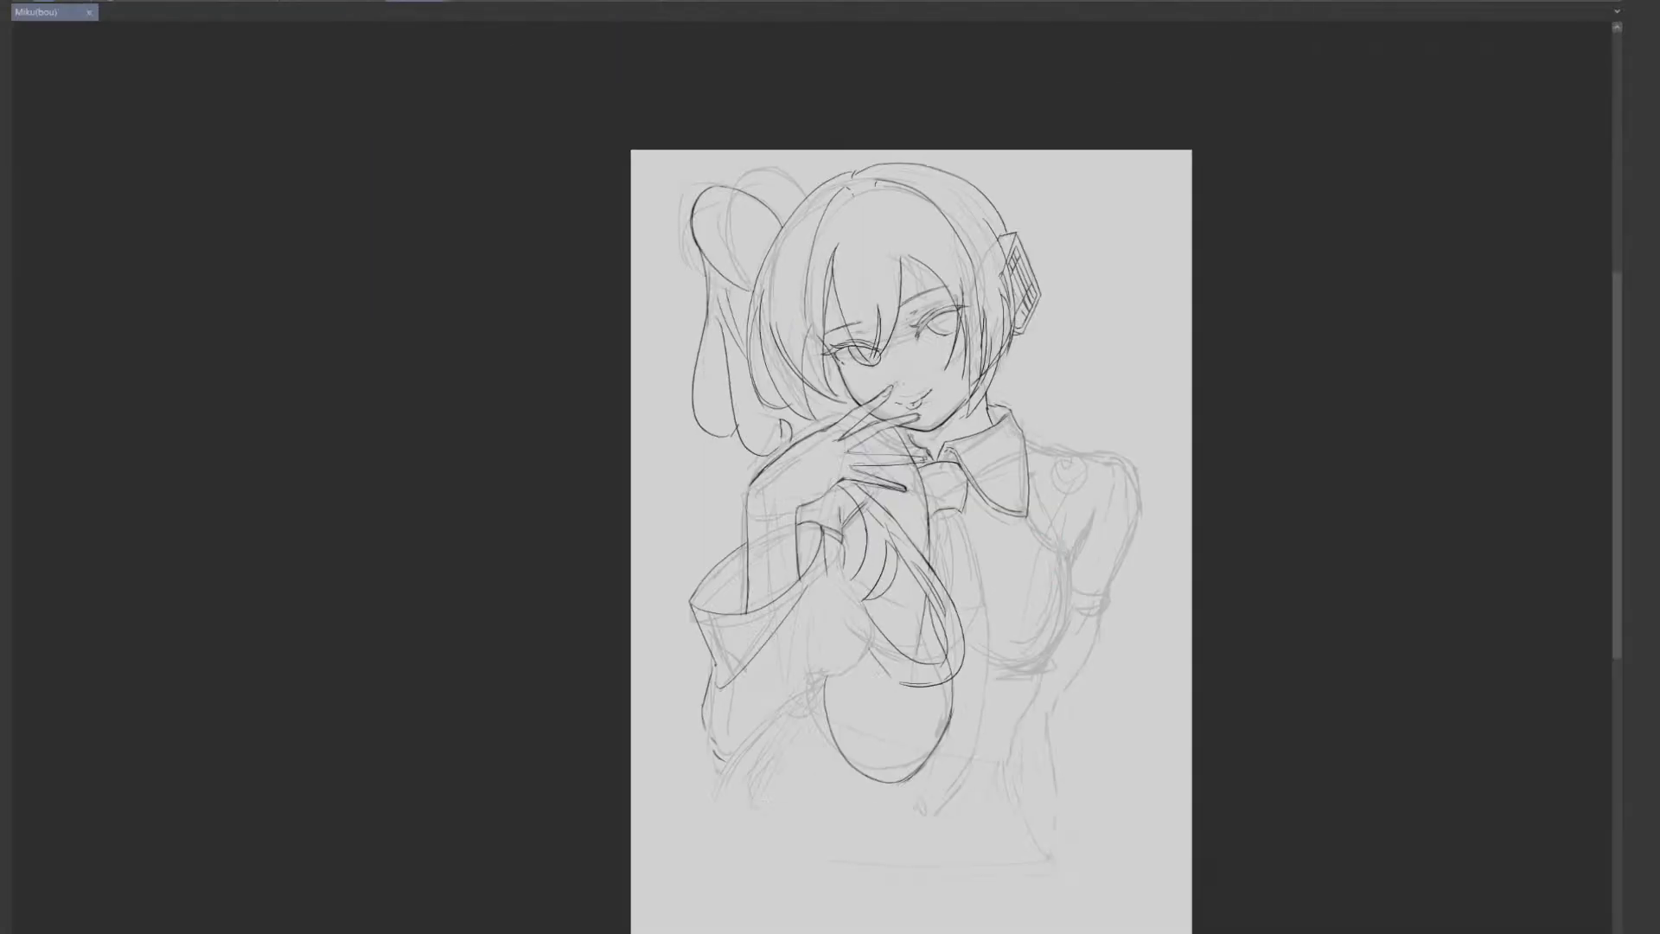
{"action": "key", "text": "Tab"}
{"action": "left_click", "coordinate": [1259, 92]}
{"action": "left_click", "coordinate": [1260, 91]}
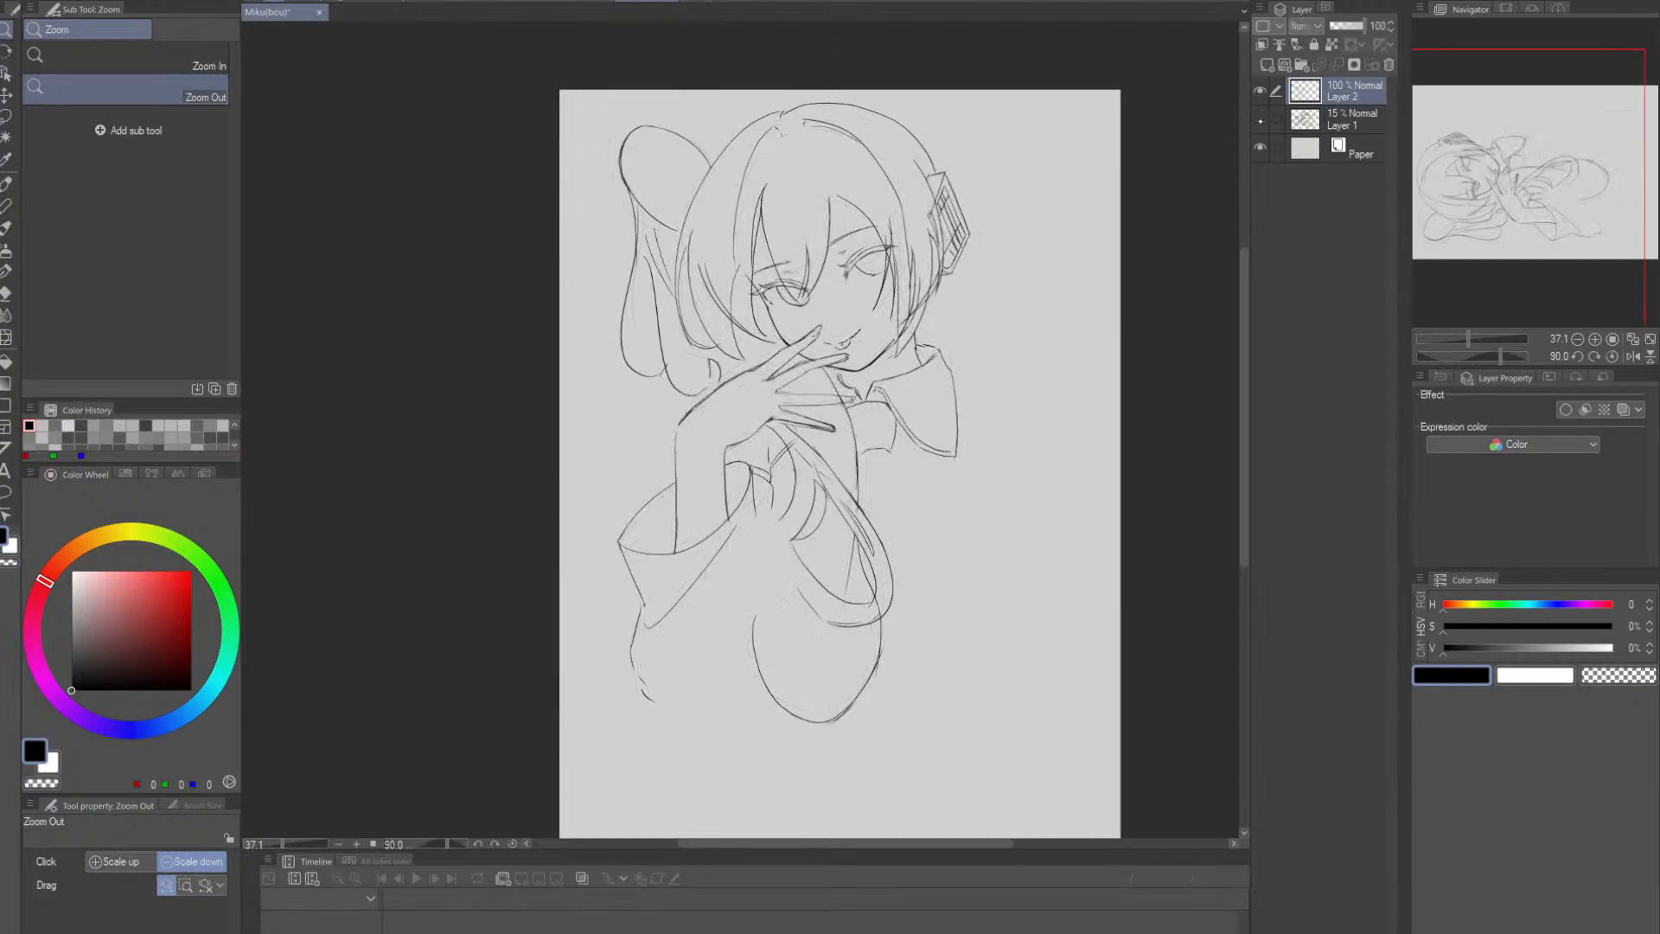
{"action": "left_click_drag", "start_coordinate": [959, 536], "coordinate": [915, 494]}
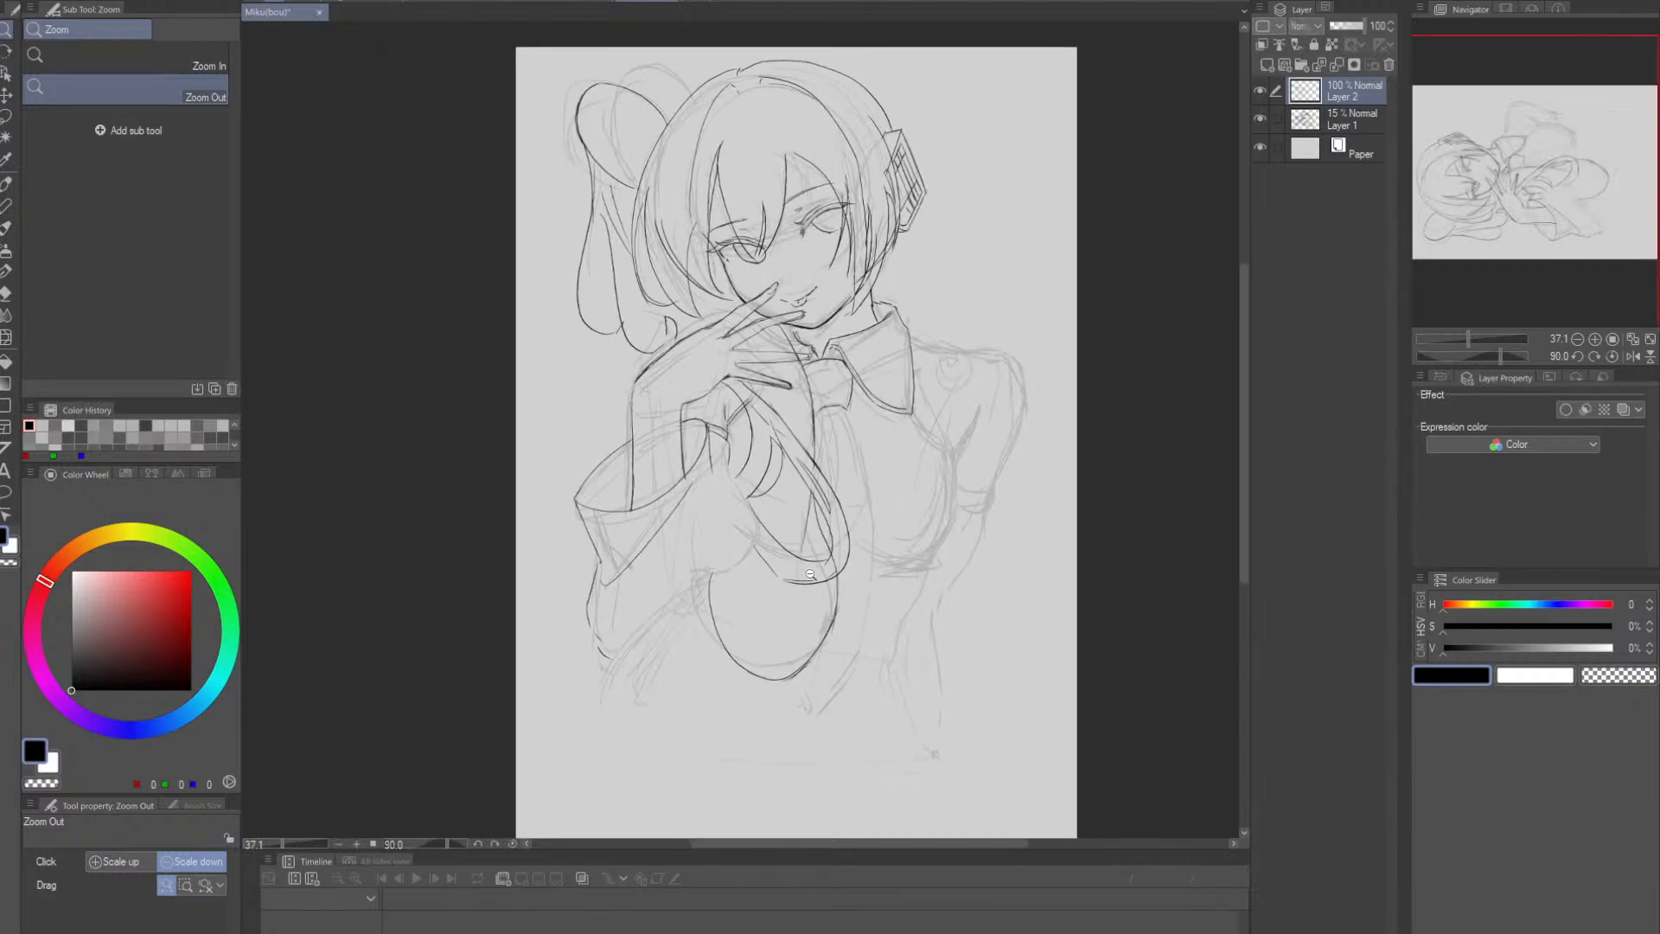
{"action": "left_click_drag", "start_coordinate": [757, 593], "coordinate": [780, 593]}
- Ink the sleeve's inner edge from the cuff out toward the teardrop shape and back in to the top of the lower oval
{"action": "key", "text": "p"}
{"action": "left_click_drag", "start_coordinate": [691, 562], "coordinate": [750, 504]}
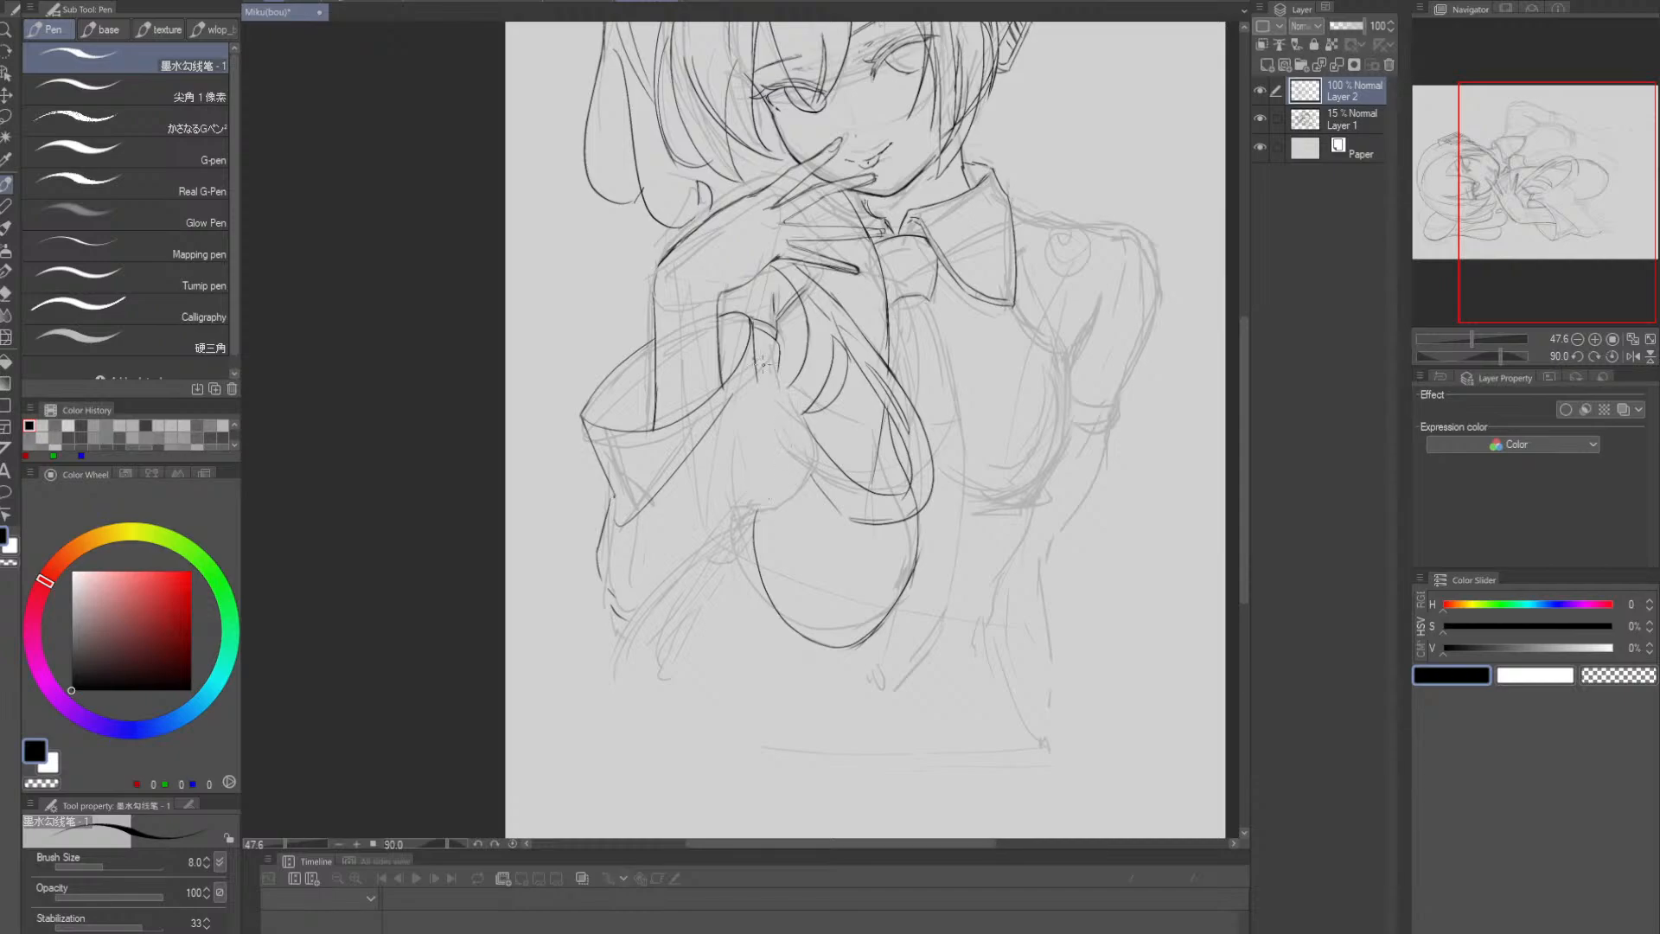
{"action": "left_click_drag", "start_coordinate": [762, 363], "coordinate": [802, 409]}
{"action": "key", "text": "ctrl+z"}
{"action": "key", "text": "ctrl+z"}
{"action": "mouse_move", "coordinate": [752, 357]}
{"action": "left_mouse_down"}
{"action": "mouse_move", "coordinate": [810, 448]}
{"action": "mouse_move", "coordinate": [812, 429]}
{"action": "mouse_move", "coordinate": [778, 490]}
{"action": "left_mouse_up"}
{"action": "key", "text": "ctrl+z"}
{"action": "key", "text": "ctrl+z"}
{"action": "mouse_move", "coordinate": [811, 435]}
{"action": "left_mouse_down"}
{"action": "mouse_move", "coordinate": [747, 531]}
{"action": "mouse_move", "coordinate": [794, 471]}
{"action": "left_mouse_up"}
{"action": "key", "text": "ctrl+z"}
{"action": "key", "text": "ctrl+z"}
{"action": "key", "text": "ctrl+z"}
{"action": "key", "text": "ctrl+z"}
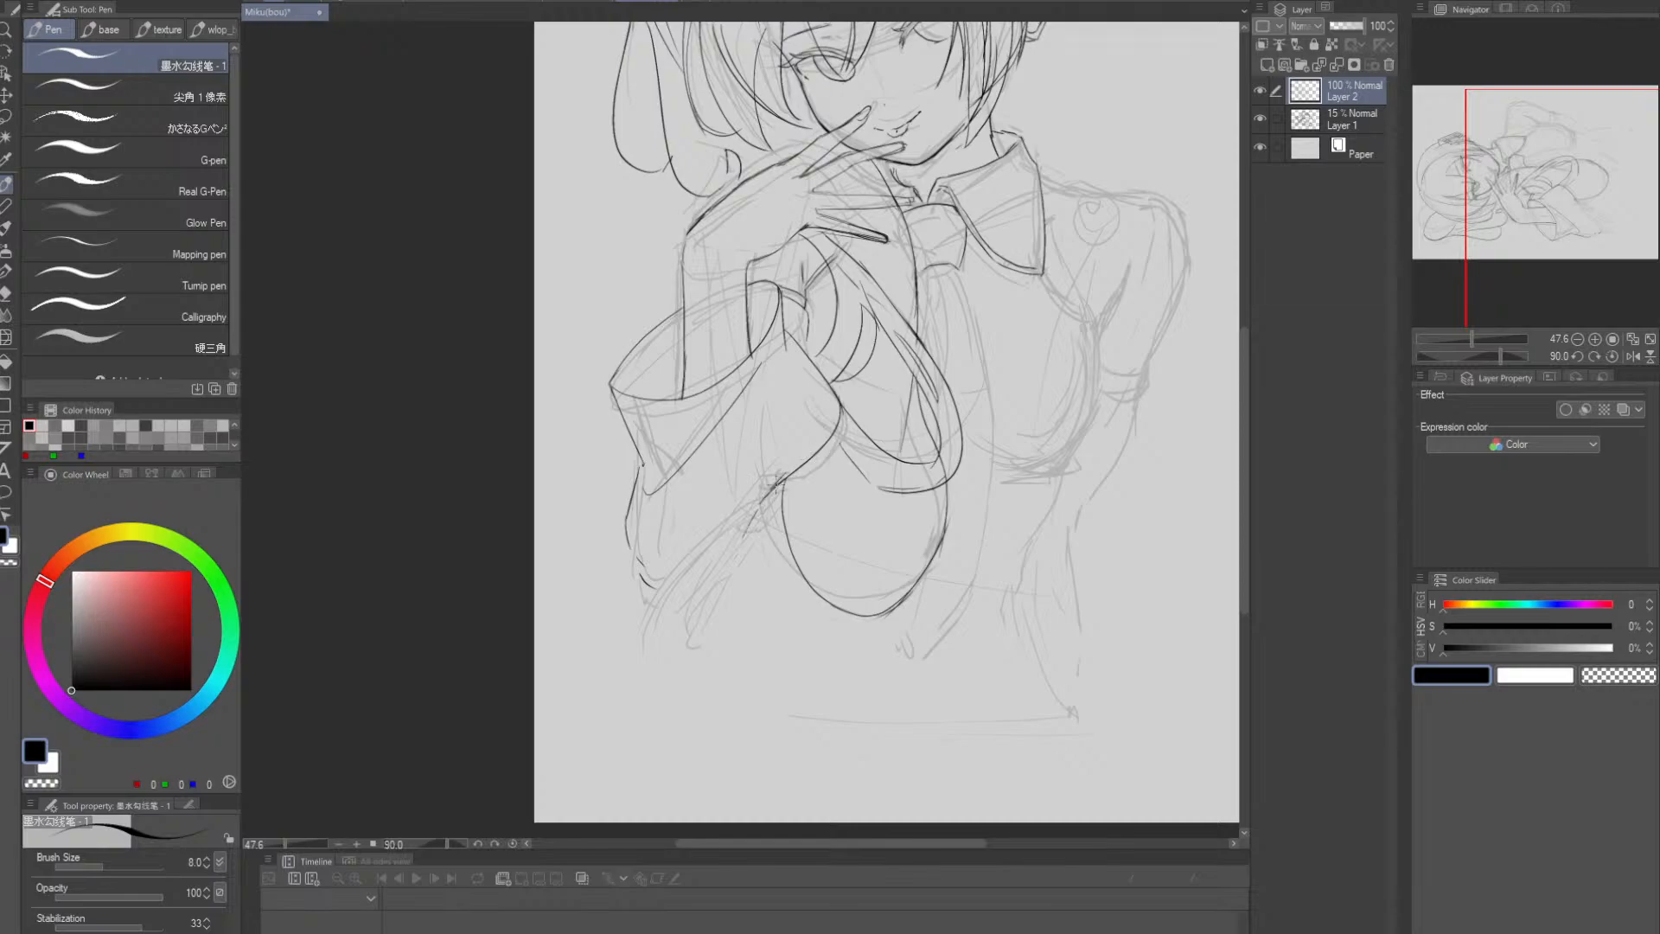
{"action": "left_click_drag", "start_coordinate": [744, 563], "coordinate": [766, 530]}
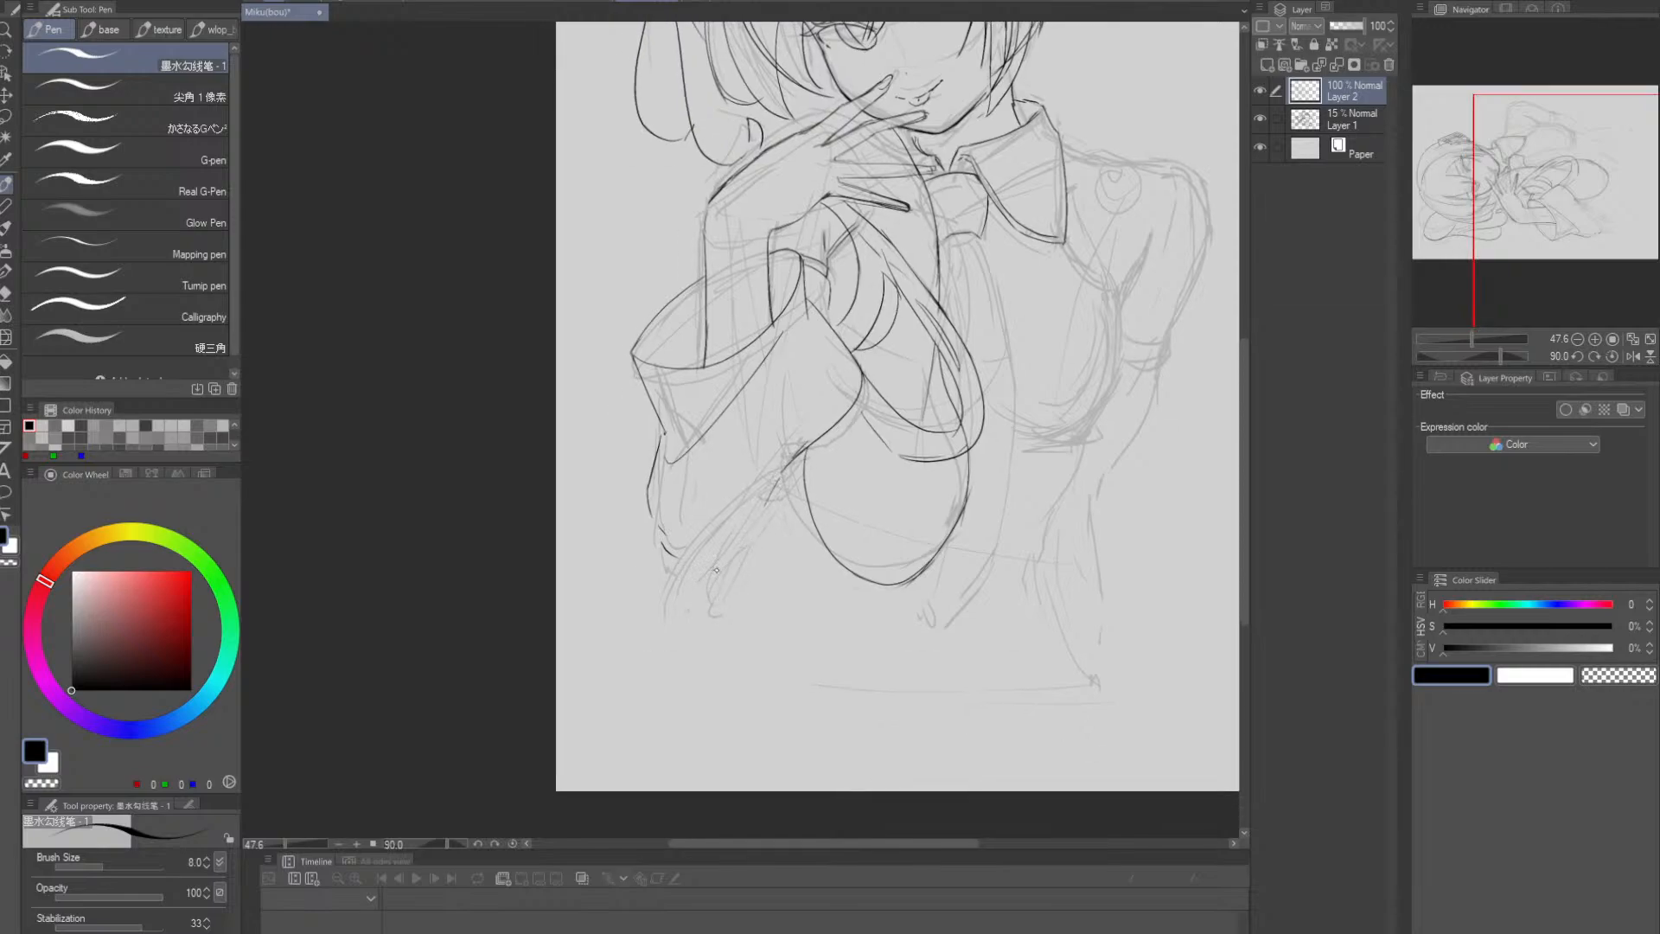
- Ink the sleeve's long inner fold lines and close the lower end of the sleeve below the cuff
{"action": "left_click_drag", "start_coordinate": [696, 584], "coordinate": [778, 483]}
{"action": "key", "text": "ctrl+z"}
{"action": "mouse_move", "coordinate": [678, 579]}
{"action": "left_mouse_down"}
{"action": "mouse_move", "coordinate": [708, 573]}
{"action": "mouse_move", "coordinate": [794, 468]}
{"action": "mouse_move", "coordinate": [680, 562]}
{"action": "mouse_move", "coordinate": [701, 587]}
{"action": "mouse_move", "coordinate": [722, 580]}
{"action": "mouse_move", "coordinate": [788, 474]}
{"action": "left_mouse_up"}
{"action": "mouse_move", "coordinate": [713, 522]}
{"action": "left_mouse_down"}
{"action": "mouse_move", "coordinate": [810, 388]}
{"action": "mouse_move", "coordinate": [797, 419]}
{"action": "left_mouse_up"}
{"action": "key", "text": "ctrl+z"}
{"action": "key", "text": "ctrl+z"}
{"action": "mouse_move", "coordinate": [815, 311]}
{"action": "left_mouse_down"}
{"action": "mouse_move", "coordinate": [750, 487]}
{"action": "mouse_move", "coordinate": [677, 560]}
{"action": "left_mouse_up"}
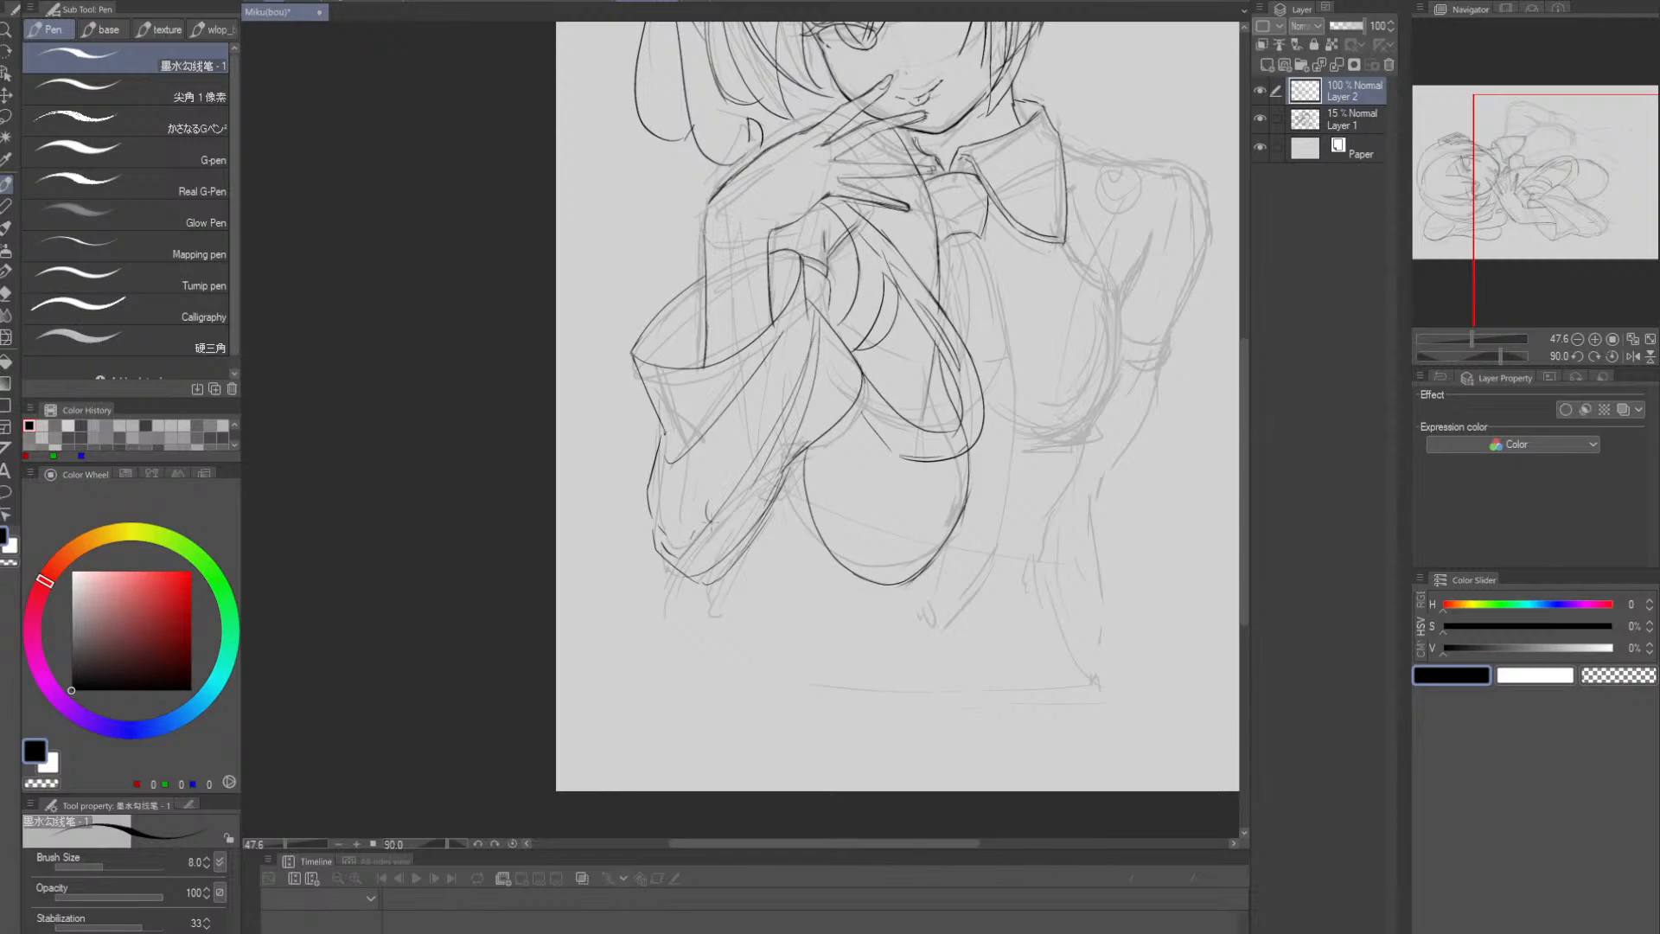
{"action": "key", "text": "ctrl+z"}
{"action": "left_click_drag", "start_coordinate": [793, 375], "coordinate": [684, 530]}
{"action": "mouse_move", "coordinate": [905, 498]}
{"action": "left_mouse_down"}
{"action": "mouse_move", "coordinate": [815, 546]}
{"action": "mouse_move", "coordinate": [850, 419]}
{"action": "left_mouse_up"}
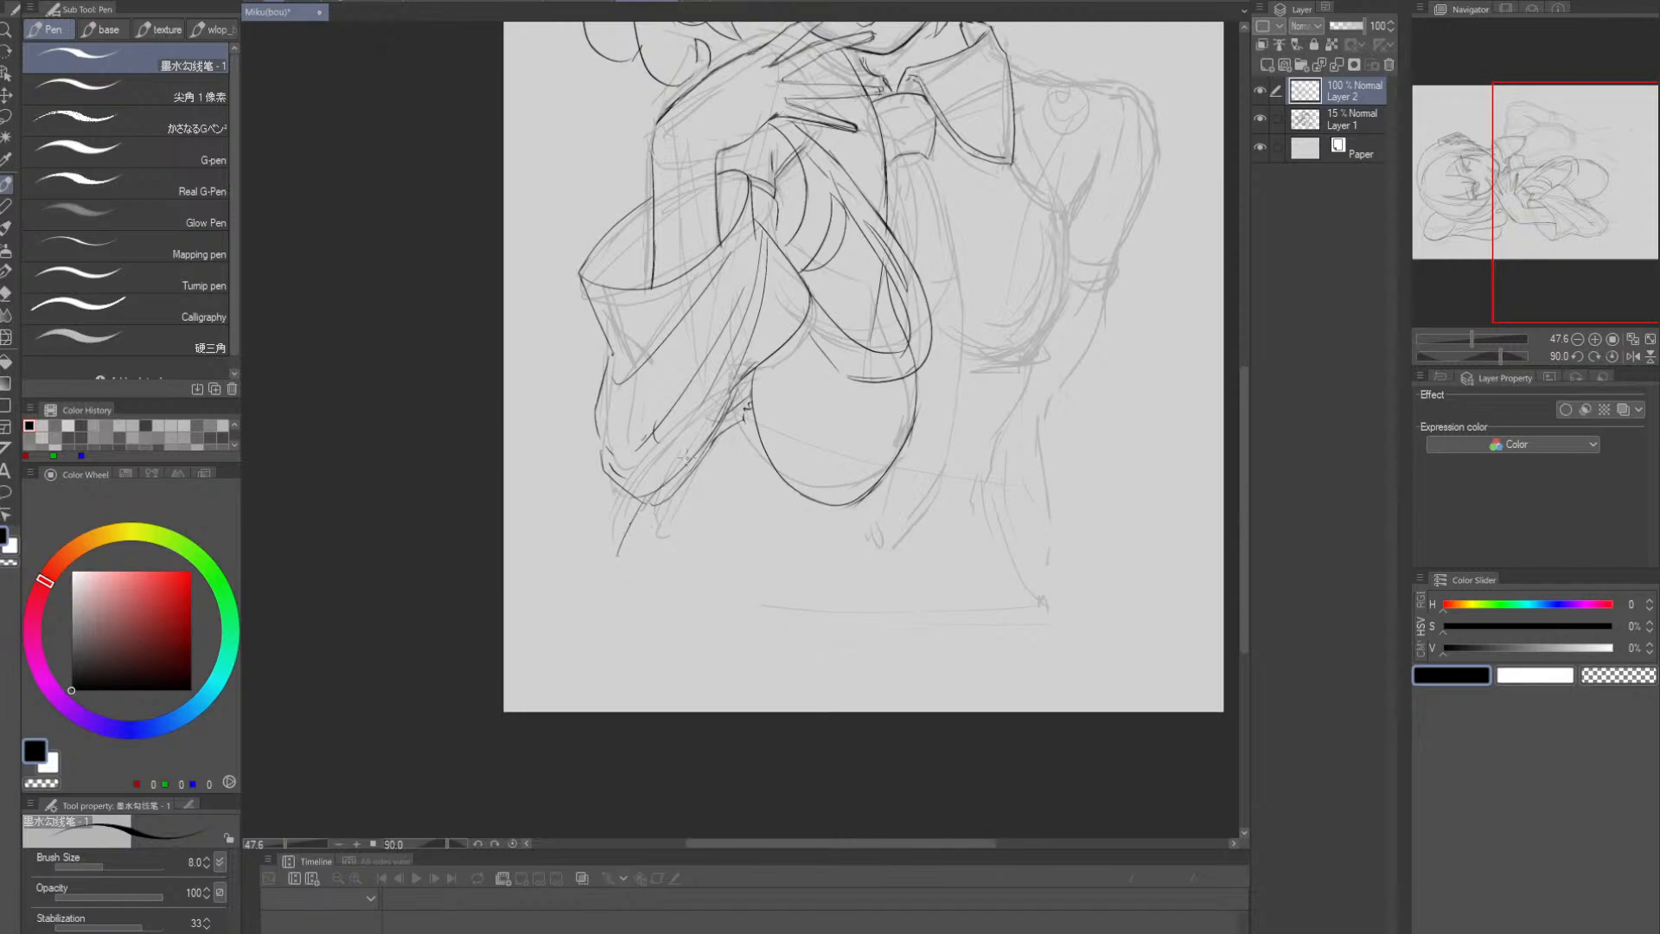
- Save the drawing and view more of the figure
{"action": "key", "text": "alt+space"}
{"action": "left_click", "coordinate": [1064, 457]}
{"action": "left_click_drag", "start_coordinate": [1063, 457], "coordinate": [1002, 523]}
{"action": "key", "text": "ctrl+s"}
{"action": "left_click_drag", "start_coordinate": [919, 620], "coordinate": [920, 585]}
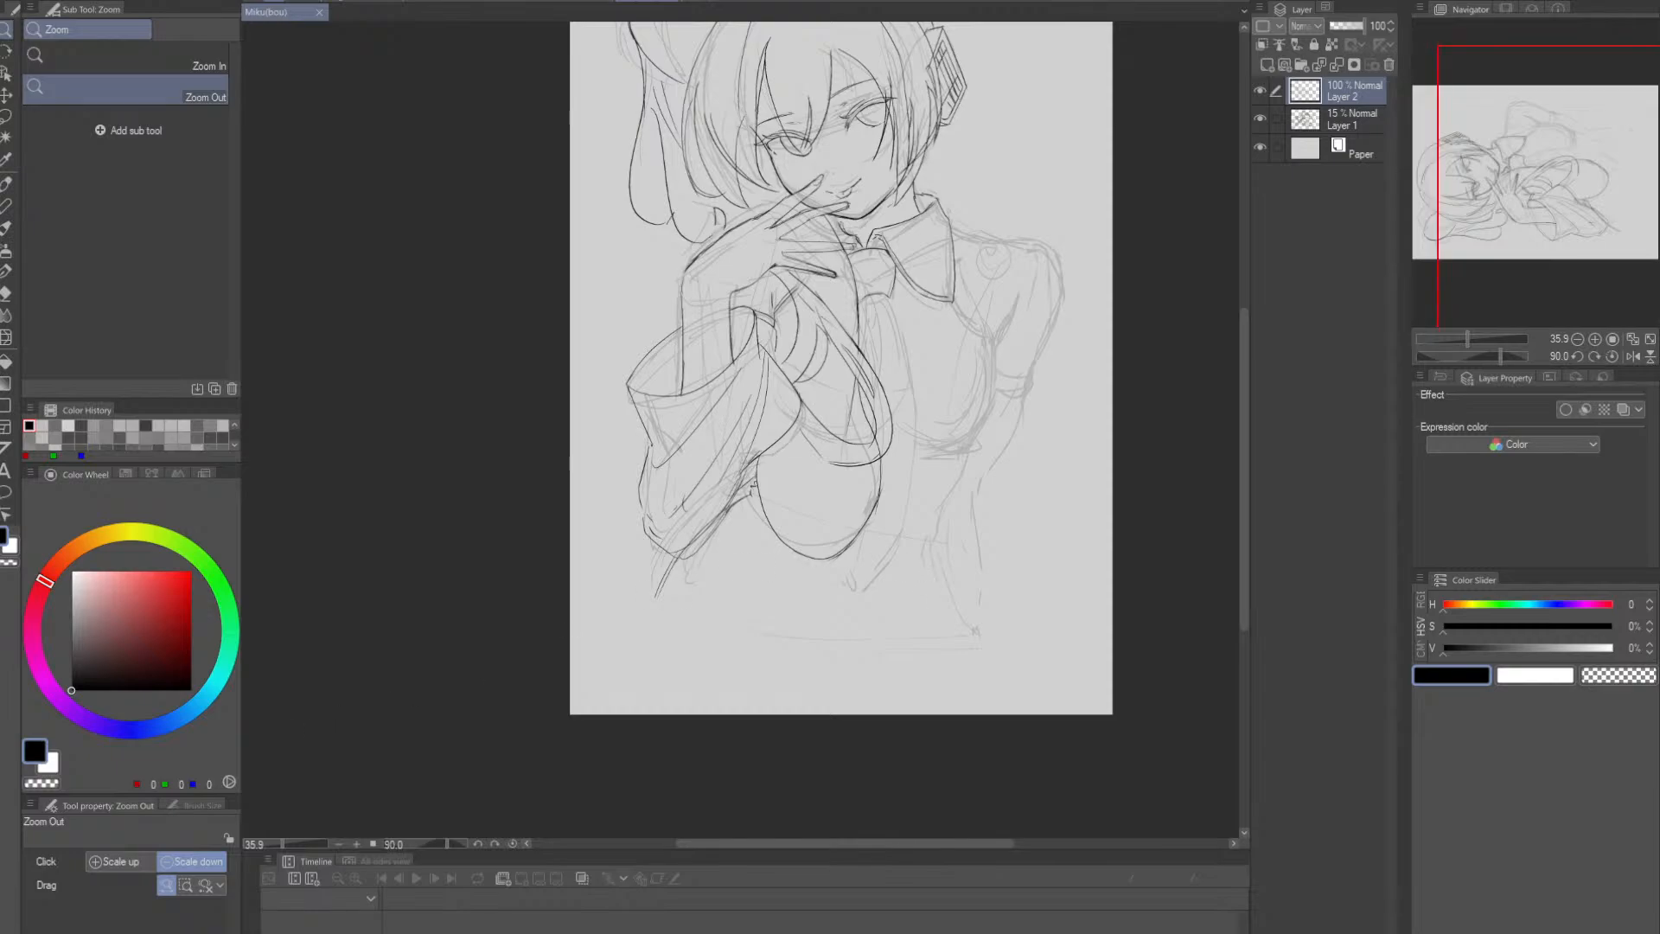
{"action": "left_click_drag", "start_coordinate": [842, 108], "coordinate": [835, 108]}
{"action": "left_click_drag", "start_coordinate": [794, 193], "coordinate": [788, 239]}
{"action": "left_click_drag", "start_coordinate": [759, 341], "coordinate": [770, 340]}
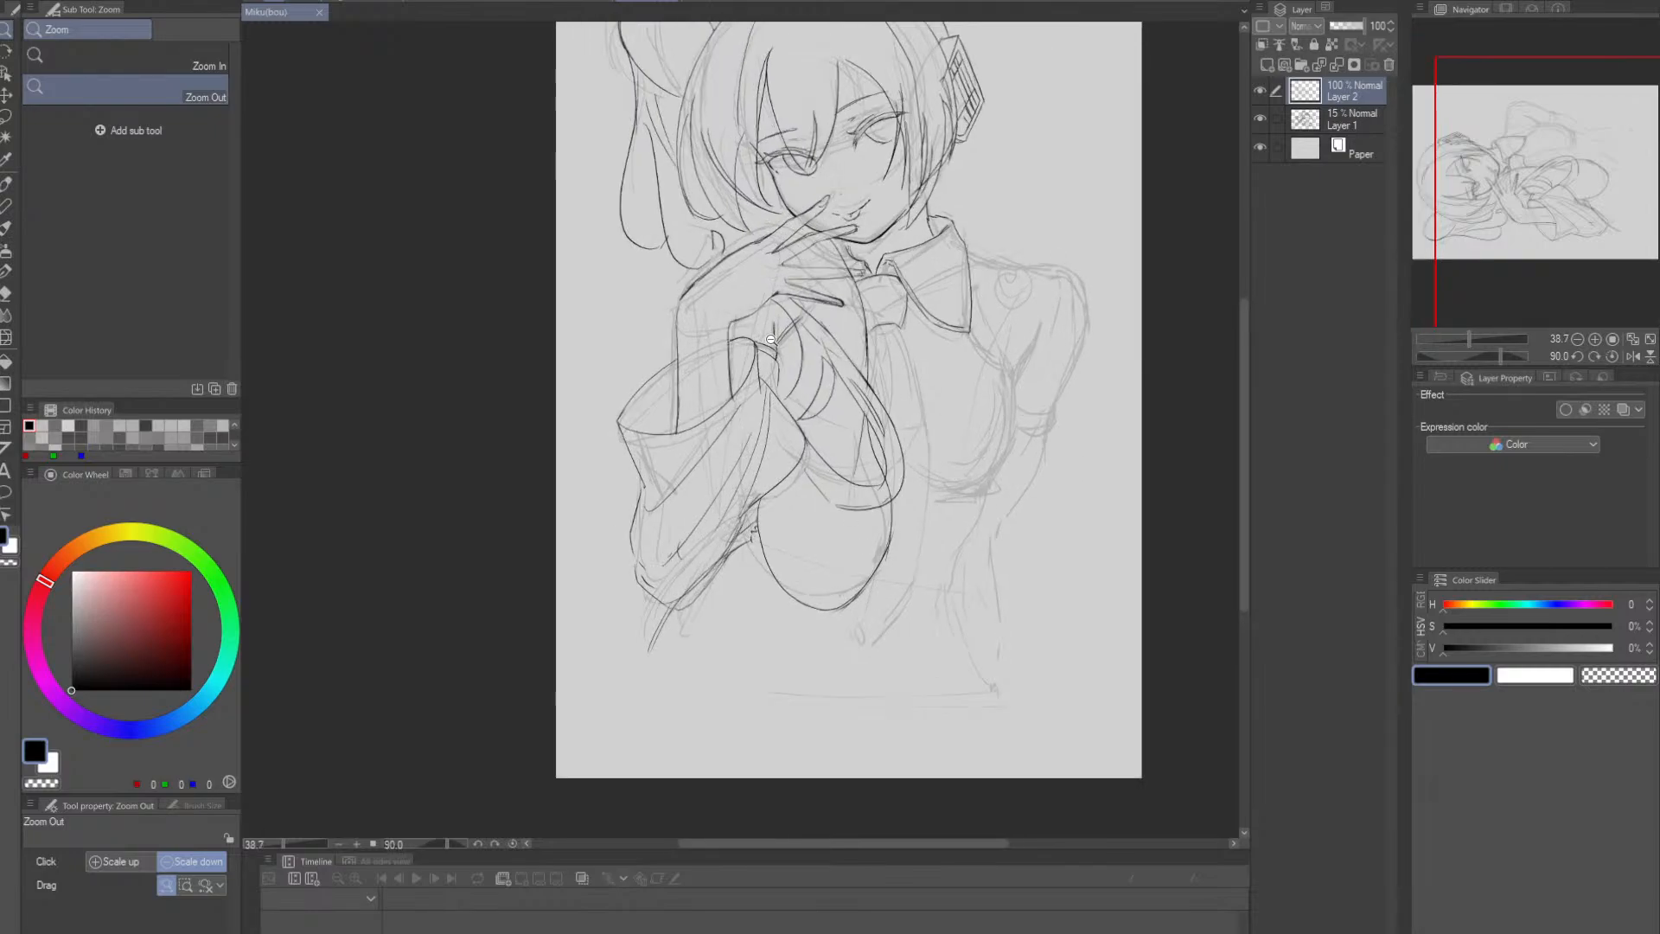
{"action": "key", "text": "p"}
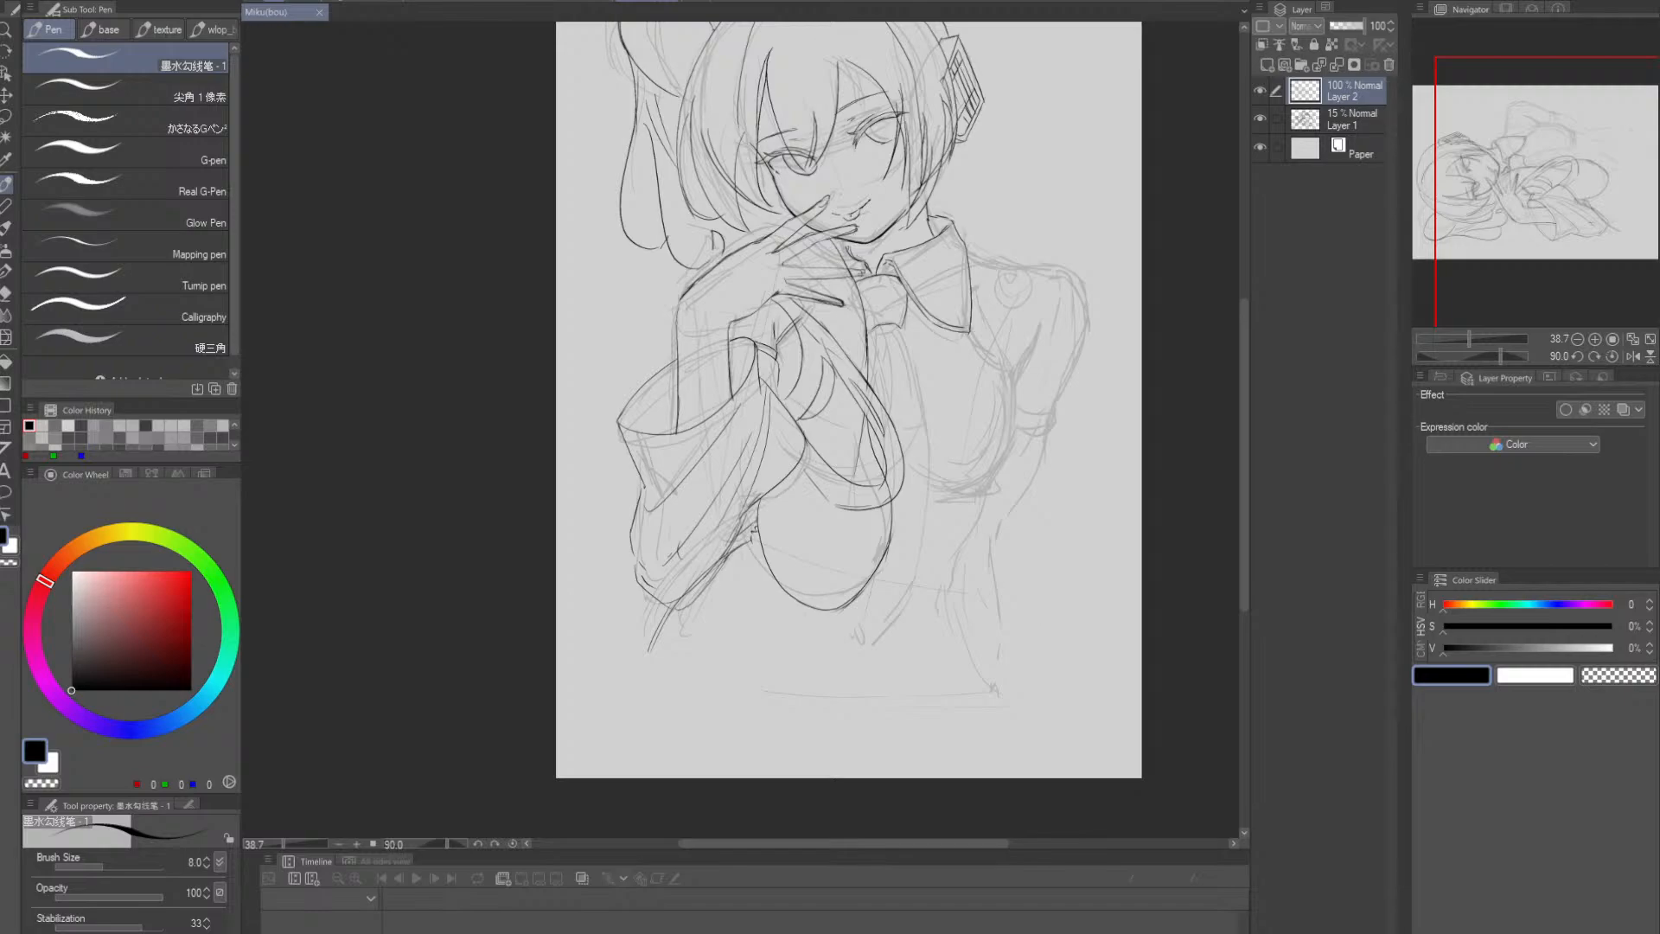
- Ink short diagonal strokes at the waist, just beneath the lower oval
{"action": "key", "text": "ctrl+z"}
{"action": "left_click_drag", "start_coordinate": [854, 656], "coordinate": [821, 657]}
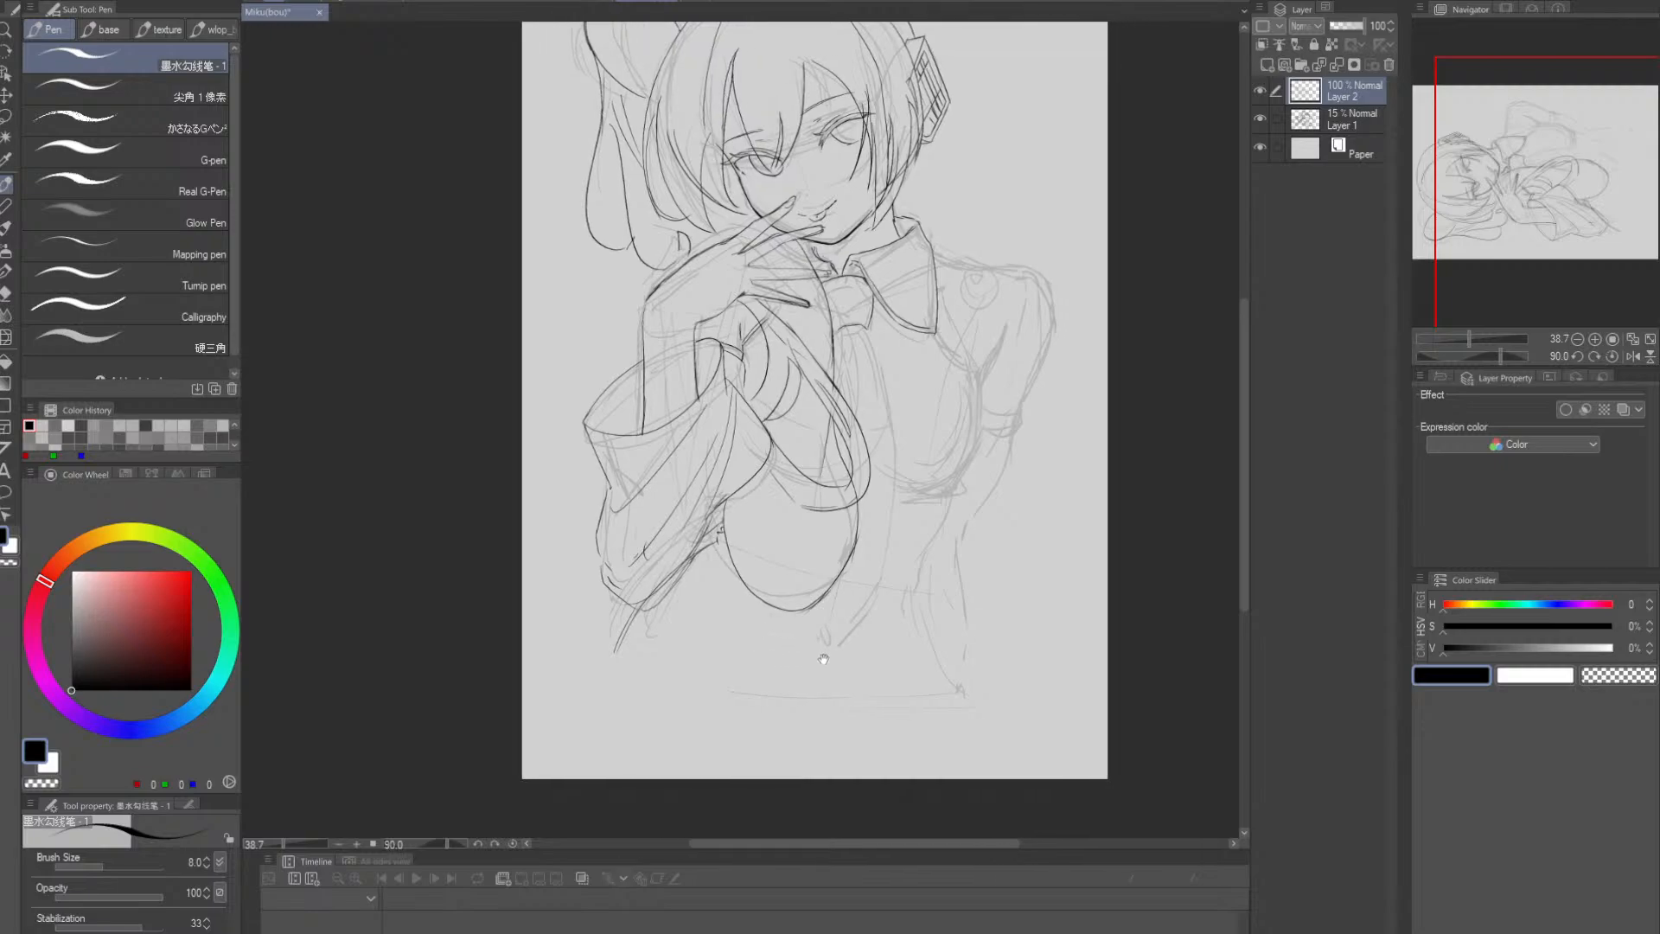
{"action": "mouse_move", "coordinate": [864, 598]}
{"action": "left_mouse_down"}
{"action": "mouse_move", "coordinate": [809, 651]}
{"action": "mouse_move", "coordinate": [882, 651]}
{"action": "left_mouse_up"}
{"action": "key", "text": "ctrl+z"}
{"action": "key", "text": "ctrl+z"}
{"action": "key", "text": "ctrl+z"}
{"action": "key", "text": "ctrl+z"}
{"action": "key", "text": "ctrl+z"}
{"action": "key", "text": "ctrl+z"}
{"action": "key", "text": "ctrl+z"}
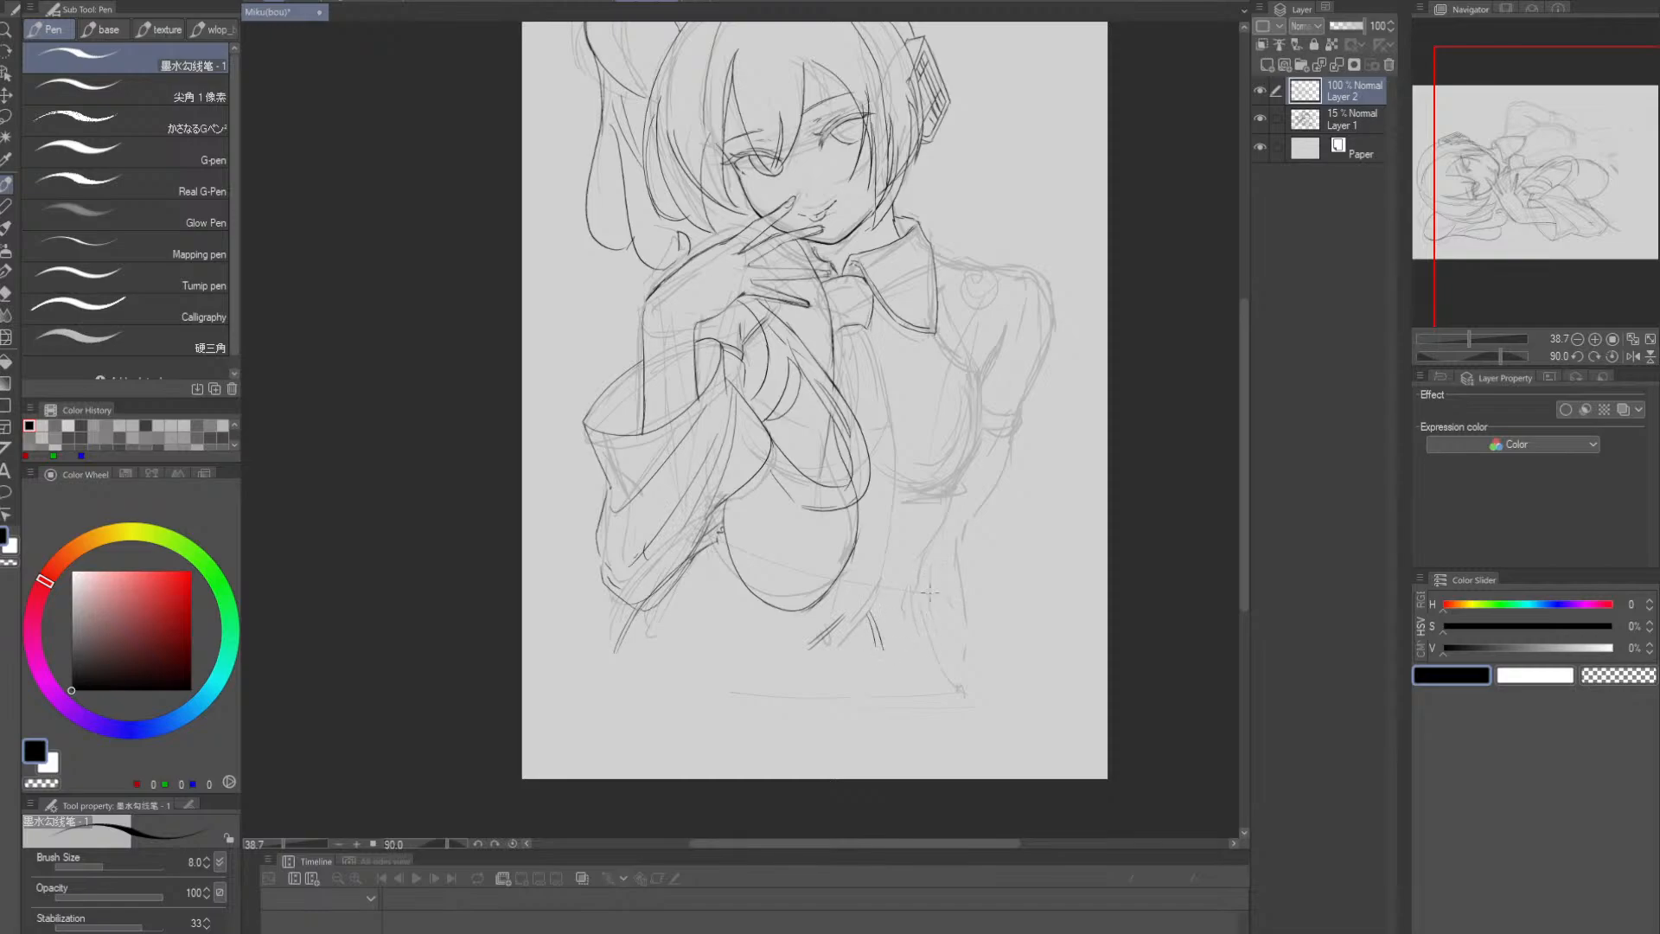
- Ink the waist's side line flaring down to the hip, with a small notch at its upper end
{"action": "left_click_drag", "start_coordinate": [918, 572], "coordinate": [942, 680]}
{"action": "key", "text": "ctrl+z"}
{"action": "left_click_drag", "start_coordinate": [918, 588], "coordinate": [946, 689]}
{"action": "key", "text": "ctrl+z"}
{"action": "key", "text": "ctrl+z"}
{"action": "key", "text": "e"}
{"action": "key", "text": "p"}
{"action": "key", "text": "ctrl+z"}
{"action": "left_click_drag", "start_coordinate": [916, 582], "coordinate": [936, 650]}
{"action": "key", "text": "ctrl+z"}
{"action": "left_click_drag", "start_coordinate": [914, 576], "coordinate": [937, 647]}
{"action": "key", "text": "ctrl+z"}
{"action": "left_click_drag", "start_coordinate": [917, 555], "coordinate": [944, 644]}
{"action": "key", "text": "ctrl+z"}
{"action": "key", "text": "ctrl+z"}
{"action": "mouse_move", "coordinate": [915, 565]}
{"action": "left_mouse_down"}
{"action": "mouse_move", "coordinate": [941, 648]}
{"action": "mouse_move", "coordinate": [933, 627]}
{"action": "left_mouse_up"}
{"action": "mouse_move", "coordinate": [917, 552]}
{"action": "left_mouse_down"}
{"action": "mouse_move", "coordinate": [913, 578]}
{"action": "mouse_move", "coordinate": [971, 574]}
{"action": "left_mouse_up"}
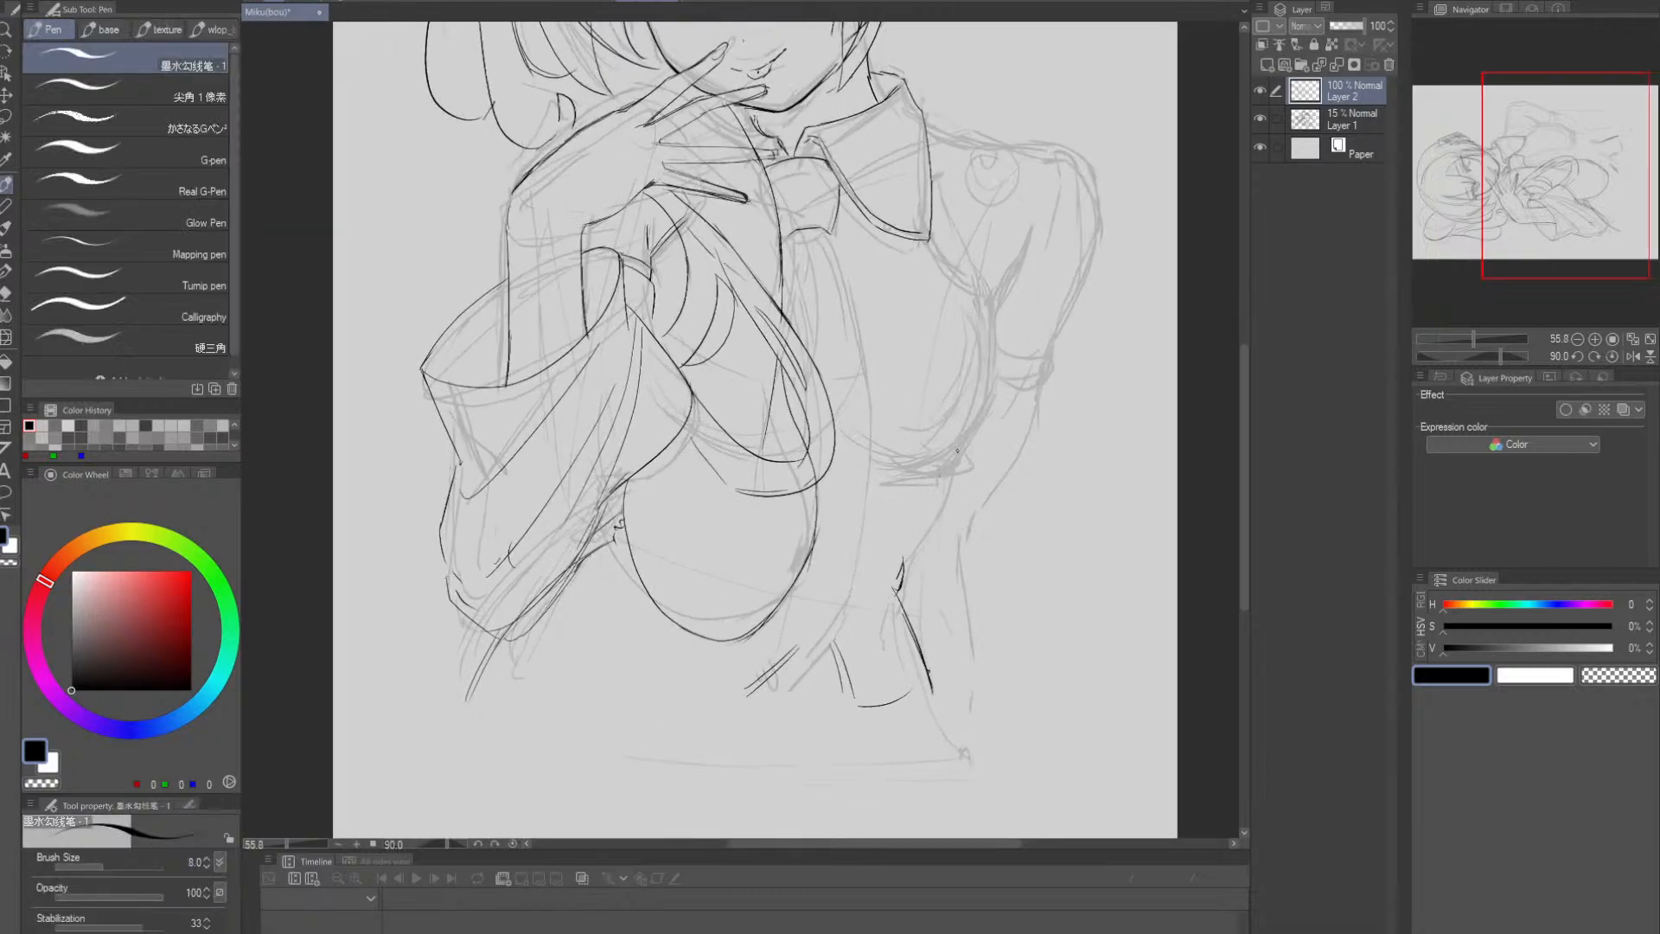
- Ink the torso's side contour from beneath the chest down to the waist notch and soften it with the eraser
{"action": "left_click_drag", "start_coordinate": [962, 459], "coordinate": [912, 565]}
{"action": "key", "text": "ctrl+z"}
{"action": "mouse_move", "coordinate": [1039, 560]}
{"action": "left_mouse_down", "text": "alt"}
{"action": "mouse_move", "coordinate": [1015, 527]}
{"action": "mouse_move", "coordinate": [1063, 537]}
{"action": "mouse_move", "coordinate": [1147, 413]}
{"action": "left_mouse_up", "text": "alt"}
{"action": "key", "text": "shift+space"}
{"action": "key", "text": "alt+space"}
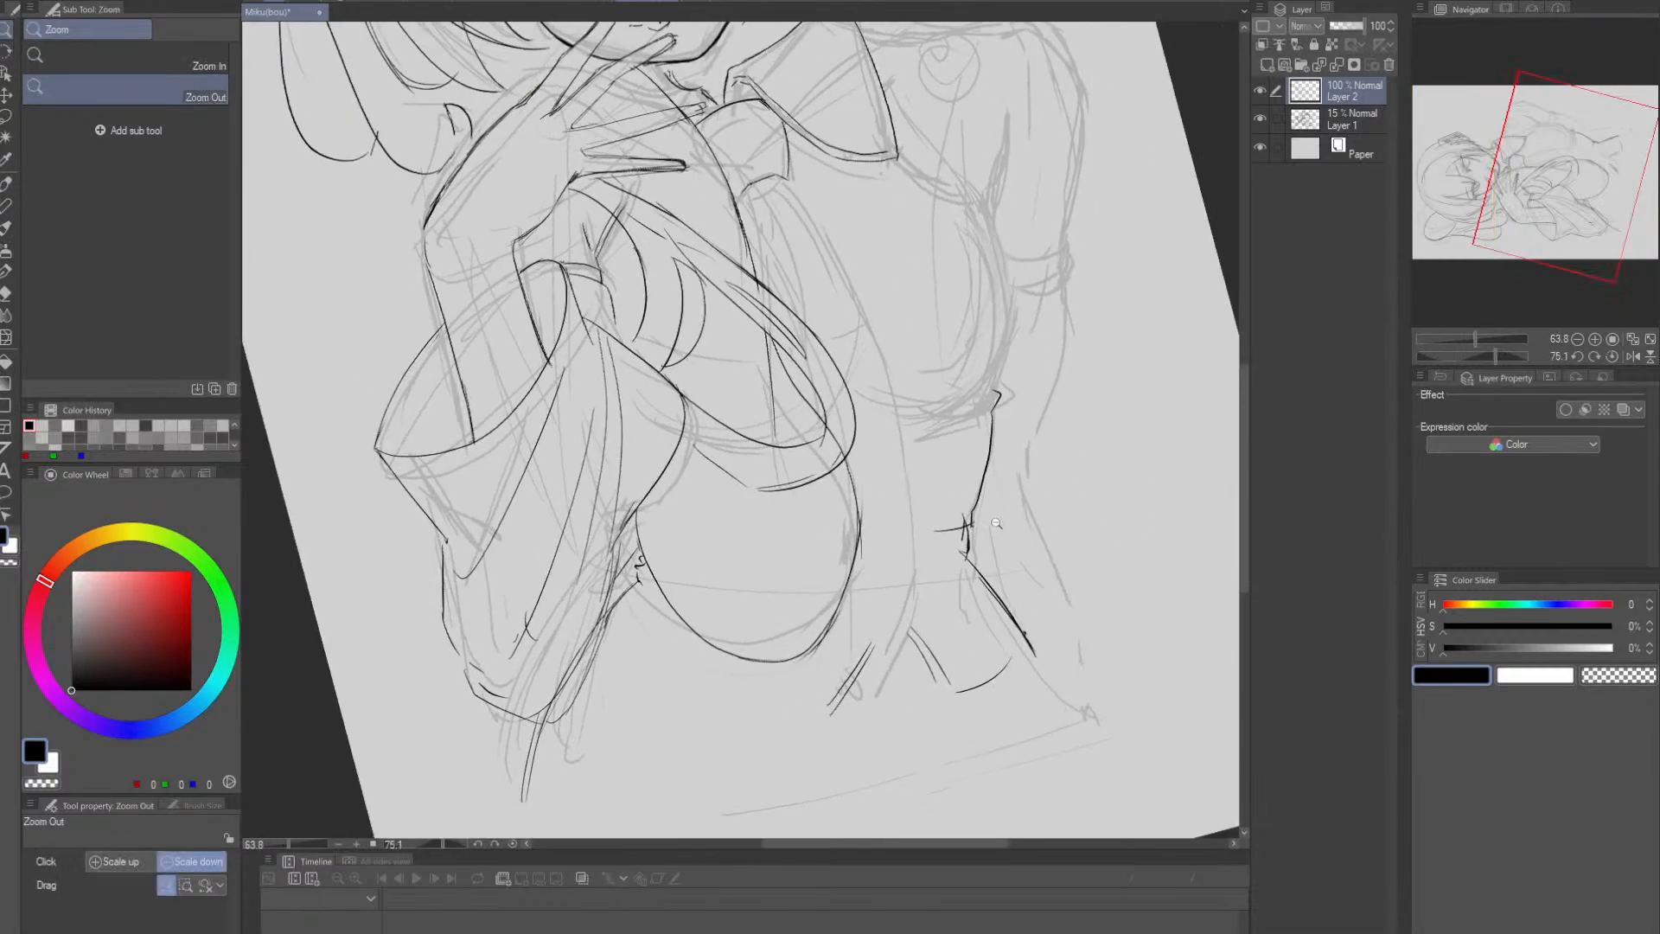
{"action": "left_click_drag", "start_coordinate": [964, 535], "coordinate": [994, 526]}
{"action": "key", "text": "e"}
{"action": "mouse_move", "coordinate": [982, 454]}
{"action": "left_mouse_down"}
{"action": "mouse_move", "coordinate": [963, 514]}
{"action": "mouse_move", "coordinate": [975, 483]}
{"action": "left_mouse_up"}
- Add a short crease at the waist notch and thicken the torso's side contour above it
{"action": "key", "text": "p"}
{"action": "left_click_drag", "start_coordinate": [916, 535], "coordinate": [970, 519]}
{"action": "key", "text": "ctrl+z"}
{"action": "mouse_move", "coordinate": [993, 376]}
{"action": "left_mouse_down"}
{"action": "mouse_move", "coordinate": [977, 491]}
{"action": "mouse_move", "coordinate": [988, 429]}
{"action": "mouse_move", "coordinate": [953, 530]}
{"action": "left_mouse_up"}
{"action": "key", "text": "ctrl+z"}
{"action": "key", "text": "ctrl+z"}
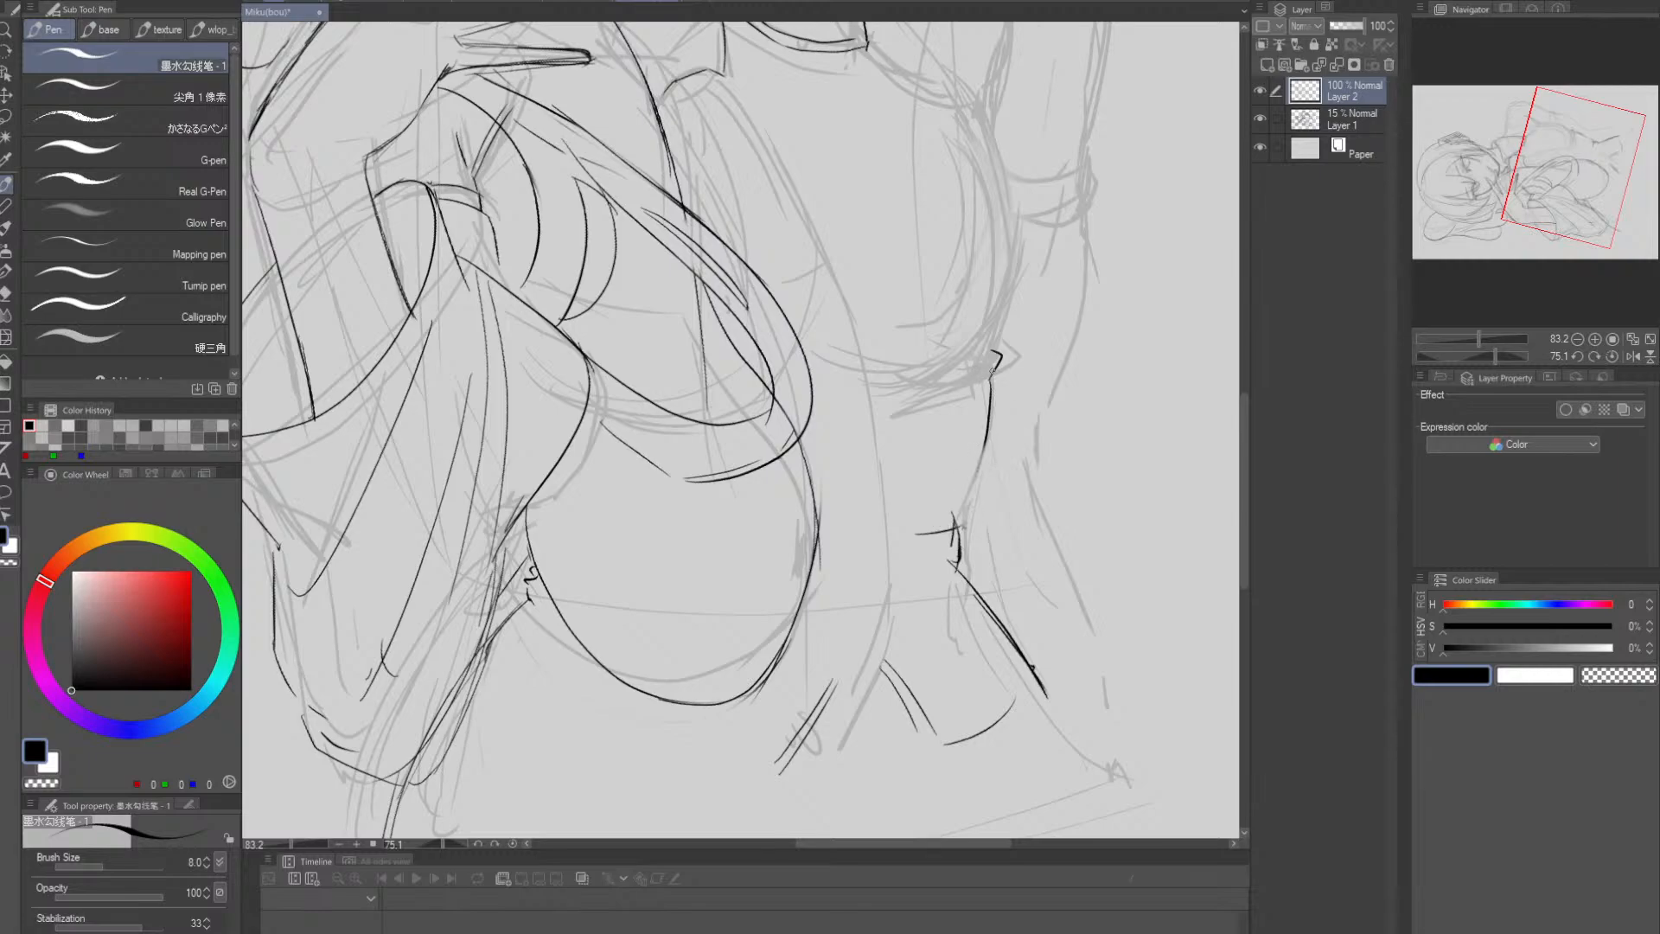
{"action": "mouse_move", "coordinate": [993, 368]}
{"action": "left_mouse_down"}
{"action": "mouse_move", "coordinate": [963, 502]}
{"action": "mouse_move", "coordinate": [914, 530]}
{"action": "mouse_move", "coordinate": [961, 521]}
{"action": "left_mouse_up"}
{"action": "key", "text": "e"}
{"action": "key", "text": "p"}
{"action": "key", "text": "shift+space"}
{"action": "key", "text": "alt+space"}
{"action": "left_click_drag", "start_coordinate": [1072, 531], "coordinate": [977, 605]}
{"action": "left_click_drag", "start_coordinate": [1110, 458], "coordinate": [966, 571]}
{"action": "key", "text": "p"}
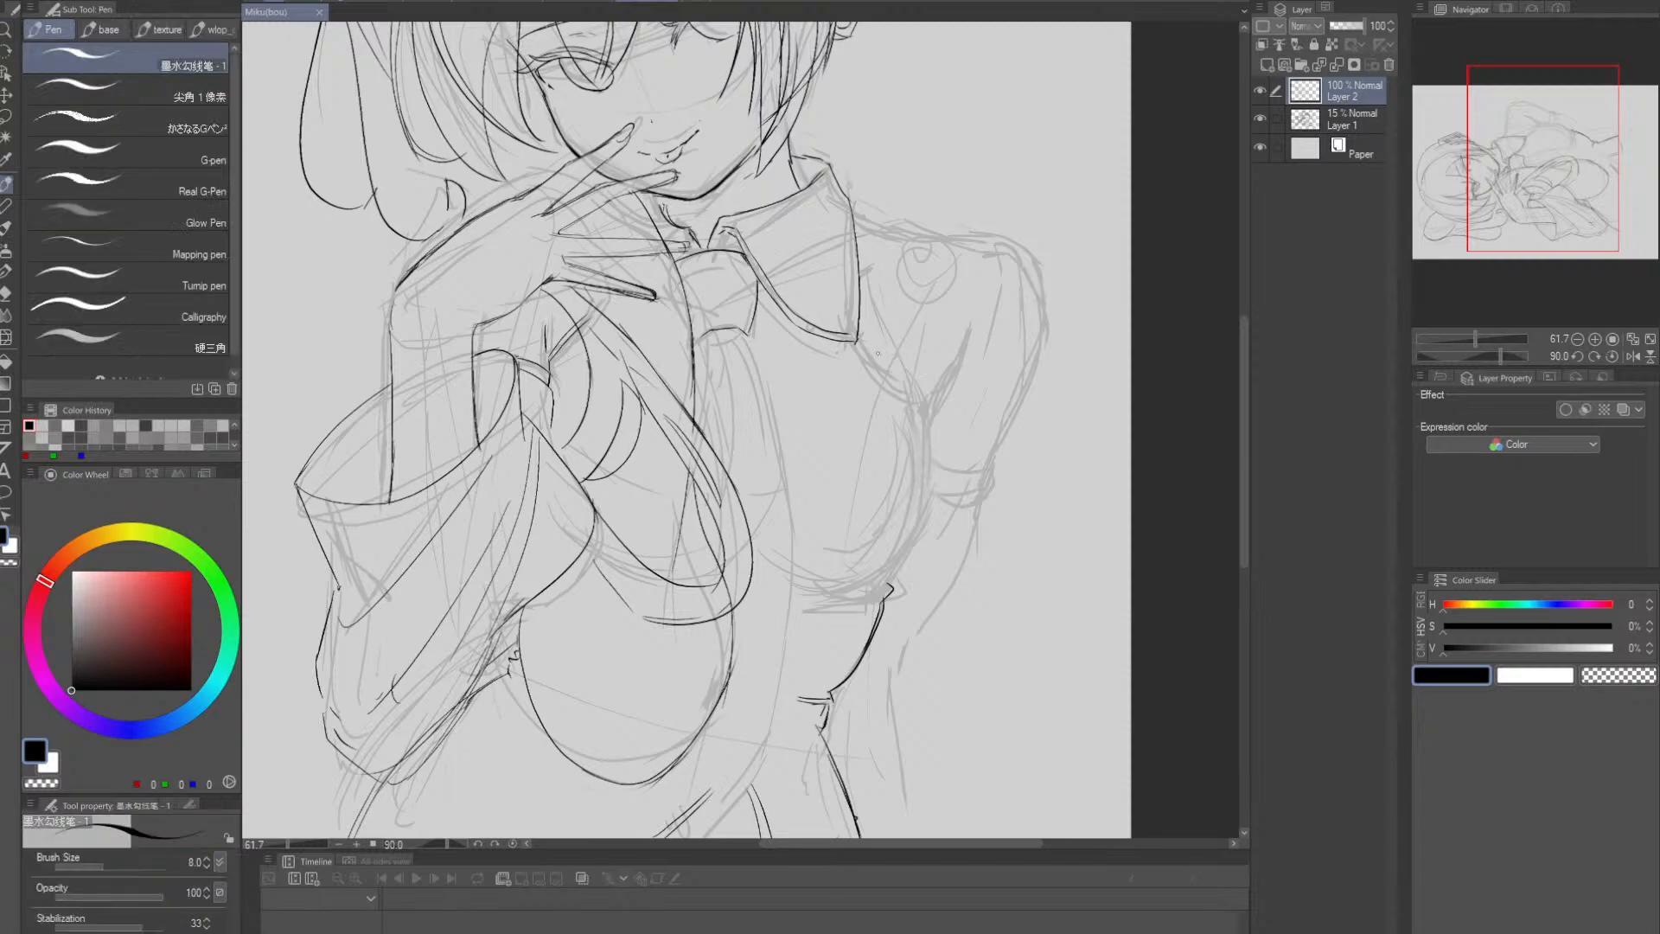
- Ink the chest line from the collar tip to the armpit and add the crease where the arm meets the body
{"action": "left_click_drag", "start_coordinate": [855, 340], "coordinate": [936, 411]}
{"action": "key", "text": "ctrl+z"}
{"action": "key", "text": "ctrl+z"}
{"action": "left_click_drag", "start_coordinate": [856, 341], "coordinate": [930, 401]}
{"action": "key", "text": "ctrl+z"}
{"action": "key", "text": "ctrl+z"}
{"action": "left_click_drag", "start_coordinate": [856, 340], "coordinate": [926, 427]}
{"action": "key", "text": "ctrl+z"}
{"action": "left_click_drag", "start_coordinate": [847, 346], "coordinate": [930, 436]}
{"action": "left_click_drag", "start_coordinate": [924, 428], "coordinate": [932, 448]}
{"action": "left_click_drag", "start_coordinate": [942, 386], "coordinate": [930, 407]}
{"action": "left_click_drag", "start_coordinate": [967, 334], "coordinate": [961, 352]}
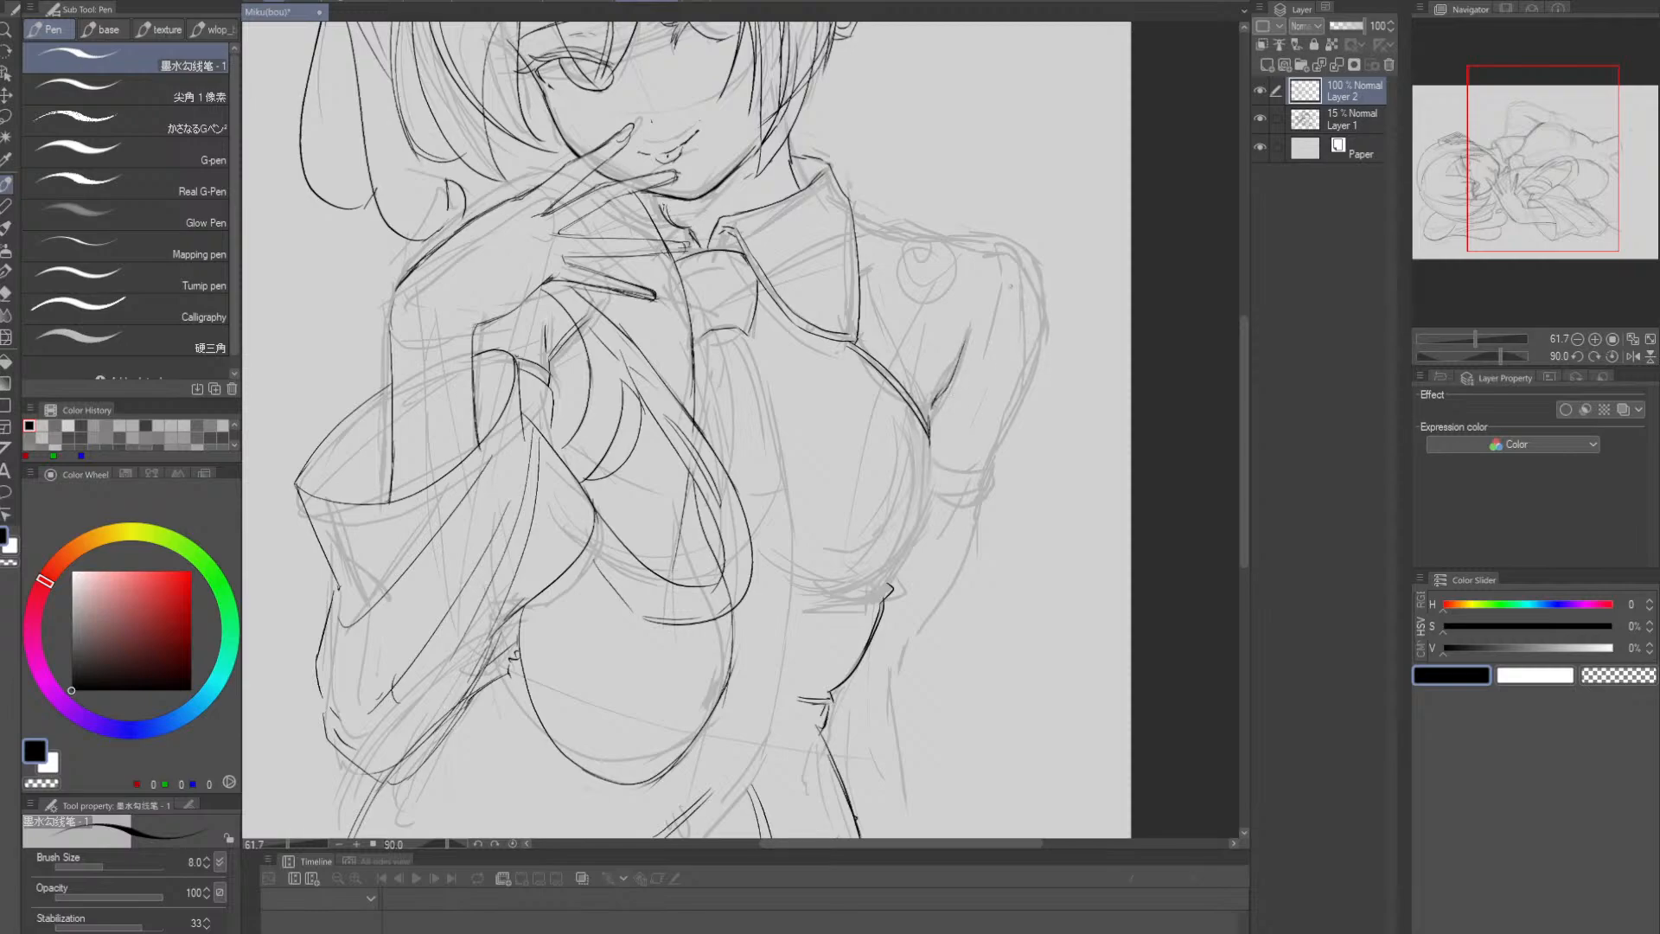
- Ink the shoulder line and the outer contour of the upper arm down to the sleeve band
{"action": "mouse_move", "coordinate": [968, 242]}
{"action": "left_mouse_down"}
{"action": "mouse_move", "coordinate": [1018, 250]}
{"action": "mouse_move", "coordinate": [1043, 280]}
{"action": "left_mouse_up"}
{"action": "key", "text": "ctrl+z"}
{"action": "mouse_move", "coordinate": [973, 240]}
{"action": "left_mouse_down"}
{"action": "mouse_move", "coordinate": [1035, 263]}
{"action": "mouse_move", "coordinate": [1043, 335]}
{"action": "left_mouse_up"}
{"action": "key", "text": "ctrl+z"}
{"action": "mouse_move", "coordinate": [1029, 257]}
{"action": "left_mouse_down"}
{"action": "mouse_move", "coordinate": [1043, 340]}
{"action": "mouse_move", "coordinate": [989, 467]}
{"action": "mouse_move", "coordinate": [1001, 446]}
{"action": "left_mouse_up"}
{"action": "key", "text": "ctrl+z"}
{"action": "key", "text": "ctrl+z"}
{"action": "left_click_drag", "start_coordinate": [1048, 375], "coordinate": [1001, 510]}
- Ink a short shoulder crease beside the collar and touch up the armpit crease
{"action": "mouse_move", "coordinate": [1070, 437]}
{"action": "left_mouse_down"}
{"action": "mouse_move", "coordinate": [1063, 397]}
{"action": "mouse_move", "coordinate": [931, 356]}
{"action": "mouse_move", "coordinate": [903, 368]}
{"action": "left_mouse_up"}
{"action": "mouse_move", "coordinate": [772, 324]}
{"action": "left_mouse_down"}
{"action": "mouse_move", "coordinate": [1059, 317]}
{"action": "mouse_move", "coordinate": [1094, 471]}
{"action": "left_mouse_up"}
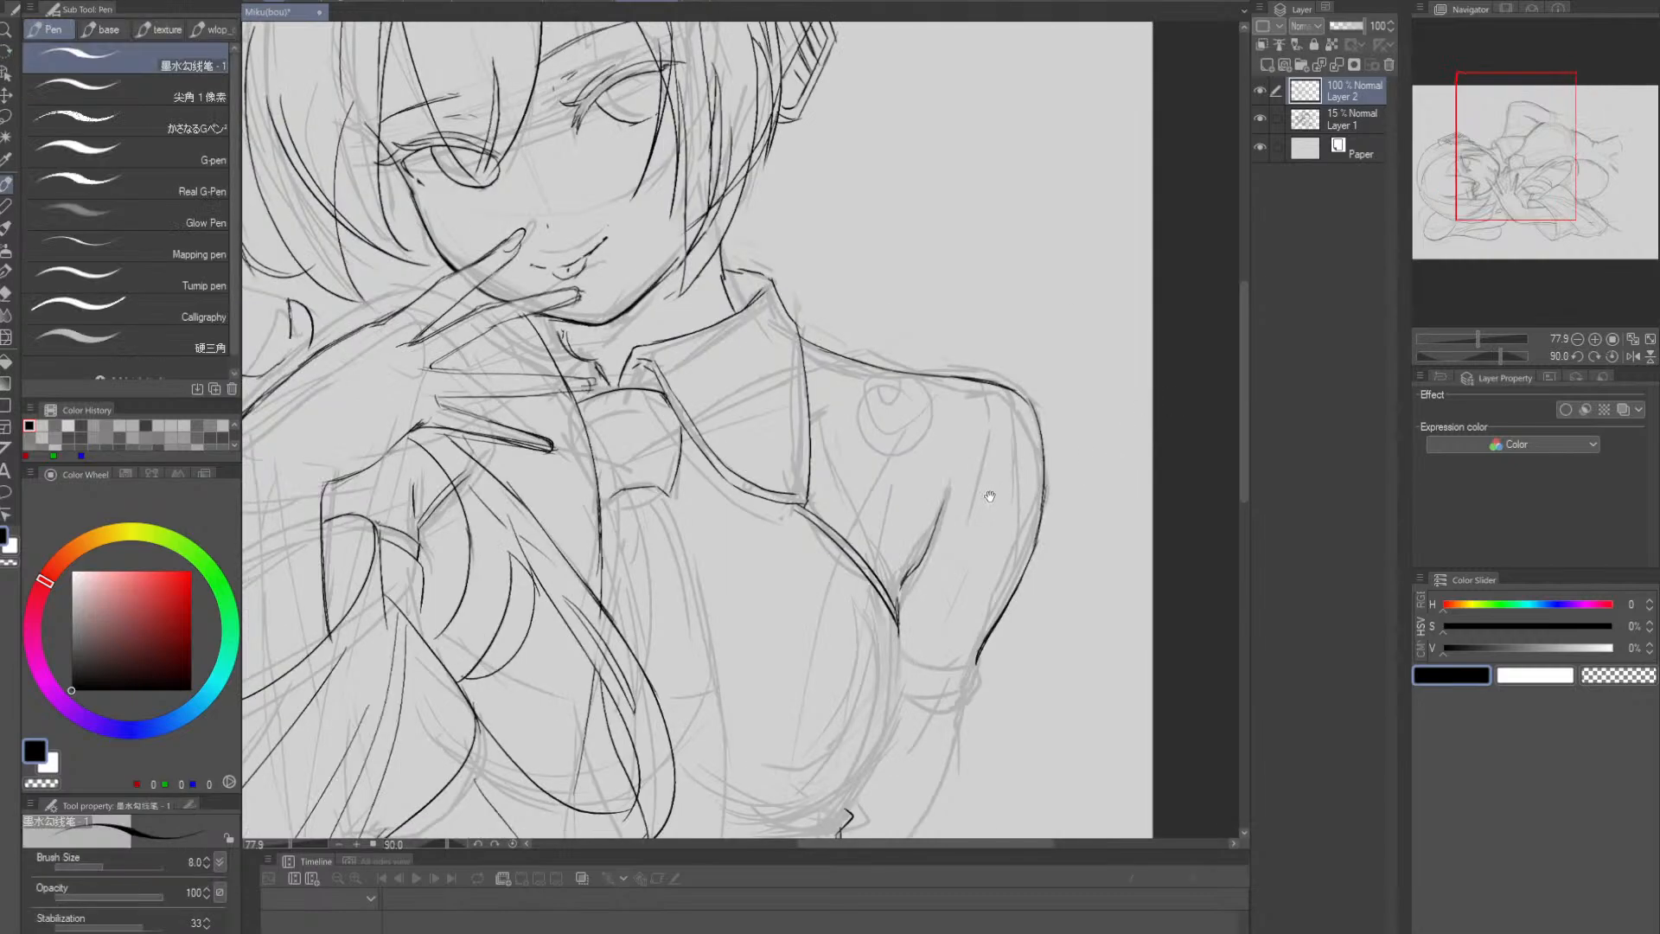
{"action": "left_click_drag", "start_coordinate": [989, 496], "coordinate": [962, 437]}
{"action": "left_click_drag", "start_coordinate": [785, 350], "coordinate": [830, 332]}
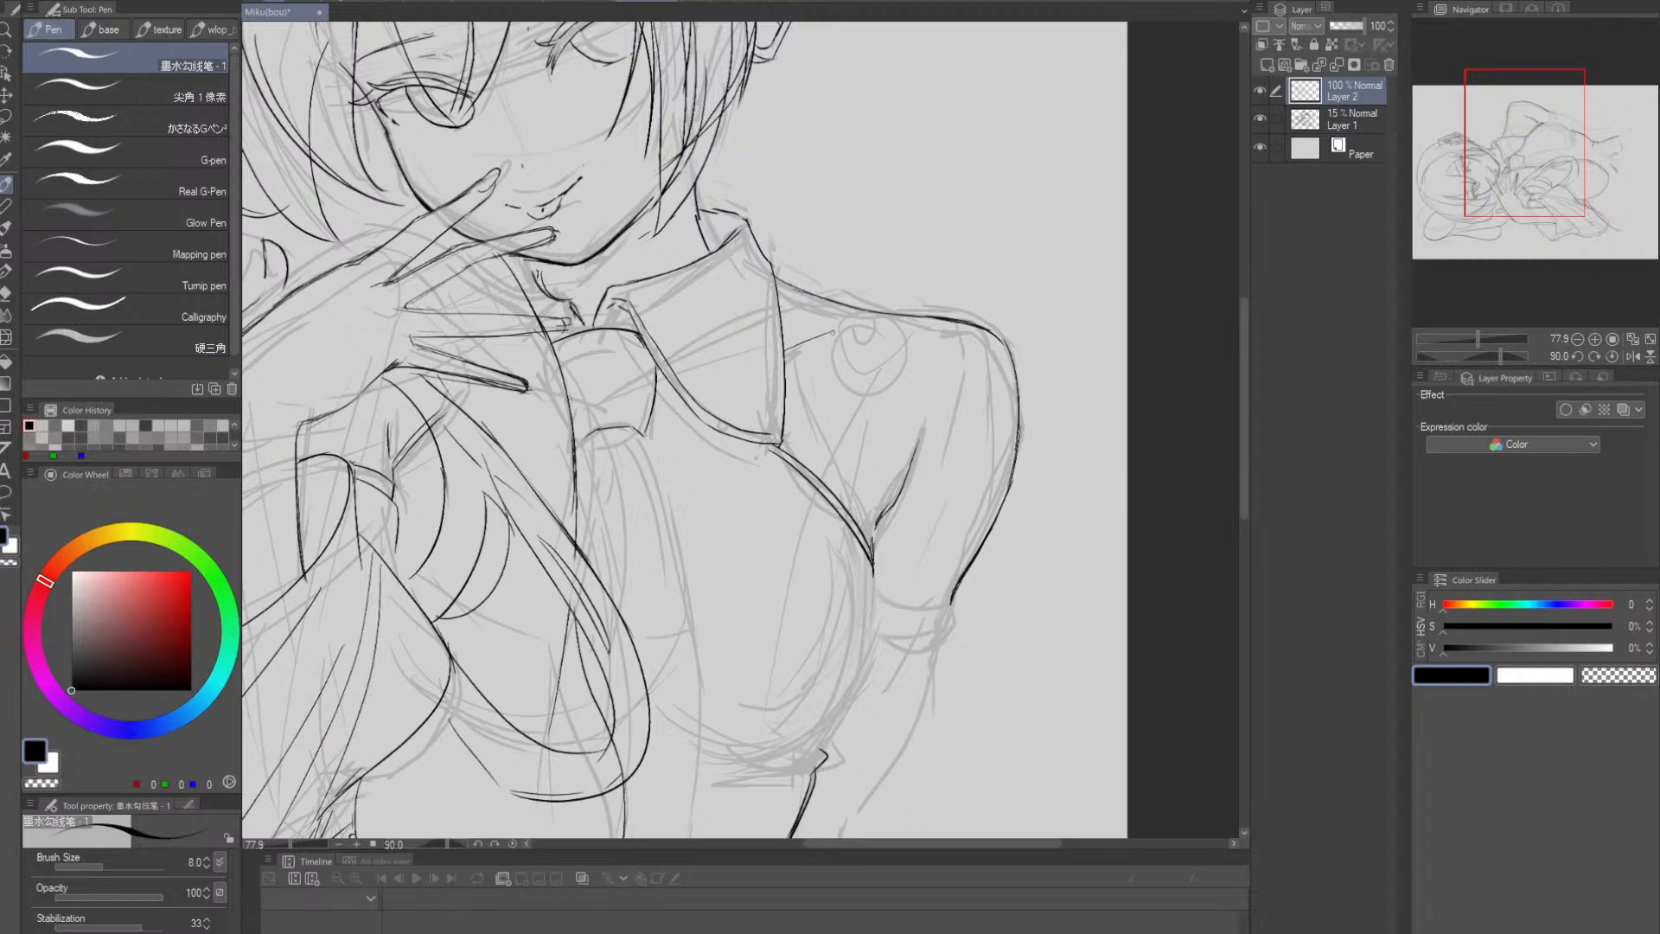
{"action": "left_click_drag", "start_coordinate": [1046, 476], "coordinate": [1030, 445]}
{"action": "left_click", "coordinate": [1030, 445], "text": "alt"}
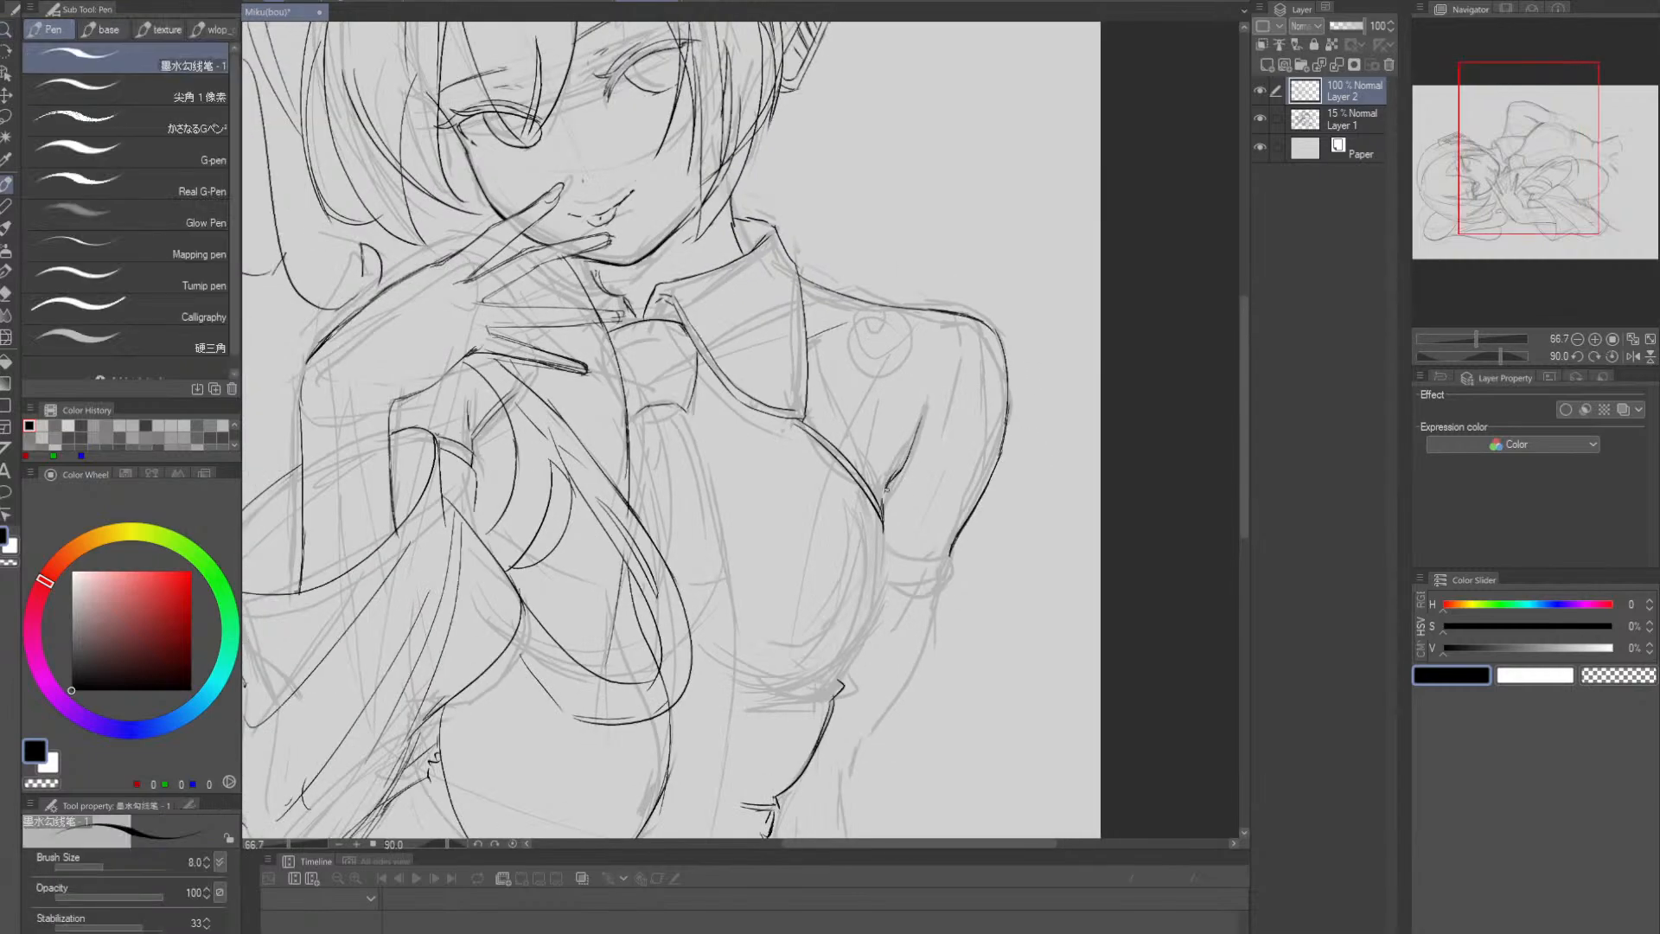
{"action": "left_click_drag", "start_coordinate": [904, 468], "coordinate": [886, 498]}
- Compare the line art with and without the sketch layer (Layer 1)
{"action": "left_click_drag", "start_coordinate": [1041, 471], "coordinate": [1024, 454]}
{"action": "left_click_drag", "start_coordinate": [1047, 429], "coordinate": [1052, 367]}
{"action": "left_click", "coordinate": [1260, 119]}
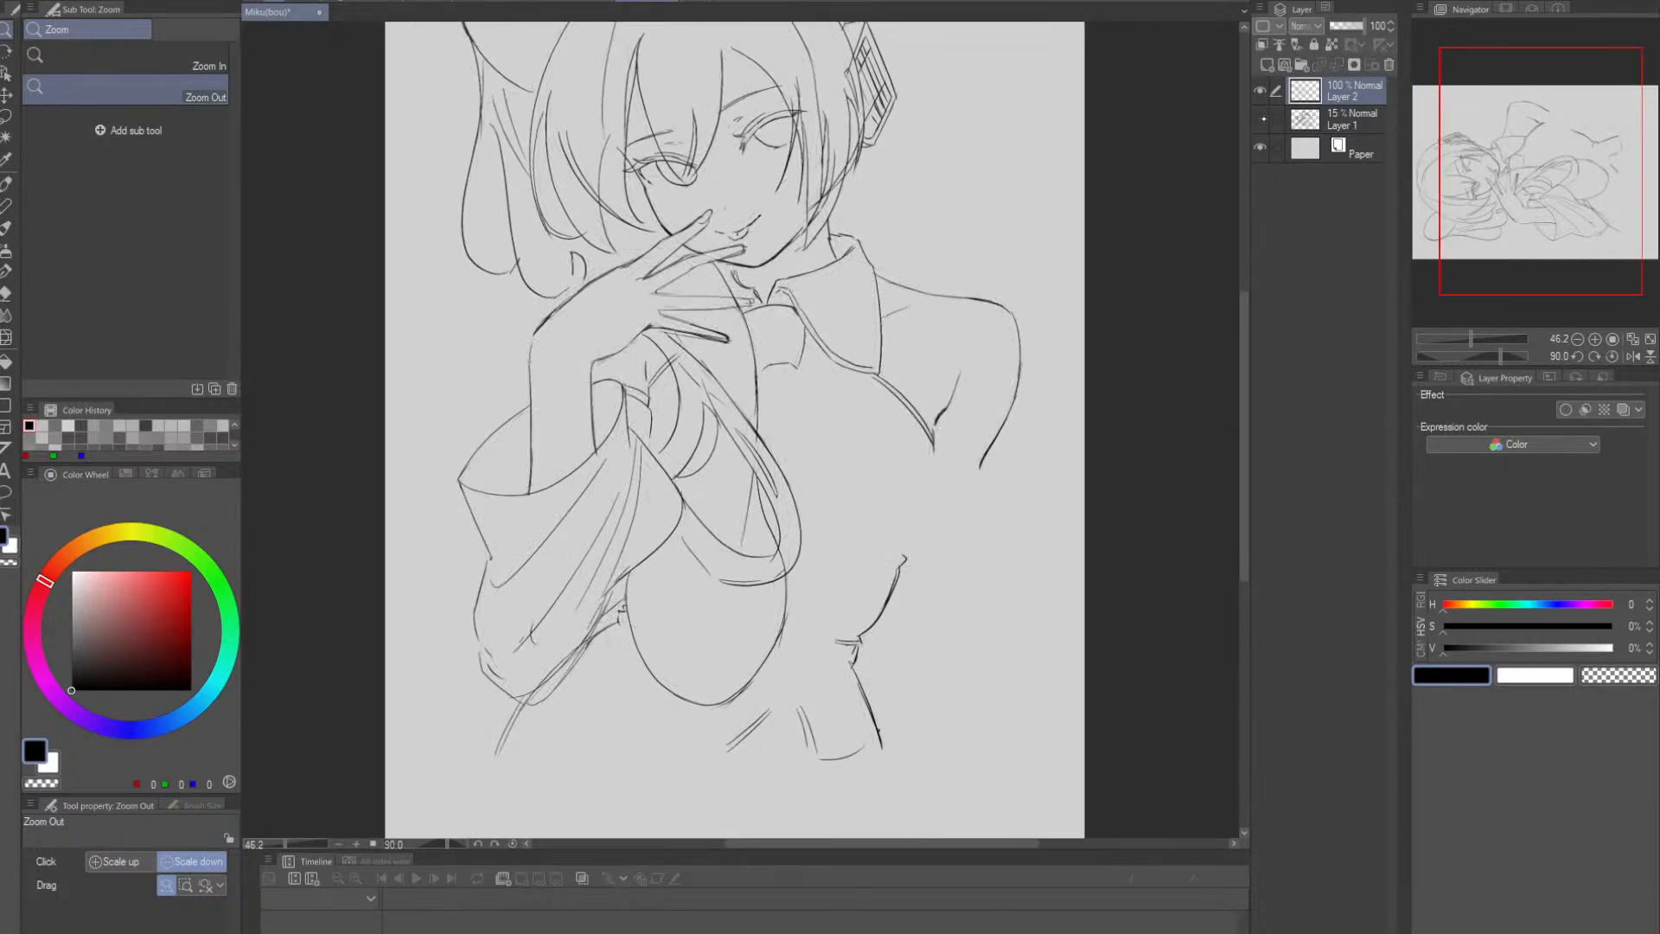
{"action": "left_click", "coordinate": [1261, 119]}
{"action": "left_click", "coordinate": [1260, 120]}
{"action": "left_click", "coordinate": [1261, 119]}
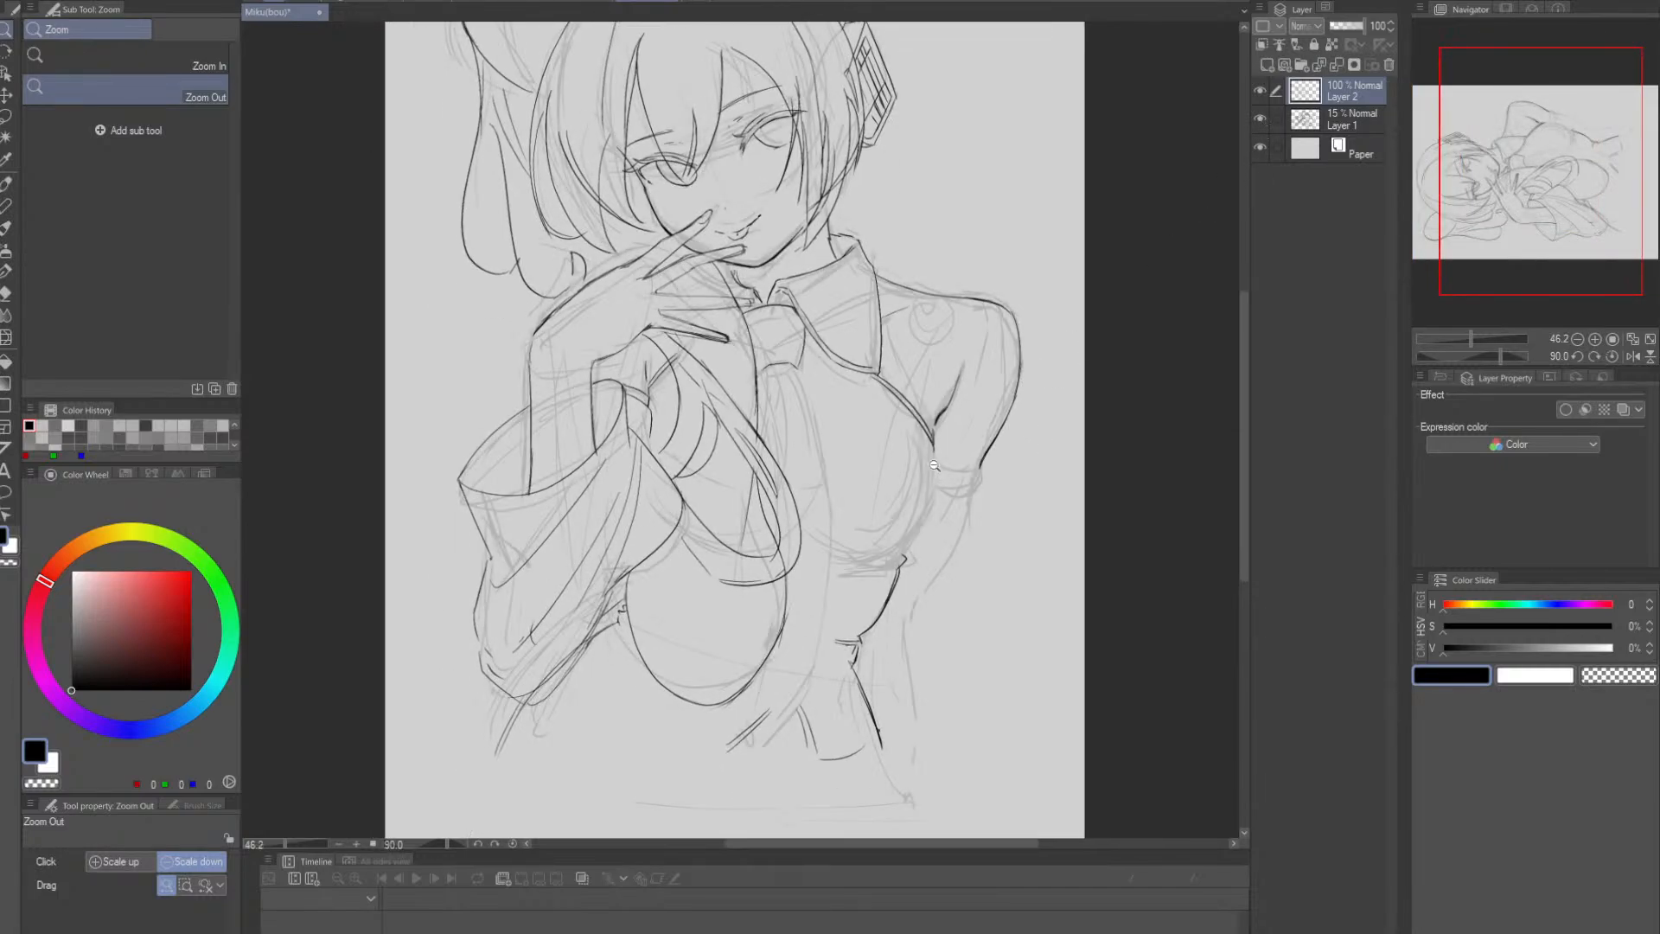
- Ink the outer chest contour from the armpit down to the torso's side line
{"action": "key", "text": "p"}
{"action": "left_click_drag", "start_coordinate": [933, 446], "coordinate": [926, 515]}
{"action": "key", "text": "ctrl+z"}
{"action": "key", "text": "ctrl+z"}
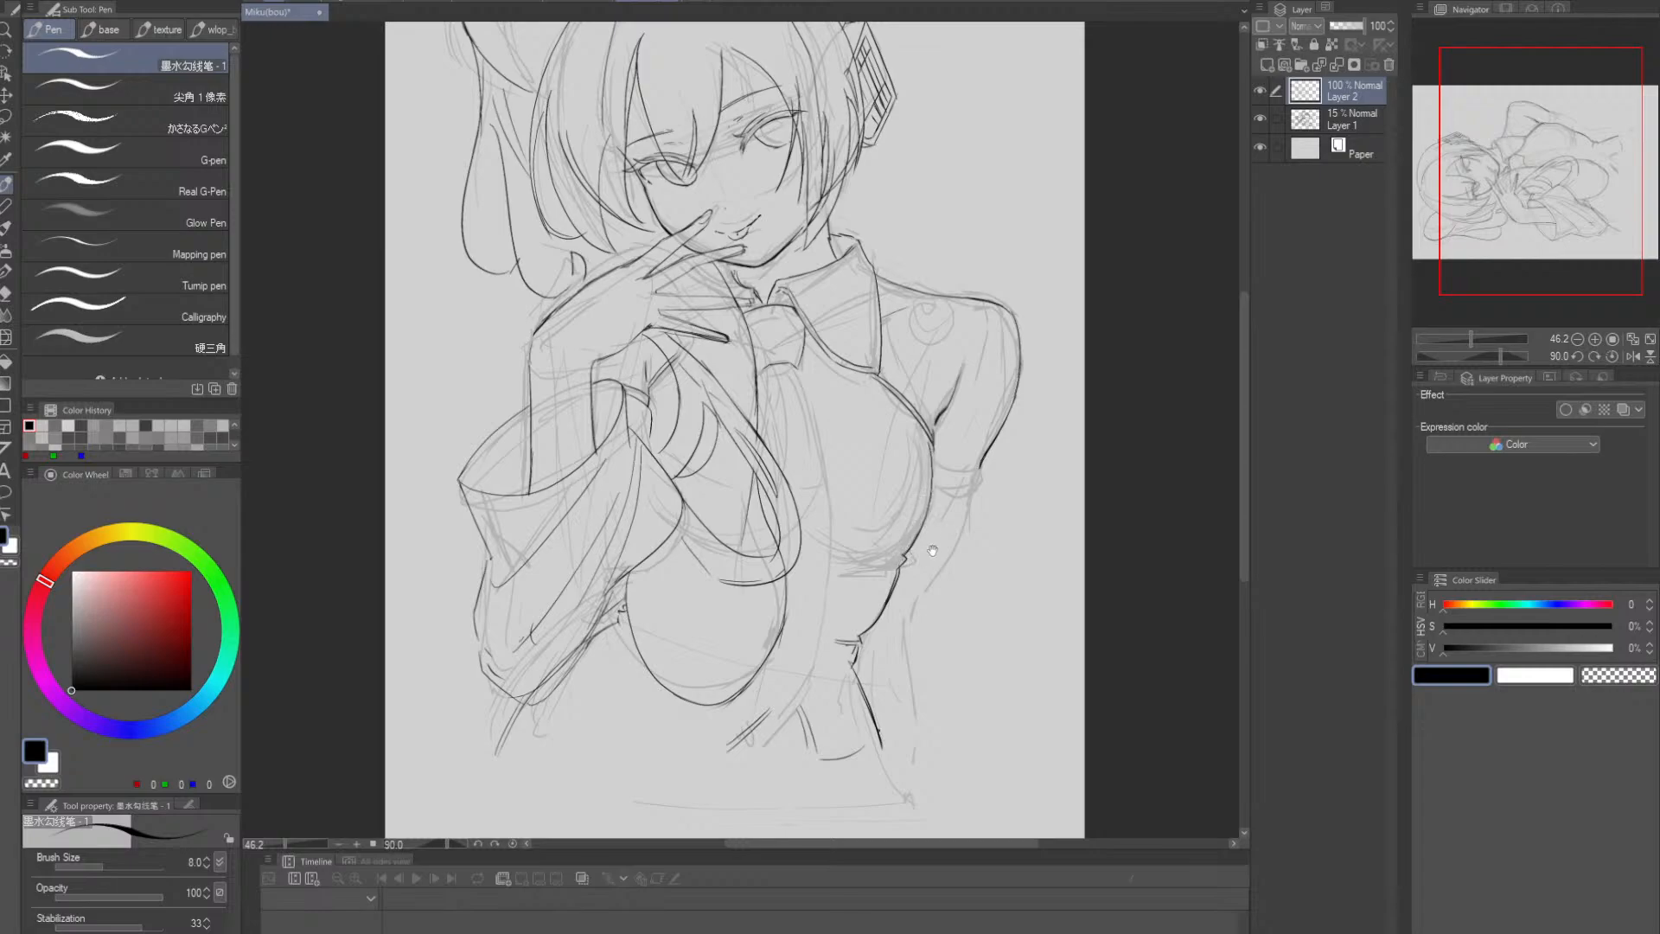
{"action": "left_click_drag", "start_coordinate": [932, 551], "coordinate": [951, 503]}
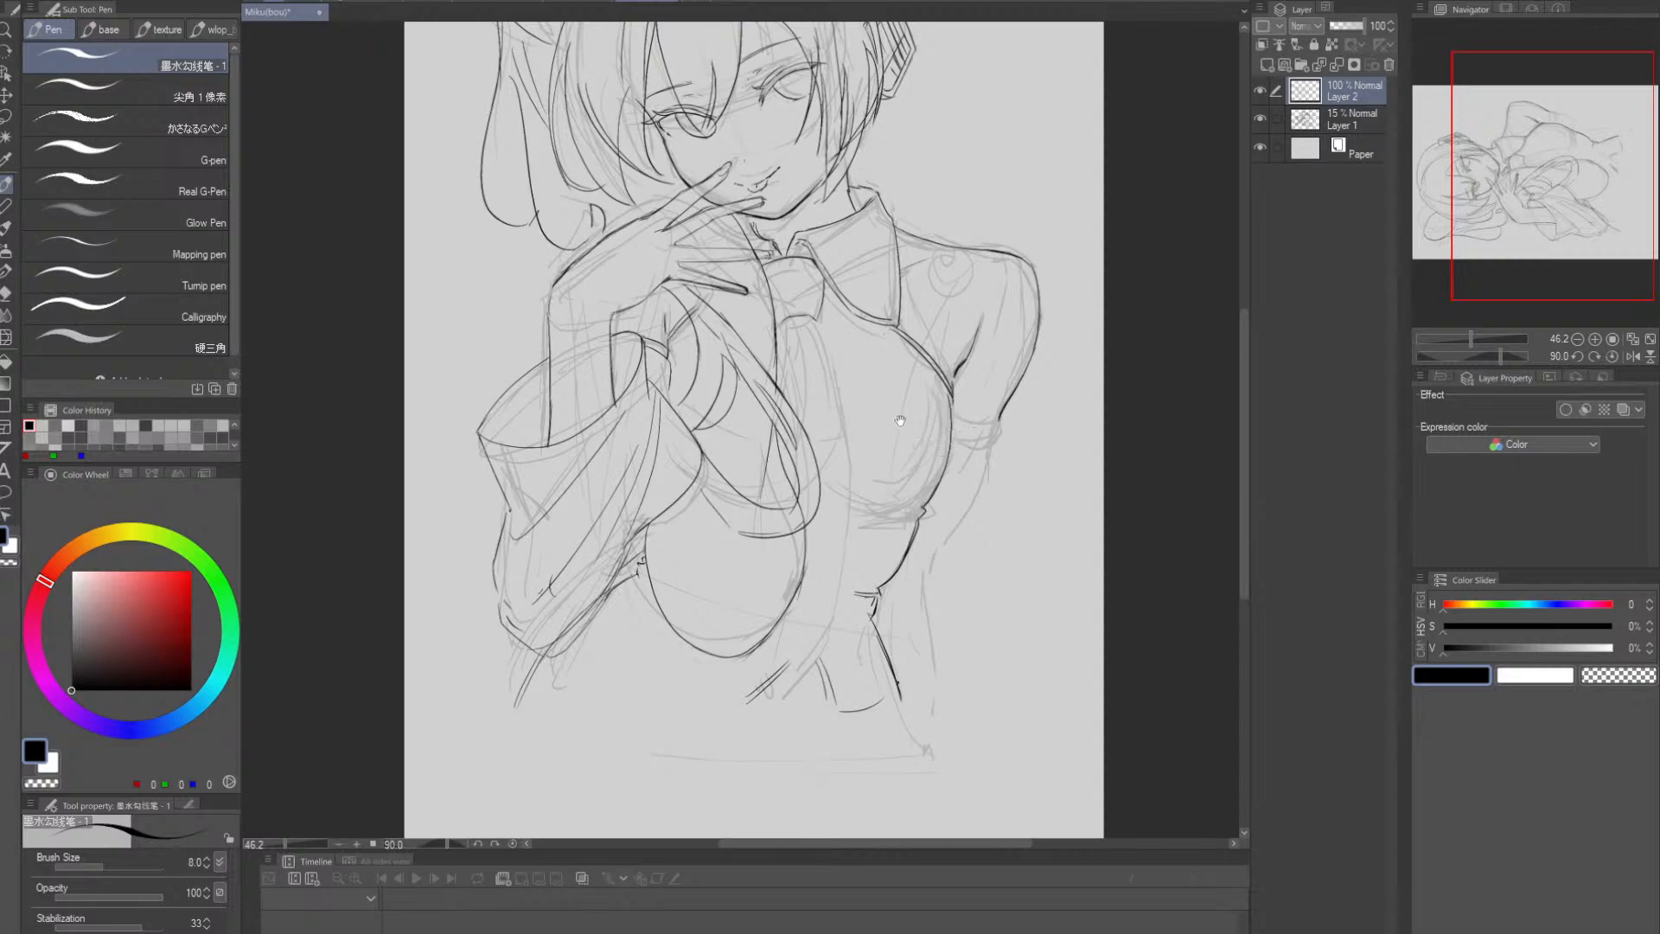
- Ink the curved upper edge and the ends of a narrow pocket band on the chest
{"action": "mouse_move", "coordinate": [917, 407]}
{"action": "left_mouse_down"}
{"action": "mouse_move", "coordinate": [903, 360]}
{"action": "mouse_move", "coordinate": [930, 367]}
{"action": "mouse_move", "coordinate": [908, 349]}
{"action": "left_mouse_up"}
{"action": "key", "text": "ctrl+z"}
{"action": "key", "text": "ctrl+z"}
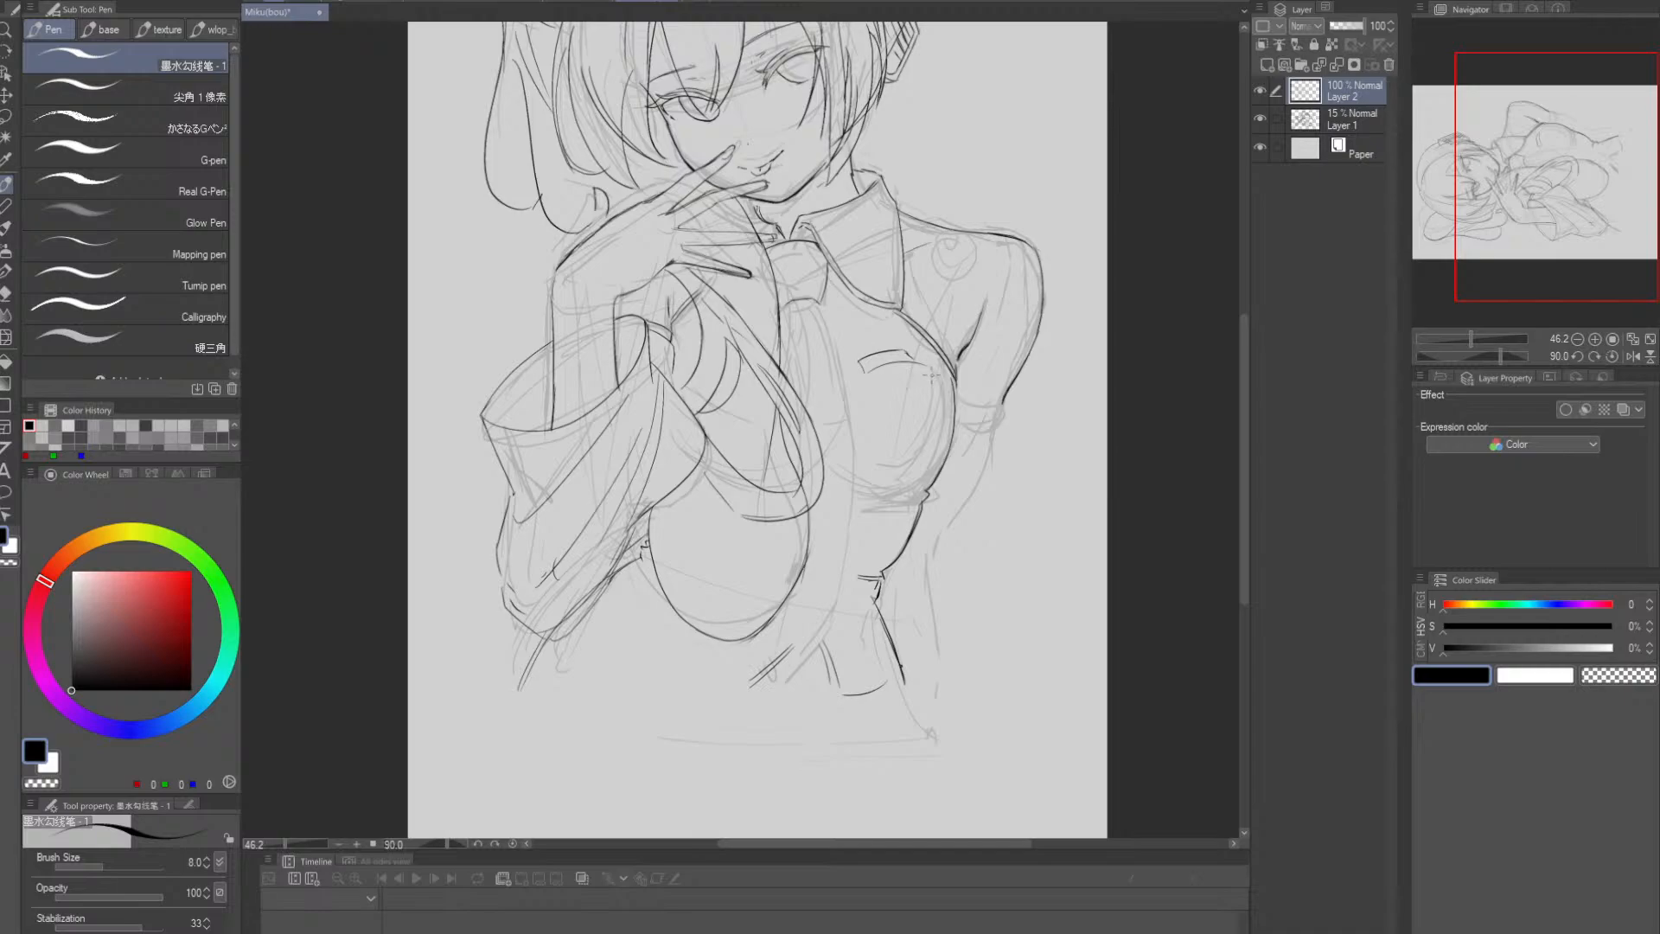
{"action": "key", "text": "e"}
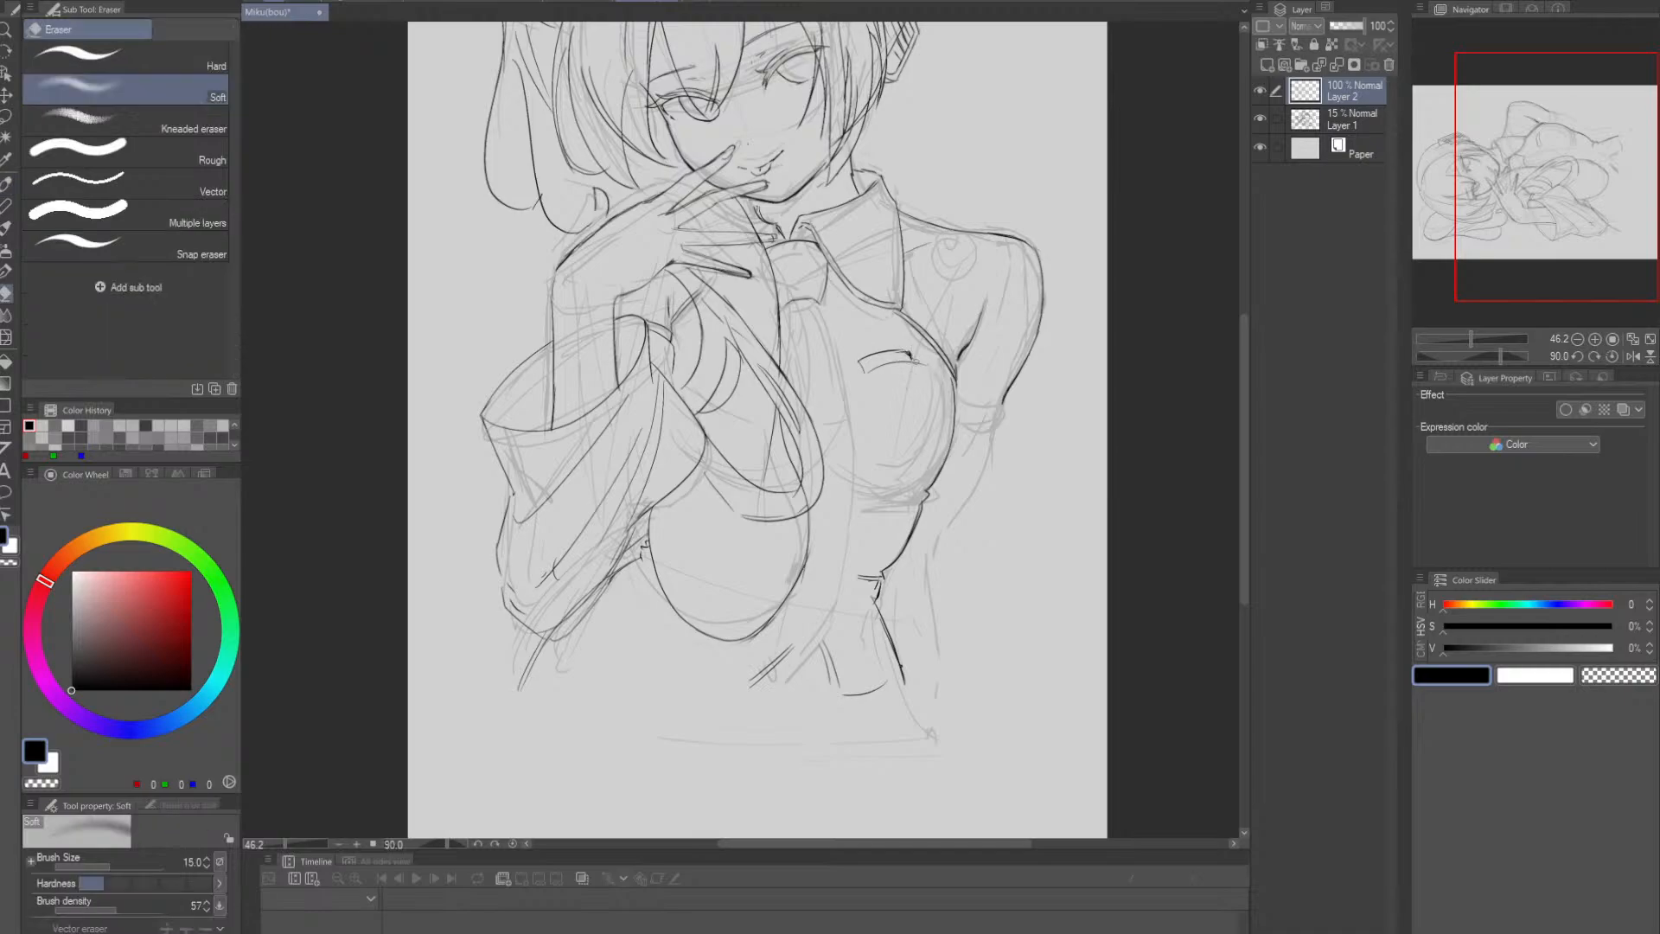
{"action": "key", "text": "p"}
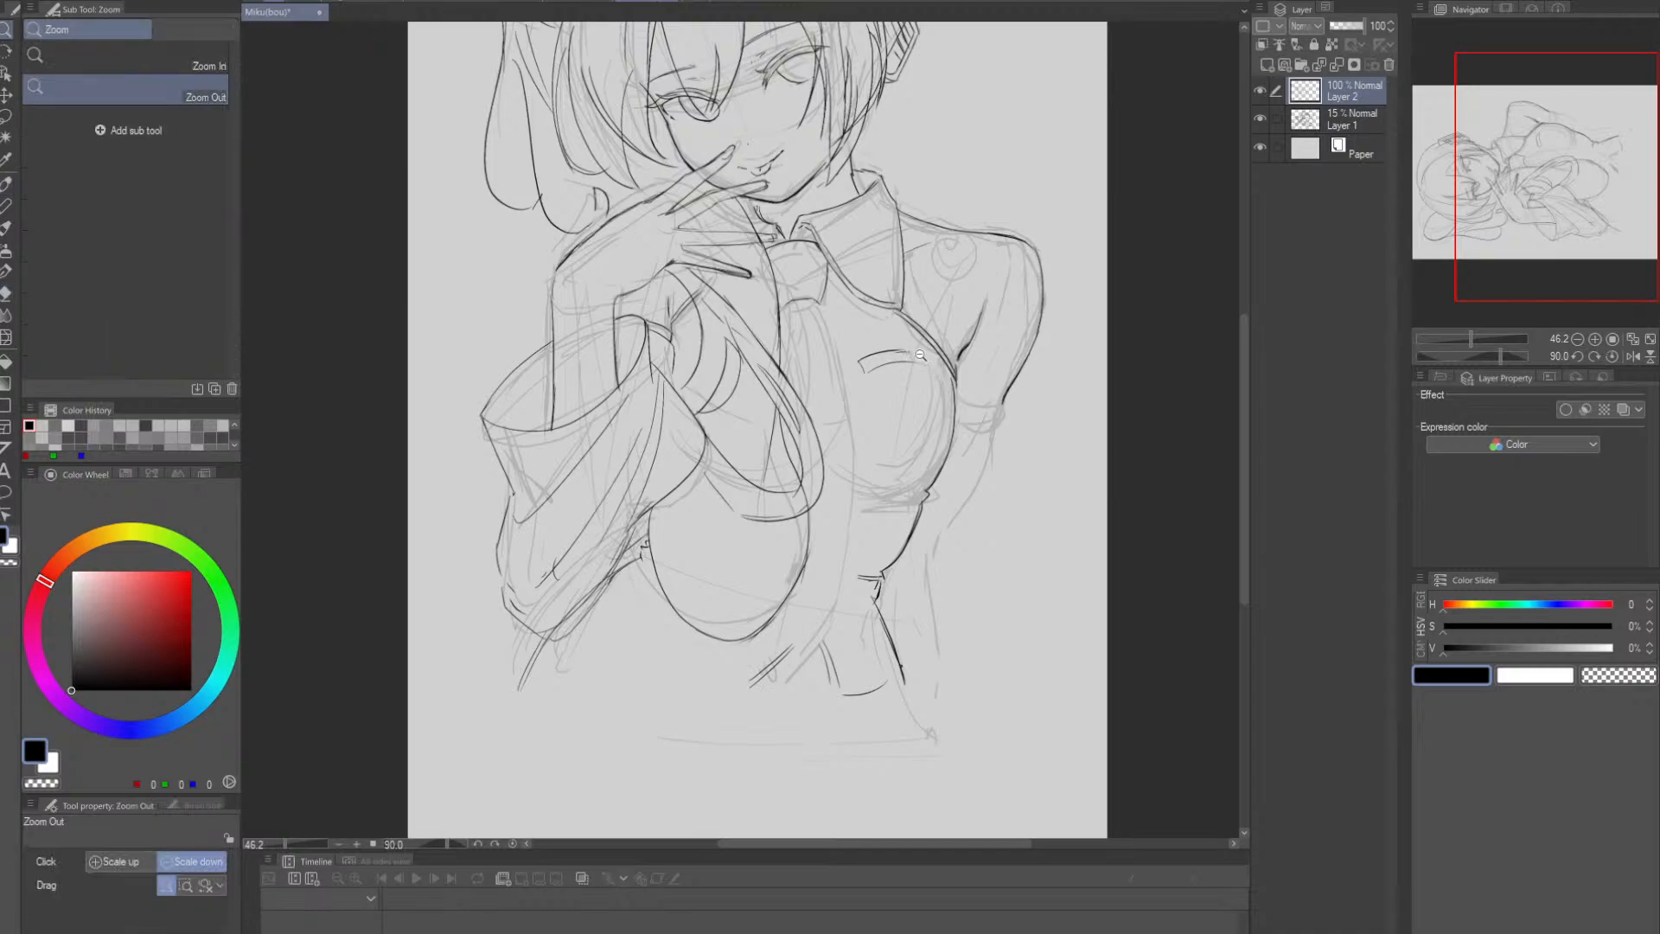
{"action": "scroll", "coordinate": [916, 360], "scroll_direction": "up", "scroll_amount": 3}
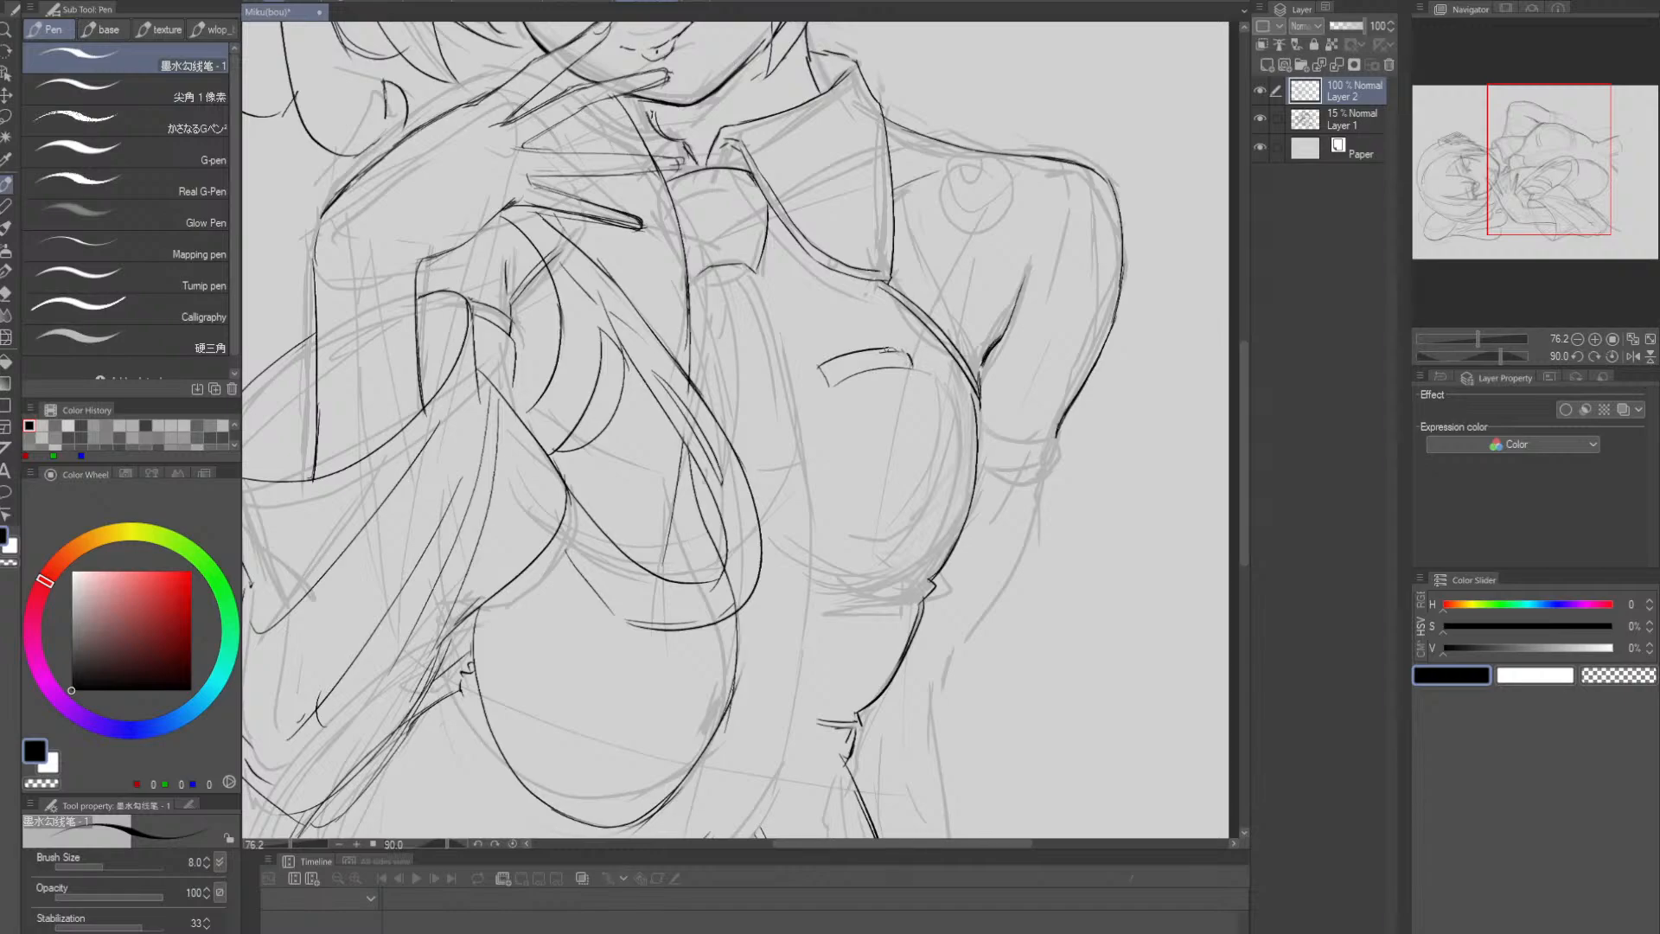
{"action": "key", "text": "alt+space"}
{"action": "mouse_move", "coordinate": [905, 352]}
{"action": "left_mouse_down"}
{"action": "mouse_move", "coordinate": [843, 359]}
{"action": "mouse_move", "coordinate": [938, 363]}
{"action": "left_mouse_up"}
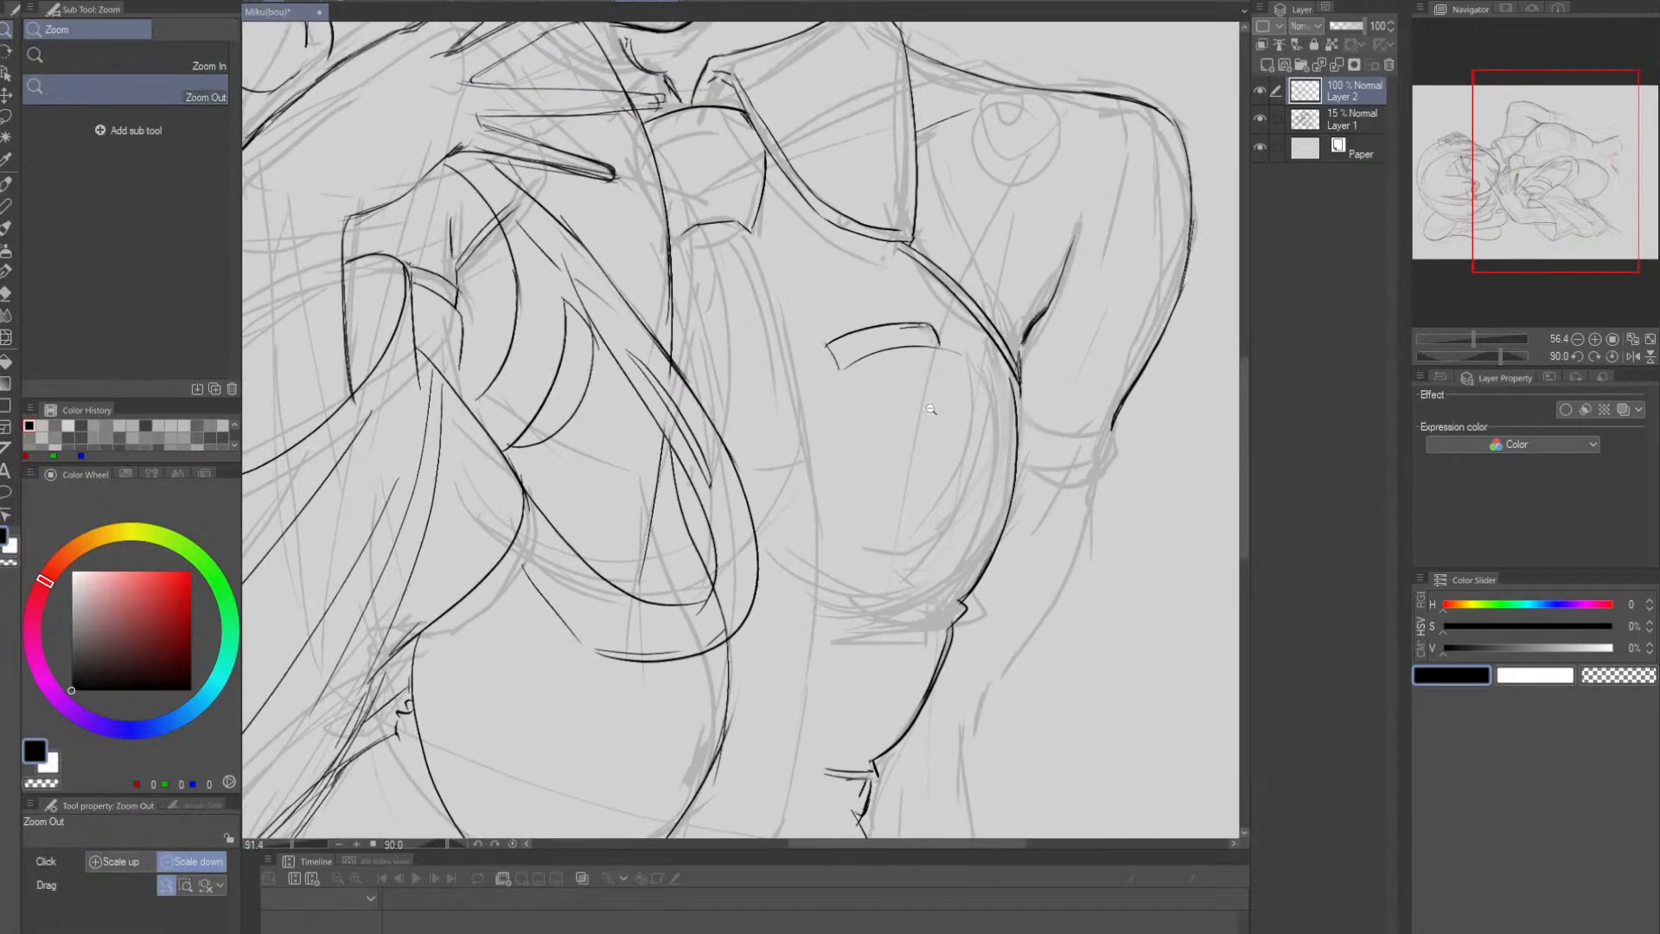
- Clean up the chest pocket band with the soft eraser and redraw its lower edge
{"action": "key", "text": "e"}
{"action": "mouse_move", "coordinate": [836, 377]}
{"action": "left_mouse_down"}
{"action": "mouse_move", "coordinate": [940, 347]}
{"action": "mouse_move", "coordinate": [883, 349]}
{"action": "mouse_move", "coordinate": [942, 347]}
{"action": "mouse_move", "coordinate": [836, 367]}
{"action": "mouse_move", "coordinate": [896, 350]}
{"action": "left_mouse_up"}
{"action": "key", "text": "p"}
{"action": "key", "text": "ctrl+z"}
{"action": "key", "text": "ctrl+z"}
{"action": "key", "text": "alt+space"}
{"action": "left_click_drag", "start_coordinate": [1098, 514], "coordinate": [1019, 380]}
- Ink a curved fold inside the outer chest contour, sweeping down and inward below the pocket band
{"action": "left_click_drag", "start_coordinate": [927, 325], "coordinate": [934, 383]}
{"action": "key", "text": "ctrl+z"}
{"action": "key", "text": "ctrl+z"}
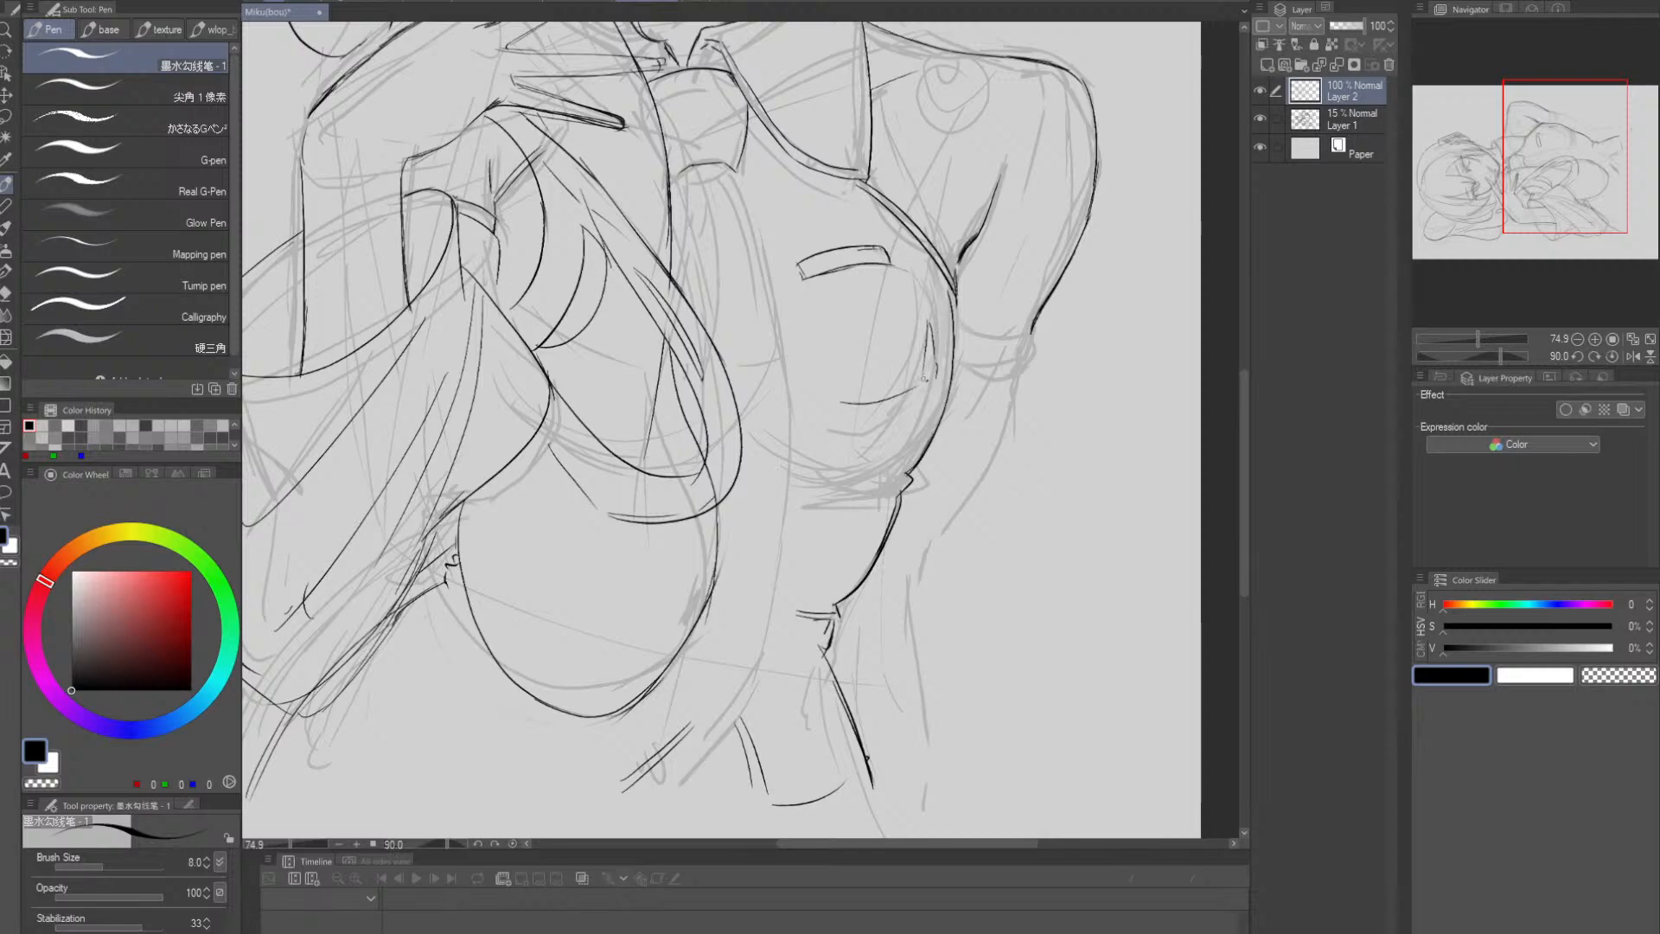
{"action": "left_click_drag", "start_coordinate": [825, 403], "coordinate": [897, 399]}
{"action": "left_click_drag", "start_coordinate": [935, 283], "coordinate": [902, 391]}
{"action": "key", "text": "ctrl+z"}
{"action": "mouse_move", "coordinate": [933, 289]}
{"action": "left_mouse_down"}
{"action": "mouse_move", "coordinate": [905, 392]}
{"action": "mouse_move", "coordinate": [857, 410]}
{"action": "left_mouse_up"}
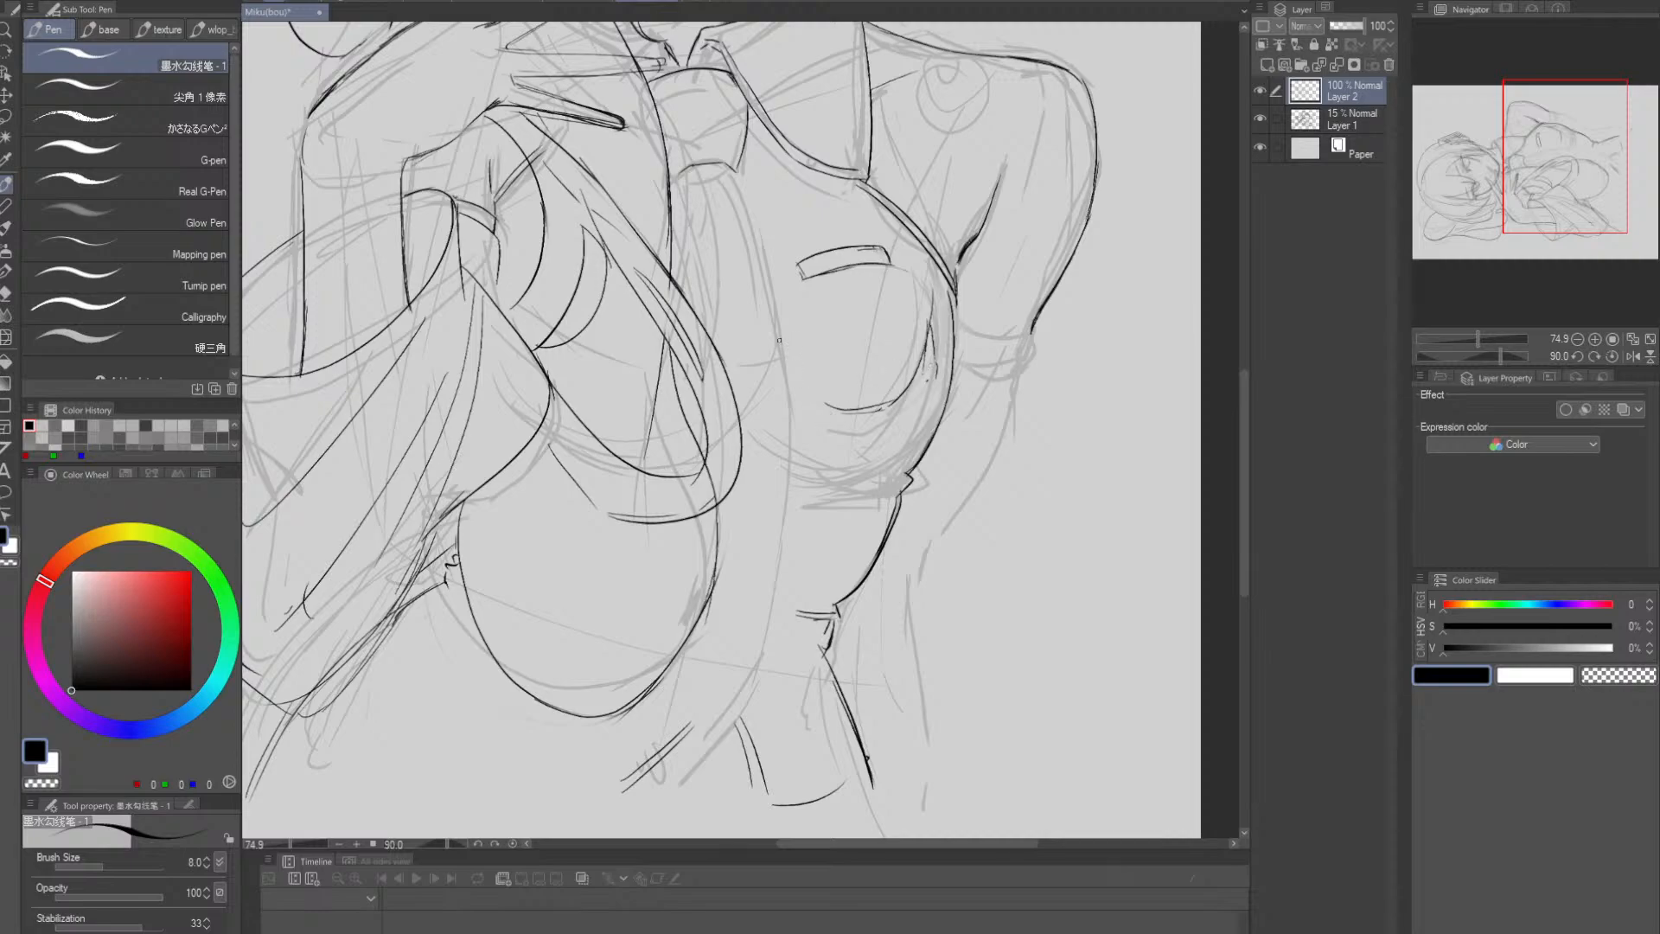
- Ink the inner side of the curve below the pocket band and thicken the lower outer chest contour
{"action": "mouse_move", "coordinate": [779, 340]}
{"action": "left_mouse_down"}
{"action": "mouse_move", "coordinate": [832, 414]}
{"action": "mouse_move", "coordinate": [819, 481]}
{"action": "left_mouse_up"}
{"action": "key", "text": "ctrl+z"}
{"action": "left_click_drag", "start_coordinate": [951, 369], "coordinate": [901, 479]}
{"action": "key", "text": "ctrl+z"}
{"action": "left_click_drag", "start_coordinate": [950, 357], "coordinate": [902, 479]}
{"action": "key", "text": "alt+space"}
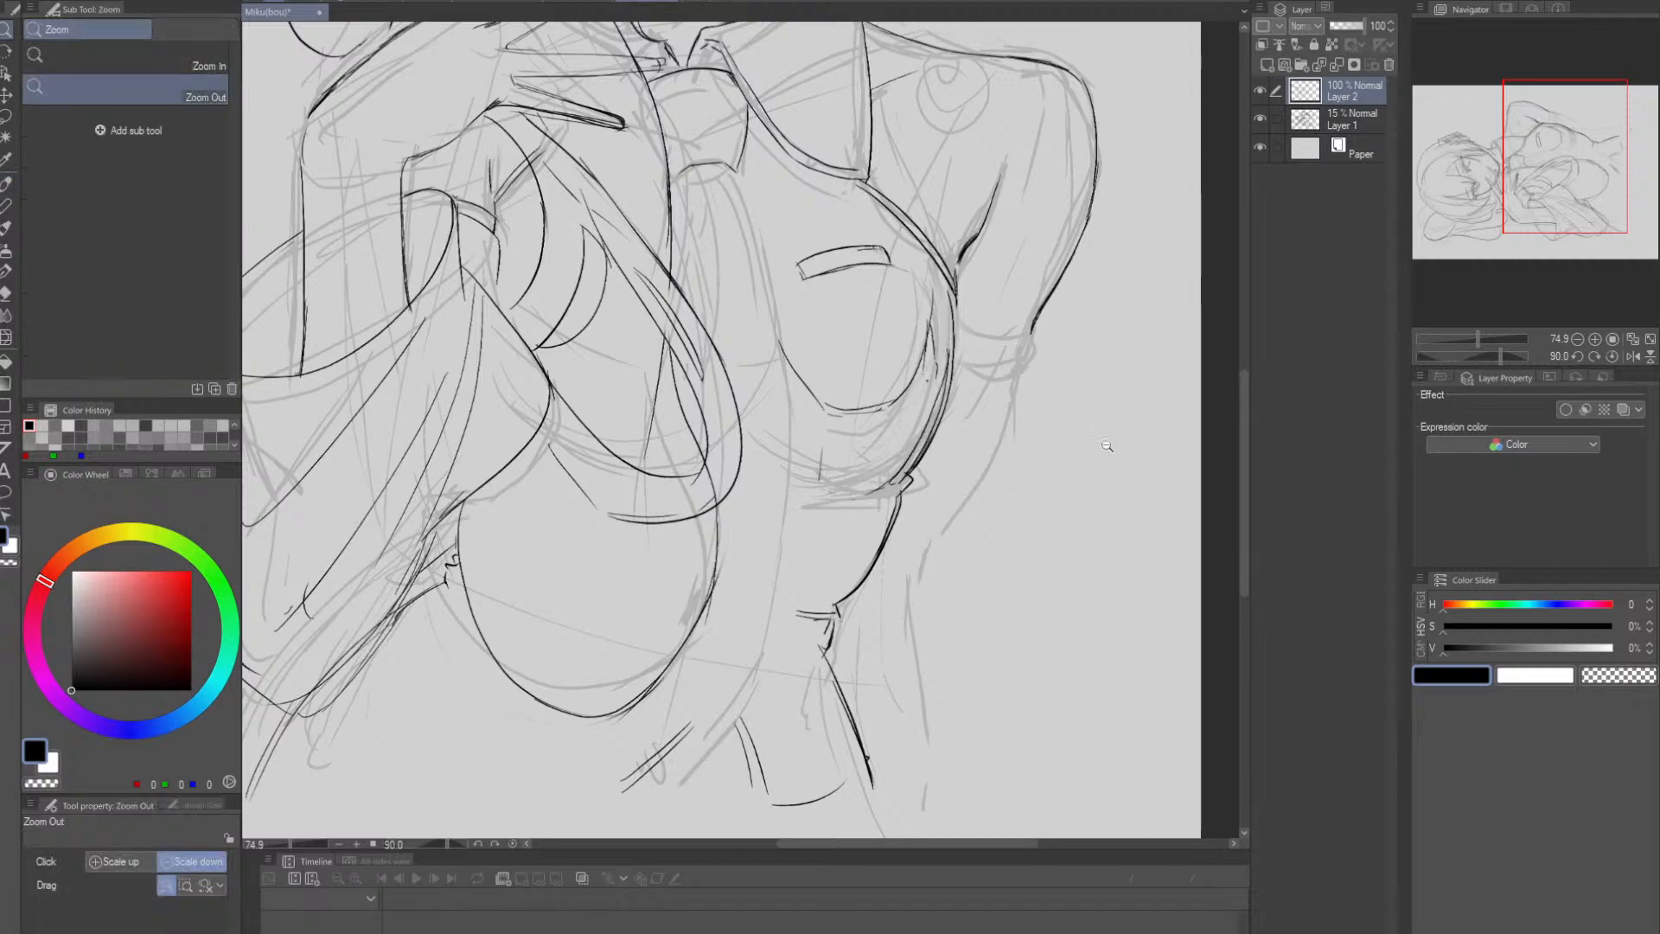
- Toggle the sketch layer (Layer 1) to check the newly inked chest lines on their own
{"action": "left_click_drag", "start_coordinate": [1111, 448], "coordinate": [1086, 459]}
{"action": "left_click", "coordinate": [1259, 116]}
{"action": "left_click", "coordinate": [1260, 116]}
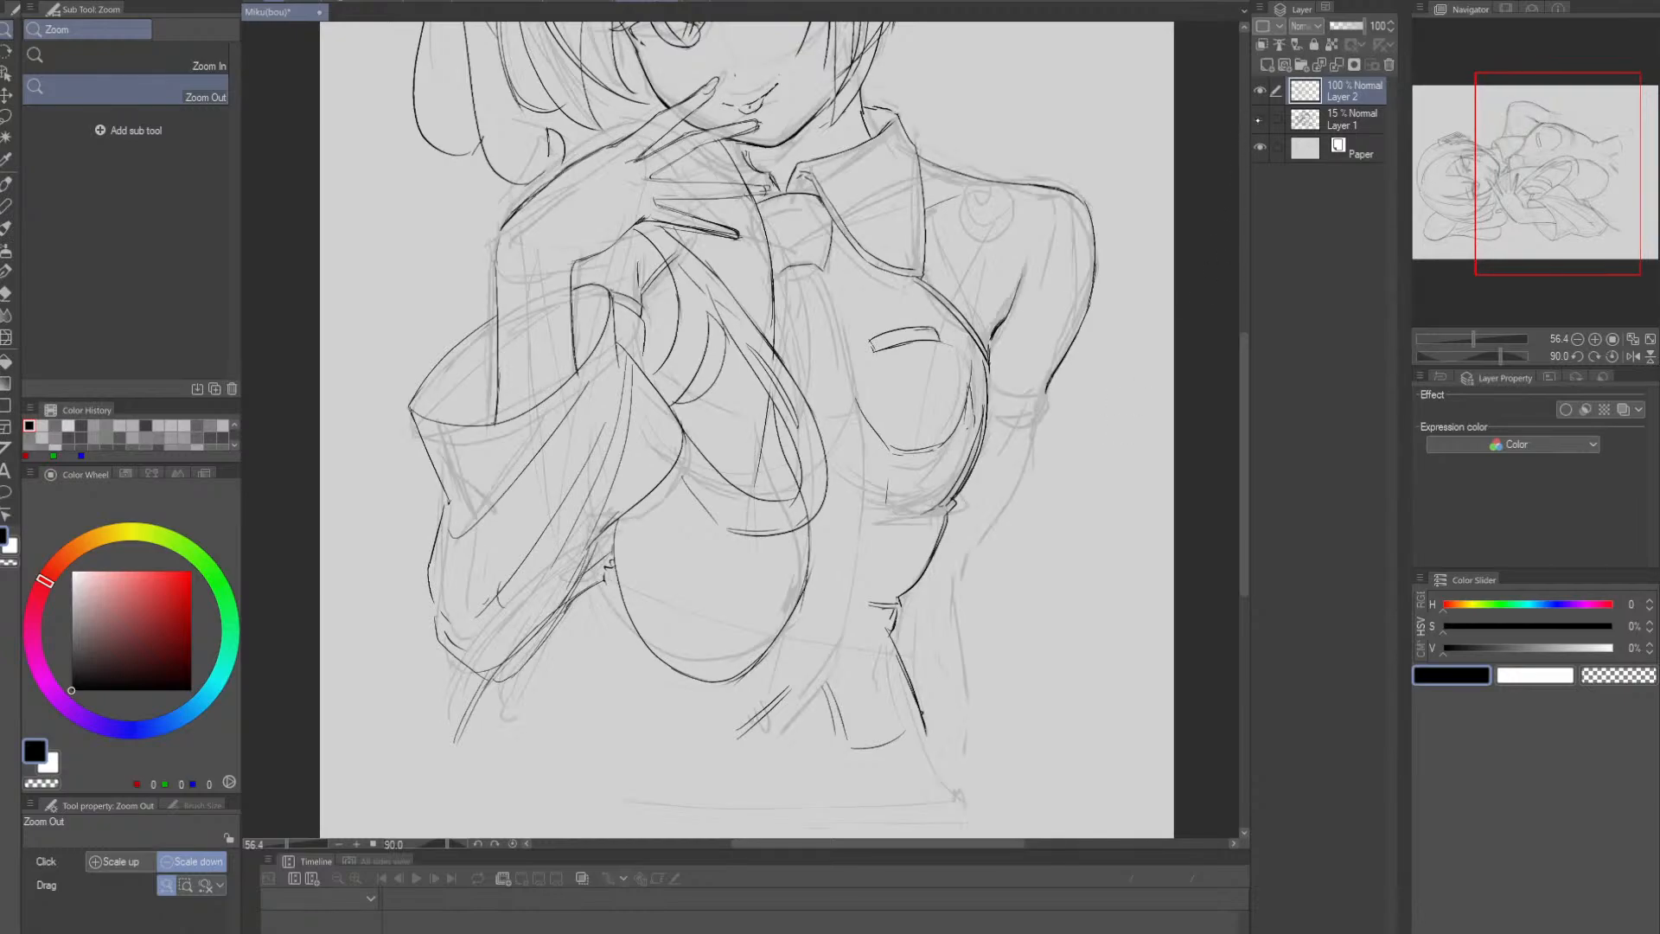
{"action": "left_click", "coordinate": [1259, 115]}
{"action": "left_click", "coordinate": [1259, 116]}
- Ink the necktie's long outer edge from the knot down to the waist
{"action": "key", "text": "p"}
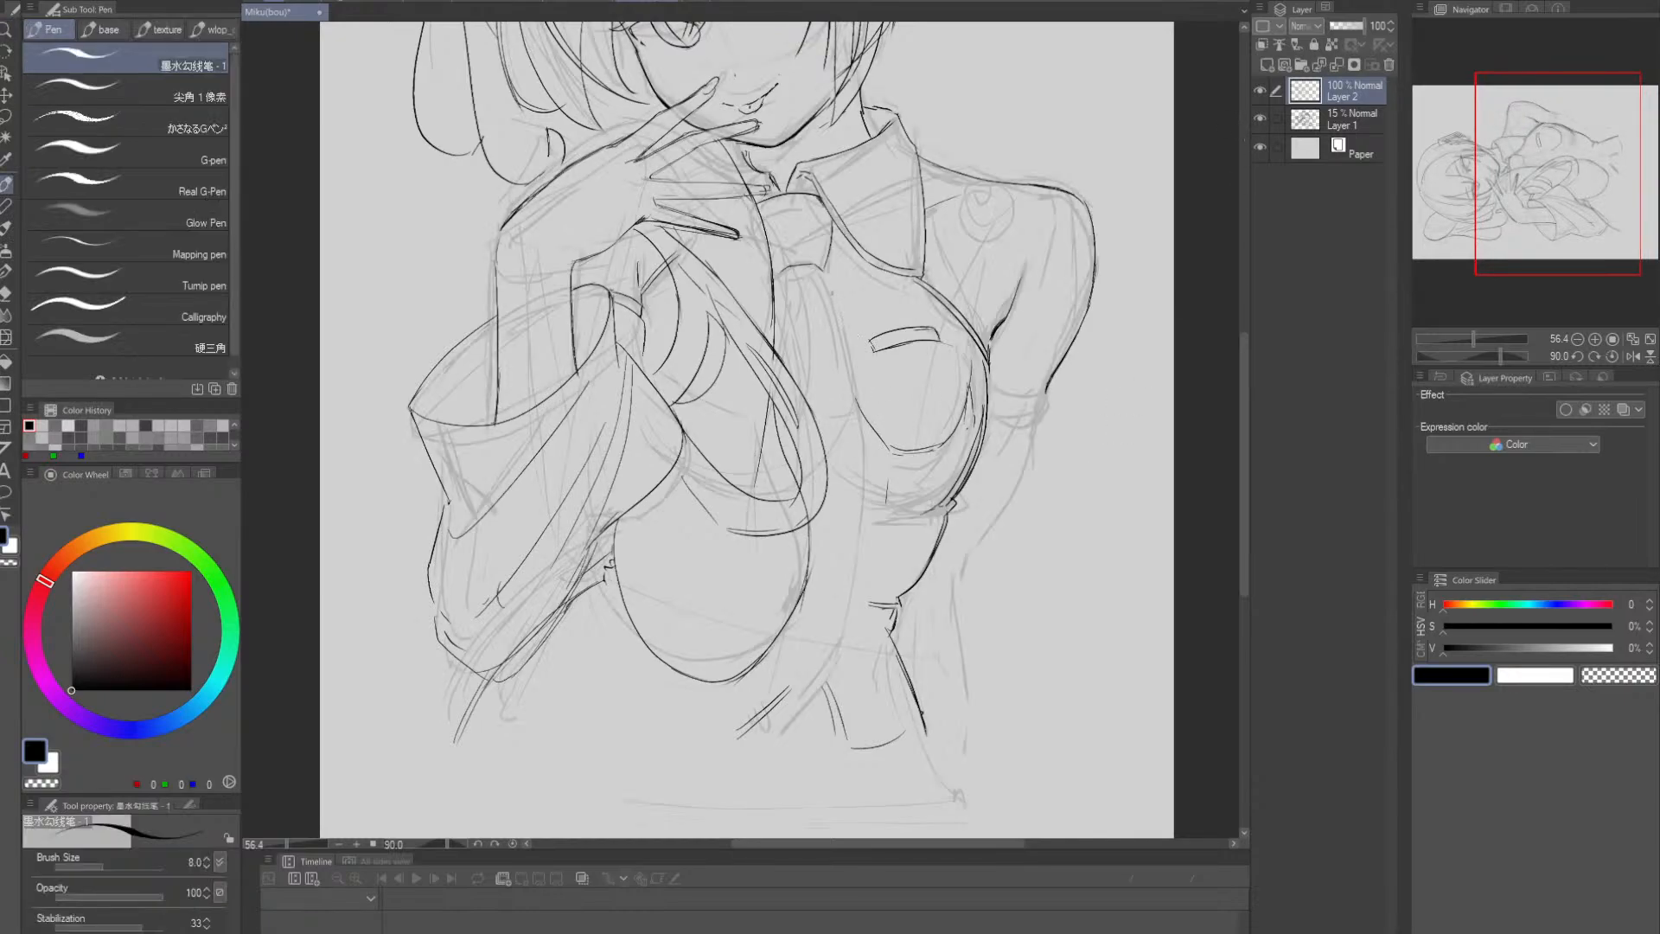
{"action": "left_click_drag", "start_coordinate": [823, 272], "coordinate": [867, 453]}
{"action": "key", "text": "ctrl+z"}
{"action": "key", "text": "ctrl+z"}
{"action": "key", "text": "ctrl+z"}
{"action": "mouse_move", "coordinate": [821, 275]}
{"action": "left_mouse_down"}
{"action": "mouse_move", "coordinate": [858, 428]}
{"action": "mouse_move", "coordinate": [850, 657]}
{"action": "left_mouse_up"}
{"action": "left_click_drag", "start_coordinate": [987, 570], "coordinate": [1003, 448]}
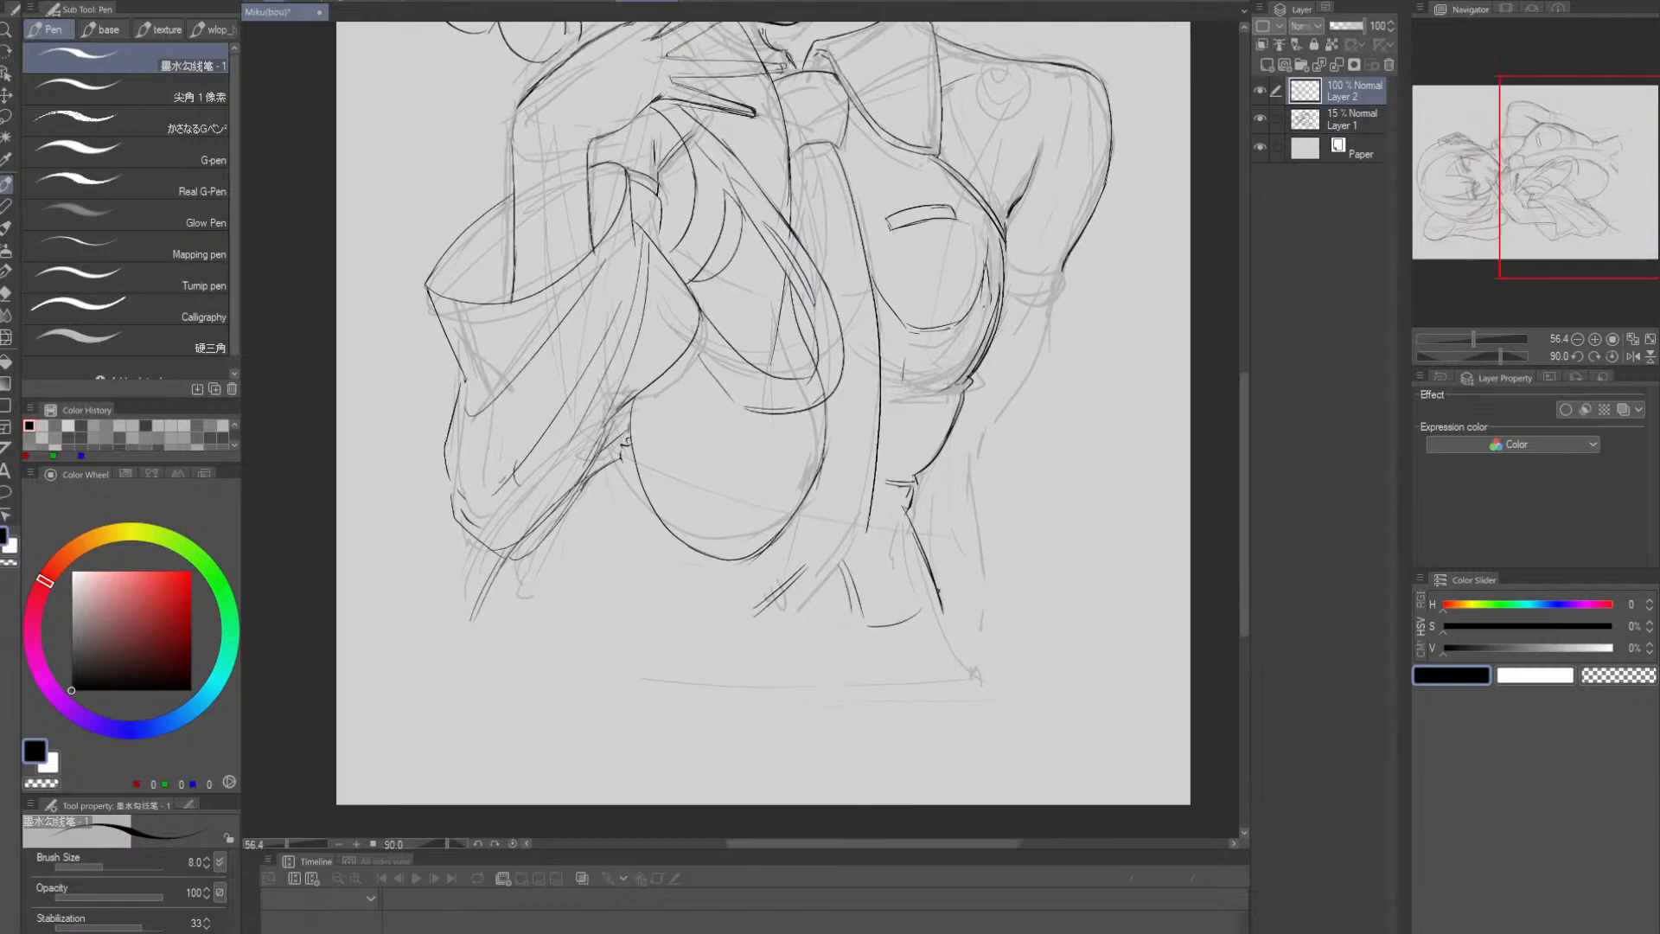
- Ink the necktie's pointed lower end and erase the overshooting line at its corner with the soft eraser
{"action": "left_click_drag", "start_coordinate": [868, 520], "coordinate": [813, 593]}
{"action": "key", "text": "ctrl+z"}
{"action": "left_click_drag", "start_coordinate": [868, 525], "coordinate": [824, 589]}
{"action": "key", "text": "ctrl+z"}
{"action": "key", "text": "e"}
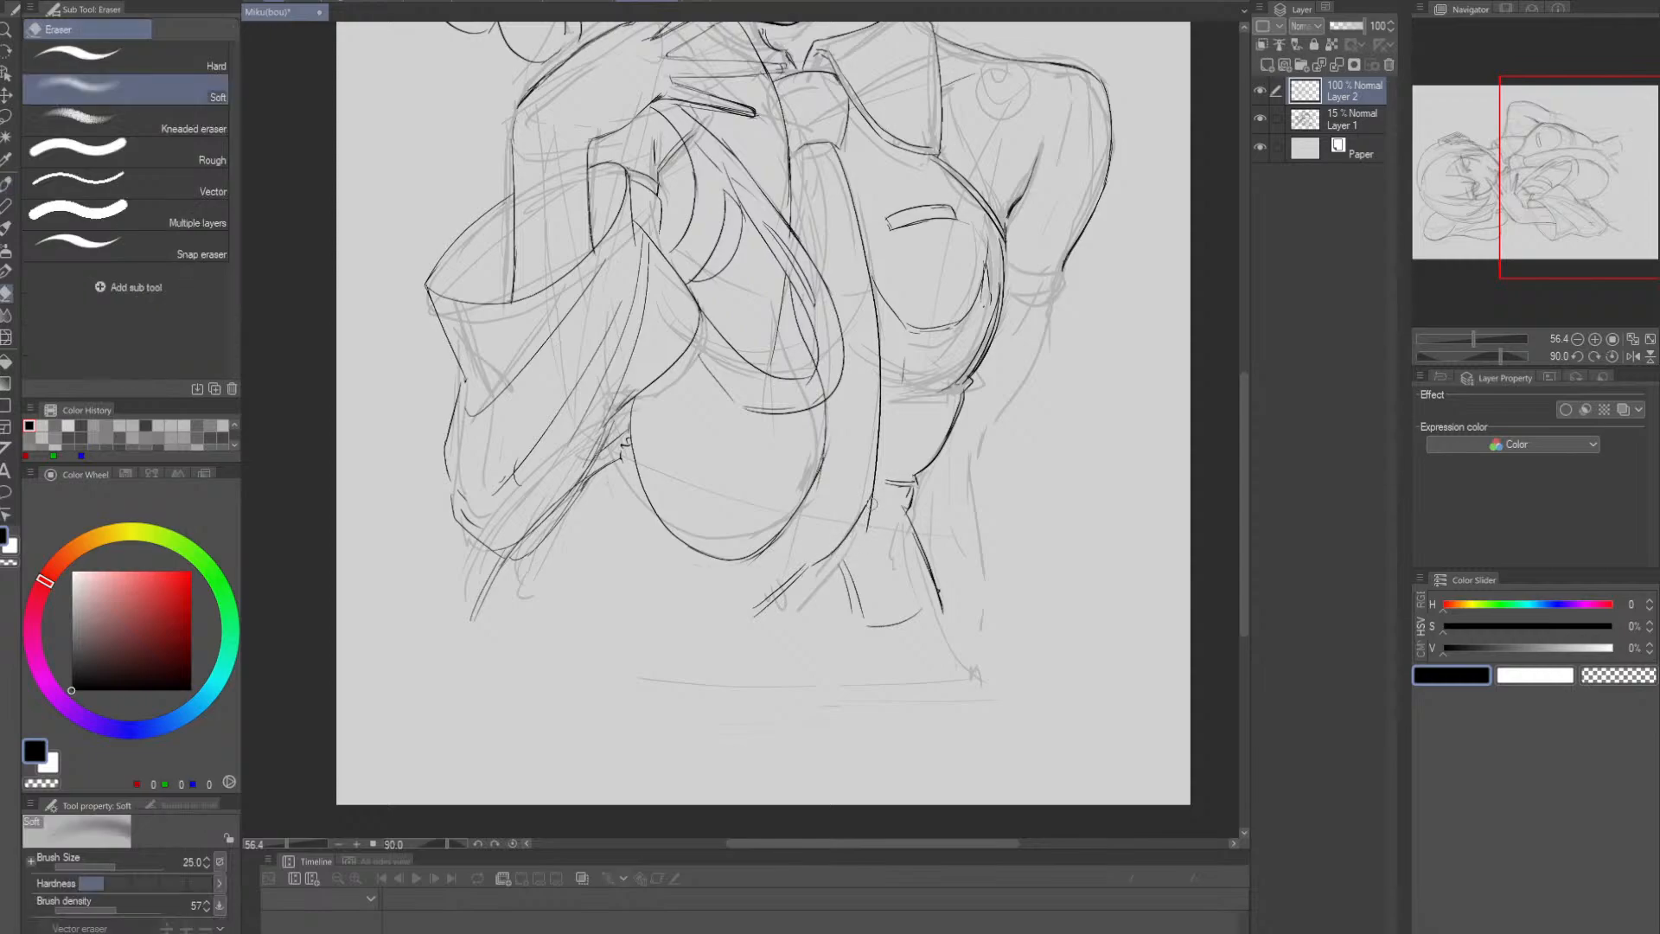
{"action": "left_click_drag", "start_coordinate": [872, 502], "coordinate": [872, 498]}
{"action": "key", "text": "p"}
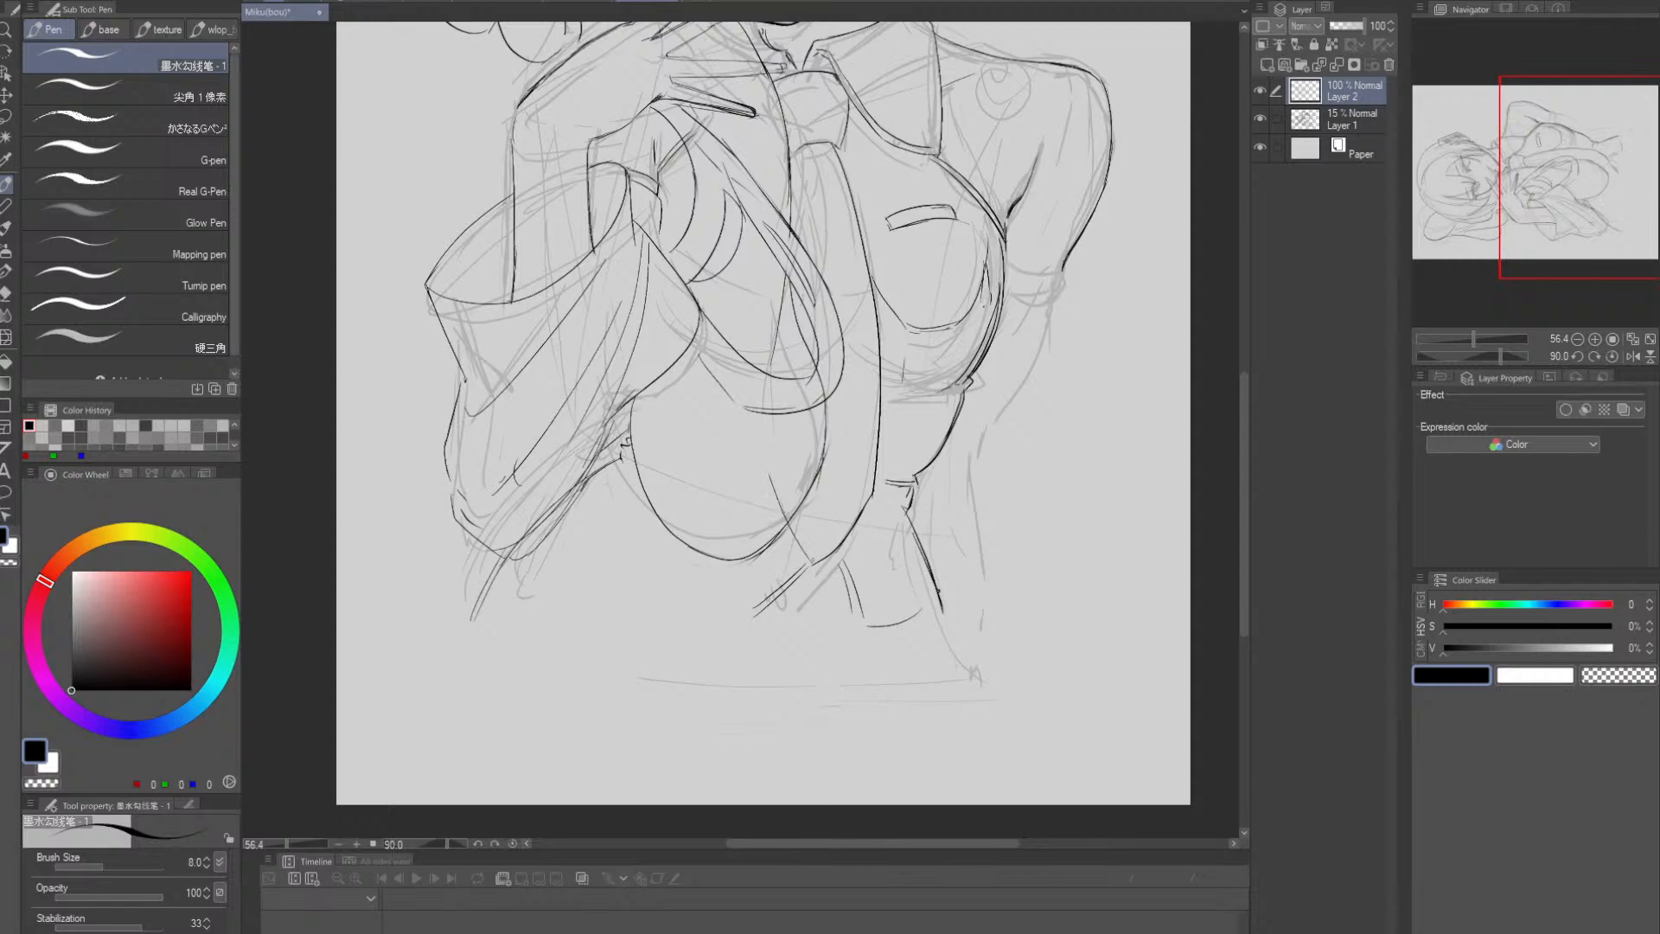
{"action": "left_click_drag", "start_coordinate": [784, 507], "coordinate": [813, 564]}
- Ink the necktie's inner edge from the knot down past the sleeve to the pointed end
{"action": "left_click_drag", "start_coordinate": [800, 153], "coordinate": [803, 236]}
{"action": "key", "text": "ctrl+z"}
{"action": "left_click_drag", "start_coordinate": [799, 148], "coordinate": [805, 246]}
{"action": "key", "text": "ctrl+z"}
{"action": "mouse_move", "coordinate": [810, 160]}
{"action": "left_mouse_down"}
{"action": "mouse_move", "coordinate": [814, 286]}
{"action": "mouse_move", "coordinate": [774, 488]}
{"action": "left_mouse_up"}
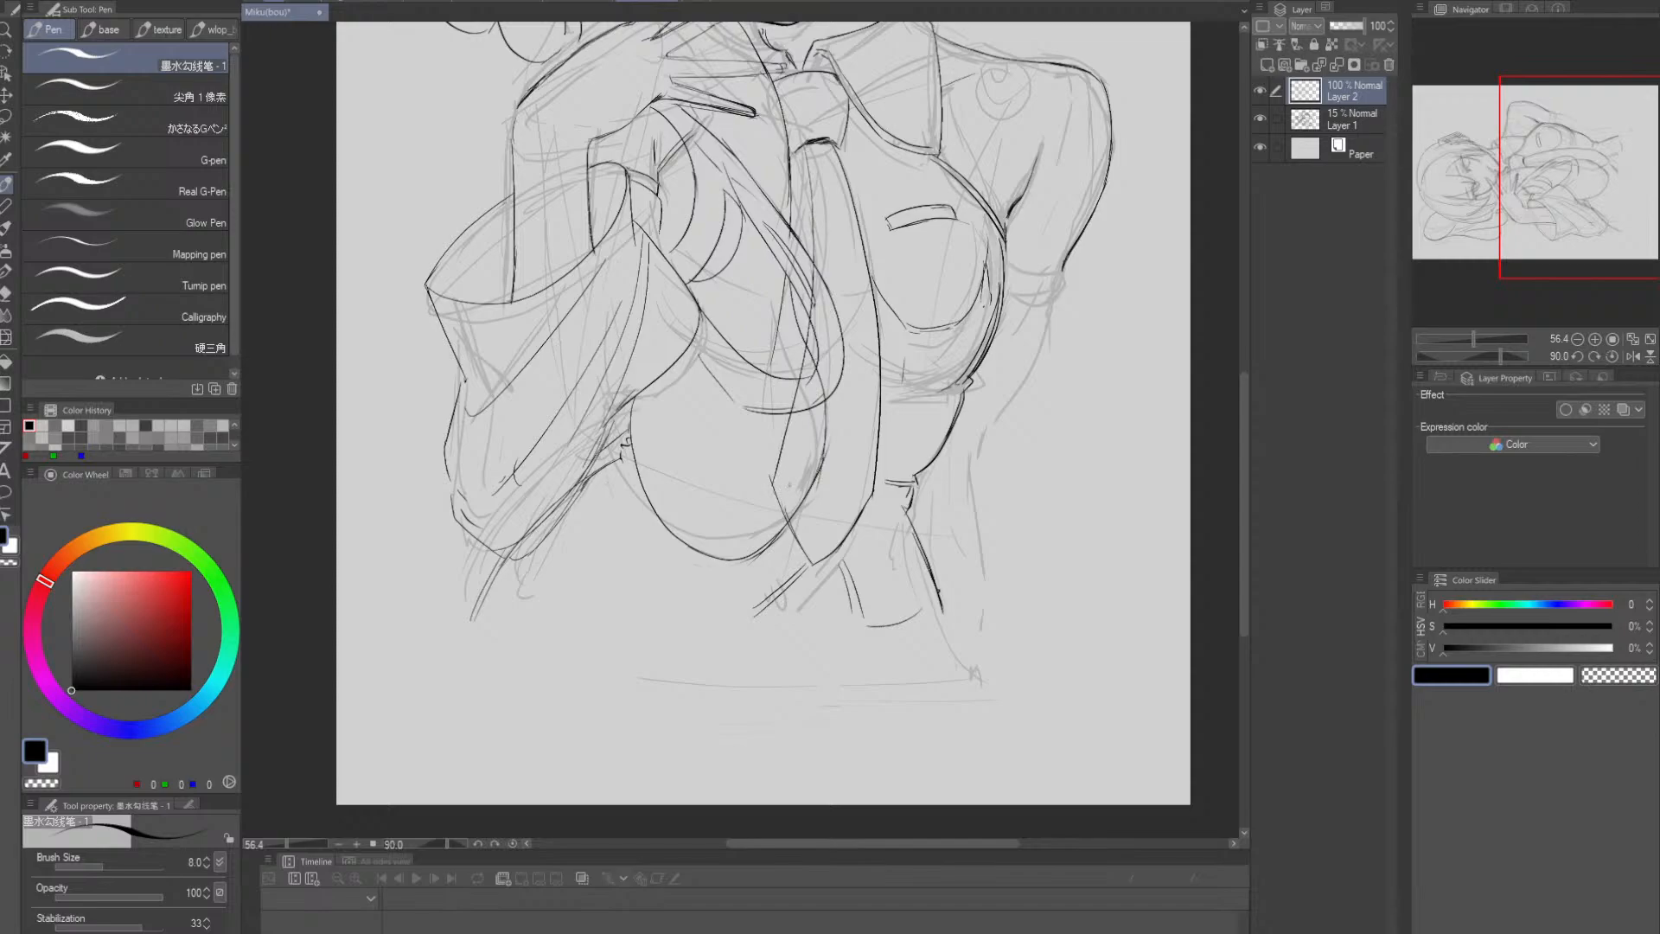
- Hide the sketch layer (Layer 1) and check the full inked figure on its own
{"action": "key", "text": "e"}
{"action": "mouse_move", "coordinate": [946, 368]}
{"action": "left_mouse_down"}
{"action": "mouse_move", "coordinate": [919, 524]}
{"action": "mouse_move", "coordinate": [902, 500]}
{"action": "left_mouse_up"}
{"action": "left_click", "coordinate": [902, 500]}
{"action": "left_click", "coordinate": [1259, 118]}
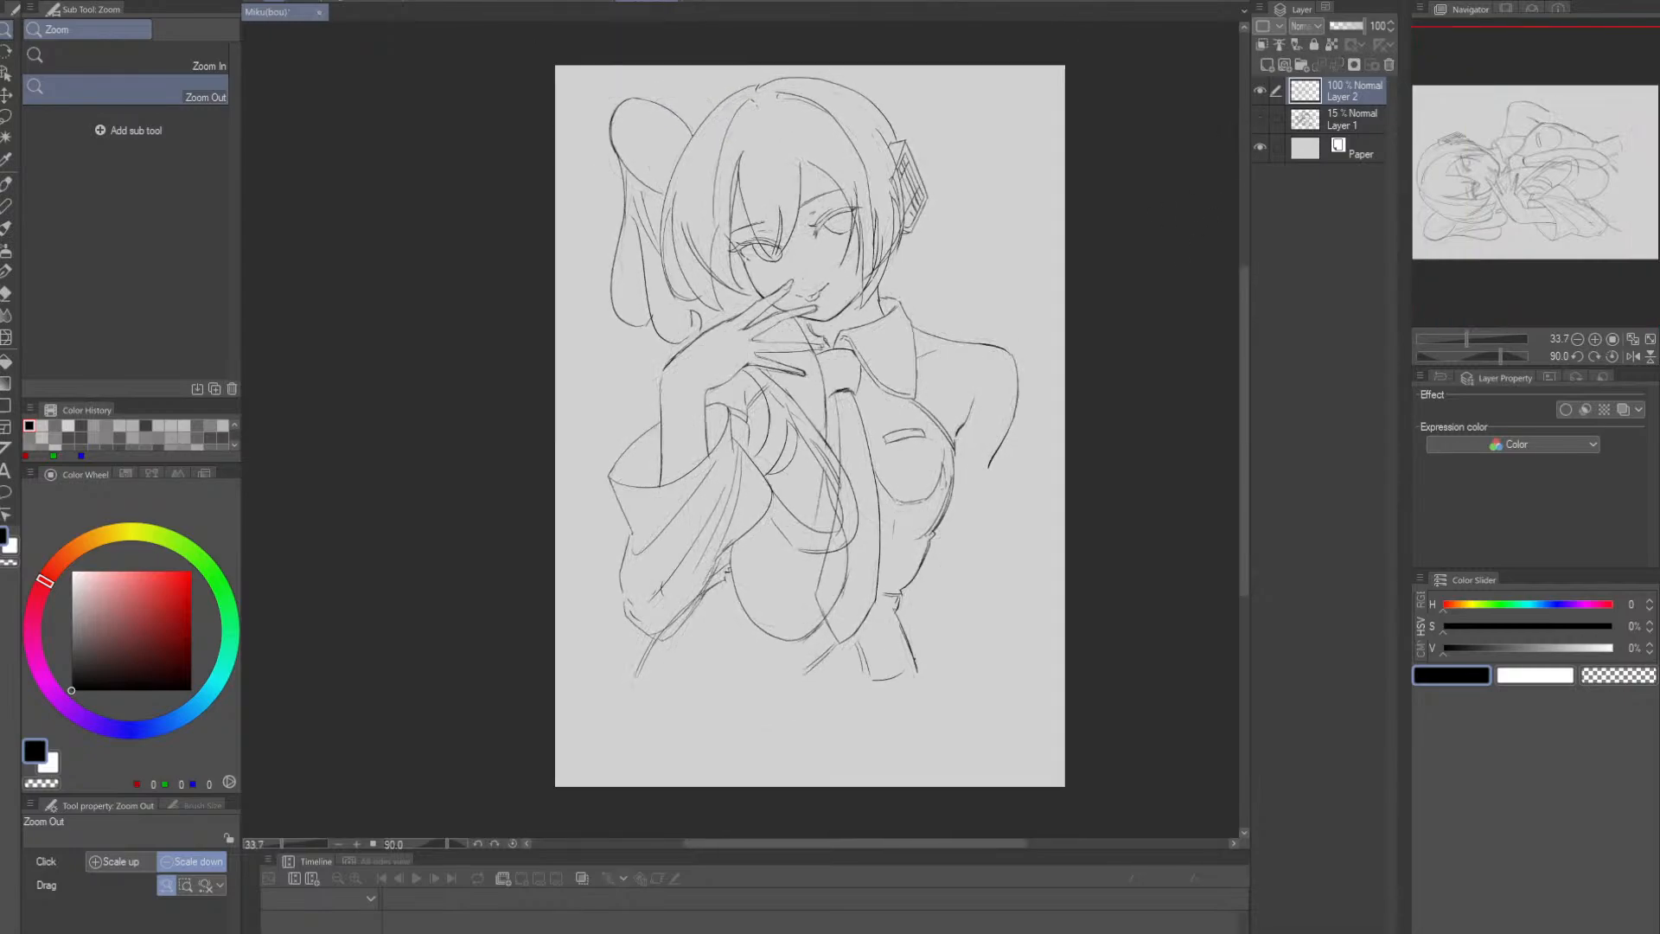
{"action": "left_click_drag", "start_coordinate": [820, 562], "coordinate": [868, 551]}
{"action": "key", "text": "p"}
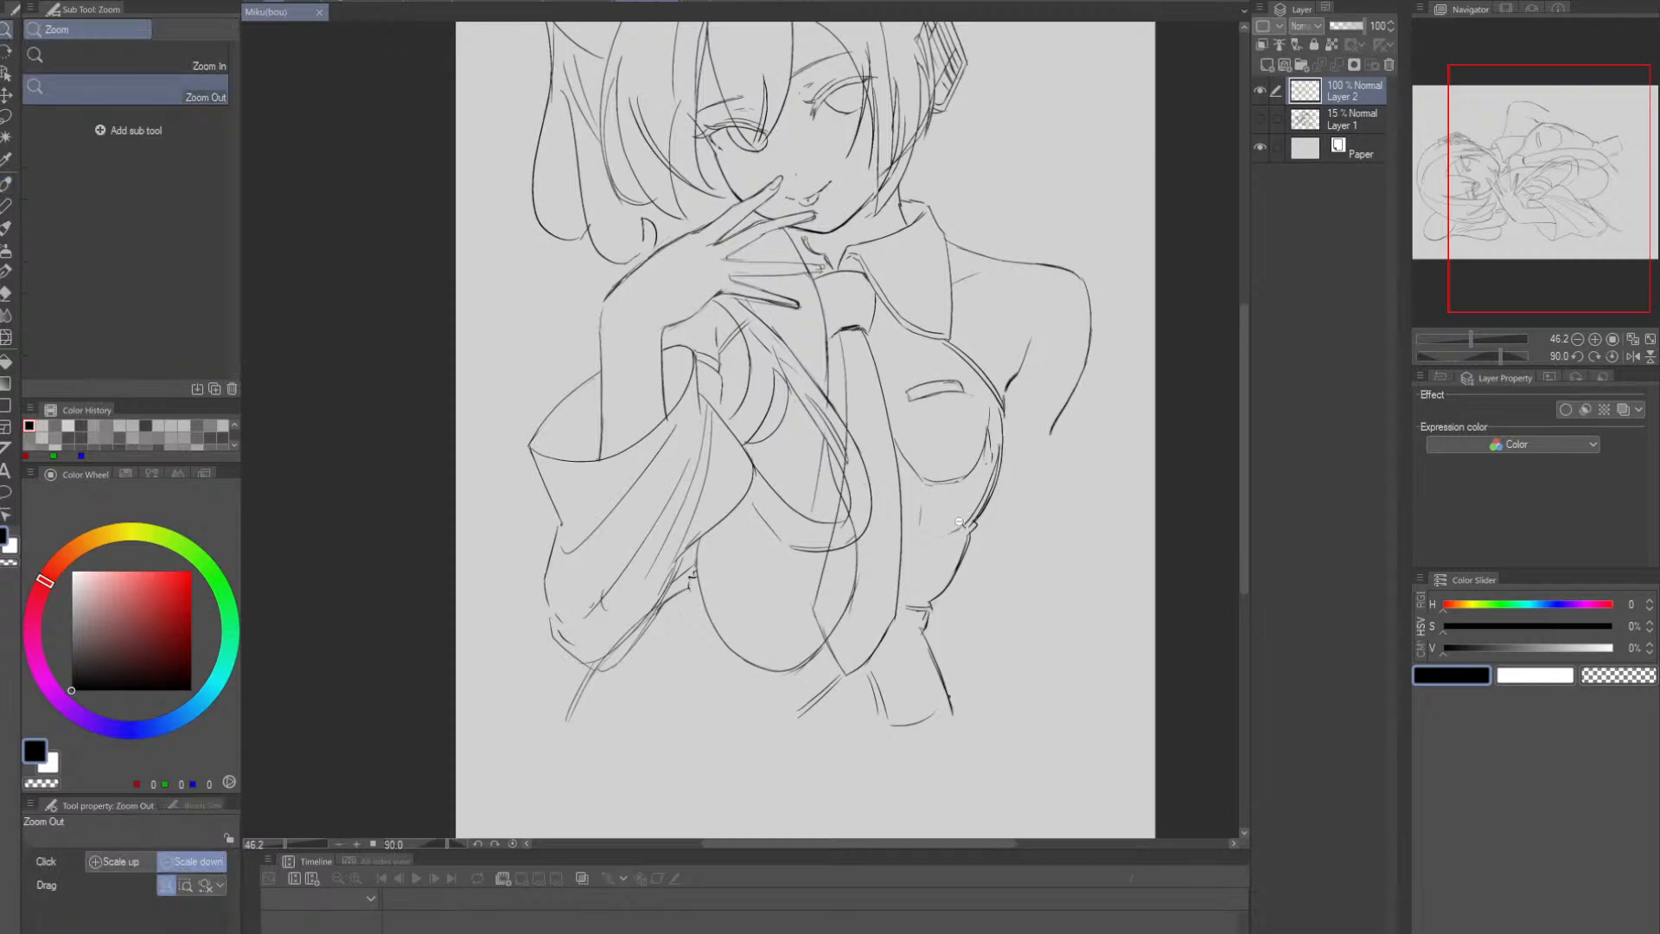
{"action": "left_click_drag", "start_coordinate": [869, 485], "coordinate": [832, 487]}
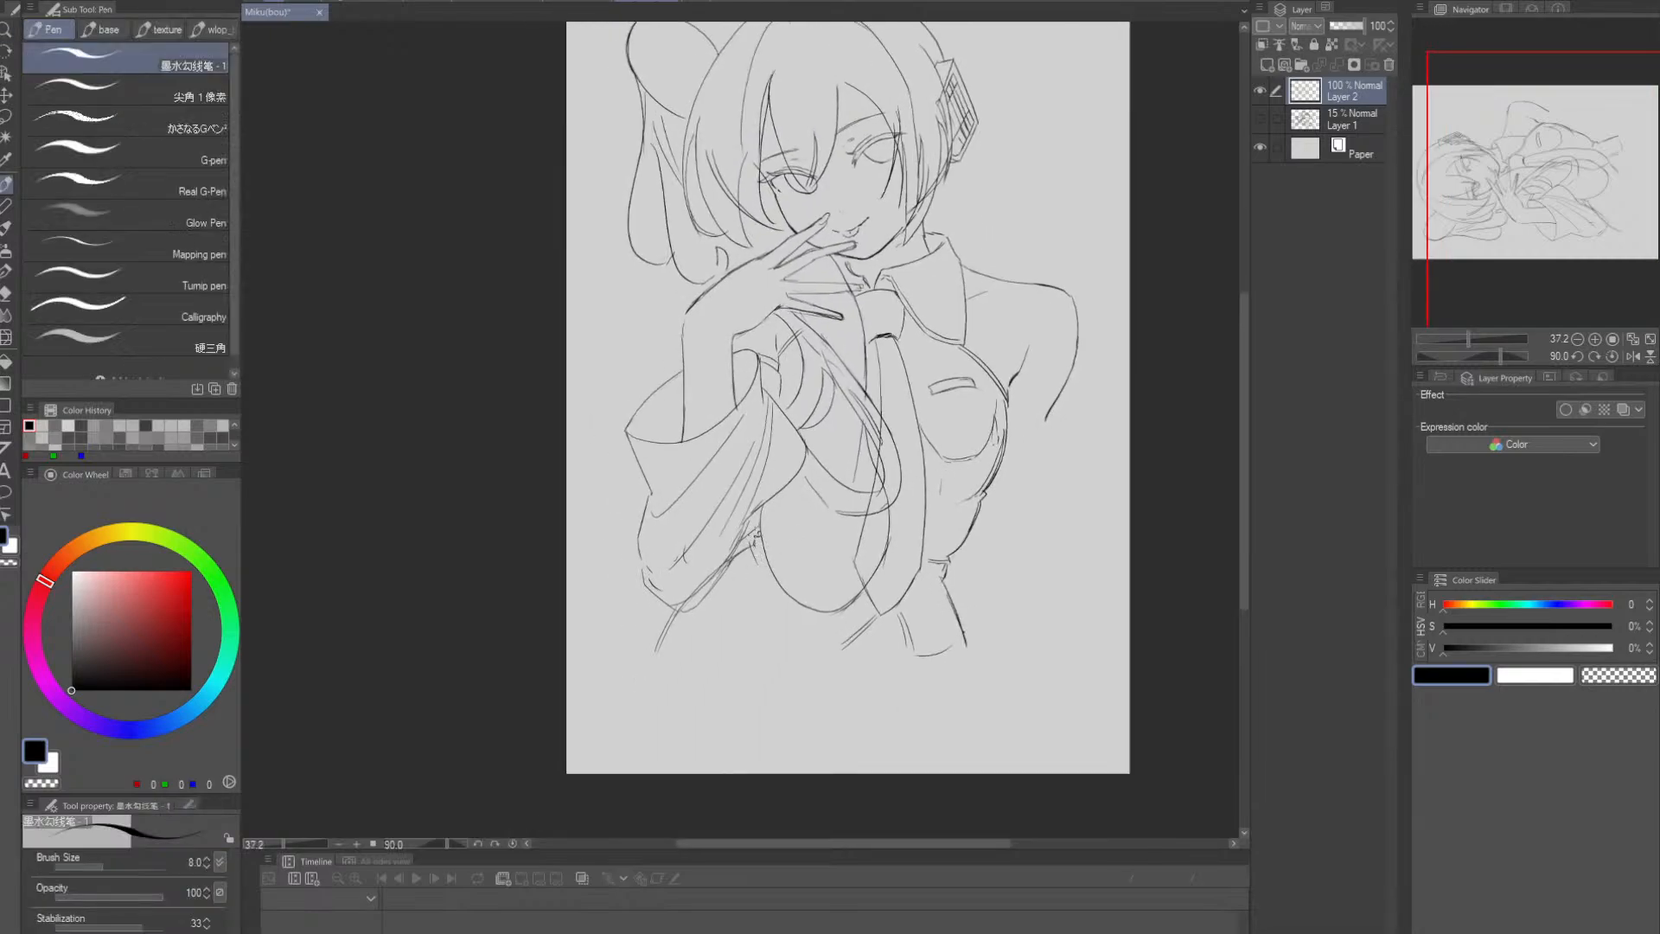
{"action": "mouse_move", "coordinate": [908, 545]}
{"action": "left_mouse_down"}
{"action": "mouse_move", "coordinate": [901, 519]}
{"action": "mouse_move", "coordinate": [885, 642]}
{"action": "left_mouse_up"}
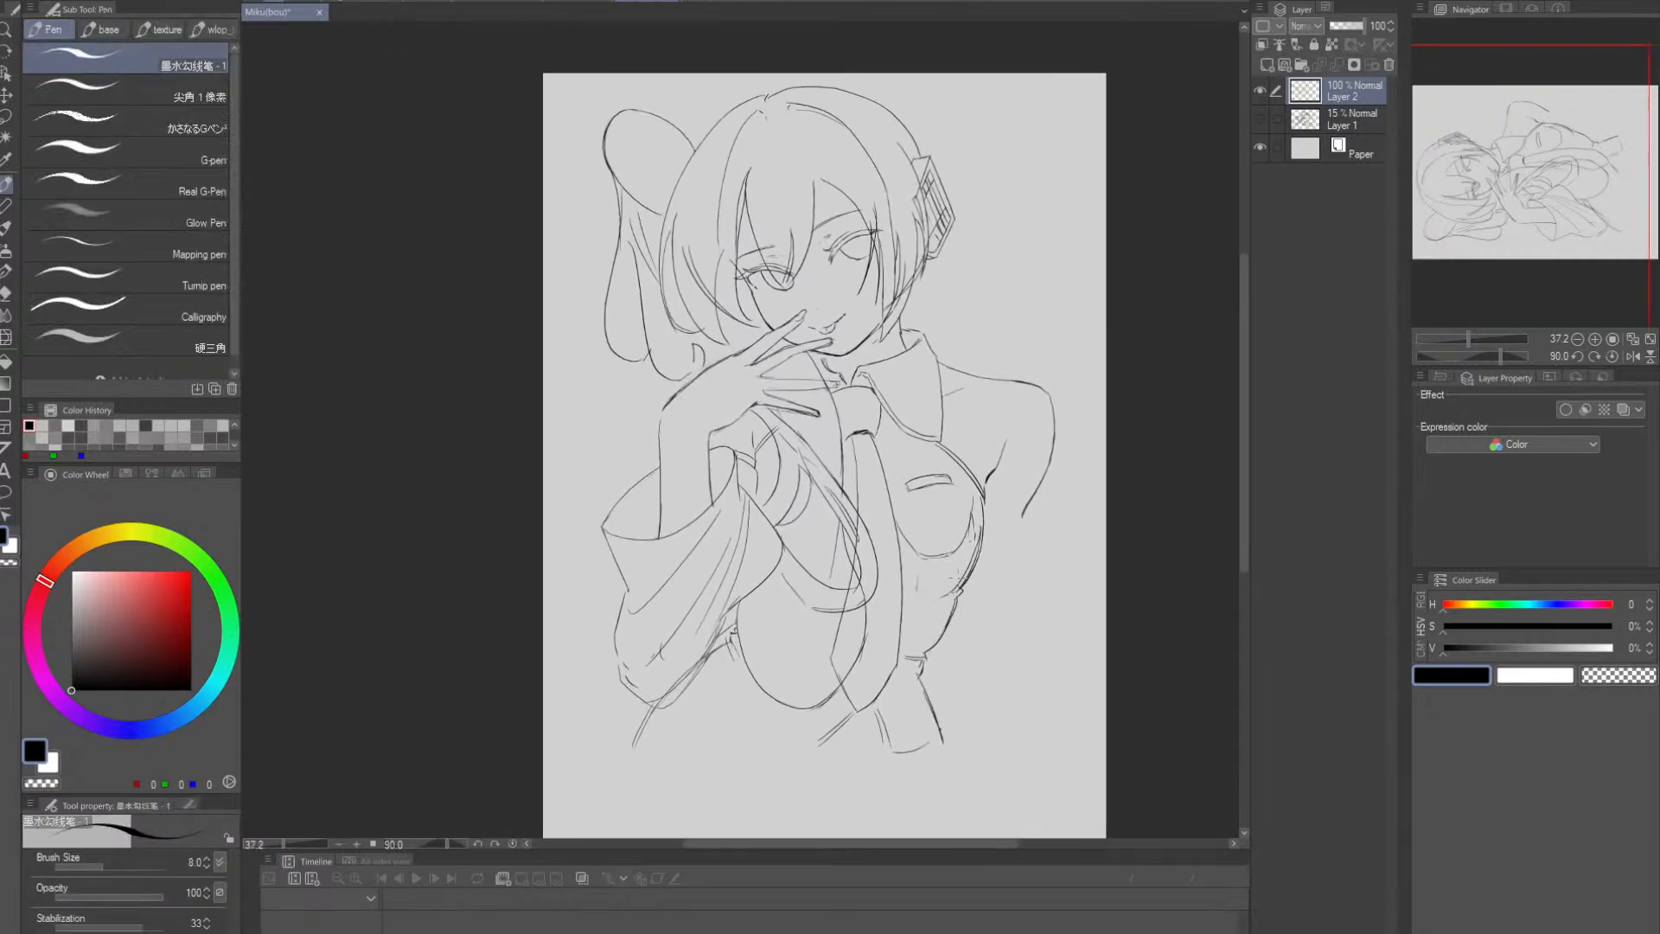
- Ink a small hair tip flicking out at the nape, just above the collar
{"action": "key", "text": "p"}
{"action": "left_click_drag", "start_coordinate": [908, 311], "coordinate": [930, 321]}
{"action": "key", "text": "ctrl+z"}
{"action": "key", "text": "p"}
{"action": "left_click_drag", "start_coordinate": [870, 408], "coordinate": [891, 415]}
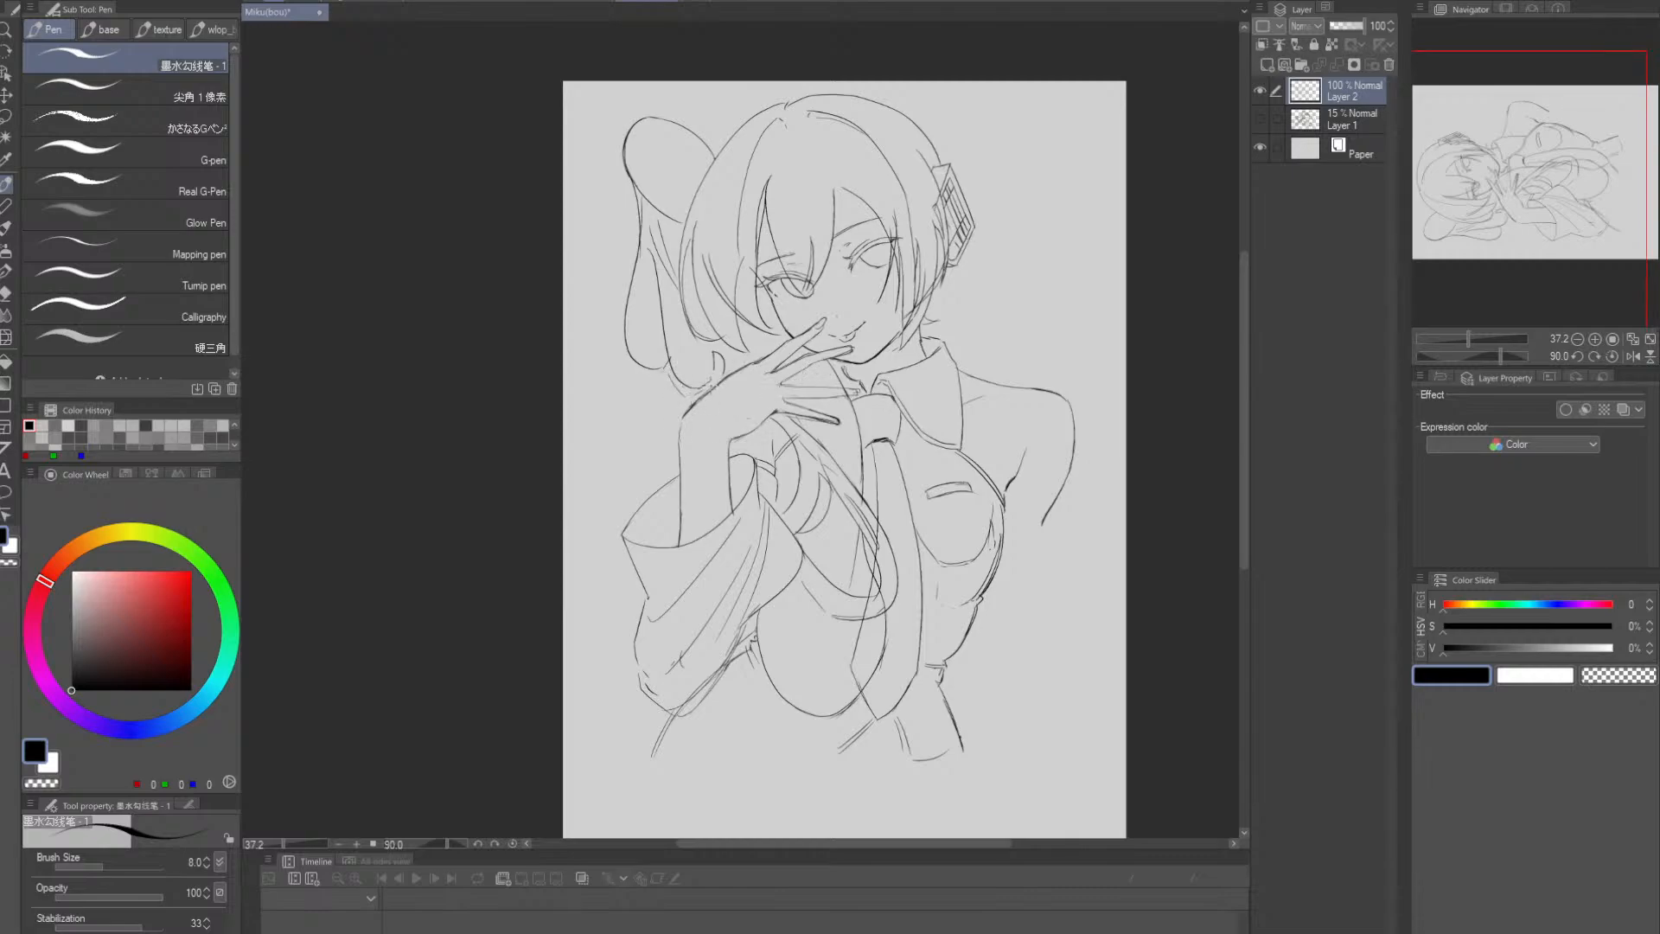
- Connect the thumb's outline to the wrist and erase the hand line crossing the thumb's base with the soft eraser
{"action": "scroll", "coordinate": [731, 366], "scroll_direction": "up", "scroll_amount": 3}
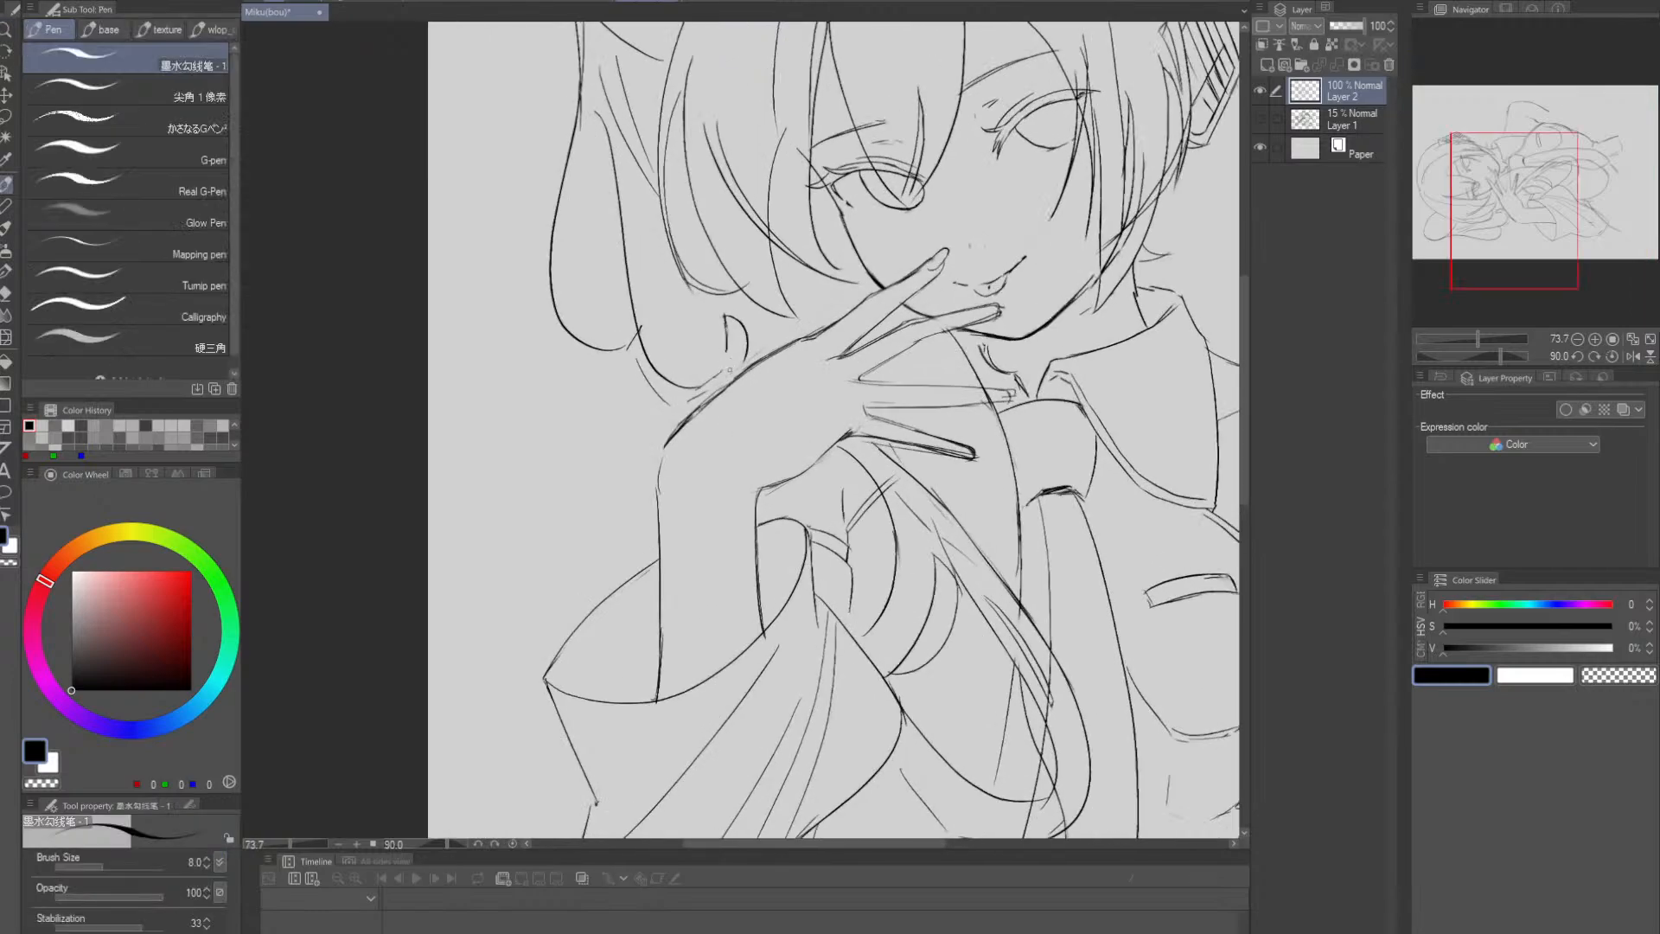
{"action": "left_click_drag", "start_coordinate": [710, 386], "coordinate": [691, 416]}
{"action": "key", "text": "ctrl+z"}
{"action": "key", "text": "e"}
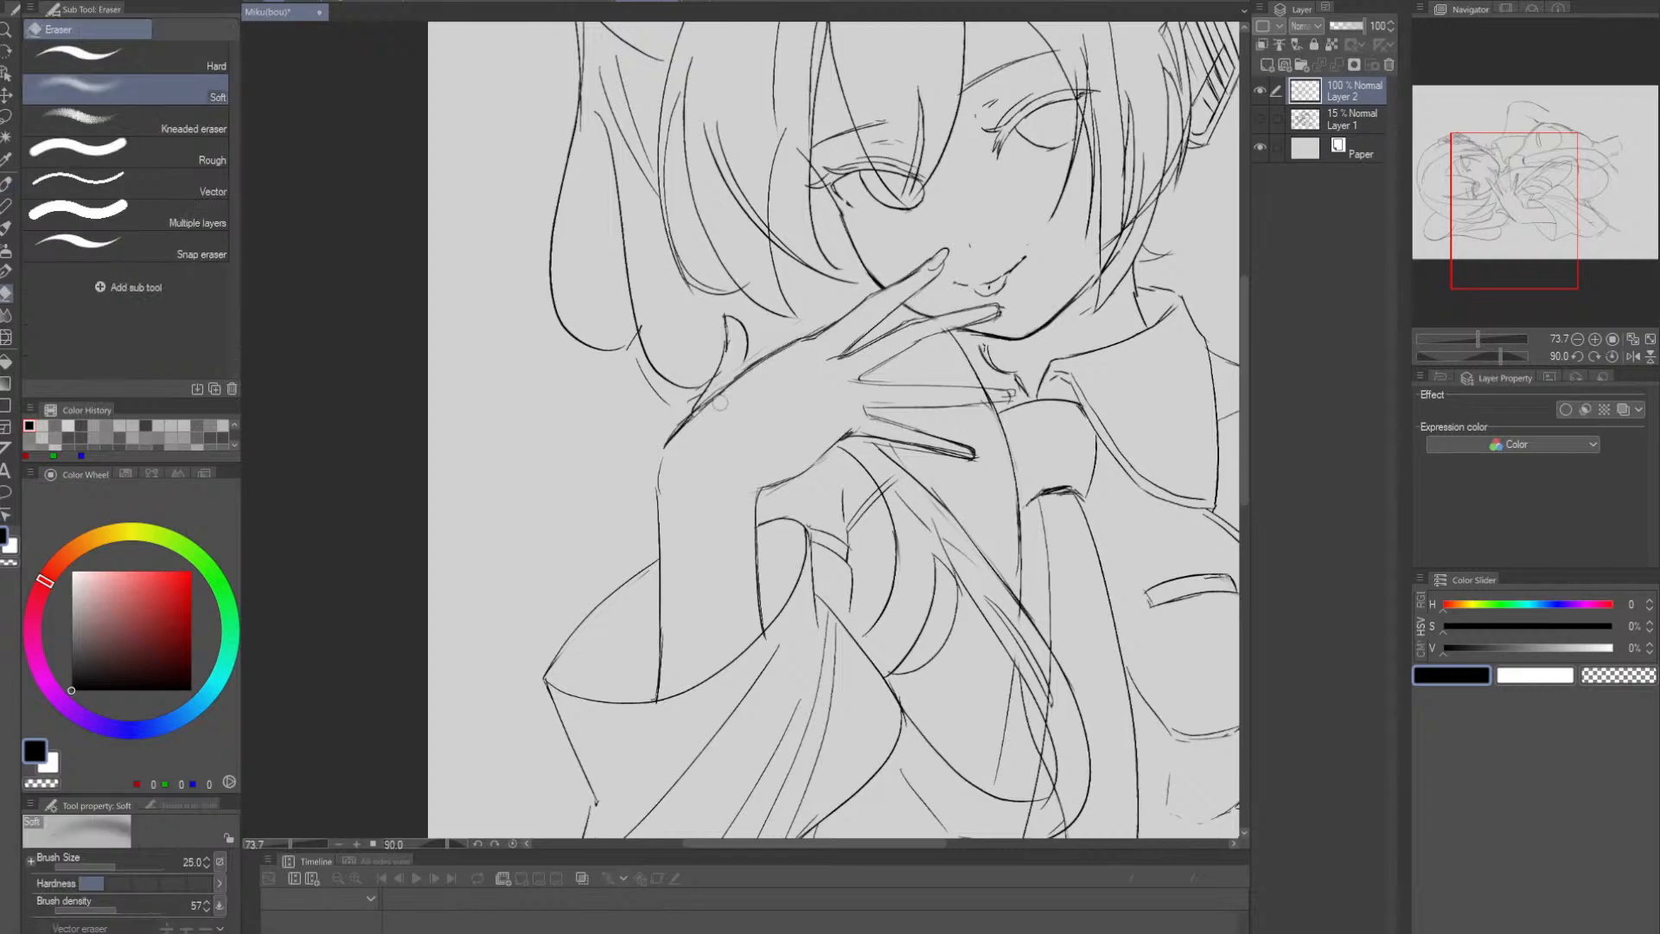
{"action": "key", "text": "p"}
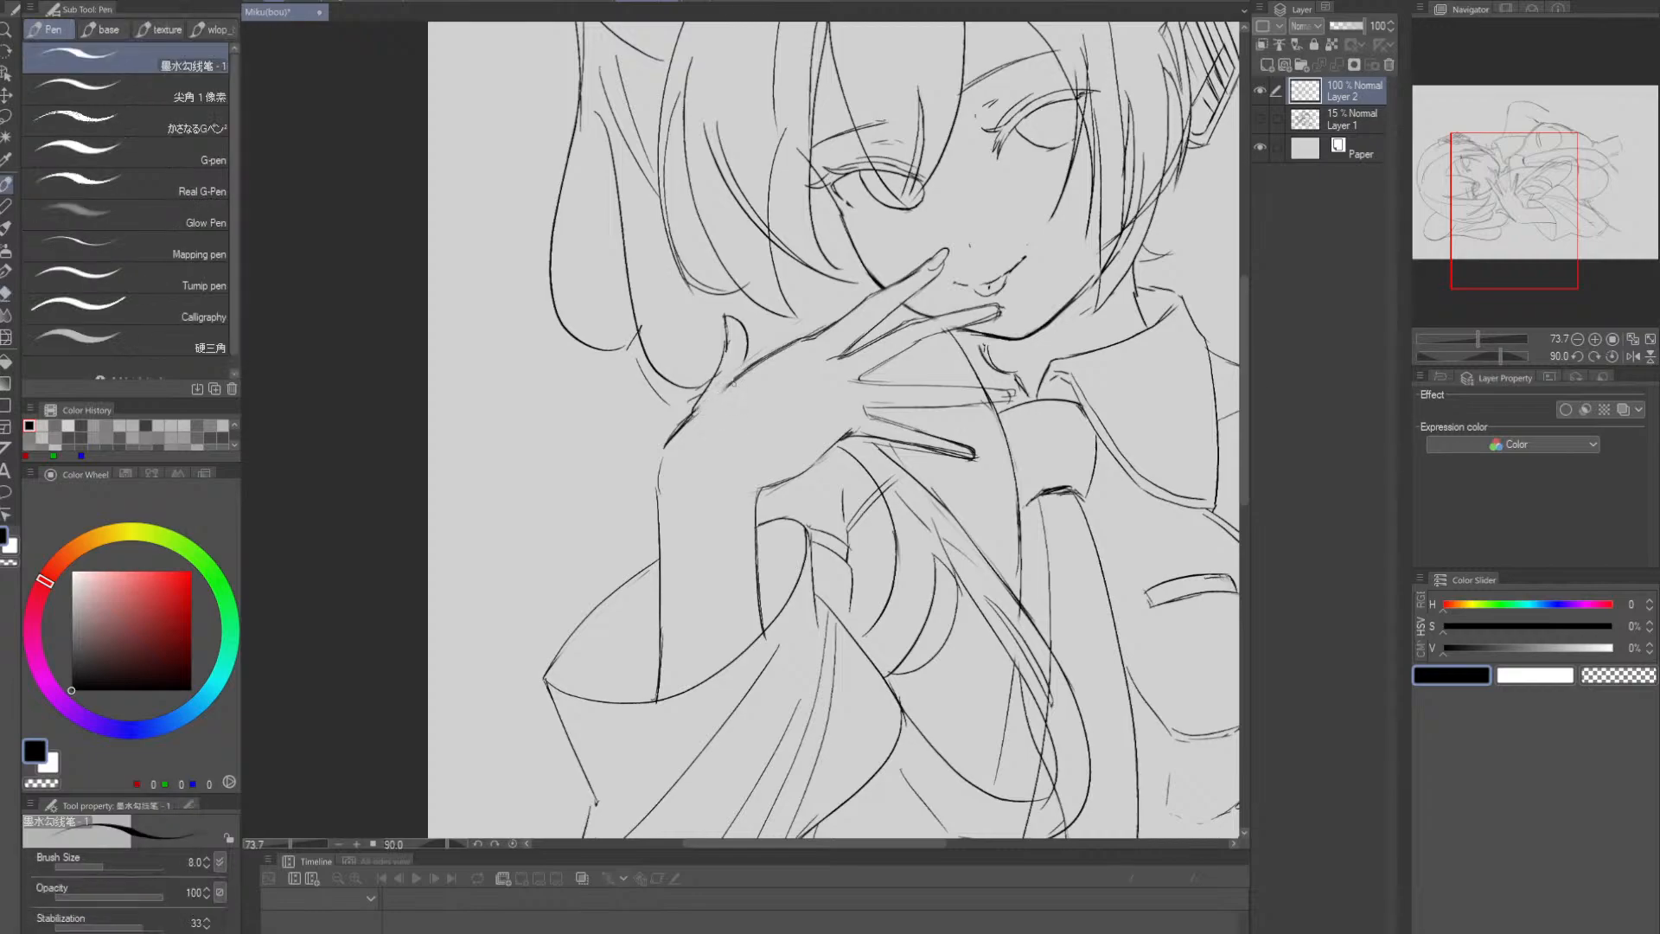
{"action": "key", "text": "e"}
{"action": "left_click_drag", "start_coordinate": [755, 363], "coordinate": [728, 386]}
{"action": "key", "text": "p"}
{"action": "key", "text": "e"}
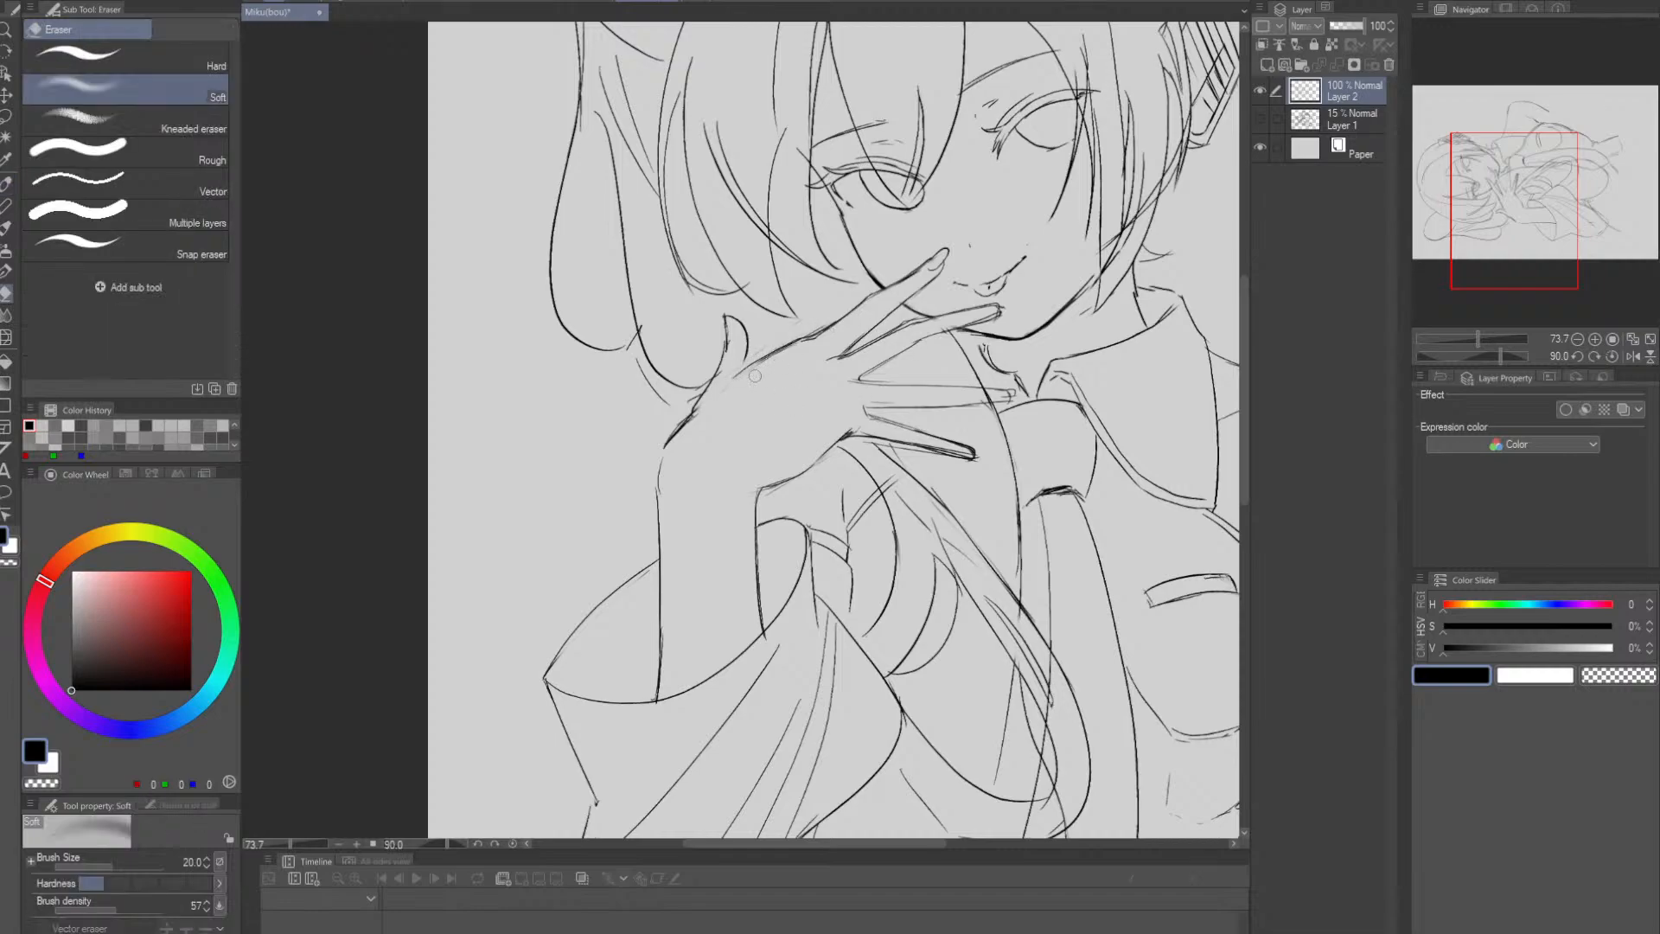
{"action": "left_click_drag", "start_coordinate": [770, 354], "coordinate": [752, 376]}
{"action": "left_click_drag", "start_coordinate": [837, 345], "coordinate": [835, 397]}
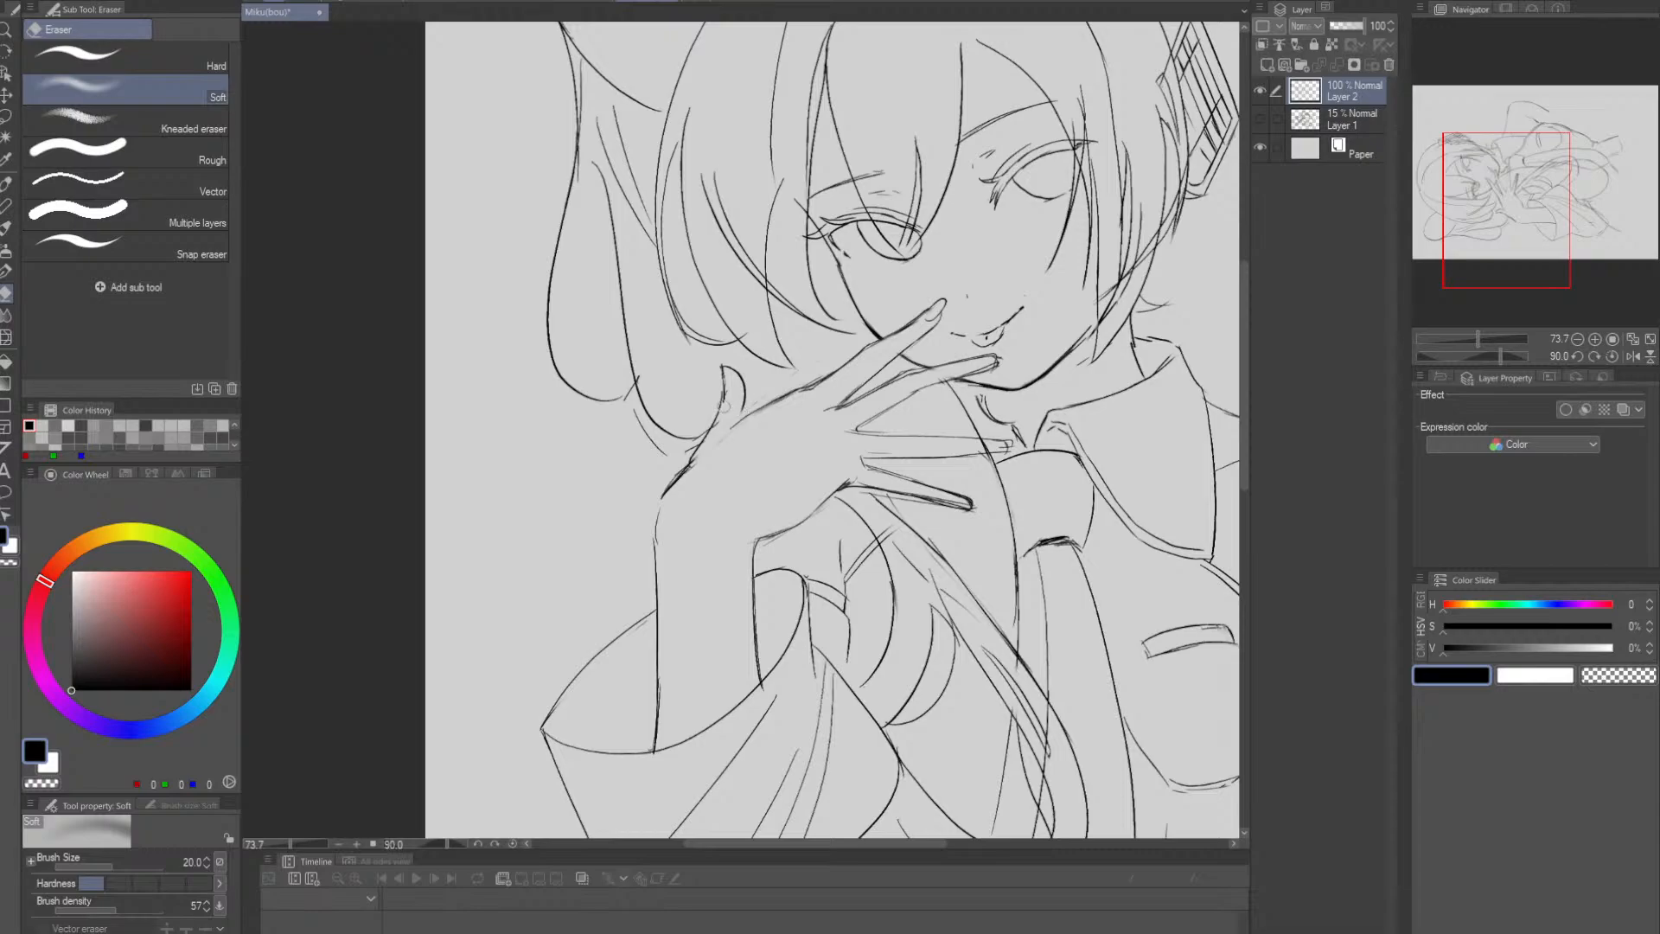
{"action": "key", "text": "m"}
{"action": "mouse_move", "coordinate": [711, 386]}
{"action": "left_mouse_down"}
{"action": "mouse_move", "coordinate": [762, 364]}
{"action": "mouse_move", "coordinate": [727, 396]}
{"action": "mouse_move", "coordinate": [749, 411]}
{"action": "mouse_move", "coordinate": [717, 393]}
{"action": "mouse_move", "coordinate": [692, 462]}
{"action": "mouse_move", "coordinate": [851, 395]}
{"action": "mouse_move", "coordinate": [863, 484]}
{"action": "mouse_move", "coordinate": [851, 498]}
{"action": "mouse_move", "coordinate": [746, 404]}
{"action": "left_mouse_up"}
{"action": "left_click", "coordinate": [777, 447]}
{"action": "left_click", "coordinate": [683, 454]}
{"action": "key", "text": "ctrl+d"}
{"action": "key", "text": "alt+space"}
{"action": "key", "text": "p"}
{"action": "key", "text": "r"}
{"action": "key", "text": "ctrl+z"}
{"action": "left_click_drag", "start_coordinate": [644, 435], "coordinate": [757, 395]}
{"action": "key", "text": "ctrl+z"}
- Thin the doubled line at the index finger's knuckle with the soft eraser
{"action": "left_click_drag", "start_coordinate": [663, 424], "coordinate": [677, 475]}
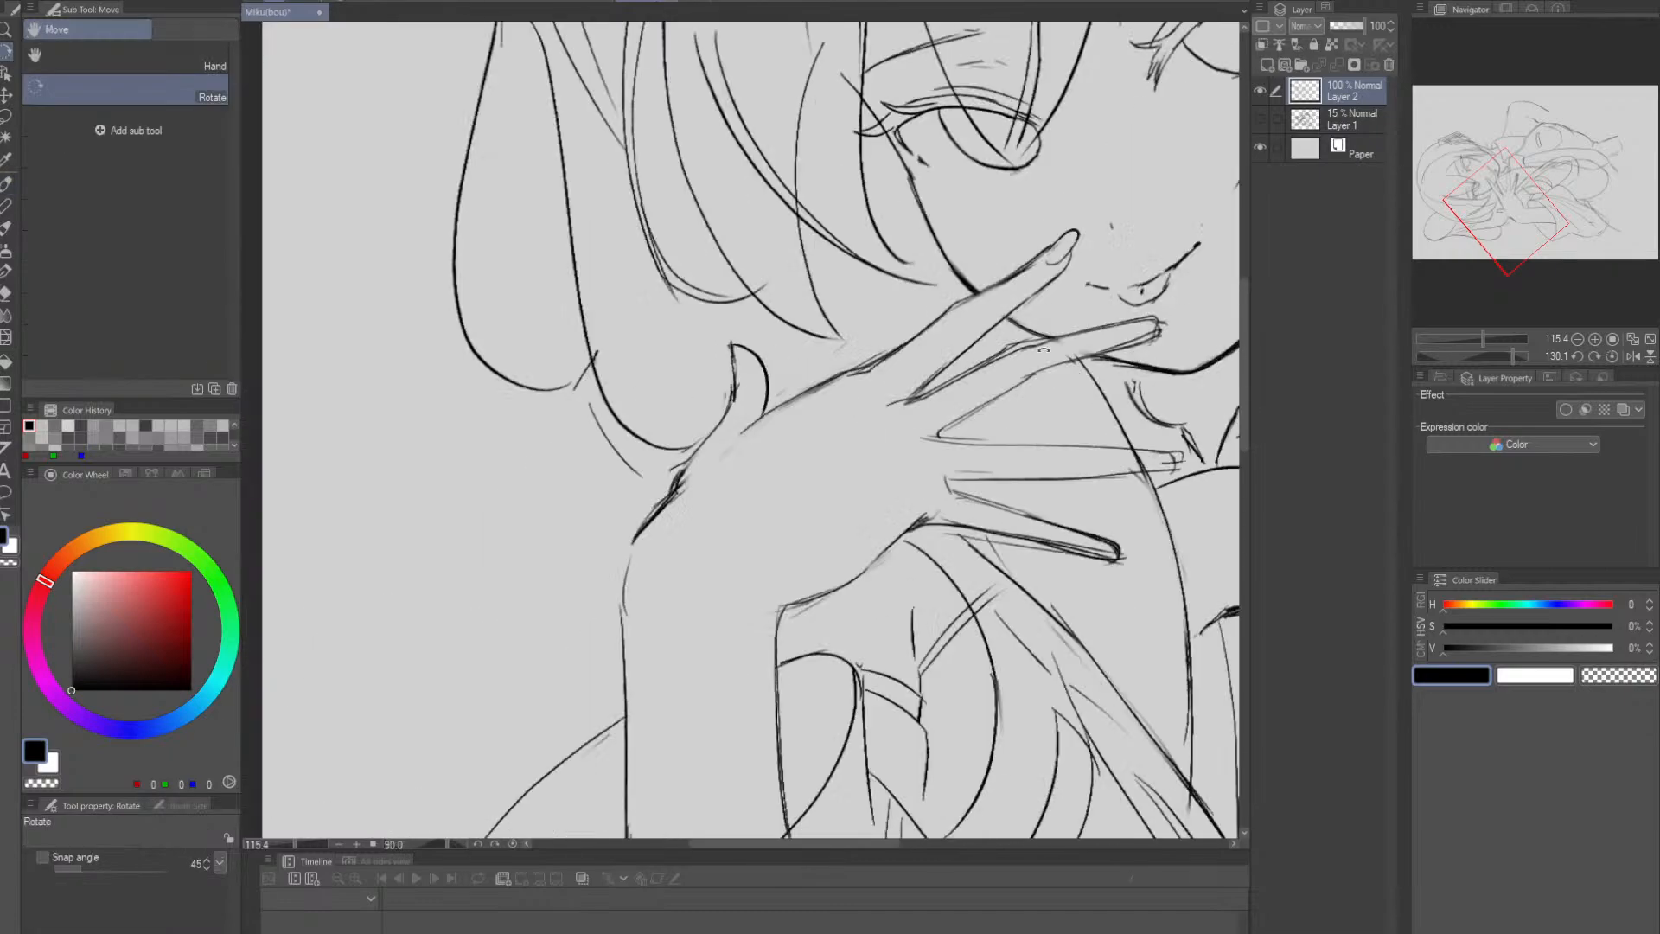
{"action": "left_click_drag", "start_coordinate": [1055, 430], "coordinate": [999, 481]}
{"action": "key", "text": "e"}
{"action": "left_click_drag", "start_coordinate": [804, 415], "coordinate": [815, 402]}
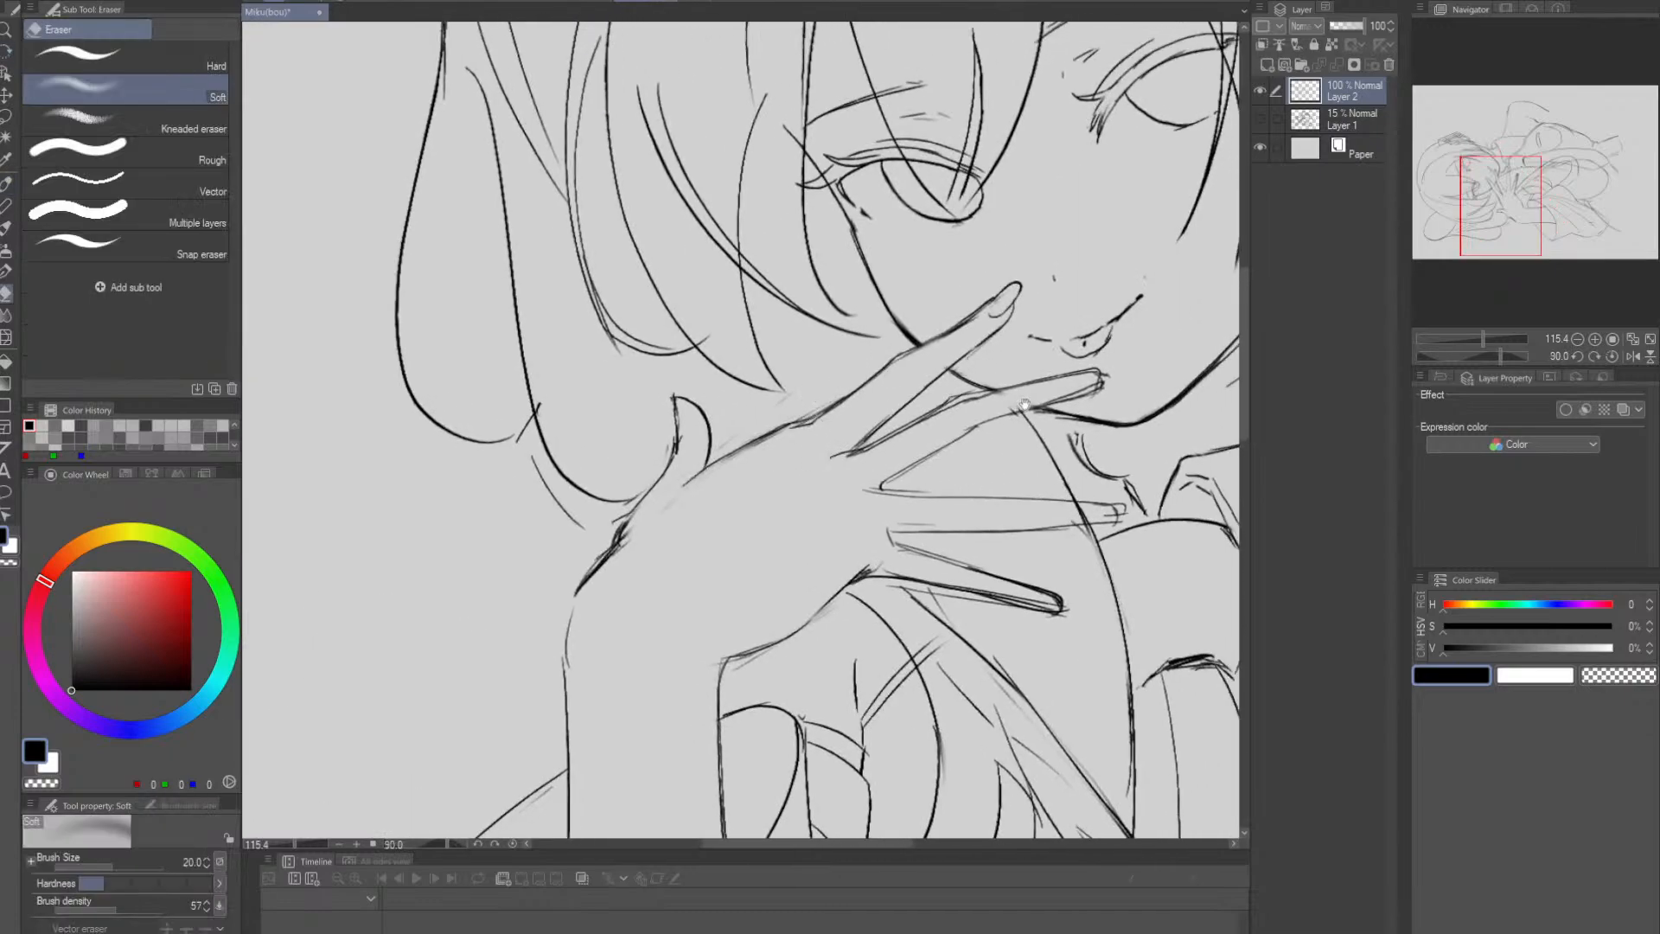
- Re-ink the little finger's lower edge from the palm to the tip with pen size 7
{"action": "left_click_drag", "start_coordinate": [1025, 404], "coordinate": [899, 401]}
{"action": "left_click", "coordinate": [980, 415], "text": "alt"}
{"action": "mouse_move", "coordinate": [918, 541]}
{"action": "left_mouse_down"}
{"action": "mouse_move", "coordinate": [952, 538]}
{"action": "mouse_move", "coordinate": [981, 415]}
{"action": "mouse_move", "coordinate": [860, 491]}
{"action": "mouse_move", "coordinate": [930, 467]}
{"action": "mouse_move", "coordinate": [912, 471]}
{"action": "mouse_move", "coordinate": [916, 445]}
{"action": "mouse_move", "coordinate": [938, 439]}
{"action": "mouse_move", "coordinate": [831, 493]}
{"action": "mouse_move", "coordinate": [949, 446]}
{"action": "left_mouse_up"}
{"action": "key", "text": "p"}
{"action": "mouse_move", "coordinate": [832, 516]}
{"action": "left_mouse_down"}
{"action": "mouse_move", "coordinate": [869, 516]}
{"action": "mouse_move", "coordinate": [912, 451]}
{"action": "left_mouse_up"}
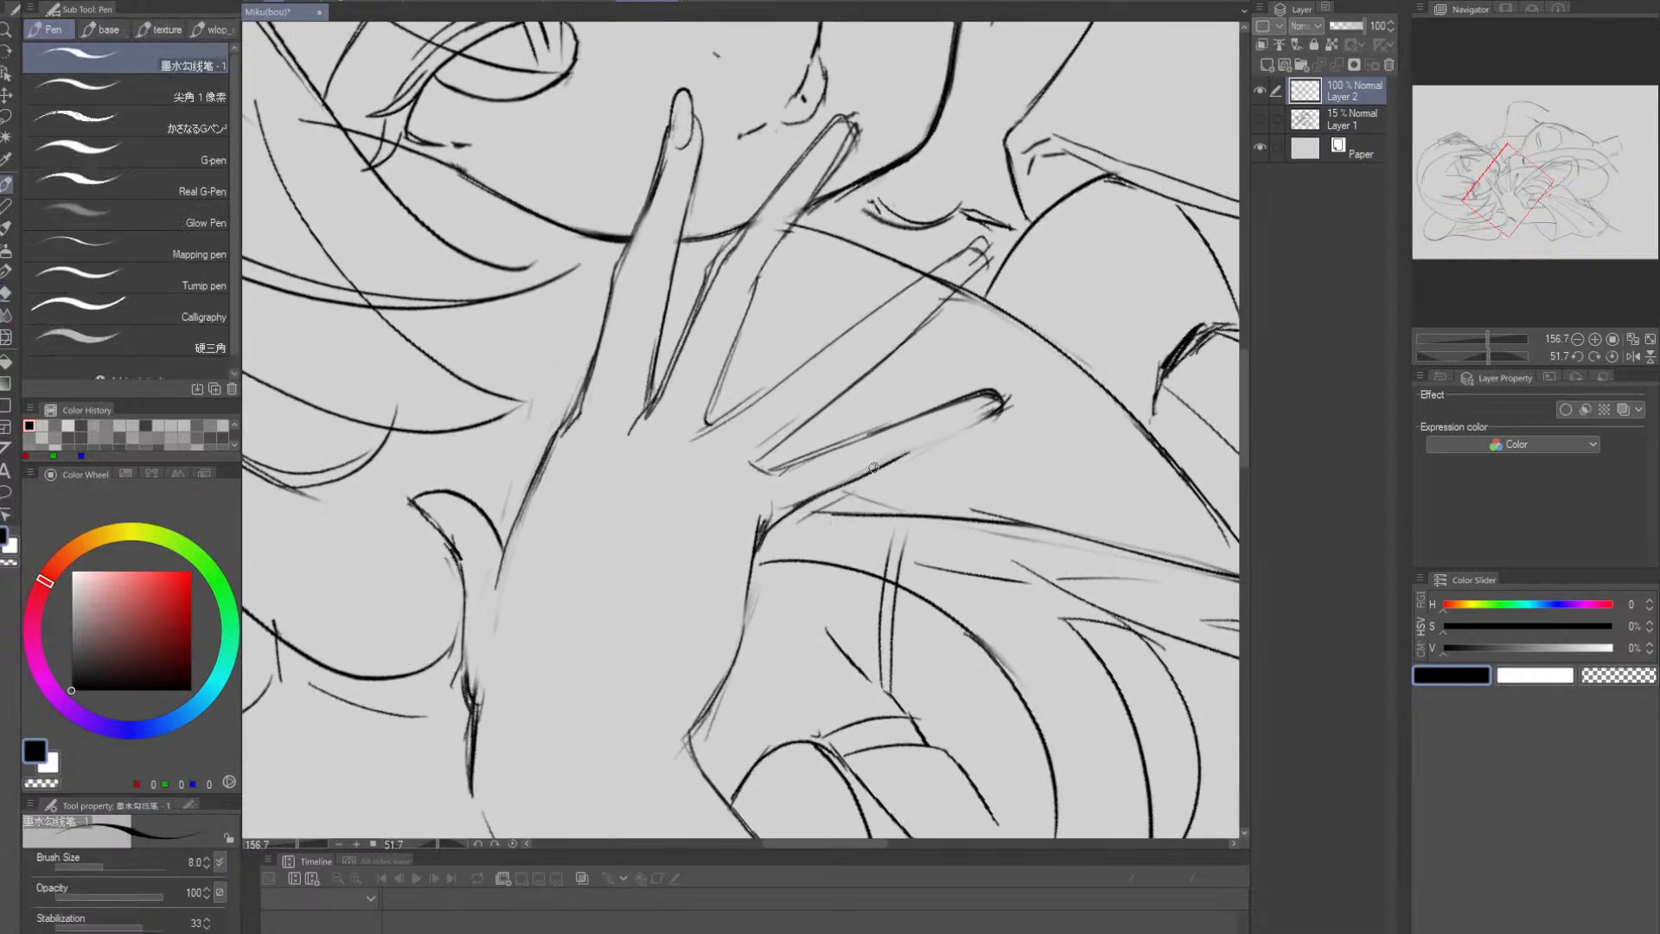
{"action": "key", "text": "ctrl+z"}
{"action": "key", "text": "["}
{"action": "left_click_drag", "start_coordinate": [794, 509], "coordinate": [1001, 407]}
{"action": "key", "text": "ctrl+z"}
{"action": "key", "text": "ctrl+z"}
{"action": "key", "text": "ctrl+z"}
{"action": "left_click_drag", "start_coordinate": [860, 475], "coordinate": [938, 440]}
{"action": "key", "text": "ctrl+z"}
{"action": "left_click_drag", "start_coordinate": [856, 475], "coordinate": [1005, 401]}
- Soften the little finger's old upper edge, re-ink it more thinly, and add a pointed fingernail at the tip
{"action": "key", "text": "e"}
{"action": "mouse_move", "coordinate": [791, 469]}
{"action": "left_mouse_down"}
{"action": "mouse_move", "coordinate": [1001, 384]}
{"action": "mouse_move", "coordinate": [1020, 406]}
{"action": "mouse_move", "coordinate": [1002, 386]}
{"action": "mouse_move", "coordinate": [910, 423]}
{"action": "left_mouse_up"}
{"action": "key", "text": "p"}
{"action": "mouse_move", "coordinate": [777, 472]}
{"action": "left_mouse_down"}
{"action": "mouse_move", "coordinate": [975, 395]}
{"action": "mouse_move", "coordinate": [992, 407]}
{"action": "left_mouse_up"}
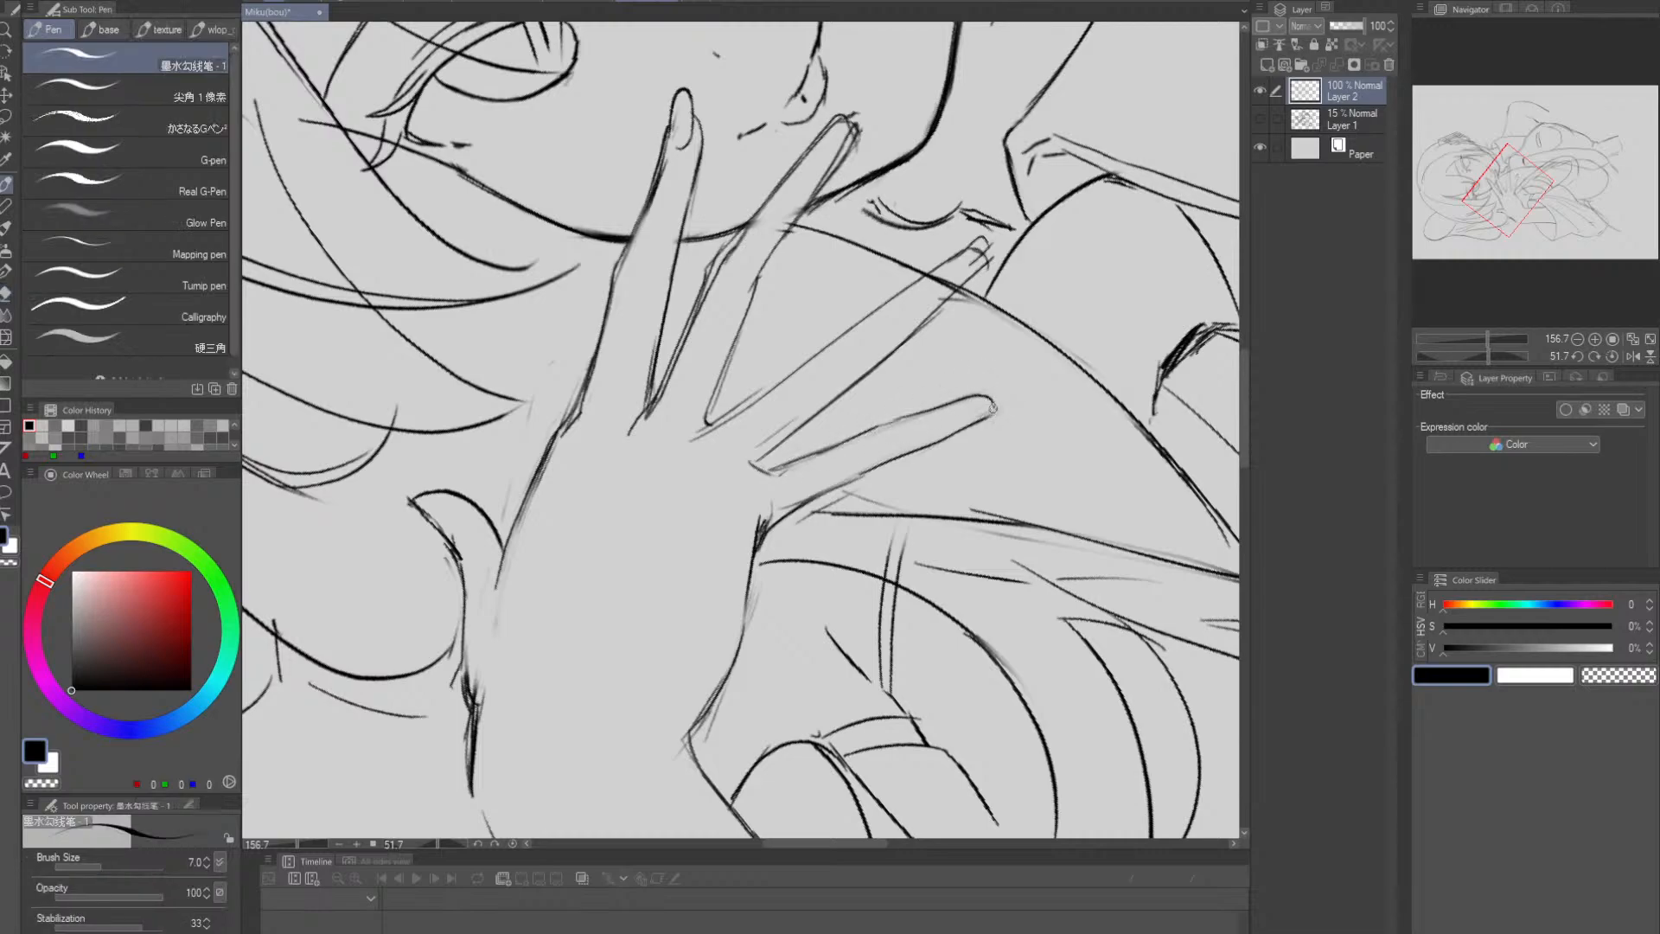
{"action": "key", "text": "ctrl+z"}
{"action": "mouse_move", "coordinate": [975, 396]}
{"action": "left_mouse_down"}
{"action": "mouse_move", "coordinate": [986, 410]}
{"action": "mouse_move", "coordinate": [1021, 392]}
{"action": "left_mouse_up"}
{"action": "mouse_move", "coordinate": [903, 425]}
{"action": "left_mouse_down"}
{"action": "mouse_move", "coordinate": [981, 391]}
{"action": "mouse_move", "coordinate": [1013, 447]}
{"action": "mouse_move", "coordinate": [995, 529]}
{"action": "left_mouse_up"}
{"action": "key", "text": "ctrl+z"}
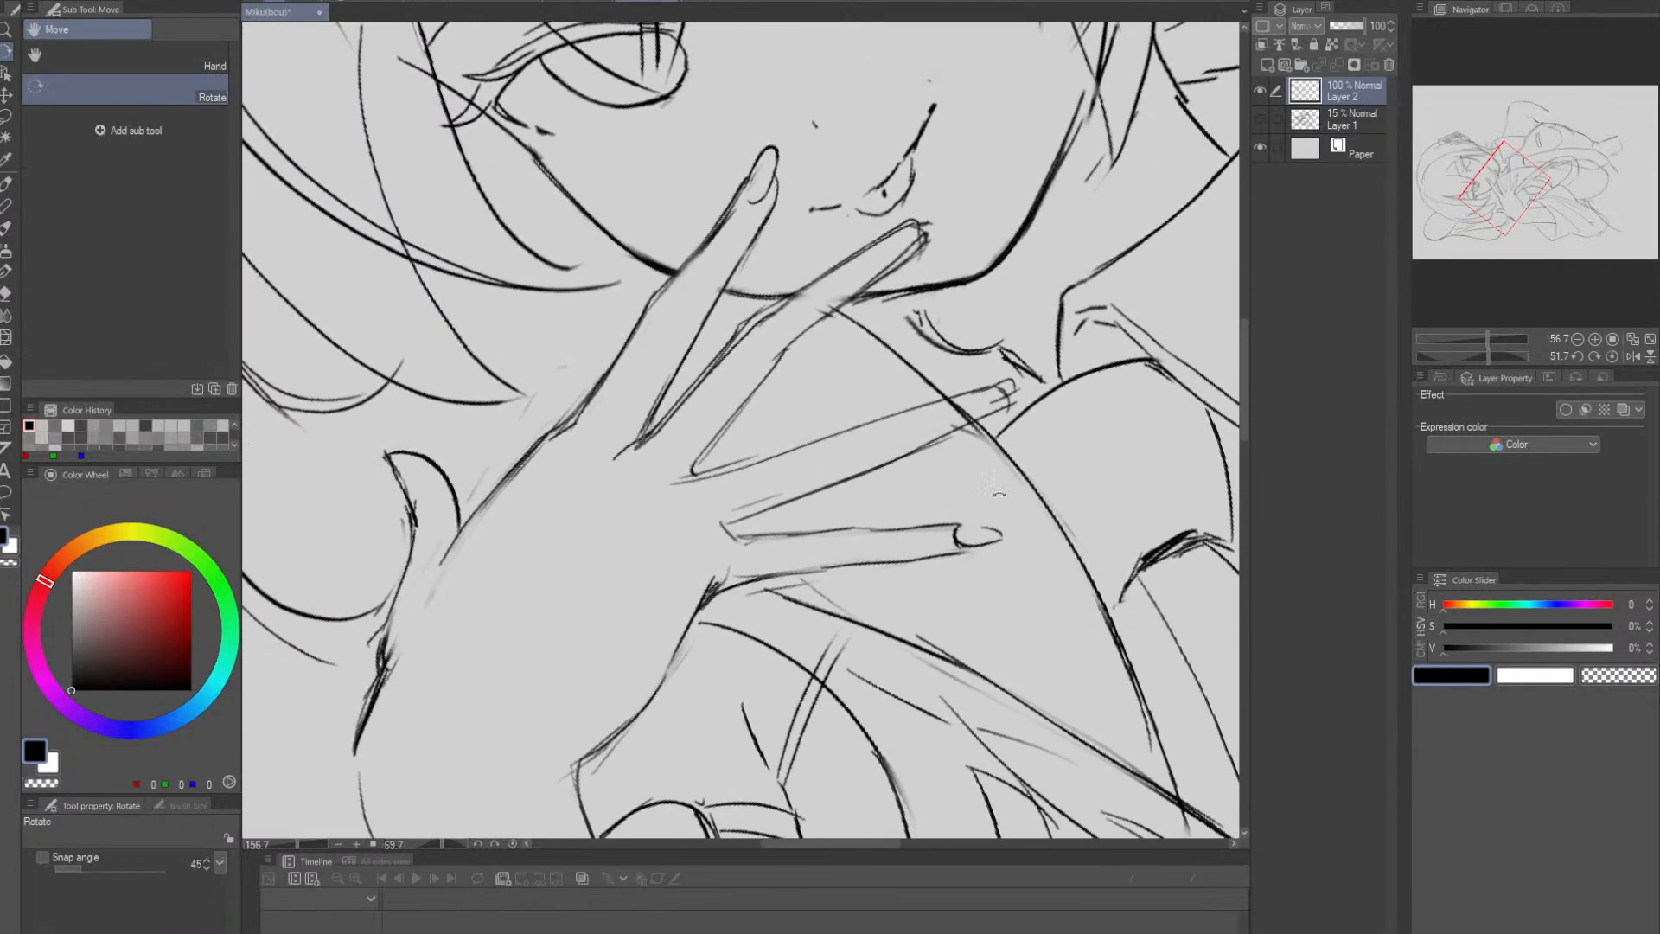
- Erase the ring finger's tip and the overshooting lines at its base with the soft eraser at size 12
{"action": "key", "text": "e"}
{"action": "mouse_move", "coordinate": [968, 438]}
{"action": "left_mouse_down"}
{"action": "mouse_move", "coordinate": [983, 445]}
{"action": "mouse_move", "coordinate": [959, 423]}
{"action": "mouse_move", "coordinate": [977, 439]}
{"action": "mouse_move", "coordinate": [966, 408]}
{"action": "mouse_move", "coordinate": [947, 424]}
{"action": "mouse_move", "coordinate": [960, 402]}
{"action": "mouse_move", "coordinate": [940, 414]}
{"action": "mouse_move", "coordinate": [1014, 390]}
{"action": "left_mouse_up"}
{"action": "key", "text": "bracketleft"}
{"action": "key", "text": "bracketleft"}
{"action": "key", "text": "bracketleft"}
{"action": "mouse_move", "coordinate": [724, 458]}
{"action": "left_mouse_down"}
{"action": "mouse_move", "coordinate": [692, 475]}
{"action": "mouse_move", "coordinate": [759, 455]}
{"action": "mouse_move", "coordinate": [767, 474]}
{"action": "left_mouse_up"}
{"action": "key", "text": "p"}
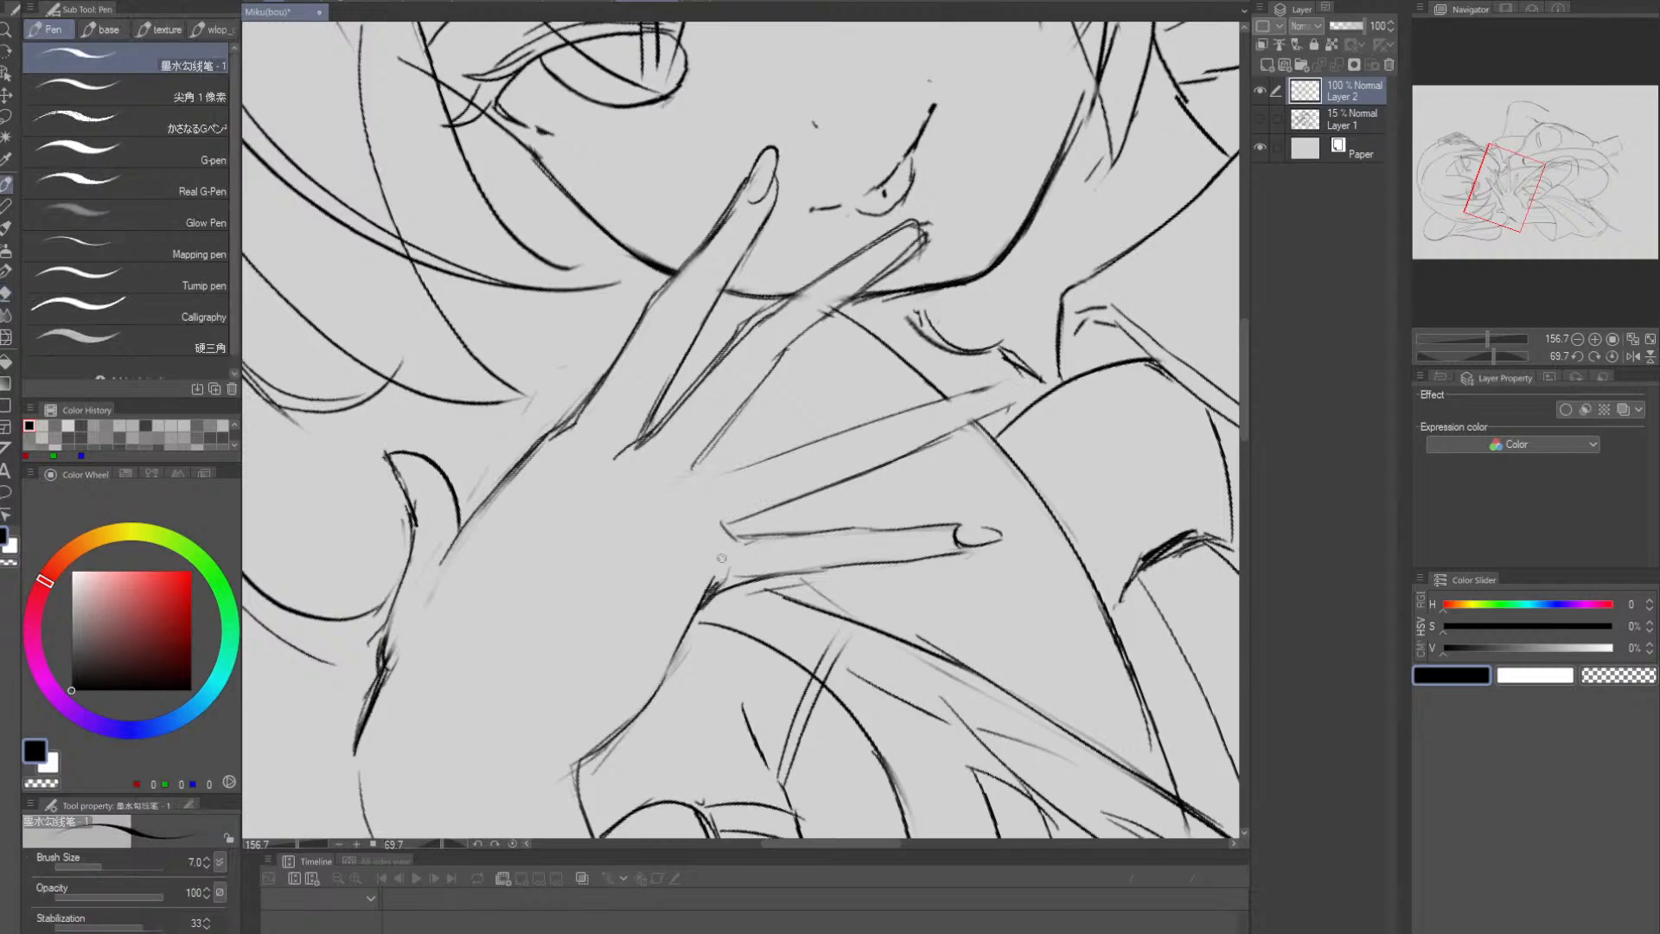
{"action": "key", "text": "e"}
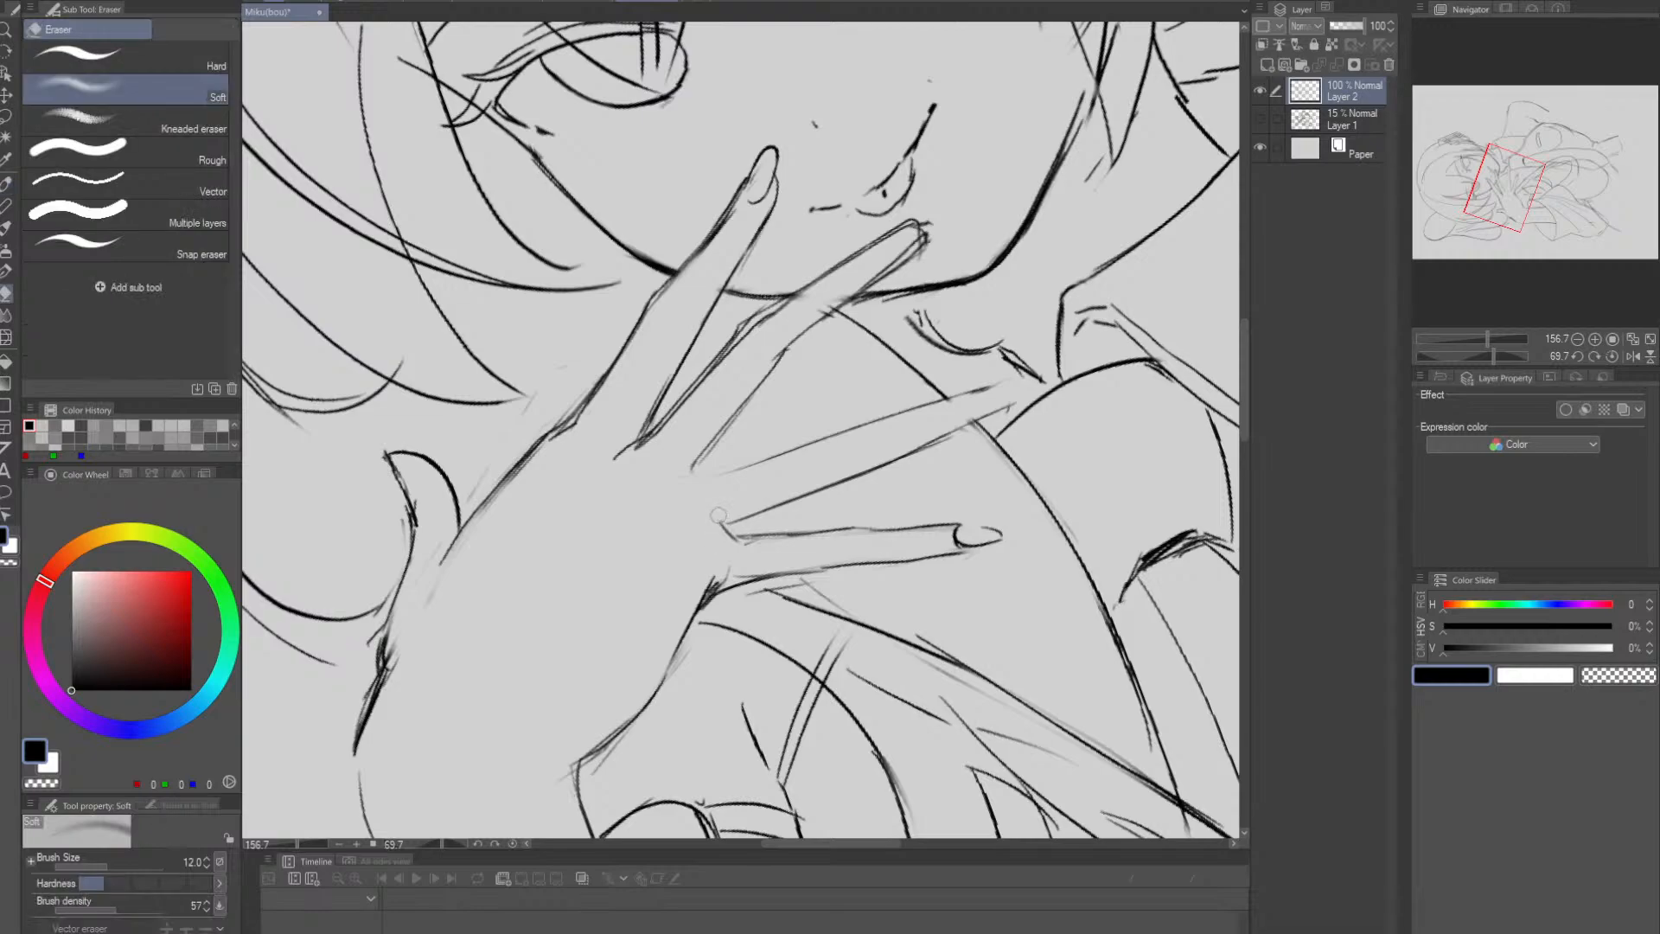
{"action": "key", "text": "p"}
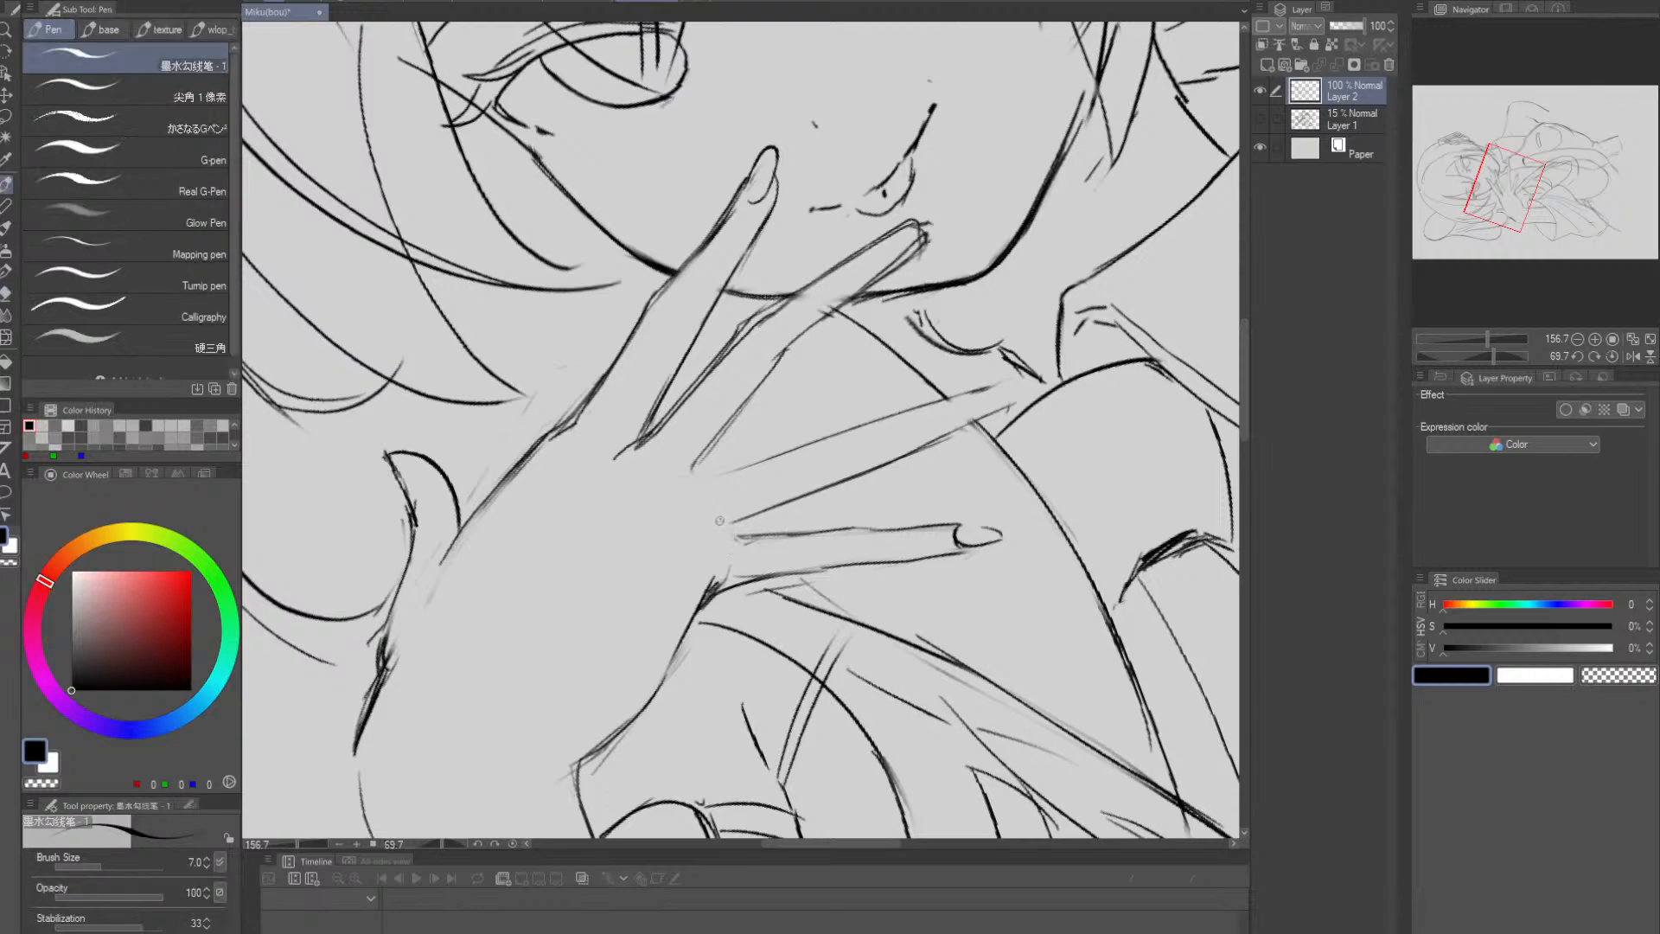
- Ink the ring finger's lower edge outward from where it meets the little finger
{"action": "mouse_move", "coordinate": [724, 517]}
{"action": "left_mouse_down"}
{"action": "mouse_move", "coordinate": [936, 439]}
{"action": "mouse_move", "coordinate": [916, 437]}
{"action": "mouse_move", "coordinate": [815, 533]}
{"action": "mouse_move", "coordinate": [757, 530]}
{"action": "mouse_move", "coordinate": [890, 480]}
{"action": "left_mouse_up"}
{"action": "key", "text": "e"}
{"action": "key", "text": "p"}
{"action": "key", "text": "shift+space"}
{"action": "key", "text": "ctrl+space"}
{"action": "key", "text": "shift+space"}
{"action": "left_click_drag", "start_coordinate": [908, 467], "coordinate": [901, 489]}
{"action": "mouse_move", "coordinate": [741, 521]}
{"action": "left_mouse_down"}
{"action": "mouse_move", "coordinate": [859, 445]}
{"action": "mouse_move", "coordinate": [903, 471]}
{"action": "left_mouse_up"}
{"action": "key", "text": "space"}
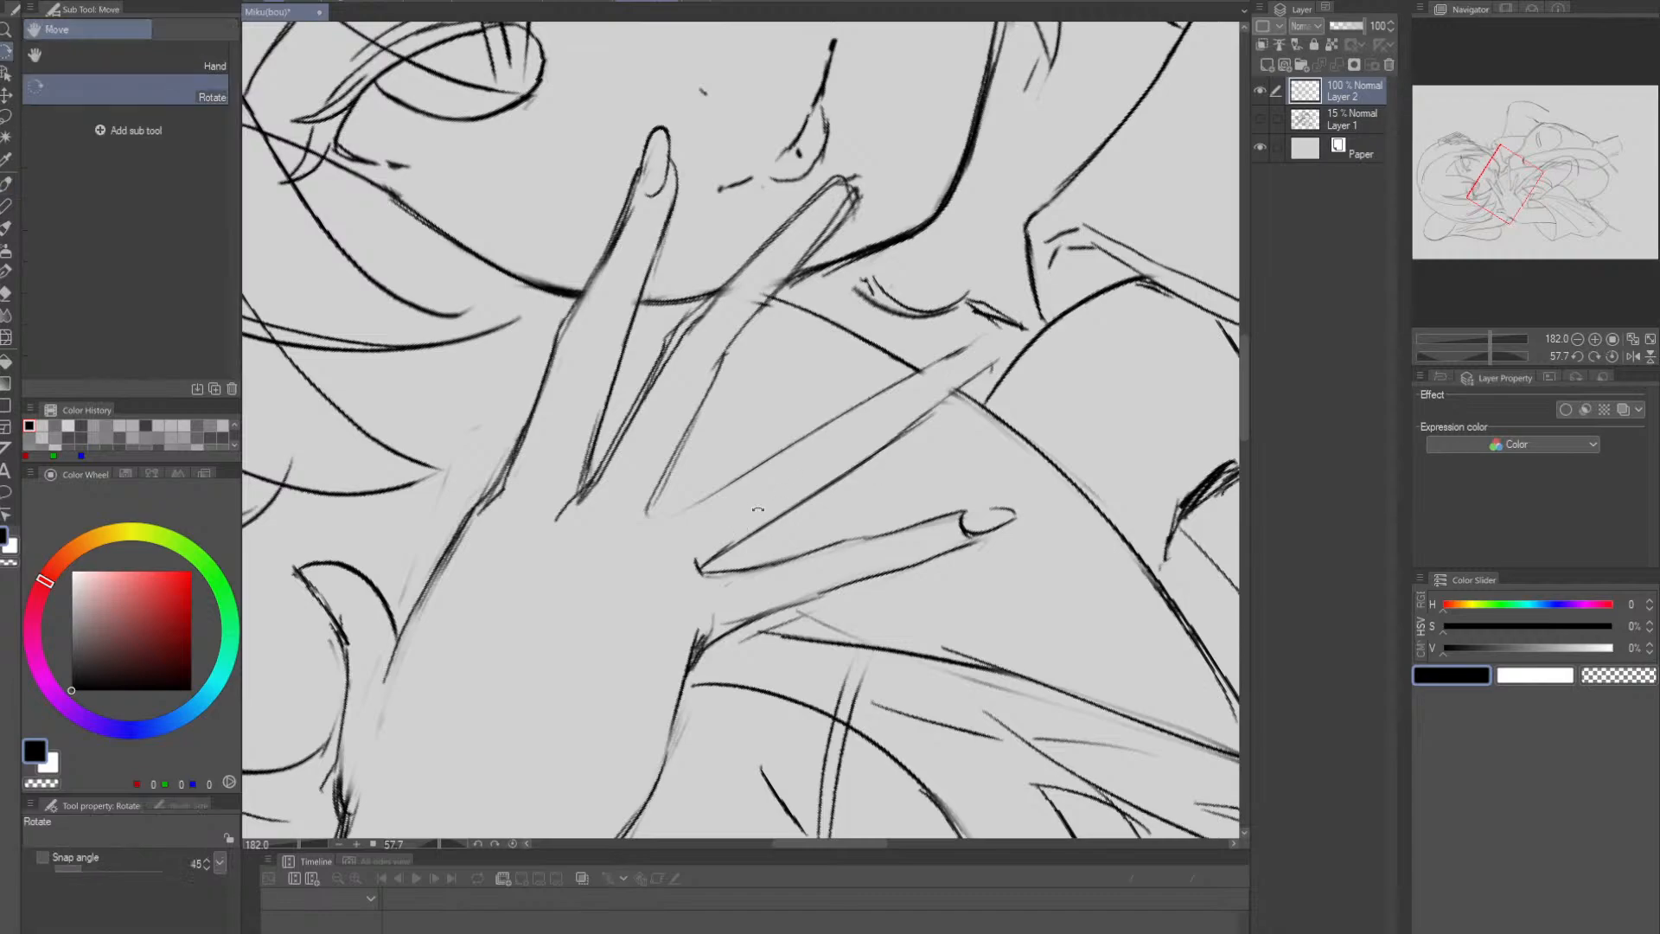
- Join the ring finger's upper edge to the middle finger's base and redraw its lower edge toward the tip
{"action": "mouse_move", "coordinate": [644, 513]}
{"action": "left_mouse_down"}
{"action": "mouse_move", "coordinate": [833, 423]}
{"action": "mouse_move", "coordinate": [794, 510]}
{"action": "mouse_move", "coordinate": [714, 564]}
{"action": "mouse_move", "coordinate": [759, 529]}
{"action": "left_mouse_up"}
{"action": "key", "text": "ctrl+z"}
{"action": "key", "text": "e"}
{"action": "key", "text": "p"}
{"action": "key", "text": "ctrl+z"}
{"action": "left_click_drag", "start_coordinate": [678, 584], "coordinate": [894, 440]}
{"action": "left_click_drag", "start_coordinate": [940, 406], "coordinate": [892, 437]}
- Thin the ring finger's lower edge and clear the stray lines around its tip with the soft eraser
{"action": "key", "text": "e"}
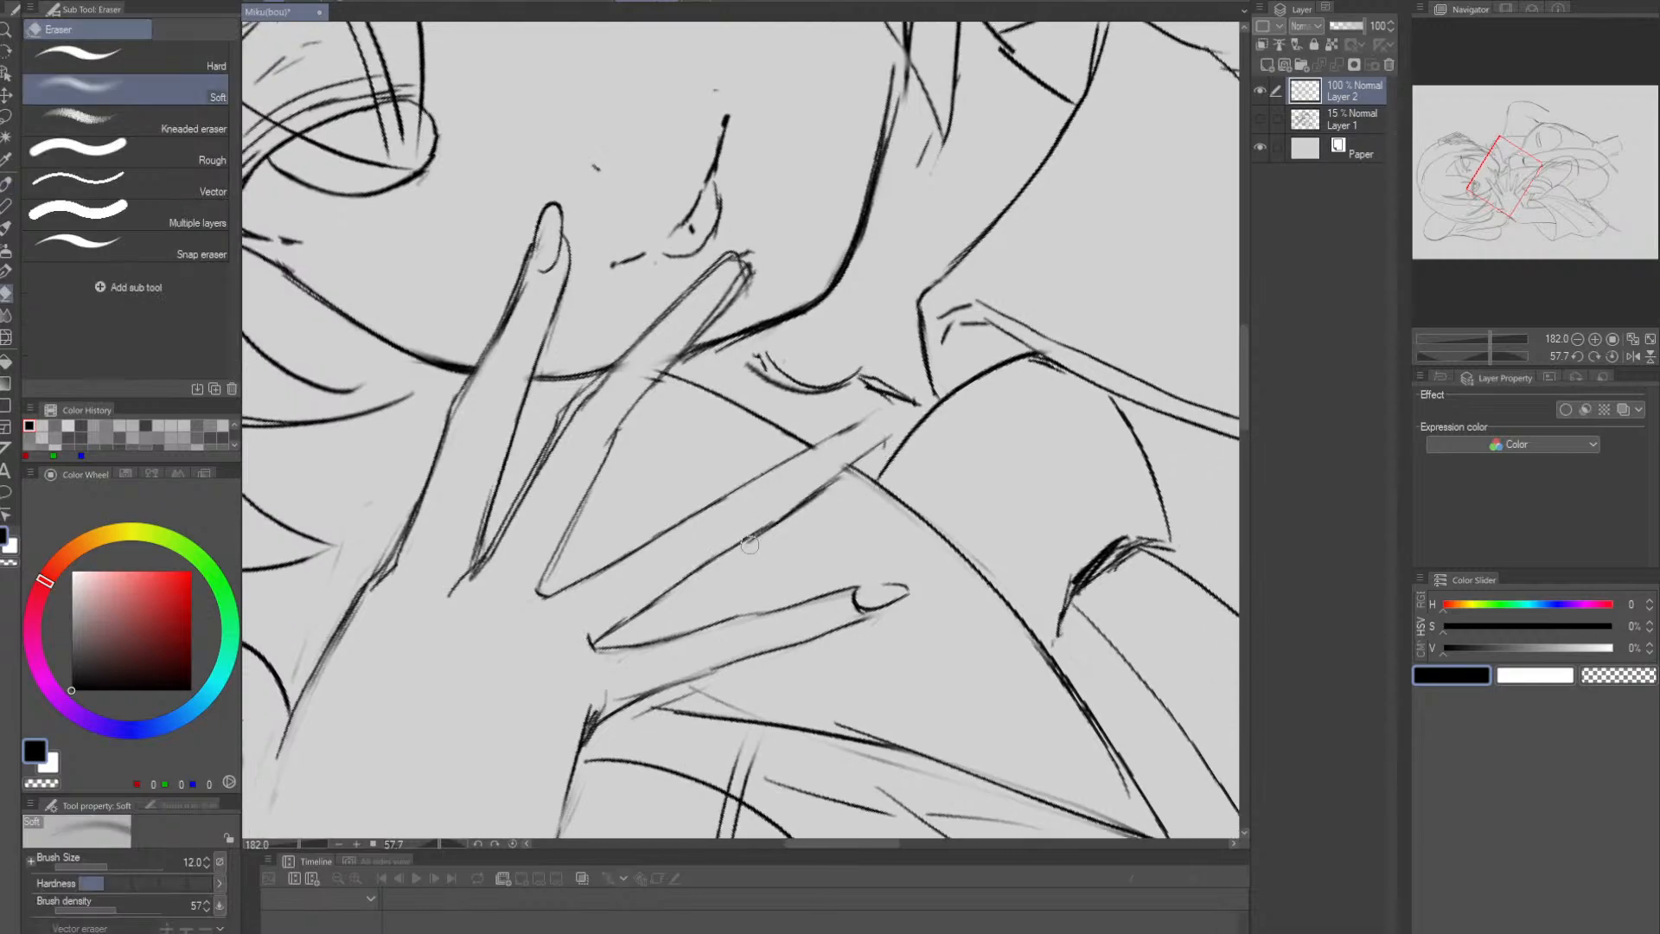
{"action": "left_click_drag", "start_coordinate": [765, 534], "coordinate": [820, 486]}
{"action": "key", "text": "p"}
{"action": "key", "text": "ctrl+z"}
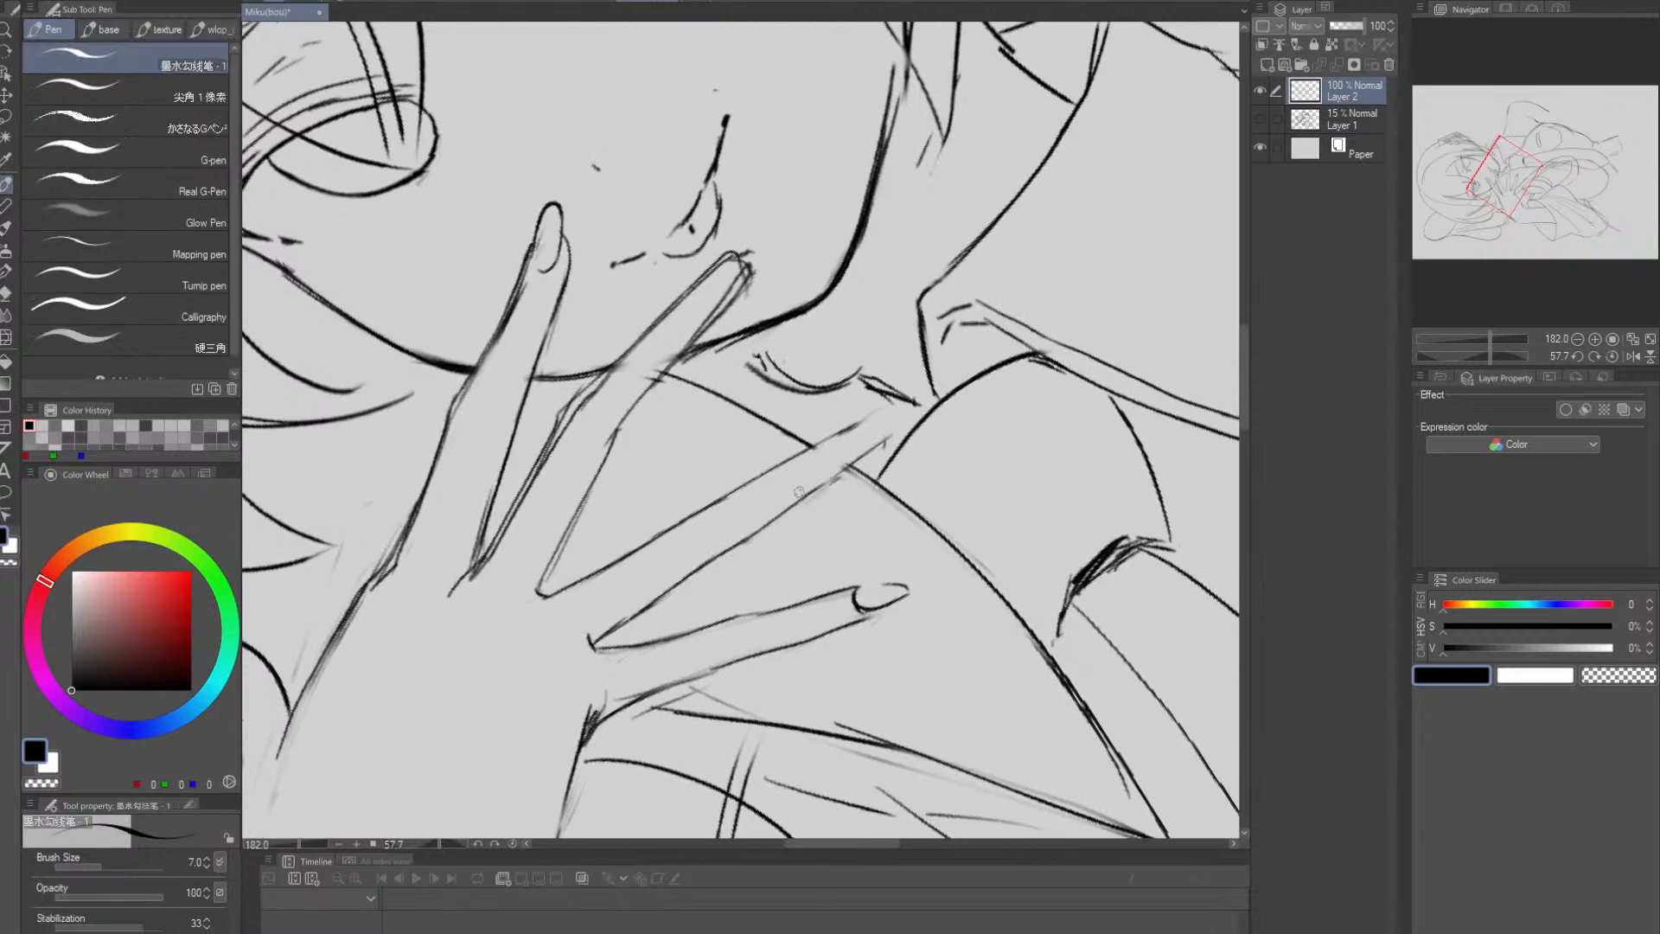
{"action": "key", "text": "ctrl+z"}
{"action": "left_click_drag", "start_coordinate": [747, 543], "coordinate": [867, 455]}
{"action": "key", "text": "ctrl+z"}
{"action": "key", "text": "e"}
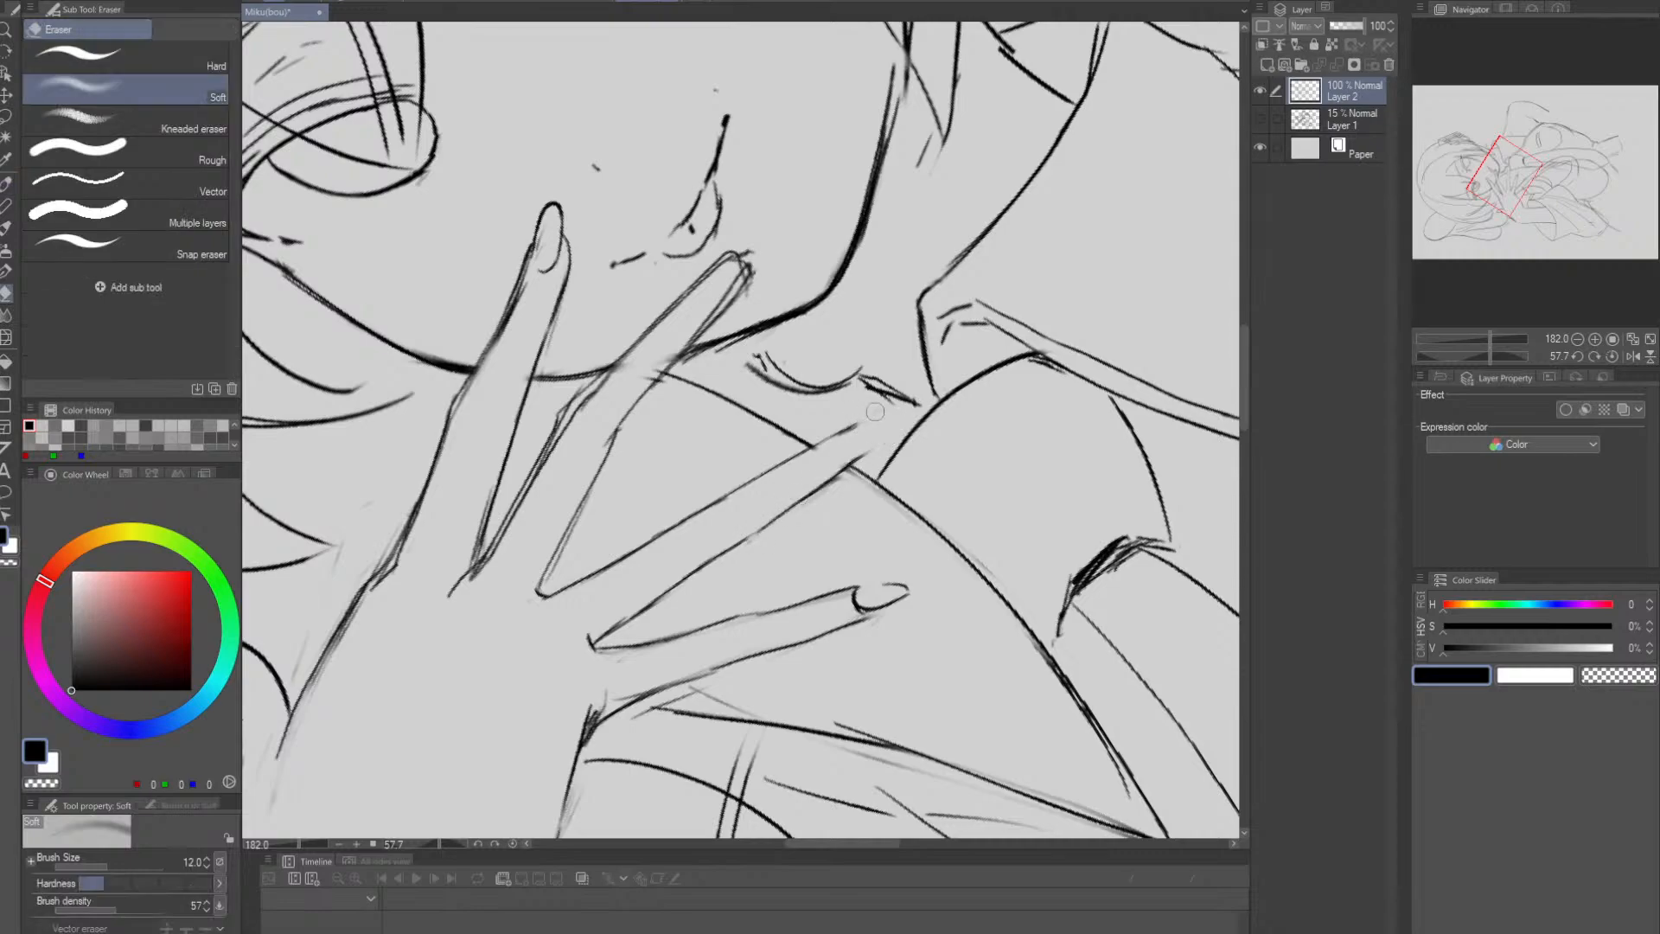
- Ink the ring finger's tip with a pointed fingernail
{"action": "key", "text": "p"}
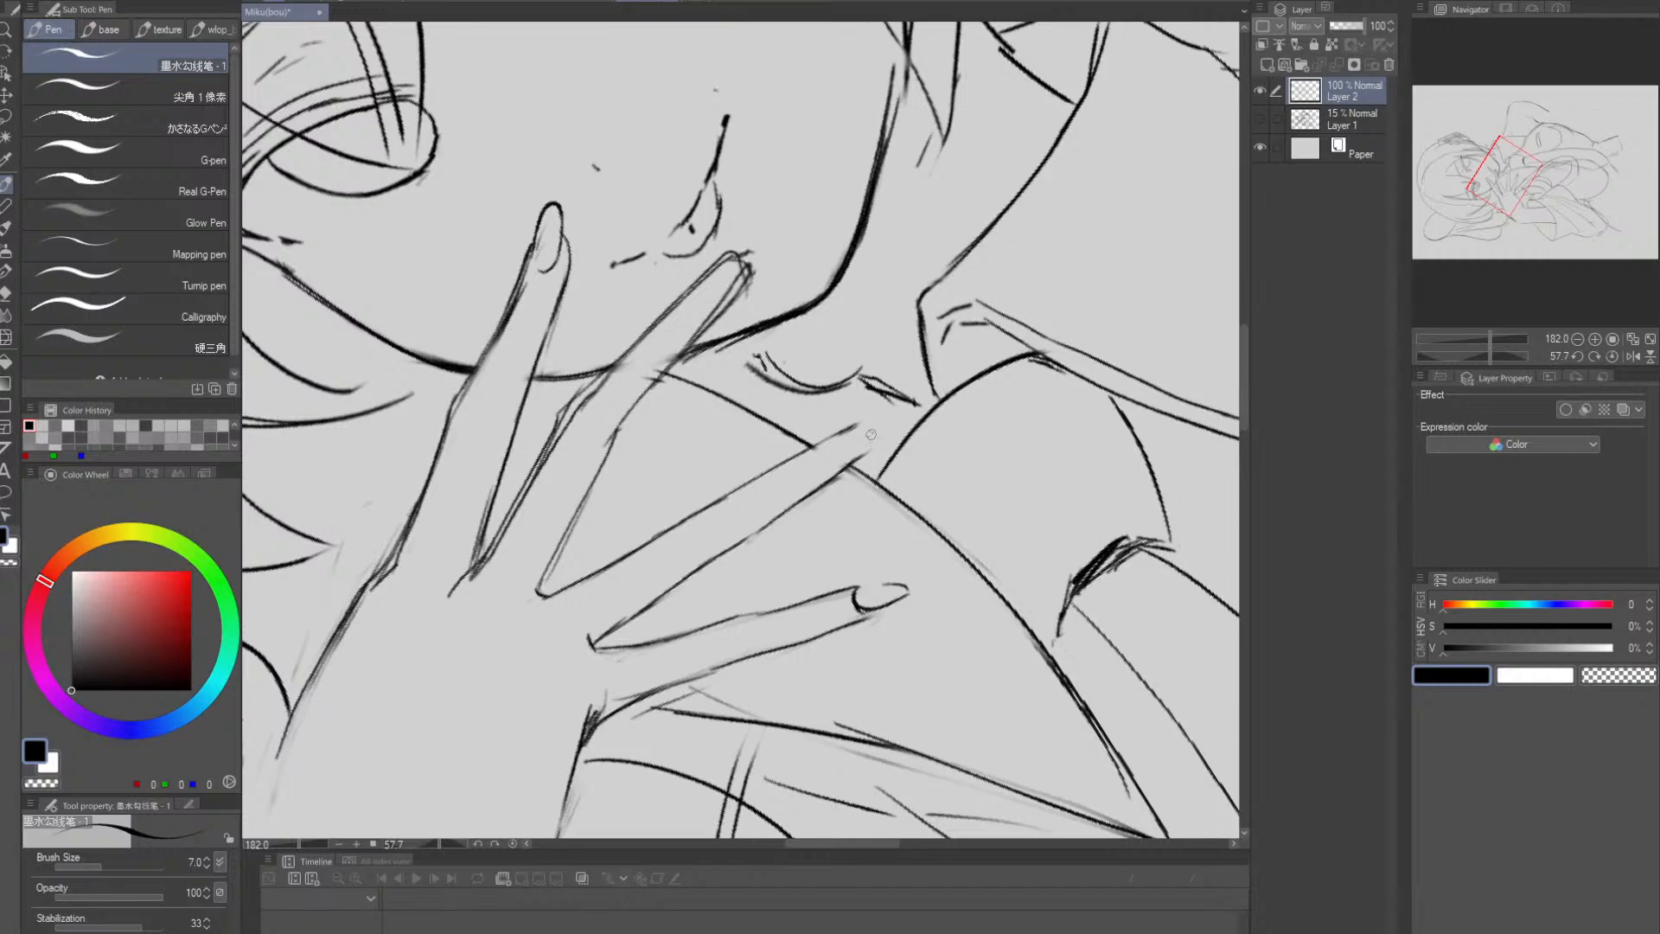
{"action": "mouse_move", "coordinate": [840, 436]}
{"action": "left_mouse_down"}
{"action": "mouse_move", "coordinate": [847, 454]}
{"action": "mouse_move", "coordinate": [883, 415]}
{"action": "mouse_move", "coordinate": [846, 462]}
{"action": "left_mouse_up"}
{"action": "key", "text": "shift+space"}
{"action": "mouse_move", "coordinate": [977, 380]}
{"action": "left_mouse_down"}
{"action": "mouse_move", "coordinate": [976, 510]}
{"action": "mouse_move", "coordinate": [946, 518]}
{"action": "mouse_move", "coordinate": [964, 516]}
{"action": "mouse_move", "coordinate": [938, 463]}
{"action": "left_mouse_up"}
{"action": "key", "text": "alt+space"}
- Refine the ring finger's nail shape and the underside of its tip with alternating eraser and pen touches
{"action": "key", "text": "e"}
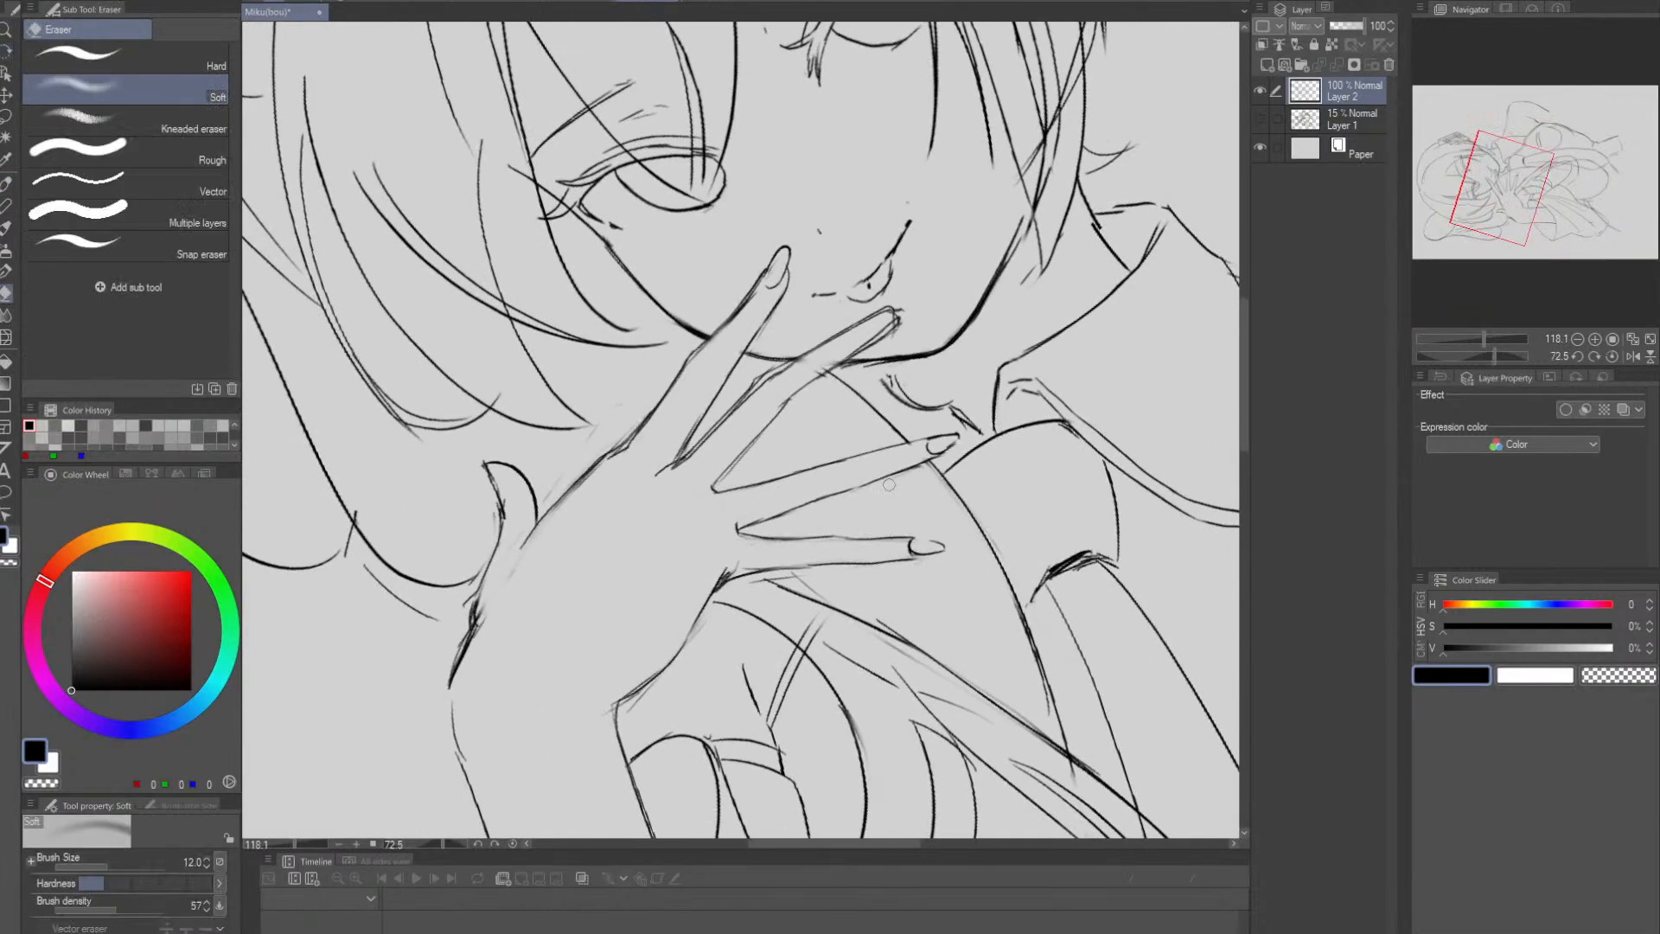
{"action": "key", "text": "p"}
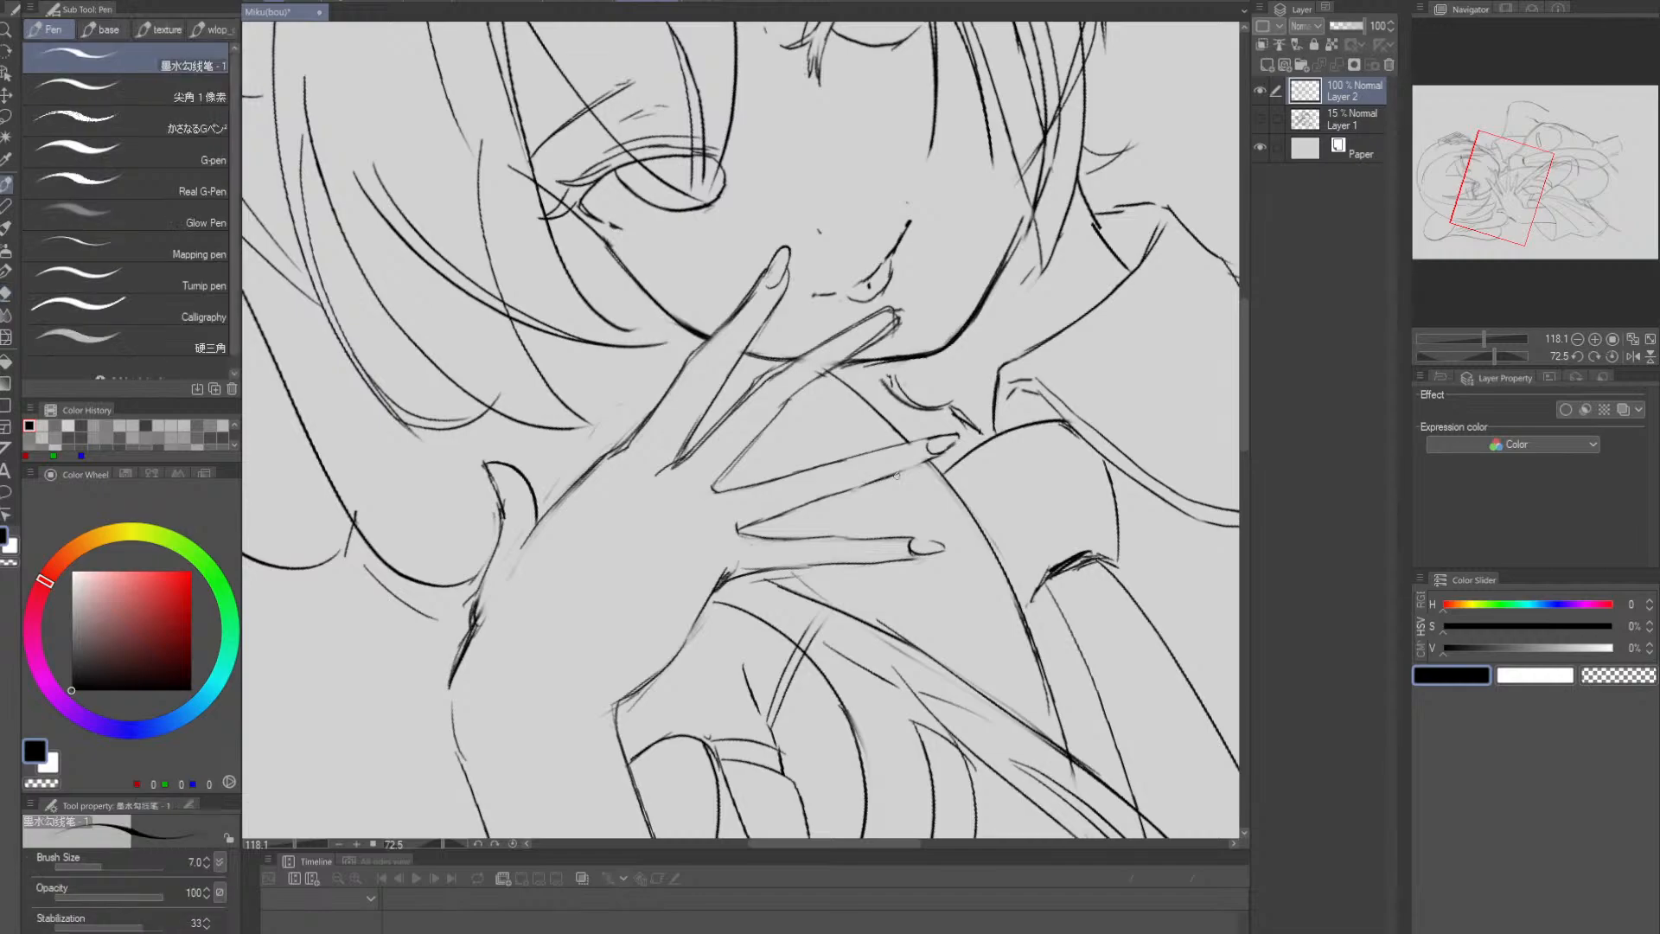
{"action": "key", "text": "e"}
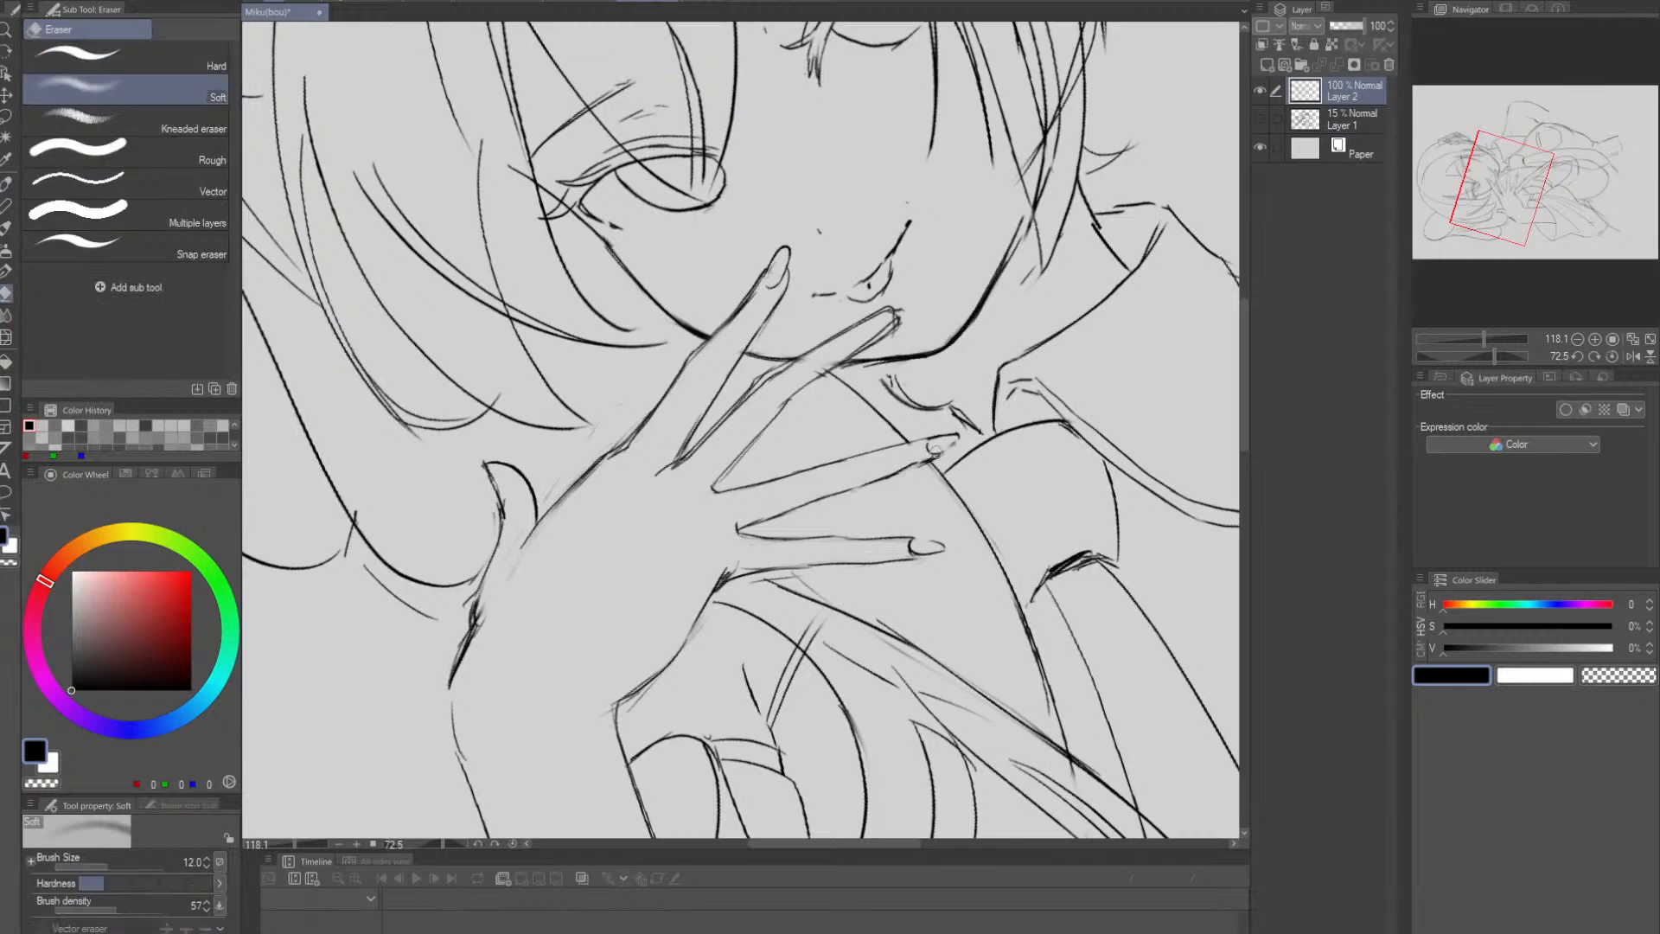
{"action": "key", "text": "p"}
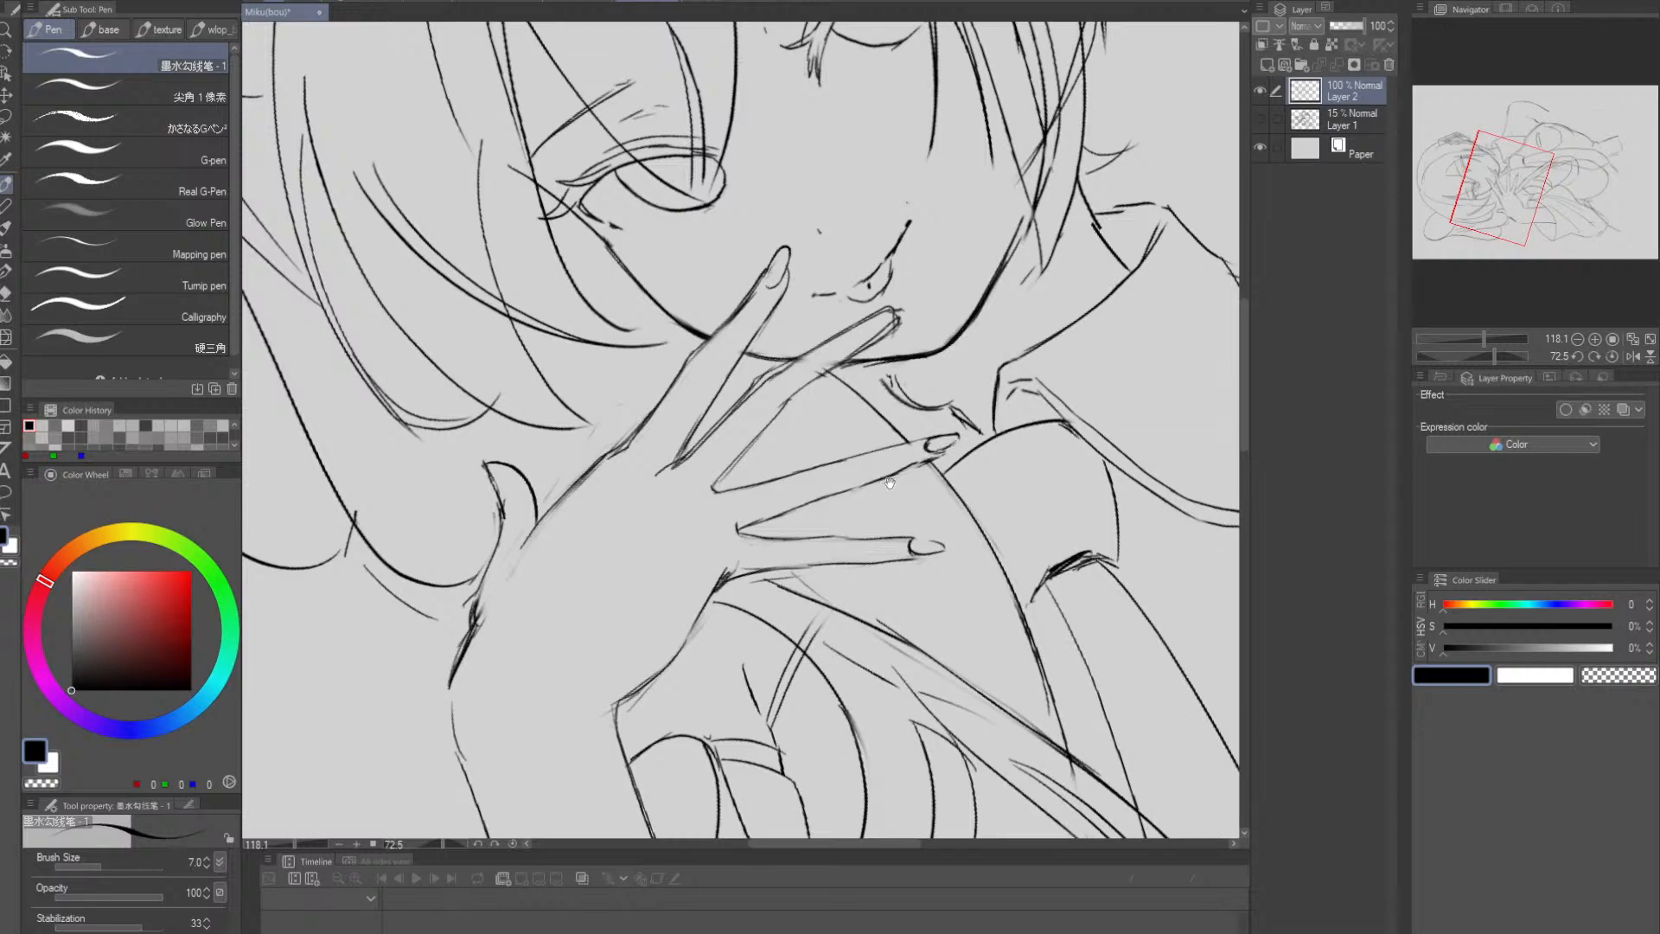
{"action": "mouse_move", "coordinate": [890, 482]}
{"action": "left_mouse_down"}
{"action": "mouse_move", "coordinate": [900, 503]}
{"action": "mouse_move", "coordinate": [847, 482]}
{"action": "mouse_move", "coordinate": [888, 469]}
{"action": "left_mouse_up"}
{"action": "key", "text": "e"}
{"action": "key", "text": "p"}
- Erase the doubled lines along the middle finger and at its base beside the index finger
{"action": "key", "text": "r"}
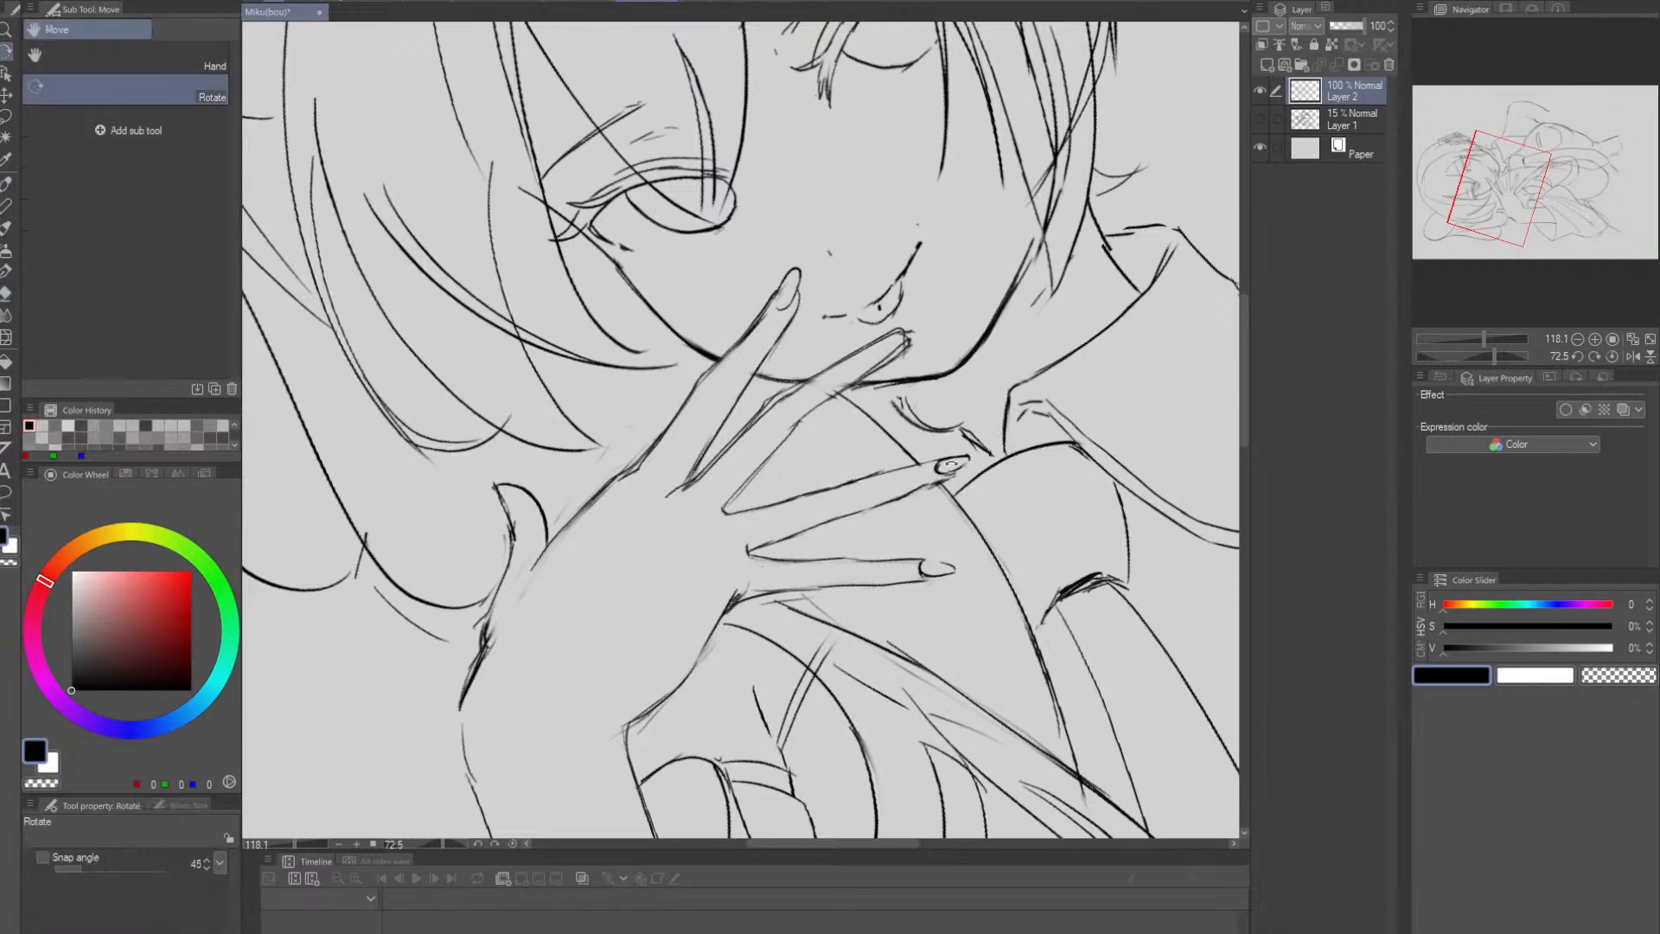
{"action": "left_click_drag", "start_coordinate": [1003, 427], "coordinate": [990, 508]}
{"action": "key", "text": "e"}
{"action": "mouse_move", "coordinate": [768, 422]}
{"action": "left_mouse_down"}
{"action": "mouse_move", "coordinate": [814, 406]}
{"action": "mouse_move", "coordinate": [702, 456]}
{"action": "mouse_move", "coordinate": [765, 428]}
{"action": "left_mouse_up"}
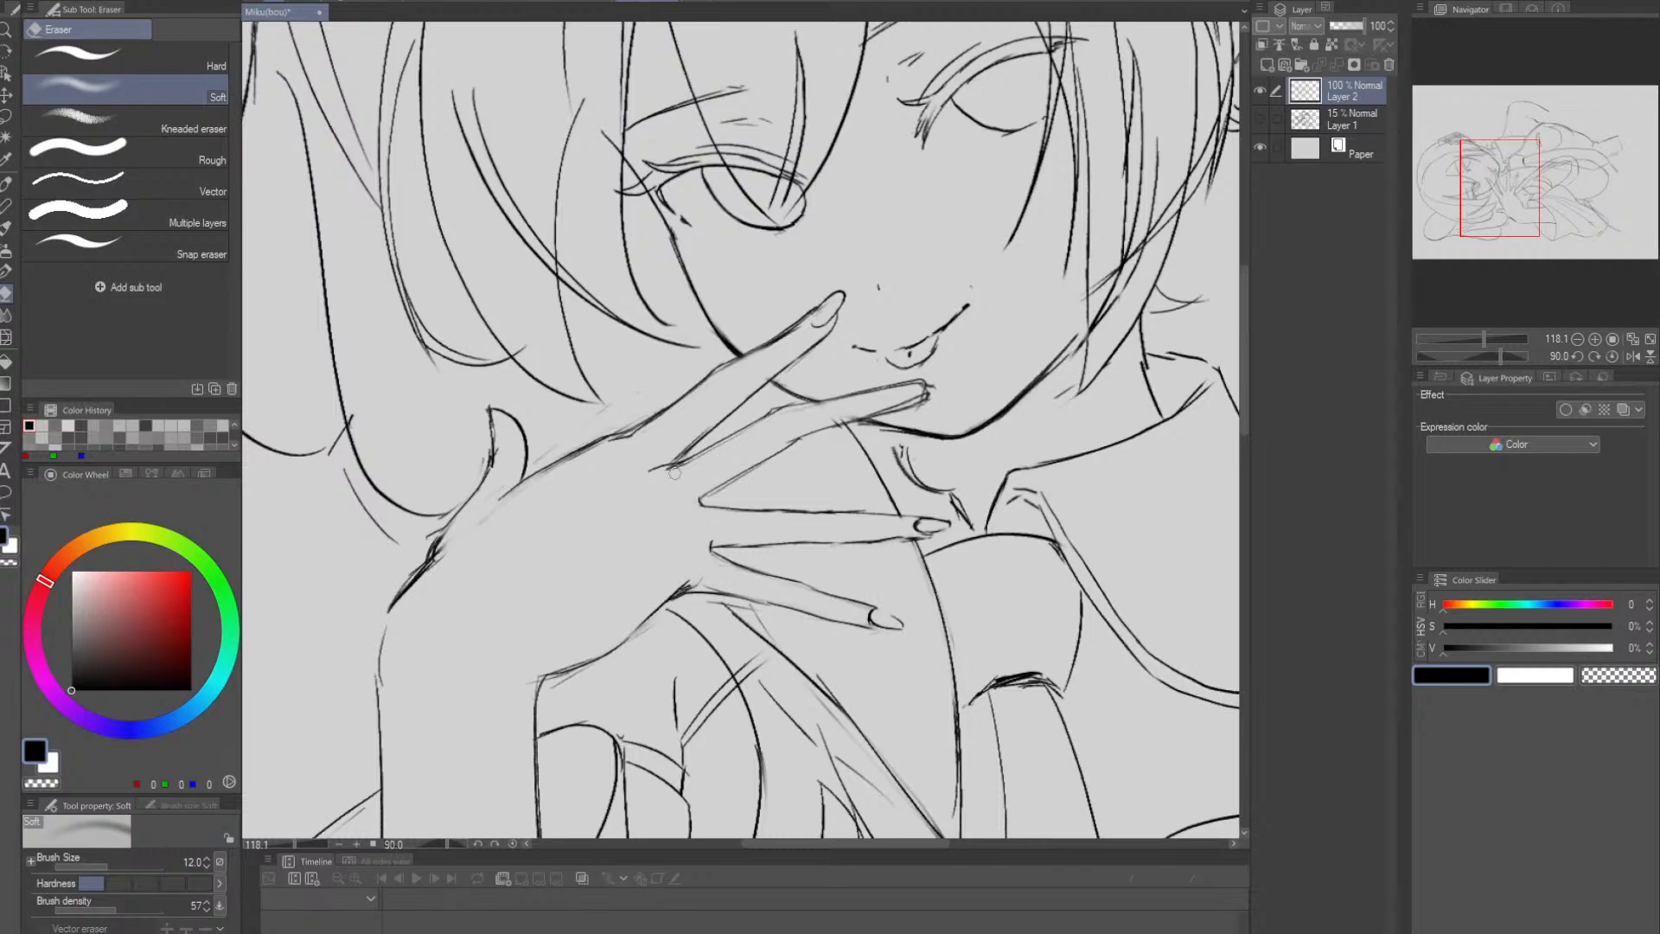
{"action": "left_click_drag", "start_coordinate": [675, 472], "coordinate": [770, 437]}
- Clear the middle finger's old tip and rework its edges toward the mouth, leaving the end open
{"action": "mouse_move", "coordinate": [895, 400]}
{"action": "left_mouse_down"}
{"action": "mouse_move", "coordinate": [929, 395]}
{"action": "mouse_move", "coordinate": [910, 408]}
{"action": "mouse_move", "coordinate": [923, 389]}
{"action": "mouse_move", "coordinate": [919, 494]}
{"action": "mouse_move", "coordinate": [949, 504]}
{"action": "left_mouse_up"}
{"action": "key", "text": "p"}
{"action": "mouse_move", "coordinate": [821, 522]}
{"action": "left_mouse_down"}
{"action": "mouse_move", "coordinate": [911, 486]}
{"action": "mouse_move", "coordinate": [886, 506]}
{"action": "mouse_move", "coordinate": [900, 474]}
{"action": "left_mouse_up"}
{"action": "key", "text": "ctrl+z"}
{"action": "key", "text": "ctrl+z"}
{"action": "key", "text": "e"}
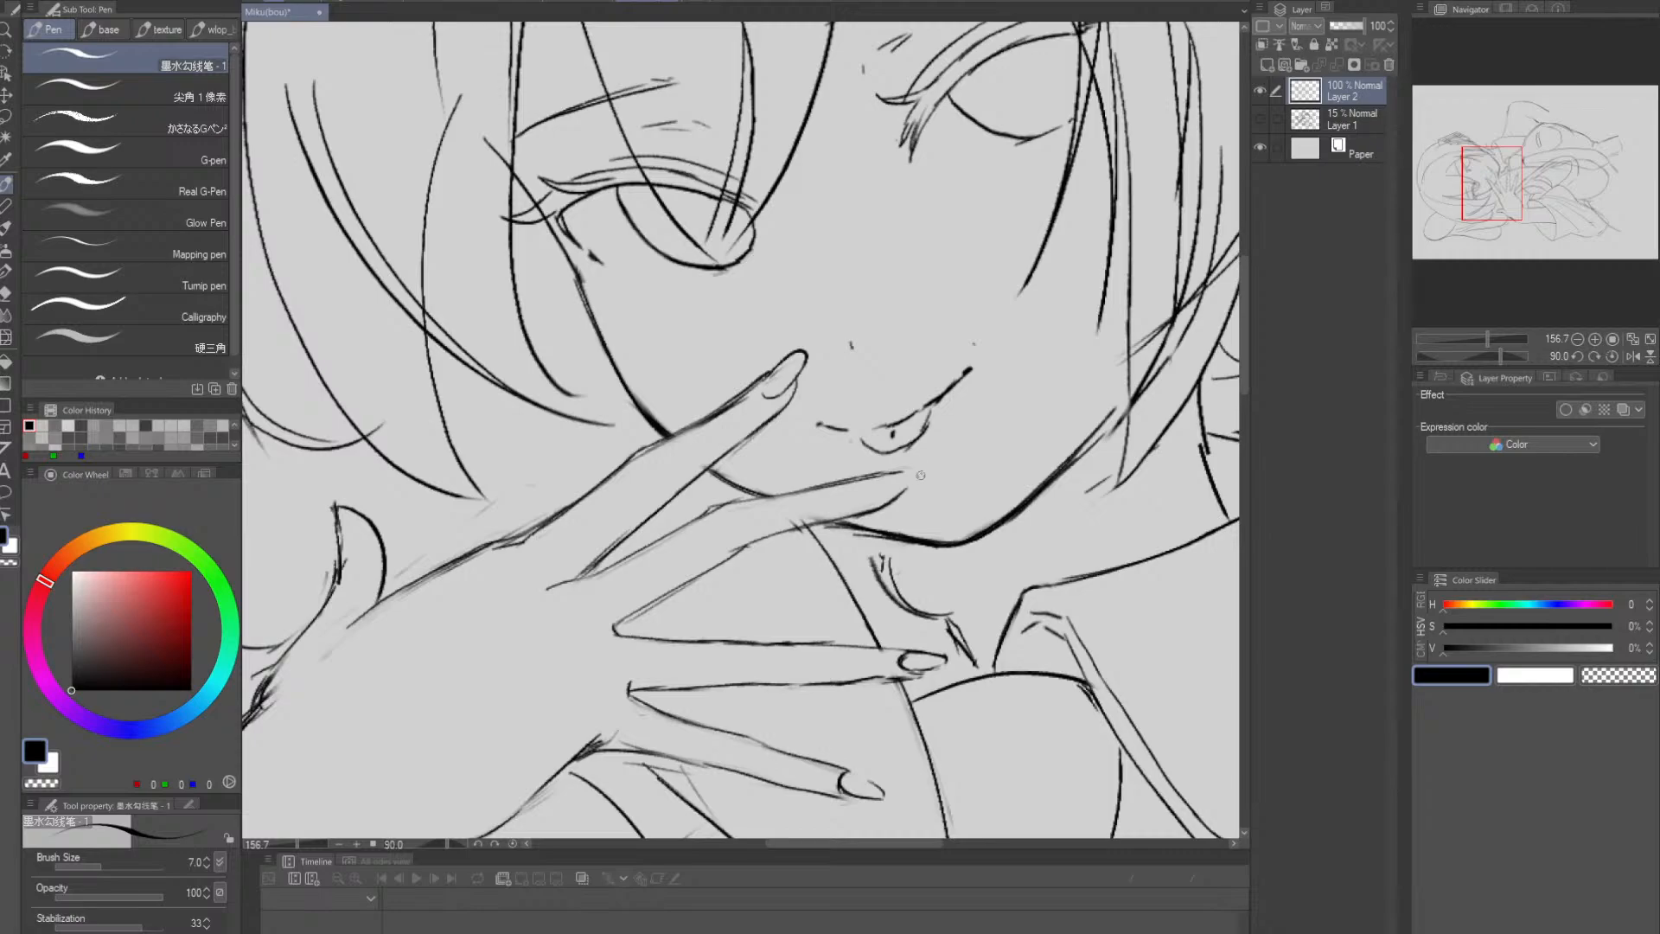
- Ink an oval fingernail on the middle finger's tip and clean its outline with the soft eraser
{"action": "left_click_drag", "start_coordinate": [878, 477], "coordinate": [882, 494]}
{"action": "key", "text": "e"}
{"action": "key", "text": "p"}
{"action": "left_click_drag", "start_coordinate": [870, 475], "coordinate": [867, 497]}
{"action": "key", "text": "e"}
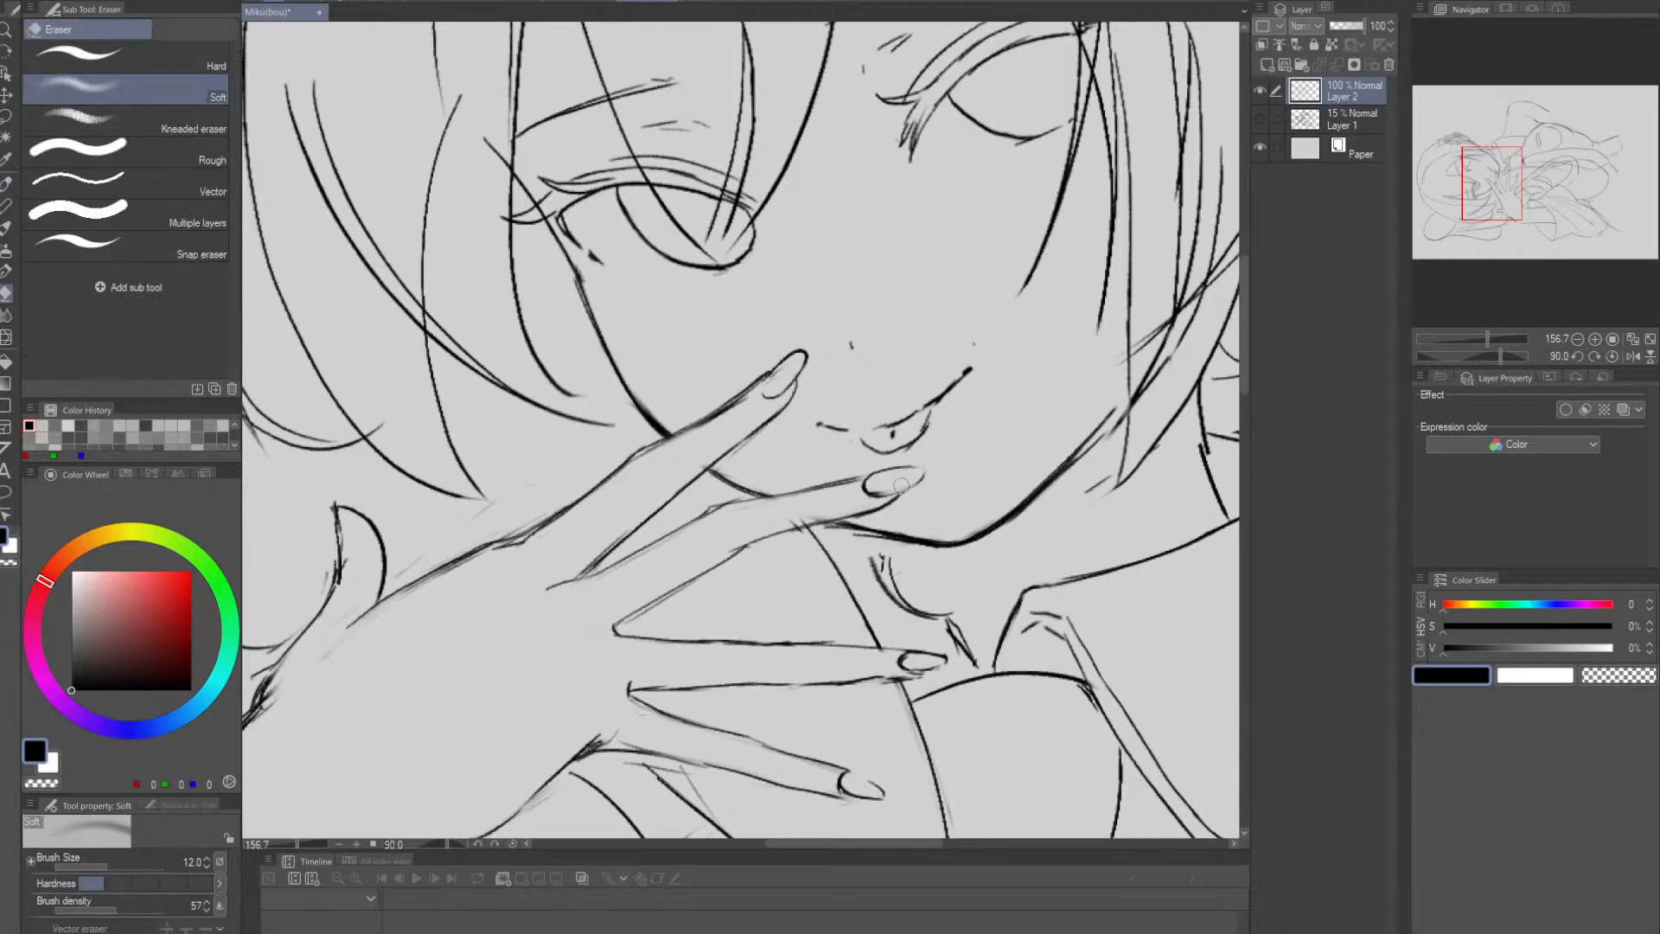
{"action": "key", "text": "p"}
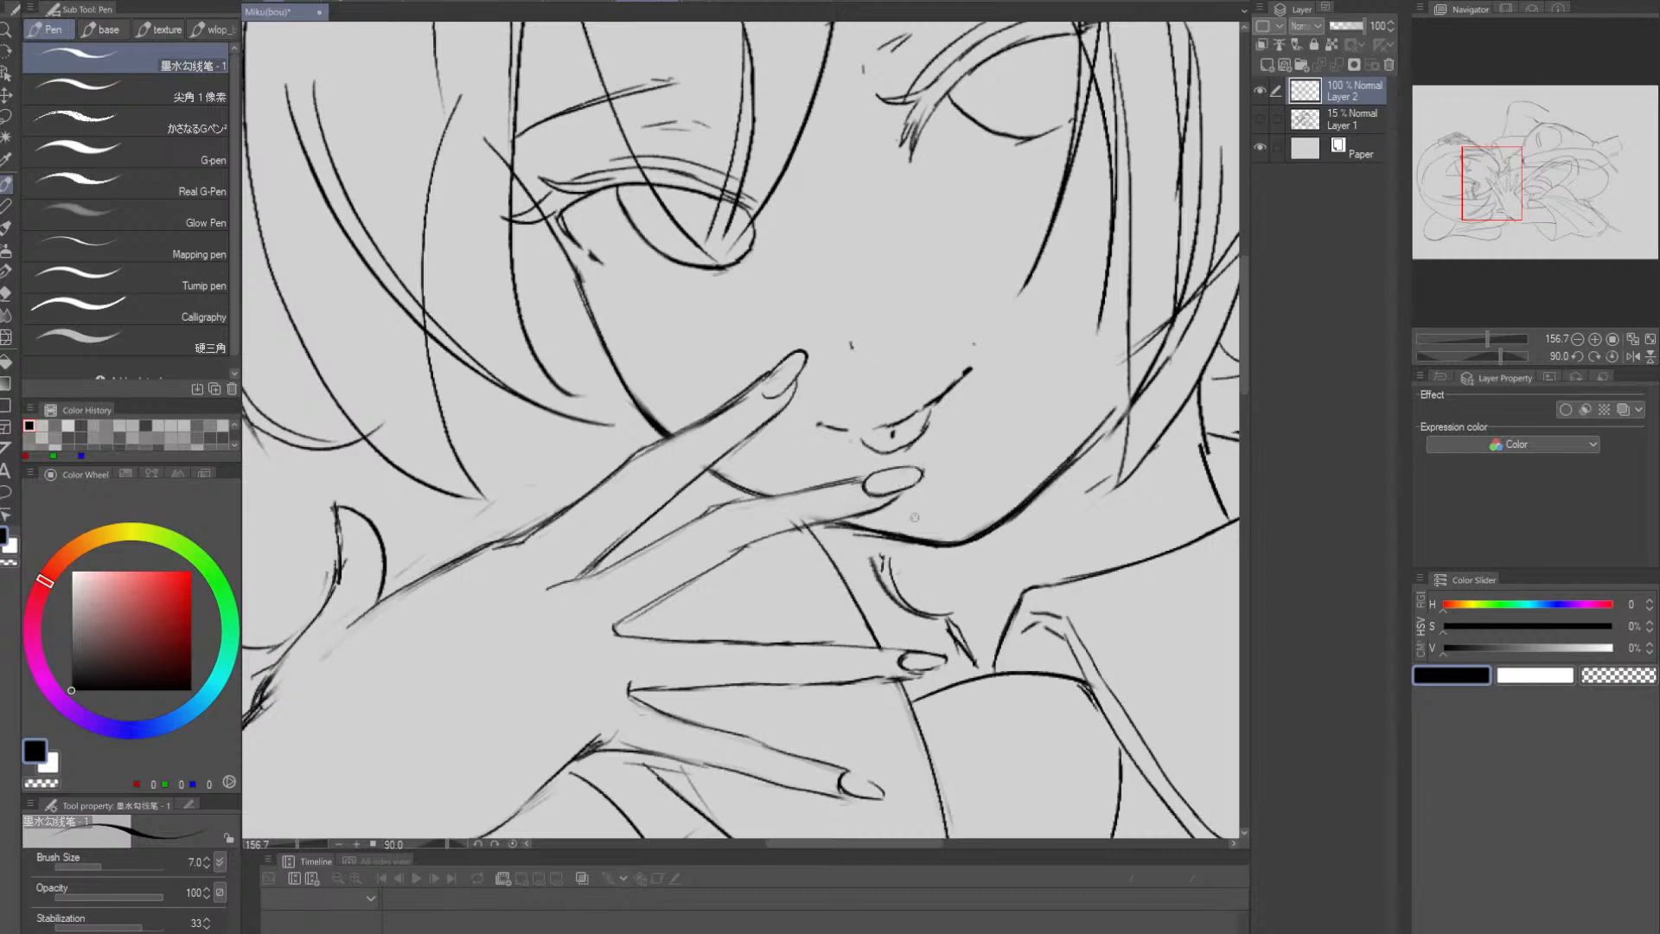
- Clean up the middle finger's lower edge beside the jaw and touch up the end of its nail
{"action": "key", "text": "r"}
{"action": "left_click_drag", "start_coordinate": [915, 517], "coordinate": [927, 485]}
{"action": "key", "text": "e"}
{"action": "left_click_drag", "start_coordinate": [807, 503], "coordinate": [832, 504]}
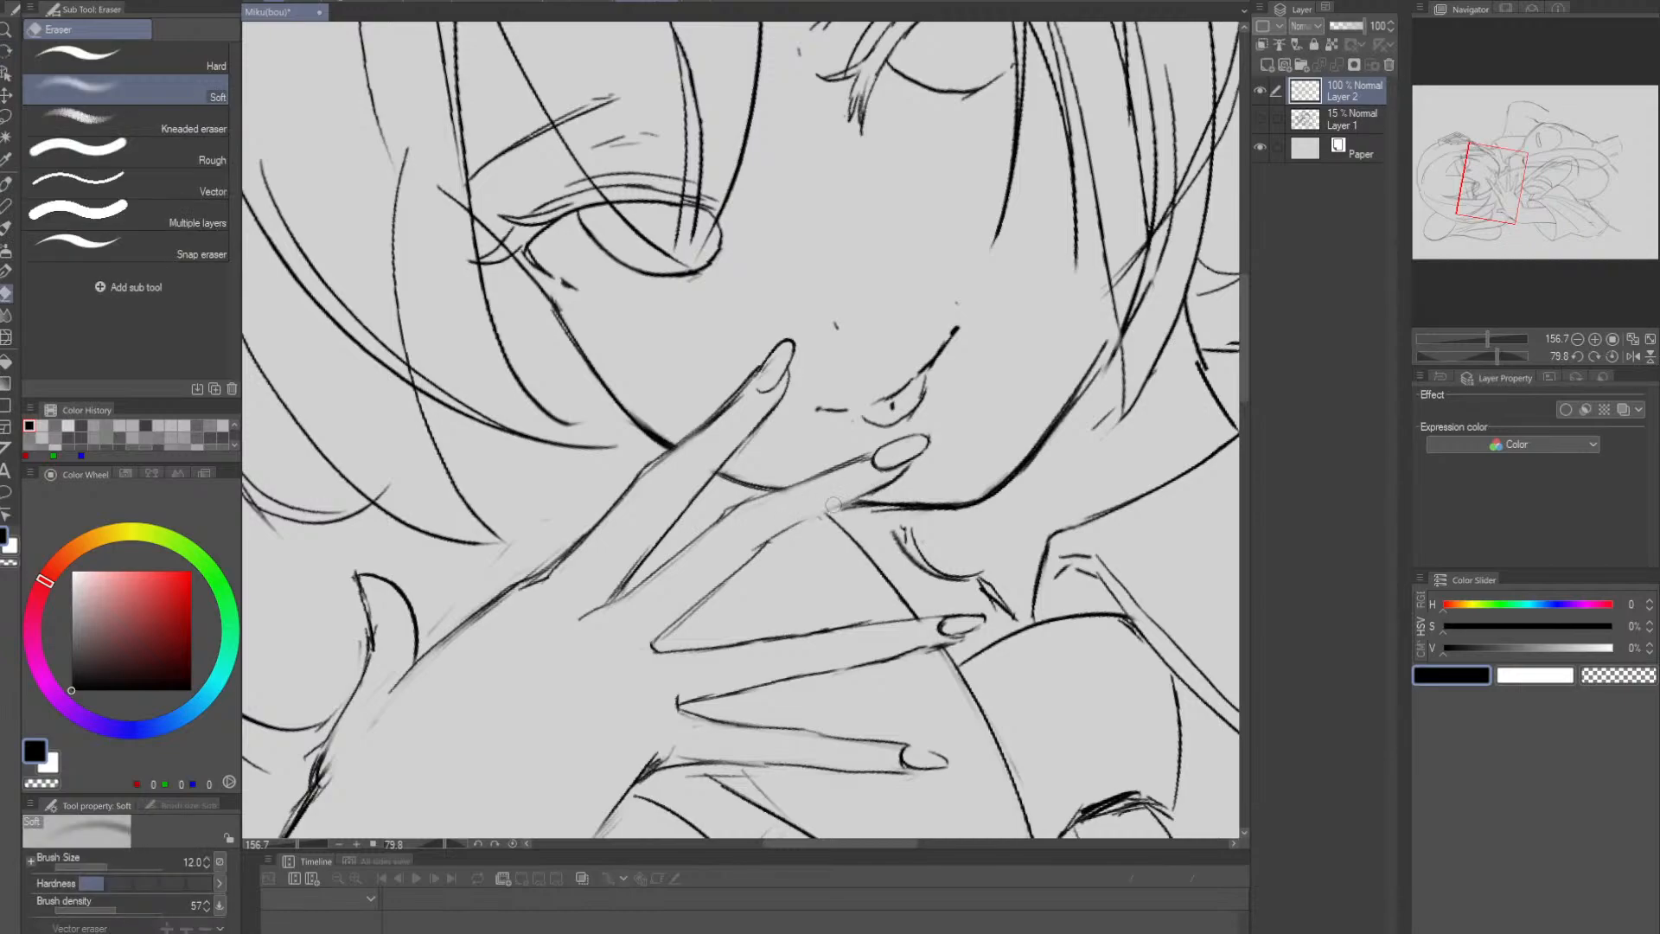
{"action": "key", "text": "p"}
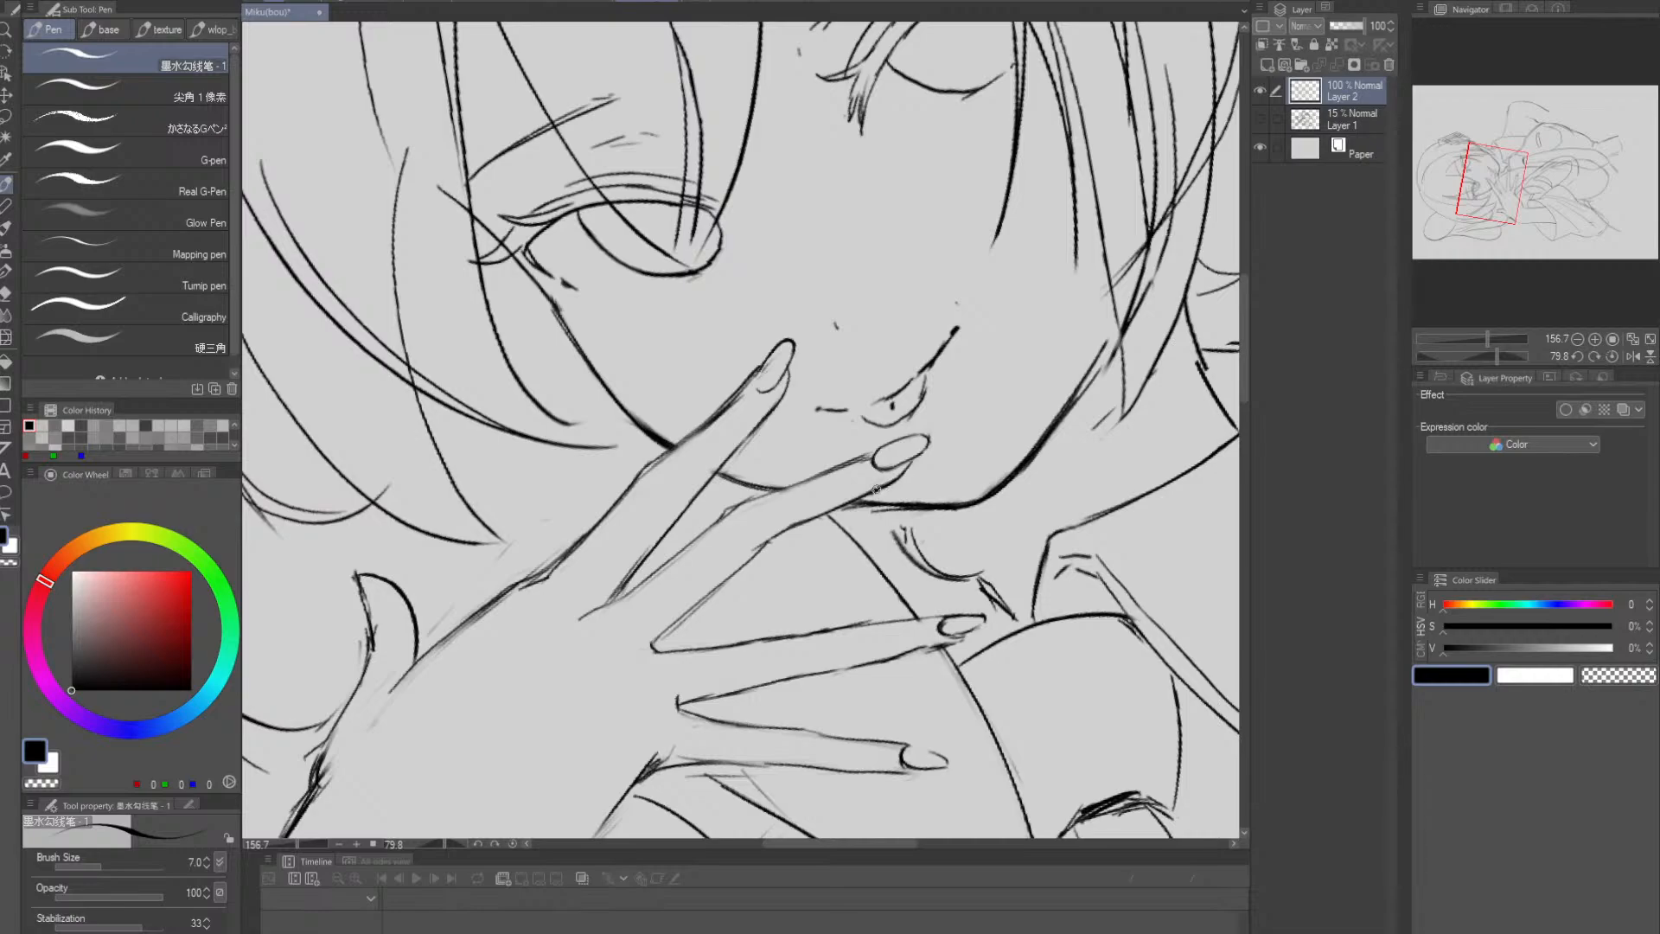
{"action": "key", "text": "e"}
{"action": "mouse_move", "coordinate": [908, 445]}
{"action": "left_mouse_down"}
{"action": "mouse_move", "coordinate": [883, 446]}
{"action": "mouse_move", "coordinate": [928, 439]}
{"action": "left_mouse_up"}
{"action": "key", "text": "p"}
- Clear the stray lines around the ring finger's tip and nail with the soft eraser
{"action": "key", "text": "shift+space"}
{"action": "left_click_drag", "start_coordinate": [1037, 466], "coordinate": [1026, 519]}
{"action": "key", "text": "alt+space"}
{"action": "left_click_drag", "start_coordinate": [1066, 550], "coordinate": [989, 510]}
{"action": "key", "text": "shift+space"}
{"action": "left_click_drag", "start_coordinate": [1025, 579], "coordinate": [1031, 510]}
{"action": "key", "text": "alt+space"}
{"action": "mouse_move", "coordinate": [1010, 519]}
{"action": "left_mouse_down"}
{"action": "mouse_move", "coordinate": [1070, 536]}
{"action": "mouse_move", "coordinate": [1046, 478]}
{"action": "mouse_move", "coordinate": [973, 525]}
{"action": "mouse_move", "coordinate": [1027, 519]}
{"action": "left_mouse_up"}
{"action": "key", "text": "e"}
{"action": "left_click_drag", "start_coordinate": [1125, 494], "coordinate": [962, 490]}
- Ink the ring finger's lower edge so that it runs up to the fingernail
{"action": "key", "text": "shift+space"}
{"action": "left_click_drag", "start_coordinate": [963, 490], "coordinate": [967, 464]}
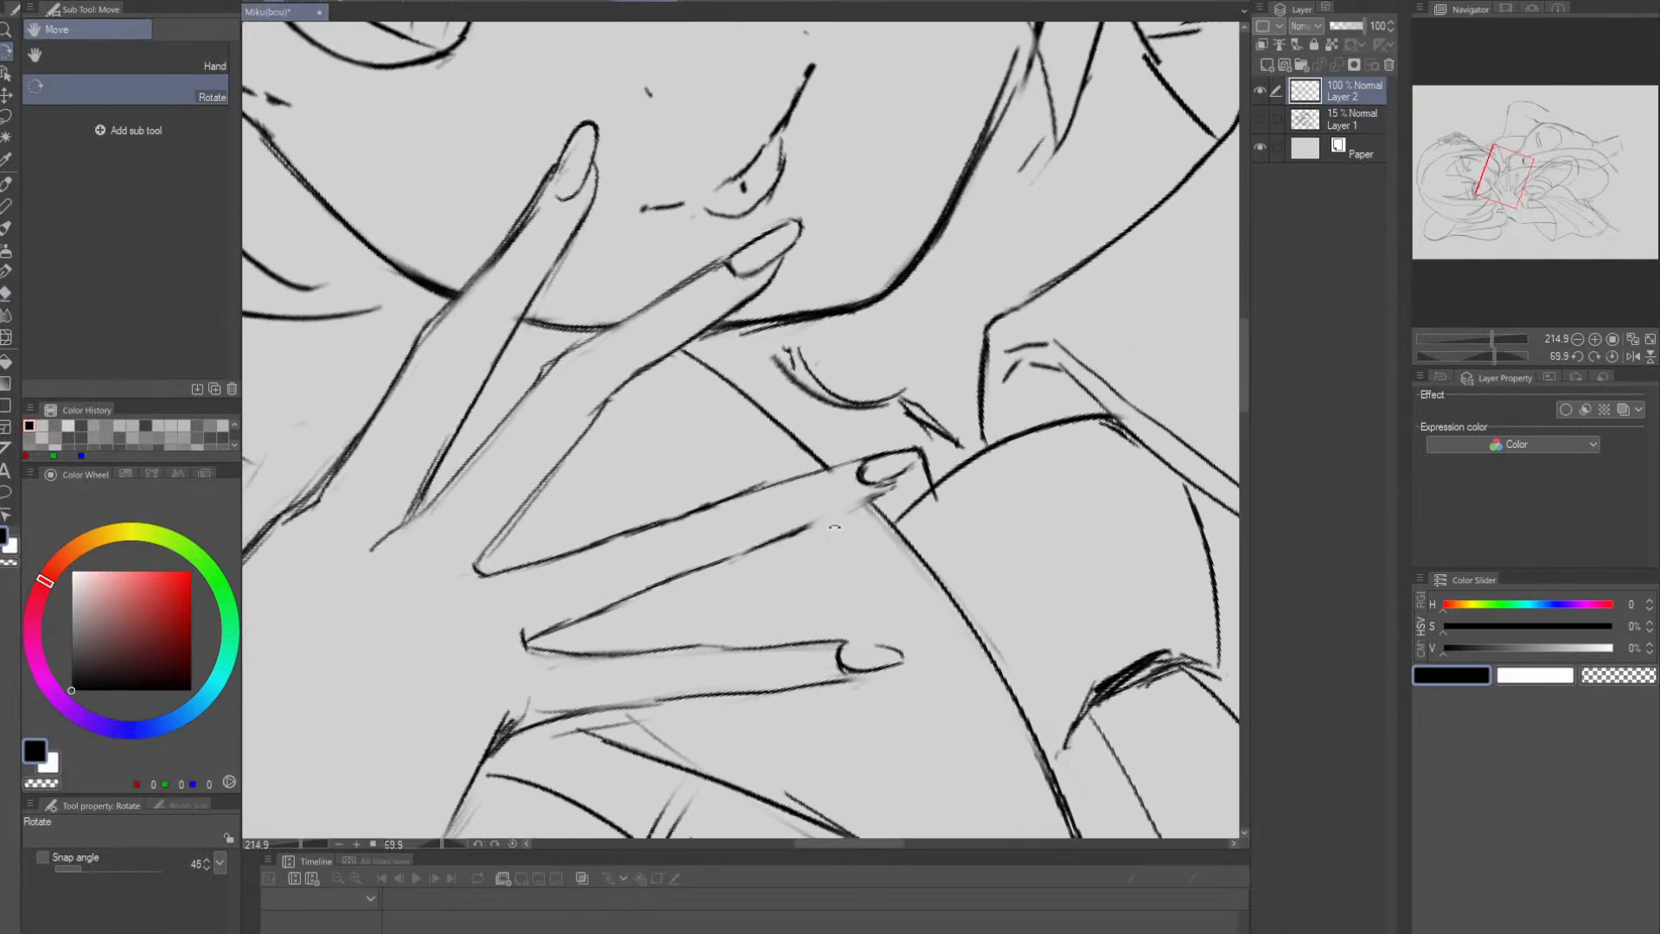
{"action": "key", "text": "p"}
{"action": "mouse_move", "coordinate": [799, 531]}
{"action": "left_mouse_down"}
{"action": "mouse_move", "coordinate": [895, 477]}
{"action": "mouse_move", "coordinate": [791, 531]}
{"action": "mouse_move", "coordinate": [977, 481]}
{"action": "mouse_move", "coordinate": [958, 502]}
{"action": "mouse_move", "coordinate": [873, 485]}
{"action": "mouse_move", "coordinate": [909, 473]}
{"action": "mouse_move", "coordinate": [863, 494]}
{"action": "mouse_move", "coordinate": [862, 472]}
{"action": "mouse_move", "coordinate": [865, 489]}
{"action": "mouse_move", "coordinate": [912, 470]}
{"action": "left_mouse_up"}
{"action": "key", "text": "e"}
{"action": "key", "text": "p"}
- Rework the heavy overlapping lines at the wrist below the thumb into a cleaner outline
{"action": "key", "text": "alt+space"}
{"action": "left_click_drag", "start_coordinate": [1074, 455], "coordinate": [951, 459]}
{"action": "key", "text": "shift+space"}
{"action": "double_click", "coordinate": [1064, 523]}
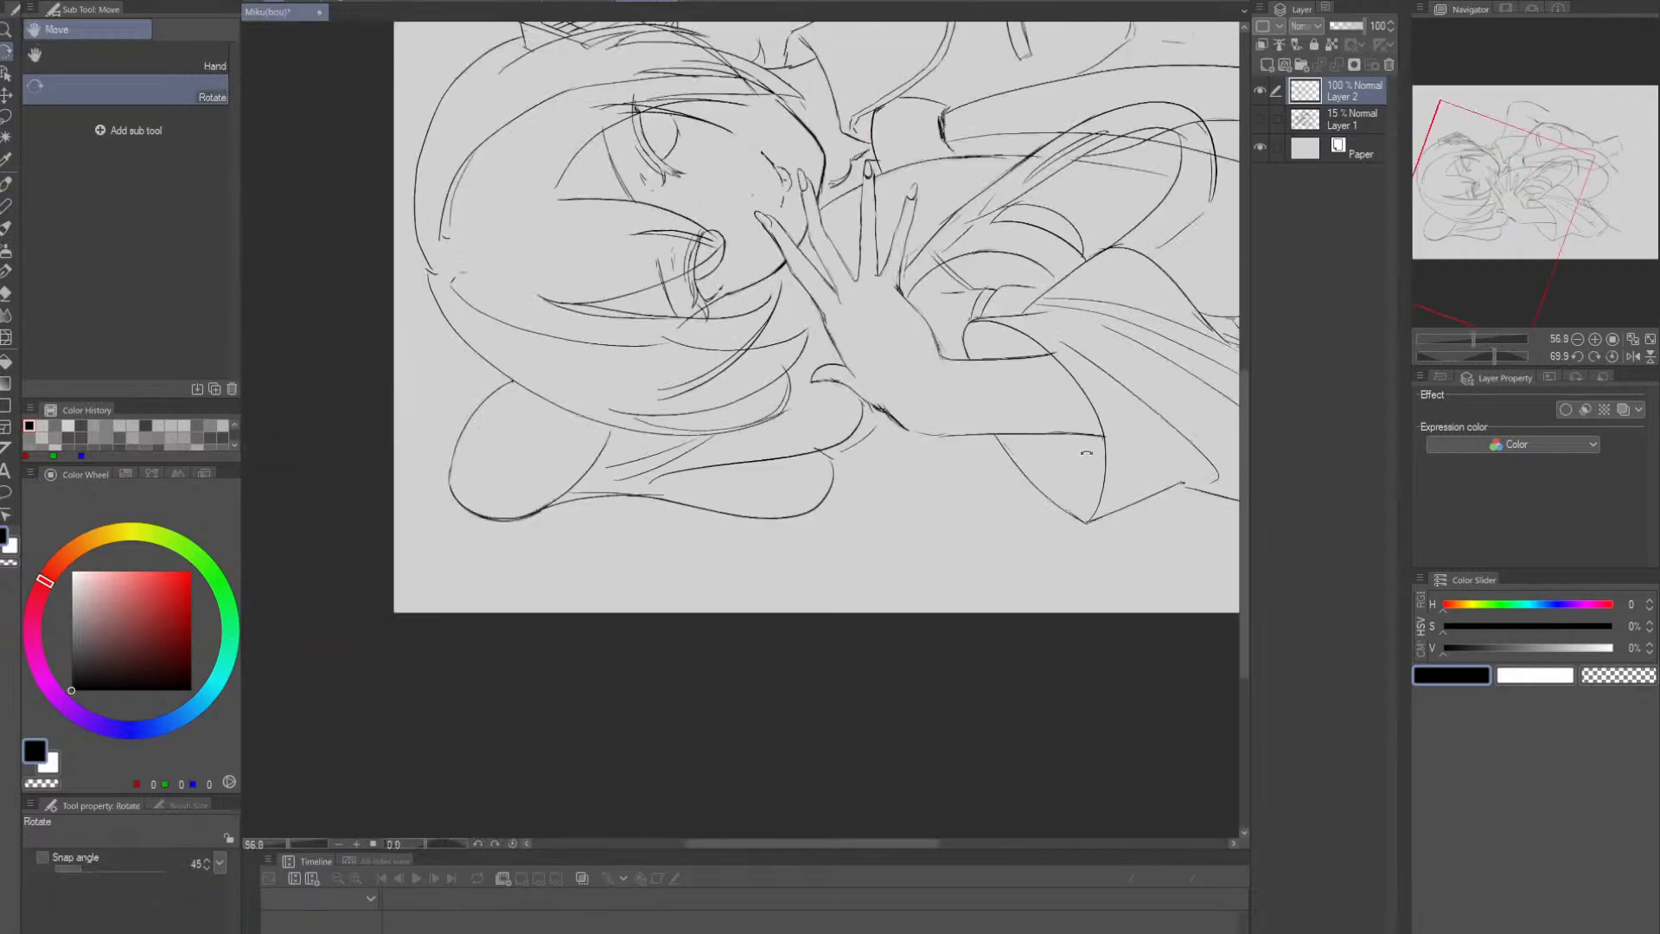
{"action": "mouse_move", "coordinate": [1111, 302]}
{"action": "left_mouse_down"}
{"action": "mouse_move", "coordinate": [1072, 506]}
{"action": "mouse_move", "coordinate": [829, 744]}
{"action": "left_mouse_up"}
{"action": "left_click_drag", "start_coordinate": [587, 571], "coordinate": [882, 562]}
{"action": "key", "text": "alt+space"}
{"action": "key", "text": "e"}
{"action": "key", "text": "space"}
{"action": "left_click_drag", "start_coordinate": [909, 486], "coordinate": [853, 532]}
{"action": "key", "text": "shift+space"}
{"action": "left_click_drag", "start_coordinate": [1011, 459], "coordinate": [1002, 503]}
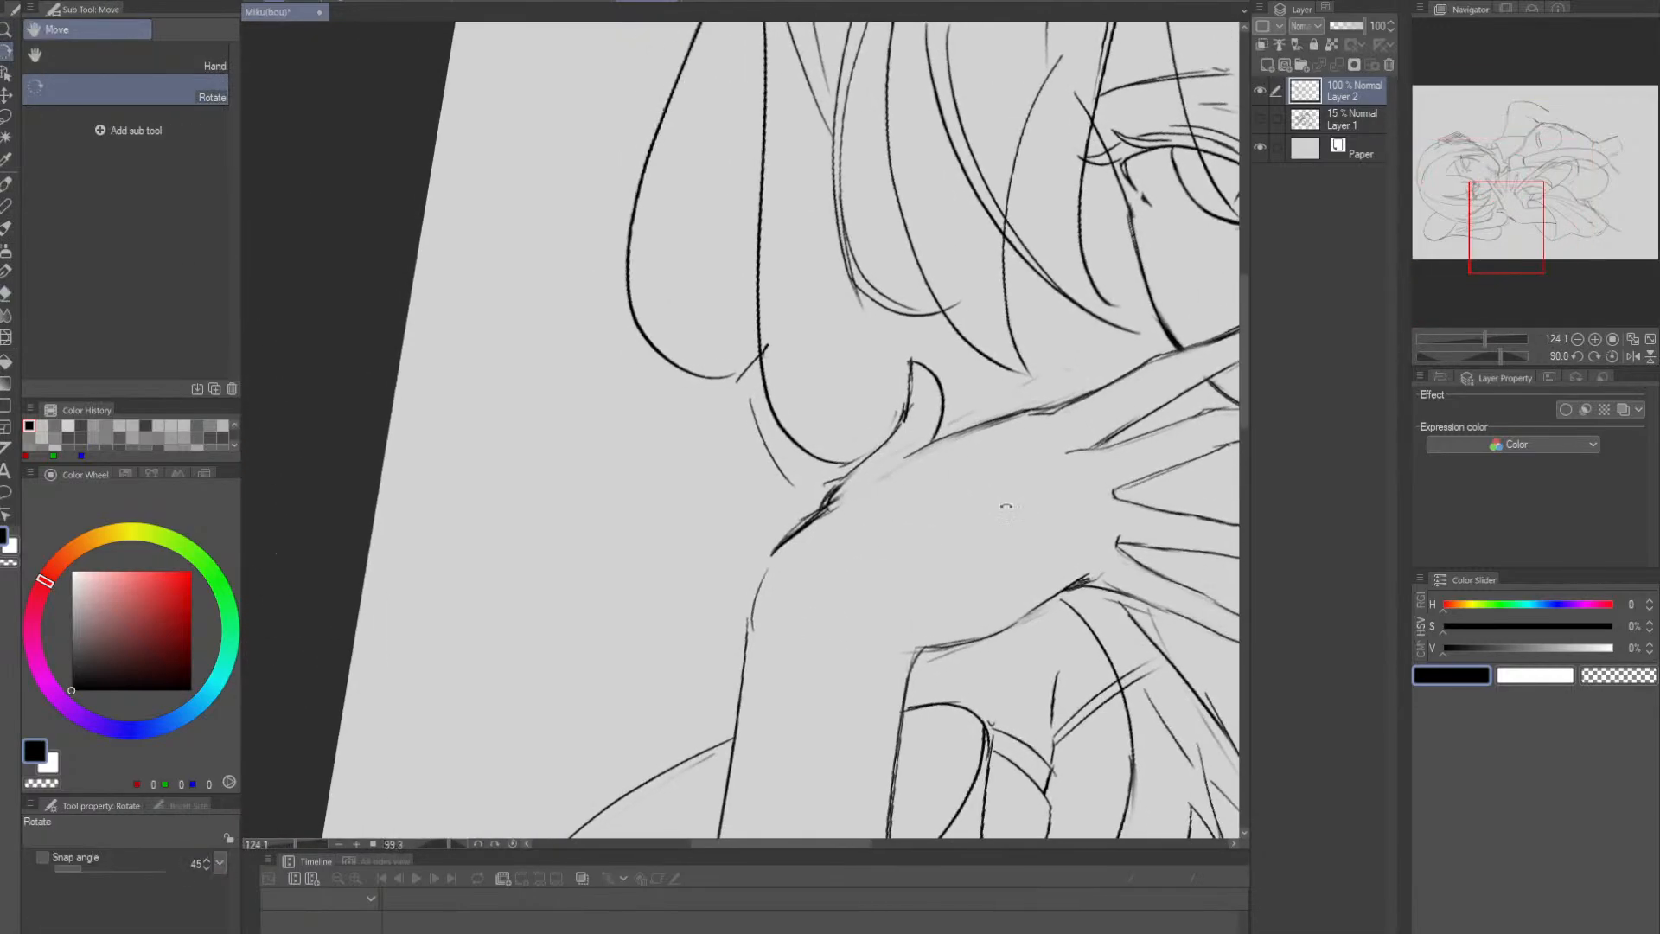
{"action": "mouse_move", "coordinate": [834, 502]}
{"action": "left_mouse_down"}
{"action": "mouse_move", "coordinate": [793, 540]}
{"action": "mouse_move", "coordinate": [873, 509]}
{"action": "mouse_move", "coordinate": [859, 525]}
{"action": "left_mouse_up"}
{"action": "key", "text": "shift+space"}
{"action": "key", "text": "p"}
{"action": "mouse_move", "coordinate": [726, 565]}
{"action": "left_mouse_down"}
{"action": "mouse_move", "coordinate": [789, 532]}
{"action": "mouse_move", "coordinate": [706, 594]}
{"action": "mouse_move", "coordinate": [753, 541]}
{"action": "mouse_move", "coordinate": [698, 612]}
{"action": "mouse_move", "coordinate": [729, 562]}
{"action": "left_mouse_up"}
{"action": "key", "text": "e"}
{"action": "key", "text": "p"}
{"action": "key", "text": "ctrl+z"}
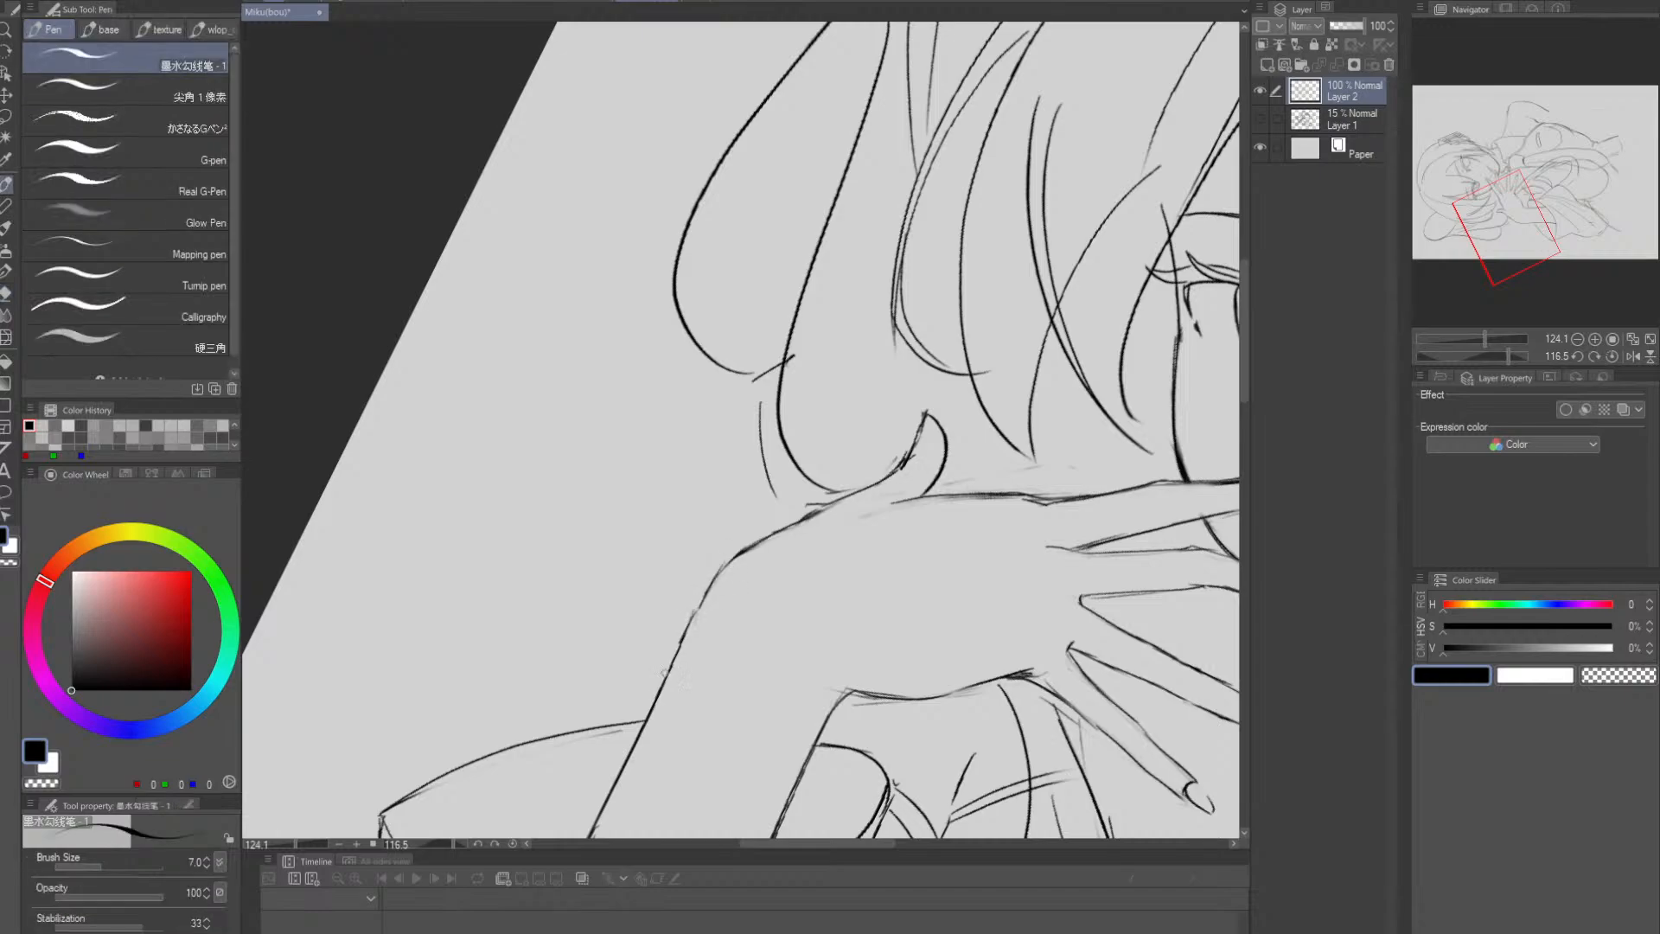
- Thin and smooth the outer wrist and forearm outline with the soft eraser
{"action": "key", "text": "e"}
{"action": "mouse_move", "coordinate": [693, 618]}
{"action": "left_mouse_down"}
{"action": "mouse_move", "coordinate": [714, 579]}
{"action": "mouse_move", "coordinate": [800, 586]}
{"action": "left_mouse_up"}
{"action": "key", "text": "shift+space"}
{"action": "mouse_move", "coordinate": [834, 468]}
{"action": "left_mouse_down"}
{"action": "mouse_move", "coordinate": [827, 484]}
{"action": "mouse_move", "coordinate": [855, 459]}
{"action": "left_mouse_up"}
{"action": "key", "text": "space"}
{"action": "mouse_move", "coordinate": [898, 450]}
{"action": "left_mouse_down"}
{"action": "mouse_move", "coordinate": [812, 498]}
{"action": "mouse_move", "coordinate": [878, 427]}
{"action": "mouse_move", "coordinate": [980, 364]}
{"action": "left_mouse_up"}
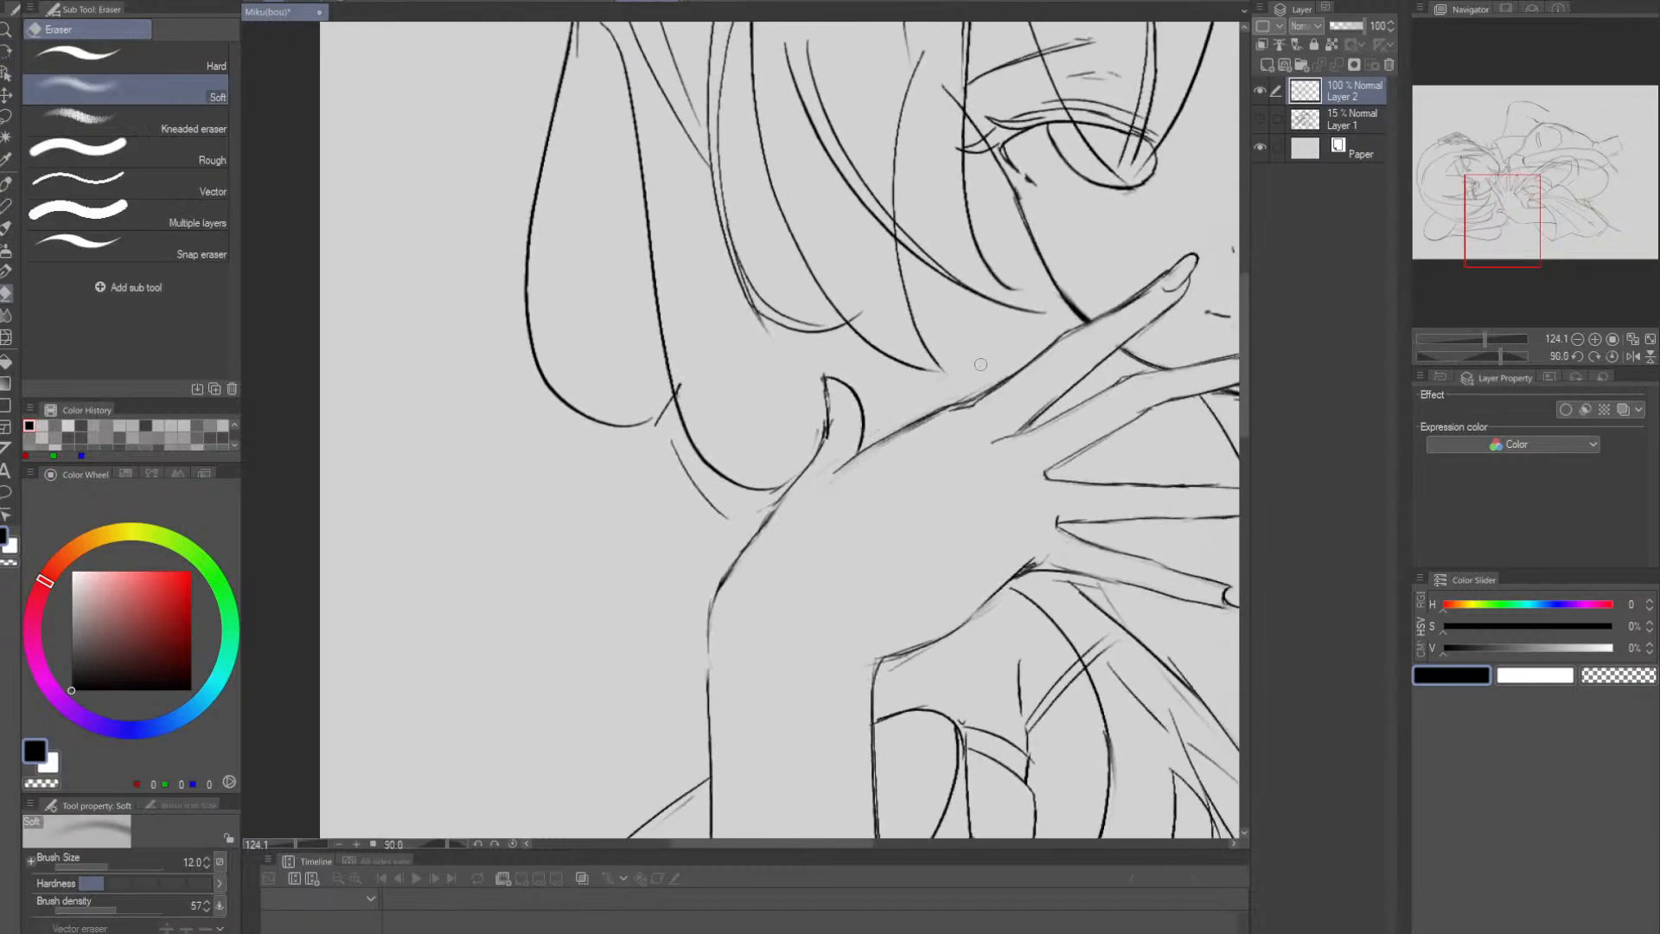
- Mirror the canvas view horizontally to check the whole figure and the torso
{"action": "key", "text": "space"}
{"action": "mouse_move", "coordinate": [974, 474]}
{"action": "left_mouse_down"}
{"action": "mouse_move", "coordinate": [949, 452]}
{"action": "mouse_move", "coordinate": [994, 413]}
{"action": "left_mouse_up"}
{"action": "key", "text": "p"}
{"action": "key", "text": "alt+space"}
{"action": "mouse_move", "coordinate": [1143, 469]}
{"action": "left_mouse_down"}
{"action": "mouse_move", "coordinate": [965, 490]}
{"action": "mouse_move", "coordinate": [892, 460]}
{"action": "left_mouse_up"}
{"action": "key", "text": "space"}
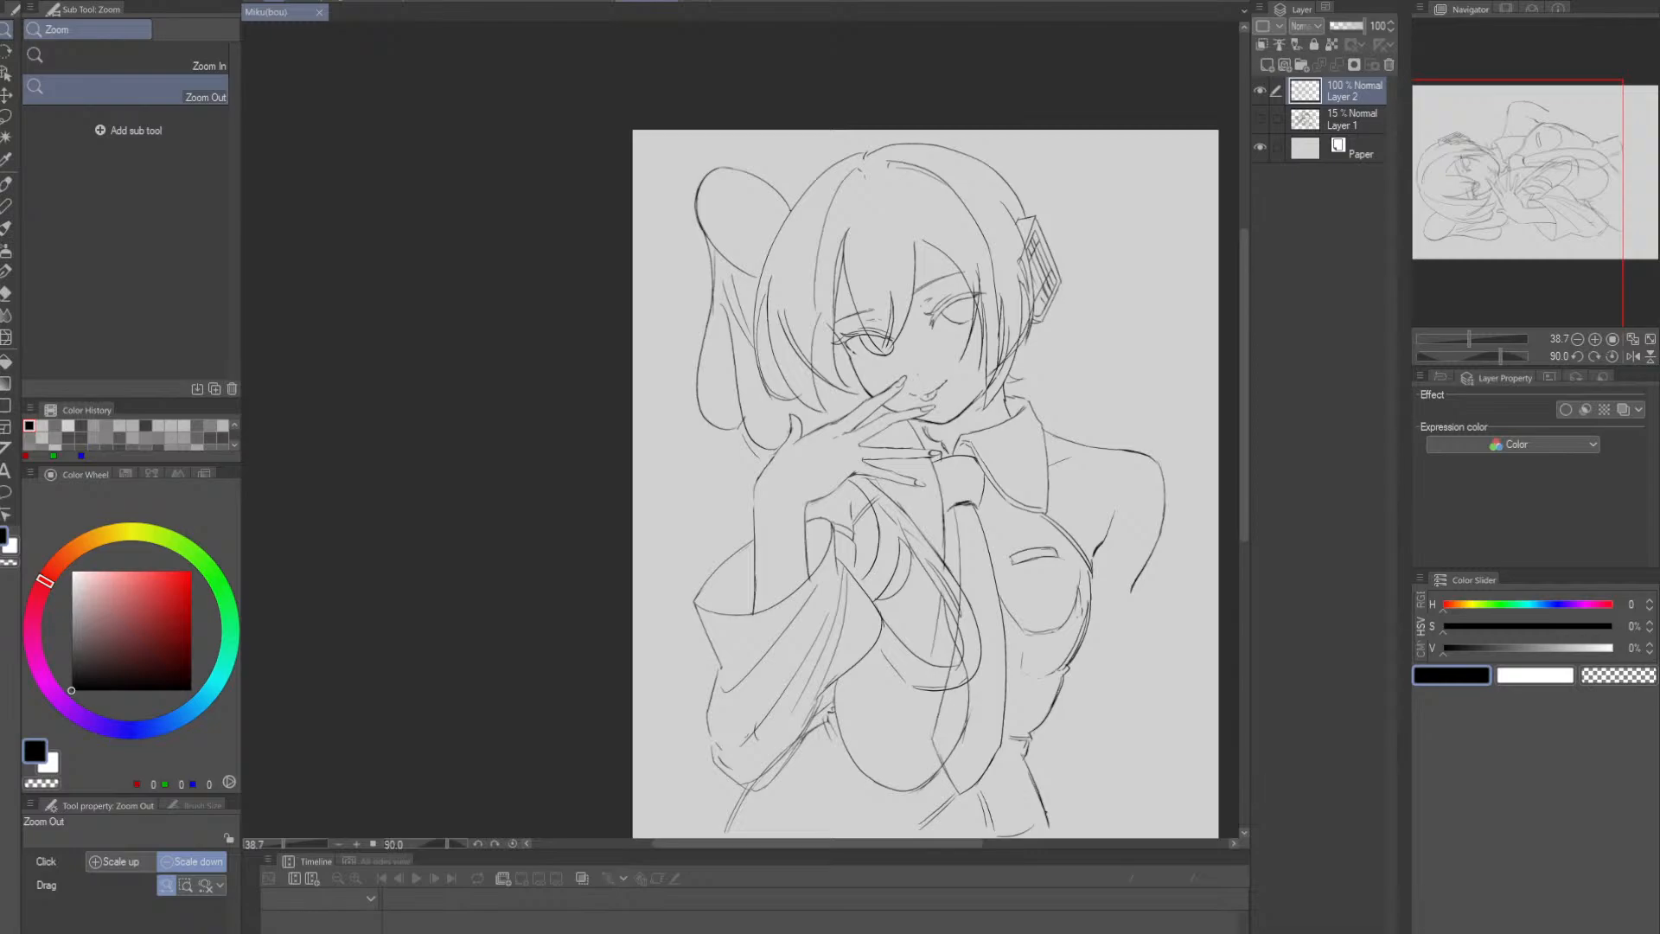
{"action": "left_click", "coordinate": [1632, 355]}
{"action": "left_click_drag", "start_coordinate": [930, 519], "coordinate": [1149, 414]}
{"action": "left_click_drag", "start_coordinate": [959, 507], "coordinate": [999, 427]}
{"action": "left_click_drag", "start_coordinate": [711, 512], "coordinate": [791, 510]}
- Enlarge the soft eraser to 30 and fade the fold lines on the chest below the pocket
{"action": "key", "text": "e"}
{"action": "mouse_move", "coordinate": [699, 444]}
{"action": "left_mouse_down"}
{"action": "mouse_move", "coordinate": [689, 422]}
{"action": "mouse_move", "coordinate": [724, 494]}
{"action": "left_mouse_up"}
{"action": "key", "text": "bracketright"}
{"action": "mouse_move", "coordinate": [681, 417]}
{"action": "left_mouse_down"}
{"action": "mouse_move", "coordinate": [723, 467]}
{"action": "mouse_move", "coordinate": [743, 532]}
{"action": "left_mouse_up"}
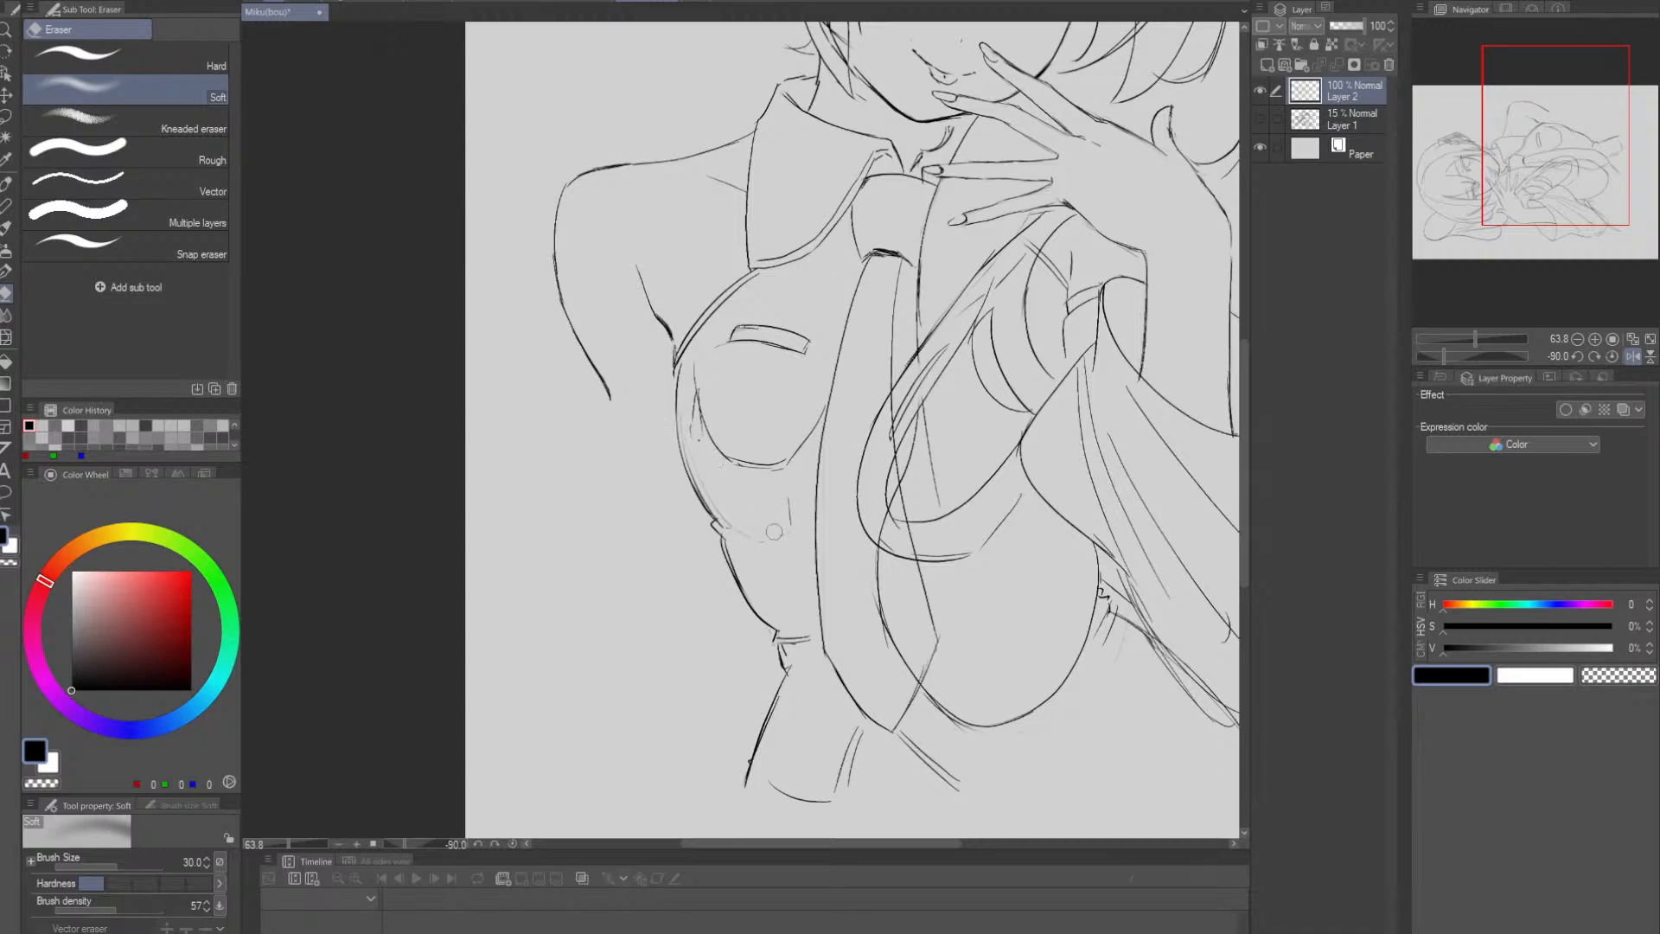
{"action": "key", "text": "slash"}
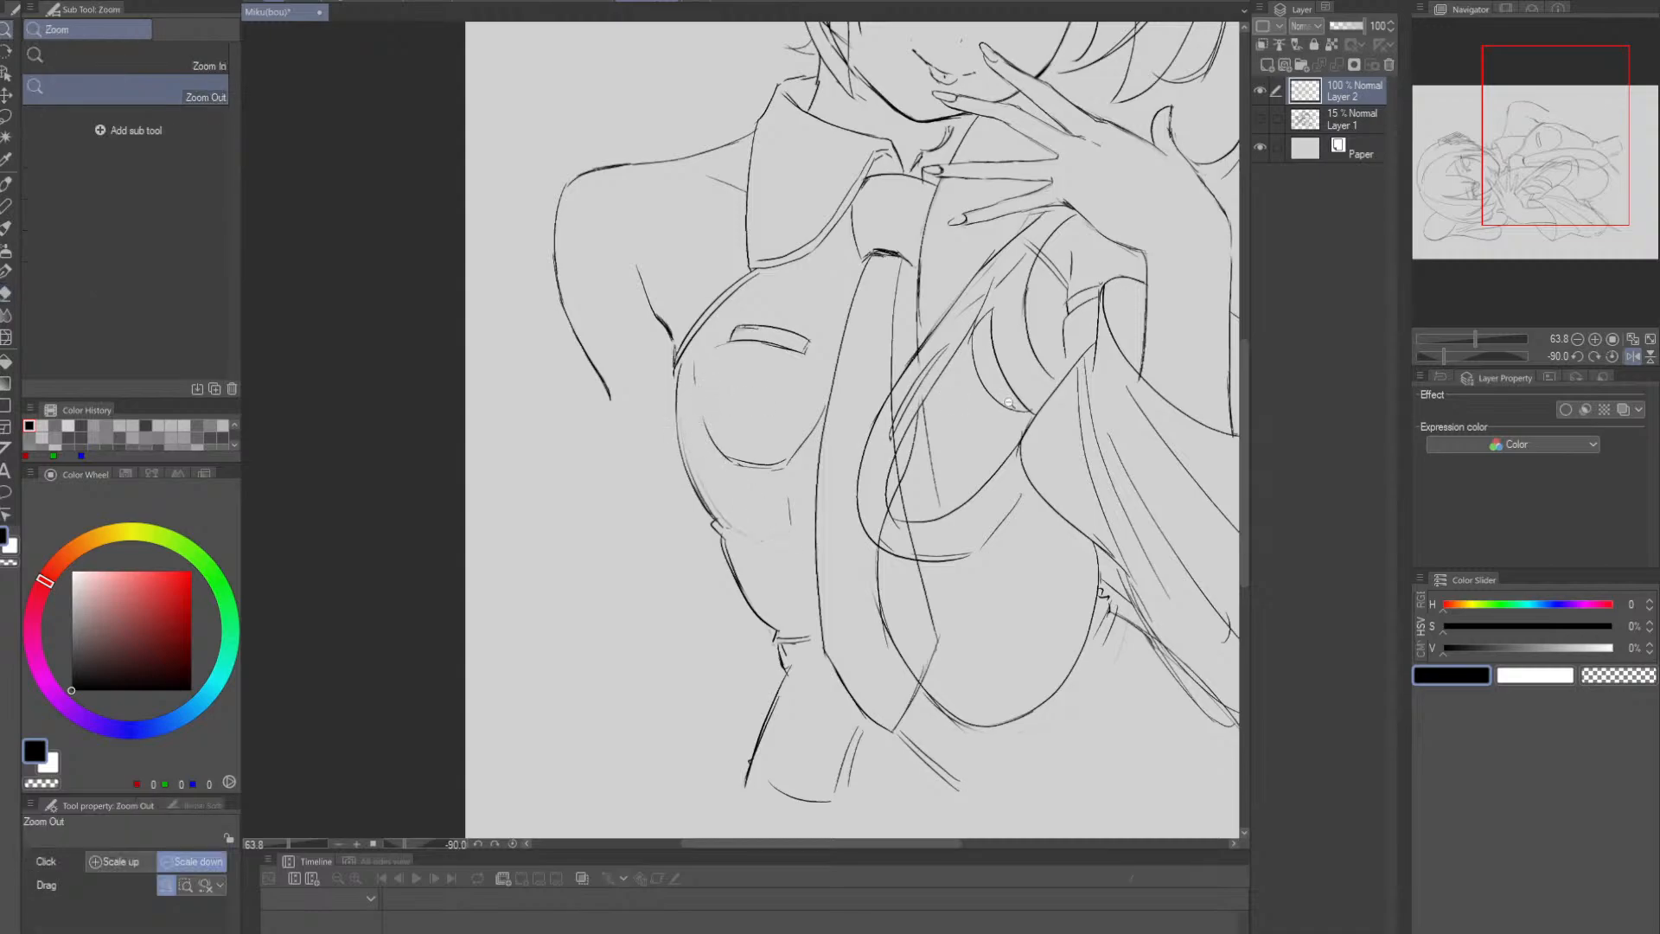
{"action": "left_click", "coordinate": [1008, 403]}
{"action": "scroll", "coordinate": [860, 436], "scroll_direction": "up", "scroll_amount": 2}
{"action": "key", "text": "e"}
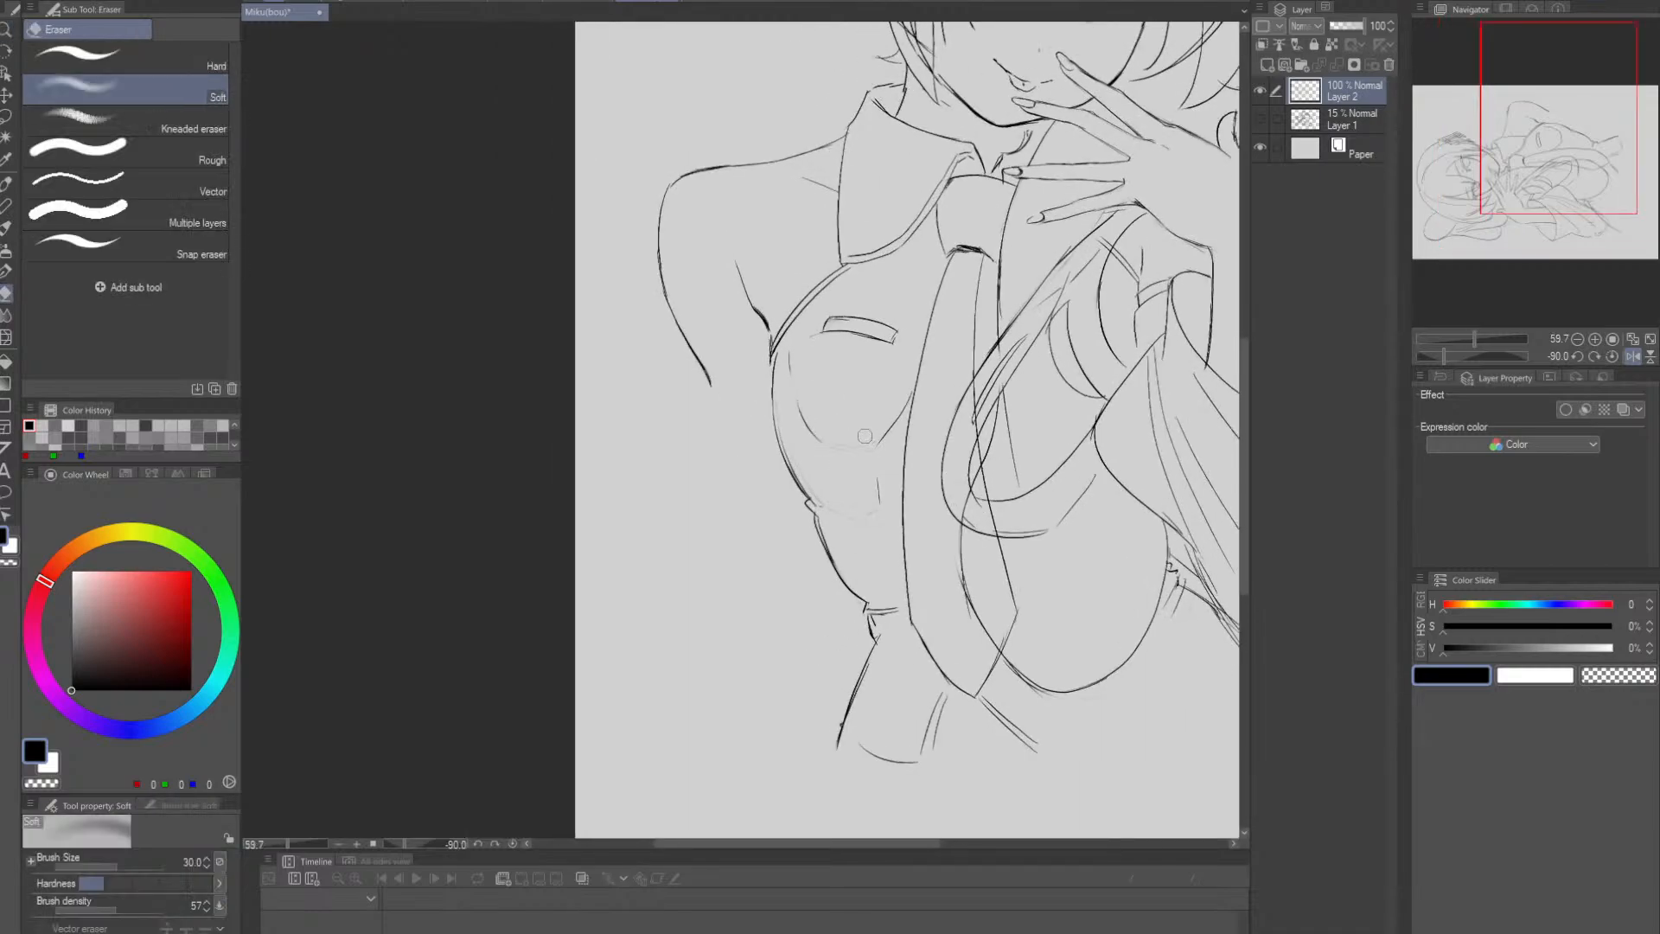
{"action": "key", "text": "slash"}
{"action": "left_click", "coordinate": [983, 441]}
{"action": "left_click_drag", "start_coordinate": [984, 441], "coordinate": [854, 501]}
{"action": "scroll", "coordinate": [764, 548], "scroll_direction": "up", "scroll_amount": 3}
- Ink short fold strokes under the bust and soften the curve above them with the eraser
{"action": "key", "text": "p"}
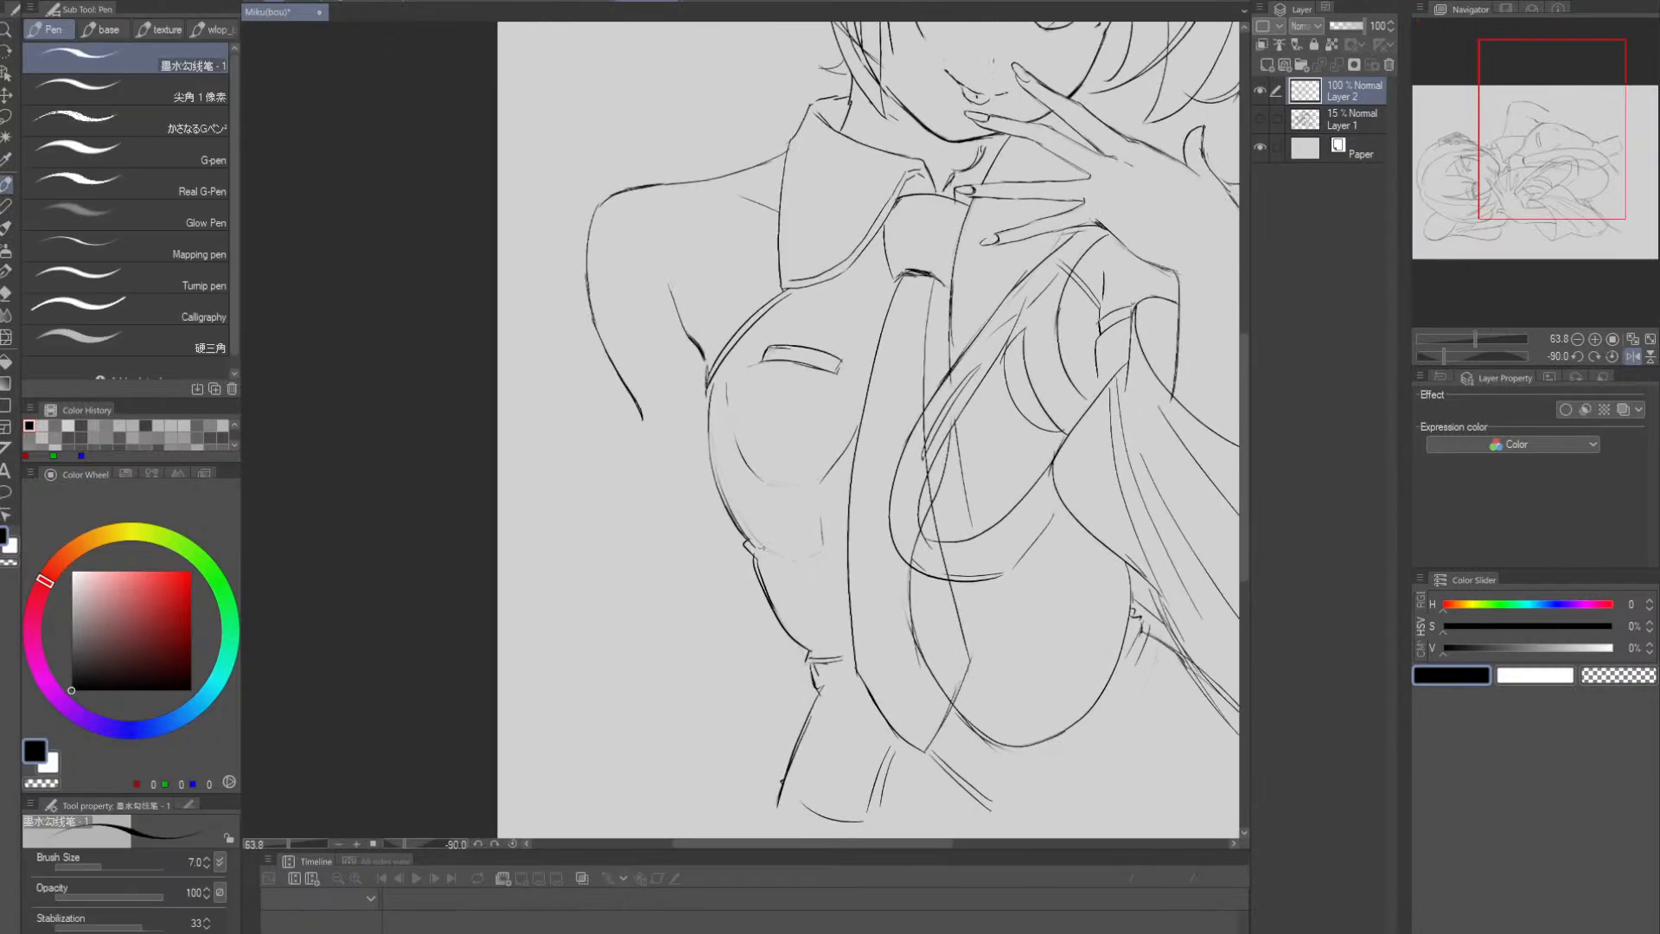
{"action": "left_click_drag", "start_coordinate": [748, 468], "coordinate": [817, 487]}
{"action": "left_click_drag", "start_coordinate": [766, 550], "coordinate": [799, 556]}
{"action": "key", "text": "ctrl+z"}
{"action": "key", "text": "e"}
{"action": "mouse_move", "coordinate": [772, 490]}
{"action": "left_mouse_down"}
{"action": "mouse_move", "coordinate": [800, 500]}
{"action": "mouse_move", "coordinate": [812, 480]}
{"action": "mouse_move", "coordinate": [777, 486]}
{"action": "left_mouse_up"}
{"action": "left_click_drag", "start_coordinate": [1084, 514], "coordinate": [1012, 472]}
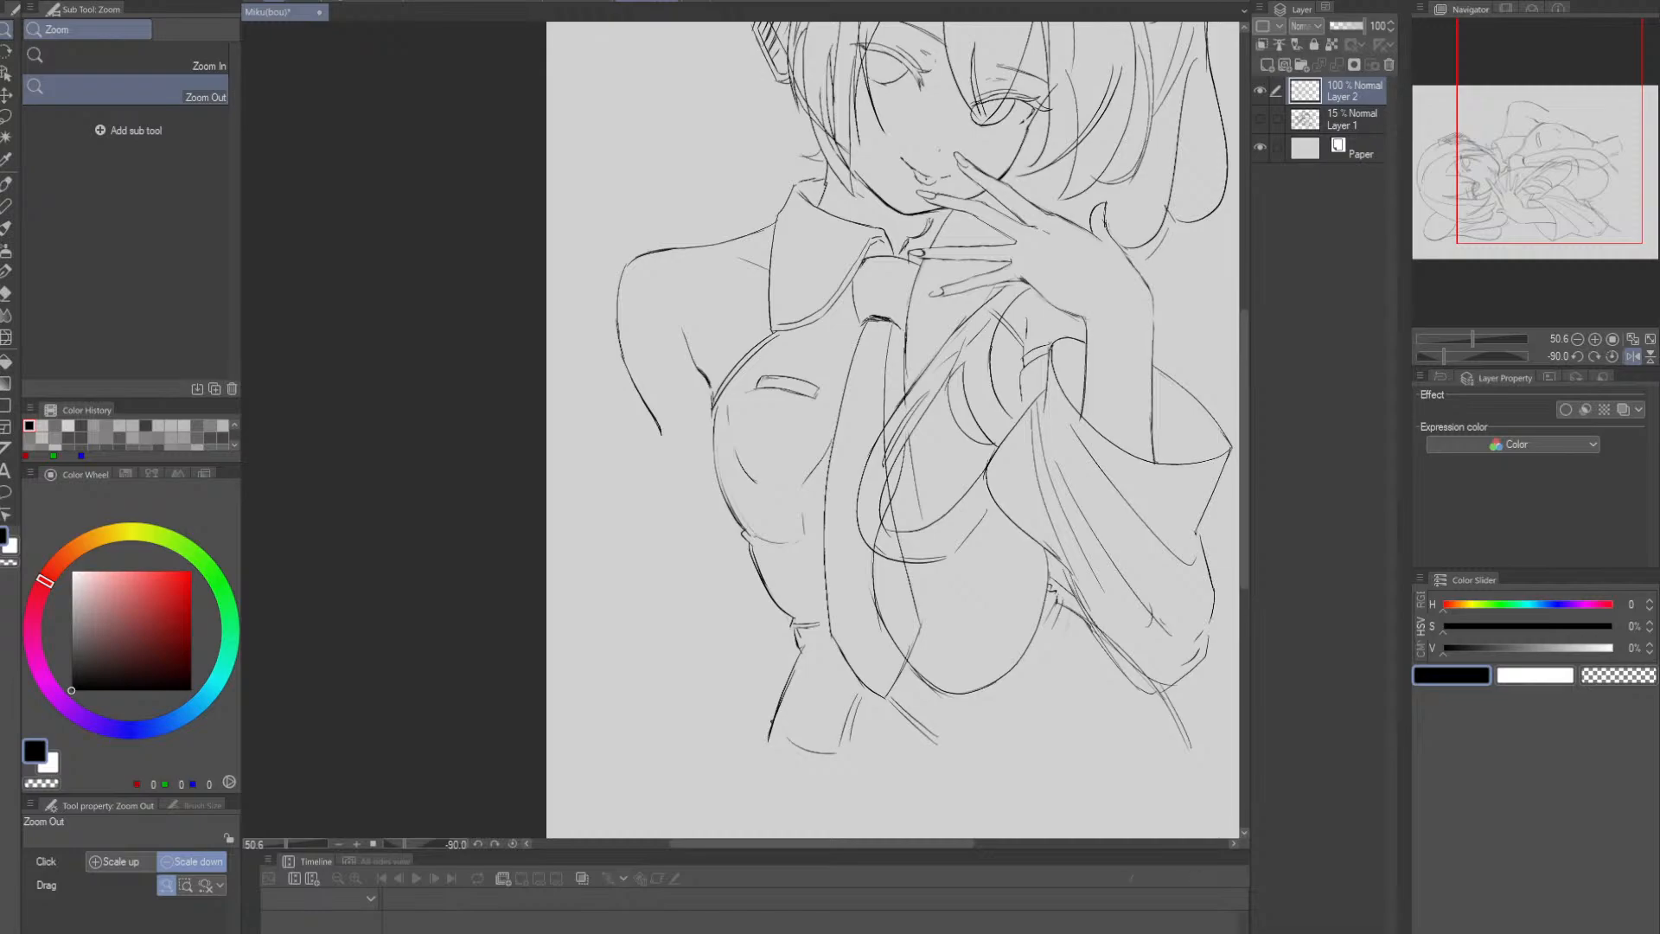
- Ink short strokes at the shirt's lower edge beneath the tie's tip
{"action": "scroll", "coordinate": [673, 432], "scroll_direction": "up", "scroll_amount": 1}
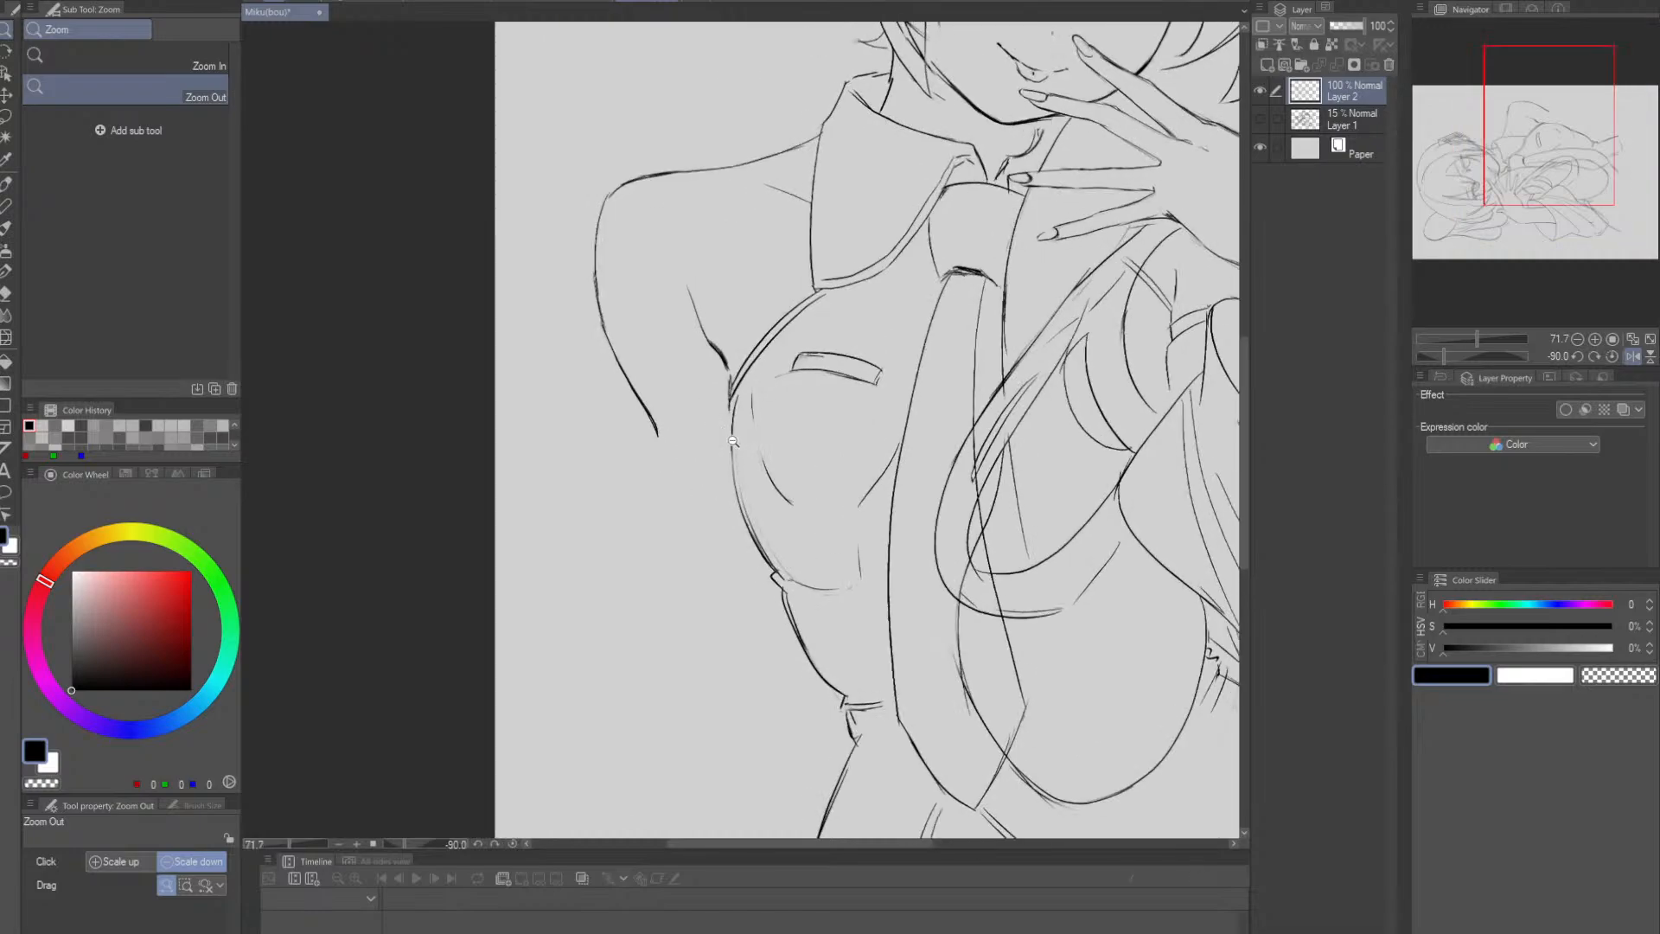
{"action": "left_click_drag", "start_coordinate": [732, 441], "coordinate": [659, 441]}
{"action": "left_click_drag", "start_coordinate": [1136, 532], "coordinate": [972, 443]}
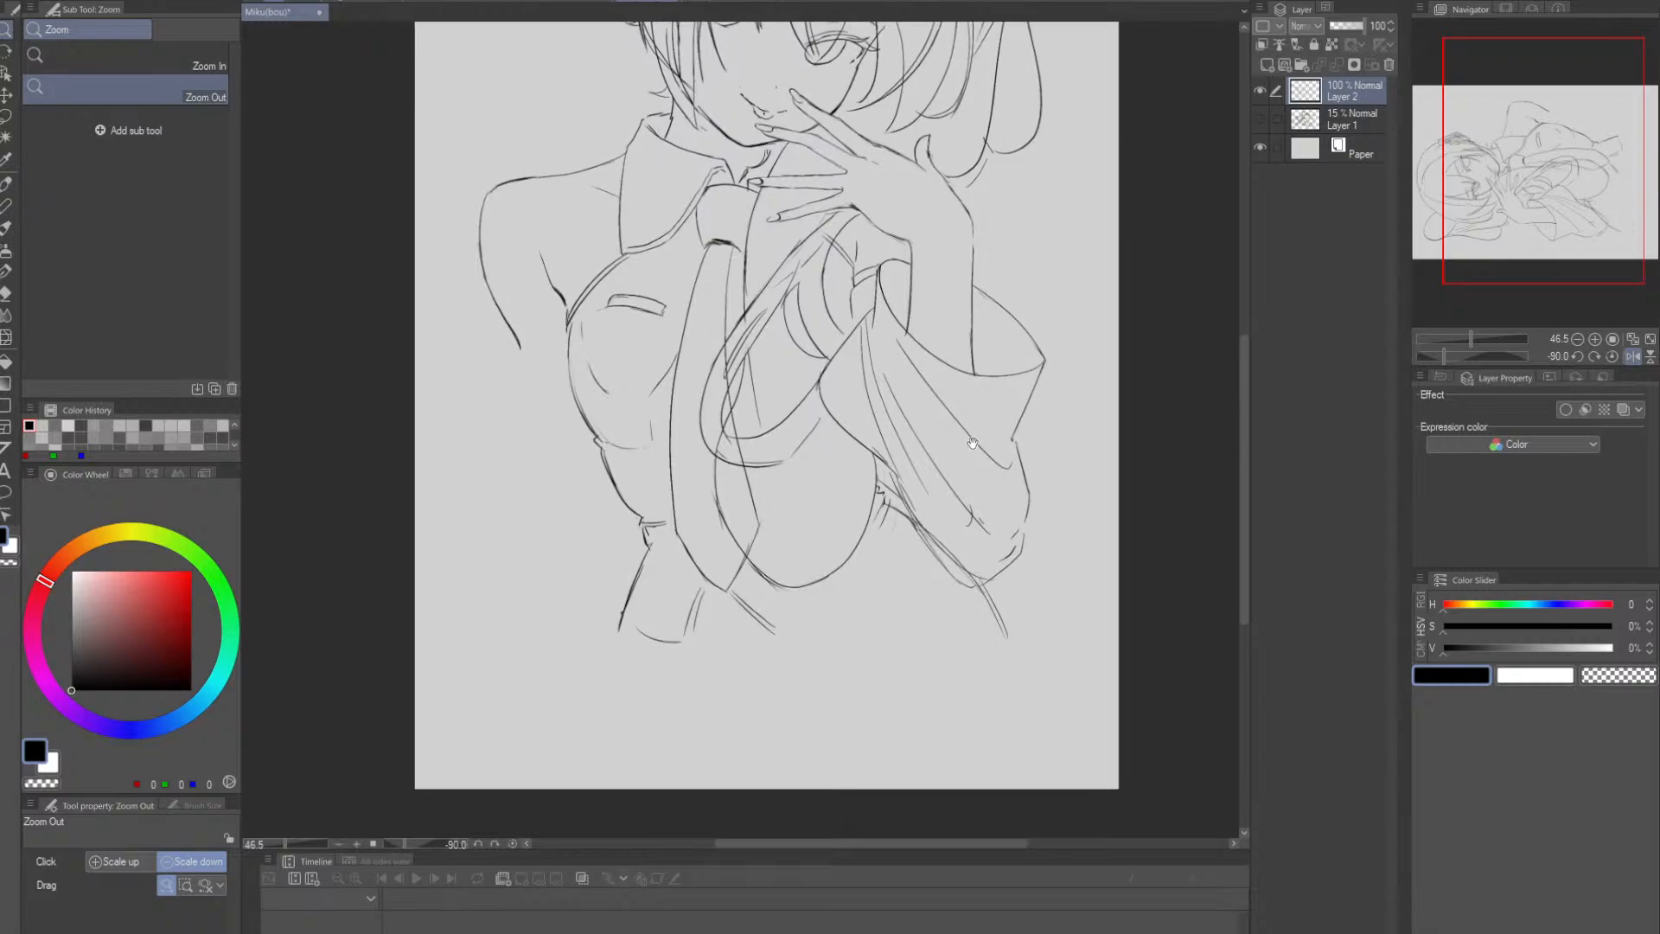
{"action": "key", "text": "p"}
{"action": "key", "text": "p"}
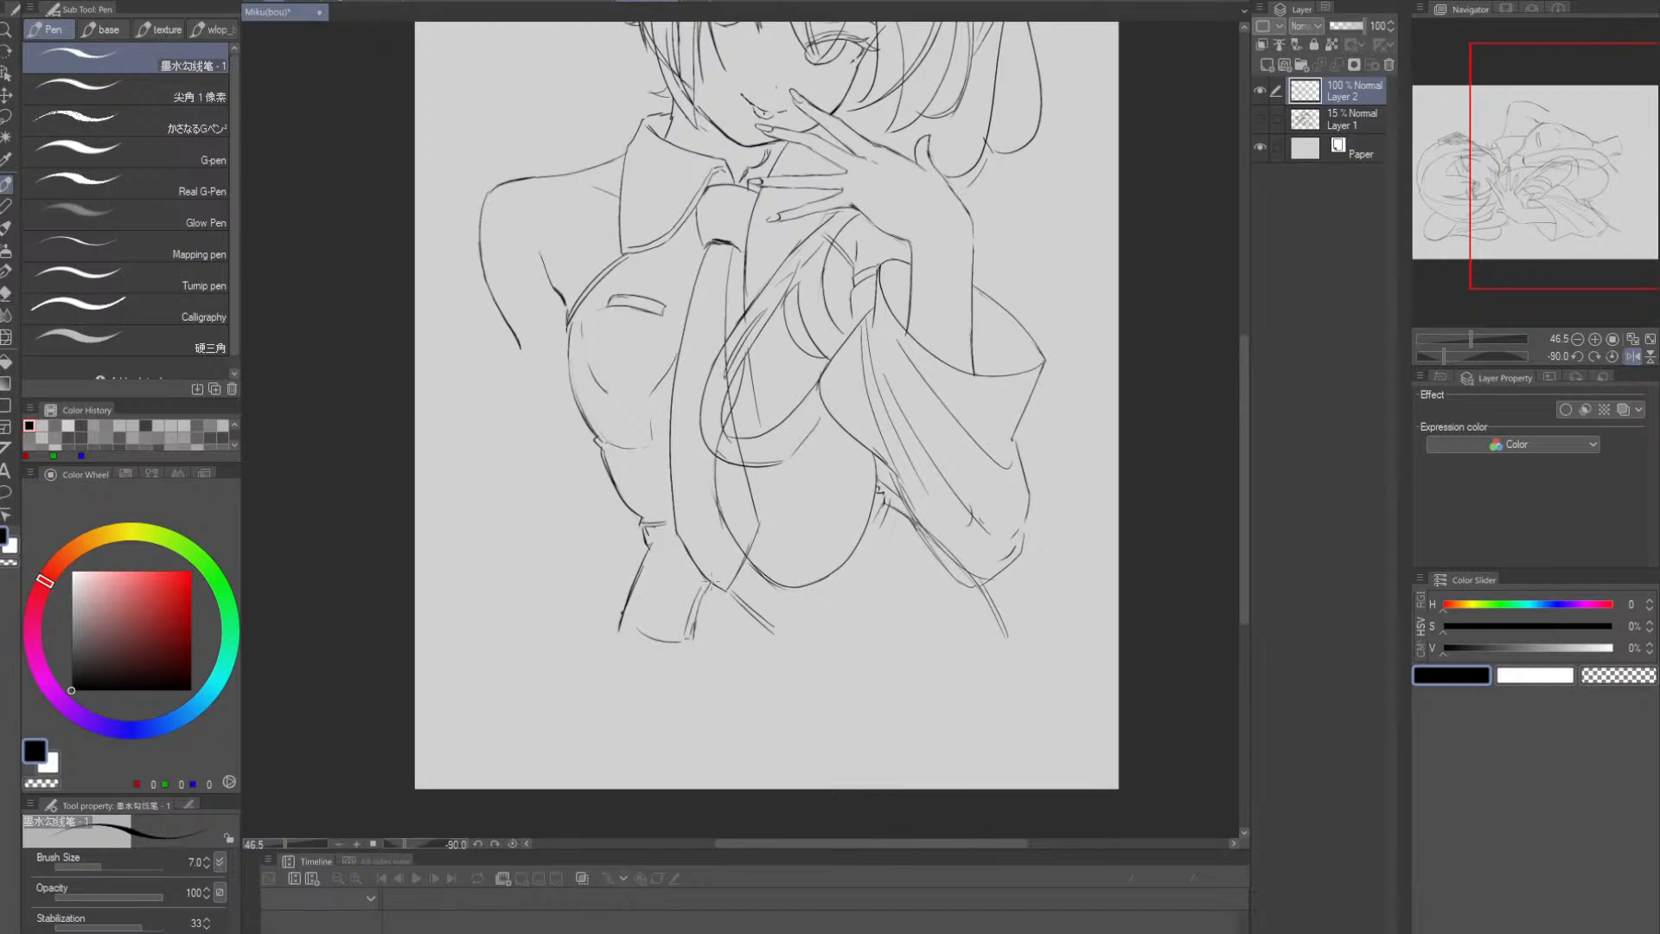
{"action": "left_click_drag", "start_coordinate": [789, 537], "coordinate": [799, 588]}
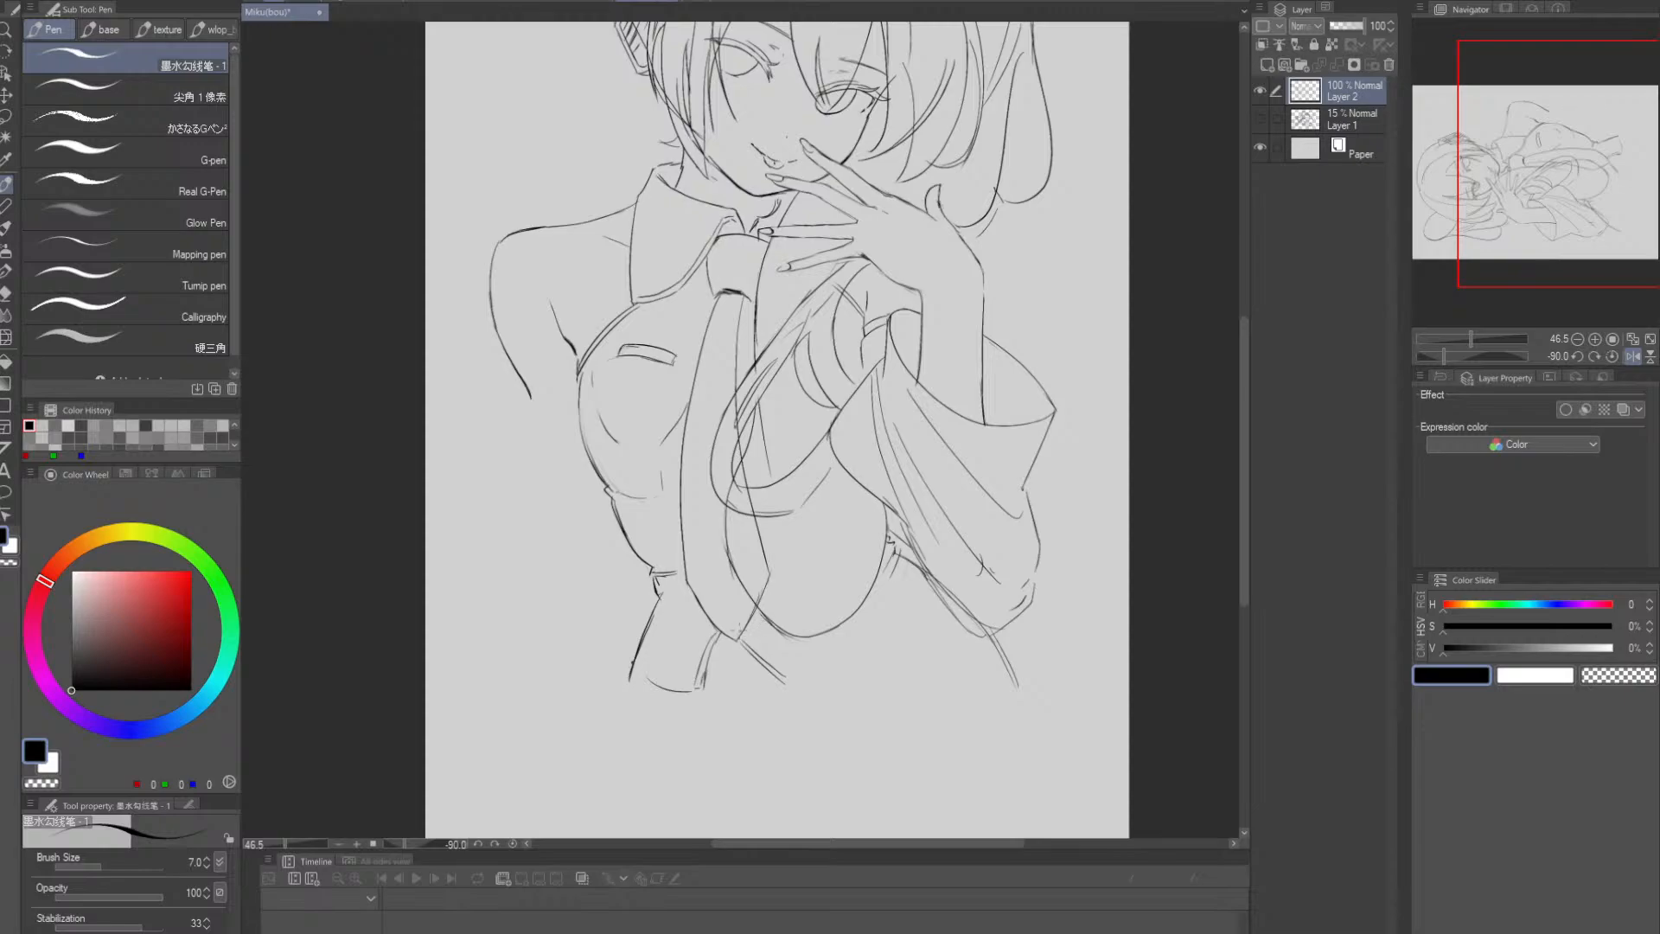
- Redraw the slanted lower edge of the tie's pointed tip with the inking pen
{"action": "mouse_move", "coordinate": [754, 608]}
{"action": "left_mouse_down"}
{"action": "mouse_move", "coordinate": [781, 637]}
{"action": "mouse_move", "coordinate": [760, 588]}
{"action": "left_mouse_up"}
{"action": "key", "text": "e"}
{"action": "key", "text": "r"}
{"action": "left_click_drag", "start_coordinate": [899, 568], "coordinate": [868, 596]}
{"action": "key", "text": "p"}
{"action": "left_click_drag", "start_coordinate": [682, 657], "coordinate": [746, 569]}
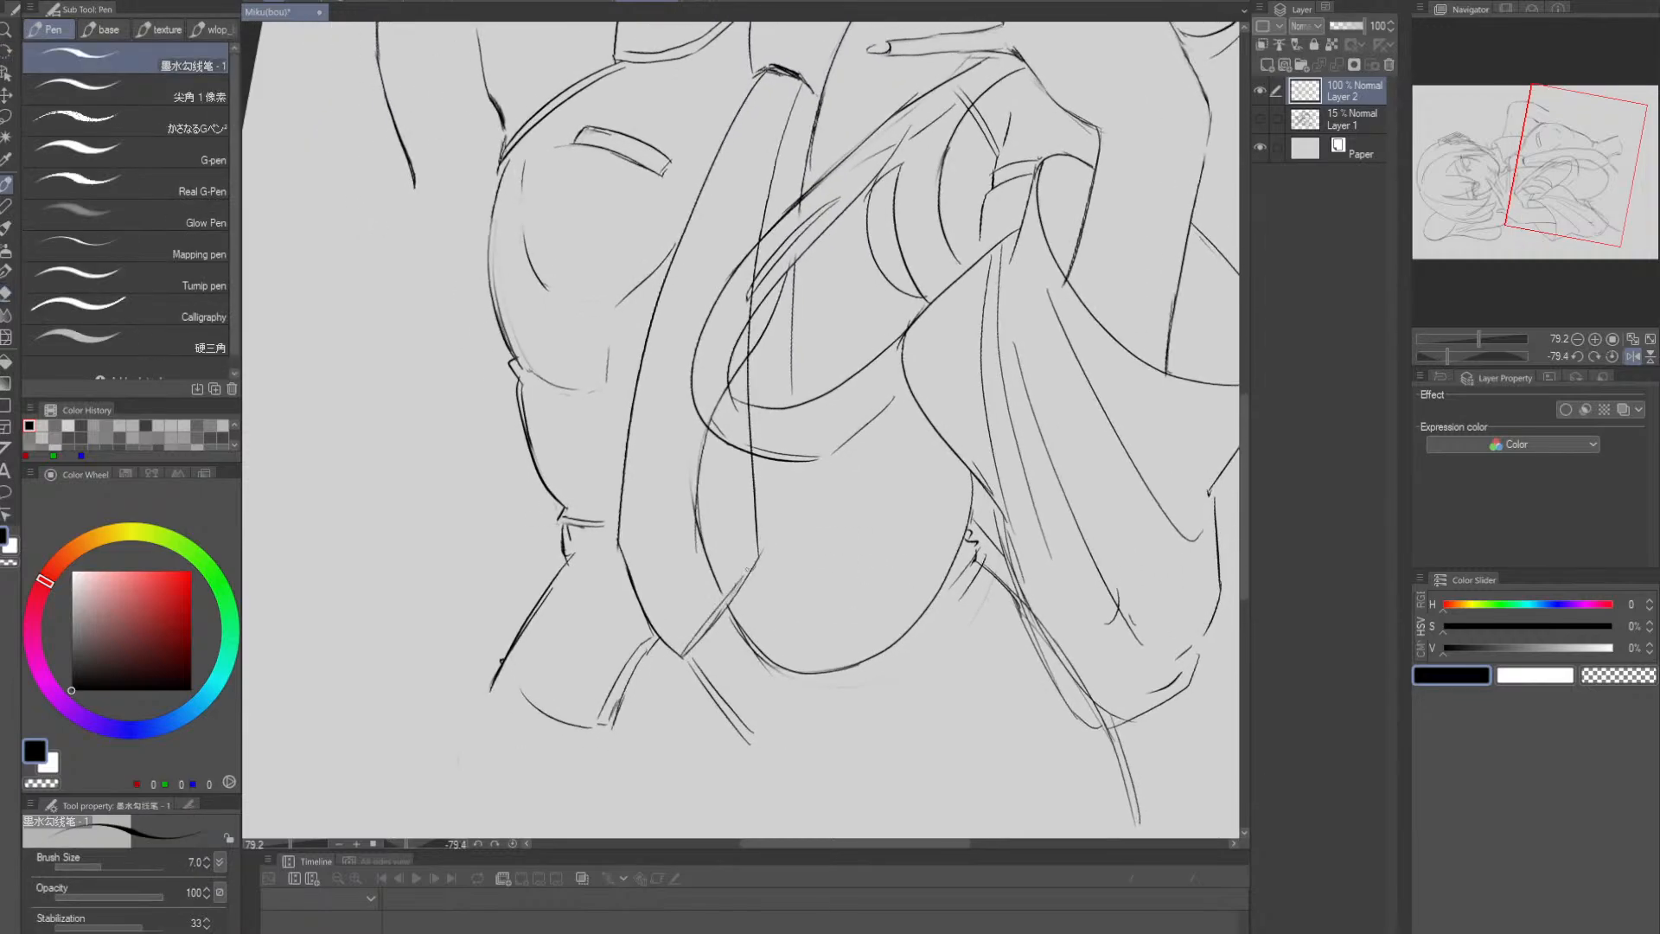
{"action": "left_click_drag", "start_coordinate": [691, 644], "coordinate": [761, 551]}
{"action": "key", "text": "e"}
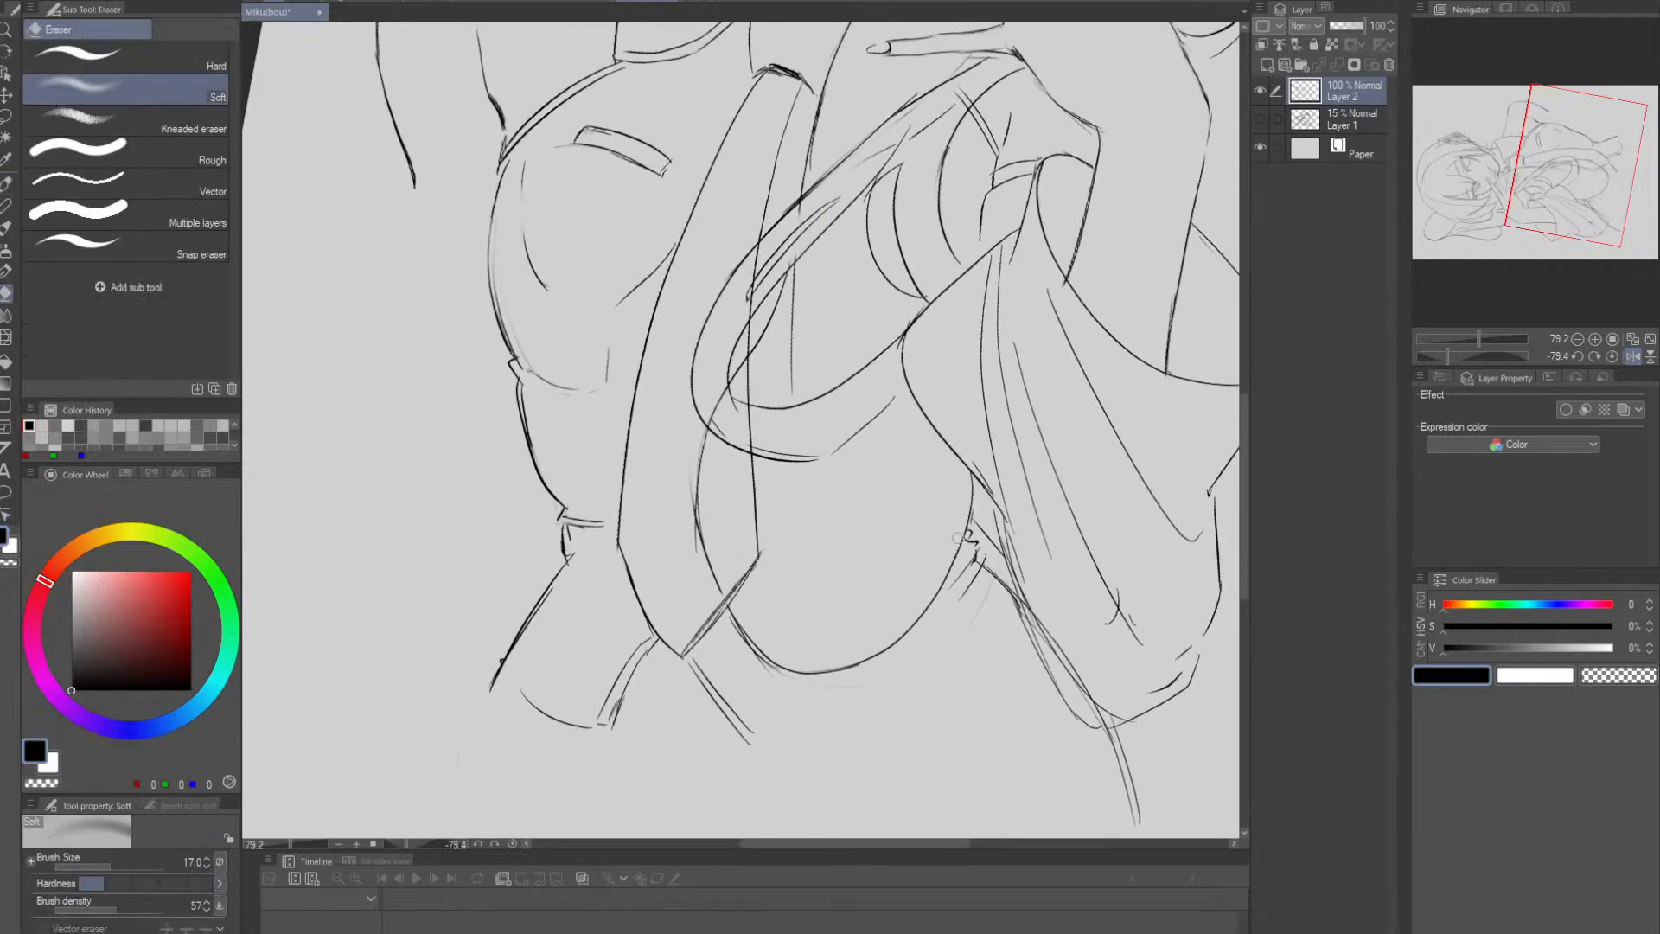
- Review the full figure and mirror the canvas view back to its original orientation
{"action": "key", "text": "r"}
{"action": "mouse_move", "coordinate": [947, 486]}
{"action": "left_mouse_down"}
{"action": "mouse_move", "coordinate": [955, 448]}
{"action": "mouse_move", "coordinate": [908, 480]}
{"action": "left_mouse_up"}
{"action": "key", "text": "alt+space"}
{"action": "left_click_drag", "start_coordinate": [1124, 397], "coordinate": [1051, 493]}
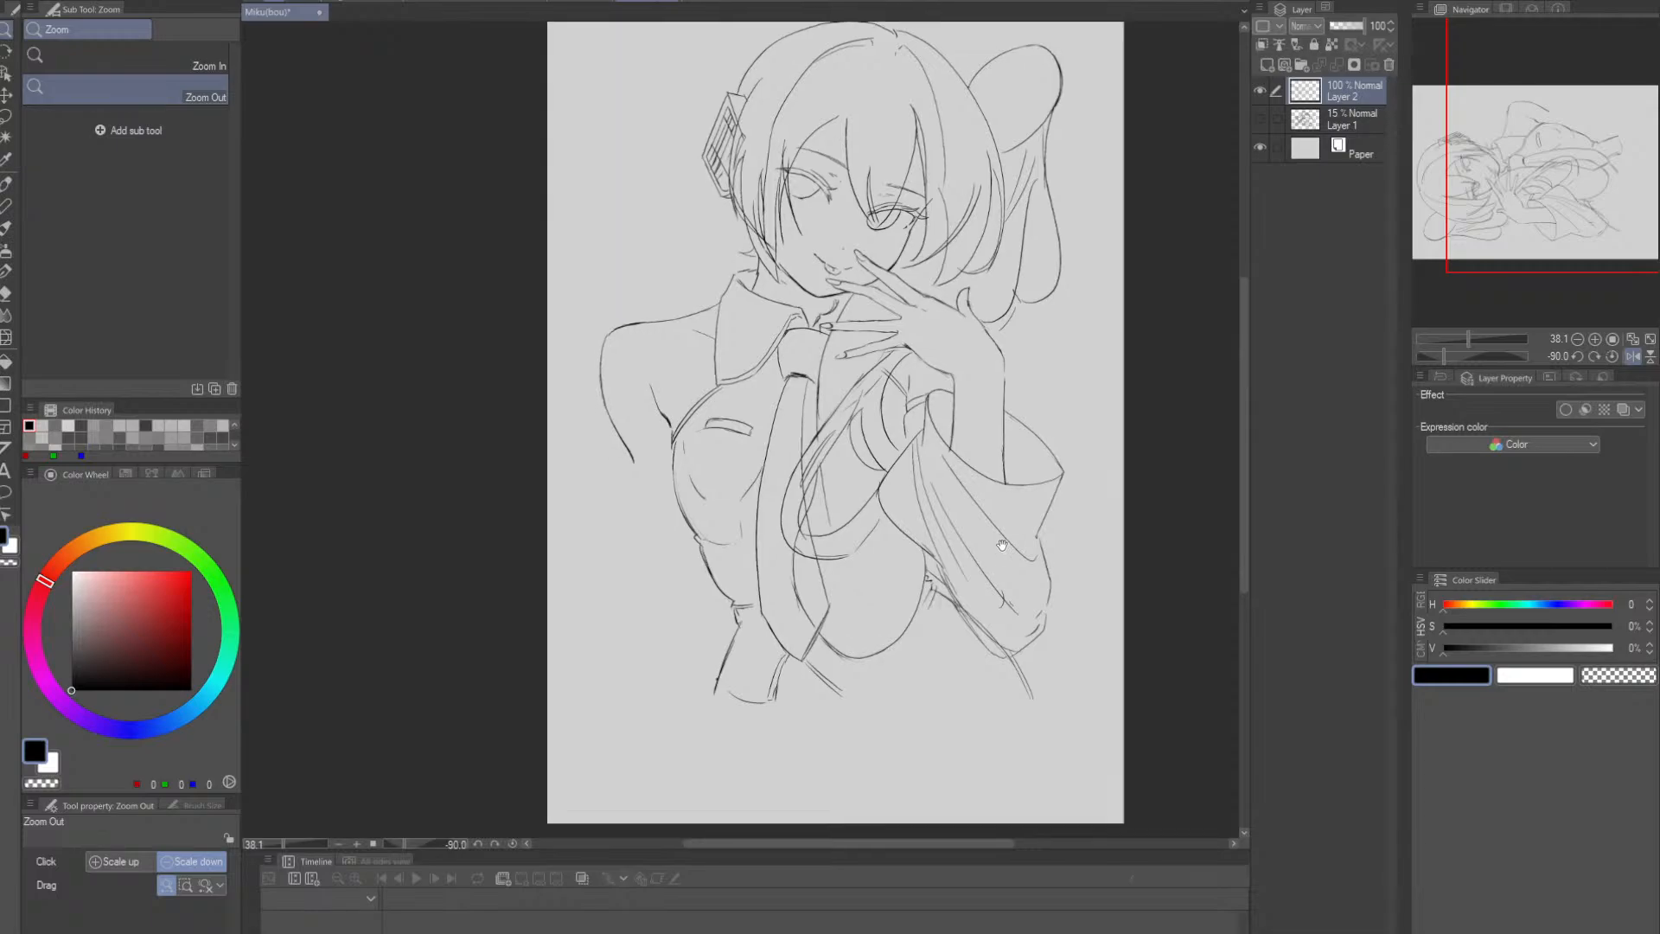
{"action": "left_click_drag", "start_coordinate": [1087, 389], "coordinate": [1096, 421]}
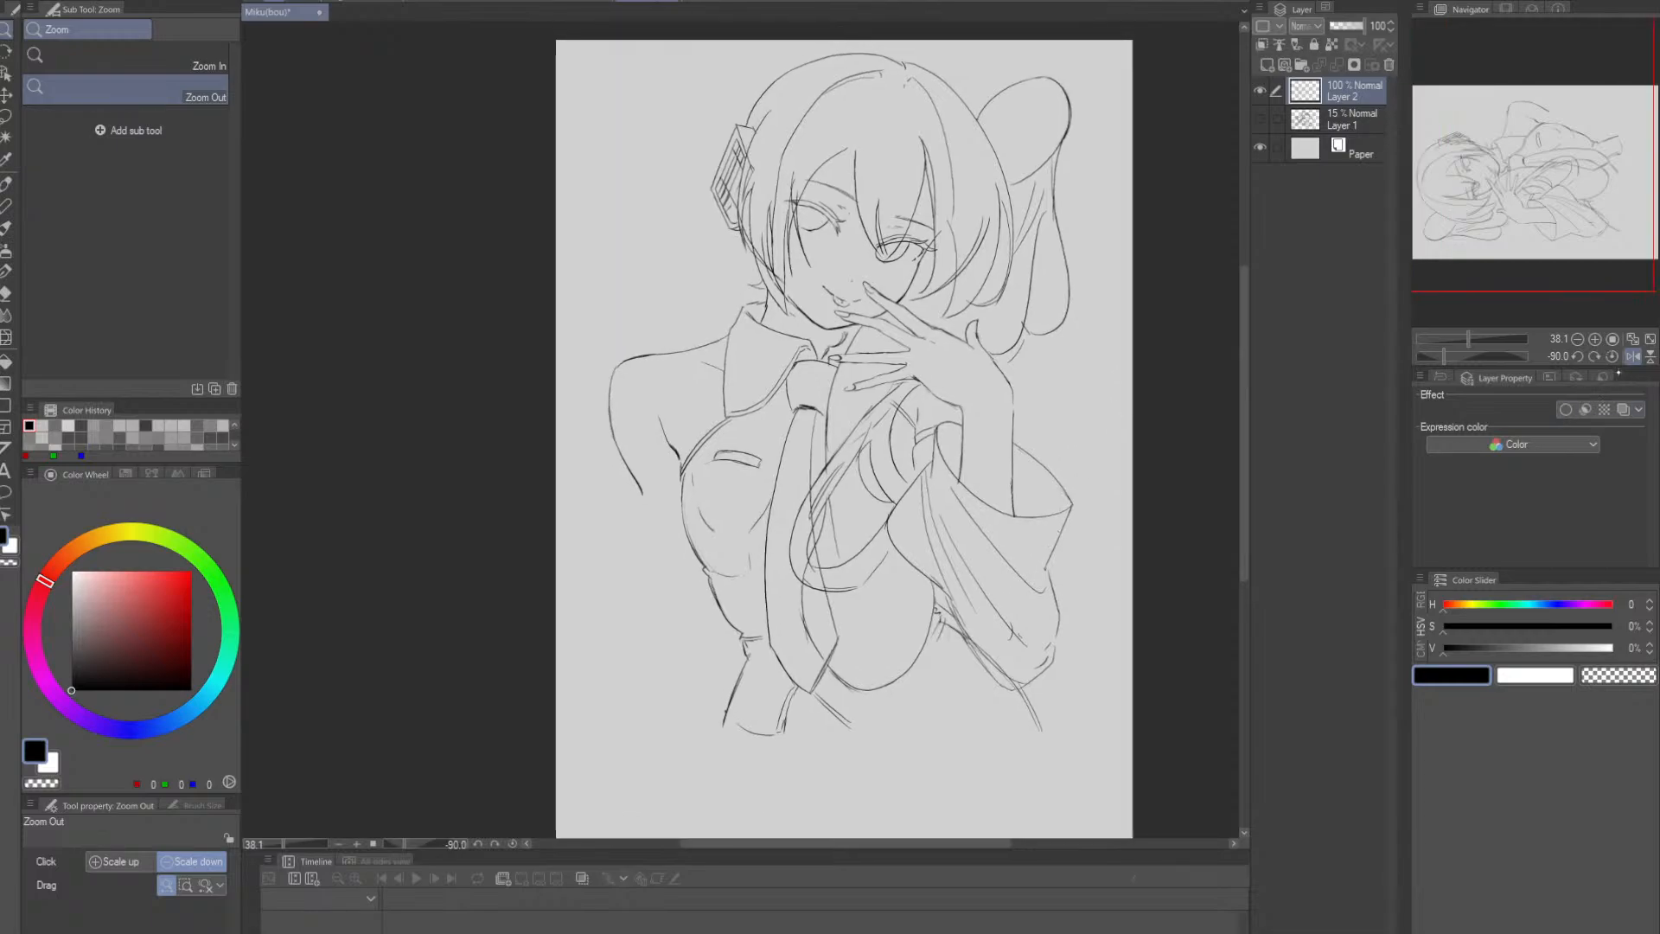
{"action": "left_click", "coordinate": [1632, 356]}
- Ink the number 01 just below the chest pocket's flap
{"action": "left_click_drag", "start_coordinate": [841, 508], "coordinate": [953, 396]}
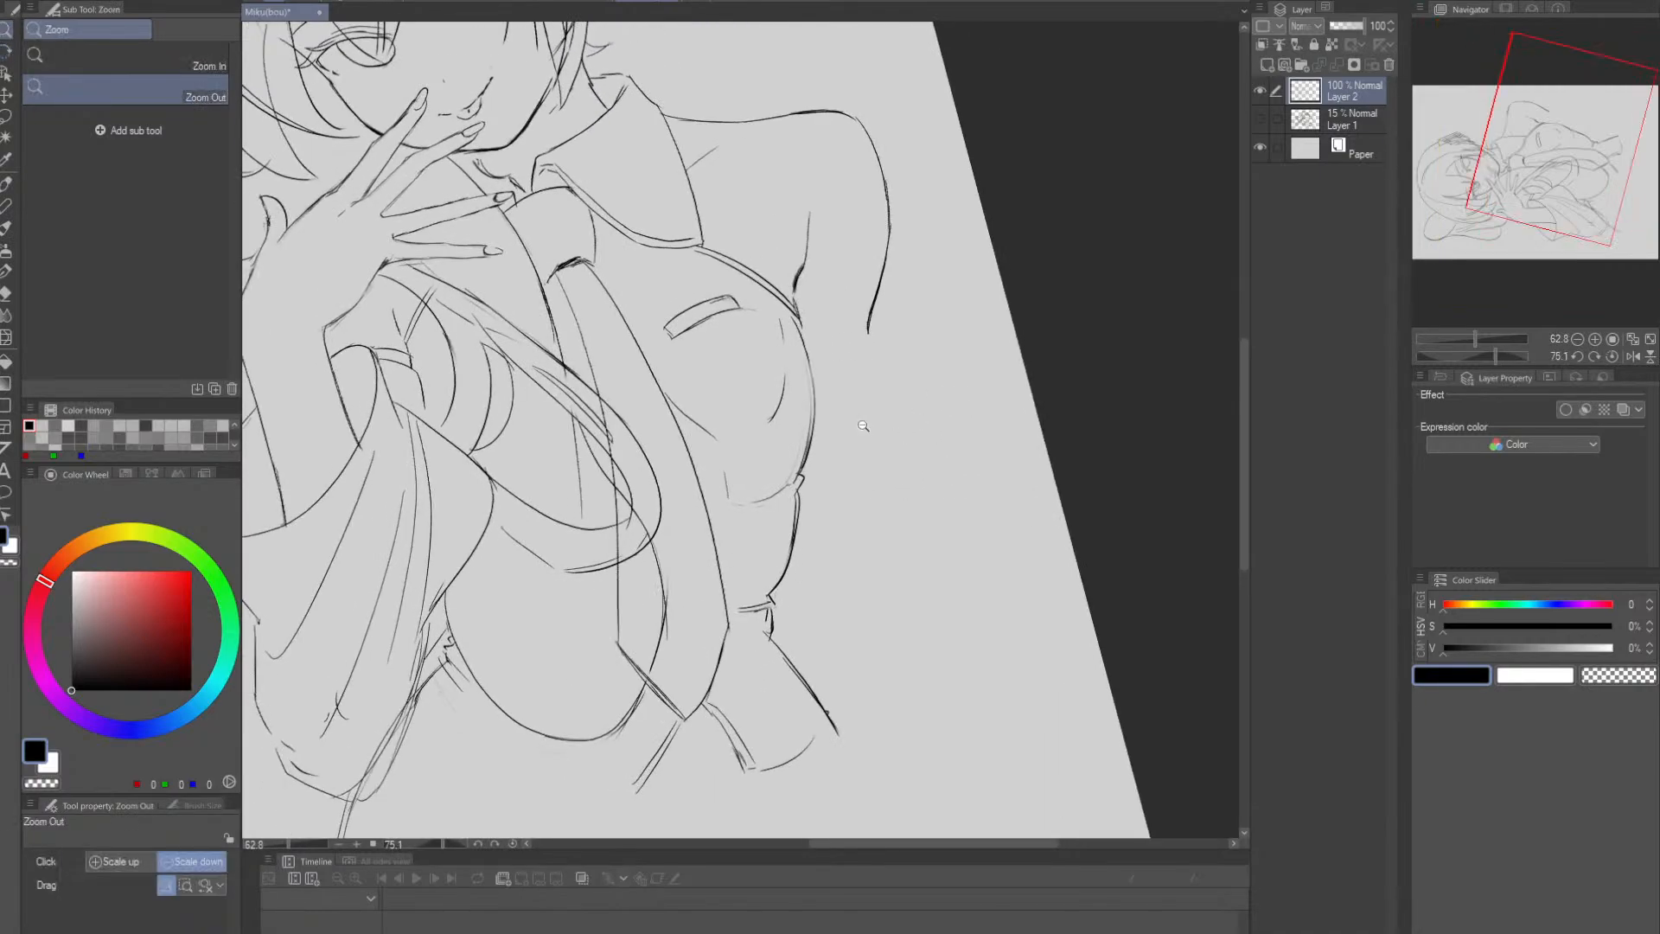
{"action": "left_click_drag", "start_coordinate": [862, 426], "coordinate": [878, 520]}
{"action": "left_click_drag", "start_coordinate": [800, 423], "coordinate": [830, 426]}
{"action": "key", "text": "e"}
{"action": "mouse_move", "coordinate": [748, 391]}
{"action": "left_mouse_down"}
{"action": "mouse_move", "coordinate": [780, 419]}
{"action": "mouse_move", "coordinate": [738, 445]}
{"action": "left_mouse_up"}
{"action": "key", "text": "p"}
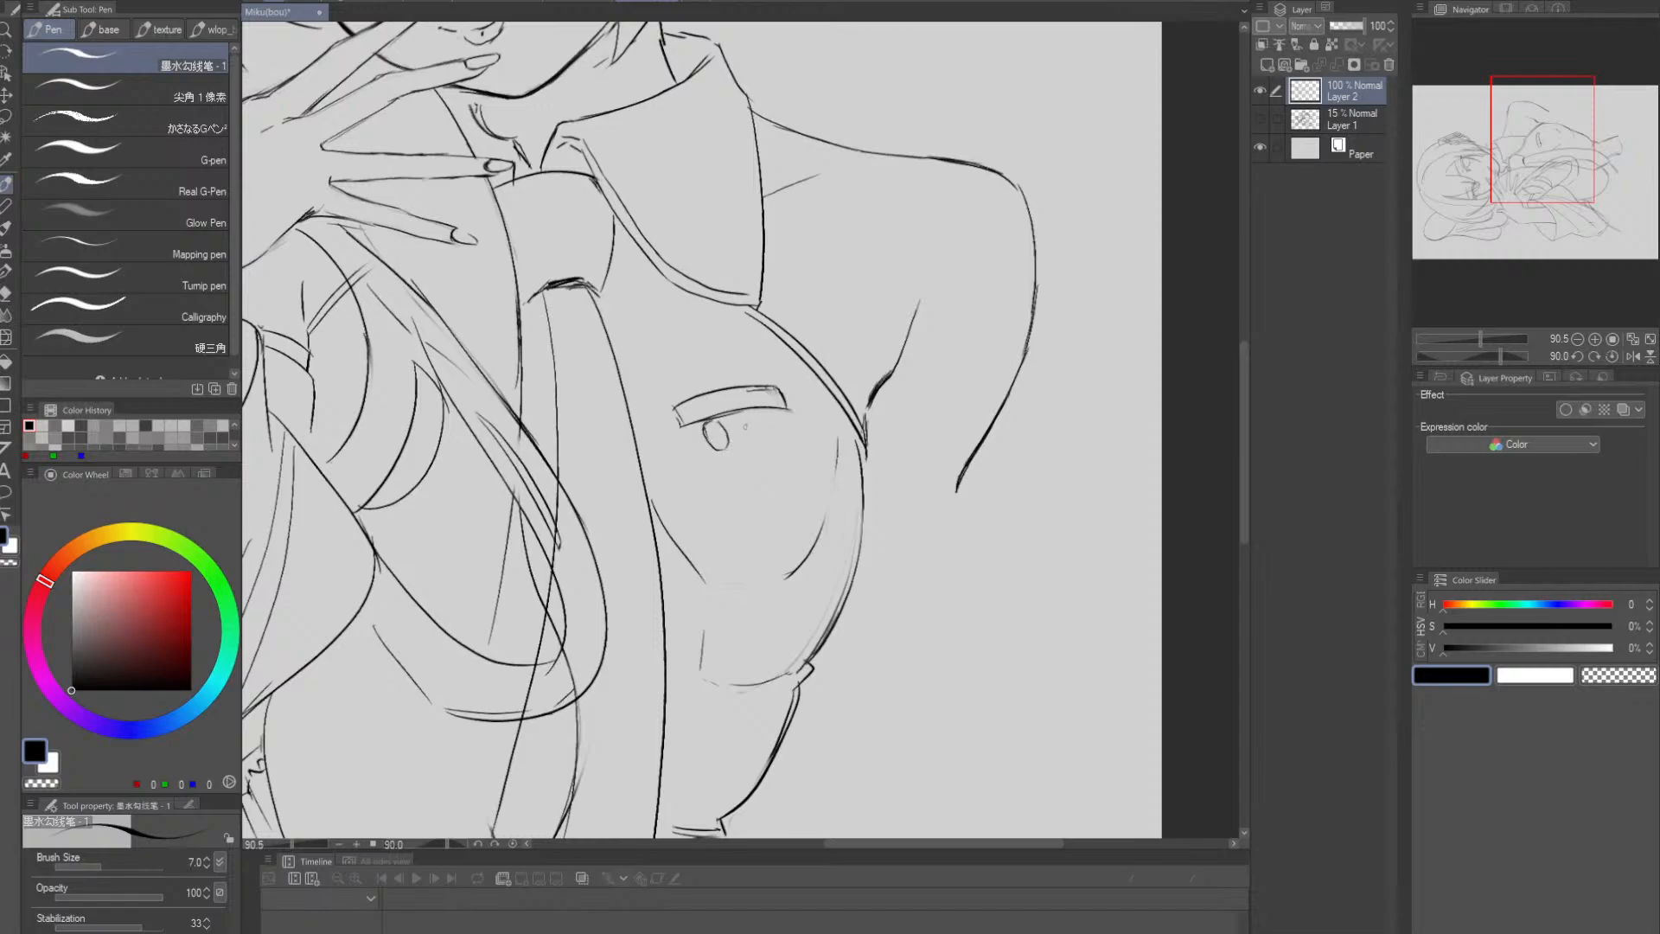
{"action": "left_click_drag", "start_coordinate": [745, 418], "coordinate": [751, 424]}
{"action": "mouse_move", "coordinate": [761, 437]}
{"action": "left_mouse_down"}
{"action": "mouse_move", "coordinate": [711, 428]}
{"action": "mouse_move", "coordinate": [722, 450]}
{"action": "mouse_move", "coordinate": [726, 418]}
{"action": "mouse_move", "coordinate": [727, 445]}
{"action": "left_mouse_up"}
{"action": "key", "text": "e"}
{"action": "key", "text": "p"}
{"action": "key", "text": "ctrl+z"}
- Ink the curved sleeve hem across the upper arm on the pocket side
{"action": "key", "text": "alt+space"}
{"action": "left_click_drag", "start_coordinate": [959, 459], "coordinate": [947, 431]}
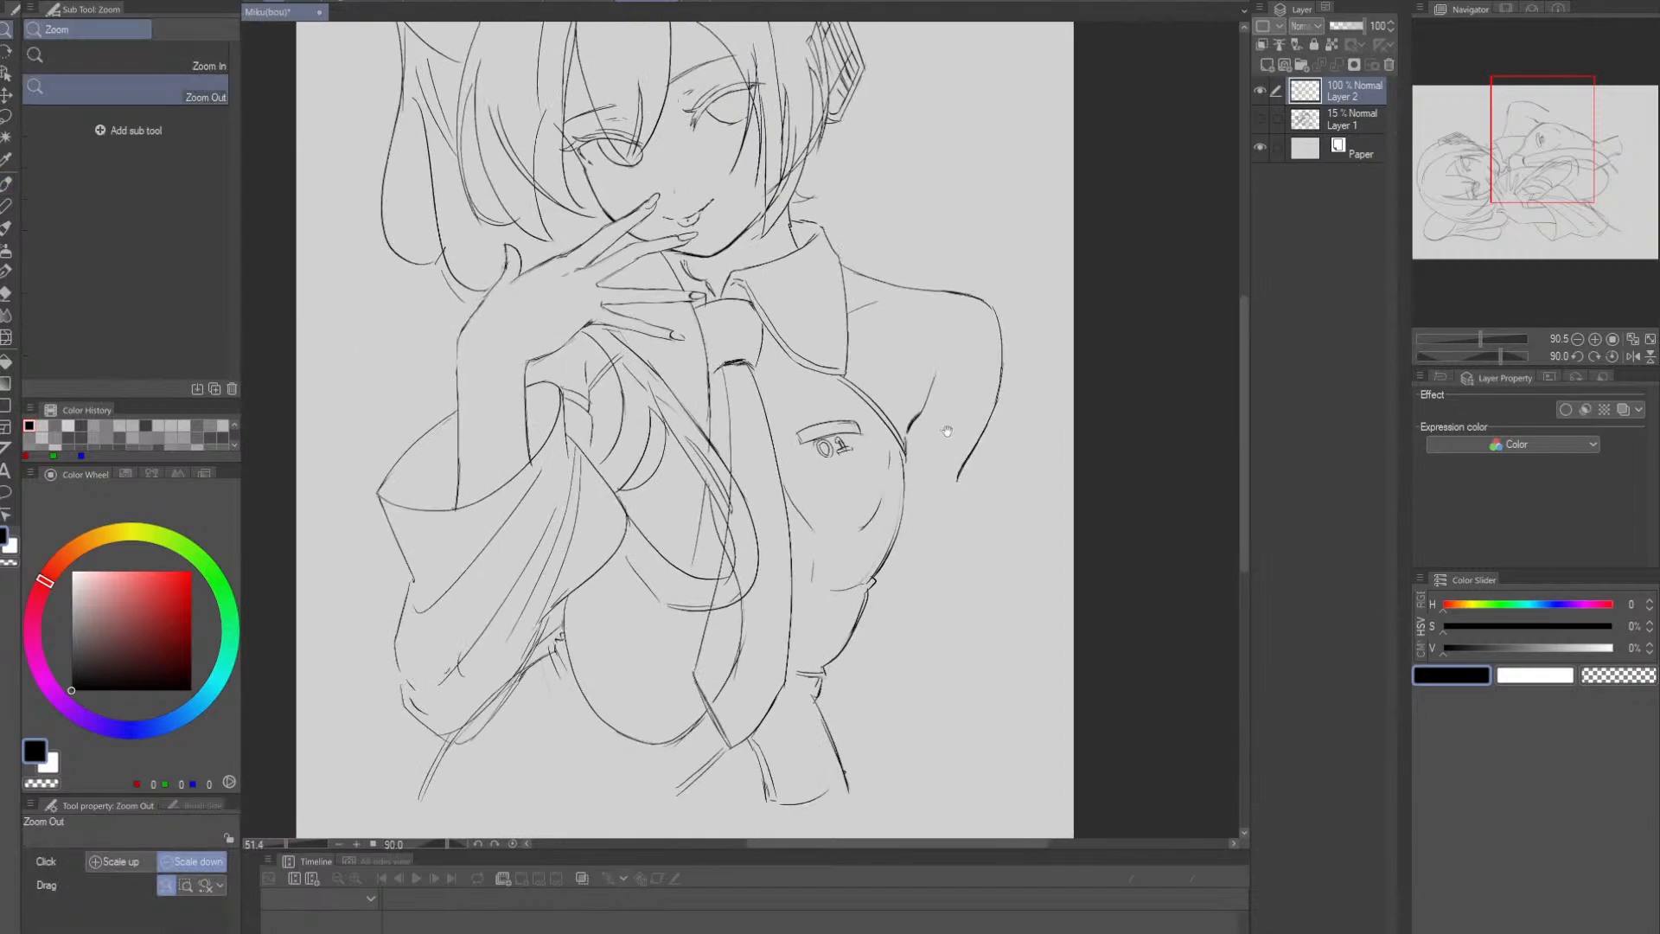
{"action": "left_click", "coordinate": [1033, 436]}
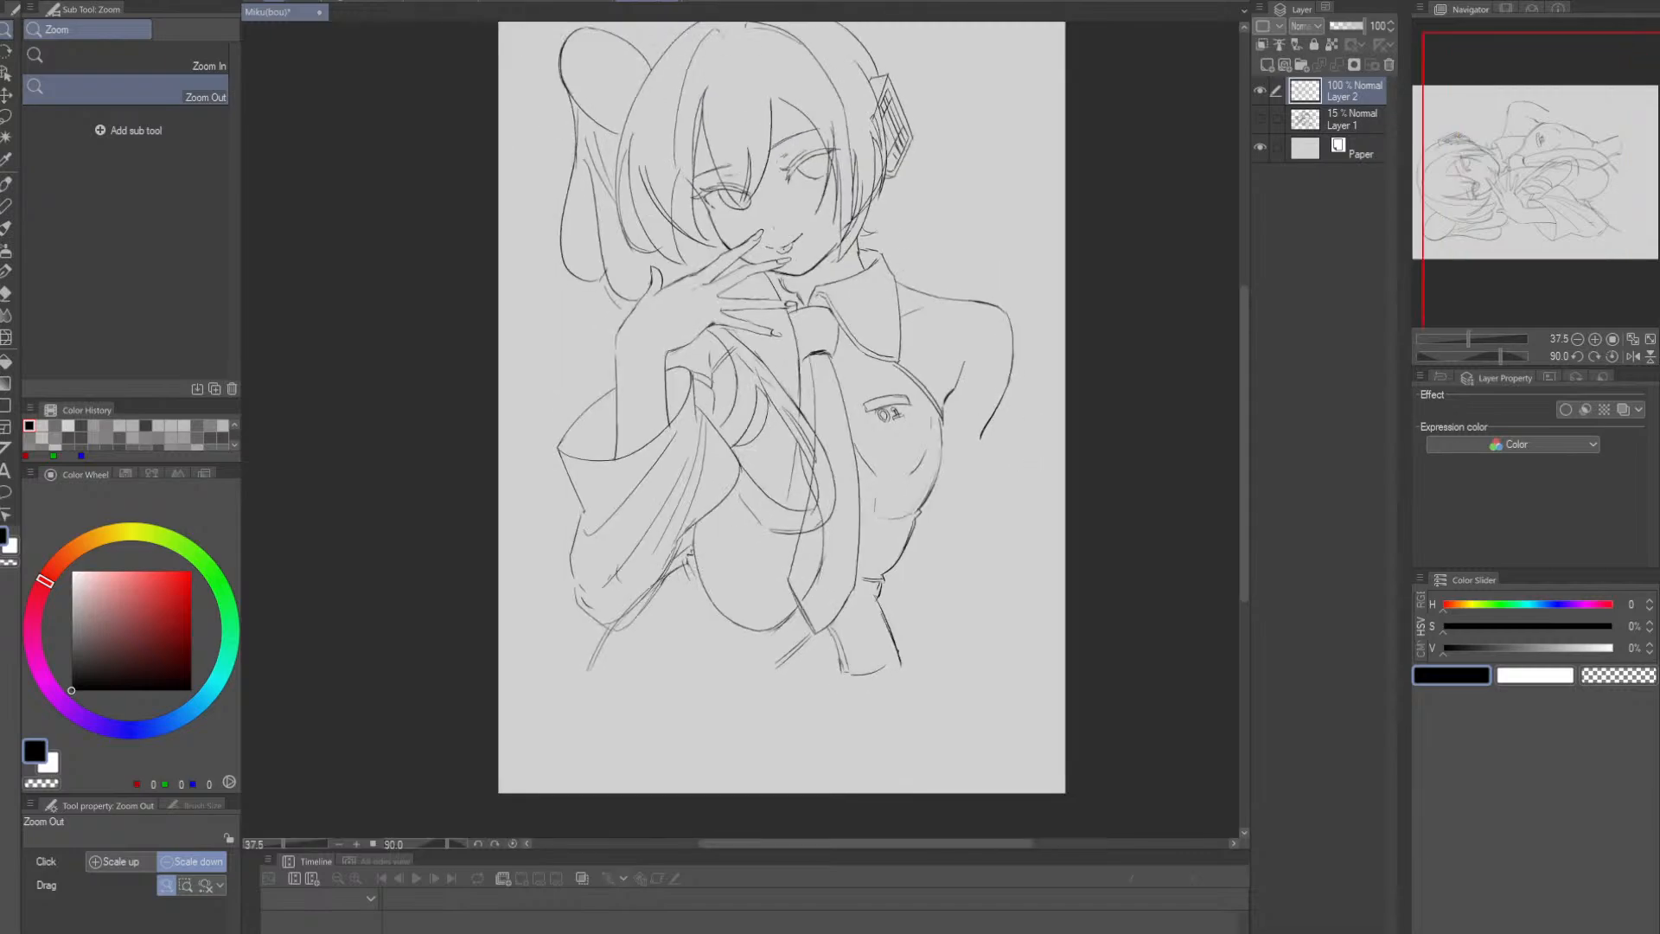
{"action": "left_click_drag", "start_coordinate": [1017, 463], "coordinate": [964, 496]}
{"action": "left_click_drag", "start_coordinate": [980, 551], "coordinate": [1000, 463]}
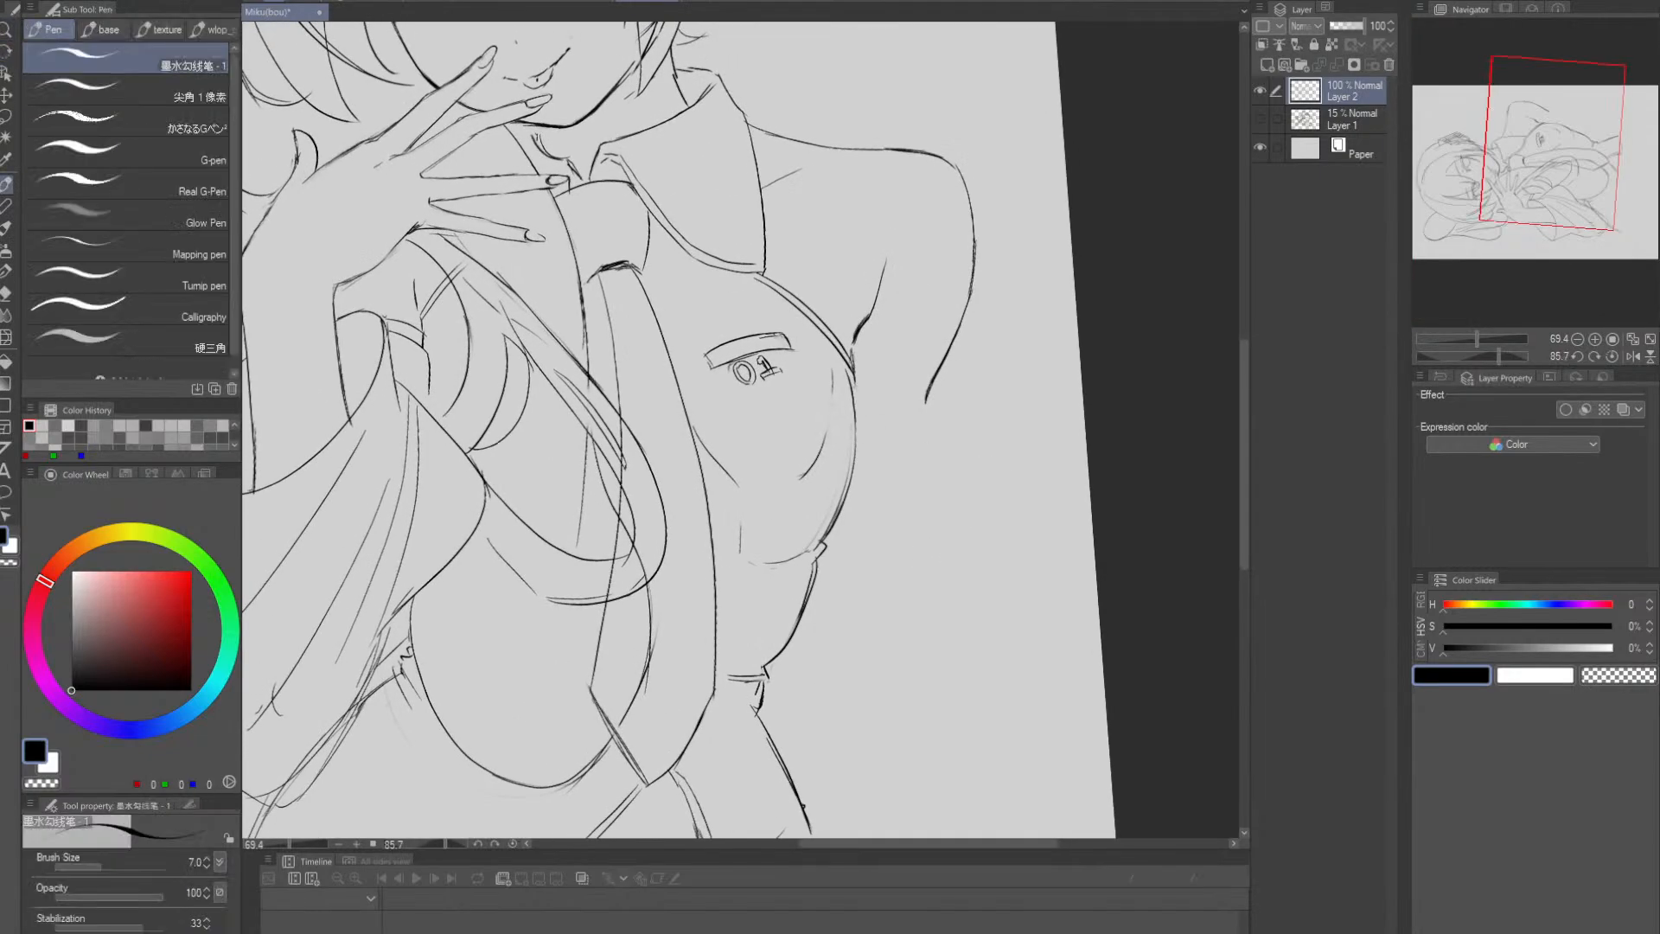
{"action": "key", "text": "ctrl+z"}
{"action": "mouse_move", "coordinate": [881, 389]}
{"action": "left_mouse_down"}
{"action": "mouse_move", "coordinate": [928, 386]}
{"action": "mouse_move", "coordinate": [887, 397]}
{"action": "mouse_move", "coordinate": [928, 390]}
{"action": "mouse_move", "coordinate": [929, 418]}
{"action": "left_mouse_up"}
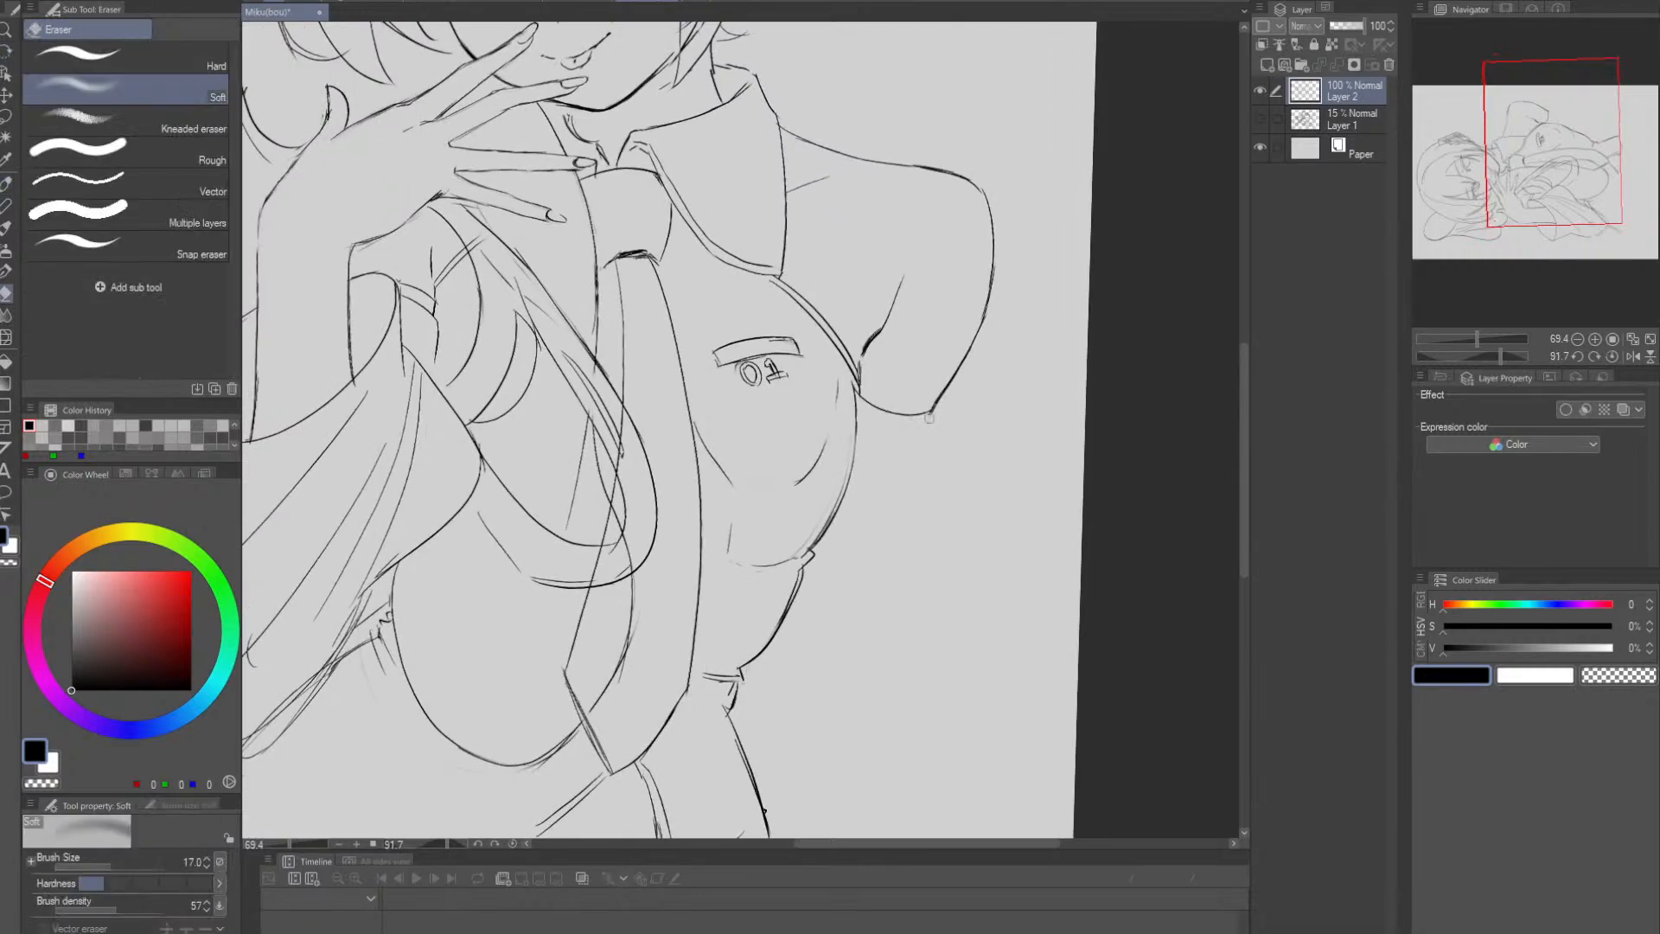
- Show the rough sketch on Layer 1 and ink the short sleeve's cuff band from it
{"action": "left_click", "coordinate": [1264, 123]}
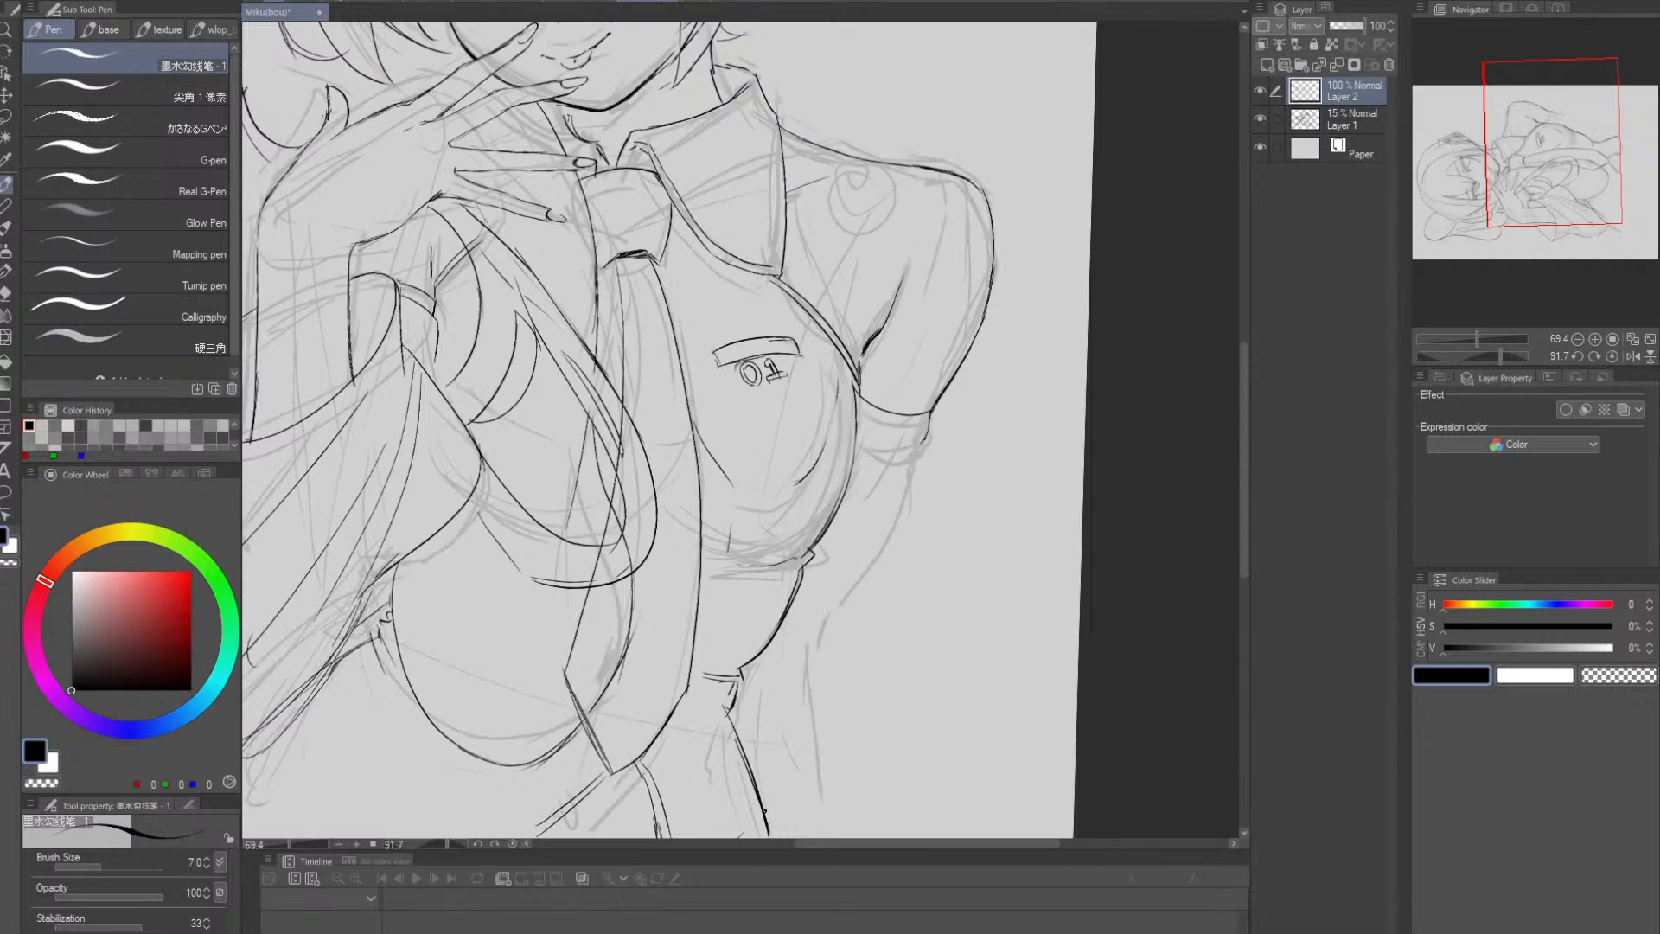
{"action": "mouse_move", "coordinate": [936, 430]}
{"action": "left_mouse_down"}
{"action": "mouse_move", "coordinate": [927, 448]}
{"action": "mouse_move", "coordinate": [896, 448]}
{"action": "mouse_move", "coordinate": [938, 434]}
{"action": "mouse_move", "coordinate": [889, 448]}
{"action": "mouse_move", "coordinate": [930, 446]}
{"action": "mouse_move", "coordinate": [991, 370]}
{"action": "mouse_move", "coordinate": [929, 385]}
{"action": "mouse_move", "coordinate": [918, 424]}
{"action": "left_mouse_up"}
{"action": "key", "text": "ctrl+z"}
{"action": "key", "text": "ctrl+z"}
{"action": "key", "text": "ctrl+z"}
{"action": "key", "text": "ctrl+z"}
{"action": "key", "text": "shift+space"}
{"action": "key", "text": "ctrl+z"}
{"action": "key", "text": "shift+space"}
{"action": "left_click_drag", "start_coordinate": [1085, 479], "coordinate": [988, 621]}
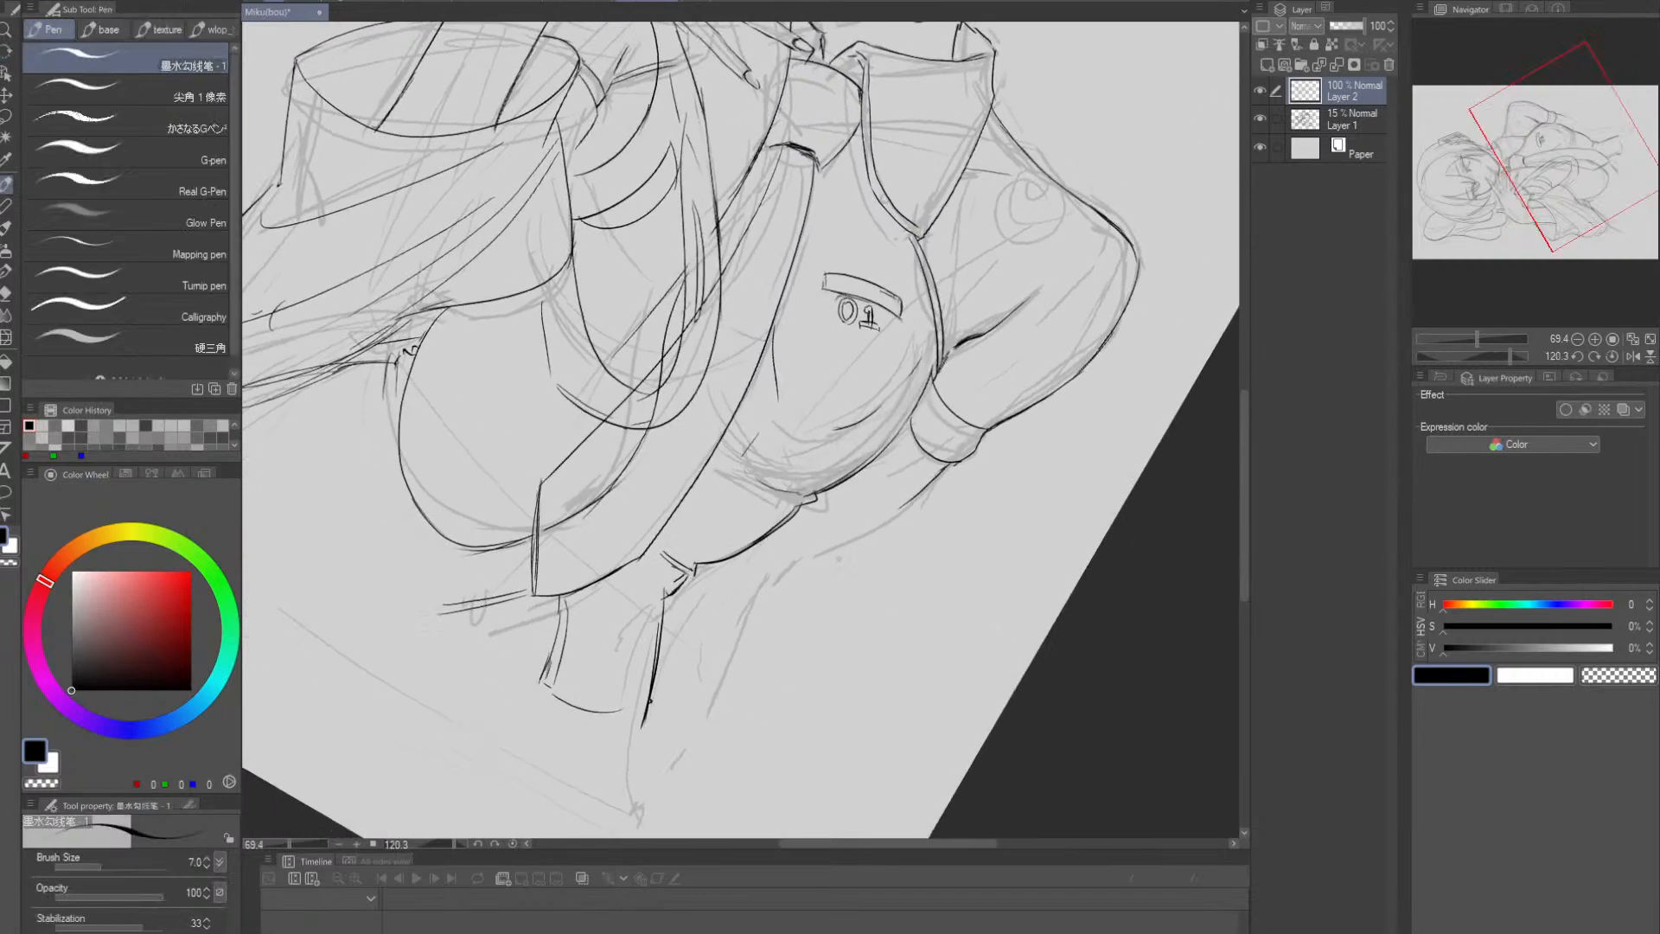
- Ink the arm's outer edge from the sleeve cuff down toward the waist
{"action": "left_click_drag", "start_coordinate": [810, 554], "coordinate": [912, 502]}
{"action": "key", "text": "shift+space"}
{"action": "mouse_move", "coordinate": [1045, 526]}
{"action": "left_mouse_down"}
{"action": "mouse_move", "coordinate": [1019, 481]}
{"action": "mouse_move", "coordinate": [991, 474]}
{"action": "left_mouse_up"}
- Ink the long, nearly vertical arm line beside the waist, retrying the stroke along the sketch
{"action": "left_click_drag", "start_coordinate": [854, 446], "coordinate": [866, 716]}
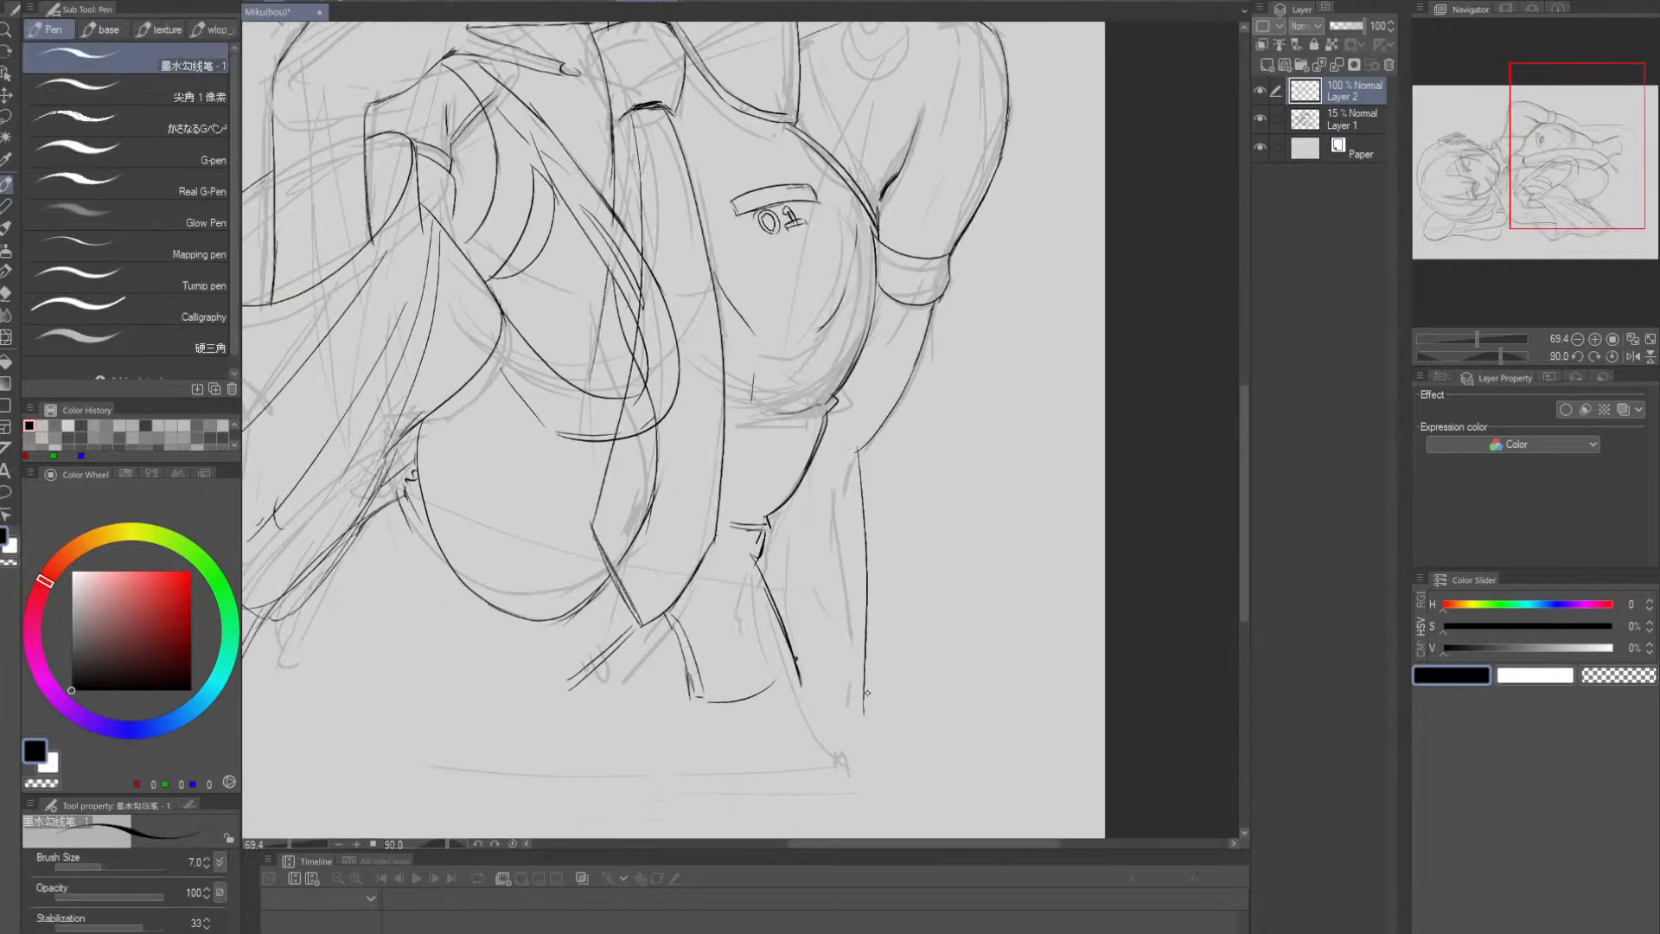
{"action": "key", "text": "ctrl+z"}
{"action": "left_click_drag", "start_coordinate": [919, 522], "coordinate": [924, 481]}
{"action": "left_click_drag", "start_coordinate": [860, 404], "coordinate": [858, 695]}
{"action": "key", "text": "ctrl+z"}
{"action": "mouse_move", "coordinate": [856, 414]}
{"action": "left_mouse_down"}
{"action": "mouse_move", "coordinate": [858, 659]}
{"action": "mouse_move", "coordinate": [948, 533]}
{"action": "mouse_move", "coordinate": [680, 503]}
{"action": "left_mouse_up"}
{"action": "key", "text": "ctrl+z"}
- Draw a small looping shape of curved strands beside the wide sleeve's outer edge
{"action": "left_click_drag", "start_coordinate": [680, 503], "coordinate": [828, 550]}
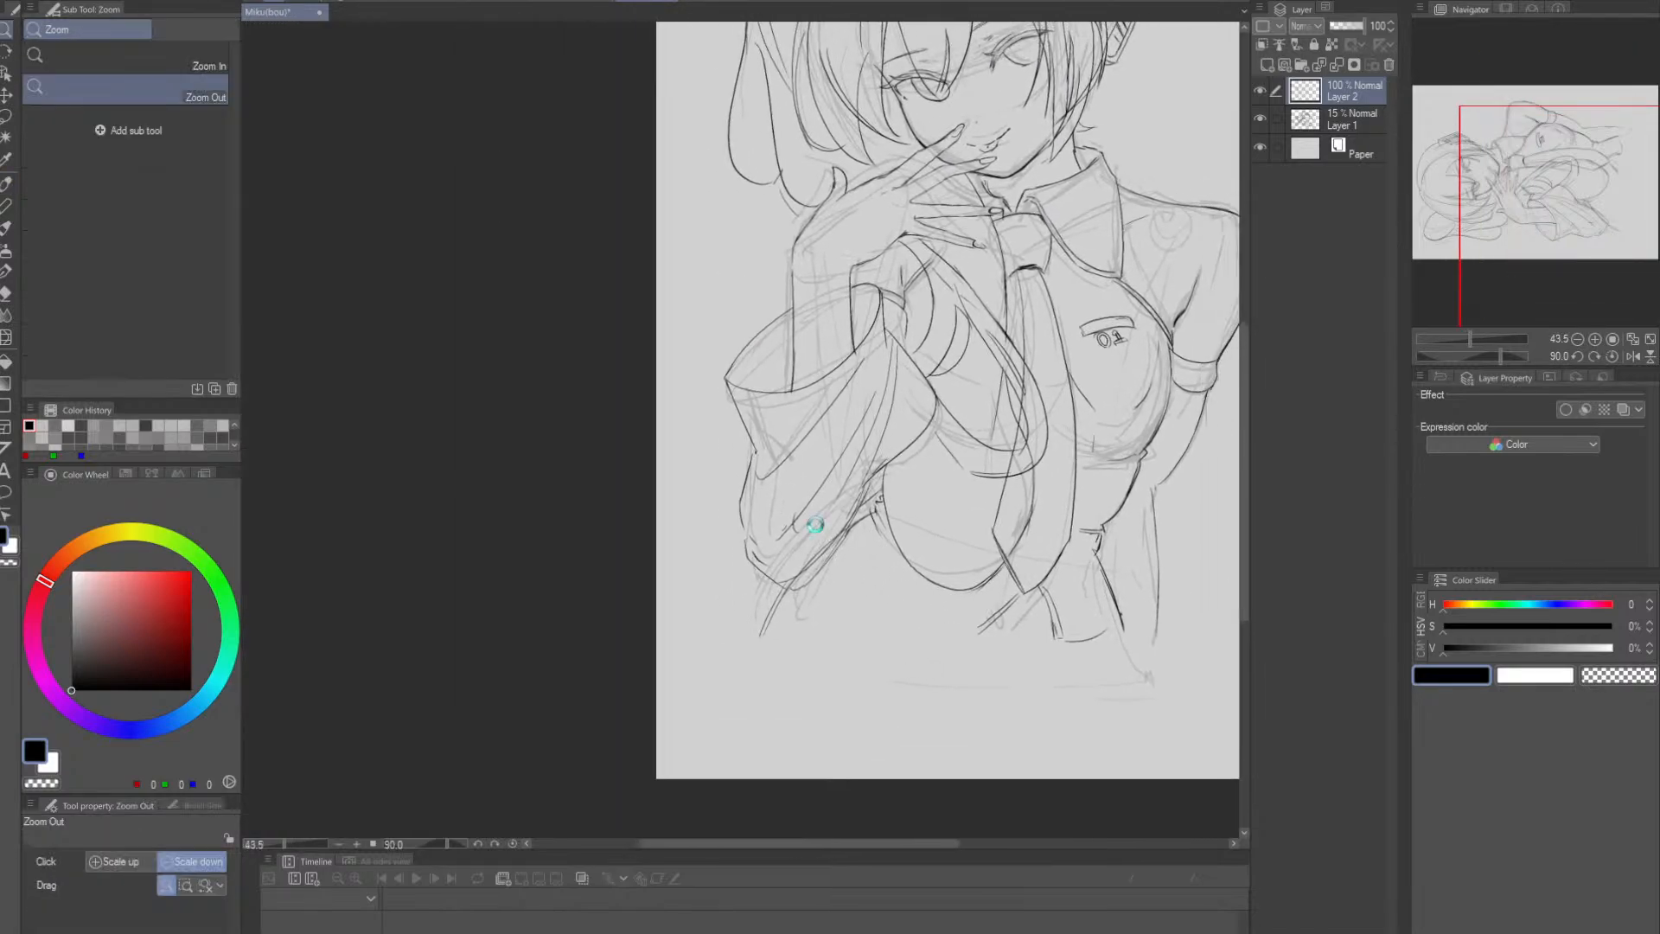
{"action": "key", "text": "p"}
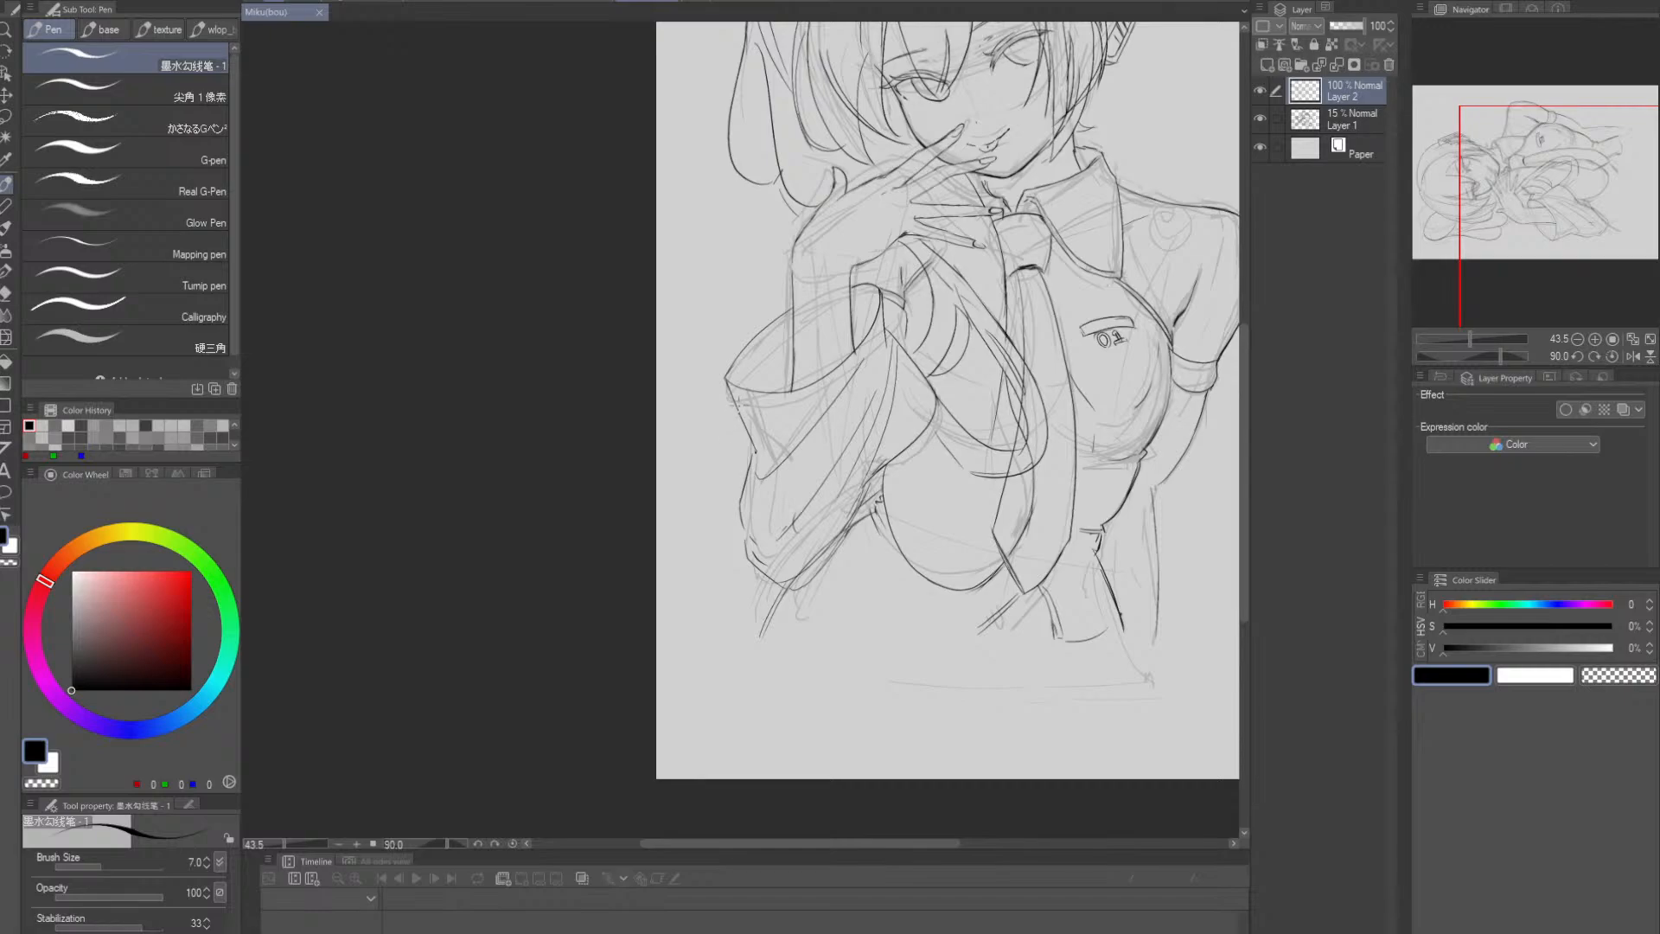
{"action": "mouse_move", "coordinate": [737, 405]}
{"action": "left_mouse_down"}
{"action": "mouse_move", "coordinate": [680, 468]}
{"action": "mouse_move", "coordinate": [710, 514]}
{"action": "mouse_move", "coordinate": [754, 450]}
{"action": "mouse_move", "coordinate": [704, 504]}
{"action": "mouse_move", "coordinate": [763, 476]}
{"action": "left_mouse_up"}
{"action": "key", "text": "ctrl+z"}
{"action": "left_click_drag", "start_coordinate": [735, 433], "coordinate": [662, 457]}
{"action": "left_click_drag", "start_coordinate": [766, 517], "coordinate": [701, 458]}
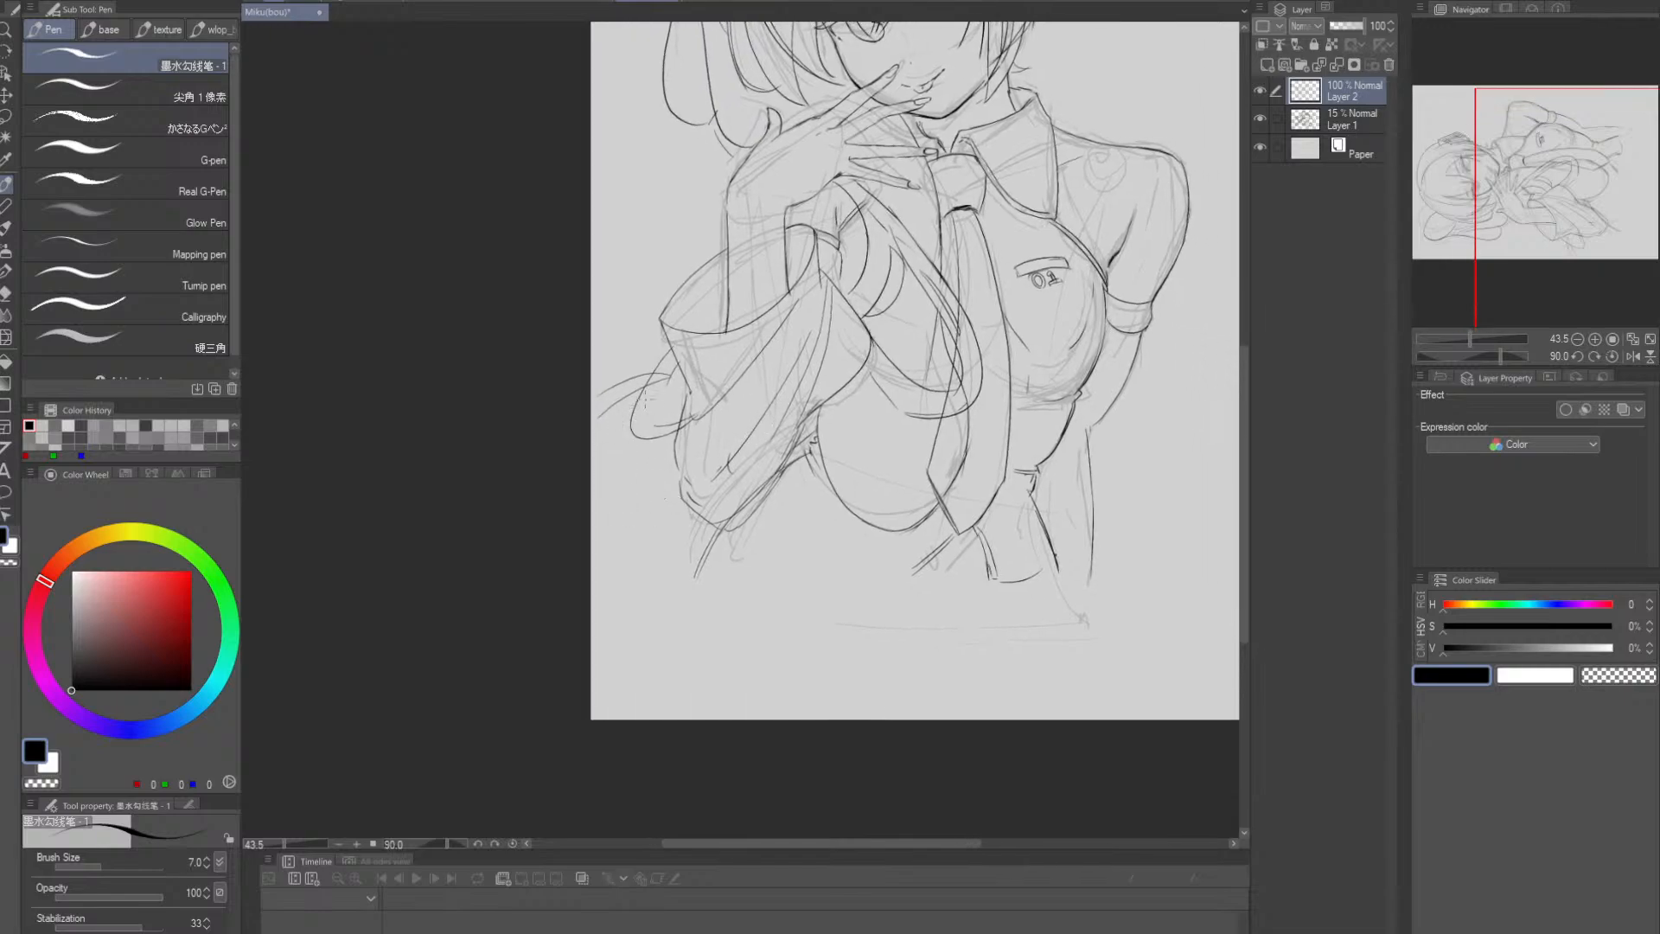
- Draw a curve sweeping from the loop beside the sleeve out to the canvas edge, retrying the stroke
{"action": "left_click_drag", "start_coordinate": [660, 390], "coordinate": [605, 448]}
{"action": "key", "text": "ctrl+z"}
{"action": "left_click_drag", "start_coordinate": [669, 377], "coordinate": [595, 485]}
{"action": "key", "text": "ctrl+z"}
{"action": "left_click_drag", "start_coordinate": [669, 378], "coordinate": [590, 487]}
{"action": "left_click_drag", "start_coordinate": [875, 473], "coordinate": [828, 467]}
{"action": "key", "text": "ctrl+z"}
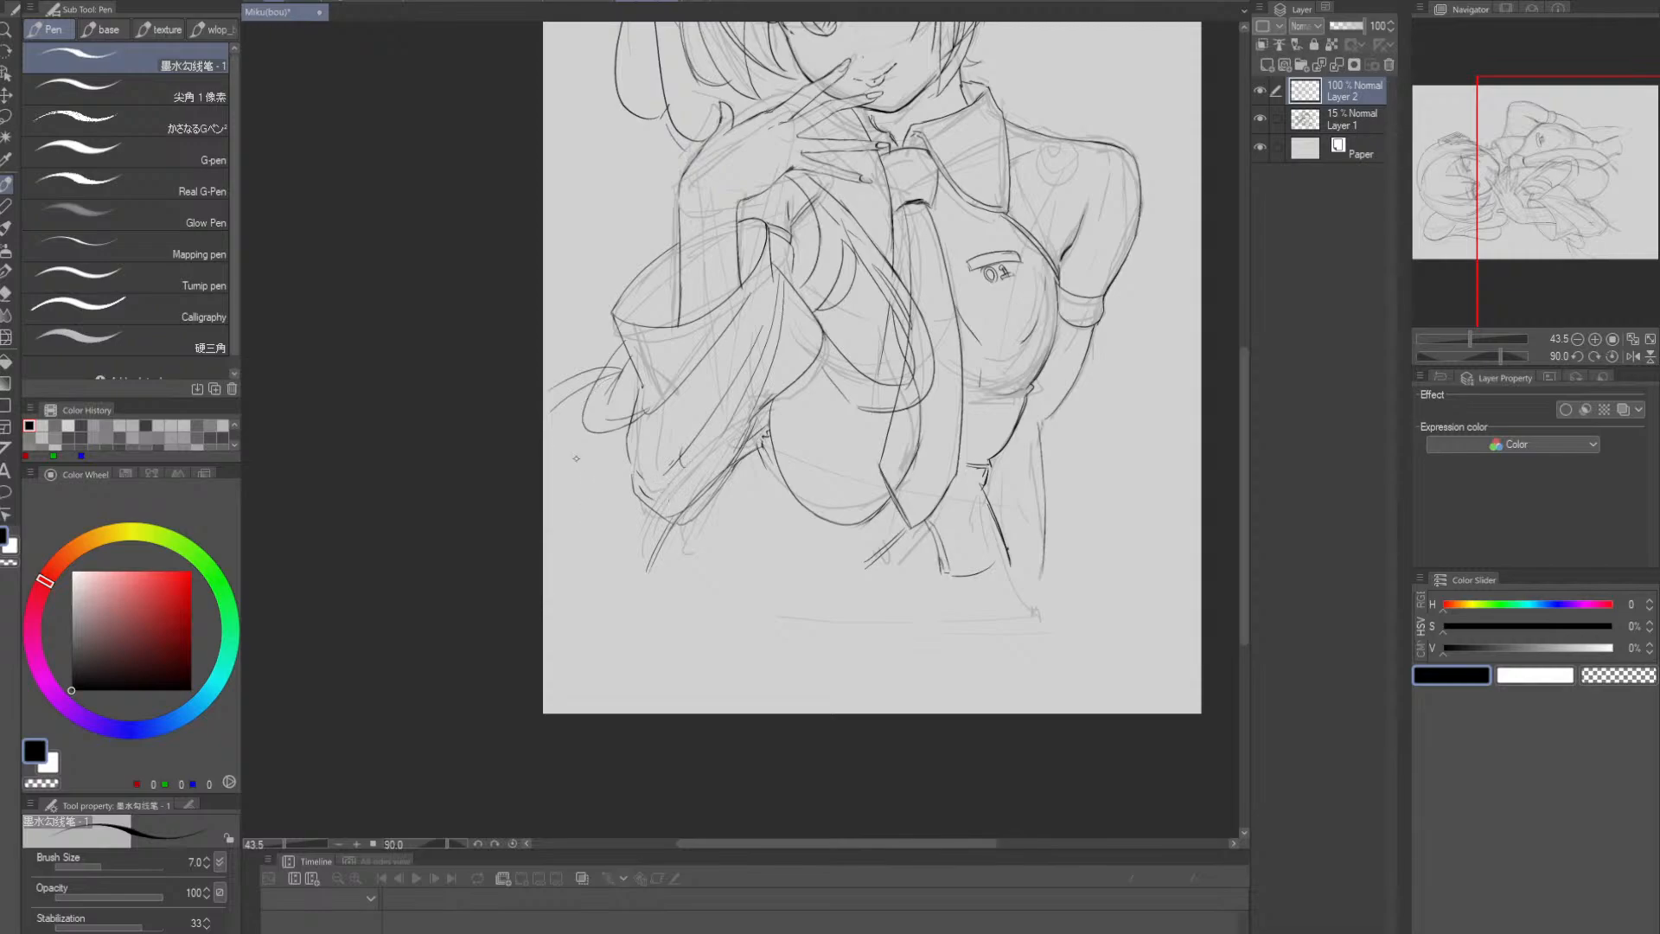
{"action": "left_click_drag", "start_coordinate": [619, 372], "coordinate": [538, 475]}
- Draw a large curve from the loop around beneath the sleeve's elbow, retrying its size and shape
{"action": "left_click_drag", "start_coordinate": [582, 402], "coordinate": [850, 487]}
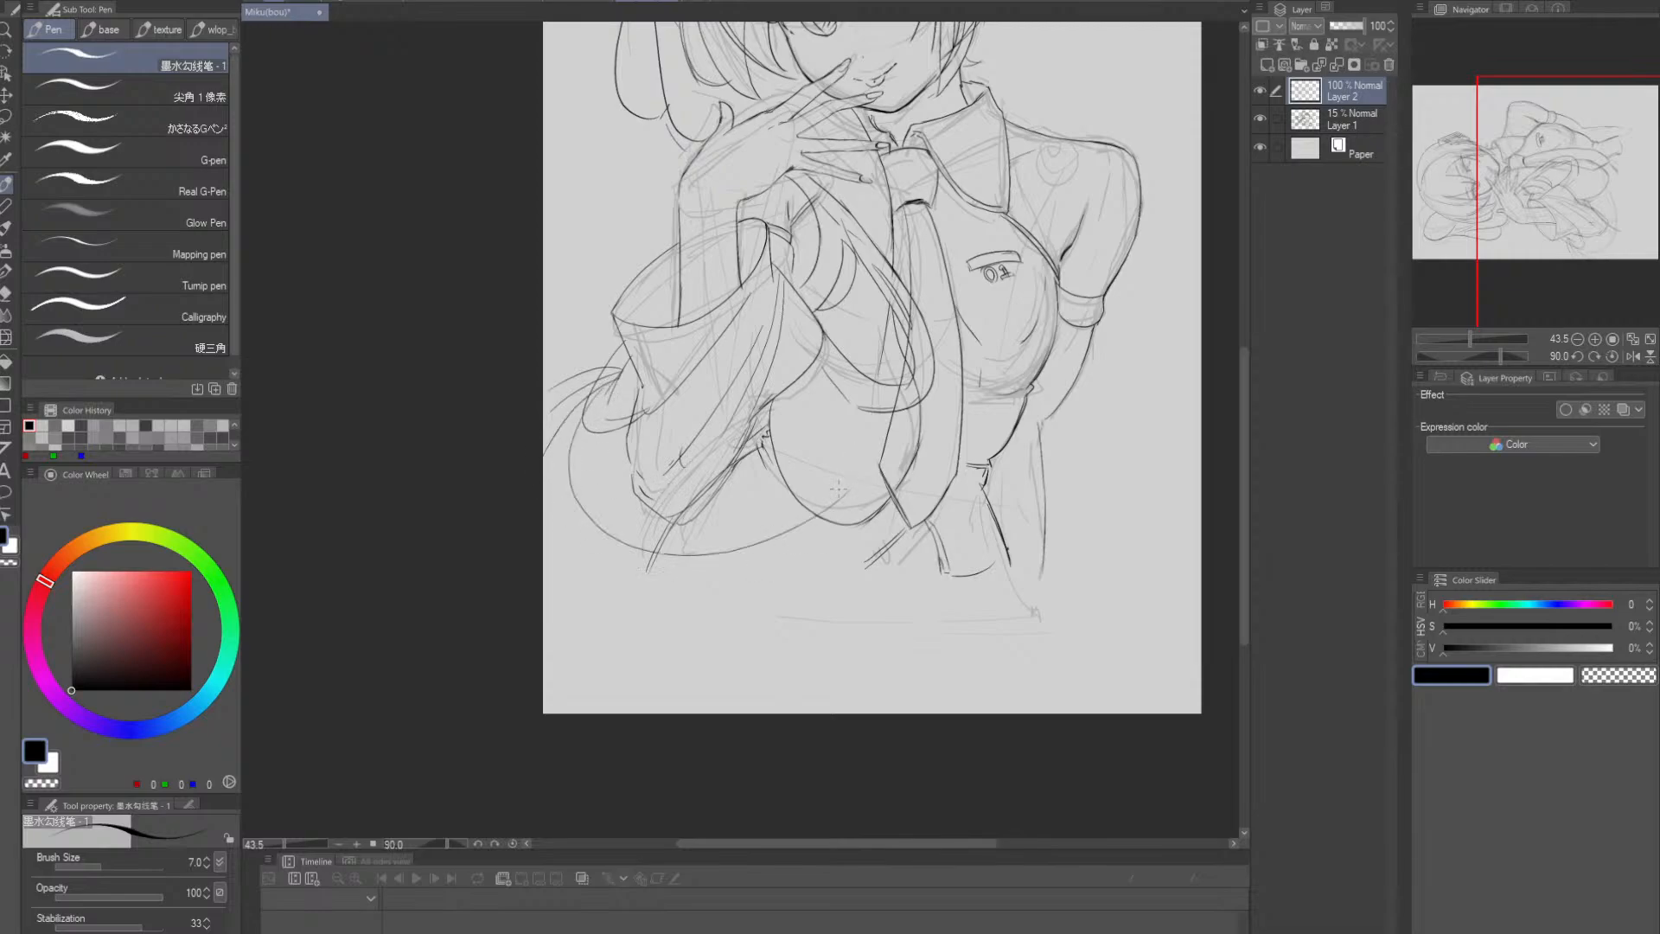
{"action": "key", "text": "ctrl+z"}
{"action": "mouse_move", "coordinate": [605, 387]}
{"action": "left_mouse_down"}
{"action": "mouse_move", "coordinate": [547, 485]}
{"action": "mouse_move", "coordinate": [782, 523]}
{"action": "left_mouse_up"}
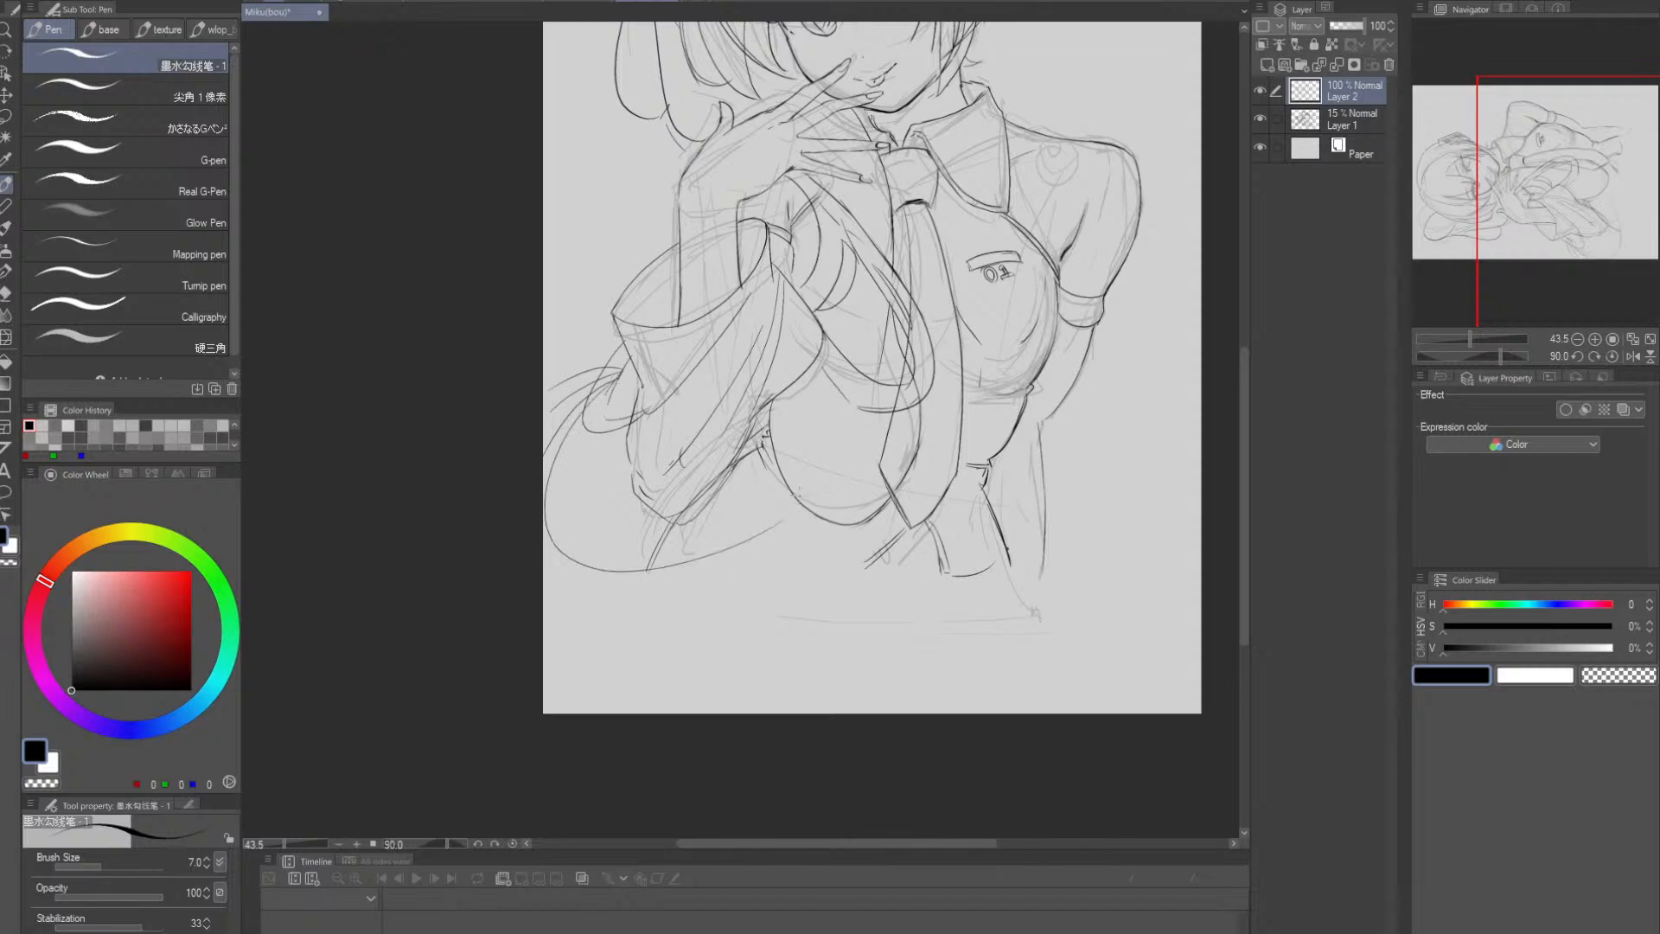
{"action": "key", "text": "ctrl+z"}
{"action": "mouse_move", "coordinate": [607, 385]}
{"action": "left_mouse_down"}
{"action": "mouse_move", "coordinate": [592, 548]}
{"action": "mouse_move", "coordinate": [742, 529]}
{"action": "mouse_move", "coordinate": [766, 496]}
{"action": "left_mouse_up"}
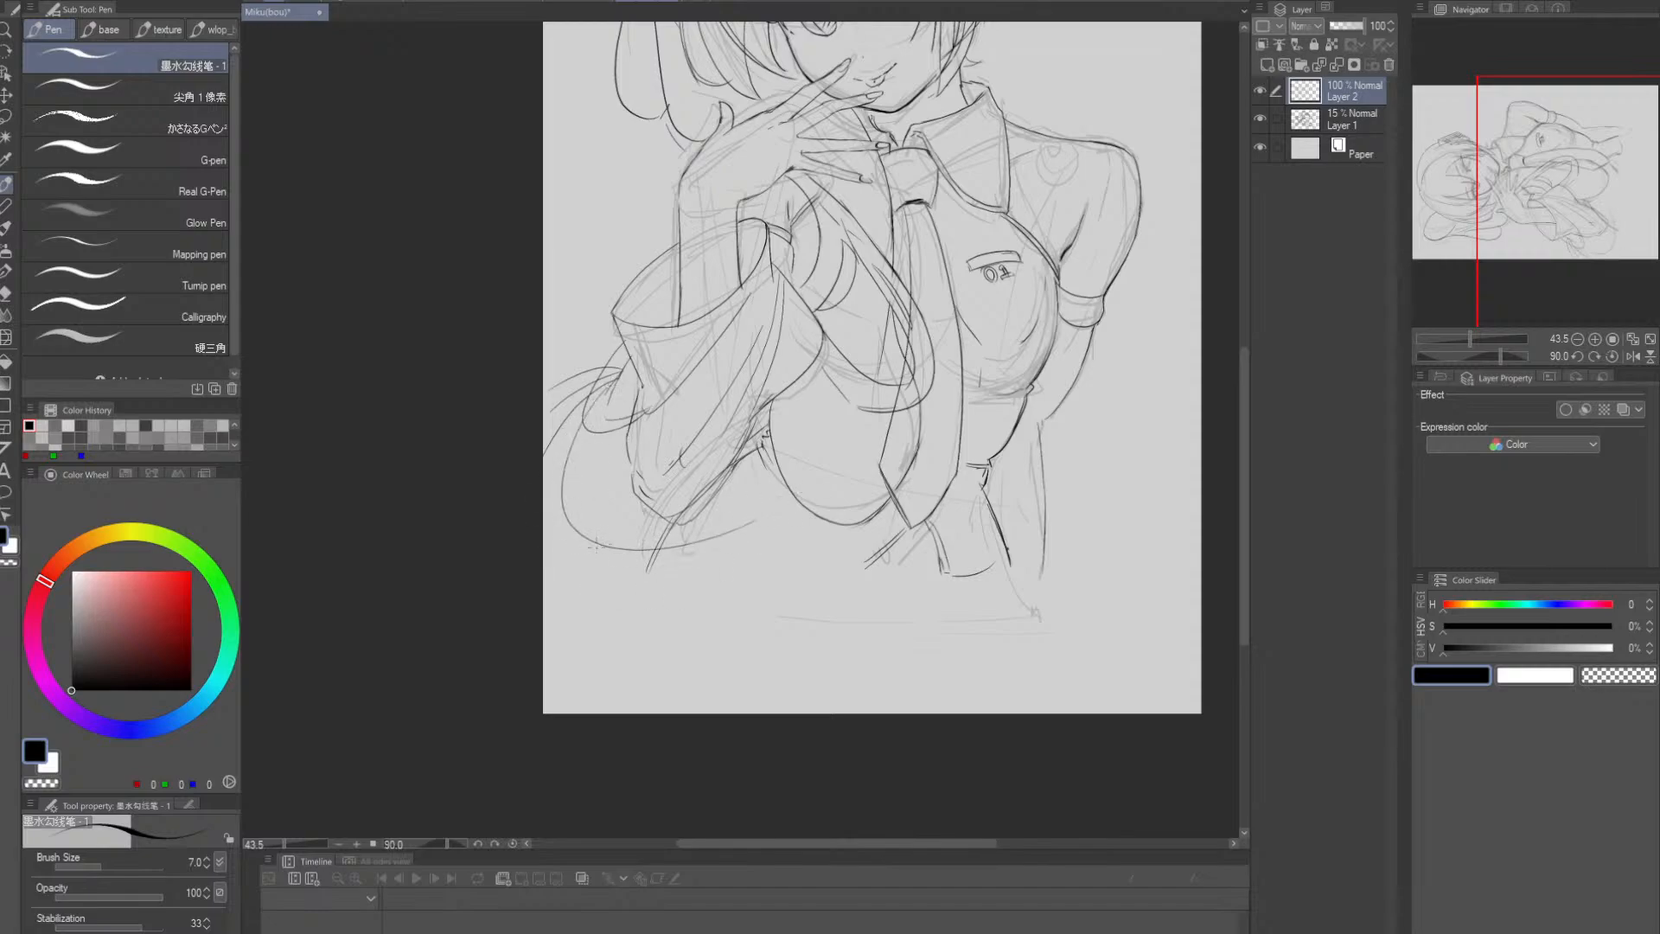
- Draw the curve sweeping beneath the wide sleeve's elbow toward the torso, retrying the stroke for a smoother shape
{"action": "mouse_move", "coordinate": [596, 546]}
{"action": "left_mouse_down"}
{"action": "mouse_move", "coordinate": [687, 550]}
{"action": "mouse_move", "coordinate": [760, 525]}
{"action": "left_mouse_up"}
{"action": "key", "text": "ctrl+z"}
{"action": "left_click_drag", "start_coordinate": [581, 546], "coordinate": [769, 508]}
{"action": "key", "text": "ctrl+z"}
{"action": "mouse_move", "coordinate": [584, 547]}
{"action": "left_mouse_down"}
{"action": "mouse_move", "coordinate": [734, 534]}
{"action": "mouse_move", "coordinate": [757, 516]}
{"action": "left_mouse_up"}
{"action": "key", "text": "ctrl+z"}
{"action": "left_click_drag", "start_coordinate": [576, 542], "coordinate": [745, 526]}
{"action": "left_click_drag", "start_coordinate": [834, 478], "coordinate": [813, 470]}
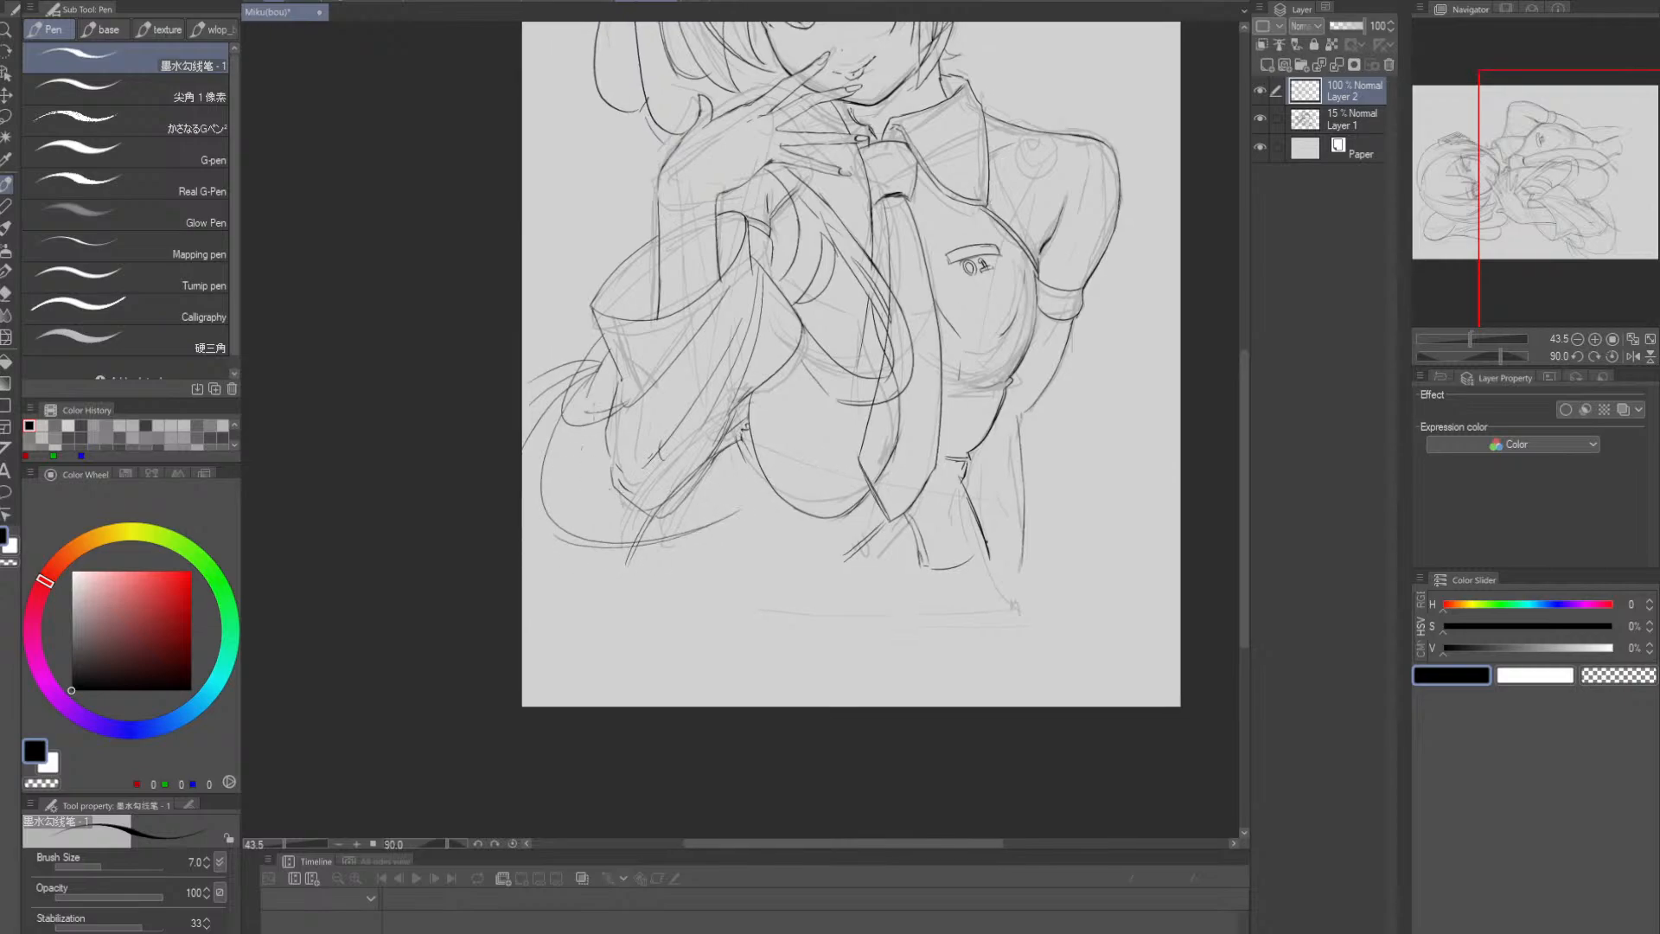
{"action": "left_click_drag", "start_coordinate": [596, 430], "coordinate": [636, 564]}
{"action": "mouse_move", "coordinate": [621, 496]}
{"action": "left_mouse_down"}
{"action": "mouse_move", "coordinate": [611, 541]}
{"action": "mouse_move", "coordinate": [598, 520]}
{"action": "left_mouse_up"}
{"action": "left_click_drag", "start_coordinate": [914, 509], "coordinate": [904, 504]}
- Draw a long upward-sweeping curve across the lower body beneath the tie and waist, retrying the stroke
{"action": "mouse_move", "coordinate": [761, 588]}
{"action": "left_mouse_down"}
{"action": "mouse_move", "coordinate": [922, 574]}
{"action": "mouse_move", "coordinate": [1032, 502]}
{"action": "left_mouse_up"}
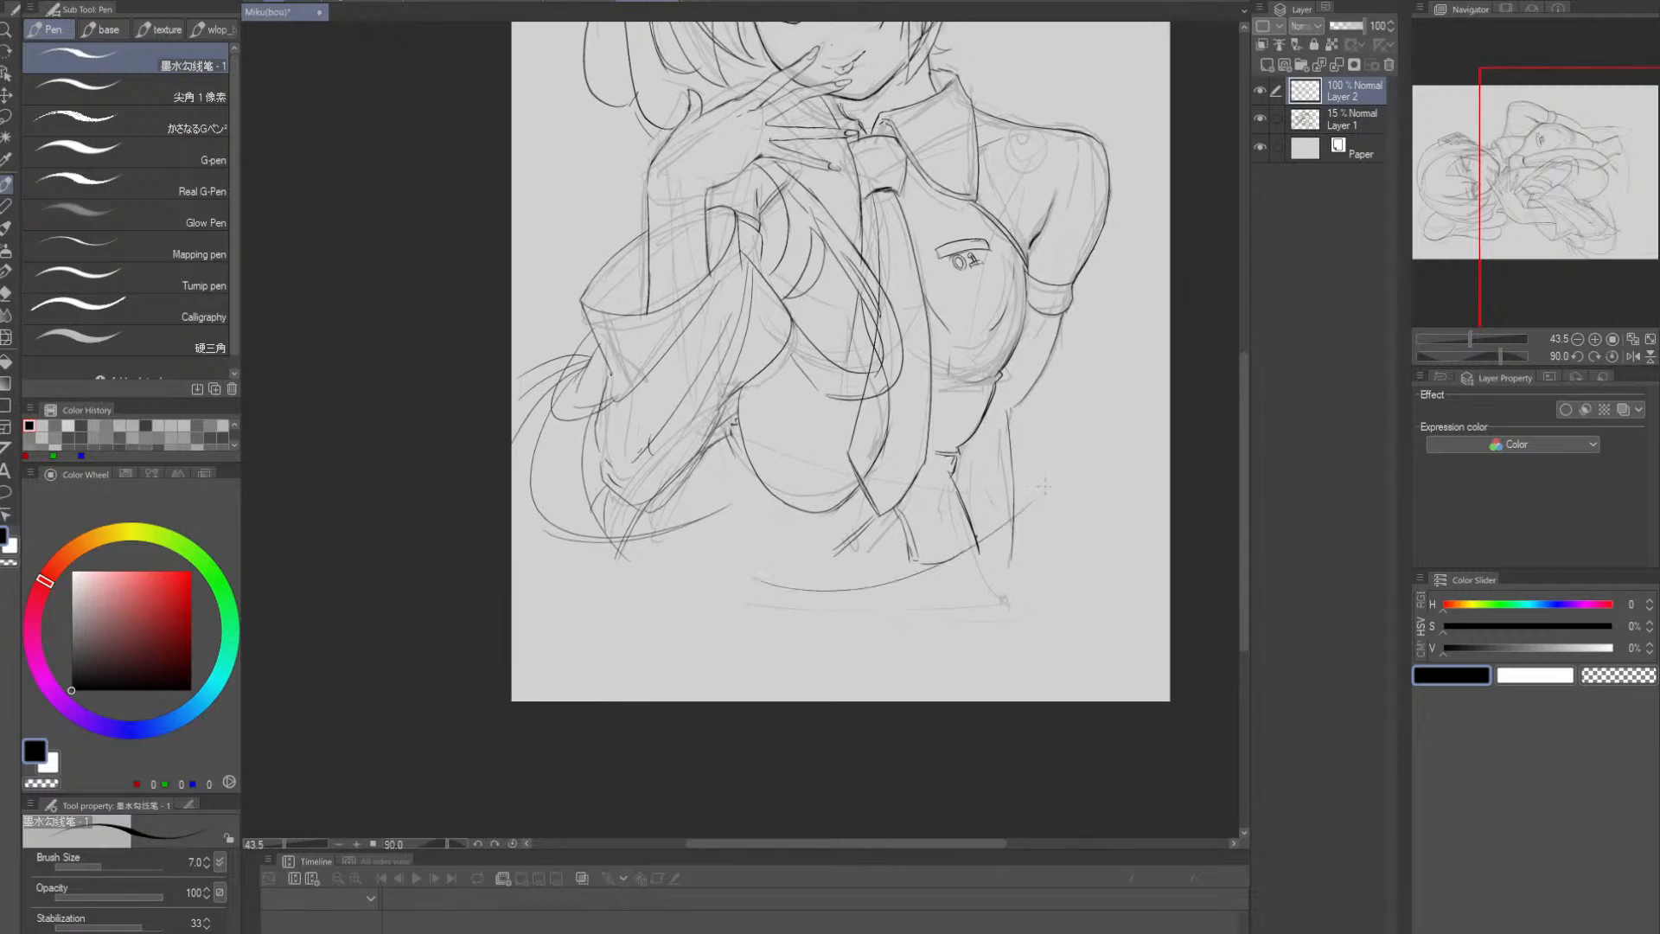
{"action": "key", "text": "ctrl+z"}
{"action": "mouse_move", "coordinate": [804, 567]}
{"action": "left_mouse_down"}
{"action": "mouse_move", "coordinate": [982, 547]}
{"action": "mouse_move", "coordinate": [1091, 494]}
{"action": "mouse_move", "coordinate": [982, 546]}
{"action": "left_mouse_up"}
{"action": "key", "text": "ctrl+z"}
- Draw short, nearly vertical lines along the waist and try a stroke extending outward beside the hip
{"action": "left_click_drag", "start_coordinate": [995, 471], "coordinate": [988, 551]}
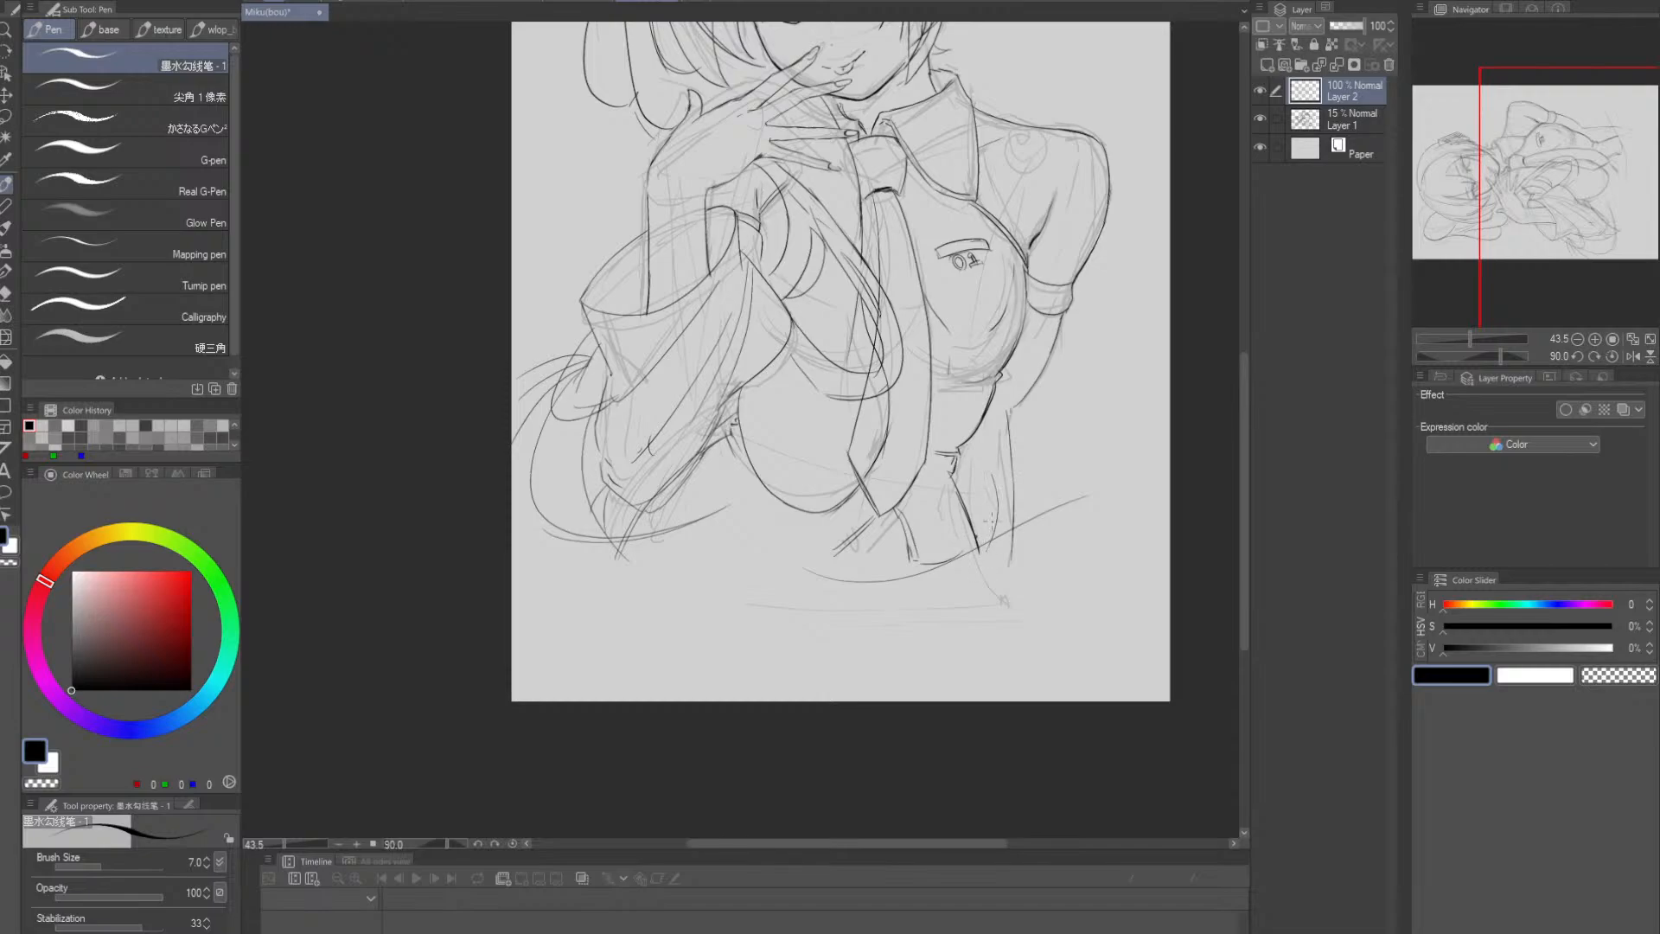
{"action": "key", "text": "ctrl+z"}
{"action": "mouse_move", "coordinate": [992, 472]}
{"action": "left_mouse_down"}
{"action": "mouse_move", "coordinate": [978, 558]}
{"action": "mouse_move", "coordinate": [996, 524]}
{"action": "left_mouse_up"}
{"action": "key", "text": "ctrl+z"}
{"action": "left_click_drag", "start_coordinate": [991, 468], "coordinate": [995, 519]}
{"action": "key", "text": "ctrl+z"}
{"action": "mouse_move", "coordinate": [1000, 434]}
{"action": "left_mouse_down"}
{"action": "mouse_move", "coordinate": [1012, 534]}
{"action": "mouse_move", "coordinate": [1017, 508]}
{"action": "left_mouse_up"}
{"action": "key", "text": "ctrl+z"}
{"action": "key", "text": "ctrl+z"}
{"action": "mouse_move", "coordinate": [1000, 434]}
{"action": "left_mouse_down"}
{"action": "mouse_move", "coordinate": [1018, 528]}
{"action": "mouse_move", "coordinate": [1018, 510]}
{"action": "mouse_move", "coordinate": [987, 551]}
{"action": "left_mouse_up"}
{"action": "key", "text": "ctrl+z"}
{"action": "left_click_drag", "start_coordinate": [1026, 498], "coordinate": [1103, 473]}
{"action": "key", "text": "ctrl+z"}
{"action": "mouse_move", "coordinate": [982, 551]}
{"action": "left_mouse_down"}
{"action": "mouse_move", "coordinate": [1119, 483]}
{"action": "mouse_move", "coordinate": [1095, 499]}
{"action": "mouse_move", "coordinate": [1108, 610]}
{"action": "left_mouse_up"}
- Hide the rough sketch on Layer 1 so only the inked line art shows
{"action": "left_click", "coordinate": [1260, 119]}
{"action": "key", "text": "alt+space"}
{"action": "left_click_drag", "start_coordinate": [1114, 390], "coordinate": [1114, 506]}
{"action": "left_click_drag", "start_coordinate": [1083, 504], "coordinate": [1111, 497]}
- Open the coloured blue-haired maid illustration and compare it with the Screen layer, Layer 19, hidden and shown
{"action": "key", "text": "Tab"}
{"action": "key", "text": "Tab"}
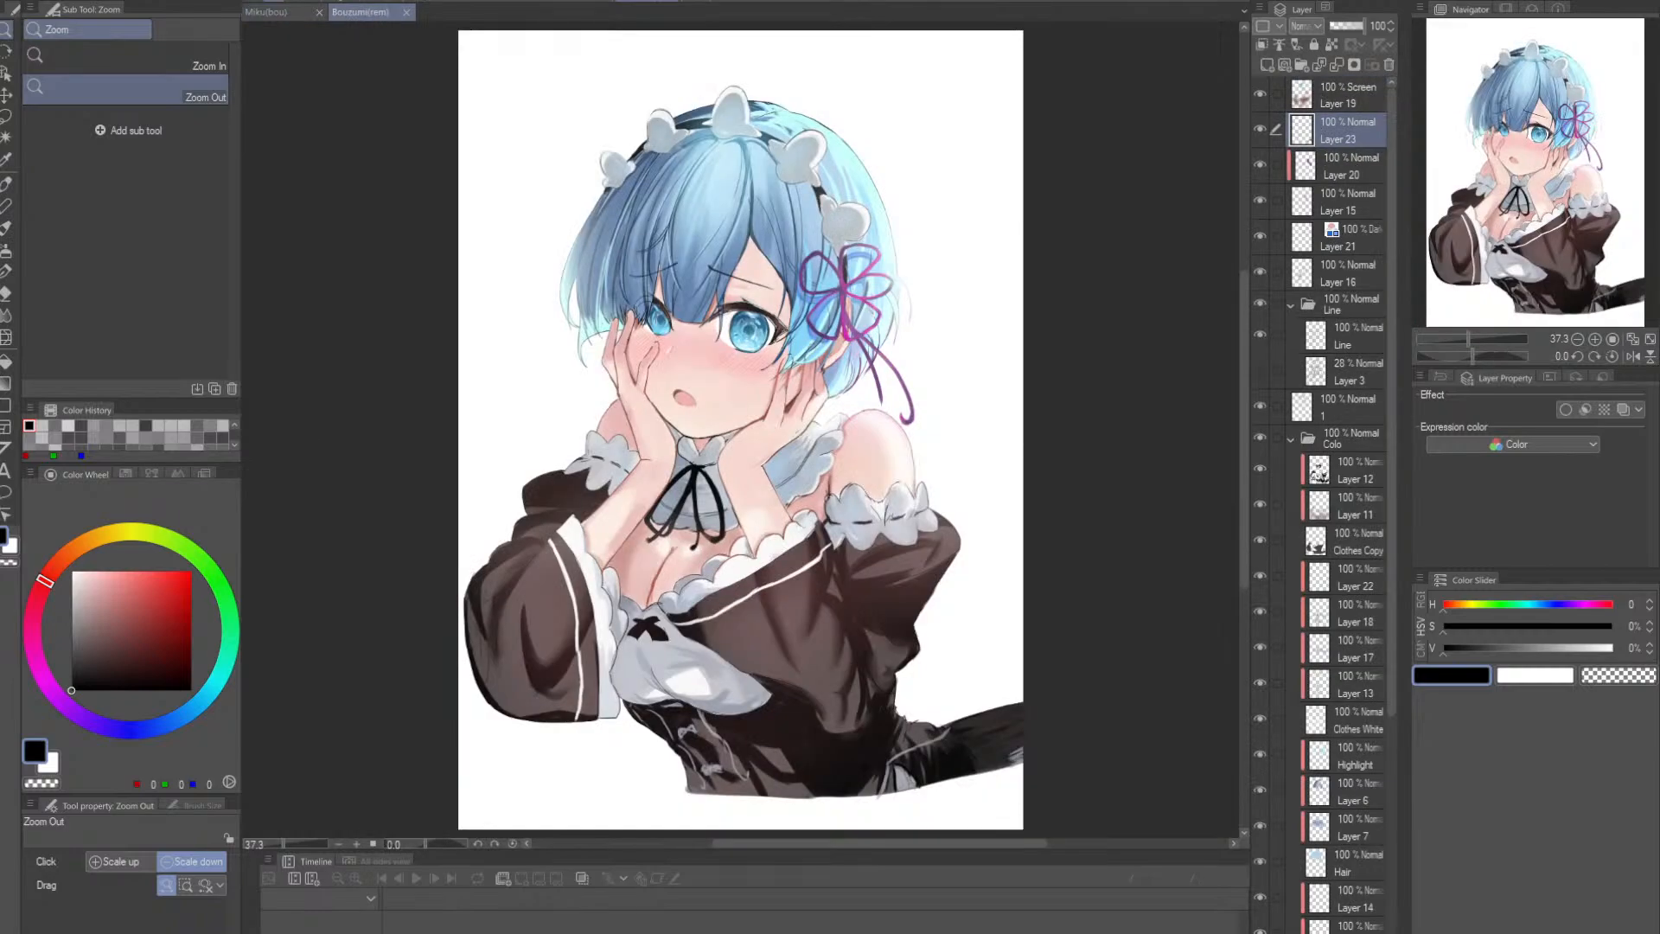
{"action": "left_click_drag", "start_coordinate": [781, 470], "coordinate": [841, 458]}
{"action": "scroll", "coordinate": [862, 489], "scroll_direction": "down", "scroll_amount": 3}
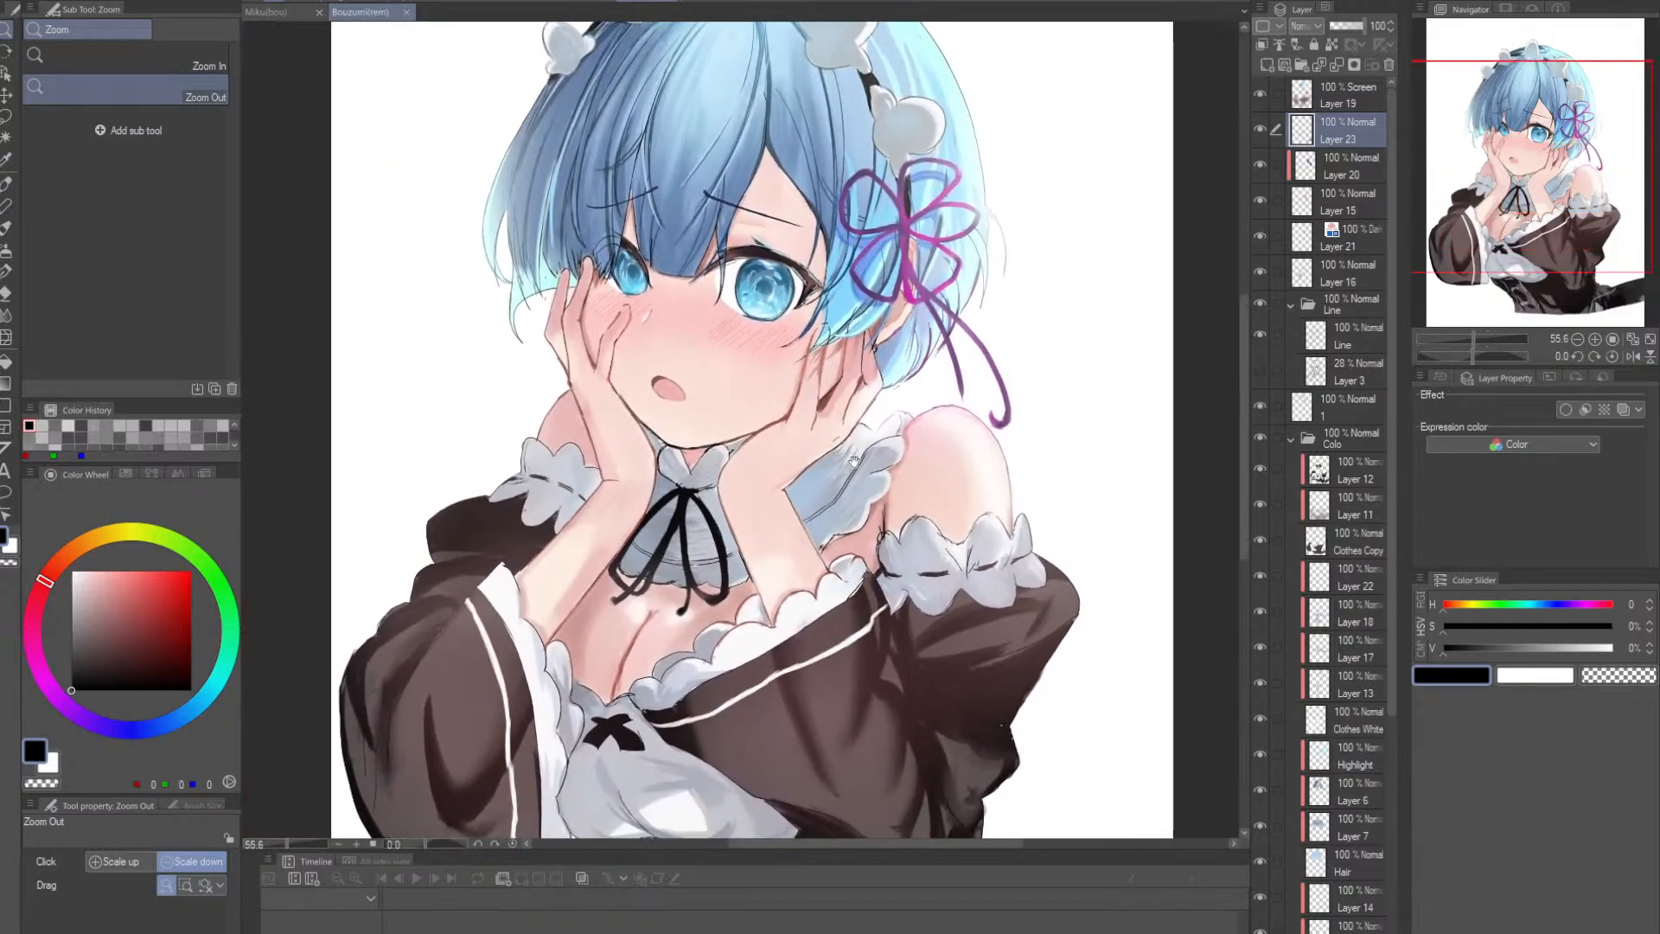
{"action": "left_click", "coordinate": [1260, 89]}
{"action": "left_click", "coordinate": [1259, 87]}
{"action": "left_click", "coordinate": [1258, 86]}
{"action": "left_click", "coordinate": [1258, 87]}
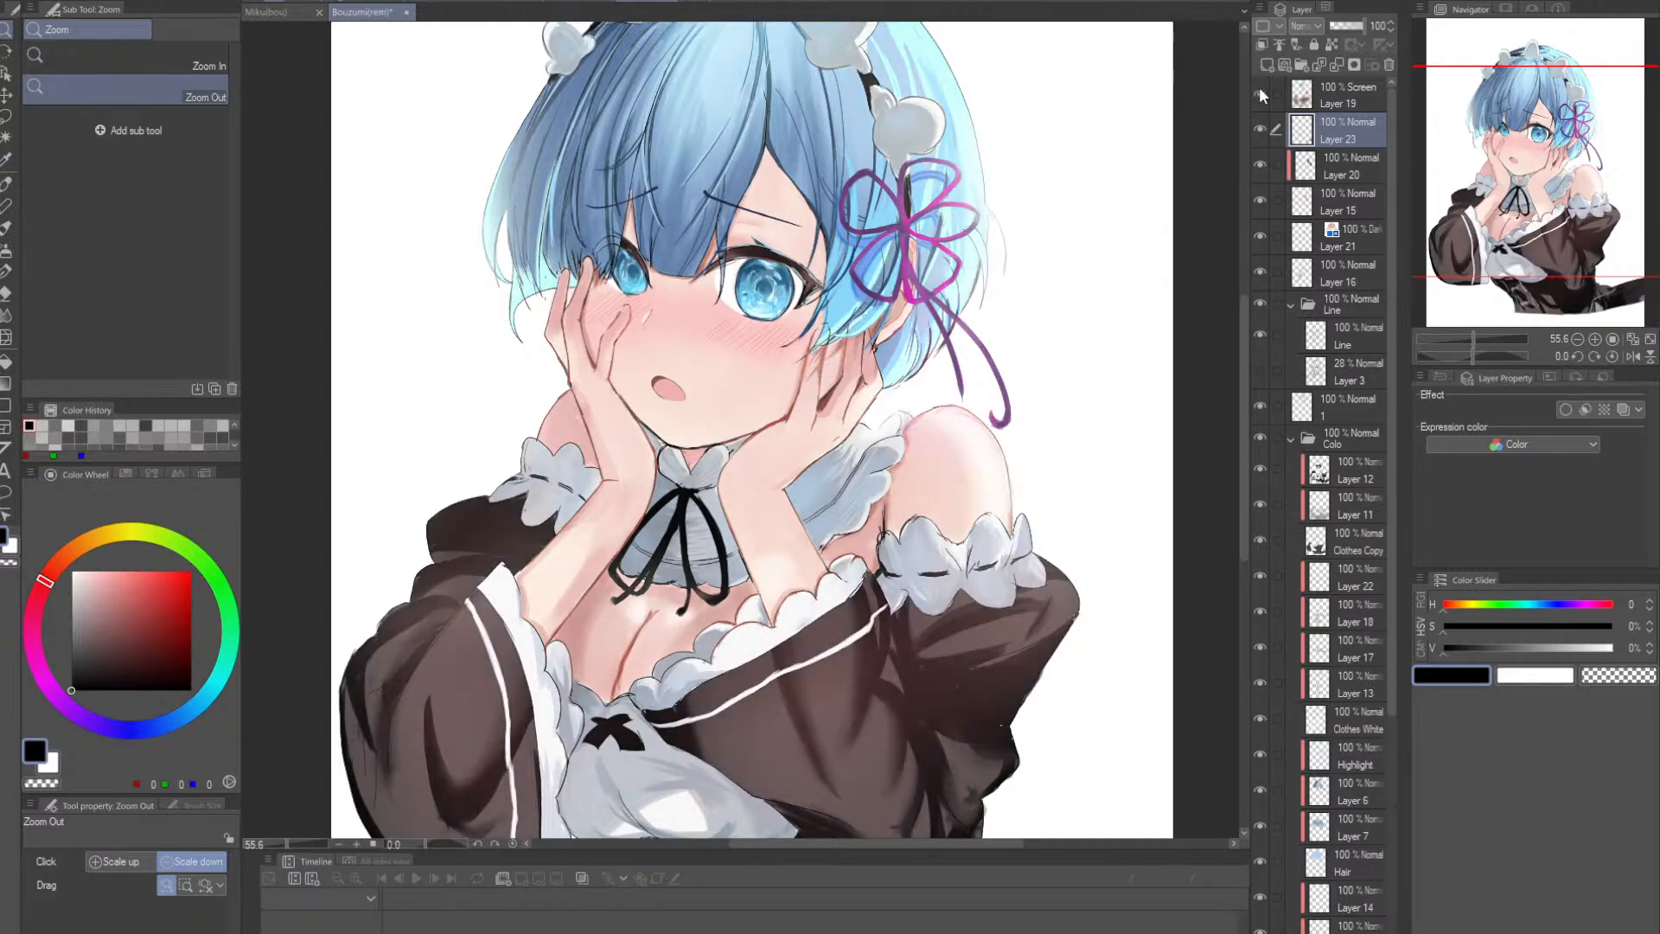
{"action": "scroll", "coordinate": [1131, 250], "scroll_direction": "down", "scroll_amount": 2}
{"action": "left_click_drag", "start_coordinate": [1159, 208], "coordinate": [1144, 216]}
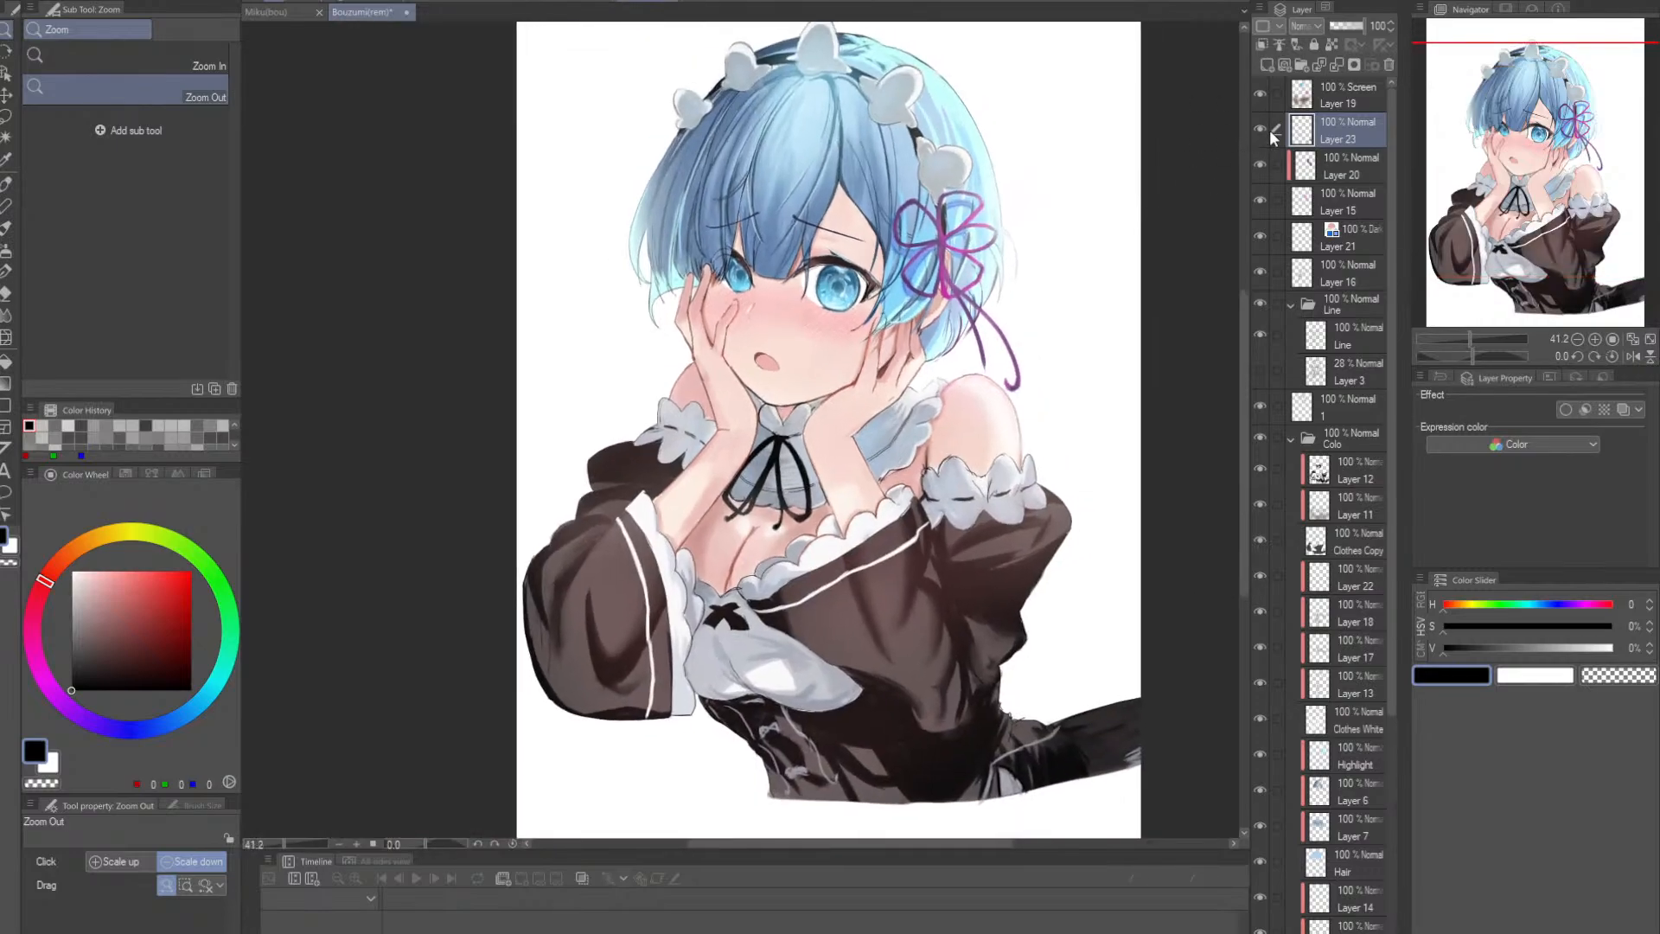
- Compare the coloured illustration with Layer 23 hidden and shown
{"action": "left_click", "coordinate": [1260, 127]}
{"action": "left_click", "coordinate": [1260, 127]}
{"action": "left_click", "coordinate": [1260, 126]}
{"action": "left_click", "coordinate": [1260, 126]}
{"action": "left_click", "coordinate": [1260, 126]}
{"action": "left_click", "coordinate": [1261, 126]}
{"action": "left_click", "coordinate": [1261, 126]}
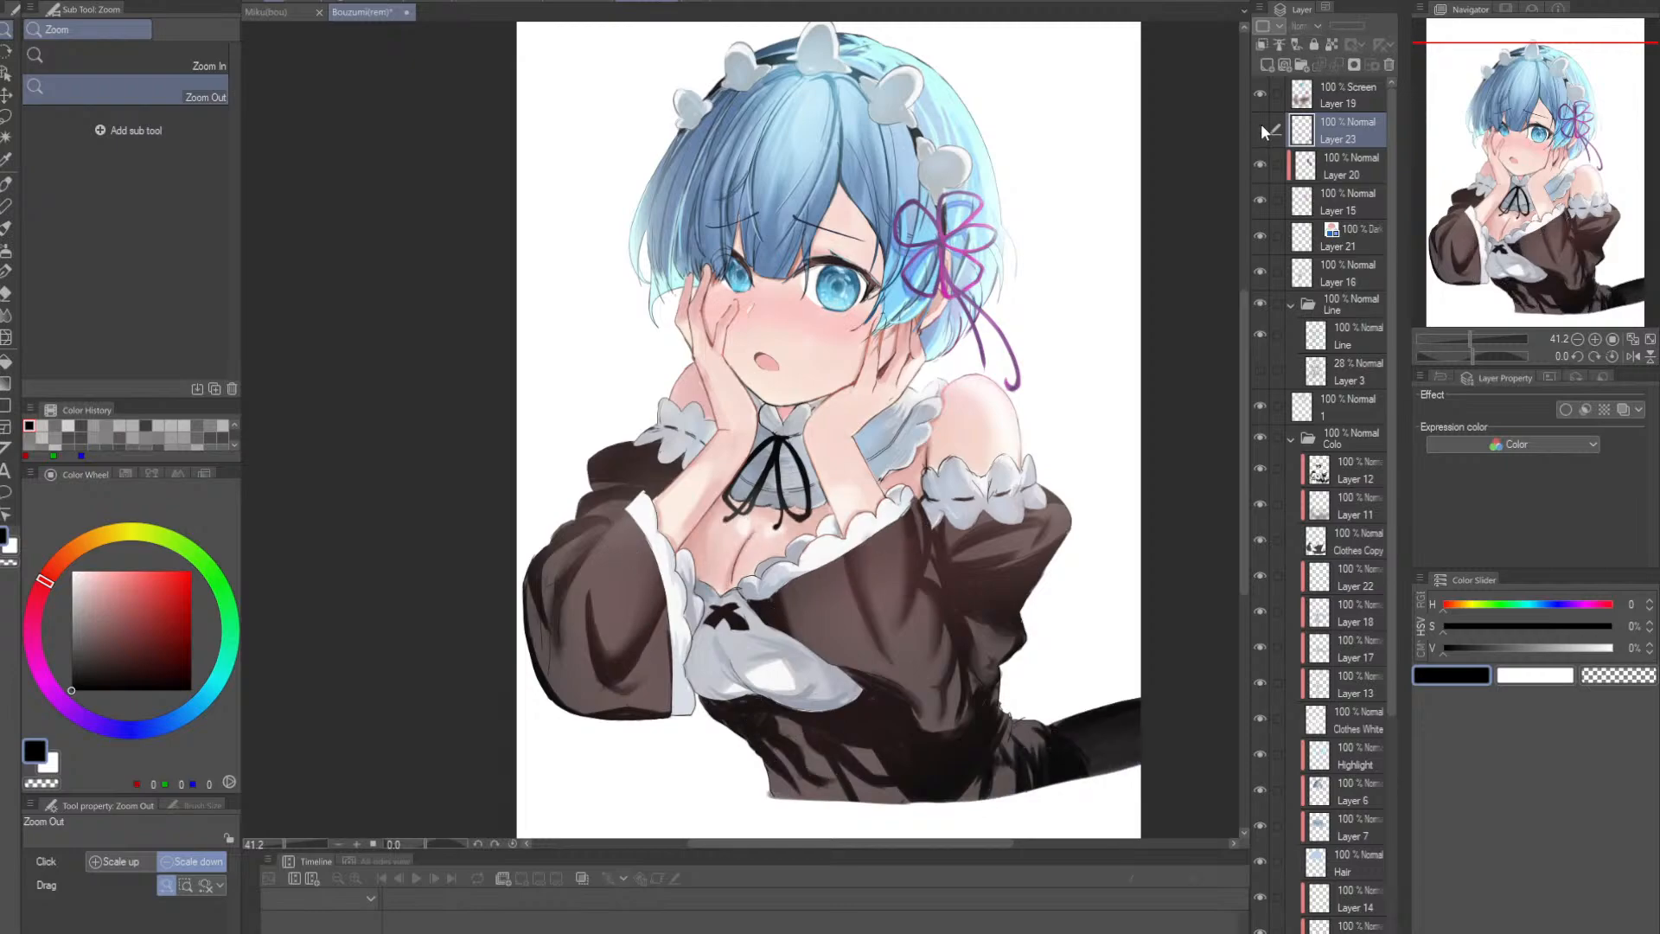
{"action": "left_click", "coordinate": [1261, 127]}
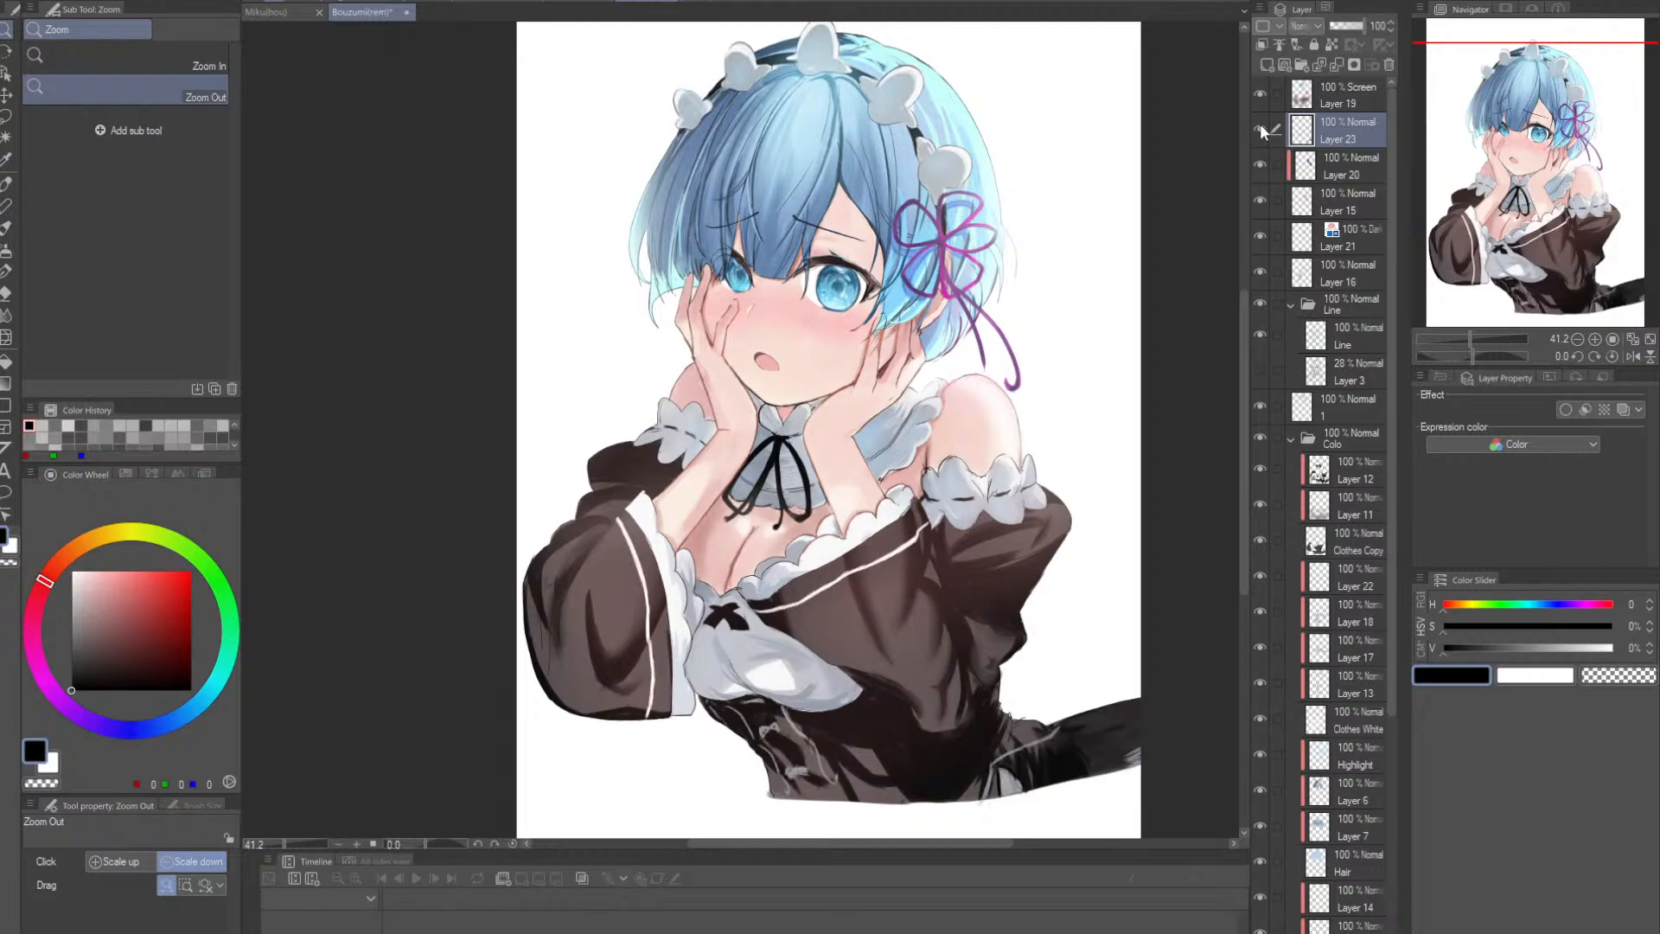
{"action": "left_click", "coordinate": [1260, 127]}
{"action": "left_click", "coordinate": [1261, 126]}
- Compare the coloured illustration with the clipped Layer 20 hidden and shown
{"action": "left_click", "coordinate": [1261, 158]}
{"action": "left_click", "coordinate": [1260, 158]}
{"action": "left_click", "coordinate": [1260, 158]}
{"action": "left_click", "coordinate": [1260, 158]}
- Compare the coloured illustration with Layer 15 hidden and shown
{"action": "left_click", "coordinate": [1265, 201]}
{"action": "left_click", "coordinate": [1264, 200]}
{"action": "left_click", "coordinate": [1264, 201]}
{"action": "left_click", "coordinate": [1264, 197]}
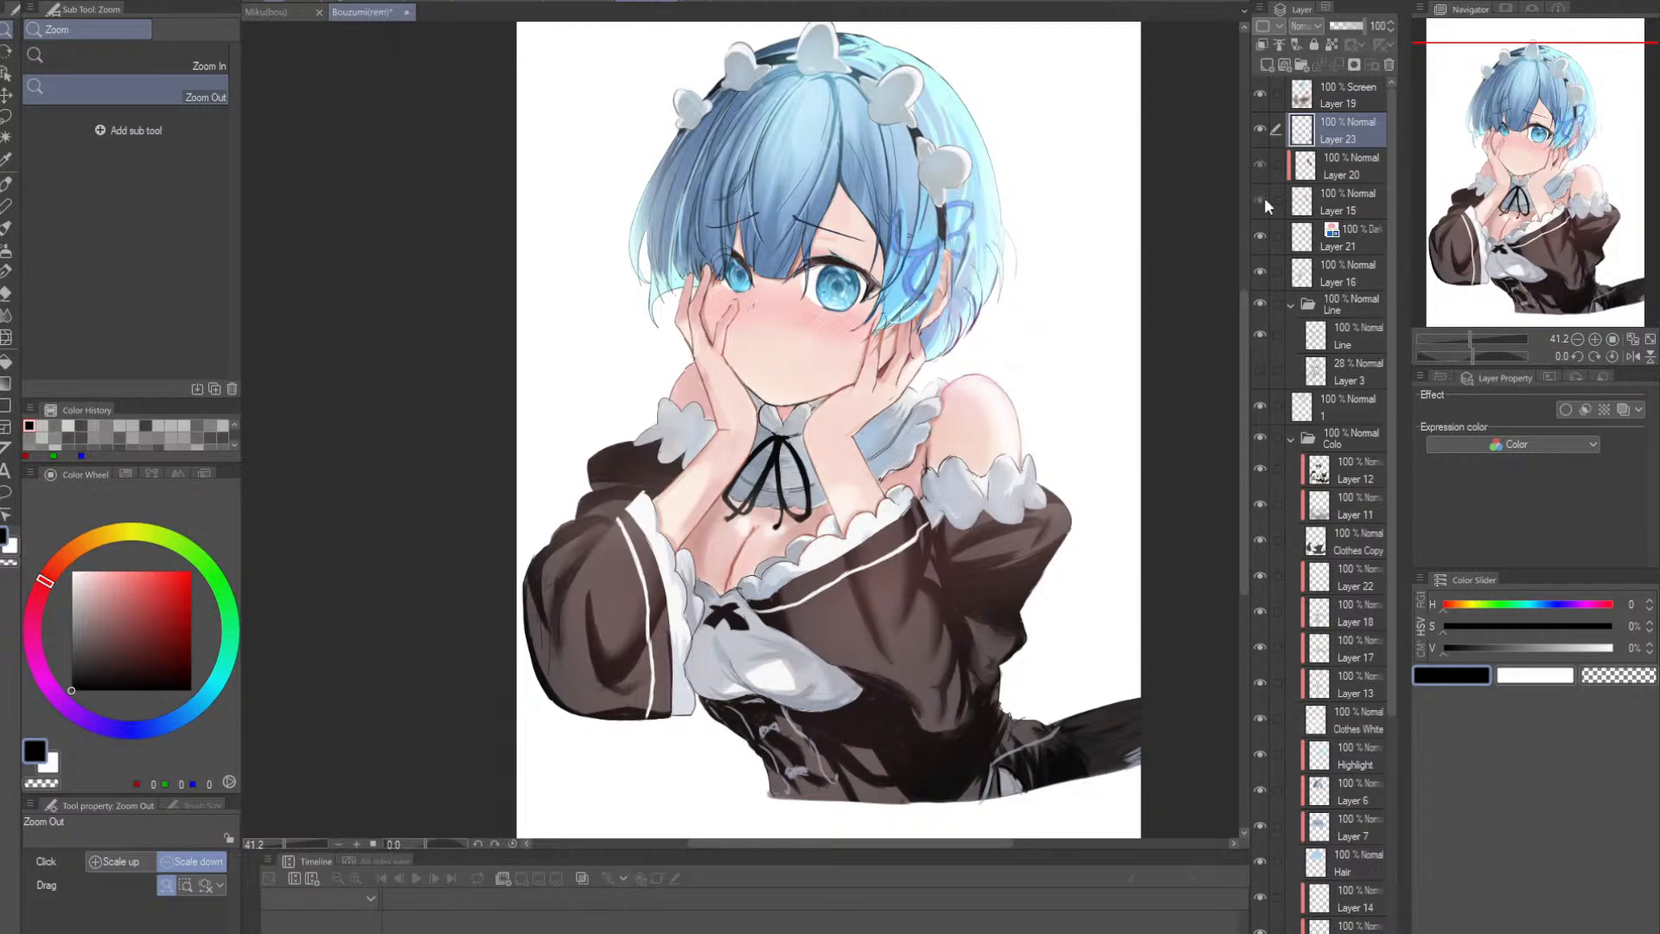
{"action": "left_click", "coordinate": [1263, 197]}
{"action": "left_click", "coordinate": [1264, 197]}
{"action": "left_click", "coordinate": [1264, 197]}
{"action": "left_click", "coordinate": [1263, 197]}
{"action": "left_click", "coordinate": [1264, 197]}
- Compare the coloured illustration with Layer 21 hidden and shown
{"action": "left_click", "coordinate": [1262, 226]}
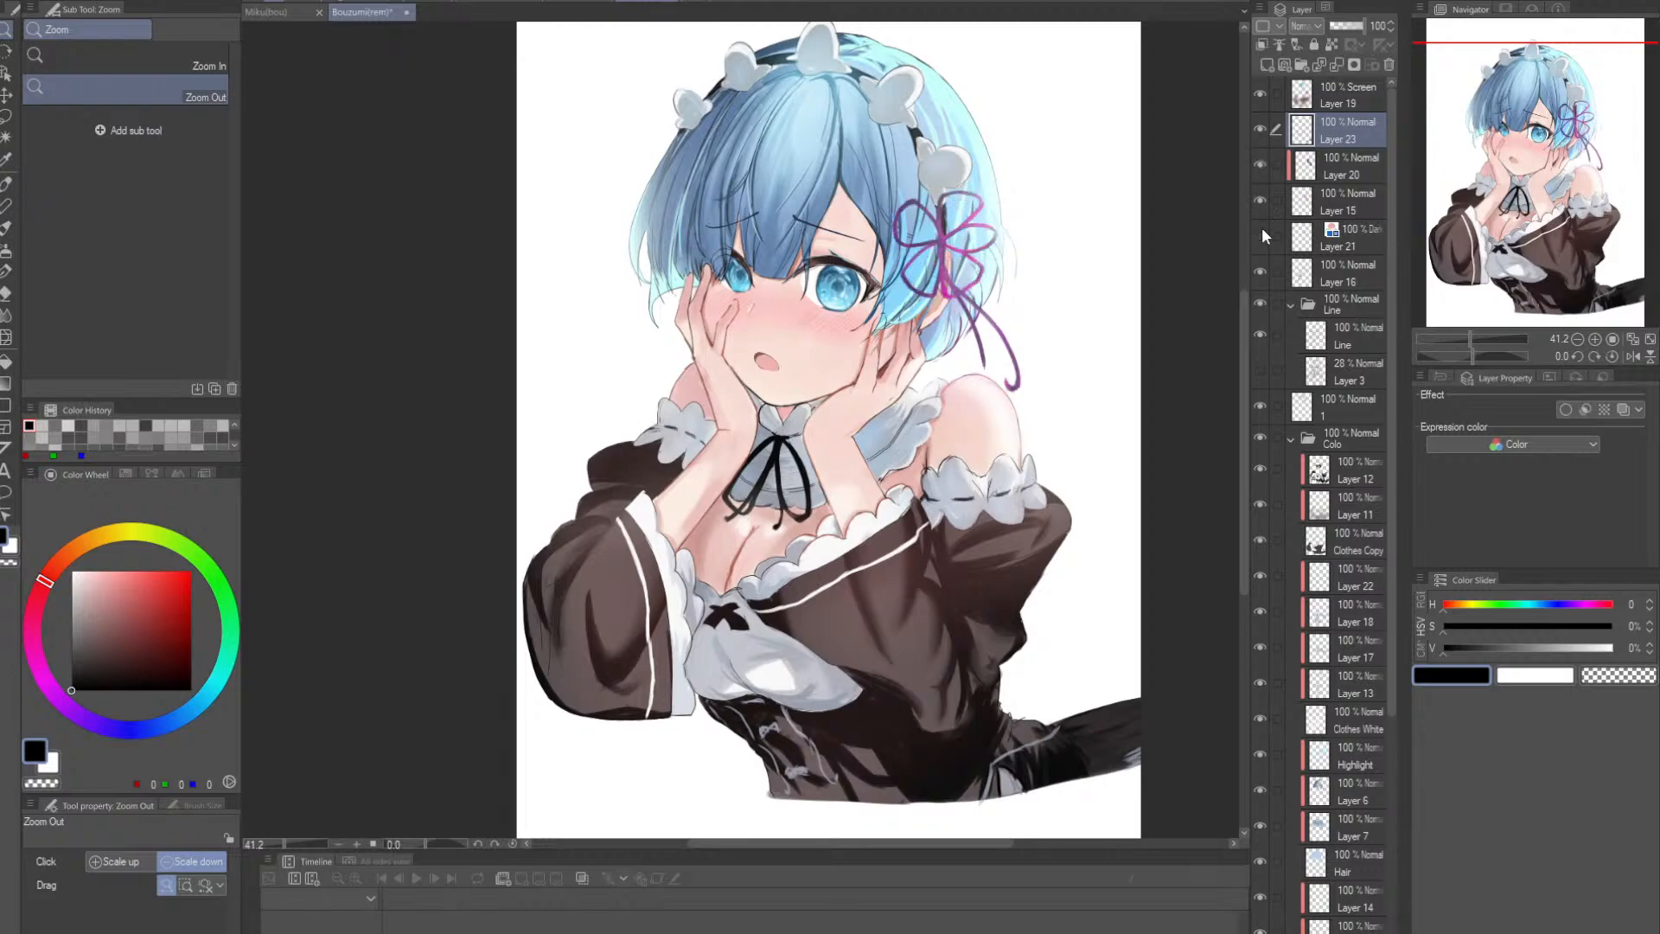
{"action": "left_click", "coordinate": [1262, 226]}
{"action": "left_click", "coordinate": [1262, 227]}
{"action": "left_click", "coordinate": [1262, 227]}
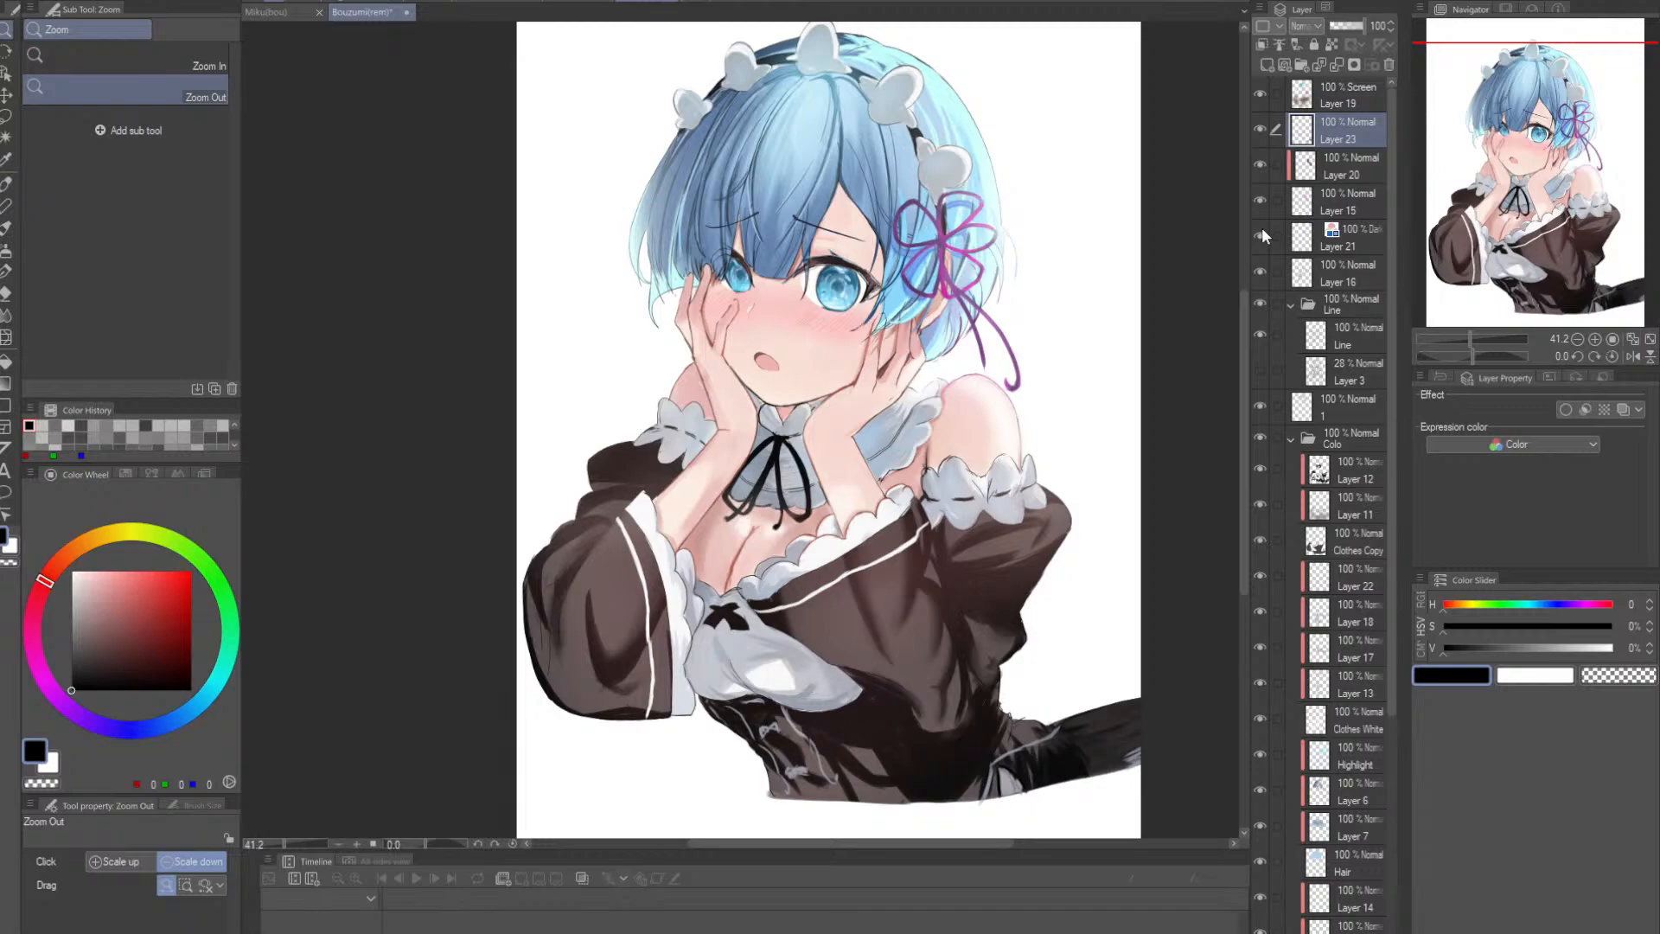
- Compare the coloured illustration with Layer 16, which holds the black ribbons, hidden and shown
{"action": "left_click", "coordinate": [1264, 274]}
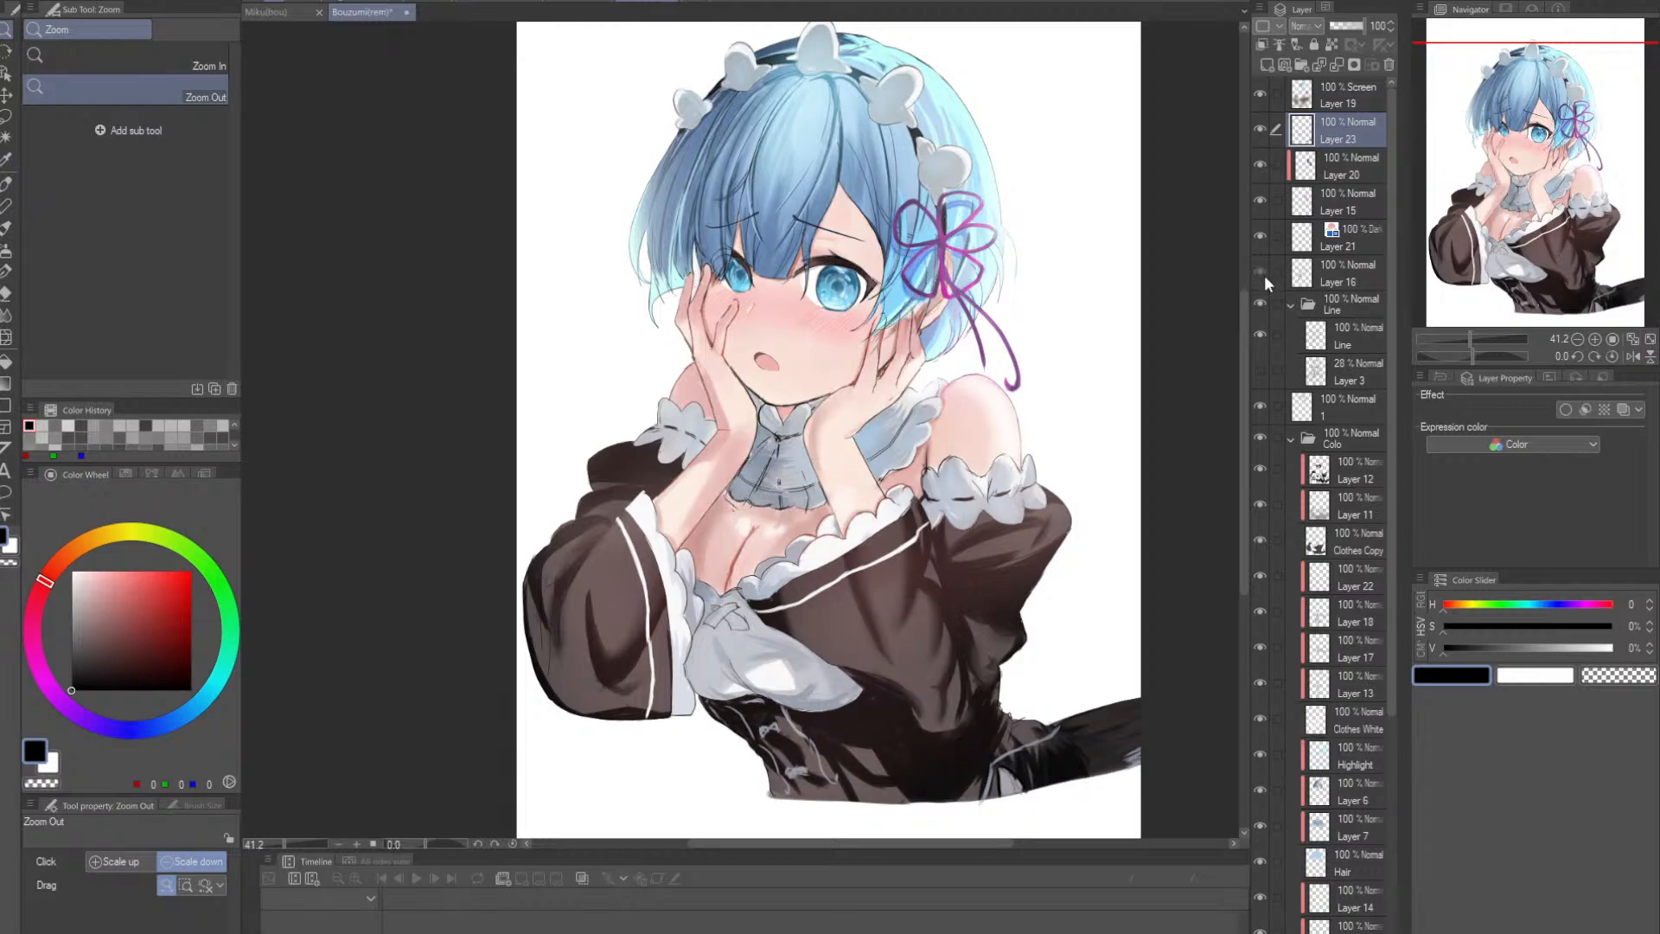
{"action": "left_click", "coordinate": [1264, 275]}
{"action": "left_click", "coordinate": [1264, 275]}
{"action": "left_click", "coordinate": [1264, 275]}
{"action": "left_click", "coordinate": [1264, 275]}
{"action": "left_click", "coordinate": [1264, 274]}
{"action": "left_click", "coordinate": [1264, 275]}
{"action": "left_click", "coordinate": [1264, 275]}
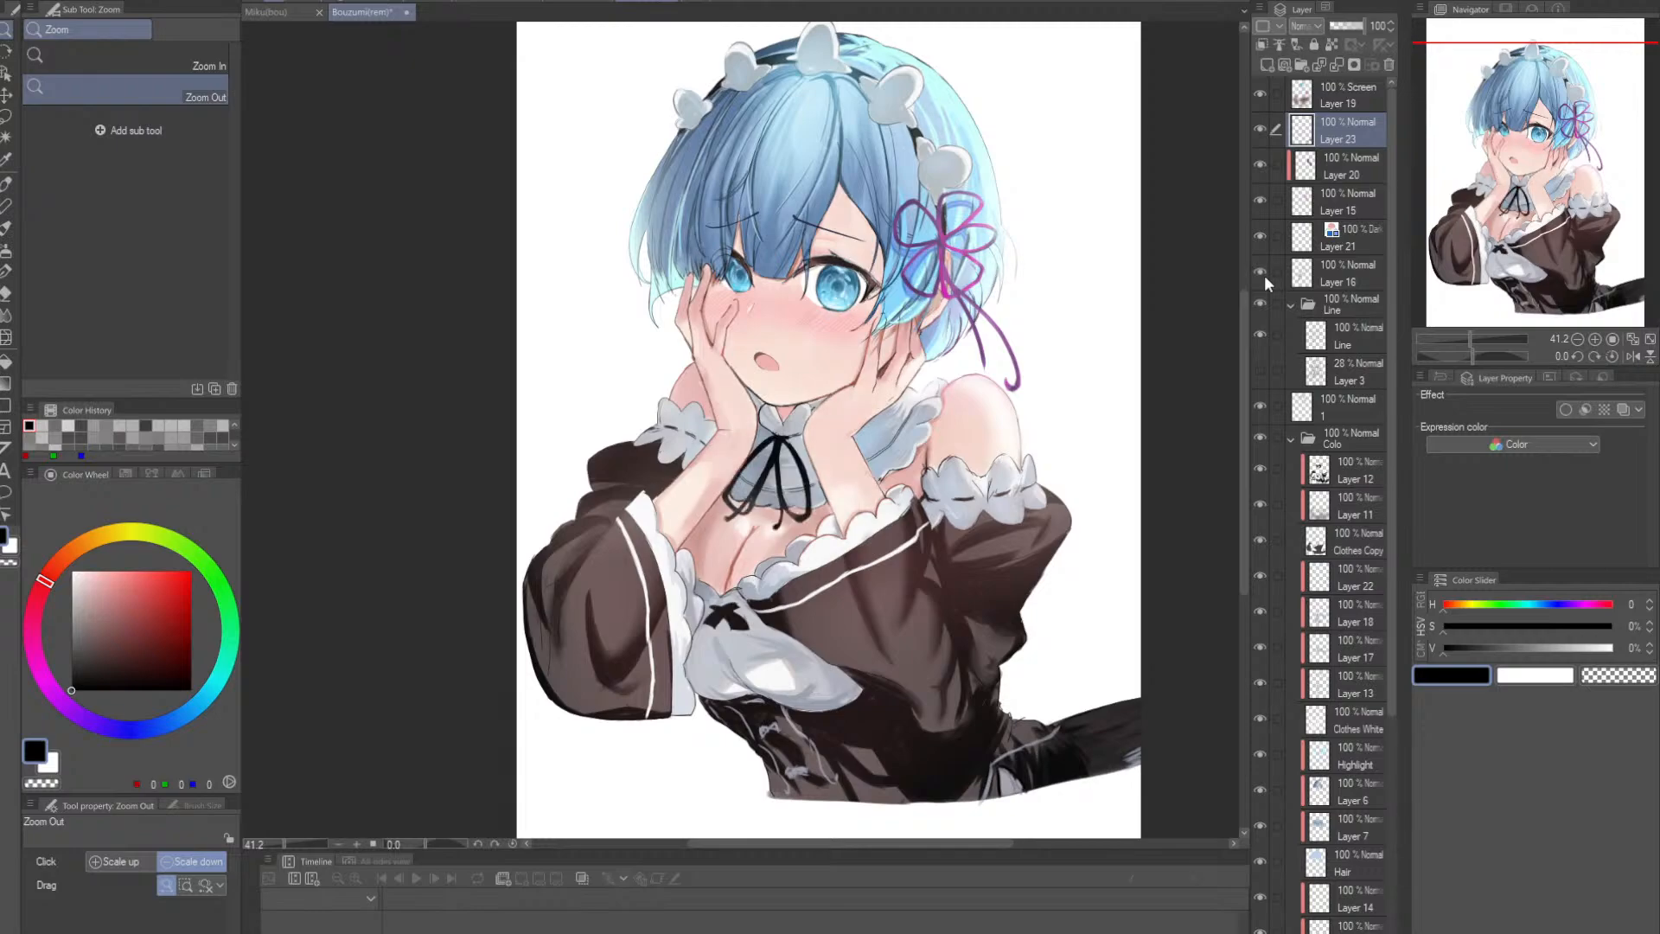
{"action": "left_click", "coordinate": [1264, 275]}
{"action": "left_click", "coordinate": [1263, 275]}
{"action": "left_click", "coordinate": [1264, 275]}
{"action": "left_click", "coordinate": [1264, 275]}
- Toggle the visibility of the Line folder and the layer named 1 to compare the illustration without them
{"action": "left_click", "coordinate": [1263, 304]}
{"action": "left_click", "coordinate": [1263, 305]}
{"action": "left_click", "coordinate": [1263, 304]}
{"action": "left_click", "coordinate": [1263, 304]}
{"action": "left_click", "coordinate": [1263, 305]}
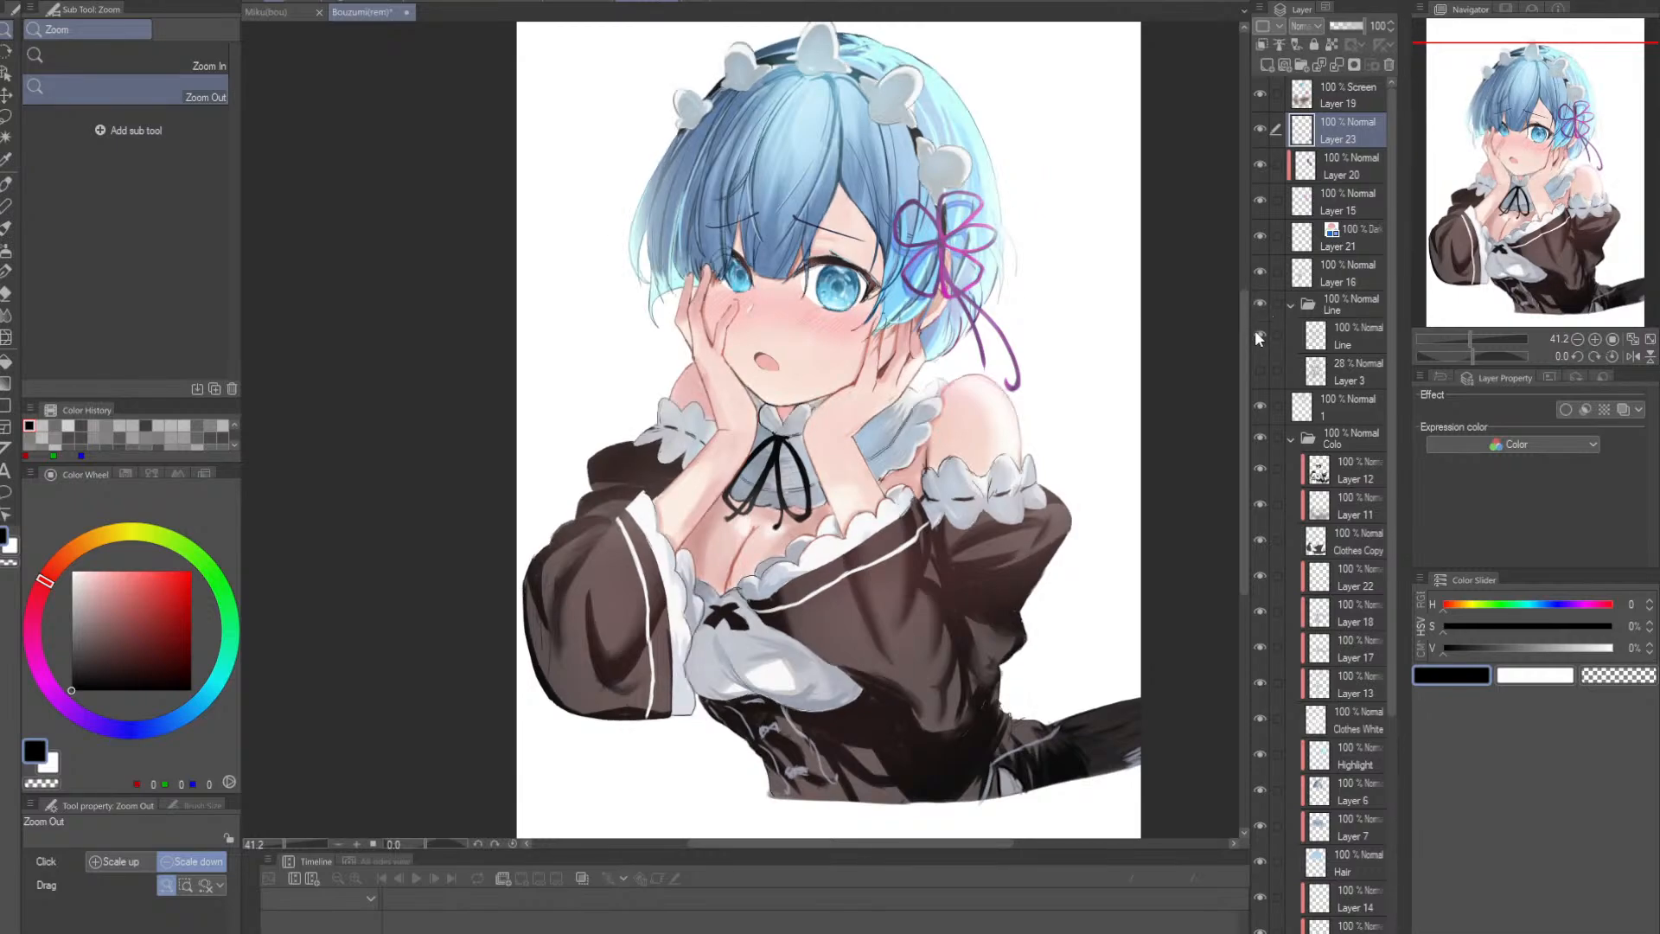
{"action": "left_click", "coordinate": [1257, 415]}
{"action": "left_click", "coordinate": [1258, 415]}
{"action": "left_click", "coordinate": [1258, 415]}
{"action": "left_click", "coordinate": [1258, 415]}
- Toggle the Colo folder's visibility to compare the bare line art with the full colouring
{"action": "left_click", "coordinate": [1259, 438]}
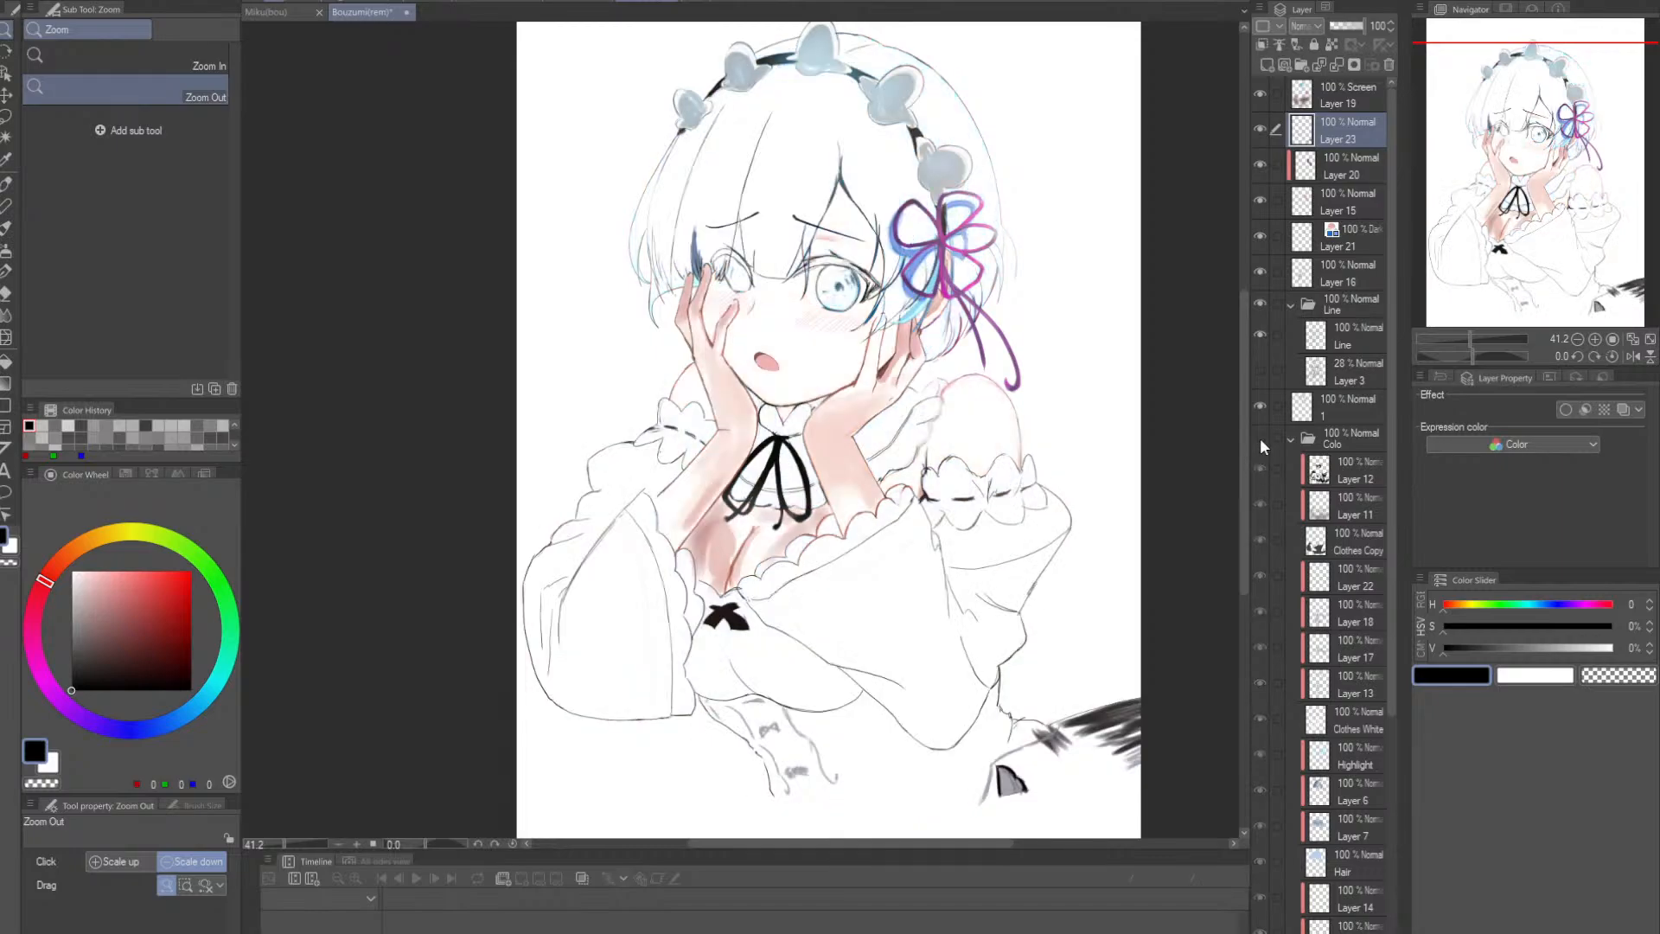
{"action": "left_click", "coordinate": [1259, 437]}
{"action": "left_click", "coordinate": [1258, 437]}
{"action": "left_click", "coordinate": [1259, 437]}
- Sample the light skin colour, RGB 252, 237, 226, from the character's forearm
{"action": "scroll", "coordinate": [690, 510], "scroll_direction": "up", "scroll_amount": 2}
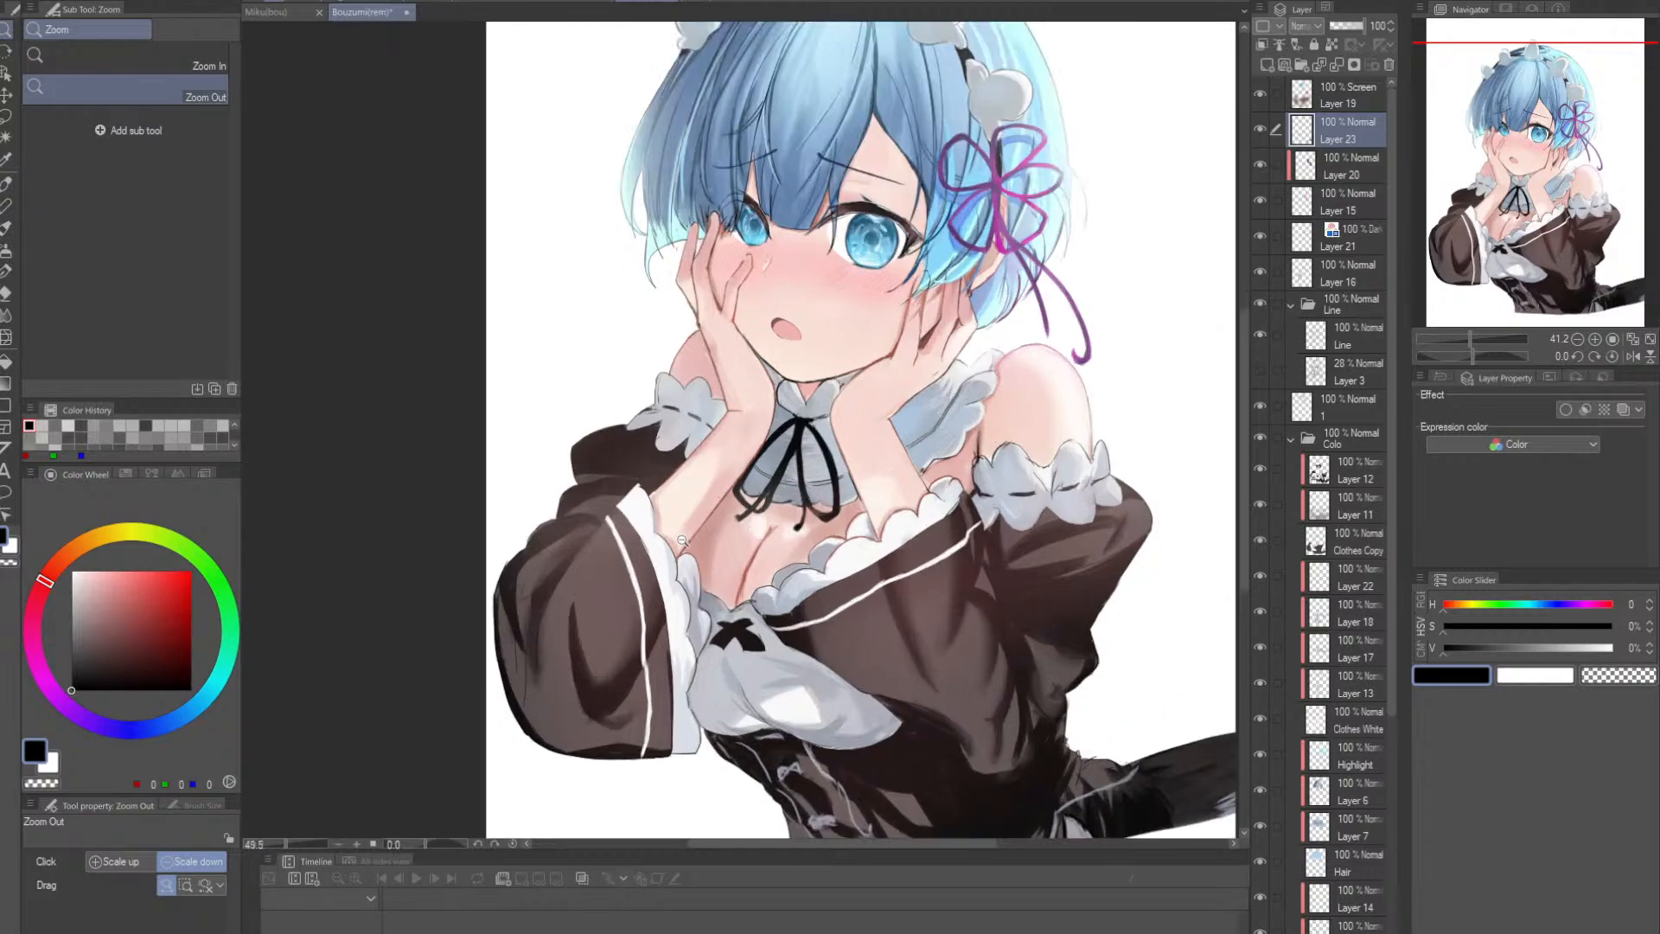
{"action": "right_click", "coordinate": [689, 496]}
{"action": "mouse_move", "coordinate": [894, 502]}
{"action": "left_mouse_down"}
{"action": "mouse_move", "coordinate": [834, 502]}
{"action": "mouse_move", "coordinate": [847, 483]}
{"action": "left_mouse_up"}
{"action": "scroll", "coordinate": [860, 480], "scroll_direction": "down", "scroll_amount": 1}
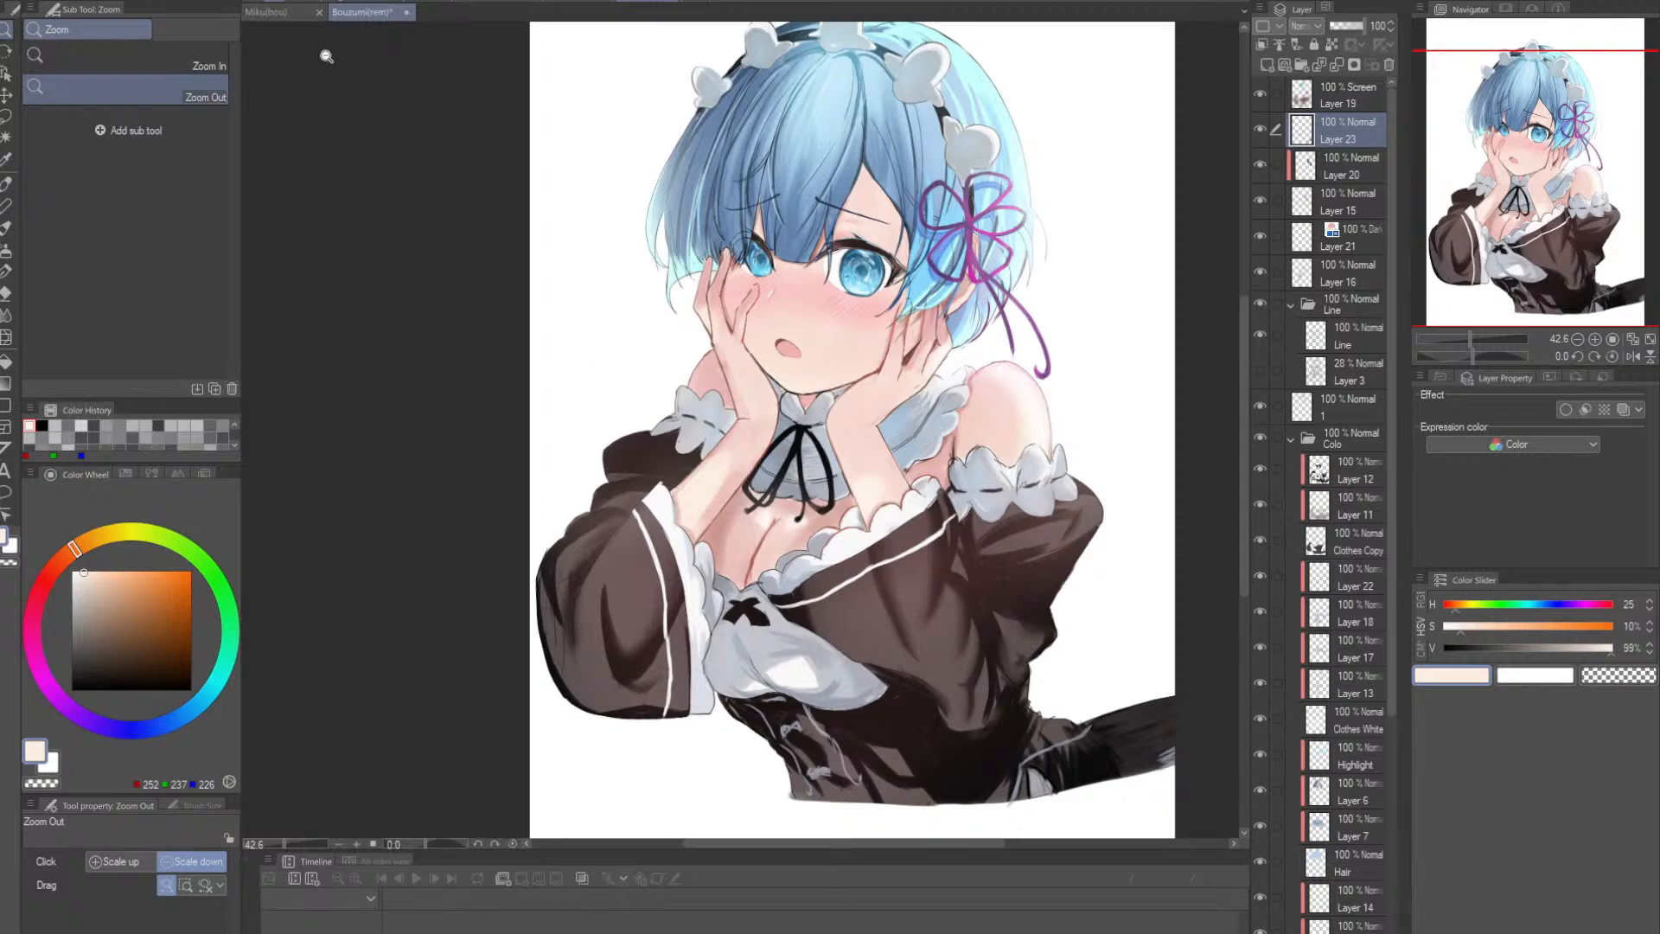
- Return to the line art document and nudge the lines around the mouth and chin with Liquify at brush size 250
{"action": "left_click", "coordinate": [266, 12]}
{"action": "left_click_drag", "start_coordinate": [992, 350], "coordinate": [903, 339]}
{"action": "scroll", "coordinate": [946, 342], "scroll_direction": "down", "scroll_amount": 1}
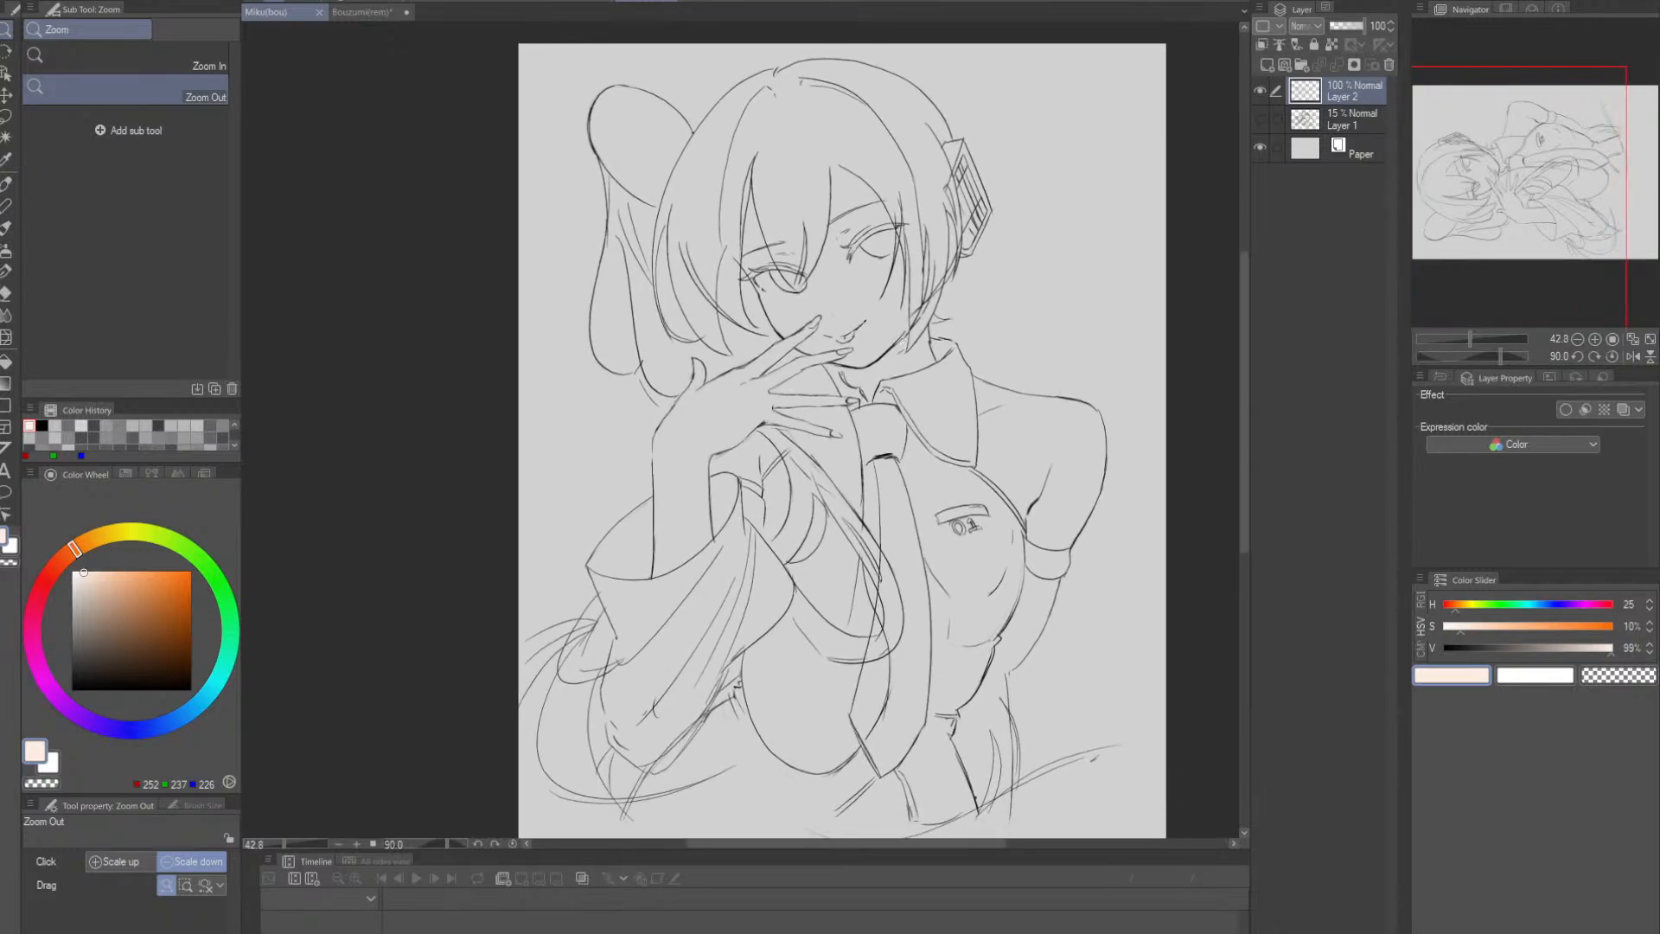
{"action": "left_click", "coordinate": [6, 337]}
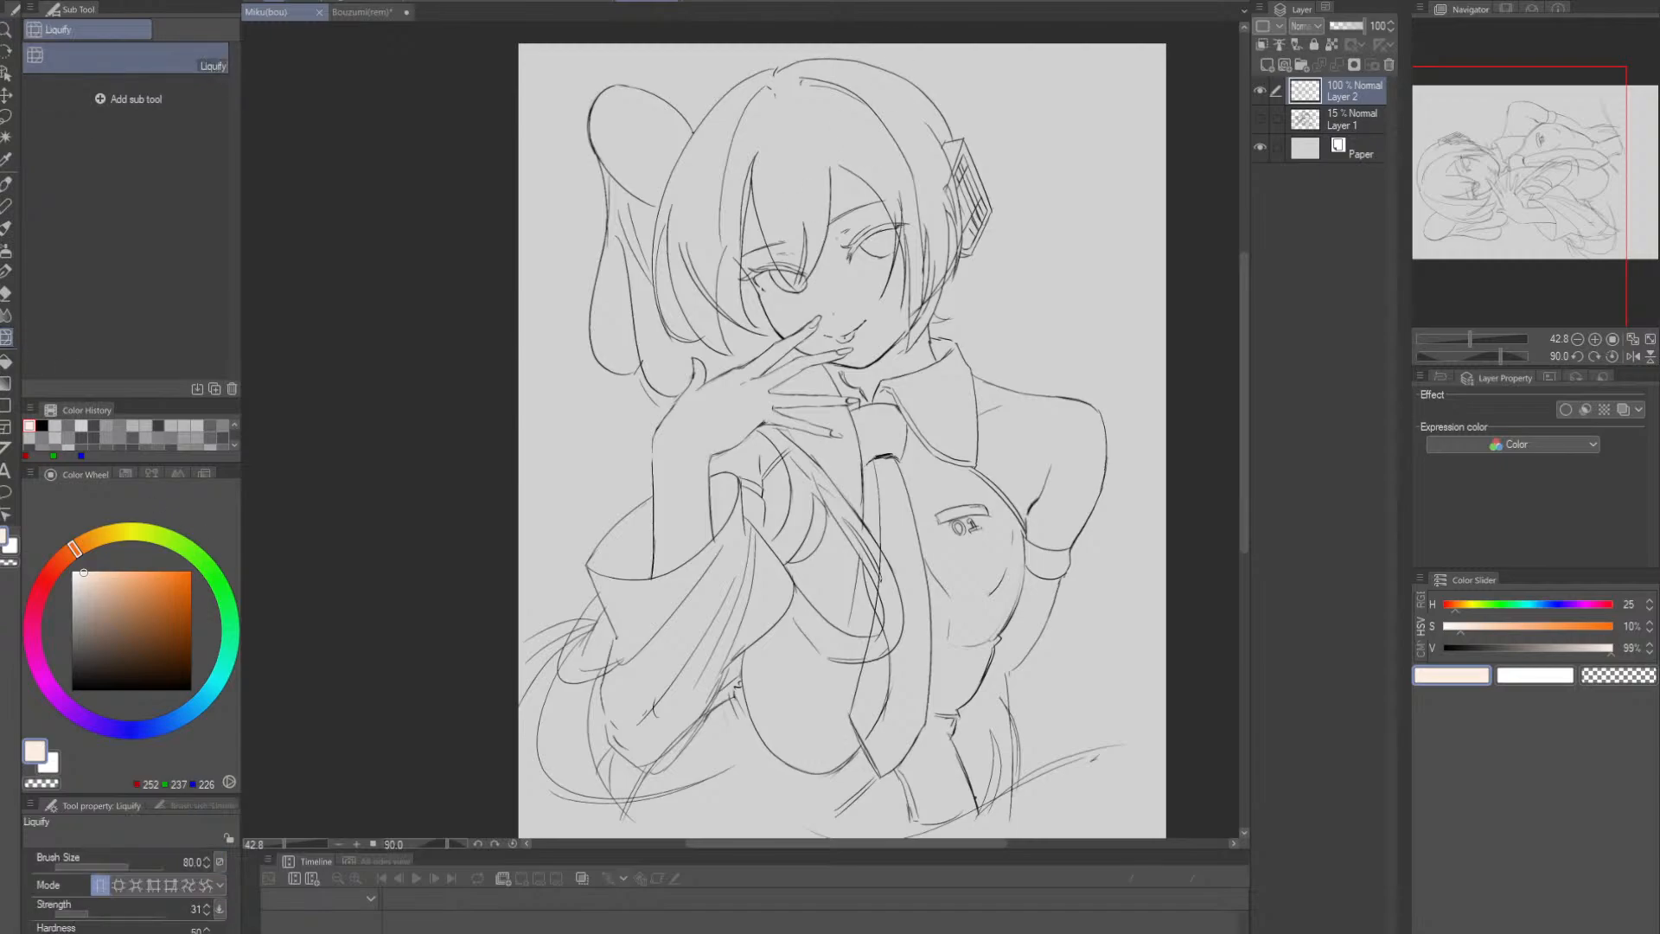
{"action": "key", "text": "bracketright"}
{"action": "key", "text": "bracketright"}
{"action": "key", "text": "bracketright"}
{"action": "key", "text": "bracketright"}
{"action": "key", "text": "bracketright"}
{"action": "key", "text": "bracketright"}
{"action": "left_click_drag", "start_coordinate": [854, 356], "coordinate": [871, 344]}
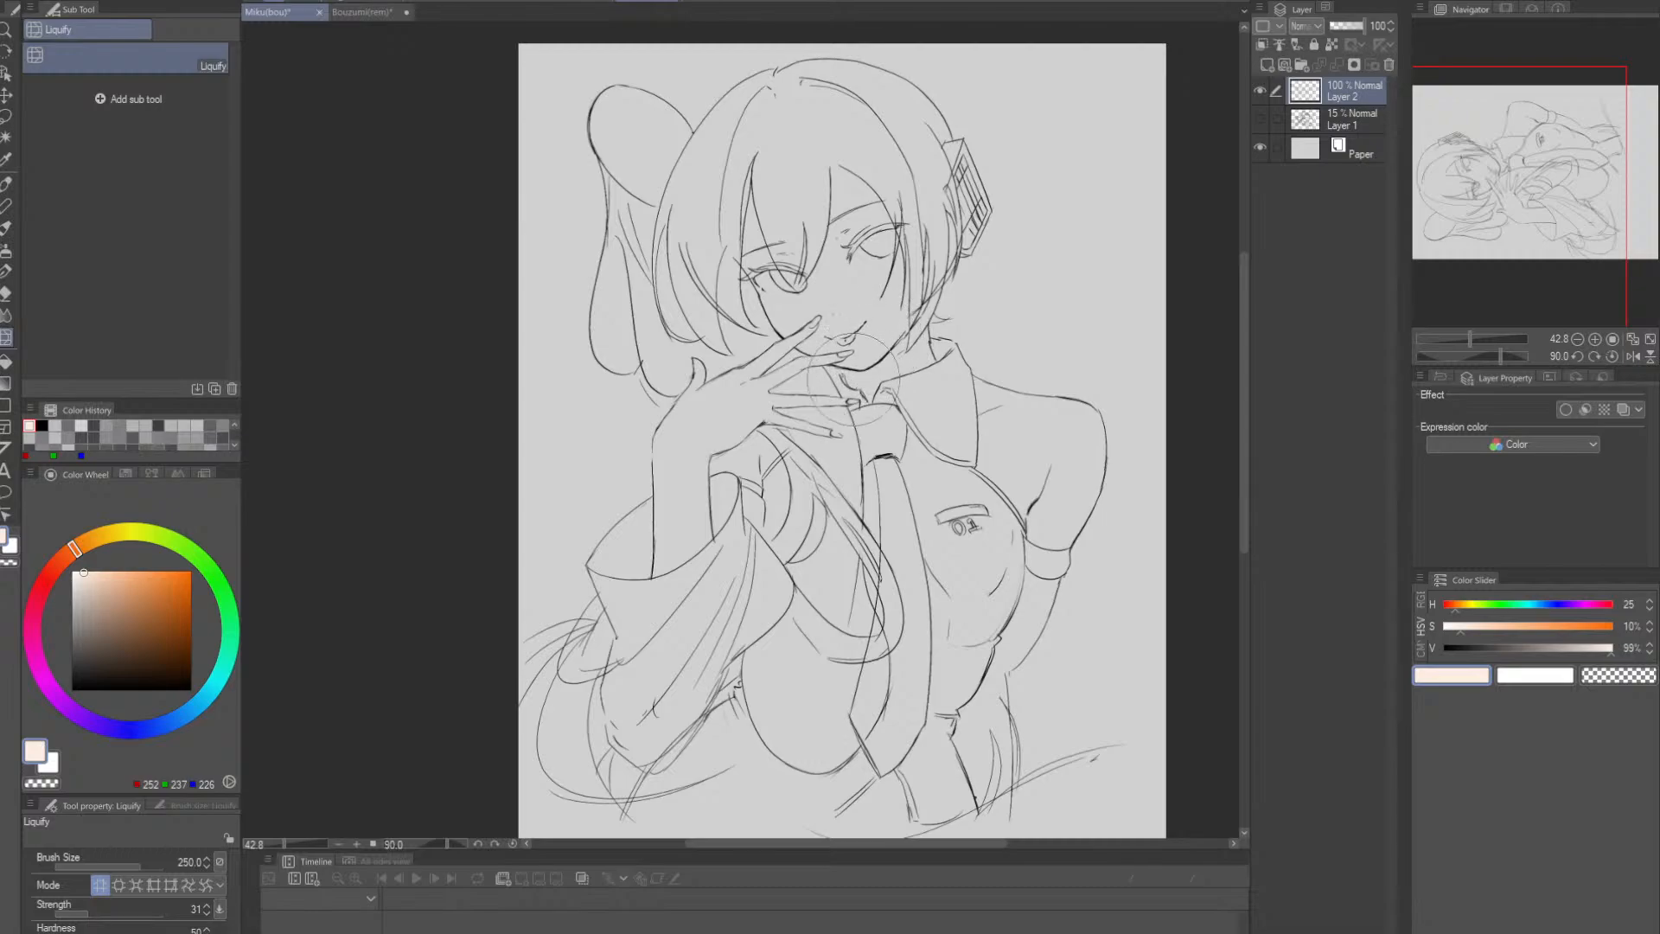
- Check the line art's proportions in a horizontally flipped view and restore the normal orientation
{"action": "key", "text": "alt+space"}
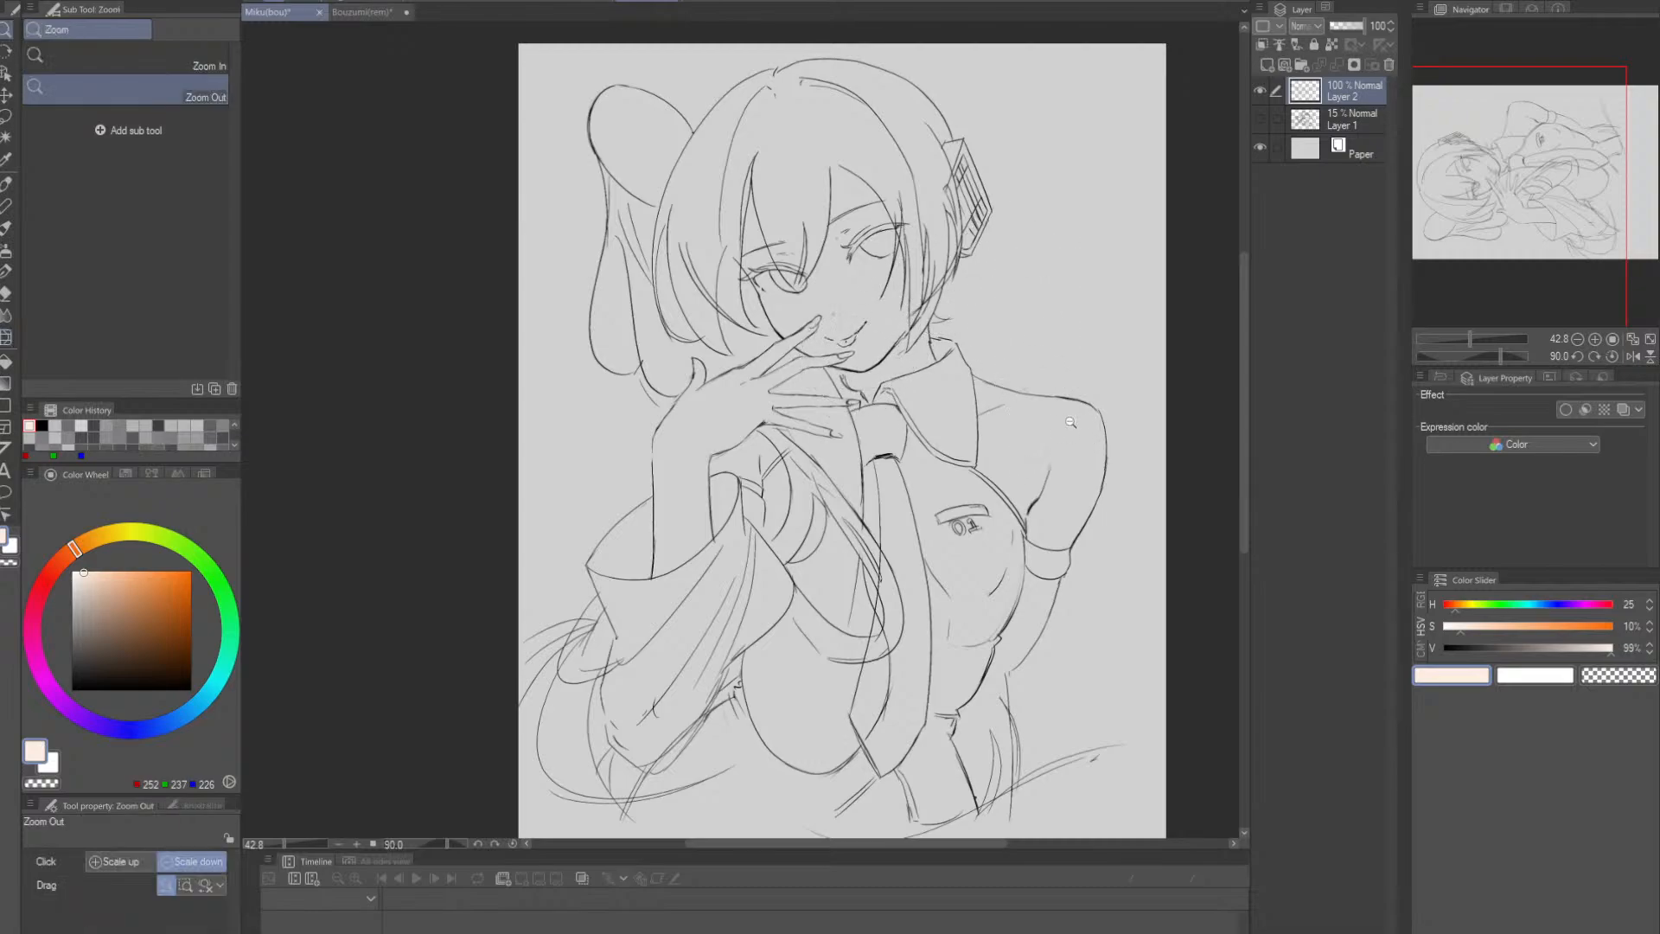
{"action": "mouse_move", "coordinate": [1076, 421]}
{"action": "left_mouse_down"}
{"action": "mouse_move", "coordinate": [1033, 422]}
{"action": "mouse_move", "coordinate": [1082, 420]}
{"action": "mouse_move", "coordinate": [1061, 440]}
{"action": "mouse_move", "coordinate": [1051, 405]}
{"action": "left_mouse_up"}
{"action": "left_click", "coordinate": [1632, 356]}
{"action": "left_click_drag", "start_coordinate": [979, 479], "coordinate": [1110, 480]}
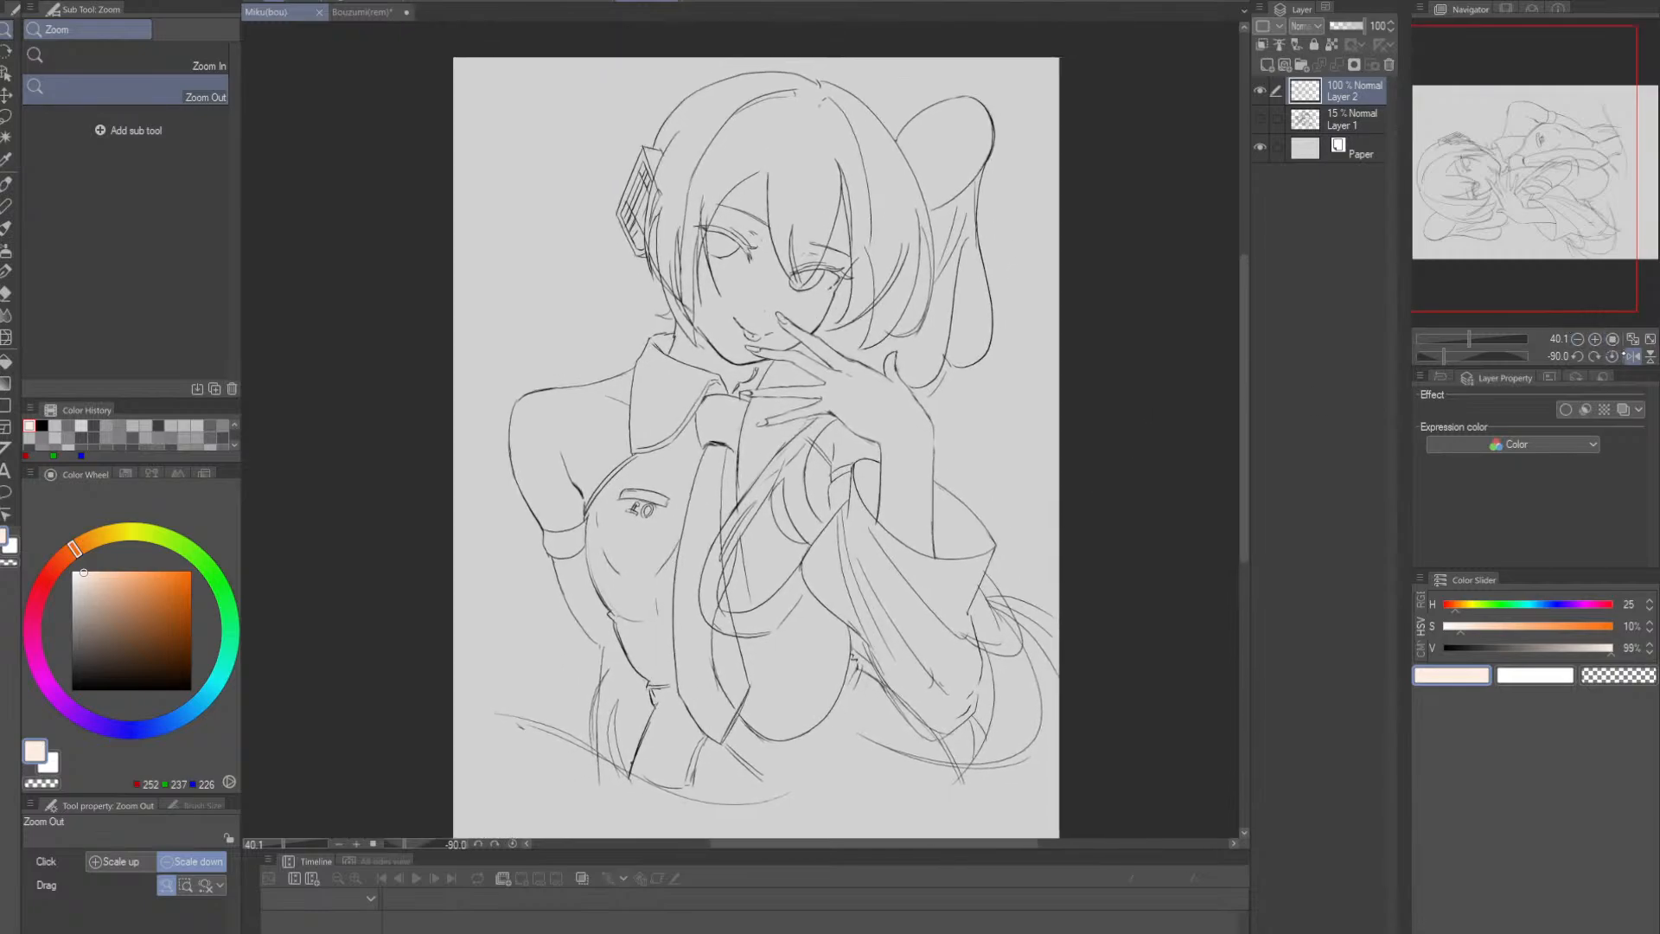
{"action": "left_click", "coordinate": [1632, 356]}
{"action": "left_click_drag", "start_coordinate": [999, 454], "coordinate": [1092, 453]}
{"action": "mouse_move", "coordinate": [941, 438]}
{"action": "left_mouse_down"}
{"action": "mouse_move", "coordinate": [959, 440]}
{"action": "mouse_move", "coordinate": [942, 438]}
{"action": "left_mouse_up"}
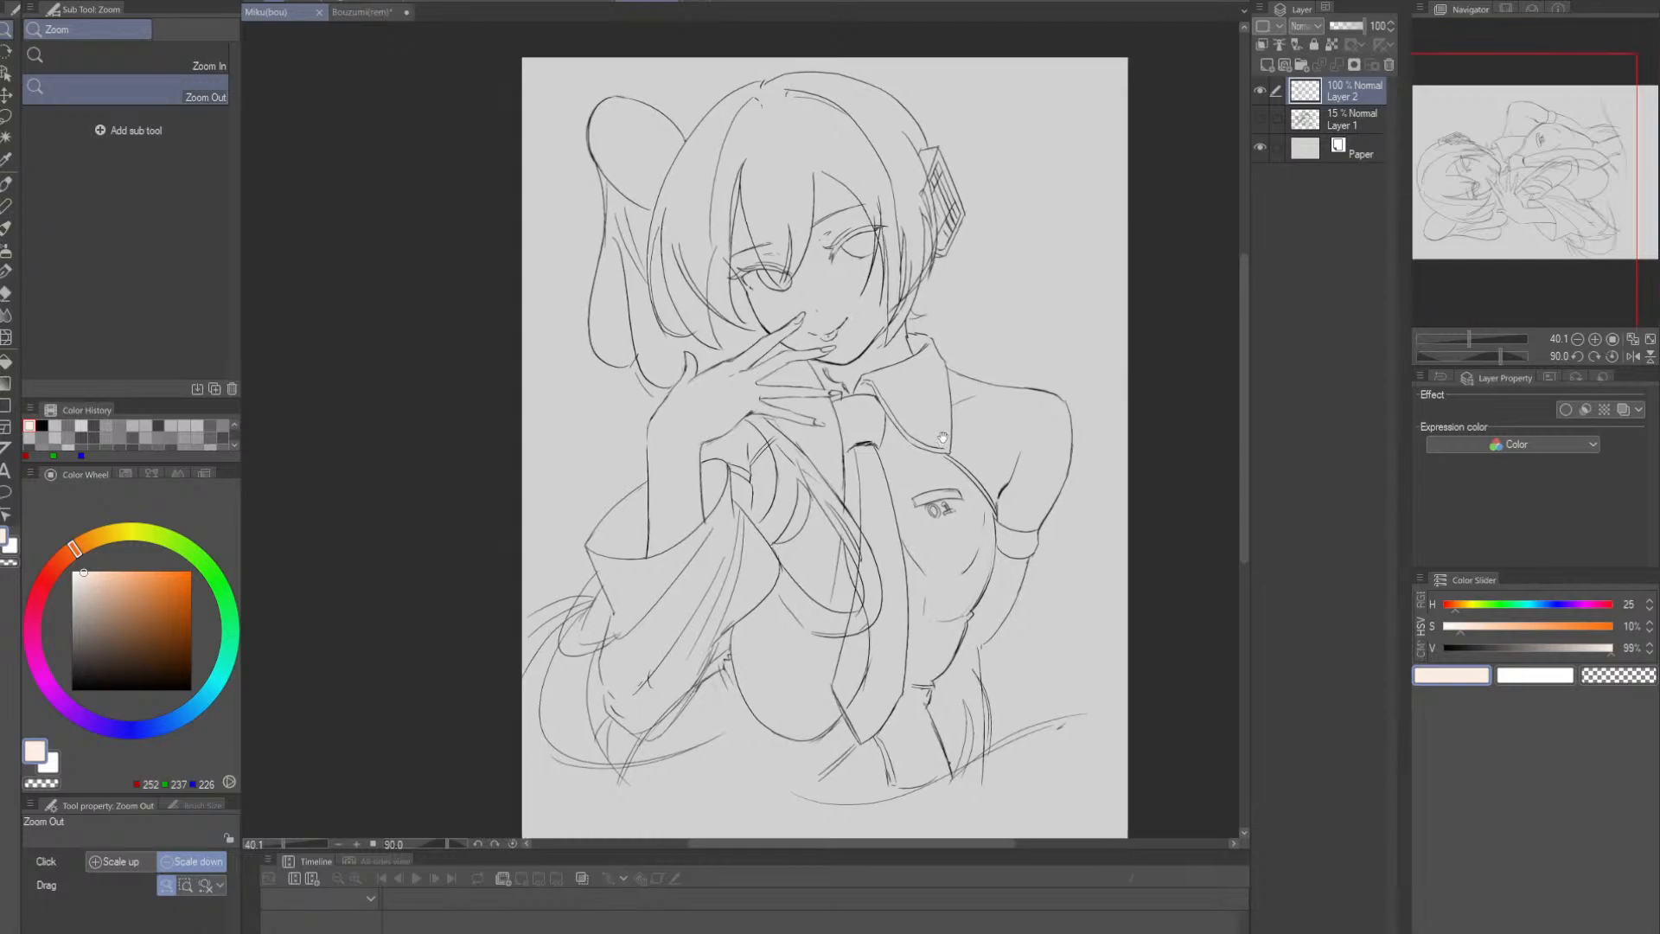
- Select the Pencil tool, add a new raster layer and place it beneath the sketch layer, directly above Paper
{"action": "key", "text": "p"}
{"action": "key", "text": "p"}
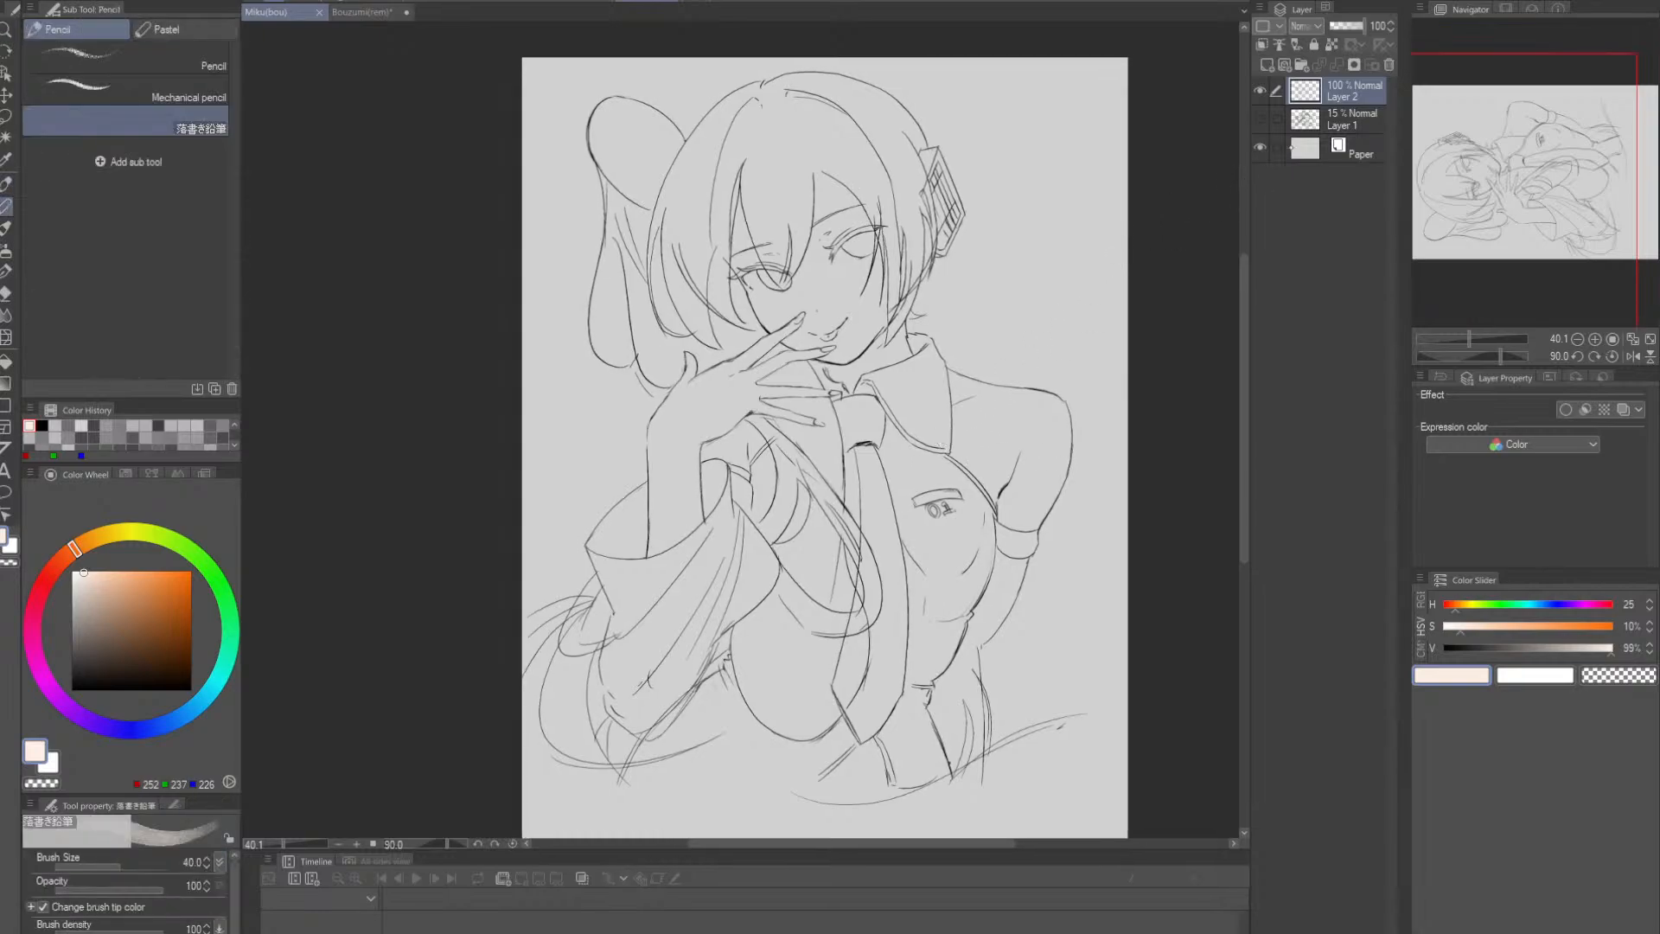
{"action": "left_click", "coordinate": [1343, 121]}
{"action": "key", "text": "ctrl+shift+n"}
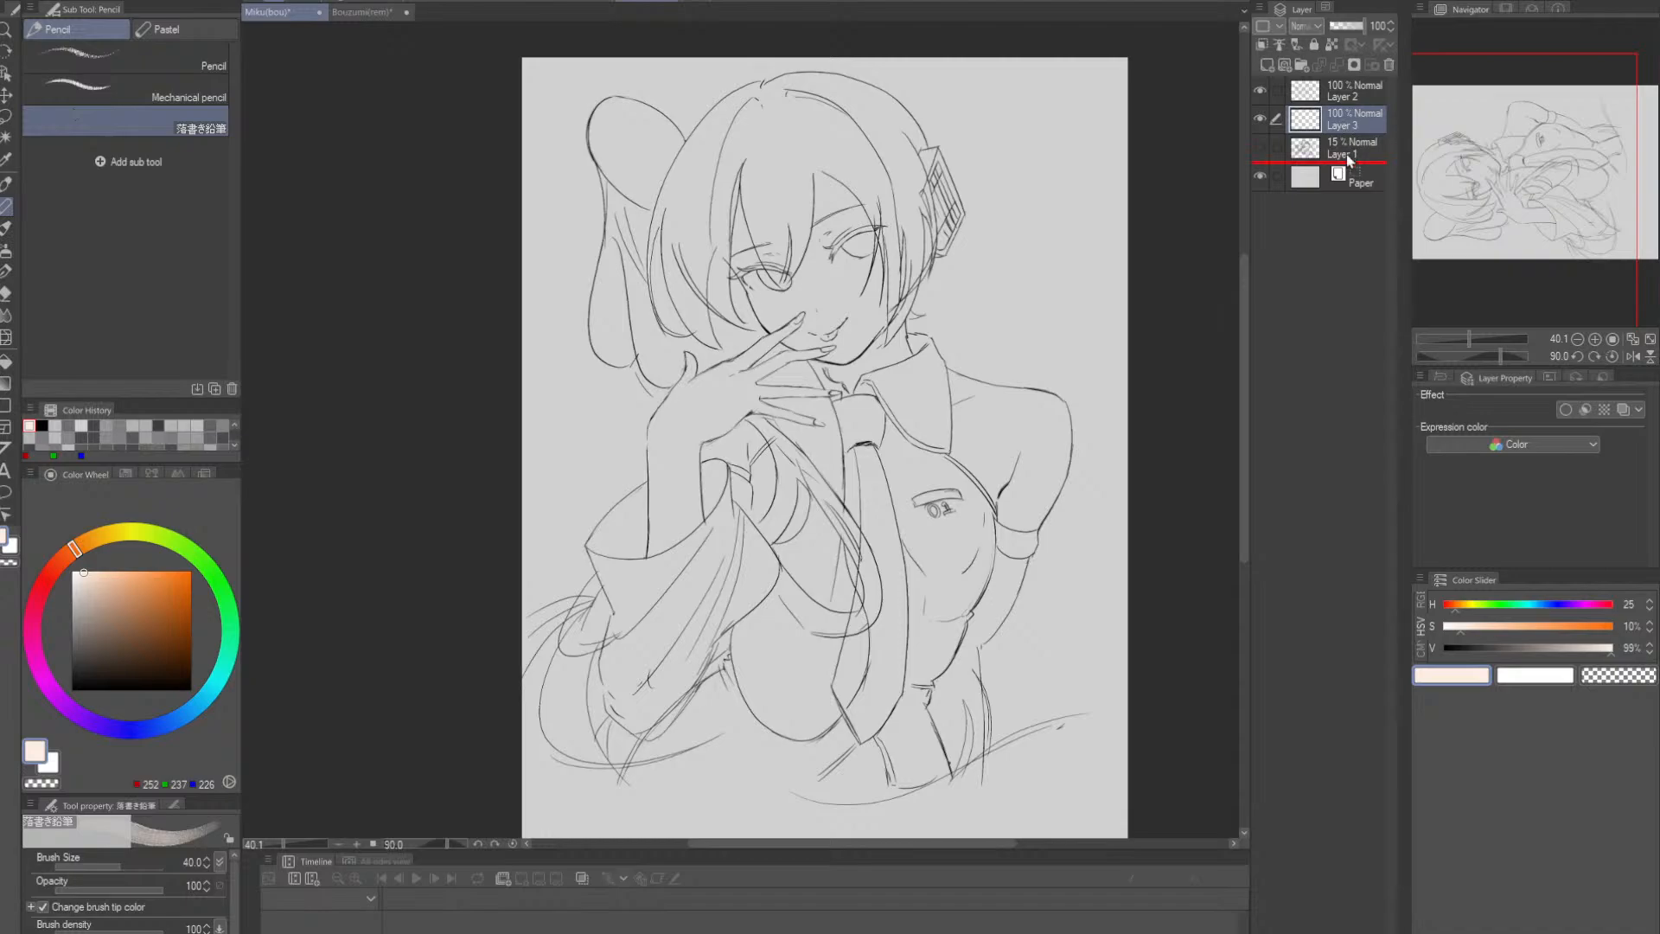
{"action": "left_click_drag", "start_coordinate": [1348, 160], "coordinate": [1348, 161]}
{"action": "left_click", "coordinate": [1345, 98]}
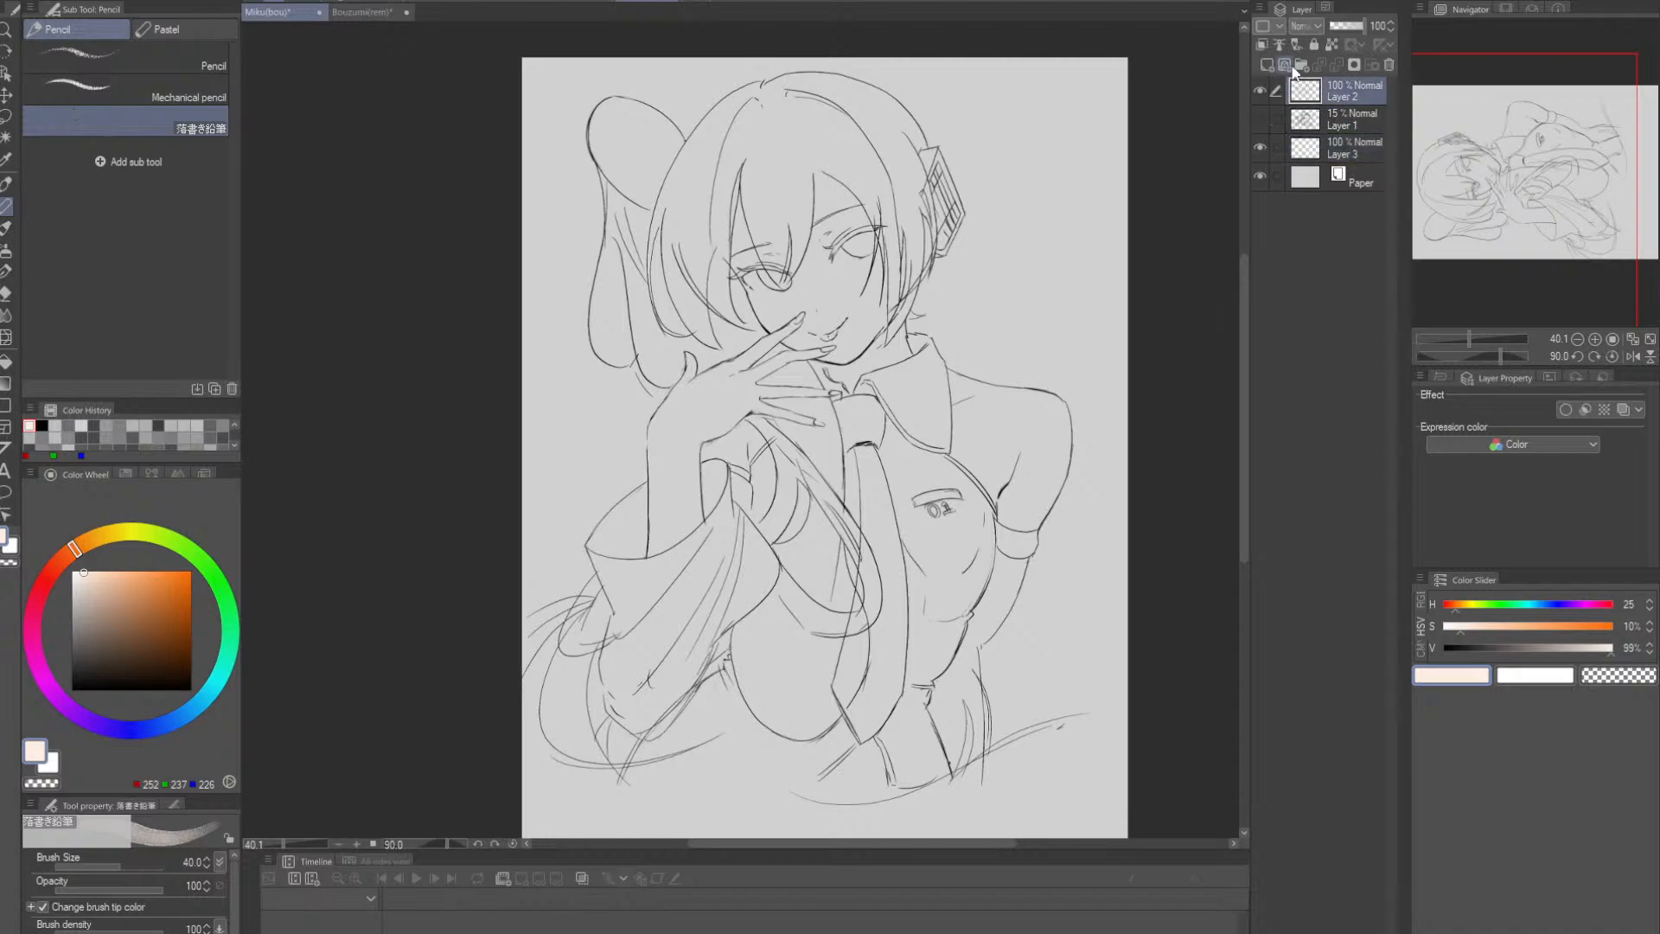
- Create a folder named Lines, move Layer 2 and Layer 1 into it and collapse it
{"action": "left_click", "coordinate": [1300, 64]}
{"action": "double_click", "coordinate": [1332, 98]}
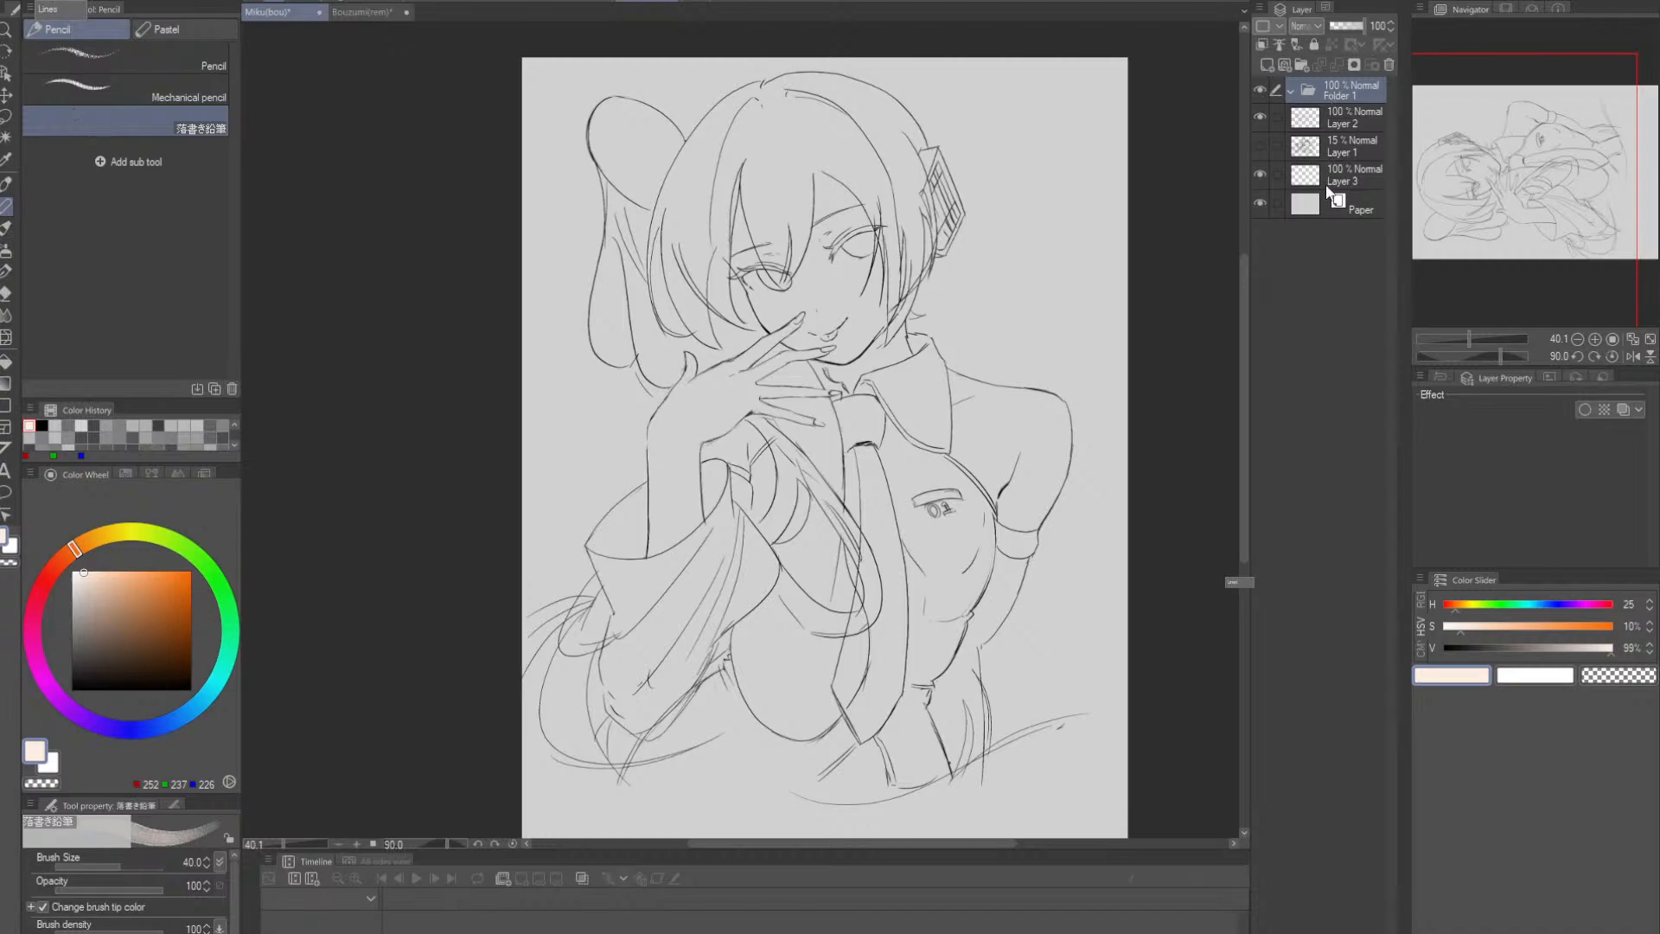
{"action": "key", "text": "Return"}
{"action": "mouse_move", "coordinate": [1336, 131]}
{"action": "left_mouse_down"}
{"action": "mouse_move", "coordinate": [1355, 101]}
{"action": "mouse_move", "coordinate": [1345, 121]}
{"action": "left_mouse_up"}
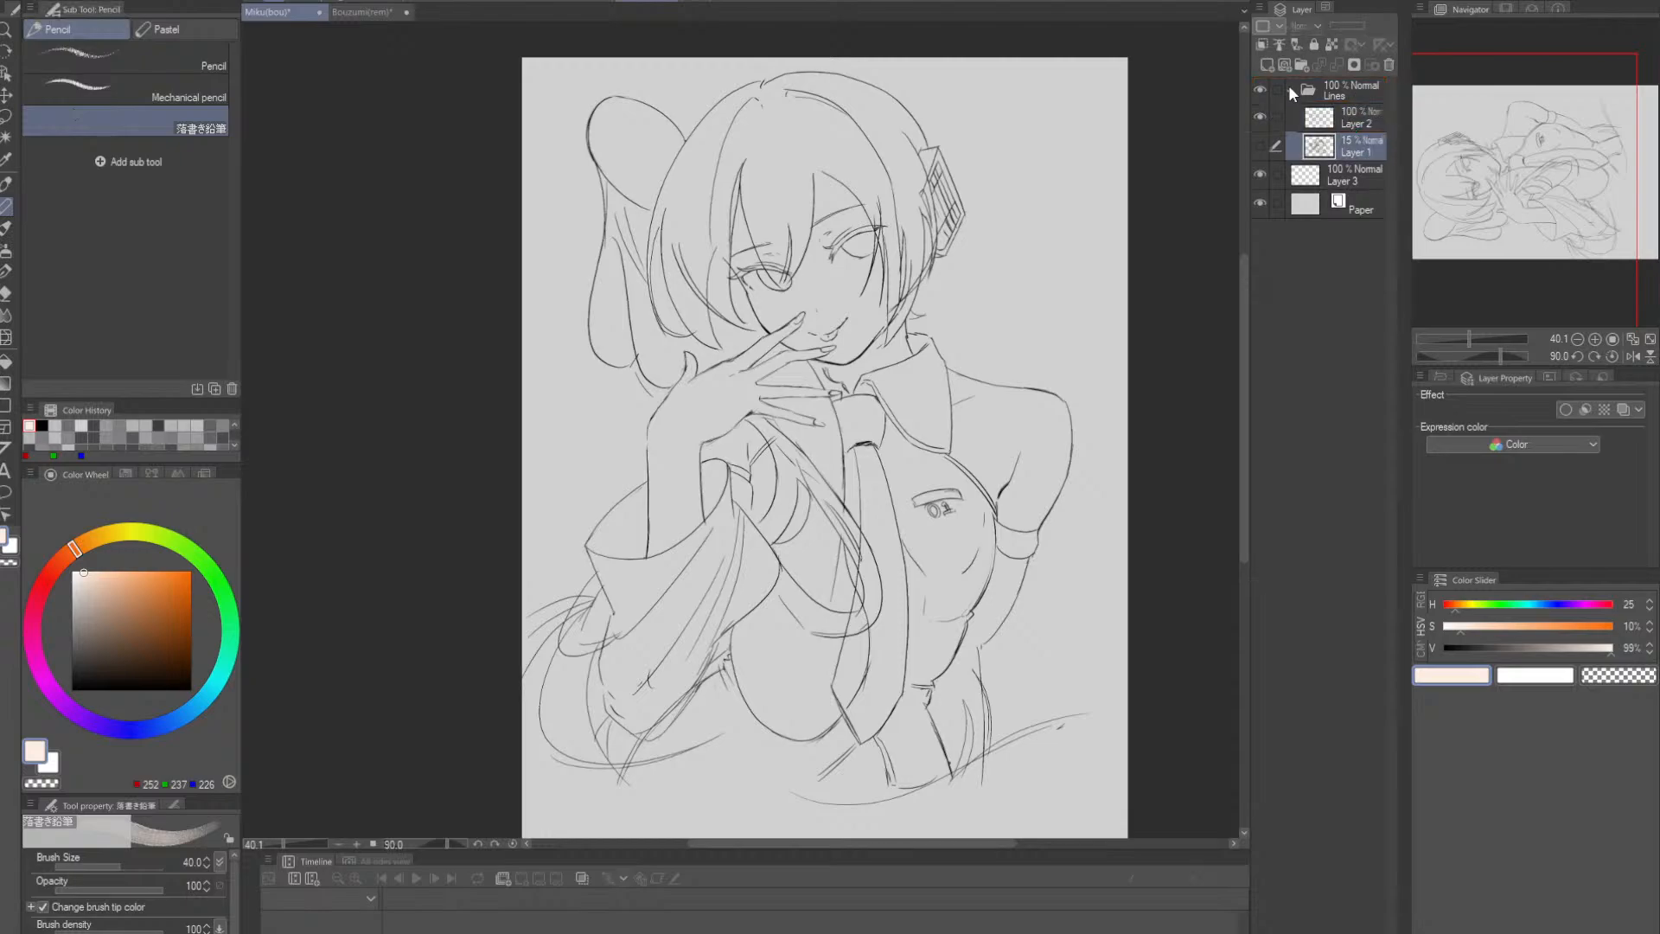
{"action": "left_click", "coordinate": [1289, 86]}
- Create a second folder named Colo above Layer 3
{"action": "left_click", "coordinate": [1333, 117]}
{"action": "left_click", "coordinate": [1311, 64]}
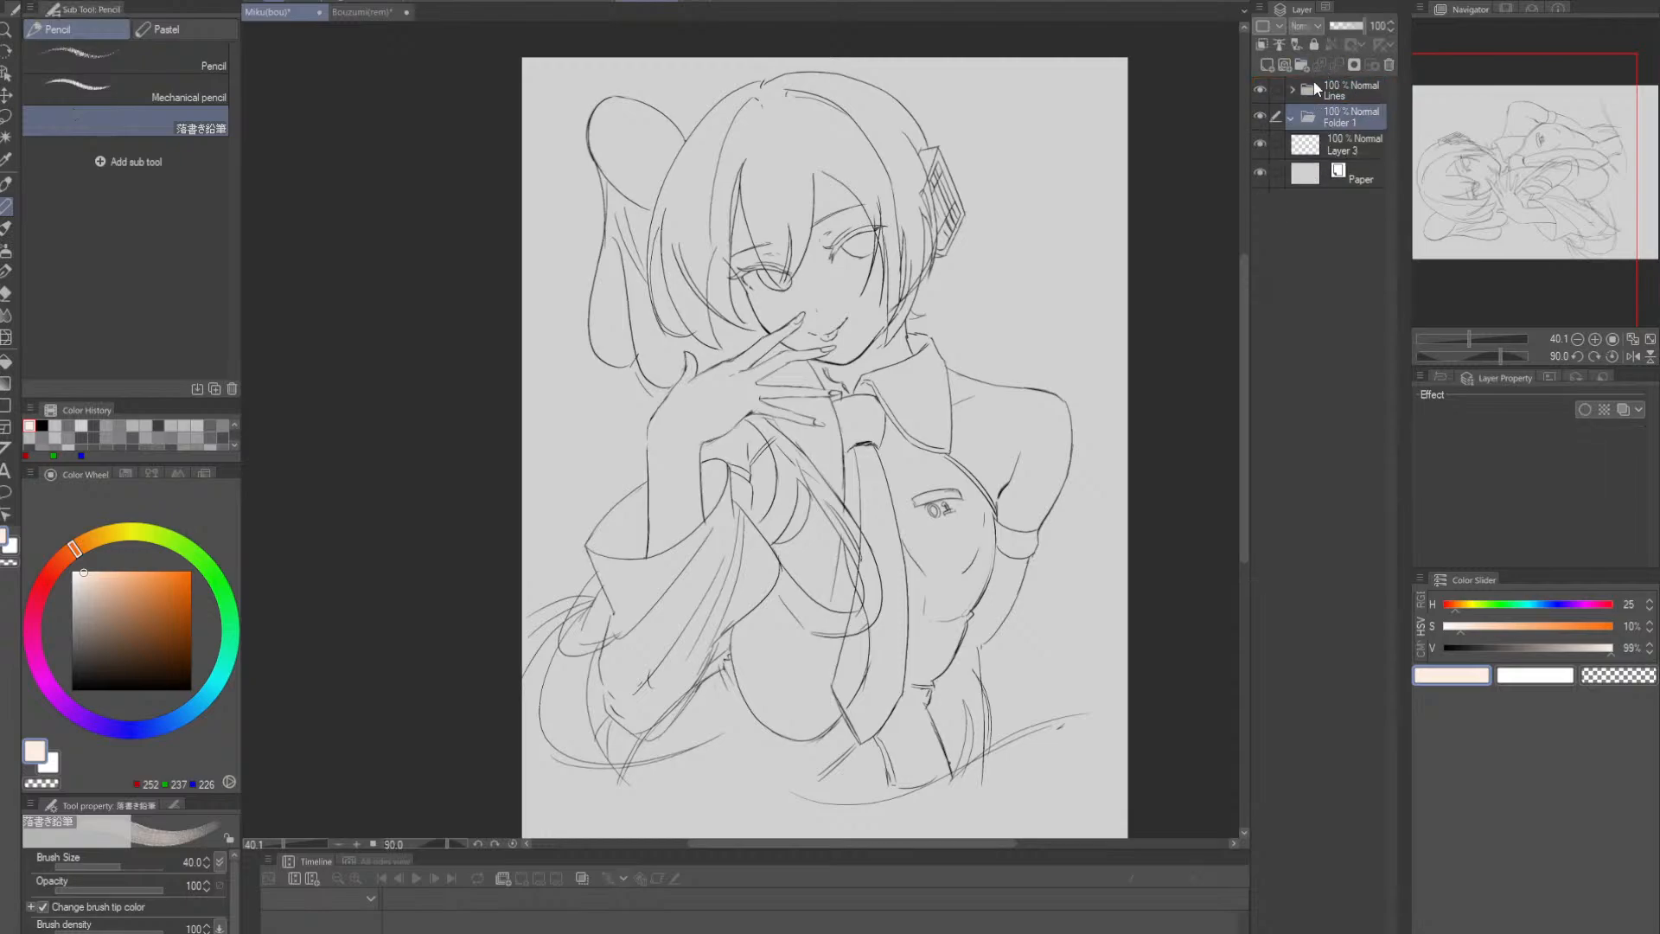
{"action": "double_click", "coordinate": [1341, 120]}
- Rename Layer 3 as Skin and move it into the Colo folder
{"action": "left_click", "coordinate": [1344, 147]}
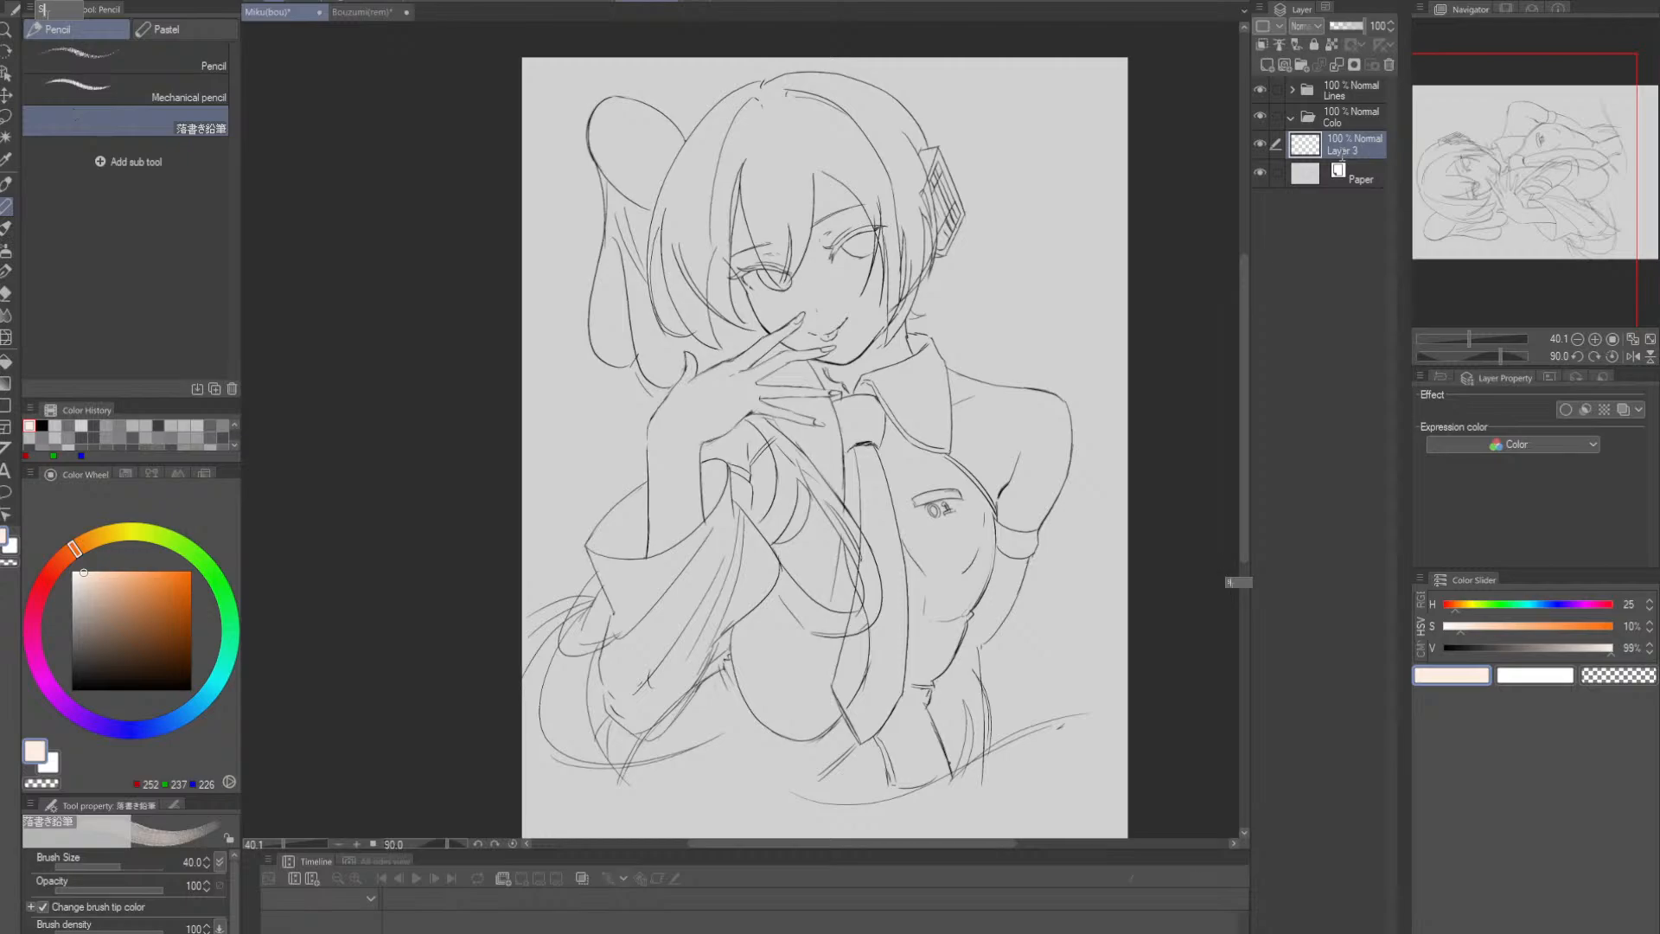
{"action": "key", "text": "Return"}
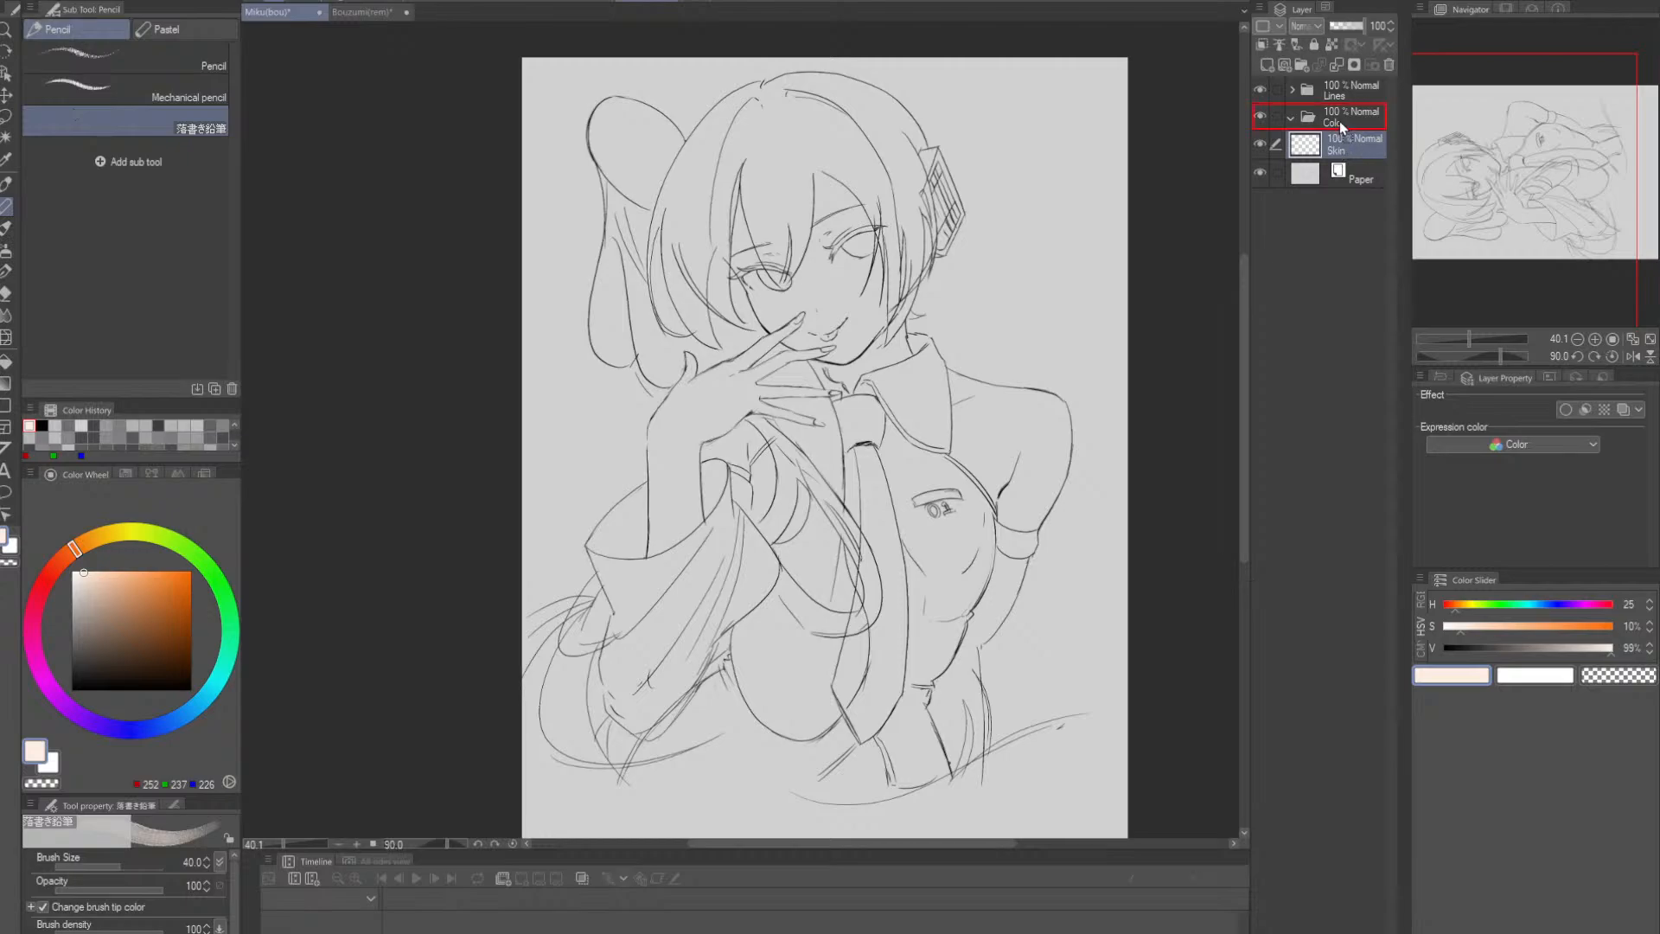
{"action": "left_click_drag", "start_coordinate": [1339, 121], "coordinate": [1340, 121]}
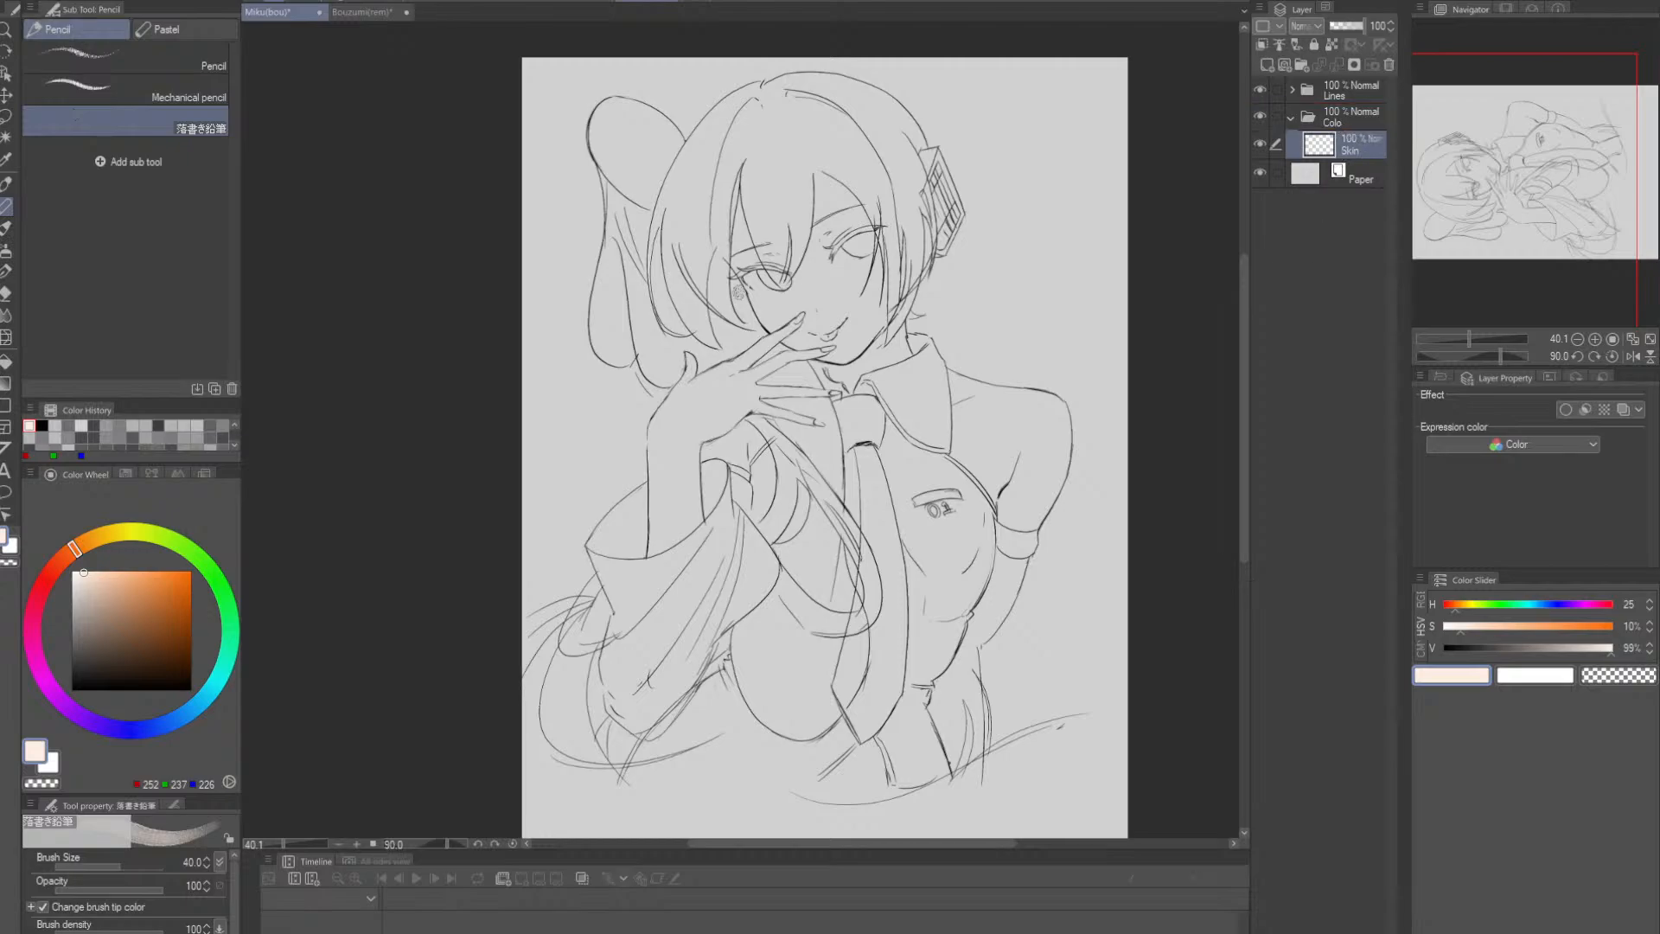
- Start the skin base colour around the mouth with the Pencil and extend it over the nose and cheek using the skin base brush
{"action": "mouse_move", "coordinate": [815, 331]}
{"action": "left_mouse_down"}
{"action": "mouse_move", "coordinate": [878, 295]}
{"action": "mouse_move", "coordinate": [861, 327]}
{"action": "left_mouse_up"}
{"action": "key", "text": "p"}
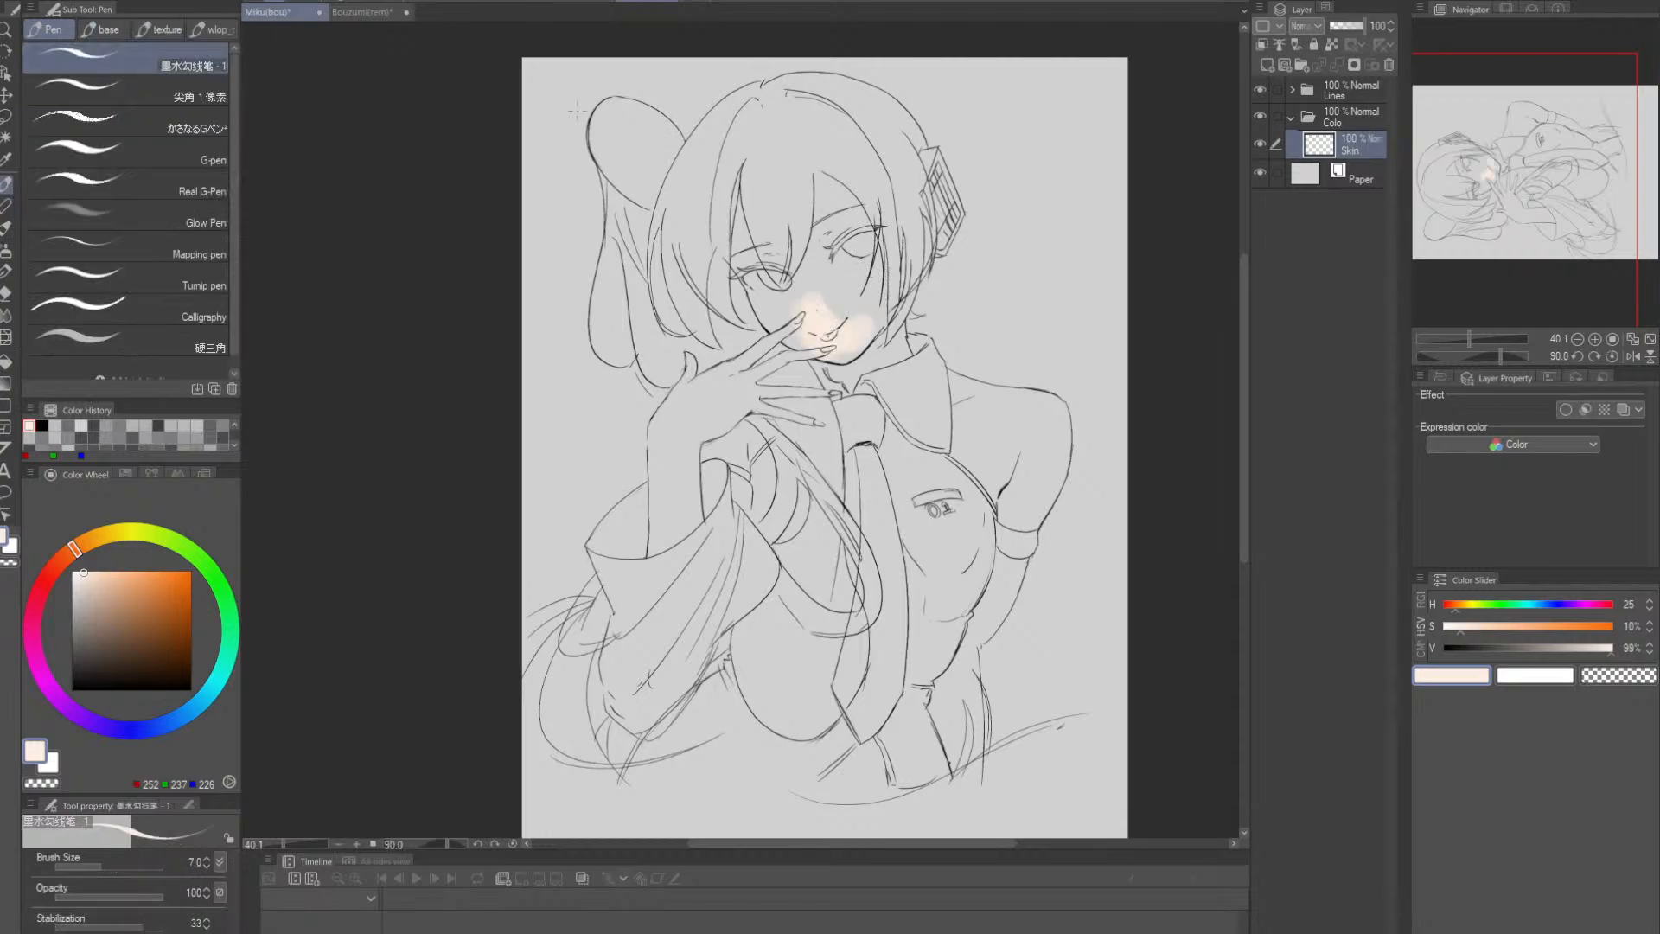
{"action": "left_click", "coordinate": [108, 29]}
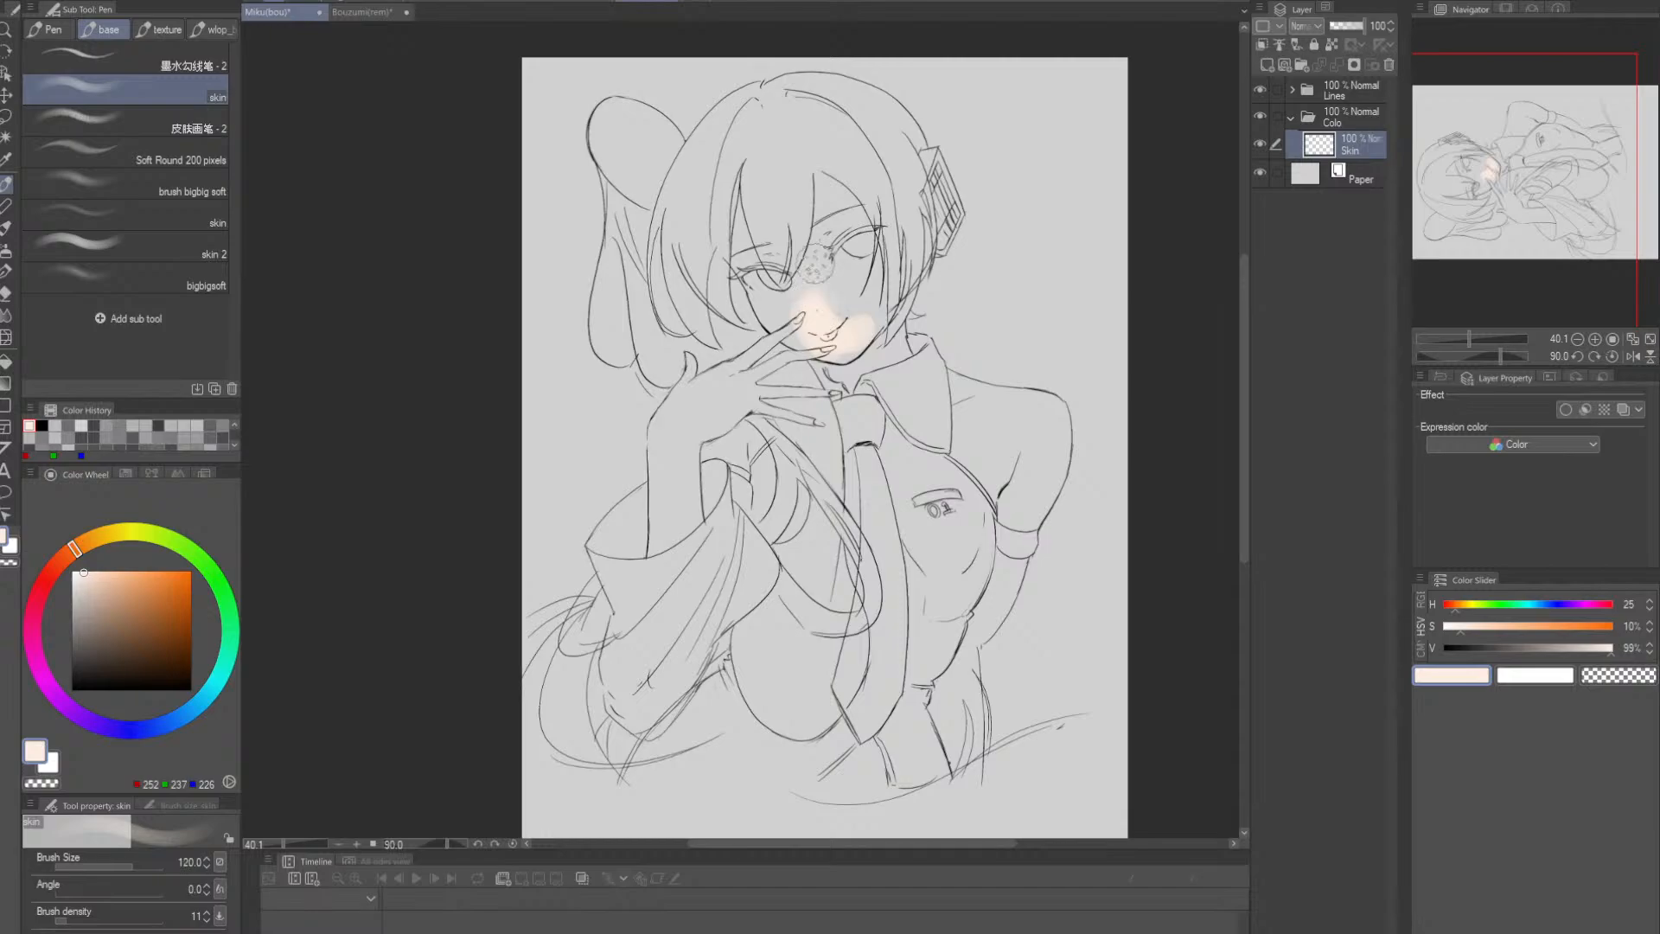
{"action": "mouse_move", "coordinate": [815, 264]}
{"action": "left_mouse_down"}
{"action": "mouse_move", "coordinate": [835, 281]}
{"action": "mouse_move", "coordinate": [832, 236]}
{"action": "mouse_move", "coordinate": [894, 266]}
{"action": "left_mouse_up"}
{"action": "key", "text": "ctrl+space"}
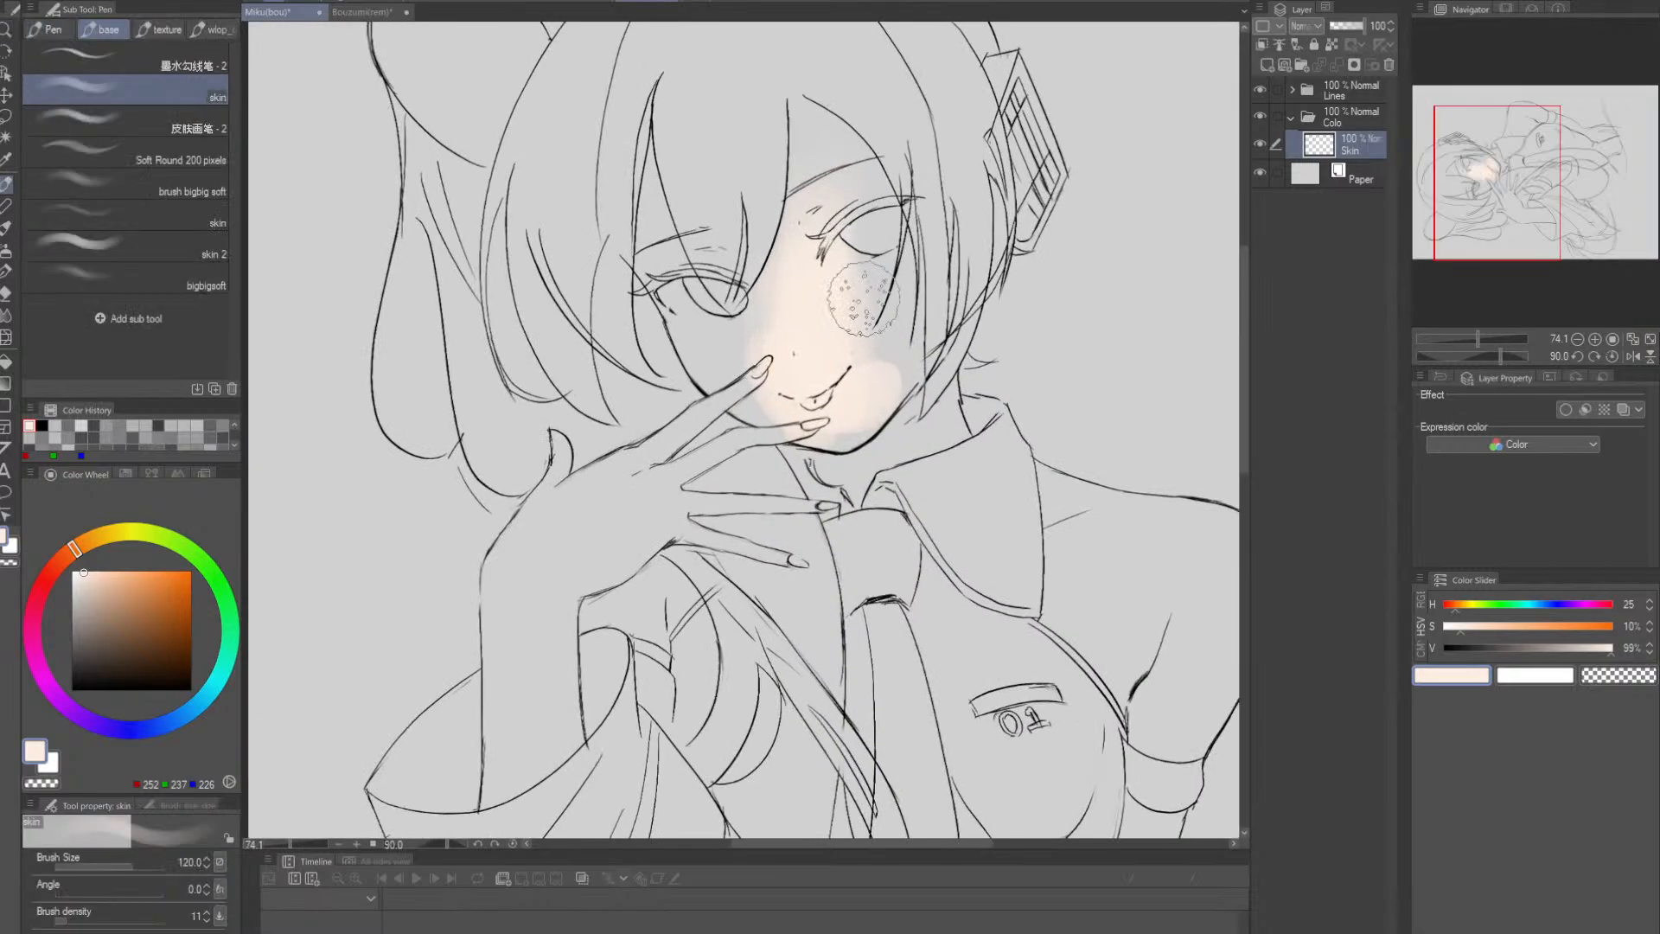
- Reduce the skin brush to size 60 and paint skin colour from the forehead past the uncovered eye to the cheek
{"action": "key", "text": "bracketleft"}
{"action": "key", "text": "bracketleft"}
{"action": "key", "text": "bracketleft"}
{"action": "key", "text": "bracketleft"}
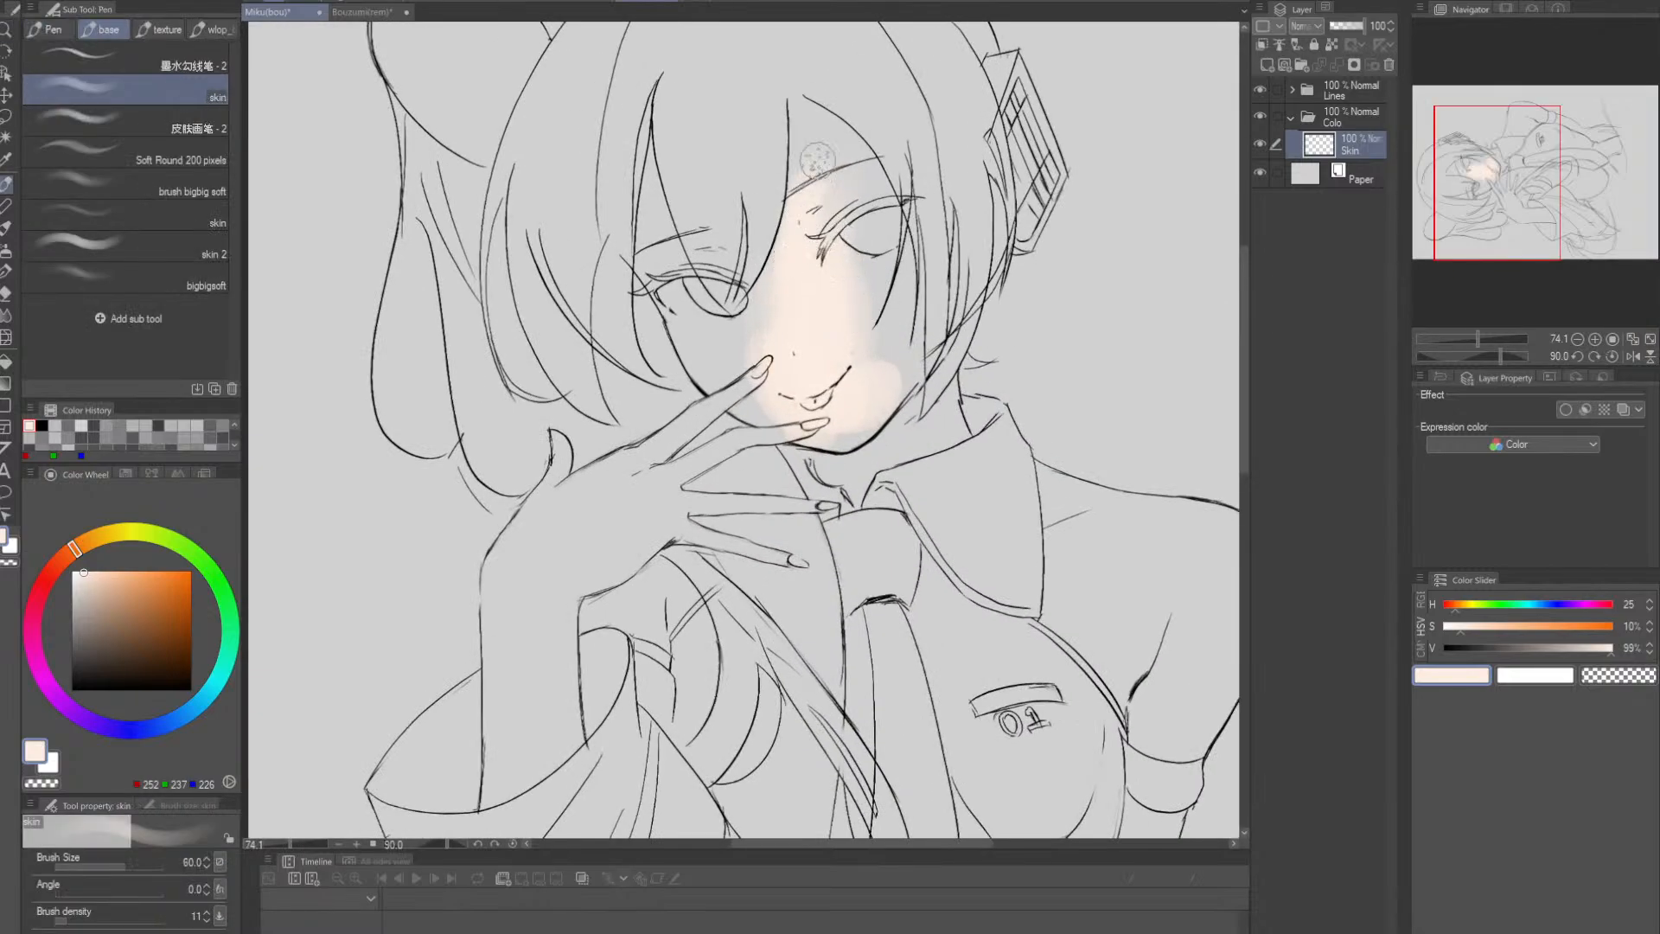
{"action": "mouse_move", "coordinate": [816, 158]}
{"action": "left_mouse_down"}
{"action": "mouse_move", "coordinate": [853, 317]}
{"action": "mouse_move", "coordinate": [886, 240]}
{"action": "mouse_move", "coordinate": [848, 366]}
{"action": "left_mouse_up"}
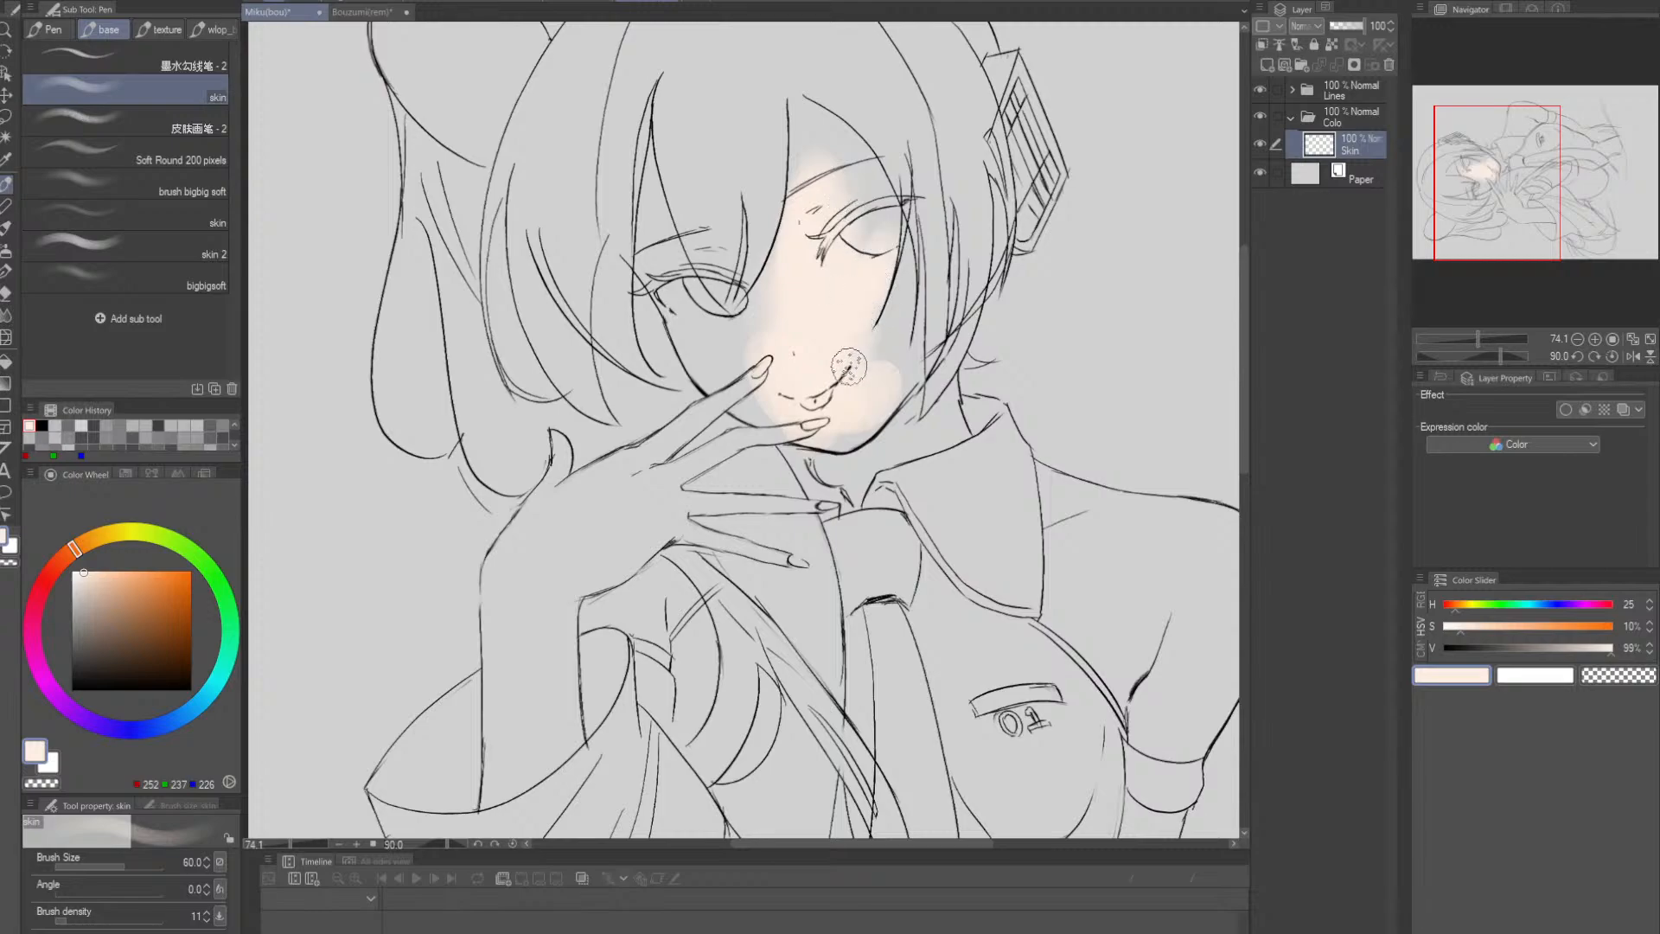
- Set the skin brush to size 25 and density 43 and fill the skin colour along the chin and jawline
{"action": "key", "text": "bracketleft"}
{"action": "key", "text": "bracketleft"}
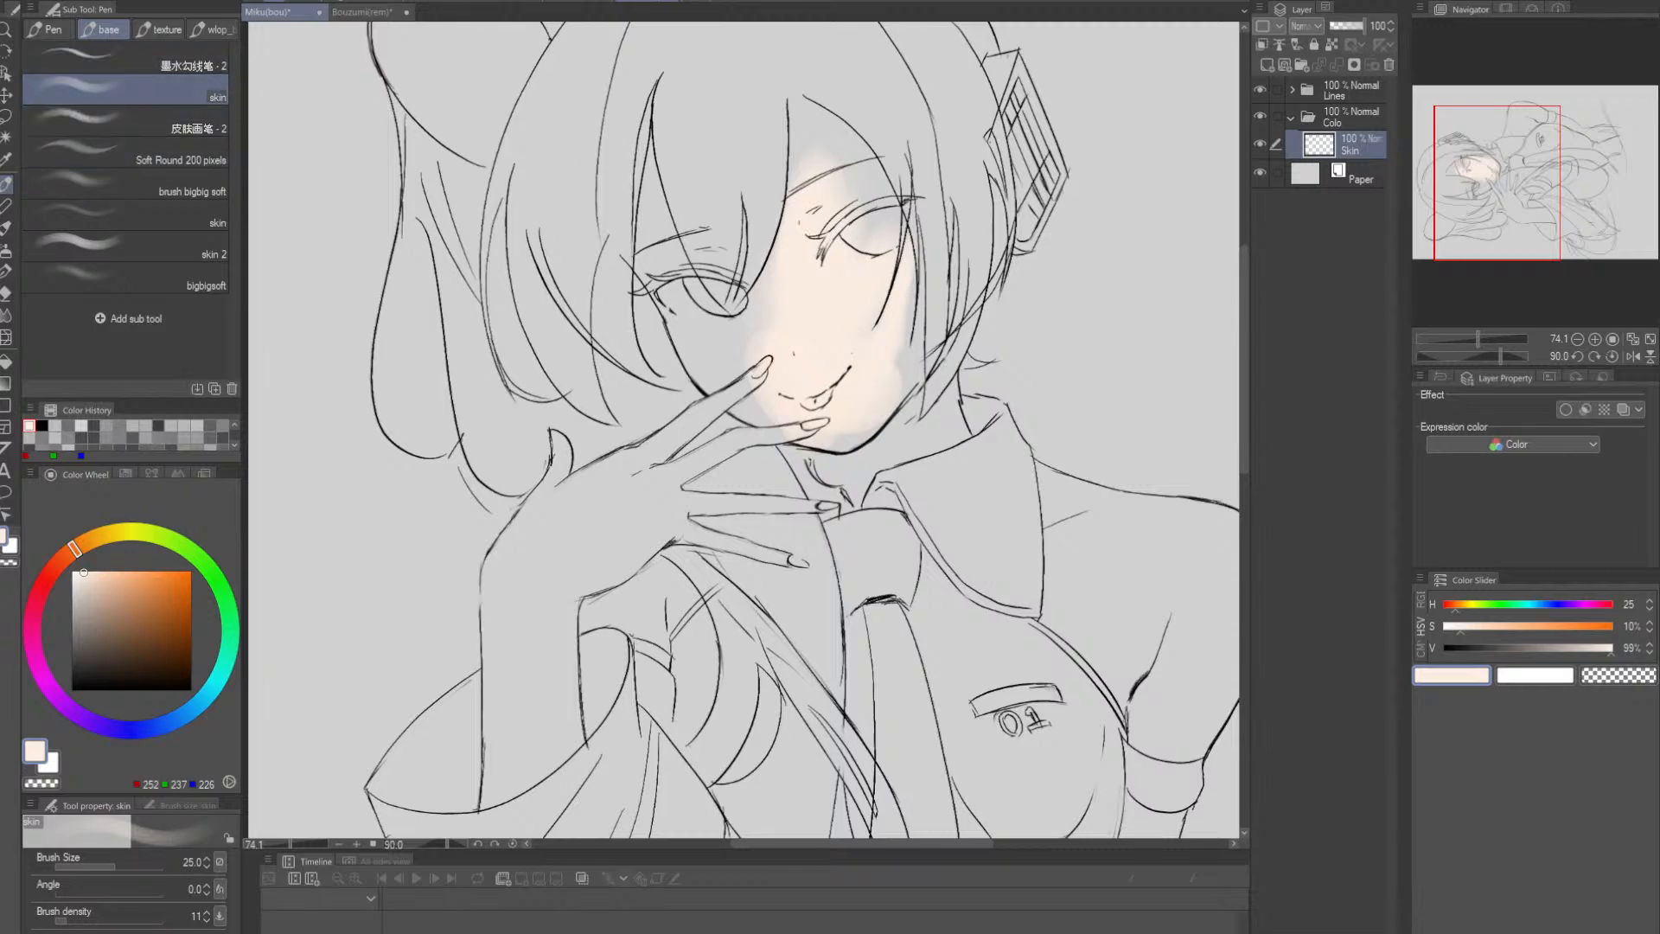
{"action": "left_click_drag", "start_coordinate": [66, 919], "coordinate": [101, 921]}
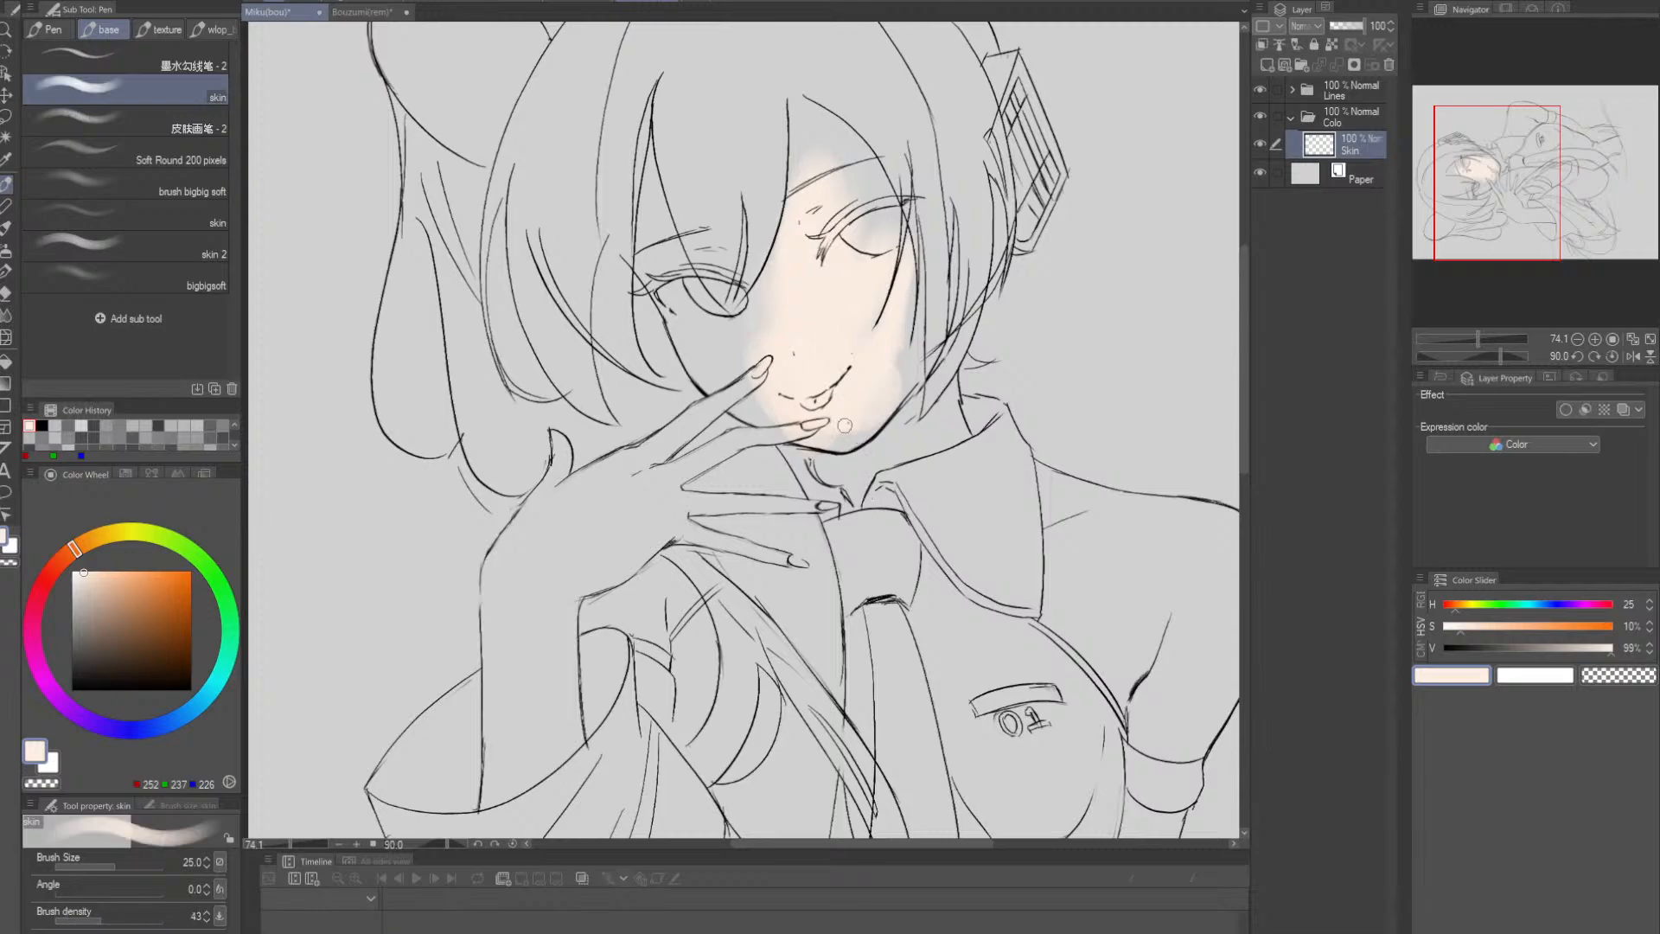
{"action": "mouse_move", "coordinate": [832, 421]}
{"action": "left_mouse_down"}
{"action": "mouse_move", "coordinate": [879, 403]}
{"action": "mouse_move", "coordinate": [838, 436]}
{"action": "mouse_move", "coordinate": [892, 392]}
{"action": "mouse_move", "coordinate": [868, 427]}
{"action": "mouse_move", "coordinate": [899, 394]}
{"action": "mouse_move", "coordinate": [912, 354]}
{"action": "mouse_move", "coordinate": [881, 407]}
{"action": "mouse_move", "coordinate": [907, 287]}
{"action": "mouse_move", "coordinate": [890, 370]}
{"action": "mouse_move", "coordinate": [908, 290]}
{"action": "mouse_move", "coordinate": [894, 368]}
{"action": "mouse_move", "coordinate": [950, 435]}
{"action": "left_mouse_up"}
{"action": "key", "text": "alt+space"}
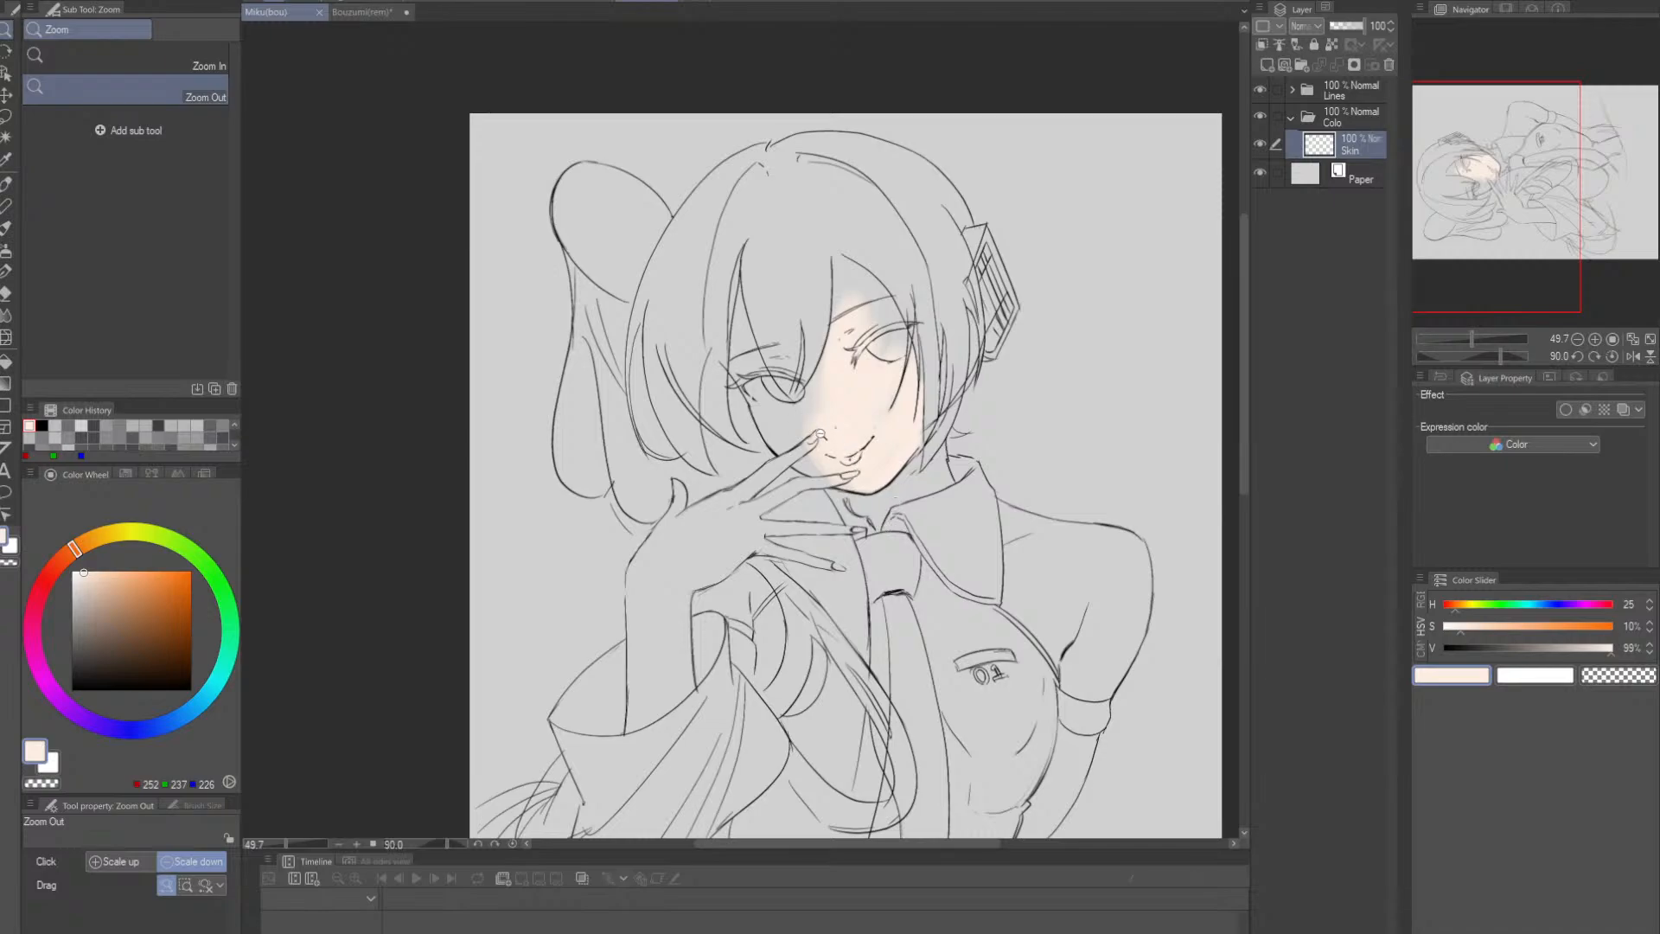
- Paint the cheek beside the raised hand and the forehead areas between the bangs using the skin brush at size 50
{"action": "key", "text": "p"}
{"action": "mouse_move", "coordinate": [765, 393]}
{"action": "left_mouse_down"}
{"action": "mouse_move", "coordinate": [791, 448]}
{"action": "mouse_move", "coordinate": [752, 362]}
{"action": "mouse_move", "coordinate": [791, 449]}
{"action": "mouse_move", "coordinate": [749, 369]}
{"action": "mouse_move", "coordinate": [783, 436]}
{"action": "mouse_move", "coordinate": [765, 423]}
{"action": "mouse_move", "coordinate": [820, 471]}
{"action": "mouse_move", "coordinate": [796, 399]}
{"action": "mouse_move", "coordinate": [797, 427]}
{"action": "mouse_move", "coordinate": [839, 341]}
{"action": "left_mouse_up"}
{"action": "scroll", "coordinate": [799, 393], "scroll_direction": "up", "scroll_amount": 4}
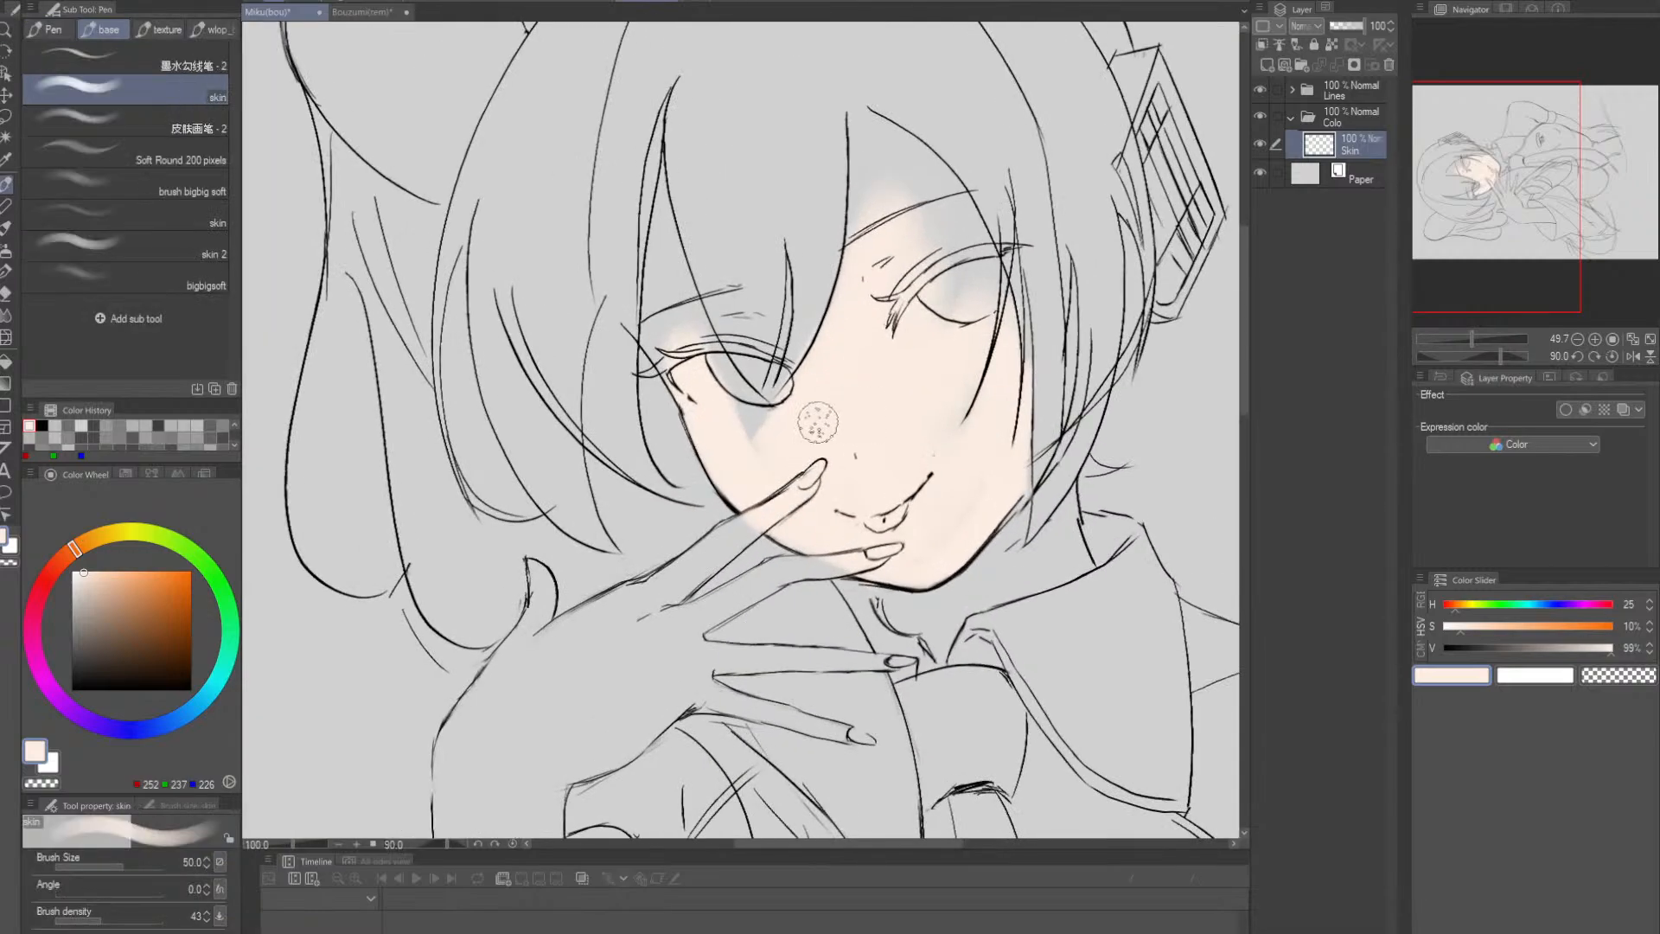
{"action": "mouse_move", "coordinate": [709, 354]}
{"action": "left_mouse_down"}
{"action": "mouse_move", "coordinate": [762, 443]}
{"action": "mouse_move", "coordinate": [648, 261]}
{"action": "mouse_move", "coordinate": [723, 415]}
{"action": "mouse_move", "coordinate": [650, 311]}
{"action": "mouse_move", "coordinate": [729, 410]}
{"action": "mouse_move", "coordinate": [652, 225]}
{"action": "mouse_move", "coordinate": [659, 205]}
{"action": "mouse_move", "coordinate": [696, 331]}
{"action": "mouse_move", "coordinate": [663, 159]}
{"action": "mouse_move", "coordinate": [724, 381]}
{"action": "left_mouse_up"}
{"action": "left_click_drag", "start_coordinate": [672, 208], "coordinate": [788, 428]}
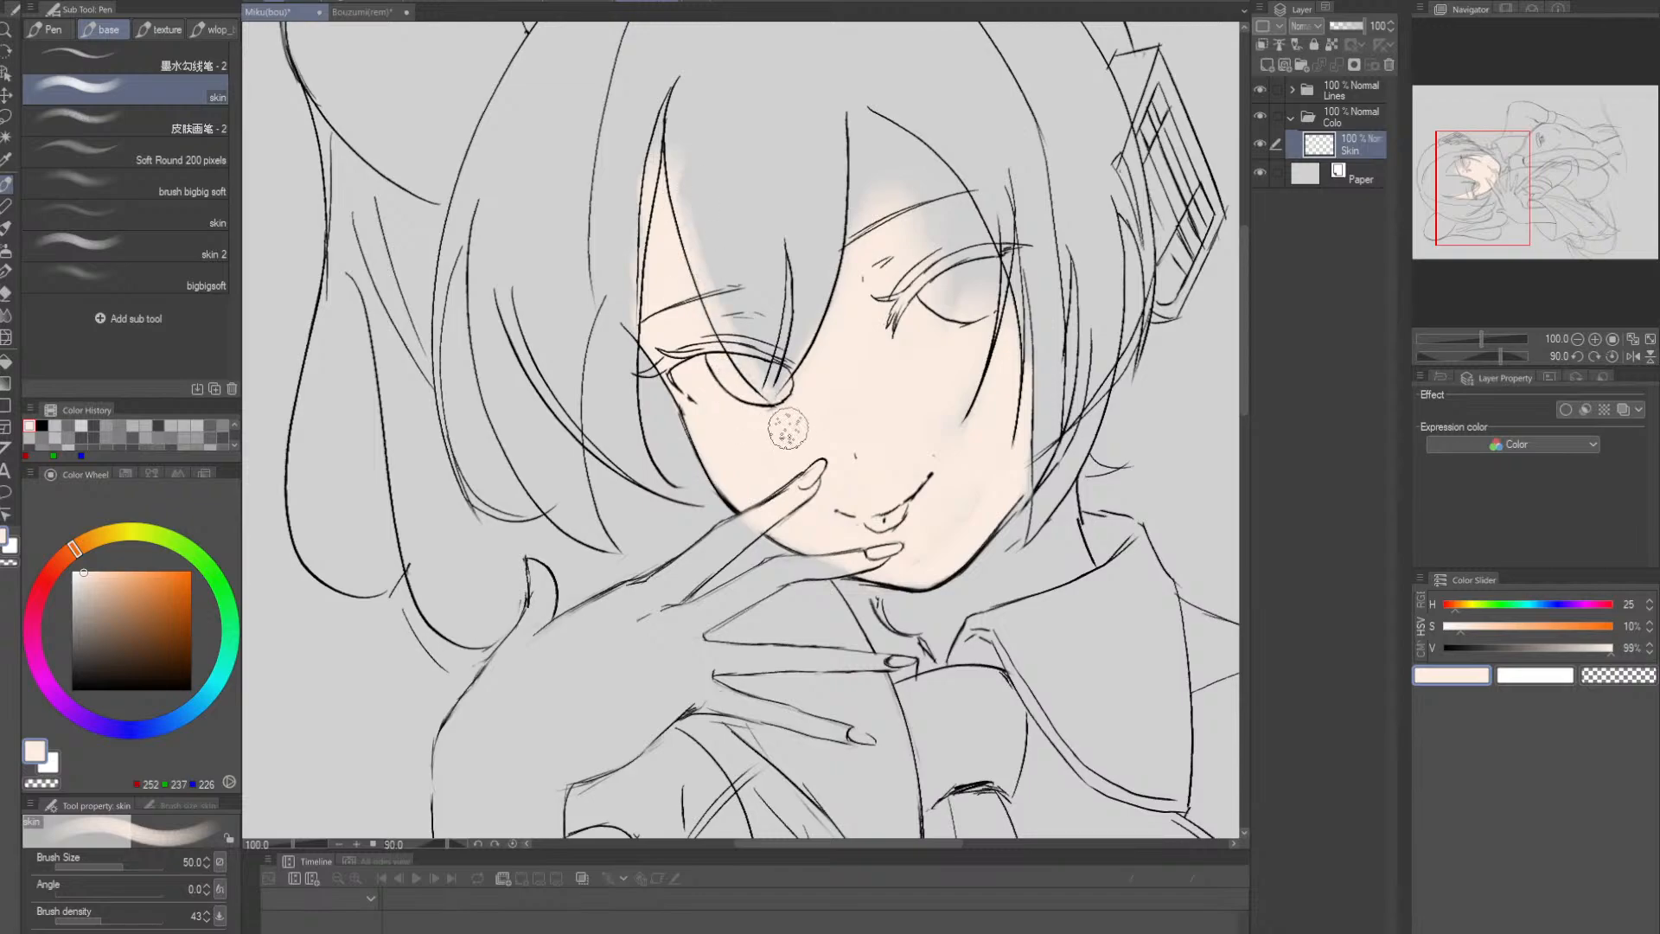
{"action": "left_click_drag", "start_coordinate": [886, 164], "coordinate": [834, 442]}
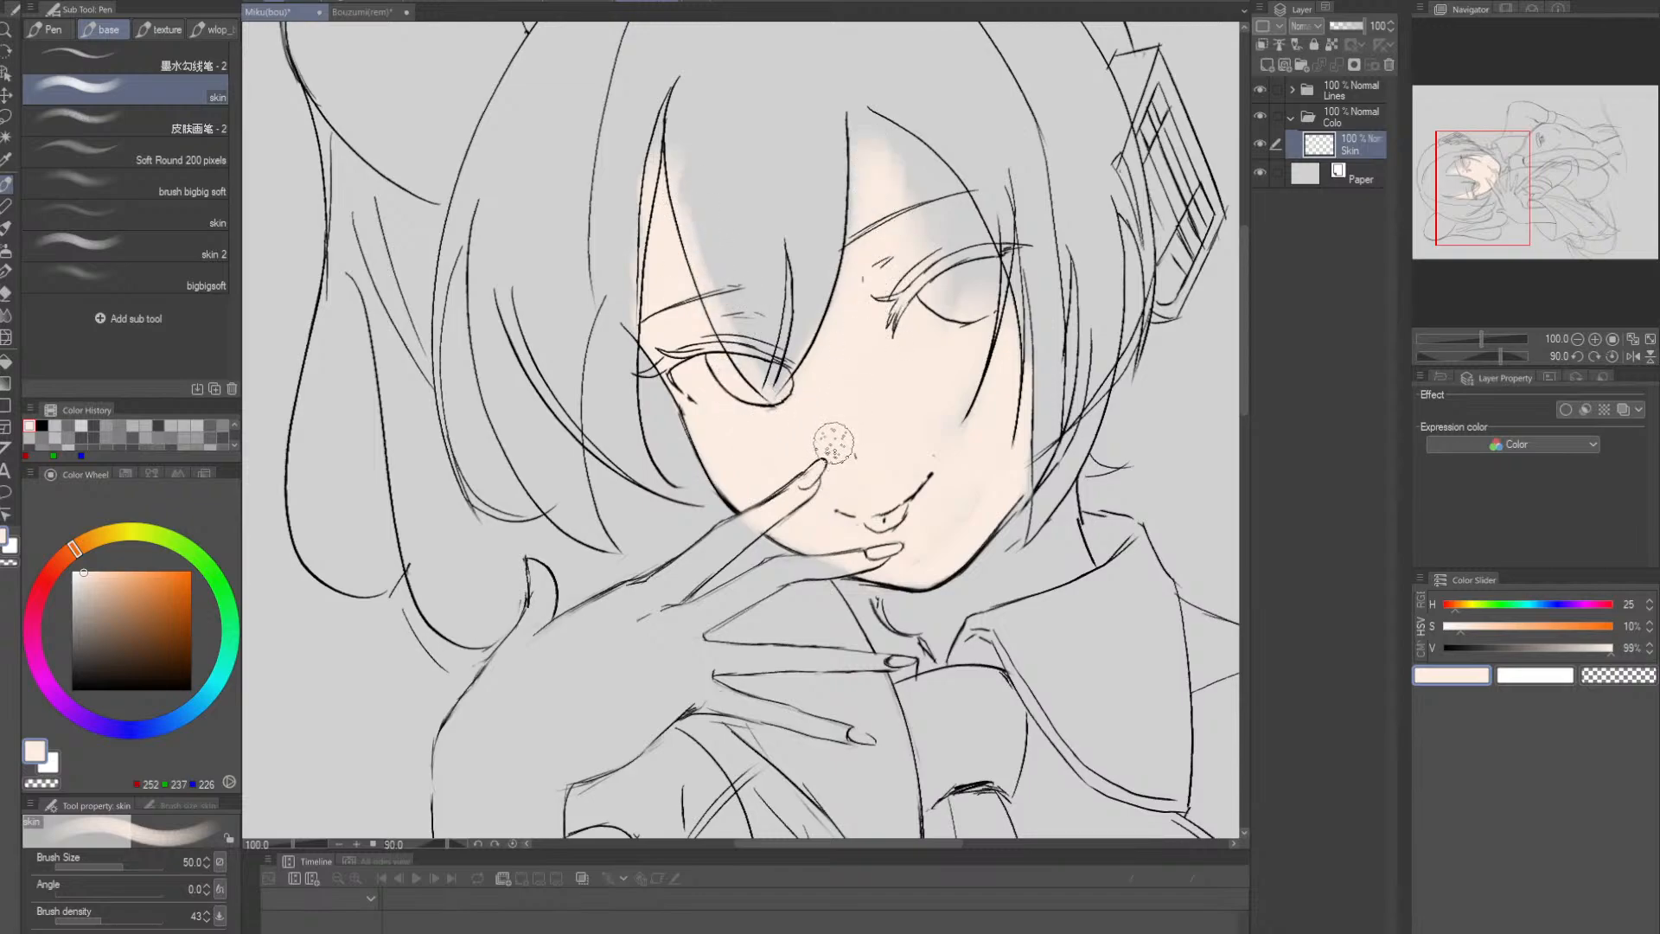
- Fill the uncovered eye area at brush size 100 and the forehead above it at size 60 with skin colour
{"action": "key", "text": "bracketright"}
{"action": "key", "text": "bracketright"}
{"action": "key", "text": "bracketright"}
{"action": "key", "text": "bracketright"}
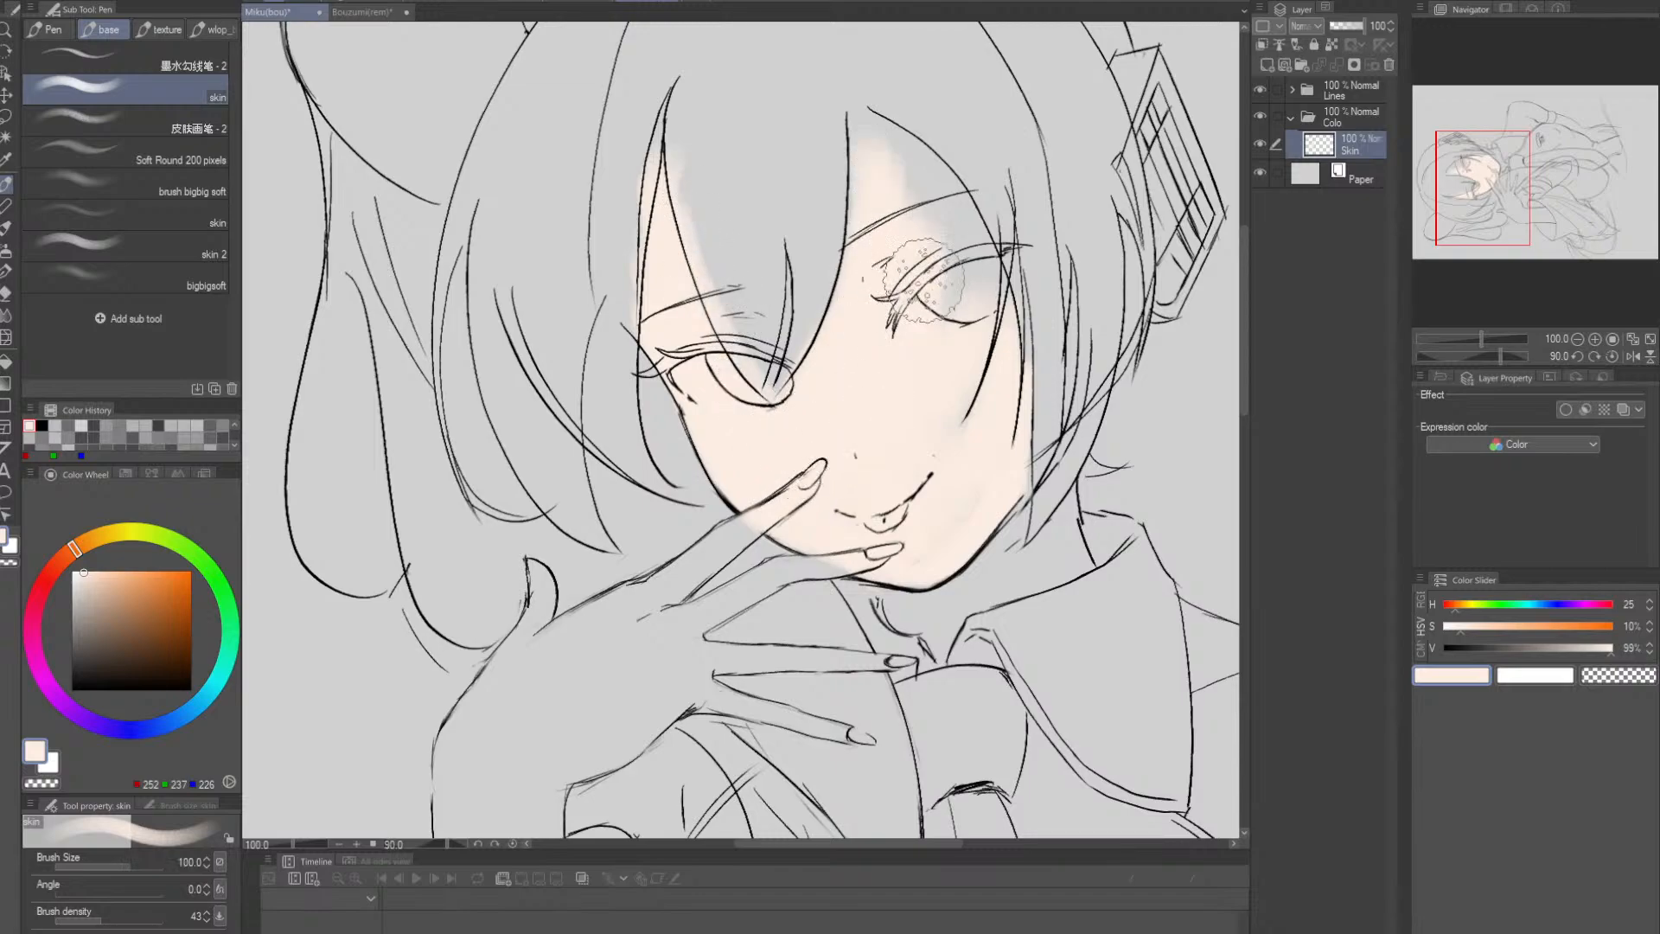
{"action": "mouse_move", "coordinate": [926, 293]}
{"action": "left_mouse_down"}
{"action": "mouse_move", "coordinate": [956, 332]}
{"action": "mouse_move", "coordinate": [966, 315]}
{"action": "left_mouse_up"}
{"action": "key", "text": "bracketleft"}
{"action": "key", "text": "bracketleft"}
{"action": "key", "text": "bracketleft"}
{"action": "mouse_move", "coordinate": [946, 216]}
{"action": "left_mouse_down"}
{"action": "mouse_move", "coordinate": [973, 283]}
{"action": "mouse_move", "coordinate": [956, 227]}
{"action": "mouse_move", "coordinate": [867, 130]}
{"action": "mouse_move", "coordinate": [892, 202]}
{"action": "mouse_move", "coordinate": [860, 124]}
{"action": "mouse_move", "coordinate": [878, 224]}
{"action": "mouse_move", "coordinate": [872, 204]}
{"action": "mouse_move", "coordinate": [864, 333]}
{"action": "mouse_move", "coordinate": [875, 206]}
{"action": "left_mouse_up"}
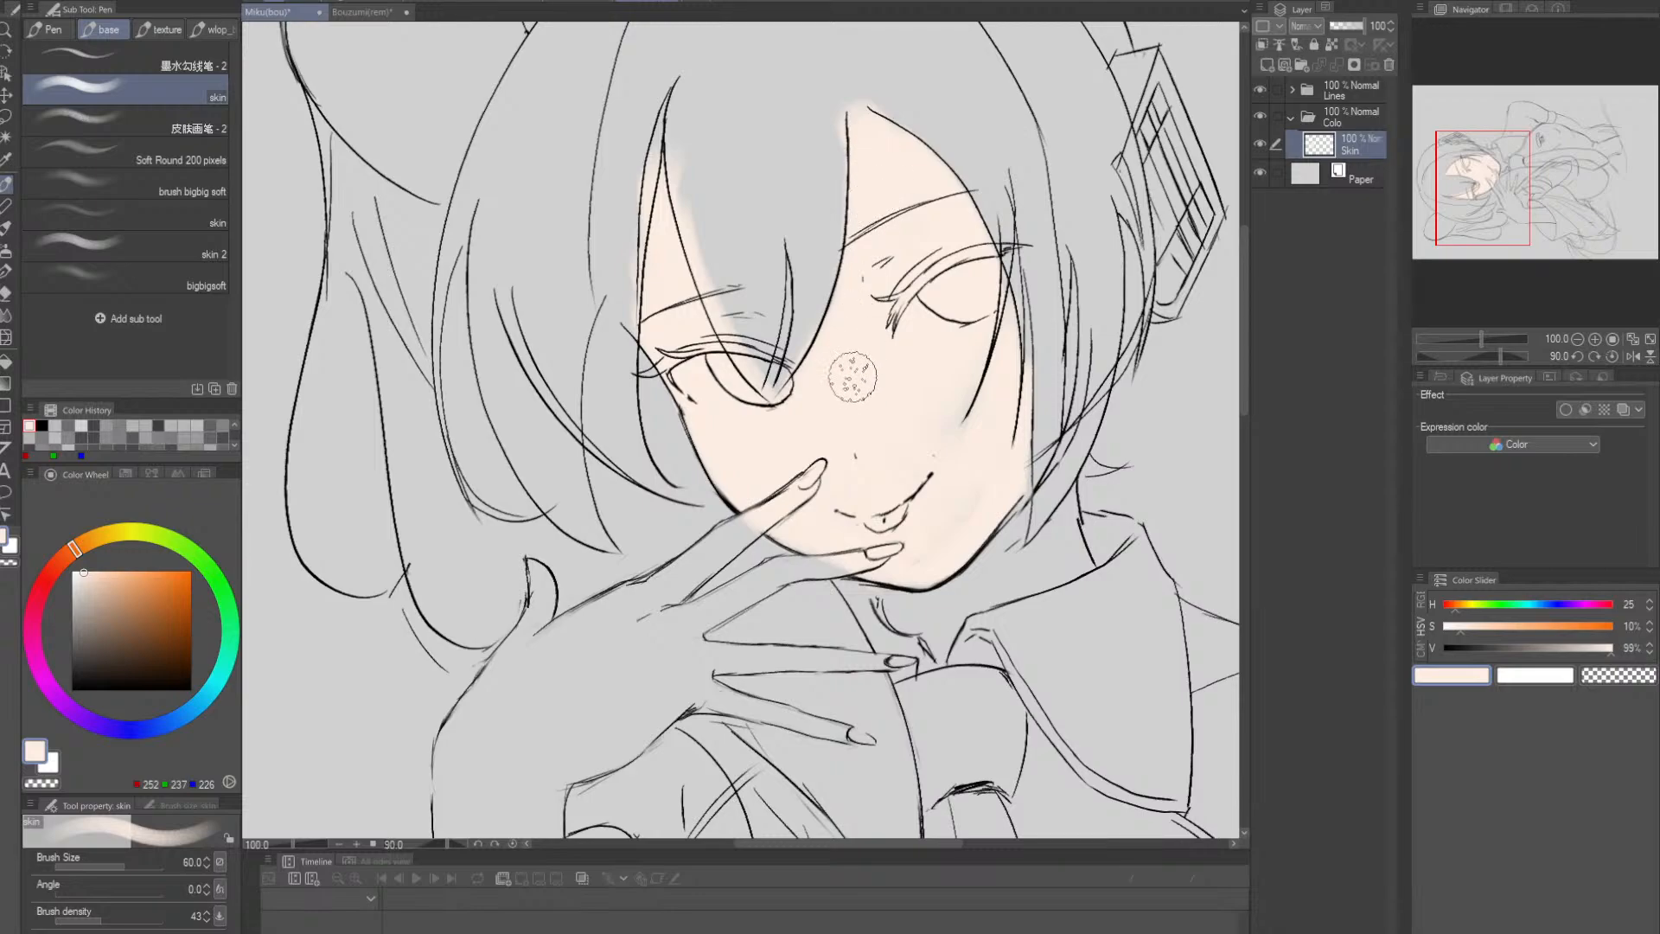
- Erase skin colour spilling into the central bangs with the Soft eraser and undo the last erasing stroke
{"action": "key", "text": "e"}
{"action": "mouse_move", "coordinate": [683, 117]}
{"action": "left_mouse_down"}
{"action": "mouse_move", "coordinate": [737, 315]}
{"action": "mouse_move", "coordinate": [717, 293]}
{"action": "left_mouse_up"}
{"action": "left_click_drag", "start_coordinate": [681, 184], "coordinate": [726, 334]}
{"action": "key", "text": "ctrl+z"}
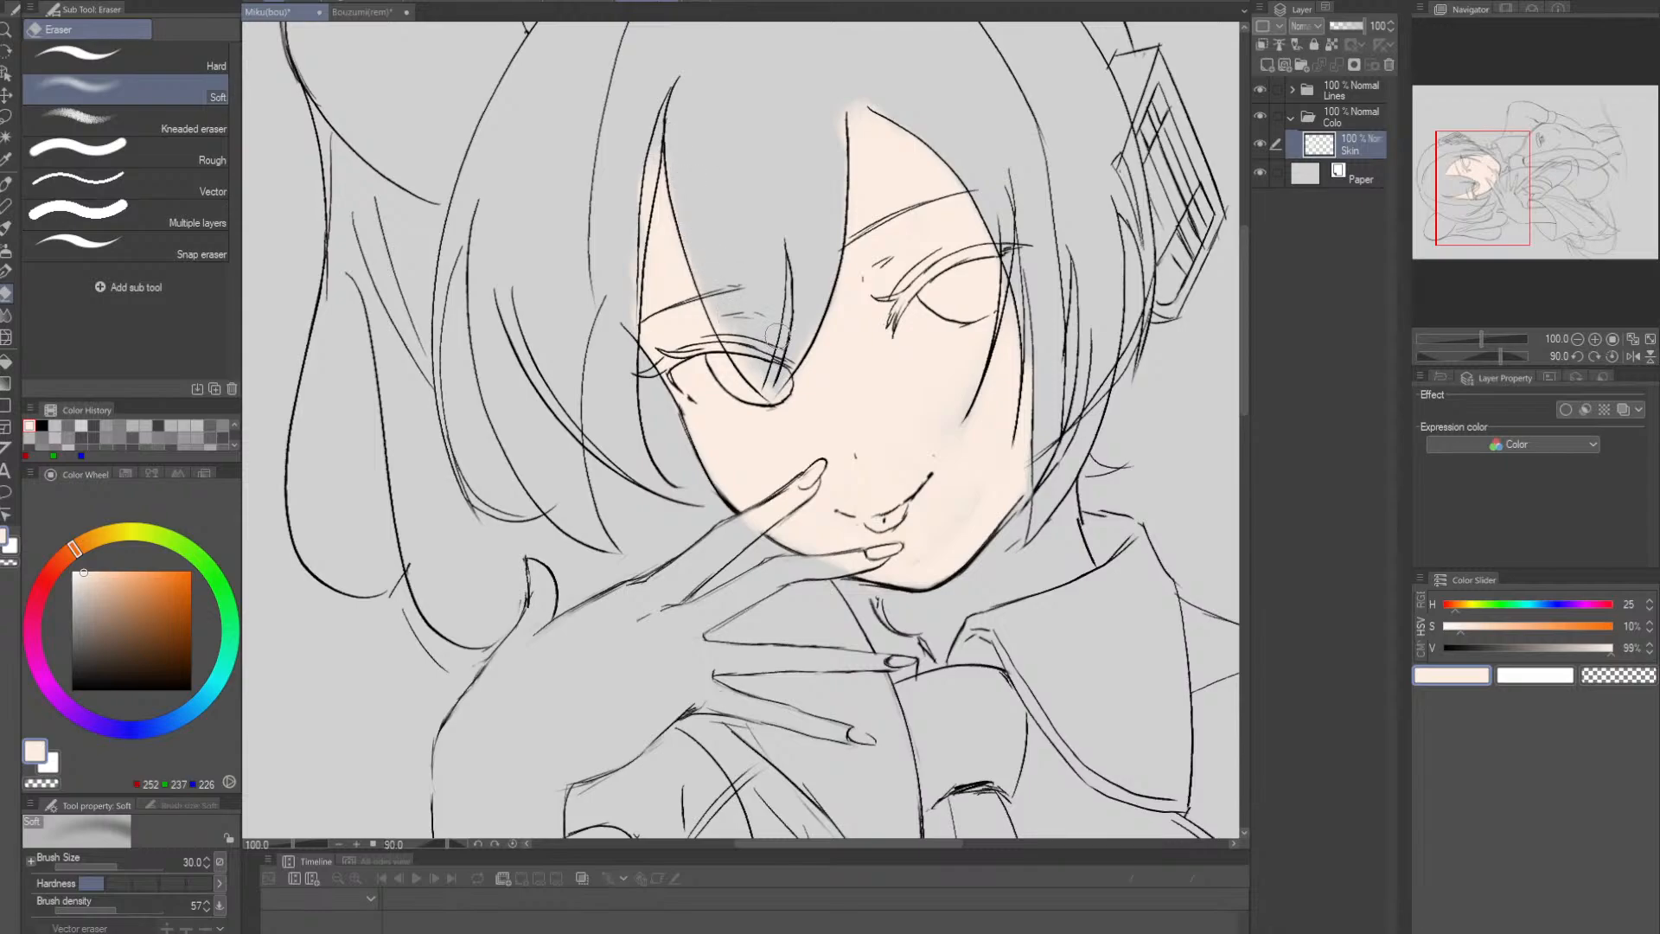
- Switch to the Hard eraser at size 30 and remove the skin colour outside the face edge beside the partly covered eye
{"action": "left_click", "coordinate": [130, 59]}
{"action": "key", "text": "bracketleft"}
{"action": "key", "text": "bracketleft"}
{"action": "key", "text": "bracketleft"}
{"action": "key", "text": "bracketleft"}
{"action": "key", "text": "bracketleft"}
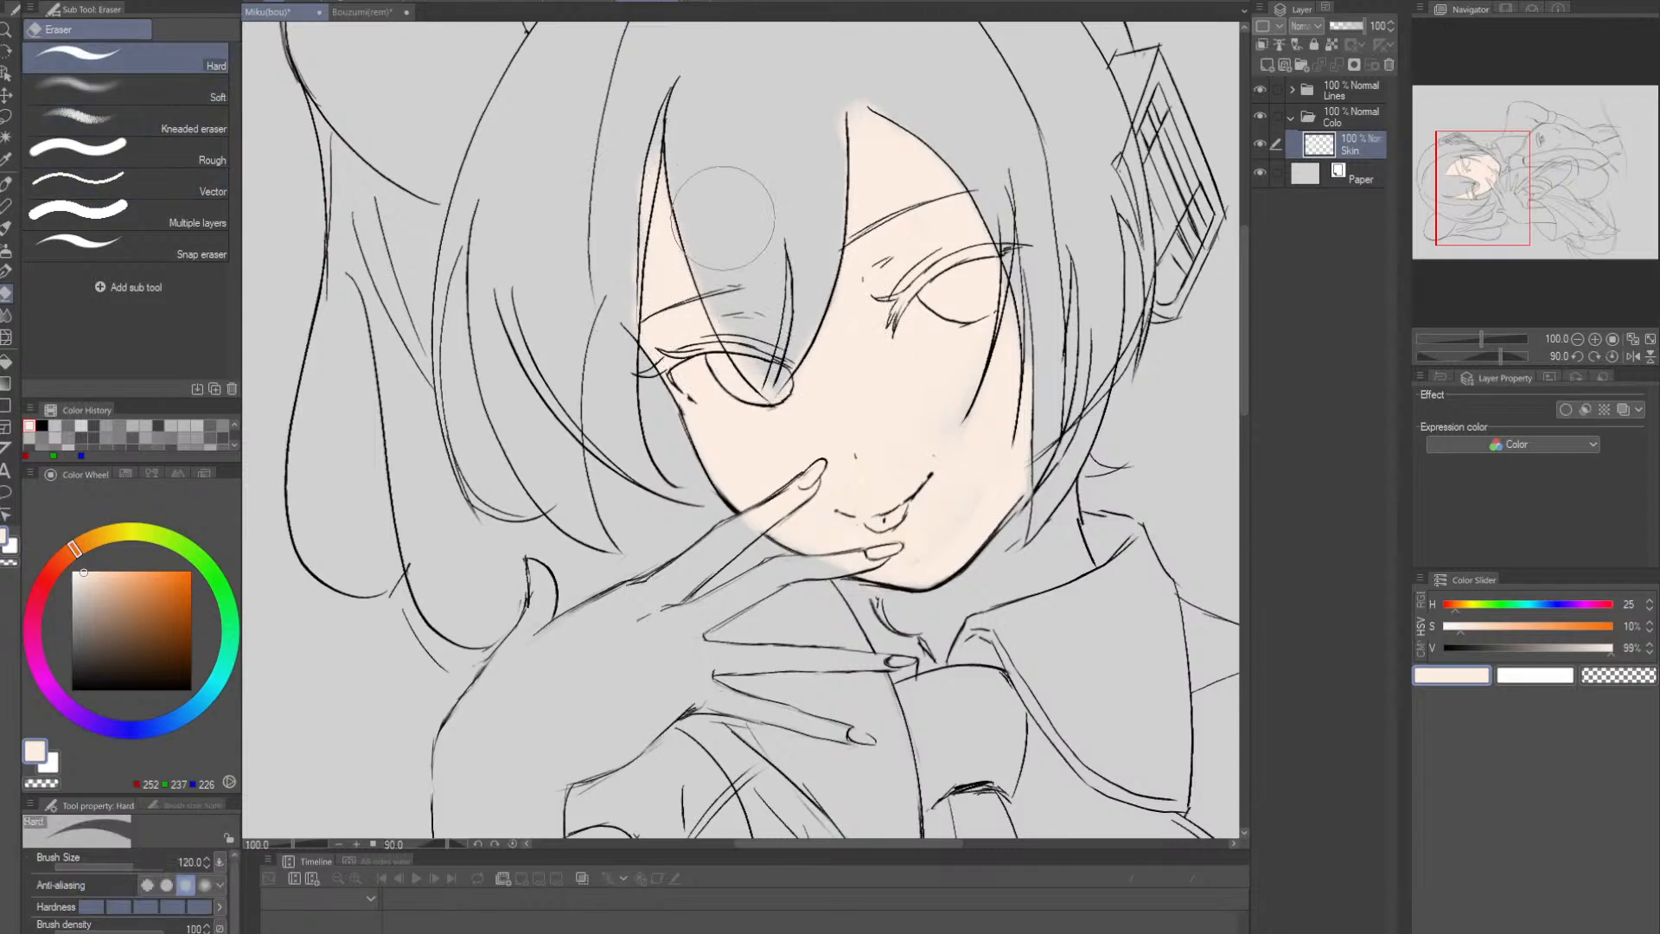
{"action": "key", "text": "bracketleft"}
{"action": "key", "text": "bracketleft"}
{"action": "key", "text": "bracketleft"}
{"action": "key", "text": "bracketleft"}
{"action": "key", "text": "bracketleft"}
{"action": "key", "text": "bracketleft"}
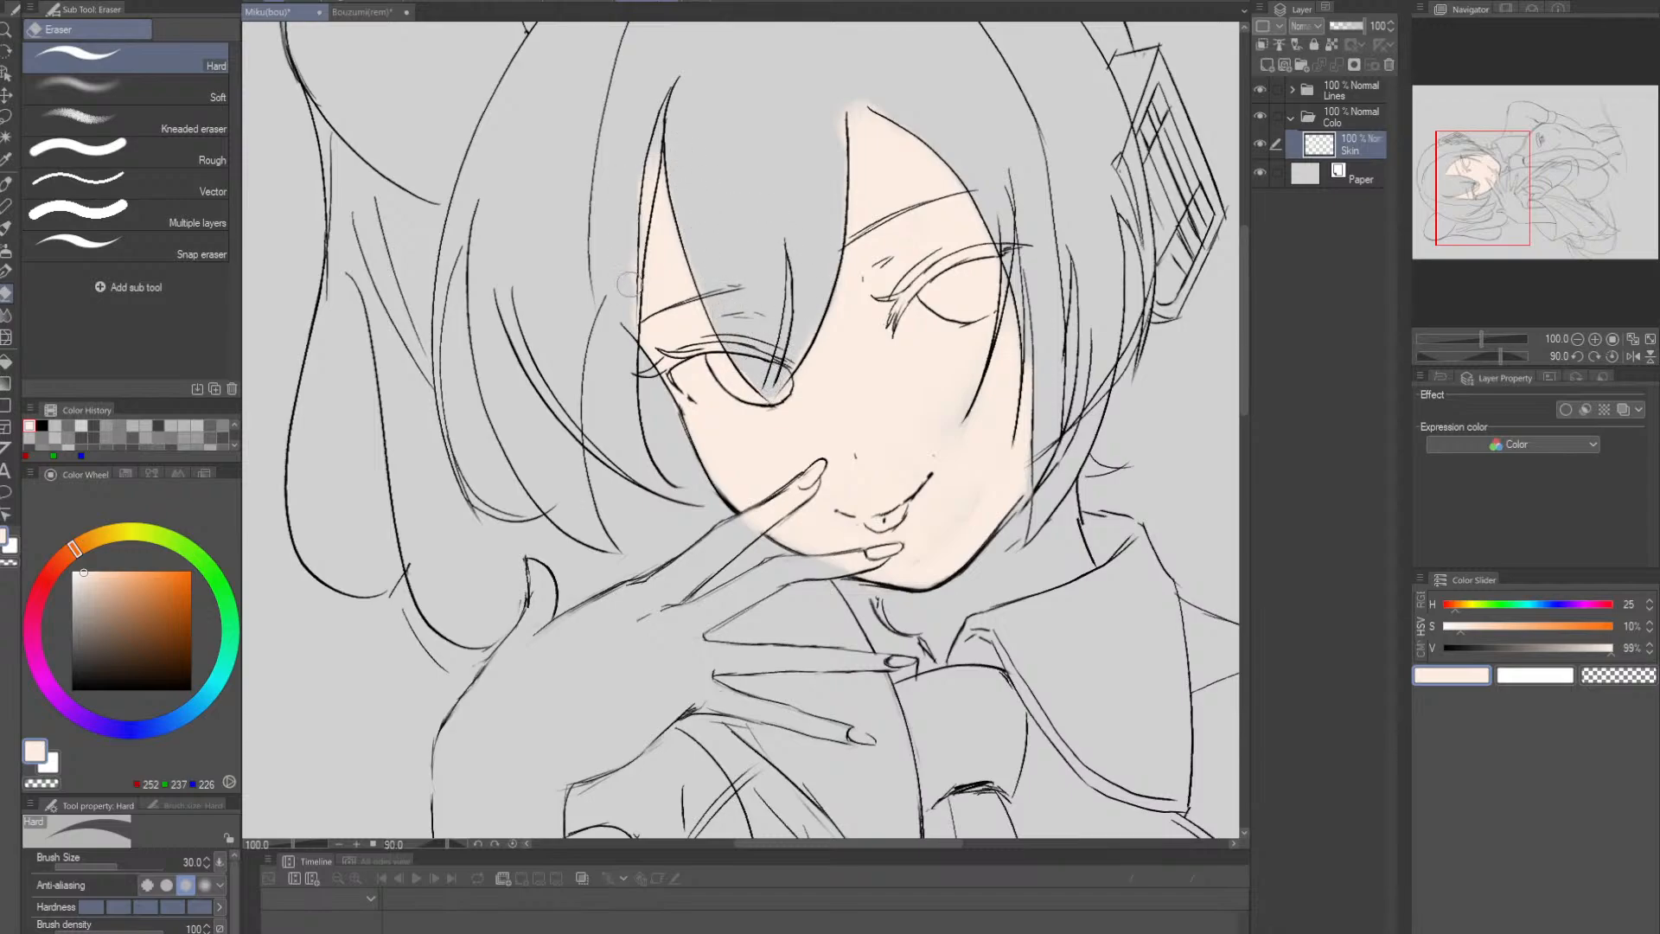
{"action": "mouse_move", "coordinate": [629, 284]}
{"action": "left_mouse_down"}
{"action": "mouse_move", "coordinate": [656, 126]}
{"action": "mouse_move", "coordinate": [632, 371]}
{"action": "left_mouse_up"}
- Touch up the lower face with the skin brush and use a smaller size to colour the index finger and its knuckle
{"action": "key", "text": "p"}
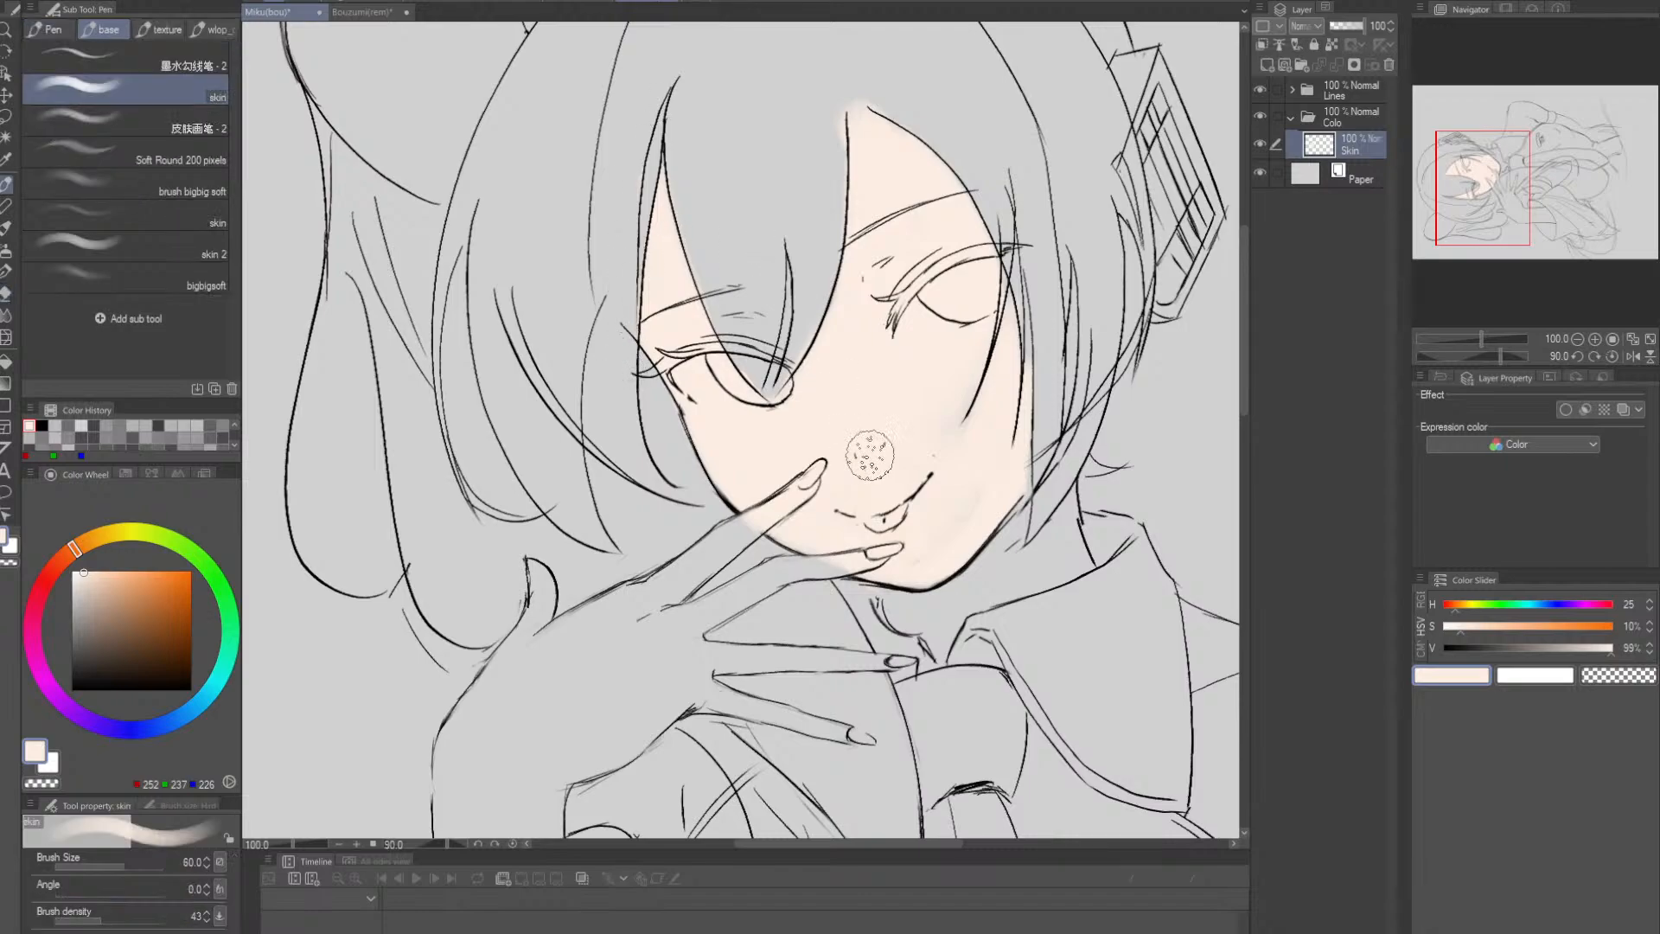
{"action": "left_click_drag", "start_coordinate": [949, 519], "coordinate": [903, 433]}
{"action": "key", "text": "bracketleft"}
{"action": "key", "text": "bracketleft"}
{"action": "key", "text": "bracketleft"}
{"action": "mouse_move", "coordinate": [586, 533]}
{"action": "left_mouse_down"}
{"action": "mouse_move", "coordinate": [740, 416]}
{"action": "mouse_move", "coordinate": [548, 562]}
{"action": "mouse_move", "coordinate": [695, 446]}
{"action": "left_mouse_up"}
{"action": "mouse_move", "coordinate": [695, 446]}
{"action": "left_mouse_down"}
{"action": "mouse_move", "coordinate": [541, 560]}
{"action": "mouse_move", "coordinate": [718, 423]}
{"action": "mouse_move", "coordinate": [607, 539]}
{"action": "mouse_move", "coordinate": [721, 436]}
{"action": "mouse_move", "coordinate": [621, 502]}
{"action": "mouse_move", "coordinate": [689, 482]}
{"action": "mouse_move", "coordinate": [782, 414]}
{"action": "left_mouse_up"}
- Reduce the skin brush to size 17 and paint the thumb and the adjoining edge of the hand
{"action": "key", "text": "bracketleft"}
{"action": "key", "text": "bracketleft"}
{"action": "key", "text": "bracketleft"}
{"action": "left_click_drag", "start_coordinate": [603, 434], "coordinate": [587, 488]}
{"action": "left_click_drag", "start_coordinate": [602, 416], "coordinate": [576, 487]}
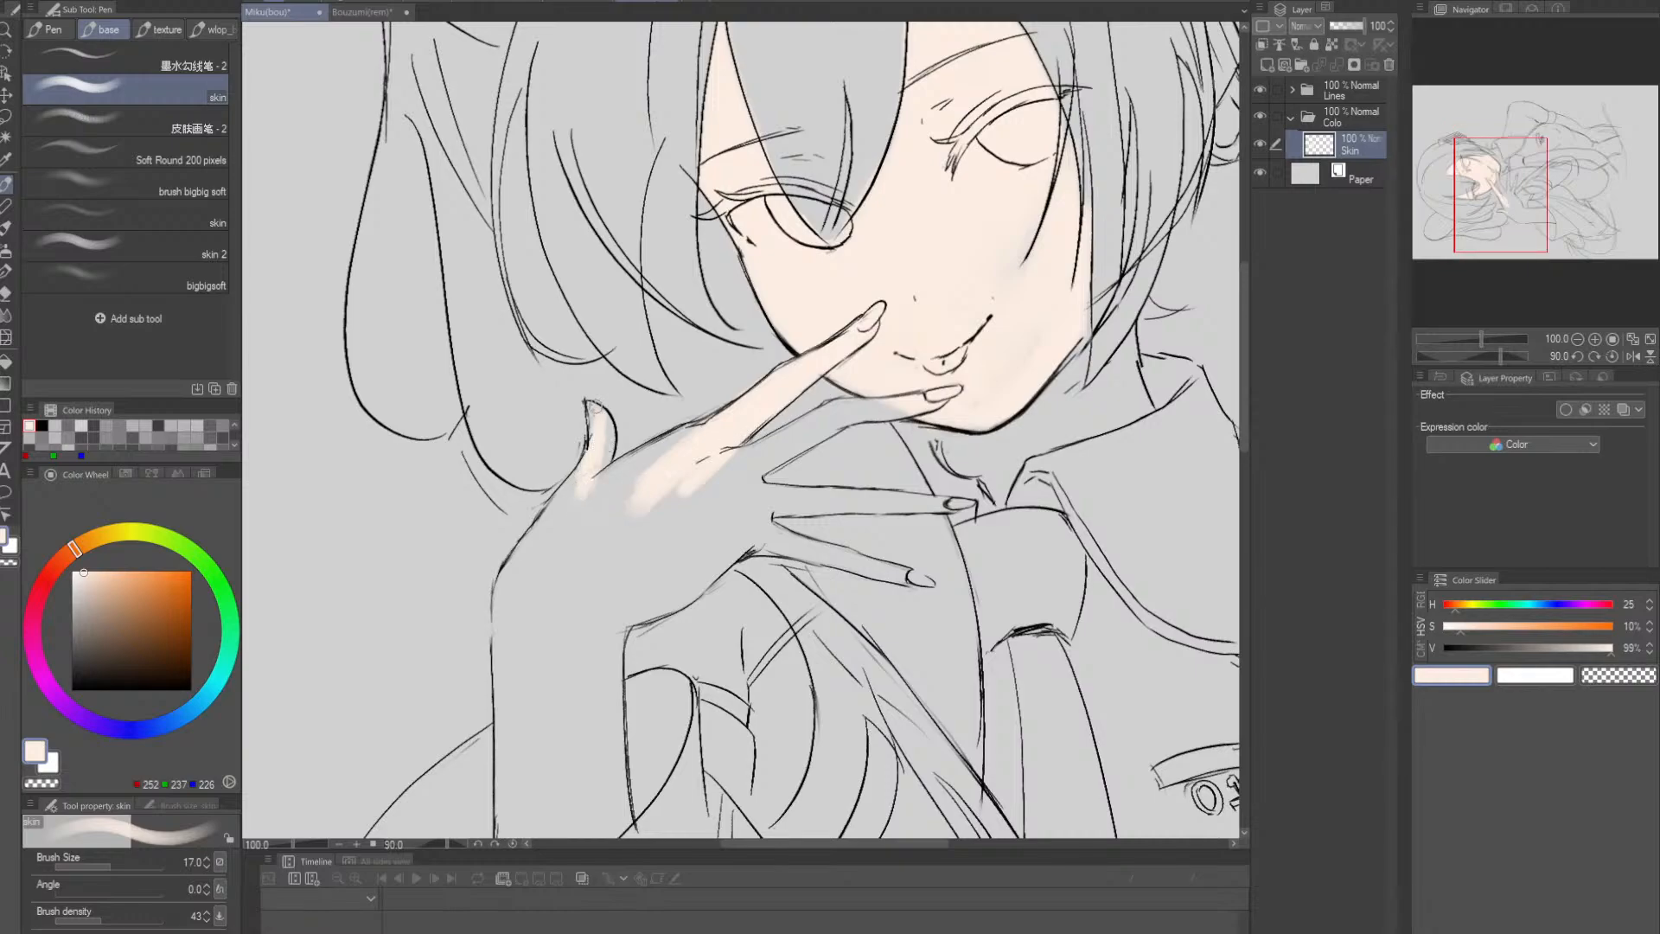
{"action": "mouse_move", "coordinate": [594, 406]}
{"action": "left_mouse_down"}
{"action": "mouse_move", "coordinate": [557, 528]}
{"action": "mouse_move", "coordinate": [723, 427]}
{"action": "mouse_move", "coordinate": [570, 512]}
{"action": "mouse_move", "coordinate": [658, 456]}
{"action": "mouse_move", "coordinate": [601, 483]}
{"action": "left_mouse_up"}
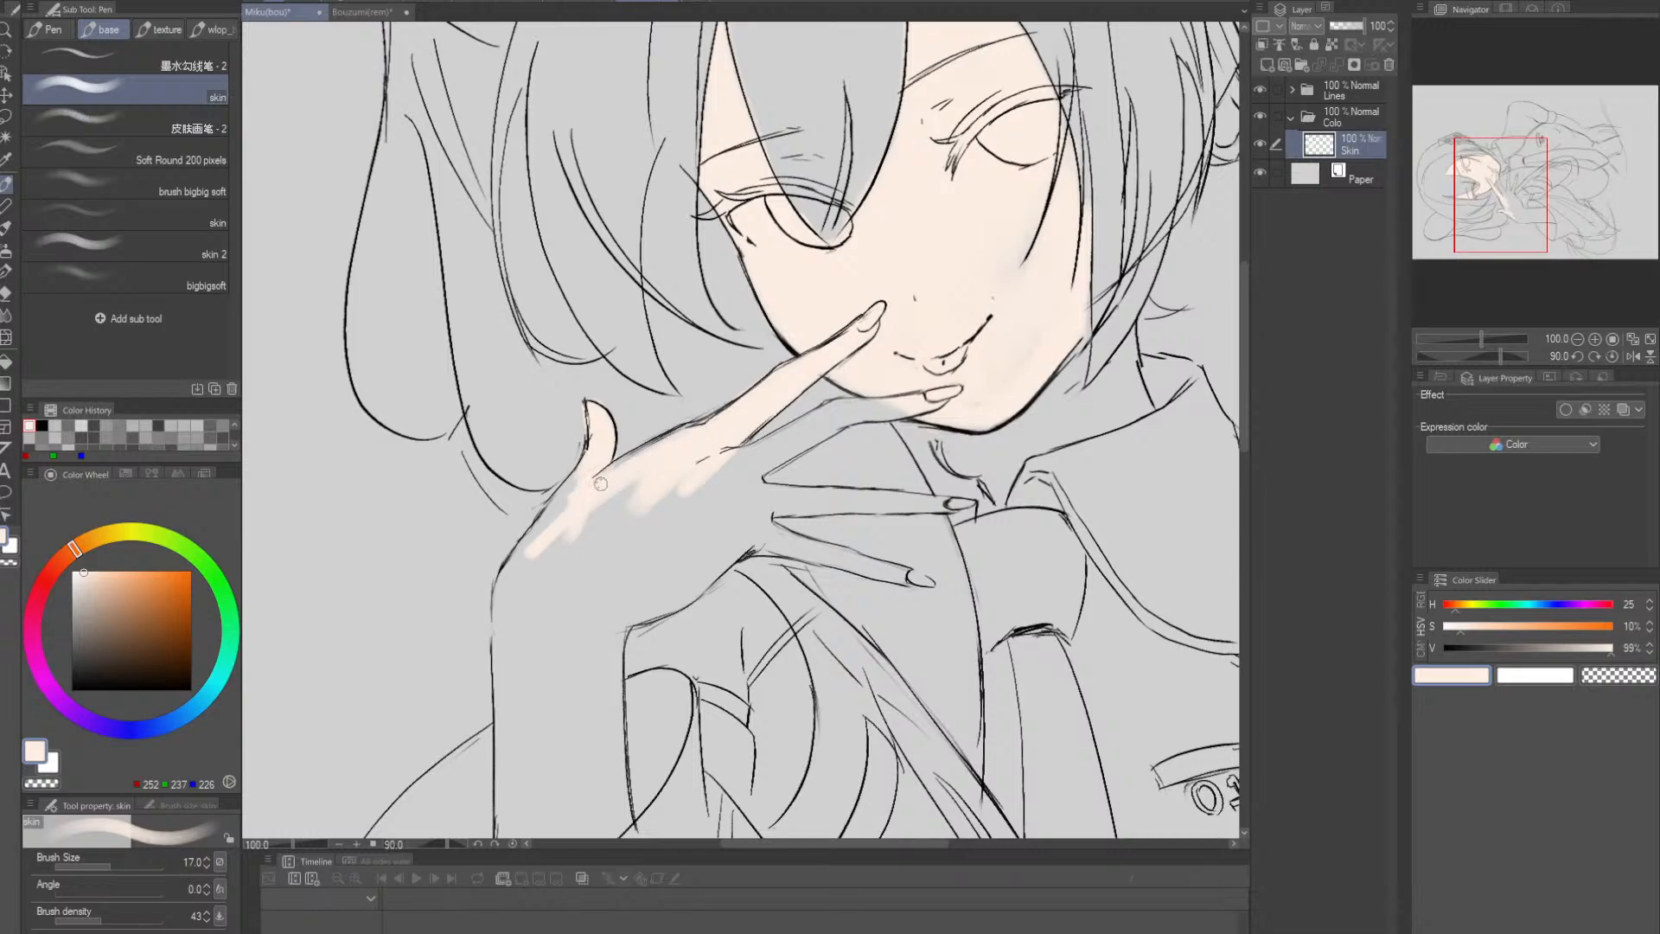
- Enlarge the skin brush to size 40 and paint the back of the hand and the wrist
{"action": "mouse_move", "coordinate": [746, 442]}
{"action": "left_mouse_down"}
{"action": "mouse_move", "coordinate": [609, 476]}
{"action": "mouse_move", "coordinate": [639, 446]}
{"action": "mouse_move", "coordinate": [567, 456]}
{"action": "mouse_move", "coordinate": [484, 619]}
{"action": "mouse_move", "coordinate": [484, 663]}
{"action": "mouse_move", "coordinate": [486, 539]}
{"action": "mouse_move", "coordinate": [467, 686]}
{"action": "mouse_move", "coordinate": [459, 586]}
{"action": "mouse_move", "coordinate": [464, 684]}
{"action": "mouse_move", "coordinate": [489, 510]}
{"action": "mouse_move", "coordinate": [551, 454]}
{"action": "mouse_move", "coordinate": [459, 560]}
{"action": "mouse_move", "coordinate": [535, 452]}
{"action": "left_mouse_up"}
{"action": "key", "text": "bracketright"}
{"action": "key", "text": "bracketright"}
{"action": "key", "text": "bracketright"}
{"action": "key", "text": "bracketright"}
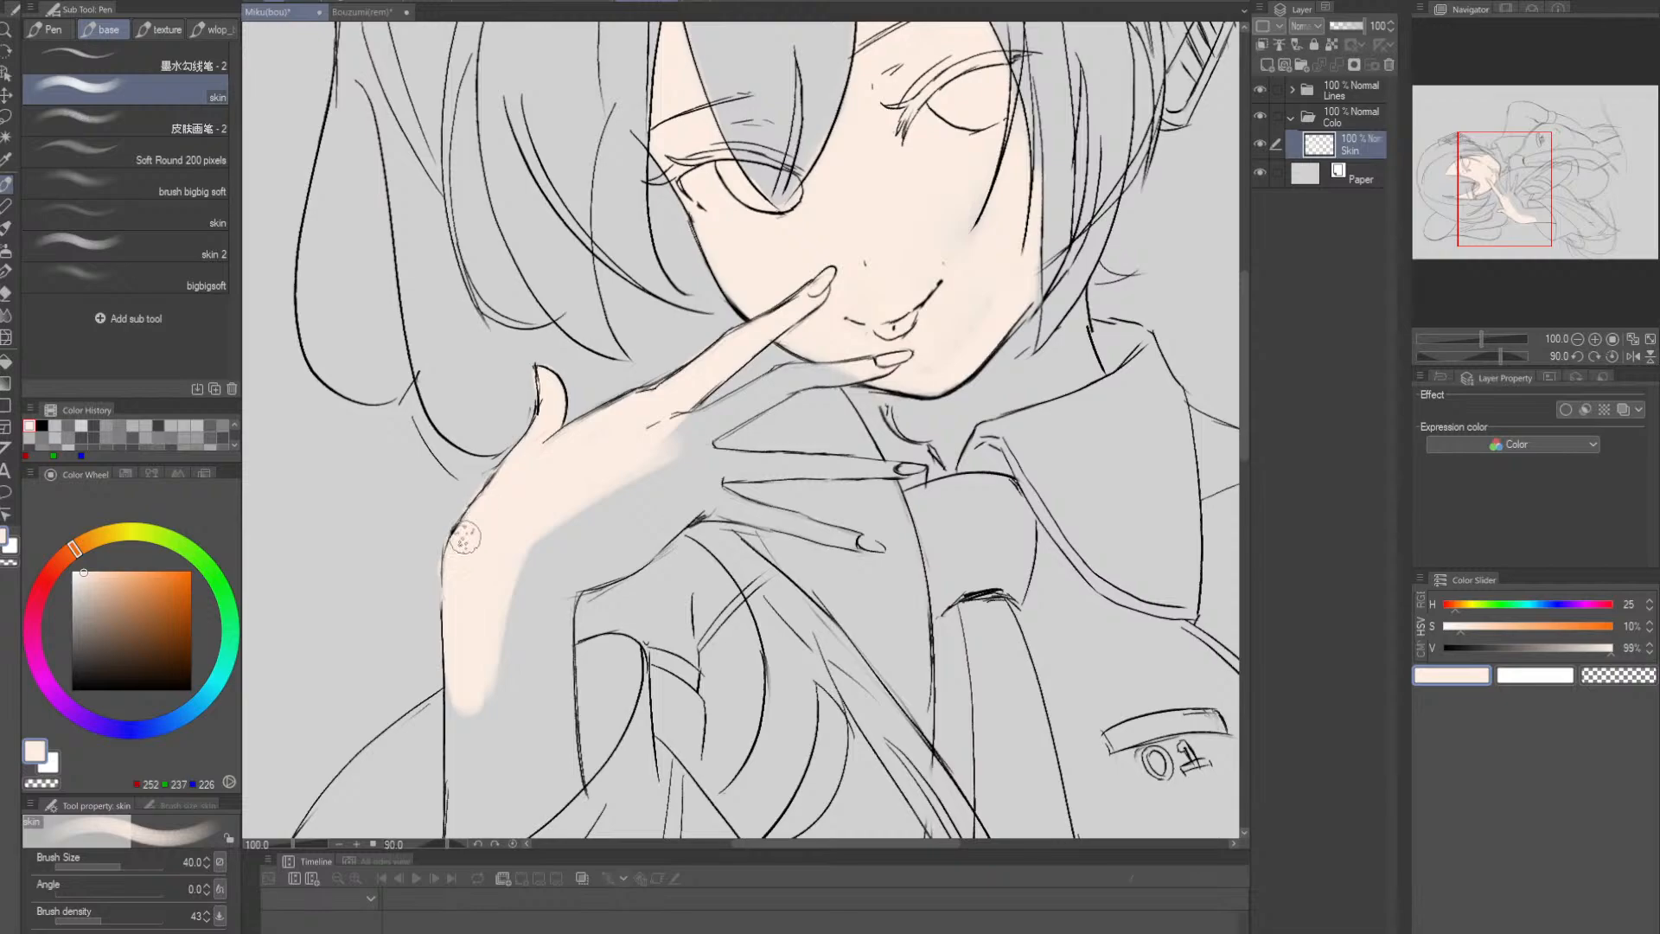
- Trim the skin colour along the wrist and finger edges with the Hard eraser at sizes 15 and 10, and colour the middle finger's base
{"action": "key", "text": "e"}
{"action": "key", "text": "bracketleft"}
{"action": "key", "text": "bracketleft"}
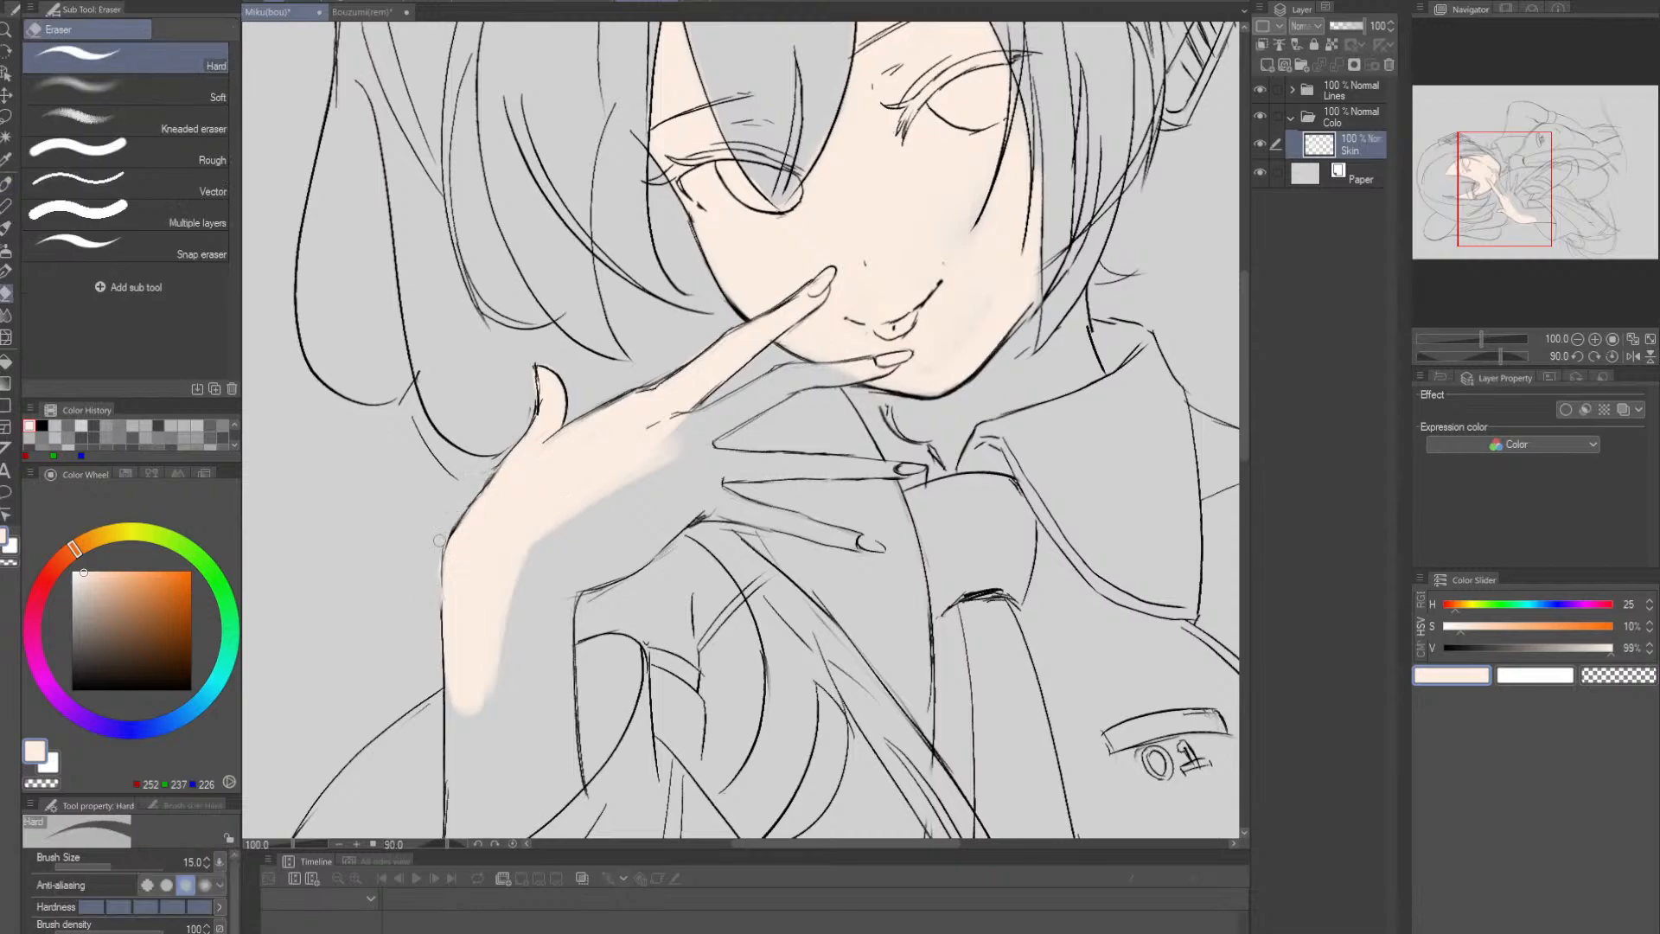
{"action": "left_click_drag", "start_coordinate": [438, 598], "coordinate": [448, 664]}
{"action": "mouse_move", "coordinate": [518, 623]}
{"action": "left_mouse_down"}
{"action": "mouse_move", "coordinate": [509, 551]}
{"action": "mouse_move", "coordinate": [564, 441]}
{"action": "mouse_move", "coordinate": [707, 332]}
{"action": "left_mouse_up"}
{"action": "key", "text": "p"}
{"action": "key", "text": "e"}
{"action": "key", "text": "bracketleft"}
{"action": "key", "text": "bracketleft"}
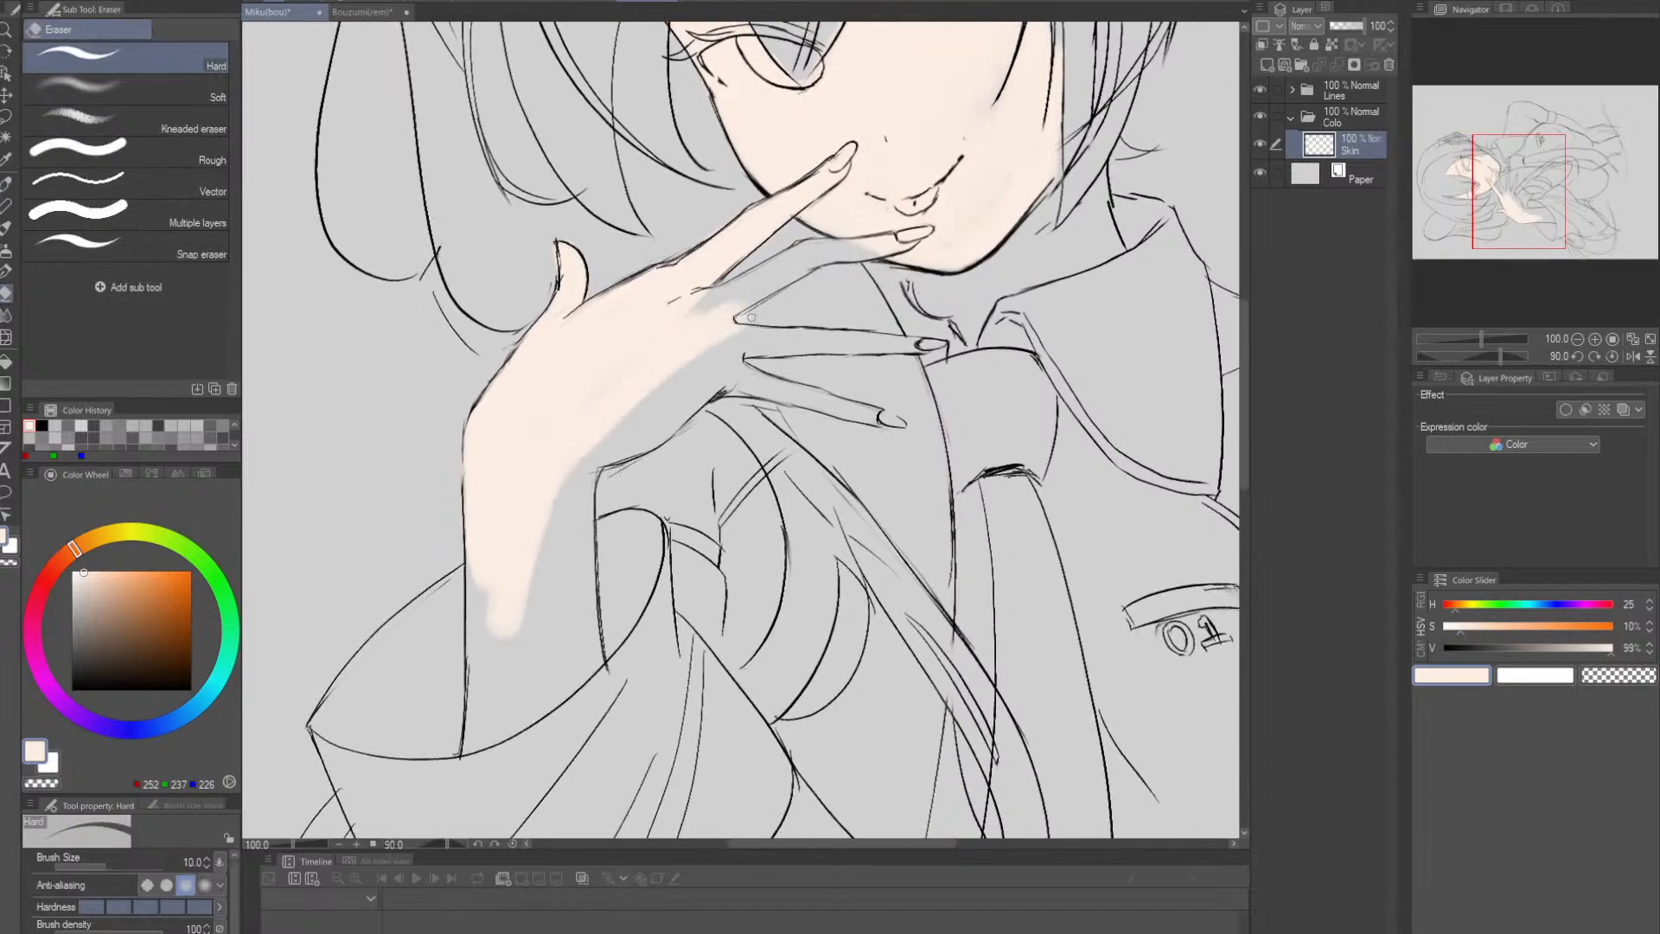
{"action": "key", "text": "p"}
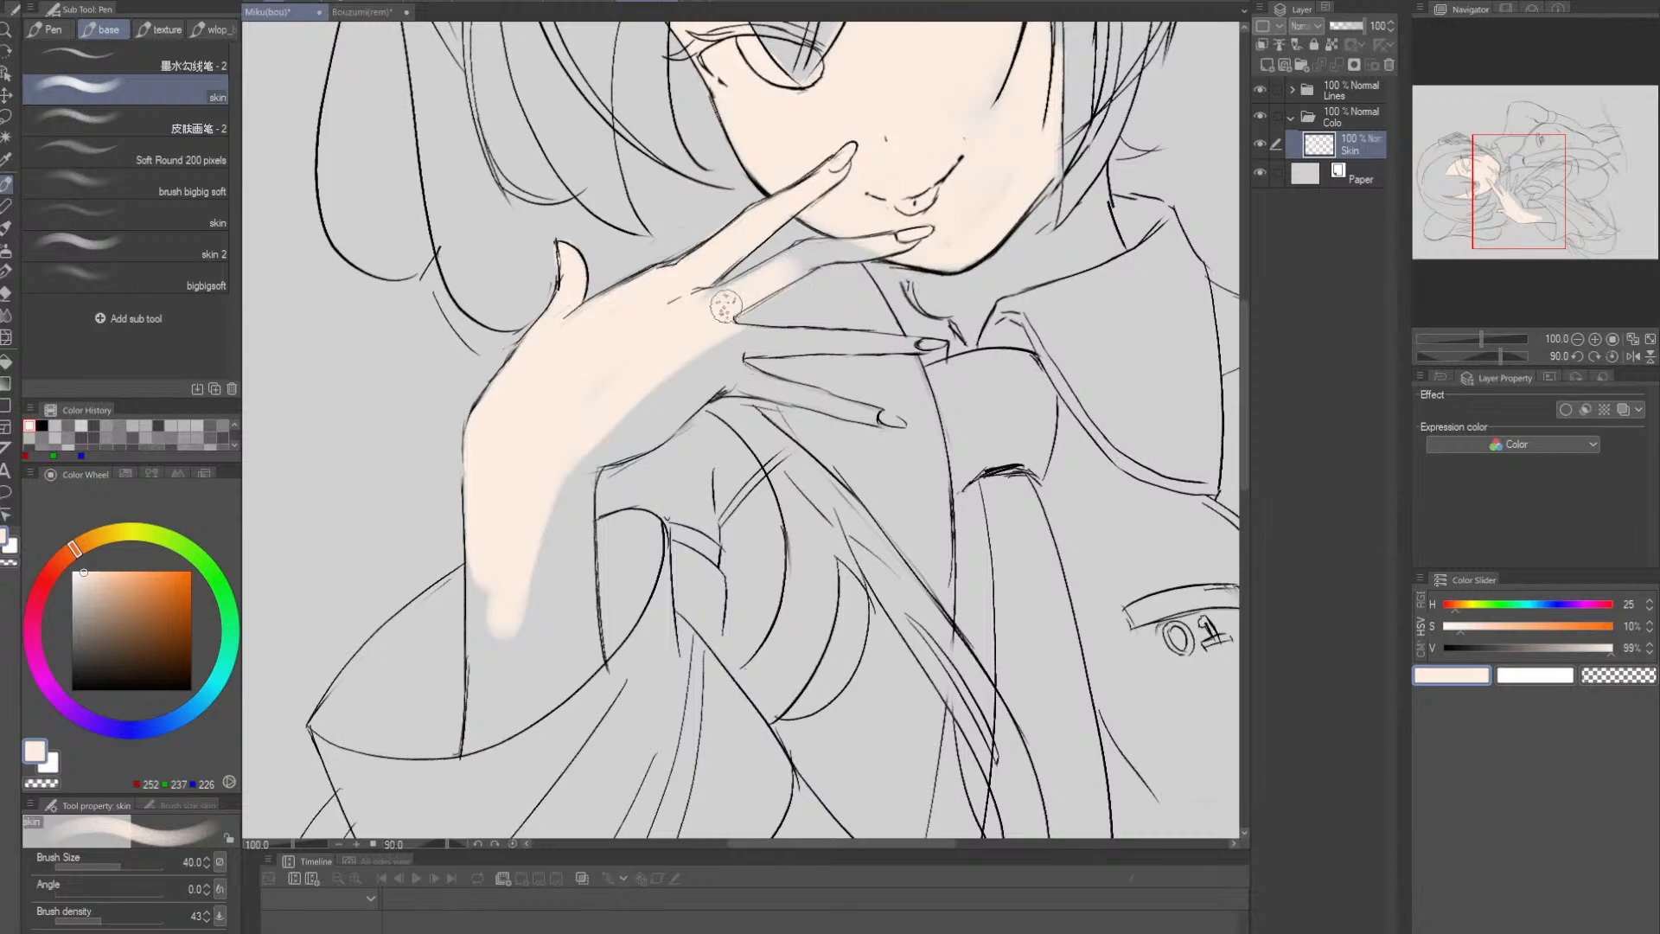
- Examine the finished blue-haired maid illustration in the other open canvas and return to the Miku drawing
{"action": "left_click", "coordinate": [361, 12]}
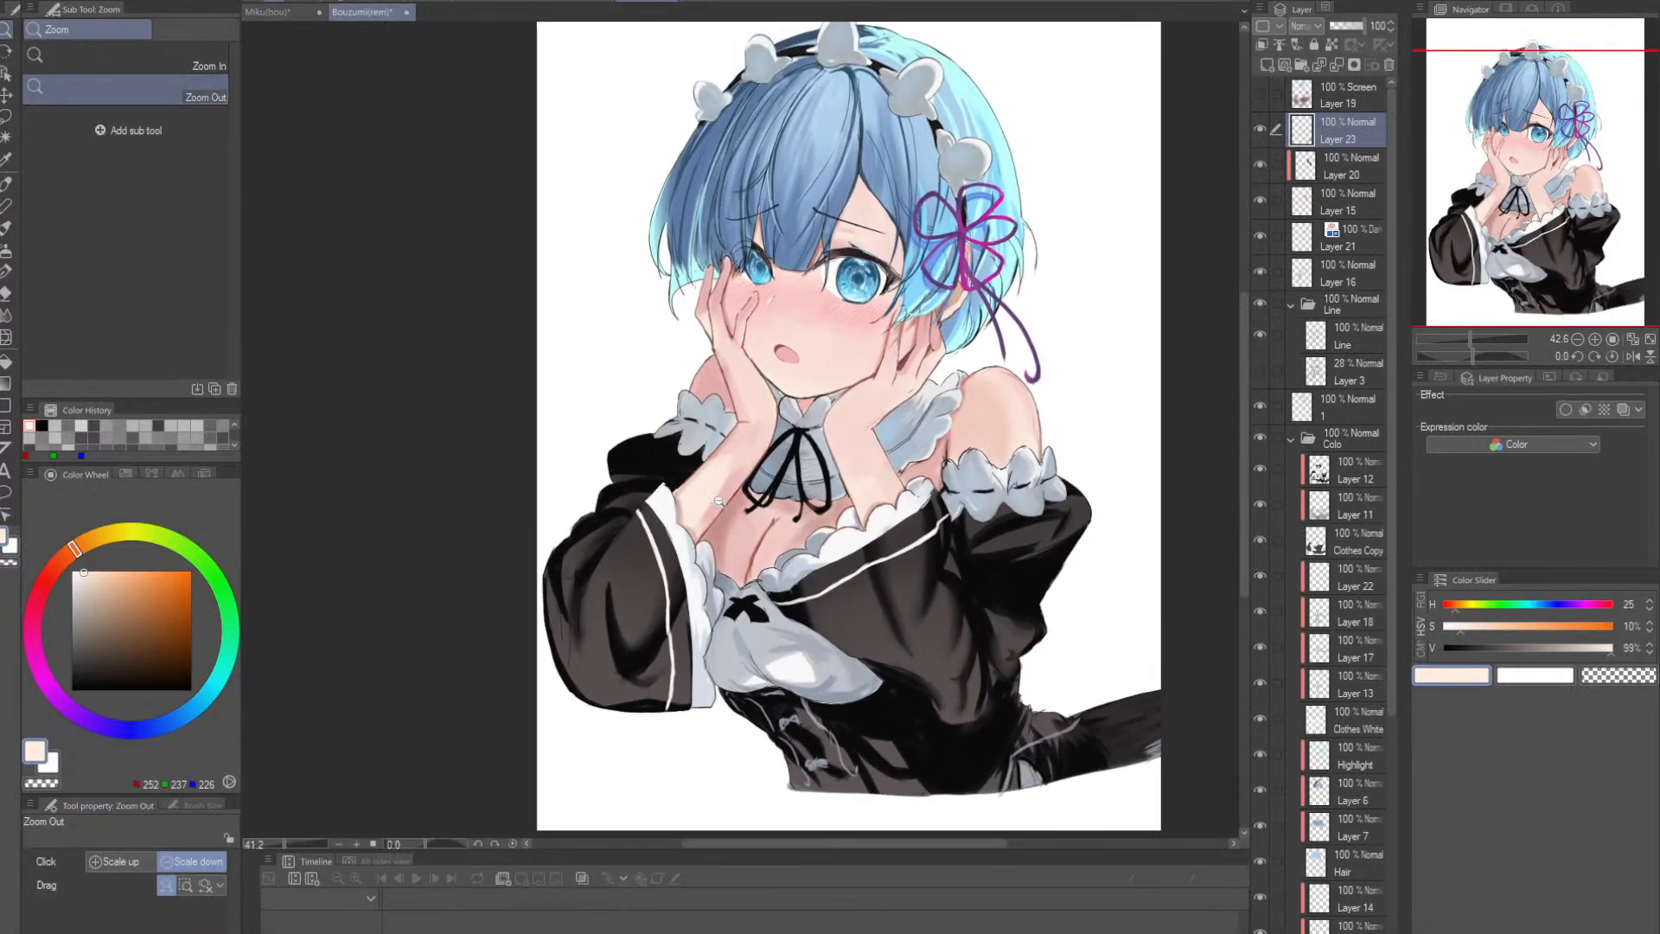
{"action": "left_click_drag", "start_coordinate": [962, 375], "coordinate": [936, 369]}
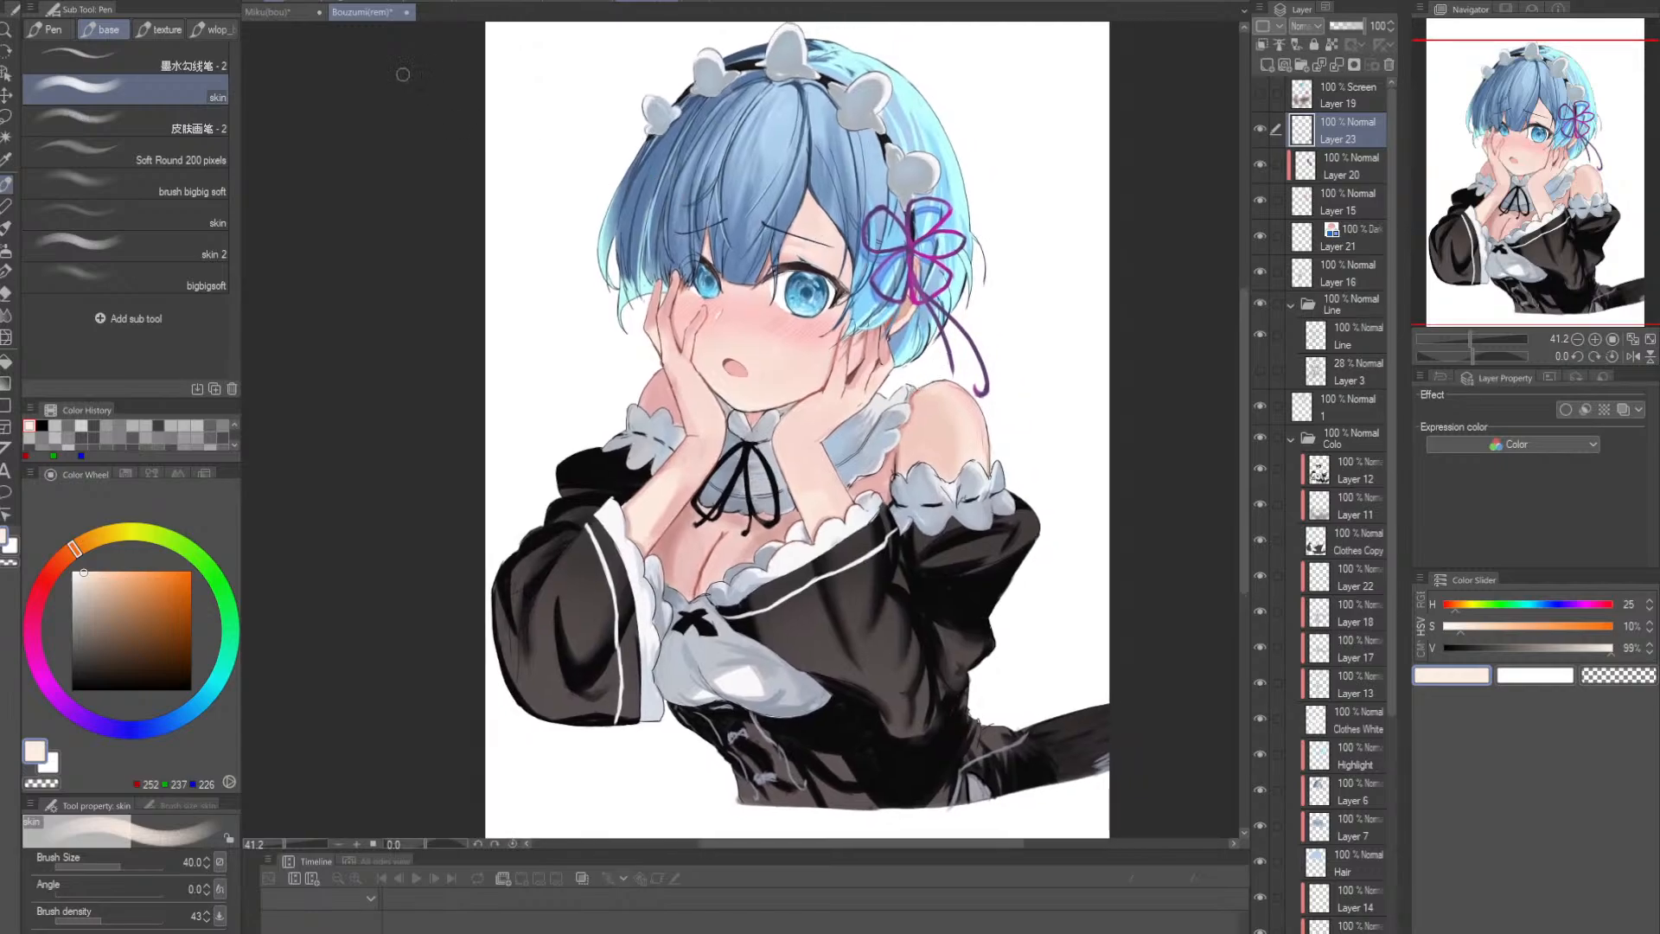
{"action": "left_click", "coordinate": [267, 12]}
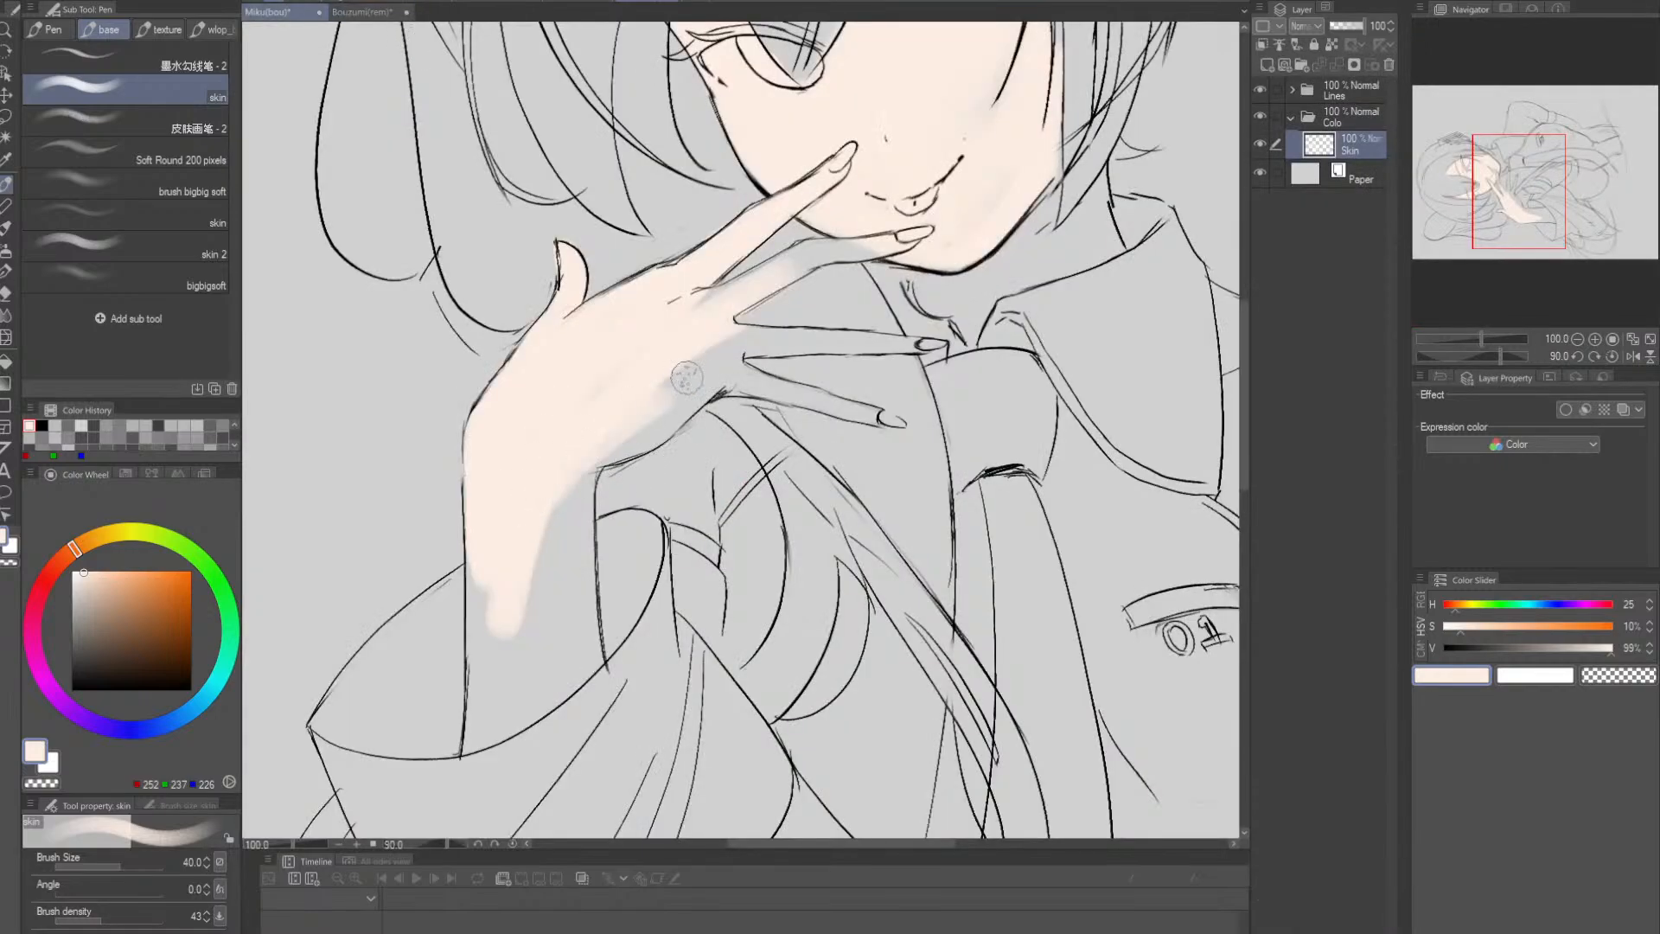
- Fill the lower back of the hand with skin colour and finish the middle finger with the brush at size 20
{"action": "mouse_move", "coordinate": [686, 377]}
{"action": "left_mouse_down"}
{"action": "mouse_move", "coordinate": [557, 459]}
{"action": "mouse_move", "coordinate": [742, 342]}
{"action": "mouse_move", "coordinate": [601, 453]}
{"action": "mouse_move", "coordinate": [716, 359]}
{"action": "mouse_move", "coordinate": [577, 450]}
{"action": "mouse_move", "coordinate": [731, 338]}
{"action": "mouse_move", "coordinate": [551, 421]}
{"action": "left_mouse_up"}
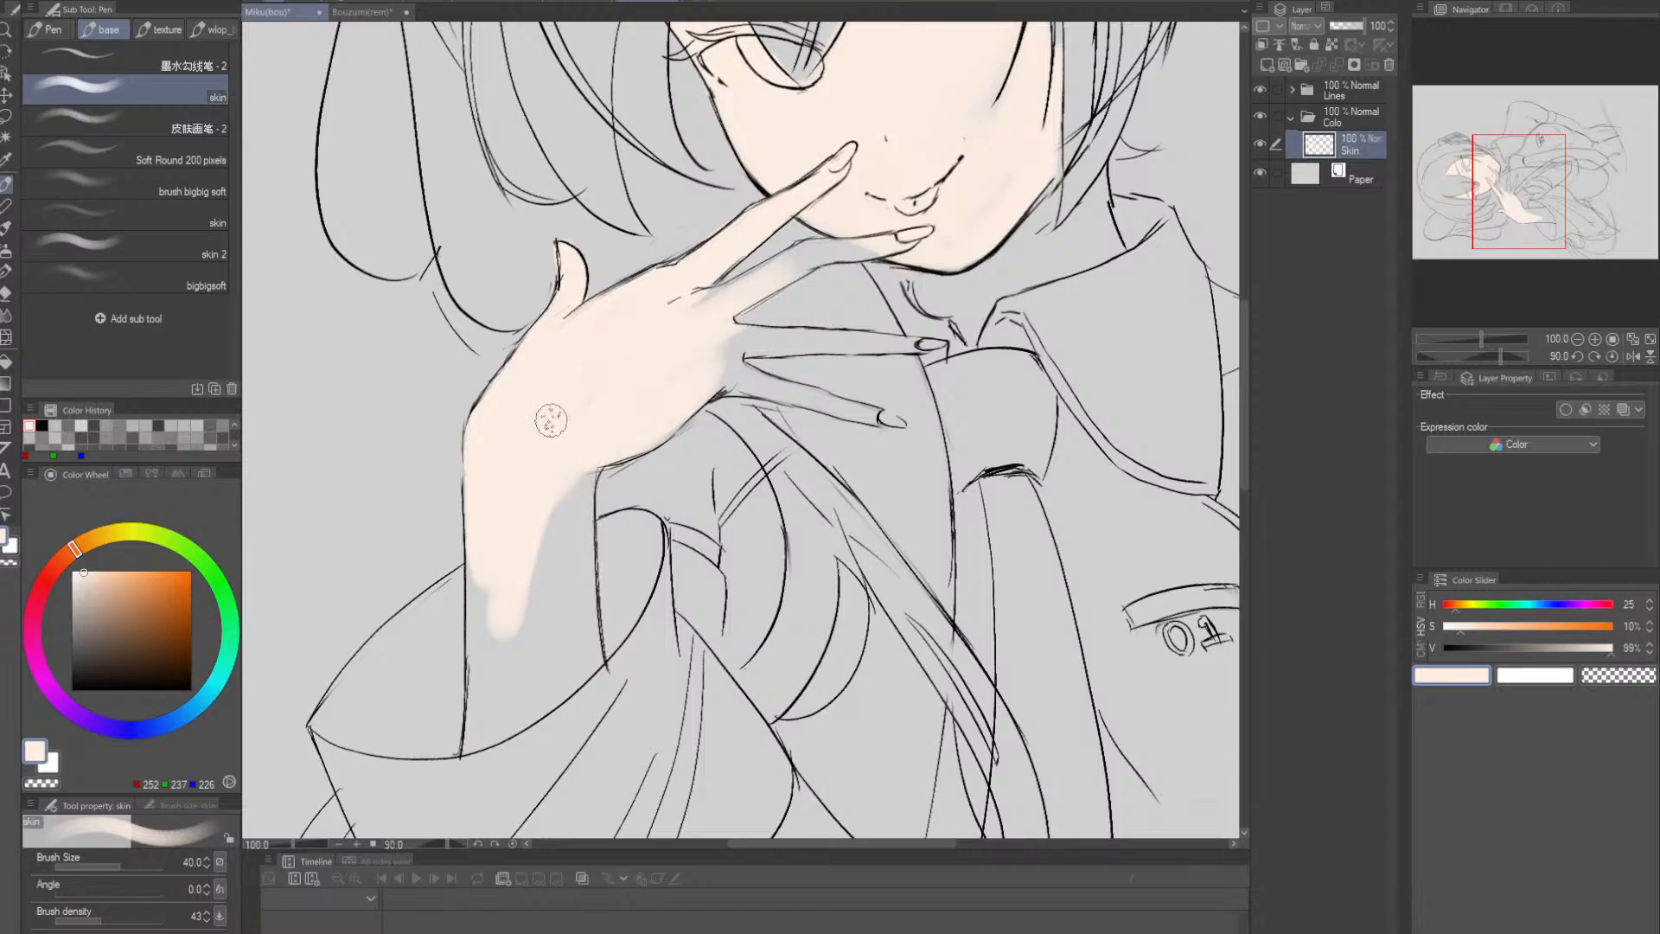
{"action": "left_click_drag", "start_coordinate": [617, 366], "coordinate": [537, 448]}
{"action": "key", "text": "bracketleft"}
{"action": "key", "text": "bracketleft"}
{"action": "key", "text": "bracketleft"}
{"action": "mouse_move", "coordinate": [608, 392]}
{"action": "left_mouse_down"}
{"action": "mouse_move", "coordinate": [675, 365]}
{"action": "mouse_move", "coordinate": [586, 391]}
{"action": "mouse_move", "coordinate": [733, 331]}
{"action": "mouse_move", "coordinate": [706, 342]}
{"action": "mouse_move", "coordinate": [807, 329]}
{"action": "left_mouse_up"}
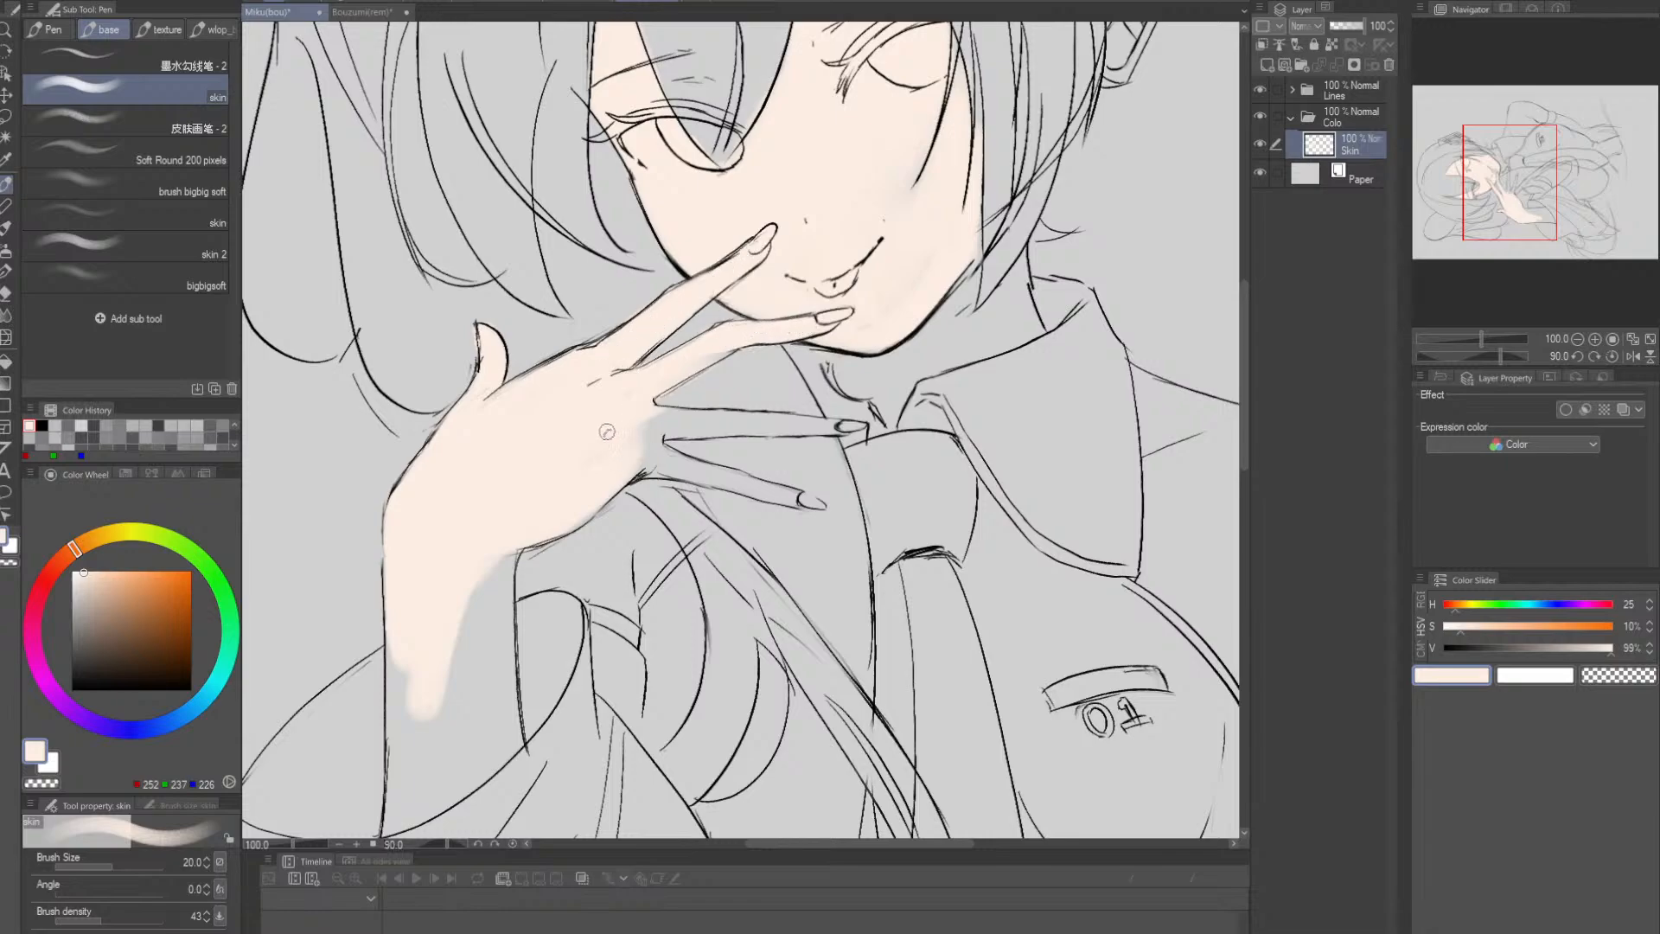
- Fill the ring and little fingers with skin colour on a rotated canvas and restore the canvas rotation
{"action": "key", "text": "r"}
{"action": "mouse_move", "coordinate": [660, 423]}
{"action": "left_mouse_down"}
{"action": "mouse_move", "coordinate": [644, 482]}
{"action": "mouse_move", "coordinate": [745, 419]}
{"action": "left_mouse_up"}
{"action": "left_click_drag", "start_coordinate": [626, 488], "coordinate": [812, 374]}
{"action": "mouse_move", "coordinate": [640, 486]}
{"action": "left_mouse_down"}
{"action": "mouse_move", "coordinate": [691, 471]}
{"action": "mouse_move", "coordinate": [675, 510]}
{"action": "mouse_move", "coordinate": [817, 458]}
{"action": "left_mouse_up"}
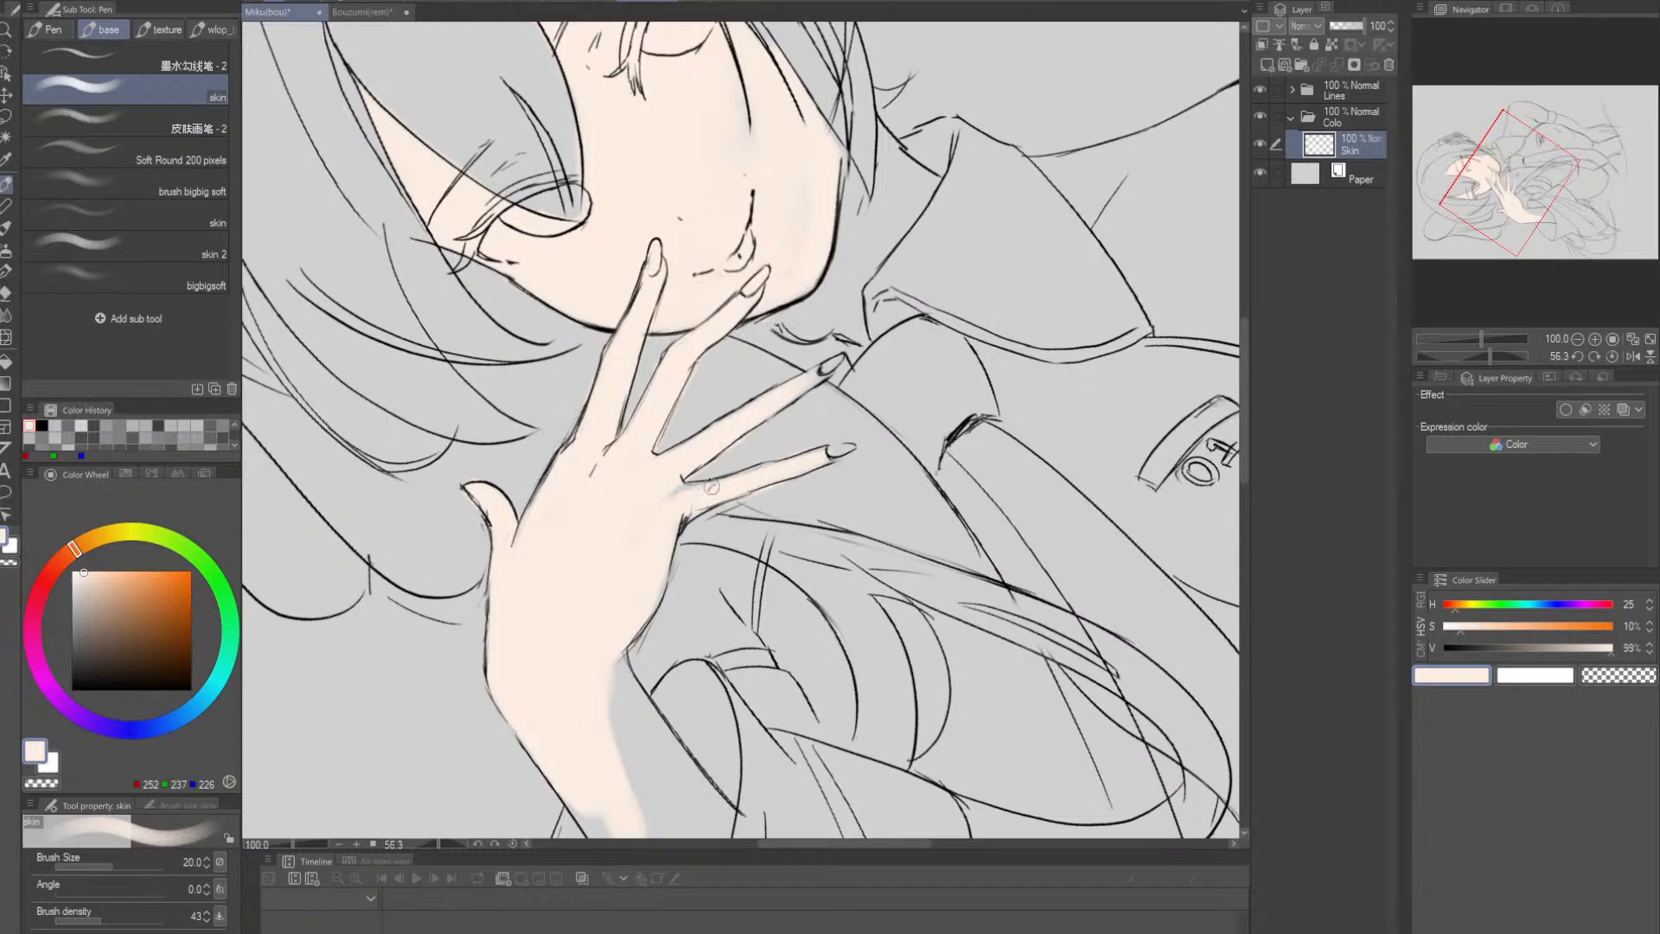
{"action": "key", "text": "shift+space"}
{"action": "left_click_drag", "start_coordinate": [796, 465], "coordinate": [766, 489]}
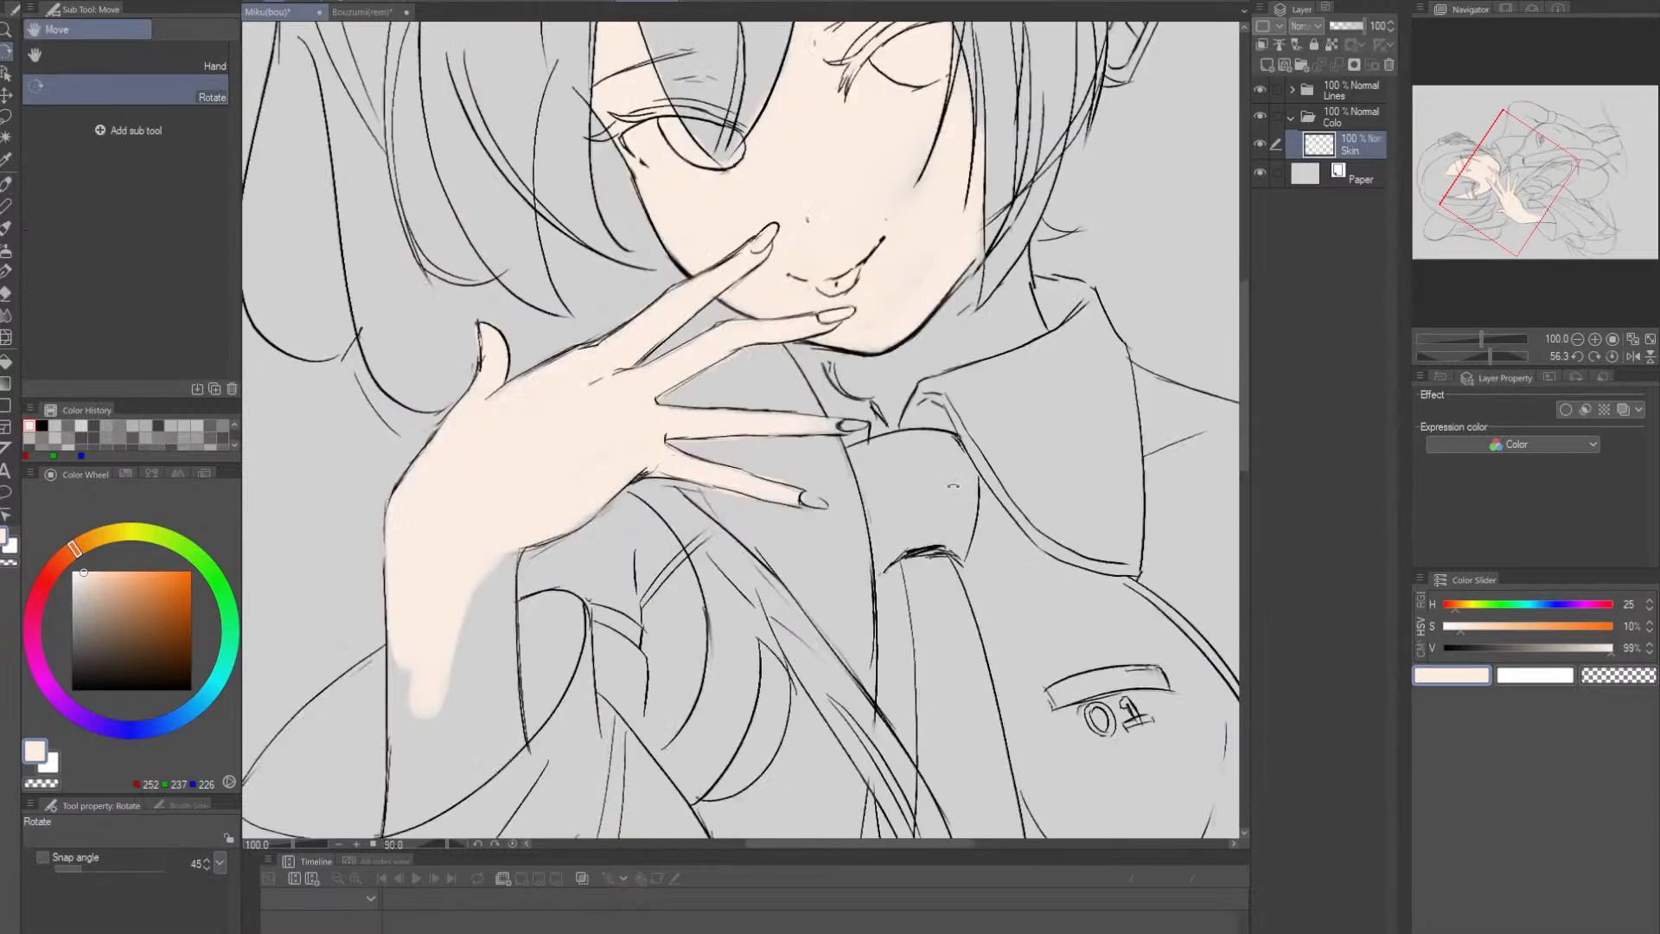
- Save the drawing with the coloured face and hand
{"action": "key", "text": "ctrl+alt+space"}
{"action": "left_click_drag", "start_coordinate": [907, 432], "coordinate": [813, 432]}
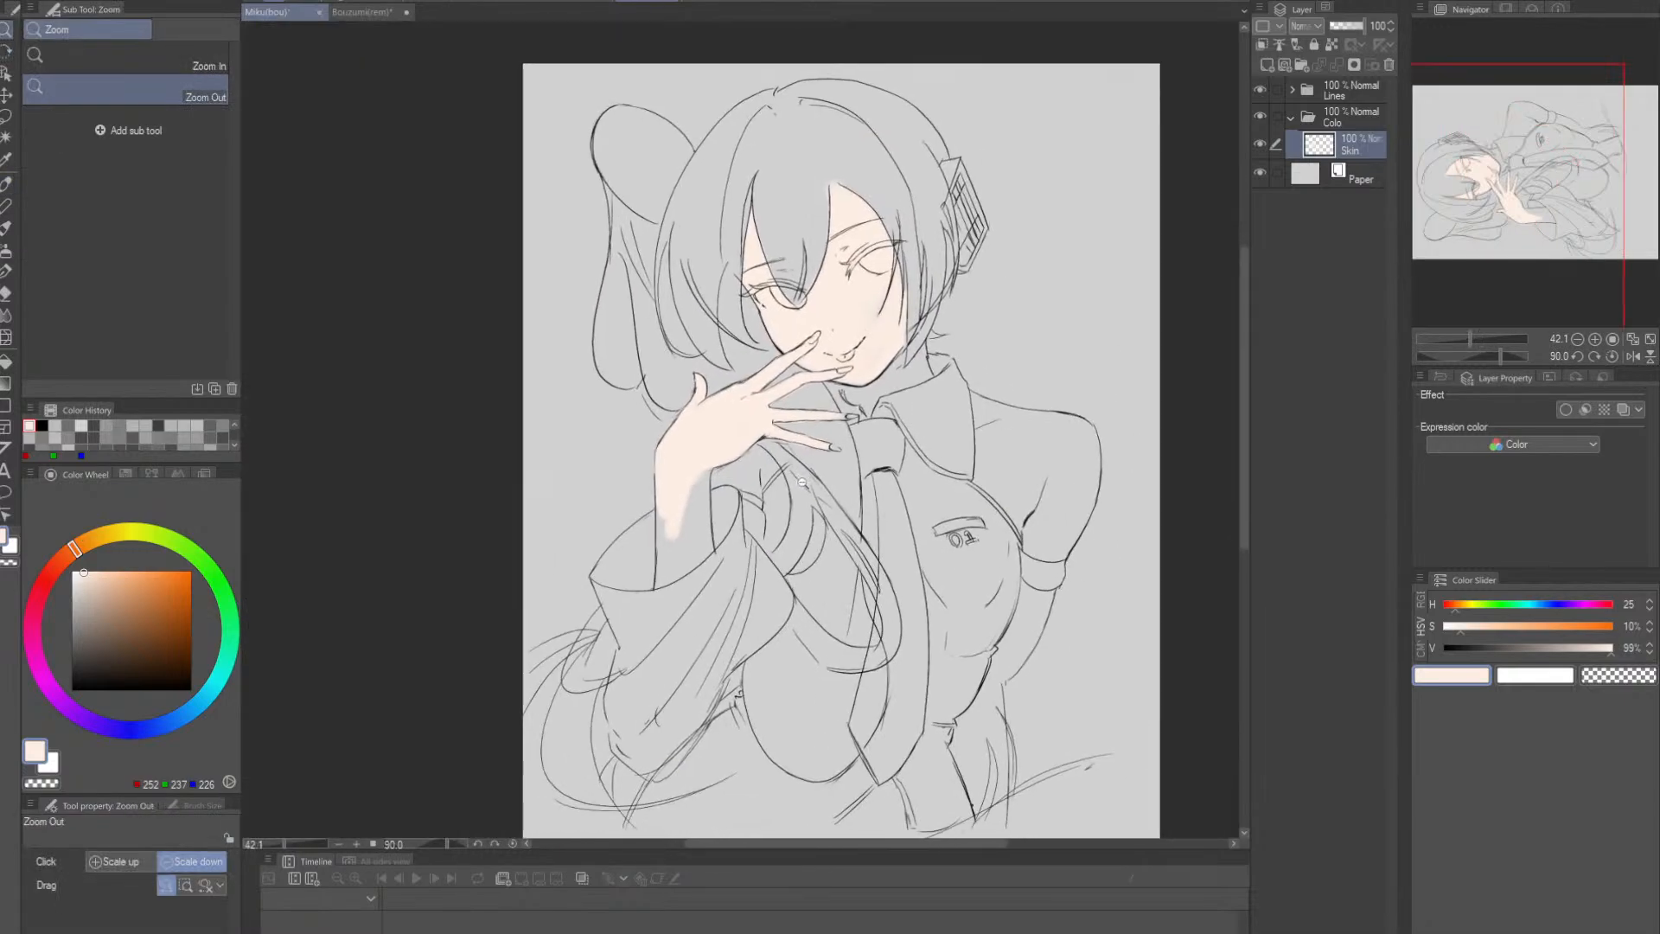
{"action": "mouse_move", "coordinate": [877, 520]}
{"action": "left_mouse_down"}
{"action": "mouse_move", "coordinate": [913, 520]}
{"action": "mouse_move", "coordinate": [863, 490]}
{"action": "left_mouse_up"}
{"action": "key", "text": "space"}
{"action": "key", "text": "ctrl+s"}
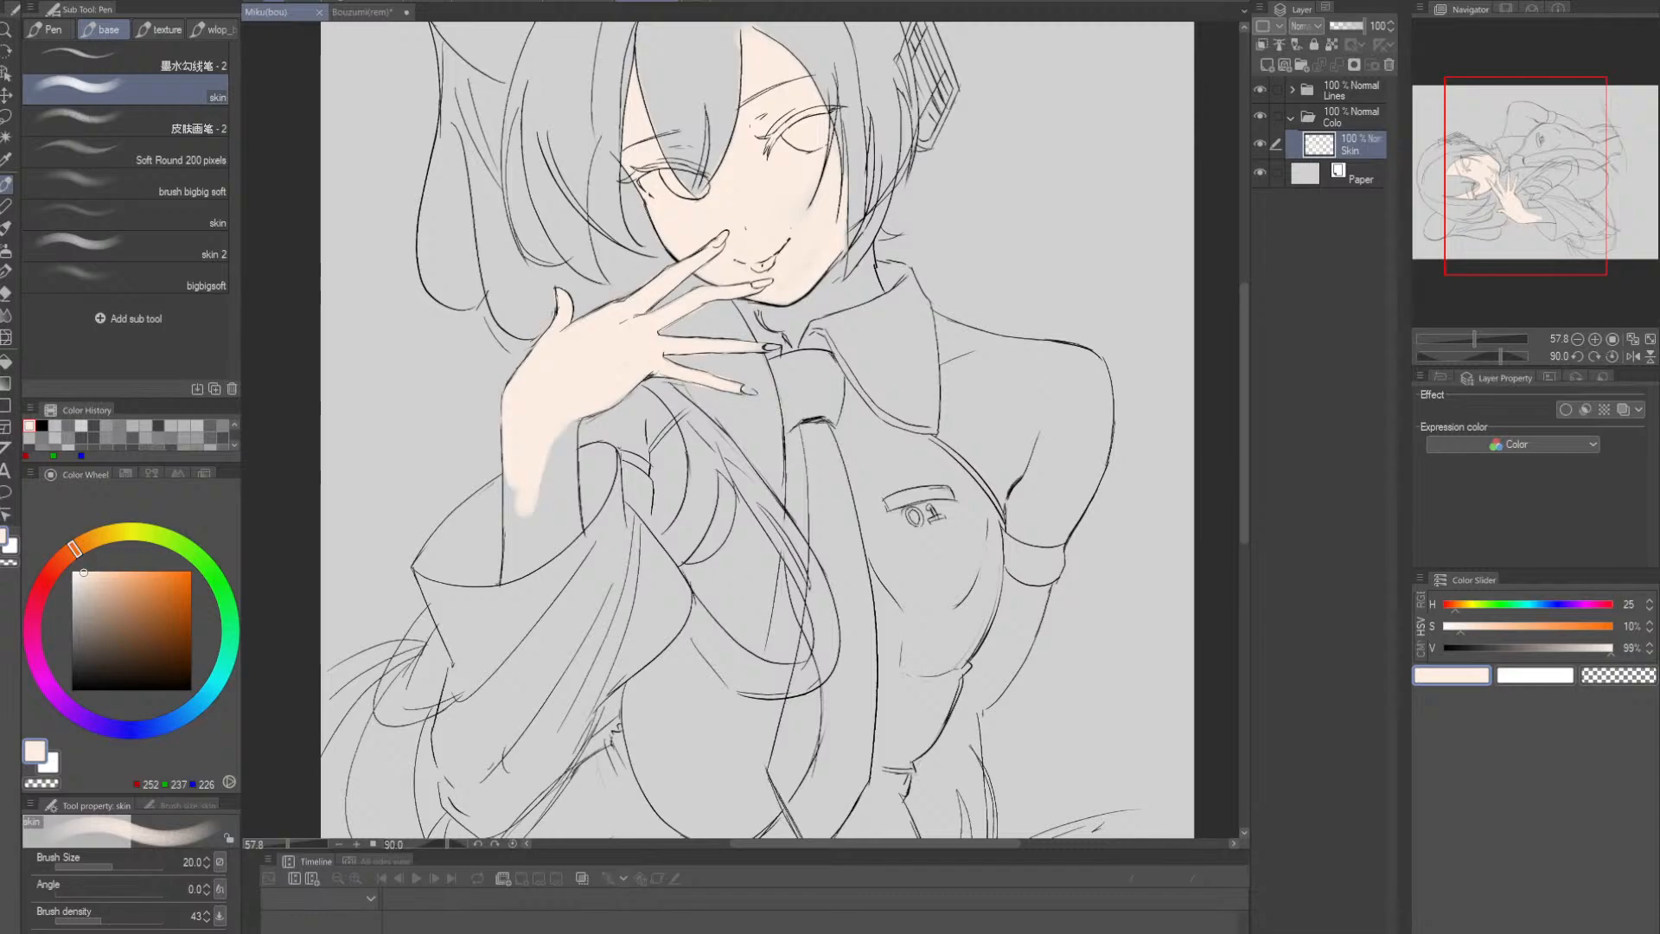
- Fill the raised forearm with skin colour from the wrist down to the sleeve cuff
{"action": "left_click_drag", "start_coordinate": [551, 463], "coordinate": [567, 517]}
{"action": "key", "text": "bracketright"}
{"action": "key", "text": "bracketright"}
{"action": "mouse_move", "coordinate": [567, 436]}
{"action": "left_mouse_down"}
{"action": "mouse_move", "coordinate": [571, 518]}
{"action": "mouse_move", "coordinate": [524, 567]}
{"action": "left_mouse_up"}
{"action": "left_click_drag", "start_coordinate": [550, 484], "coordinate": [519, 548]}
{"action": "mouse_move", "coordinate": [516, 453]}
{"action": "left_mouse_down"}
{"action": "mouse_move", "coordinate": [517, 543]}
{"action": "mouse_move", "coordinate": [518, 528]}
{"action": "left_mouse_up"}
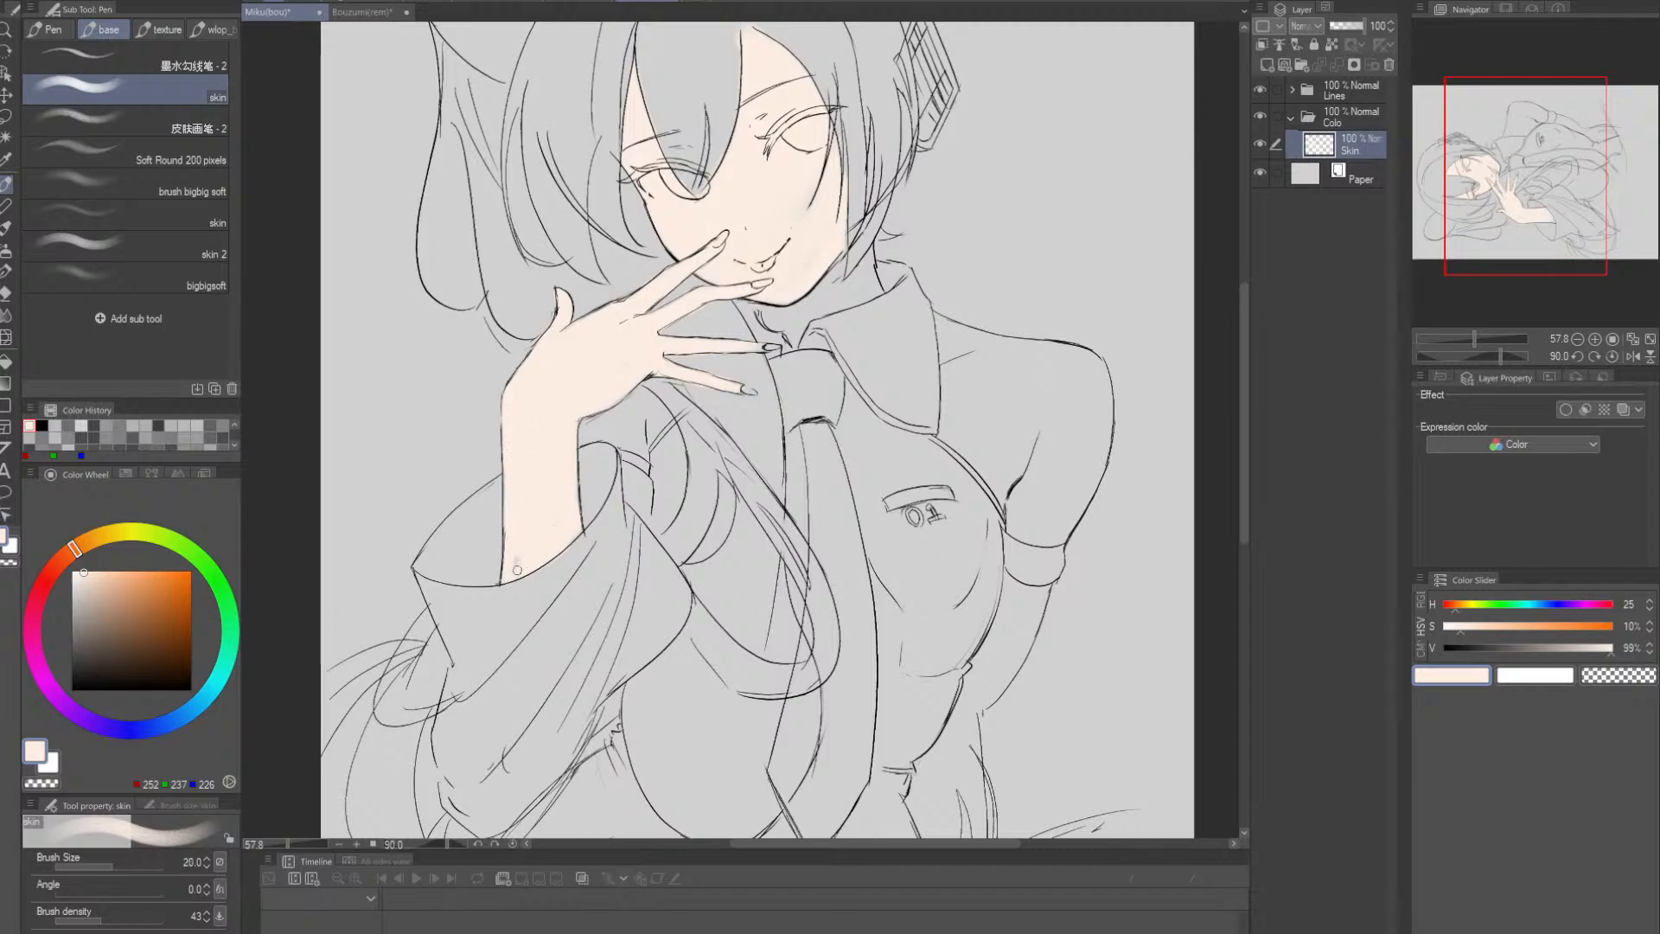
- Undo the last skin-colour brush stroke
{"action": "left_click_drag", "start_coordinate": [925, 430], "coordinate": [828, 491]}
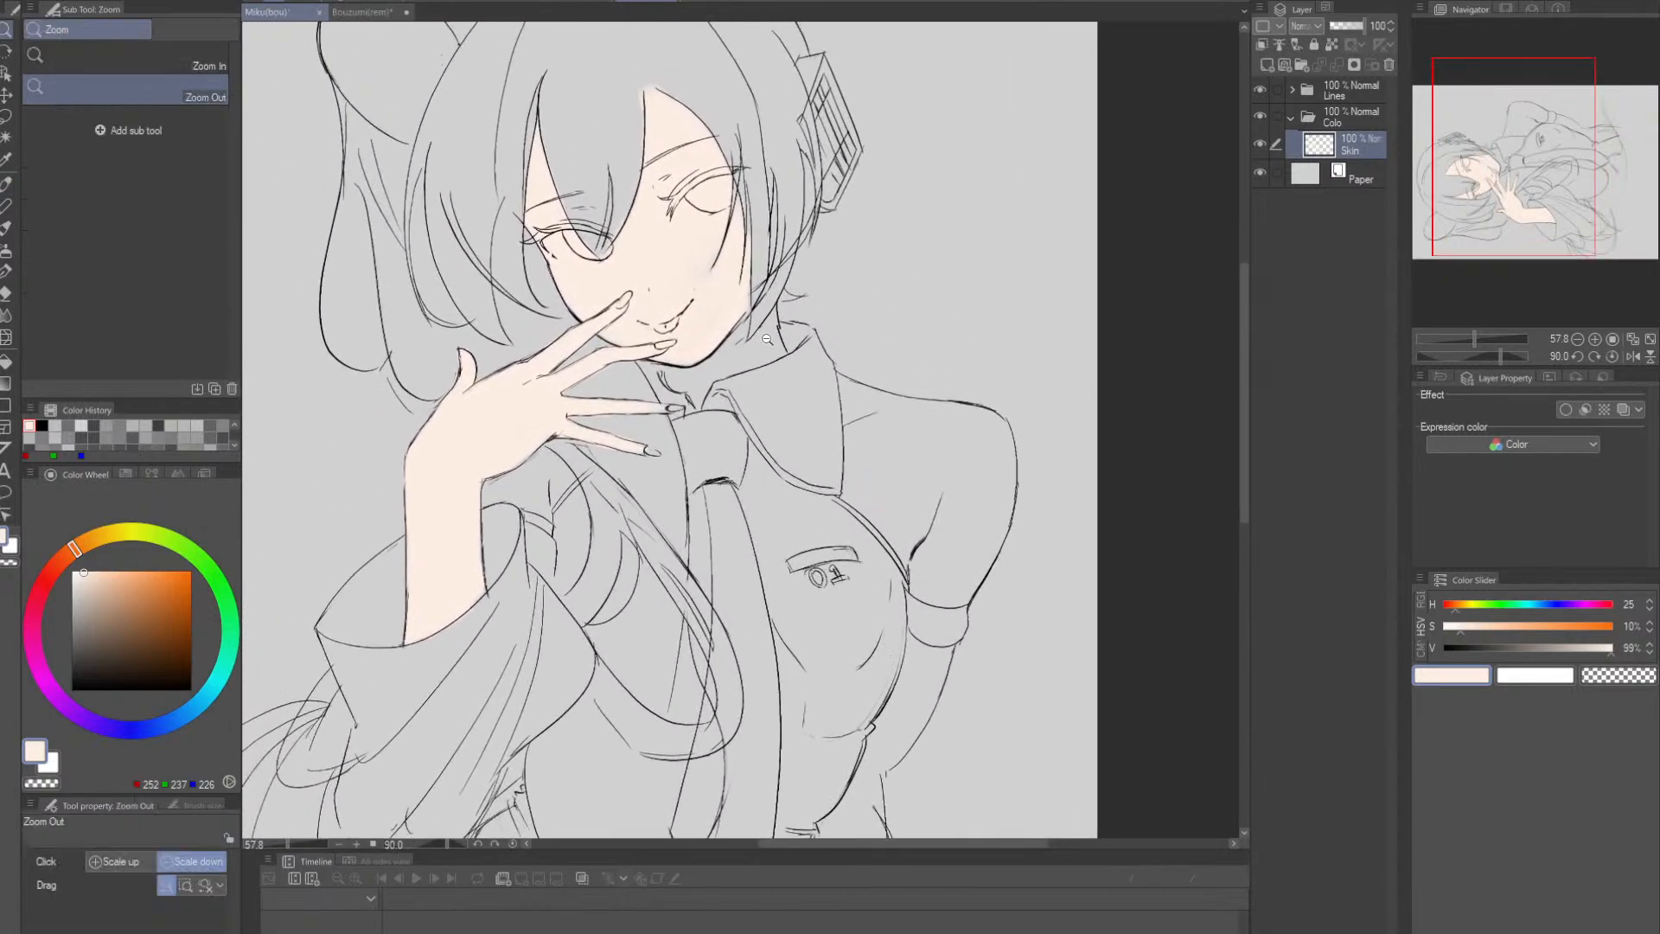
{"action": "left_click_drag", "start_coordinate": [756, 336], "coordinate": [779, 308]}
{"action": "key", "text": "ctrl+z"}
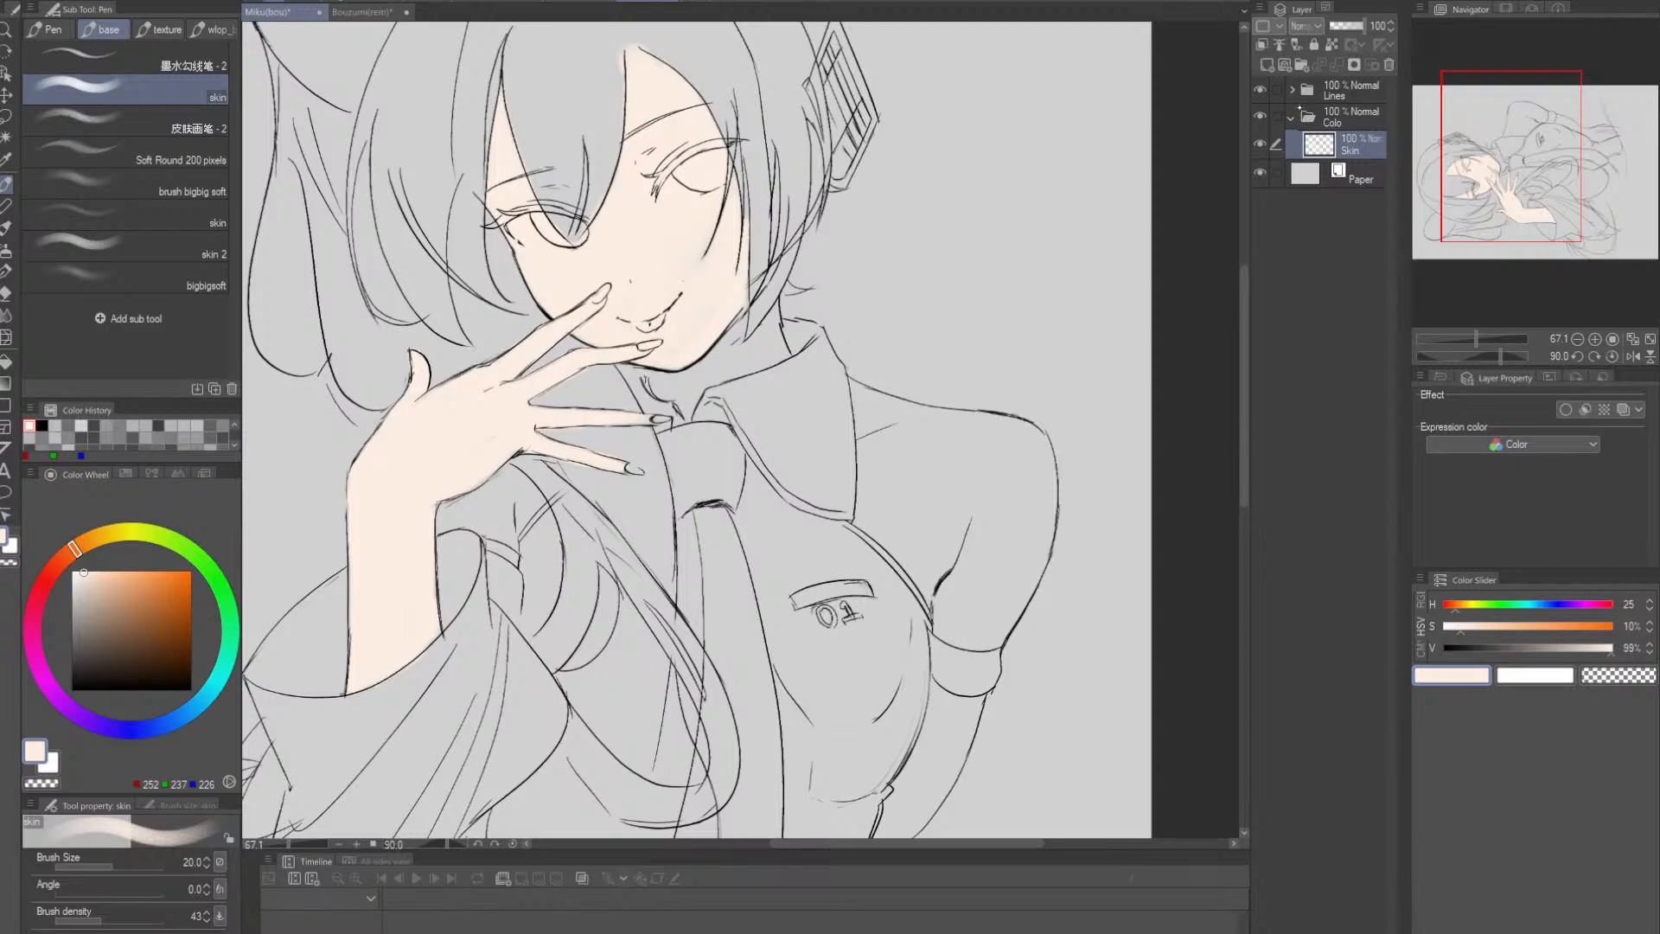
- On Layer 2 in the Lines folder, extend the neck line from the hair to the collar with the black ink pen at size 7
{"action": "left_click", "coordinate": [1292, 90]}
{"action": "left_click", "coordinate": [1353, 118]}
{"action": "key", "text": "ctrl+space"}
{"action": "left_click_drag", "start_coordinate": [810, 304], "coordinate": [908, 304]}
{"action": "key", "text": "e"}
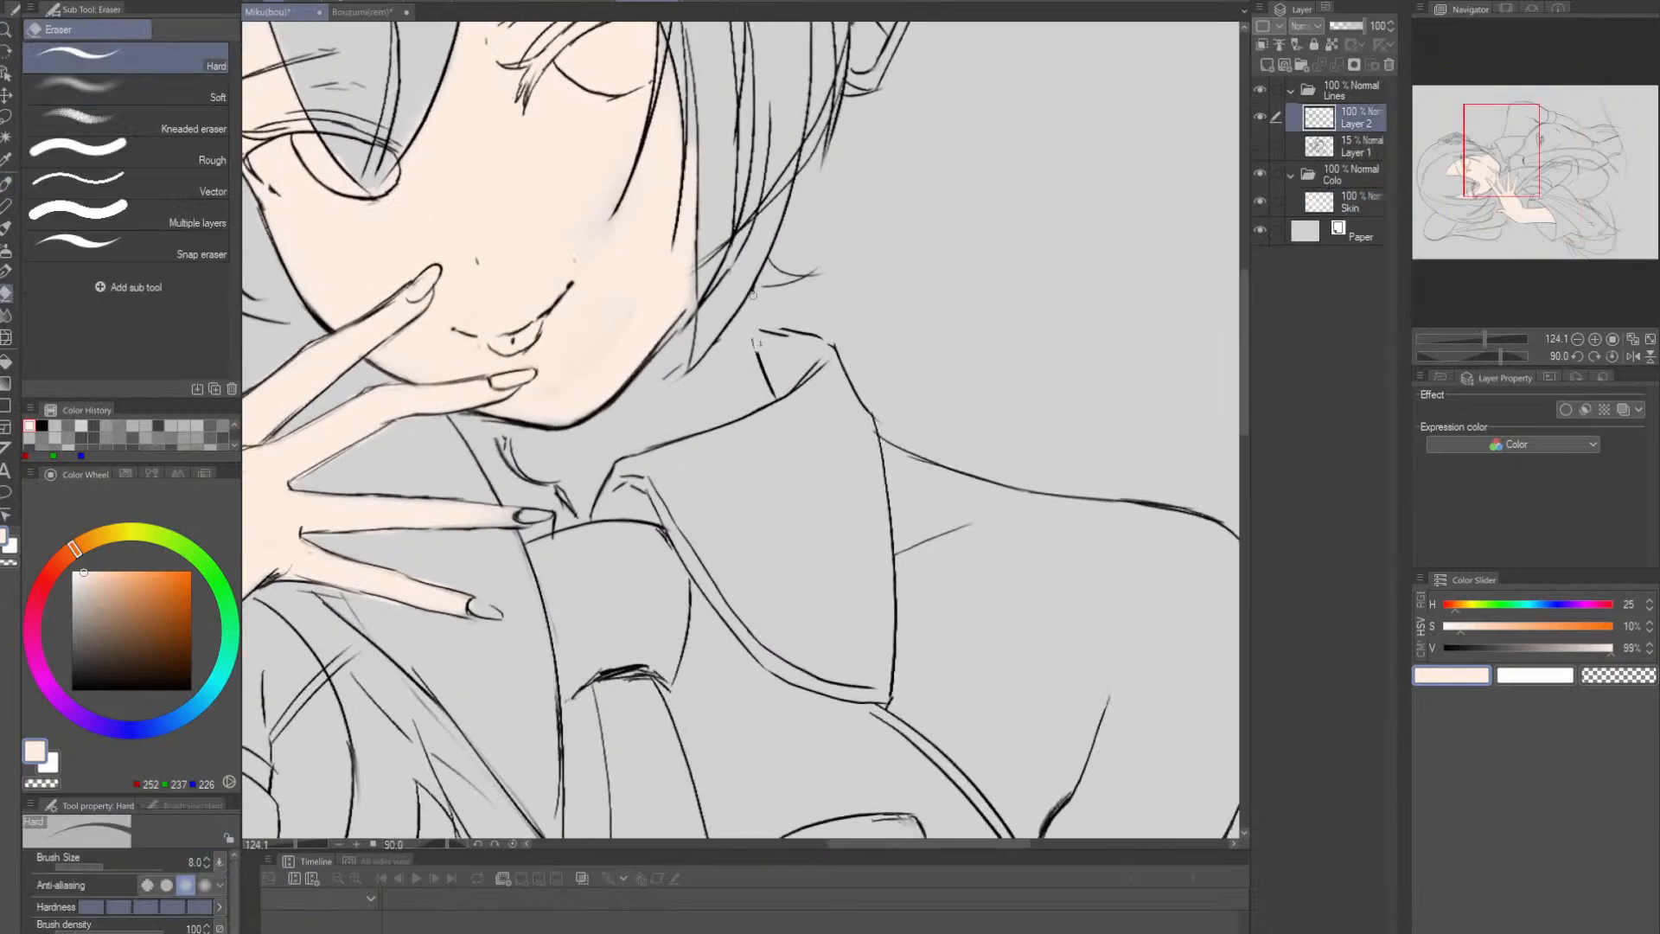
{"action": "key", "text": "p"}
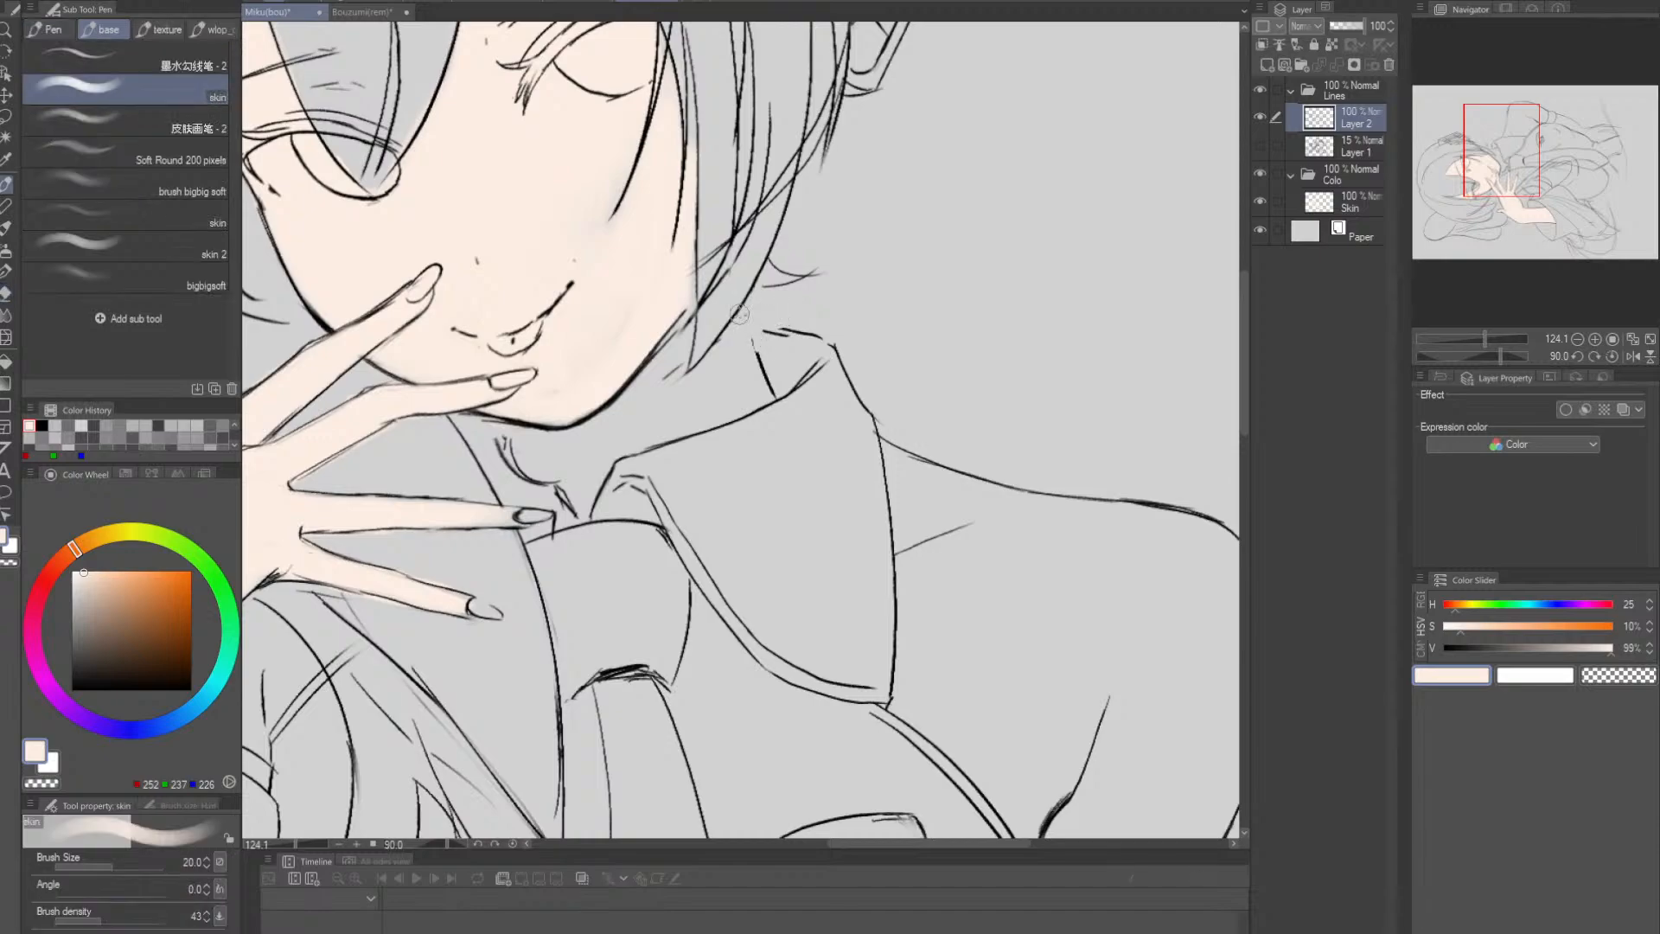
{"action": "left_click", "coordinate": [49, 29]}
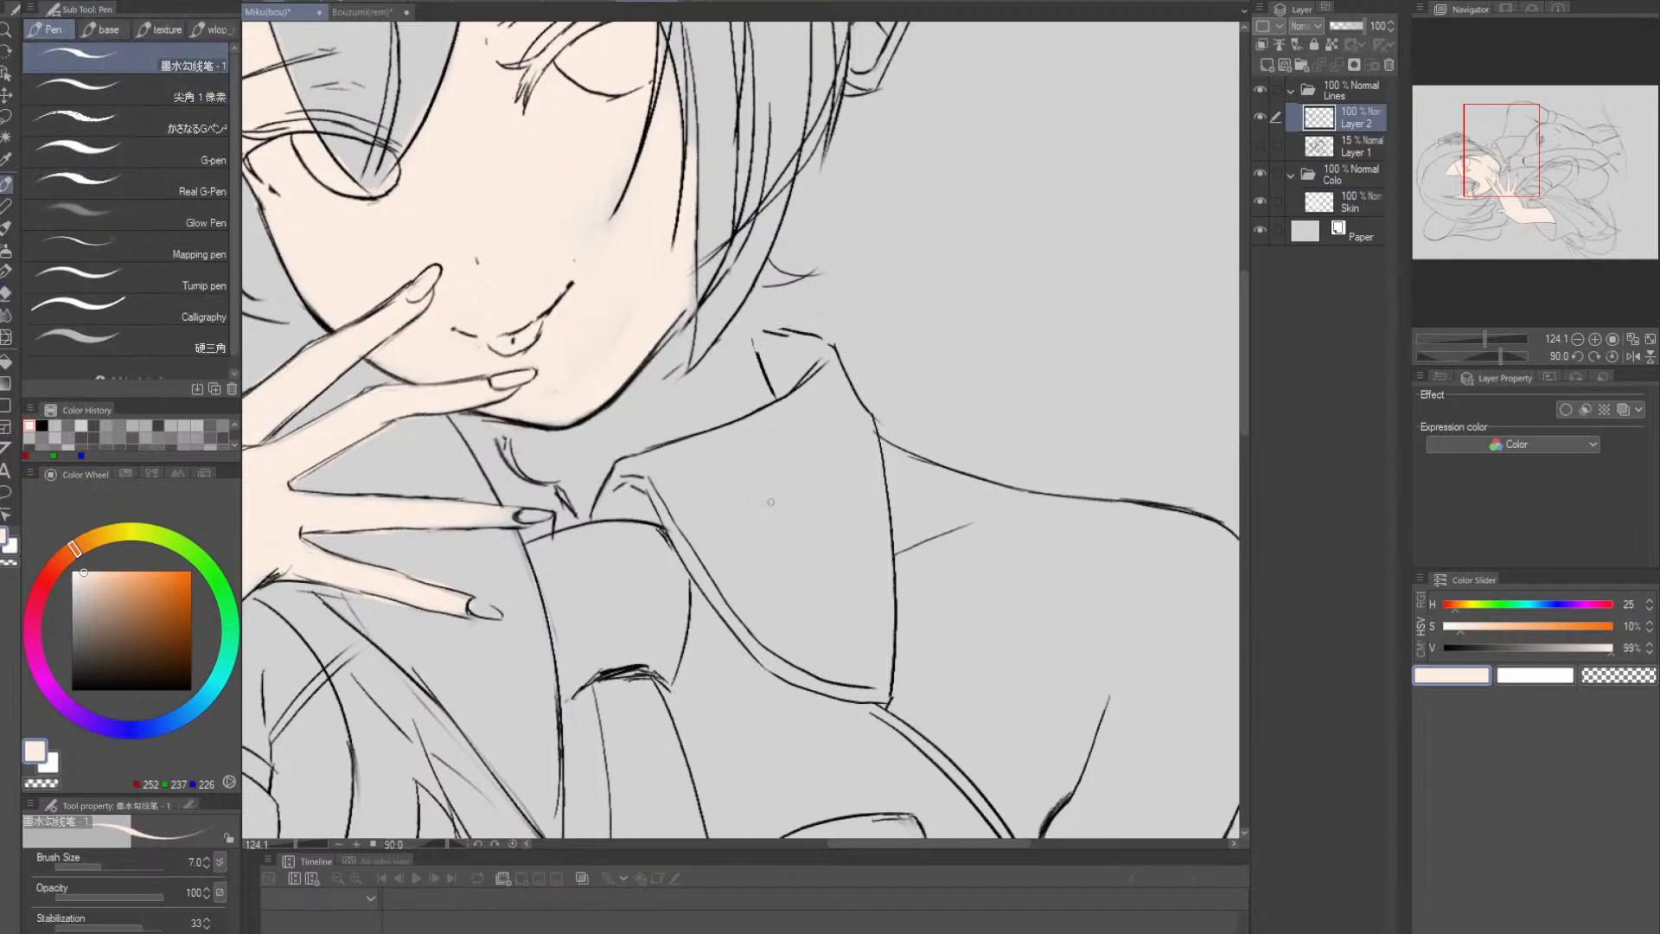
{"action": "left_click_drag", "start_coordinate": [159, 667], "coordinate": [41, 753]}
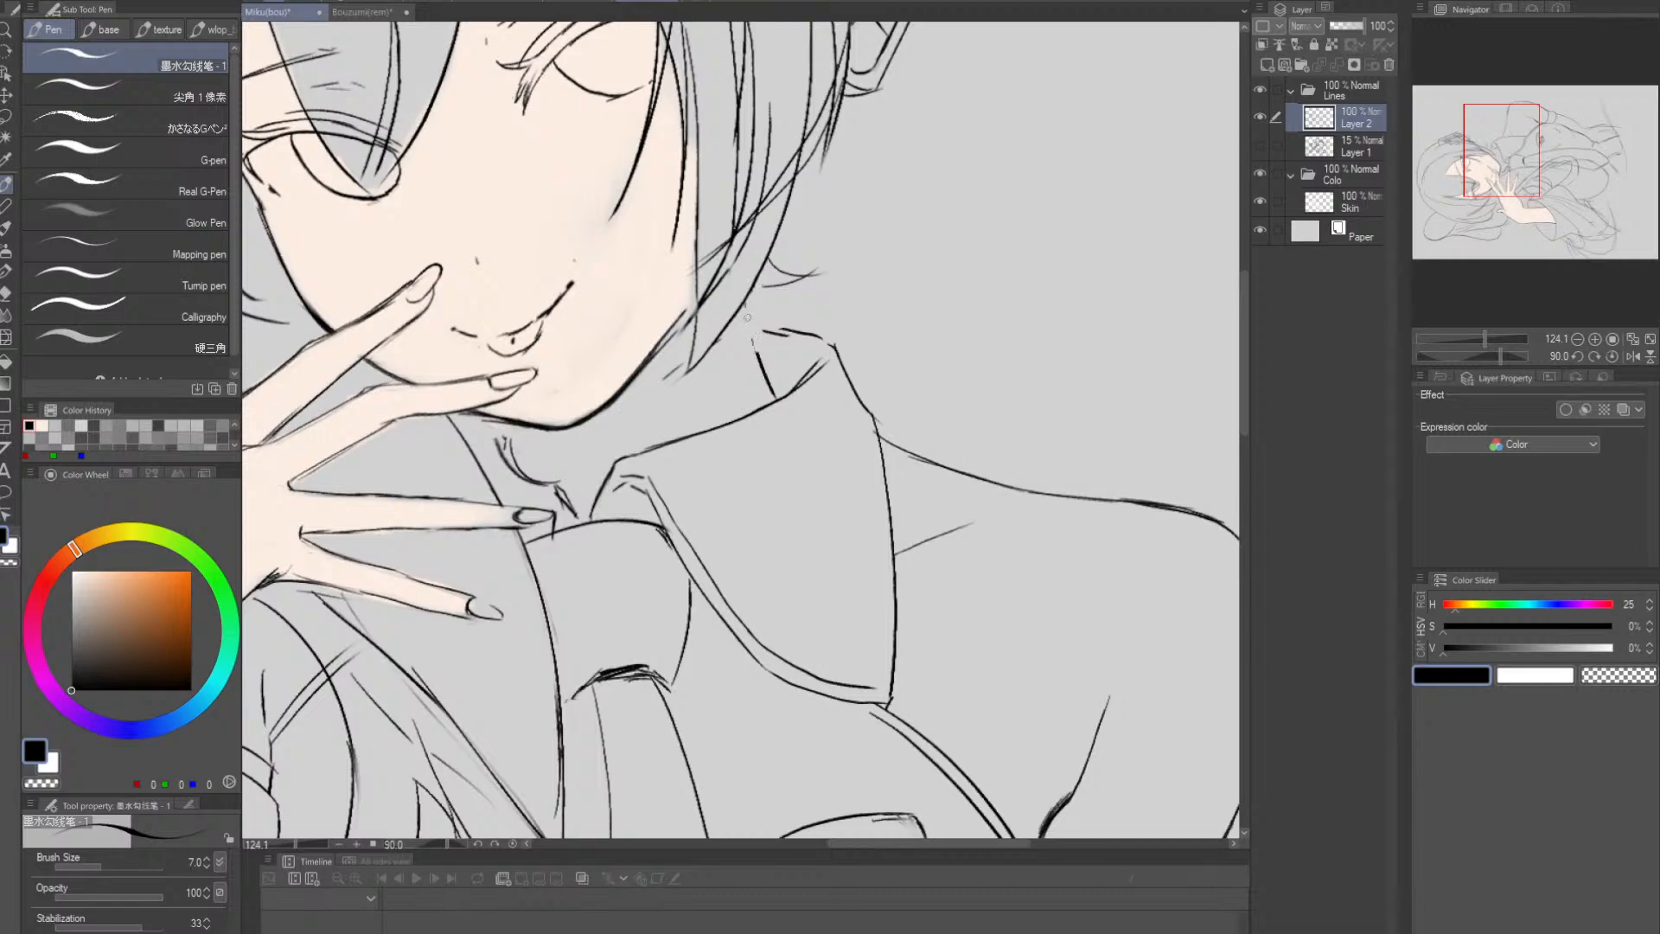
{"action": "key", "text": "e"}
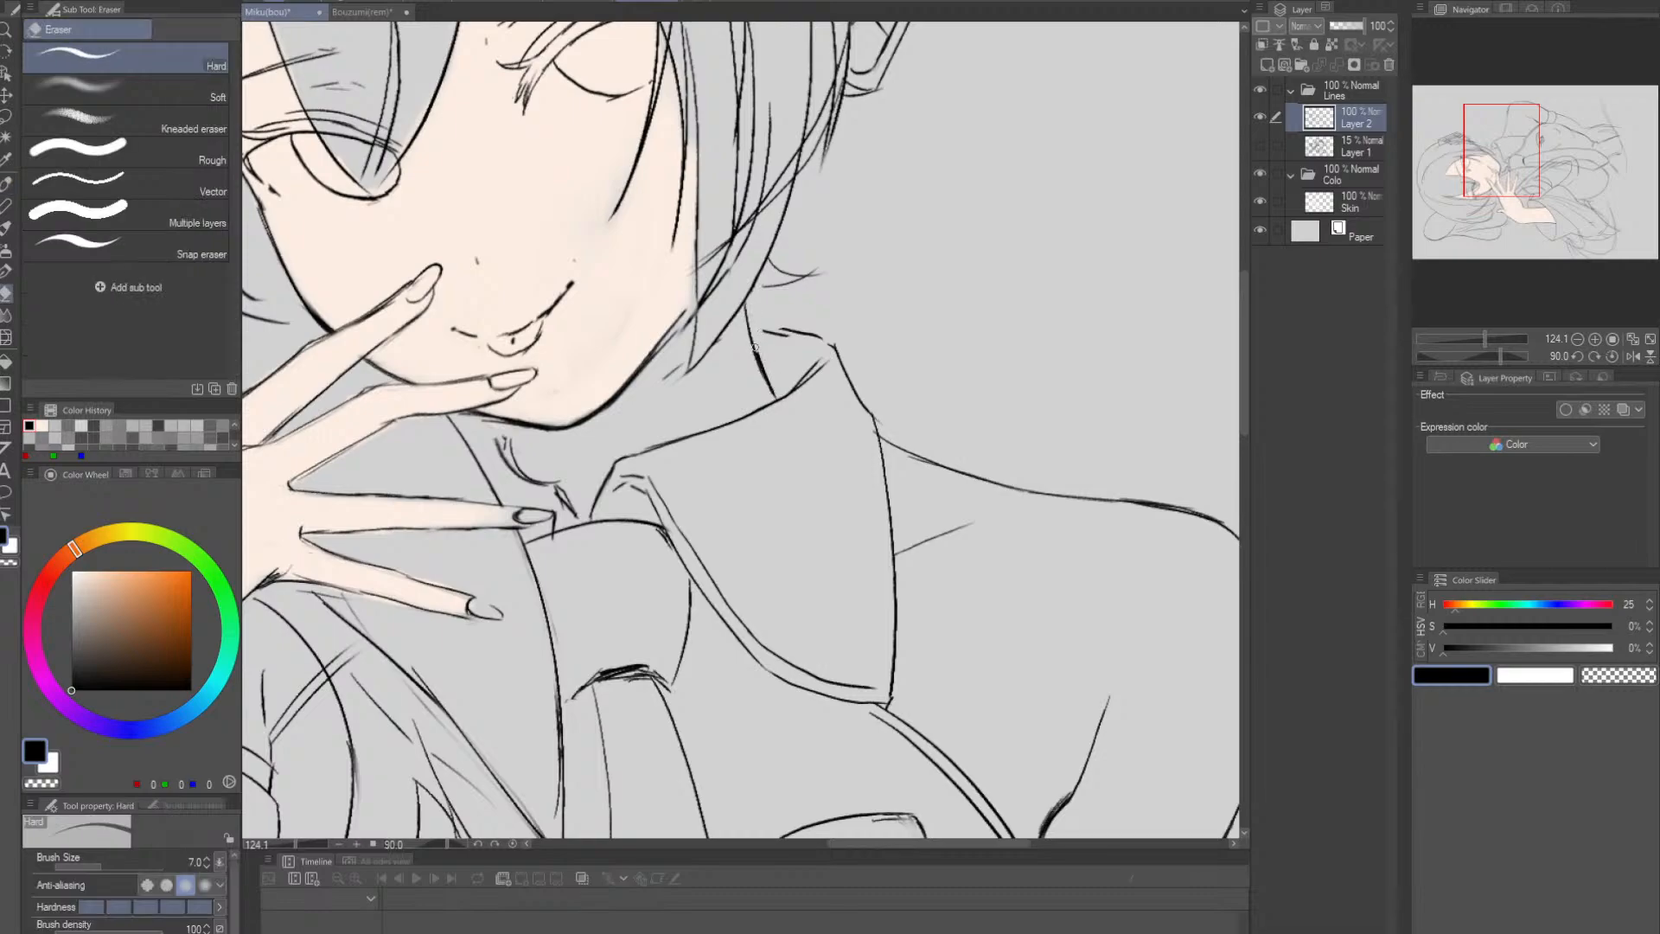
- Clean up the line art where the neck meets the back of the collar, using the hard eraser on a rotated canvas
{"action": "key", "text": "r"}
{"action": "mouse_move", "coordinate": [1007, 339]}
{"action": "left_mouse_down"}
{"action": "mouse_move", "coordinate": [989, 225]}
{"action": "mouse_move", "coordinate": [955, 184]}
{"action": "left_mouse_up"}
{"action": "key", "text": "p"}
{"action": "key", "text": "e"}
{"action": "left_click_drag", "start_coordinate": [733, 327], "coordinate": [709, 336]}
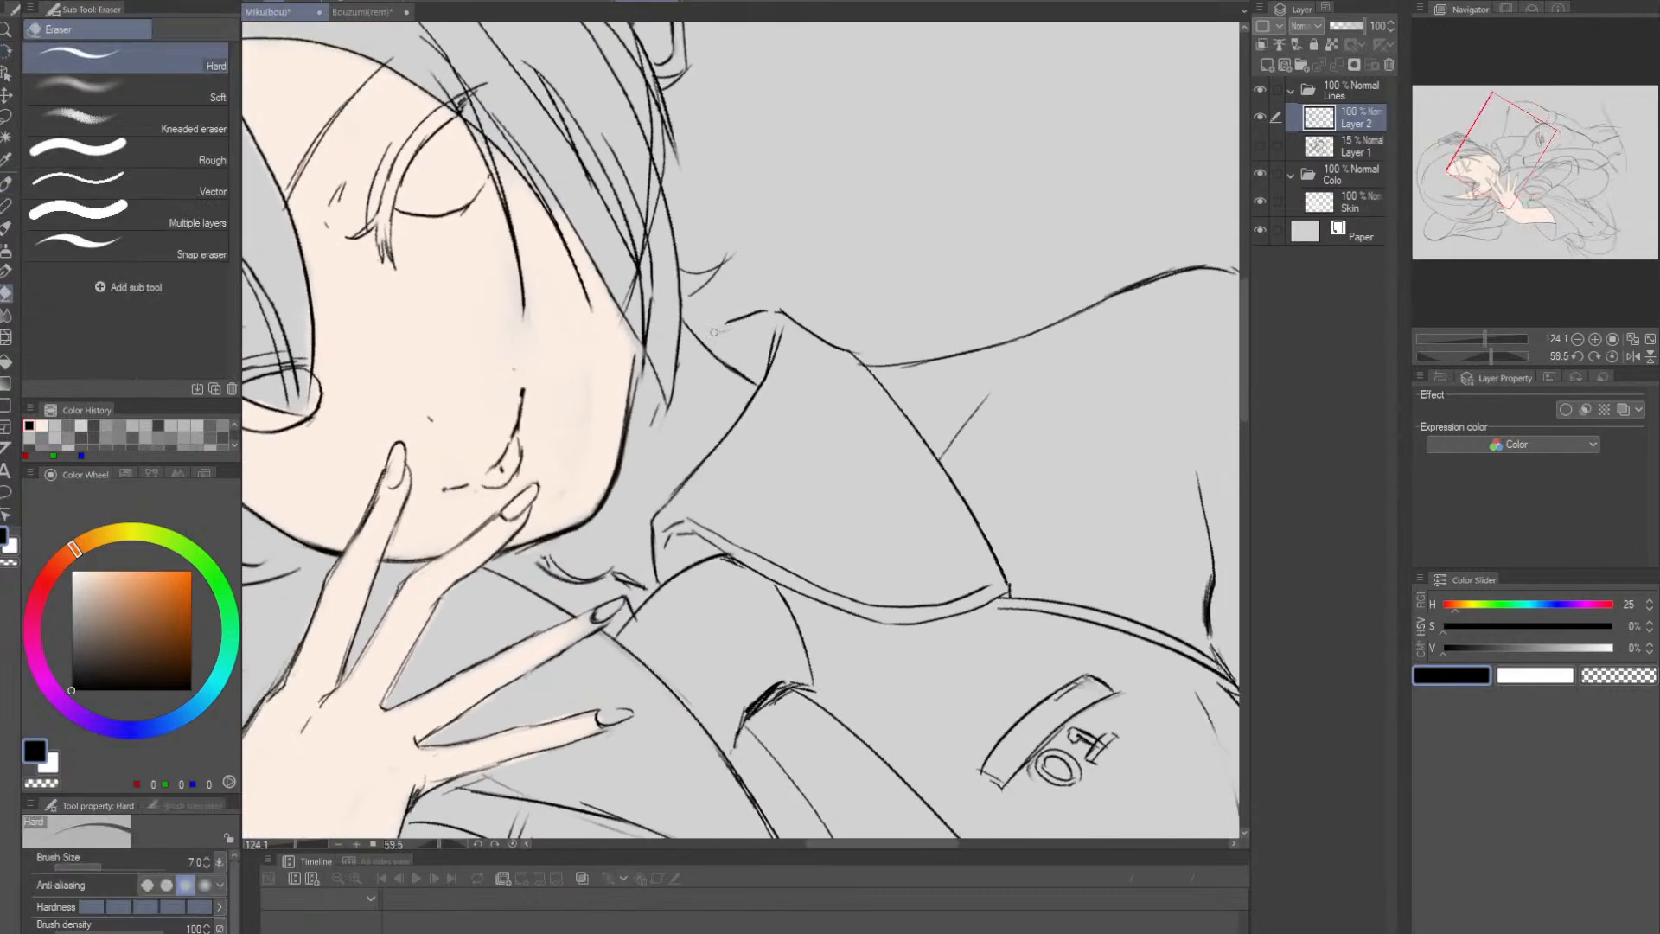
{"action": "key", "text": "p"}
{"action": "key", "text": "e"}
- Draw the missing back edge of the collar behind the neck with the ink pen and restore the upright canvas view
{"action": "key", "text": "r"}
{"action": "left_click_drag", "start_coordinate": [977, 417], "coordinate": [965, 367]}
{"action": "key", "text": "p"}
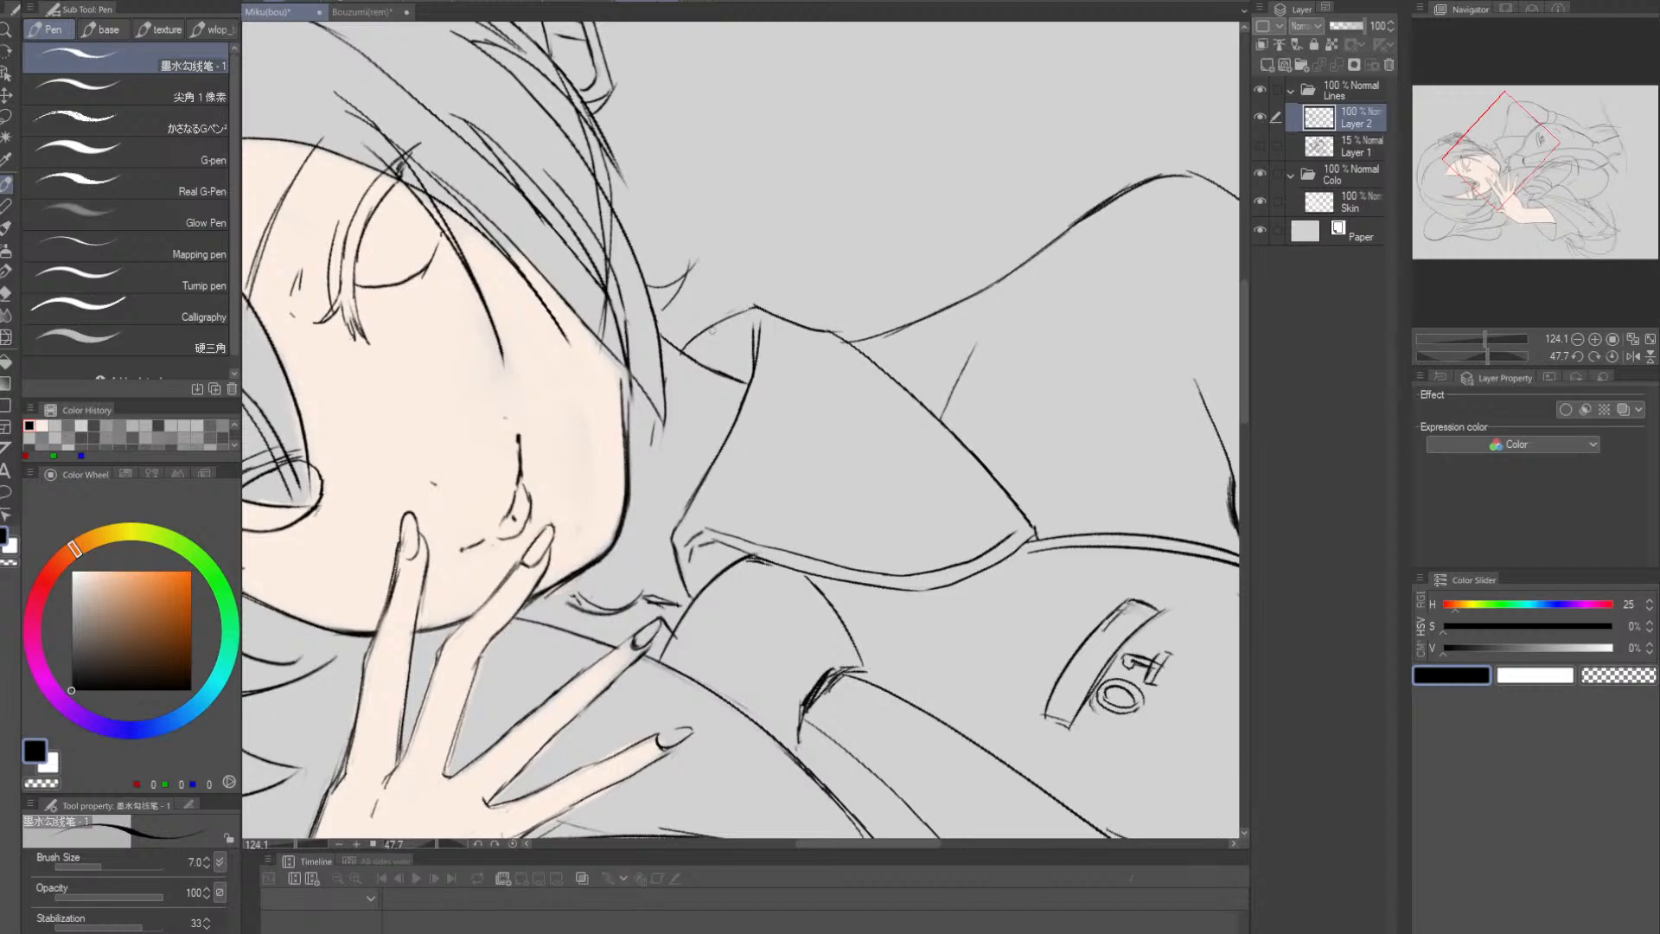
{"action": "key", "text": "r"}
{"action": "left_click_drag", "start_coordinate": [992, 319], "coordinate": [944, 432]}
{"action": "key", "text": "alt+space"}
{"action": "key", "text": "space"}
{"action": "left_click_drag", "start_coordinate": [1000, 423], "coordinate": [945, 379]}
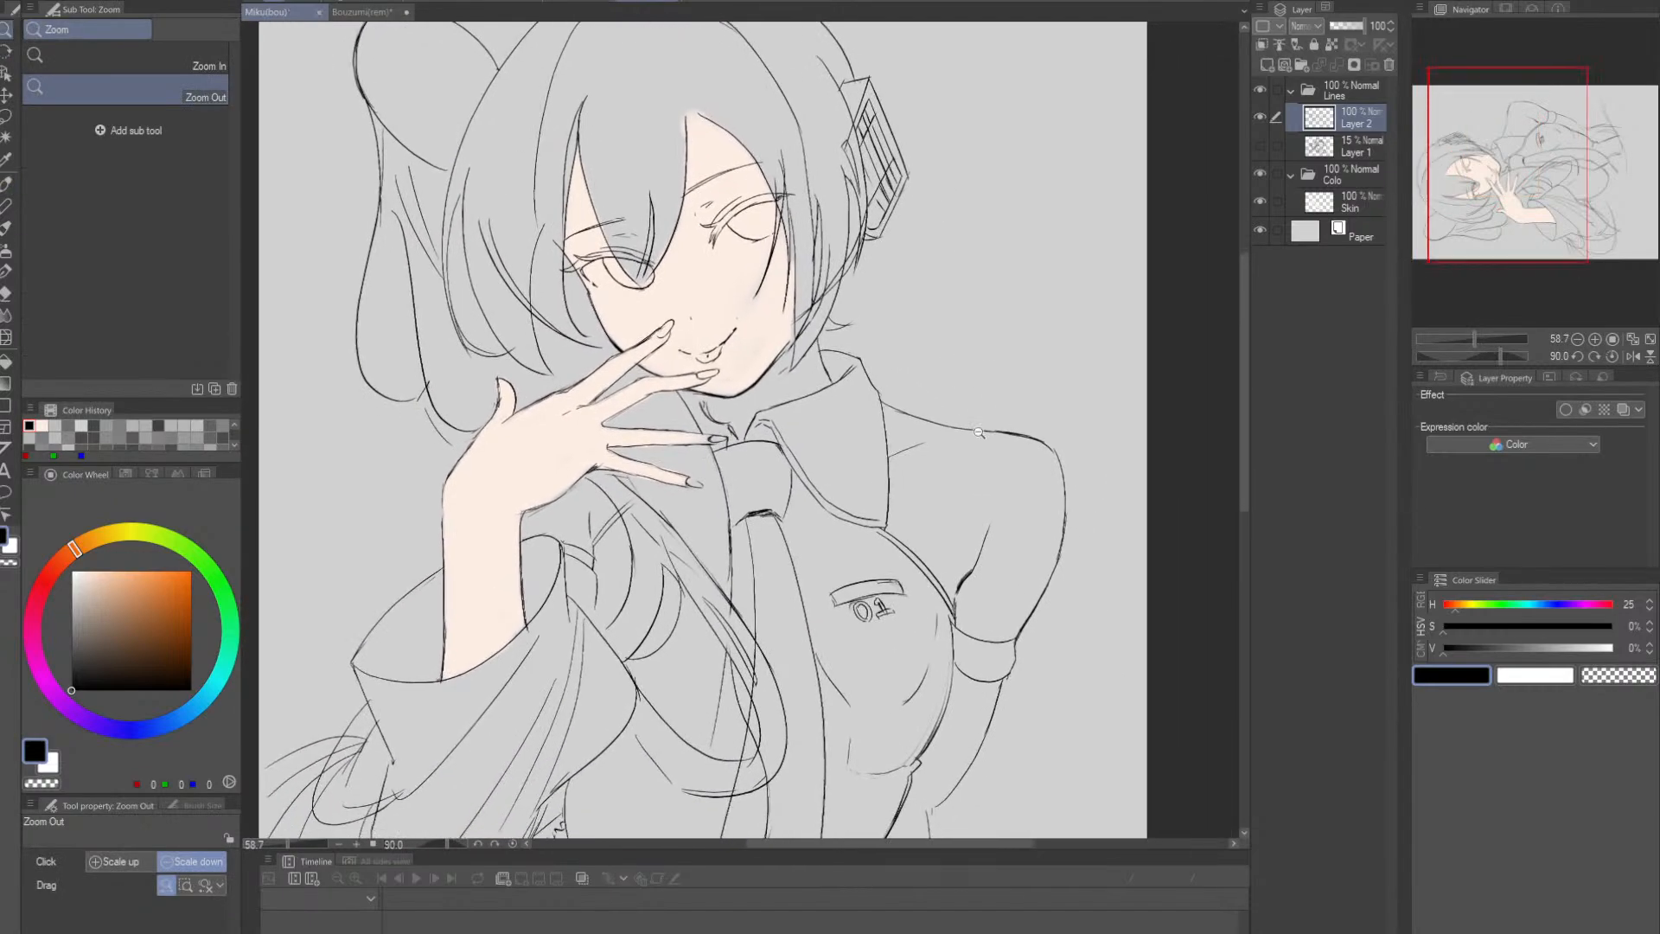
- On the Skin layer, fill the neck between the chin and collar with the sampled skin colour using the base skin brush
{"action": "left_click", "coordinate": [1337, 201]}
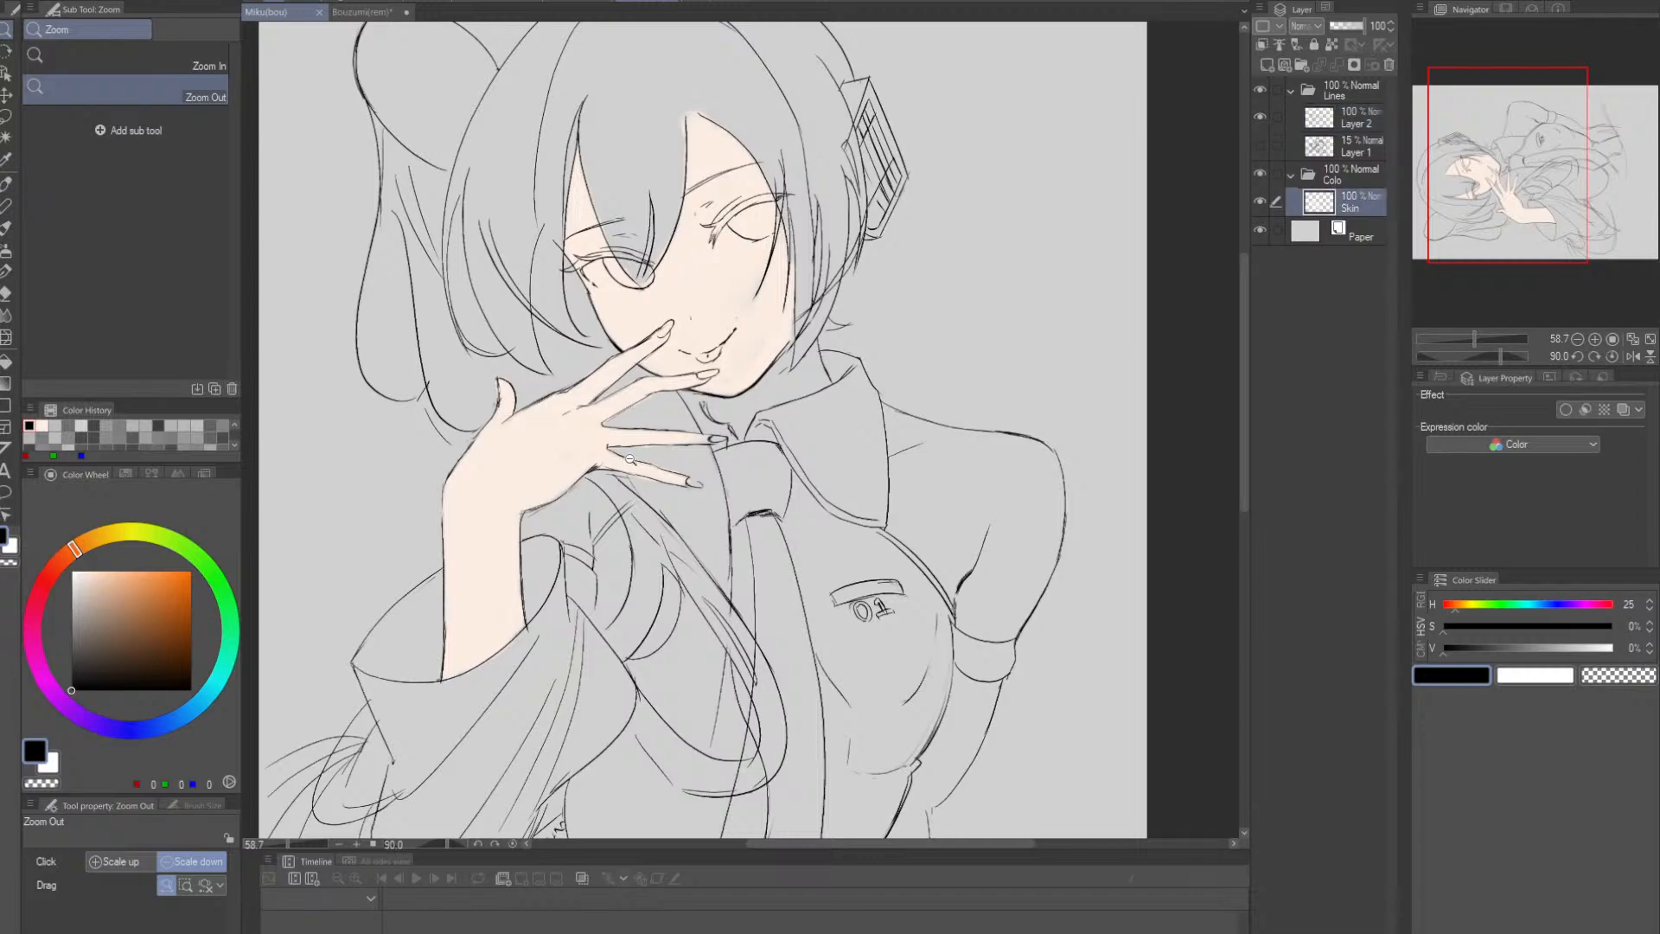
{"action": "key", "text": "p"}
{"action": "left_click", "coordinate": [104, 30]}
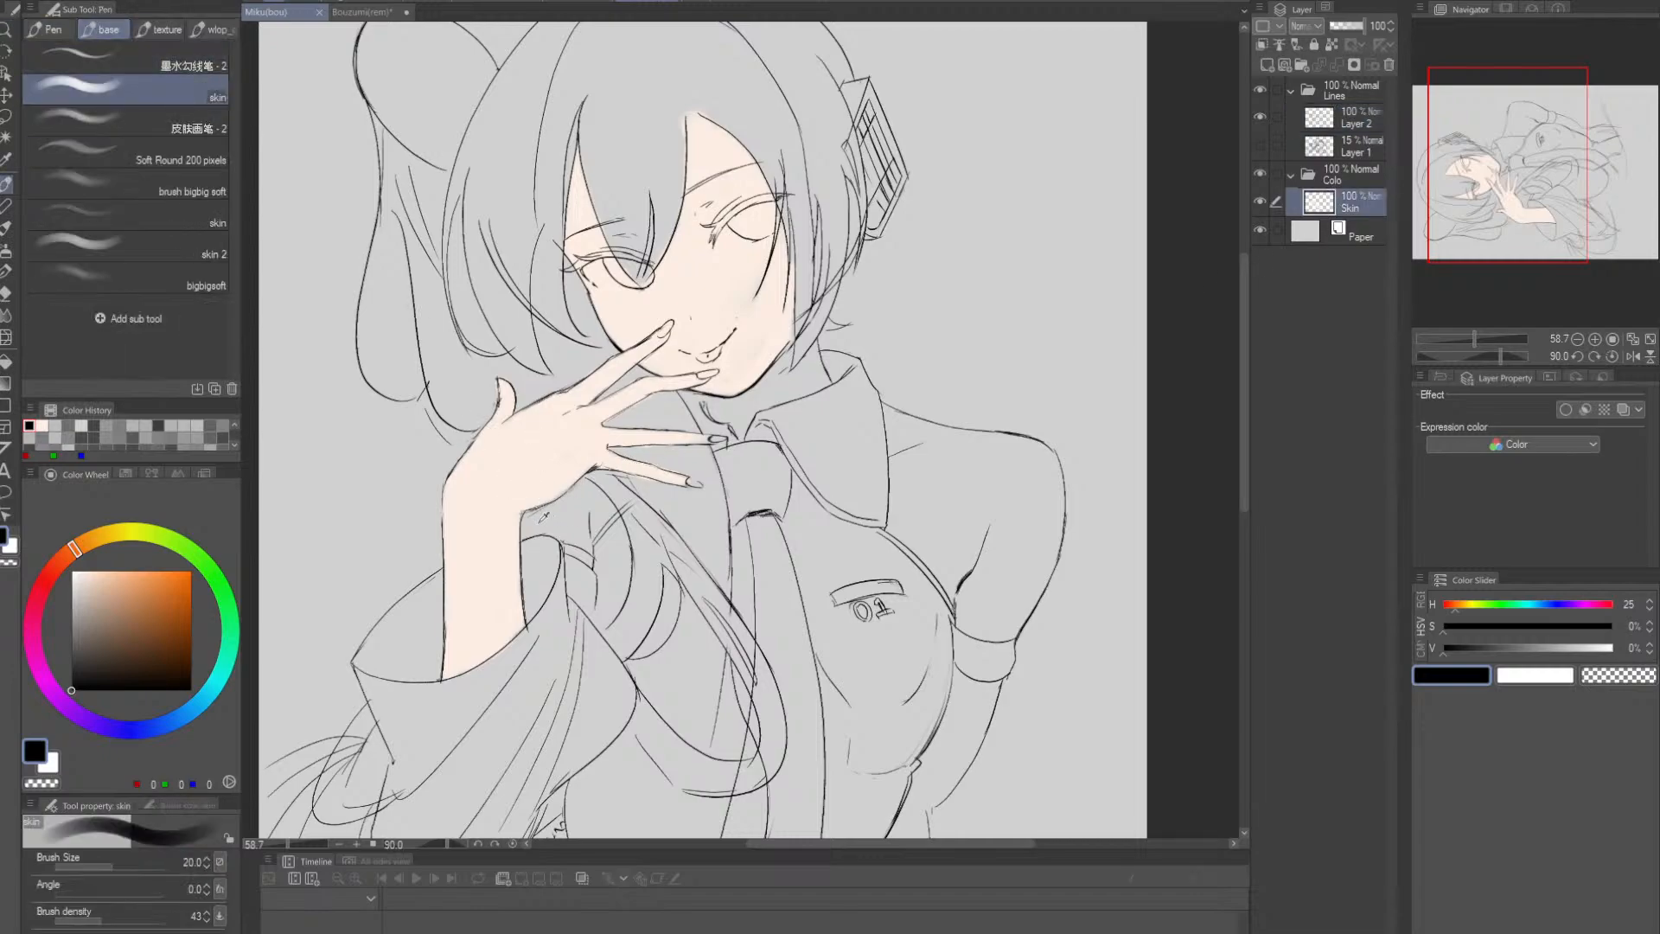
{"action": "left_click", "coordinate": [535, 481], "text": "alt"}
{"action": "left_click_drag", "start_coordinate": [643, 576], "coordinate": [443, 566]}
{"action": "left_click_drag", "start_coordinate": [560, 487], "coordinate": [590, 574]}
{"action": "scroll", "coordinate": [587, 486], "scroll_direction": "up", "scroll_amount": 2}
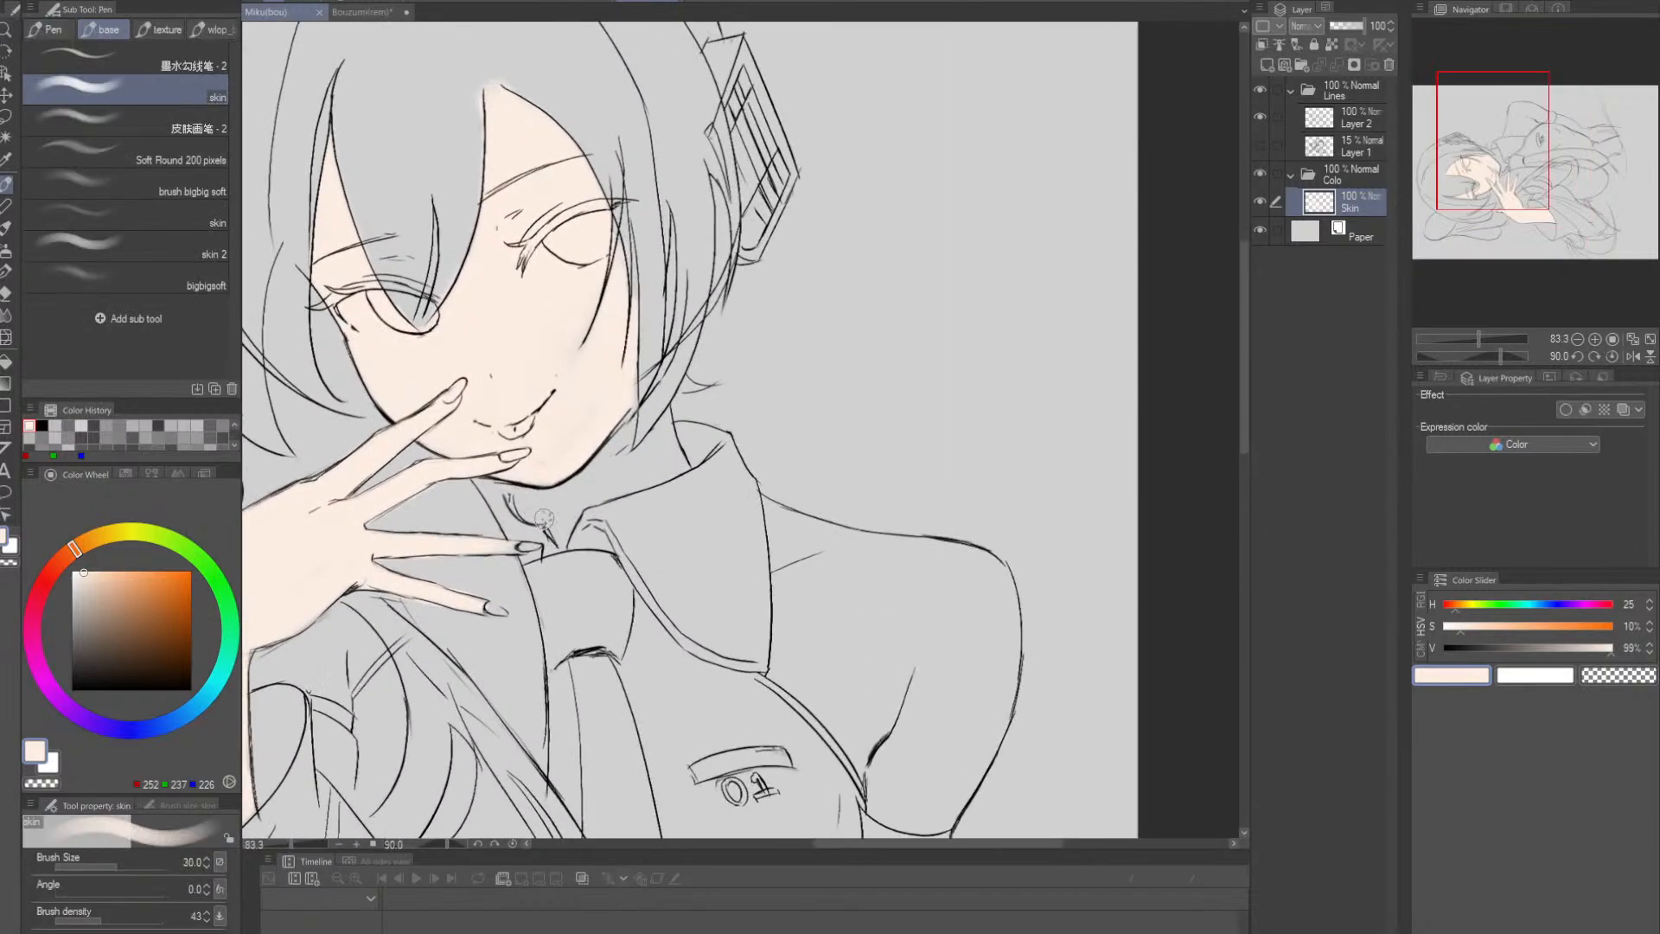
{"action": "key", "text": "bracketright"}
{"action": "mouse_move", "coordinate": [522, 493]}
{"action": "left_mouse_down"}
{"action": "mouse_move", "coordinate": [580, 496]}
{"action": "mouse_move", "coordinate": [526, 506]}
{"action": "mouse_move", "coordinate": [624, 459]}
{"action": "mouse_move", "coordinate": [568, 489]}
{"action": "mouse_move", "coordinate": [620, 424]}
{"action": "mouse_move", "coordinate": [609, 480]}
{"action": "left_mouse_up"}
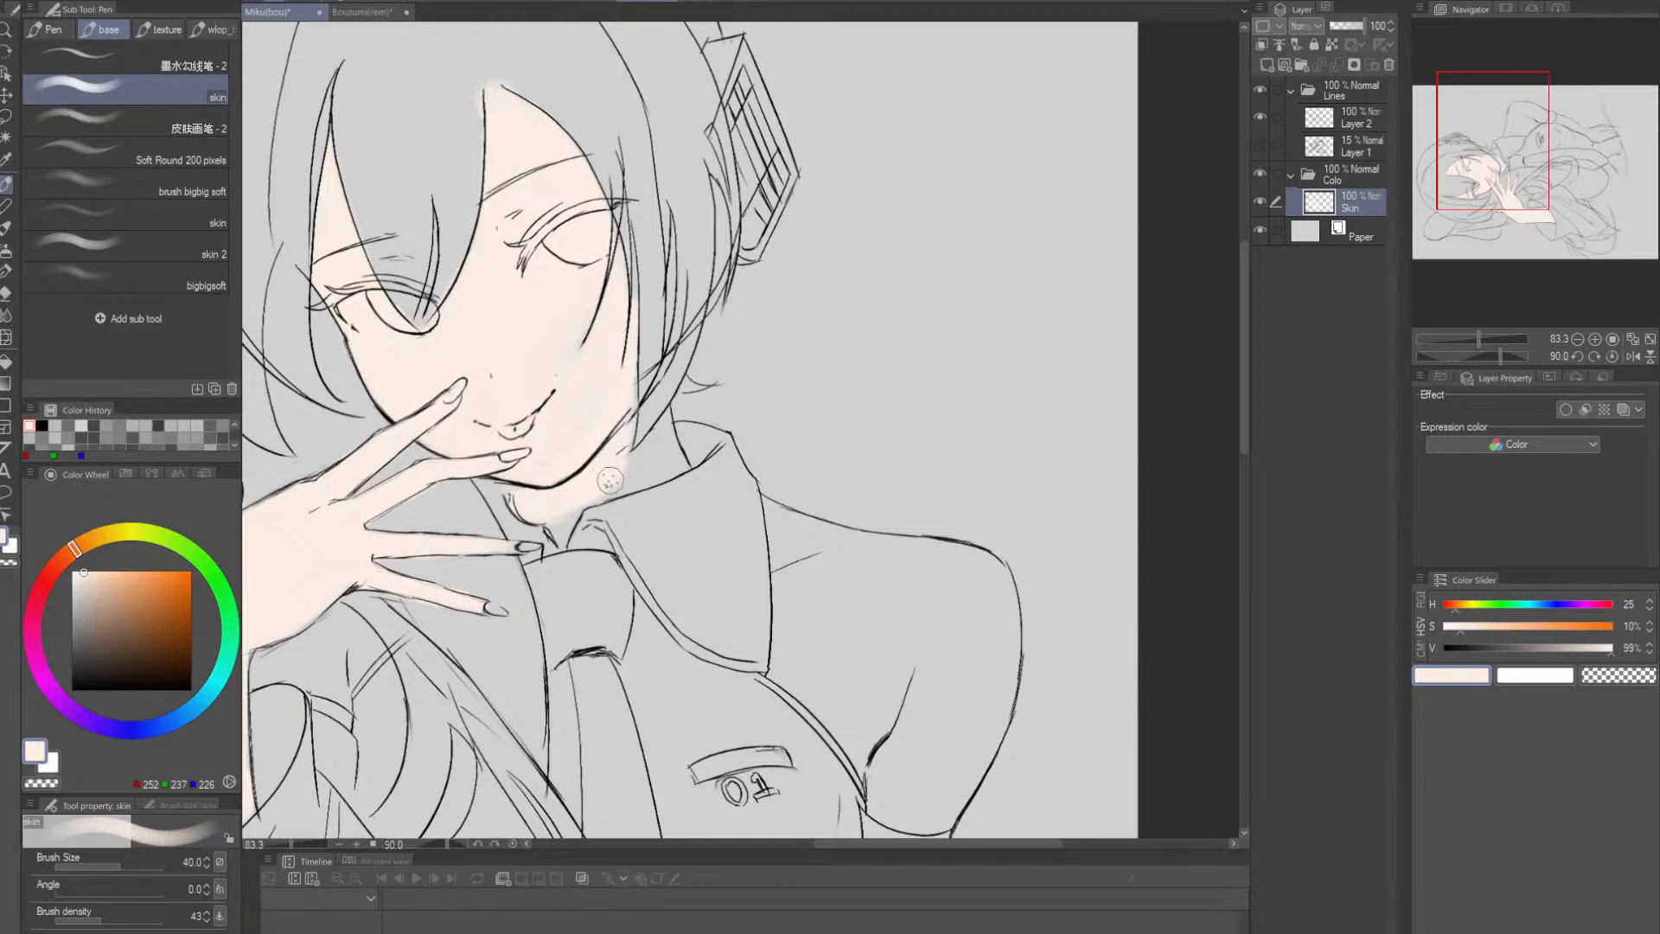
{"action": "key", "text": "bracketleft"}
{"action": "mouse_move", "coordinate": [648, 483]}
{"action": "left_mouse_down"}
{"action": "mouse_move", "coordinate": [611, 492]}
{"action": "mouse_move", "coordinate": [681, 449]}
{"action": "mouse_move", "coordinate": [684, 468]}
{"action": "mouse_move", "coordinate": [665, 445]}
{"action": "mouse_move", "coordinate": [663, 464]}
{"action": "mouse_move", "coordinate": [663, 433]}
{"action": "mouse_move", "coordinate": [621, 478]}
{"action": "left_mouse_up"}
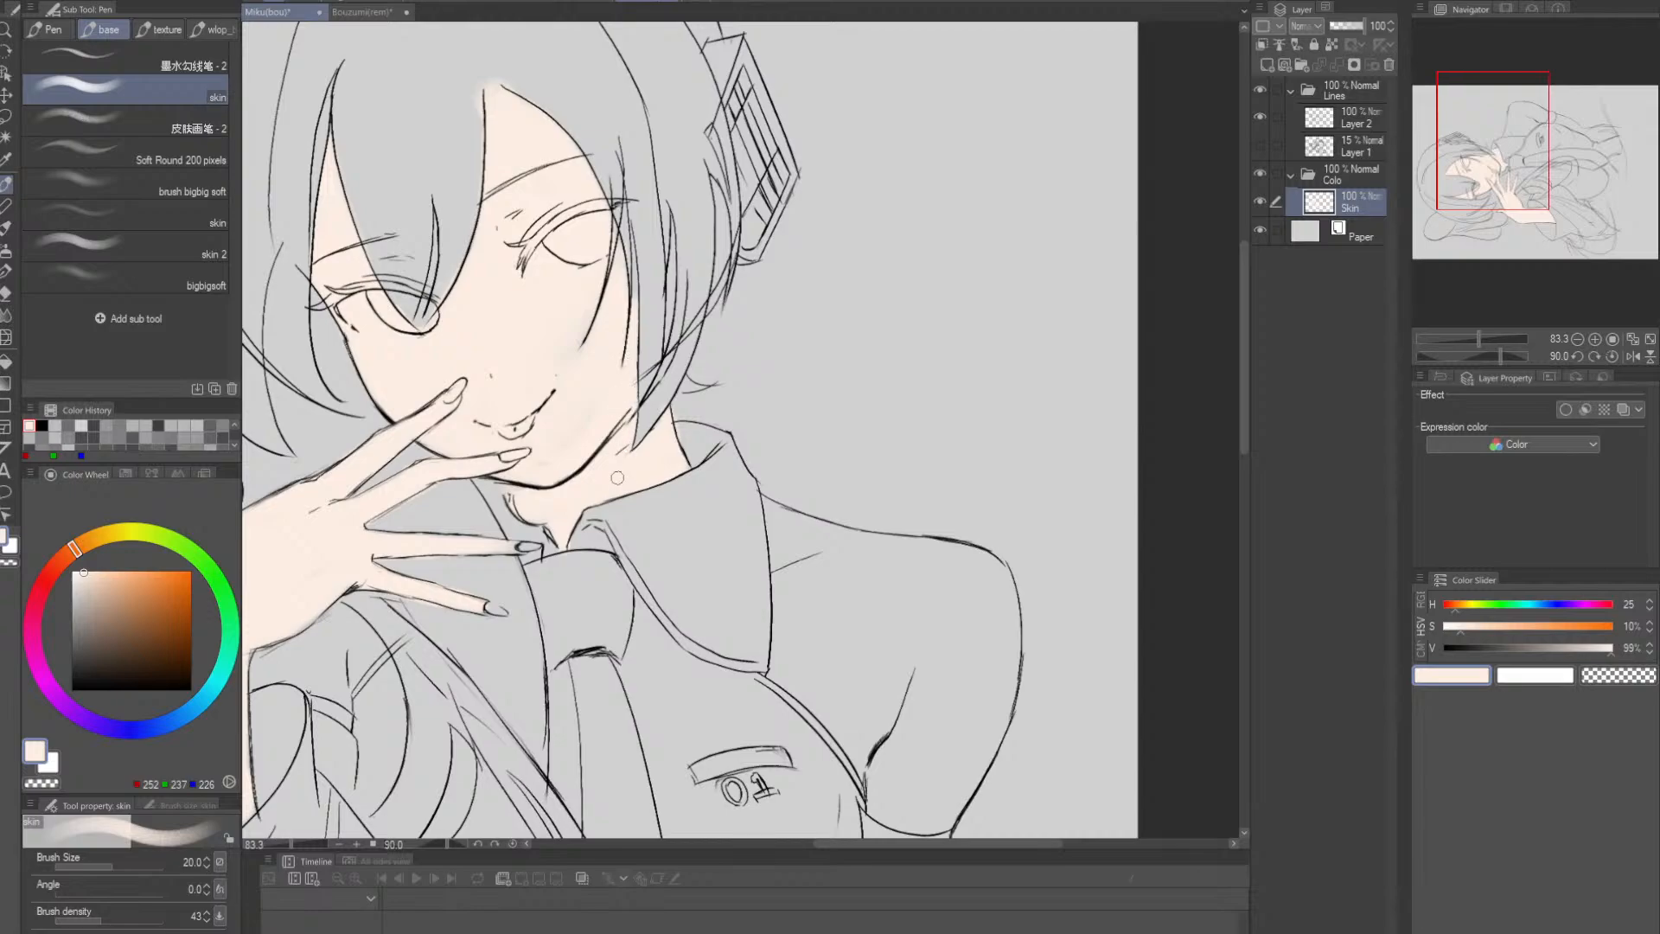
- Even out the skin colour on the cheek below her closed eye with a larger brush, then reduce the brush size to 15
{"action": "key", "text": "bracketright"}
{"action": "key", "text": "bracketright"}
{"action": "key", "text": "bracketright"}
{"action": "key", "text": "bracketright"}
{"action": "mouse_move", "coordinate": [584, 311]}
{"action": "left_mouse_down"}
{"action": "mouse_move", "coordinate": [567, 379]}
{"action": "mouse_move", "coordinate": [581, 297]}
{"action": "mouse_move", "coordinate": [591, 389]}
{"action": "left_mouse_up"}
{"action": "key", "text": "bracketleft"}
{"action": "key", "text": "bracketleft"}
{"action": "key", "text": "bracketleft"}
{"action": "key", "text": "bracketleft"}
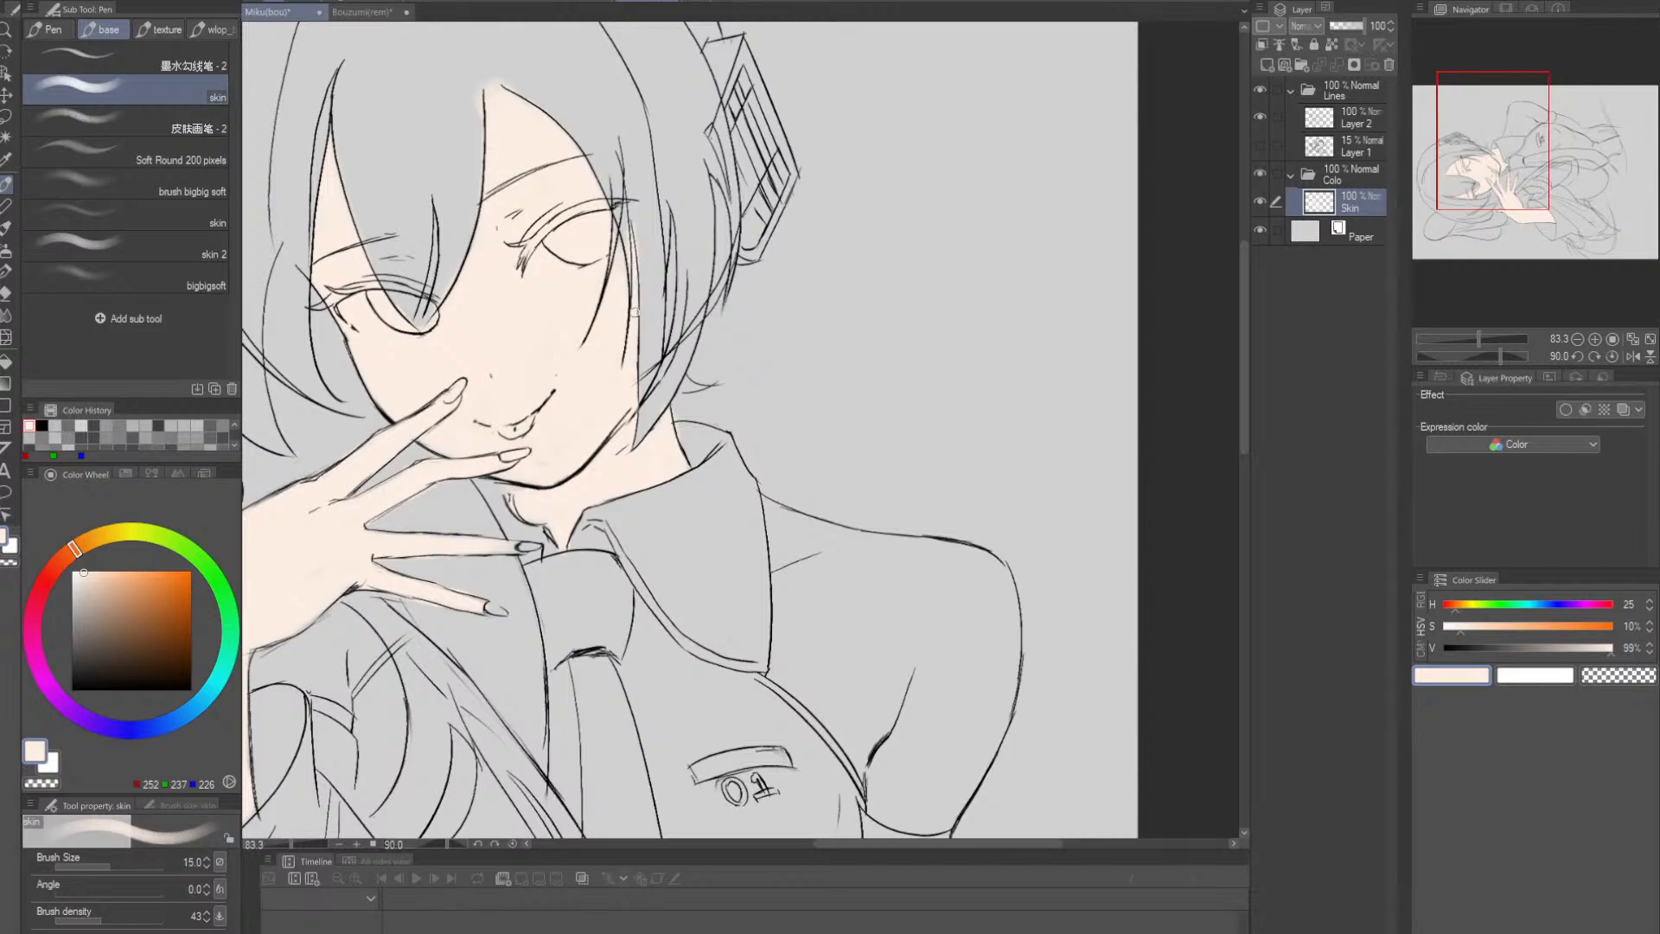
- Block in the bare shoulder and upper arm with skin colour at brush size 60 on a rotated canvas
{"action": "key", "text": "alt+space"}
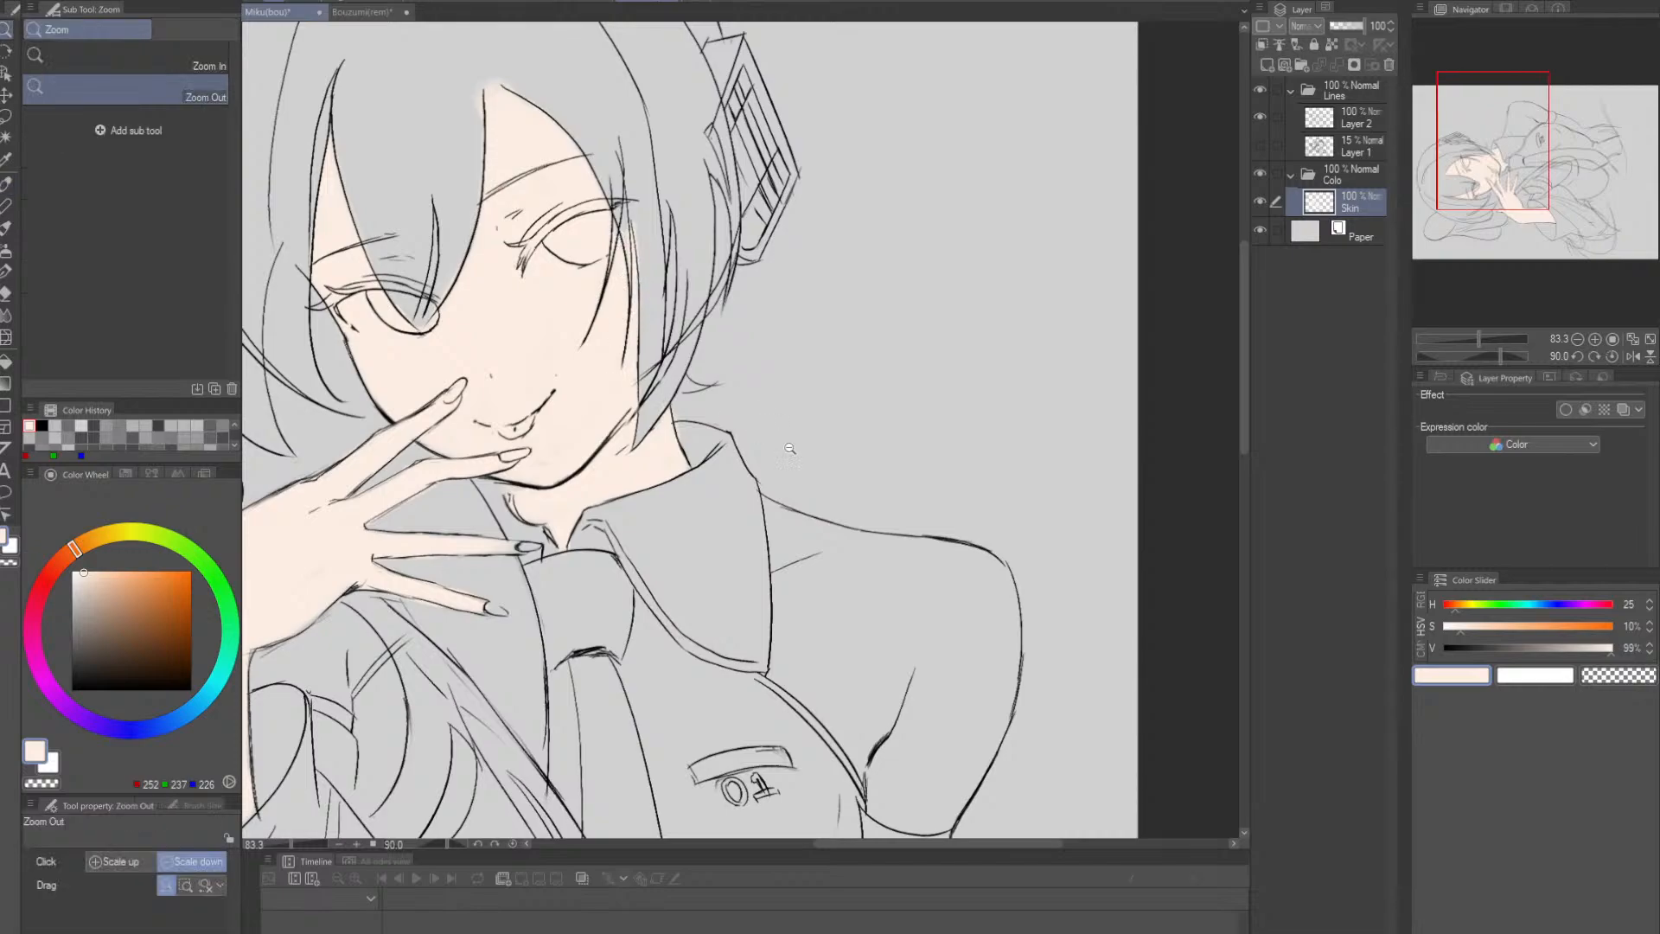
{"action": "left_click_drag", "start_coordinate": [789, 451], "coordinate": [810, 294]}
{"action": "left_click_drag", "start_coordinate": [878, 364], "coordinate": [743, 496]}
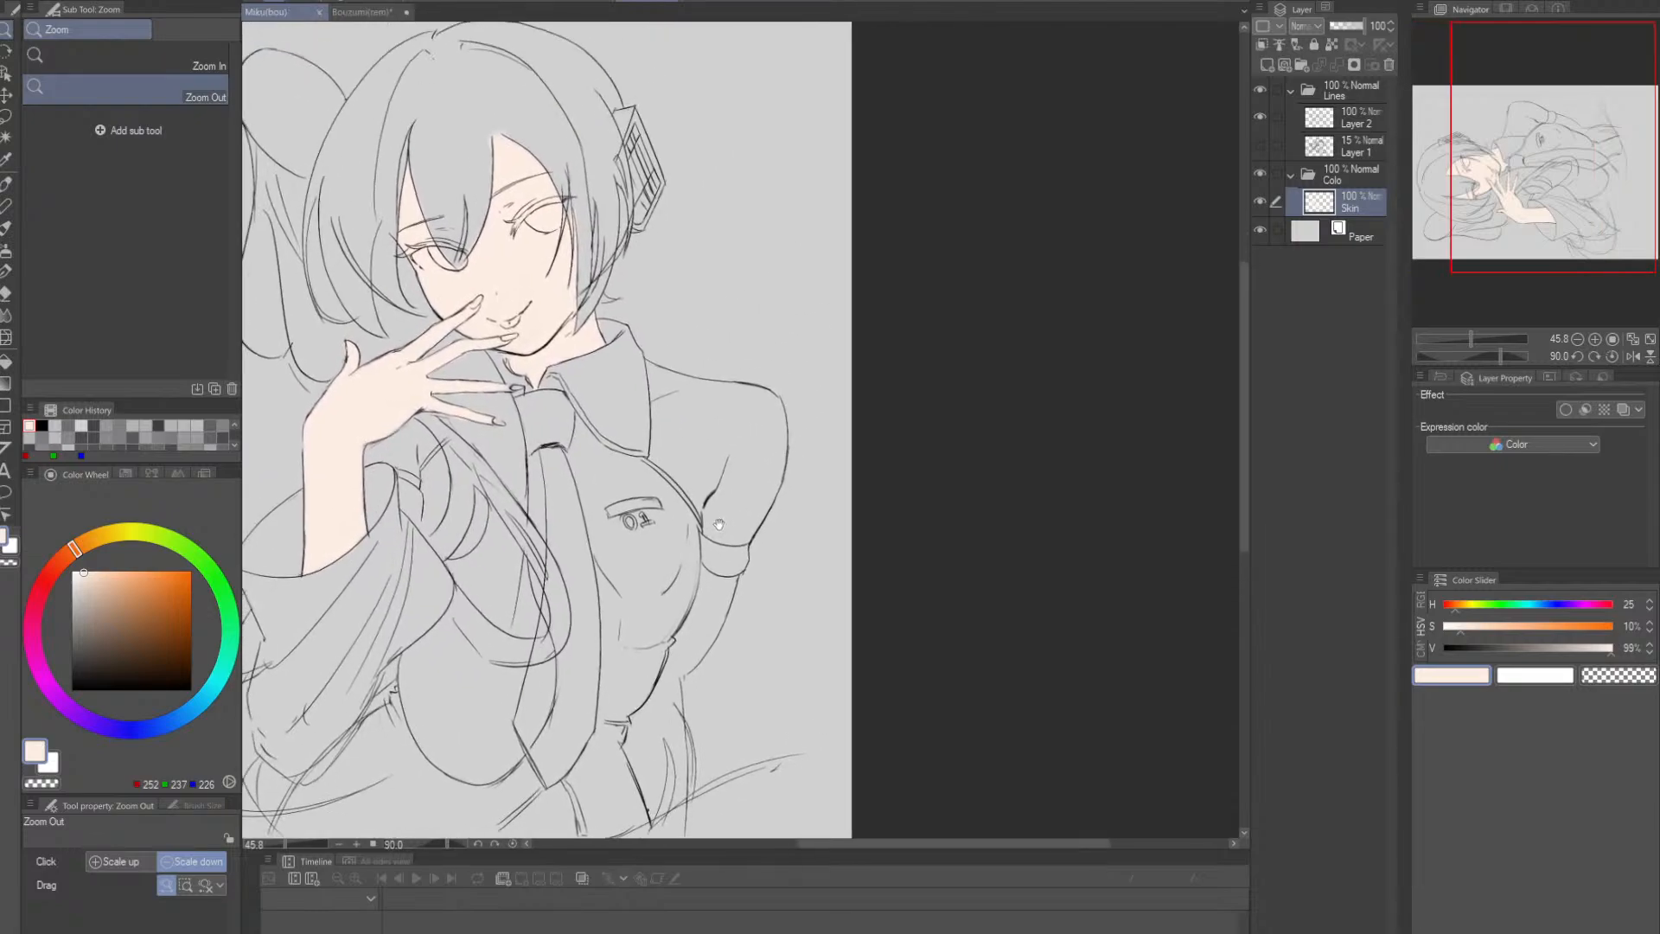
{"action": "mouse_move", "coordinate": [907, 461]}
{"action": "left_mouse_down"}
{"action": "mouse_move", "coordinate": [853, 556]}
{"action": "mouse_move", "coordinate": [865, 543]}
{"action": "left_mouse_up"}
{"action": "key", "text": "bracketright"}
{"action": "mouse_move", "coordinate": [663, 445]}
{"action": "left_mouse_down"}
{"action": "mouse_move", "coordinate": [661, 403]}
{"action": "mouse_move", "coordinate": [672, 483]}
{"action": "mouse_move", "coordinate": [670, 390]}
{"action": "mouse_move", "coordinate": [677, 491]}
{"action": "mouse_move", "coordinate": [684, 387]}
{"action": "mouse_move", "coordinate": [694, 486]}
{"action": "mouse_move", "coordinate": [714, 406]}
{"action": "mouse_move", "coordinate": [707, 465]}
{"action": "mouse_move", "coordinate": [724, 485]}
{"action": "mouse_move", "coordinate": [762, 422]}
{"action": "mouse_move", "coordinate": [720, 484]}
{"action": "mouse_move", "coordinate": [771, 423]}
{"action": "mouse_move", "coordinate": [709, 490]}
{"action": "left_mouse_up"}
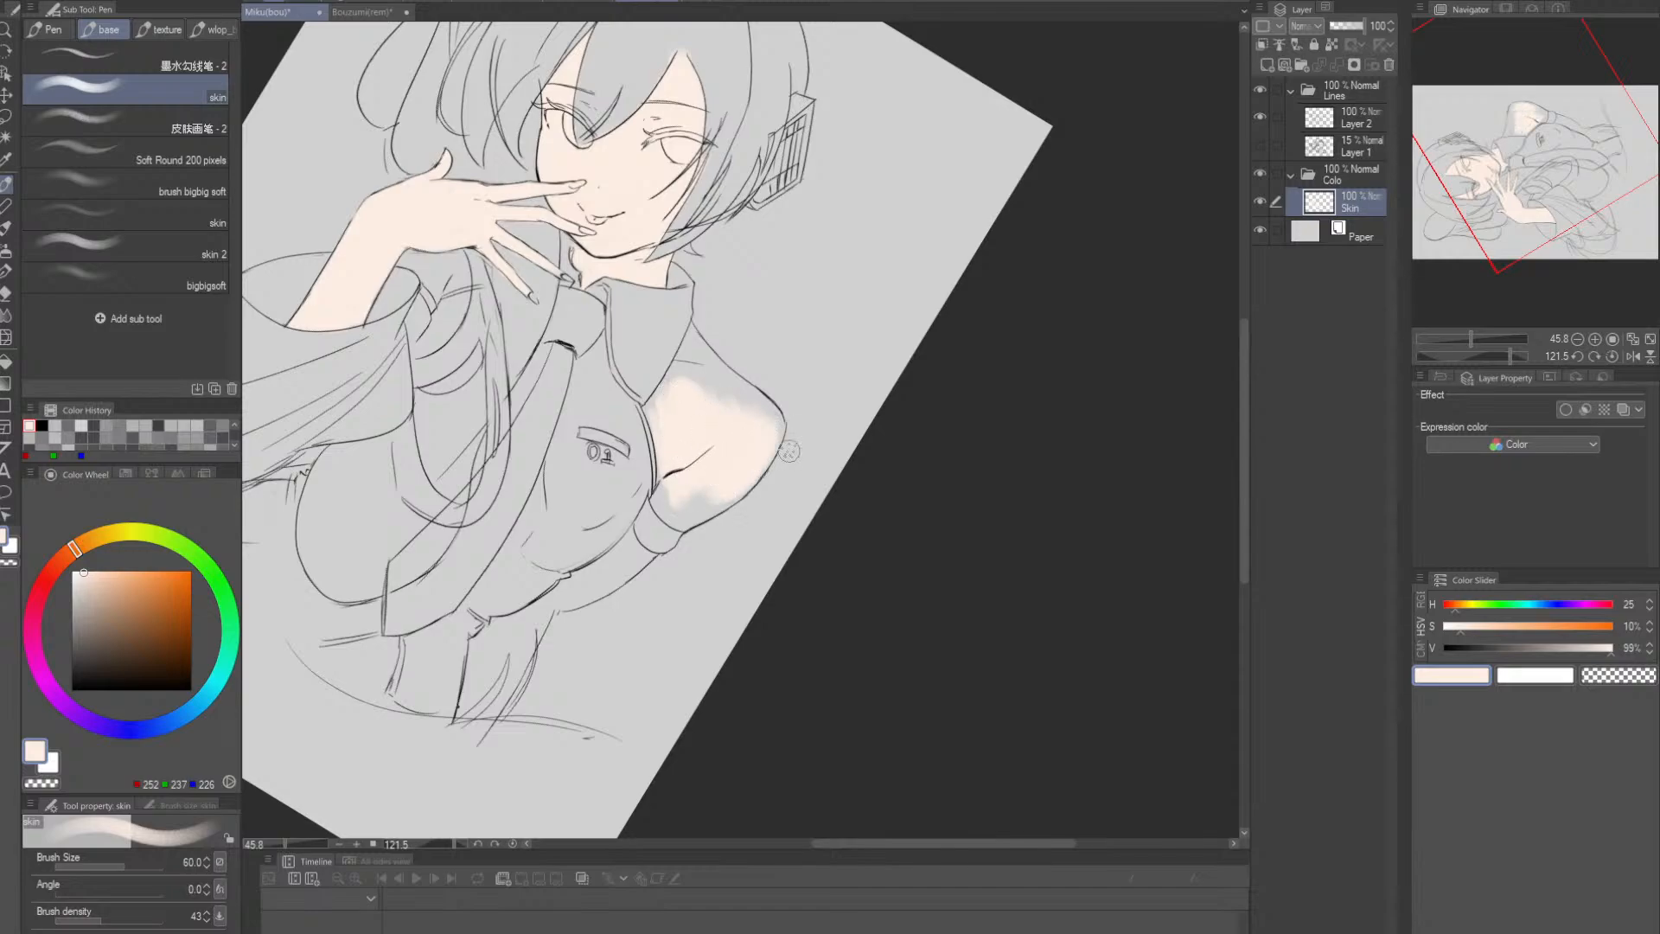
- Extend the skin colour across the shoulder to its upper outline and the shirt's armhole edge
{"action": "left_click_drag", "start_coordinate": [791, 449], "coordinate": [748, 544]}
{"action": "left_click_drag", "start_coordinate": [890, 507], "coordinate": [889, 423]}
{"action": "mouse_move", "coordinate": [849, 490]}
{"action": "left_mouse_down"}
{"action": "mouse_move", "coordinate": [829, 456]}
{"action": "mouse_move", "coordinate": [891, 450]}
{"action": "mouse_move", "coordinate": [872, 348]}
{"action": "left_mouse_up"}
{"action": "mouse_move", "coordinate": [612, 560]}
{"action": "left_mouse_down"}
{"action": "mouse_move", "coordinate": [640, 594]}
{"action": "mouse_move", "coordinate": [641, 573]}
{"action": "left_mouse_up"}
{"action": "left_click_drag", "start_coordinate": [759, 526], "coordinate": [777, 430]}
{"action": "left_click_drag", "start_coordinate": [691, 506], "coordinate": [735, 492]}
{"action": "mouse_move", "coordinate": [628, 441]}
{"action": "left_mouse_down"}
{"action": "mouse_move", "coordinate": [769, 388]}
{"action": "mouse_move", "coordinate": [648, 403]}
{"action": "mouse_move", "coordinate": [743, 364]}
{"action": "mouse_move", "coordinate": [616, 416]}
{"action": "mouse_move", "coordinate": [719, 364]}
{"action": "mouse_move", "coordinate": [829, 327]}
{"action": "mouse_move", "coordinate": [864, 358]}
{"action": "left_mouse_up"}
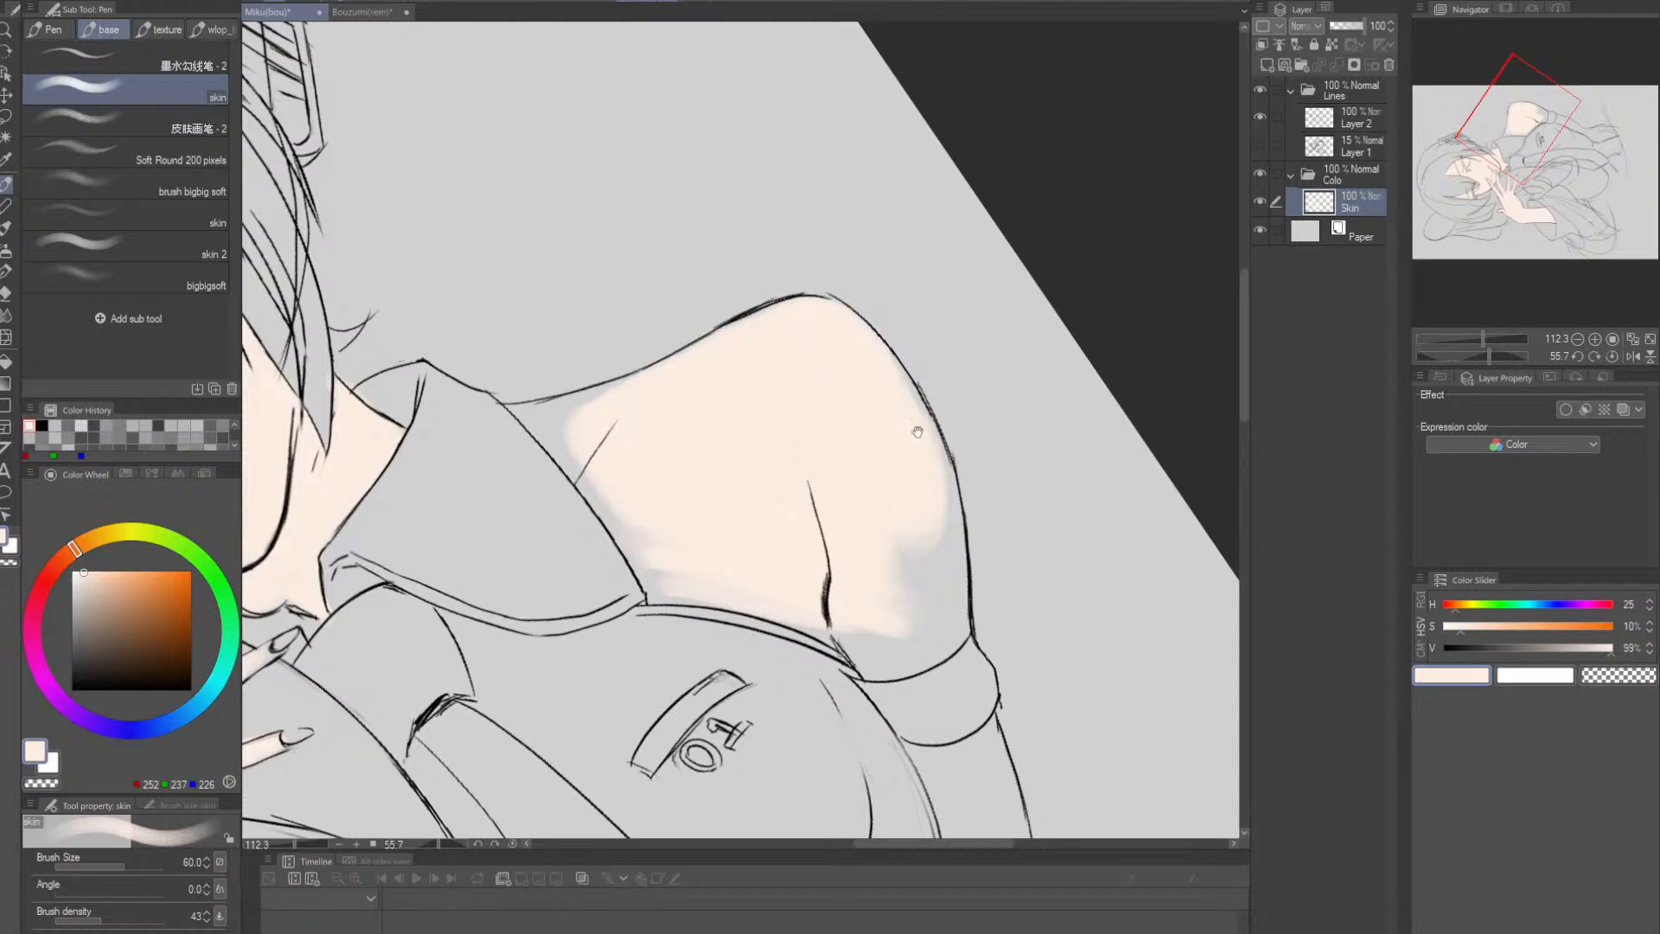
- Fill the upper arm with skin colour down to the sleeve band and along the armpit, reducing the brush size to 30
{"action": "left_click_drag", "start_coordinate": [917, 431], "coordinate": [848, 294]}
{"action": "key", "text": "p"}
{"action": "mouse_move", "coordinate": [788, 519]}
{"action": "left_mouse_down"}
{"action": "mouse_move", "coordinate": [822, 486]}
{"action": "mouse_move", "coordinate": [811, 466]}
{"action": "mouse_move", "coordinate": [848, 475]}
{"action": "mouse_move", "coordinate": [841, 383]}
{"action": "mouse_move", "coordinate": [872, 471]}
{"action": "mouse_move", "coordinate": [875, 339]}
{"action": "mouse_move", "coordinate": [883, 488]}
{"action": "mouse_move", "coordinate": [804, 531]}
{"action": "mouse_move", "coordinate": [797, 492]}
{"action": "mouse_move", "coordinate": [739, 470]}
{"action": "mouse_move", "coordinate": [816, 482]}
{"action": "mouse_move", "coordinate": [832, 437]}
{"action": "left_mouse_up"}
{"action": "key", "text": "p"}
{"action": "key", "text": "["}
{"action": "key", "text": "r"}
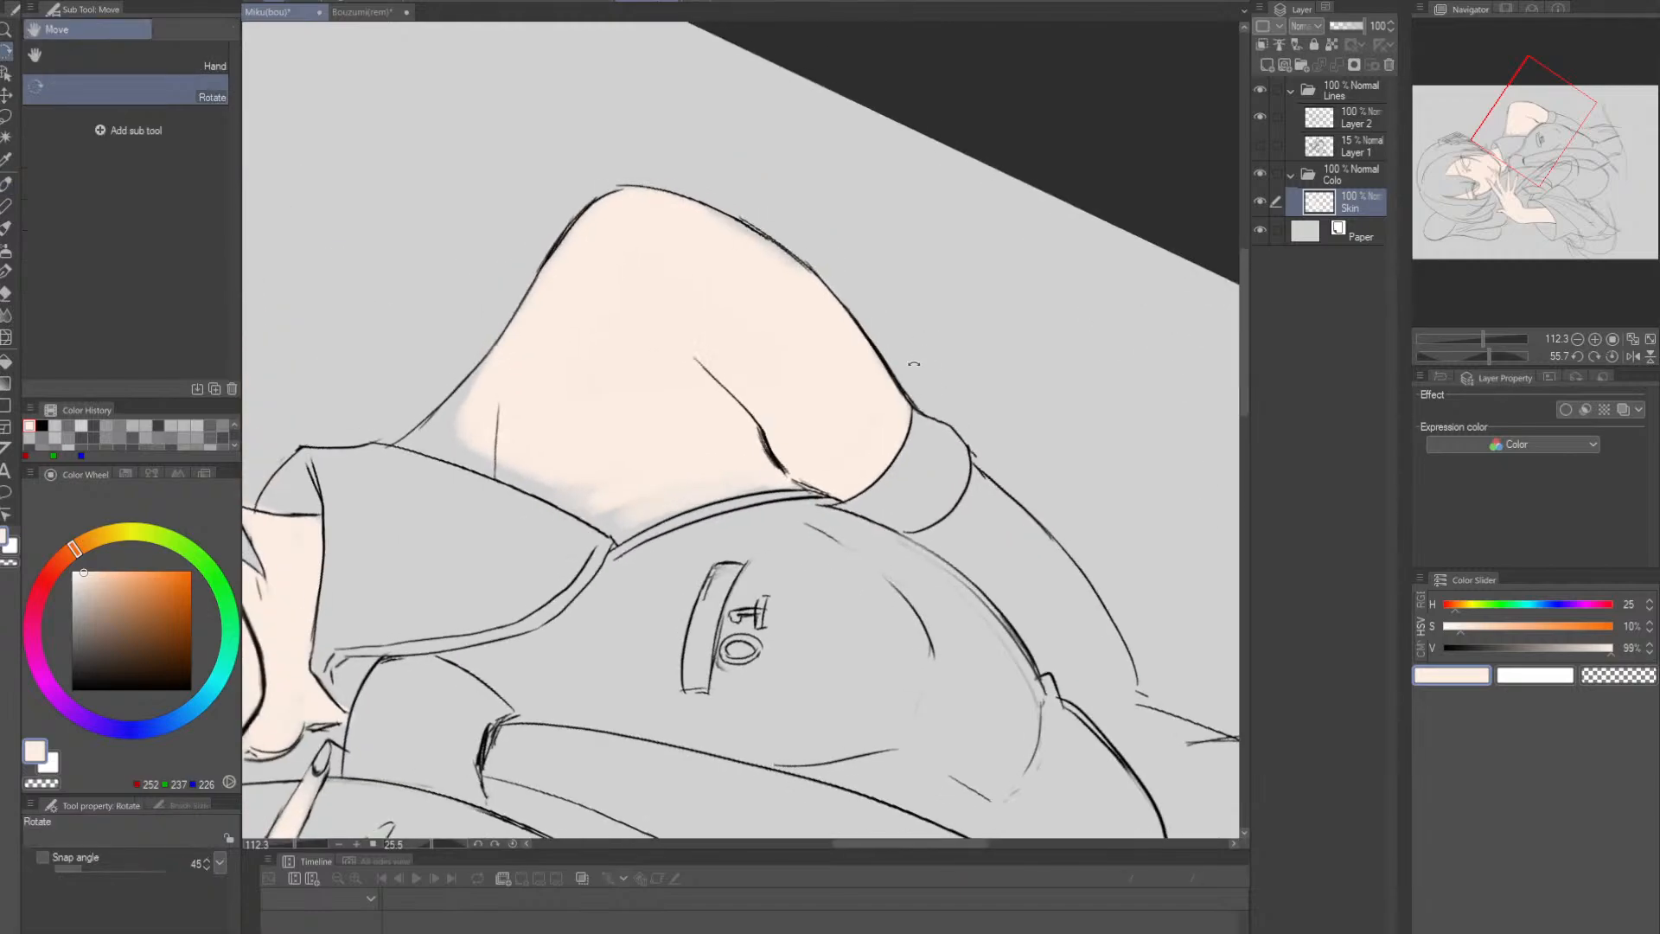
{"action": "mouse_move", "coordinate": [649, 523]}
{"action": "left_mouse_down"}
{"action": "mouse_move", "coordinate": [610, 527]}
{"action": "mouse_move", "coordinate": [646, 508]}
{"action": "left_mouse_up"}
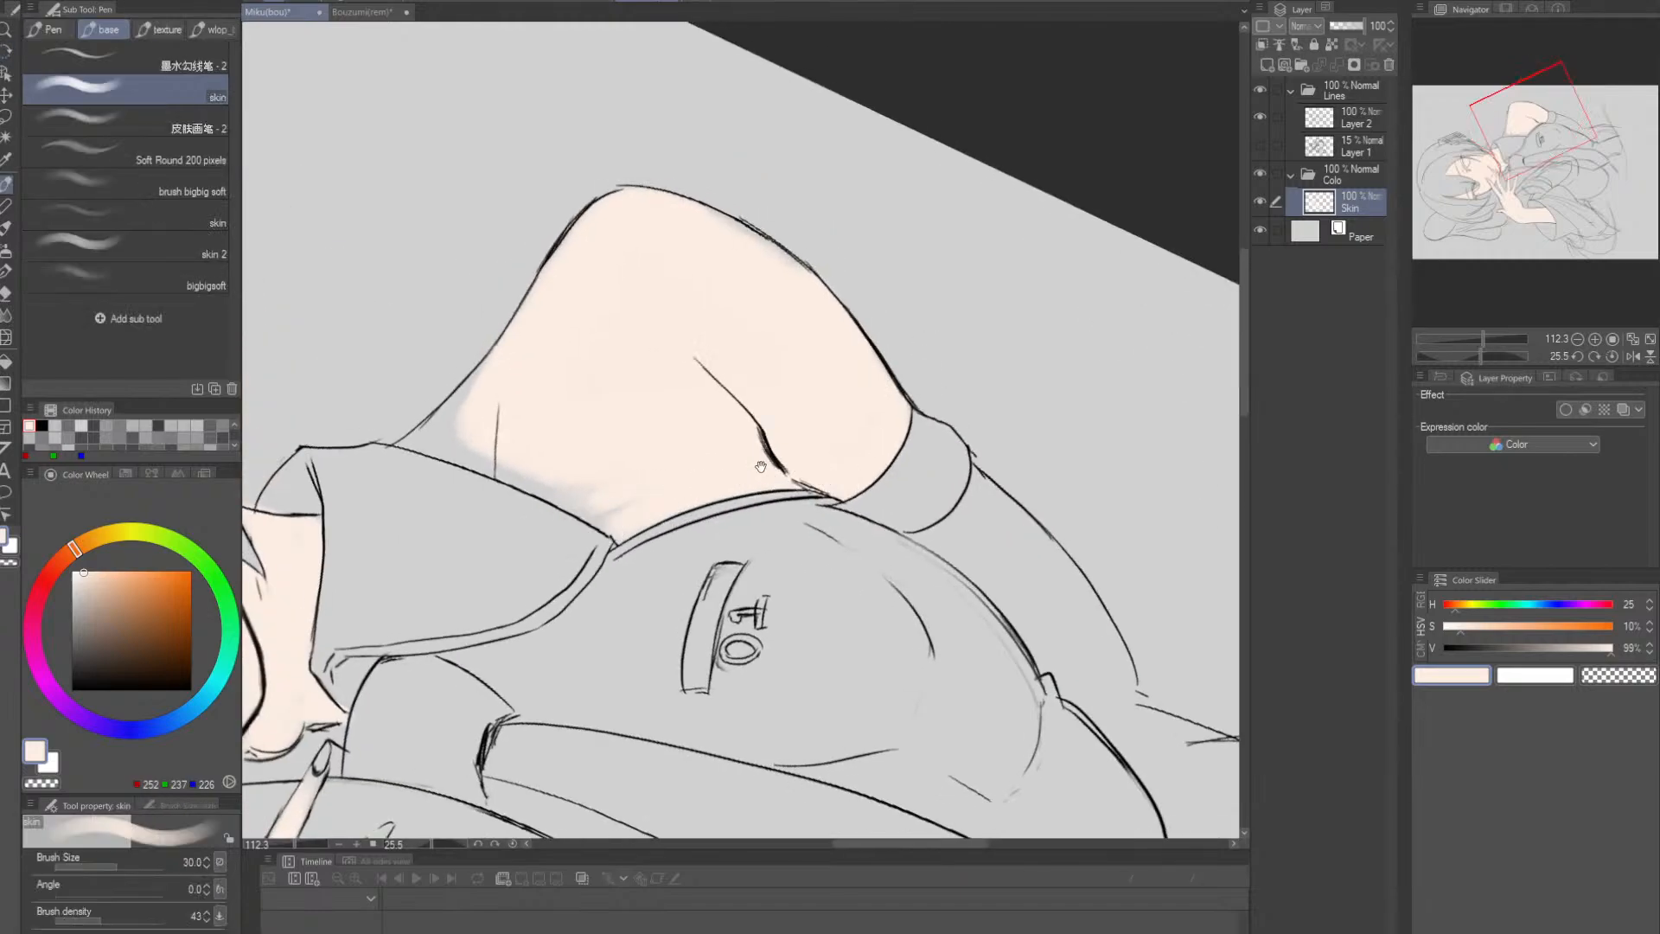
- Fill the remaining shoulder gaps along the shirt seam and collar edge, including the corner where the shoulder meets the collar
{"action": "key", "text": "space"}
{"action": "left_click_drag", "start_coordinate": [761, 468], "coordinate": [919, 478]}
{"action": "key", "text": "r"}
{"action": "mouse_move", "coordinate": [994, 419]}
{"action": "left_mouse_down"}
{"action": "mouse_move", "coordinate": [989, 367]}
{"action": "mouse_move", "coordinate": [881, 243]}
{"action": "left_mouse_up"}
{"action": "left_click_drag", "start_coordinate": [666, 558], "coordinate": [825, 474]}
{"action": "key", "text": "space"}
{"action": "left_click_drag", "start_coordinate": [820, 471], "coordinate": [820, 363]}
{"action": "key", "text": "ctrl+z"}
{"action": "mouse_move", "coordinate": [652, 461]}
{"action": "left_mouse_down"}
{"action": "mouse_move", "coordinate": [811, 368]}
{"action": "mouse_move", "coordinate": [773, 394]}
{"action": "left_mouse_up"}
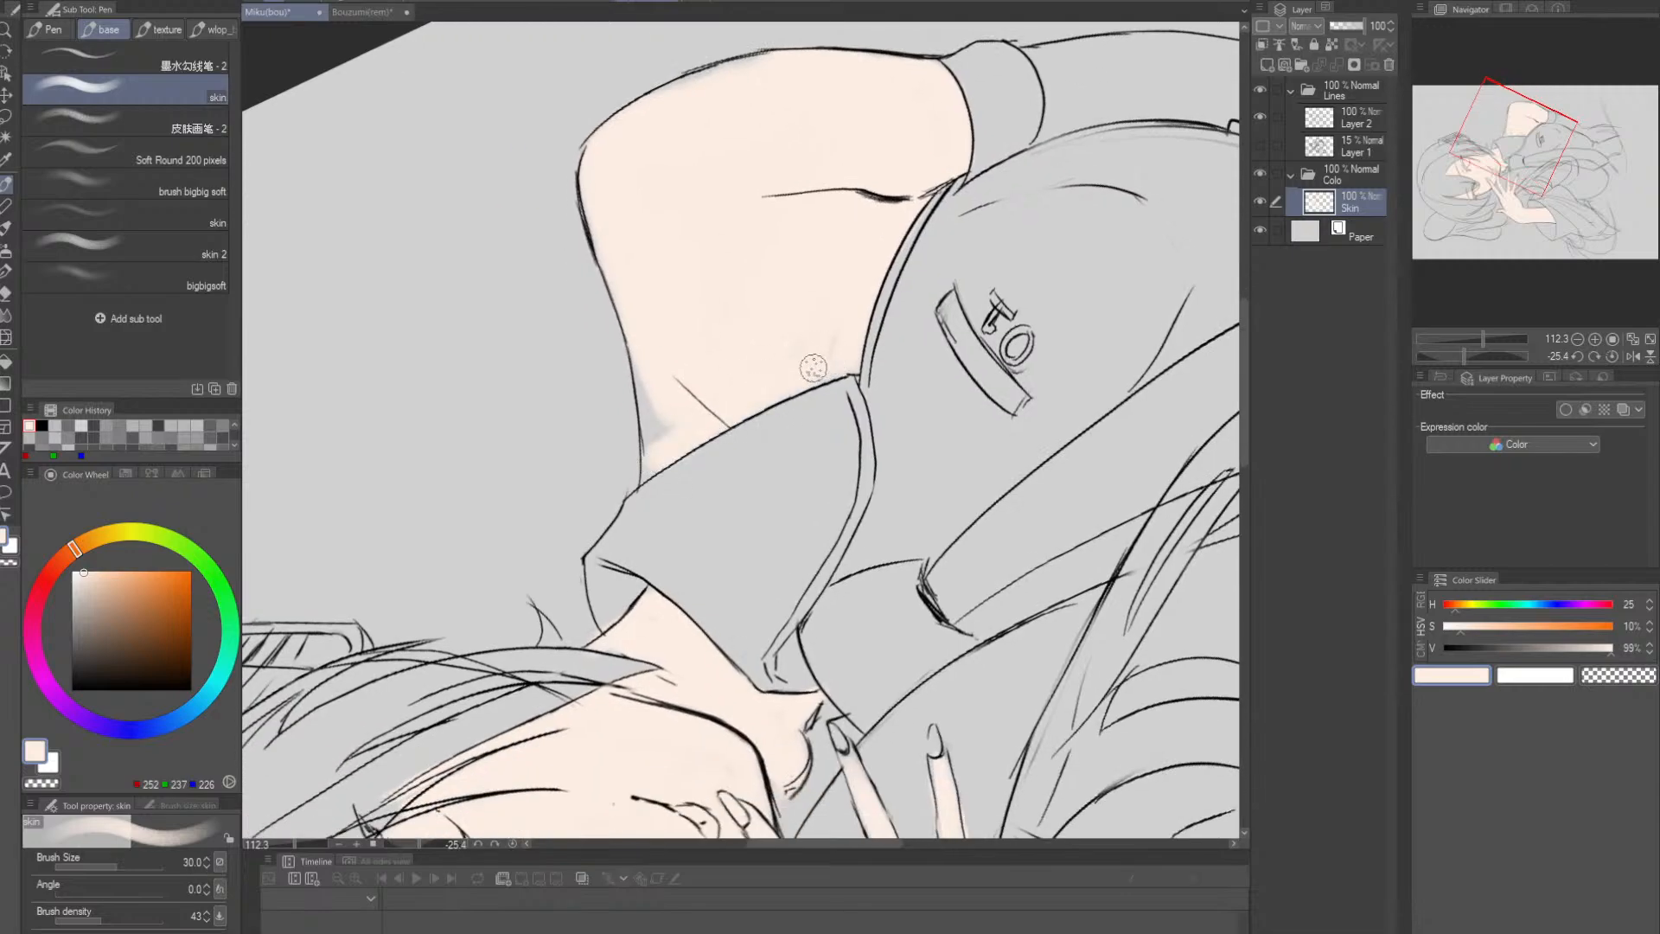
{"action": "key", "text": "shift+space"}
{"action": "left_click_drag", "start_coordinate": [999, 361], "coordinate": [943, 600]}
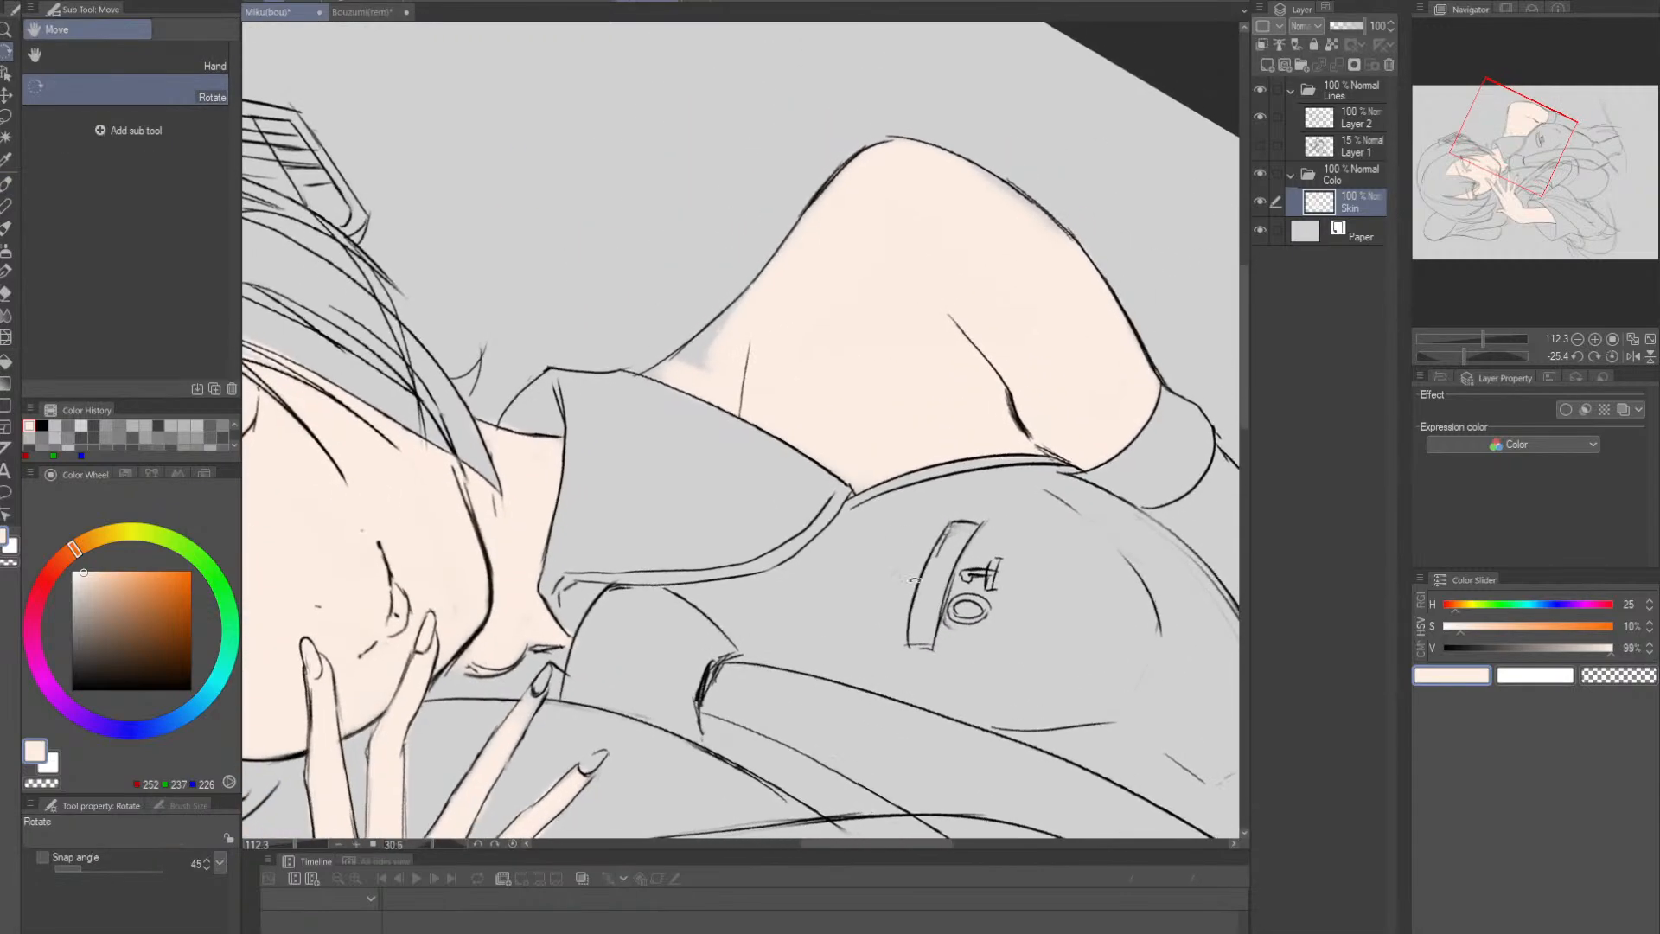
{"action": "left_click_drag", "start_coordinate": [682, 364], "coordinate": [753, 304]}
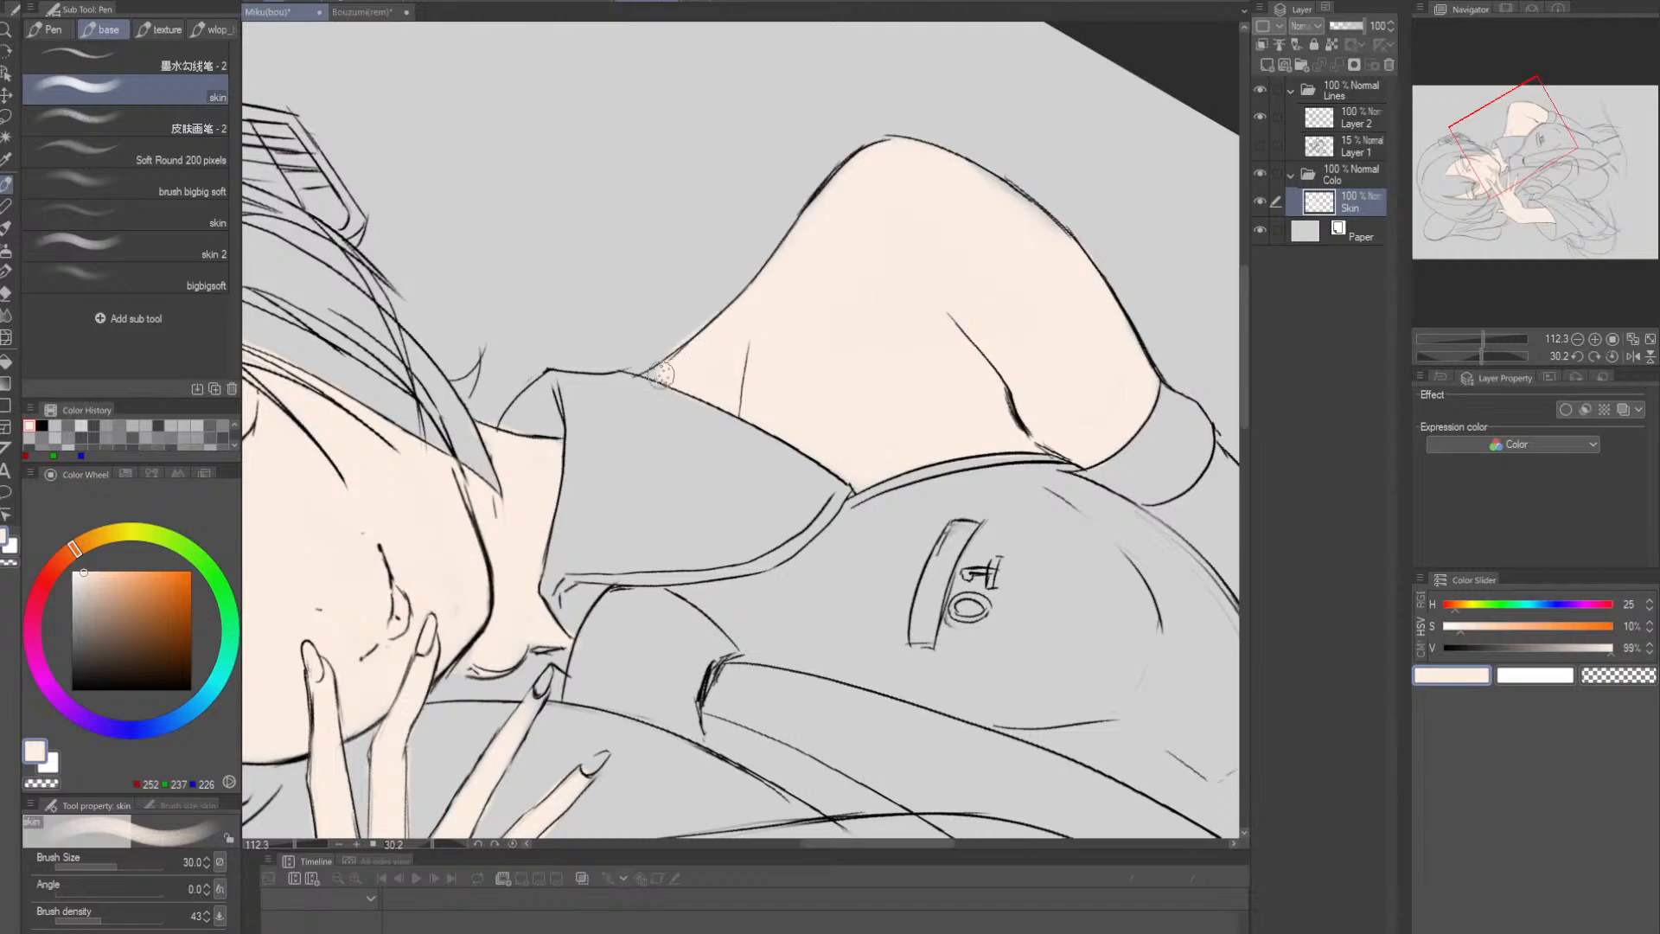
- Erase the skin colour spilling over the shoulder outline near the collar with the hard eraser at size 10
{"action": "key", "text": "e"}
{"action": "key", "text": "bracketright"}
{"action": "key", "text": "bracketright"}
{"action": "key", "text": "bracketright"}
{"action": "key", "text": "bracketright"}
{"action": "key", "text": "bracketright"}
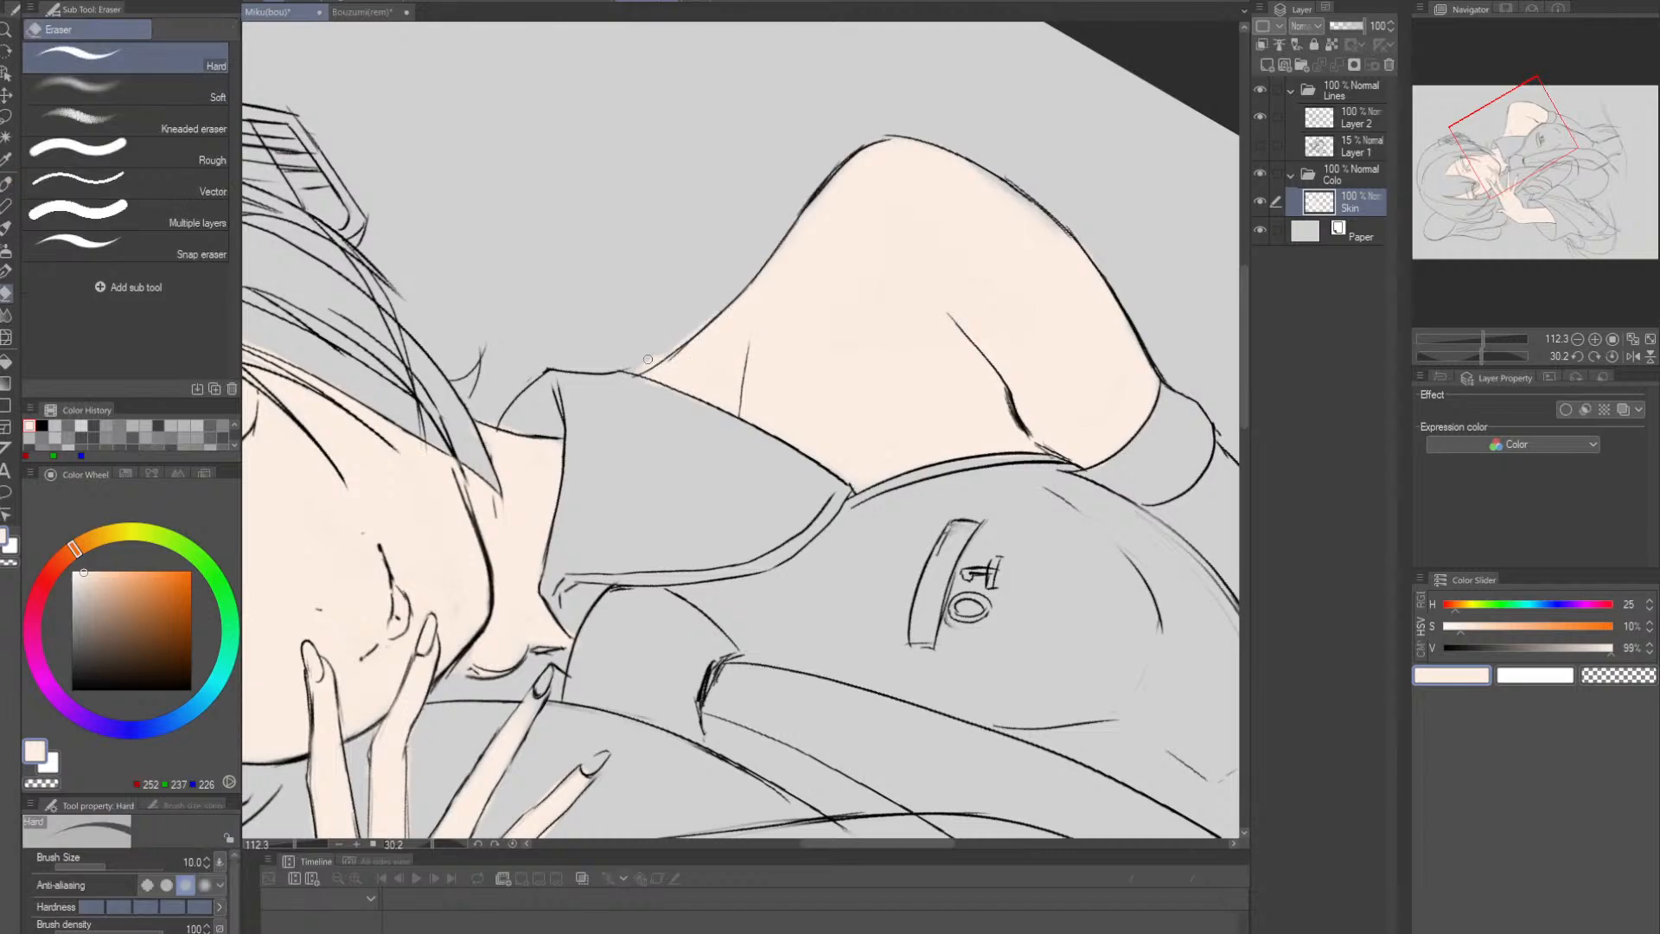
{"action": "left_click_drag", "start_coordinate": [629, 372], "coordinate": [748, 267]}
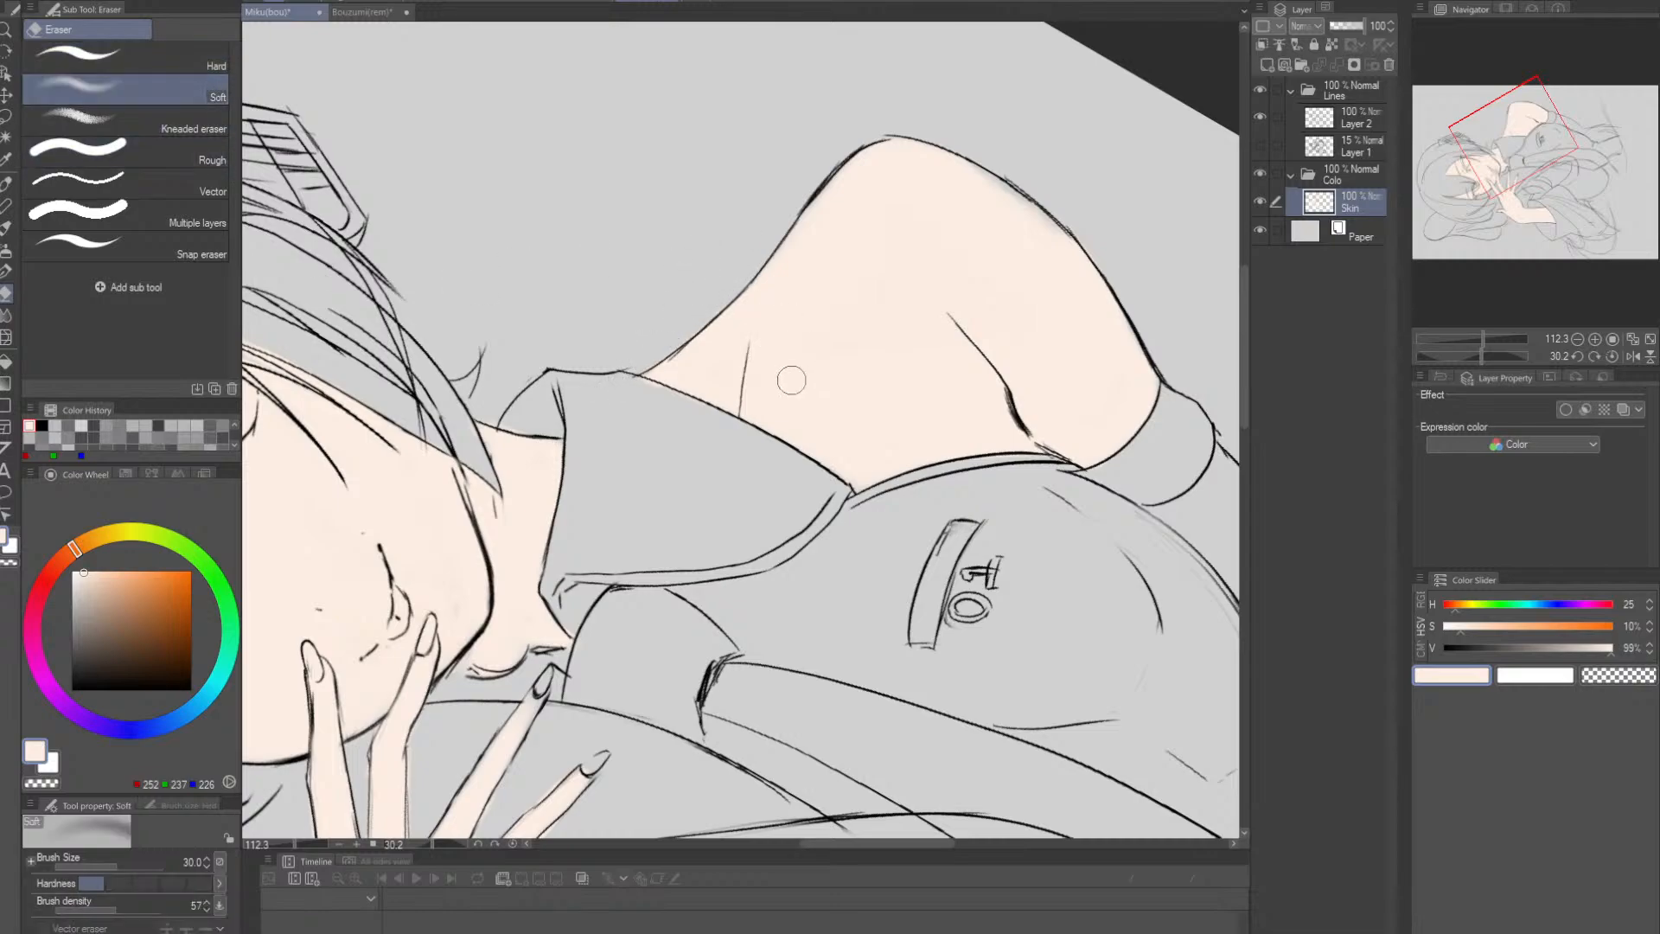
- Touch up the skin colour along the upper arm's outer outline and restore the upright view of the full drawing
{"action": "key", "text": "p"}
{"action": "key", "text": "e"}
{"action": "left_click_drag", "start_coordinate": [916, 333], "coordinate": [815, 526]}
{"action": "mouse_move", "coordinate": [1033, 392]}
{"action": "left_mouse_down"}
{"action": "mouse_move", "coordinate": [893, 166]}
{"action": "mouse_move", "coordinate": [795, 140]}
{"action": "left_mouse_up"}
{"action": "key", "text": "p"}
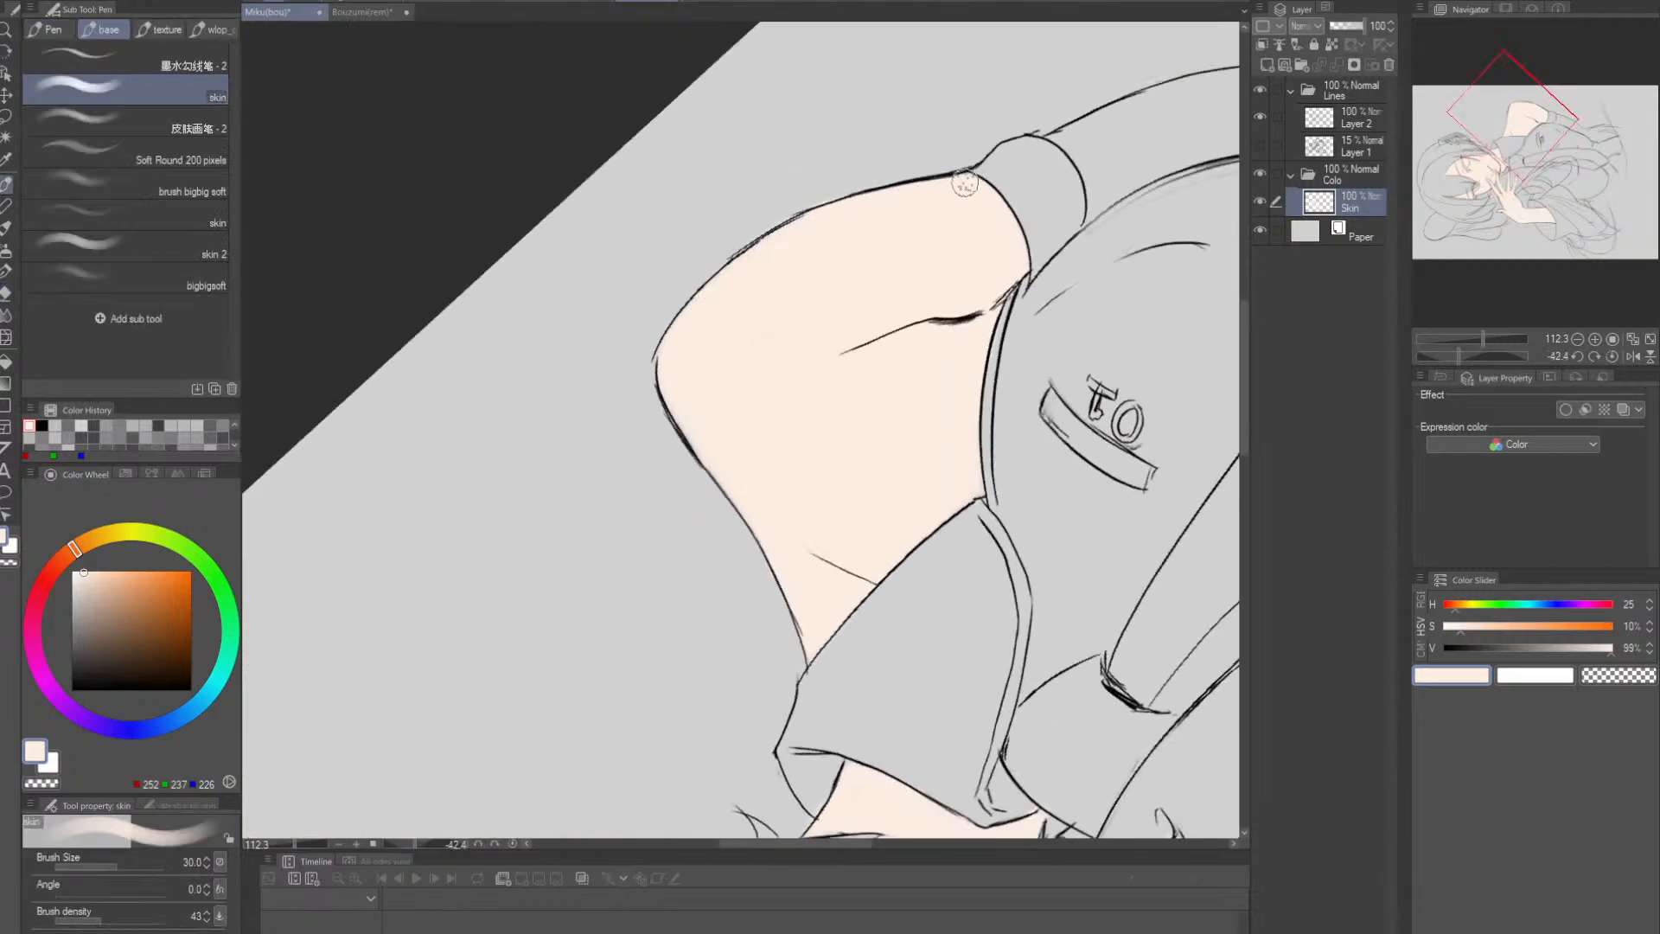
{"action": "left_click_drag", "start_coordinate": [952, 404], "coordinate": [804, 588]}
{"action": "key", "text": "alt+space"}
{"action": "left_click_drag", "start_coordinate": [933, 526], "coordinate": [1009, 457]}
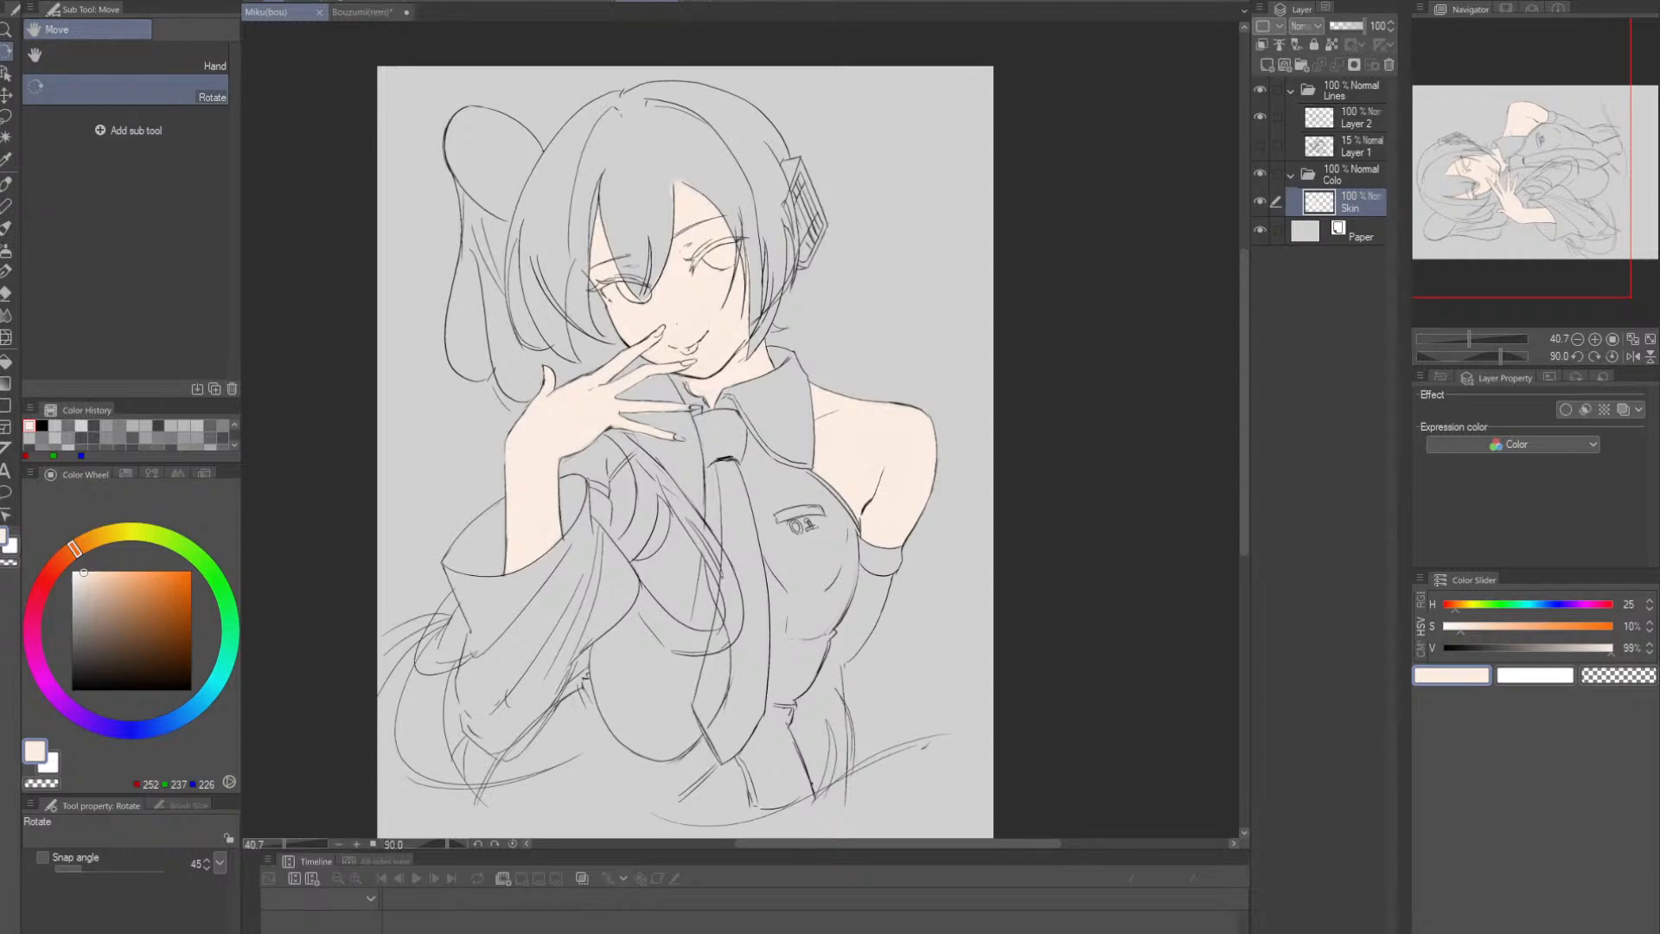
- Add a new layer above Skin and name it Hair
{"action": "left_click", "coordinate": [1268, 66]}
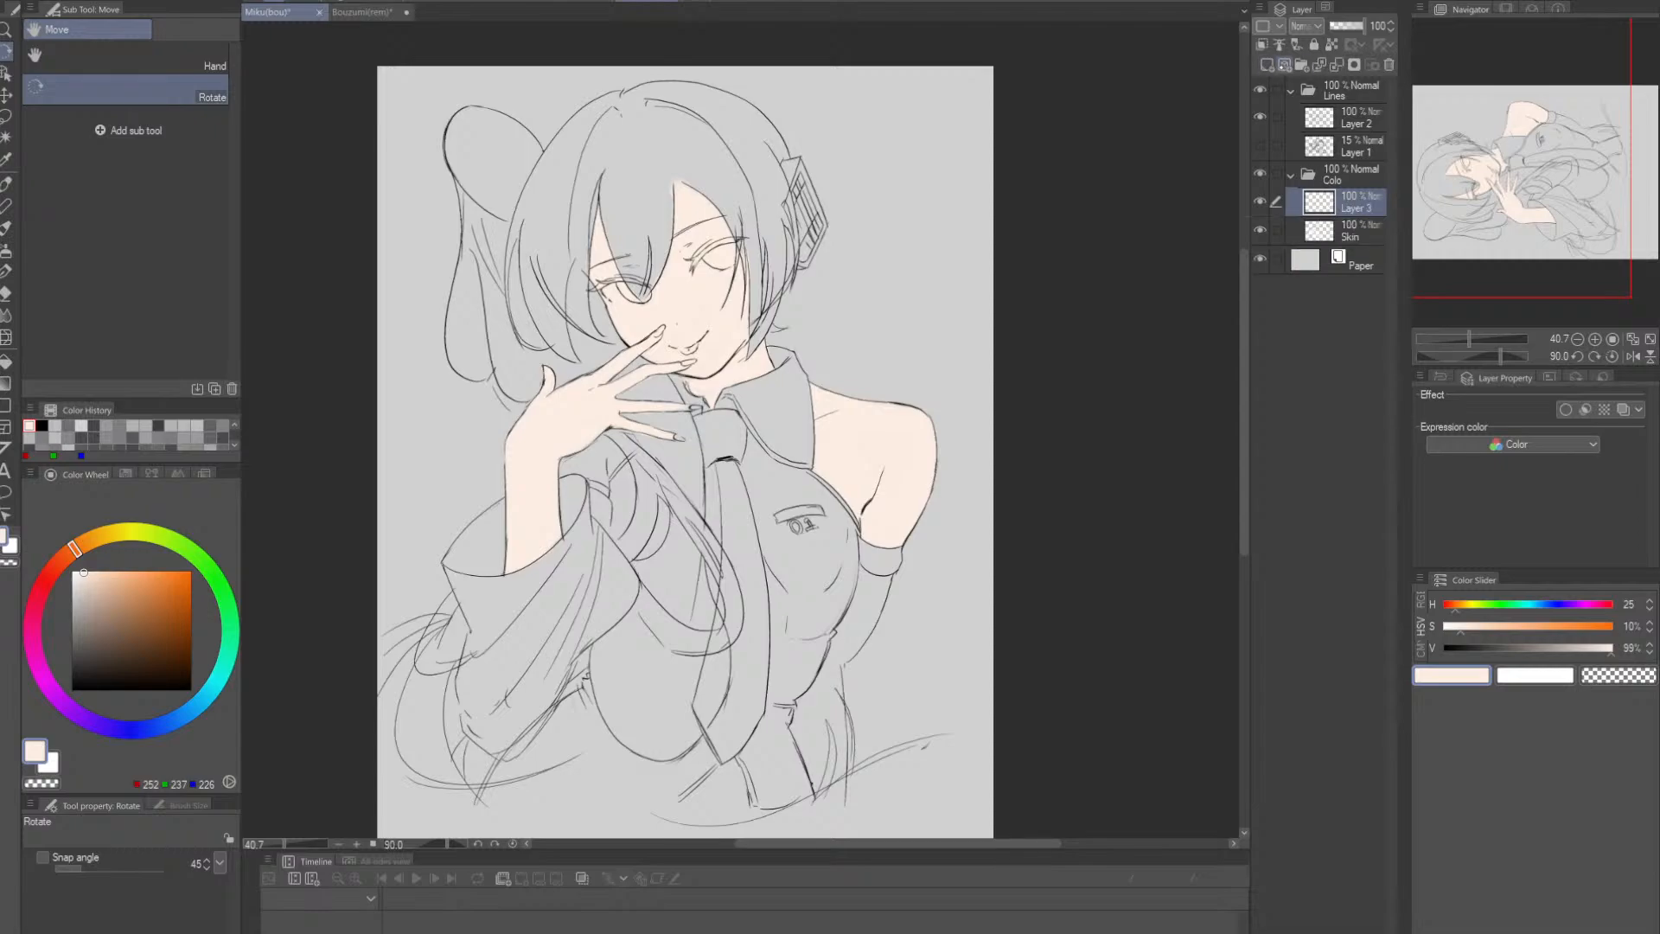
{"action": "double_click", "coordinate": [1355, 210]}
{"action": "key", "text": "Return"}
- Sample the light cyan hair colour from the other open illustration of the blue-haired maid and return to this drawing
{"action": "key", "text": "alt+space"}
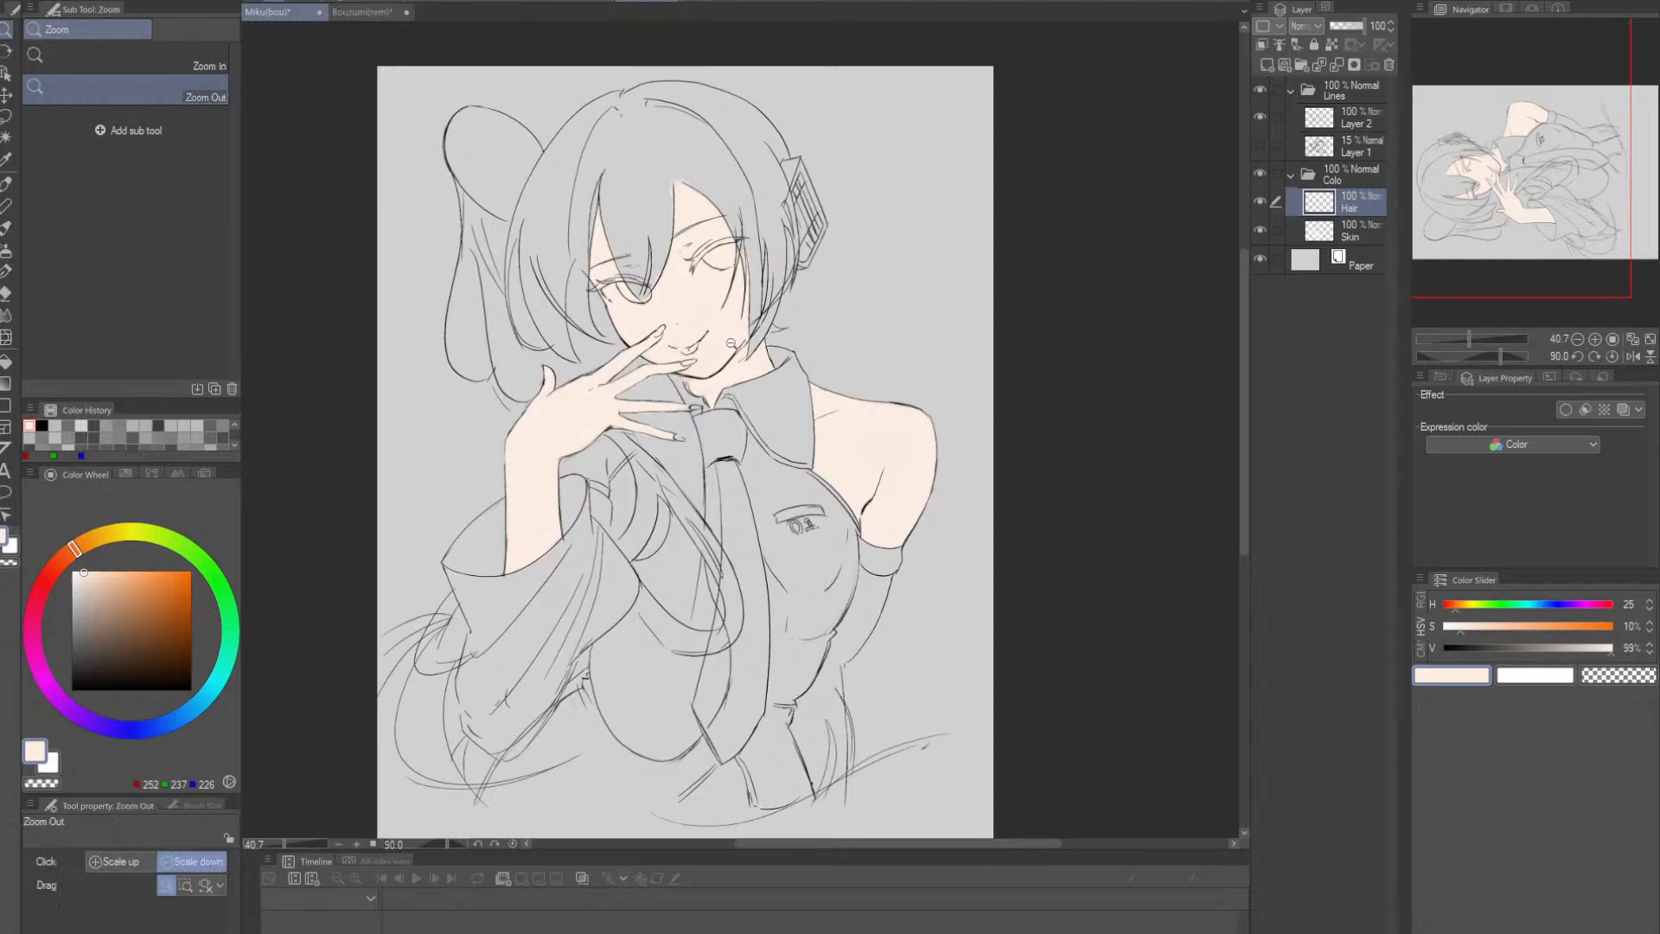
{"action": "left_click_drag", "start_coordinate": [740, 389], "coordinate": [787, 382]}
{"action": "left_click_drag", "start_coordinate": [730, 298], "coordinate": [752, 437]}
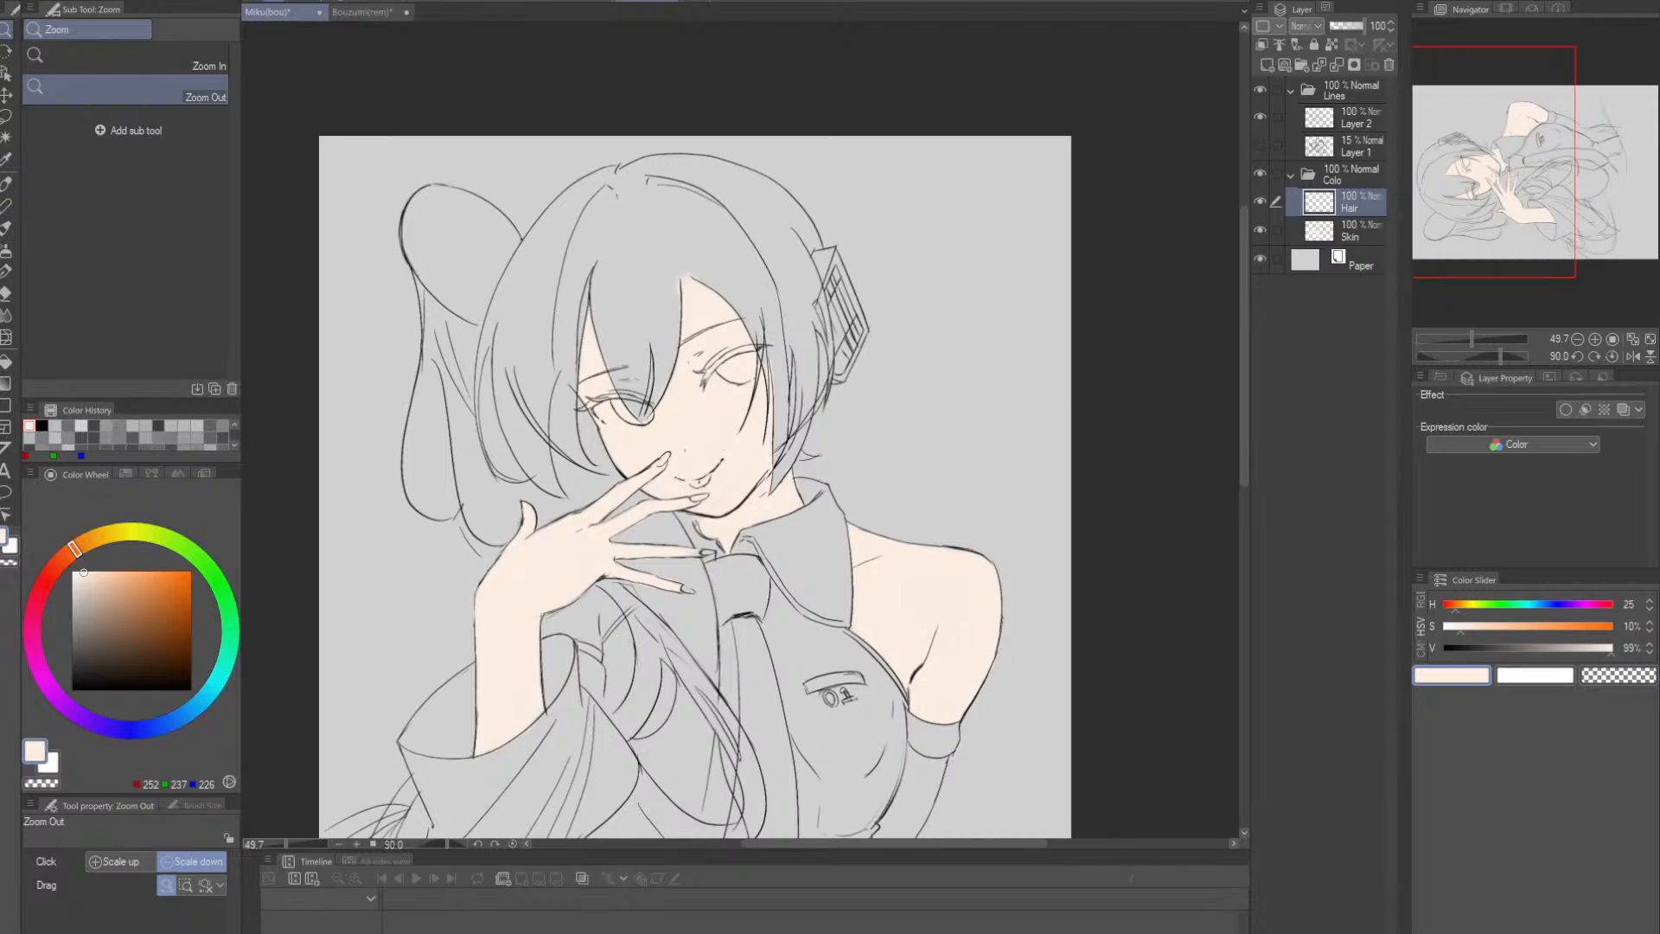
{"action": "left_click", "coordinate": [377, 12]}
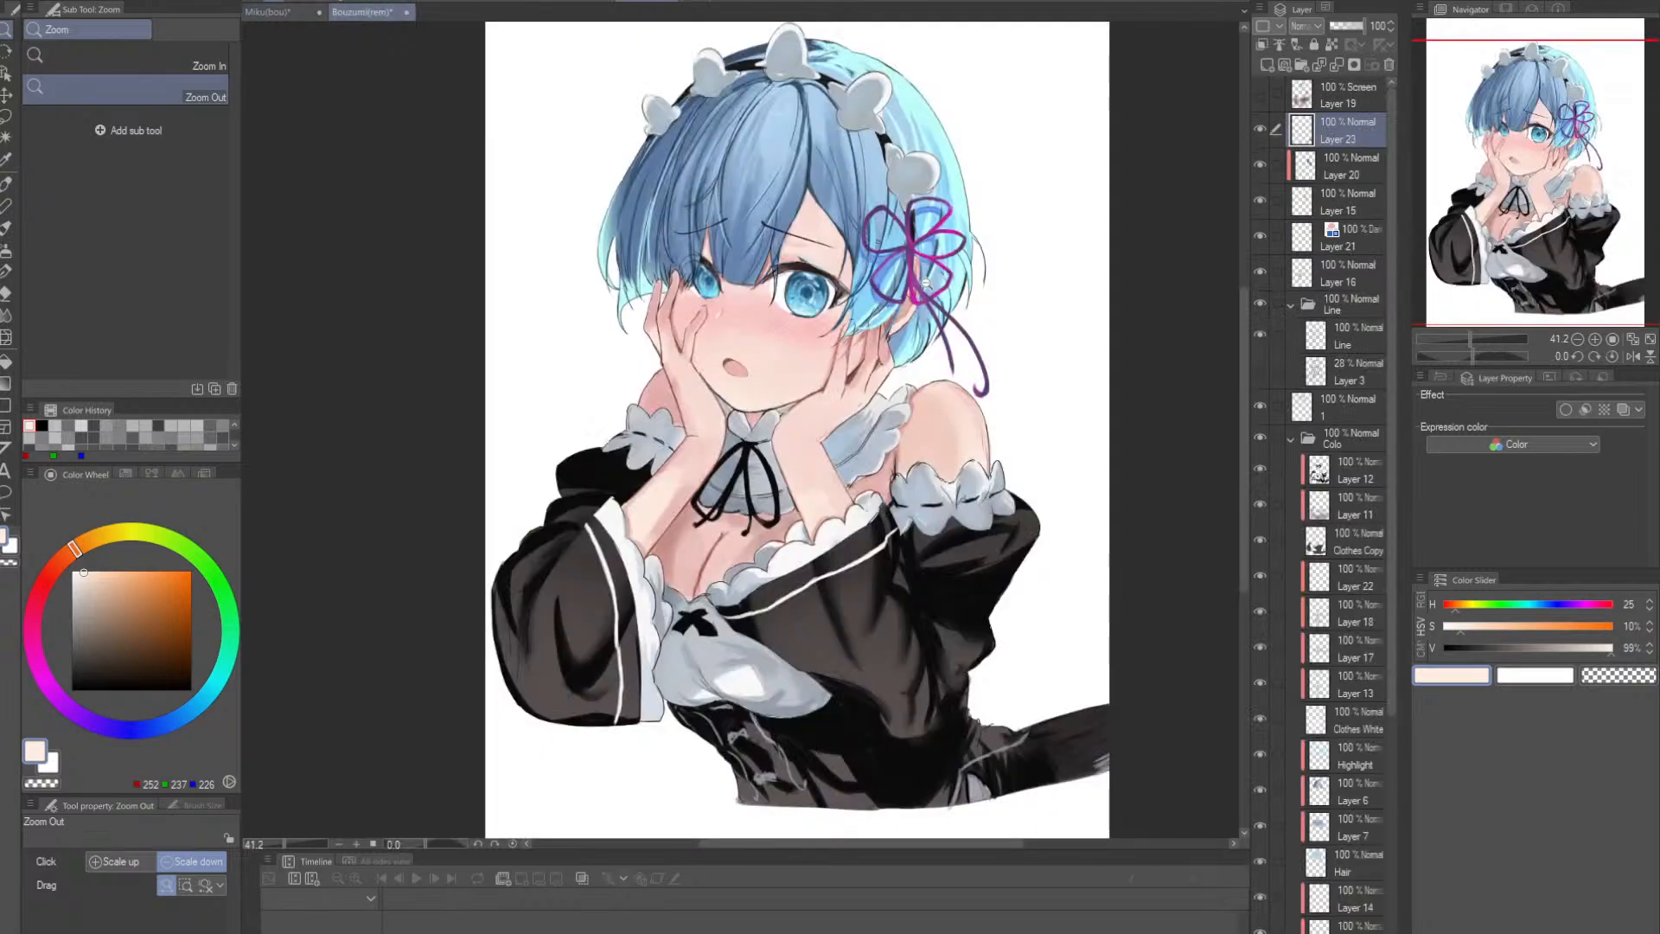
{"action": "key", "text": "p"}
{"action": "left_click", "coordinate": [954, 210], "text": "alt"}
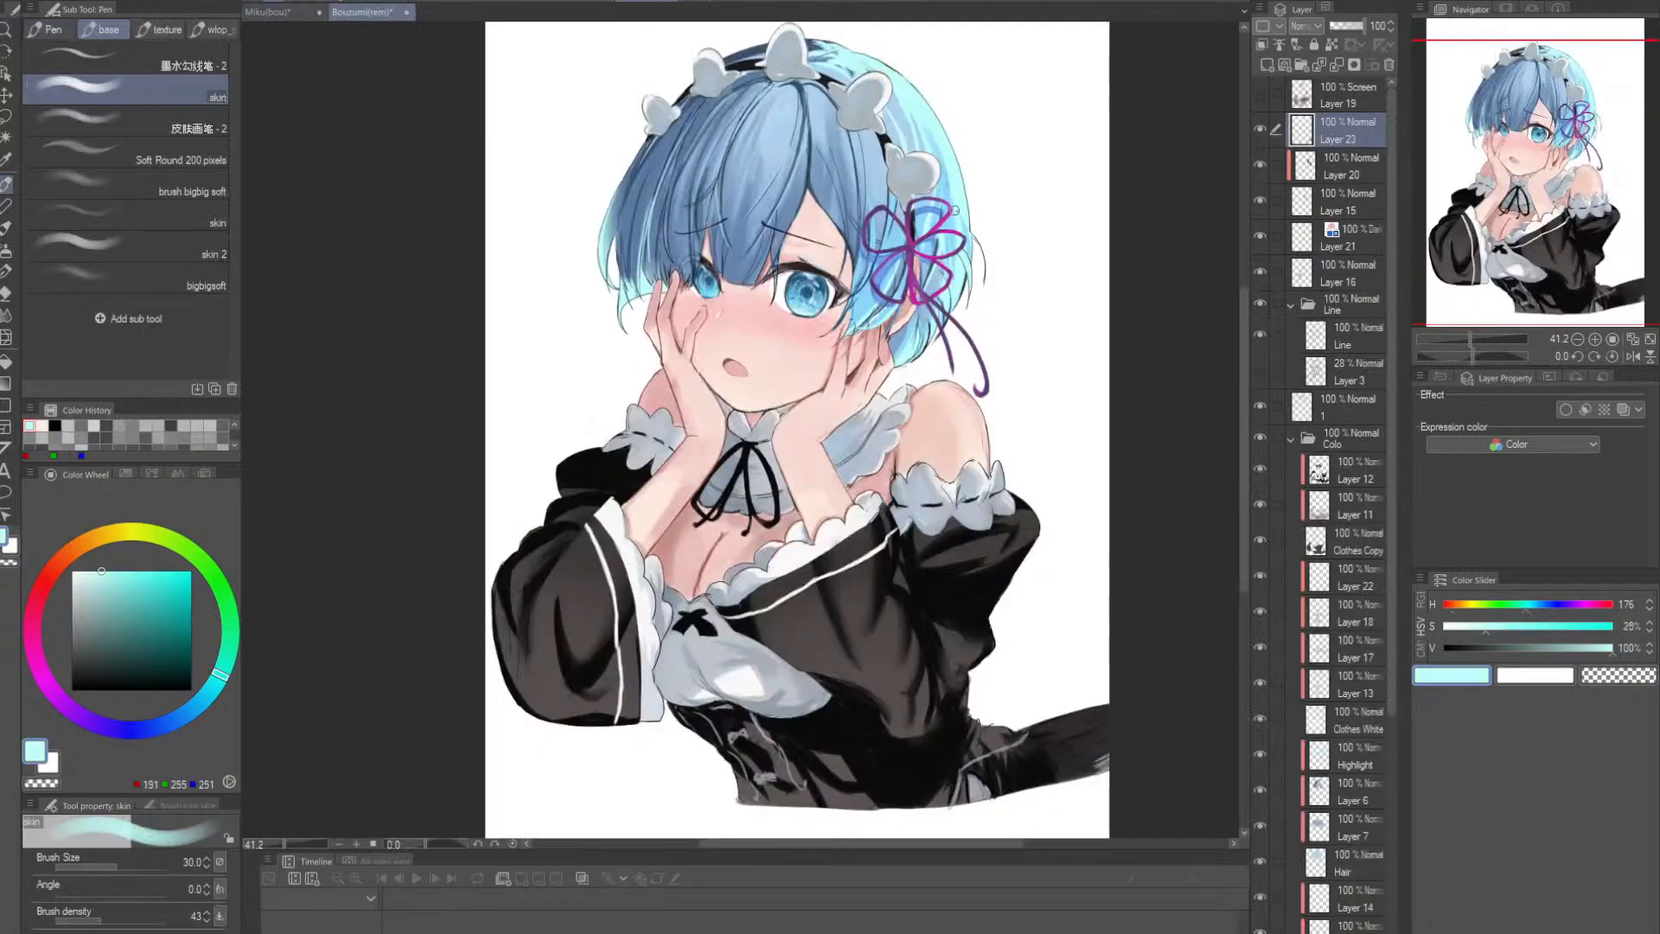
{"action": "key", "text": "ctrl+Tab"}
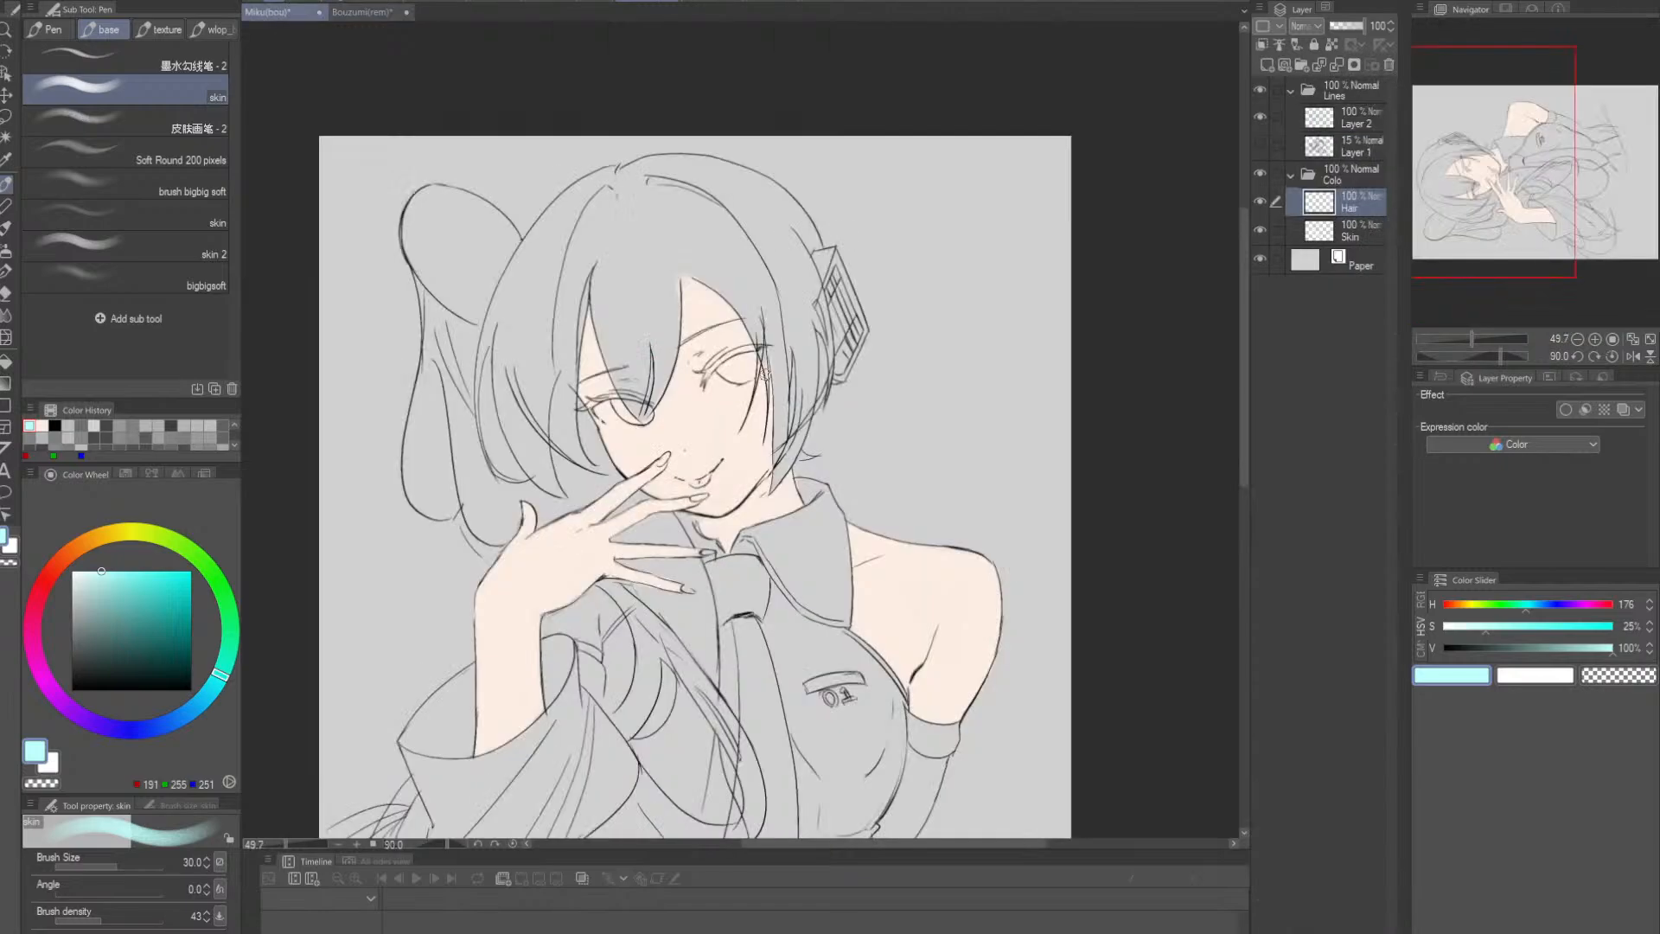
- Paint the first light cyan strokes over the central fringe with the skin brush at size 60 and undo the last one
{"action": "left_click_drag", "start_coordinate": [639, 229], "coordinate": [652, 339]}
{"action": "left_click_drag", "start_coordinate": [610, 247], "coordinate": [629, 354]}
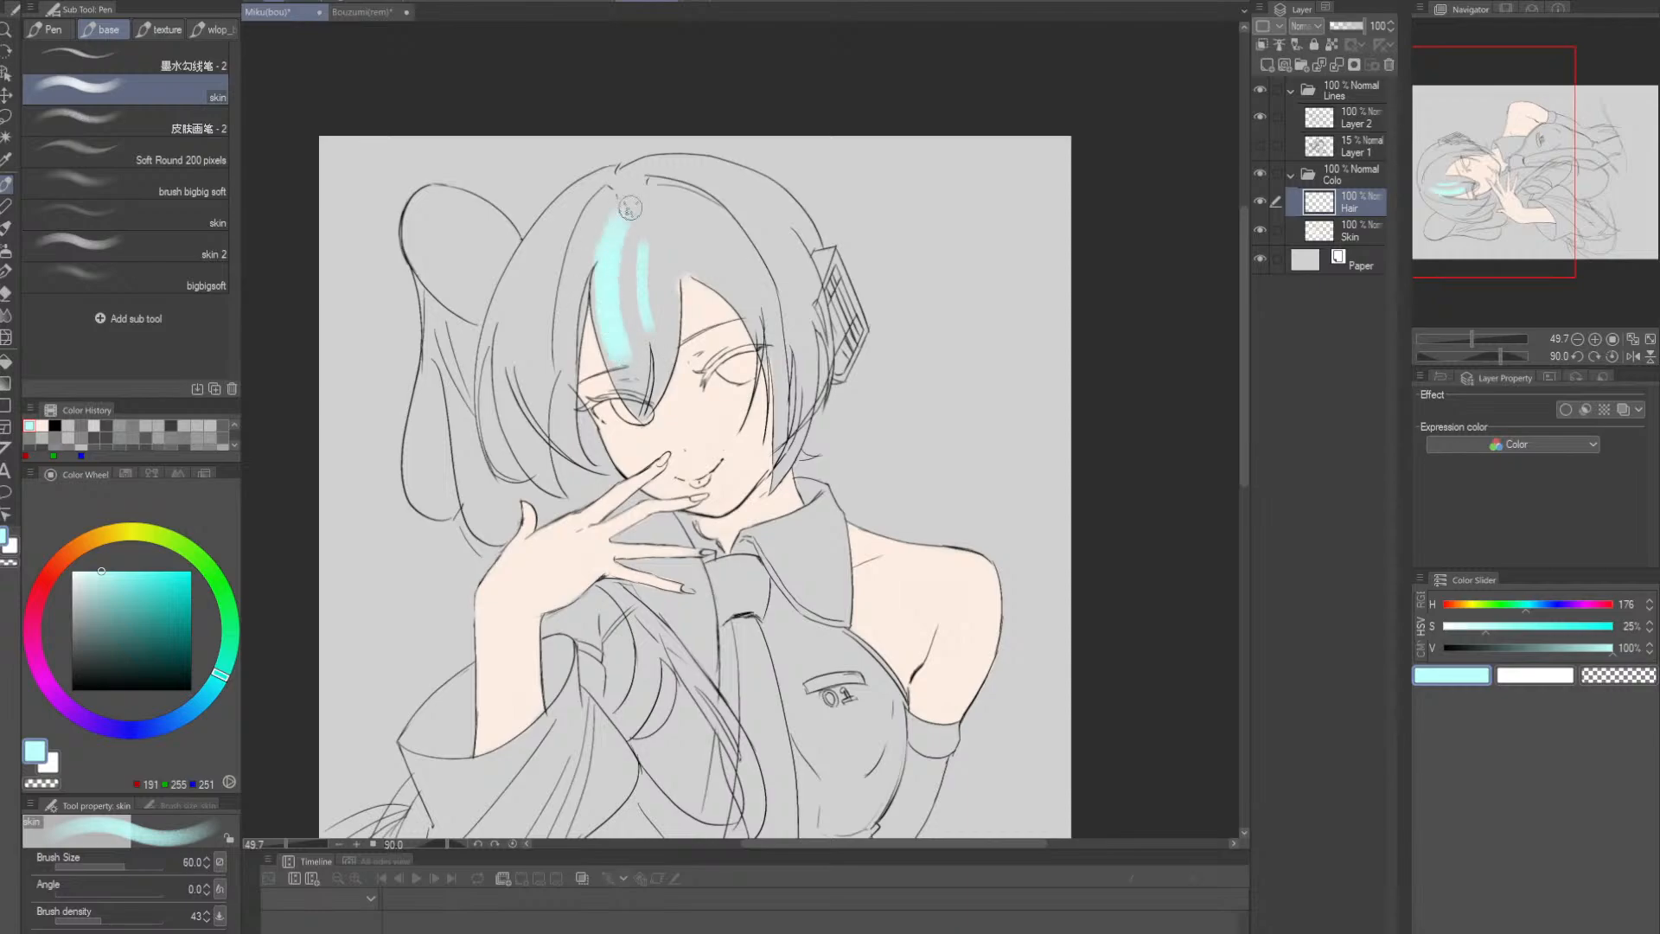
{"action": "left_click_drag", "start_coordinate": [624, 217], "coordinate": [642, 410]}
{"action": "left_click_drag", "start_coordinate": [644, 268], "coordinate": [644, 405]}
{"action": "key", "text": "ctrl+z"}
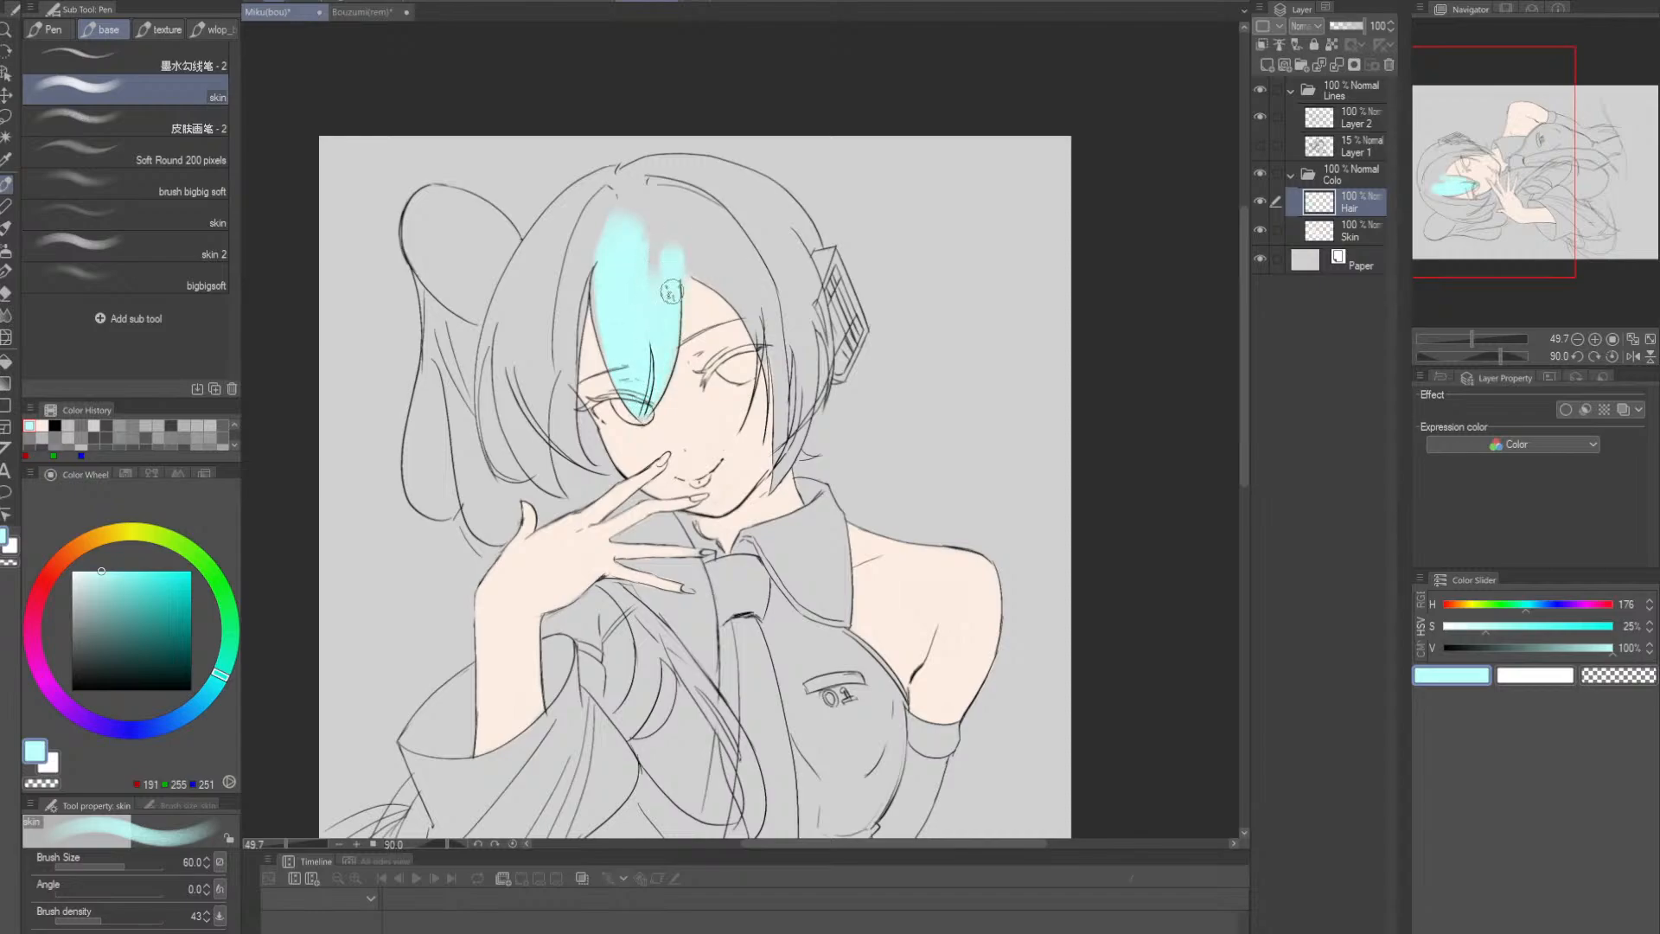
- Deepen the cyan to saturation 31% and value 94%, repaint the central fringe and extend the colour to the strand beside it
{"action": "left_click", "coordinate": [108, 577]}
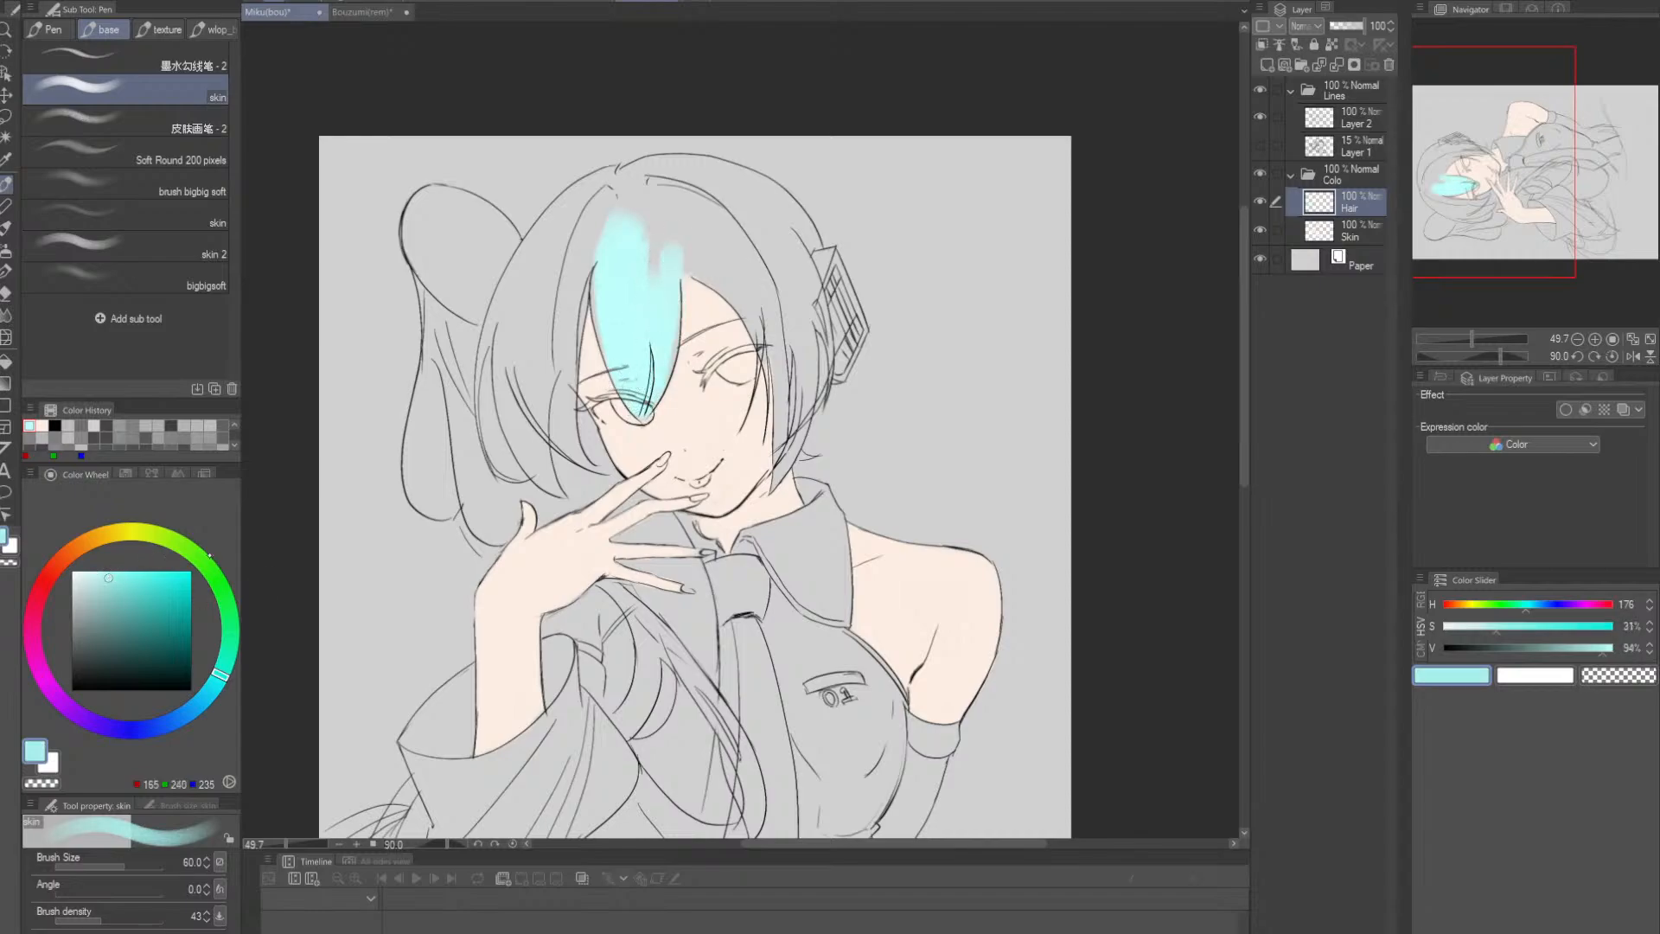
{"action": "mouse_move", "coordinate": [677, 266]}
{"action": "left_mouse_down"}
{"action": "mouse_move", "coordinate": [655, 346]}
{"action": "mouse_move", "coordinate": [661, 245]}
{"action": "mouse_move", "coordinate": [654, 390]}
{"action": "mouse_move", "coordinate": [661, 346]}
{"action": "mouse_move", "coordinate": [630, 252]}
{"action": "mouse_move", "coordinate": [638, 367]}
{"action": "mouse_move", "coordinate": [620, 380]}
{"action": "mouse_move", "coordinate": [662, 374]}
{"action": "left_mouse_up"}
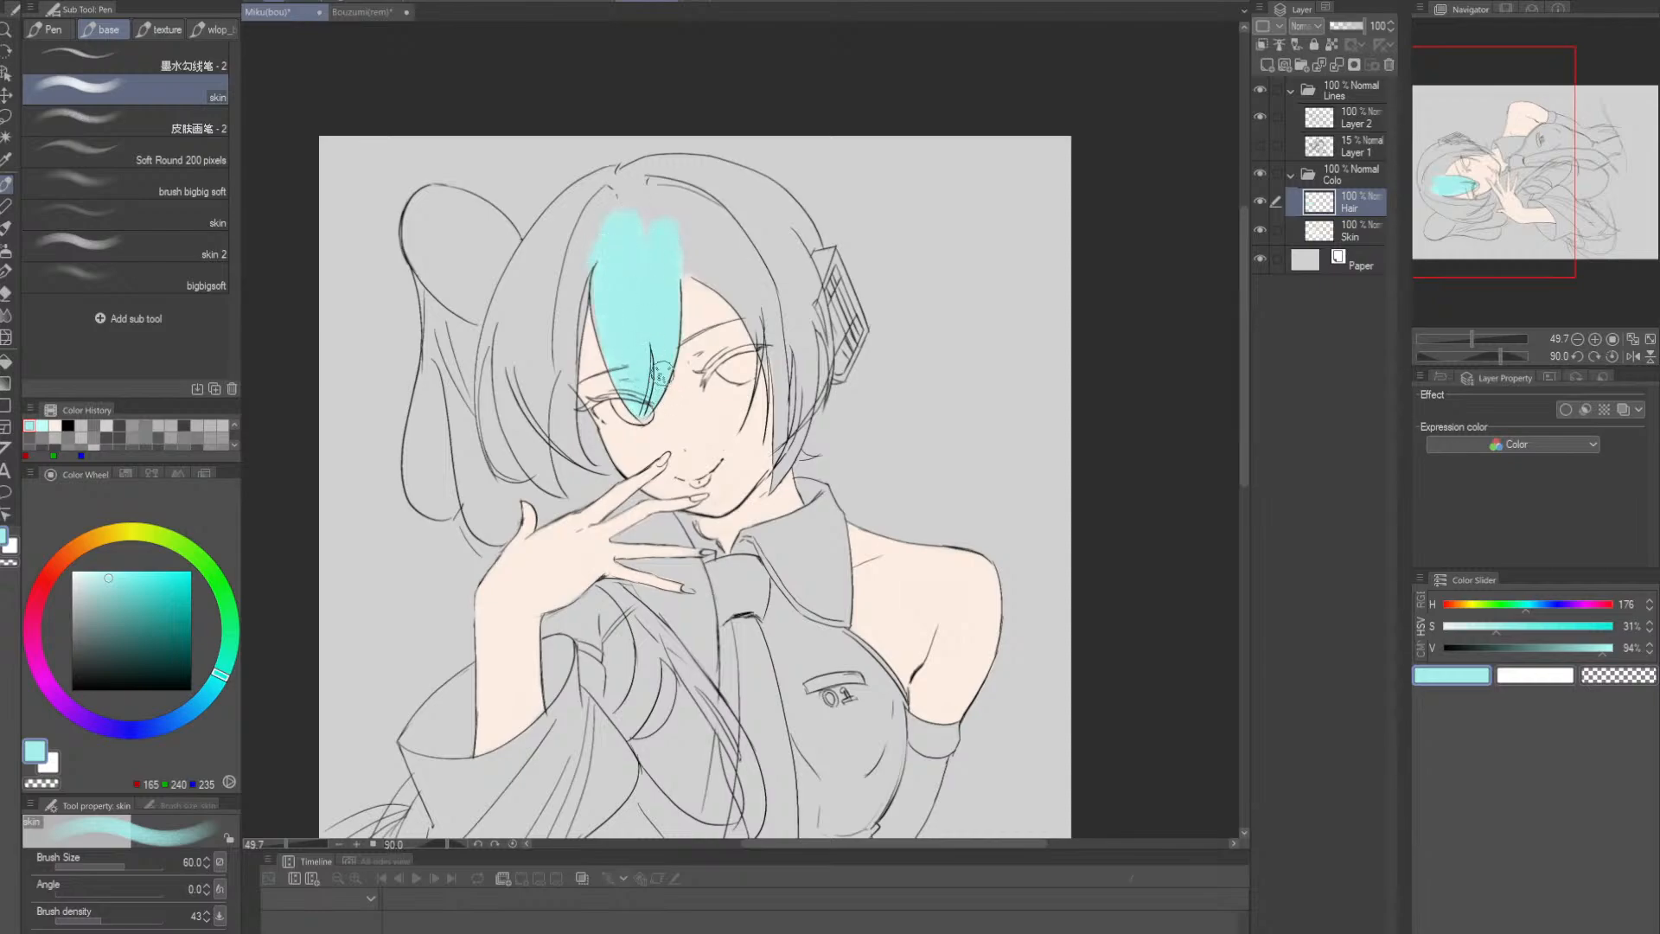
{"action": "mouse_move", "coordinate": [641, 236]}
{"action": "left_mouse_down"}
{"action": "mouse_move", "coordinate": [679, 257]}
{"action": "mouse_move", "coordinate": [651, 380]}
{"action": "mouse_move", "coordinate": [659, 288]}
{"action": "mouse_move", "coordinate": [616, 248]}
{"action": "left_mouse_up"}
{"action": "mouse_move", "coordinate": [616, 208]}
{"action": "left_mouse_down"}
{"action": "mouse_move", "coordinate": [578, 255]}
{"action": "mouse_move", "coordinate": [563, 398]}
{"action": "mouse_move", "coordinate": [562, 363]}
{"action": "left_mouse_up"}
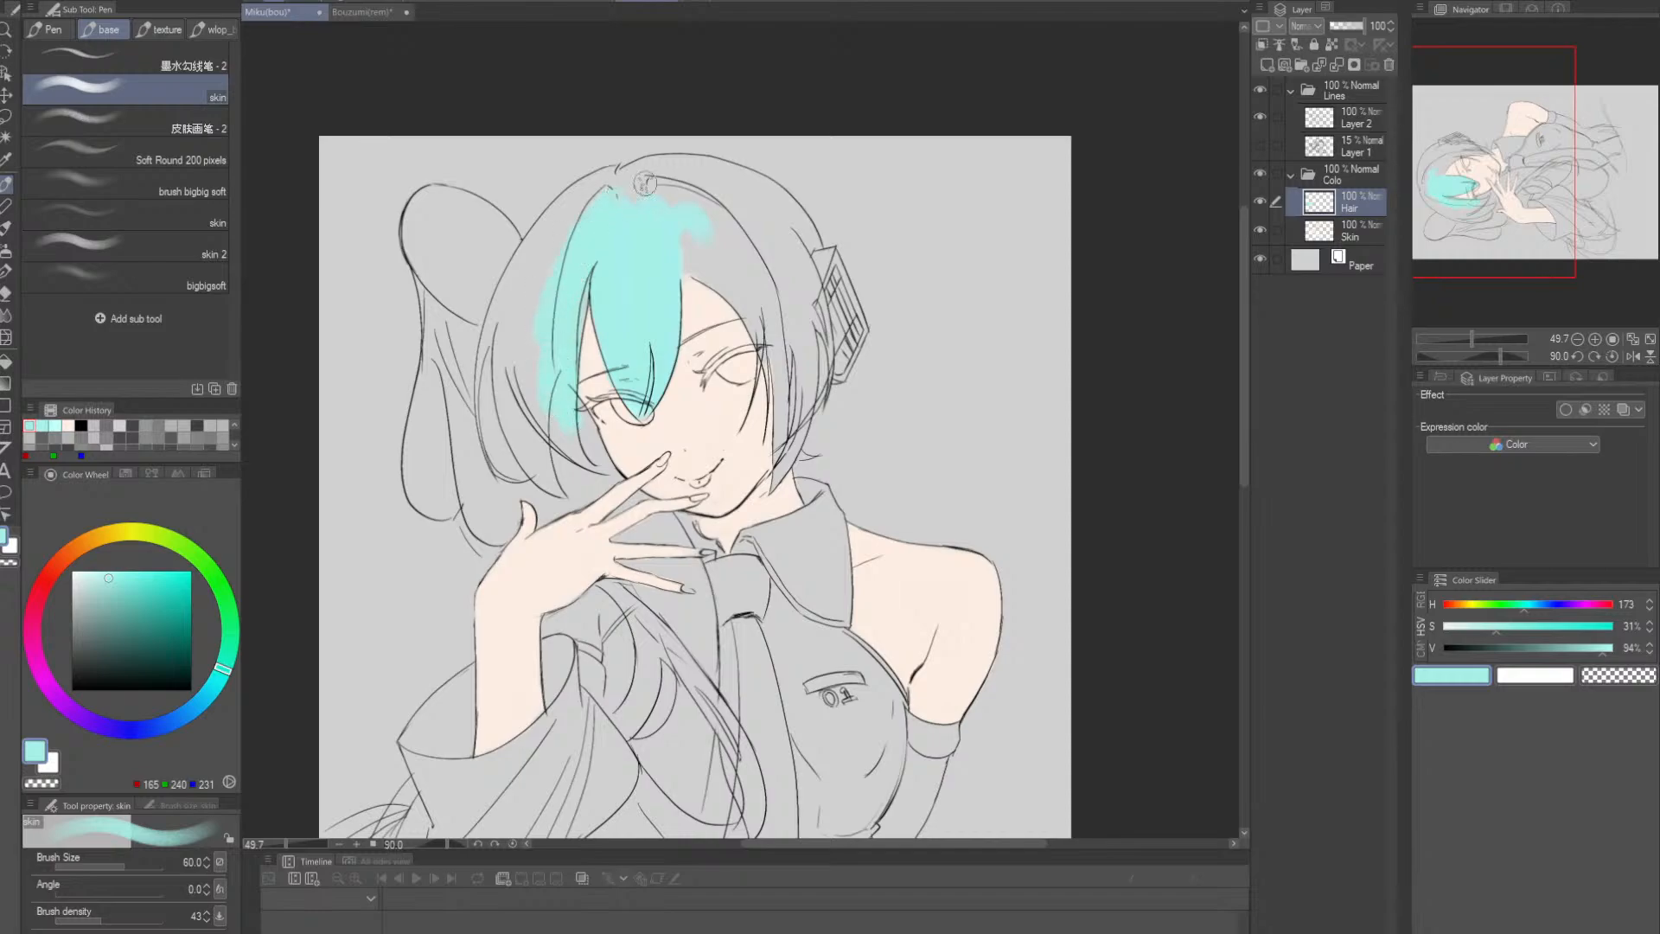
- Lighten the cyan to saturation 27% and value 100% and repaint the fringe and the strand beside the covered eye
{"action": "left_click", "coordinate": [109, 568]}
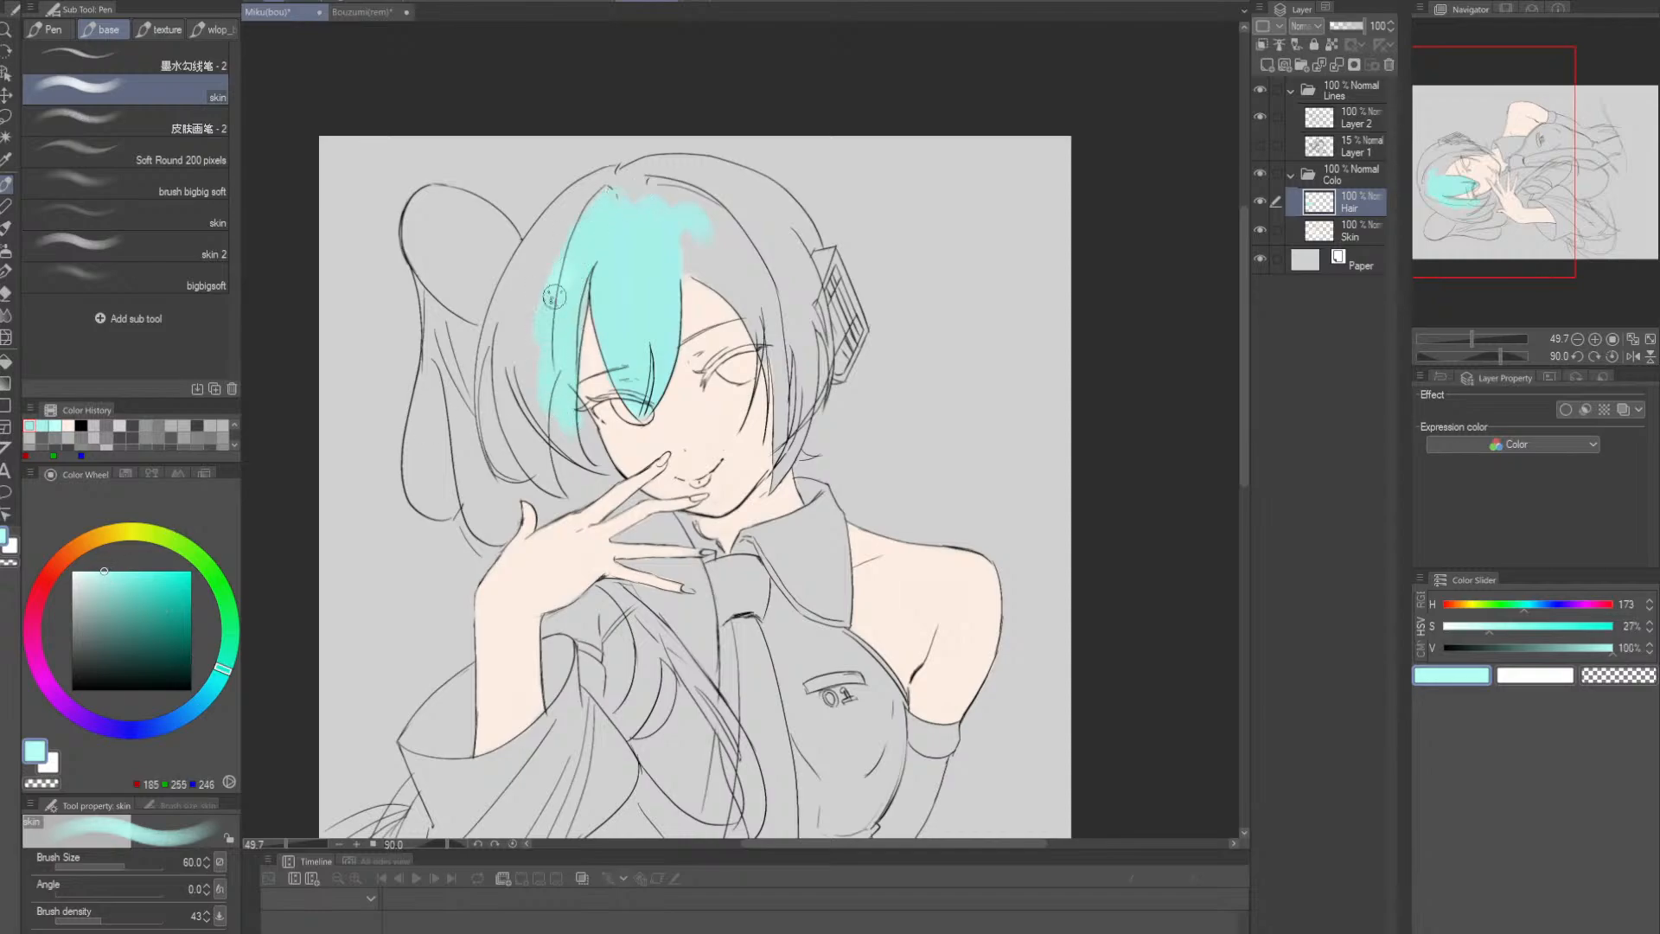
{"action": "left_click_drag", "start_coordinate": [555, 290], "coordinate": [555, 414]}
{"action": "mouse_move", "coordinate": [564, 225]}
{"action": "left_mouse_down"}
{"action": "mouse_move", "coordinate": [548, 354]}
{"action": "mouse_move", "coordinate": [563, 431]}
{"action": "left_mouse_up"}
{"action": "mouse_move", "coordinate": [591, 226]}
{"action": "left_mouse_down"}
{"action": "mouse_move", "coordinate": [623, 212]}
{"action": "mouse_move", "coordinate": [638, 389]}
{"action": "mouse_move", "coordinate": [636, 229]}
{"action": "mouse_move", "coordinate": [661, 223]}
{"action": "mouse_move", "coordinate": [669, 240]}
{"action": "mouse_move", "coordinate": [634, 403]}
{"action": "left_mouse_up"}
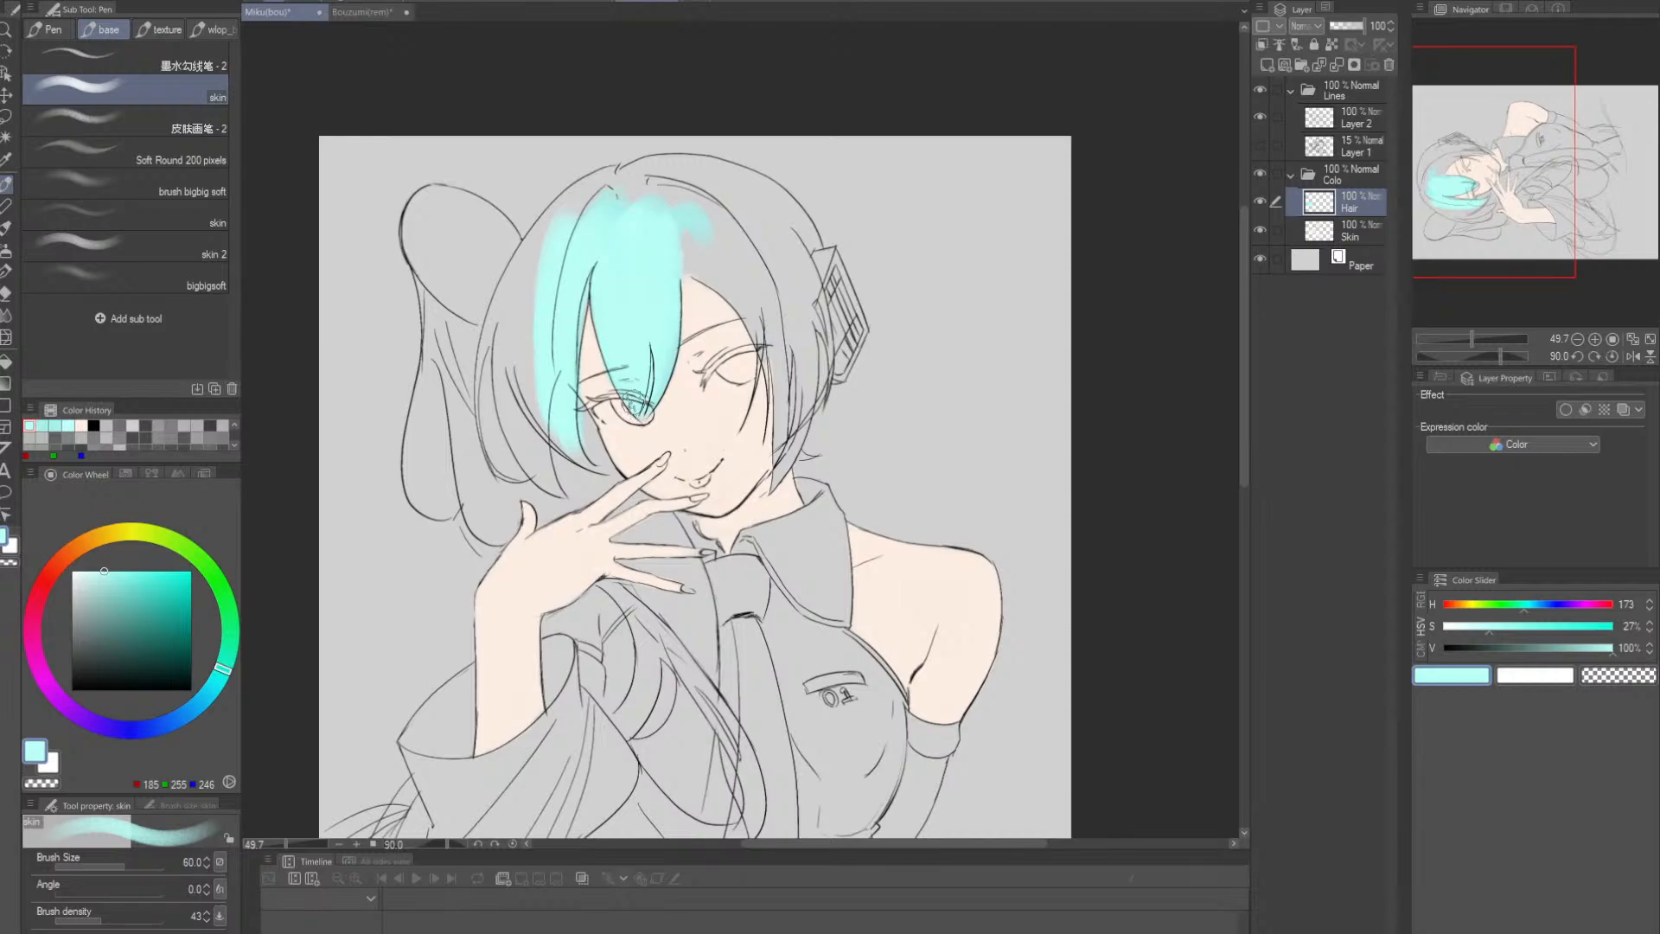
- Set the cyan to saturation 30% and value 96% and cover the wide side hair between the fringe and the bun
{"action": "left_click", "coordinate": [106, 575]}
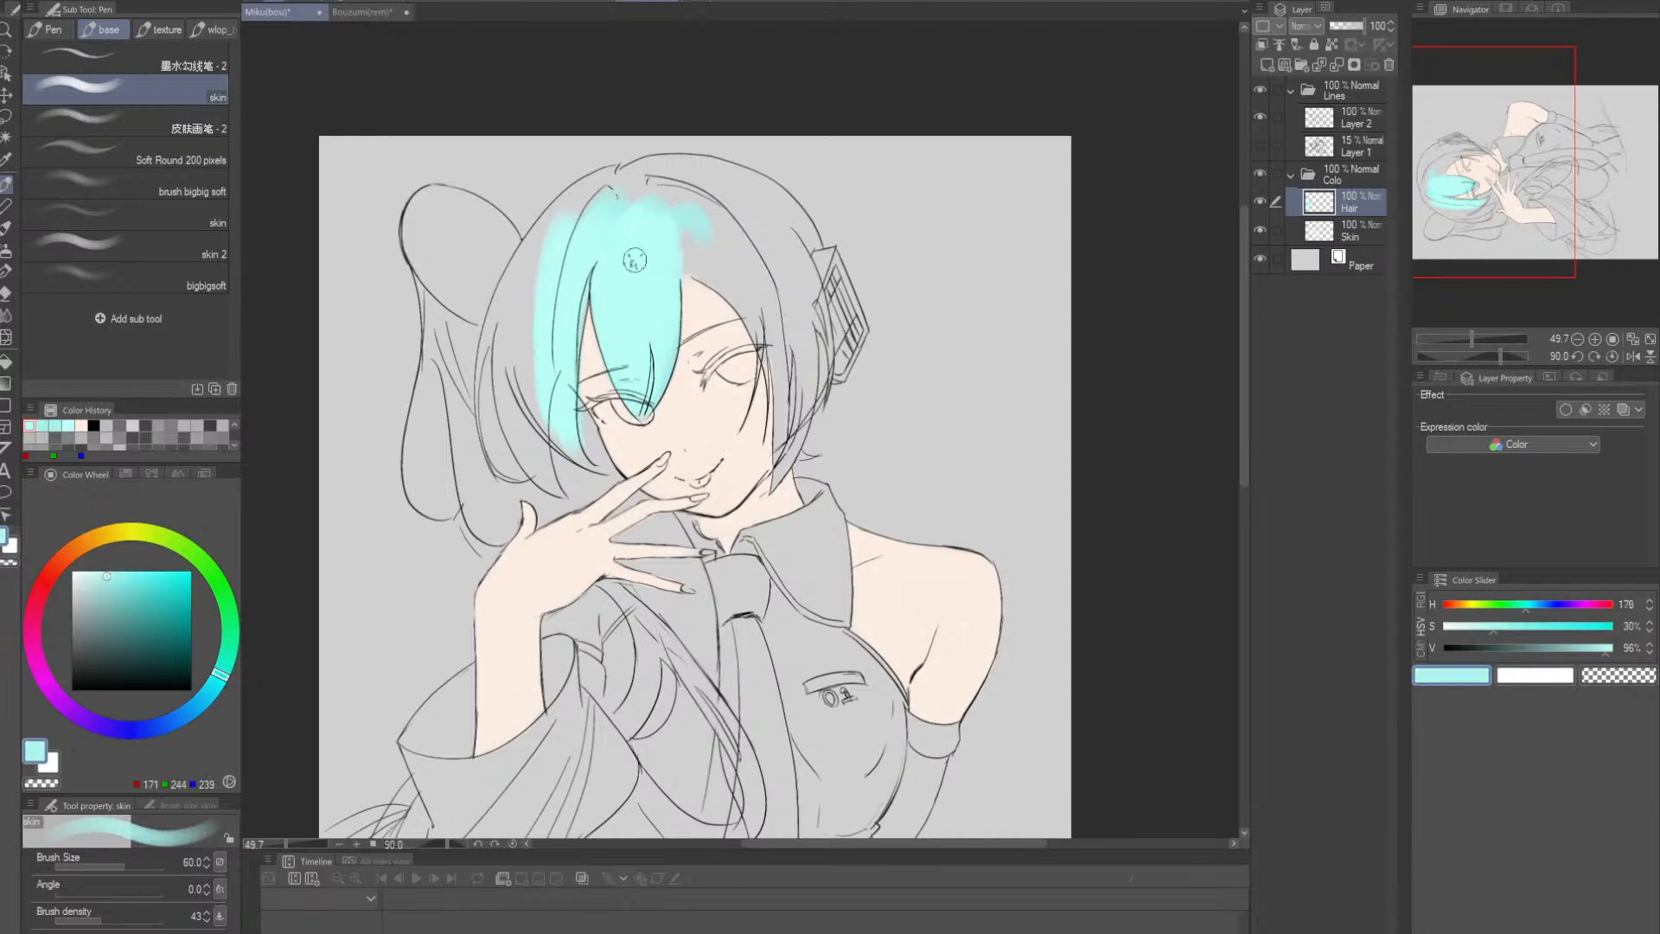
{"action": "mouse_move", "coordinate": [635, 261]}
{"action": "left_mouse_down"}
{"action": "mouse_move", "coordinate": [648, 215]}
{"action": "mouse_move", "coordinate": [669, 292]}
{"action": "mouse_move", "coordinate": [644, 389]}
{"action": "mouse_move", "coordinate": [651, 215]}
{"action": "left_mouse_up"}
{"action": "mouse_move", "coordinate": [650, 216]}
{"action": "left_mouse_down"}
{"action": "mouse_move", "coordinate": [643, 407]}
{"action": "mouse_move", "coordinate": [598, 232]}
{"action": "mouse_move", "coordinate": [626, 380]}
{"action": "mouse_move", "coordinate": [600, 249]}
{"action": "mouse_move", "coordinate": [565, 262]}
{"action": "mouse_move", "coordinate": [559, 304]}
{"action": "mouse_move", "coordinate": [553, 258]}
{"action": "left_mouse_up"}
{"action": "mouse_move", "coordinate": [563, 315]}
{"action": "left_mouse_down"}
{"action": "mouse_move", "coordinate": [536, 399]}
{"action": "mouse_move", "coordinate": [574, 228]}
{"action": "mouse_move", "coordinate": [537, 429]}
{"action": "mouse_move", "coordinate": [527, 286]}
{"action": "mouse_move", "coordinate": [527, 446]}
{"action": "mouse_move", "coordinate": [507, 394]}
{"action": "mouse_move", "coordinate": [516, 296]}
{"action": "mouse_move", "coordinate": [545, 476]}
{"action": "mouse_move", "coordinate": [509, 316]}
{"action": "mouse_move", "coordinate": [492, 374]}
{"action": "mouse_move", "coordinate": [528, 490]}
{"action": "mouse_move", "coordinate": [542, 260]}
{"action": "mouse_move", "coordinate": [511, 364]}
{"action": "mouse_move", "coordinate": [577, 199]}
{"action": "left_mouse_up"}
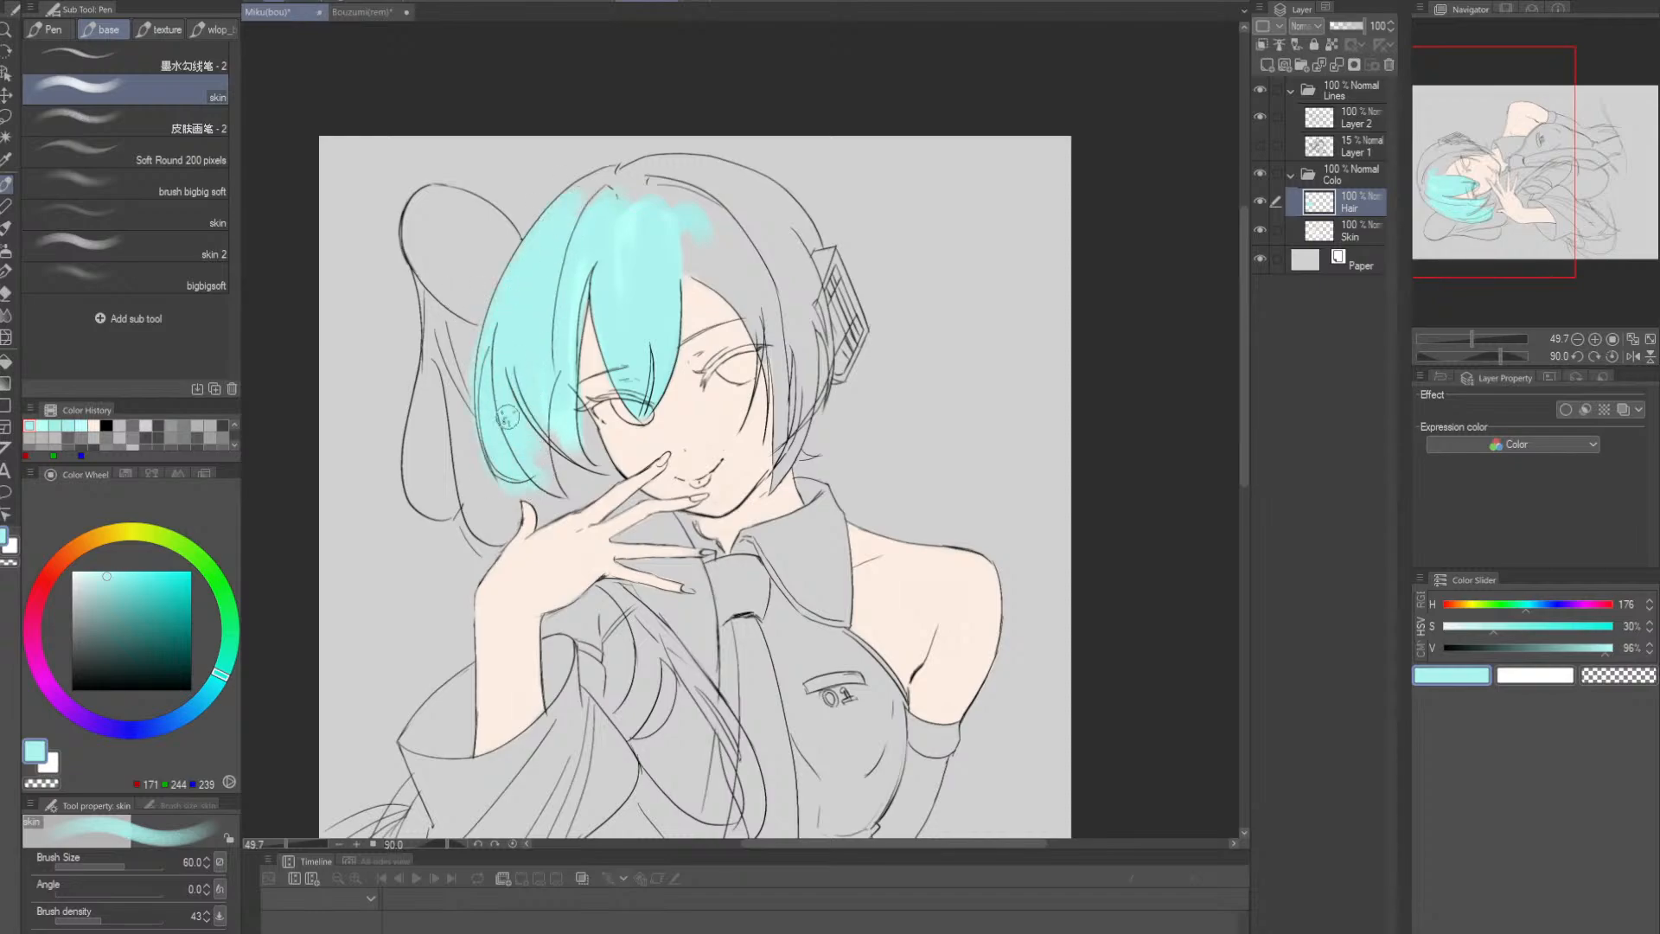
- Fill the rounded hair bun beside the head with the cyan base colour
{"action": "mouse_move", "coordinate": [462, 268]}
{"action": "left_mouse_down"}
{"action": "mouse_move", "coordinate": [444, 221]}
{"action": "mouse_move", "coordinate": [429, 252]}
{"action": "left_mouse_up"}
{"action": "key", "text": "r"}
{"action": "mouse_move", "coordinate": [755, 329]}
{"action": "left_mouse_down"}
{"action": "mouse_move", "coordinate": [665, 363]}
{"action": "mouse_move", "coordinate": [726, 332]}
{"action": "mouse_move", "coordinate": [805, 343]}
{"action": "mouse_move", "coordinate": [722, 336]}
{"action": "left_mouse_up"}
{"action": "key", "text": "p"}
{"action": "mouse_move", "coordinate": [481, 540]}
{"action": "left_mouse_down"}
{"action": "mouse_move", "coordinate": [418, 521]}
{"action": "mouse_move", "coordinate": [638, 377]}
{"action": "left_mouse_up"}
{"action": "key", "text": "p"}
{"action": "key", "text": "p"}
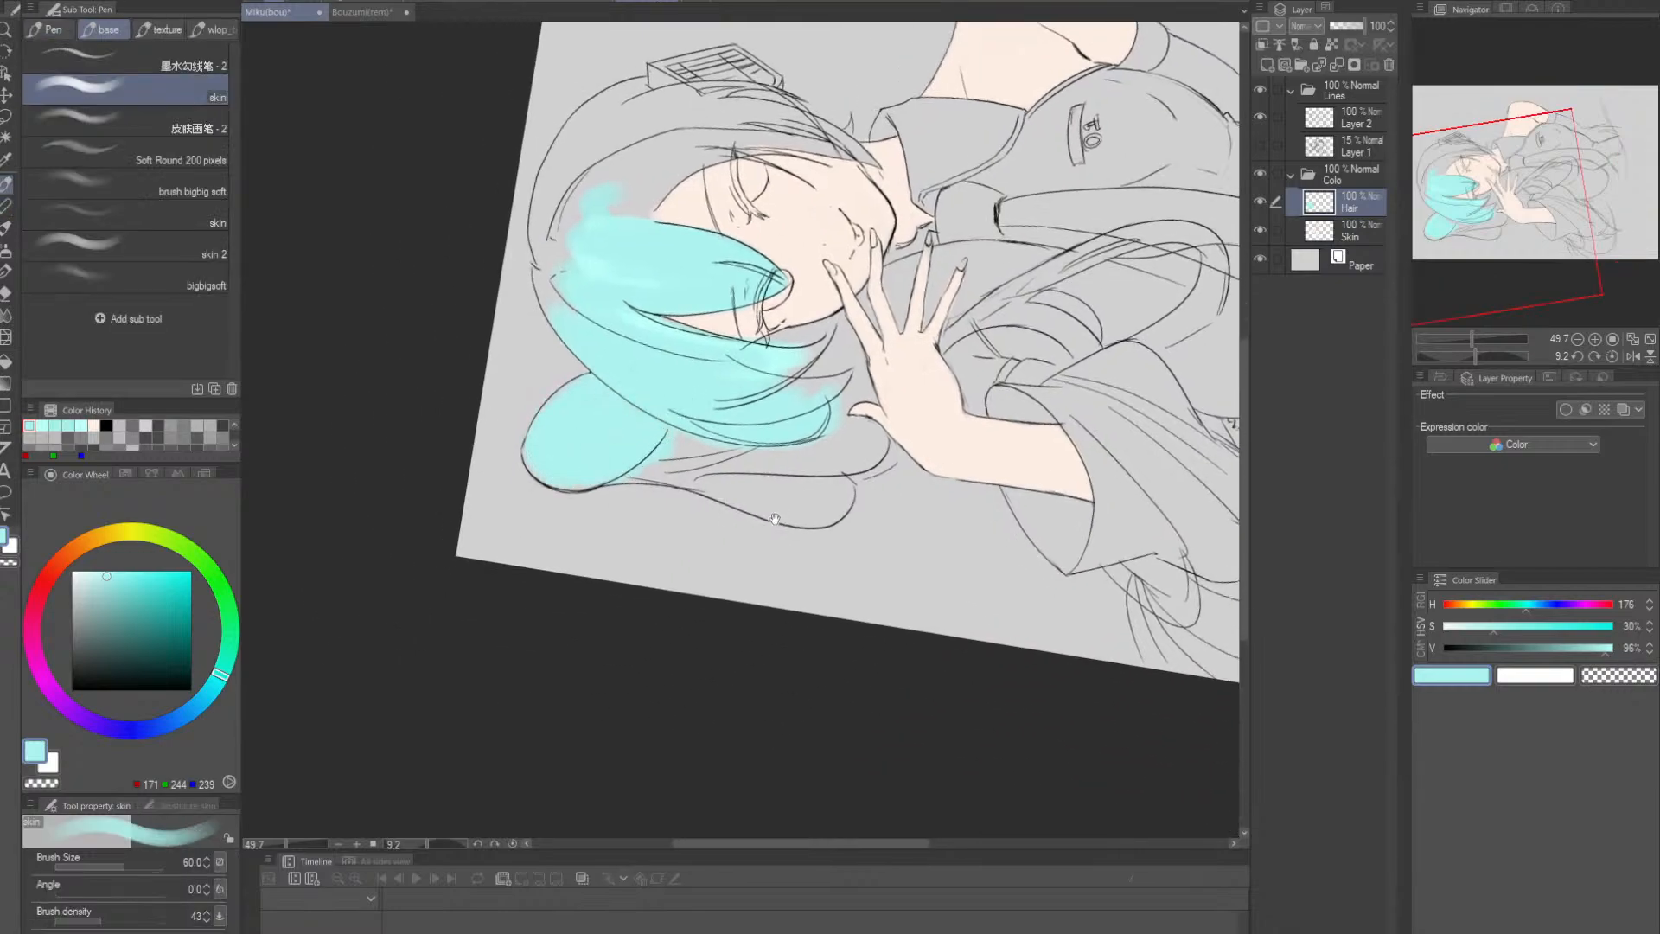
{"action": "left_click_drag", "start_coordinate": [774, 519], "coordinate": [769, 528]}
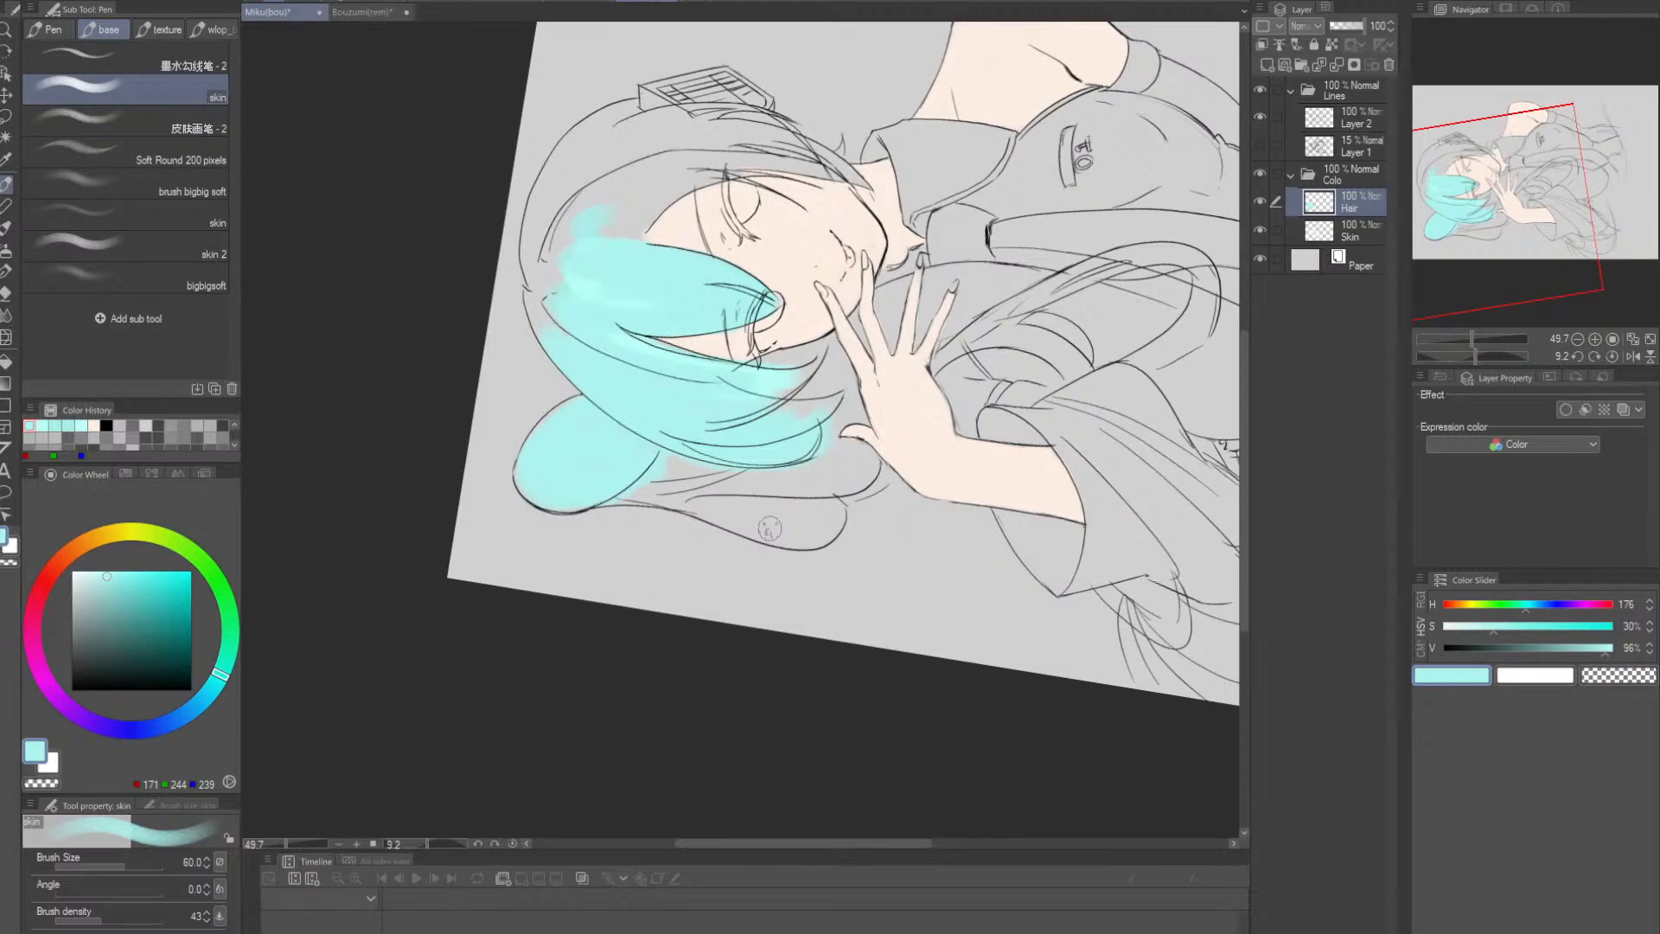
{"action": "scroll", "coordinate": [769, 528], "scroll_direction": "up", "scroll_amount": 2}
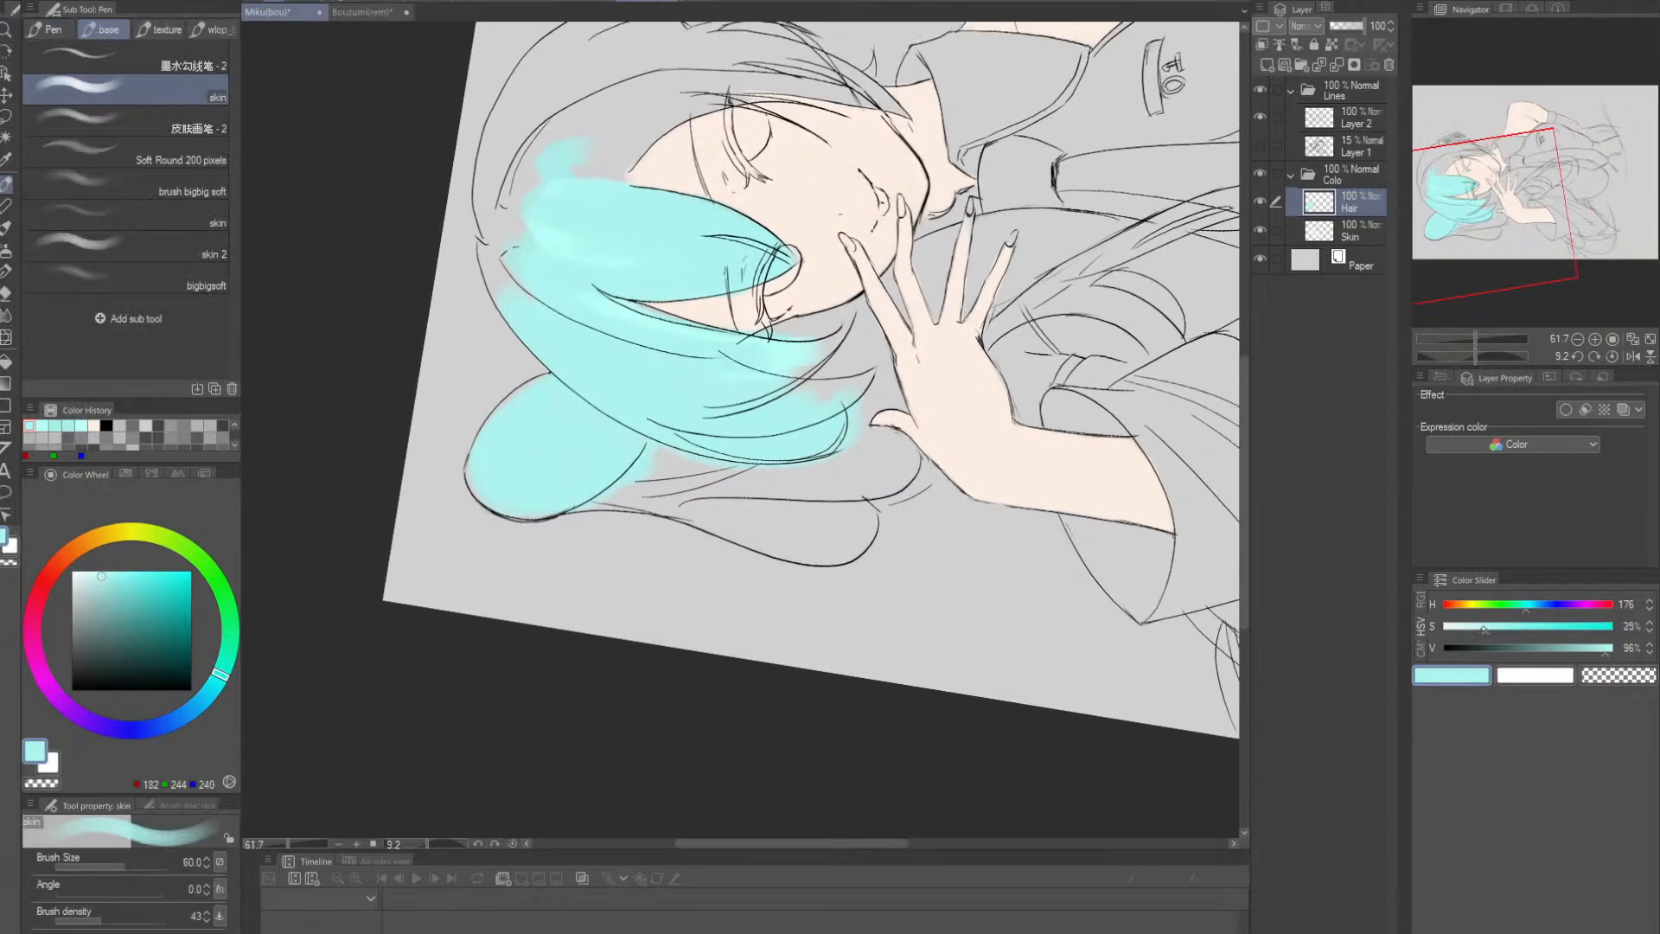
{"action": "mouse_move", "coordinate": [568, 486]}
{"action": "left_mouse_down"}
{"action": "mouse_move", "coordinate": [501, 482]}
{"action": "mouse_move", "coordinate": [592, 416]}
{"action": "mouse_move", "coordinate": [523, 421]}
{"action": "mouse_move", "coordinate": [544, 395]}
{"action": "mouse_move", "coordinate": [515, 413]}
{"action": "left_mouse_up"}
{"action": "left_click", "coordinate": [1537, 626]}
{"action": "key", "text": "ctrl+z"}
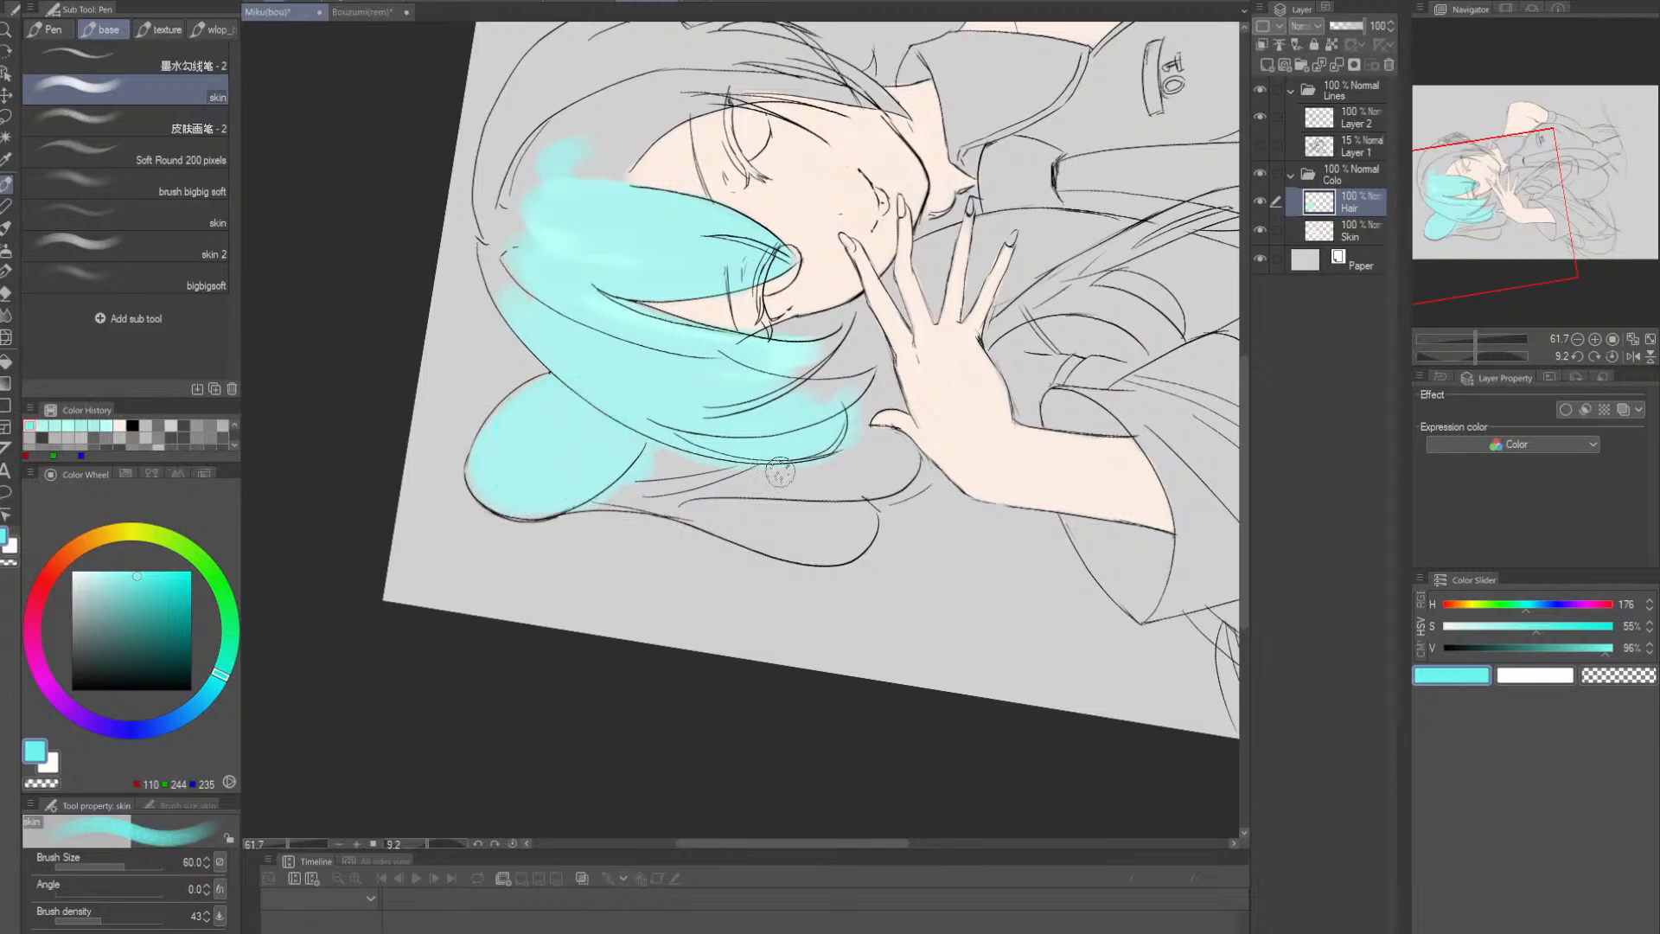
{"action": "left_click", "coordinate": [565, 434], "text": "alt"}
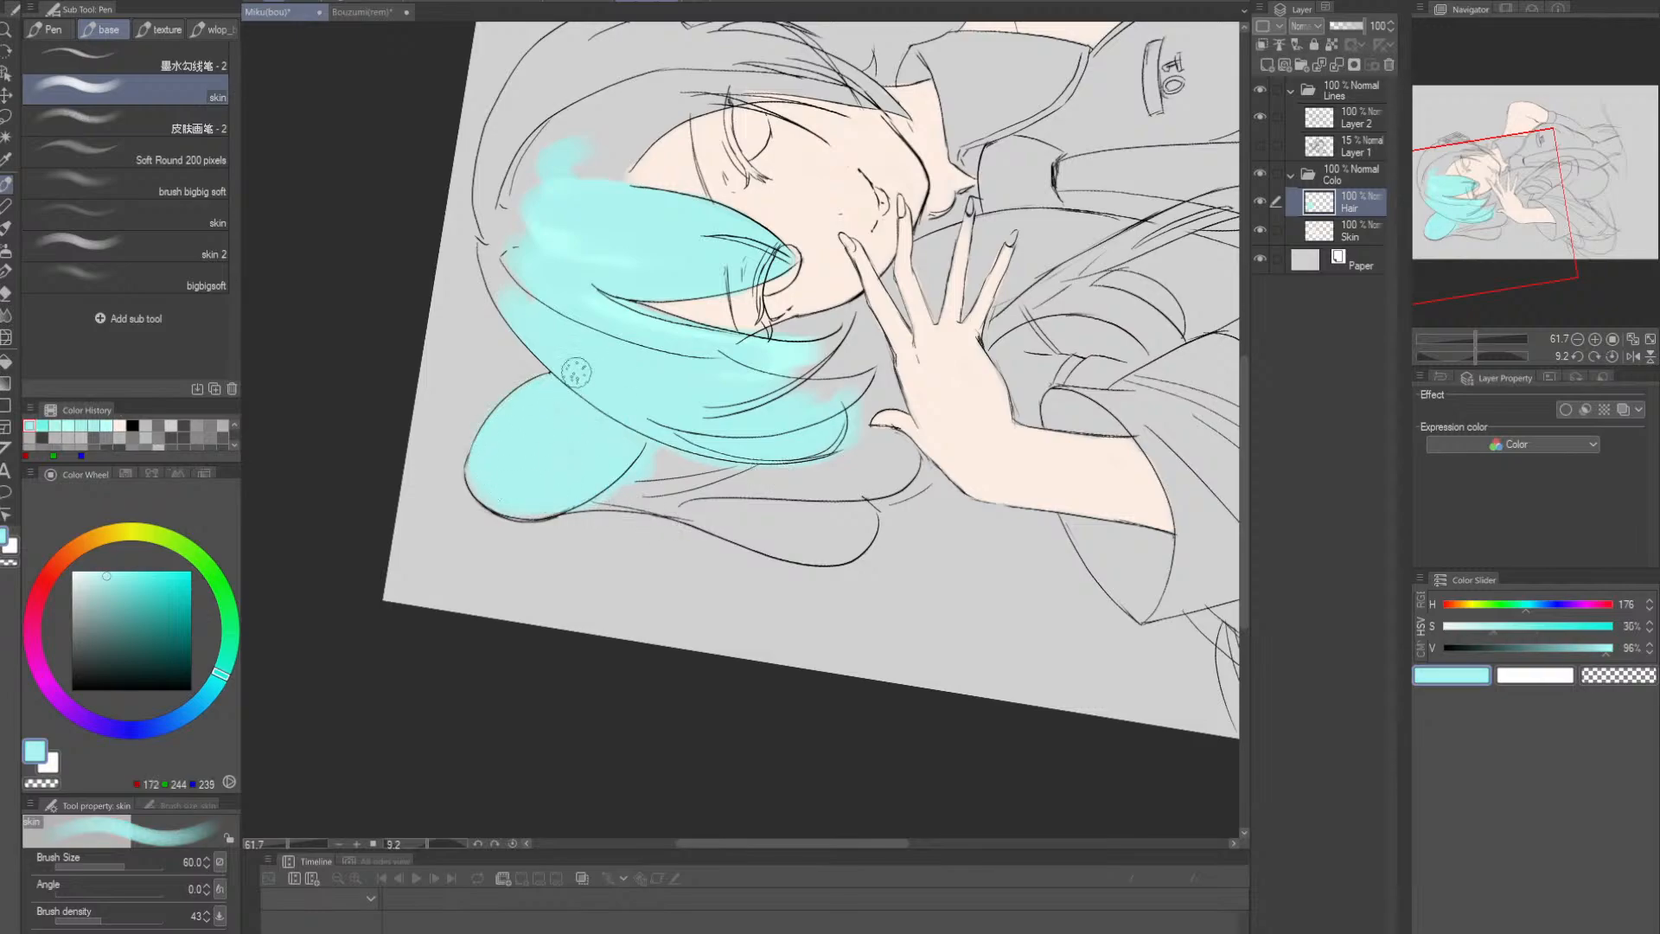
- Fill the hanging lock below the bun with cyan and clean its outer edge with the soft eraser at size 25
{"action": "left_click_drag", "start_coordinate": [605, 505], "coordinate": [739, 478]}
{"action": "key", "text": "r"}
{"action": "mouse_move", "coordinate": [865, 518]}
{"action": "left_mouse_down"}
{"action": "mouse_move", "coordinate": [641, 544]}
{"action": "mouse_move", "coordinate": [593, 464]}
{"action": "mouse_move", "coordinate": [623, 407]}
{"action": "mouse_move", "coordinate": [615, 459]}
{"action": "mouse_move", "coordinate": [610, 416]}
{"action": "mouse_move", "coordinate": [589, 463]}
{"action": "mouse_move", "coordinate": [602, 406]}
{"action": "mouse_move", "coordinate": [721, 329]}
{"action": "mouse_move", "coordinate": [650, 405]}
{"action": "mouse_move", "coordinate": [661, 465]}
{"action": "left_mouse_up"}
{"action": "key", "text": "e"}
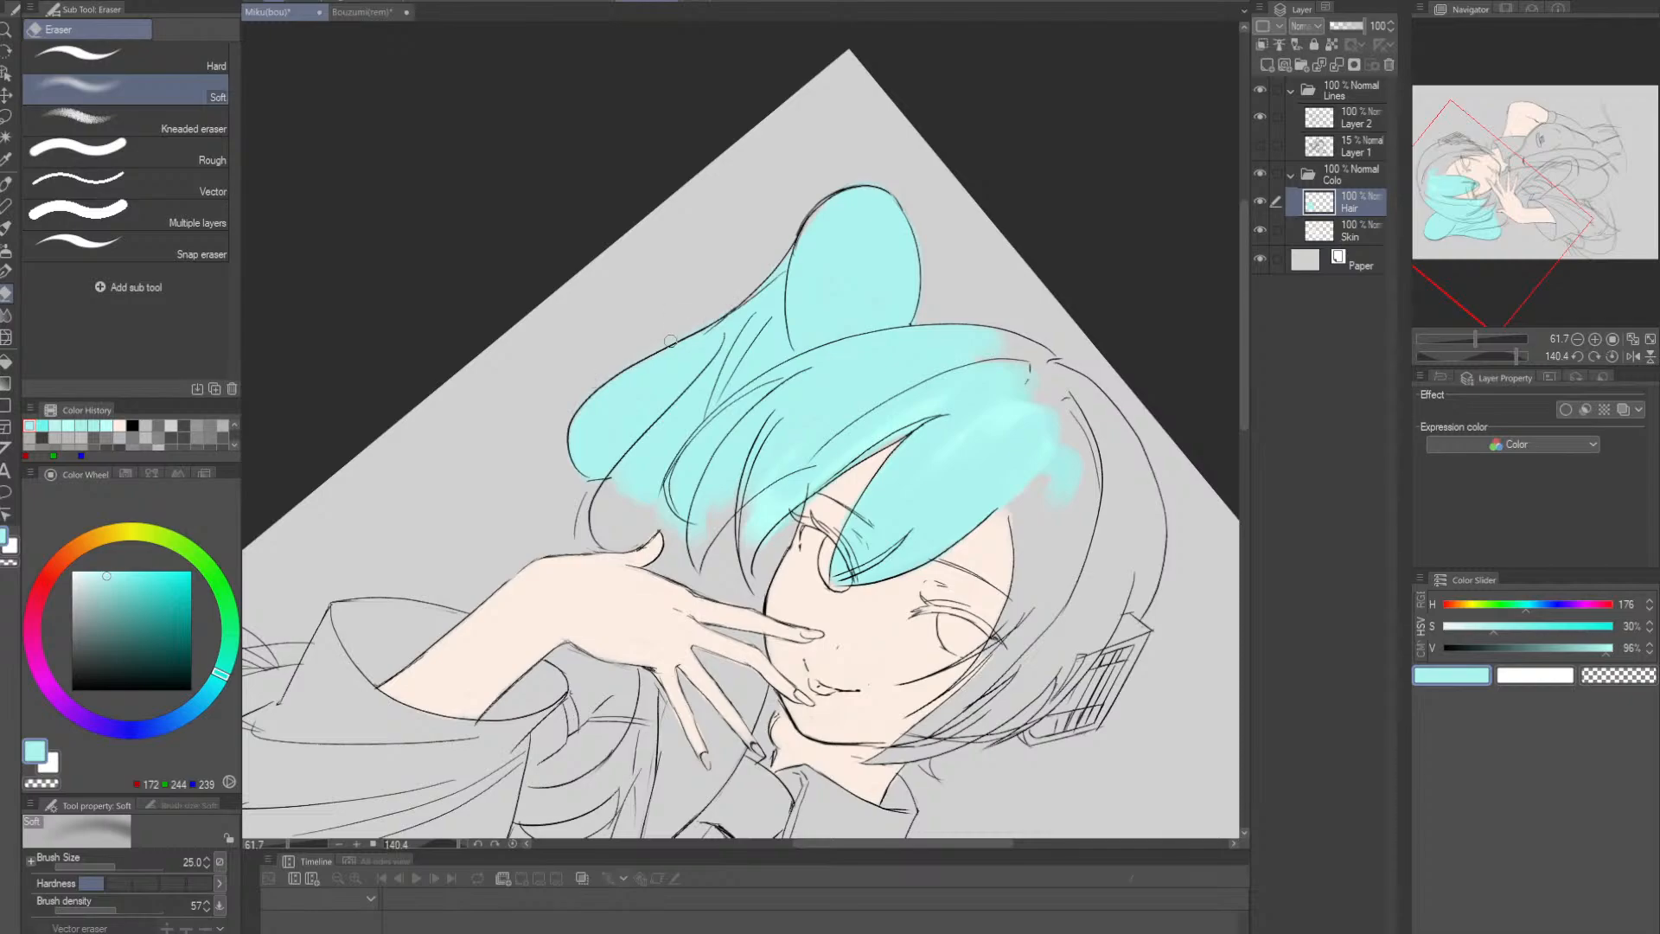
{"action": "left_click_drag", "start_coordinate": [798, 283], "coordinate": [741, 195]}
- Move the Hair layer below Skin and fill the lower hair strands behind the raised hand up to the cheek
{"action": "key", "text": "p"}
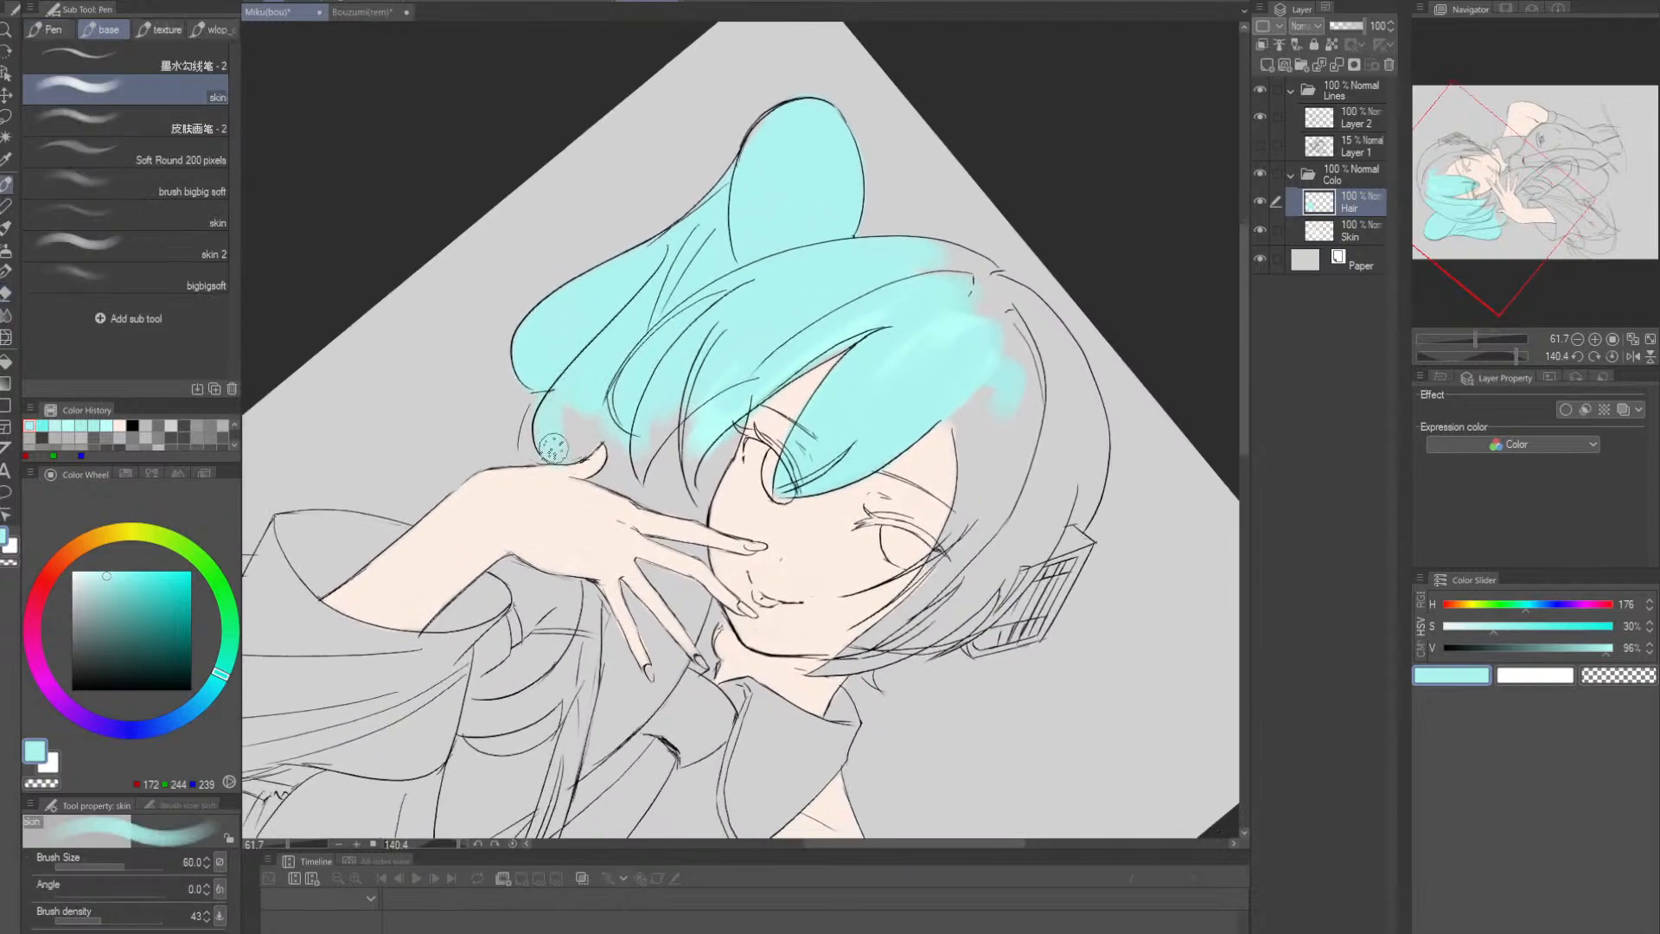
{"action": "mouse_move", "coordinate": [543, 417]}
{"action": "left_mouse_down"}
{"action": "mouse_move", "coordinate": [591, 383]}
{"action": "mouse_move", "coordinate": [555, 434]}
{"action": "mouse_move", "coordinate": [596, 432]}
{"action": "mouse_move", "coordinate": [621, 391]}
{"action": "mouse_move", "coordinate": [573, 440]}
{"action": "mouse_move", "coordinate": [601, 428]}
{"action": "mouse_move", "coordinate": [589, 415]}
{"action": "mouse_move", "coordinate": [584, 445]}
{"action": "mouse_move", "coordinate": [688, 386]}
{"action": "mouse_move", "coordinate": [660, 451]}
{"action": "mouse_move", "coordinate": [616, 461]}
{"action": "mouse_move", "coordinate": [657, 426]}
{"action": "mouse_move", "coordinate": [626, 440]}
{"action": "mouse_move", "coordinate": [702, 421]}
{"action": "left_mouse_up"}
{"action": "left_click_drag", "start_coordinate": [1349, 208], "coordinate": [1353, 239]}
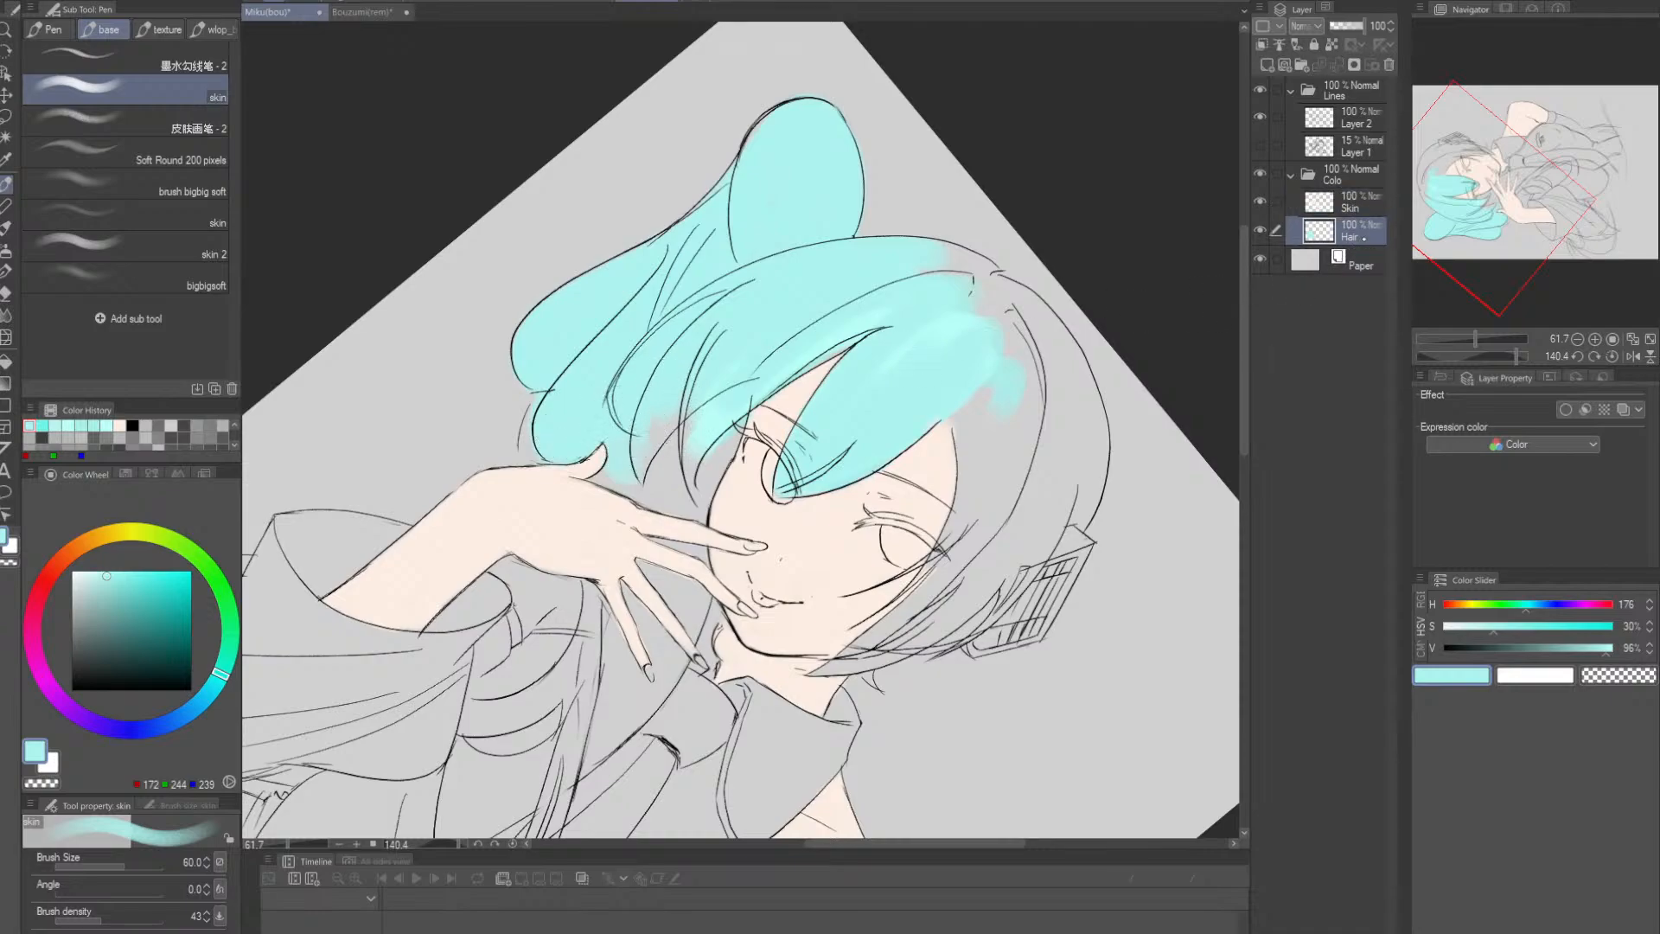
{"action": "mouse_move", "coordinate": [620, 465]}
{"action": "left_mouse_down"}
{"action": "mouse_move", "coordinate": [701, 411]}
{"action": "mouse_move", "coordinate": [676, 404]}
{"action": "mouse_move", "coordinate": [676, 381]}
{"action": "mouse_move", "coordinate": [680, 500]}
{"action": "mouse_move", "coordinate": [721, 423]}
{"action": "left_mouse_up"}
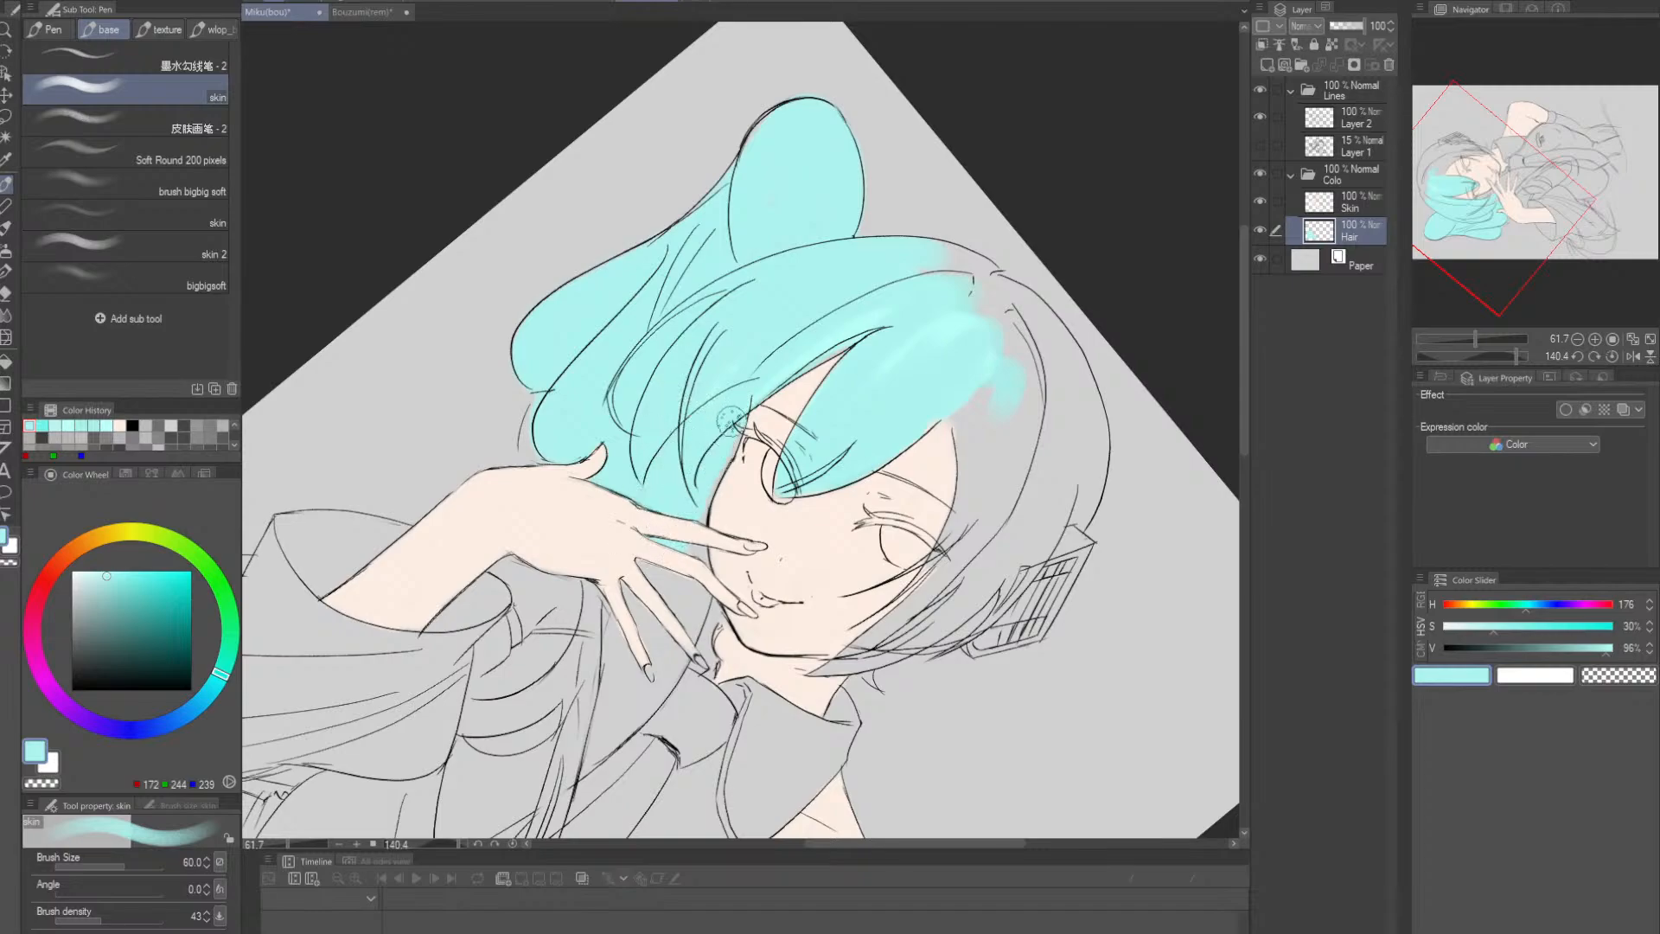
- Fill the crown around the hair parting and even out the cyan base over the fringe and side hair
{"action": "key", "text": "r"}
{"action": "mouse_move", "coordinate": [903, 485]}
{"action": "left_mouse_down"}
{"action": "mouse_move", "coordinate": [983, 433]}
{"action": "mouse_move", "coordinate": [946, 410]}
{"action": "mouse_move", "coordinate": [870, 276]}
{"action": "left_mouse_up"}
{"action": "key", "text": "p"}
{"action": "left_click_drag", "start_coordinate": [781, 240], "coordinate": [770, 464]}
{"action": "mouse_move", "coordinate": [713, 285]}
{"action": "left_mouse_down"}
{"action": "mouse_move", "coordinate": [714, 227]}
{"action": "mouse_move", "coordinate": [613, 267]}
{"action": "mouse_move", "coordinate": [682, 226]}
{"action": "left_mouse_up"}
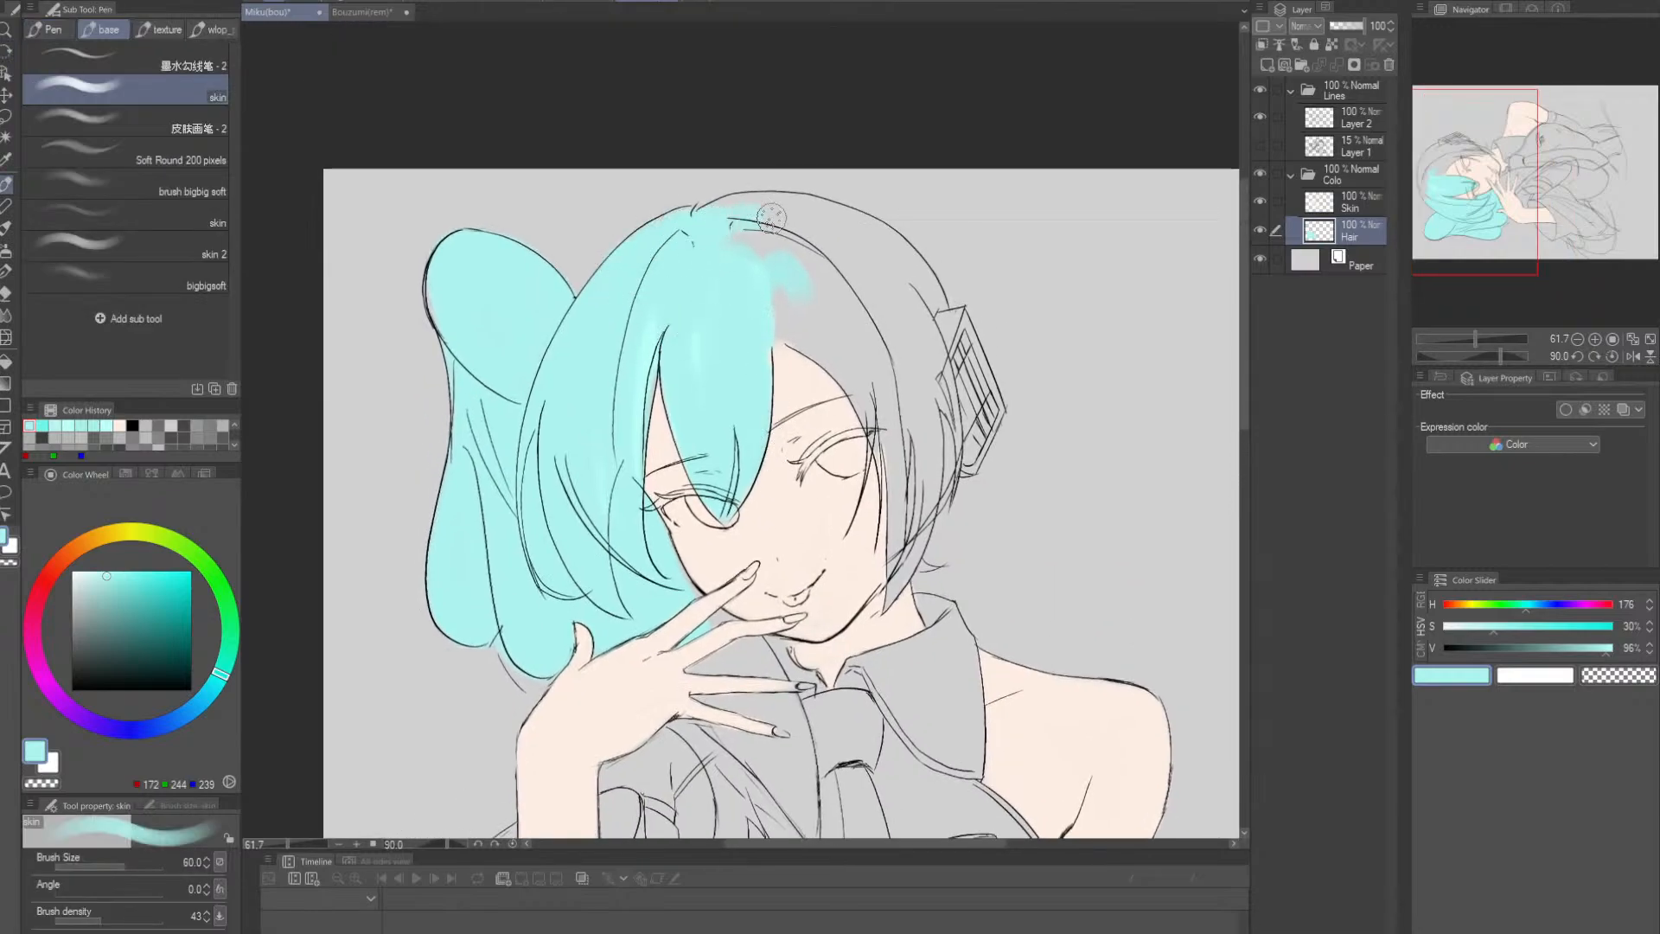
{"action": "key", "text": "r"}
{"action": "left_click_drag", "start_coordinate": [836, 277], "coordinate": [649, 311]}
{"action": "key", "text": "p"}
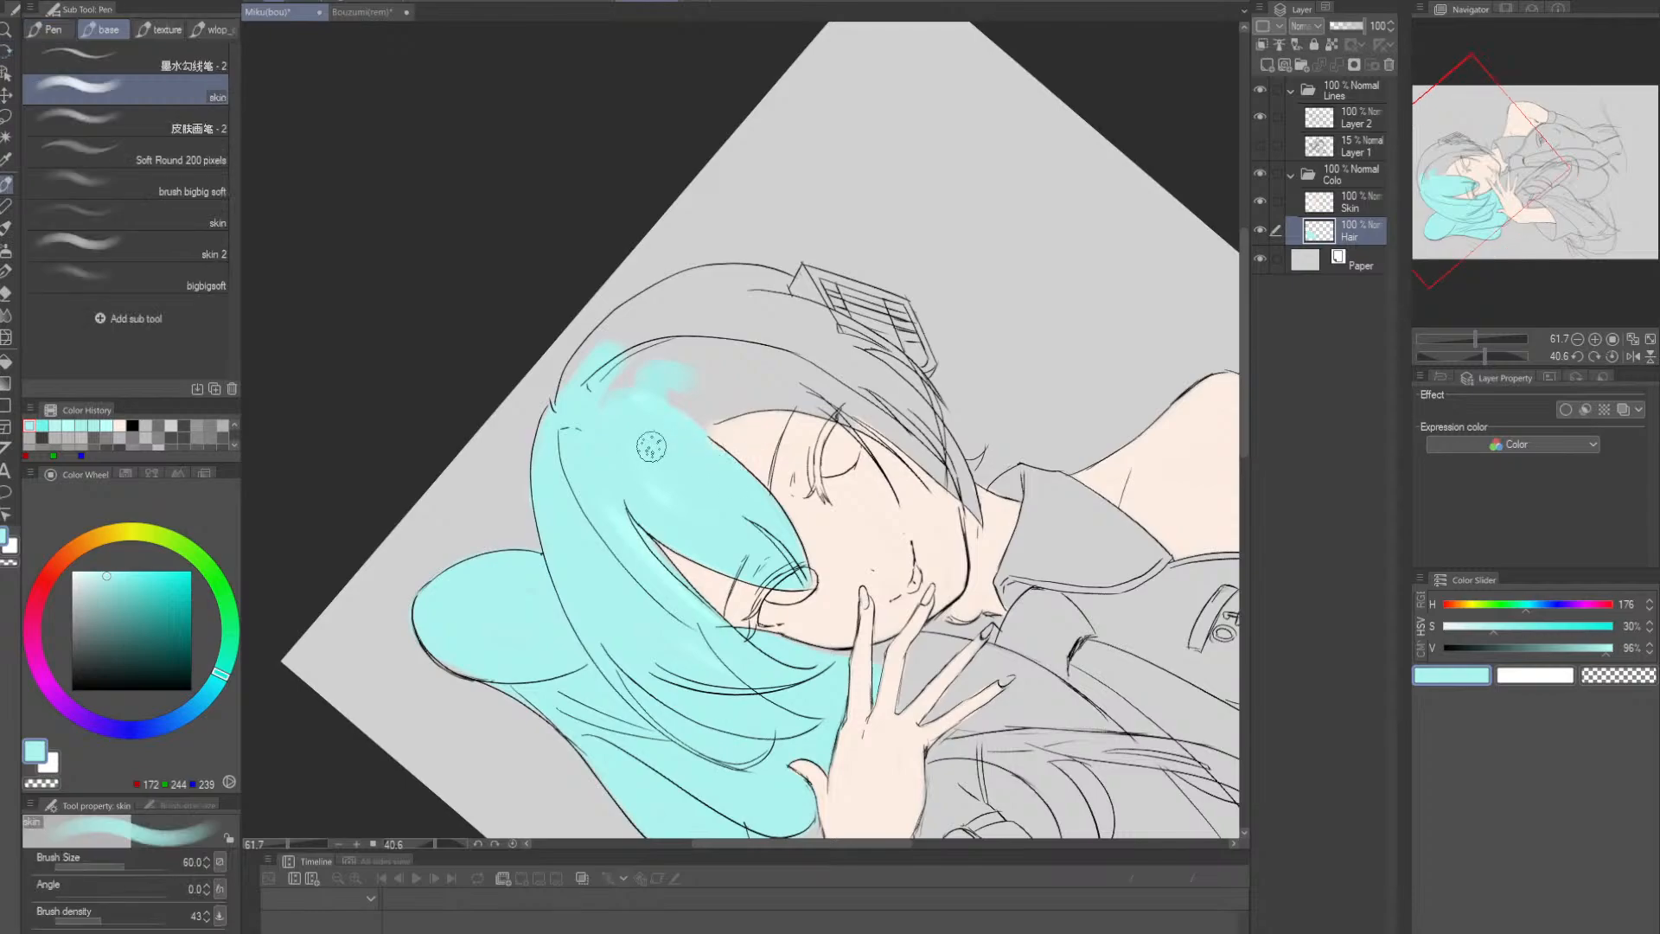
{"action": "mouse_move", "coordinate": [652, 448]}
{"action": "left_mouse_down"}
{"action": "mouse_move", "coordinate": [778, 381]}
{"action": "mouse_move", "coordinate": [612, 446]}
{"action": "mouse_move", "coordinate": [794, 384]}
{"action": "mouse_move", "coordinate": [661, 444]}
{"action": "mouse_move", "coordinate": [829, 372]}
{"action": "mouse_move", "coordinate": [689, 414]}
{"action": "mouse_move", "coordinate": [774, 401]}
{"action": "mouse_move", "coordinate": [705, 418]}
{"action": "mouse_move", "coordinate": [756, 391]}
{"action": "mouse_move", "coordinate": [732, 397]}
{"action": "mouse_move", "coordinate": [676, 488]}
{"action": "mouse_move", "coordinate": [714, 412]}
{"action": "mouse_move", "coordinate": [776, 364]}
{"action": "mouse_move", "coordinate": [838, 379]}
{"action": "mouse_move", "coordinate": [681, 413]}
{"action": "mouse_move", "coordinate": [830, 396]}
{"action": "mouse_move", "coordinate": [621, 403]}
{"action": "mouse_move", "coordinate": [790, 354]}
{"action": "mouse_move", "coordinate": [571, 434]}
{"action": "mouse_move", "coordinate": [567, 418]}
{"action": "mouse_move", "coordinate": [657, 342]}
{"action": "mouse_move", "coordinate": [572, 413]}
{"action": "mouse_move", "coordinate": [722, 294]}
{"action": "mouse_move", "coordinate": [569, 393]}
{"action": "mouse_move", "coordinate": [759, 298]}
{"action": "mouse_move", "coordinate": [637, 361]}
{"action": "mouse_move", "coordinate": [591, 351]}
{"action": "mouse_move", "coordinate": [761, 300]}
{"action": "mouse_move", "coordinate": [643, 348]}
{"action": "mouse_move", "coordinate": [715, 357]}
{"action": "left_mouse_up"}
- Extend the cyan base from the crown over the headset side of the head to the temple
{"action": "key", "text": "r"}
{"action": "mouse_move", "coordinate": [974, 364]}
{"action": "left_mouse_down"}
{"action": "mouse_move", "coordinate": [1006, 318]}
{"action": "mouse_move", "coordinate": [887, 278]}
{"action": "left_mouse_up"}
{"action": "key", "text": "p"}
{"action": "mouse_move", "coordinate": [716, 343]}
{"action": "left_mouse_down"}
{"action": "mouse_move", "coordinate": [826, 314]}
{"action": "mouse_move", "coordinate": [657, 338]}
{"action": "mouse_move", "coordinate": [799, 322]}
{"action": "mouse_move", "coordinate": [748, 309]}
{"action": "mouse_move", "coordinate": [836, 325]}
{"action": "left_mouse_up"}
{"action": "mouse_move", "coordinate": [887, 356]}
{"action": "left_mouse_down"}
{"action": "mouse_move", "coordinate": [859, 410]}
{"action": "mouse_move", "coordinate": [869, 427]}
{"action": "left_mouse_up"}
{"action": "left_click_drag", "start_coordinate": [873, 427], "coordinate": [857, 373]}
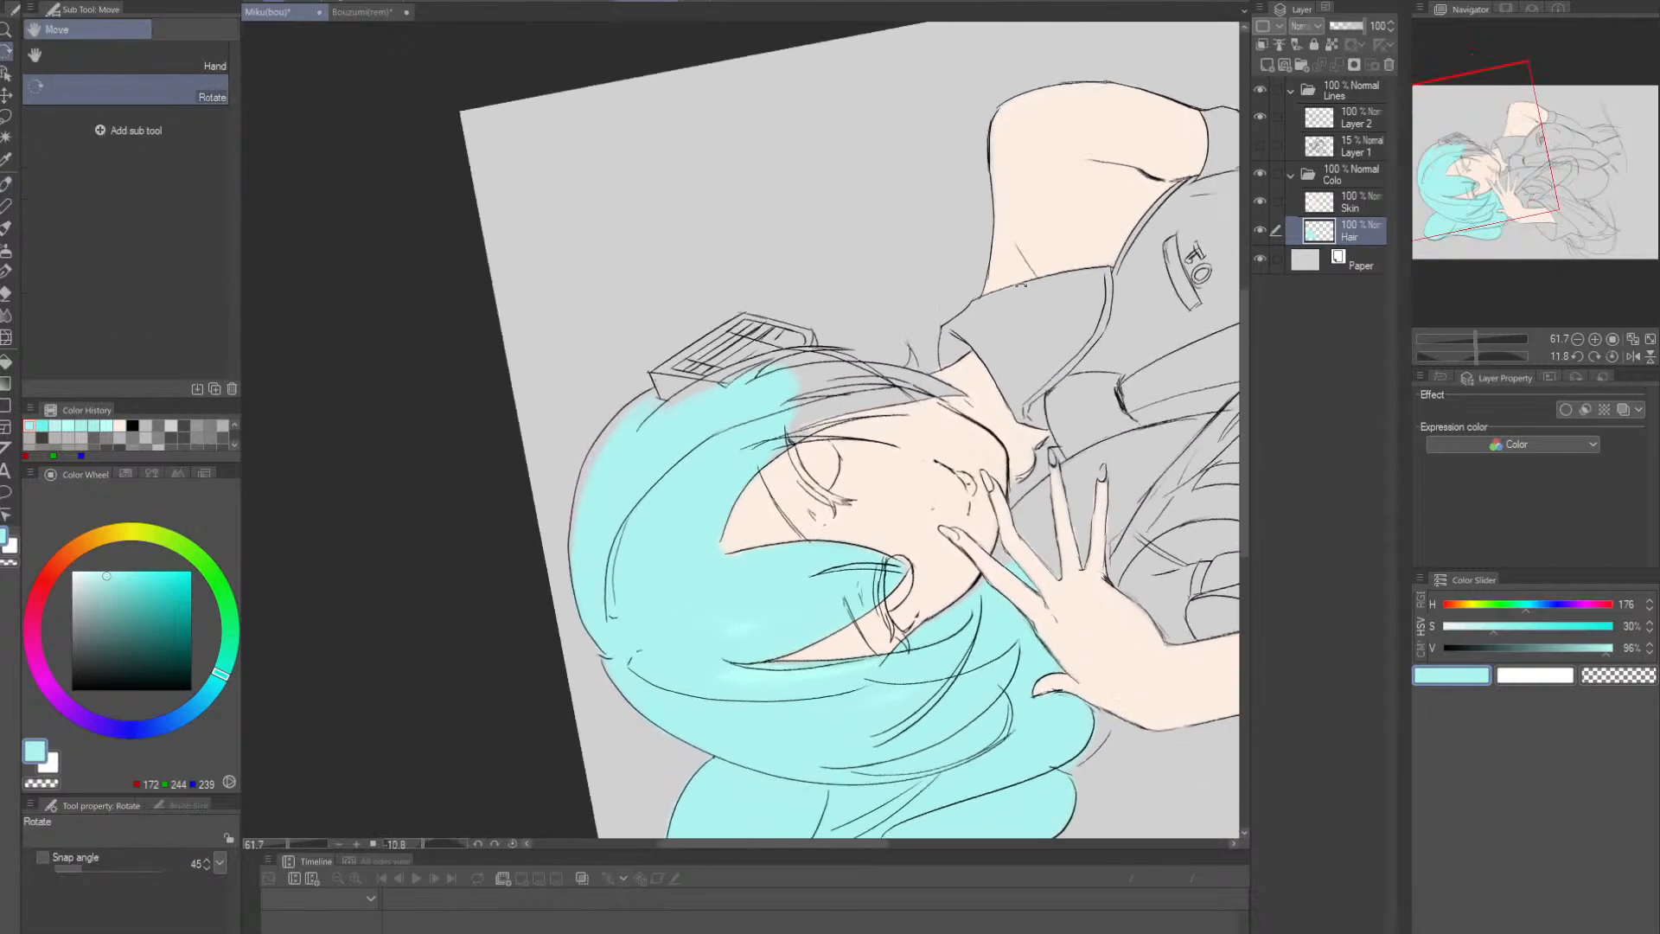
- Fill the hair edge along the headset with the skin brush at size 25, then reduce the brush to size 15
{"action": "left_click_drag", "start_coordinate": [730, 408], "coordinate": [769, 419]}
{"action": "mouse_move", "coordinate": [577, 444]}
{"action": "left_mouse_down"}
{"action": "mouse_move", "coordinate": [574, 640]}
{"action": "mouse_move", "coordinate": [549, 525]}
{"action": "mouse_move", "coordinate": [588, 661]}
{"action": "mouse_move", "coordinate": [544, 558]}
{"action": "mouse_move", "coordinate": [581, 457]}
{"action": "left_mouse_up"}
{"action": "key", "text": "bracketleft"}
{"action": "key", "text": "bracketleft"}
{"action": "key", "text": "bracketleft"}
{"action": "key", "text": "bracketleft"}
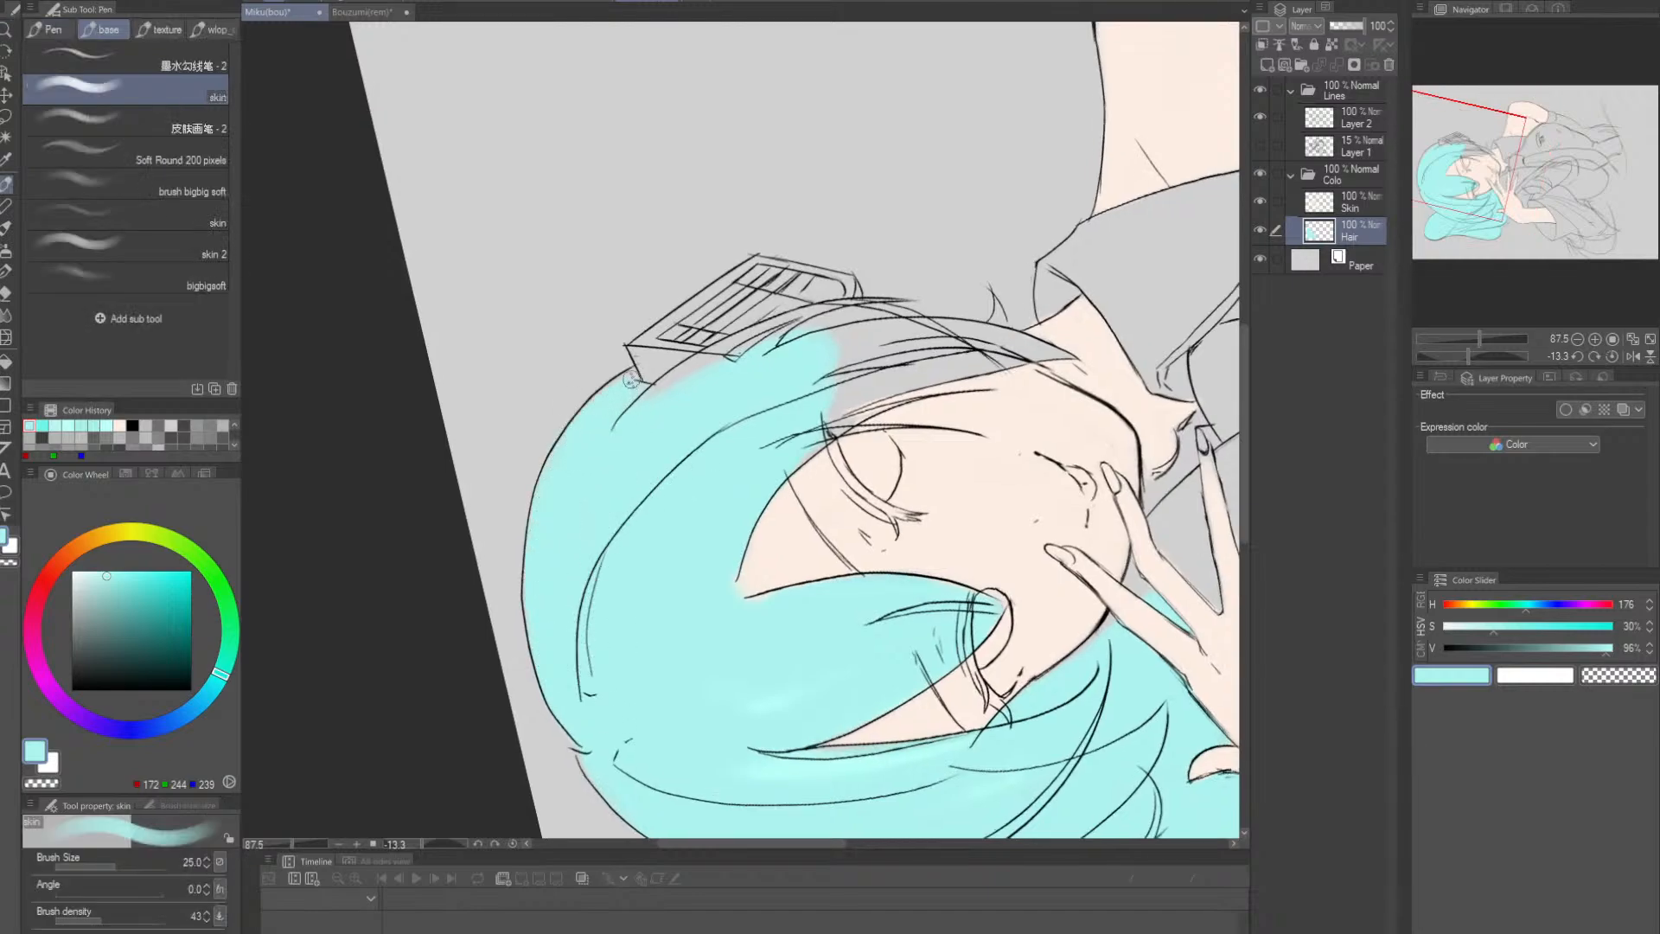
{"action": "mouse_move", "coordinate": [641, 391]}
{"action": "left_mouse_down"}
{"action": "mouse_move", "coordinate": [691, 386]}
{"action": "mouse_move", "coordinate": [710, 362]}
{"action": "mouse_move", "coordinate": [665, 401]}
{"action": "mouse_move", "coordinate": [789, 313]}
{"action": "mouse_move", "coordinate": [694, 365]}
{"action": "mouse_move", "coordinate": [777, 327]}
{"action": "left_mouse_up"}
{"action": "key", "text": "bracketleft"}
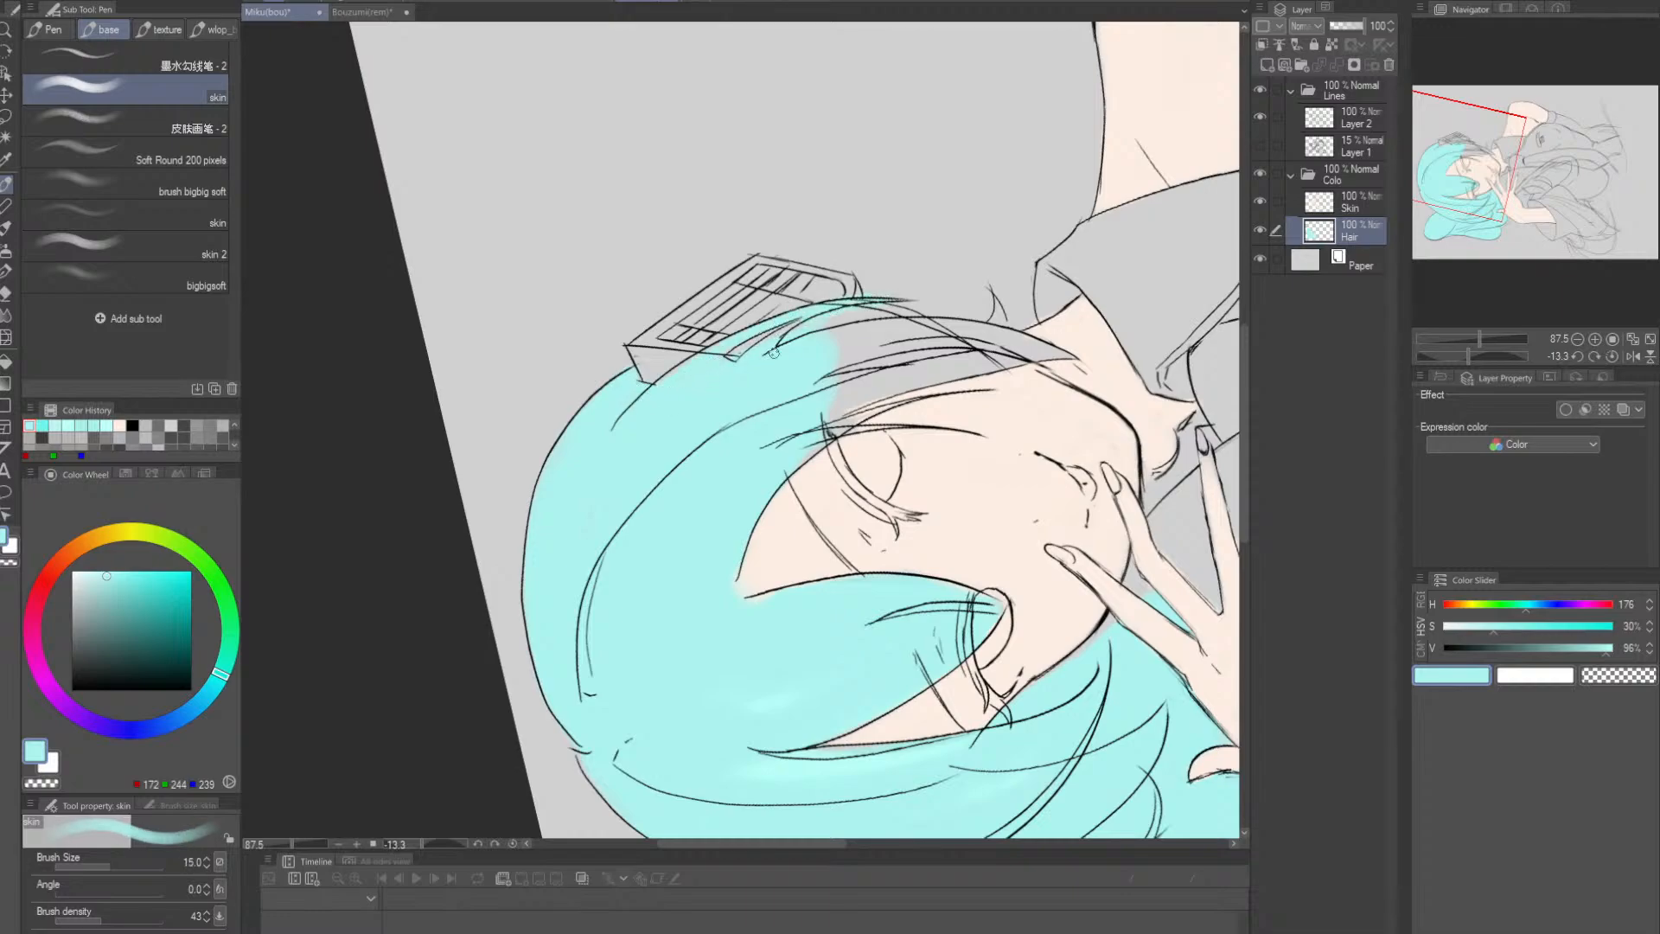
- Touch up the cyan hair edge beside the outer corner of the visible eye, reducing the skin brush to size 6
{"action": "key", "text": "r"}
{"action": "mouse_move", "coordinate": [887, 352]}
{"action": "left_mouse_down"}
{"action": "mouse_move", "coordinate": [804, 545]}
{"action": "mouse_move", "coordinate": [714, 558]}
{"action": "left_mouse_up"}
{"action": "key", "text": "bracketright"}
{"action": "key", "text": "r"}
{"action": "mouse_move", "coordinate": [942, 511]}
{"action": "left_mouse_down"}
{"action": "mouse_move", "coordinate": [890, 575]}
{"action": "mouse_move", "coordinate": [741, 682]}
{"action": "mouse_move", "coordinate": [759, 682]}
{"action": "left_mouse_up"}
{"action": "key", "text": "ctrl+space"}
{"action": "left_click_drag", "start_coordinate": [670, 453], "coordinate": [735, 445]}
{"action": "key", "text": "bracketleft"}
{"action": "key", "text": "bracketleft"}
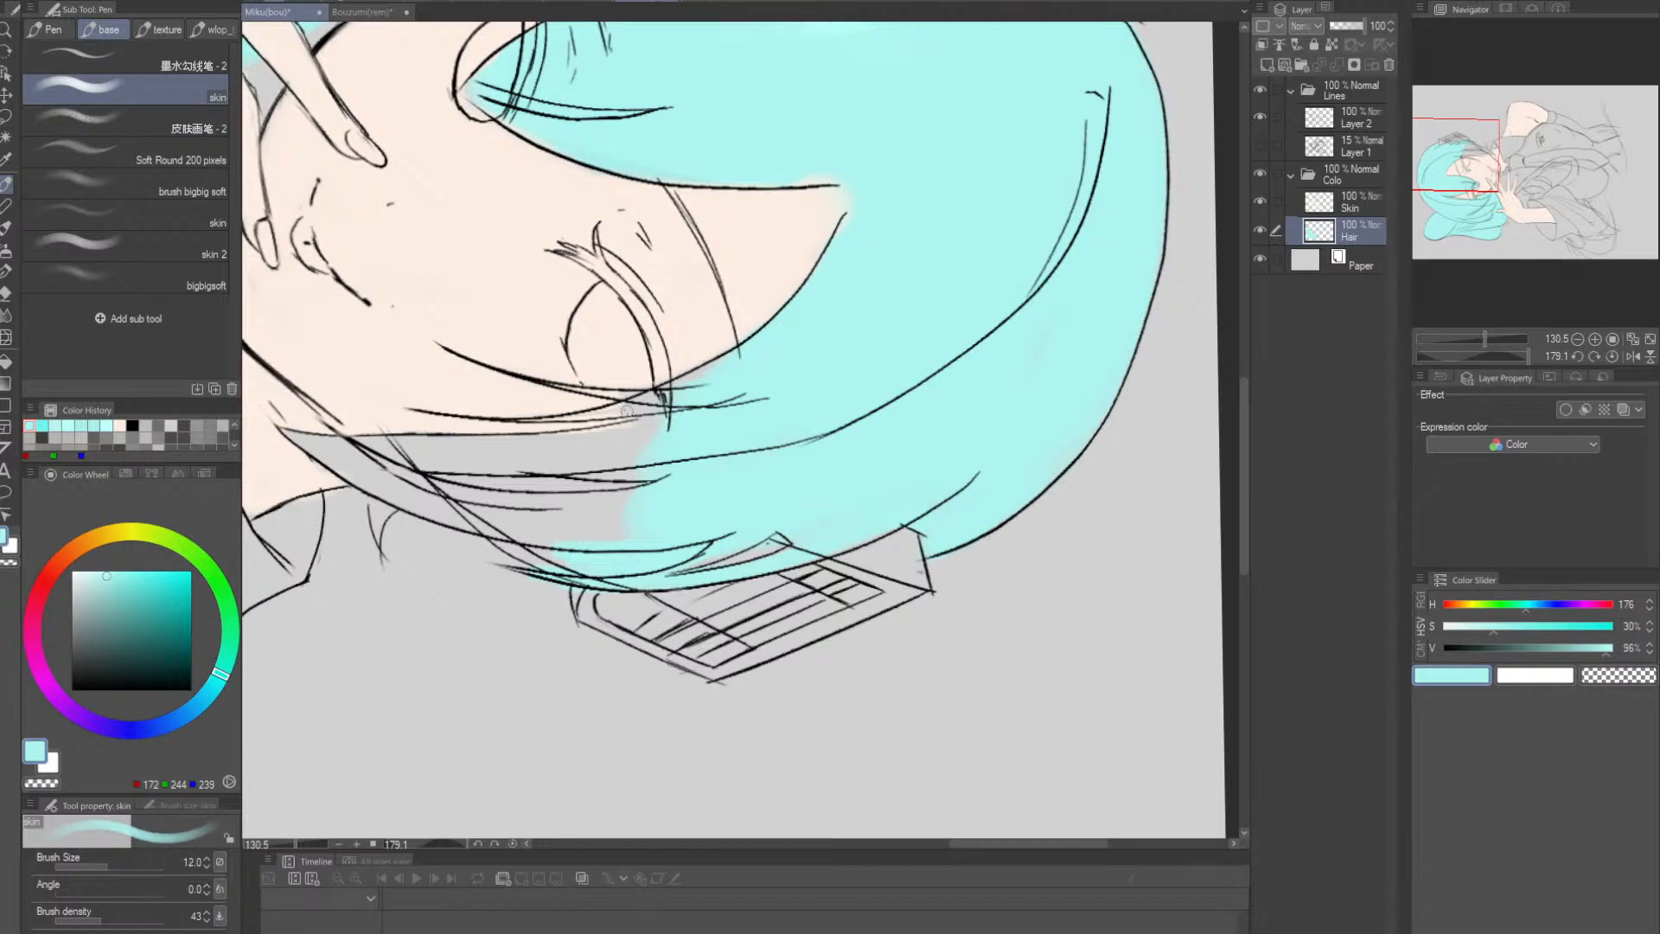
{"action": "left_click_drag", "start_coordinate": [687, 380], "coordinate": [572, 490]}
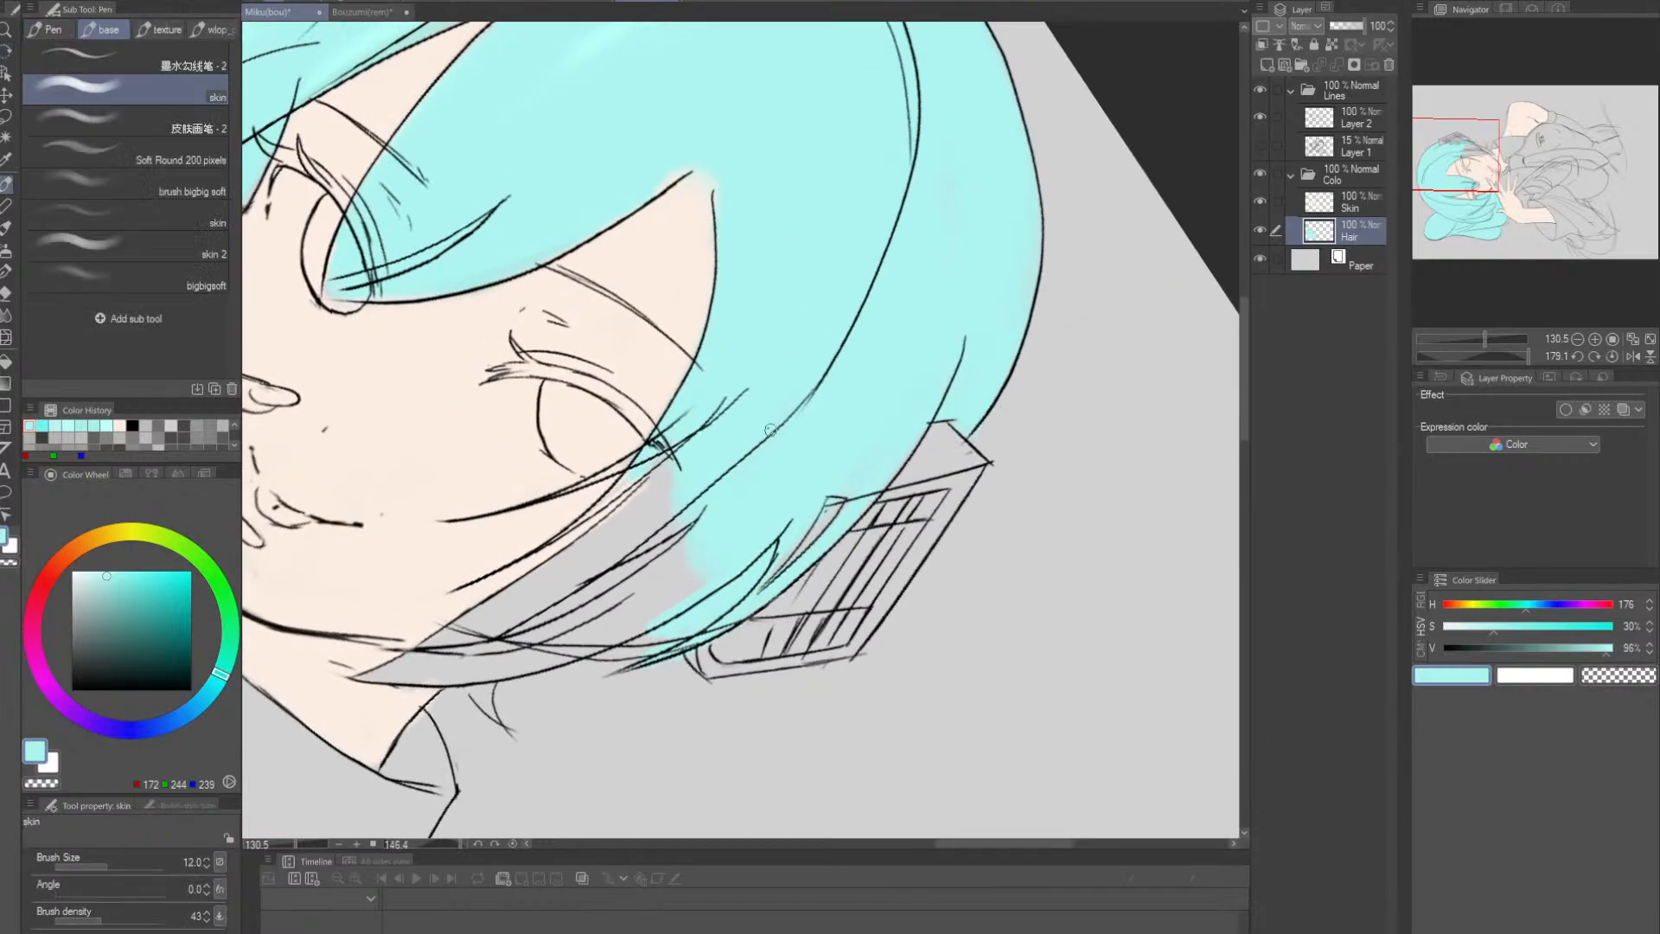
{"action": "key", "text": "bracketleft"}
{"action": "key", "text": "bracketleft"}
{"action": "key", "text": "bracketleft"}
{"action": "key", "text": "bracketleft"}
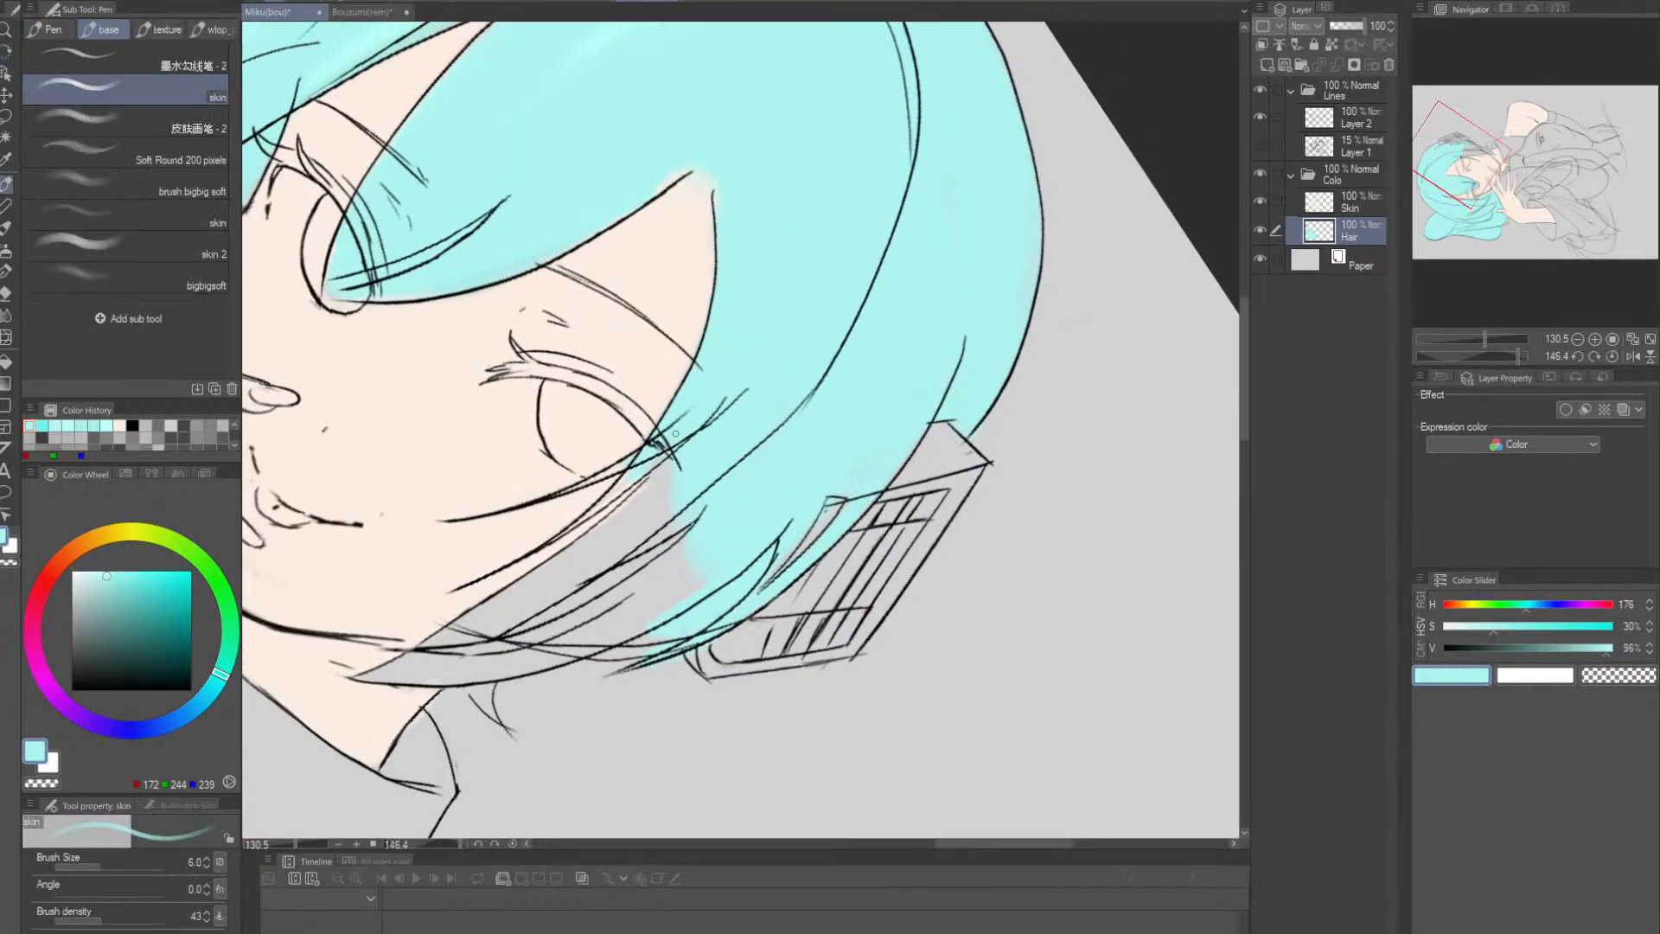
{"action": "left_click_drag", "start_coordinate": [731, 405], "coordinate": [793, 366]}
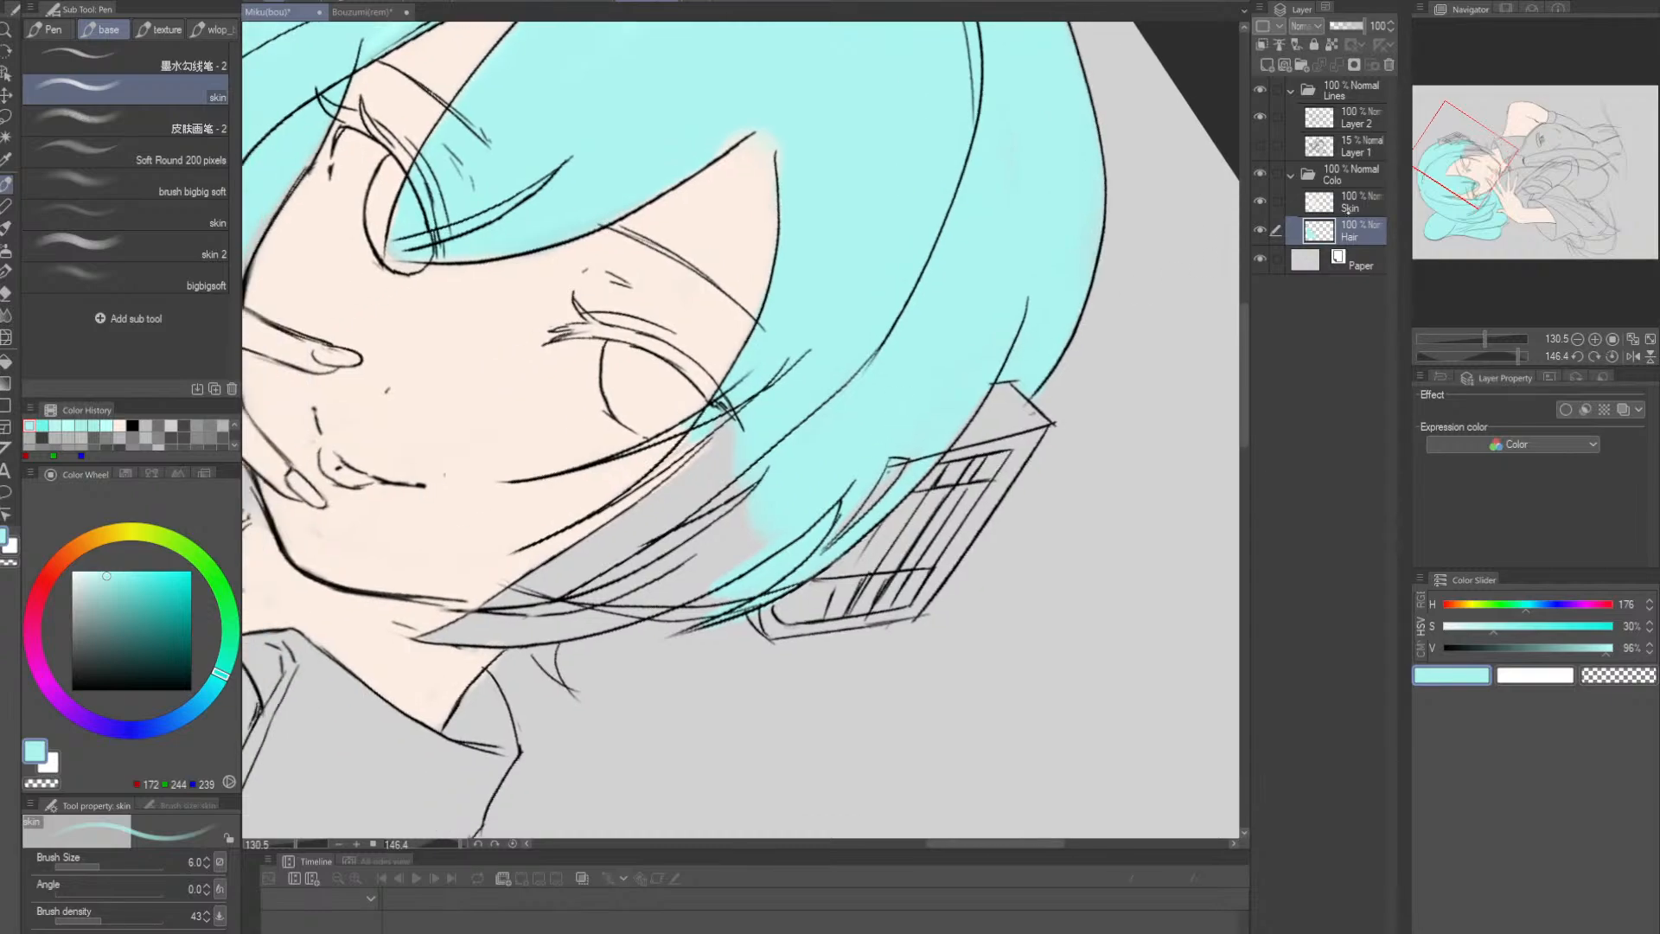
- Clean the skin colour around the hair strands at the outer eye corner on the Skin layer with the soft eraser at size 6
{"action": "left_click", "coordinate": [1350, 203]}
{"action": "key", "text": "e"}
{"action": "key", "text": "bracketleft"}
{"action": "key", "text": "bracketleft"}
{"action": "key", "text": "bracketleft"}
{"action": "key", "text": "bracketleft"}
{"action": "key", "text": "bracketleft"}
{"action": "key", "text": "bracketleft"}
{"action": "key", "text": "bracketleft"}
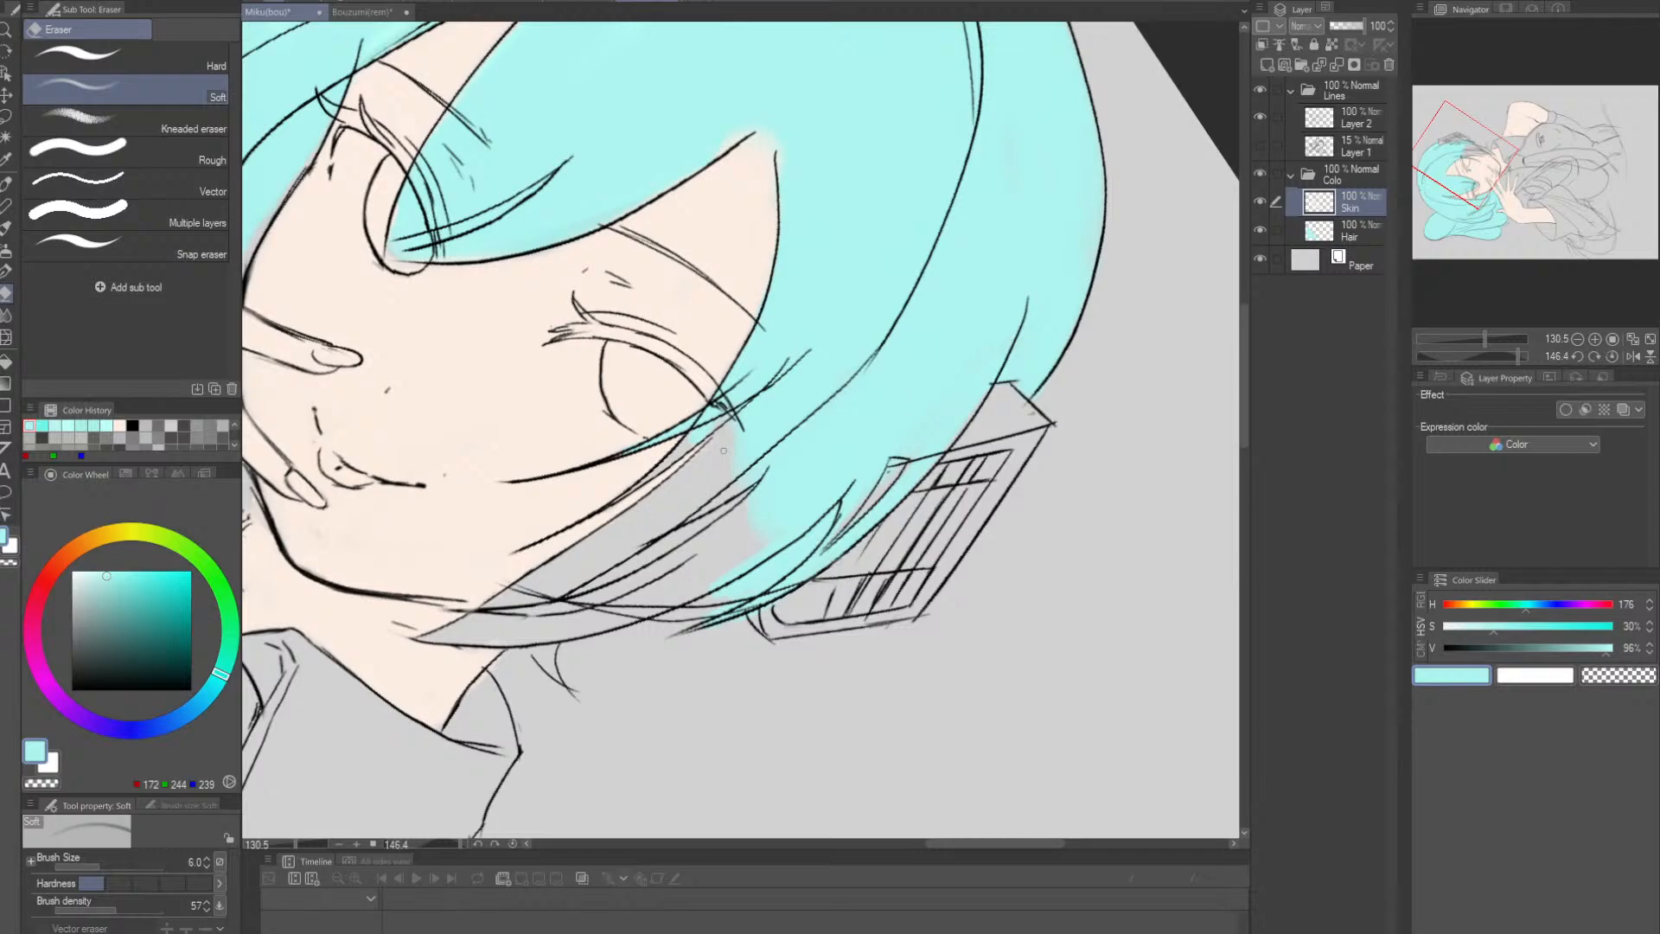
- Return to the Hair layer and extend the cyan into the side lock below the outer eye corner with the skin brush at size 15
{"action": "left_click", "coordinate": [1344, 234]}
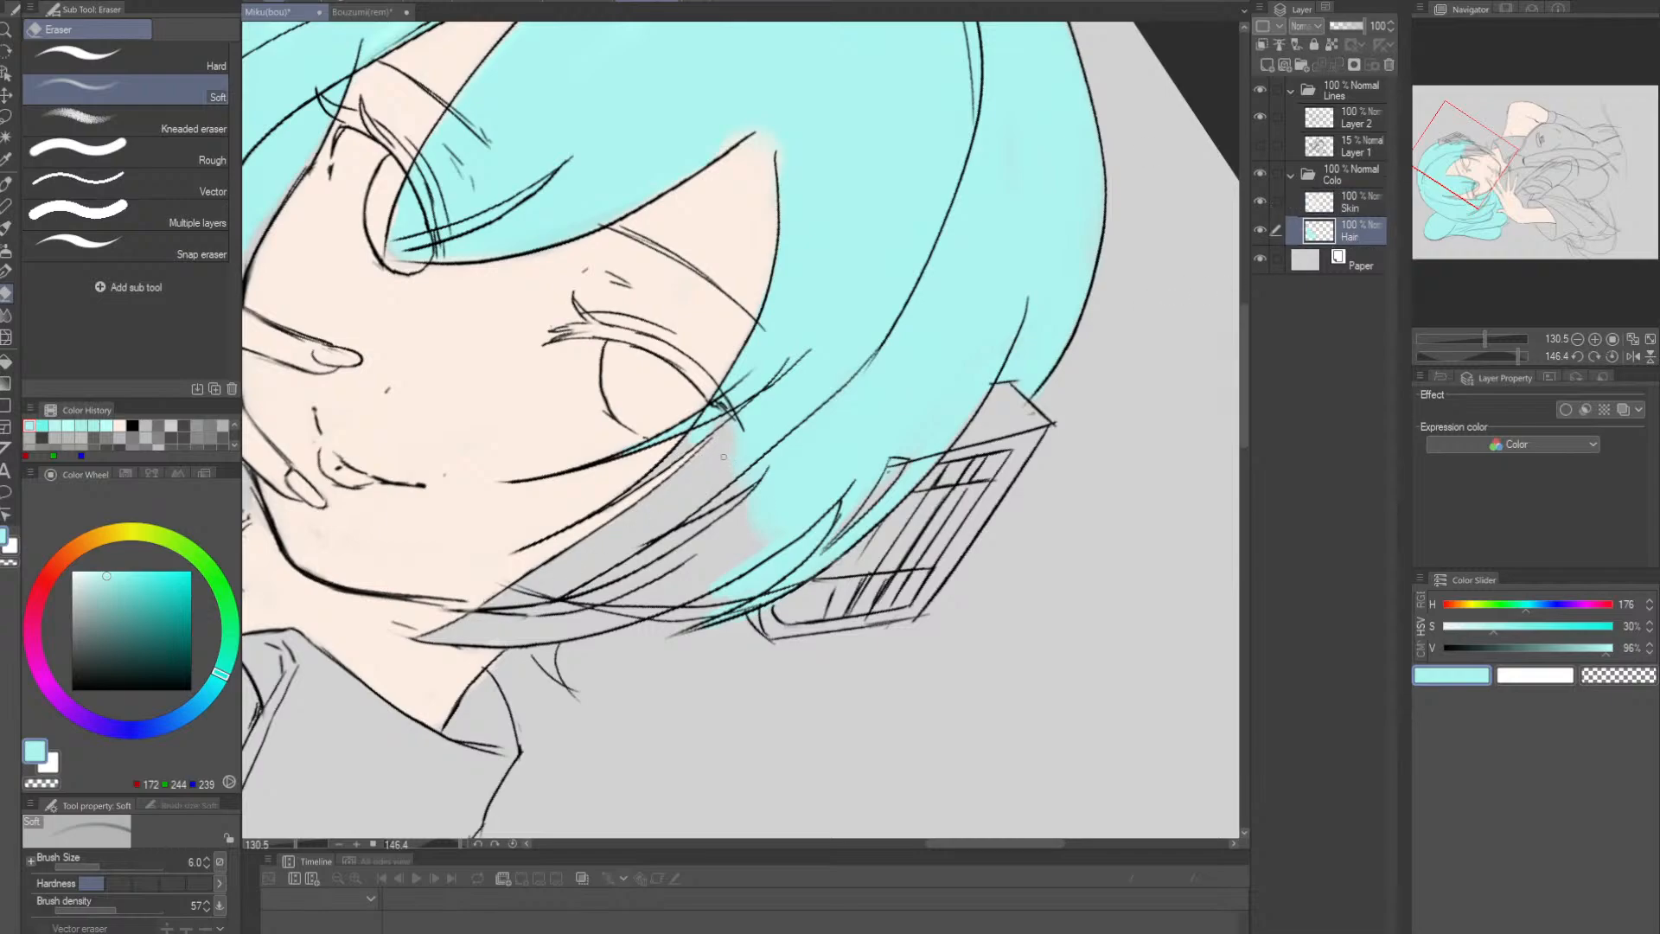
{"action": "key", "text": "p"}
{"action": "key", "text": "bracketright"}
{"action": "key", "text": "bracketright"}
{"action": "key", "text": "bracketright"}
{"action": "key", "text": "bracketright"}
{"action": "key", "text": "bracketright"}
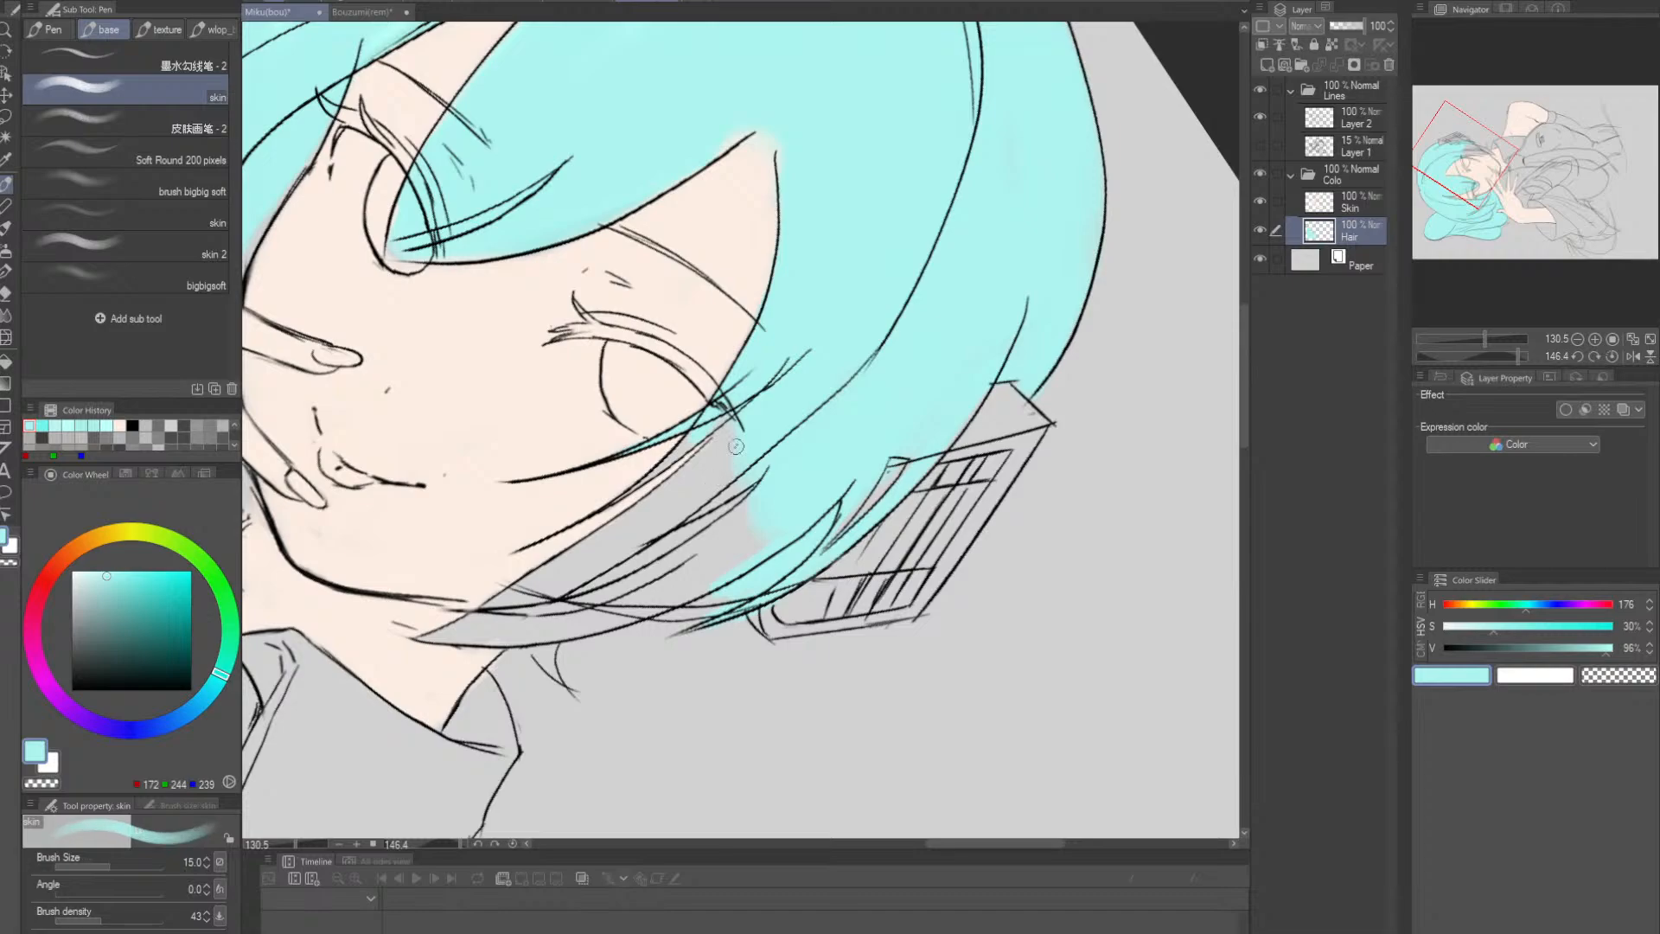
{"action": "mouse_move", "coordinate": [723, 461]}
{"action": "left_mouse_down"}
{"action": "mouse_move", "coordinate": [687, 524]}
{"action": "mouse_move", "coordinate": [711, 515]}
{"action": "mouse_move", "coordinate": [676, 571]}
{"action": "mouse_move", "coordinate": [776, 540]}
{"action": "mouse_move", "coordinate": [703, 598]}
{"action": "left_mouse_up"}
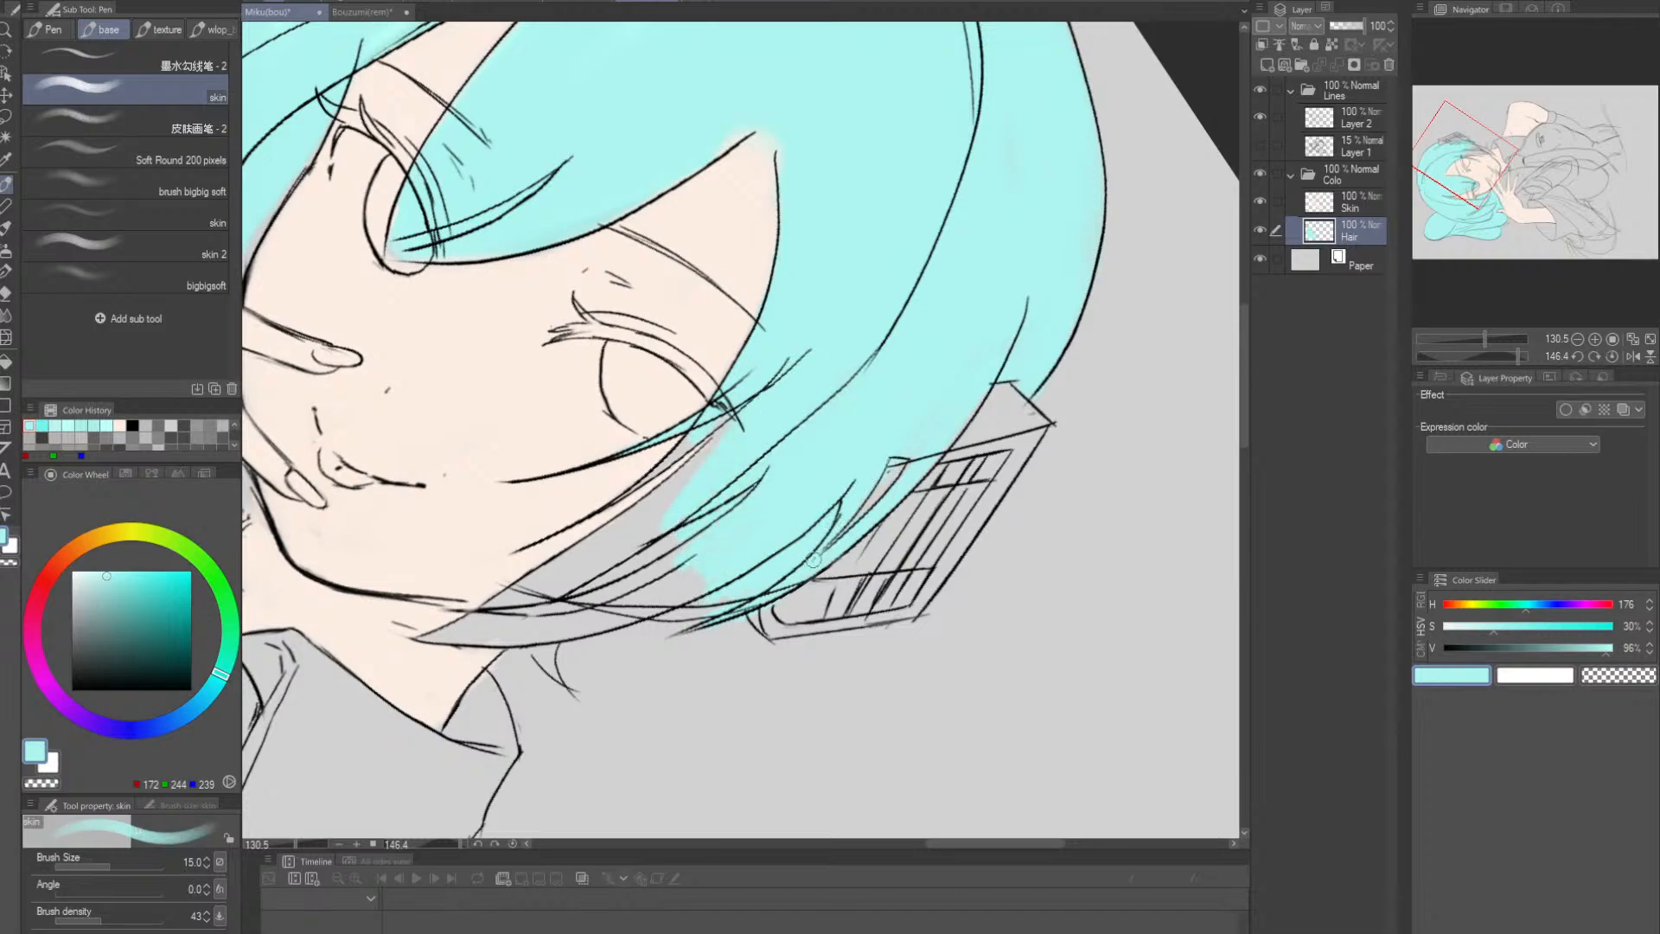
- Fill the rest of the headset-side lock with cyan along the cheek and down to its tip at the neck
{"action": "key", "text": "r"}
{"action": "mouse_move", "coordinate": [897, 459]}
{"action": "left_mouse_down"}
{"action": "mouse_move", "coordinate": [899, 389]}
{"action": "mouse_move", "coordinate": [675, 290]}
{"action": "mouse_move", "coordinate": [588, 391]}
{"action": "left_mouse_up"}
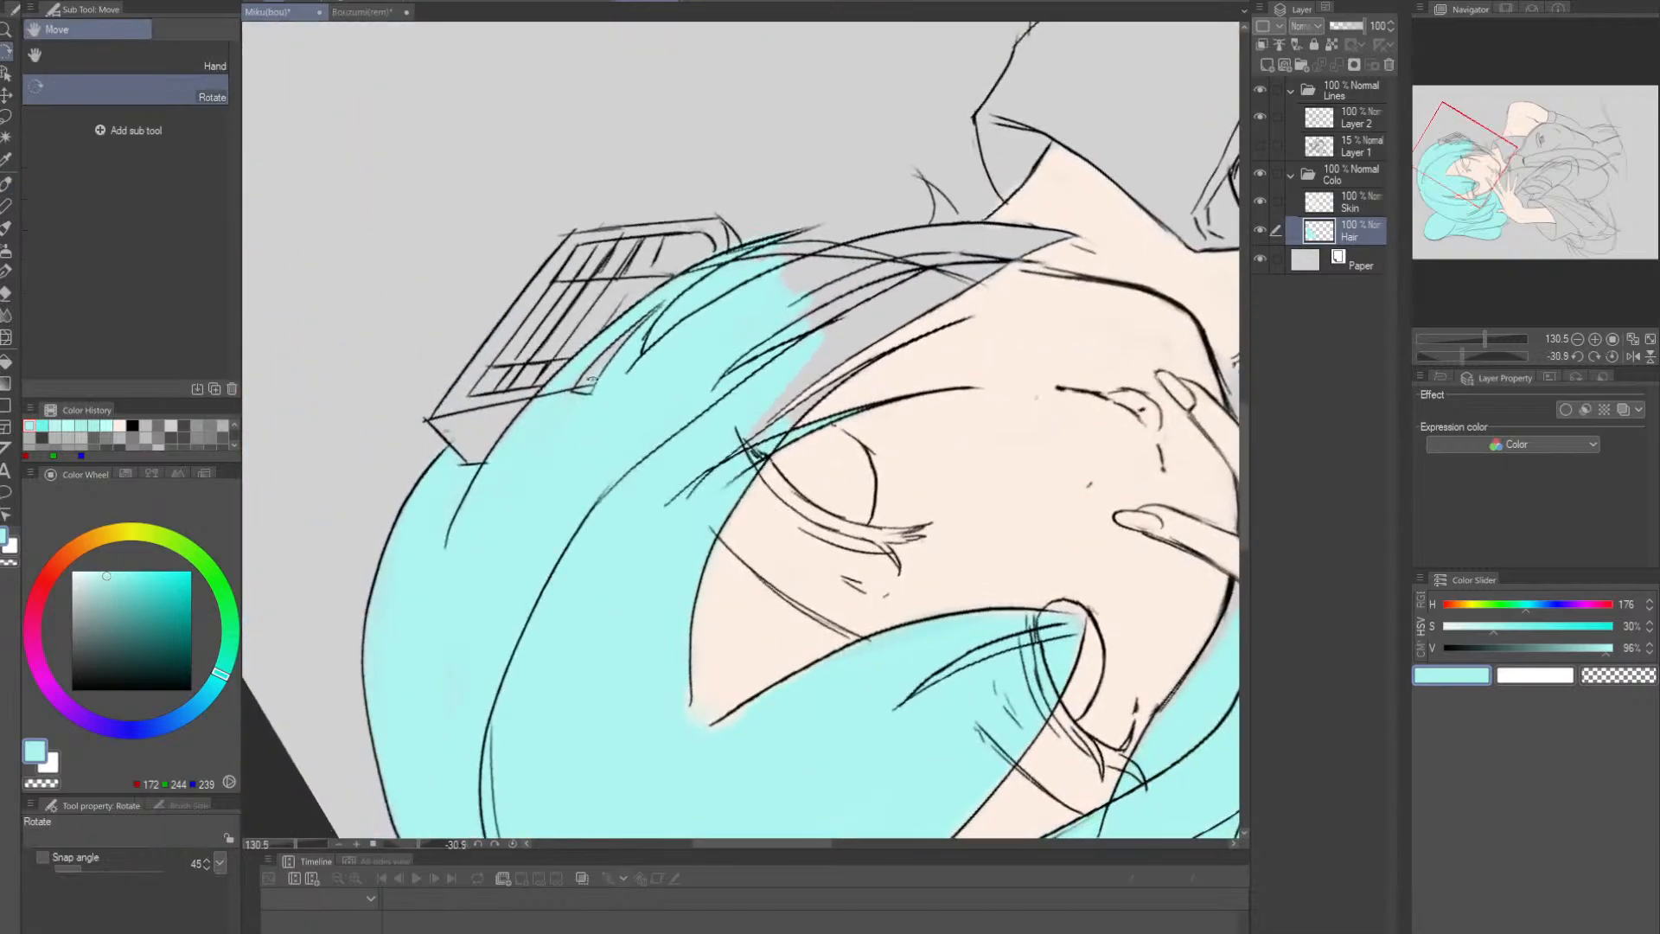
{"action": "left_click_drag", "start_coordinate": [711, 468], "coordinate": [716, 480]}
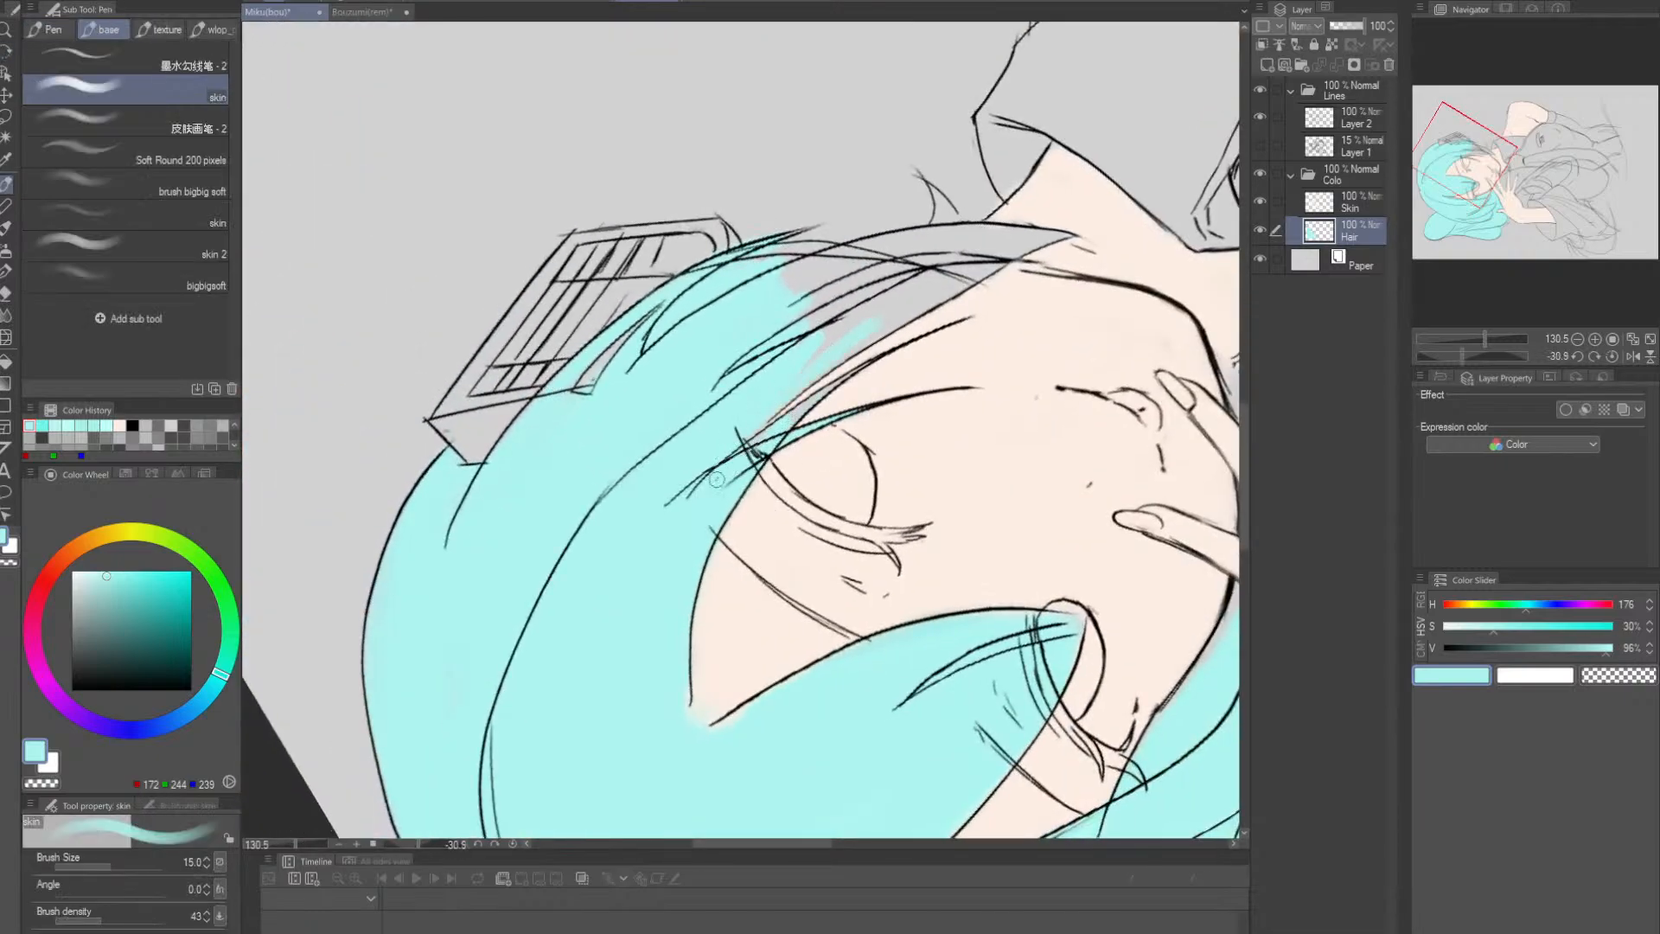
{"action": "left_click_drag", "start_coordinate": [758, 413], "coordinate": [952, 274]}
{"action": "mouse_move", "coordinate": [867, 341]}
{"action": "left_mouse_down"}
{"action": "mouse_move", "coordinate": [963, 281]}
{"action": "mouse_move", "coordinate": [695, 461]}
{"action": "mouse_move", "coordinate": [796, 362]}
{"action": "mouse_move", "coordinate": [646, 387]}
{"action": "mouse_move", "coordinate": [677, 426]}
{"action": "mouse_move", "coordinate": [610, 418]}
{"action": "mouse_move", "coordinate": [811, 290]}
{"action": "left_mouse_up"}
{"action": "key", "text": "space"}
{"action": "key", "text": "shift+space"}
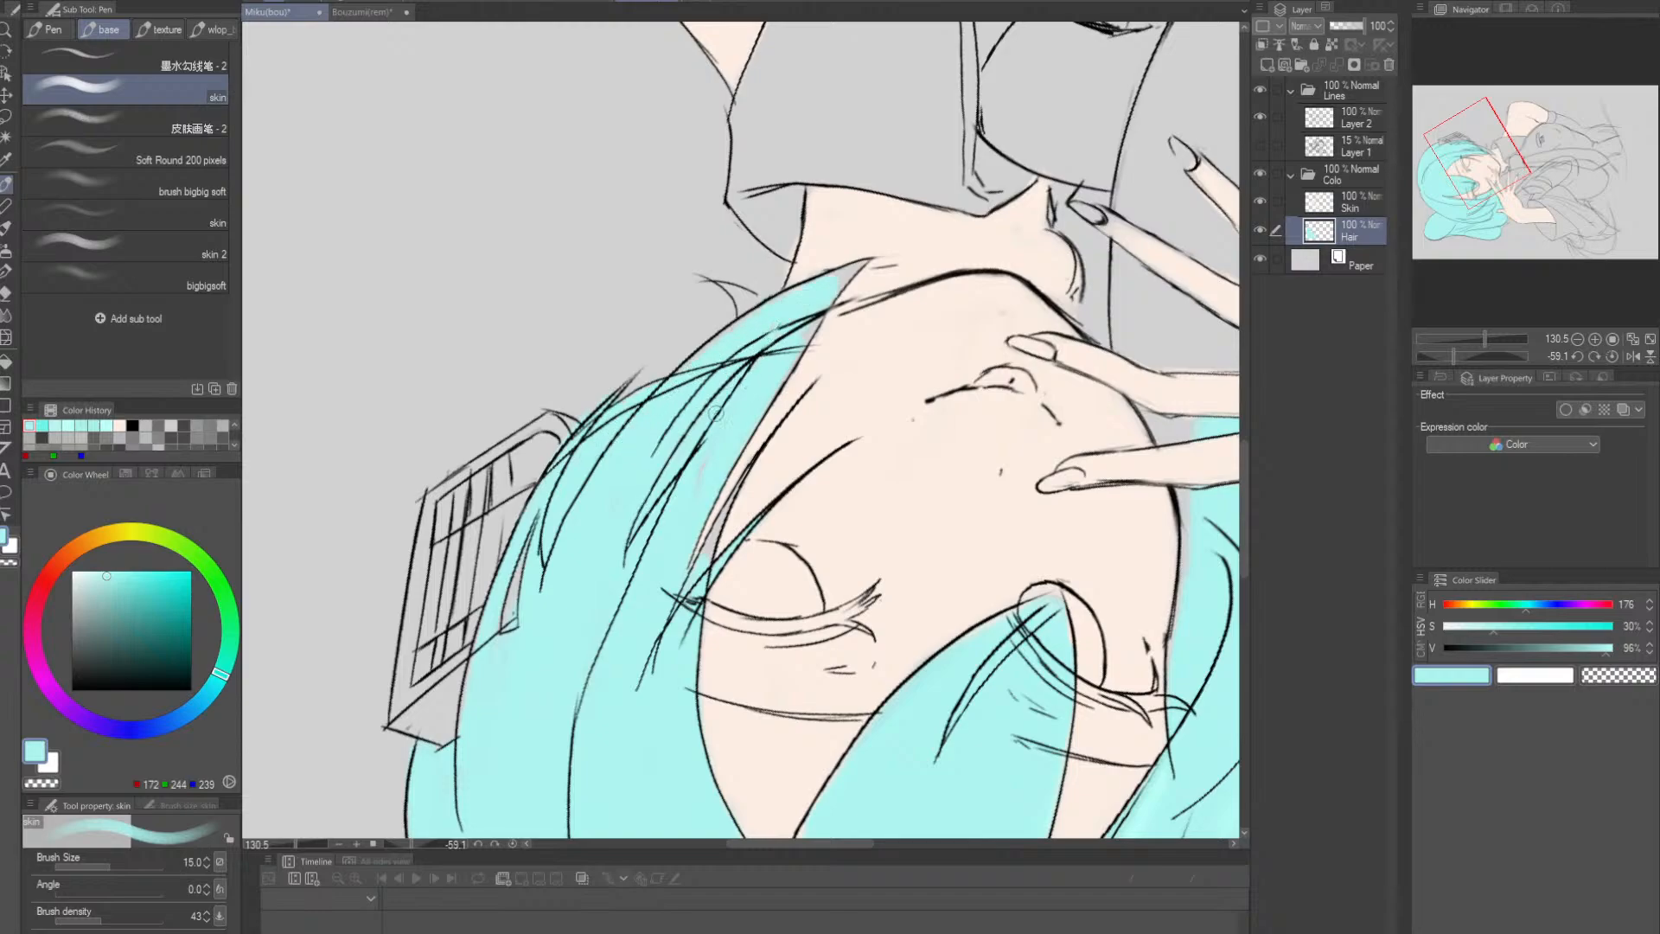
- Fill the thin gap in the hair strand beside the face with light teal at brush size 7
{"action": "key", "text": "["}
{"action": "key", "text": "["}
{"action": "key", "text": "["}
{"action": "key", "text": "["}
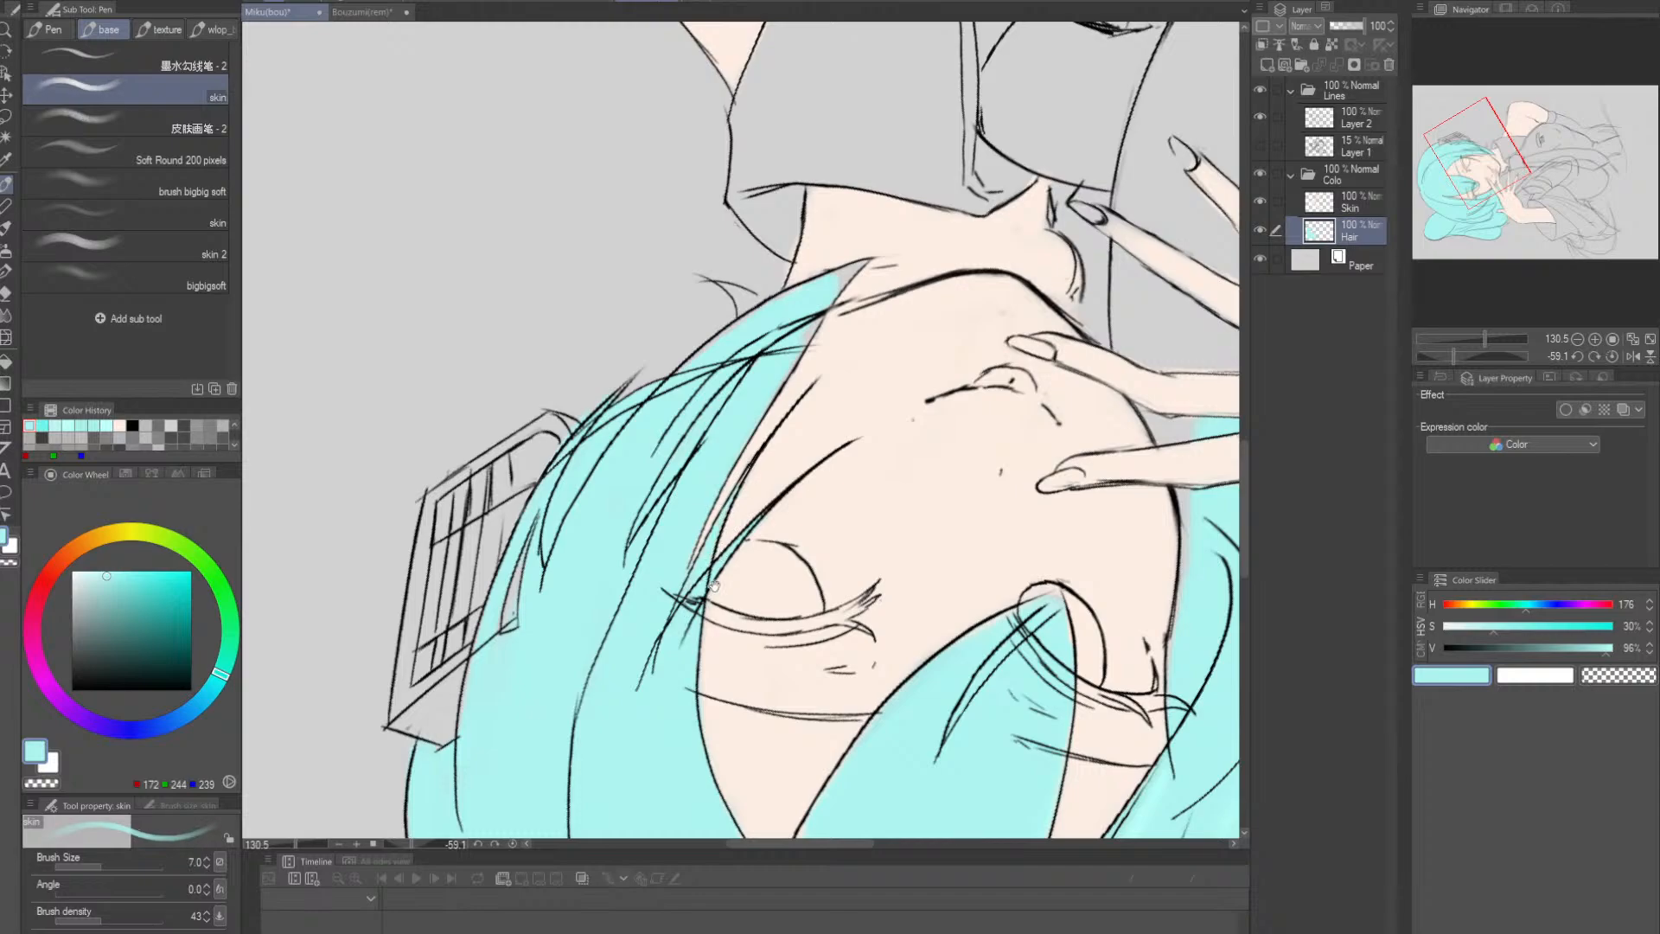
{"action": "left_click_drag", "start_coordinate": [737, 494], "coordinate": [714, 599]}
- Color the small hair tip sticking out near the neck light teal with brush size 12
{"action": "key", "text": "bracketright"}
{"action": "key", "text": "bracketright"}
{"action": "key", "text": "bracketright"}
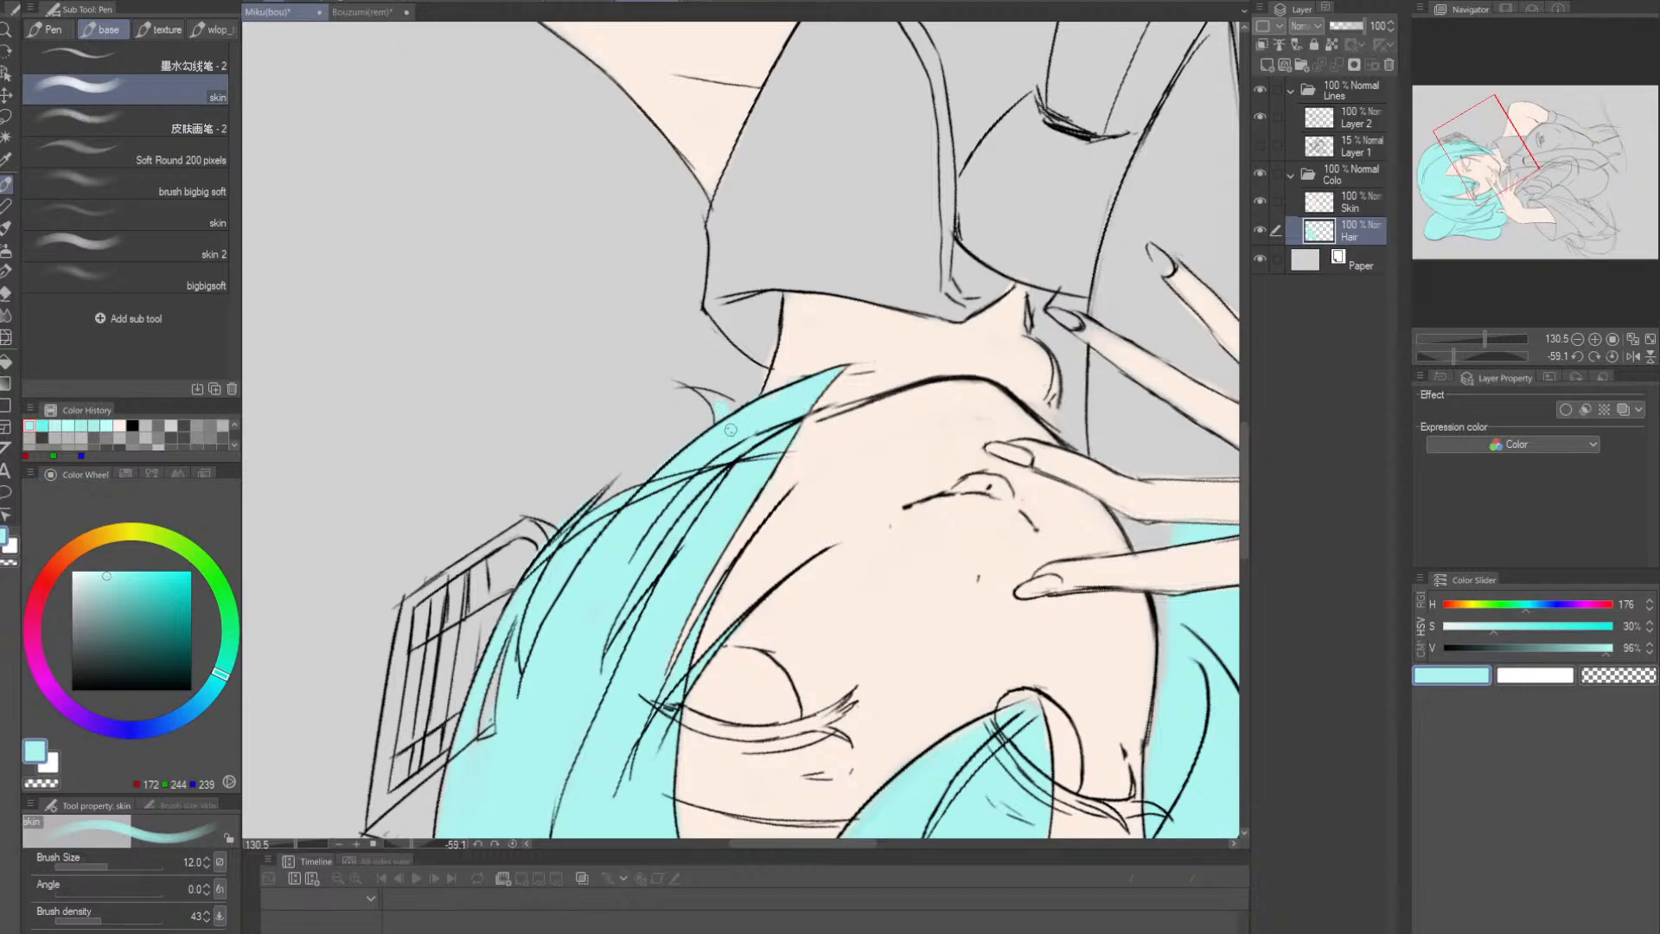
{"action": "left_click_drag", "start_coordinate": [730, 430], "coordinate": [705, 432]}
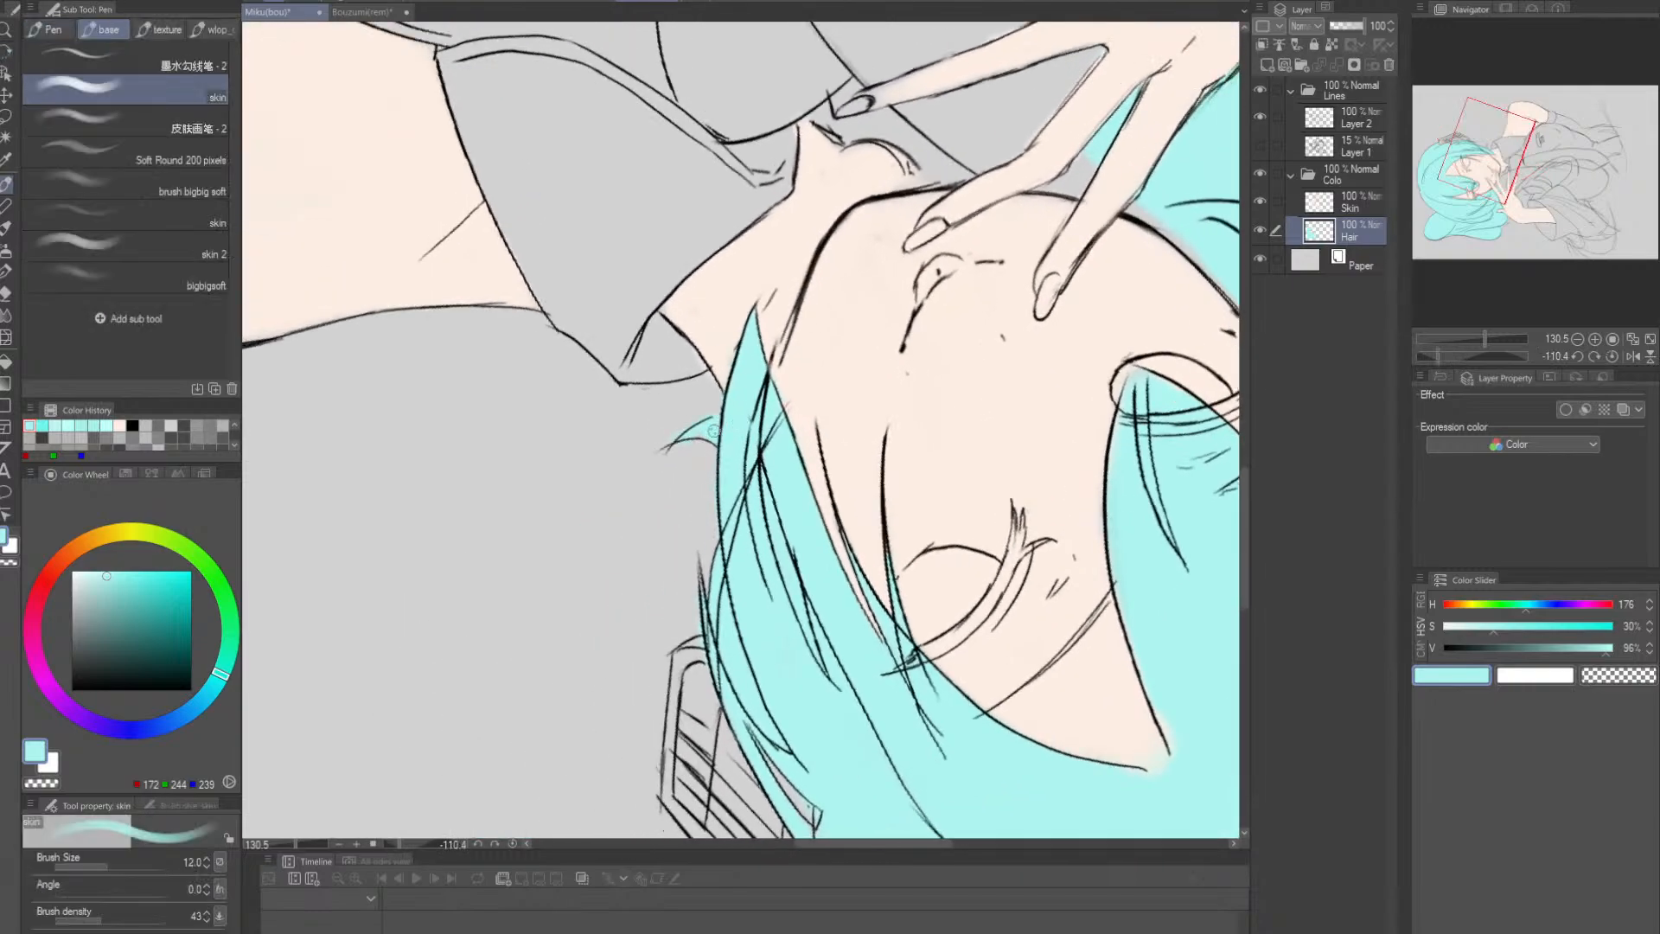
{"action": "left_click_drag", "start_coordinate": [795, 418], "coordinate": [665, 419]}
{"action": "mouse_move", "coordinate": [914, 456]}
{"action": "left_mouse_down"}
{"action": "mouse_move", "coordinate": [910, 422]}
{"action": "mouse_move", "coordinate": [898, 442]}
{"action": "left_mouse_up"}
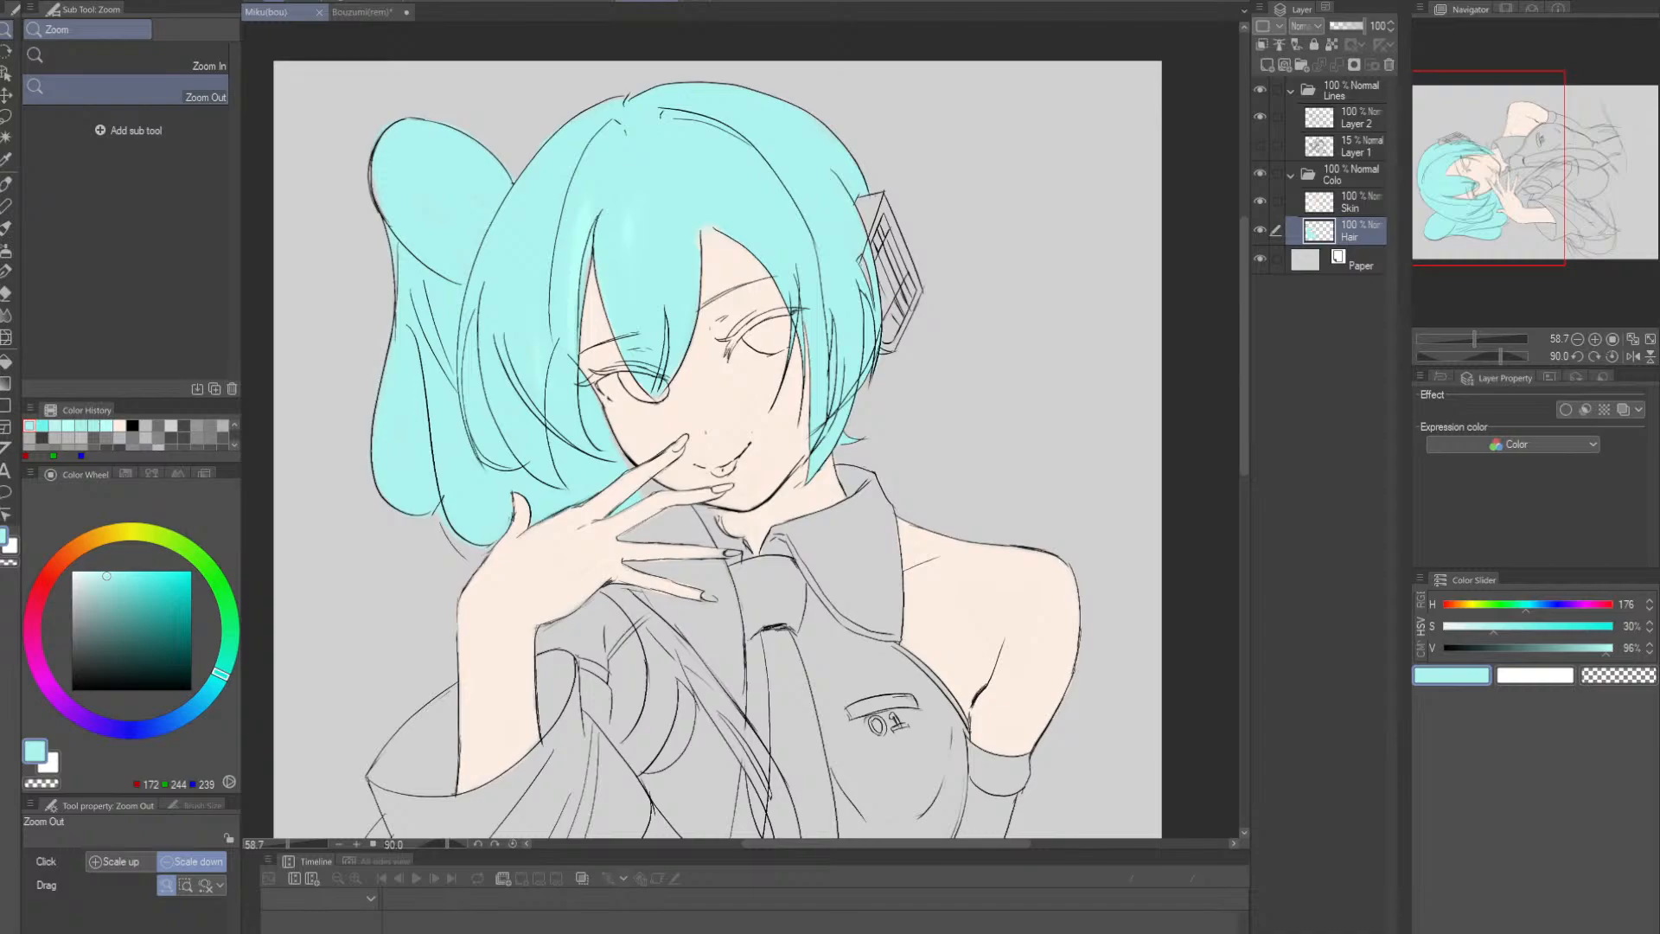
- Nudge the line art around the fingers near the chin on Layer 2 with Liquify at brush size 200
{"action": "left_click", "coordinate": [6, 337]}
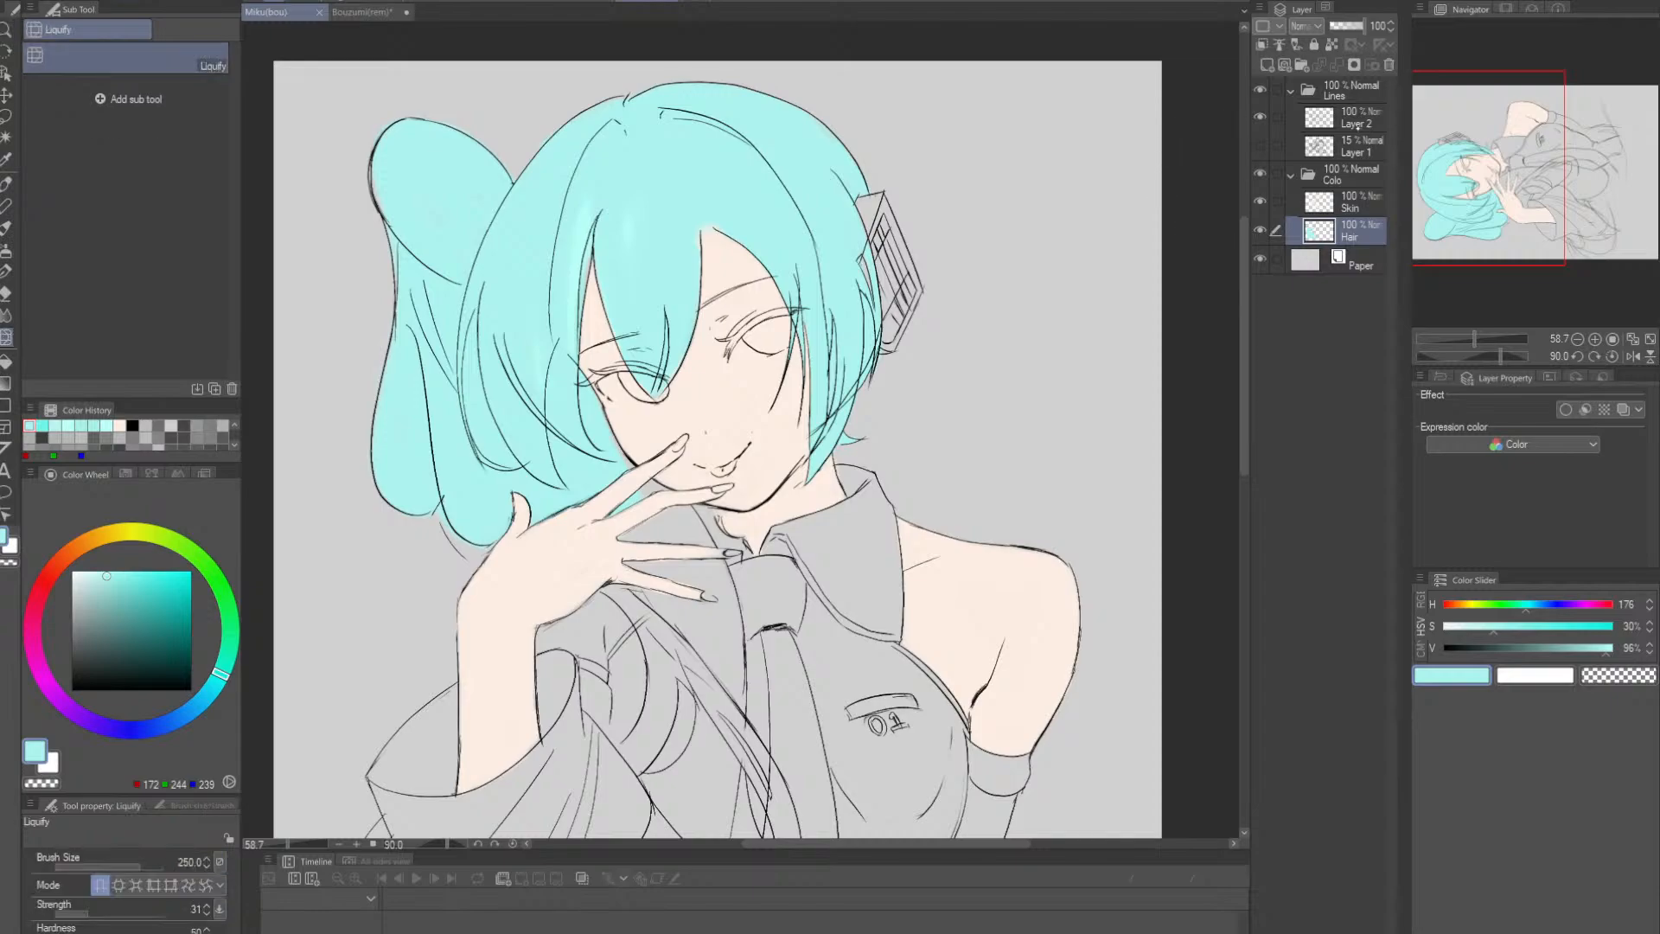
{"action": "left_click", "coordinate": [1355, 118]}
{"action": "key", "text": "slash"}
{"action": "left_click_drag", "start_coordinate": [668, 494], "coordinate": [654, 493]}
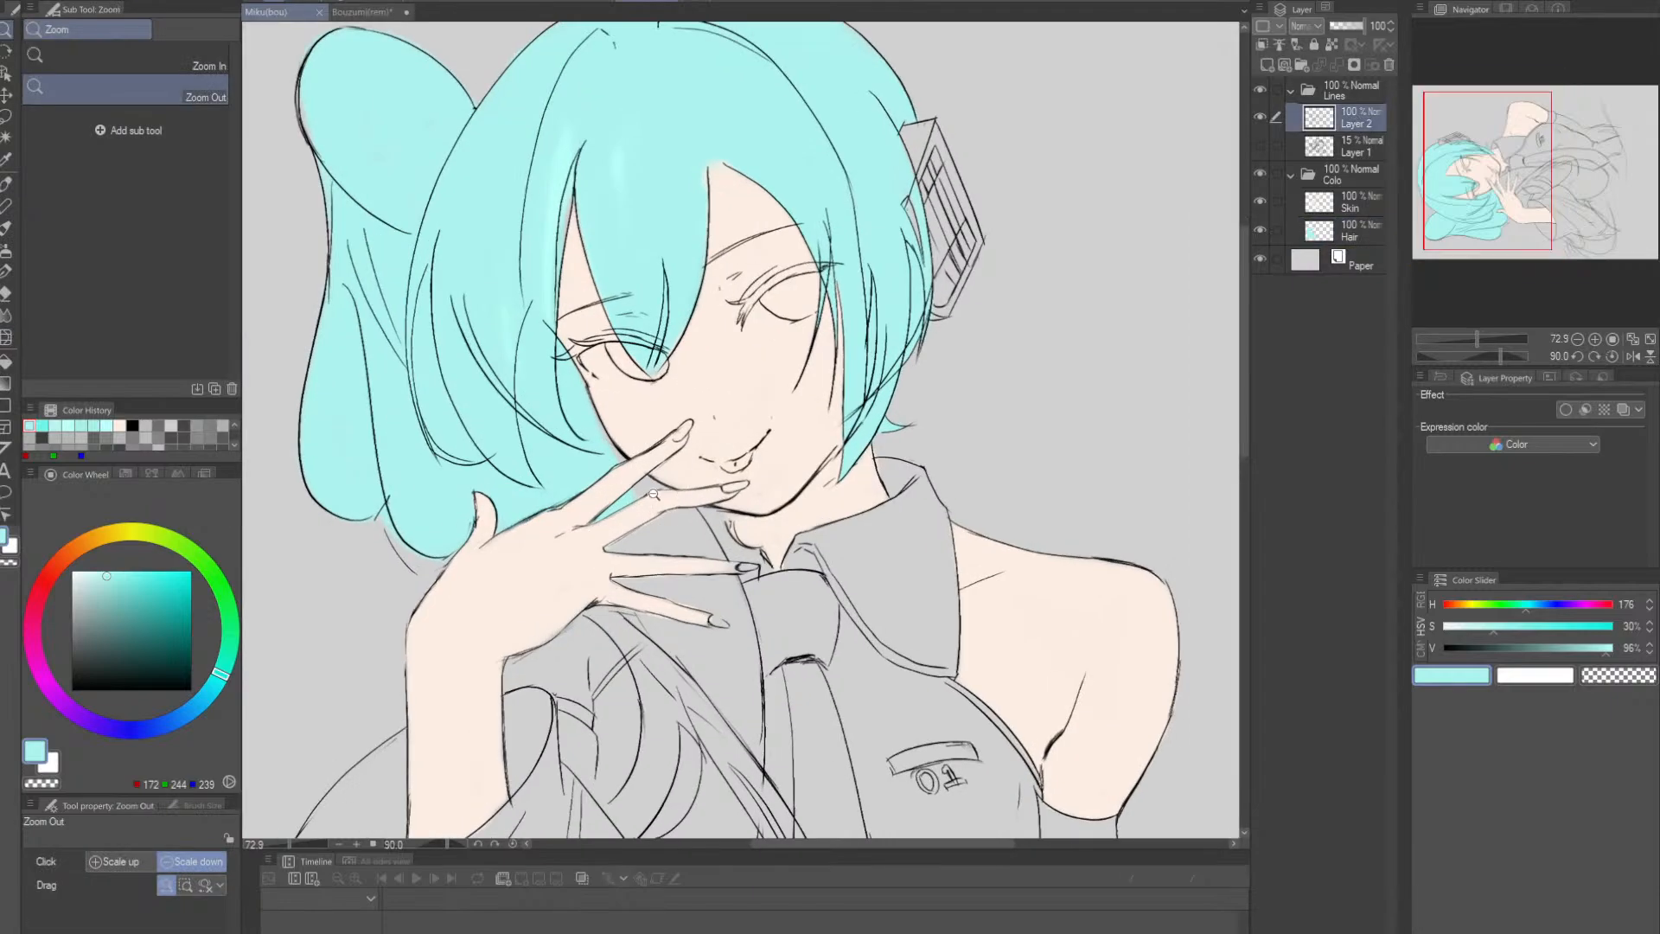
{"action": "key", "text": "bracketleft"}
{"action": "key", "text": "bracketleft"}
{"action": "key", "text": "bracketleft"}
{"action": "key", "text": "bracketleft"}
{"action": "key", "text": "bracketleft"}
{"action": "key", "text": "bracketleft"}
{"action": "key", "text": "bracketleft"}
{"action": "key", "text": "bracketleft"}
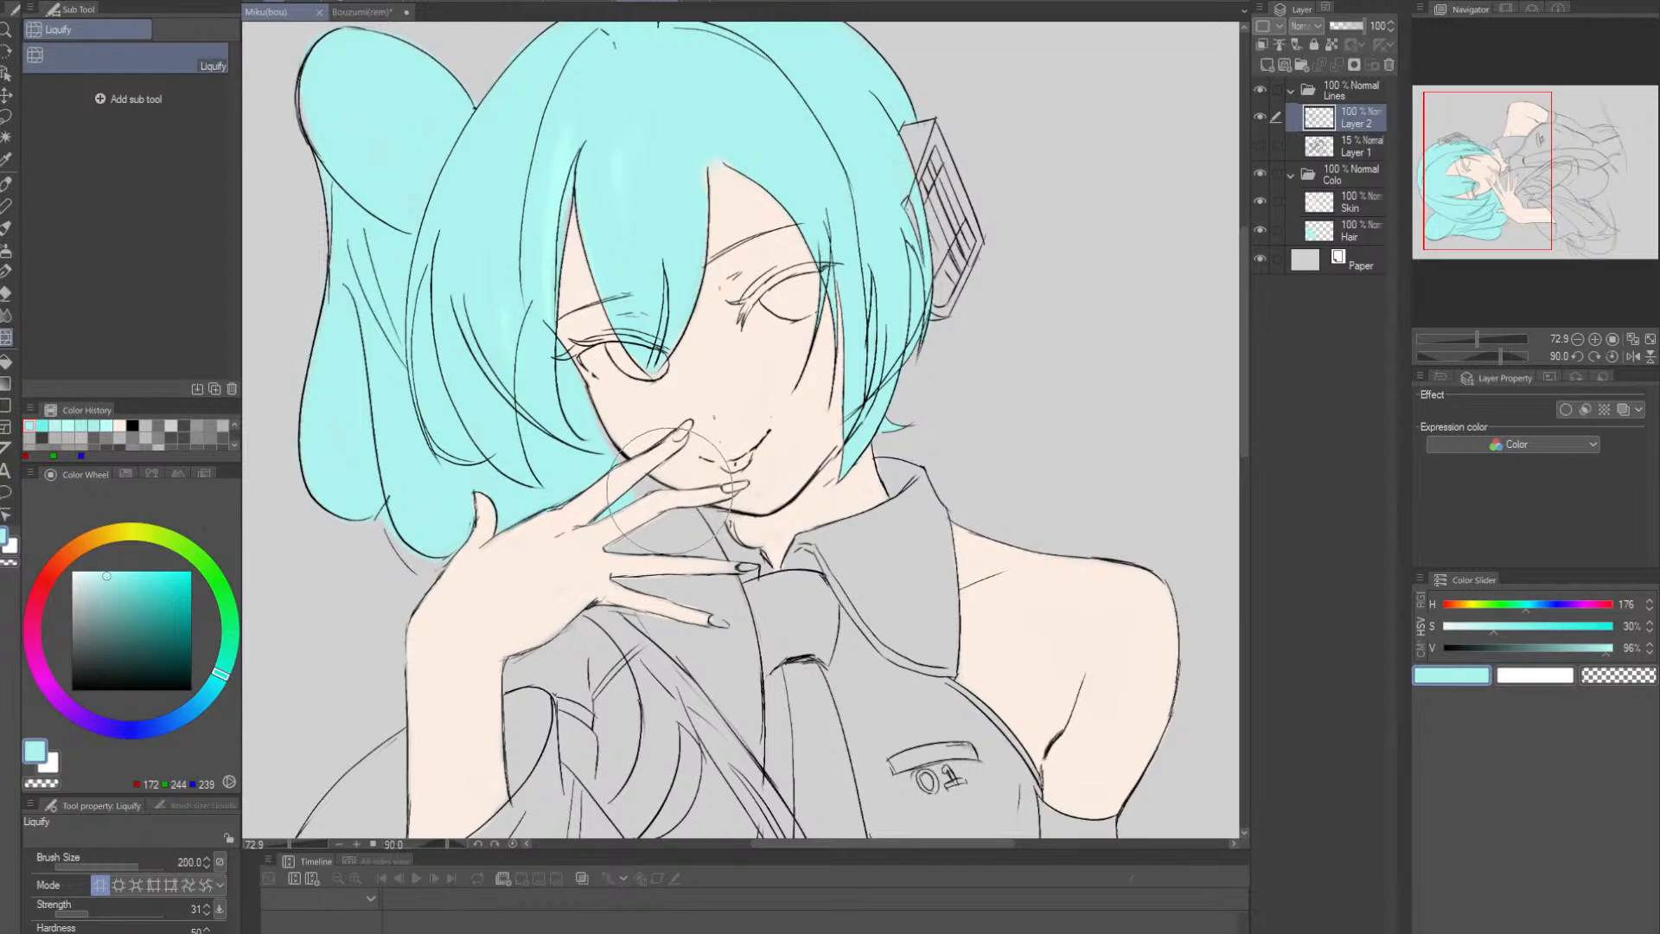
{"action": "left_click_drag", "start_coordinate": [661, 486], "coordinate": [665, 478]}
- Hide and show the Lines folder repeatedly to examine the flat skin and hair colors without line art
{"action": "key", "text": "alt+space"}
{"action": "left_click_drag", "start_coordinate": [953, 470], "coordinate": [903, 458]}
{"action": "left_click_drag", "start_coordinate": [1001, 424], "coordinate": [946, 448]}
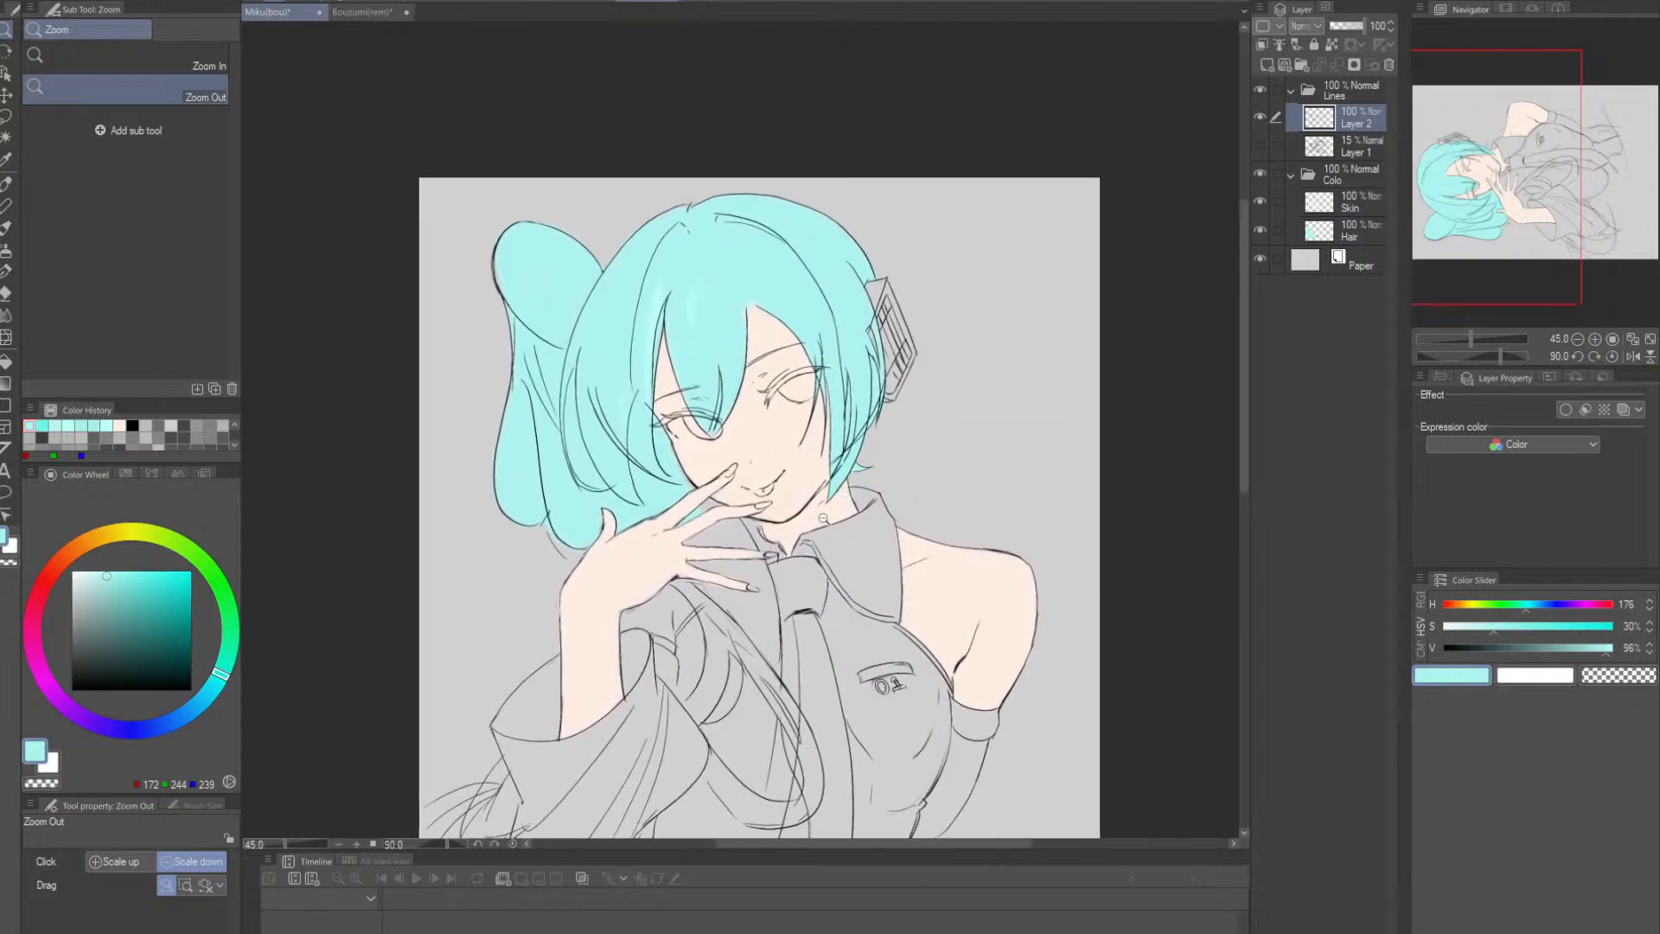
{"action": "scroll", "coordinate": [823, 517], "scroll_direction": "up", "scroll_amount": 3}
{"action": "left_click_drag", "start_coordinate": [964, 473], "coordinate": [997, 447]}
{"action": "left_click_drag", "start_coordinate": [922, 484], "coordinate": [991, 484]}
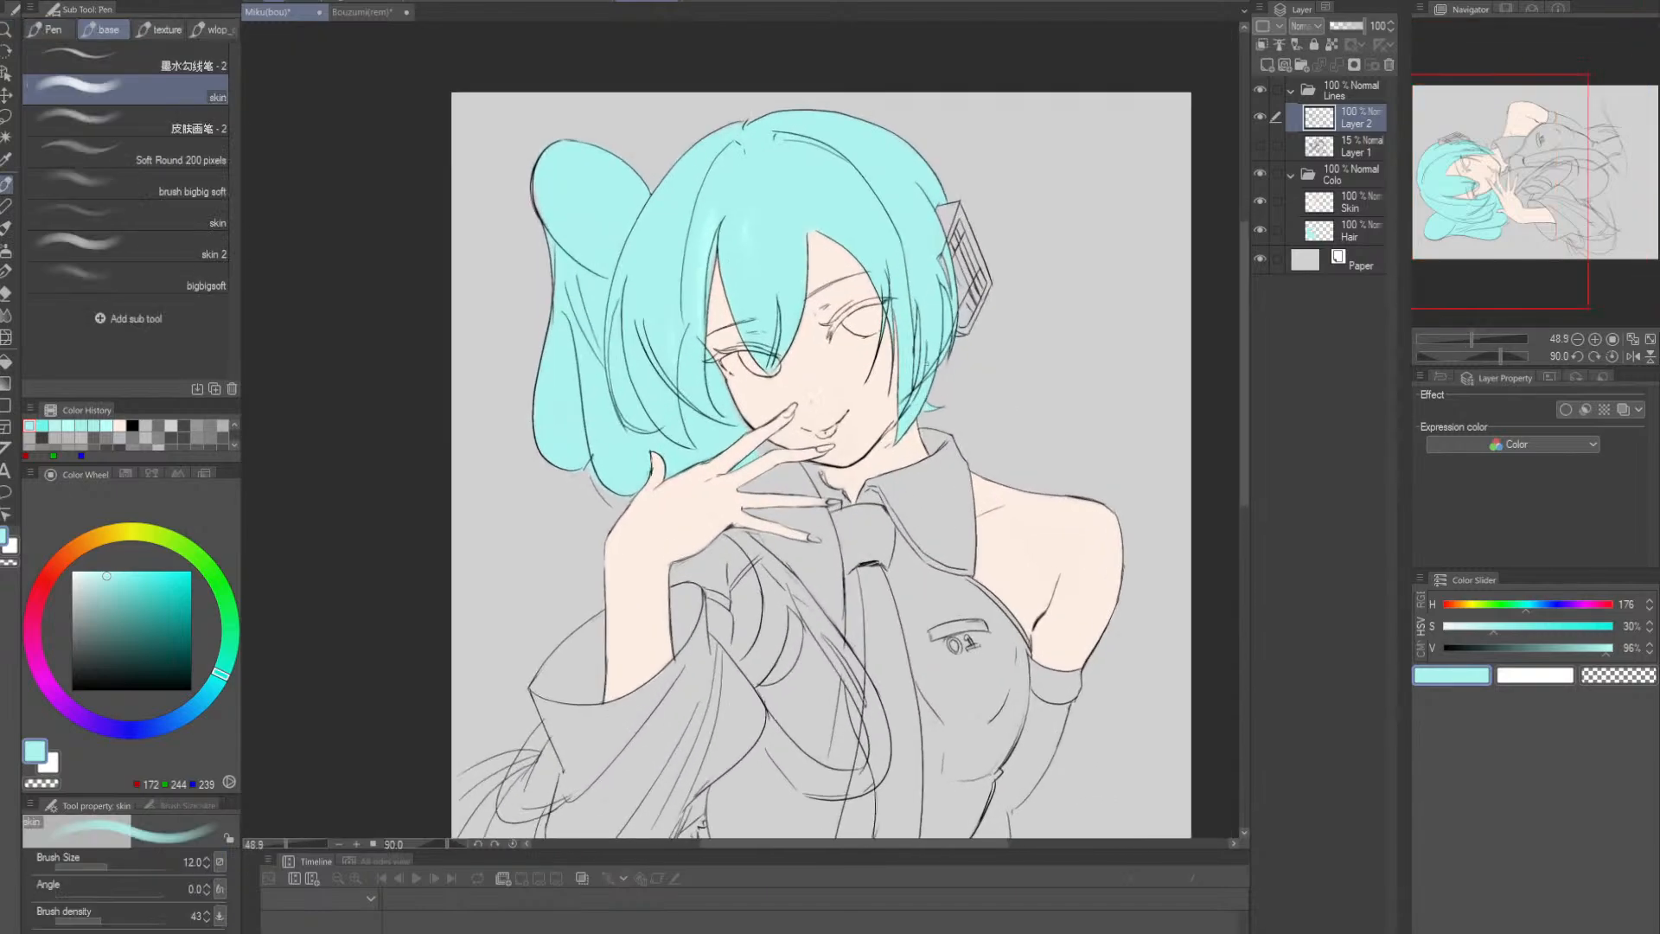
{"action": "left_click", "coordinate": [1259, 90]}
{"action": "left_click", "coordinate": [1260, 89]}
{"action": "left_click", "coordinate": [1259, 90]}
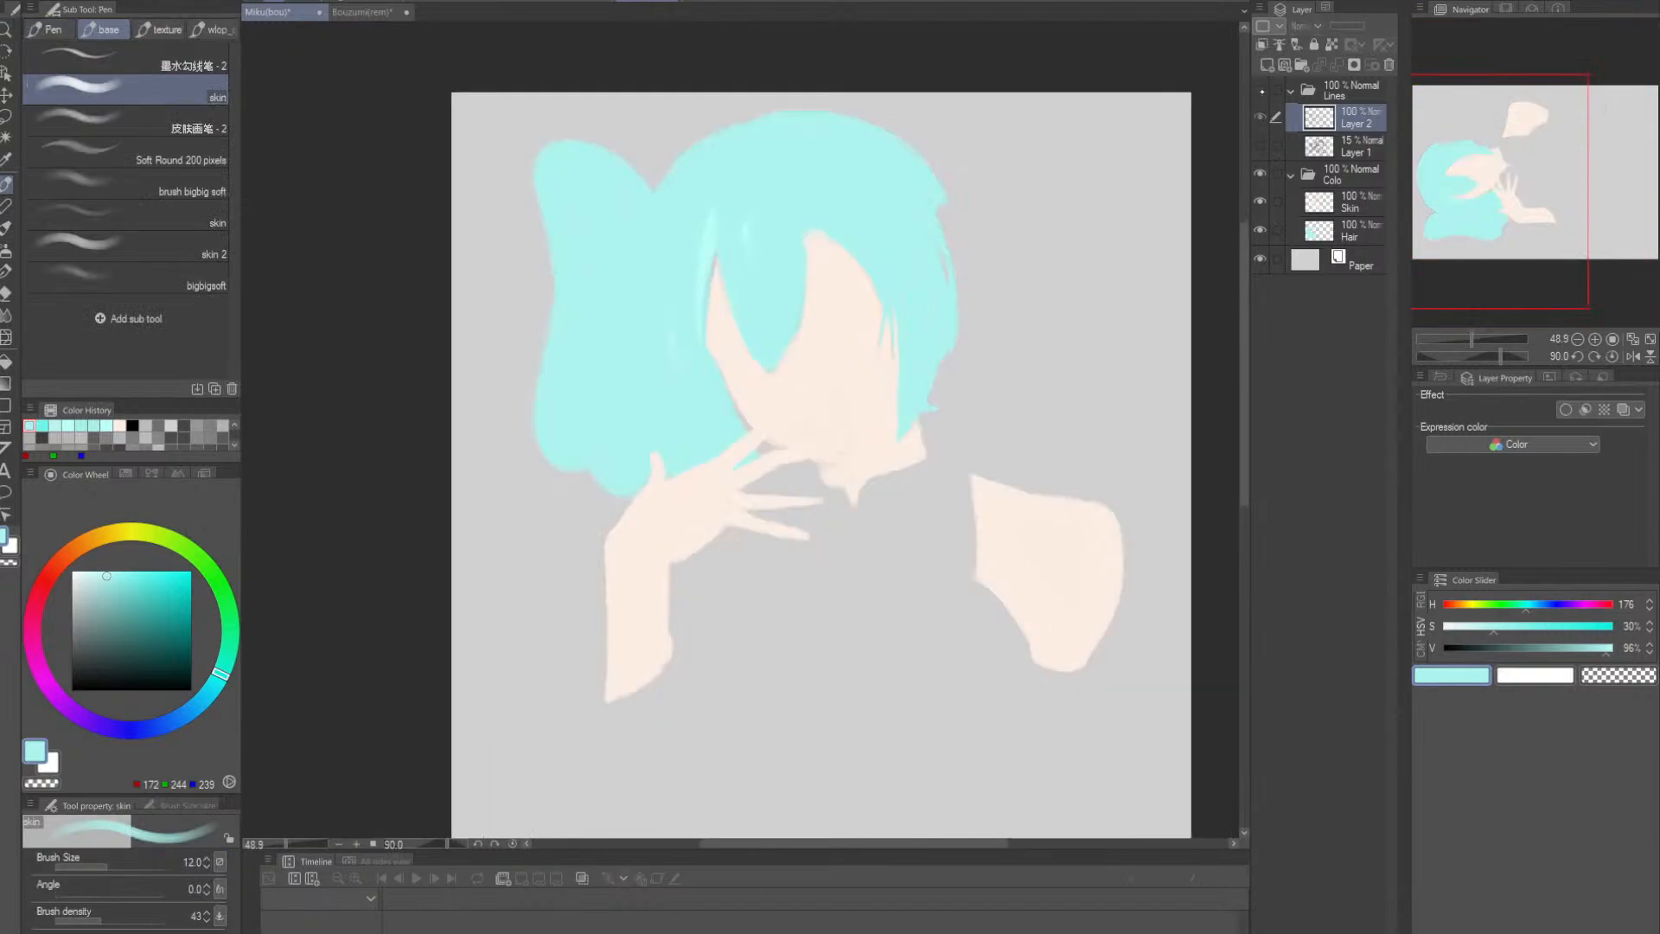
{"action": "left_click", "coordinate": [1260, 90]}
{"action": "left_click", "coordinate": [1260, 90]}
{"action": "left_click", "coordinate": [1259, 89]}
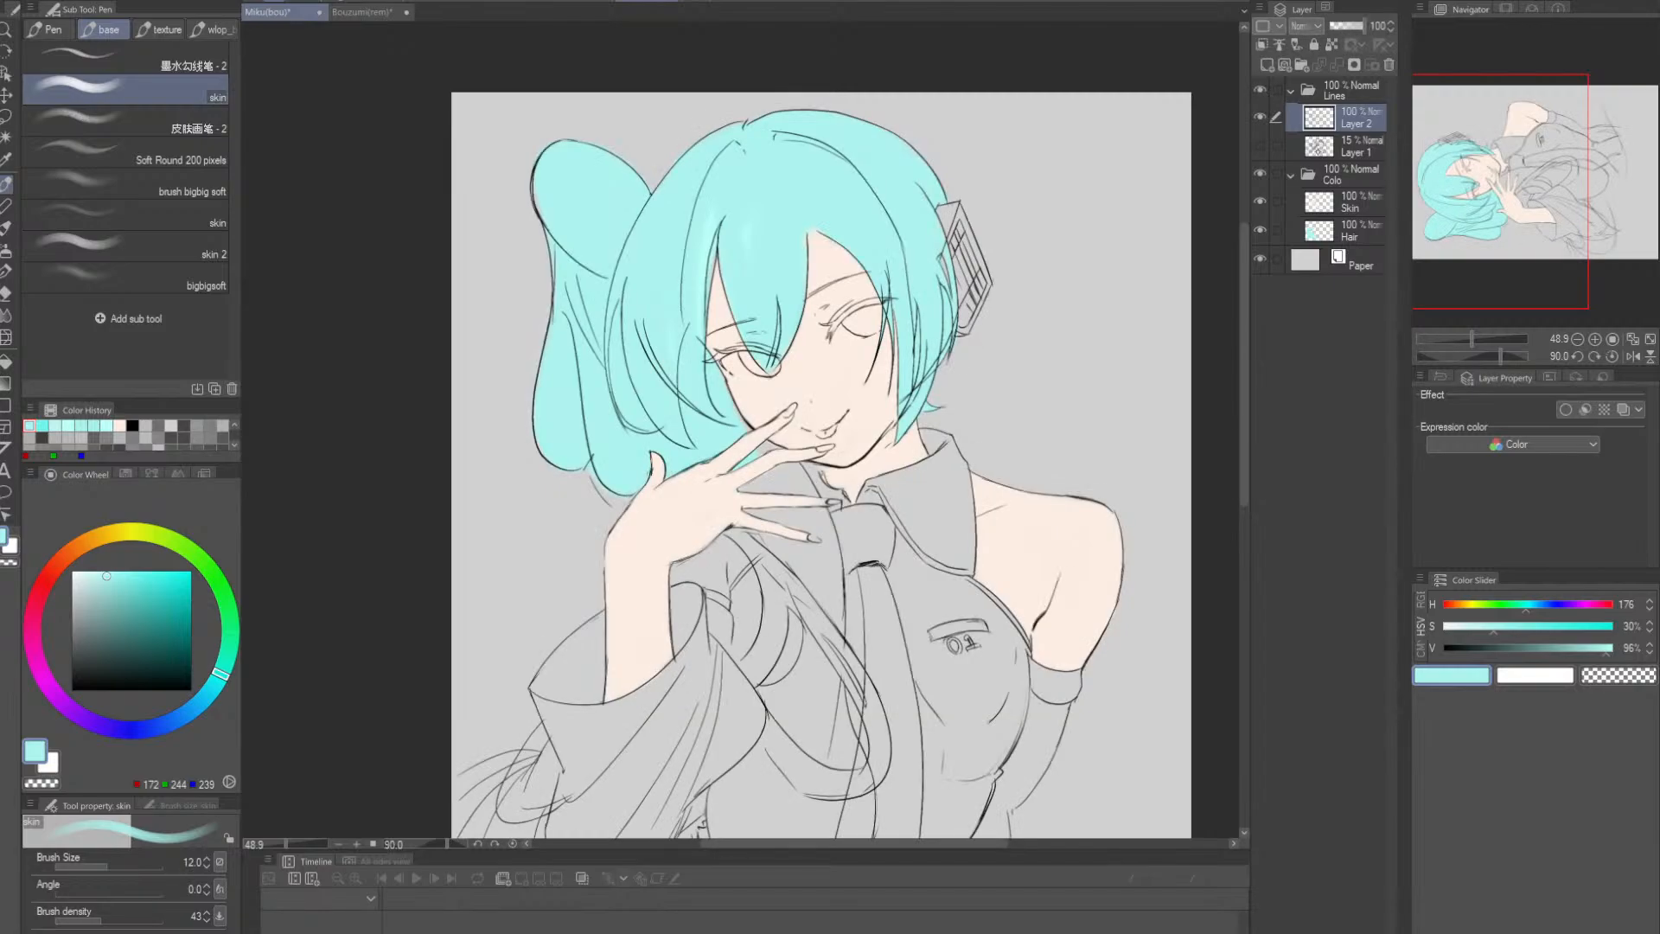
- On the Hair layer, sample the hair teal and paint the hair behind and just below the fingers at brush size 40
{"action": "left_click", "coordinate": [1339, 235]}
{"action": "left_click", "coordinate": [769, 271], "text": "alt"}
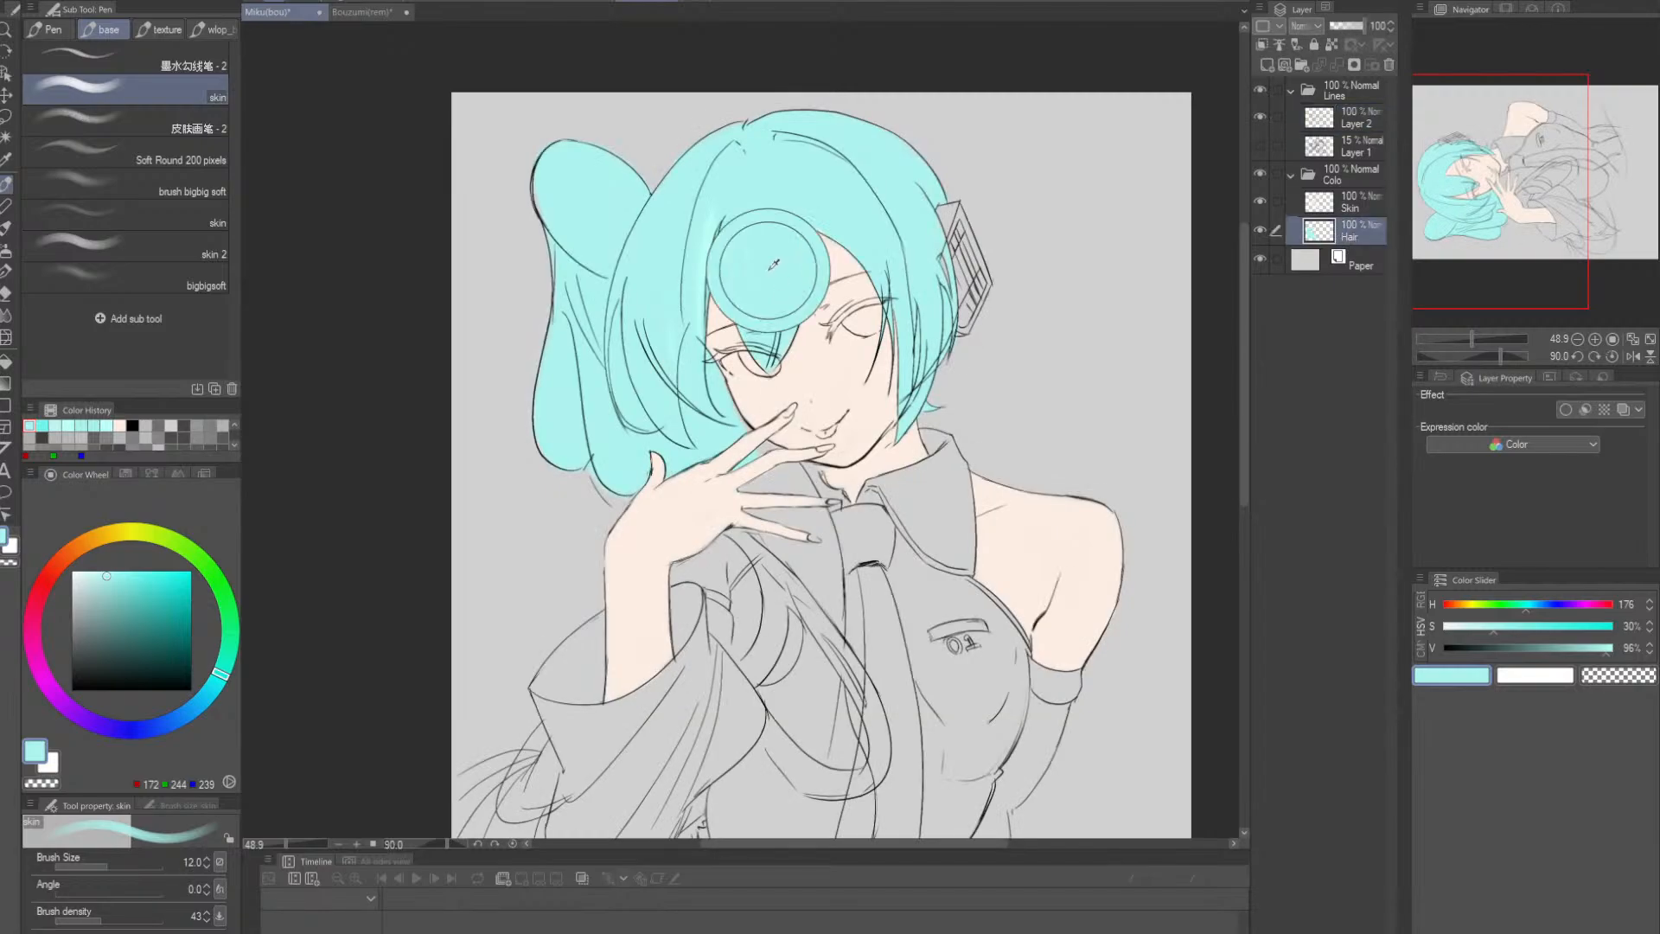
{"action": "left_click_drag", "start_coordinate": [765, 432], "coordinate": [763, 328]}
{"action": "key", "text": "bracketright"}
{"action": "key", "text": "bracketright"}
{"action": "key", "text": "bracketright"}
{"action": "key", "text": "bracketright"}
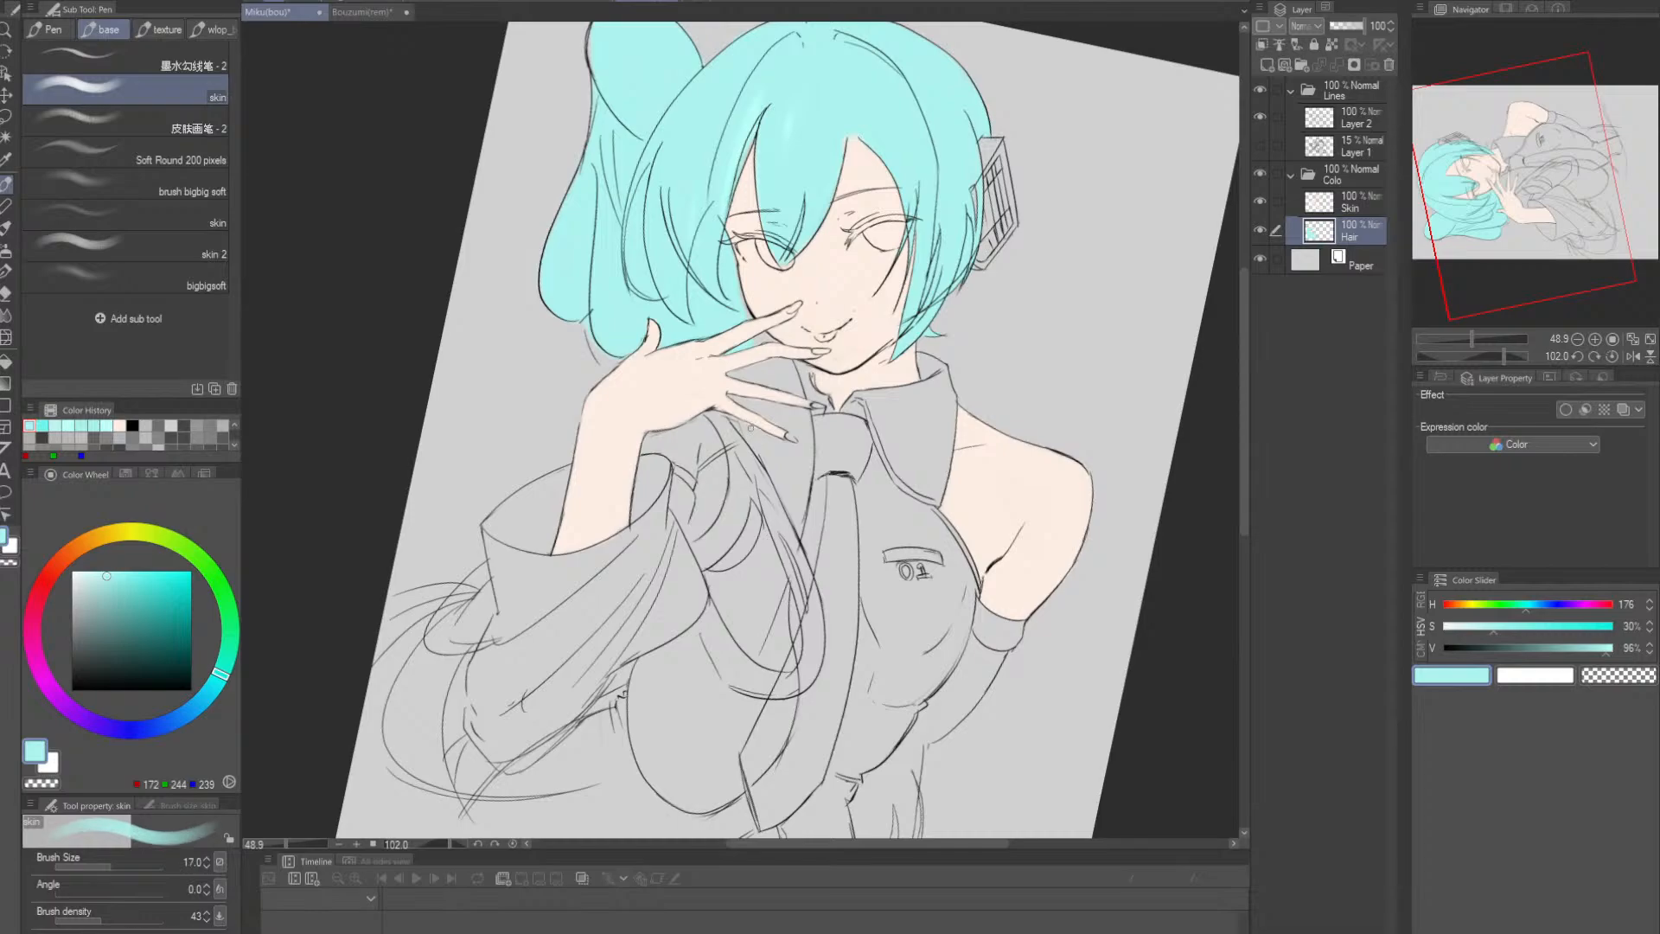
{"action": "left_click_drag", "start_coordinate": [712, 413], "coordinate": [758, 472]}
{"action": "mouse_move", "coordinate": [749, 404]}
{"action": "left_mouse_down"}
{"action": "mouse_move", "coordinate": [744, 357]}
{"action": "mouse_move", "coordinate": [772, 365]}
{"action": "mouse_move", "coordinate": [761, 332]}
{"action": "mouse_move", "coordinate": [779, 383]}
{"action": "mouse_move", "coordinate": [769, 340]}
{"action": "mouse_move", "coordinate": [764, 448]}
{"action": "left_mouse_up"}
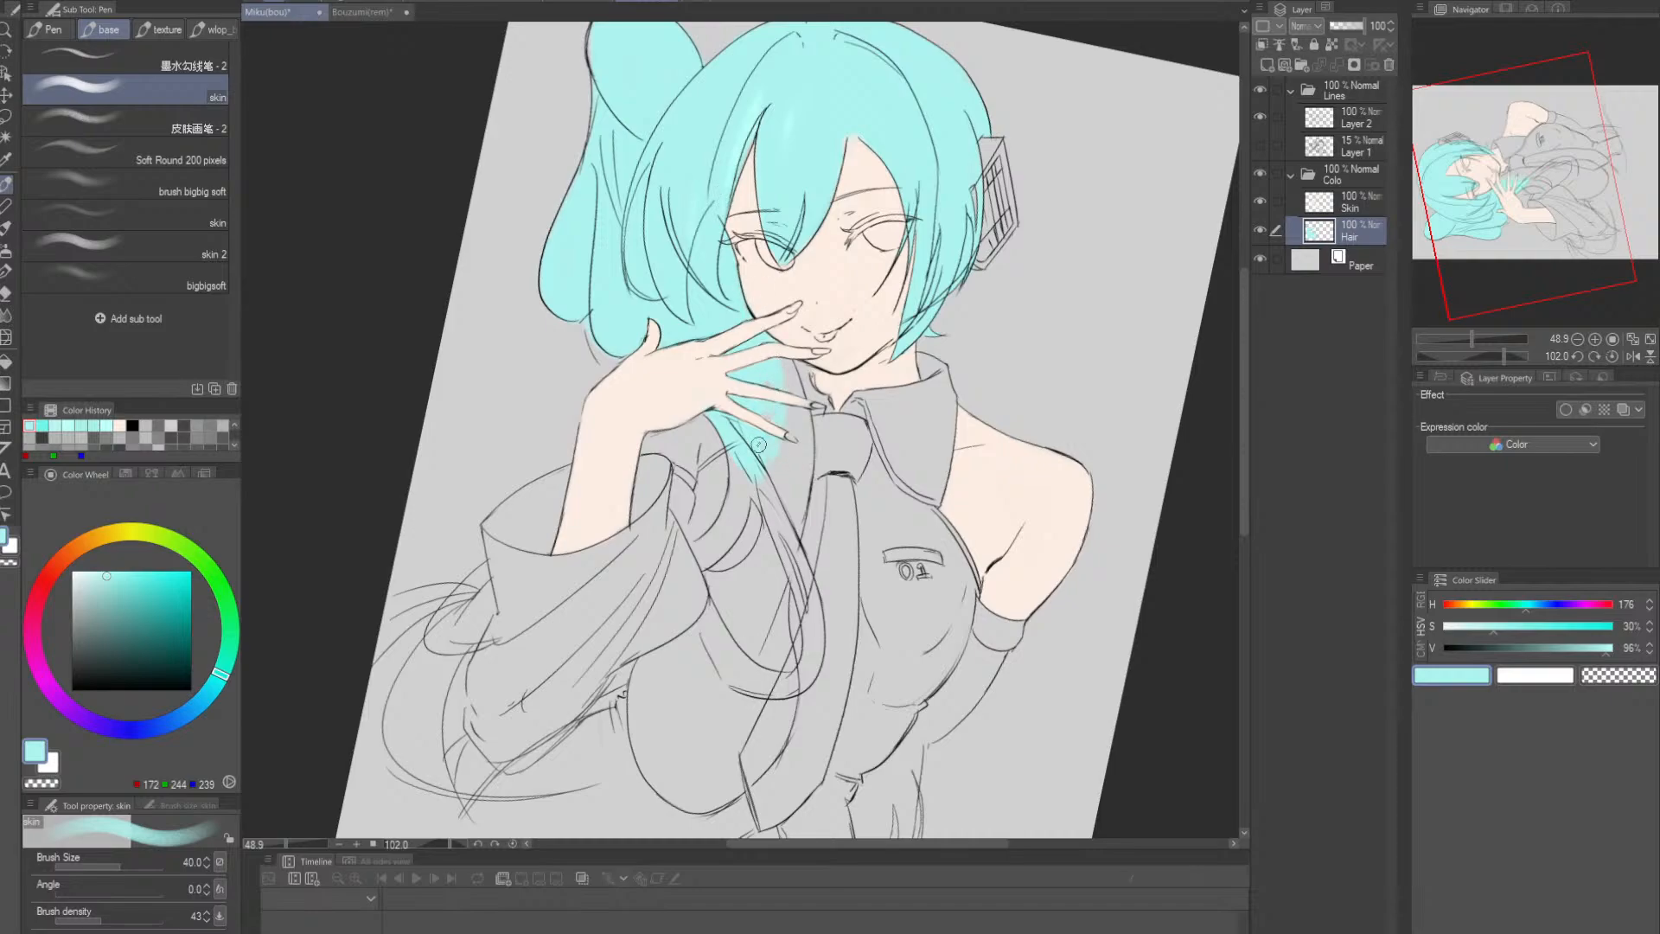
{"action": "left_click_drag", "start_coordinate": [786, 364], "coordinate": [771, 508]}
- Paint the long hair strand running from below the hand down over the chest beside the tie
{"action": "key", "text": "]"}
{"action": "key", "text": "]"}
{"action": "key", "text": "]"}
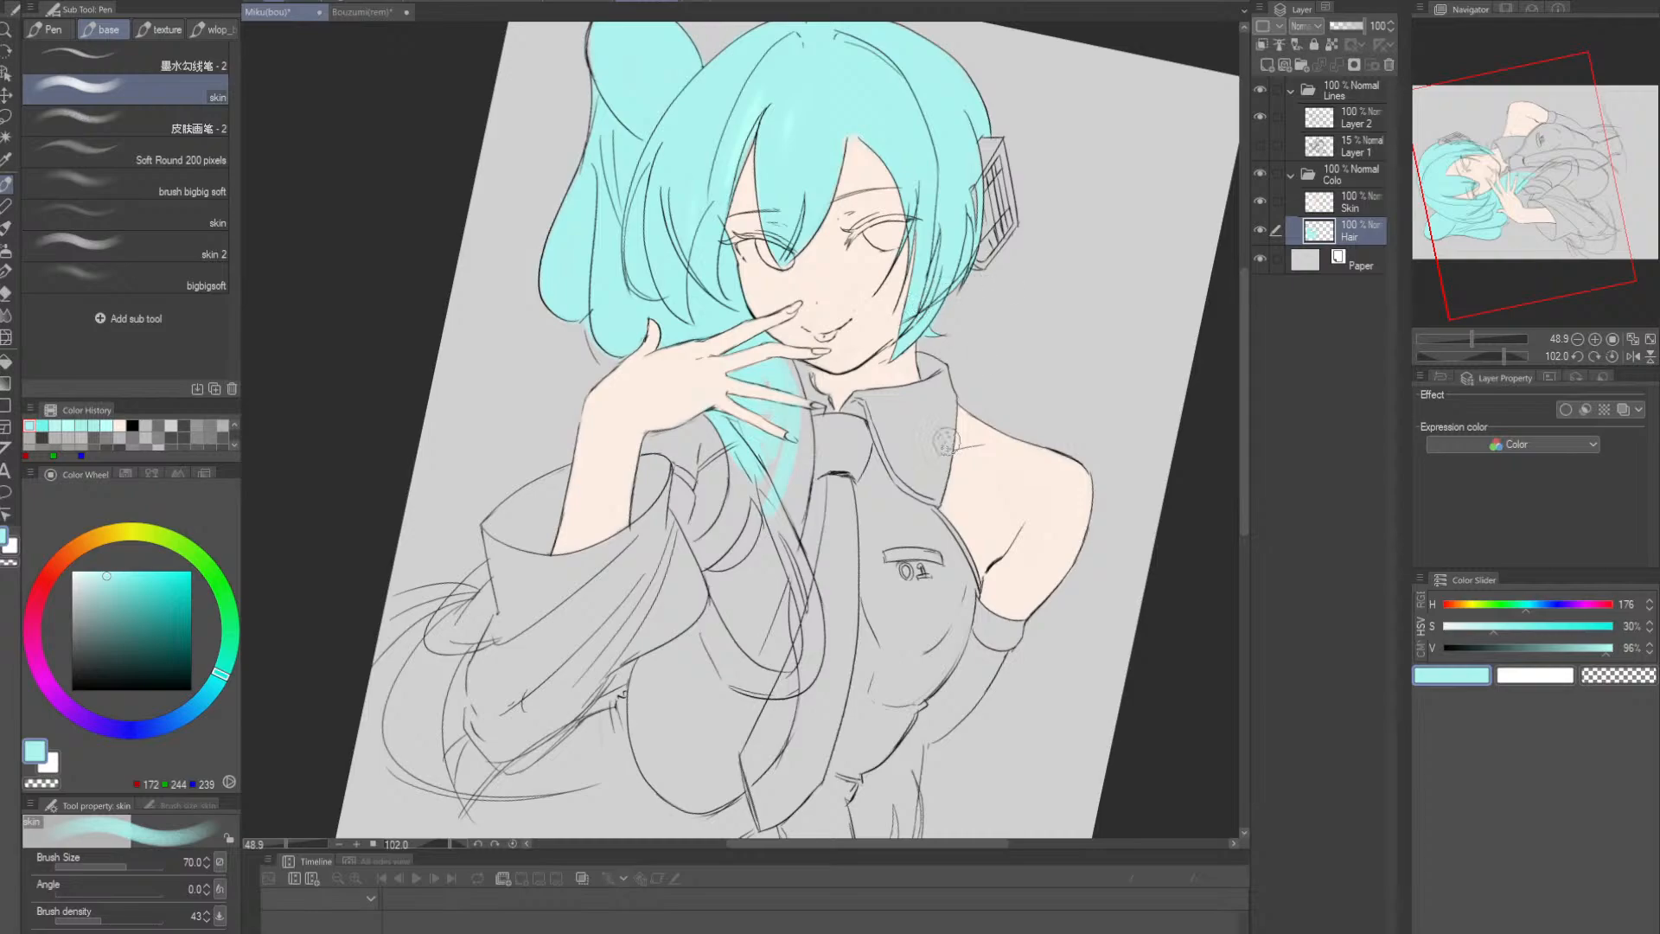
{"action": "scroll", "coordinate": [890, 577], "scroll_direction": "down", "scroll_amount": 1}
{"action": "mouse_move", "coordinate": [762, 423]}
{"action": "left_mouse_down"}
{"action": "mouse_move", "coordinate": [780, 473]}
{"action": "mouse_move", "coordinate": [755, 410]}
{"action": "mouse_move", "coordinate": [804, 542]}
{"action": "left_mouse_up"}
{"action": "left_click_drag", "start_coordinate": [780, 455], "coordinate": [812, 579]}
{"action": "mouse_move", "coordinate": [795, 492]}
{"action": "left_mouse_down"}
{"action": "mouse_move", "coordinate": [807, 589]}
{"action": "mouse_move", "coordinate": [827, 595]}
{"action": "mouse_move", "coordinate": [820, 534]}
{"action": "mouse_move", "coordinate": [765, 621]}
{"action": "mouse_move", "coordinate": [822, 604]}
{"action": "left_mouse_up"}
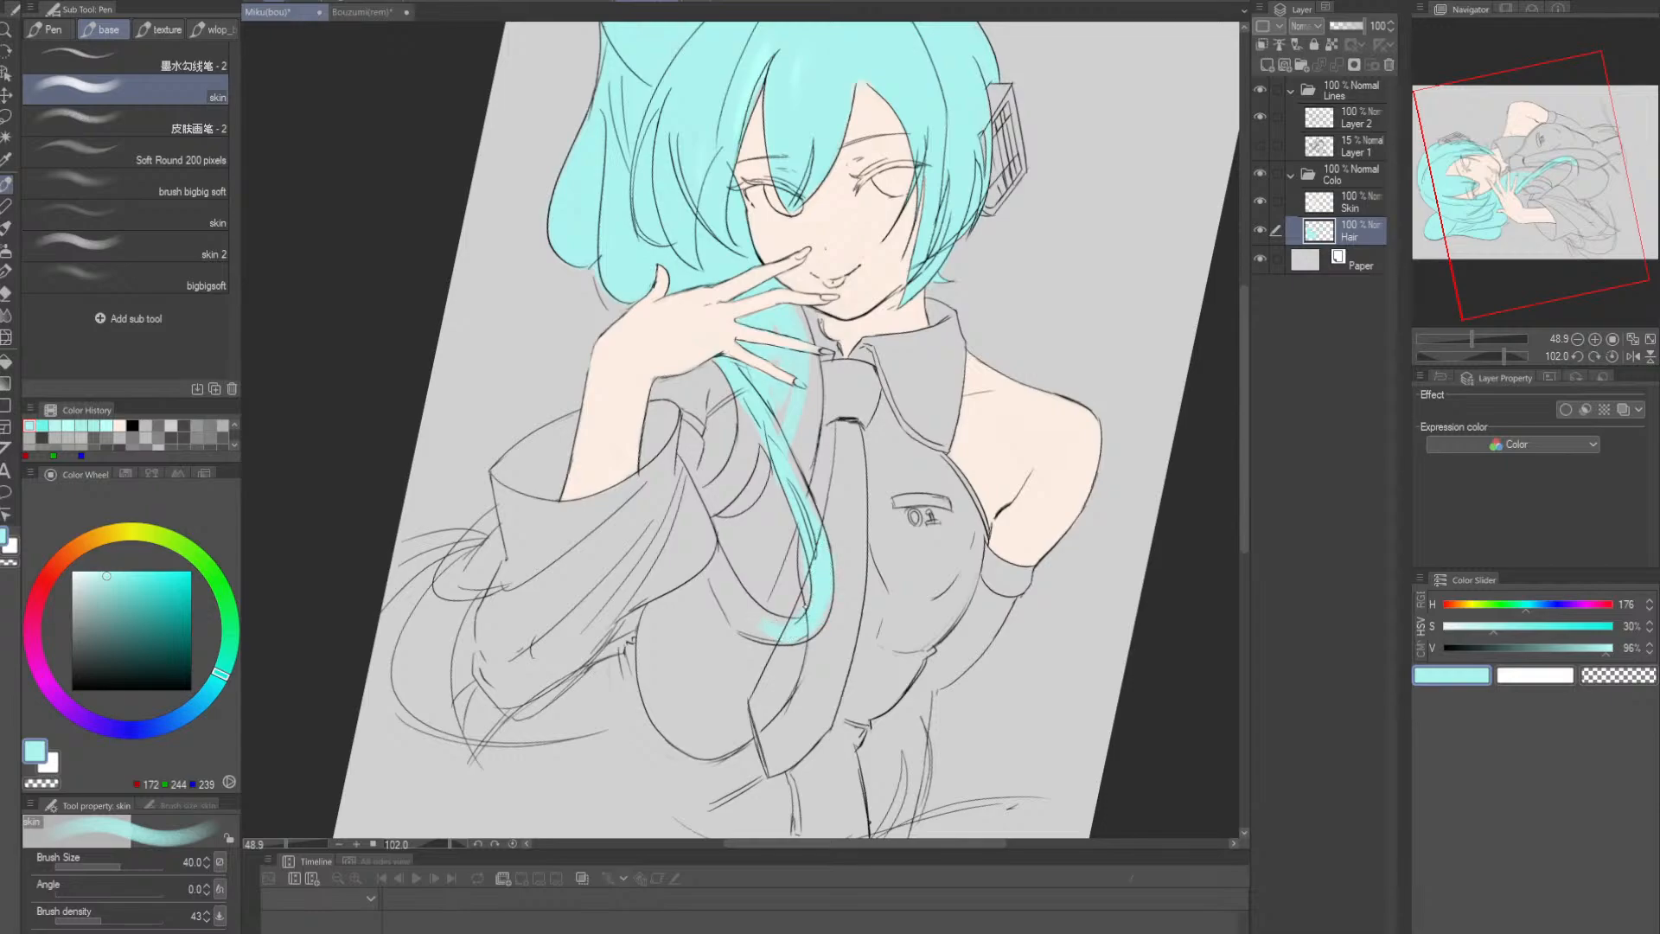
- Paint teal along the inner side of the chest strand down to its curled end at brush size 40
{"action": "key", "text": "e"}
{"action": "key", "text": "bracketright"}
{"action": "key", "text": "bracketright"}
{"action": "key", "text": "bracketright"}
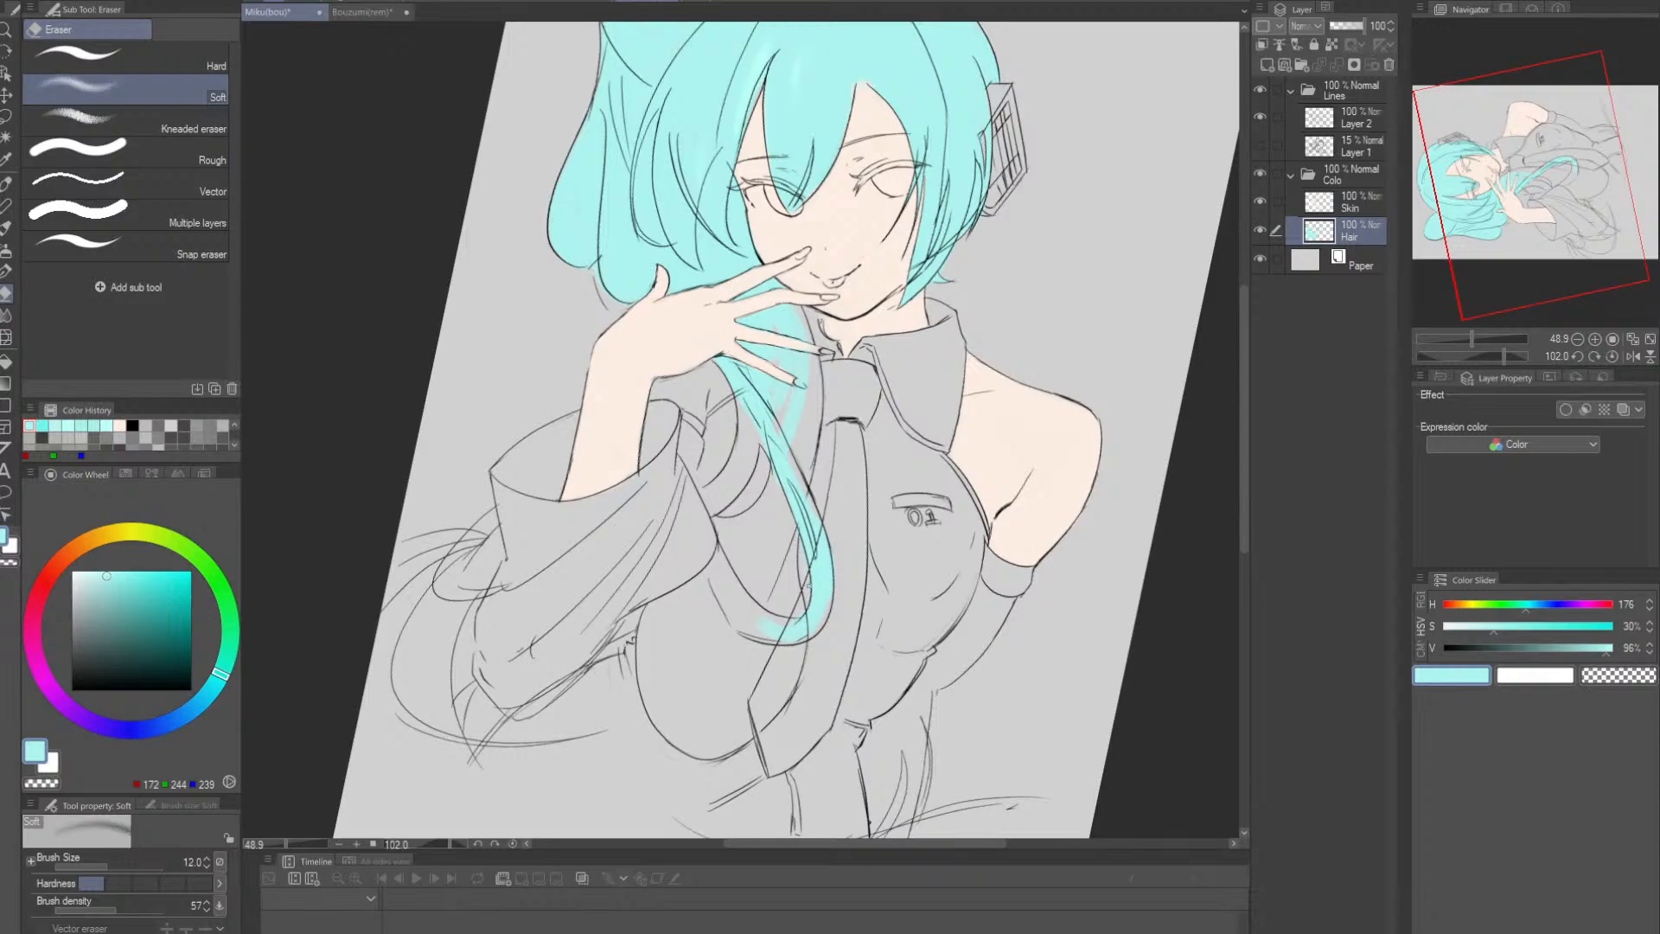
{"action": "key", "text": "p"}
{"action": "left_click_drag", "start_coordinate": [784, 502], "coordinate": [788, 605]}
{"action": "left_click_drag", "start_coordinate": [791, 536], "coordinate": [795, 599]}
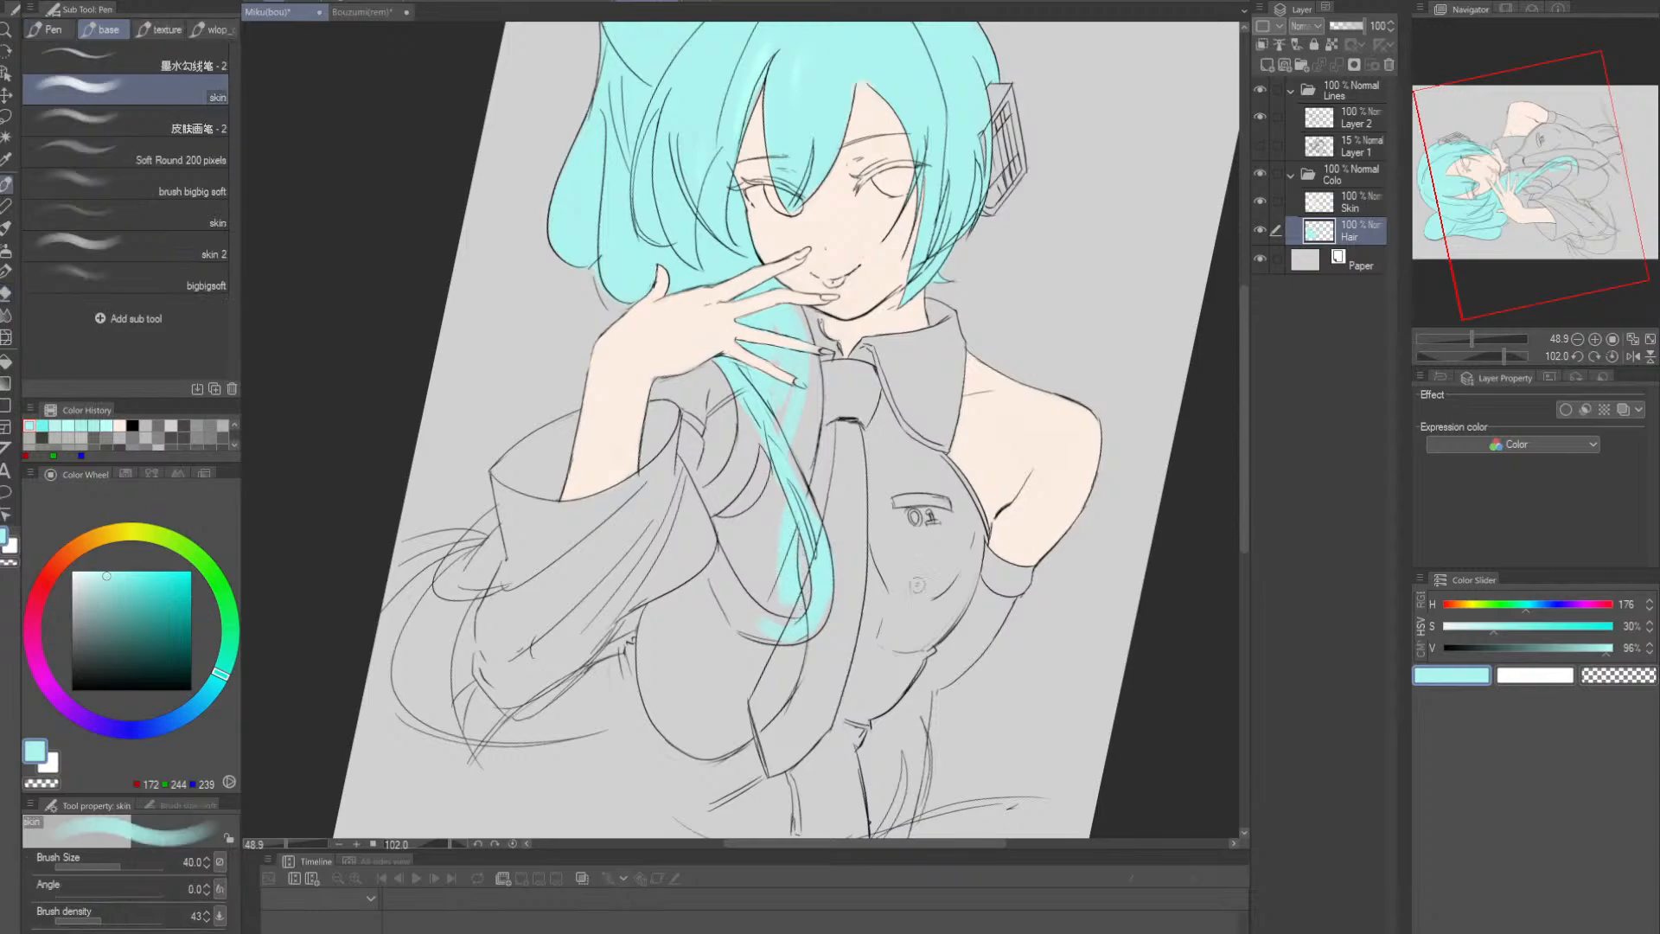
- Turn the canvas upright and extend the hair color along the tie-side edge and bottom of the lower hair loop
{"action": "key", "text": "r"}
{"action": "left_click_drag", "start_coordinate": [918, 585], "coordinate": [947, 544]}
{"action": "mouse_move", "coordinate": [825, 605]}
{"action": "left_mouse_down"}
{"action": "mouse_move", "coordinate": [816, 704]}
{"action": "mouse_move", "coordinate": [762, 737]}
{"action": "left_mouse_up"}
{"action": "mouse_move", "coordinate": [831, 674]}
{"action": "left_mouse_down"}
{"action": "mouse_move", "coordinate": [750, 746]}
{"action": "mouse_move", "coordinate": [802, 745]}
{"action": "left_mouse_up"}
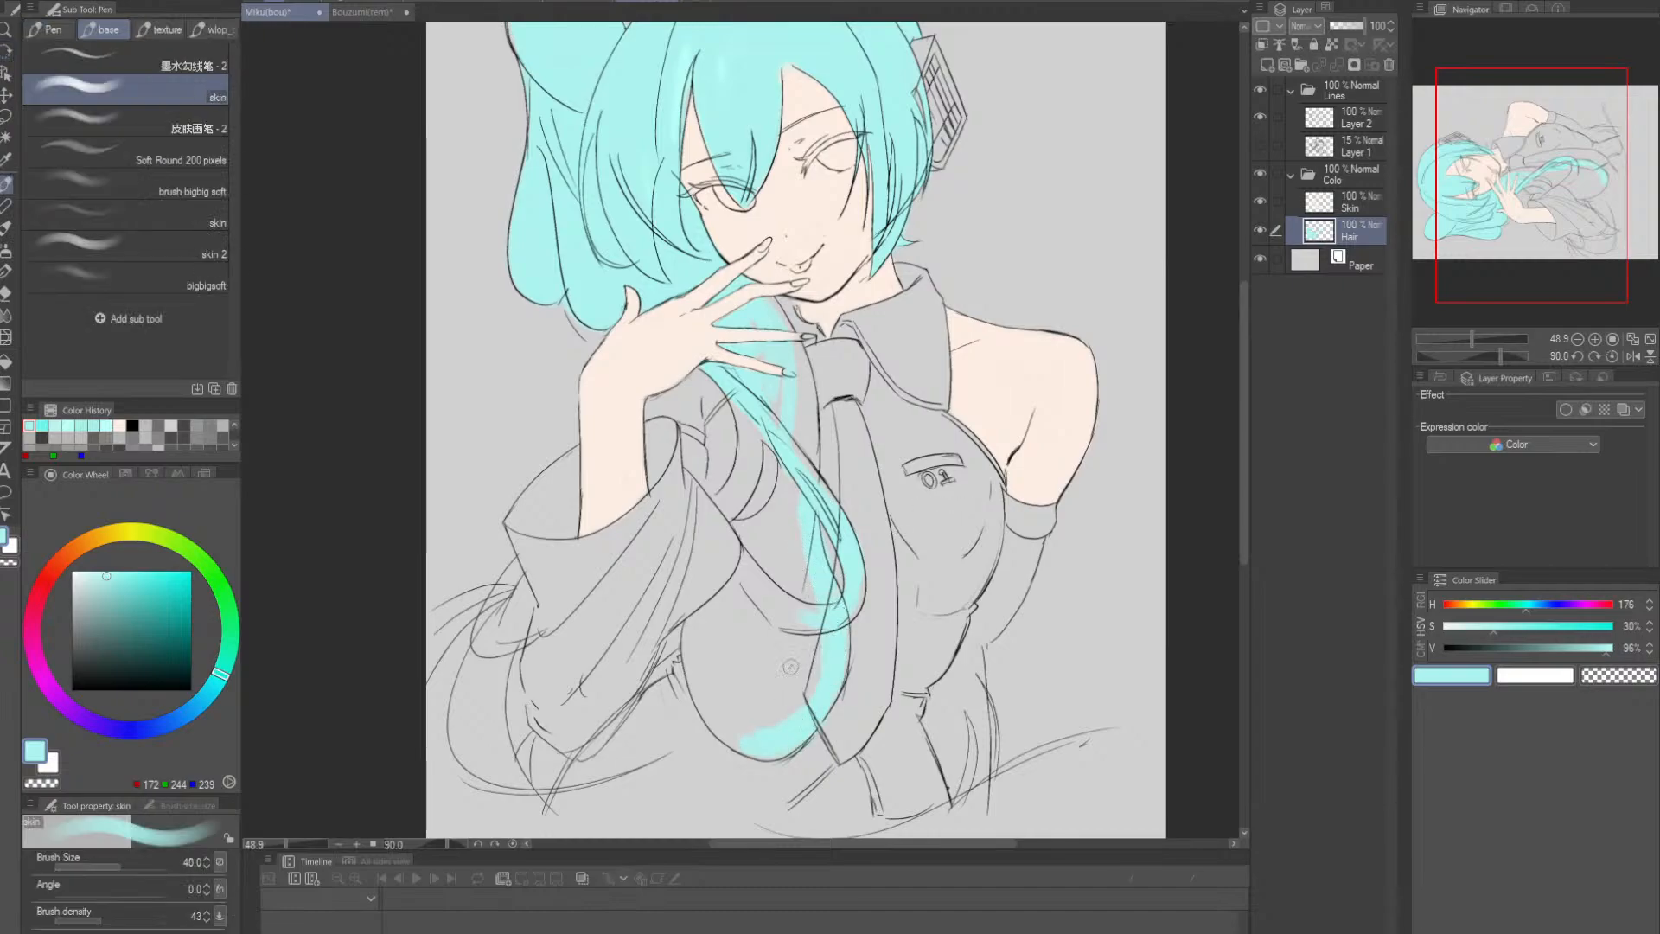
- Fill the sleeve side of the lower hair loop with teal, working inward from its outline
{"action": "left_click_drag", "start_coordinate": [697, 638], "coordinate": [725, 709]}
{"action": "mouse_move", "coordinate": [693, 628]}
{"action": "left_mouse_down"}
{"action": "mouse_move", "coordinate": [710, 703]}
{"action": "mouse_move", "coordinate": [692, 614]}
{"action": "mouse_move", "coordinate": [747, 740]}
{"action": "left_mouse_up"}
{"action": "mouse_move", "coordinate": [708, 654]}
{"action": "left_mouse_down"}
{"action": "mouse_move", "coordinate": [750, 753]}
{"action": "mouse_move", "coordinate": [760, 724]}
{"action": "mouse_move", "coordinate": [712, 687]}
{"action": "mouse_move", "coordinate": [725, 725]}
{"action": "mouse_move", "coordinate": [761, 697]}
{"action": "mouse_move", "coordinate": [733, 734]}
{"action": "mouse_move", "coordinate": [775, 709]}
{"action": "mouse_move", "coordinate": [721, 719]}
{"action": "mouse_move", "coordinate": [770, 713]}
{"action": "mouse_move", "coordinate": [732, 748]}
{"action": "mouse_move", "coordinate": [778, 732]}
{"action": "mouse_move", "coordinate": [752, 723]}
{"action": "mouse_move", "coordinate": [785, 753]}
{"action": "mouse_move", "coordinate": [770, 721]}
{"action": "mouse_move", "coordinate": [736, 744]}
{"action": "left_mouse_up"}
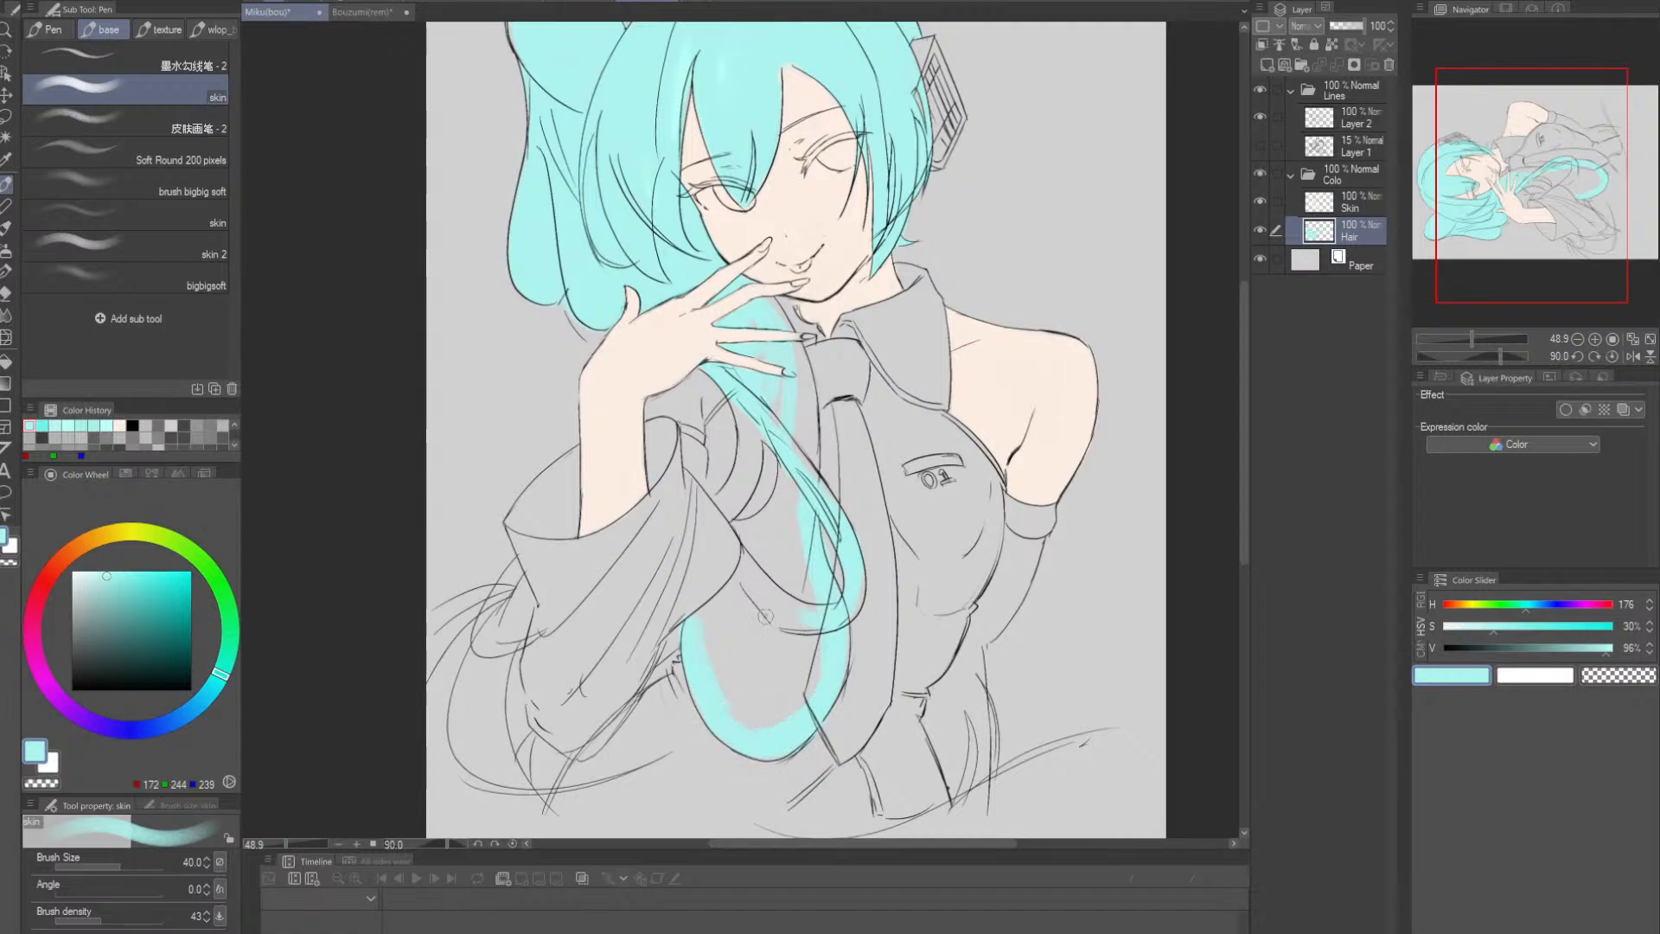
{"action": "mouse_move", "coordinate": [765, 616]}
{"action": "left_mouse_down"}
{"action": "mouse_move", "coordinate": [685, 628]}
{"action": "mouse_move", "coordinate": [748, 553]}
{"action": "mouse_move", "coordinate": [739, 695]}
{"action": "mouse_move", "coordinate": [718, 664]}
{"action": "mouse_move", "coordinate": [717, 706]}
{"action": "mouse_move", "coordinate": [688, 673]}
{"action": "left_mouse_up"}
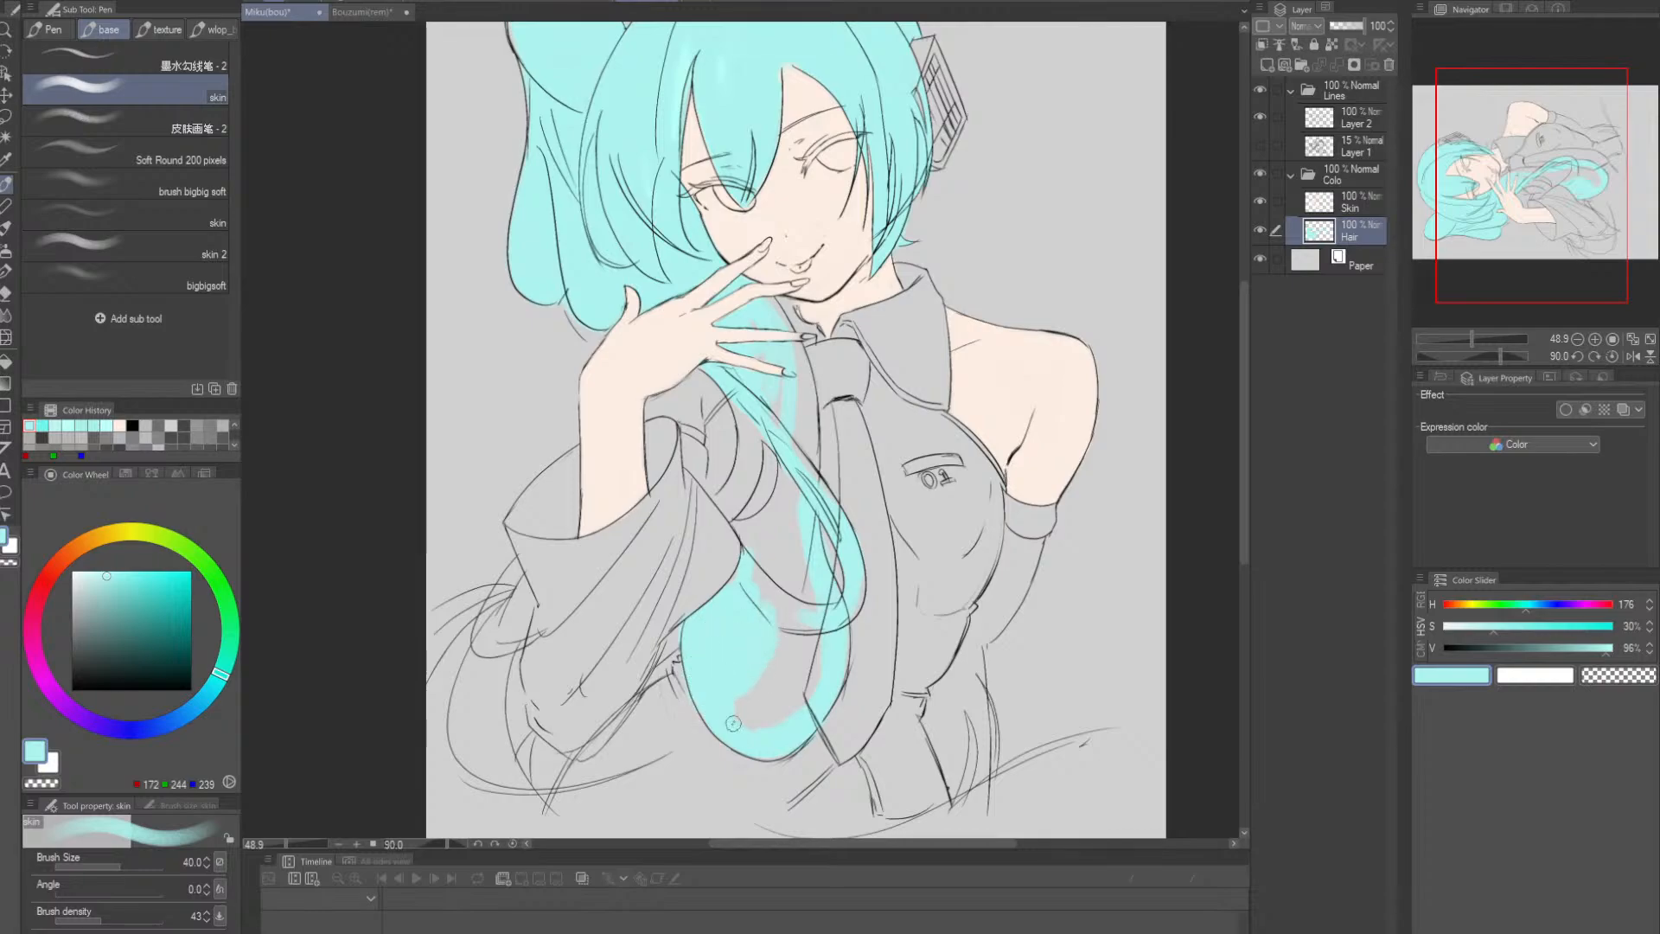
{"action": "left_click_drag", "start_coordinate": [792, 656], "coordinate": [753, 579]}
- Fill the remaining gray center of the lower hair loop with the hair teal
{"action": "key", "text": "e"}
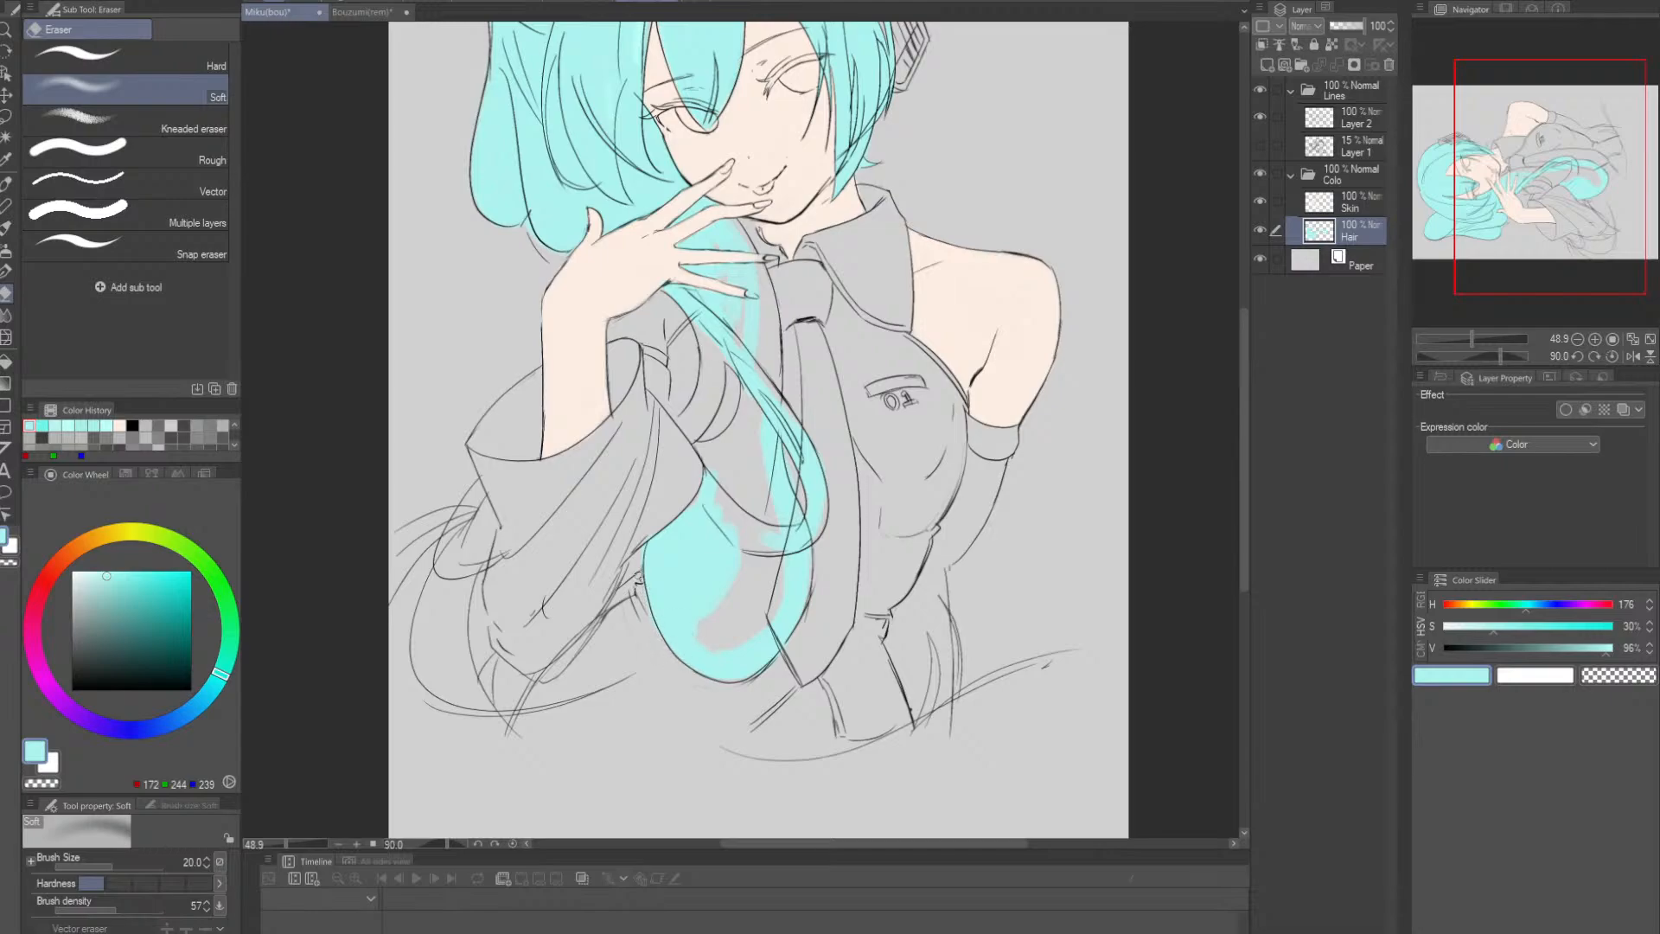
{"action": "key", "text": "p"}
{"action": "mouse_move", "coordinate": [778, 593]}
{"action": "left_mouse_down"}
{"action": "mouse_move", "coordinate": [702, 630]}
{"action": "mouse_move", "coordinate": [742, 584]}
{"action": "mouse_move", "coordinate": [715, 569]}
{"action": "mouse_move", "coordinate": [750, 572]}
{"action": "mouse_move", "coordinate": [746, 528]}
{"action": "mouse_move", "coordinate": [694, 486]}
{"action": "mouse_move", "coordinate": [761, 538]}
{"action": "mouse_move", "coordinate": [791, 502]}
{"action": "mouse_move", "coordinate": [777, 543]}
{"action": "left_mouse_up"}
{"action": "key", "text": "bracketright"}
{"action": "key", "text": "bracketright"}
{"action": "key", "text": "bracketright"}
{"action": "key", "text": "bracketleft"}
{"action": "key", "text": "bracketleft"}
{"action": "key", "text": "bracketleft"}
{"action": "key", "text": "bracketleft"}
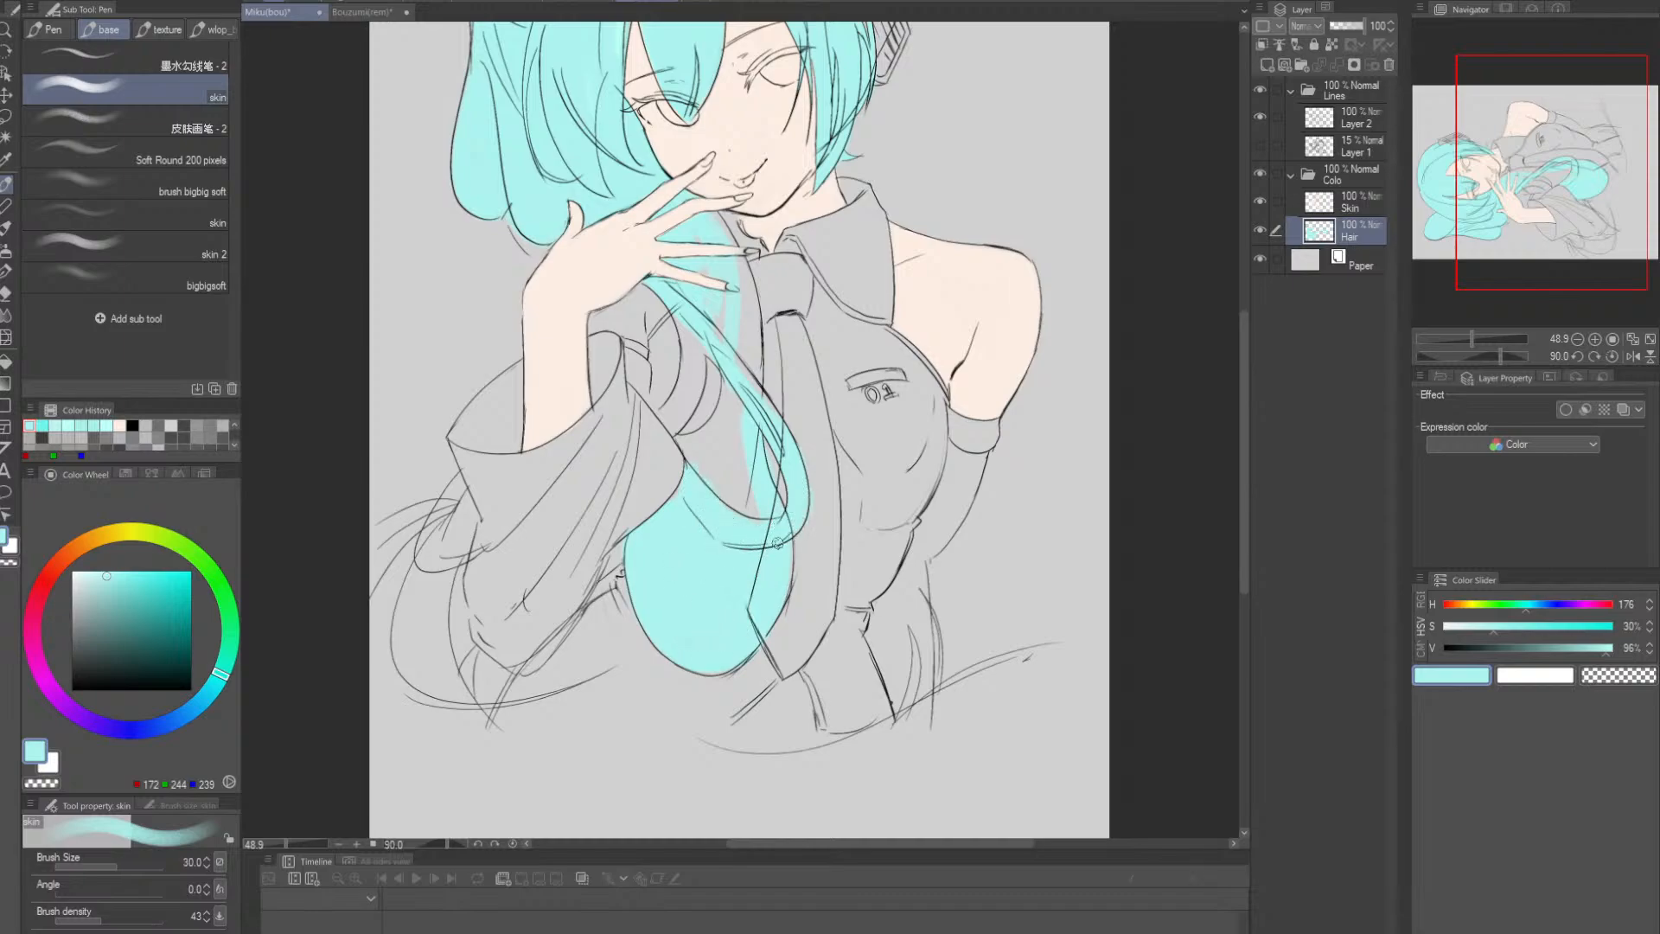
- Fill the gray area between the chest strands above the lower hair loop with teal at brush size 50
{"action": "left_click_drag", "start_coordinate": [806, 475], "coordinate": [810, 565]}
{"action": "key", "text": "e"}
{"action": "key", "text": "bracketleft"}
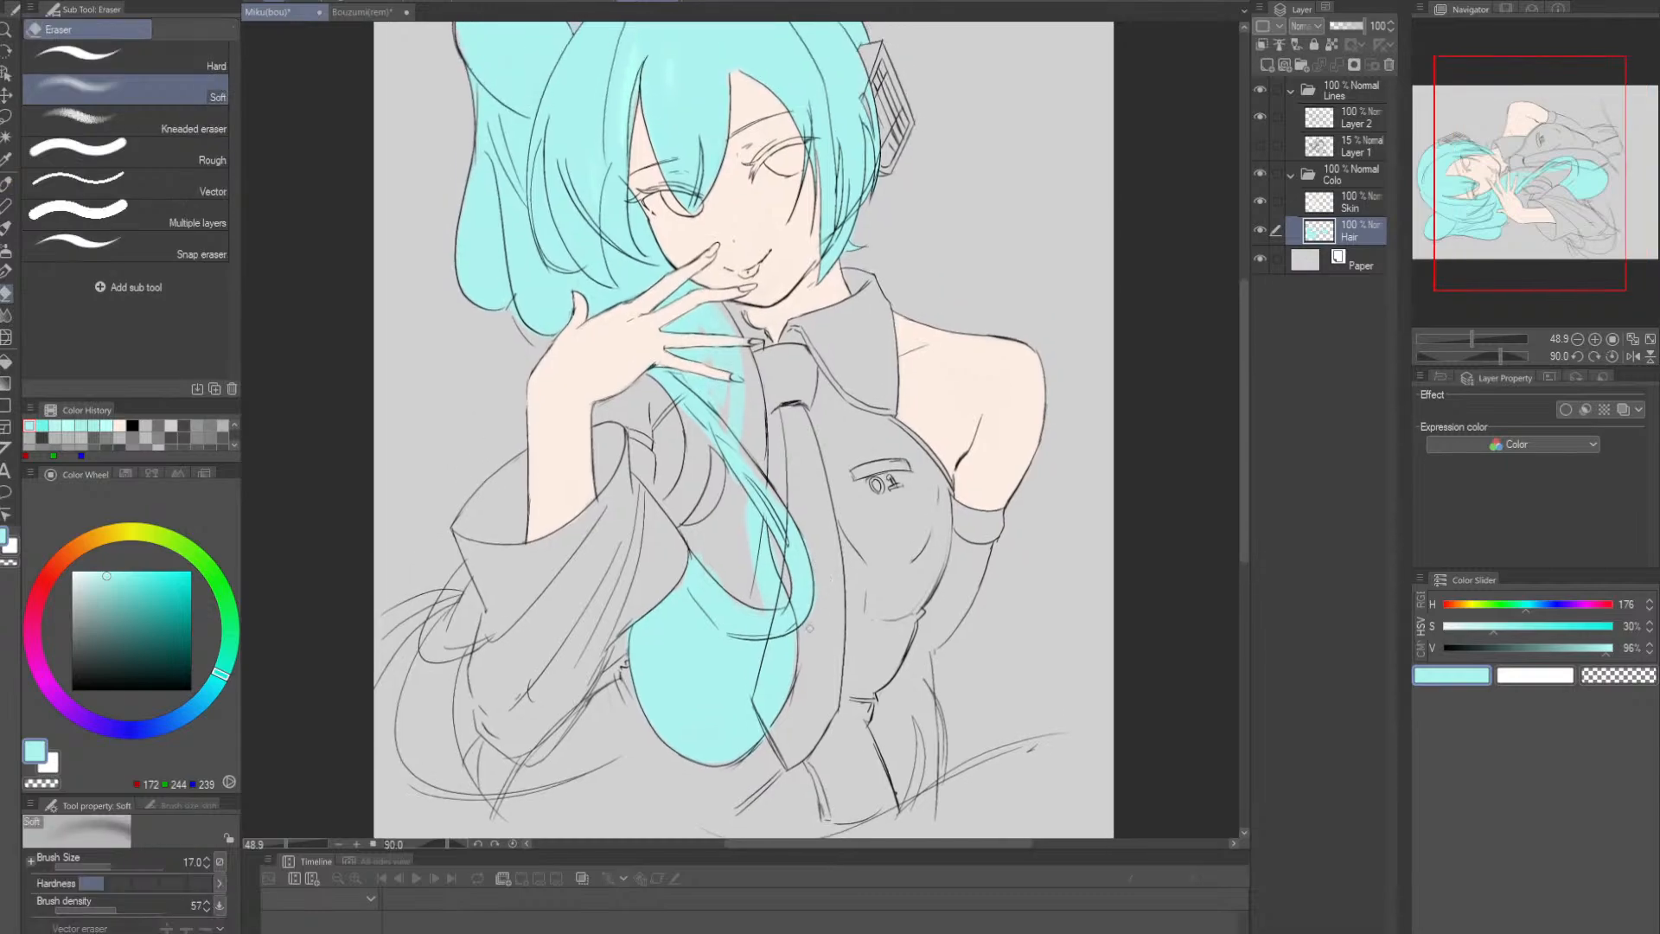
{"action": "key", "text": "p"}
{"action": "mouse_move", "coordinate": [747, 531]}
{"action": "left_mouse_down"}
{"action": "mouse_move", "coordinate": [761, 670]}
{"action": "mouse_move", "coordinate": [736, 656]}
{"action": "left_mouse_up"}
{"action": "key", "text": "bracketright"}
{"action": "key", "text": "bracketright"}
{"action": "left_click_drag", "start_coordinate": [730, 589], "coordinate": [703, 588]}
- Paint the curved hair strand between the sleeve and the chest strands with brush size 30
{"action": "key", "text": "bracketleft"}
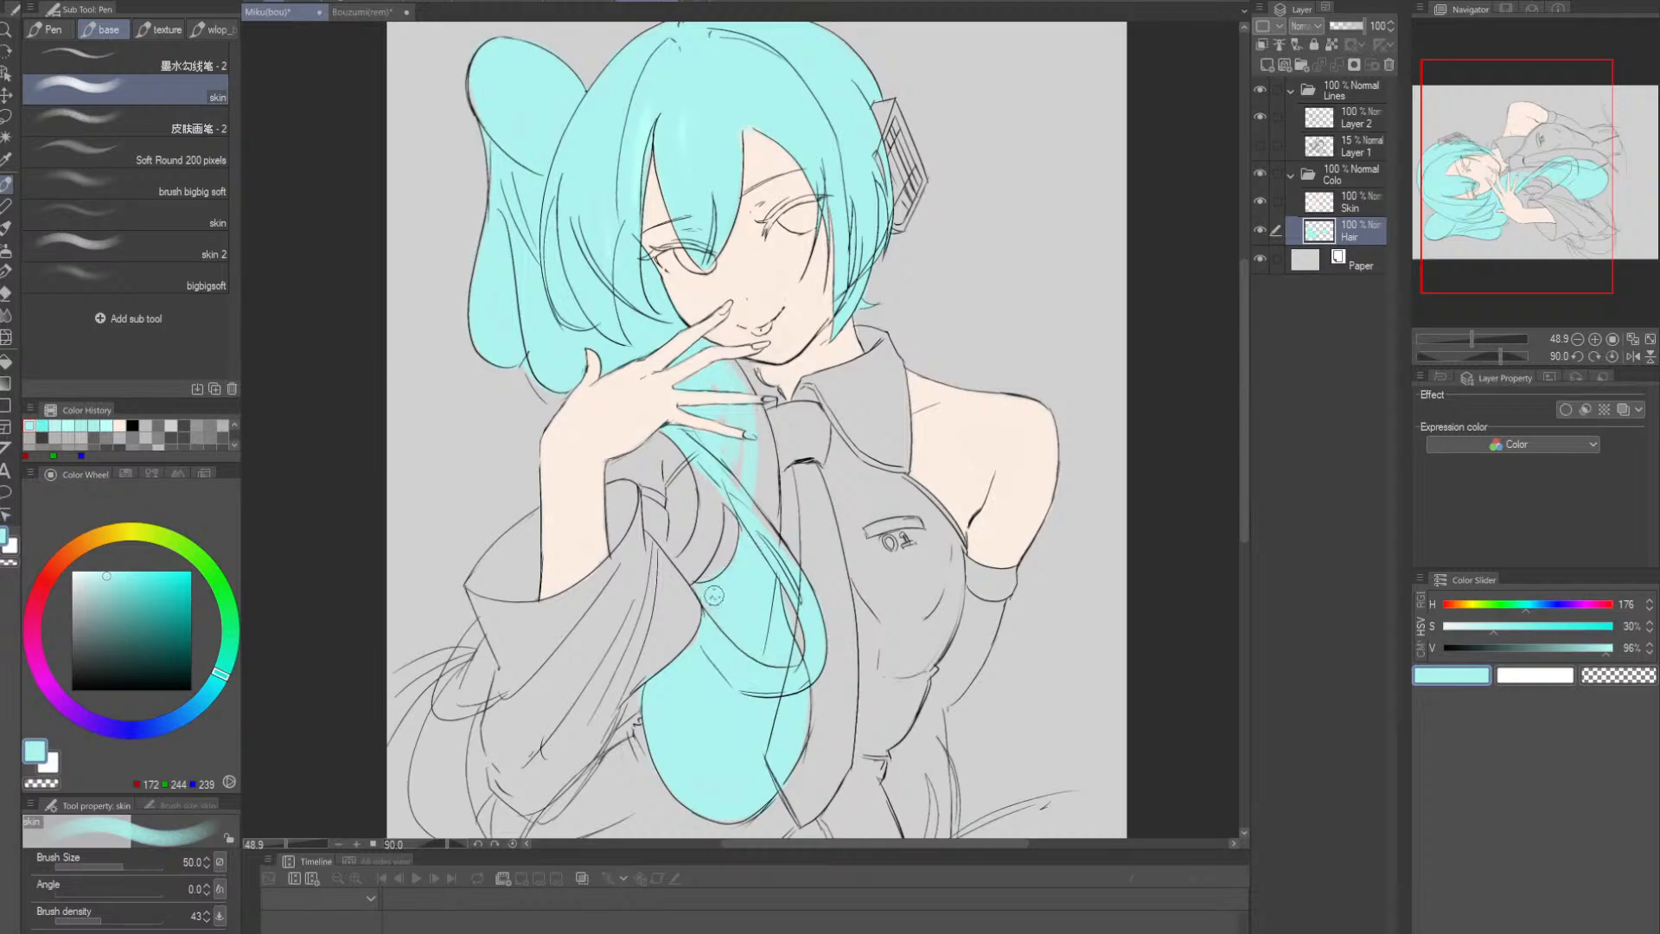
{"action": "mouse_move", "coordinate": [739, 523]}
{"action": "left_mouse_down"}
{"action": "mouse_move", "coordinate": [752, 557]}
{"action": "mouse_move", "coordinate": [730, 554]}
{"action": "left_mouse_up"}
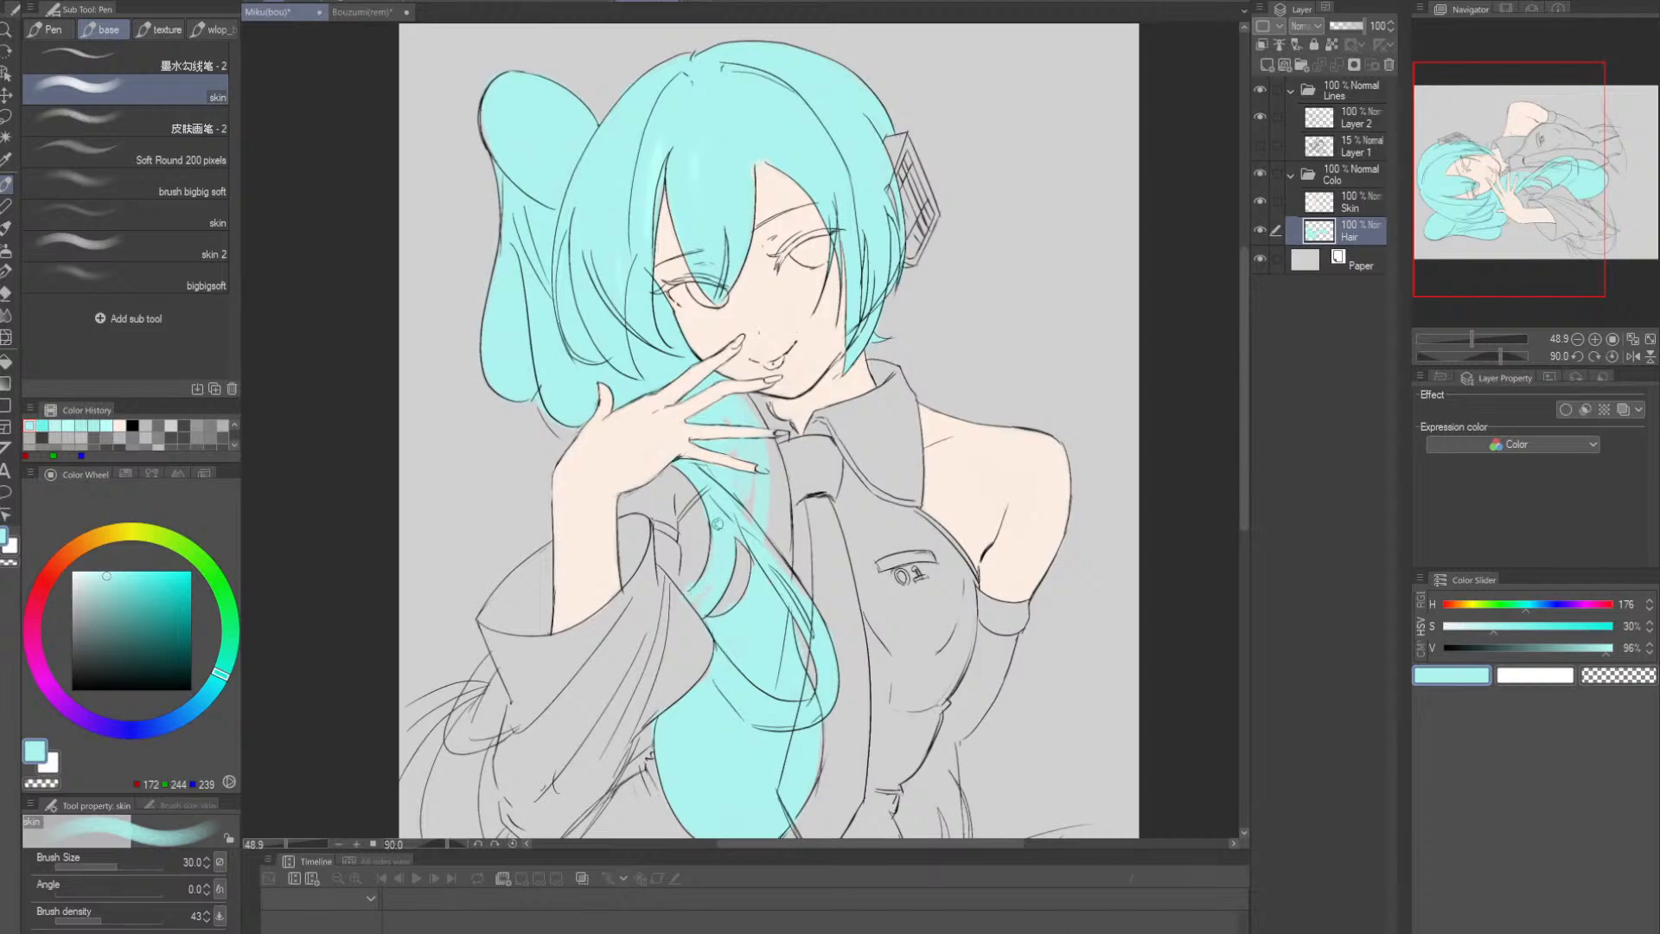
{"action": "key", "text": "e"}
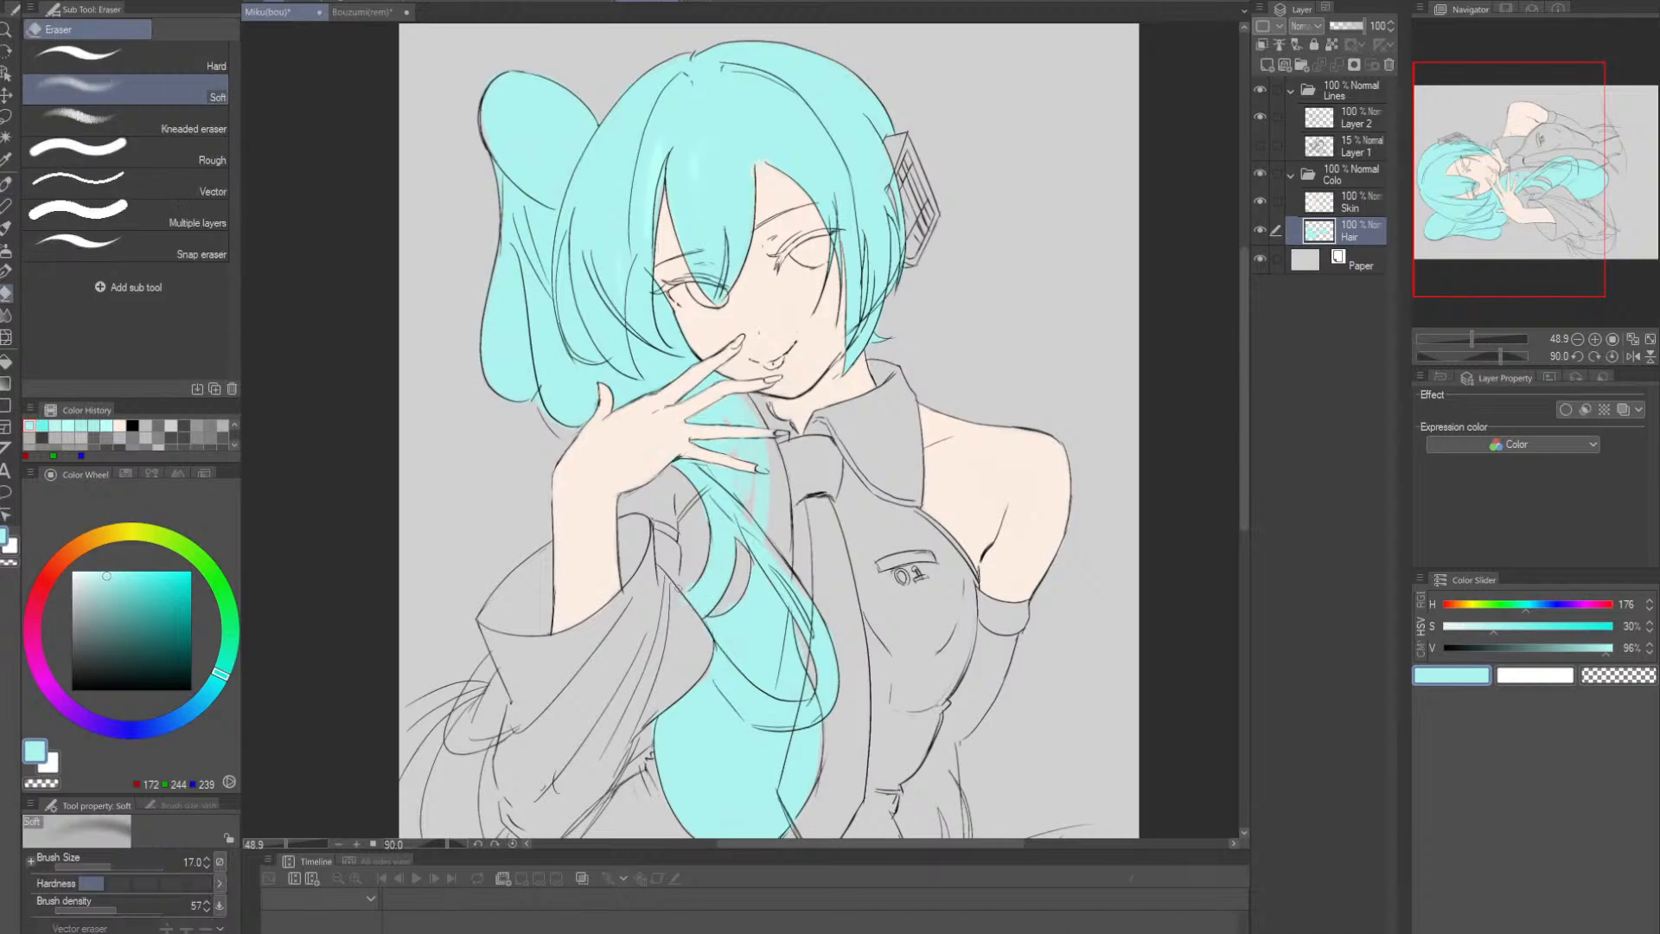
{"action": "mouse_move", "coordinate": [772, 535]}
{"action": "left_mouse_down"}
{"action": "mouse_move", "coordinate": [762, 476]}
{"action": "mouse_move", "coordinate": [772, 538]}
{"action": "mouse_move", "coordinate": [755, 538]}
{"action": "left_mouse_up"}
{"action": "key", "text": "p"}
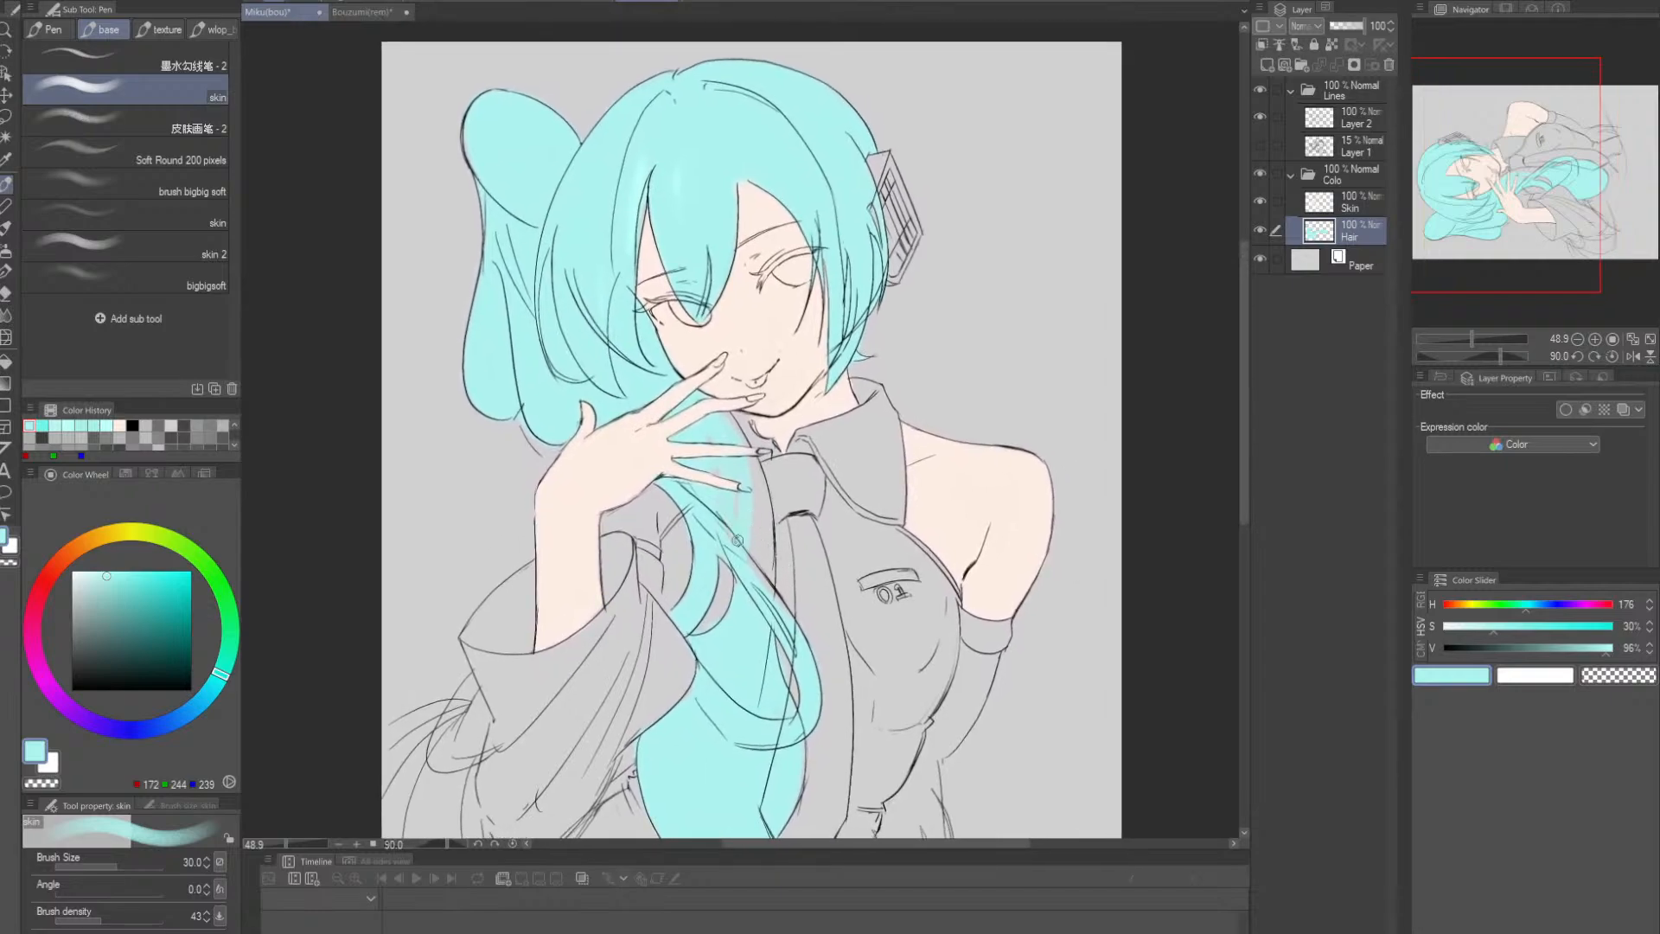
- Fill the remaining gray patches of hair behind the fingers and beside the tie with teal at brush size 60
{"action": "key", "text": "bracketright"}
{"action": "key", "text": "bracketright"}
{"action": "left_click_drag", "start_coordinate": [710, 459], "coordinate": [708, 430]}
{"action": "left_click_drag", "start_coordinate": [729, 486], "coordinate": [757, 597]}
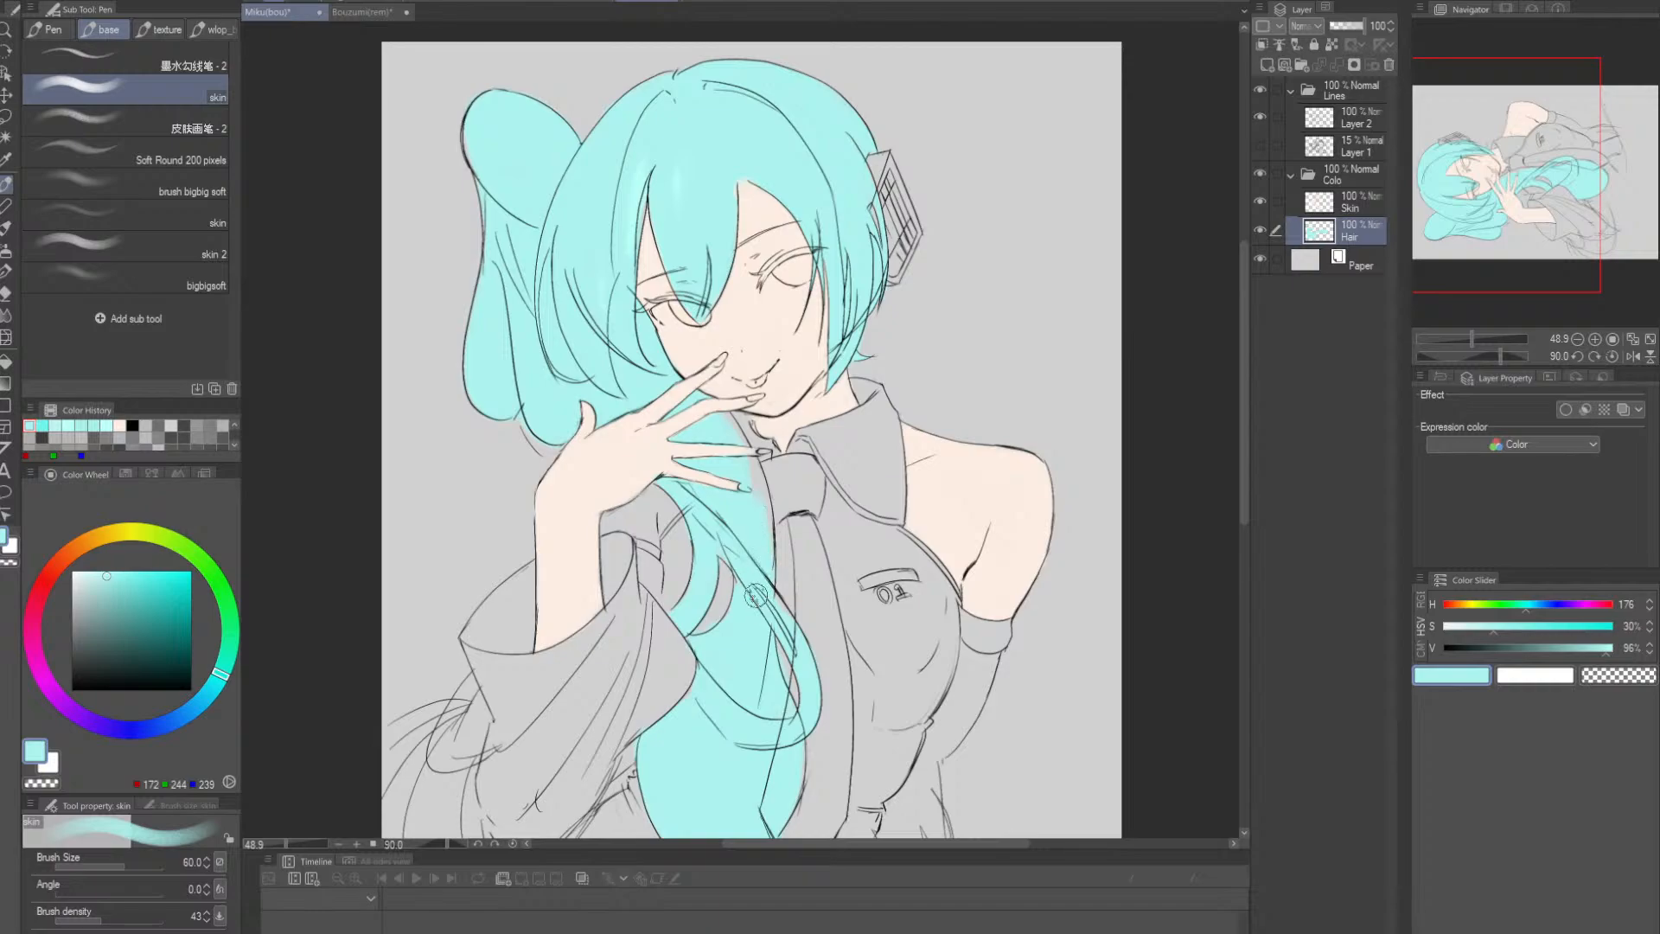
{"action": "key", "text": "bracketleft"}
{"action": "key", "text": "bracketleft"}
{"action": "scroll", "coordinate": [750, 470], "scroll_direction": "up", "scroll_amount": 3}
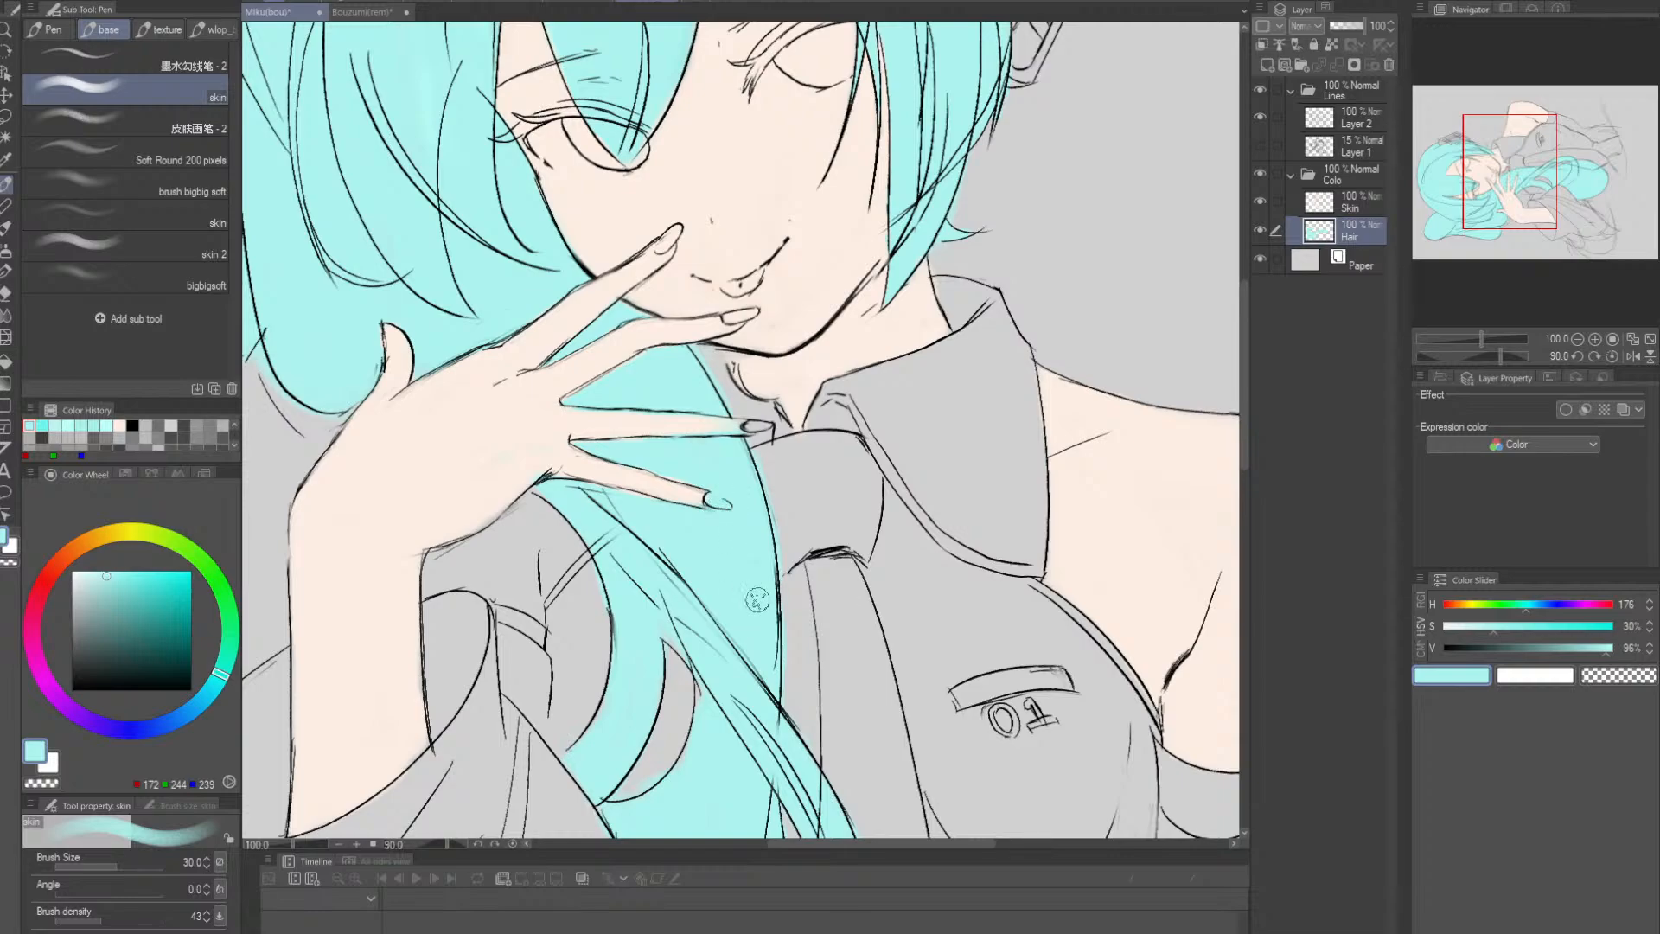
- Paint over the edges of the little finger and its base with sampled skin color on the Skin layer at brush size 15
{"action": "key", "text": "e"}
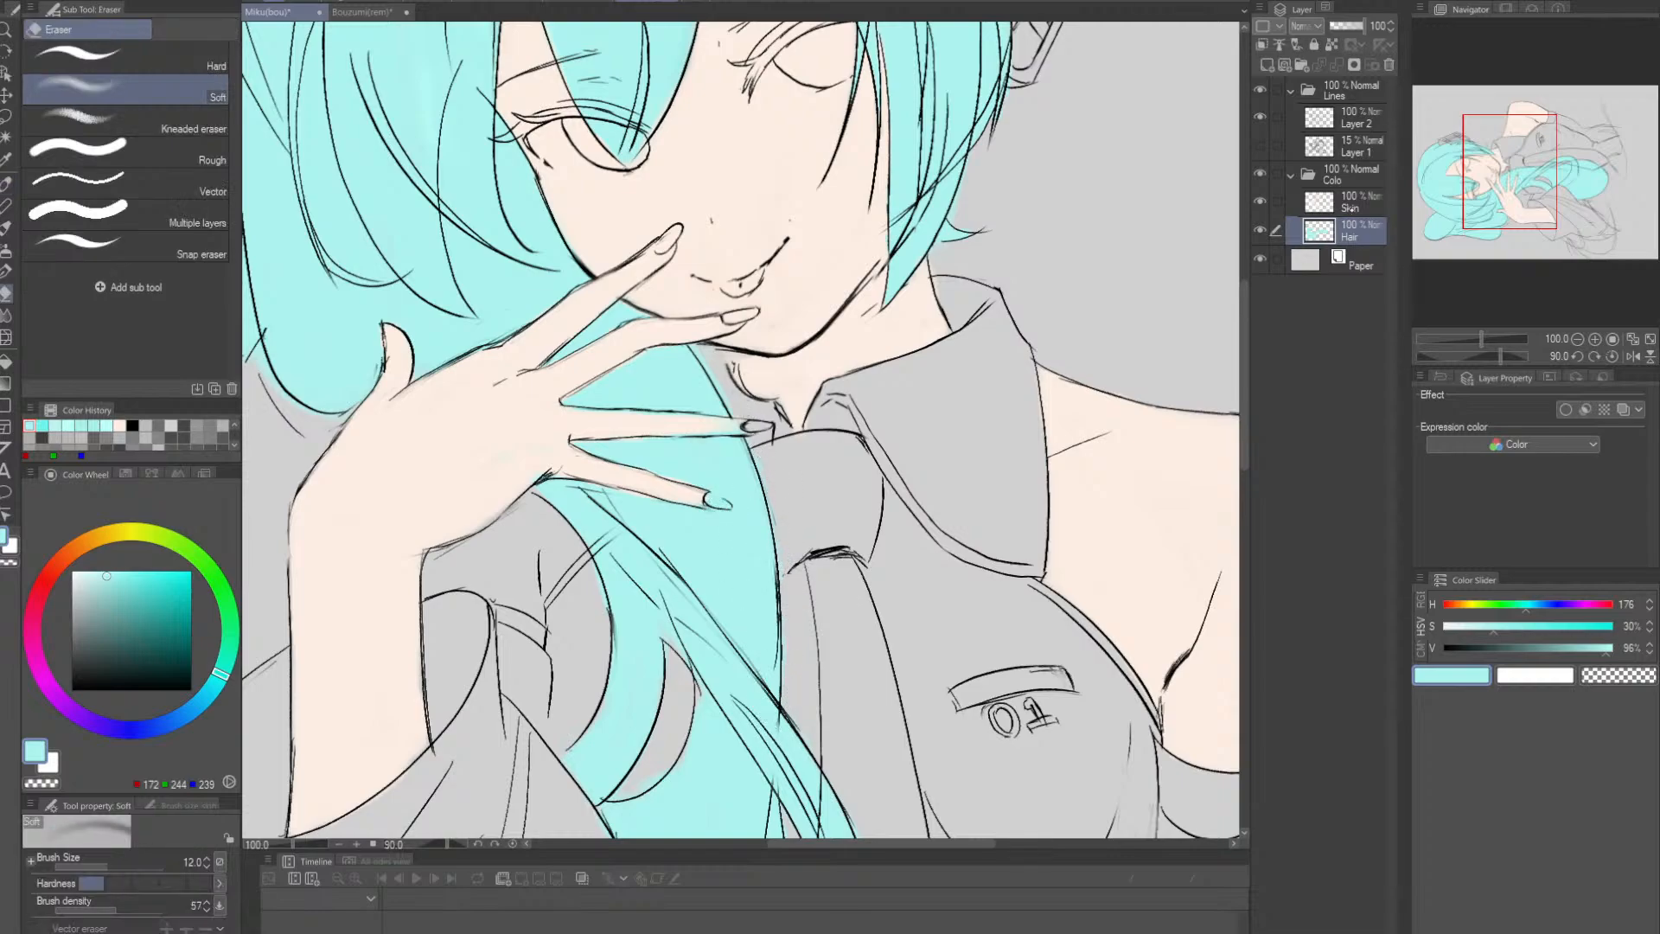
{"action": "left_click", "coordinate": [1351, 208]}
{"action": "left_click", "coordinate": [508, 467], "text": "alt"}
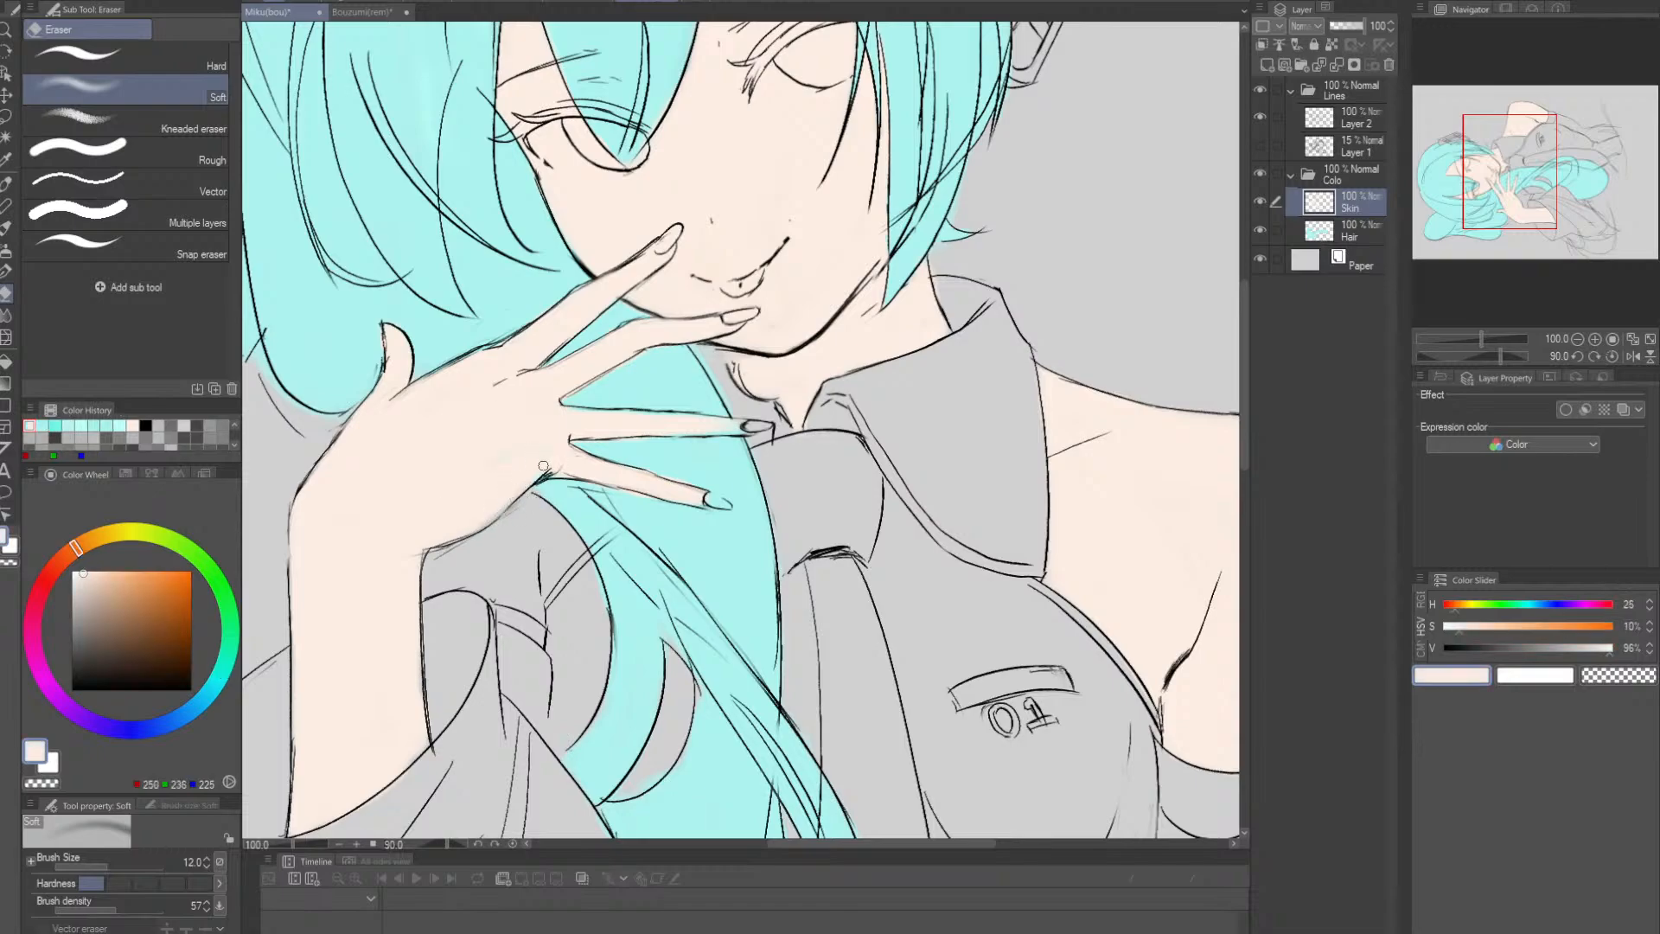
{"action": "key", "text": "p"}
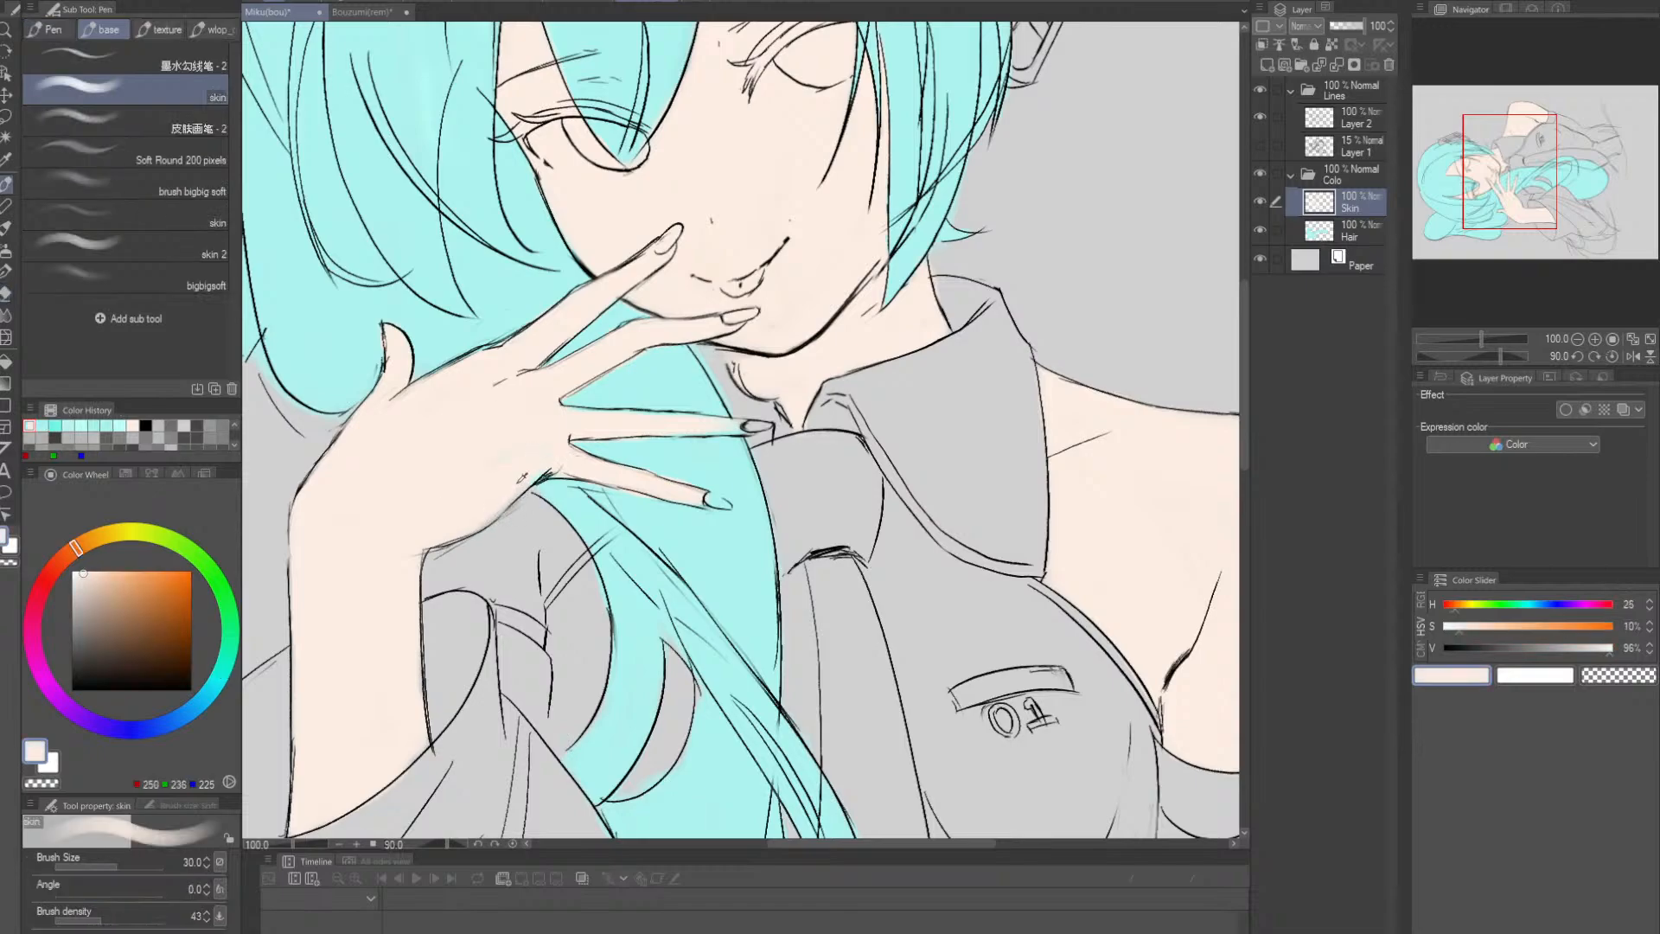
{"action": "left_click", "coordinate": [510, 486], "text": "alt"}
{"action": "mouse_move", "coordinate": [549, 459]}
{"action": "left_mouse_down"}
{"action": "mouse_move", "coordinate": [495, 495]}
{"action": "mouse_move", "coordinate": [657, 471]}
{"action": "left_mouse_up"}
{"action": "left_click_drag", "start_coordinate": [670, 325], "coordinate": [610, 484]}
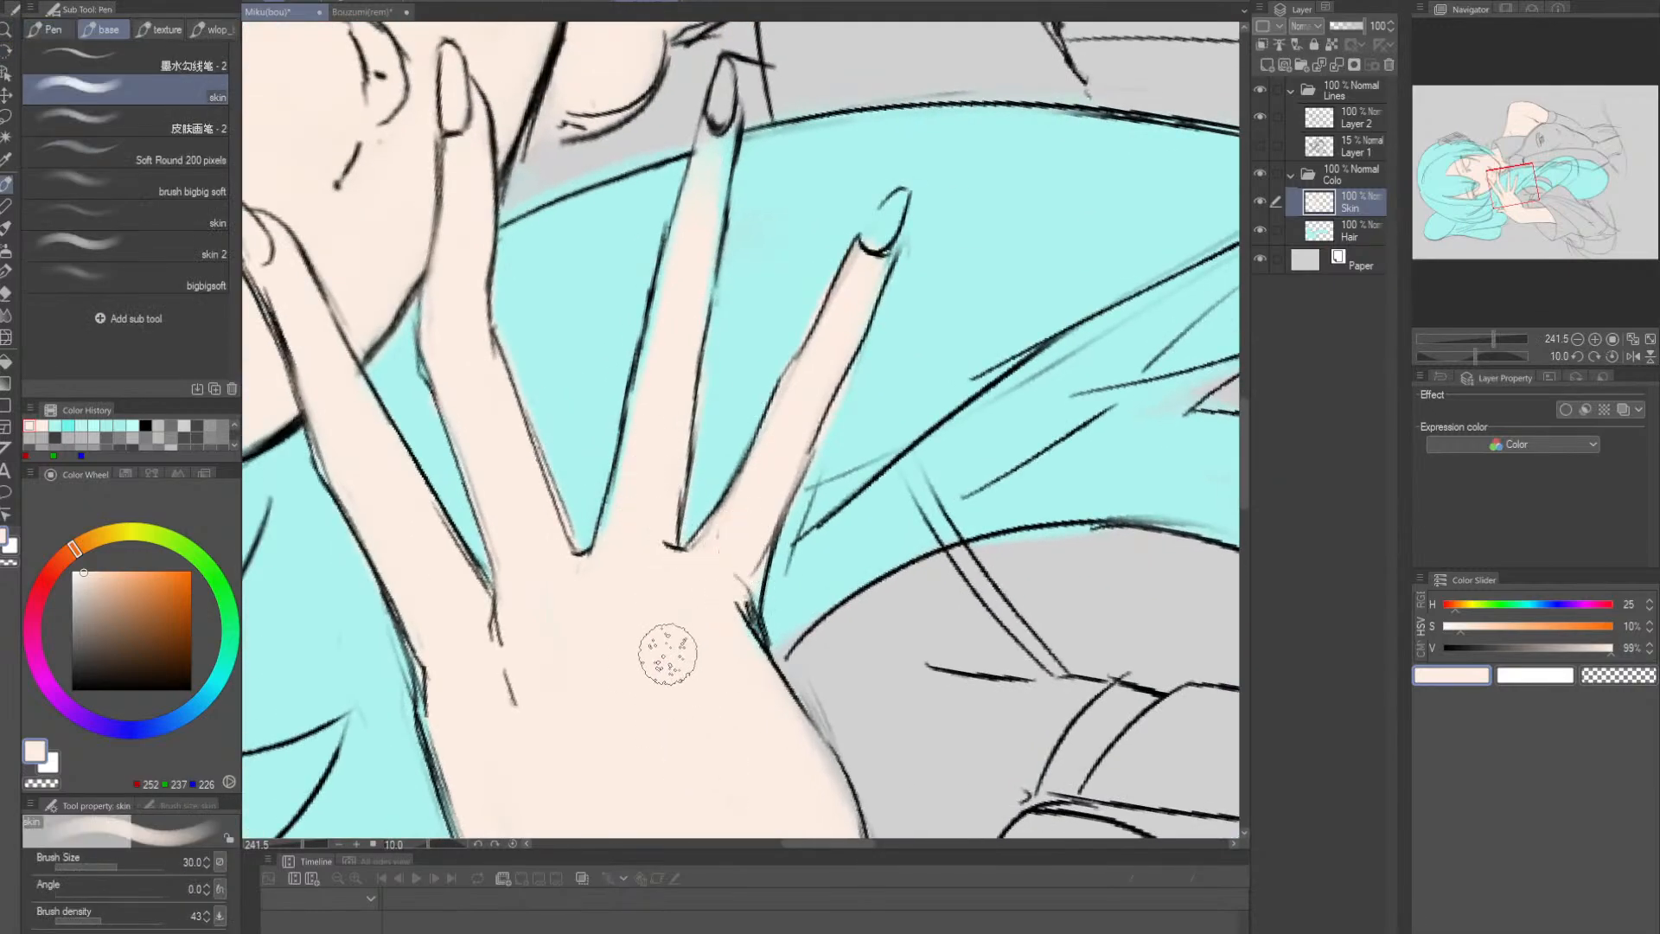
{"action": "key", "text": "bracketleft"}
{"action": "key", "text": "bracketleft"}
{"action": "key", "text": "bracketleft"}
{"action": "key", "text": "bracketleft"}
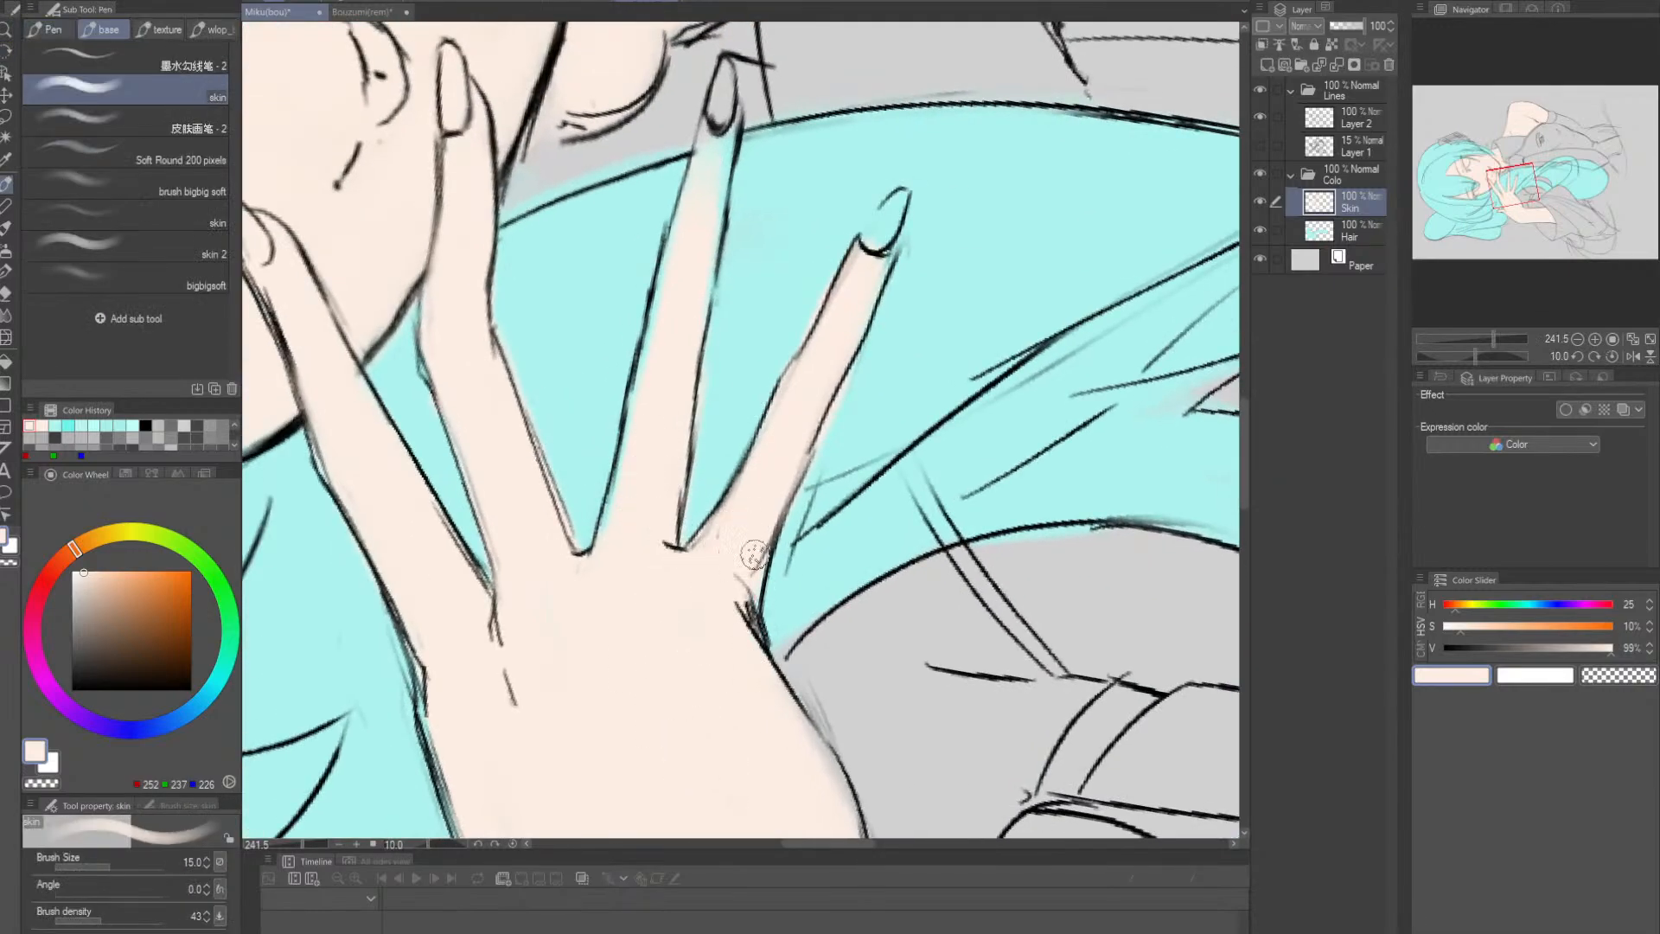
{"action": "left_click_drag", "start_coordinate": [796, 452], "coordinate": [718, 618]}
- Fill the nails and tips of the little and ring fingers with the skin color at brush size 8
{"action": "key", "text": "bracketleft"}
{"action": "key", "text": "bracketleft"}
{"action": "key", "text": "bracketleft"}
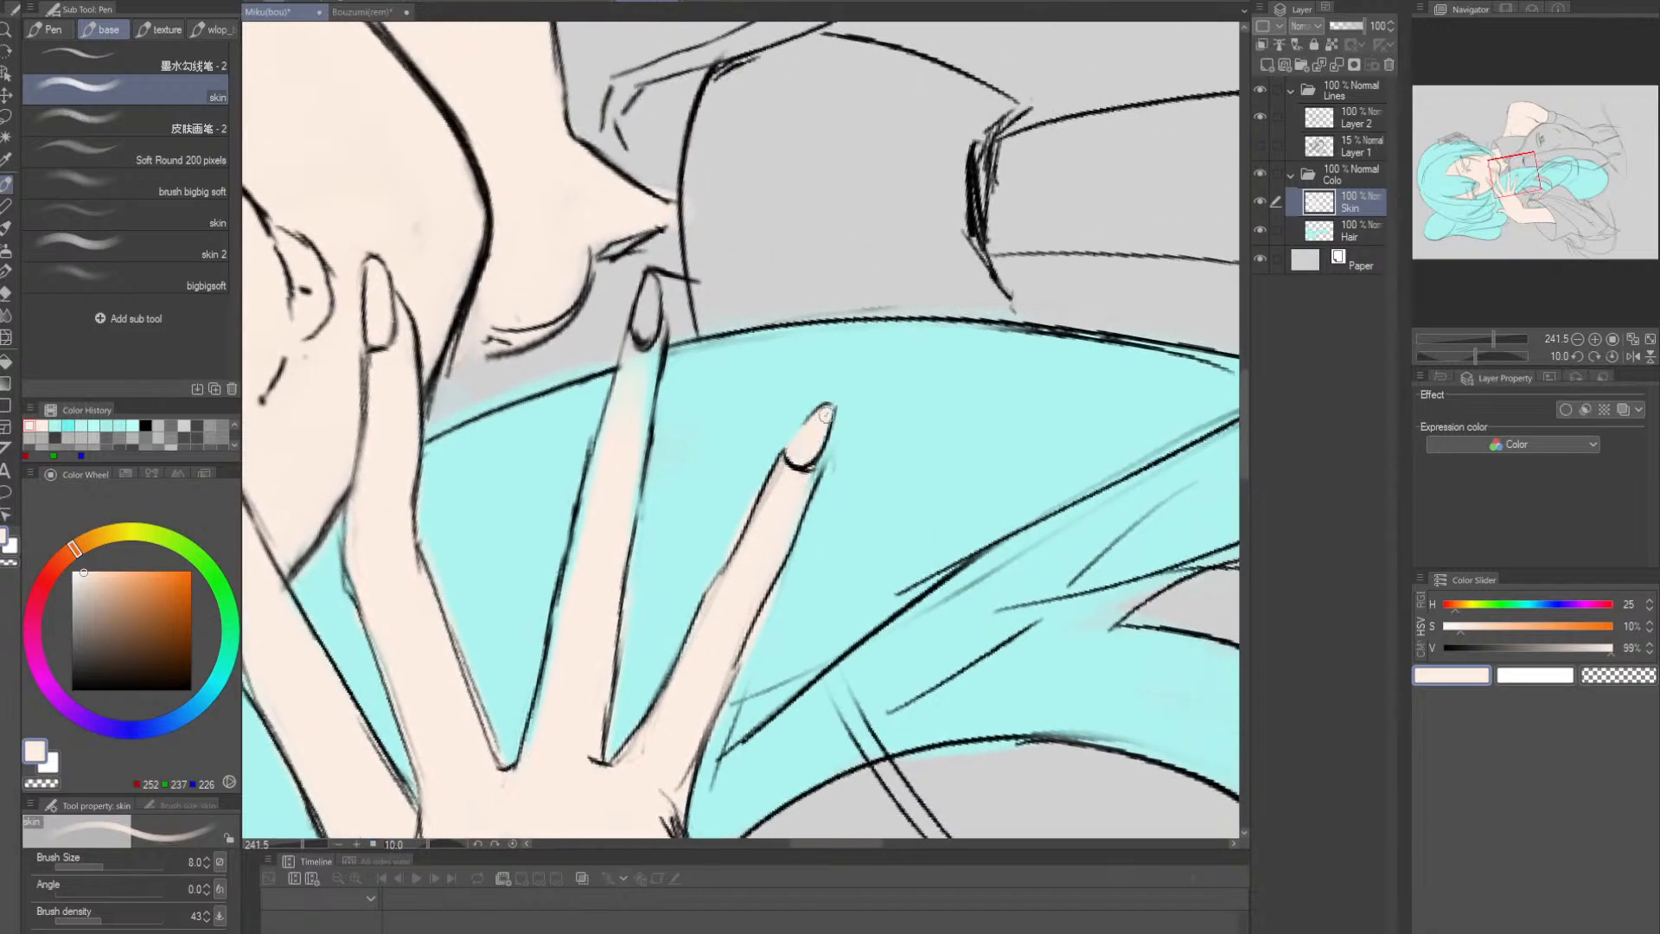
{"action": "left_click_drag", "start_coordinate": [767, 506], "coordinate": [812, 452]}
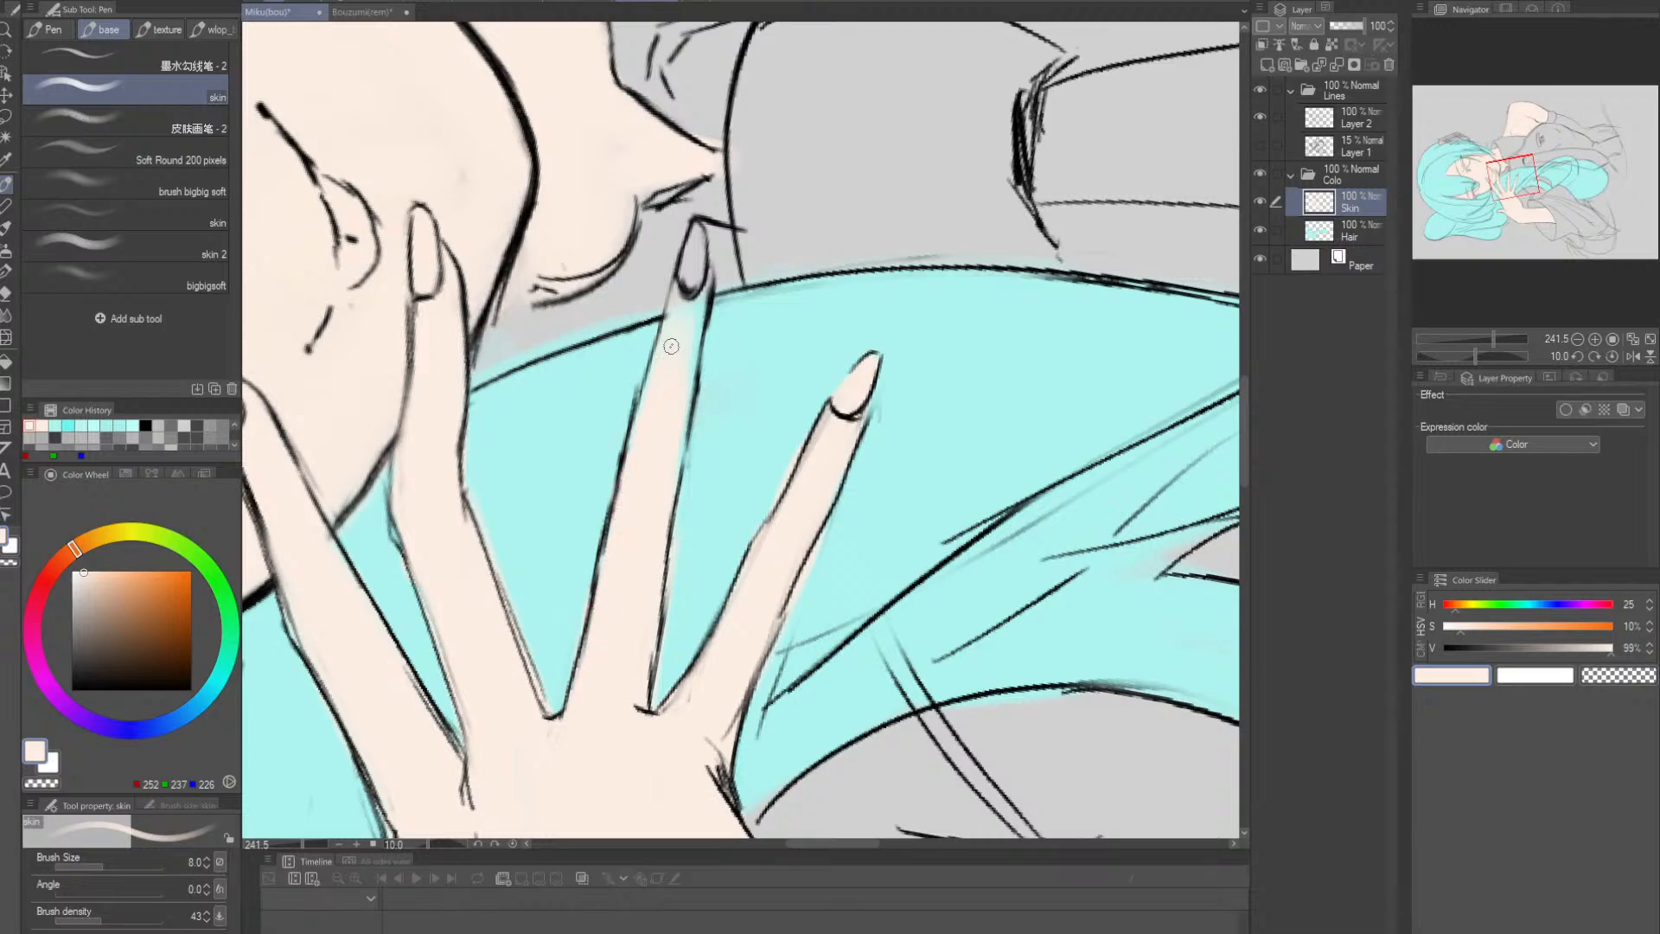
{"action": "mouse_move", "coordinate": [684, 300]}
{"action": "left_mouse_down"}
{"action": "mouse_move", "coordinate": [668, 519]}
{"action": "mouse_move", "coordinate": [697, 234]}
{"action": "left_mouse_up"}
{"action": "left_click_drag", "start_coordinate": [700, 331], "coordinate": [791, 253]}
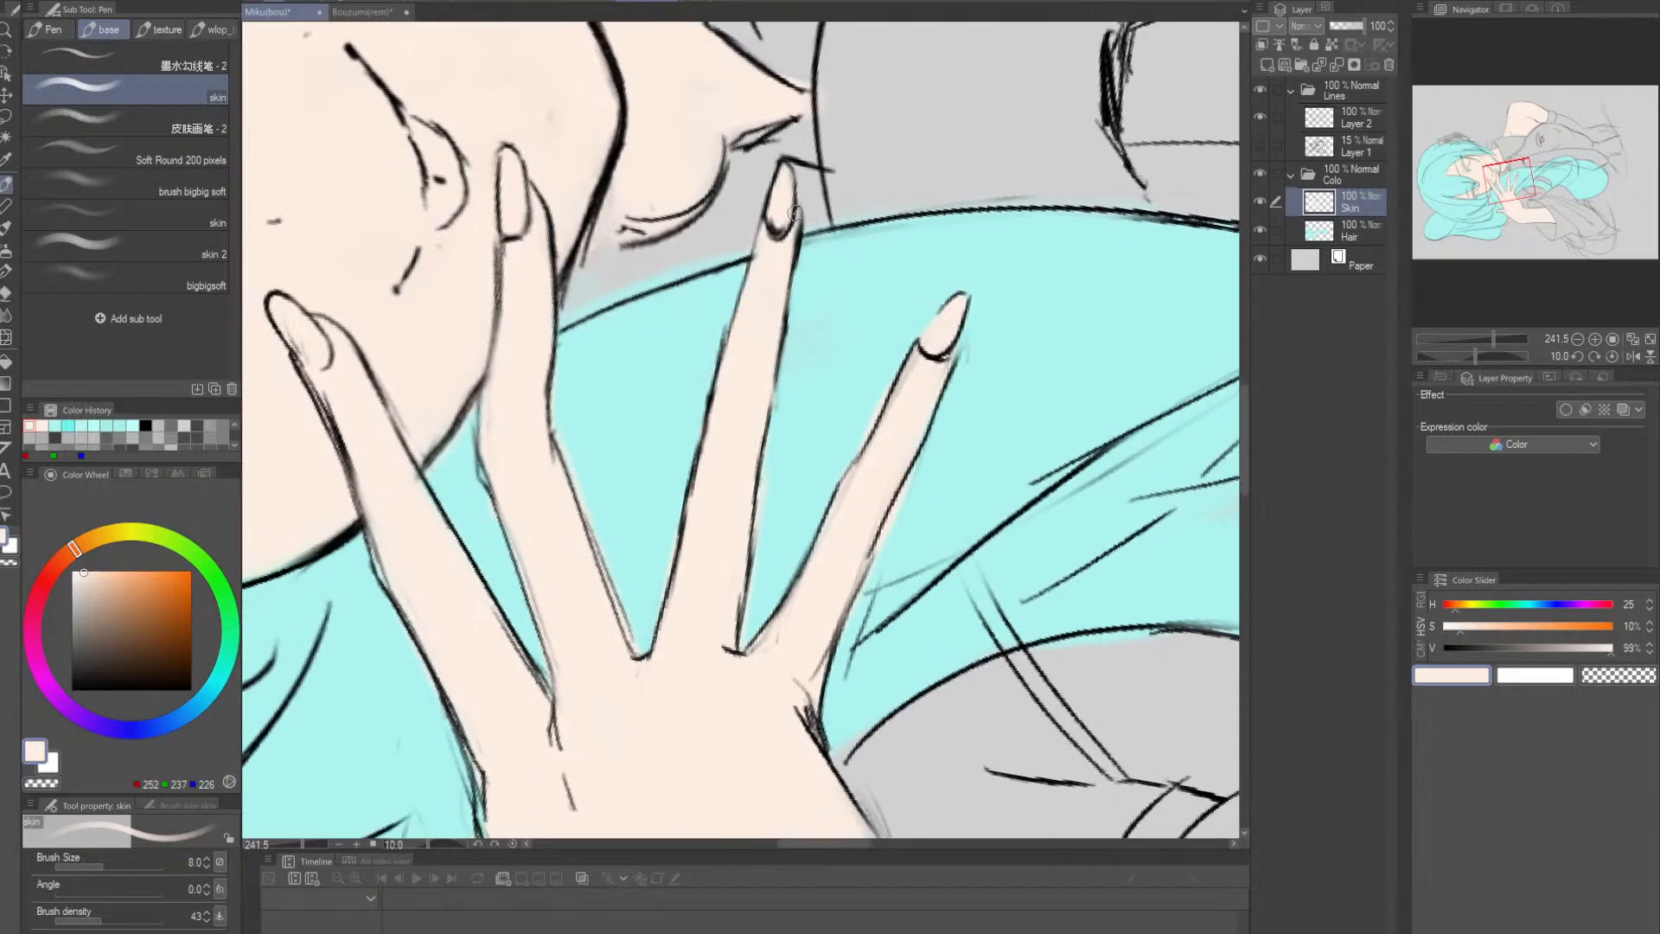
- Examine the hand, the whole figure and the head for gaps and uneven patches in the base colors
{"action": "key", "text": "r"}
{"action": "left_click_drag", "start_coordinate": [802, 327], "coordinate": [877, 597]}
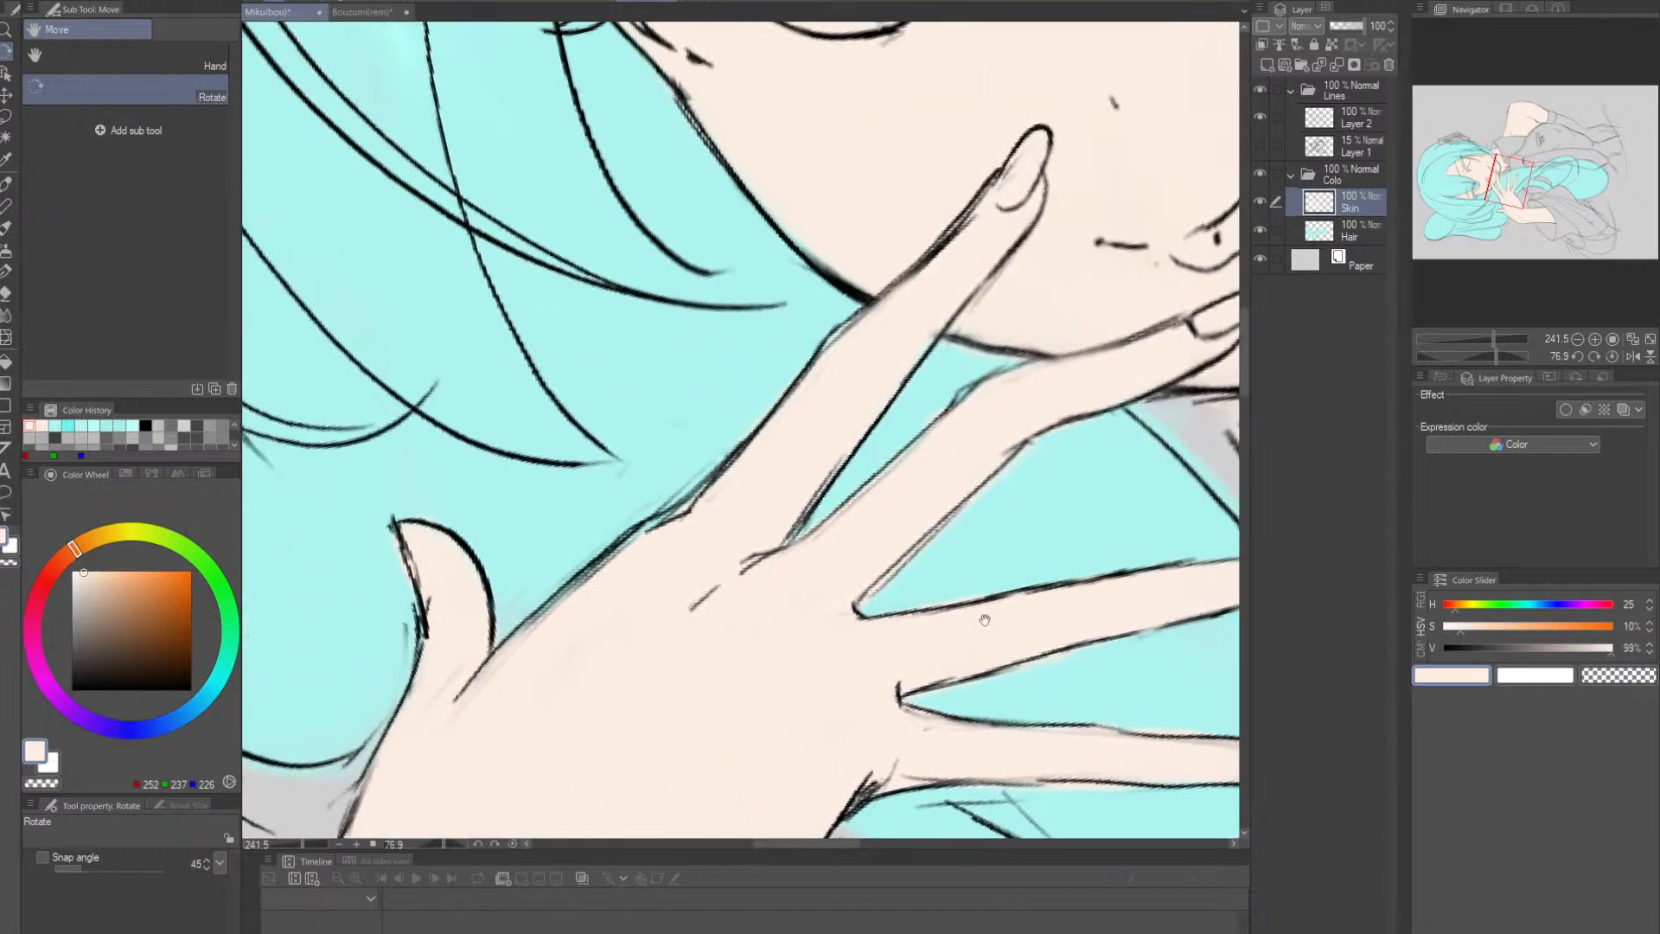
{"action": "key", "text": "p"}
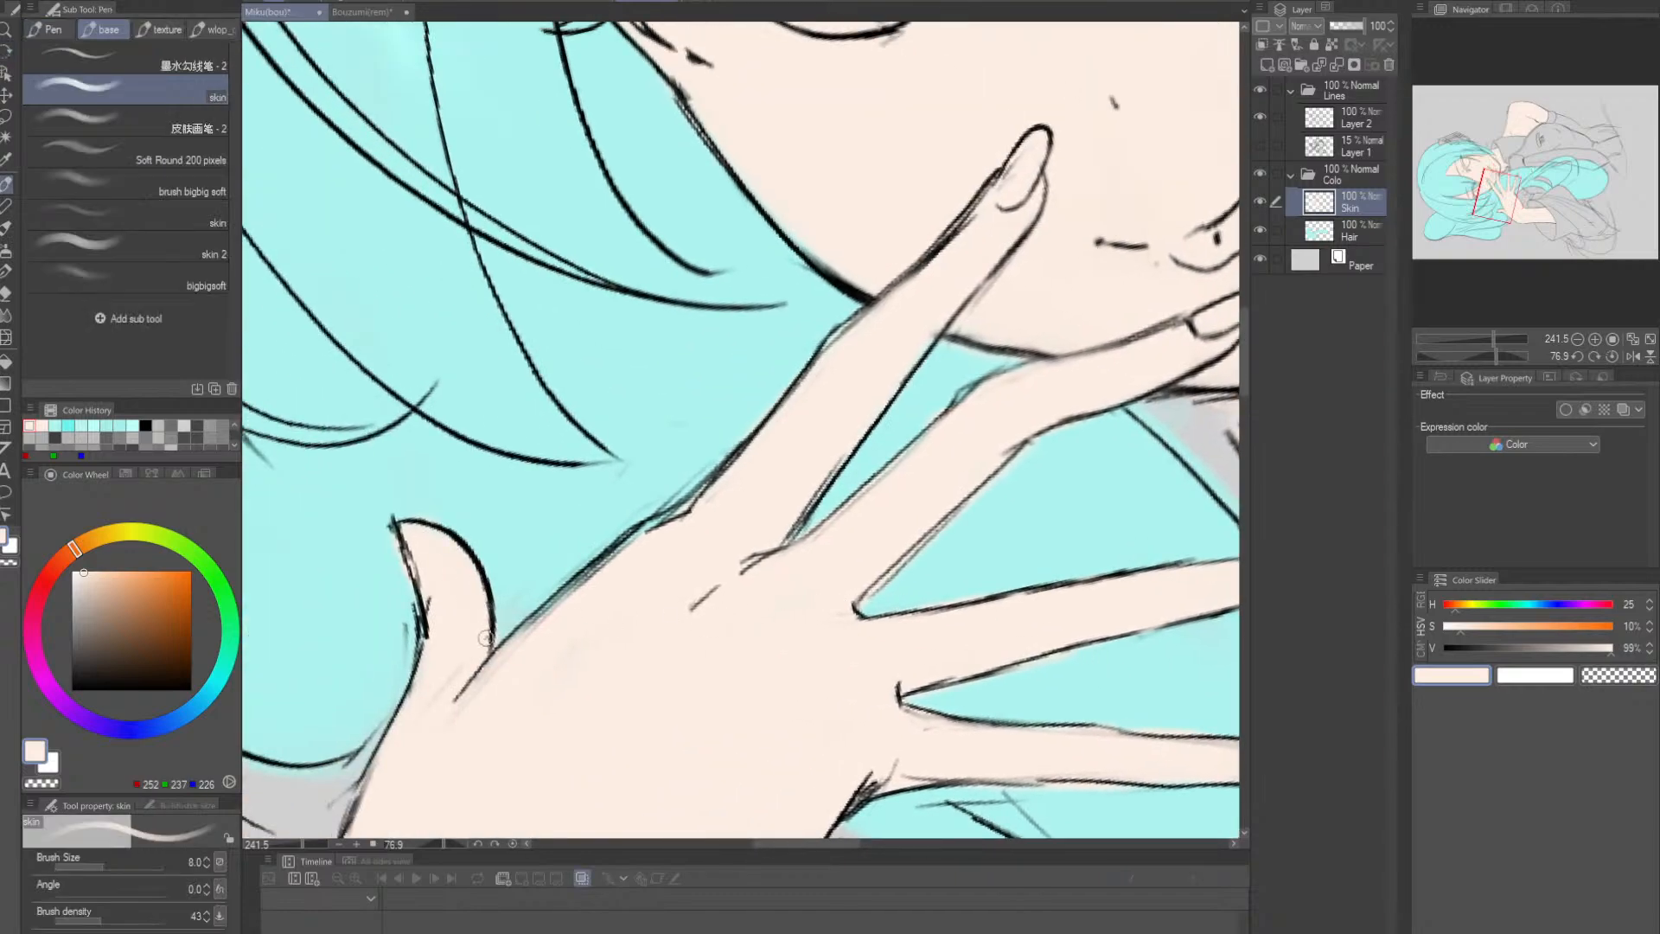
{"action": "key", "text": "ctrl+space"}
{"action": "left_click_drag", "start_coordinate": [822, 596], "coordinate": [695, 591]}
{"action": "key", "text": "r"}
{"action": "key", "text": "p"}
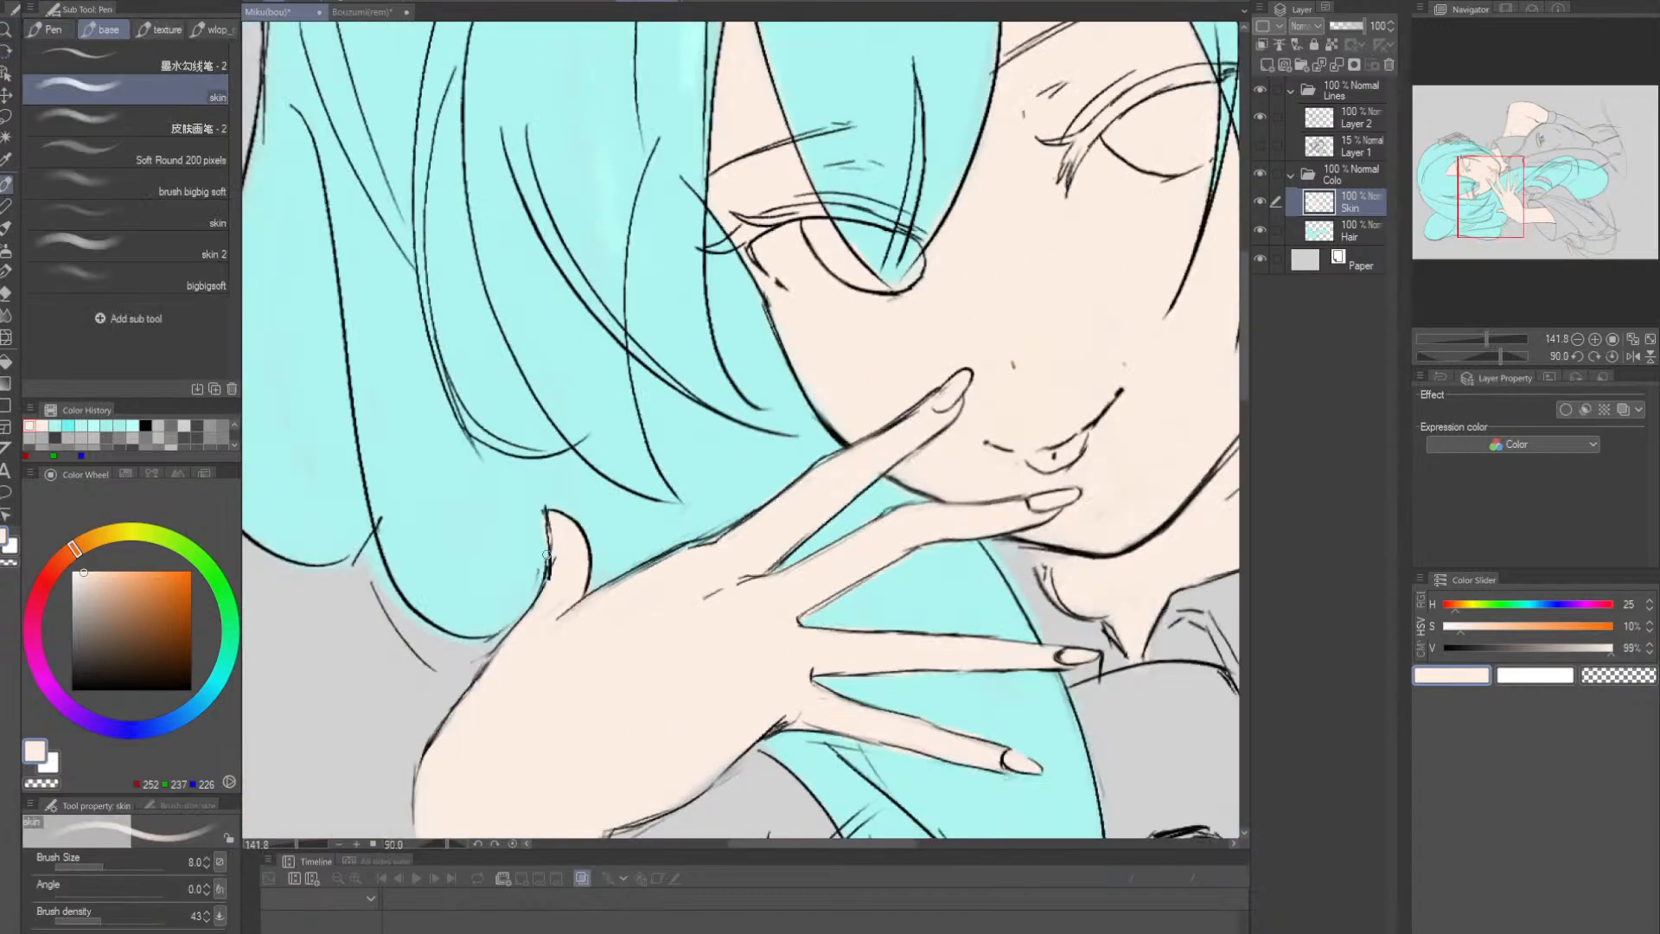
{"action": "key", "text": "alt+space"}
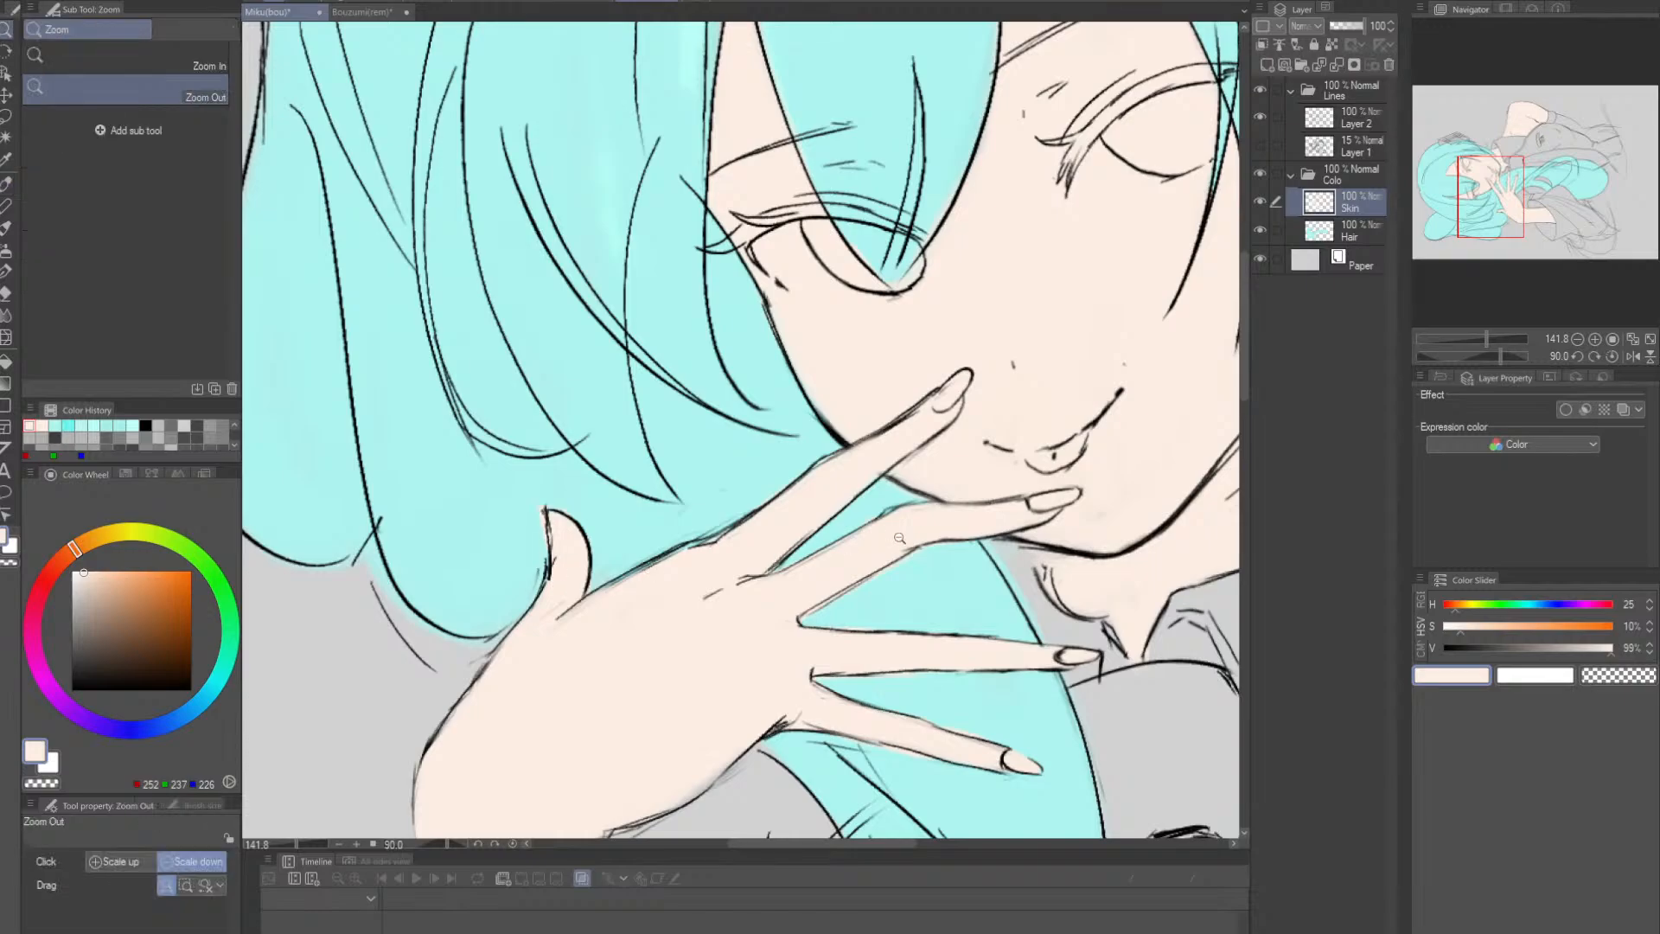
{"action": "left_click_drag", "start_coordinate": [961, 579], "coordinate": [917, 558]}
{"action": "key", "text": "space"}
{"action": "left_click_drag", "start_coordinate": [1151, 659], "coordinate": [933, 464]}
{"action": "key", "text": "space"}
{"action": "left_click_drag", "start_coordinate": [1096, 458], "coordinate": [1026, 397]}
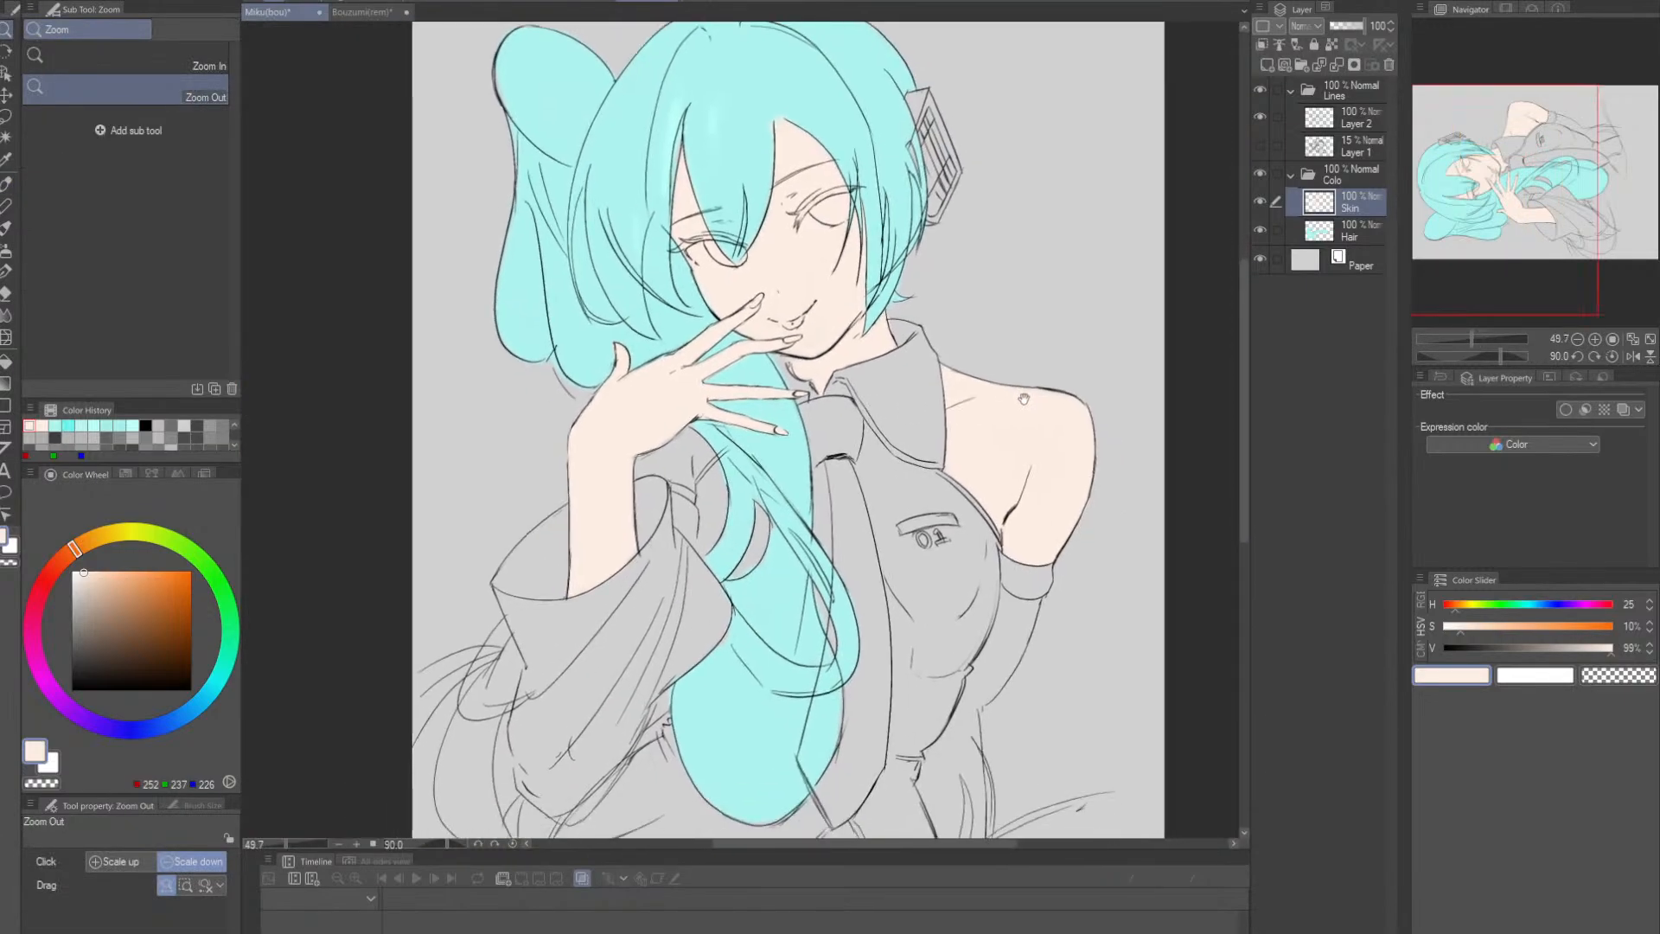
{"action": "left_click_drag", "start_coordinate": [1010, 455], "coordinate": [974, 731]}
{"action": "key", "text": "alt+space"}
{"action": "left_click_drag", "start_coordinate": [792, 538], "coordinate": [818, 583]}
{"action": "scroll", "coordinate": [818, 583], "scroll_direction": "up", "scroll_amount": 5}
{"action": "key", "text": "p"}
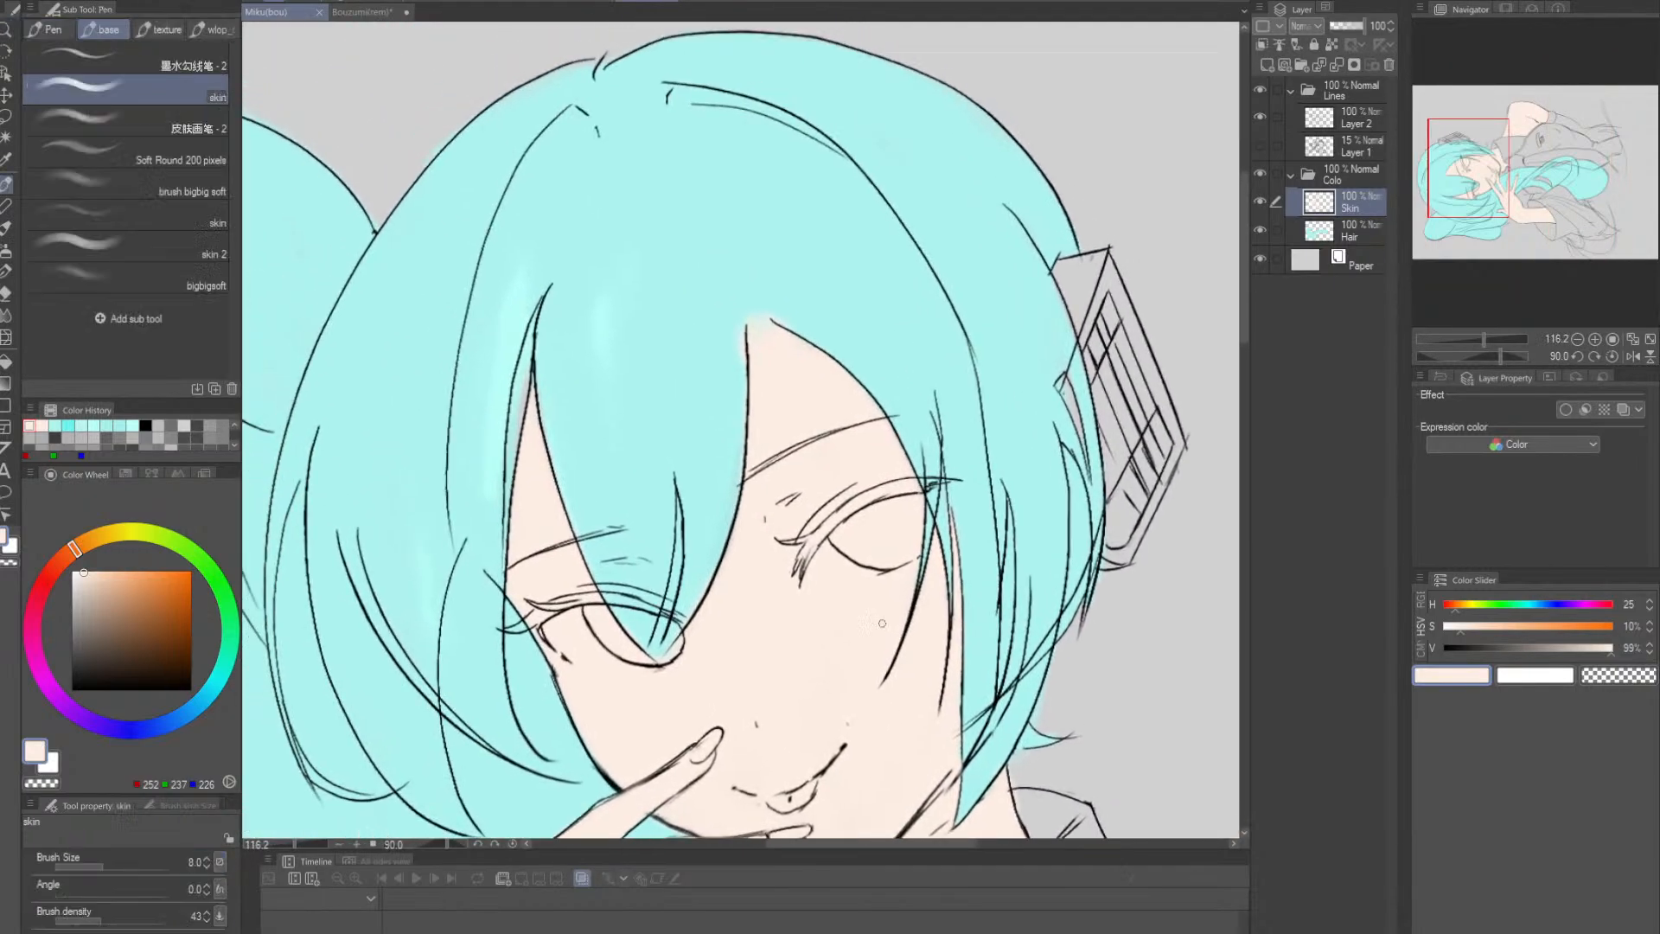
- Even out the pale streaks in the bangs with sampled teal on the Hair layer at brush size 30
{"action": "left_click", "coordinate": [1344, 232]}
{"action": "left_click", "coordinate": [616, 382], "text": "alt"}
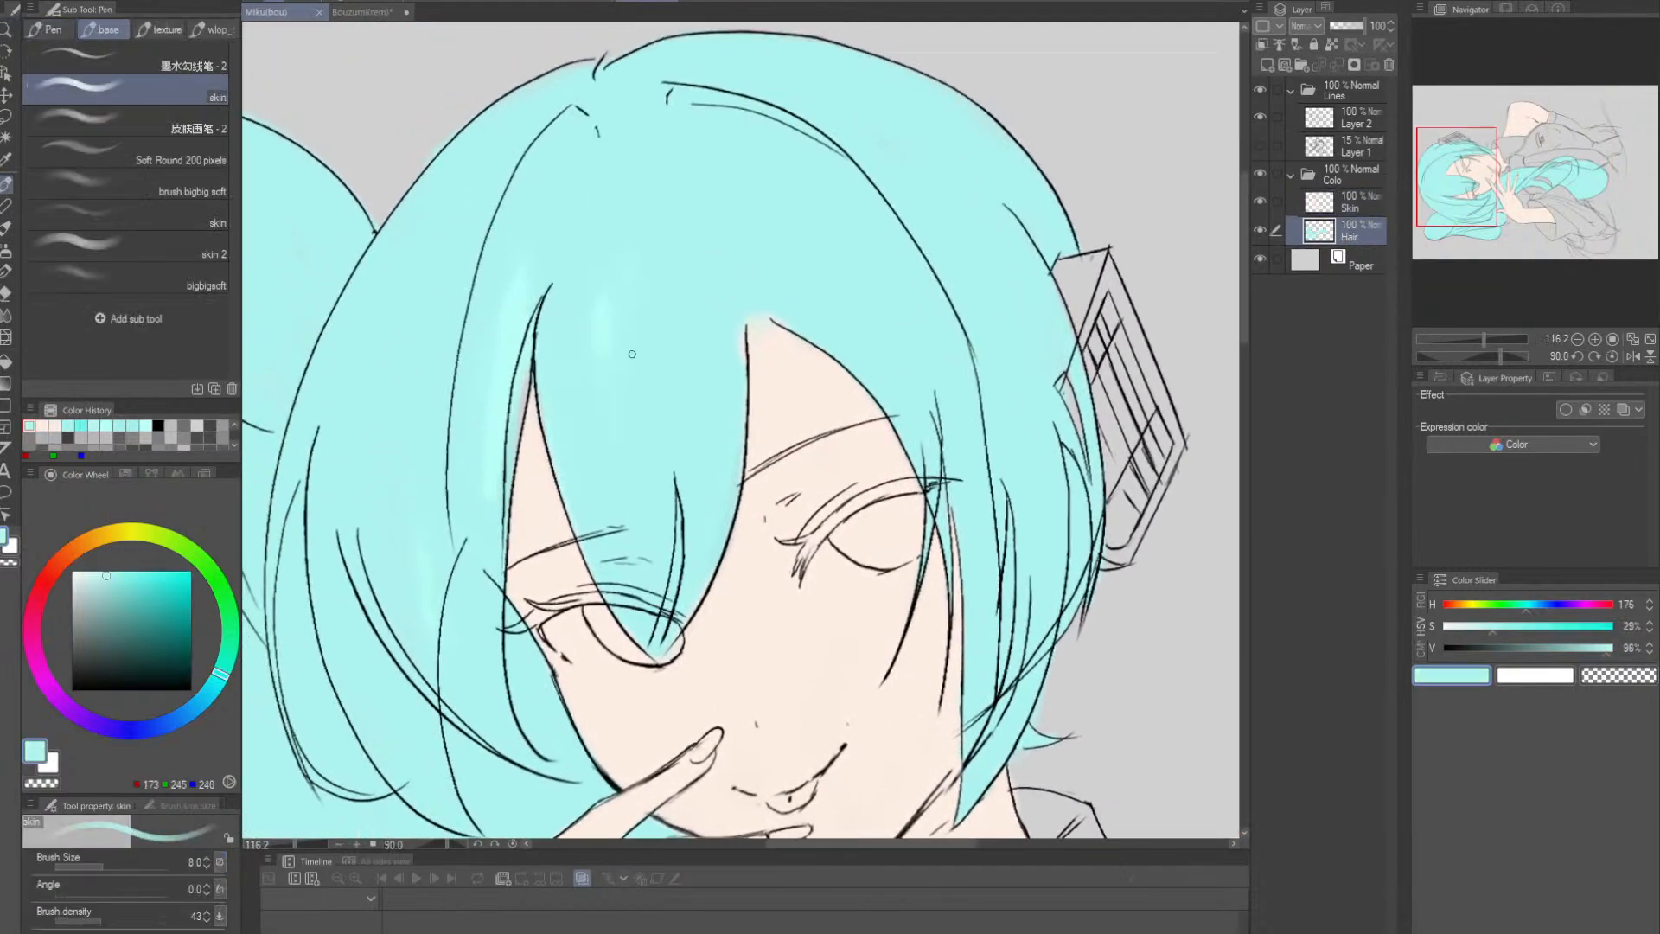
{"action": "key", "text": "]"}
{"action": "key", "text": "]"}
{"action": "key", "text": "]"}
{"action": "key", "text": "]"}
{"action": "key", "text": "]"}
{"action": "key", "text": "]"}
{"action": "key", "text": "]"}
{"action": "mouse_move", "coordinate": [609, 311]}
{"action": "left_mouse_down"}
{"action": "mouse_move", "coordinate": [607, 410]}
{"action": "mouse_move", "coordinate": [589, 285]}
{"action": "left_mouse_up"}
{"action": "mouse_move", "coordinate": [510, 320]}
{"action": "left_mouse_down"}
{"action": "mouse_move", "coordinate": [477, 437]}
{"action": "mouse_move", "coordinate": [531, 349]}
{"action": "mouse_move", "coordinate": [530, 297]}
{"action": "left_mouse_up"}
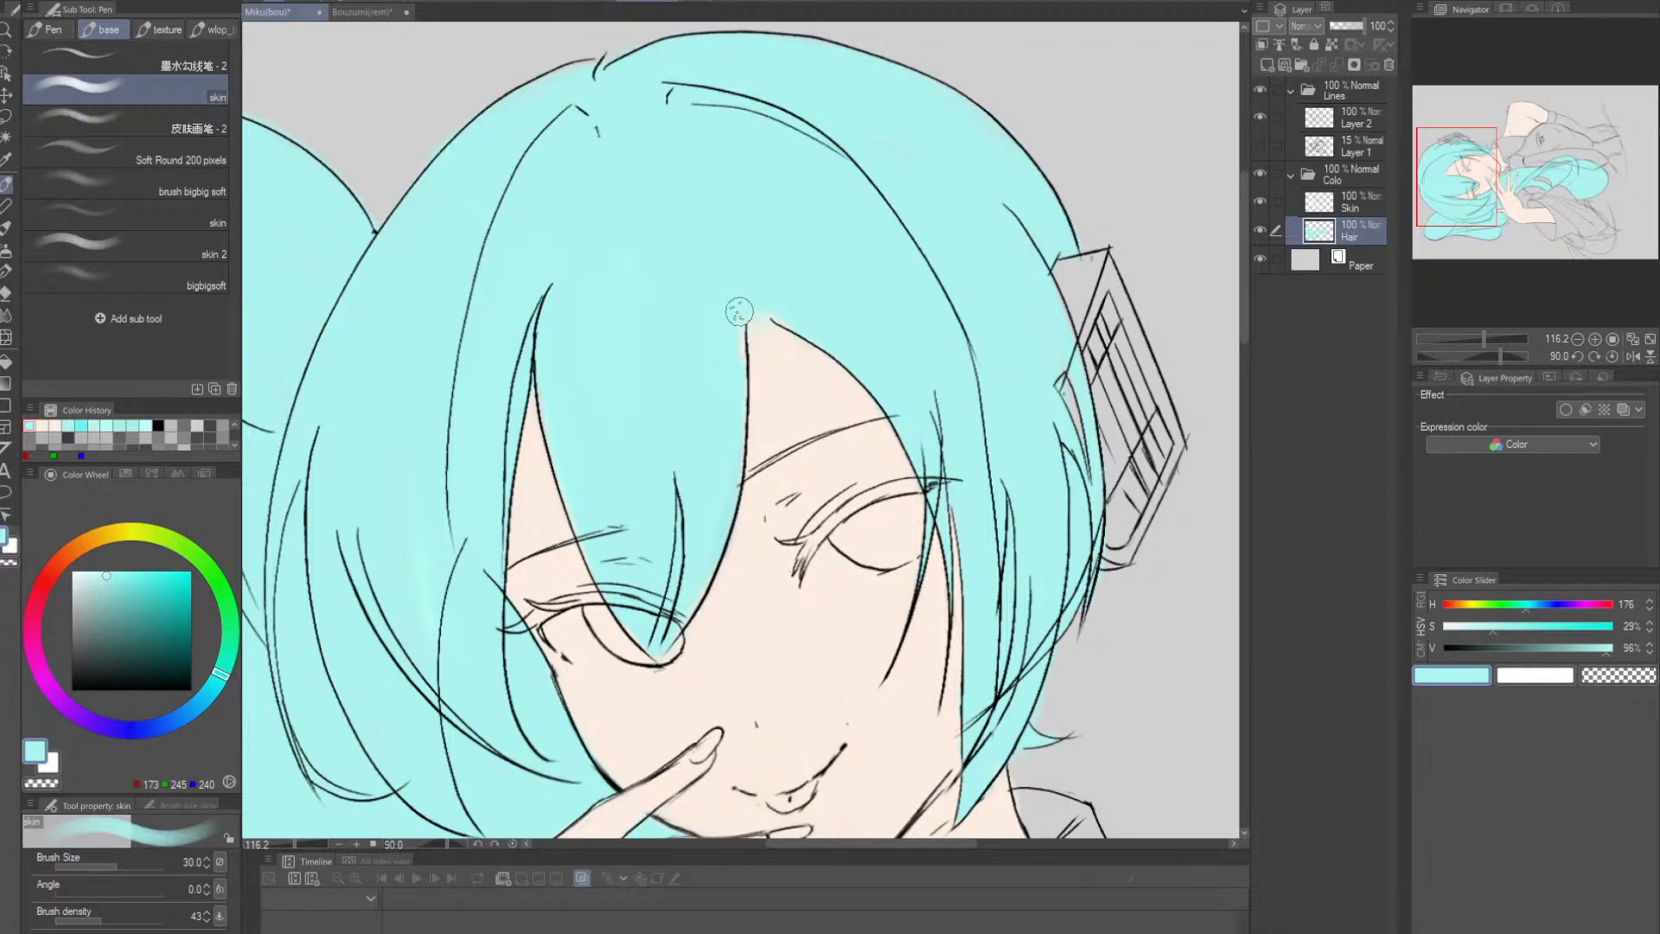
- Erase the skin color spilling over the hair at the parting of the bangs with the size 12 soft eraser on the Skin layer
{"action": "key", "text": "alt+bracketright"}
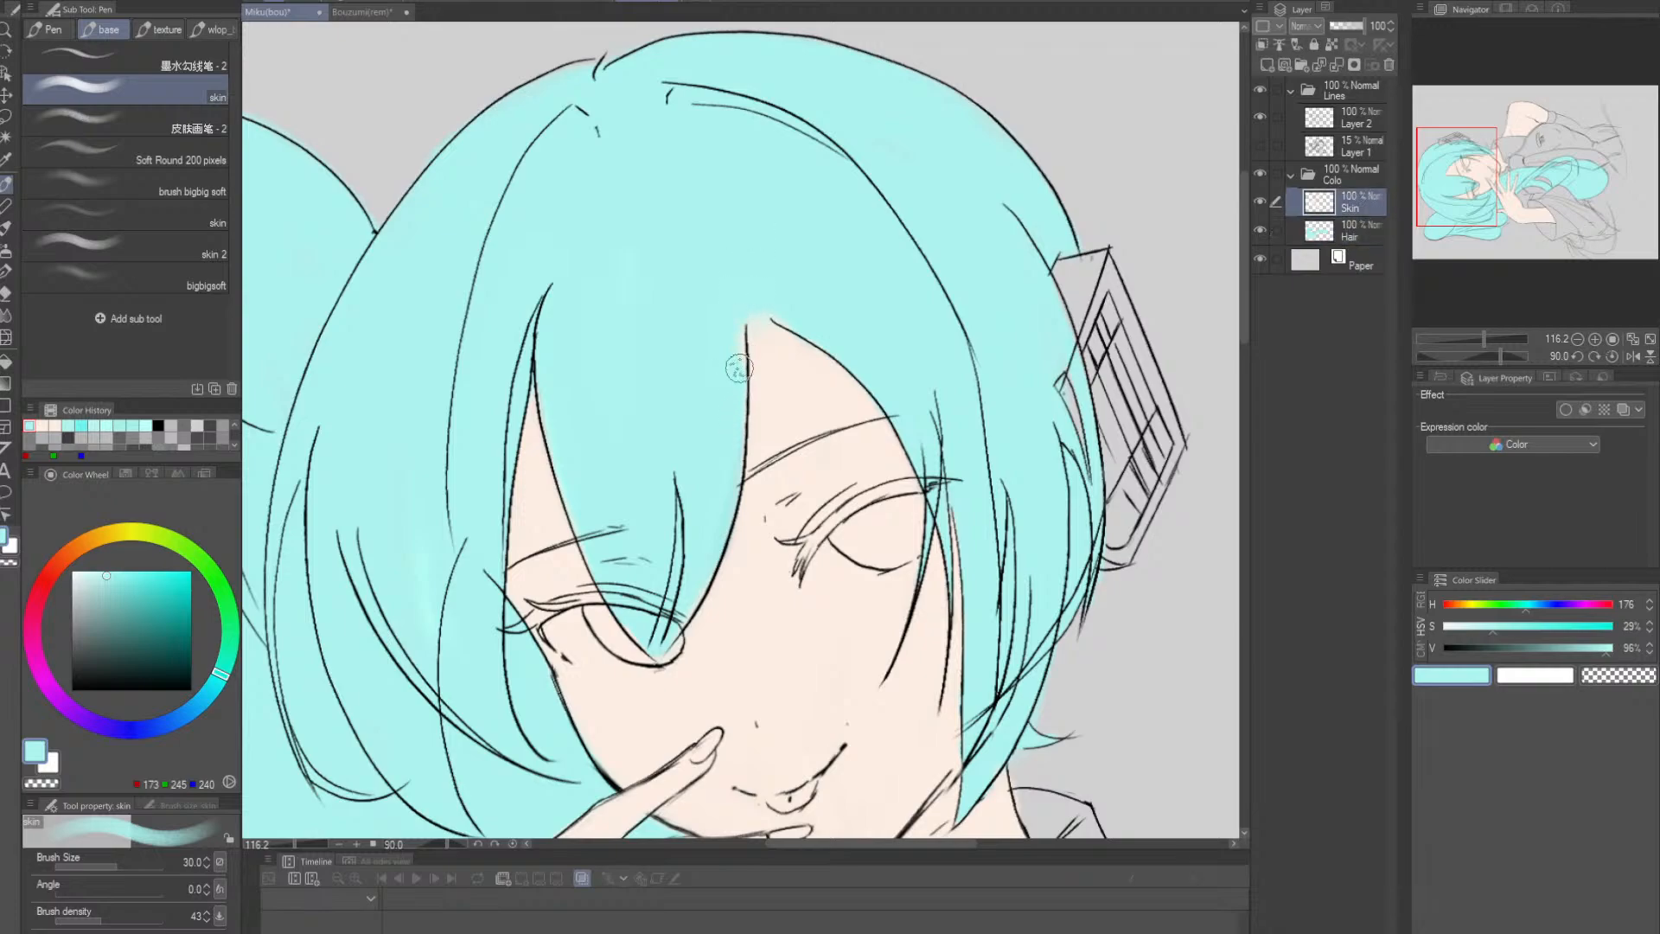
{"action": "key", "text": "e"}
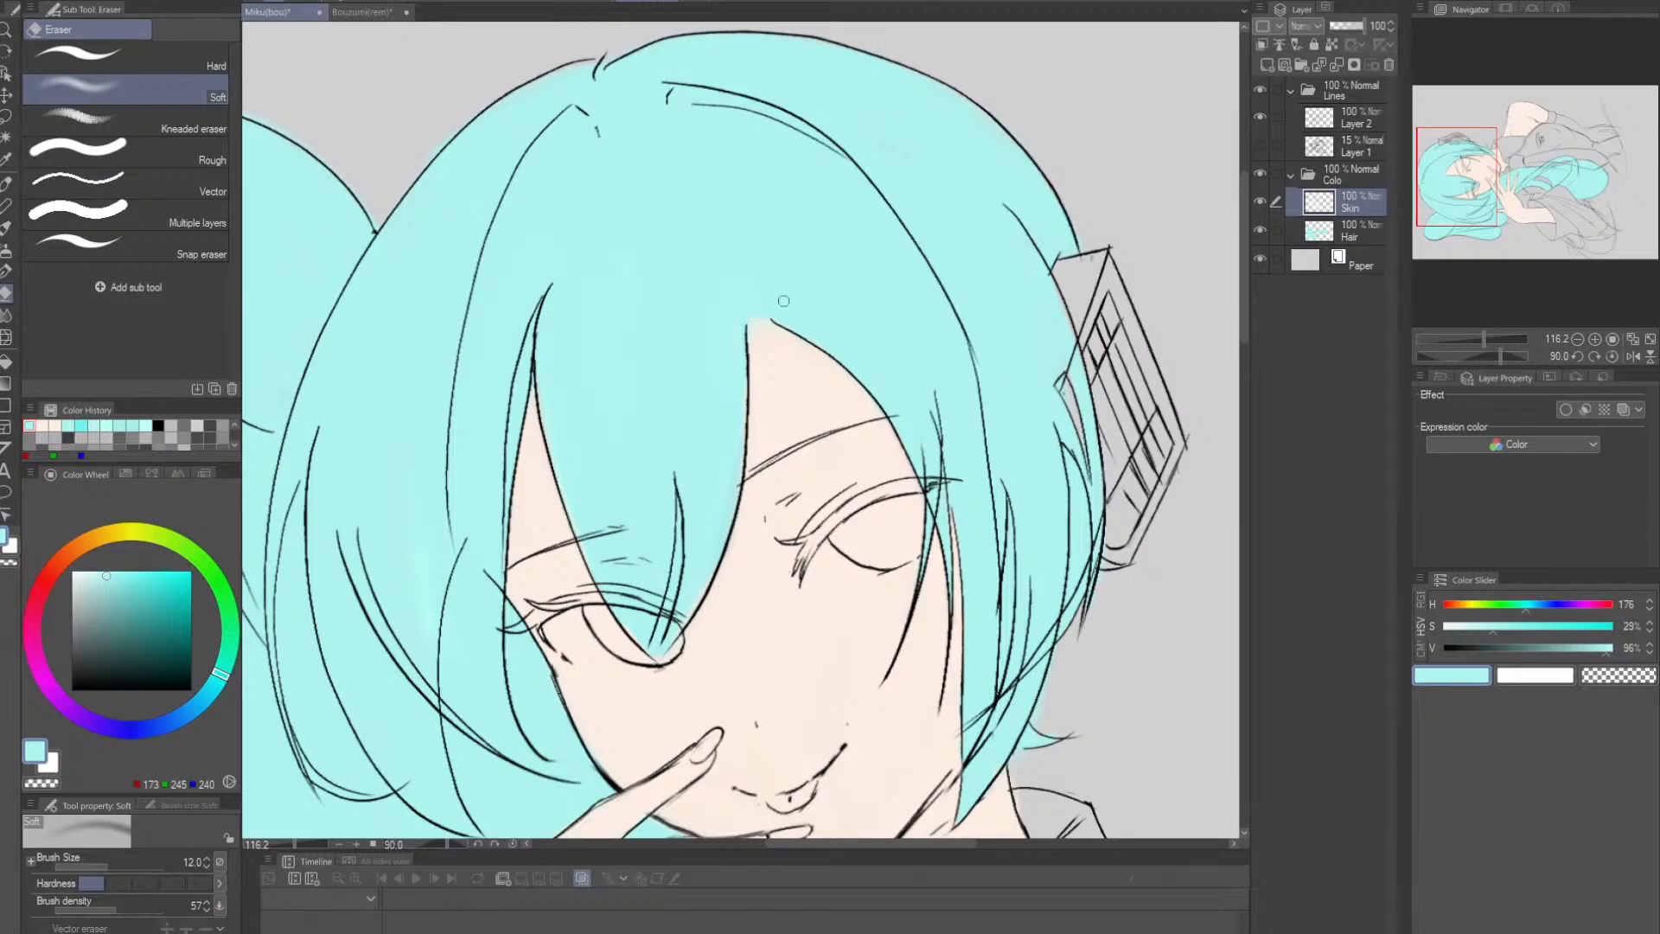
{"action": "left_click_drag", "start_coordinate": [778, 322], "coordinate": [682, 344]}
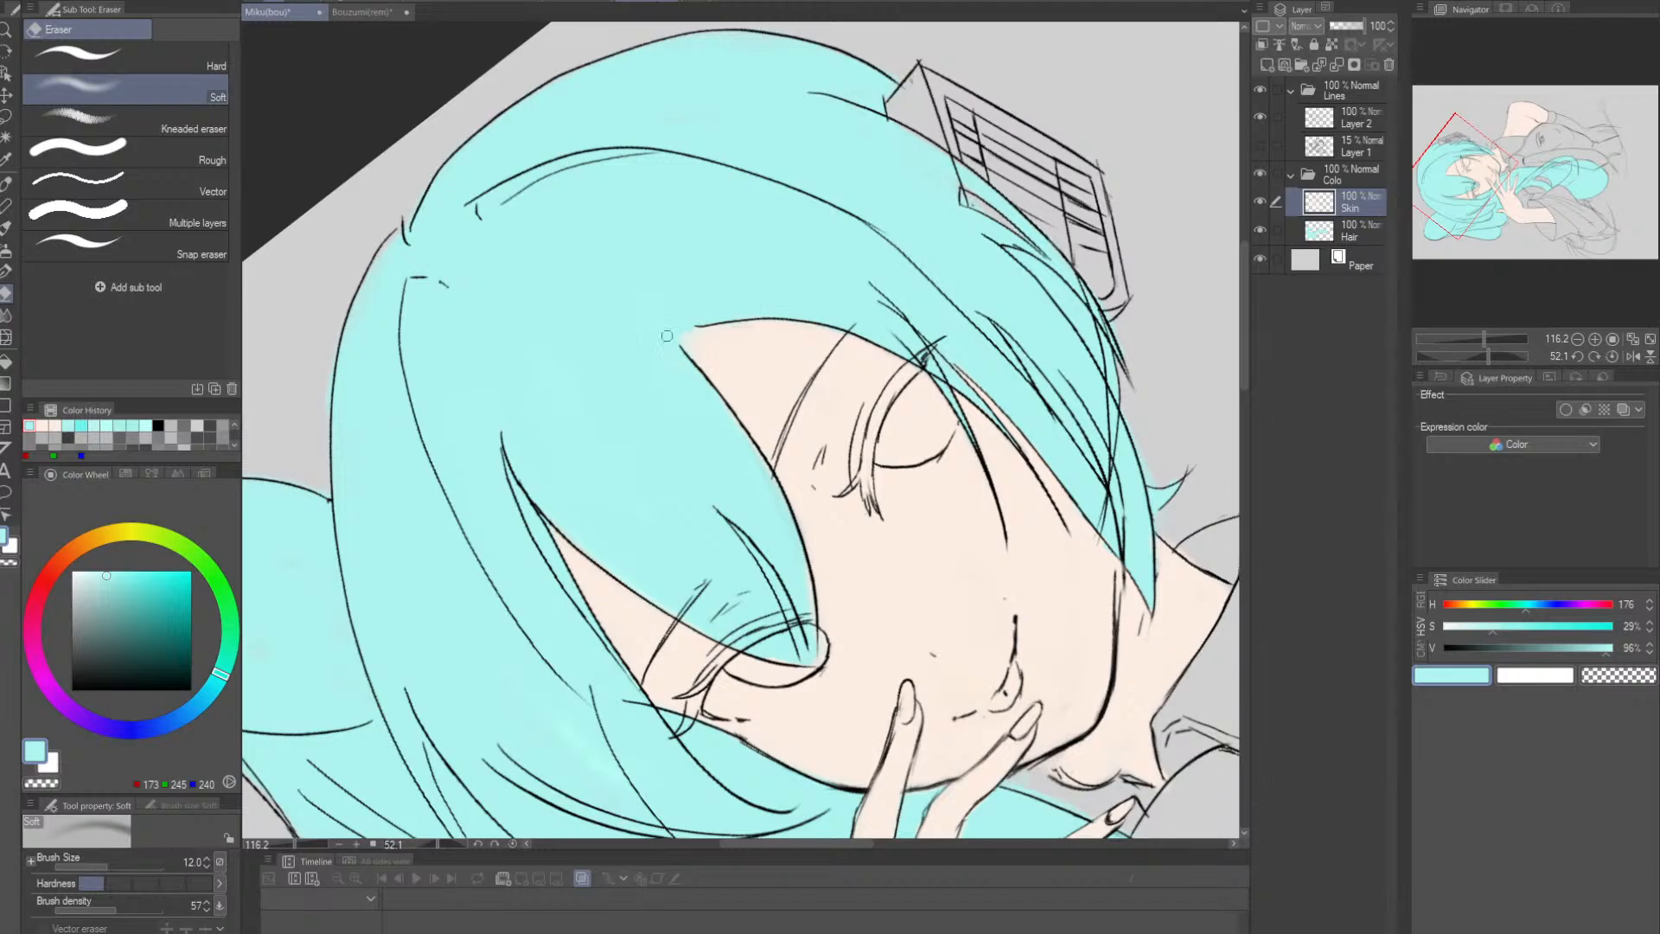
{"action": "left_click_drag", "start_coordinate": [1003, 291], "coordinate": [946, 504]}
{"action": "left_click_drag", "start_coordinate": [1067, 500], "coordinate": [933, 381]}
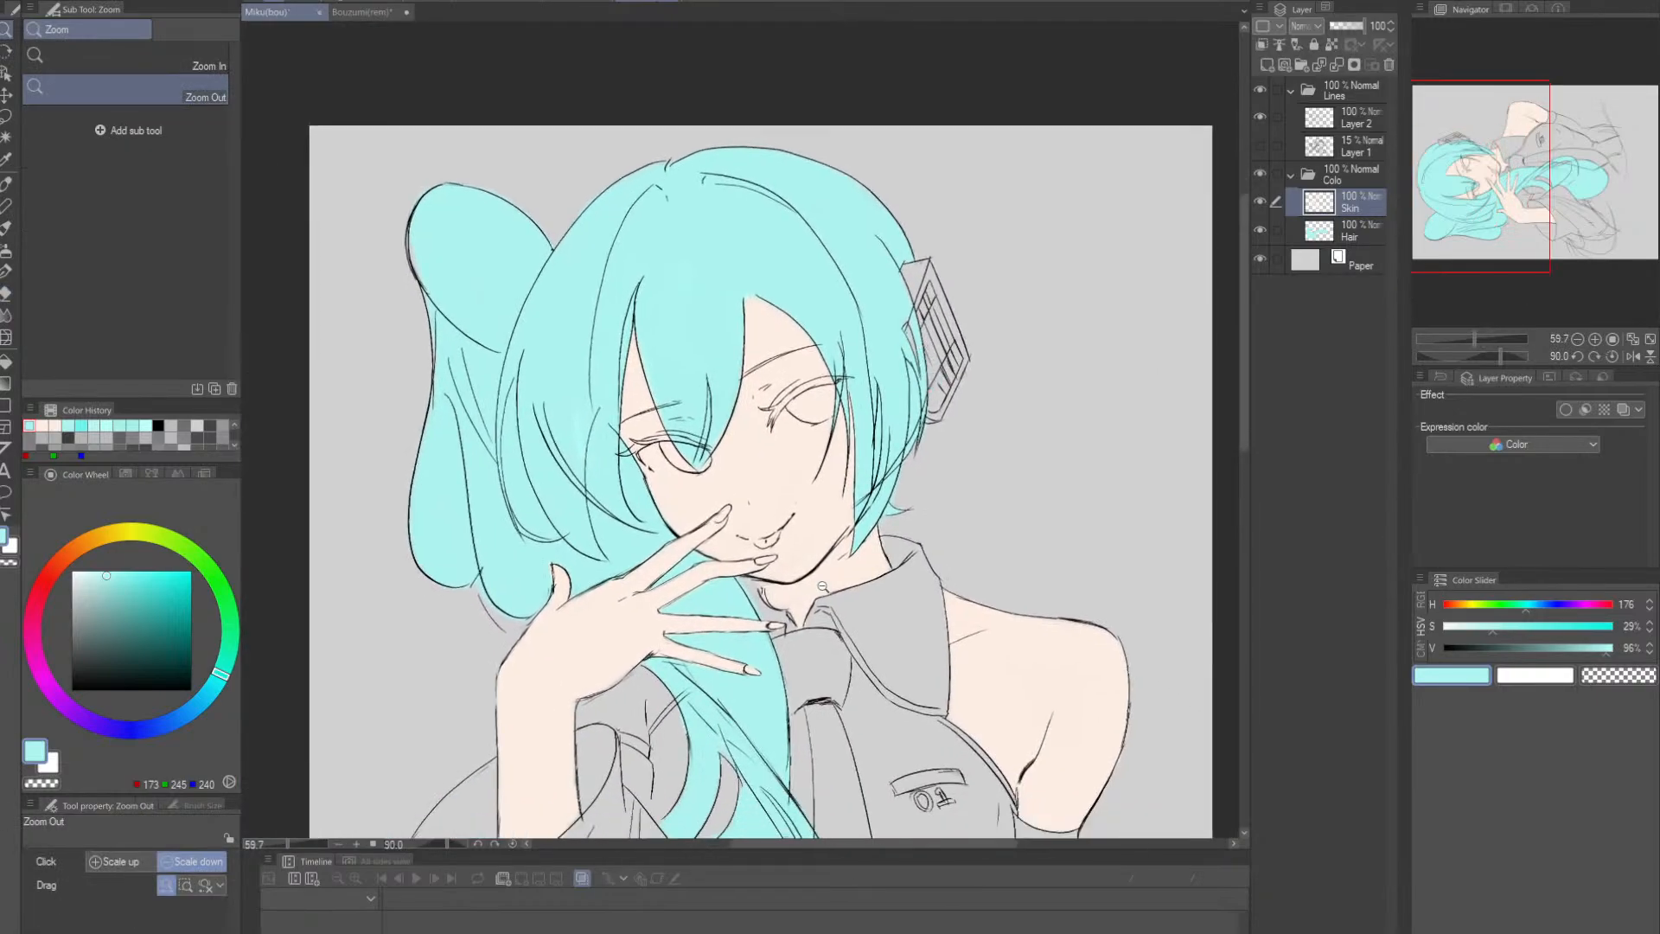
- Fill the hair edge between the fingers and the neck with teal at brush size 20 on the Hair layer and clean it with the soft eraser
{"action": "left_click_drag", "start_coordinate": [797, 617], "coordinate": [841, 663]}
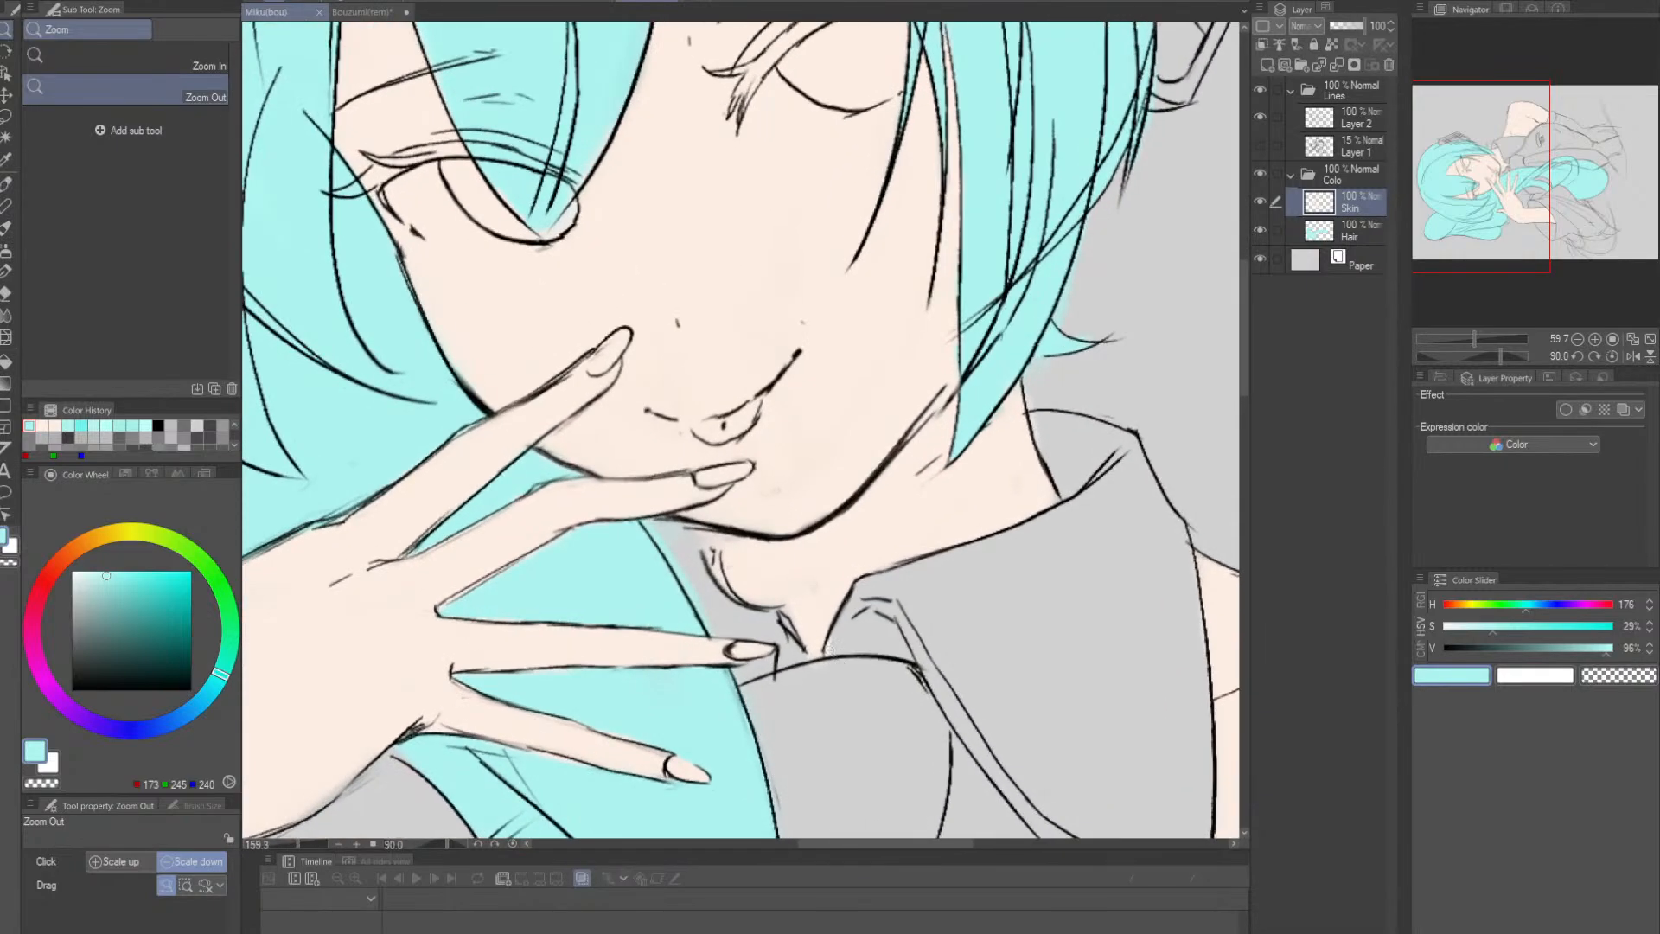
{"action": "left_click", "coordinate": [1347, 232]}
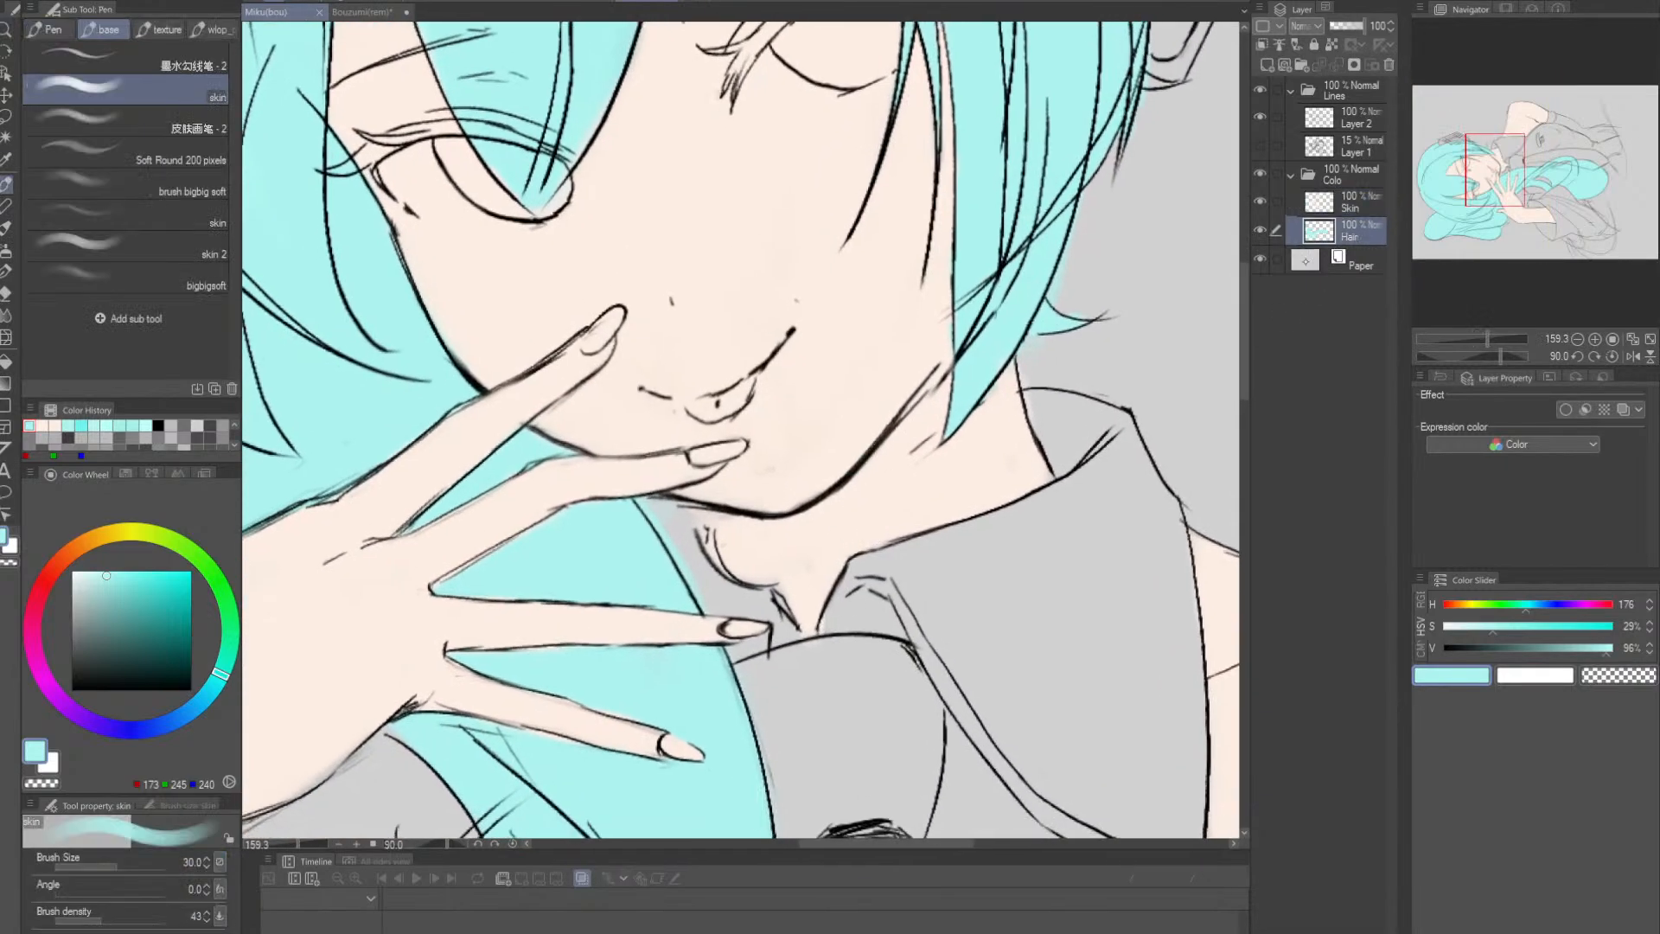
{"action": "left_click", "coordinate": [640, 579], "text": "alt"}
{"action": "key", "text": "bracketleft"}
{"action": "key", "text": "bracketleft"}
{"action": "mouse_move", "coordinate": [645, 503]}
{"action": "left_mouse_down"}
{"action": "mouse_move", "coordinate": [686, 528]}
{"action": "mouse_move", "coordinate": [726, 684]}
{"action": "left_mouse_up"}
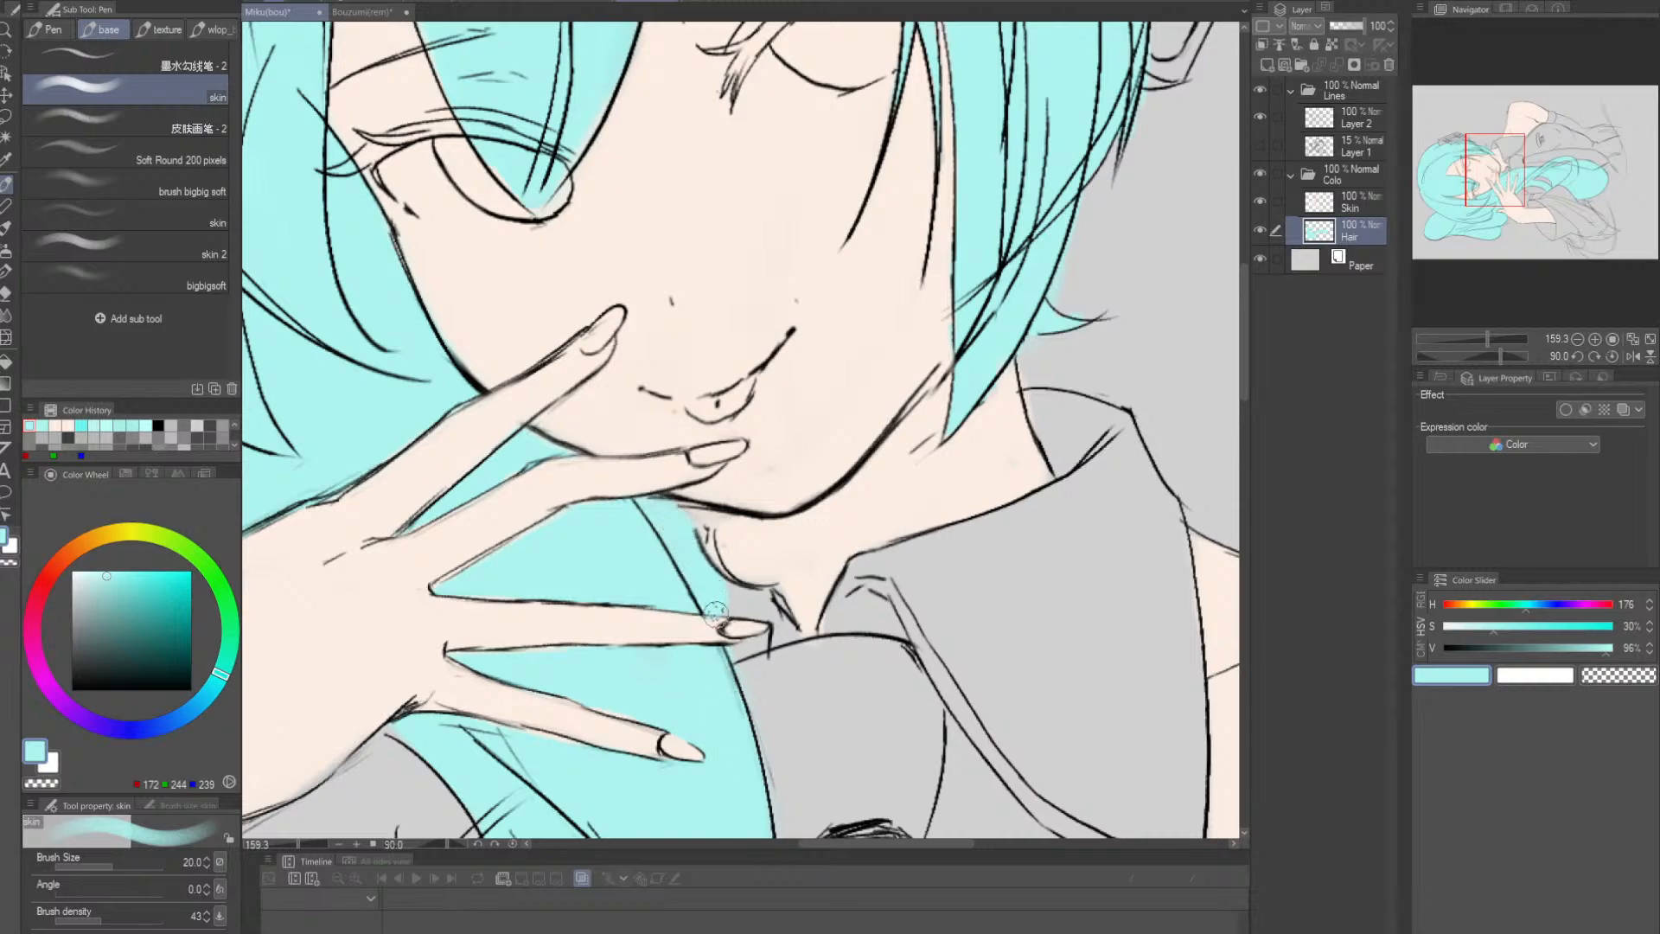
{"action": "key", "text": "bracketleft"}
{"action": "key", "text": "bracketleft"}
{"action": "key", "text": "bracketleft"}
{"action": "key", "text": "e"}
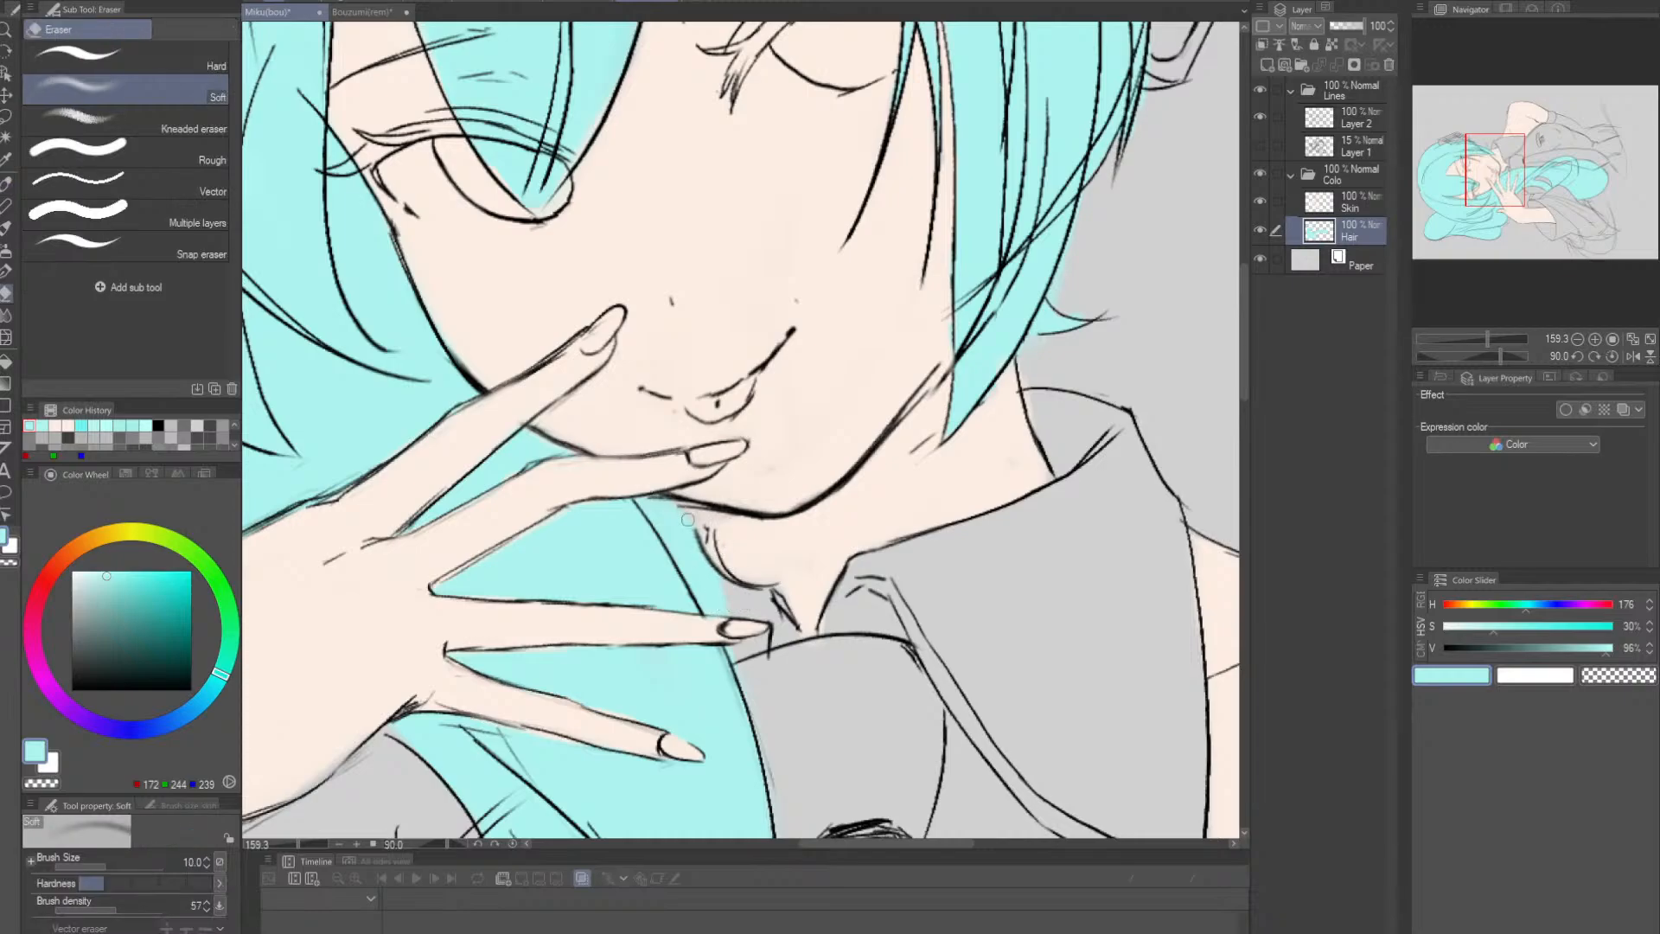
- Add a new layer above the Skin layer and name it Eyes
{"action": "key", "text": "alt+space"}
{"action": "left_click_drag", "start_coordinate": [916, 527], "coordinate": [836, 527]}
{"action": "left_click_drag", "start_coordinate": [916, 398], "coordinate": [865, 531]}
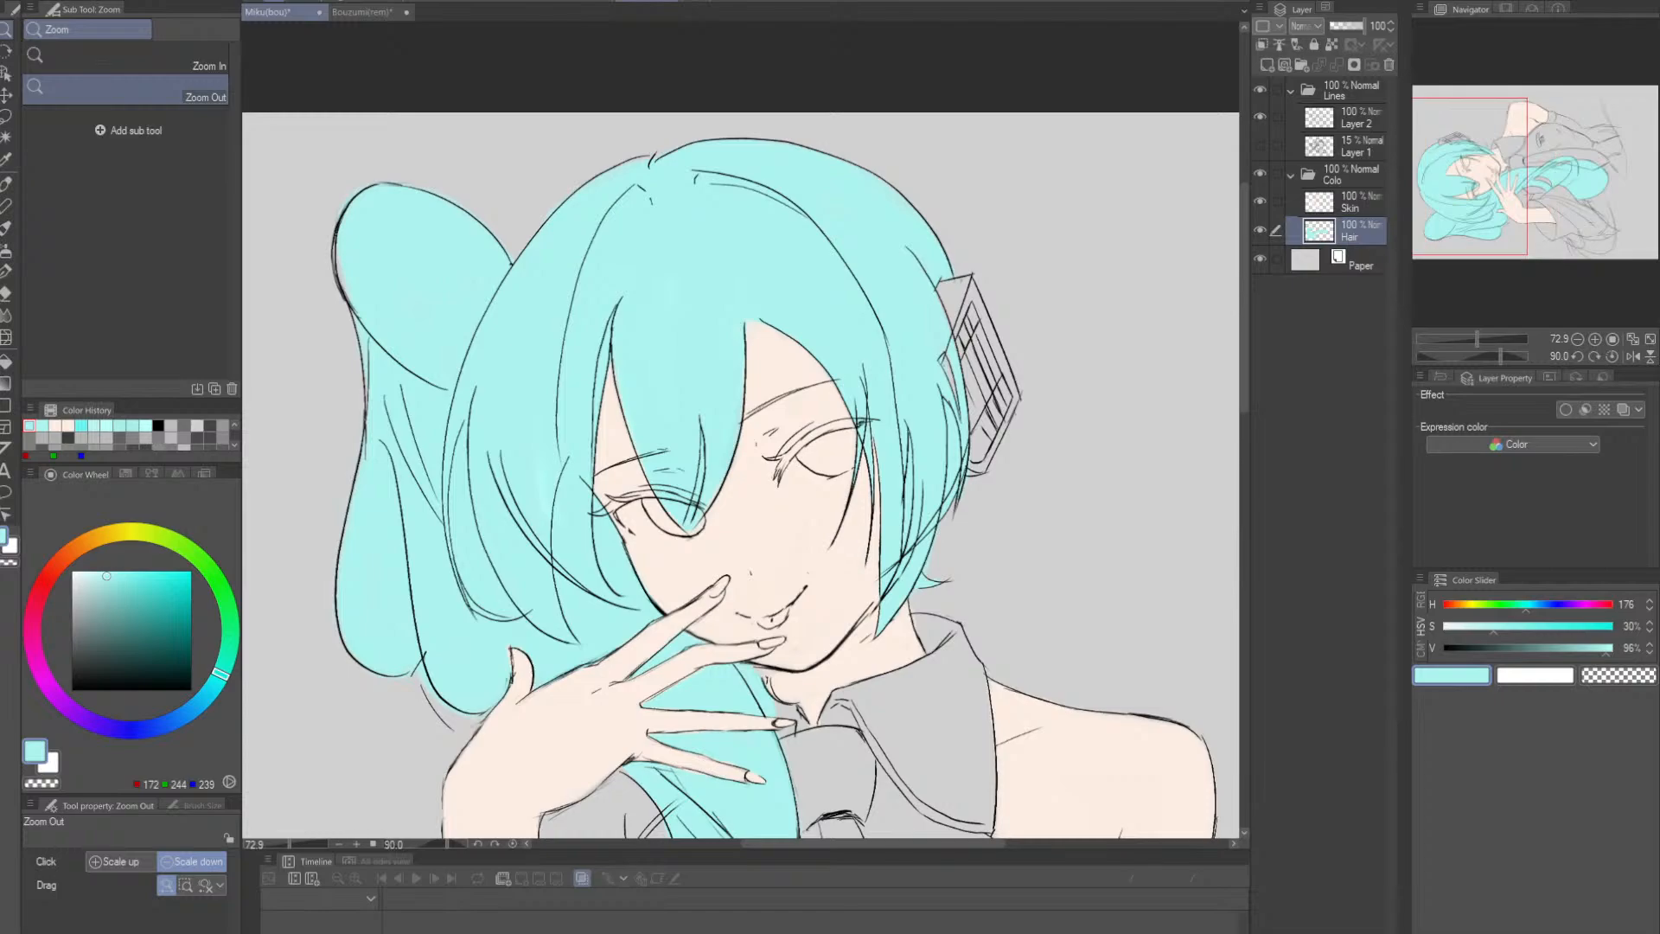
{"action": "left_click_drag", "start_coordinate": [962, 461], "coordinate": [975, 458]}
{"action": "left_click_drag", "start_coordinate": [959, 460], "coordinate": [992, 460]}
{"action": "left_click", "coordinate": [1352, 204]}
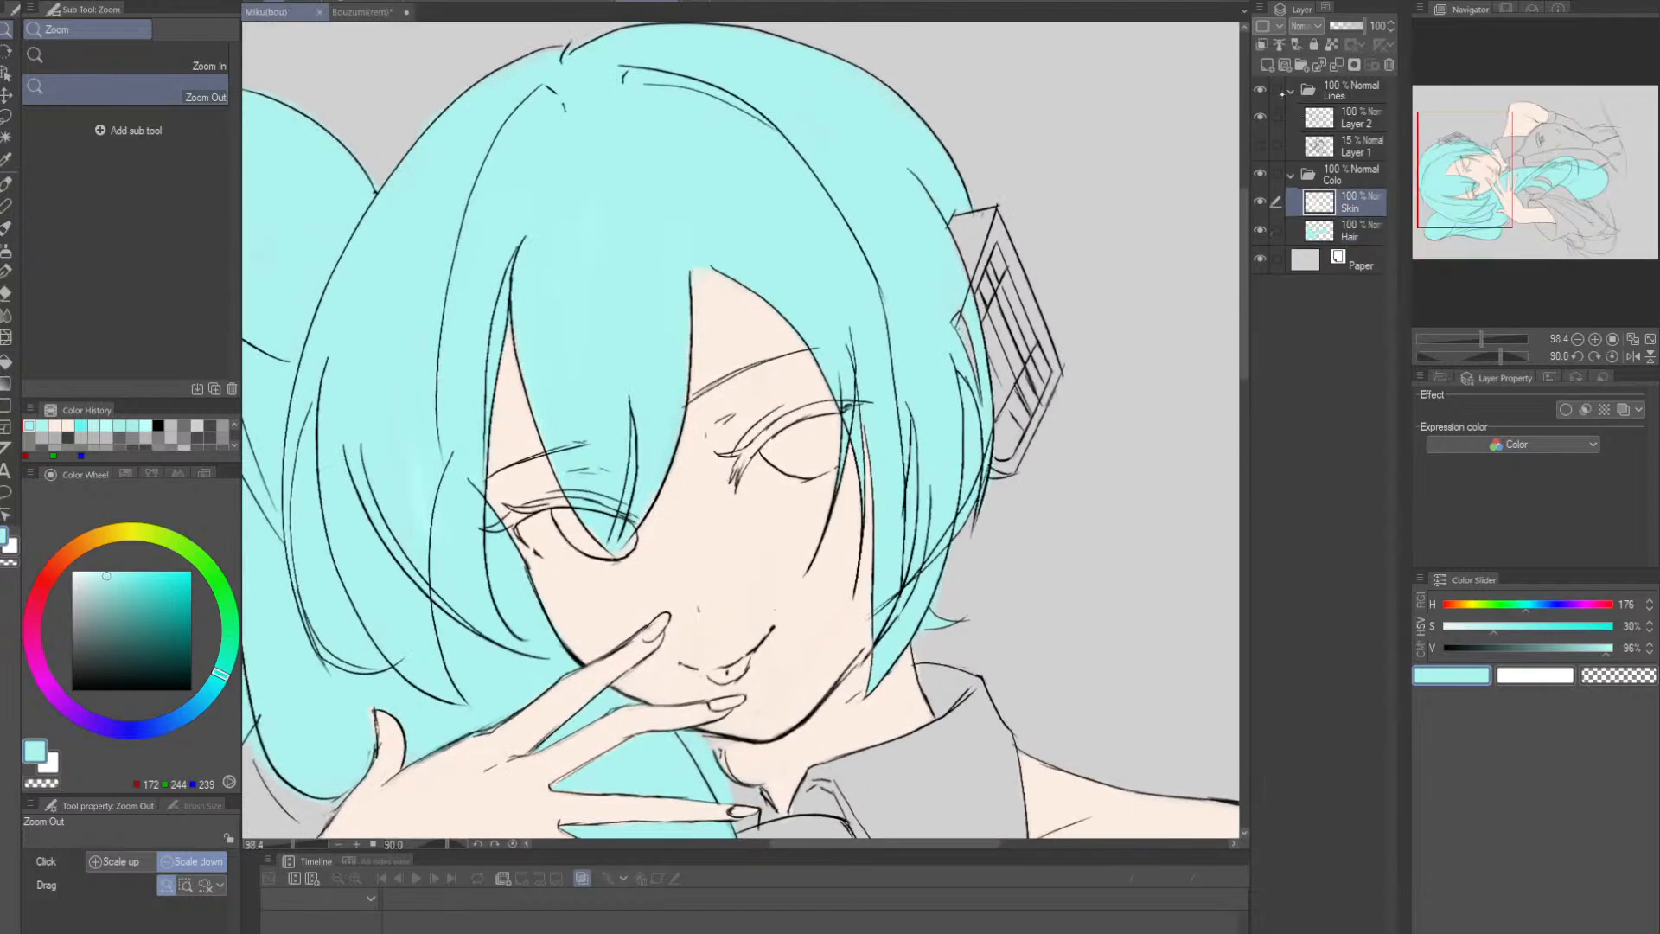
{"action": "left_click", "coordinate": [1266, 65]}
{"action": "double_click", "coordinate": [1347, 209]}
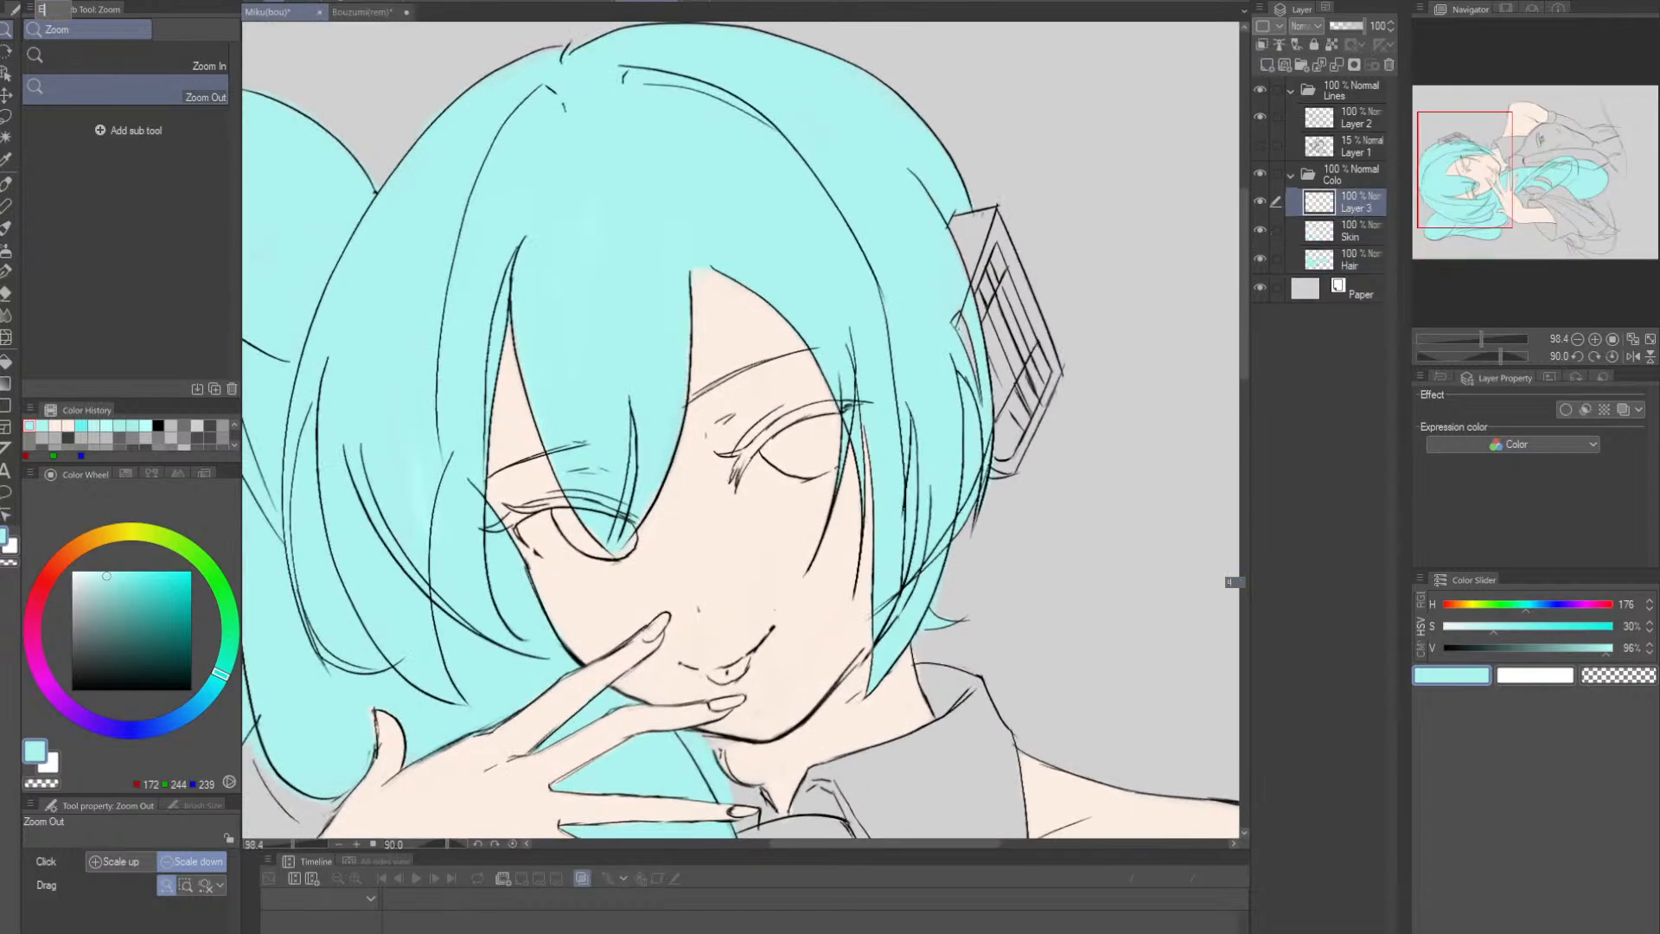
{"action": "key", "text": "Return"}
- Refine the bangs over the open eye on the Hair layer, then erase the overlapping skin color on the Skin layer with the soft eraser
{"action": "scroll", "coordinate": [720, 547], "scroll_direction": "up", "scroll_amount": 2}
{"action": "left_click", "coordinate": [1349, 258]}
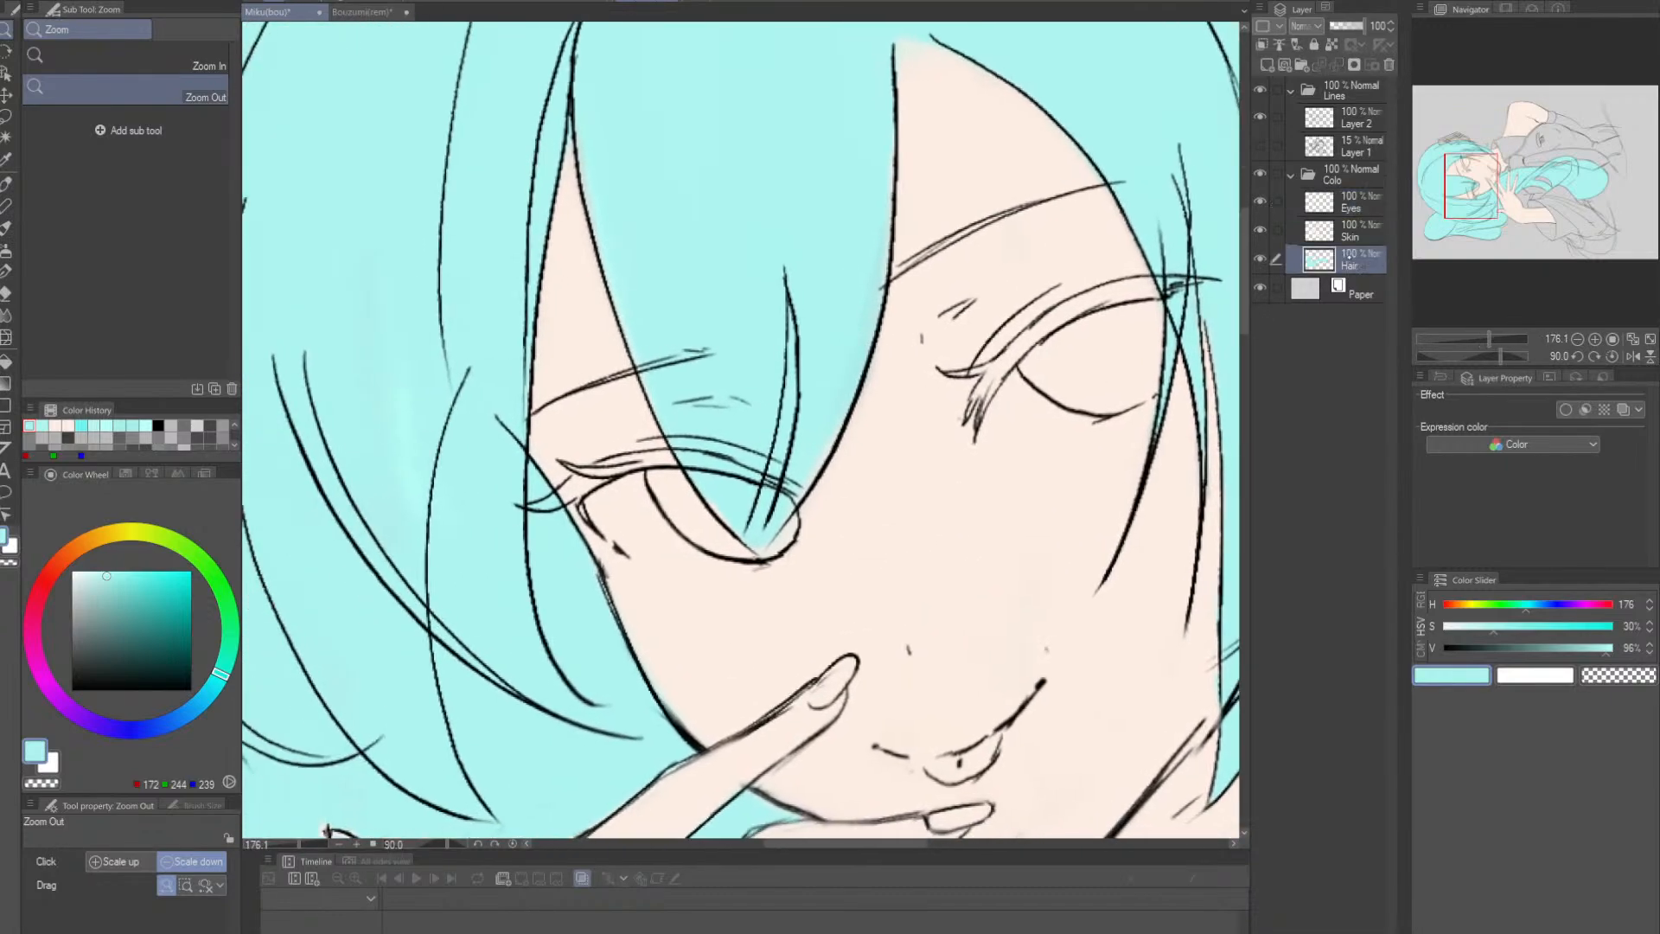
{"action": "scroll", "coordinate": [686, 330], "scroll_direction": "up", "scroll_amount": 1}
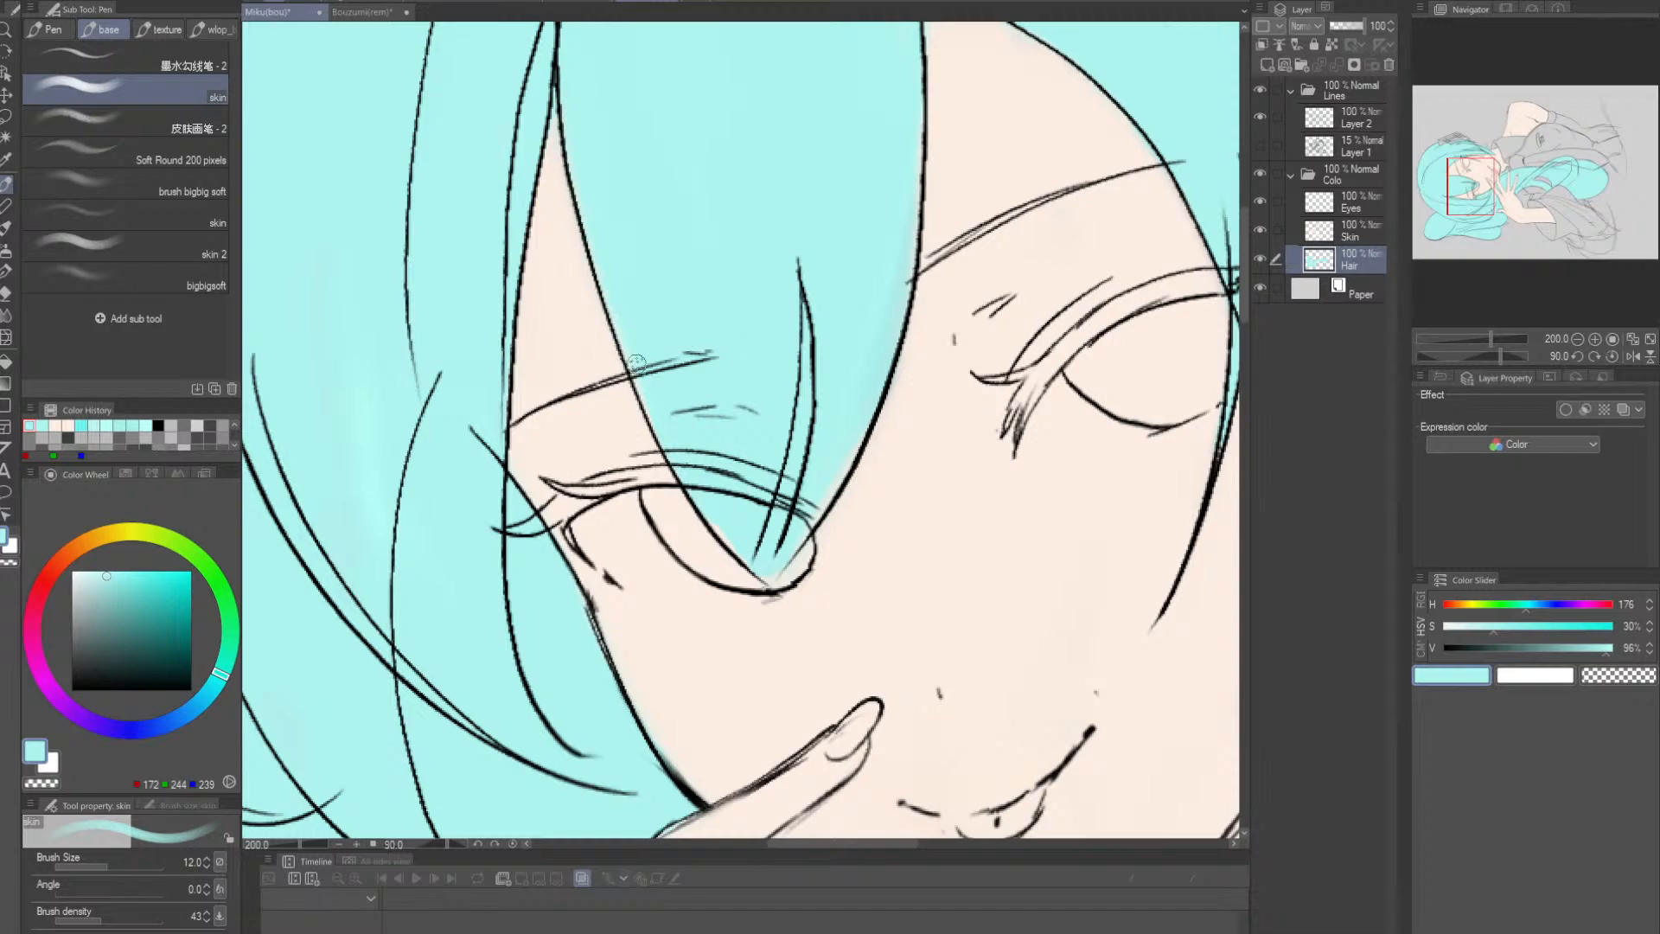
{"action": "left_click", "coordinate": [1350, 231]}
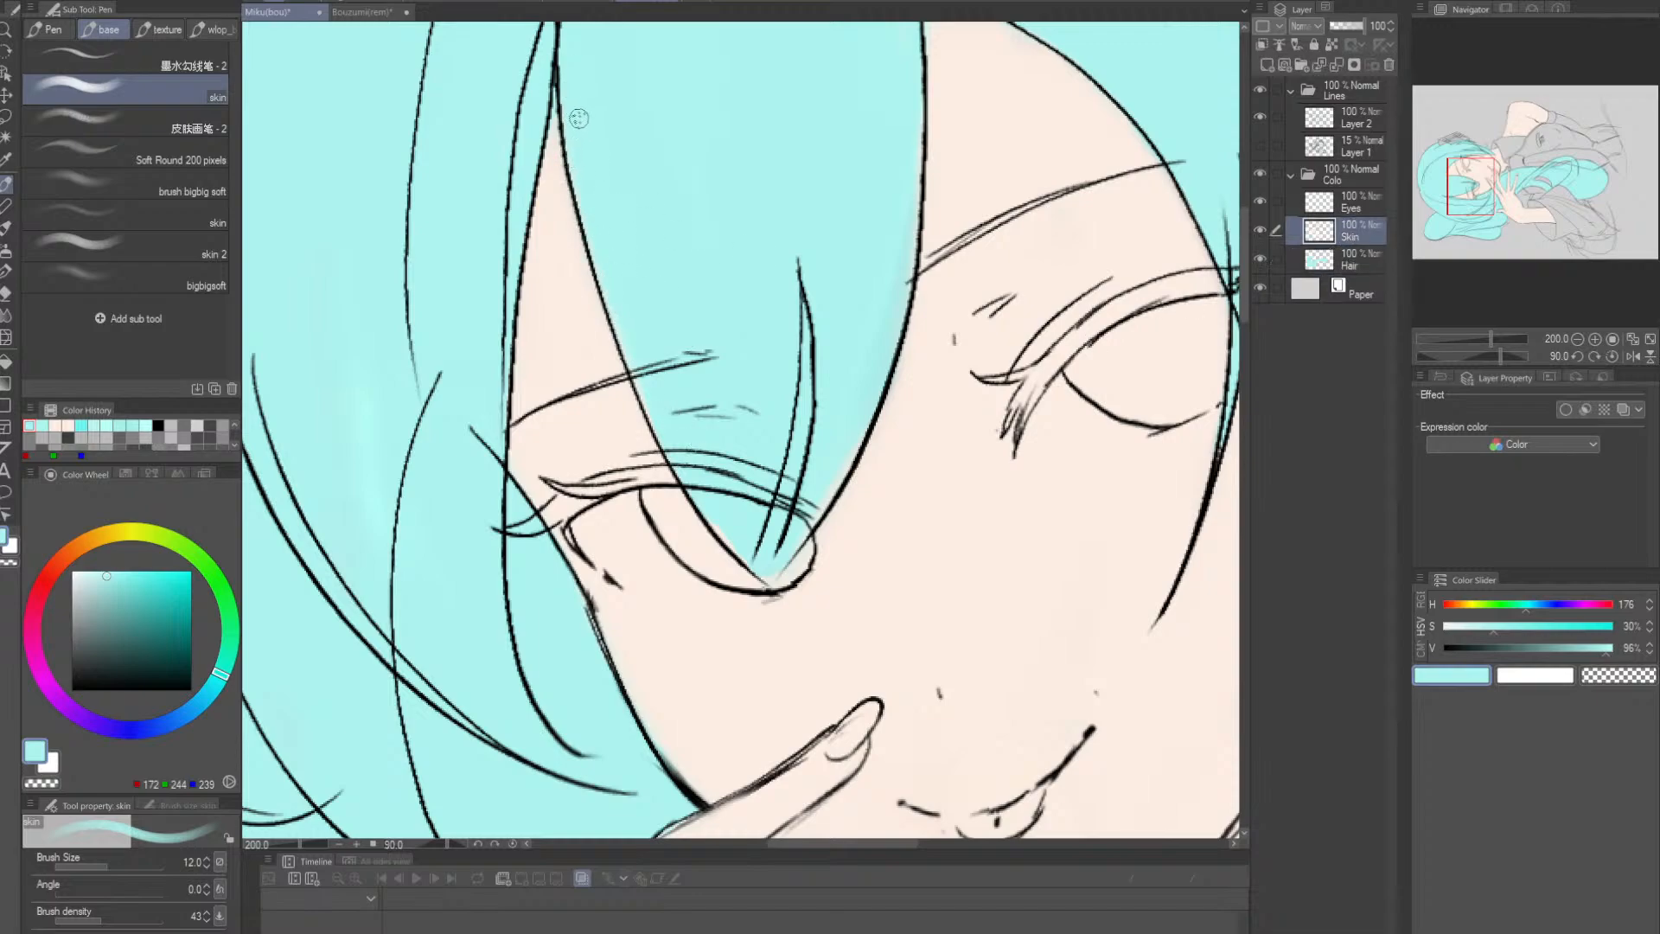
{"action": "key", "text": "e"}
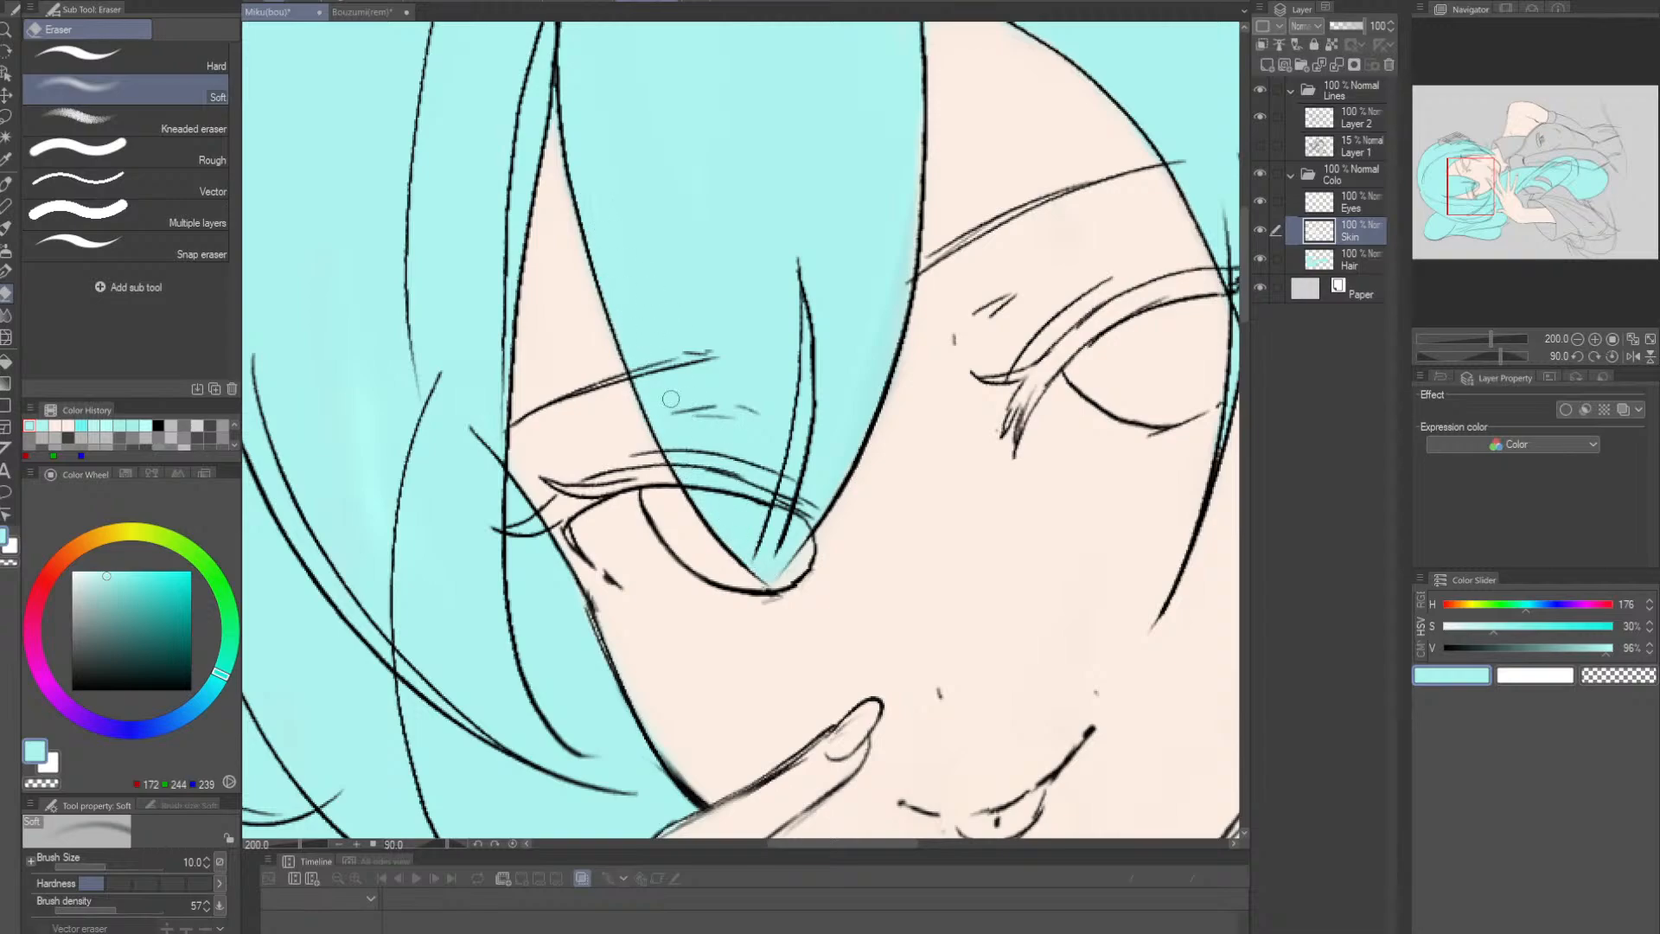
{"action": "left_click_drag", "start_coordinate": [898, 438], "coordinate": [857, 429]}
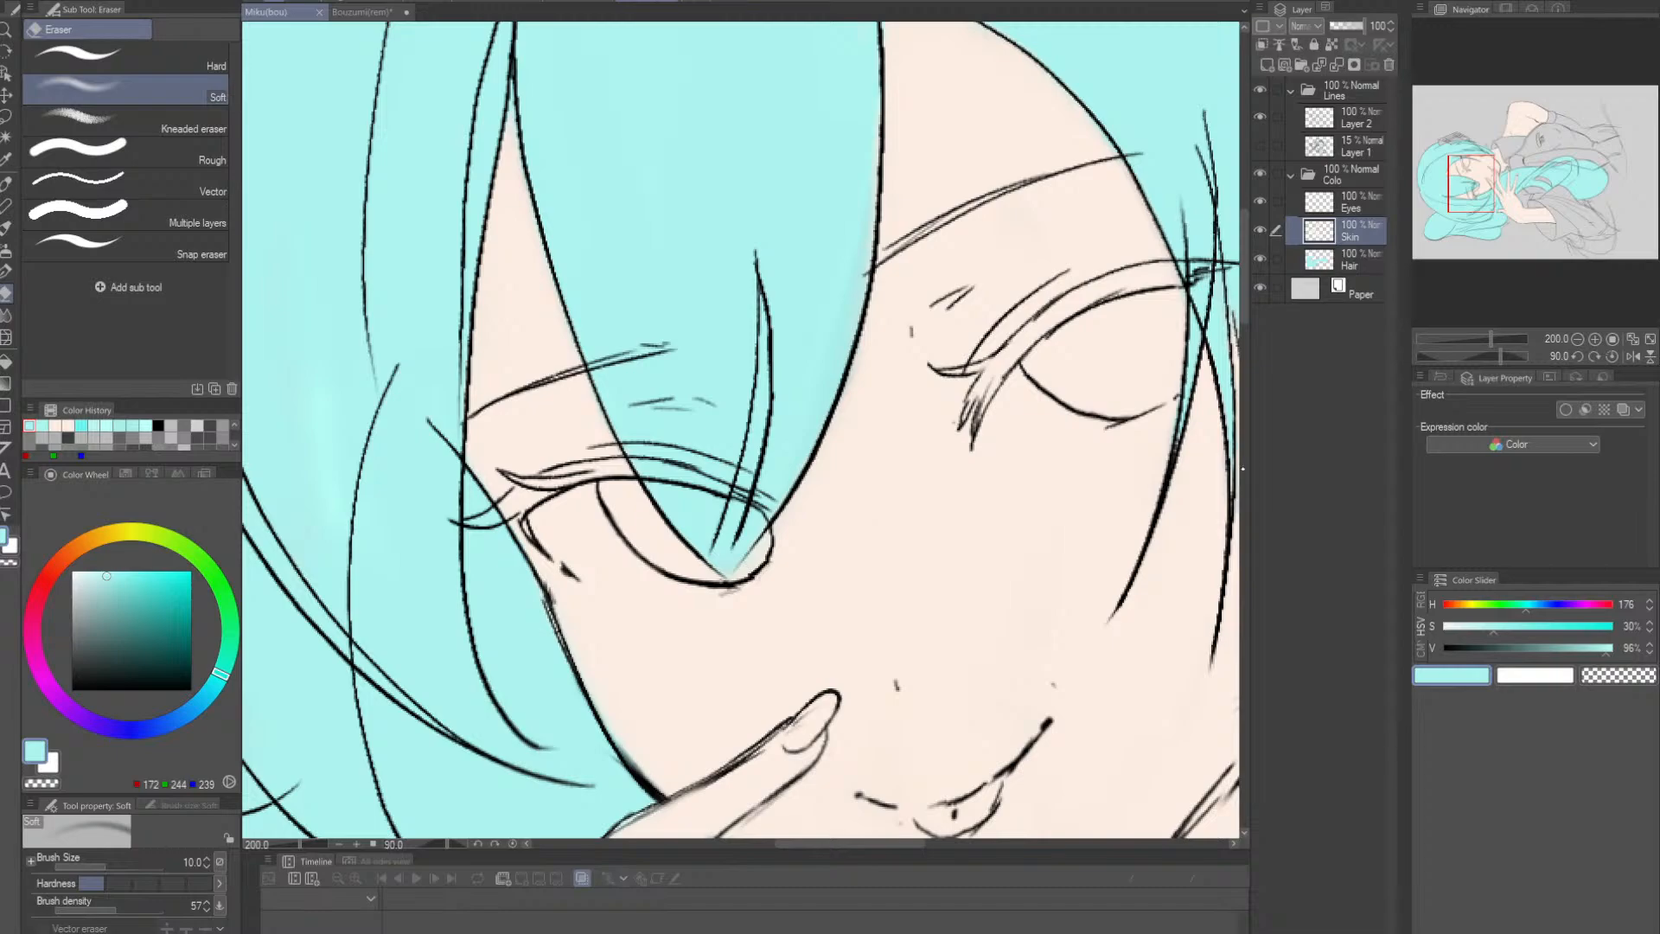
- Paint the iris of the eye under the bangs on the Eyes layer in light blue, starting from hue 199, saturation 46%, and blending with sampled colors
{"action": "left_click", "coordinate": [1363, 208]}
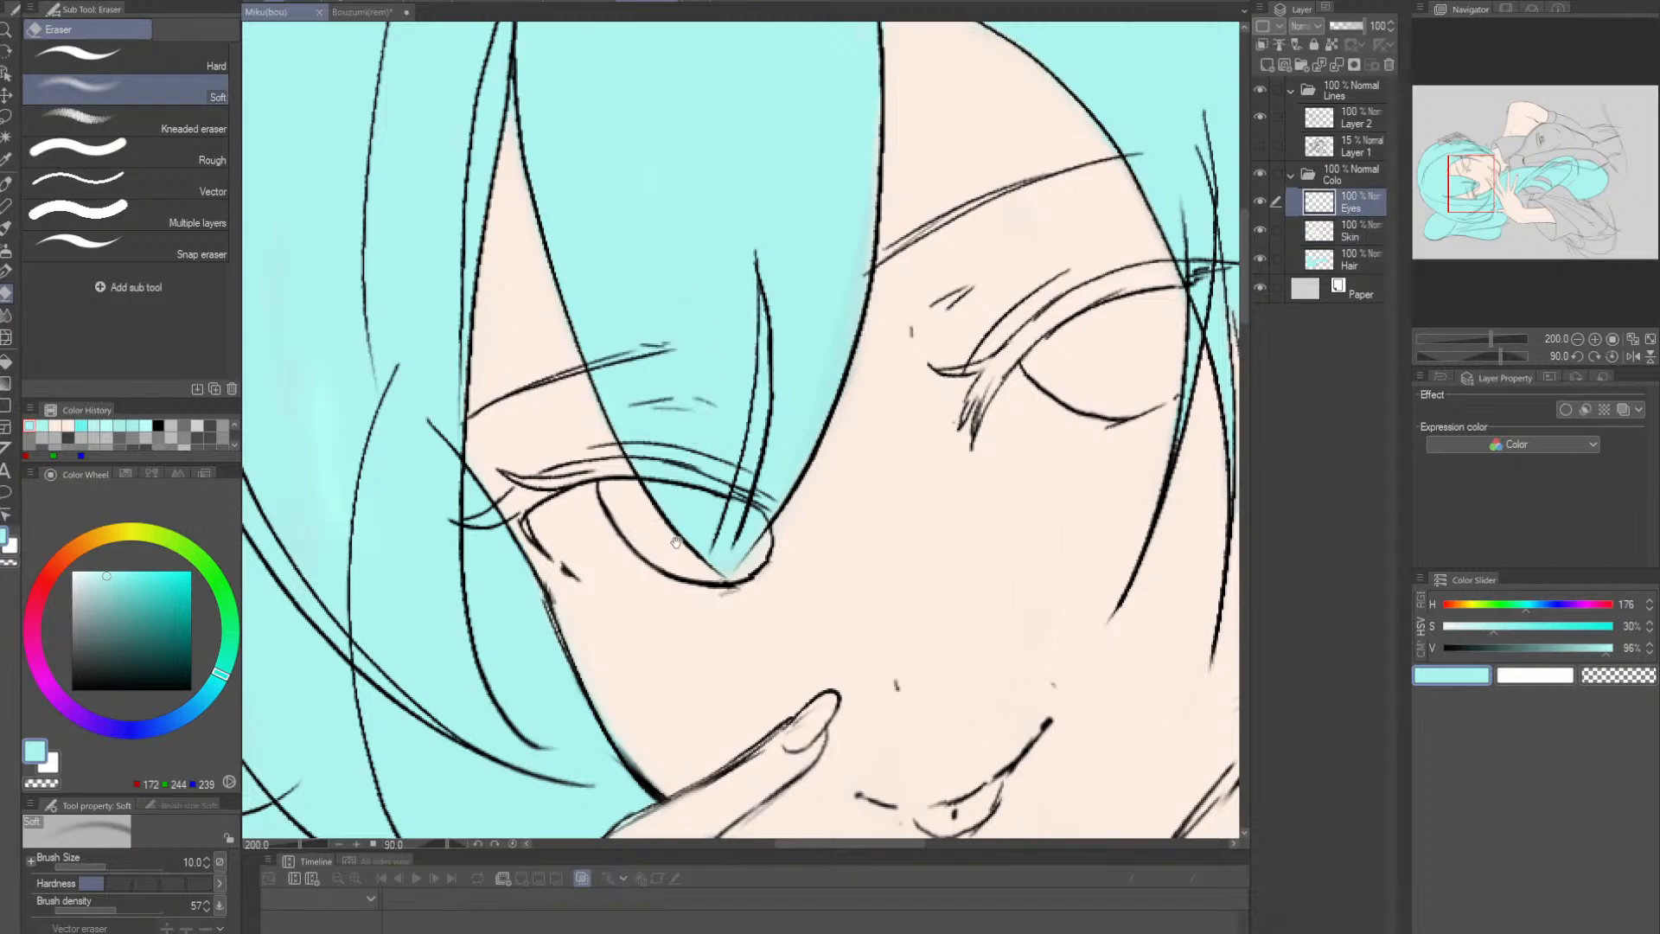
{"action": "left_click_drag", "start_coordinate": [676, 542], "coordinate": [690, 516]}
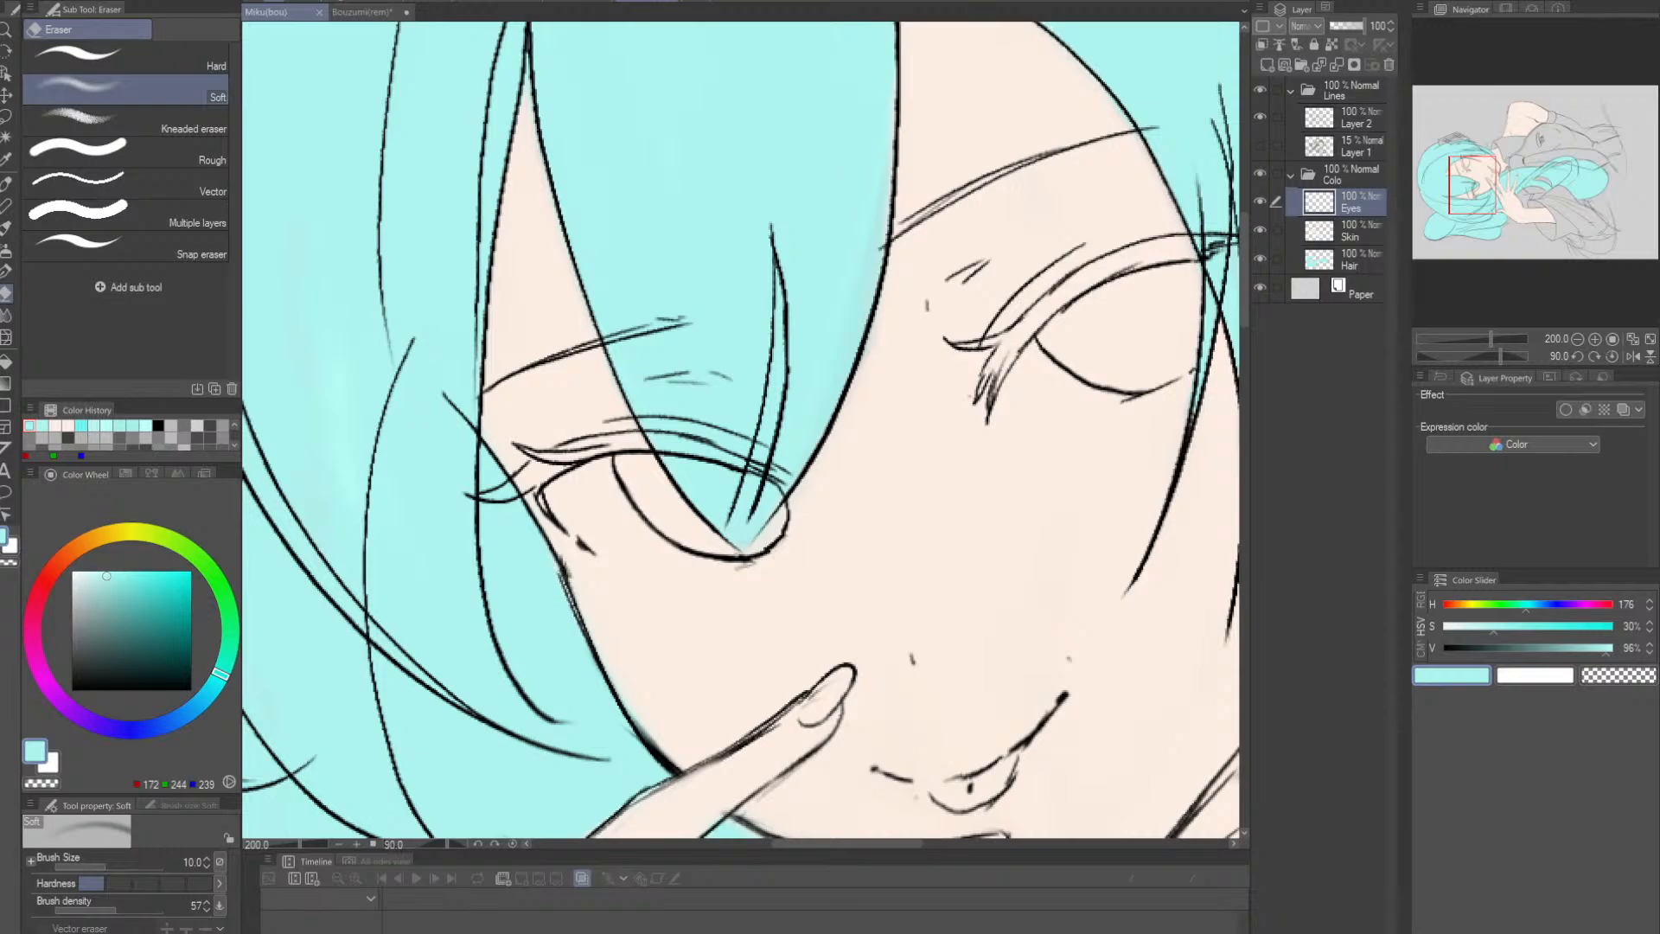
{"action": "left_click_drag", "start_coordinate": [738, 332], "coordinate": [750, 331]}
{"action": "left_click", "coordinate": [1537, 605]}
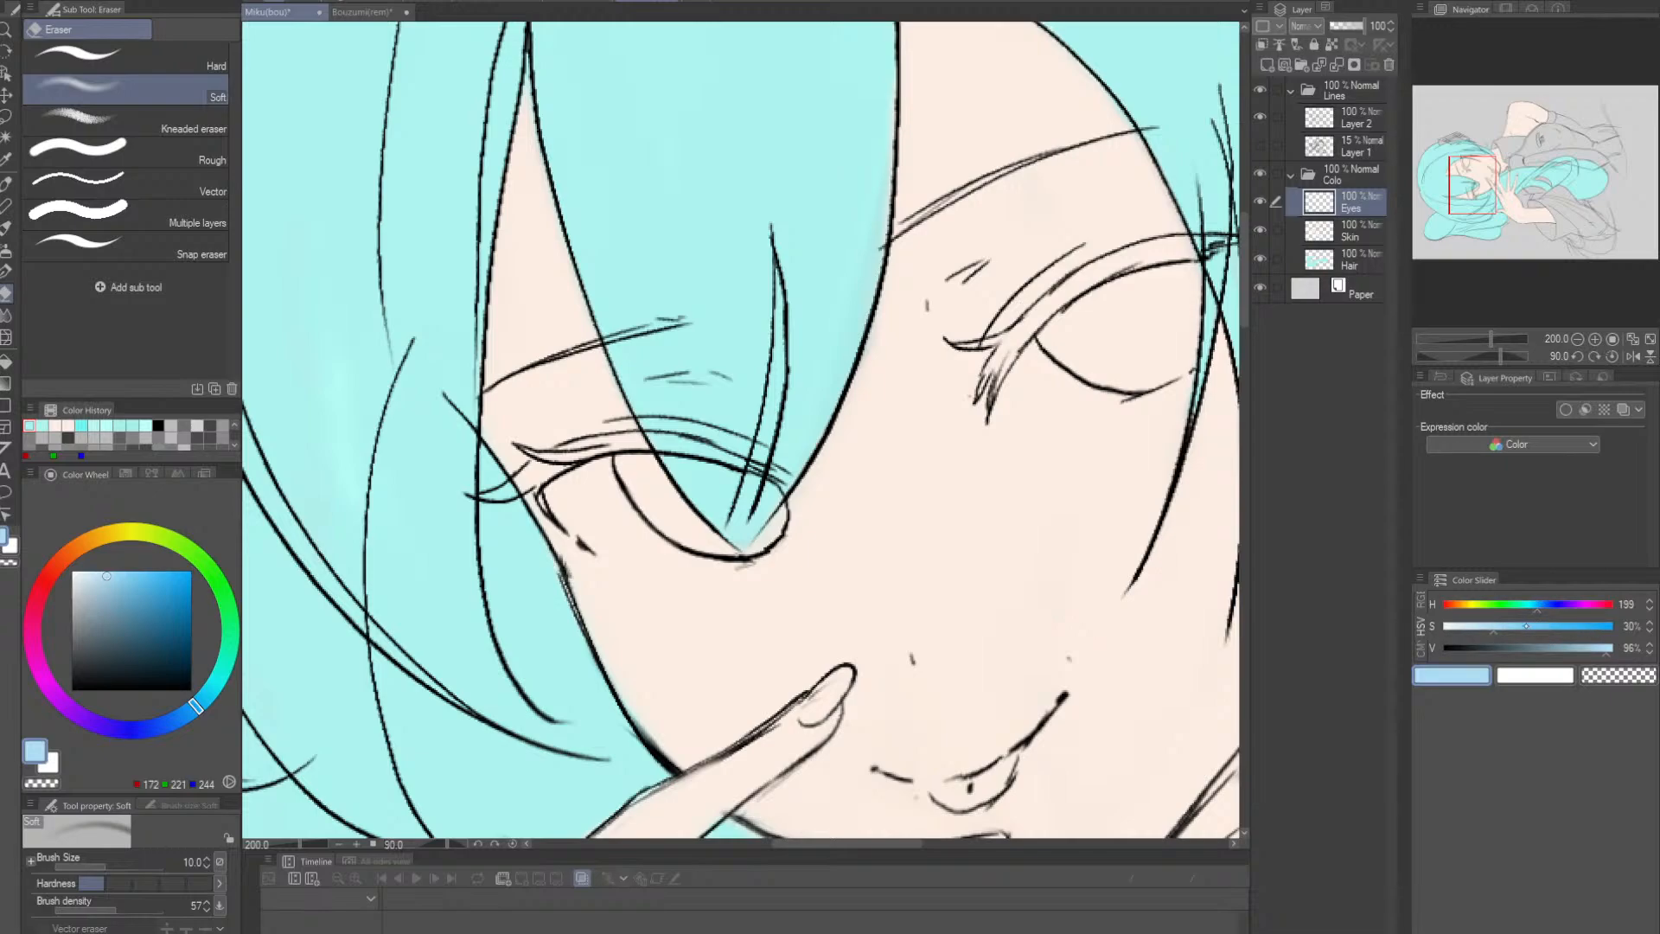
{"action": "left_click", "coordinate": [1526, 626]}
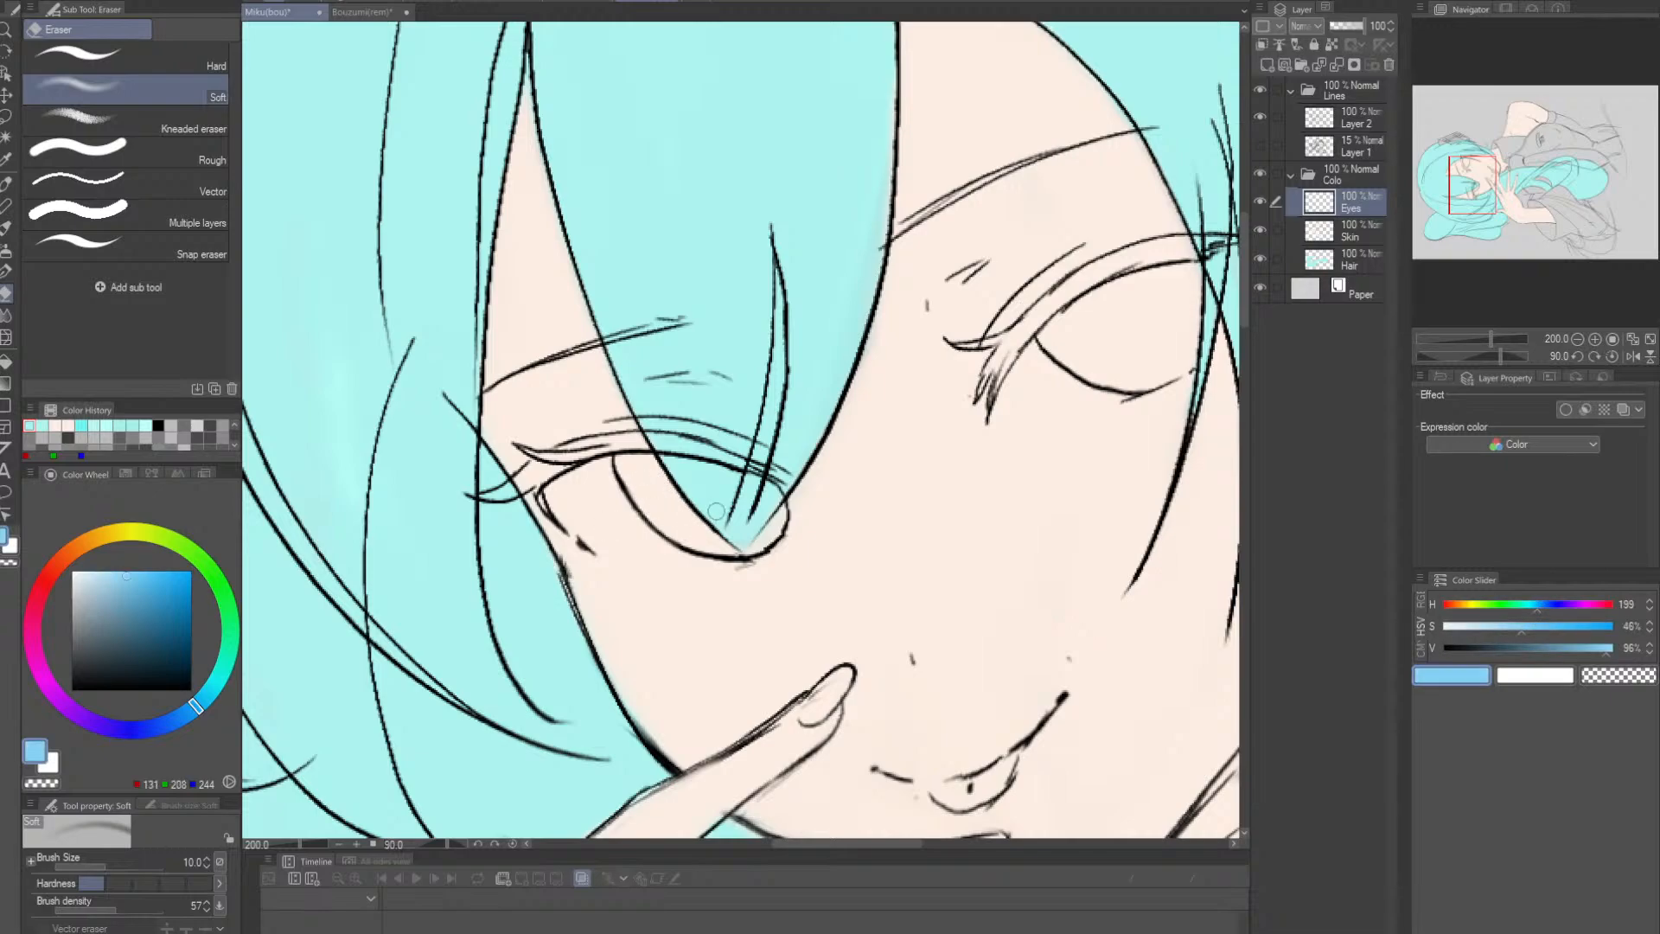
{"action": "key", "text": "p"}
{"action": "mouse_move", "coordinate": [655, 492]}
{"action": "left_mouse_down"}
{"action": "mouse_move", "coordinate": [692, 534]}
{"action": "mouse_move", "coordinate": [635, 470]}
{"action": "mouse_move", "coordinate": [695, 503]}
{"action": "mouse_move", "coordinate": [637, 468]}
{"action": "mouse_move", "coordinate": [720, 548]}
{"action": "mouse_move", "coordinate": [670, 486]}
{"action": "mouse_move", "coordinate": [619, 462]}
{"action": "mouse_move", "coordinate": [720, 474]}
{"action": "mouse_move", "coordinate": [671, 507]}
{"action": "mouse_move", "coordinate": [666, 483]}
{"action": "mouse_move", "coordinate": [707, 529]}
{"action": "left_mouse_up"}
{"action": "left_click", "coordinate": [732, 395], "text": "alt"}
{"action": "left_click", "coordinate": [672, 496], "text": "alt"}
{"action": "mouse_move", "coordinate": [646, 476]}
{"action": "left_mouse_down"}
{"action": "mouse_move", "coordinate": [677, 504]}
{"action": "mouse_move", "coordinate": [659, 479]}
{"action": "mouse_move", "coordinate": [945, 376]}
{"action": "mouse_move", "coordinate": [940, 354]}
{"action": "left_mouse_up"}
{"action": "left_click", "coordinate": [639, 483], "text": "alt"}
{"action": "key", "text": "r"}
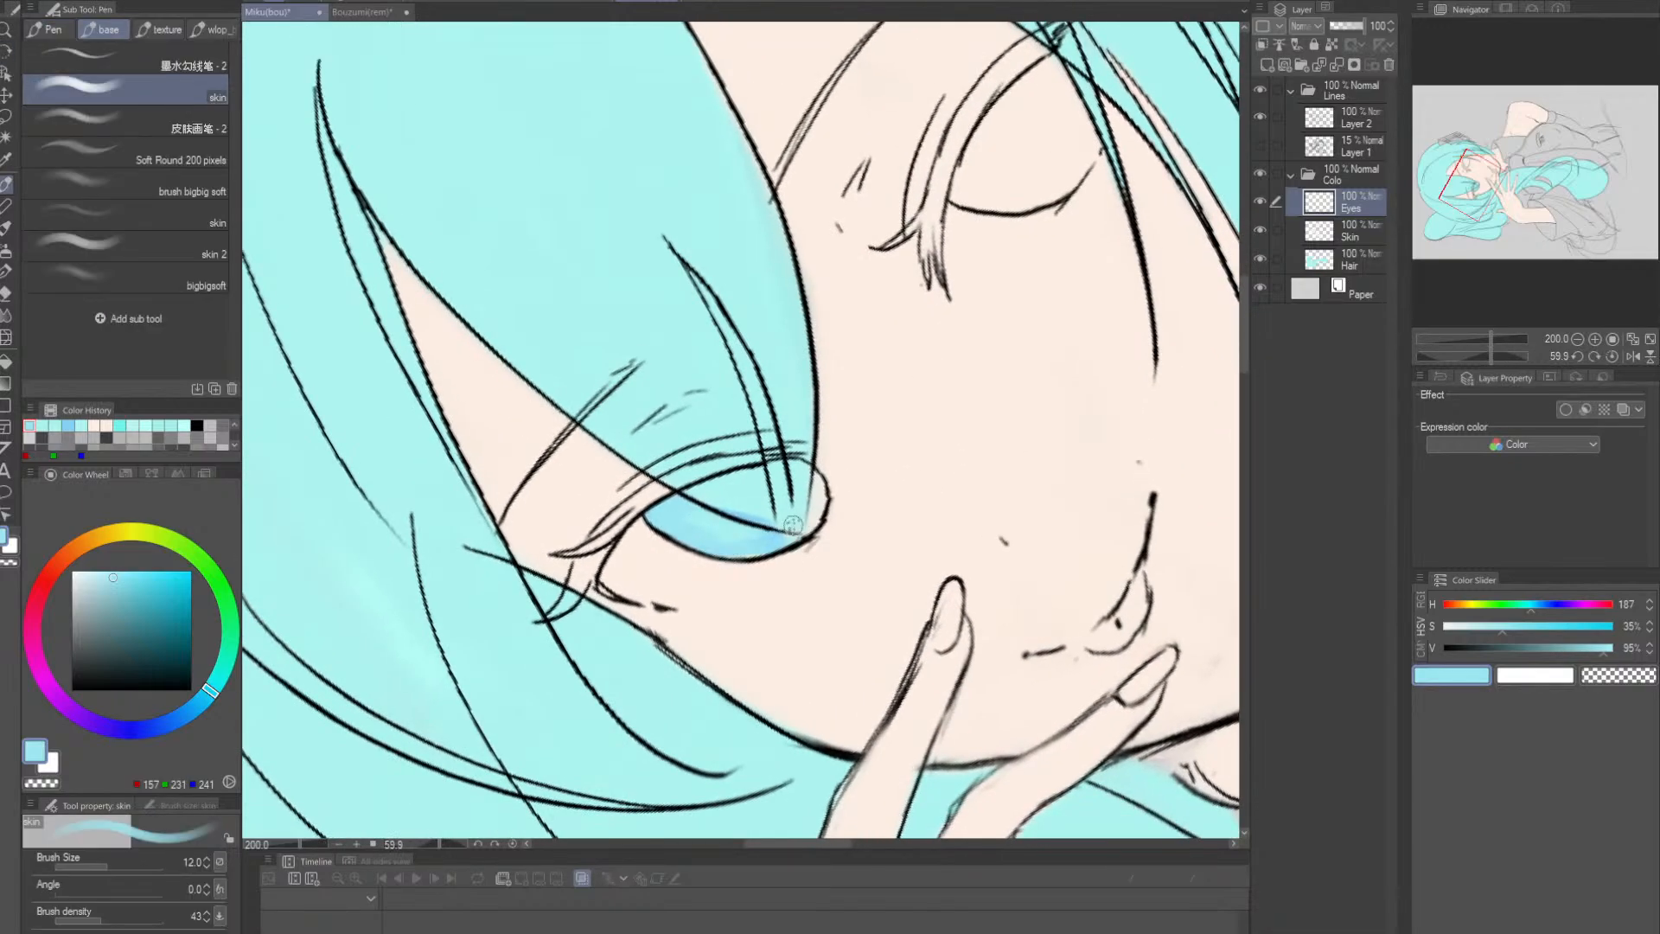
- Repaint the iris under the bangs in a paler blue with hue 187, saturation 27% and value 100% at brush size 12
{"action": "left_click_drag", "start_coordinate": [1602, 650], "coordinate": [1614, 649]}
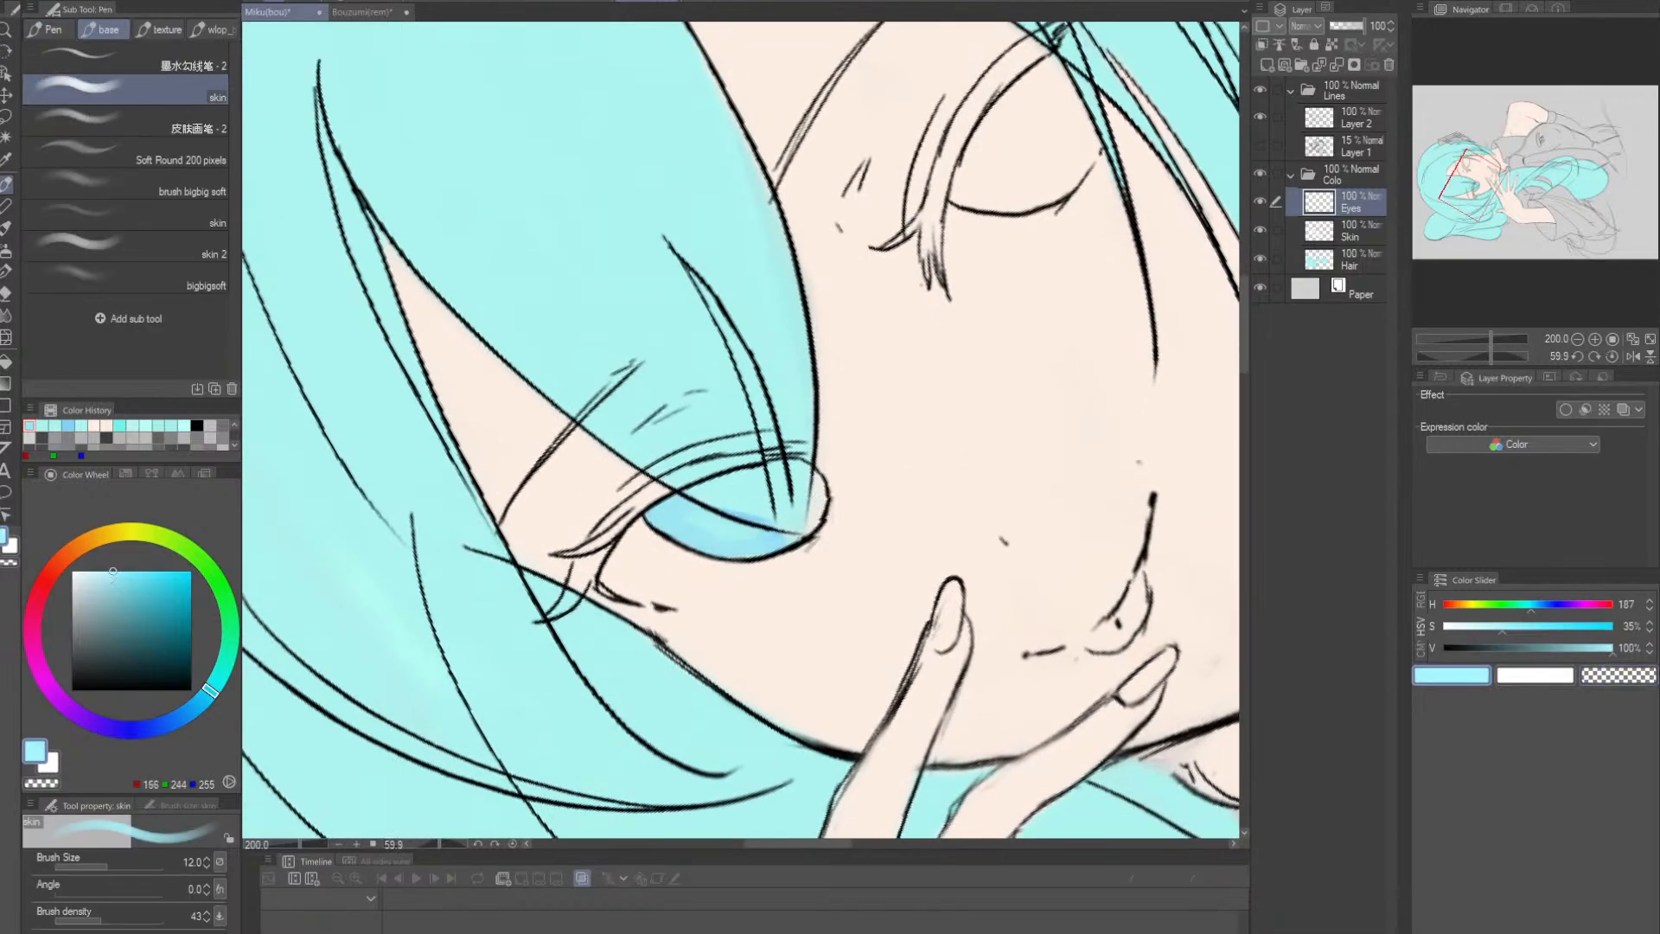
{"action": "left_click_drag", "start_coordinate": [731, 546], "coordinate": [757, 548]}
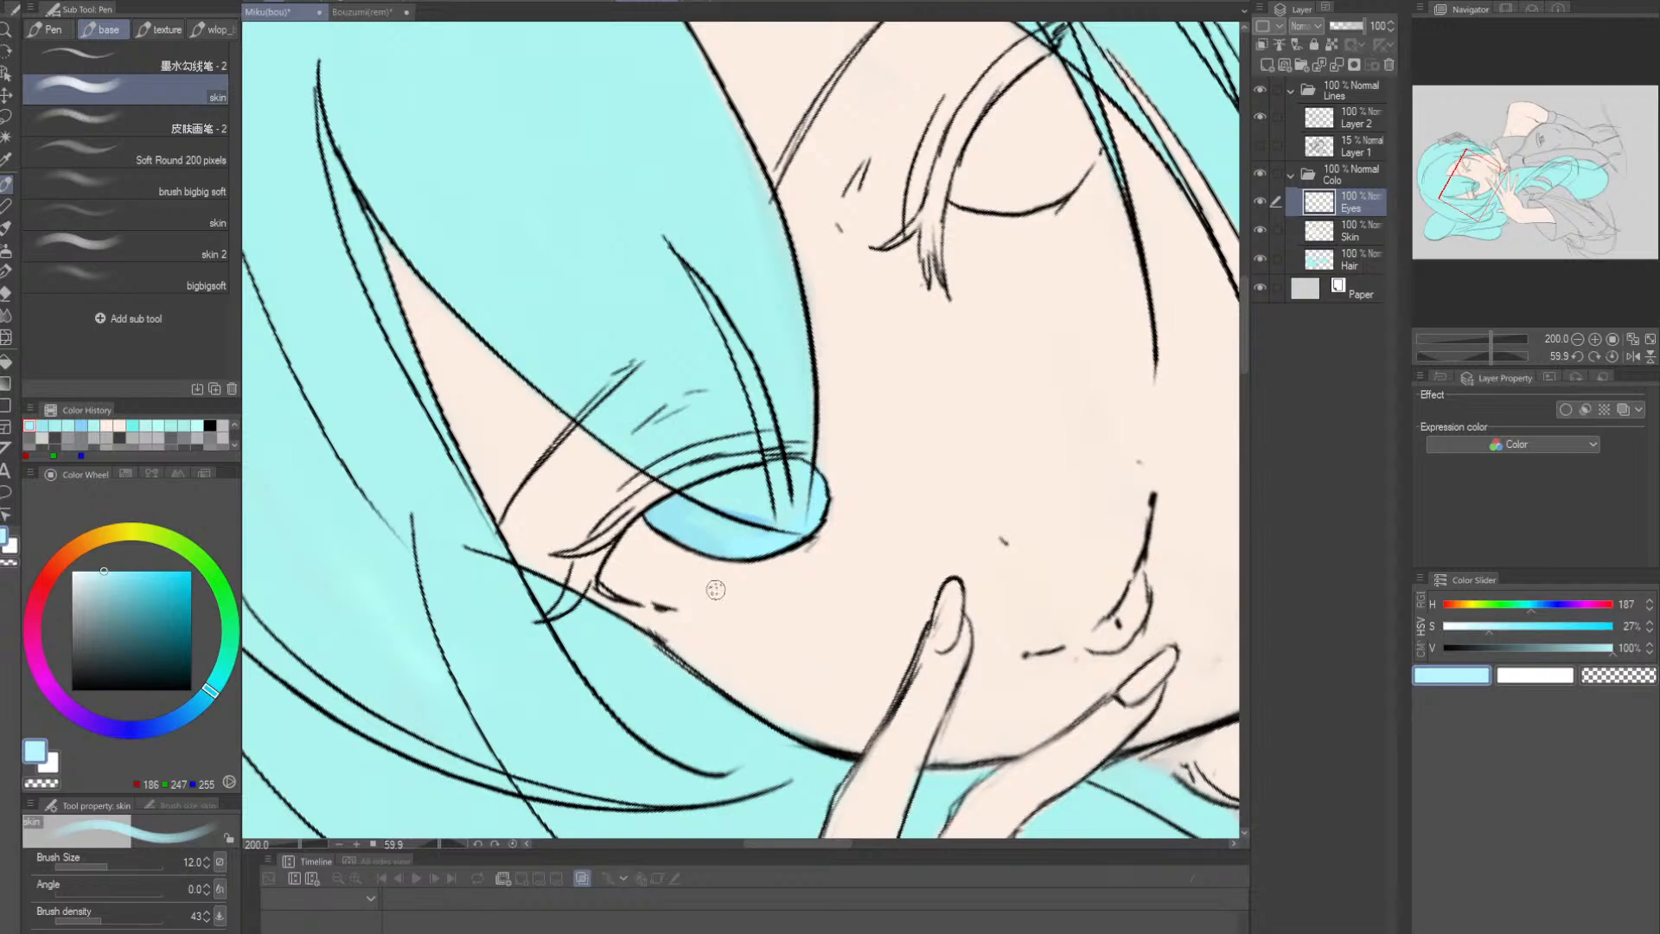
{"action": "mouse_move", "coordinate": [701, 537]}
{"action": "left_mouse_down"}
{"action": "mouse_move", "coordinate": [800, 527]}
{"action": "mouse_move", "coordinate": [745, 550]}
{"action": "mouse_move", "coordinate": [671, 530]}
{"action": "mouse_move", "coordinate": [754, 530]}
{"action": "mouse_move", "coordinate": [663, 518]}
{"action": "mouse_move", "coordinate": [772, 518]}
{"action": "mouse_move", "coordinate": [738, 551]}
{"action": "left_mouse_up"}
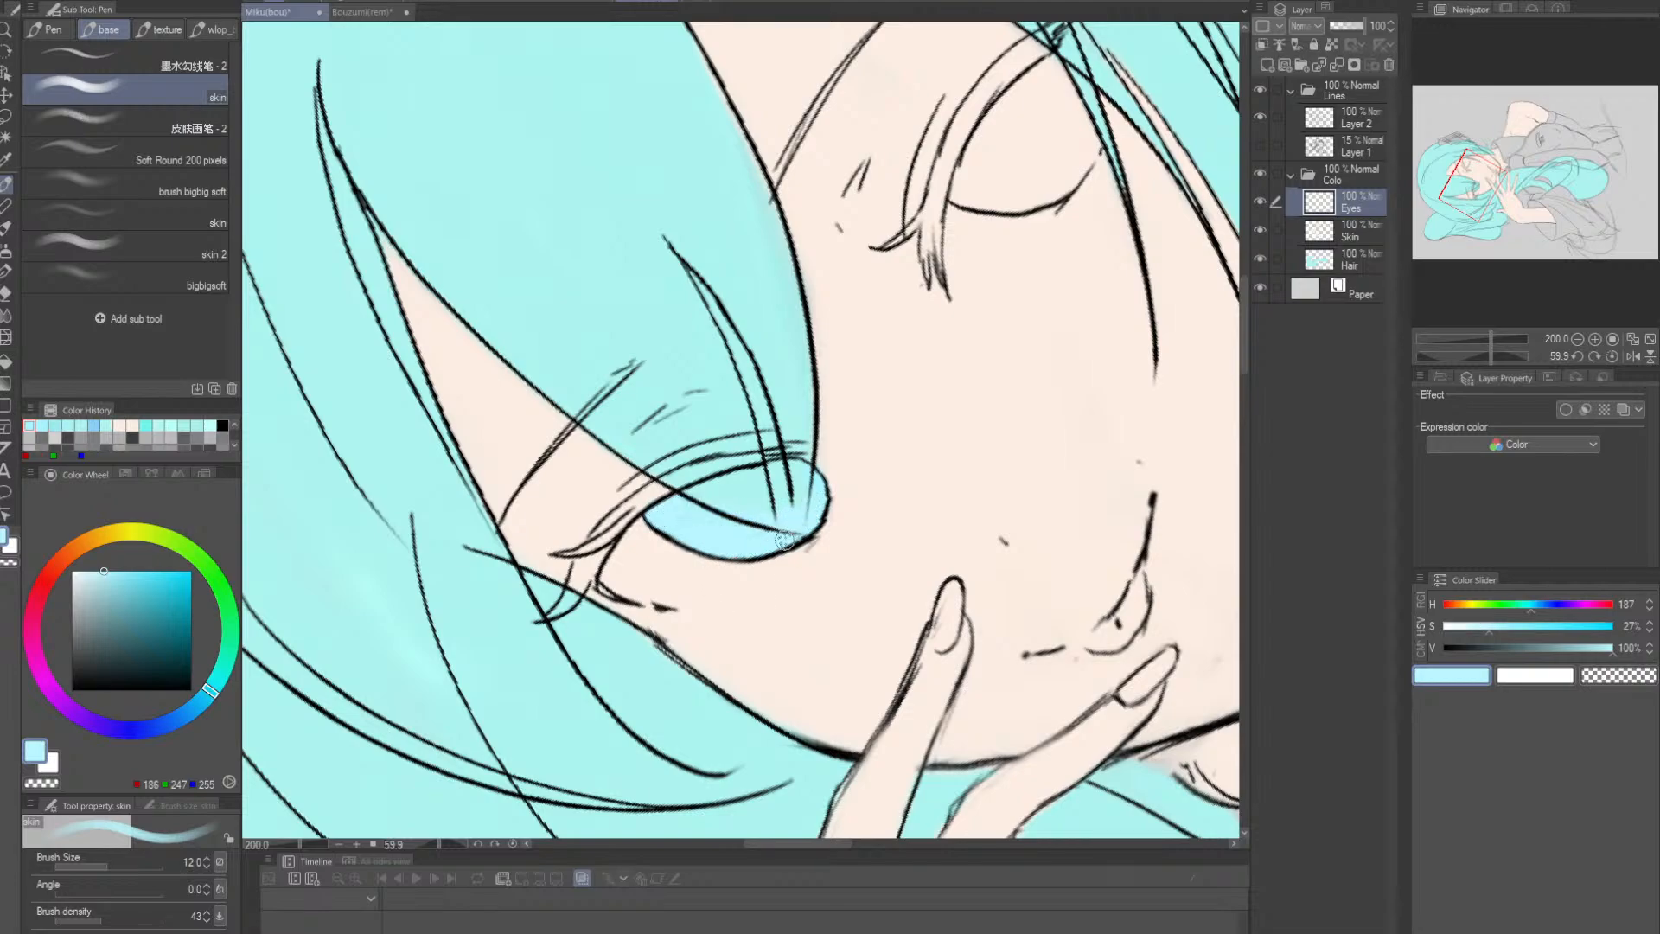
{"action": "key", "text": "e"}
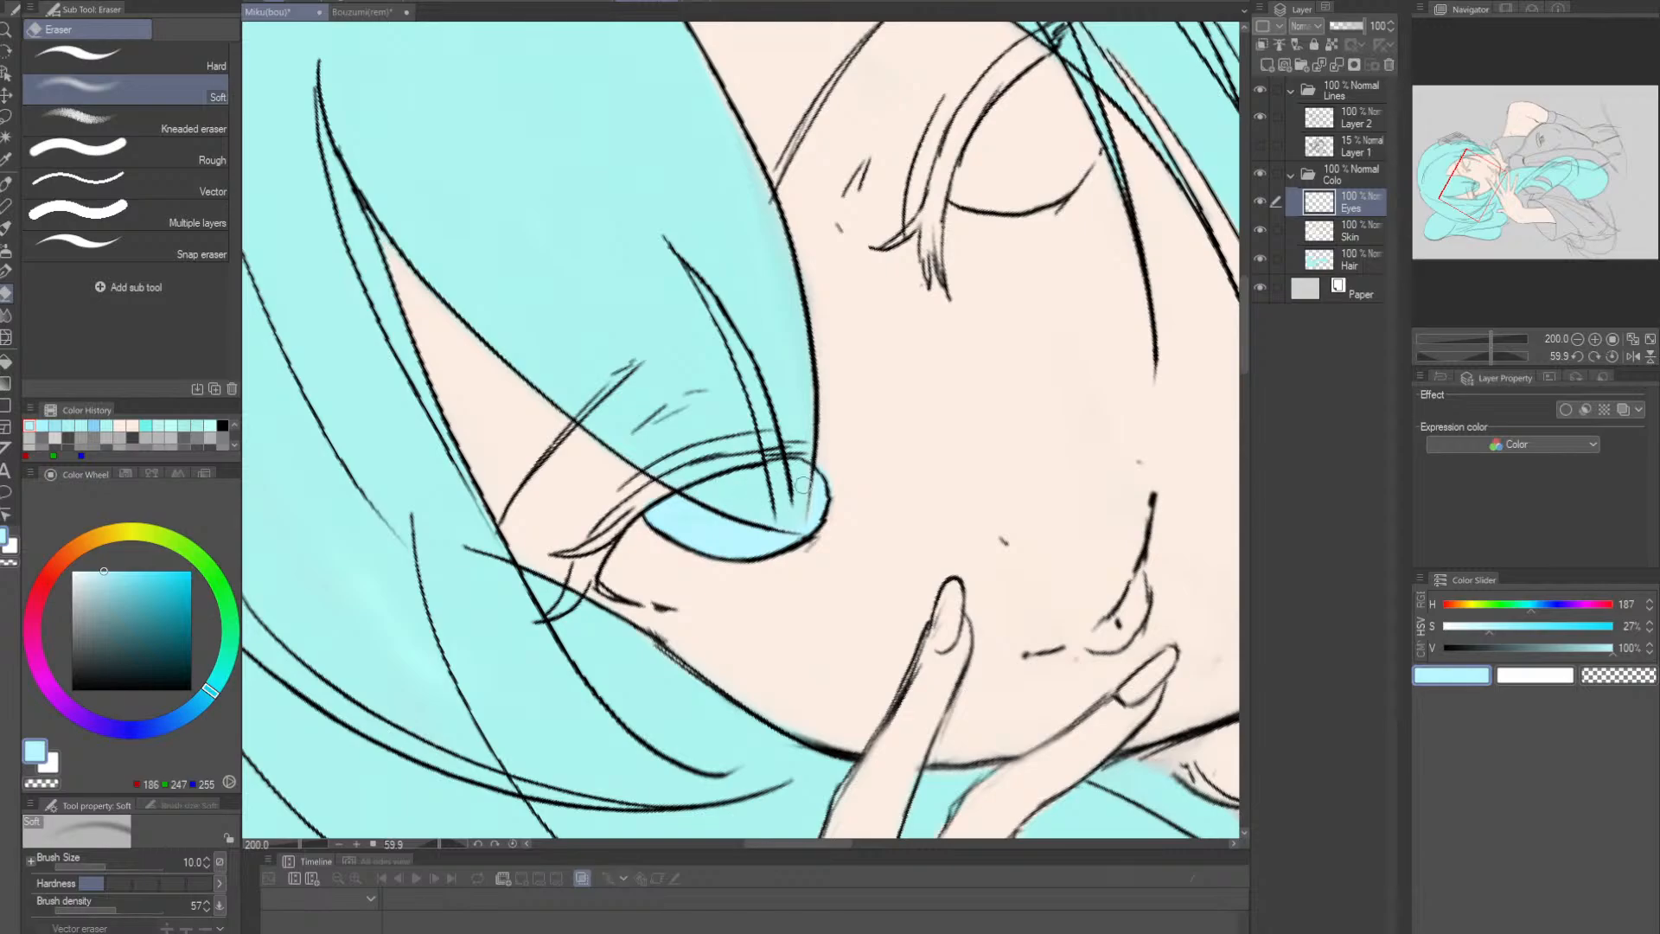
{"action": "key", "text": "p"}
{"action": "left_click_drag", "start_coordinate": [818, 495], "coordinate": [815, 519]}
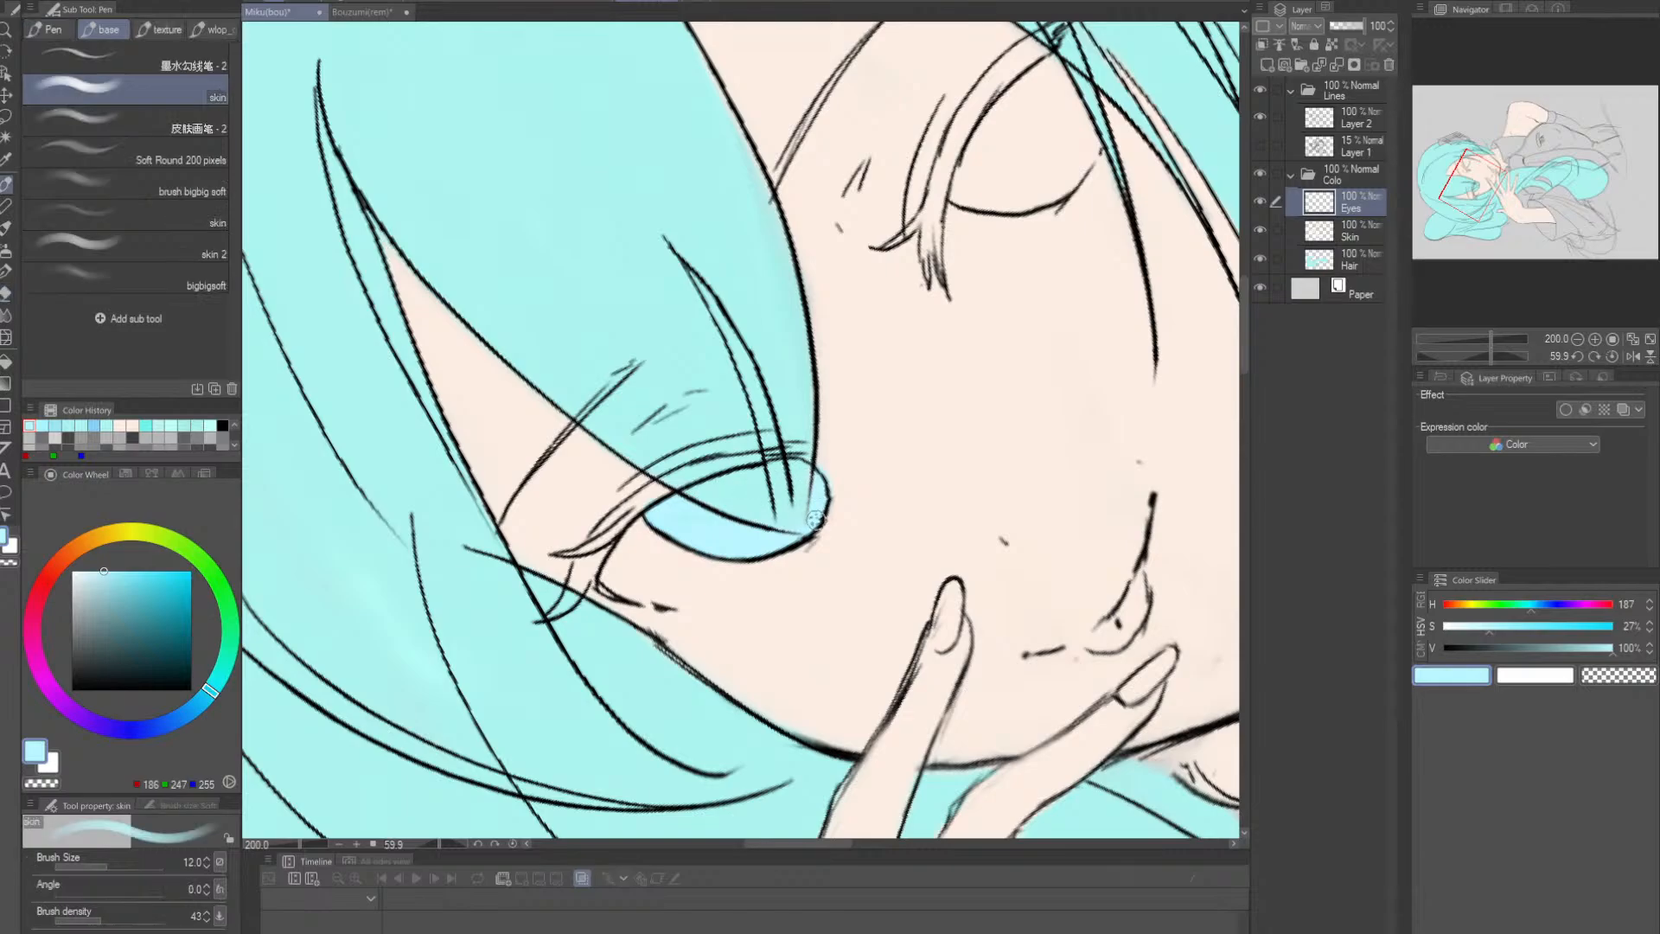
- Fill the other eye with the same pale blue on the Eyes layer, up to the hair strands
{"action": "key", "text": "shift+space"}
{"action": "mouse_move", "coordinate": [1034, 385]}
{"action": "left_mouse_down"}
{"action": "mouse_move", "coordinate": [1026, 541]}
{"action": "mouse_move", "coordinate": [759, 679]}
{"action": "left_mouse_up"}
{"action": "key", "text": "space"}
{"action": "mouse_move", "coordinate": [797, 491]}
{"action": "left_mouse_down"}
{"action": "mouse_move", "coordinate": [842, 433]}
{"action": "mouse_move", "coordinate": [875, 438]}
{"action": "mouse_move", "coordinate": [772, 476]}
{"action": "mouse_move", "coordinate": [924, 409]}
{"action": "mouse_move", "coordinate": [922, 504]}
{"action": "mouse_move", "coordinate": [867, 527]}
{"action": "mouse_move", "coordinate": [806, 491]}
{"action": "mouse_move", "coordinate": [911, 498]}
{"action": "mouse_move", "coordinate": [788, 483]}
{"action": "mouse_move", "coordinate": [860, 517]}
{"action": "mouse_move", "coordinate": [839, 482]}
{"action": "mouse_move", "coordinate": [793, 491]}
{"action": "mouse_move", "coordinate": [930, 488]}
{"action": "mouse_move", "coordinate": [899, 504]}
{"action": "mouse_move", "coordinate": [913, 419]}
{"action": "mouse_move", "coordinate": [827, 472]}
{"action": "left_mouse_up"}
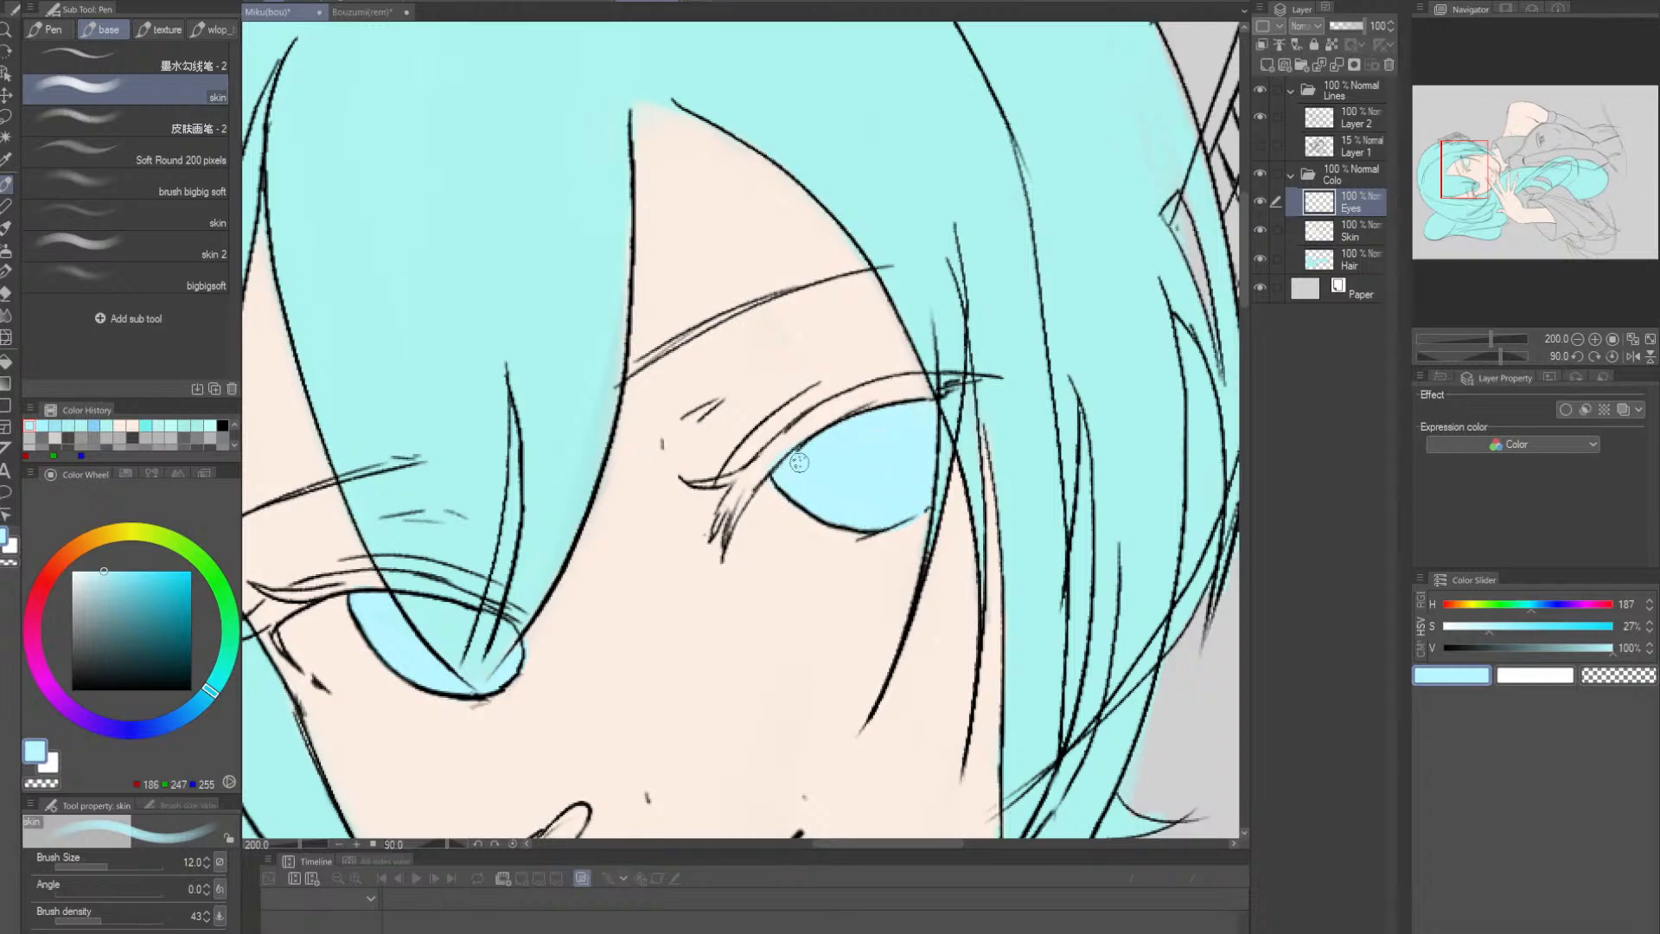
{"action": "key", "text": "e"}
{"action": "key", "text": "alt+space"}
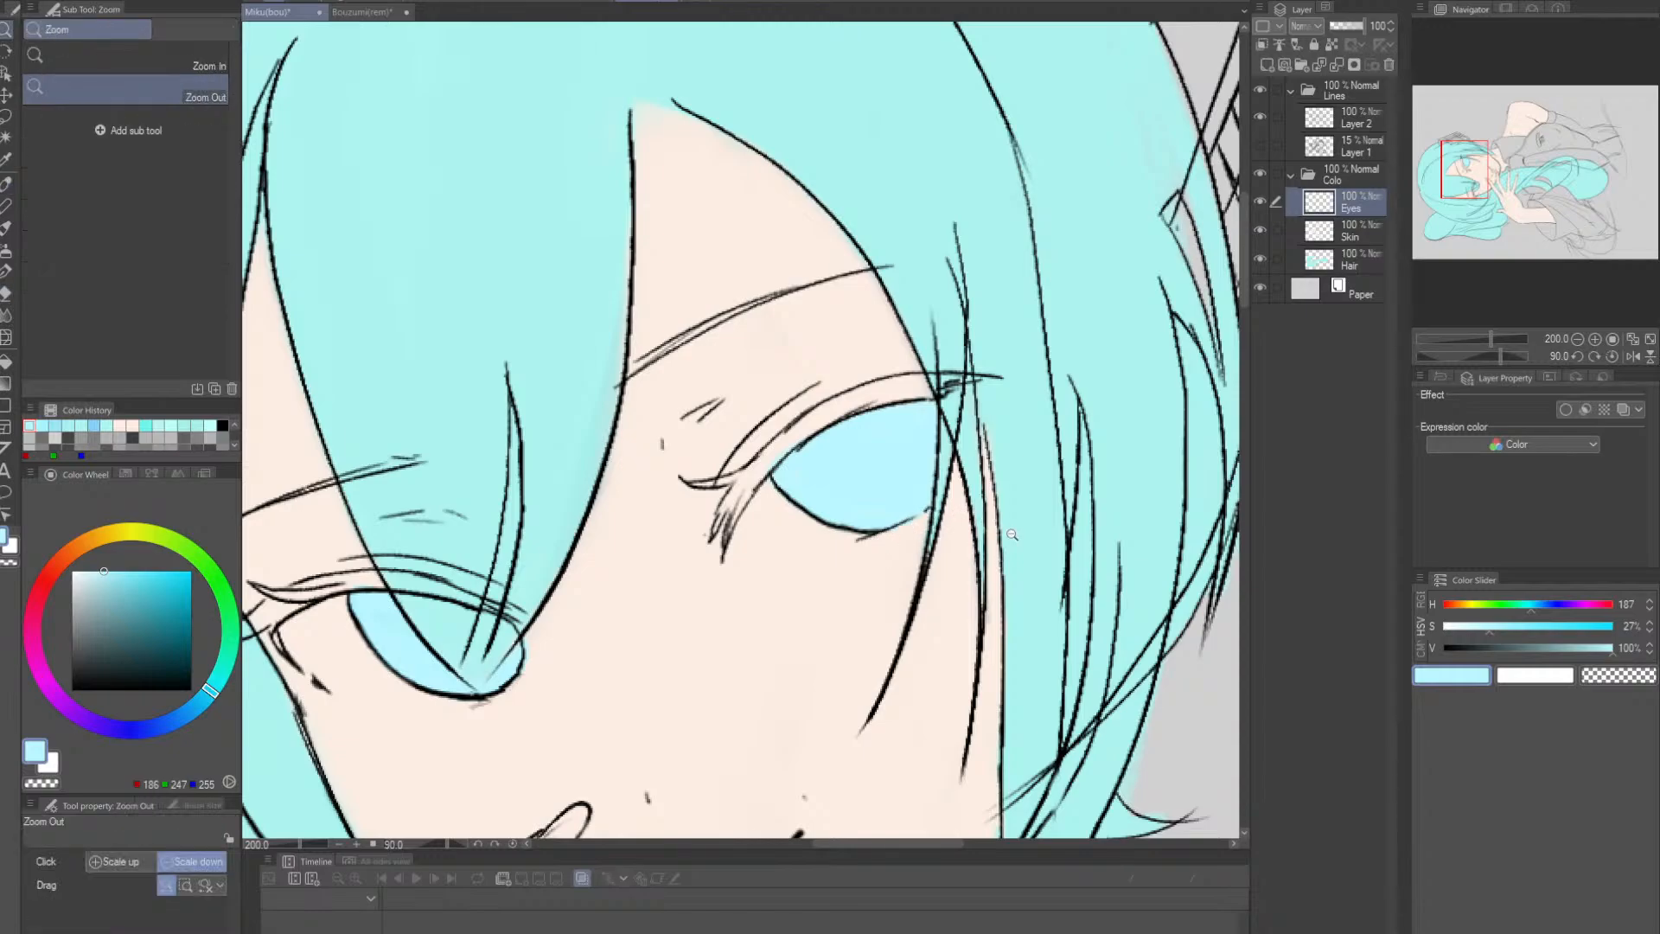
{"action": "mouse_move", "coordinate": [949, 512]}
{"action": "left_mouse_down"}
{"action": "mouse_move", "coordinate": [886, 505]}
{"action": "mouse_move", "coordinate": [877, 484]}
{"action": "mouse_move", "coordinate": [914, 532]}
{"action": "left_mouse_up"}
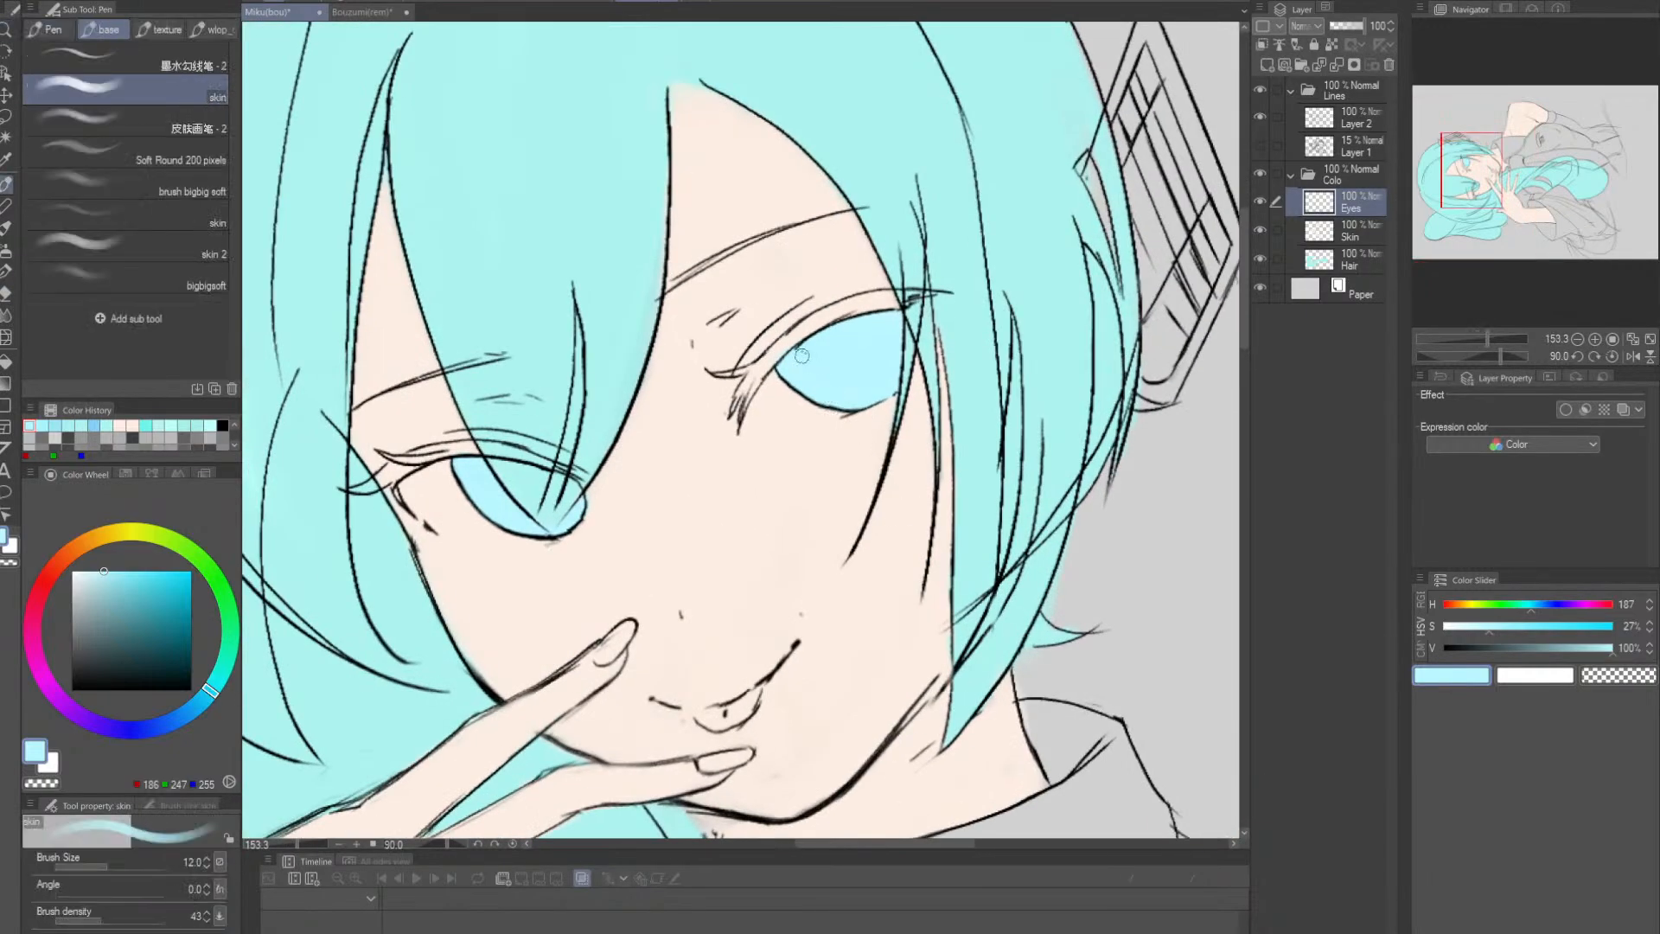
- Add a new layer named Clothes and place it beneath the Hair layer in the color folder
{"action": "key", "text": "alt+space"}
{"action": "mouse_move", "coordinate": [1029, 462]}
{"action": "left_mouse_down"}
{"action": "mouse_move", "coordinate": [970, 462]}
{"action": "mouse_move", "coordinate": [929, 393]}
{"action": "left_mouse_up"}
{"action": "left_click_drag", "start_coordinate": [981, 525], "coordinate": [901, 436]}
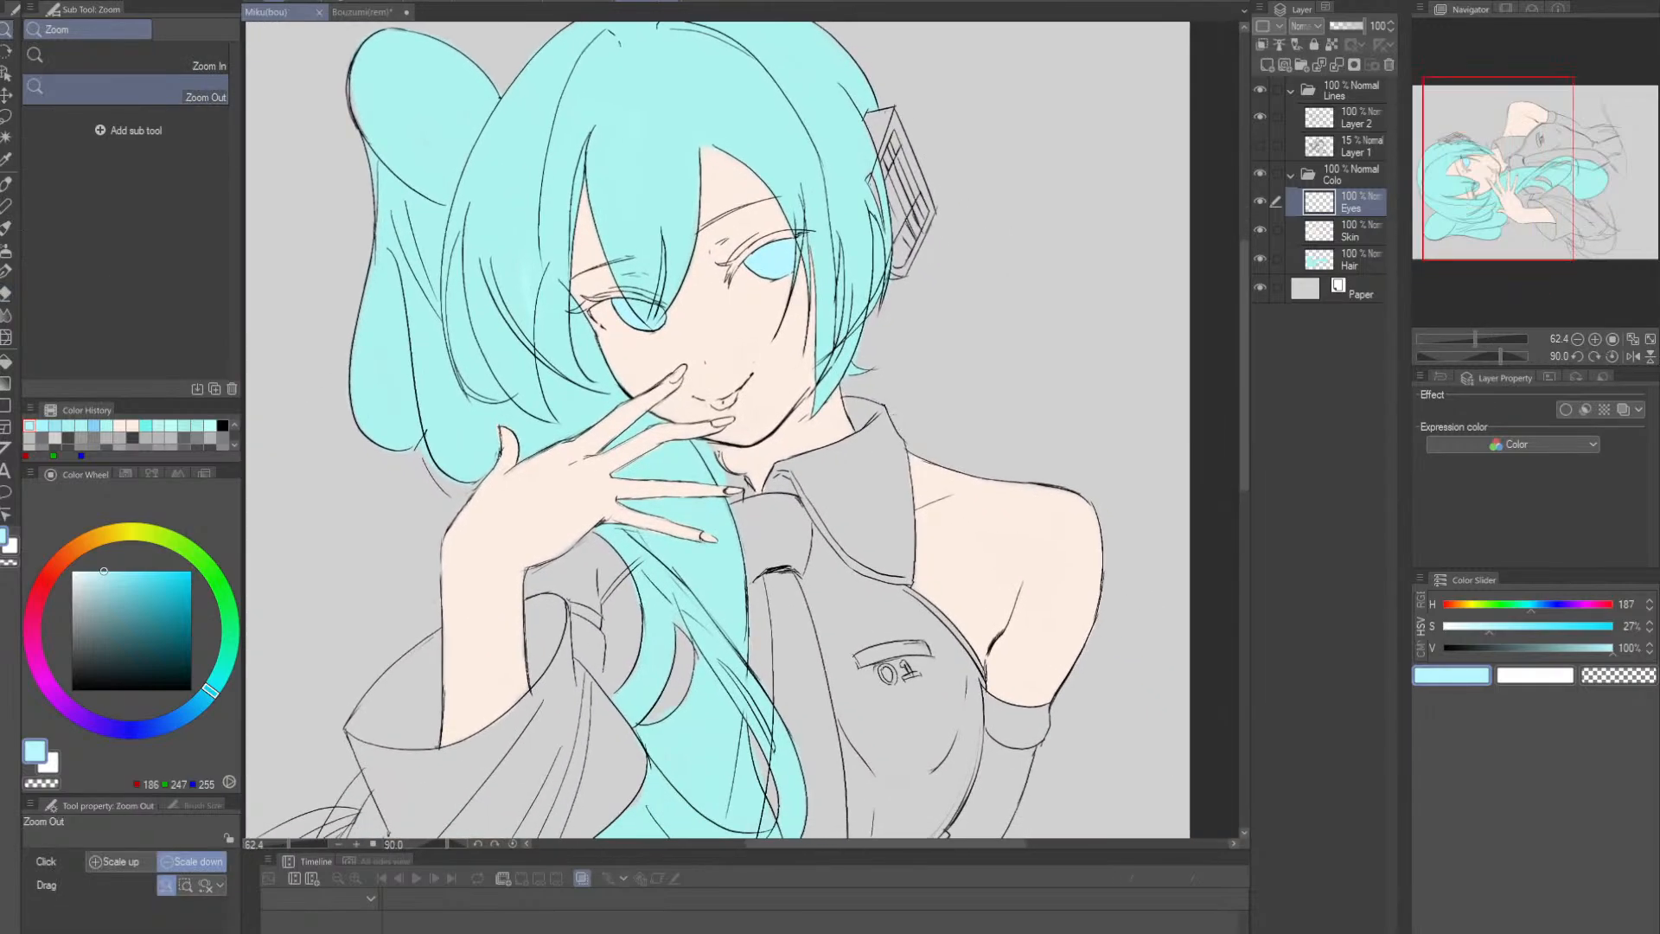
{"action": "left_click_drag", "start_coordinate": [879, 518], "coordinate": [902, 296]}
{"action": "left_click_drag", "start_coordinate": [973, 458], "coordinate": [981, 425]}
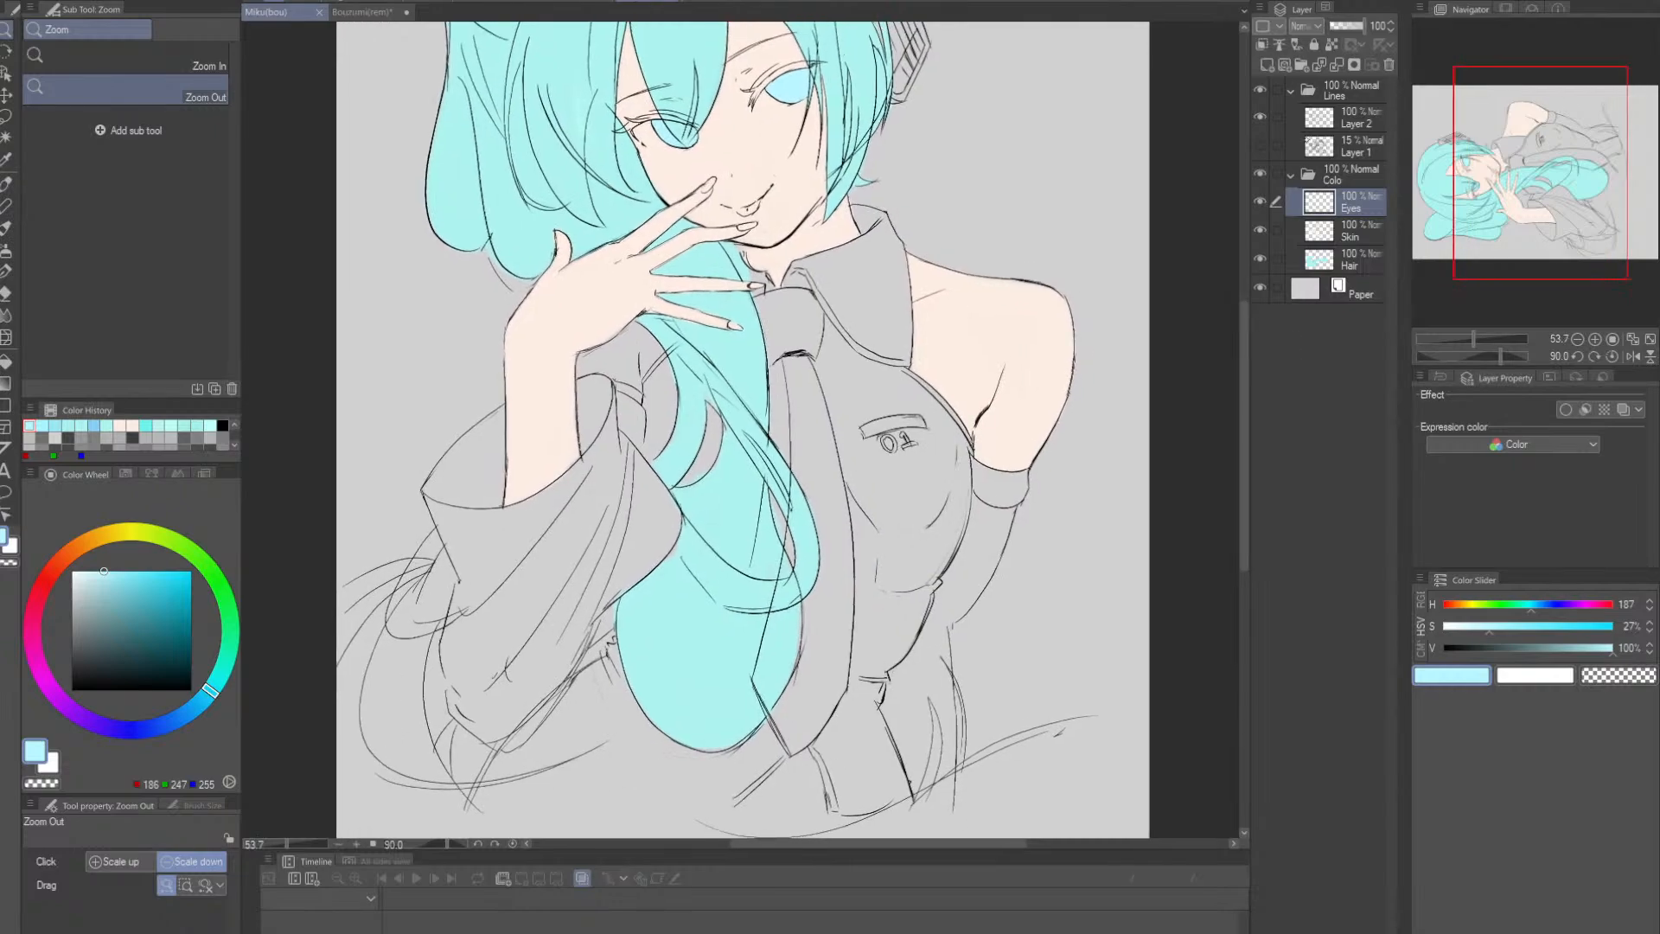
{"action": "left_click", "coordinate": [1266, 65]}
{"action": "double_click", "coordinate": [1362, 212]}
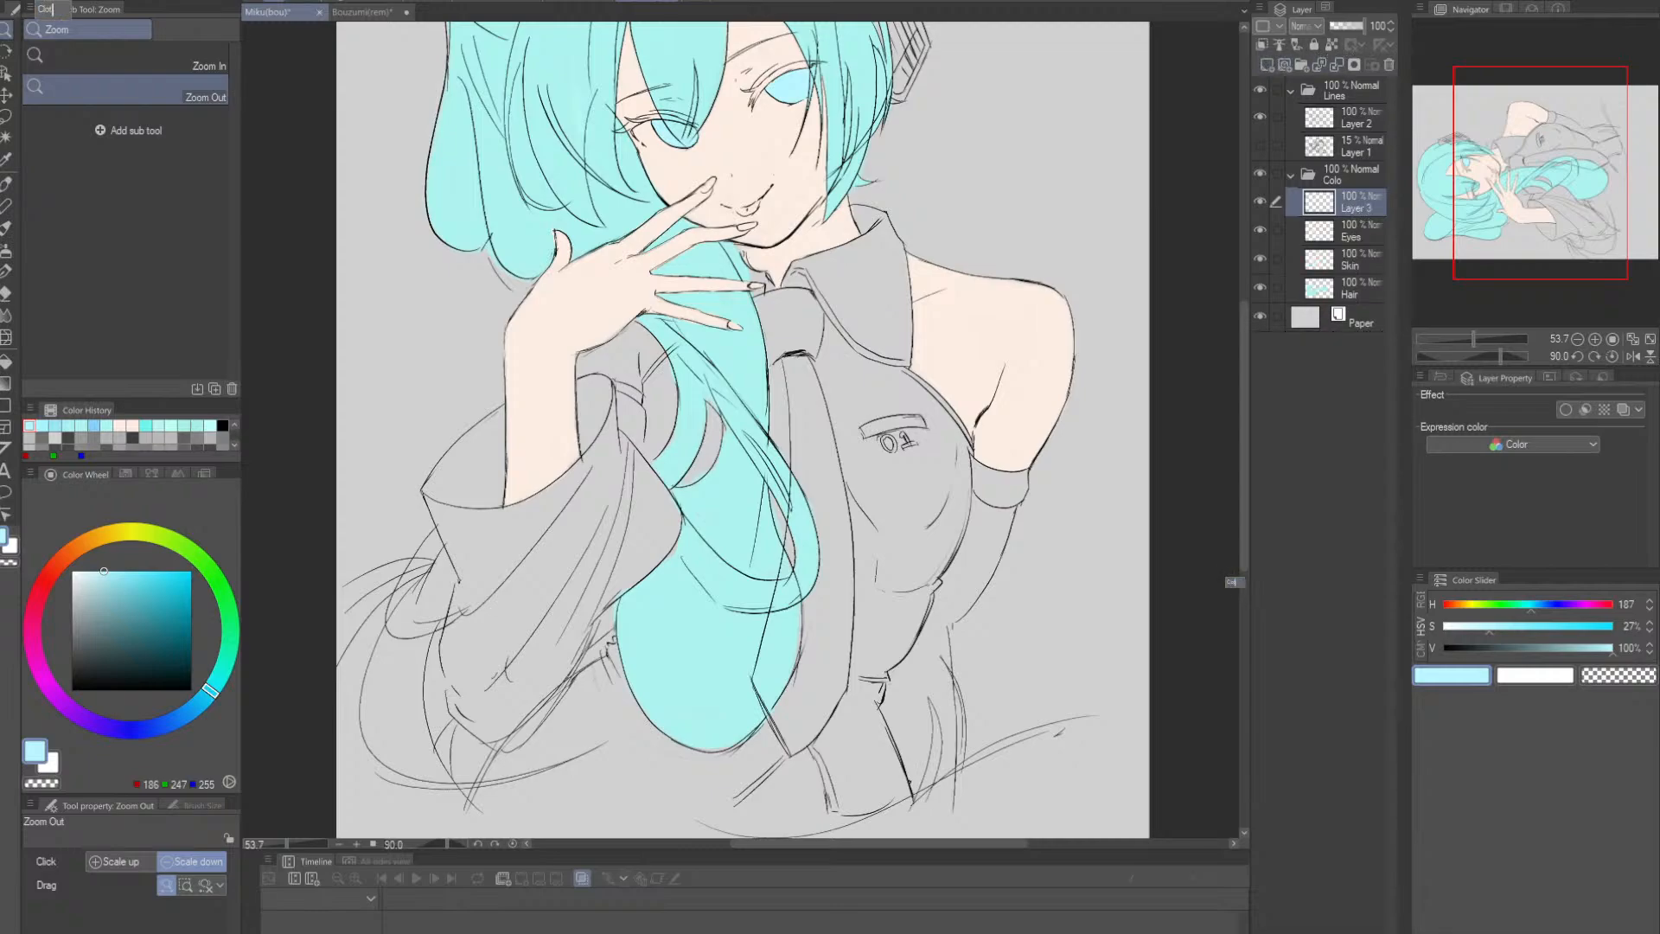
{"action": "key", "text": "Return"}
{"action": "left_click_drag", "start_coordinate": [1364, 235], "coordinate": [1366, 303]}
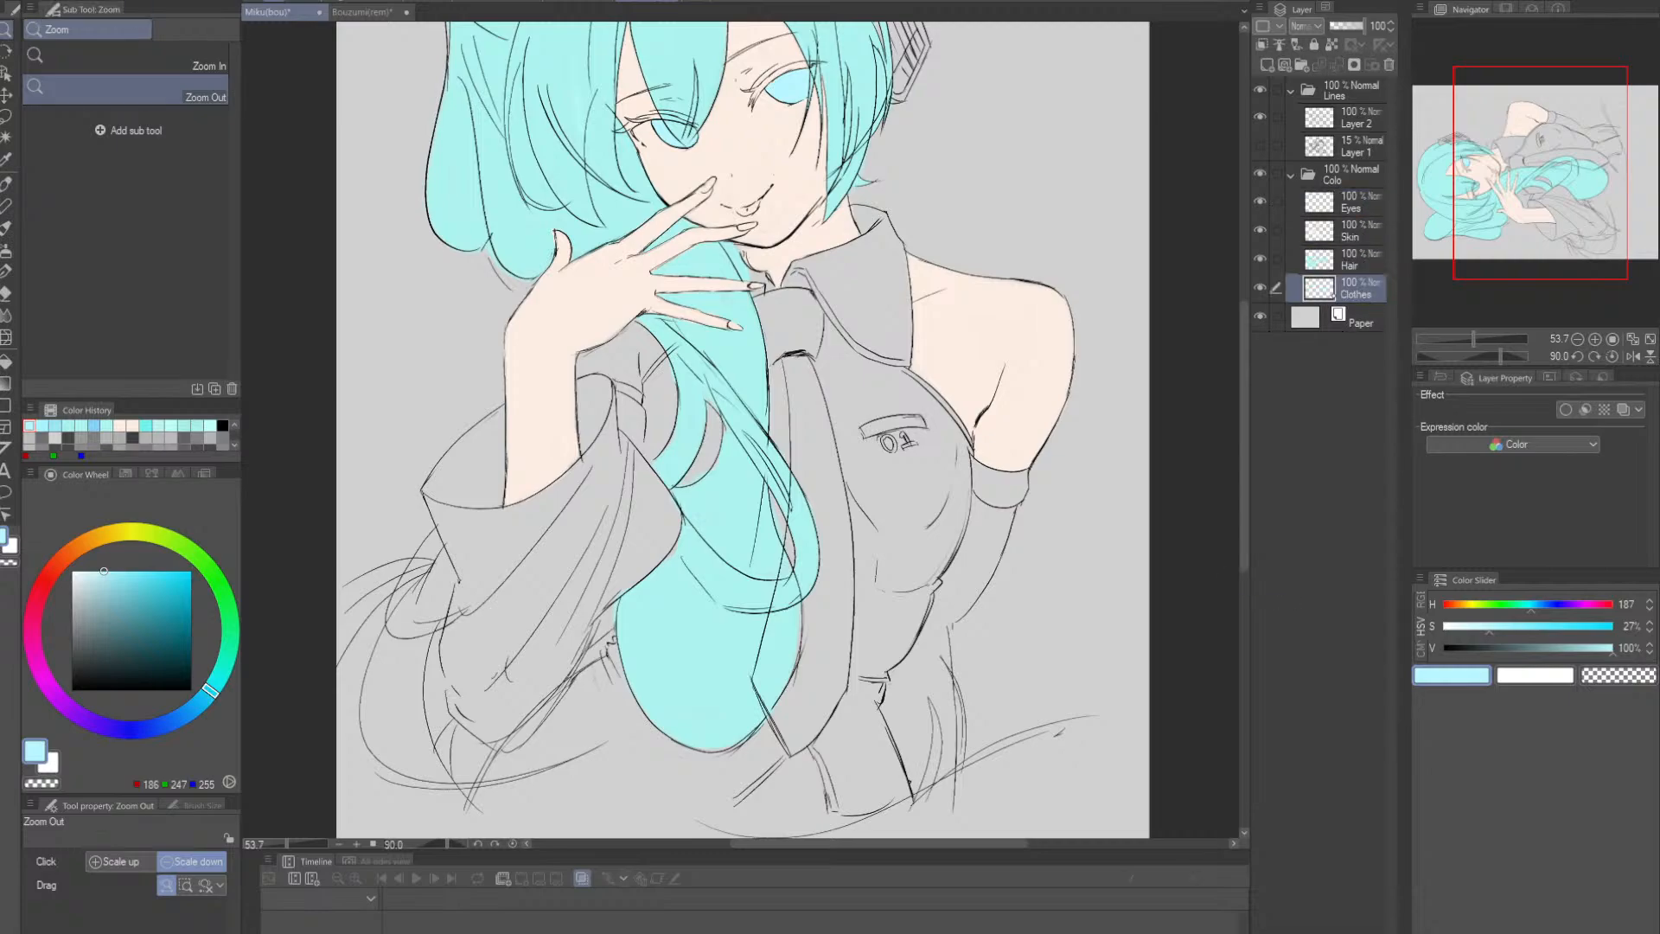
- Mix a muted gray-blue with hue 187, saturation 9% and value about 79% for the skin brush
{"action": "key", "text": "p"}
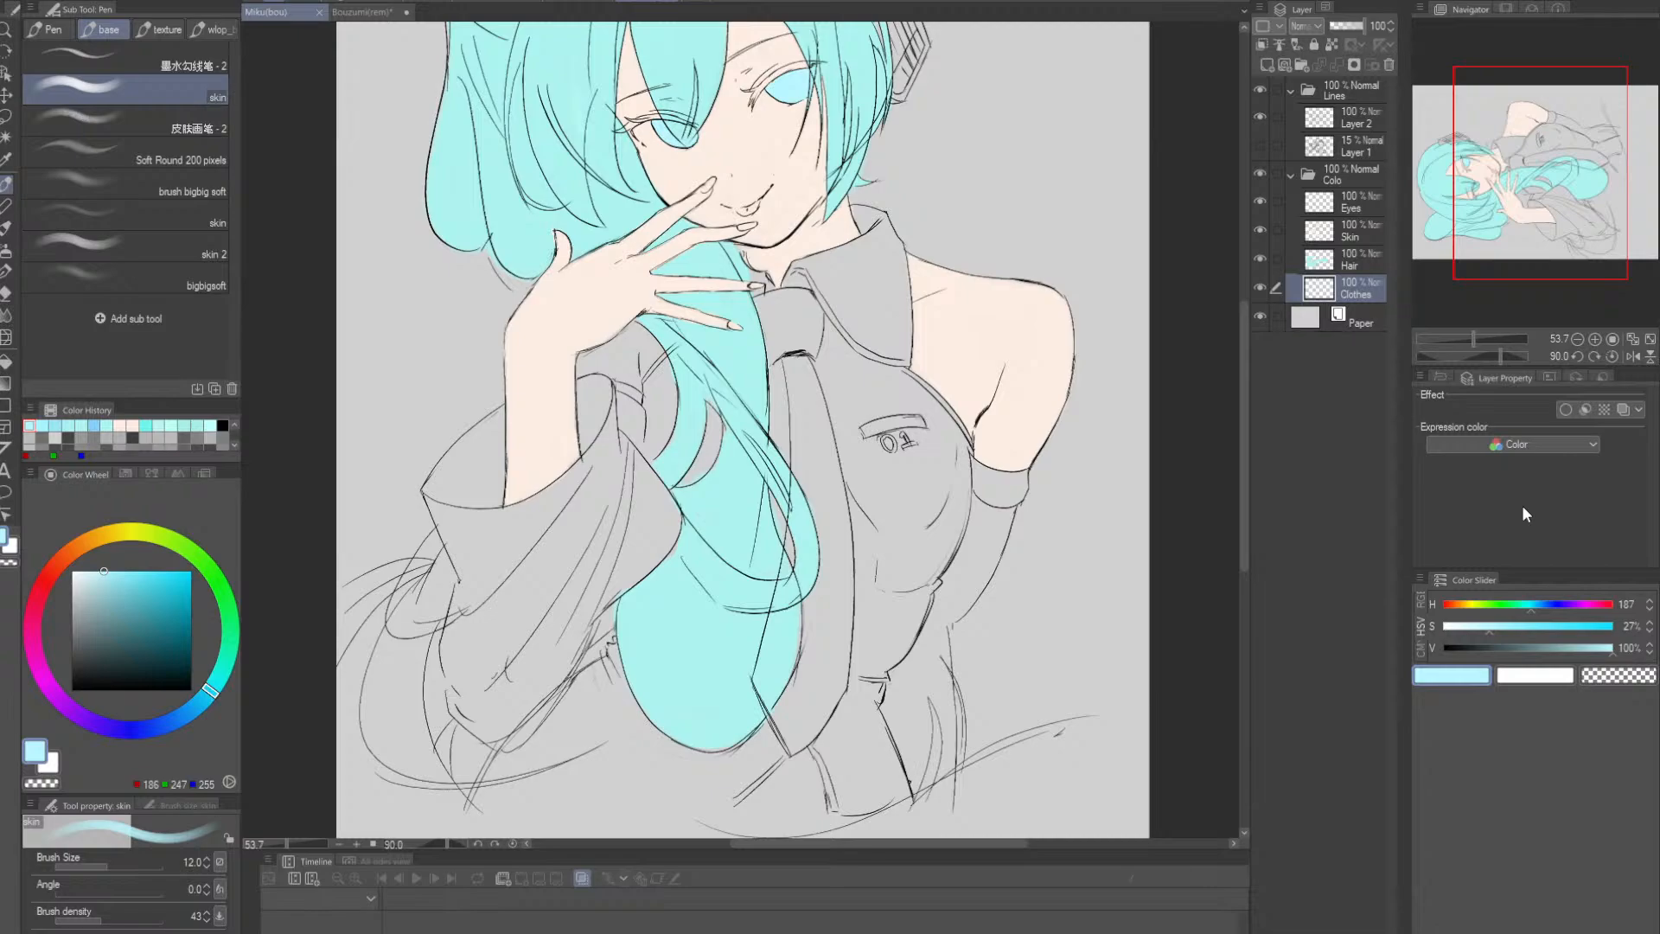
{"action": "left_click", "coordinate": [1569, 648]}
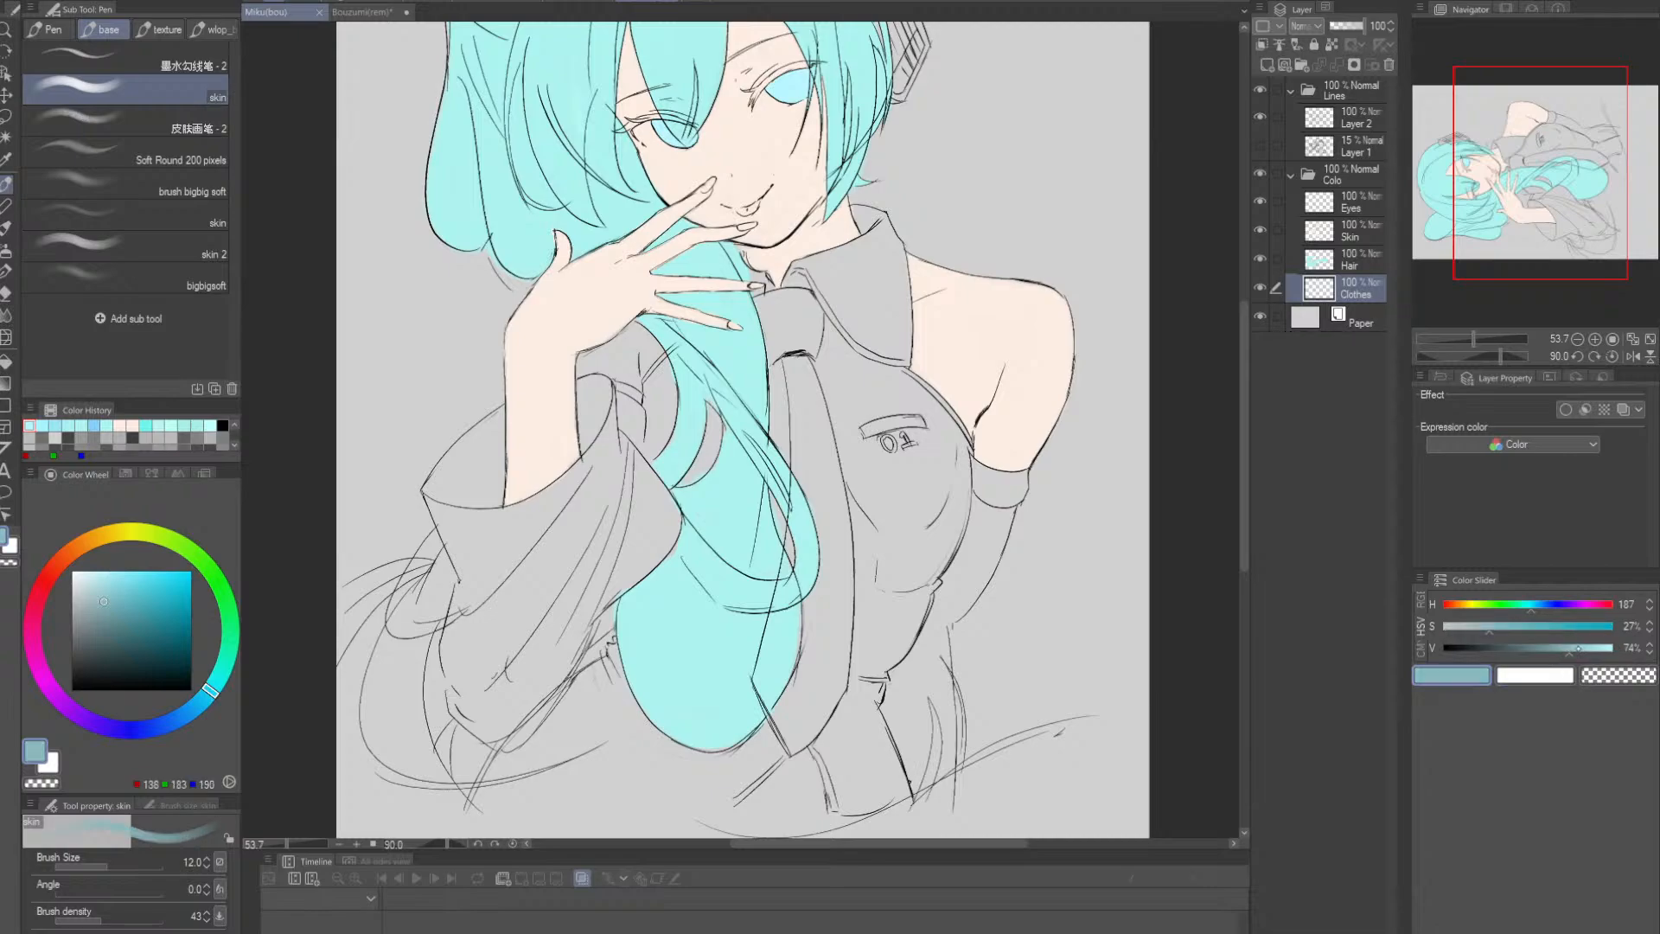
{"action": "left_click", "coordinate": [1578, 647]}
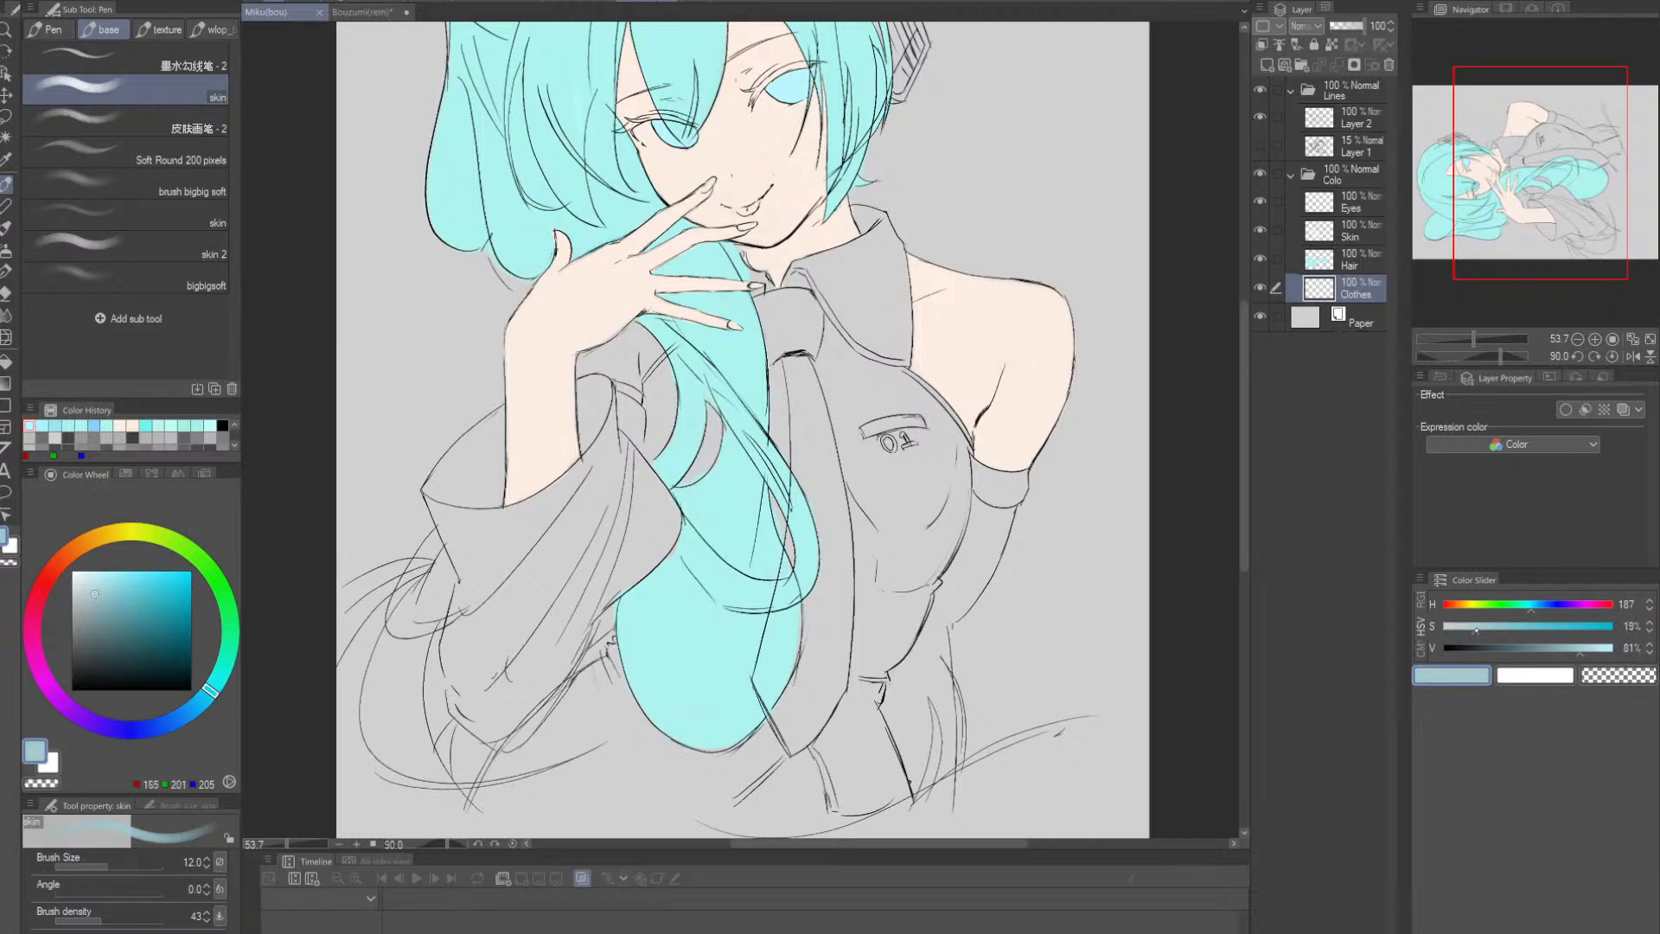
{"action": "left_click", "coordinate": [1588, 648]}
{"action": "left_click", "coordinate": [1596, 647]}
{"action": "left_click", "coordinate": [1489, 626]}
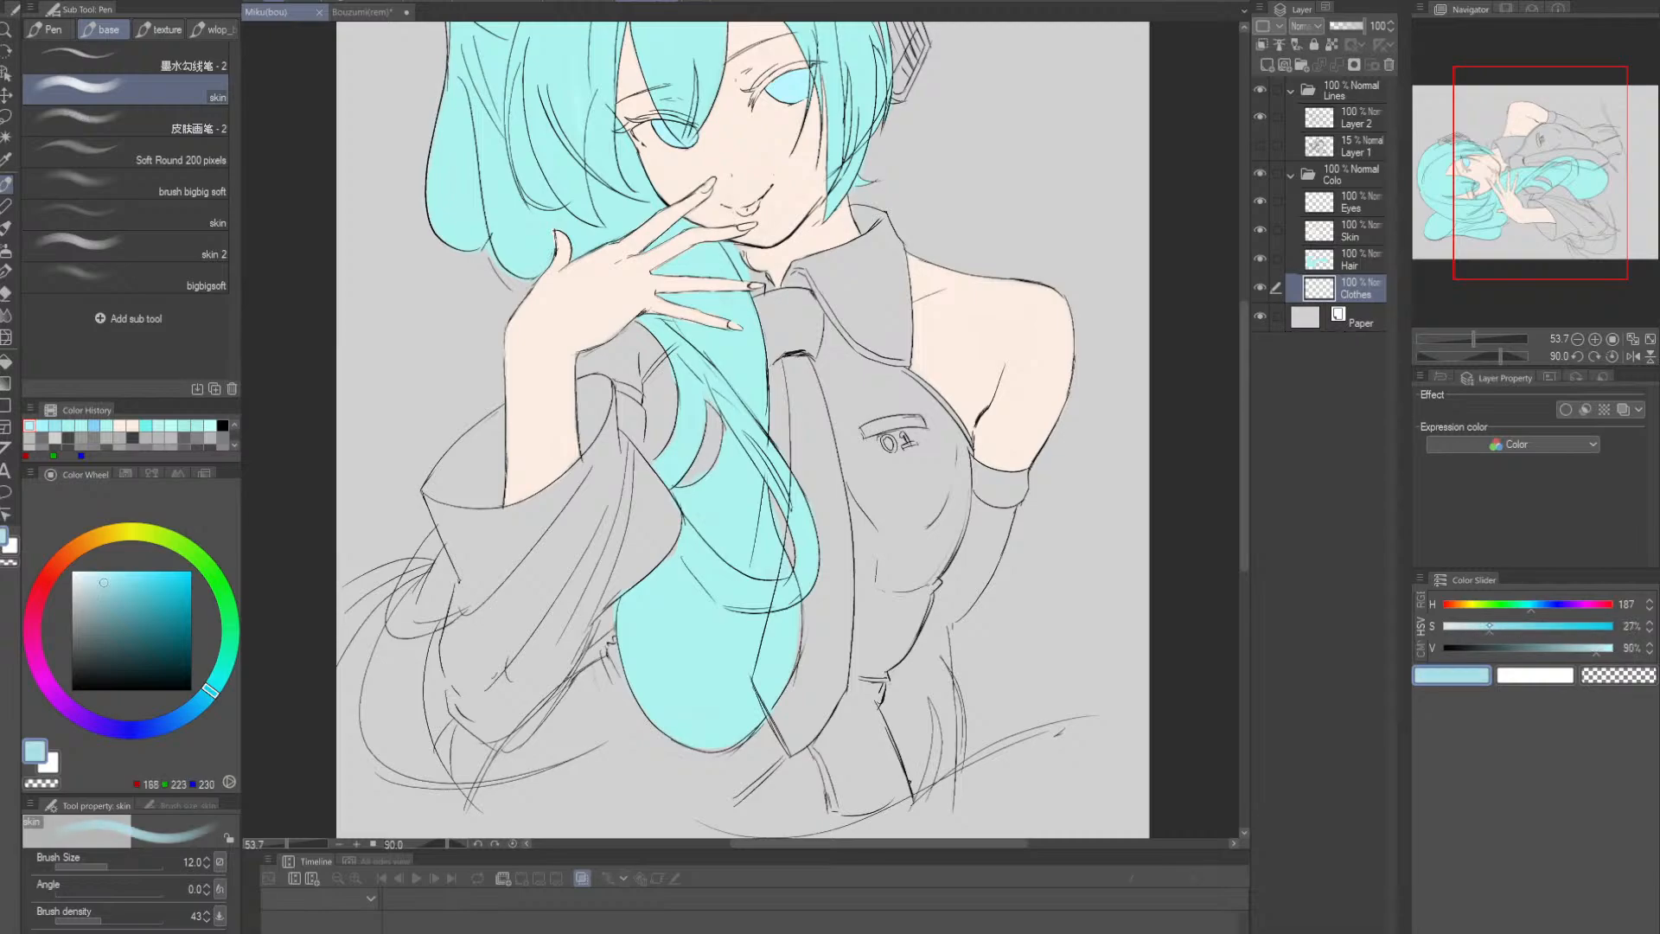
{"action": "mouse_move", "coordinate": [1488, 626]}
{"action": "left_mouse_down"}
{"action": "mouse_move", "coordinate": [1514, 626]}
{"action": "mouse_move", "coordinate": [1467, 626]}
{"action": "left_mouse_up"}
{"action": "left_click", "coordinate": [1579, 648]}
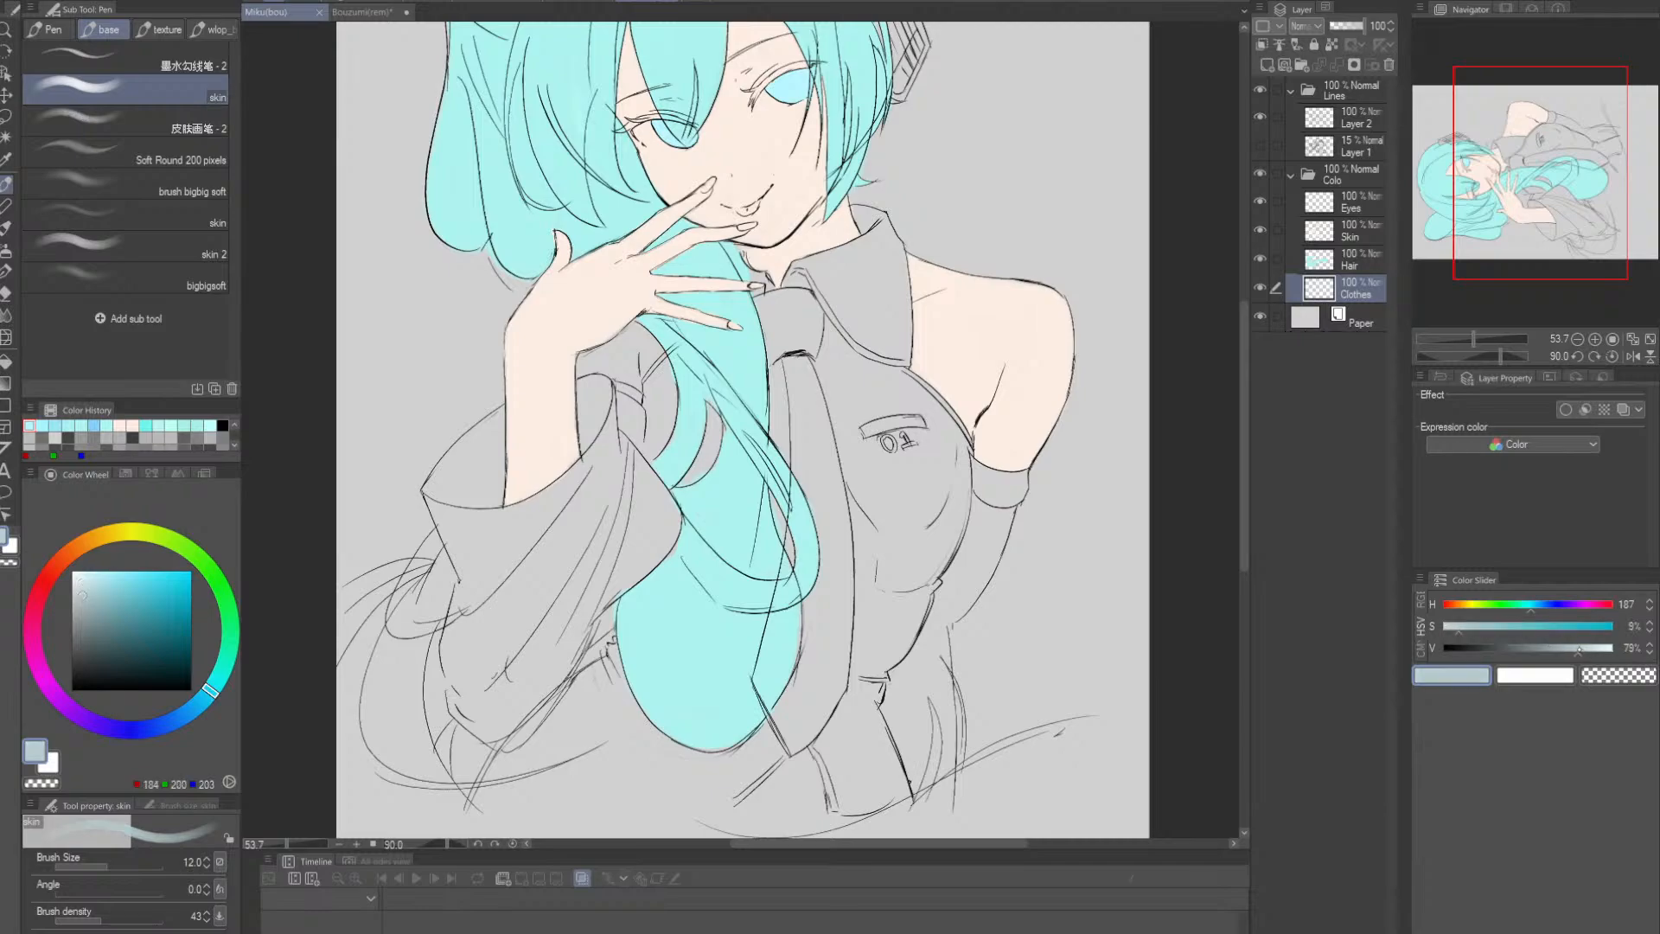
- Enlarge the brush to size 120 and lay the gray-blue down the chest of the shirt on the Clothes layer
{"action": "left_click_drag", "start_coordinate": [864, 487], "coordinate": [878, 607]}
{"action": "key", "text": "bracketright"}
{"action": "key", "text": "bracketright"}
{"action": "key", "text": "bracketright"}
{"action": "key", "text": "bracketright"}
{"action": "key", "text": "bracketright"}
{"action": "key", "text": "bracketright"}
{"action": "key", "text": "bracketright"}
{"action": "key", "text": "bracketright"}
{"action": "key", "text": "bracketright"}
{"action": "key", "text": "bracketright"}
{"action": "key", "text": "bracketright"}
{"action": "key", "text": "bracketright"}
{"action": "mouse_move", "coordinate": [877, 424]}
{"action": "left_mouse_down"}
{"action": "mouse_move", "coordinate": [868, 609]}
{"action": "mouse_move", "coordinate": [907, 476]}
{"action": "mouse_move", "coordinate": [847, 687]}
{"action": "left_mouse_up"}
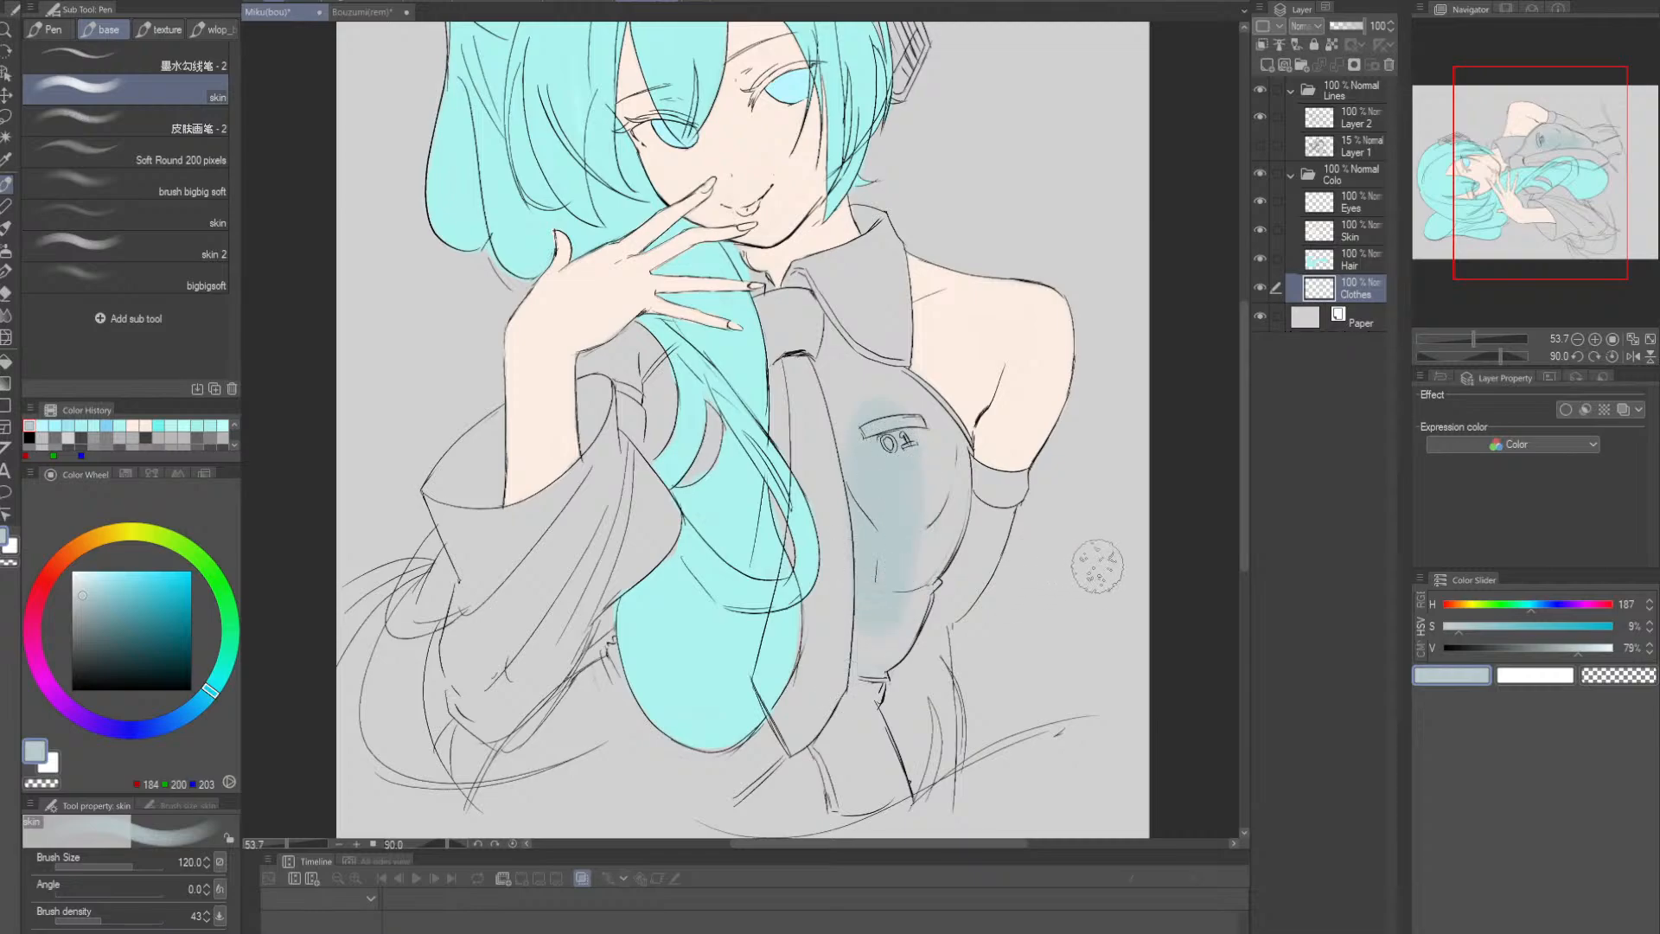
- Brighten the color to saturation 7%, value 95%, repaint the chest of the shirt with it and save the drawing
{"action": "left_click", "coordinate": [1593, 647]}
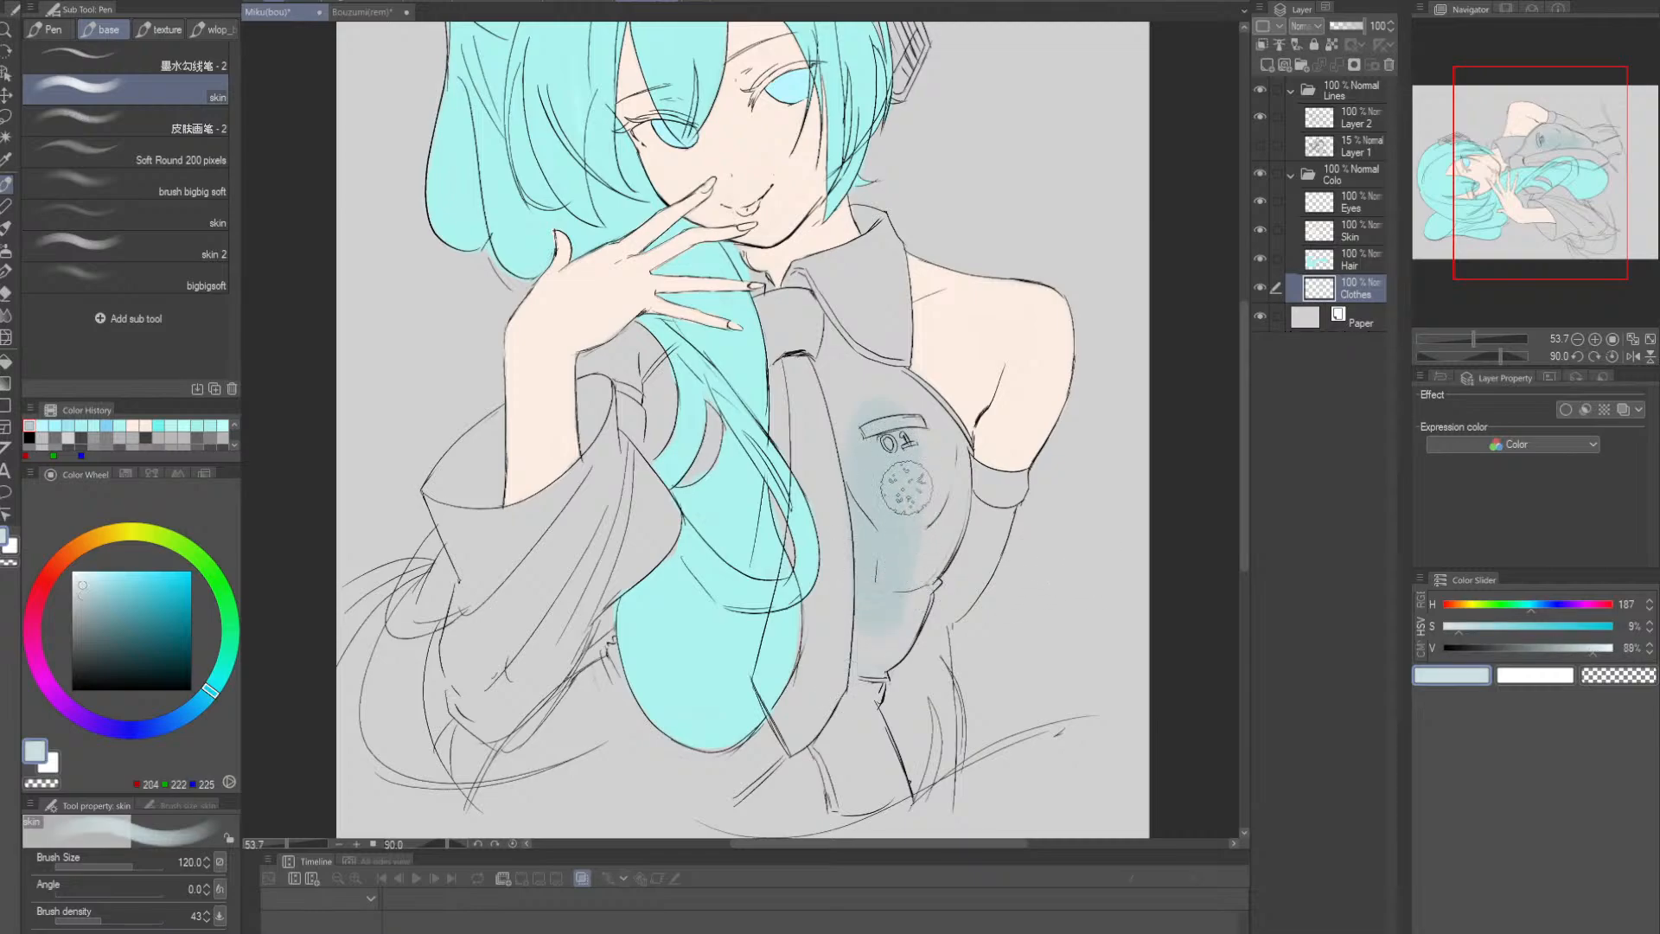
{"action": "left_click_drag", "start_coordinate": [900, 477], "coordinate": [896, 541]}
{"action": "mouse_move", "coordinate": [874, 623]}
{"action": "left_mouse_down"}
{"action": "mouse_move", "coordinate": [898, 581]}
{"action": "mouse_move", "coordinate": [921, 493]}
{"action": "mouse_move", "coordinate": [876, 645]}
{"action": "mouse_move", "coordinate": [943, 476]}
{"action": "mouse_move", "coordinate": [832, 709]}
{"action": "left_mouse_up"}
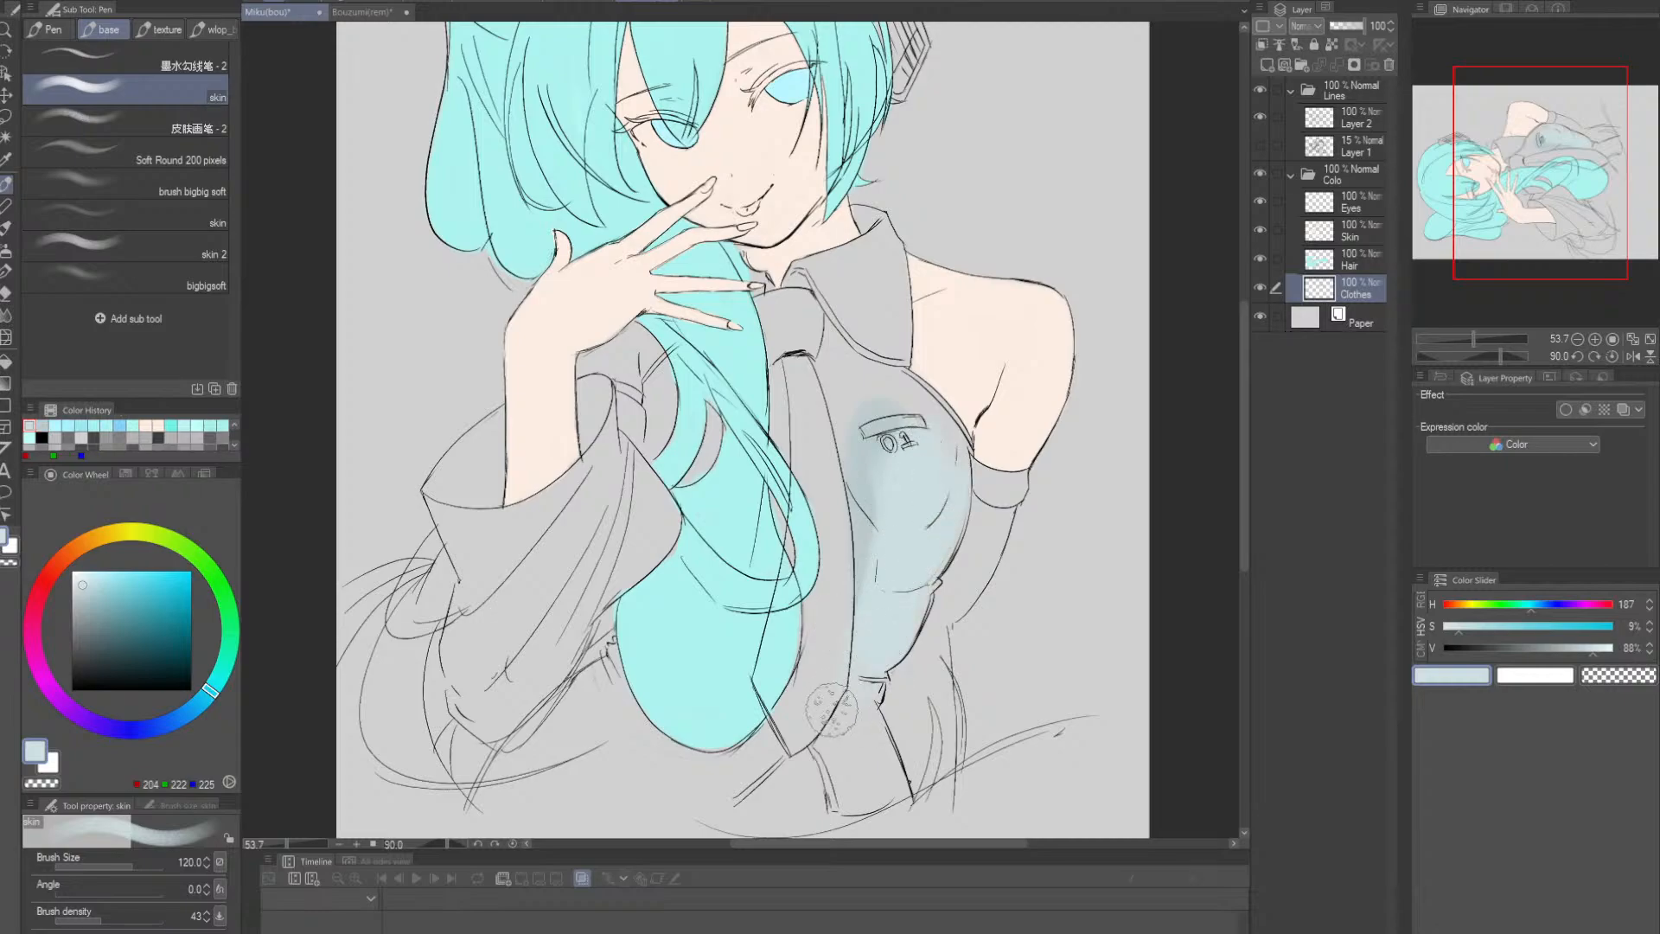
{"action": "key", "text": "ctrl+z"}
{"action": "left_click", "coordinate": [1605, 648]}
{"action": "mouse_move", "coordinate": [882, 467]}
{"action": "left_mouse_down"}
{"action": "mouse_move", "coordinate": [879, 572]}
{"action": "mouse_move", "coordinate": [904, 516]}
{"action": "mouse_move", "coordinate": [852, 661]}
{"action": "left_mouse_up"}
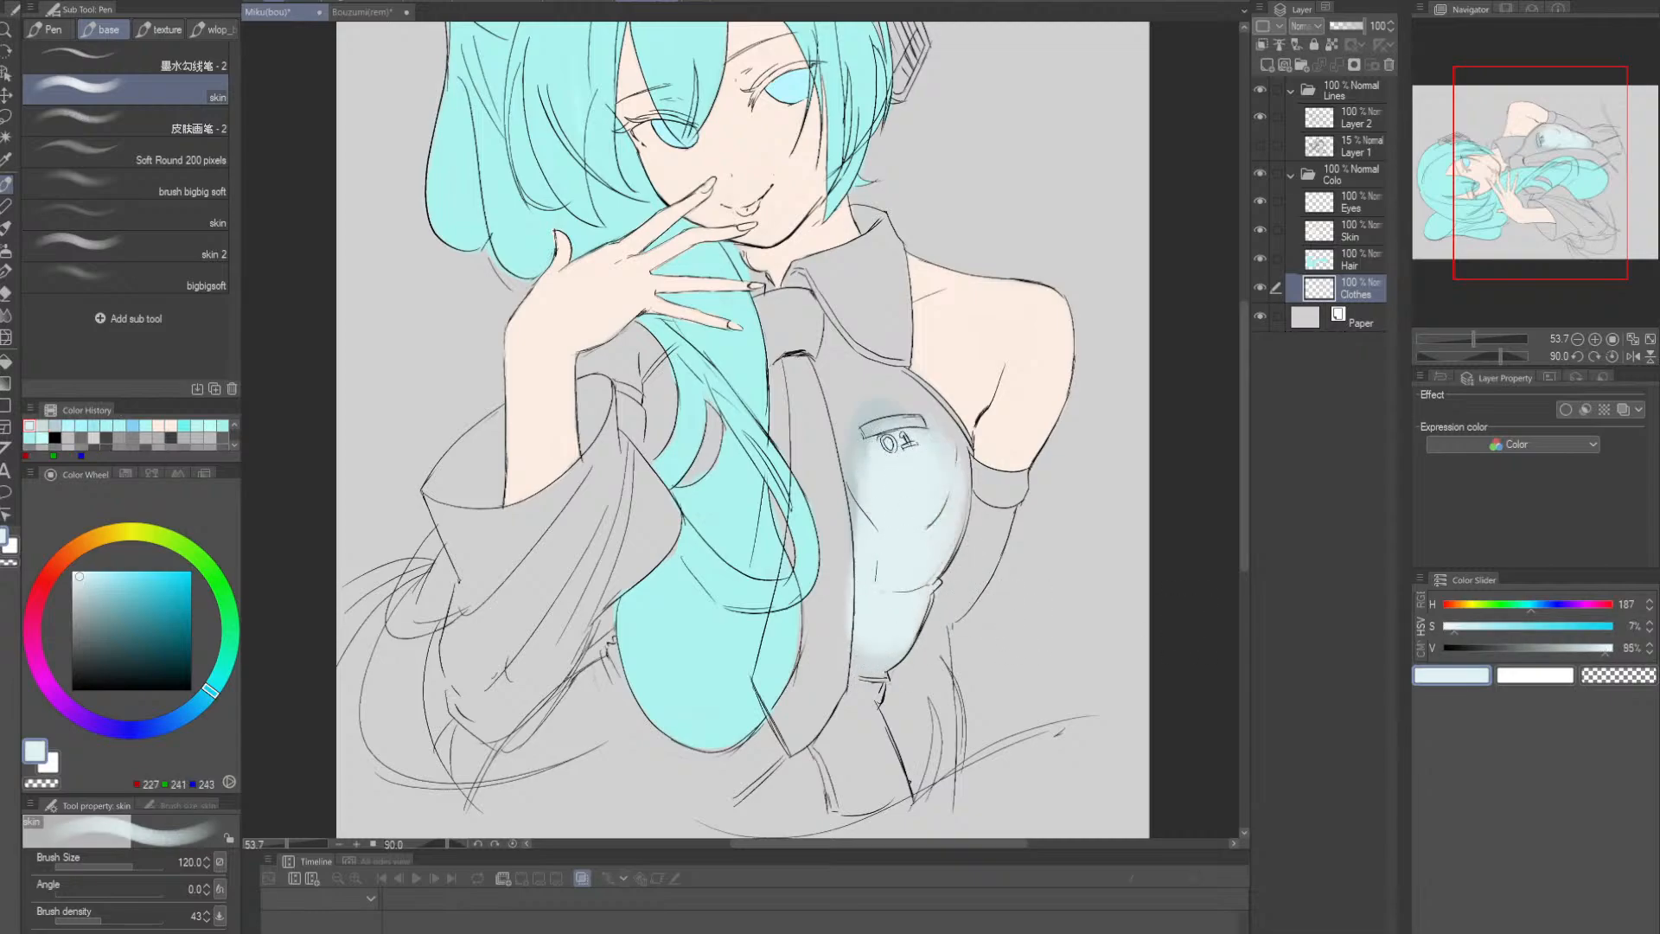
{"action": "key", "text": "ctrl+s"}
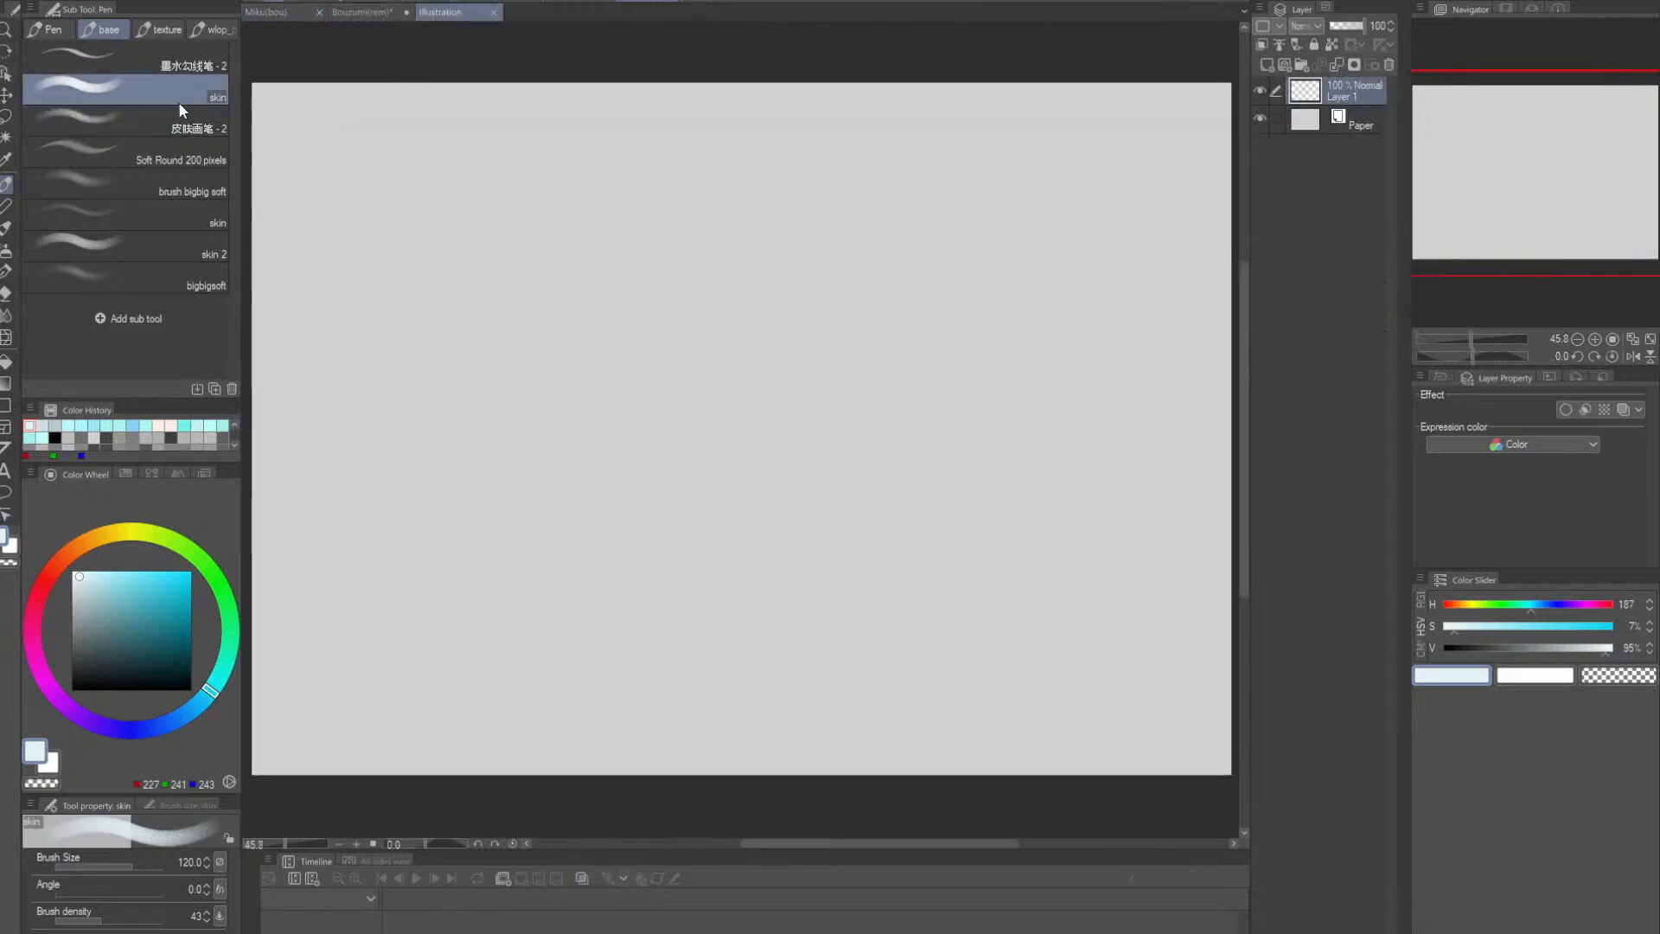
- Float the blank new canvas in its own window and paste the Miku reference illustration into it
{"action": "left_click_drag", "start_coordinate": [442, 11], "coordinate": [210, 2]}
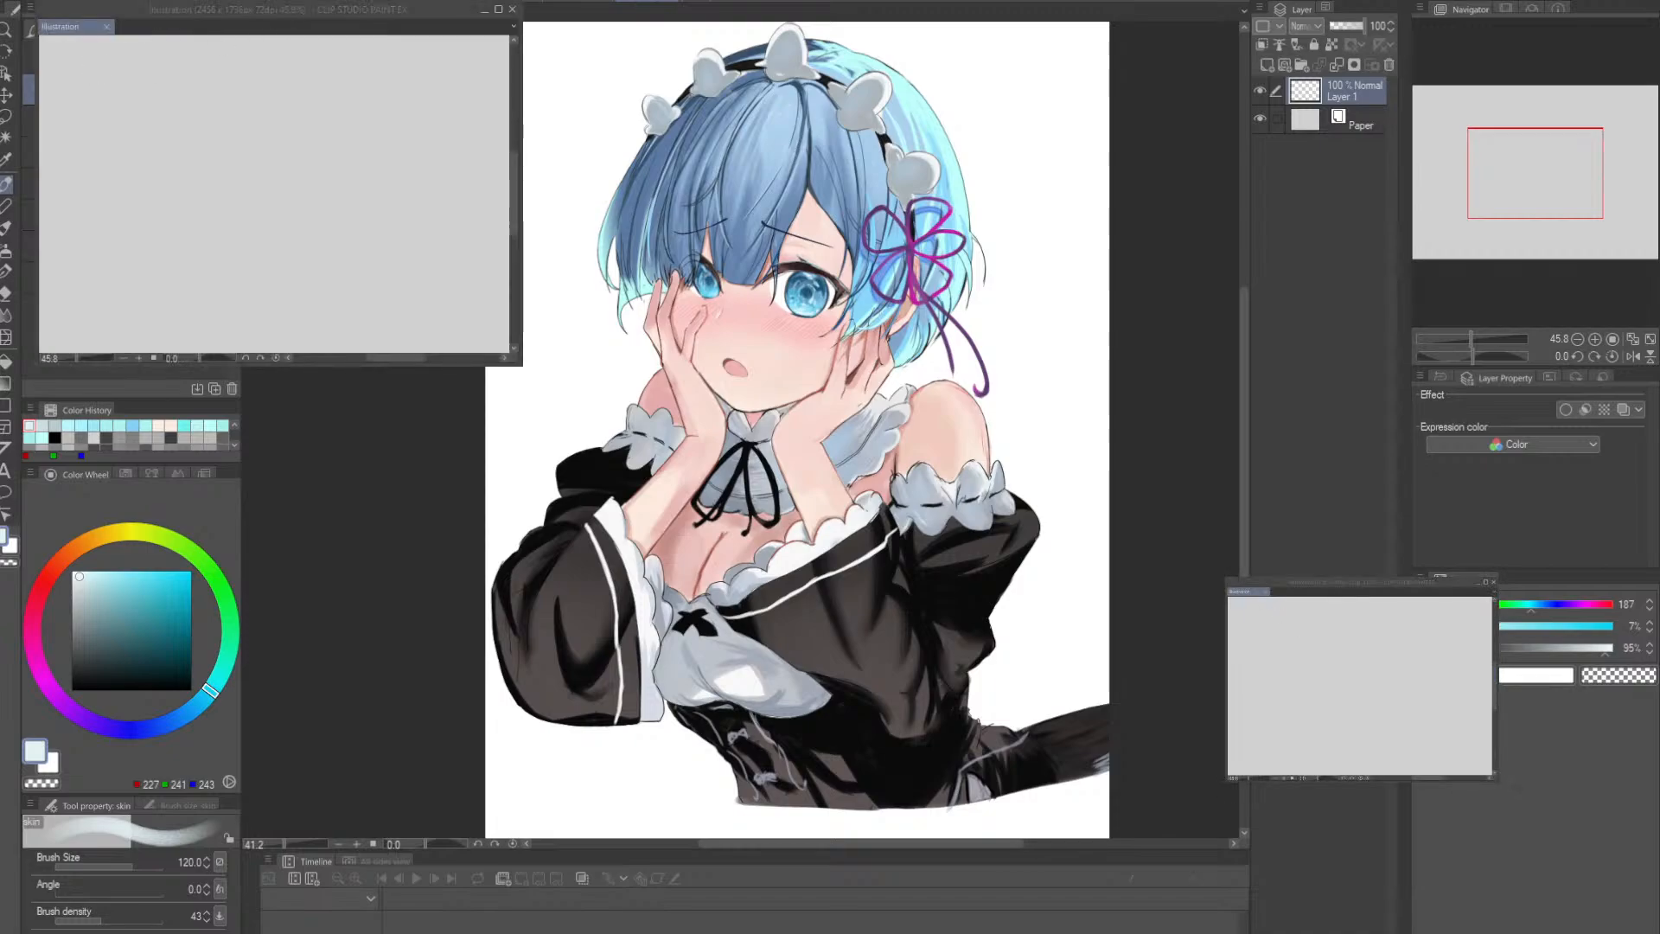
{"action": "left_click", "coordinate": [302, 13]}
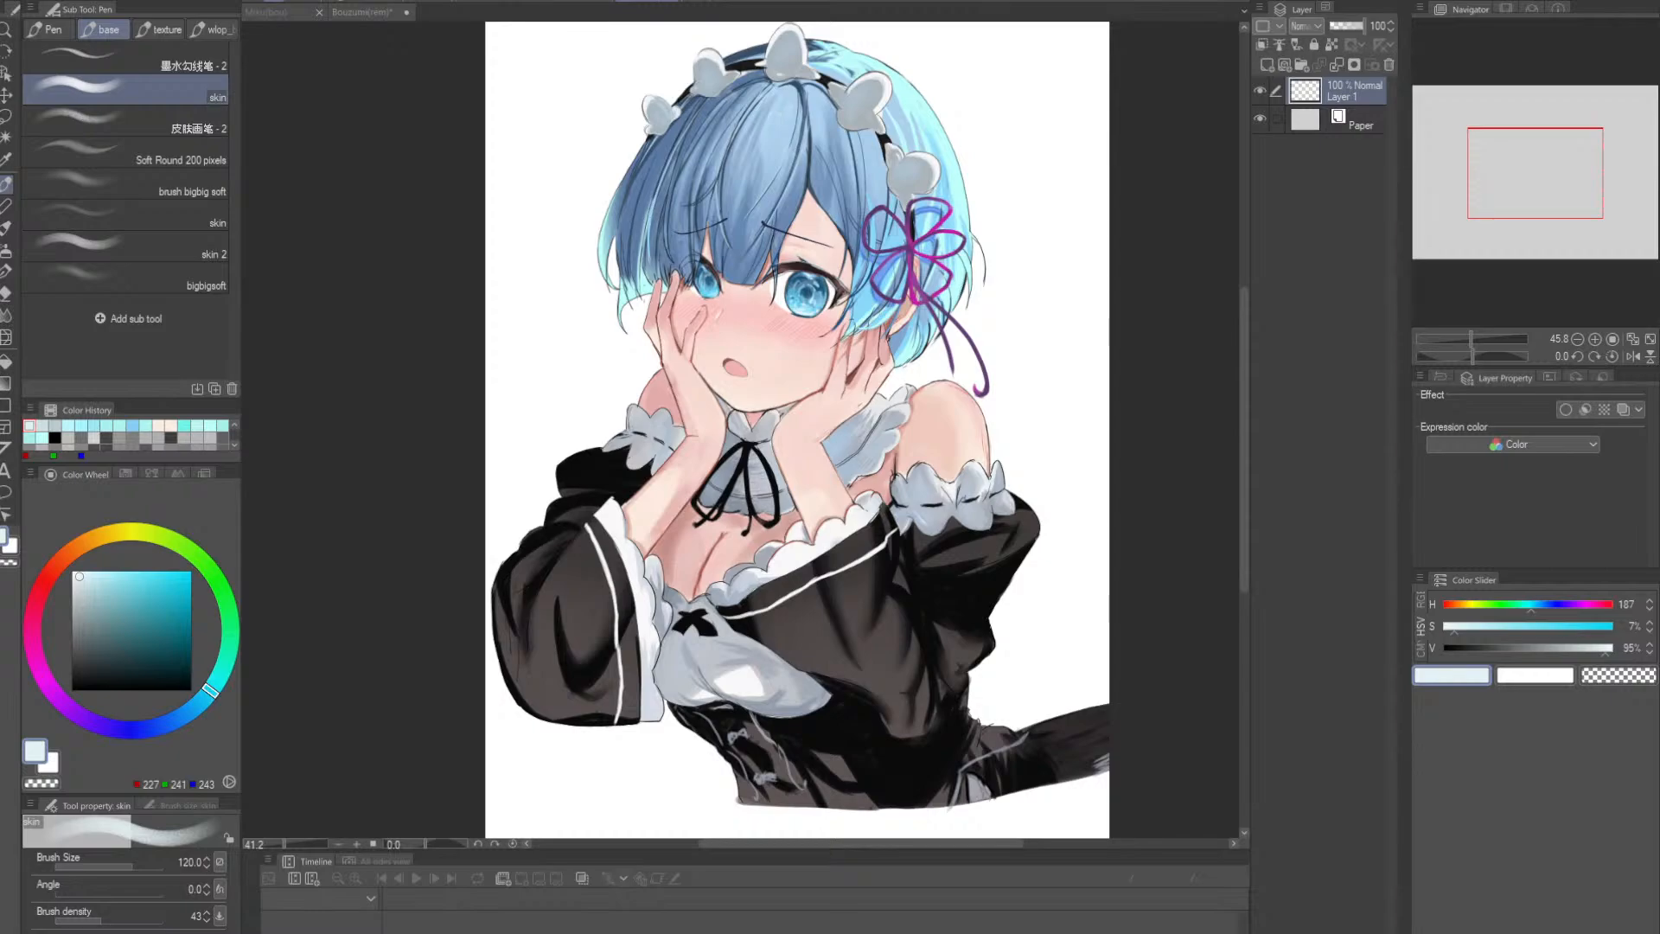
{"action": "key", "text": "ctrl+v"}
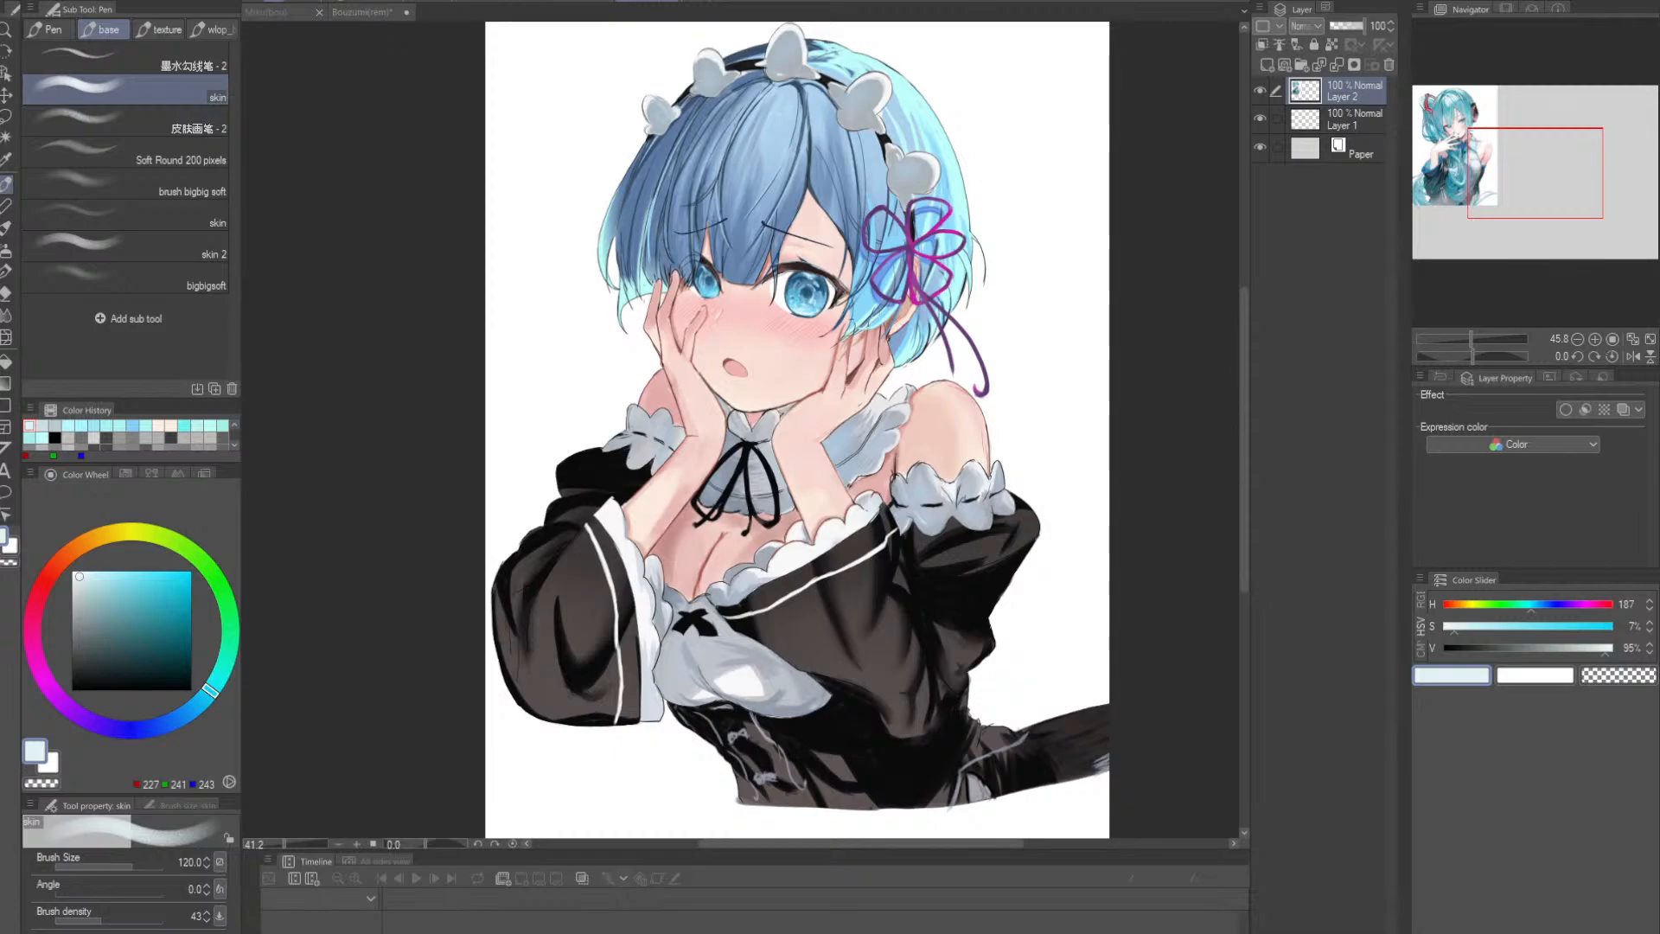
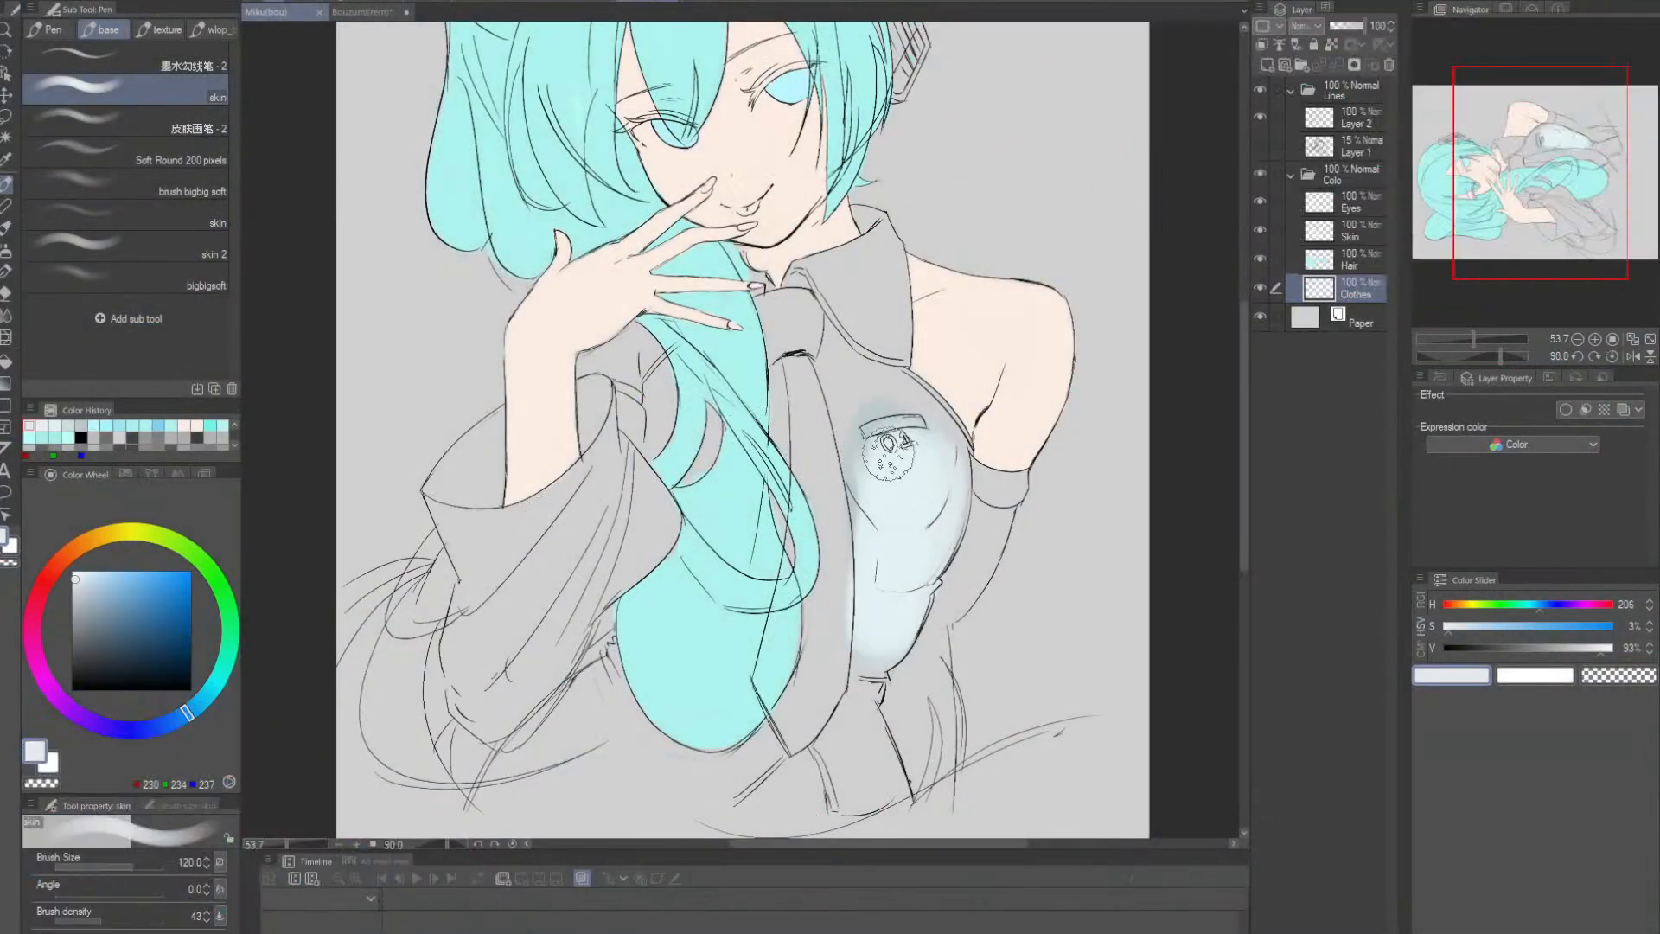
- Cover the chest of the shirt with pale gray (hue 206, saturation 3%, value 93%), reducing the brush to size 70, and save the drawing
{"action": "left_click_drag", "start_coordinate": [909, 549], "coordinate": [863, 447]}
{"action": "key", "text": "bracketleft"}
{"action": "key", "text": "bracketleft"}
{"action": "key", "text": "bracketleft"}
{"action": "mouse_move", "coordinate": [873, 524]}
{"action": "left_mouse_down"}
{"action": "mouse_move", "coordinate": [861, 404]}
{"action": "mouse_move", "coordinate": [914, 524]}
{"action": "mouse_move", "coordinate": [912, 596]}
{"action": "left_mouse_up"}
{"action": "mouse_move", "coordinate": [949, 504]}
{"action": "left_mouse_down"}
{"action": "mouse_move", "coordinate": [938, 558]}
{"action": "mouse_move", "coordinate": [921, 539]}
{"action": "mouse_move", "coordinate": [897, 560]}
{"action": "mouse_move", "coordinate": [869, 526]}
{"action": "mouse_move", "coordinate": [859, 643]}
{"action": "mouse_move", "coordinate": [858, 586]}
{"action": "mouse_move", "coordinate": [900, 480]}
{"action": "left_mouse_up"}
{"action": "left_click_drag", "start_coordinate": [924, 535], "coordinate": [898, 506]}
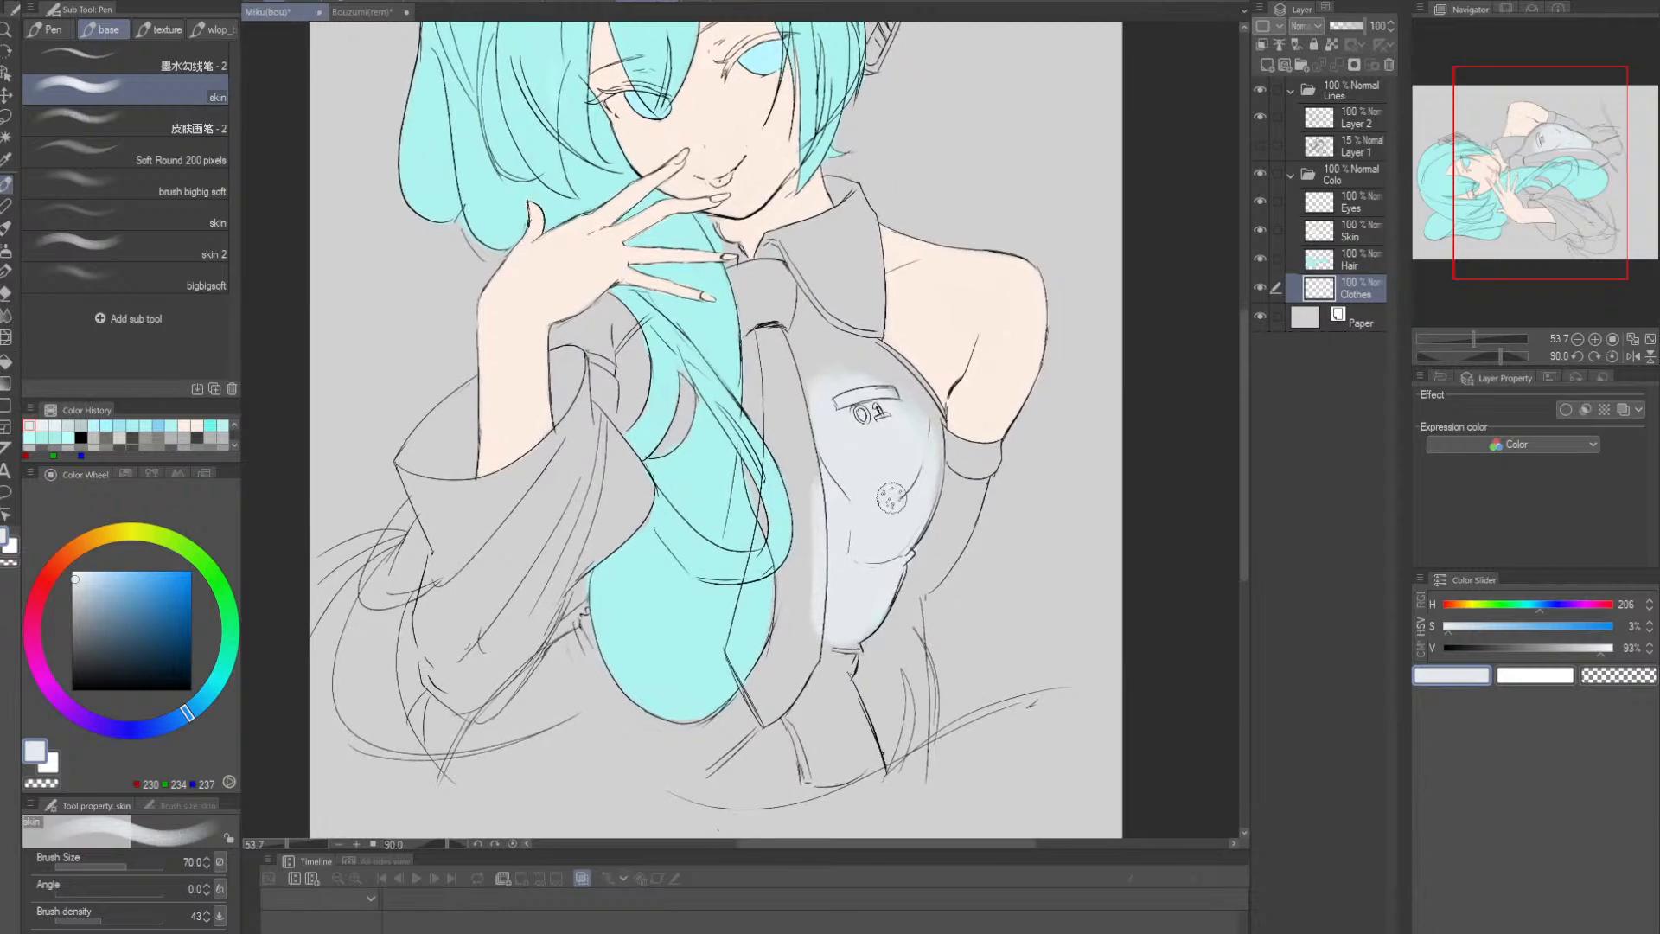
{"action": "key", "text": "ctrl+s"}
- Extend the pale gray over the collar, the rest of the shirt front and down toward the hem on the Clothes layer
{"action": "mouse_move", "coordinate": [817, 415]}
{"action": "left_mouse_down"}
{"action": "mouse_move", "coordinate": [823, 429]}
{"action": "mouse_move", "coordinate": [814, 325]}
{"action": "mouse_move", "coordinate": [811, 389]}
{"action": "mouse_move", "coordinate": [804, 346]}
{"action": "mouse_move", "coordinate": [812, 268]}
{"action": "mouse_move", "coordinate": [840, 269]}
{"action": "left_mouse_up"}
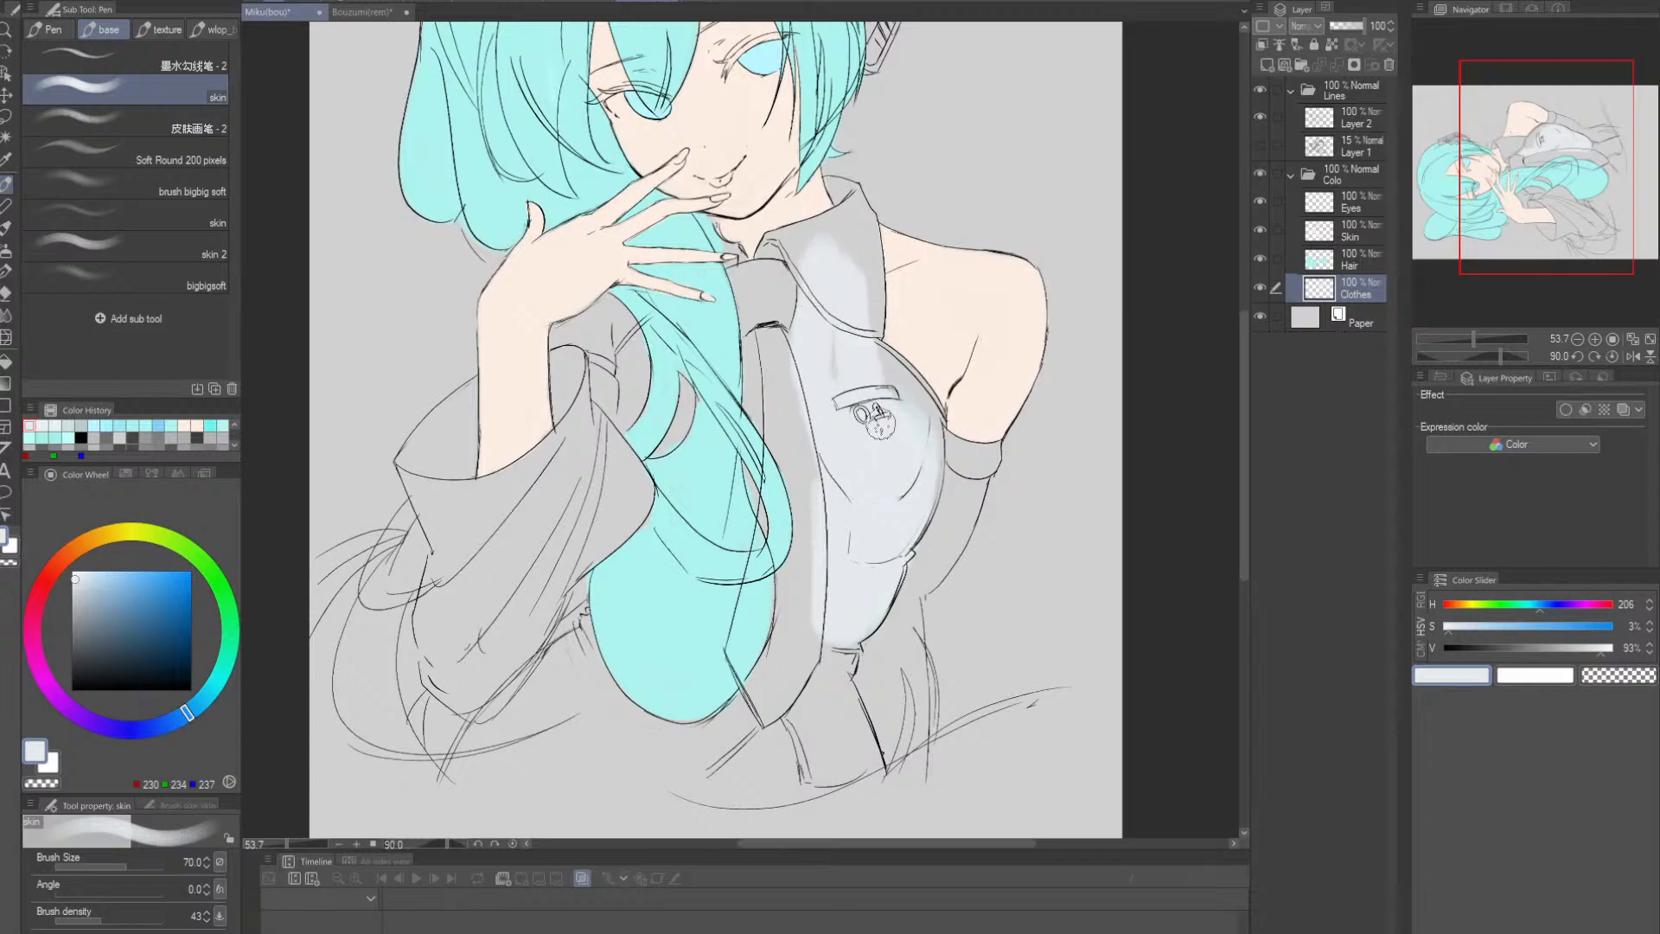
{"action": "left_click_drag", "start_coordinate": [858, 478], "coordinate": [868, 514]}
{"action": "mouse_move", "coordinate": [912, 458]}
{"action": "left_mouse_down"}
{"action": "mouse_move", "coordinate": [819, 426]}
{"action": "mouse_move", "coordinate": [841, 571]}
{"action": "mouse_move", "coordinate": [844, 476]}
{"action": "mouse_move", "coordinate": [888, 622]}
{"action": "mouse_move", "coordinate": [834, 710]}
{"action": "mouse_move", "coordinate": [827, 658]}
{"action": "mouse_move", "coordinate": [812, 680]}
{"action": "mouse_move", "coordinate": [790, 778]}
{"action": "left_mouse_up"}
{"action": "left_click_drag", "start_coordinate": [791, 782], "coordinate": [773, 680]}
- Fill the lower shirt below the tie with pale gray at brush size 70 and undo the last stroke
{"action": "key", "text": "e"}
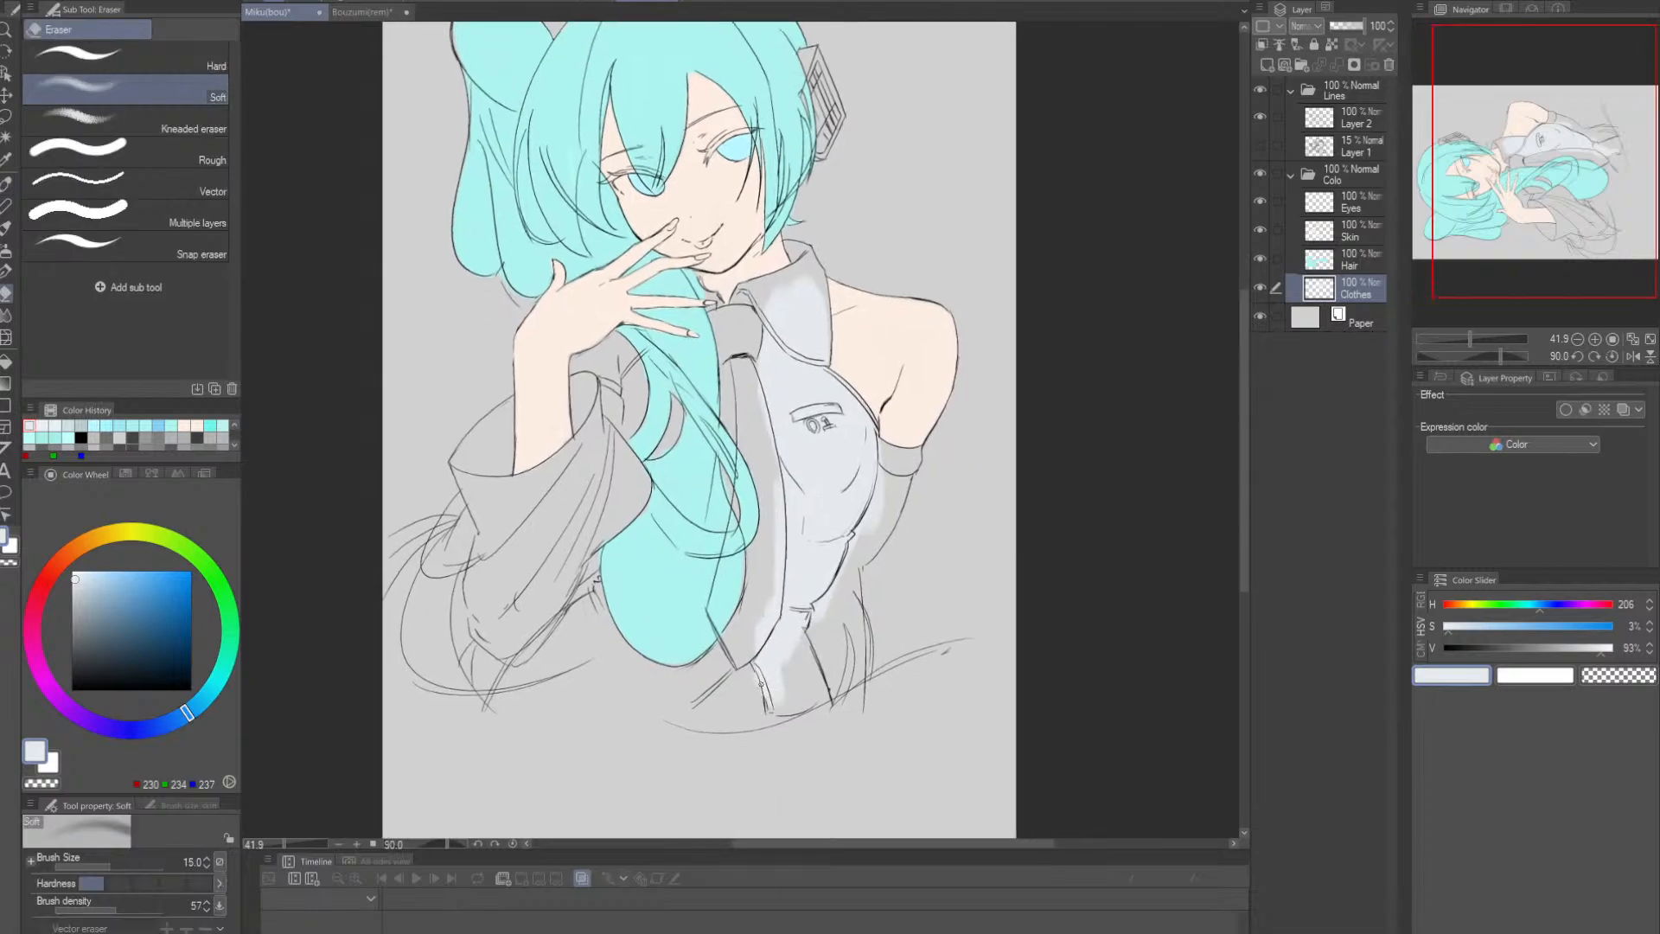
{"action": "key", "text": "p"}
{"action": "mouse_move", "coordinate": [769, 715]}
{"action": "left_mouse_down"}
{"action": "mouse_move", "coordinate": [782, 661]}
{"action": "mouse_move", "coordinate": [808, 657]}
{"action": "mouse_move", "coordinate": [817, 682]}
{"action": "mouse_move", "coordinate": [804, 701]}
{"action": "mouse_move", "coordinate": [821, 605]}
{"action": "mouse_move", "coordinate": [817, 618]}
{"action": "mouse_move", "coordinate": [871, 550]}
{"action": "left_mouse_up"}
{"action": "mouse_move", "coordinate": [858, 622]}
{"action": "left_mouse_down"}
{"action": "mouse_move", "coordinate": [772, 686]}
{"action": "mouse_move", "coordinate": [814, 661]}
{"action": "mouse_move", "coordinate": [771, 674]}
{"action": "left_mouse_up"}
{"action": "key", "text": "ctrl+z"}
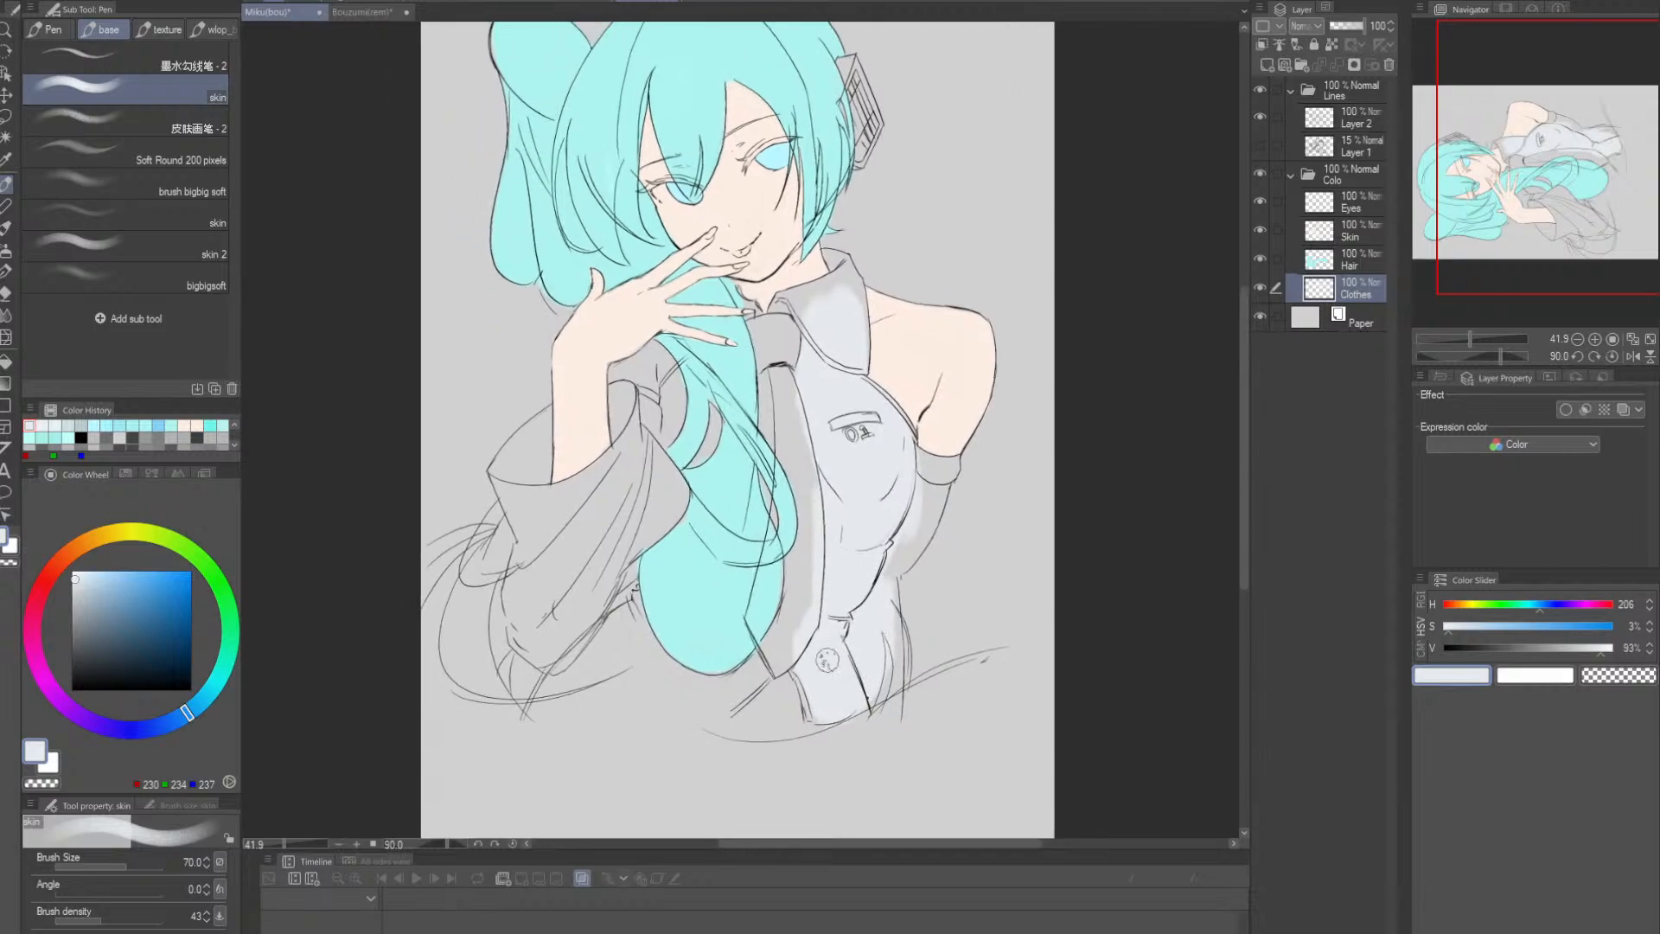
- Fill the remaining gaps in the collar and upper shirt with pale gray at brush size 40
{"action": "mouse_move", "coordinate": [831, 577]}
{"action": "left_mouse_down"}
{"action": "mouse_move", "coordinate": [878, 511]}
{"action": "mouse_move", "coordinate": [974, 600]}
{"action": "left_mouse_up"}
{"action": "scroll", "coordinate": [889, 531], "scroll_direction": "up", "scroll_amount": 3}
{"action": "key", "text": "p"}
{"action": "key", "text": "ctrl+z"}
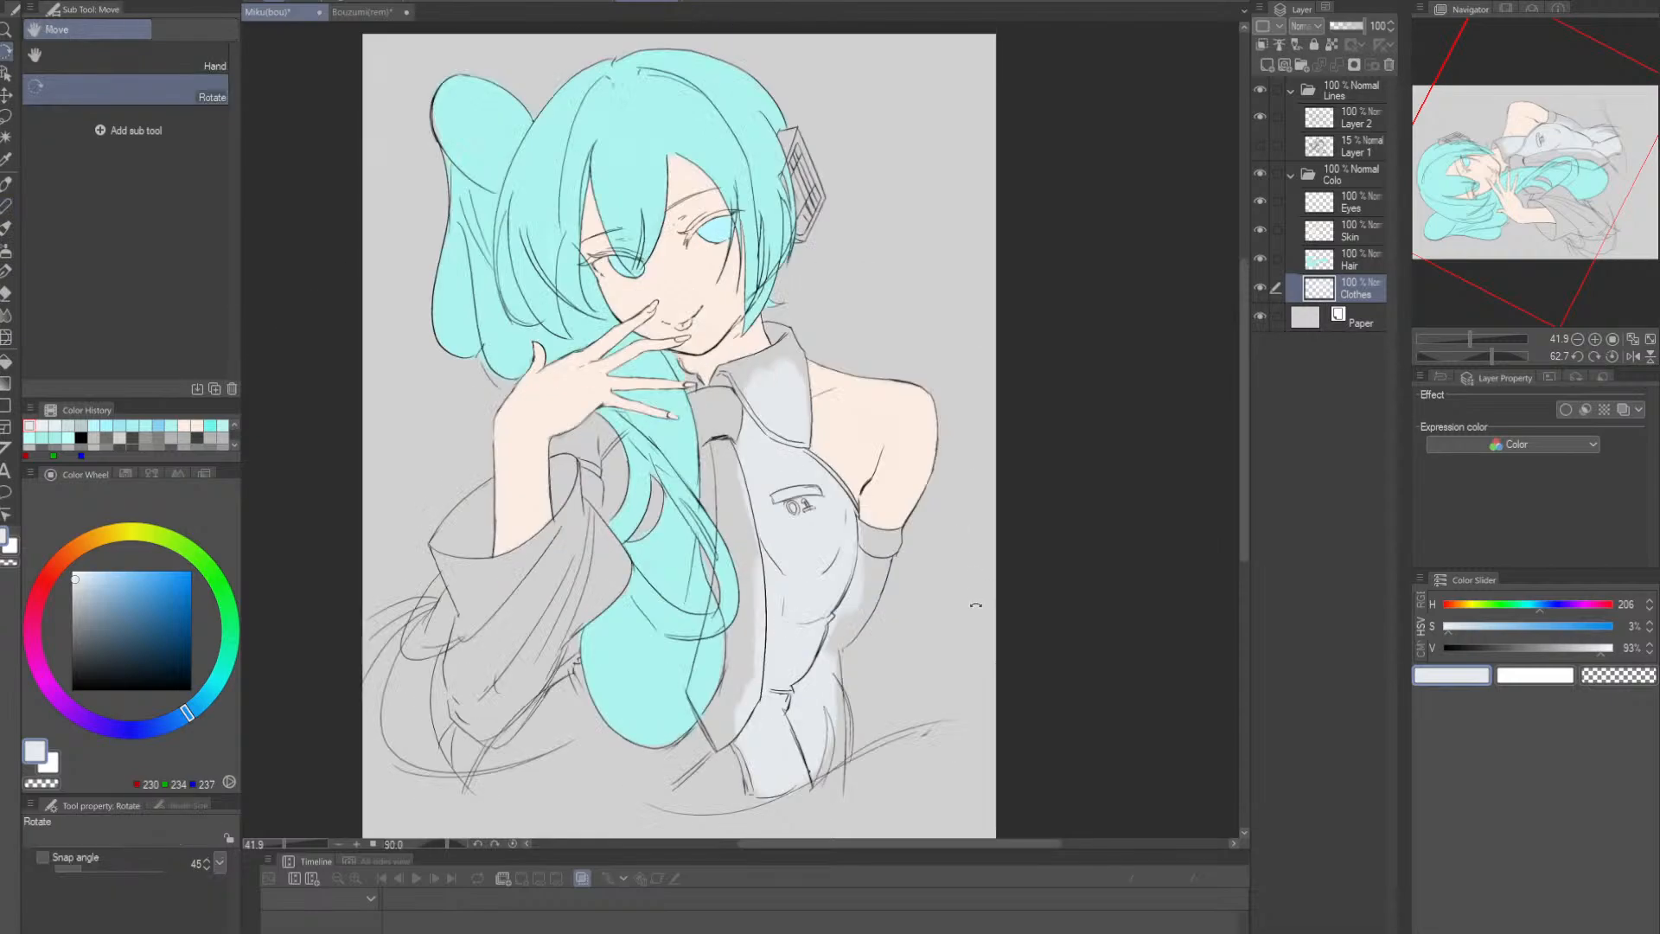
{"action": "left_click_drag", "start_coordinate": [778, 432], "coordinate": [812, 544]}
{"action": "left_click_drag", "start_coordinate": [811, 545], "coordinate": [856, 591]}
{"action": "mouse_move", "coordinate": [692, 486]}
{"action": "left_mouse_down"}
{"action": "mouse_move", "coordinate": [677, 478]}
{"action": "mouse_move", "coordinate": [672, 498]}
{"action": "mouse_move", "coordinate": [712, 468]}
{"action": "mouse_move", "coordinate": [669, 481]}
{"action": "mouse_move", "coordinate": [679, 454]}
{"action": "mouse_move", "coordinate": [814, 414]}
{"action": "mouse_move", "coordinate": [707, 472]}
{"action": "mouse_move", "coordinate": [692, 509]}
{"action": "mouse_move", "coordinate": [767, 459]}
{"action": "mouse_move", "coordinate": [720, 485]}
{"action": "mouse_move", "coordinate": [712, 521]}
{"action": "mouse_move", "coordinate": [813, 416]}
{"action": "mouse_move", "coordinate": [825, 366]}
{"action": "mouse_move", "coordinate": [811, 384]}
{"action": "mouse_move", "coordinate": [788, 347]}
{"action": "mouse_move", "coordinate": [827, 399]}
{"action": "mouse_move", "coordinate": [820, 356]}
{"action": "mouse_move", "coordinate": [857, 481]}
{"action": "mouse_move", "coordinate": [860, 409]}
{"action": "mouse_move", "coordinate": [875, 526]}
{"action": "mouse_move", "coordinate": [875, 466]}
{"action": "mouse_move", "coordinate": [862, 654]}
{"action": "left_mouse_up"}
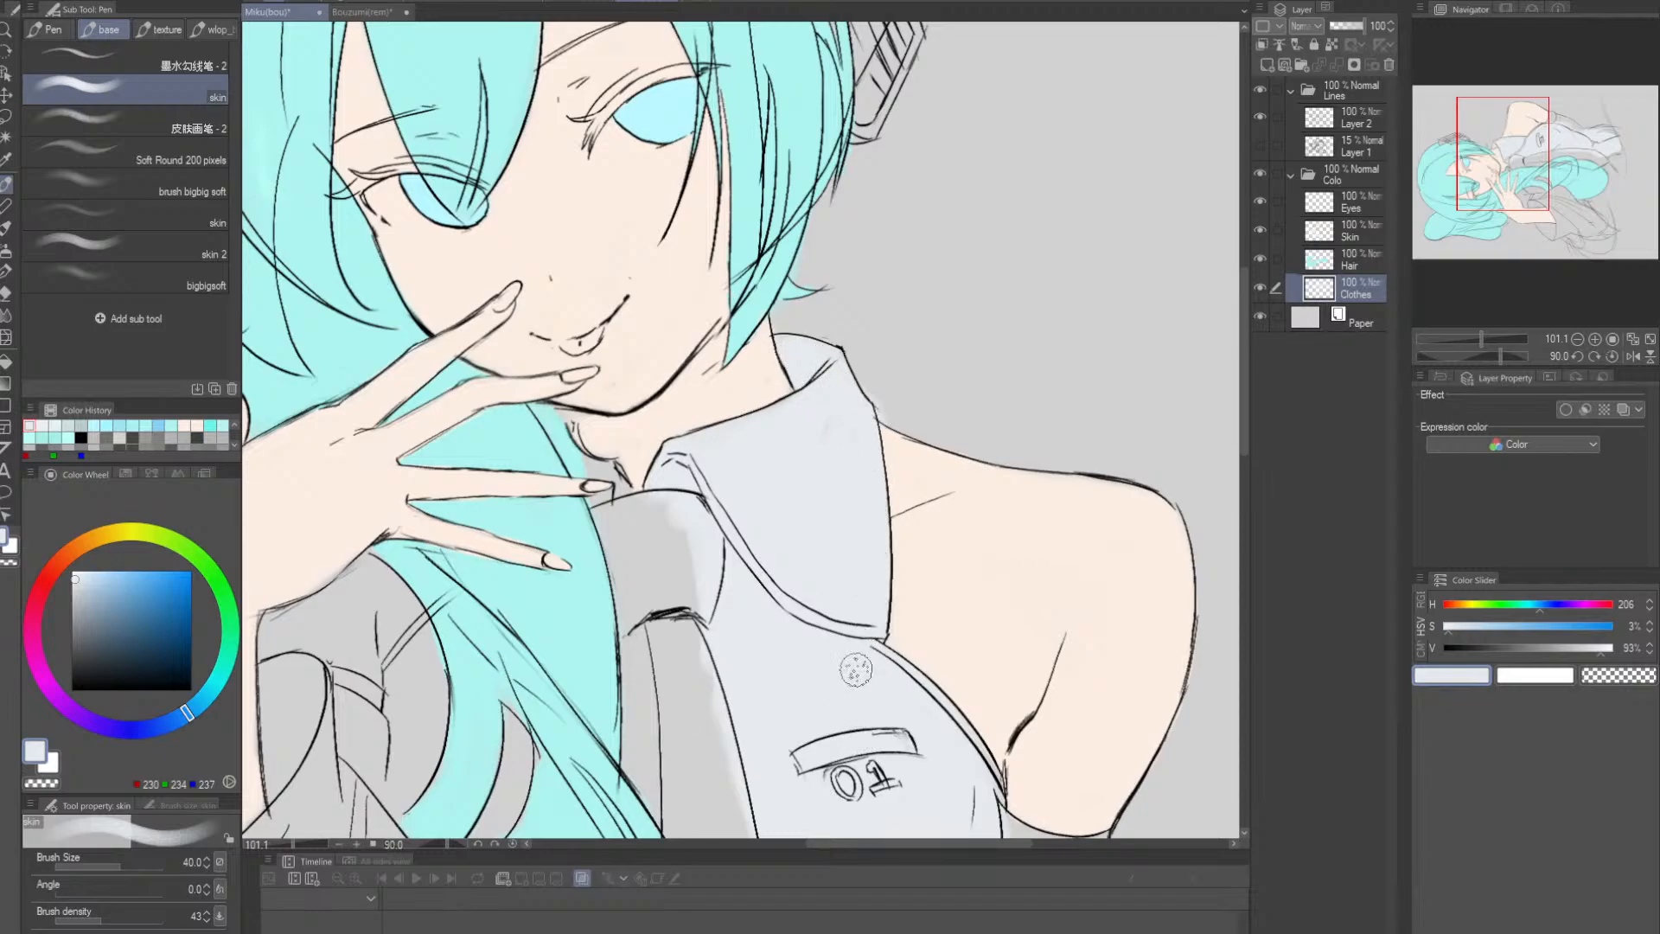
{"action": "left_click_drag", "start_coordinate": [915, 717], "coordinate": [893, 352]}
{"action": "left_click_drag", "start_coordinate": [1009, 508], "coordinate": [899, 285]}
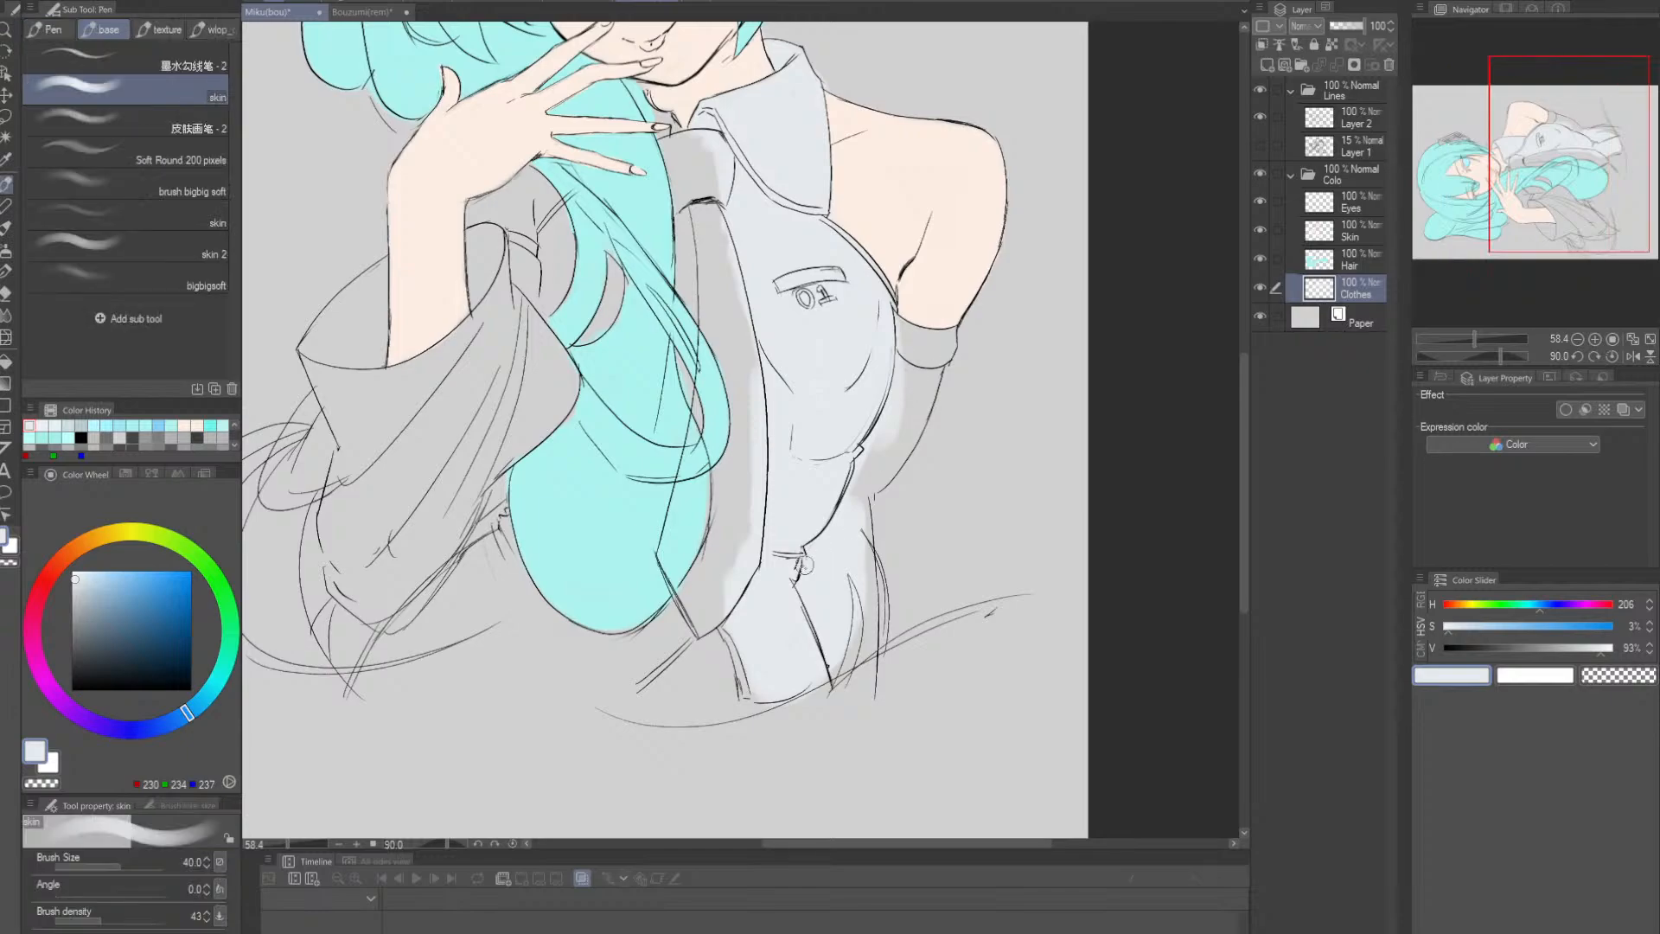
- Block in the shirt hem below the long hair lock with pale gray, redoing the first stroke and enlarging the brush to size 70
{"action": "left_click_drag", "start_coordinate": [852, 637], "coordinate": [799, 556]}
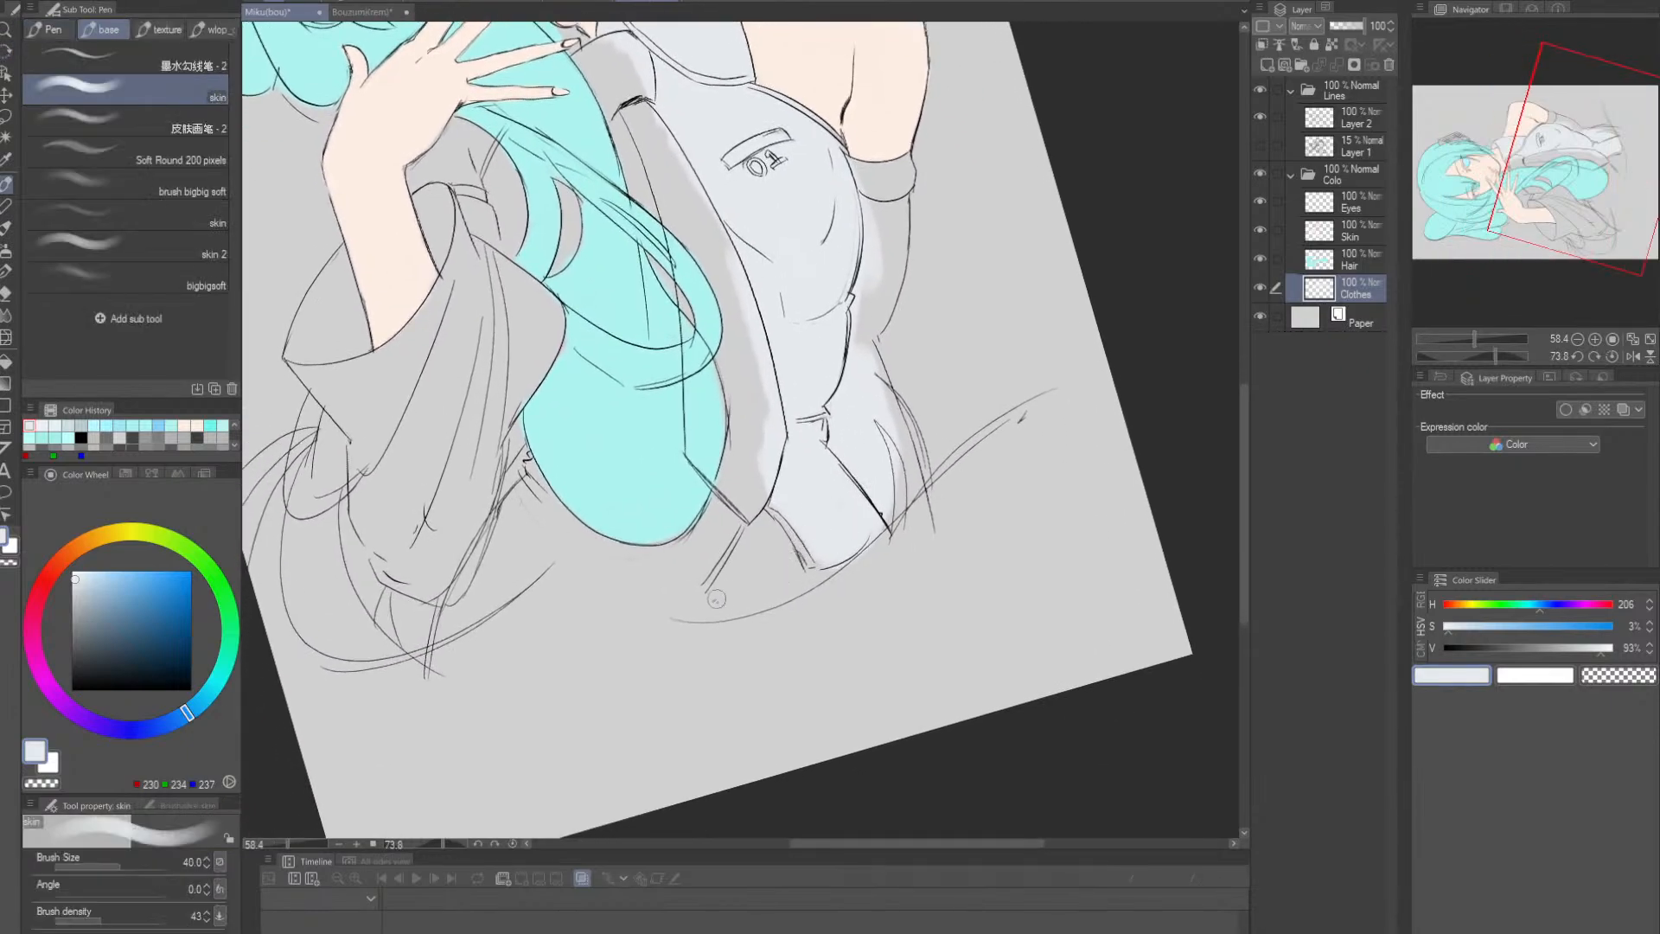
{"action": "left_click_drag", "start_coordinate": [432, 670], "coordinate": [687, 586]}
{"action": "key", "text": "ctrl+z"}
{"action": "left_click_drag", "start_coordinate": [432, 672], "coordinate": [709, 581]}
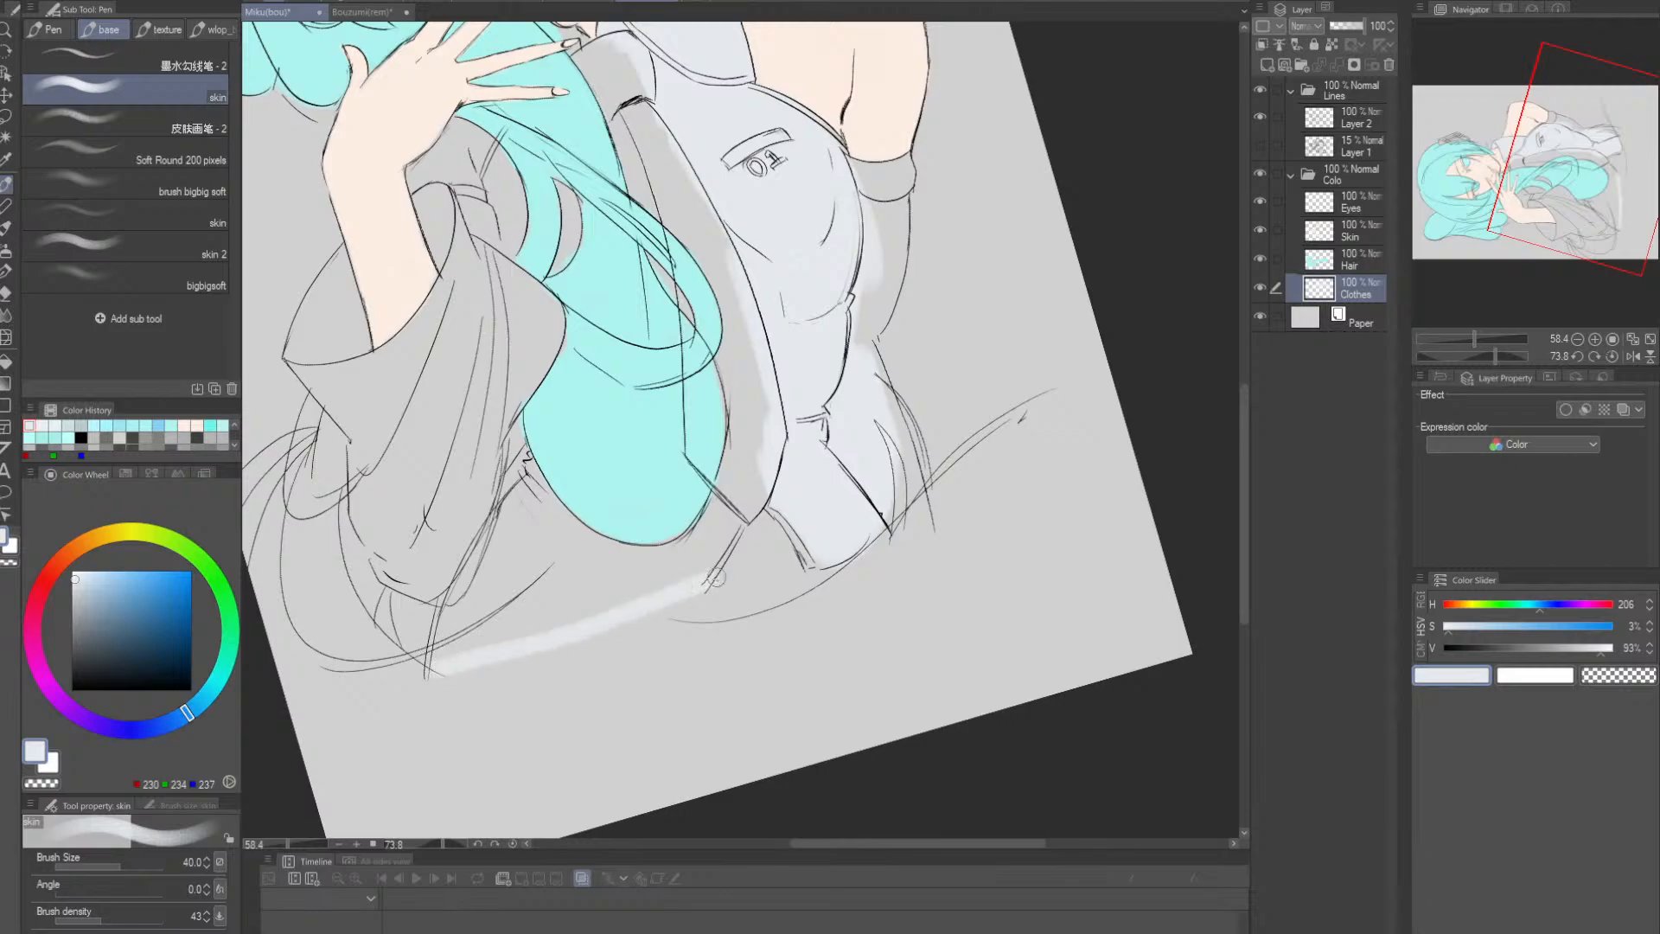
{"action": "left_click_drag", "start_coordinate": [442, 667], "coordinate": [681, 596]}
{"action": "key", "text": "bracketright"}
{"action": "left_click_drag", "start_coordinate": [432, 677], "coordinate": [713, 553]}
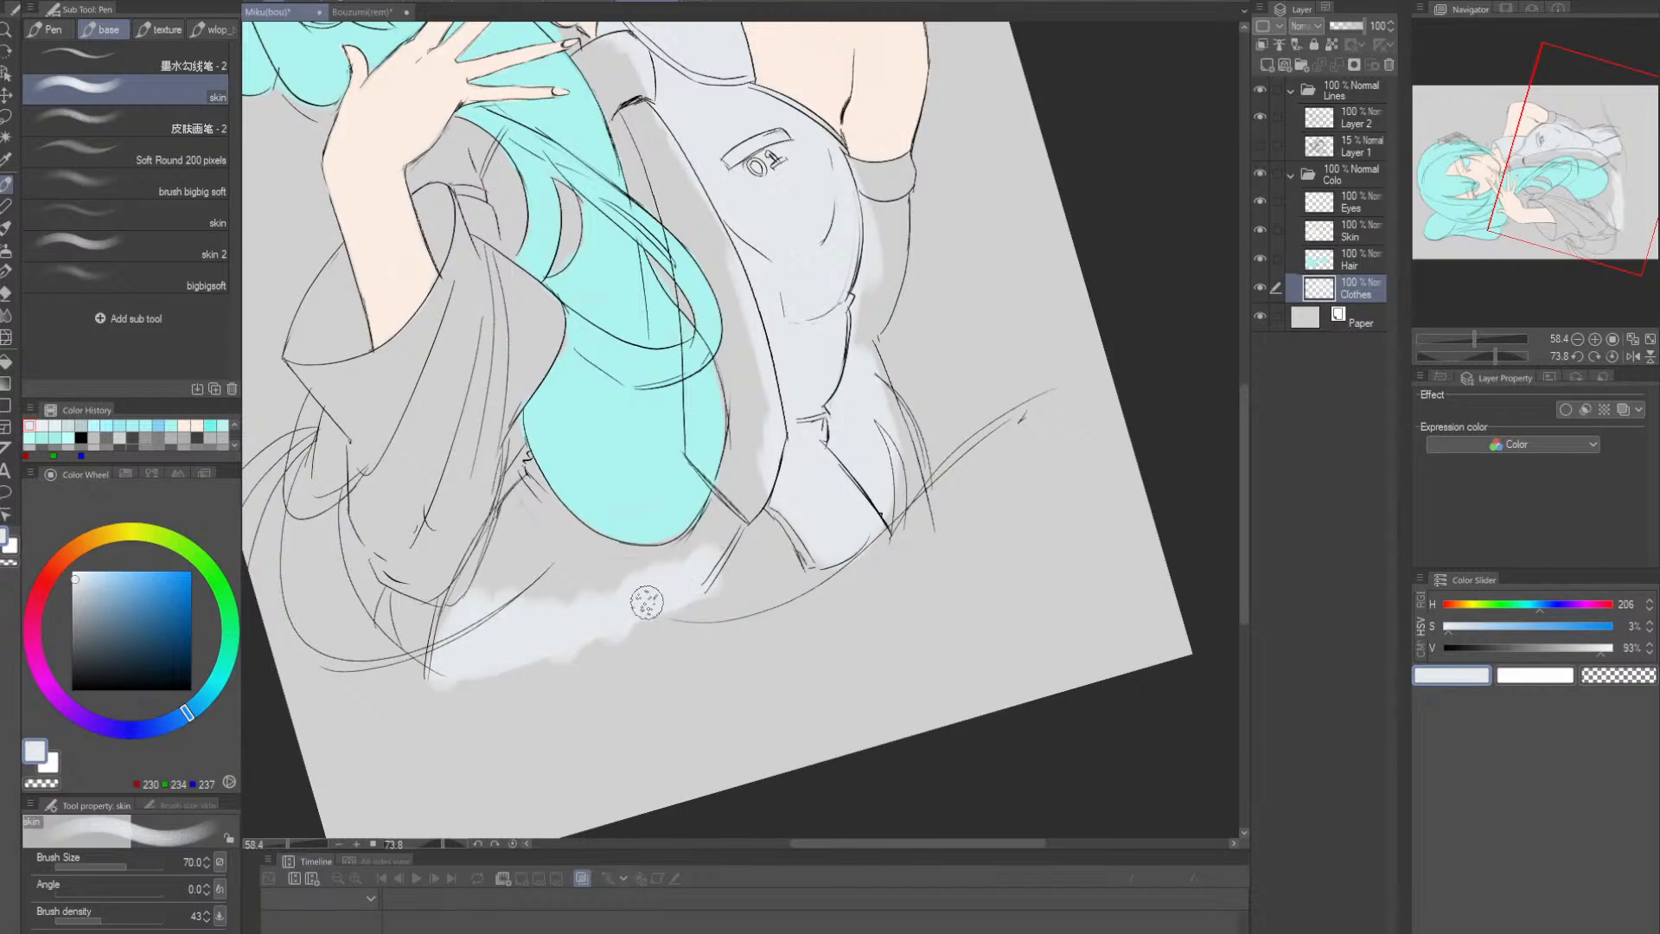
- Soften the hem's lower edge with the Soft eraser at size 120 and extend the pale gray up along the sleeve at brush size 70
{"action": "key", "text": "e"}
{"action": "key", "text": "bracketright"}
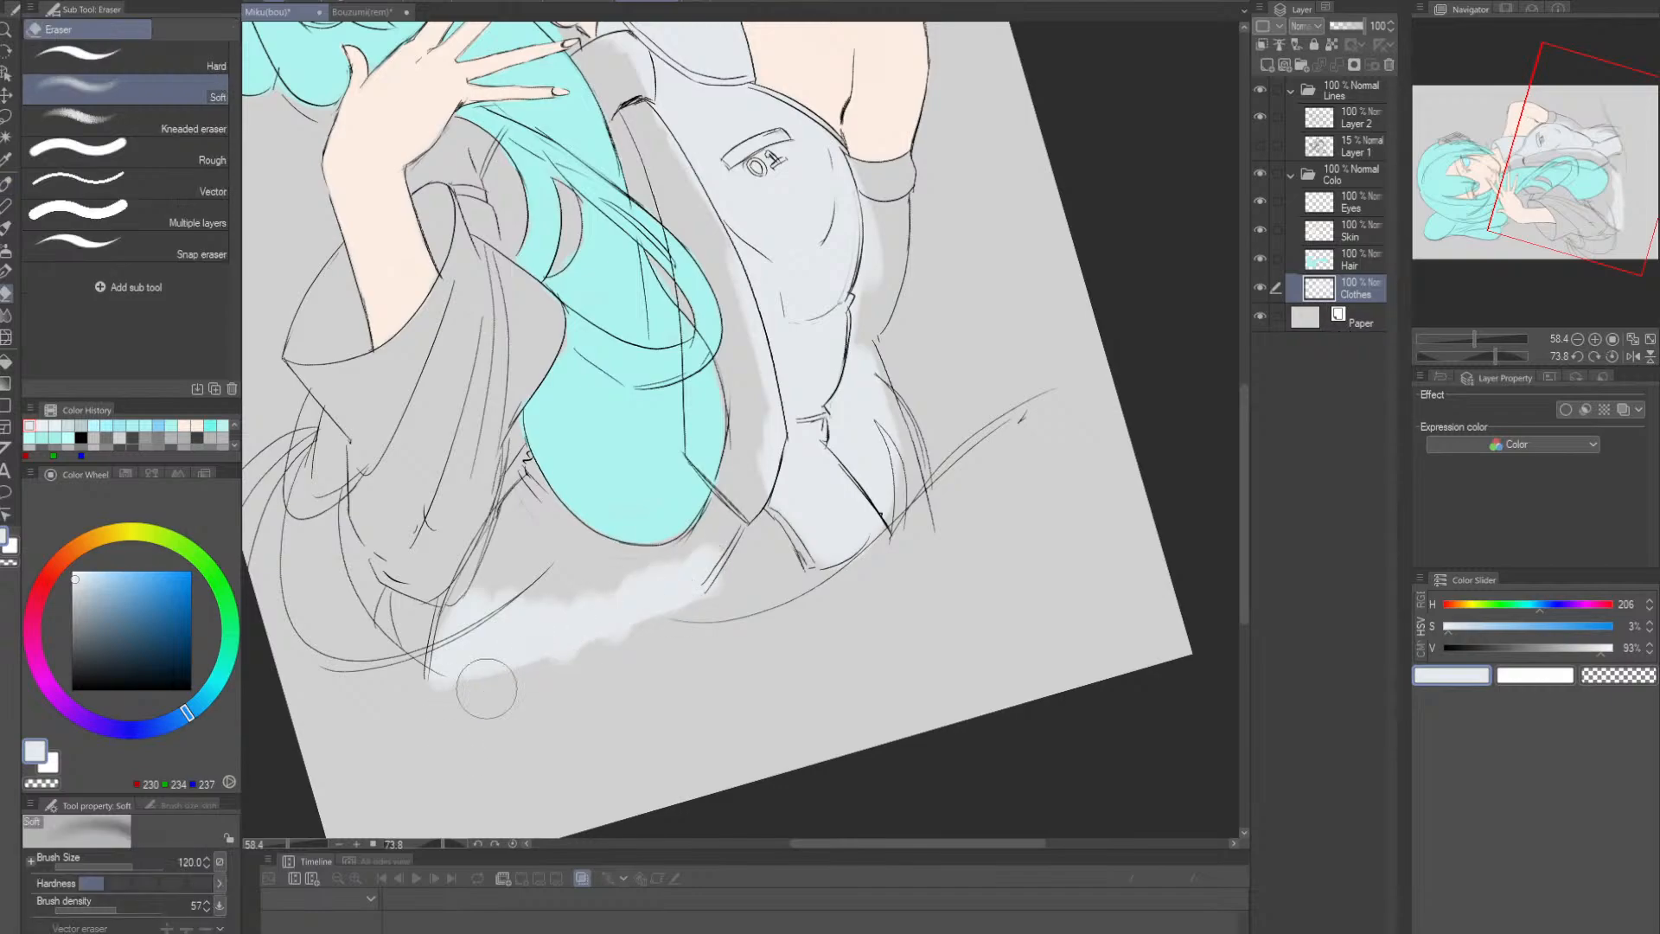
{"action": "mouse_move", "coordinate": [477, 700]}
{"action": "left_mouse_down"}
{"action": "mouse_move", "coordinate": [500, 668]}
{"action": "mouse_move", "coordinate": [650, 647]}
{"action": "left_mouse_up"}
{"action": "key", "text": "p"}
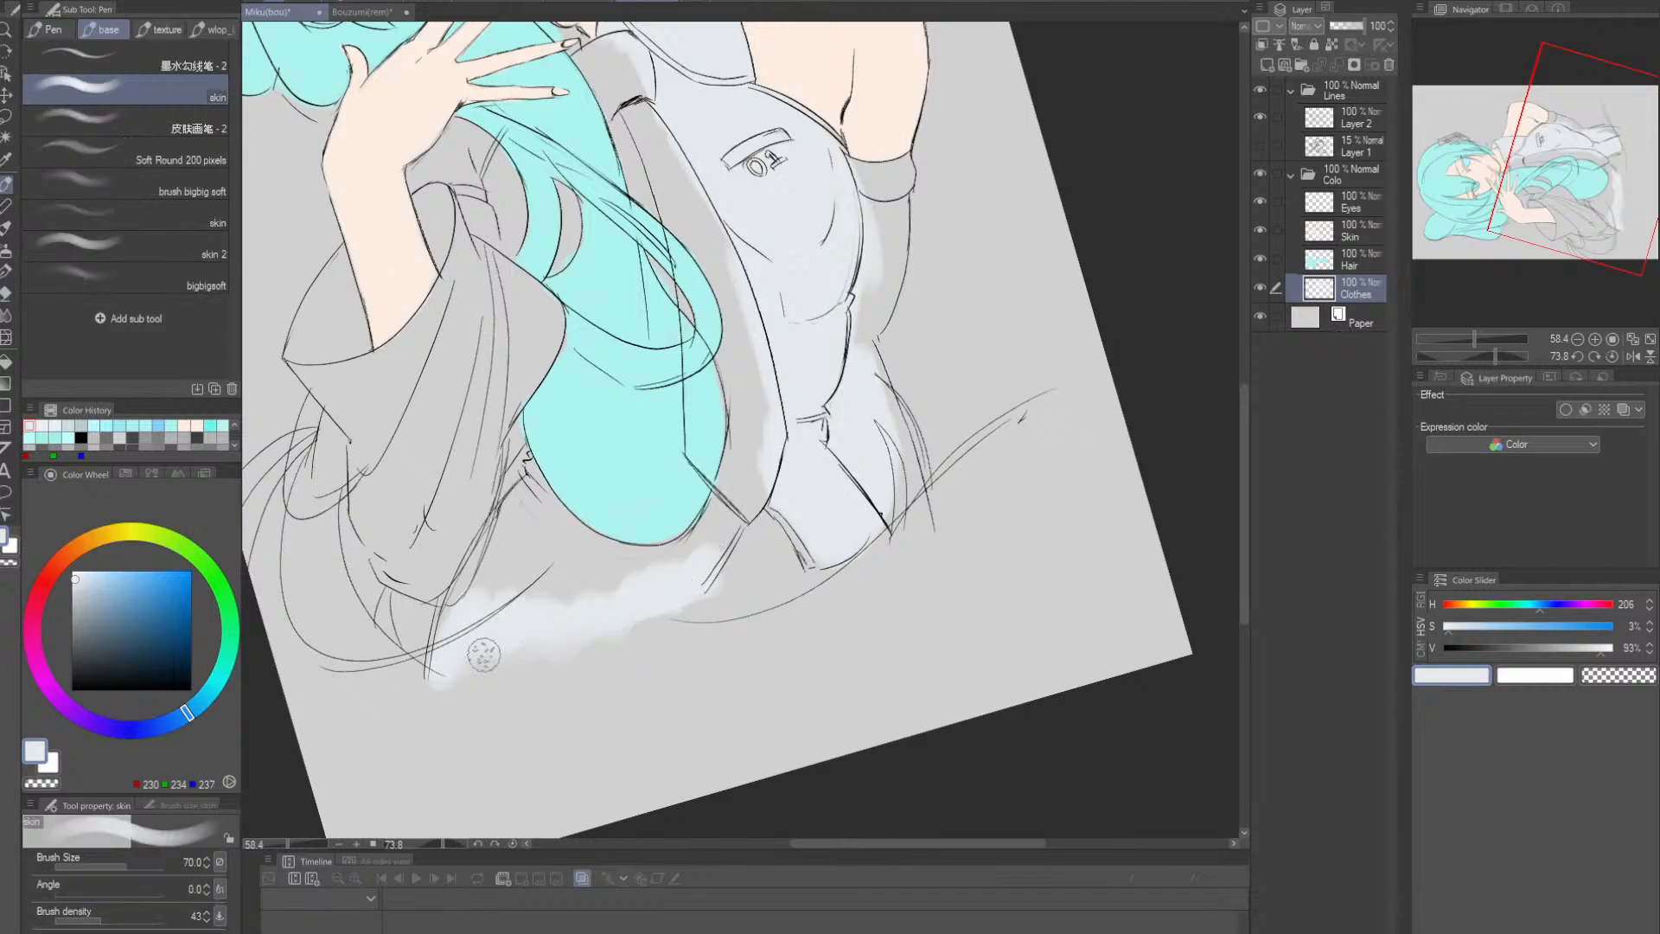
{"action": "mouse_move", "coordinate": [489, 654]}
{"action": "left_mouse_down"}
{"action": "mouse_move", "coordinate": [522, 547]}
{"action": "mouse_move", "coordinate": [502, 534]}
{"action": "mouse_move", "coordinate": [527, 493]}
{"action": "left_mouse_up"}
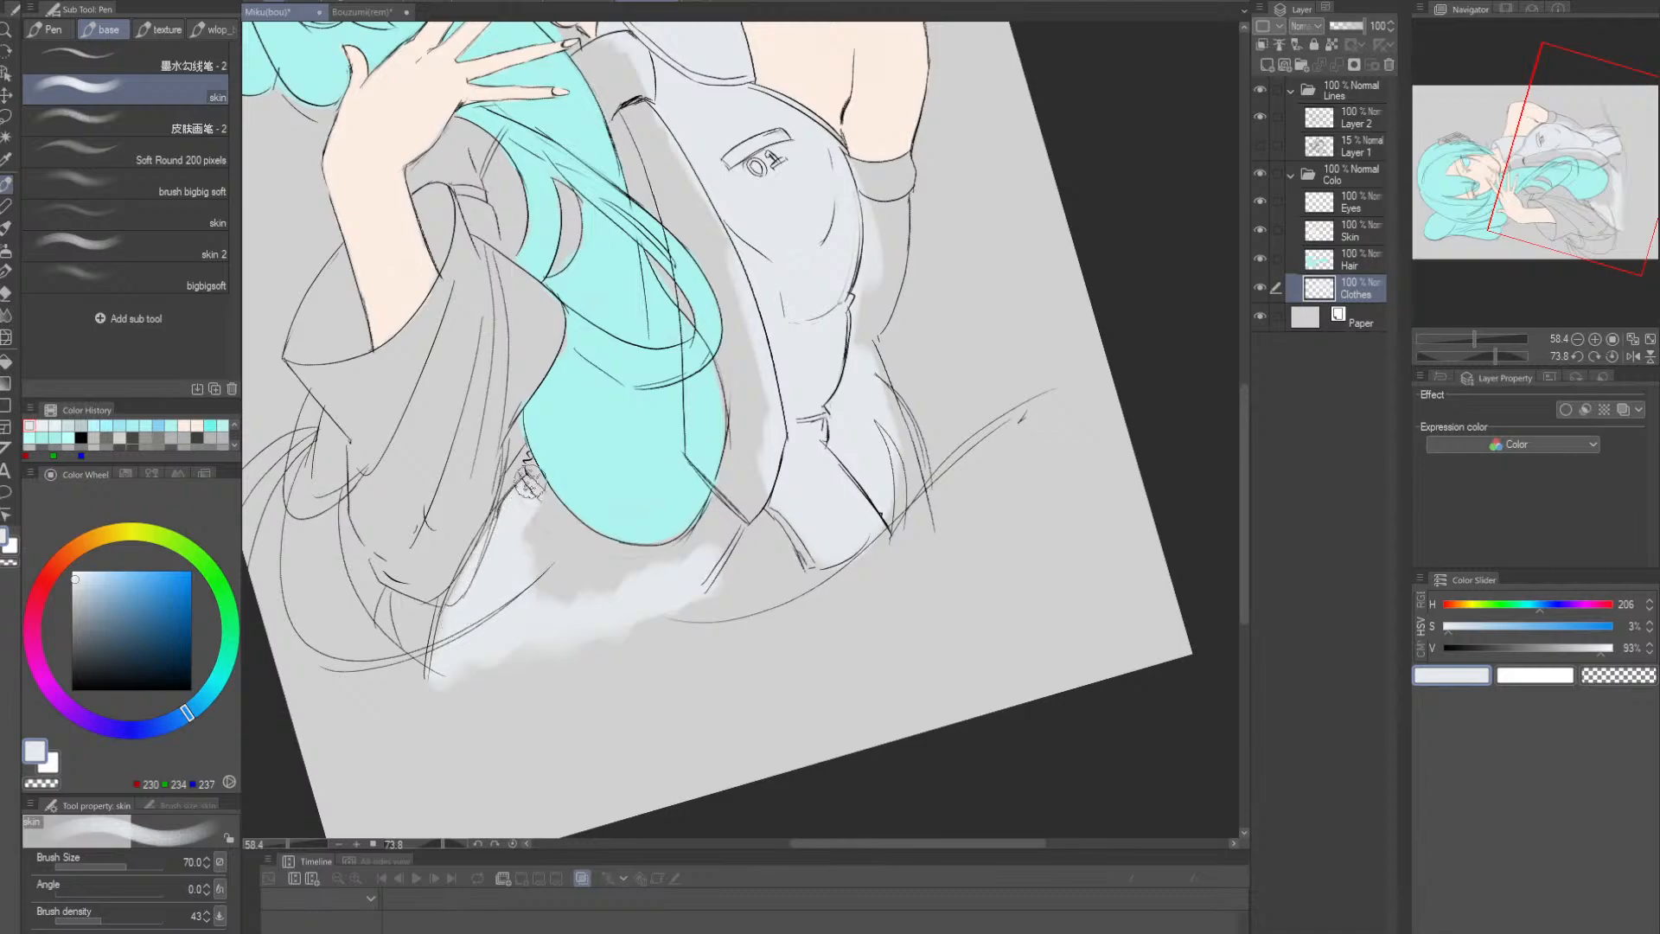
{"action": "key", "text": "bracketleft"}
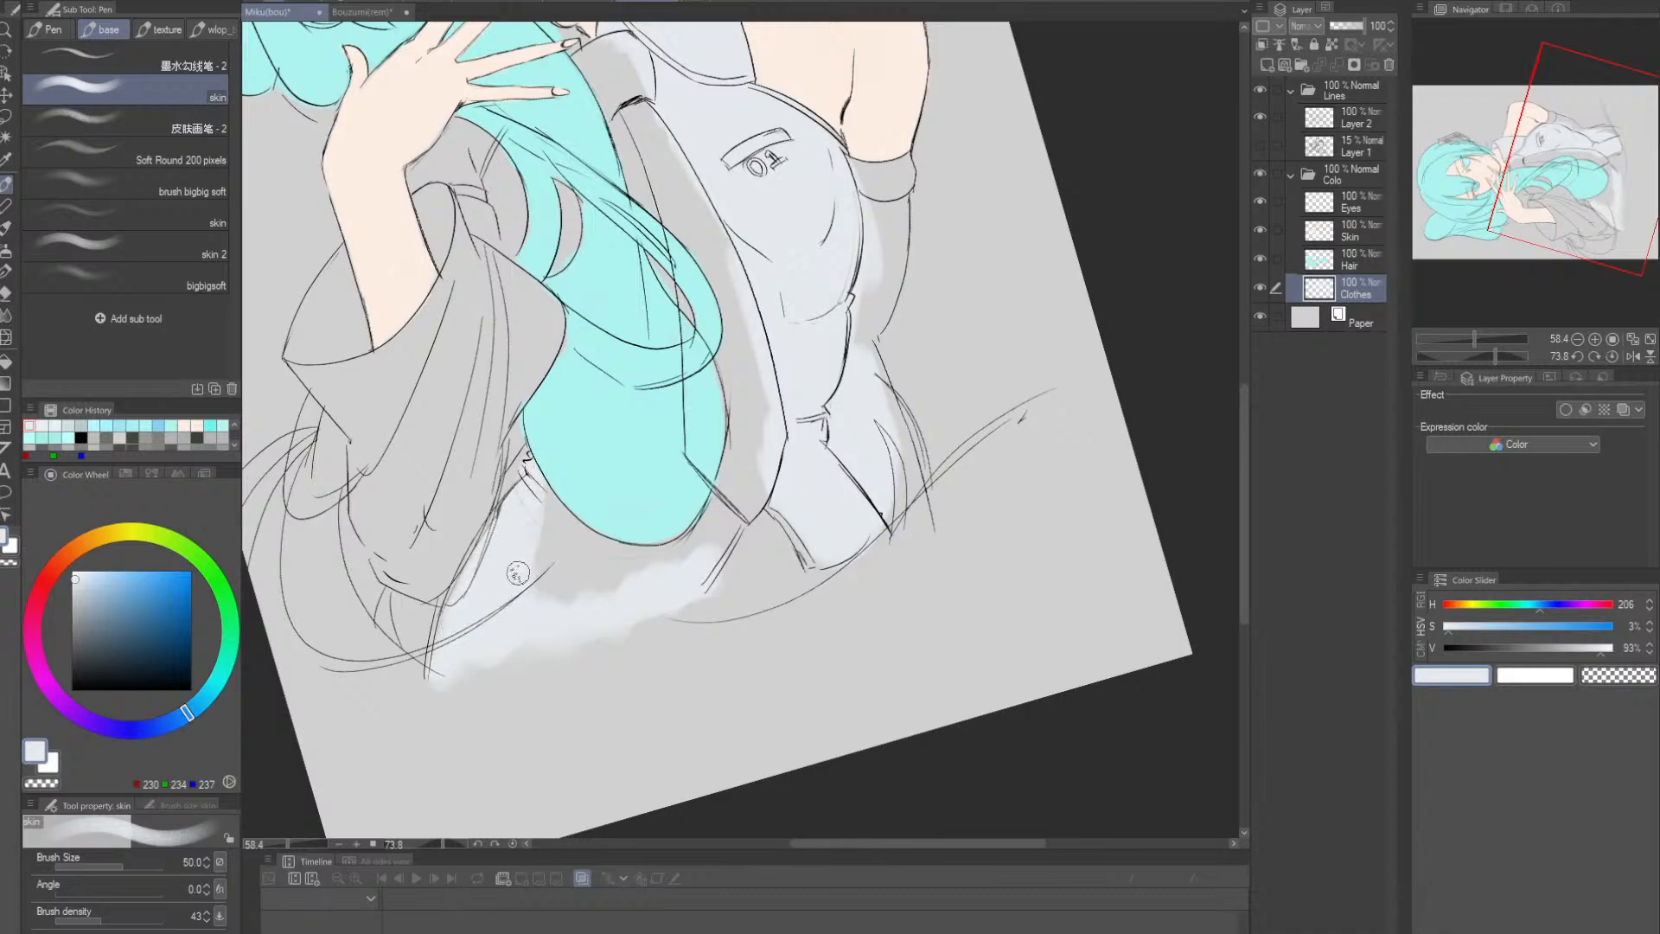
- Clean up the pale gray at the small fold between the sleeve and the hair with the Soft eraser at size 20
{"action": "key", "text": "e"}
{"action": "scroll", "coordinate": [523, 488], "scroll_direction": "up", "scroll_amount": 2}
{"action": "key", "text": "bracketleft"}
{"action": "key", "text": "bracketleft"}
{"action": "key", "text": "bracketleft"}
{"action": "key", "text": "bracketleft"}
{"action": "key", "text": "bracketleft"}
{"action": "key", "text": "bracketleft"}
{"action": "key", "text": "bracketleft"}
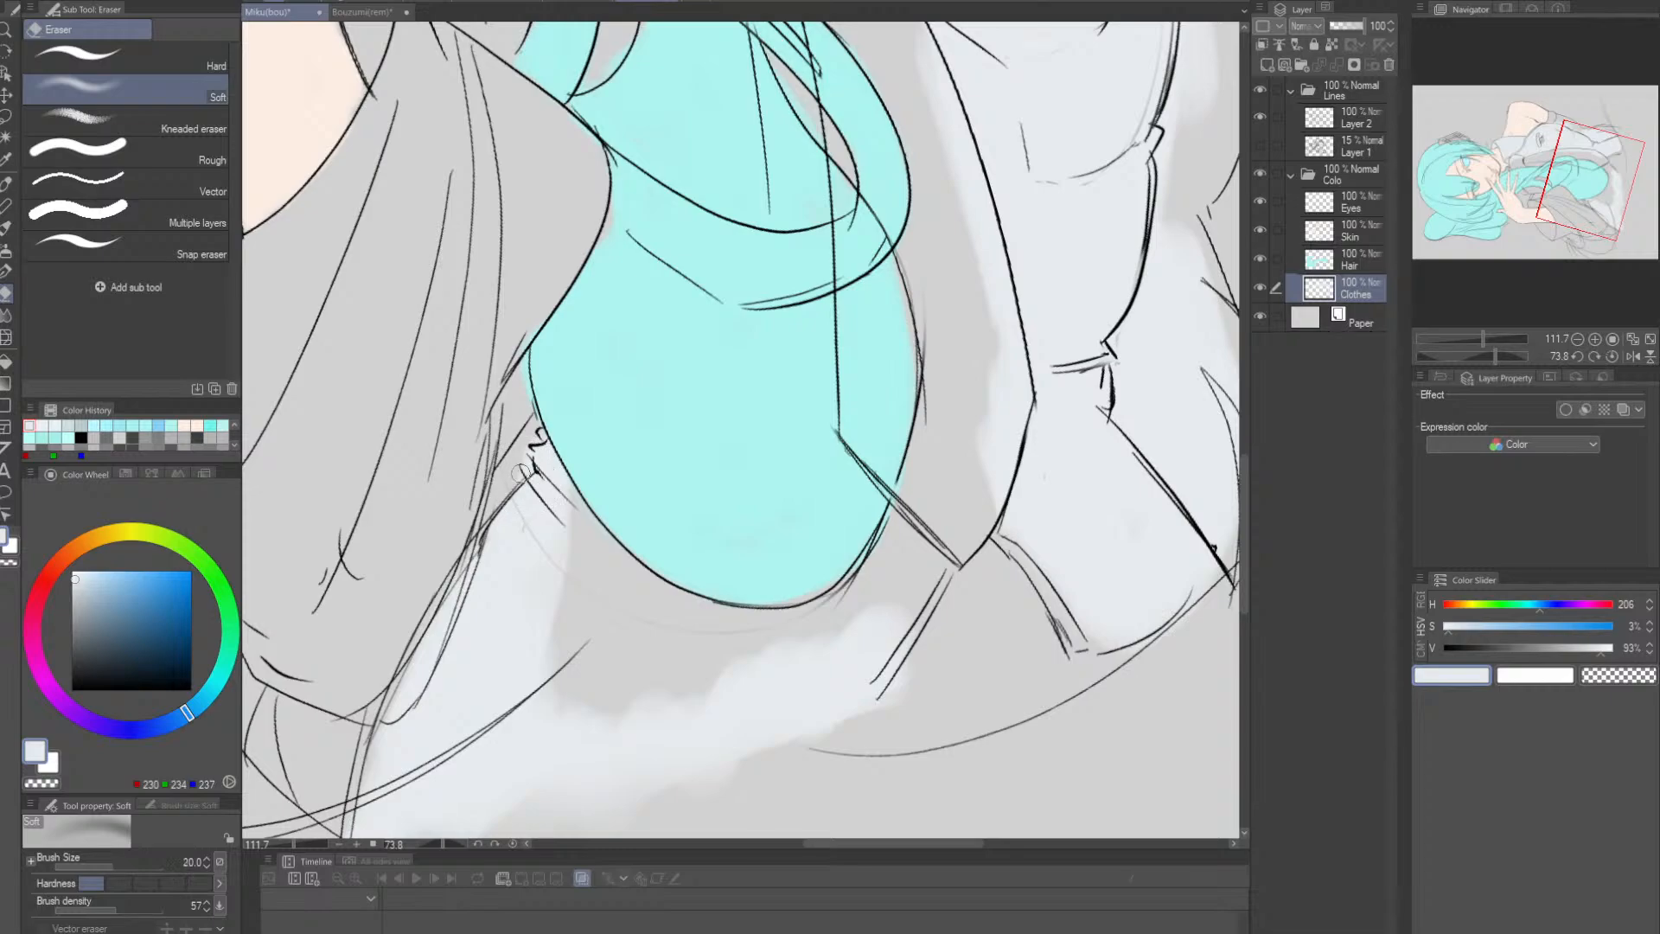
- Paint pale gray from the small fold down beside the hair's edge with the skin brush at size 15
{"action": "key", "text": "p"}
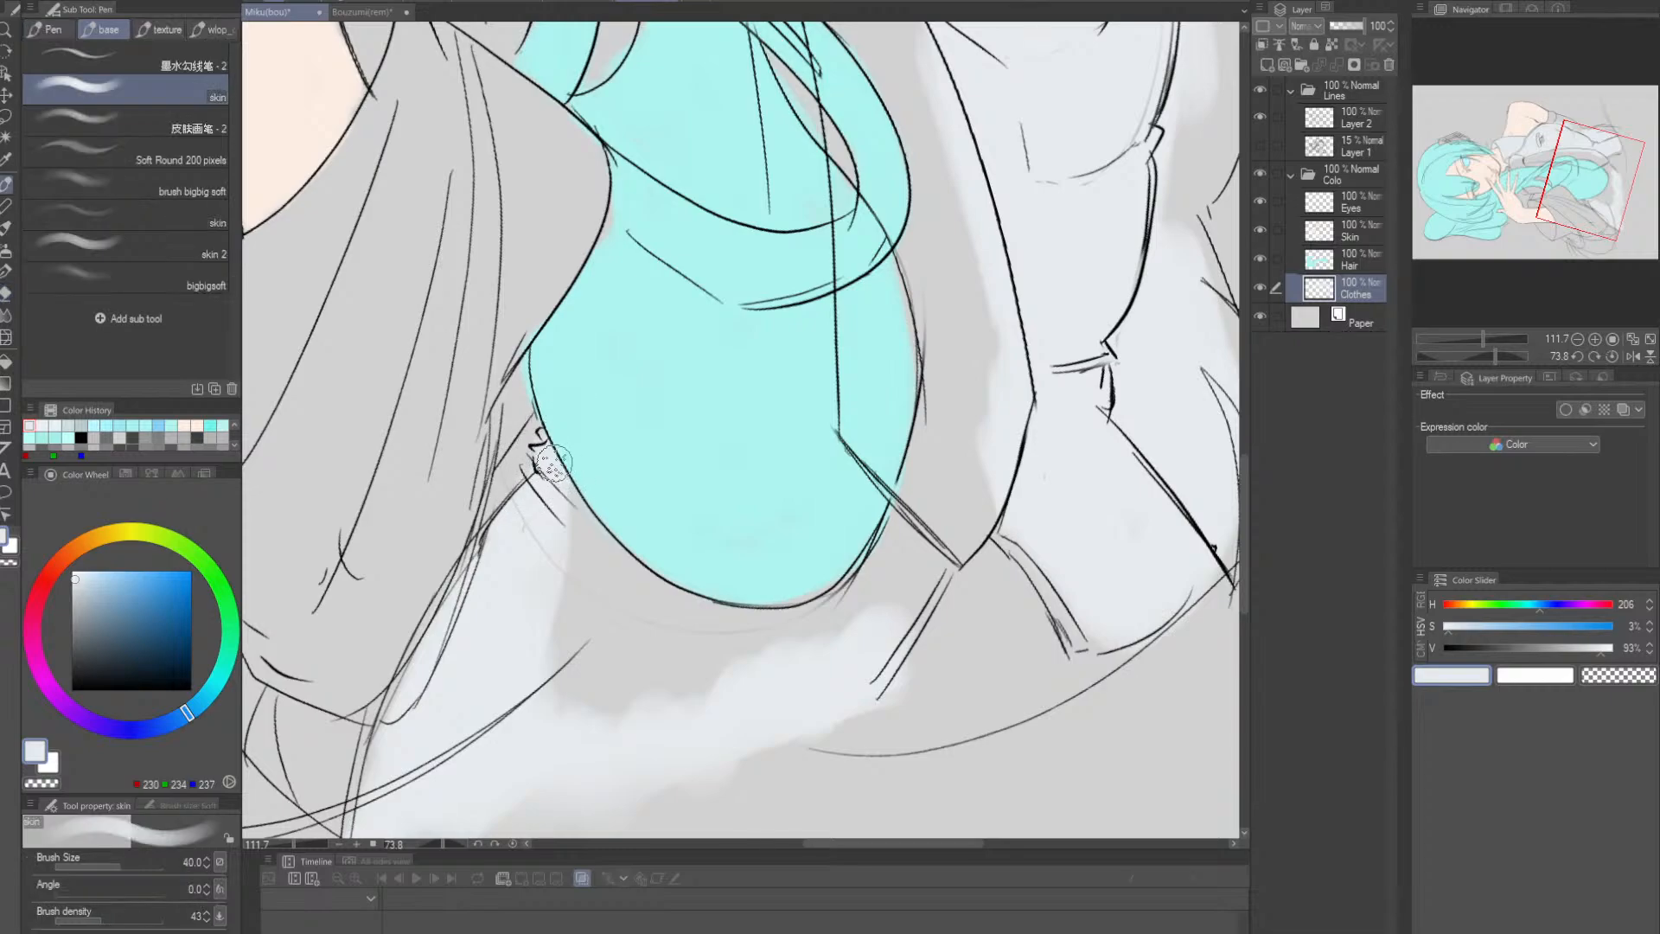
{"action": "key", "text": "bracketleft"}
{"action": "key", "text": "bracketleft"}
{"action": "key", "text": "bracketleft"}
{"action": "key", "text": "bracketleft"}
{"action": "key", "text": "bracketleft"}
{"action": "key", "text": "bracketleft"}
{"action": "left_click_drag", "start_coordinate": [574, 512], "coordinate": [570, 621]}
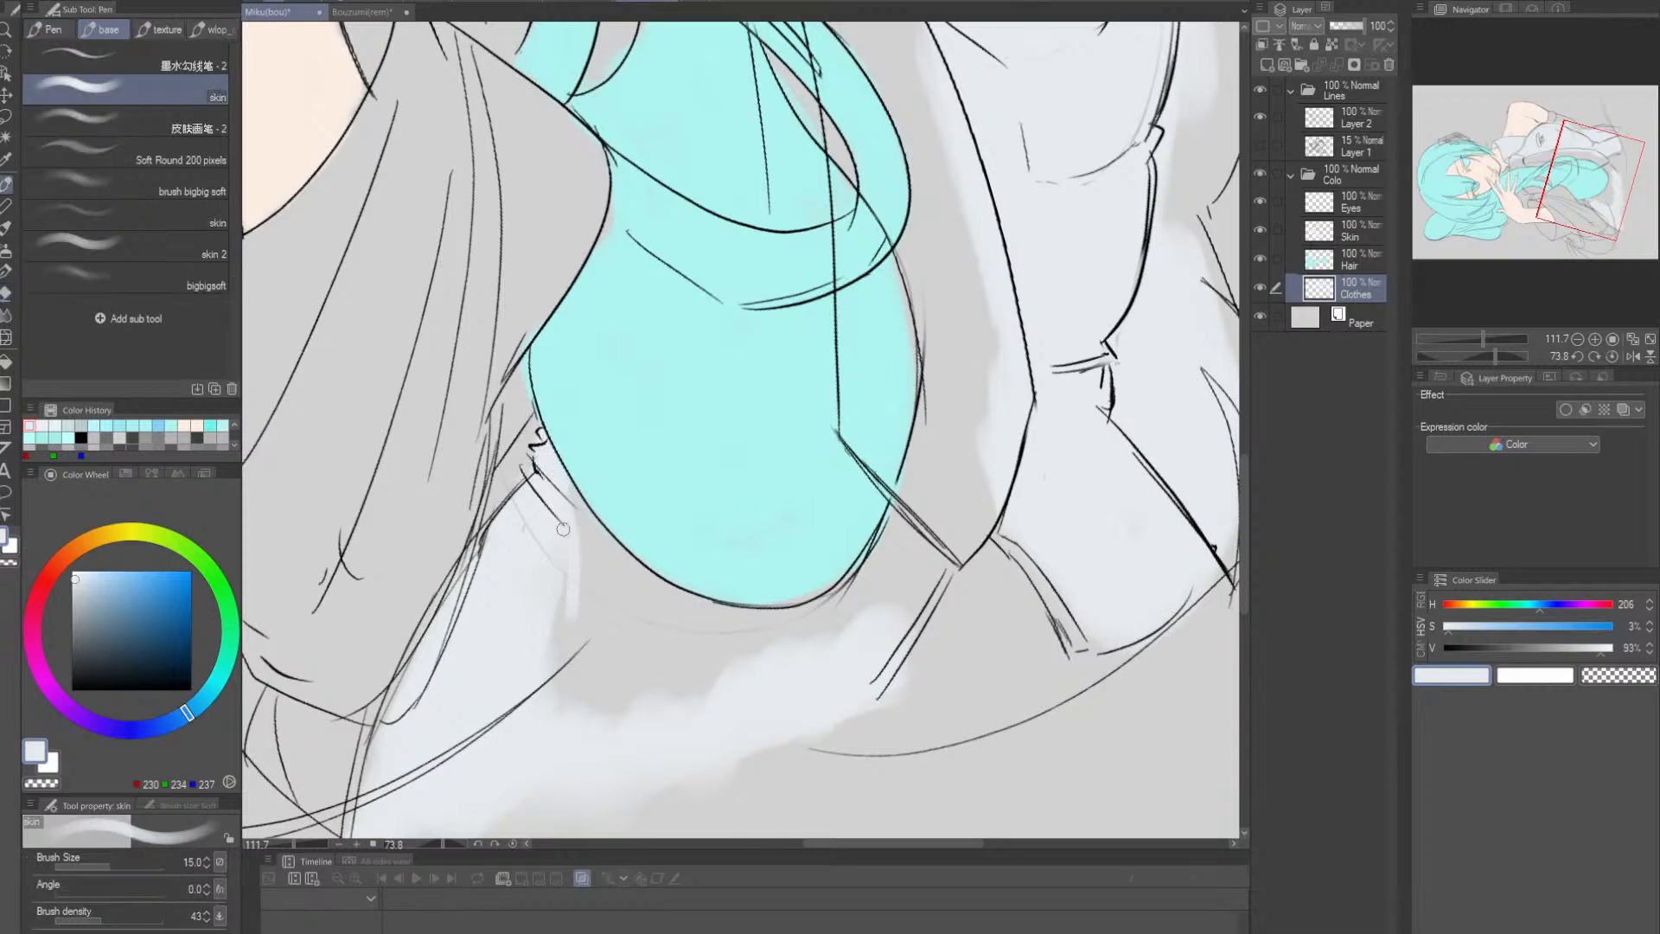
- Fill the shirt beneath the hair's rounded tip with pale gray at brush size 50 and undo the last eraser stroke
{"action": "key", "text": "bracketright"}
{"action": "key", "text": "bracketright"}
{"action": "key", "text": "bracketright"}
{"action": "key", "text": "bracketright"}
{"action": "key", "text": "bracketright"}
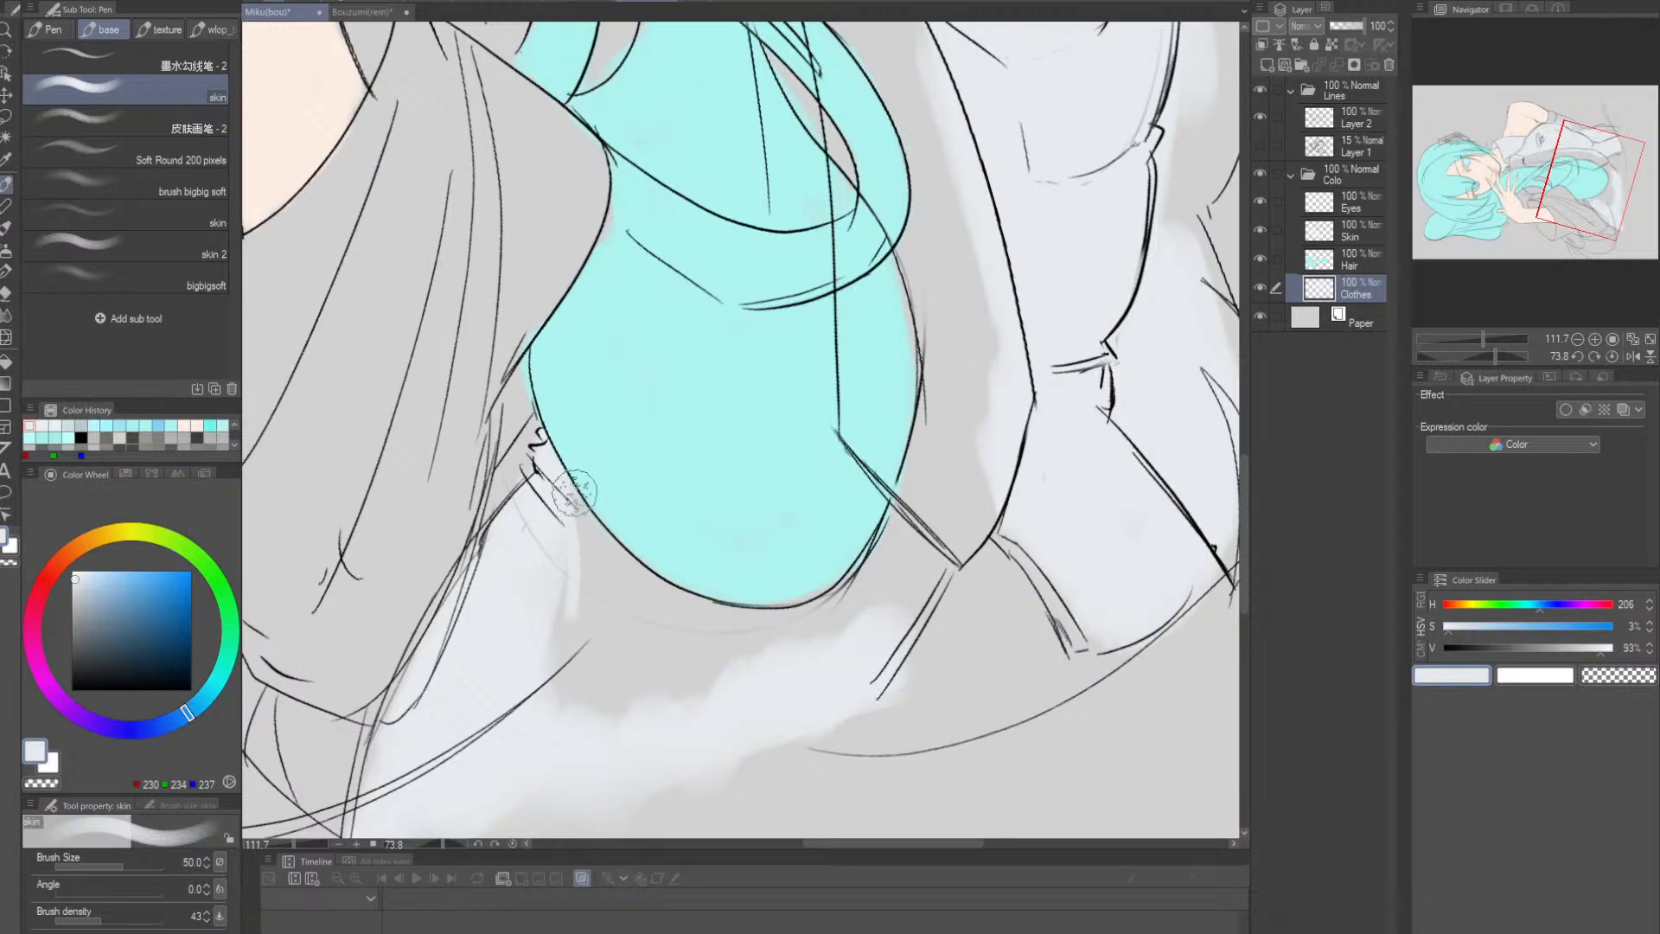
{"action": "mouse_move", "coordinate": [573, 509]}
{"action": "left_mouse_down"}
{"action": "mouse_move", "coordinate": [566, 759]}
{"action": "mouse_move", "coordinate": [589, 710]}
{"action": "mouse_move", "coordinate": [680, 652]}
{"action": "mouse_move", "coordinate": [680, 722]}
{"action": "mouse_move", "coordinate": [719, 726]}
{"action": "mouse_move", "coordinate": [821, 601]}
{"action": "mouse_move", "coordinate": [892, 562]}
{"action": "mouse_move", "coordinate": [890, 526]}
{"action": "mouse_move", "coordinate": [921, 561]}
{"action": "mouse_move", "coordinate": [903, 602]}
{"action": "mouse_move", "coordinate": [929, 572]}
{"action": "mouse_move", "coordinate": [834, 688]}
{"action": "mouse_move", "coordinate": [841, 590]}
{"action": "mouse_move", "coordinate": [810, 580]}
{"action": "mouse_move", "coordinate": [771, 667]}
{"action": "left_mouse_up"}
{"action": "key", "text": "e"}
{"action": "mouse_move", "coordinate": [995, 553]}
{"action": "left_mouse_down"}
{"action": "mouse_move", "coordinate": [961, 529]}
{"action": "mouse_move", "coordinate": [1014, 588]}
{"action": "mouse_move", "coordinate": [1028, 553]}
{"action": "left_mouse_up"}
{"action": "key", "text": "ctrl+z"}
{"action": "scroll", "coordinate": [1048, 536], "scroll_direction": "down", "scroll_amount": 3}
{"action": "key", "text": "r"}
{"action": "key", "text": "alt+space"}
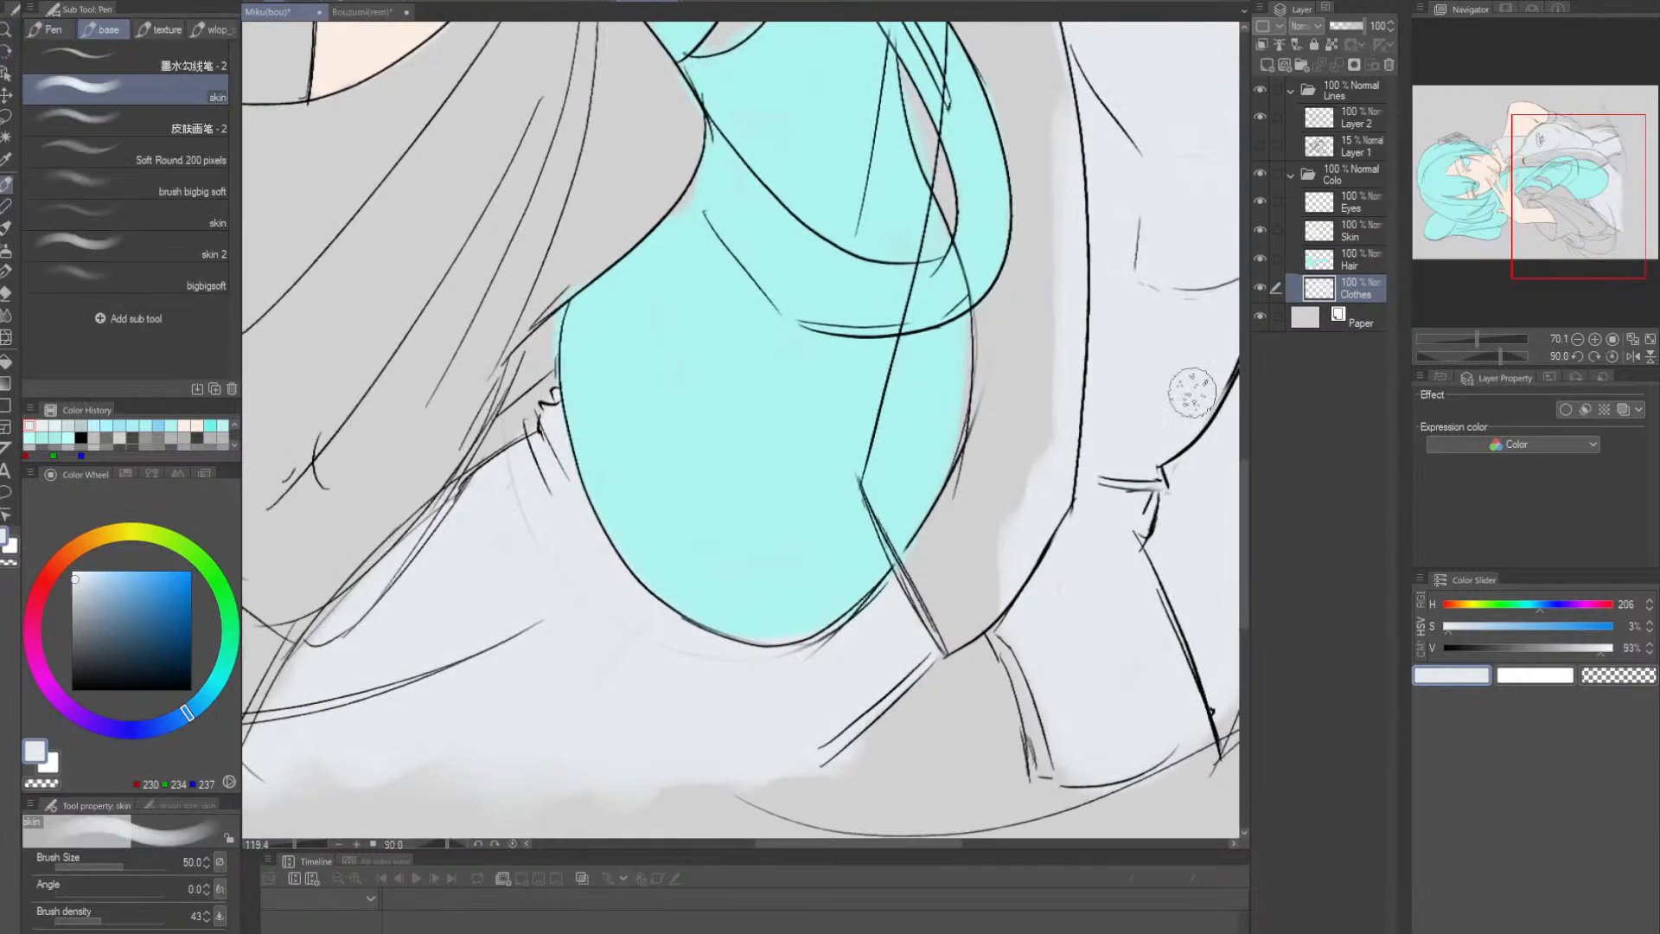
- Touch up the bottom edge of the long hair lock on the Hair layer with its sampled teal at brush size 12
{"action": "left_click", "coordinate": [1350, 260]}
{"action": "key", "text": "alt+space"}
{"action": "left_click_drag", "start_coordinate": [817, 572], "coordinate": [924, 567]}
{"action": "left_click", "coordinate": [748, 631], "text": "alt"}
{"action": "mouse_move", "coordinate": [747, 654]}
{"action": "left_mouse_down"}
{"action": "mouse_move", "coordinate": [615, 556]}
{"action": "mouse_move", "coordinate": [789, 548]}
{"action": "mouse_move", "coordinate": [725, 582]}
{"action": "left_mouse_up"}
{"action": "key", "text": "space"}
{"action": "key", "text": "bracketleft"}
{"action": "key", "text": "bracketleft"}
{"action": "key", "text": "bracketleft"}
{"action": "key", "text": "bracketleft"}
{"action": "key", "text": "bracketleft"}
{"action": "key", "text": "bracketleft"}
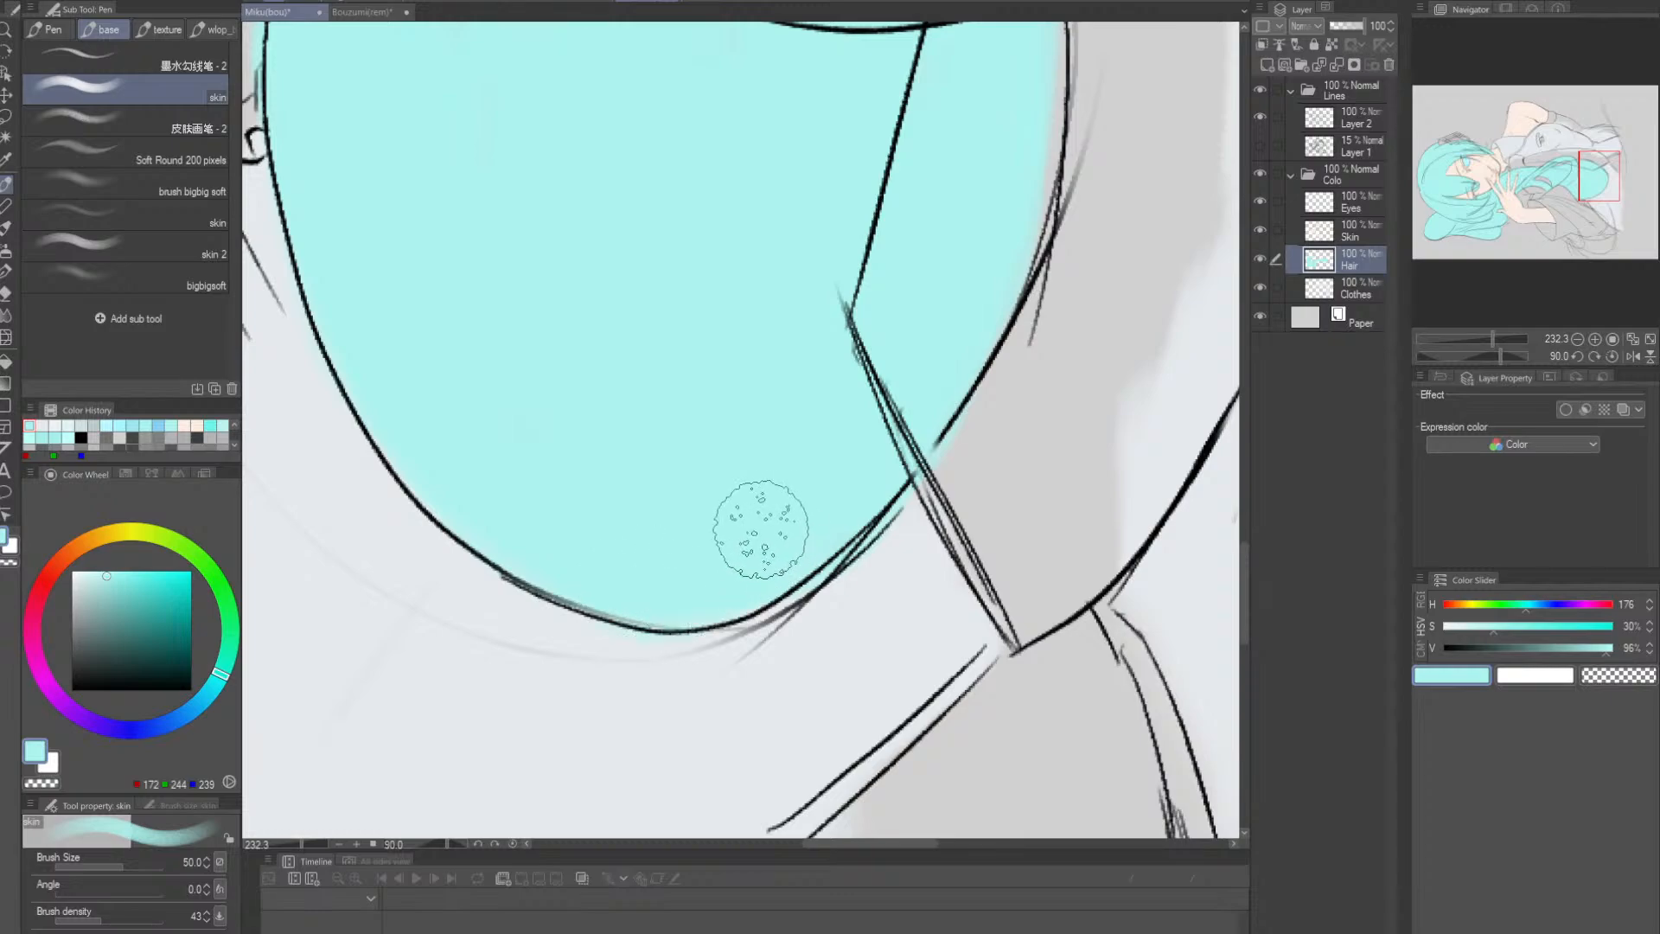
{"action": "key", "text": "bracketleft"}
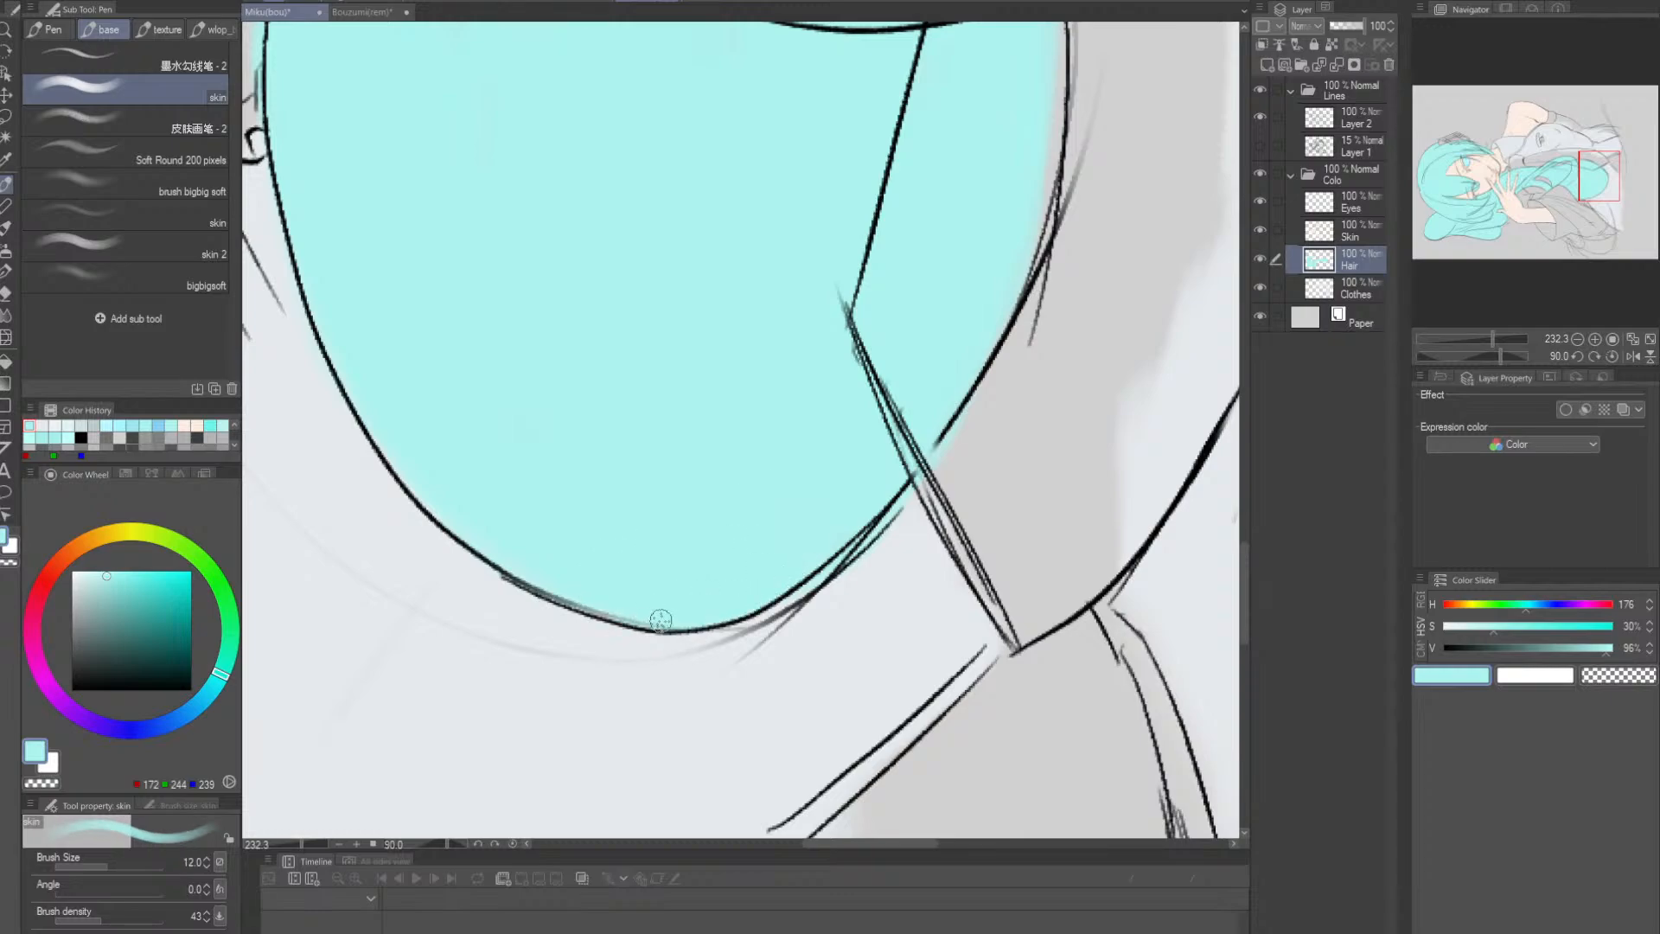
- Fill the shirt strip between the hair and the tie on the Clothes layer with sampled pale gray at brush size 100
{"action": "key", "text": "alt+space"}
{"action": "left_click_drag", "start_coordinate": [972, 508], "coordinate": [812, 514]}
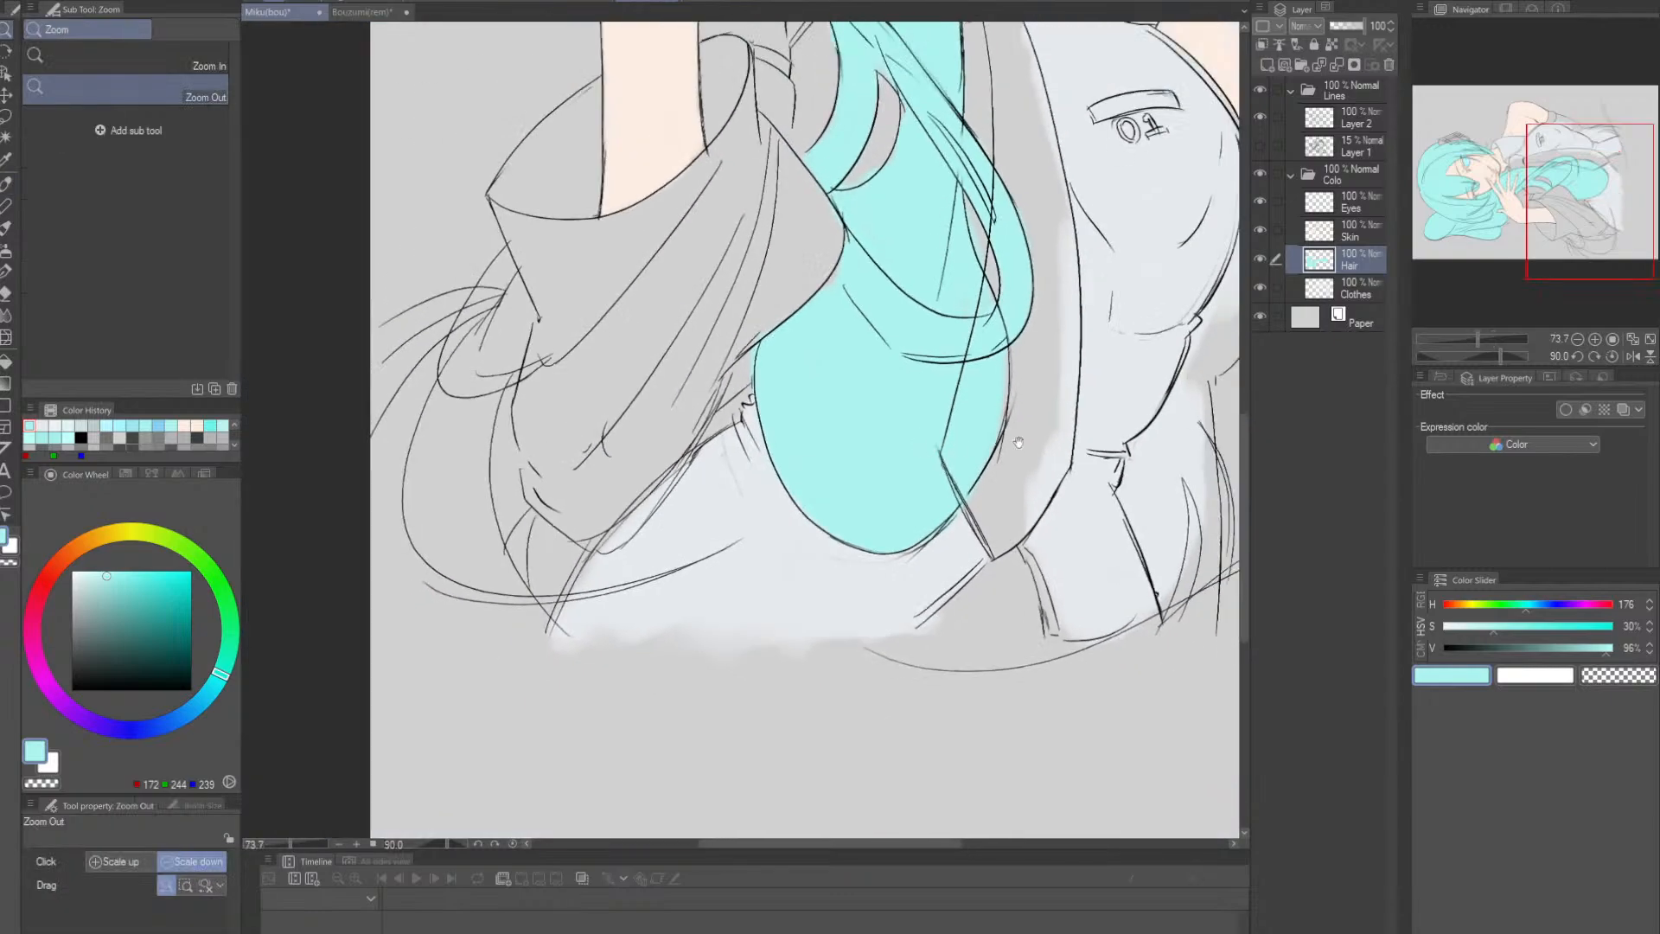
{"action": "left_click_drag", "start_coordinate": [1106, 386], "coordinate": [796, 600]}
{"action": "left_click_drag", "start_coordinate": [891, 516], "coordinate": [920, 635]}
{"action": "left_click", "coordinate": [1353, 289]}
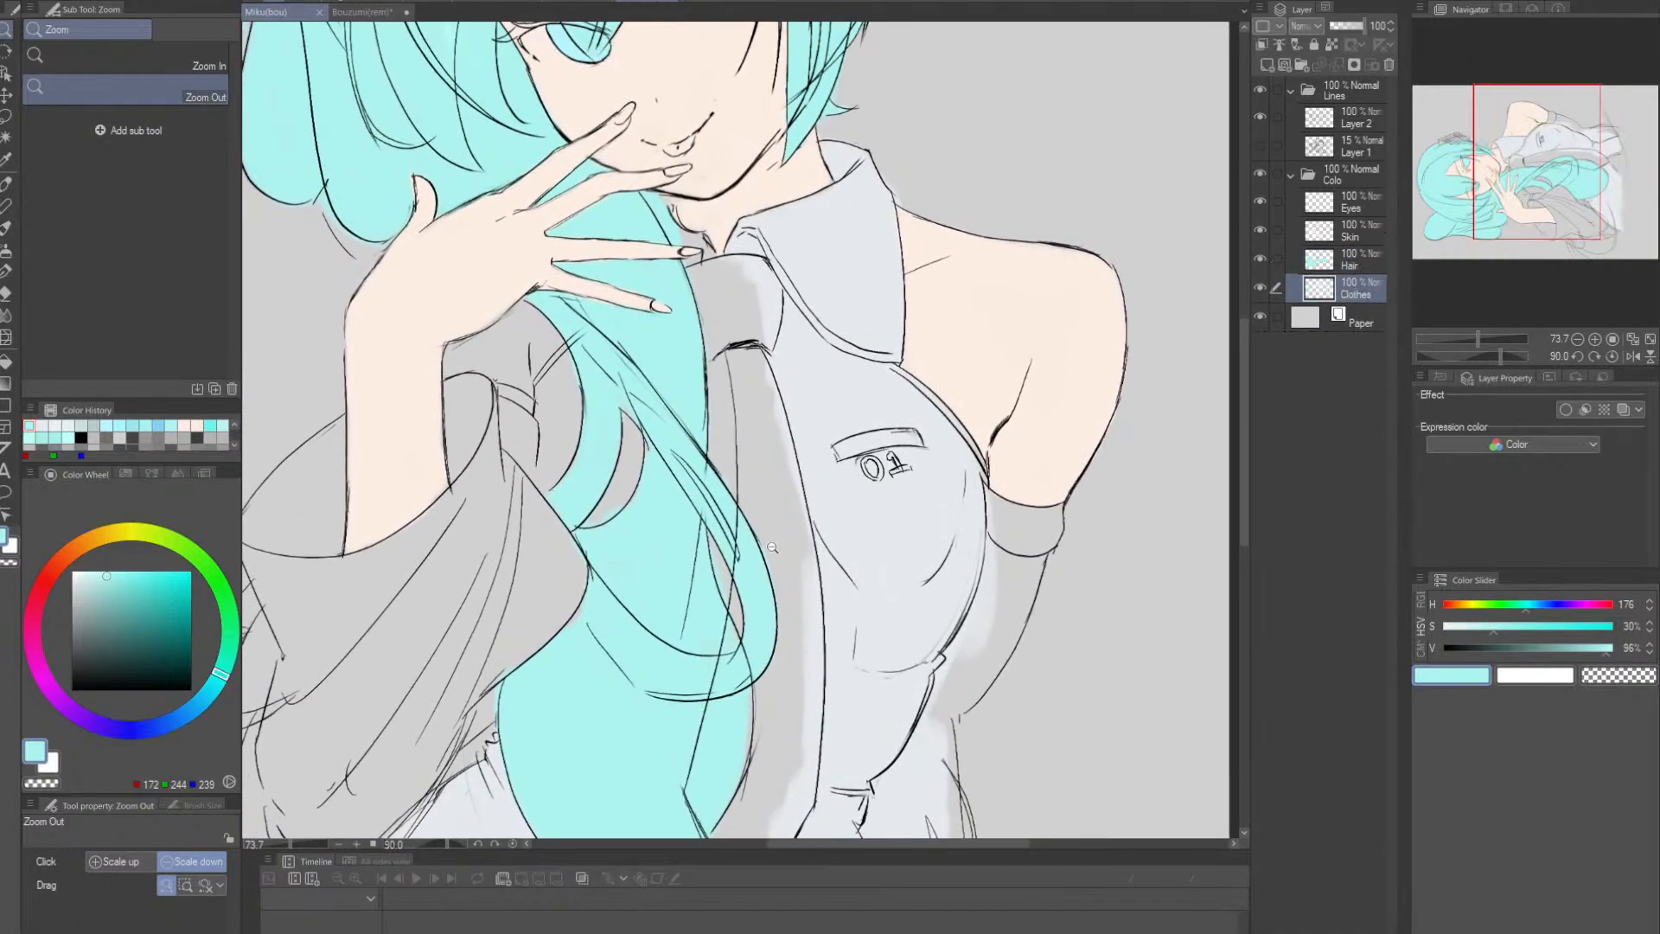
{"action": "left_click_drag", "start_coordinate": [806, 548], "coordinate": [869, 545]}
{"action": "left_click", "coordinate": [878, 496], "text": "alt"}
{"action": "key", "text": "bracketright"}
{"action": "key", "text": "bracketright"}
{"action": "key", "text": "bracketright"}
{"action": "key", "text": "bracketright"}
{"action": "key", "text": "bracketright"}
{"action": "key", "text": "bracketright"}
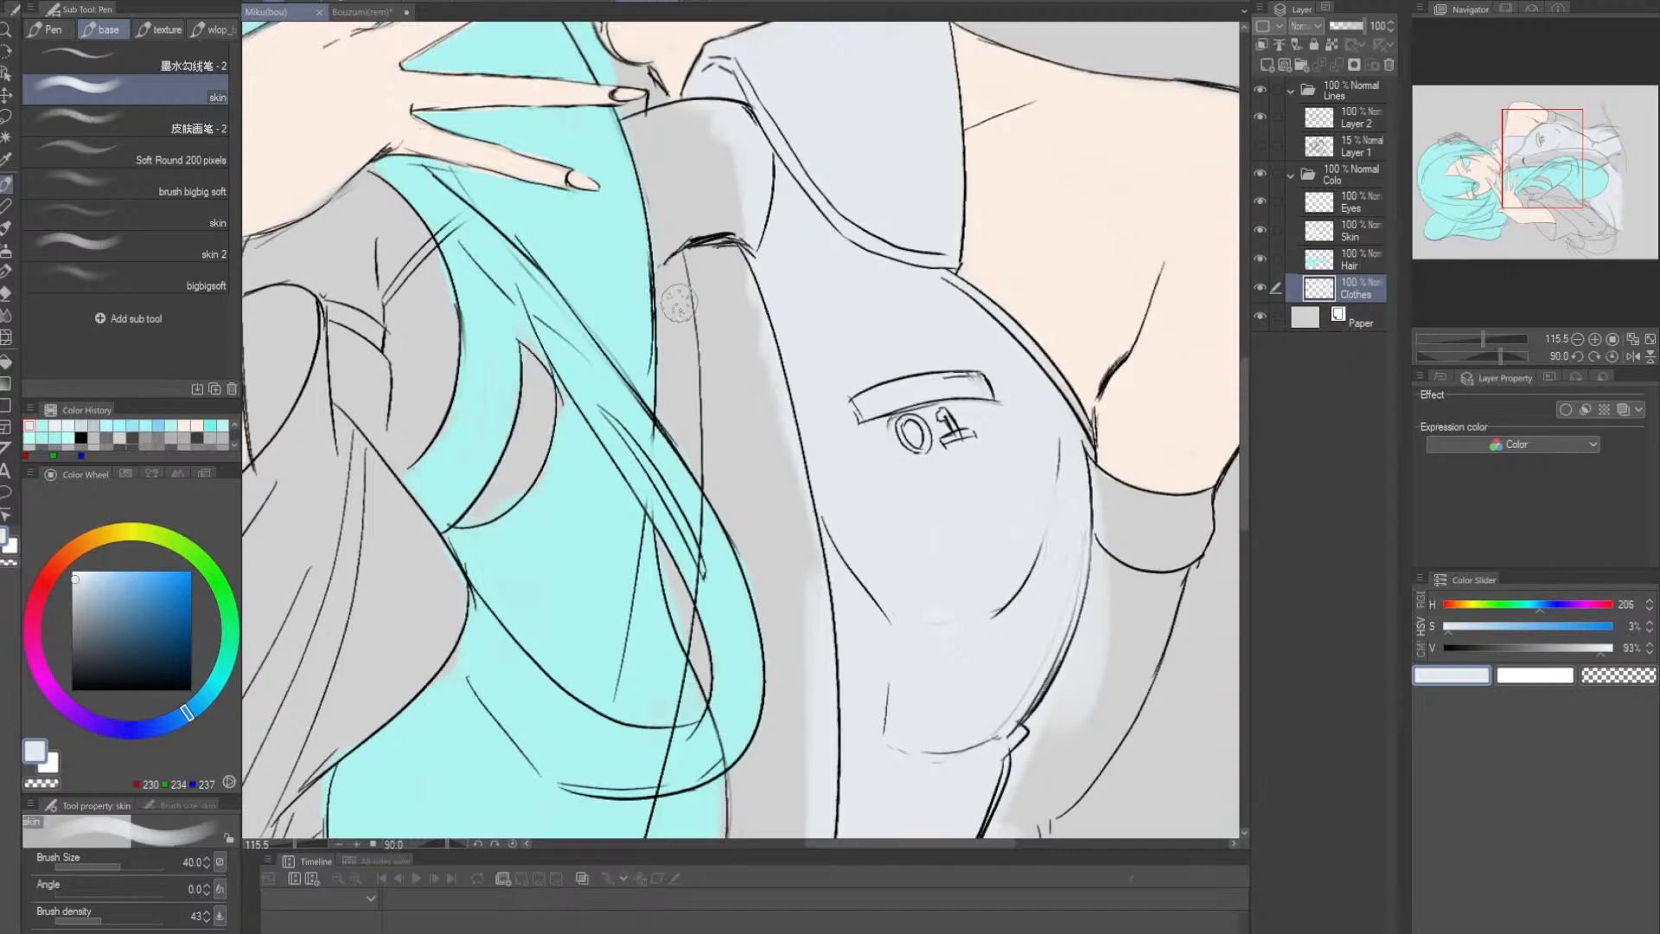
{"action": "key", "text": "bracketright"}
{"action": "key", "text": "bracketright"}
{"action": "key", "text": "bracketright"}
{"action": "key", "text": "bracketright"}
{"action": "key", "text": "bracketright"}
{"action": "left_click_drag", "start_coordinate": [664, 273], "coordinate": [618, 741]}
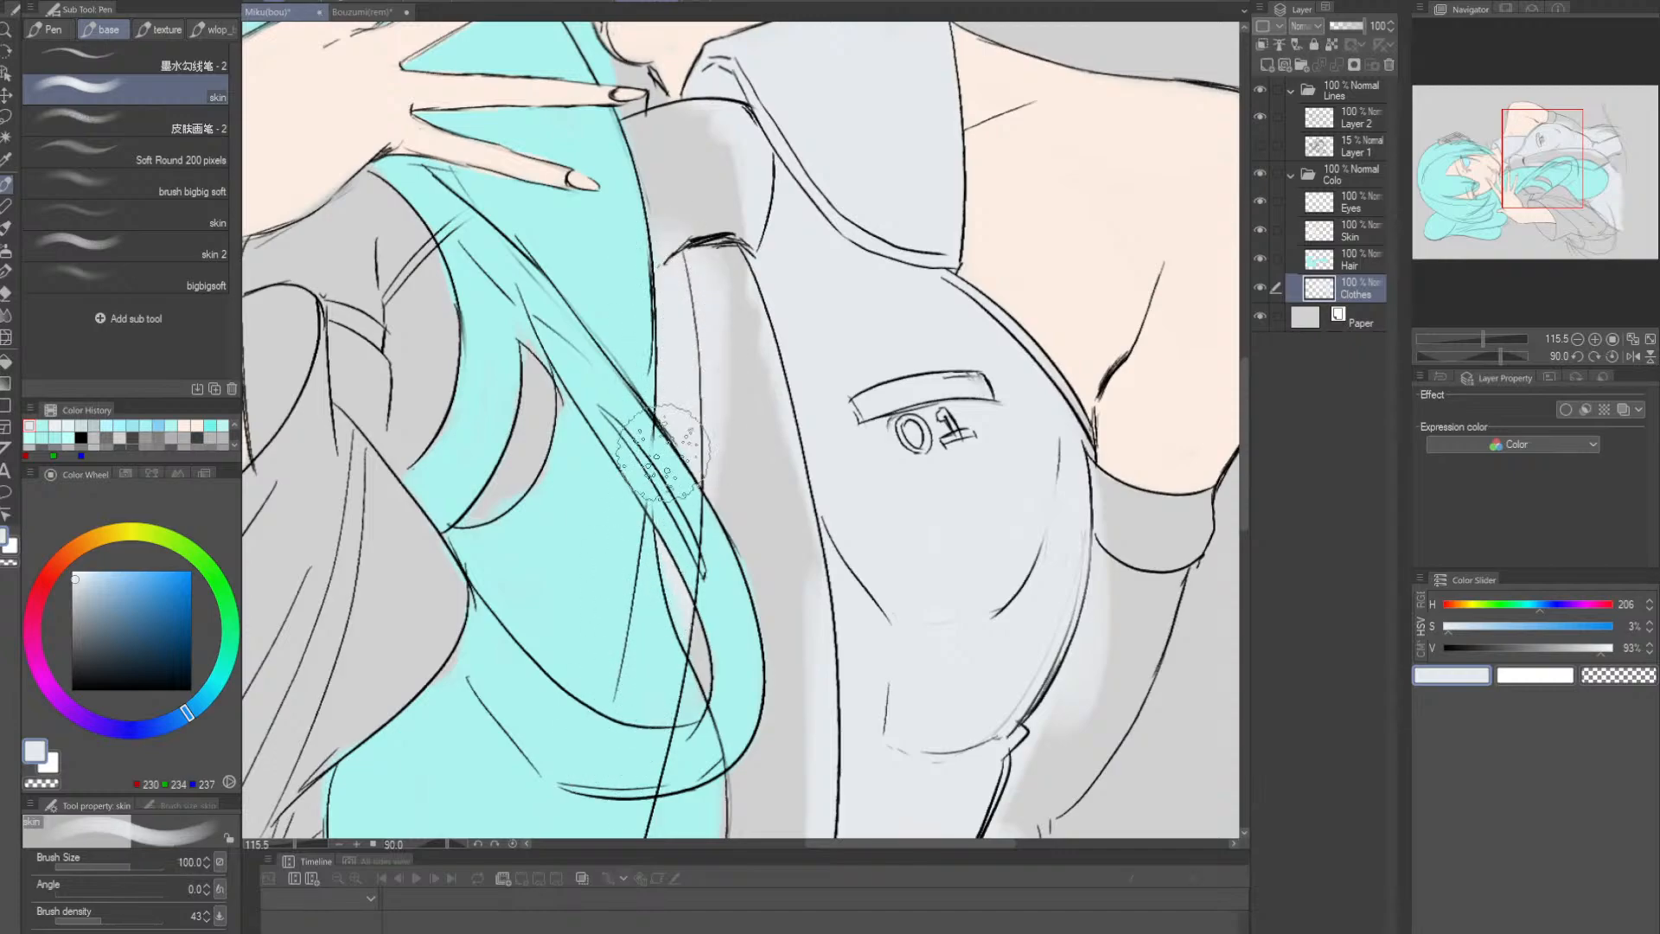
- Fill the shirt areas showing through the hair gap and between hair and sleeve with pale gray, reducing the brush to size 50
{"action": "left_click_drag", "start_coordinate": [546, 372], "coordinate": [479, 546]}
{"action": "left_click_drag", "start_coordinate": [536, 329], "coordinate": [533, 515]}
{"action": "left_click_drag", "start_coordinate": [572, 405], "coordinate": [673, 531]}
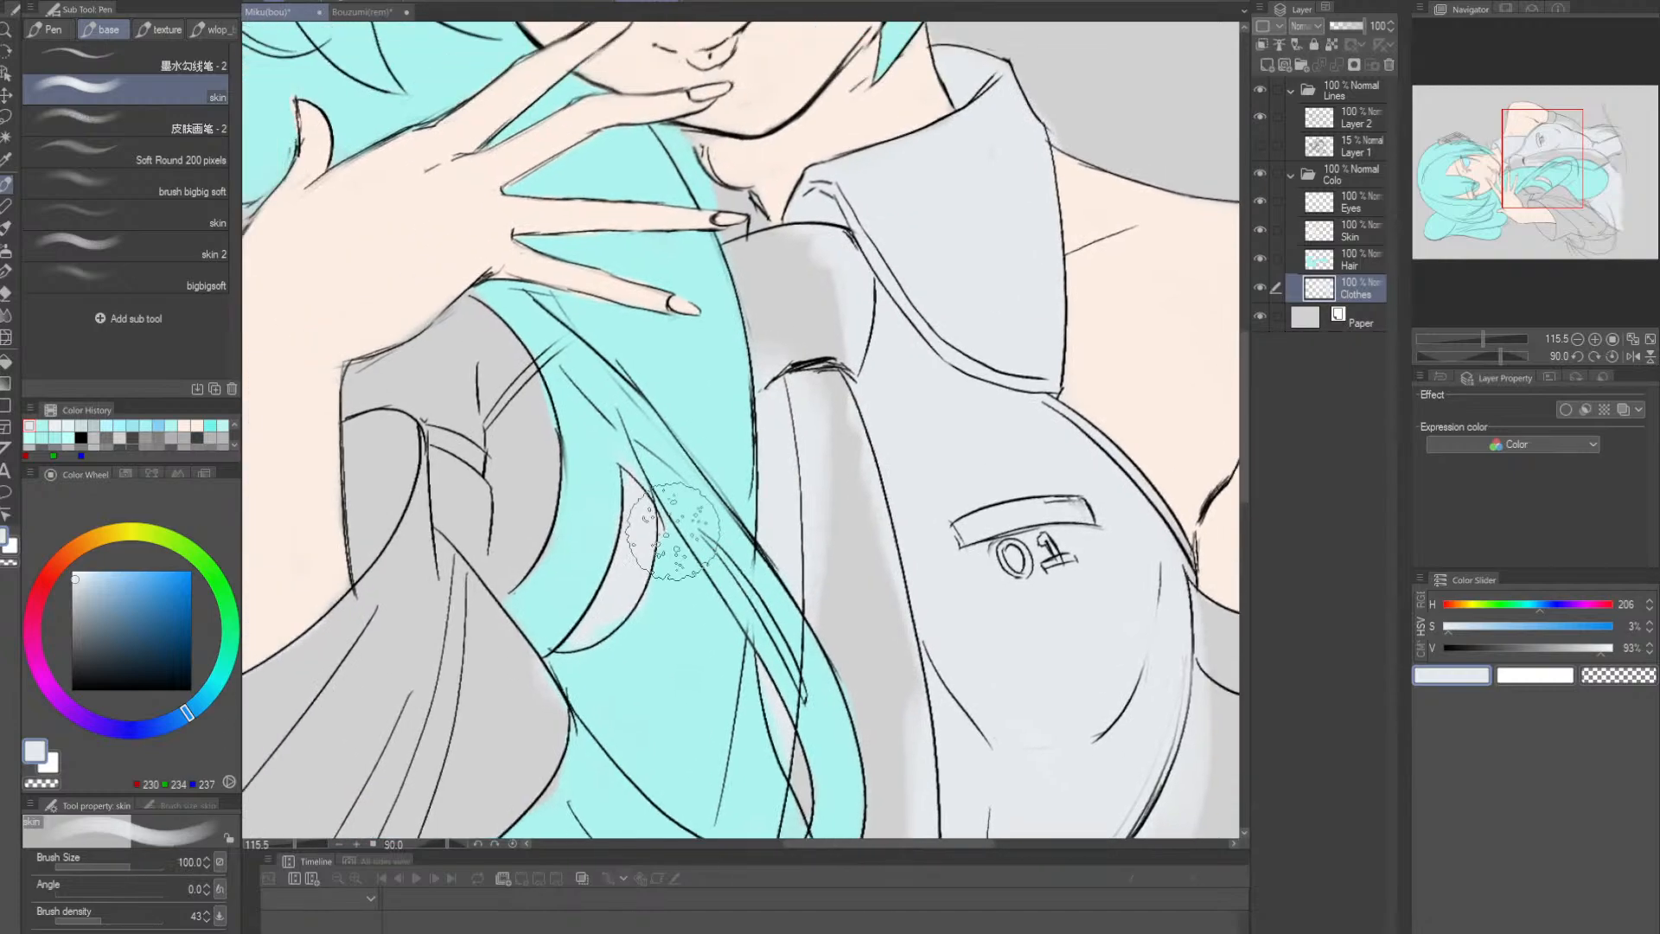
{"action": "key", "text": "bracketleft"}
{"action": "key", "text": "bracketleft"}
{"action": "key", "text": "bracketleft"}
{"action": "key", "text": "bracketleft"}
{"action": "mouse_move", "coordinate": [506, 519]}
{"action": "left_mouse_down"}
{"action": "mouse_move", "coordinate": [508, 548]}
{"action": "mouse_move", "coordinate": [510, 497]}
{"action": "mouse_move", "coordinate": [516, 575]}
{"action": "mouse_move", "coordinate": [519, 498]}
{"action": "mouse_move", "coordinate": [543, 471]}
{"action": "mouse_move", "coordinate": [529, 432]}
{"action": "mouse_move", "coordinate": [512, 441]}
{"action": "mouse_move", "coordinate": [571, 380]}
{"action": "mouse_move", "coordinate": [501, 449]}
{"action": "left_mouse_up"}
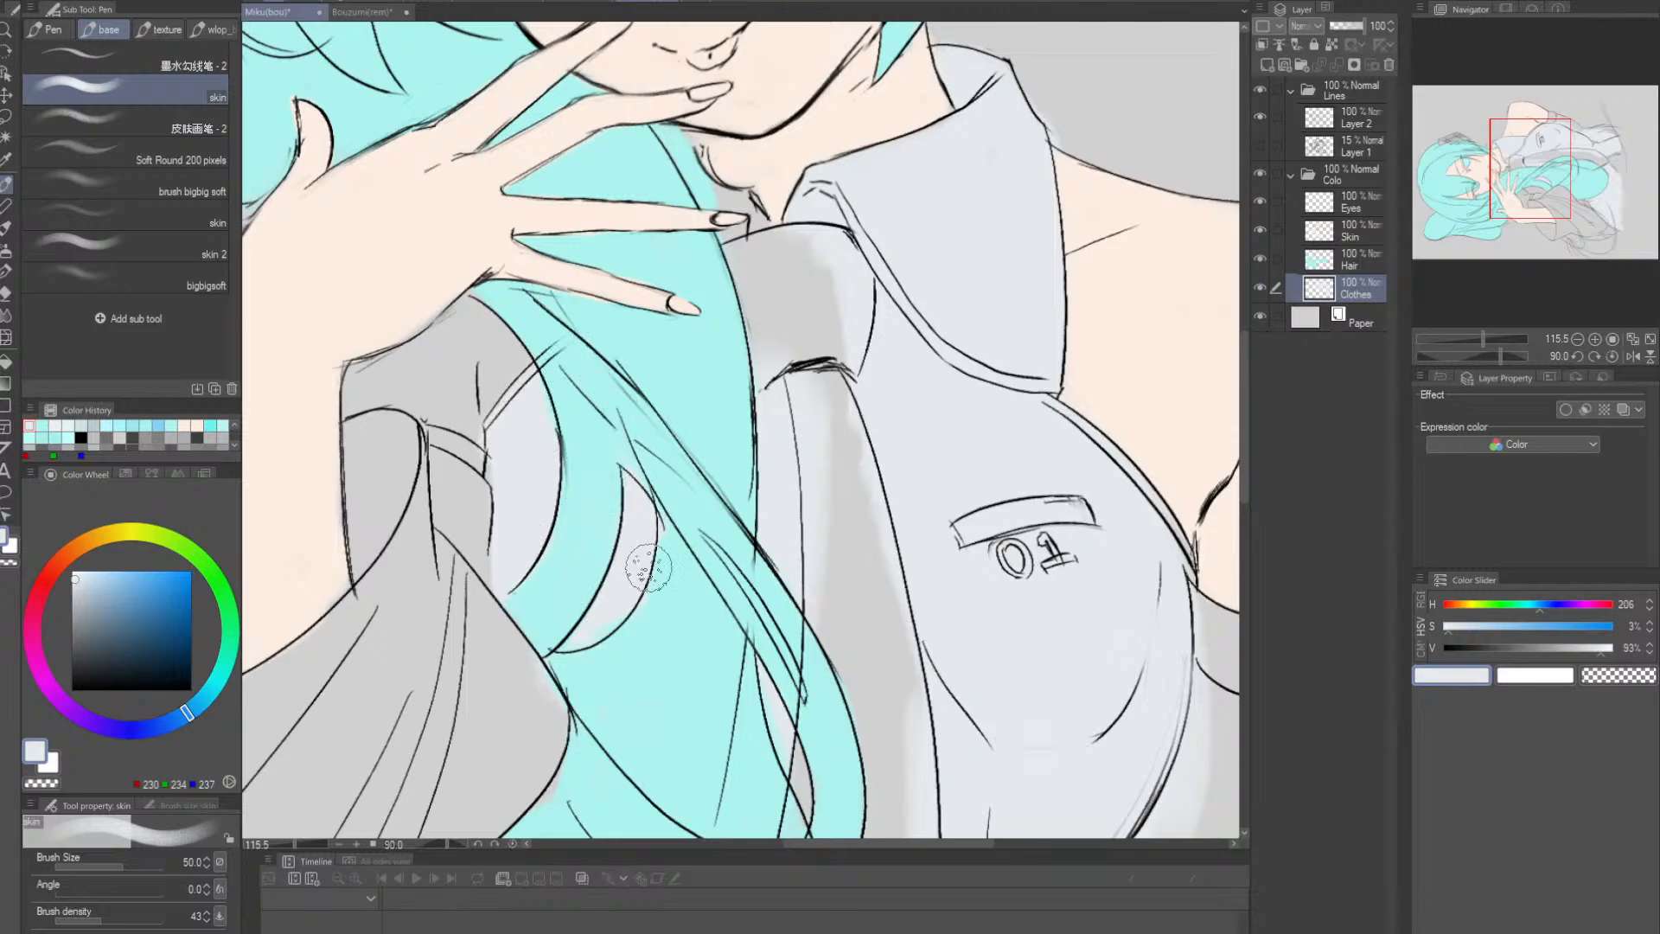
- Fill the small shirt gap between the fingertip and the tie knot with pale gray at brush size 20
{"action": "left_click_drag", "start_coordinate": [865, 510], "coordinate": [778, 519]}
{"action": "left_click_drag", "start_coordinate": [951, 529], "coordinate": [864, 432]}
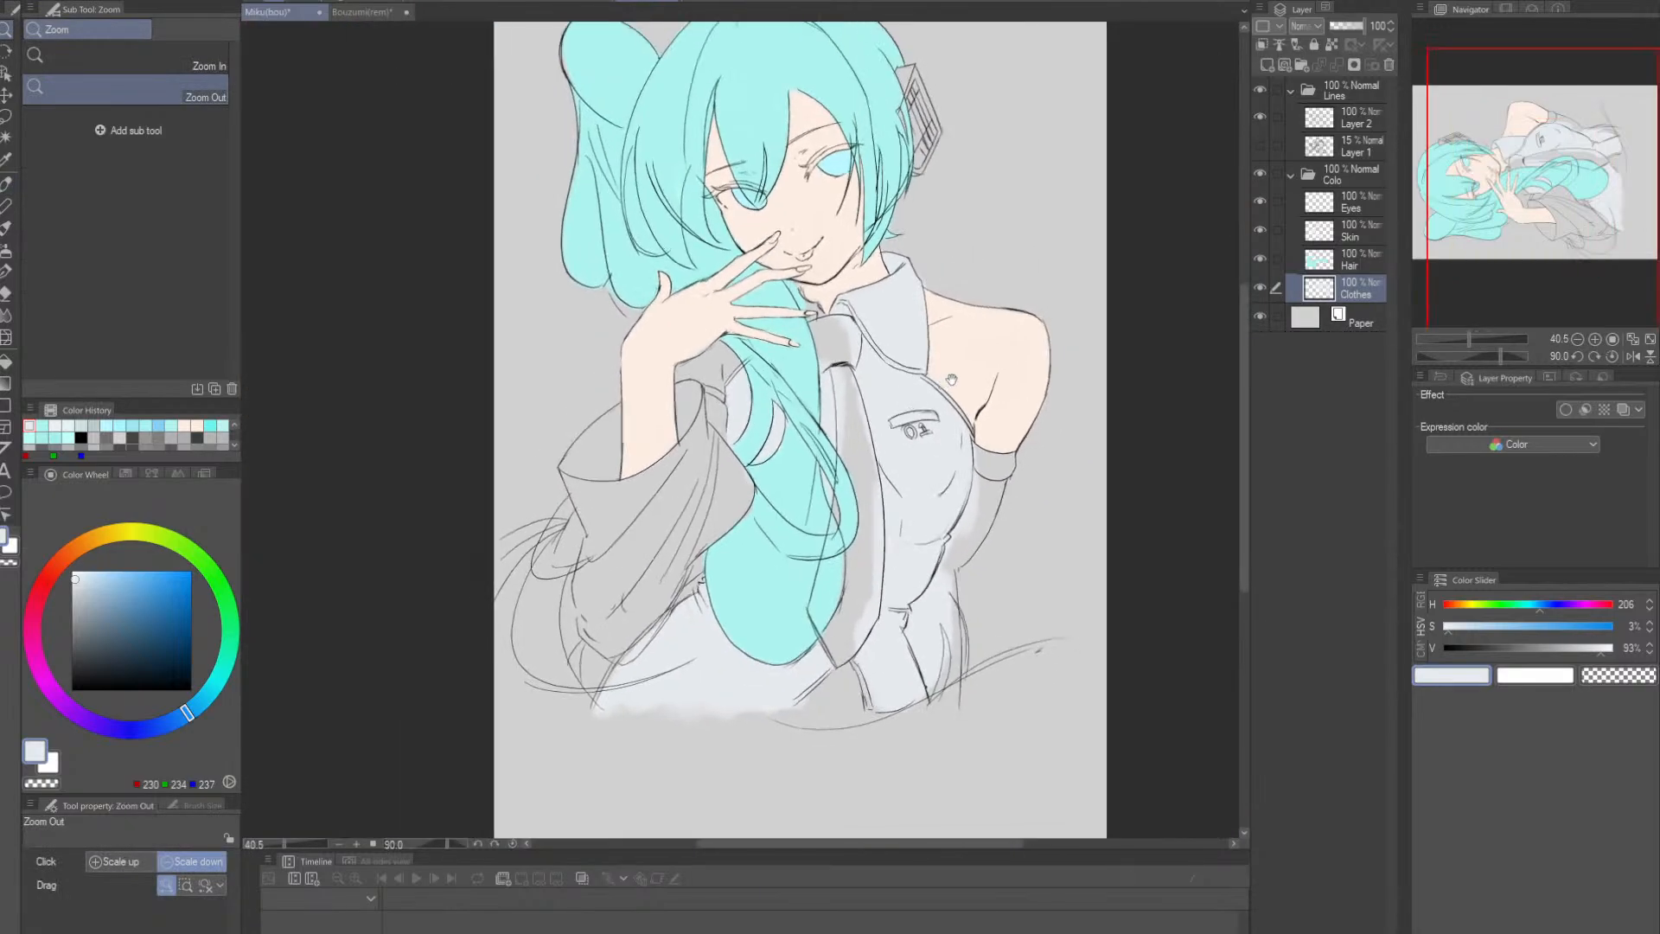
{"action": "left_click_drag", "start_coordinate": [951, 379], "coordinate": [857, 523]}
{"action": "left_click_drag", "start_coordinate": [713, 501], "coordinate": [735, 435]}
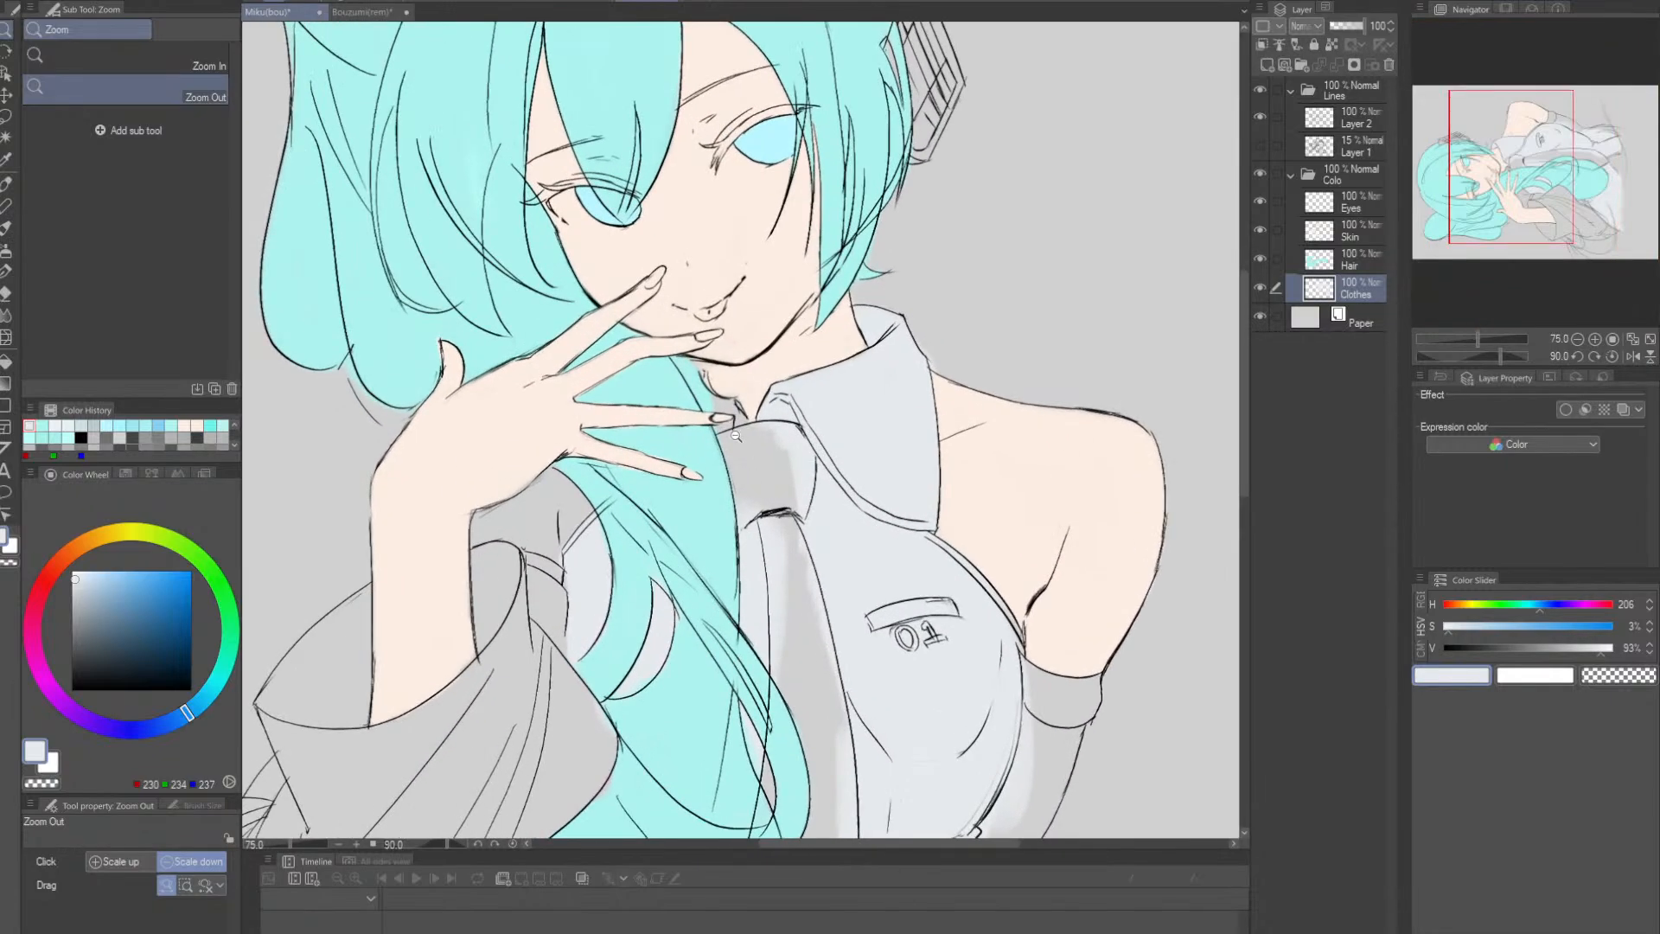
{"action": "scroll", "coordinate": [735, 435], "scroll_direction": "up", "scroll_amount": 2}
{"action": "key", "text": "p"}
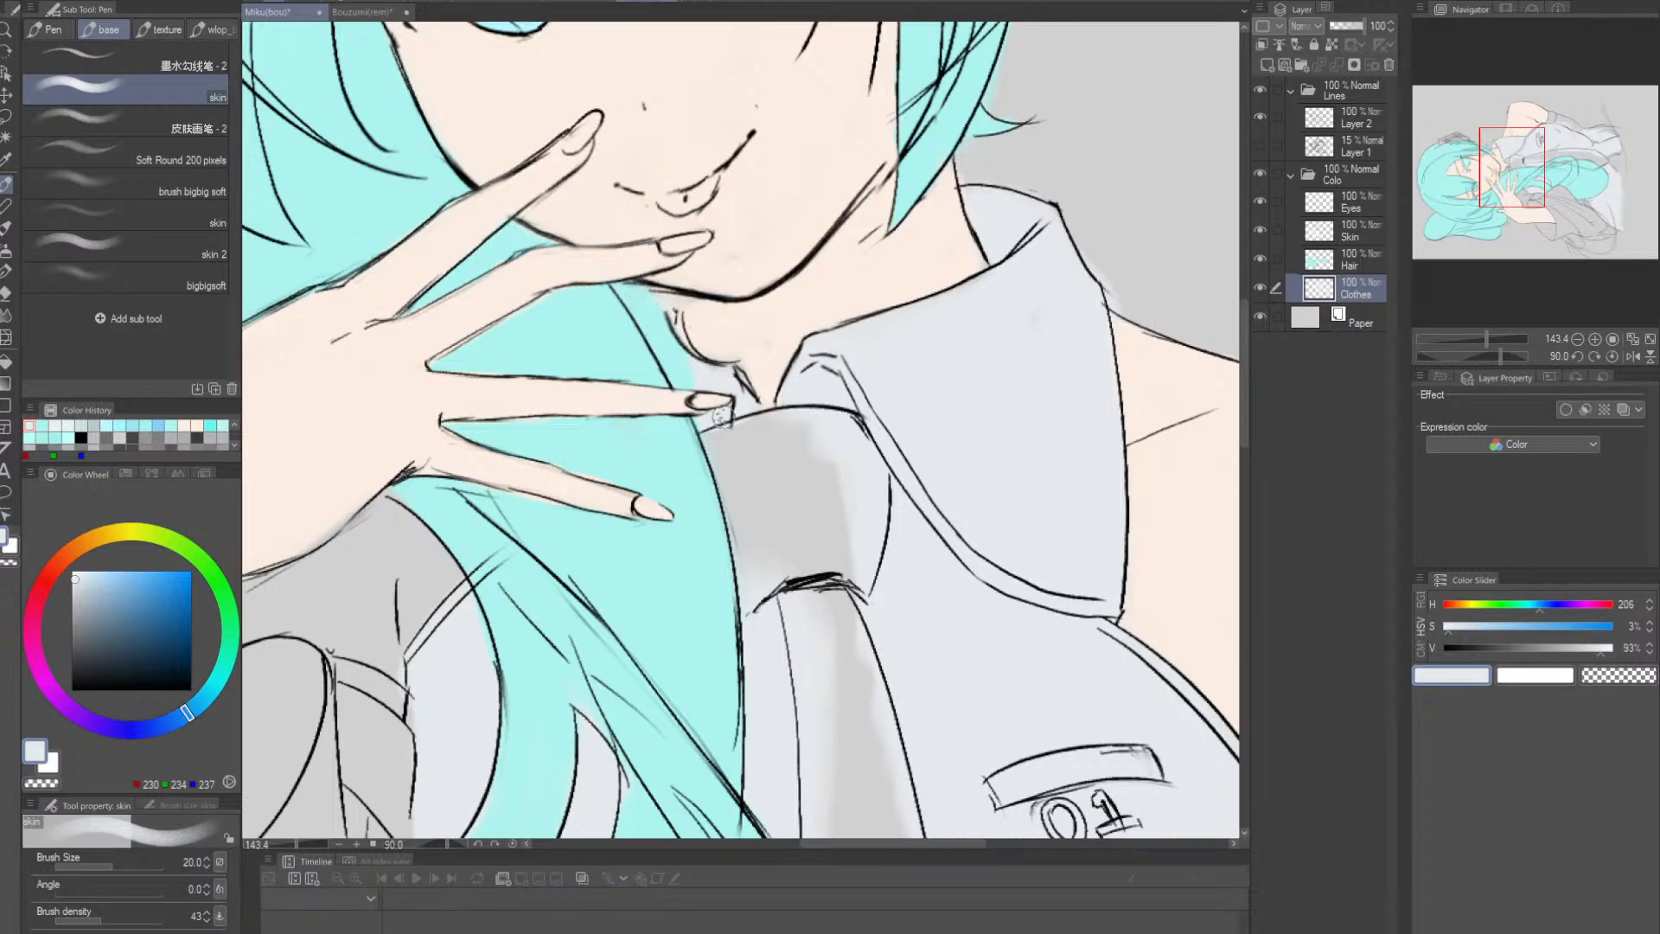
{"action": "left_click_drag", "start_coordinate": [935, 488], "coordinate": [901, 441]}
{"action": "scroll", "coordinate": [907, 442], "scroll_direction": "up", "scroll_amount": 2}
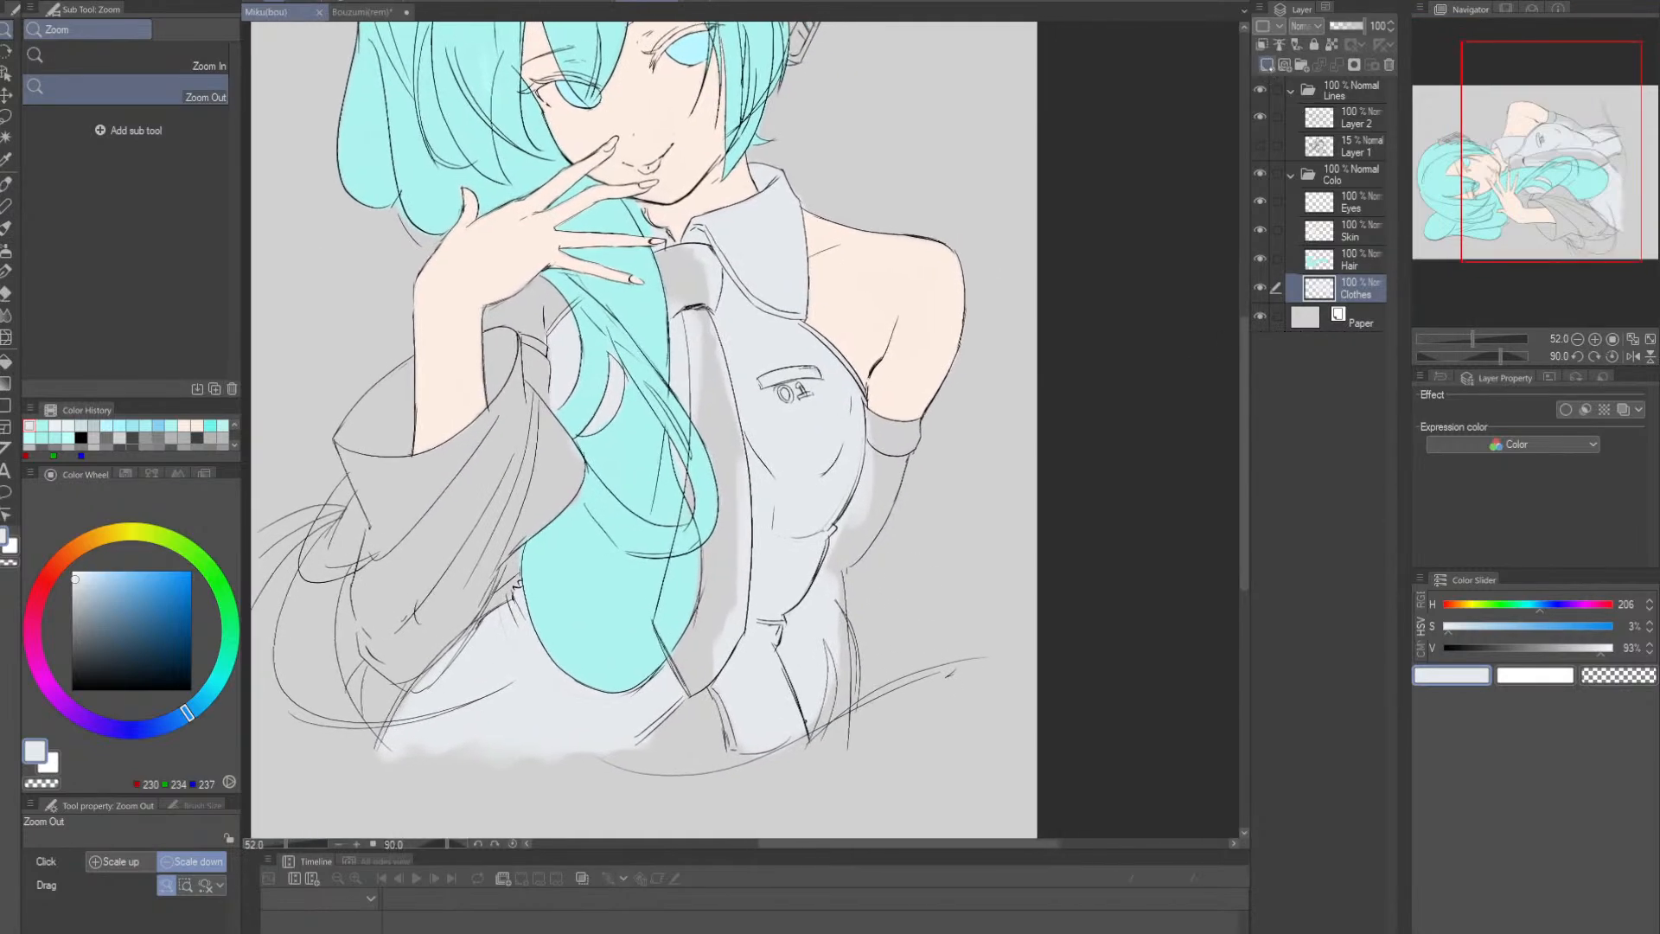
- Add a new layer named Clothes2 directly above the Clothes layer
{"action": "scroll", "coordinate": [825, 568], "scroll_direction": "up", "scroll_amount": 3}
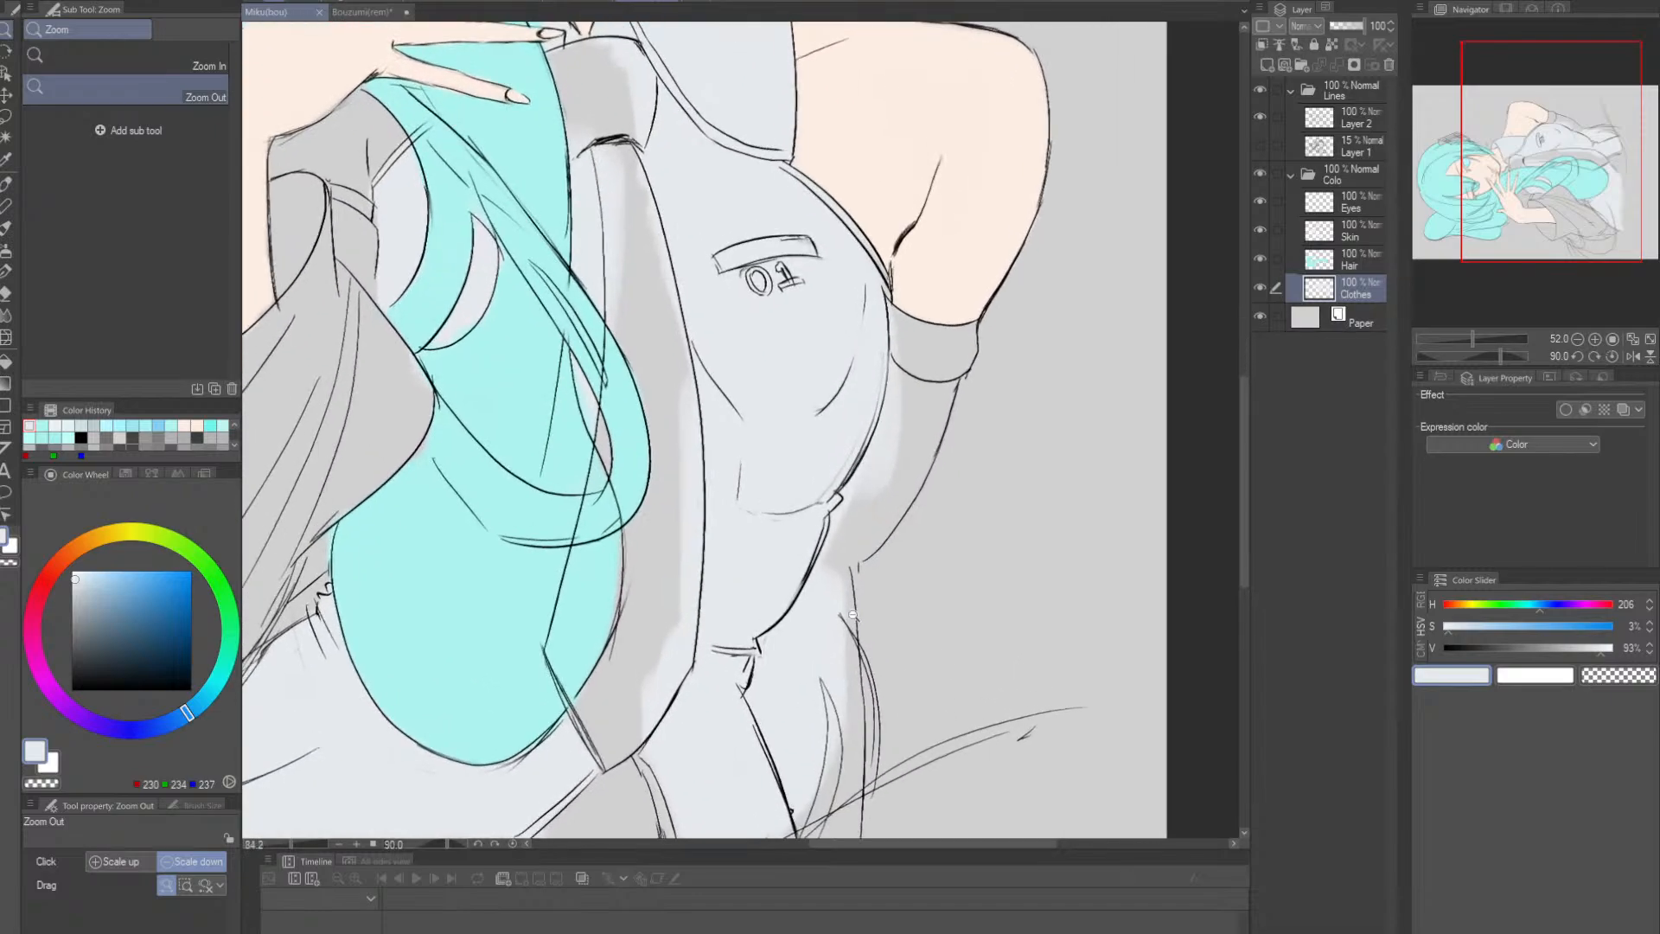
{"action": "key", "text": "p"}
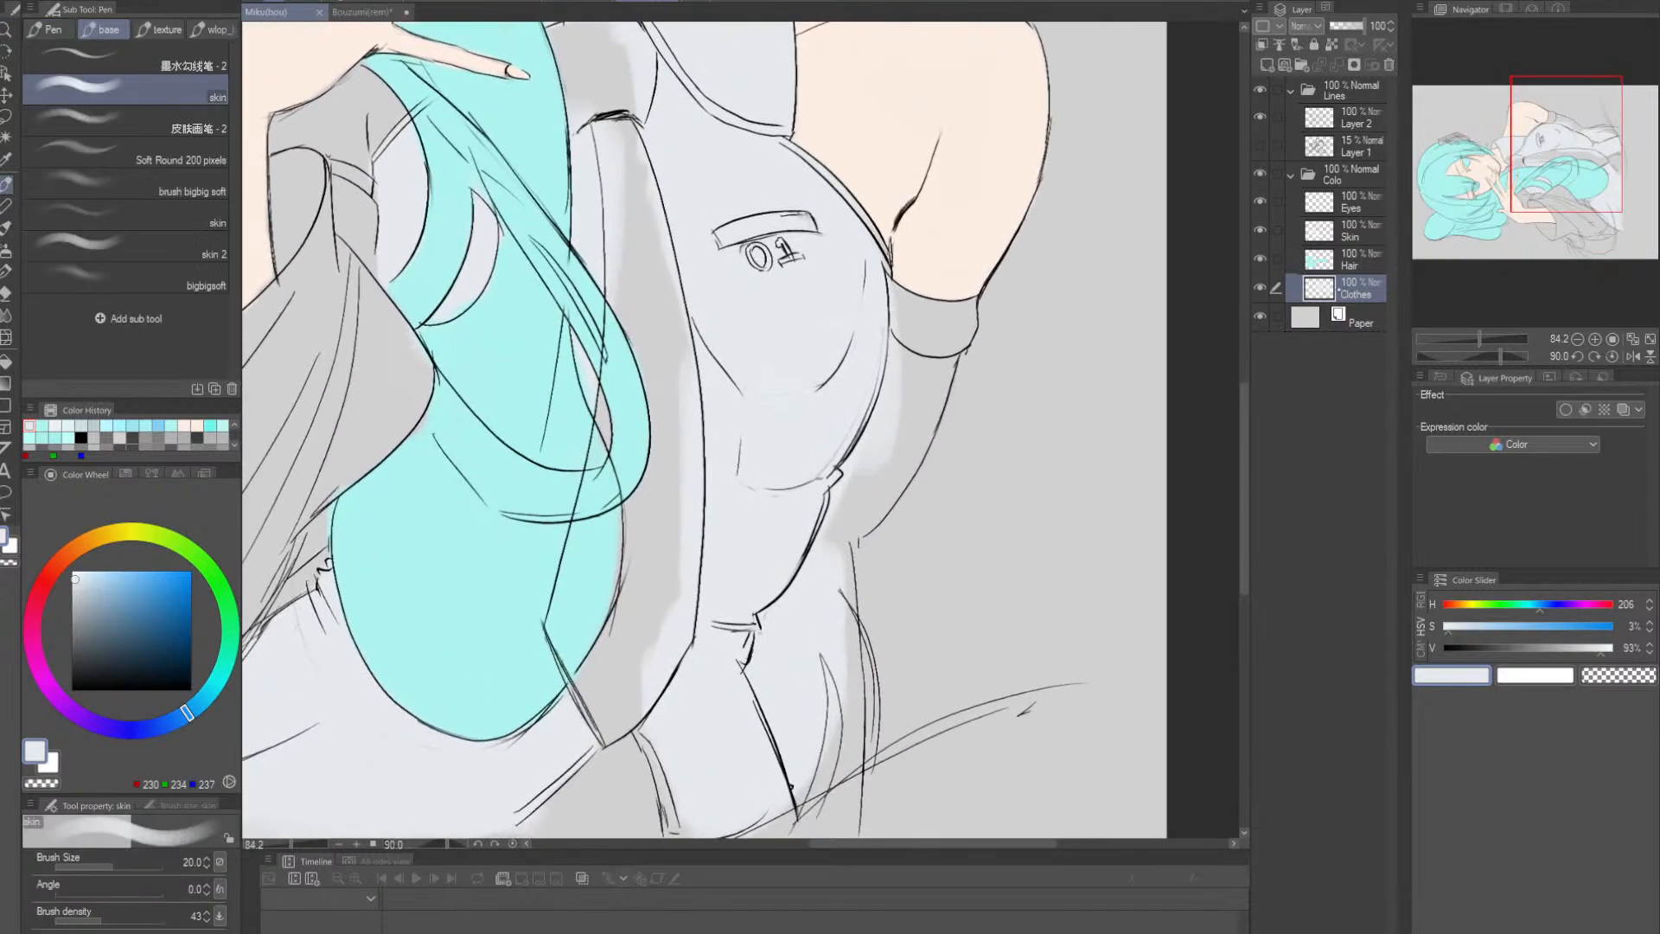
{"action": "key", "text": "ctrl+shift+n"}
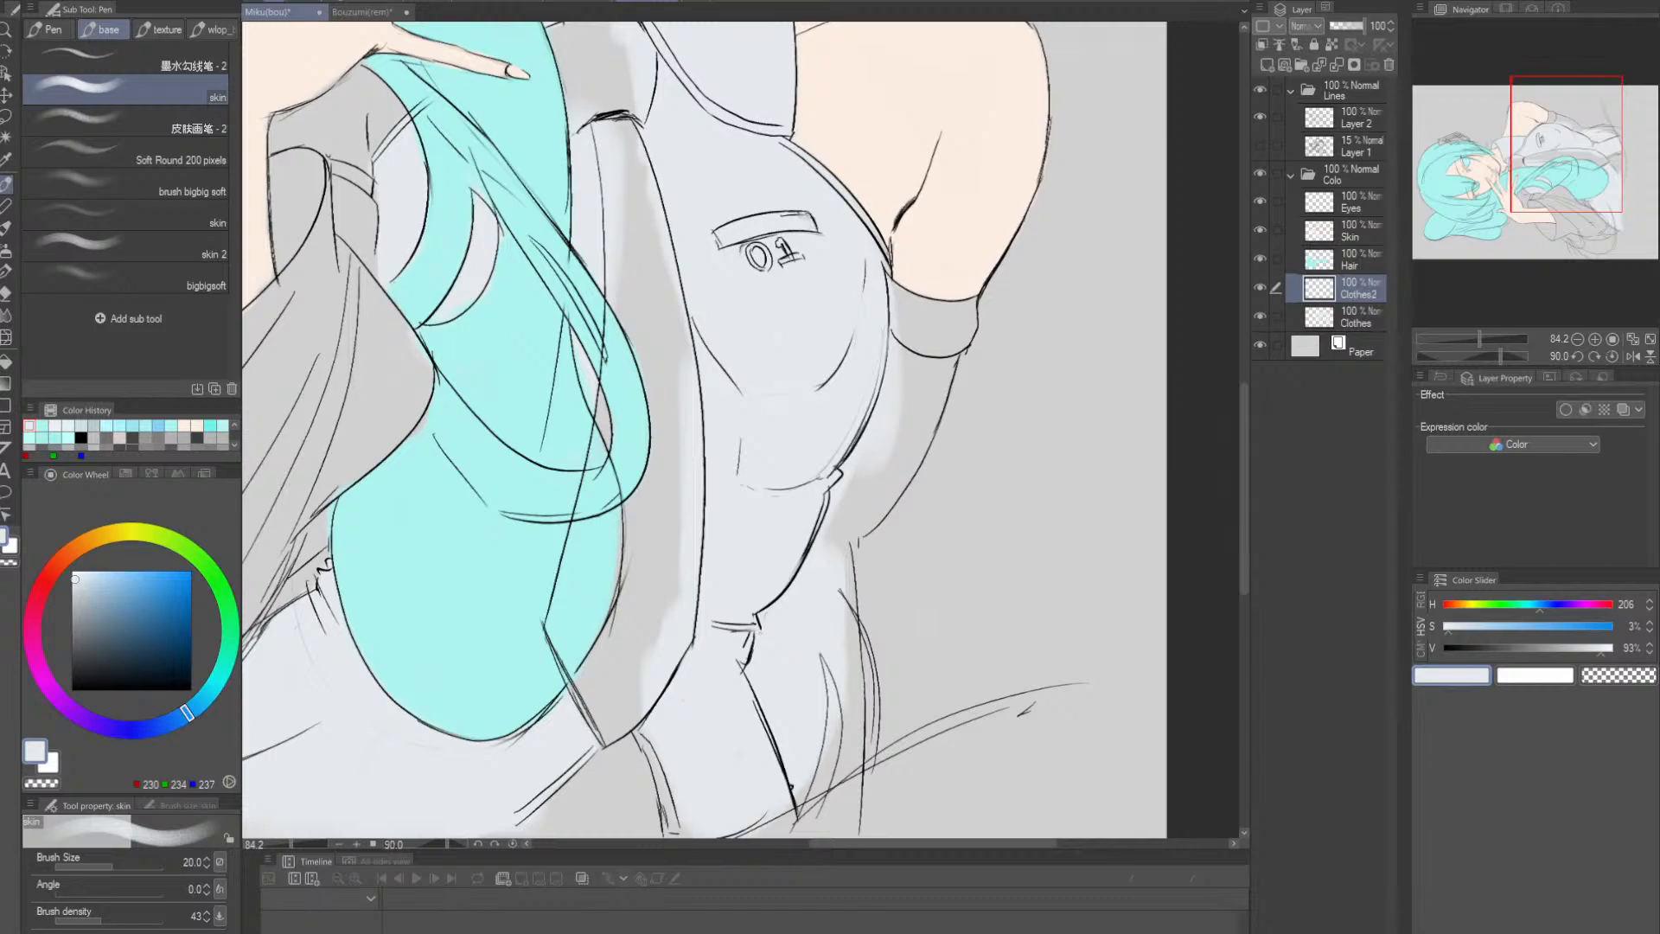
- Rough in the tie's tail on the Clothes2 layer with a blue of hue 210 and saturation 66%
{"action": "left_click_drag", "start_coordinate": [955, 452], "coordinate": [968, 516]}
{"action": "left_click_drag", "start_coordinate": [991, 316], "coordinate": [951, 319]}
{"action": "left_click_drag", "start_coordinate": [950, 319], "coordinate": [961, 555]}
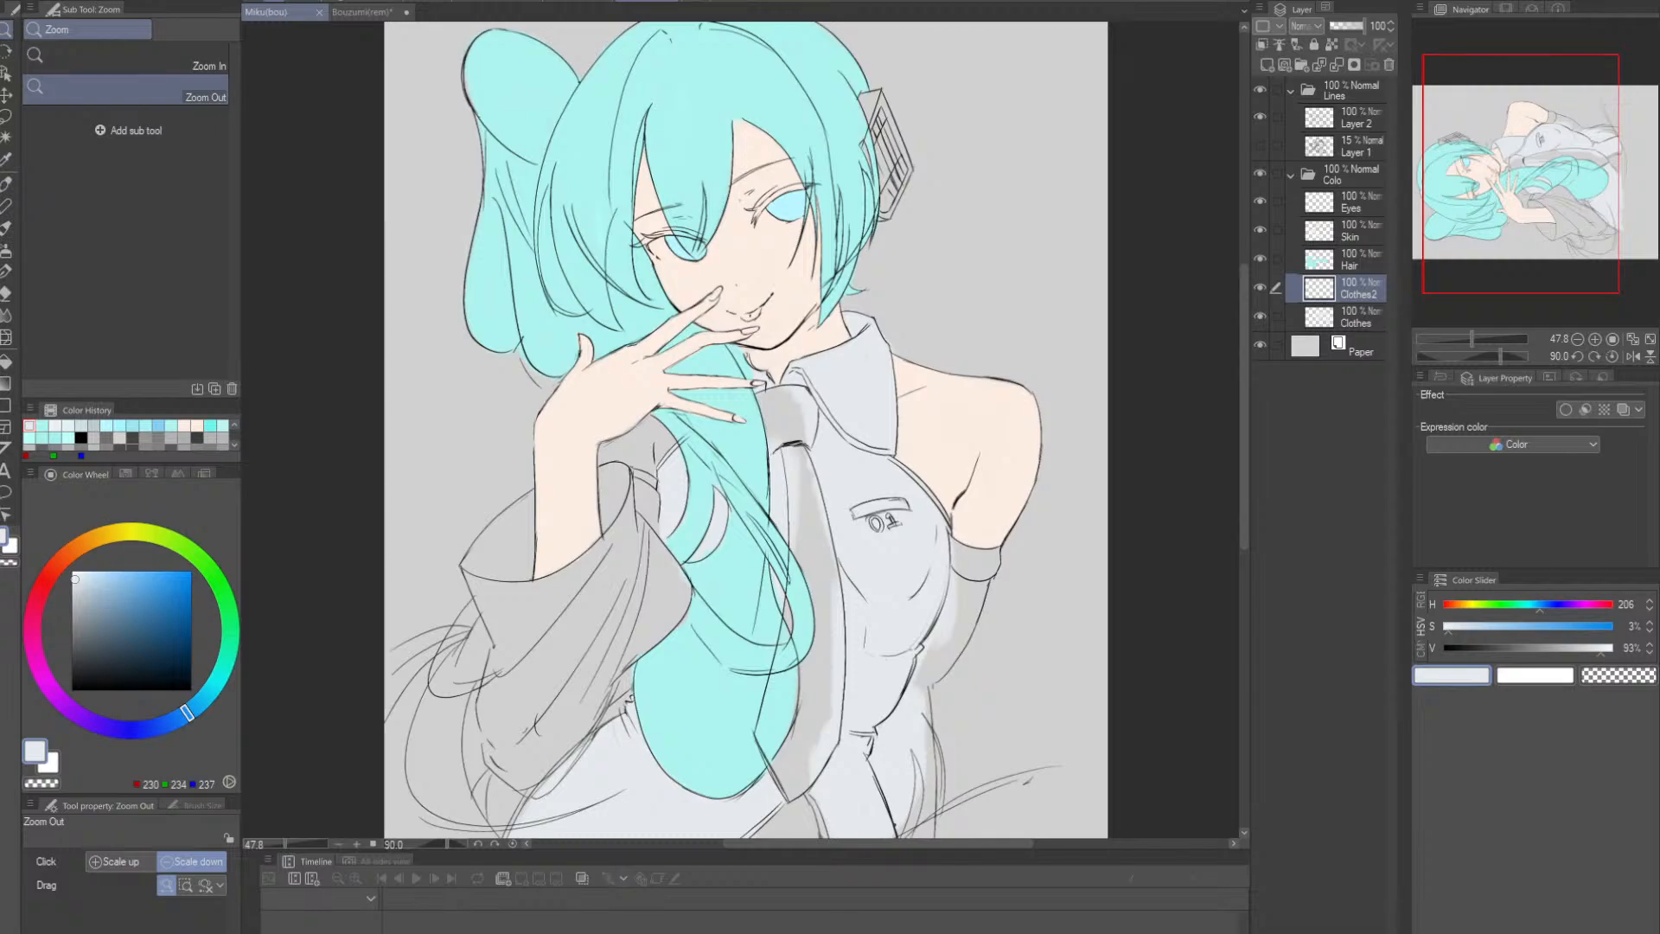
{"action": "mouse_move", "coordinate": [734, 553]}
{"action": "left_mouse_down"}
{"action": "mouse_move", "coordinate": [696, 553]}
{"action": "mouse_move", "coordinate": [709, 547]}
{"action": "left_mouse_up"}
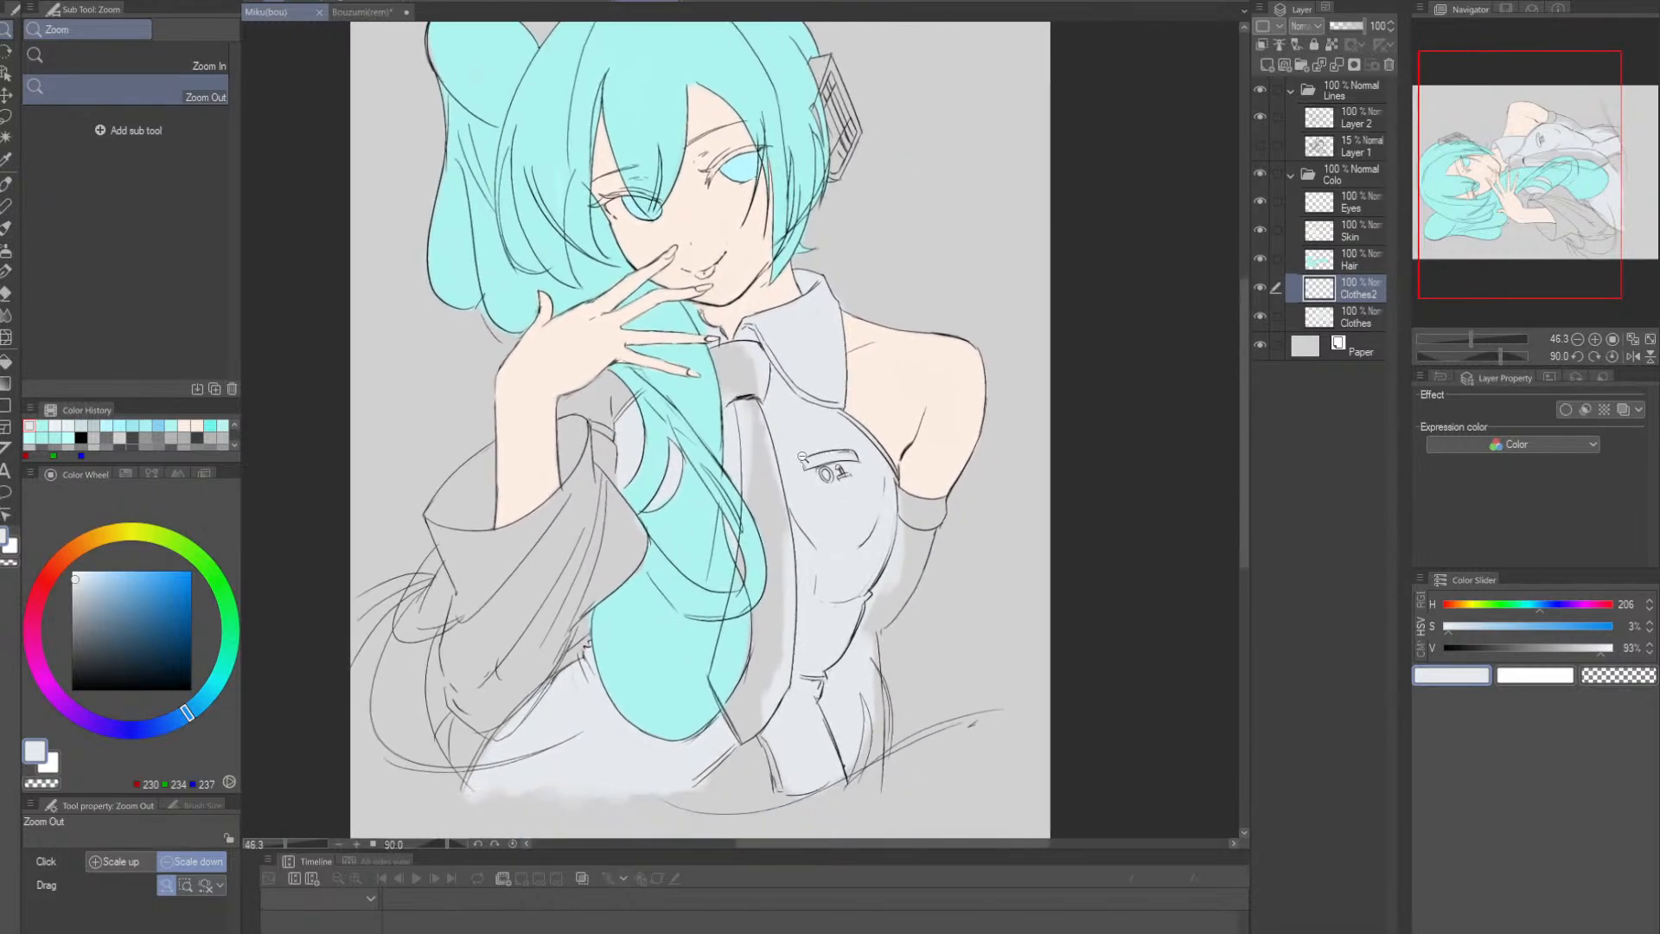
{"action": "left_click", "coordinate": [685, 541], "text": "alt"}
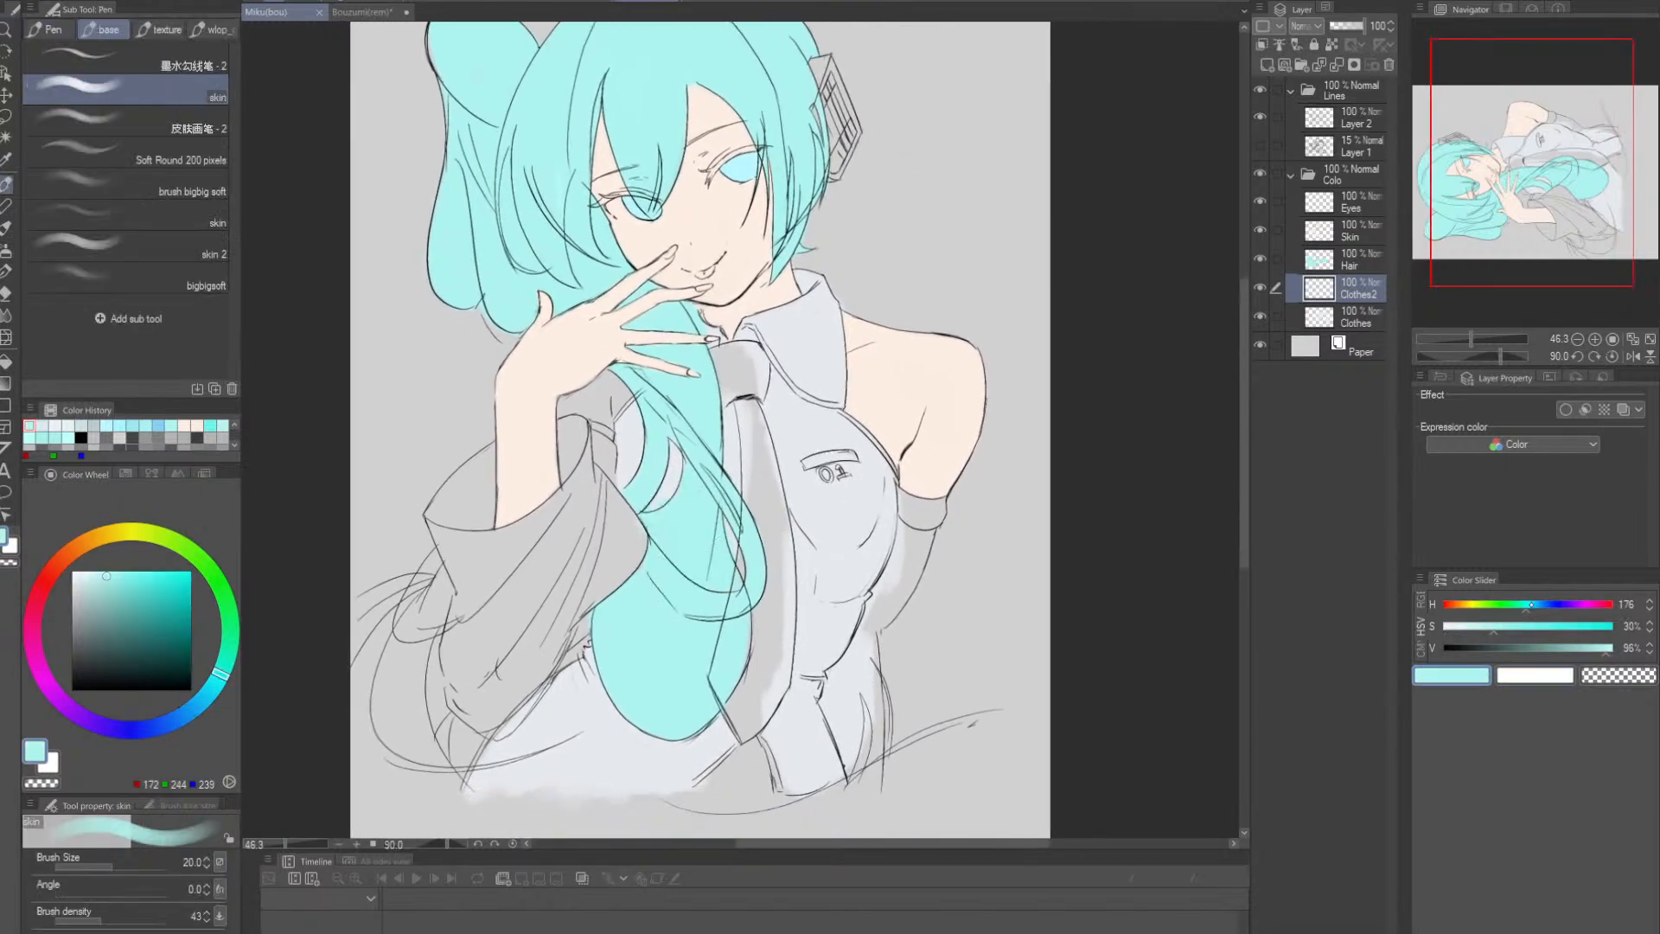
{"action": "left_click_drag", "start_coordinate": [1531, 604], "coordinate": [1541, 605]}
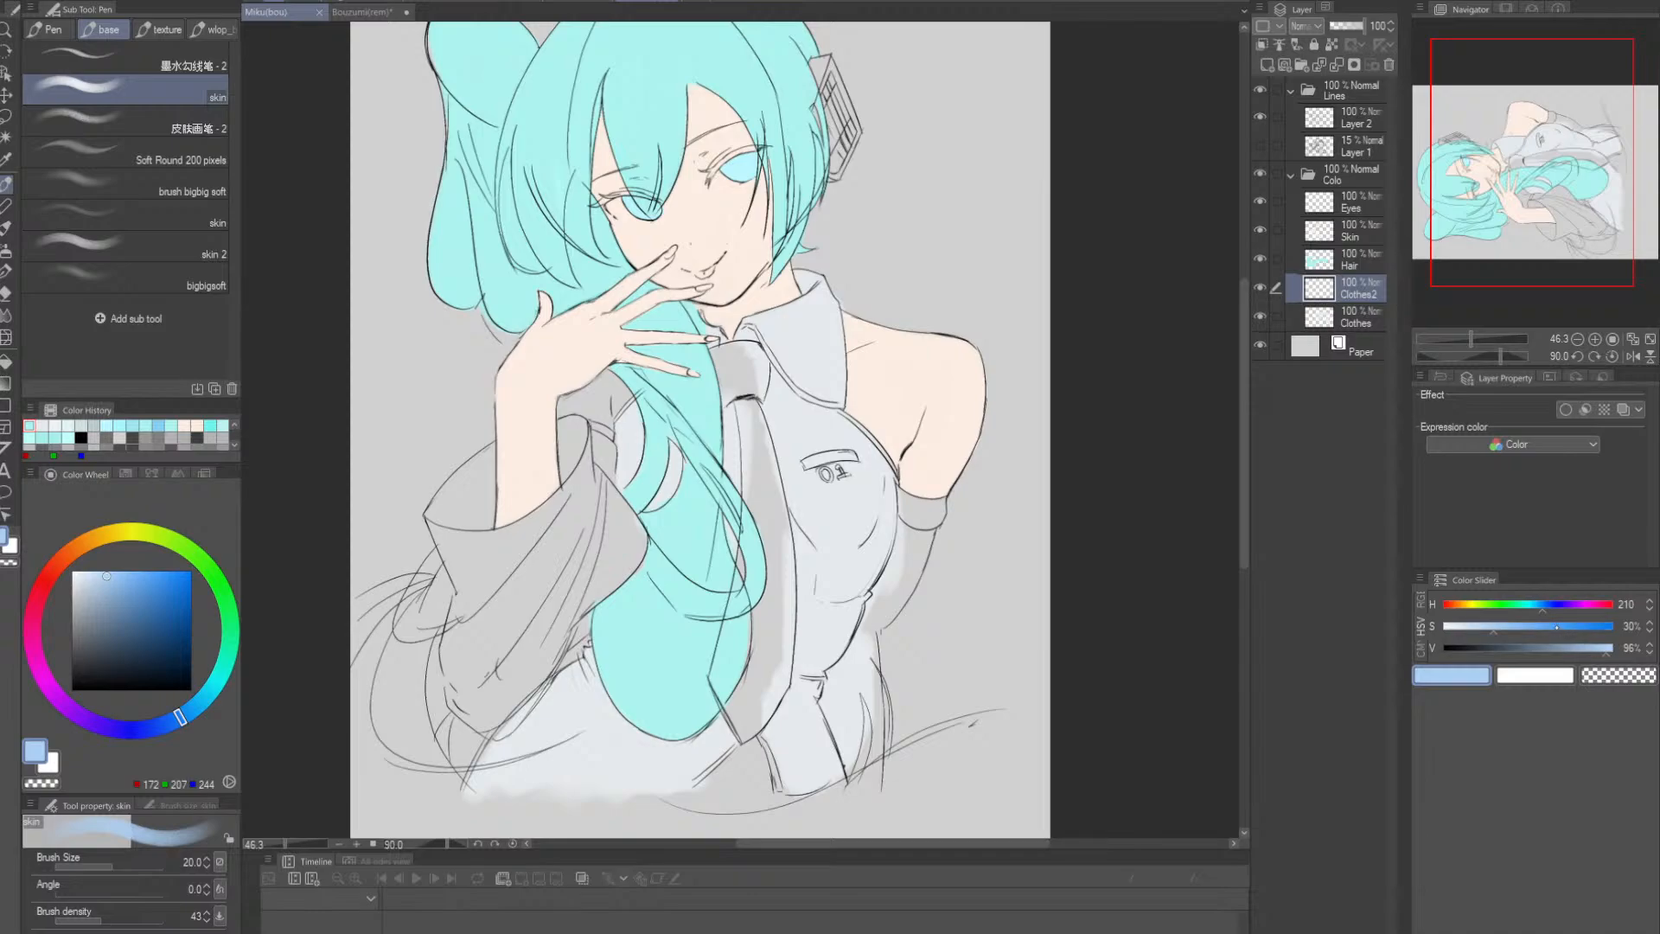
{"action": "left_click", "coordinate": [1556, 626]}
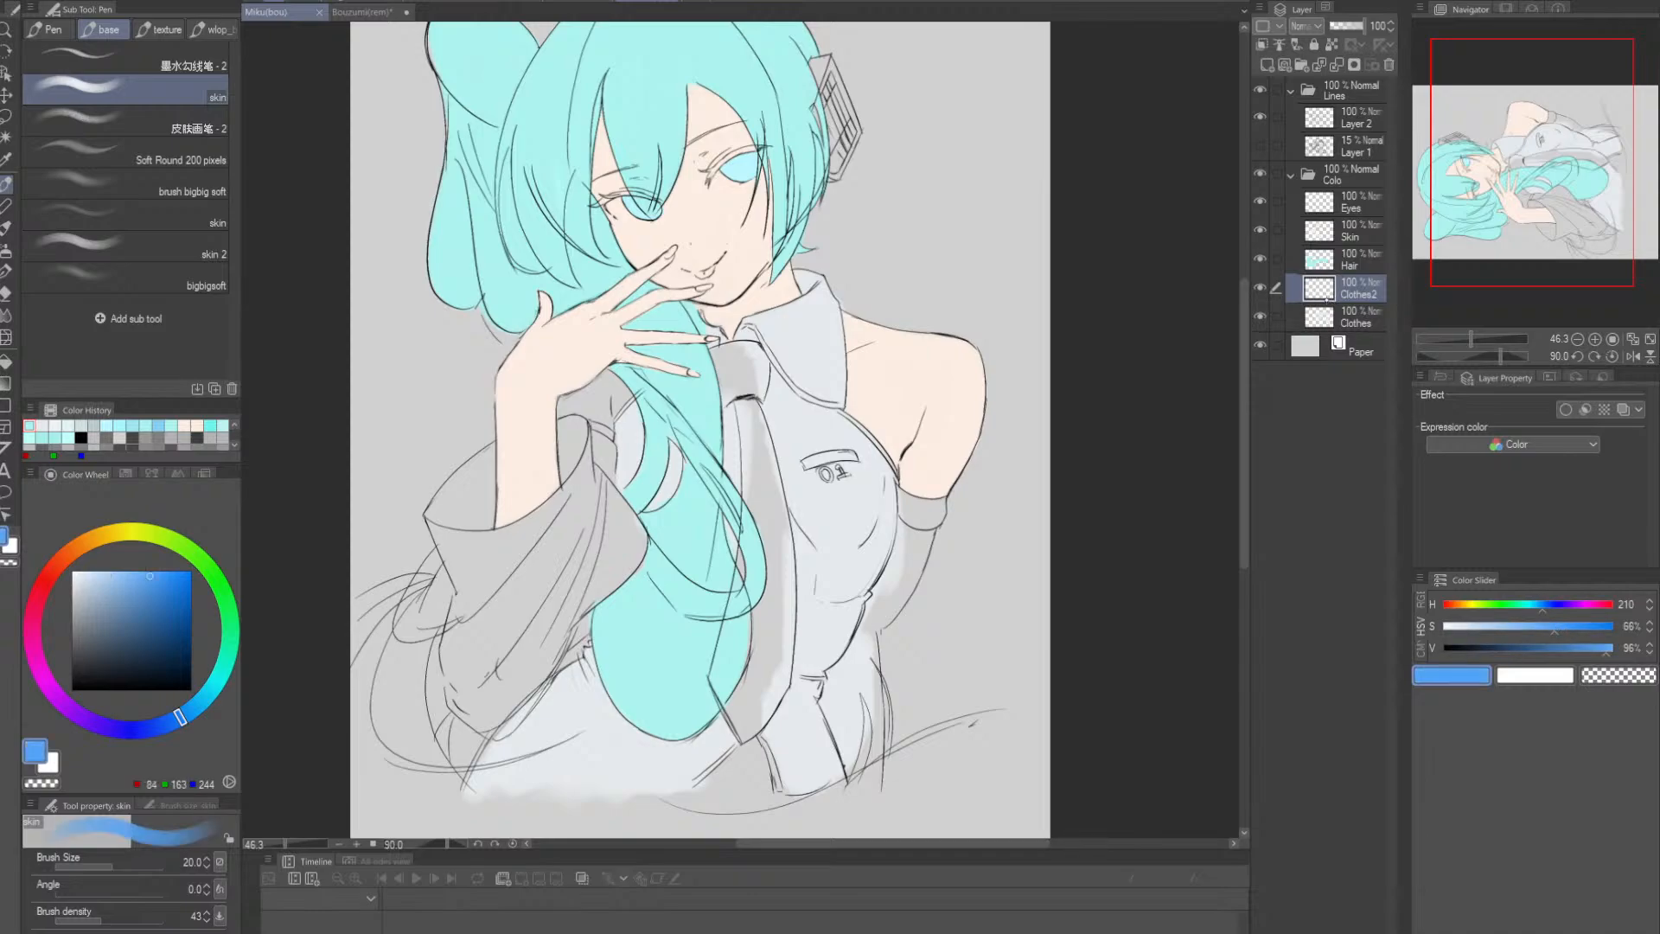
{"action": "mouse_move", "coordinate": [769, 459]}
{"action": "left_mouse_down"}
{"action": "mouse_move", "coordinate": [782, 486]}
{"action": "mouse_move", "coordinate": [760, 674]}
{"action": "left_mouse_up"}
{"action": "key", "text": "bracketright"}
{"action": "key", "text": "bracketright"}
{"action": "key", "text": "bracketright"}
{"action": "key", "text": "bracketright"}
{"action": "key", "text": "bracketright"}
{"action": "mouse_move", "coordinate": [763, 560]}
{"action": "left_mouse_down"}
{"action": "mouse_move", "coordinate": [748, 752]}
{"action": "mouse_move", "coordinate": [758, 613]}
{"action": "left_mouse_up"}
{"action": "mouse_move", "coordinate": [754, 596]}
{"action": "left_mouse_down"}
{"action": "mouse_move", "coordinate": [744, 647]}
{"action": "mouse_move", "coordinate": [760, 648]}
{"action": "mouse_move", "coordinate": [788, 621]}
{"action": "mouse_move", "coordinate": [749, 647]}
{"action": "mouse_move", "coordinate": [766, 572]}
{"action": "left_mouse_up"}
- Extend the blue over the tie's tip at brush size 60 and up along the narrow part to the knot at size 30
{"action": "key", "text": "bracketleft"}
{"action": "key", "text": "bracketleft"}
{"action": "key", "text": "bracketleft"}
{"action": "key", "text": "bracketright"}
{"action": "key", "text": "bracketright"}
{"action": "key", "text": "bracketright"}
{"action": "key", "text": "bracketright"}
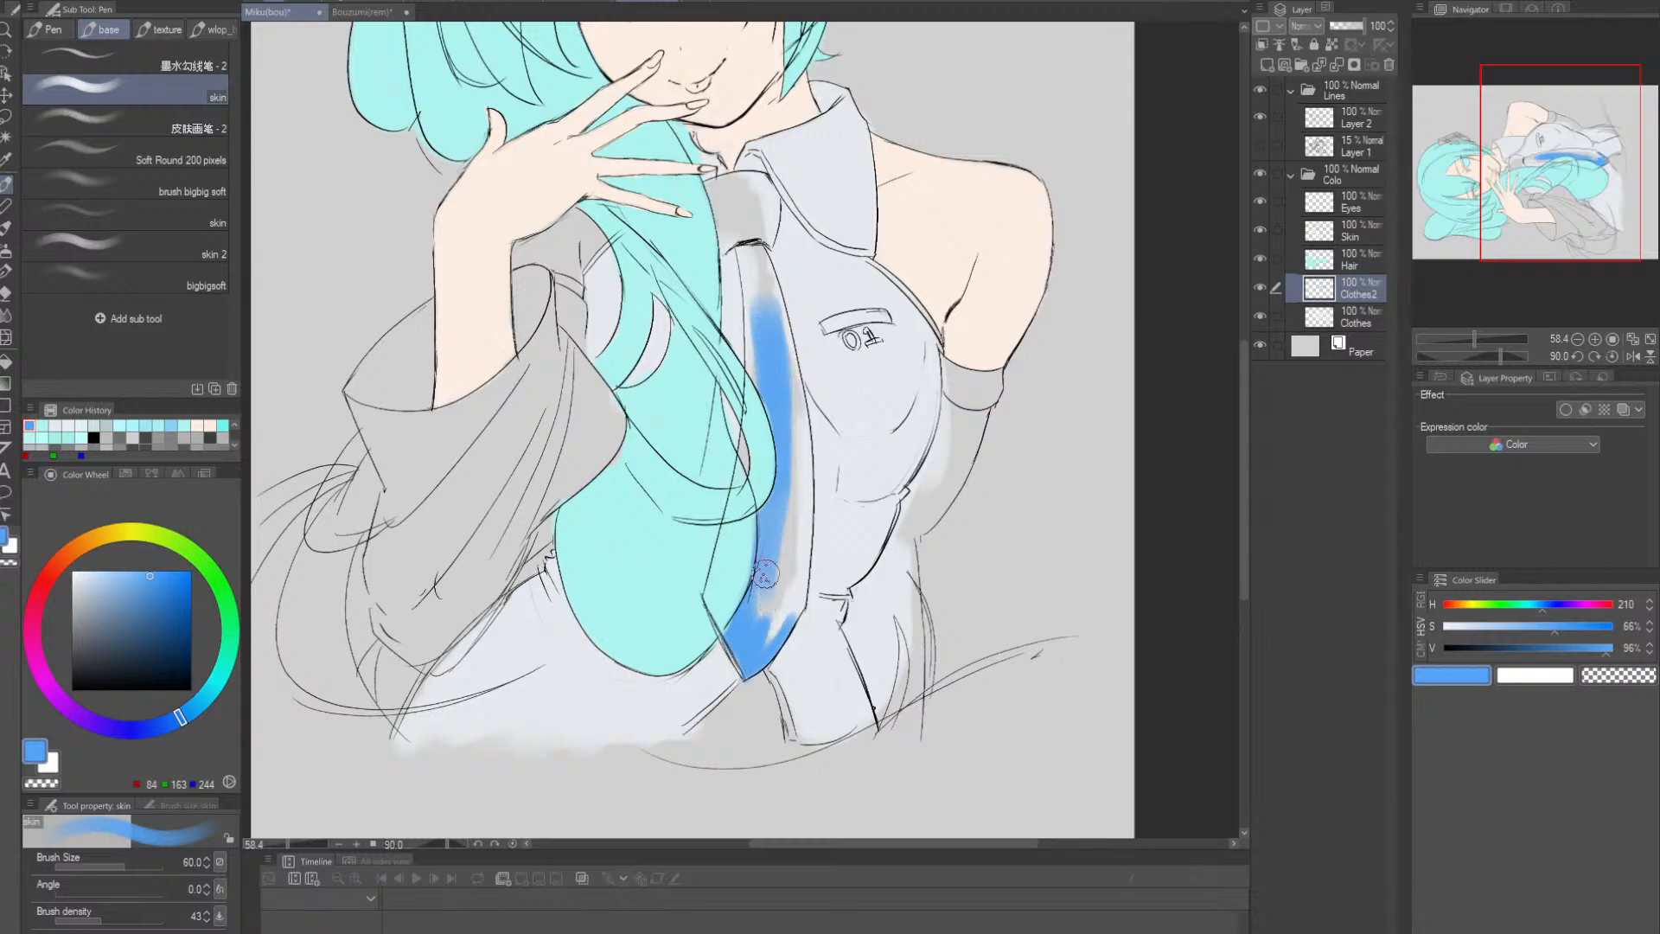
{"action": "mouse_move", "coordinate": [762, 644]}
{"action": "left_mouse_down"}
{"action": "mouse_move", "coordinate": [789, 484]}
{"action": "mouse_move", "coordinate": [779, 662]}
{"action": "left_mouse_up"}
{"action": "key", "text": "bracketleft"}
{"action": "key", "text": "bracketleft"}
{"action": "key", "text": "bracketleft"}
{"action": "left_click_drag", "start_coordinate": [741, 399], "coordinate": [752, 592]}
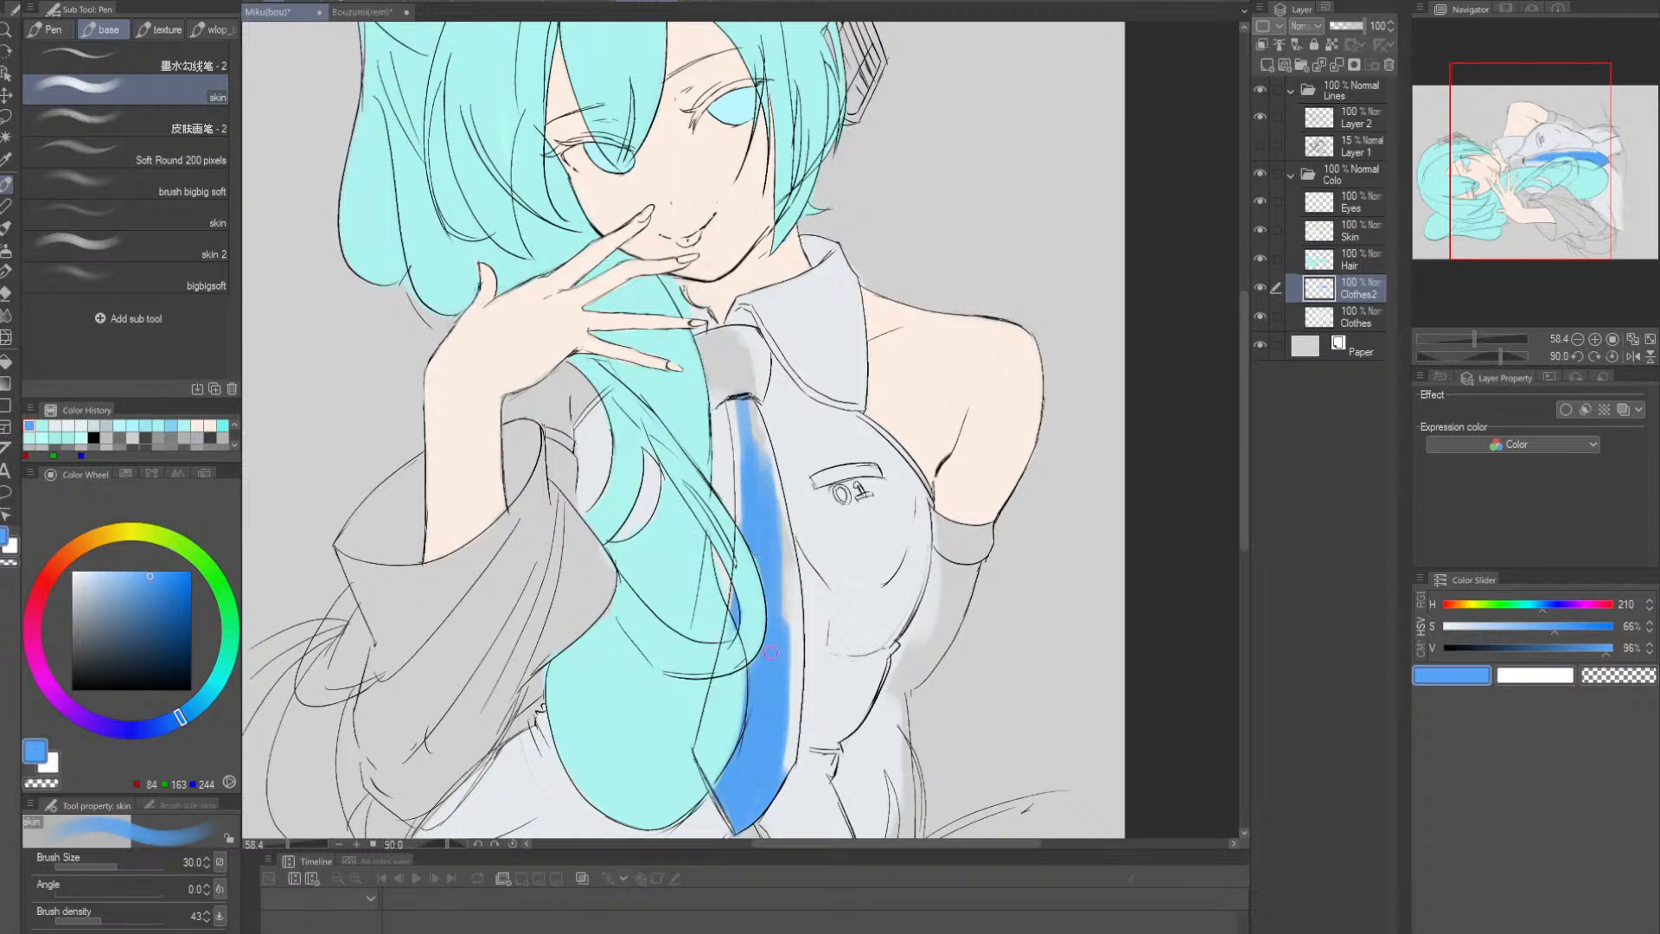
{"action": "mouse_move", "coordinate": [771, 652]}
{"action": "left_mouse_down"}
{"action": "mouse_move", "coordinate": [782, 605]}
{"action": "mouse_move", "coordinate": [800, 721]}
{"action": "mouse_move", "coordinate": [793, 673]}
{"action": "mouse_move", "coordinate": [784, 766]}
{"action": "left_mouse_up"}
- Lower the blue's saturation to 50% and repaint the whole tie tail below the knot, starting at brush size 50
{"action": "left_click", "coordinate": [1529, 626]}
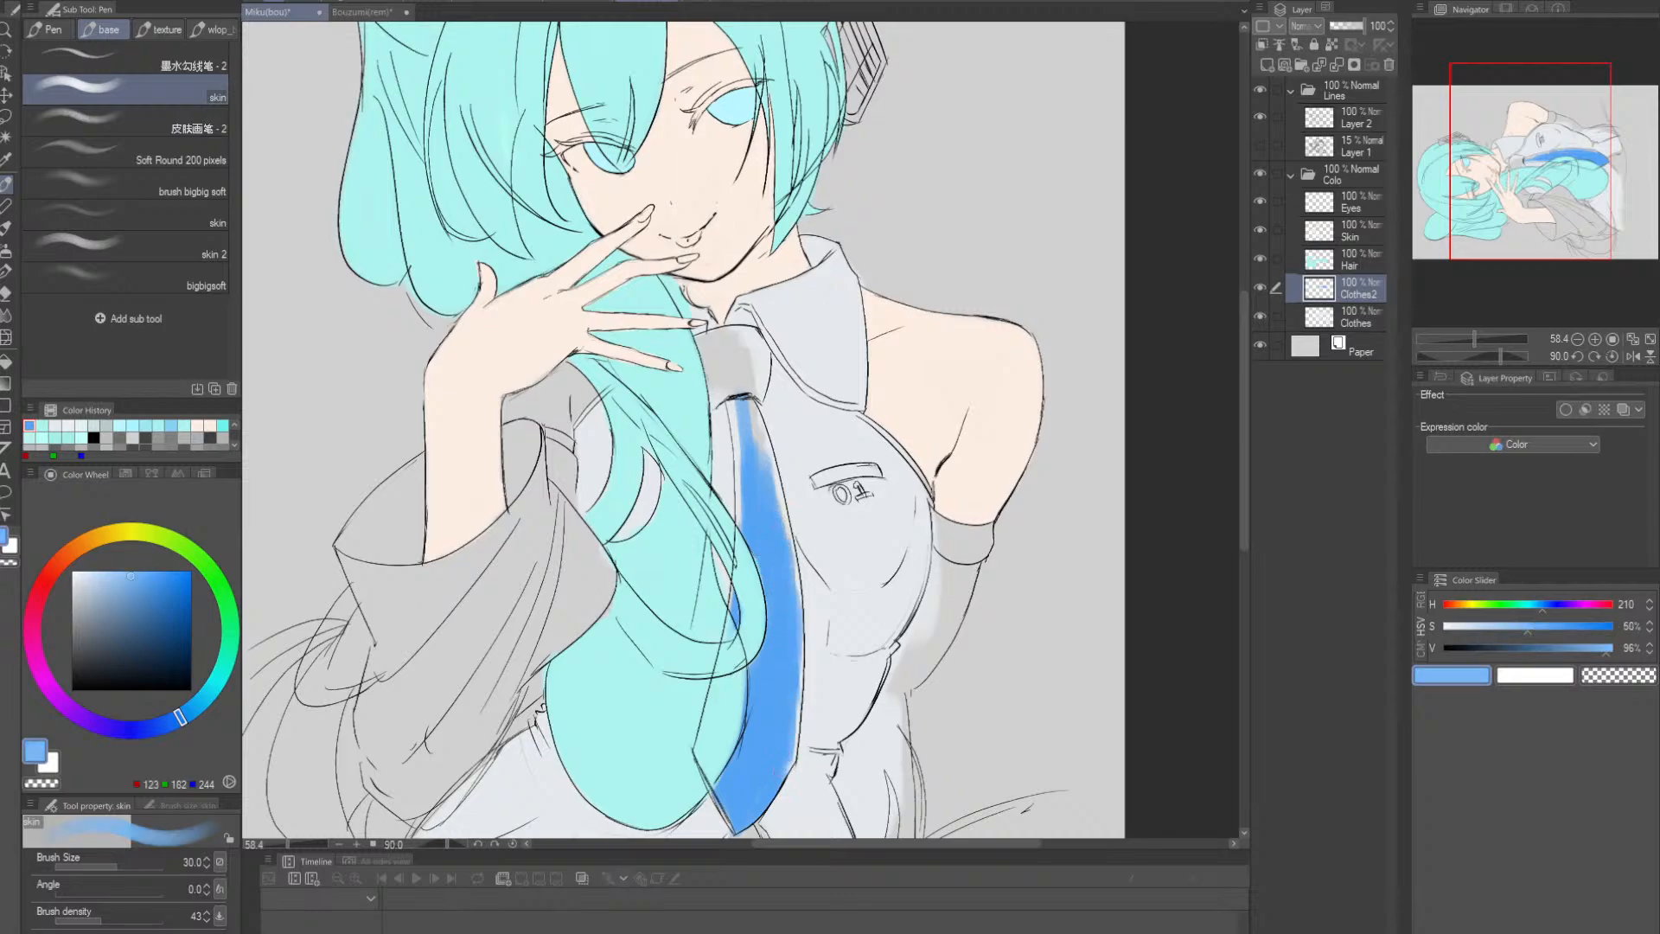
{"action": "left_click_drag", "start_coordinate": [756, 525], "coordinate": [762, 702]}
{"action": "key", "text": "bracketright"}
{"action": "mouse_move", "coordinate": [772, 550]}
{"action": "left_mouse_down"}
{"action": "mouse_move", "coordinate": [754, 767]}
{"action": "mouse_move", "coordinate": [665, 692]}
{"action": "mouse_move", "coordinate": [609, 602]}
{"action": "left_mouse_up"}
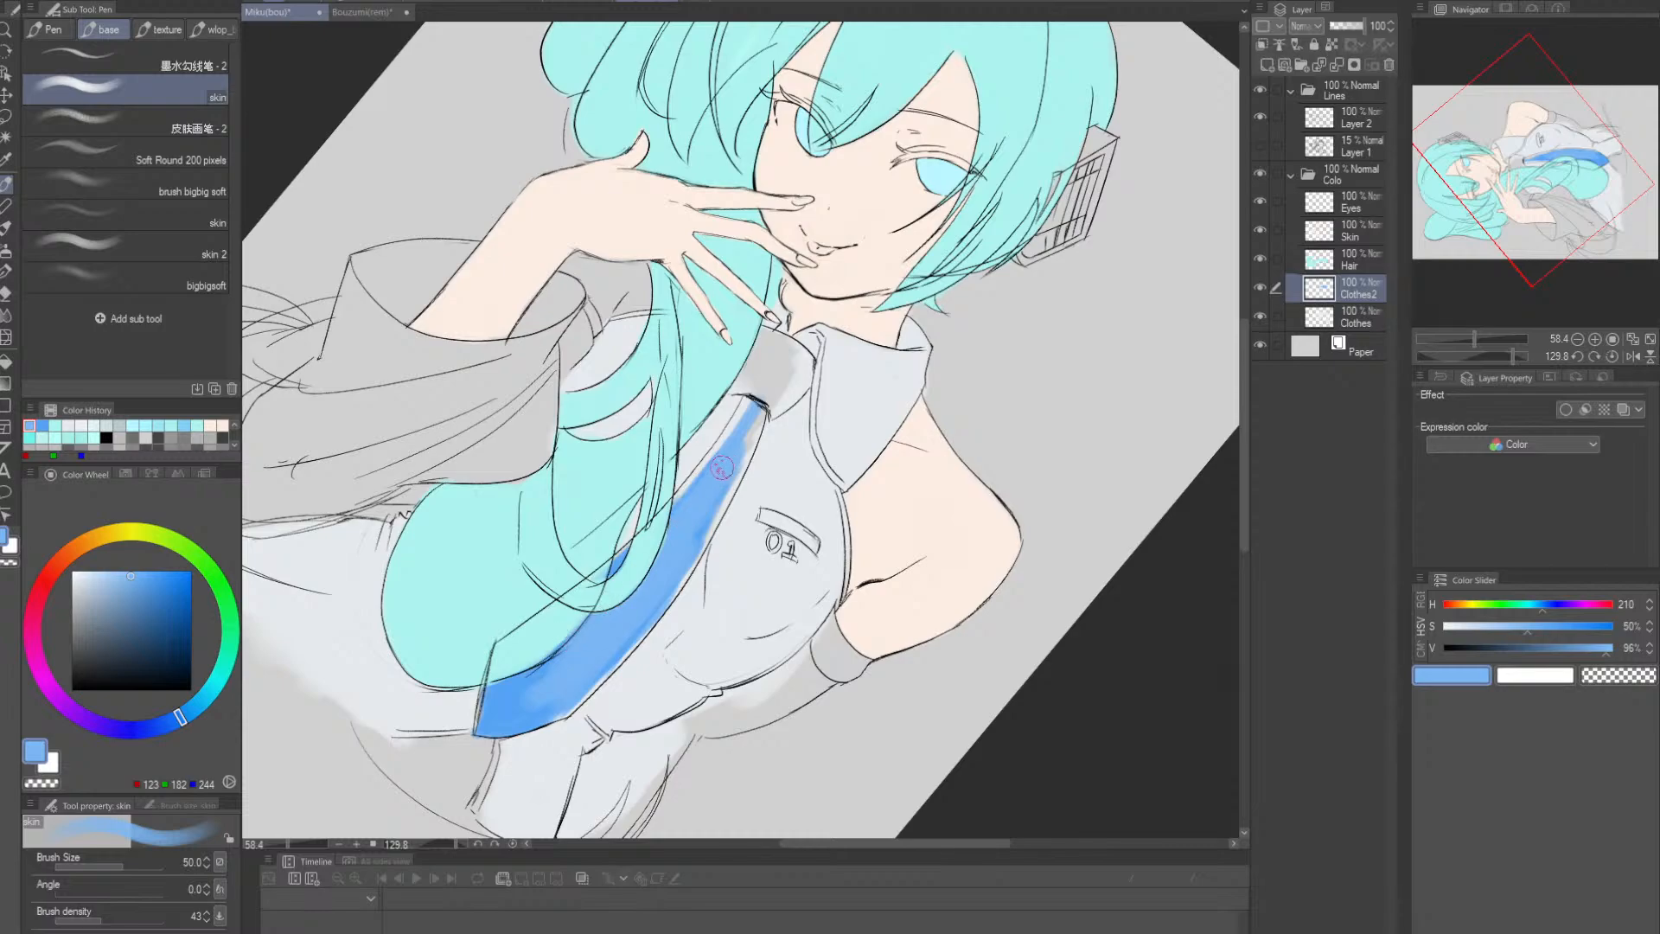
{"action": "mouse_move", "coordinate": [538, 698]}
{"action": "left_mouse_down"}
{"action": "mouse_move", "coordinate": [637, 573]}
{"action": "mouse_move", "coordinate": [529, 676]}
{"action": "mouse_move", "coordinate": [545, 687]}
{"action": "mouse_move", "coordinate": [488, 719]}
{"action": "left_mouse_up"}
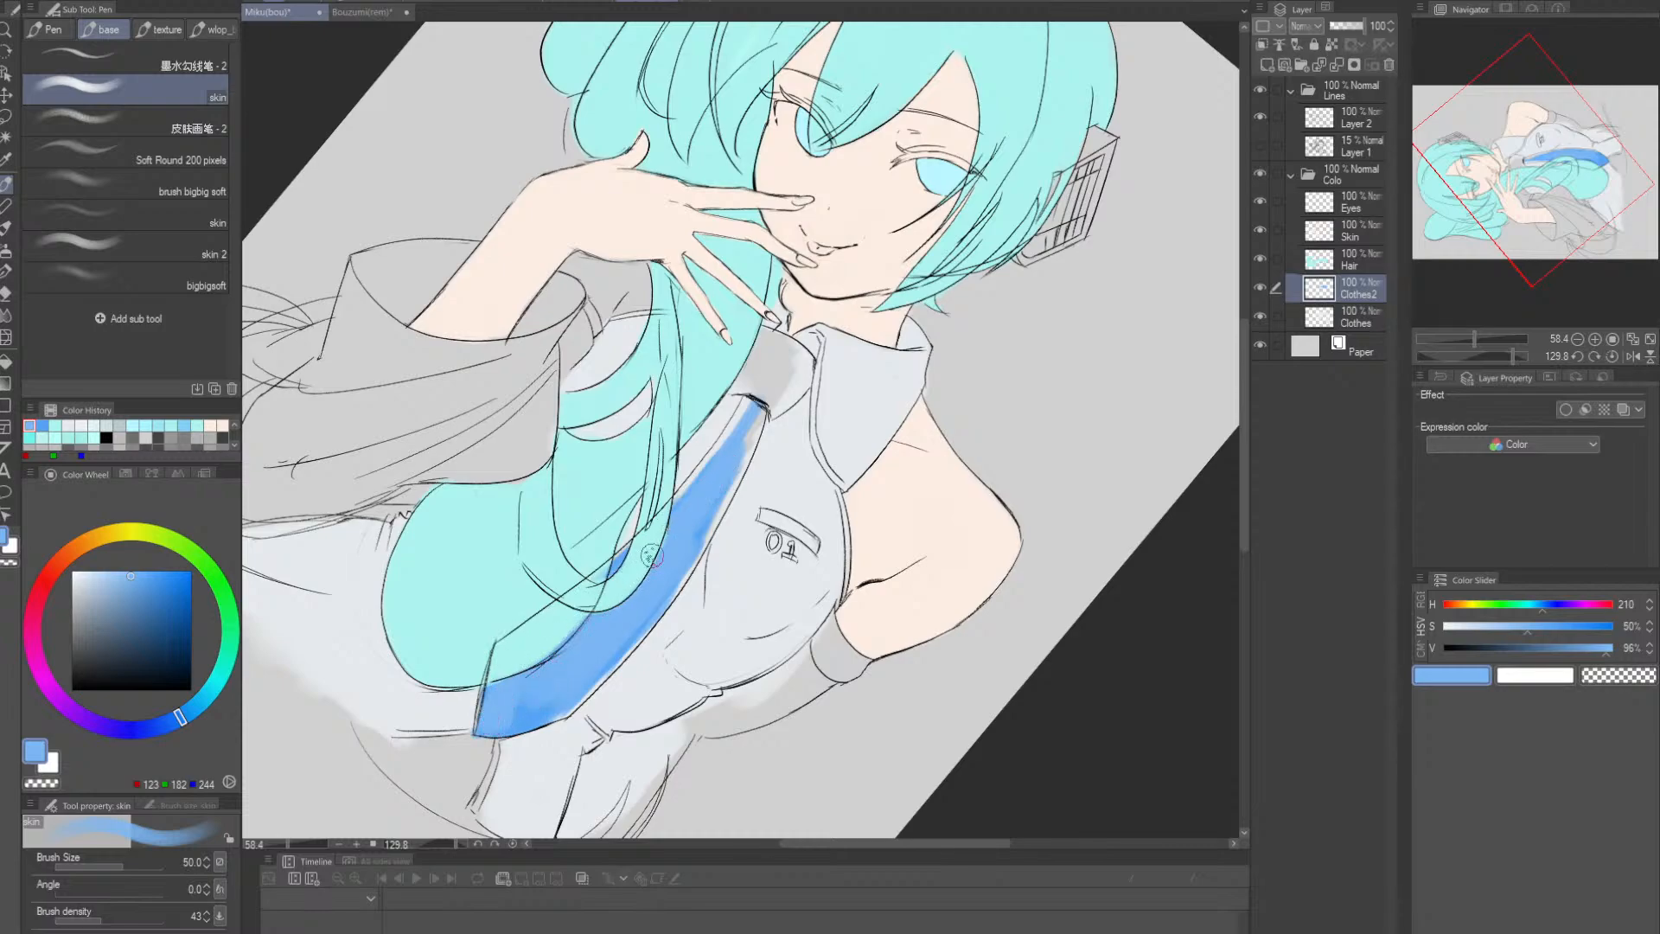
{"action": "mouse_move", "coordinate": [743, 471]}
{"action": "left_mouse_down"}
{"action": "mouse_move", "coordinate": [611, 636]}
{"action": "mouse_move", "coordinate": [544, 664]}
{"action": "left_mouse_up"}
{"action": "key", "text": "bracketleft"}
{"action": "mouse_move", "coordinate": [622, 567]}
{"action": "left_mouse_down"}
{"action": "mouse_move", "coordinate": [579, 623]}
{"action": "mouse_move", "coordinate": [622, 555]}
{"action": "left_mouse_up"}
{"action": "mouse_move", "coordinate": [560, 655]}
{"action": "left_mouse_down"}
{"action": "mouse_move", "coordinate": [533, 673]}
{"action": "mouse_move", "coordinate": [592, 654]}
{"action": "mouse_move", "coordinate": [558, 714]}
{"action": "mouse_move", "coordinate": [659, 517]}
{"action": "mouse_move", "coordinate": [643, 519]}
{"action": "mouse_move", "coordinate": [702, 572]}
{"action": "mouse_move", "coordinate": [669, 561]}
{"action": "mouse_move", "coordinate": [785, 573]}
{"action": "mouse_move", "coordinate": [694, 595]}
{"action": "mouse_move", "coordinate": [759, 601]}
{"action": "mouse_move", "coordinate": [717, 539]}
{"action": "left_mouse_up"}
- Paint the lower part and side edges of the tie knot with the lighter blue, reducing the brush to size 15
{"action": "key", "text": "r"}
{"action": "key", "text": "alt+space"}
{"action": "key", "text": "shift+space"}
{"action": "key", "text": "space"}
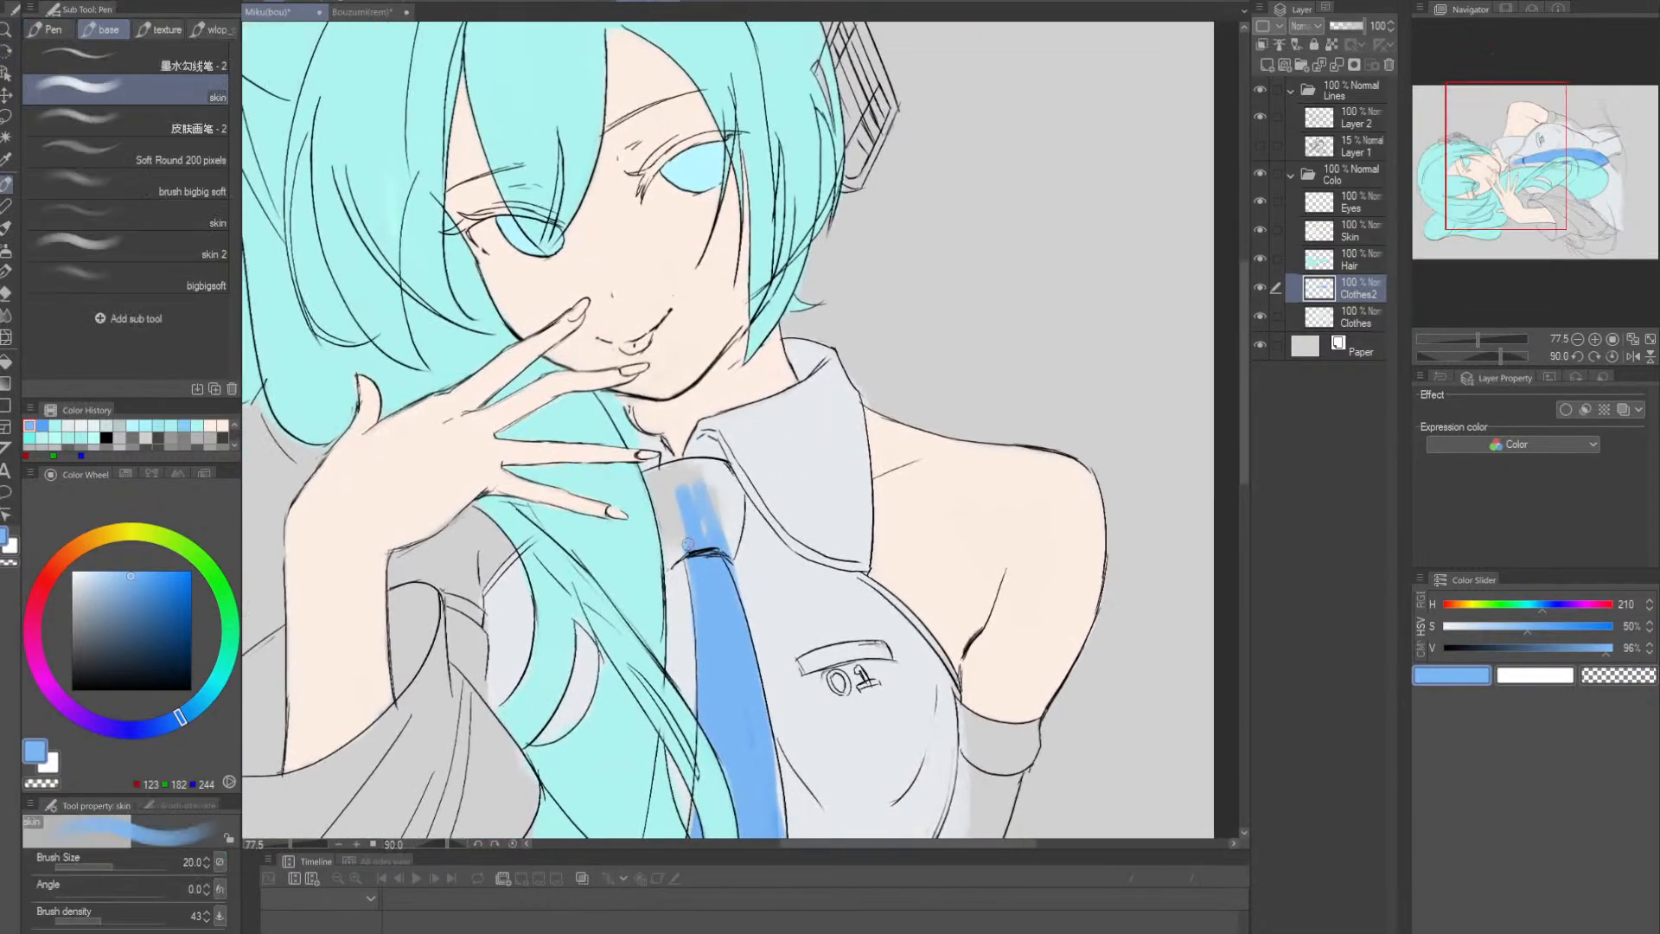
{"action": "key", "text": "bracketleft"}
{"action": "key", "text": "bracketleft"}
{"action": "mouse_move", "coordinate": [720, 544]}
{"action": "left_mouse_down"}
{"action": "mouse_move", "coordinate": [740, 491]}
{"action": "mouse_move", "coordinate": [728, 543]}
{"action": "left_mouse_up"}
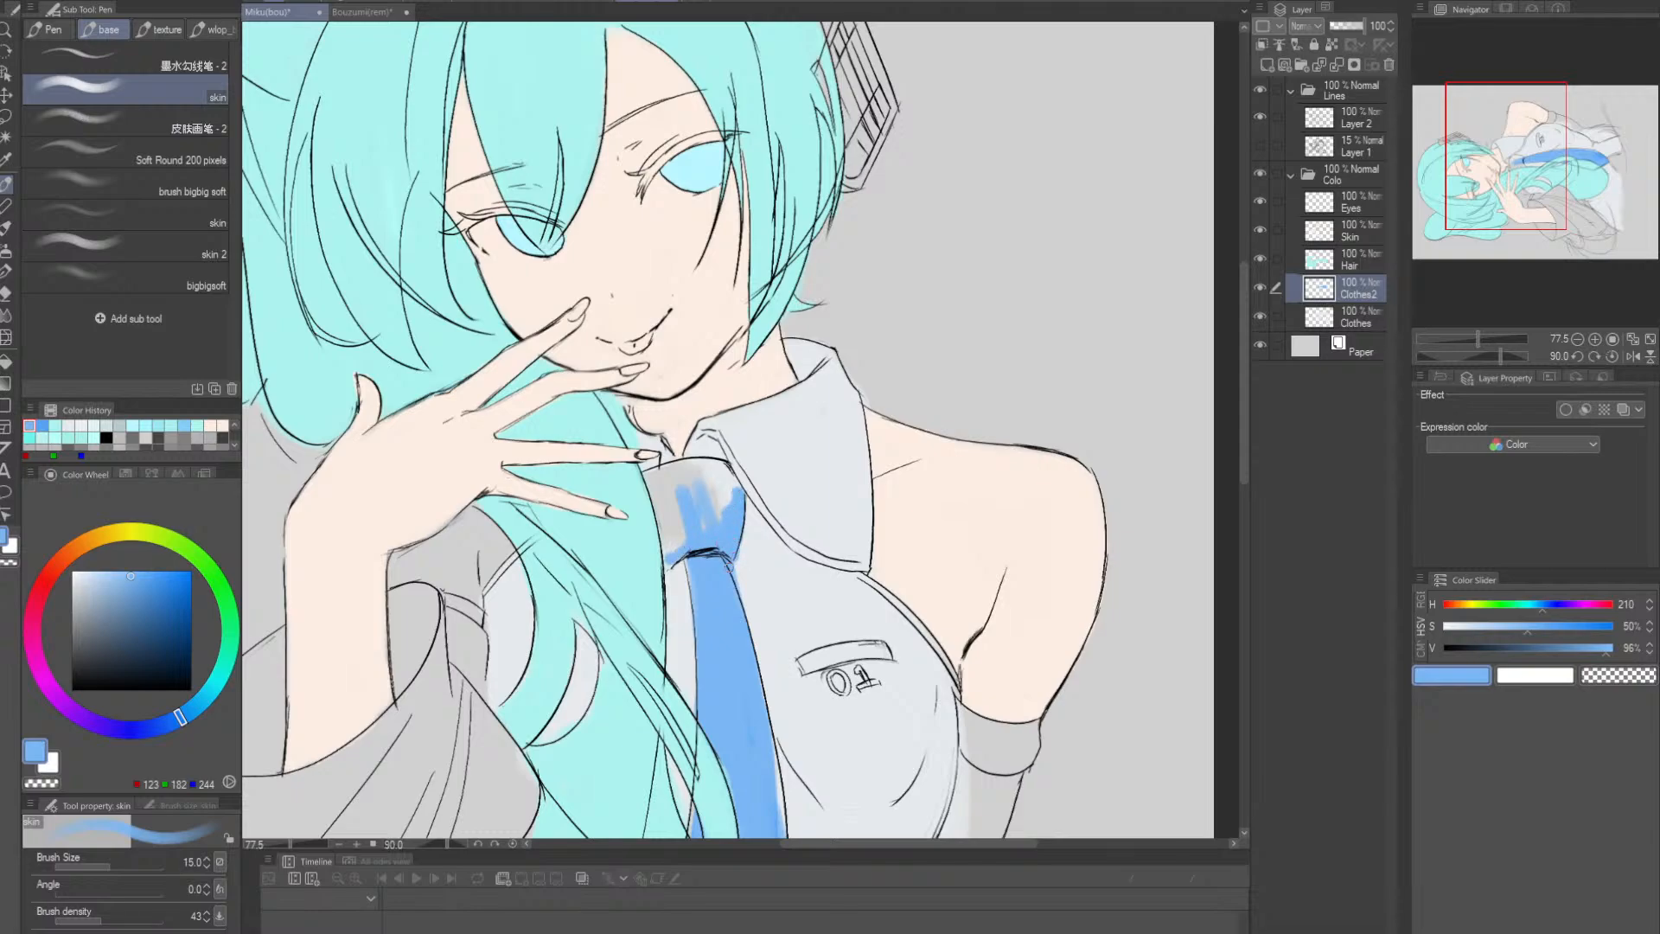
{"action": "key", "text": "e"}
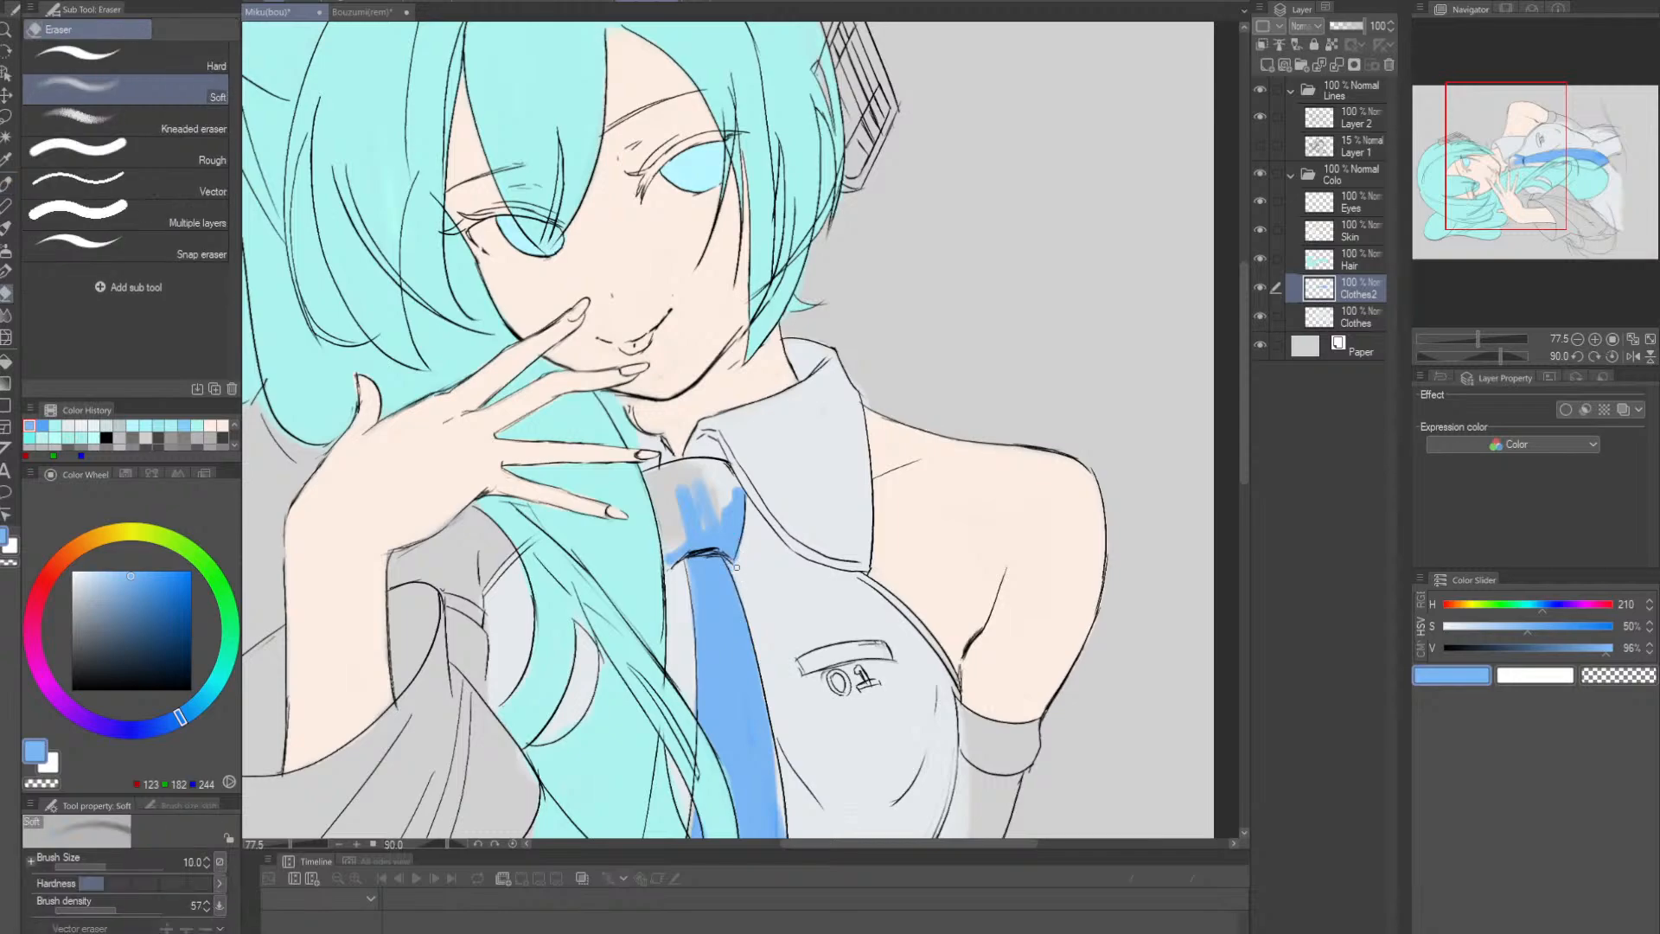
{"action": "key", "text": "p"}
{"action": "left_click_drag", "start_coordinate": [683, 488], "coordinate": [668, 550]}
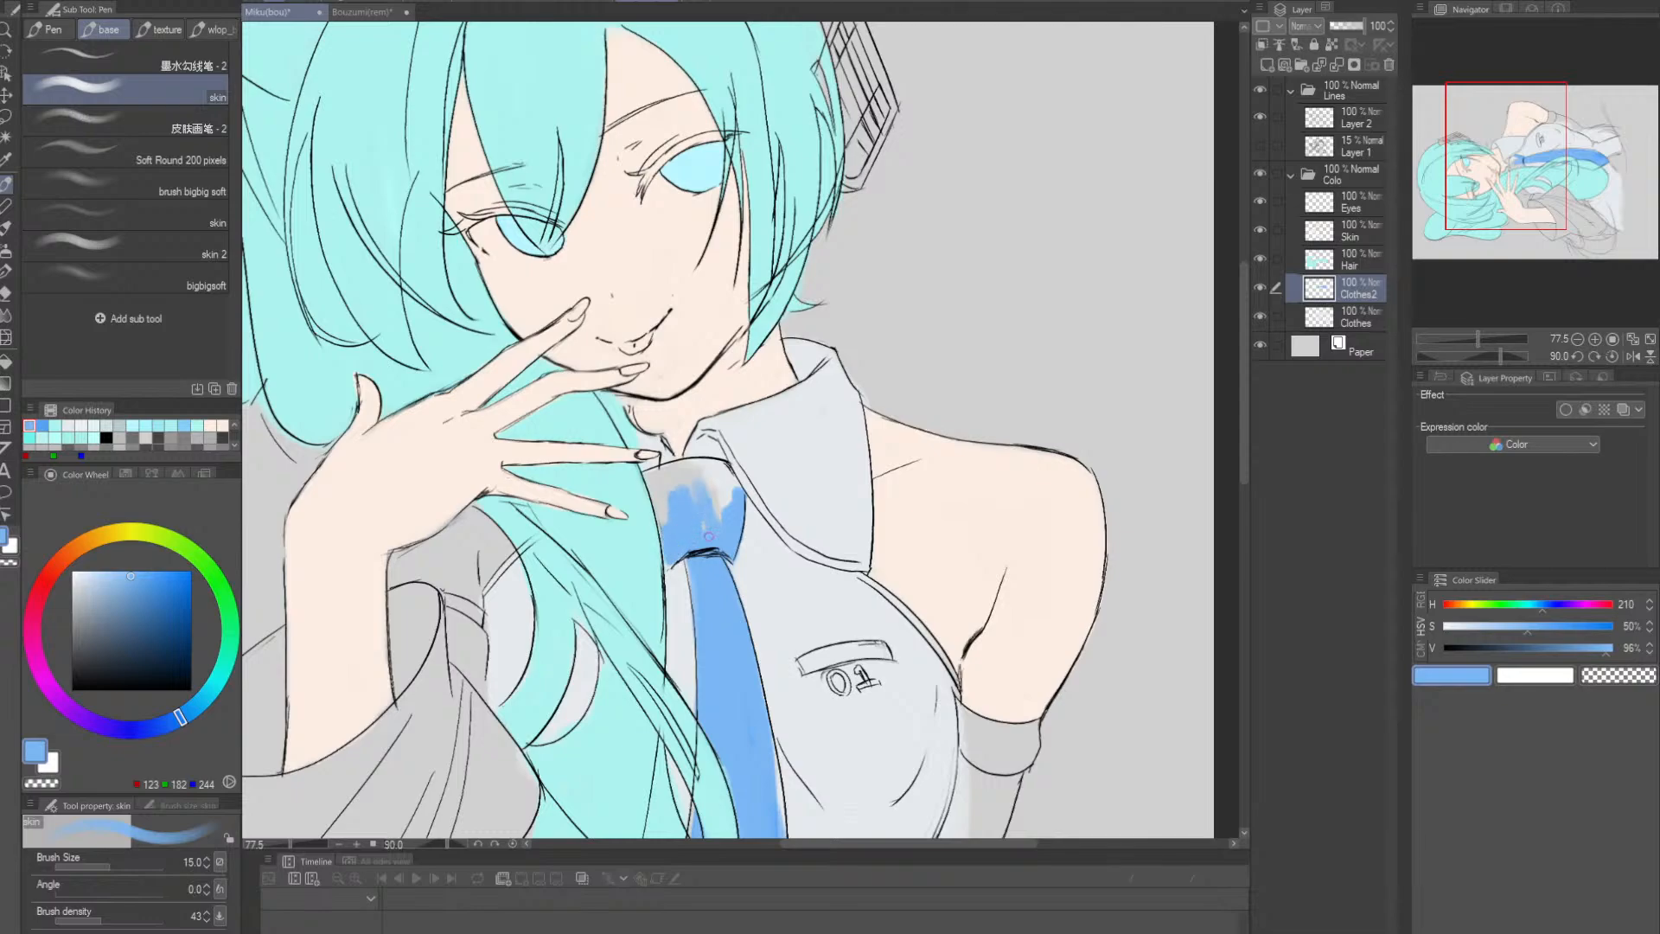
- Fill the middle of the tie knot with blue at brush size 40
{"action": "key", "text": "bracketright"}
{"action": "key", "text": "bracketright"}
{"action": "key", "text": "bracketright"}
{"action": "key", "text": "bracketright"}
{"action": "key", "text": "bracketright"}
{"action": "left_click_drag", "start_coordinate": [721, 486], "coordinate": [724, 493]}
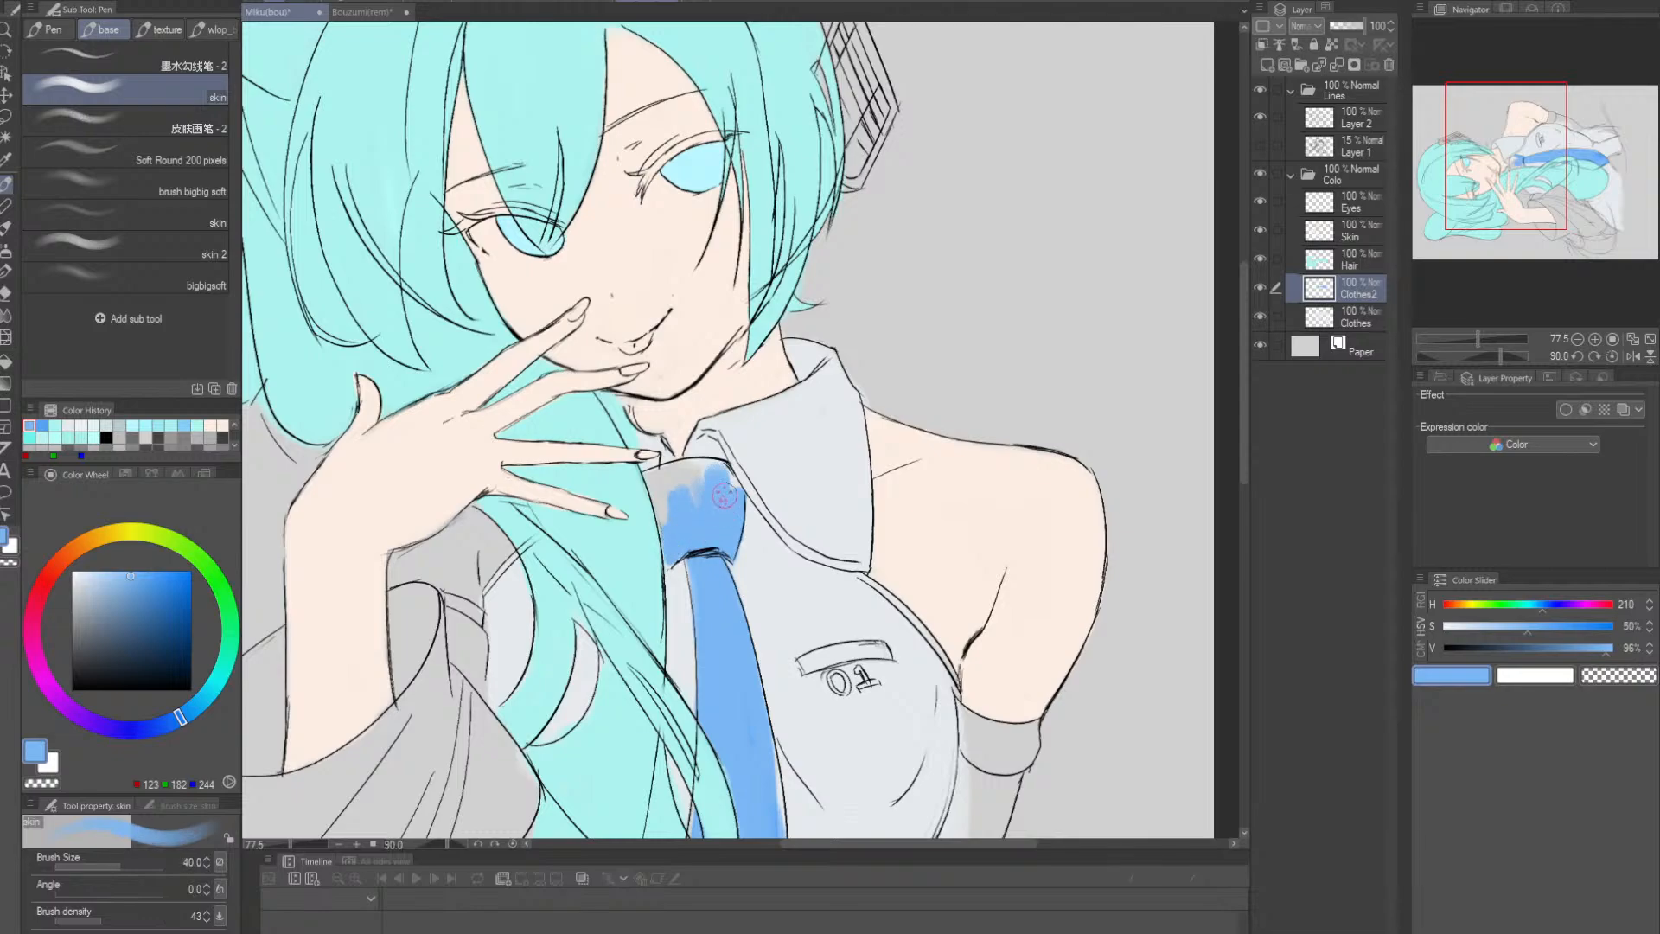
- Fill the tie knot's upper edge between the fingertip and the collar with blue at brush size 15
{"action": "key", "text": "bracketleft"}
{"action": "key", "text": "bracketleft"}
{"action": "key", "text": "bracketleft"}
{"action": "key", "text": "bracketleft"}
{"action": "key", "text": "bracketleft"}
{"action": "mouse_move", "coordinate": [698, 477]}
{"action": "left_mouse_down"}
{"action": "mouse_move", "coordinate": [668, 542]}
{"action": "mouse_move", "coordinate": [664, 497]}
{"action": "mouse_move", "coordinate": [724, 491]}
{"action": "mouse_move", "coordinate": [714, 470]}
{"action": "mouse_move", "coordinate": [649, 505]}
{"action": "mouse_move", "coordinate": [669, 547]}
{"action": "mouse_move", "coordinate": [653, 509]}
{"action": "left_mouse_up"}
{"action": "key", "text": "shift+space"}
{"action": "key", "text": "ctrl+space"}
{"action": "key", "text": "shift+space"}
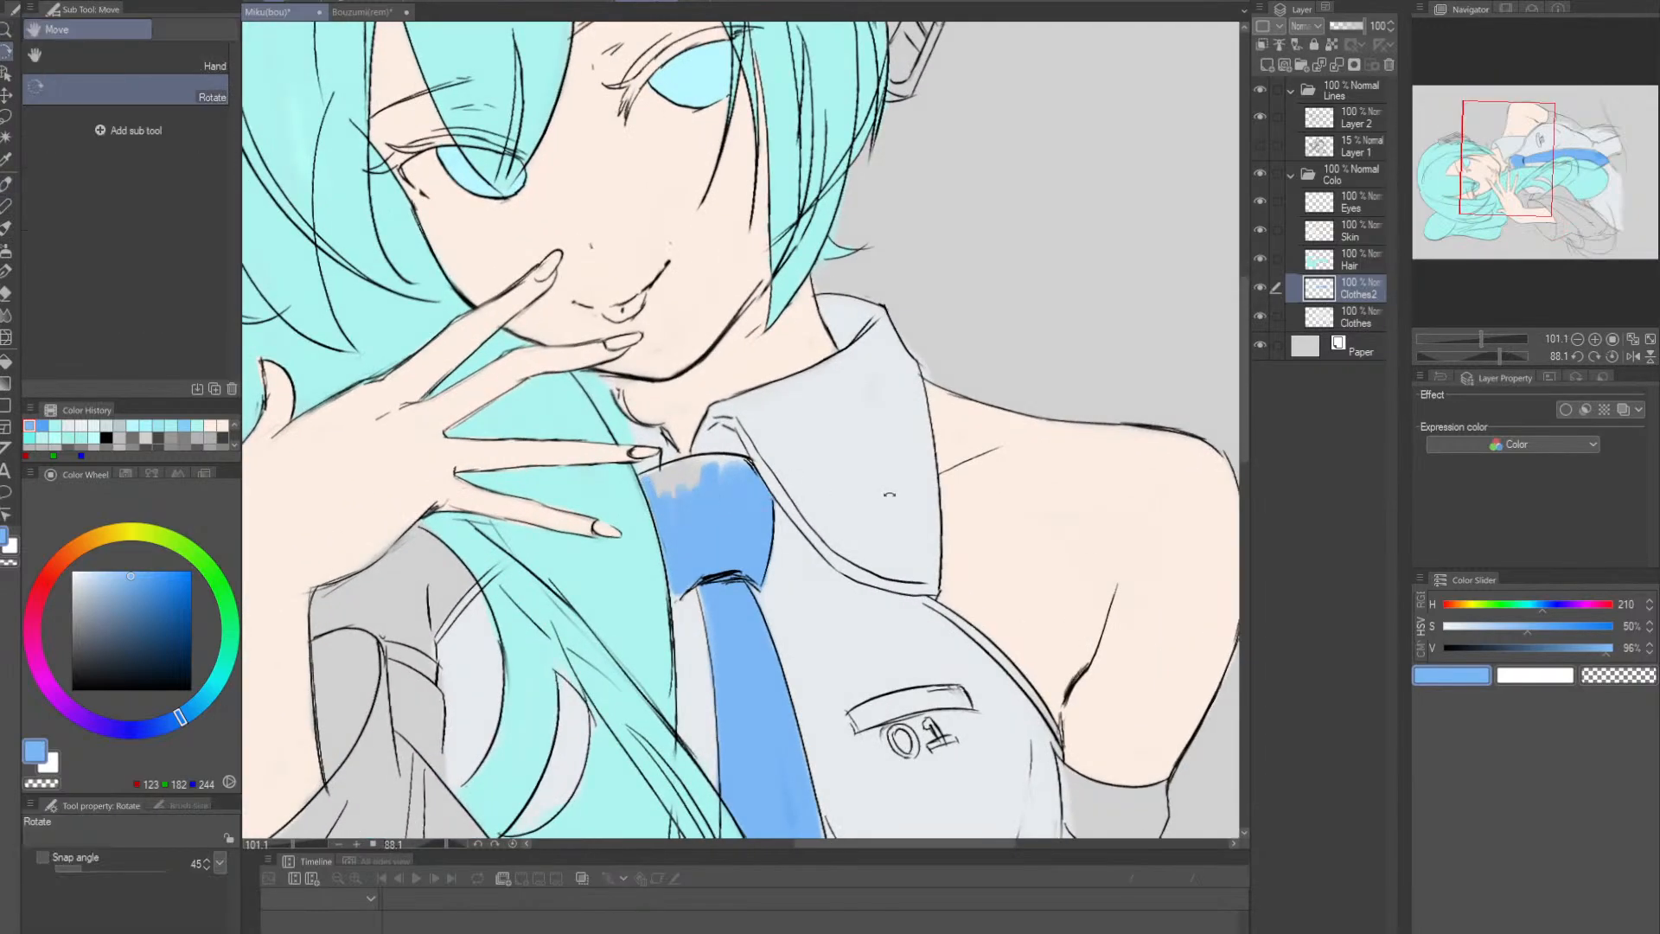
{"action": "left_click_drag", "start_coordinate": [890, 493], "coordinate": [900, 449]}
{"action": "mouse_move", "coordinate": [674, 496]}
{"action": "left_mouse_down"}
{"action": "mouse_move", "coordinate": [733, 470]}
{"action": "mouse_move", "coordinate": [670, 505]}
{"action": "mouse_move", "coordinate": [682, 514]}
{"action": "mouse_move", "coordinate": [740, 467]}
{"action": "left_mouse_up"}
{"action": "left_click_drag", "start_coordinate": [931, 467], "coordinate": [830, 479]}
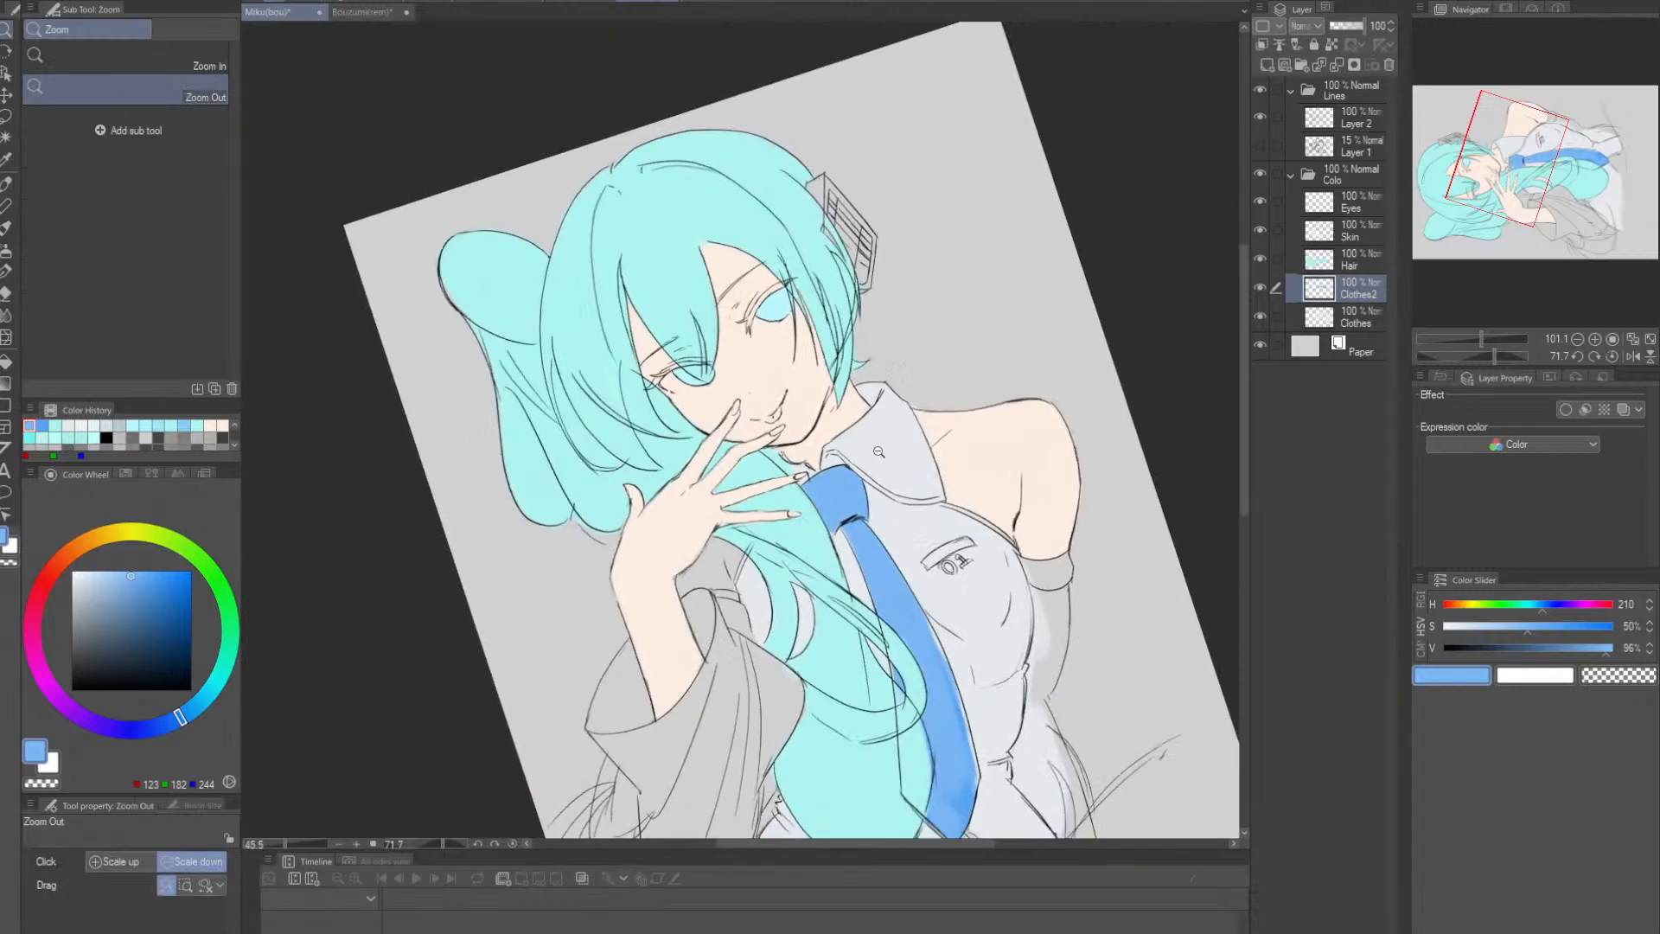
{"action": "left_click_drag", "start_coordinate": [1051, 517], "coordinate": [966, 429]}
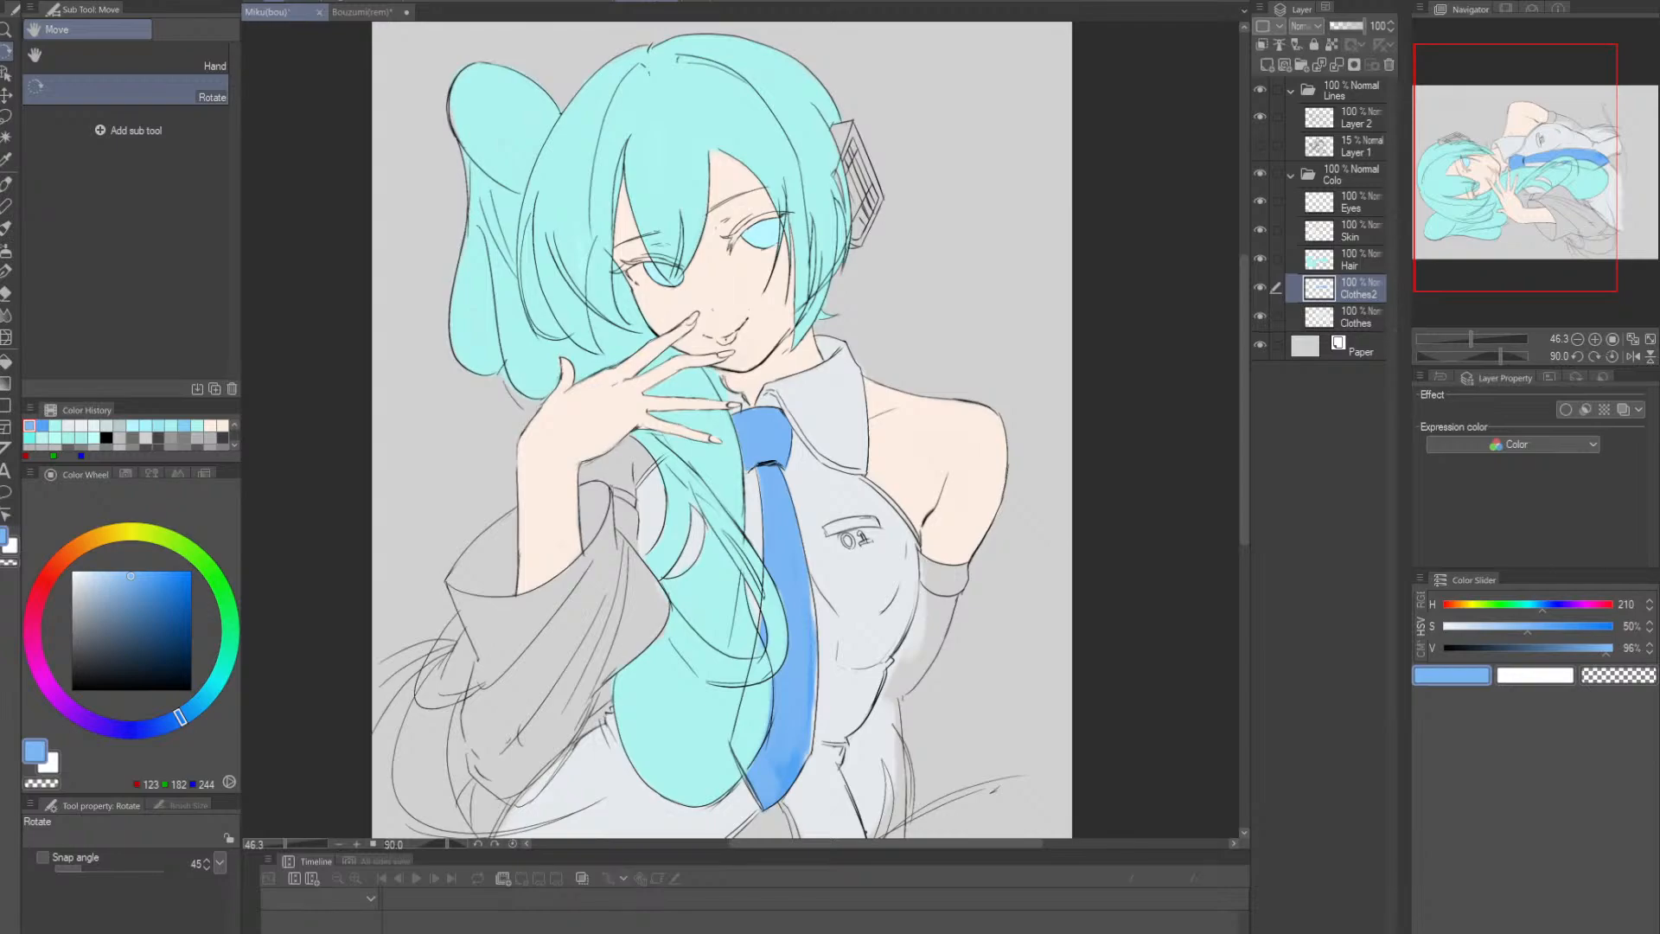
{"action": "left_click", "coordinate": [1268, 65]}
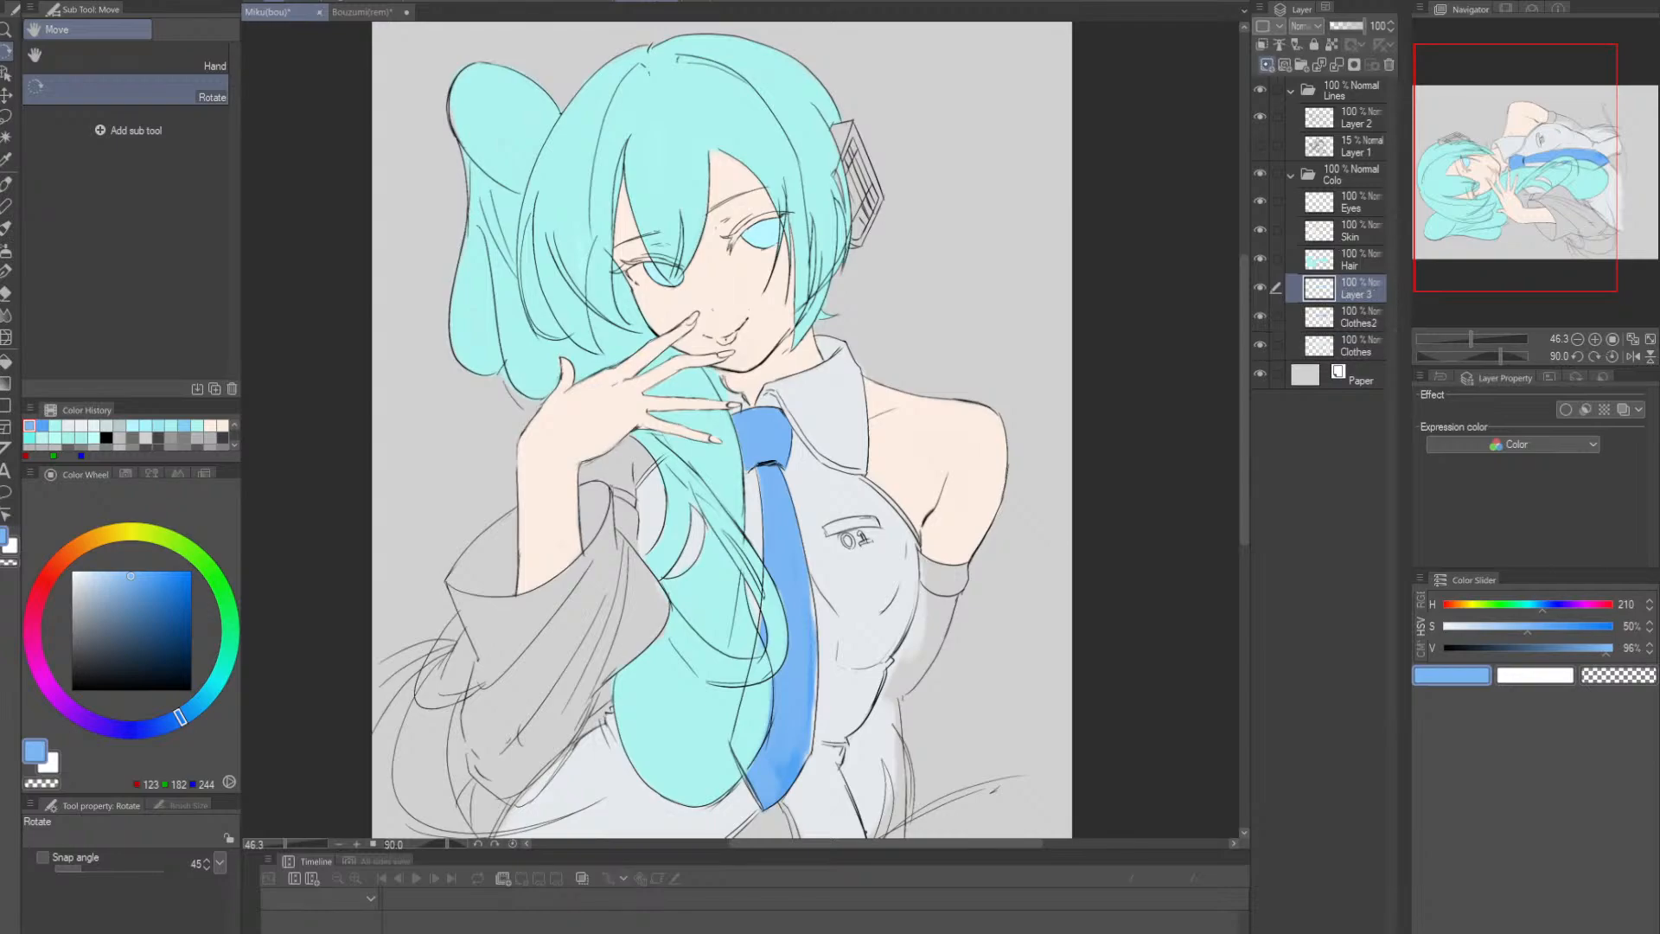
{"action": "key", "text": "ctrl+z"}
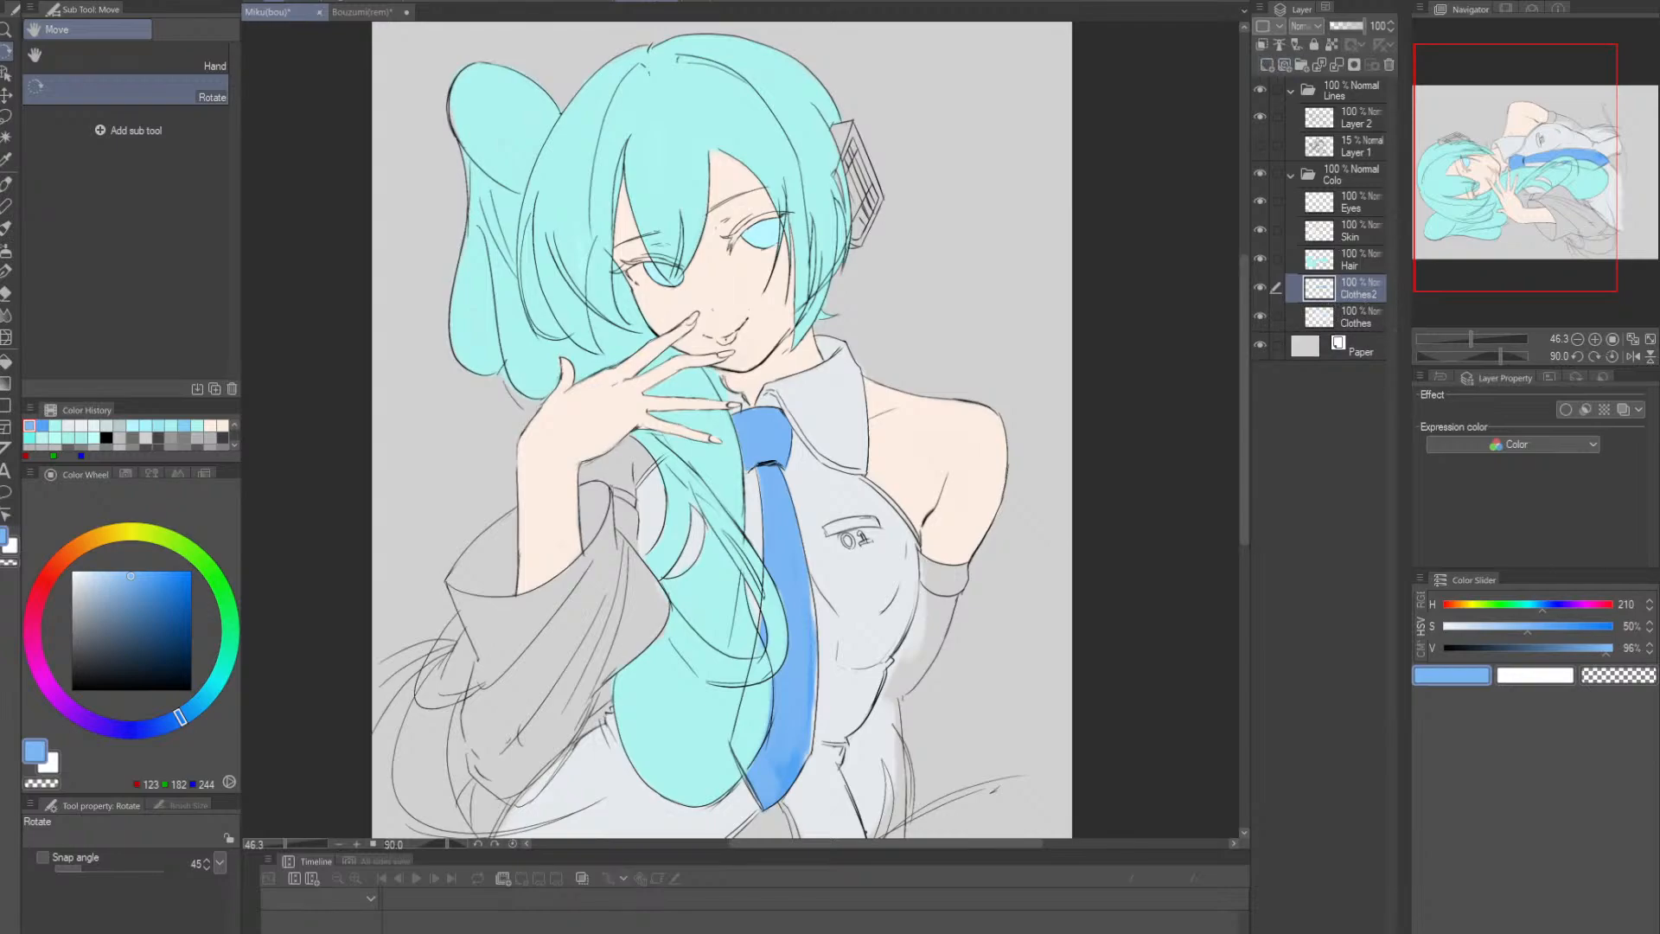
- Fill the pale gaps along the tie tail's outer edge up to the line art at brush size 15
{"action": "left_click_drag", "start_coordinate": [844, 628], "coordinate": [827, 553]}
{"action": "mouse_move", "coordinate": [967, 561]}
{"action": "left_mouse_down"}
{"action": "mouse_move", "coordinate": [804, 684]}
{"action": "mouse_move", "coordinate": [756, 689]}
{"action": "left_mouse_up"}
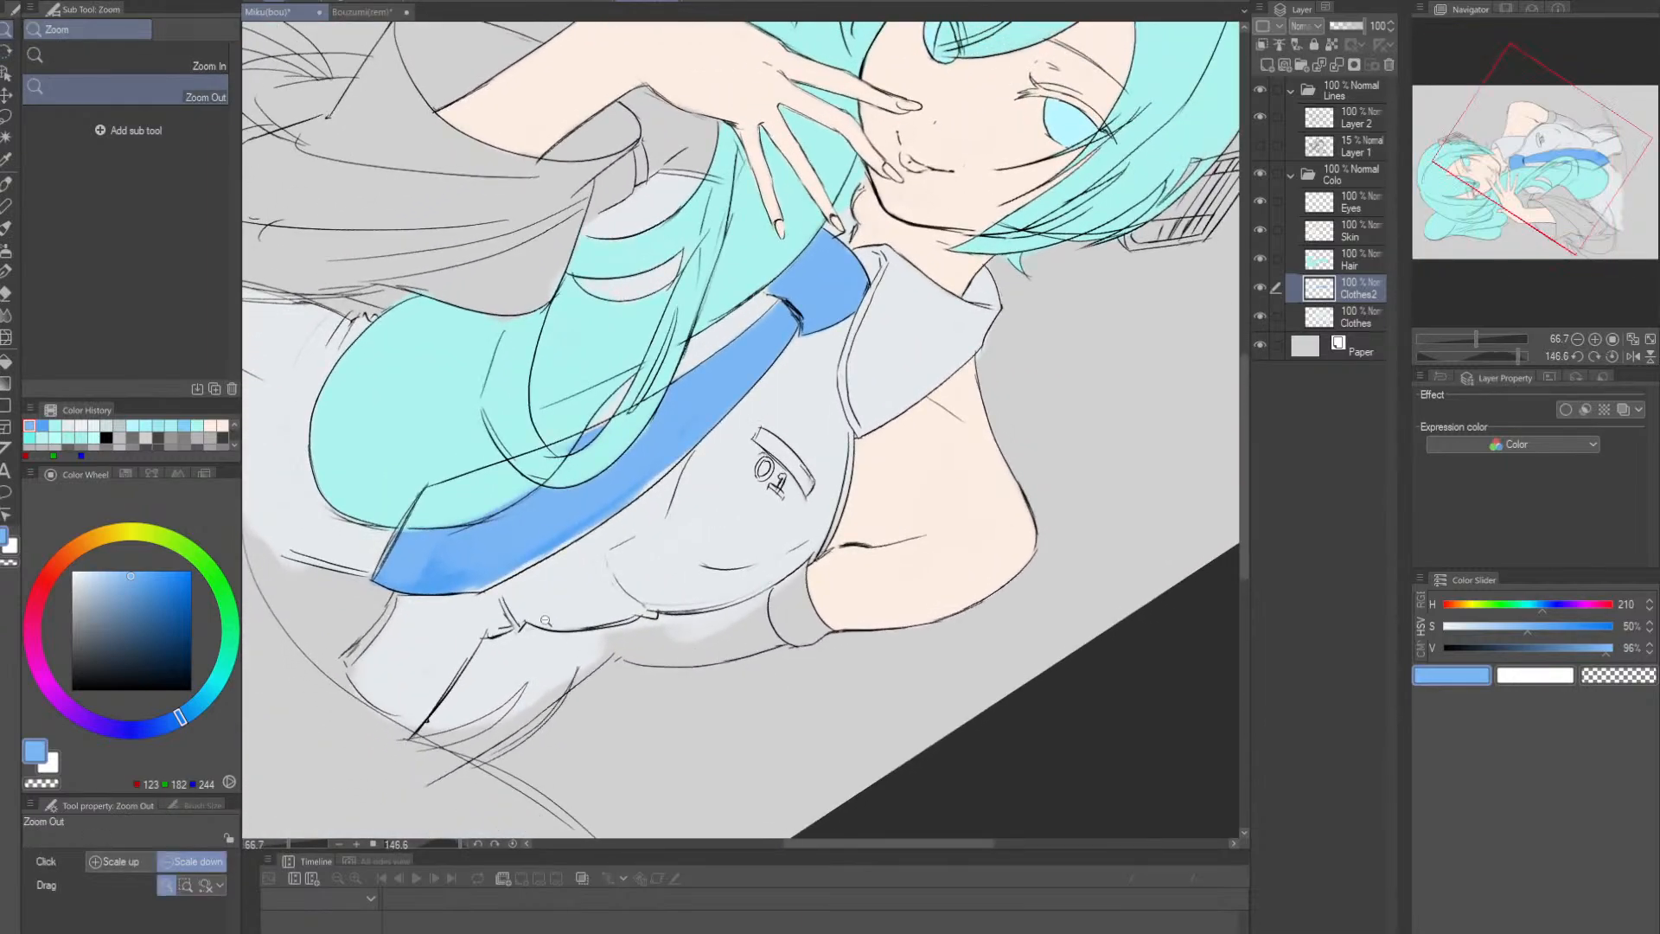
{"action": "left_click_drag", "start_coordinate": [543, 622], "coordinate": [610, 623]}
{"action": "mouse_move", "coordinate": [415, 561]}
{"action": "left_mouse_down"}
{"action": "mouse_move", "coordinate": [552, 499]}
{"action": "mouse_move", "coordinate": [471, 552]}
{"action": "mouse_move", "coordinate": [564, 492]}
{"action": "left_mouse_up"}
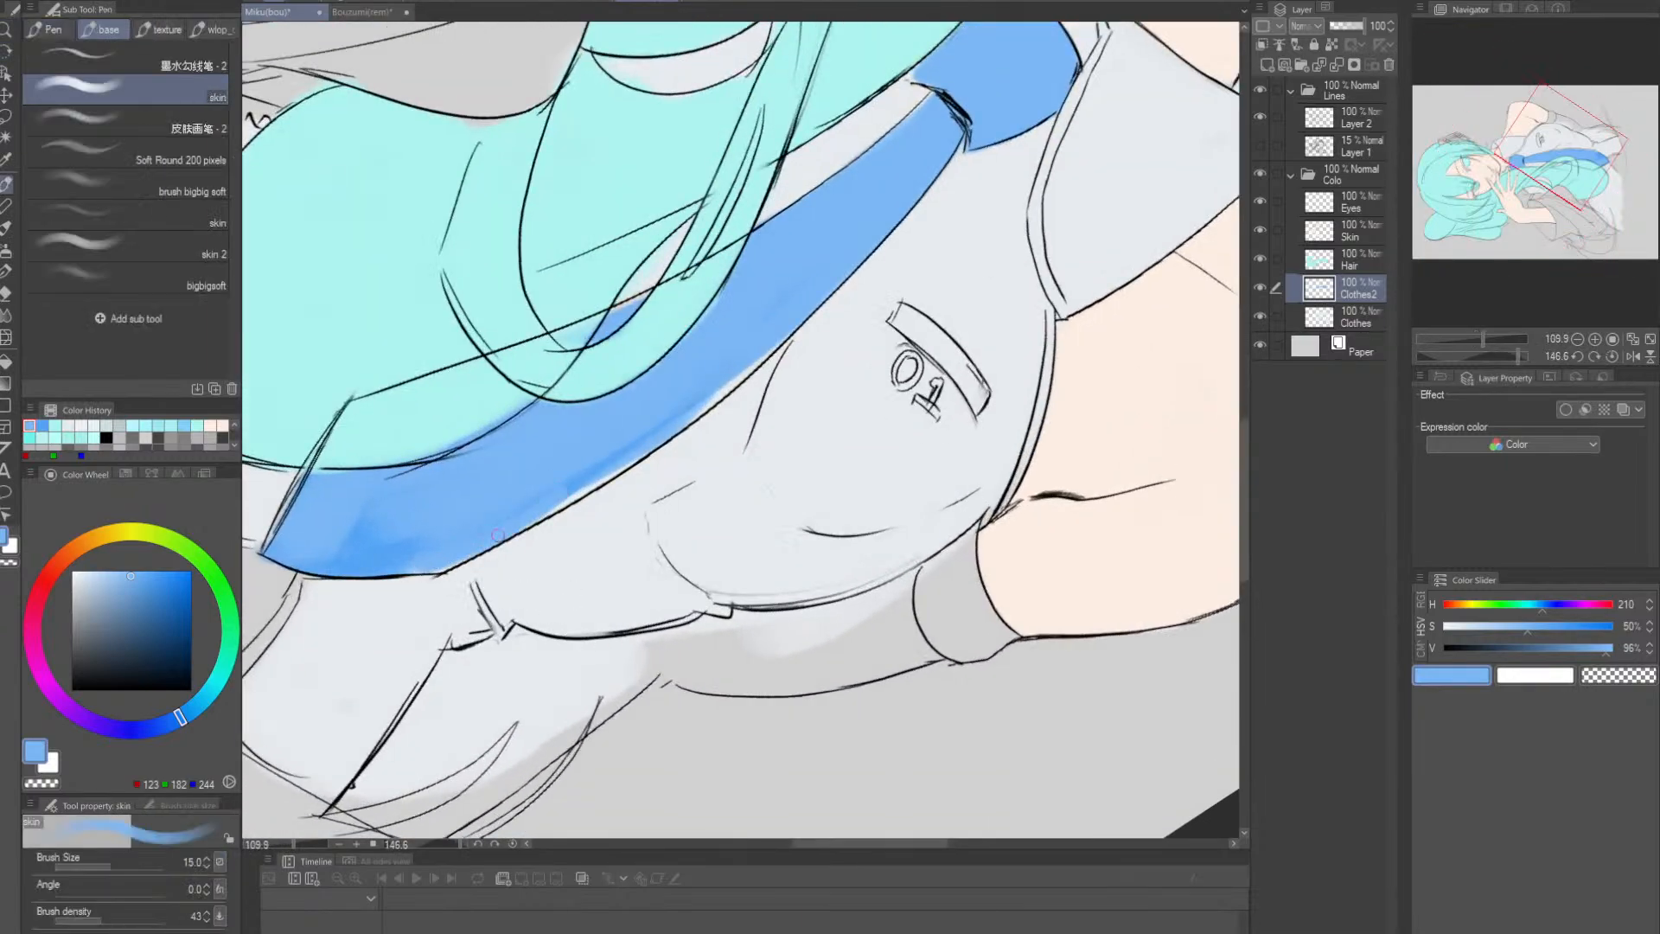
{"action": "left_click_drag", "start_coordinate": [497, 535], "coordinate": [671, 418]}
{"action": "left_click_drag", "start_coordinate": [539, 512], "coordinate": [643, 450]}
{"action": "left_click_drag", "start_coordinate": [476, 546], "coordinate": [731, 381]}
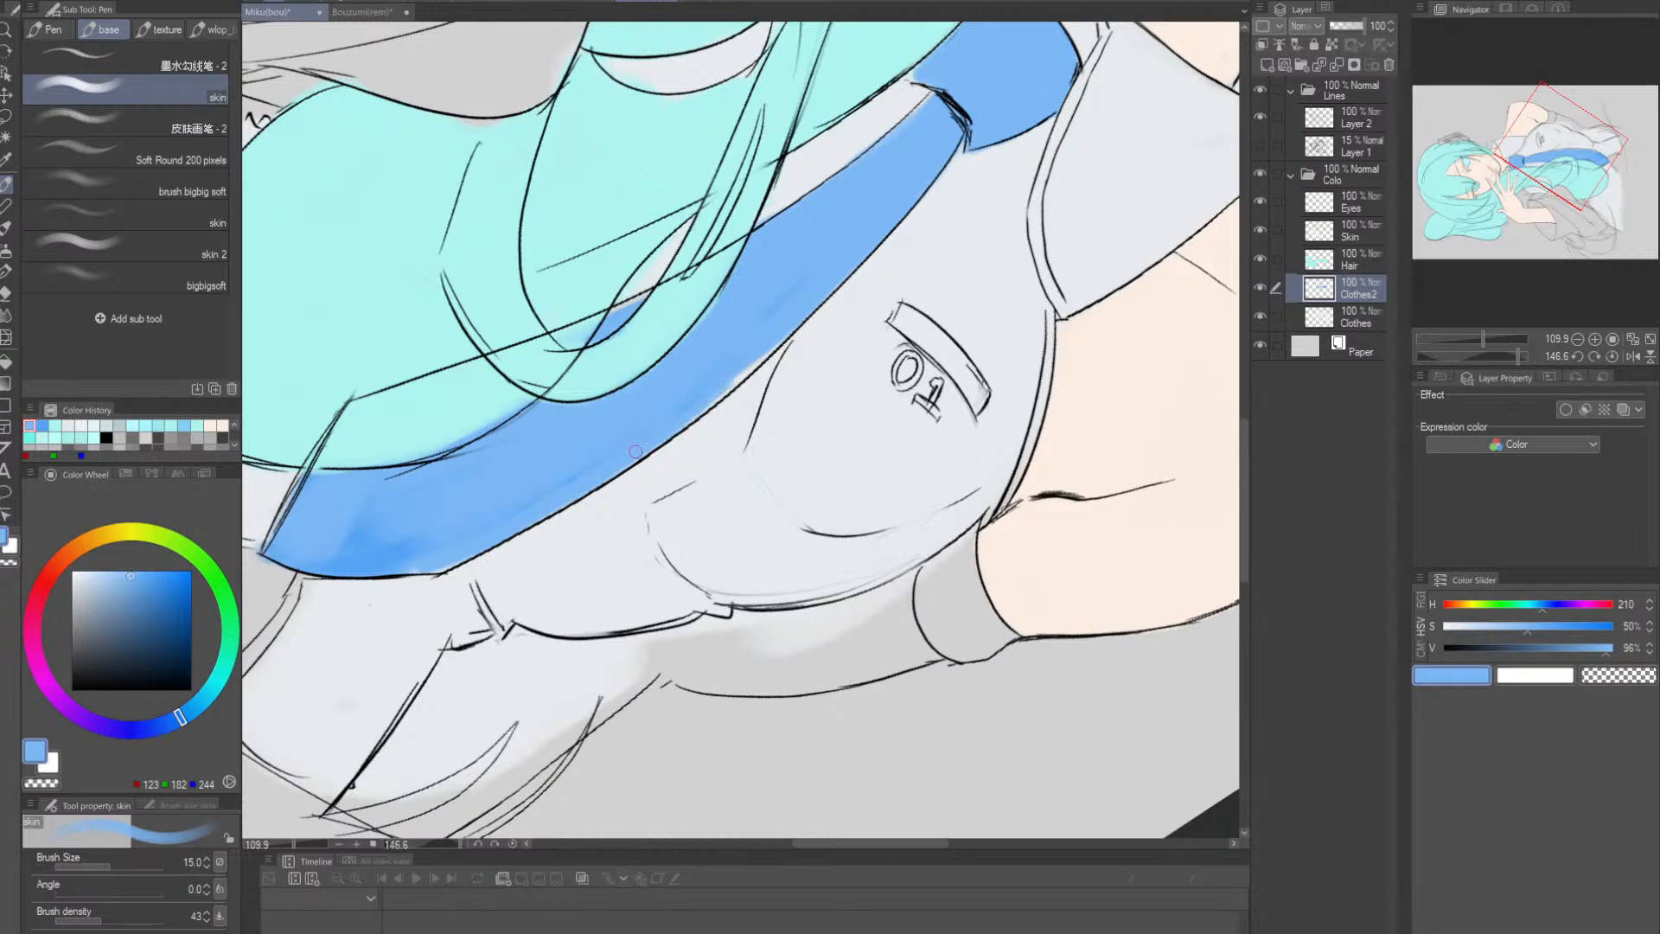
{"action": "mouse_move", "coordinate": [635, 451]}
{"action": "left_mouse_down"}
{"action": "mouse_move", "coordinate": [797, 312]}
{"action": "mouse_move", "coordinate": [672, 386]}
{"action": "mouse_move", "coordinate": [735, 288]}
{"action": "mouse_move", "coordinate": [747, 345]}
{"action": "left_mouse_up"}
- Even out the blue across the length of the tie tail with a larger brush
{"action": "key", "text": "bracketright"}
{"action": "key", "text": "bracketright"}
{"action": "key", "text": "bracketright"}
{"action": "key", "text": "bracketright"}
{"action": "mouse_move", "coordinate": [867, 225]}
{"action": "left_mouse_down"}
{"action": "mouse_move", "coordinate": [805, 297]}
{"action": "mouse_move", "coordinate": [869, 239]}
{"action": "mouse_move", "coordinate": [514, 508]}
{"action": "mouse_move", "coordinate": [636, 445]}
{"action": "mouse_move", "coordinate": [421, 538]}
{"action": "mouse_move", "coordinate": [499, 483]}
{"action": "mouse_move", "coordinate": [535, 422]}
{"action": "mouse_move", "coordinate": [693, 439]}
{"action": "mouse_move", "coordinate": [674, 400]}
{"action": "mouse_move", "coordinate": [685, 506]}
{"action": "mouse_move", "coordinate": [708, 535]}
{"action": "mouse_move", "coordinate": [639, 468]}
{"action": "left_mouse_up"}
{"action": "mouse_move", "coordinate": [518, 648]}
{"action": "left_mouse_down"}
{"action": "mouse_move", "coordinate": [592, 570]}
{"action": "mouse_move", "coordinate": [505, 658]}
{"action": "mouse_move", "coordinate": [593, 592]}
{"action": "mouse_move", "coordinate": [464, 679]}
{"action": "mouse_move", "coordinate": [560, 558]}
{"action": "mouse_move", "coordinate": [555, 582]}
{"action": "mouse_move", "coordinate": [599, 547]}
{"action": "mouse_move", "coordinate": [583, 486]}
{"action": "mouse_move", "coordinate": [608, 543]}
{"action": "mouse_move", "coordinate": [602, 578]}
{"action": "left_mouse_up"}
{"action": "key", "text": "r"}
{"action": "left_click_drag", "start_coordinate": [765, 549], "coordinate": [802, 525]}
{"action": "key", "text": "e"}
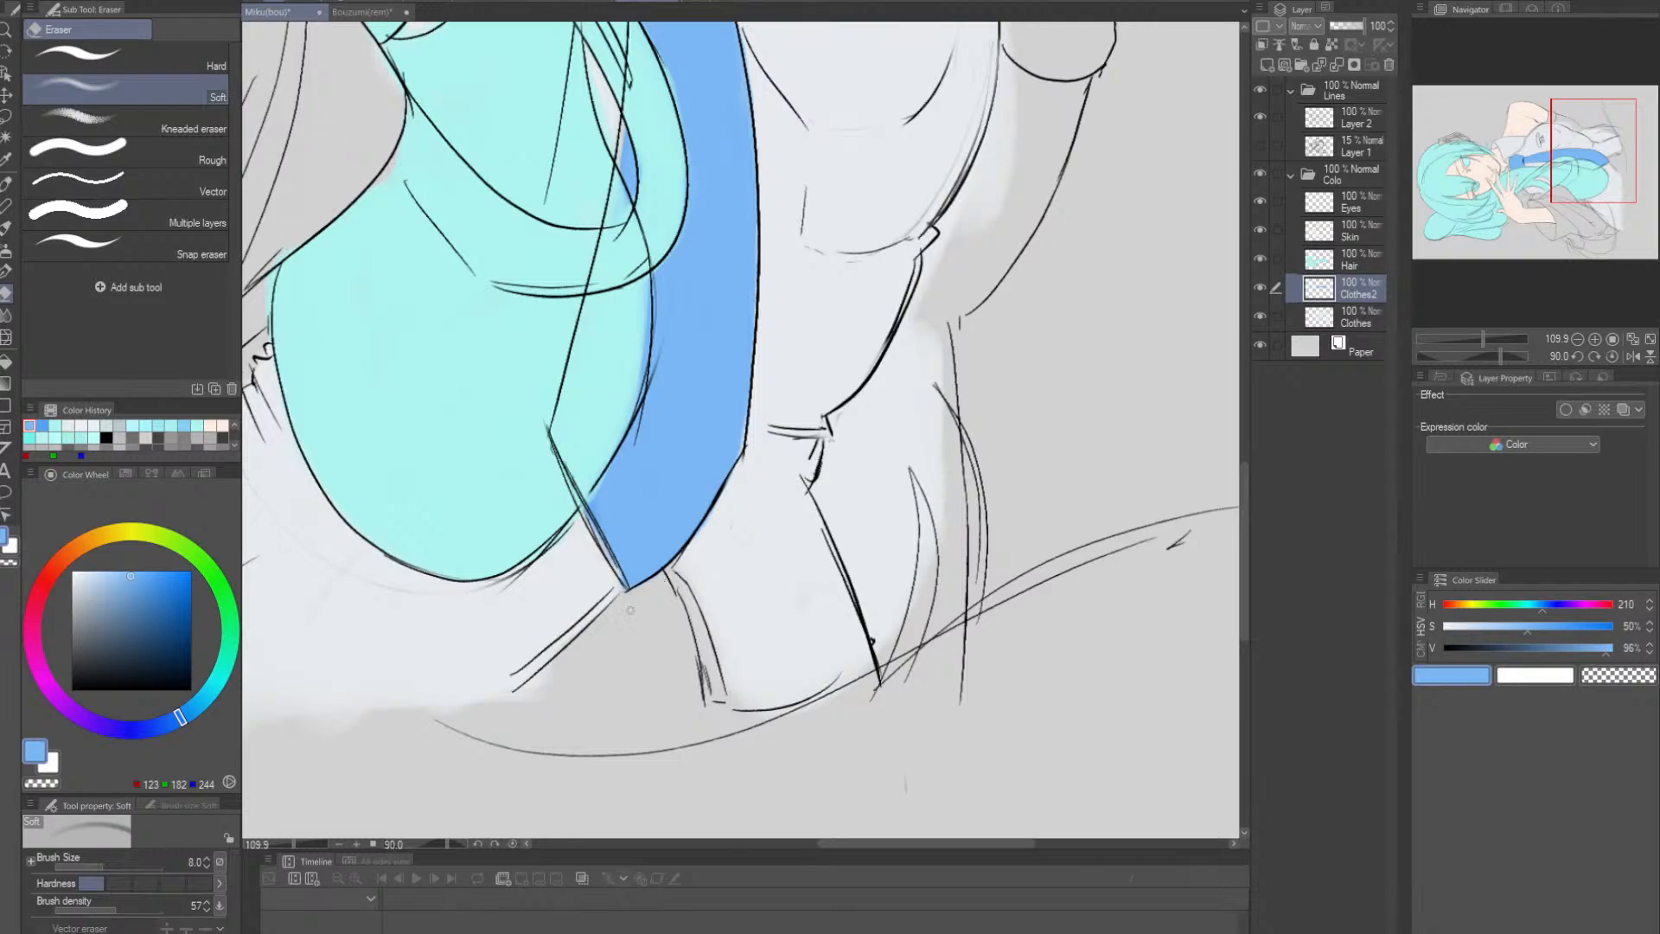
{"action": "key", "text": "slash"}
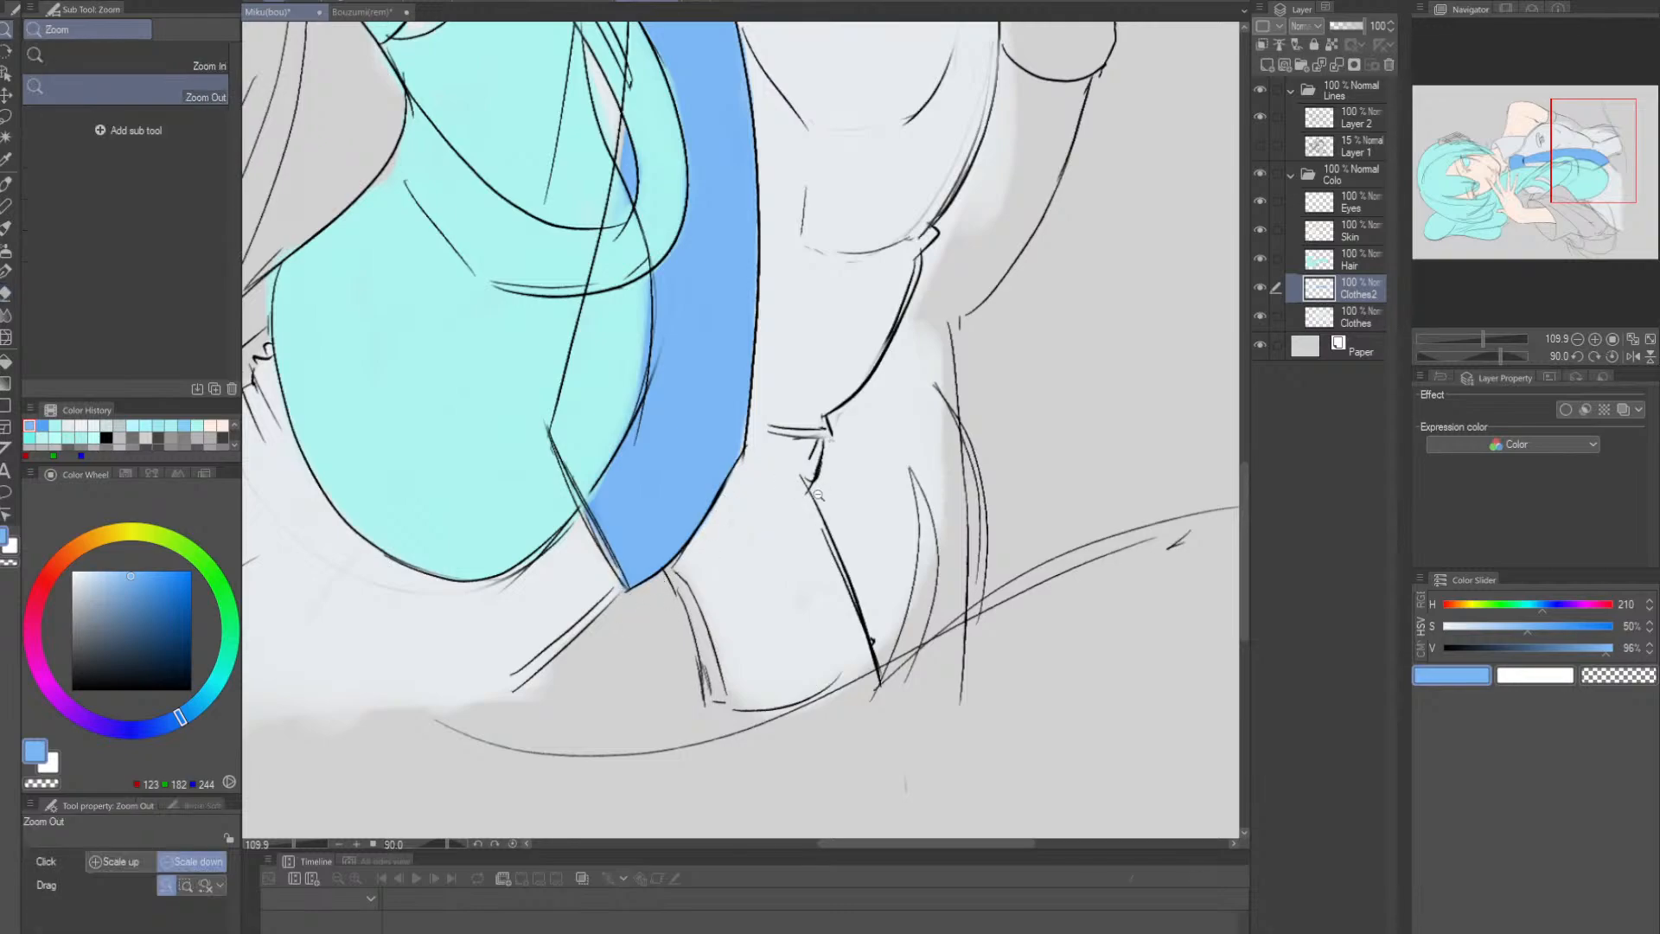
{"action": "key", "text": "p"}
{"action": "mouse_move", "coordinate": [821, 497]}
{"action": "left_mouse_down"}
{"action": "mouse_move", "coordinate": [760, 553]}
{"action": "mouse_move", "coordinate": [734, 759]}
{"action": "left_mouse_up"}
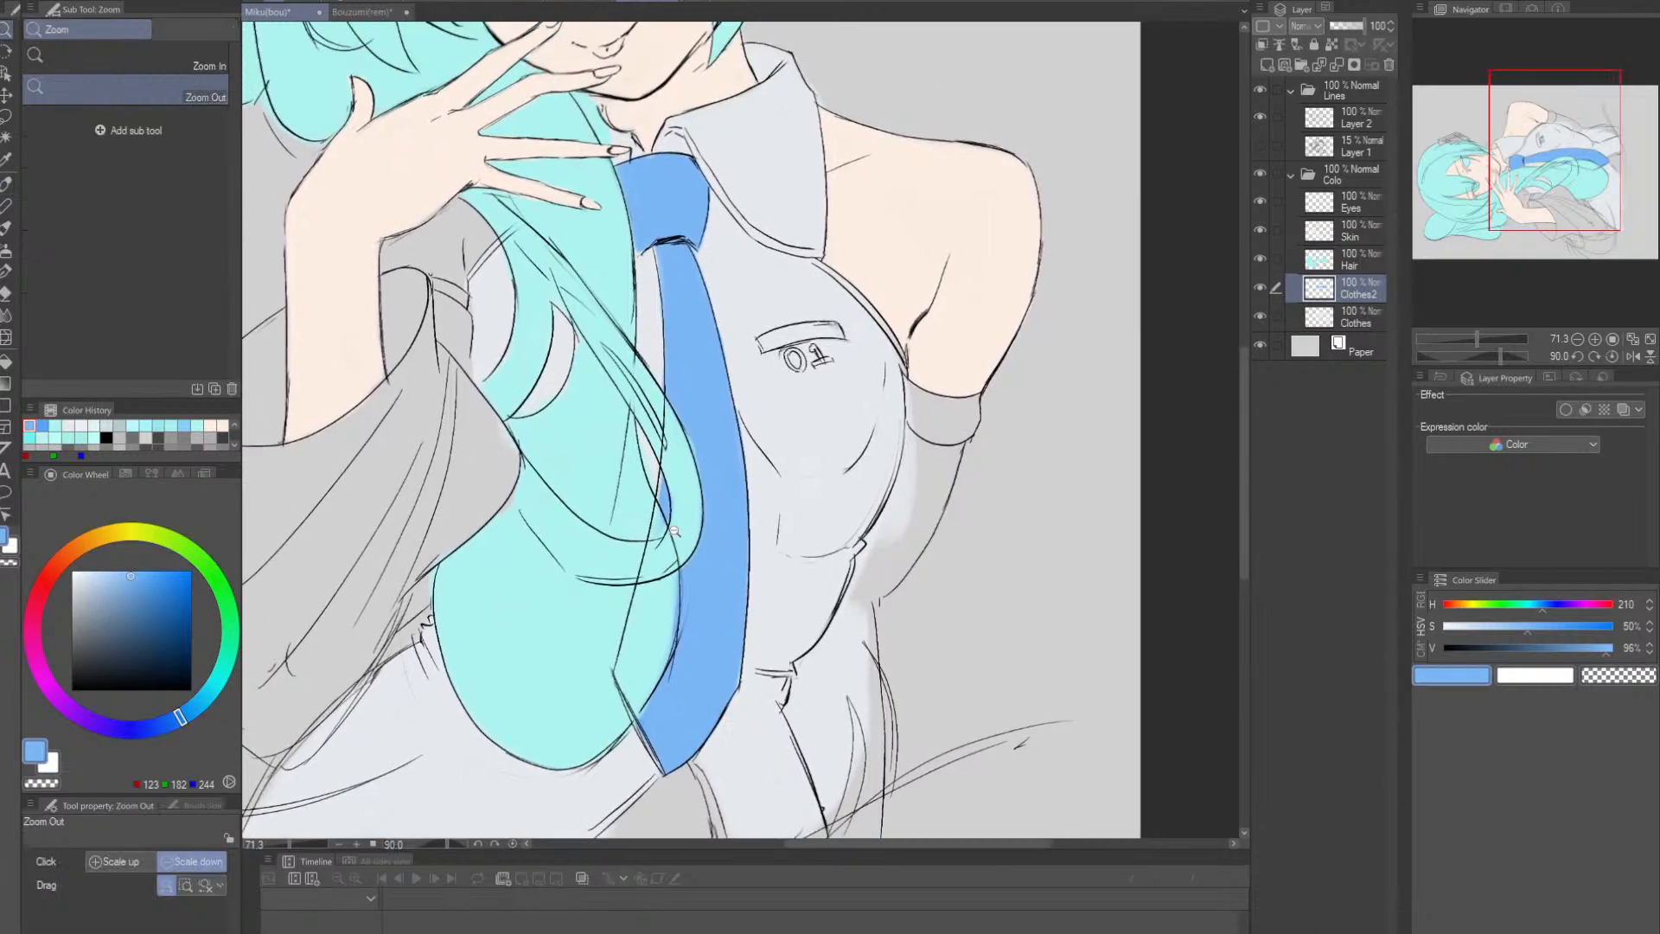
- Fill the small piece of tie showing between the hair strands with blue at brush size 7
{"action": "scroll", "coordinate": [650, 529], "scroll_direction": "up", "scroll_amount": 7}
{"action": "key", "text": "bracketleft"}
{"action": "key", "text": "bracketleft"}
{"action": "key", "text": "bracketleft"}
{"action": "key", "text": "bracketleft"}
{"action": "mouse_move", "coordinate": [665, 448]}
{"action": "left_mouse_down"}
{"action": "mouse_move", "coordinate": [654, 482]}
{"action": "mouse_move", "coordinate": [667, 413]}
{"action": "left_mouse_up"}
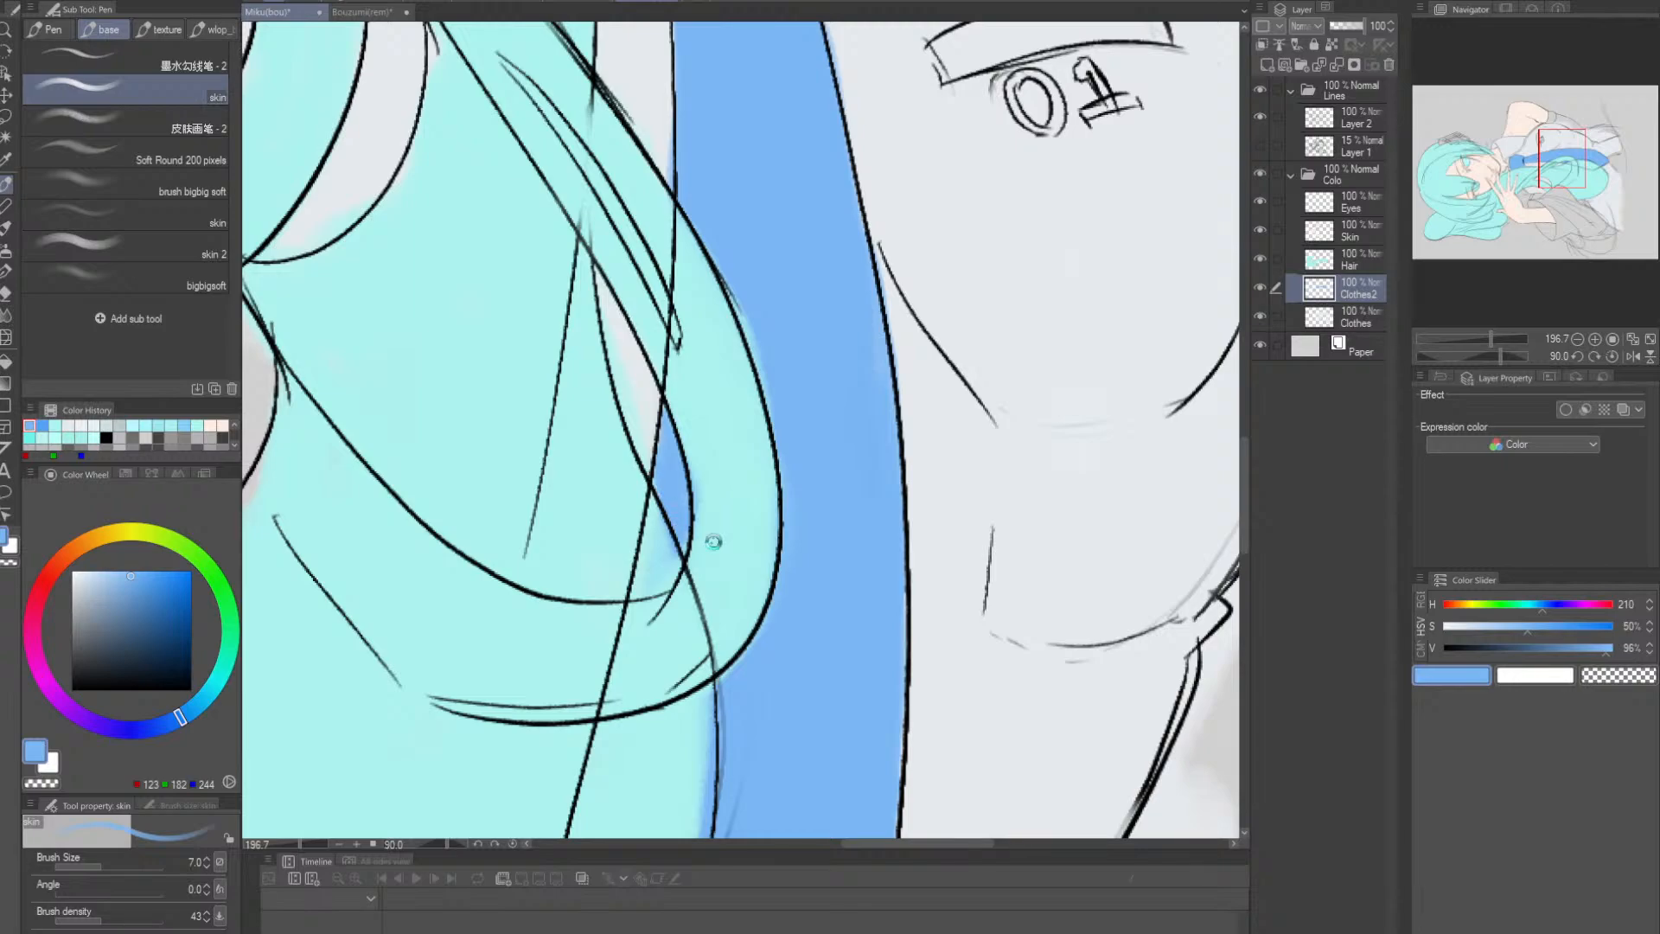
- Touch up the hair edges beside the tie on the Hair layer with sampled teal at brush size 20
{"action": "left_click", "coordinate": [1337, 267]}
{"action": "key", "text": "e"}
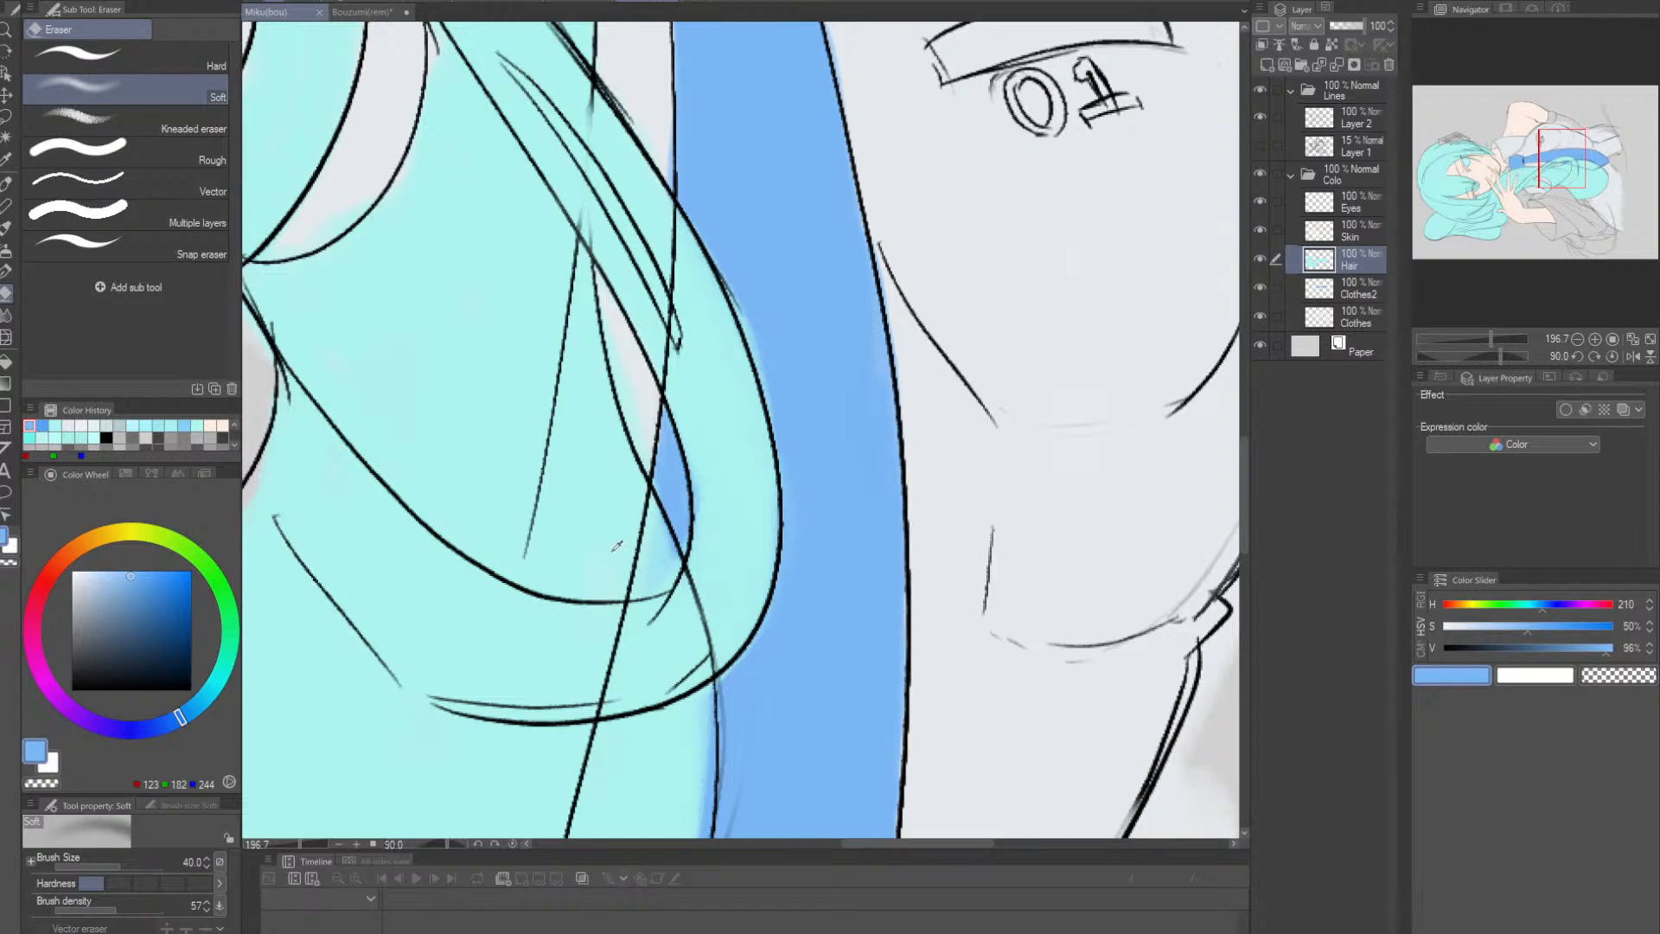
{"action": "left_click", "coordinate": [558, 518], "text": "alt"}
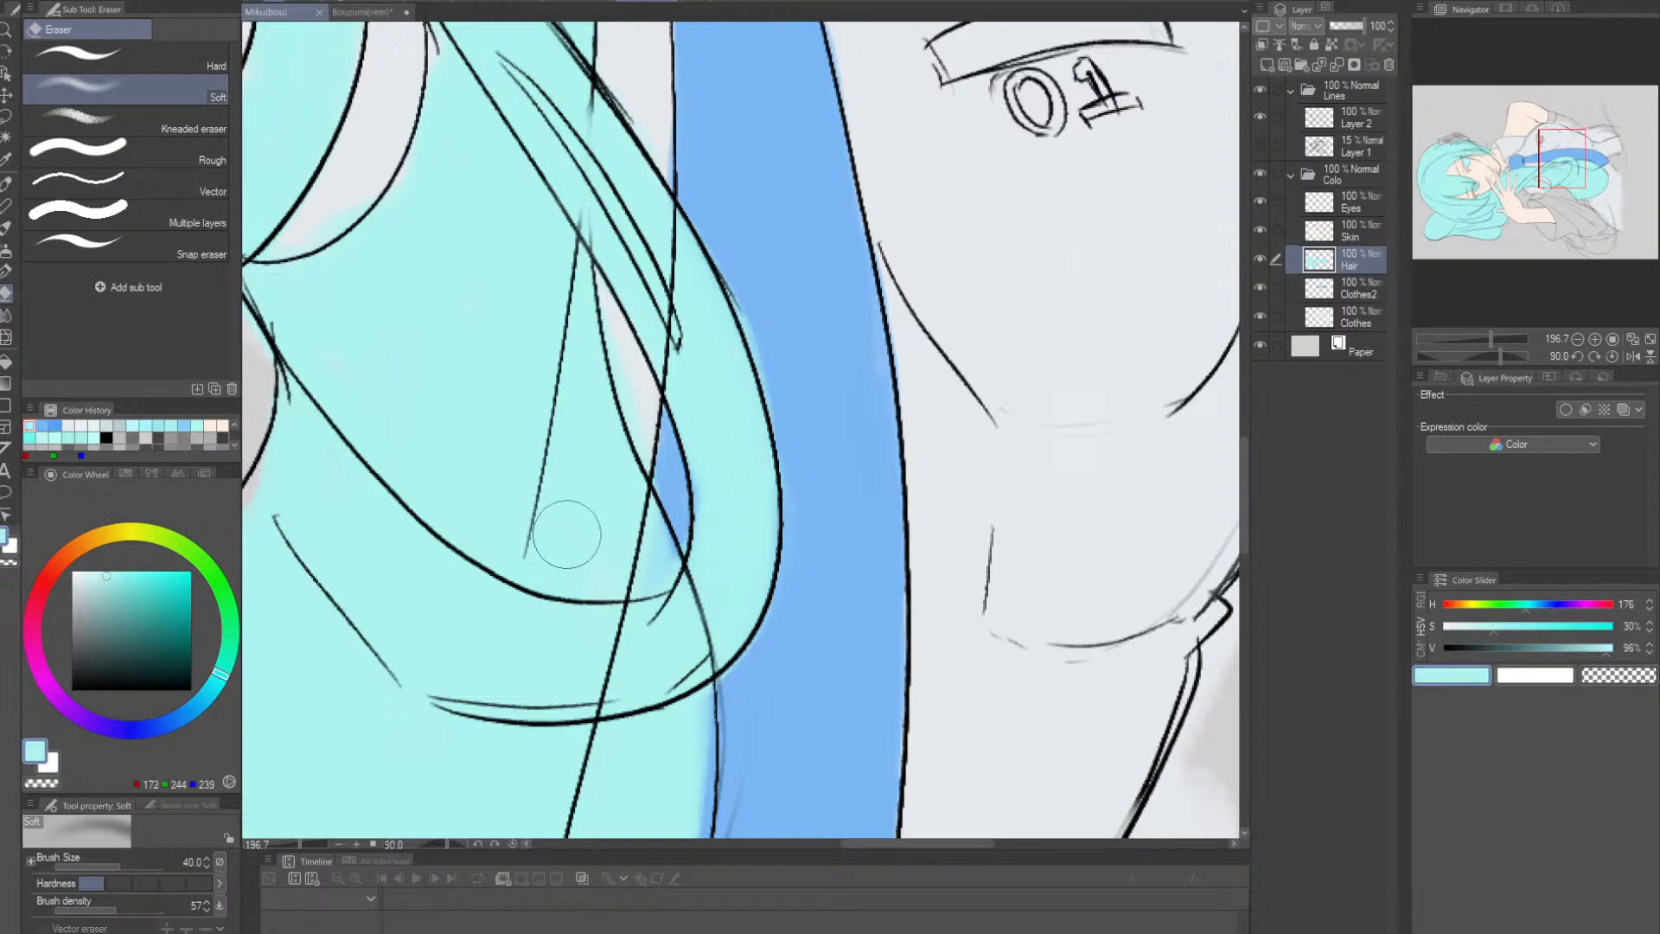
{"action": "key", "text": "p"}
{"action": "key", "text": "bracketright"}
{"action": "key", "text": "bracketright"}
{"action": "key", "text": "bracketright"}
{"action": "key", "text": "bracketright"}
{"action": "key", "text": "bracketright"}
{"action": "key", "text": "bracketright"}
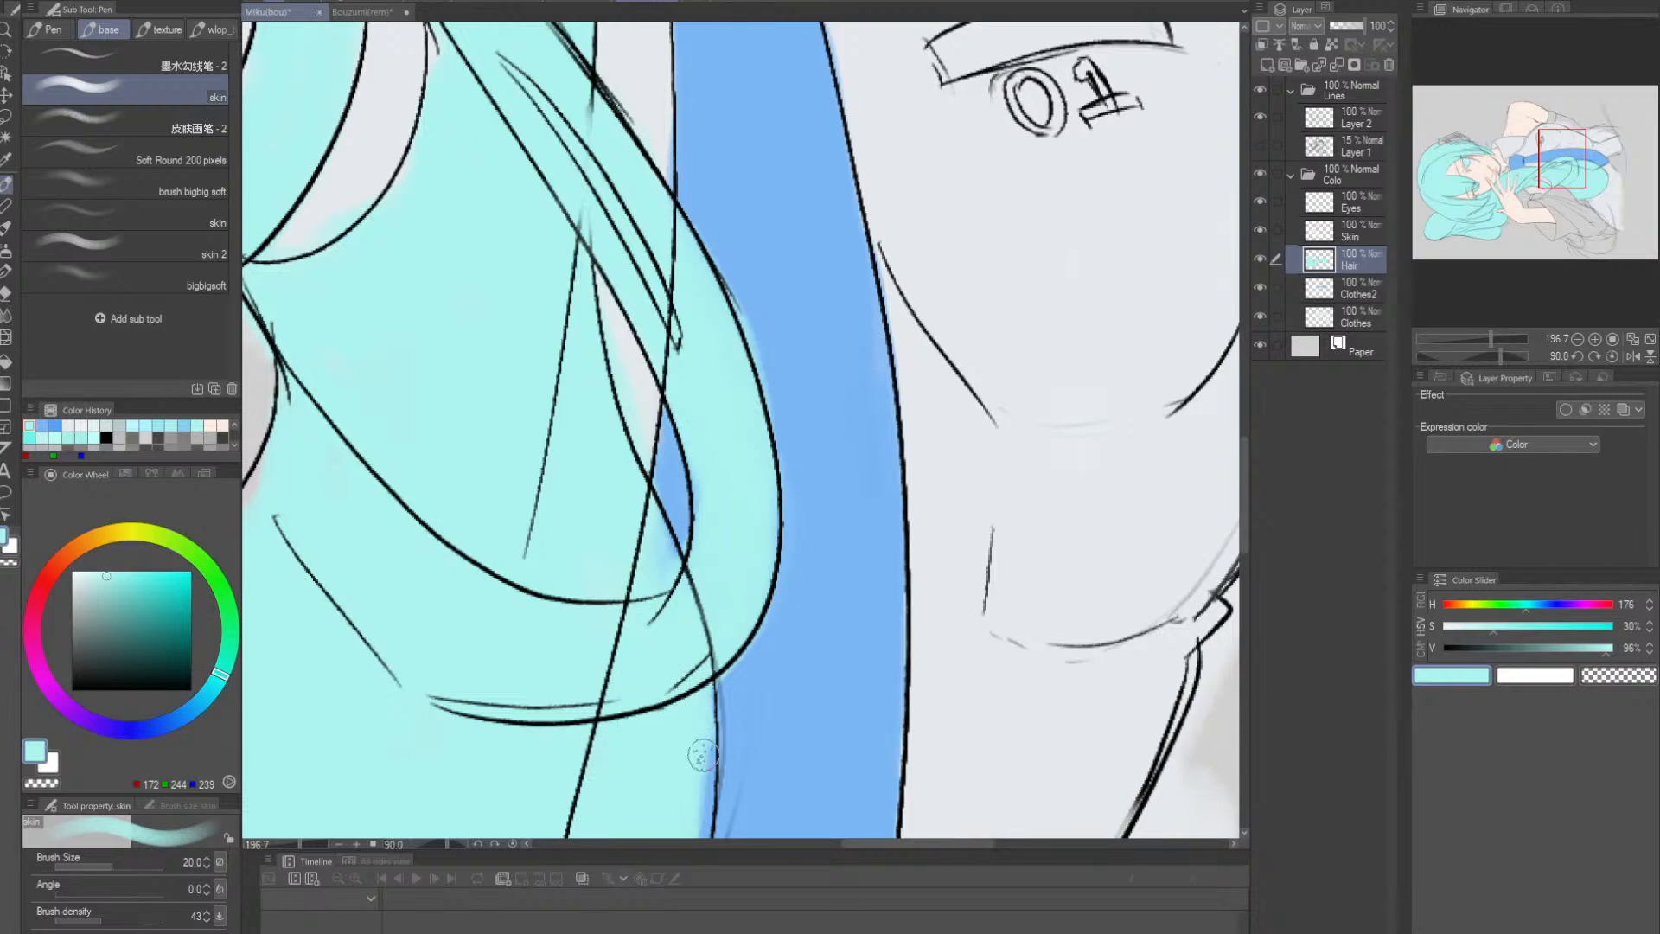
{"action": "mouse_move", "coordinate": [708, 702]}
{"action": "left_mouse_down"}
{"action": "mouse_move", "coordinate": [705, 760]}
{"action": "mouse_move", "coordinate": [700, 742]}
{"action": "mouse_move", "coordinate": [705, 797]}
{"action": "left_mouse_up"}
{"action": "key", "text": "ctrl+z"}
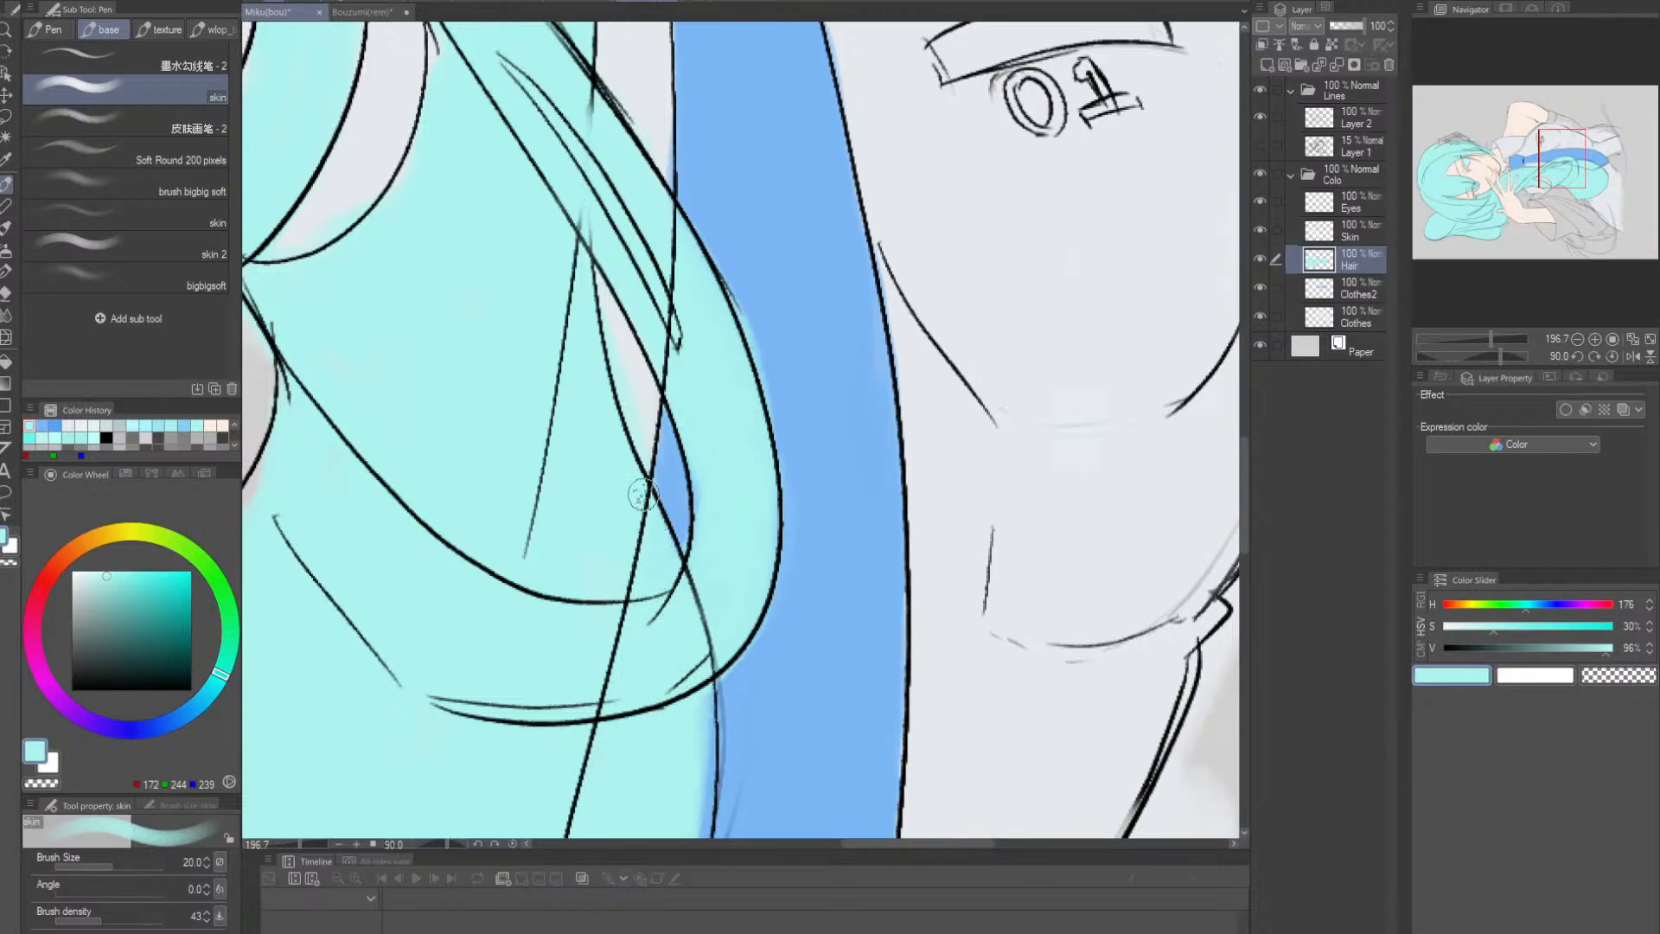
{"action": "left_click_drag", "start_coordinate": [783, 667], "coordinate": [809, 401]}
{"action": "left_click_drag", "start_coordinate": [748, 449], "coordinate": [763, 605]}
{"action": "mouse_move", "coordinate": [758, 536]}
{"action": "left_mouse_down"}
{"action": "mouse_move", "coordinate": [729, 893]}
{"action": "mouse_move", "coordinate": [754, 564]}
{"action": "left_mouse_up"}
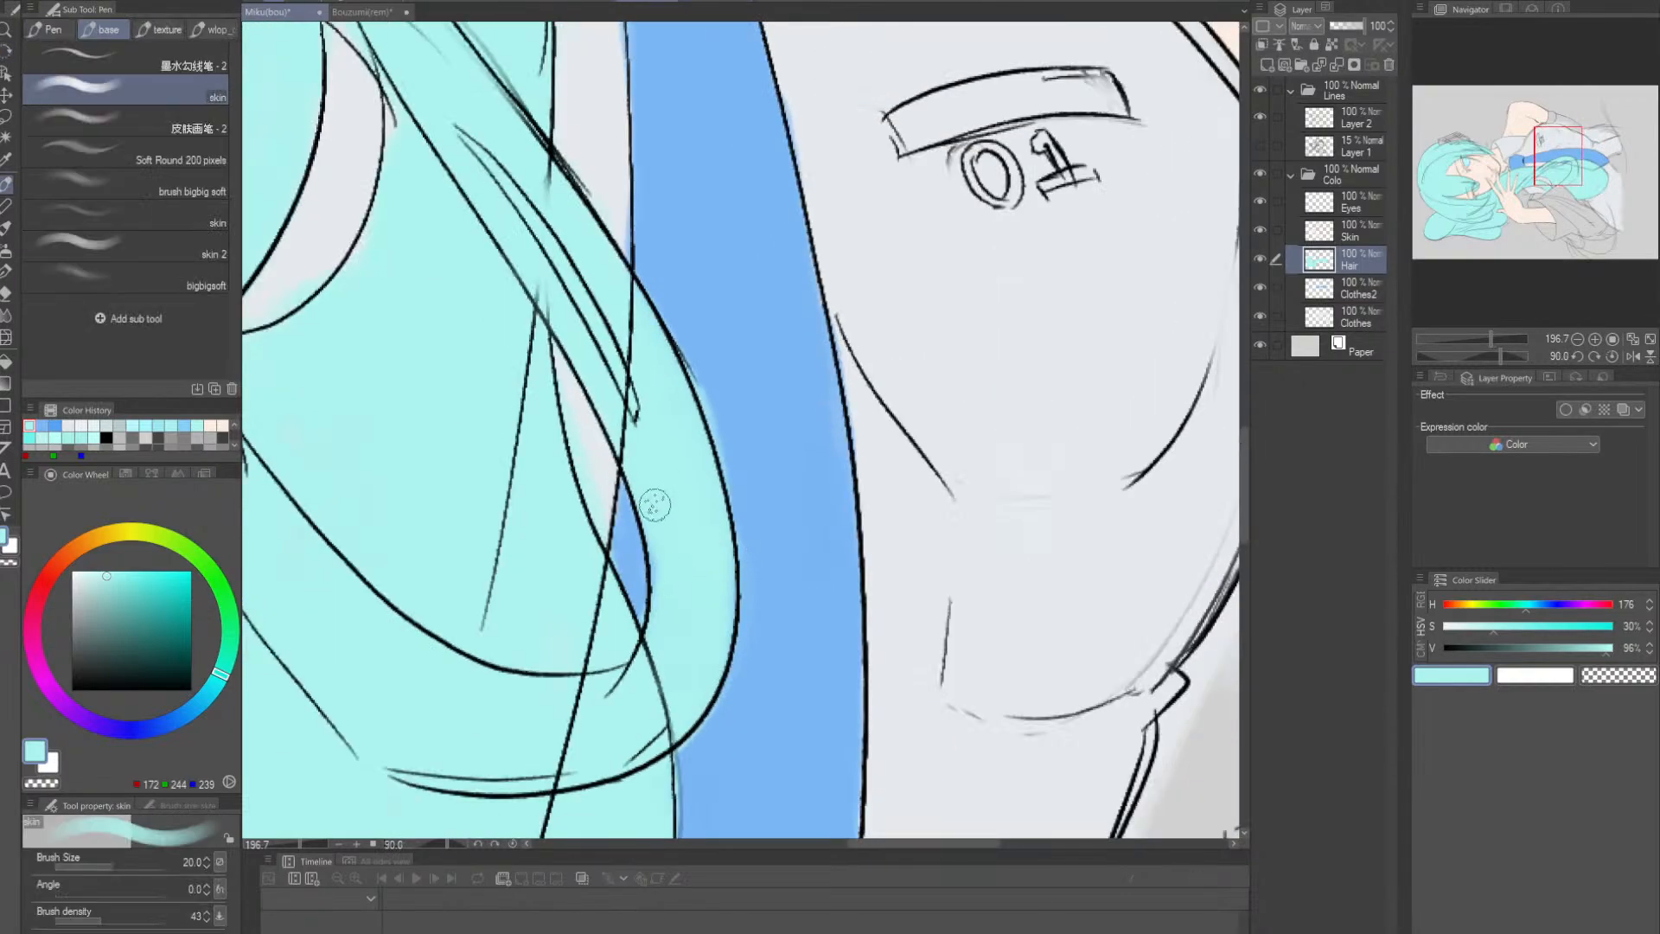
{"action": "left_click_drag", "start_coordinate": [655, 504], "coordinate": [665, 567]}
- Erase the stray teal from the narrow gap between the hair strands with the Soft eraser at size 7
{"action": "key", "text": "e"}
{"action": "key", "text": "bracketleft"}
{"action": "key", "text": "bracketleft"}
{"action": "key", "text": "bracketleft"}
{"action": "key", "text": "bracketleft"}
{"action": "key", "text": "bracketleft"}
{"action": "key", "text": "bracketleft"}
{"action": "key", "text": "bracketleft"}
{"action": "key", "text": "bracketleft"}
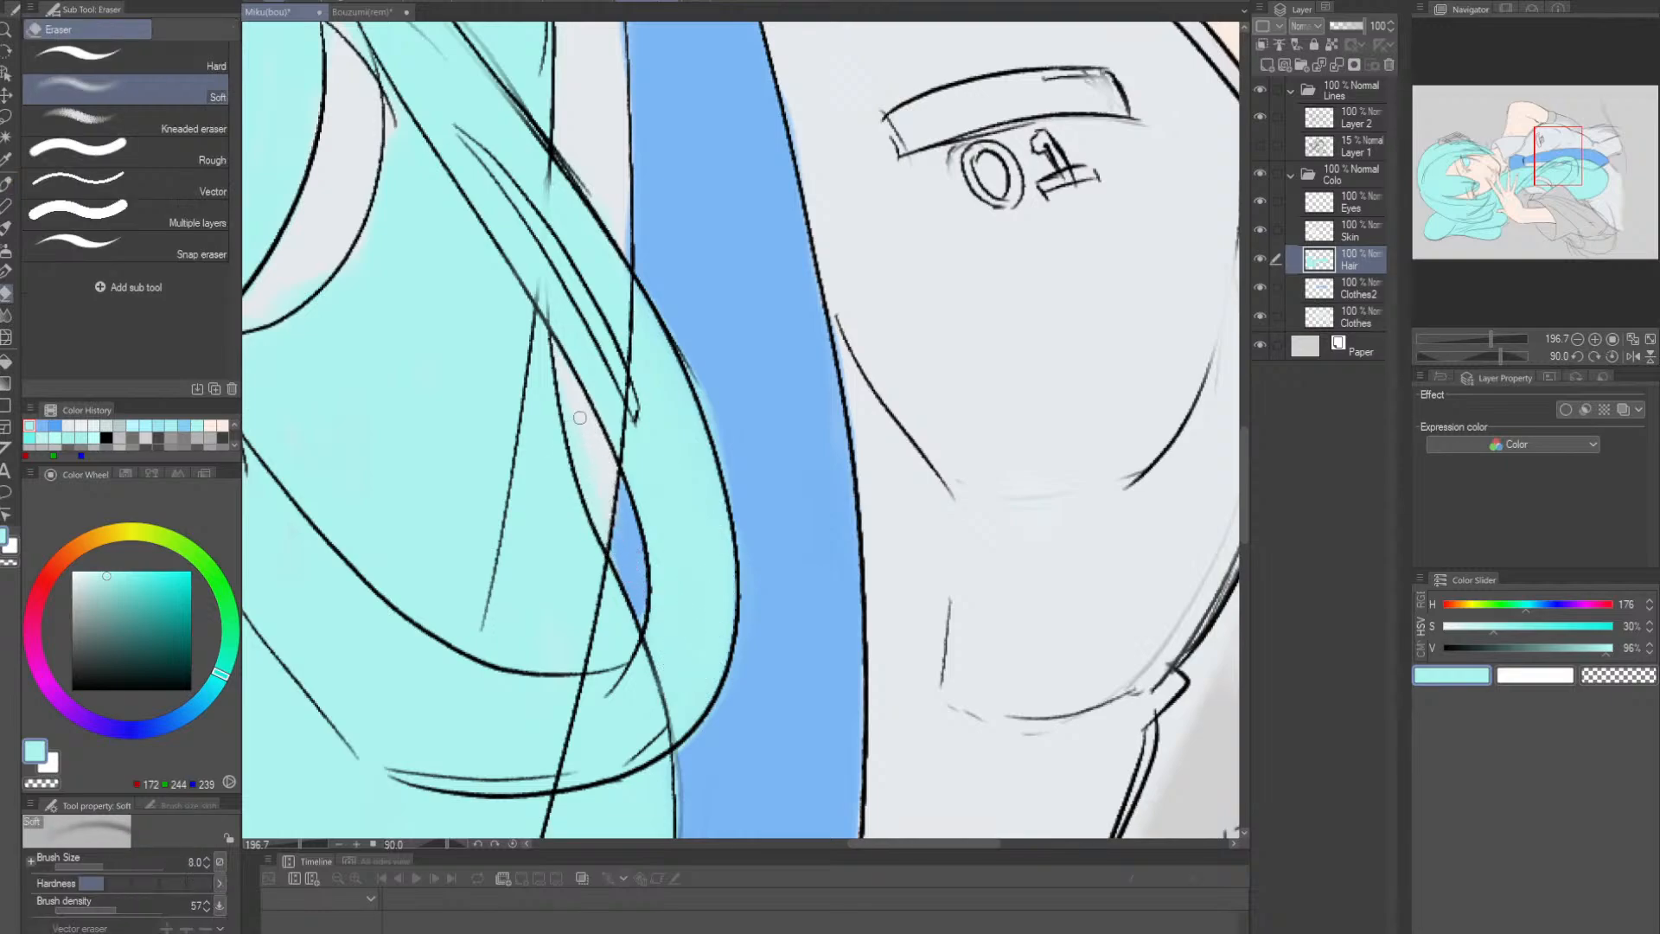
{"action": "left_click_drag", "start_coordinate": [569, 389], "coordinate": [597, 492]}
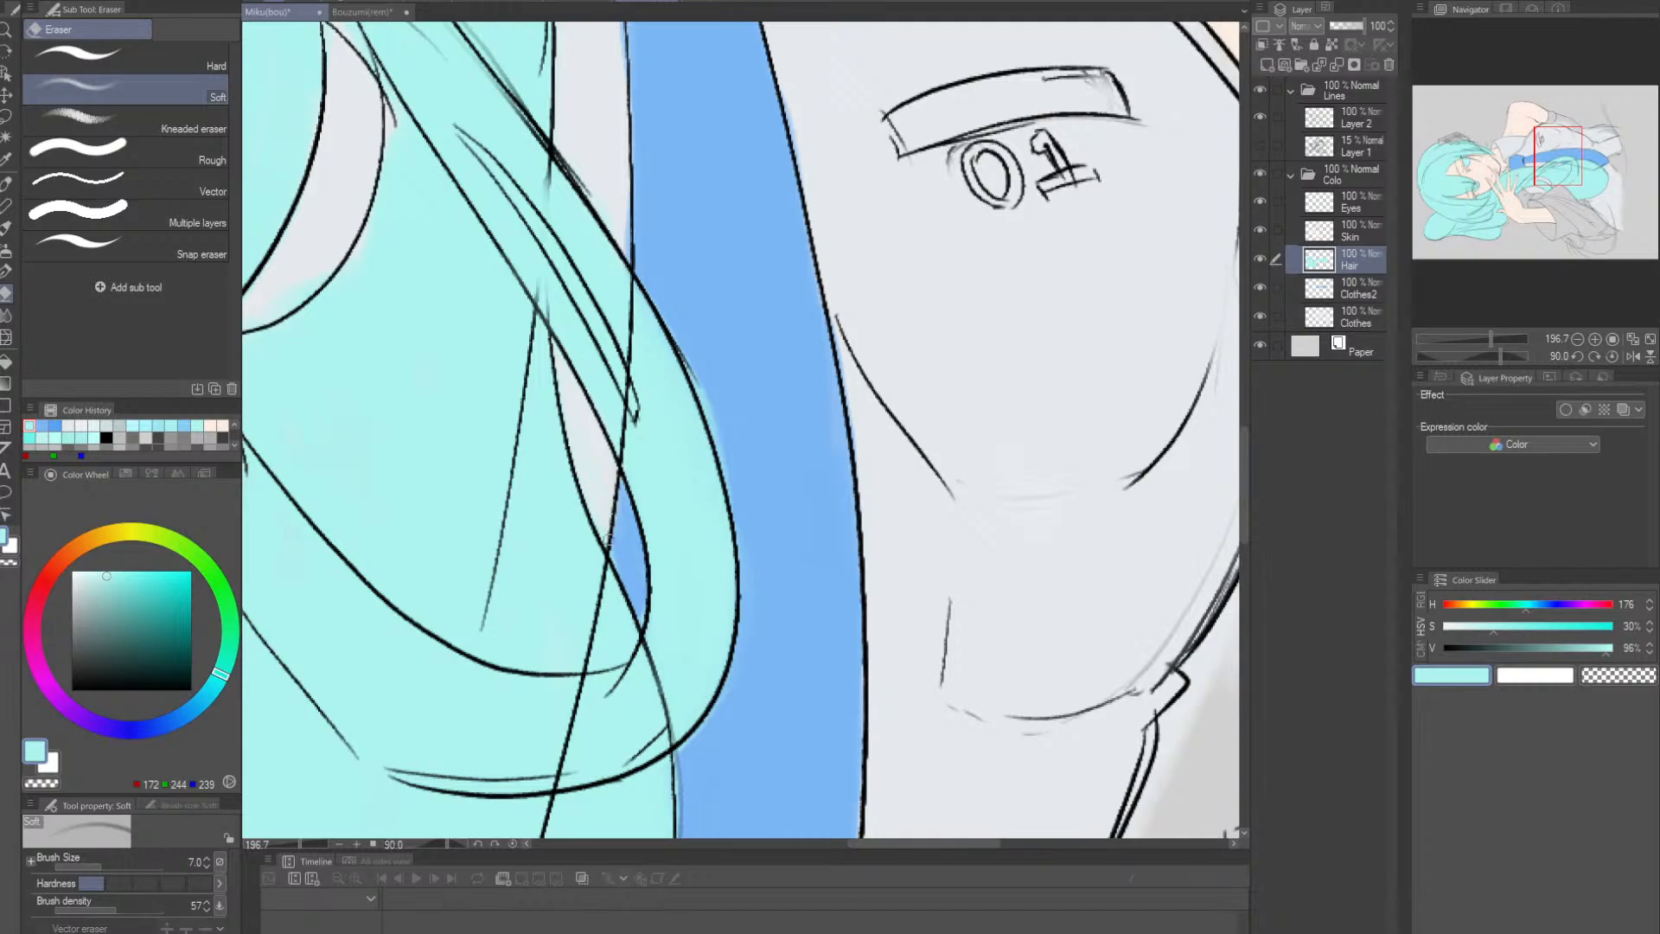
{"action": "key", "text": "alt+space"}
{"action": "mouse_move", "coordinate": [775, 474]}
{"action": "left_mouse_down"}
{"action": "mouse_move", "coordinate": [796, 433]}
{"action": "mouse_move", "coordinate": [863, 467]}
{"action": "mouse_move", "coordinate": [880, 496]}
{"action": "mouse_move", "coordinate": [784, 562]}
{"action": "mouse_move", "coordinate": [900, 597]}
{"action": "left_mouse_up"}
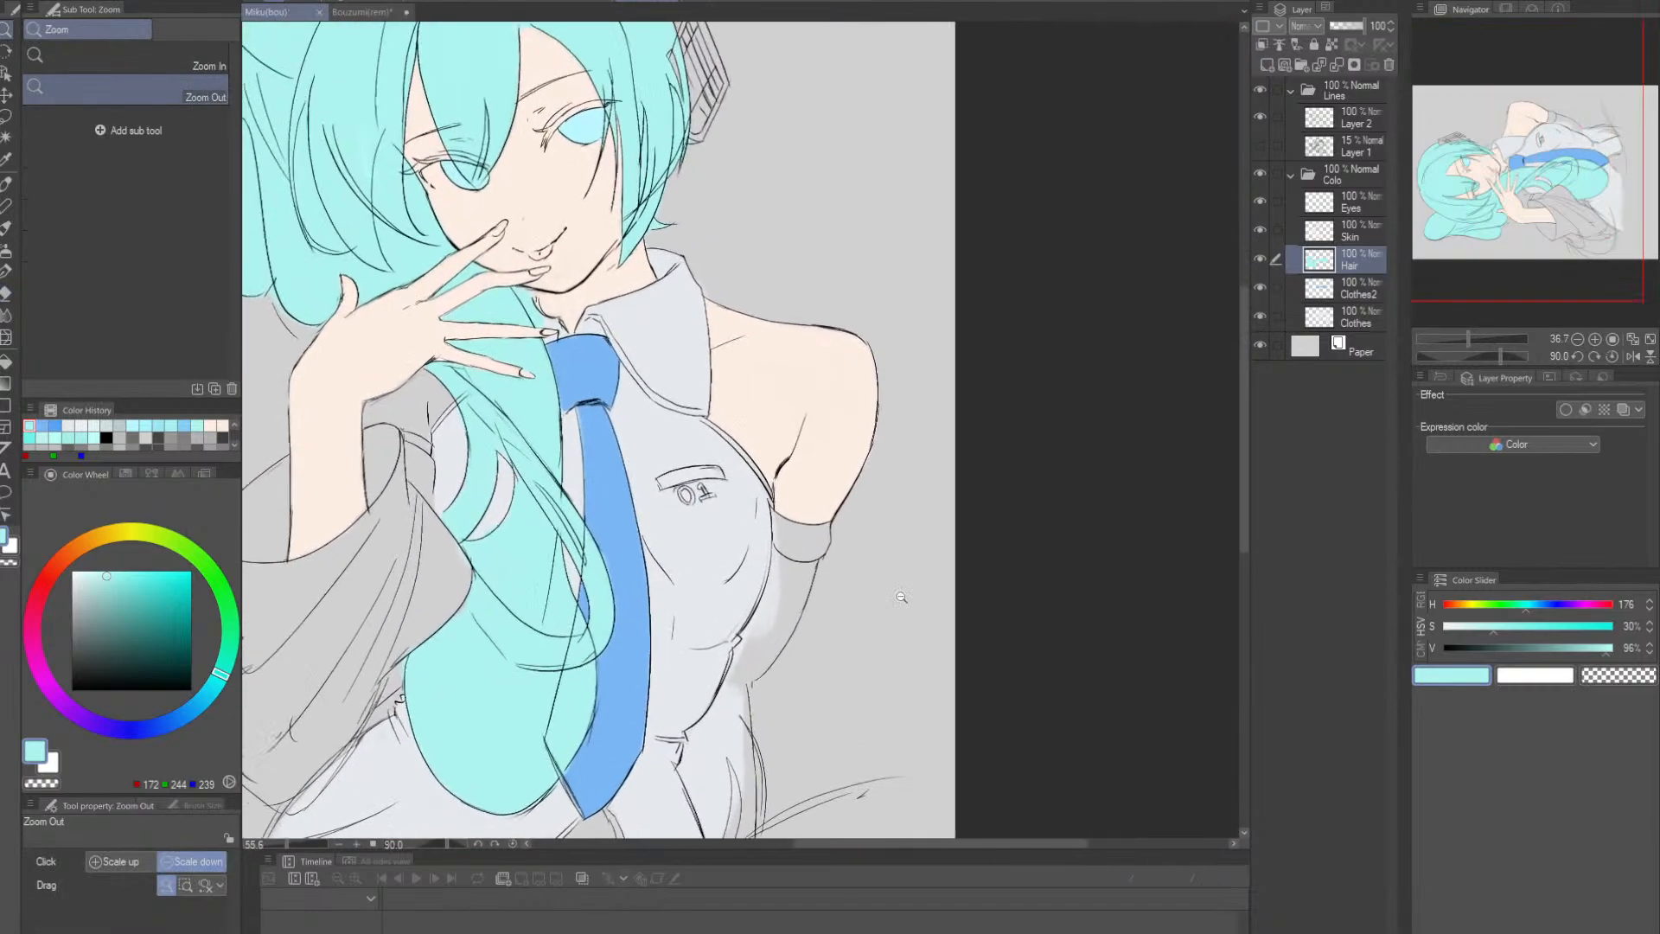
- On the Clothes2 layer, mix a dark blue with hue 220, saturation 30 and value 32, and test it on the bare-shouldered arm's sleeve
{"action": "key", "text": "shift+space"}
{"action": "left_click_drag", "start_coordinate": [992, 532], "coordinate": [1029, 449]}
{"action": "key", "text": "alt+space"}
{"action": "left_click_drag", "start_coordinate": [982, 504], "coordinate": [1000, 515]}
{"action": "left_click", "coordinate": [1323, 295]}
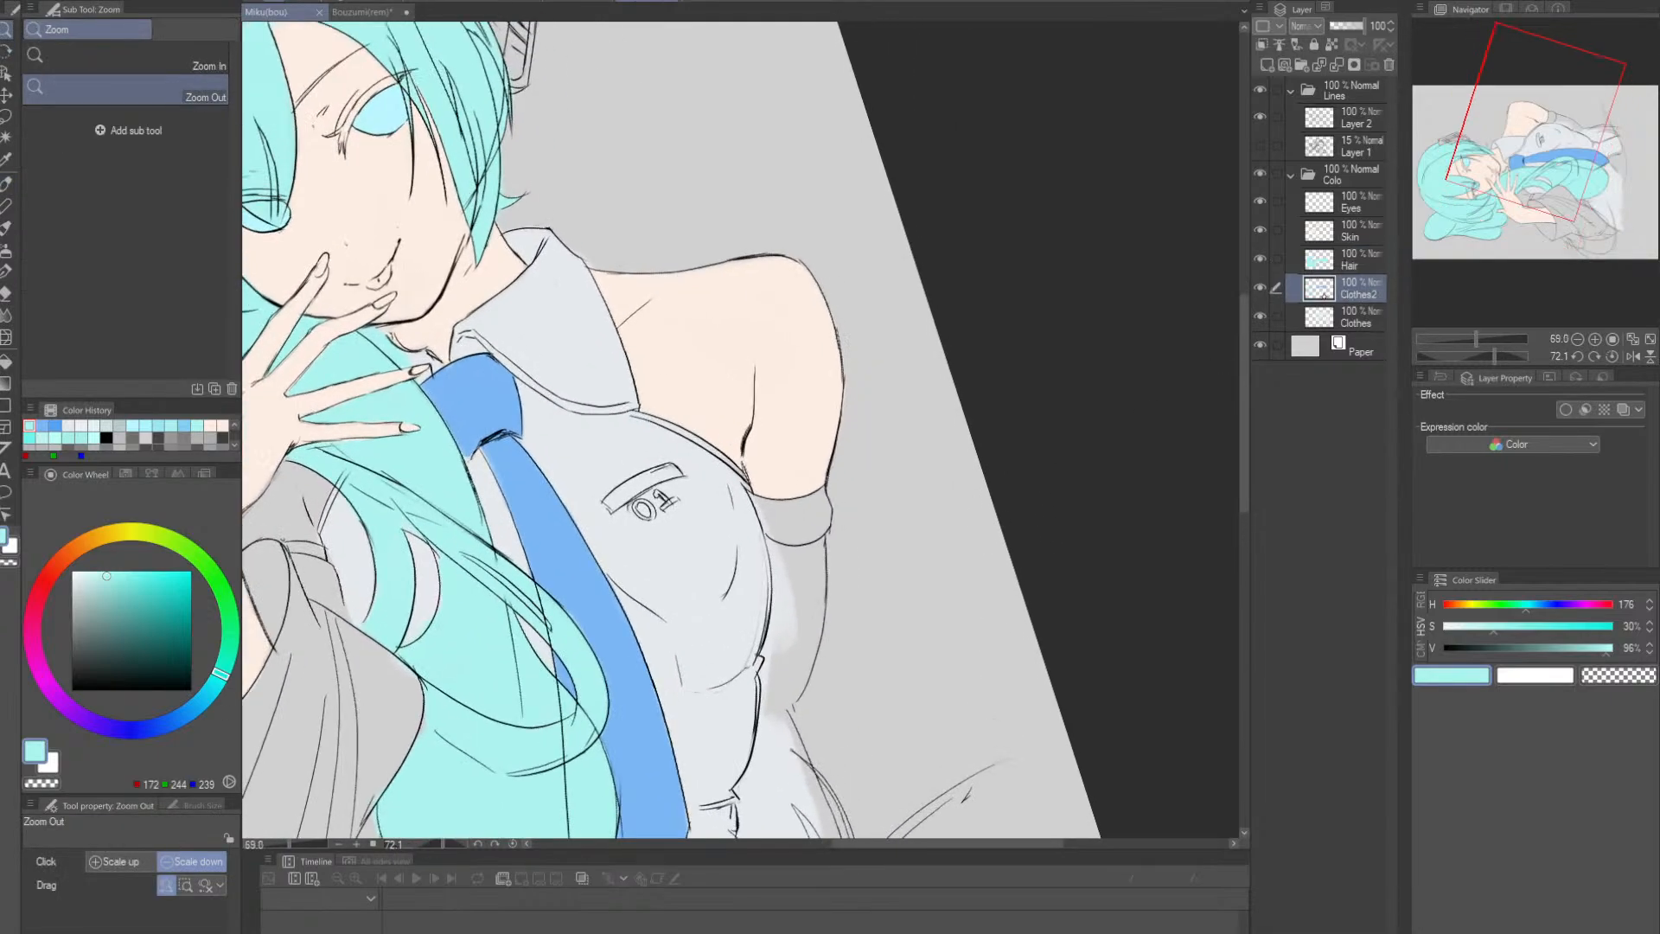
{"action": "mouse_move", "coordinate": [864, 574]}
{"action": "left_mouse_down"}
{"action": "mouse_move", "coordinate": [885, 506]}
{"action": "mouse_move", "coordinate": [888, 520]}
{"action": "left_mouse_up"}
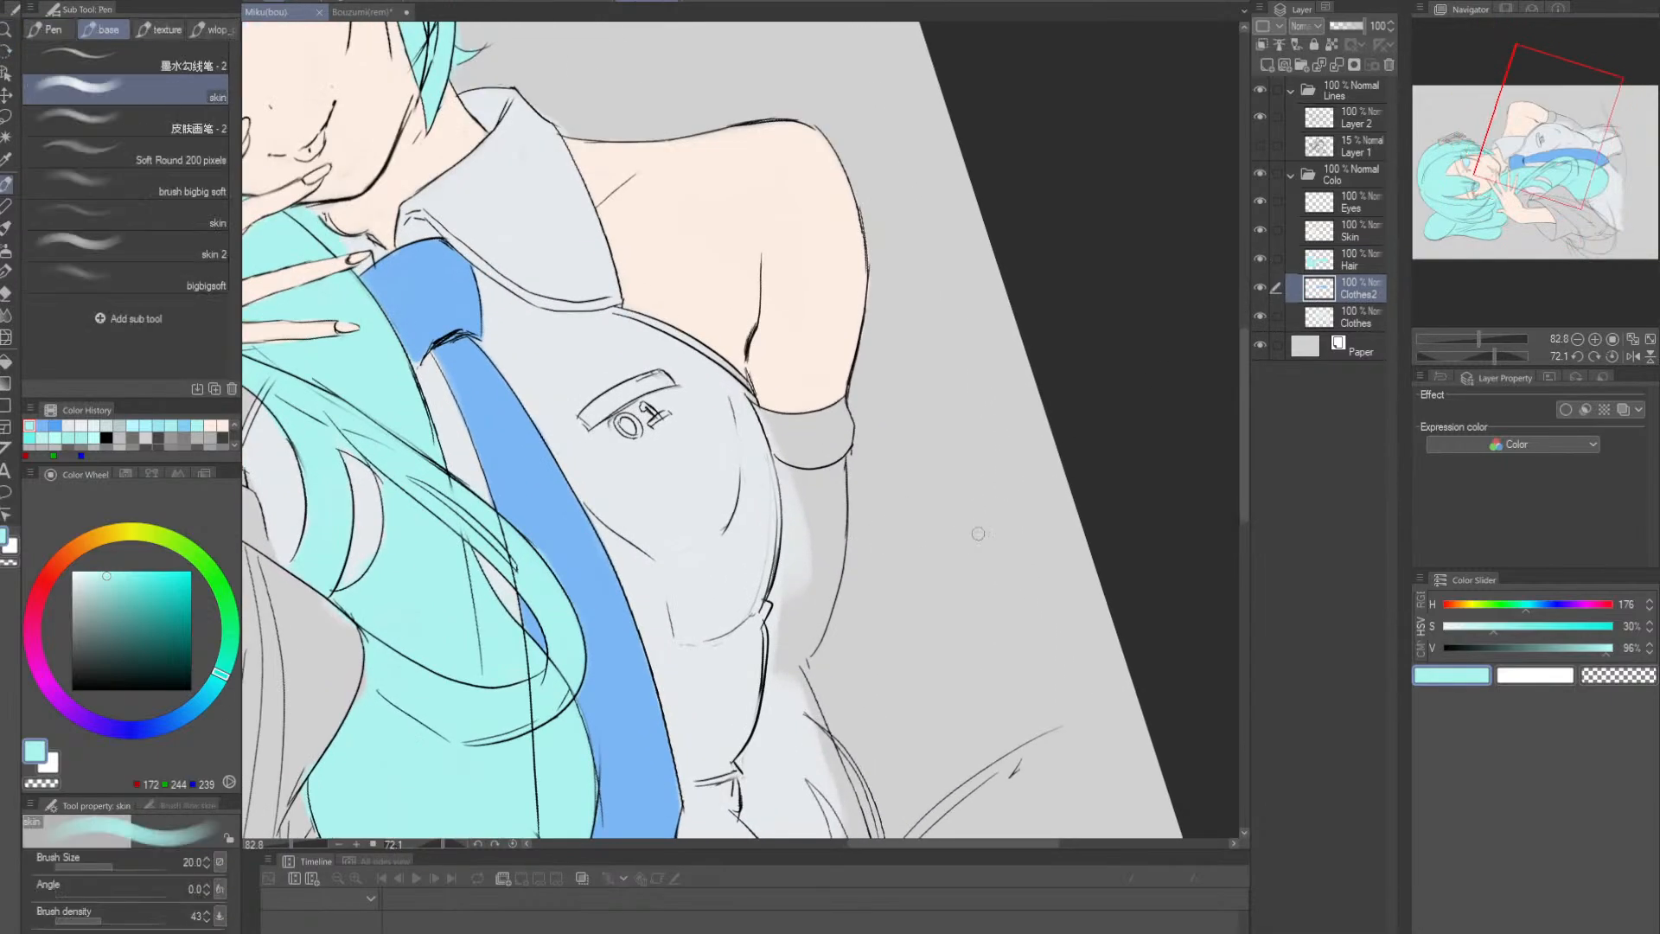
{"action": "left_click_drag", "start_coordinate": [1508, 647], "coordinate": [1498, 647]}
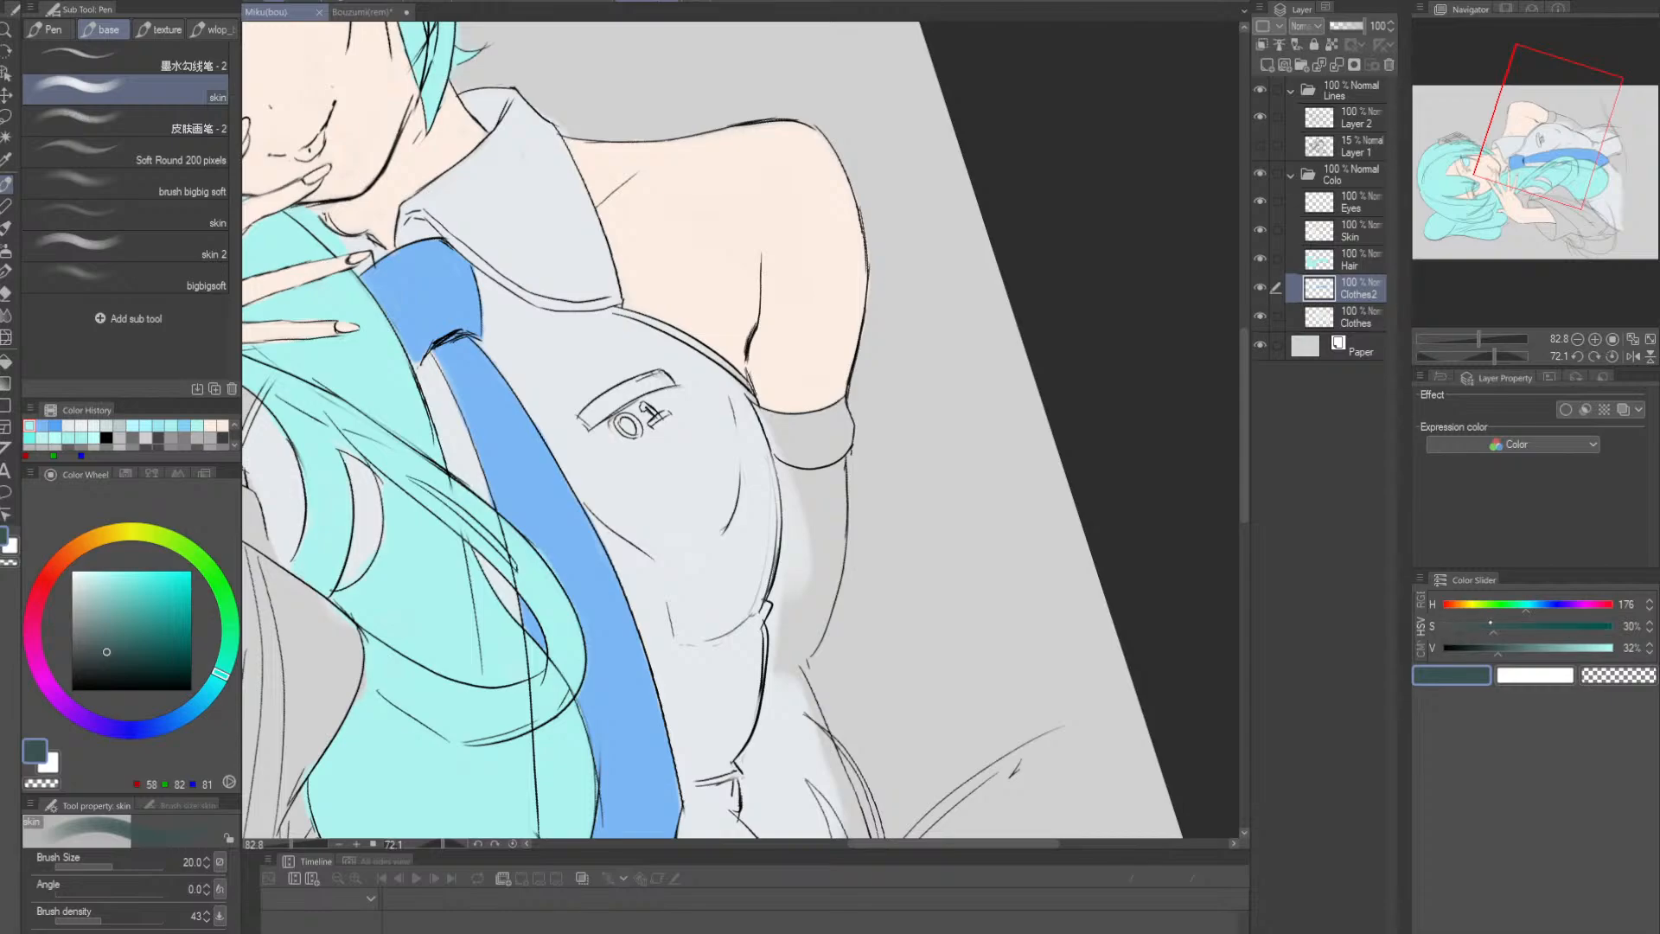
{"action": "left_click_drag", "start_coordinate": [221, 673], "coordinate": [166, 725]}
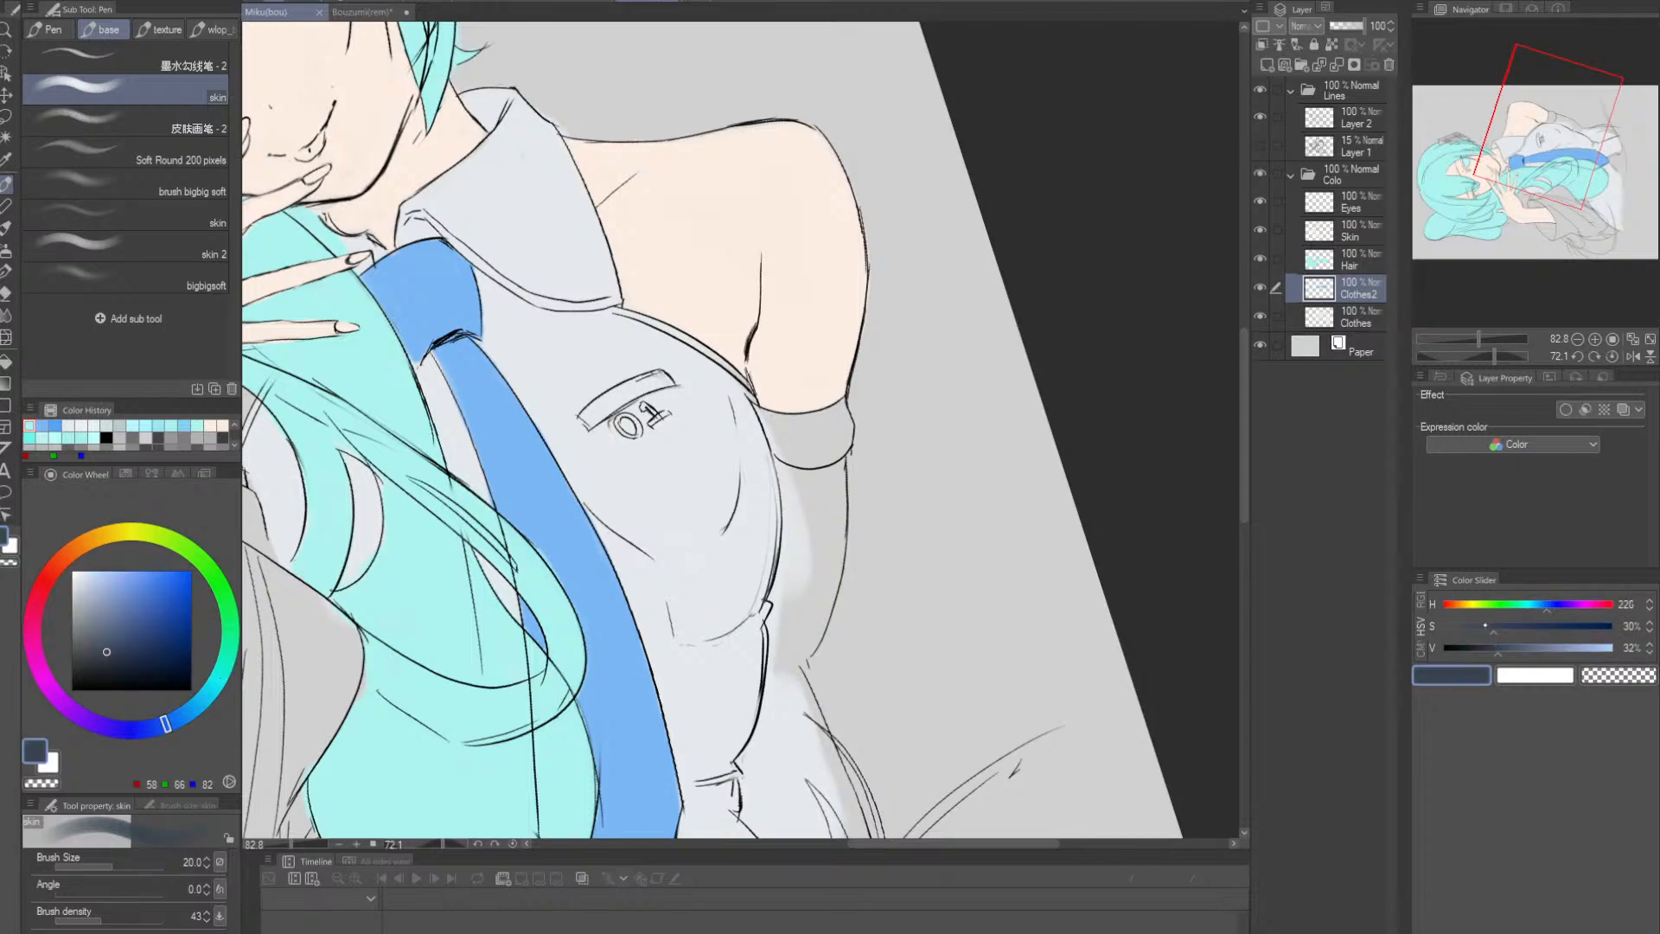
{"action": "left_click", "coordinate": [822, 516]}
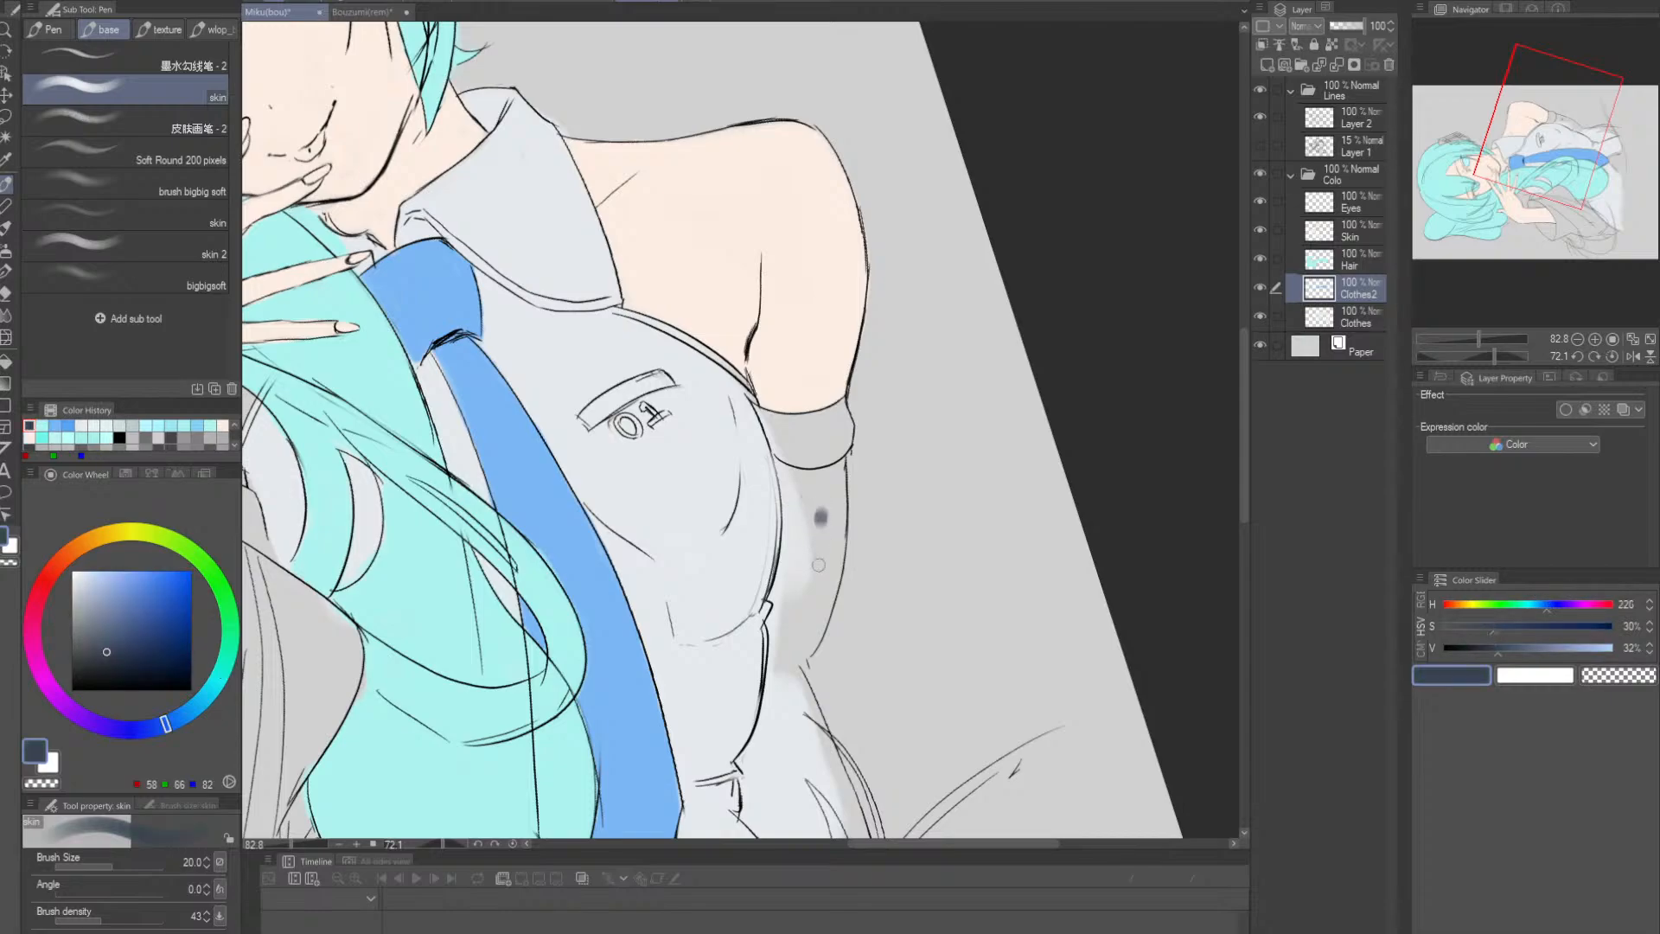
{"action": "left_click_drag", "start_coordinate": [819, 506], "coordinate": [799, 656]}
{"action": "key", "text": "ctrl+z"}
{"action": "mouse_move", "coordinate": [822, 519]}
{"action": "left_mouse_down"}
{"action": "mouse_move", "coordinate": [798, 653]}
{"action": "mouse_move", "coordinate": [824, 528]}
{"action": "mouse_move", "coordinate": [785, 648]}
{"action": "left_mouse_up"}
{"action": "key", "text": "bracketright"}
{"action": "key", "text": "bracketright"}
{"action": "key", "text": "bracketright"}
{"action": "key", "text": "bracketright"}
{"action": "key", "text": "bracketright"}
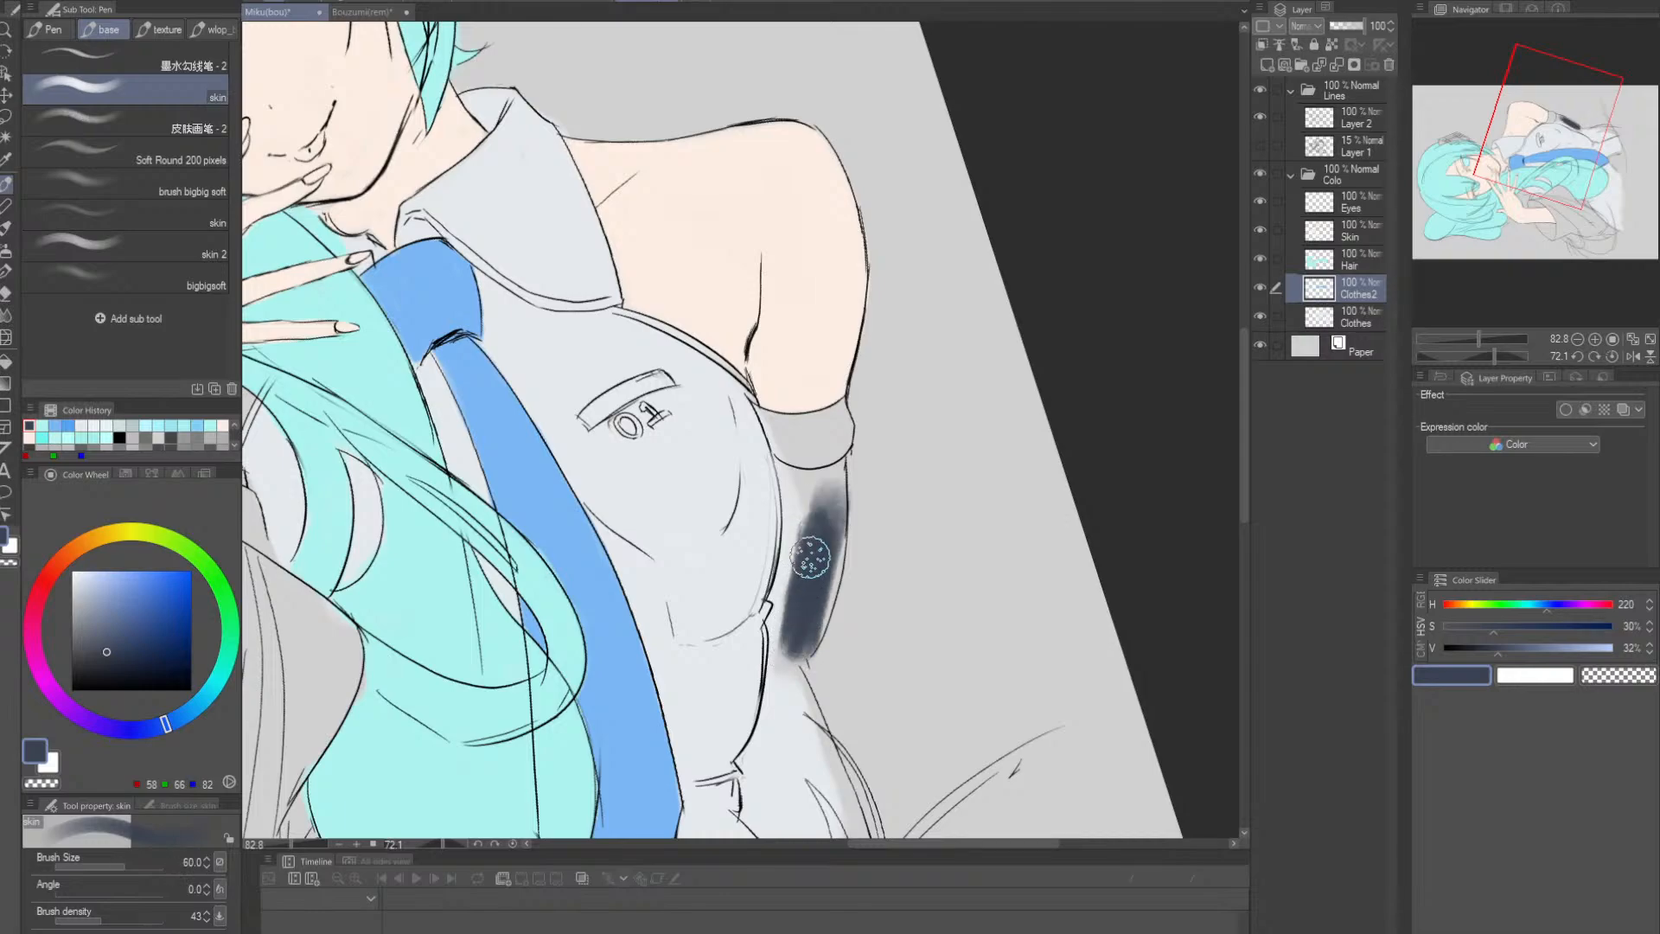
{"action": "key", "text": "ctrl+z"}
{"action": "key", "text": "ctrl+z"}
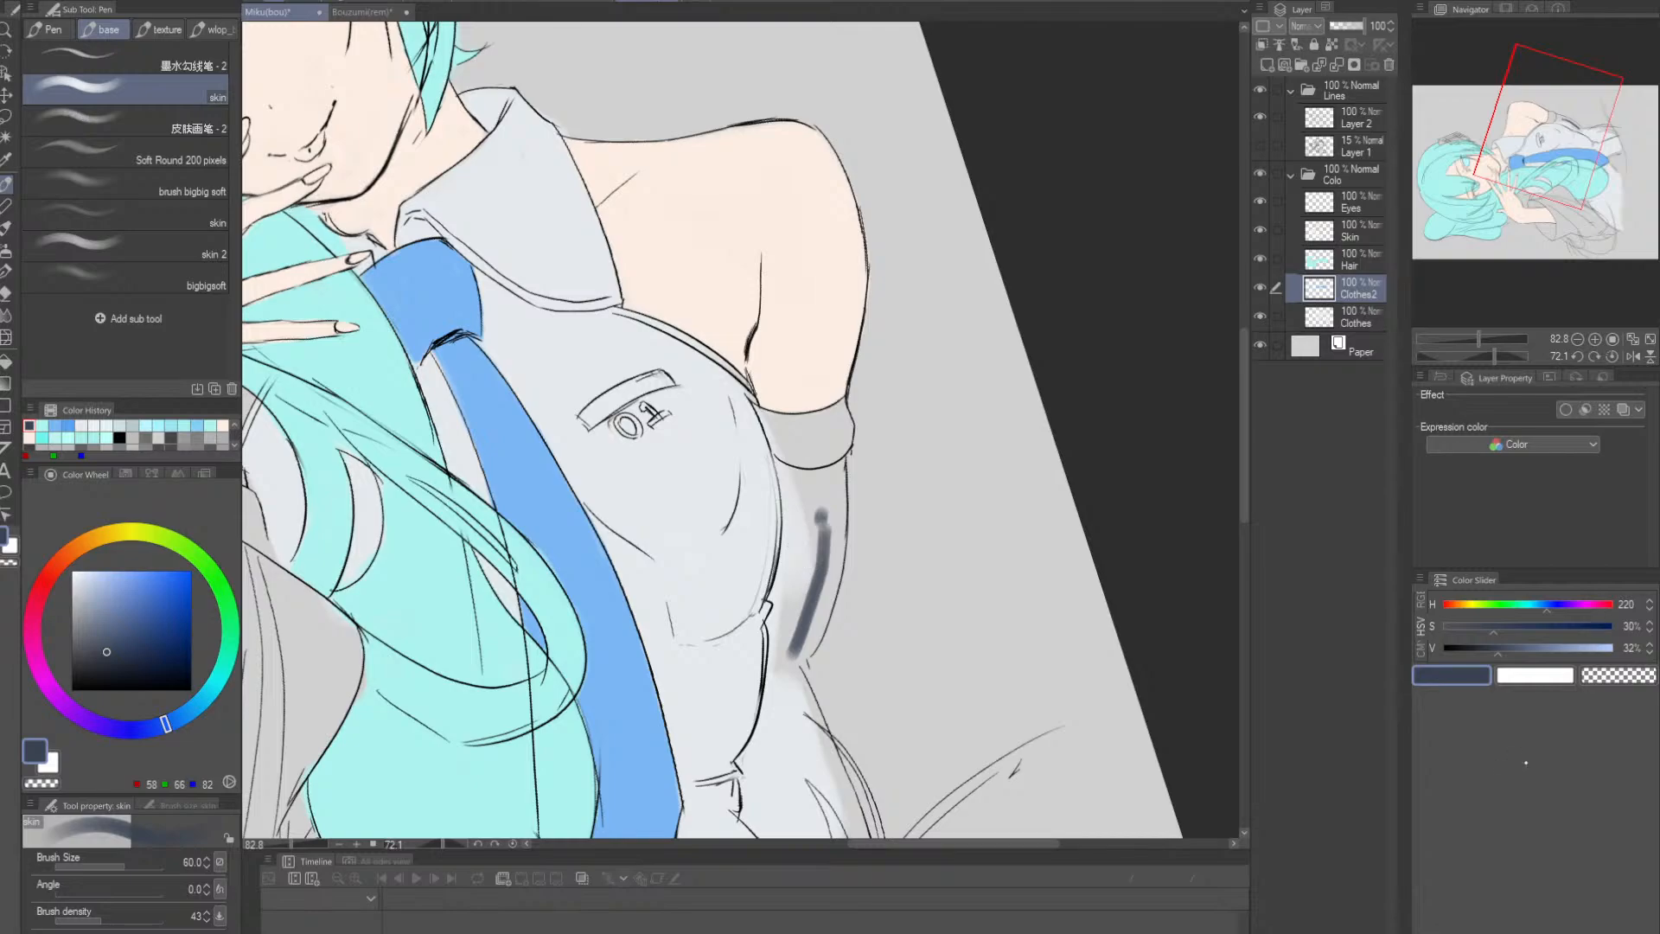
- Lower the dark blue's saturation to 17, try it on the sleeve, undo the trial strokes and reduce the brush size to 30
{"action": "left_click_drag", "start_coordinate": [1479, 620], "coordinate": [1473, 626]}
{"action": "left_click_drag", "start_coordinate": [809, 519], "coordinate": [792, 646]}
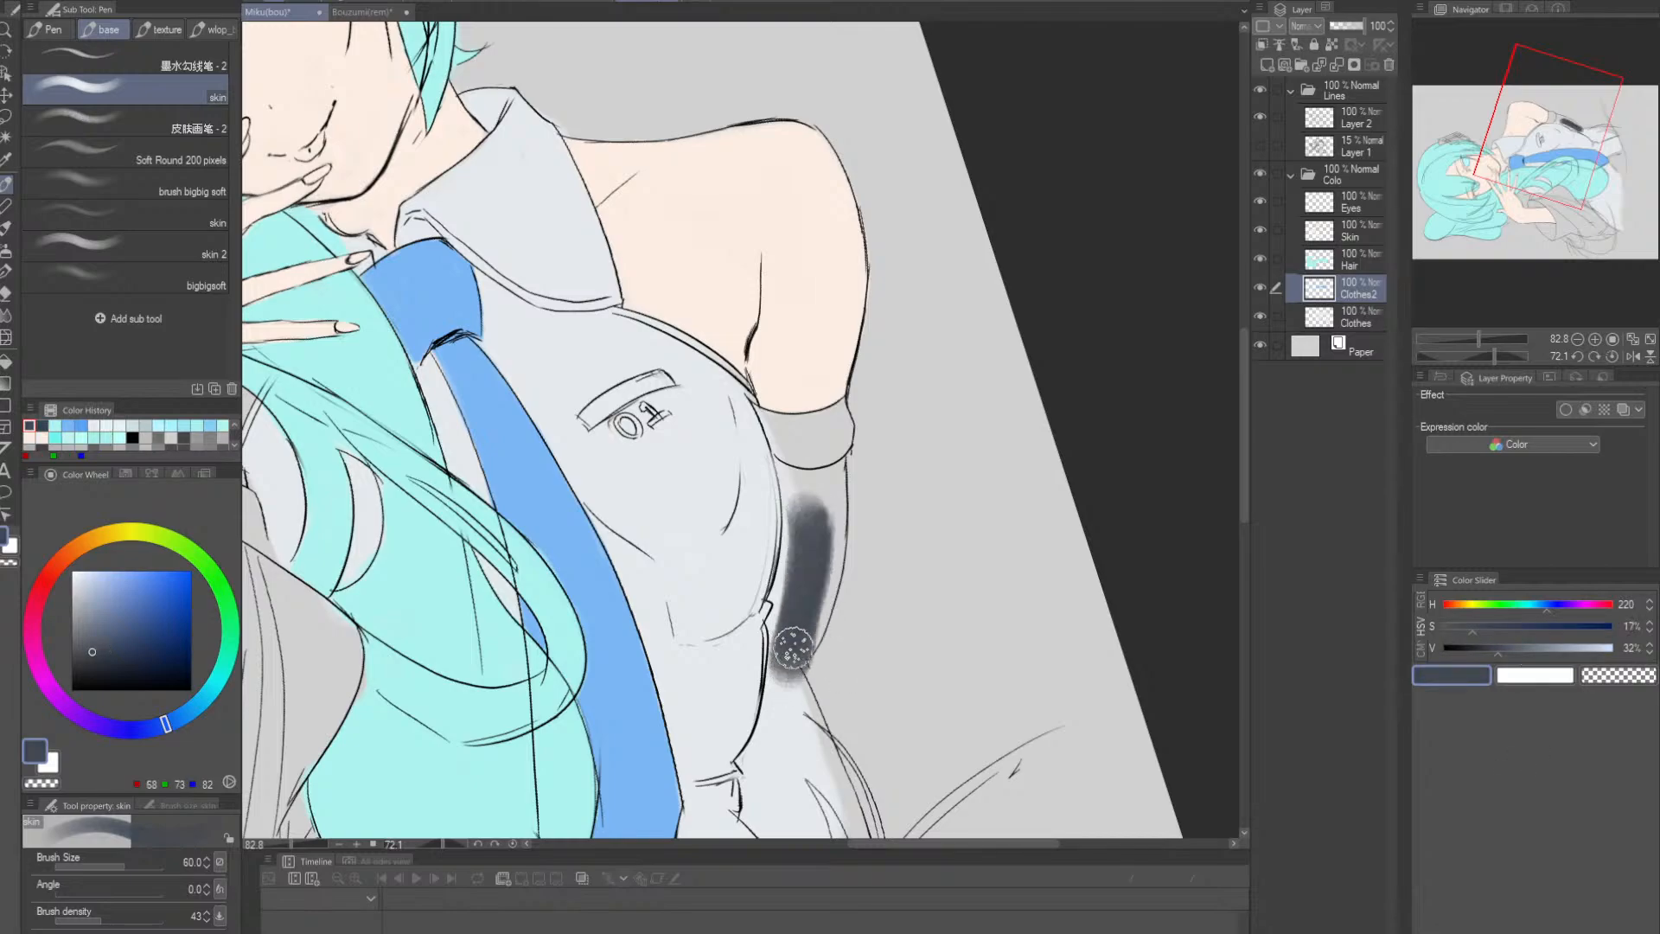
{"action": "key", "text": "ctrl+z"}
{"action": "key", "text": "ctrl+z"}
{"action": "key", "text": "["}
{"action": "key", "text": "bracketleft"}
{"action": "key", "text": "bracketleft"}
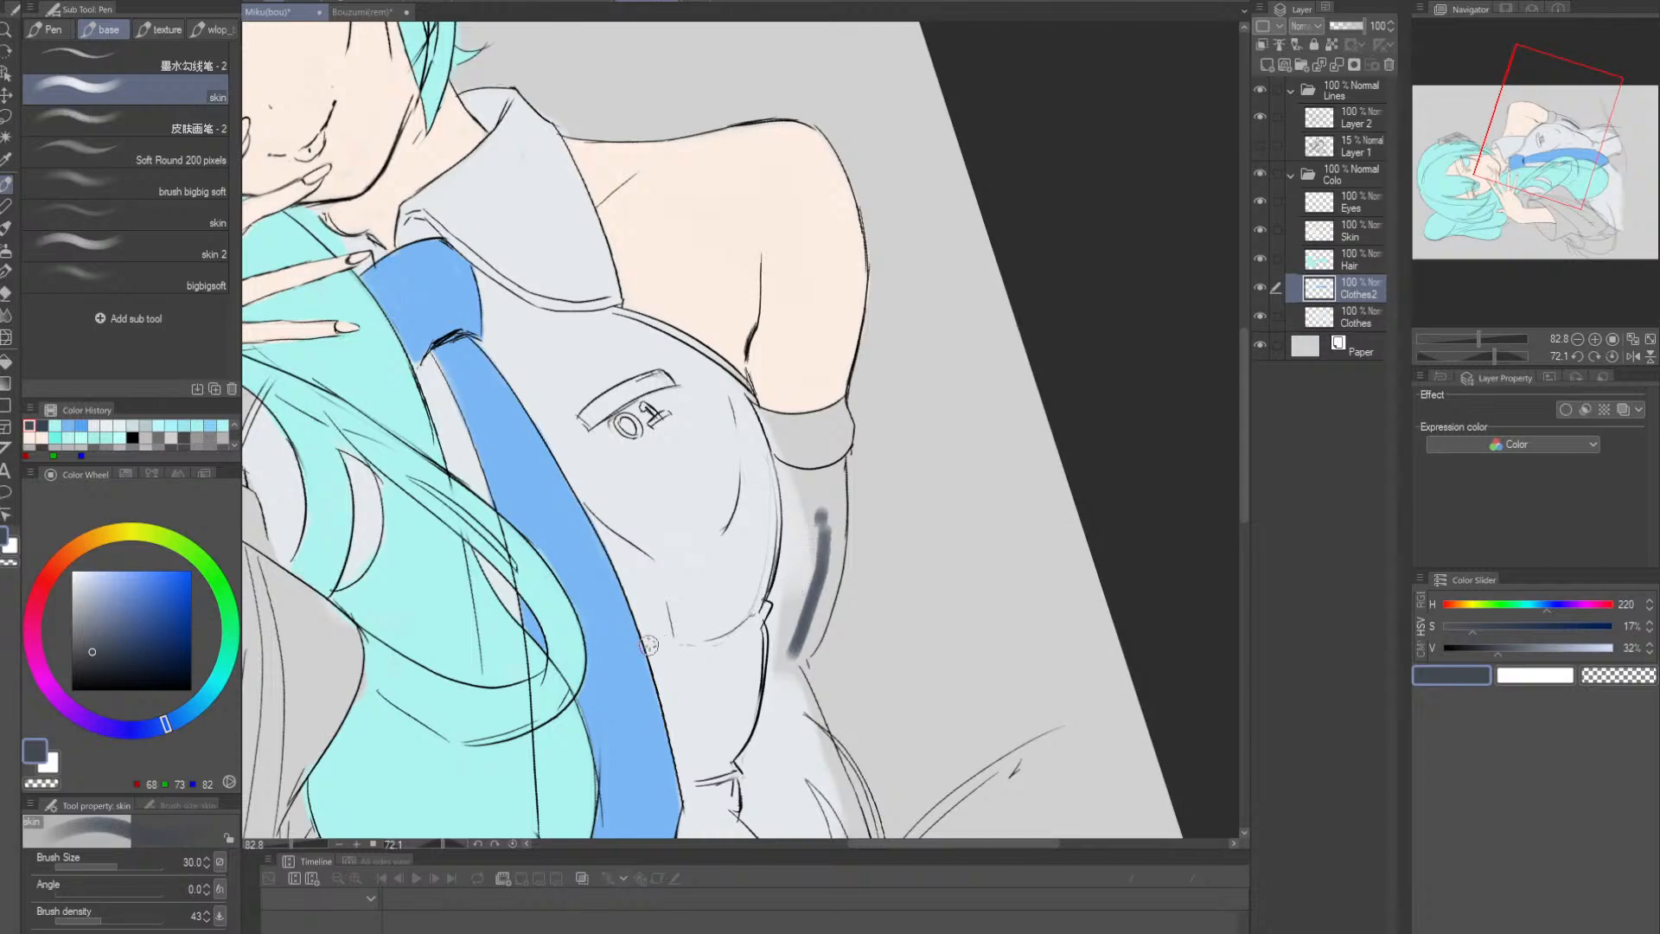
{"action": "mouse_move", "coordinate": [818, 513]}
{"action": "left_mouse_down"}
{"action": "mouse_move", "coordinate": [787, 650]}
{"action": "mouse_move", "coordinate": [821, 485]}
{"action": "mouse_move", "coordinate": [781, 677]}
{"action": "left_mouse_up"}
{"action": "key", "text": "bracketright"}
{"action": "key", "text": "bracketright"}
{"action": "key", "text": "bracketright"}
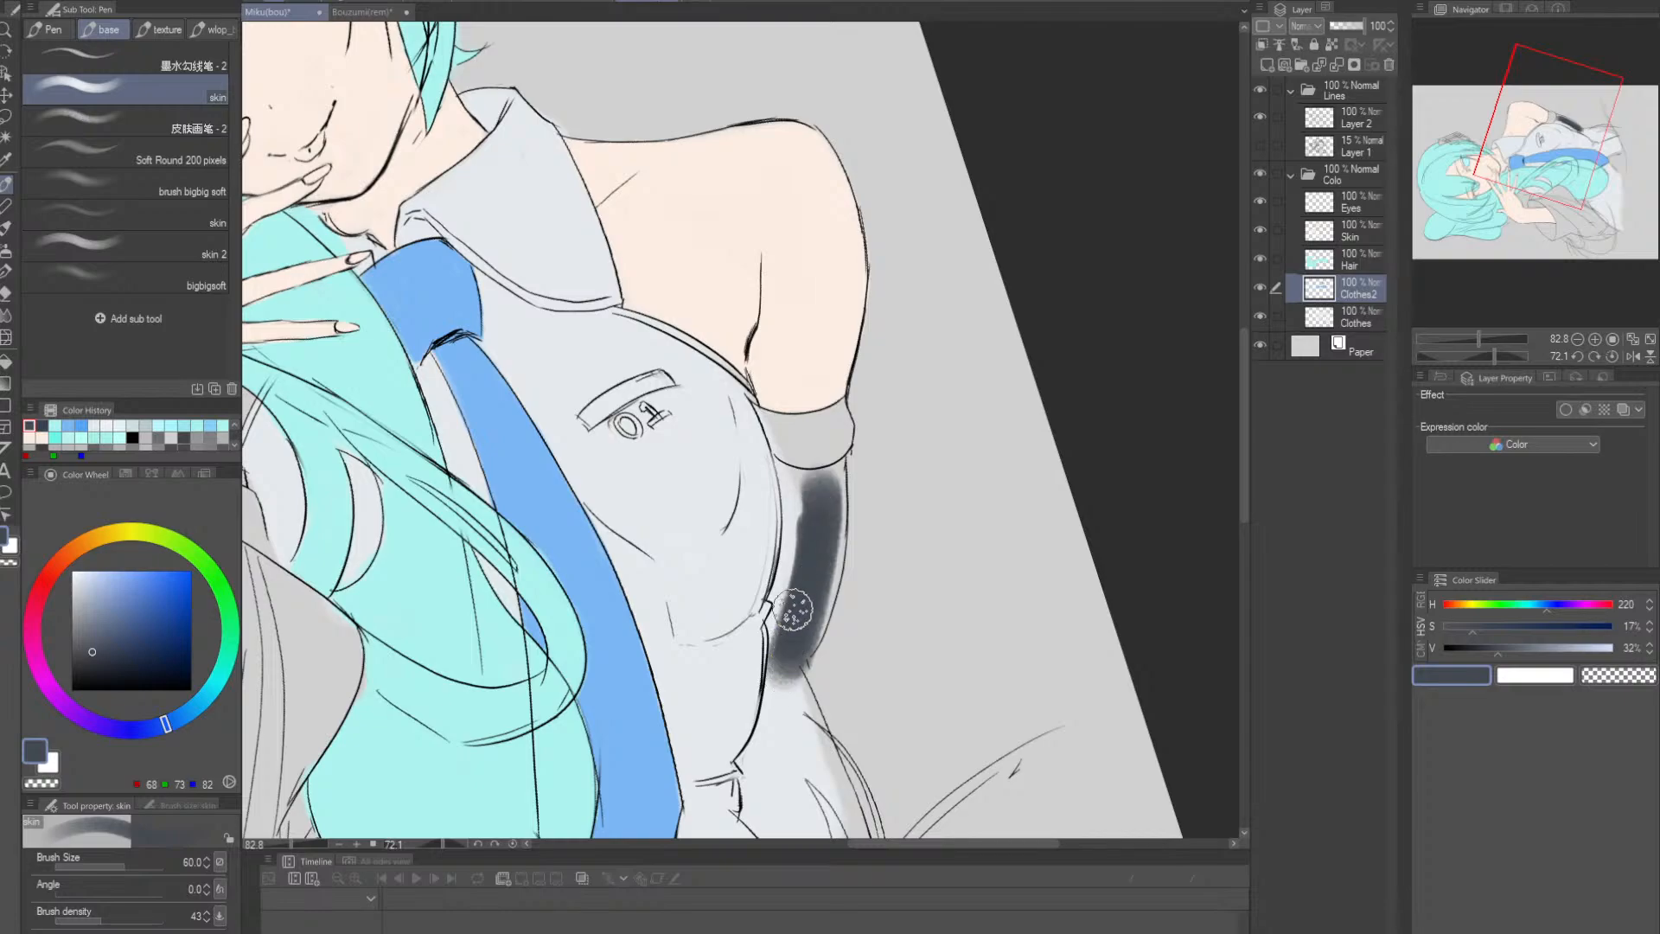
{"action": "key", "text": "ctrl+z"}
{"action": "key", "text": "ctrl+z"}
- Raise the color's value to 43 and fill the upper part of the sleeve beside the shirt at brush size 30
{"action": "key", "text": "bracketleft"}
{"action": "left_click_drag", "start_coordinate": [821, 490], "coordinate": [785, 644]}
{"action": "key", "text": "bracketleft"}
{"action": "key", "text": "bracketleft"}
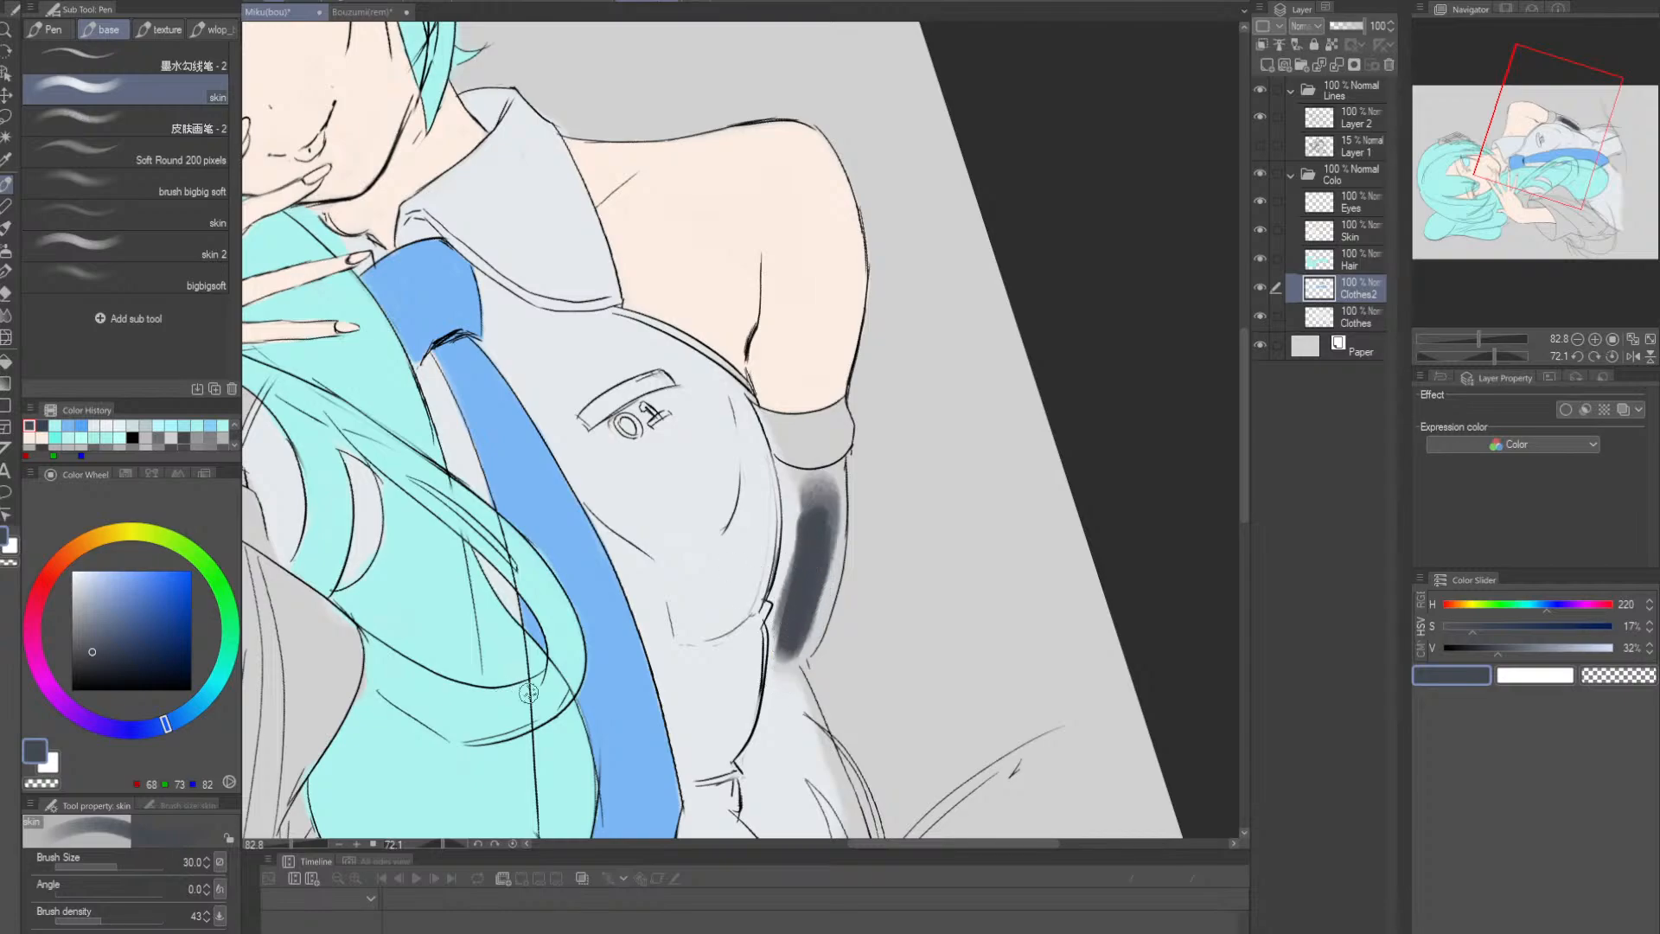
{"action": "left_click", "coordinate": [1514, 649]}
{"action": "mouse_move", "coordinate": [819, 517]}
{"action": "left_mouse_down"}
{"action": "mouse_move", "coordinate": [797, 621]}
{"action": "mouse_move", "coordinate": [762, 414]}
{"action": "mouse_move", "coordinate": [834, 501]}
{"action": "mouse_move", "coordinate": [842, 471]}
{"action": "mouse_move", "coordinate": [830, 605]}
{"action": "mouse_move", "coordinate": [783, 692]}
{"action": "mouse_move", "coordinate": [780, 600]}
{"action": "mouse_move", "coordinate": [767, 613]}
{"action": "left_mouse_up"}
- Extend the blue-grey fill down the flared lower sleeve beside the waist at brush size 30
{"action": "key", "text": "shift+space"}
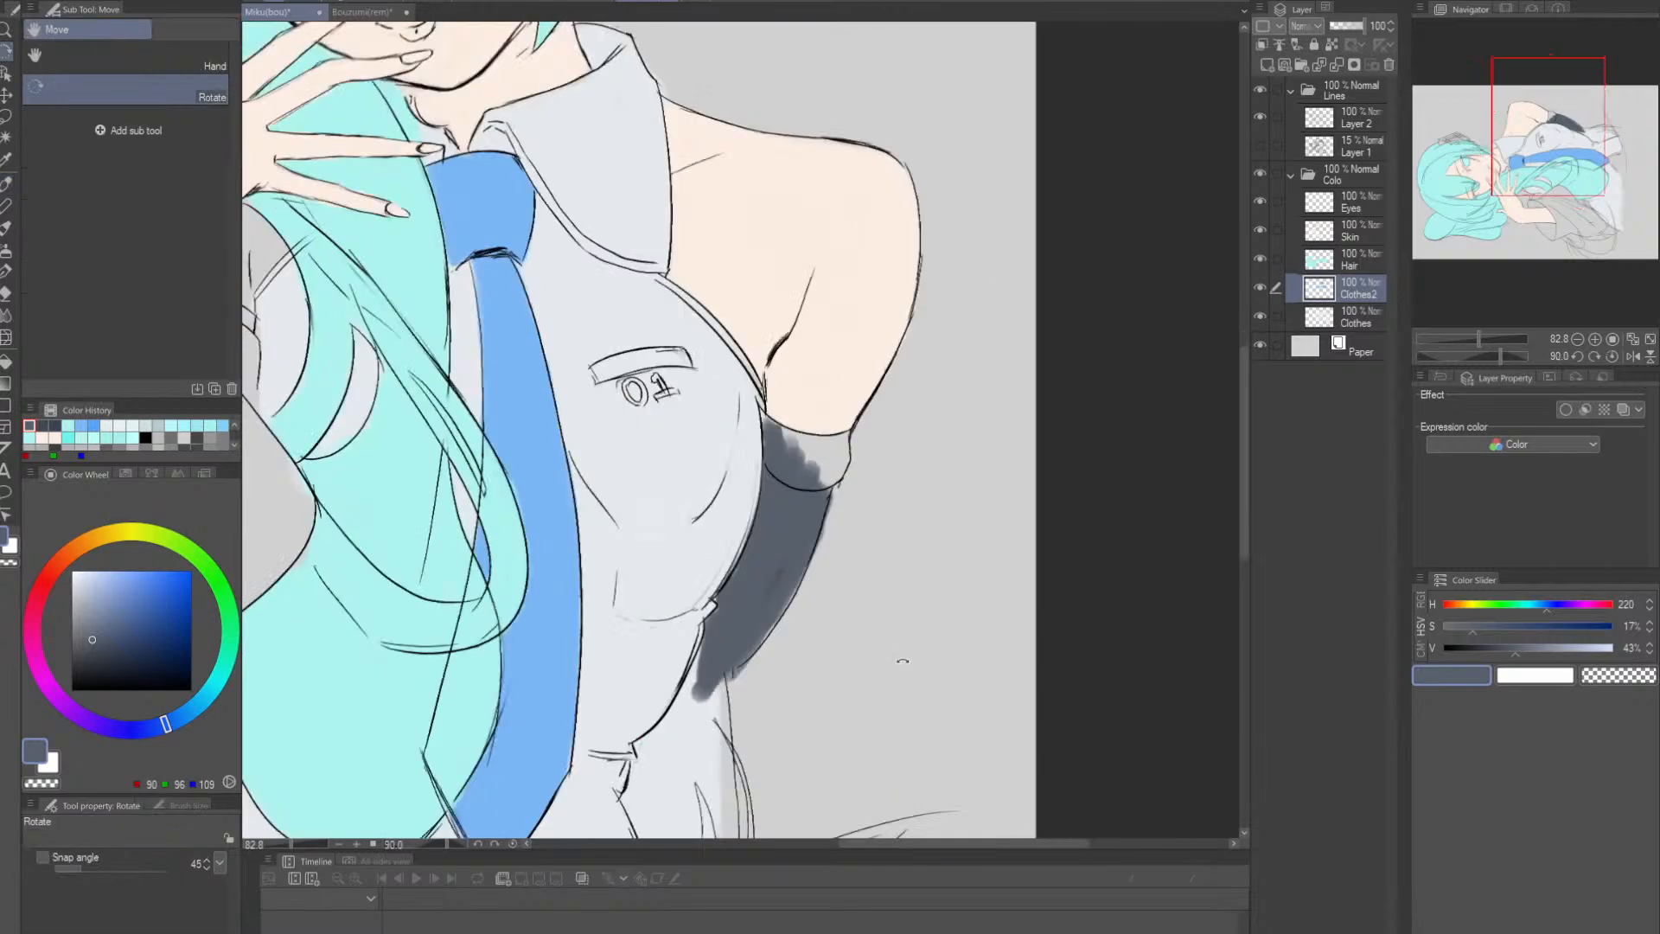
{"action": "key", "text": "space"}
{"action": "left_click_drag", "start_coordinate": [719, 757], "coordinate": [776, 601]}
{"action": "mouse_move", "coordinate": [761, 497]}
{"action": "left_mouse_down"}
{"action": "mouse_move", "coordinate": [719, 598]}
{"action": "mouse_move", "coordinate": [718, 581]}
{"action": "mouse_move", "coordinate": [700, 586]}
{"action": "mouse_move", "coordinate": [751, 523]}
{"action": "mouse_move", "coordinate": [686, 639]}
{"action": "mouse_move", "coordinate": [741, 749]}
{"action": "mouse_move", "coordinate": [720, 691]}
{"action": "mouse_move", "coordinate": [738, 663]}
{"action": "mouse_move", "coordinate": [716, 689]}
{"action": "mouse_move", "coordinate": [703, 655]}
{"action": "mouse_move", "coordinate": [729, 735]}
{"action": "mouse_move", "coordinate": [695, 651]}
{"action": "mouse_move", "coordinate": [734, 751]}
{"action": "mouse_move", "coordinate": [723, 601]}
{"action": "mouse_move", "coordinate": [741, 567]}
{"action": "mouse_move", "coordinate": [702, 616]}
{"action": "mouse_move", "coordinate": [722, 699]}
{"action": "mouse_move", "coordinate": [743, 664]}
{"action": "mouse_move", "coordinate": [746, 722]}
{"action": "mouse_move", "coordinate": [772, 687]}
{"action": "mouse_move", "coordinate": [775, 497]}
{"action": "mouse_move", "coordinate": [765, 663]}
{"action": "left_mouse_up"}
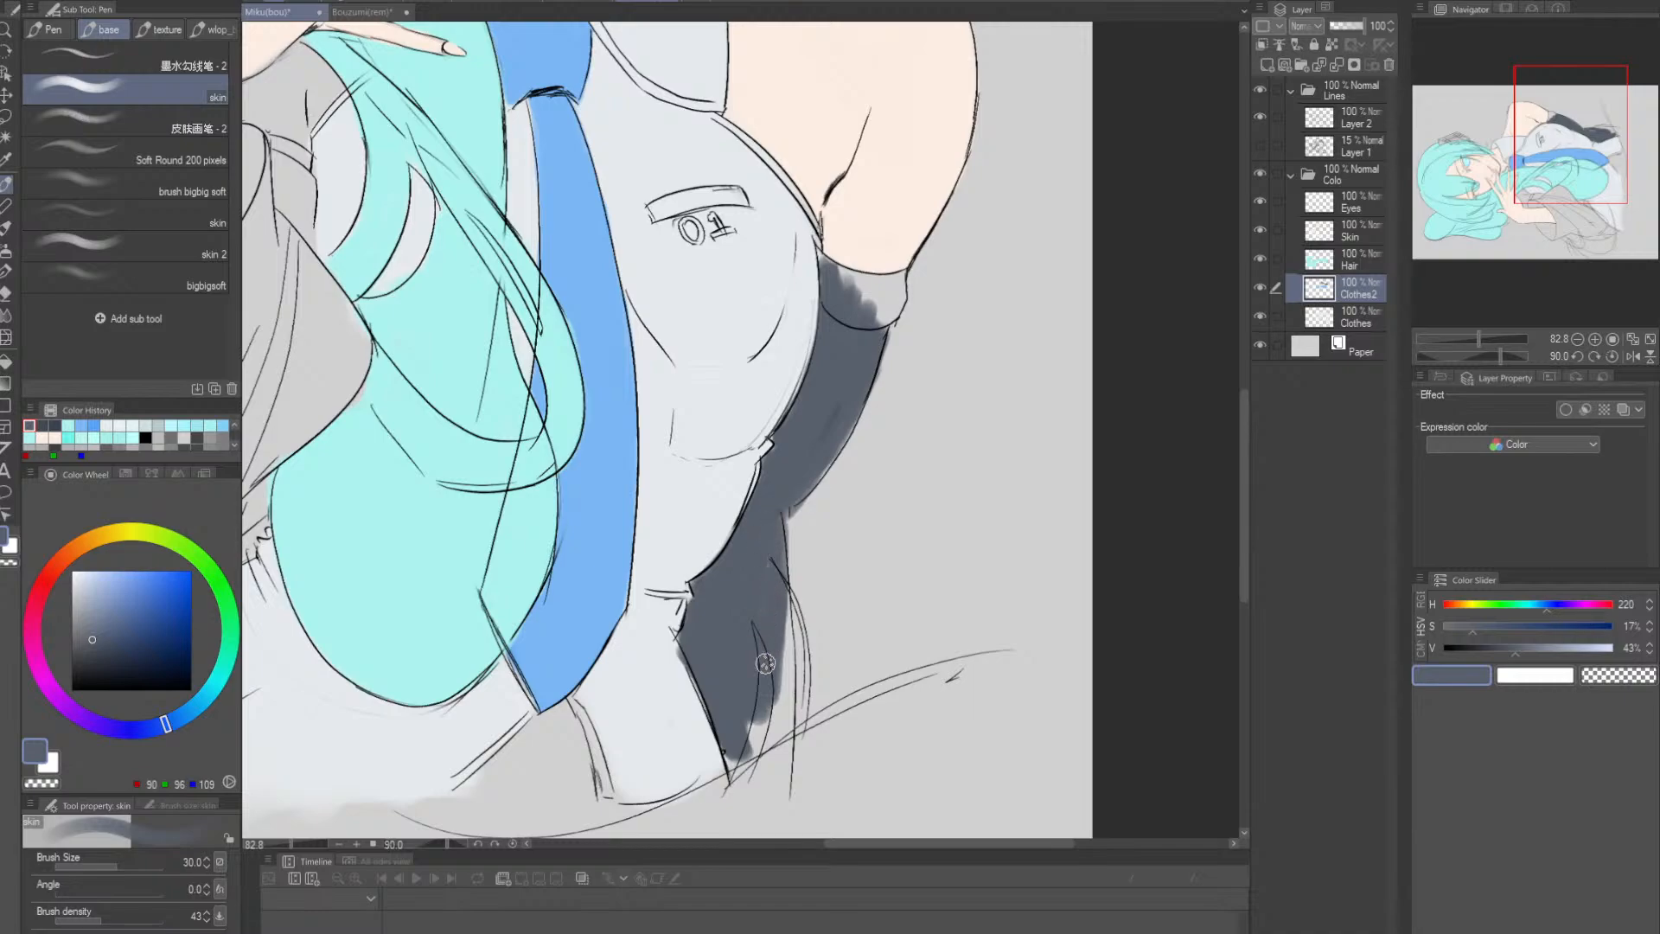
{"action": "key", "text": "e"}
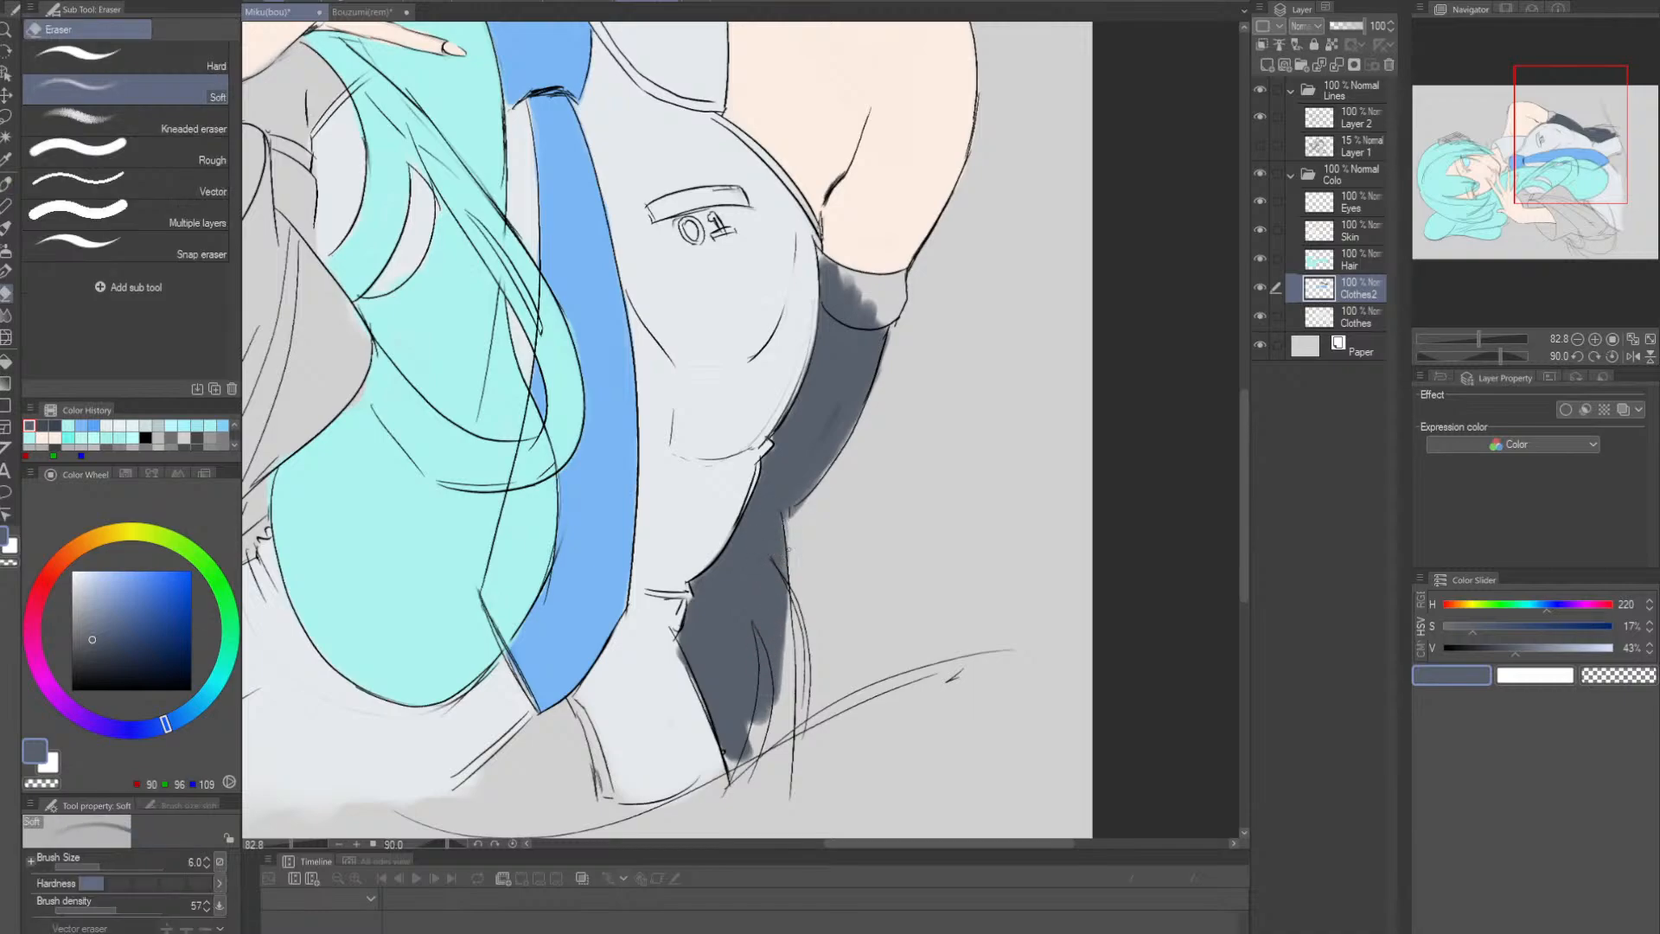
{"action": "key", "text": "p"}
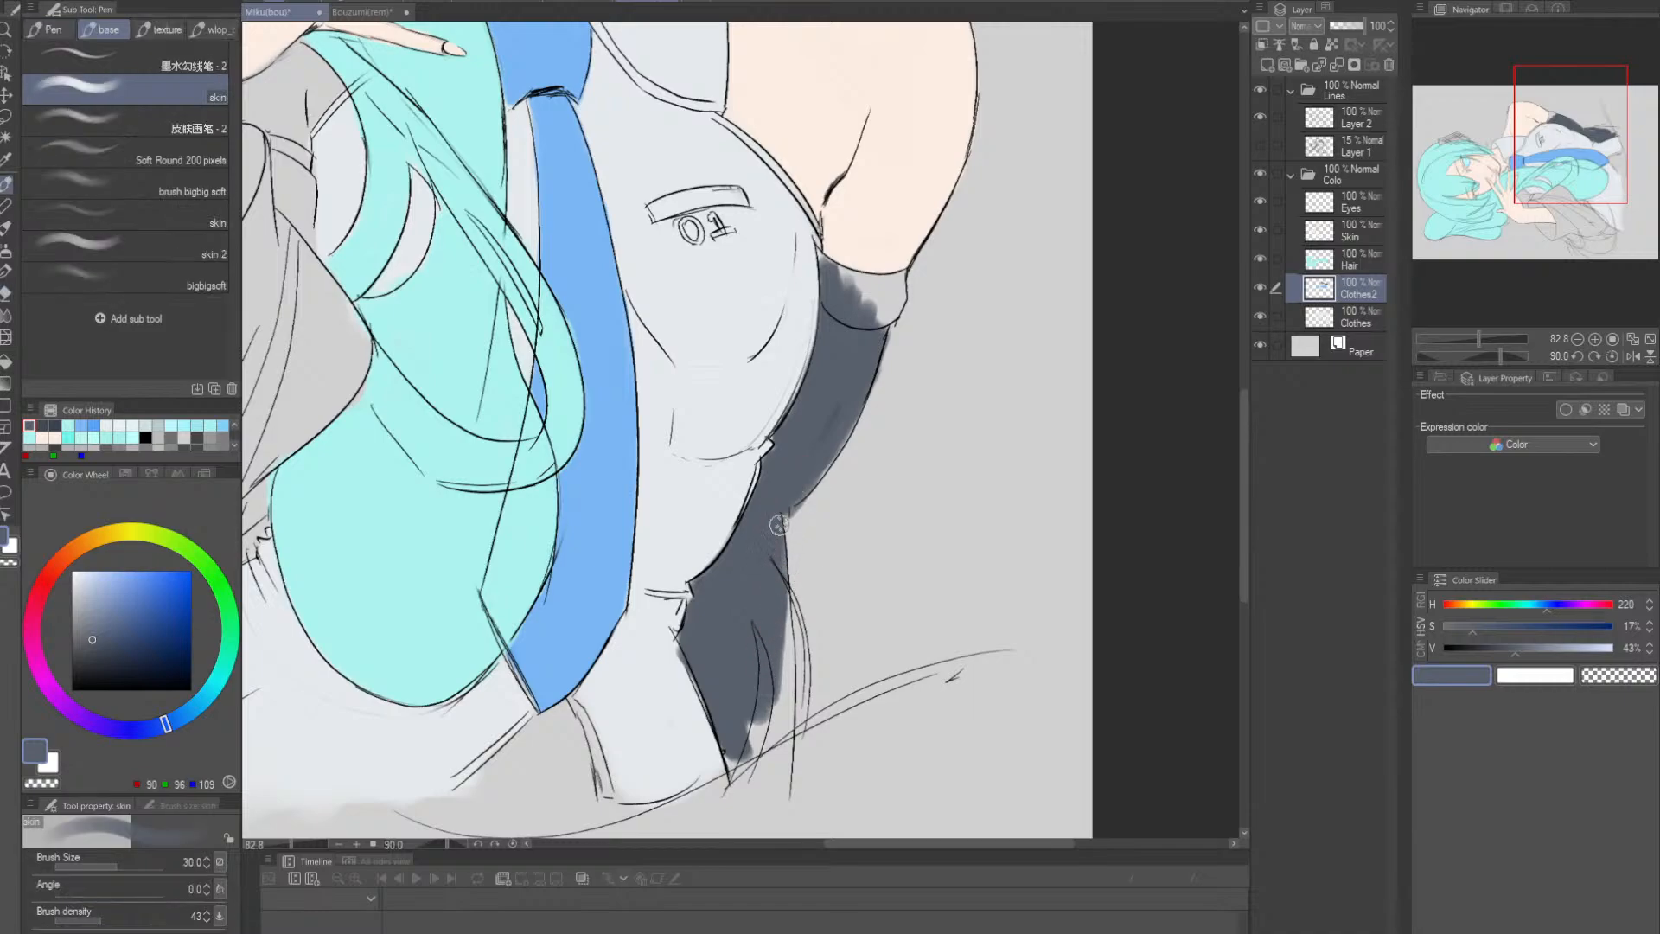
- Fill the sleeve's band below the bare shoulder with the blue-grey up to its outlines at brush size 17
{"action": "left_click_drag", "start_coordinate": [862, 408], "coordinate": [910, 505]}
{"action": "mouse_move", "coordinate": [810, 428]}
{"action": "left_mouse_down"}
{"action": "mouse_move", "coordinate": [856, 429]}
{"action": "mouse_move", "coordinate": [852, 383]}
{"action": "mouse_move", "coordinate": [839, 389]}
{"action": "mouse_move", "coordinate": [858, 354]}
{"action": "mouse_move", "coordinate": [782, 437]}
{"action": "mouse_move", "coordinate": [820, 398]}
{"action": "mouse_move", "coordinate": [860, 394]}
{"action": "mouse_move", "coordinate": [817, 448]}
{"action": "left_mouse_up"}
{"action": "key", "text": "bracketleft"}
{"action": "key", "text": "bracketleft"}
{"action": "key", "text": "bracketleft"}
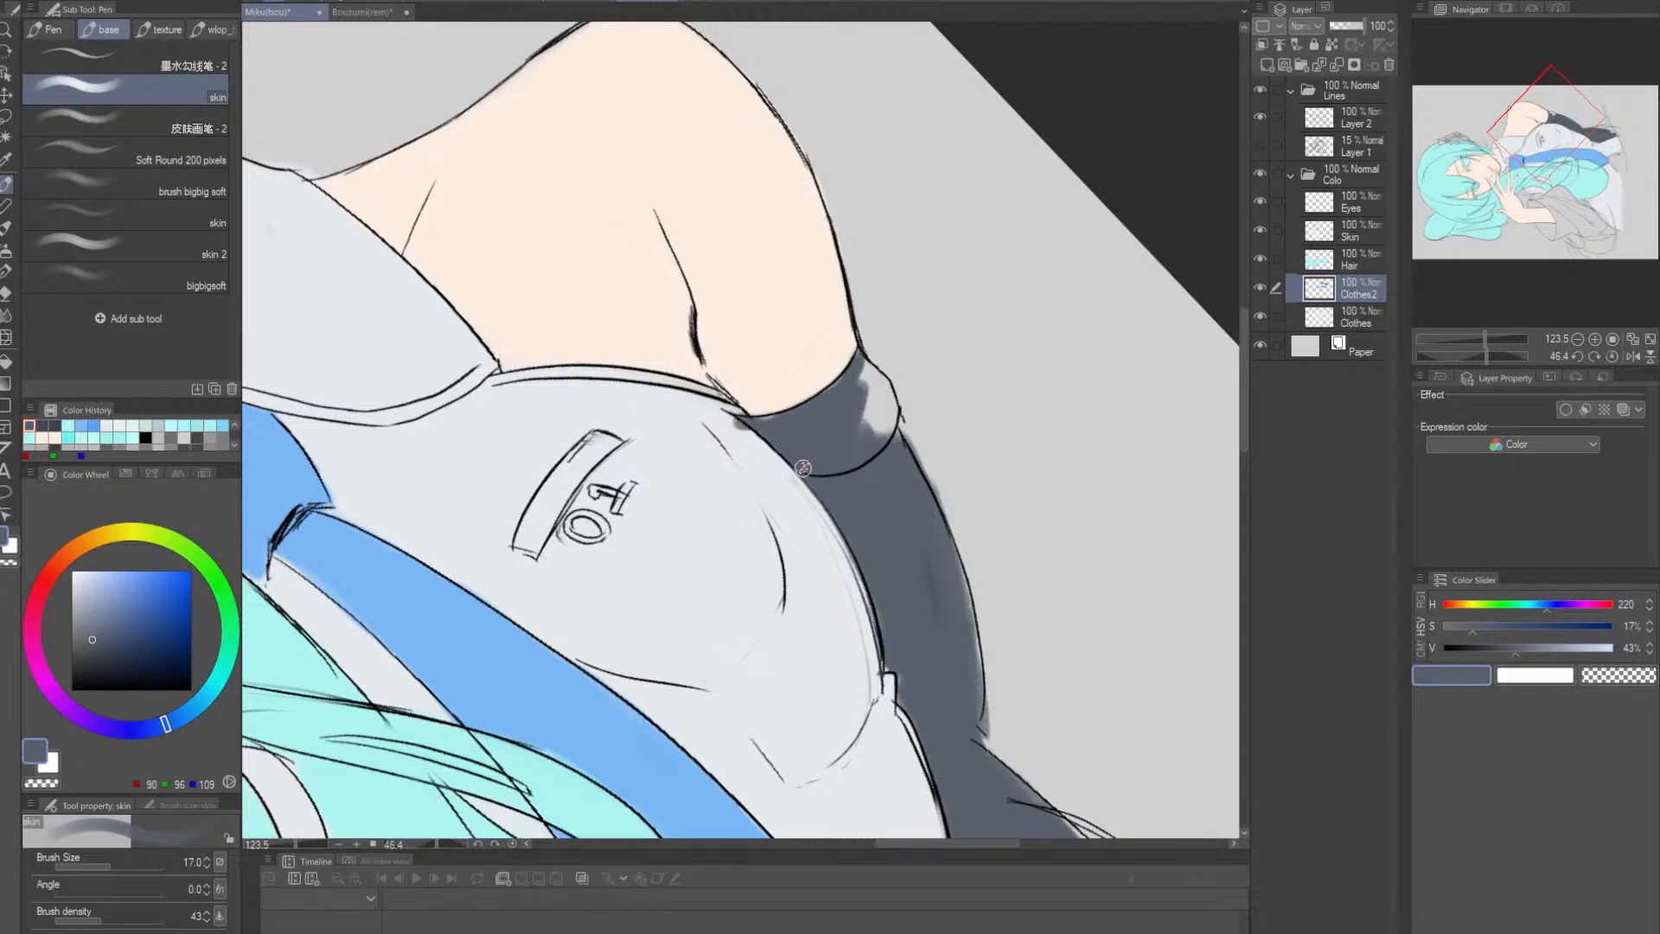
{"action": "key", "text": "e"}
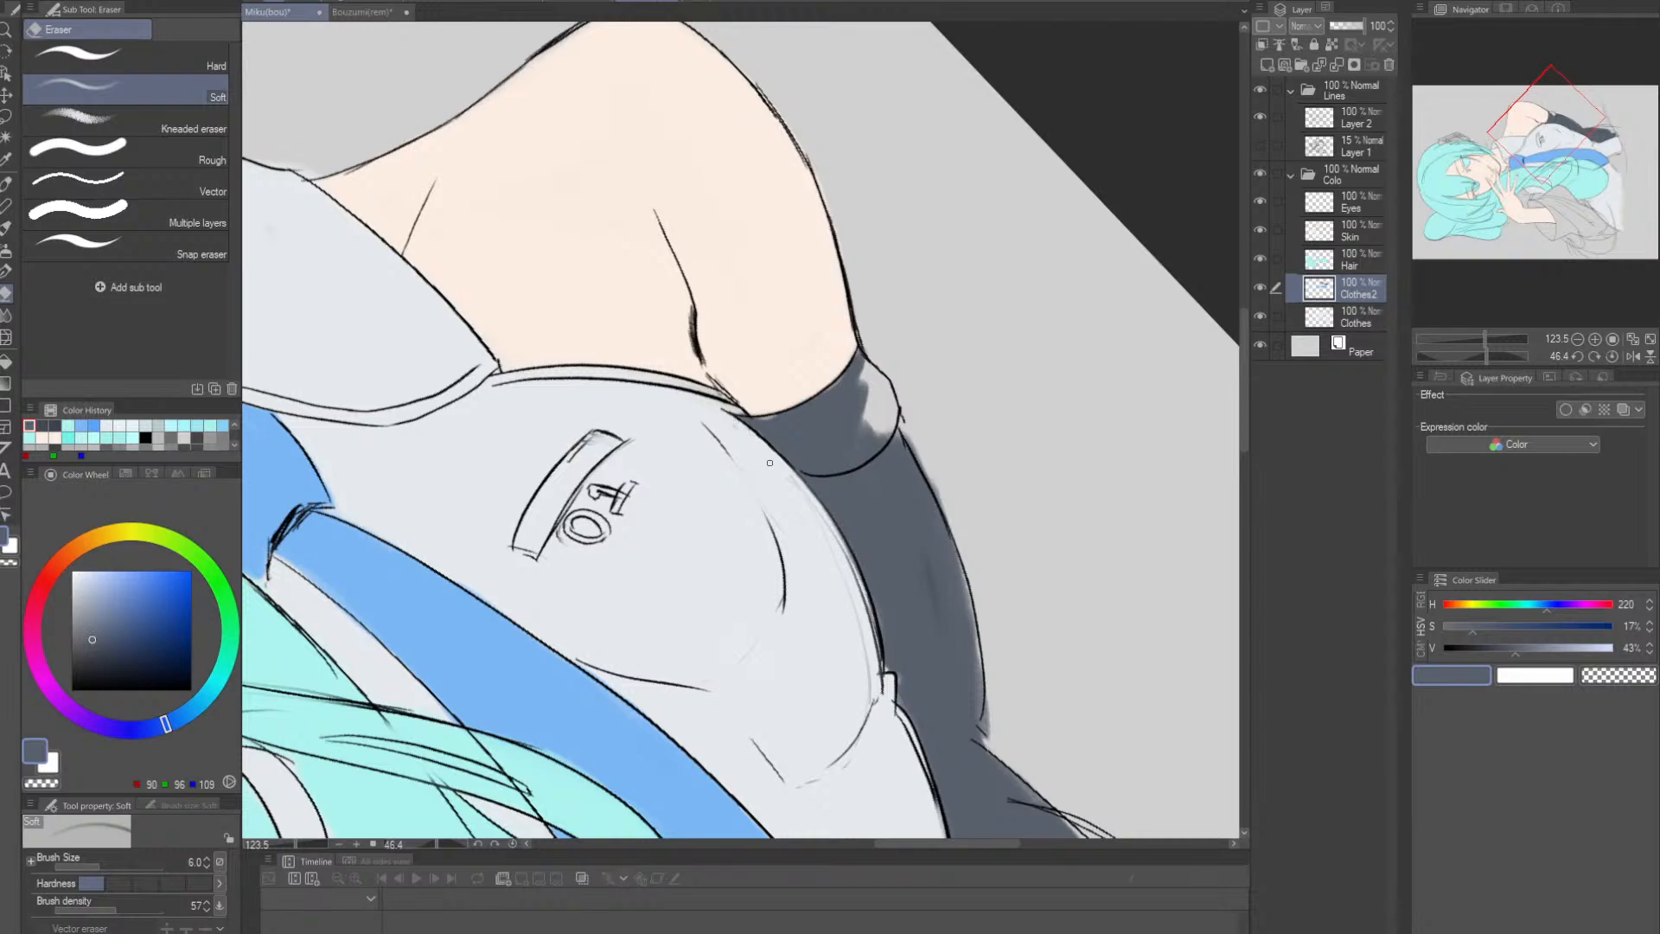
{"action": "key", "text": "p"}
{"action": "mouse_move", "coordinate": [841, 430]}
{"action": "left_mouse_down"}
{"action": "mouse_move", "coordinate": [865, 372]}
{"action": "mouse_move", "coordinate": [878, 406]}
{"action": "mouse_move", "coordinate": [881, 381]}
{"action": "mouse_move", "coordinate": [887, 397]}
{"action": "mouse_move", "coordinate": [877, 436]}
{"action": "left_mouse_up"}
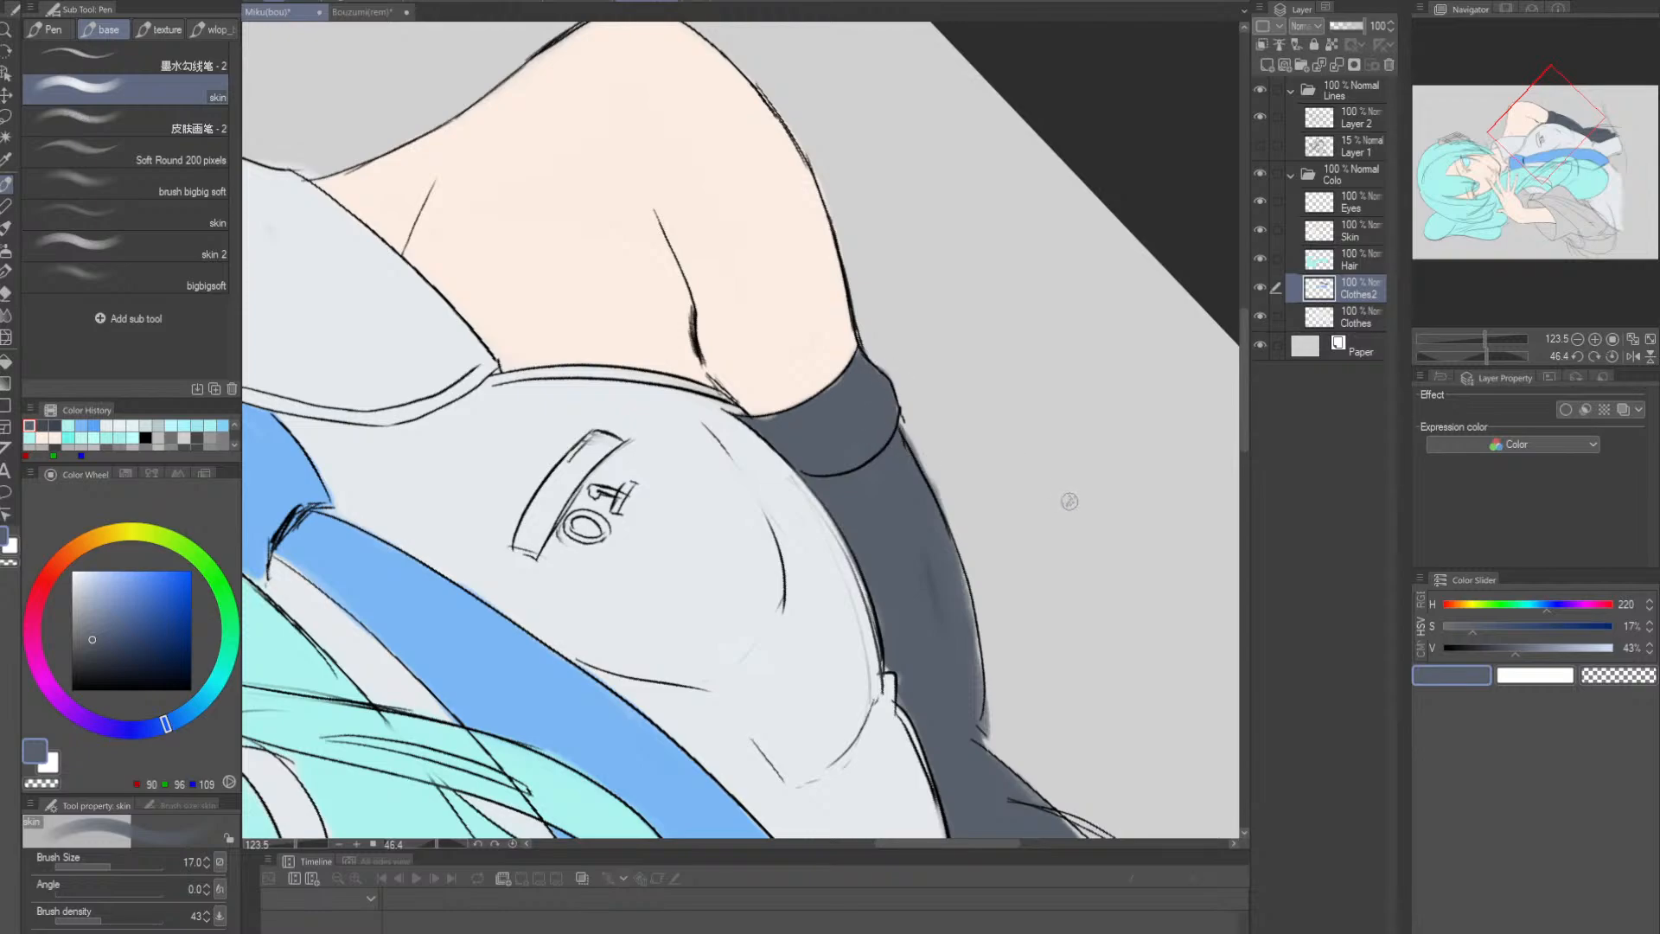
- Fill the remaining gaps at the lower tip of the flared sleeve with the blue-grey
{"action": "key", "text": "r"}
{"action": "scroll", "coordinate": [1064, 499], "scroll_direction": "down", "scroll_amount": 5}
{"action": "left_click_drag", "start_coordinate": [1034, 486], "coordinate": [998, 604]}
{"action": "key", "text": "ctrl+space"}
{"action": "left_click_drag", "start_coordinate": [815, 578], "coordinate": [908, 571]}
{"action": "mouse_move", "coordinate": [802, 506]}
{"action": "left_mouse_down"}
{"action": "mouse_move", "coordinate": [815, 565]}
{"action": "mouse_move", "coordinate": [795, 456]}
{"action": "mouse_move", "coordinate": [820, 586]}
{"action": "mouse_move", "coordinate": [805, 481]}
{"action": "mouse_move", "coordinate": [819, 555]}
{"action": "left_mouse_up"}
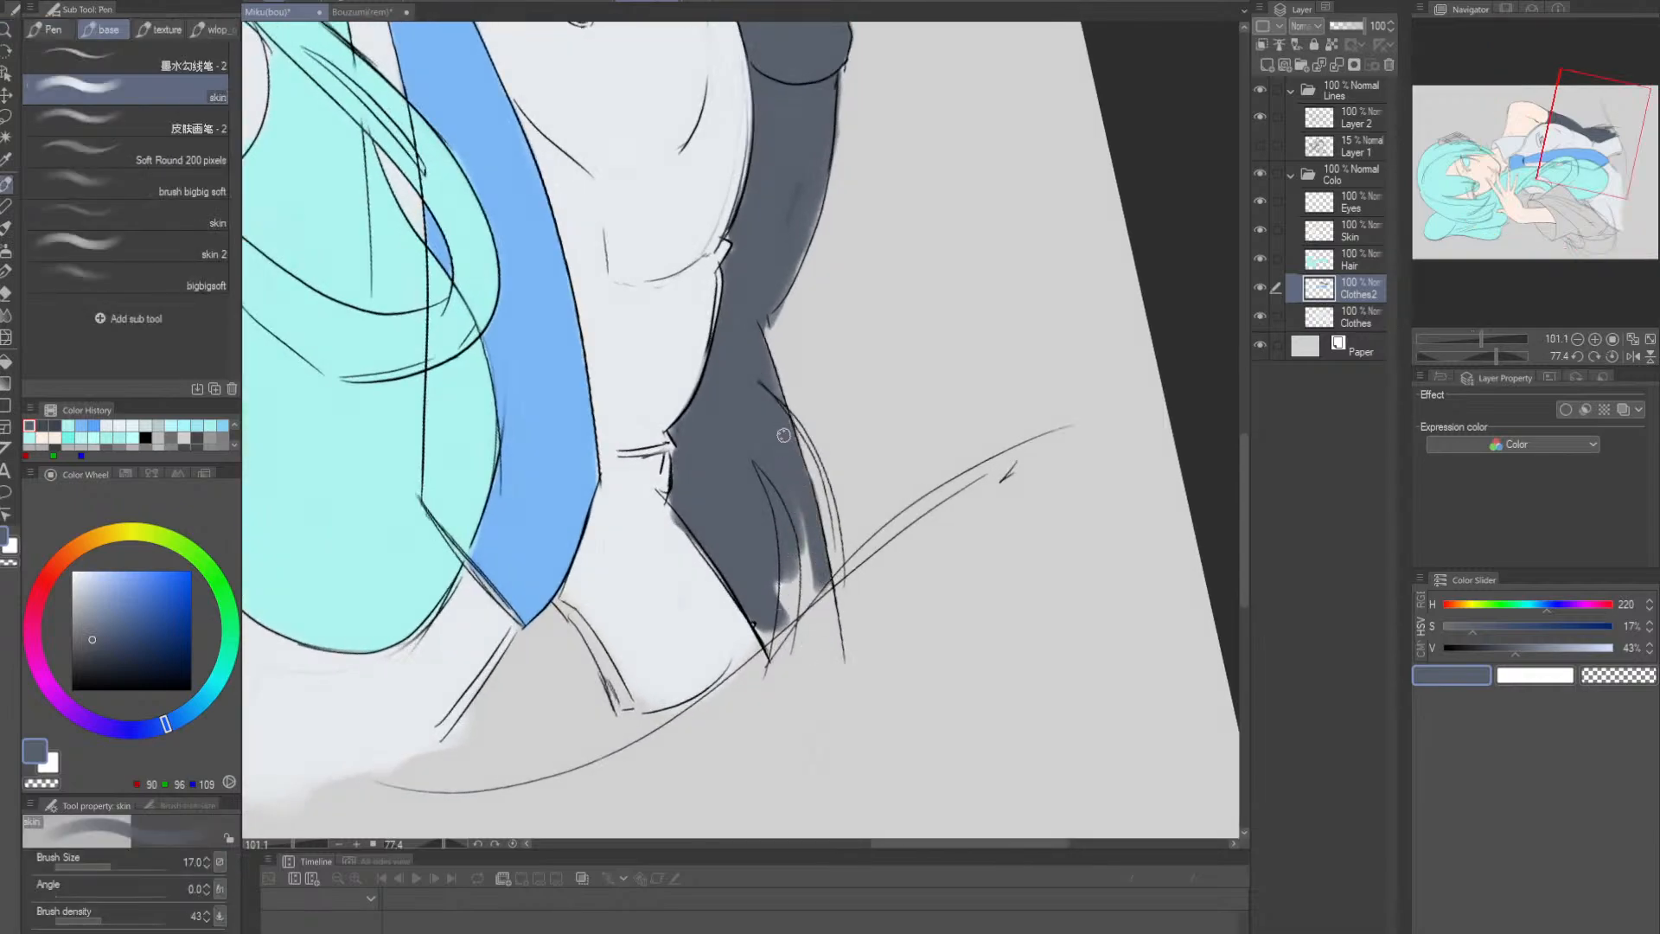
{"action": "left_click_drag", "start_coordinate": [796, 497], "coordinate": [809, 597]}
{"action": "mouse_move", "coordinate": [802, 527]}
{"action": "left_mouse_down"}
{"action": "mouse_move", "coordinate": [776, 624]}
{"action": "mouse_move", "coordinate": [813, 582]}
{"action": "mouse_move", "coordinate": [815, 527]}
{"action": "mouse_move", "coordinate": [806, 710]}
{"action": "left_mouse_up"}
- Even out the dark streak inside the sleeve near the elbow and reduce the brush size to 7
{"action": "key", "text": "ctrl+space"}
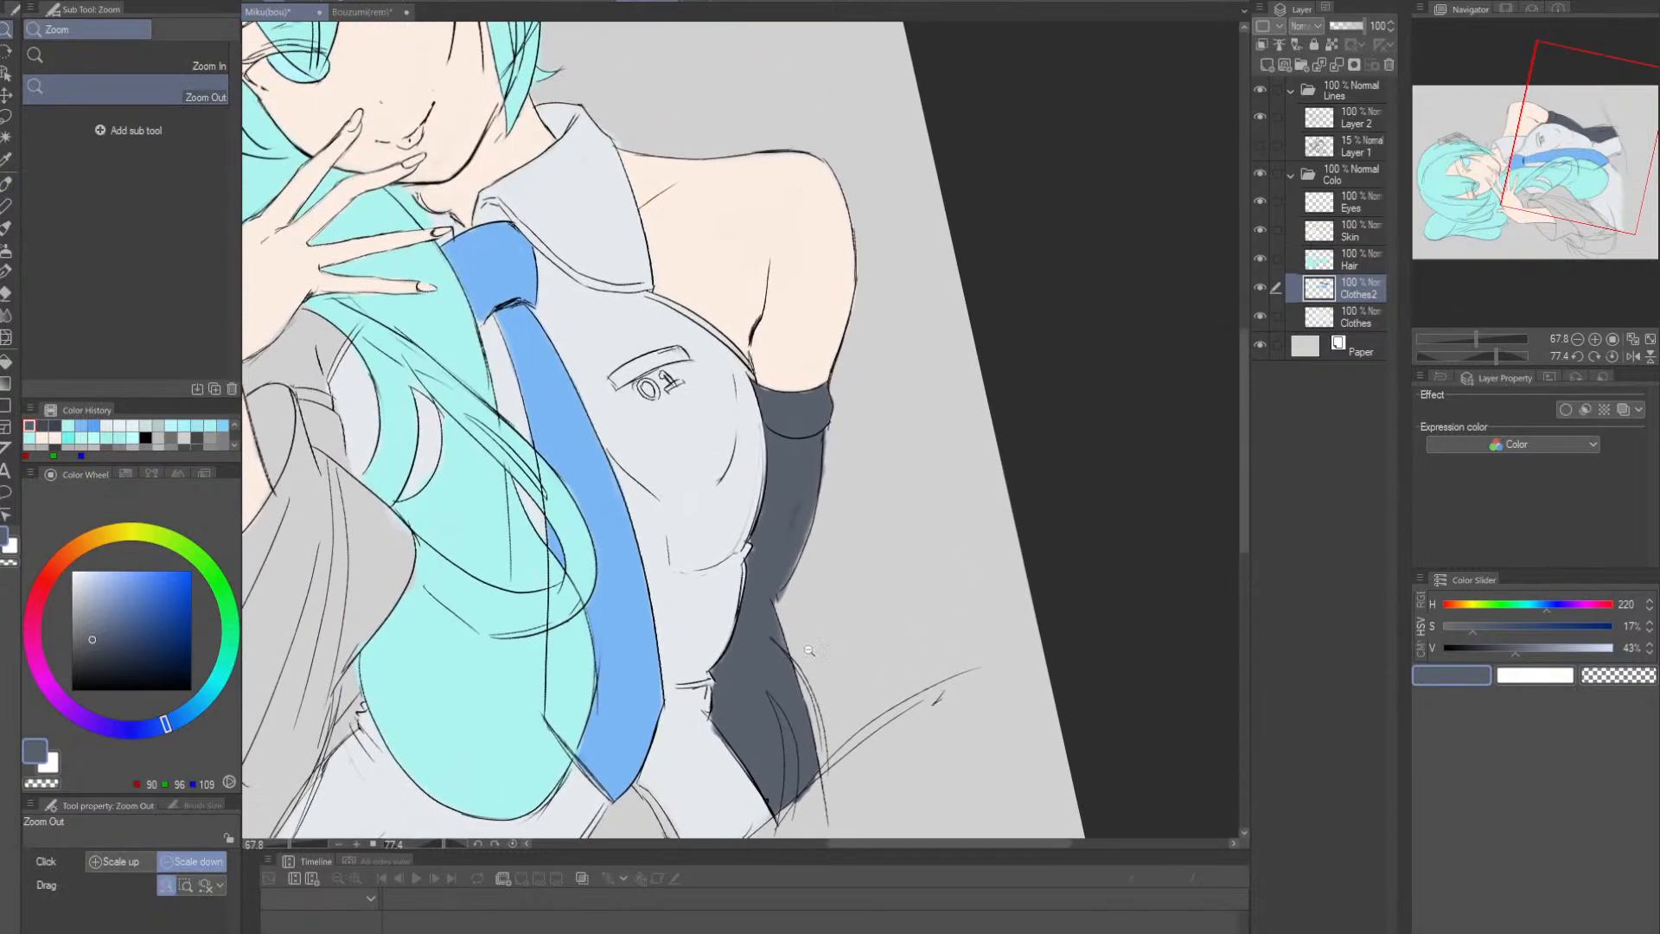
{"action": "left_click_drag", "start_coordinate": [778, 553], "coordinate": [804, 637]}
{"action": "key", "text": "e"}
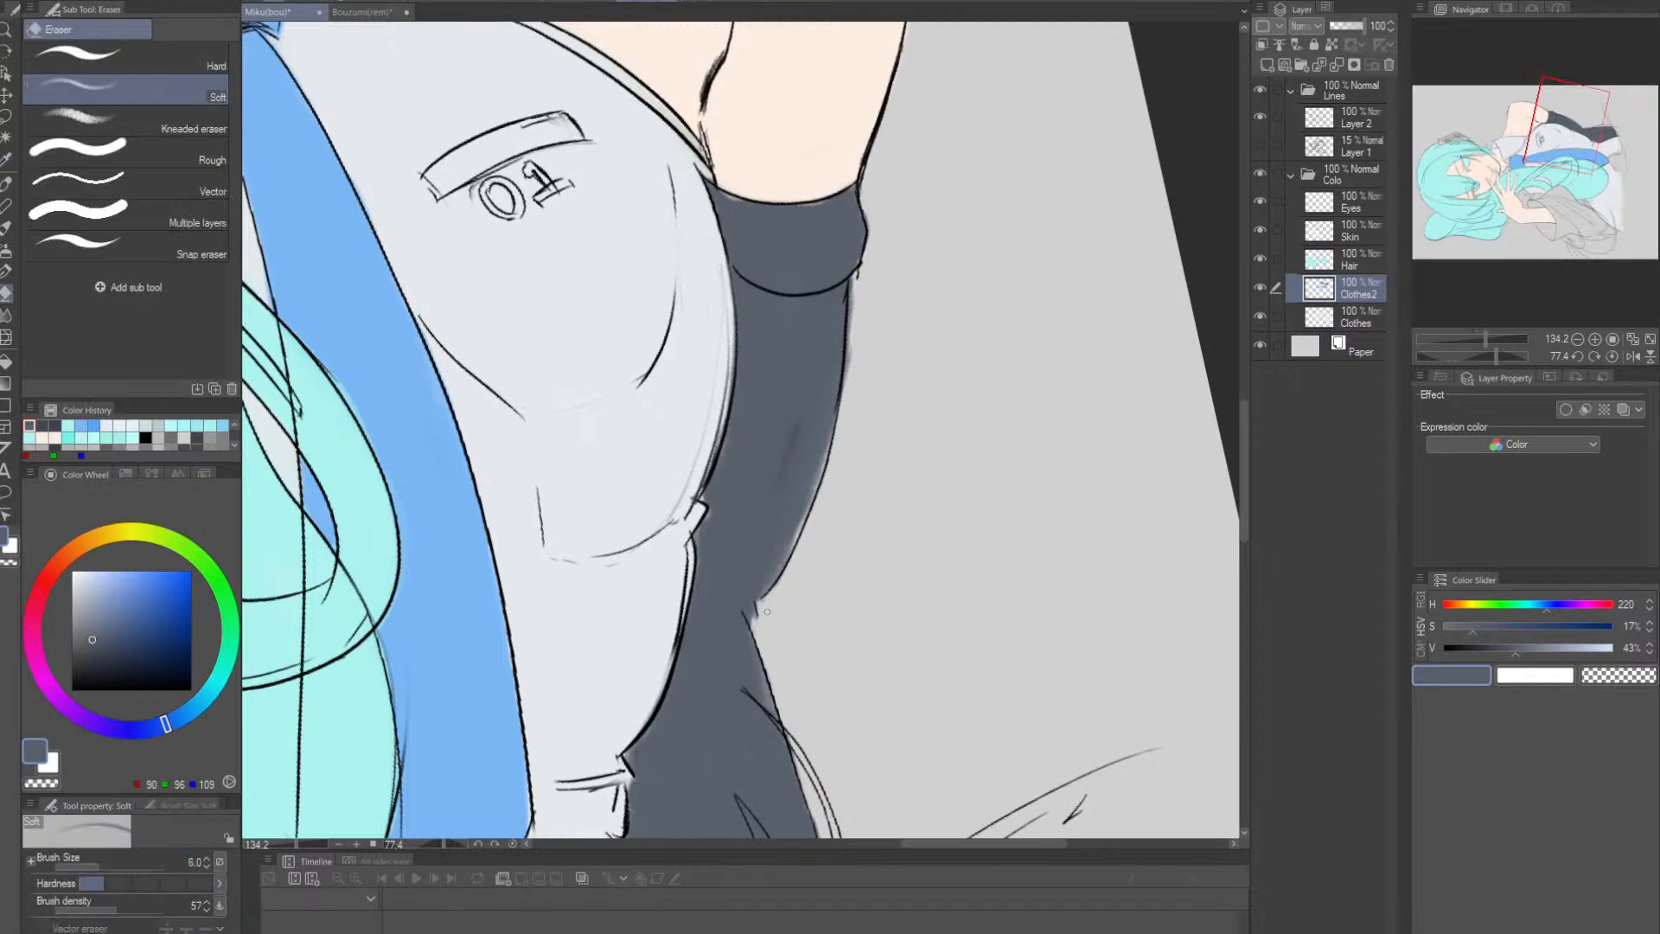
{"action": "key", "text": "p"}
{"action": "left_click_drag", "start_coordinate": [803, 493], "coordinate": [804, 502]}
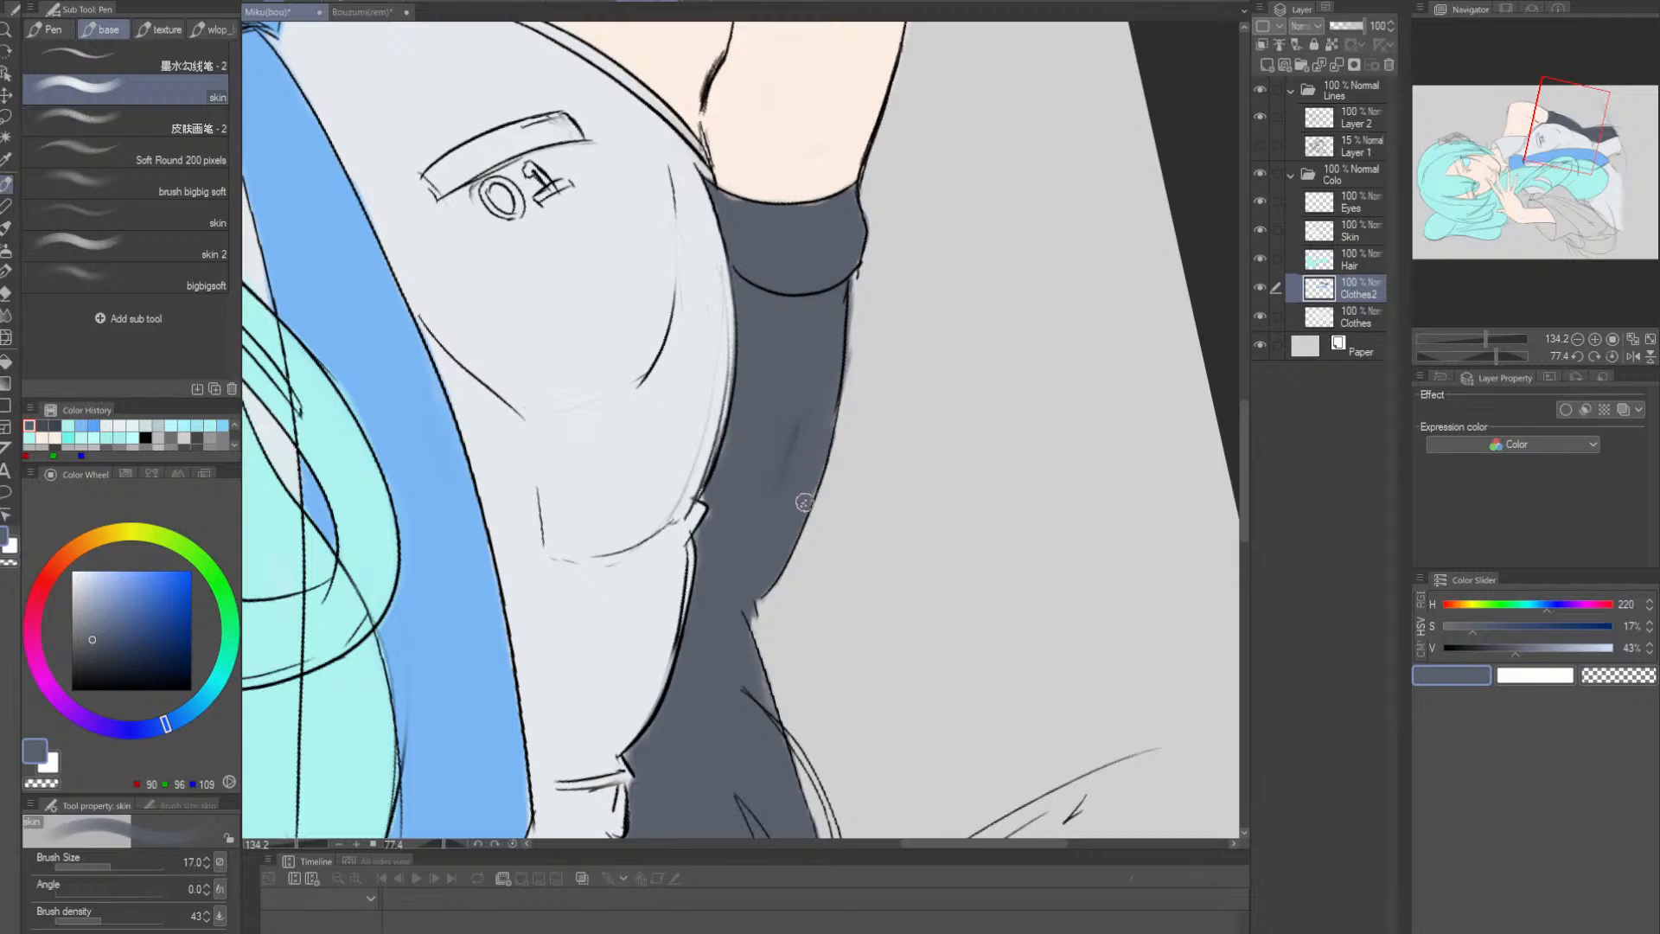
{"action": "left_click_drag", "start_coordinate": [805, 398], "coordinate": [780, 463]}
{"action": "key", "text": "bracketleft"}
{"action": "key", "text": "bracketleft"}
{"action": "key", "text": "bracketleft"}
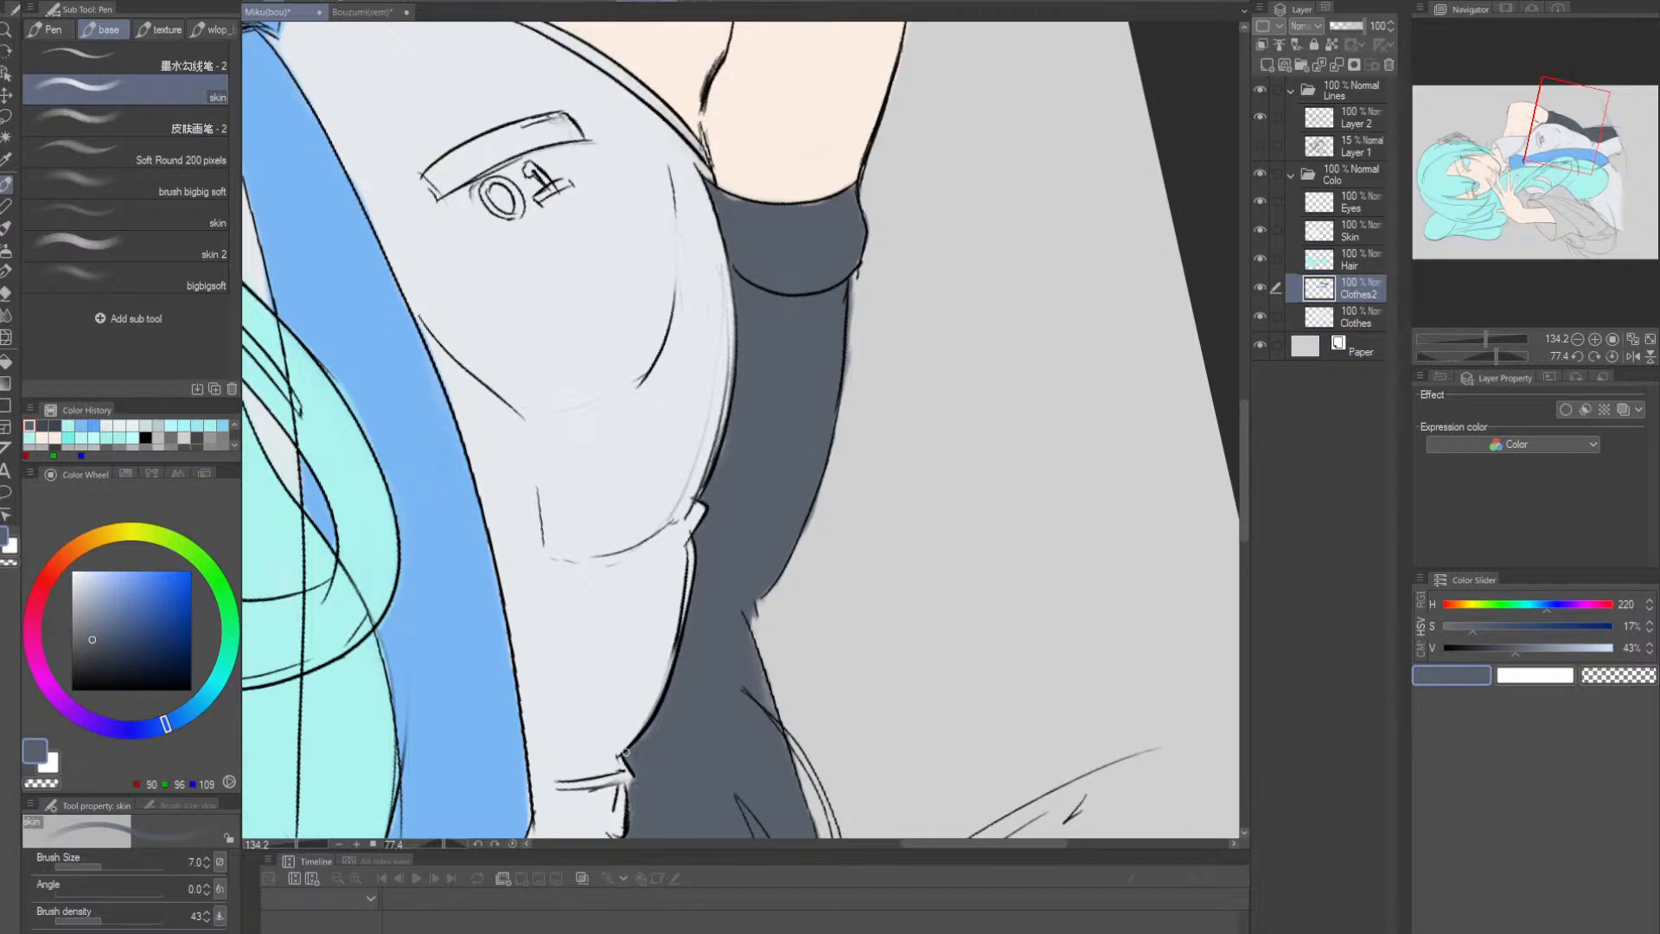
- Clean the edge between the lower sleeve and the shirt with the Soft eraser at size 6
{"action": "key", "text": "alt+space"}
{"action": "left_click_drag", "start_coordinate": [760, 685], "coordinate": [745, 601]}
{"action": "scroll", "coordinate": [745, 601], "scroll_direction": "up", "scroll_amount": 4}
{"action": "key", "text": "e"}
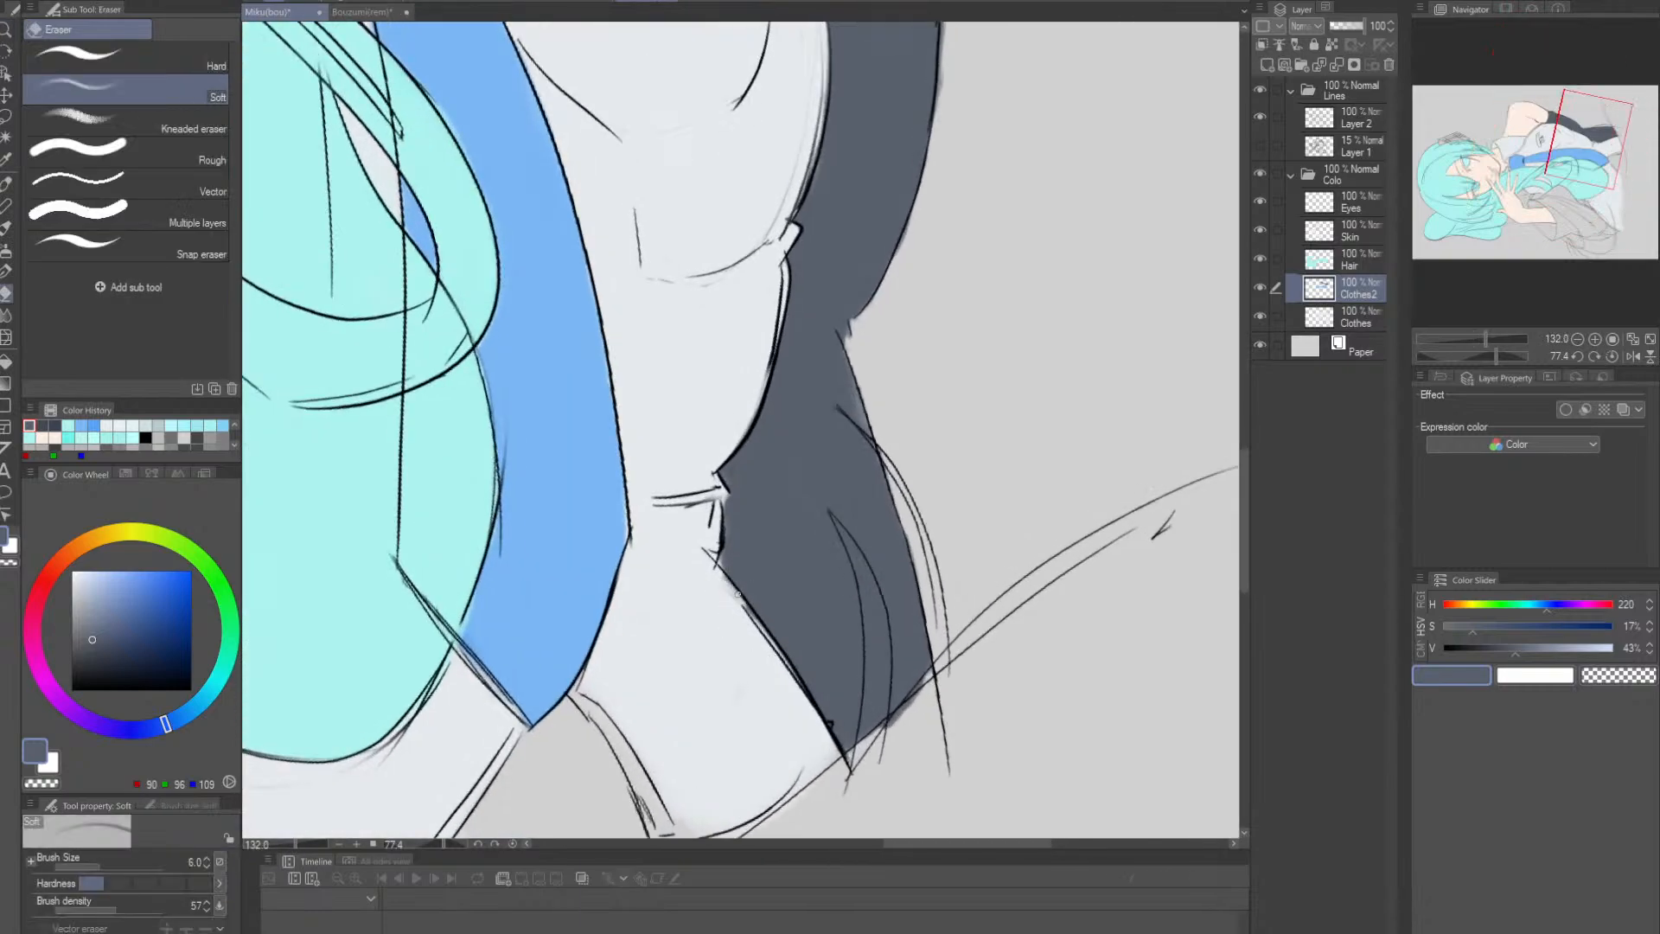
{"action": "left_click_drag", "start_coordinate": [750, 610], "coordinate": [750, 622]}
{"action": "key", "text": "alt+space"}
{"action": "mouse_move", "coordinate": [881, 603]}
{"action": "left_mouse_down"}
{"action": "mouse_move", "coordinate": [550, 597]}
{"action": "mouse_move", "coordinate": [665, 656]}
{"action": "mouse_move", "coordinate": [719, 589]}
{"action": "mouse_move", "coordinate": [696, 586]}
{"action": "left_mouse_up"}
{"action": "key", "text": "shift+space"}
{"action": "key", "text": "p"}
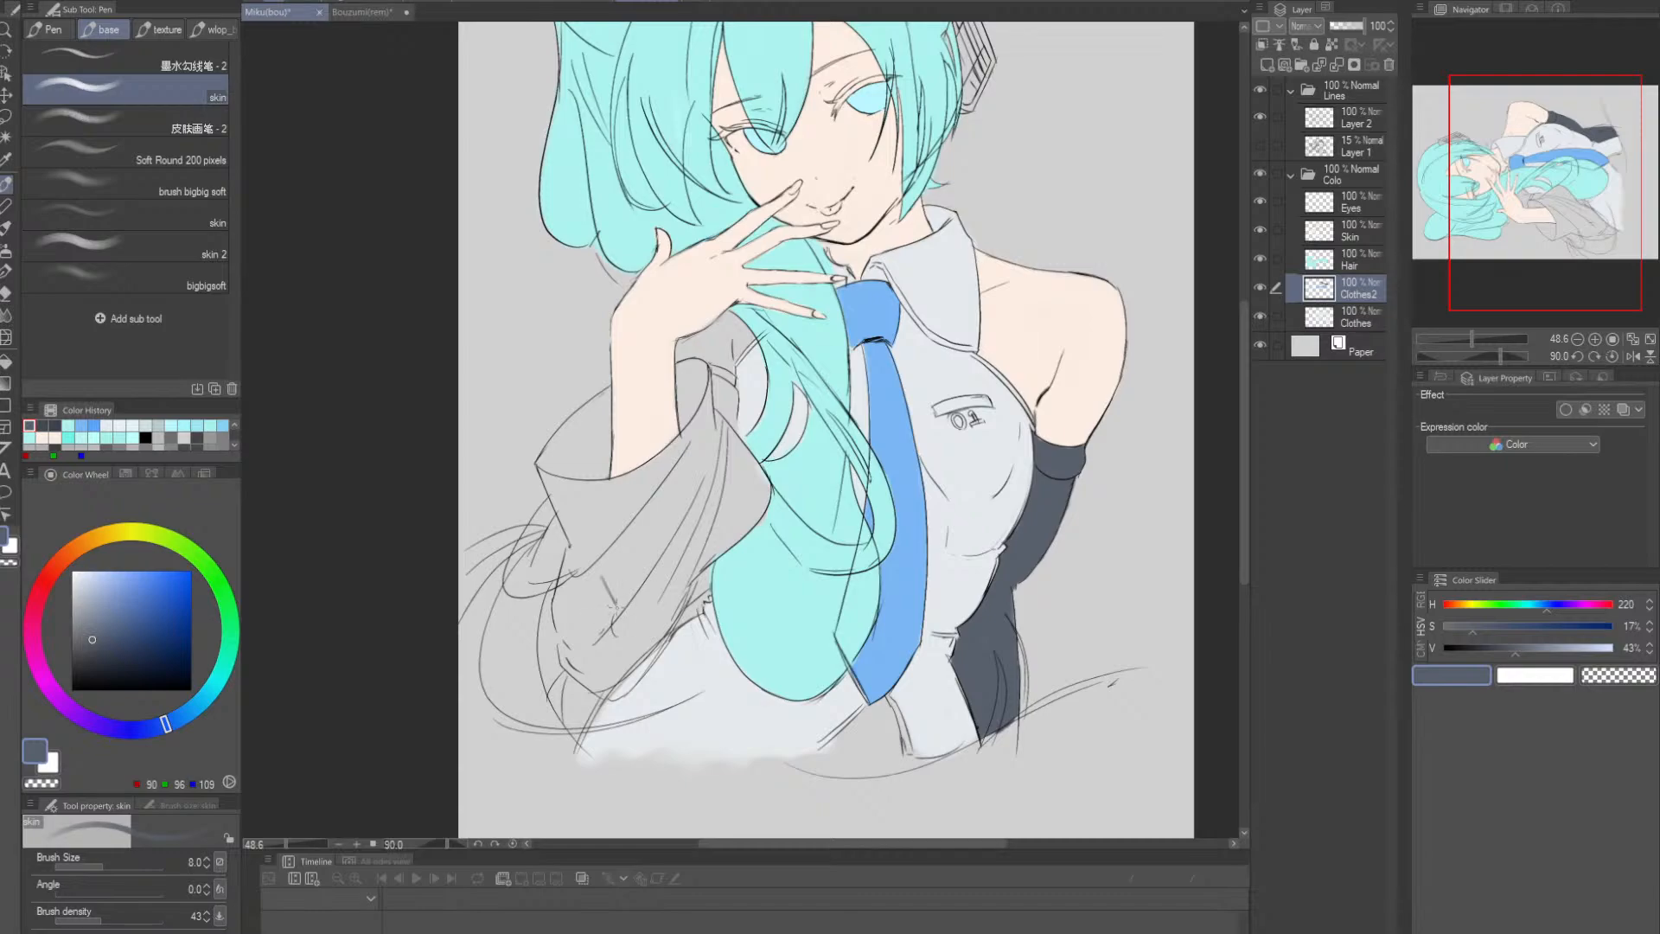
- Block in the middle of the raised arm's wide sleeve with the same blue-grey at brush size 60
{"action": "key", "text": "]"}
{"action": "key", "text": "]"}
{"action": "key", "text": "]"}
{"action": "key", "text": "]"}
{"action": "key", "text": "]"}
{"action": "key", "text": "]"}
{"action": "key", "text": "]"}
{"action": "key", "text": "]"}
{"action": "key", "text": "]"}
{"action": "key", "text": "]"}
{"action": "mouse_move", "coordinate": [613, 575]}
{"action": "left_mouse_down"}
{"action": "mouse_move", "coordinate": [602, 647]}
{"action": "mouse_move", "coordinate": [676, 592]}
{"action": "mouse_move", "coordinate": [604, 664]}
{"action": "mouse_move", "coordinate": [679, 585]}
{"action": "mouse_move", "coordinate": [593, 672]}
{"action": "mouse_move", "coordinate": [580, 636]}
{"action": "mouse_move", "coordinate": [571, 657]}
{"action": "mouse_move", "coordinate": [605, 683]}
{"action": "mouse_move", "coordinate": [611, 663]}
{"action": "mouse_move", "coordinate": [588, 631]}
{"action": "mouse_move", "coordinate": [574, 645]}
{"action": "mouse_move", "coordinate": [564, 610]}
{"action": "mouse_move", "coordinate": [583, 537]}
{"action": "mouse_move", "coordinate": [569, 615]}
{"action": "mouse_move", "coordinate": [582, 639]}
{"action": "mouse_move", "coordinate": [605, 619]}
{"action": "mouse_move", "coordinate": [615, 638]}
{"action": "mouse_move", "coordinate": [706, 534]}
{"action": "mouse_move", "coordinate": [804, 480]}
{"action": "left_mouse_up"}
{"action": "key", "text": "alt+space"}
{"action": "left_click_drag", "start_coordinate": [804, 480], "coordinate": [820, 442]}
{"action": "mouse_move", "coordinate": [604, 555]}
{"action": "left_mouse_down"}
{"action": "mouse_move", "coordinate": [599, 644]}
{"action": "mouse_move", "coordinate": [602, 623]}
{"action": "mouse_move", "coordinate": [553, 575]}
{"action": "mouse_move", "coordinate": [593, 593]}
{"action": "mouse_move", "coordinate": [649, 585]}
{"action": "mouse_move", "coordinate": [722, 683]}
{"action": "mouse_move", "coordinate": [741, 660]}
{"action": "mouse_move", "coordinate": [656, 582]}
{"action": "mouse_move", "coordinate": [597, 545]}
{"action": "mouse_move", "coordinate": [581, 559]}
{"action": "mouse_move", "coordinate": [670, 463]}
{"action": "mouse_move", "coordinate": [747, 448]}
{"action": "mouse_move", "coordinate": [734, 519]}
{"action": "left_mouse_up"}
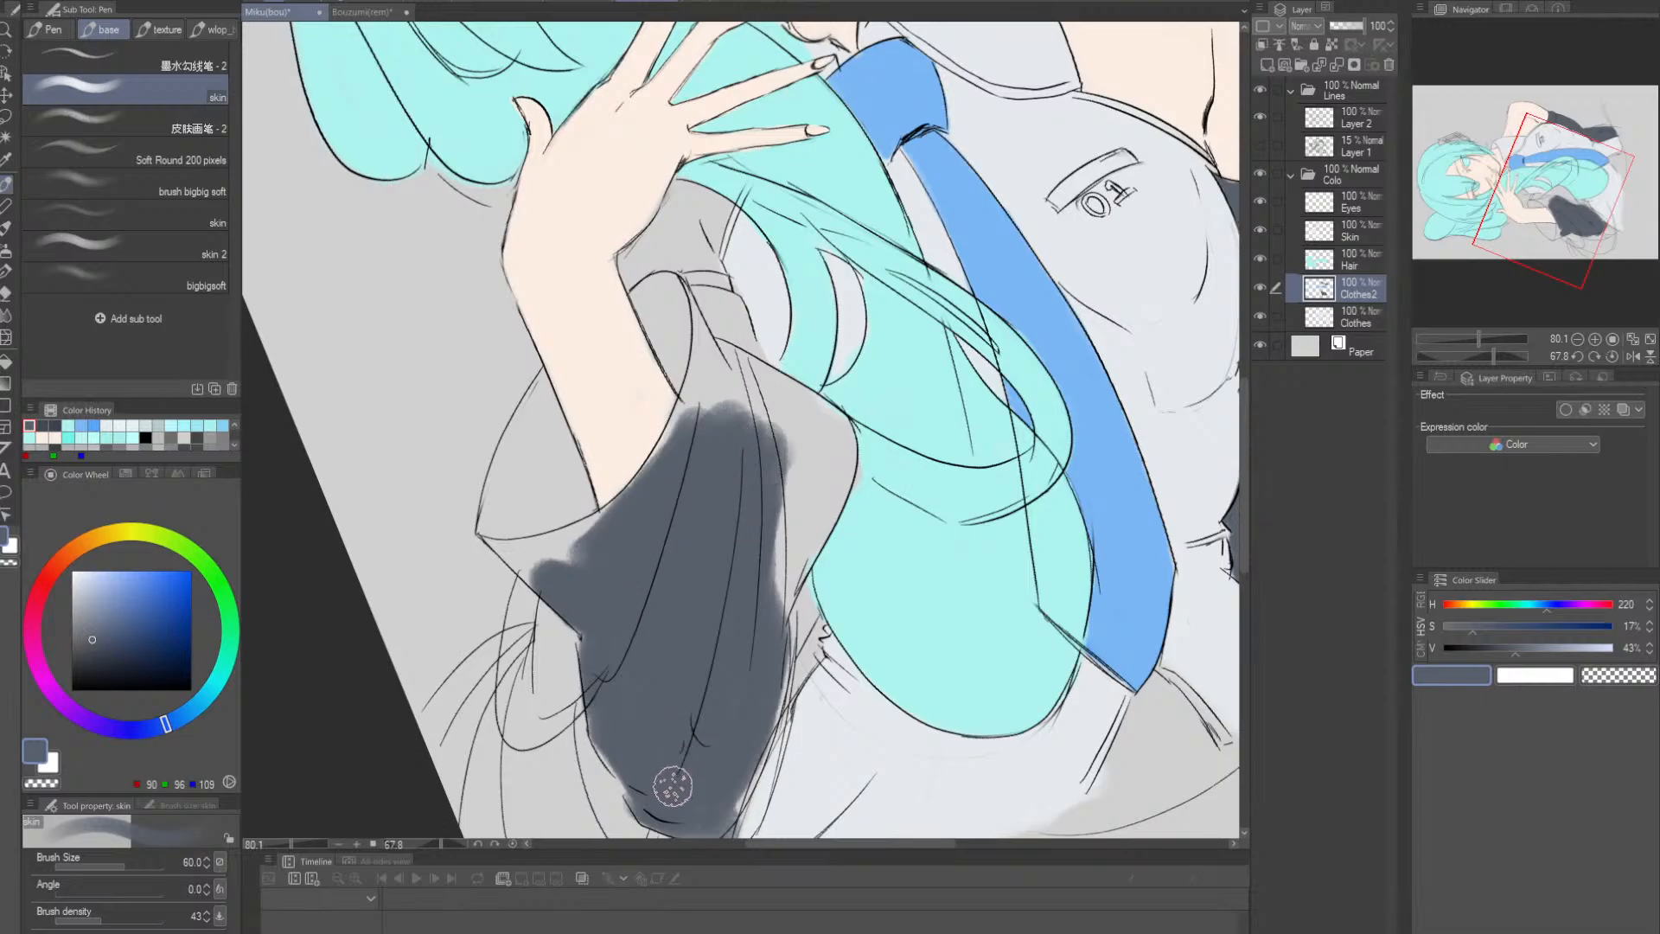
- Fill along the wide sleeve's outer edge and into the outer corner below its opening at brush size 15
{"action": "left_click_drag", "start_coordinate": [755, 680], "coordinate": [728, 530]}
{"action": "mouse_move", "coordinate": [618, 632]}
{"action": "left_mouse_down"}
{"action": "mouse_move", "coordinate": [723, 584]}
{"action": "mouse_move", "coordinate": [674, 700]}
{"action": "mouse_move", "coordinate": [555, 637]}
{"action": "mouse_move", "coordinate": [582, 659]}
{"action": "left_mouse_up"}
{"action": "mouse_move", "coordinate": [515, 559]}
{"action": "left_mouse_down"}
{"action": "mouse_move", "coordinate": [499, 452]}
{"action": "mouse_move", "coordinate": [491, 476]}
{"action": "mouse_move", "coordinate": [516, 403]}
{"action": "left_mouse_up"}
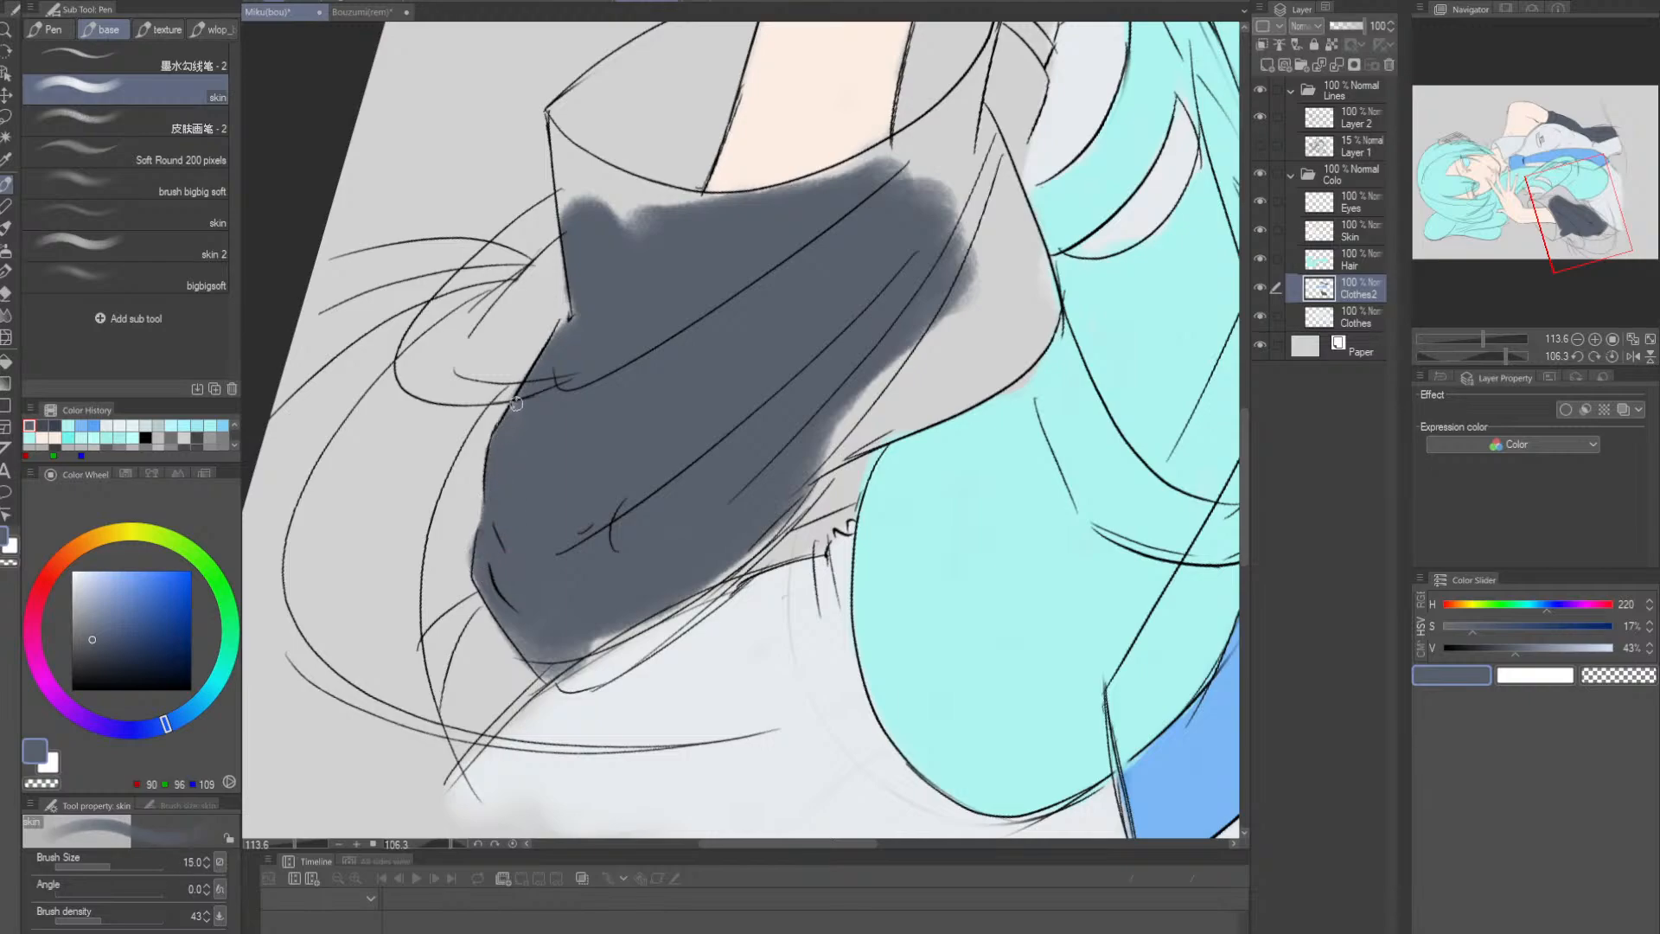
{"action": "left_click_drag", "start_coordinate": [594, 319], "coordinate": [548, 585]}
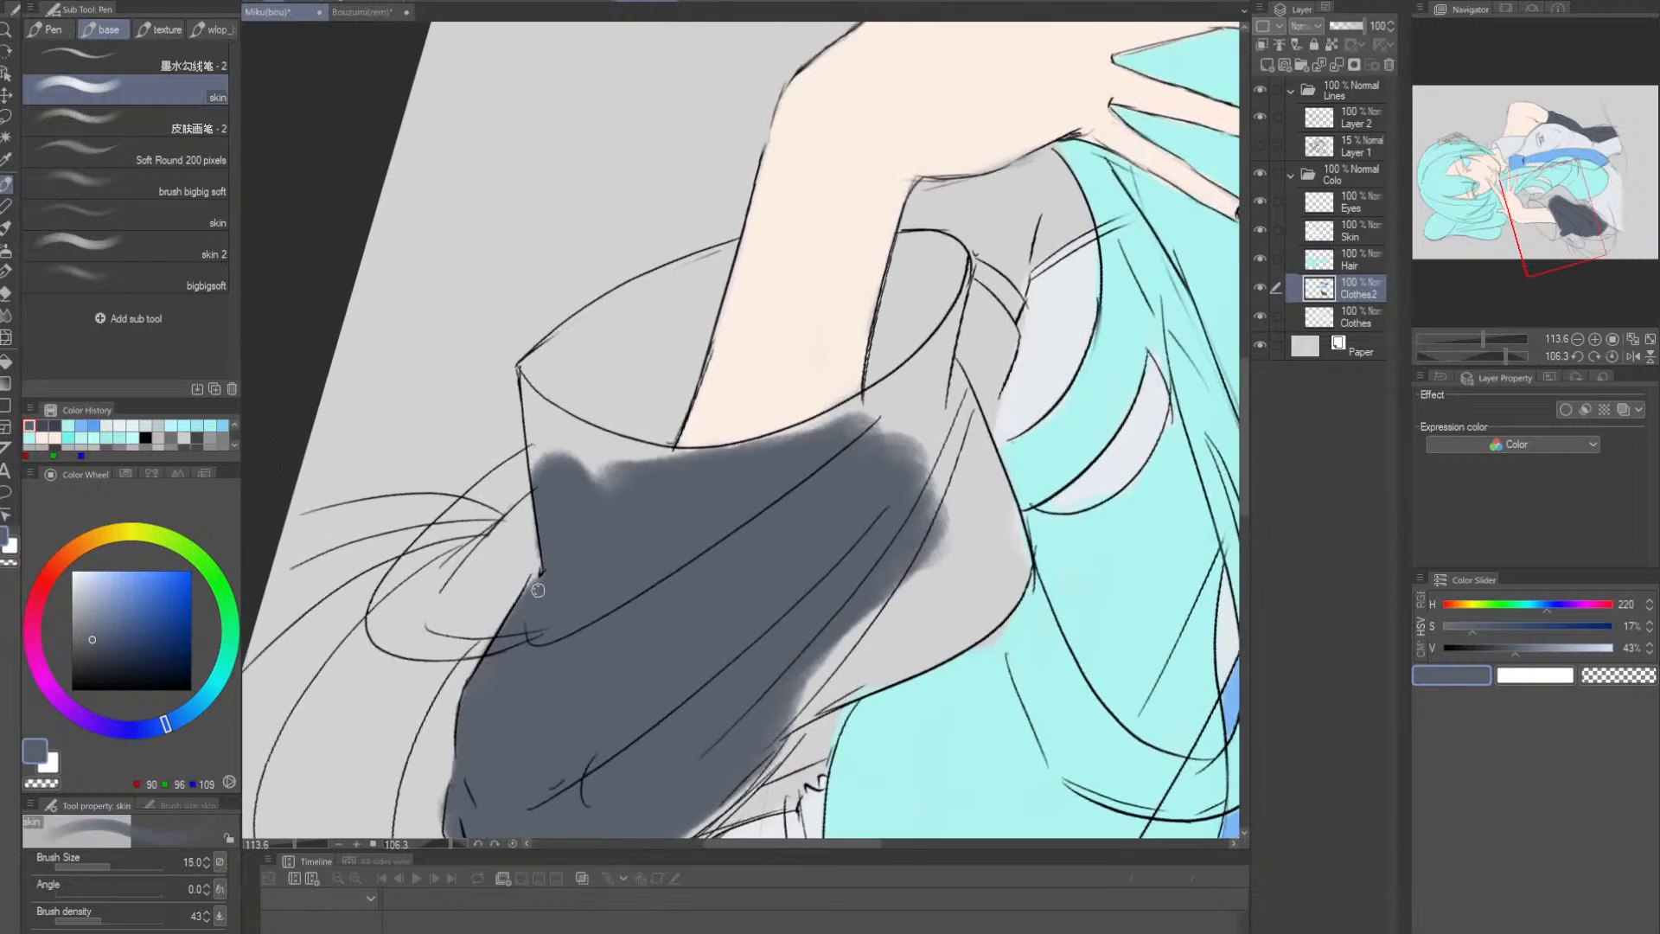
{"action": "key", "text": "e"}
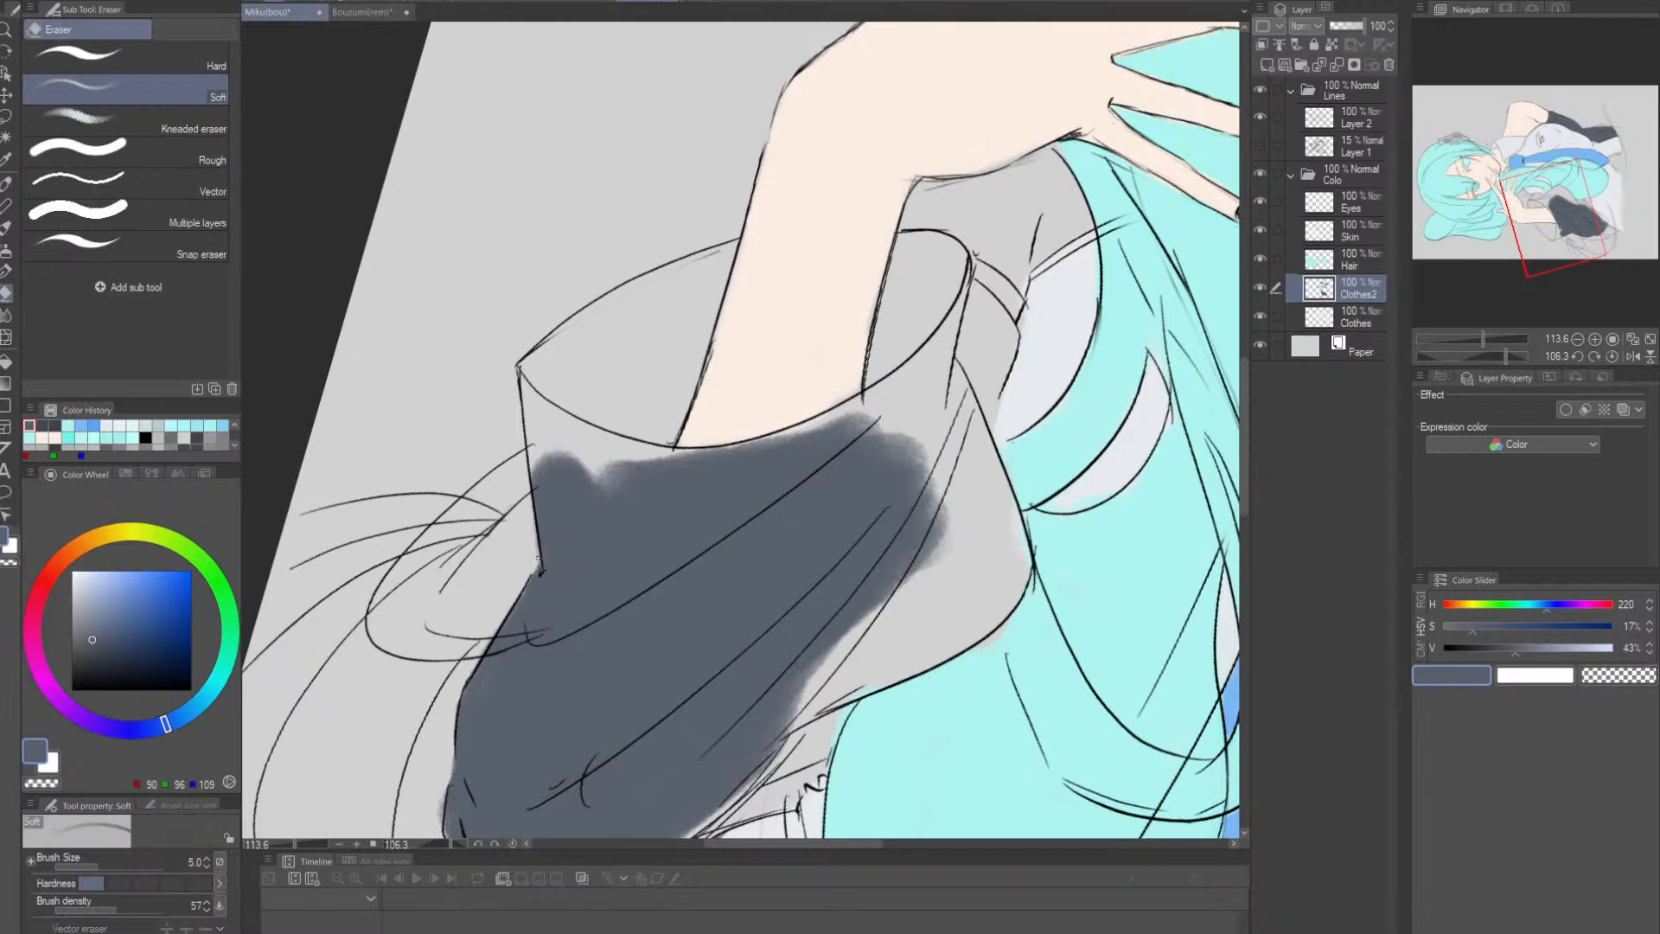
{"action": "key", "text": "p"}
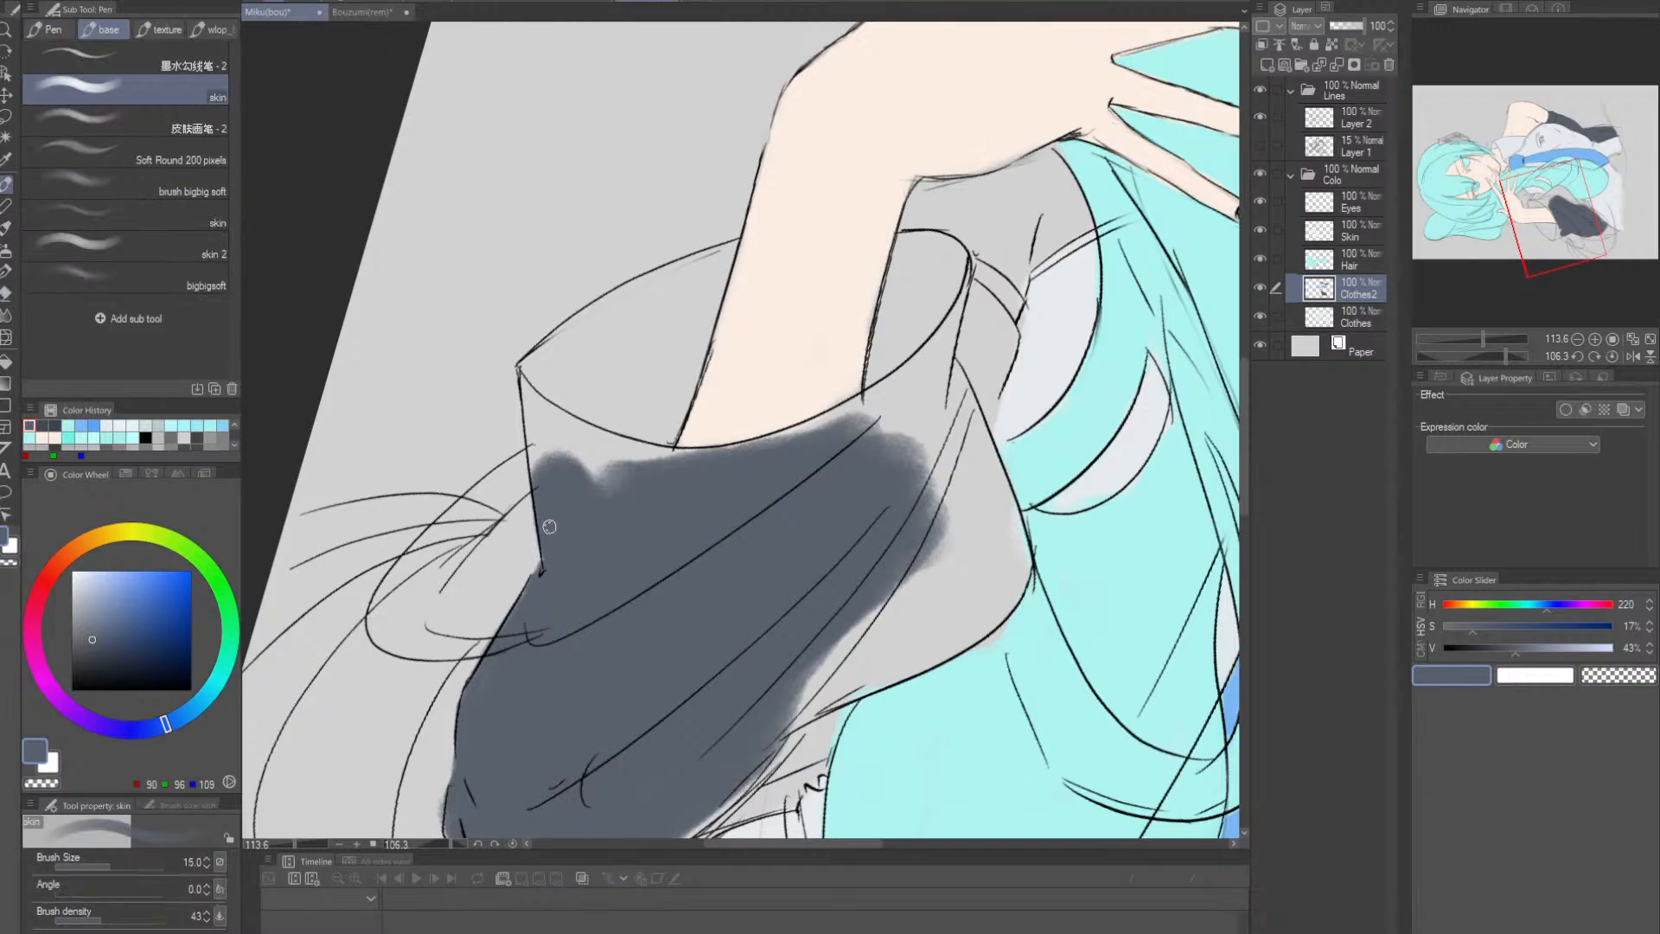
{"action": "left_click_drag", "start_coordinate": [595, 496], "coordinate": [597, 574]}
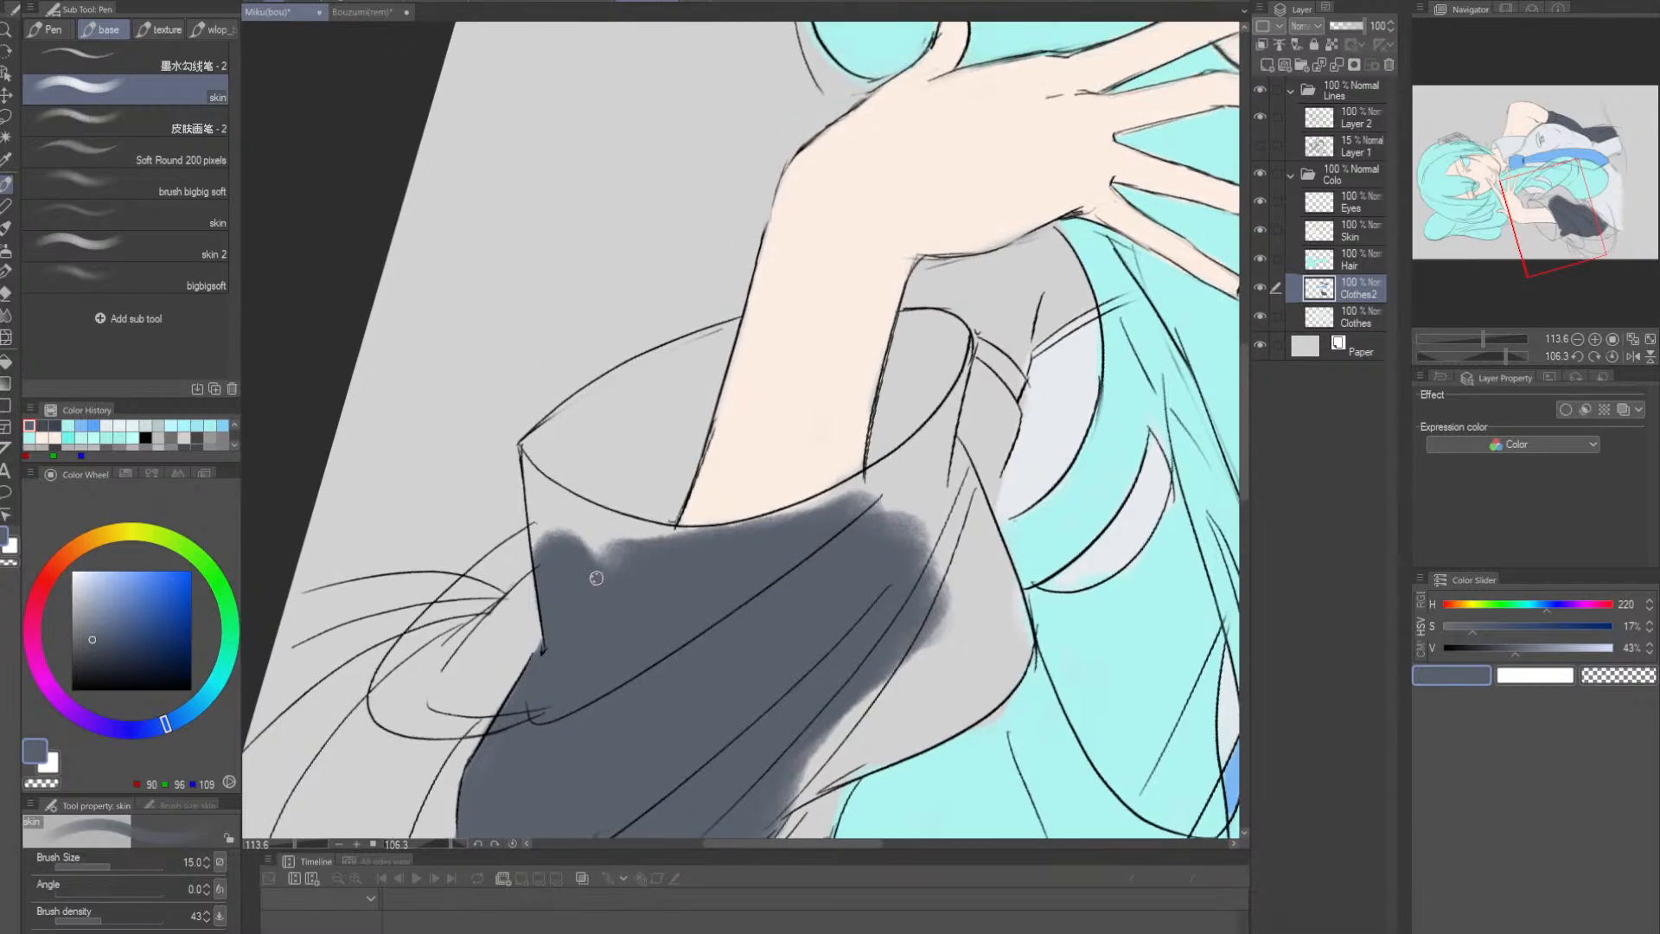
{"action": "mouse_move", "coordinate": [546, 480]}
{"action": "left_mouse_down"}
{"action": "mouse_move", "coordinate": [549, 558]}
{"action": "mouse_move", "coordinate": [531, 491]}
{"action": "left_mouse_up"}
{"action": "left_click_drag", "start_coordinate": [600, 547], "coordinate": [548, 495]}
- Carry the blue-grey along the rim of the sleeve opening up toward its fold beside the wrist at brush size 15
{"action": "key", "text": "r"}
{"action": "mouse_move", "coordinate": [754, 534]}
{"action": "left_mouse_down"}
{"action": "mouse_move", "coordinate": [719, 492]}
{"action": "mouse_move", "coordinate": [848, 564]}
{"action": "mouse_move", "coordinate": [878, 538]}
{"action": "left_mouse_up"}
{"action": "key", "text": "p"}
{"action": "mouse_move", "coordinate": [683, 610]}
{"action": "left_mouse_down"}
{"action": "mouse_move", "coordinate": [748, 620]}
{"action": "mouse_move", "coordinate": [700, 623]}
{"action": "mouse_move", "coordinate": [782, 583]}
{"action": "mouse_move", "coordinate": [680, 609]}
{"action": "mouse_move", "coordinate": [781, 537]}
{"action": "mouse_move", "coordinate": [760, 554]}
{"action": "mouse_move", "coordinate": [792, 519]}
{"action": "mouse_move", "coordinate": [757, 555]}
{"action": "mouse_move", "coordinate": [828, 461]}
{"action": "left_mouse_up"}
{"action": "key", "text": "bracketright"}
{"action": "key", "text": "bracketright"}
{"action": "key", "text": "bracketright"}
{"action": "key", "text": "bracketright"}
{"action": "key", "text": "bracketright"}
{"action": "key", "text": "bracketright"}
{"action": "key", "text": "bracketright"}
{"action": "key", "text": "bracketright"}
{"action": "key", "text": "bracketleft"}
{"action": "key", "text": "bracketleft"}
{"action": "key", "text": "bracketleft"}
{"action": "key", "text": "bracketleft"}
{"action": "key", "text": "bracketleft"}
{"action": "key", "text": "bracketleft"}
{"action": "key", "text": "bracketleft"}
{"action": "key", "text": "bracketleft"}
{"action": "mouse_move", "coordinate": [878, 411]}
{"action": "left_mouse_down"}
{"action": "mouse_move", "coordinate": [659, 709]}
{"action": "mouse_move", "coordinate": [706, 606]}
{"action": "left_mouse_up"}
{"action": "left_click_drag", "start_coordinate": [729, 547], "coordinate": [689, 637]}
{"action": "mouse_move", "coordinate": [734, 559]}
{"action": "left_mouse_down"}
{"action": "mouse_move", "coordinate": [717, 486]}
{"action": "mouse_move", "coordinate": [730, 626]}
{"action": "left_mouse_up"}
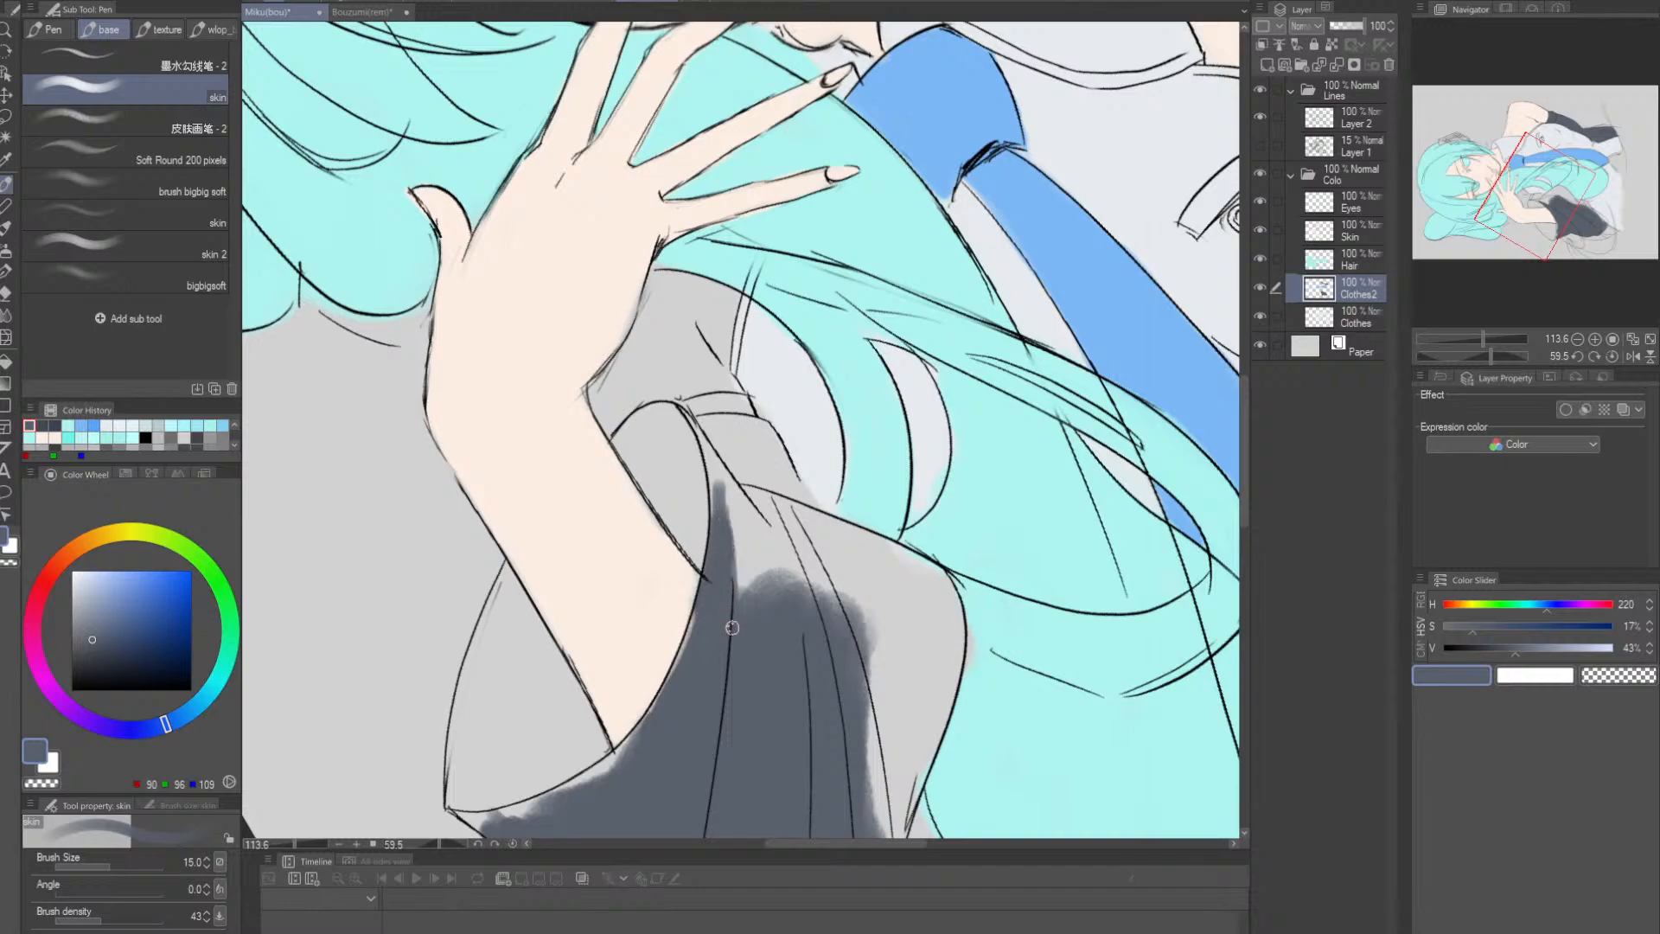
- Fill the inner side of the wide sleeve next to the hair with a larger brush
{"action": "key", "text": "bracketright"}
{"action": "key", "text": "bracketright"}
{"action": "key", "text": "bracketright"}
{"action": "key", "text": "bracketright"}
{"action": "key", "text": "bracketright"}
{"action": "mouse_move", "coordinate": [744, 514]}
{"action": "left_mouse_down"}
{"action": "mouse_move", "coordinate": [748, 615]}
{"action": "mouse_move", "coordinate": [767, 574]}
{"action": "mouse_move", "coordinate": [826, 574]}
{"action": "mouse_move", "coordinate": [803, 611]}
{"action": "mouse_move", "coordinate": [825, 670]}
{"action": "left_mouse_up"}
{"action": "mouse_move", "coordinate": [919, 638]}
{"action": "left_mouse_down"}
{"action": "mouse_move", "coordinate": [858, 496]}
{"action": "mouse_move", "coordinate": [789, 567]}
{"action": "mouse_move", "coordinate": [817, 720]}
{"action": "mouse_move", "coordinate": [859, 590]}
{"action": "mouse_move", "coordinate": [856, 540]}
{"action": "mouse_move", "coordinate": [834, 471]}
{"action": "mouse_move", "coordinate": [795, 441]}
{"action": "left_mouse_up"}
{"action": "key", "text": "r"}
{"action": "mouse_move", "coordinate": [1036, 504]}
{"action": "left_mouse_down"}
{"action": "mouse_move", "coordinate": [1015, 296]}
{"action": "mouse_move", "coordinate": [980, 245]}
{"action": "left_mouse_up"}
{"action": "mouse_move", "coordinate": [715, 435]}
{"action": "left_mouse_down"}
{"action": "mouse_move", "coordinate": [686, 417]}
{"action": "mouse_move", "coordinate": [809, 369]}
{"action": "mouse_move", "coordinate": [680, 442]}
{"action": "mouse_move", "coordinate": [676, 407]}
{"action": "mouse_move", "coordinate": [827, 326]}
{"action": "left_mouse_up"}
- Fill the leftover gap in the sleeve's rounded corner against the hair at brush size 15
{"action": "key", "text": "bracketleft"}
{"action": "key", "text": "bracketleft"}
{"action": "key", "text": "bracketleft"}
{"action": "key", "text": "bracketleft"}
{"action": "key", "text": "bracketleft"}
{"action": "key", "text": "r"}
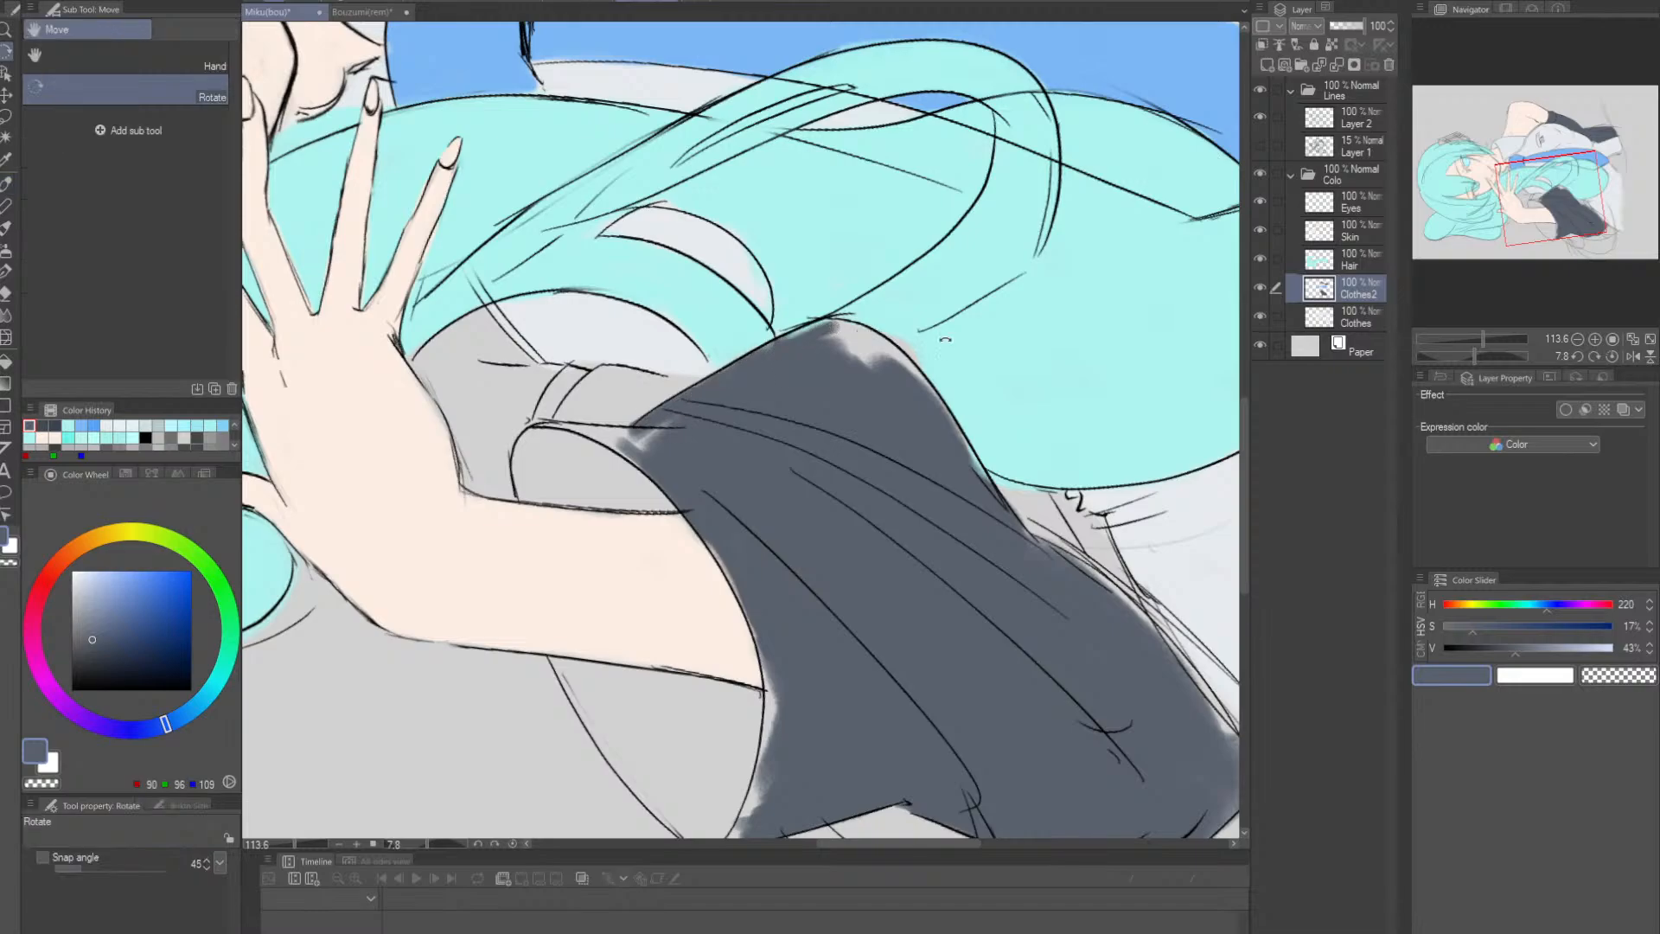
{"action": "mouse_move", "coordinate": [1053, 341]}
{"action": "left_mouse_down"}
{"action": "mouse_move", "coordinate": [781, 722]}
{"action": "mouse_move", "coordinate": [730, 633]}
{"action": "mouse_move", "coordinate": [808, 561]}
{"action": "mouse_move", "coordinate": [791, 588]}
{"action": "mouse_move", "coordinate": [773, 589]}
{"action": "mouse_move", "coordinate": [793, 550]}
{"action": "left_mouse_up"}
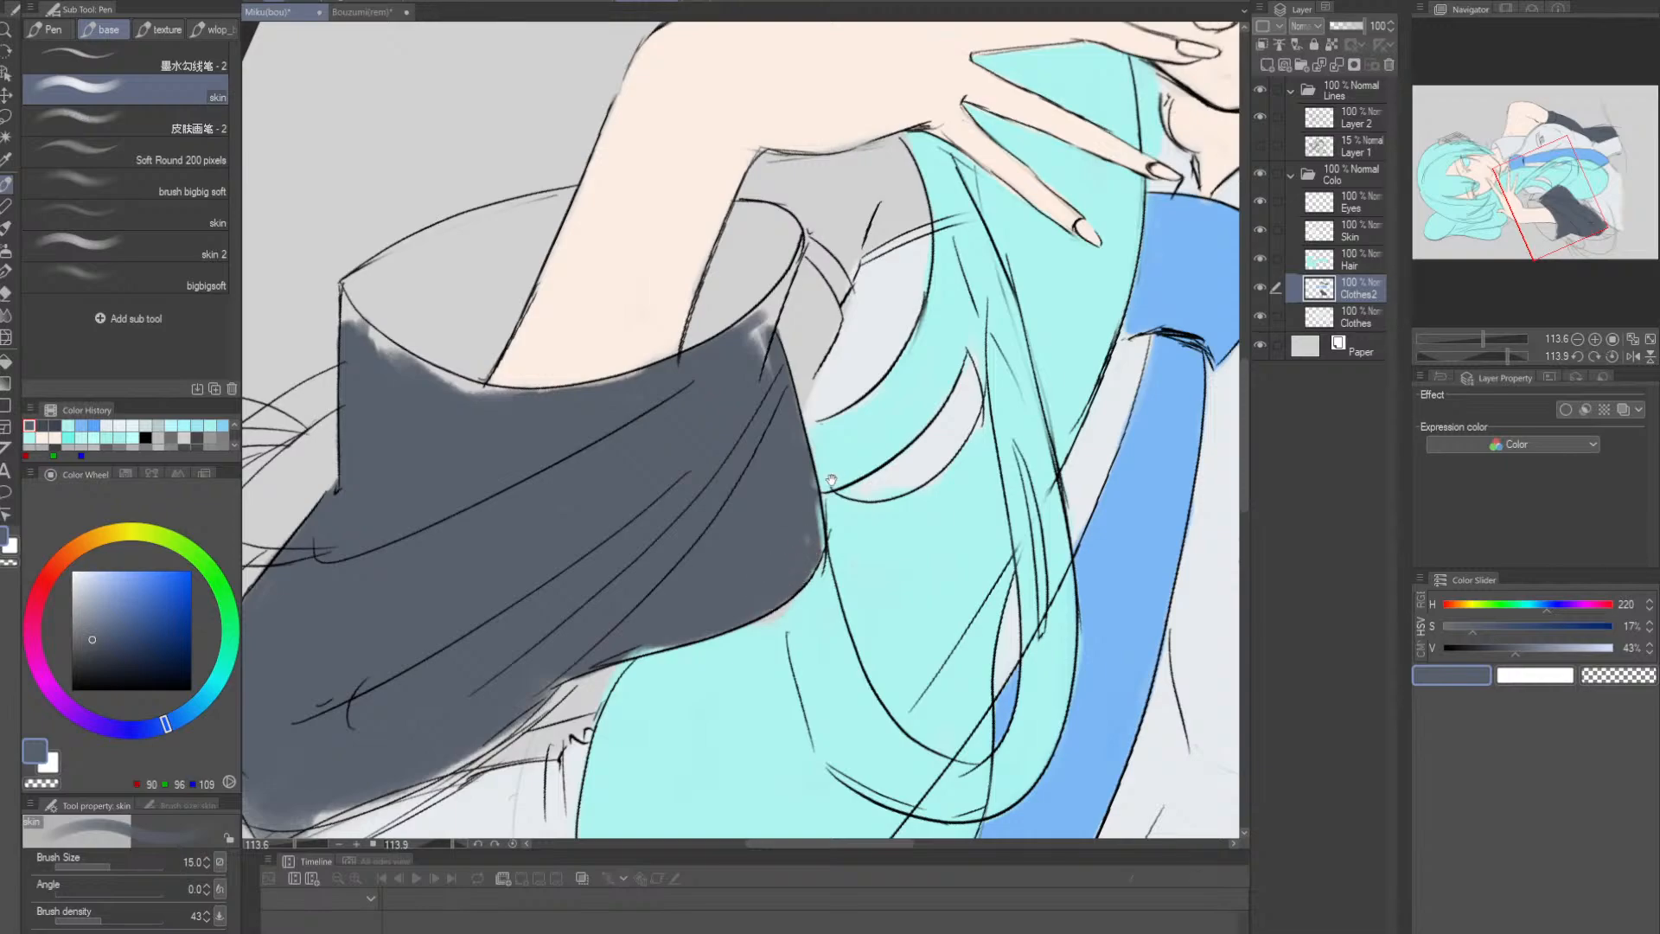
{"action": "left_click_drag", "start_coordinate": [830, 480], "coordinate": [769, 593]}
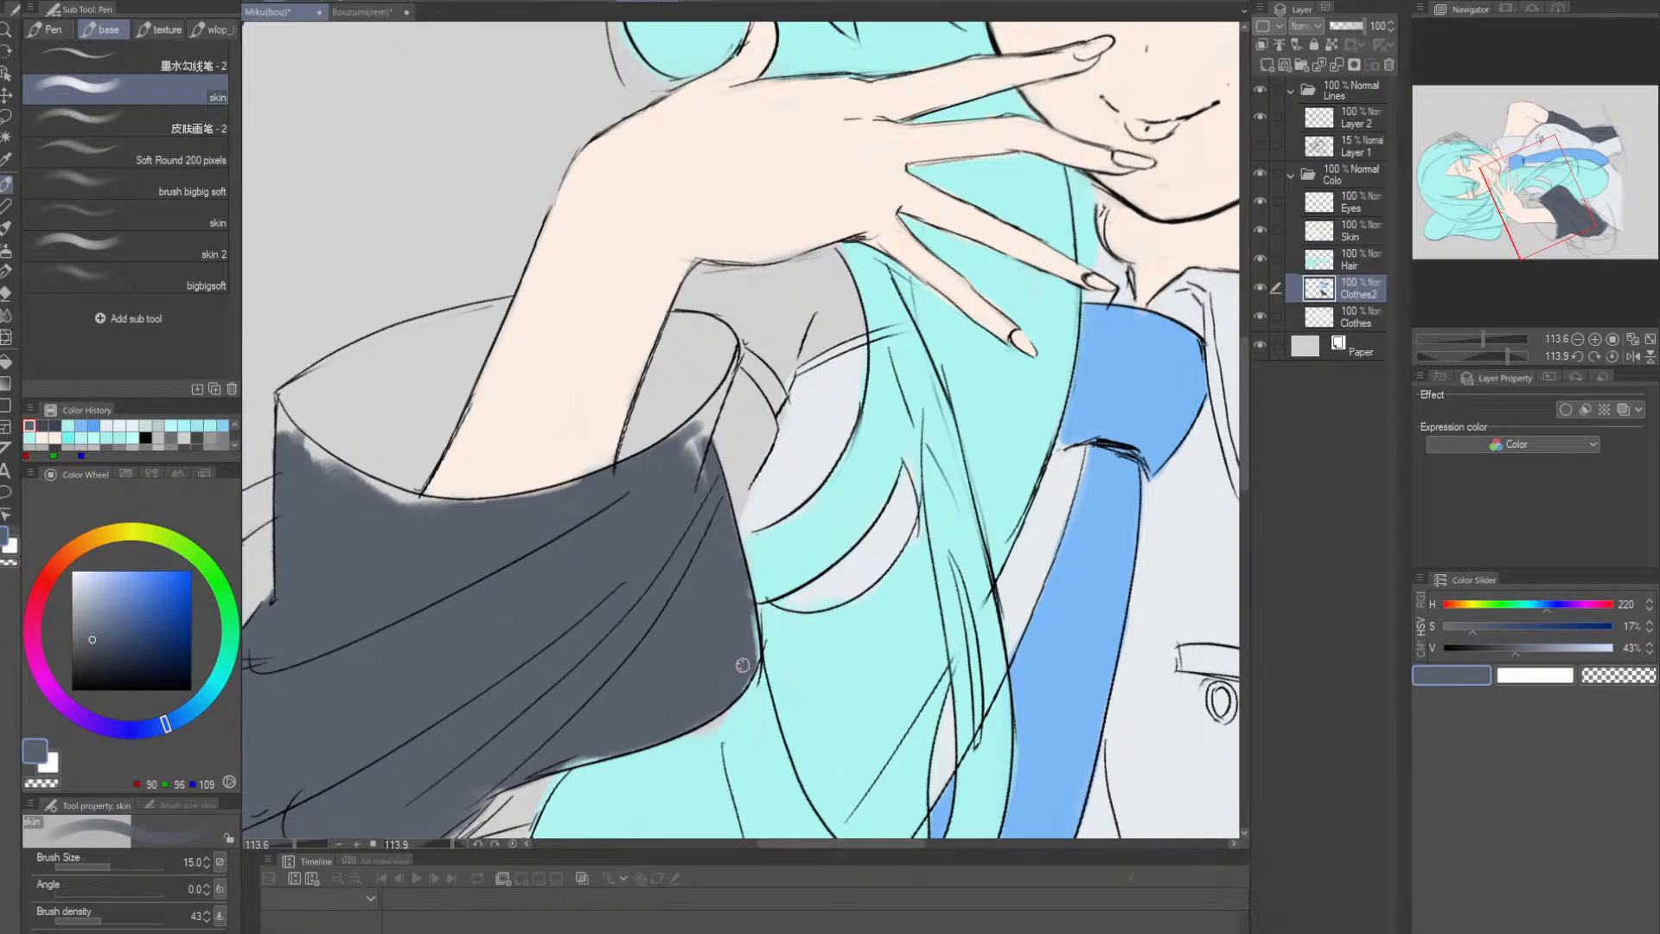
- Fill the folded part of the wide sleeve beside the wrist with blue-grey at brush size 15
{"action": "scroll", "coordinate": [750, 581], "scroll_direction": "up", "scroll_amount": 2}
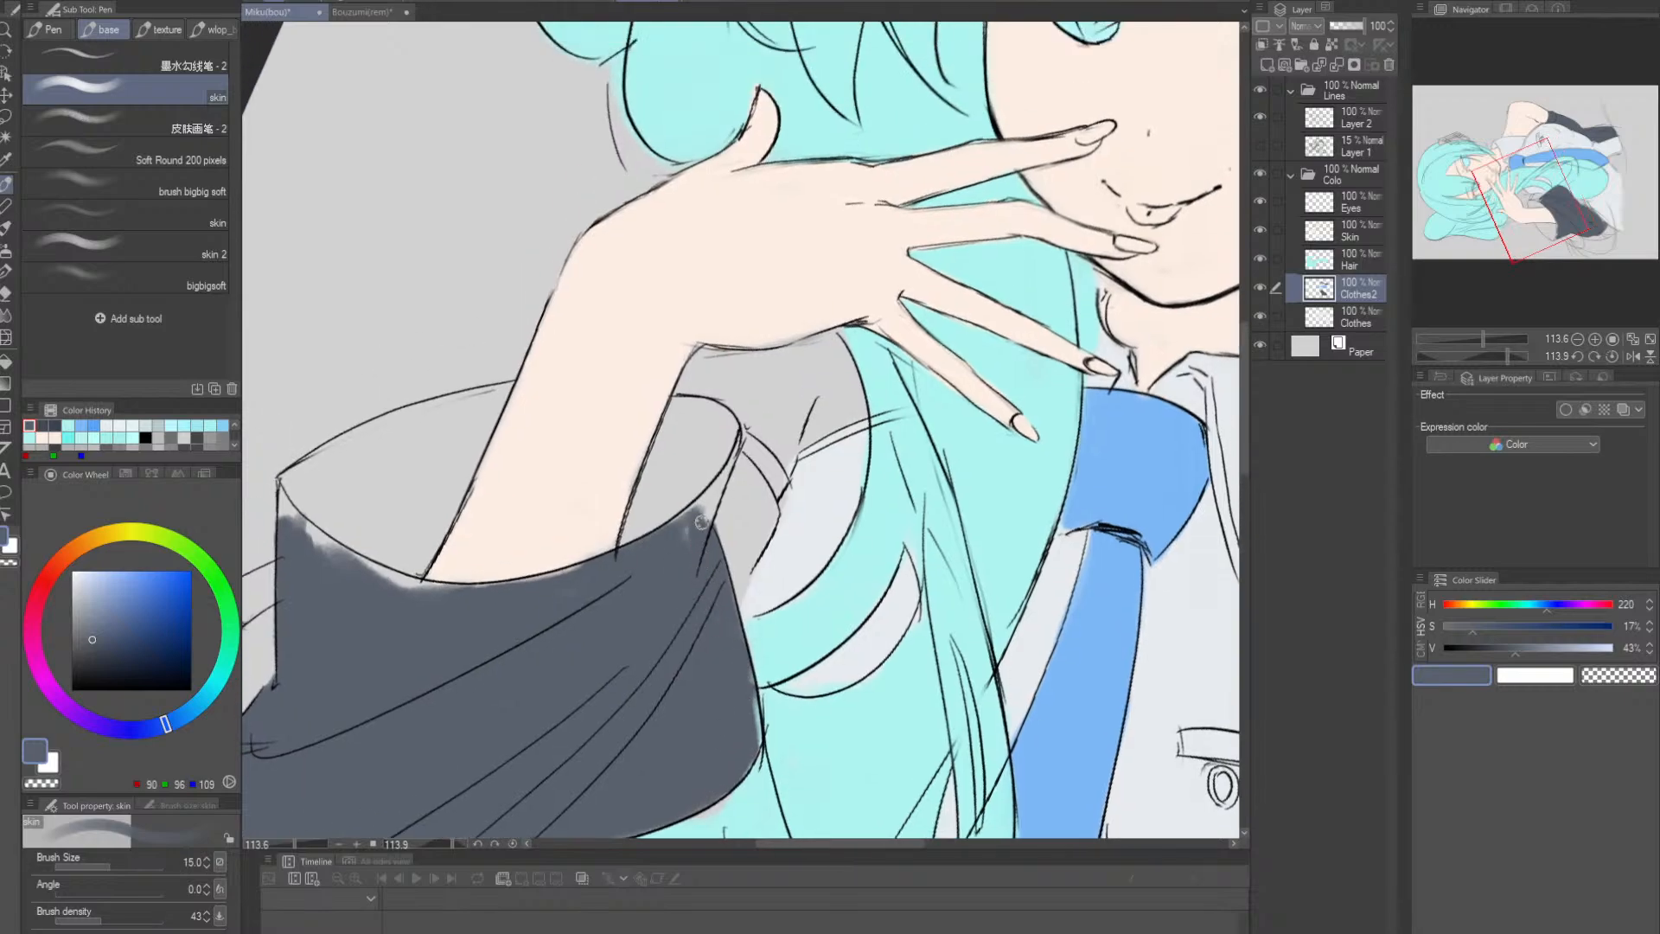
{"action": "mouse_move", "coordinate": [709, 503]}
{"action": "left_mouse_down"}
{"action": "mouse_move", "coordinate": [690, 519]}
{"action": "mouse_move", "coordinate": [742, 458]}
{"action": "mouse_move", "coordinate": [765, 496]}
{"action": "mouse_move", "coordinate": [737, 594]}
{"action": "mouse_move", "coordinate": [748, 563]}
{"action": "left_mouse_up"}
{"action": "key", "text": "ctrl+z"}
{"action": "mouse_move", "coordinate": [736, 586]}
{"action": "left_mouse_down"}
{"action": "mouse_move", "coordinate": [761, 531]}
{"action": "mouse_move", "coordinate": [733, 563]}
{"action": "mouse_move", "coordinate": [713, 553]}
{"action": "mouse_move", "coordinate": [734, 485]}
{"action": "mouse_move", "coordinate": [739, 531]}
{"action": "left_mouse_up"}
{"action": "key", "text": "e"}
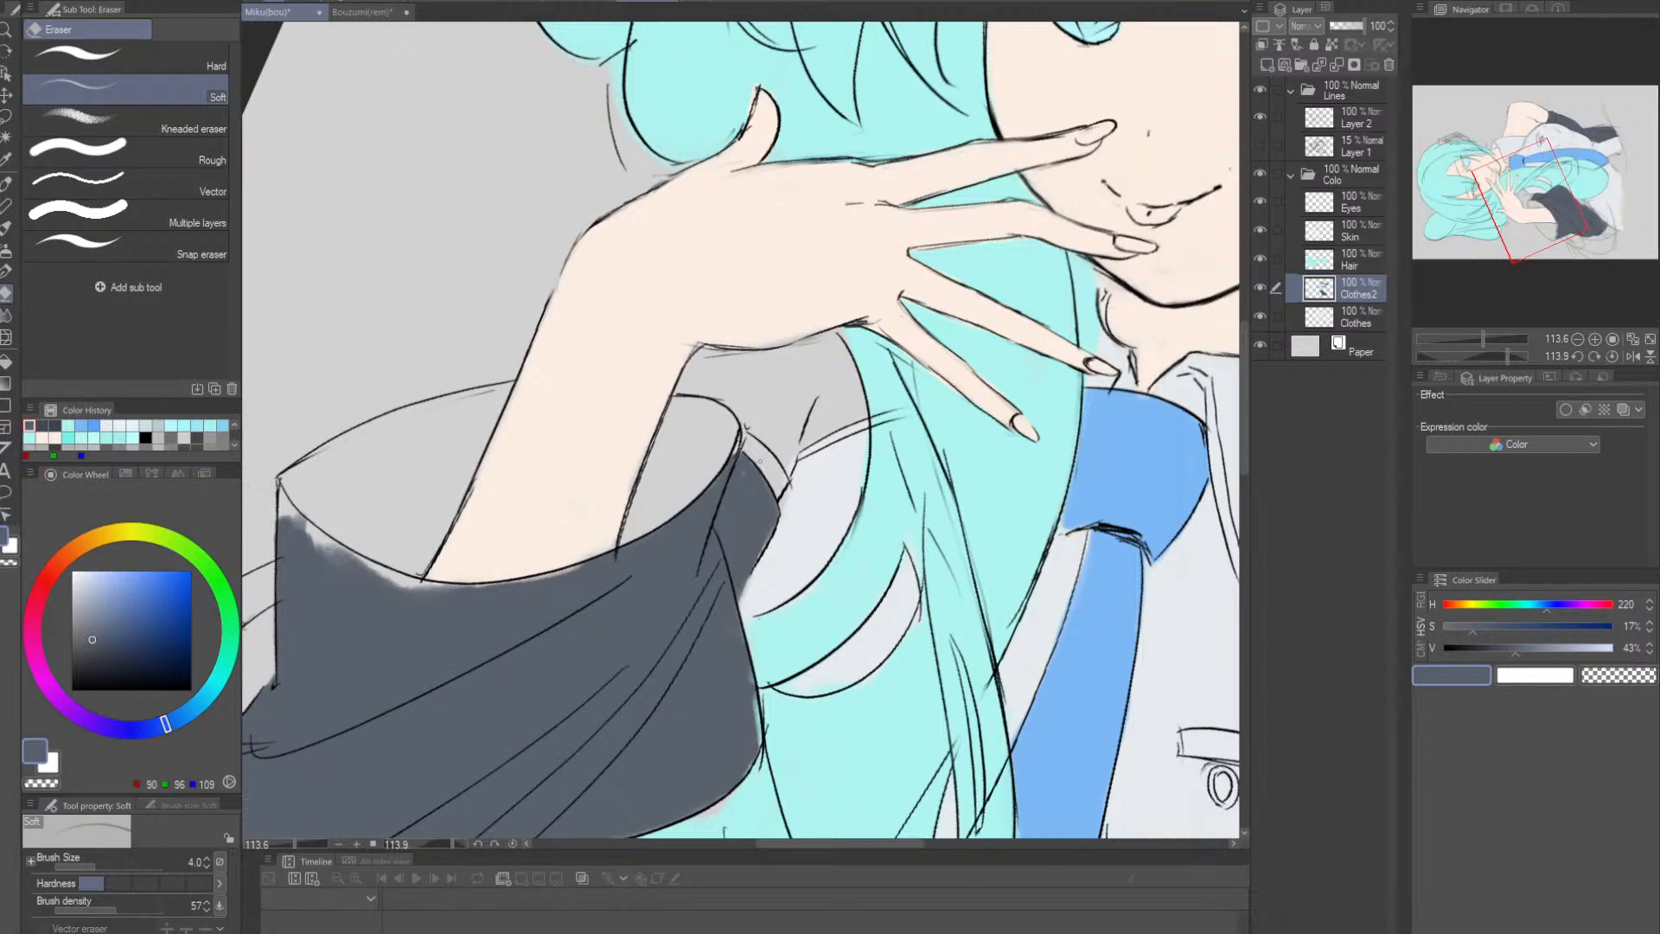
{"action": "key", "text": "p"}
- Clean up the edges of the sleeve fold along the opening rim and the shirt at brush size 6
{"action": "key", "text": "ctrl+space"}
{"action": "left_click_drag", "start_coordinate": [745, 471], "coordinate": [782, 466]}
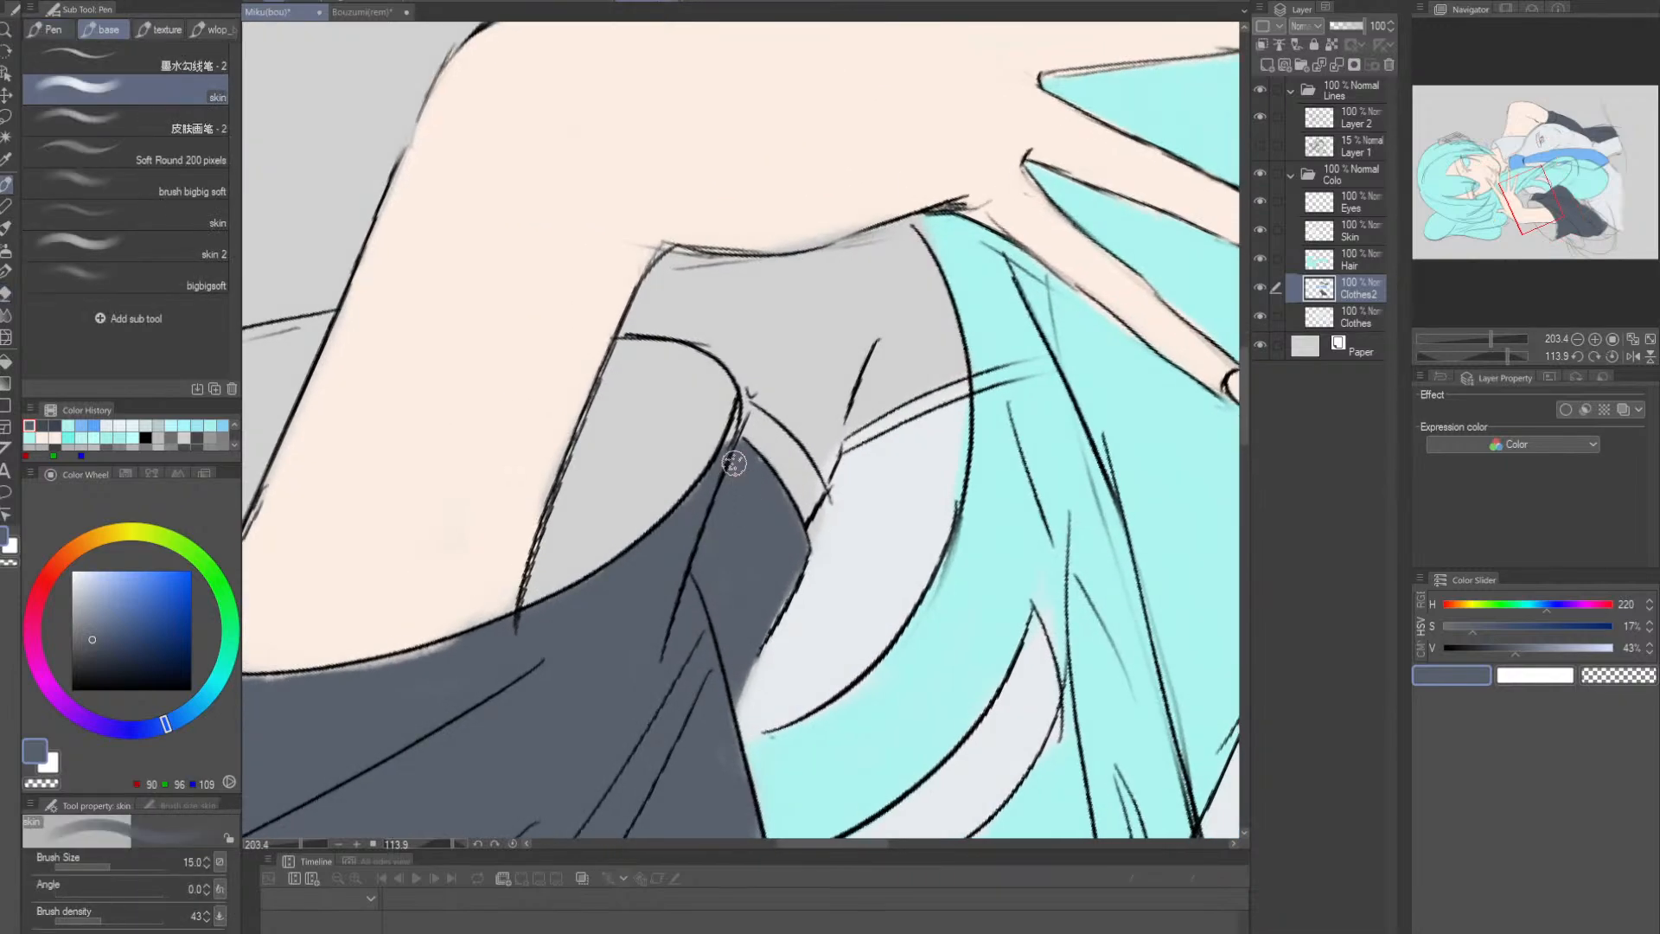
{"action": "key", "text": "bracketleft"}
{"action": "key", "text": "bracketleft"}
{"action": "key", "text": "bracketleft"}
{"action": "key", "text": "bracketleft"}
{"action": "key", "text": "bracketleft"}
{"action": "mouse_move", "coordinate": [736, 413]}
{"action": "left_mouse_down"}
{"action": "mouse_move", "coordinate": [730, 448]}
{"action": "mouse_move", "coordinate": [657, 518]}
{"action": "left_mouse_up"}
{"action": "left_click_drag", "start_coordinate": [783, 677], "coordinate": [826, 550]}
{"action": "left_click_drag", "start_coordinate": [741, 728], "coordinate": [770, 728]}
{"action": "left_click_drag", "start_coordinate": [738, 721], "coordinate": [782, 653]}
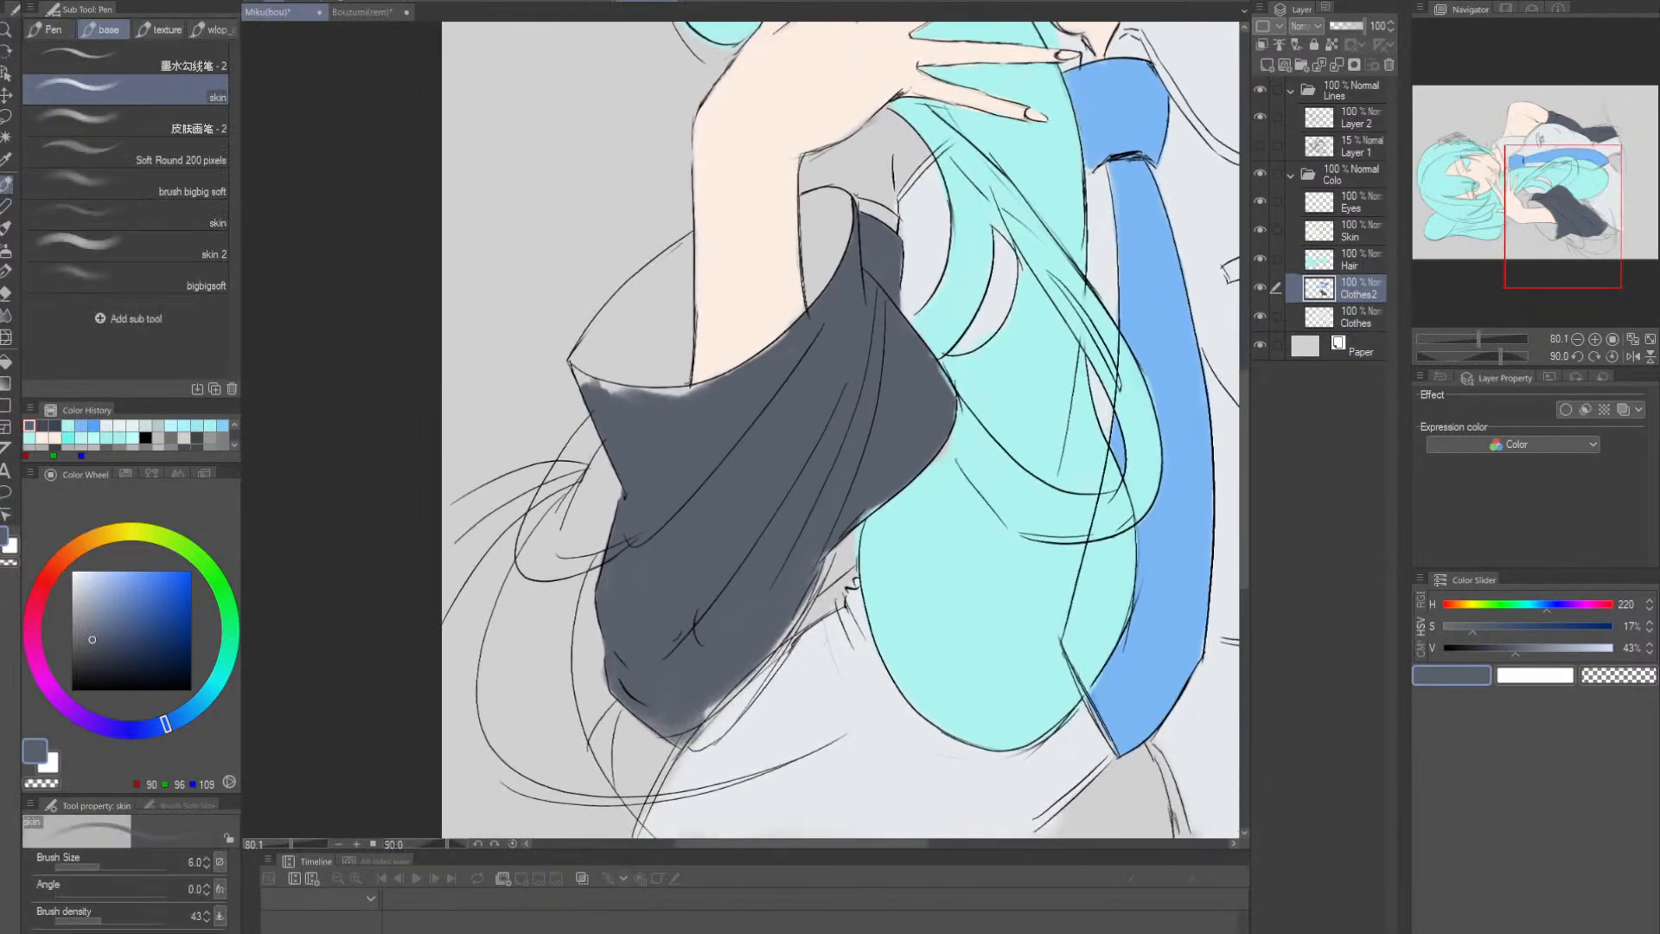
- Fill along the wide sleeve's lower edge and the gap below it beside the hair, using brush sizes 30 and 17
{"action": "key", "text": "bracketright"}
{"action": "key", "text": "bracketright"}
{"action": "key", "text": "bracketright"}
{"action": "key", "text": "bracketright"}
{"action": "key", "text": "bracketright"}
{"action": "key", "text": "bracketright"}
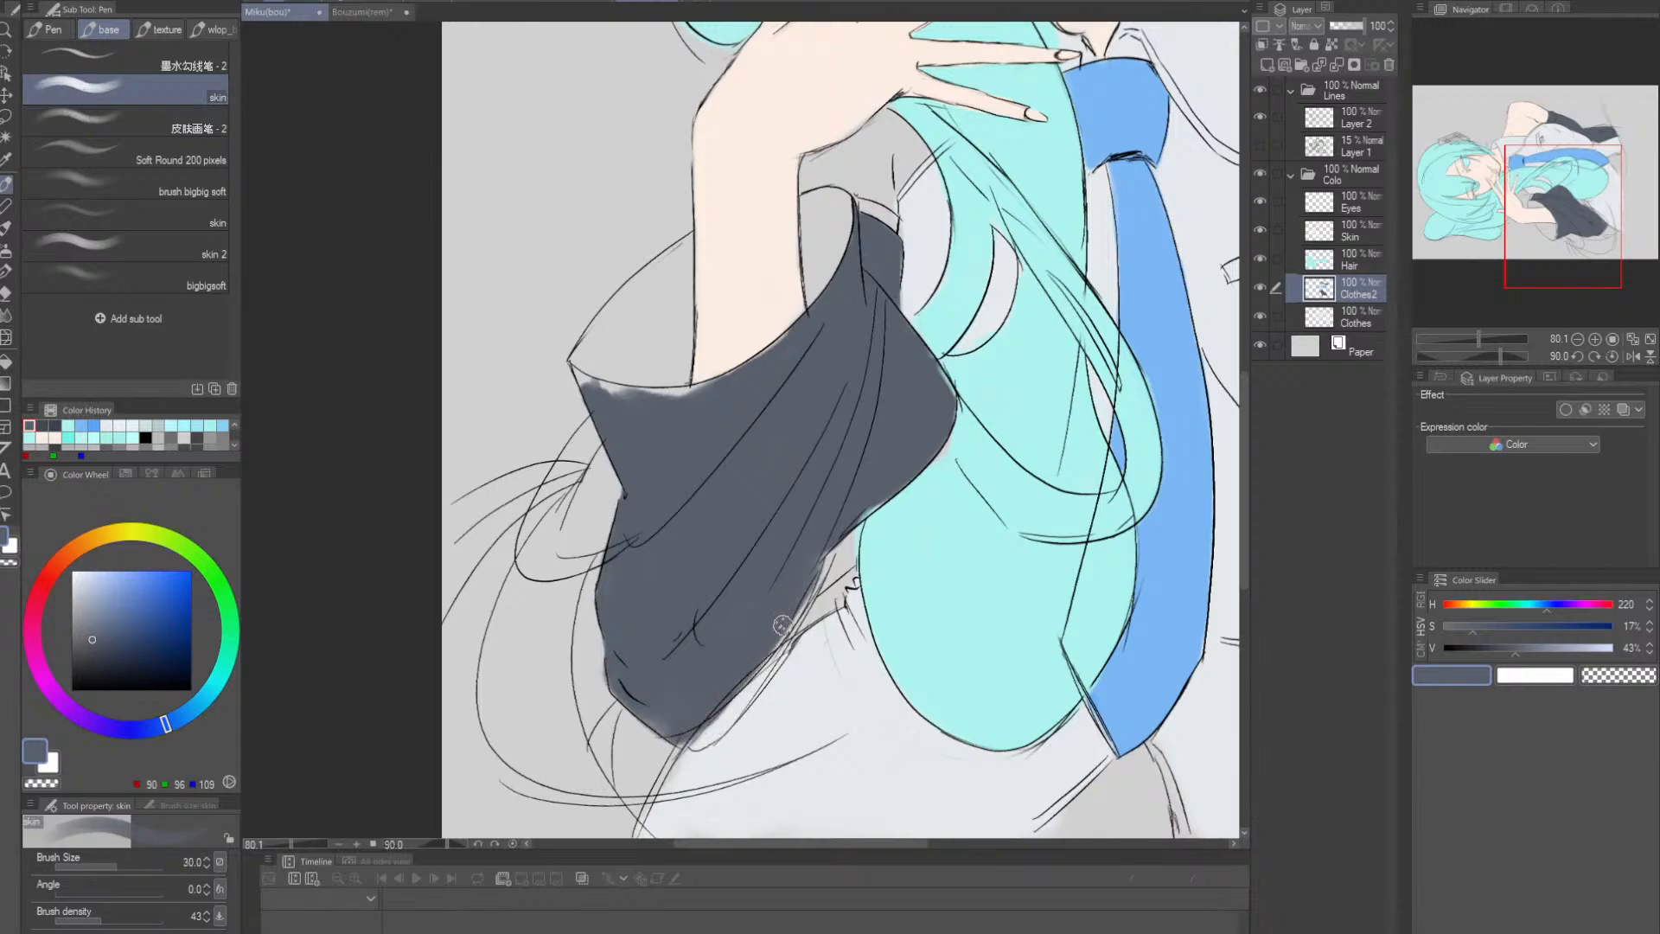
{"action": "left_click_drag", "start_coordinate": [782, 625], "coordinate": [798, 581]}
{"action": "key", "text": "bracketleft"}
{"action": "key", "text": "bracketleft"}
{"action": "key", "text": "bracketleft"}
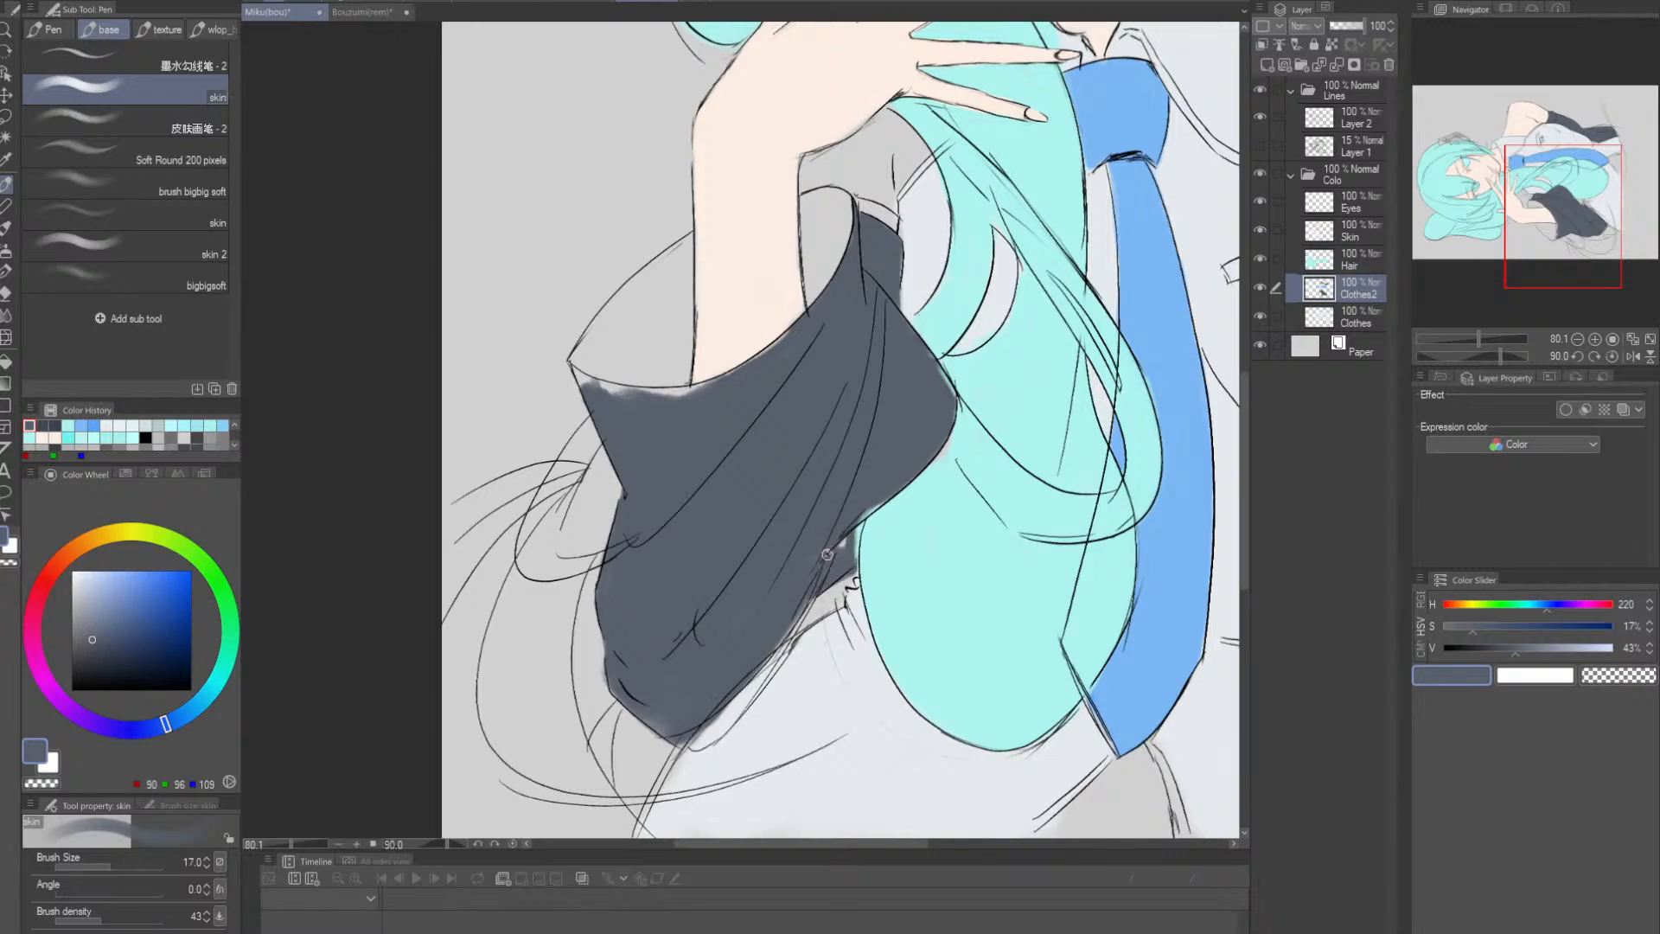
- Fill the sleeve opening's outer corner up to its rim at brush size 17, refining the pointed tip with a smaller brush
{"action": "left_click_drag", "start_coordinate": [835, 529], "coordinate": [861, 701]}
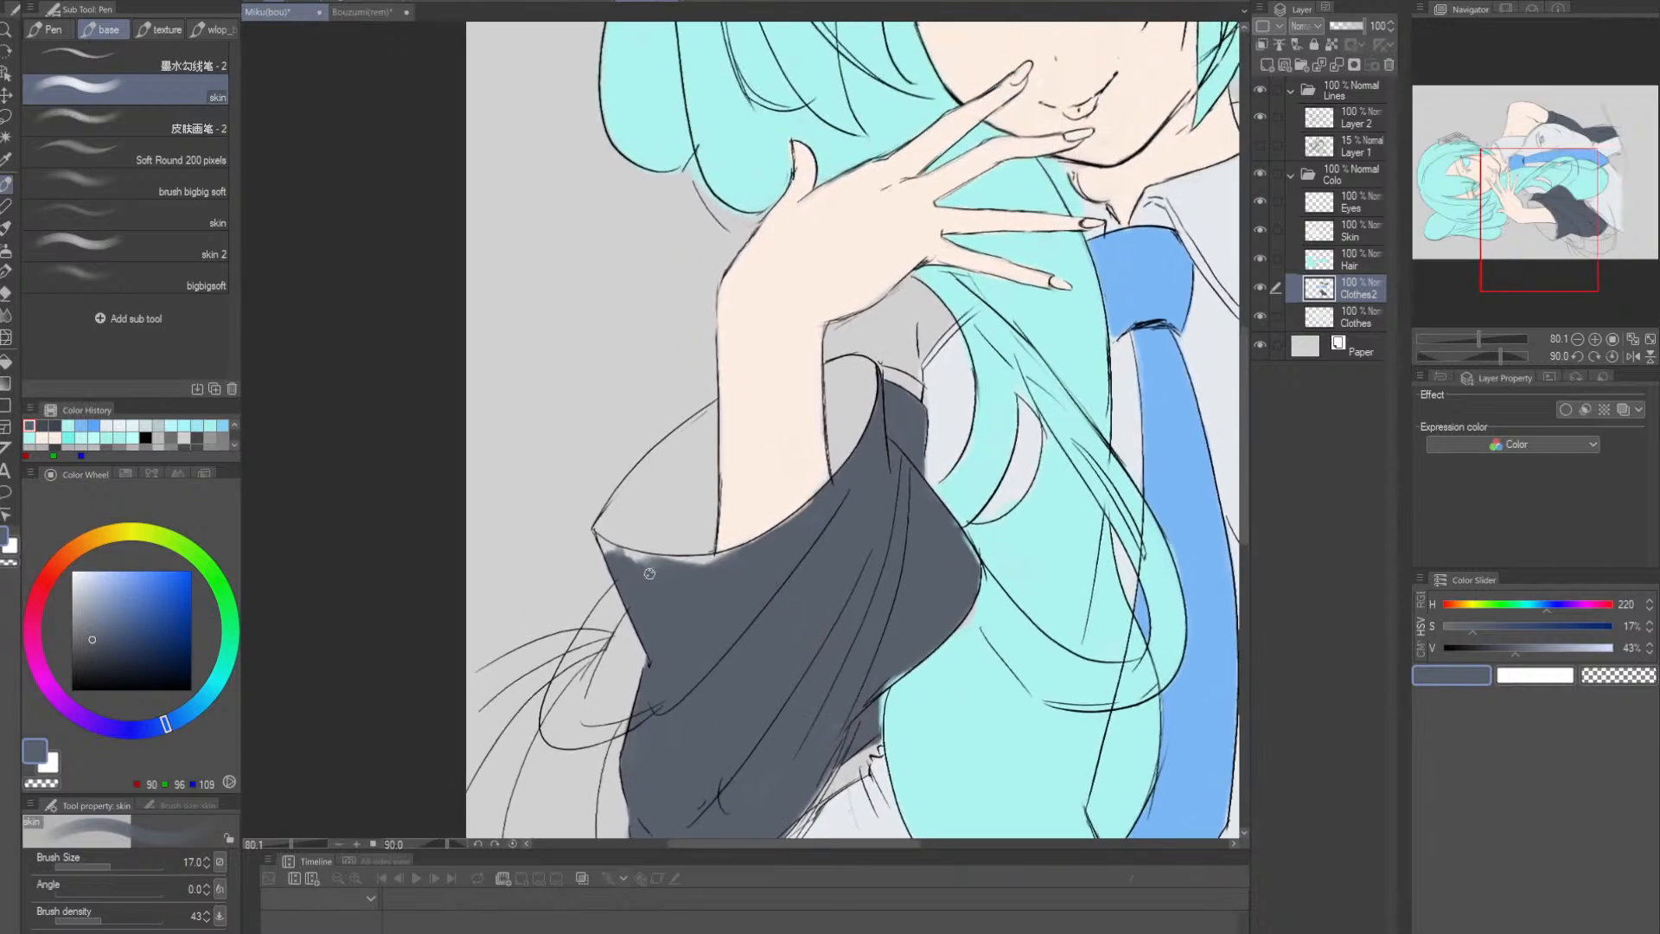
{"action": "left_click_drag", "start_coordinate": [899, 494], "coordinate": [904, 381]}
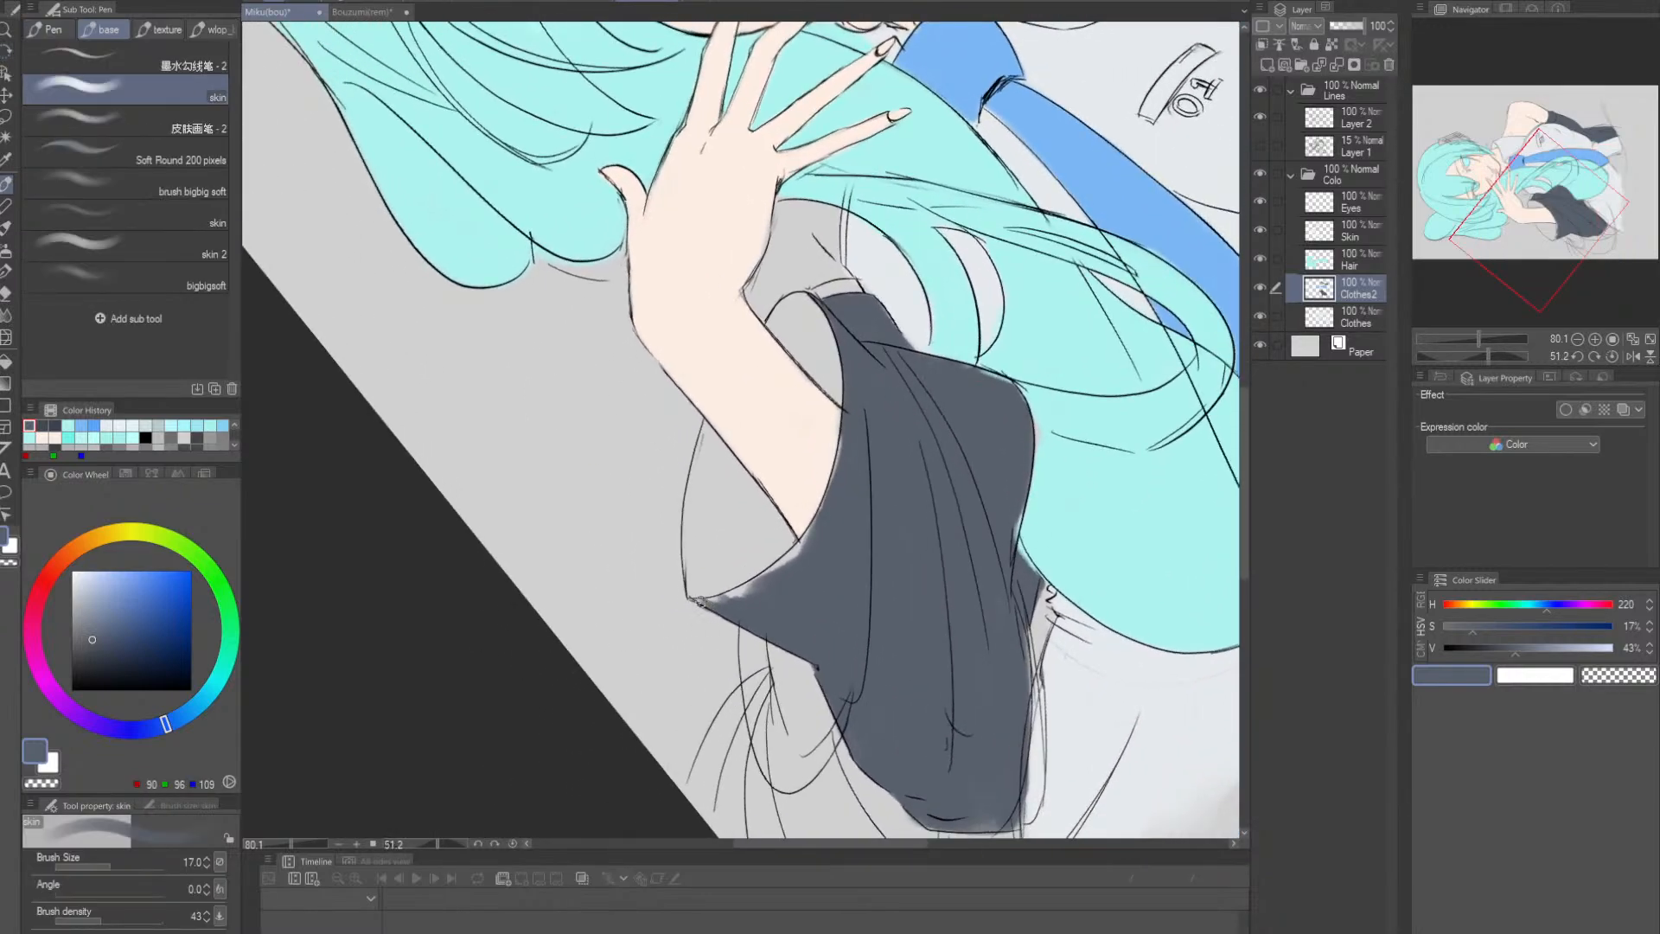
{"action": "left_click_drag", "start_coordinate": [761, 582], "coordinate": [823, 516]}
{"action": "scroll", "coordinate": [736, 608], "scroll_direction": "up", "scroll_amount": 3}
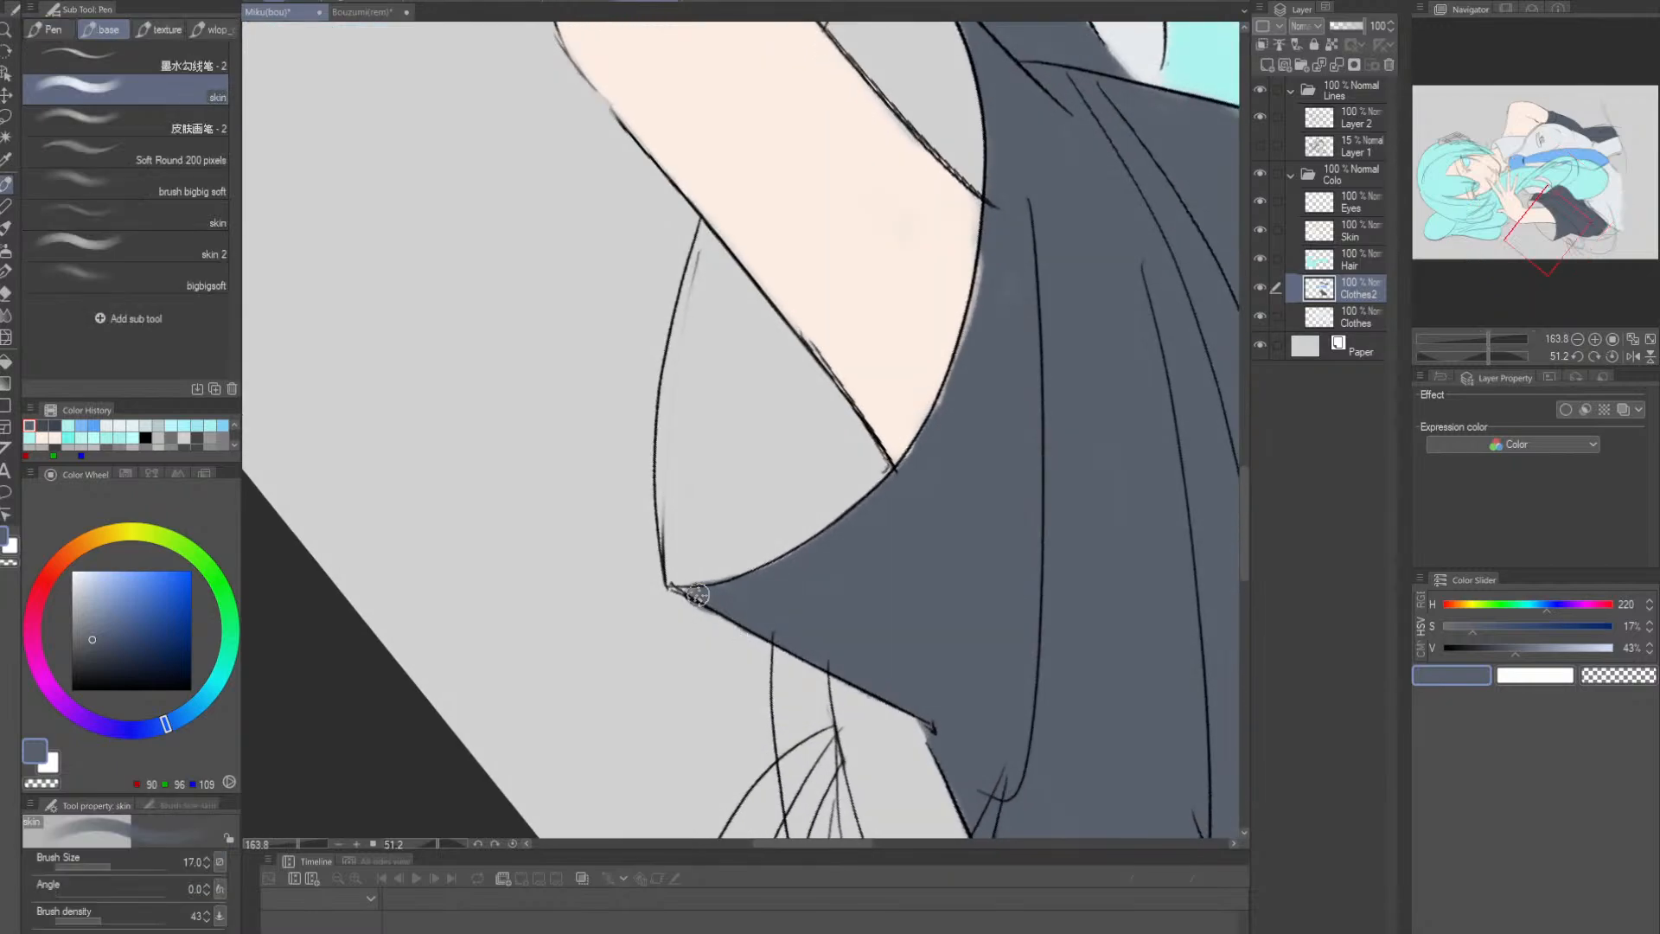
{"action": "key", "text": "bracketleft"}
{"action": "key", "text": "bracketleft"}
{"action": "key", "text": "bracketleft"}
{"action": "key", "text": "bracketleft"}
{"action": "key", "text": "bracketleft"}
{"action": "key", "text": "e"}
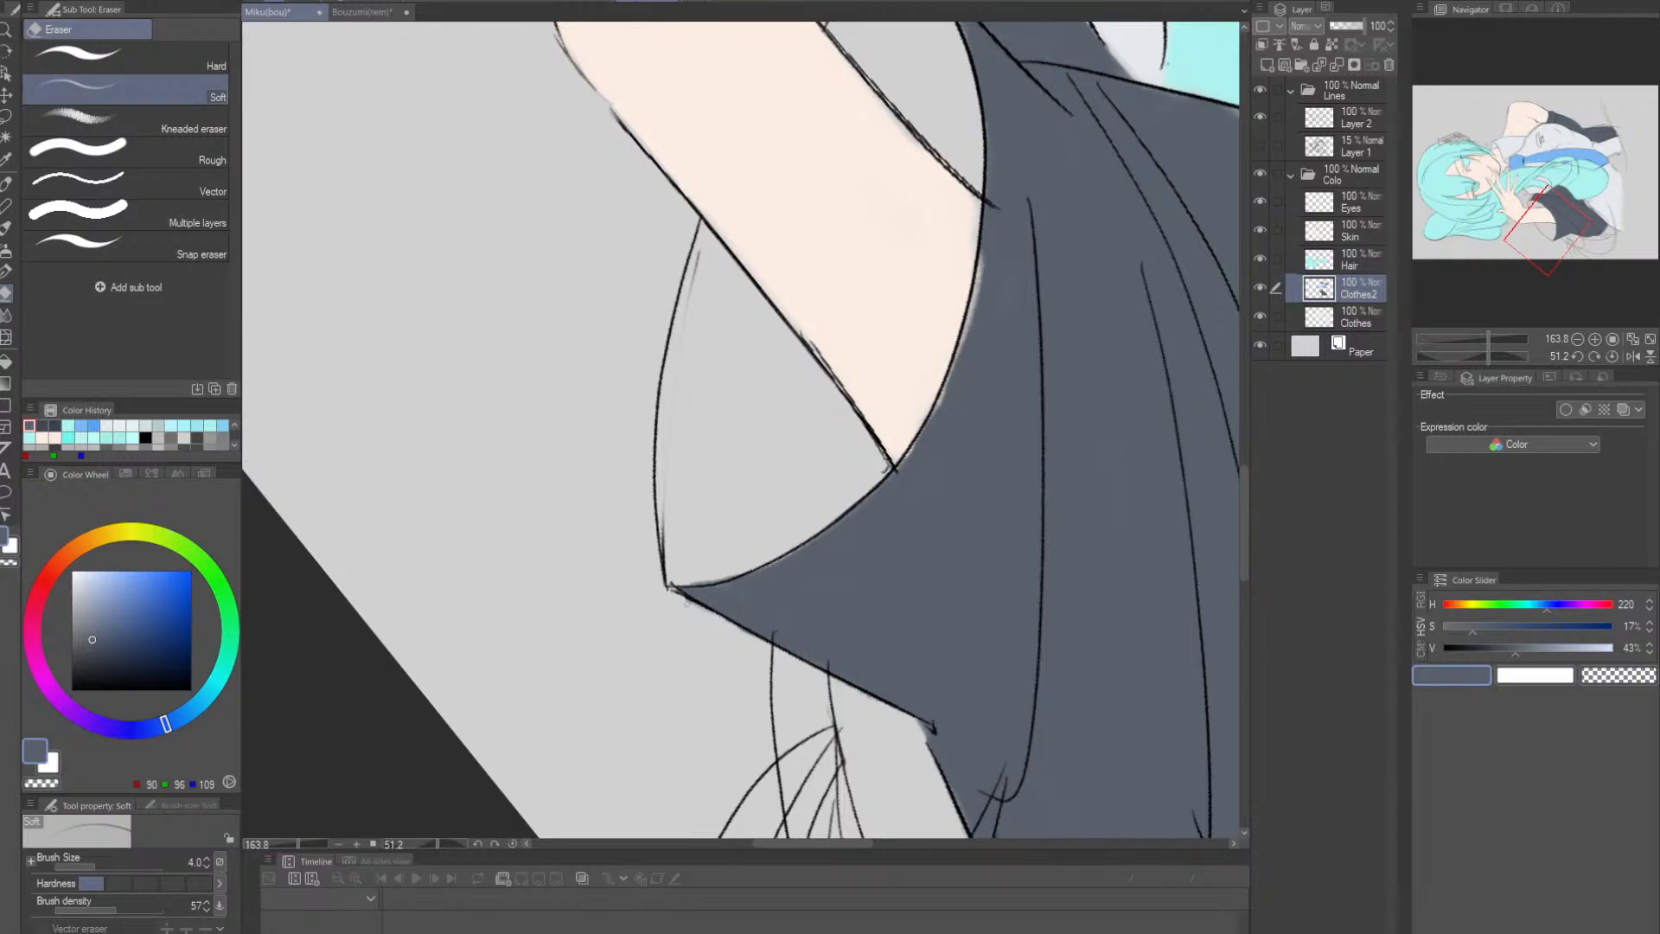
- Even out the blue-grey in the wide sleeve's lower corner with a larger brush
{"action": "key", "text": "ctrl+space"}
{"action": "key", "text": "shift+space"}
{"action": "left_click_drag", "start_coordinate": [1005, 560], "coordinate": [994, 618]}
{"action": "left_click_drag", "start_coordinate": [1004, 602], "coordinate": [762, 530]}
{"action": "left_click_drag", "start_coordinate": [922, 543], "coordinate": [862, 604]}
{"action": "key", "text": "space"}
{"action": "left_click_drag", "start_coordinate": [783, 683], "coordinate": [780, 592]}
{"action": "key", "text": "ctrl+space"}
{"action": "left_click_drag", "start_coordinate": [683, 644], "coordinate": [729, 644]}
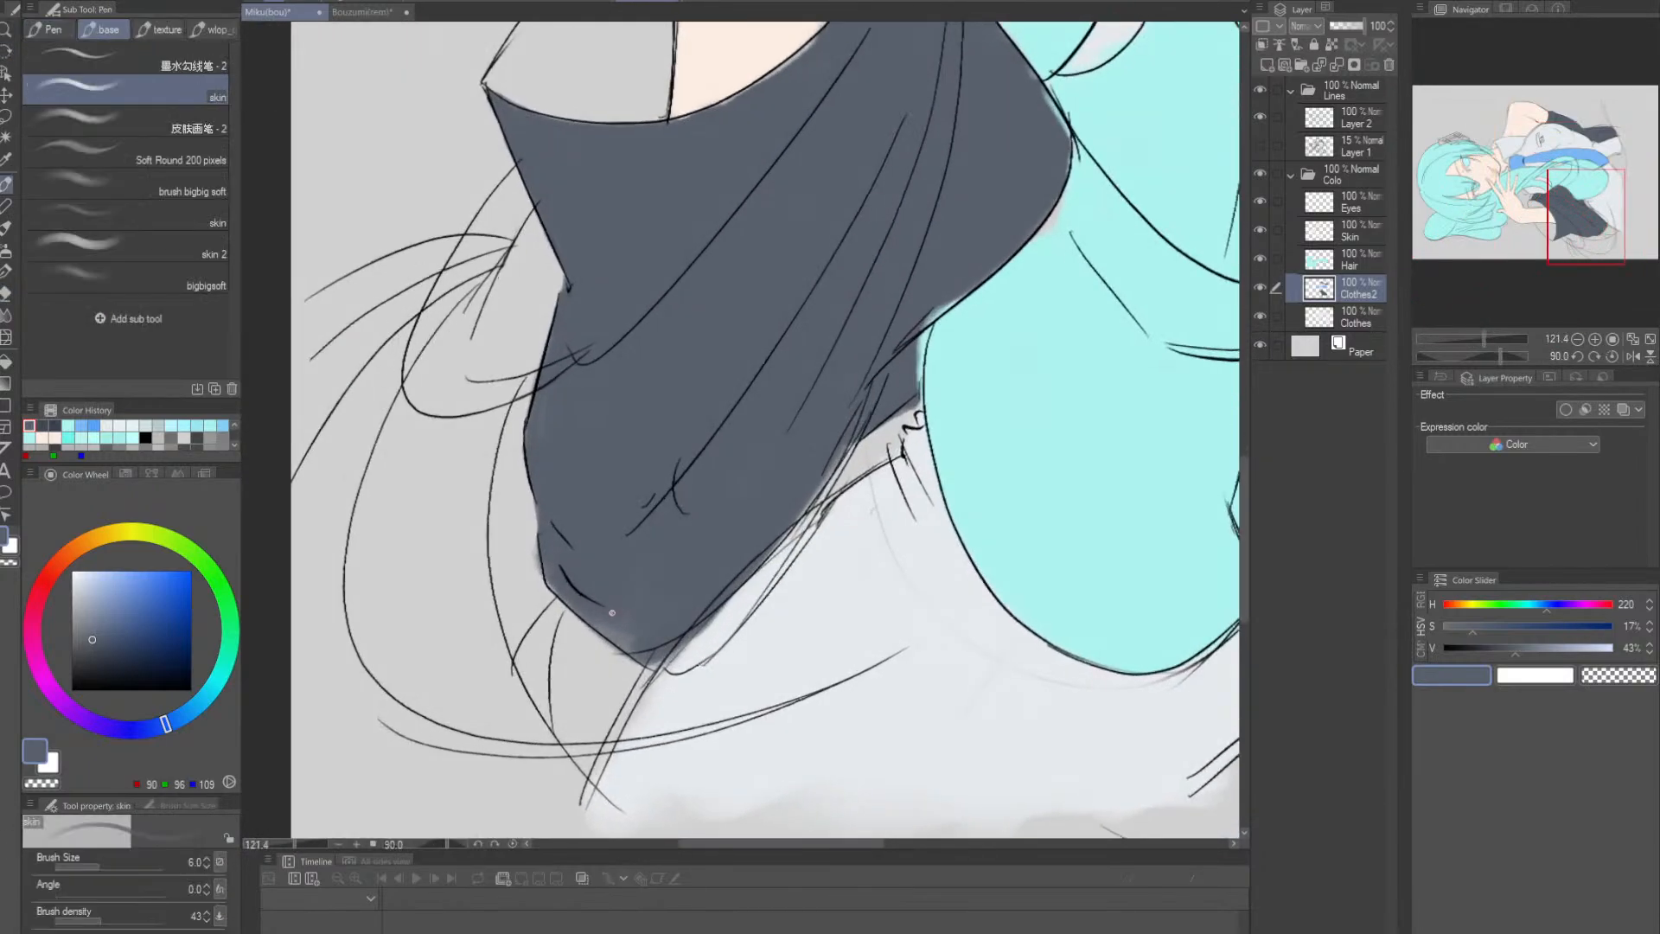
{"action": "key", "text": "]"}
{"action": "key", "text": "]"}
{"action": "key", "text": "]"}
{"action": "key", "text": "]"}
{"action": "key", "text": "]"}
{"action": "key", "text": "]"}
{"action": "key", "text": "]"}
{"action": "key", "text": "]"}
{"action": "mouse_move", "coordinate": [588, 605]}
{"action": "left_mouse_down"}
{"action": "mouse_move", "coordinate": [652, 649]}
{"action": "mouse_move", "coordinate": [591, 605]}
{"action": "mouse_move", "coordinate": [642, 634]}
{"action": "mouse_move", "coordinate": [632, 540]}
{"action": "mouse_move", "coordinate": [664, 623]}
{"action": "left_mouse_up"}
{"action": "key", "text": "["}
{"action": "key", "text": "space"}
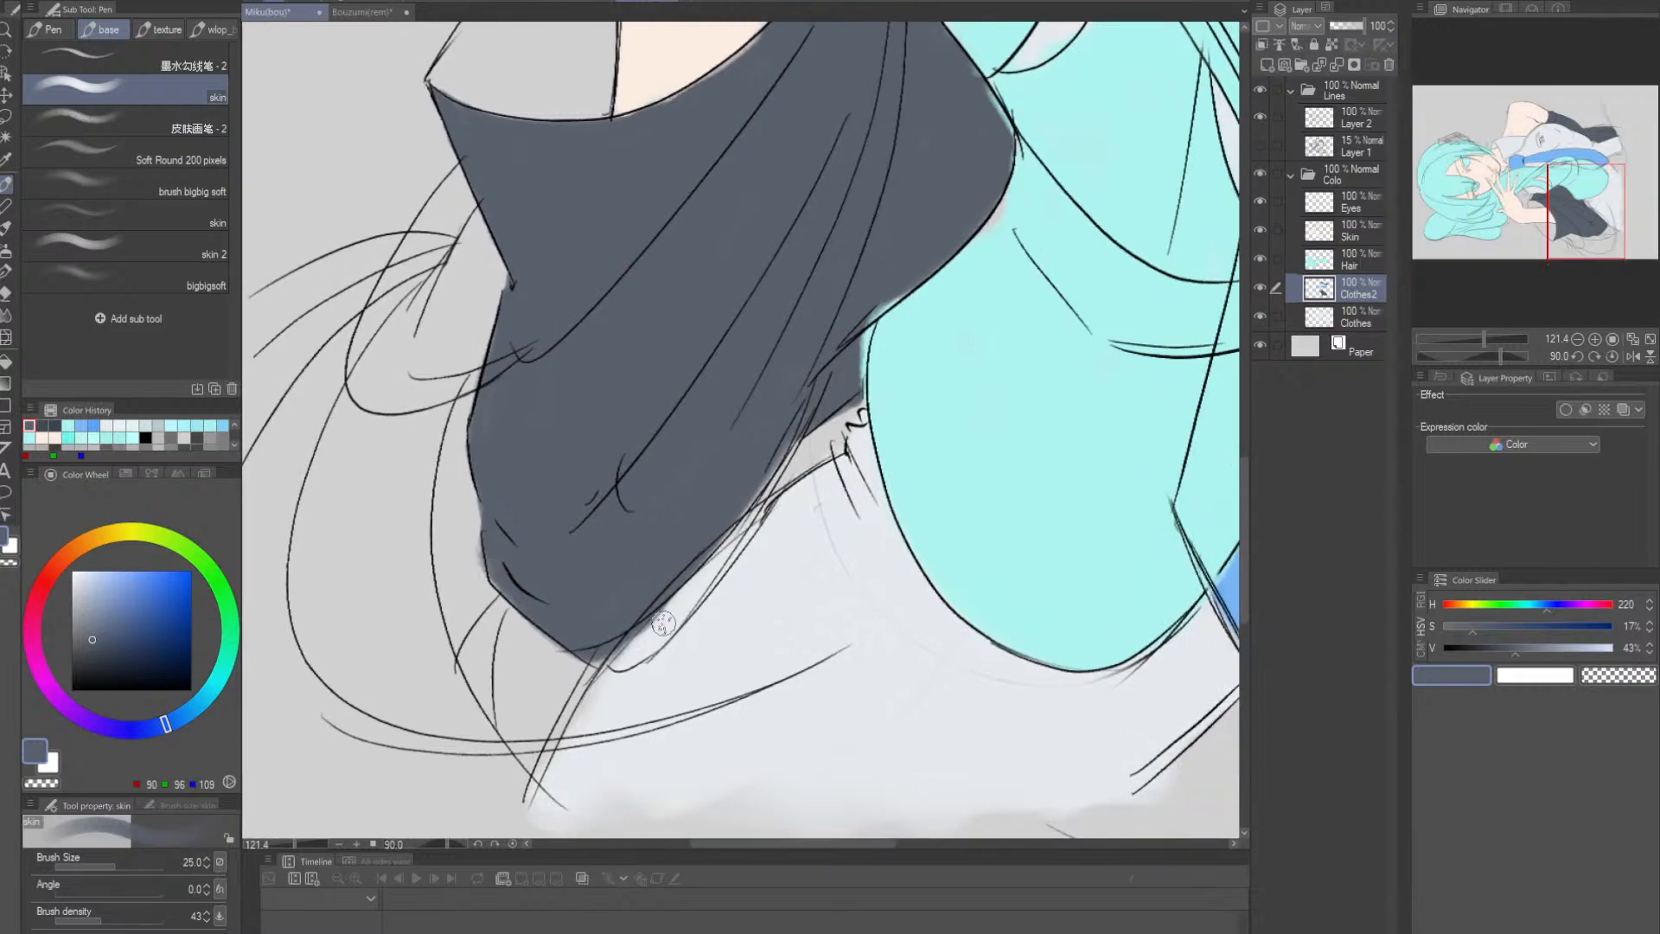
- Extend the blue-grey to the sketched edge of the lower sleeve beside the shirt at brush size 17
{"action": "key", "text": "bracketleft"}
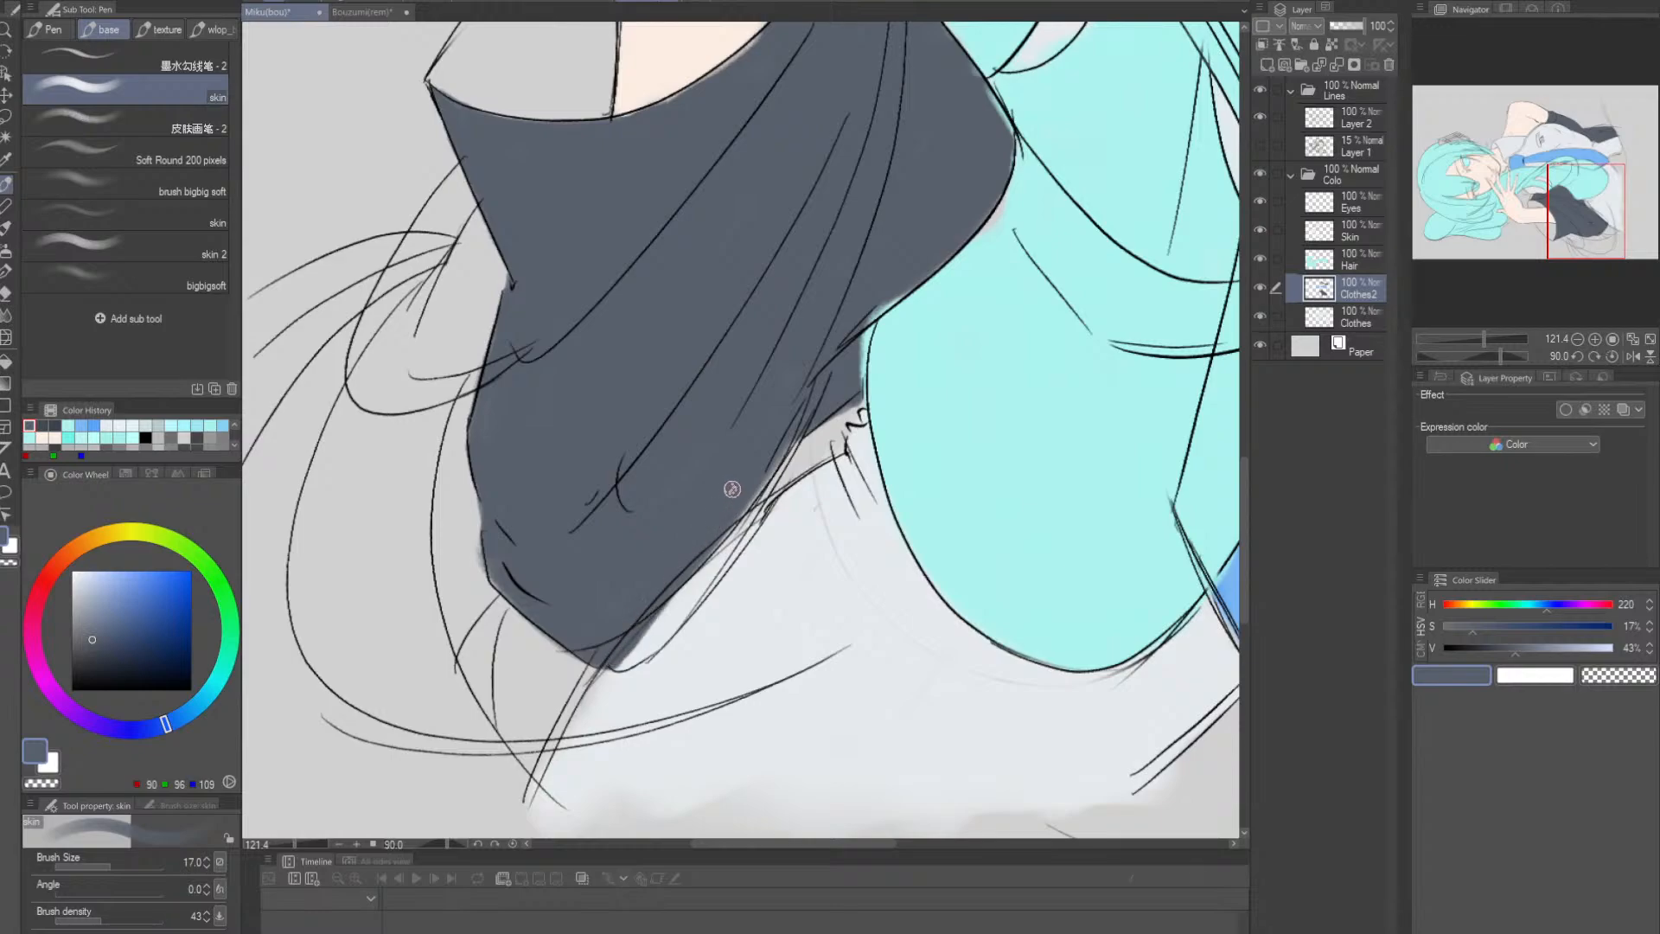
{"action": "left_click_drag", "start_coordinate": [641, 641], "coordinate": [693, 566]}
{"action": "key", "text": "alt+space"}
{"action": "left_click", "coordinate": [785, 576]}
{"action": "mouse_move", "coordinate": [798, 536]}
{"action": "left_mouse_down"}
{"action": "mouse_move", "coordinate": [748, 600]}
{"action": "mouse_move", "coordinate": [882, 550]}
{"action": "mouse_move", "coordinate": [846, 465]}
{"action": "mouse_move", "coordinate": [814, 542]}
{"action": "mouse_move", "coordinate": [759, 481]}
{"action": "mouse_move", "coordinate": [731, 607]}
{"action": "left_mouse_up"}
{"action": "key", "text": "ctrl+space"}
{"action": "mouse_move", "coordinate": [651, 647]}
{"action": "left_mouse_down"}
{"action": "mouse_move", "coordinate": [686, 593]}
{"action": "mouse_move", "coordinate": [676, 632]}
{"action": "mouse_move", "coordinate": [706, 516]}
{"action": "mouse_move", "coordinate": [673, 625]}
{"action": "left_mouse_up"}
{"action": "left_click_drag", "start_coordinate": [711, 483], "coordinate": [681, 622]}
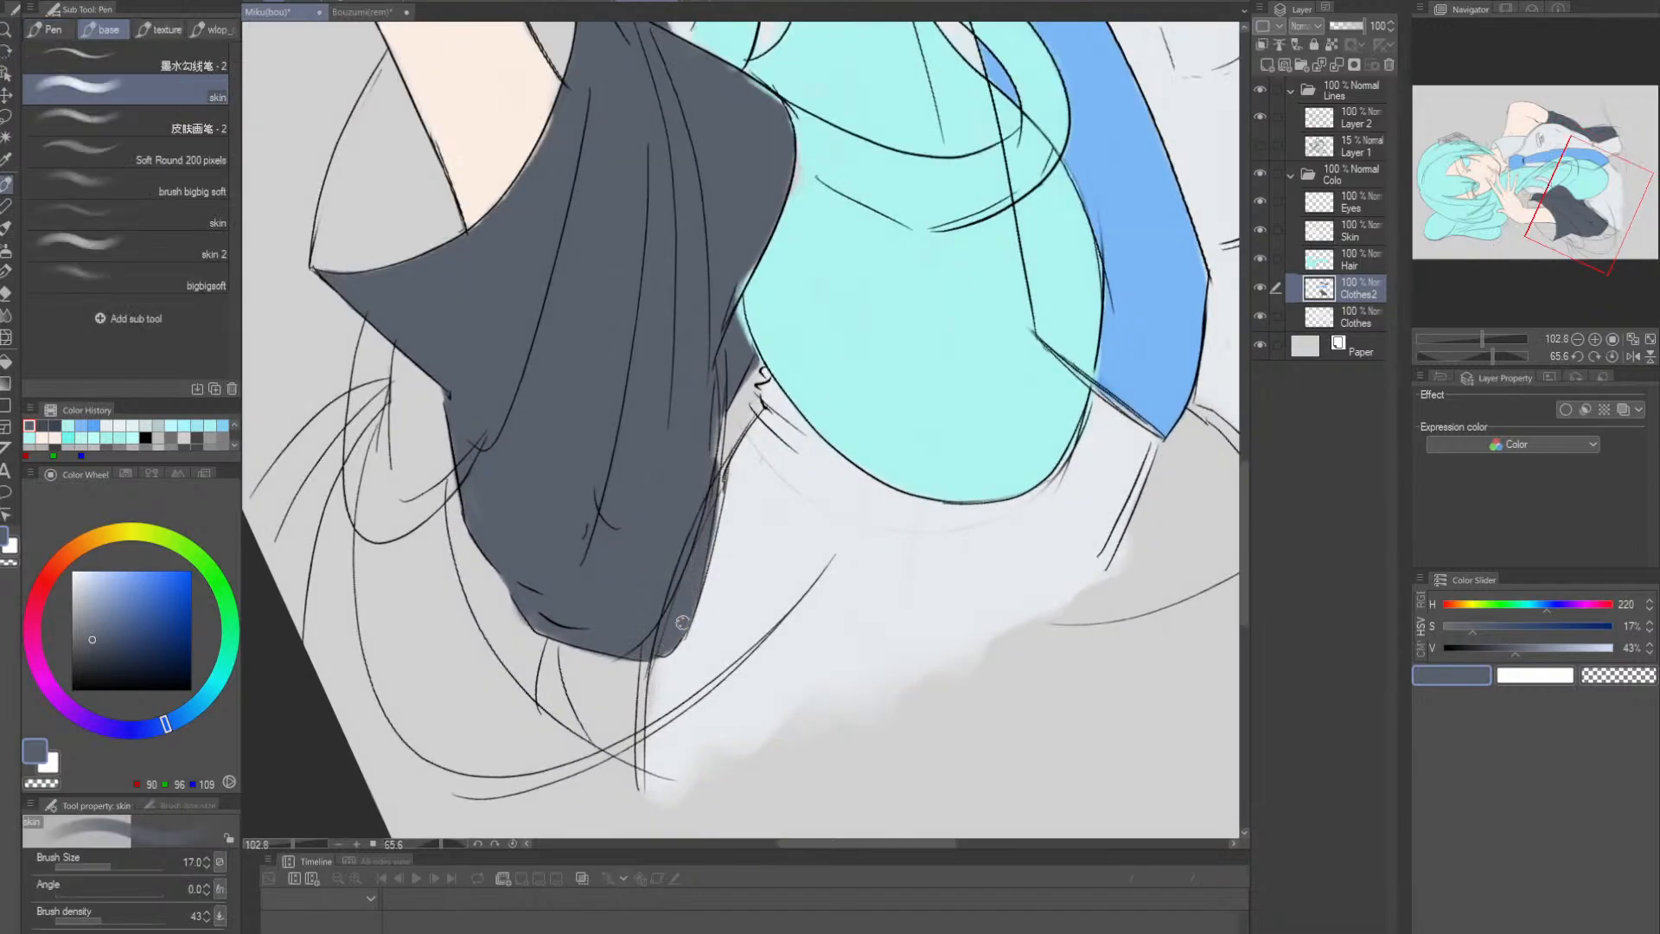
{"action": "mouse_move", "coordinate": [708, 414]}
{"action": "left_mouse_down"}
{"action": "mouse_move", "coordinate": [716, 471]}
{"action": "mouse_move", "coordinate": [702, 460]}
{"action": "left_mouse_up"}
- Erase the teal spilling over the wide sleeve's inner edge on the Hair layer with the Soft eraser at size 10
{"action": "key", "text": "r"}
{"action": "left_click_drag", "start_coordinate": [974, 404], "coordinate": [880, 667]}
{"action": "left_click", "coordinate": [1340, 268]}
{"action": "key", "text": "e"}
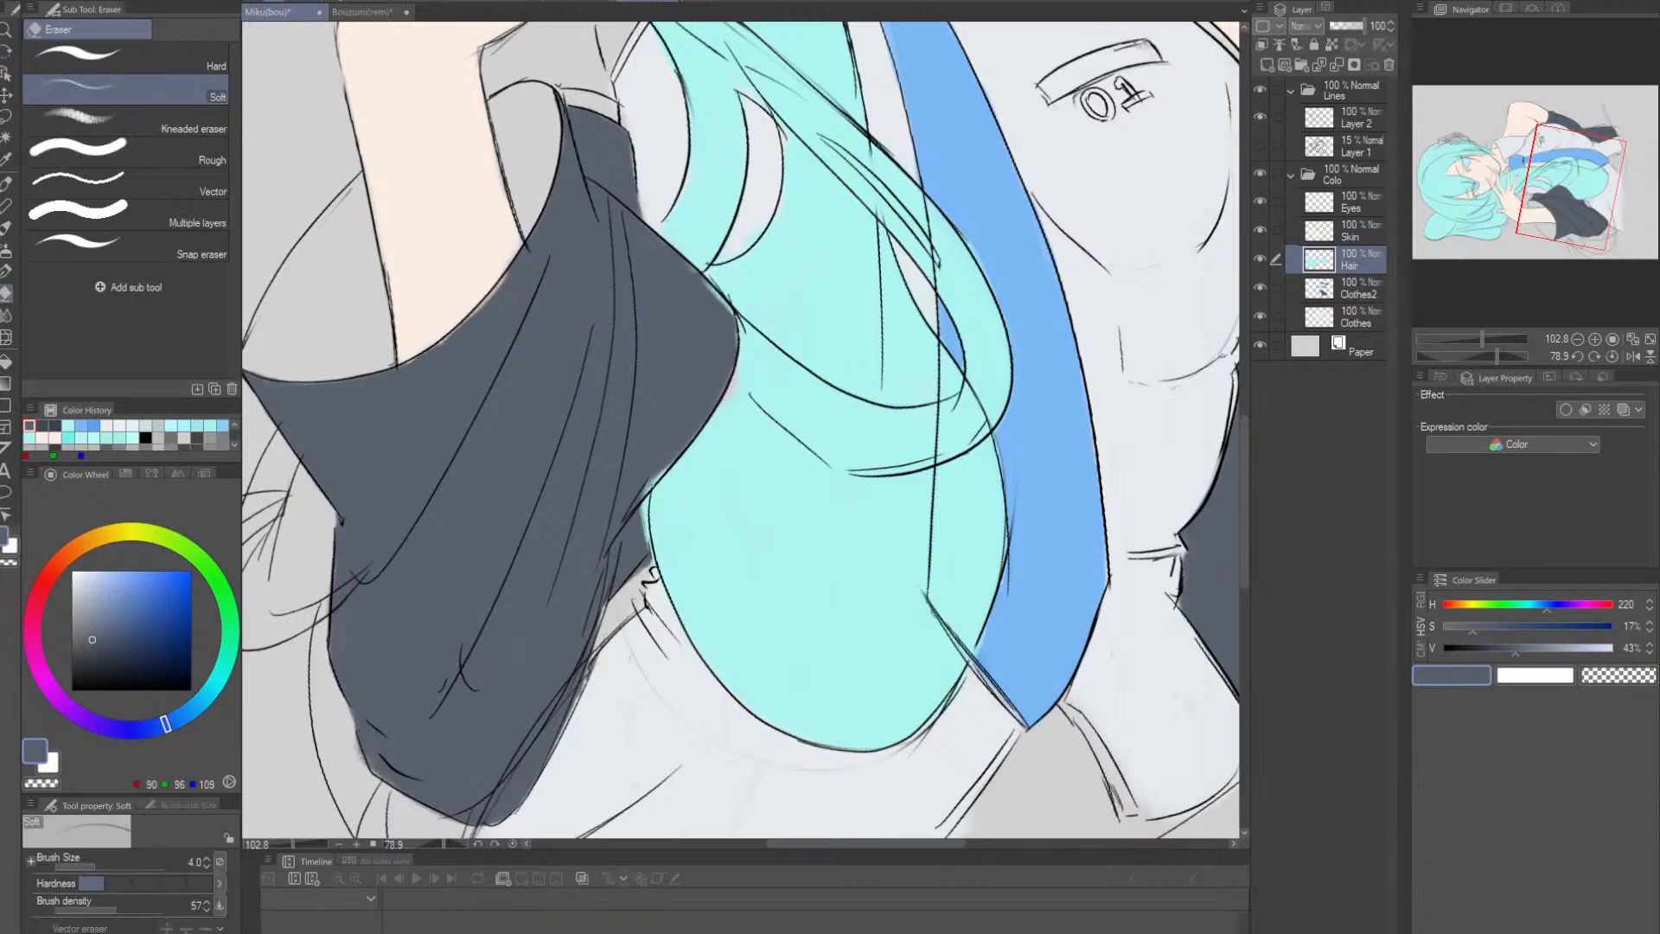
{"action": "key", "text": "bracketright"}
{"action": "key", "text": "bracketright"}
{"action": "key", "text": "bracketright"}
{"action": "key", "text": "bracketright"}
{"action": "key", "text": "bracketright"}
{"action": "key", "text": "bracketright"}
{"action": "key", "text": "bracketright"}
{"action": "key", "text": "bracketright"}
{"action": "key", "text": "bracketright"}
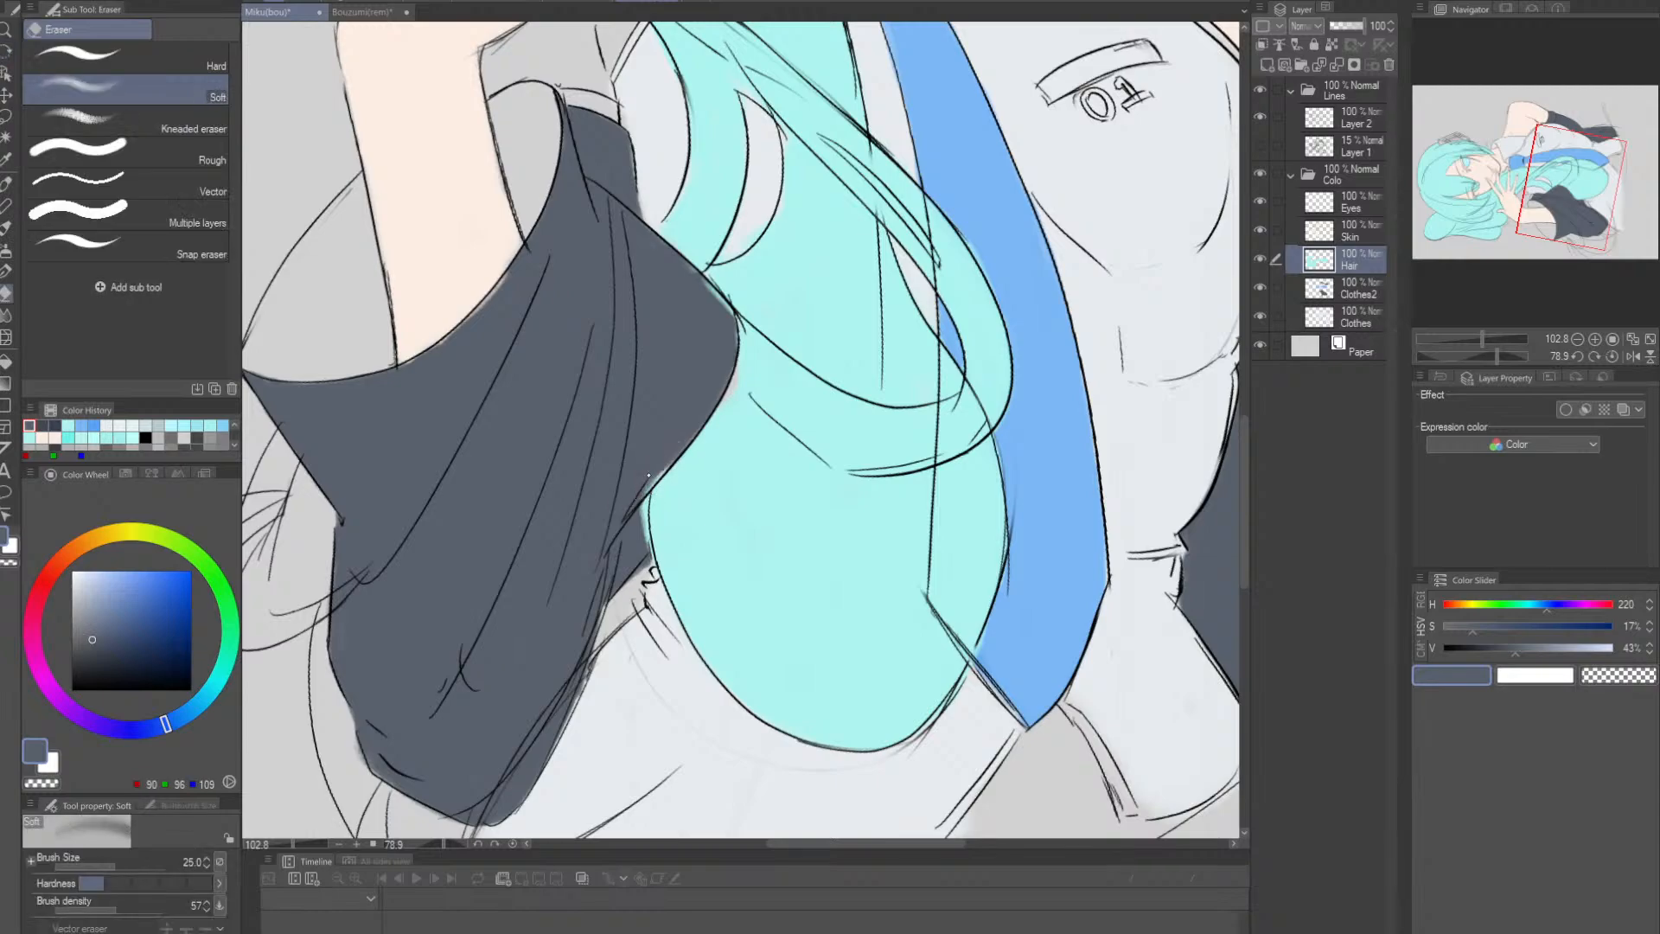
{"action": "key", "text": "bracketleft"}
{"action": "key", "text": "bracketleft"}
{"action": "key", "text": "bracketleft"}
{"action": "key", "text": "bracketleft"}
{"action": "left_click_drag", "start_coordinate": [692, 434], "coordinate": [635, 541]}
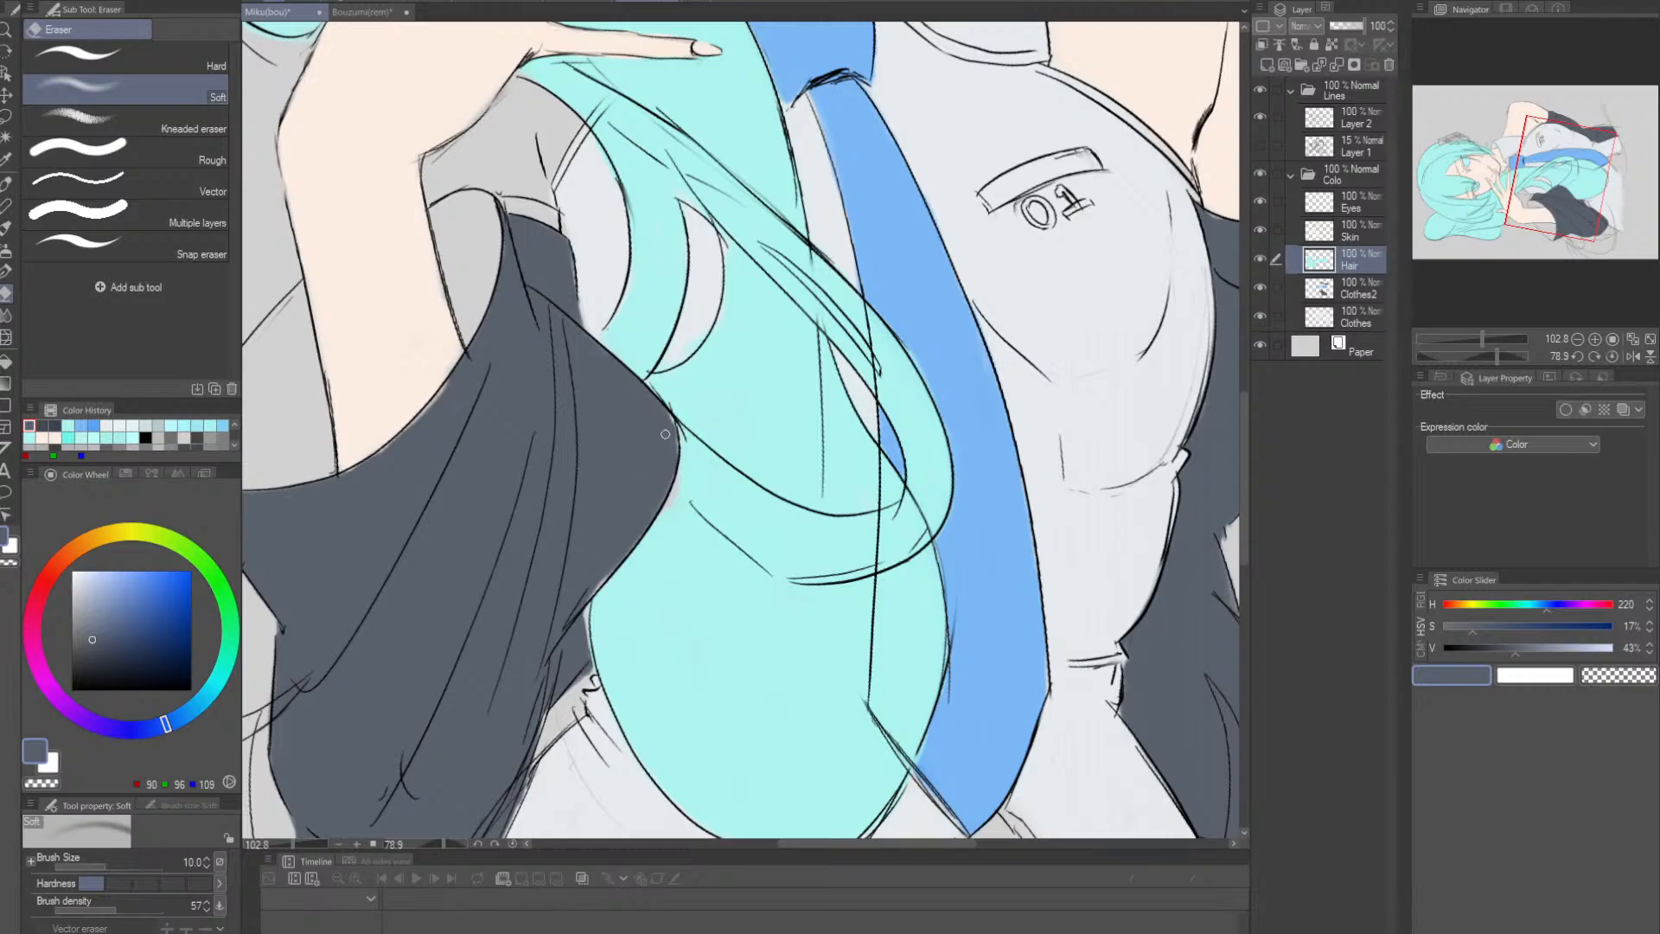
{"action": "left_click_drag", "start_coordinate": [665, 434], "coordinate": [784, 274]}
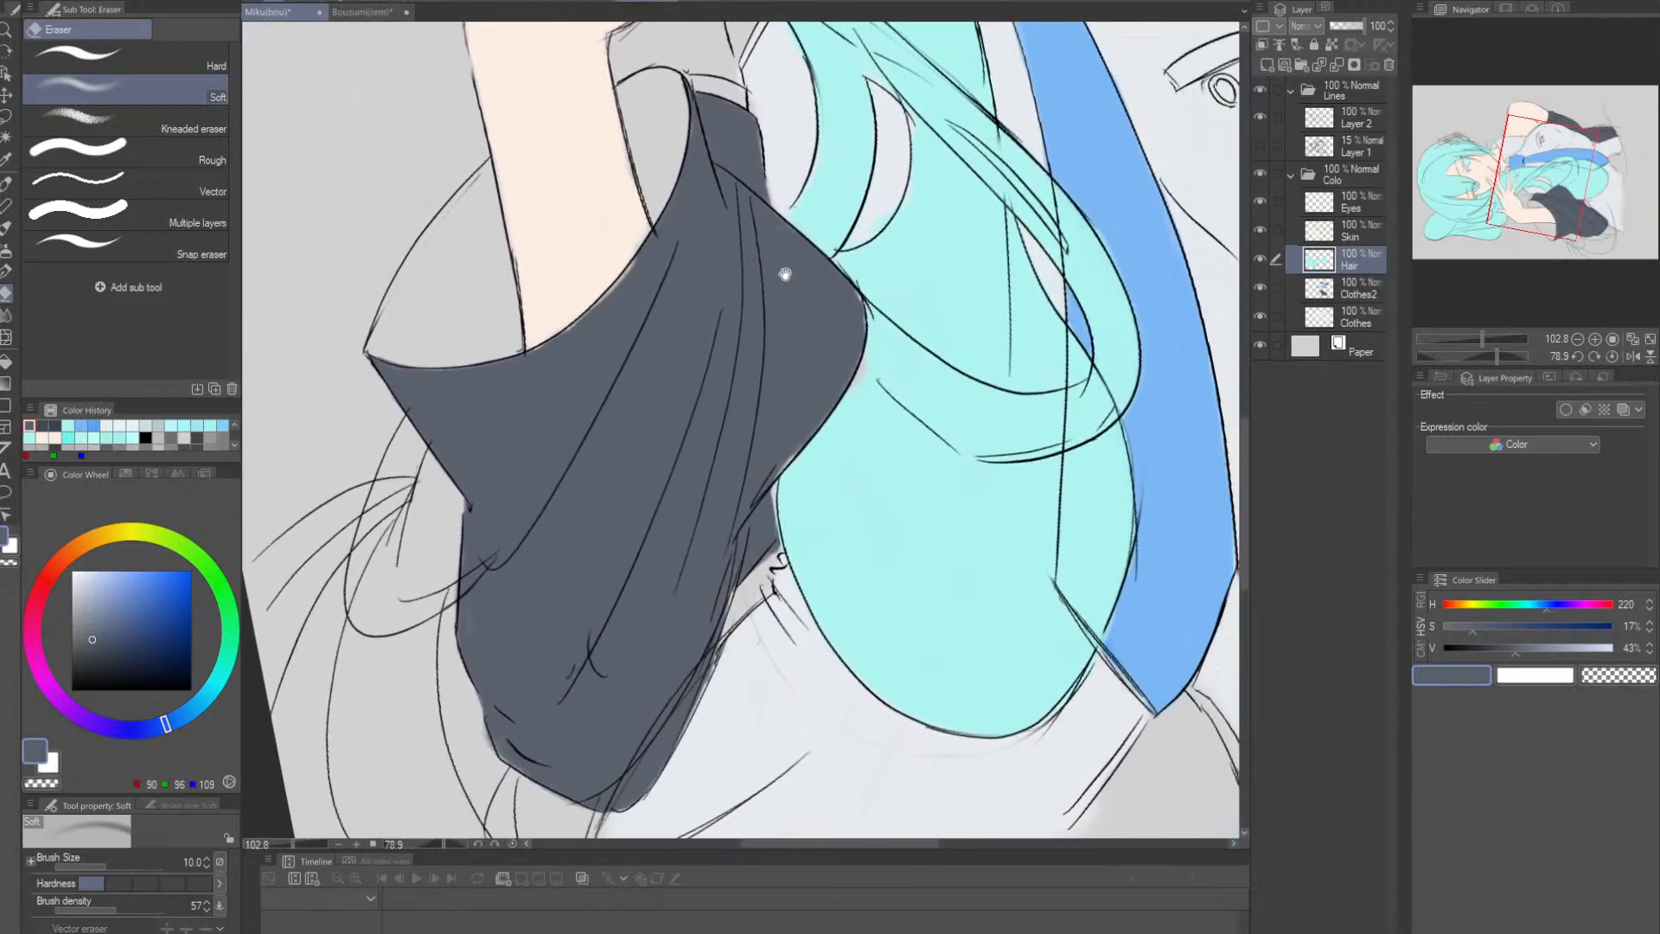
{"action": "left_click_drag", "start_coordinate": [734, 496], "coordinate": [648, 456]}
- Paint the narrow band above the sleeve fold beside the wrist in blue-grey on the Hair layer at brush size 17
{"action": "left_click_drag", "start_coordinate": [890, 469], "coordinate": [808, 454]}
{"action": "left_click_drag", "start_coordinate": [942, 414], "coordinate": [738, 614]}
{"action": "left_click_drag", "start_coordinate": [941, 557], "coordinate": [937, 828]}
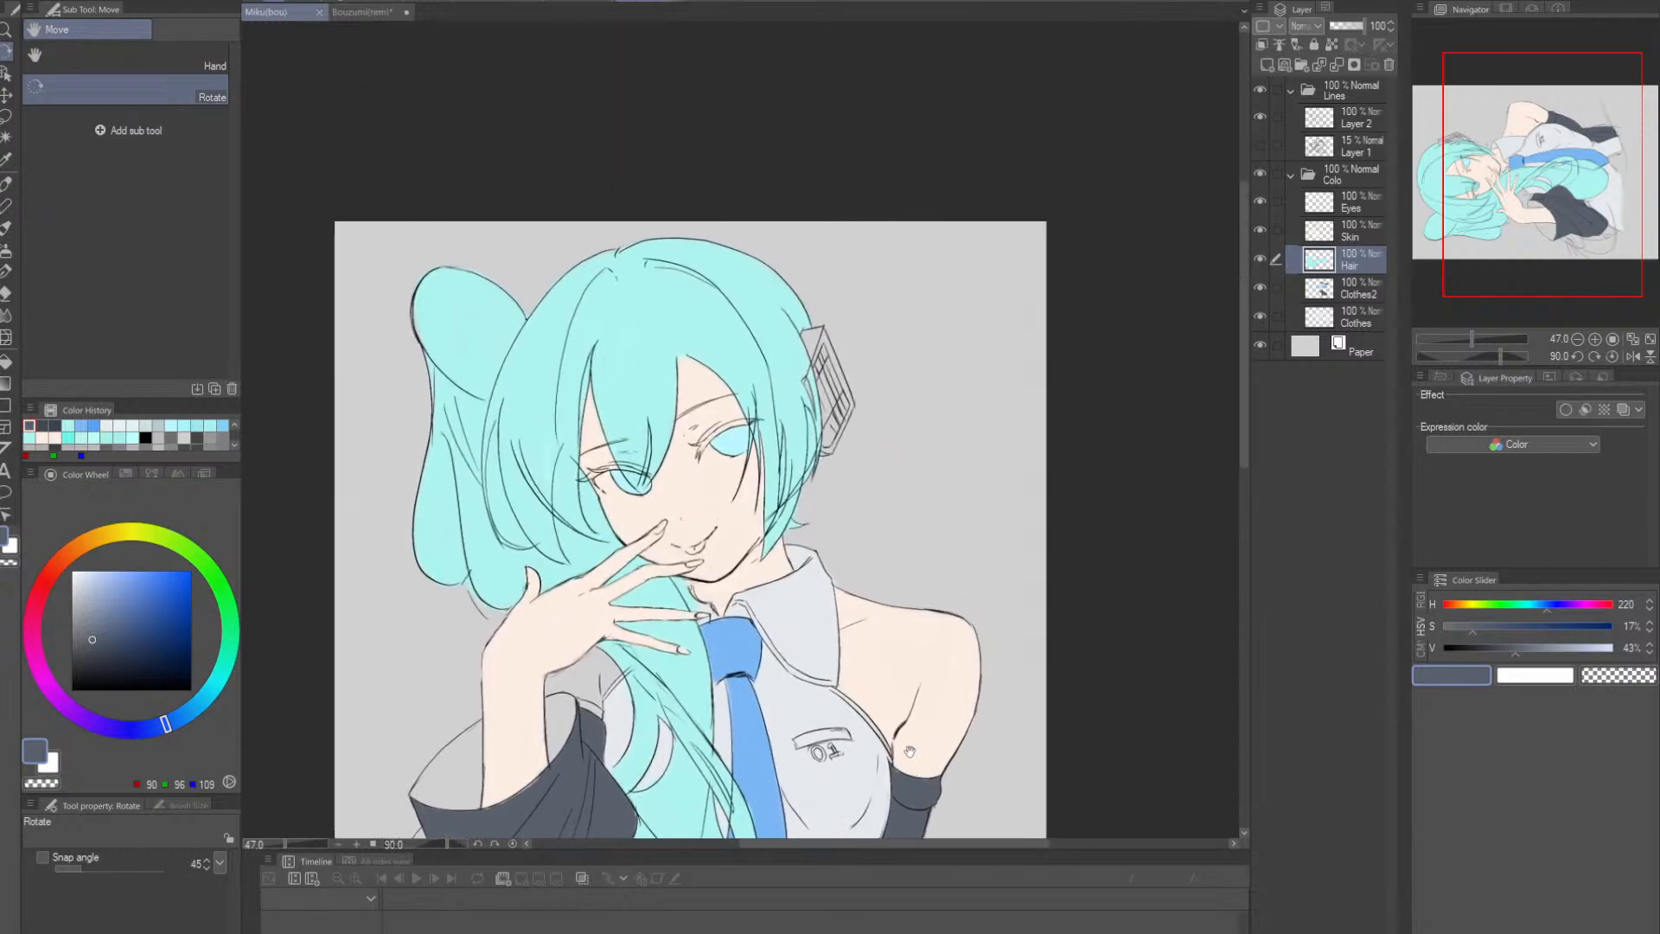
{"action": "left_click_drag", "start_coordinate": [861, 581], "coordinate": [828, 510]}
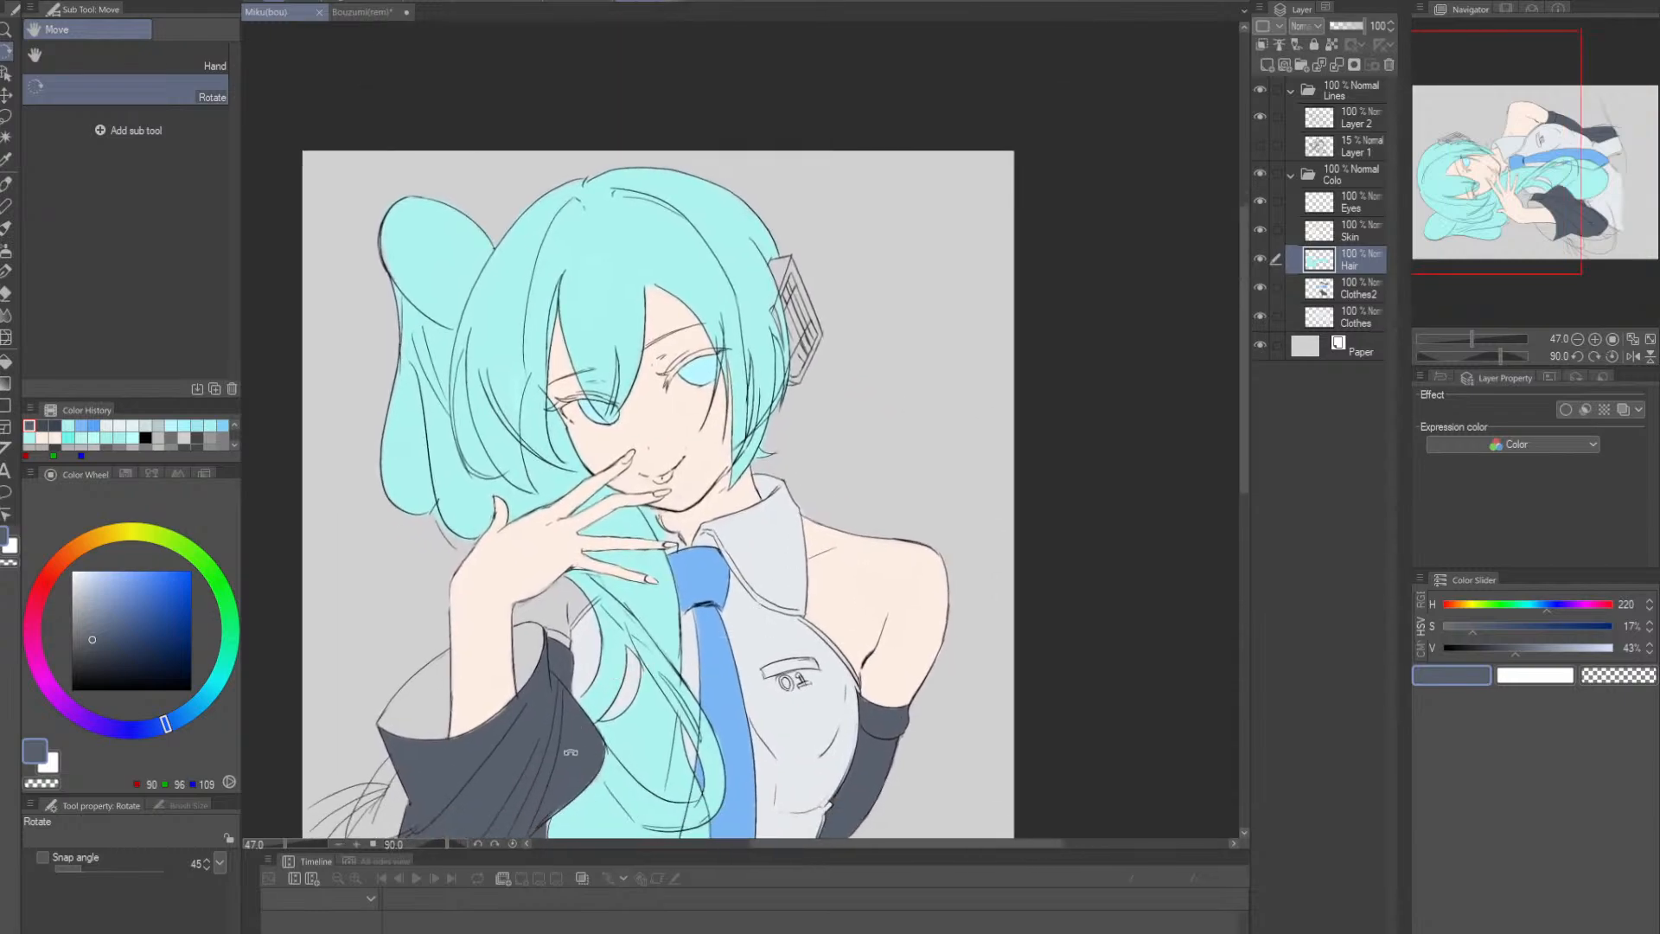
{"action": "key", "text": "p"}
{"action": "mouse_move", "coordinate": [832, 437]}
{"action": "left_mouse_down"}
{"action": "mouse_move", "coordinate": [800, 507]}
{"action": "mouse_move", "coordinate": [849, 398]}
{"action": "left_mouse_up"}
{"action": "left_click_drag", "start_coordinate": [581, 629], "coordinate": [717, 618]}
{"action": "mouse_move", "coordinate": [529, 494]}
{"action": "left_mouse_down"}
{"action": "mouse_move", "coordinate": [637, 629]}
{"action": "mouse_move", "coordinate": [702, 597]}
{"action": "mouse_move", "coordinate": [729, 614]}
{"action": "mouse_move", "coordinate": [677, 617]}
{"action": "left_mouse_up"}
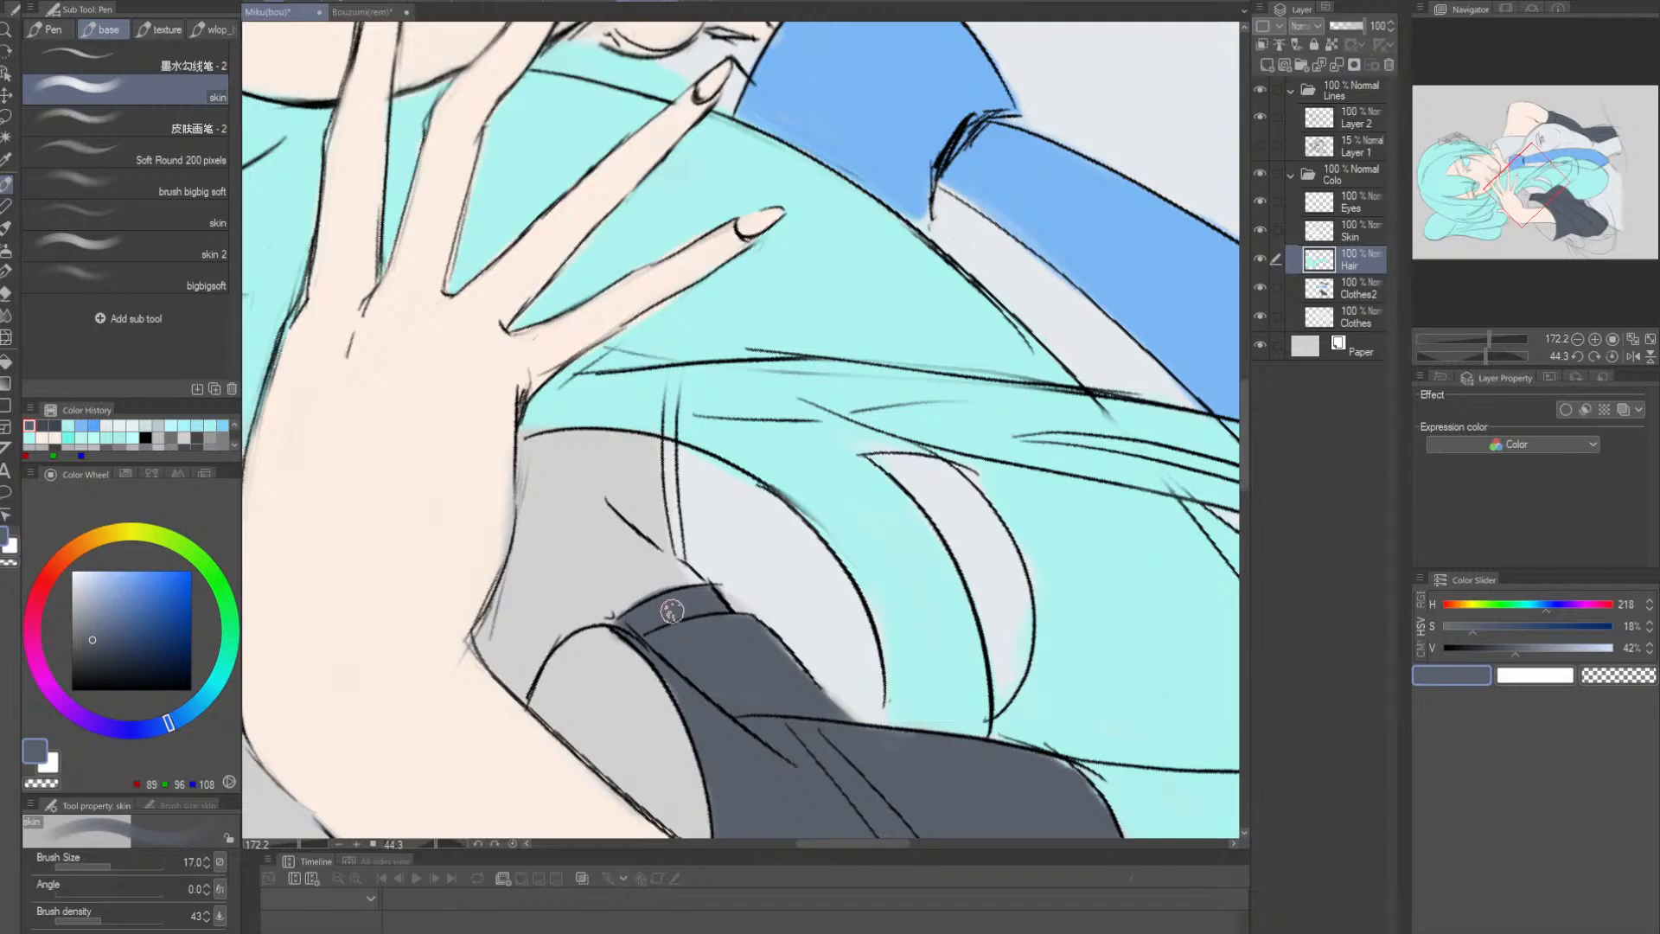
{"action": "key", "text": "e"}
{"action": "key", "text": "alt+space"}
{"action": "left_click_drag", "start_coordinate": [840, 529], "coordinate": [657, 553]}
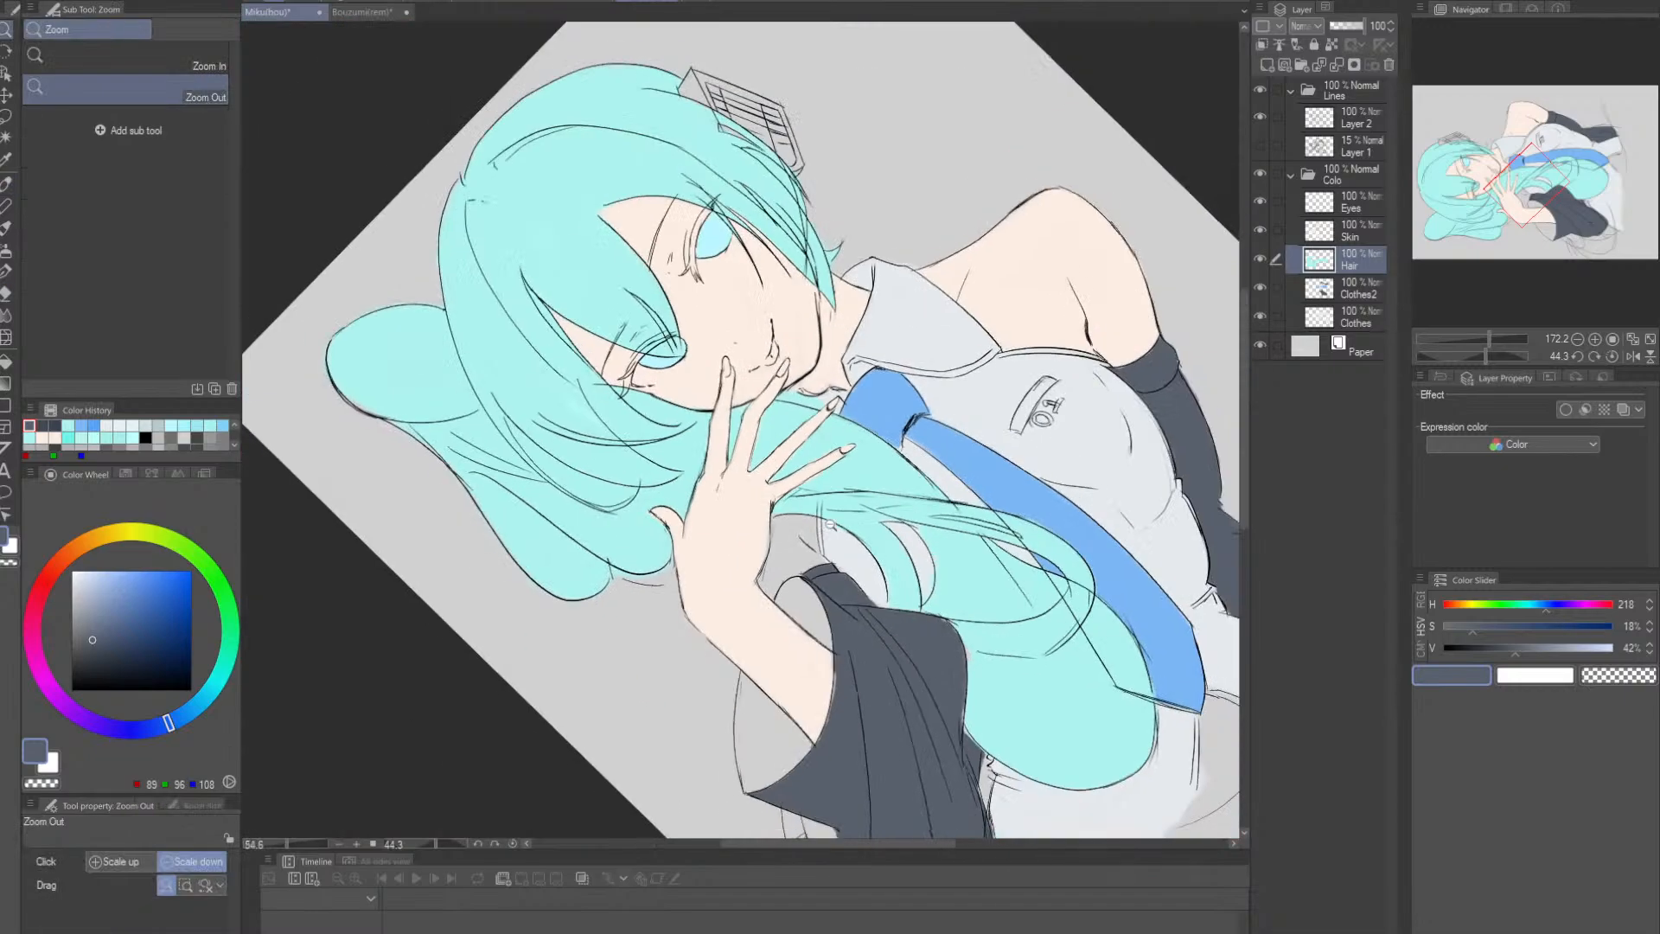
{"action": "key", "text": "shift+space"}
{"action": "mouse_move", "coordinate": [734, 172]}
{"action": "left_mouse_down"}
{"action": "mouse_move", "coordinate": [959, 198]}
{"action": "mouse_move", "coordinate": [819, 497]}
{"action": "mouse_move", "coordinate": [778, 544]}
{"action": "mouse_move", "coordinate": [924, 522]}
{"action": "left_mouse_up"}
{"action": "key", "text": "alt+space"}
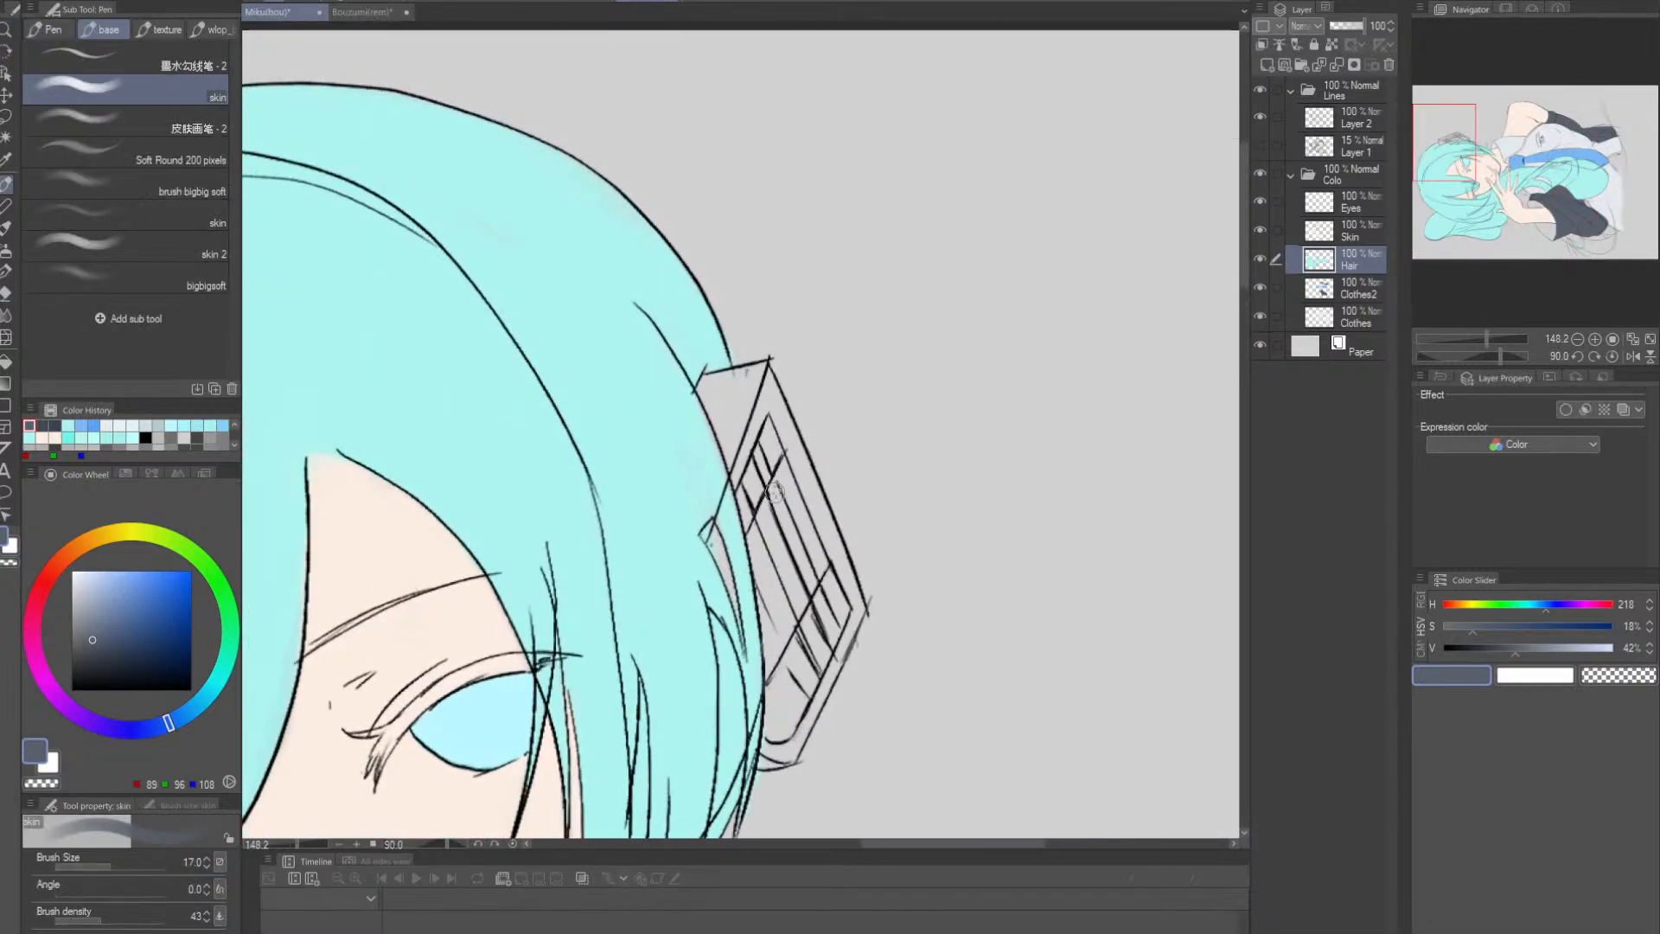
{"action": "mouse_move", "coordinate": [737, 435]}
{"action": "left_mouse_down"}
{"action": "mouse_move", "coordinate": [738, 456]}
{"action": "mouse_move", "coordinate": [730, 421]}
{"action": "mouse_move", "coordinate": [768, 516]}
{"action": "mouse_move", "coordinate": [750, 463]}
{"action": "mouse_move", "coordinate": [763, 588]}
{"action": "mouse_move", "coordinate": [749, 508]}
{"action": "left_mouse_up"}
{"action": "key", "text": "bracketleft"}
{"action": "left_click_drag", "start_coordinate": [733, 584], "coordinate": [716, 538]}
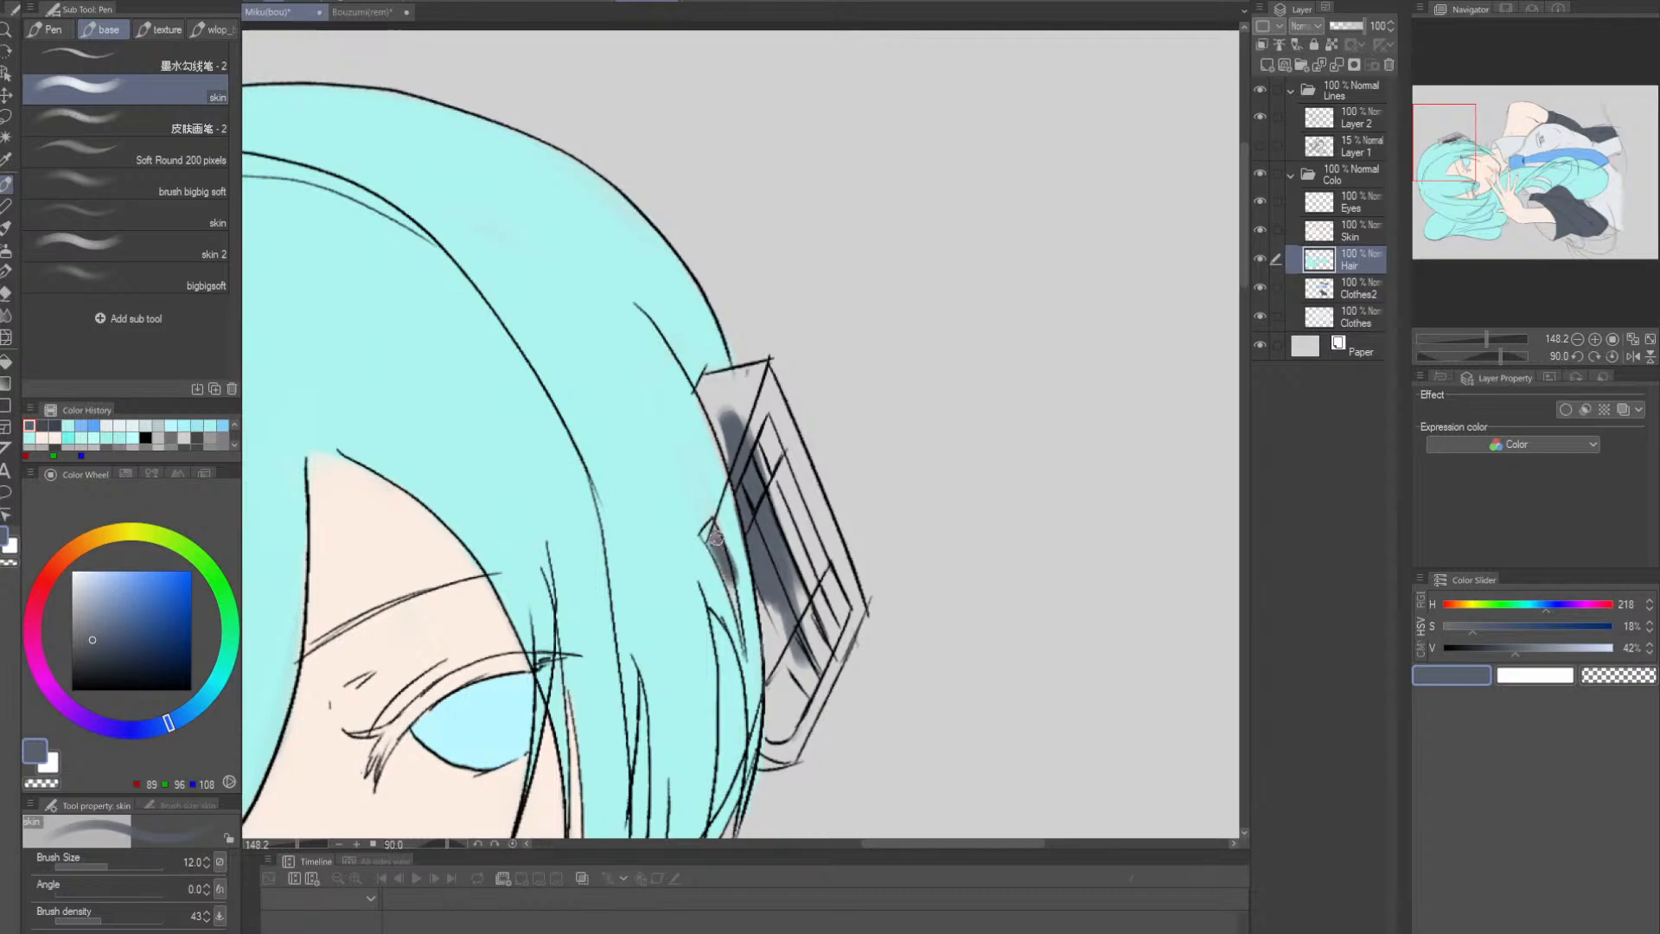
{"action": "key", "text": "bracketleft"}
{"action": "key", "text": "bracketleft"}
{"action": "key", "text": "bracketleft"}
{"action": "key", "text": "bracketleft"}
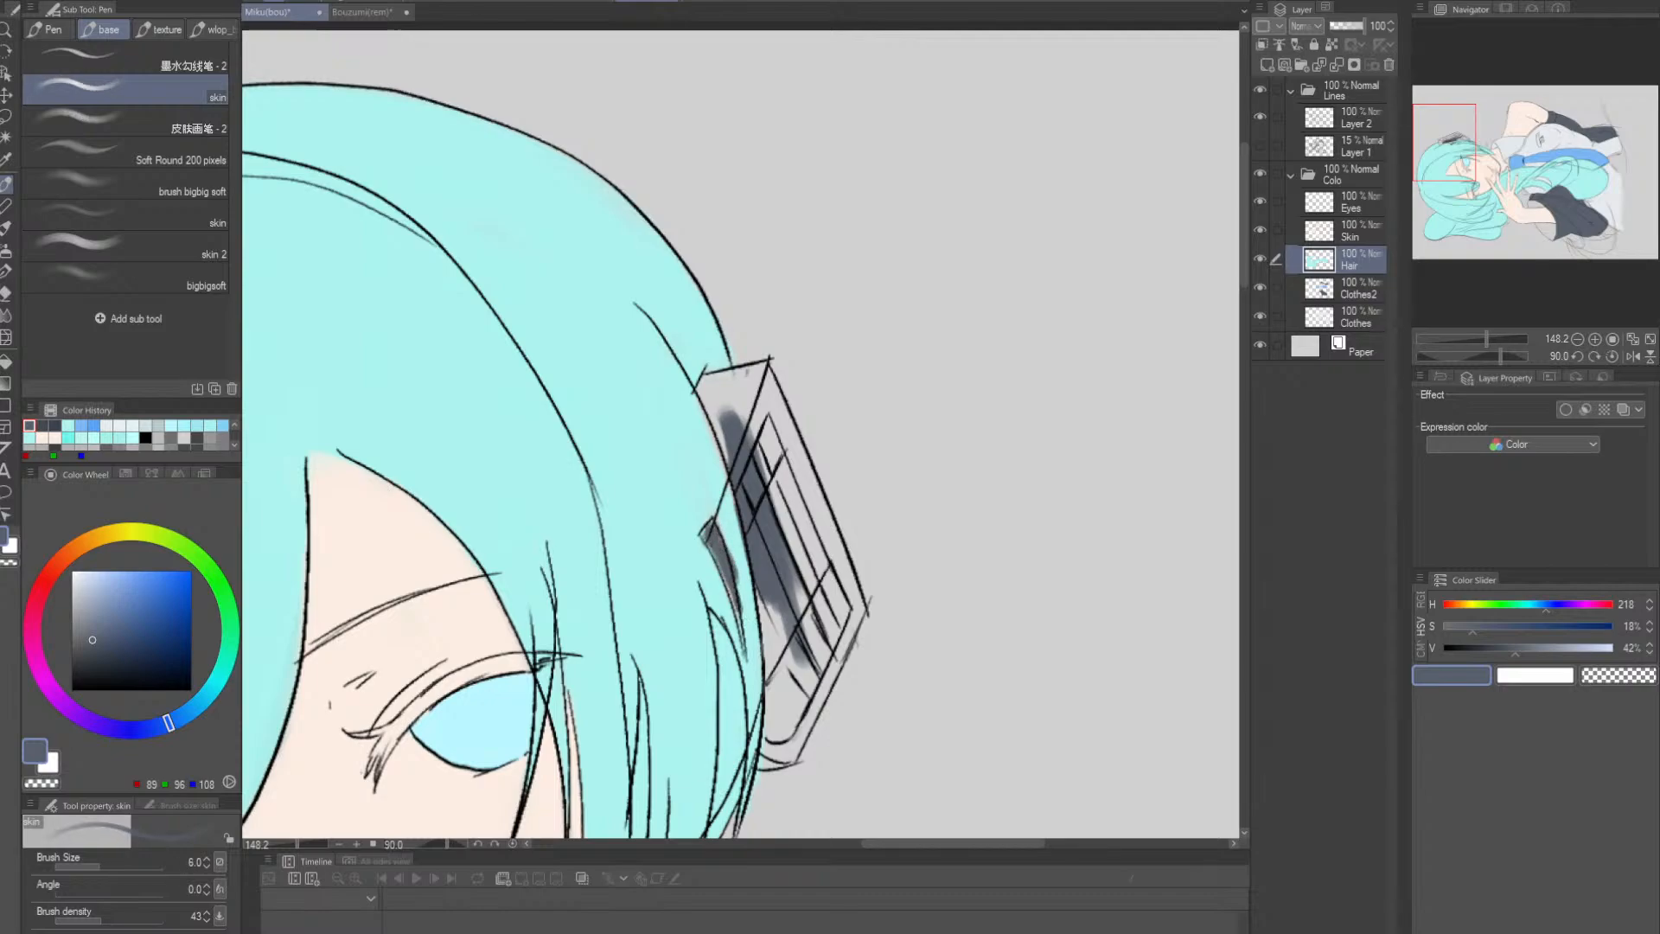
{"action": "key", "text": "ctrl+z"}
{"action": "key", "text": "ctrl+z"}
- Toggle the Hair layer's visibility to examine which painted areas belong to it
{"action": "key", "text": "alt+space"}
{"action": "left_click_drag", "start_coordinate": [898, 639], "coordinate": [735, 640]}
{"action": "left_click_drag", "start_coordinate": [767, 778], "coordinate": [887, 430]}
{"action": "left_click_drag", "start_coordinate": [887, 505], "coordinate": [947, 505]}
{"action": "left_click", "coordinate": [1260, 260]}
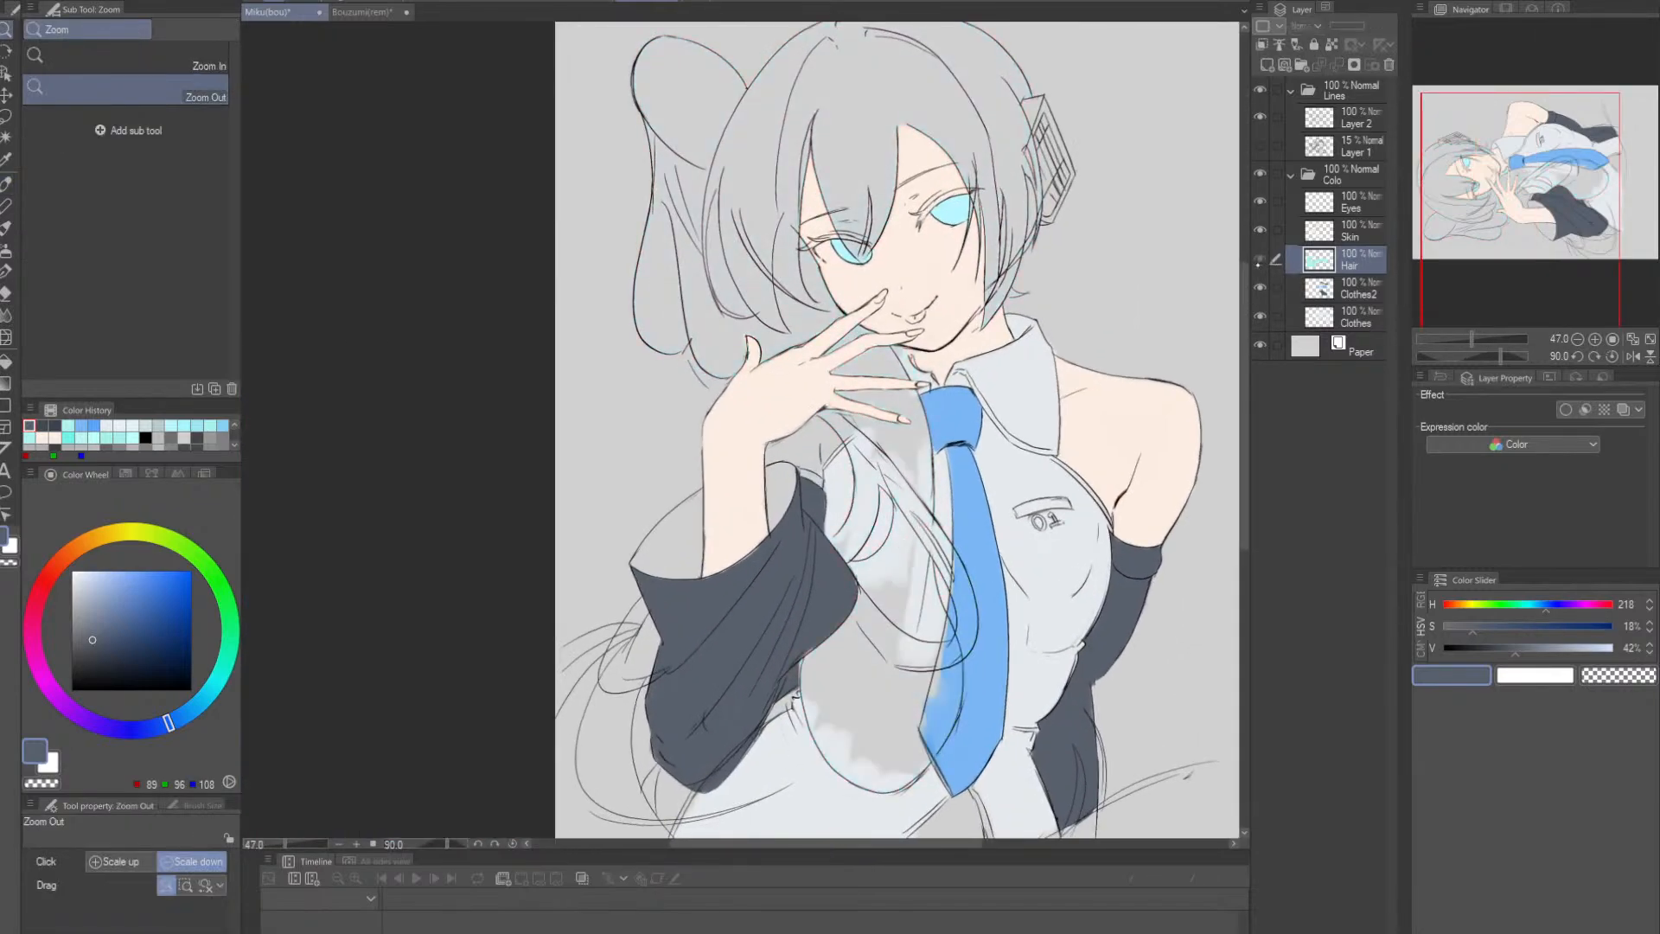
{"action": "left_click", "coordinate": [1260, 260]}
{"action": "left_click", "coordinate": [1260, 260]}
{"action": "left_click", "coordinate": [1261, 260]}
{"action": "left_click", "coordinate": [1260, 260]}
{"action": "left_click", "coordinate": [1261, 260]}
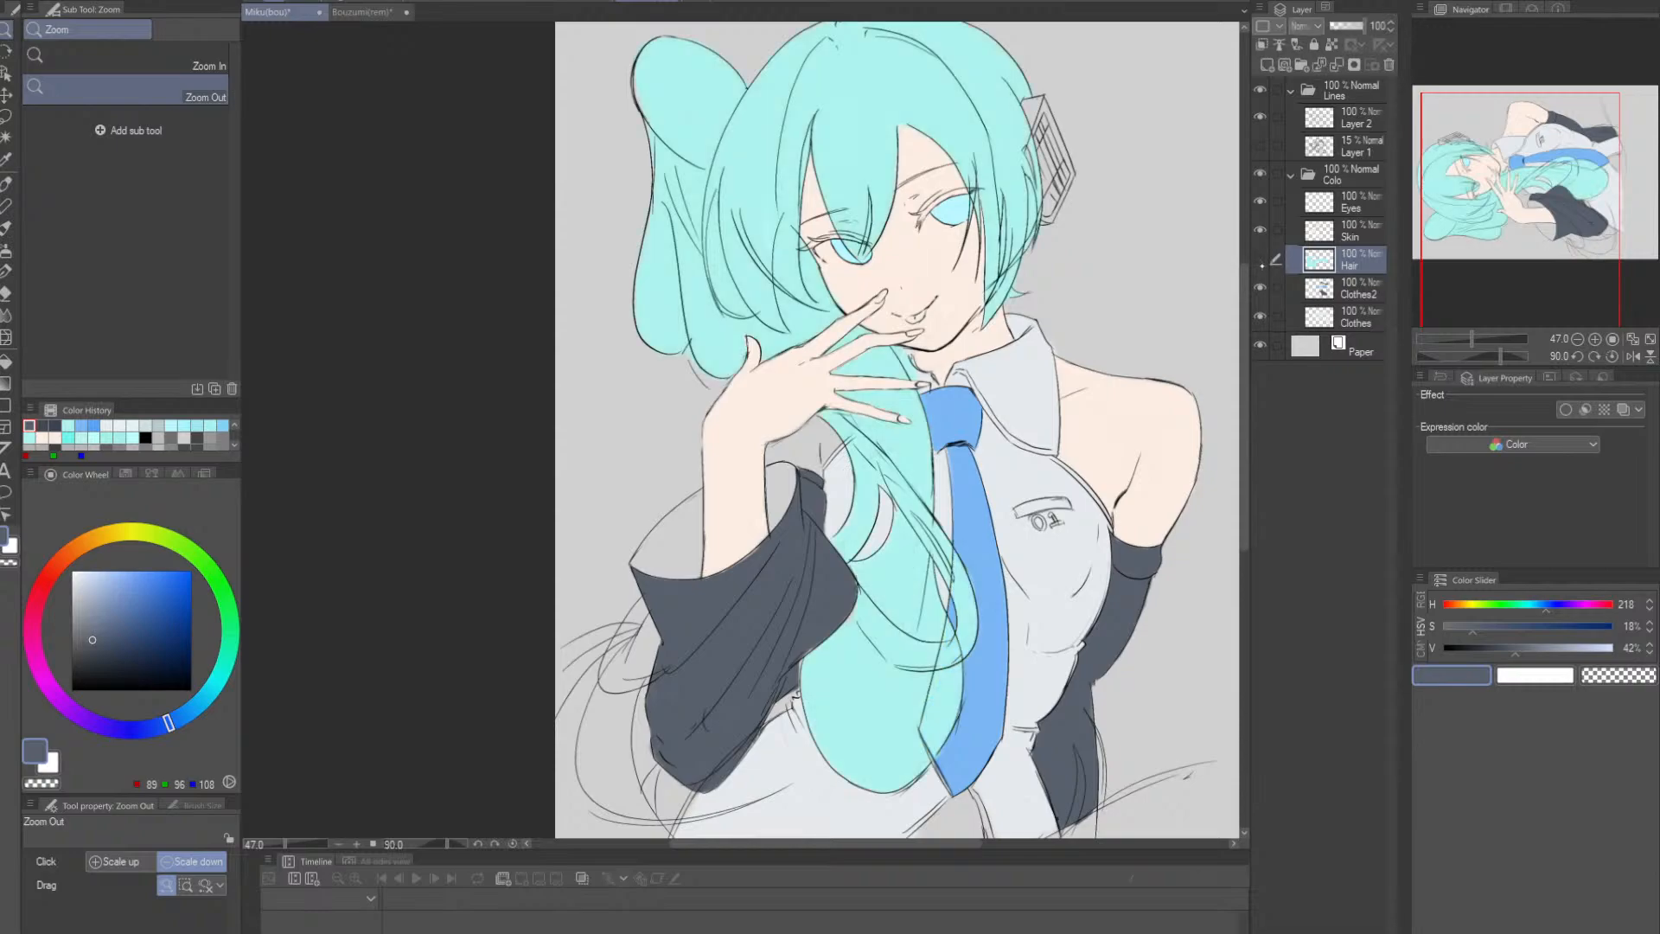
{"action": "left_click", "coordinate": [1261, 260]}
{"action": "left_click", "coordinate": [1260, 260]}
- Erase the blue-grey band beside the wrist from the Hair layer with the Soft eraser at size 30
{"action": "left_click_drag", "start_coordinate": [835, 465], "coordinate": [814, 548]}
{"action": "key", "text": "shift+space"}
{"action": "mouse_move", "coordinate": [814, 548]}
{"action": "left_mouse_down"}
{"action": "mouse_move", "coordinate": [882, 584]}
{"action": "mouse_move", "coordinate": [934, 511]}
{"action": "left_mouse_up"}
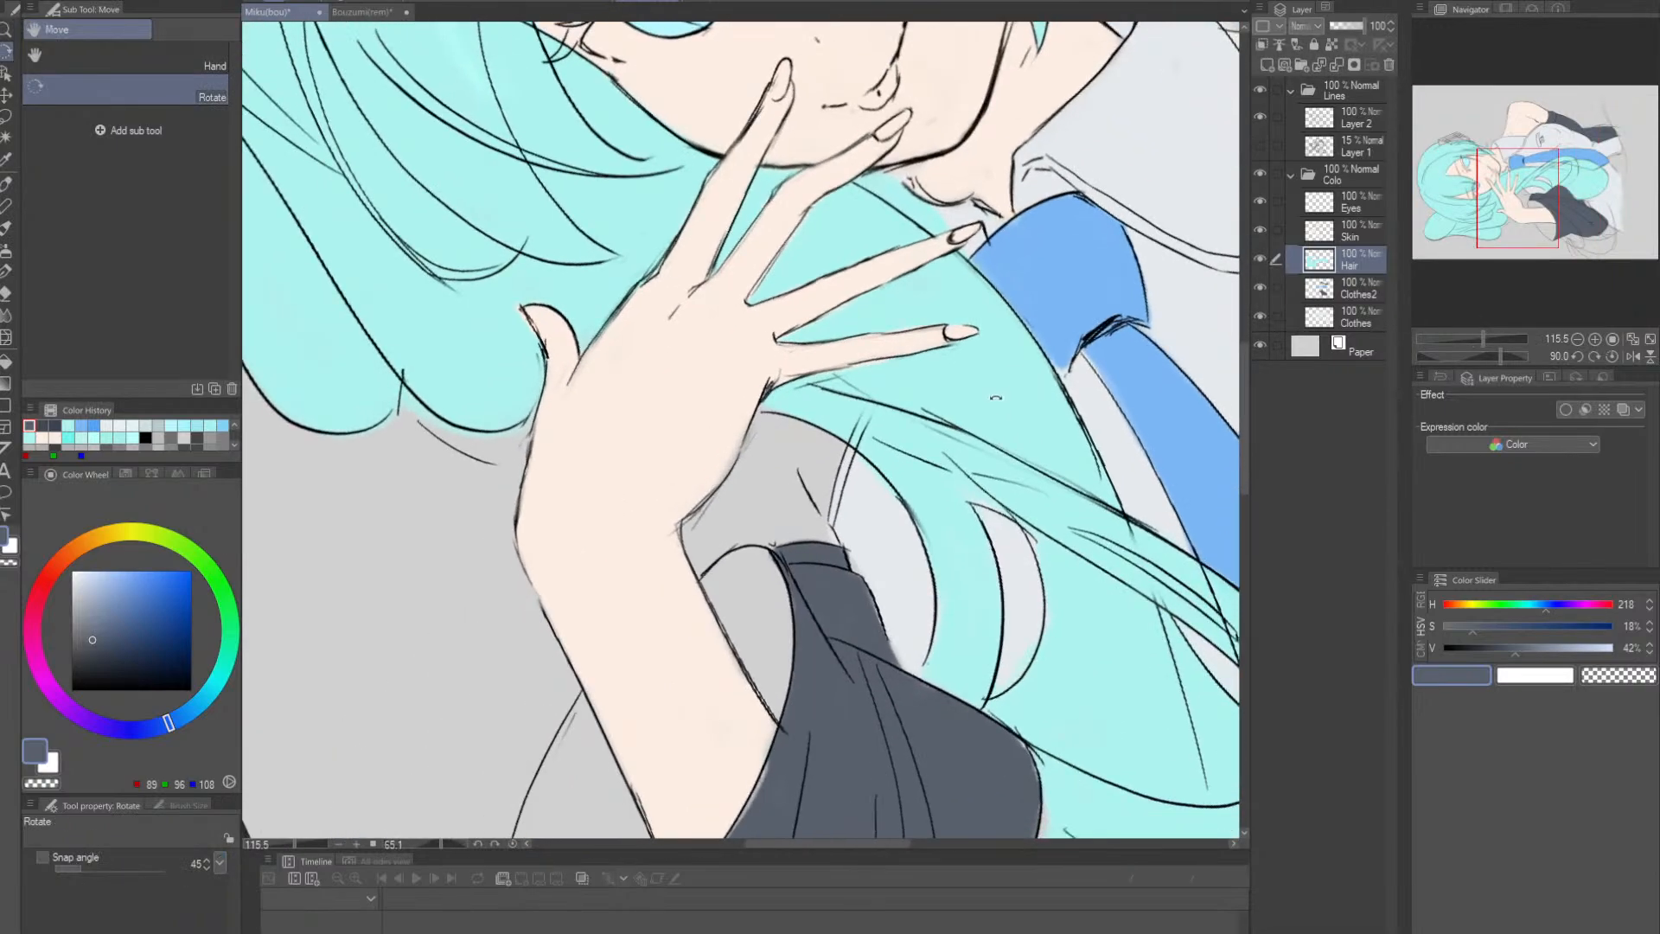
{"action": "key", "text": "e"}
{"action": "mouse_move", "coordinate": [821, 529]}
{"action": "left_mouse_down"}
{"action": "mouse_move", "coordinate": [796, 554]}
{"action": "mouse_move", "coordinate": [809, 568]}
{"action": "left_mouse_up"}
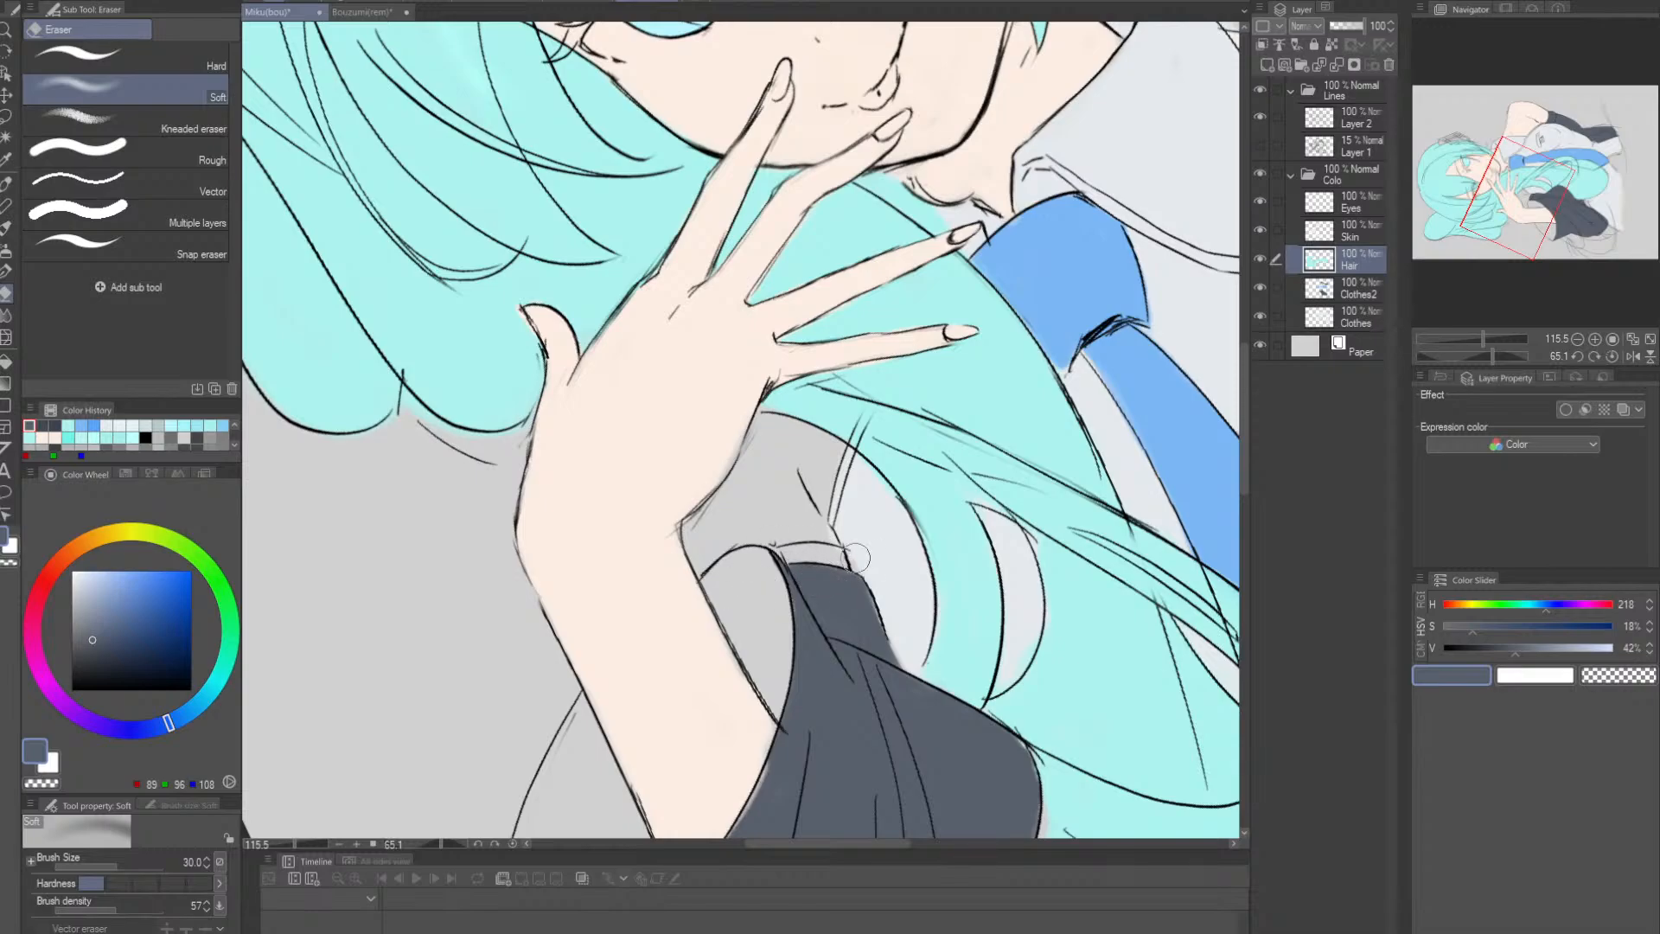
- Paint the narrow band above the sleeve fold in blue-grey on the Clothes2 layer at brush size 15
{"action": "left_click", "coordinate": [1351, 288]}
{"action": "key", "text": "p"}
{"action": "key", "text": "ctrl+space"}
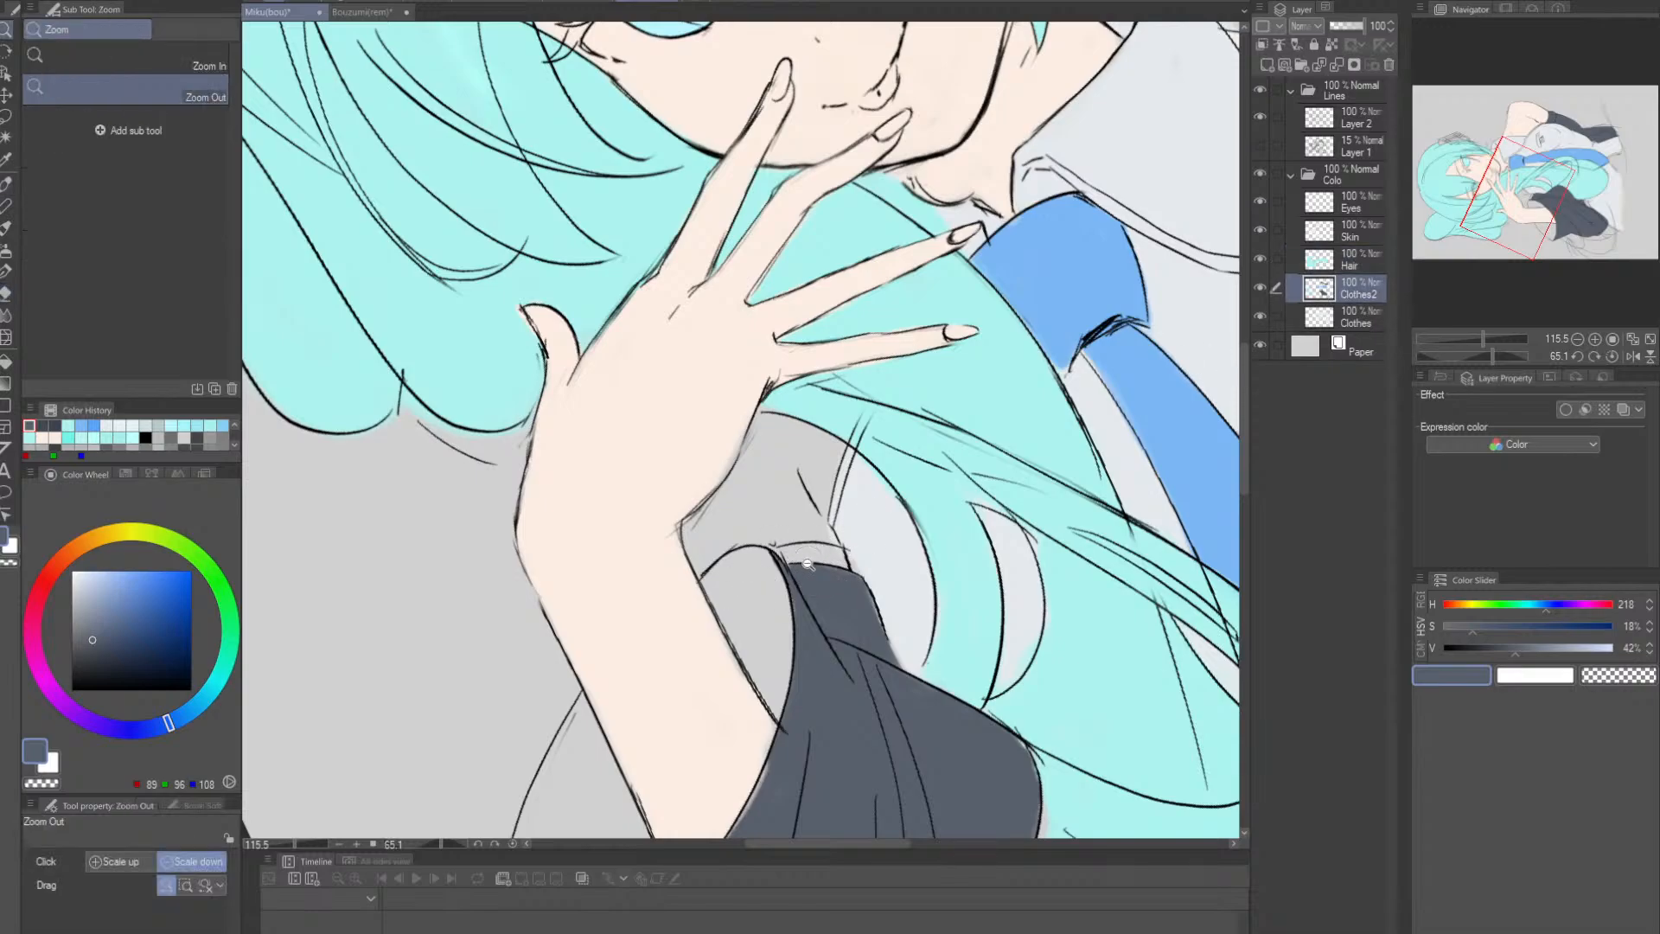
{"action": "left_click_drag", "start_coordinate": [807, 560], "coordinate": [867, 564]}
{"action": "key", "text": "]"}
{"action": "key", "text": "]"}
{"action": "key", "text": "]"}
{"action": "key", "text": "]"}
{"action": "key", "text": "]"}
{"action": "mouse_move", "coordinate": [754, 547]}
{"action": "left_mouse_down"}
{"action": "mouse_move", "coordinate": [778, 574]}
{"action": "mouse_move", "coordinate": [761, 548]}
{"action": "mouse_move", "coordinate": [835, 534]}
{"action": "mouse_move", "coordinate": [778, 553]}
{"action": "mouse_move", "coordinate": [808, 577]}
{"action": "mouse_move", "coordinate": [865, 545]}
{"action": "mouse_move", "coordinate": [874, 582]}
{"action": "mouse_move", "coordinate": [890, 566]}
{"action": "mouse_move", "coordinate": [864, 540]}
{"action": "mouse_move", "coordinate": [748, 539]}
{"action": "left_mouse_up"}
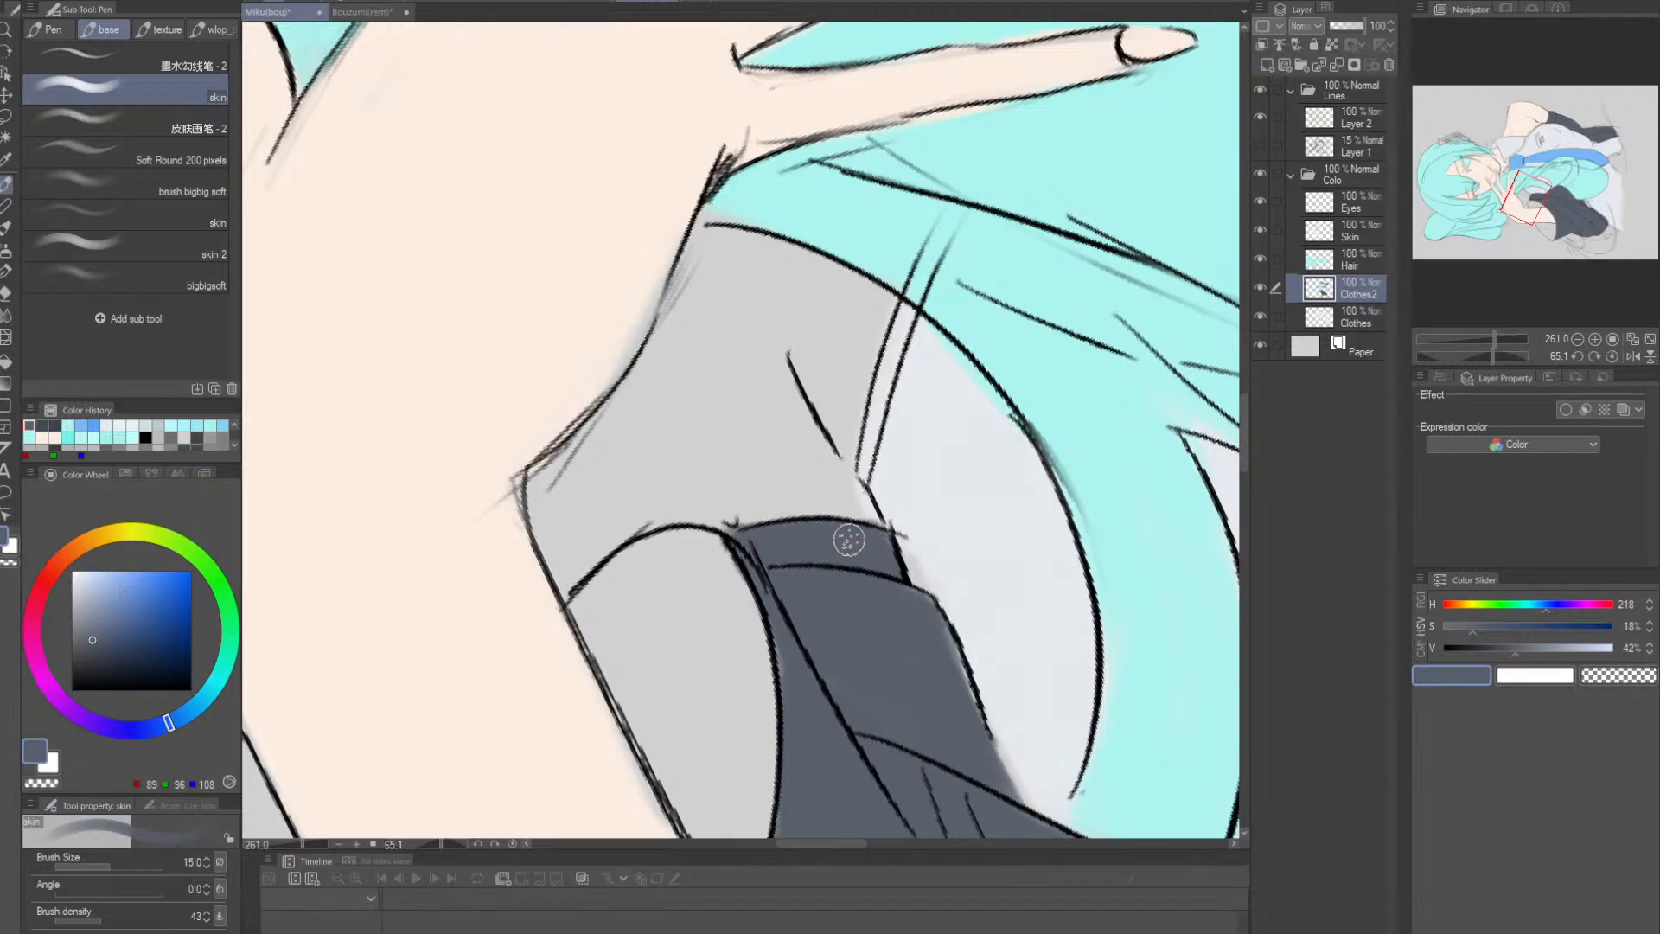
- Brush blue-grey over the lower grille of the headset on the Clothes2 layer at brush size 15
{"action": "key", "text": "ctrl+space"}
{"action": "left_click_drag", "start_coordinate": [984, 550], "coordinate": [829, 553]}
{"action": "left_click_drag", "start_coordinate": [1077, 422], "coordinate": [921, 836]}
{"action": "key", "text": "ctrl+space"}
{"action": "mouse_move", "coordinate": [926, 289]}
{"action": "left_mouse_down"}
{"action": "mouse_move", "coordinate": [823, 555]}
{"action": "mouse_move", "coordinate": [934, 555]}
{"action": "mouse_move", "coordinate": [878, 627]}
{"action": "mouse_move", "coordinate": [903, 648]}
{"action": "mouse_move", "coordinate": [905, 689]}
{"action": "left_mouse_up"}
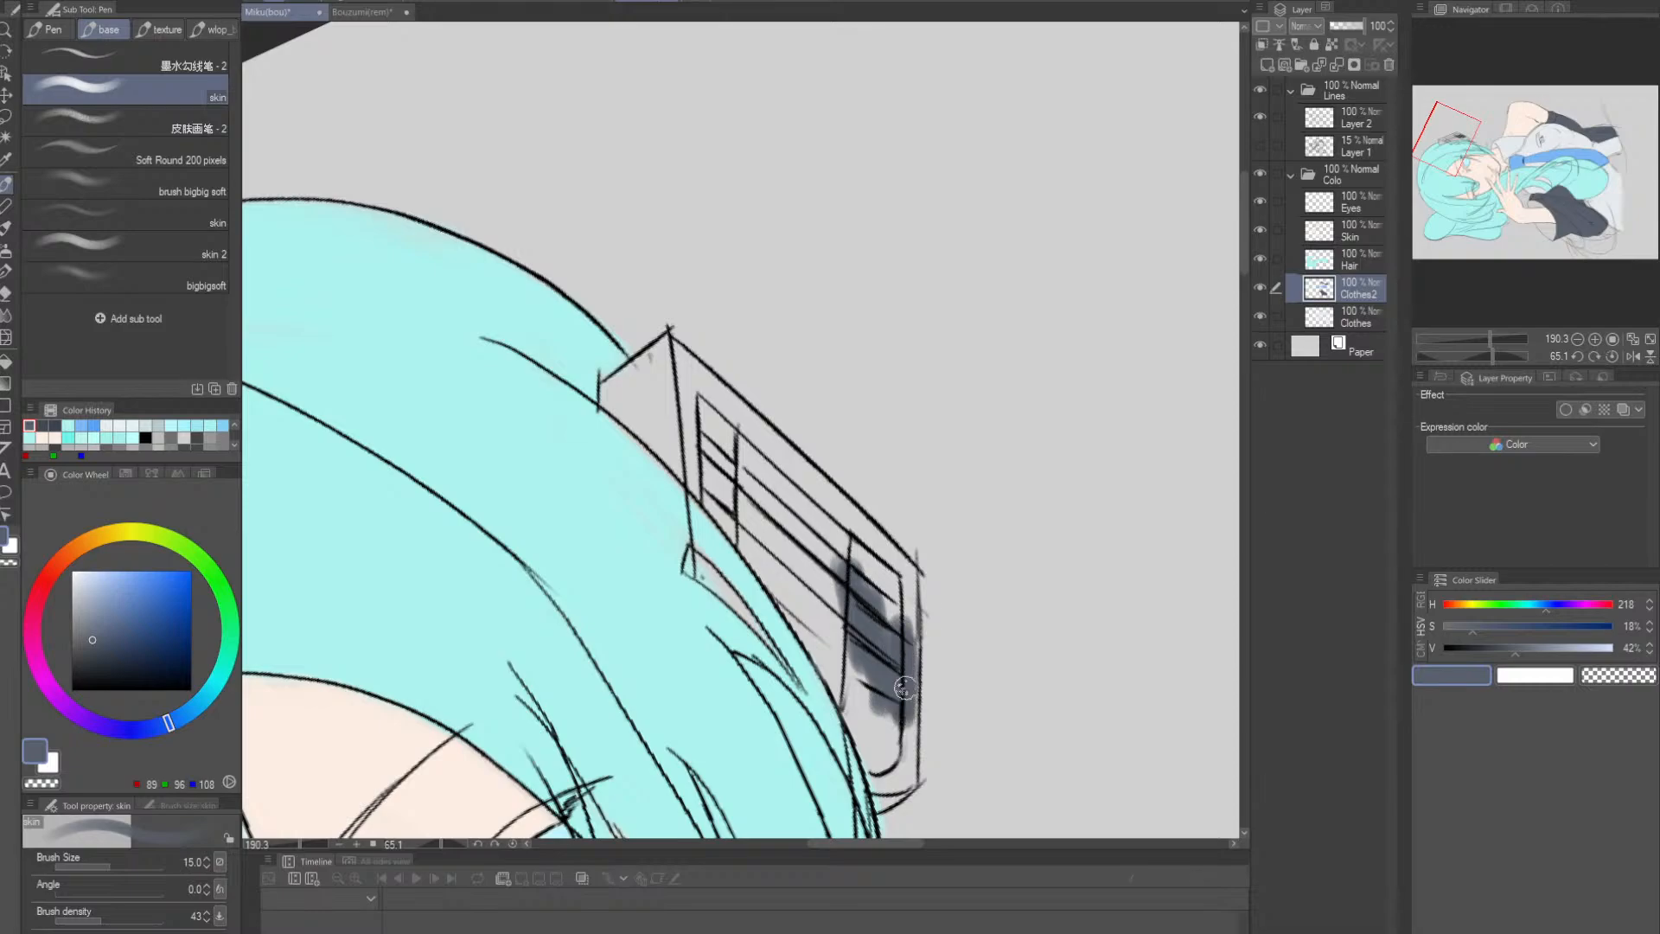
- Fill the headset's outer frame and lower sections with blue-grey on the Clothes2 layer
{"action": "key", "text": "shift+space"}
{"action": "mouse_move", "coordinate": [984, 536]}
{"action": "left_mouse_down"}
{"action": "mouse_move", "coordinate": [948, 423]}
{"action": "mouse_move", "coordinate": [988, 583]}
{"action": "left_mouse_up"}
{"action": "key", "text": "g"}
{"action": "left_click", "coordinate": [830, 444]}
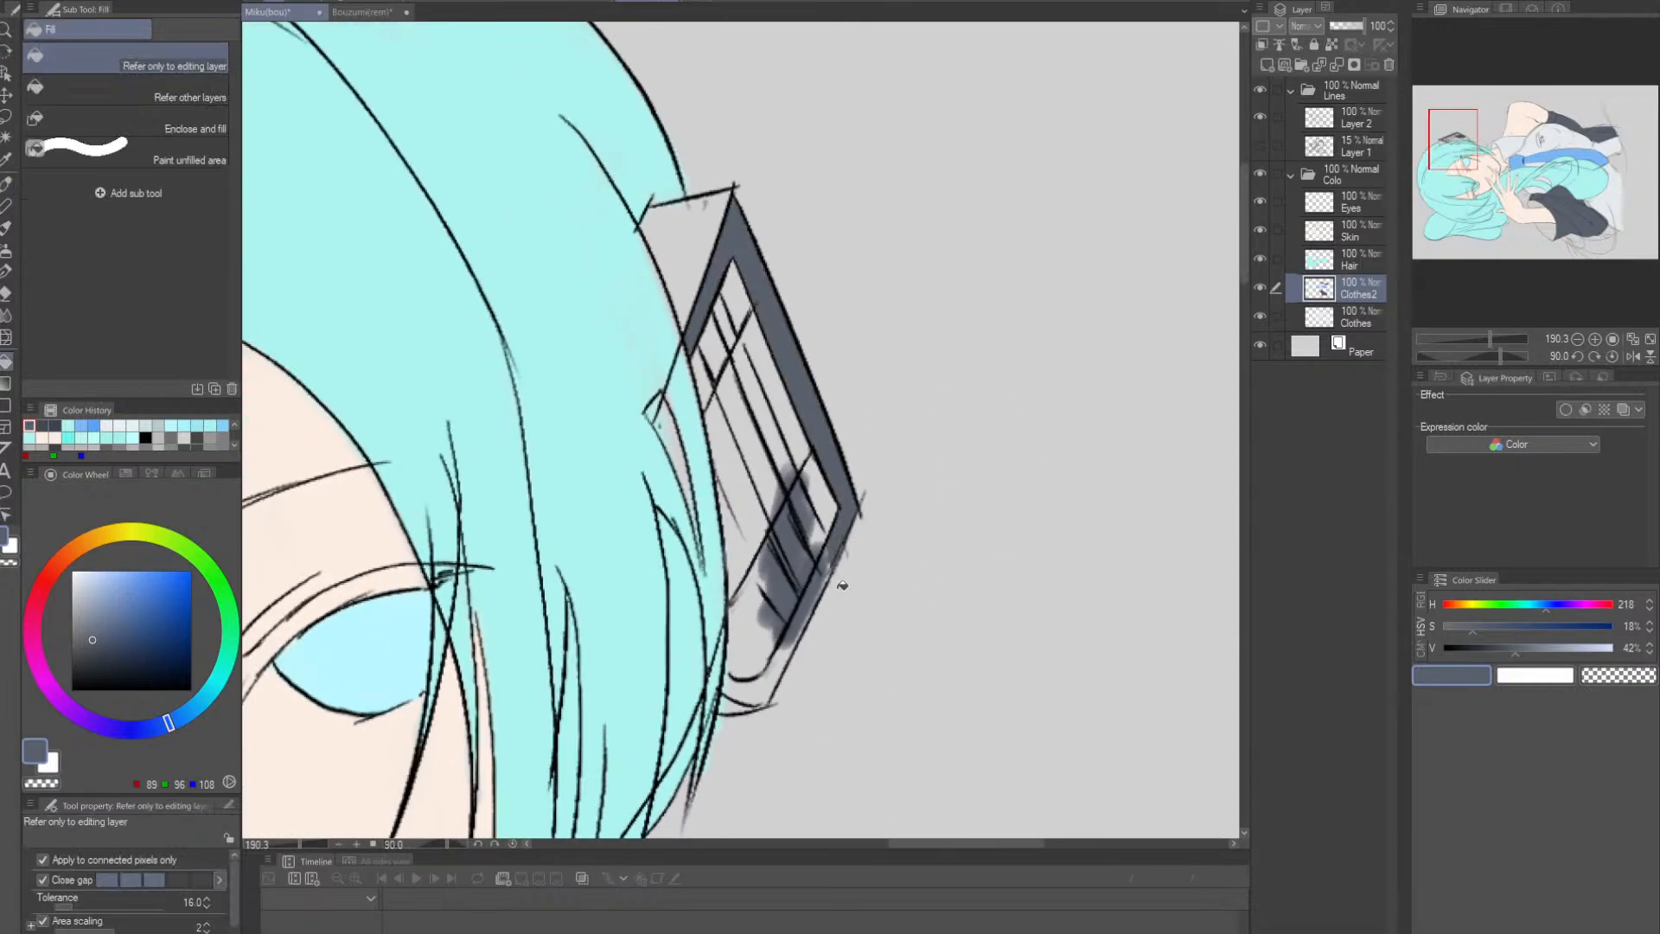
{"action": "left_click", "coordinate": [804, 631]}
{"action": "left_click", "coordinate": [751, 661]}
{"action": "left_click", "coordinate": [742, 566]}
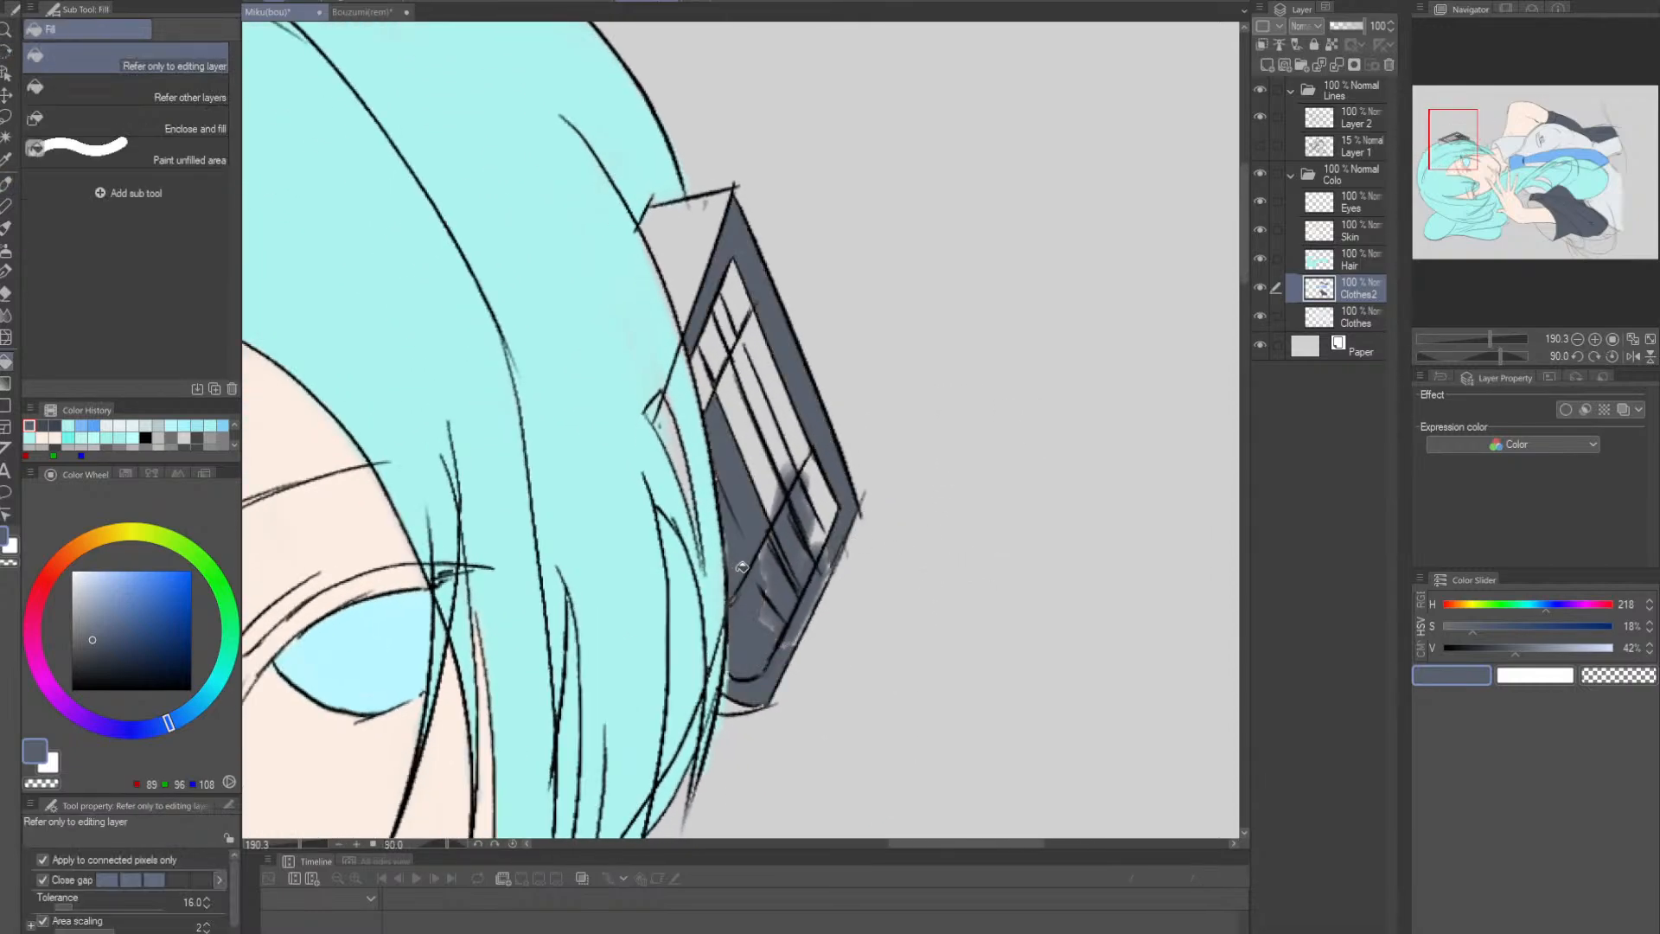
- Fill the headset's grille slots, its upper side panel and the sliver between the hair strands with blue-grey
{"action": "left_click", "coordinate": [770, 476]}
{"action": "left_click", "coordinate": [763, 406]}
{"action": "left_click", "coordinate": [778, 389]}
{"action": "left_click", "coordinate": [820, 510]}
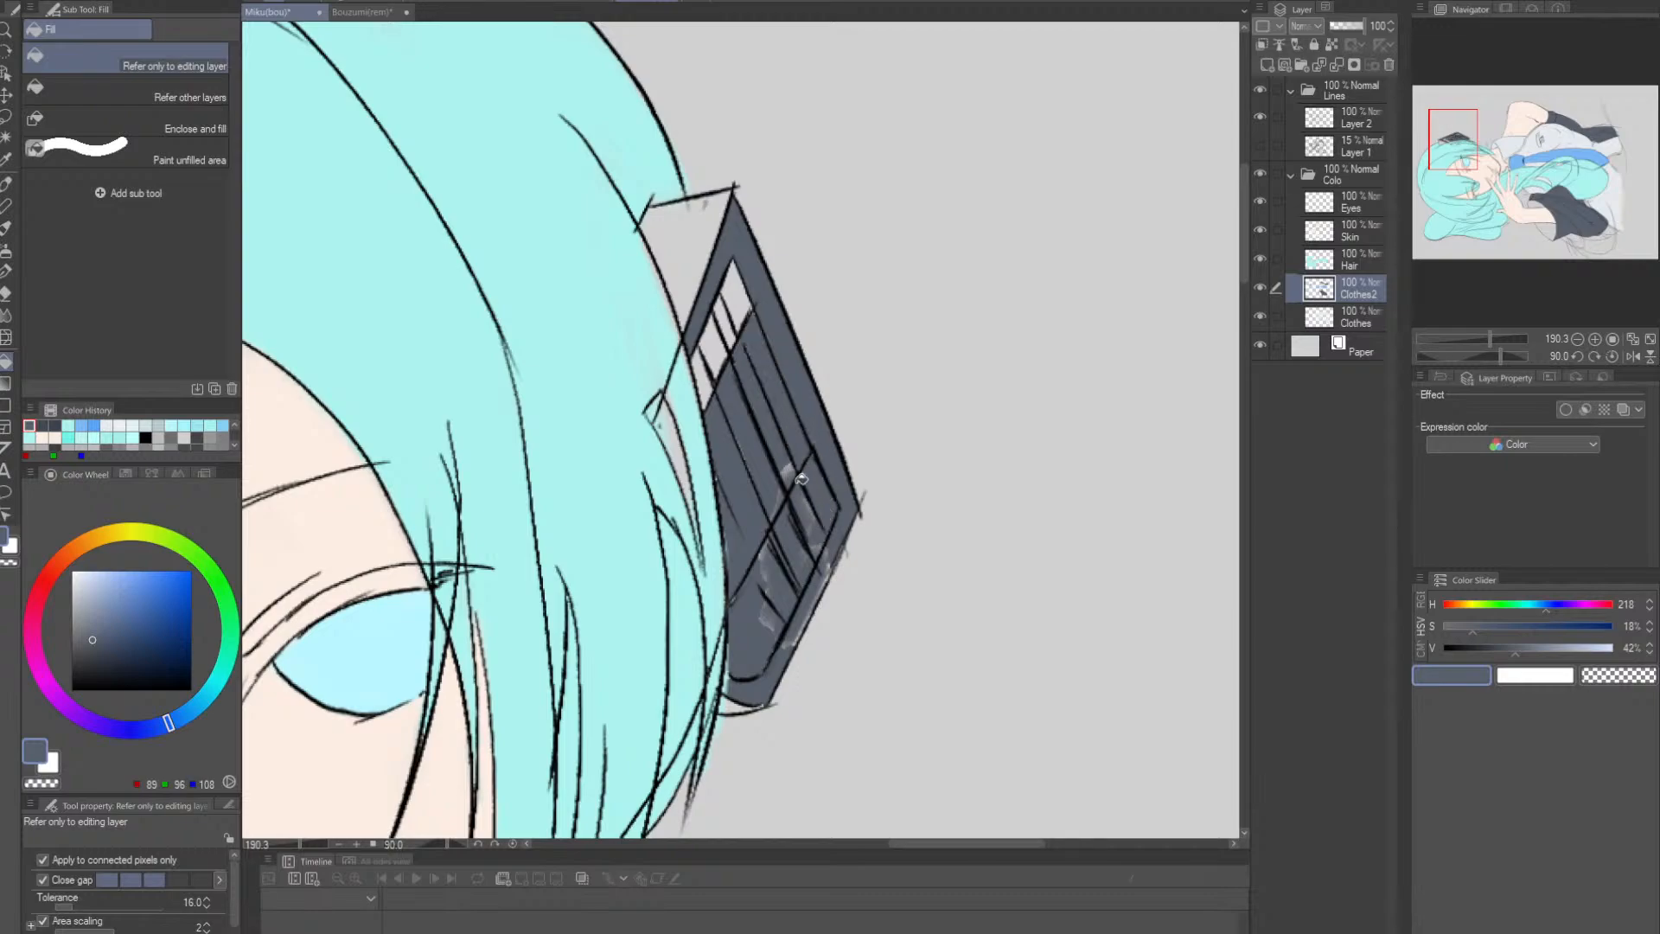
{"action": "left_click_drag", "start_coordinate": [806, 449], "coordinate": [827, 540]}
{"action": "left_click", "coordinate": [739, 439]}
{"action": "left_click", "coordinate": [749, 417]}
{"action": "left_click", "coordinate": [758, 399]}
{"action": "left_click", "coordinate": [736, 467]}
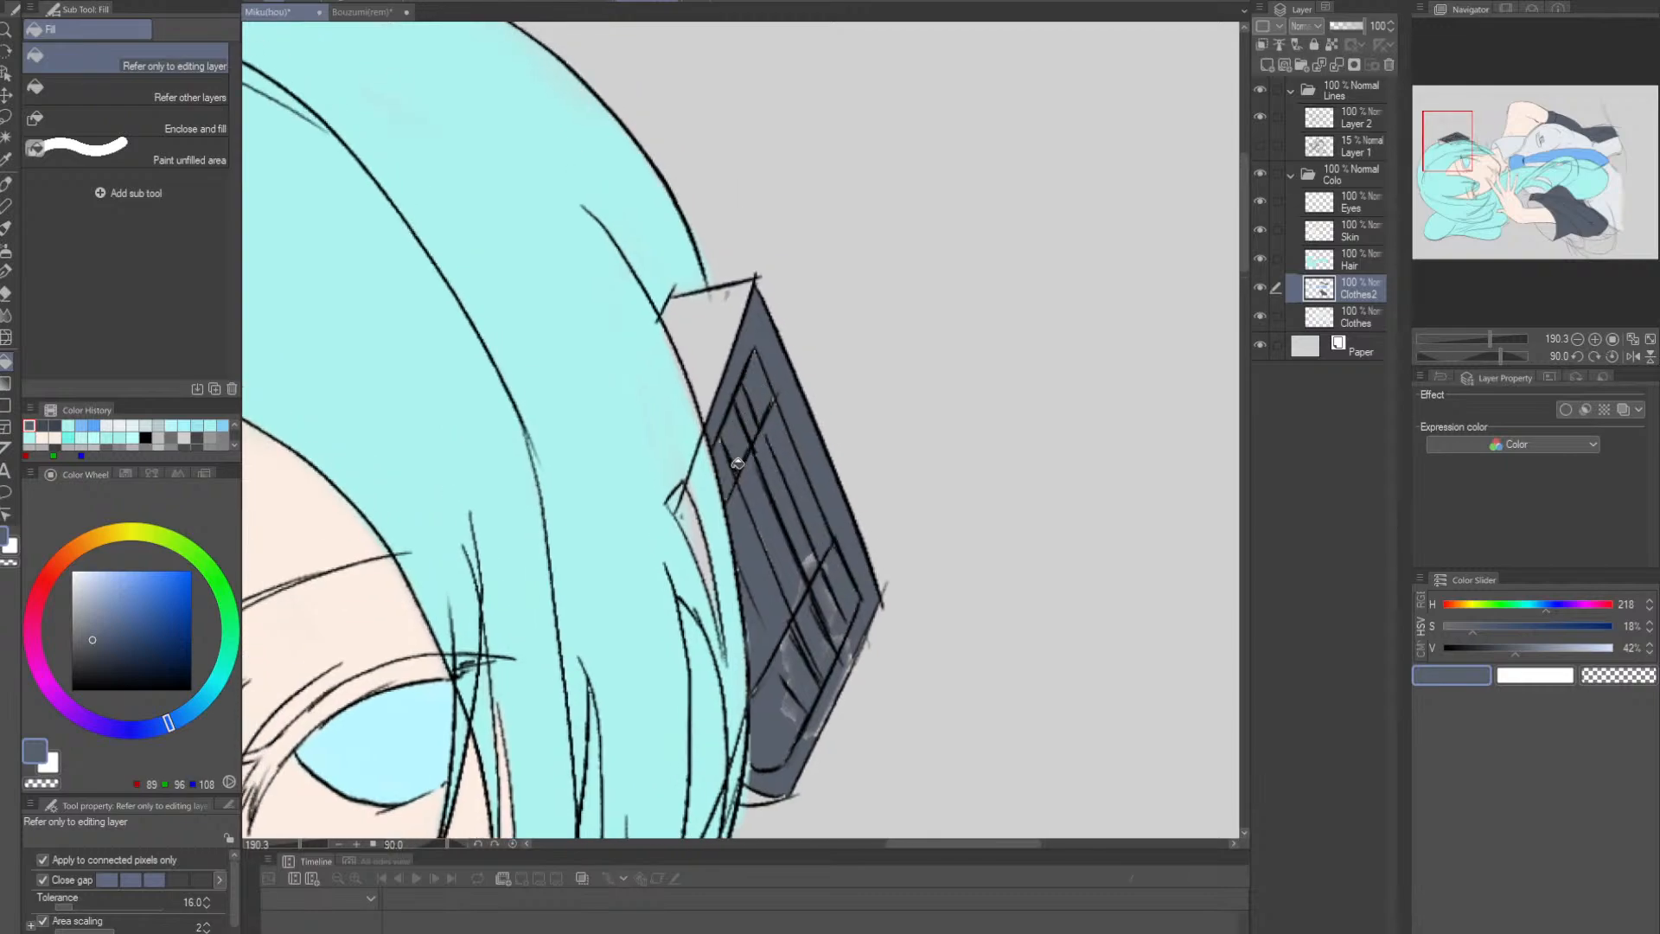
{"action": "left_click", "coordinate": [719, 415]}
{"action": "left_click", "coordinate": [699, 536]}
- Brush blue-grey over the patchy spots of the headset's lower grille and outer edge, finishing the bottom corner at brush size 8
{"action": "key", "text": "p"}
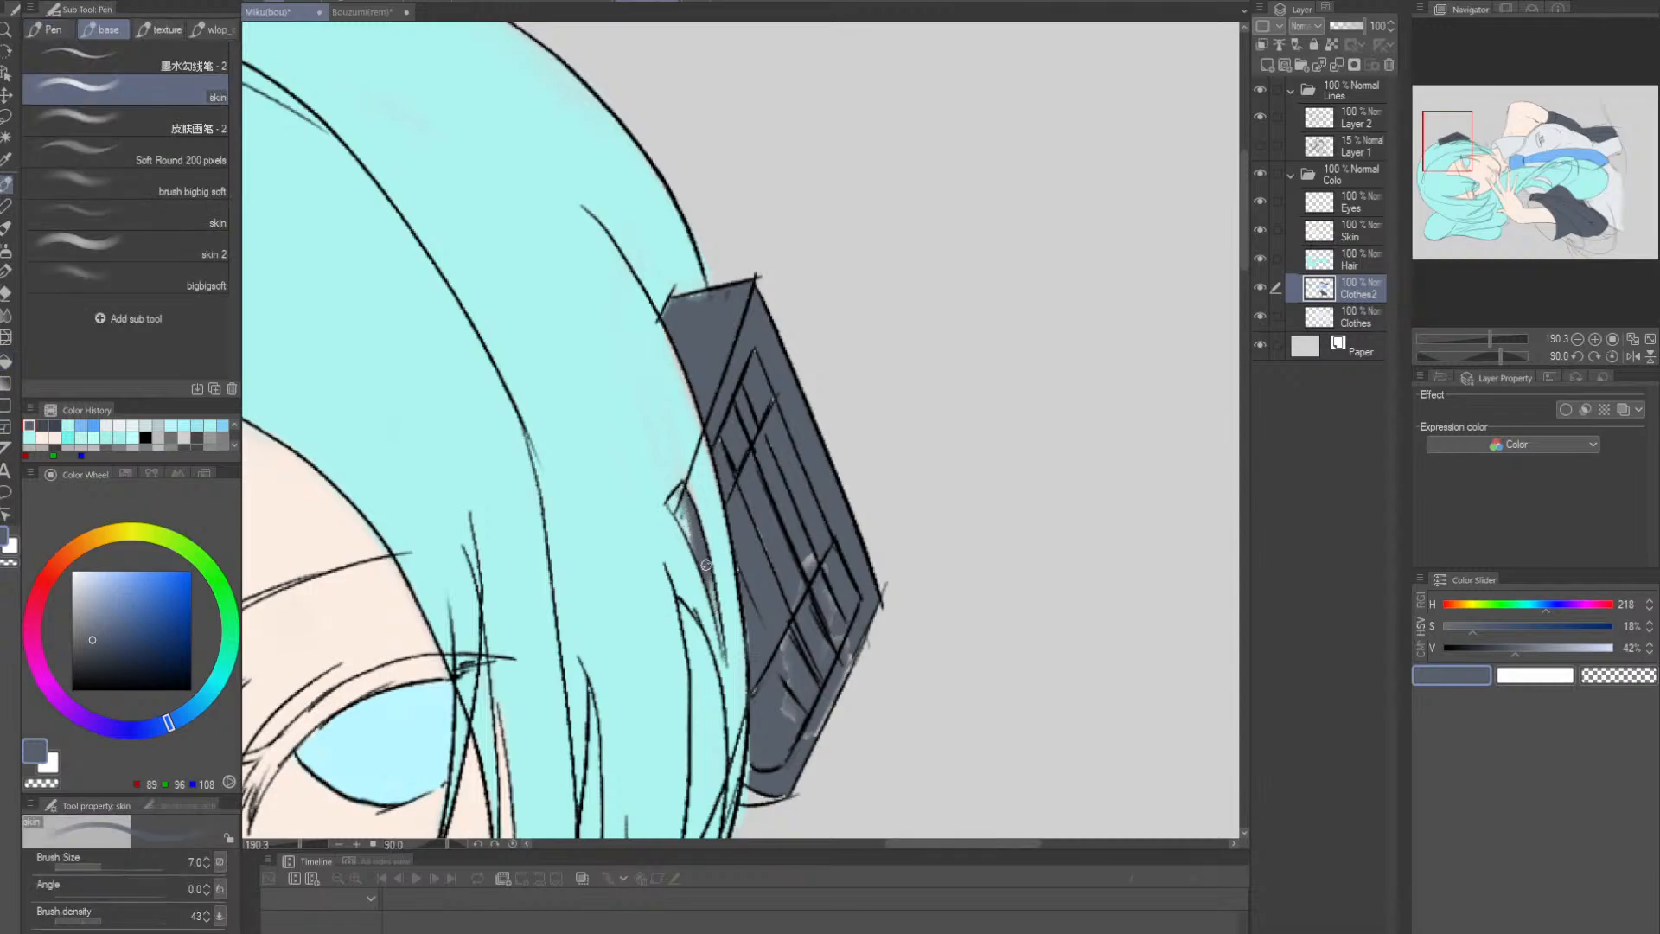
{"action": "key", "text": "bracketright"}
{"action": "key", "text": "bracketright"}
{"action": "key", "text": "bracketright"}
{"action": "key", "text": "bracketright"}
{"action": "key", "text": "bracketright"}
{"action": "key", "text": "bracketright"}
{"action": "key", "text": "bracketright"}
{"action": "mouse_move", "coordinate": [790, 726]}
{"action": "left_mouse_down"}
{"action": "mouse_move", "coordinate": [781, 675]}
{"action": "mouse_move", "coordinate": [824, 693]}
{"action": "mouse_move", "coordinate": [873, 540]}
{"action": "left_mouse_up"}
{"action": "key", "text": "bracketleft"}
{"action": "key", "text": "bracketleft"}
{"action": "key", "text": "bracketleft"}
{"action": "key", "text": "bracketleft"}
{"action": "key", "text": "bracketleft"}
{"action": "key", "text": "bracketleft"}
{"action": "key", "text": "bracketleft"}
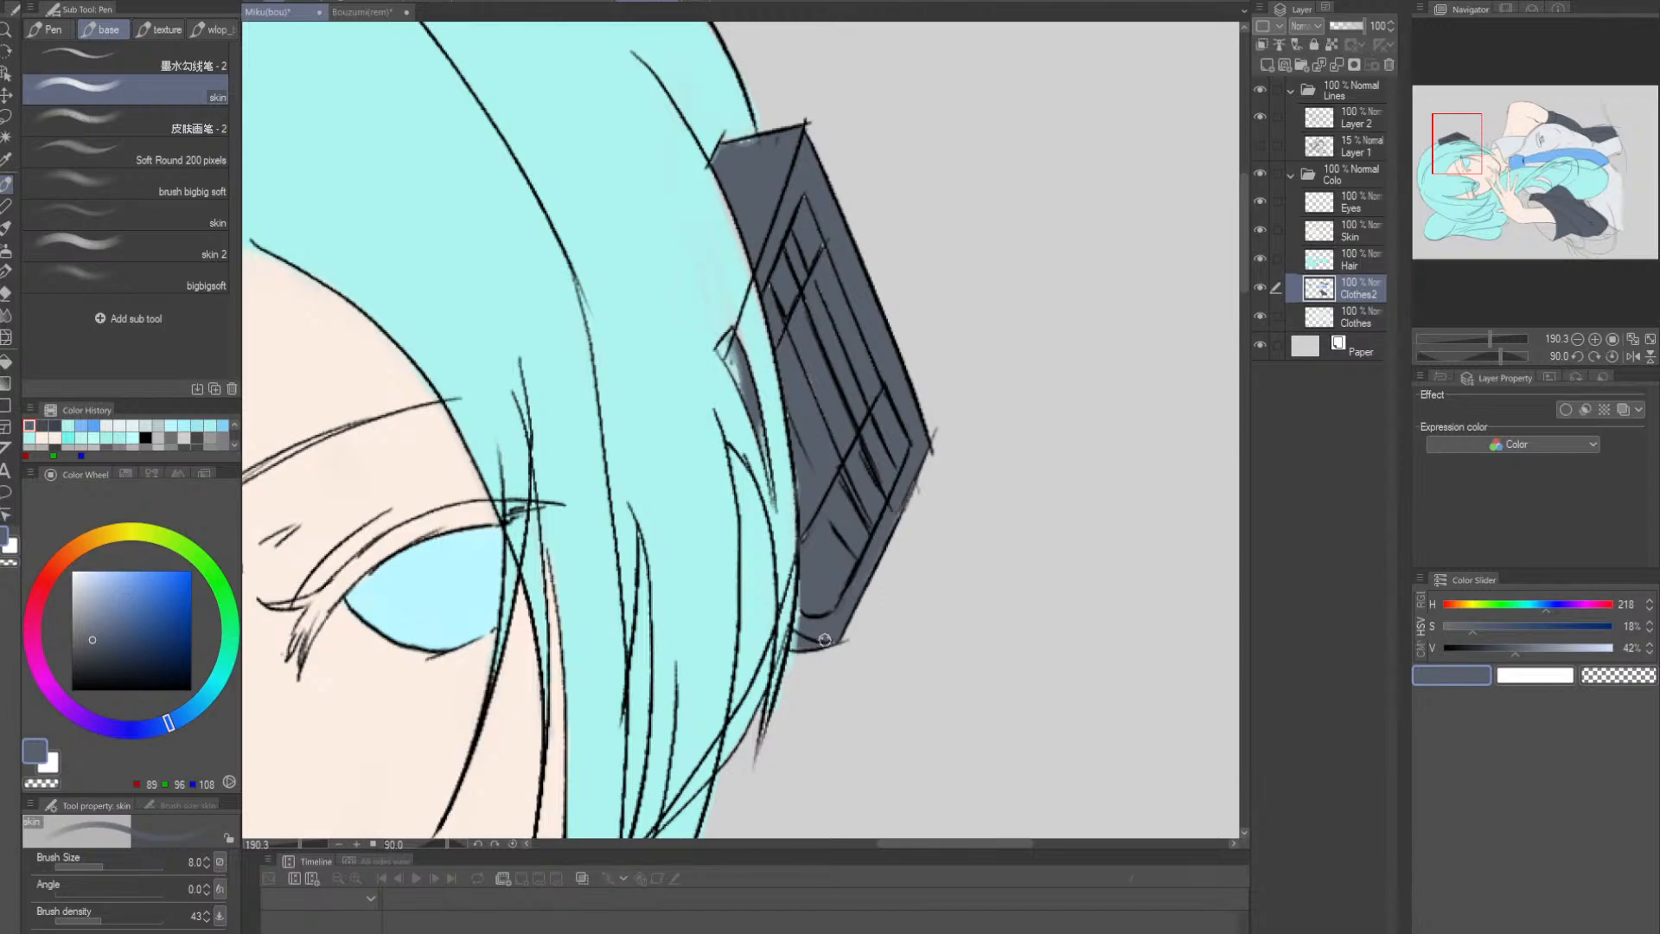
{"action": "key", "text": "alt+space"}
{"action": "left_click_drag", "start_coordinate": [976, 517], "coordinate": [865, 517]}
{"action": "left_click_drag", "start_coordinate": [1004, 543], "coordinate": [933, 407]}
{"action": "left_click_drag", "start_coordinate": [959, 530], "coordinate": [984, 429]}
{"action": "left_click_drag", "start_coordinate": [906, 581], "coordinate": [875, 473]}
{"action": "left_click_drag", "start_coordinate": [850, 586], "coordinate": [1001, 413]}
{"action": "key", "text": "shift+space"}
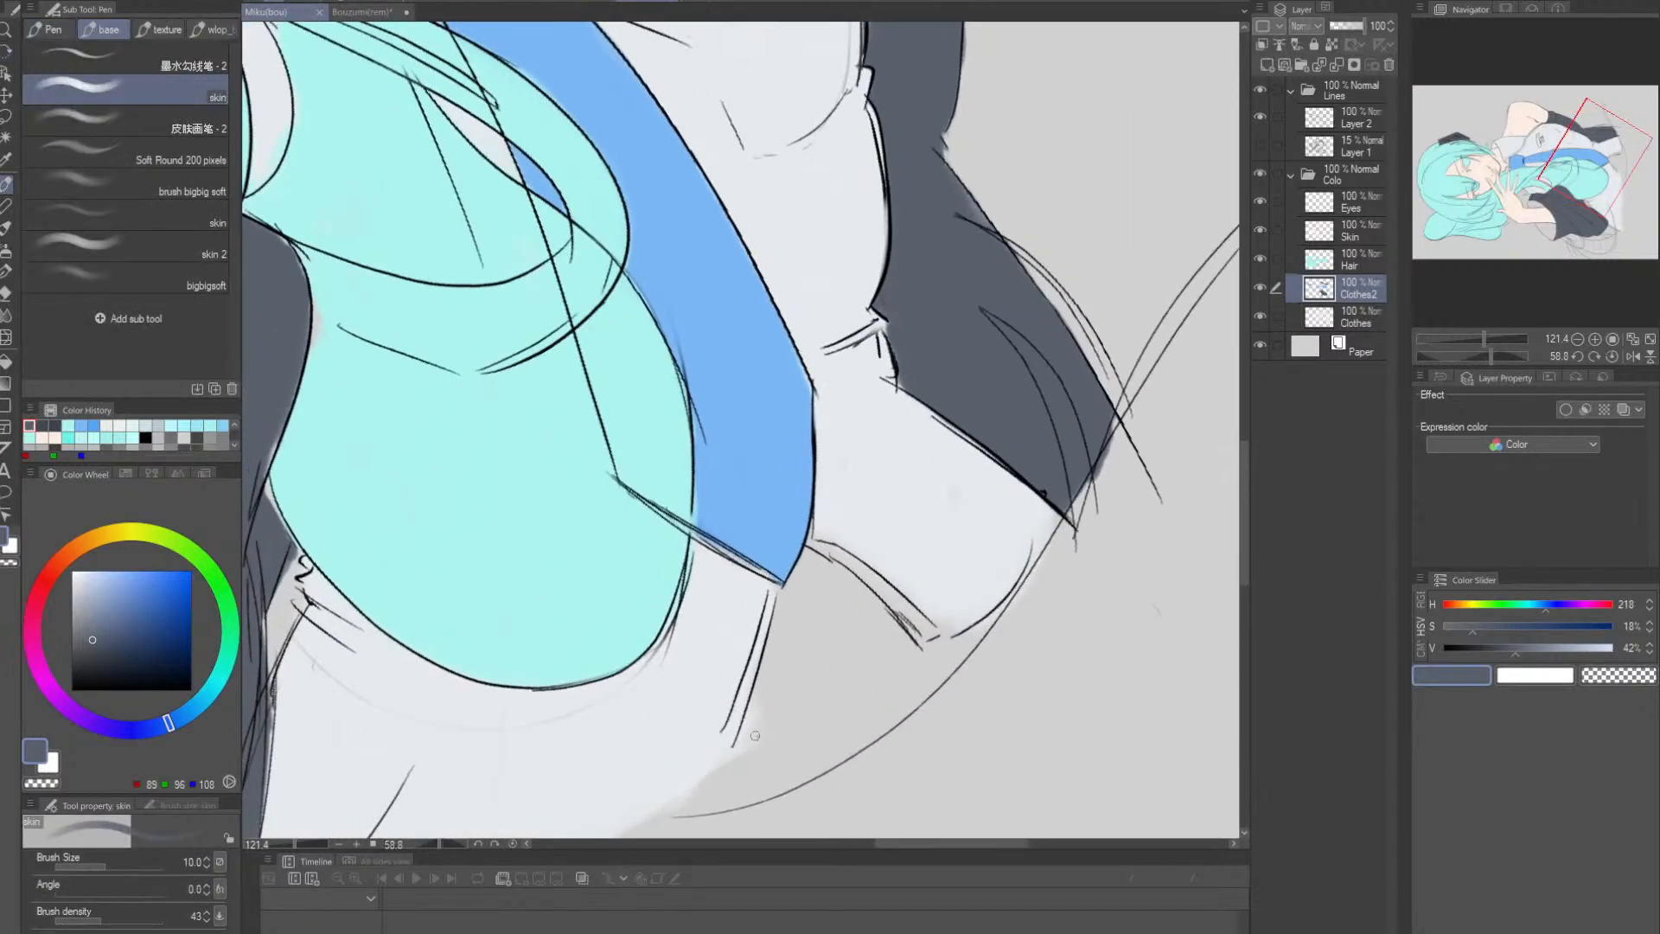
{"action": "left_click_drag", "start_coordinate": [744, 737], "coordinate": [901, 629]}
{"action": "key", "text": "ctrl+z"}
{"action": "key", "text": "ctrl+y"}
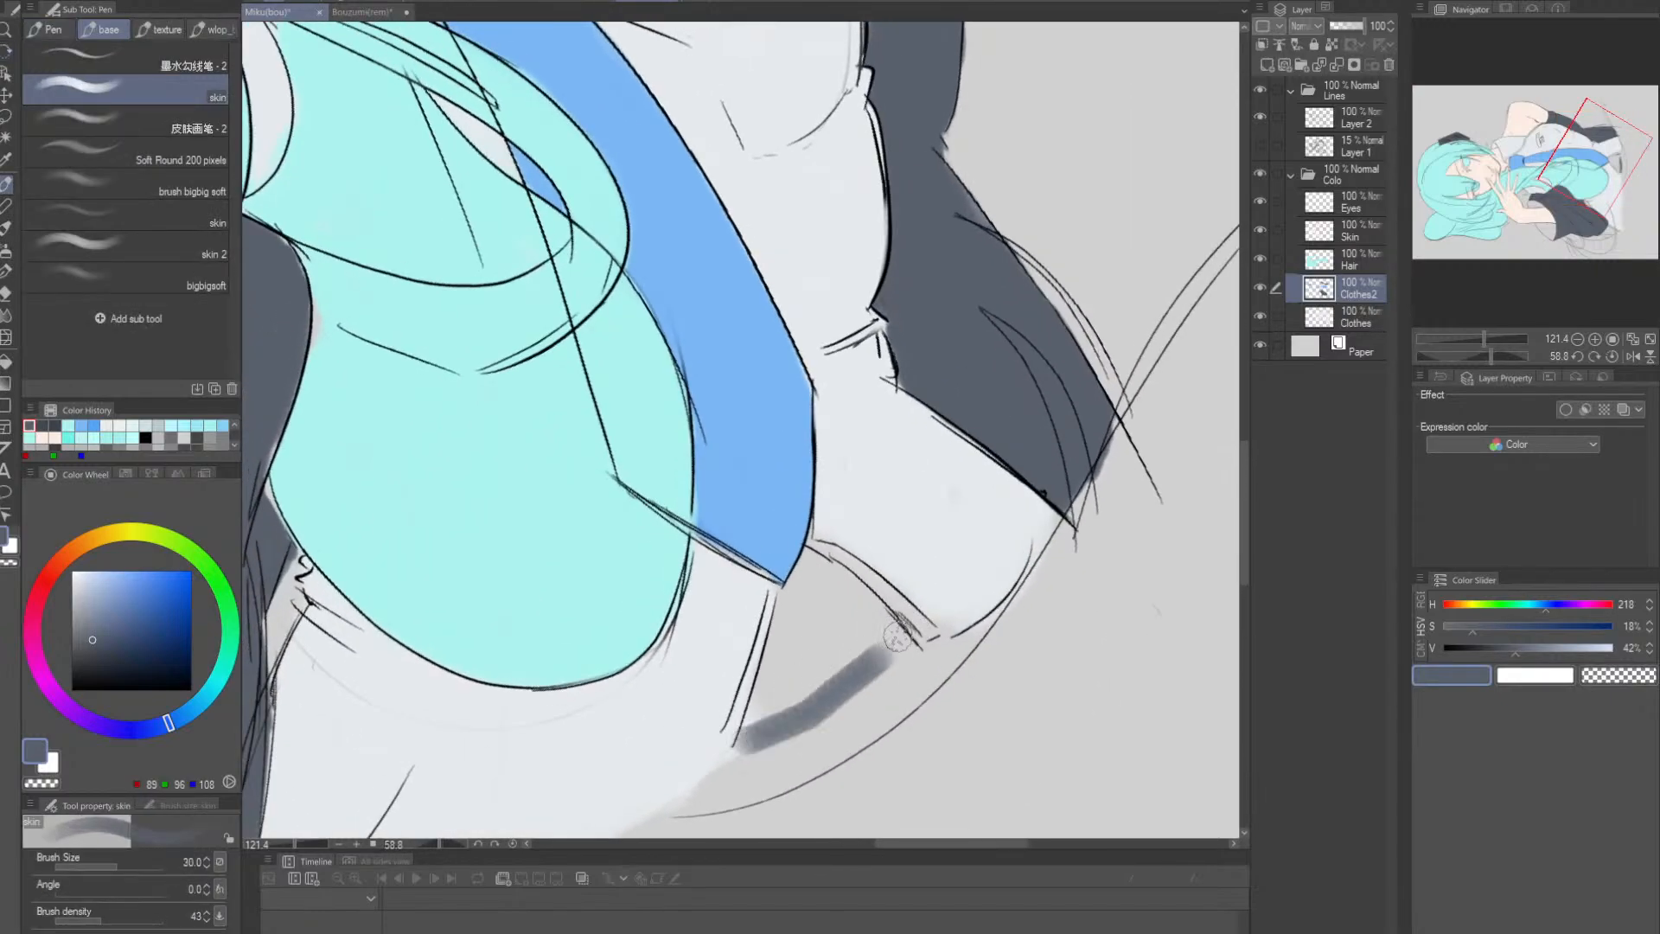
{"action": "key", "text": "ctrl+z"}
- Paint blue-grey along the shirt edge just below the tie tip on the Clothes2 layer, refining the border at brush size 10
{"action": "mouse_move", "coordinate": [800, 592]}
{"action": "left_mouse_down"}
{"action": "mouse_move", "coordinate": [767, 684]}
{"action": "mouse_move", "coordinate": [795, 590]}
{"action": "mouse_move", "coordinate": [821, 578]}
{"action": "left_mouse_up"}
{"action": "key", "text": "["}
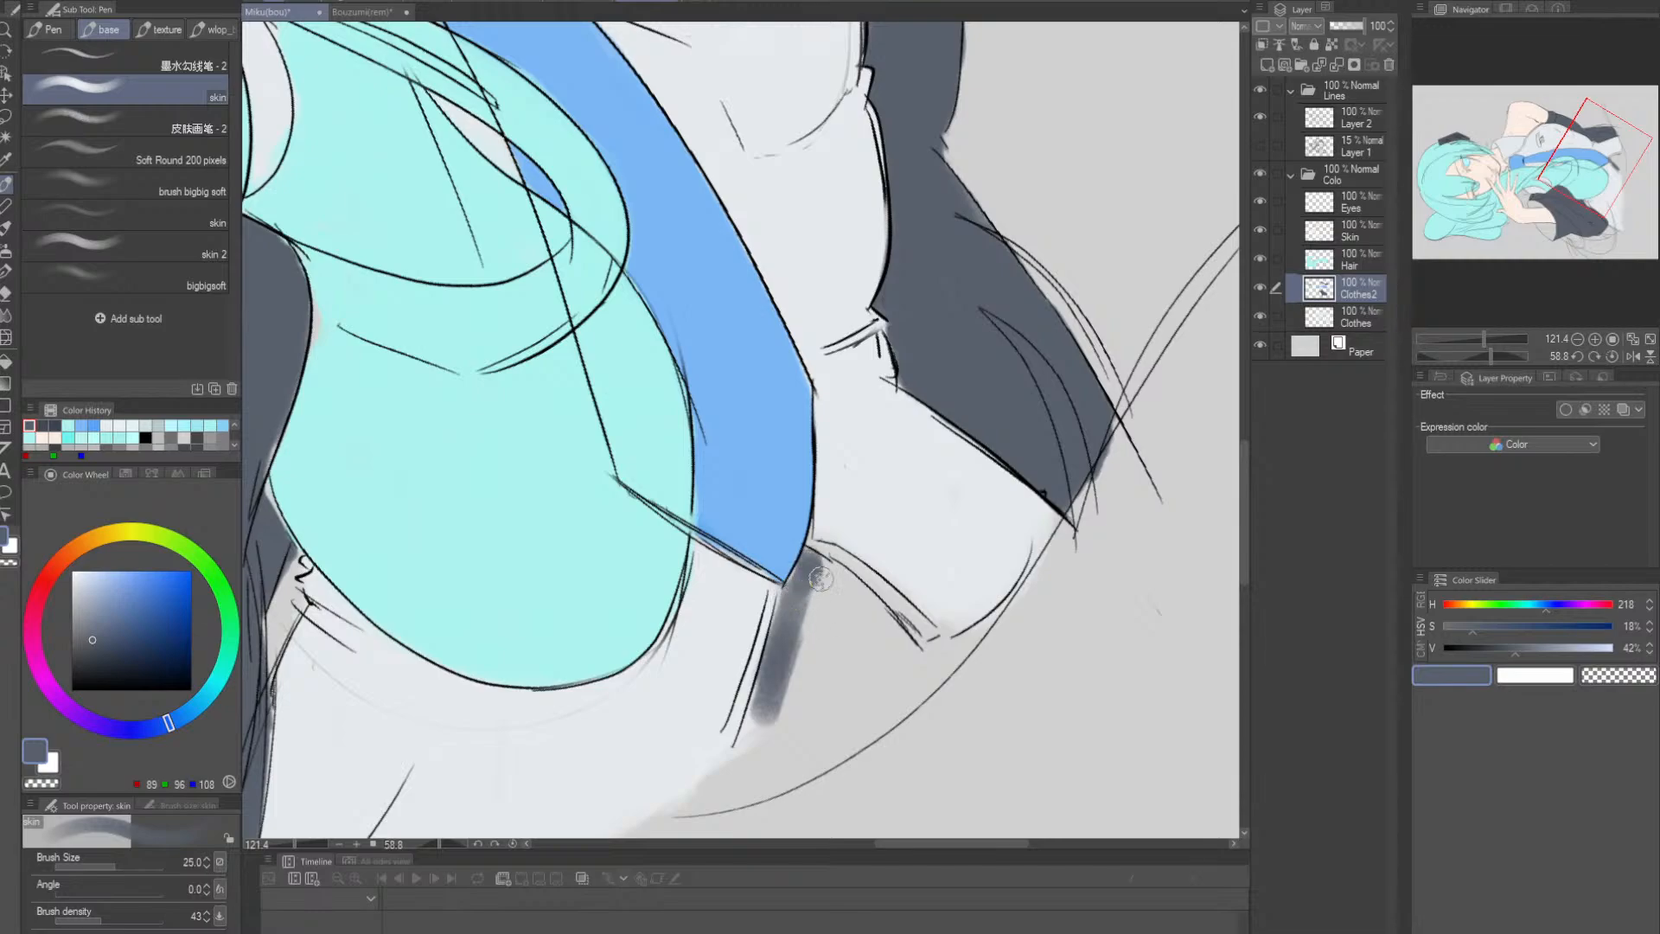
{"action": "key", "text": "bracketleft"}
{"action": "key", "text": "bracketleft"}
{"action": "key", "text": "bracketleft"}
{"action": "key", "text": "bracketleft"}
{"action": "key", "text": "r"}
{"action": "left_click_drag", "start_coordinate": [782, 596], "coordinate": [670, 587]}
{"action": "left_click_drag", "start_coordinate": [560, 669], "coordinate": [639, 610]}
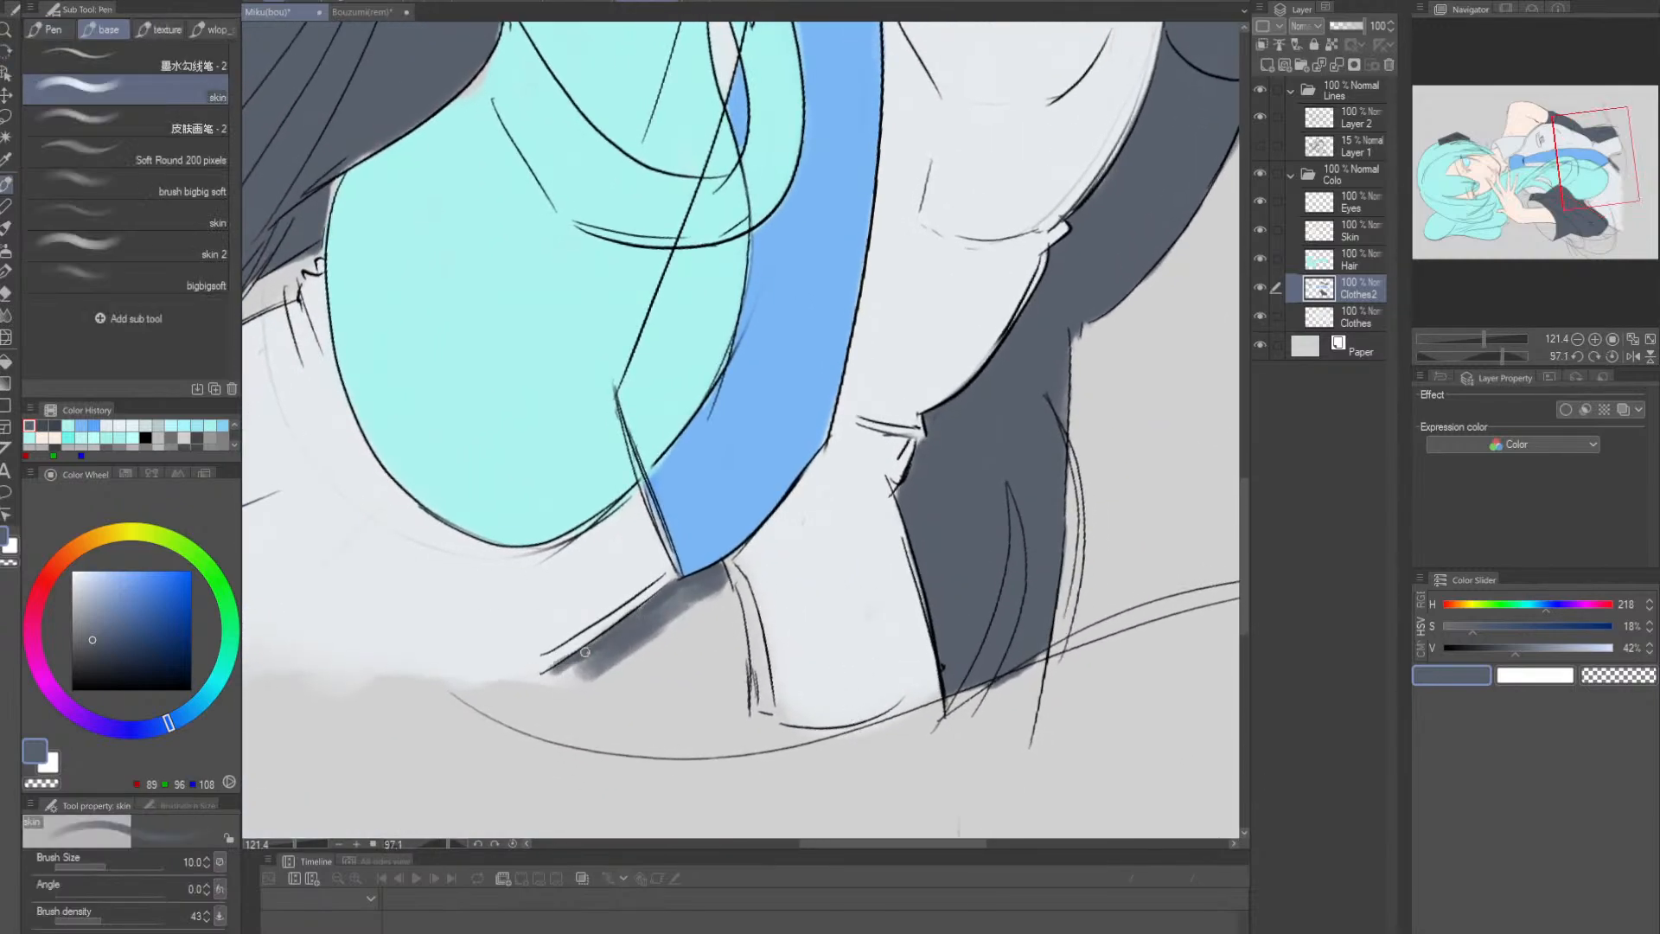
- Cover the rest of the triangular gap between the shirt tails with blue-grey at brush size 25
{"action": "key", "text": "bracketright"}
{"action": "key", "text": "bracketright"}
{"action": "key", "text": "bracketright"}
{"action": "key", "text": "bracketright"}
{"action": "key", "text": "bracketright"}
{"action": "mouse_move", "coordinate": [611, 667]}
{"action": "left_mouse_down"}
{"action": "mouse_move", "coordinate": [622, 635]}
{"action": "mouse_move", "coordinate": [644, 640]}
{"action": "mouse_move", "coordinate": [611, 666]}
{"action": "mouse_move", "coordinate": [700, 631]}
{"action": "mouse_move", "coordinate": [689, 584]}
{"action": "mouse_move", "coordinate": [713, 679]}
{"action": "mouse_move", "coordinate": [735, 605]}
{"action": "mouse_move", "coordinate": [737, 696]}
{"action": "mouse_move", "coordinate": [713, 586]}
{"action": "left_mouse_up"}
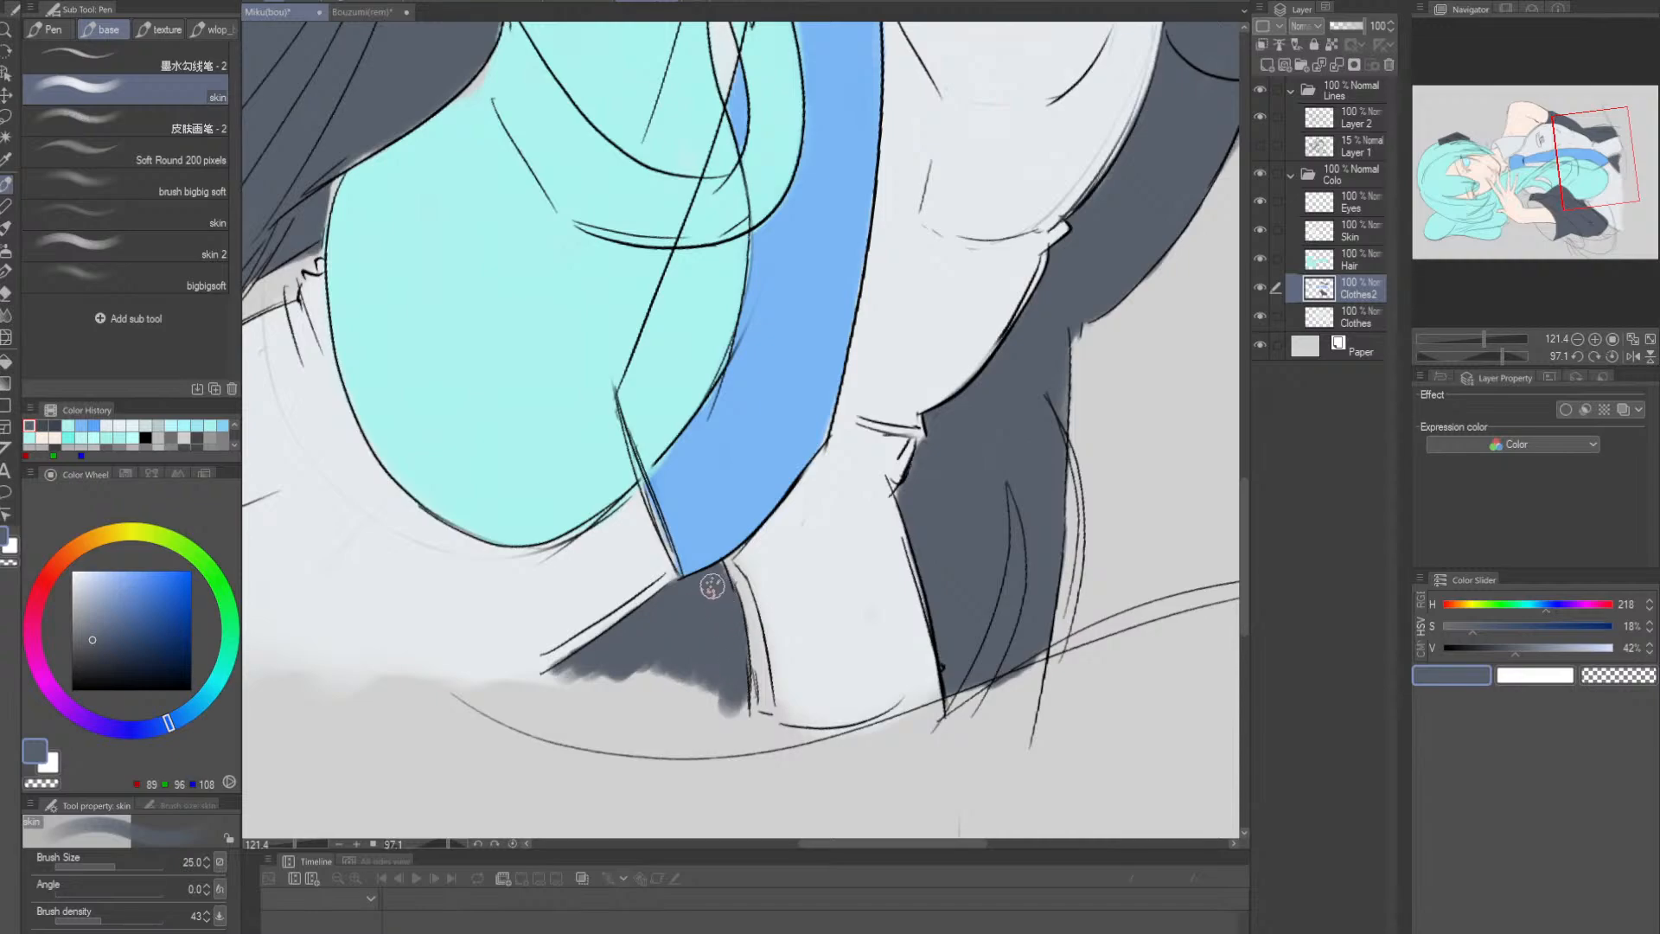
- Brush the hand's sampled skin tone along the edges of the uncolored gap below the hand on the Skin layer at size 12
{"action": "left_click_drag", "start_coordinate": [942, 559], "coordinate": [873, 558]}
{"action": "left_click_drag", "start_coordinate": [1022, 509], "coordinate": [988, 692]}
{"action": "left_click_drag", "start_coordinate": [1008, 567], "coordinate": [985, 634]}
{"action": "left_click_drag", "start_coordinate": [985, 634], "coordinate": [936, 621]}
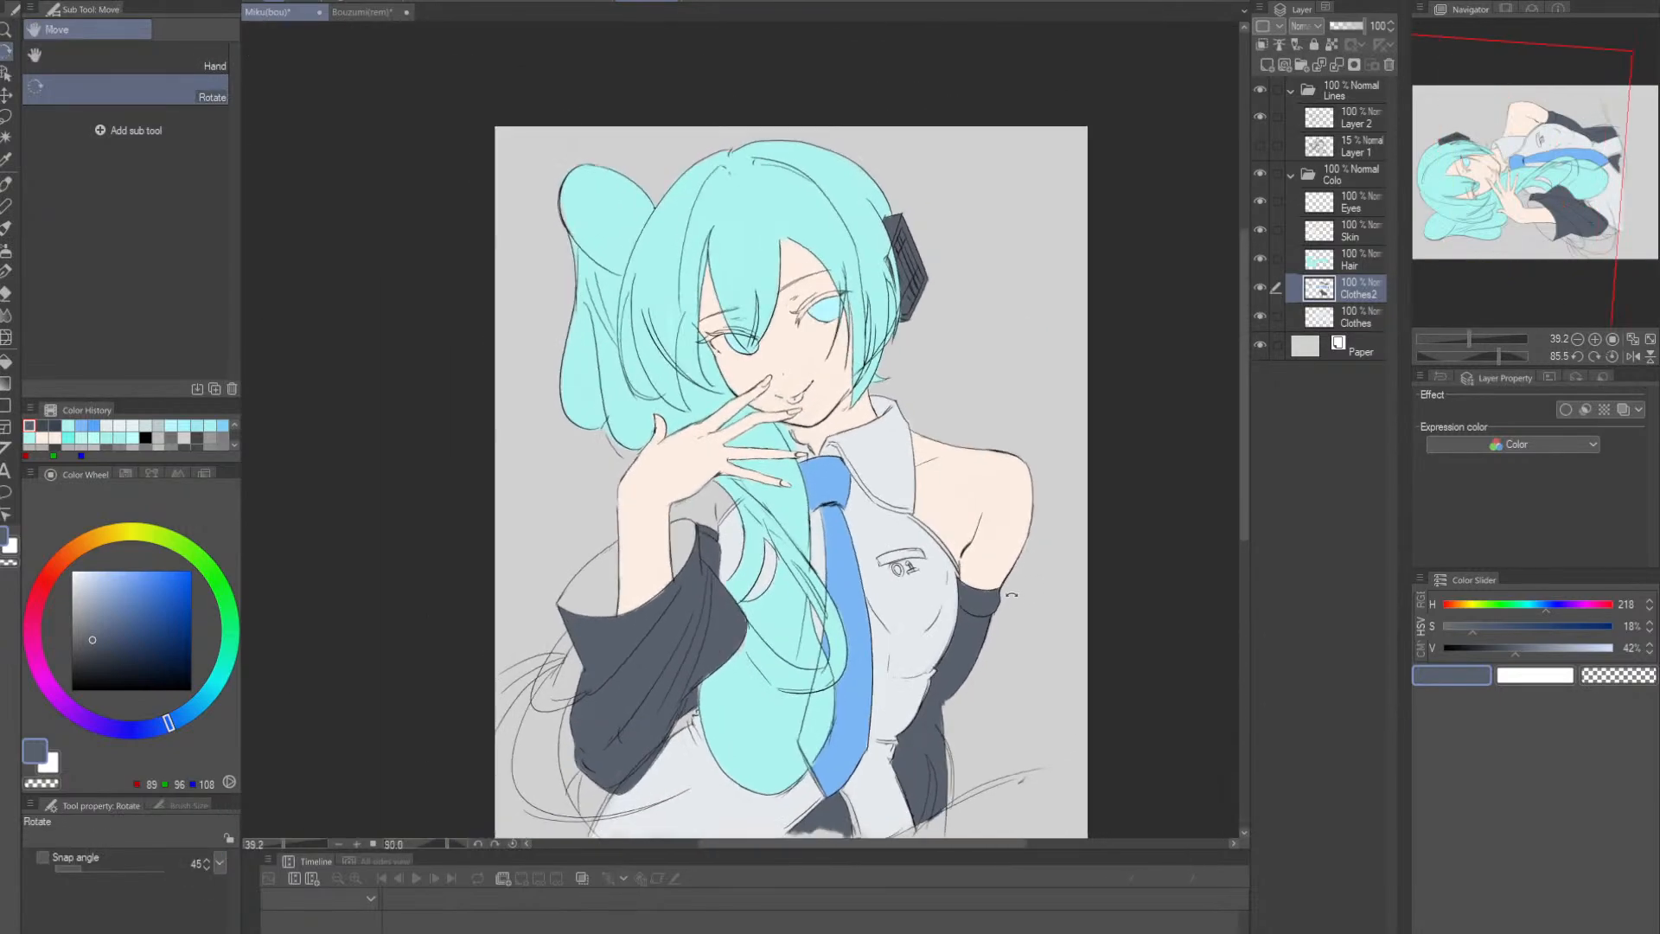
{"action": "left_click_drag", "start_coordinate": [825, 571], "coordinate": [882, 631]}
{"action": "left_click", "coordinate": [879, 609], "text": "ctrl+alt"}
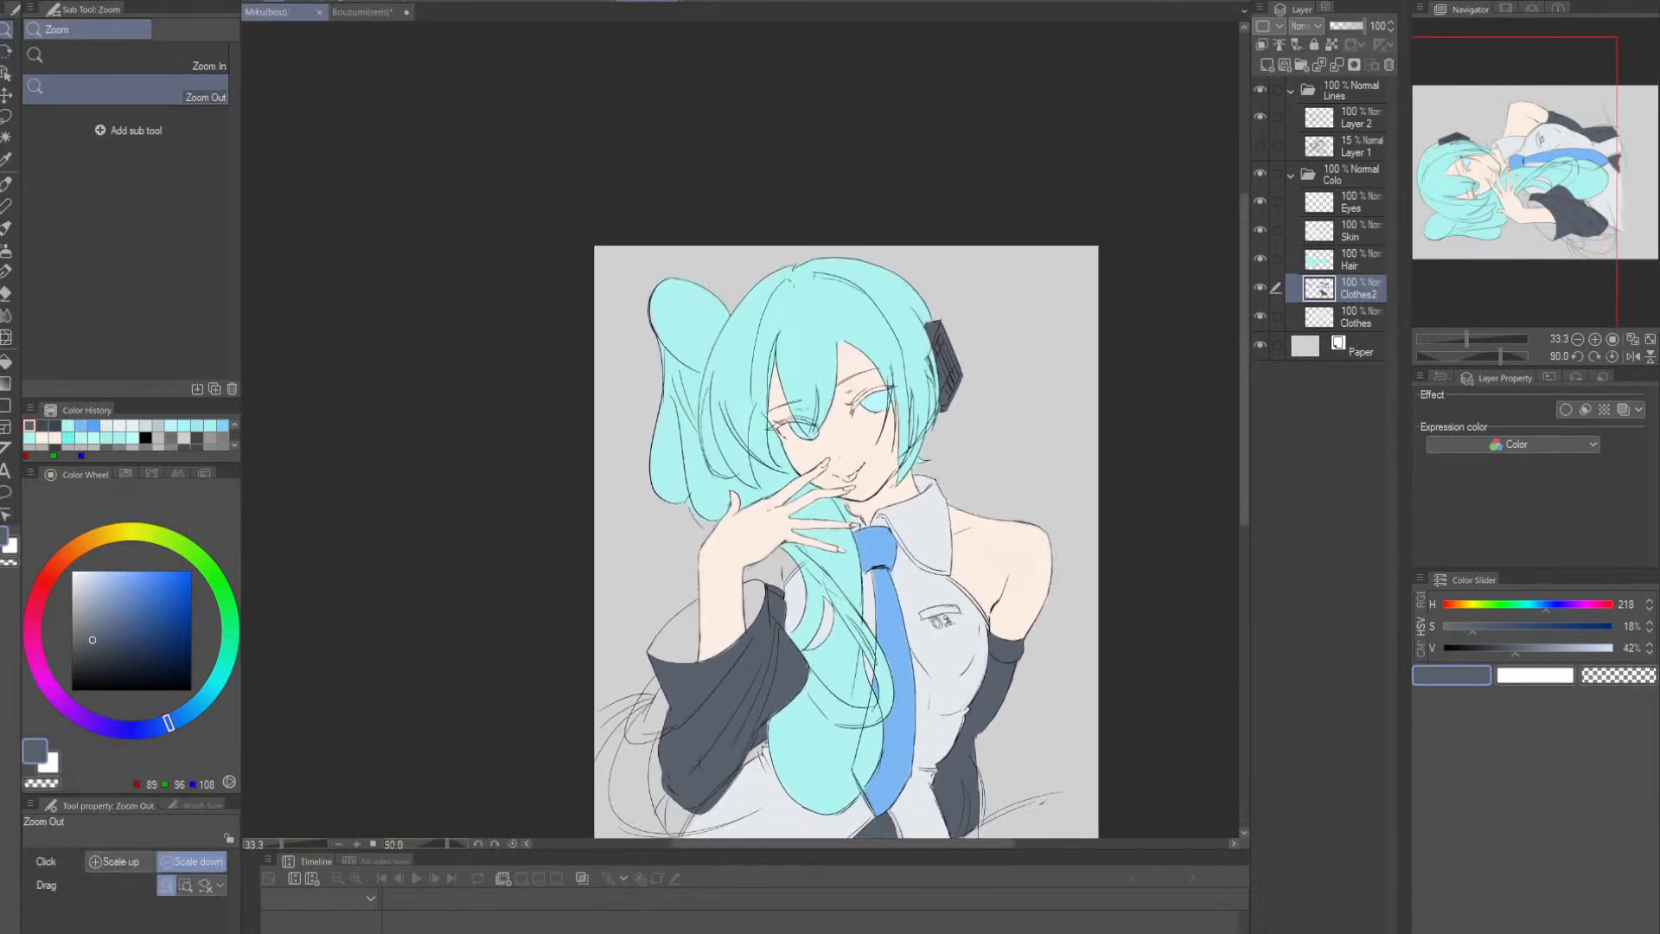
{"action": "scroll", "coordinate": [825, 578], "scroll_direction": "up", "scroll_amount": 4}
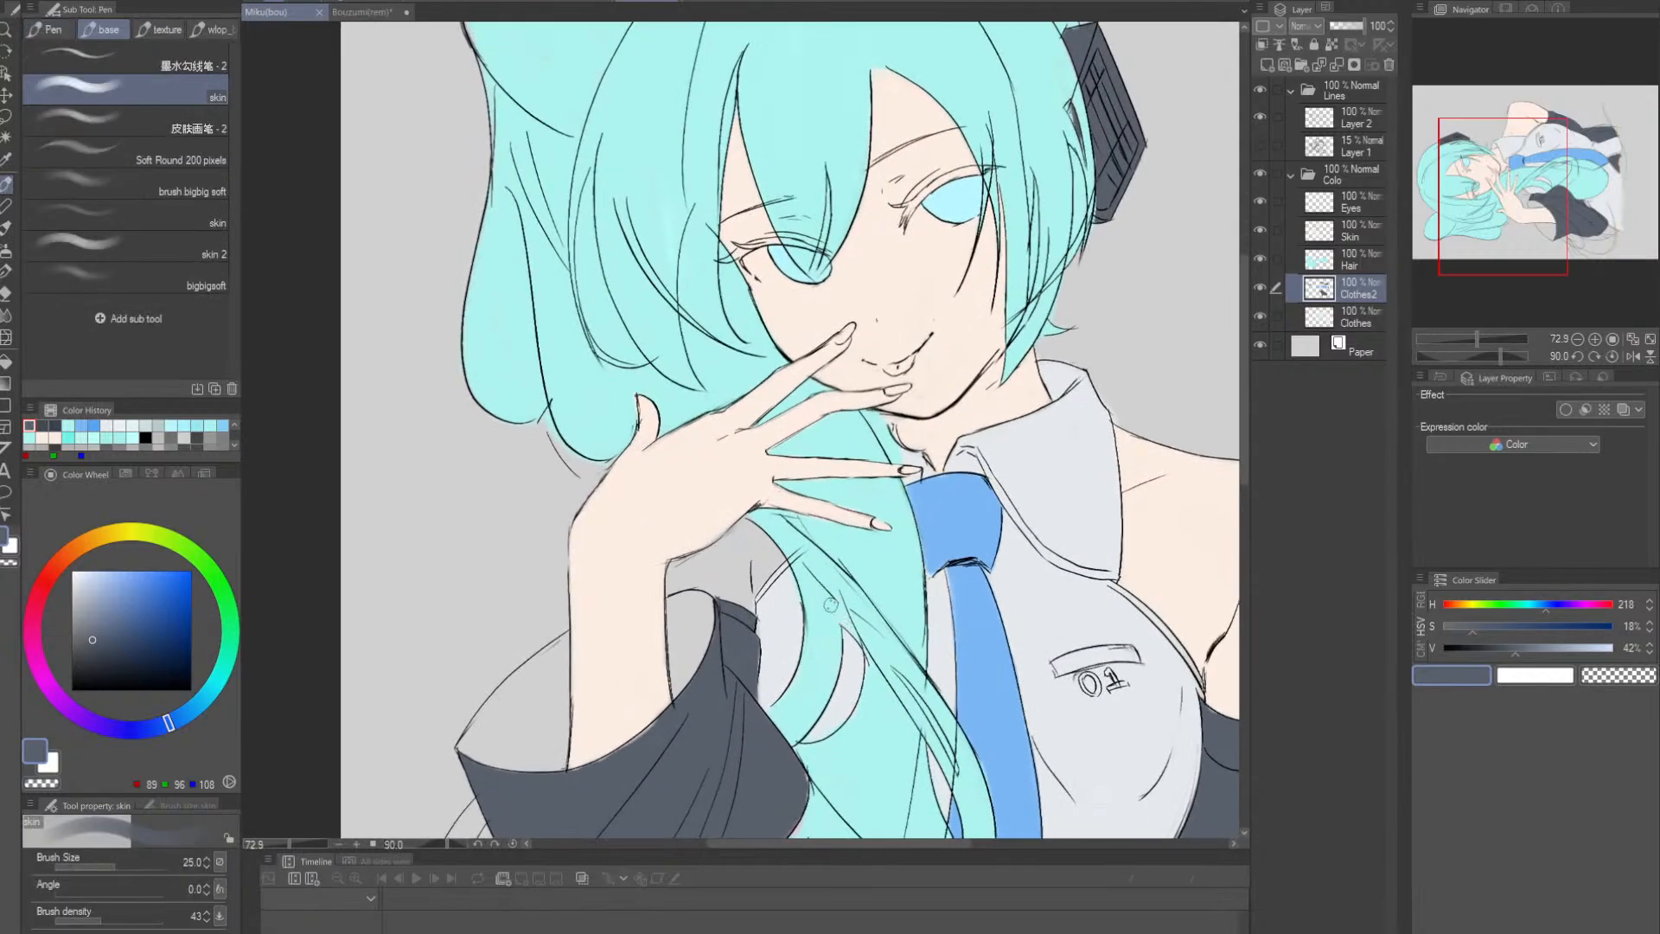
{"action": "left_click", "coordinate": [1361, 225]}
{"action": "left_click", "coordinate": [649, 556], "text": "alt"}
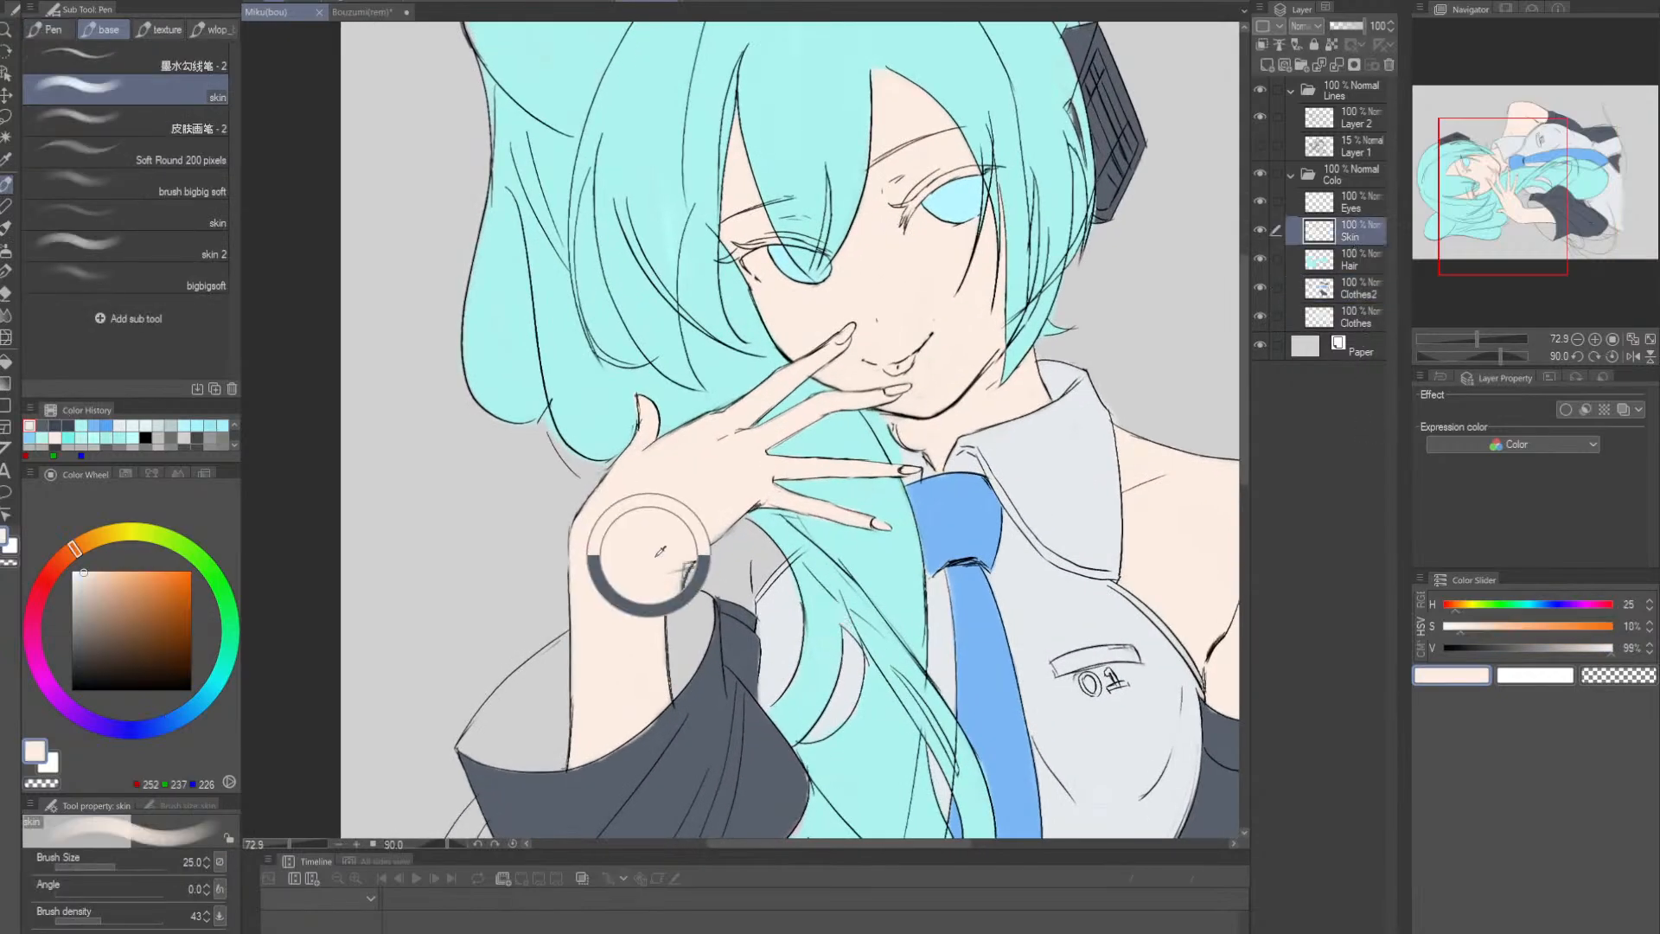
{"action": "left_click_drag", "start_coordinate": [729, 597], "coordinate": [922, 557]}
{"action": "mouse_move", "coordinate": [654, 593]}
{"action": "left_mouse_down"}
{"action": "mouse_move", "coordinate": [724, 570]}
{"action": "mouse_move", "coordinate": [609, 605]}
{"action": "mouse_move", "coordinate": [719, 569]}
{"action": "mouse_move", "coordinate": [747, 591]}
{"action": "mouse_move", "coordinate": [697, 577]}
{"action": "mouse_move", "coordinate": [779, 566]}
{"action": "mouse_move", "coordinate": [700, 574]}
{"action": "mouse_move", "coordinate": [809, 588]}
{"action": "mouse_move", "coordinate": [814, 608]}
{"action": "mouse_move", "coordinate": [800, 586]}
{"action": "mouse_move", "coordinate": [837, 509]}
{"action": "mouse_move", "coordinate": [806, 585]}
{"action": "mouse_move", "coordinate": [830, 536]}
{"action": "left_mouse_up"}
{"action": "key", "text": "bracketleft"}
{"action": "key", "text": "bracketleft"}
{"action": "key", "text": "bracketleft"}
{"action": "key", "text": "bracketleft"}
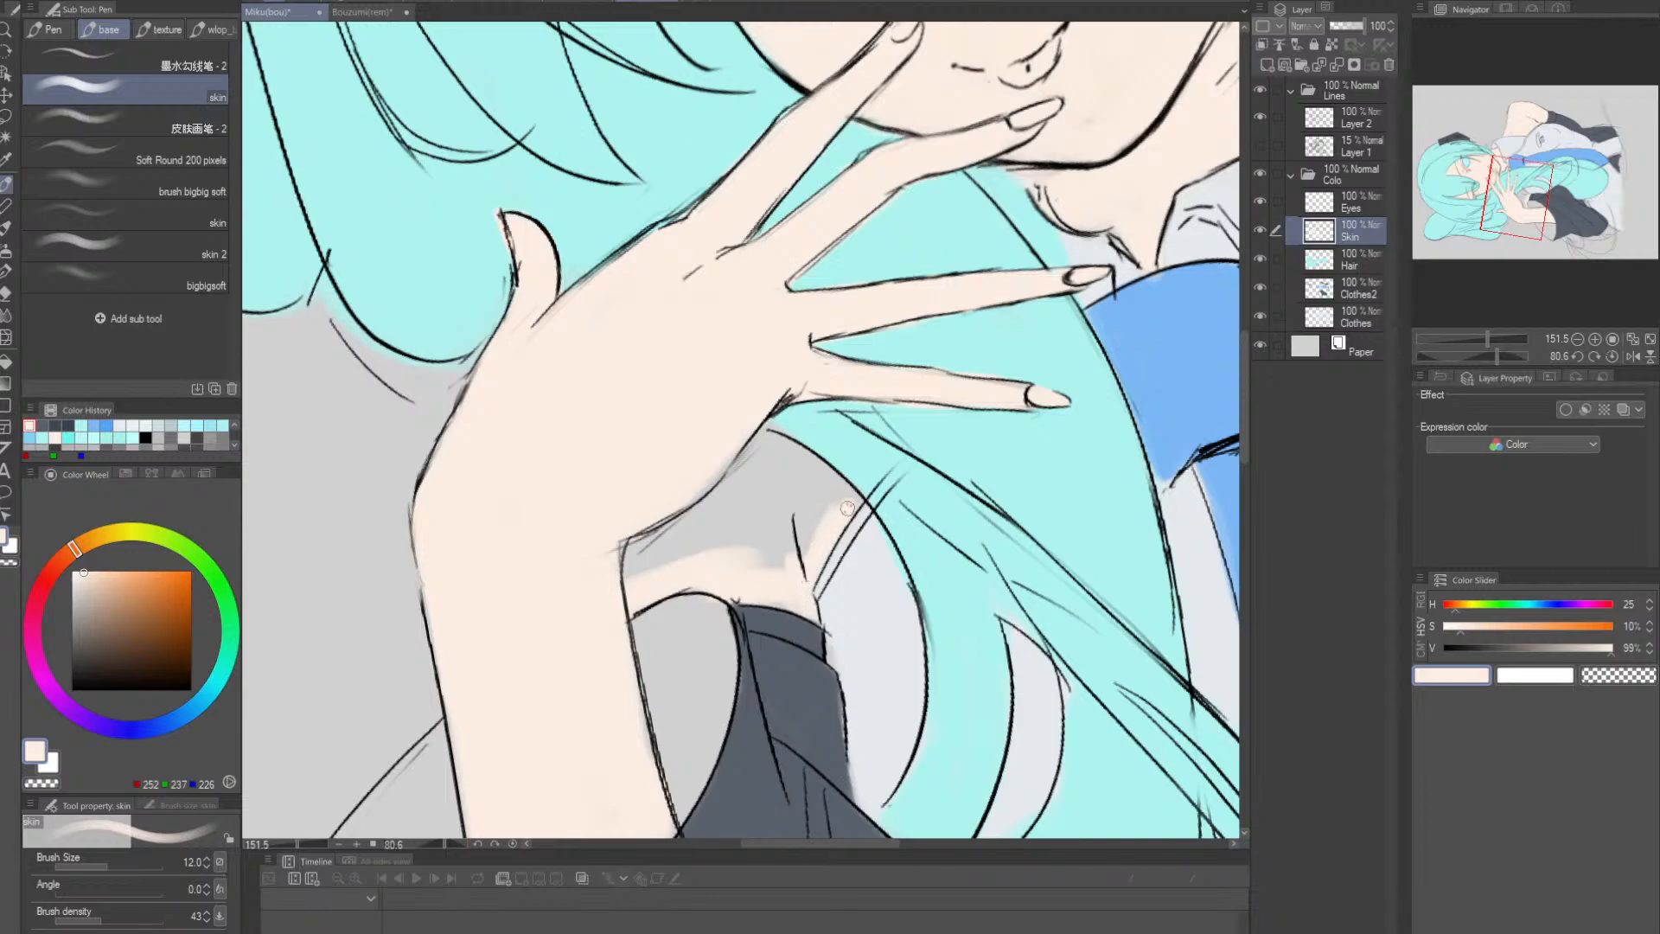
- Fill the gap below the hand with the skin tone and brush over the leftover spots, ending at brush size 17
{"action": "key", "text": "g"}
{"action": "left_click", "coordinate": [765, 527]}
{"action": "key", "text": "p"}
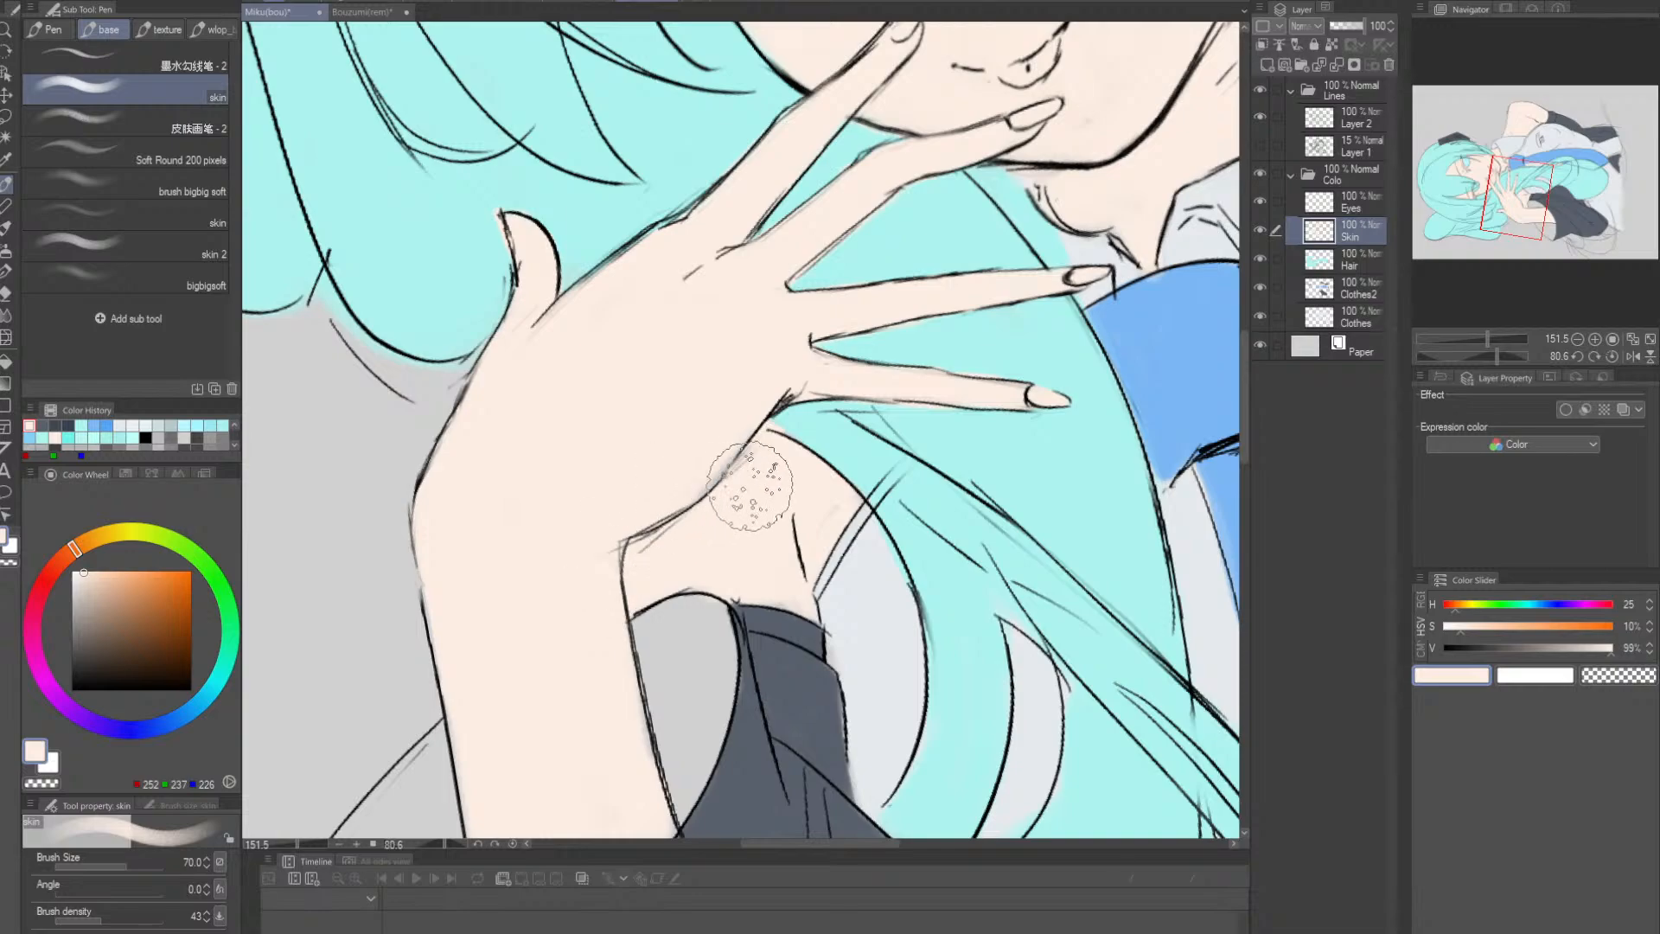
{"action": "key", "text": "e"}
{"action": "key", "text": "p"}
{"action": "key", "text": "bracketleft"}
{"action": "key", "text": "bracketleft"}
{"action": "key", "text": "bracketleft"}
{"action": "key", "text": "bracketleft"}
{"action": "key", "text": "bracketleft"}
{"action": "key", "text": "bracketleft"}
{"action": "key", "text": "bracketleft"}
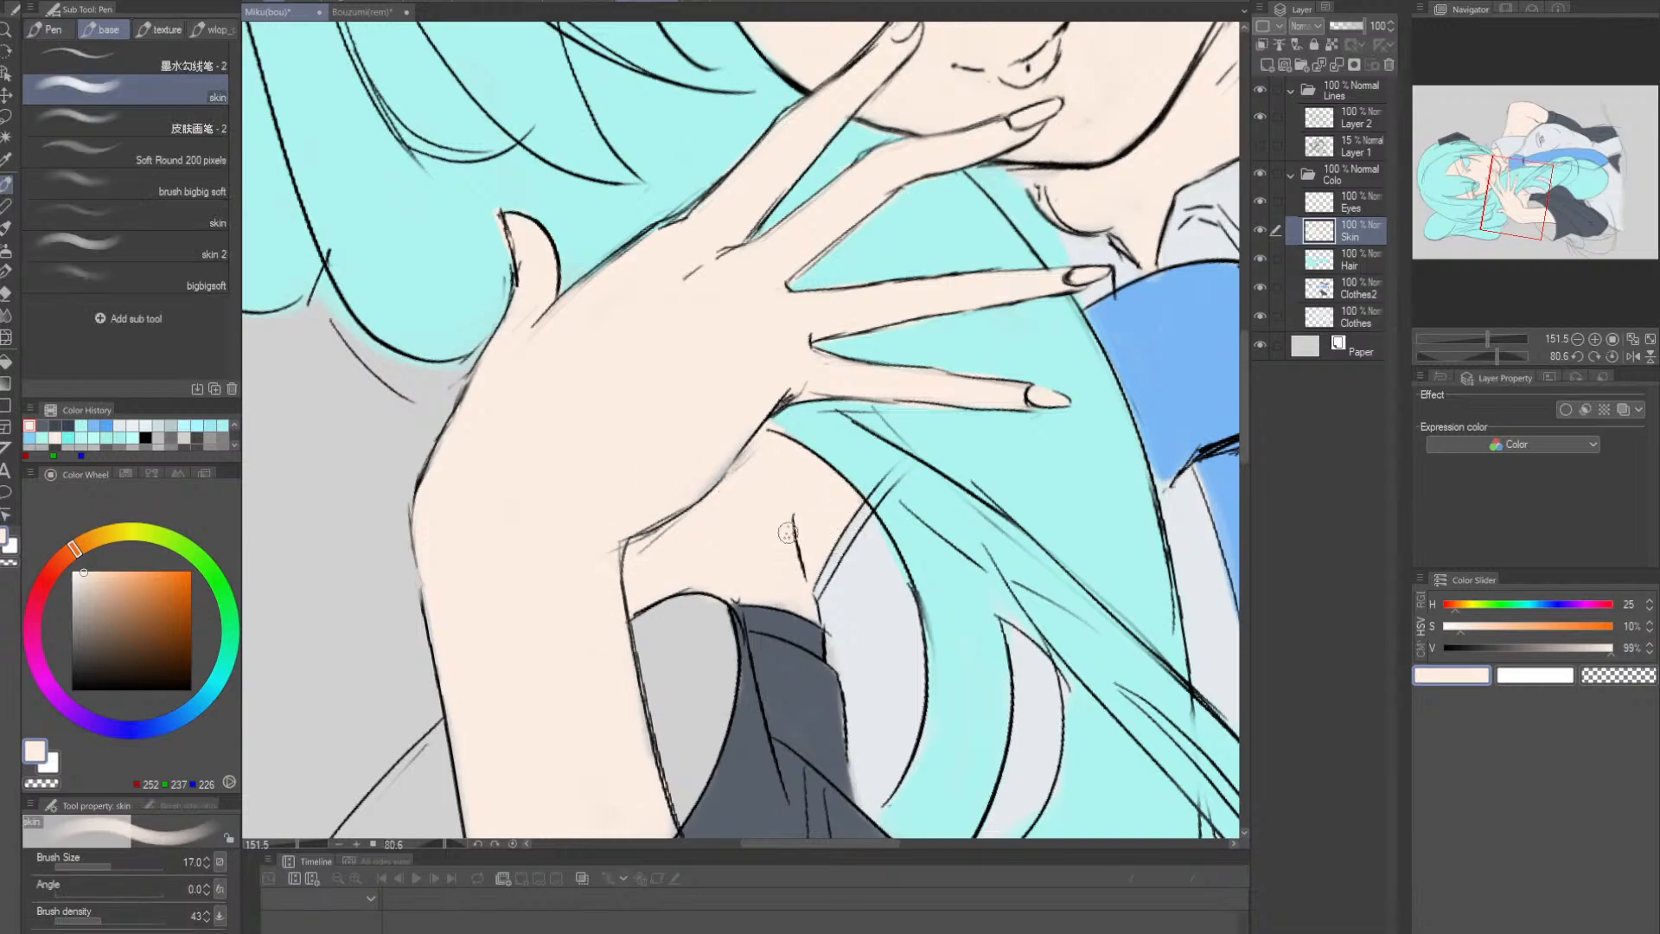
- Clean the skin color's edge beside the hair below the little finger with the Soft eraser at size 8
{"action": "key", "text": "e"}
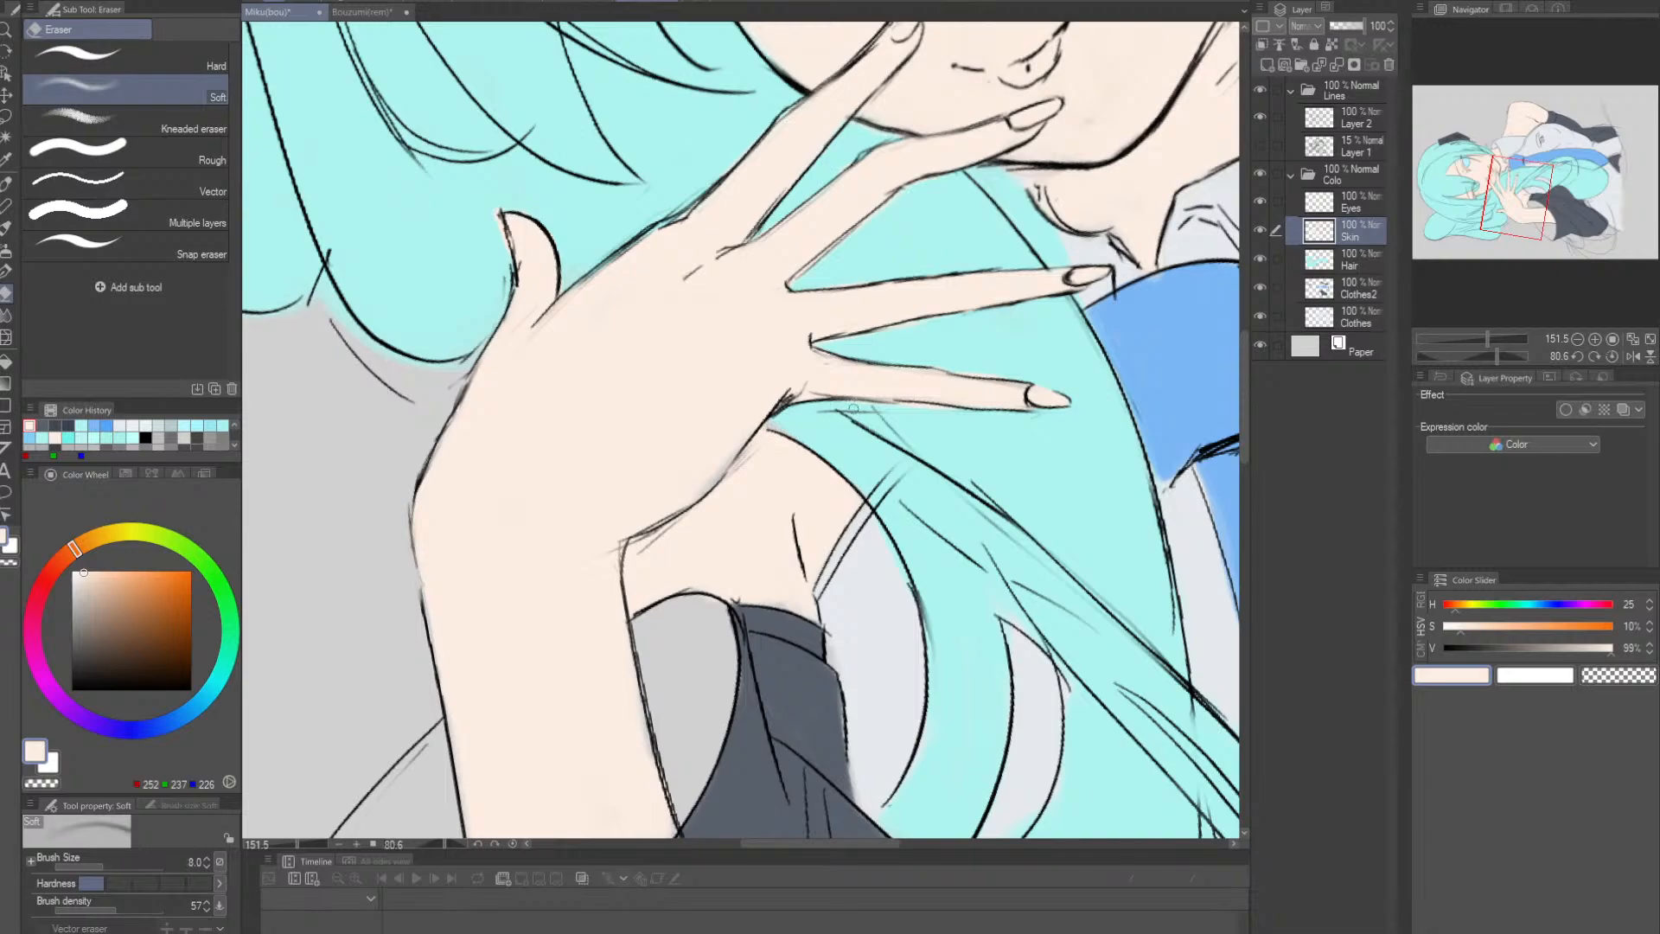
{"action": "key", "text": "r"}
{"action": "left_click_drag", "start_coordinate": [871, 567], "coordinate": [844, 590]}
{"action": "key", "text": "p"}
{"action": "left_click_drag", "start_coordinate": [731, 601], "coordinate": [766, 610]}
{"action": "left_click_drag", "start_coordinate": [924, 574], "coordinate": [820, 551]}
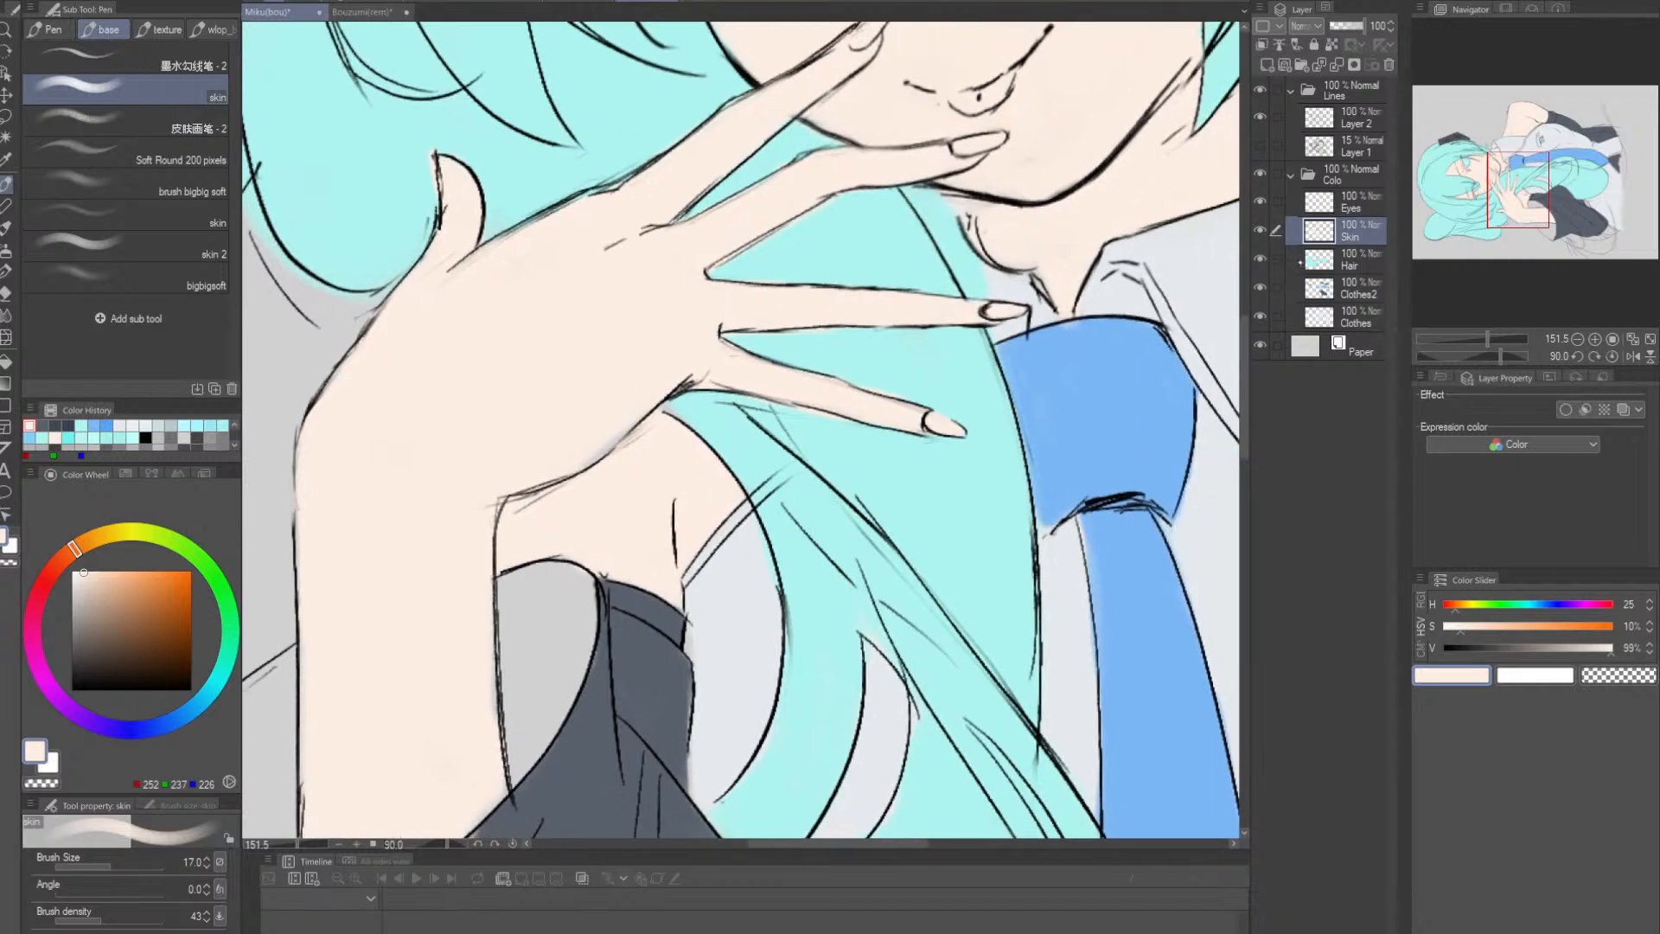
- Touch up the hair below the fingers with sampled teal on the Hair layer at brush size 10, trimming with the Soft eraser at size 8
{"action": "left_click", "coordinate": [1317, 267]}
{"action": "left_click", "coordinate": [800, 514], "text": "alt"}
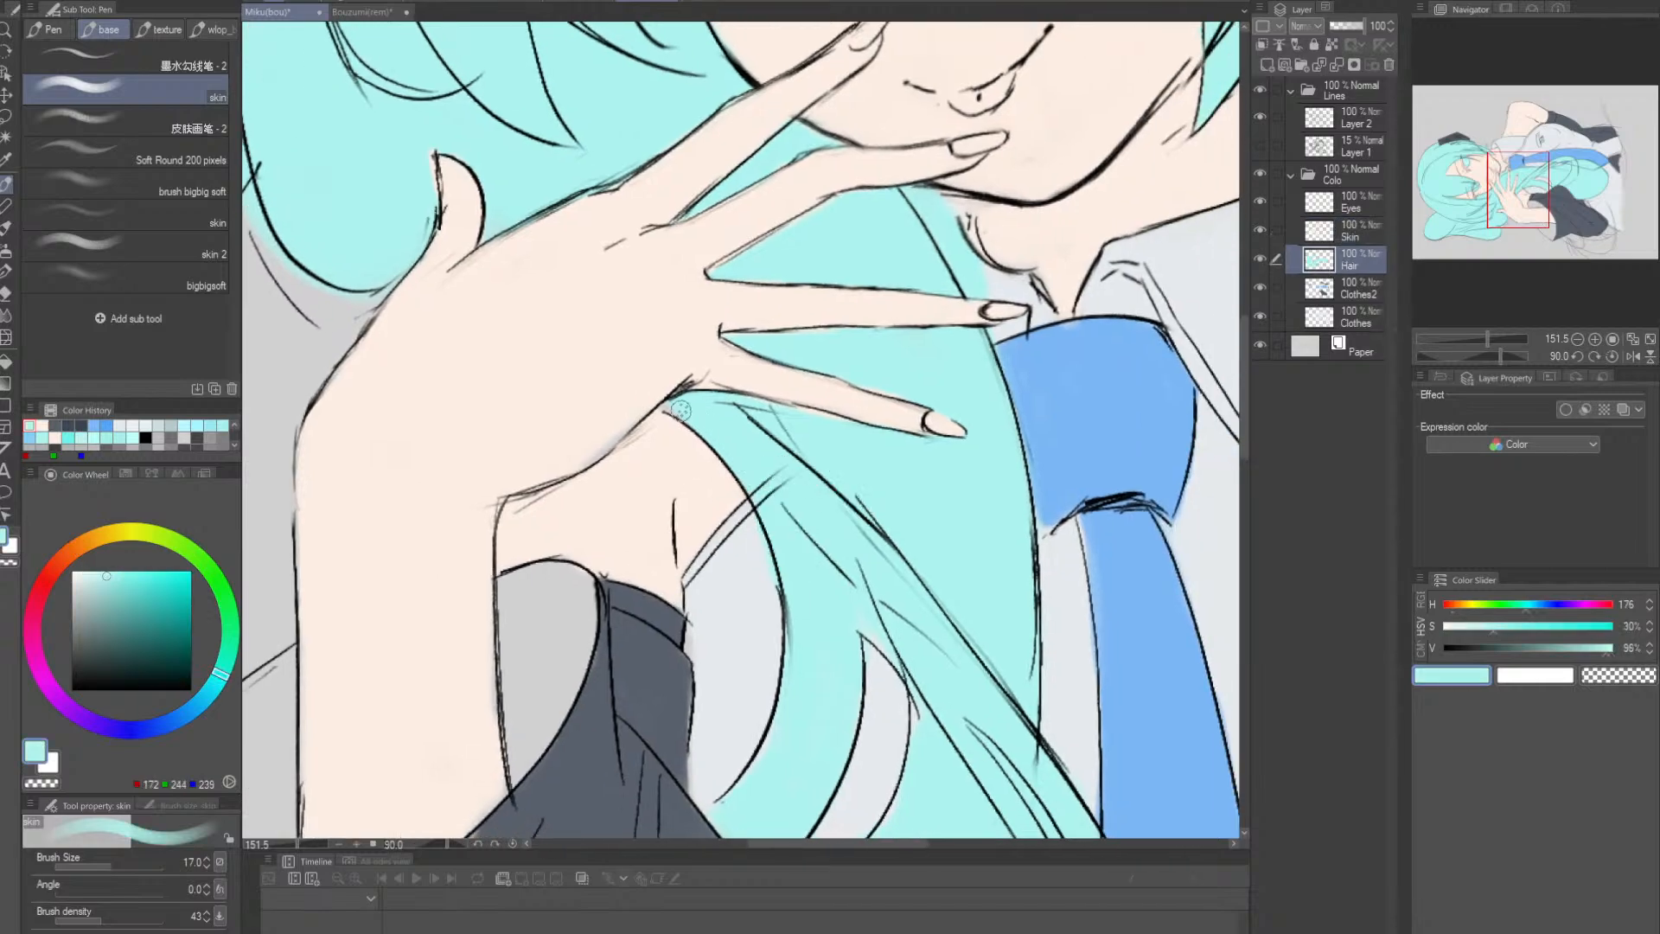
{"action": "key", "text": "bracketleft"}
{"action": "key", "text": "bracketleft"}
{"action": "key", "text": "bracketleft"}
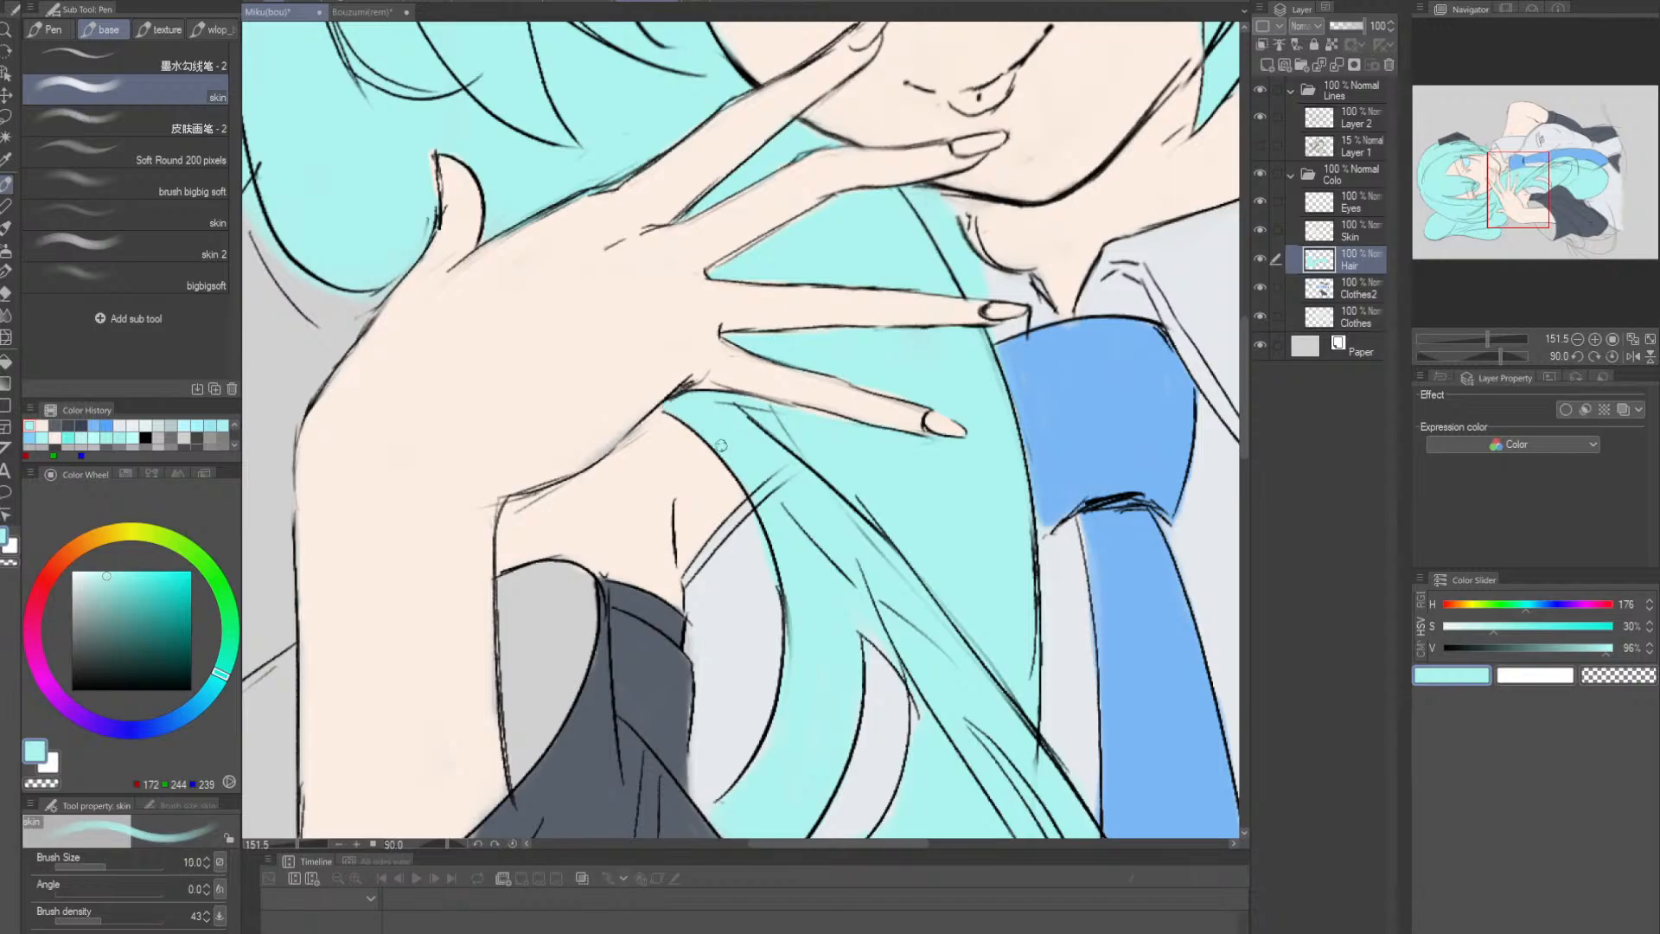
{"action": "scroll", "coordinate": [843, 489], "scroll_direction": "up", "scroll_amount": 1}
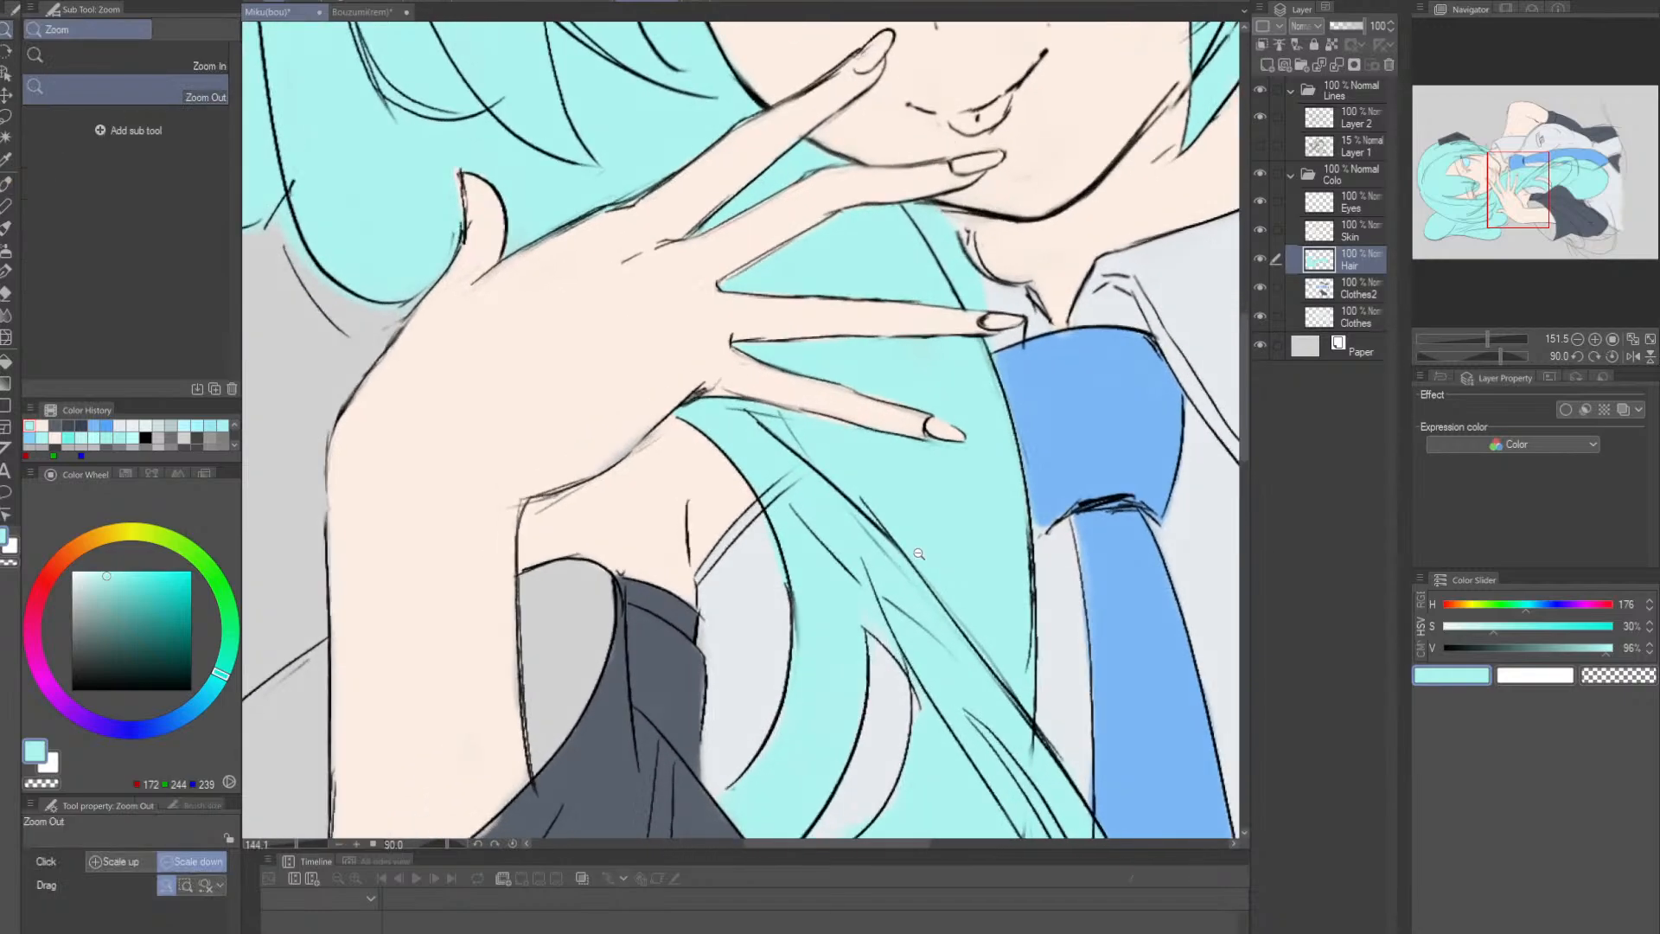
{"action": "key", "text": "e"}
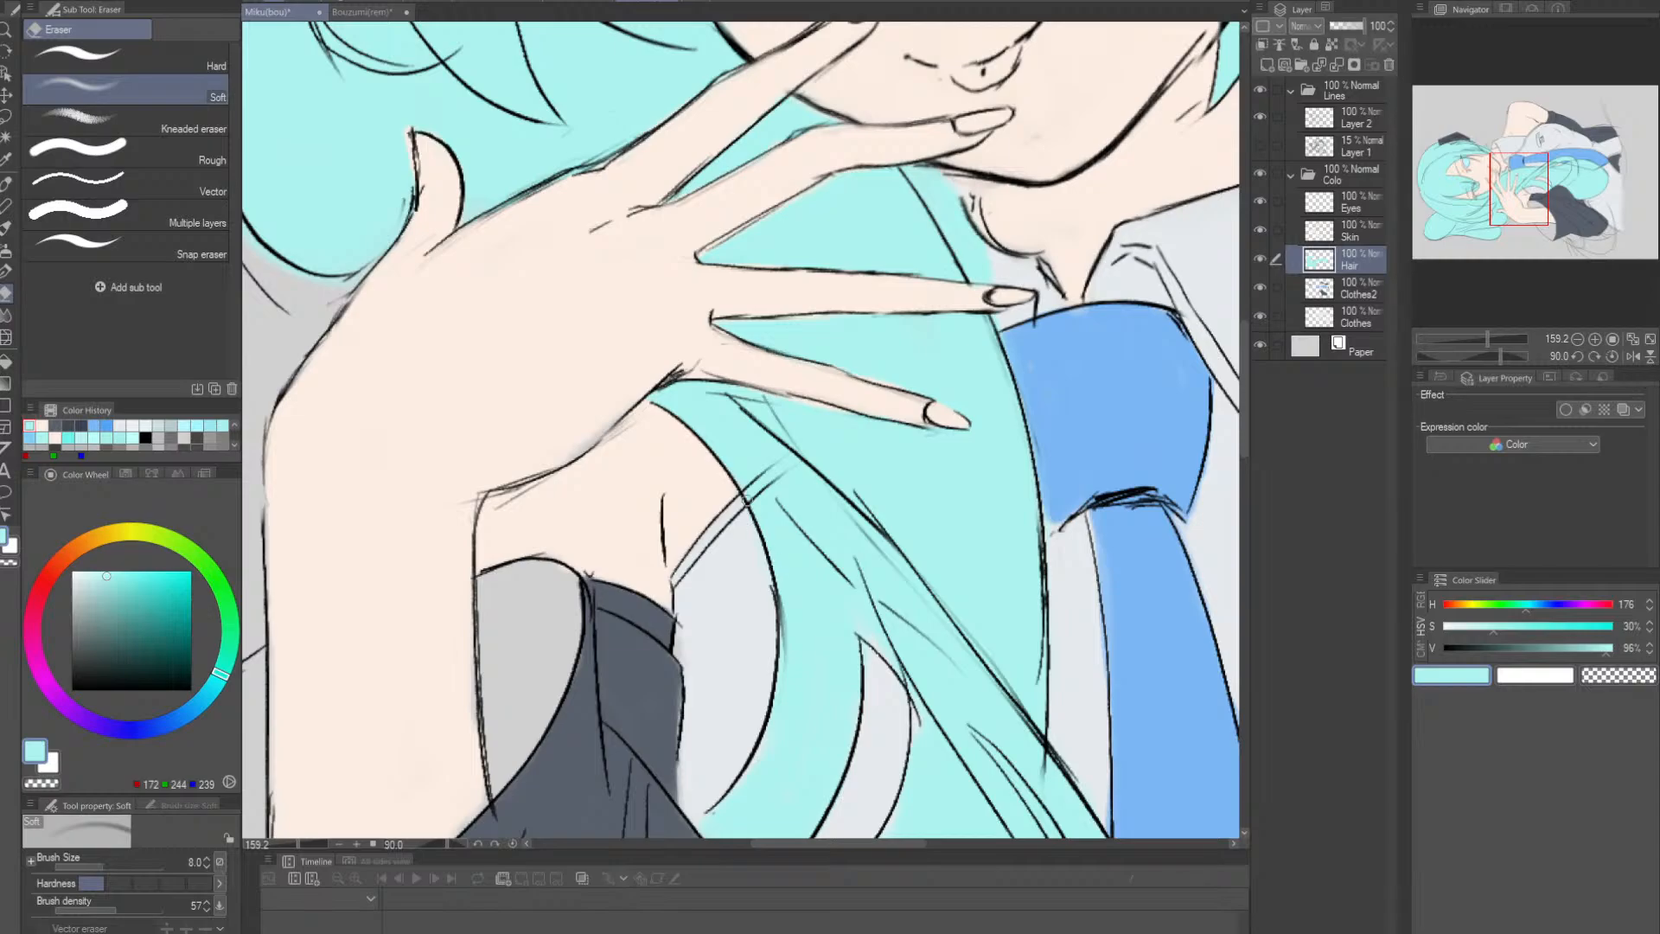
- Brush teal over the loose hair strands behind and below the raised arm's sleeve on the Hair layer at size 40
{"action": "key", "text": "alt+space"}
{"action": "left_click_drag", "start_coordinate": [951, 518], "coordinate": [808, 519]}
{"action": "left_click_drag", "start_coordinate": [951, 467], "coordinate": [736, 450]}
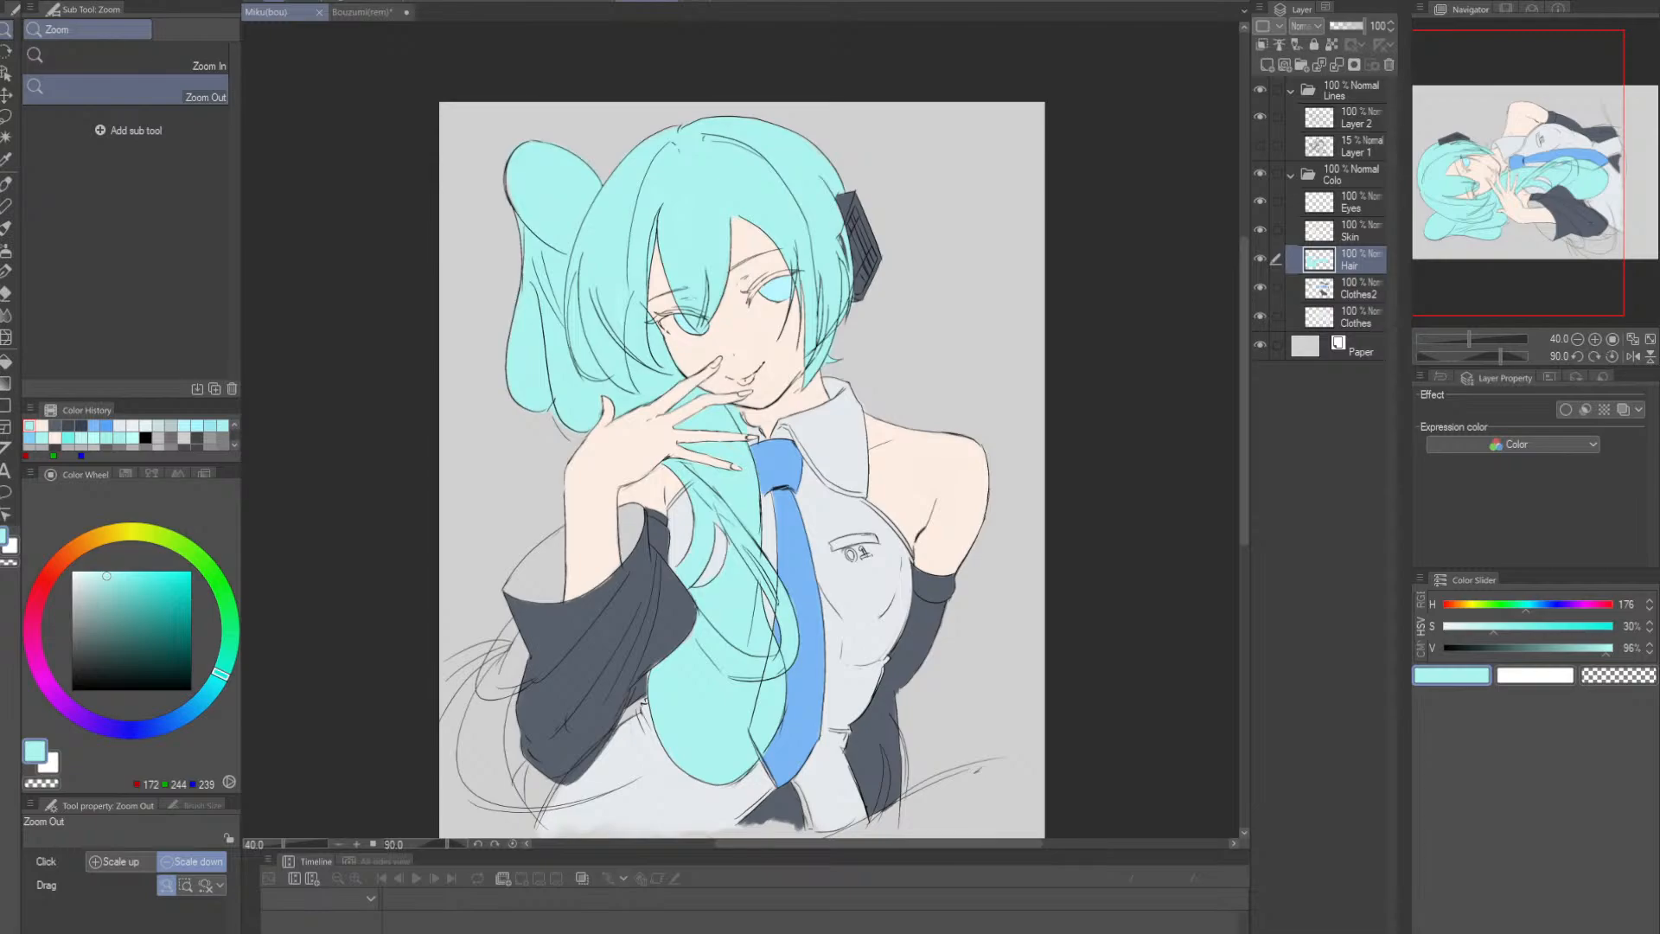
{"action": "left_click_drag", "start_coordinate": [669, 650], "coordinate": [714, 653]}
{"action": "left_click_drag", "start_coordinate": [708, 699], "coordinate": [790, 554]}
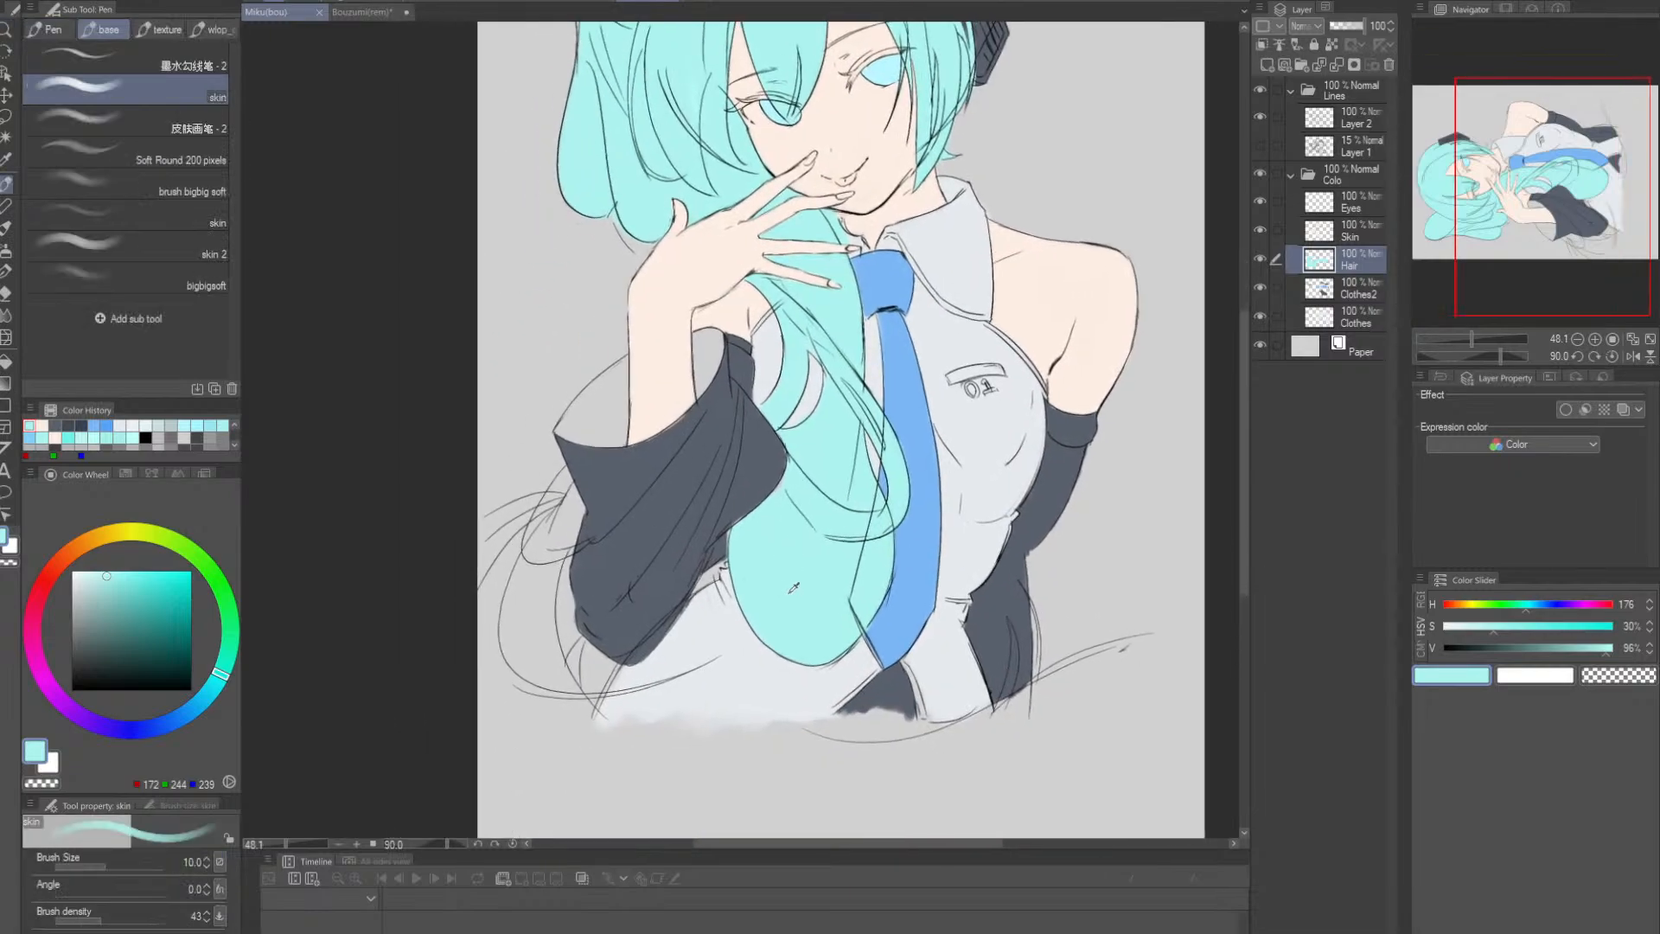
{"action": "key", "text": "bracketright"}
{"action": "key", "text": "bracketright"}
{"action": "key", "text": "bracketright"}
{"action": "key", "text": "bracketright"}
{"action": "key", "text": "bracketright"}
{"action": "key", "text": "bracketright"}
{"action": "mouse_move", "coordinate": [515, 627]}
{"action": "left_mouse_down"}
{"action": "mouse_move", "coordinate": [549, 522]}
{"action": "mouse_move", "coordinate": [487, 657]}
{"action": "mouse_move", "coordinate": [557, 512]}
{"action": "mouse_move", "coordinate": [489, 669]}
{"action": "left_mouse_up"}
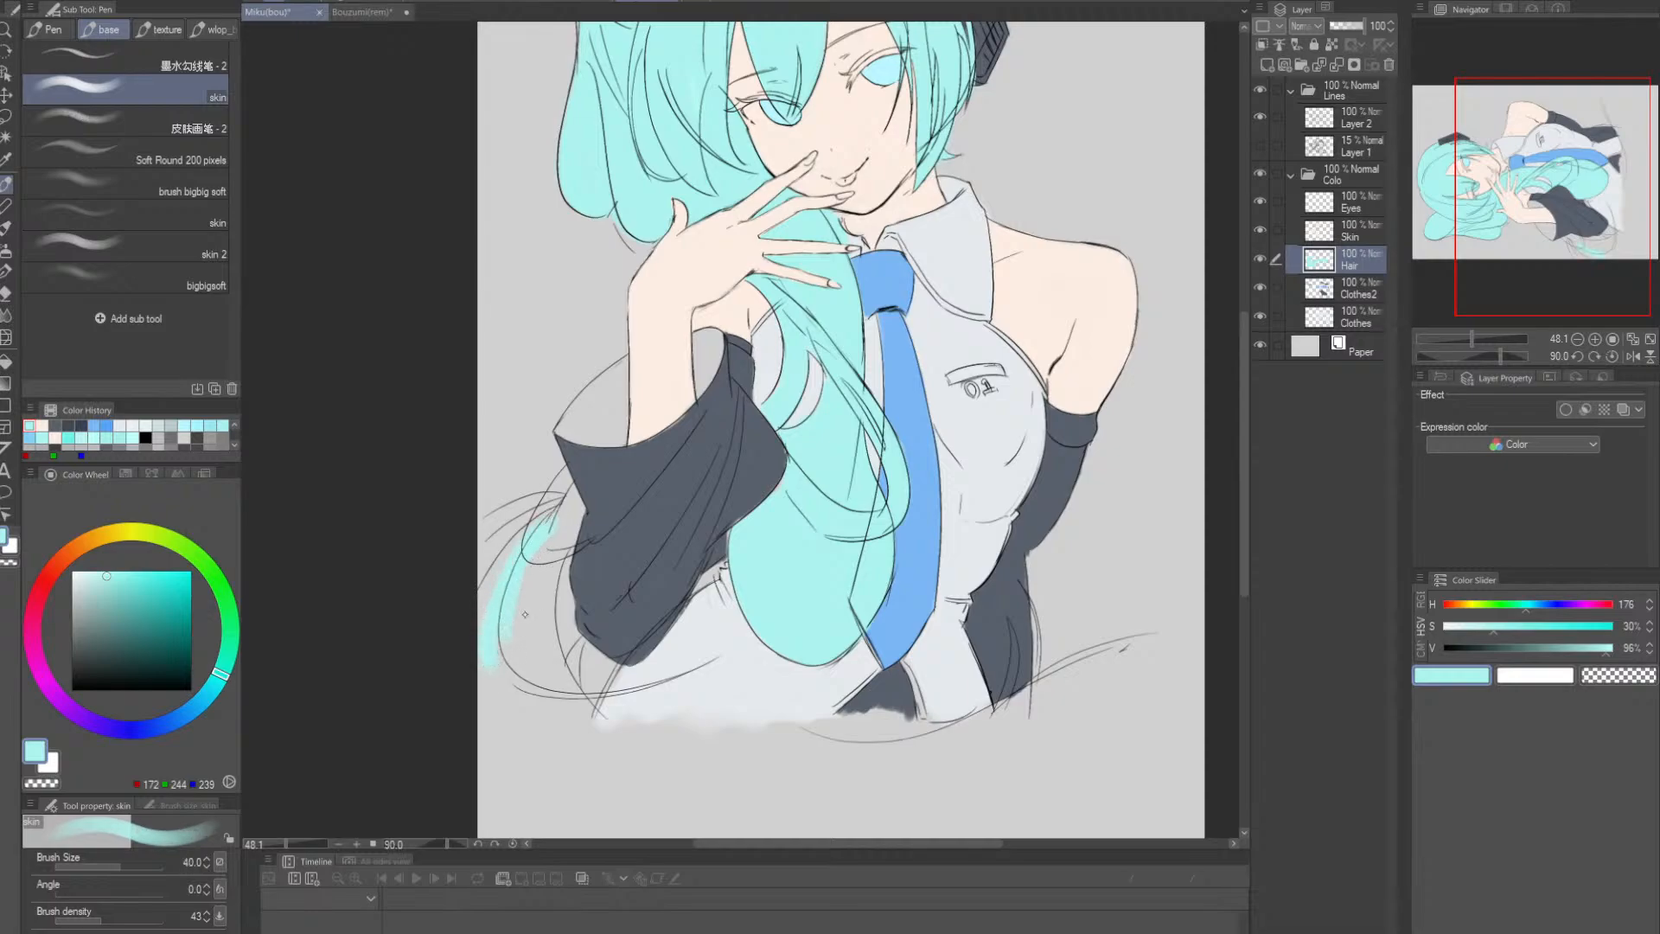
{"action": "mouse_move", "coordinate": [543, 555]}
{"action": "left_mouse_down"}
{"action": "mouse_move", "coordinate": [562, 485]}
{"action": "mouse_move", "coordinate": [481, 704]}
{"action": "mouse_move", "coordinate": [481, 649]}
{"action": "mouse_move", "coordinate": [518, 549]}
{"action": "mouse_move", "coordinate": [484, 596]}
{"action": "mouse_move", "coordinate": [503, 518]}
{"action": "mouse_move", "coordinate": [475, 564]}
{"action": "left_mouse_up"}
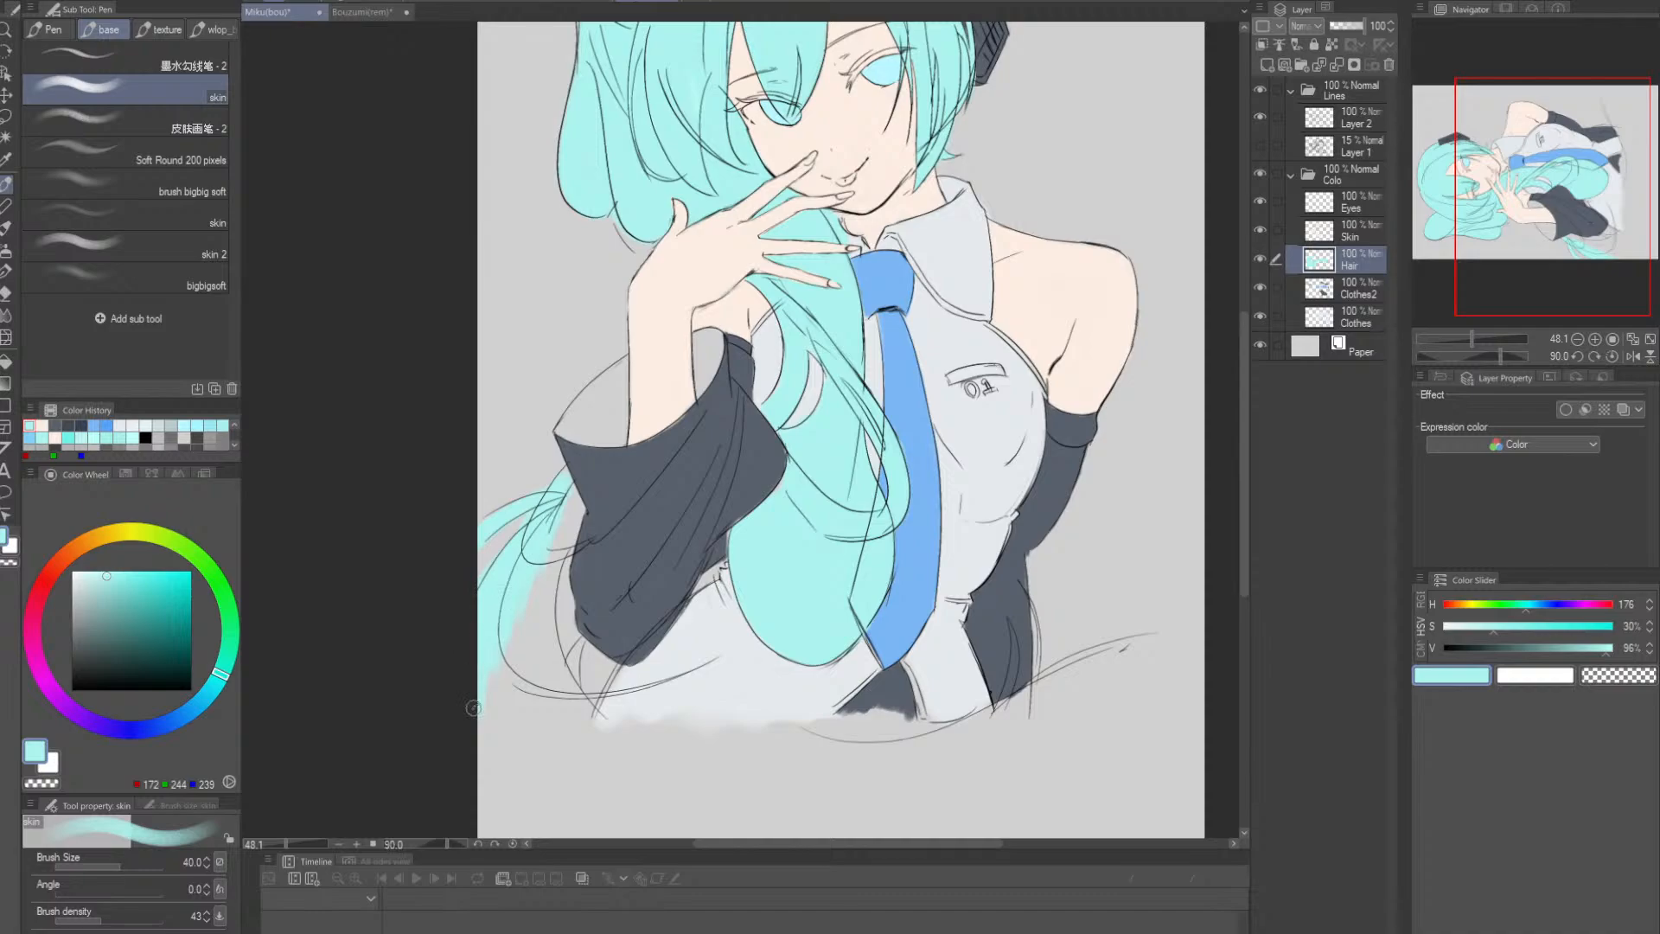
{"action": "mouse_move", "coordinate": [477, 708]}
{"action": "left_mouse_down"}
{"action": "mouse_move", "coordinate": [546, 561]}
{"action": "mouse_move", "coordinate": [557, 665]}
{"action": "mouse_move", "coordinate": [546, 588]}
{"action": "mouse_move", "coordinate": [573, 698]}
{"action": "mouse_move", "coordinate": [551, 609]}
{"action": "mouse_move", "coordinate": [597, 713]}
{"action": "left_mouse_up"}
- Paint the small hair strand crossing the sleeve's outer edge in teal at brush size 12
{"action": "key", "text": "r"}
{"action": "left_click_drag", "start_coordinate": [769, 646], "coordinate": [814, 637]}
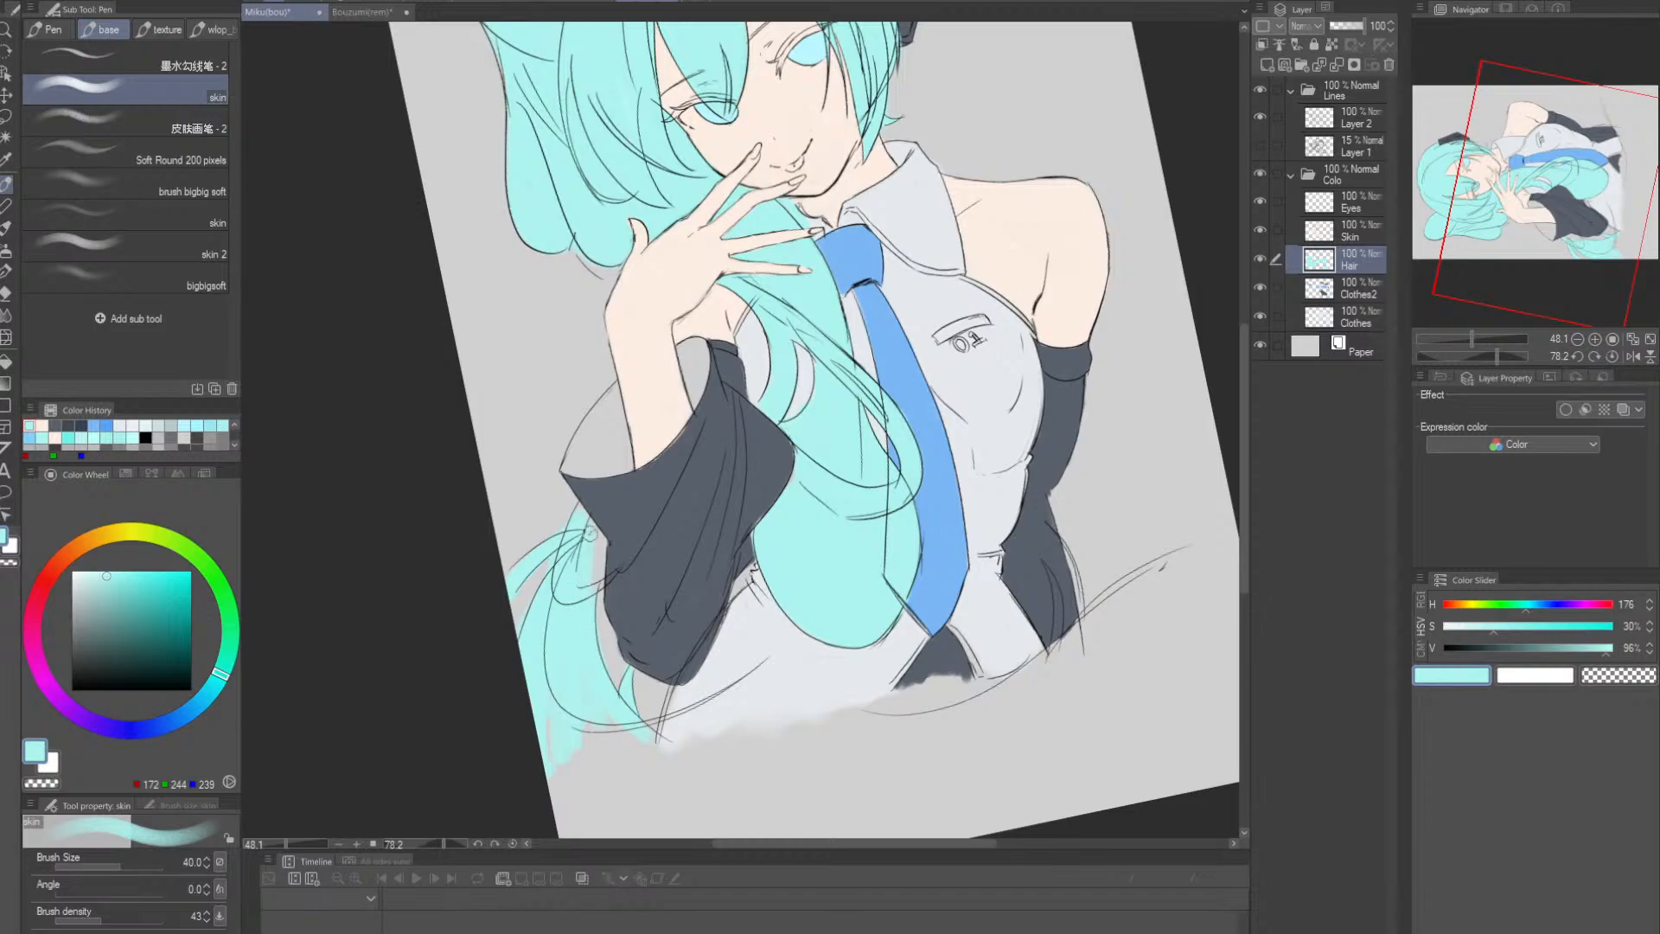
{"action": "scroll", "coordinate": [592, 533], "scroll_direction": "up", "scroll_amount": 5}
{"action": "key", "text": "bracketleft"}
{"action": "key", "text": "bracketleft"}
{"action": "key", "text": "bracketleft"}
{"action": "key", "text": "bracketleft"}
{"action": "key", "text": "bracketleft"}
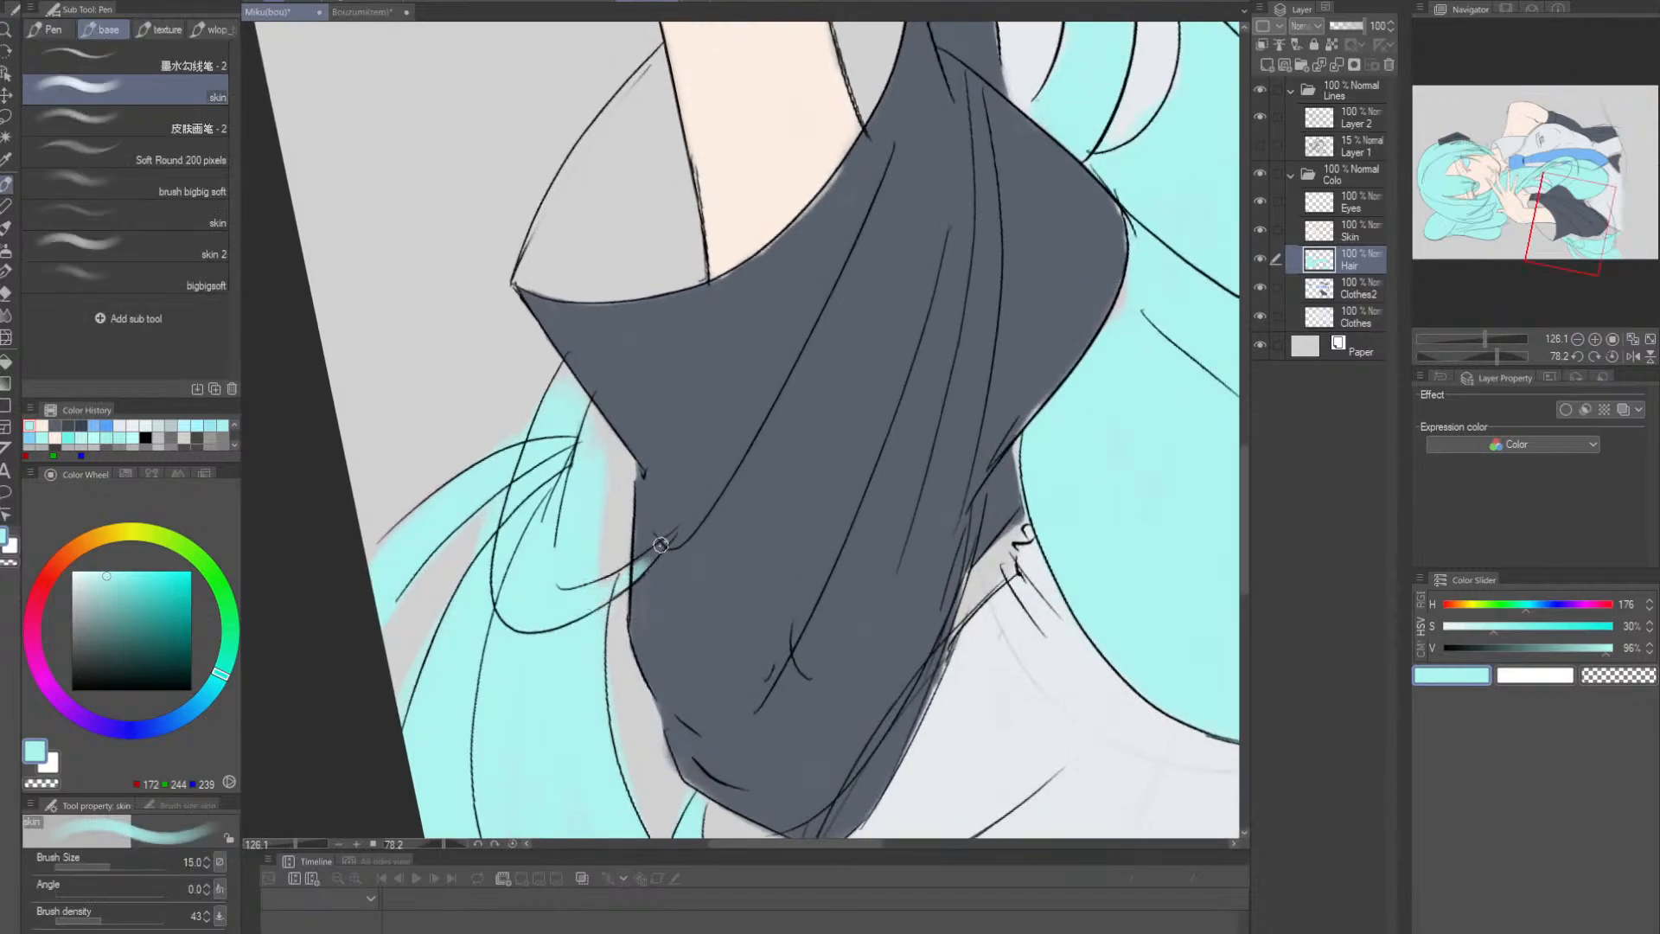
{"action": "key", "text": "bracketleft"}
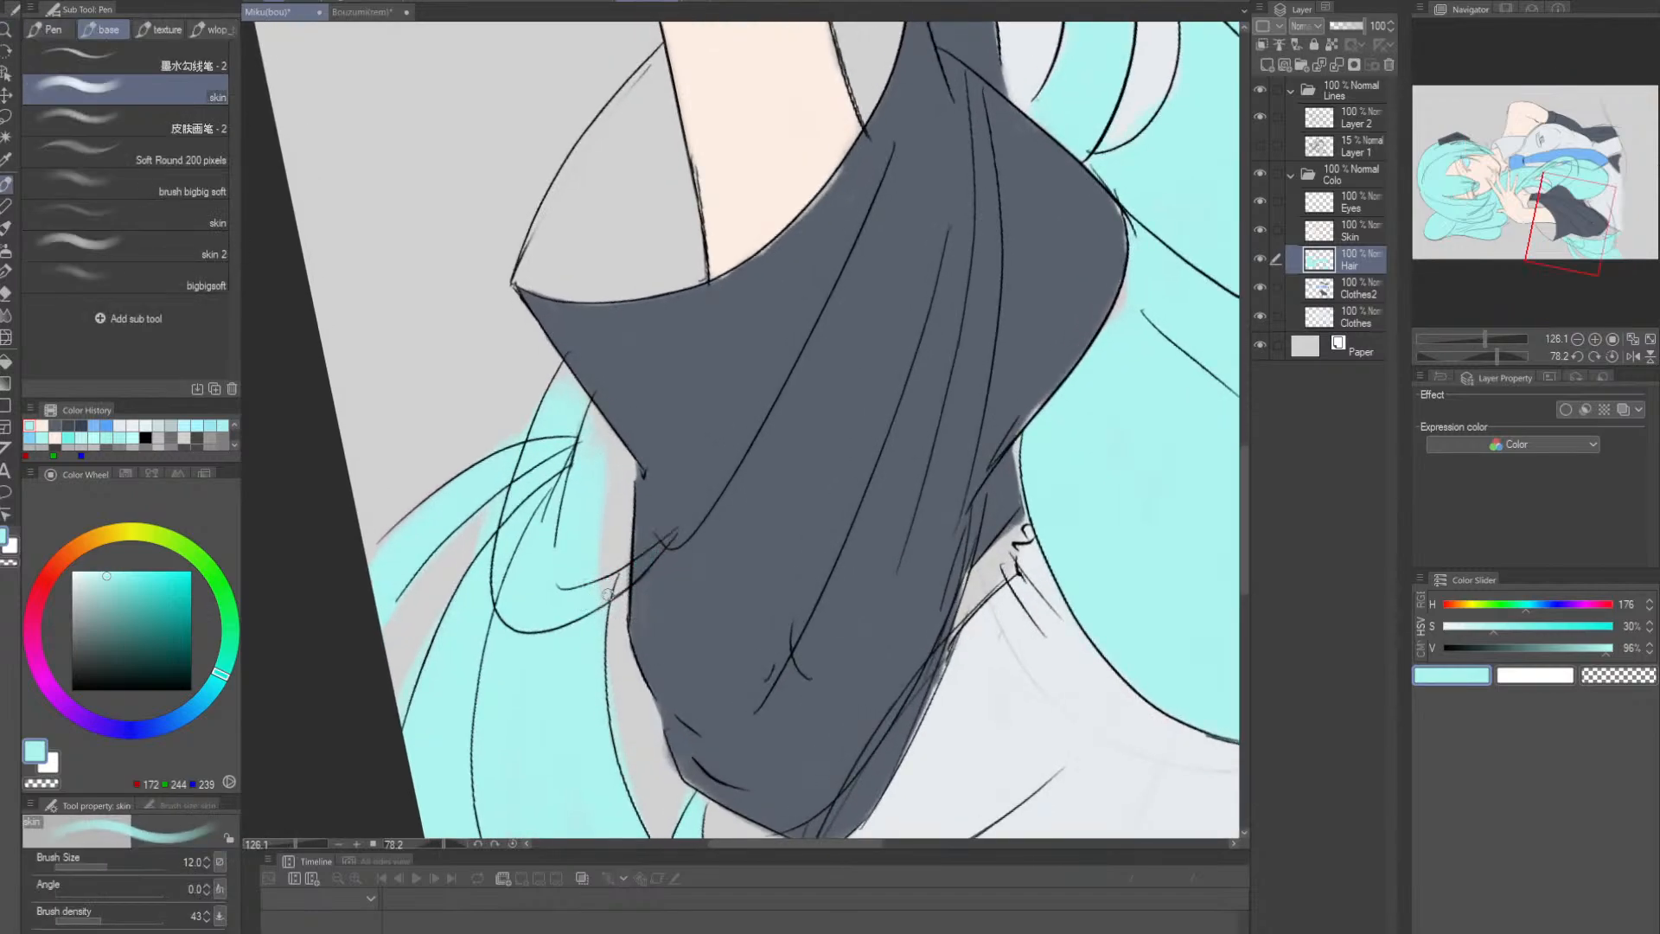
{"action": "mouse_move", "coordinate": [608, 594]}
{"action": "left_mouse_down"}
{"action": "mouse_move", "coordinate": [681, 529]}
{"action": "mouse_move", "coordinate": [621, 622]}
{"action": "mouse_move", "coordinate": [549, 665]}
{"action": "left_mouse_up"}
- Cover the uncolored hair beside the sleeve's outer edge in teal at brush size 20, cleaning the border with the Soft eraser at size 7
{"action": "key", "text": "bracketright"}
{"action": "key", "text": "bracketright"}
{"action": "key", "text": "bracketright"}
{"action": "left_click_drag", "start_coordinate": [572, 589], "coordinate": [562, 663]}
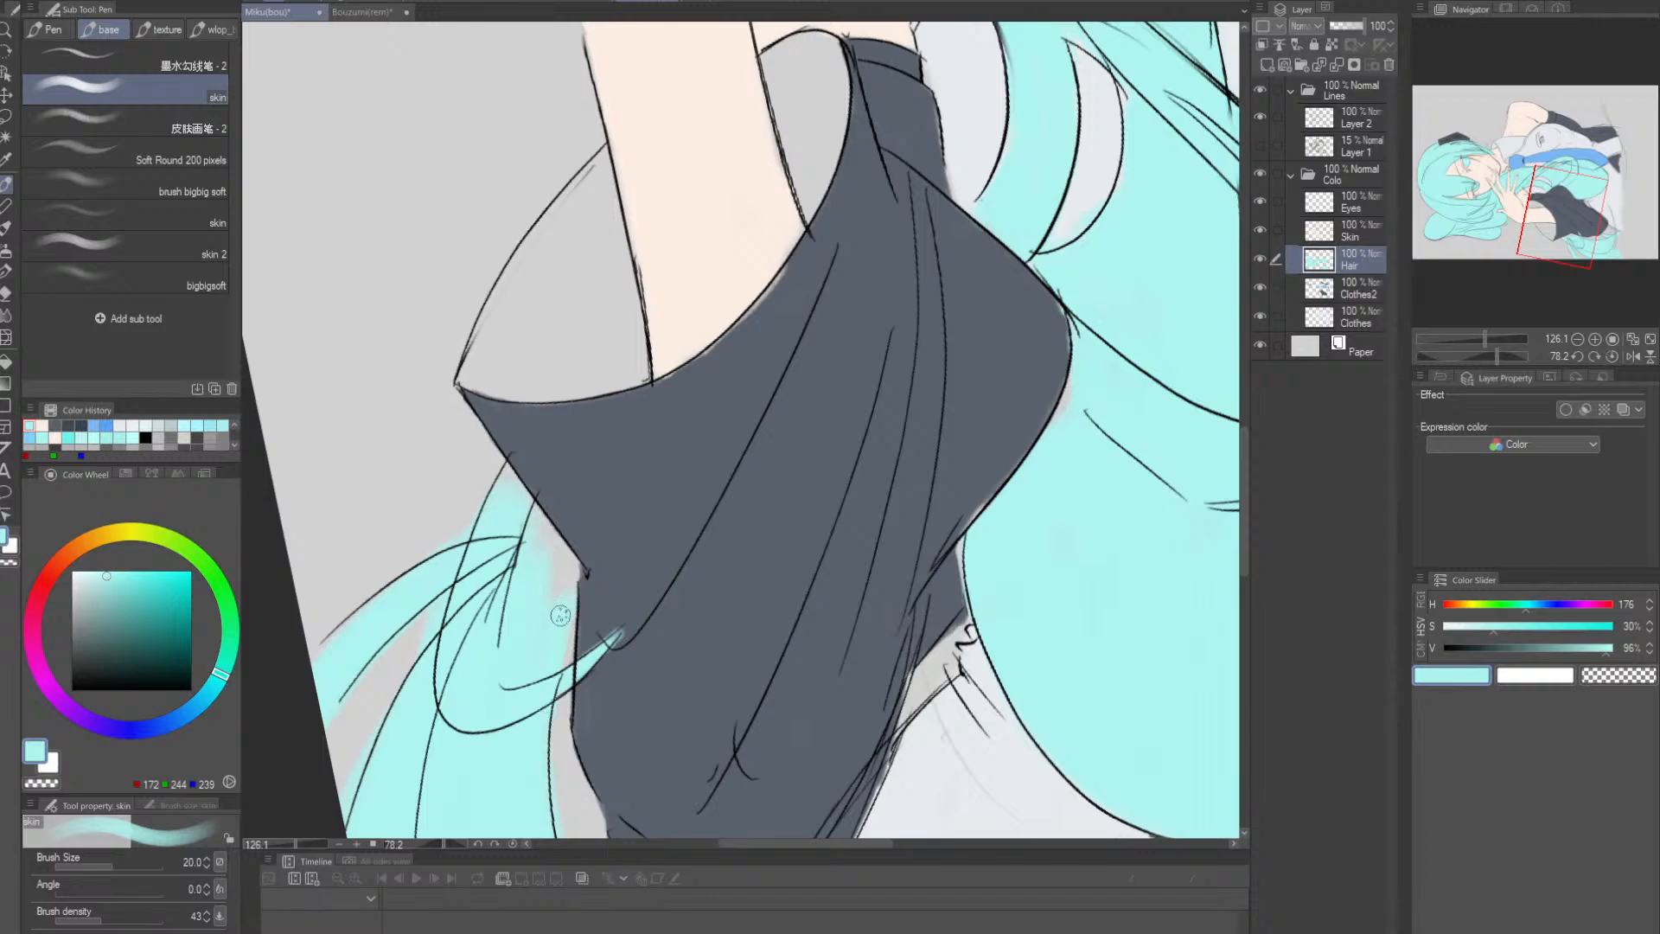
{"action": "left_click_drag", "start_coordinate": [574, 564], "coordinate": [561, 618]}
{"action": "mouse_move", "coordinate": [544, 694]}
{"action": "left_mouse_down"}
{"action": "mouse_move", "coordinate": [551, 595]}
{"action": "mouse_move", "coordinate": [585, 627]}
{"action": "mouse_move", "coordinate": [550, 539]}
{"action": "left_mouse_up"}
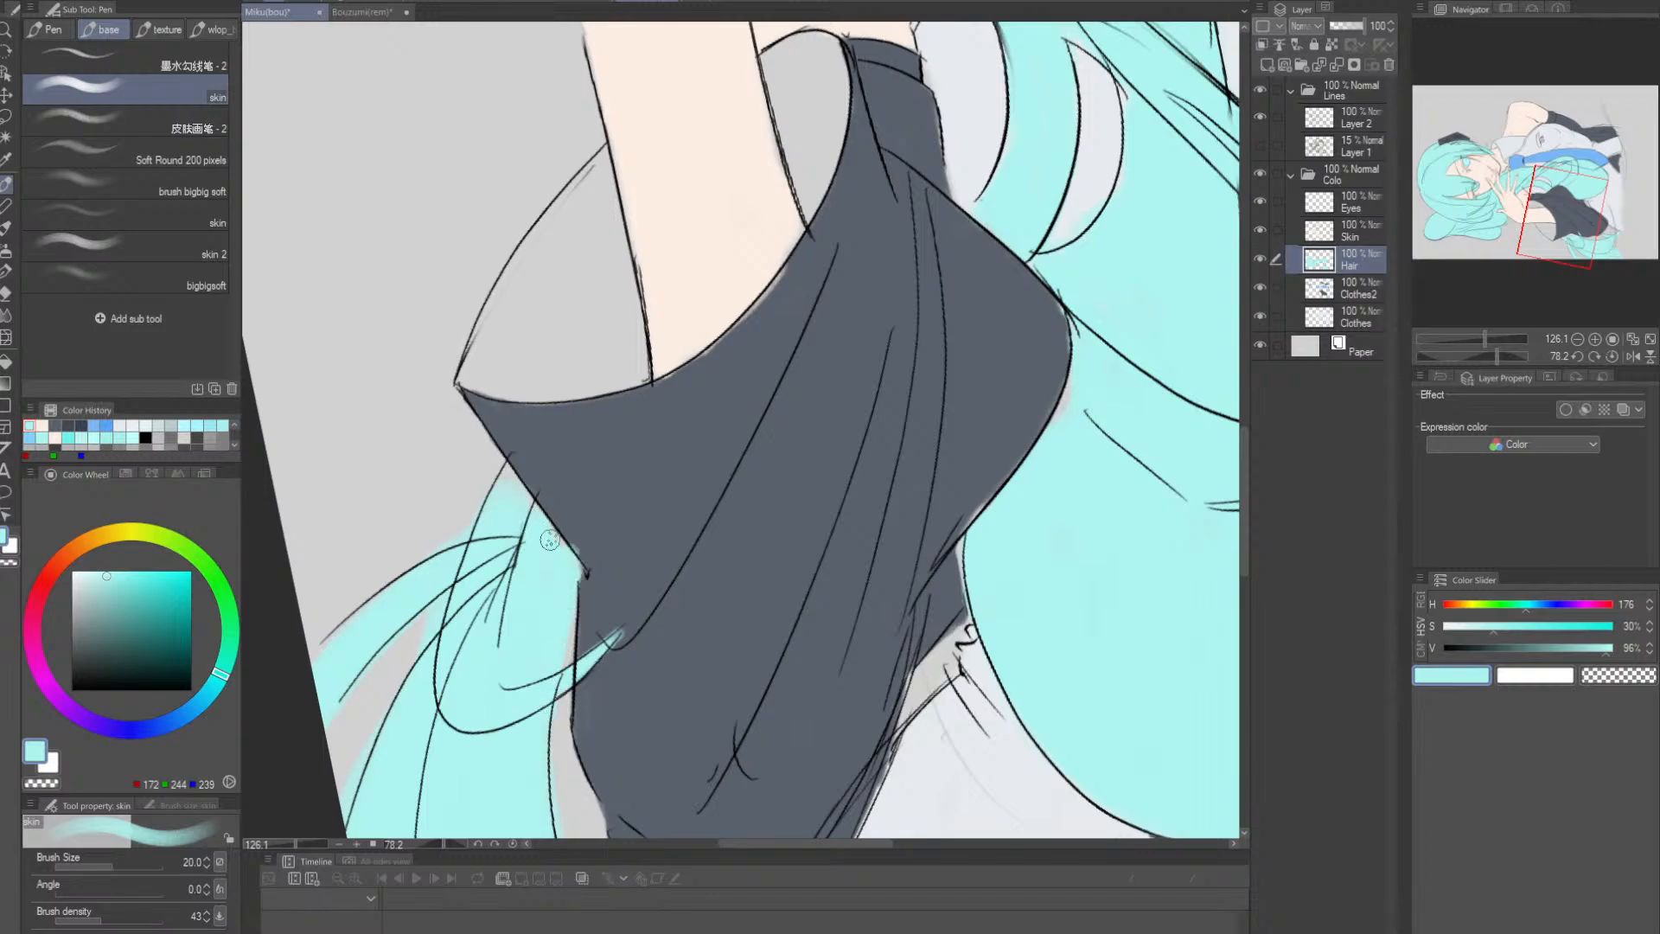
{"action": "key", "text": "e"}
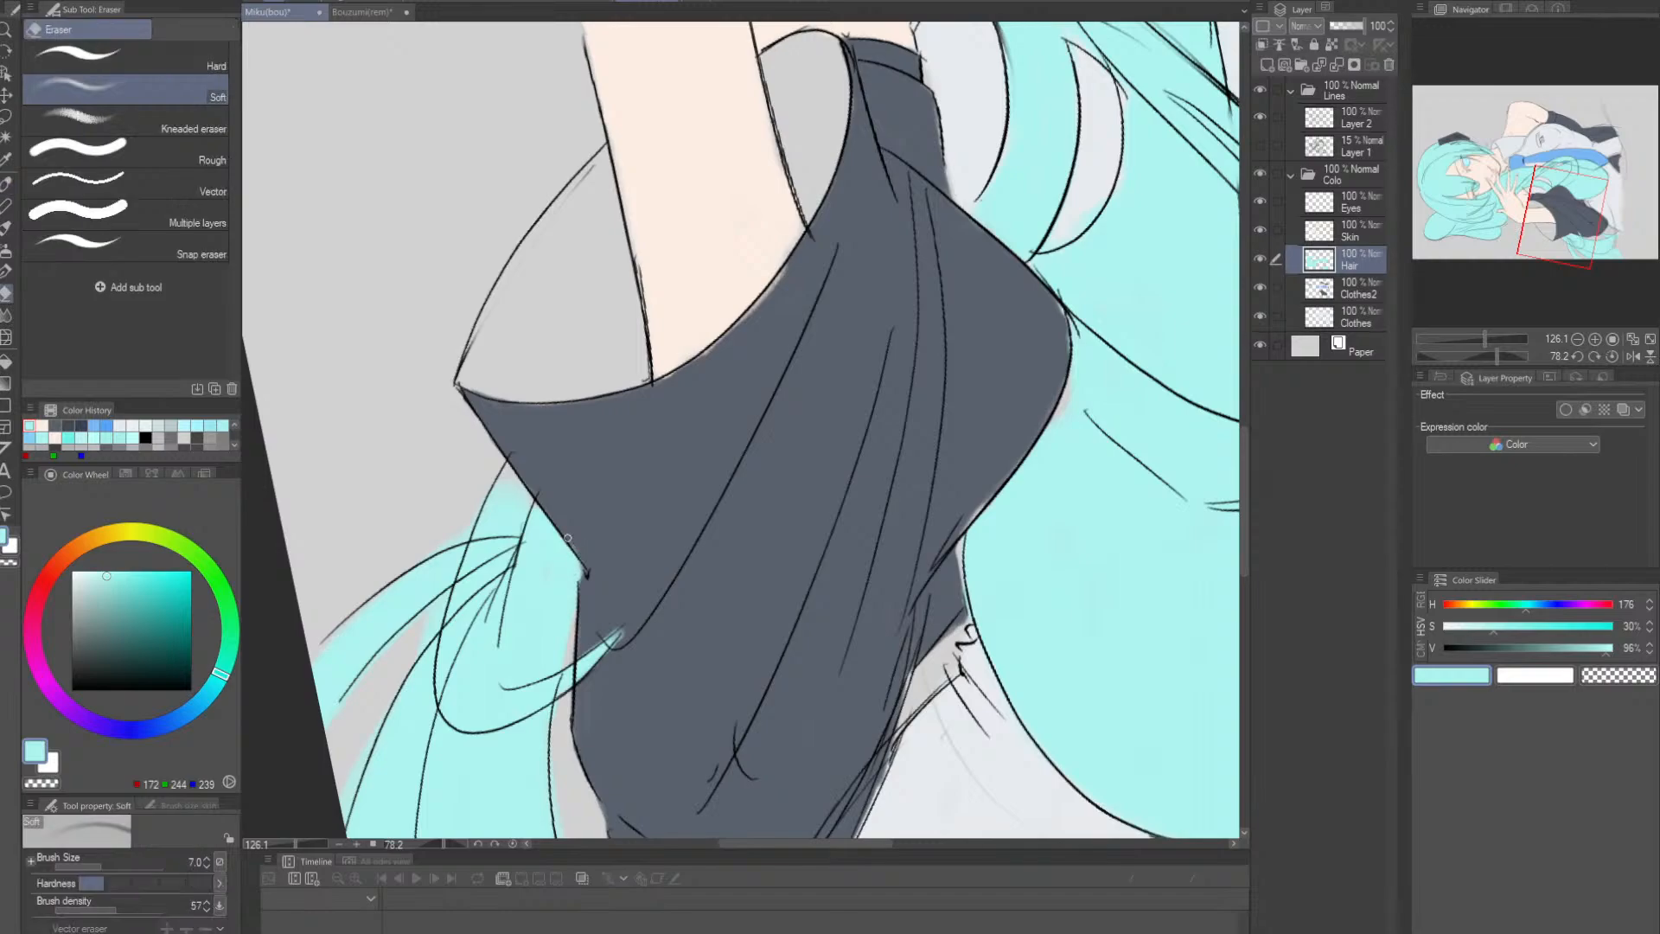
{"action": "key", "text": "p"}
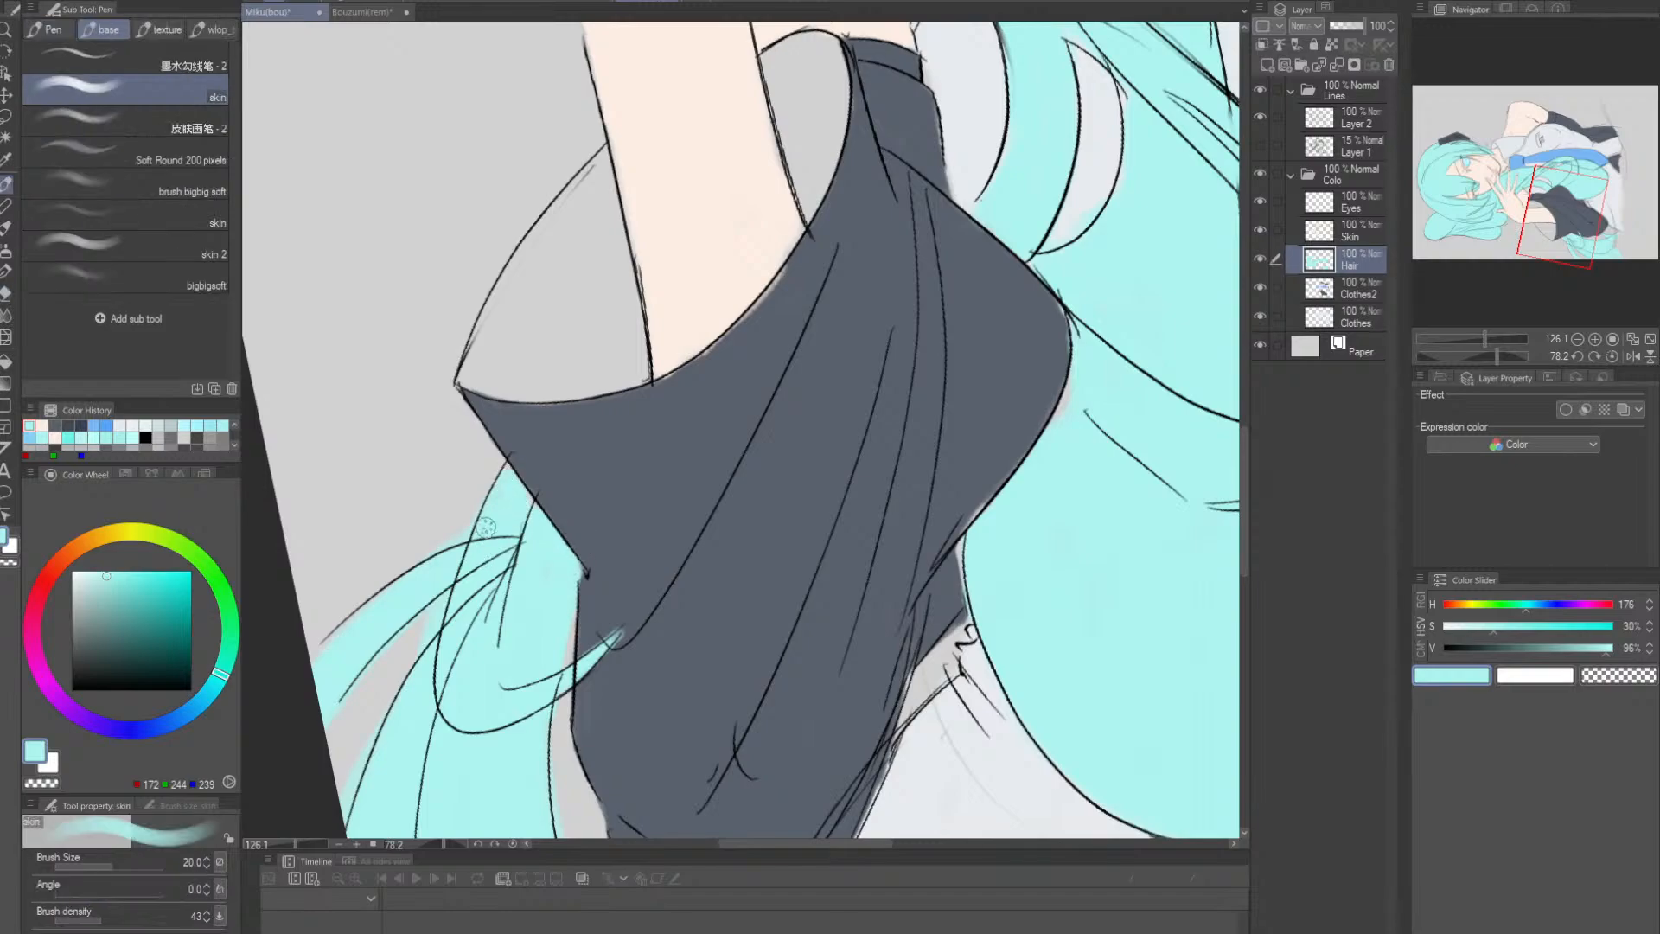
- Erase the teal spilling outside the loose hair strands beside the sleeve with the Soft eraser at size 12
{"action": "key", "text": "e"}
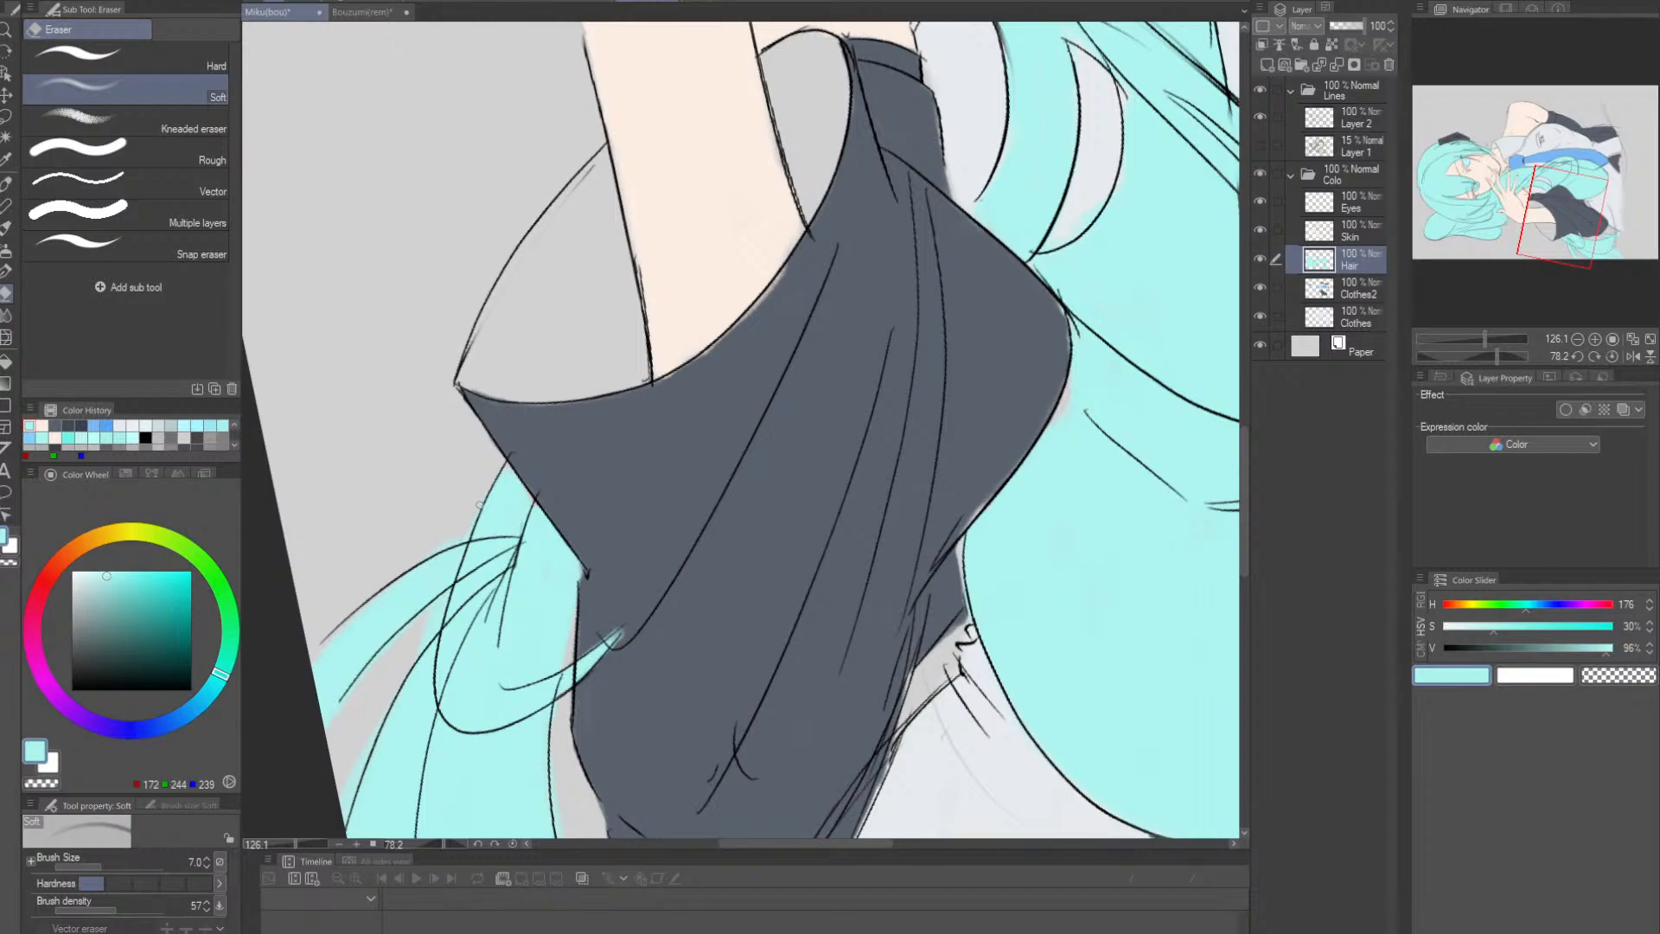
{"action": "key", "text": "bracketright"}
{"action": "key", "text": "bracketright"}
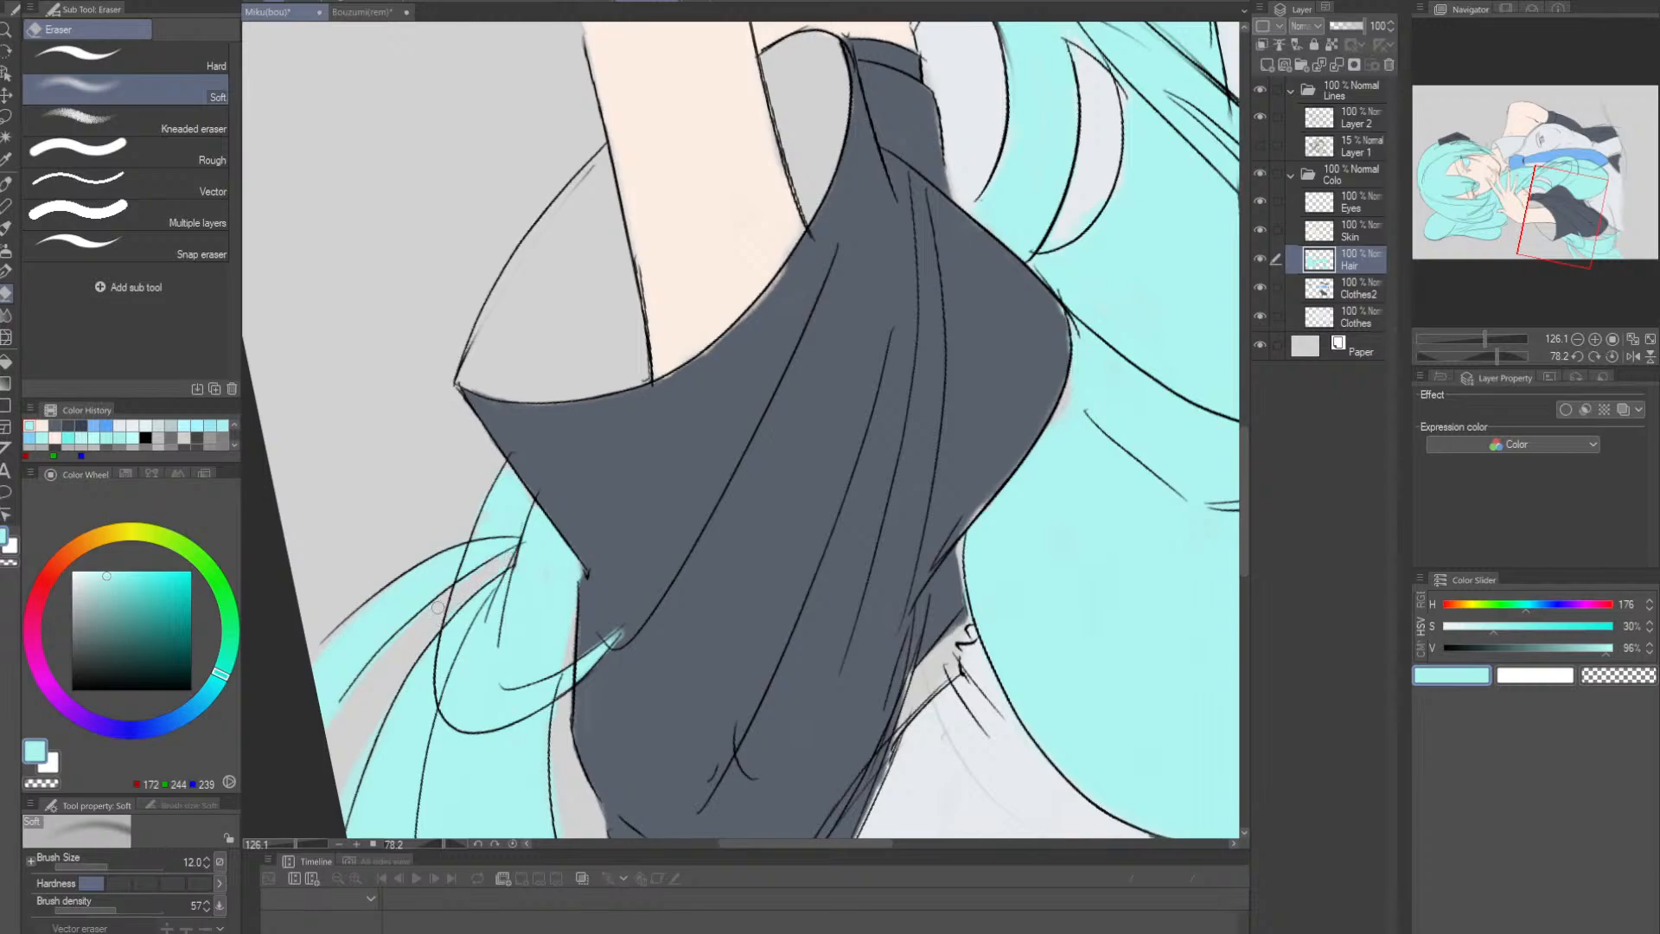
{"action": "key", "text": "p"}
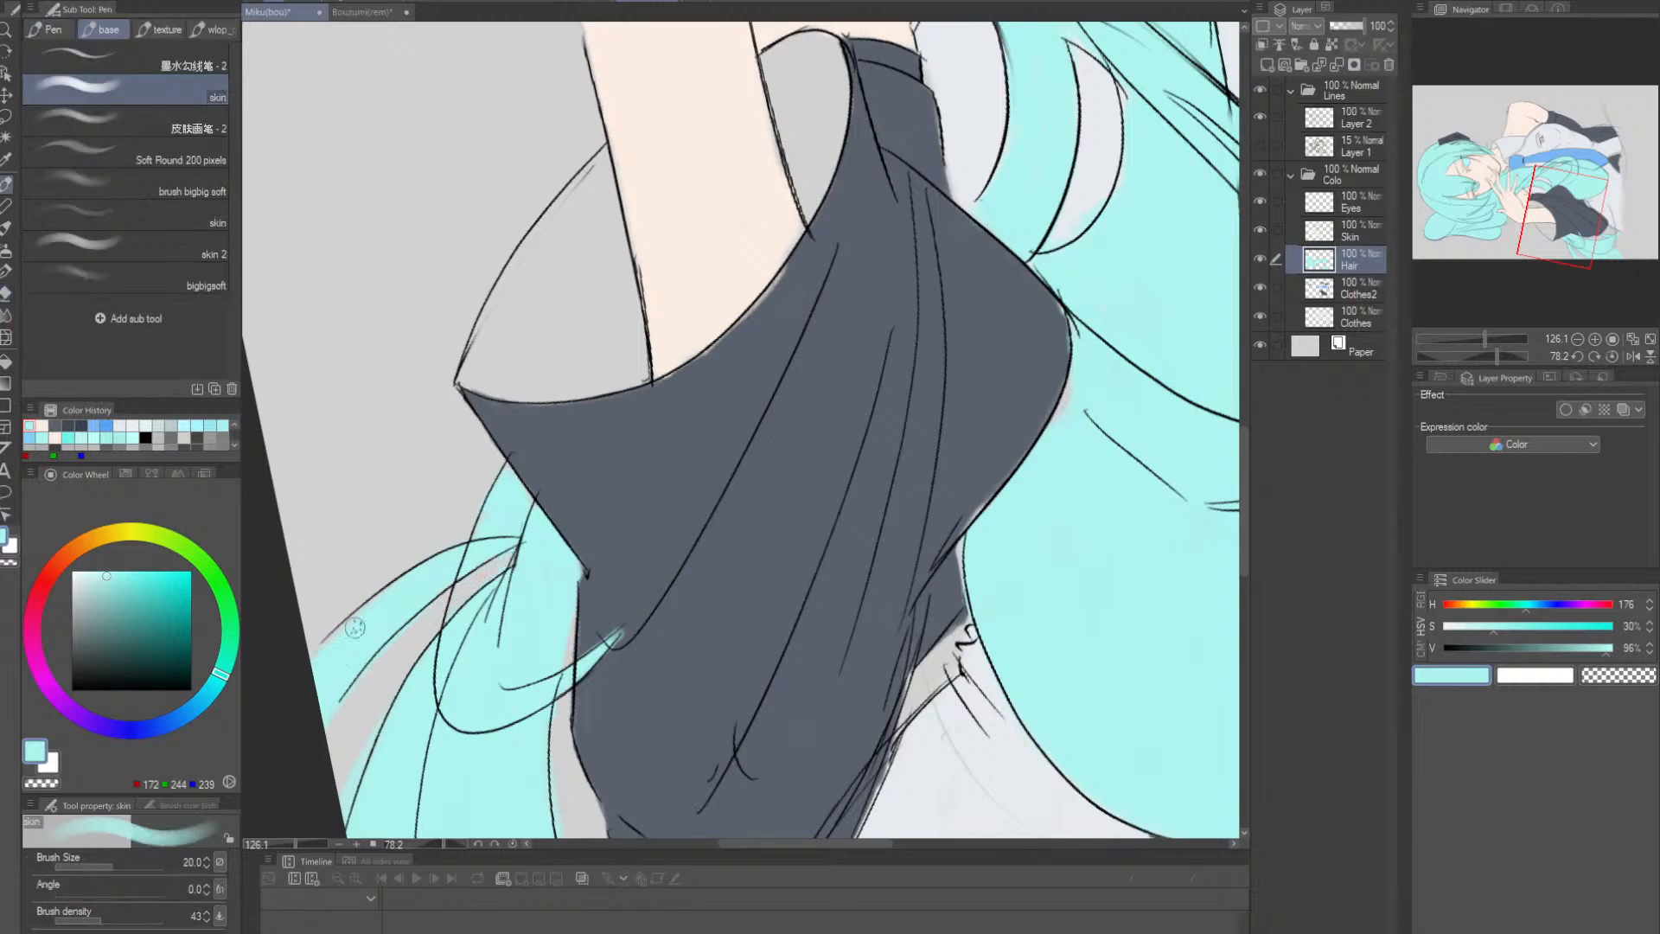
{"action": "mouse_move", "coordinate": [636, 577]}
{"action": "left_mouse_down"}
{"action": "mouse_move", "coordinate": [594, 511]}
{"action": "mouse_move", "coordinate": [596, 579]}
{"action": "left_mouse_up"}
- Refine the teal hair border along the sleeve's outer edge with the brush at sizes 15 and 10 and the Soft eraser at size 12
{"action": "key", "text": "e"}
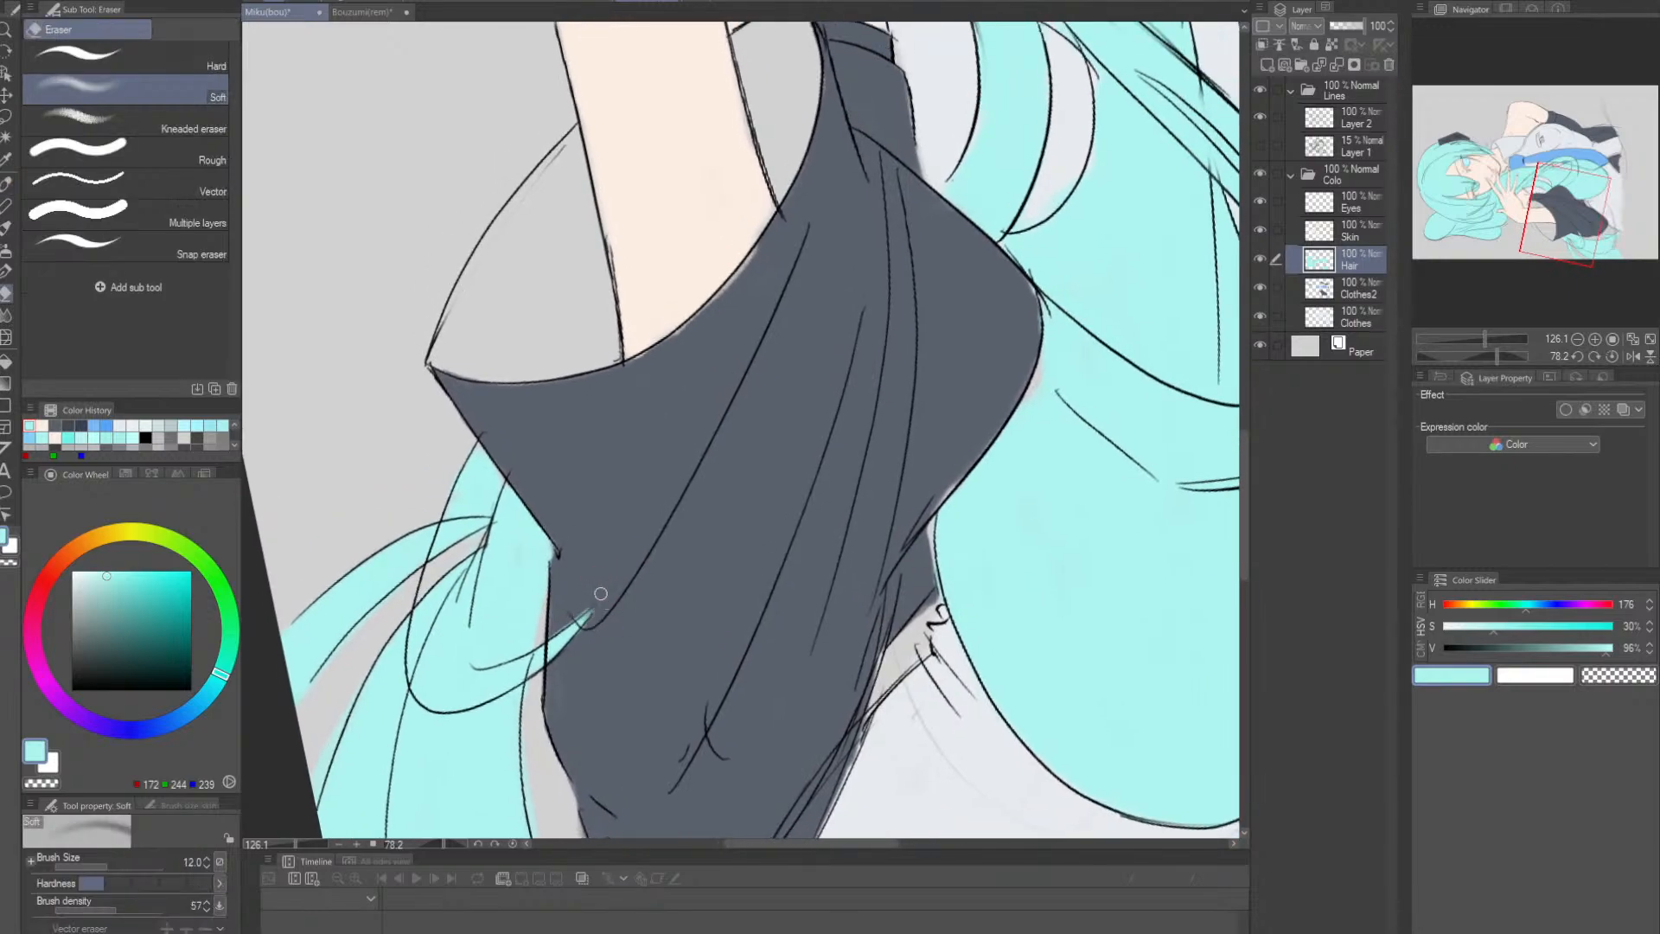
{"action": "key", "text": "p"}
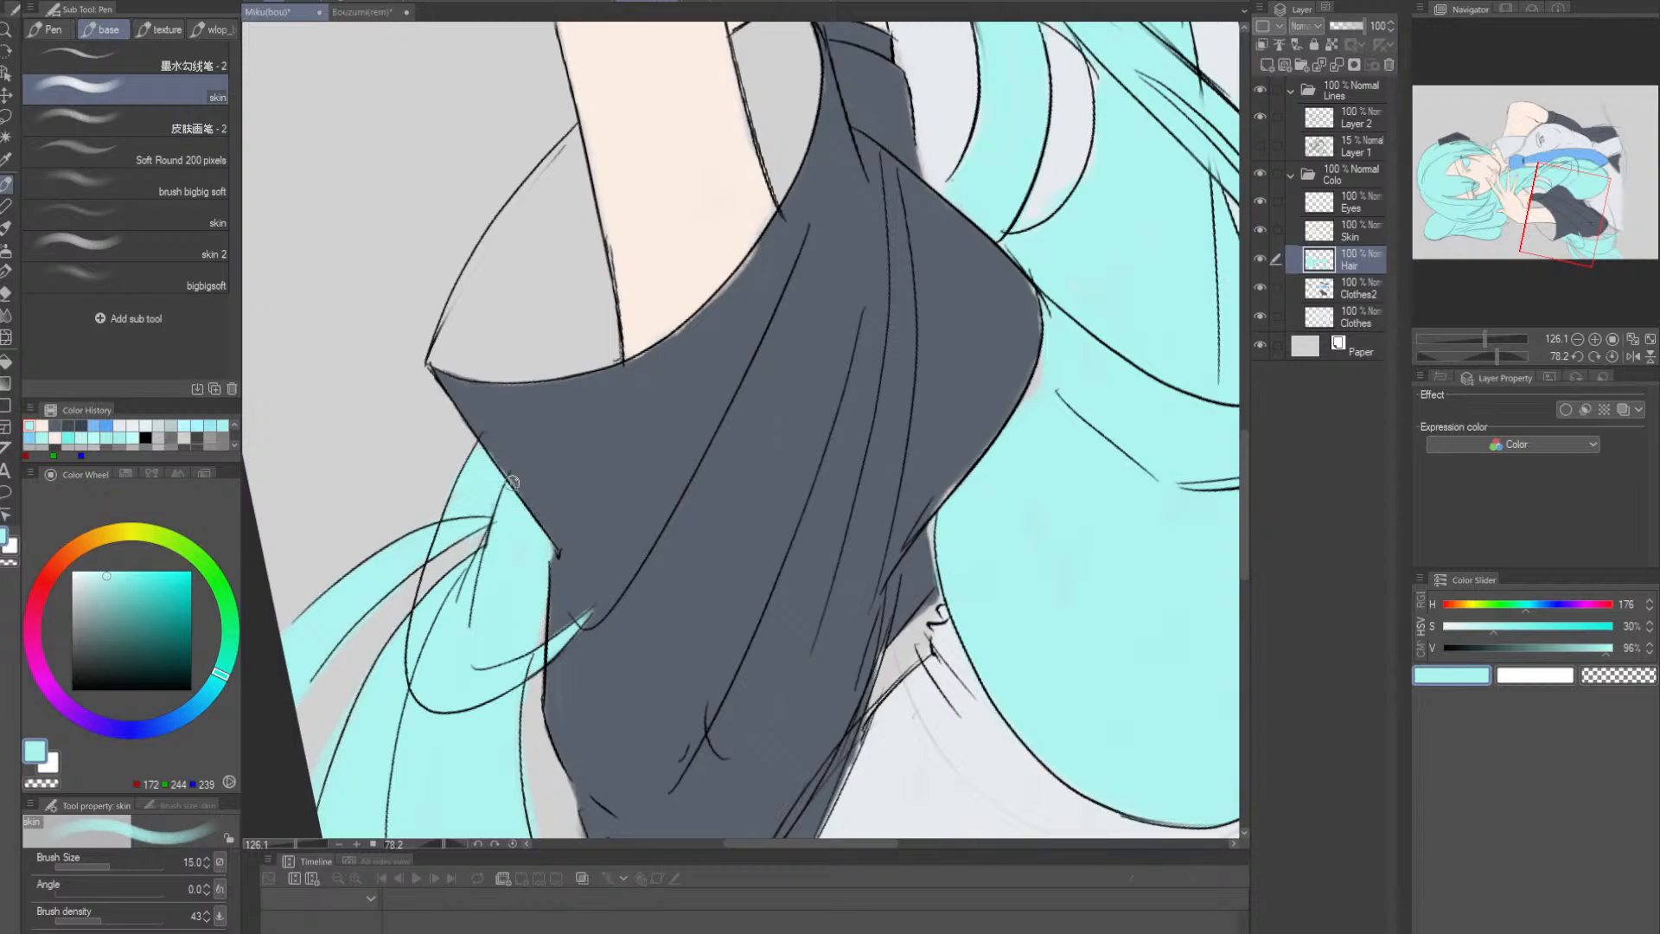
{"action": "key", "text": "e"}
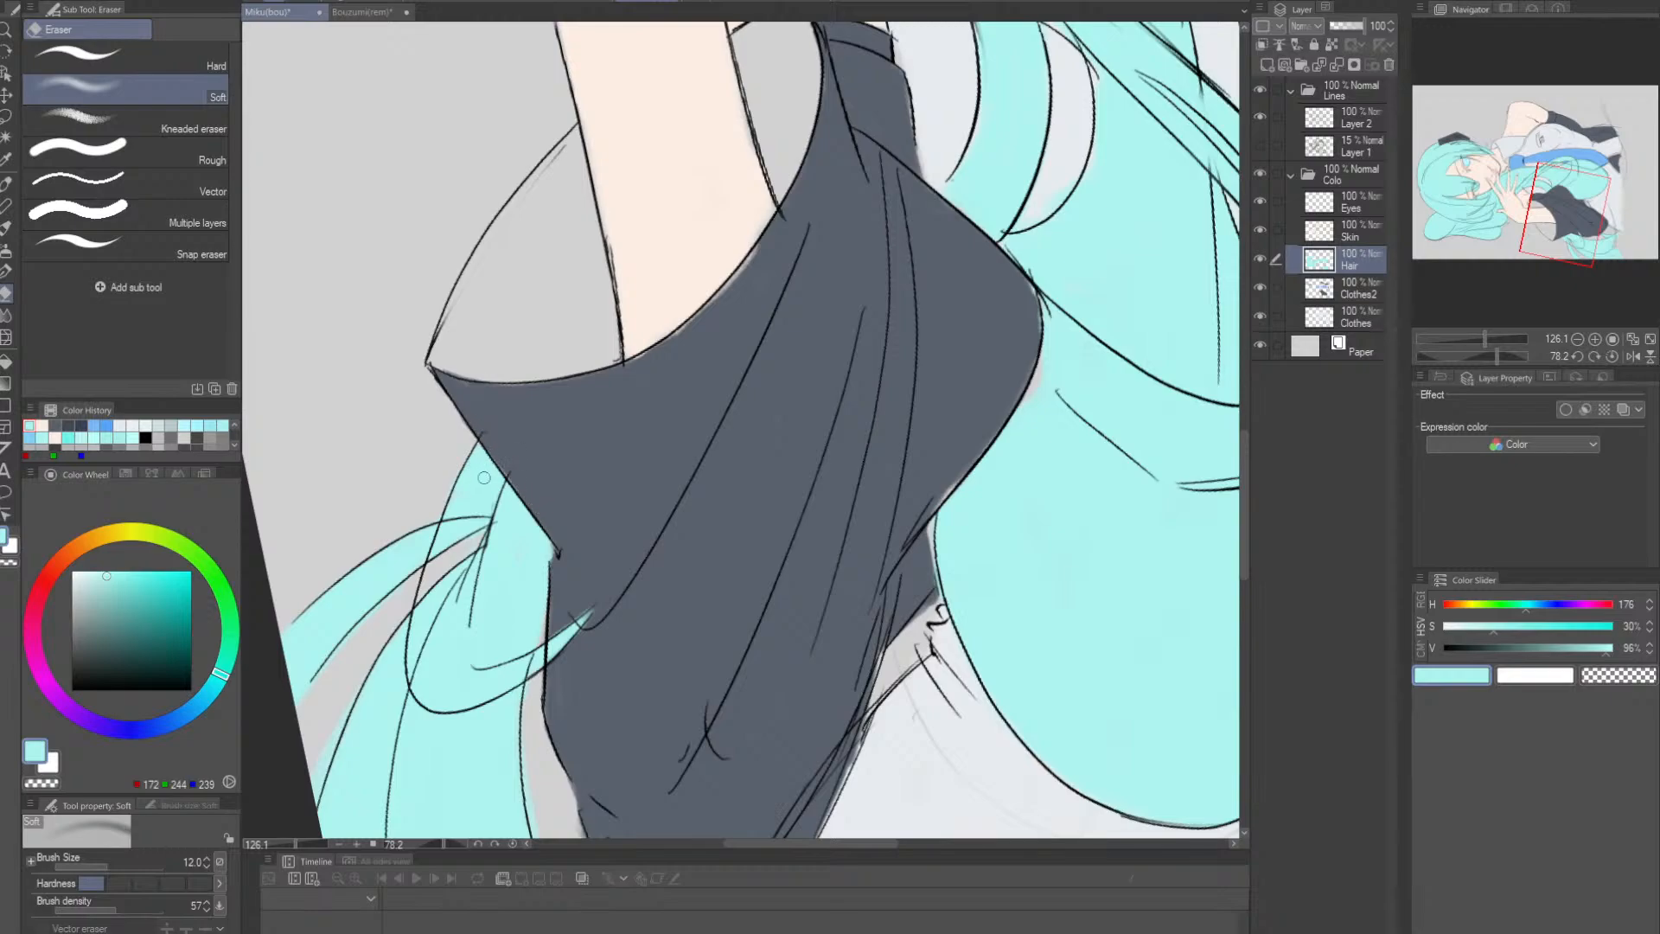
{"action": "scroll", "coordinate": [483, 477], "scroll_direction": "up", "scroll_amount": 5}
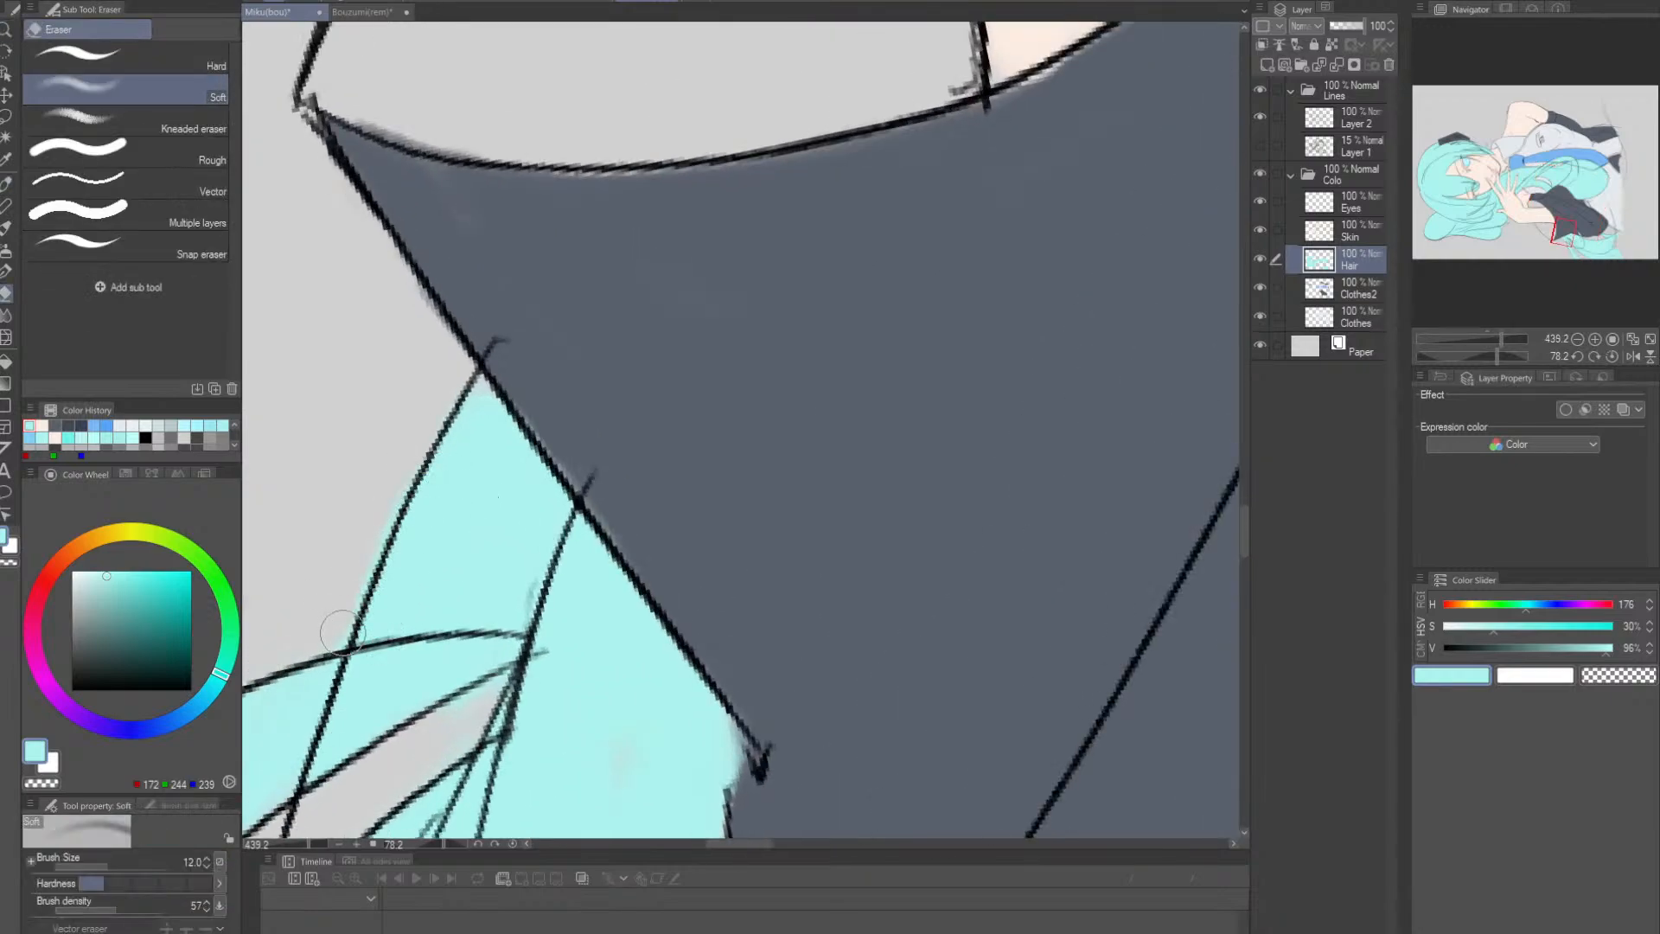
{"action": "key", "text": "p"}
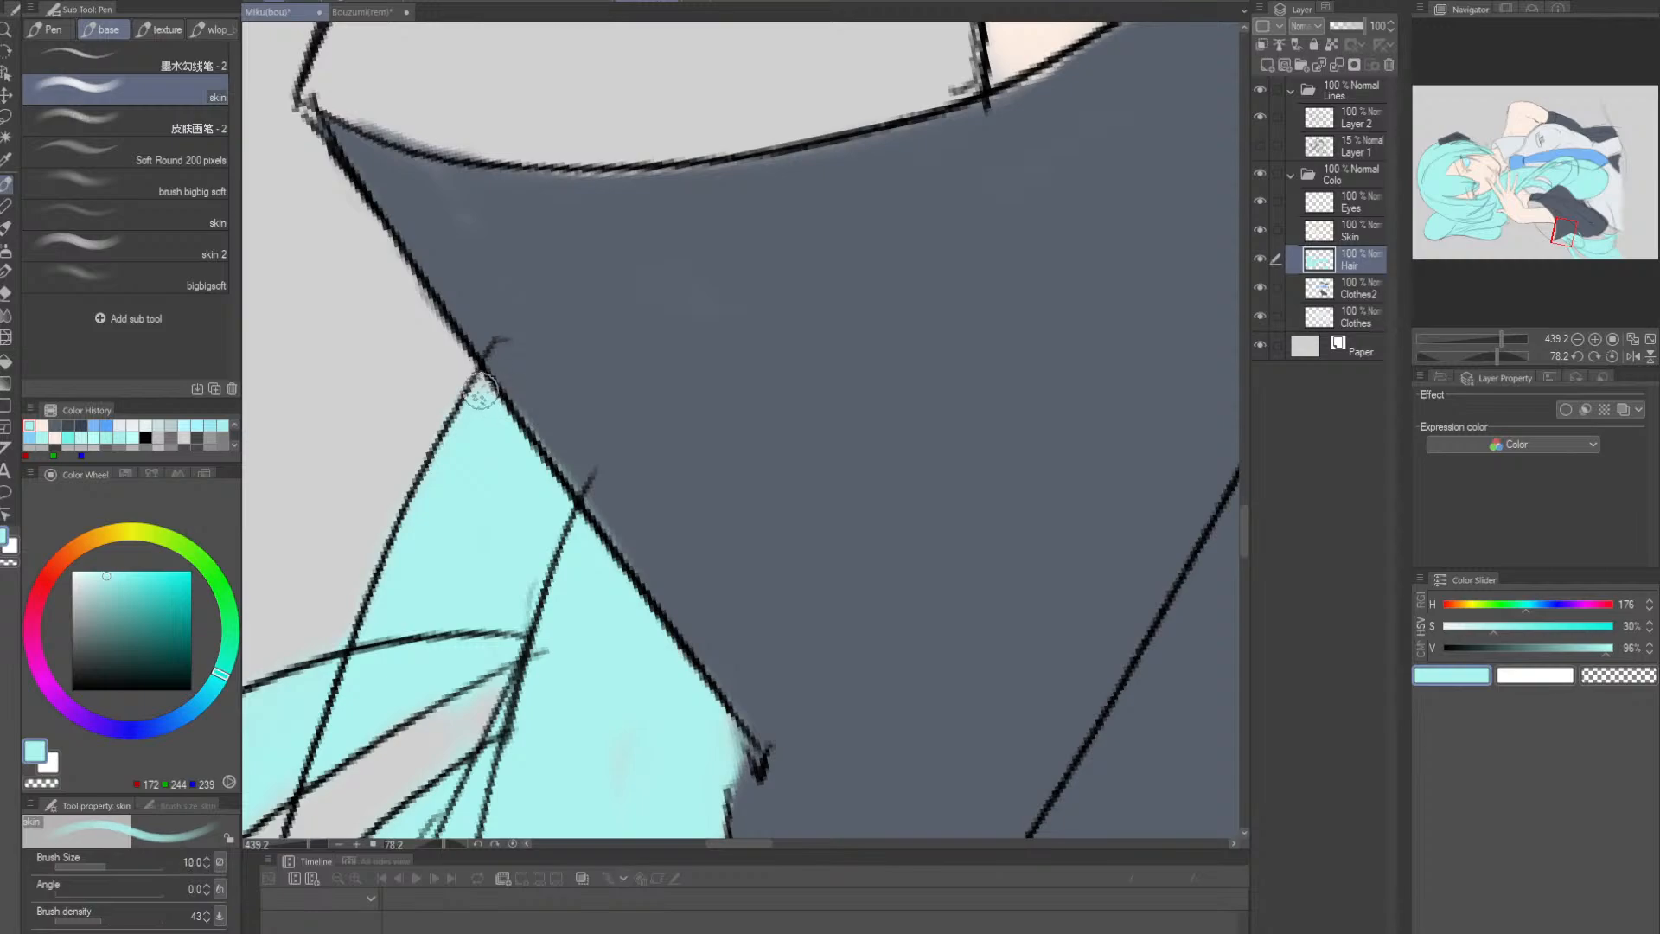
- Paint teal over the hair ends below the raised arm's sleeve at the drawing's lower edge, using brush size 60
{"action": "key", "text": "r"}
{"action": "scroll", "coordinate": [899, 546], "scroll_direction": "down", "scroll_amount": 7}
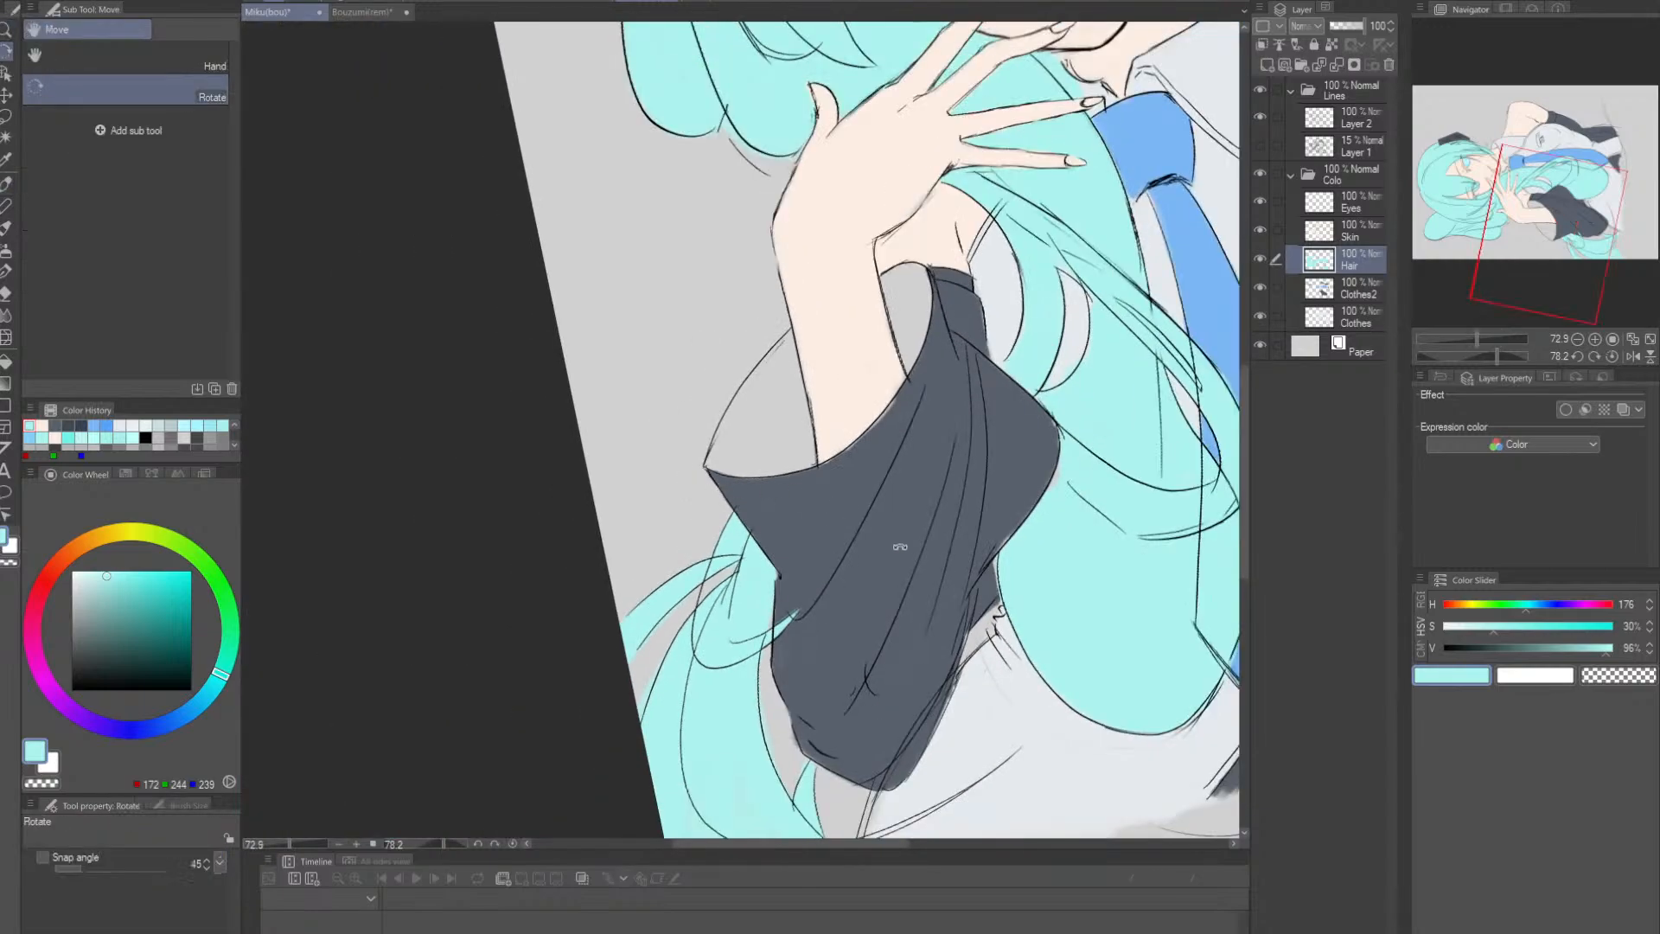
{"action": "left_click_drag", "start_coordinate": [900, 546], "coordinate": [813, 381]}
{"action": "key", "text": "p"}
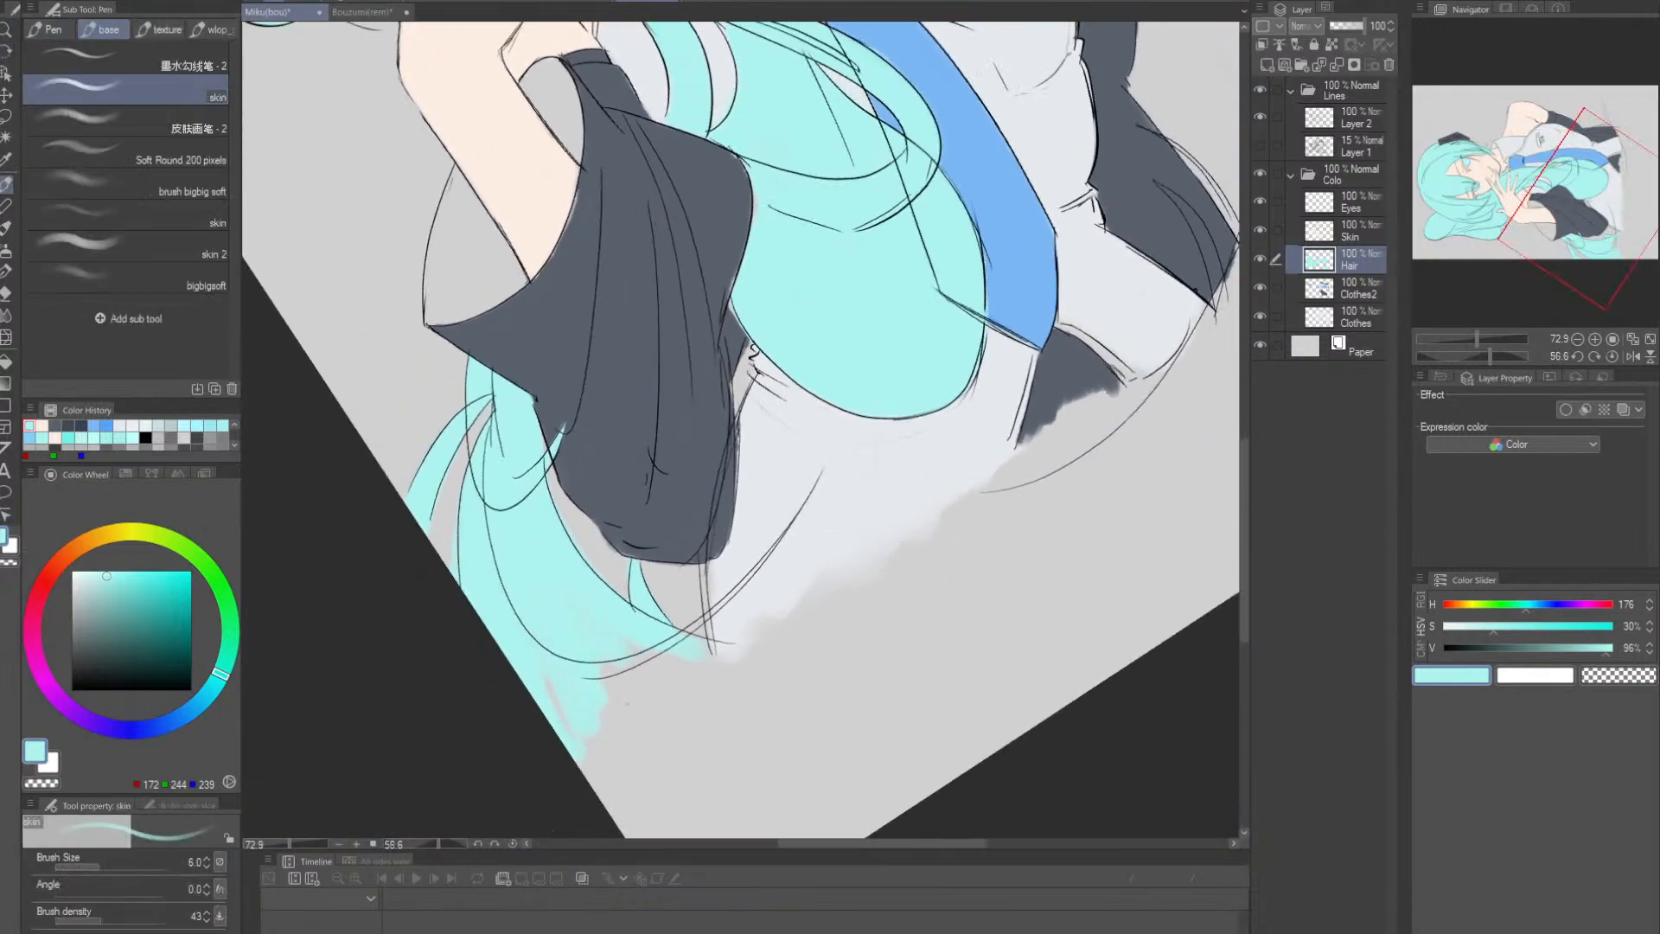
{"action": "key", "text": "bracketright"}
{"action": "key", "text": "bracketright"}
{"action": "key", "text": "bracketright"}
{"action": "key", "text": "bracketright"}
{"action": "key", "text": "bracketright"}
{"action": "key", "text": "bracketright"}
{"action": "key", "text": "bracketright"}
{"action": "key", "text": "bracketright"}
{"action": "key", "text": "bracketright"}
{"action": "key", "text": "bracketright"}
{"action": "key", "text": "bracketright"}
{"action": "key", "text": "bracketright"}
{"action": "mouse_move", "coordinate": [592, 737]}
{"action": "left_mouse_down"}
{"action": "mouse_move", "coordinate": [636, 687]}
{"action": "mouse_move", "coordinate": [619, 696]}
{"action": "mouse_move", "coordinate": [648, 695]}
{"action": "mouse_move", "coordinate": [573, 712]}
{"action": "mouse_move", "coordinate": [635, 684]}
{"action": "mouse_move", "coordinate": [615, 653]}
{"action": "mouse_move", "coordinate": [654, 644]}
{"action": "left_mouse_up"}
{"action": "left_click_drag", "start_coordinate": [904, 578], "coordinate": [689, 667]}
{"action": "left_click_drag", "start_coordinate": [969, 496], "coordinate": [780, 621]}
{"action": "left_click_drag", "start_coordinate": [834, 563], "coordinate": [837, 560]}
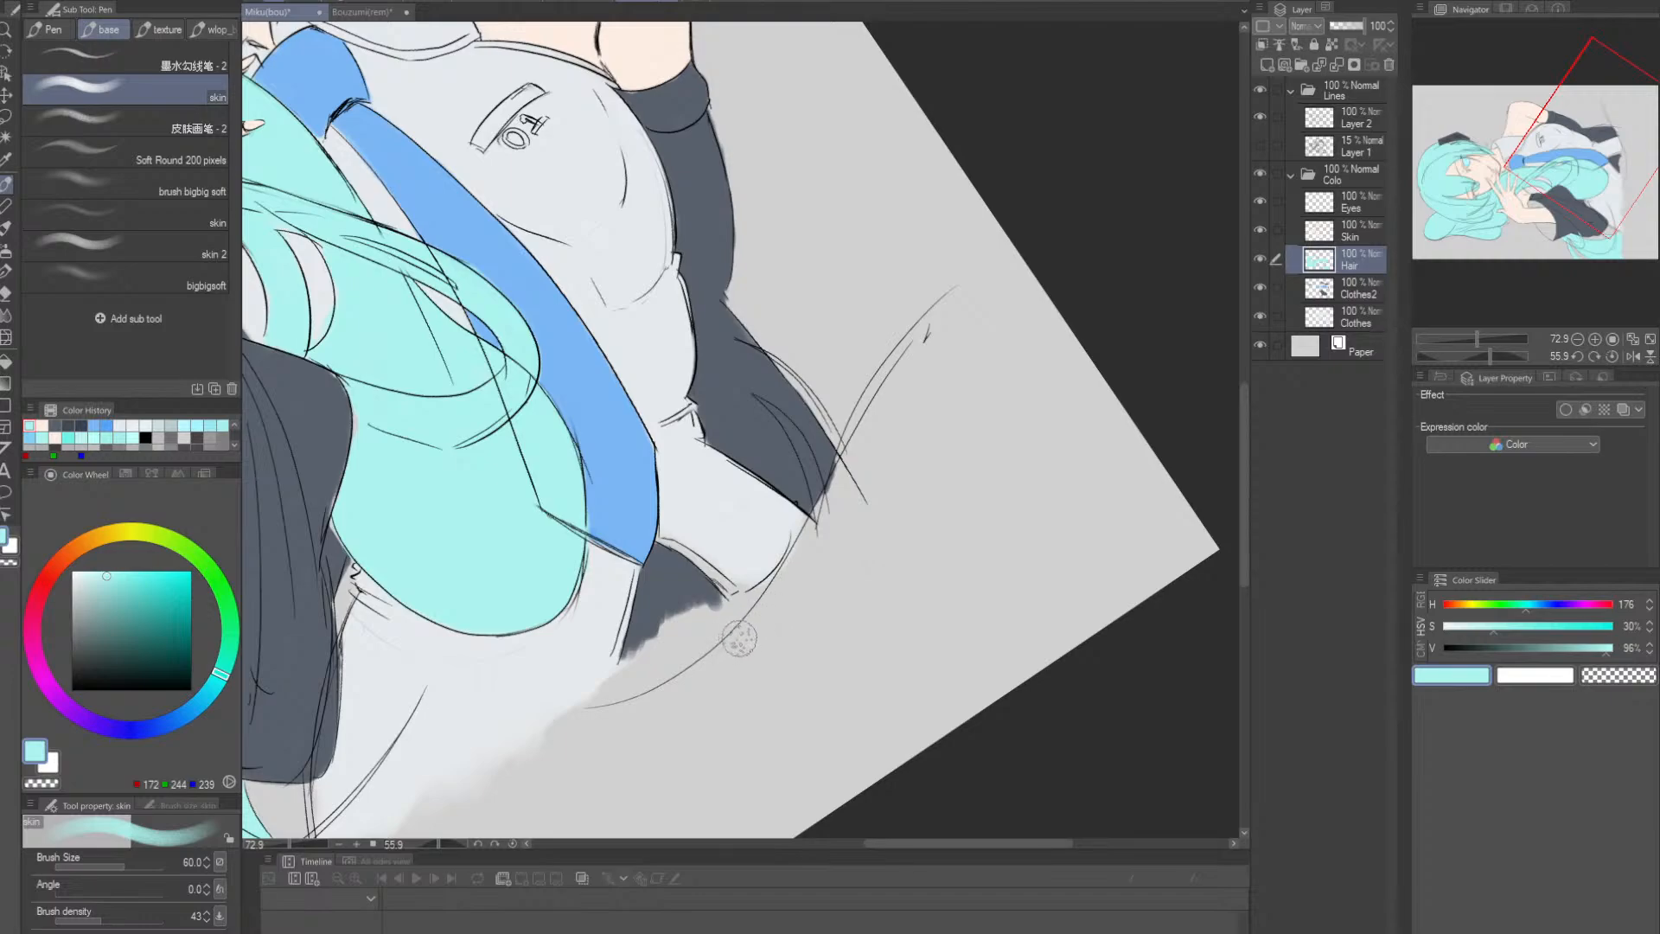
- Paint the thin loose hair strand sweeping outward from the shirt's hem past the lowered arm's sleeve in teal, reducing the brush to size 10
{"action": "key", "text": "bracketleft"}
{"action": "key", "text": "bracketleft"}
{"action": "key", "text": "bracketleft"}
{"action": "key", "text": "bracketleft"}
{"action": "key", "text": "bracketleft"}
{"action": "left_click_drag", "start_coordinate": [718, 621], "coordinate": [912, 356]}
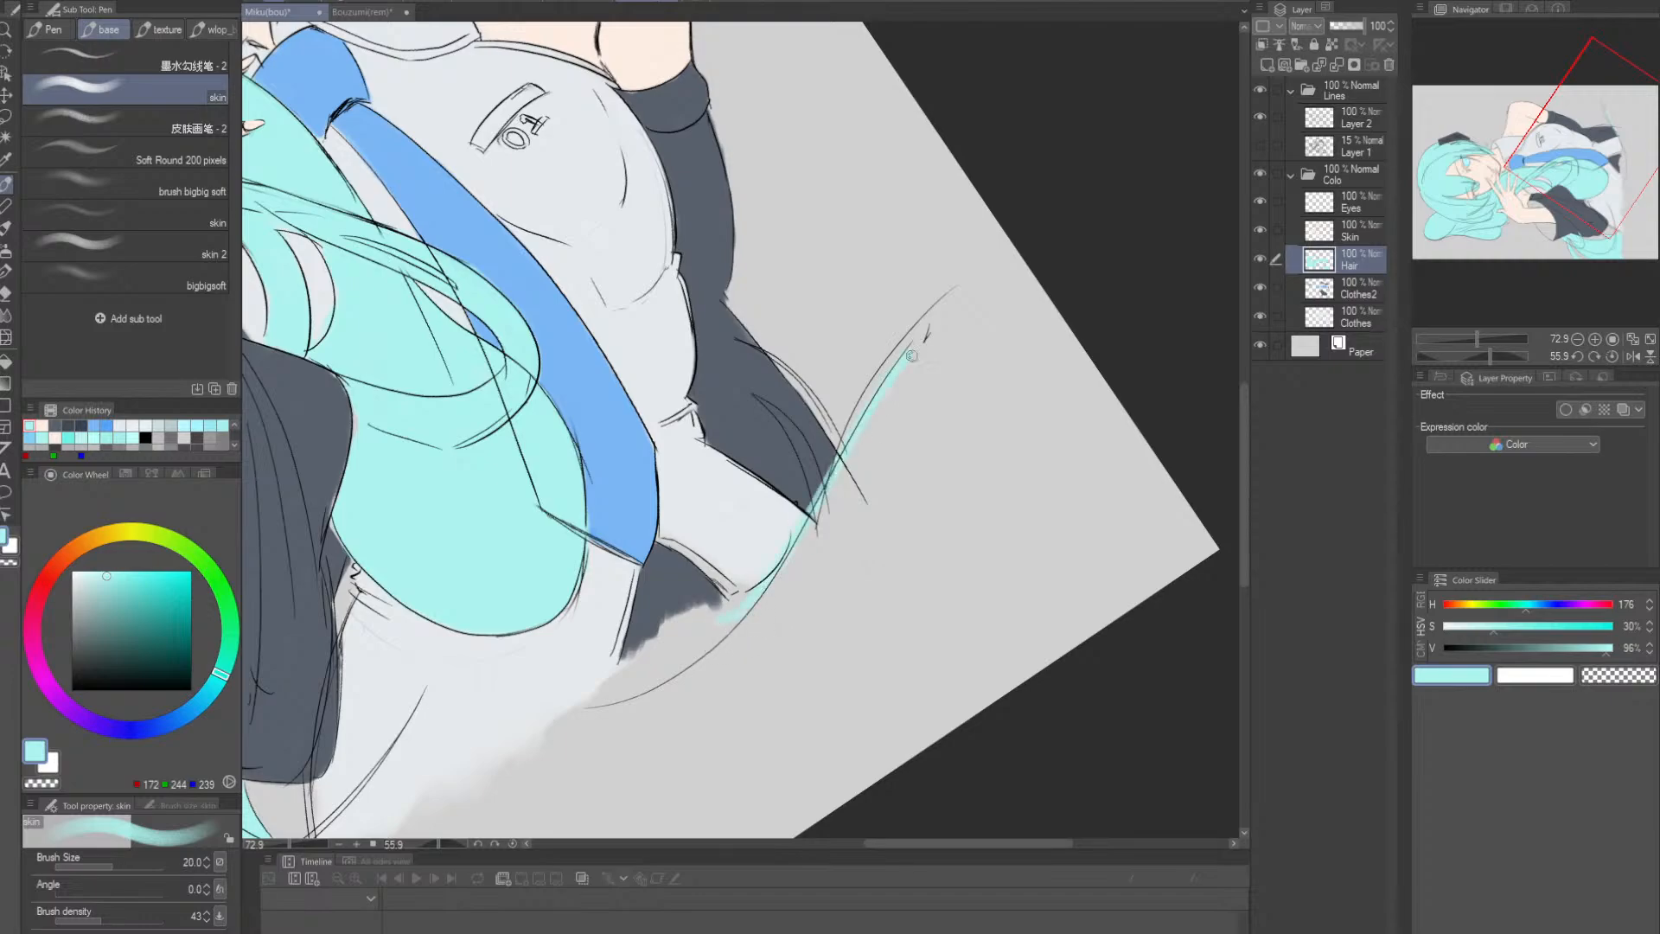
{"action": "key", "text": "ctrl+z"}
{"action": "left_click_drag", "start_coordinate": [752, 605], "coordinate": [929, 325]}
{"action": "key", "text": "bracketleft"}
{"action": "key", "text": "bracketleft"}
{"action": "mouse_move", "coordinate": [748, 604]}
{"action": "left_mouse_down"}
{"action": "mouse_move", "coordinate": [941, 298]}
{"action": "mouse_move", "coordinate": [833, 468]}
{"action": "mouse_move", "coordinate": [968, 286]}
{"action": "left_mouse_up"}
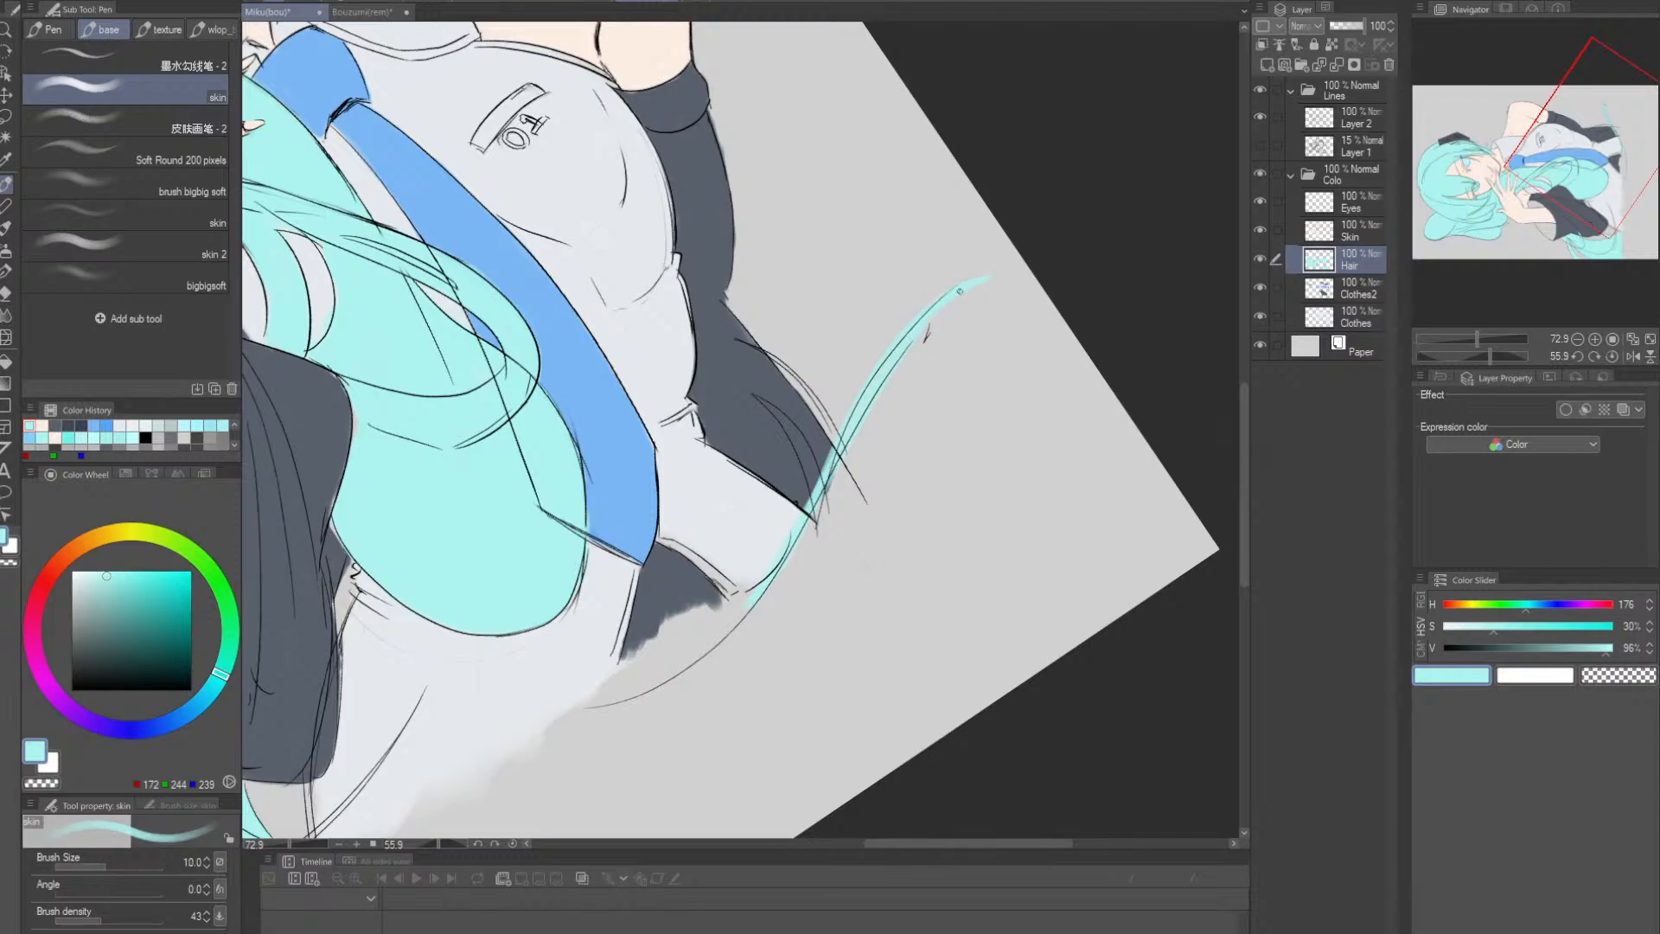
- Taper the outer strand's tip with the Soft eraser at size 15 and redo its teal stroke at brush size 15
{"action": "key", "text": "e"}
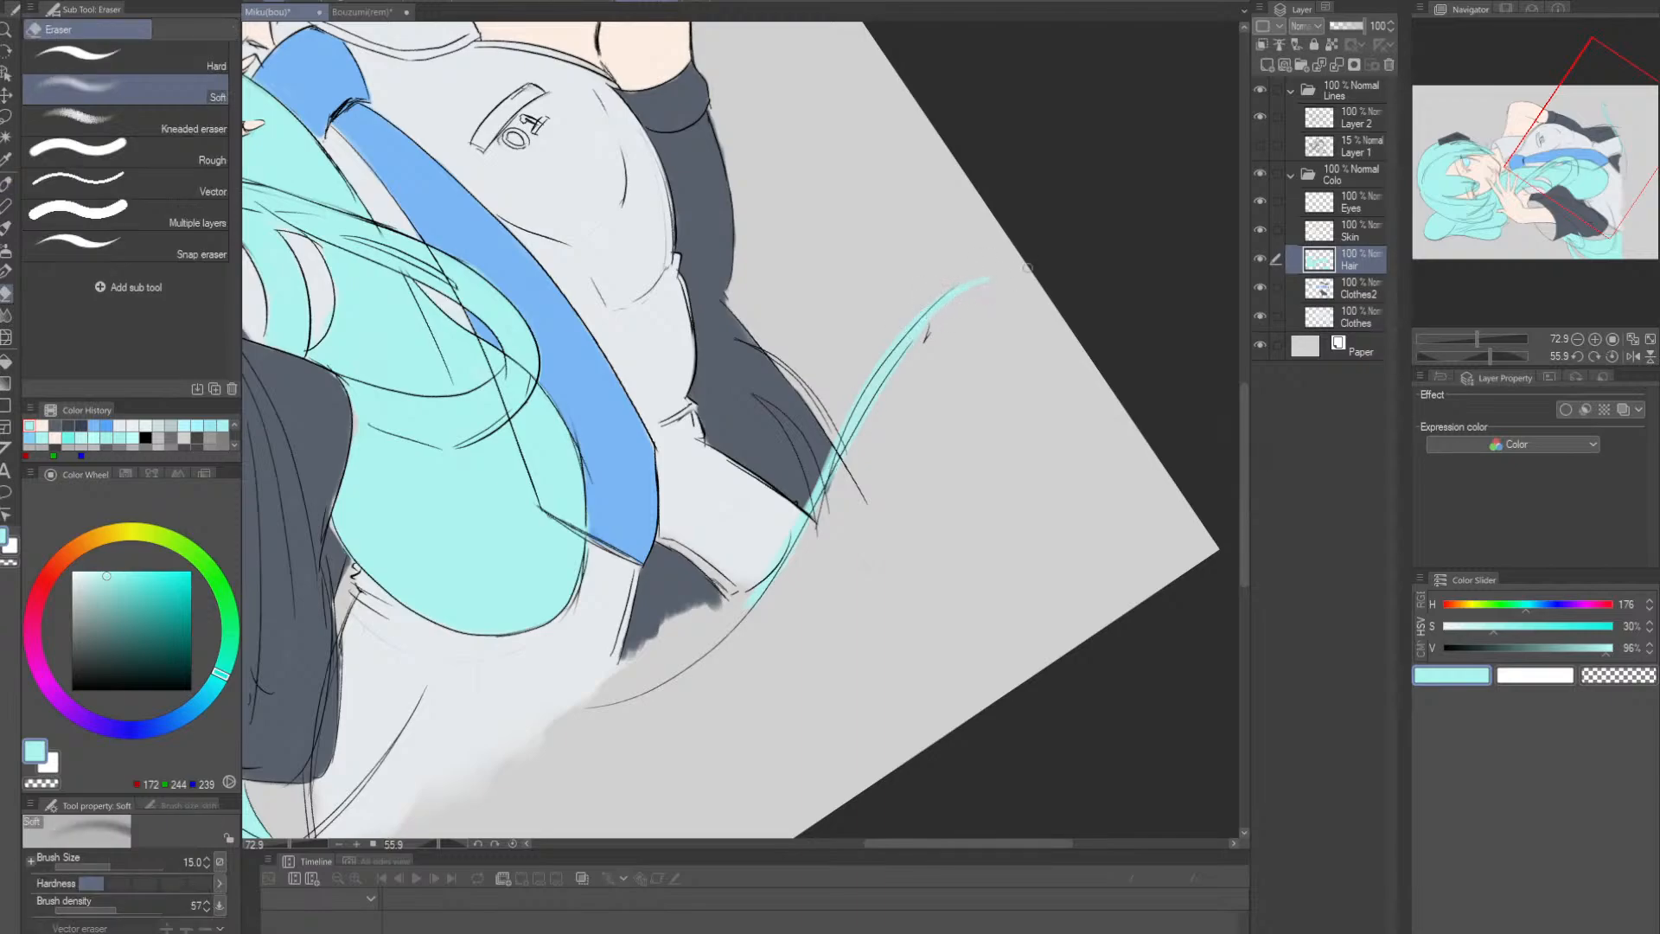
{"action": "key", "text": "p"}
{"action": "key", "text": "bracketright"}
{"action": "key", "text": "bracketright"}
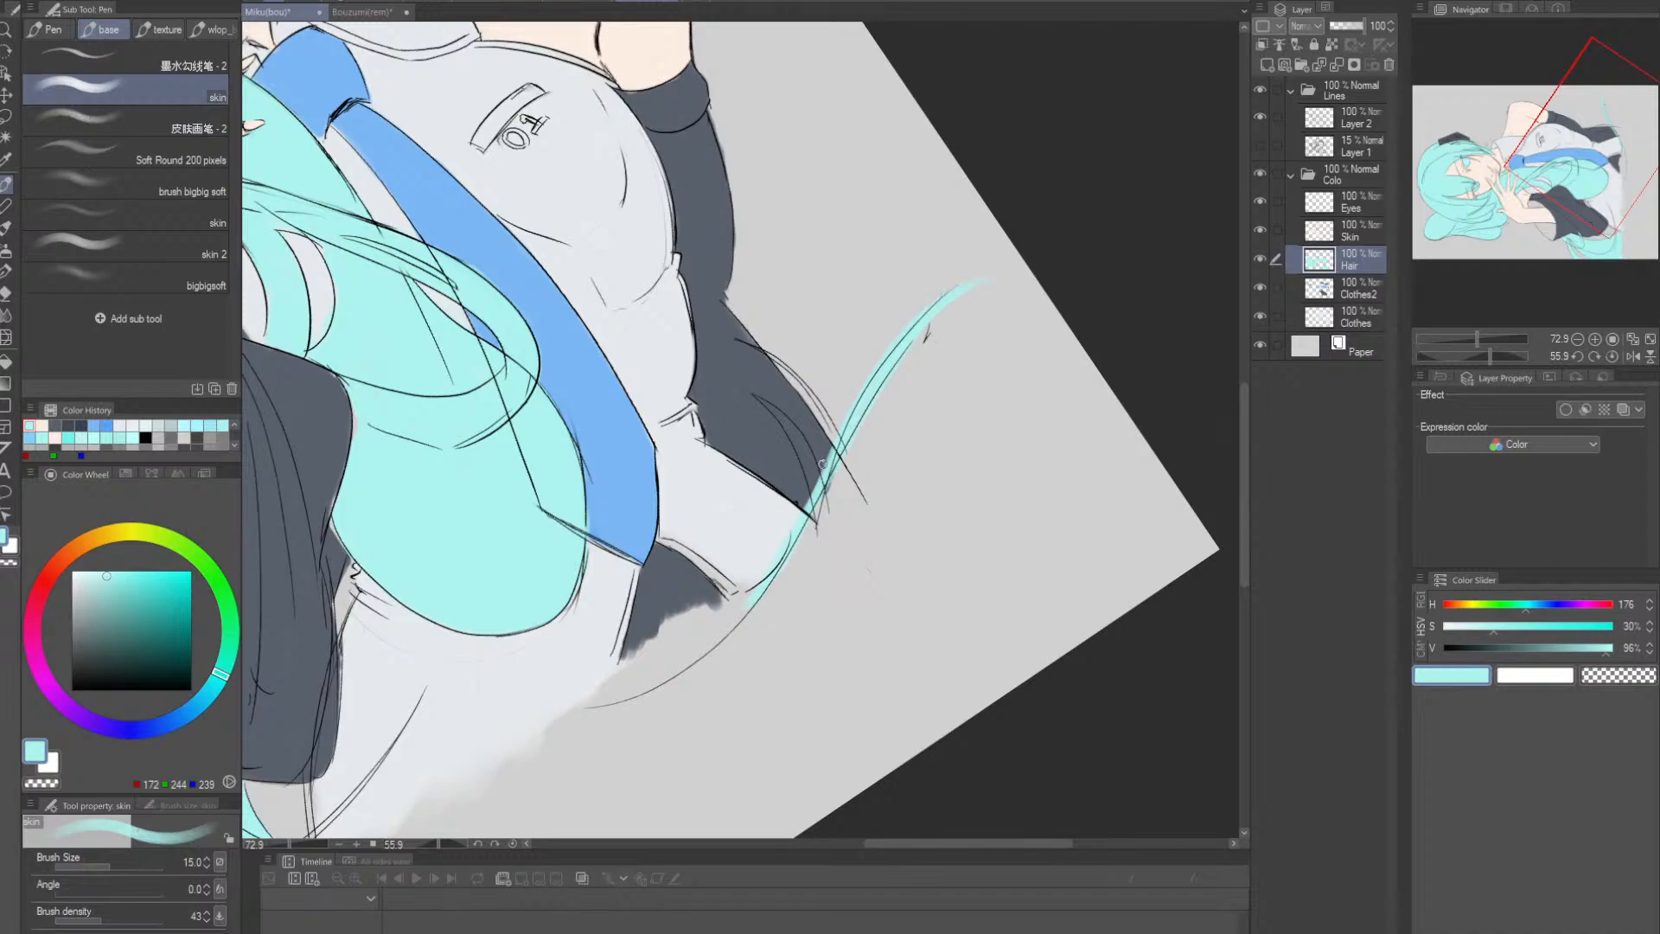
{"action": "mouse_move", "coordinate": [813, 496]}
{"action": "left_mouse_down"}
{"action": "mouse_move", "coordinate": [941, 294]}
{"action": "mouse_move", "coordinate": [987, 276]}
{"action": "left_mouse_up"}
{"action": "key", "text": "ctrl+z"}
{"action": "mouse_move", "coordinate": [823, 477]}
{"action": "left_mouse_down"}
{"action": "mouse_move", "coordinate": [962, 285]}
{"action": "mouse_move", "coordinate": [989, 282]}
{"action": "mouse_move", "coordinate": [852, 423]}
{"action": "mouse_move", "coordinate": [854, 374]}
{"action": "mouse_move", "coordinate": [991, 280]}
{"action": "left_mouse_up"}
{"action": "key", "text": "ctrl+z"}
{"action": "key", "text": "ctrl+z"}
{"action": "left_click_drag", "start_coordinate": [822, 467], "coordinate": [984, 283]}
{"action": "key", "text": "r"}
{"action": "mouse_move", "coordinate": [876, 437]}
{"action": "left_mouse_down"}
{"action": "mouse_move", "coordinate": [946, 411]}
{"action": "mouse_move", "coordinate": [931, 507]}
{"action": "left_mouse_up"}
{"action": "mouse_move", "coordinate": [779, 434]}
{"action": "left_mouse_down"}
{"action": "mouse_move", "coordinate": [774, 507]}
{"action": "mouse_move", "coordinate": [742, 573]}
{"action": "left_mouse_up"}
{"action": "key", "text": "ctrl+z"}
- Paint the curled hair strand crossing the lowered arm's dark sleeve in teal at brush size 12
{"action": "key", "text": "r"}
{"action": "mouse_move", "coordinate": [917, 458]}
{"action": "left_mouse_down"}
{"action": "mouse_move", "coordinate": [804, 612]}
{"action": "mouse_move", "coordinate": [837, 596]}
{"action": "left_mouse_up"}
{"action": "key", "text": "ctrl+space"}
{"action": "left_click_drag", "start_coordinate": [683, 528], "coordinate": [761, 523]}
{"action": "key", "text": "["}
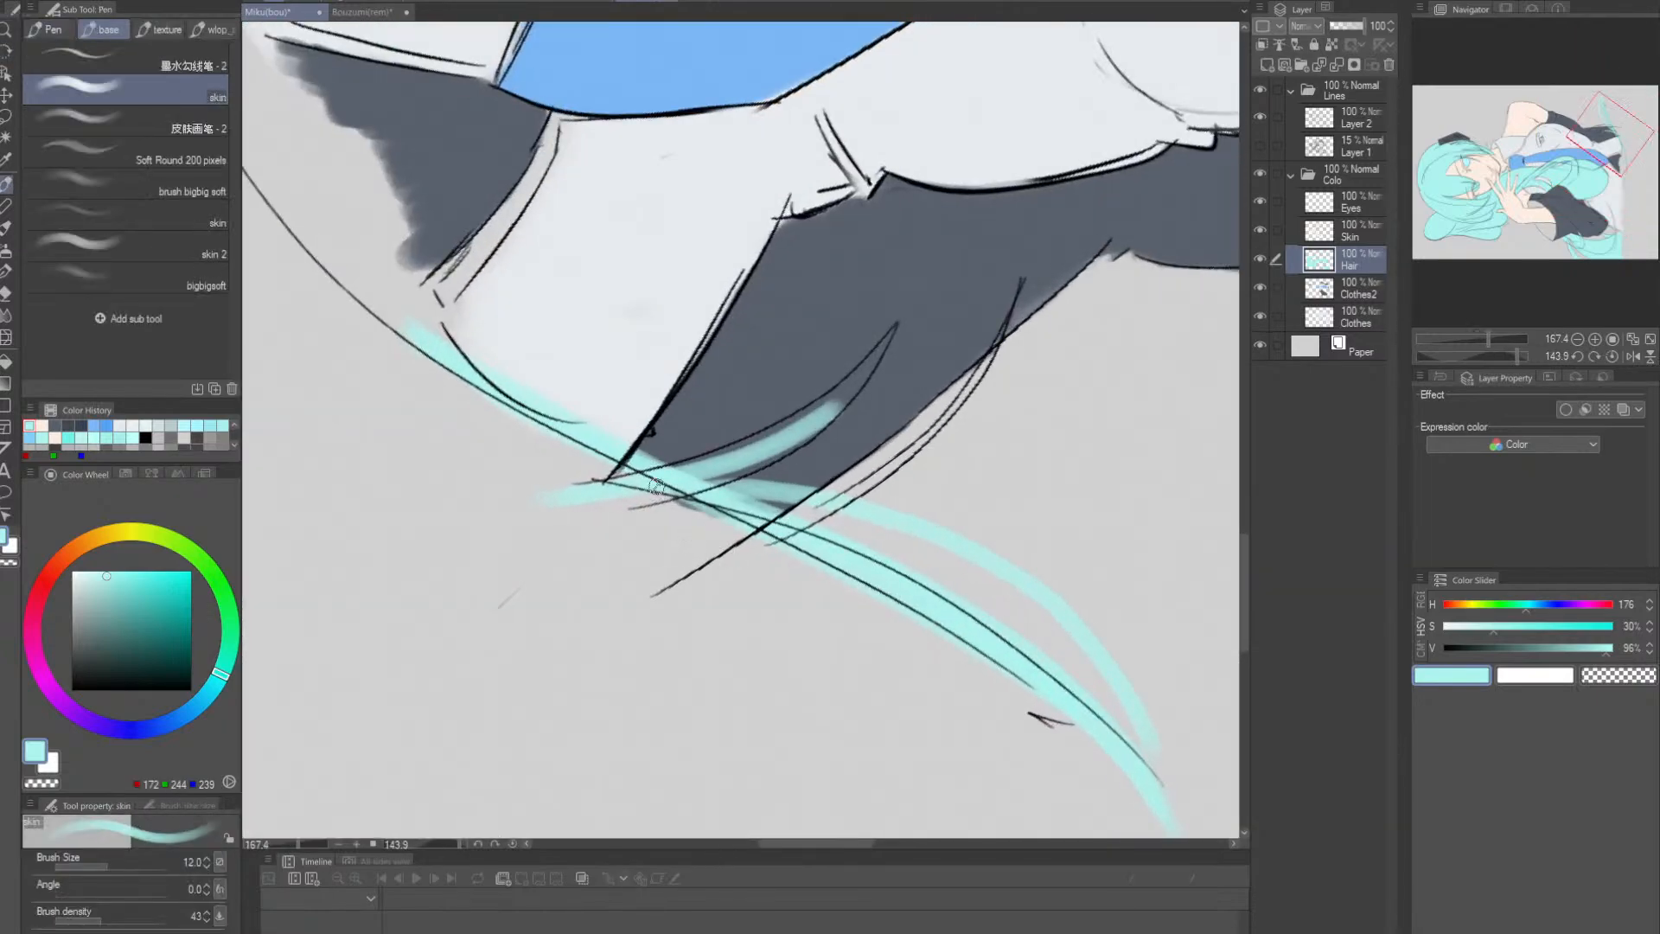
{"action": "left_click_drag", "start_coordinate": [647, 500], "coordinate": [817, 415]}
{"action": "mouse_move", "coordinate": [817, 414]}
{"action": "left_mouse_down"}
{"action": "mouse_move", "coordinate": [618, 498]}
{"action": "mouse_move", "coordinate": [807, 414]}
{"action": "left_mouse_up"}
{"action": "key", "text": "ctrl+z"}
{"action": "left_click_drag", "start_coordinate": [609, 491], "coordinate": [805, 428]}
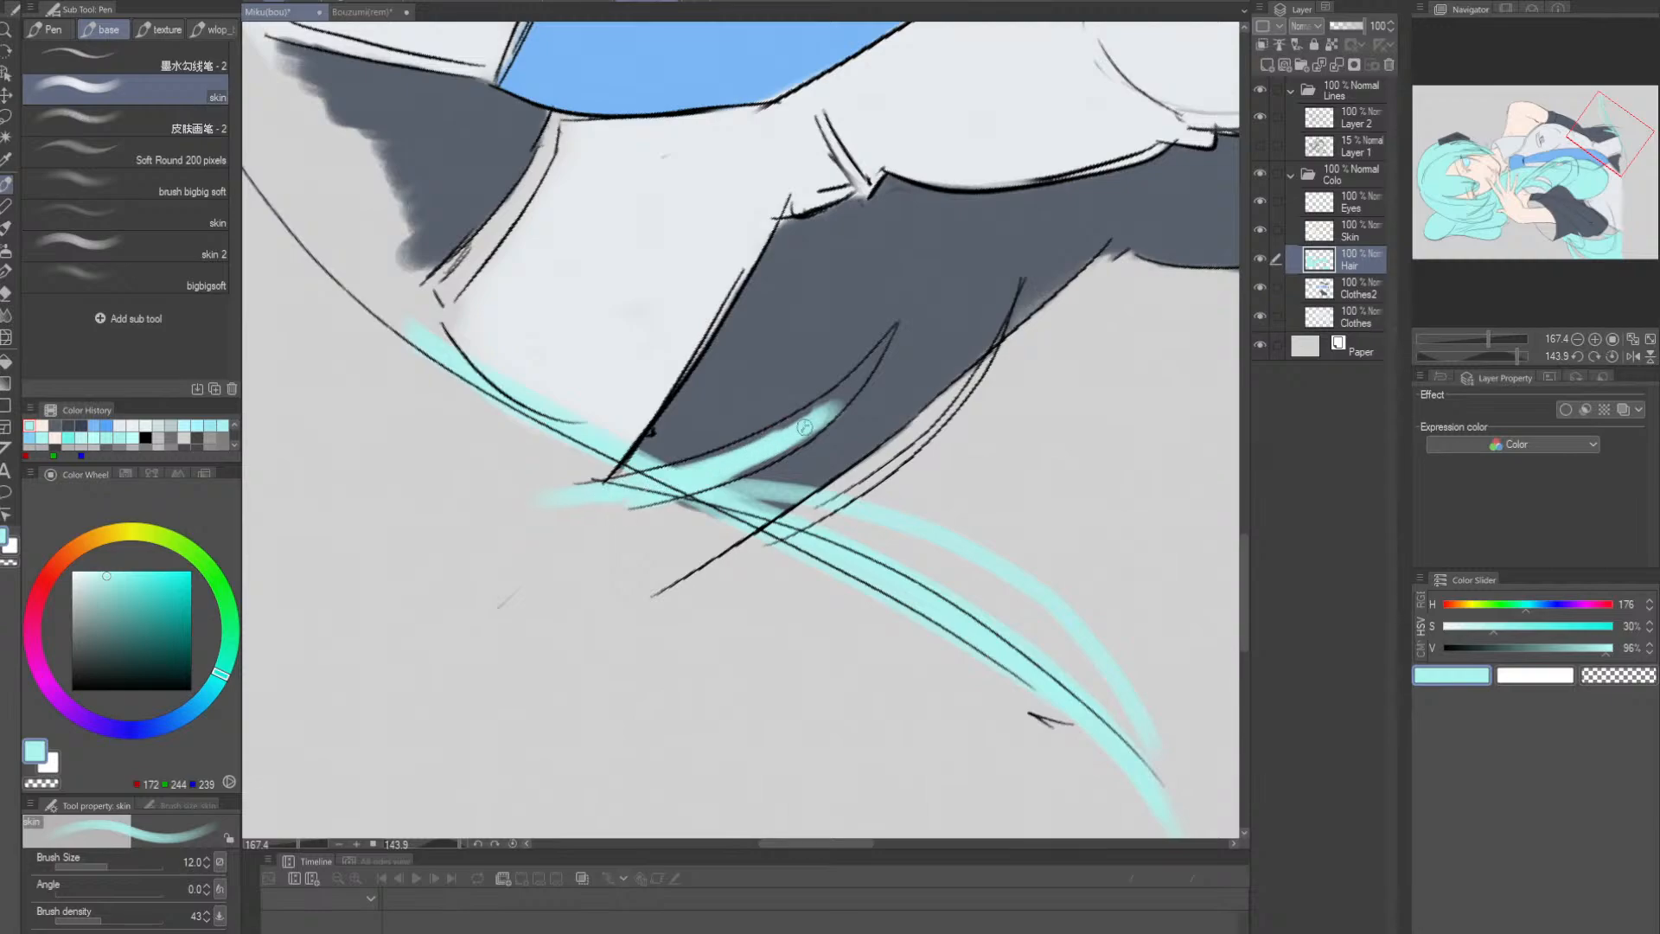
{"action": "left_click_drag", "start_coordinate": [674, 465], "coordinate": [823, 408]}
- Fill the curled strand up to its pointed tip and color the narrow strand along the sleeve's outer edge in teal at brush size 6
{"action": "key", "text": "r"}
{"action": "mouse_move", "coordinate": [945, 399]}
{"action": "left_mouse_down"}
{"action": "mouse_move", "coordinate": [949, 416]}
{"action": "mouse_move", "coordinate": [786, 562]}
{"action": "left_mouse_up"}
{"action": "key", "text": "p"}
{"action": "left_click_drag", "start_coordinate": [563, 614], "coordinate": [698, 529]}
{"action": "left_click_drag", "start_coordinate": [607, 589], "coordinate": [715, 516]}
{"action": "key", "text": "bracketleft"}
{"action": "key", "text": "bracketleft"}
{"action": "key", "text": "bracketleft"}
{"action": "mouse_move", "coordinate": [651, 577]}
{"action": "left_mouse_down"}
{"action": "mouse_move", "coordinate": [722, 509]}
{"action": "mouse_move", "coordinate": [689, 534]}
{"action": "left_mouse_up"}
{"action": "key", "text": "ctrl+z"}
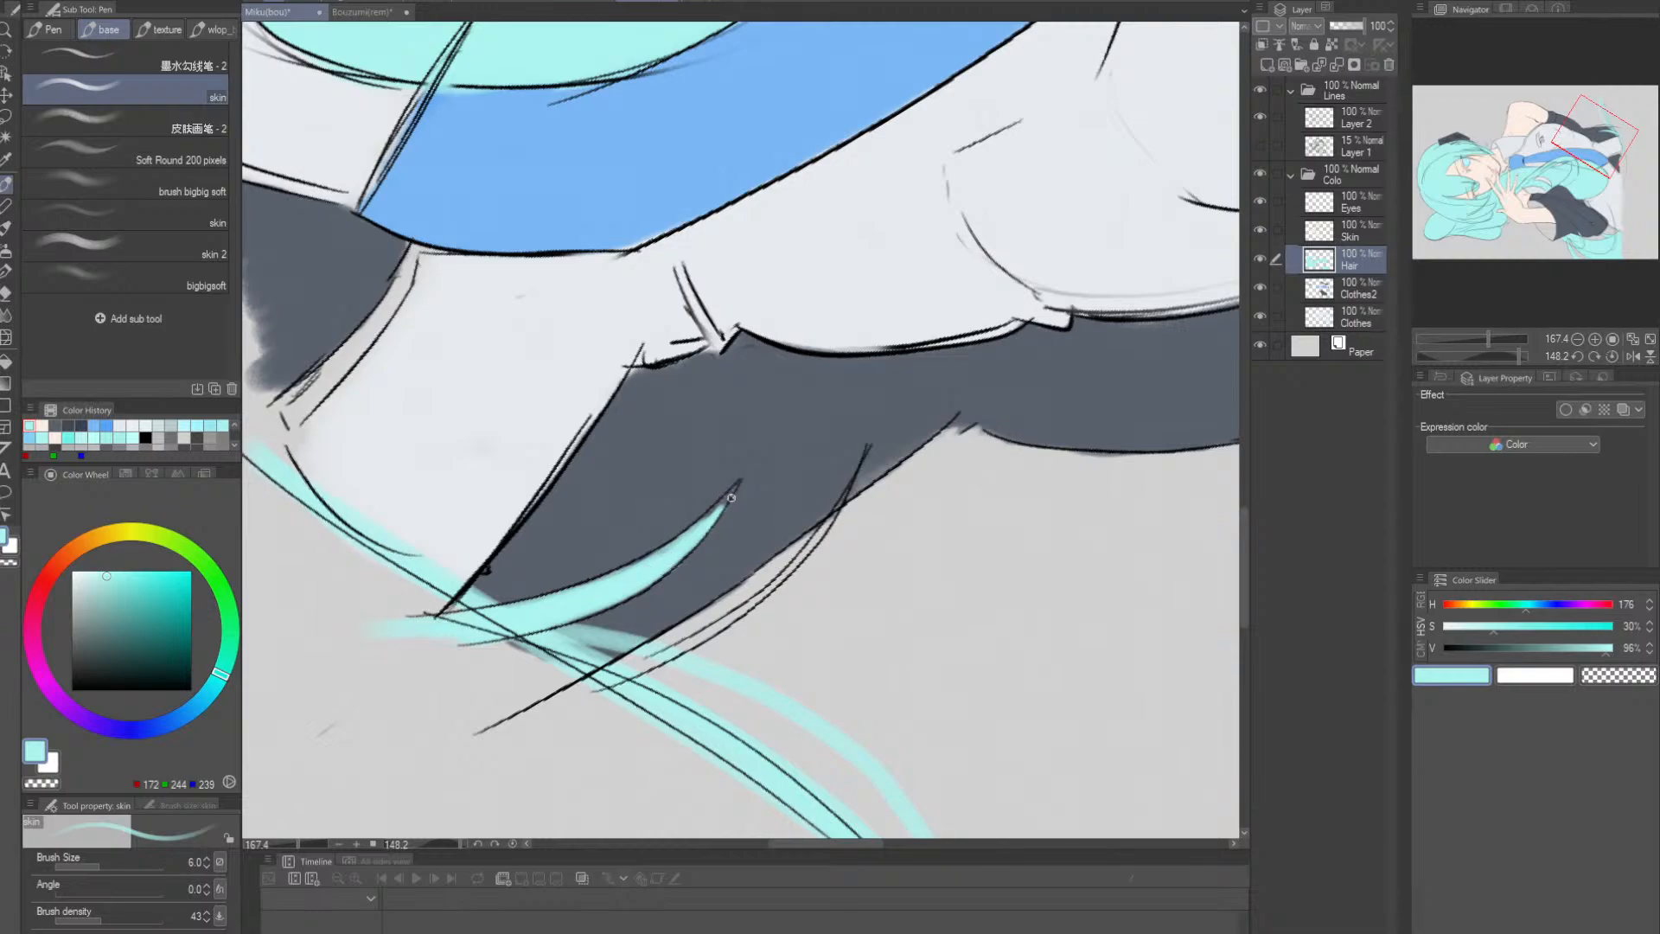
{"action": "left_click_drag", "start_coordinate": [735, 488], "coordinate": [626, 575]}
{"action": "left_click_drag", "start_coordinate": [755, 485], "coordinate": [706, 469]}
{"action": "left_click_drag", "start_coordinate": [603, 637], "coordinate": [738, 563]}
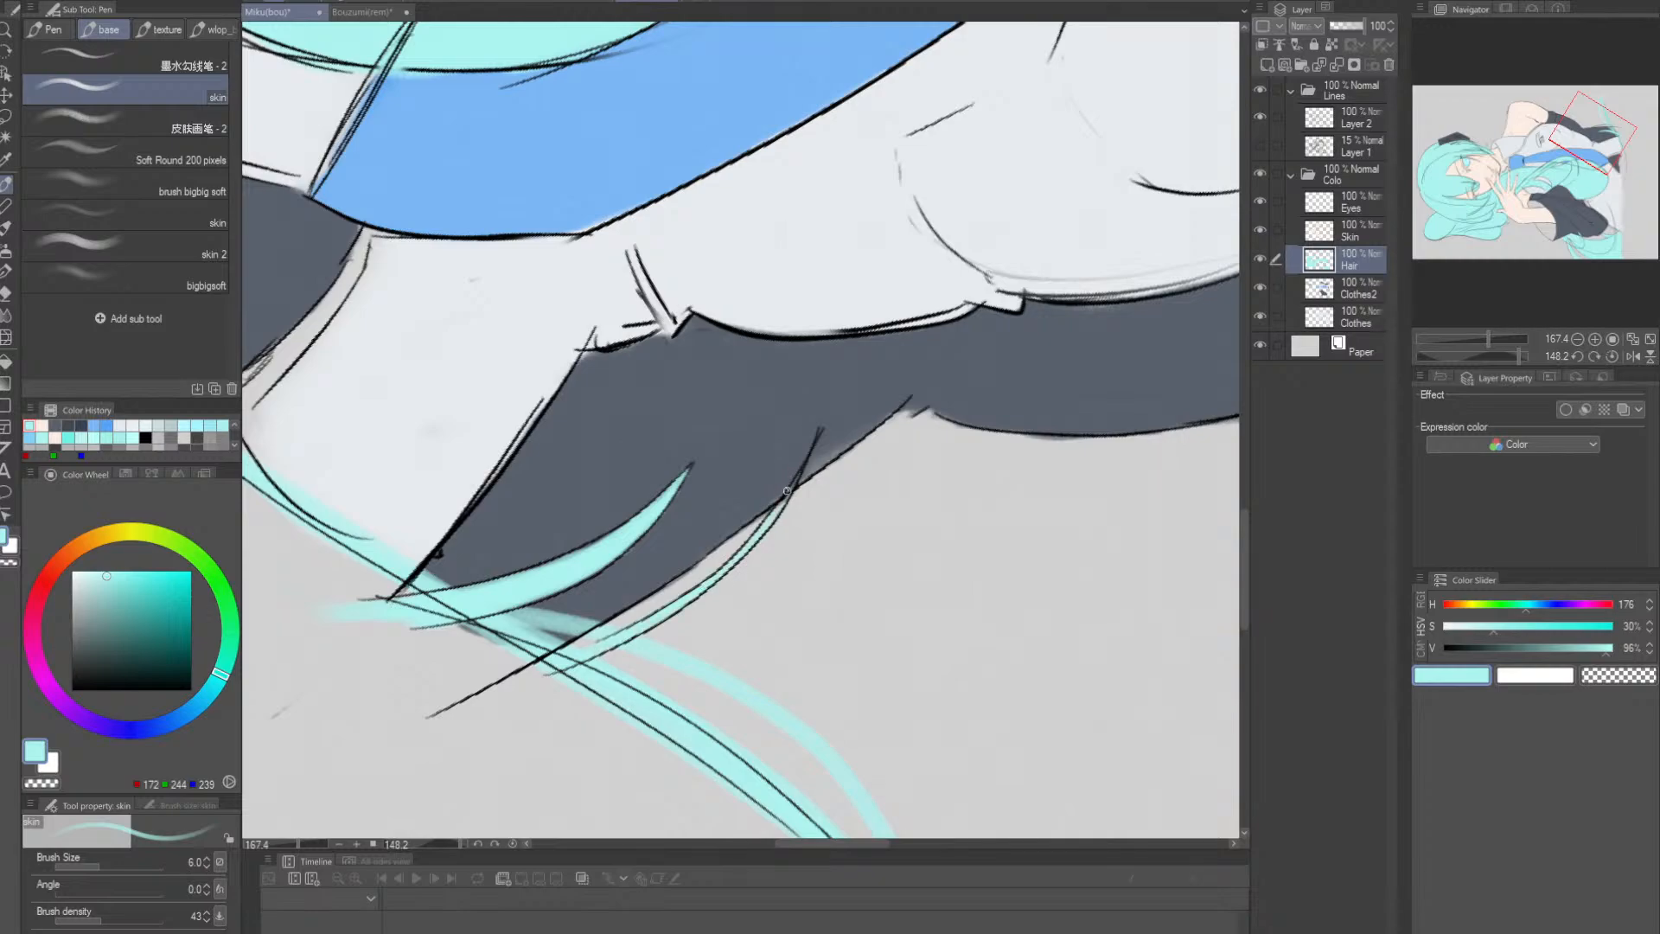
- Fill the raised sleeve's inner lining on the outer side of the forearm with teal on the Clothes layer
{"action": "key", "text": "r"}
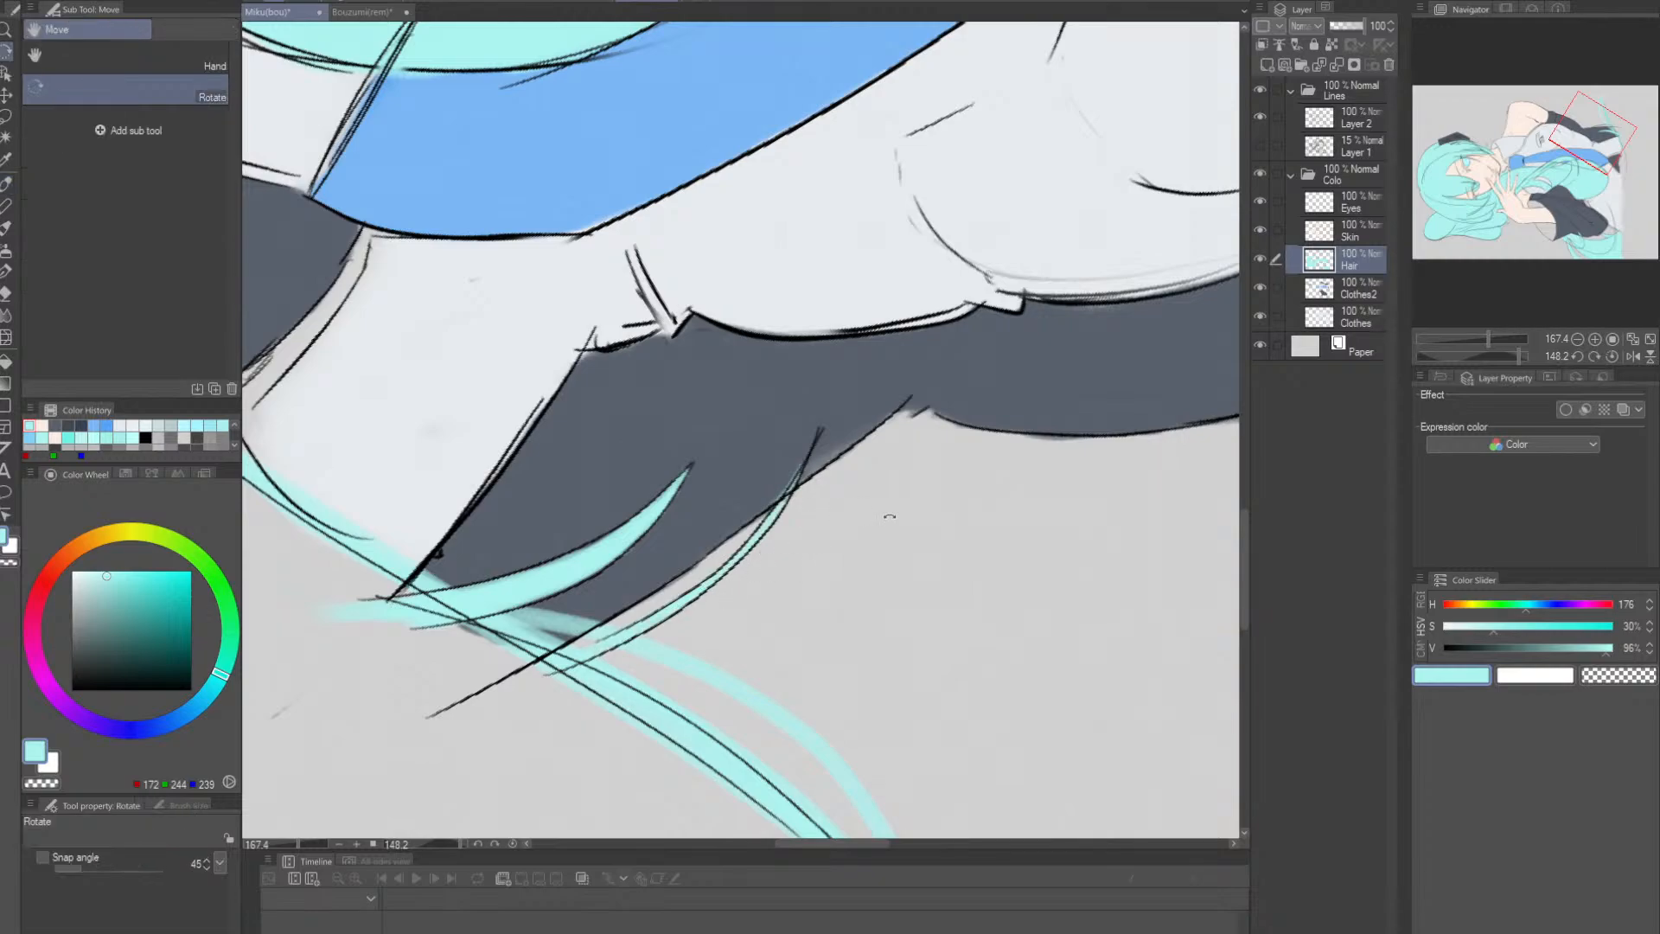
{"action": "key", "text": "ctrl+space"}
{"action": "left_click_drag", "start_coordinate": [889, 516], "coordinate": [908, 433]}
{"action": "key", "text": "shift+space"}
{"action": "key", "text": "space"}
{"action": "left_click_drag", "start_coordinate": [936, 316], "coordinate": [886, 703]}
{"action": "left_click_drag", "start_coordinate": [907, 624], "coordinate": [1033, 573]}
{"action": "key", "text": "ctrl+space"}
{"action": "left_click_drag", "start_coordinate": [804, 558], "coordinate": [873, 553]}
{"action": "left_click", "coordinate": [1354, 317]}
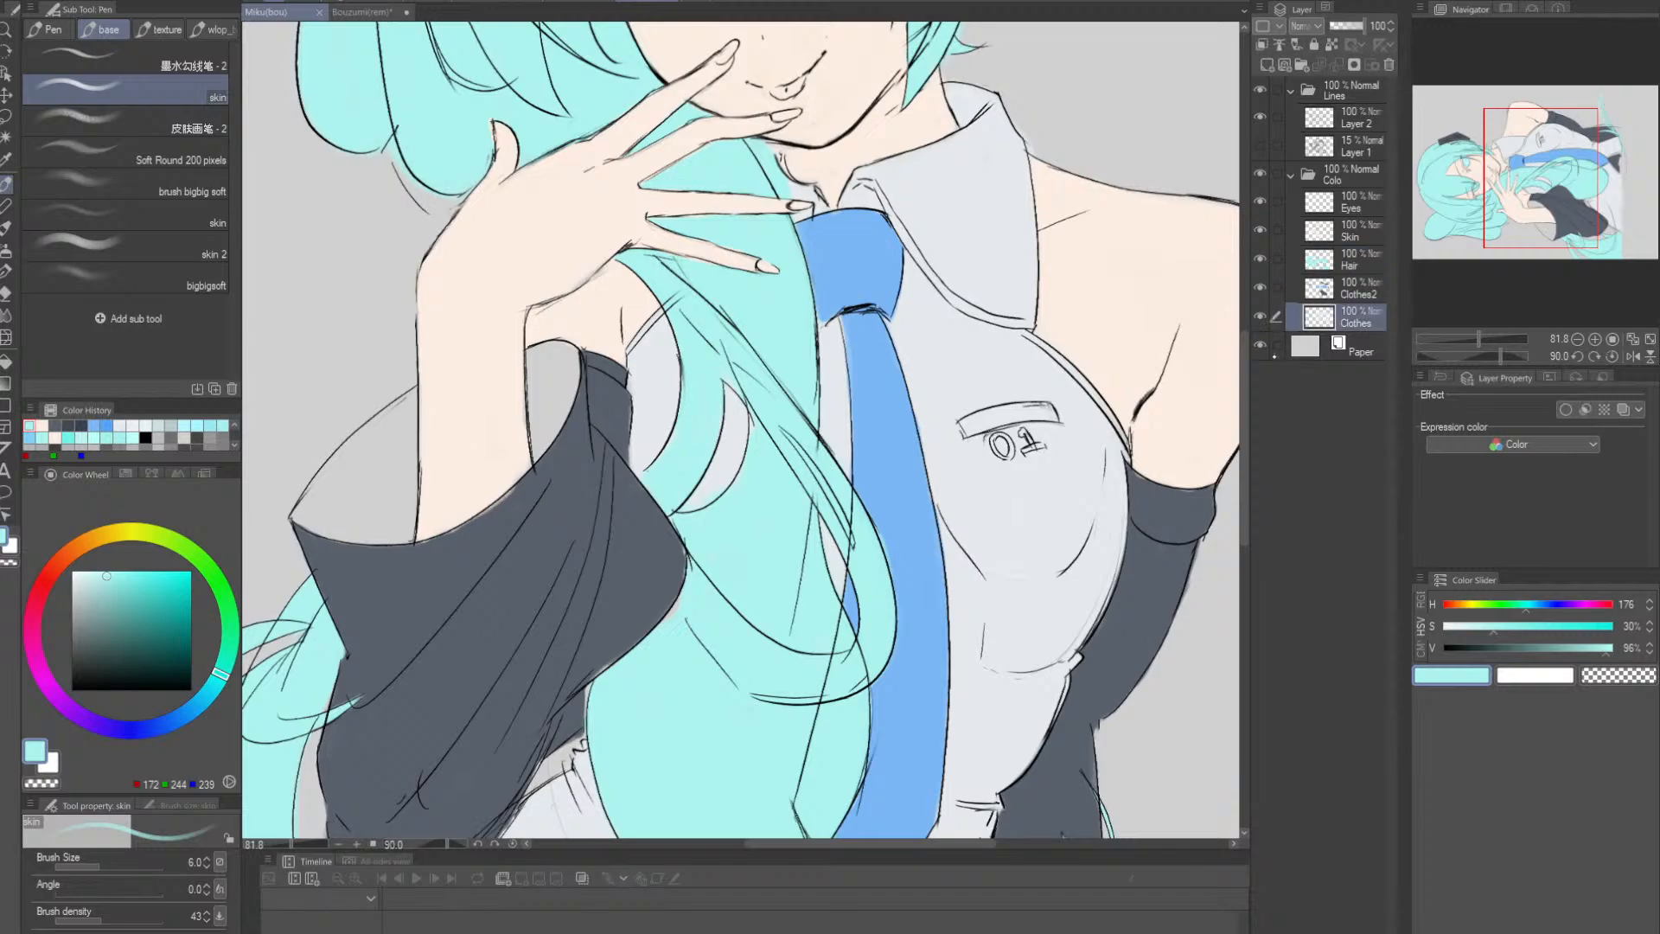
{"action": "left_click_drag", "start_coordinate": [545, 557], "coordinate": [716, 618]}
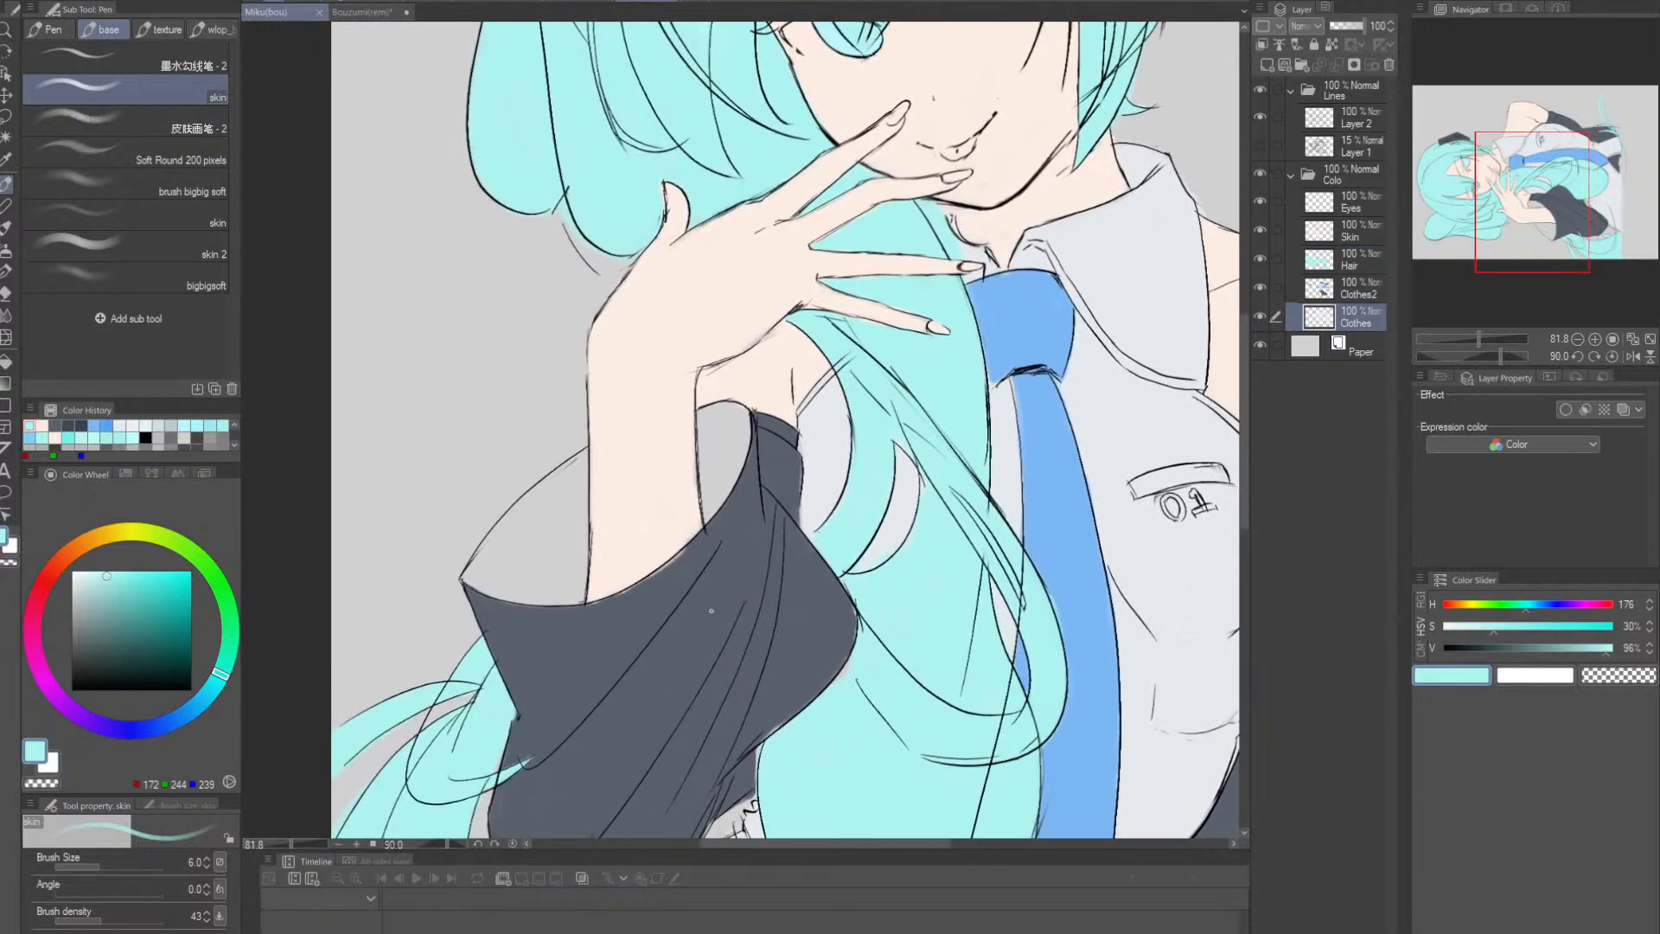
{"action": "scroll", "coordinate": [704, 598], "scroll_direction": "up", "scroll_amount": 1}
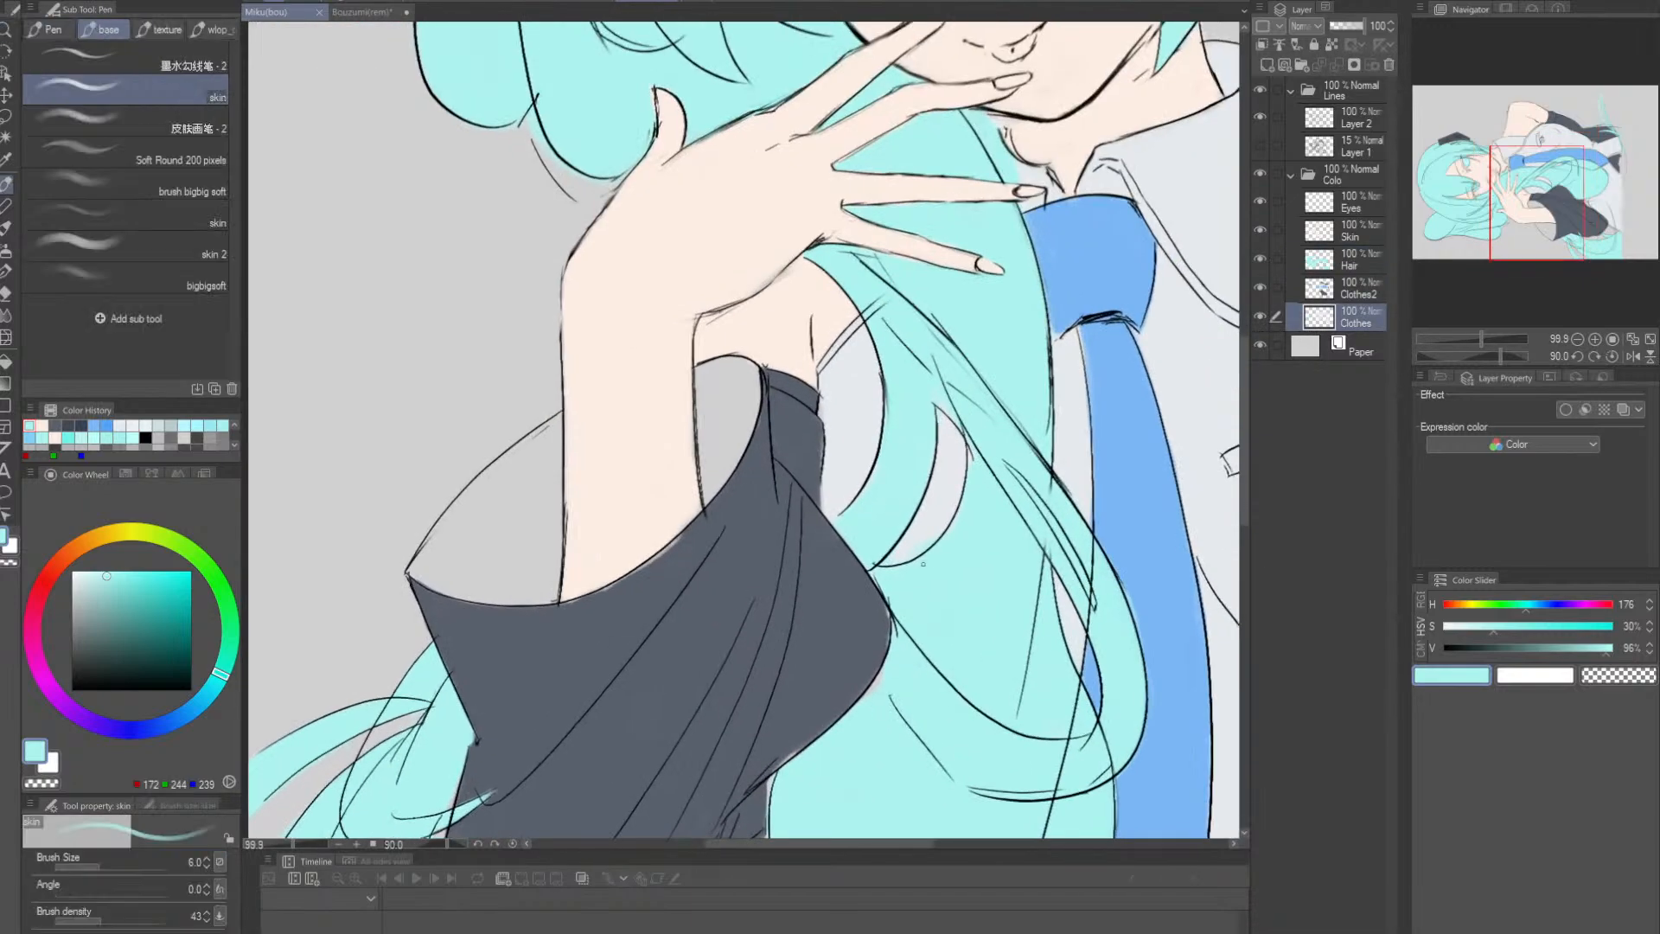
{"action": "key", "text": "g"}
{"action": "left_click", "coordinate": [501, 552]}
{"action": "left_click", "coordinate": [737, 418]}
{"action": "key", "text": "alt+space"}
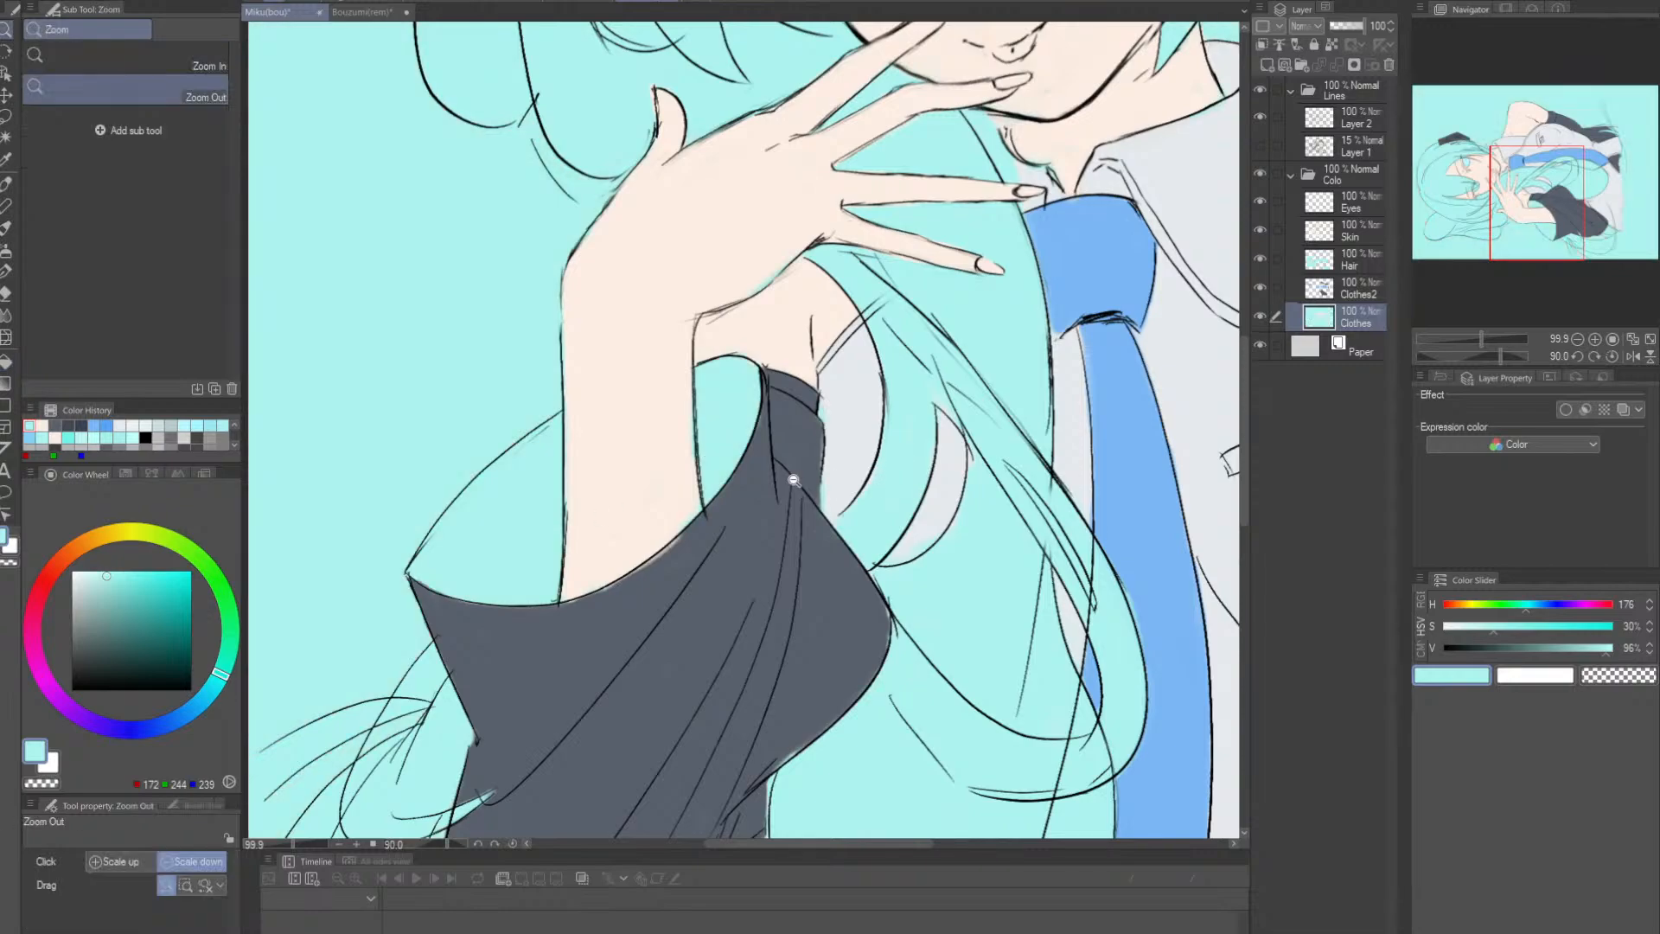
{"action": "key", "text": "ctrl+z"}
- Close the gap along the forearm's inner edge with a straight teal line at brush size 6, and fill the remaining sleeve lining teal
{"action": "scroll", "coordinate": [722, 399], "scroll_direction": "up", "scroll_amount": 1}
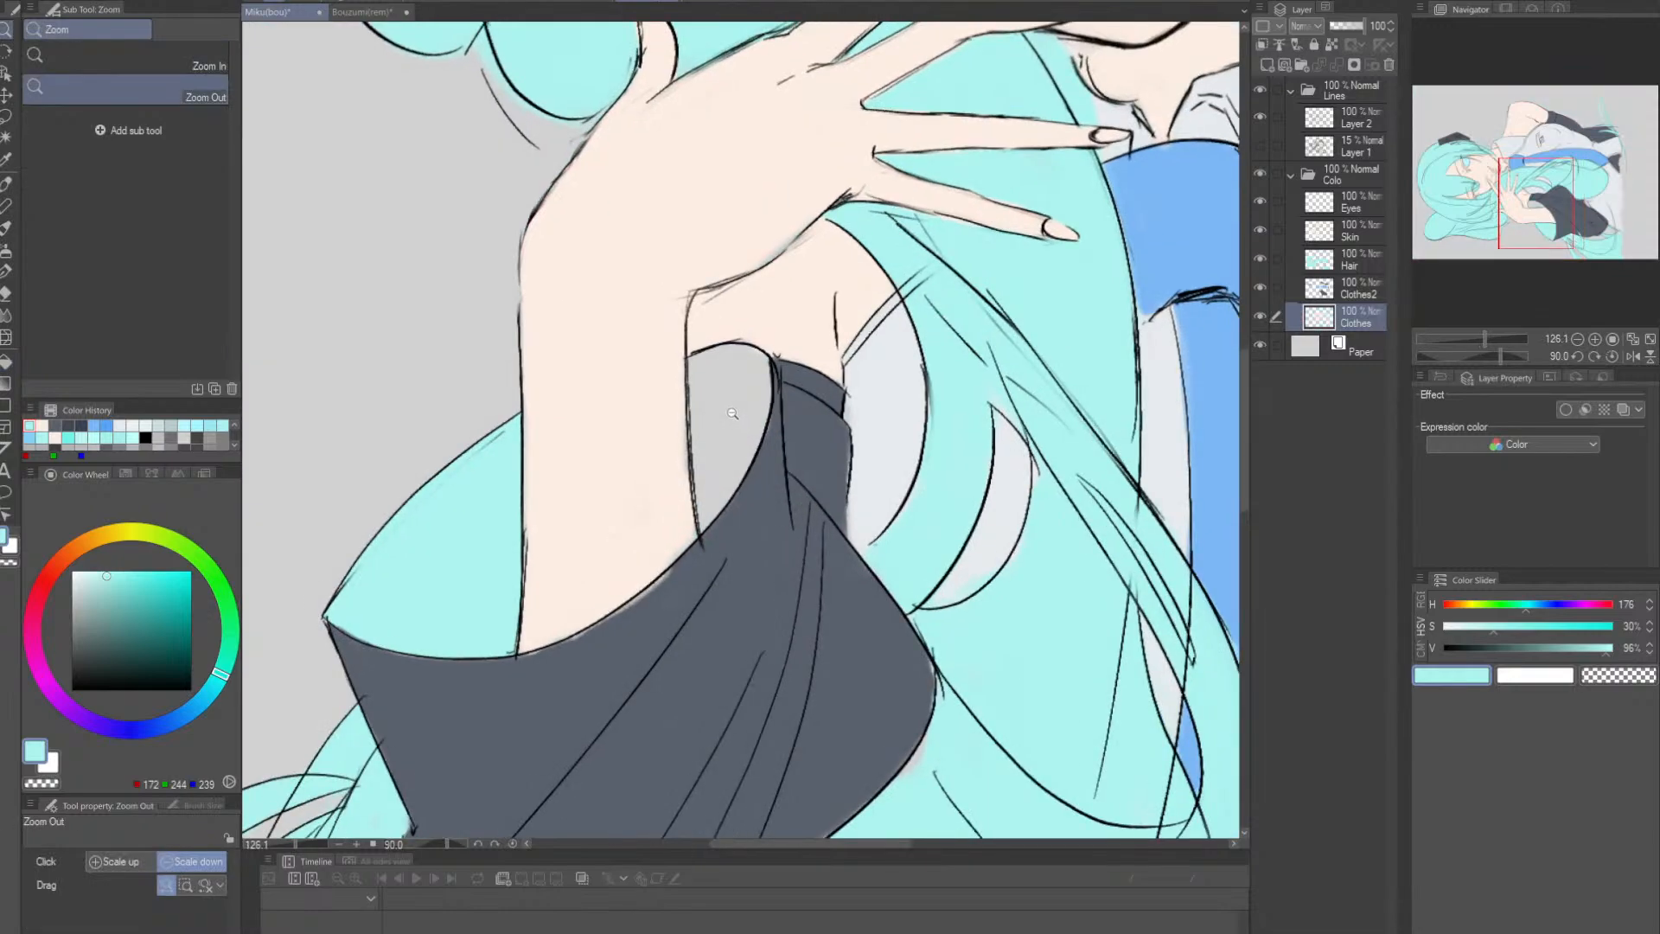
{"action": "left_click", "coordinate": [734, 413]}
{"action": "key", "text": "p"}
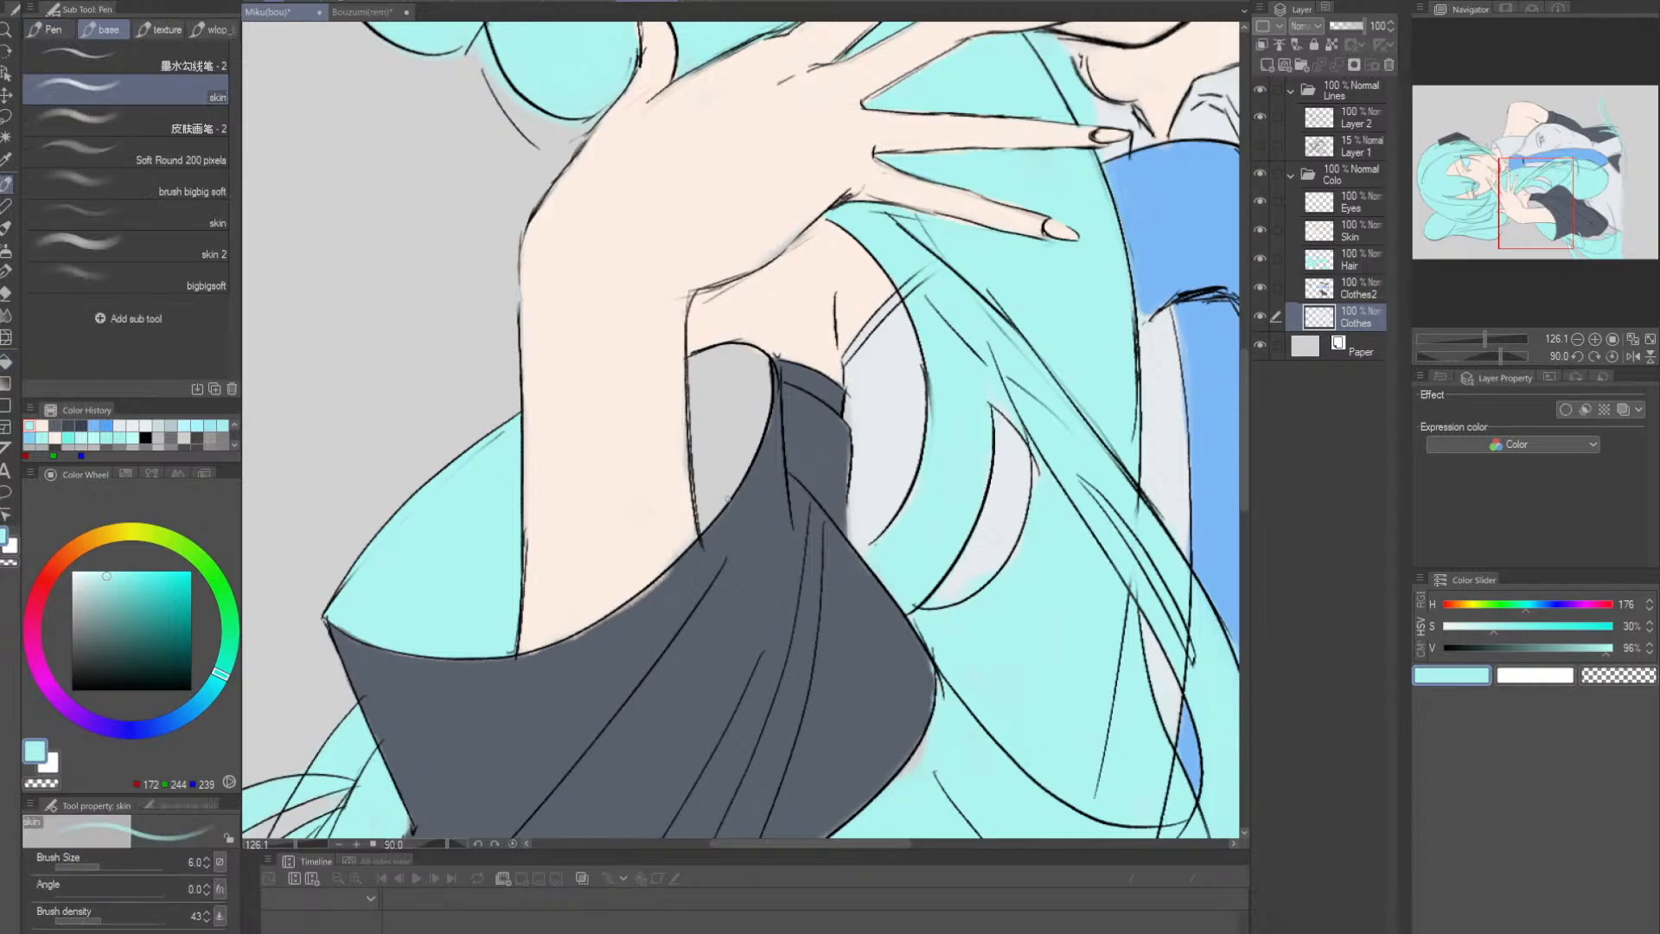
{"action": "left_click", "coordinate": [704, 526]}
{"action": "left_click", "coordinate": [689, 359], "text": "shift"}
{"action": "key", "text": "g"}
{"action": "left_click", "coordinate": [729, 421]}
- Save the drawing
{"action": "key", "text": "alt+space"}
{"action": "left_click_drag", "start_coordinate": [879, 508], "coordinate": [744, 501]}
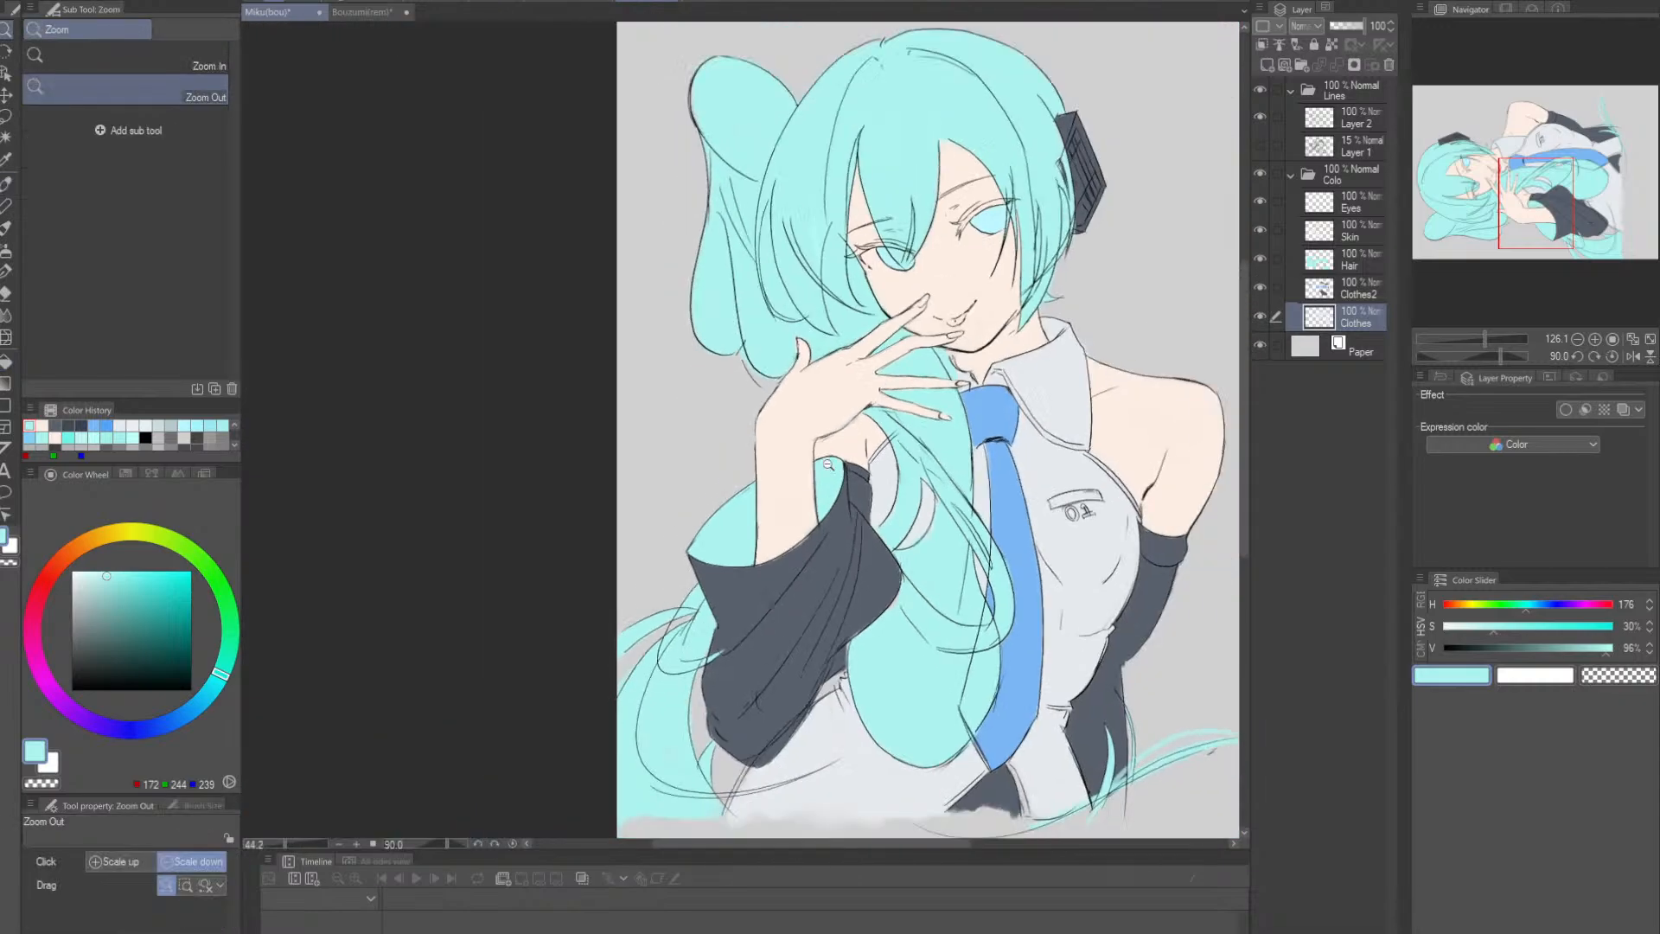
{"action": "left_click_drag", "start_coordinate": [966, 454], "coordinate": [813, 458]}
{"action": "left_click_drag", "start_coordinate": [1091, 471], "coordinate": [989, 466]}
{"action": "key", "text": "ctrl+s"}
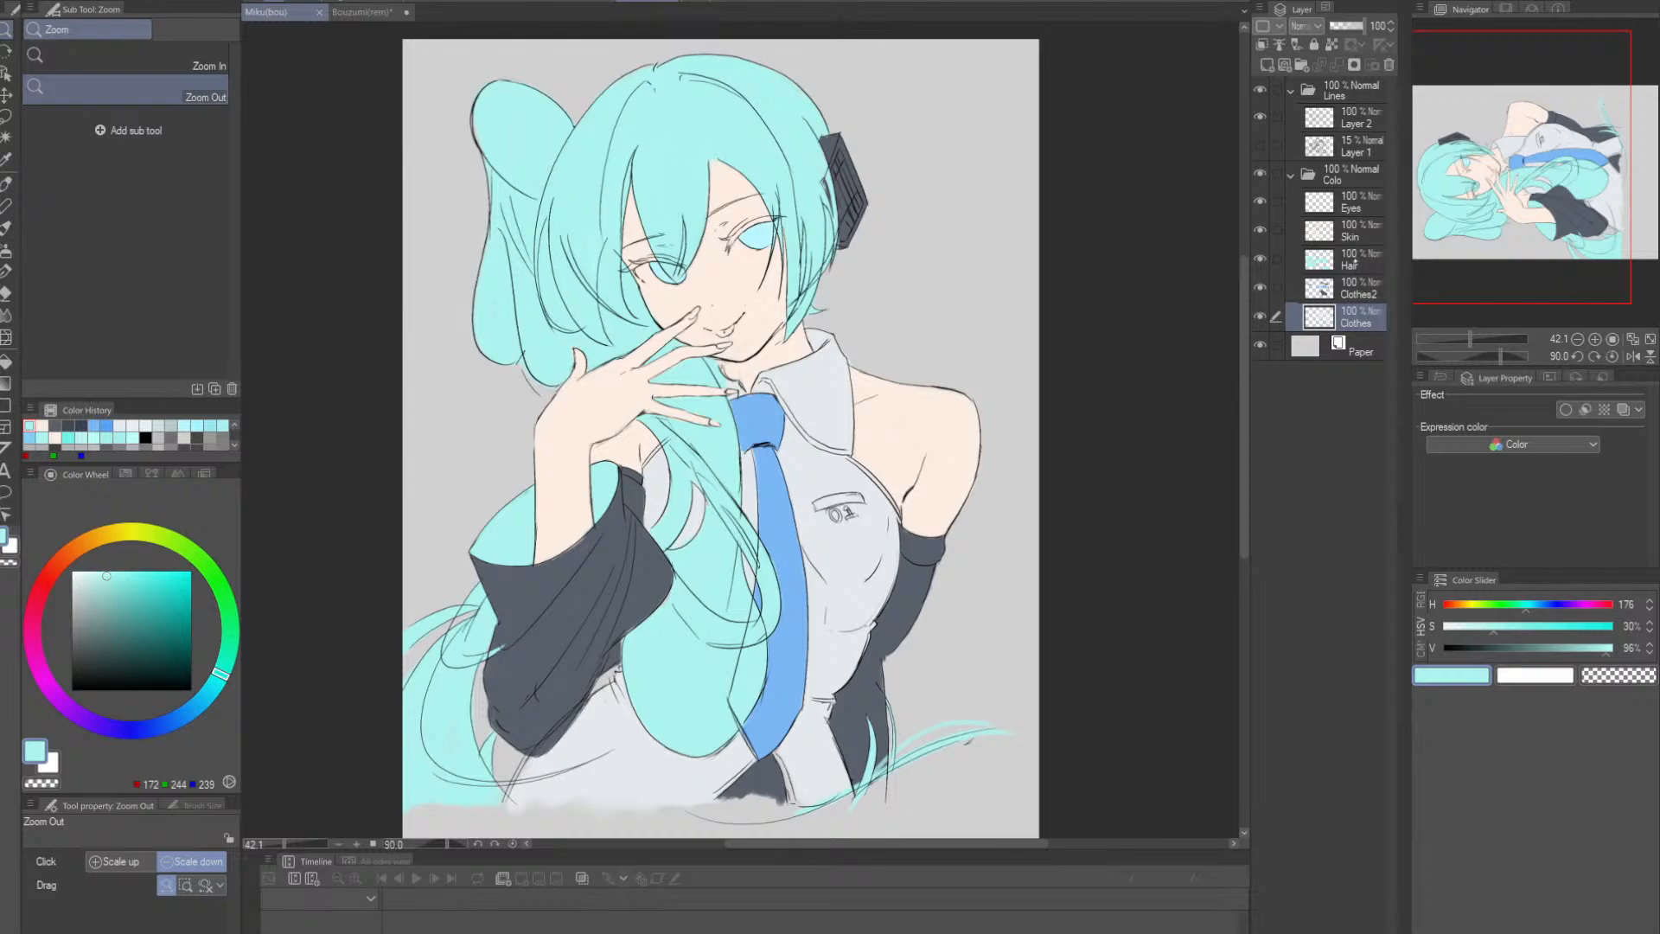
- Add a new layer above the Skin layer and clip it to Skin
{"action": "left_click", "coordinate": [1362, 229]}
{"action": "left_click", "coordinate": [1267, 64]}
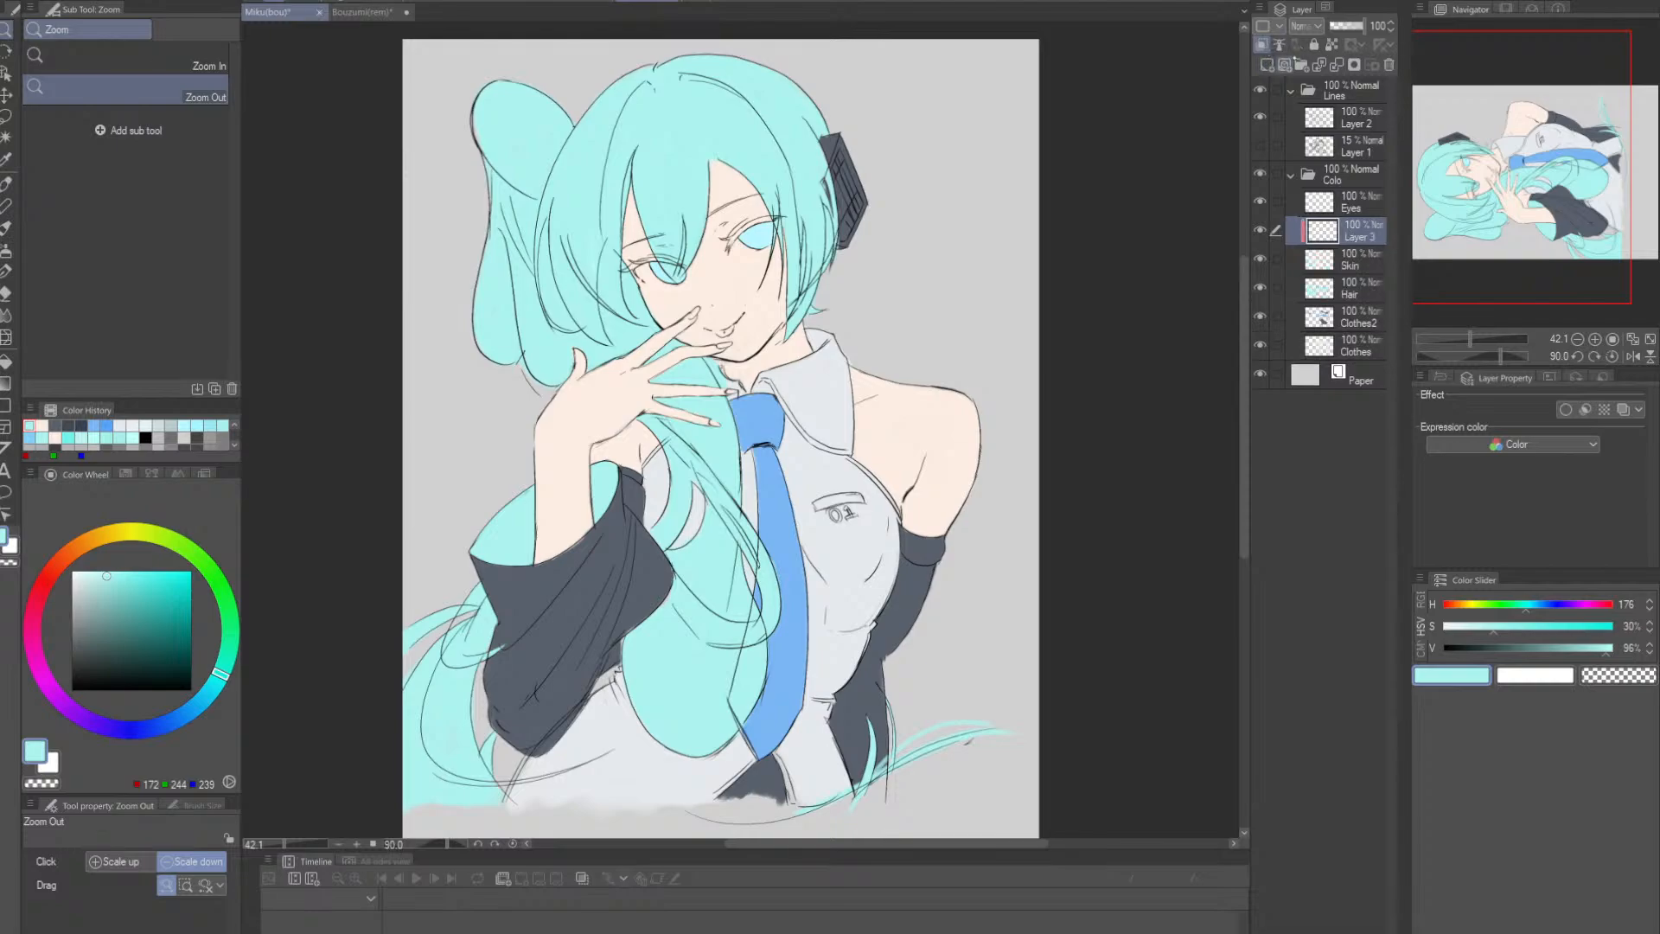
{"action": "left_click_drag", "start_coordinate": [1065, 446], "coordinate": [1078, 452]}
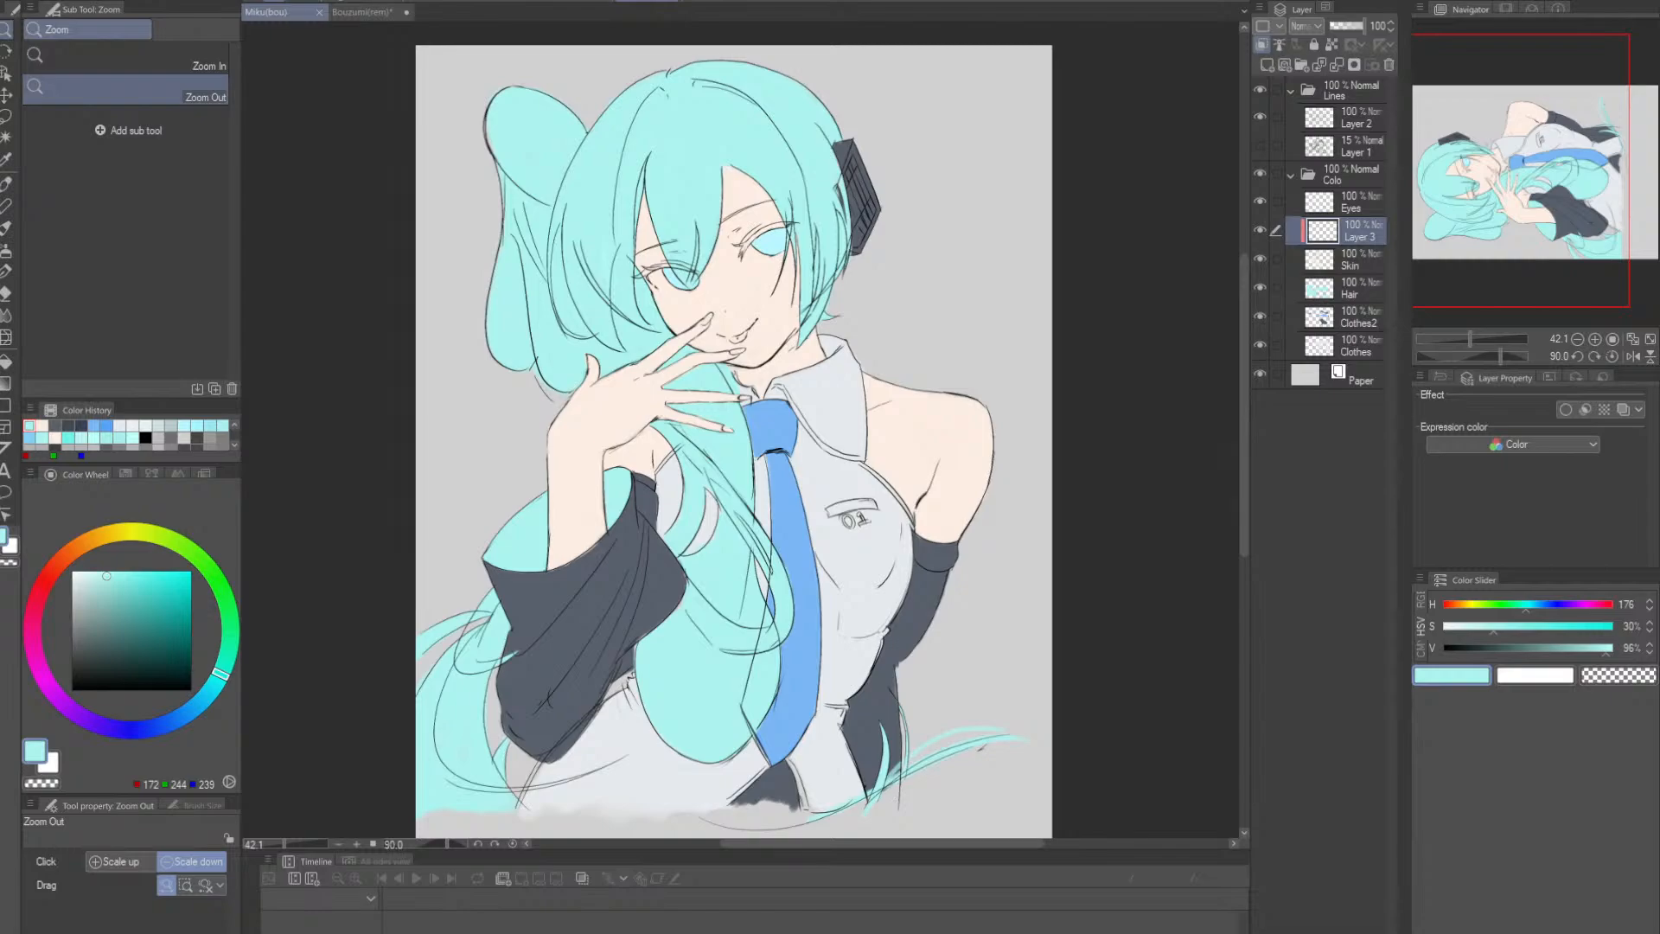
{"action": "left_click_drag", "start_coordinate": [728, 460], "coordinate": [754, 537]}
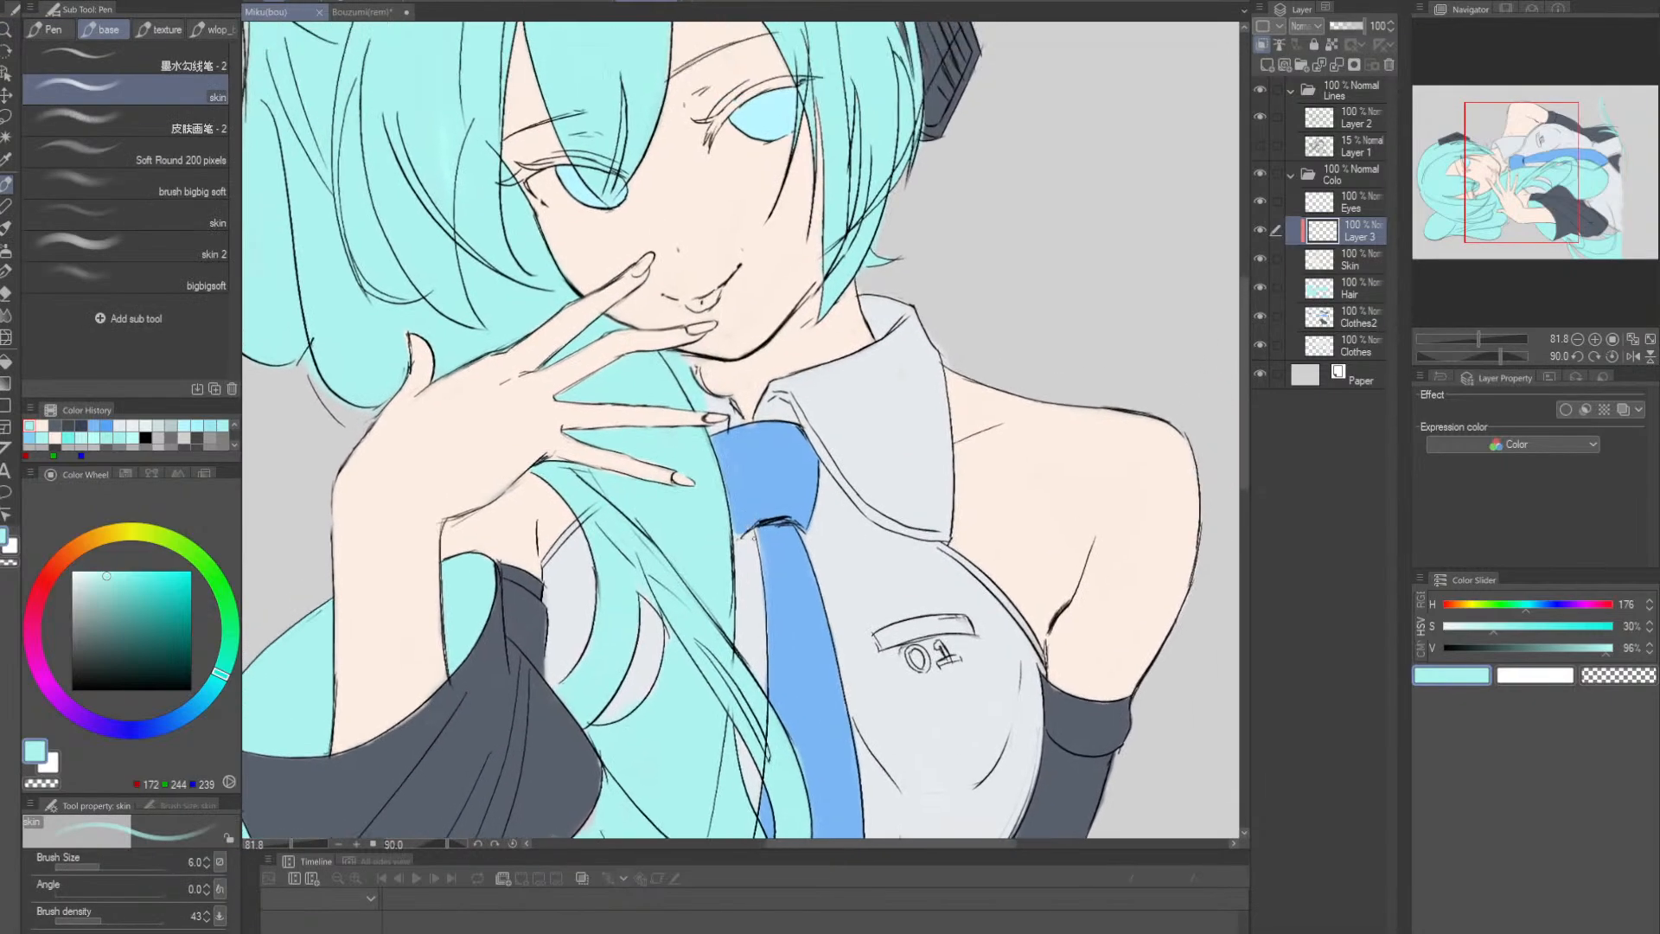
- Try a brighter blue with hue 194 and saturation 67% on the ring fingernail at brush size 6
{"action": "left_click", "coordinate": [1534, 604]}
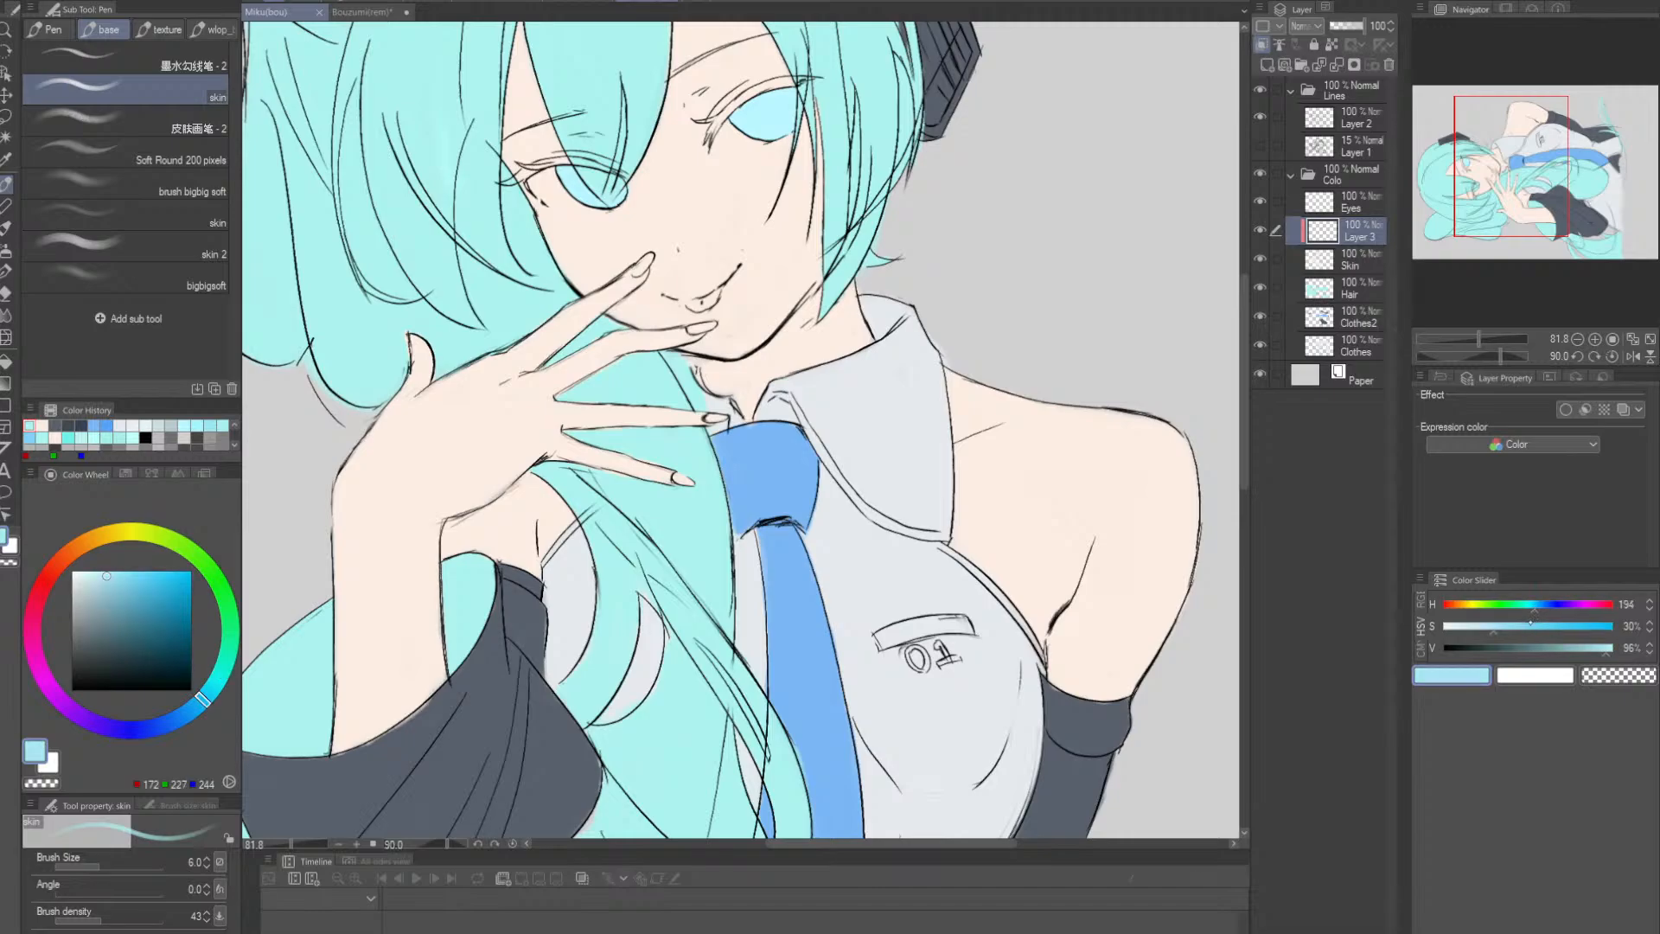
{"action": "left_click", "coordinate": [1556, 628]}
{"action": "key", "text": "ctrl+space"}
{"action": "left_click_drag", "start_coordinate": [672, 391], "coordinate": [760, 390]}
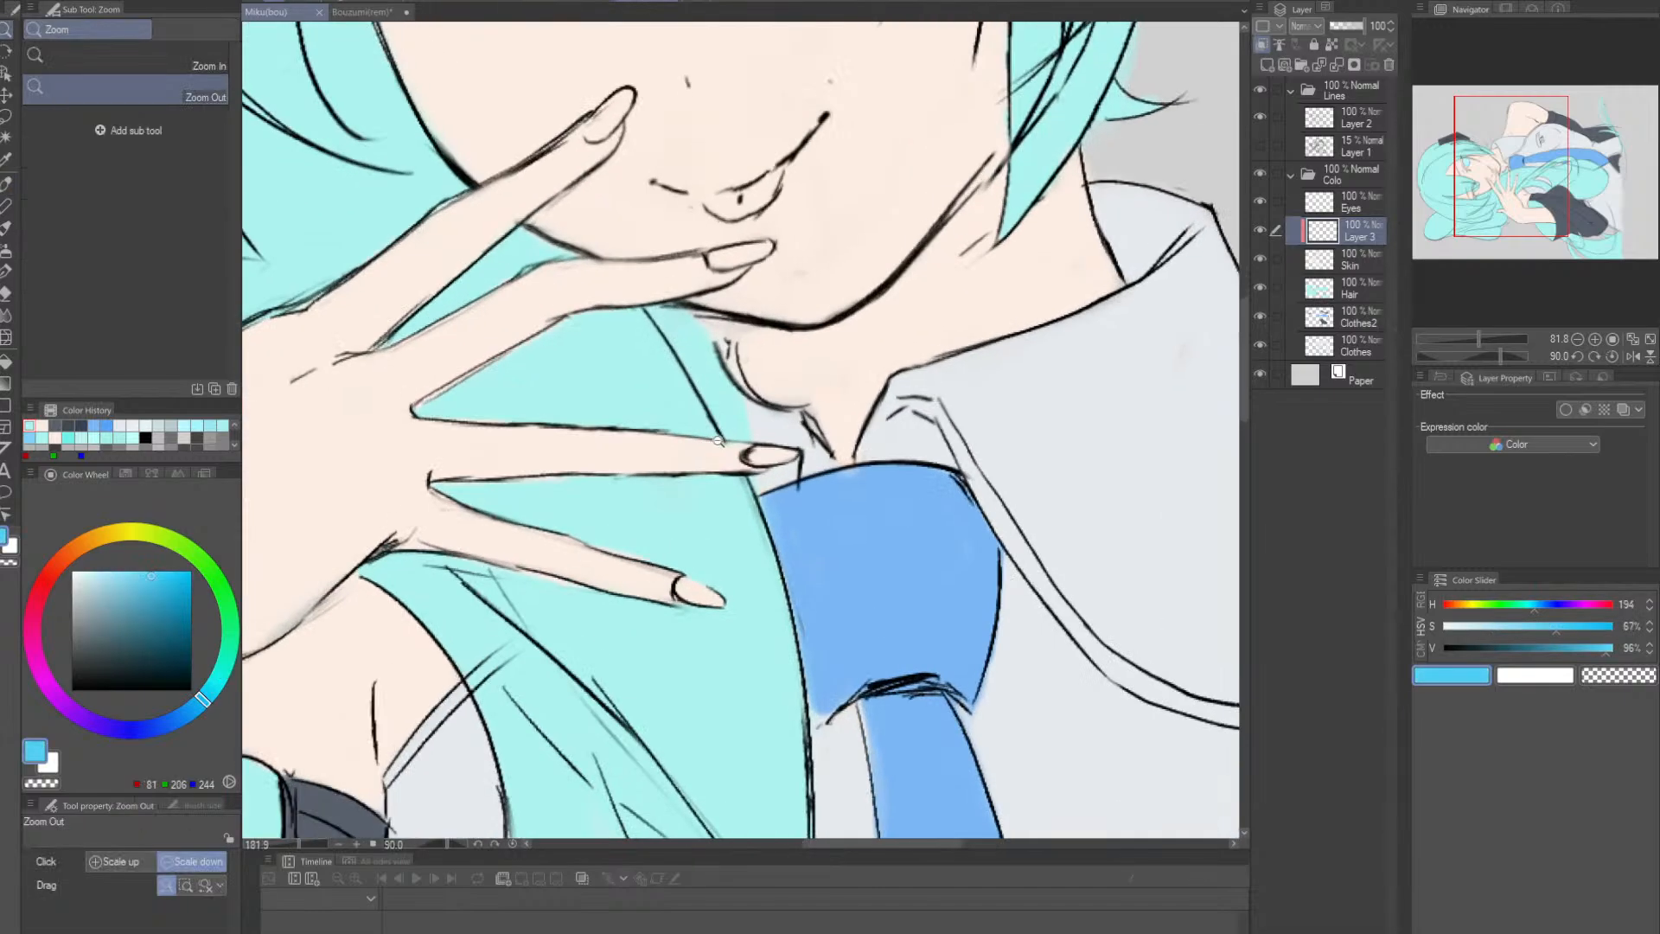
{"action": "key", "text": "shift+space"}
{"action": "left_click_drag", "start_coordinate": [864, 484], "coordinate": [872, 404]}
{"action": "left_click_drag", "start_coordinate": [766, 450], "coordinate": [789, 434]}
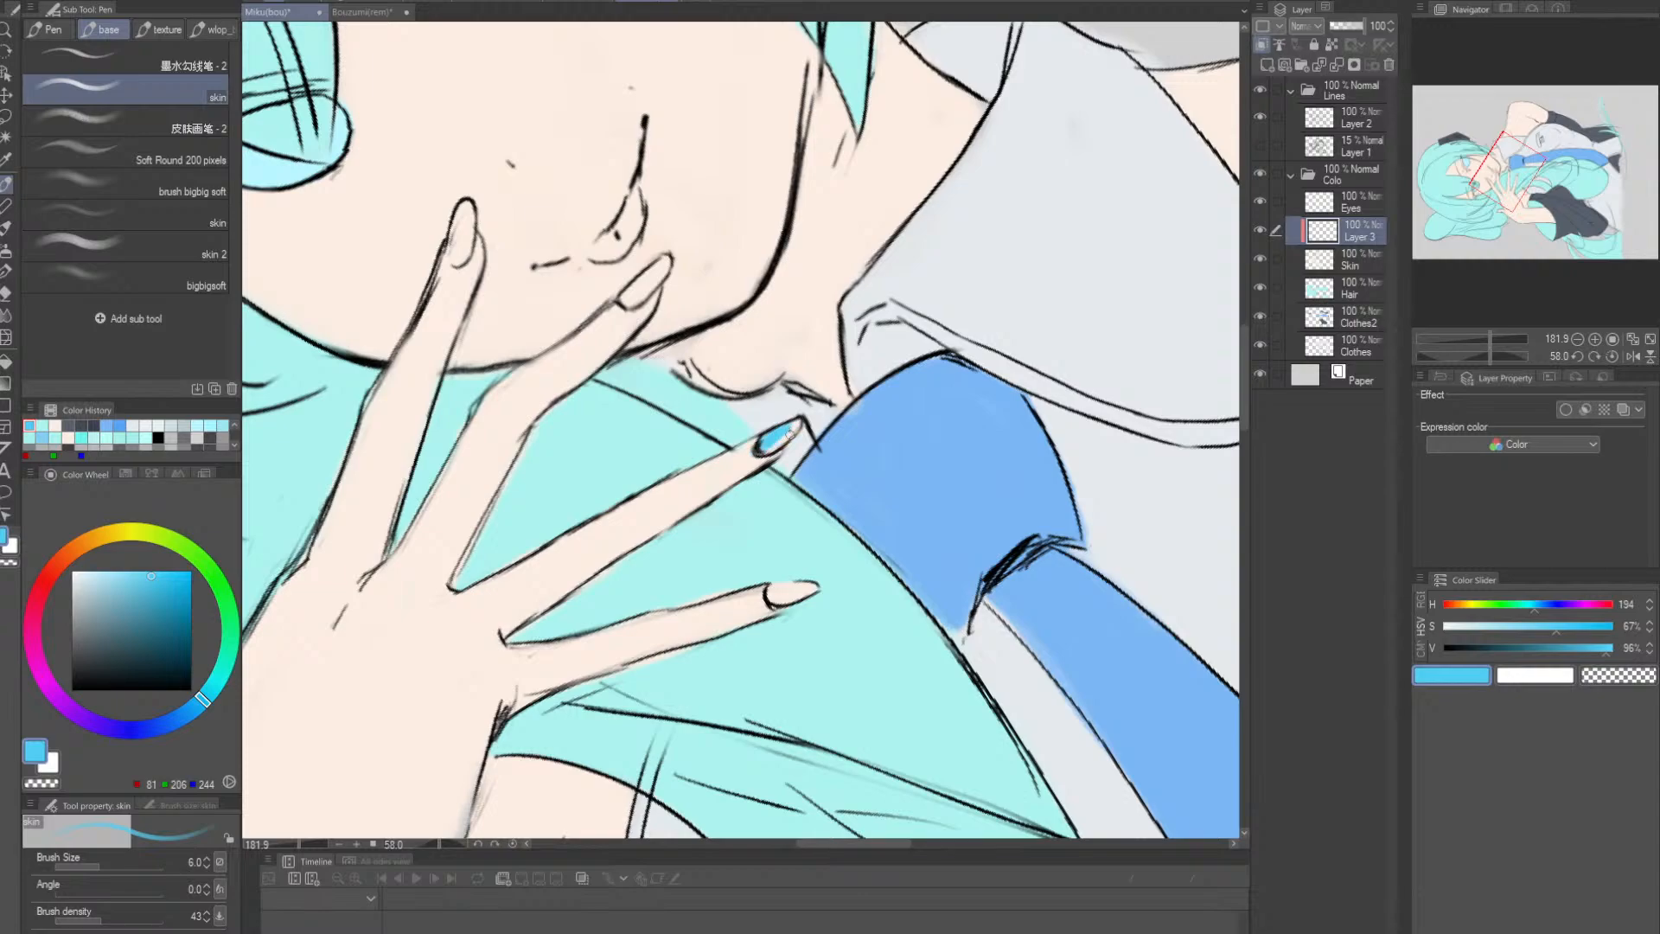
- Sample the hair's light teal and paint the ring, middle and index fingernails with it at brush size 6
{"action": "left_click", "coordinate": [749, 543], "text": "alt"}
{"action": "mouse_move", "coordinate": [785, 430]}
{"action": "left_mouse_down"}
{"action": "mouse_move", "coordinate": [765, 441]}
{"action": "mouse_move", "coordinate": [785, 432]}
{"action": "mouse_move", "coordinate": [766, 438]}
{"action": "mouse_move", "coordinate": [783, 435]}
{"action": "mouse_move", "coordinate": [811, 537]}
{"action": "left_mouse_up"}
{"action": "mouse_move", "coordinate": [657, 447]}
{"action": "left_mouse_down"}
{"action": "mouse_move", "coordinate": [699, 412]}
{"action": "mouse_move", "coordinate": [654, 447]}
{"action": "mouse_move", "coordinate": [696, 409]}
{"action": "mouse_move", "coordinate": [695, 509]}
{"action": "left_mouse_up"}
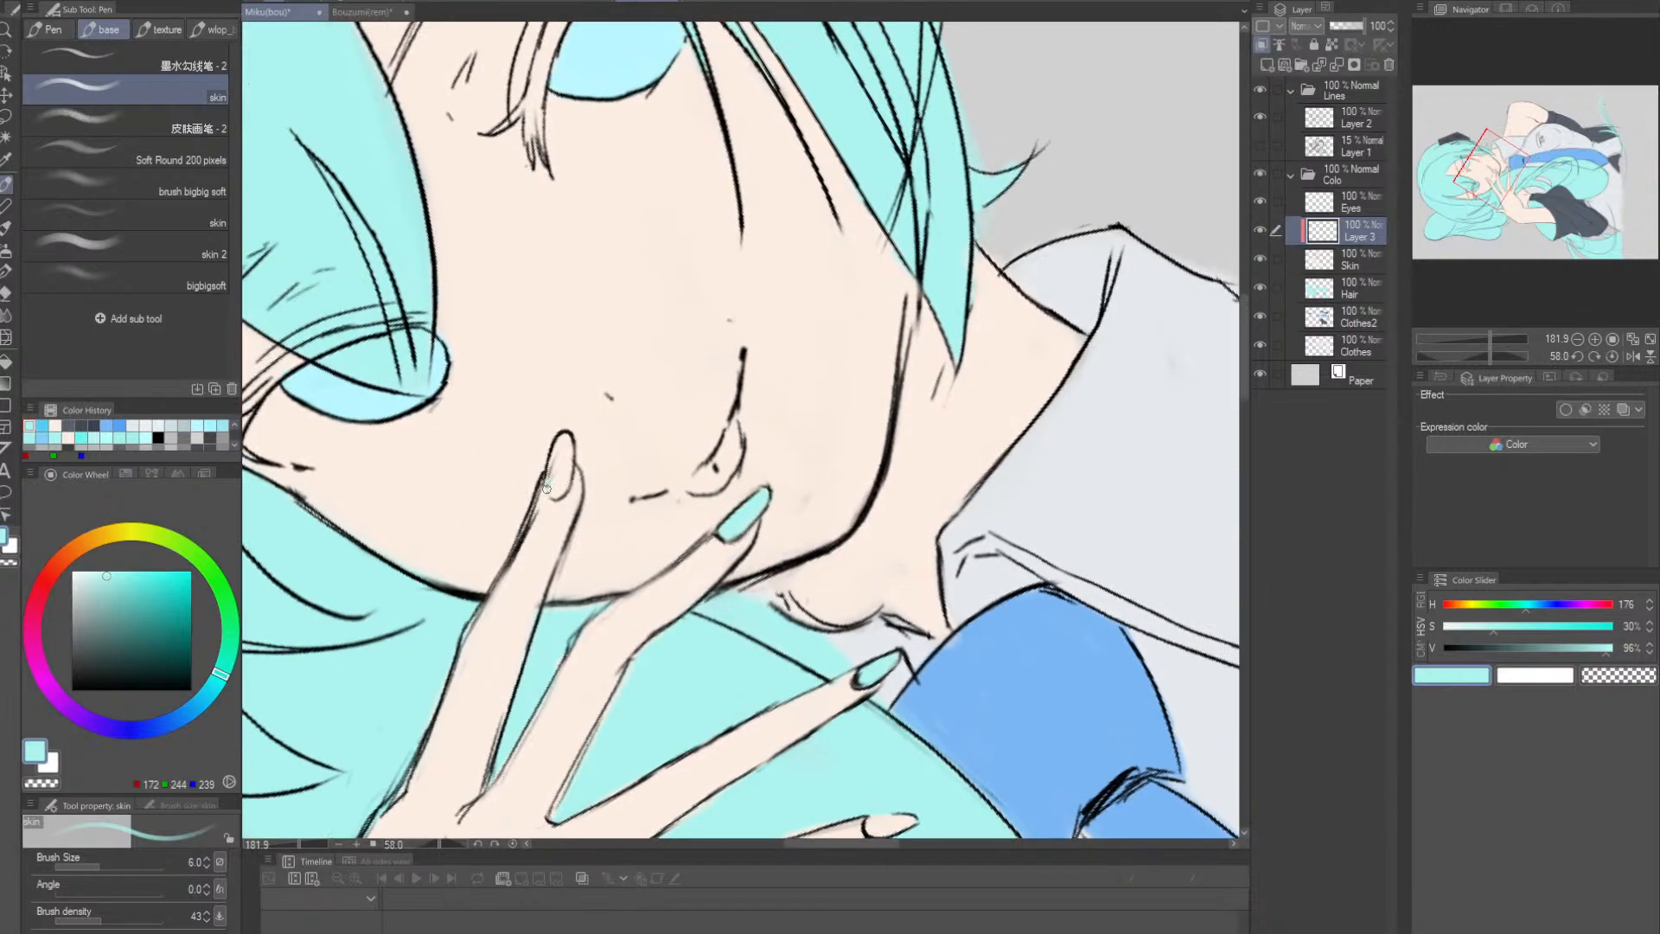
{"action": "mouse_move", "coordinate": [545, 489]}
{"action": "left_mouse_down"}
{"action": "mouse_move", "coordinate": [566, 437]}
{"action": "mouse_move", "coordinate": [550, 472]}
{"action": "mouse_move", "coordinate": [620, 432]}
{"action": "left_mouse_up"}
{"action": "left_click_drag", "start_coordinate": [735, 641], "coordinate": [650, 452]}
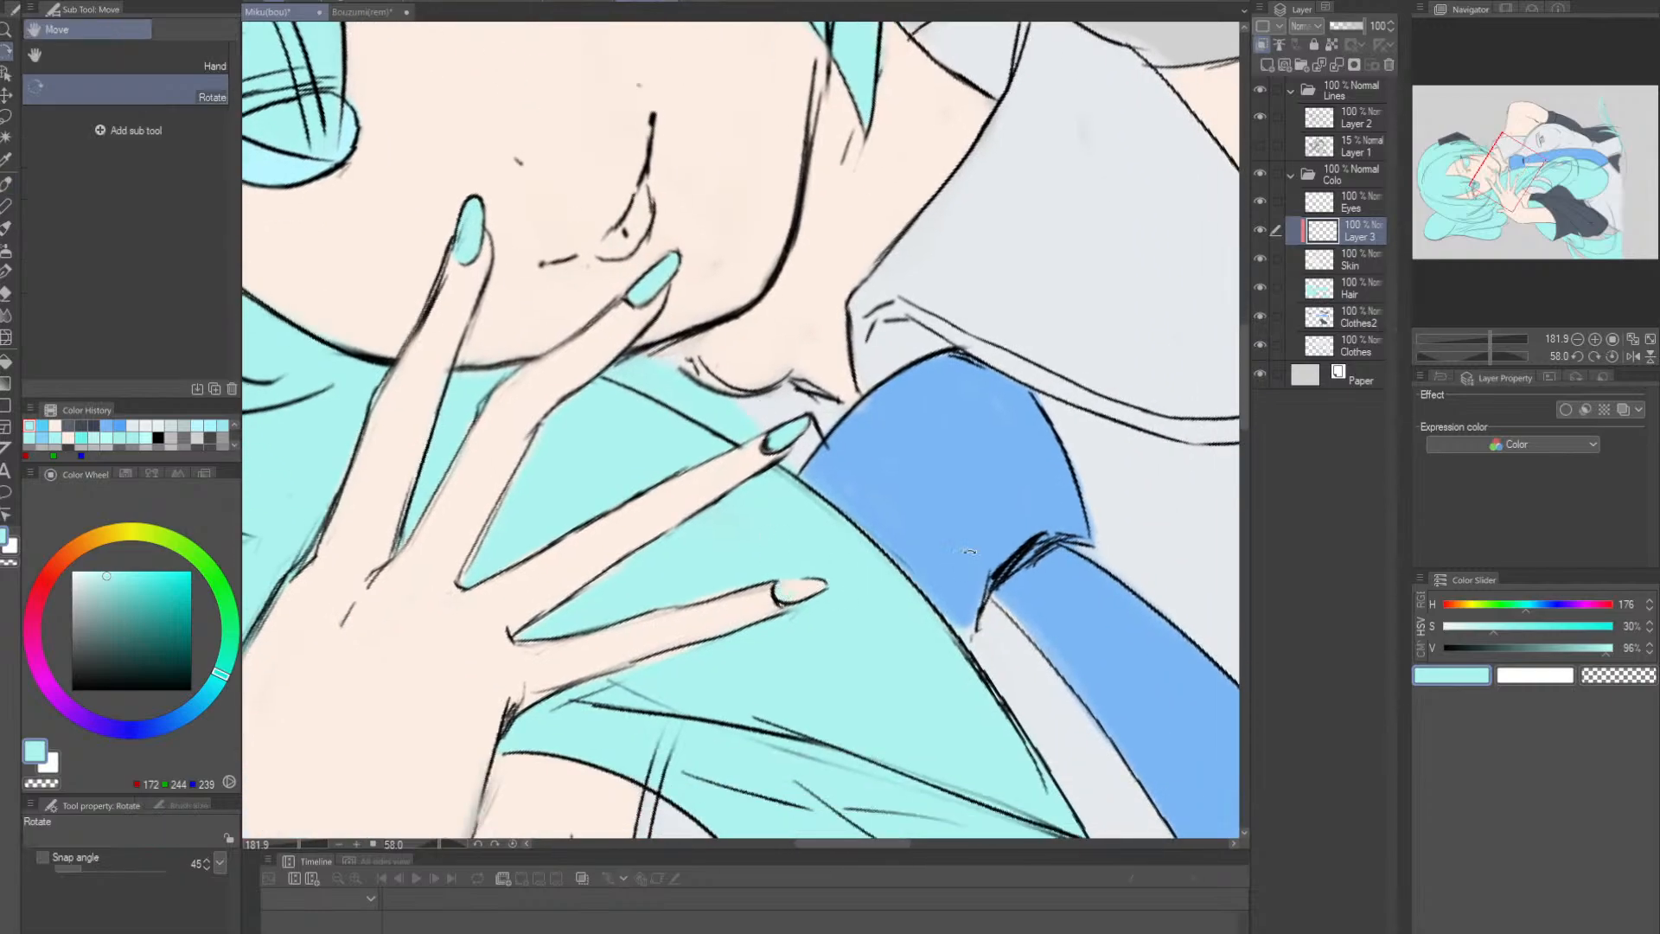
- Paint the little fingernail and the edge of the thumbnail with the same light teal at brush size 6
{"action": "left_click_drag", "start_coordinate": [814, 586], "coordinate": [856, 548]}
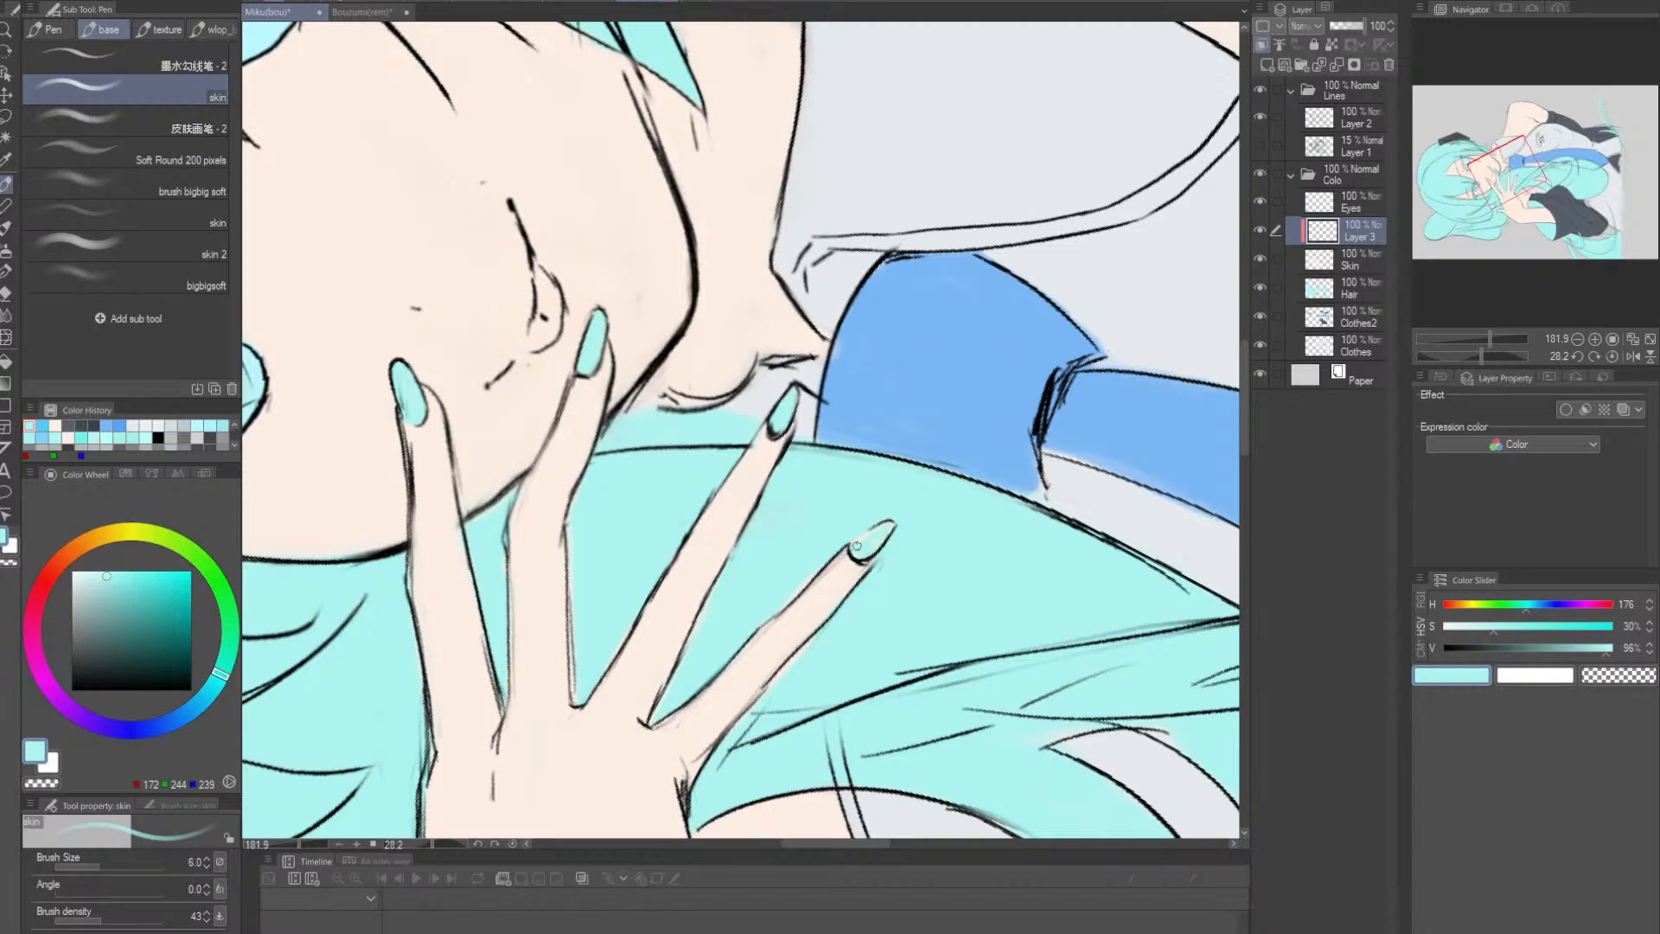
{"action": "left_click_drag", "start_coordinate": [1013, 598], "coordinate": [833, 334]}
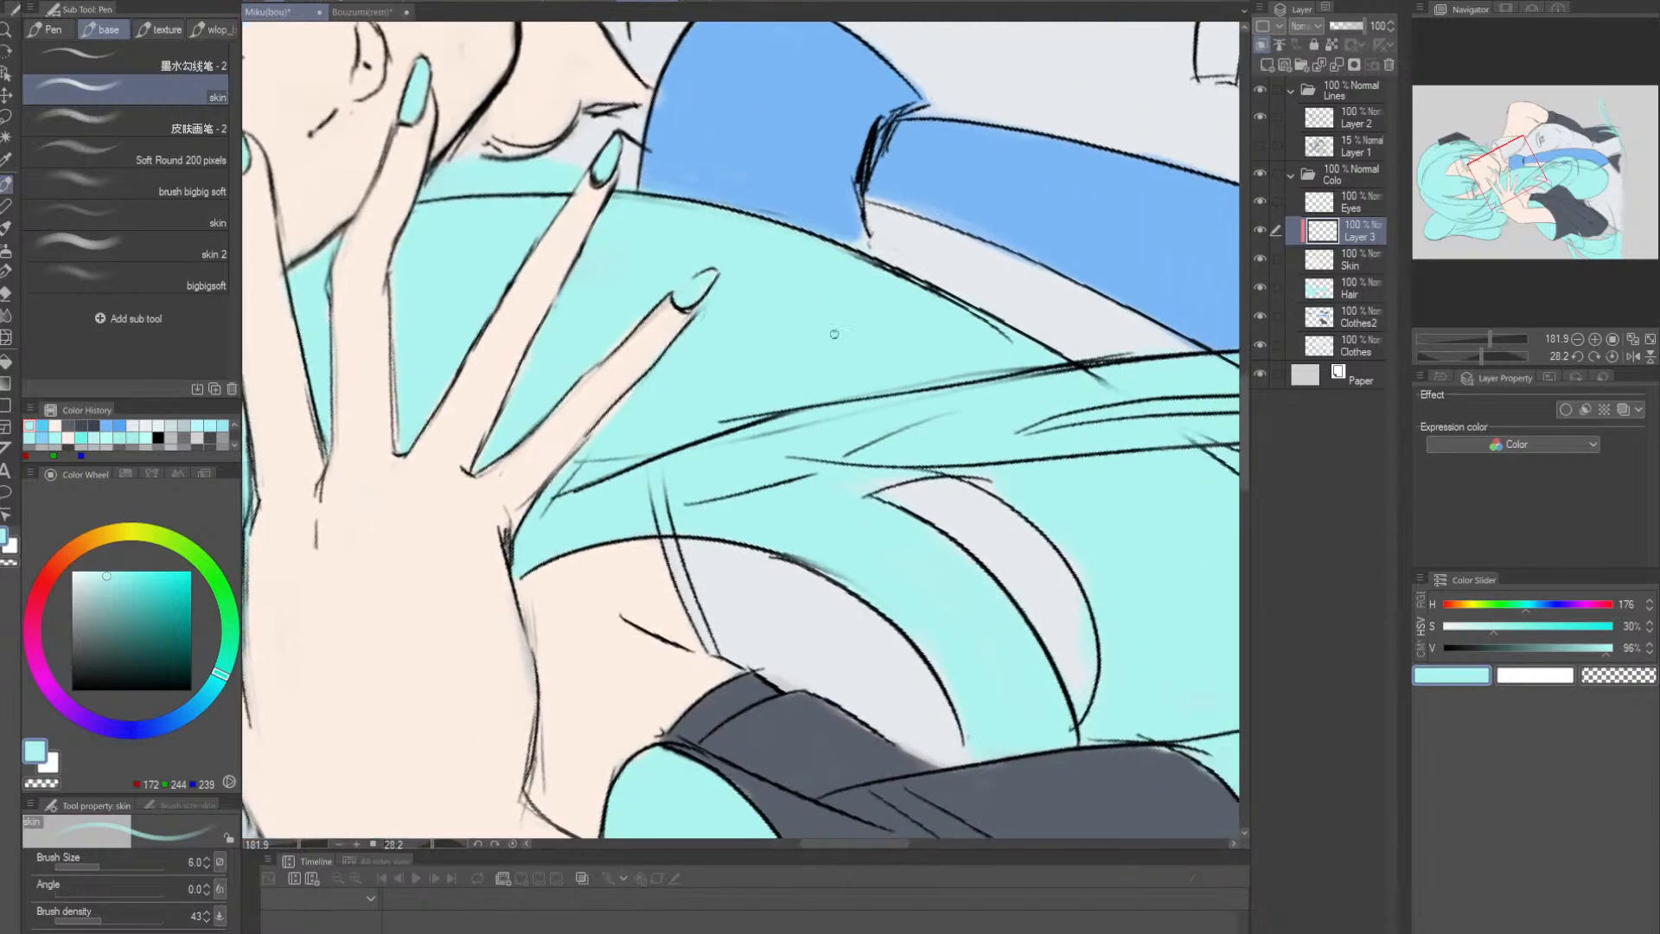
{"action": "key", "text": "r"}
{"action": "left_click_drag", "start_coordinate": [964, 512], "coordinate": [852, 612]}
{"action": "left_click_drag", "start_coordinate": [765, 420], "coordinate": [1097, 801]}
{"action": "left_click_drag", "start_coordinate": [732, 628], "coordinate": [884, 537]}
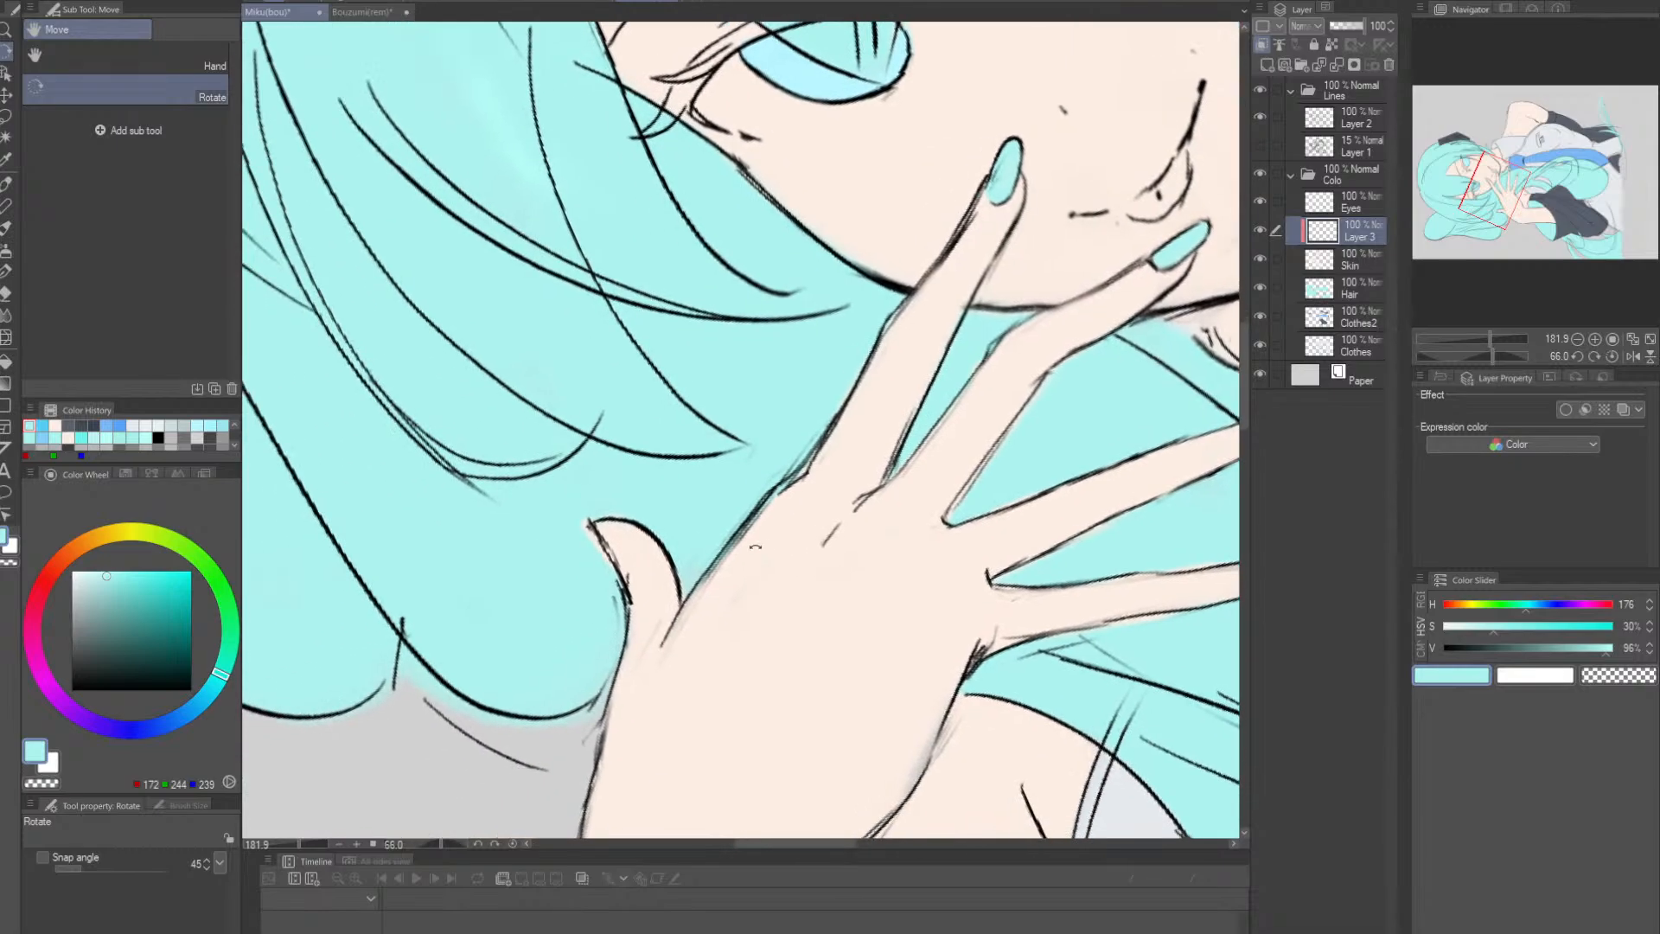
{"action": "left_click_drag", "start_coordinate": [587, 525], "coordinate": [616, 573]}
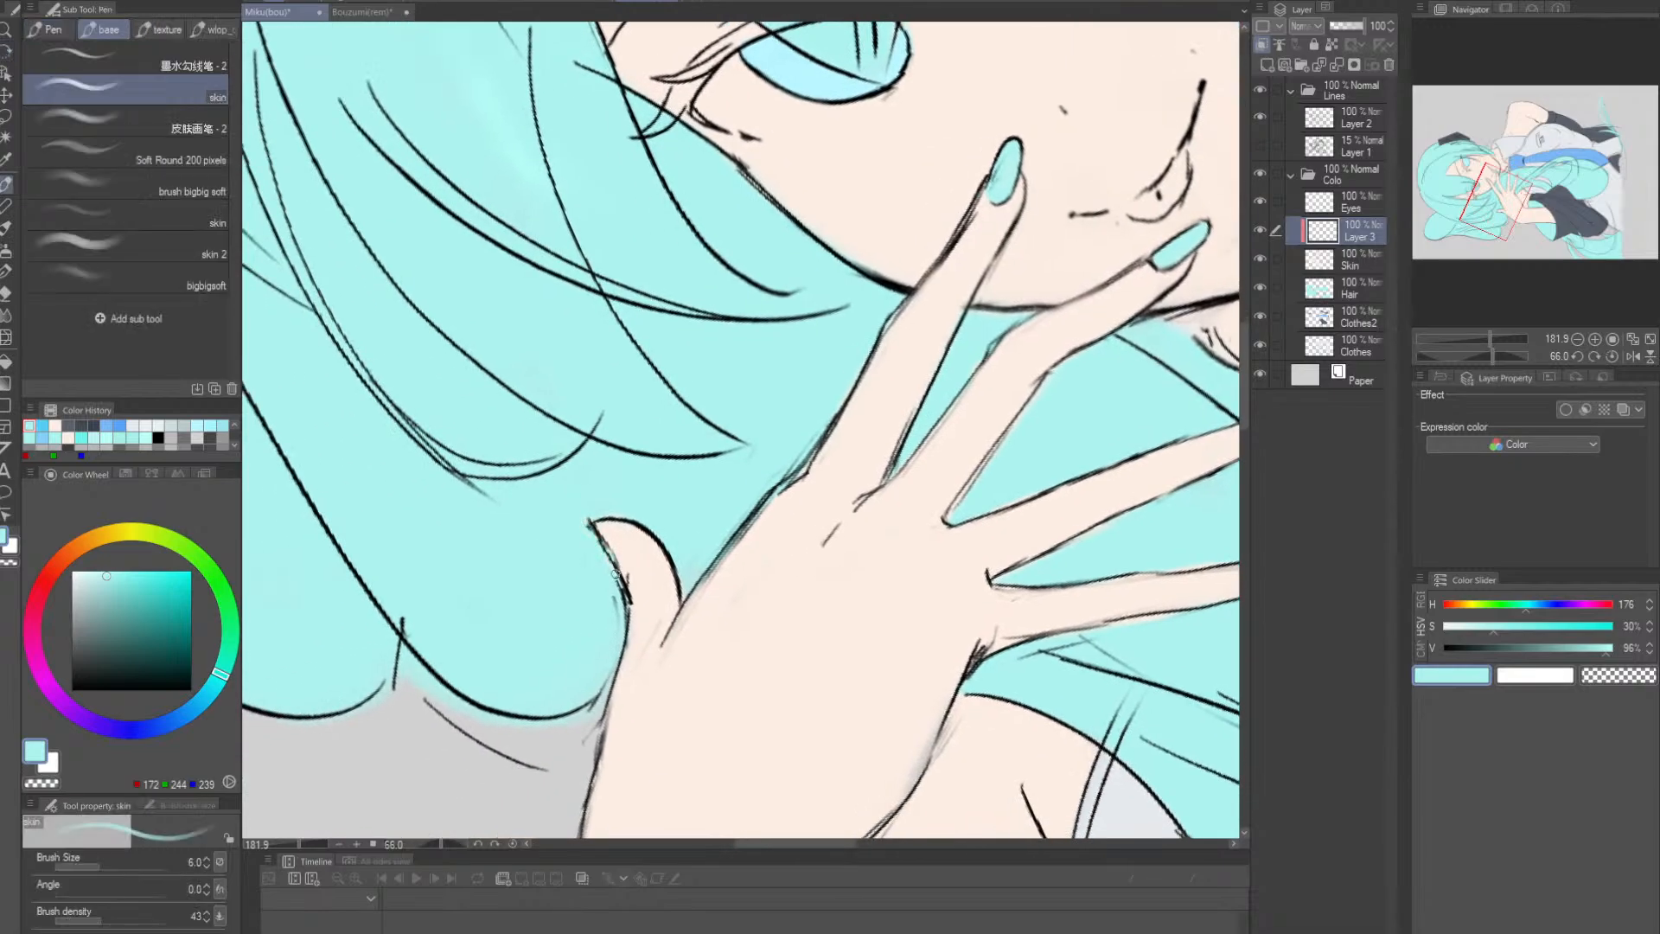
- Save the drawing with its teal fingernails and review the upright figure as a whole
{"action": "key", "text": "alt+space"}
{"action": "left_click_drag", "start_coordinate": [976, 512], "coordinate": [868, 519]}
{"action": "key", "text": "r"}
{"action": "mouse_move", "coordinate": [1012, 401]}
{"action": "left_mouse_down"}
{"action": "mouse_move", "coordinate": [1091, 543]}
{"action": "mouse_move", "coordinate": [873, 474]}
{"action": "mouse_move", "coordinate": [740, 455]}
{"action": "left_mouse_up"}
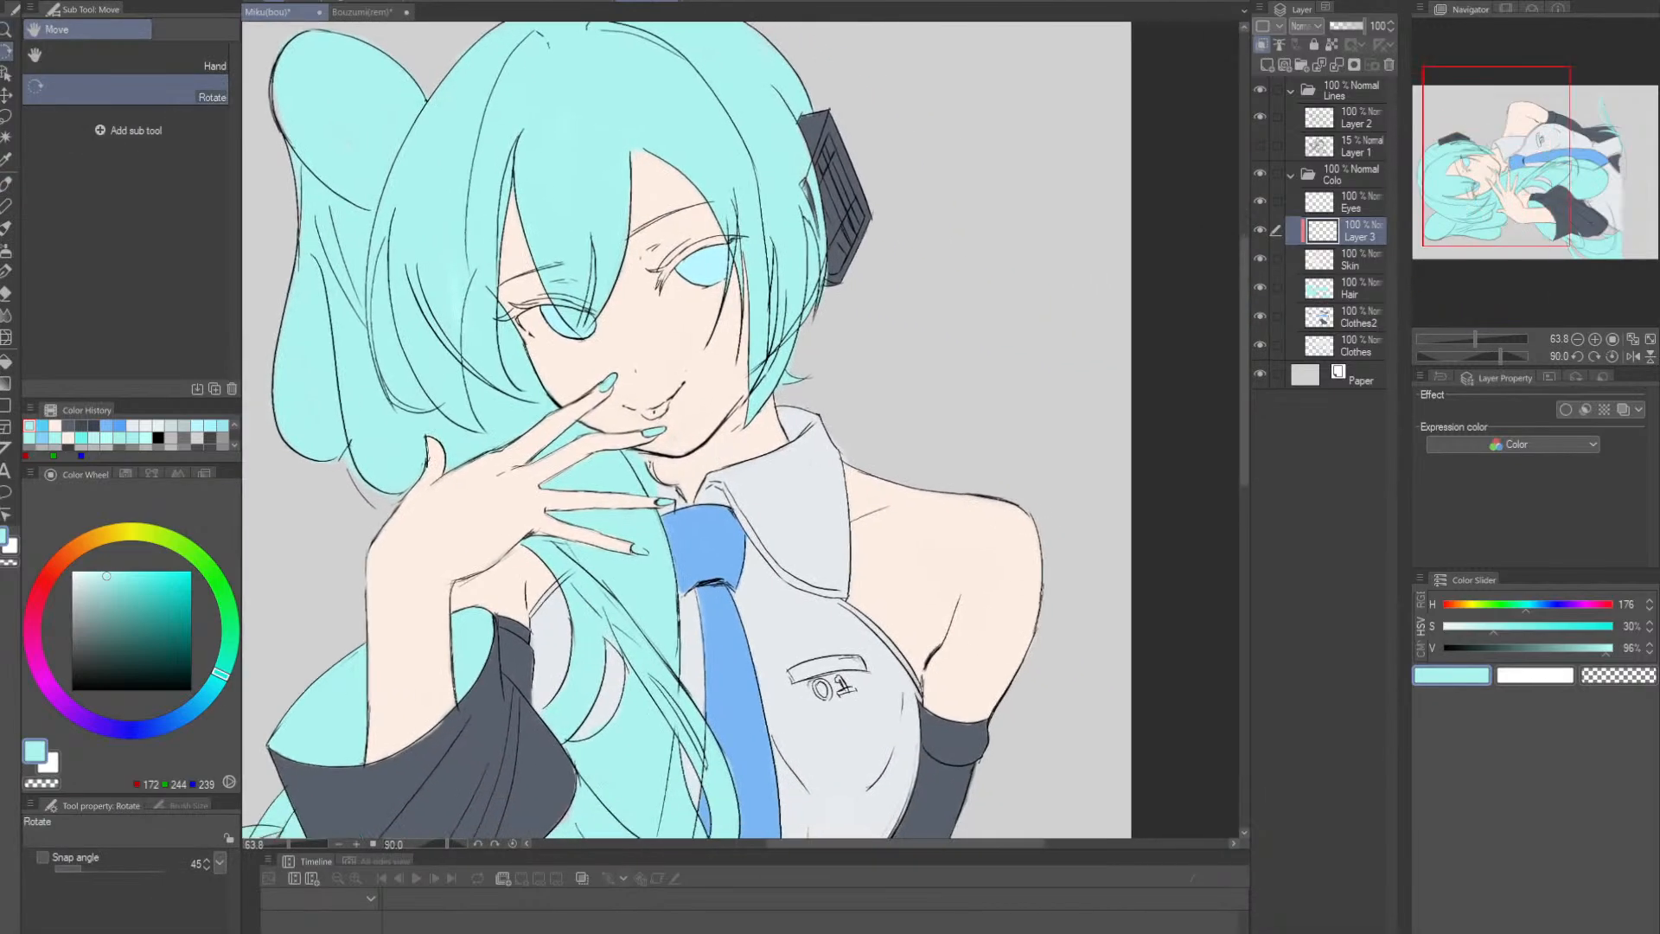
{"action": "key", "text": "ctrl+s"}
{"action": "left_click_drag", "start_coordinate": [961, 607], "coordinate": [1024, 524]}
{"action": "left_click", "coordinate": [1039, 576], "text": "ctrl+alt"}
{"action": "left_click_drag", "start_coordinate": [1029, 529], "coordinate": [995, 499]}
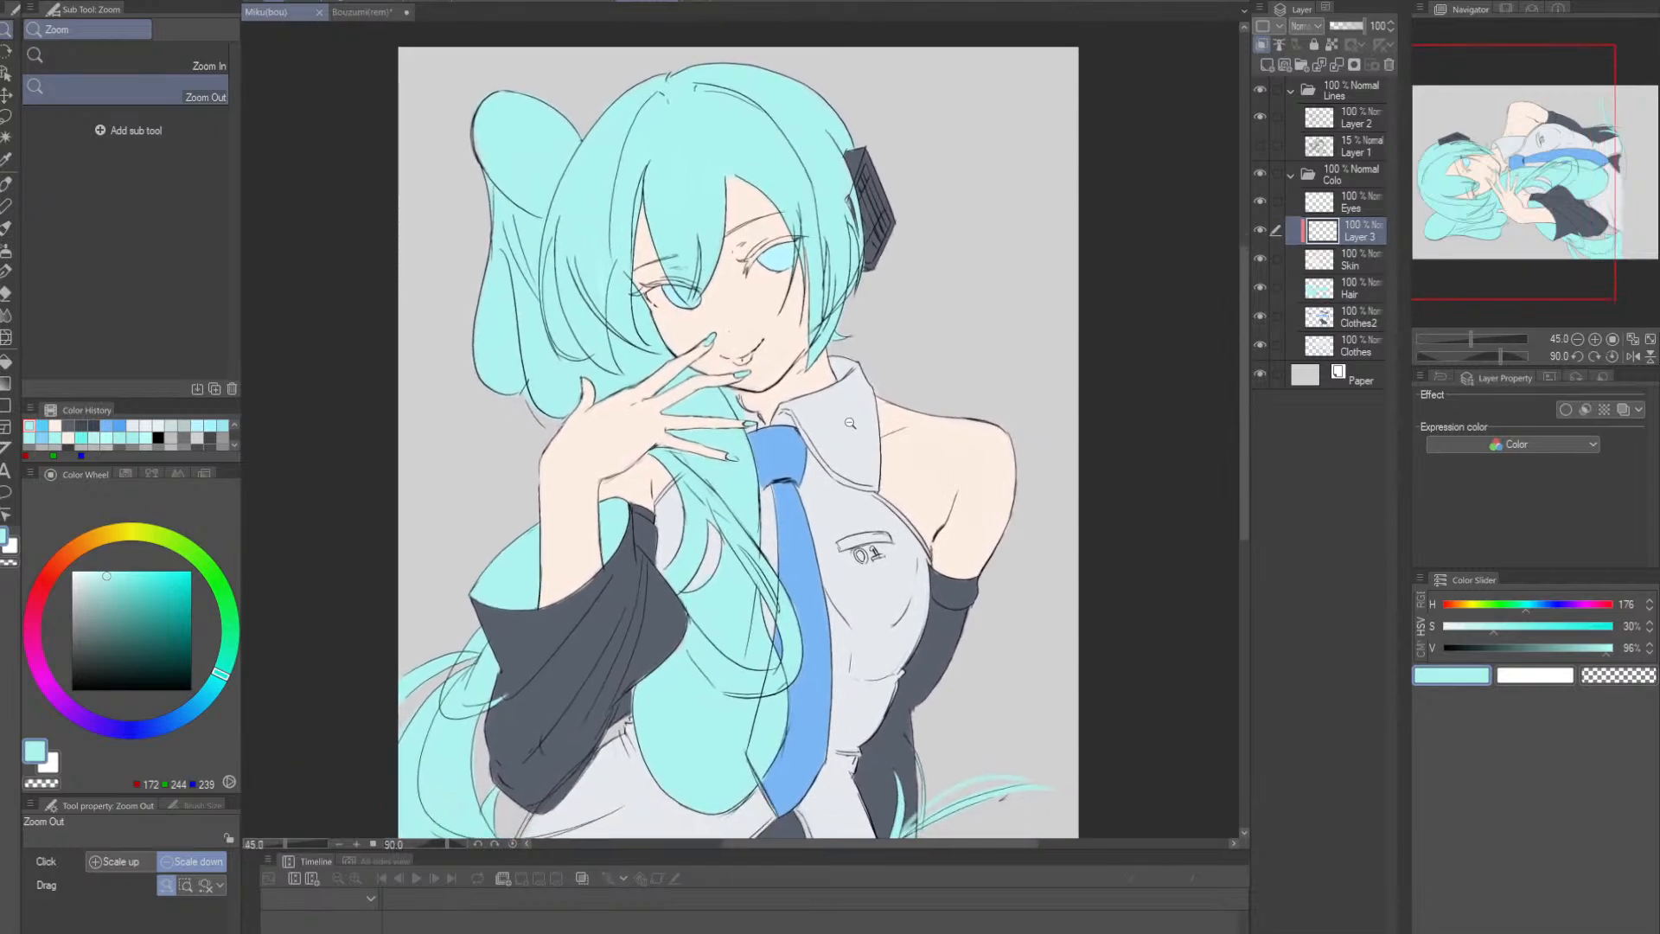